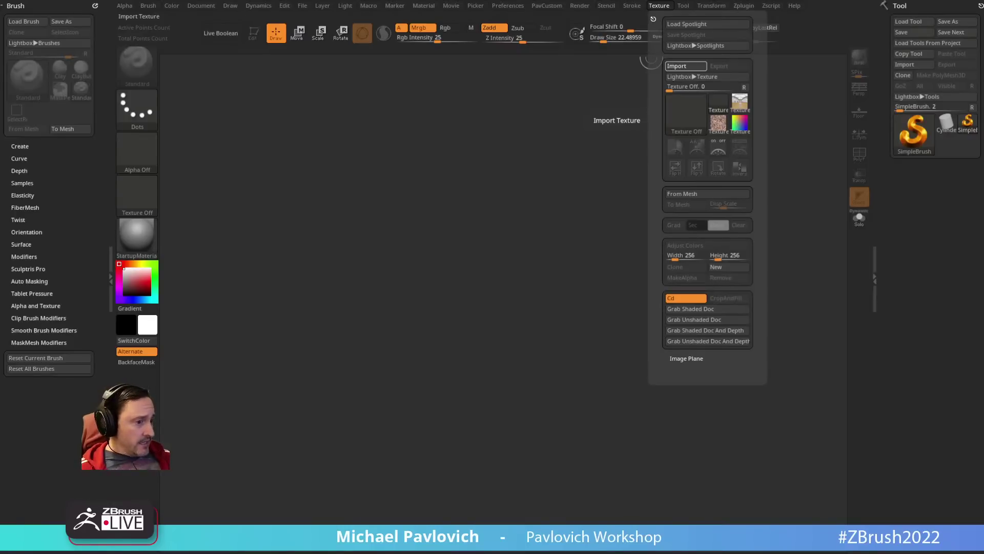
Step: Import the Mario front-and-side reference image as a texture and add it to Spotlight
left_click(659, 6)
left_click(681, 144)
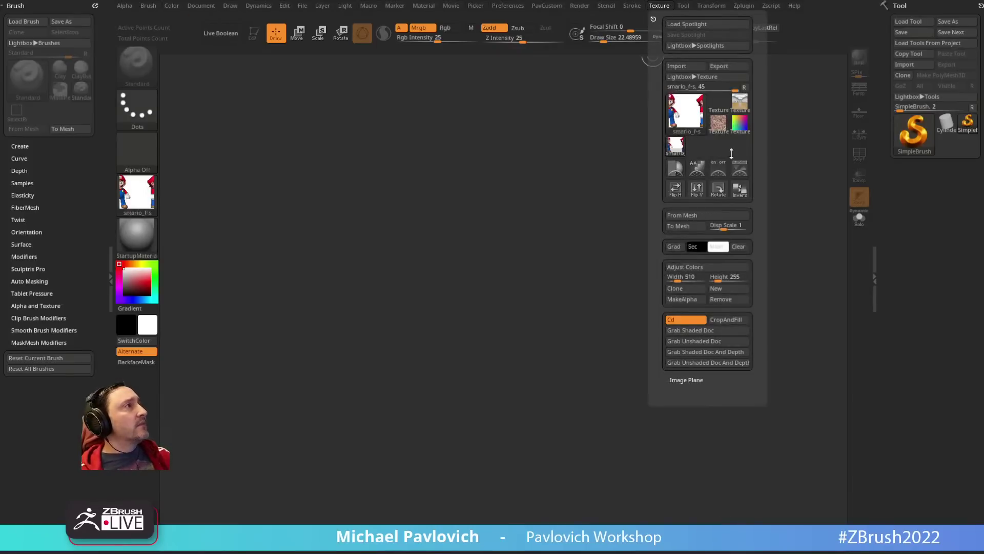
left_click(741, 170)
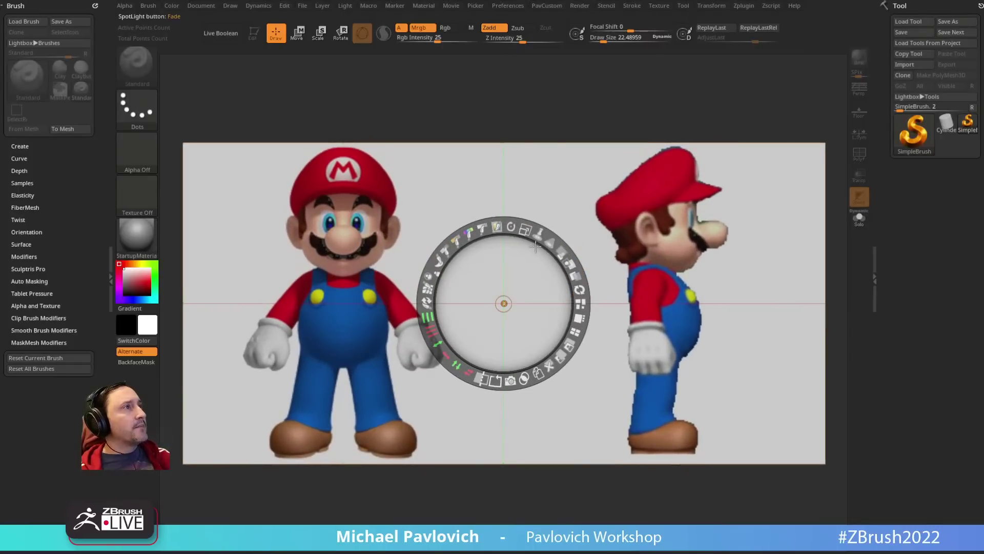
left_click(659, 7)
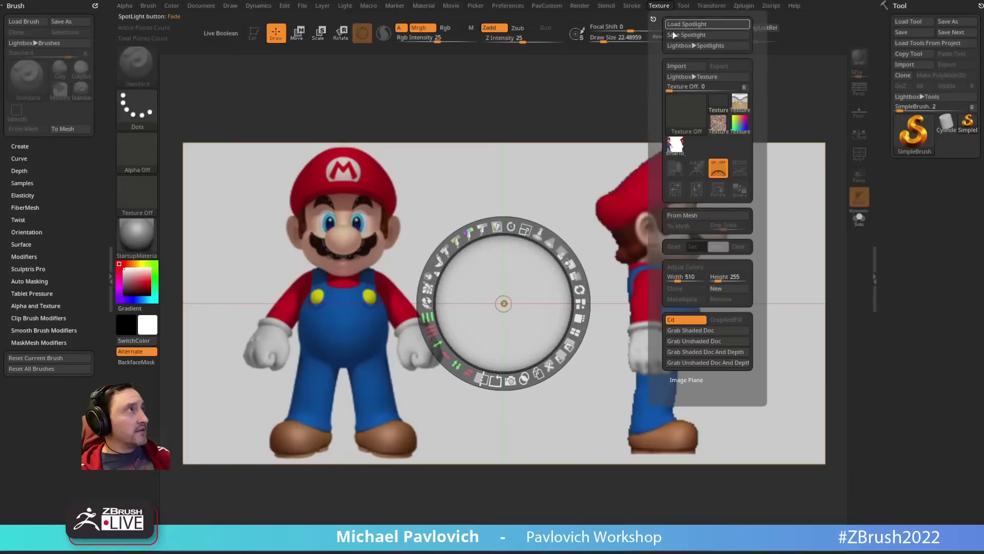
left_click(741, 167)
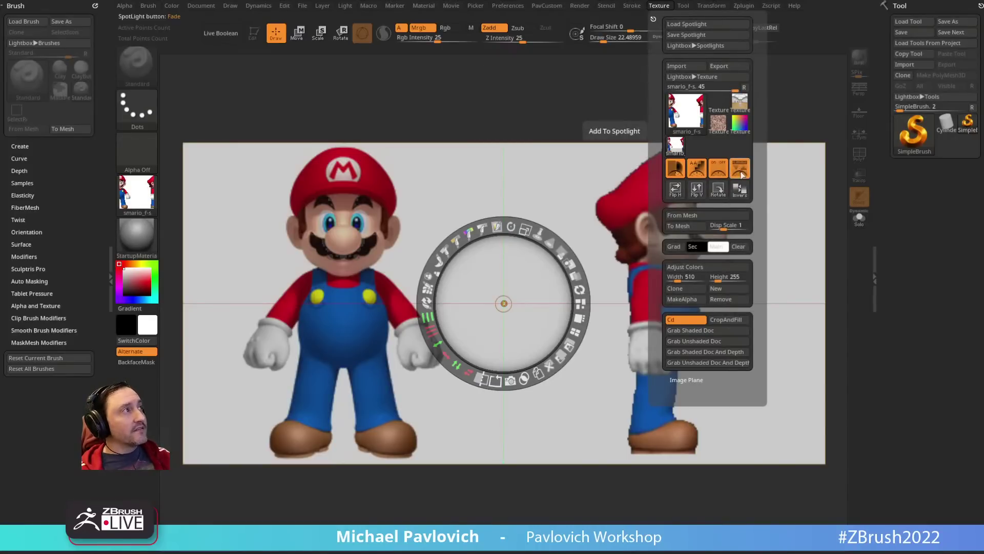
Step: Dim the Mario reference in Spotlight by fading the image and enlarge it very slightly
left_click_drag(564, 250, 524, 226)
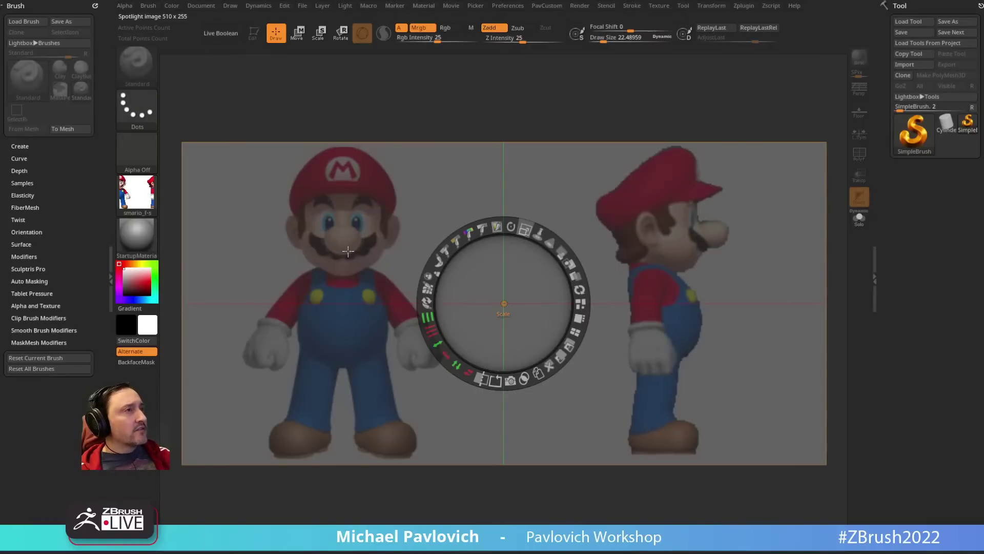
left_click_drag(480, 232, 495, 228)
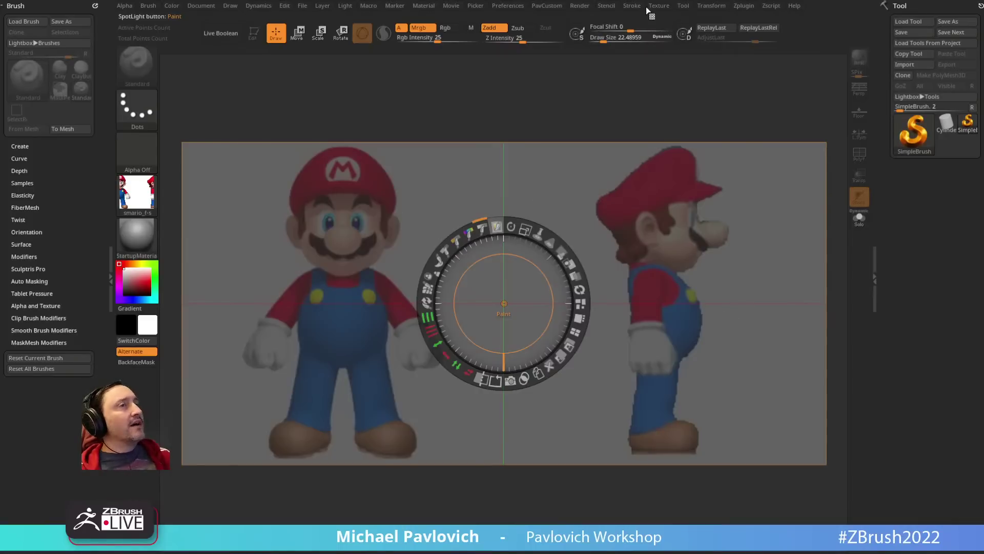
Step: Set the current texture to Texture Off and save the Spotlight setup to disk
left_click(137, 194)
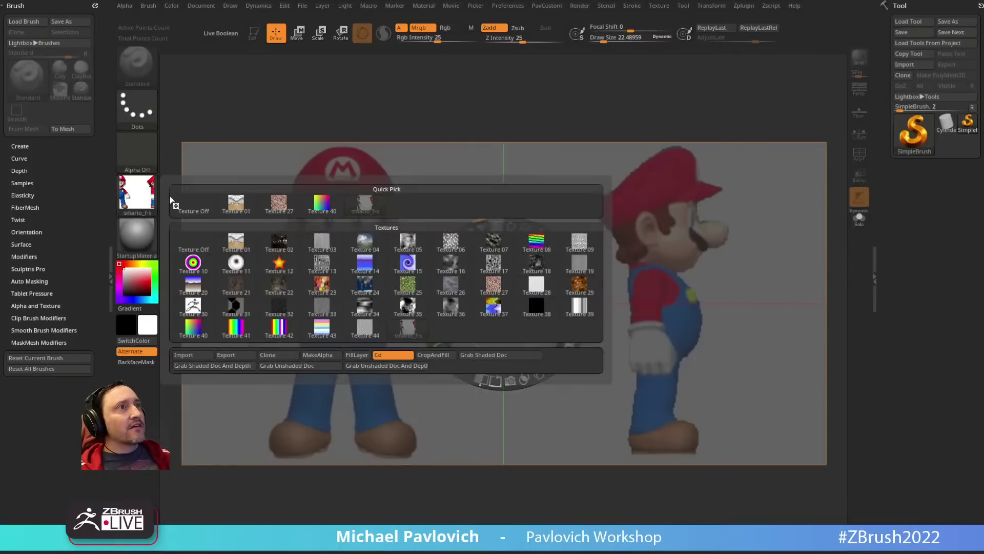
left_click(189, 208)
left_click(656, 6)
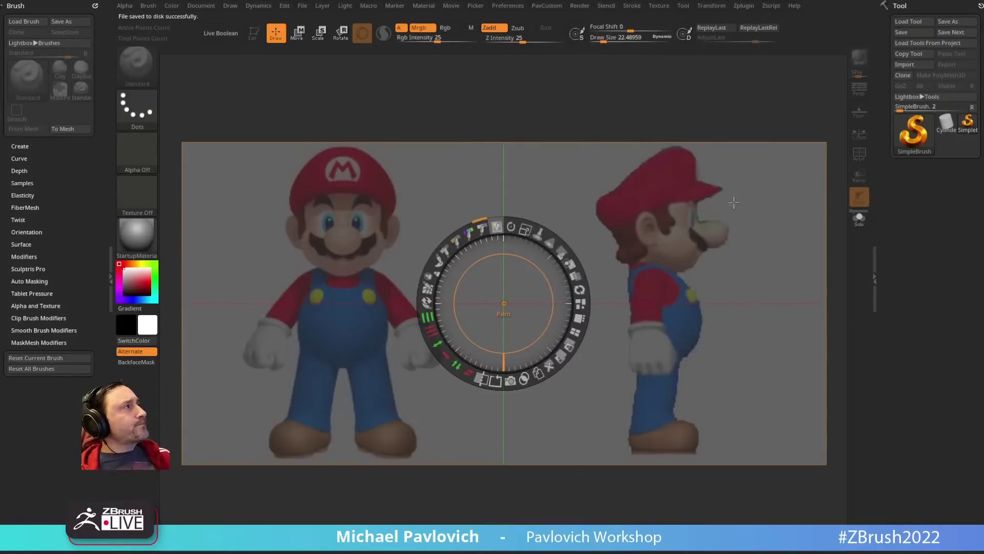
Step: Choose the Sphere3D tool, leave Spotlight editing with the reference still displayed, and draw a sphere between the two Mario figures
left_click(914, 134)
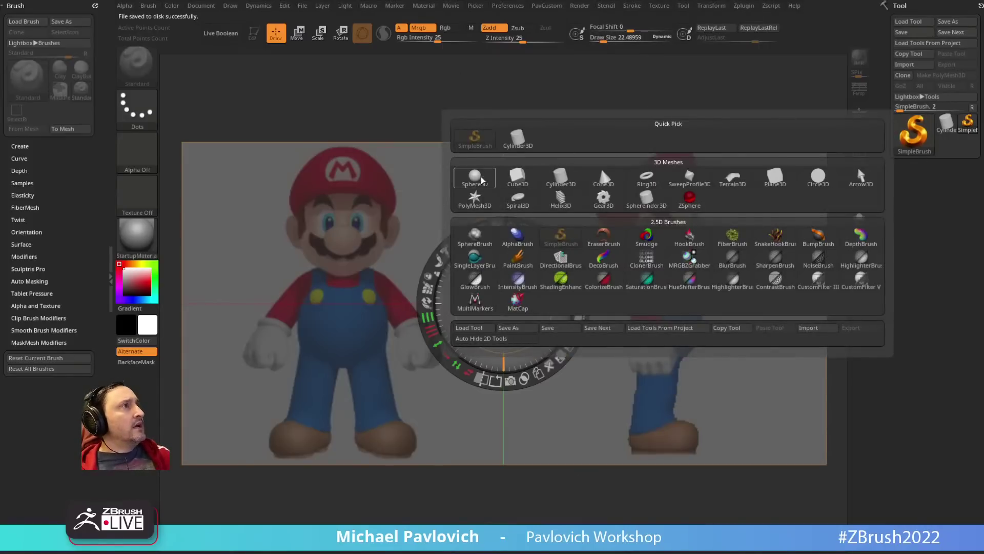
left_click(517, 177)
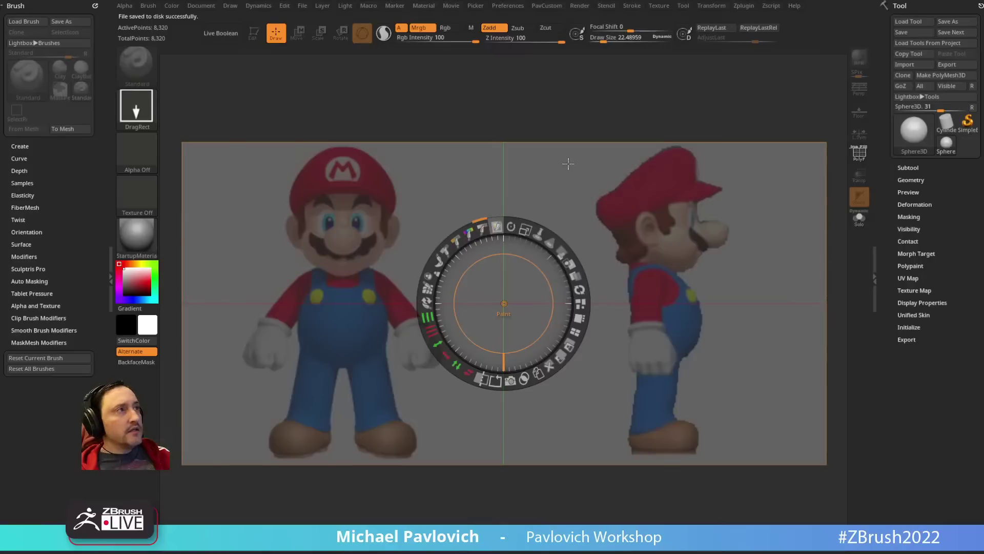
key("z")
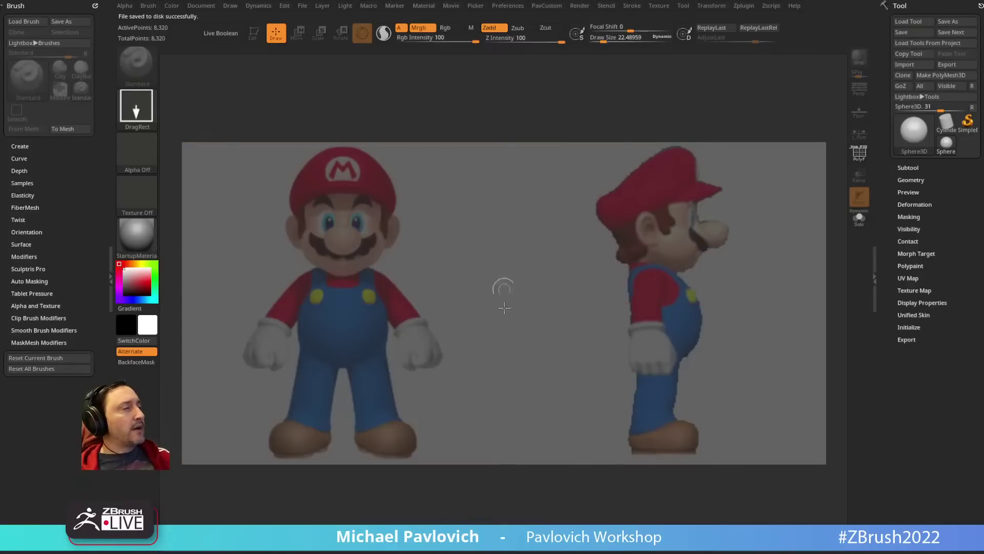
key("shift+z")
key("shift+z")
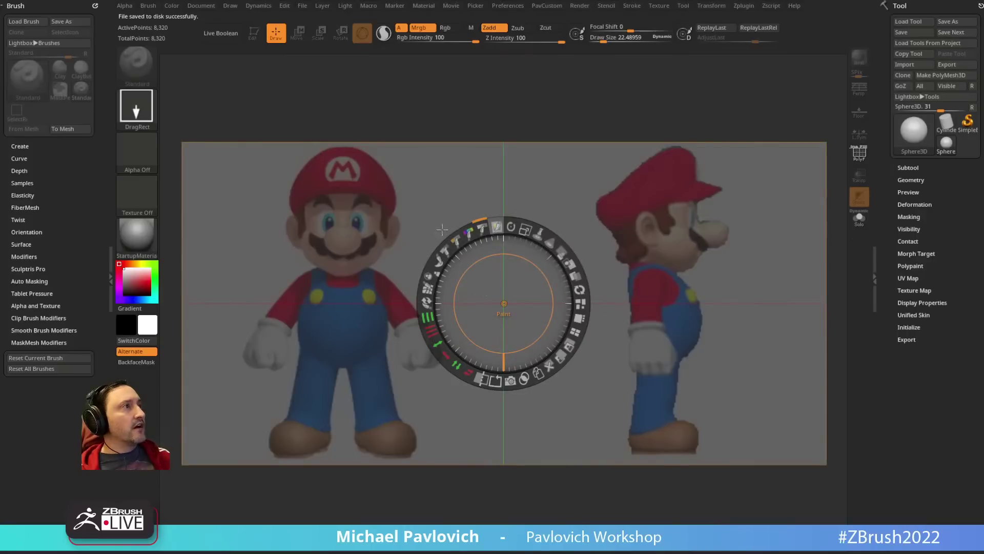
key("z")
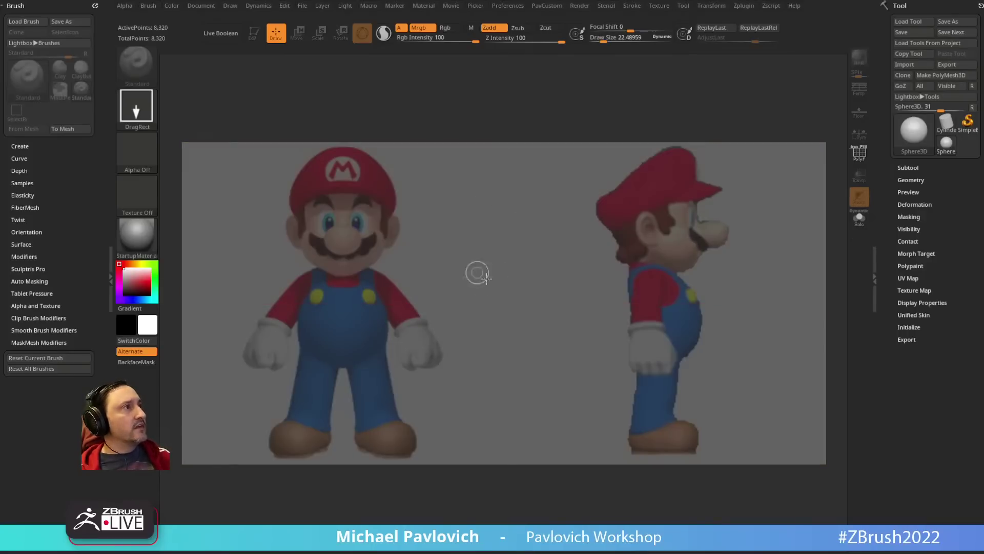
left_click_drag(442, 266, 452, 306)
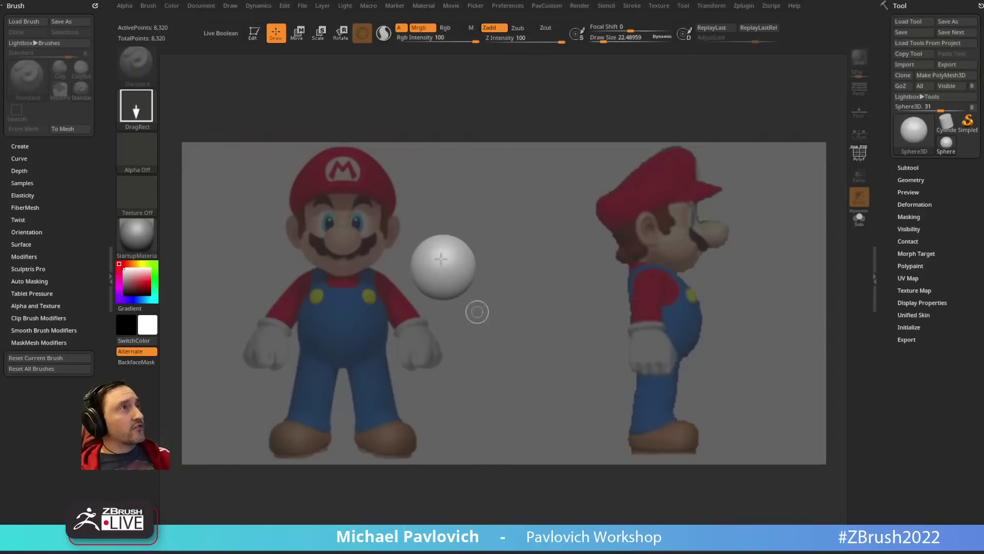
Step: Put the sphere into edit mode with X symmetry and fit it over the belly of the front-view Mario
key("t")
key("x")
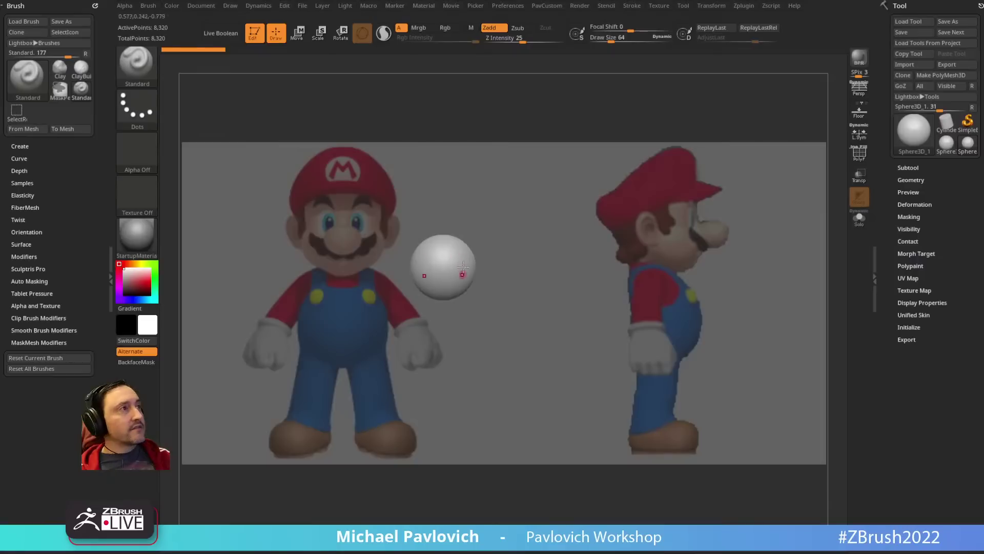
key("shift")
left_click_drag(557, 240, 471, 312, "alt")
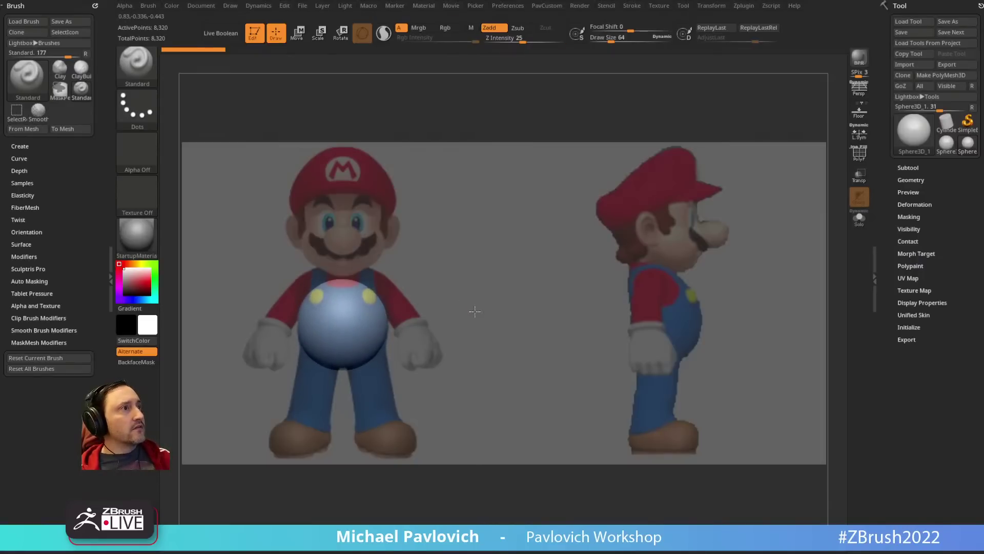
Step: Convert the sphere to a PolyMesh3D and expand its subtool list
left_click(925, 76)
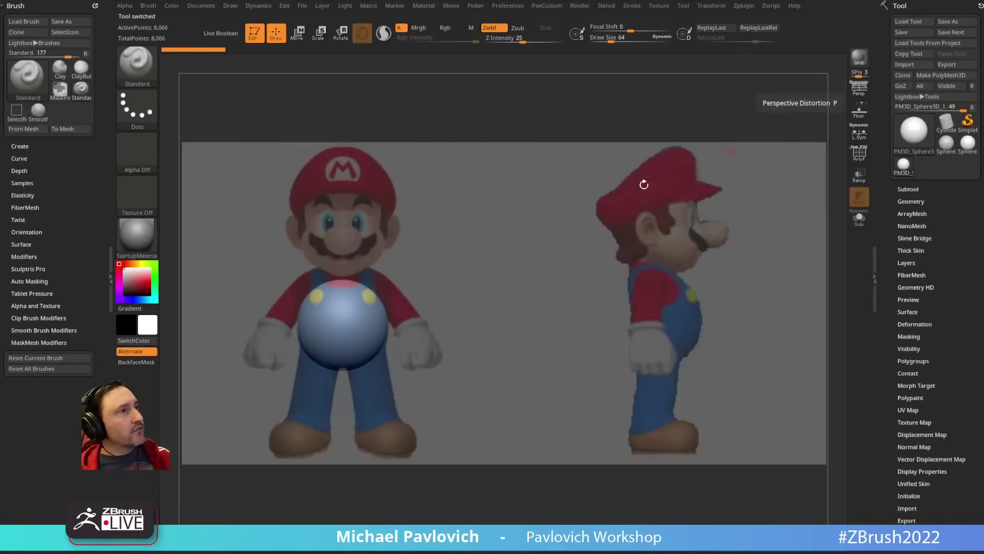
key("shift")
left_click(911, 189)
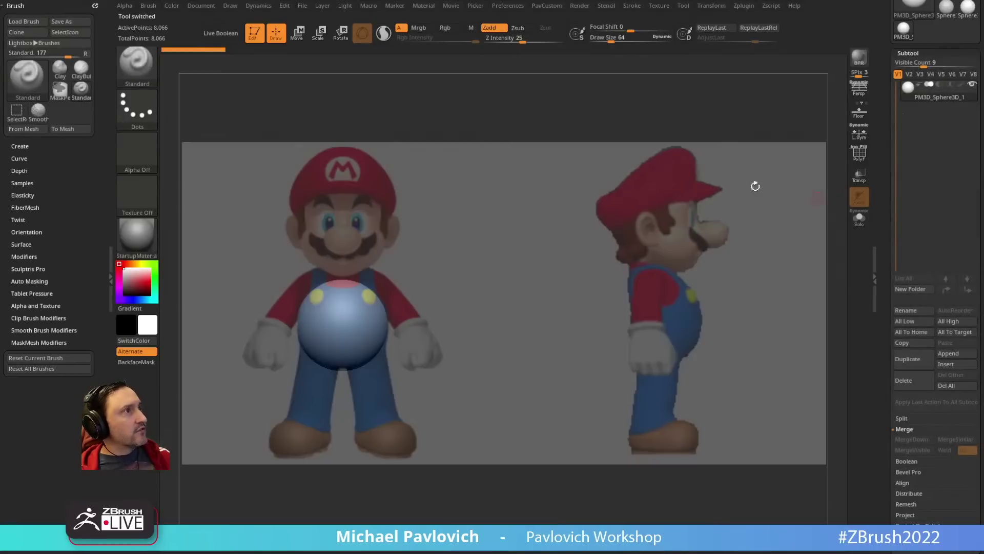
Step: Show the movie timeline with a camera keyframe for the front view, and line the sphere up over the side-view Mario's belly
left_click(450, 7)
left_click(476, 168)
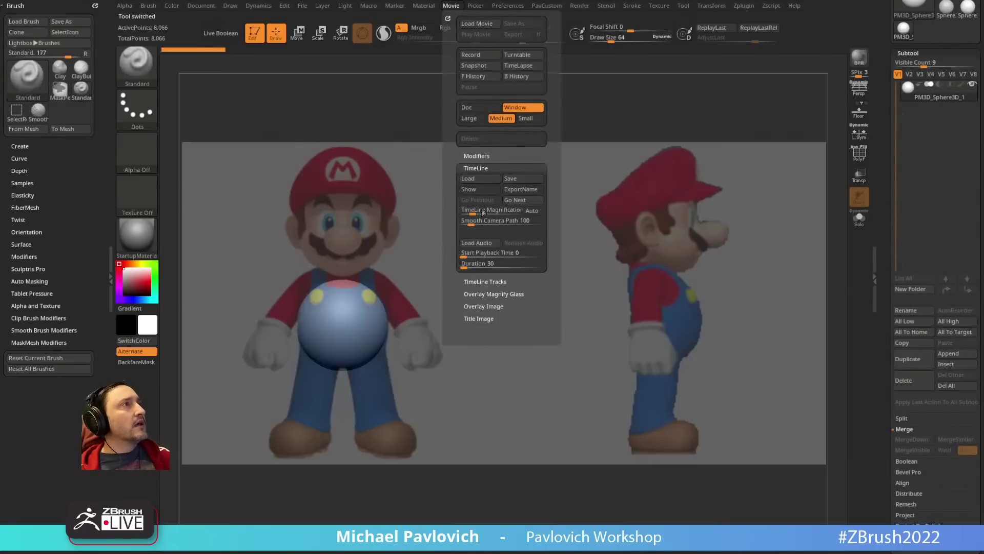
left_click(480, 189)
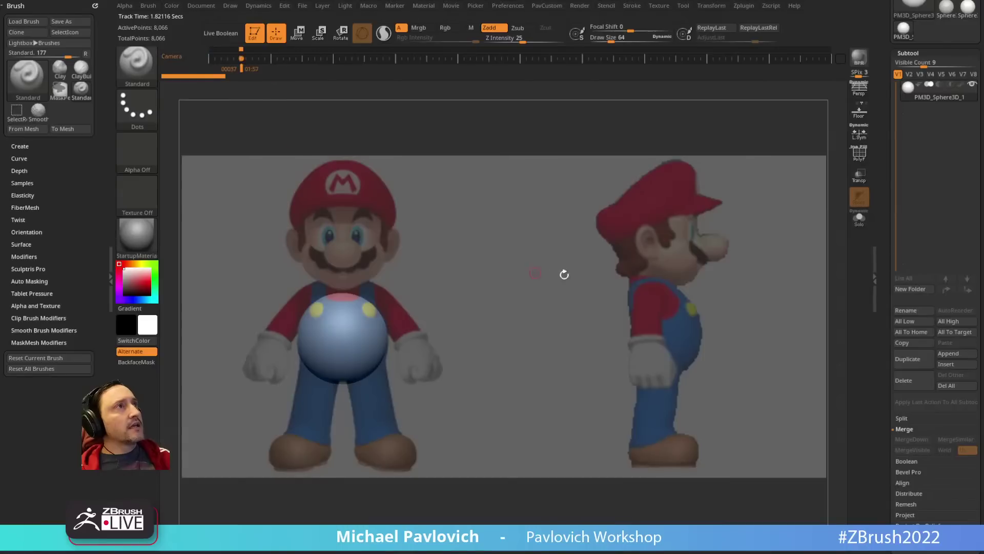
left_click_drag(513, 240, 588, 180, "alt")
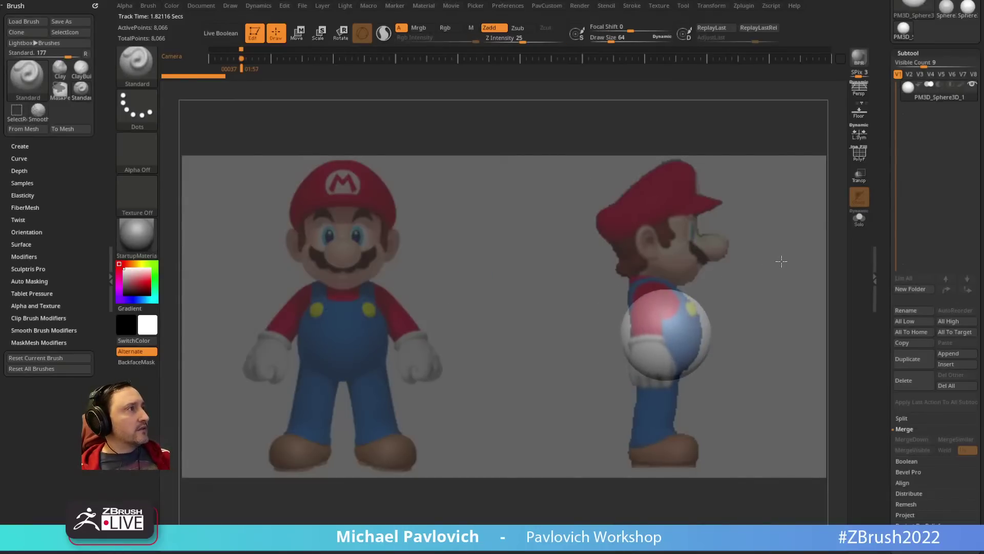
Step: Squash the sphere along its depth axis to fit the side-view belly, and hide the timeline
key("w")
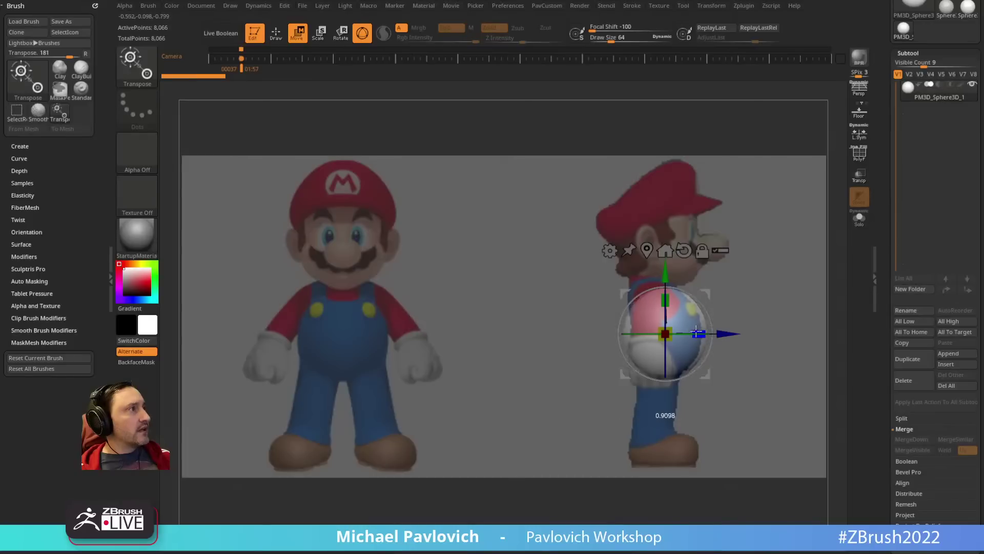
left_click_drag(696, 333, 691, 332)
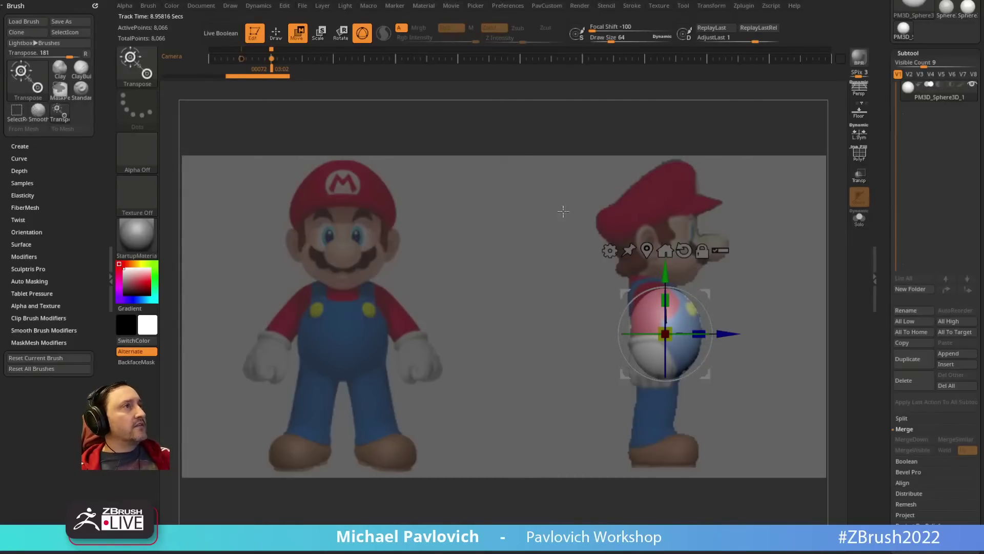
key("4")
left_click(581, 271)
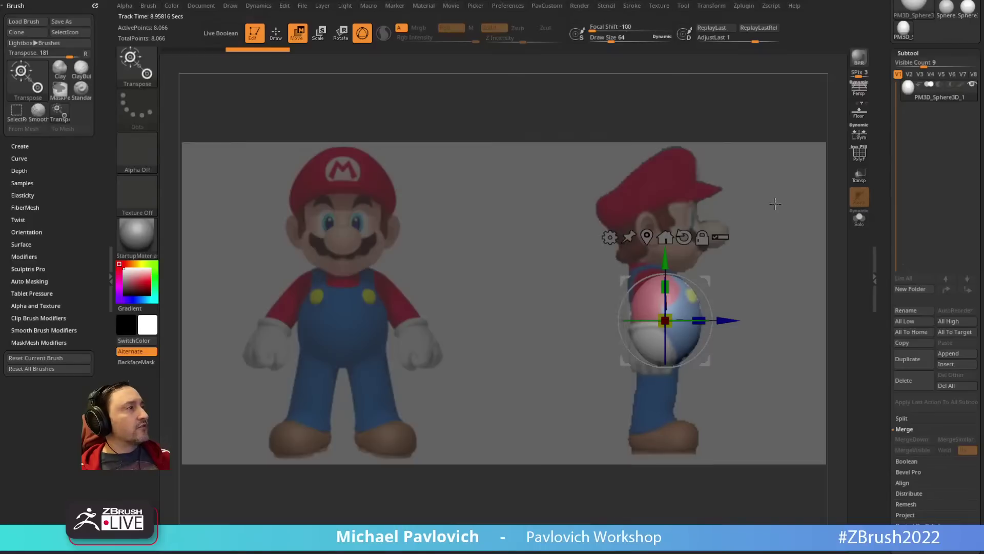
Step: Turn on the floor grid and step through the stored camera keyframes back to the front-view alignment
left_click_drag(758, 214, 613, 284)
left_click(859, 111)
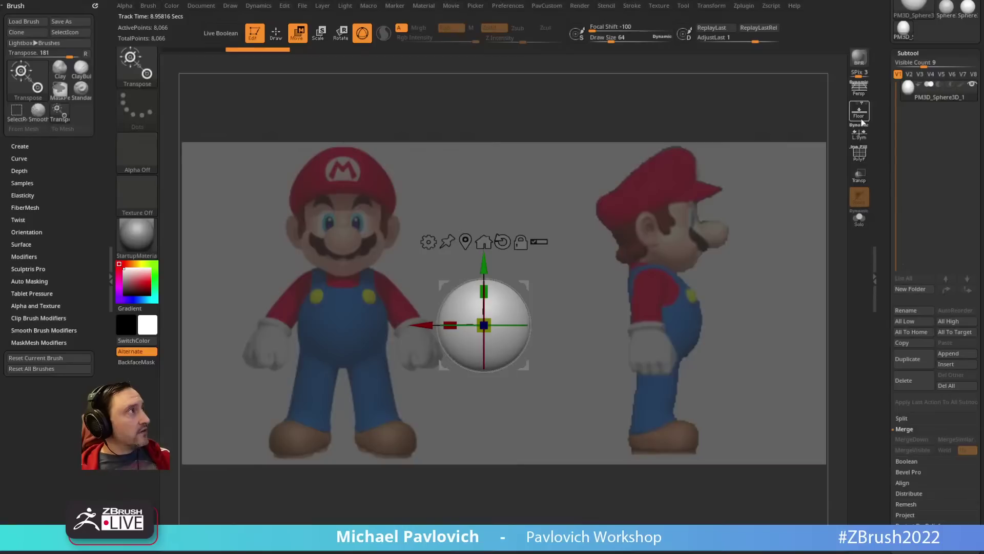
mouse_move(718, 277)
left_mouse_down()
mouse_move(694, 212)
mouse_move(721, 265)
left_mouse_up()
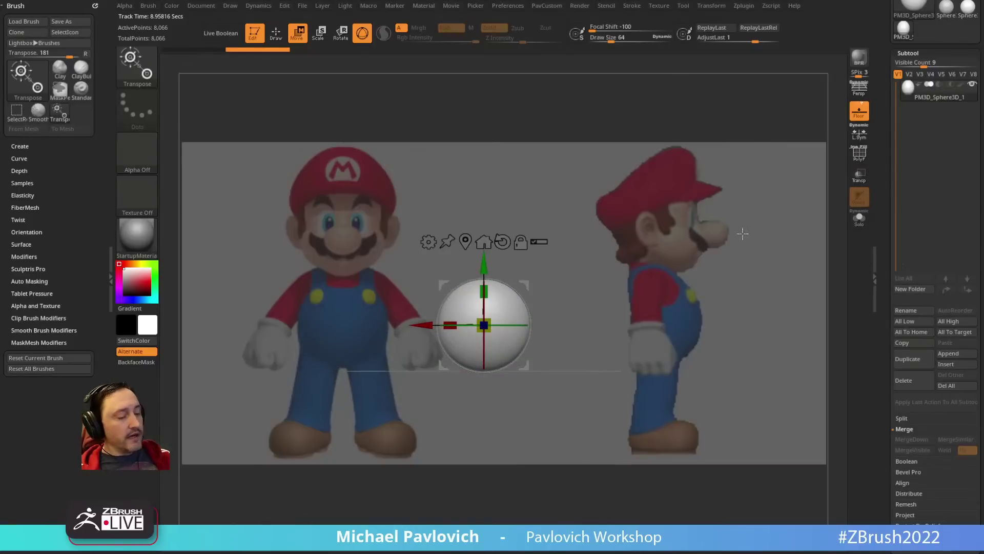
key("Right")
key("Left")
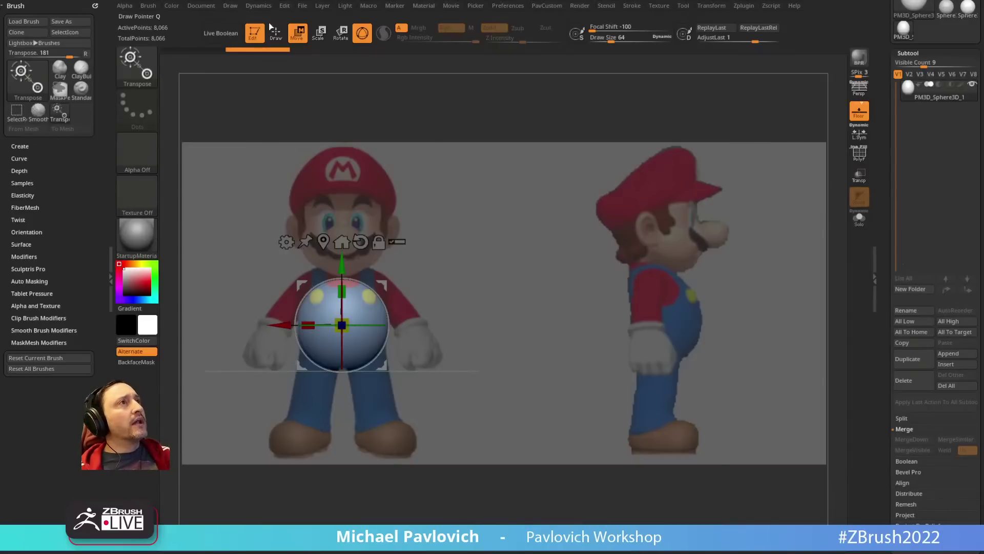
Step: Leave edit mode and clear the sphere from the canvas, and turn off the Spotlight reference
left_click(254, 33)
left_click(295, 59)
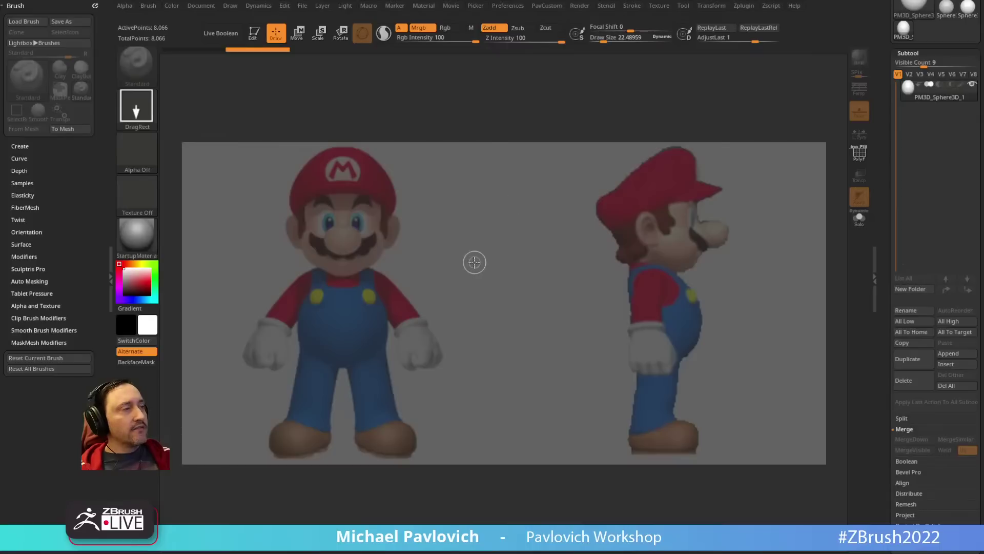
key("z")
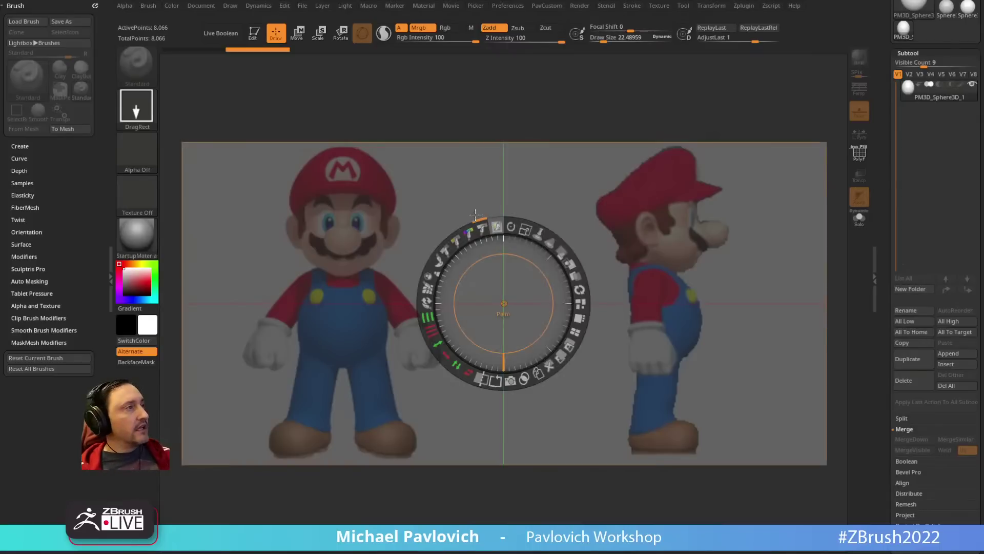
key("shift+z")
Step: Load DemoSoldier.ZTL from the Lightbox tools and place it on the canvas in edit mode, framed from the front
key("comma")
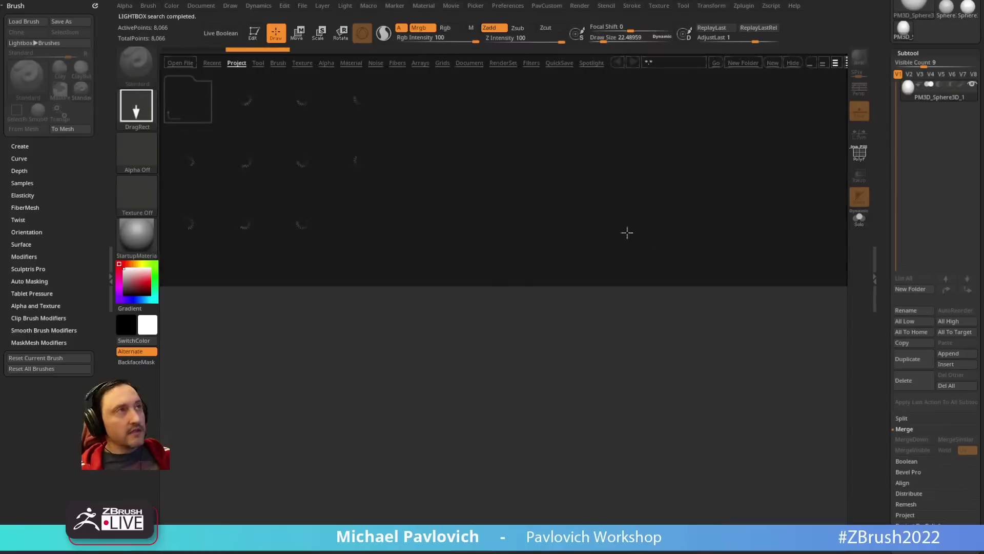
left_click(258, 62)
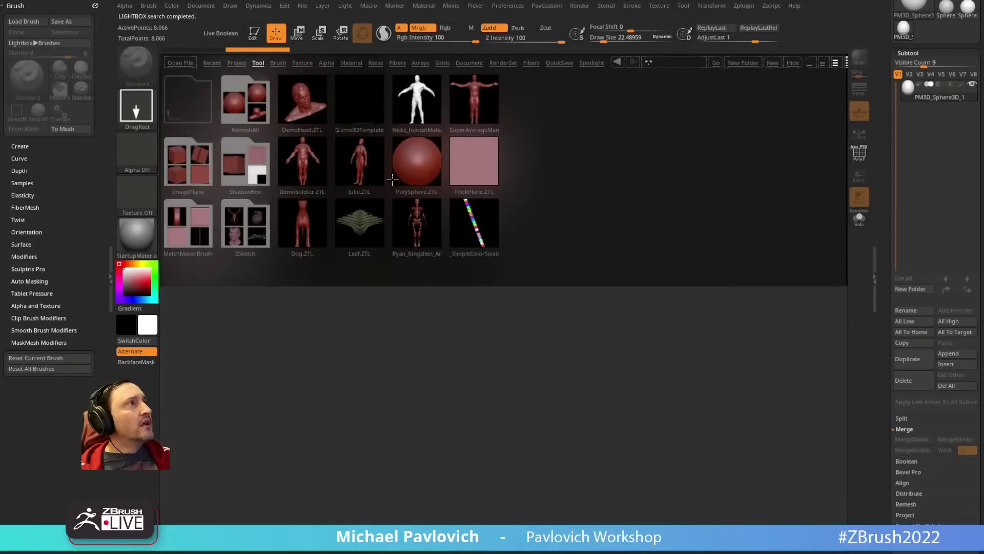
double_click(314, 179)
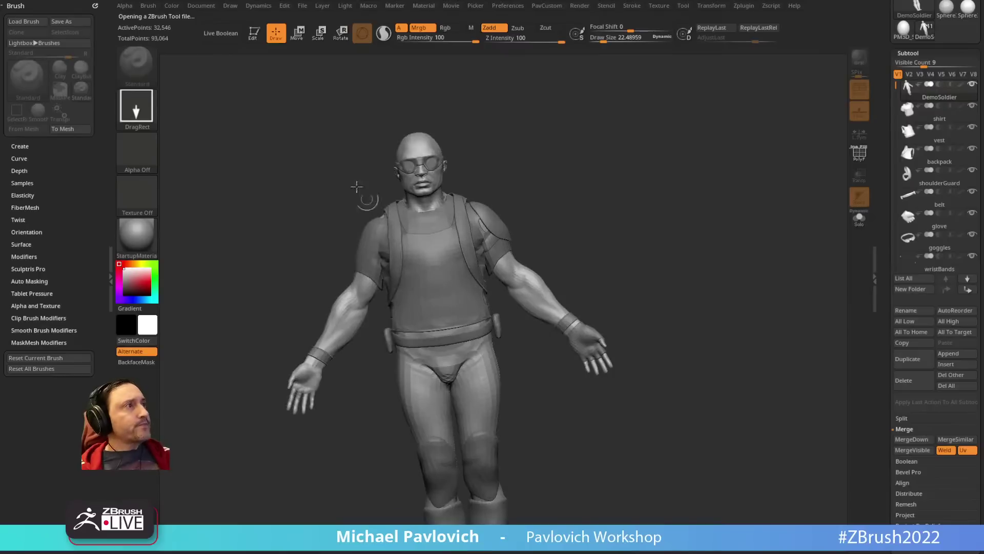
left_click_drag(622, 203, 640, 178)
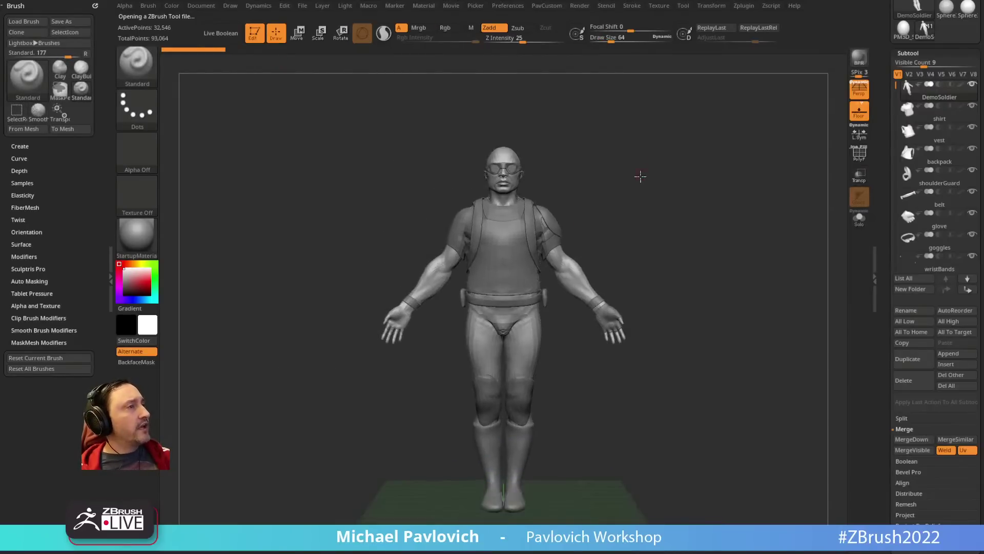
key("f")
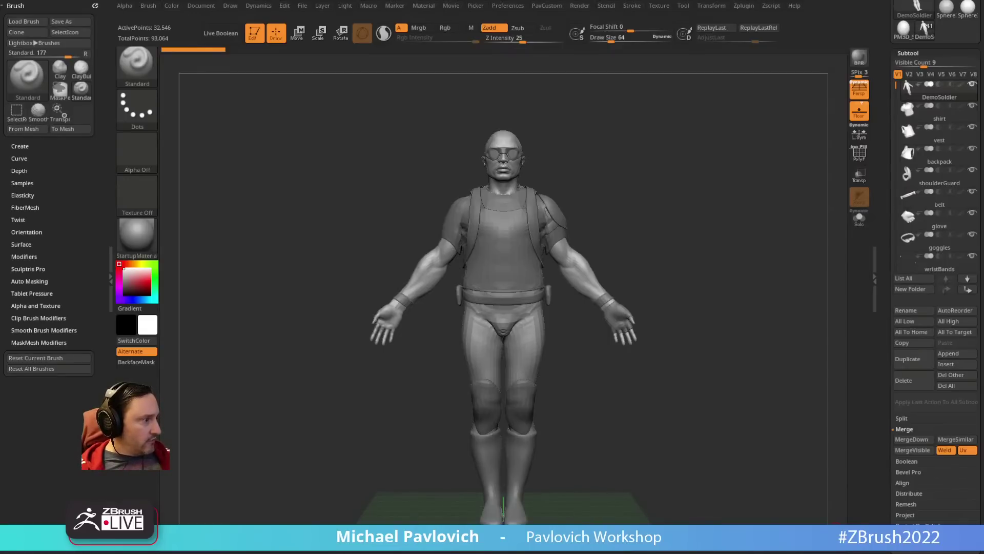
Step: Switch to the web browser and bring up the YouTube playlist "ZBrush 2023 - What's New?"
left_click_drag(564, 553, 472, 80)
scroll(429, 287, "down", 2)
left_click(391, 354)
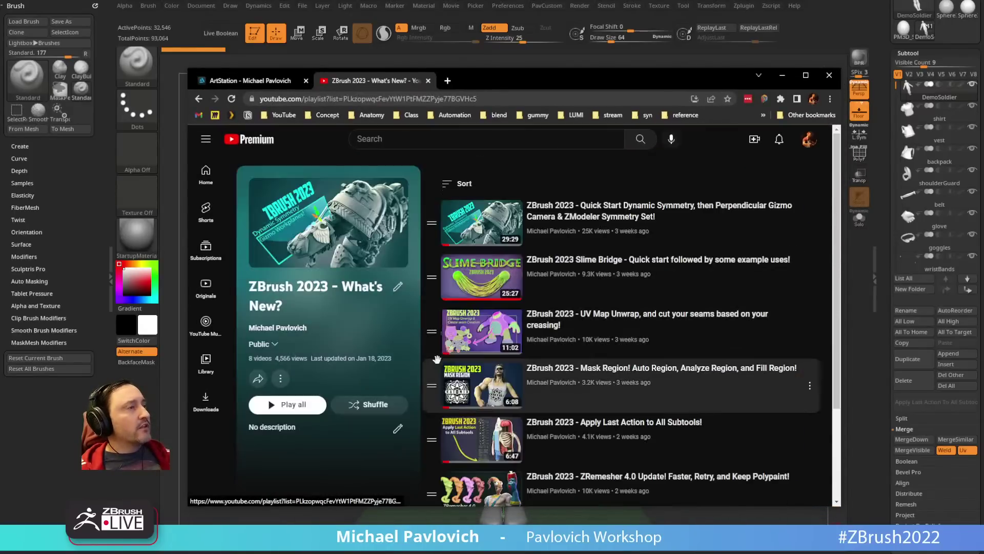
Step: Look through the "ZBrush 2023 - What's New?" playlist, glance at the ArtStation portfolio, and put the browser away to return to ZBrush
left_click(491, 100)
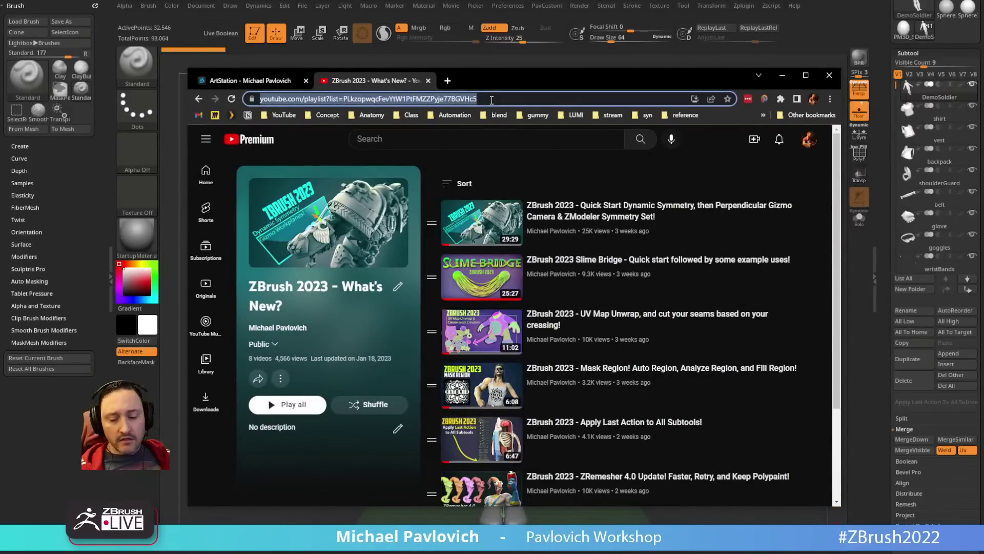
key("alt+Tab")
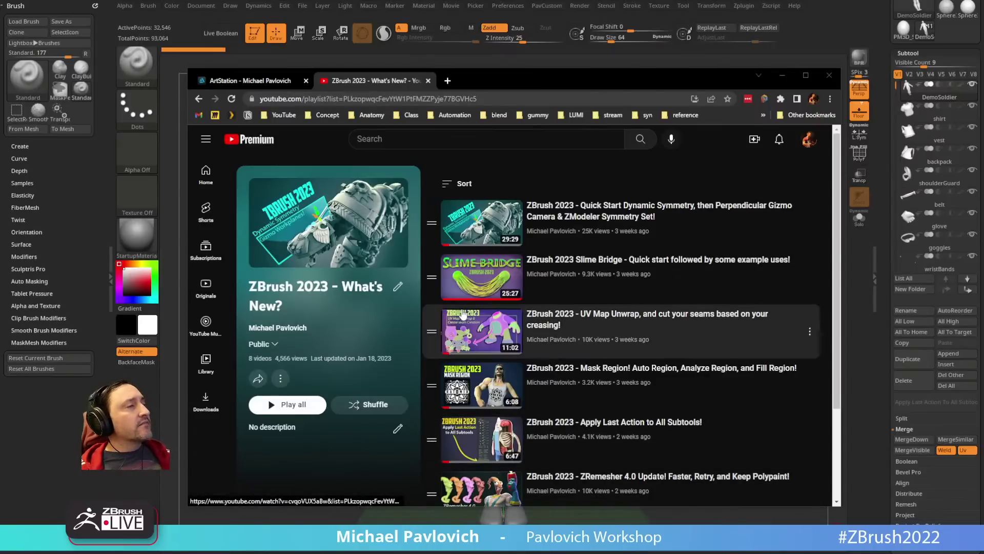
scroll(500, 210, "down", 2)
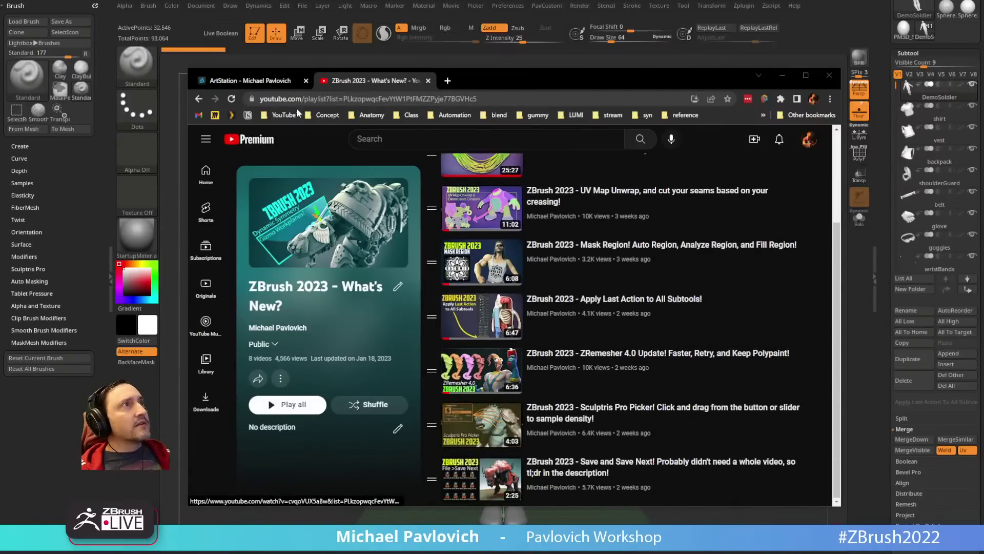
left_click(266, 81)
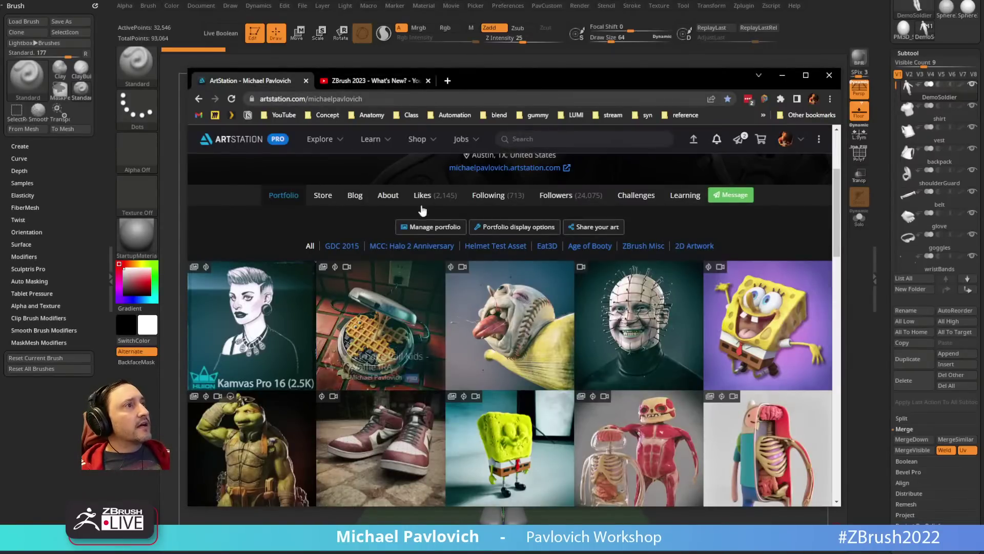
left_click(395, 82)
scroll(590, 198, "up", 2)
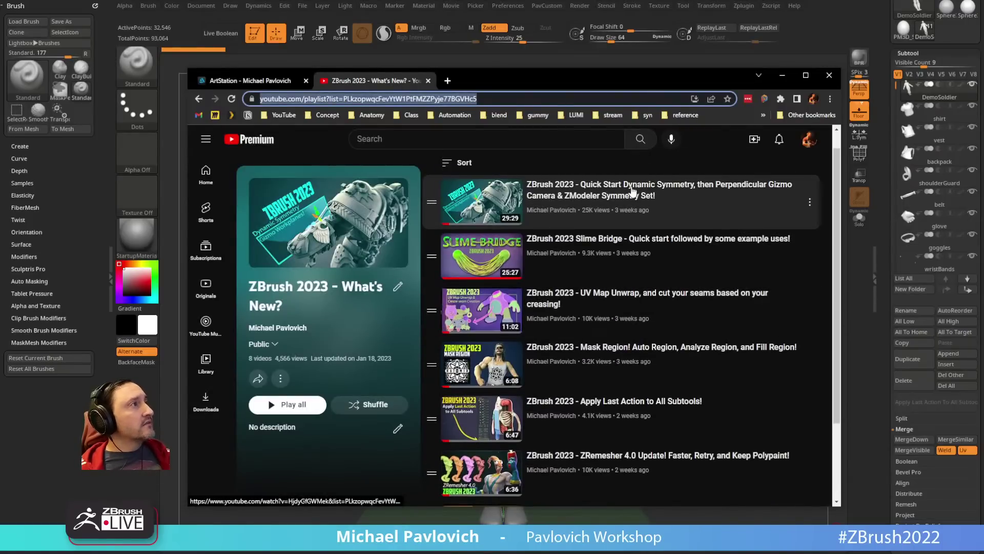
left_click_drag(539, 84, 769, 553)
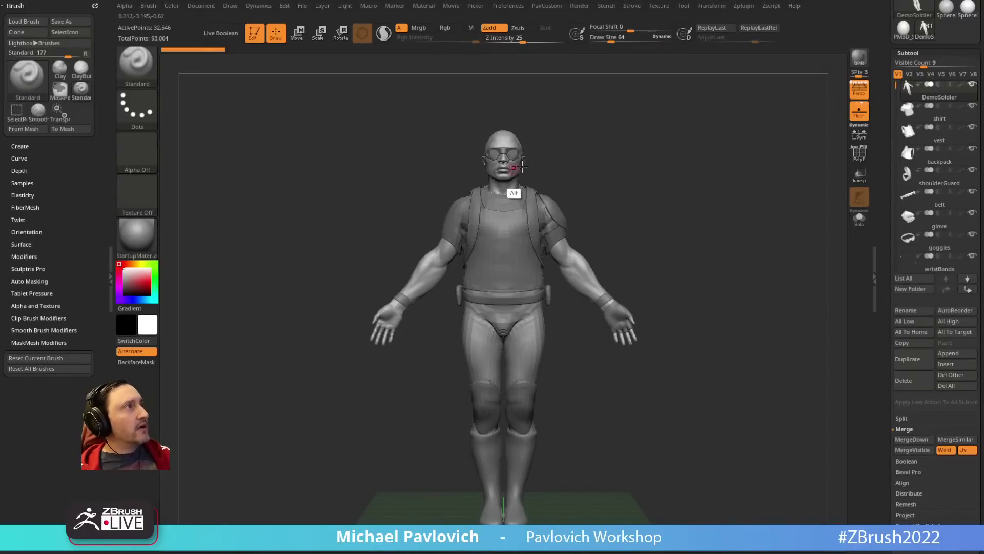
Step: Select the soldier's kneeGuards subtool and show the Move gizmo on it
left_click(528, 276, "alt")
left_click(522, 400, "alt")
left_click_drag(643, 375, 537, 381, "alt")
mouse_move(604, 420)
left_mouse_down("alt")
mouse_move(617, 319)
mouse_move(643, 328)
mouse_move(622, 332)
left_mouse_up("alt")
key("w")
key("q")
key("w")
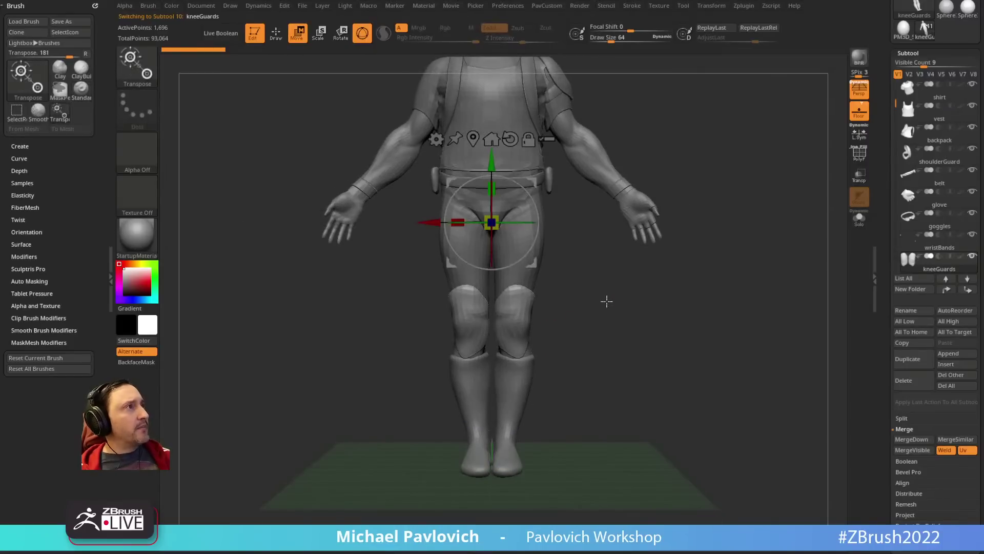
left_click_drag(608, 300, 592, 363, "alt")
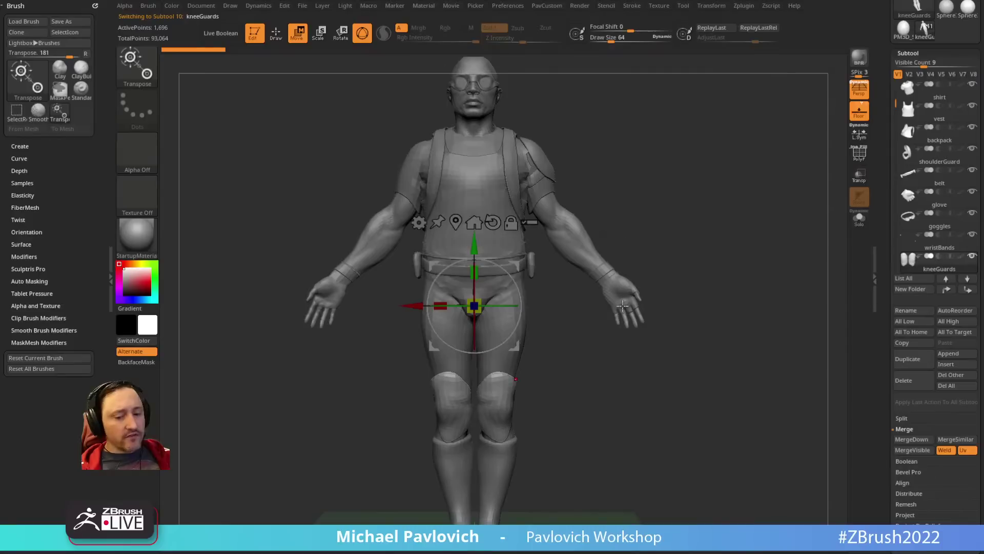
Step: Load Dog.ZTL from the Lightbox tools and frame it on the canvas
key("comma")
double_click(314, 211)
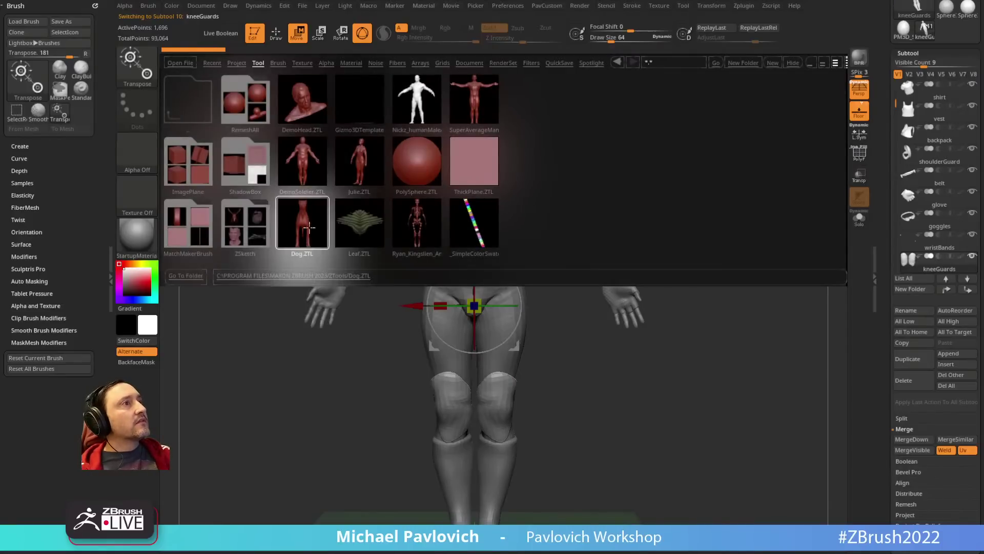
key("comma")
key("f")
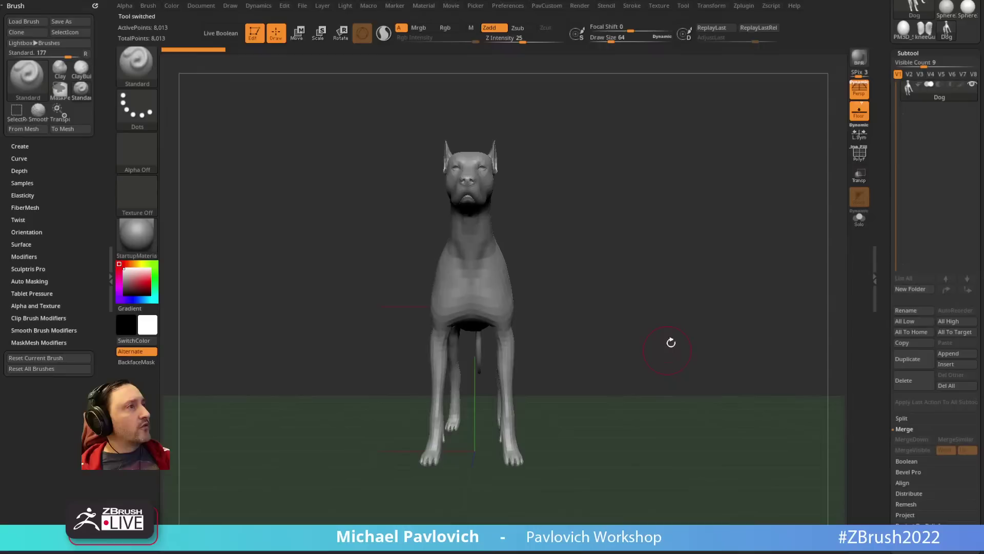
Step: Turn off the floor grid and the perspective view for the dog
left_click(862, 111)
left_click(858, 91)
key("f")
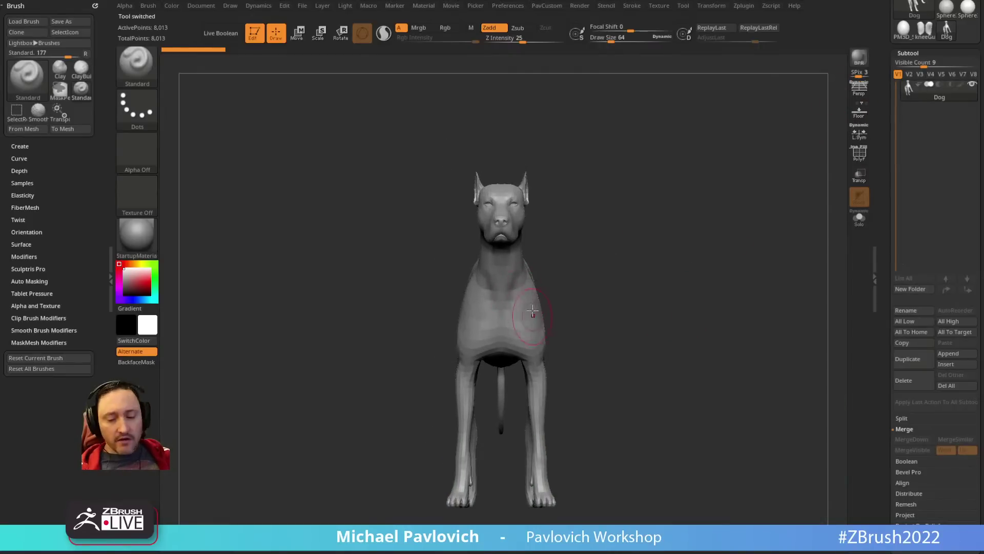
Step: Set the draw size to about 33 and try a symmetric Standard brush stroke on the dog's chest, undoing the stroke
key("s")
left_click_drag(523, 318, 518, 319)
left_click_drag(519, 300, 535, 336)
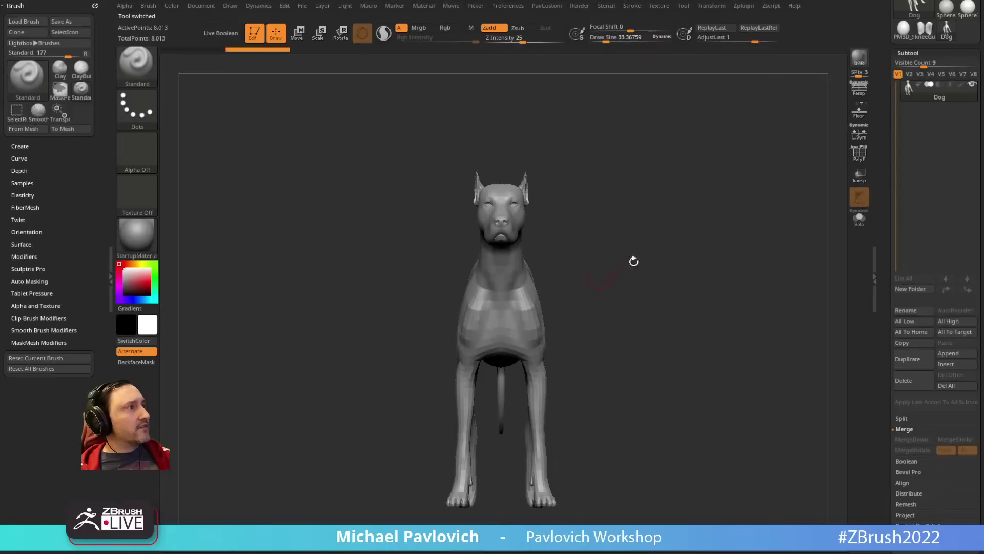
key("ctrl+z")
Step: Rotate the dog off the world axes with the gizmo and test a symmetric stroke on its chest
key("w")
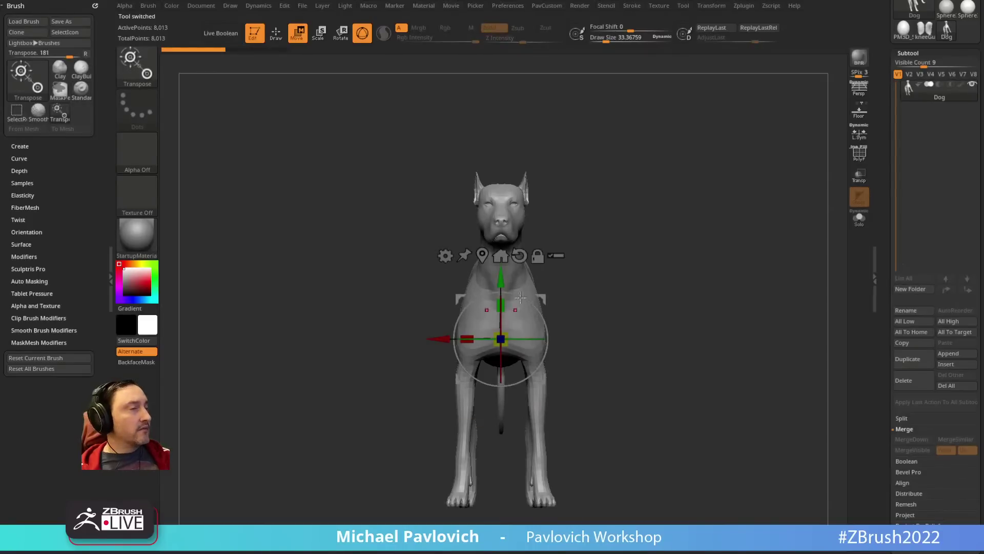
mouse_move(528, 338)
left_mouse_down()
mouse_move(539, 336)
mouse_move(519, 343)
mouse_move(551, 334)
mouse_move(556, 344)
left_mouse_up()
key("q")
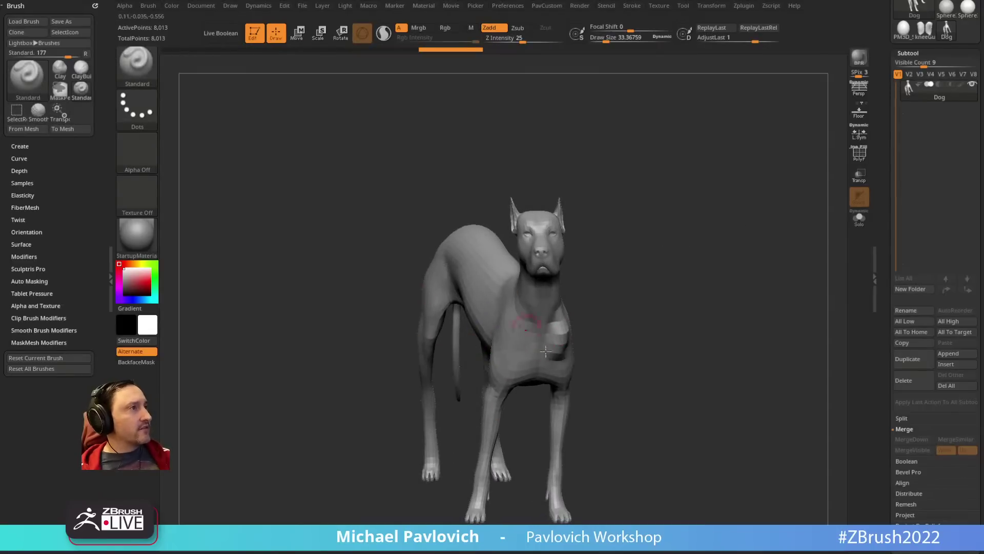
Step: Turn on the floor grid and undo the stroke on the dog's chest
left_click(858, 119)
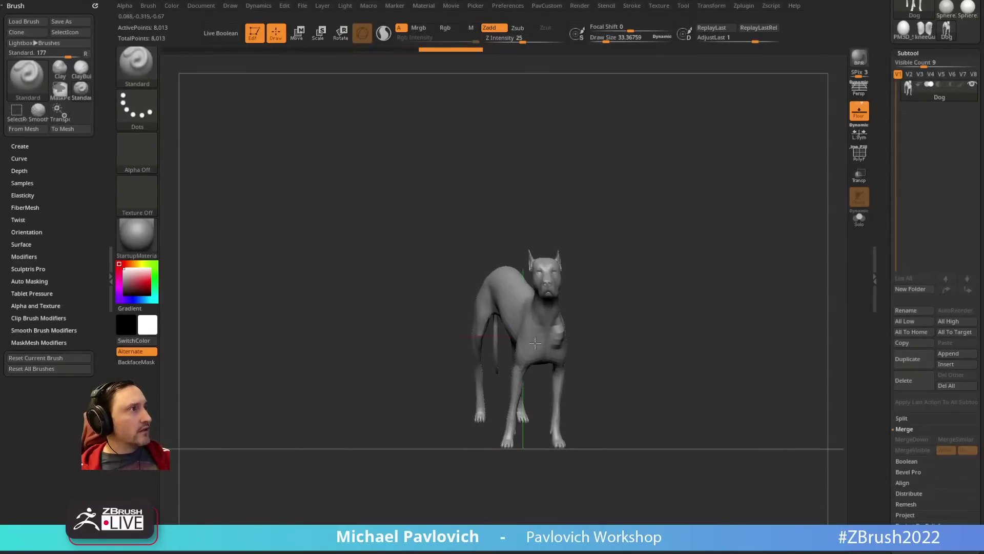
left_click_drag(616, 305, 641, 345, "alt")
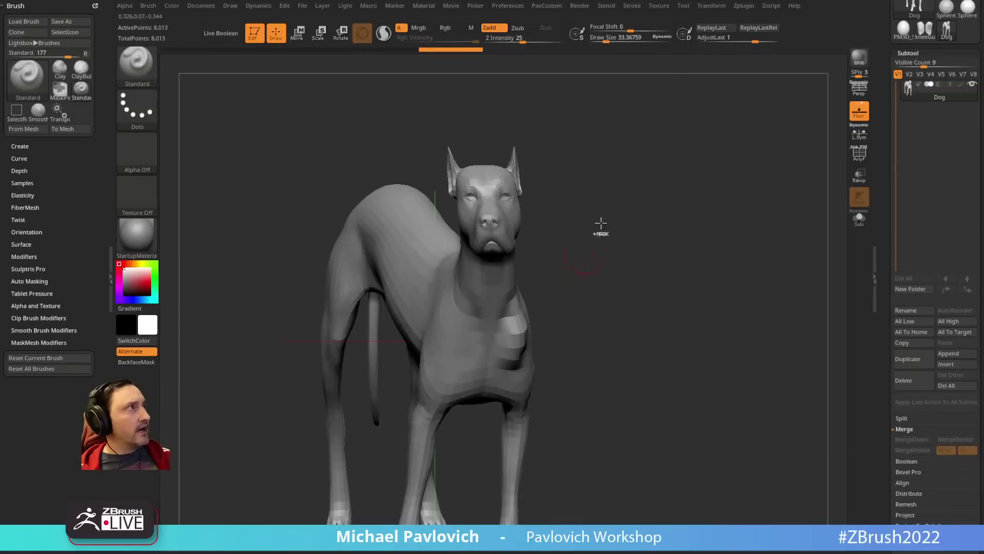
key("ctrl+z")
Step: Dock the Transform palette in the tray above the Brush palette
left_click(708, 9)
mouse_move(702, 15)
left_mouse_down()
mouse_move(652, 44)
mouse_move(107, 39)
left_mouse_up()
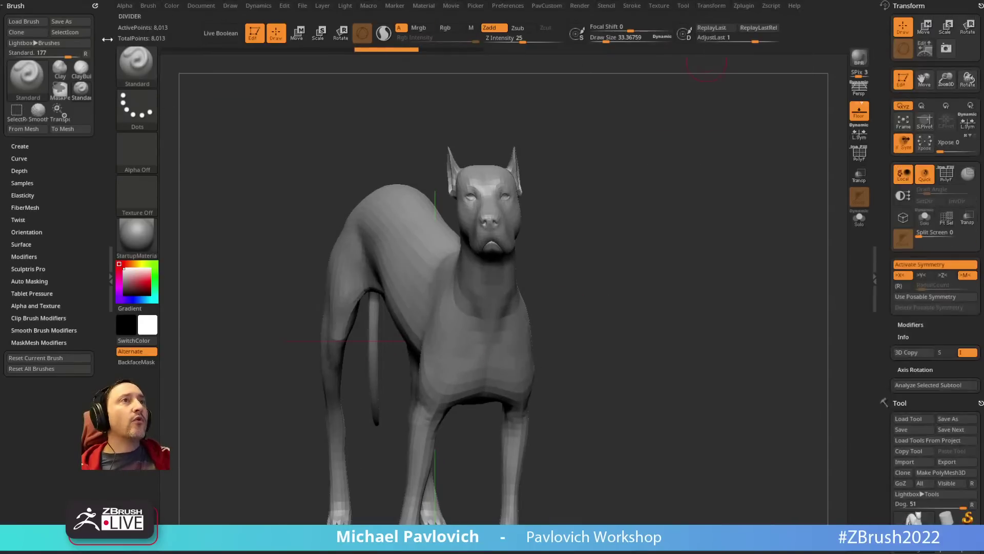
left_click_drag(980, 6, 128, 99)
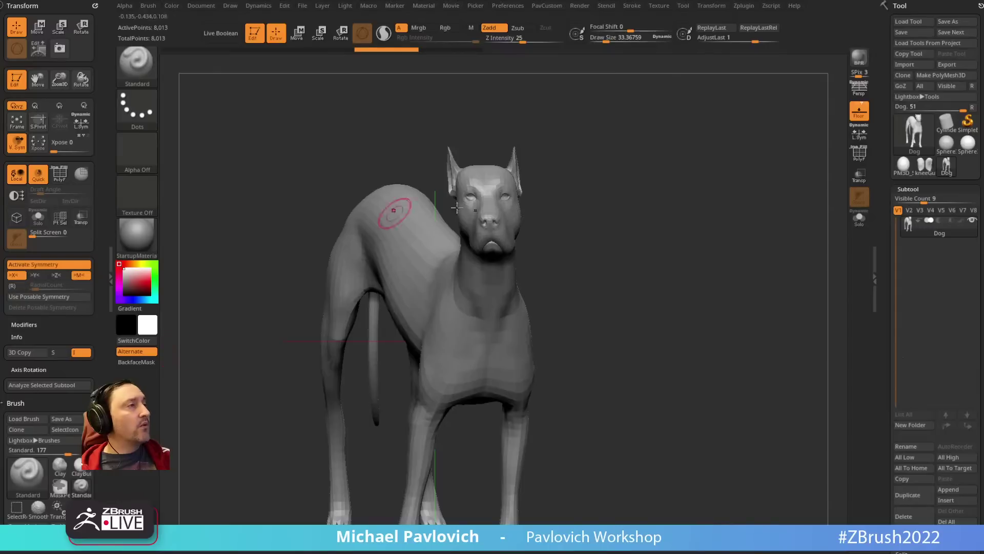
Step: Set the focal shift to -100 and rotate the dog off the world axes with the gizmo
left_click_drag(649, 312, 655, 287)
key("w")
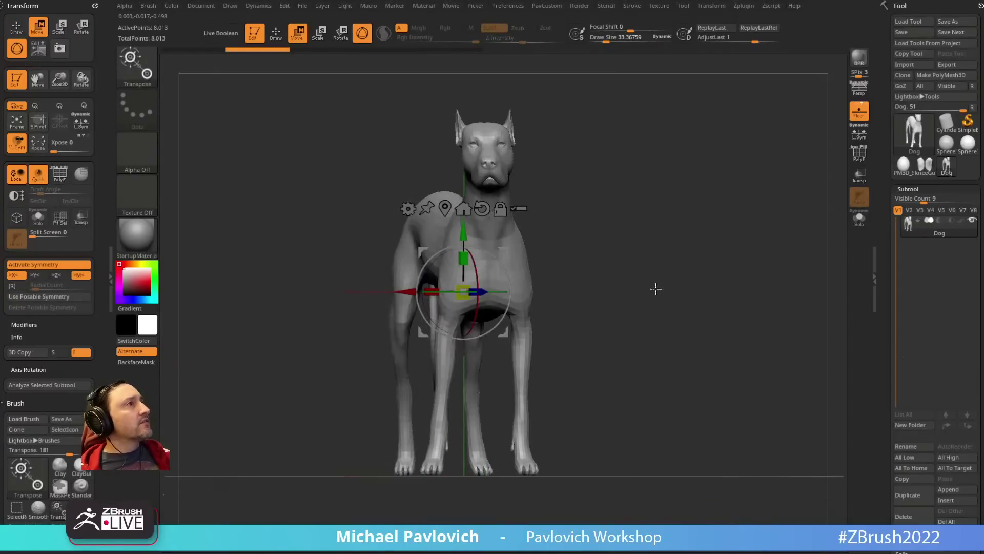
left_click_drag(615, 30, 587, 30)
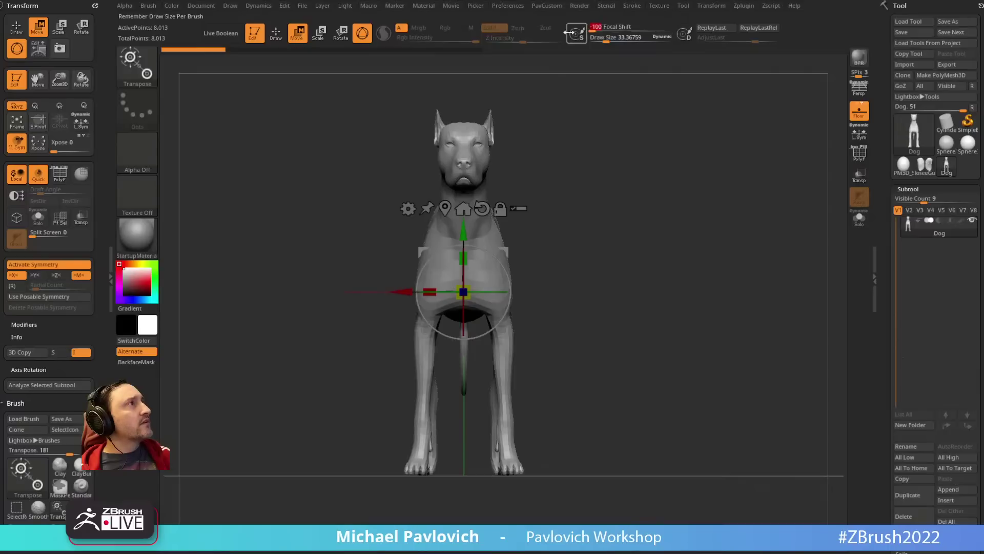
mouse_move(480, 292)
left_mouse_down()
mouse_move(535, 296)
mouse_move(481, 308)
left_mouse_up()
key("ctrl+z")
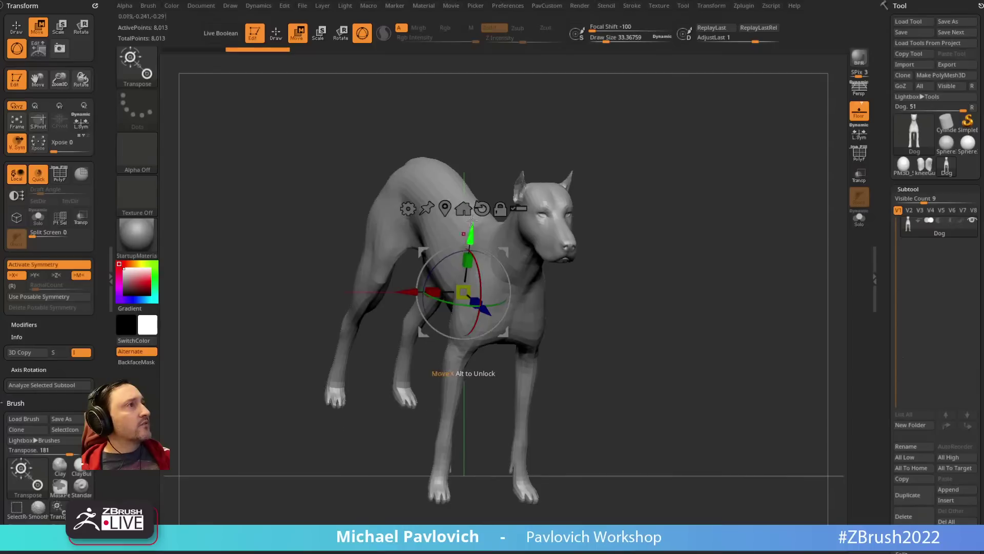
left_click_drag(627, 284, 619, 290)
key("q")
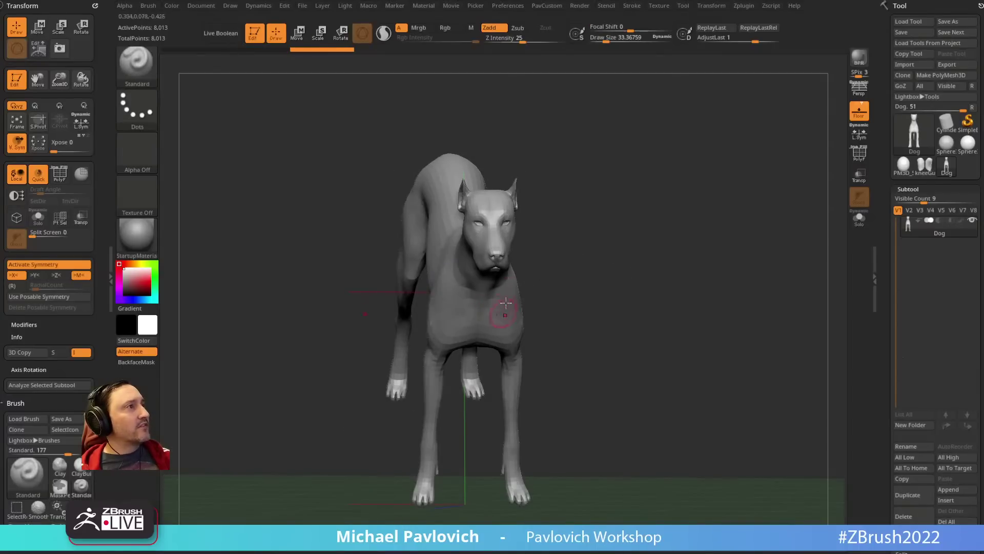
Step: Turn on dynamic local symmetry and show the Move gizmo on the rotated dog
left_click(859, 132)
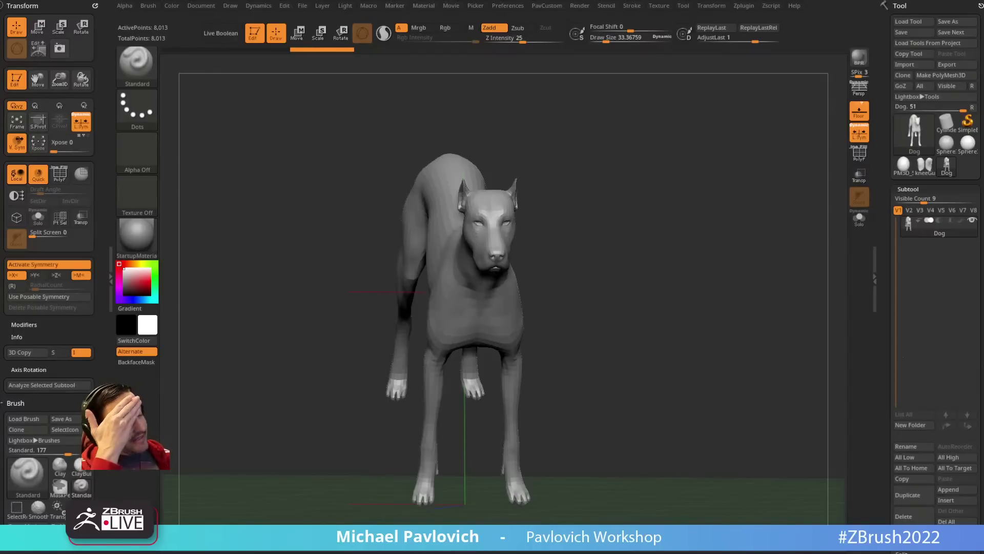
left_click(861, 132)
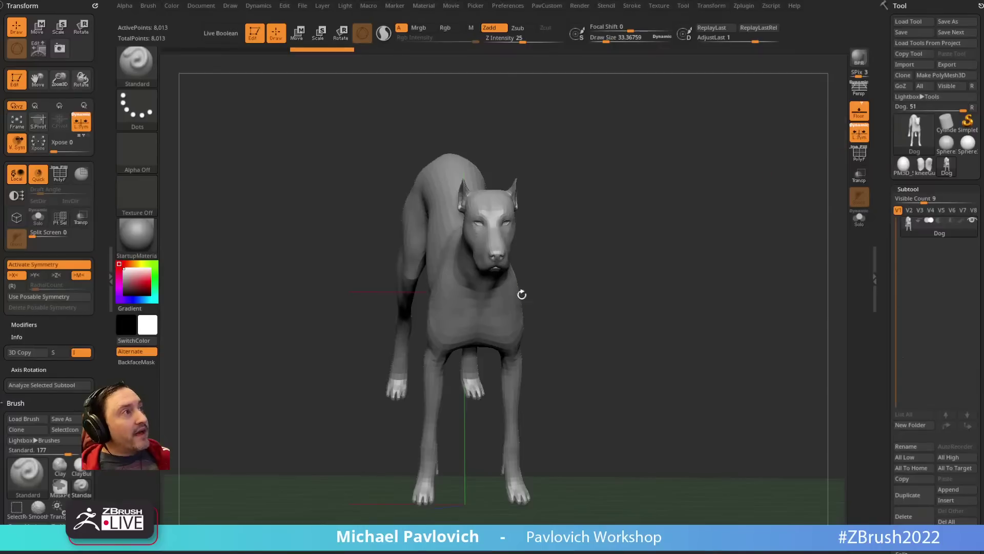
key("w")
left_click_drag(560, 263, 455, 256)
left_click_drag(646, 310, 554, 262)
left_click_drag(580, 224, 632, 286, "alt")
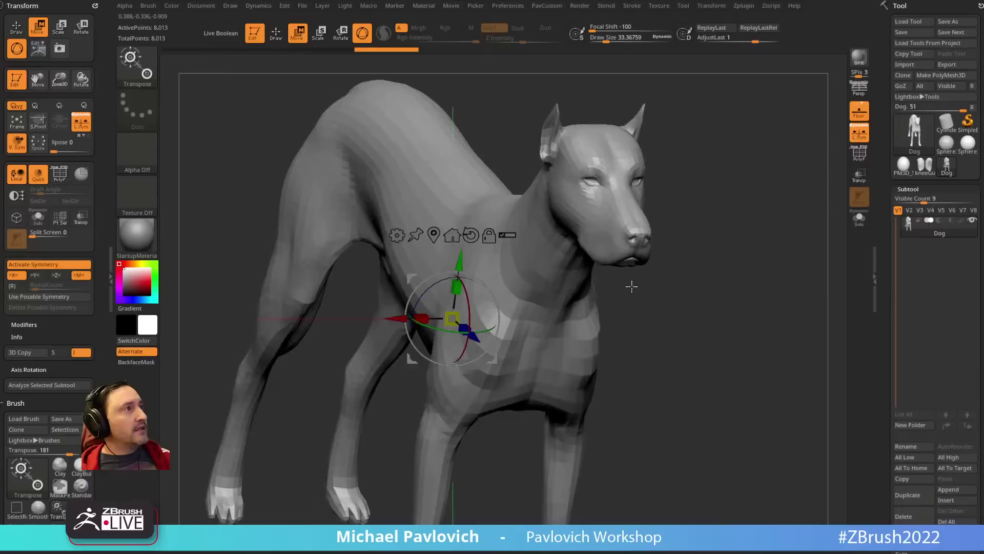
Step: Sculpt mirrored strokes on the dog's muzzle and face with the Standard brush, reducing the draw size to about 17
key("q")
mouse_move(603, 220)
left_mouse_down()
mouse_move(588, 237)
mouse_move(596, 224)
left_mouse_up()
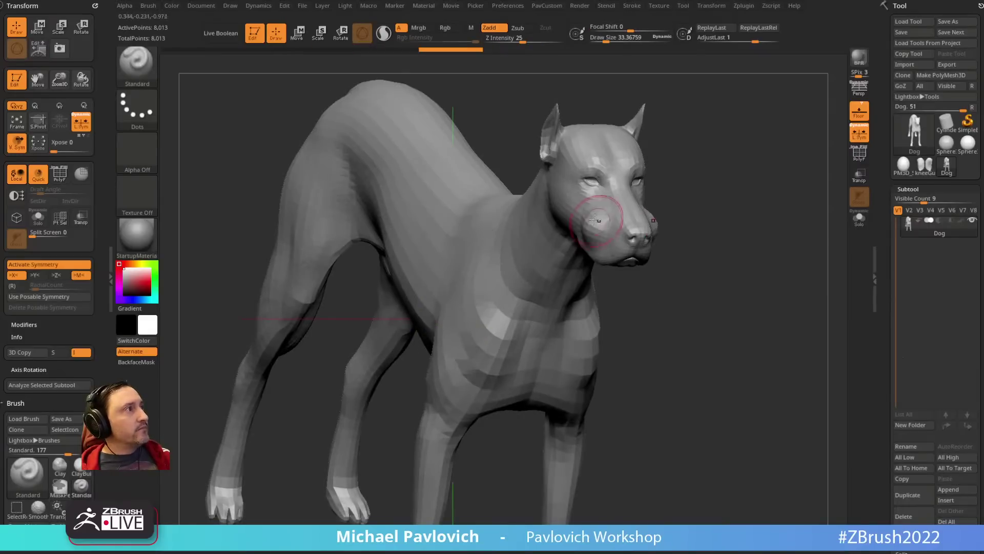
left_click_drag(654, 150, 641, 185)
left_click_drag(569, 228, 599, 236)
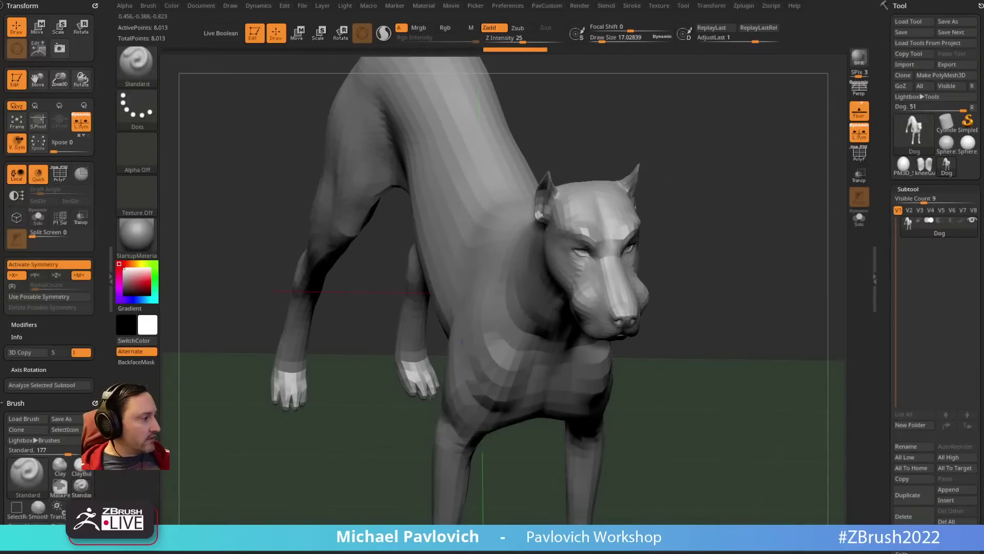
Step: Switch to the browser, copy the link address of the Quick Start Dynamic Symmetry video, and return to ZBrush
left_click_drag(843, 551, 466, 113)
right_click(557, 216)
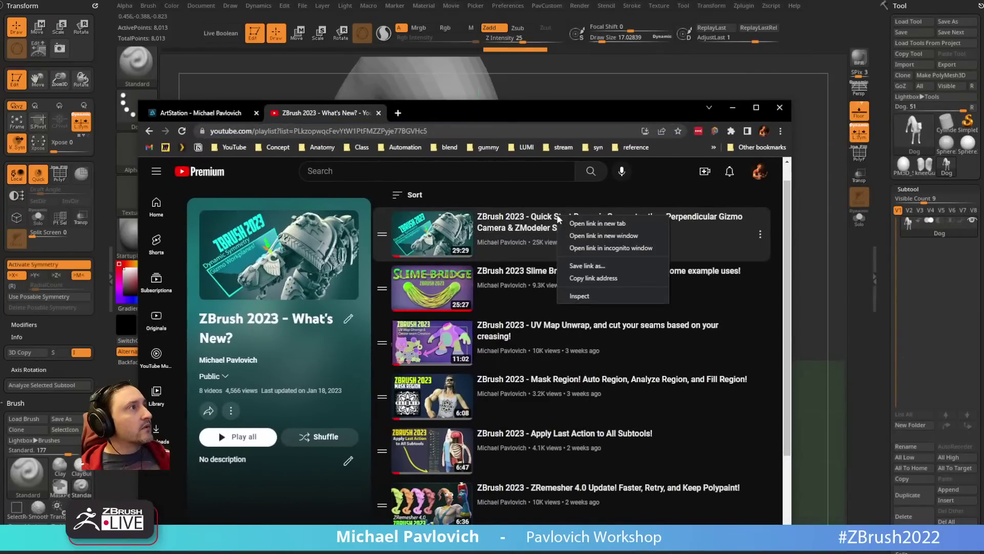
left_click(583, 277)
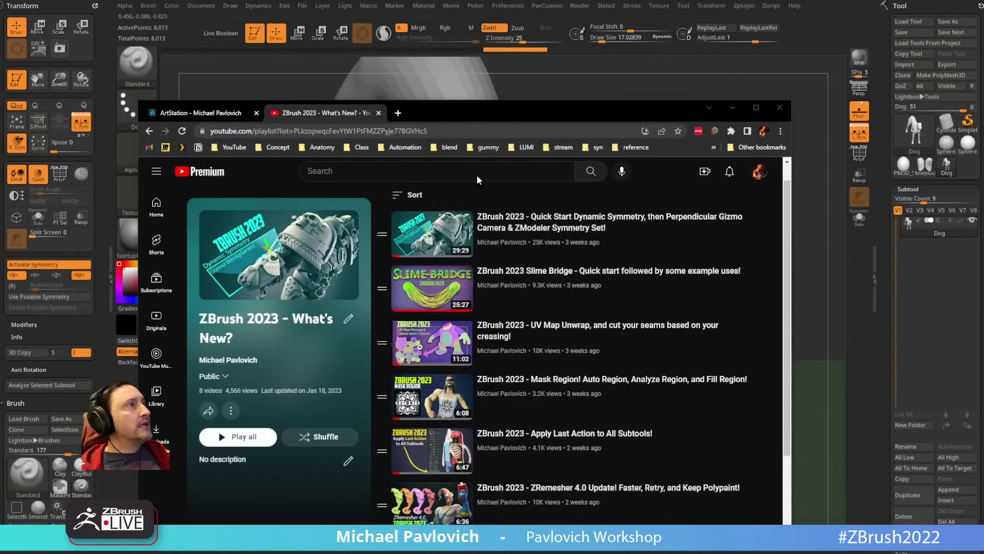
left_click_drag(447, 116, 615, 552)
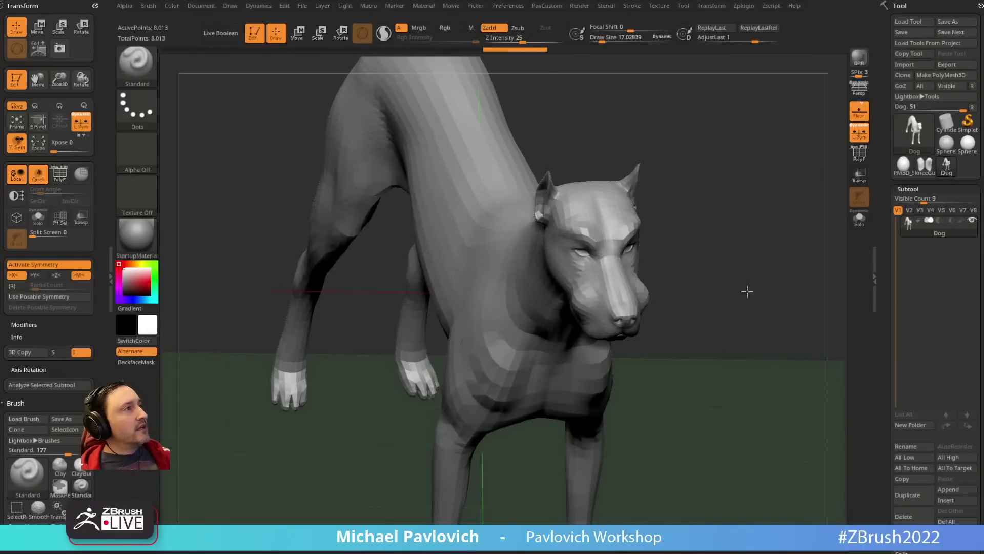
Step: Restore the dog to its unedited front-facing state and turn off the Dynamic option of local symmetry
key("f")
right_click_drag(736, 270, 741, 265)
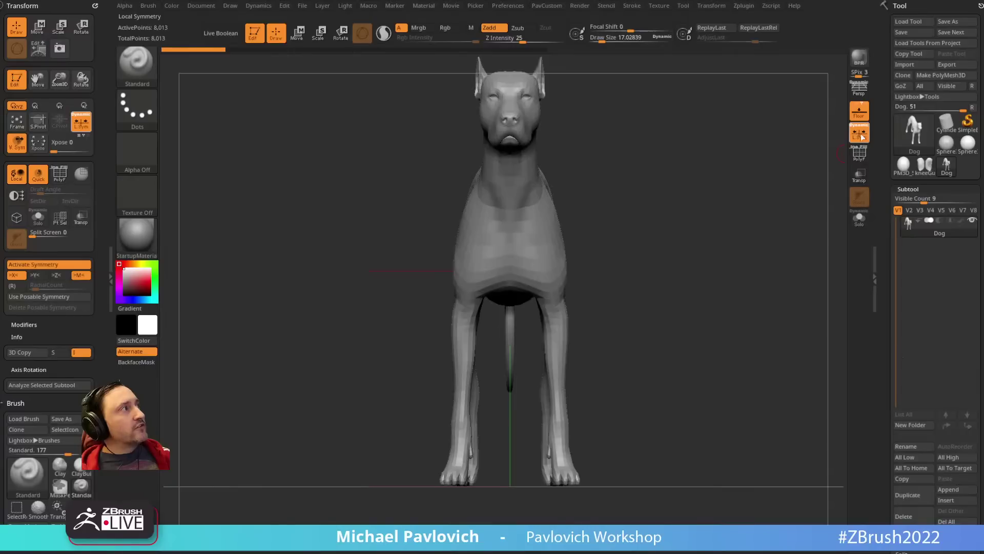
right_click_drag(667, 208, 656, 294, "alt")
right_click_drag(656, 295, 738, 224, "ctrl")
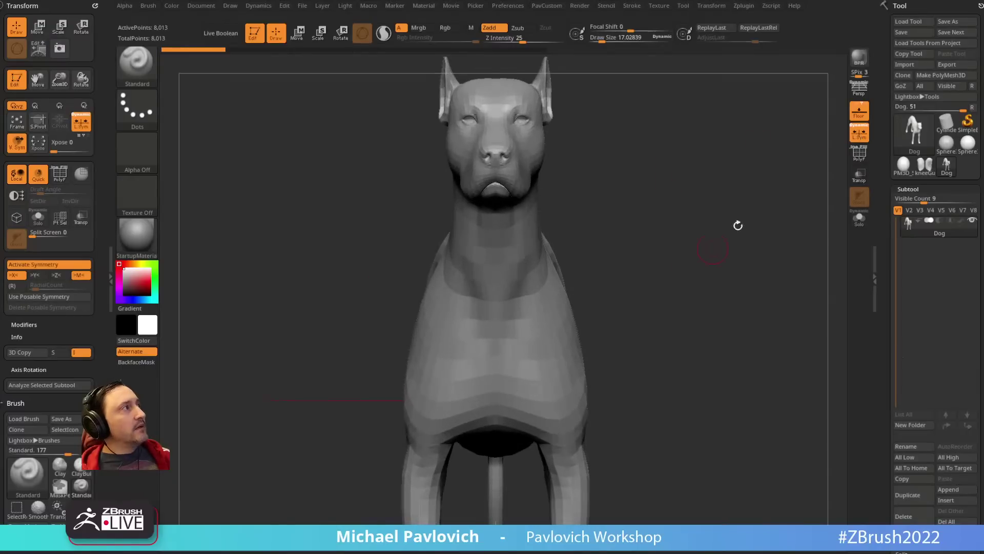
left_click(862, 127)
right_click_drag(664, 111, 669, 244, "alt")
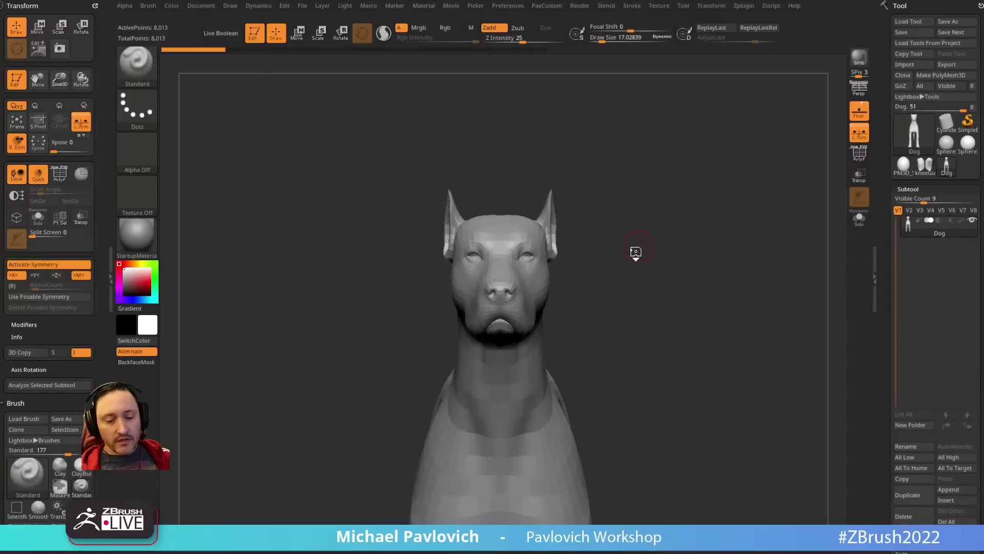
Step: Insert mirrored spheres over the dog's eyes with the IMM_Base_Primitives brush
key("m")
left_click(533, 282)
left_click_drag(530, 275, 540, 271)
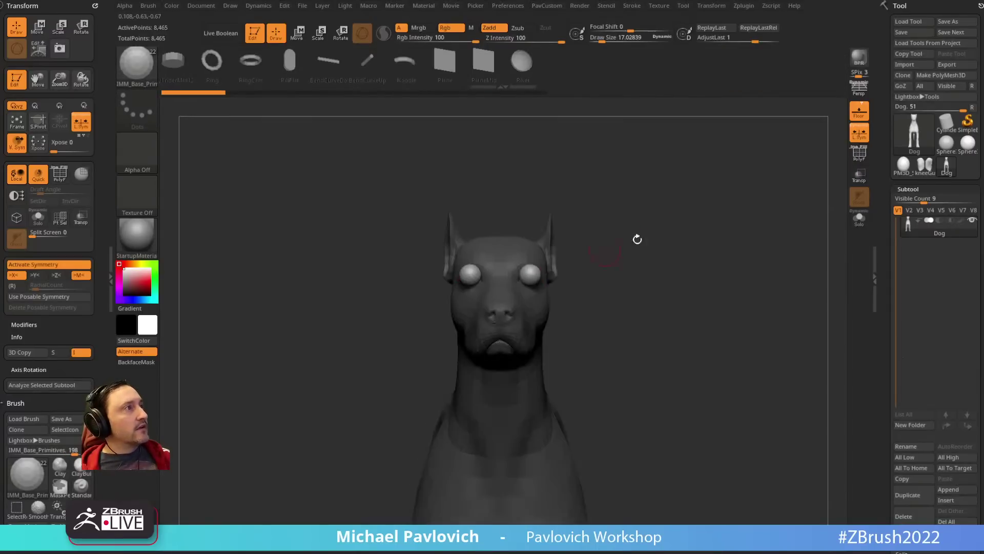
Step: Split the inserted eye spheres into their own subtool and move them into the dog's eye sockets with mirrored symmetry
key("5")
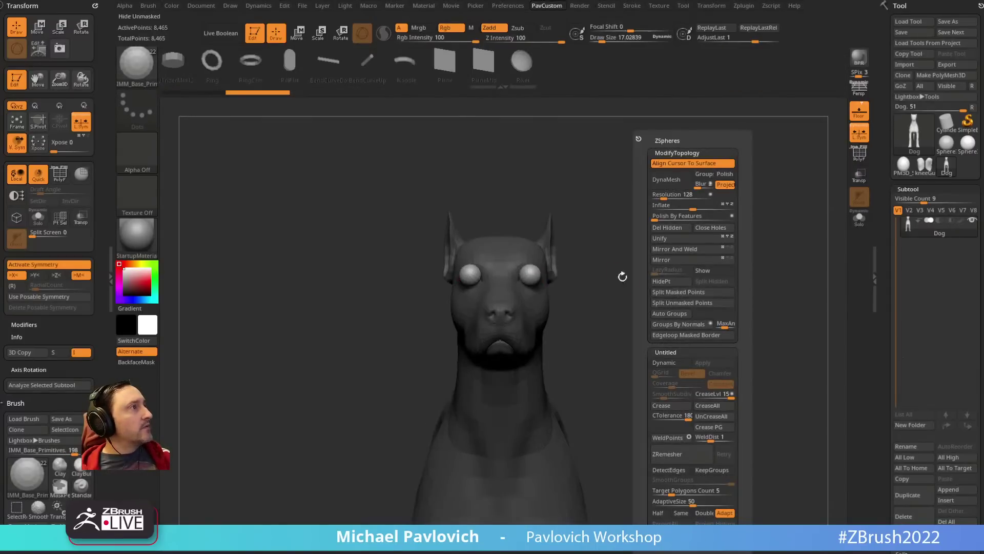
left_click_drag(622, 276, 569, 233, "shift")
key("w")
left_click(516, 269)
left_click_drag(644, 191, 689, 255, "shift")
left_click_drag(589, 291, 574, 294)
left_click_drag(611, 251, 599, 250)
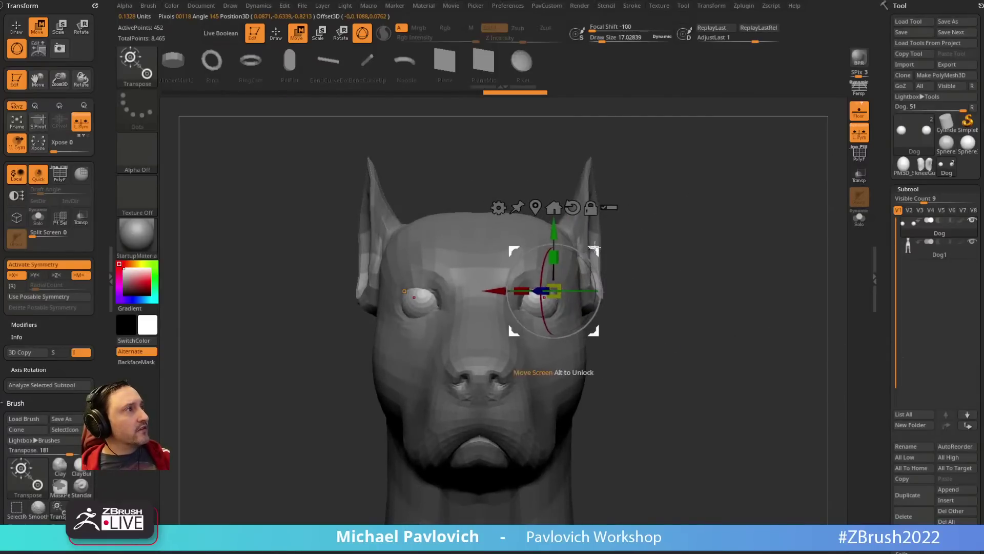
Step: Rotate the mirrored eye spheres with the gizmo, adjust their position in the sockets, and return to draw mode
left_click_drag(543, 273, 578, 296)
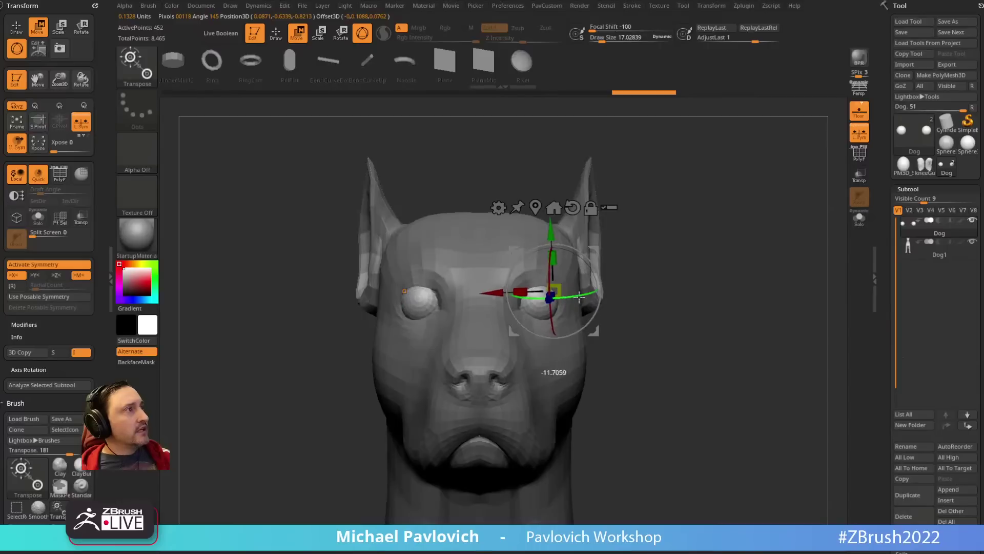
left_click_drag(597, 251, 589, 251)
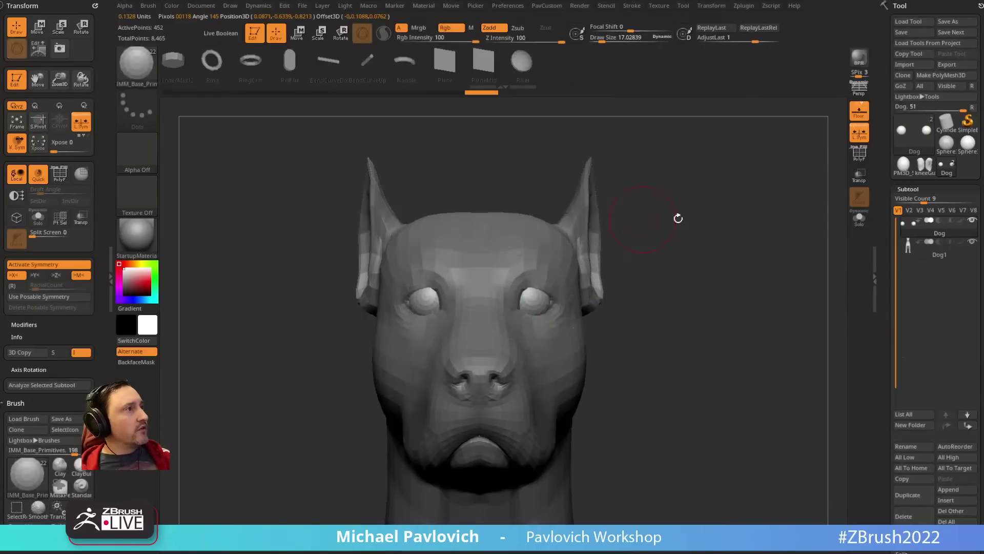
left_click_drag(676, 216, 597, 250)
key("q")
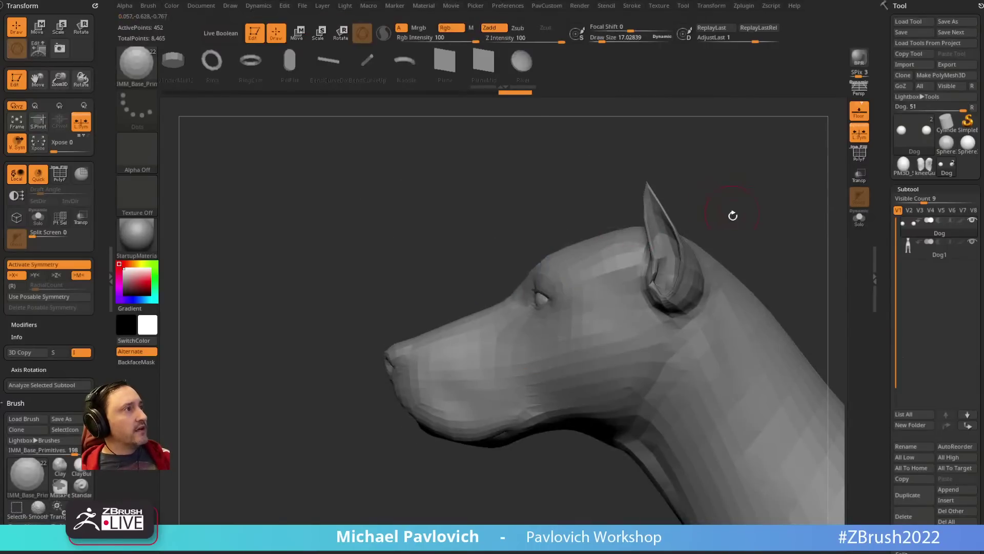
Step: Center the gizmo on the unmasked eyes, turn off symmetry, and move both spheres sideways off the dog's head
mouse_move(731, 215)
left_mouse_down("shift")
mouse_move(648, 264)
mouse_move(663, 257)
left_mouse_up("shift")
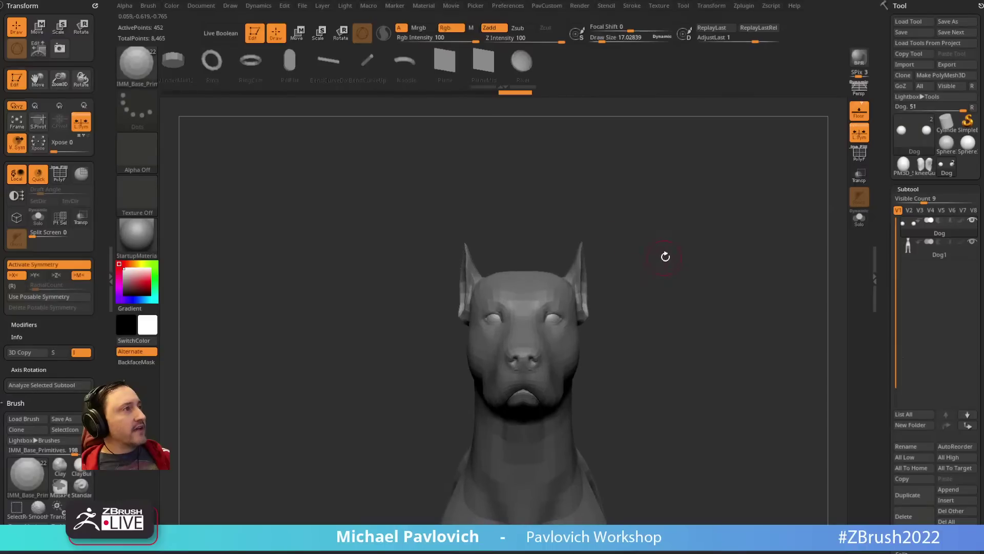
key("w")
left_click(577, 230)
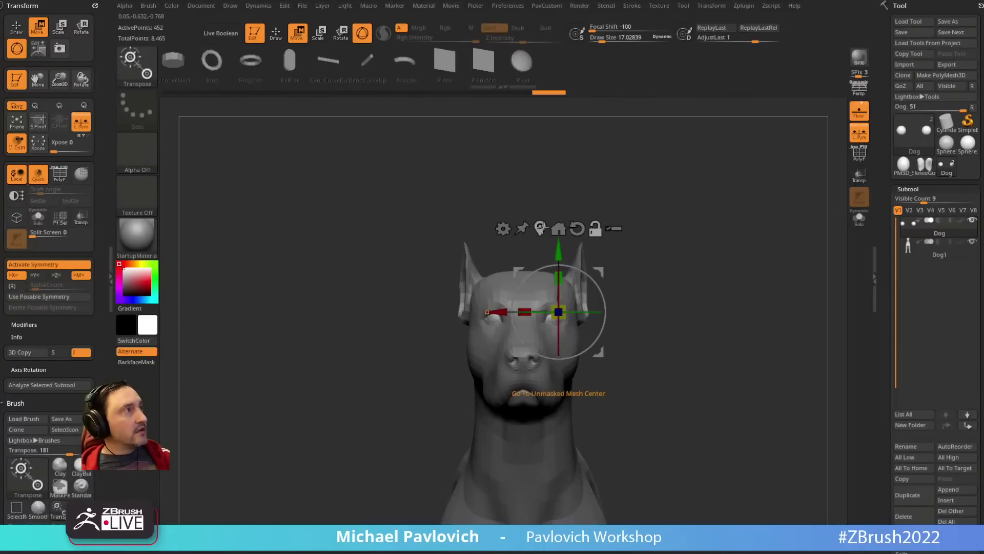
key("x")
left_click_drag(487, 318, 573, 318)
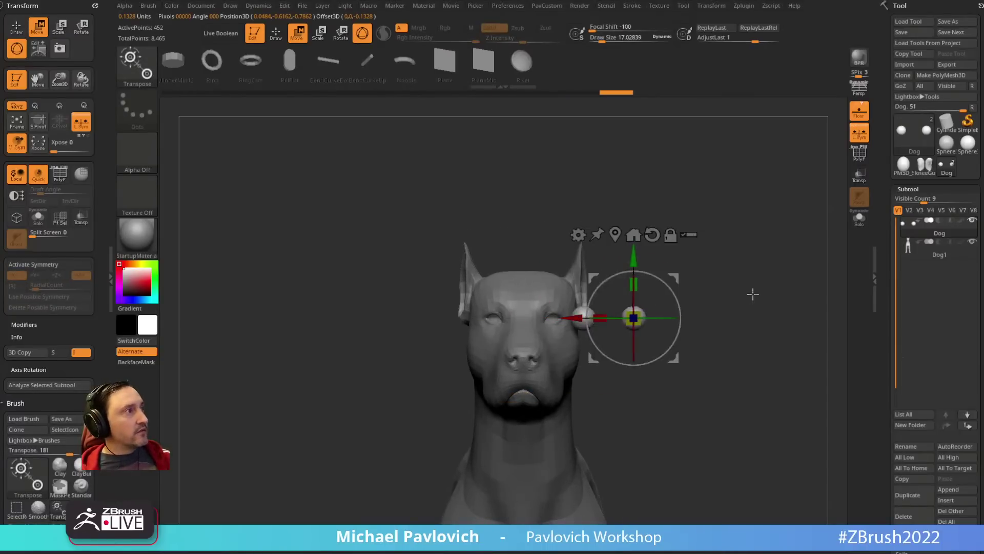
key("q")
mouse_move(739, 268)
left_mouse_down("alt")
mouse_move(666, 286)
mouse_move(677, 313)
left_mouse_up("alt")
Step: Turn X symmetry back on and toggle local symmetry off and on to compare the mirrored cursor on the offset spheres
key("x")
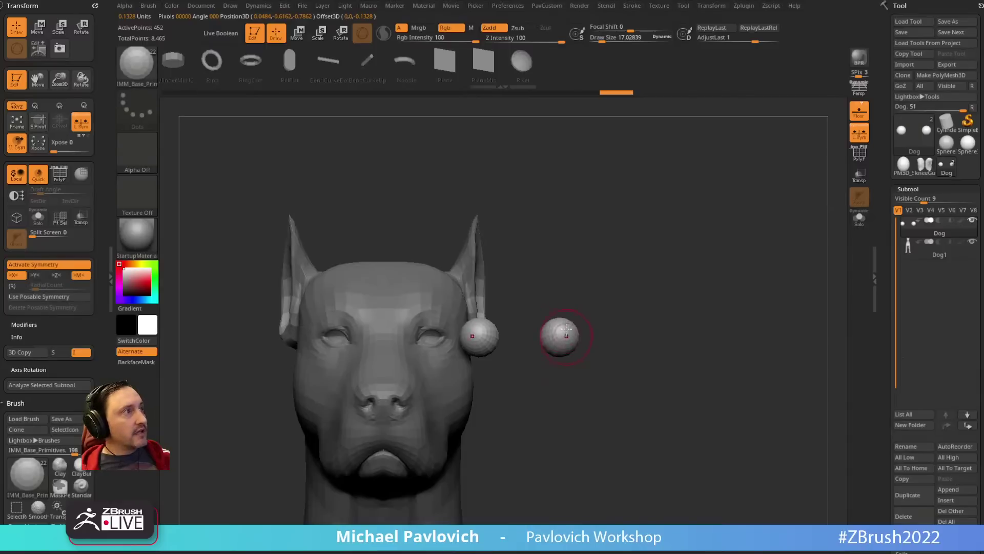
left_click(860, 134)
left_click_drag(528, 332, 589, 308, "alt")
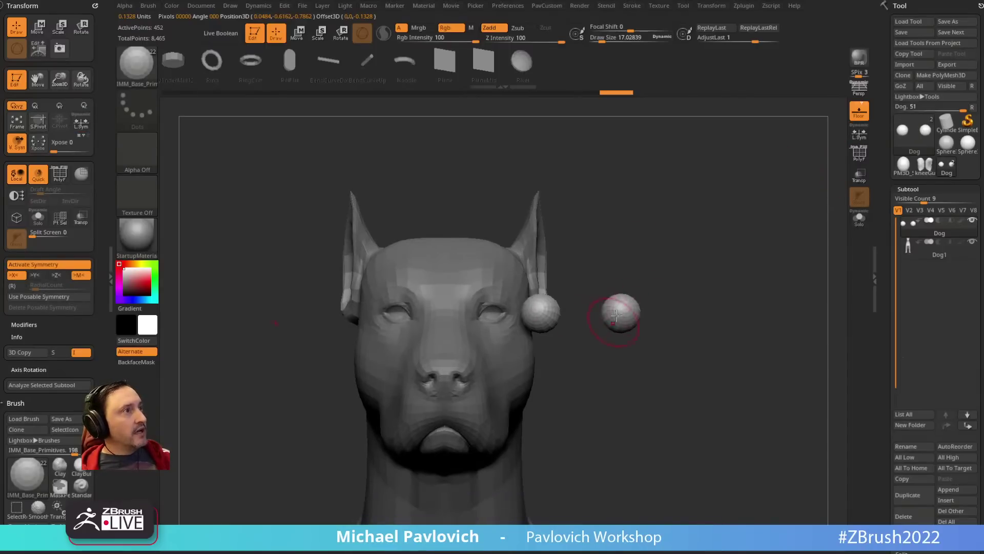
left_click(860, 133)
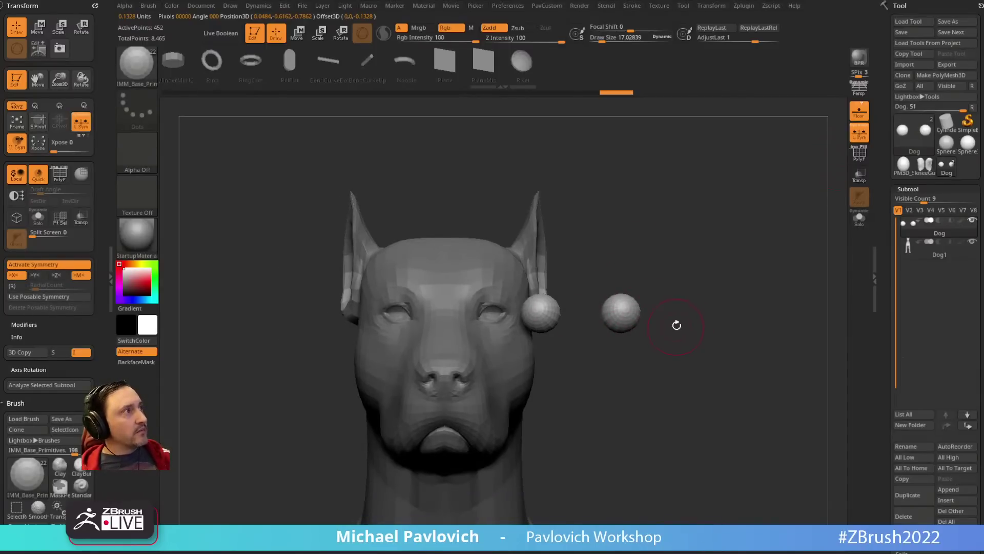
Step: Select the Move brush and examine how local symmetry mirrors the brush cursor and the gizmo on the offset spheres
key("b")
key("m")
key("v")
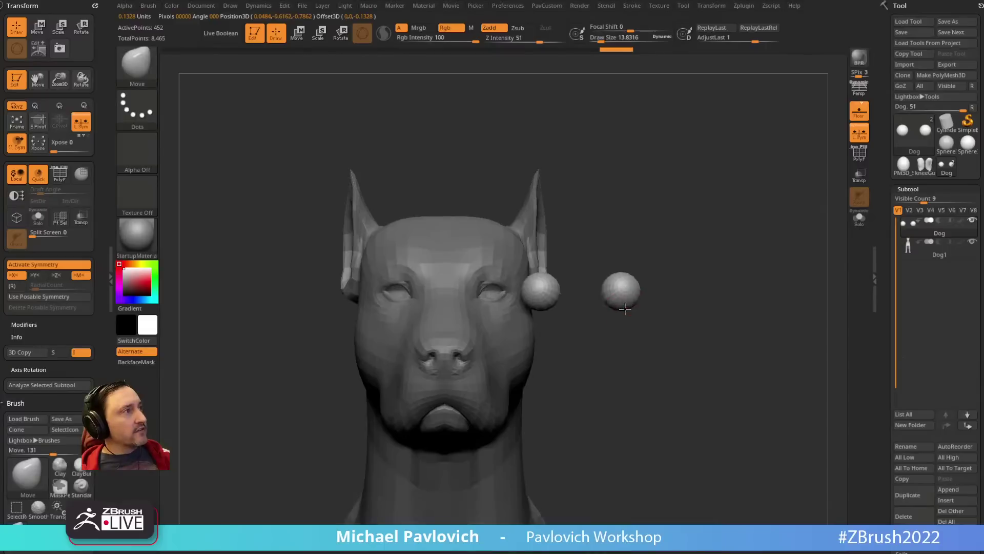
mouse_move(623, 306)
left_mouse_down()
mouse_move(624, 321)
mouse_move(624, 309)
left_mouse_up()
mouse_move(676, 328)
left_mouse_down("alt")
mouse_move(675, 289)
mouse_move(657, 288)
left_mouse_up("alt")
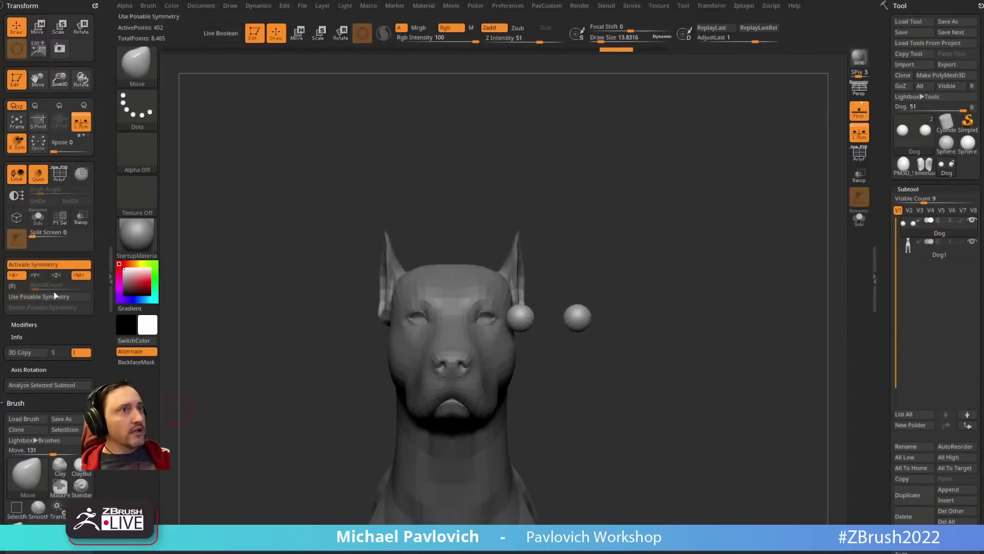
mouse_move(373, 267)
left_mouse_down()
mouse_move(616, 279)
mouse_move(674, 212)
mouse_move(664, 274)
left_mouse_up()
key("w")
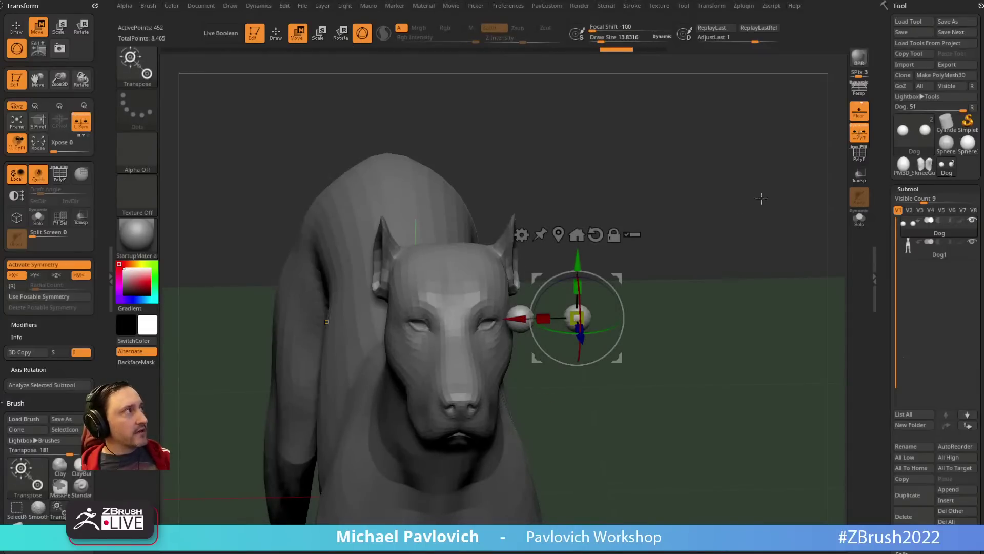
left_click_drag(660, 212, 651, 215, "shift")
left_click_drag(672, 254, 648, 231, "alt")
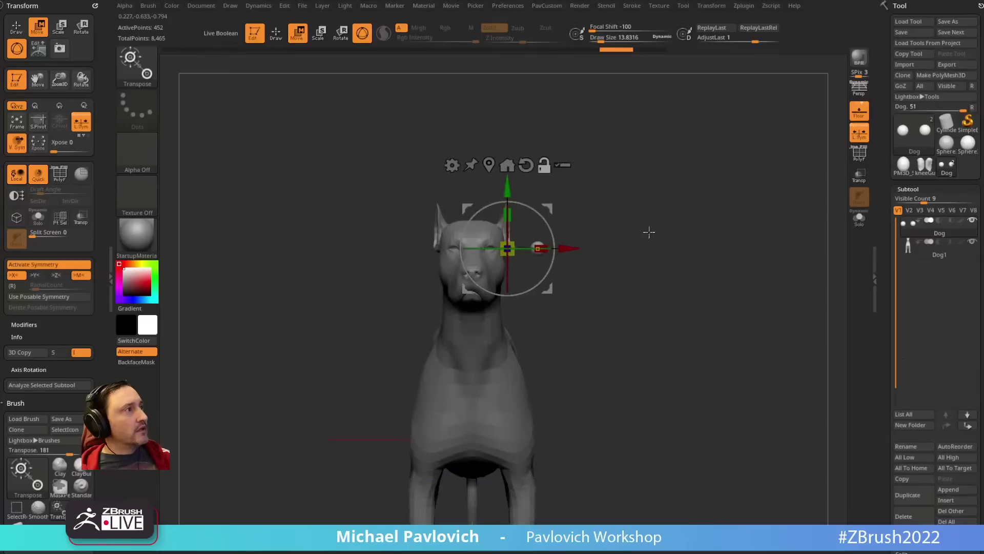
key("q")
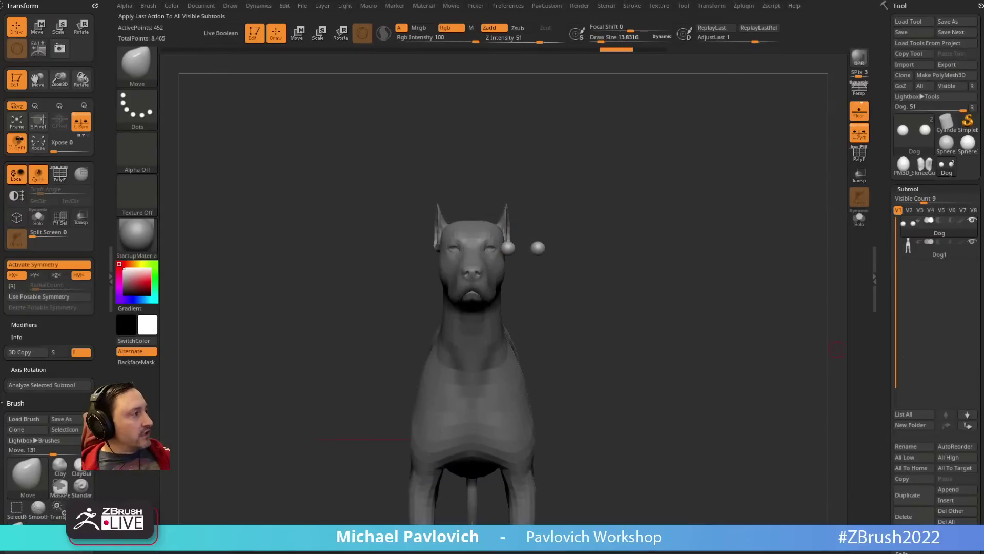
Step: Delete all subtools of the Dog tool and of the kneeGuards tool
key("Return")
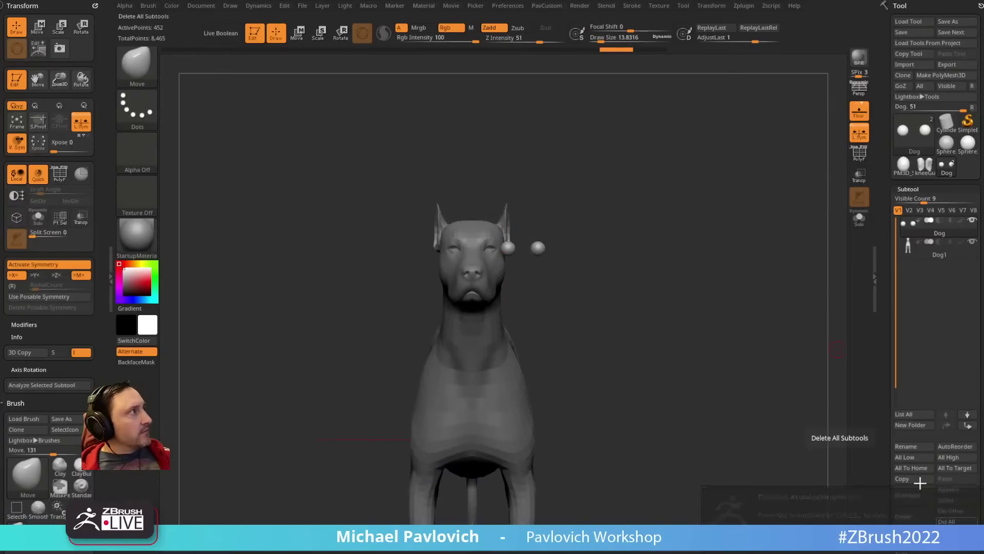
left_click(927, 167)
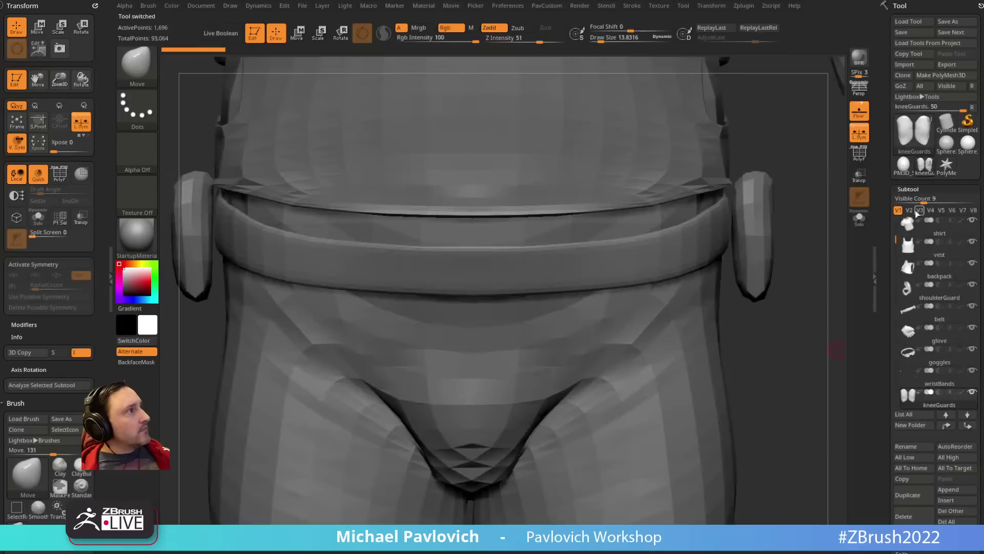
left_click(948, 519)
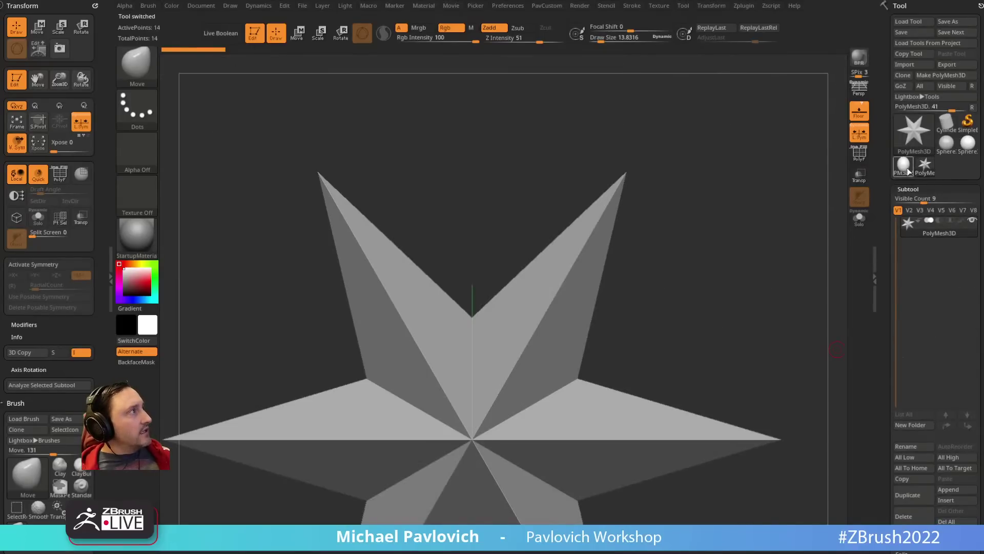
Step: Switch to the PM3D_Sphere3D_1 tool and rename its subtool to Body
left_click(905, 168)
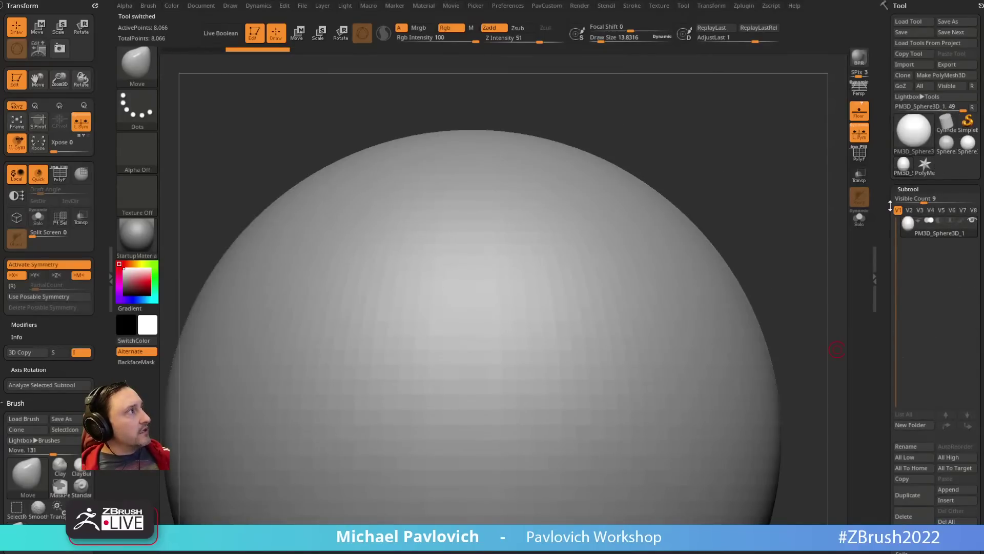
left_click(908, 446)
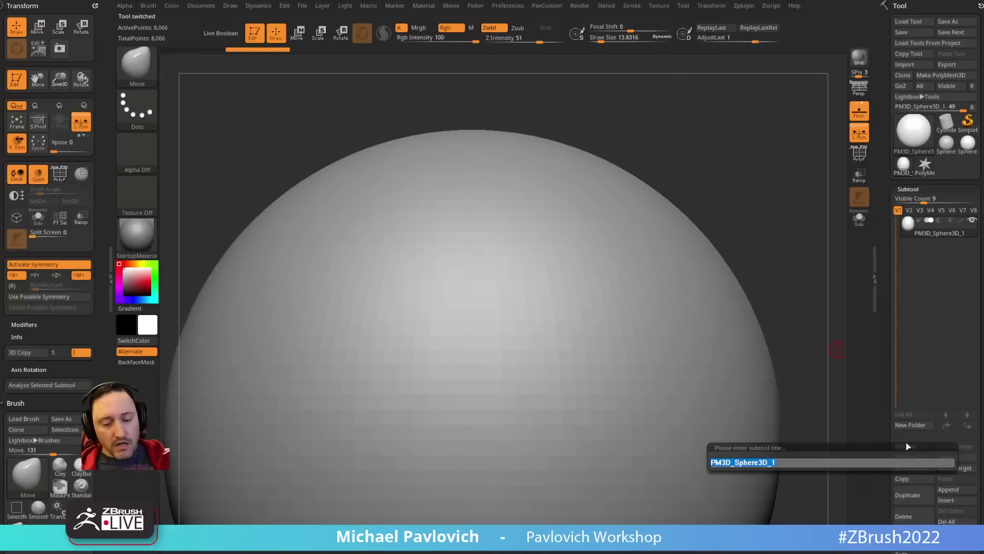
type("Body")
key("Return")
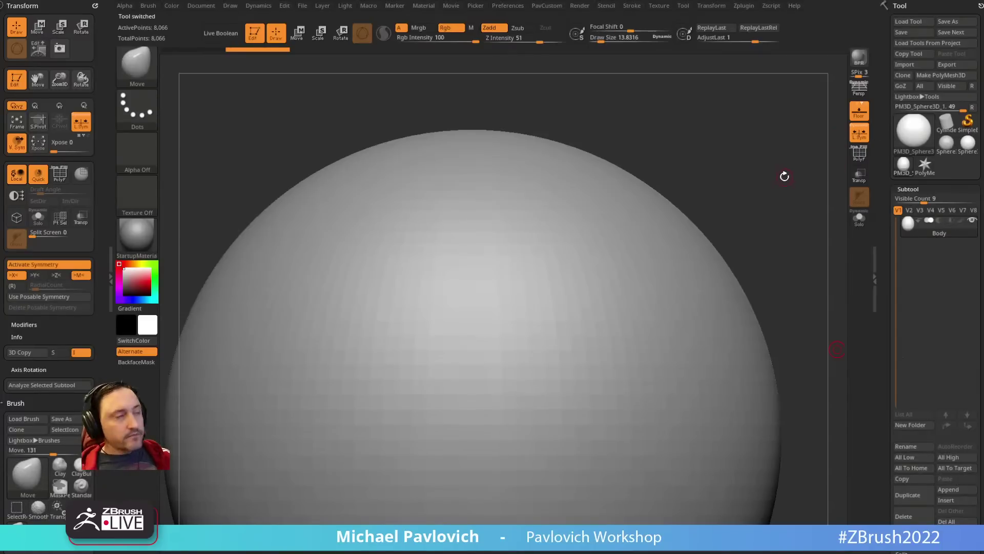
Step: Show the Mario front and side reference images, frame the Body sphere, and enlarge the Move brush draw size to about 619
key("shift+z")
key("f")
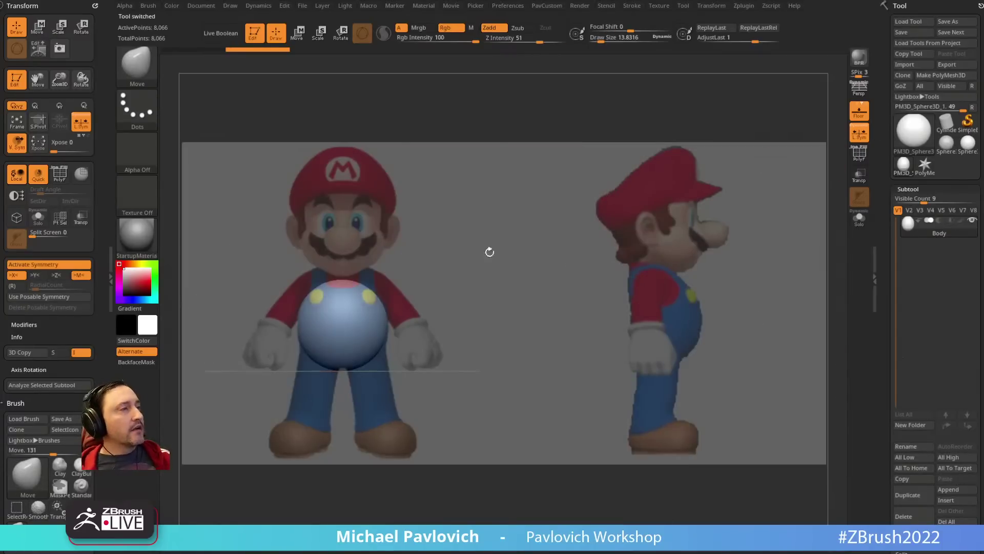
key("s")
key("s")
left_click_drag(392, 297, 434, 294)
key("s")
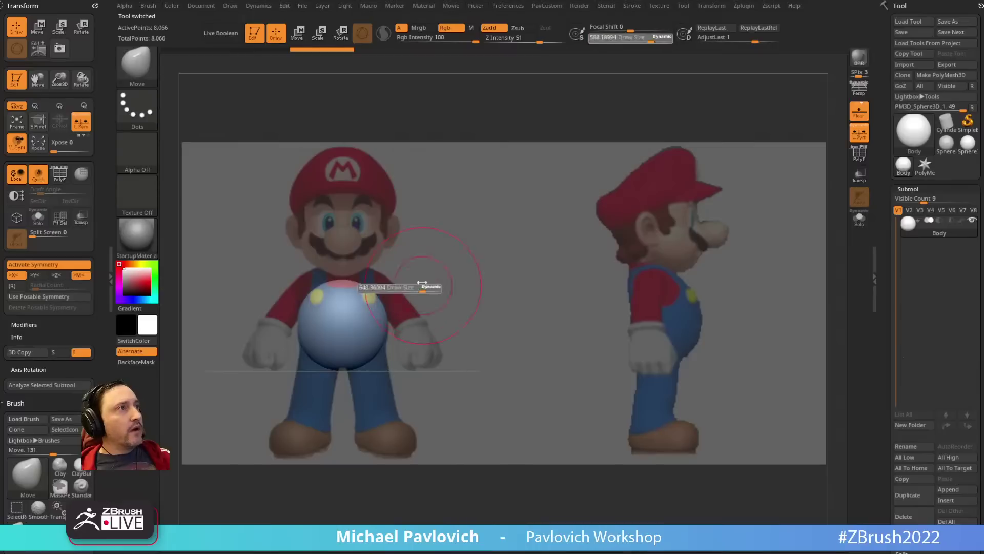
key("s")
key("2")
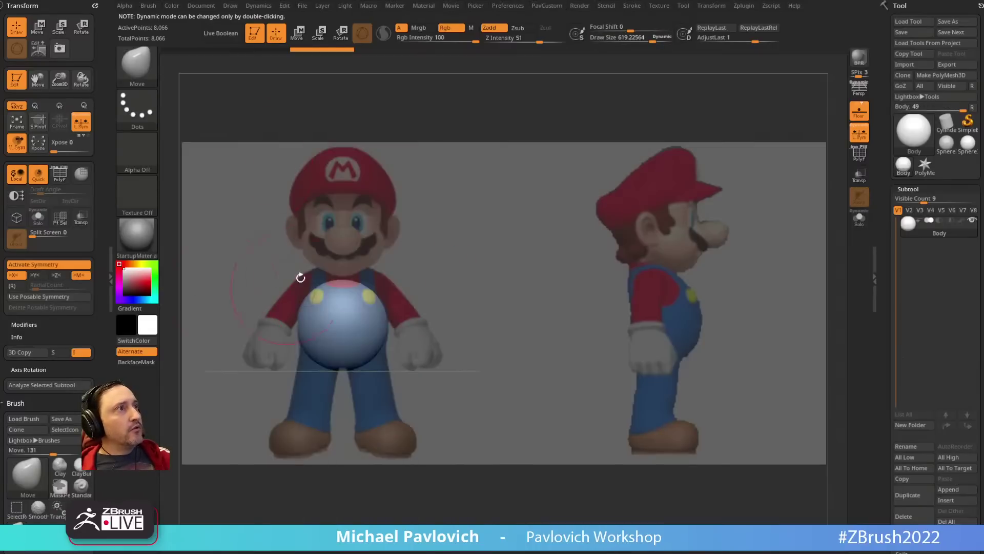
Step: Pull the top of the Body up to the front reference's shoulders with the Move brush, reducing the draw size to about 427
key("s")
left_click(309, 278)
mouse_move(319, 284)
left_mouse_down()
mouse_move(318, 247)
mouse_move(301, 276)
mouse_move(341, 268)
left_mouse_up()
key("s")
left_click(316, 274)
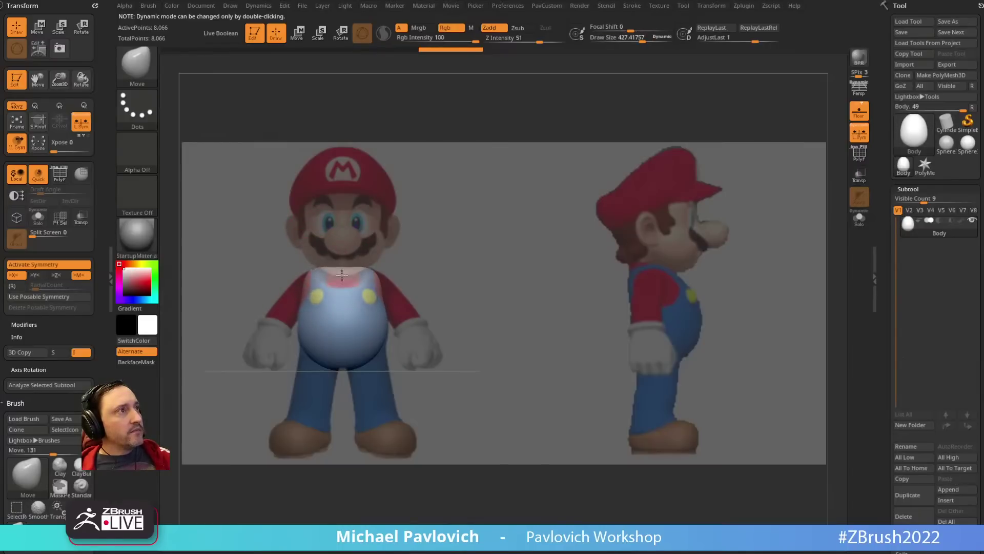
key("Right")
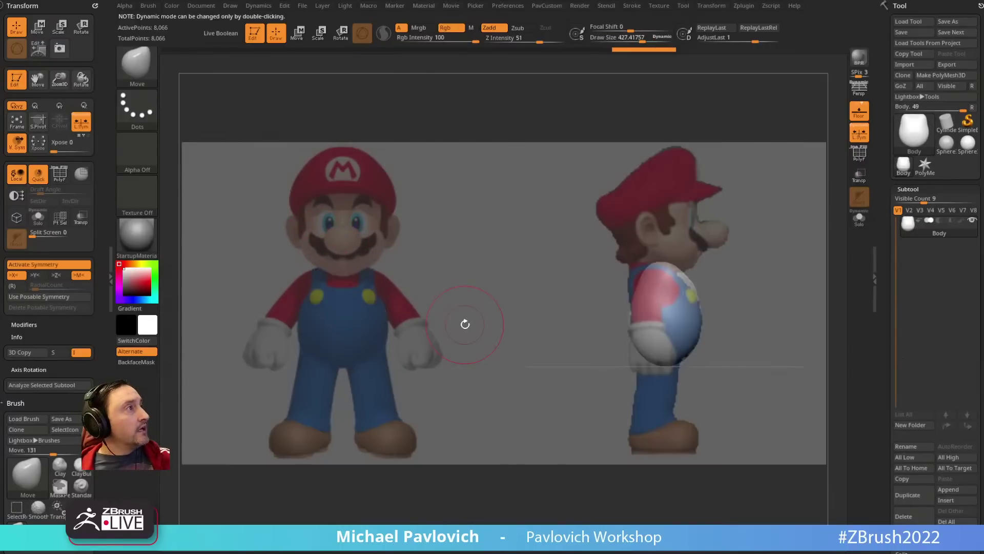
key("s")
left_click_drag(662, 275, 626, 287)
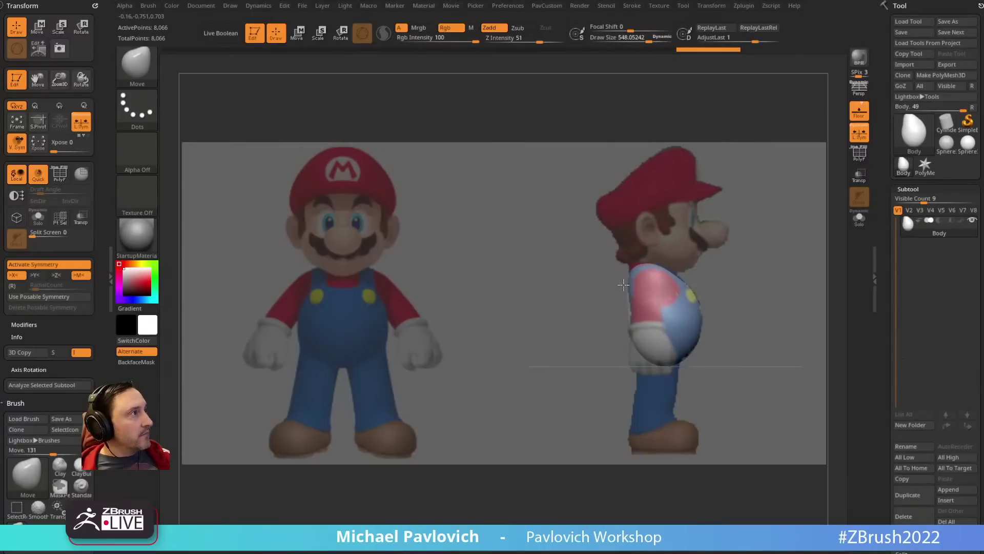
key("[")
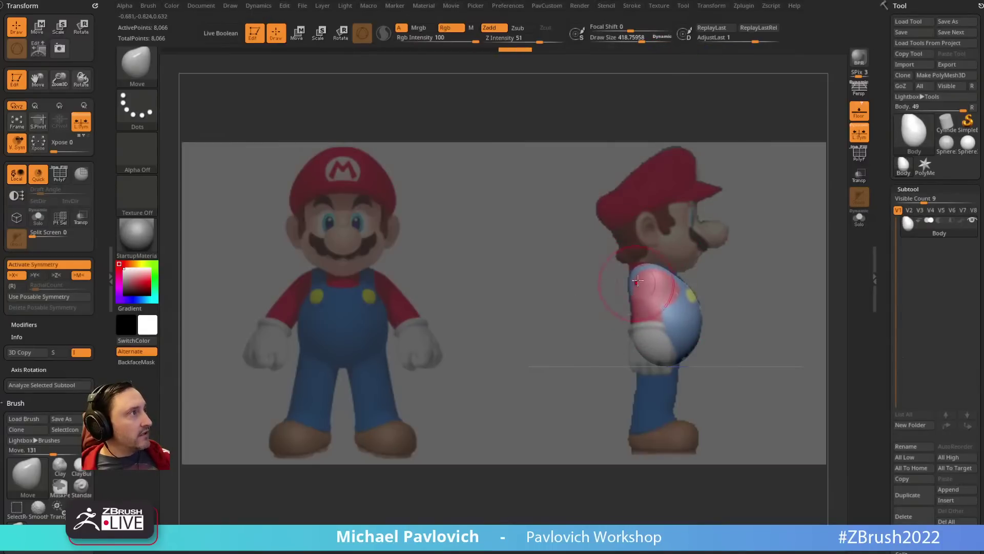
Step: Switch to the Standard brush and return to the front reference view
key("b")
key("s")
key("t")
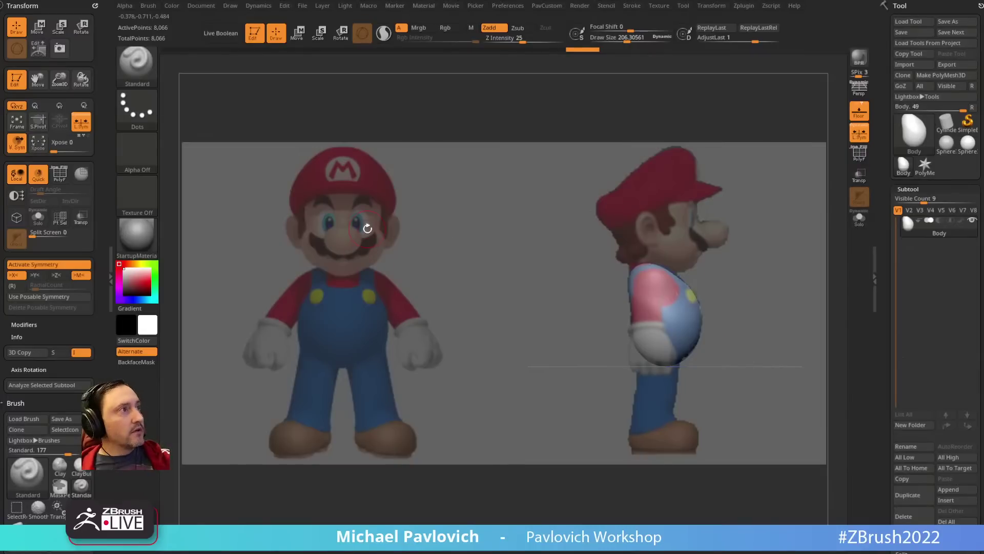
key("1")
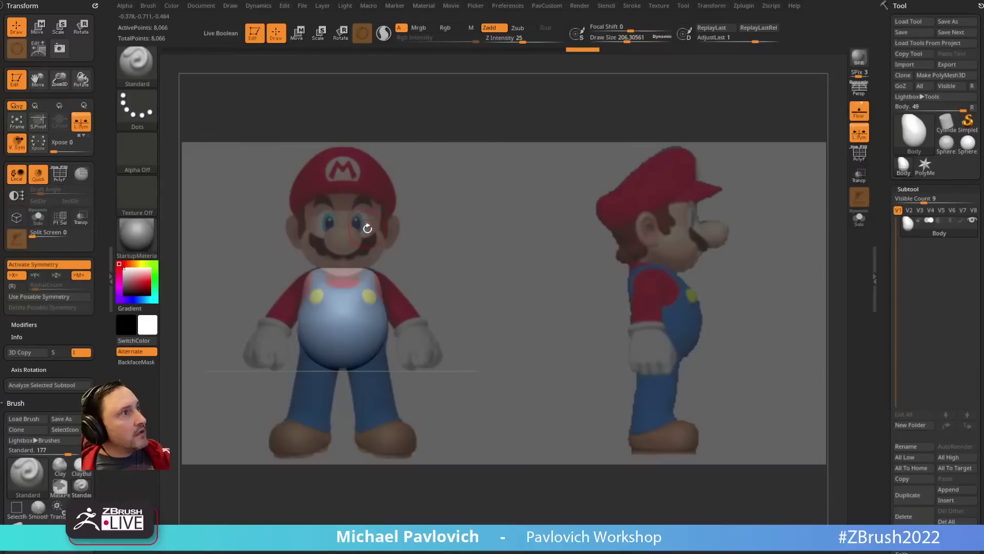
Step: Select the IMM_Base_Primitives brush and choose Cylinder16 as the insert mesh
key("b")
key("i")
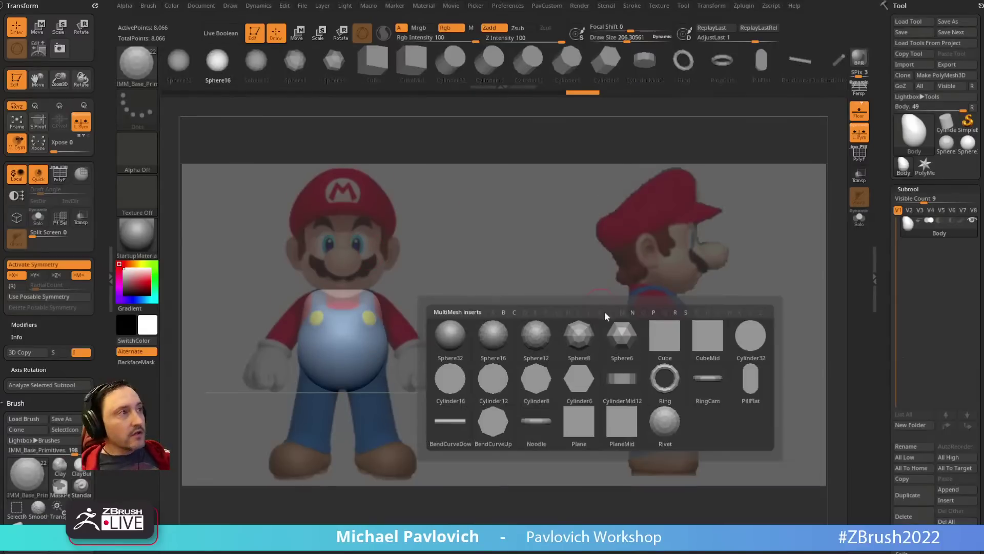
left_click(559, 327)
key("b")
key("i")
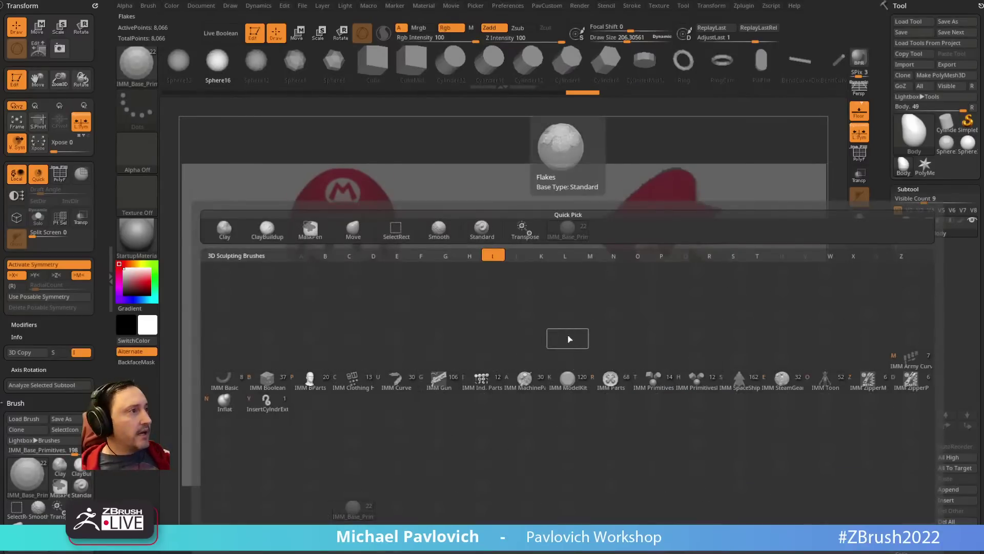
key("Escape")
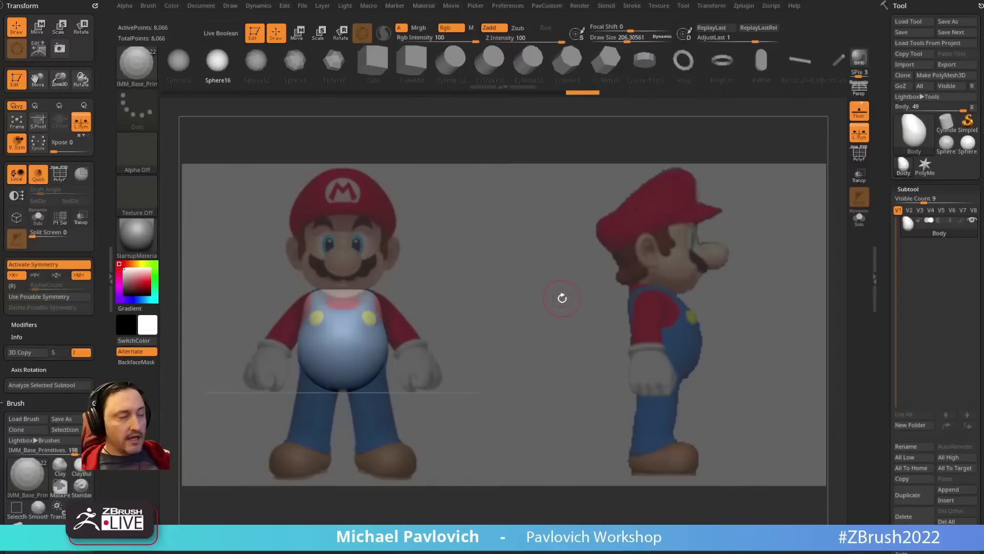
key("m")
left_click(411, 375)
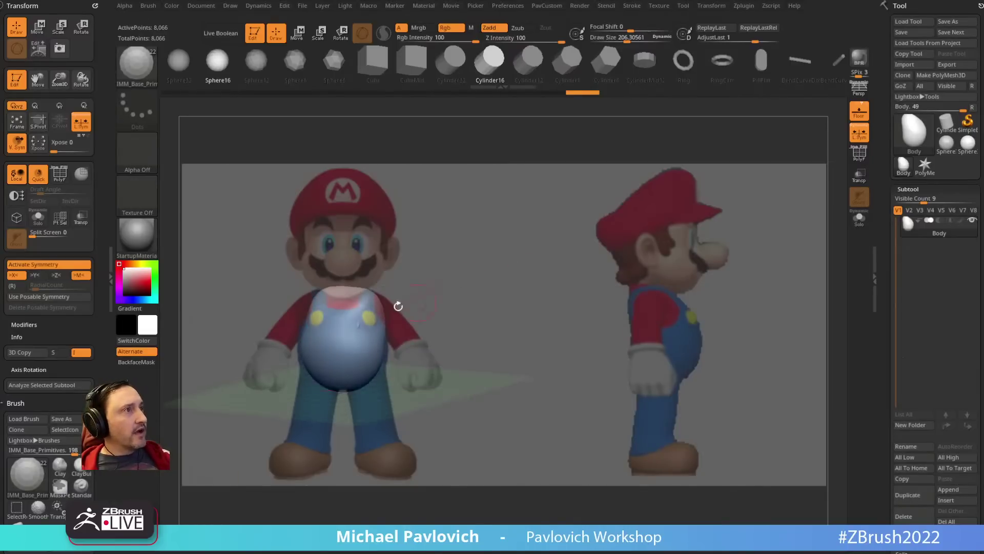
Step: Insert a mirrored pair of Cylinder16 meshes at the Body's shoulders as arms, viewed straight from the front
left_click_drag(377, 309, 388, 320)
left_click_drag(482, 257, 537, 254, "shift")
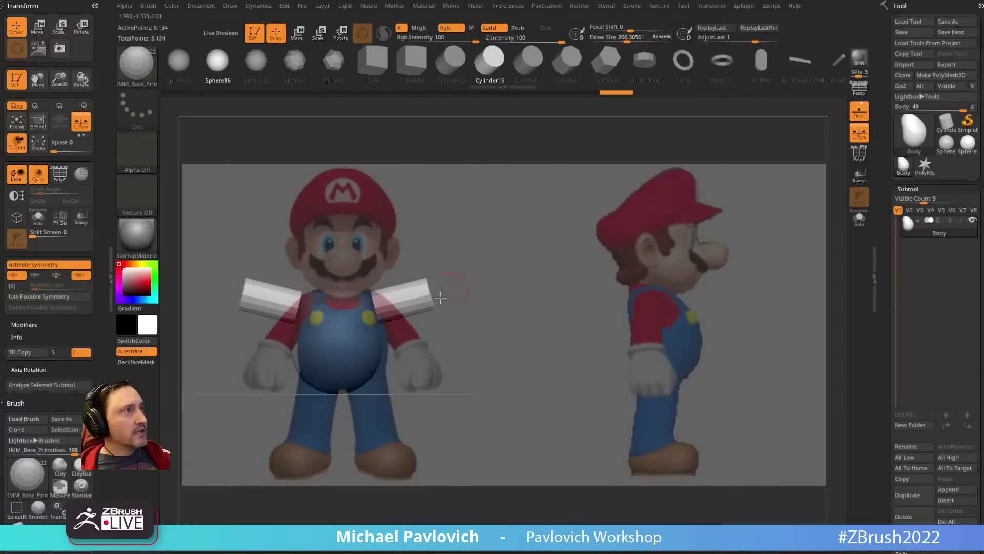
Step: Split the arm cylinders into their own subtool and angle them down over the front reference's arms
key("w")
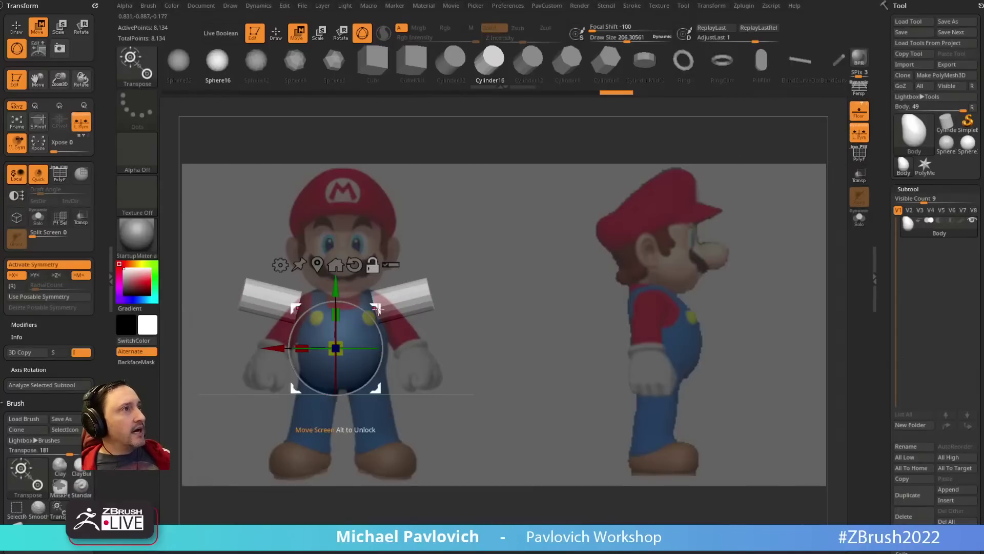
left_click_drag(378, 309, 449, 303, "alt")
key("3")
left_click(588, 293)
left_click_drag(446, 259, 429, 302)
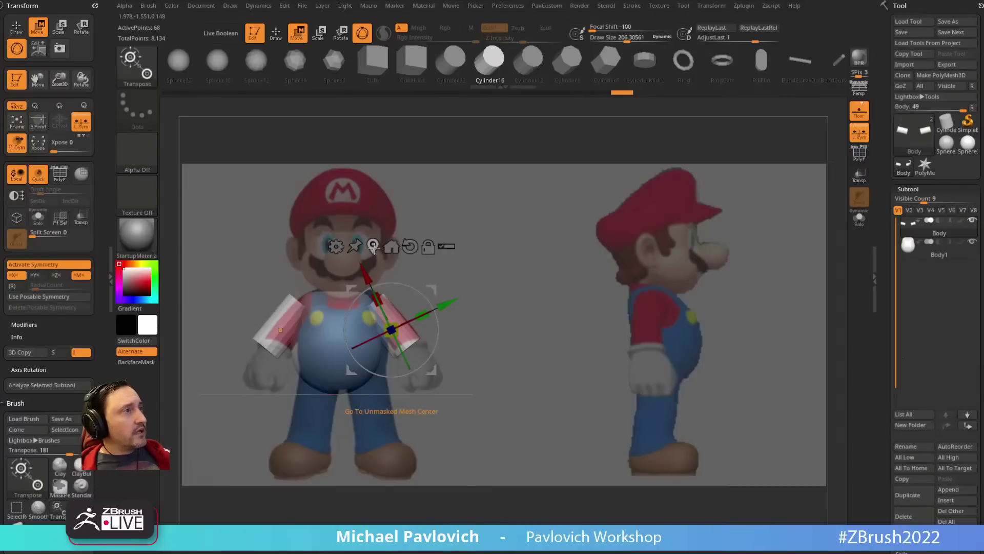
Step: Reorient the gizmo so its axis runs along the length of the arm cylinder
mouse_move(480, 283)
right_mouse_down("ctrl")
mouse_move(503, 284)
mouse_move(532, 314)
mouse_move(485, 290)
right_mouse_up("ctrl")
right_click_drag(486, 290, 528, 276, "alt")
left_click(340, 408, "alt")
left_click(449, 355, "alt")
Step: Try a Bend Curve deformer on the arm cylinders, moving its point at the cuff
left_click(394, 272)
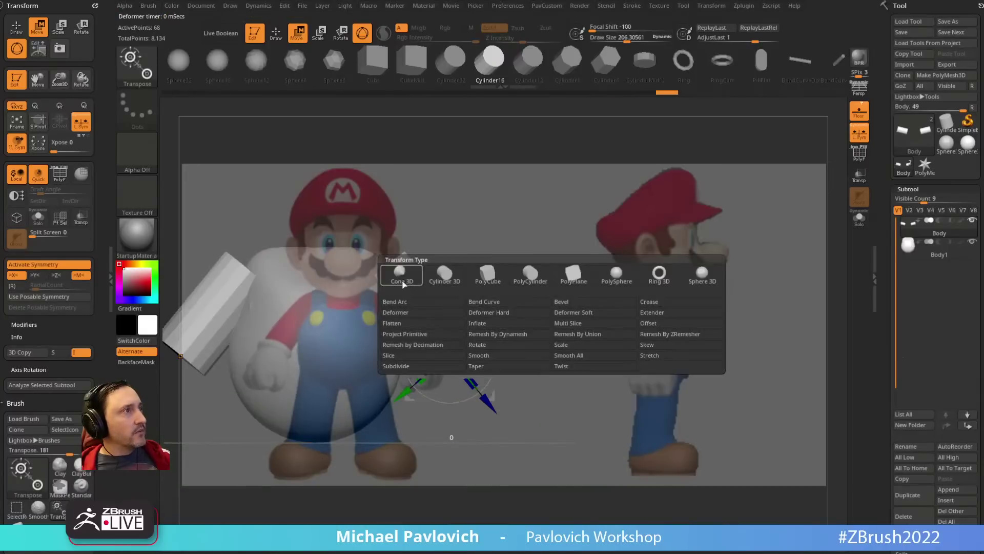
left_click(491, 302)
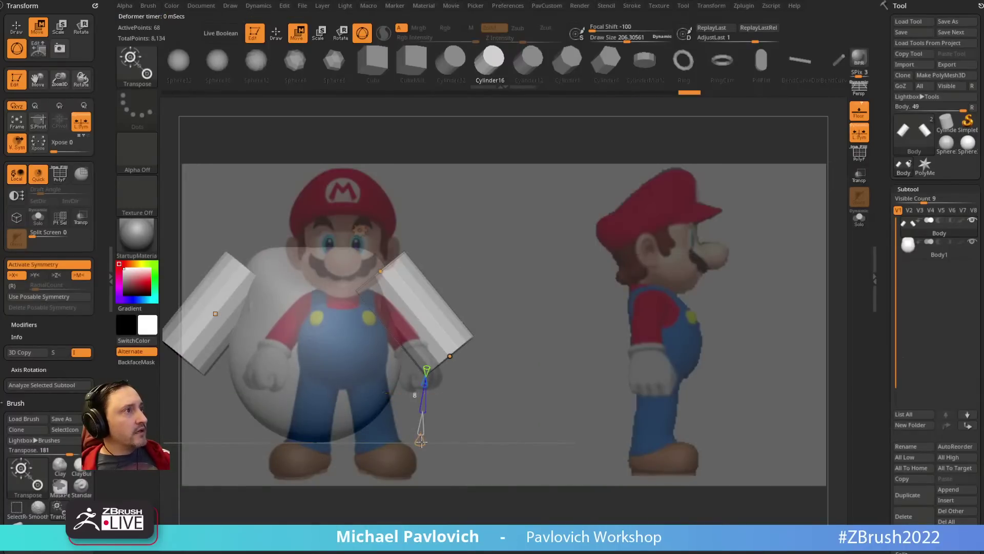
right_click_drag(519, 248, 605, 246, "alt")
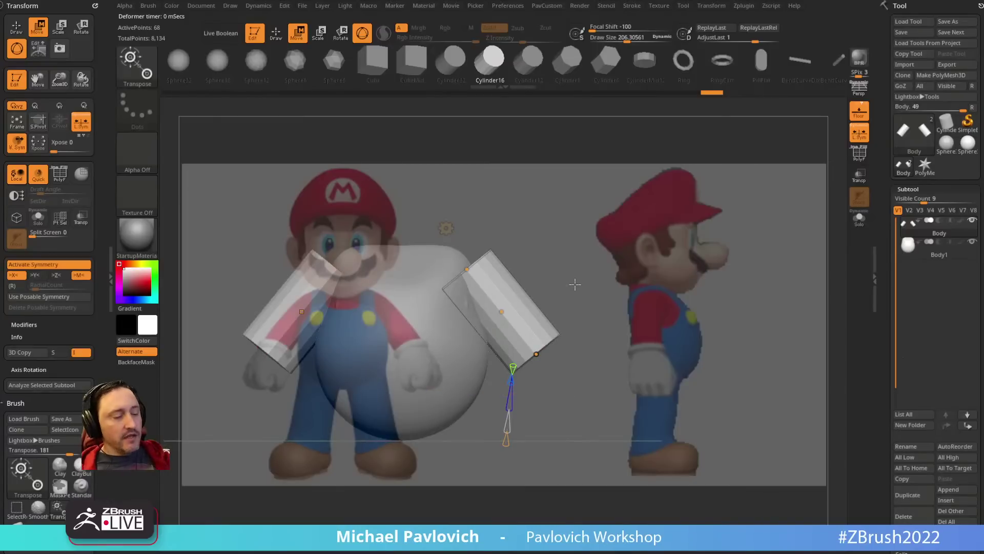
key("ctrl+z")
left_click_drag(412, 348, 411, 357)
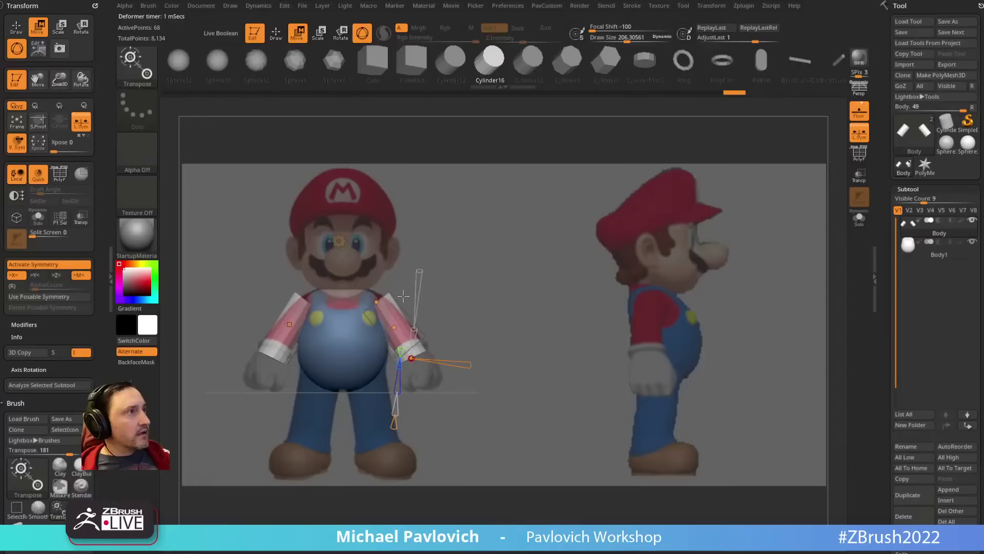
key("ctrl+z")
Step: Turn on PolyFrame for the arms, switch to the ZModeler brush and set its polygon action to Inset
left_click(860, 158)
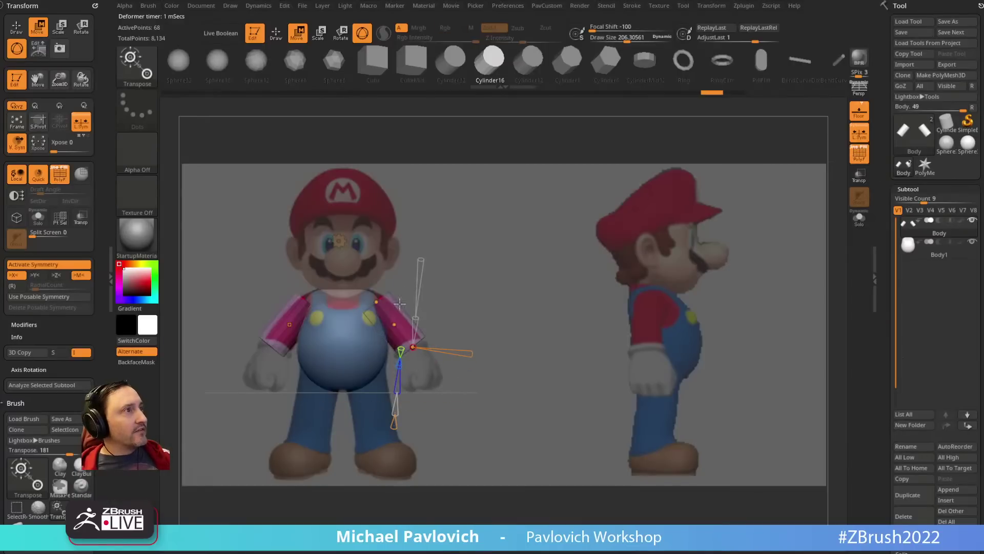
key("q")
key("b")
key("z")
key("m")
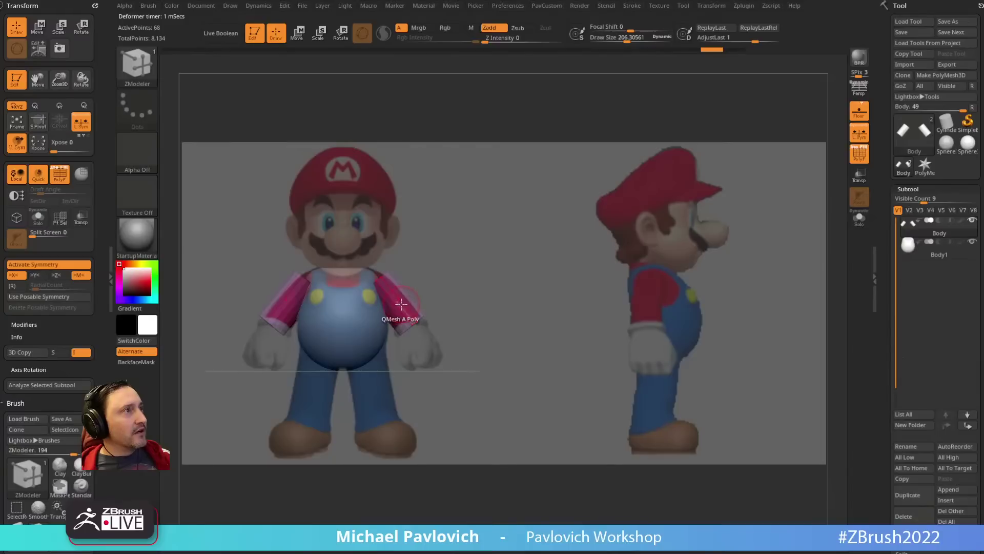
key("space")
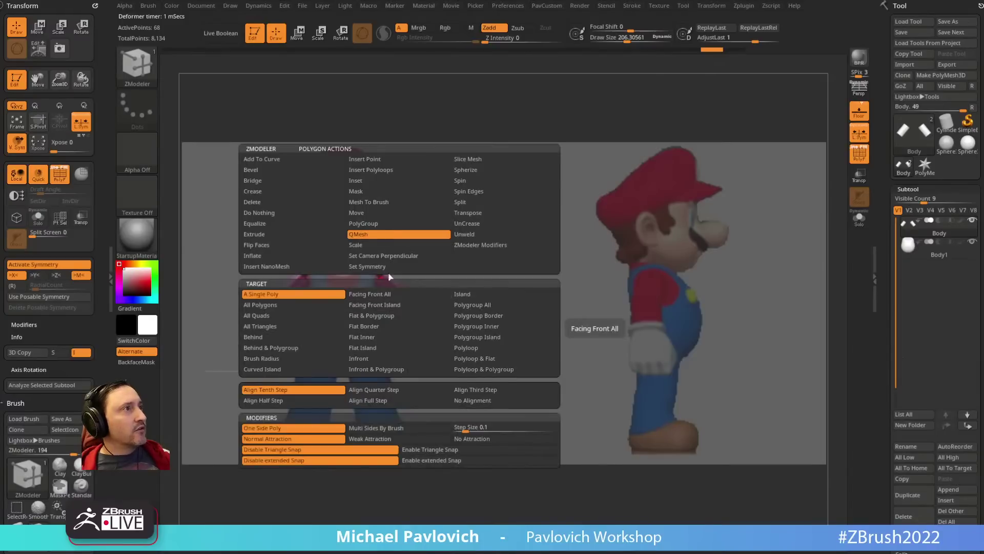
left_click(373, 181)
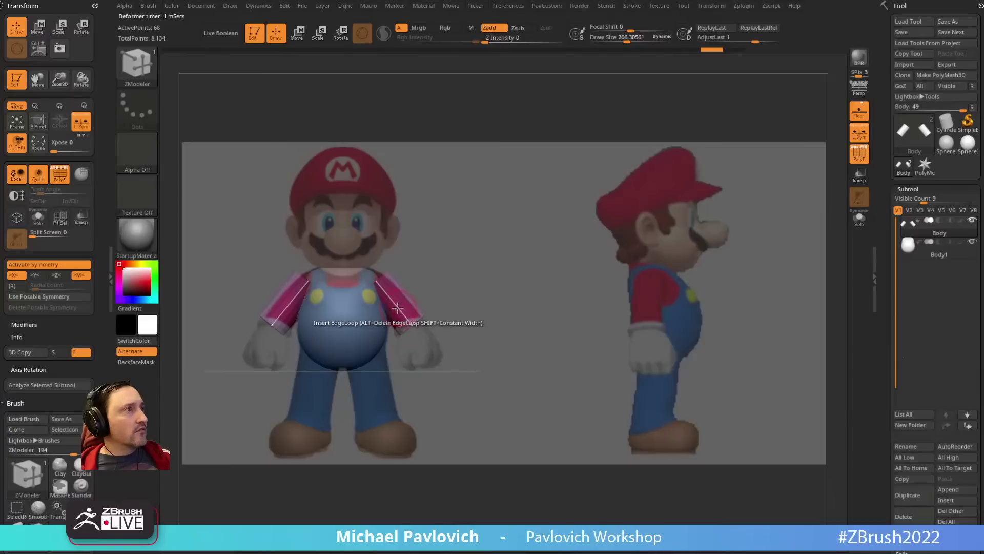
Step: Insert multiple edge loops along the arm cylinders with ZModeler's Insert edge action, using Multiple EdgeLoops and Keep Polygroup
key("space")
left_click(326, 369)
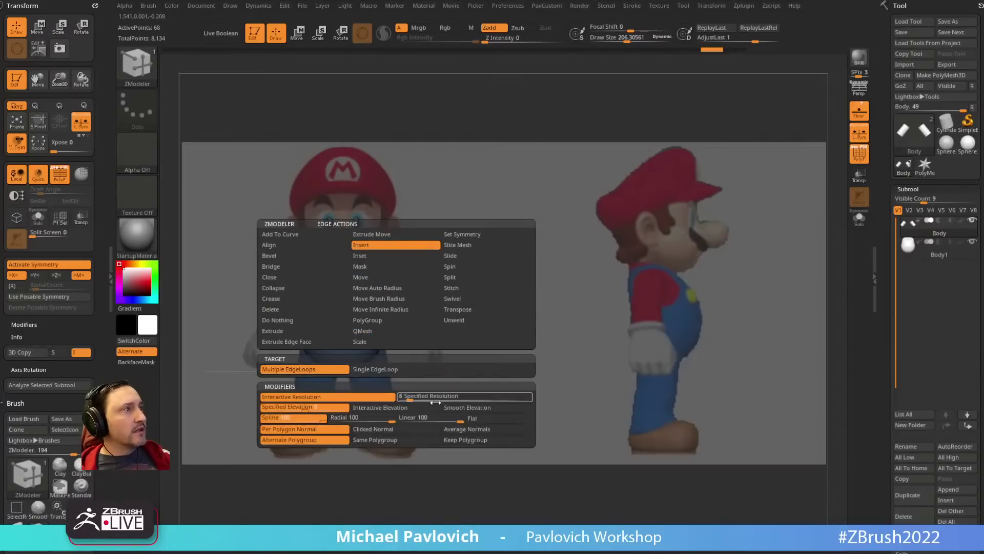
left_click(341, 429)
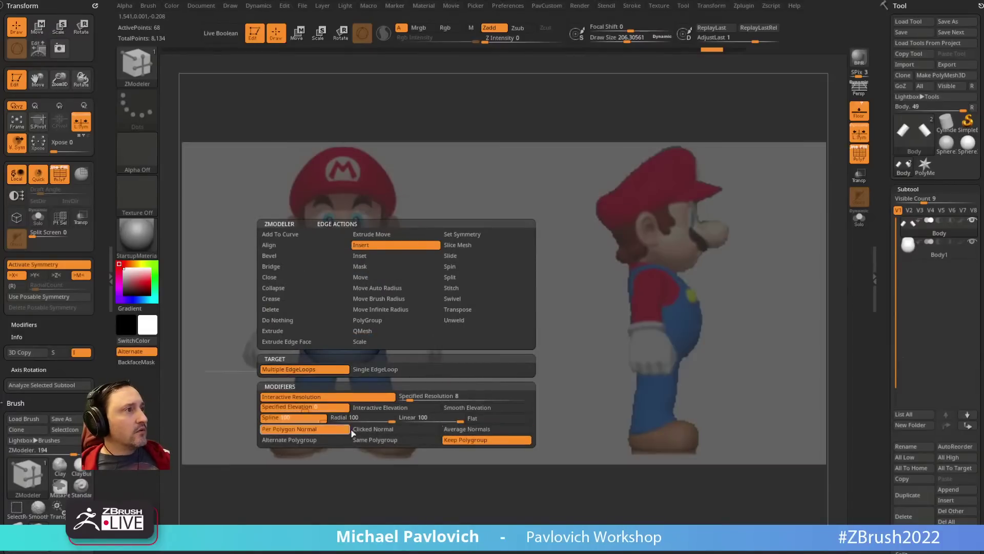
left_click(395, 304)
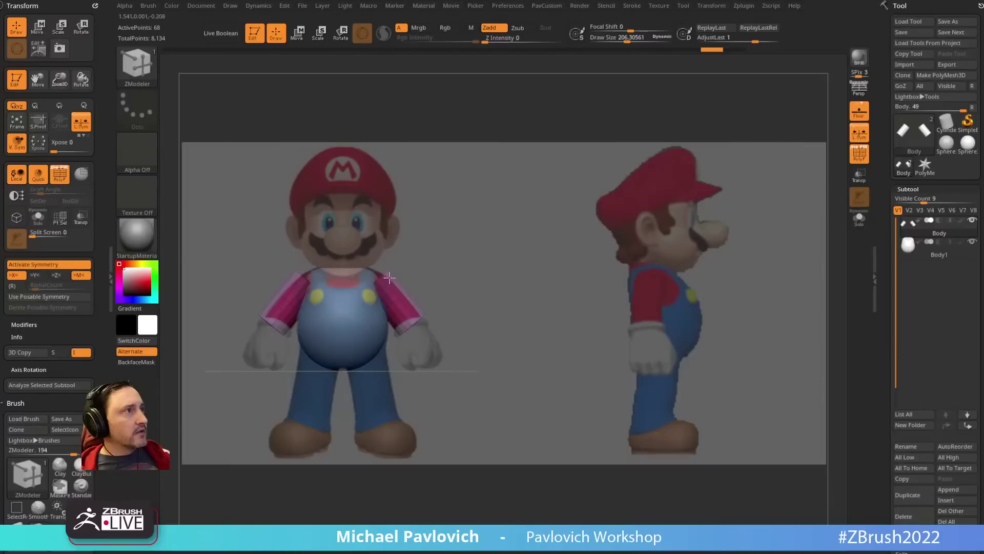
Step: Apply a Bend Curve deformer to the arms and bend their shoulder and cuff ends to follow the front reference's sleeves
key("w")
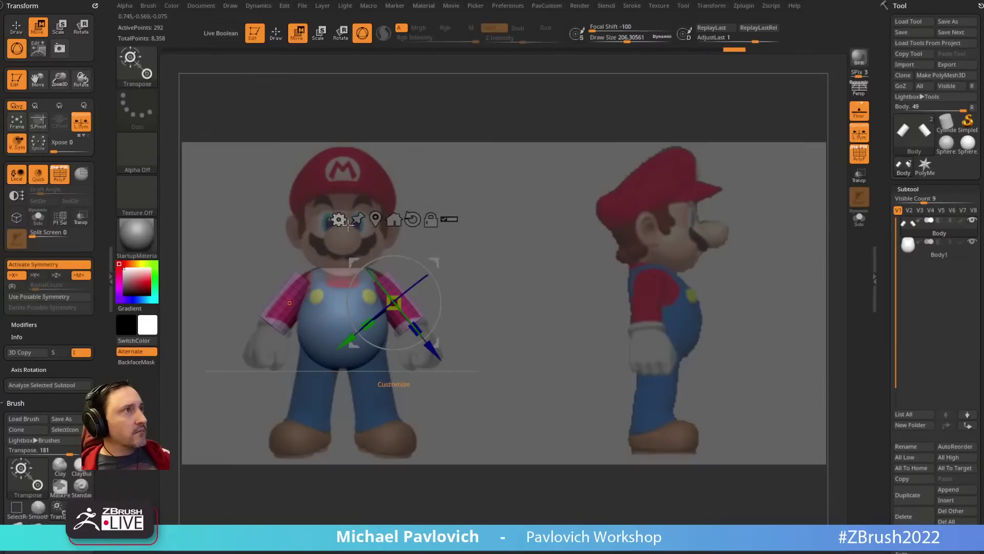
left_click(340, 221)
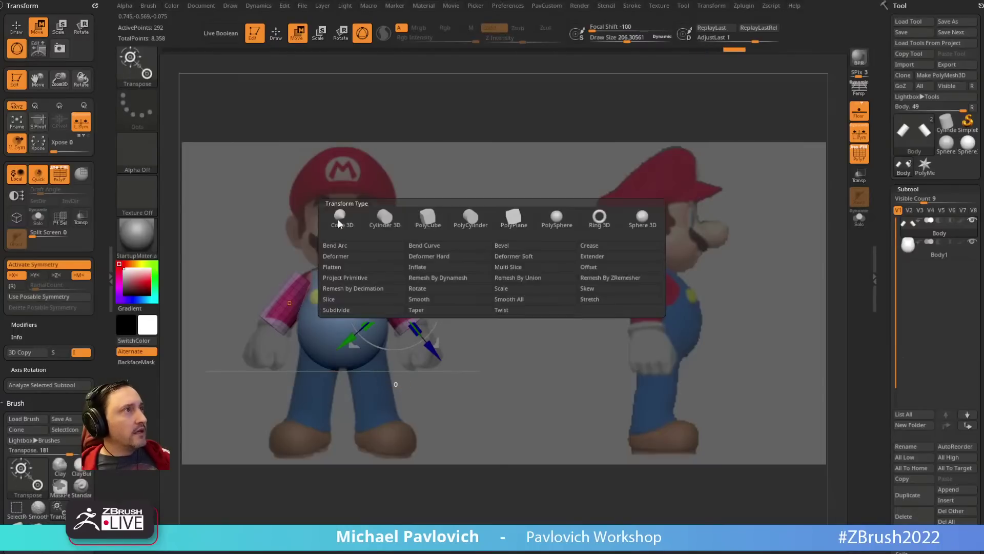
left_click(419, 249)
left_click_drag(413, 327, 412, 335)
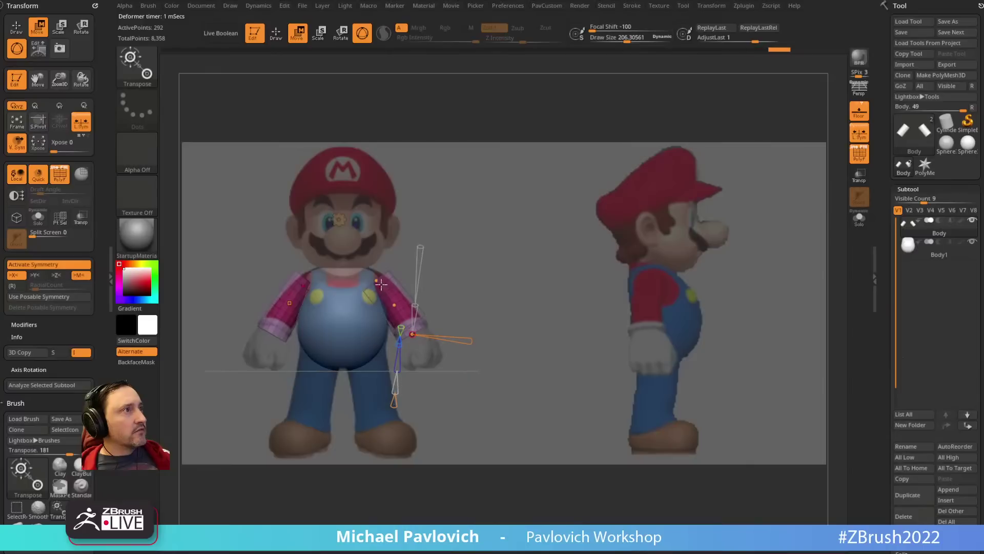
left_click_drag(377, 281, 401, 300)
left_click_drag(494, 270, 494, 293)
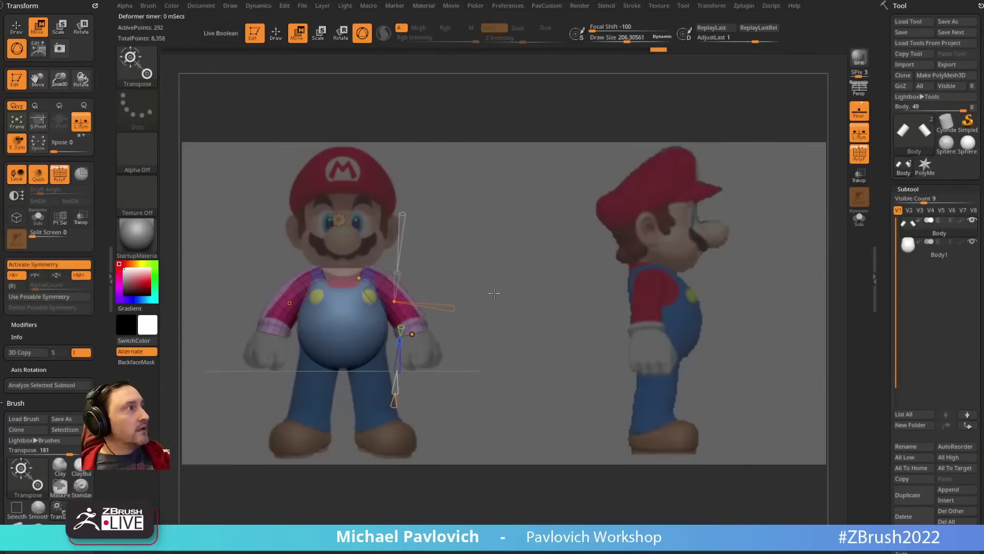
Step: Switch to the side reference view and shift the arms back to line up with Mario's sleeve
key("2")
key("w")
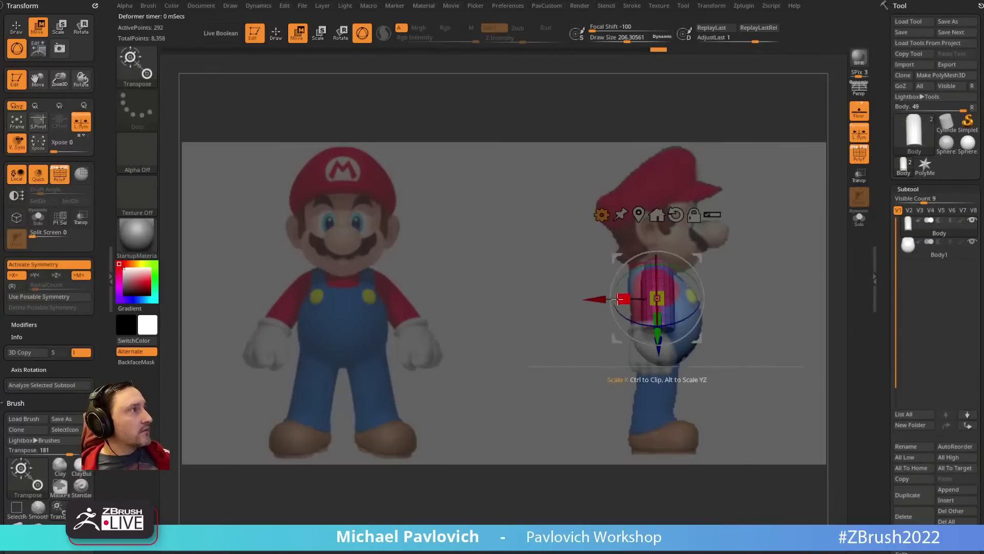
left_click_drag(594, 299, 583, 299)
Step: Reshape the arms with the Move brush to match the side reference's sleeve, and switch back to the Standard brush
key("q")
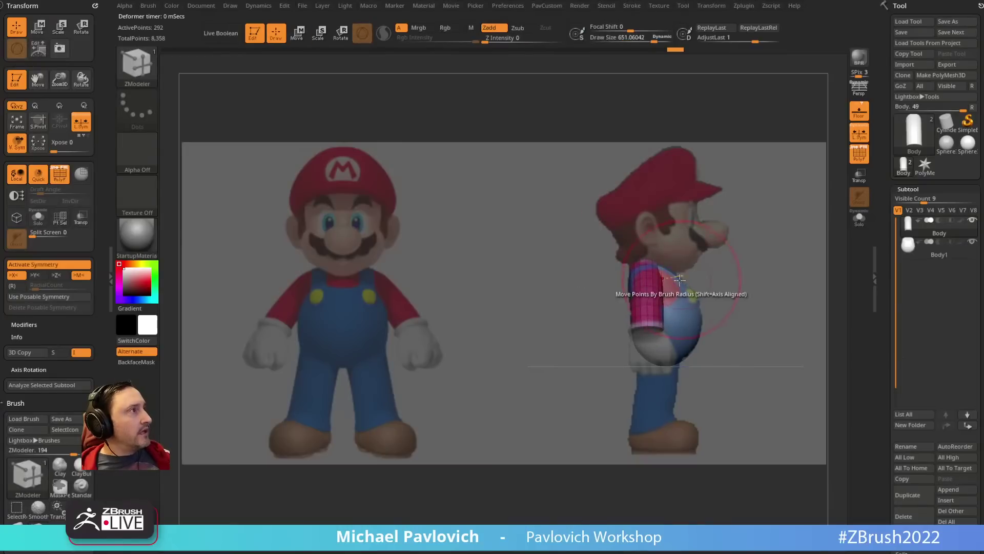
key("b")
key("m")
key("v")
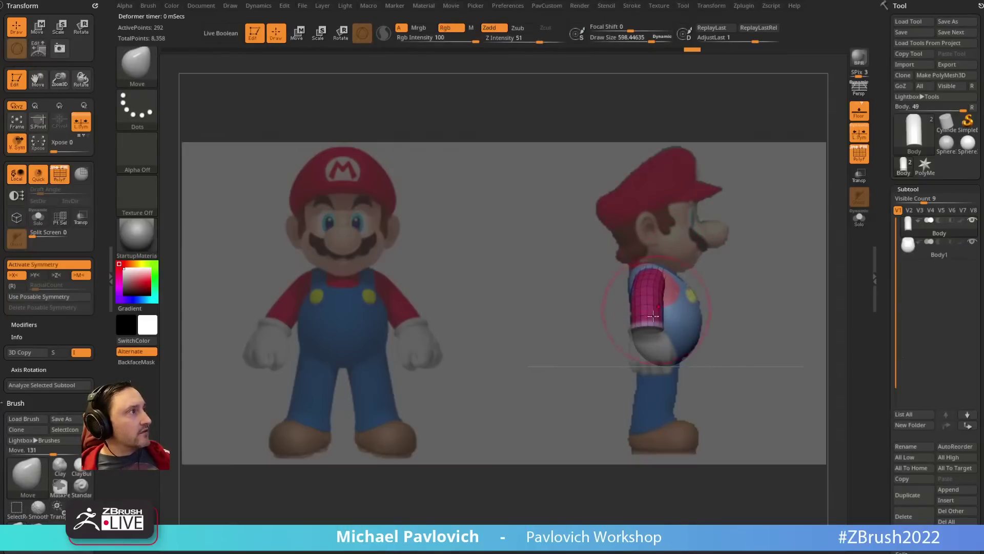
key("b")
key("s")
key("t")
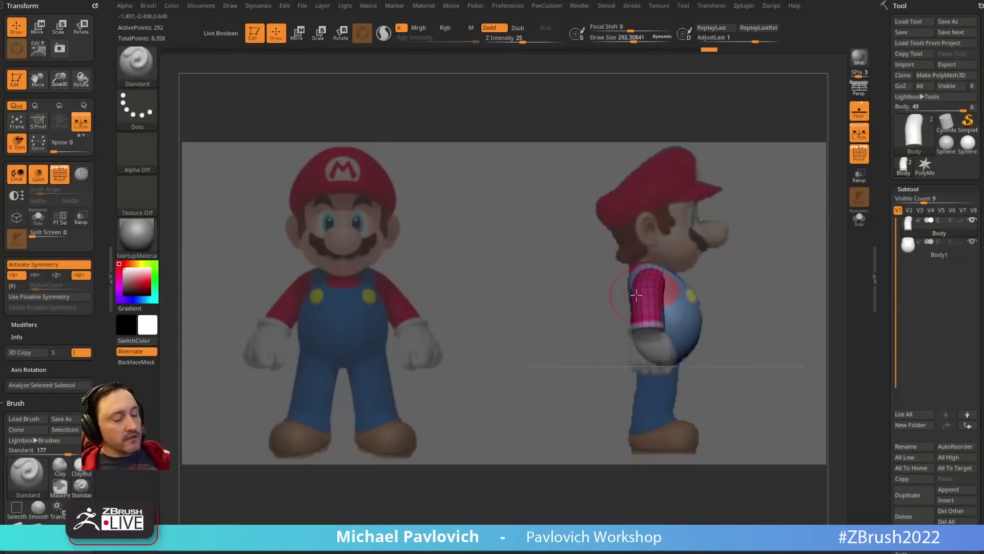
key("shift+z")
key("shift+z")
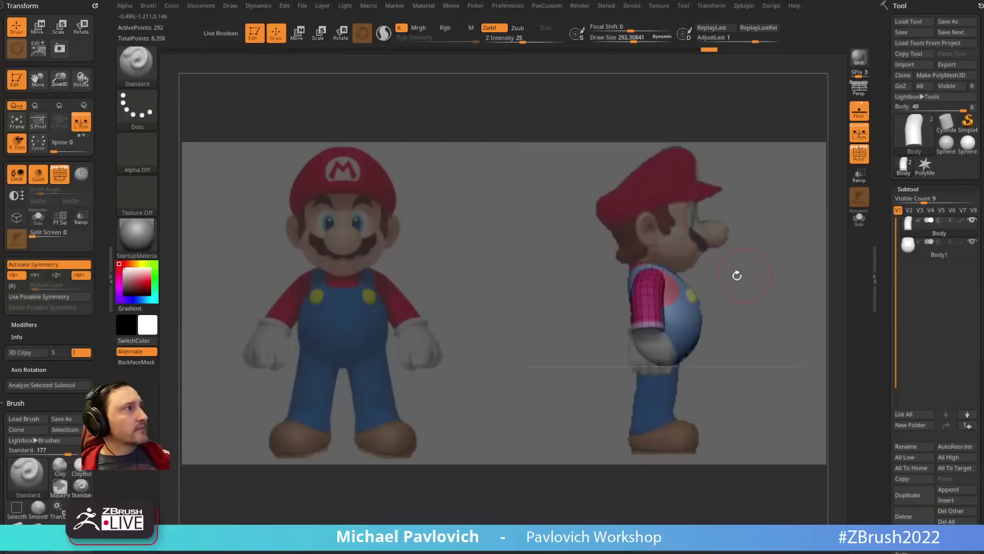
Step: Select the IMM_Base_Primitives brush and choose Cylinder16 as the insert mesh for the legs
mouse_move(737, 275)
left_mouse_down("shift")
mouse_move(747, 268)
mouse_move(564, 270)
left_mouse_up("shift")
key("b")
key("i")
key("p")
key("m")
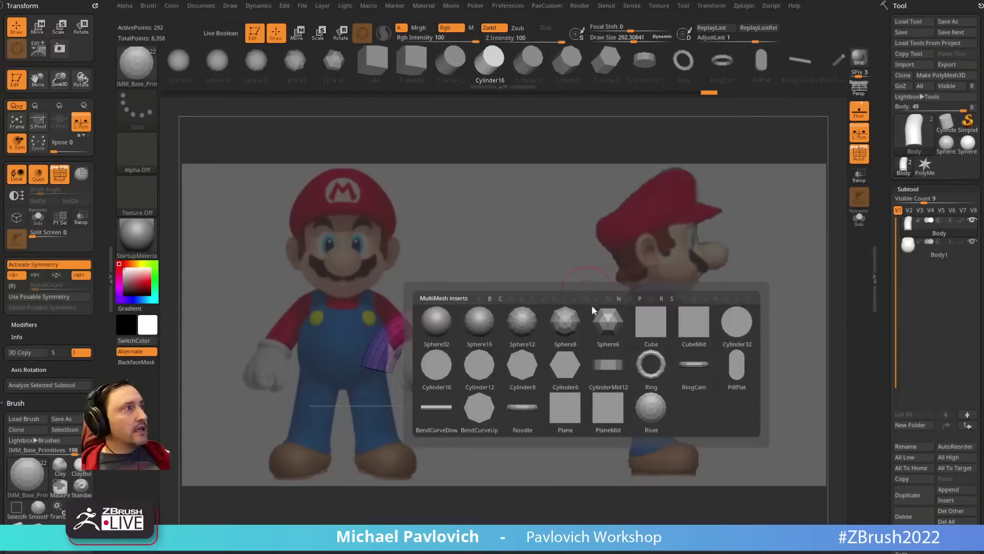
left_click(427, 374)
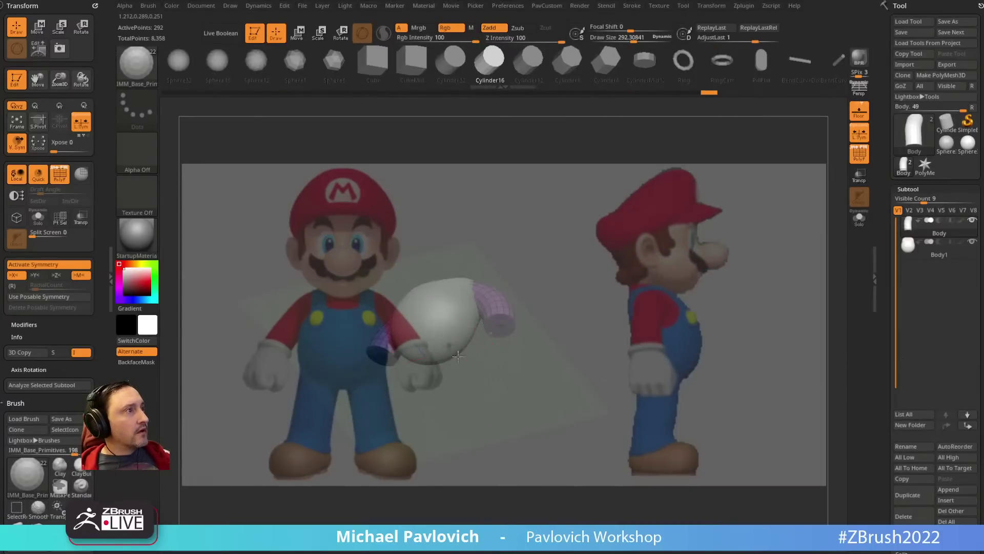
Step: Turn off local symmetry and insert a mirrored pair of leg cylinders at the underside of the Body
left_click_drag(453, 356, 468, 359)
key("ctrl+z")
left_click(859, 133)
Step: Split the new leg cylinders off from the arms into their own subtool
key("w")
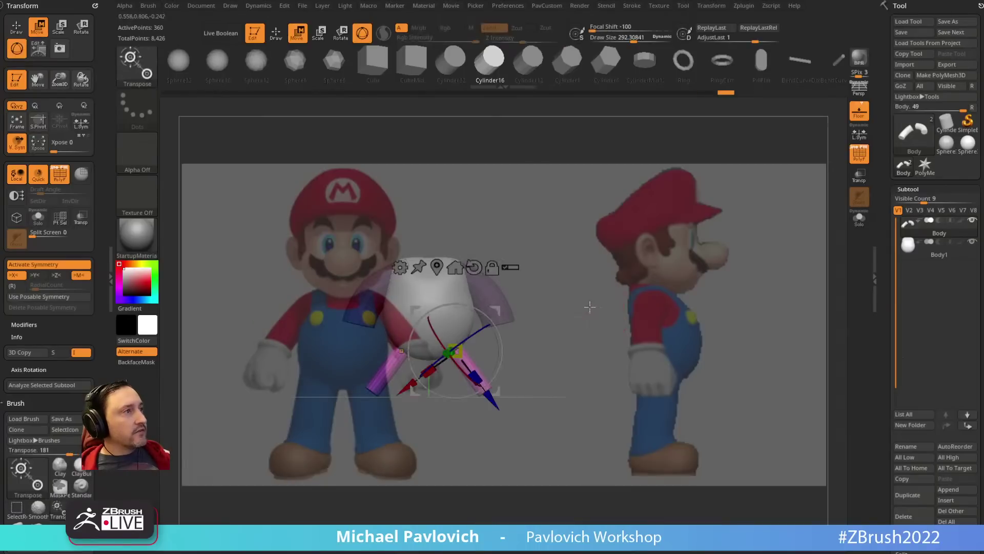
key("5")
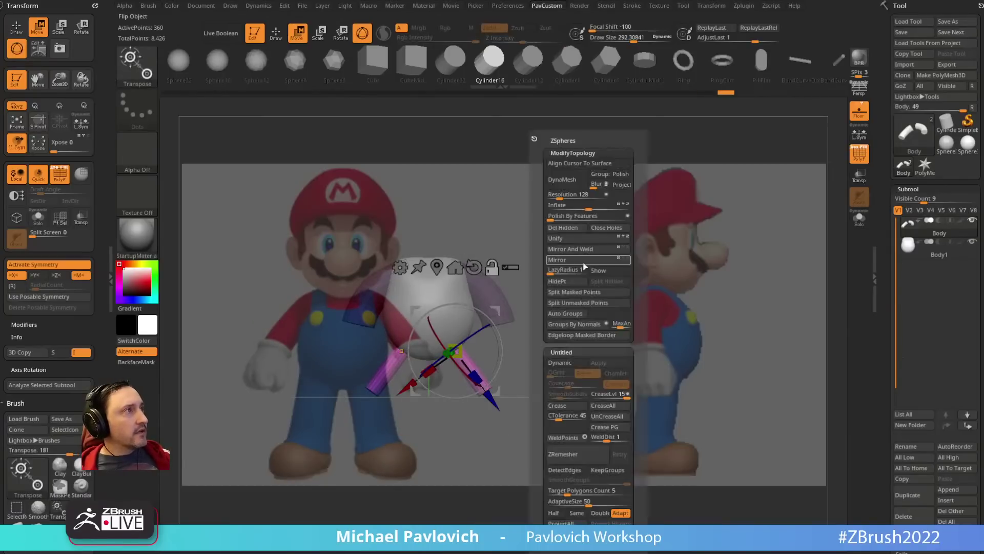
left_click(586, 292)
left_click_drag(557, 317, 528, 324)
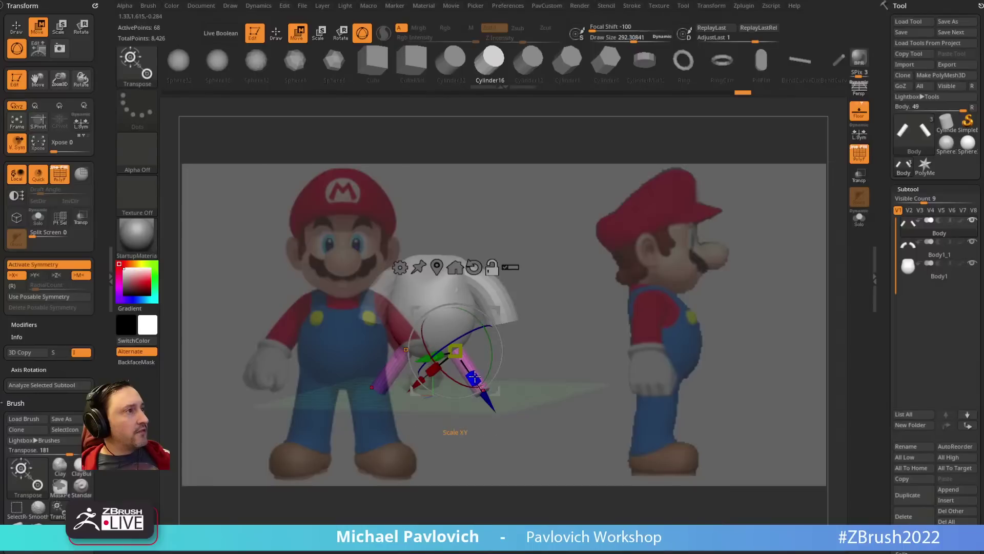
Step: Try scaling and rotating the leg cylinders with local symmetry on the other setting than for the arms
left_click_drag(474, 377, 492, 397)
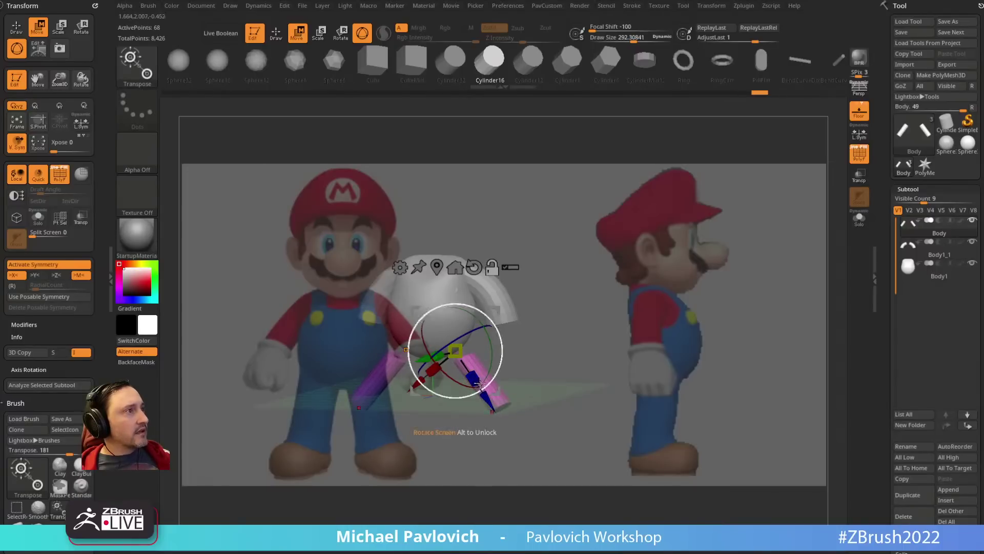
left_click_drag(509, 352, 503, 306)
key("ctrl+z")
Step: Turn on local symmetry to thicken the leg cylinders around their own axes, and turn it off again
left_click(861, 135)
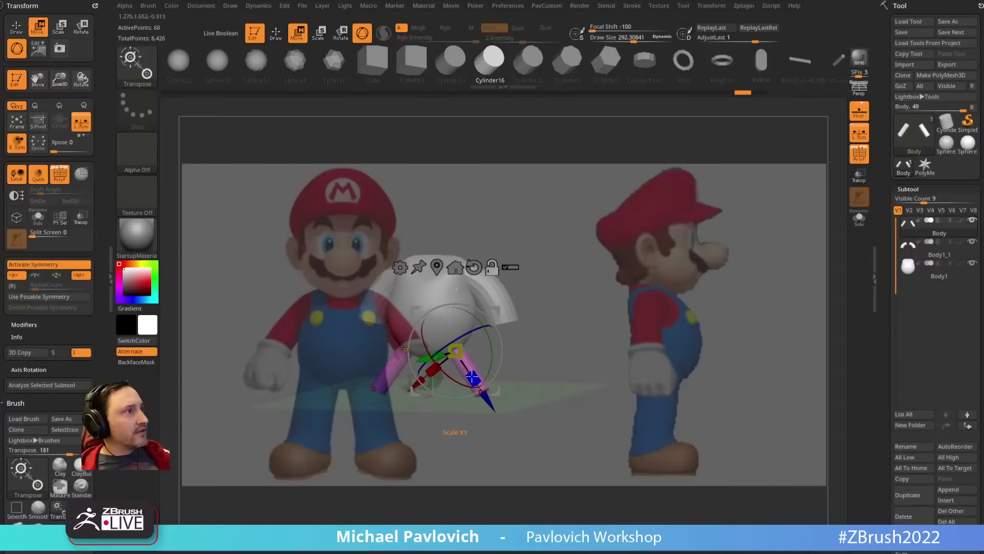
left_click_drag(474, 378, 493, 410)
left_click(859, 133)
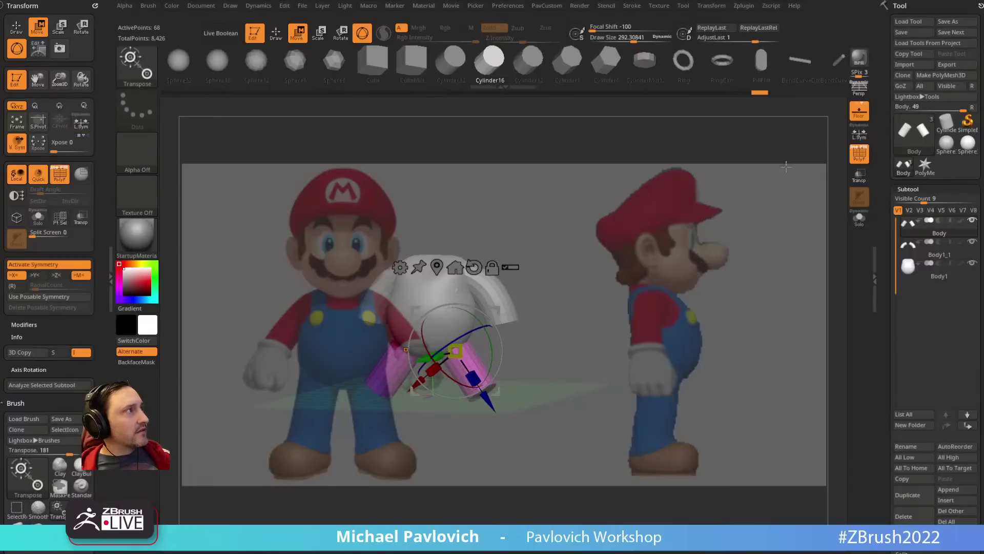
Step: Return to the front reference view and rotate, position and size the leg cylinders to match Mario's trouser legs
left_click_drag(658, 278, 586, 308, "shift")
key("2")
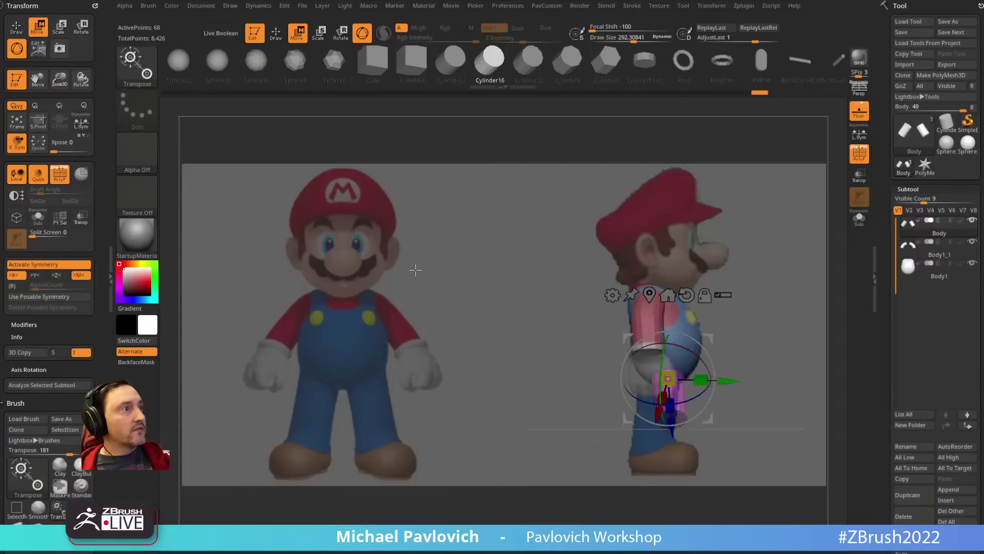
key("1")
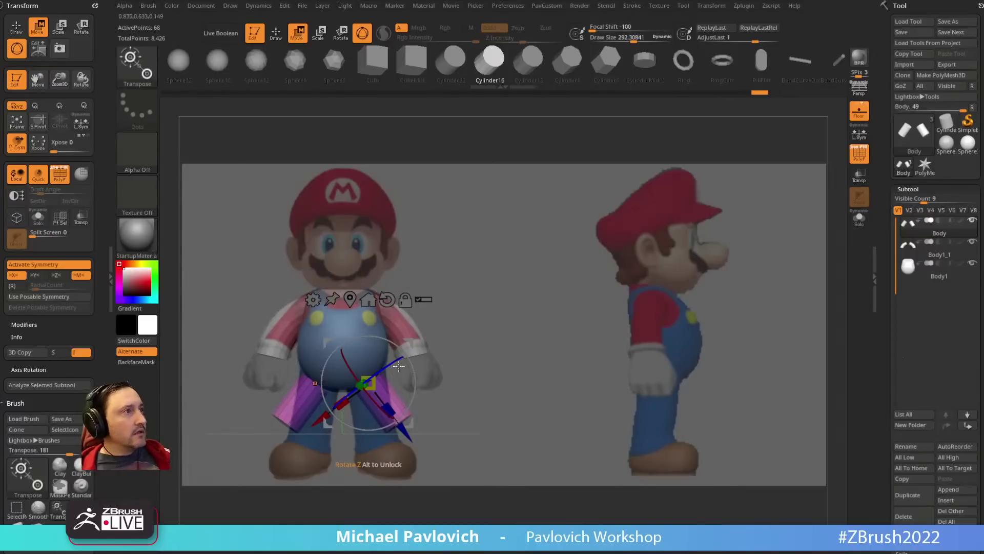
mouse_move(396, 347)
left_mouse_down()
mouse_move(384, 391)
mouse_move(370, 397)
mouse_move(400, 336)
left_mouse_up()
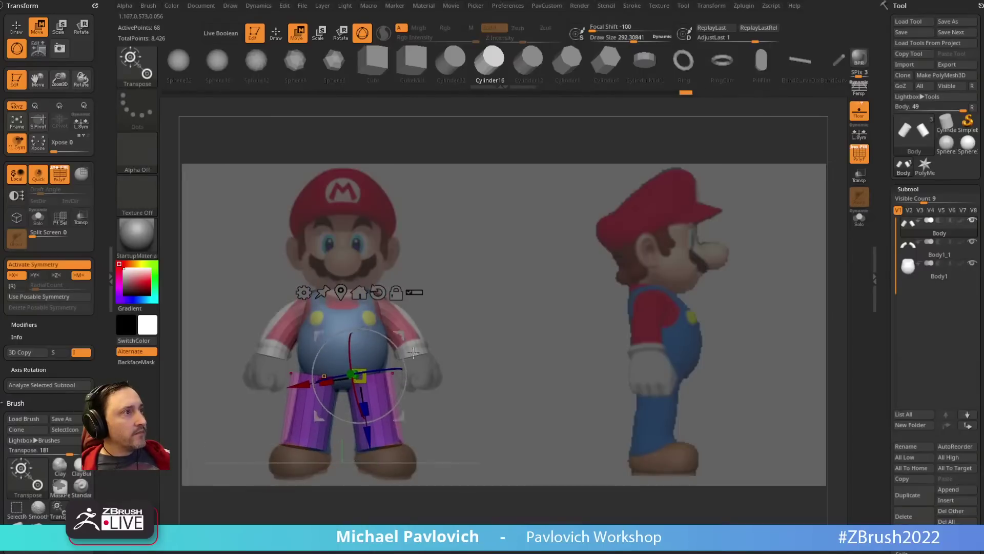
Step: Insert multiple edge loops along the leg cylinders with the ZModeler brush
key("q")
key("space")
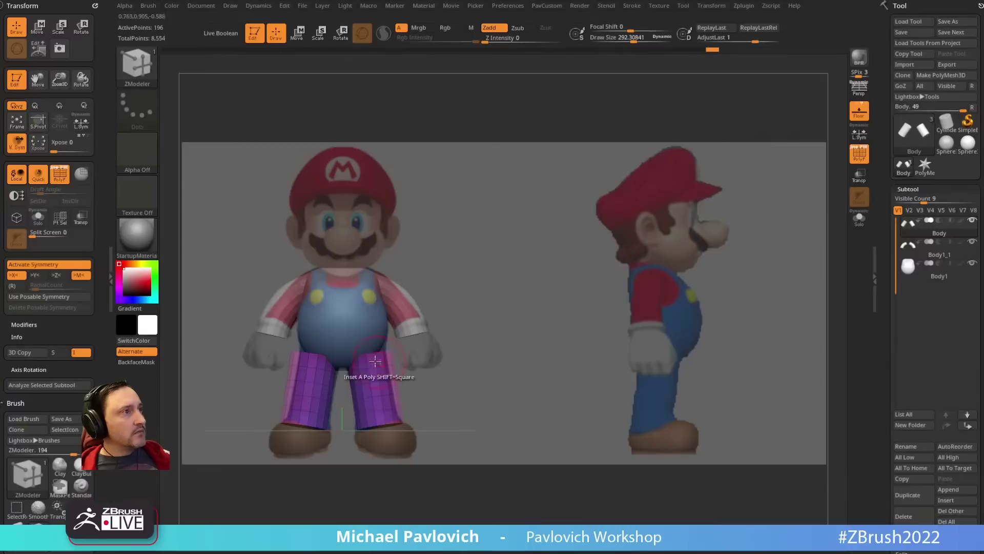
Step: Position the leg cylinders in the side reference view and shape them to Mario's trouser profile
left_click_drag(533, 297, 472, 326, "shift")
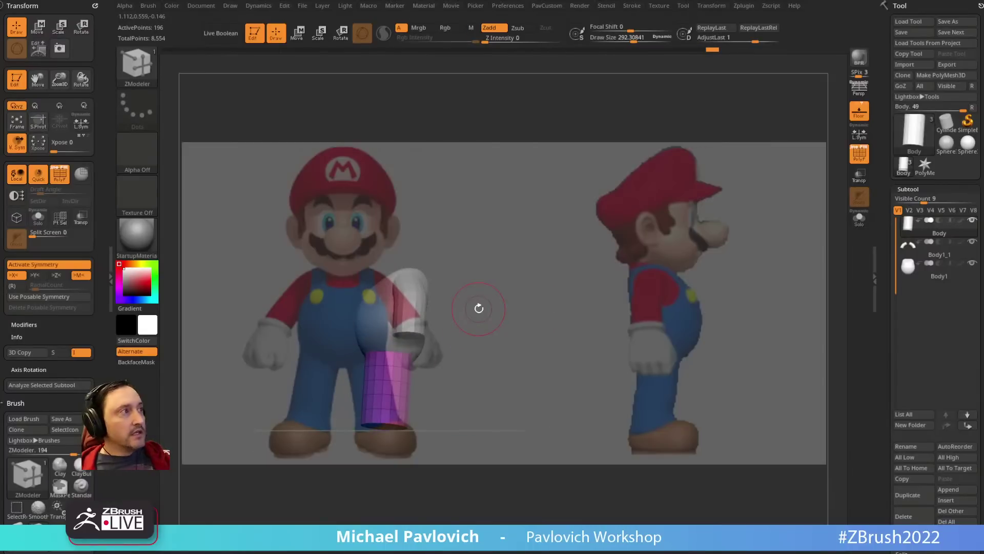
key("w")
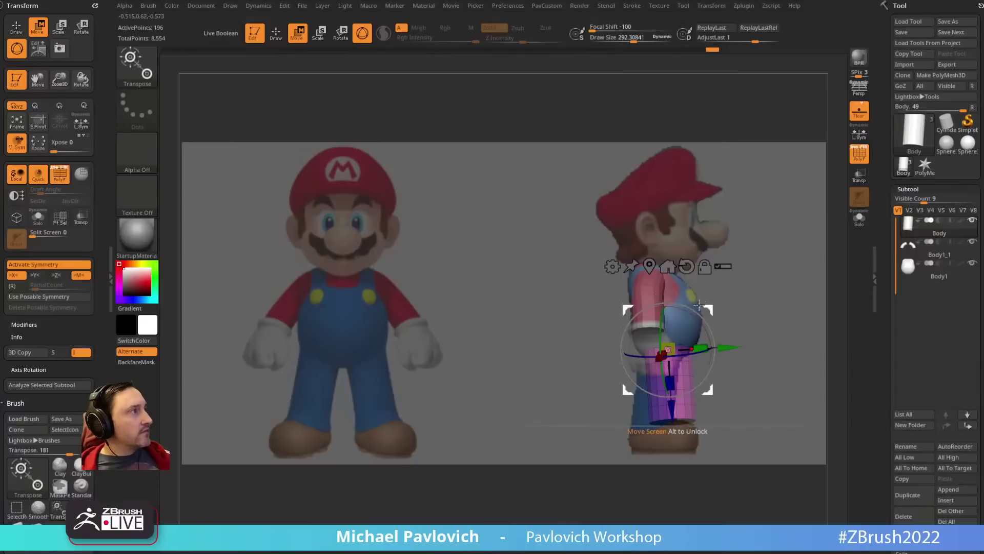
left_click_drag(700, 328, 695, 334)
key("q")
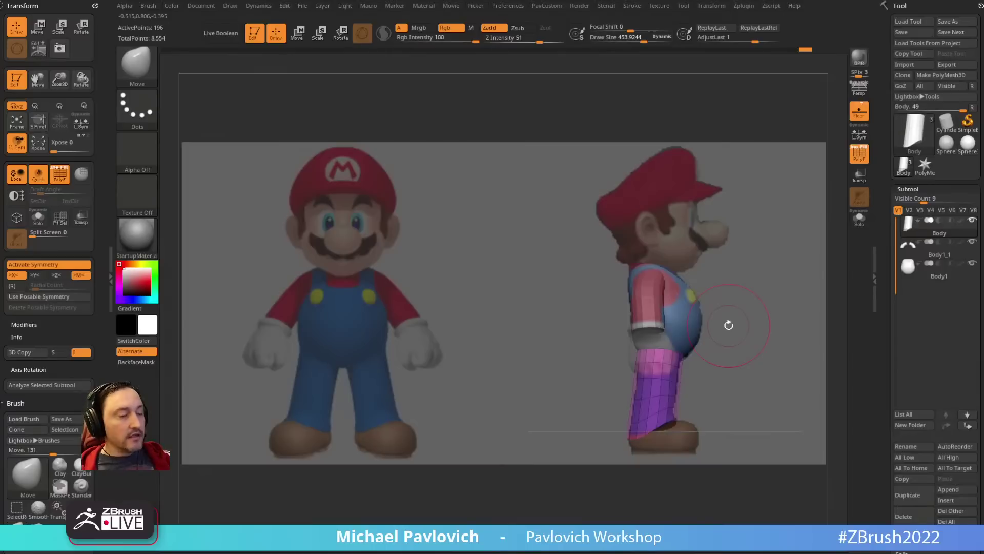
Step: Shape the leg cylinders with the Move brush in the front view to follow the hips, trouser sides and cuffs
key("Left")
key("]")
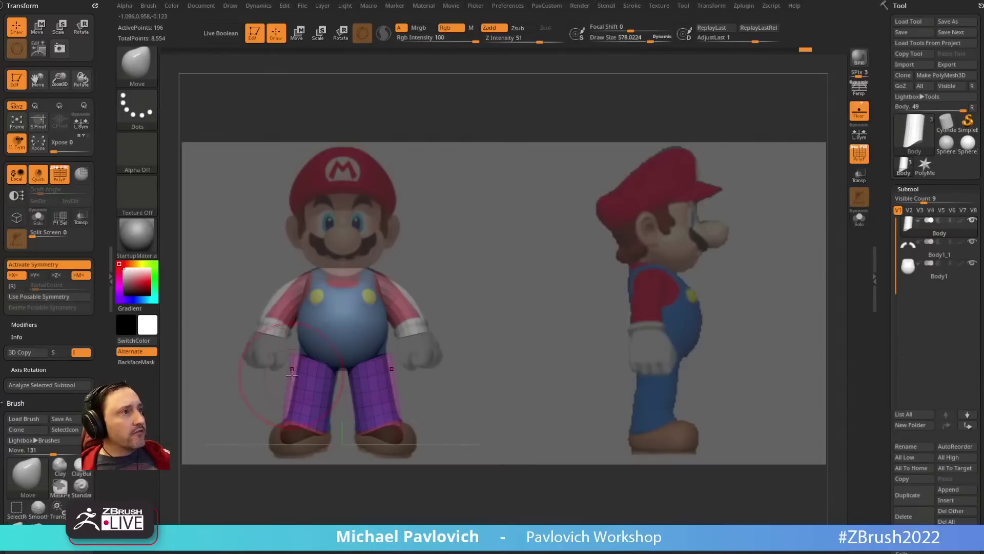
left_click_drag(292, 371, 303, 369)
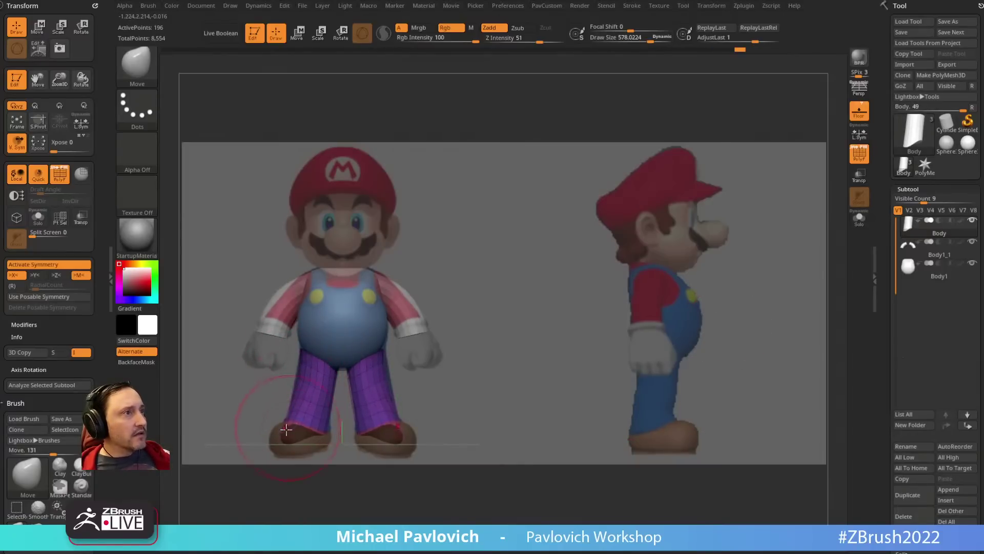
left_click_drag(286, 430, 286, 420)
key("[")
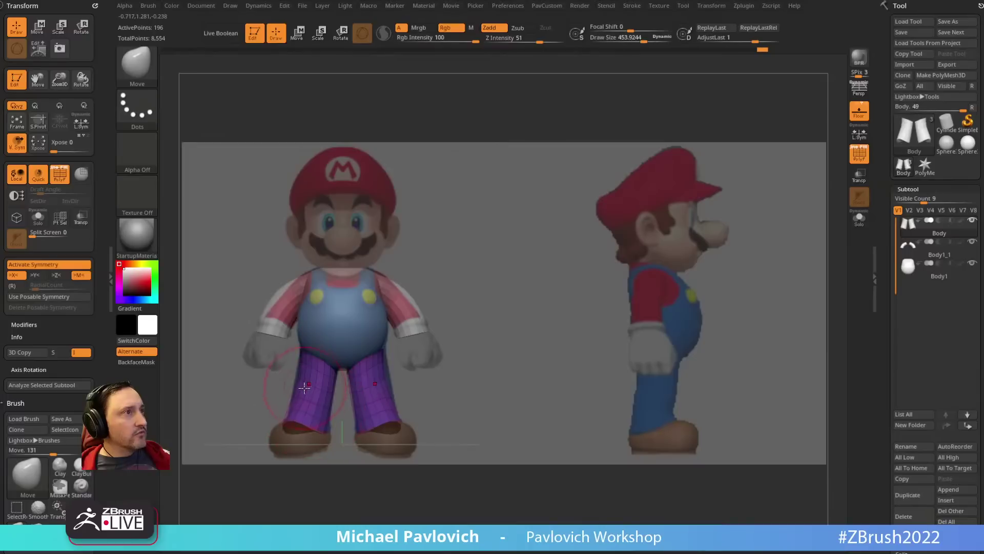
mouse_move(305, 388)
left_mouse_down()
mouse_move(315, 380)
mouse_move(326, 399)
left_mouse_up()
key("b")
key("s")
key("t")
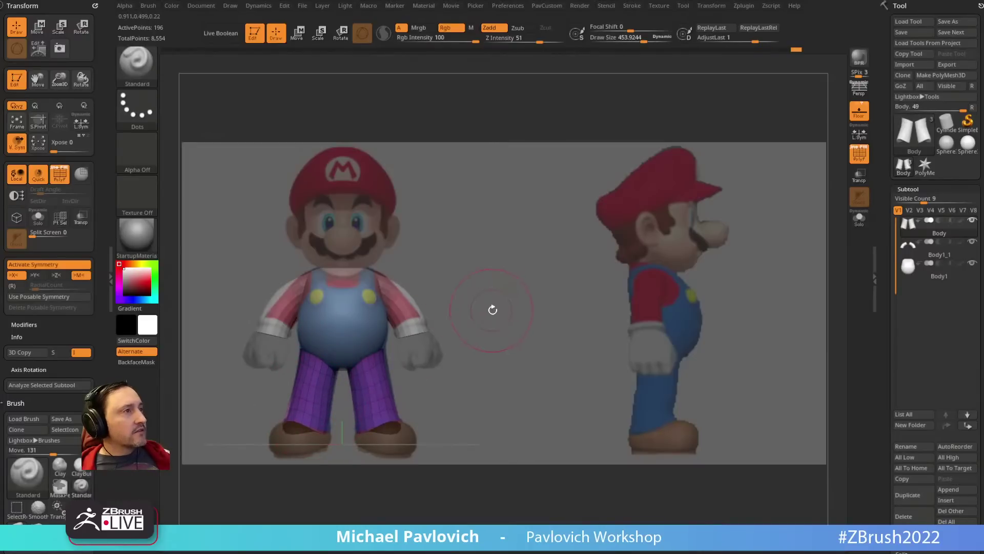
key("s")
left_click_drag(492, 309, 469, 310)
Step: Select the arm subtool and adjust the sleeve ends with the Move brush in the front view
left_click(415, 298, "alt")
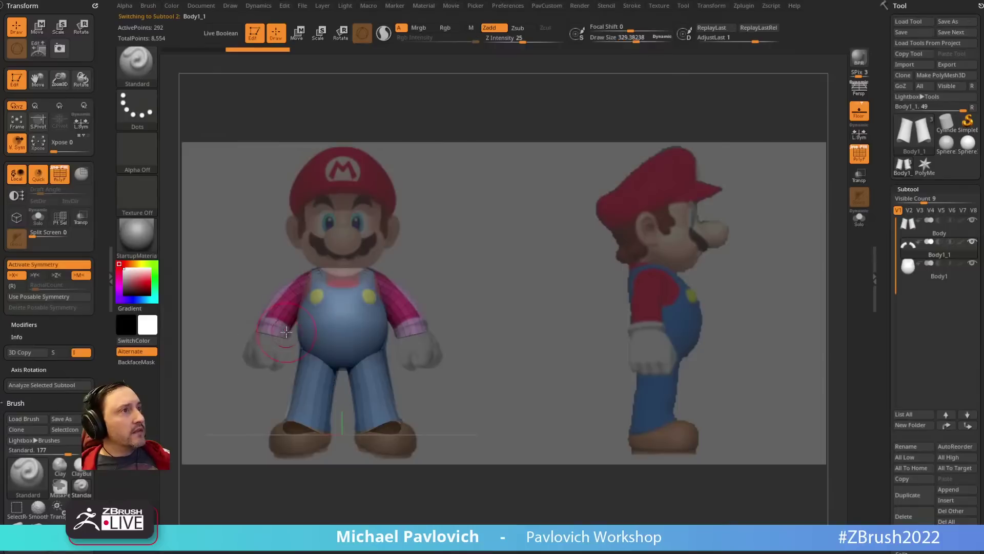
key("b")
key("m")
key("v")
left_click_drag(268, 330, 272, 314)
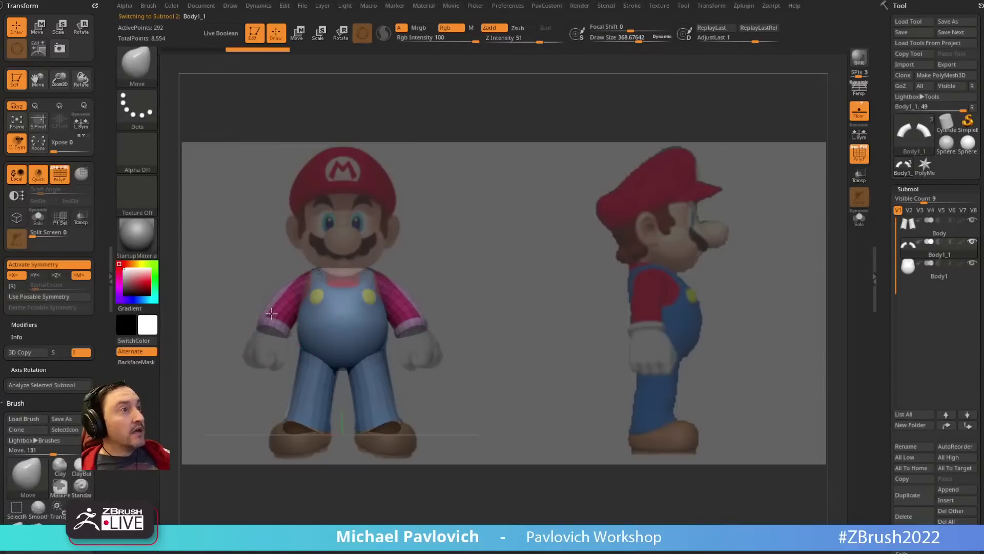
left_click_drag(425, 324, 427, 322)
key("bracketleft")
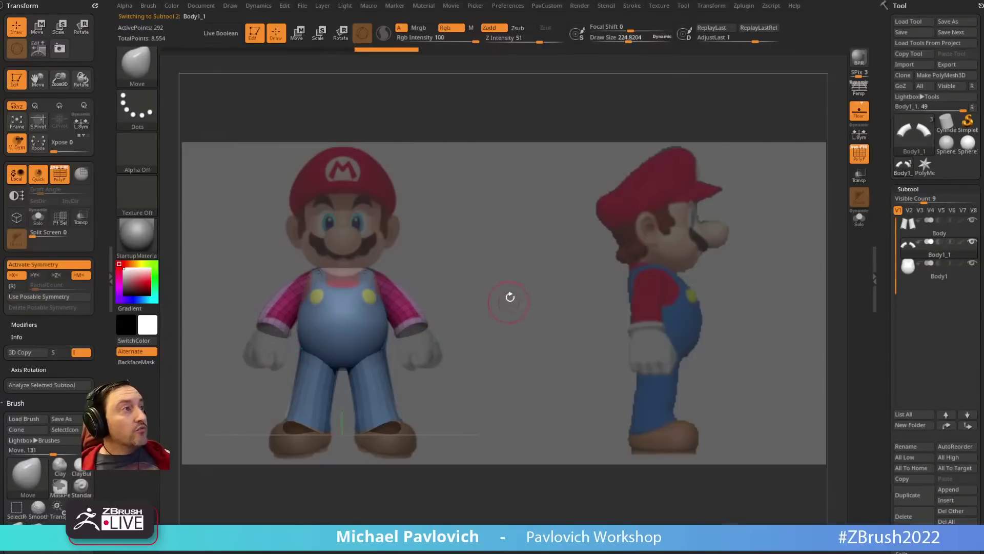
Step: Reshape the lower sleeve edge with the Move brush to match the side reference
key("2")
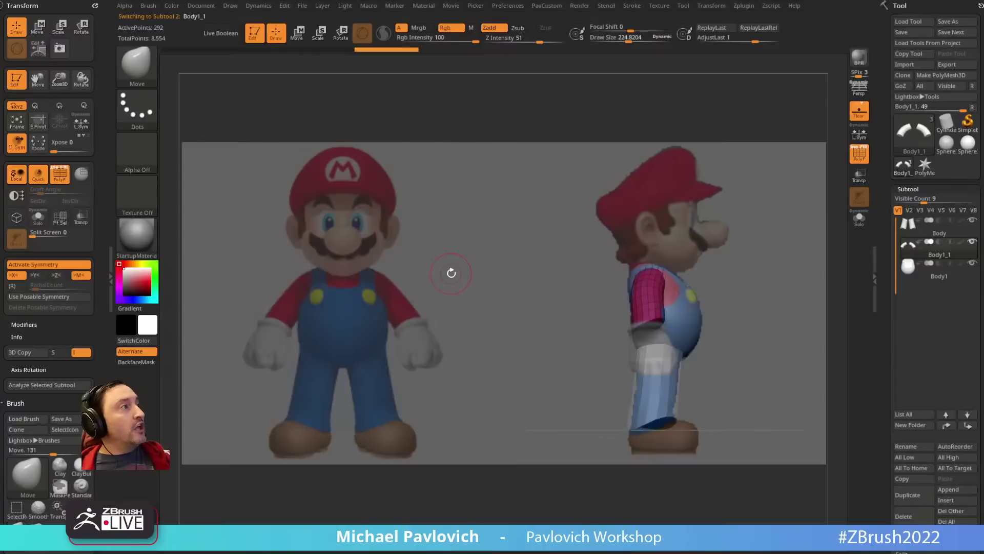
key("bracketright")
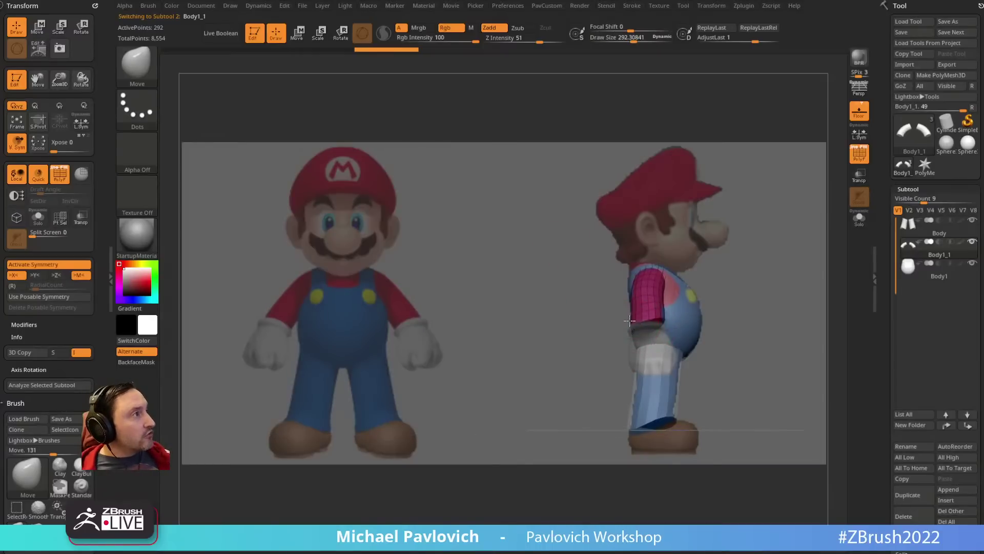
left_click_drag(658, 318, 637, 319)
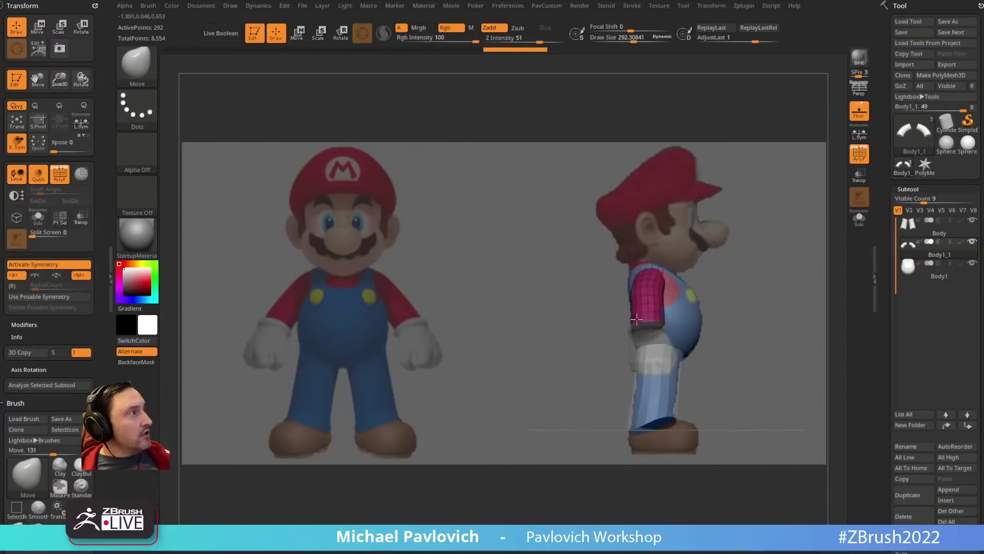
Step: Return to the front view and refine the shoulder and upper sleeve with the Move brush
key("1")
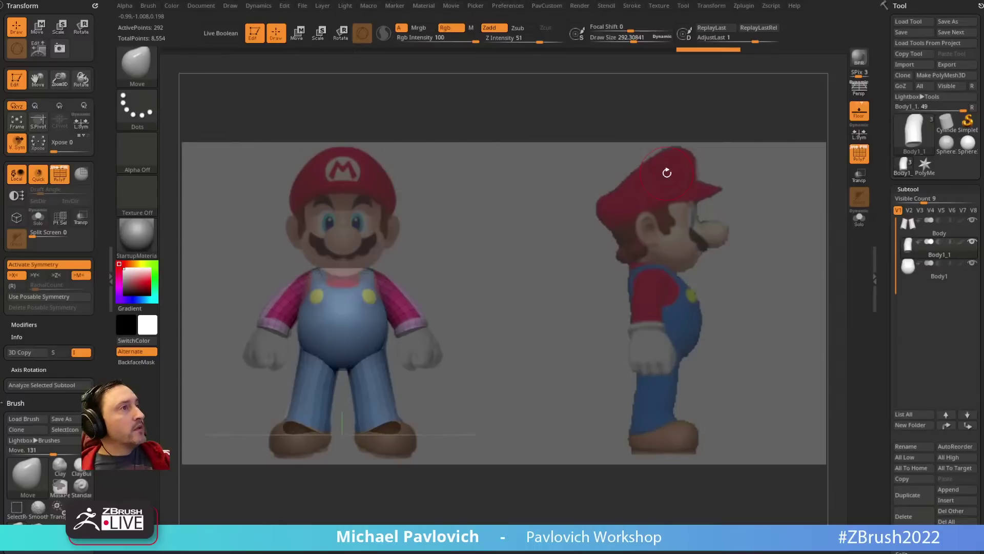
key("s")
mouse_move(292, 308)
left_mouse_down()
mouse_move(300, 307)
mouse_move(270, 309)
left_mouse_up()
key("s")
left_click_drag(303, 274, 284, 281)
key("b")
key("s")
key("t")
left_click(376, 332, "alt")
left_click(375, 369, "alt")
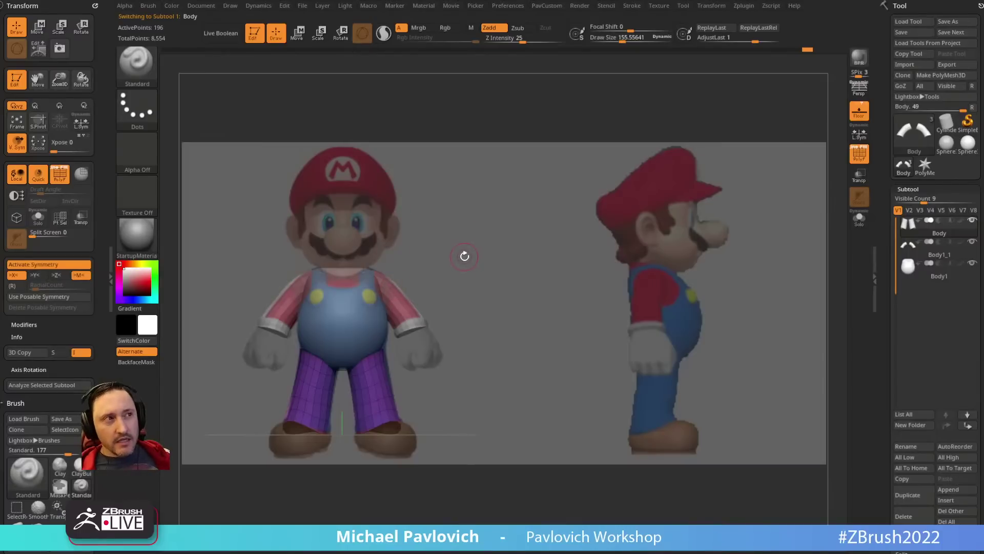
left_click(365, 309, "alt")
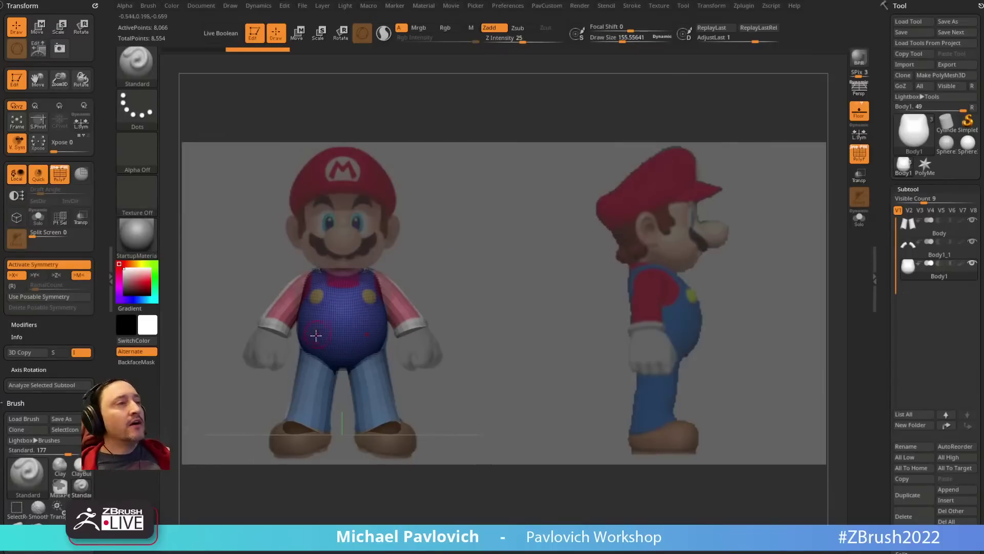
Step: Make the arm subtool active with the Move brush and a smaller draw size
key("b")
key("m")
key("v")
left_click(279, 320, "alt")
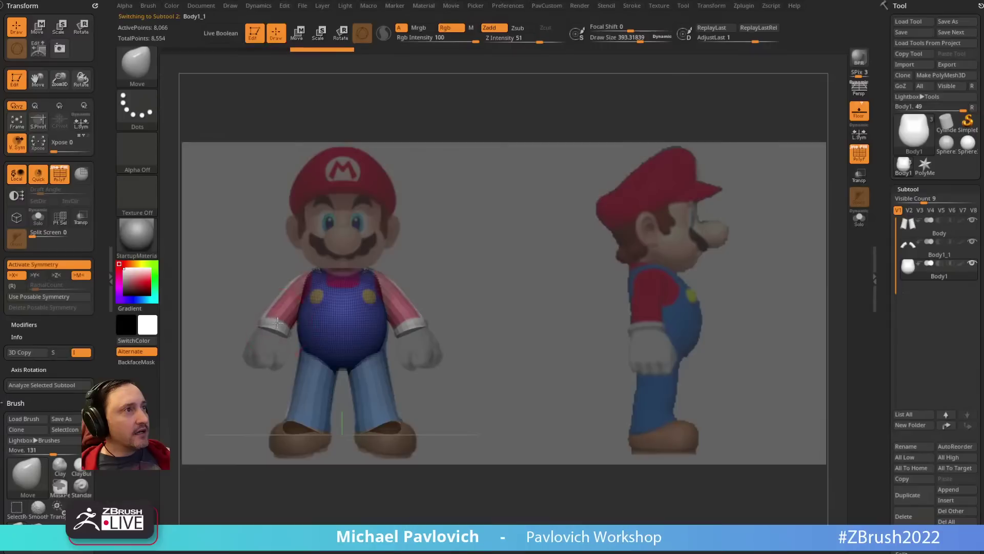
key("bracketleft")
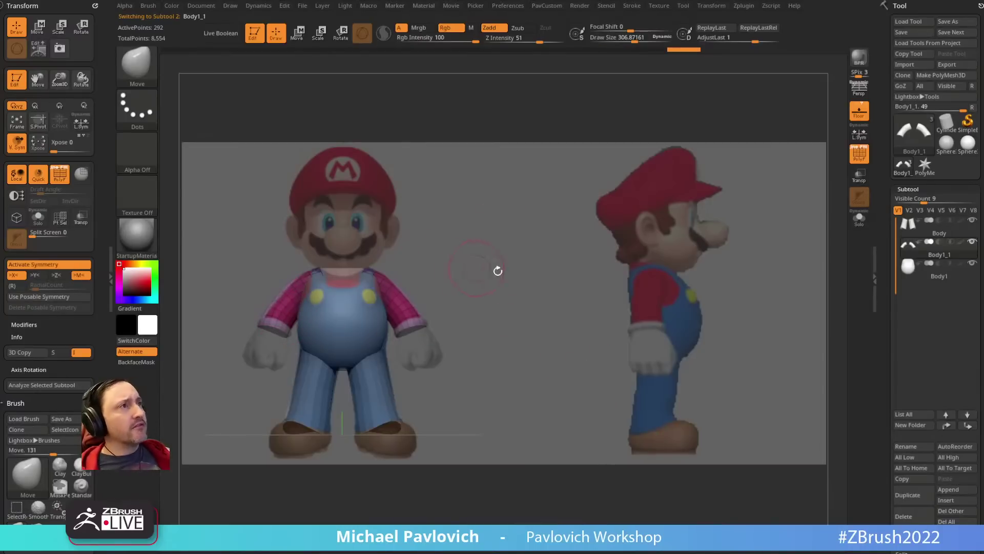
Step: Load the IMM primitives brush, hide the reference images and turn the model to show the top of the torso
key("b")
key("i")
key("p")
key("m")
left_click(368, 303)
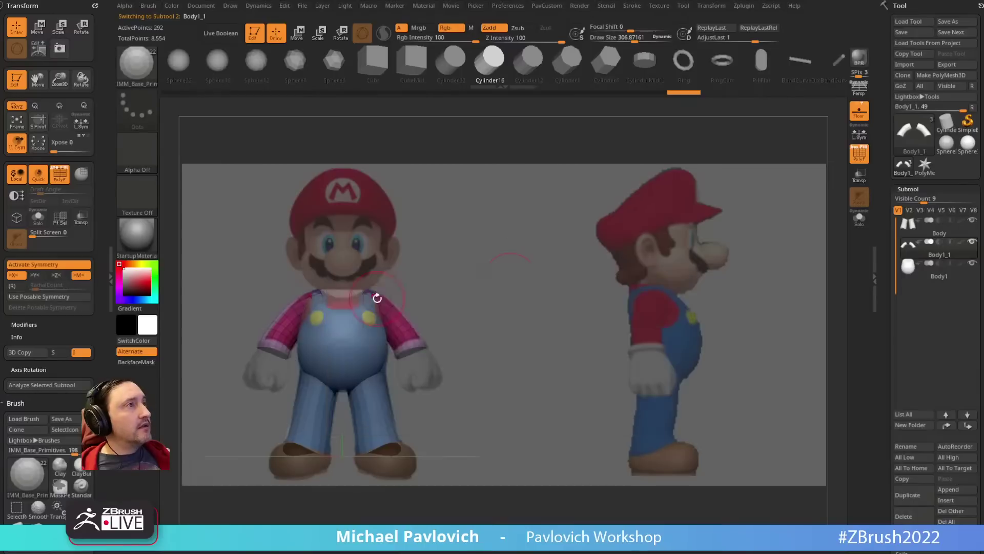
key("shift+z")
left_click_drag(487, 251, 419, 269)
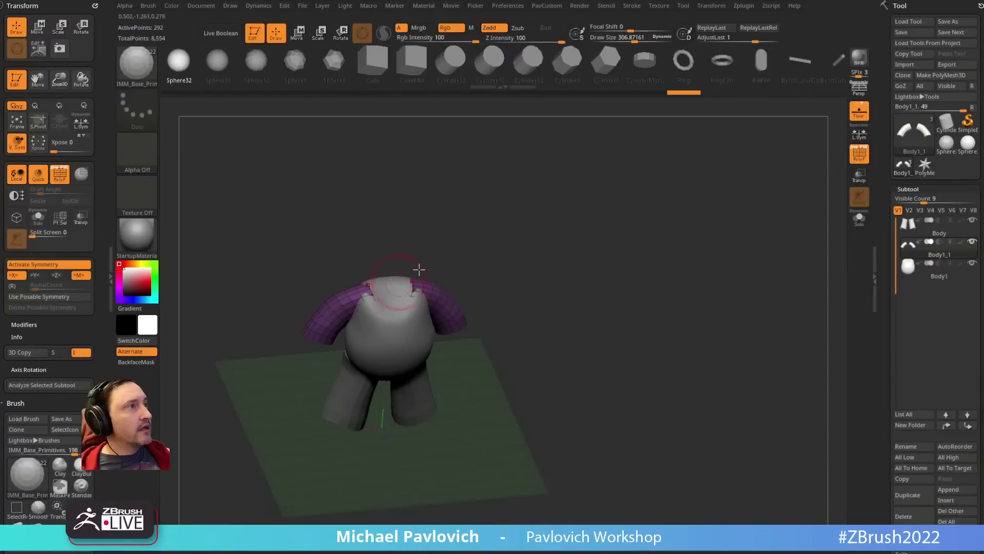
left_click_drag(523, 225, 540, 218)
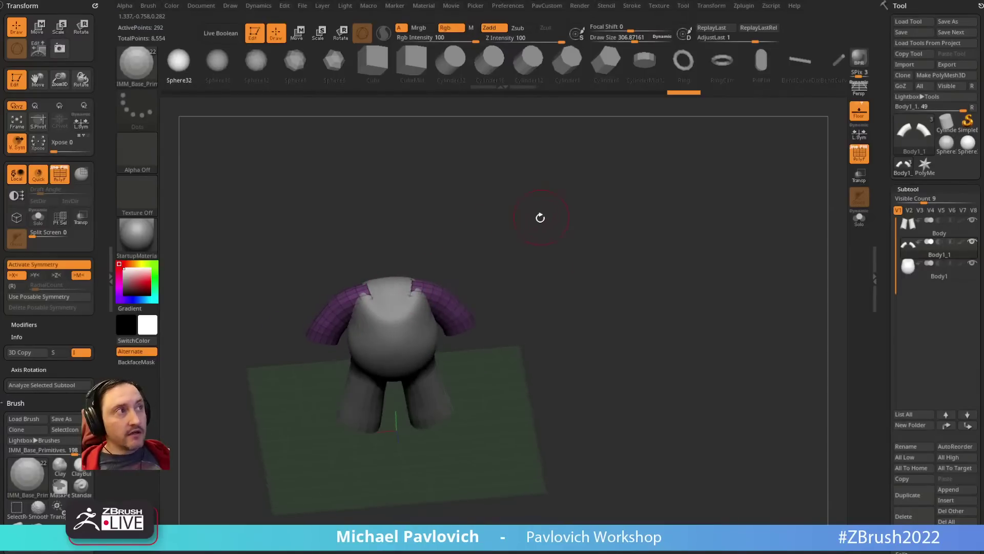
Step: Insert a Cylinder16 at the top of the torso as the neck and separate it from the arms with Split Masked Points
key("m")
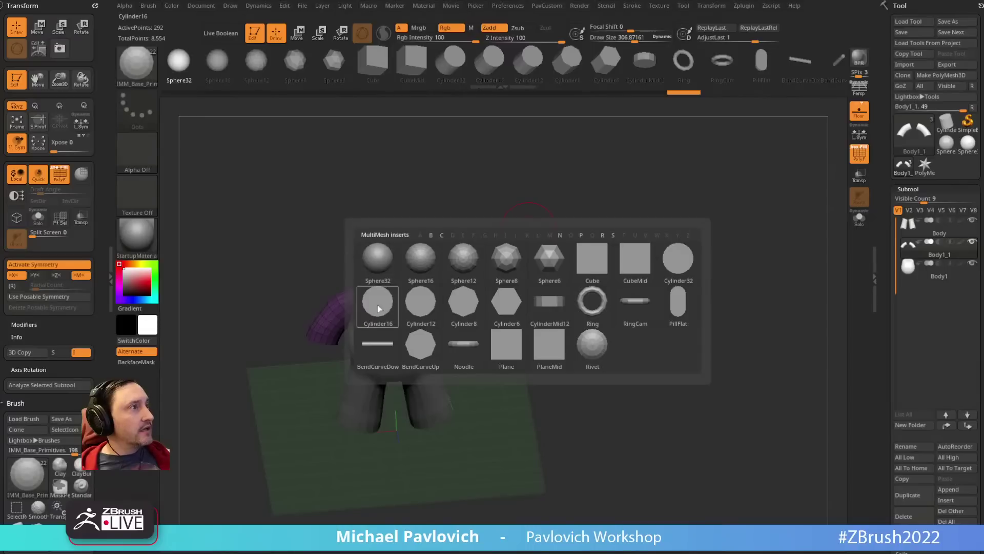
left_click(393, 291)
left_click_drag(391, 293, 403, 293)
key("space")
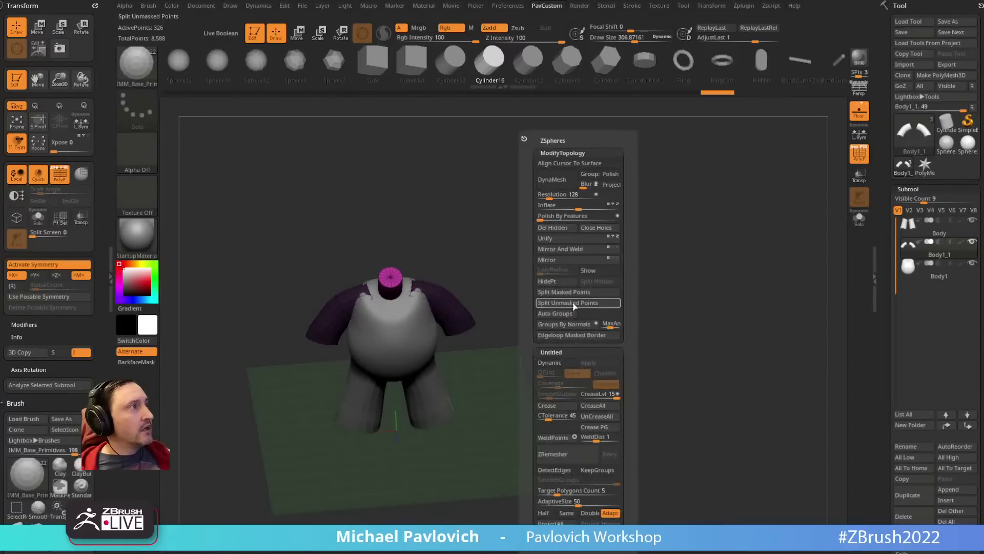
left_click(568, 292)
Step: Straighten the neck cylinder and adjust its position and size on top of the torso
left_click_drag(512, 289, 562, 260)
key("w")
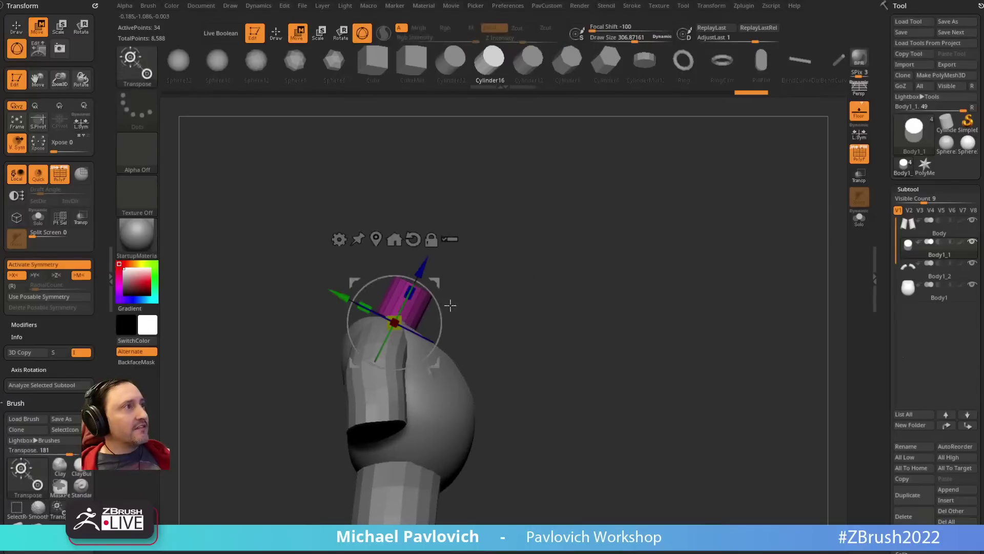
mouse_move(440, 300)
left_mouse_down()
mouse_move(432, 286)
mouse_move(422, 293)
left_mouse_up()
mouse_move(530, 271)
left_mouse_down()
mouse_move(510, 275)
mouse_move(515, 251)
mouse_move(521, 266)
left_mouse_up()
left_click_drag(378, 302, 377, 289, "alt")
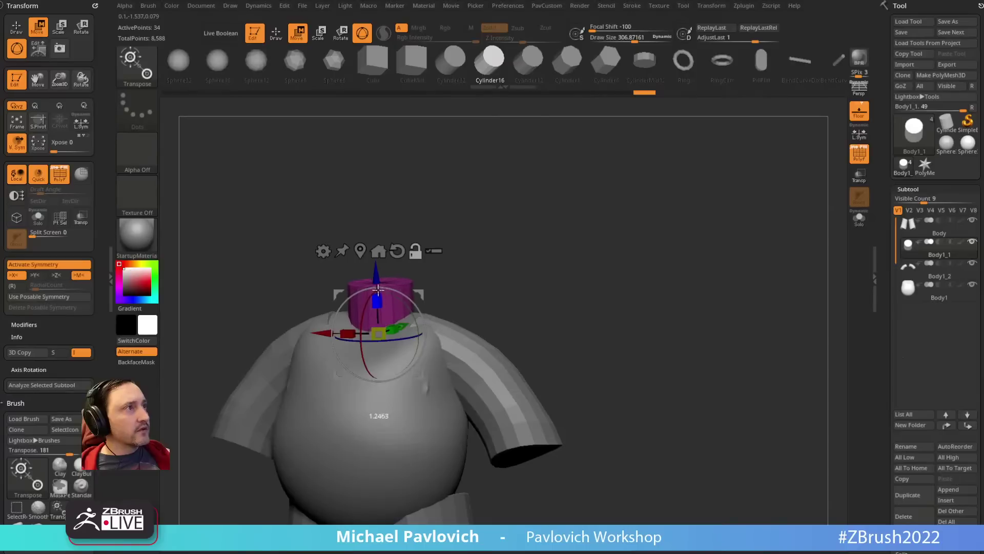
mouse_move(545, 270)
left_mouse_down()
mouse_move(541, 256)
mouse_move(562, 259)
mouse_move(547, 257)
left_mouse_up()
key("q")
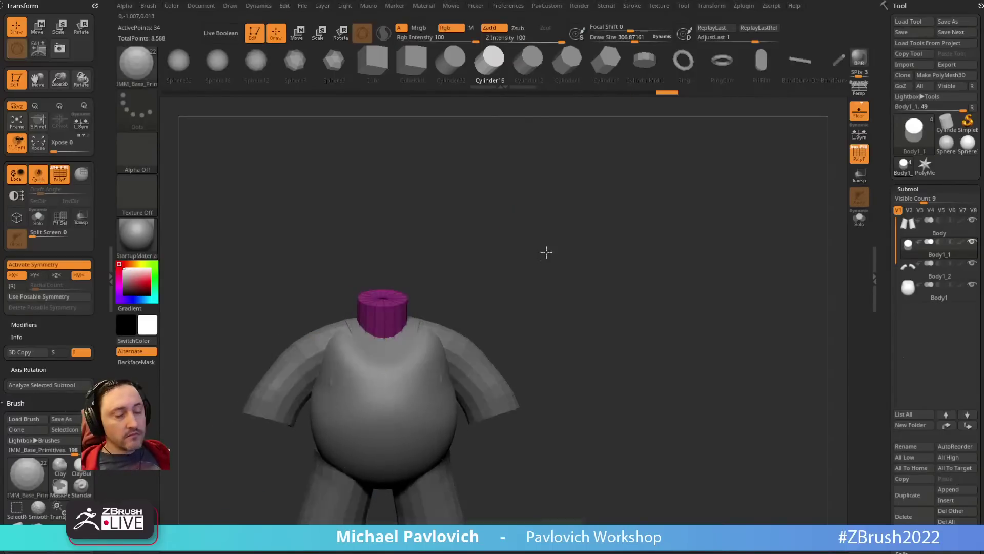
Step: Insert a Sphere32 above the neck as the head and separate it from the neck with Split Masked Points
key("m")
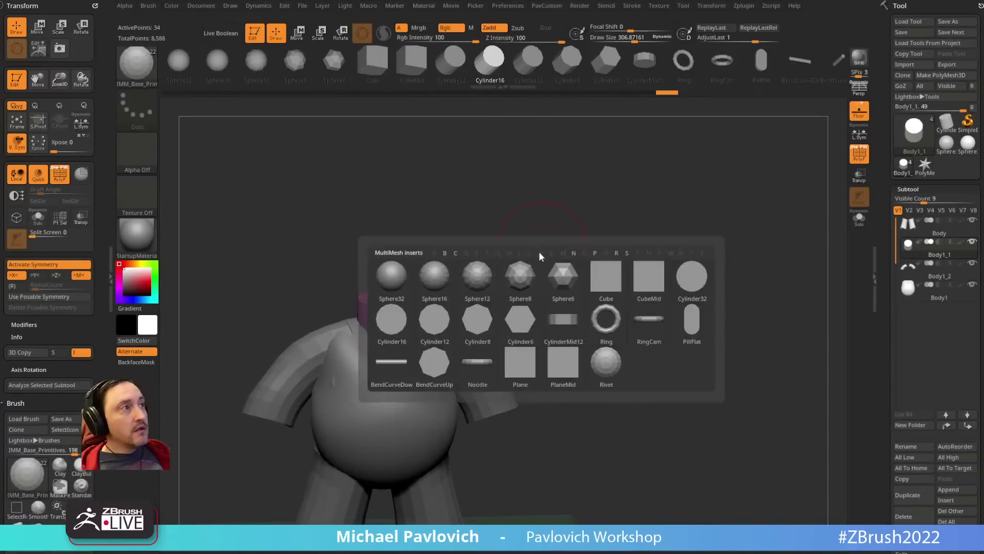
left_click(434, 277)
key("m")
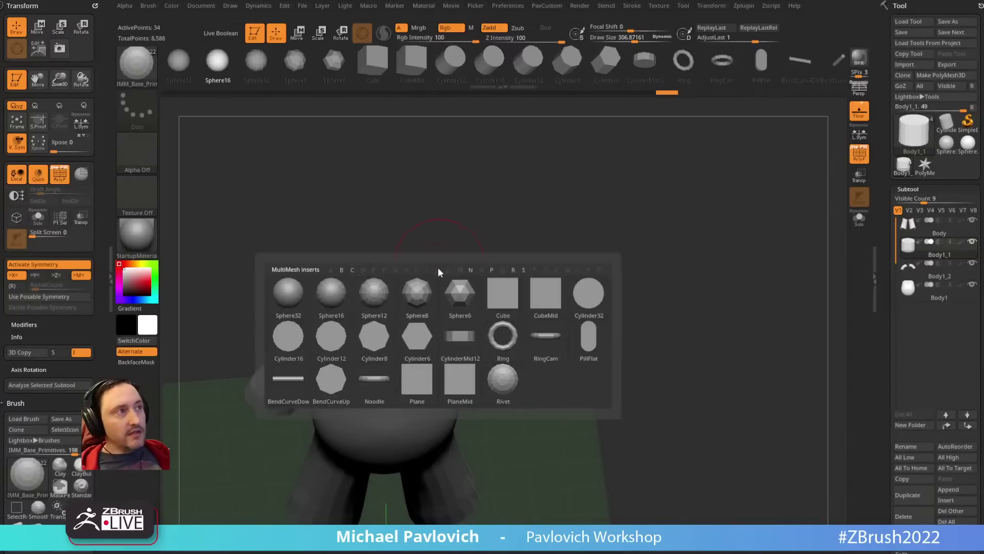
left_click(331, 288)
left_click_drag(382, 309, 398, 368)
left_click_drag(532, 285, 547, 231)
key("1")
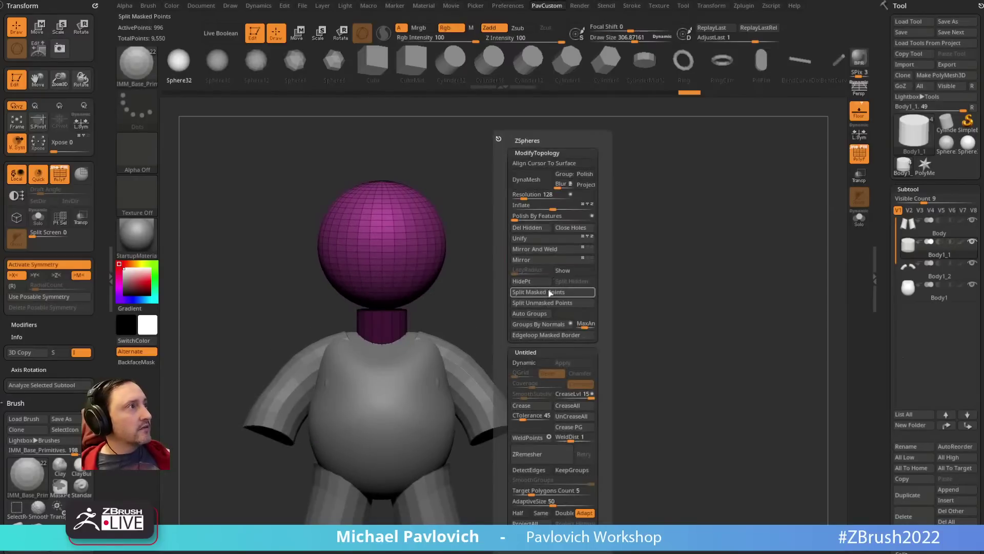
left_click(548, 292)
Step: Show the reference images in the front view and move the head sphere to match Mario's head
left_click_drag(503, 287, 501, 251, "alt")
key("shift+z")
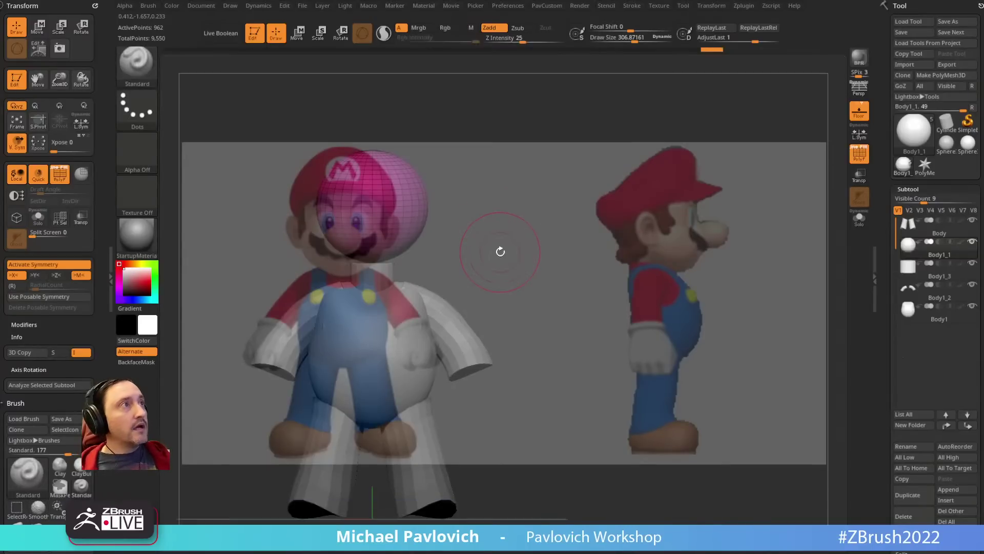
key("ctrl+1")
key("w")
left_click_drag(350, 248, 357, 246)
left_click_drag(380, 213, 348, 213)
key("ctrl+z")
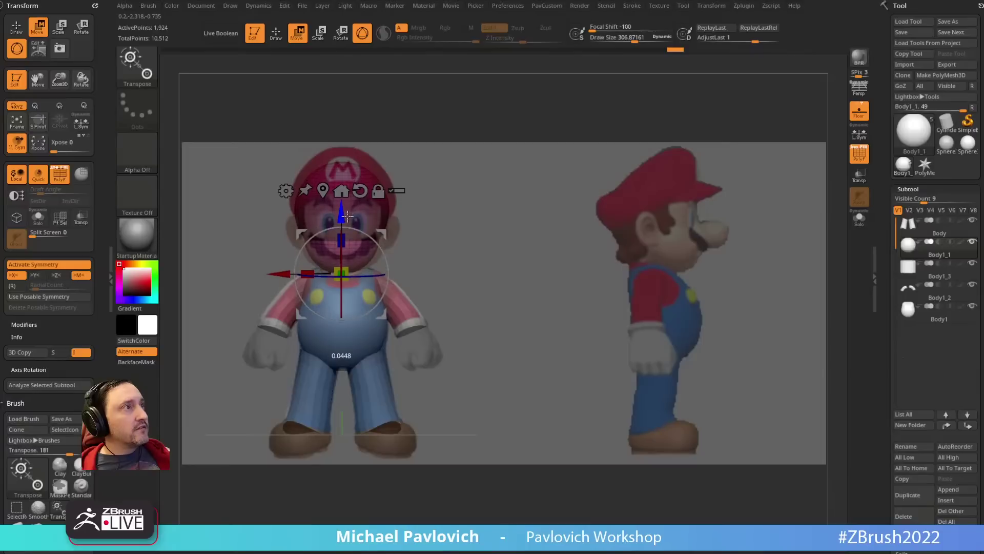
key("q")
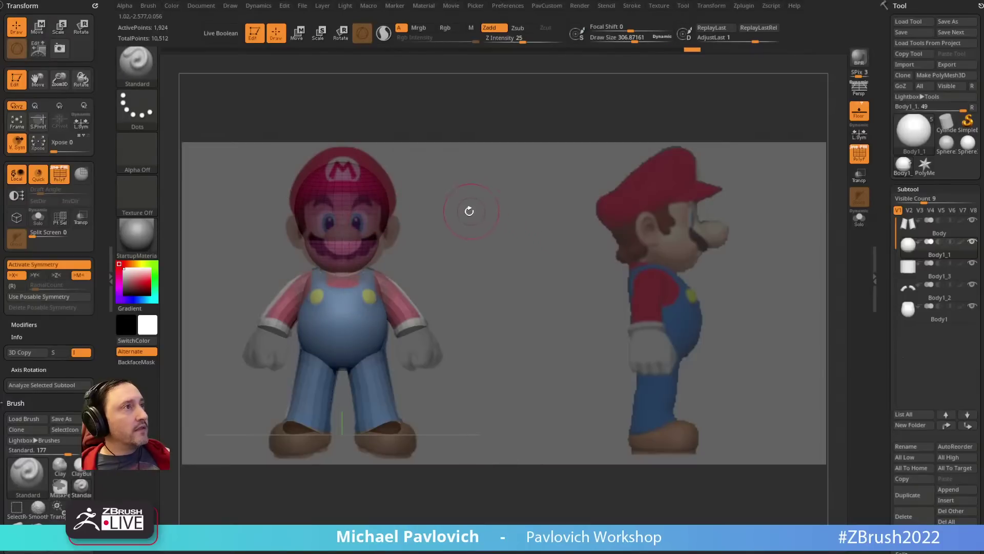
Step: Insert mirrored Sphere16 cheeks on the lower face and separate them from the head with Split Masked Points
key("b")
key("i")
key("p")
key("m")
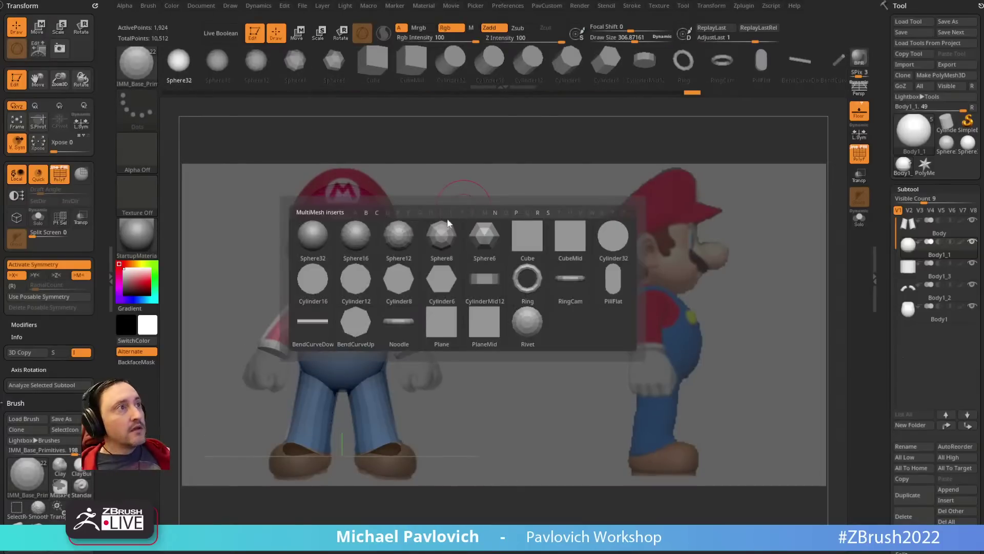
left_click(351, 251)
left_click_drag(432, 194, 458, 196)
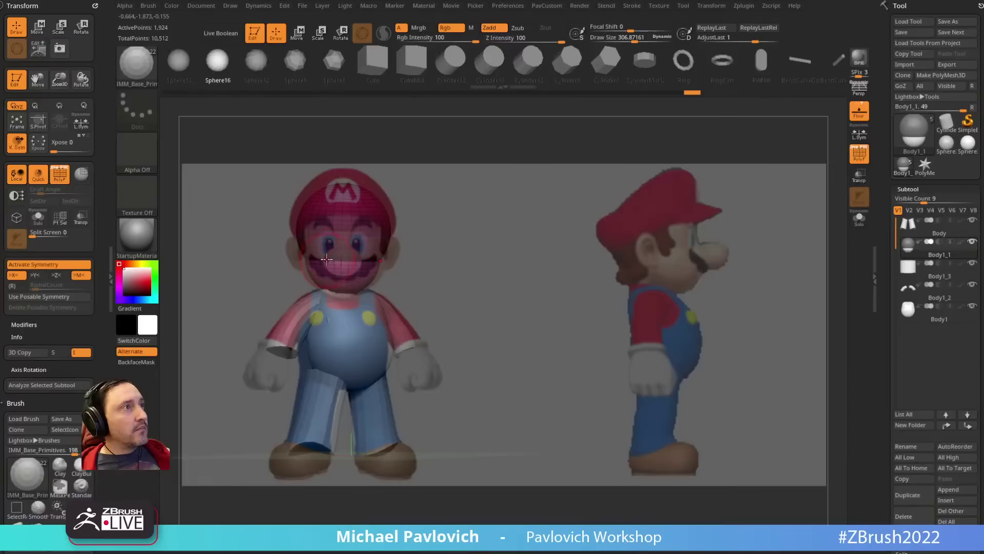
left_click_drag(320, 265, 335, 276)
key("space")
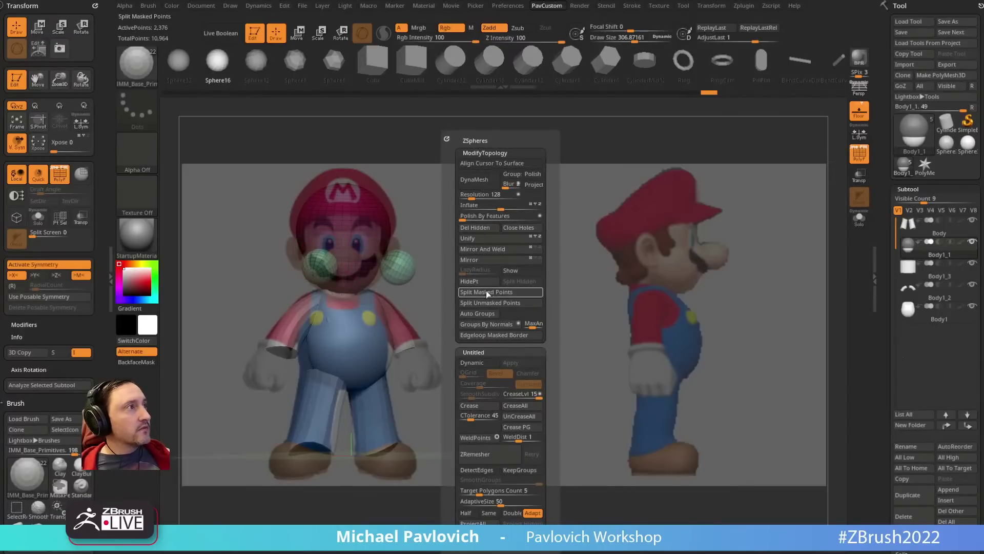
left_click(486, 292)
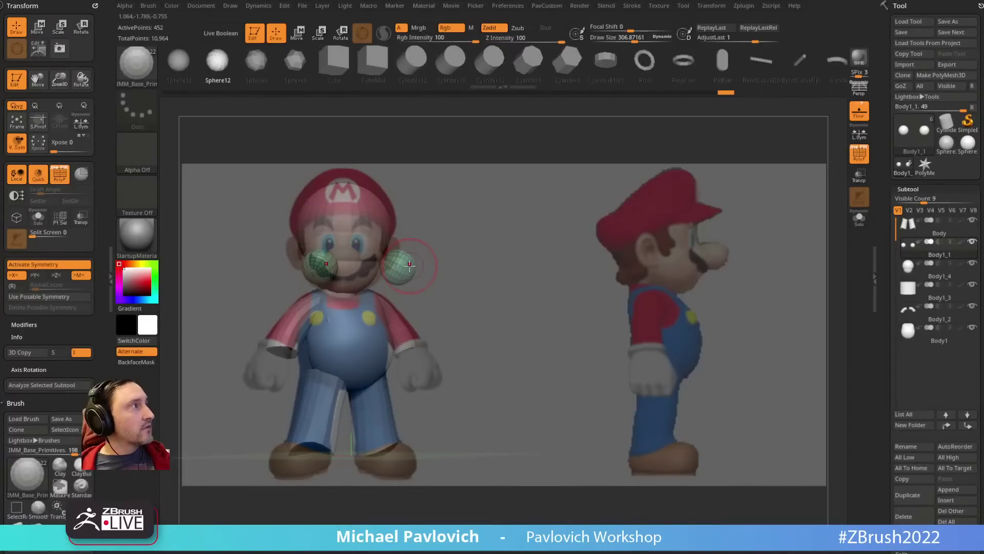
Step: Select the head in the side view and move it to match Mario's head in the side reference
key("b")
key("s")
key("t")
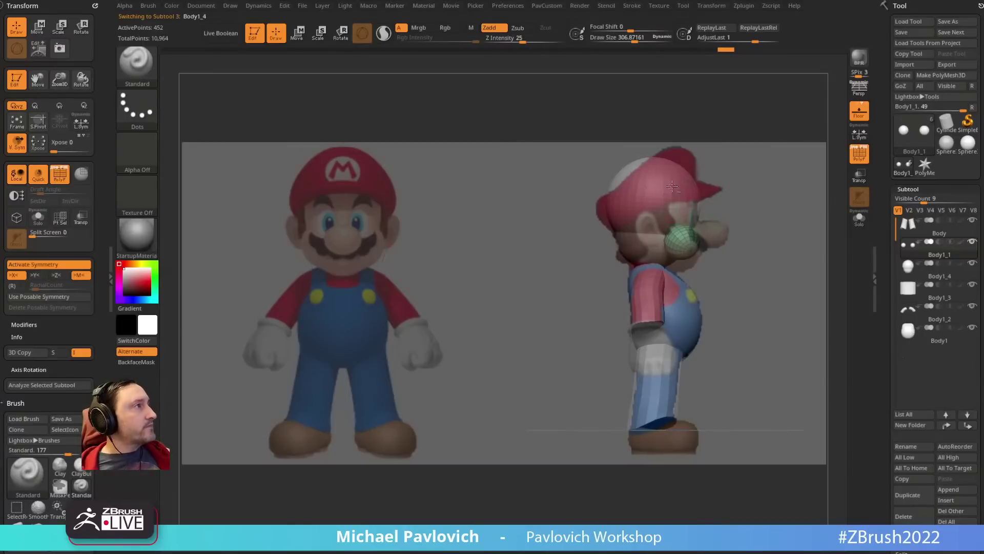
key("w")
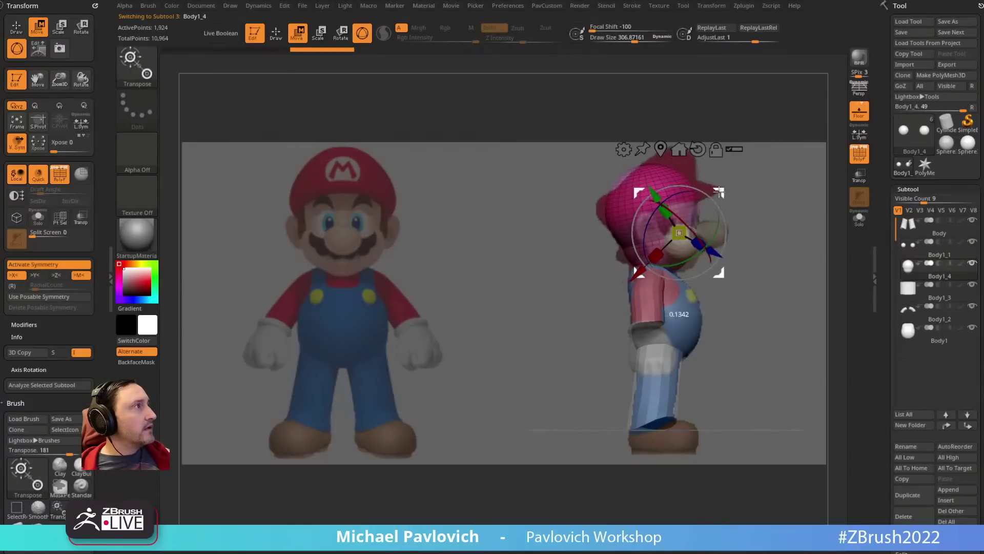
key("q")
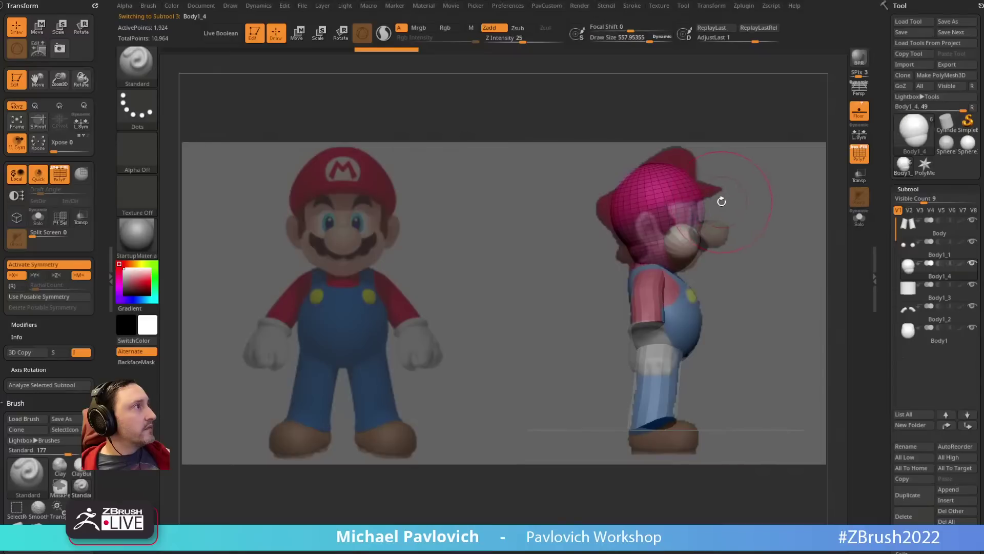
Step: Reshape the back and jaw of the head with the Move brush to follow the side reference
key("b")
key("m")
key("v")
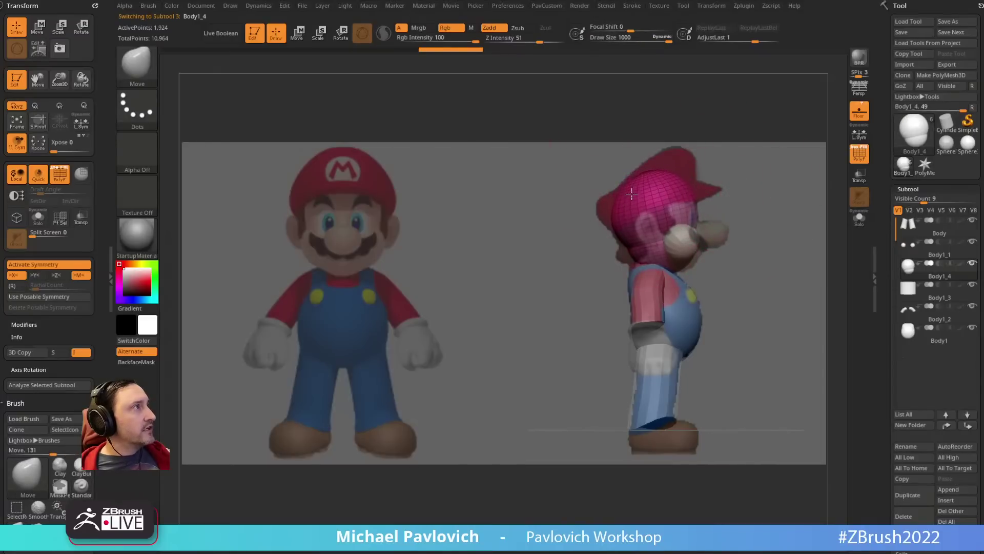
key("s")
left_click_drag(654, 251, 643, 252)
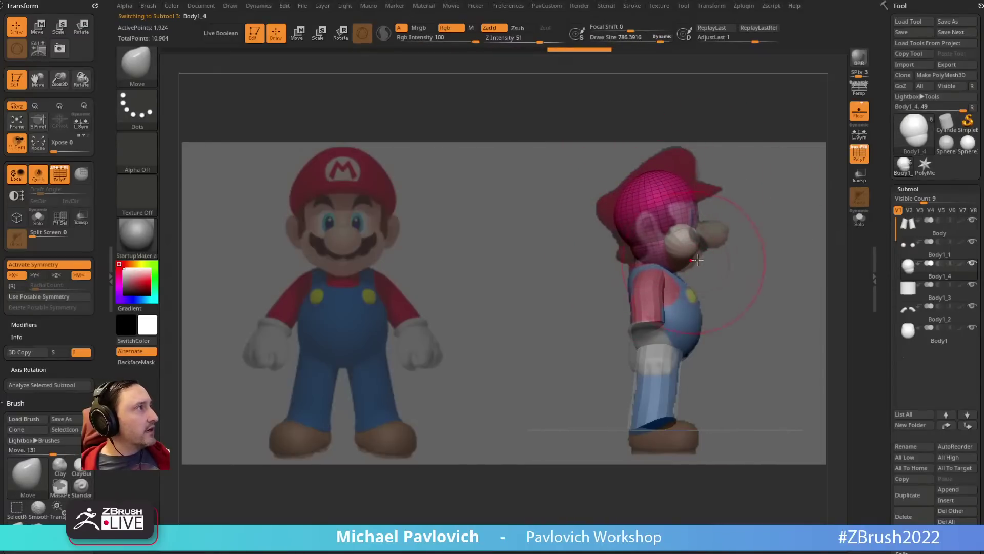
key("s")
mouse_move(703, 263)
left_mouse_down()
mouse_move(691, 266)
mouse_move(681, 250)
left_mouse_up()
key("s")
Step: Select the cheek spheres and reshape them with the Move brush to fit Mario's cheeks in the front view
left_click(682, 244, "alt")
key("b")
key("s")
key("t")
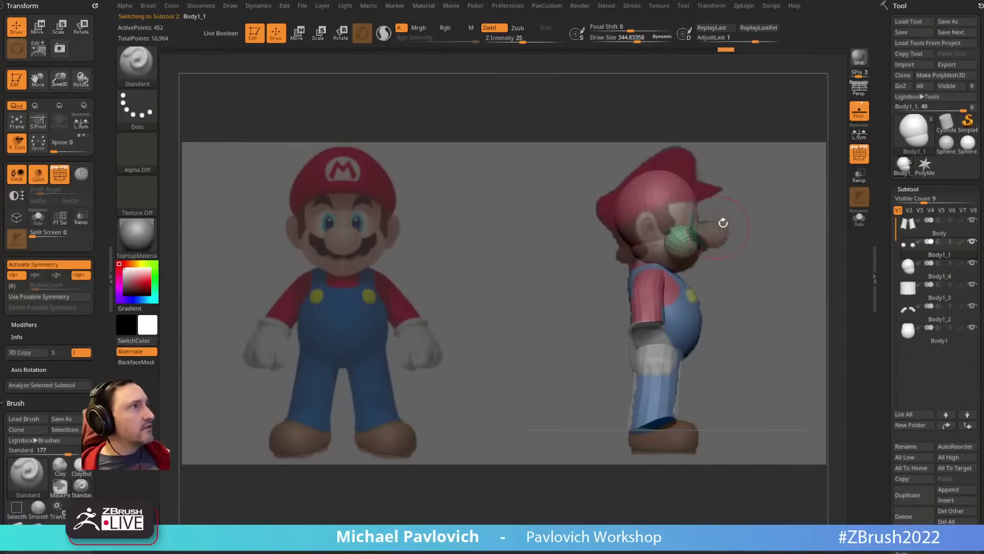
key("1")
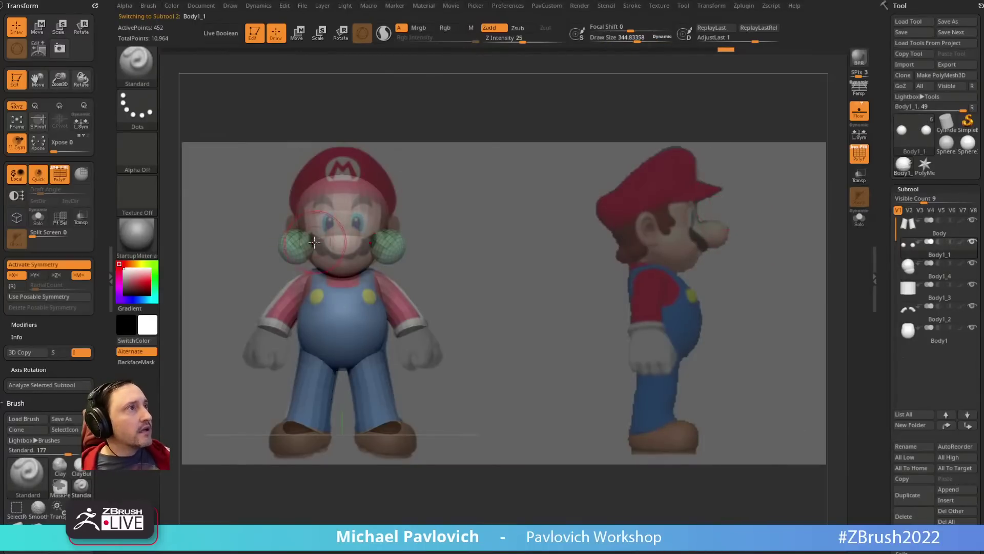
key("b")
key("m")
key("v")
mouse_move(300, 245)
left_mouse_down()
mouse_move(319, 241)
mouse_move(309, 242)
mouse_move(313, 232)
mouse_move(321, 246)
mouse_move(312, 233)
left_mouse_up()
key("s")
key("[")
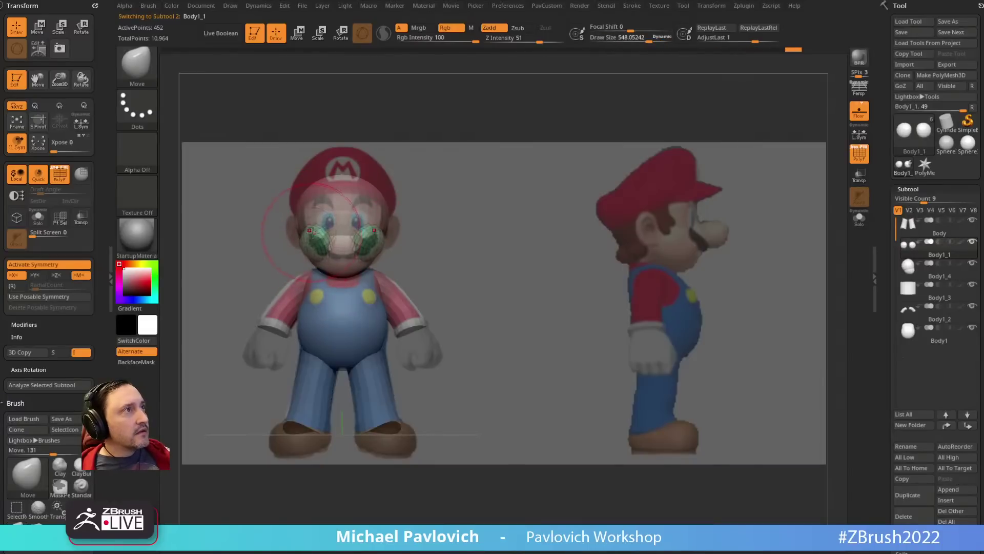
Step: ZRemesh the cheeks with the Same option and AdaptiveSize 0
key("space")
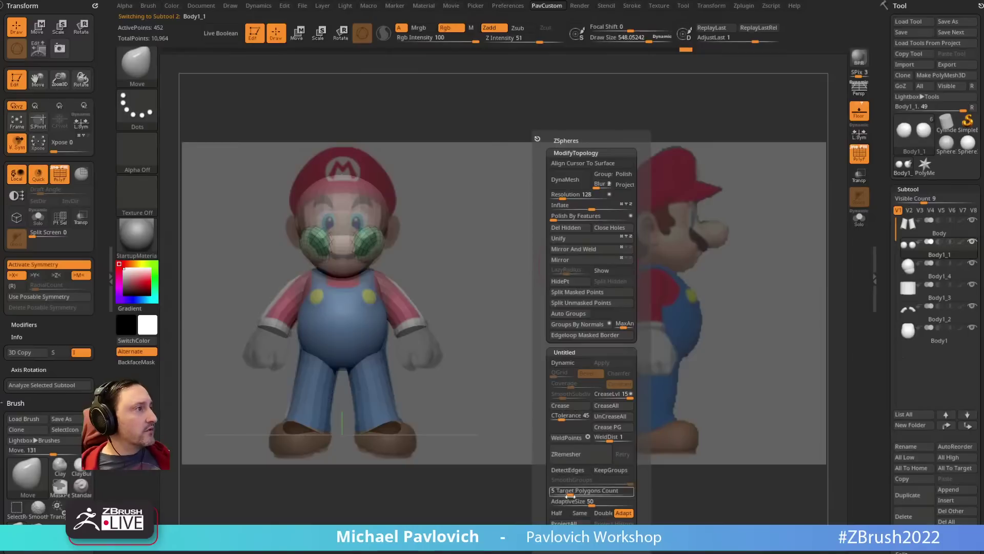
left_click(579, 512)
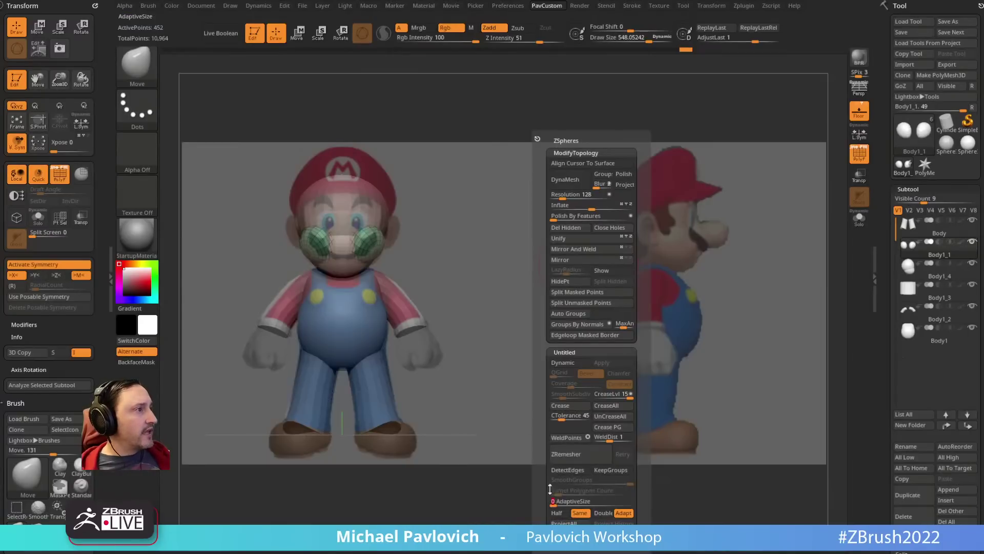
left_click(588, 460)
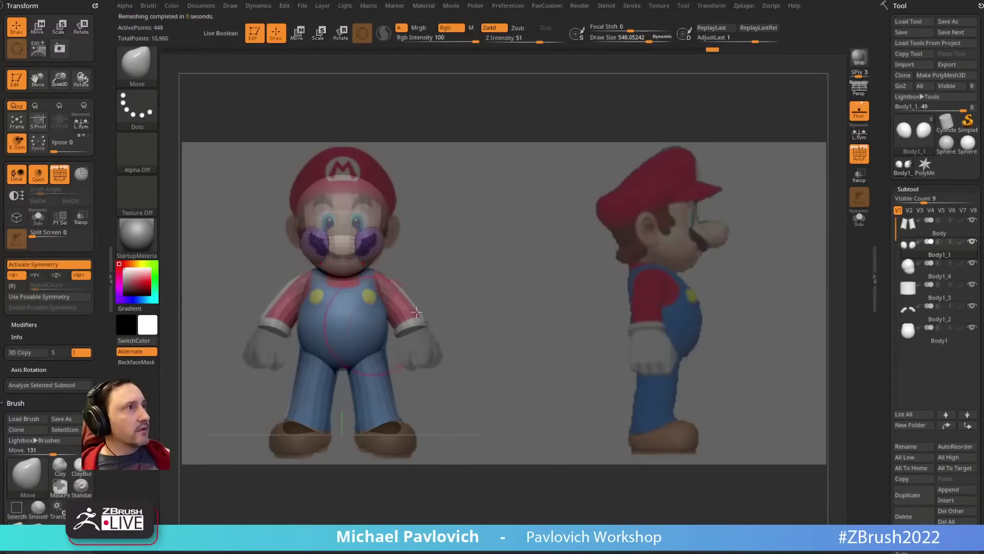
key("b")
key("s")
key("t")
Step: Shape the cheeks in the side view with the Move brush to match the side reference
left_click(353, 215, "alt")
key("alt+Up")
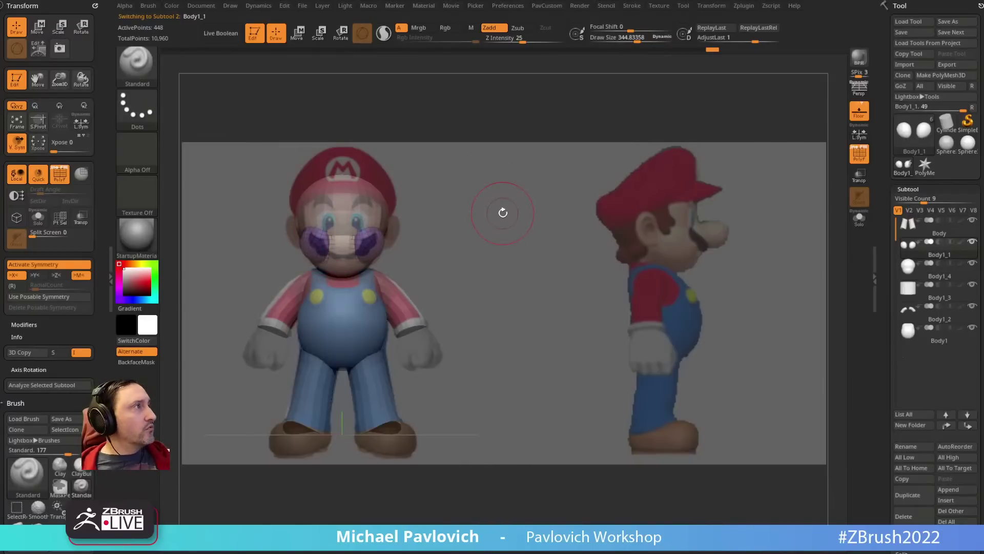
key("b")
key("m")
key("v")
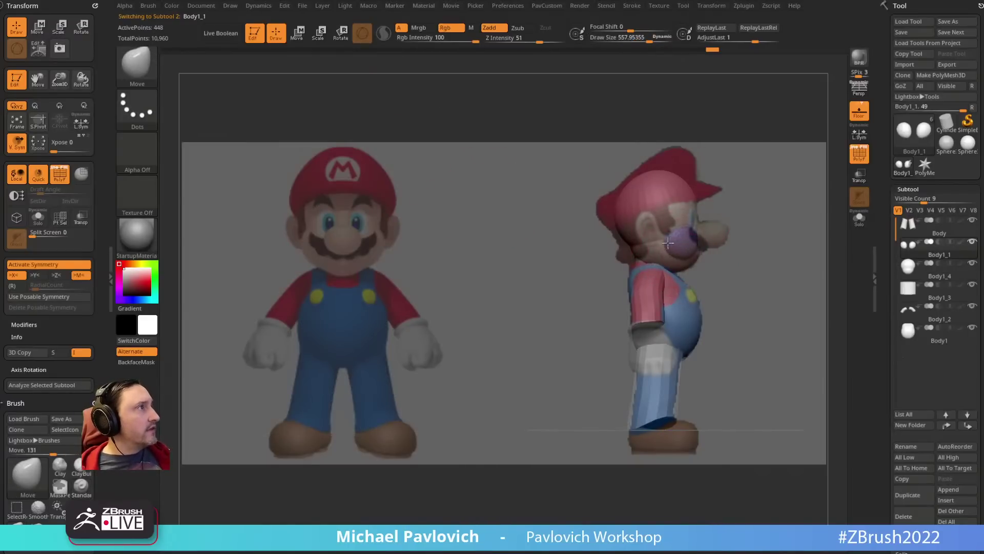
key("s")
left_click_drag(688, 266, 687, 263)
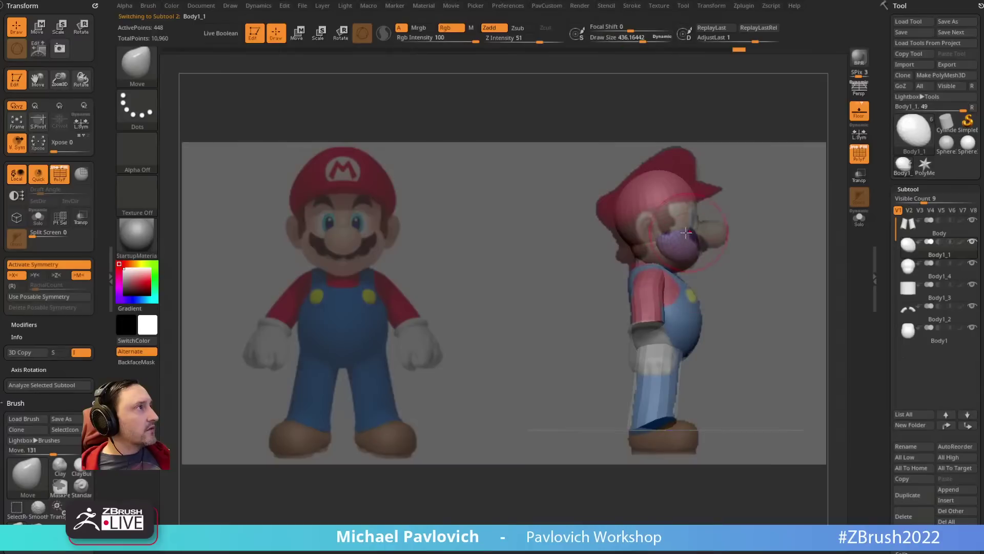
key("b")
key("s")
key("t")
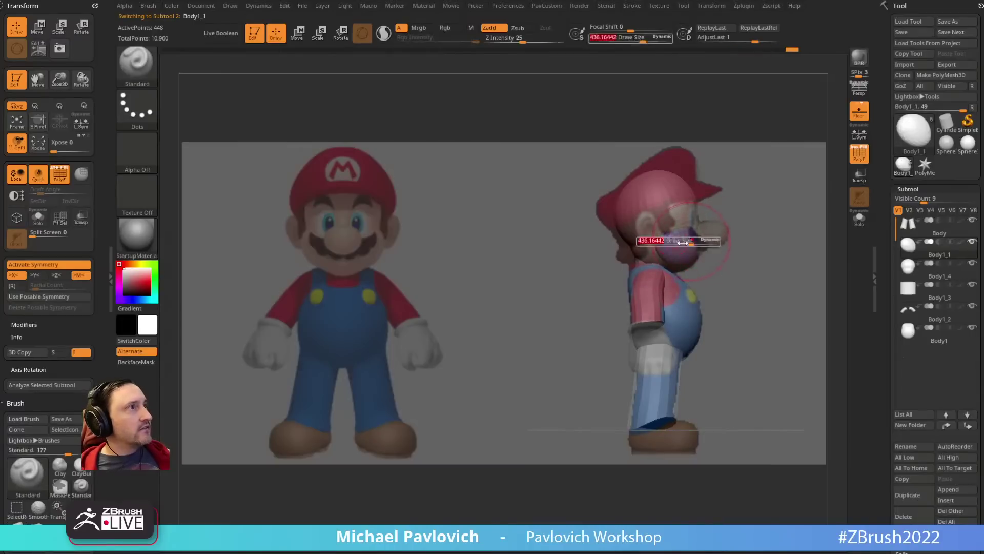
Step: Insert a Sphere16 at the centre of the face as the nose and separate it from the cheeks with Split Masked Points
key("b")
key("i")
key("p")
key("m")
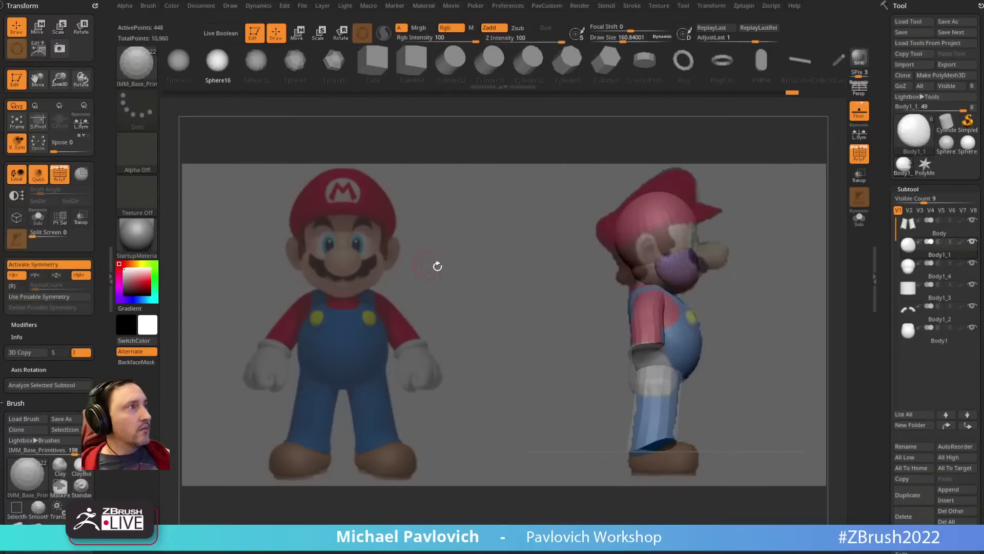
key("m")
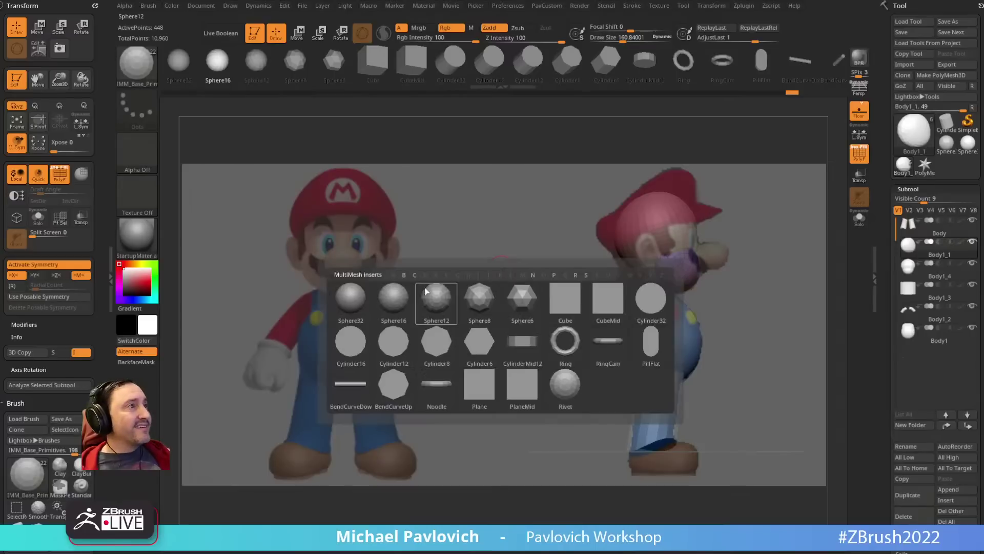
left_click(402, 300)
left_click_drag(786, 226, 612, 219, "shift")
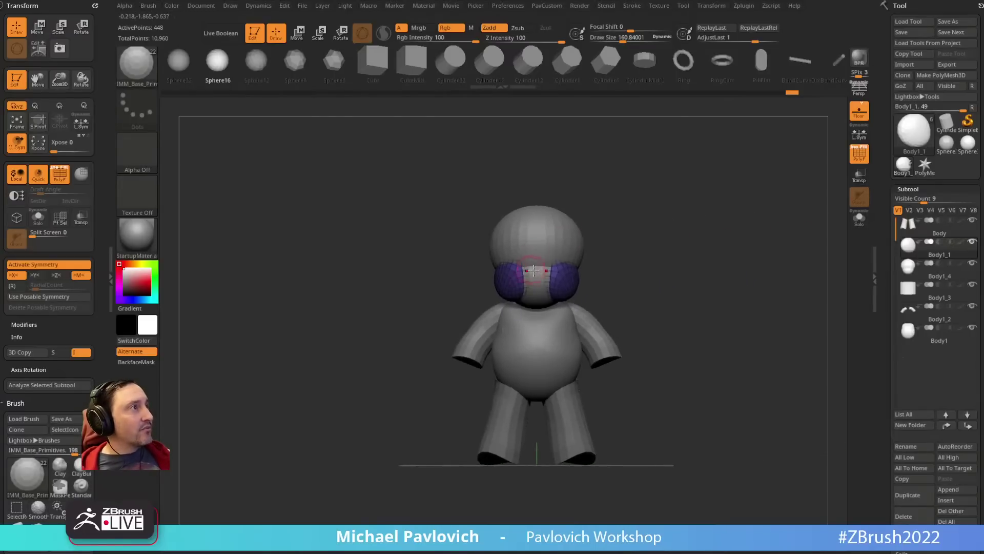
left_click_drag(537, 264, 545, 280)
key("1")
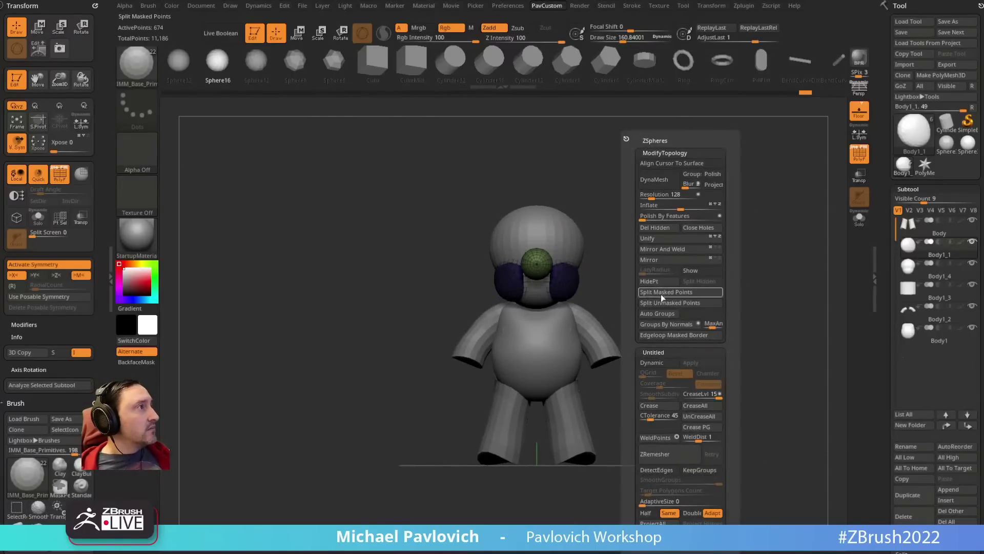
left_click(661, 293)
Step: Show the reference images in the front view and move the nose sphere onto Mario's nose
key("shift+z")
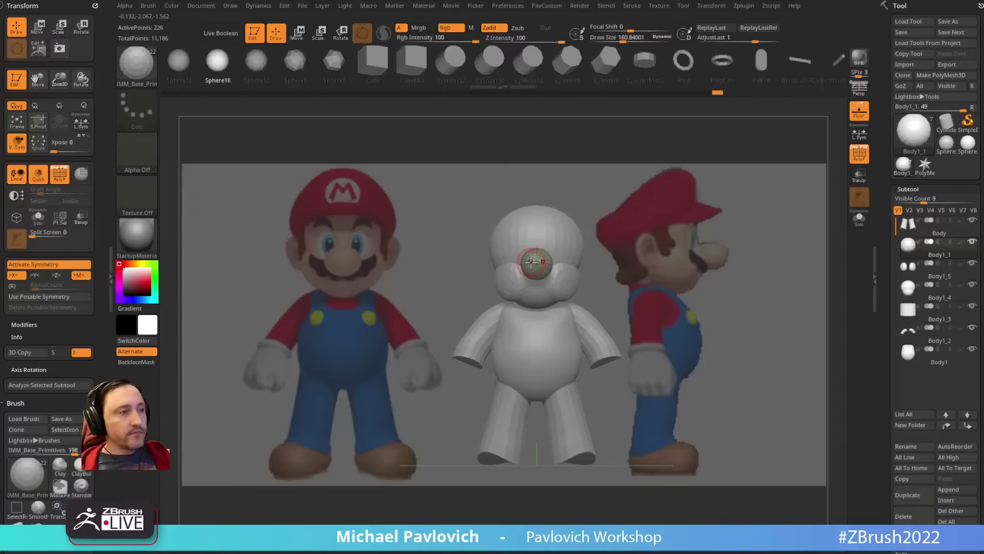
key("b")
key("s")
key("t")
key("ctrl+2")
key("ctrl+1")
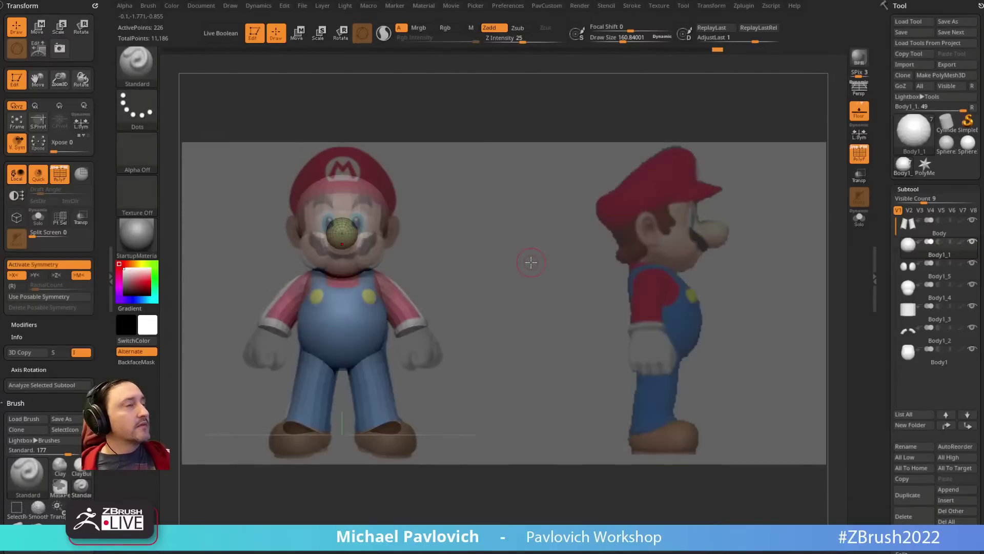
key("w")
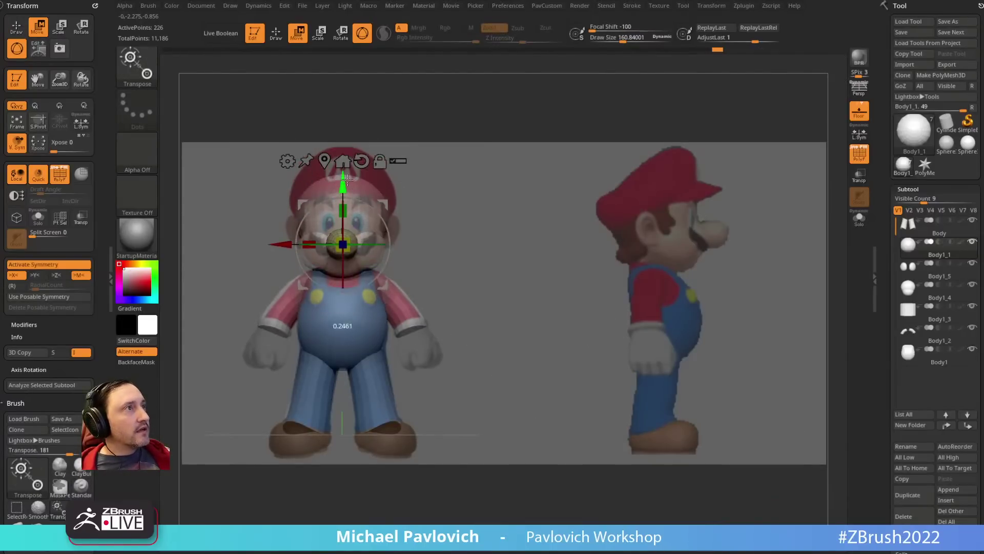
left_click_drag(350, 232, 351, 231)
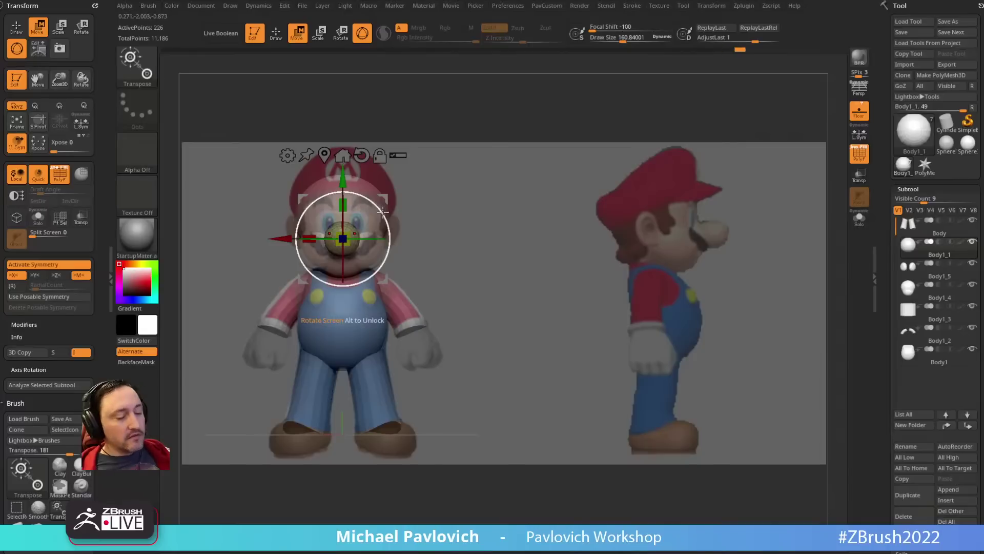
Step: Move and scale the nose sphere in the side view to match Mario's nose in the side reference
key("2")
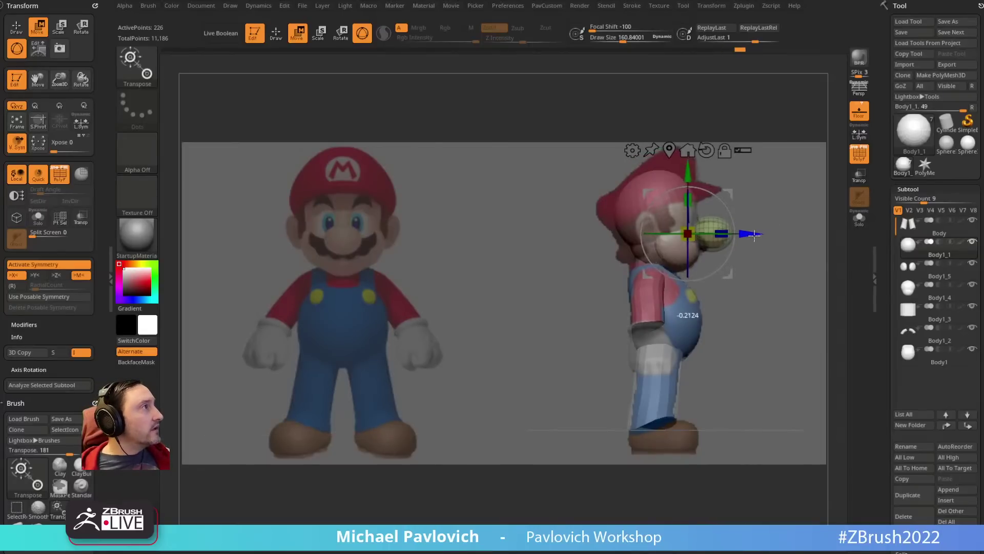
key("q")
key("s")
left_click_drag(726, 226, 735, 221)
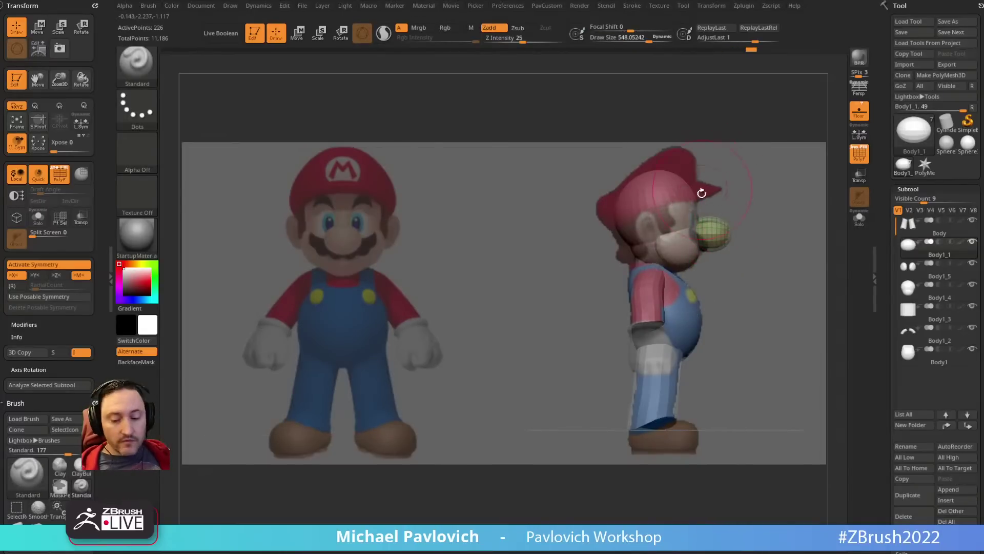
key("e")
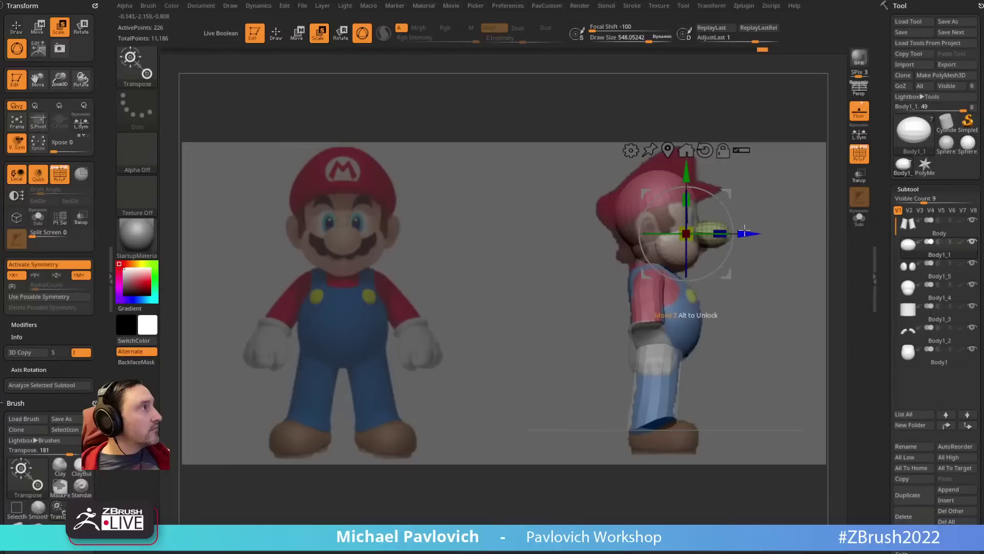
key("q")
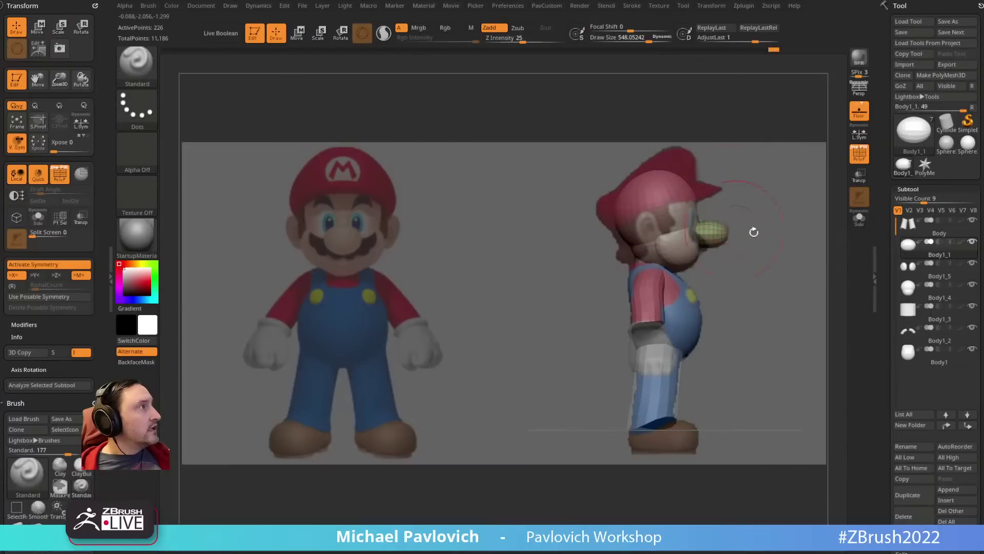
key("s")
left_click_drag(748, 223, 662, 241)
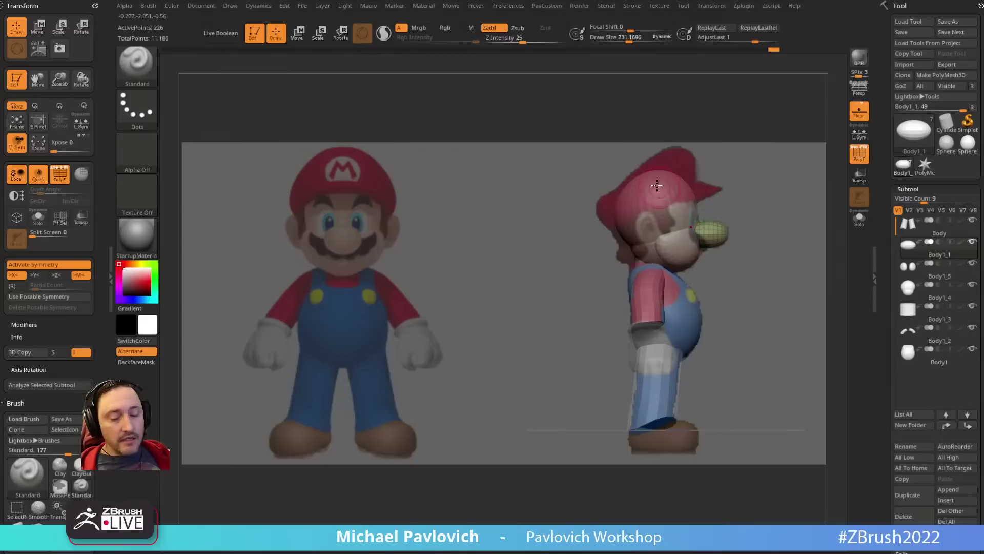
Step: Insert a Cylinder32 on the side of the head as the ear and separate it from the nose with Split Masked Points
key("b")
key("i")
key("p")
key("m")
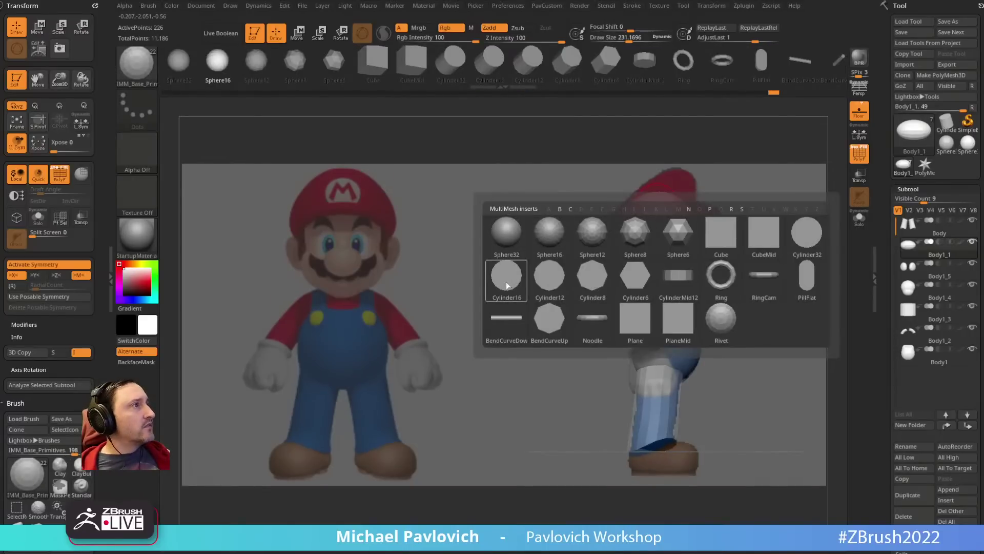
left_click(806, 232)
left_click_drag(648, 251, 688, 252)
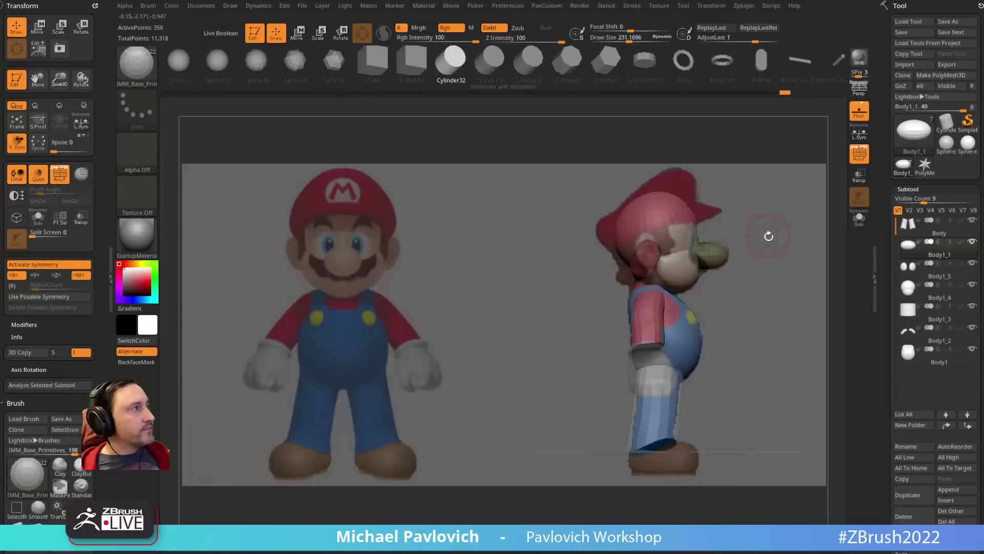
key("space")
left_click(769, 292)
key("w")
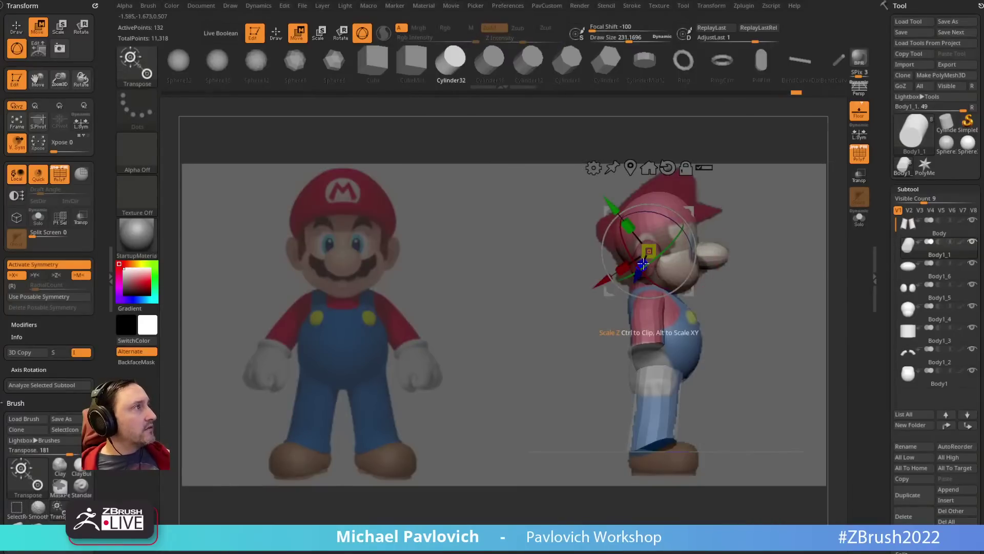
Step: Turn on local symmetry for the ear in the side view
left_click_drag(649, 251, 656, 236)
key("ctrl+z")
left_click(860, 135)
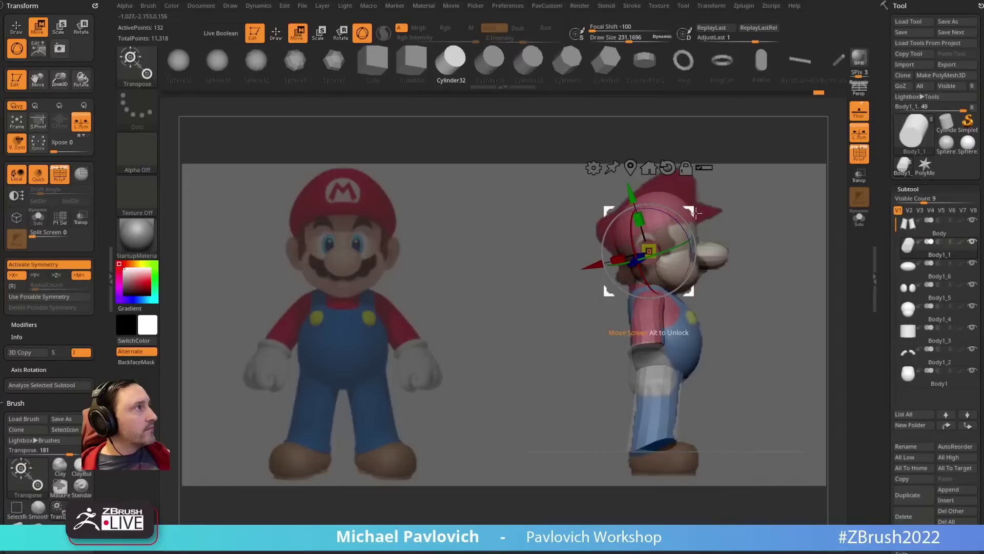
Step: Shape the ear cylinder with the Move brush to match Mario's ear in the side reference
key("q")
key("b")
key("m")
key("v")
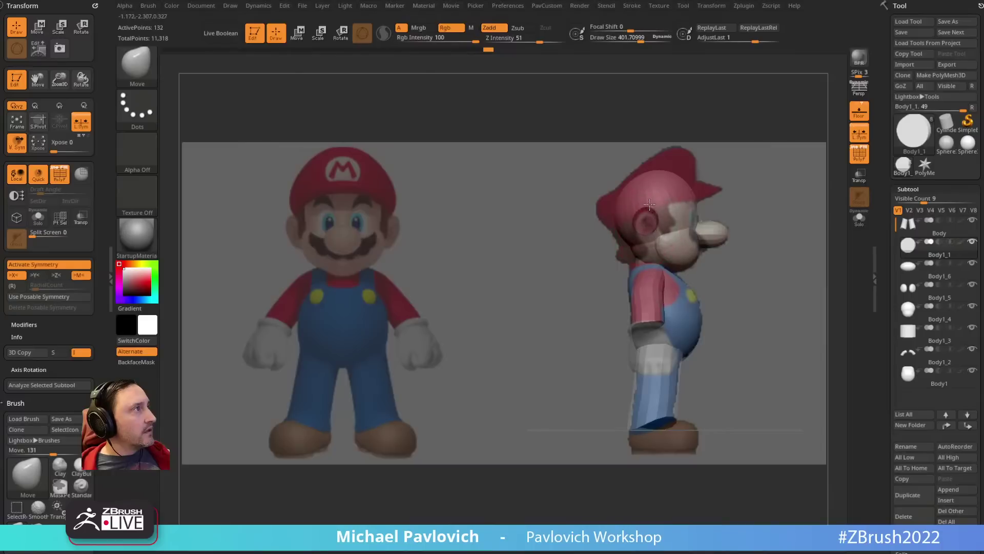
mouse_move(650, 230)
left_mouse_down()
mouse_move(659, 252)
mouse_move(648, 219)
left_mouse_up()
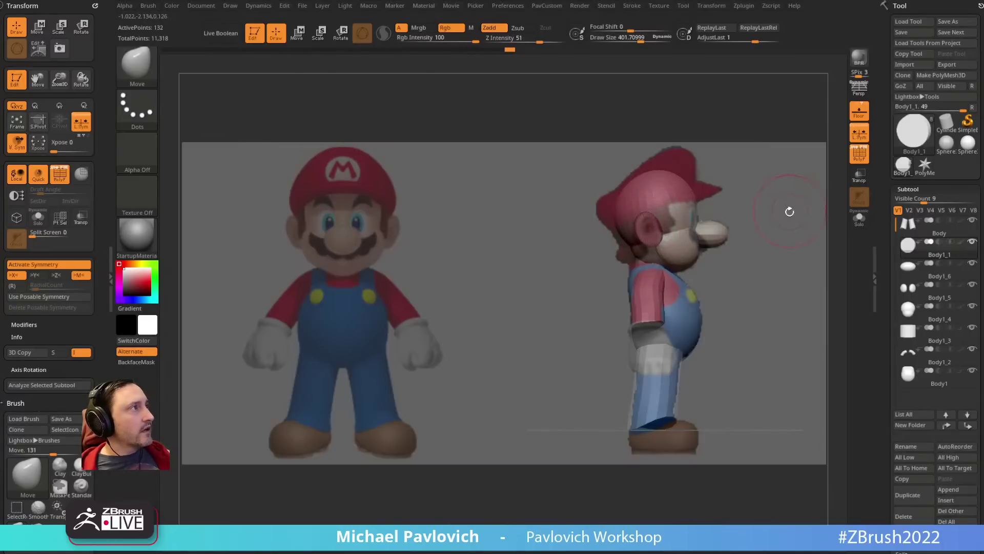
Step: Group the ears' polygons by normals and ZRemesh them with KeepGroups and Same enabled
mouse_move(779, 216)
left_mouse_down()
mouse_move(681, 217)
mouse_move(726, 242)
left_mouse_up()
key("w")
key("q")
key("3")
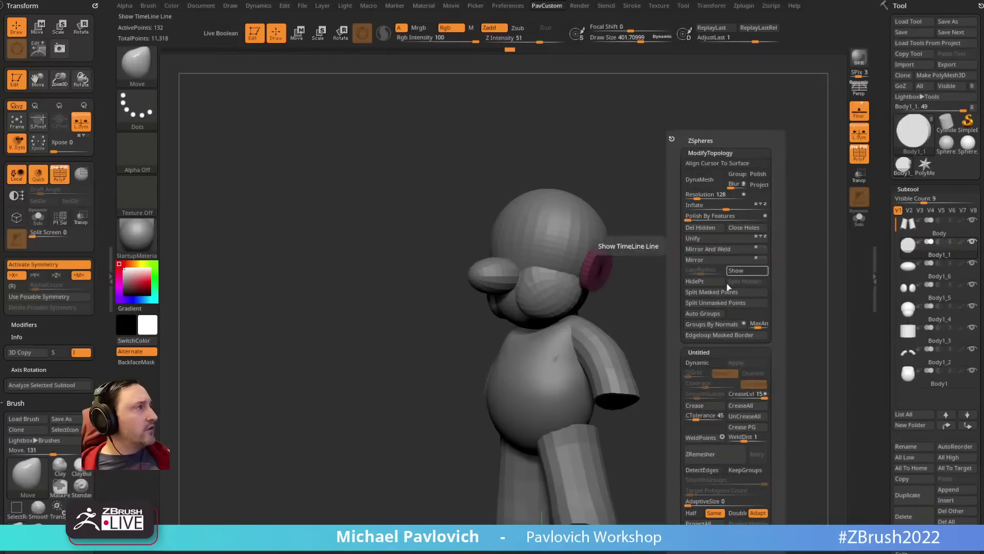
left_click(718, 326)
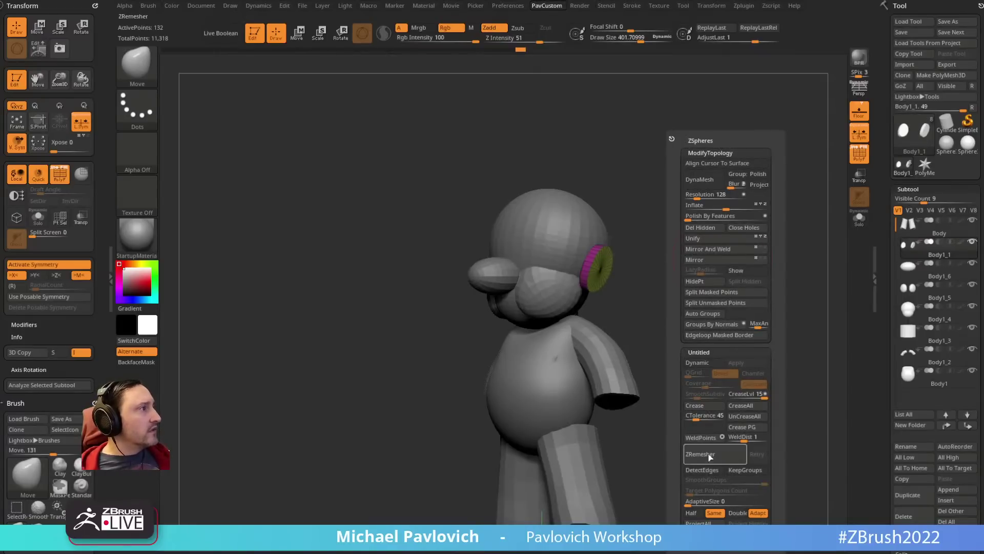
left_click(691, 513)
left_click(714, 513)
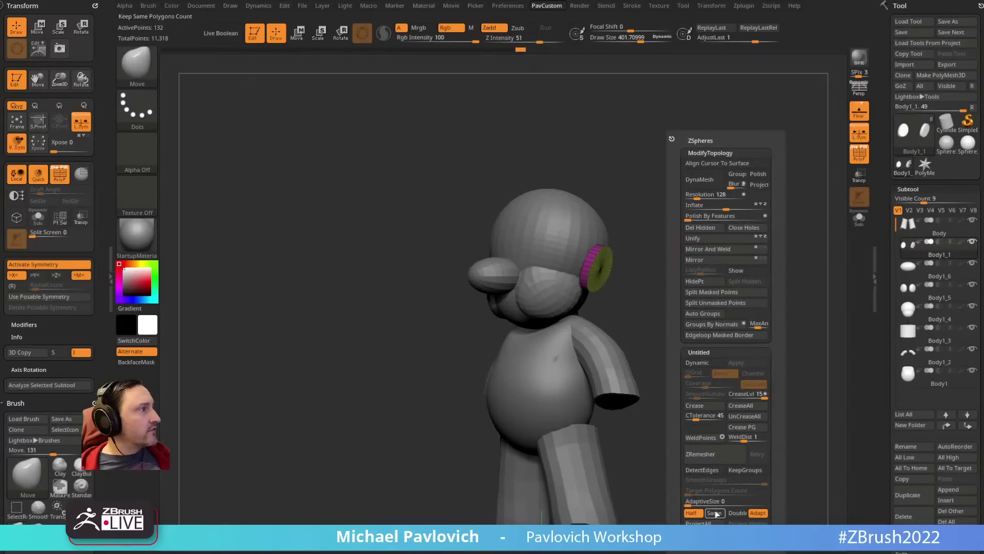
left_click(744, 471)
left_click(707, 454)
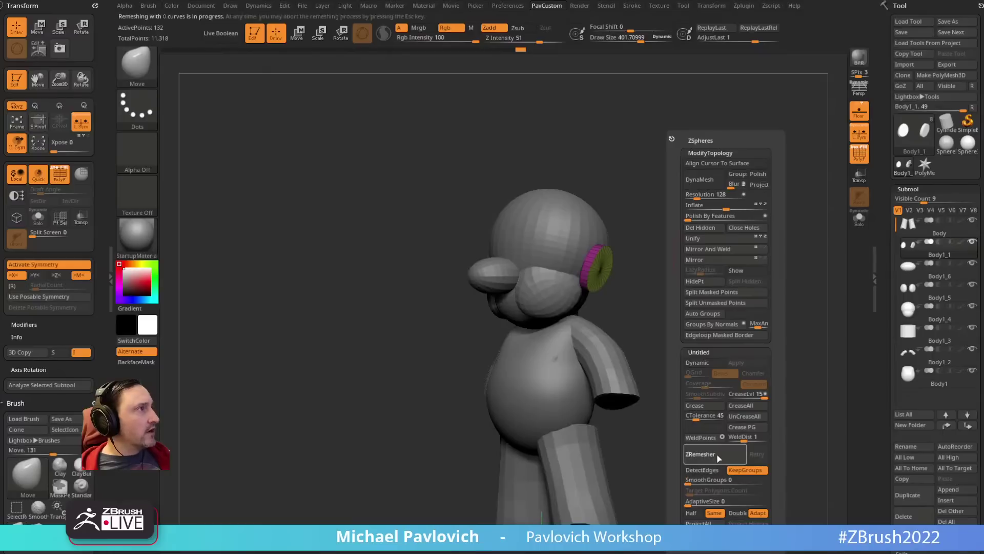
Step: Rotate the ears slightly with the gizmo and bring back the reference images in the side view
left_click_drag(698, 268, 724, 279)
key("w")
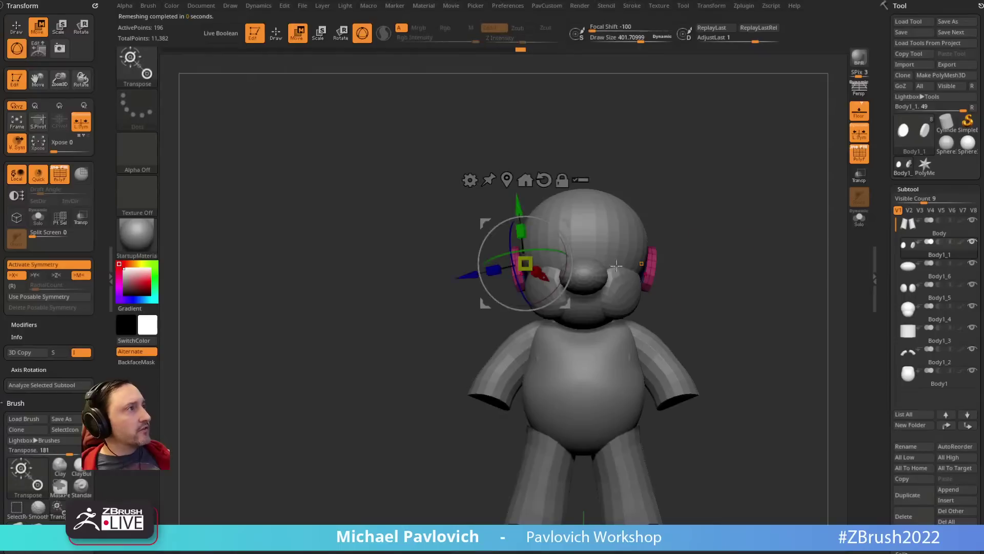
left_click_drag(569, 220, 564, 219)
key("shift+z")
key("2")
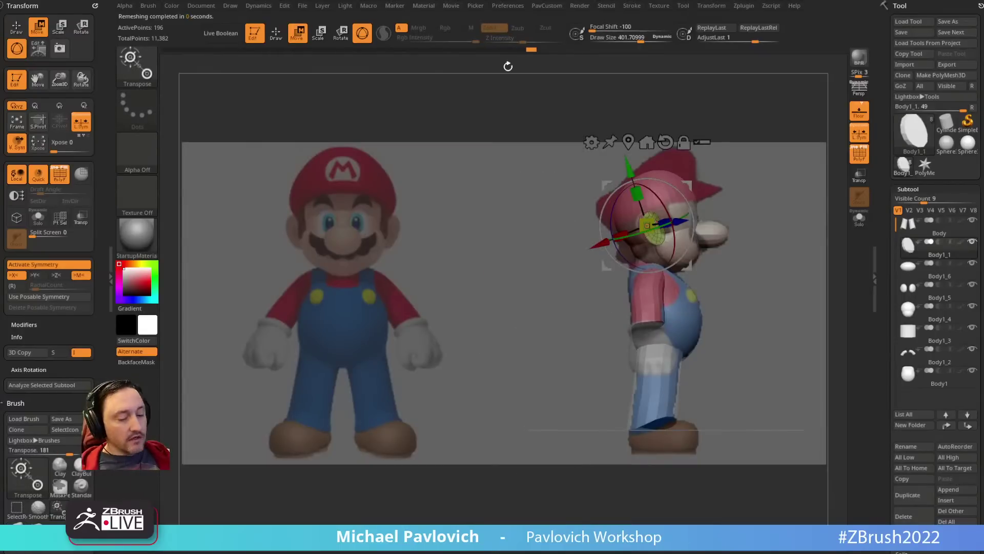
Step: Shape the ears with the Move brush to the front reference and nudge the cheeks to fit
key("1")
key("q")
key("bracketright")
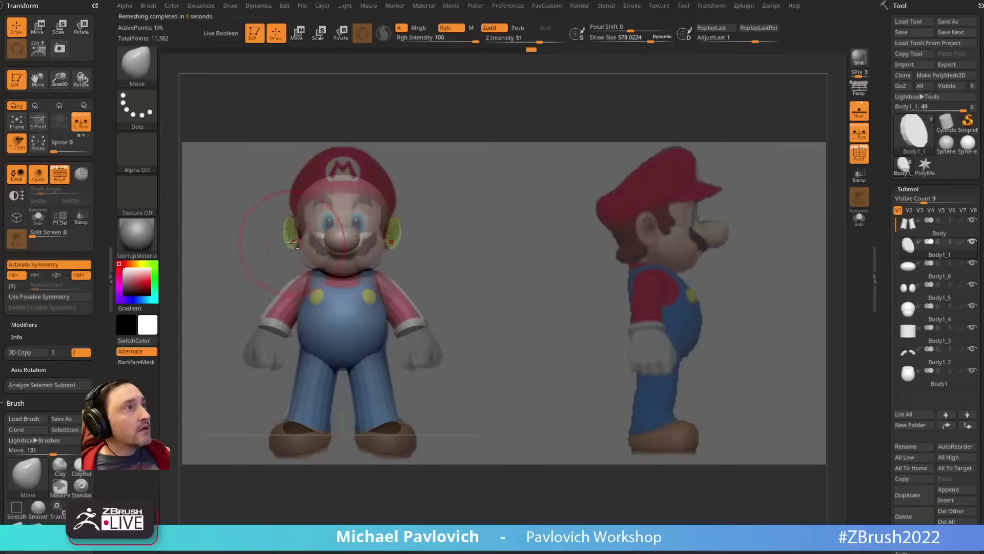
key("bracketleft")
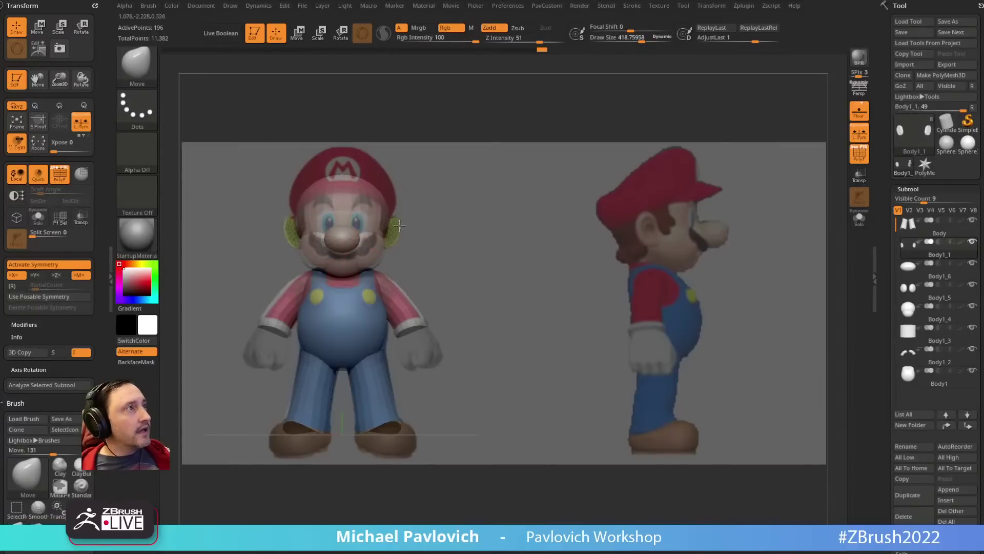
left_click(324, 258, "alt")
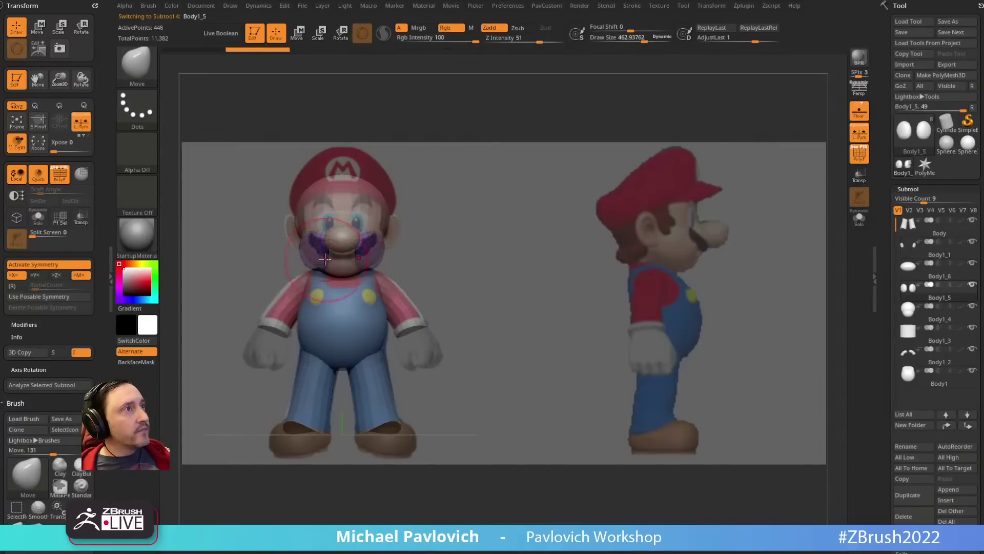
left_click_drag(312, 258, 309, 257)
Step: Select the head subtool and duplicate it as the base for the cap
key("b")
key("s")
key("t")
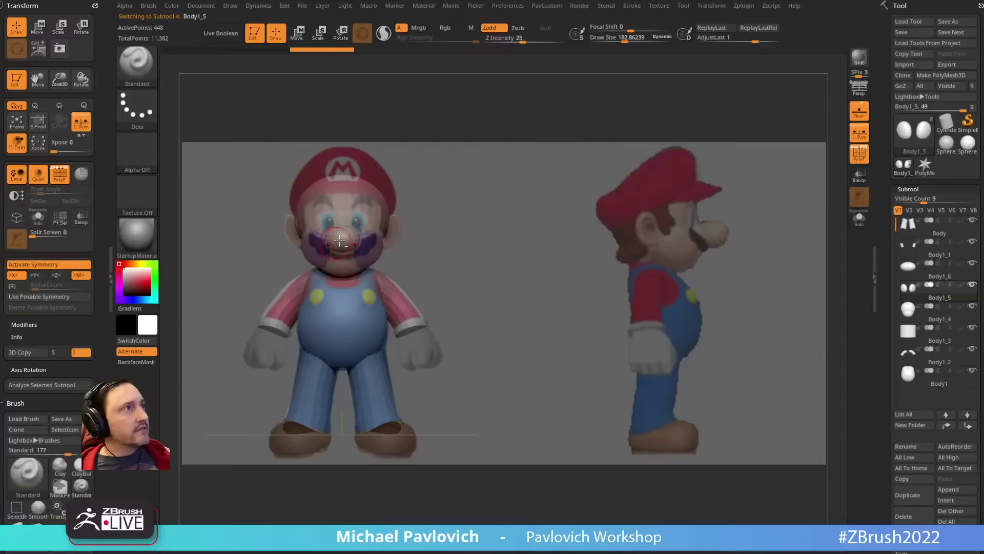
left_click(343, 239, "alt")
left_click(351, 199, "alt")
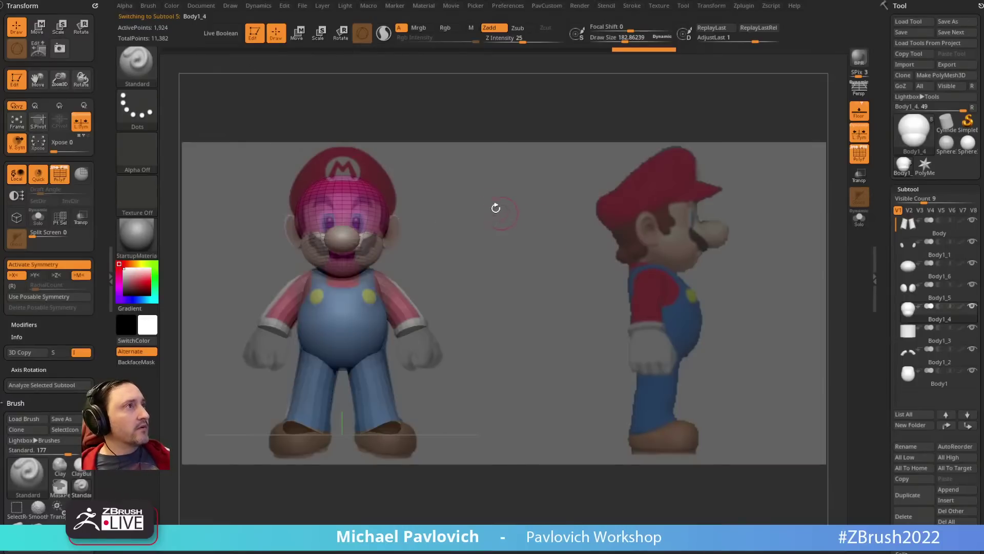
left_click(915, 504)
Step: Turn off symmetry, reset the gizmo orientation and move the duplicated head straight up onto Mario's cap
key("w")
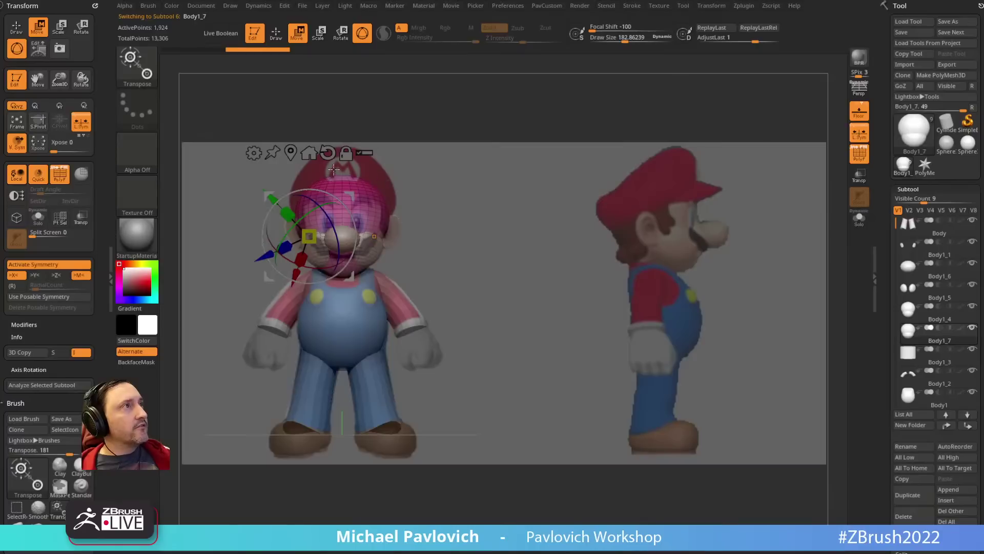
key("x")
left_click(328, 153)
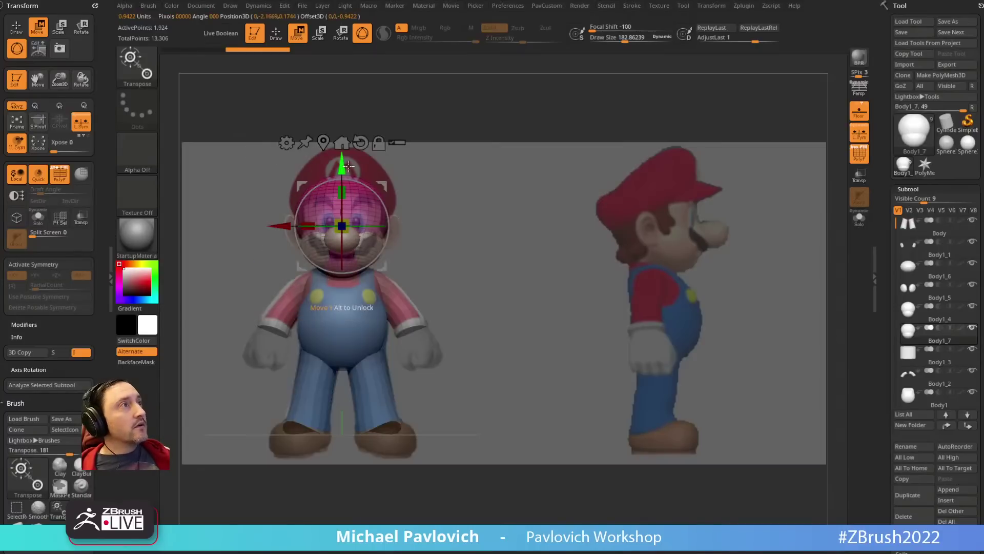
left_click_drag(348, 165, 348, 136)
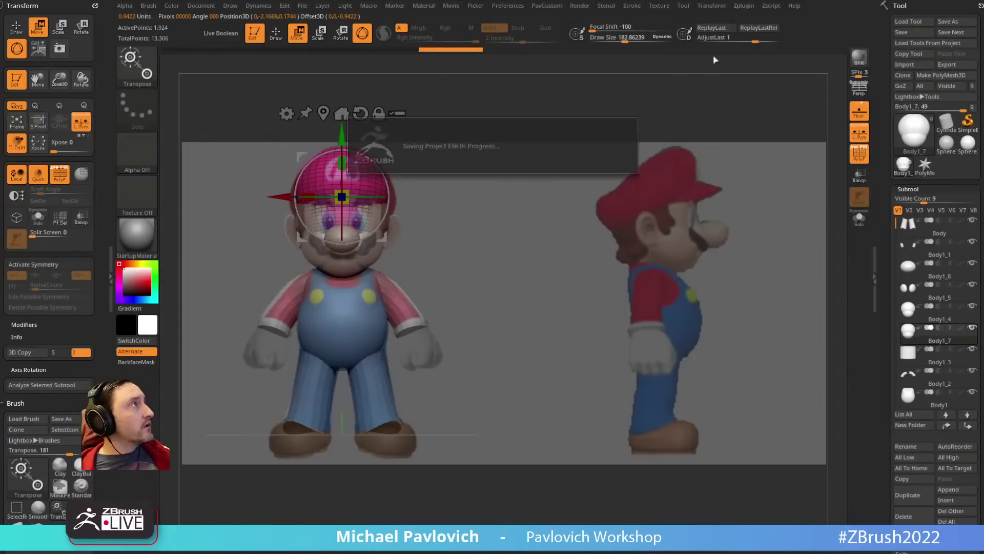
Step: Isolate the upper sphere of the duplicated head and delete the hidden lower geometry
key("shift+z")
left_click_drag(527, 250, 596, 245, "shift")
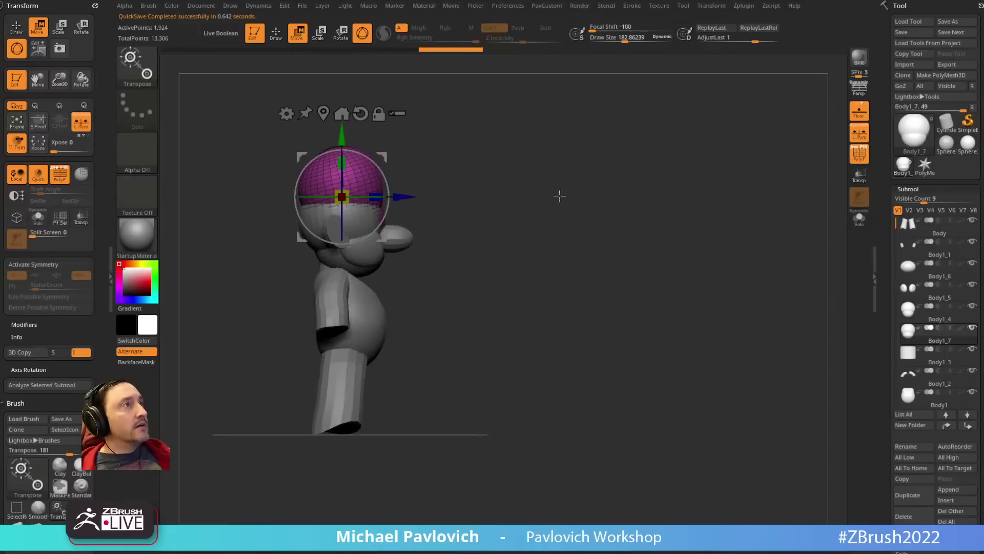
left_click_drag(417, 133, 333, 153, "ctrl+shift")
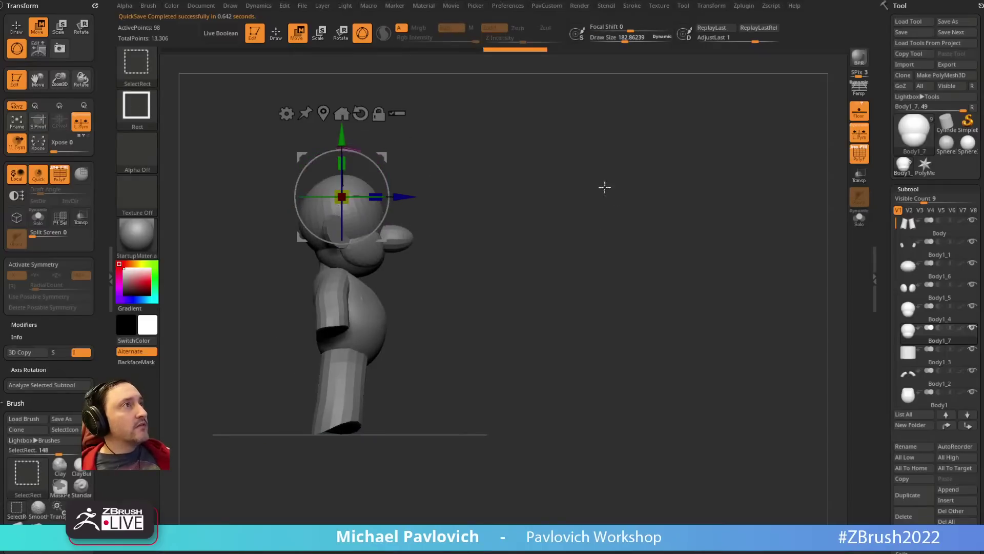
key("ctrl+shift+a")
key("alt+2")
left_click(591, 227)
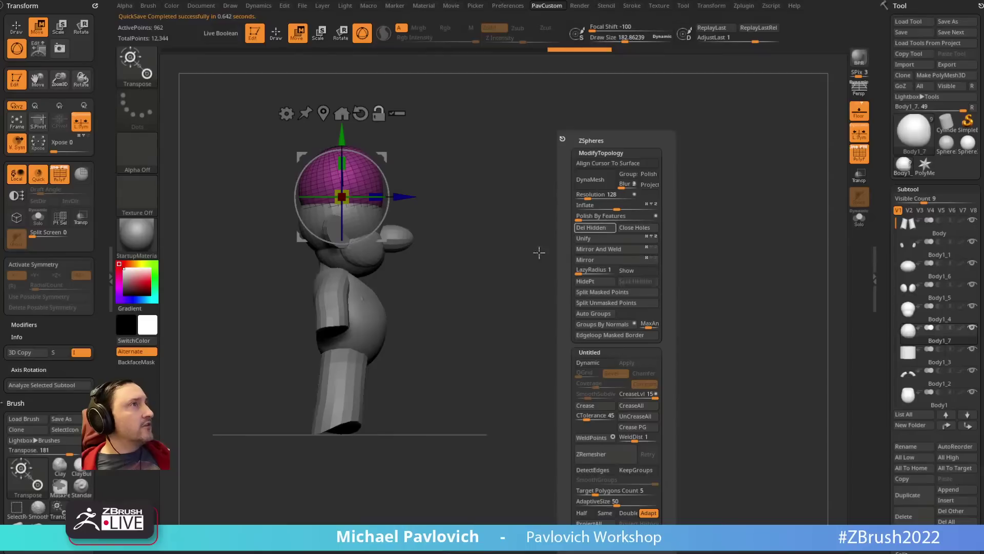
Step: Widen the cap sphere with a large Move brush and X symmetry to match the front reference
key("shift+z")
key("Right")
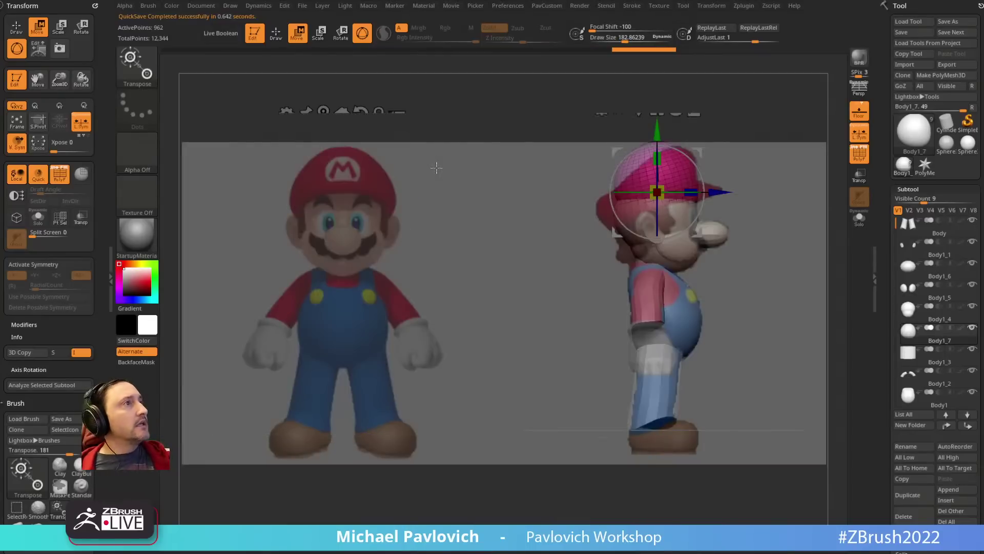
key("Left")
key("q")
key("s")
left_click_drag(399, 221, 411, 213)
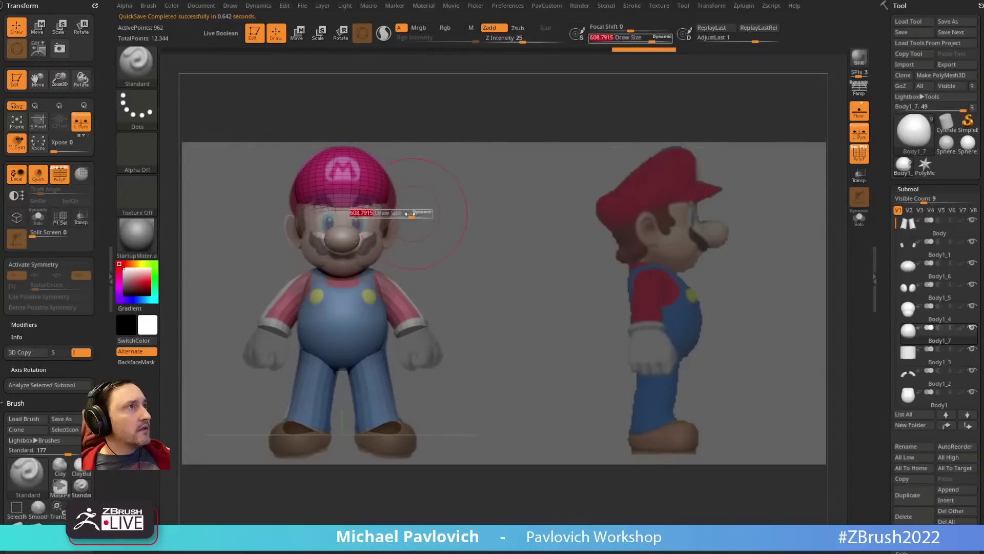
key("x")
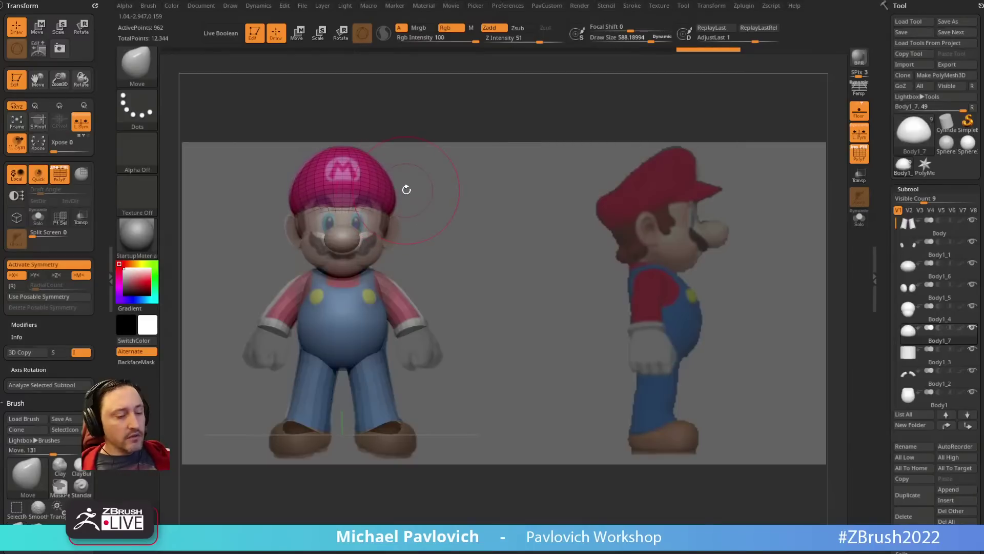
Step: Shape and smooth the cap in the side view to follow the slanted cap silhouette of the reference
key("Right")
left_click_drag(626, 194, 600, 211)
key("bracketleft")
left_click_drag(625, 170, 638, 181)
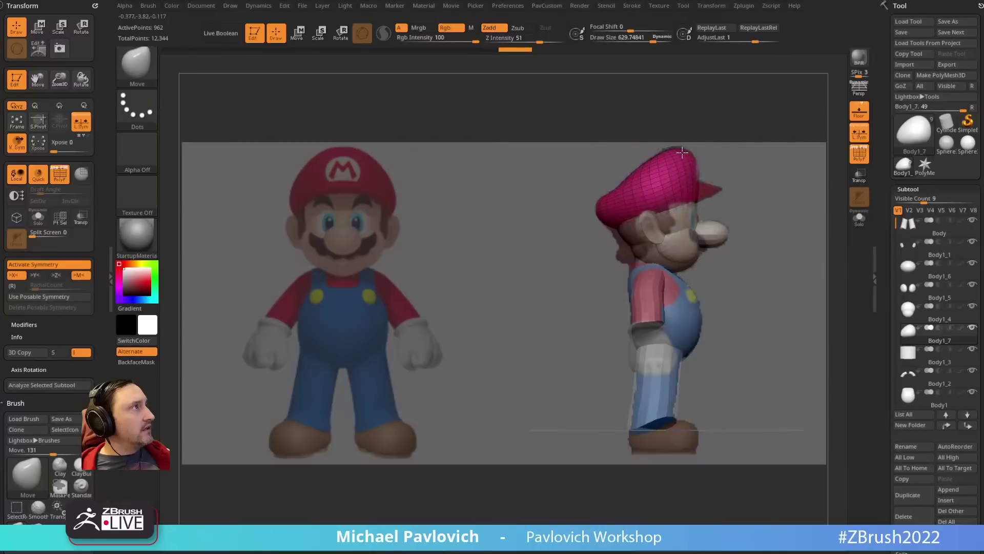
left_click_drag(682, 152, 681, 151)
key("bracketleft")
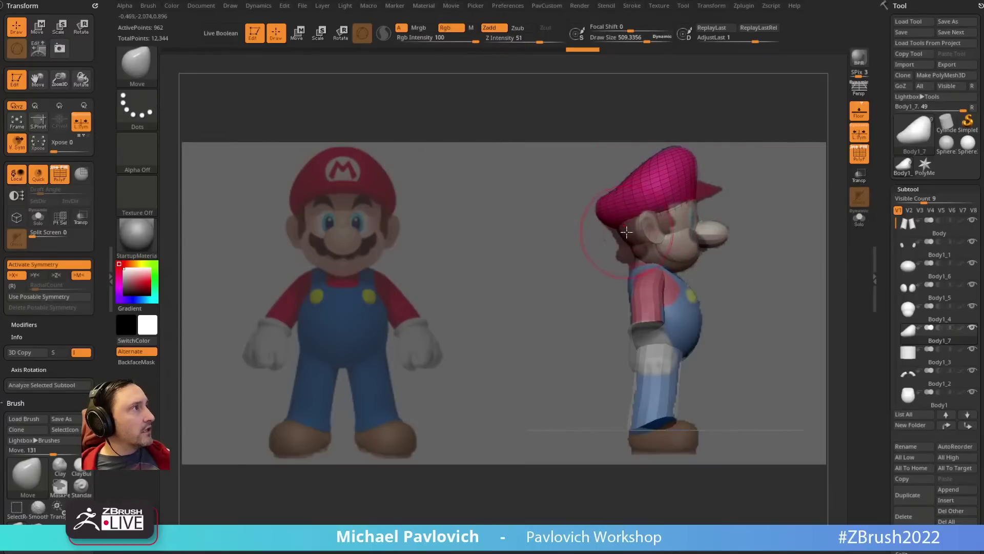
left_click_drag(666, 196, 672, 191, "shift")
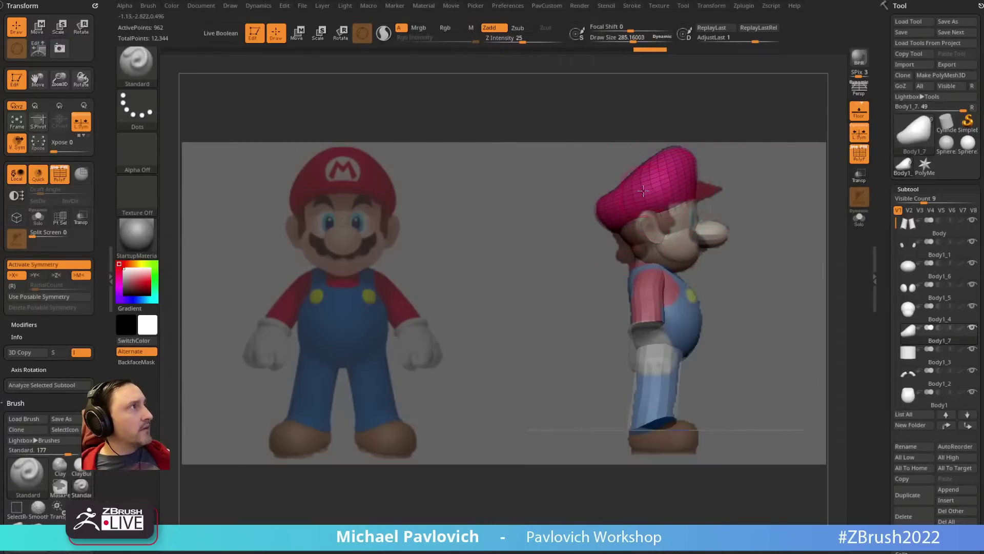
Step: Cut off the underside of the cap along the slanted brim line with the KnifeCurve brush
key("shift+z")
mouse_move(771, 191)
left_mouse_down()
mouse_move(701, 198)
mouse_move(794, 178)
left_mouse_up()
left_click(153, 79)
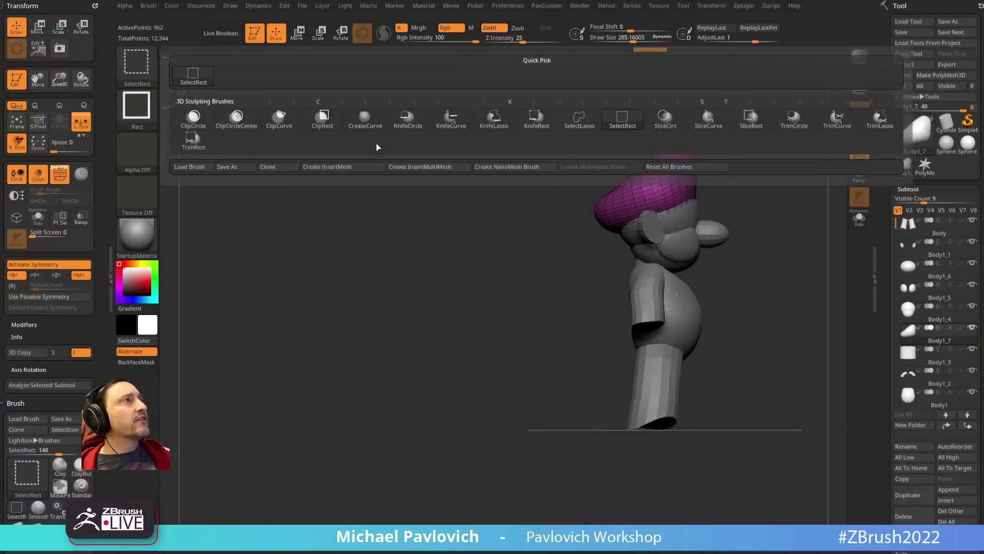
left_click(450, 127, "ctrl+shift")
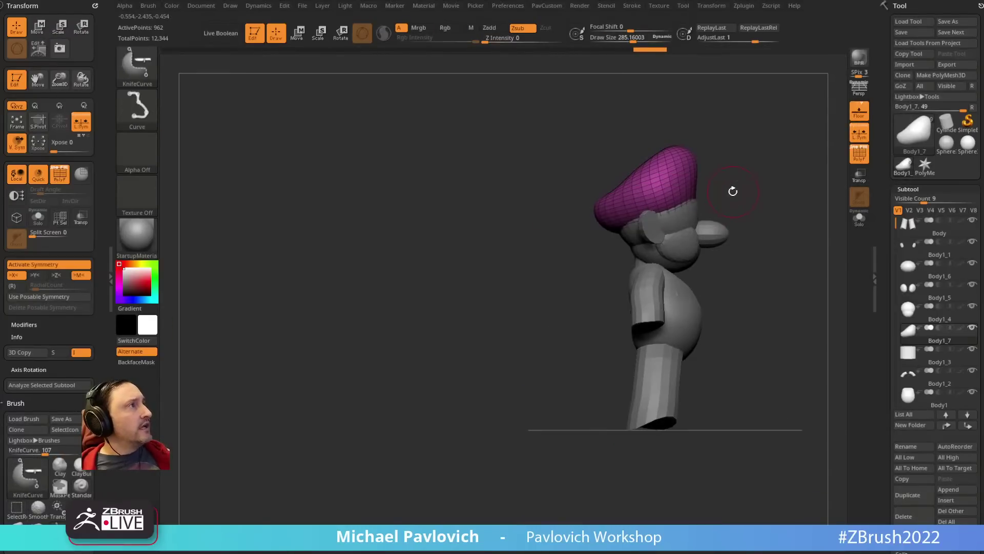
key("shift+z")
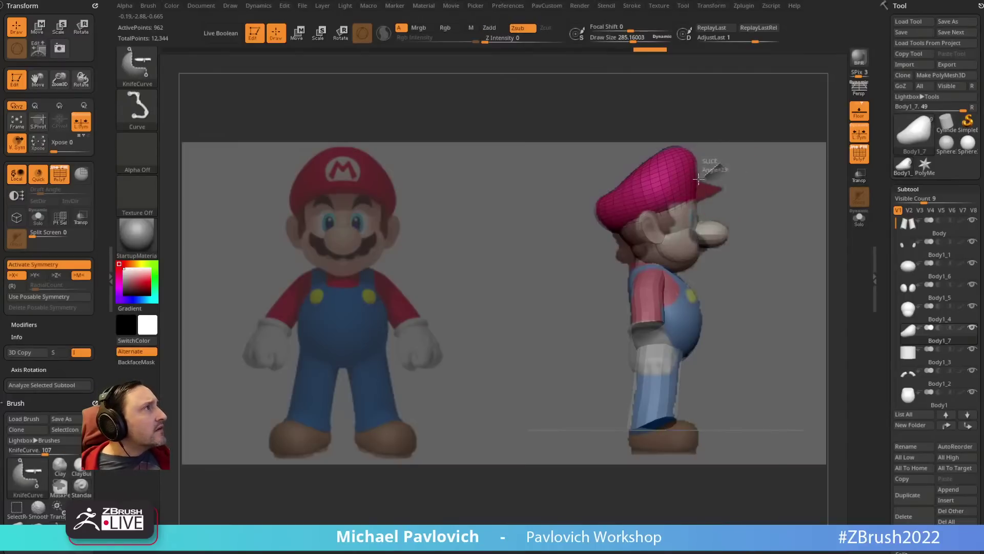
left_click_drag(720, 164, 590, 239, "ctrl+shift")
Step: Solo the cap and ZRemesh it with Same and KeepGroups on, AdaptiveSize 0 and SmoothGroups 0
left_click(859, 217)
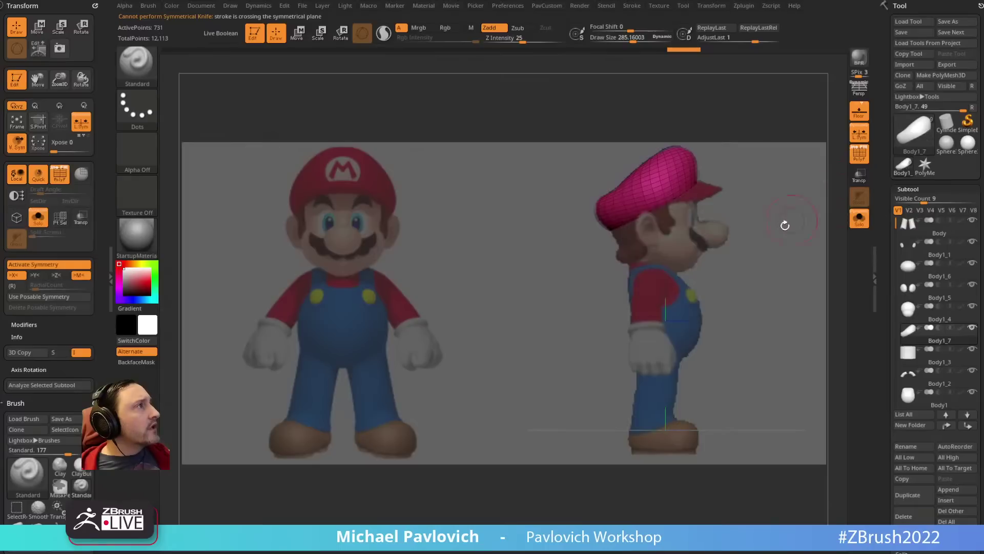
key("shift+z")
left_click_drag(785, 220, 523, 192, "shift")
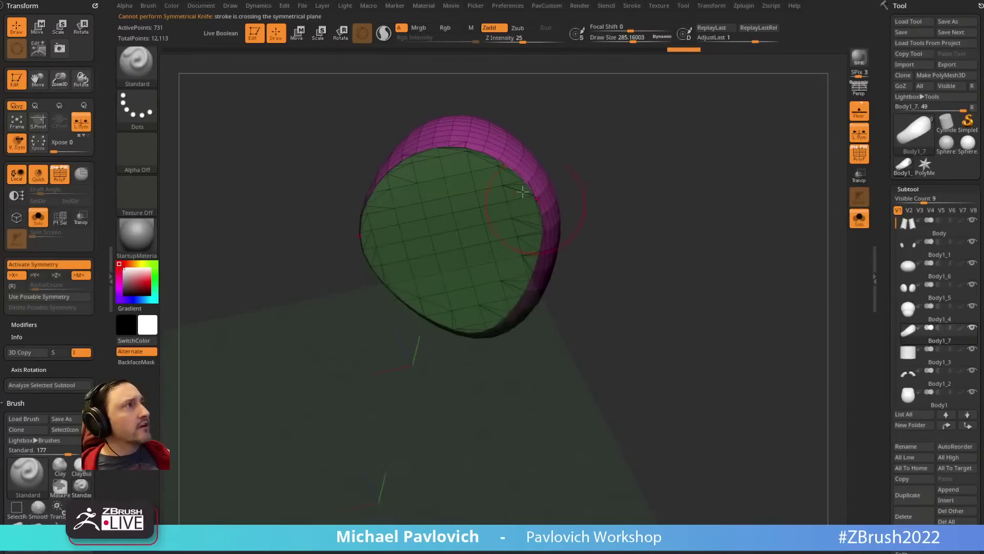
left_click_drag(652, 203, 656, 303)
key("space")
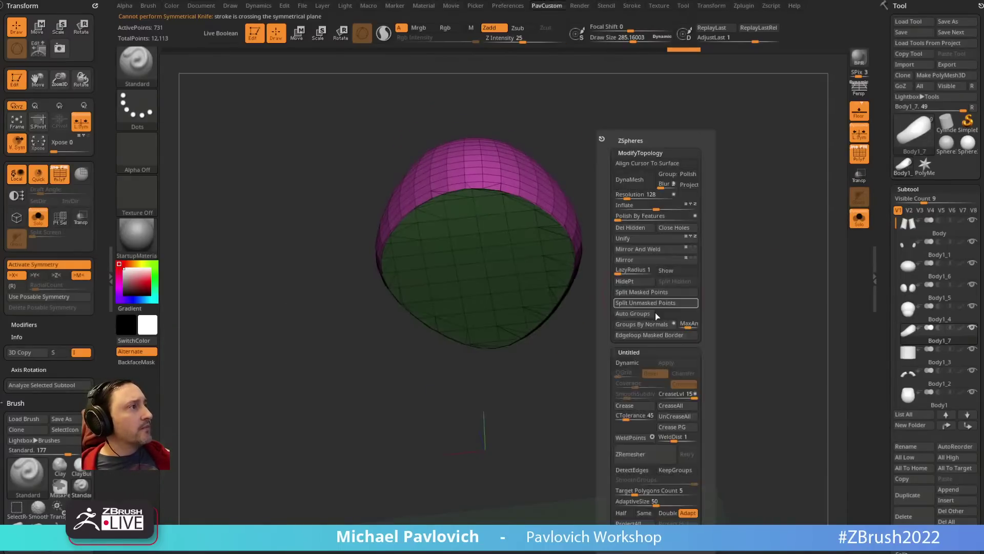
left_click(645, 514)
left_click_drag(635, 502, 613, 502)
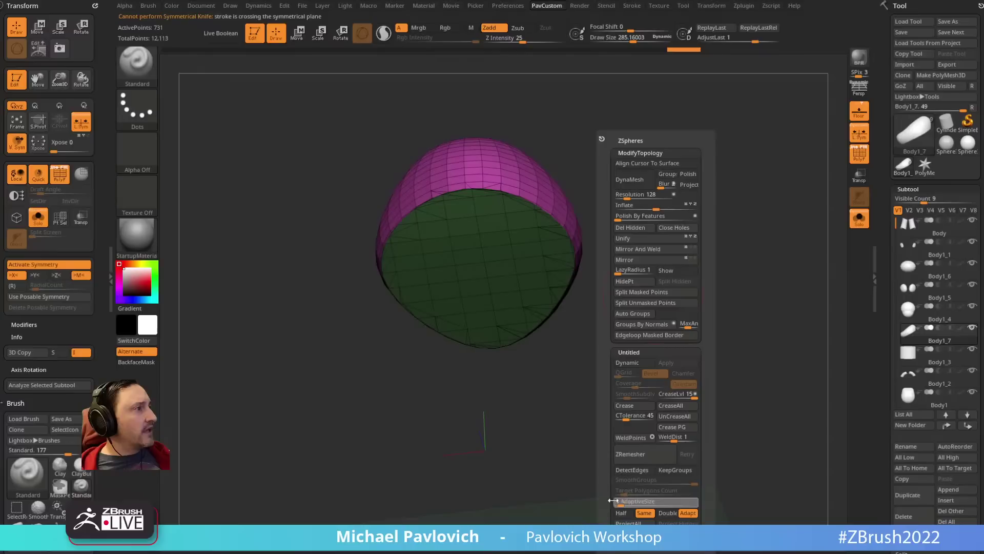
left_click(673, 469)
left_click_drag(668, 480, 623, 479)
left_click(645, 448)
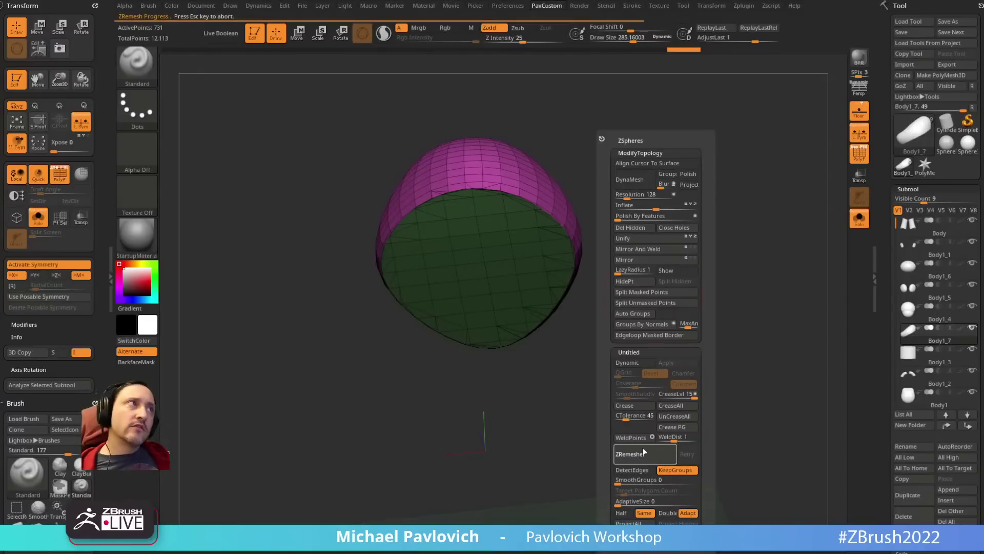
left_click_drag(627, 287, 725, 235)
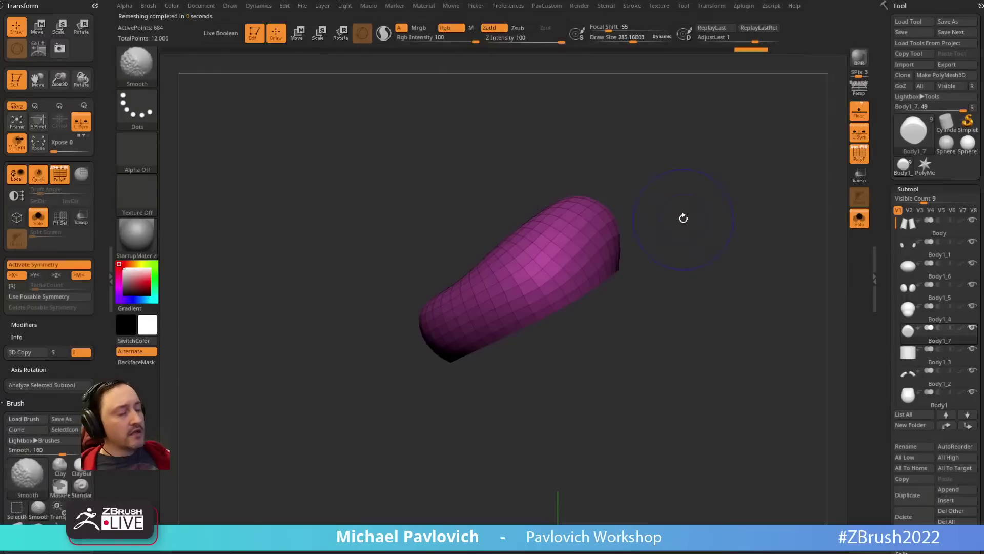
Step: Set the draw size to about 140, bring back all subtools with the reference hidden, and duplicate the cap subtool
key("shift+z")
key("s")
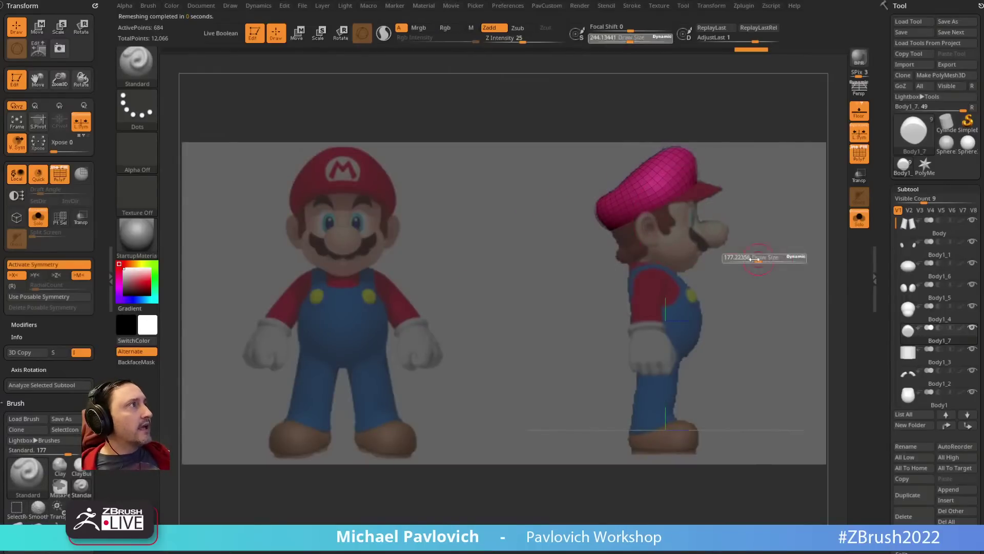
left_click(755, 260)
mouse_move(751, 258)
left_mouse_down()
mouse_move(731, 257)
mouse_move(802, 228)
mouse_move(752, 272)
left_mouse_up()
key("shift+z")
left_click(859, 218)
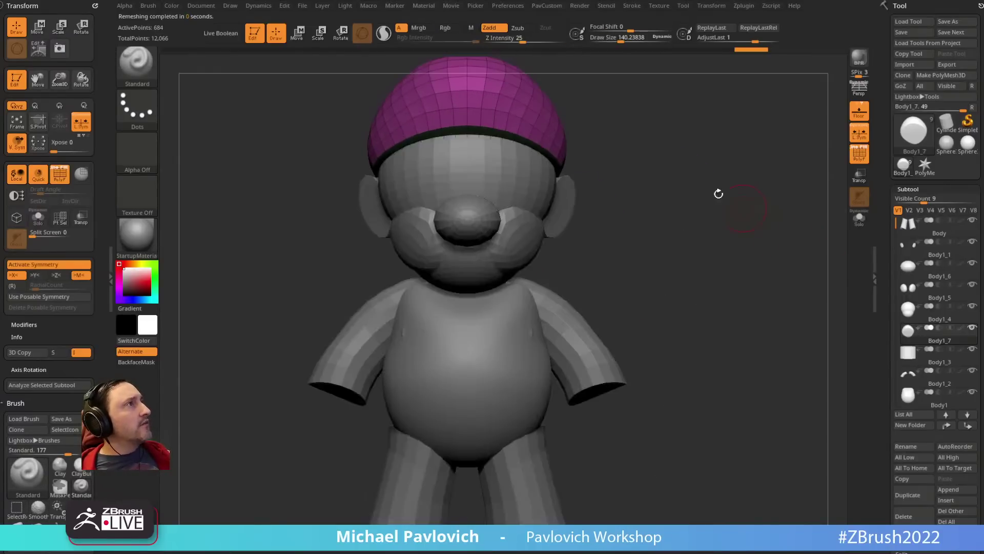
left_click_drag(718, 193, 753, 274, "alt")
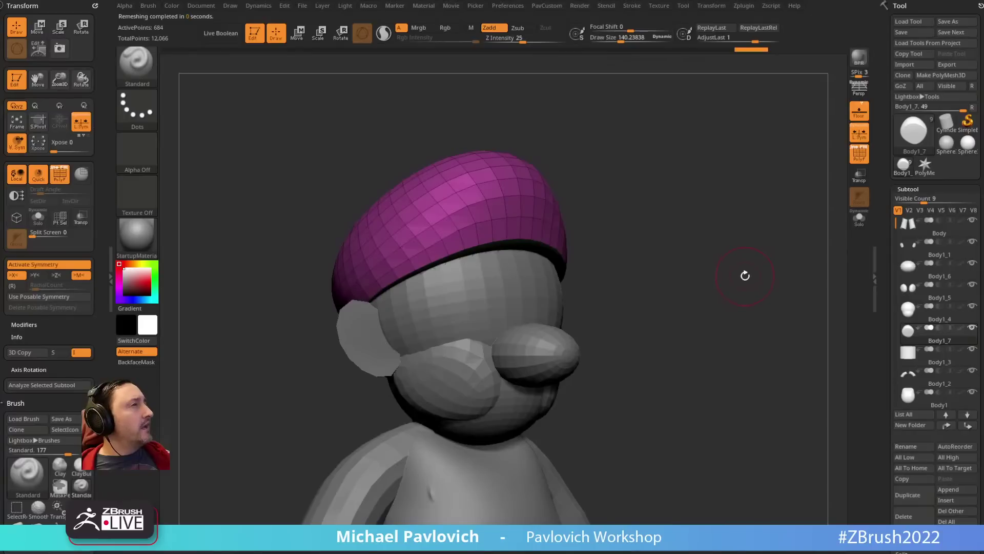
left_click(908, 494)
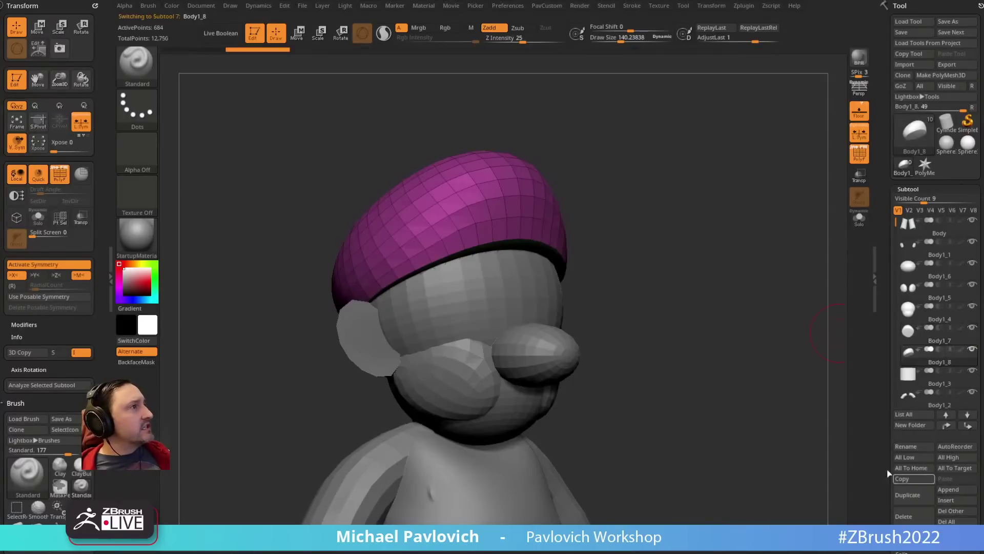
Step: Solo the cap copy and bevel its complete lower rim edge loop into a thin strip with the ZModeler Bevel edge action
left_click_drag(679, 177, 690, 300, "alt")
mouse_move(689, 300)
left_mouse_down()
mouse_move(716, 255)
mouse_move(691, 280)
left_mouse_up()
key("b")
key("z")
key("m")
key("space")
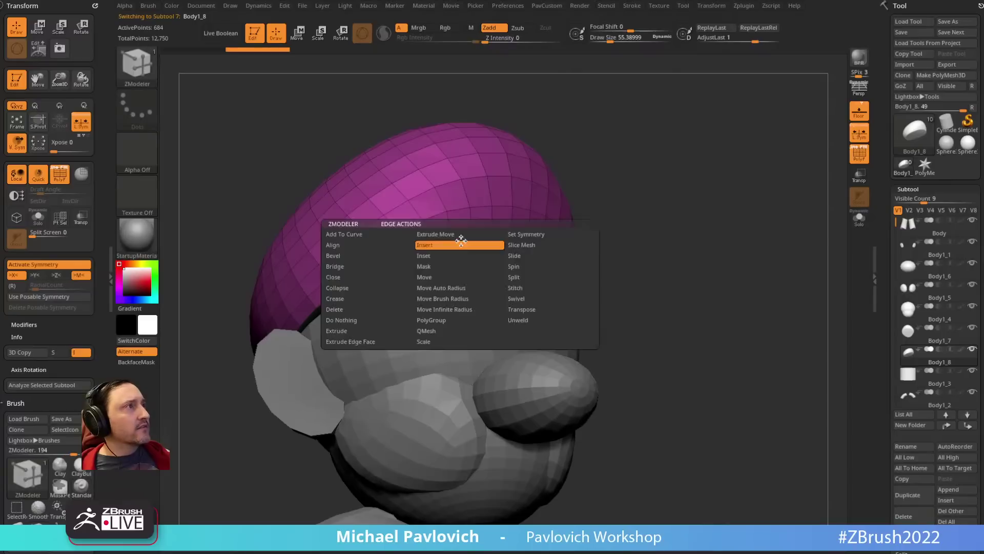
left_click(367, 255)
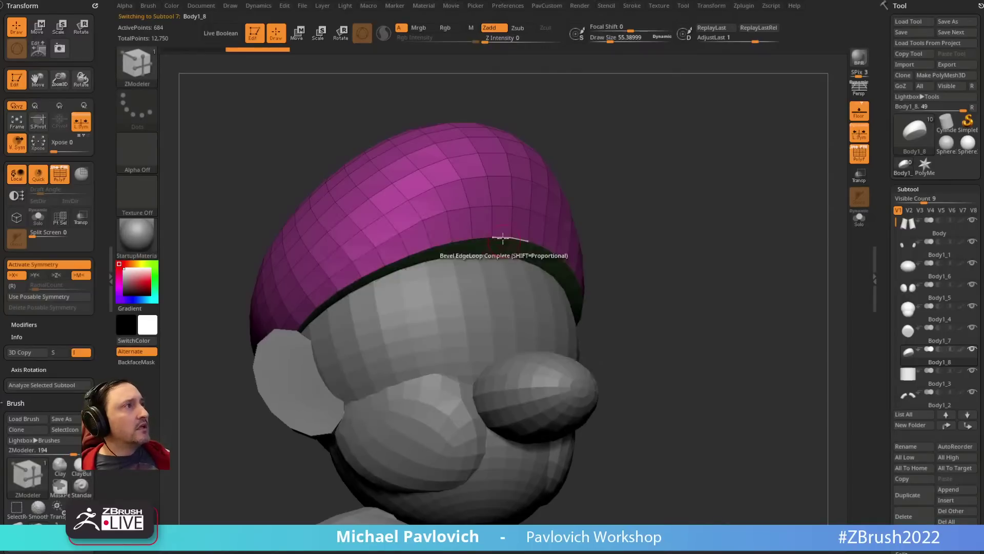
left_click_drag(478, 233, 506, 234)
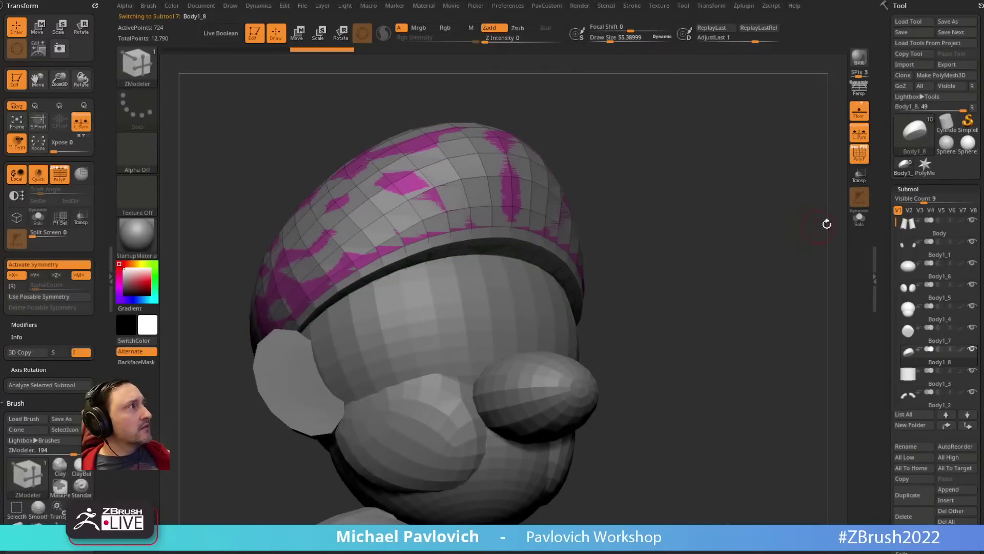
key("ctrl+z")
left_click(859, 218)
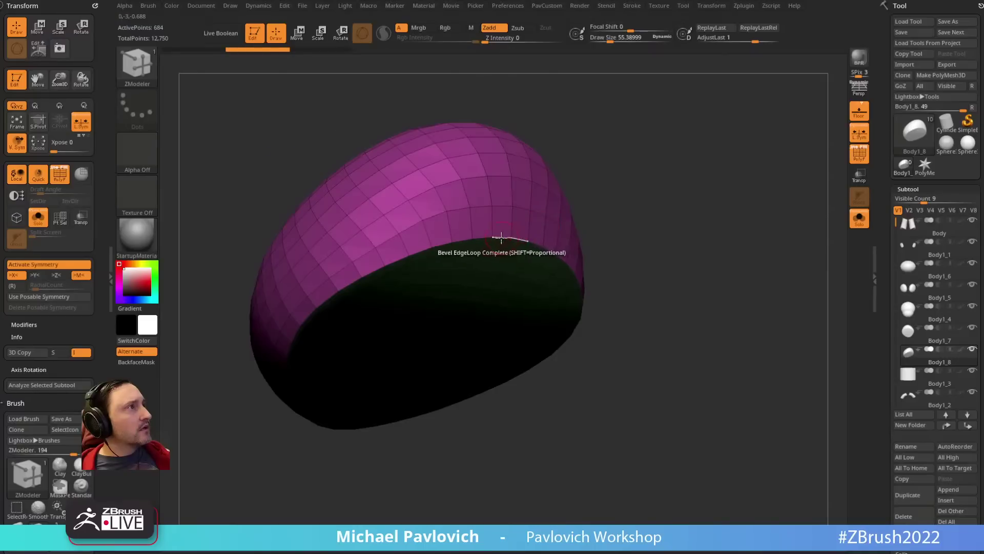
left_click_drag(513, 240, 508, 239)
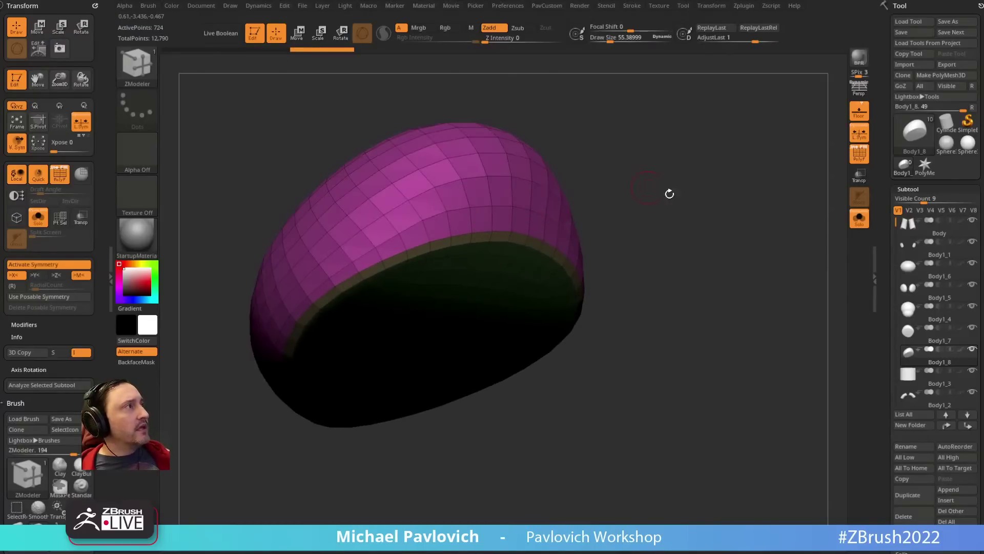
Step: Line up the cap copy with the front reference and brighten the Spotlight reference image
left_click(860, 218)
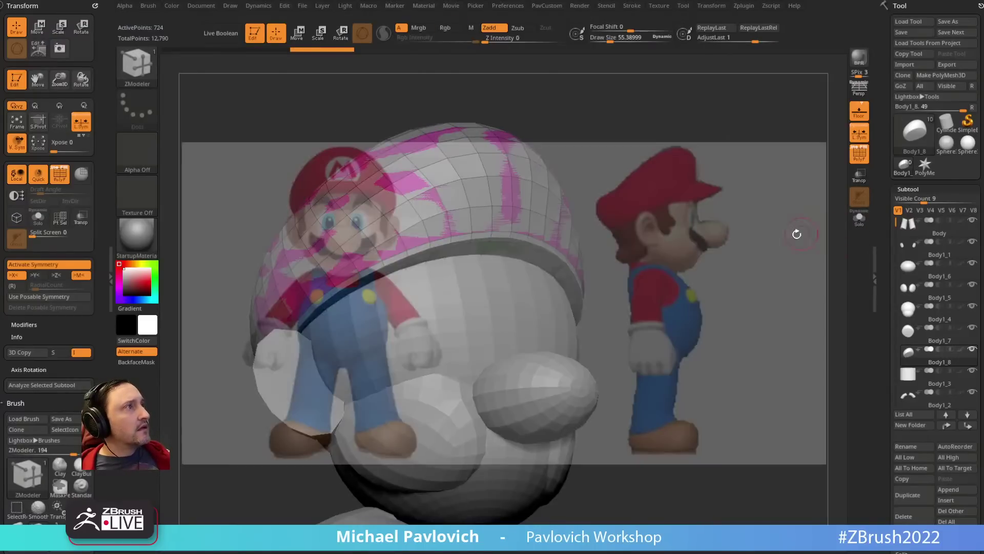
key("f")
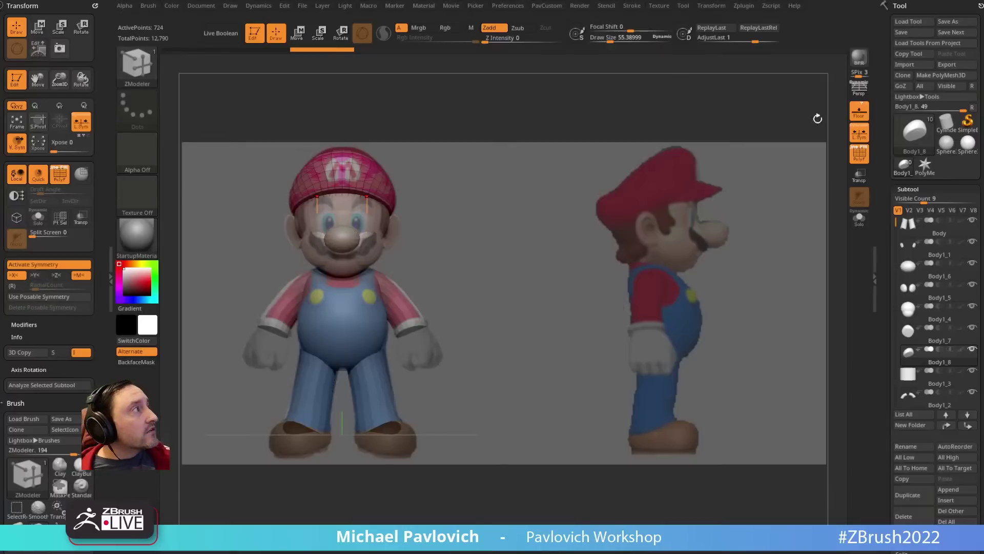
left_click(857, 218)
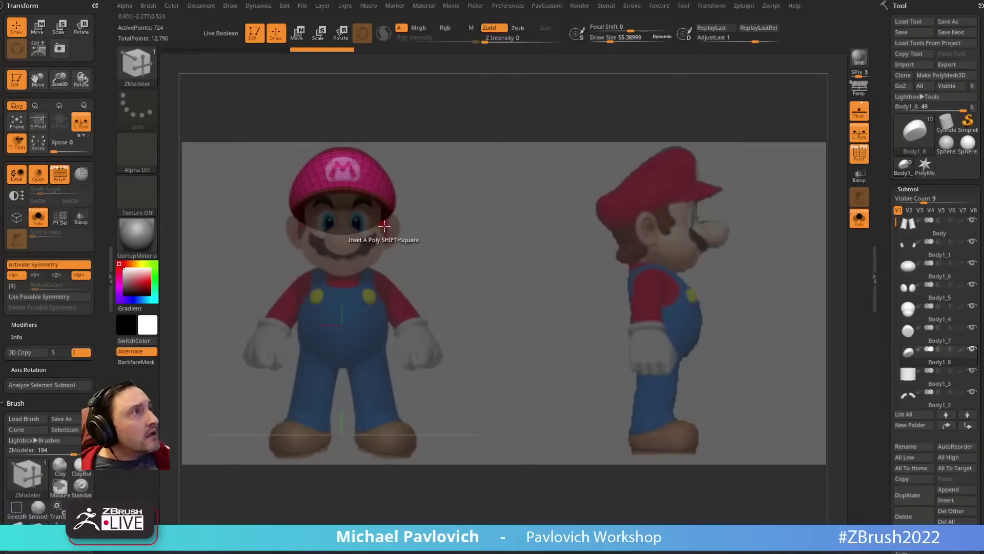
key("z")
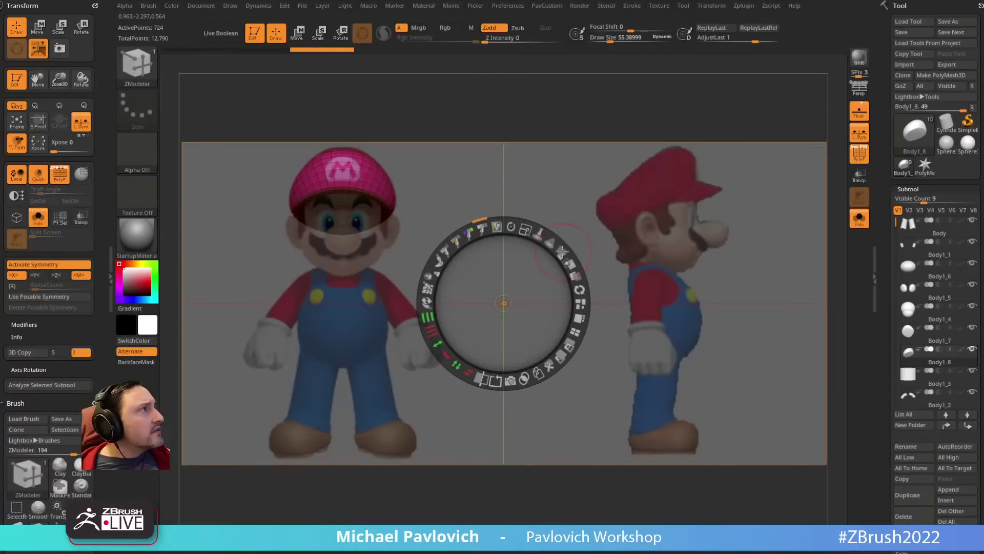
left_click_drag(562, 251, 562, 290)
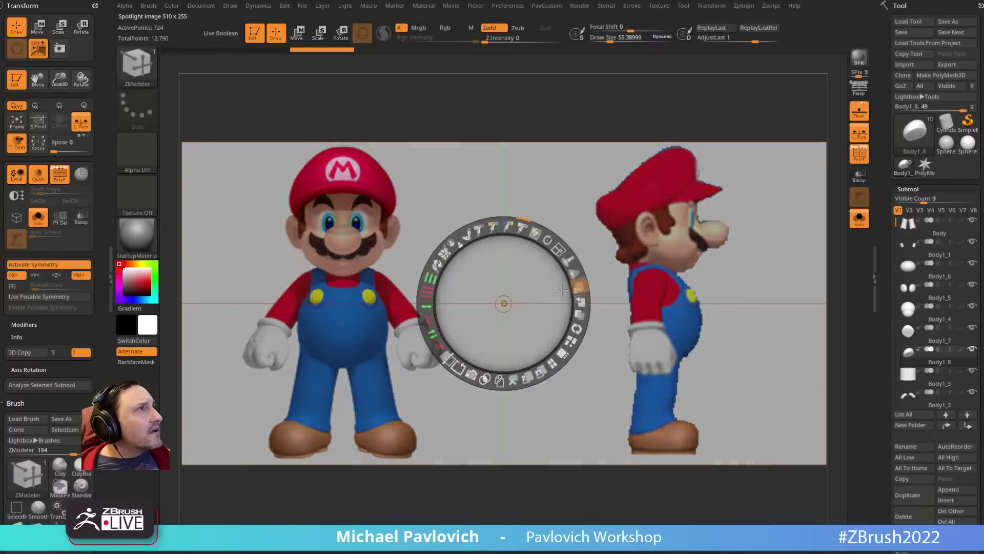
key("z")
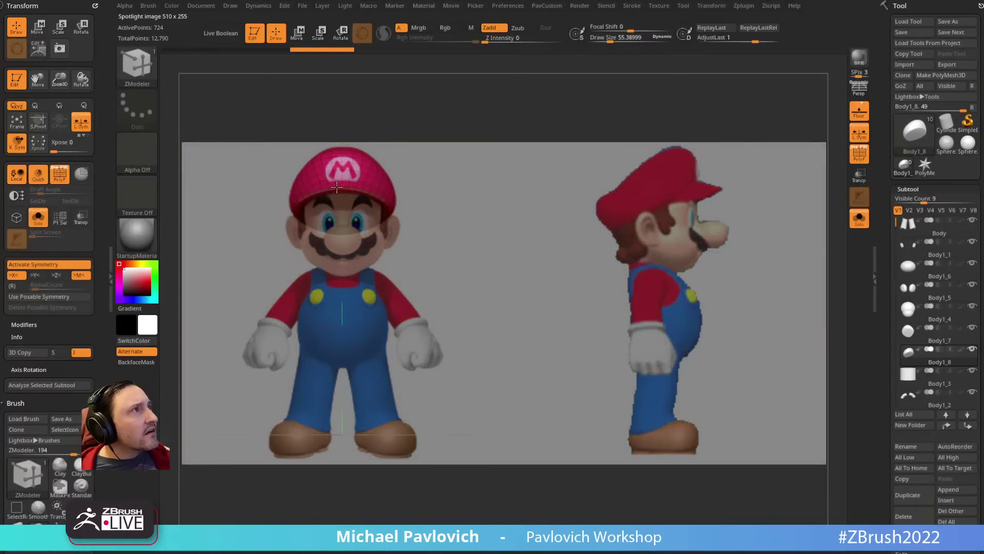
Step: Isolate the front part of the cap copy's beveled rim strip and delete the rest of its mesh
key("shift+z")
mouse_move(535, 193)
left_mouse_down()
mouse_move(593, 222)
mouse_move(630, 259)
mouse_move(590, 246)
left_mouse_up()
key("ctrl+shift")
left_click(429, 272, "ctrl+shift")
left_click(374, 307, "ctrl+shift")
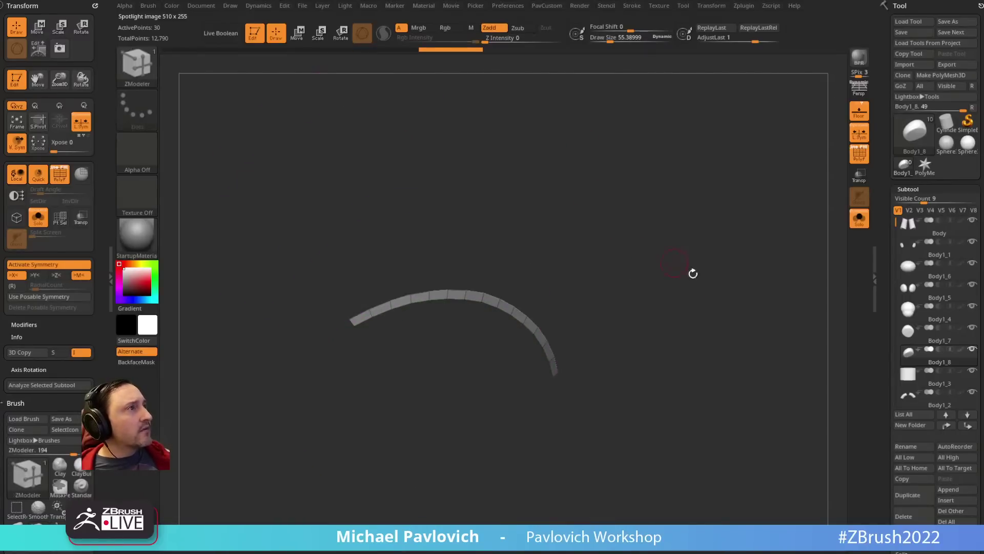
key("1")
left_click(669, 228)
left_click_drag(605, 225, 561, 249)
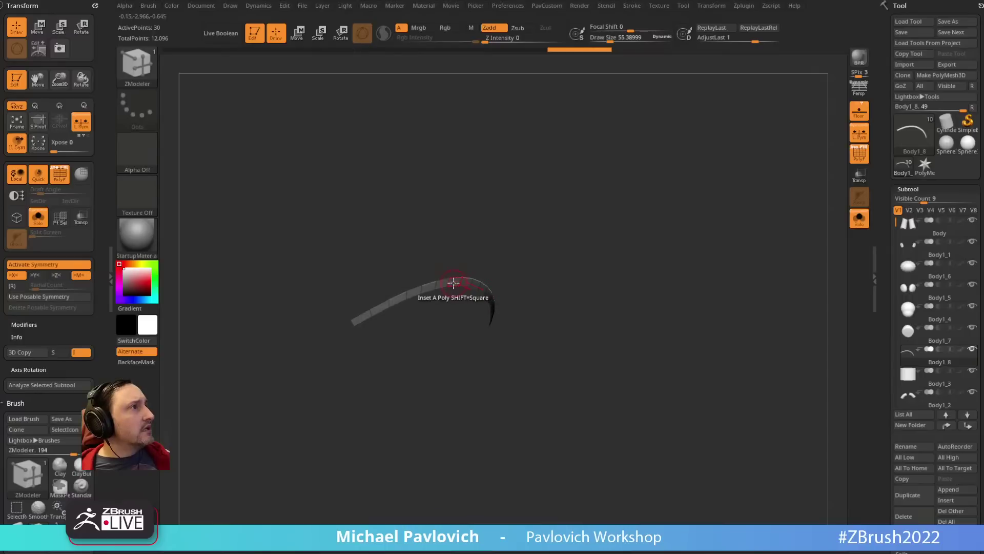
Step: Extrude the curved rim strip forward into a solid brim with the ZModeler QMesh polygon action targeting Polygroup All
left_click_drag(455, 283, 501, 318)
key("ctrl+z")
key("space")
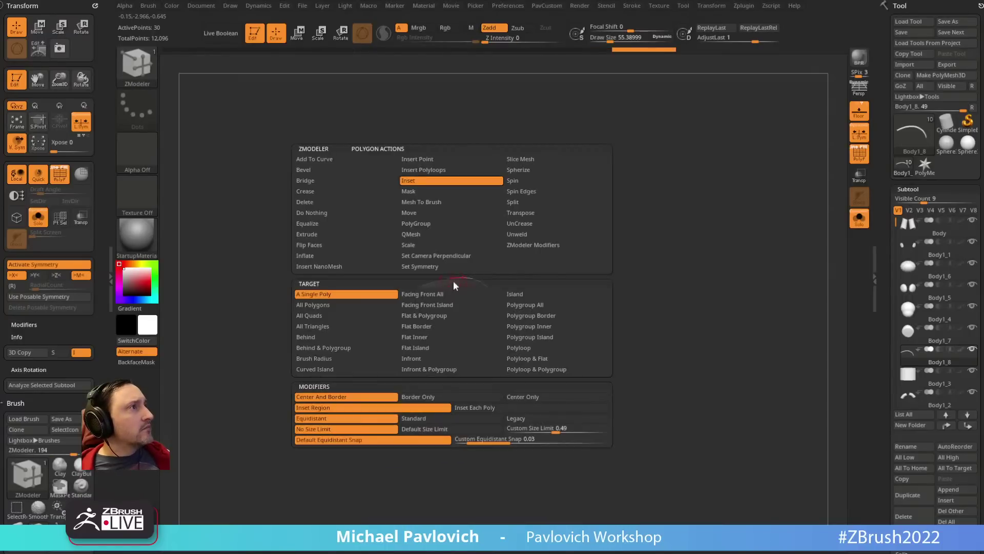
left_click(417, 237)
left_click(528, 306)
left_click_drag(442, 286, 760, 254)
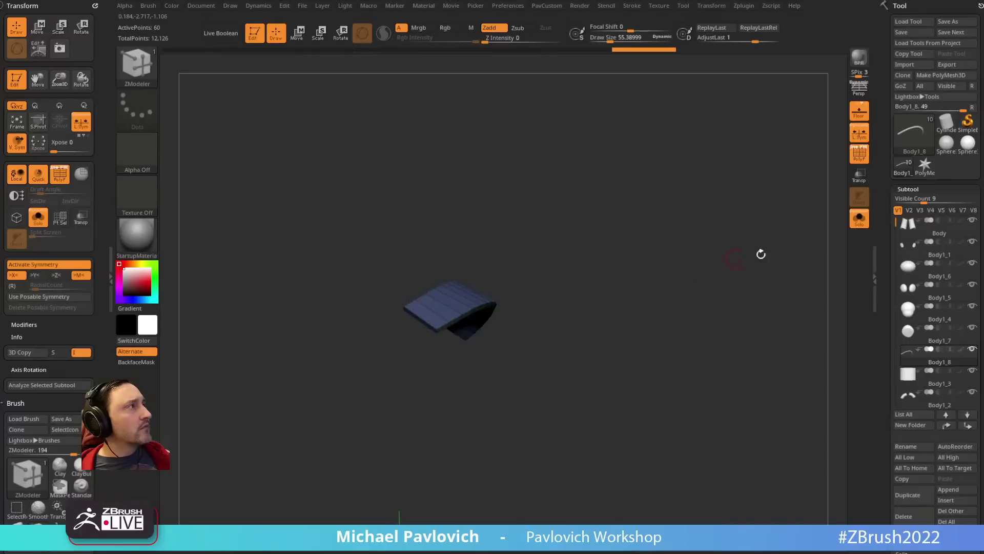
left_click_drag(688, 285, 699, 272)
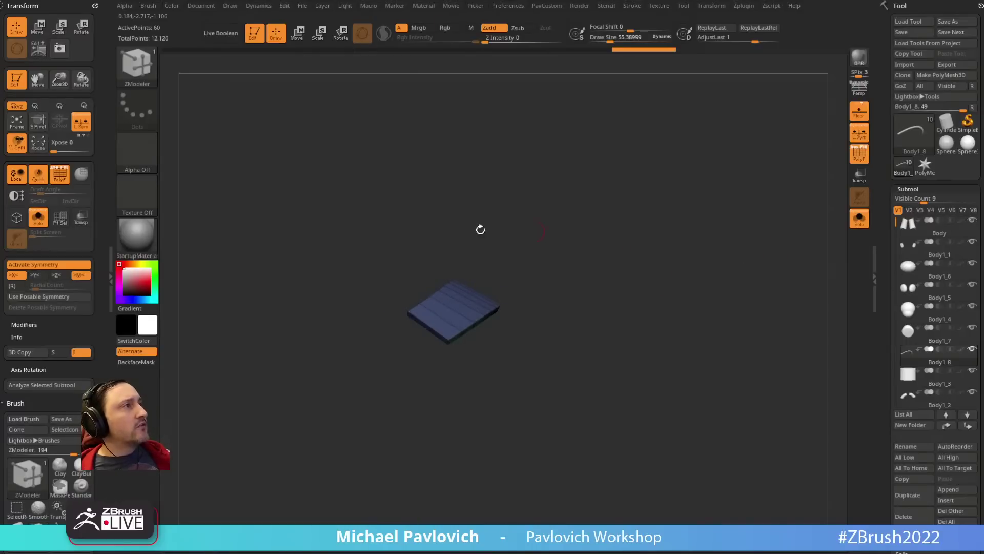
Step: Mask part of the brim, bring back the other subtools and adjust the brim with the Move gizmo against the side reference
left_click(145, 70, "ctrl")
left_click(322, 119, "ctrl")
mouse_move(517, 417)
left_mouse_down("ctrl")
mouse_move(549, 356)
mouse_move(496, 293)
mouse_move(446, 390)
left_mouse_up("ctrl")
key("w")
left_click(854, 224)
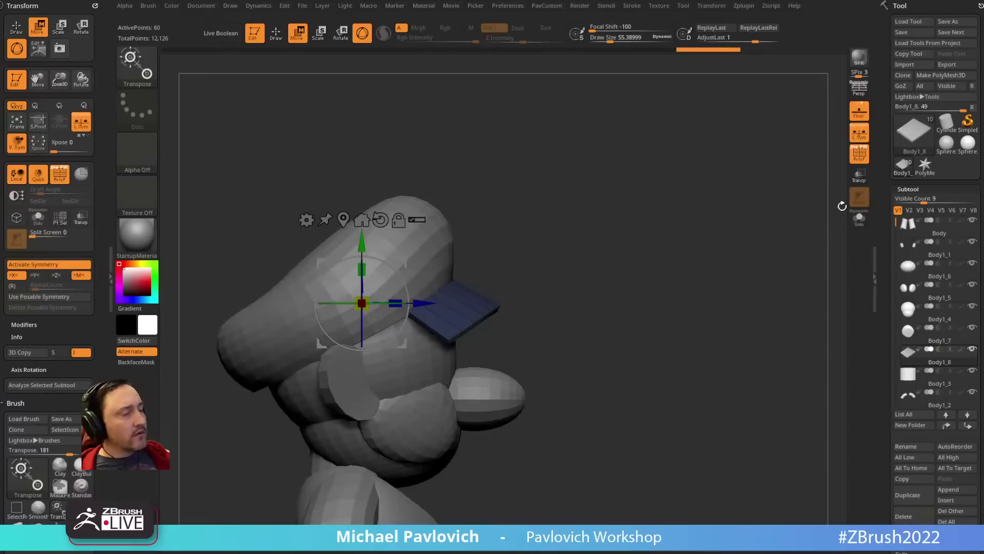
key("2")
key("1")
key("shift+z")
key("2")
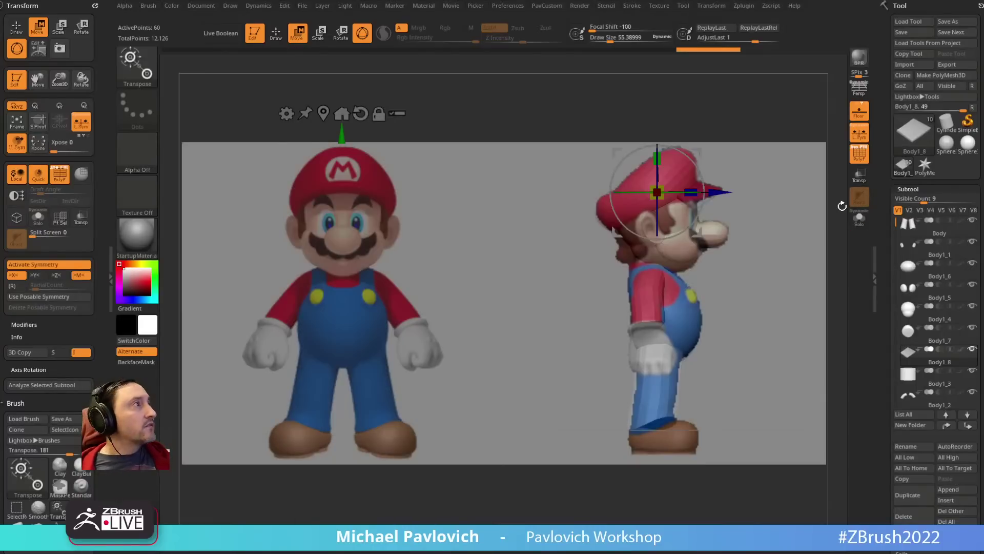
mouse_move(698, 153)
left_mouse_down()
mouse_move(704, 141)
mouse_move(699, 148)
left_mouse_up()
Step: Shape the brim with the Move brush, using a draw size of about 369 in side view and about 490 in front view
key("q")
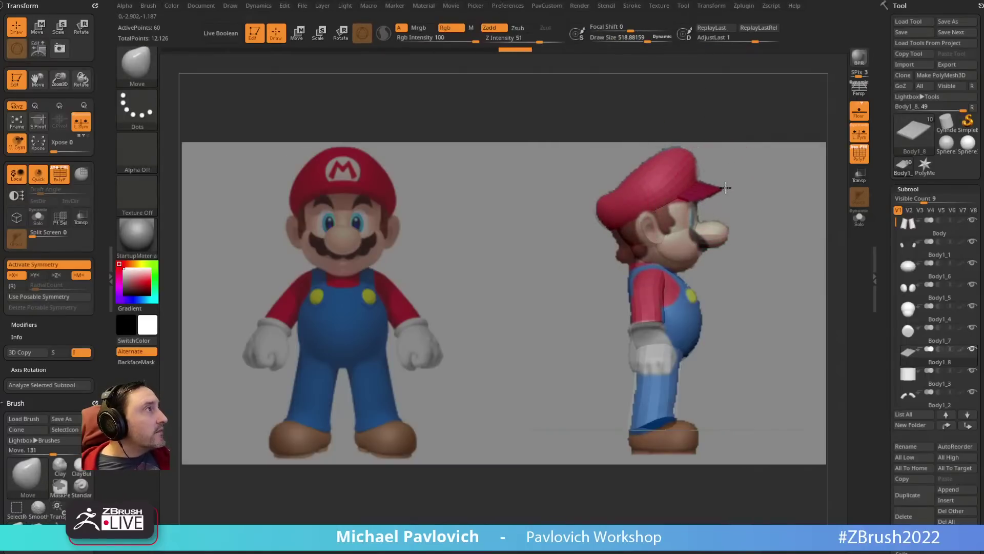
key("s")
left_click_drag(688, 190, 679, 190)
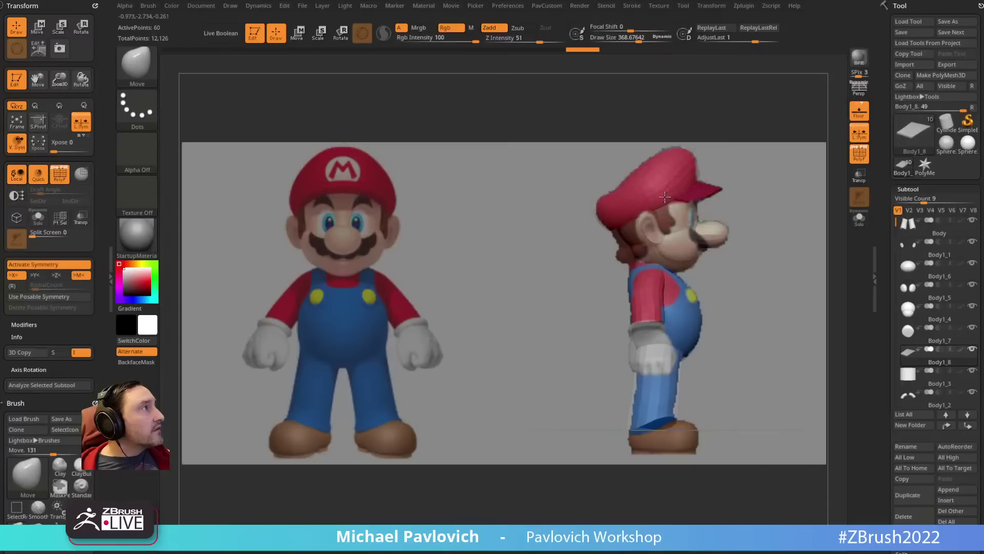
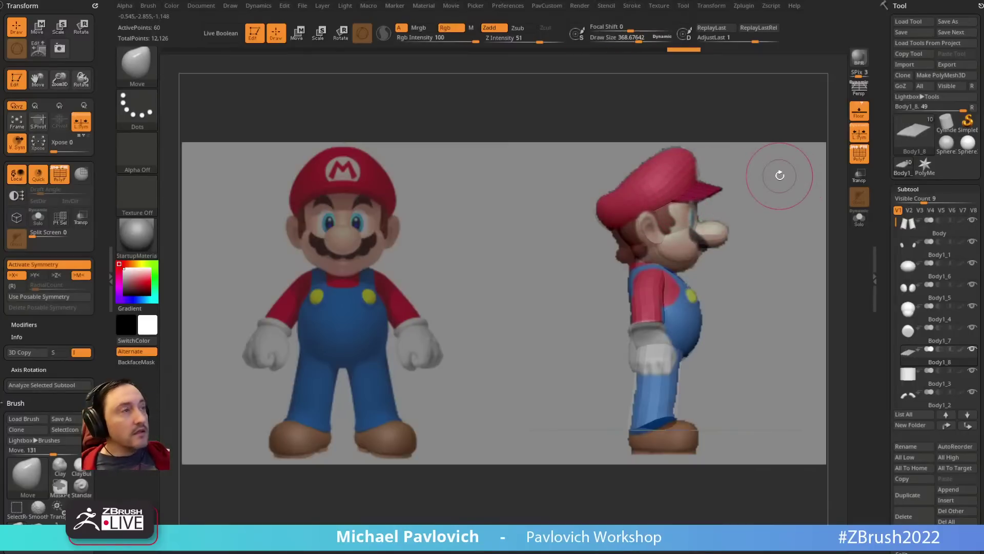
left_click_drag(458, 165, 470, 219, "ctrl")
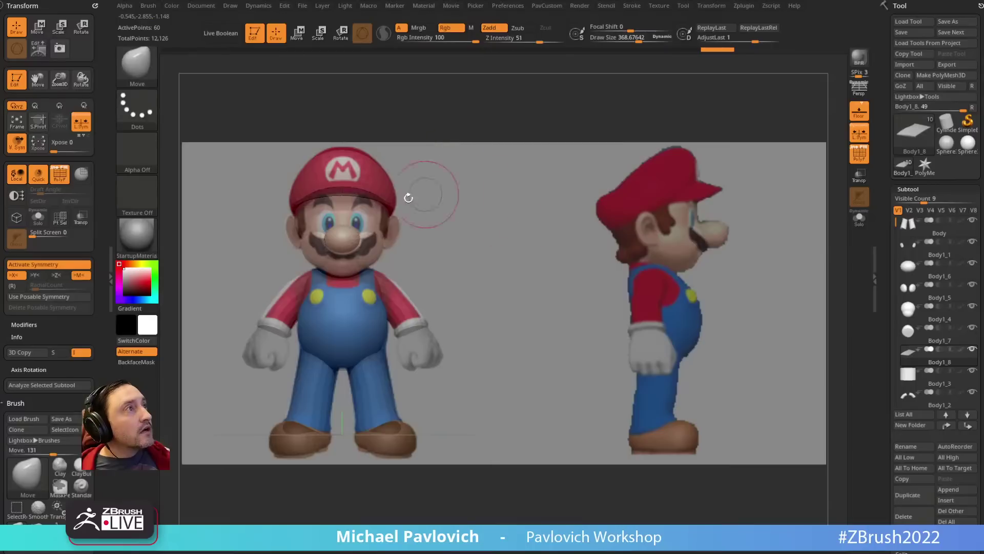
key("]")
key("]")
mouse_move(300, 204)
left_mouse_down()
mouse_move(324, 194)
mouse_move(294, 206)
left_mouse_up()
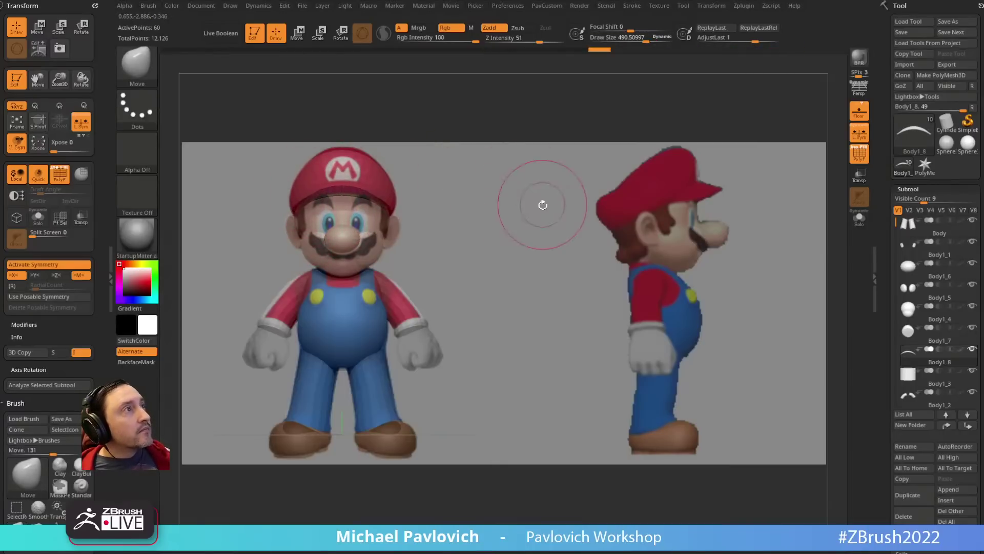
Step: Brighten the Spotlight reference image further until its background is white, and hide the reference
key("z")
left_click_drag(558, 248, 554, 310)
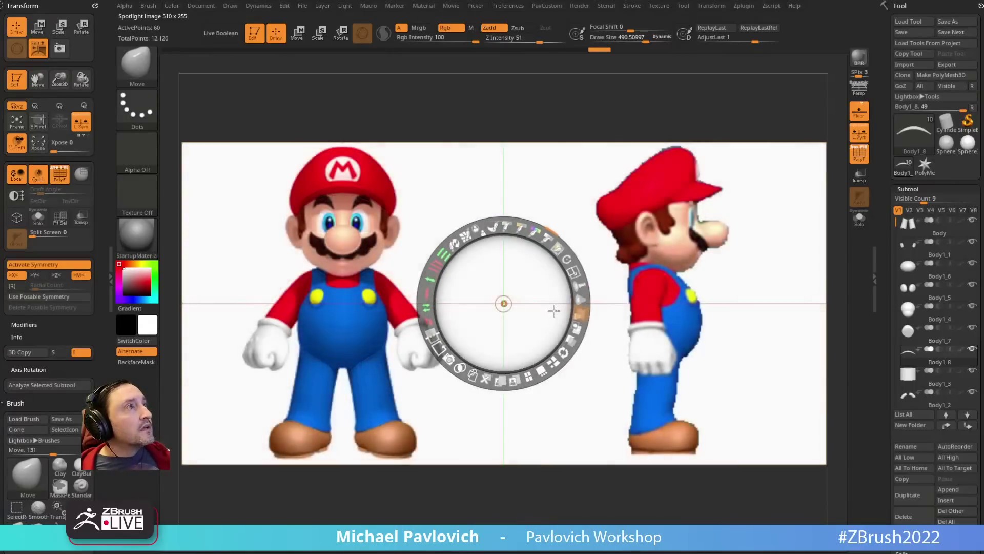
key("shift+z")
Step: Select the brim subtool, frame it up close and solo it
left_click(351, 169, "alt")
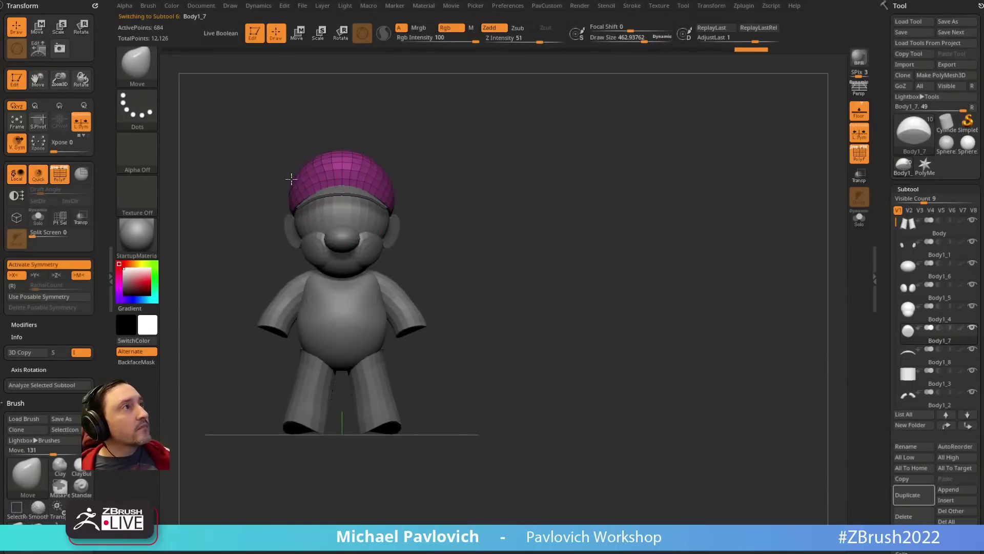
left_click(340, 192, "alt")
left_click_drag(418, 157, 495, 168)
key("s")
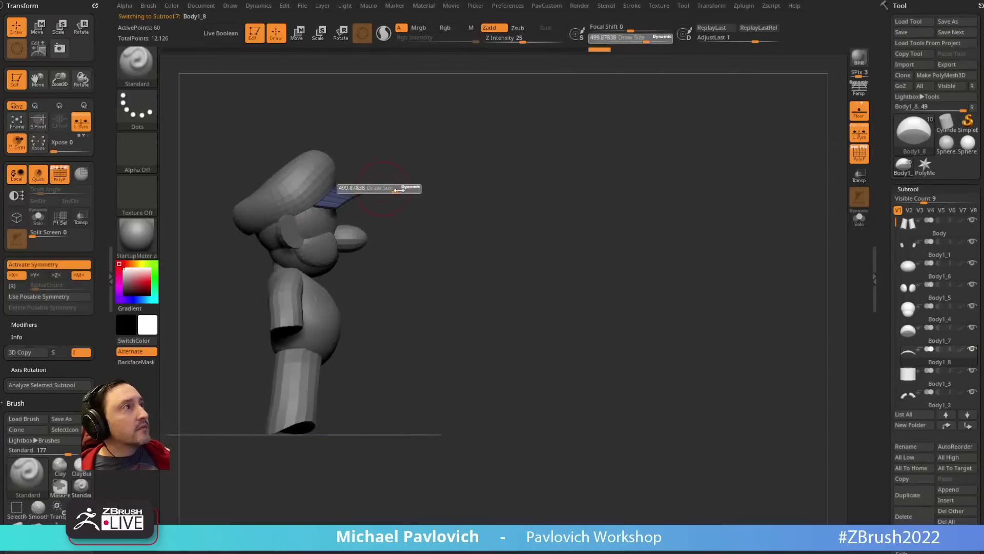
left_click_drag(470, 136, 630, 247, "alt")
left_click(858, 223)
left_click_drag(725, 220, 697, 265)
key("shift+z")
key("shift+z")
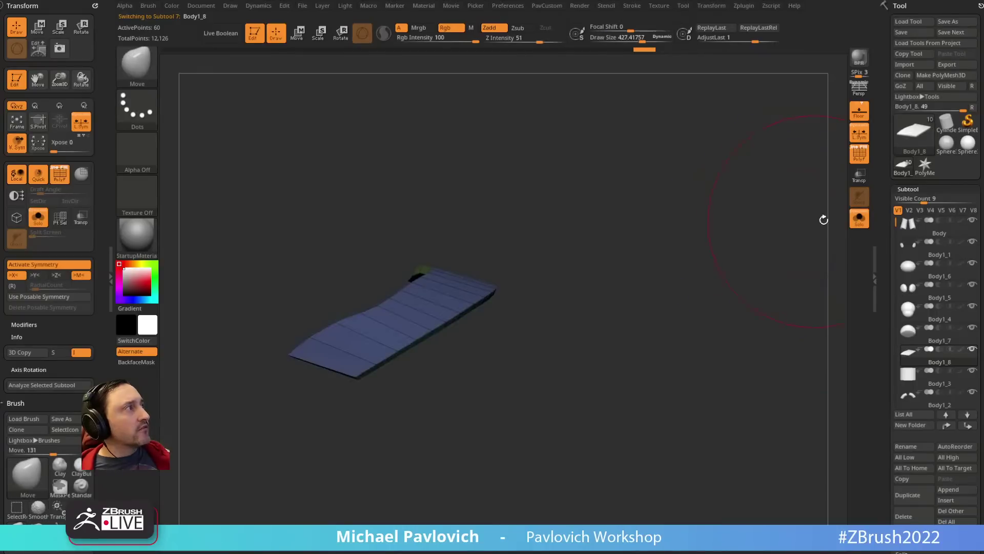
left_click(859, 218)
left_click(858, 219)
Step: Reduce the draw size to about 76 and apply the SkinShade4 material while the brim is isolated
mouse_move(738, 226)
left_mouse_down()
mouse_move(709, 274)
mouse_move(623, 256)
left_mouse_up()
key("s")
left_click_drag(410, 316, 397, 317)
key("s")
mouse_move(589, 270)
left_mouse_down()
mouse_move(572, 270)
mouse_move(610, 180)
mouse_move(573, 270)
mouse_move(642, 255)
left_mouse_up()
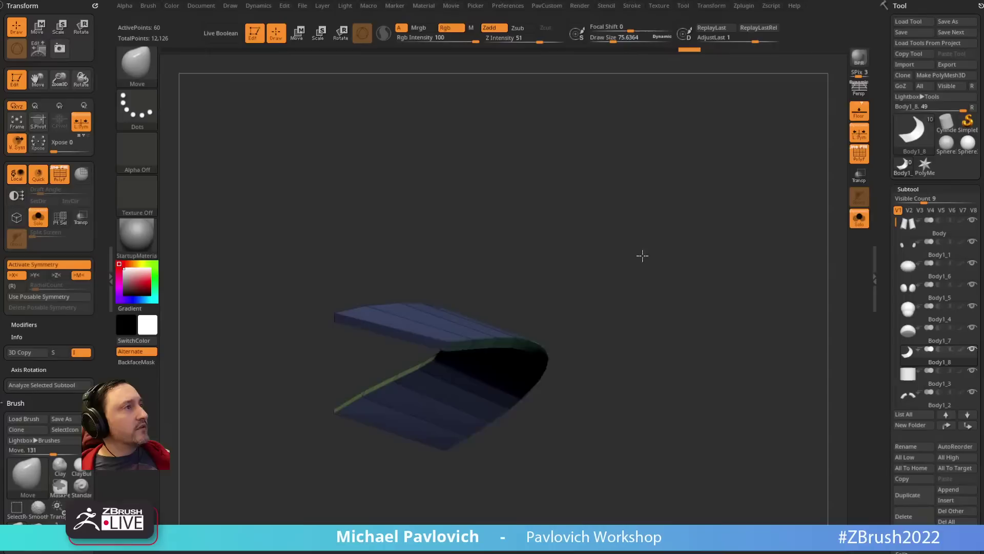
left_click(138, 236)
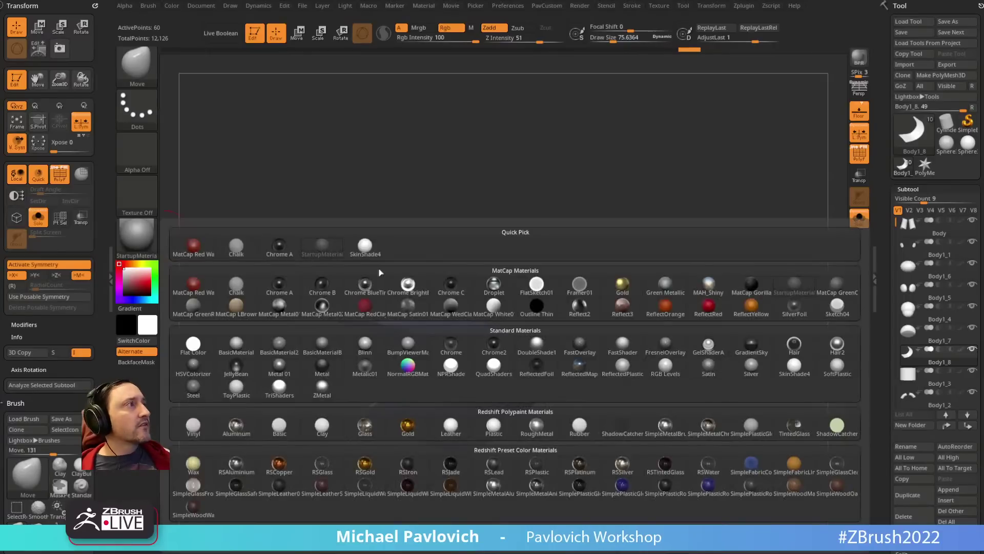
left_click(790, 362)
Step: Extrude the end faces of the brim symmetrically with the ZModeler brush to add an angled section on each side
key("b")
key("z")
key("m")
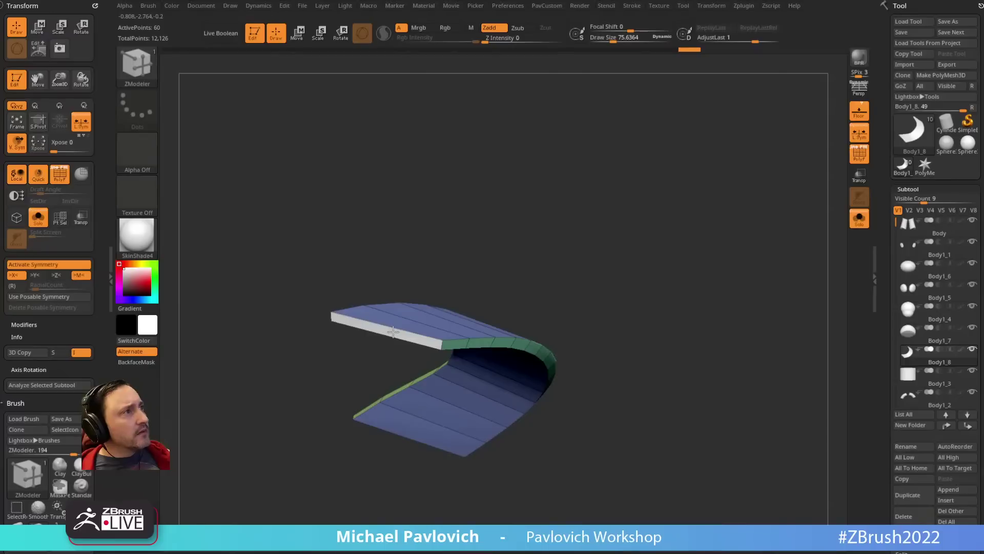
left_click(393, 332)
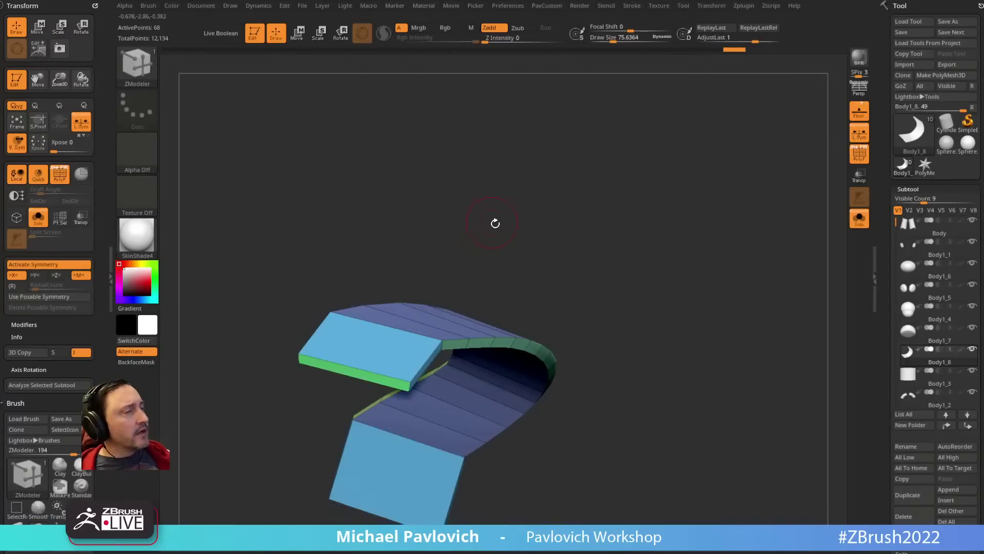
Step: Undo the angled end sections extruded from the brim
left_click(392, 333)
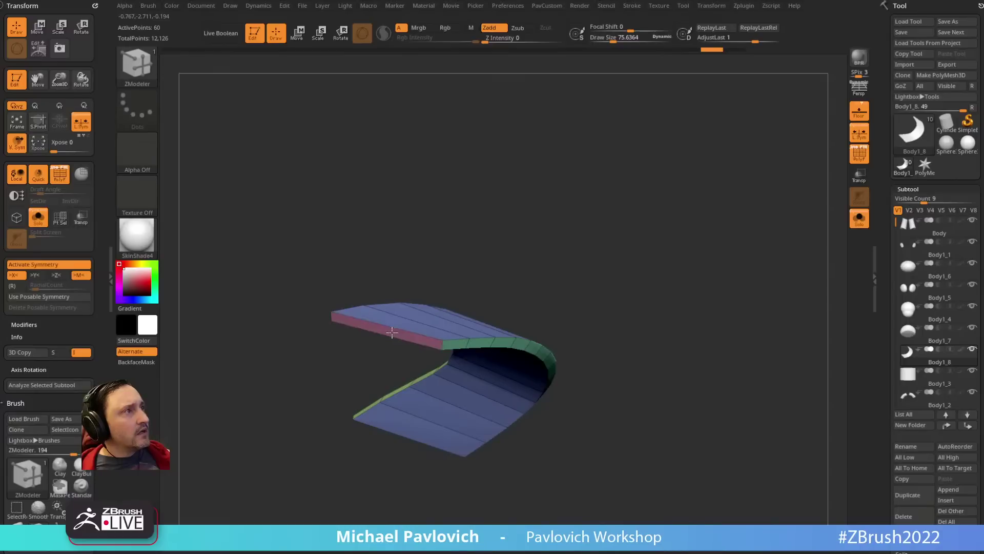
left_click_drag(514, 215, 311, 293)
right_click_drag(513, 289, 456, 339)
right_click_drag(670, 275, 648, 289)
Step: Polish the brim lightly with Polish By Features
key("2")
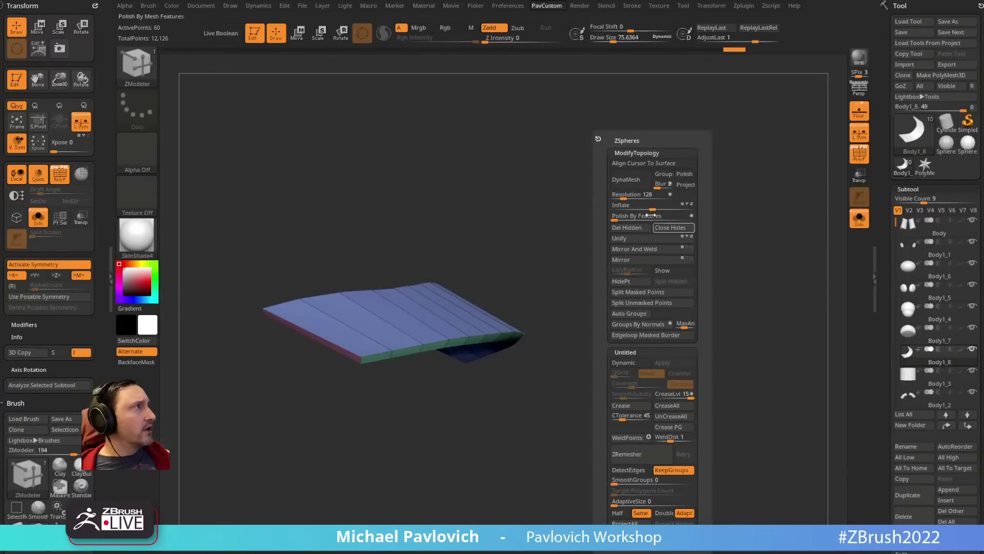
left_click_drag(615, 216, 618, 213)
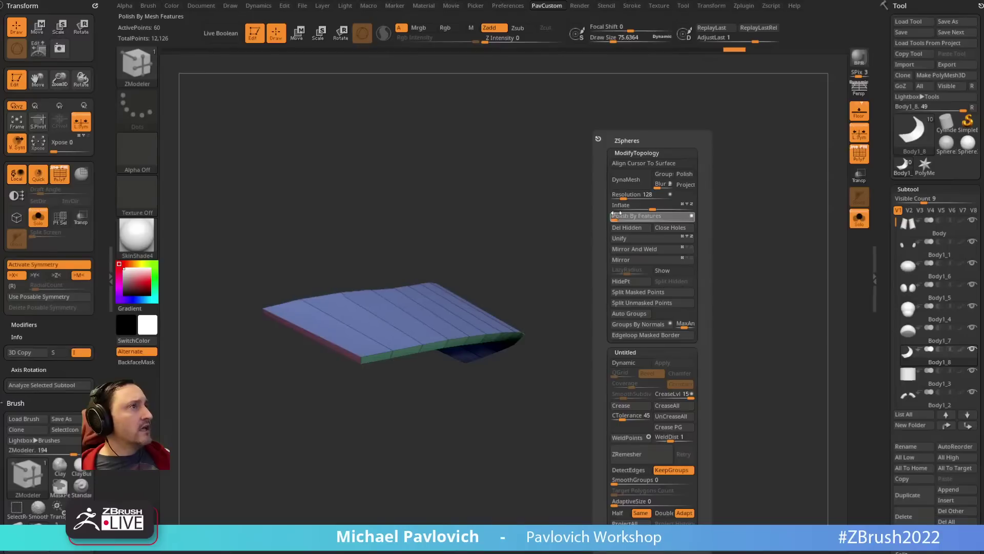
left_click(618, 214)
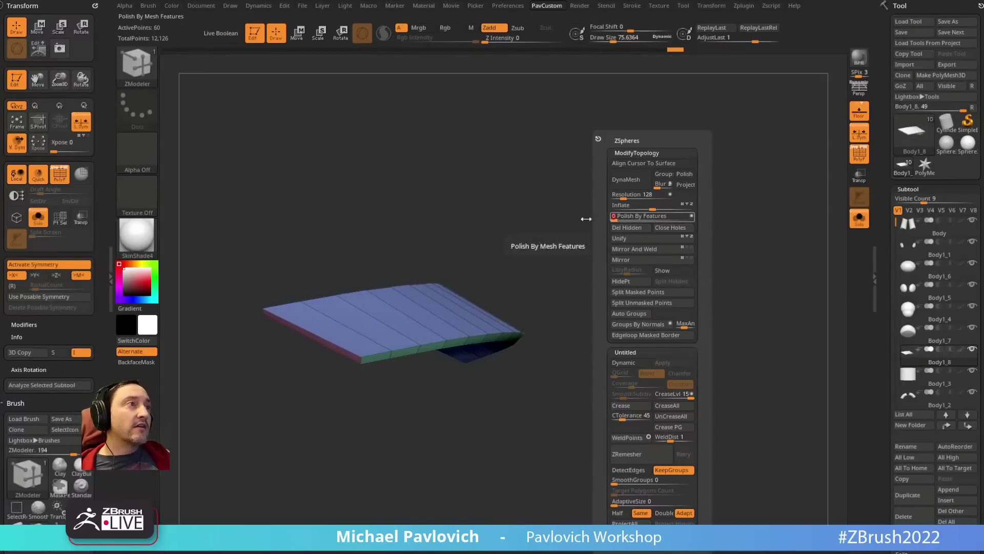
Step: Give the brim's end faces the same polygroup as its outer edge and crease the polygroup borders
left_click_drag(588, 203, 647, 231)
left_click(472, 301)
key("2")
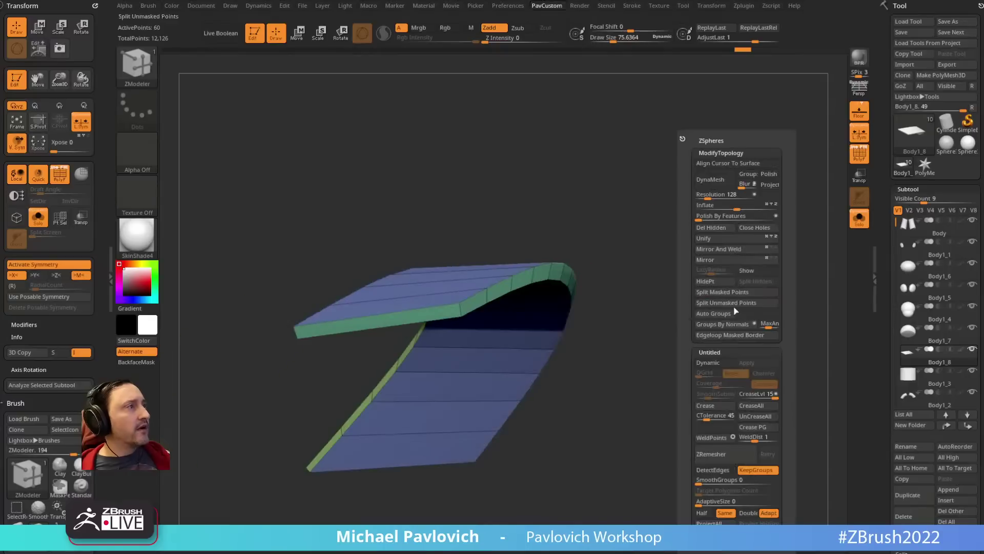
left_click(749, 426)
Step: Activate Dynamic Subdiv on the brim with the Always YES option and toggle the smoothing to compare the rounded corners
key("d")
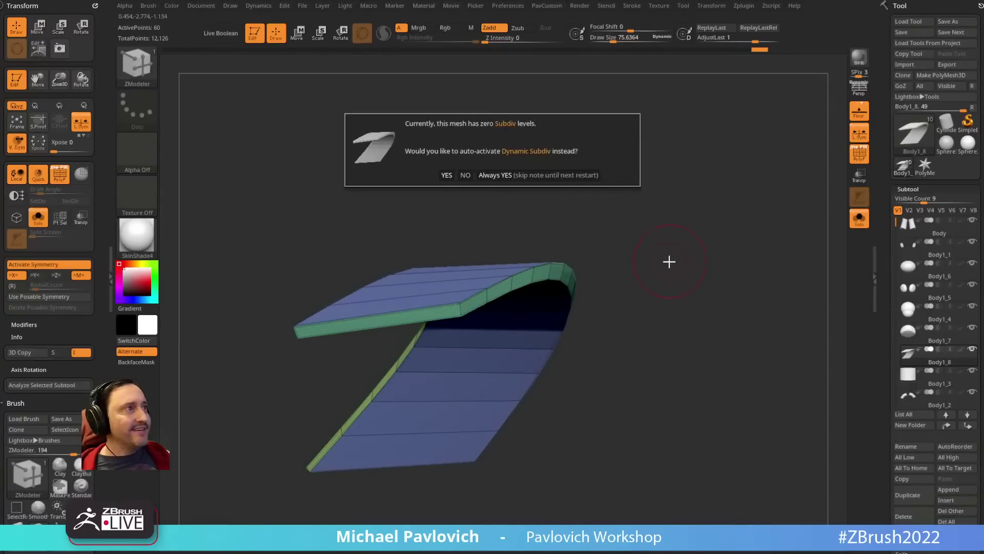
left_click(572, 174)
scroll(908, 232, "down", 10)
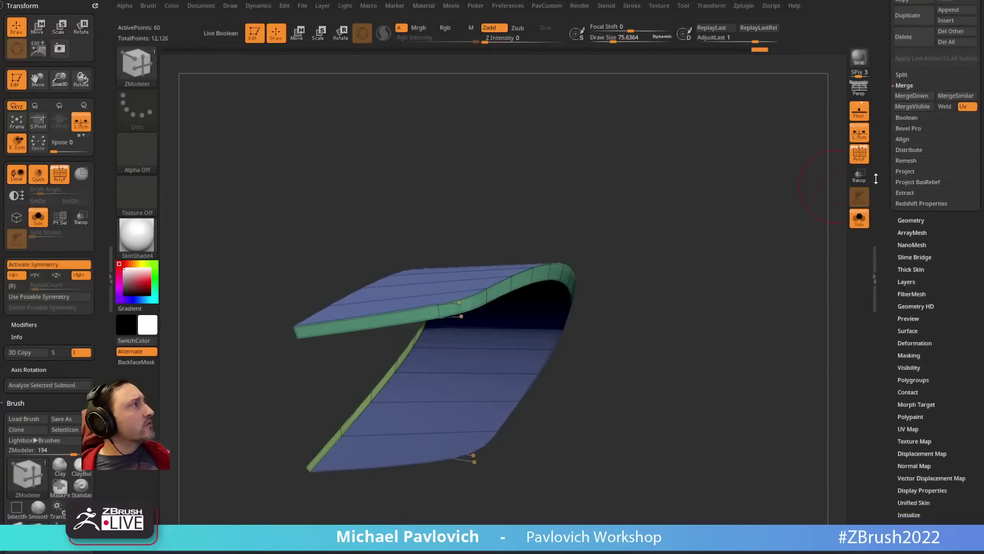
left_click(911, 231)
left_click(908, 328, "shift")
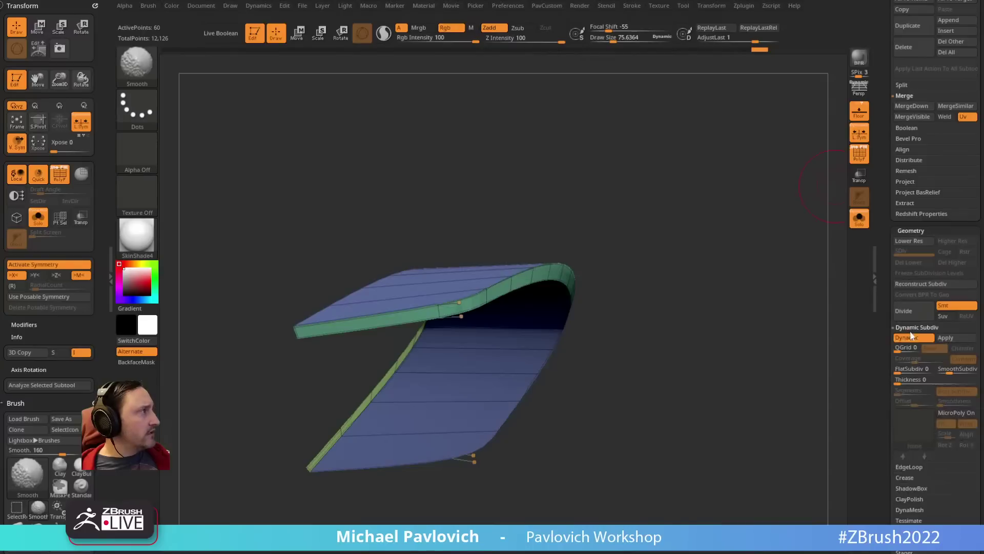
mouse_move(748, 285)
right_mouse_down("ctrl")
mouse_move(738, 234)
mouse_move(748, 285)
right_mouse_up("ctrl")
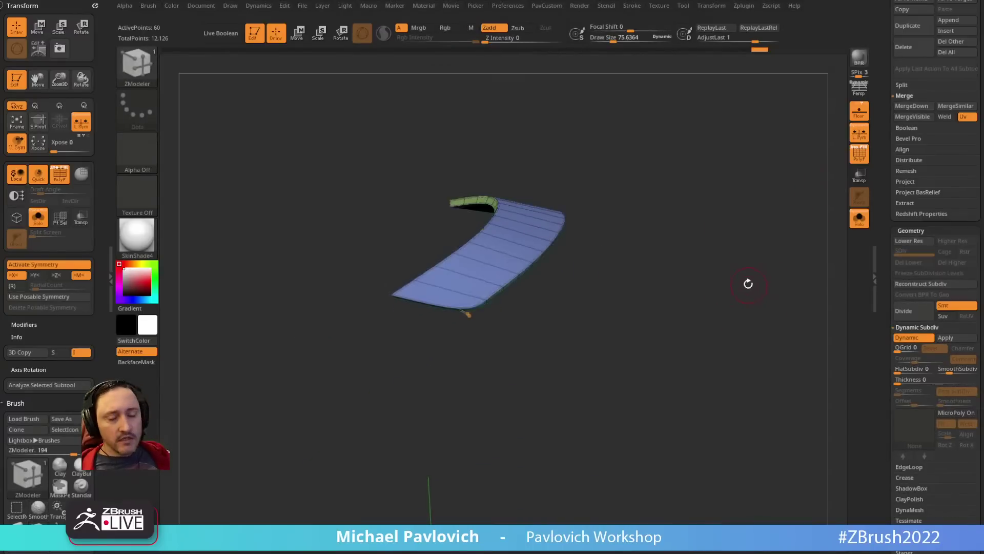
key("shift+d")
key("d")
mouse_move(614, 267)
right_mouse_down()
mouse_move(631, 292)
mouse_move(626, 308)
right_mouse_up()
Step: Switch to the Move brush with a draw size of about 150 and show all subtools again
key("s")
left_click_drag(513, 327, 507, 327)
key("1")
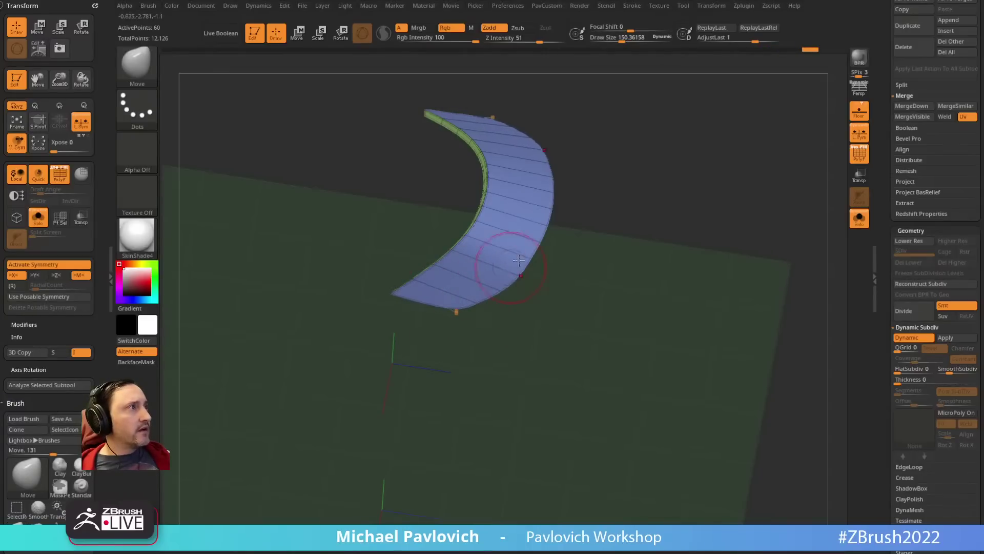
right_click_drag(796, 231, 805, 190)
key("alt+shift+s")
right_click_drag(766, 281, 718, 252, "ctrl")
right_click_drag(719, 251, 750, 282, "alt")
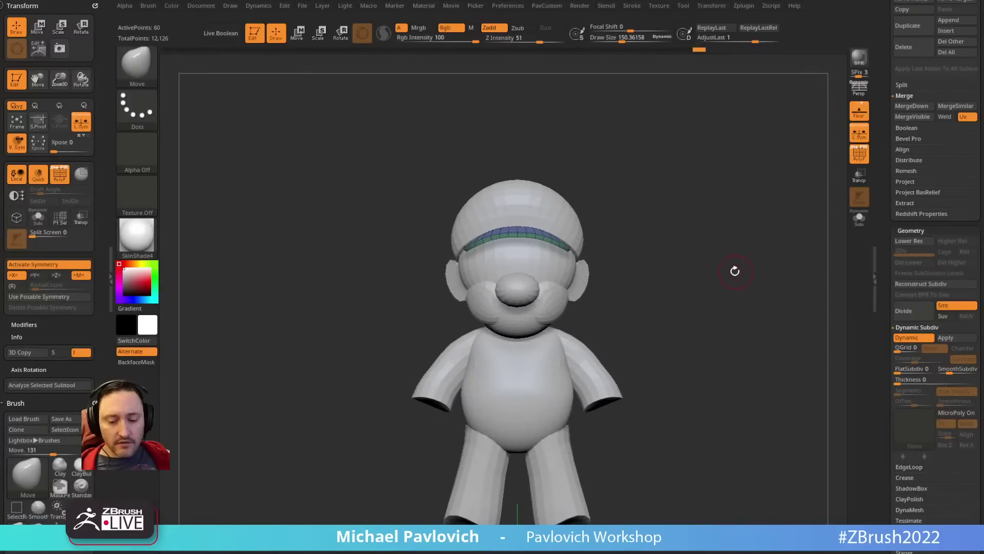
Step: Insert the Hand mesh from the IMM BParts brush at the ends of both arms using symmetry
key("b")
key("i")
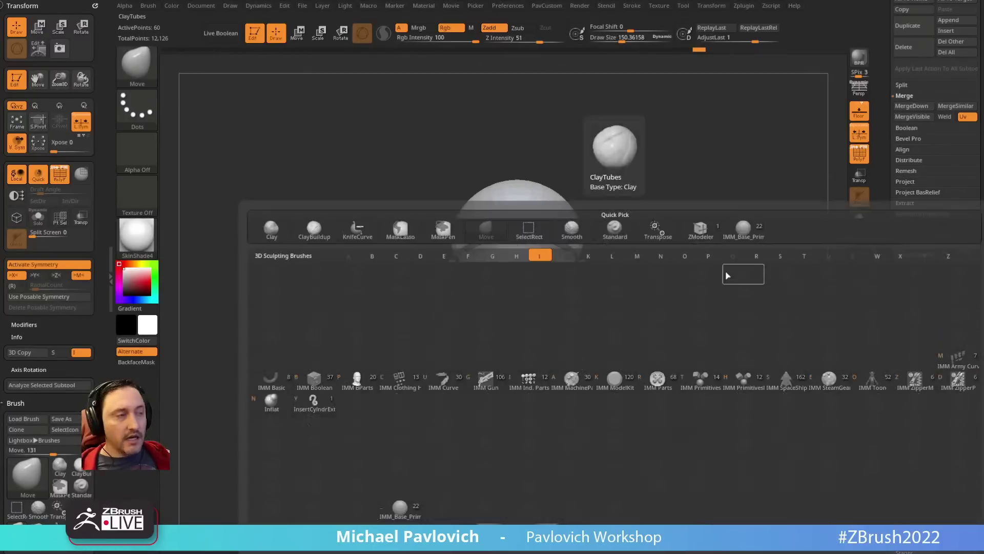
left_click(358, 387)
key("m")
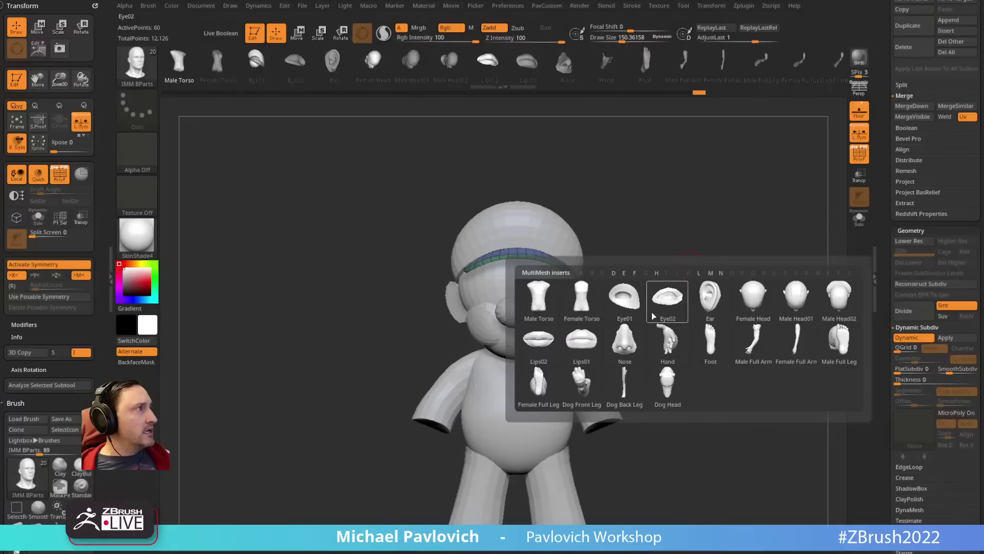
left_click(667, 337)
right_click_drag(728, 290, 703, 242)
left_click_drag(575, 346, 618, 324)
key("space")
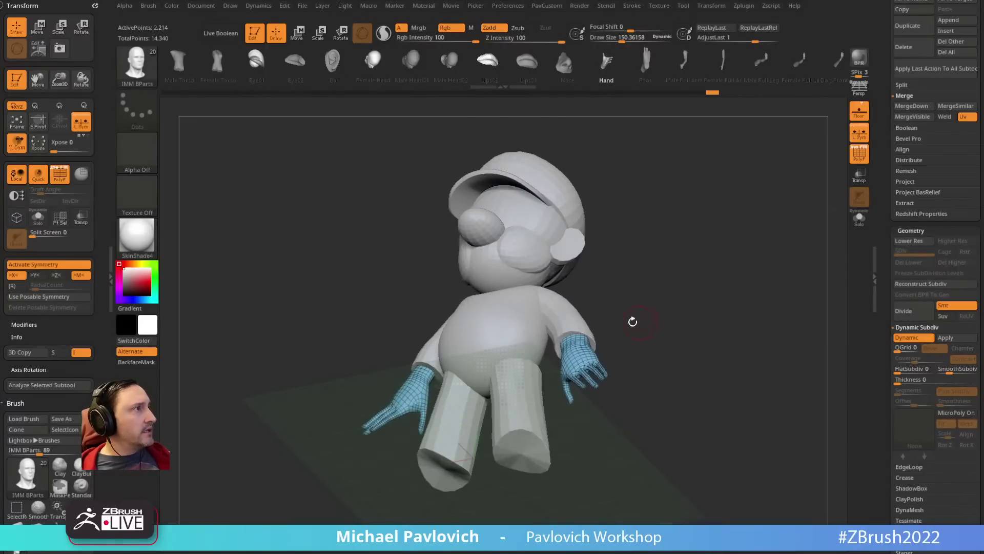
Step: Rotate the inserted hands with the gizmo to face them correctly below the sleeves
key("w")
right_click_drag(595, 335, 643, 257, "shift")
left_click(502, 127, "alt")
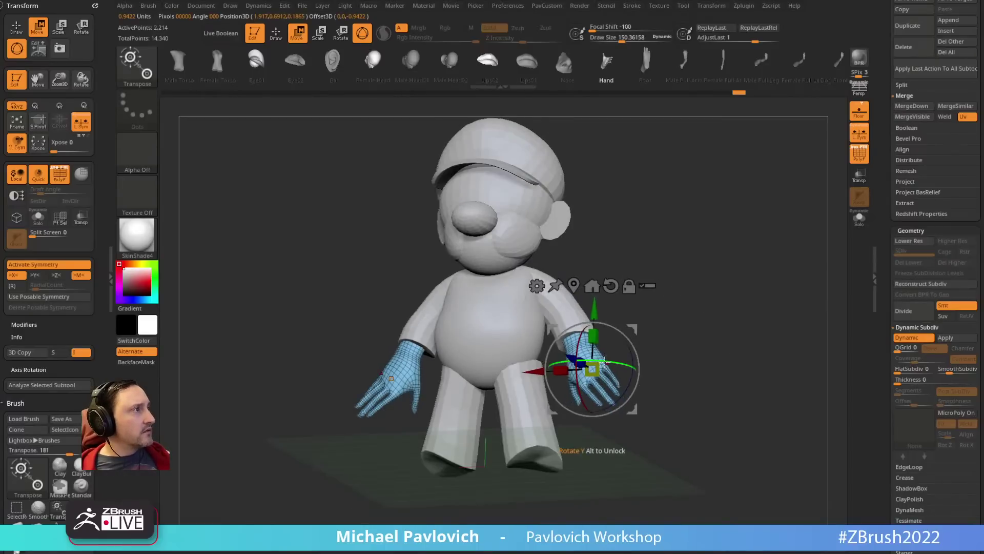
left_click_drag(604, 362, 648, 368)
right_click_drag(650, 363, 663, 336, "shift")
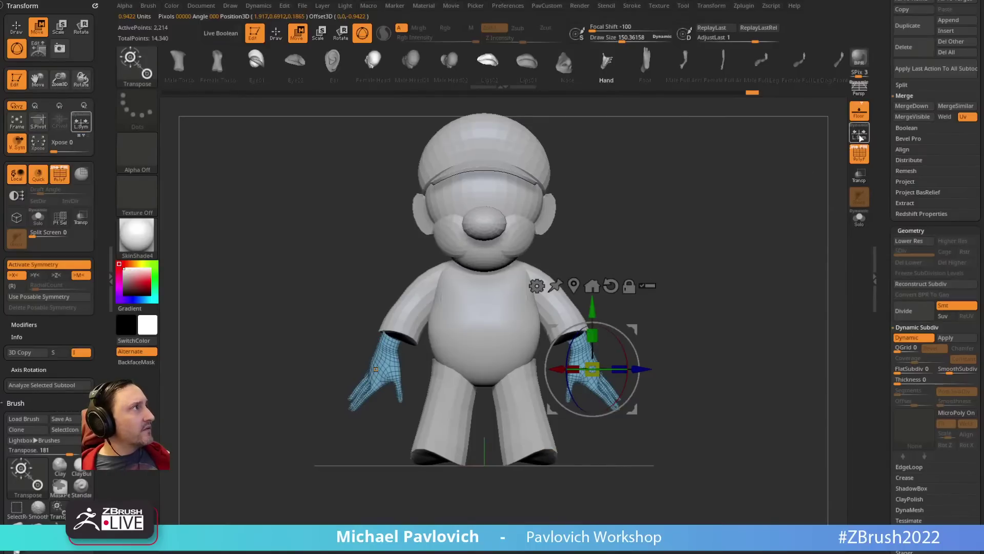
Step: Adjust and rotate the hands from the front and back views so they follow the direction of the arms
left_click_drag(574, 336, 570, 314)
left_click_drag(633, 340, 626, 330)
right_click_drag(629, 338, 556, 360)
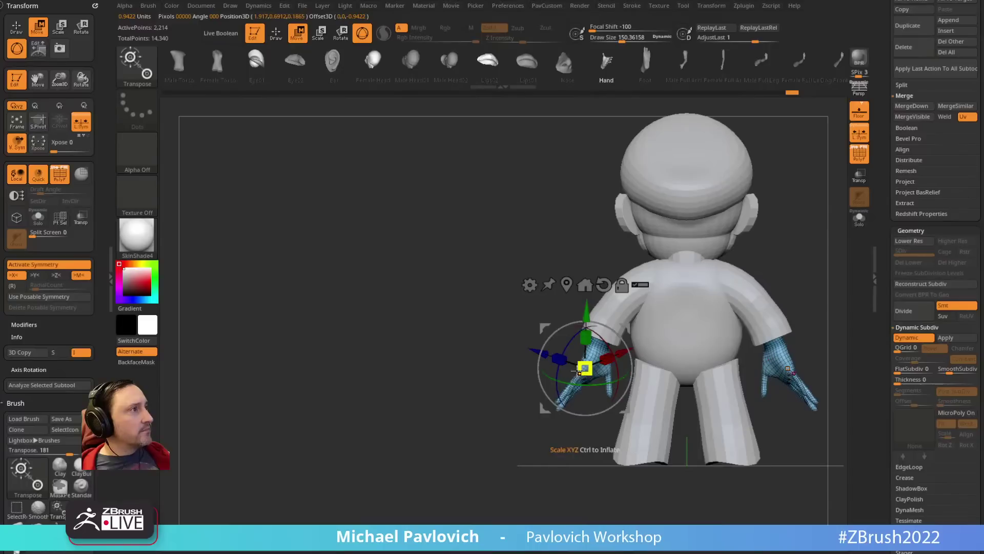
left_click_drag(576, 379, 634, 335)
left_click_drag(587, 394, 616, 394)
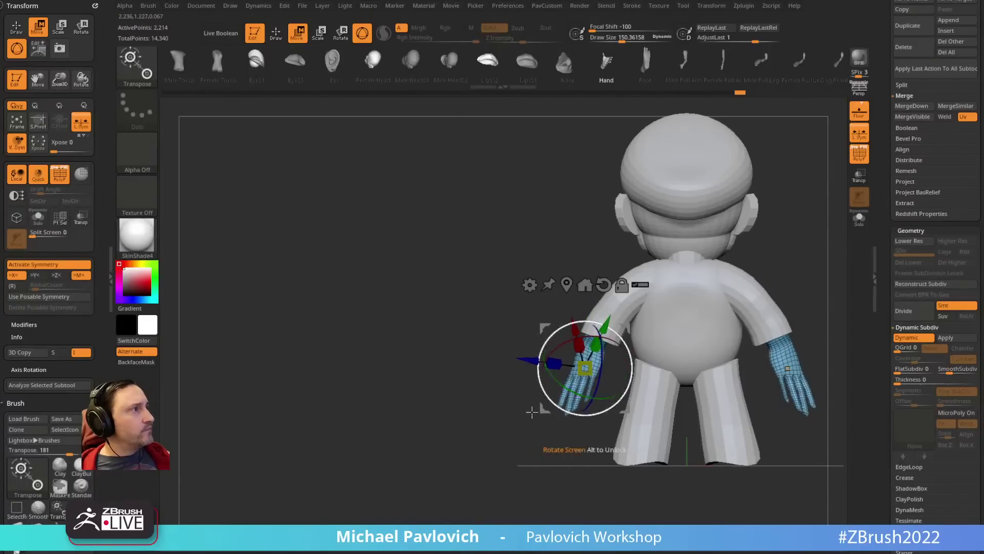
key("q")
Step: Realign the gizmo along the hand from the side and pivot the hands into line with the sleeves
right_click_drag(506, 432, 631, 355)
mouse_move(723, 315)
right_mouse_down("alt")
mouse_move(703, 303)
mouse_move(667, 322)
right_mouse_up("alt")
key("w")
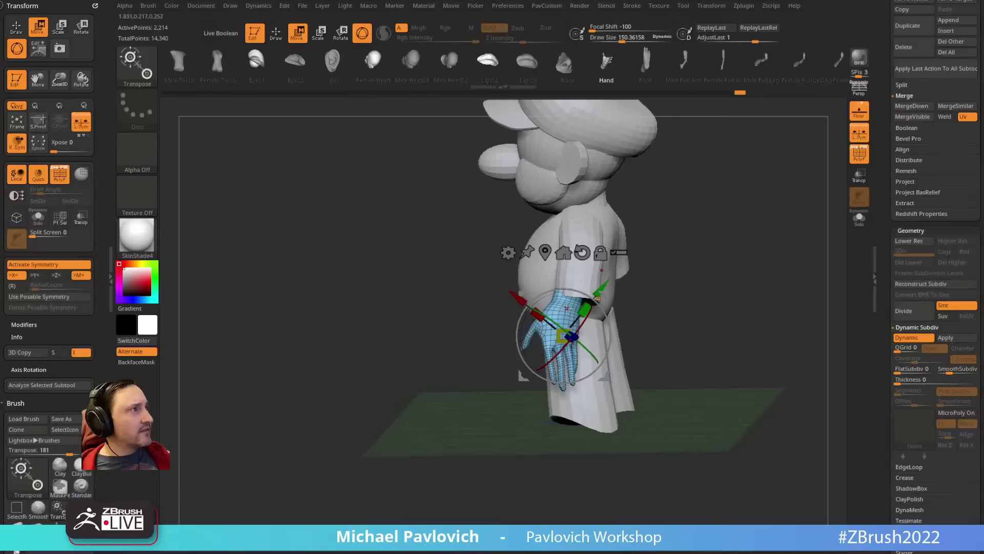
mouse_move(567, 308)
left_mouse_down()
mouse_move(563, 335)
mouse_move(614, 279)
mouse_move(606, 267)
left_mouse_up()
left_click(604, 268)
left_click_drag(642, 227, 755, 224)
key("q")
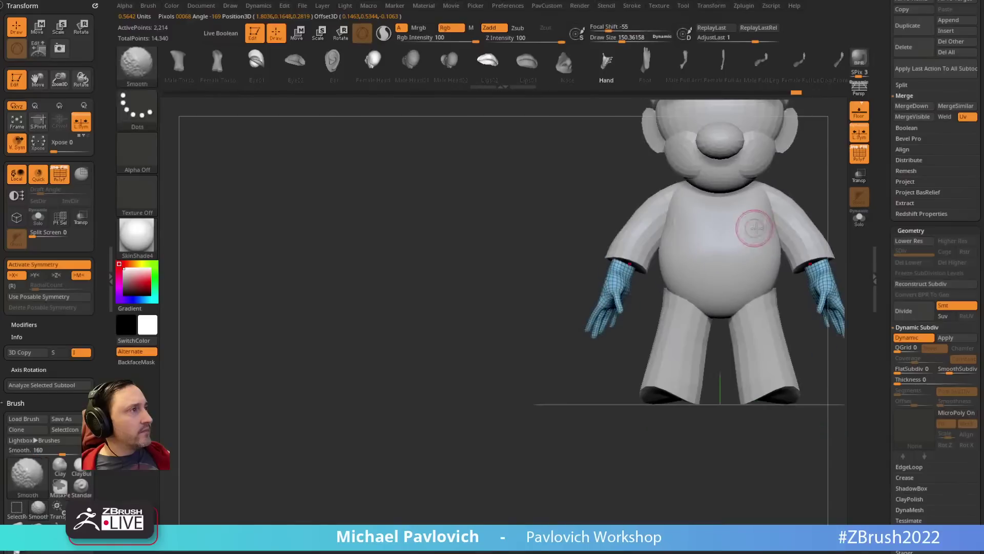
Step: Turn the hands around the wrist in the front view so the thumbs and fingers spread apart in profile
left_click_drag(802, 181, 783, 181, "alt")
key("f")
key("w")
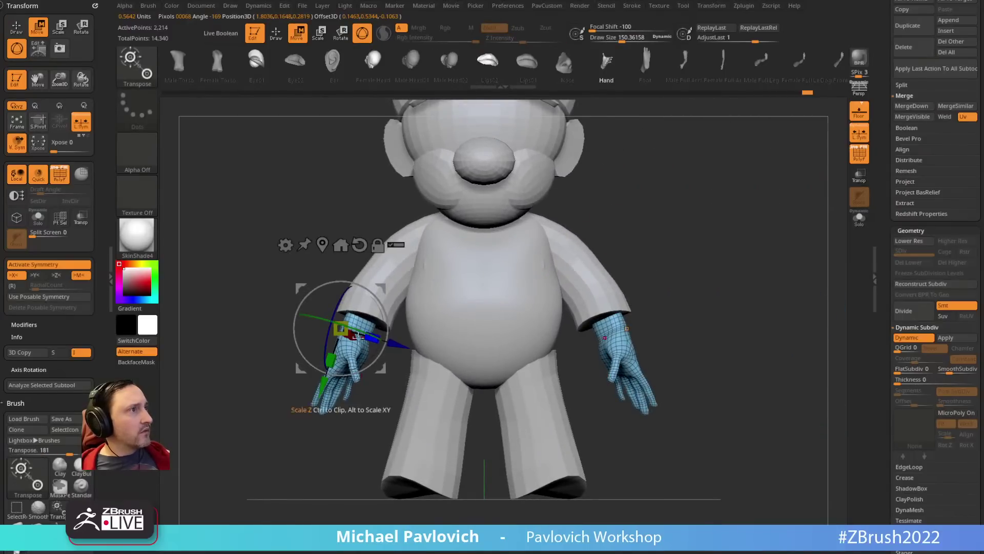
mouse_move(363, 332)
left_mouse_down()
mouse_move(382, 338)
mouse_move(368, 312)
left_mouse_up()
key("q")
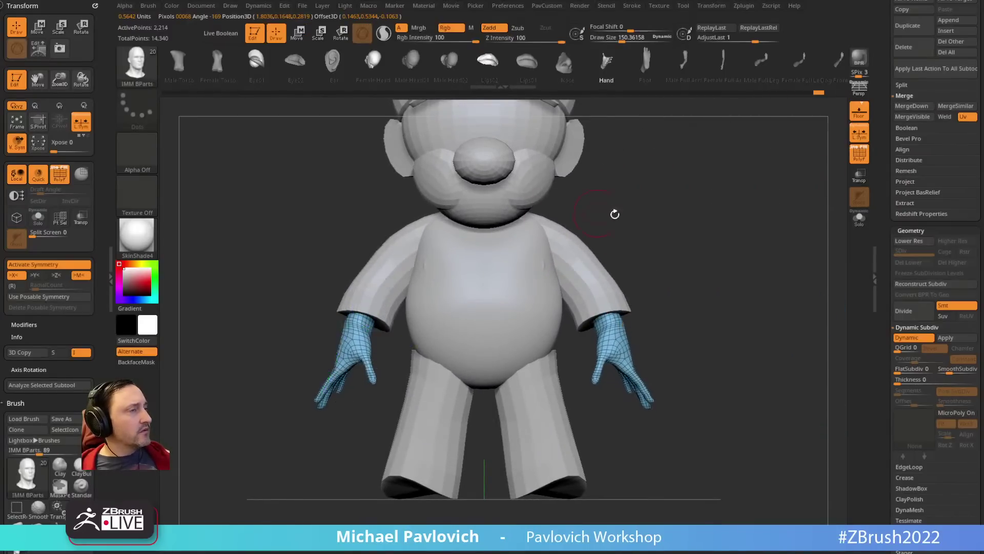
mouse_move(614, 213)
left_mouse_down("shift")
mouse_move(630, 237)
mouse_move(694, 242)
mouse_move(613, 220)
left_mouse_up("shift")
Step: Place the gizmo on the opposite wrist and reposition the hands under the sleeve openings
key("w")
key("q")
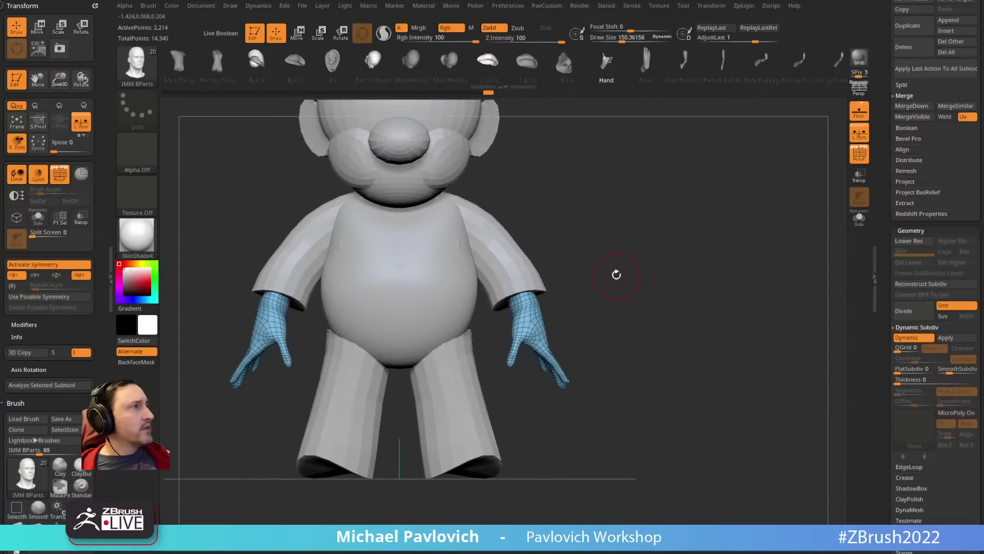
key("w")
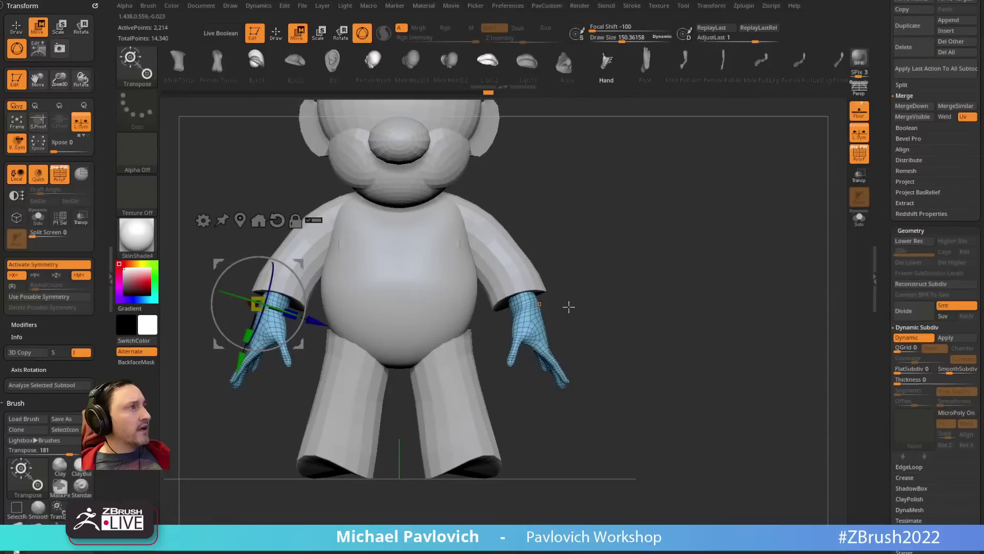
left_click(534, 324, "alt")
left_click_drag(578, 305, 569, 283, "alt")
mouse_move(505, 336)
left_mouse_down()
mouse_move(475, 339)
mouse_move(493, 338)
left_mouse_up()
mouse_move(661, 283)
left_mouse_down("shift")
mouse_move(604, 277)
mouse_move(577, 308)
mouse_move(579, 281)
mouse_move(659, 268)
left_mouse_up("shift")
key("q")
key("w")
key("q")
Step: Reduce the draw size to about 72, isolate the index fingers with a topological mask and angle them outward
key("2")
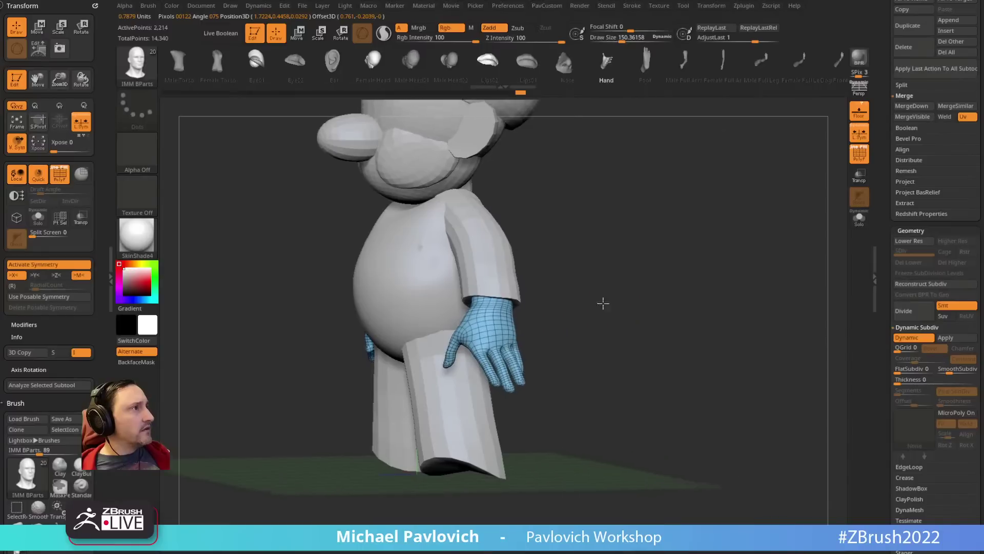
left_click_drag(602, 301, 643, 327)
left_click_drag(540, 353, 668, 276)
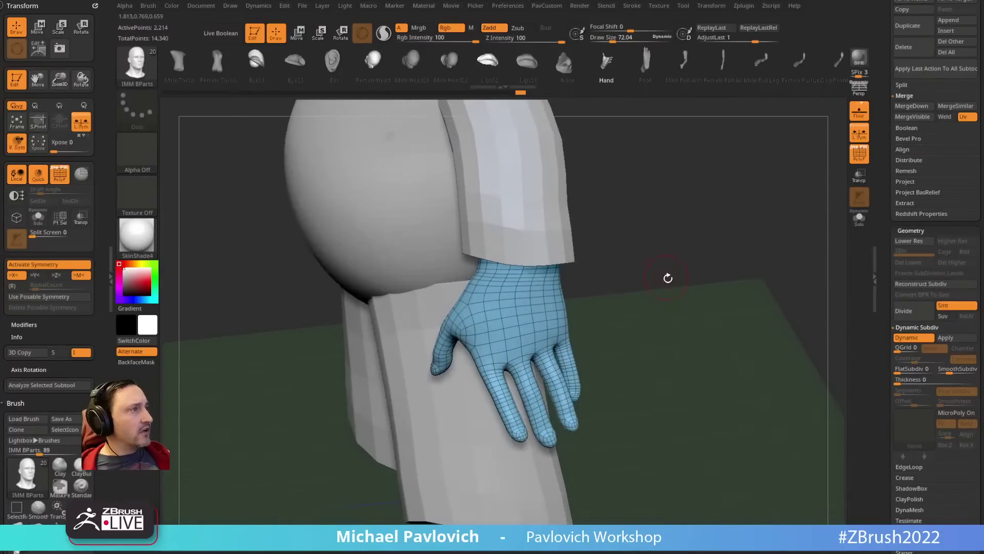
key("w")
left_click(363, 406)
left_click_drag(491, 353, 496, 371, "ctrl")
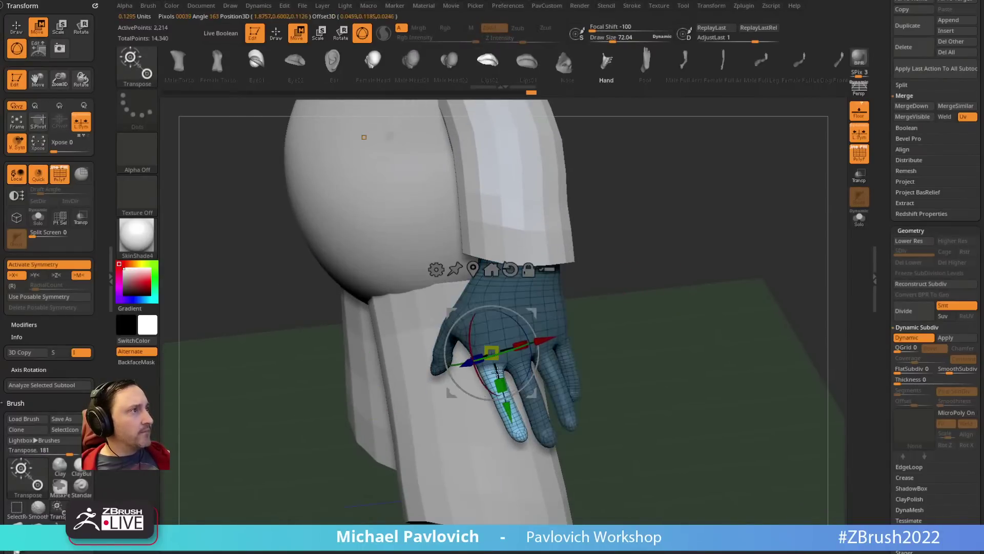
left_click_drag(661, 283, 616, 295)
Step: Isolate the little fingers with a topological mask and spread them away from the other fingers
left_click_drag(538, 309, 537, 362, "alt")
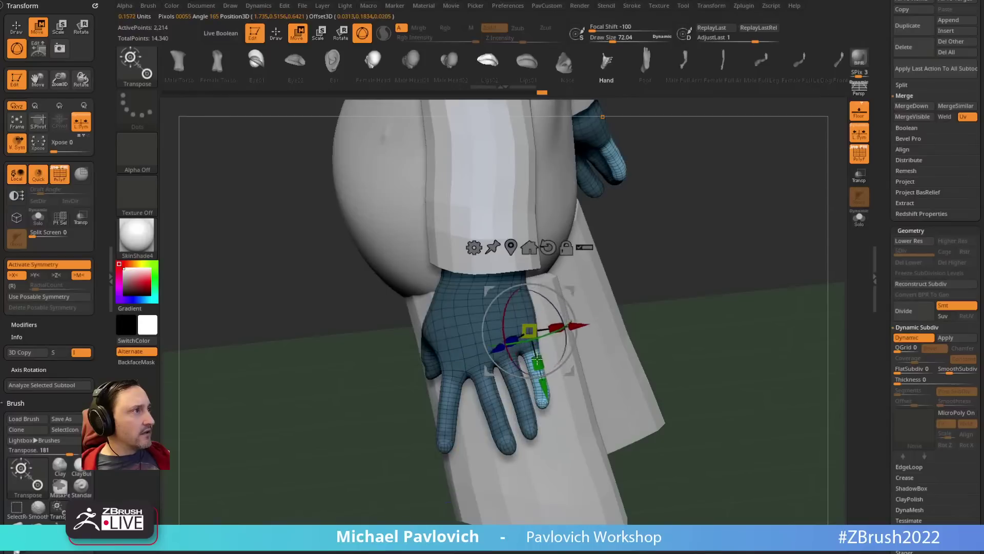
left_click_drag(572, 297, 554, 308)
left_click_drag(684, 255, 758, 239)
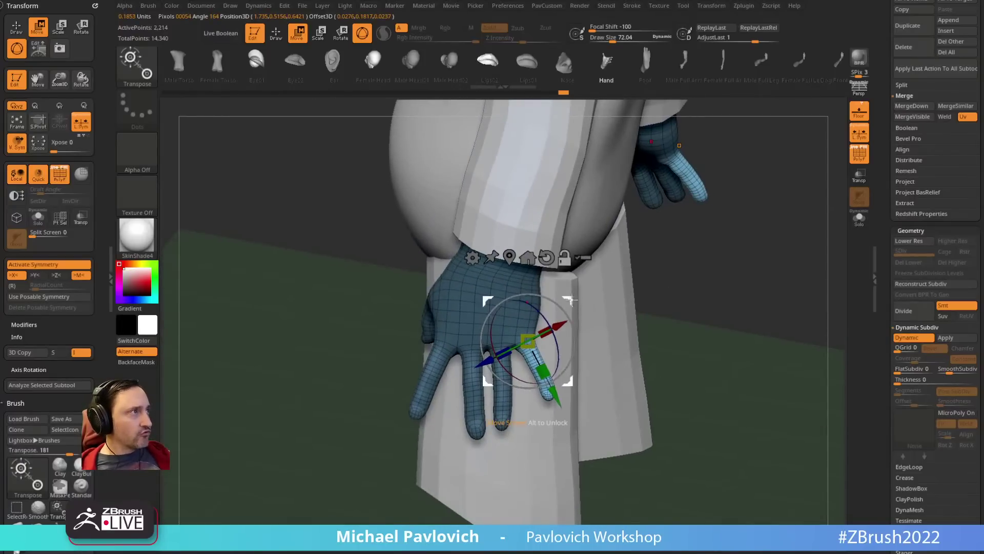
Step: Isolate the middle fingers with a topological mask and angle them toward the index fingers
left_click_drag(395, 427, 373, 428, "ctrl")
left_click_drag(469, 335, 470, 351, "ctrl")
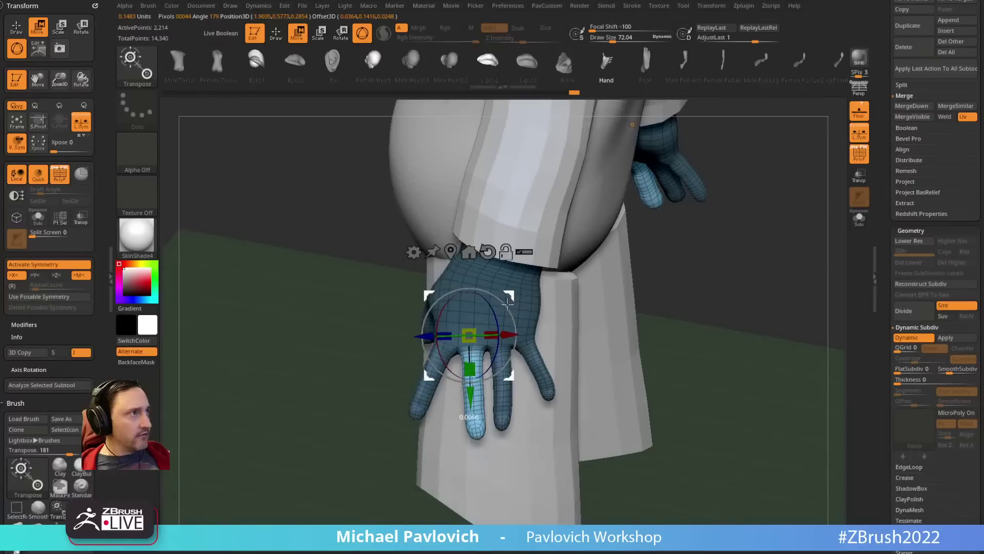
left_click_drag(513, 295, 513, 326, "alt")
left_click_drag(372, 425, 364, 431, "ctrl")
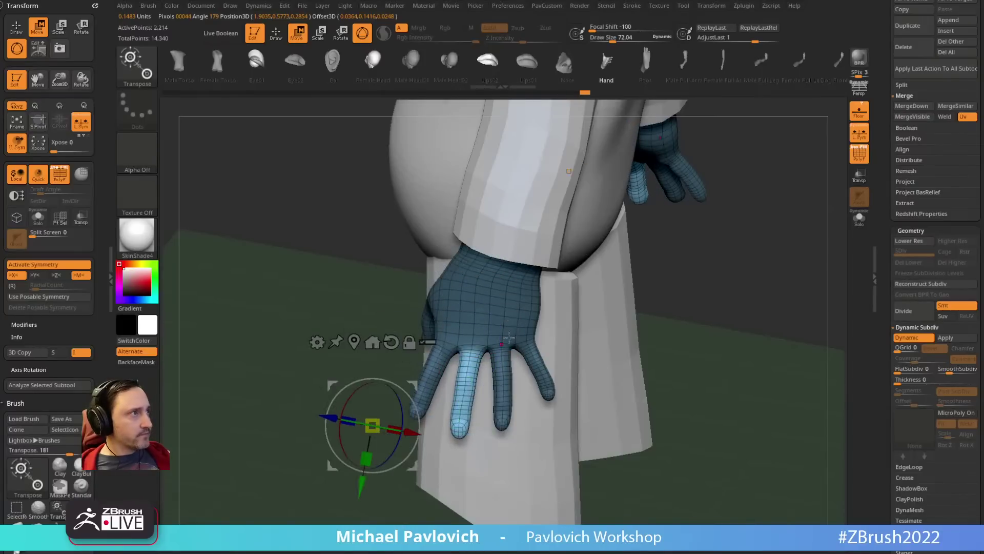
Step: Isolate the ring fingers with a topological mask and adjust their angle to even out the finger spacing
left_click_drag(505, 331, 505, 353, "ctrl")
left_click_drag(543, 296, 533, 305, "alt")
key("q")
left_click_drag(709, 260, 673, 260, "shift")
mouse_move(577, 292)
left_mouse_down("alt")
mouse_move(648, 272)
mouse_move(701, 281)
mouse_move(626, 281)
mouse_move(749, 279)
left_mouse_up("alt")
Step: Mask everything except the little fingers again and refine their placement with the gizmo
mouse_move(488, 294)
left_mouse_down("alt")
mouse_move(487, 315)
mouse_move(513, 356)
left_mouse_up("alt")
key("w")
mouse_move(575, 400)
left_mouse_down("ctrl")
mouse_move(580, 338)
mouse_move(620, 336)
left_mouse_up("ctrl")
left_click_drag(450, 222, 426, 183)
mouse_move(626, 327)
left_mouse_down("alt")
mouse_move(628, 344)
mouse_move(617, 308)
mouse_move(632, 327)
mouse_move(669, 303)
mouse_move(686, 265)
mouse_move(692, 282)
mouse_move(625, 331)
left_mouse_up("alt")
Step: Show the Mario reference over the model and inflate the hands by 88 to match the thick gloves
key("shift+z")
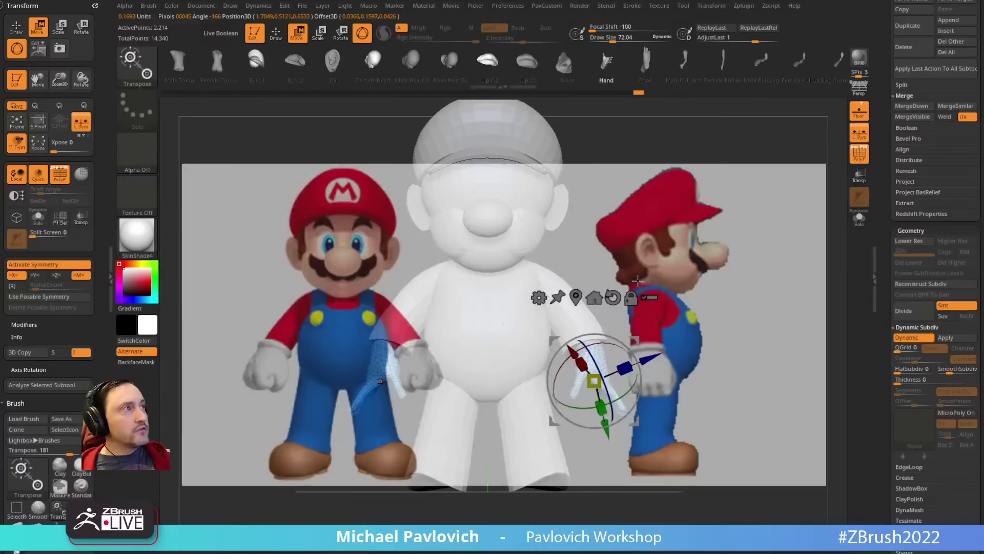
left_click_drag(460, 351, 460, 338)
key("q")
key("2")
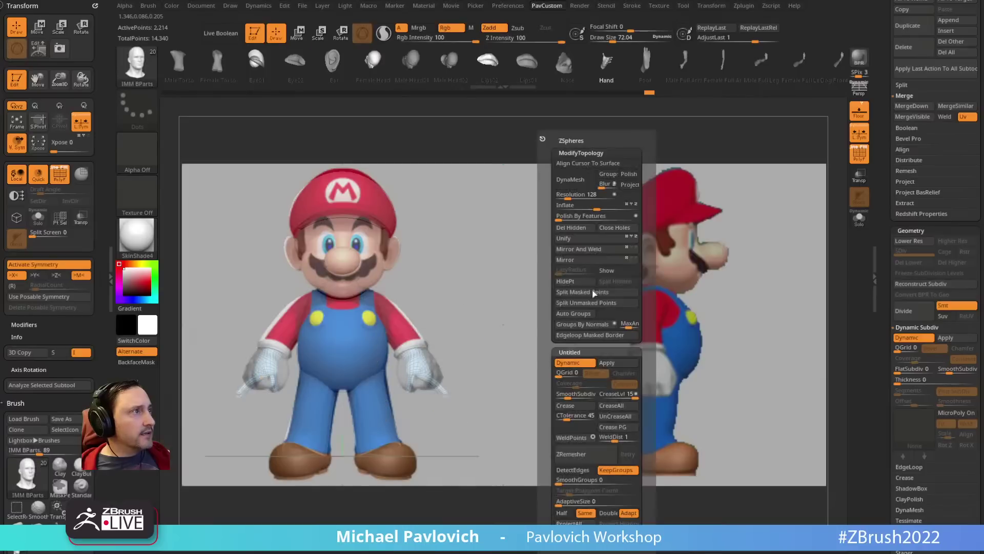
left_click_drag(597, 209, 604, 209)
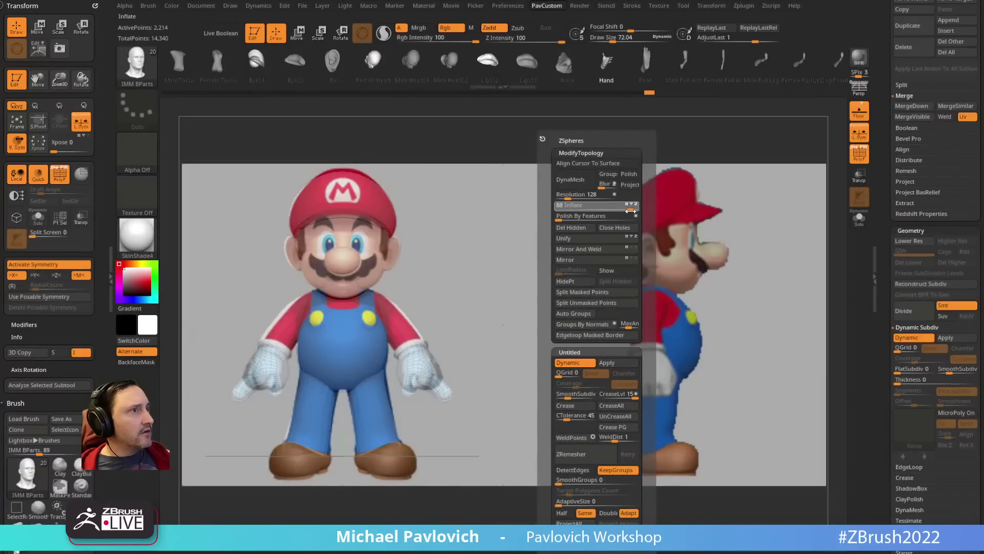
left_click_drag(509, 299, 566, 342)
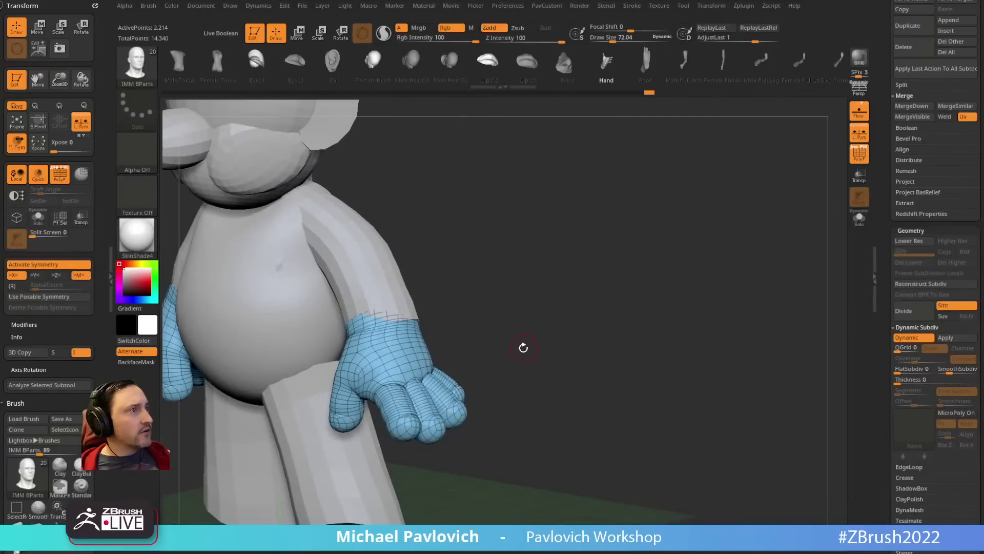
Step: Try Polish By Features on the inflated hands and undo it
key("space")
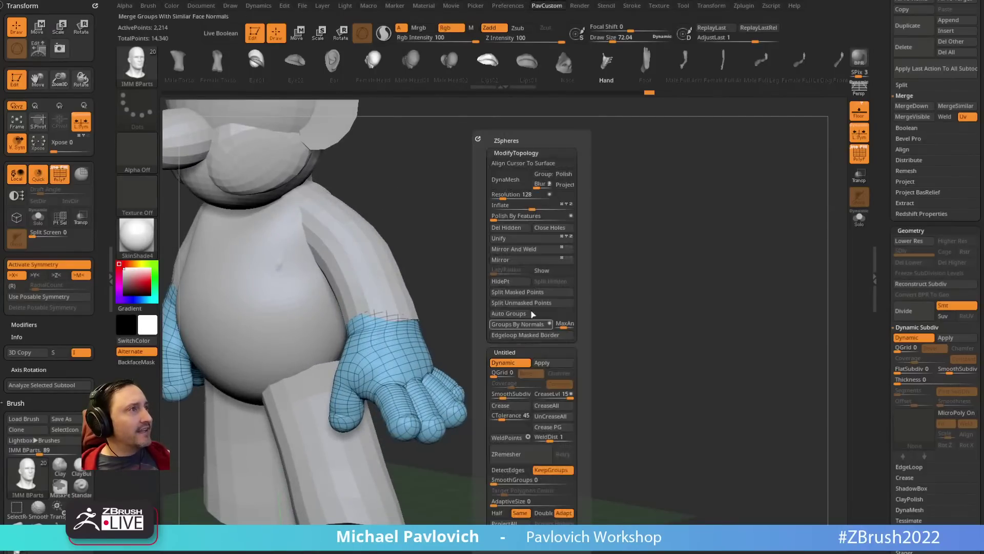
left_click(571, 216)
left_click(498, 217)
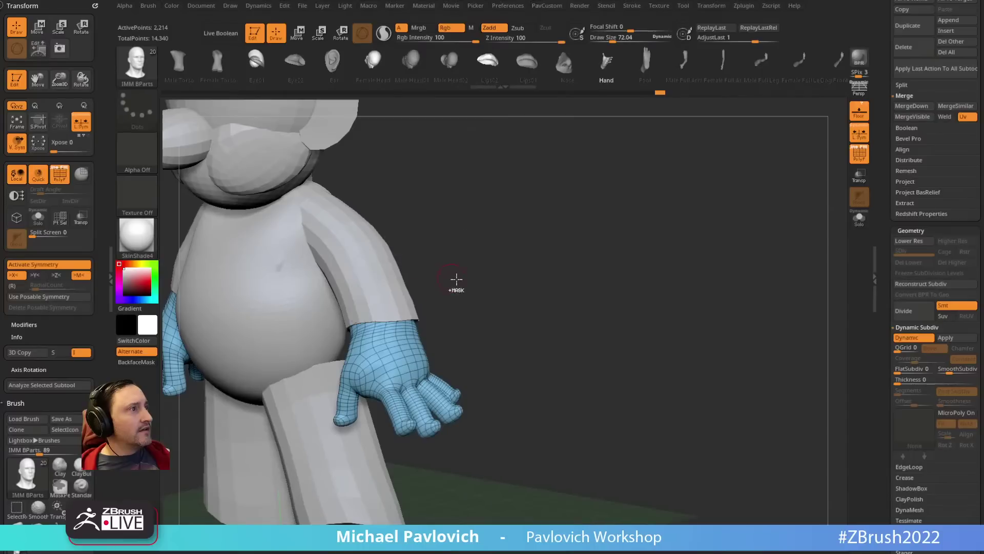
key("ctrl+z")
mouse_move(456, 280)
left_mouse_down()
mouse_move(521, 236)
mouse_move(563, 249)
left_mouse_up()
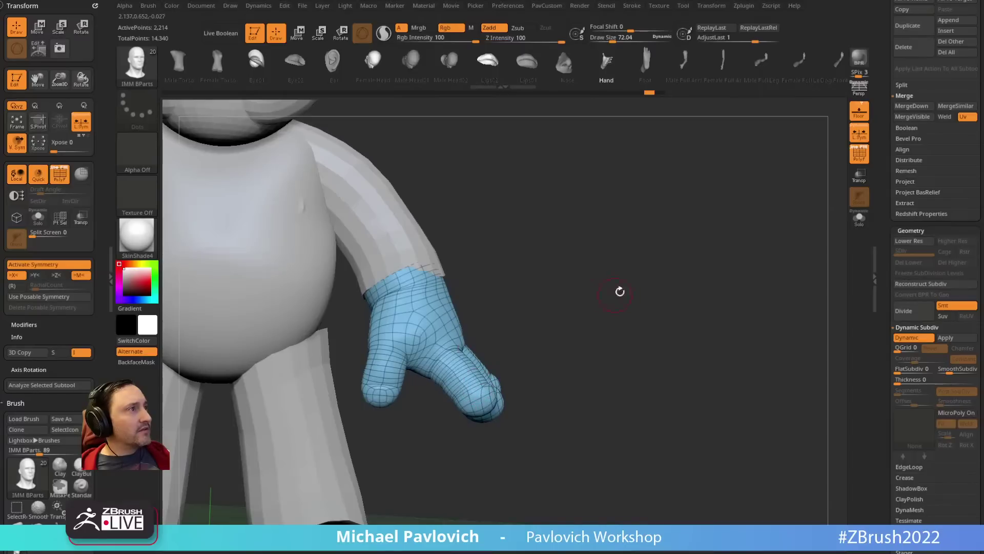
Step: Undo the hand inflation and ZRemesh the hands at the same polygon count with Dynamic Subdiv off
left_click_drag(620, 287, 415, 418)
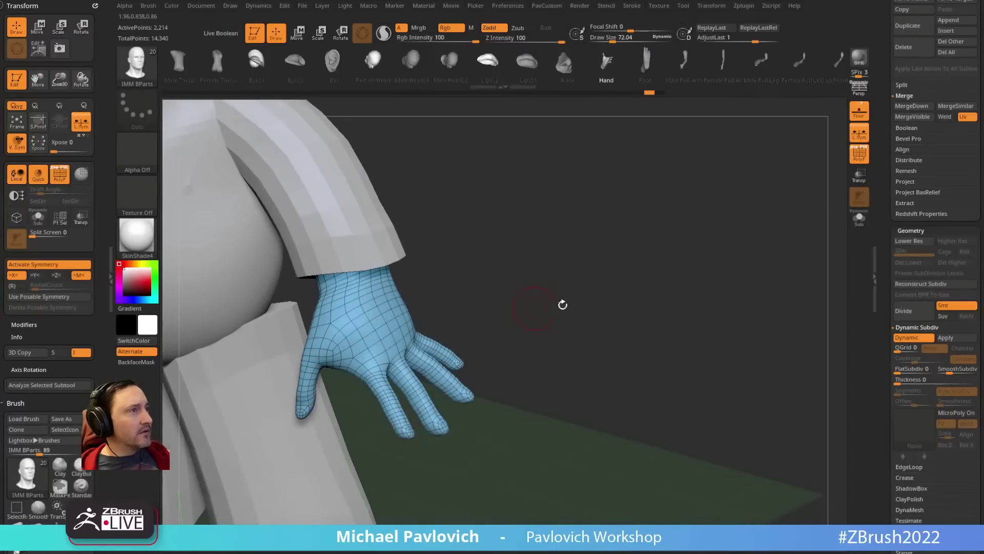
left_click_drag(563, 304, 602, 293)
key("shift+d")
key("4")
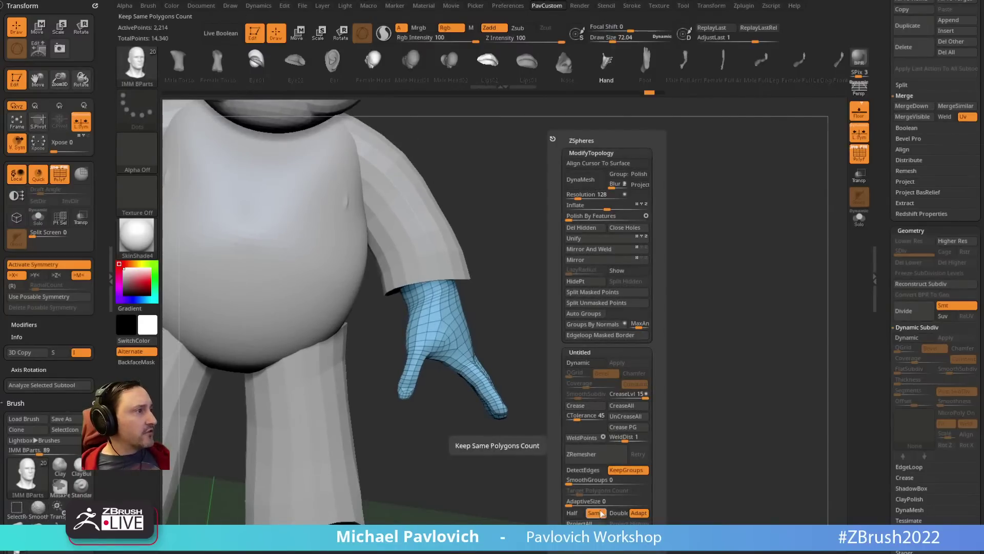
left_click(607, 455)
Step: Isolate the hands and cap their open wrist ends with the ZModeler Close edge action set to Convex Hole
left_click(860, 220)
mouse_move(615, 222)
left_mouse_down("alt")
mouse_move(633, 244)
mouse_move(600, 313)
left_mouse_up("alt")
key("b")
key("z")
key("m")
key("space")
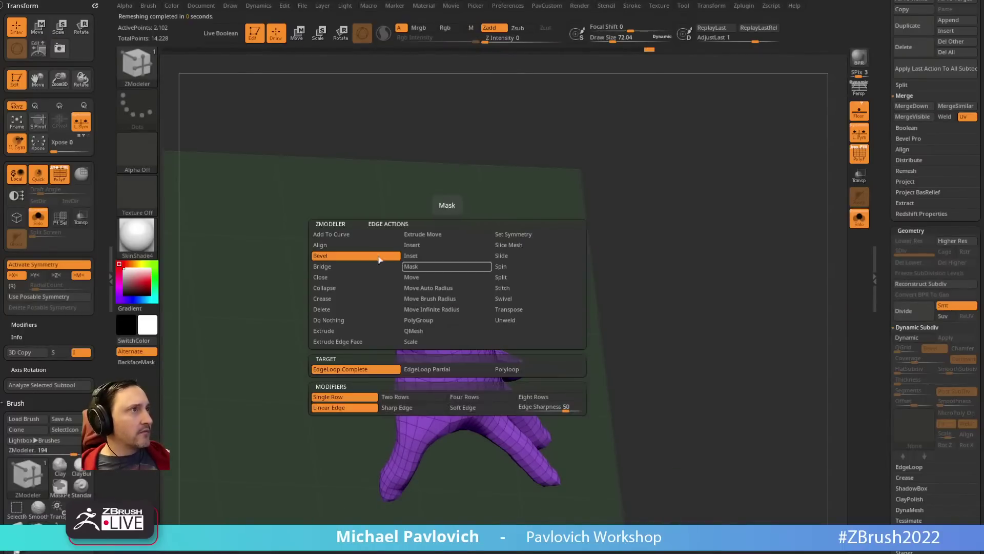
left_click(356, 277)
left_click(420, 368)
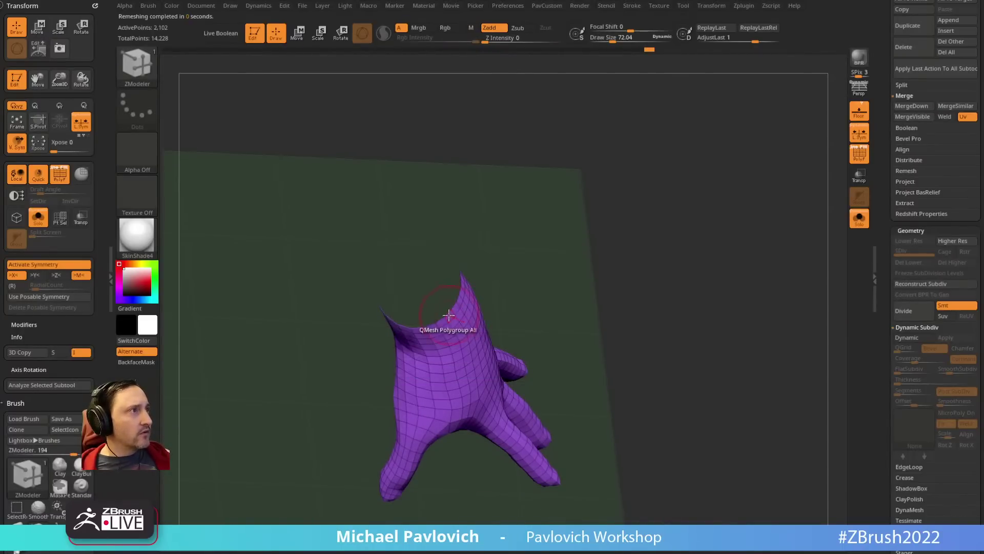
left_click(449, 313)
key("ctrl+z")
left_click(449, 312)
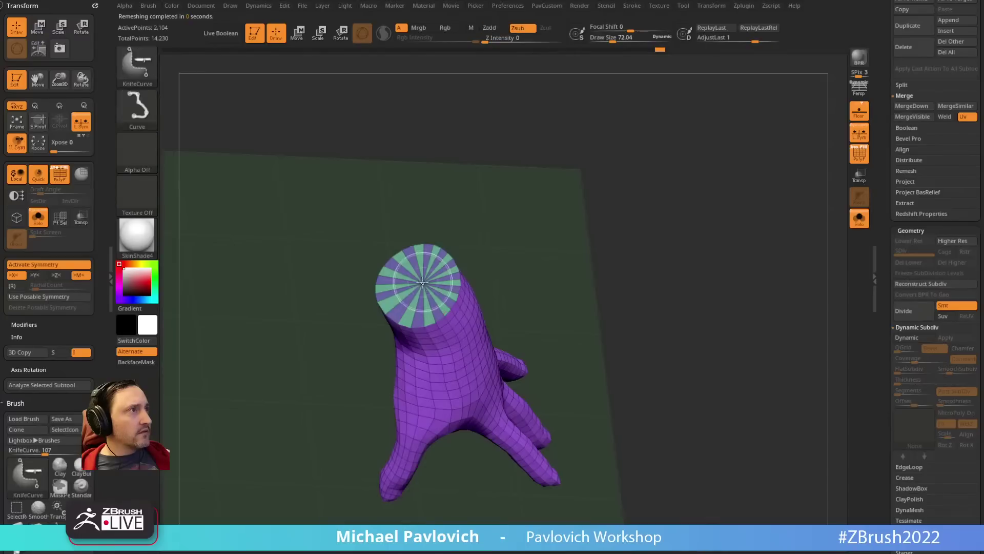
left_click_drag(564, 266, 643, 282)
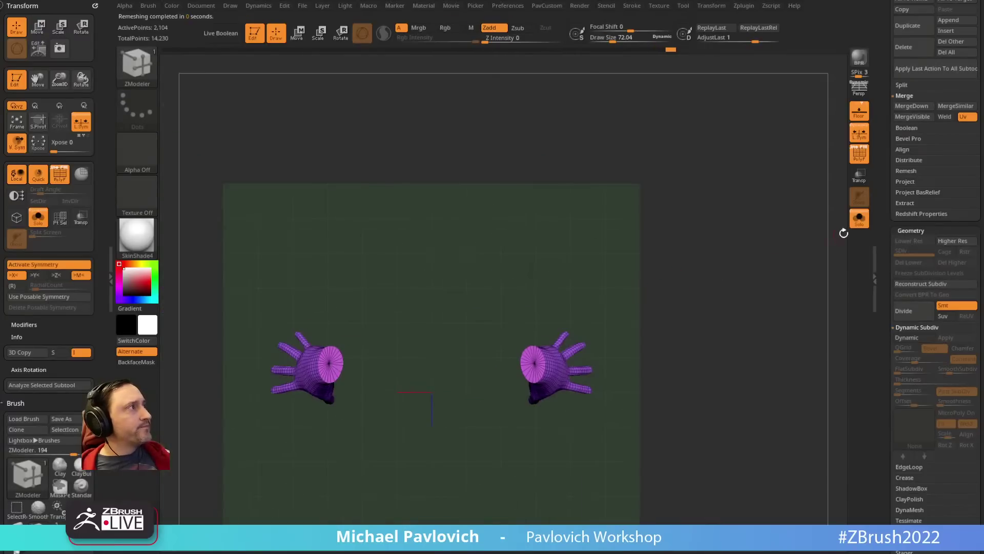
left_click(860, 221)
Step: Try inflating the remeshed hands by 83 against the front-view Mario reference
left_click_drag(747, 282, 706, 240, "shift")
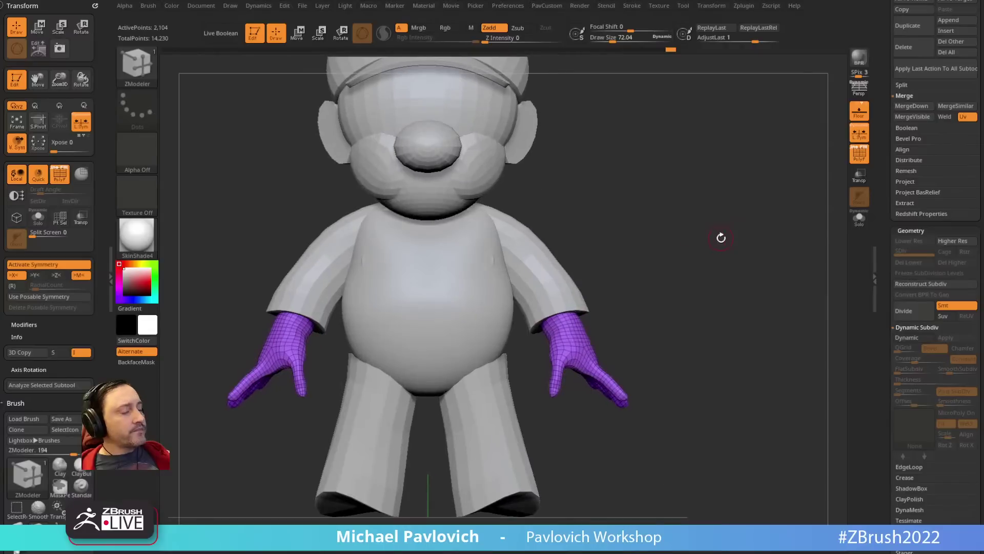
key("shift+z")
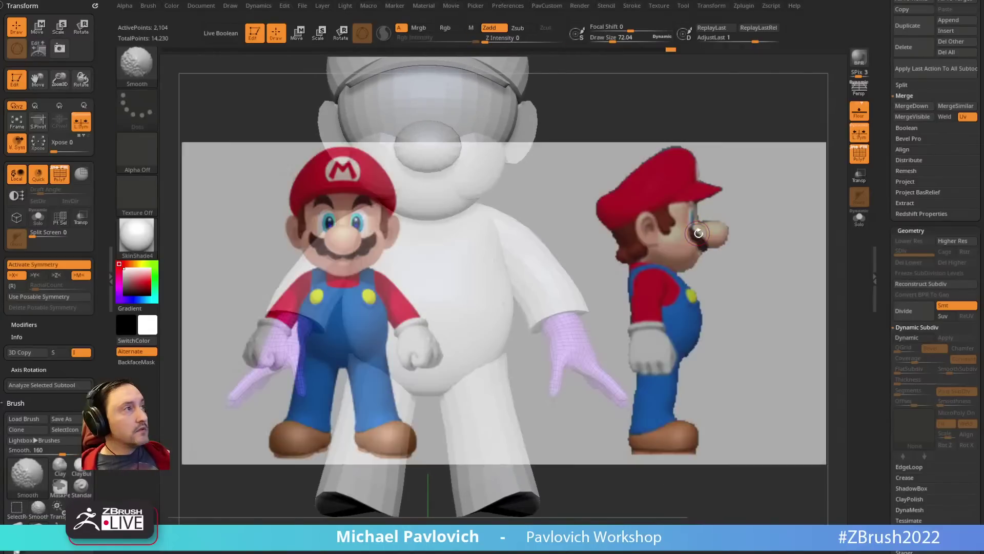
key("Right")
key("Left")
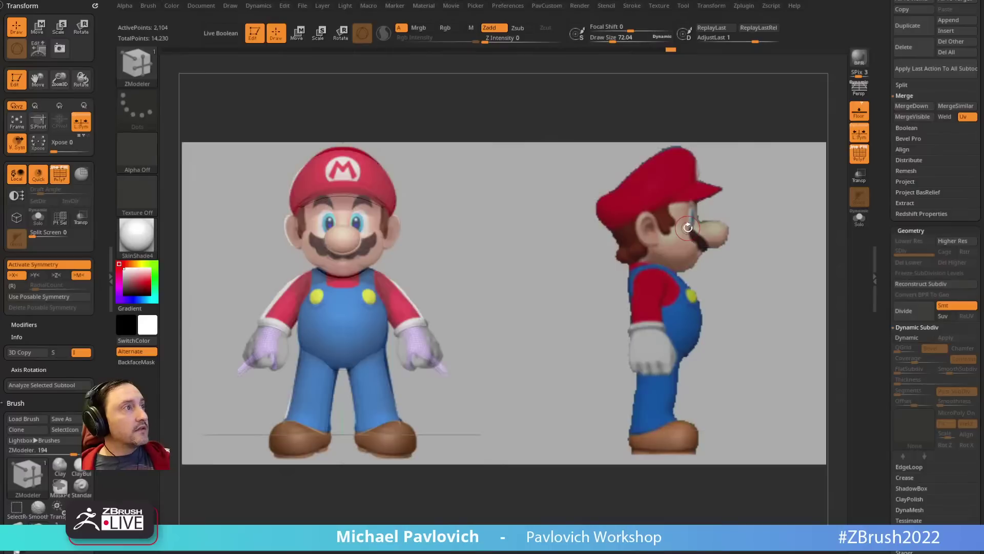
key("grave")
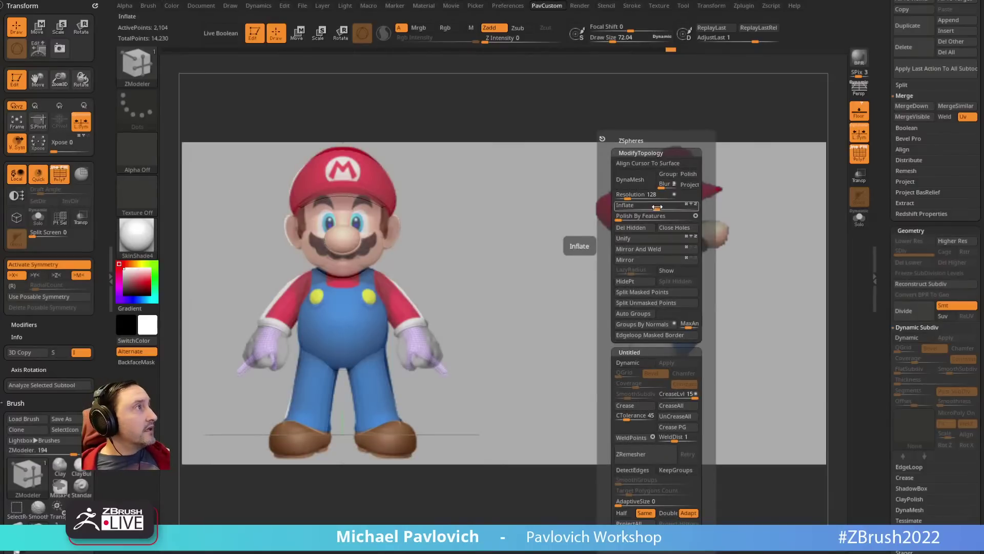
left_click_drag(657, 207, 691, 206)
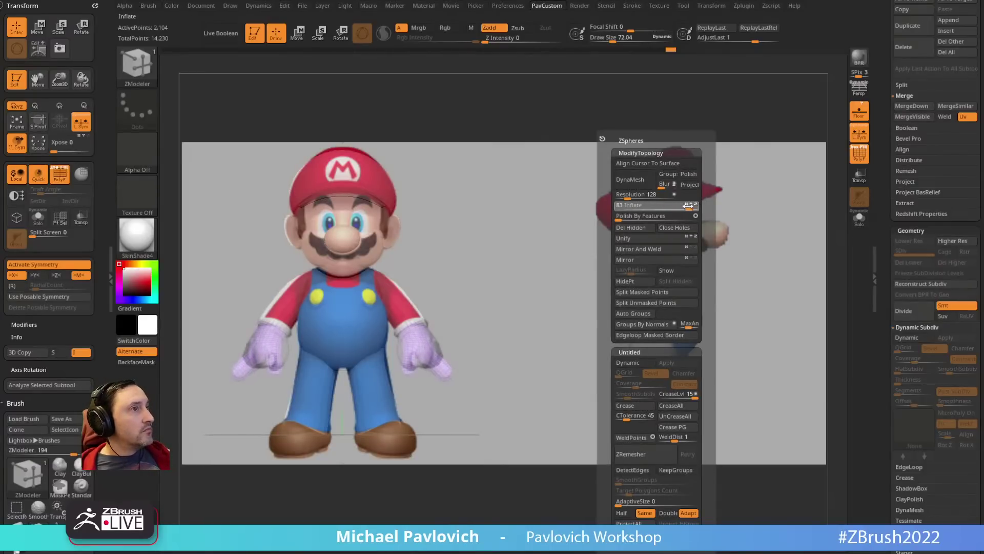
key("shift+z")
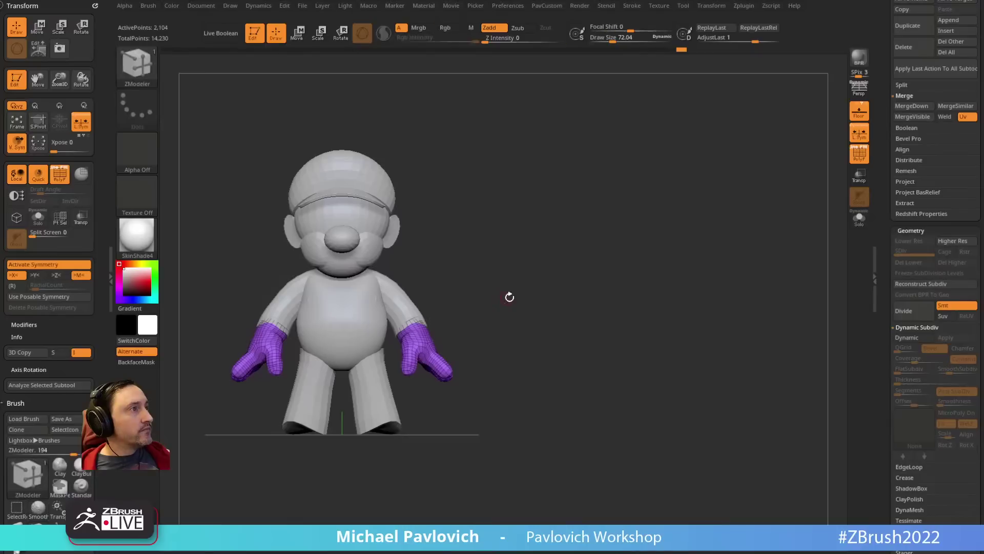
Step: Lasso-mask the fingers, invert the mask to protect the palms, and reposition the fingers with the gizmo
left_click_drag(540, 333, 563, 260)
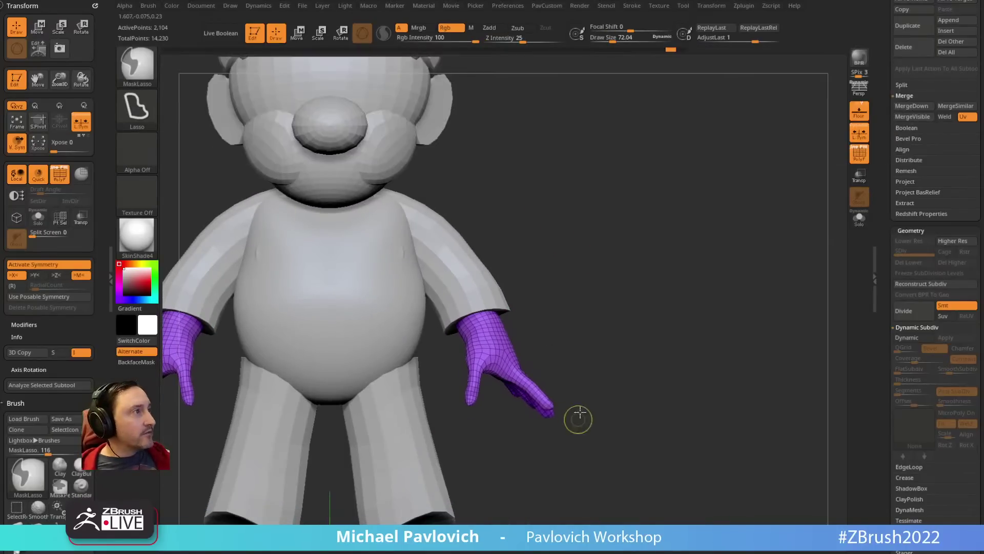
mouse_move(576, 415)
left_mouse_down("ctrl")
mouse_move(530, 351)
mouse_move(495, 416)
left_mouse_up("ctrl")
left_click_drag(667, 330, 572, 335)
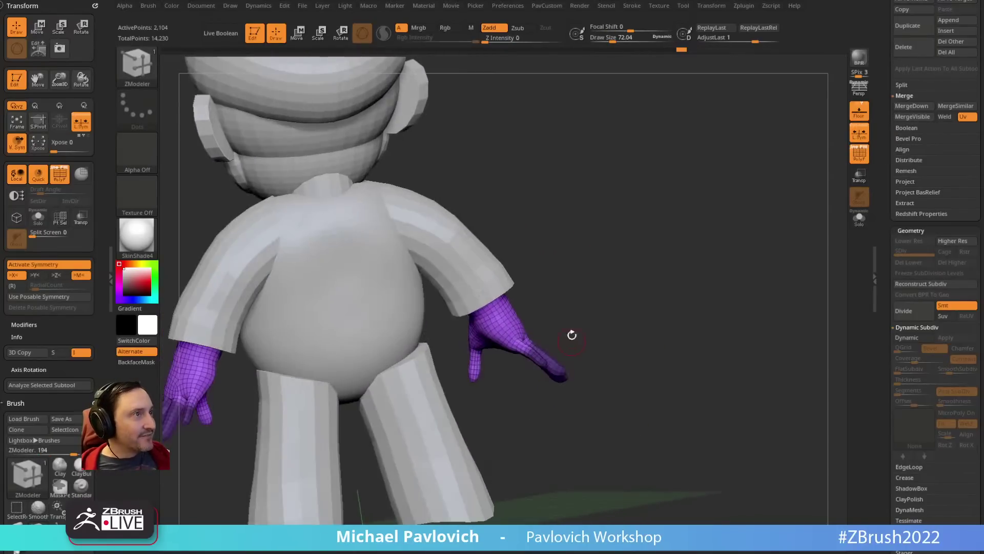
mouse_move(582, 244)
left_mouse_down("alt")
mouse_move(709, 212)
mouse_move(336, 404)
mouse_move(338, 451)
mouse_move(345, 378)
mouse_move(315, 464)
mouse_move(610, 272)
mouse_move(706, 259)
mouse_move(635, 246)
mouse_move(600, 257)
left_mouse_up("alt")
left_click(705, 259, "ctrl")
key("w")
left_click_drag(577, 354, 587, 321)
key("q")
Step: Blur the hand mask and nudge the fingers with the Move brush
mouse_move(683, 275)
left_mouse_down()
mouse_move(604, 270)
mouse_move(574, 306)
left_mouse_up()
left_click_drag(612, 398, 569, 394)
left_click(534, 375, "ctrl")
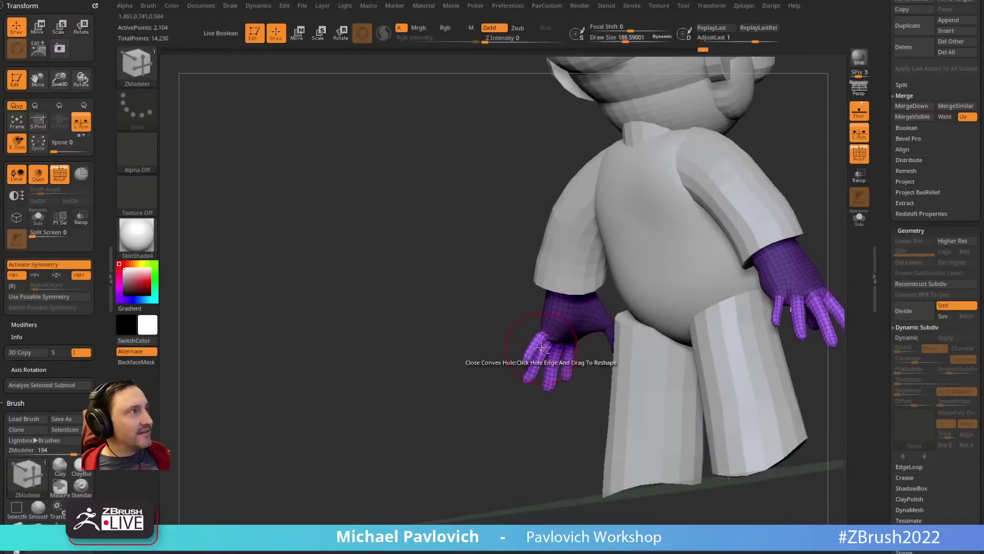
key("b")
key("m")
key("v")
left_click_drag(536, 352, 539, 348)
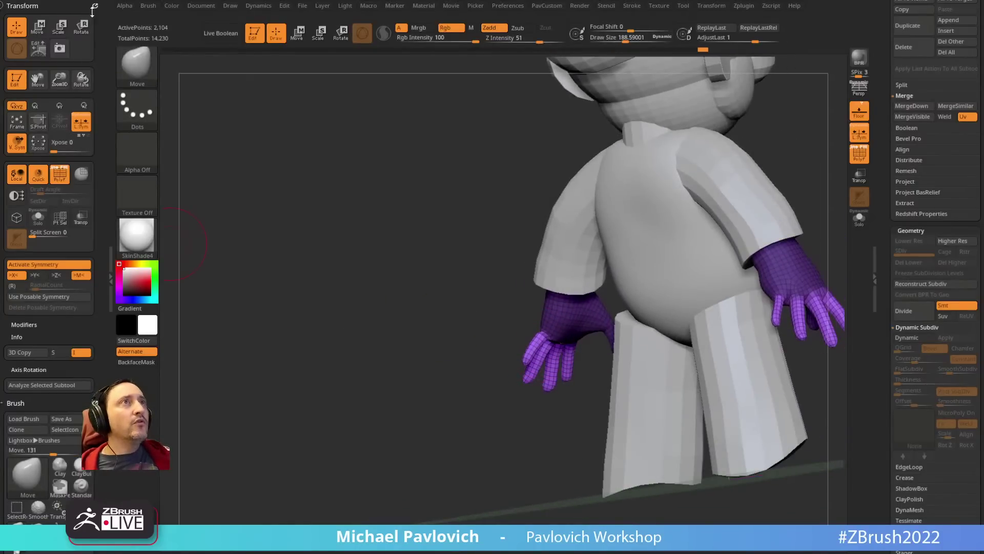
Step: Enable Topological auto masking for the Move brush with a range of 1.5
left_click(94, 8)
left_click(29, 324)
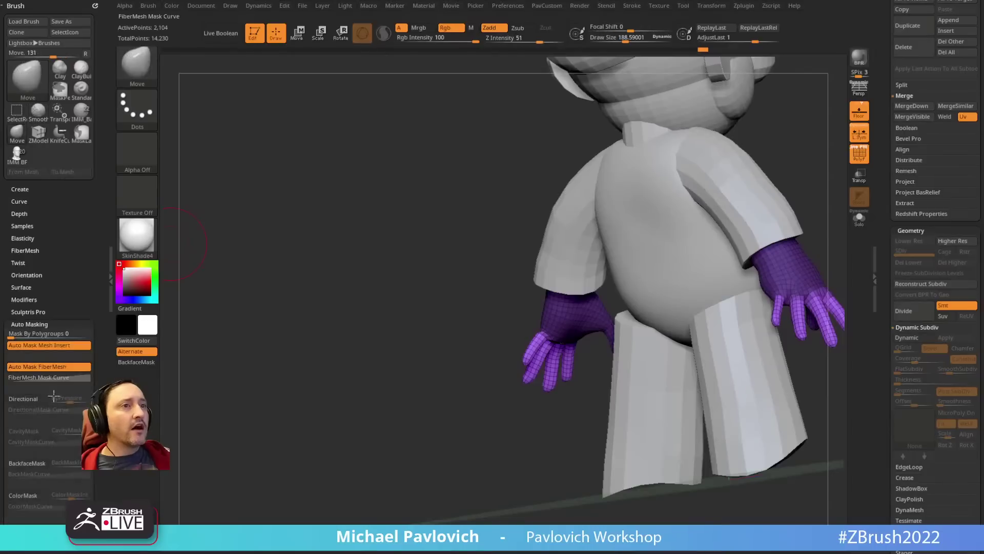
left_click_drag(73, 525, 73, 471)
left_click(32, 477)
left_click(75, 474)
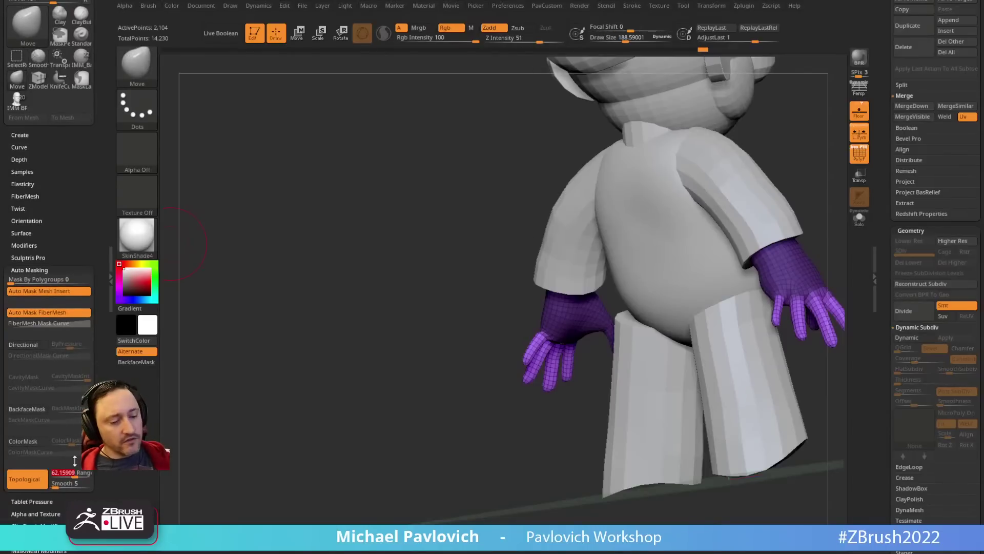
left_click_drag(451, 326, 440, 320)
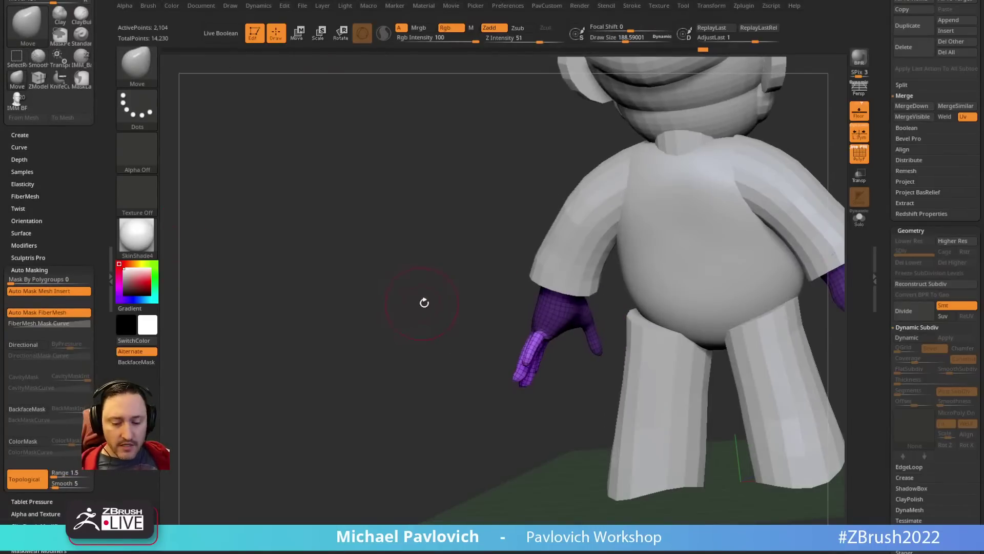
Step: Reshape the individual fingers with the Move Topological brush, adjusting the draw size as needed
key("b")
key("m")
key("t")
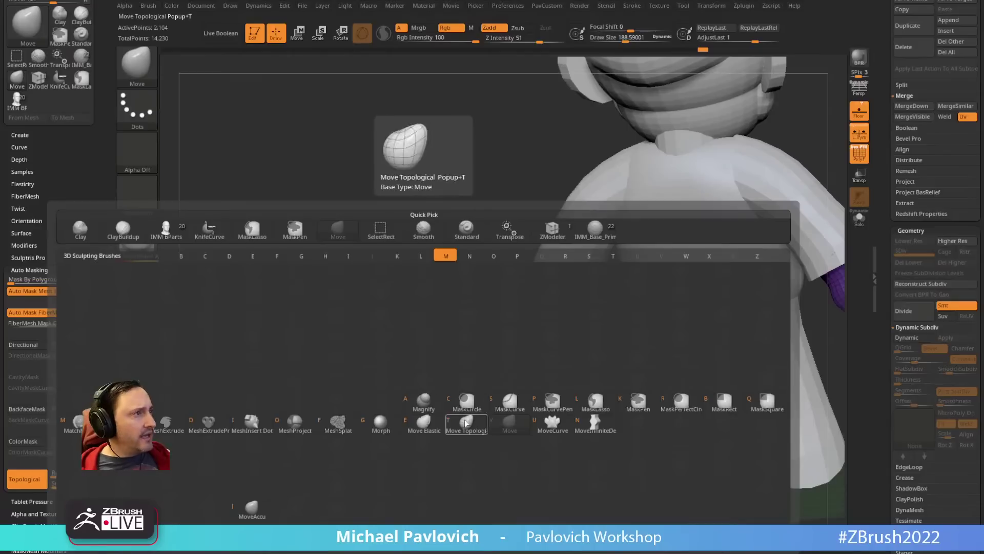
left_click_drag(402, 307, 475, 300)
key("s")
left_click_drag(518, 325, 505, 346)
key("s")
key("s")
left_click_drag(505, 343, 508, 336)
mouse_move(429, 384)
left_mouse_down()
mouse_move(474, 385)
mouse_move(535, 357)
left_mouse_up()
key("s")
left_click_drag(480, 345, 488, 340)
Step: Select the Standard brush and inflate the hands into thick gloves from the front view
mouse_move(531, 313)
left_mouse_down("shift")
mouse_move(550, 310)
mouse_move(578, 272)
mouse_move(620, 310)
mouse_move(720, 290)
mouse_move(661, 304)
left_mouse_up("shift")
key("b")
key("s")
key("t")
key("s")
key("2")
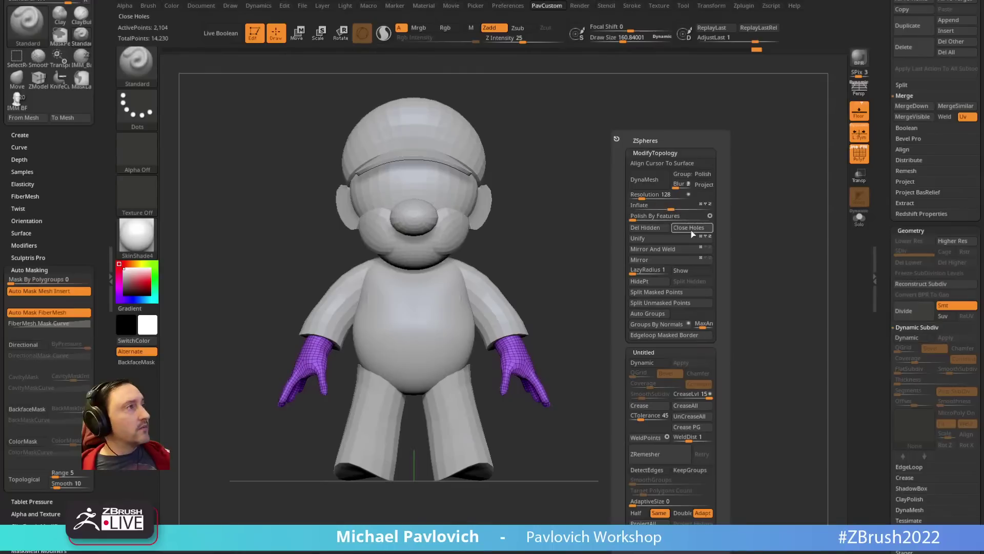
left_click_drag(675, 208, 688, 209)
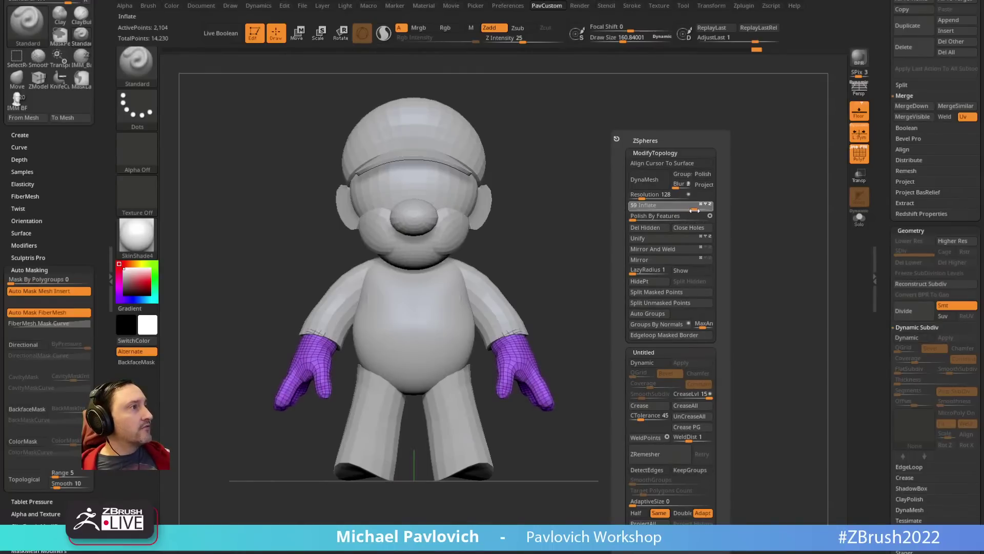
Step: Isolate the hands and examine the glove and wrist shape against the Mario reference overlay
key("s")
mouse_move(642, 264)
left_mouse_down("alt")
mouse_move(659, 262)
mouse_move(645, 250)
mouse_move(683, 243)
mouse_move(732, 248)
left_mouse_up("alt")
key("s")
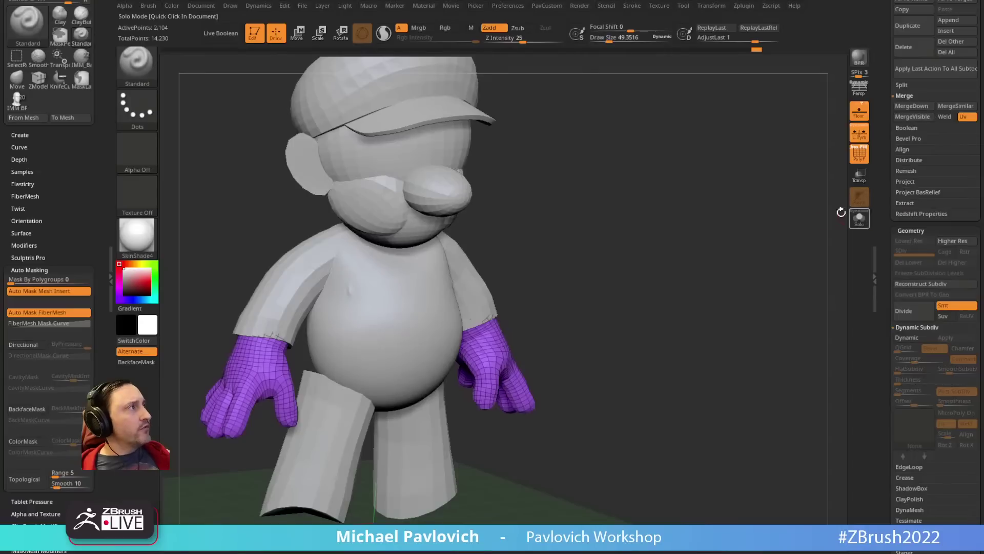
left_click(857, 220)
left_click_drag(610, 242, 596, 208, "alt")
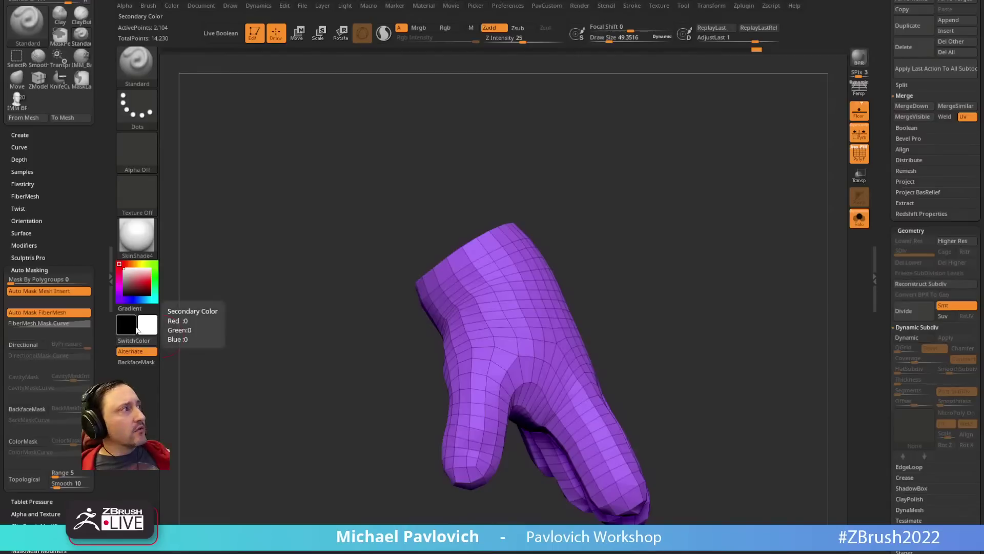
key("shift+z")
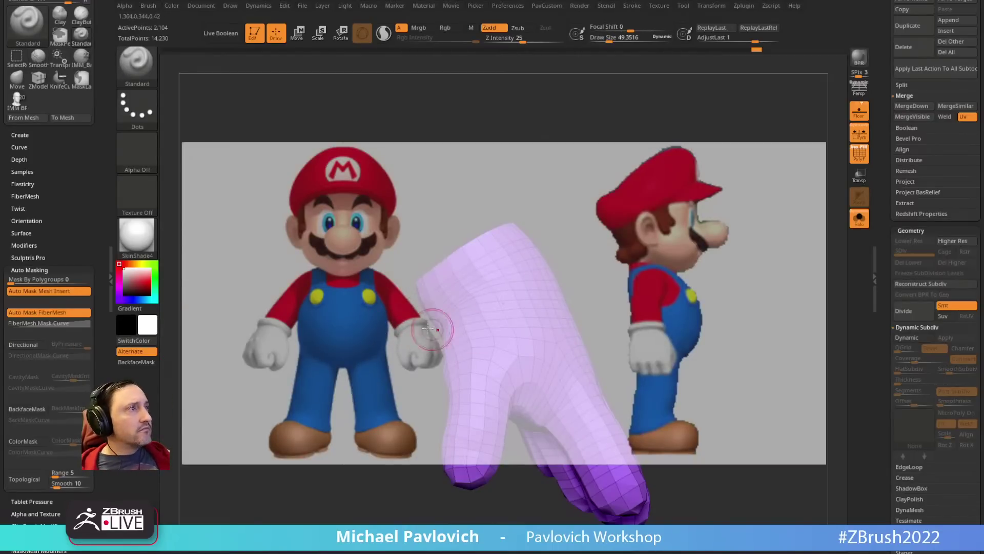
key("shift+z")
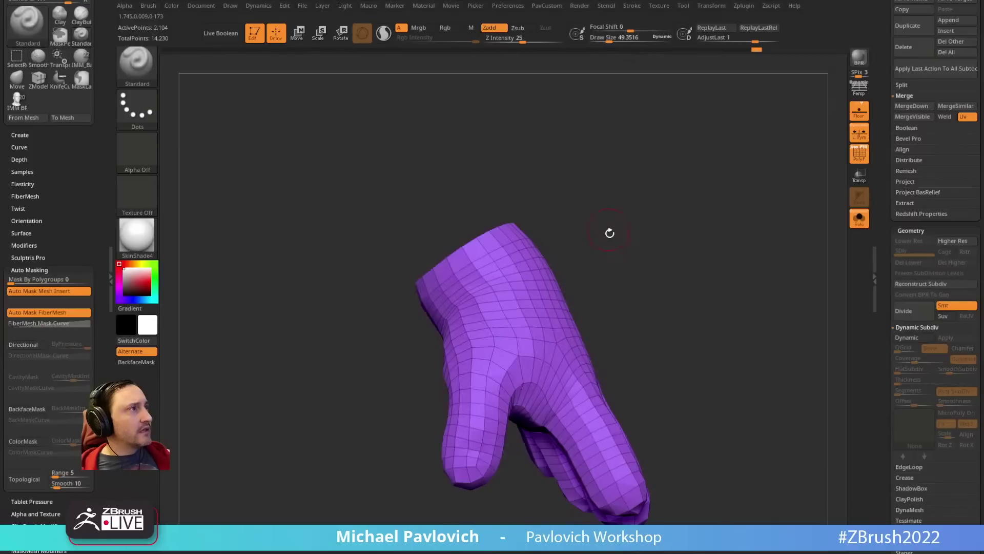
left_click(860, 220)
right_click_drag(741, 270, 699, 229, "ctrl")
Step: Compare the placement of the gloved hands with the Mario reference from the side and front views
key("w")
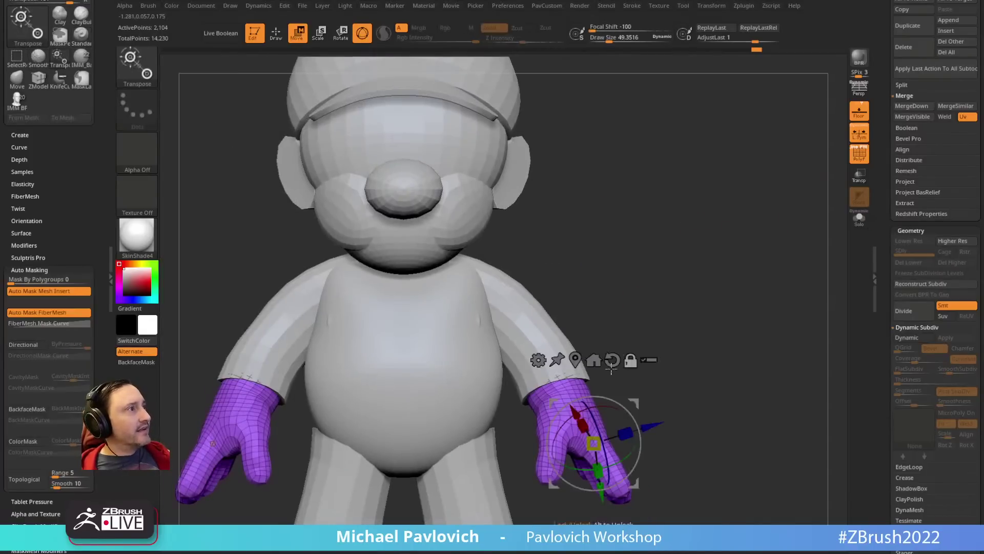
left_click_drag(635, 402, 606, 373, "alt")
key("Right")
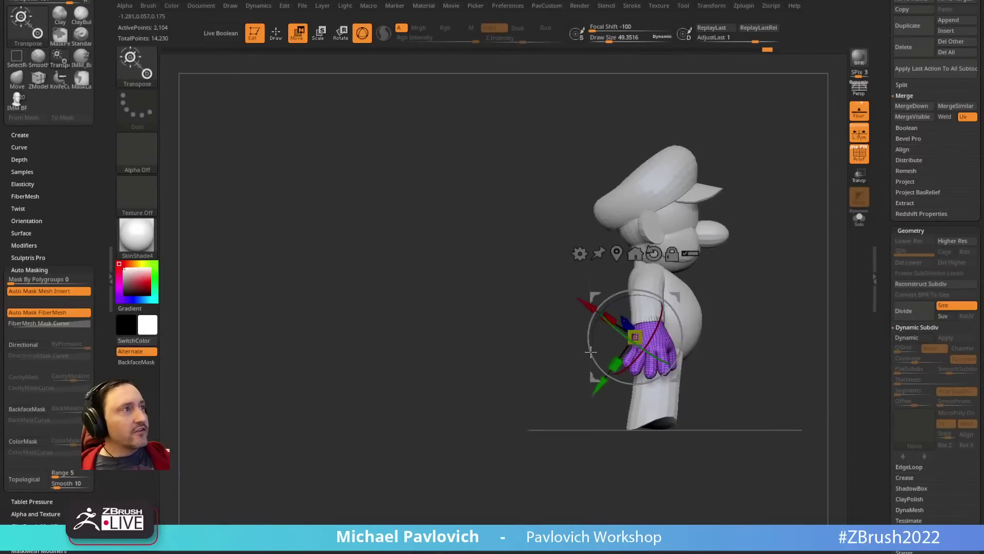
key("shift+z")
key("1")
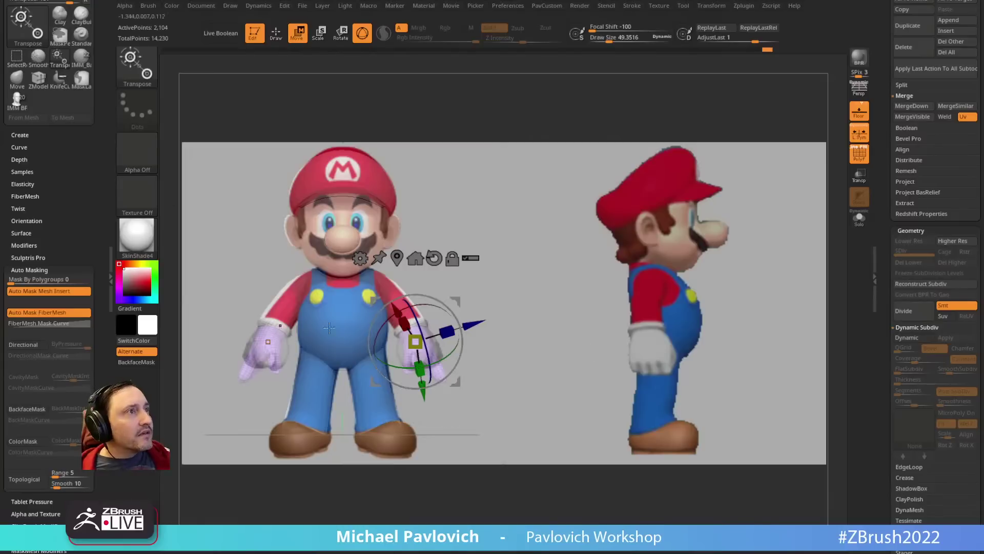
Step: Set the Standard brush draw size to about 189 and make the nose the active subtool
key("q")
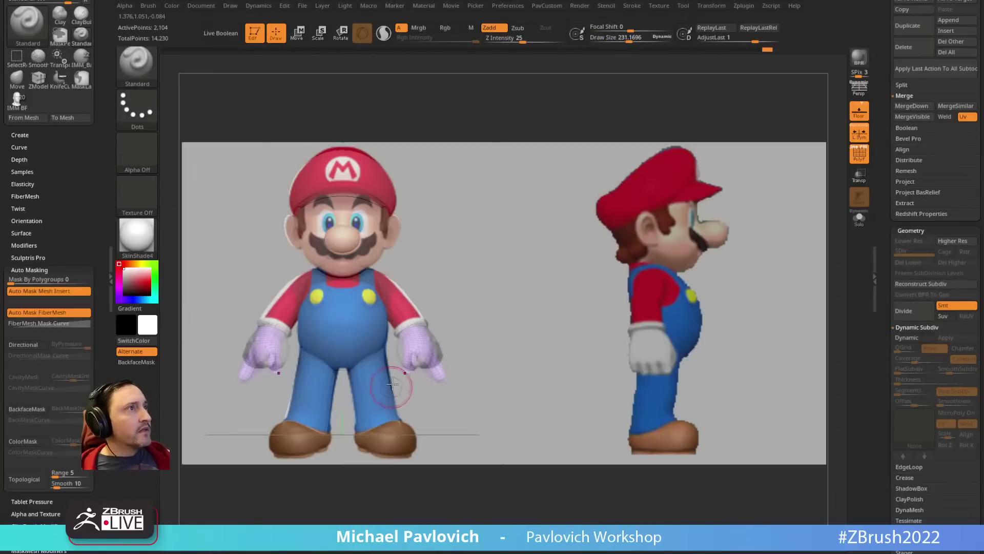
key("s")
left_click_drag(373, 326, 380, 310)
key("s")
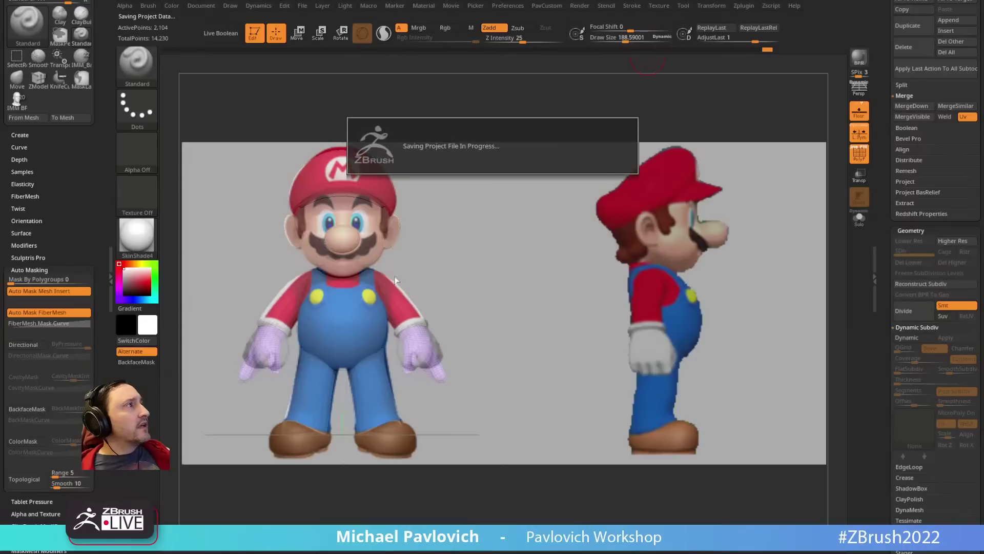
left_click(343, 236, "alt")
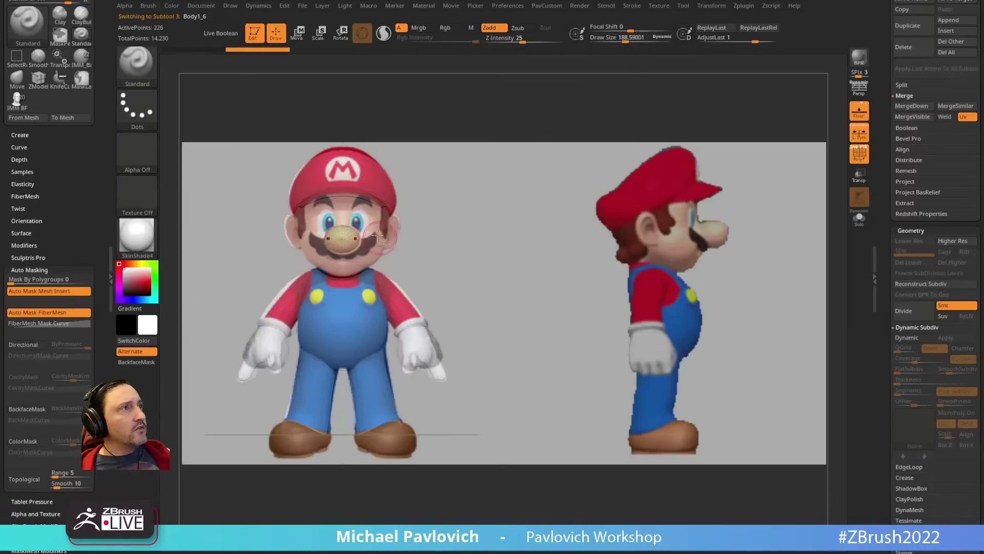
Step: Select the IMM primitives brush and pick the CylinderMid12 insert mesh for the nose subtool
key("1")
key("m")
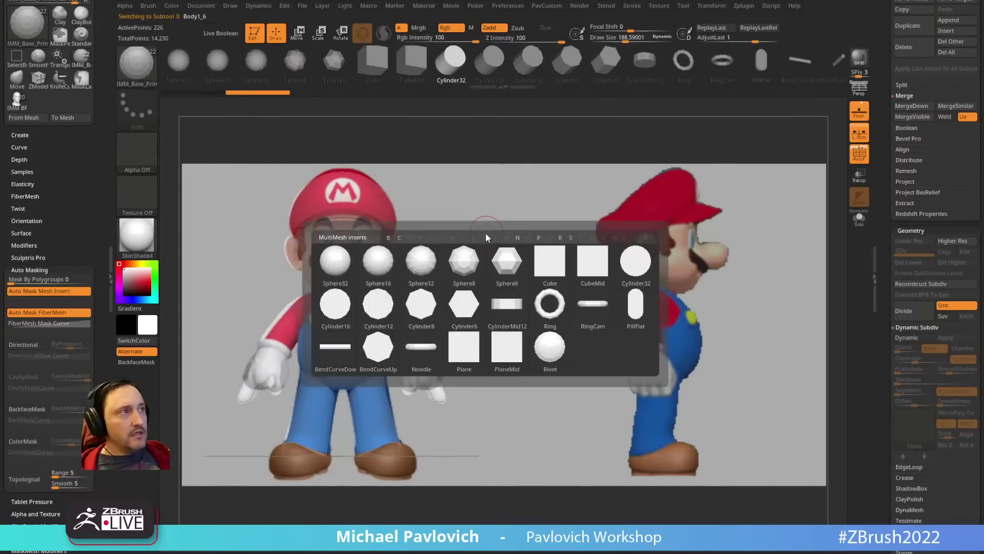
left_click(500, 307)
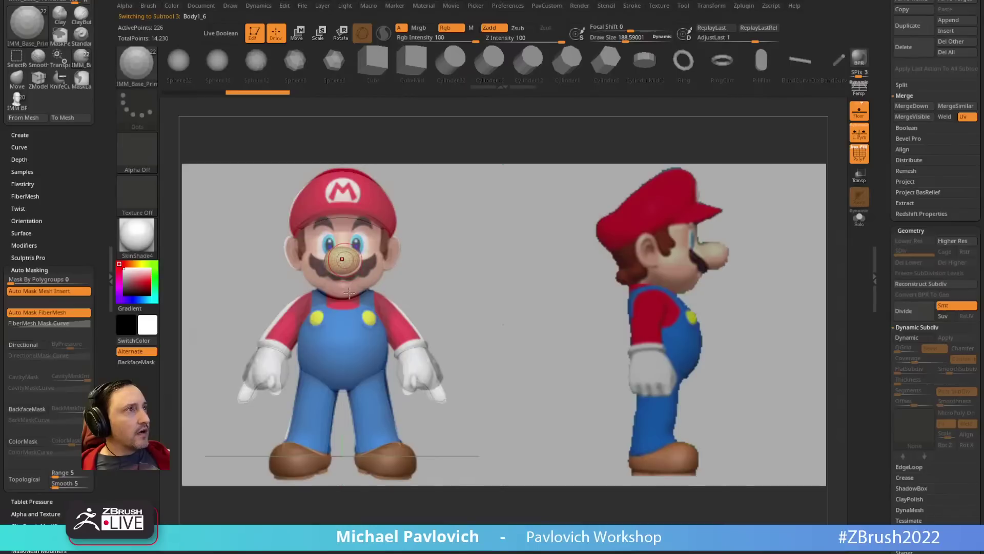
key("Return")
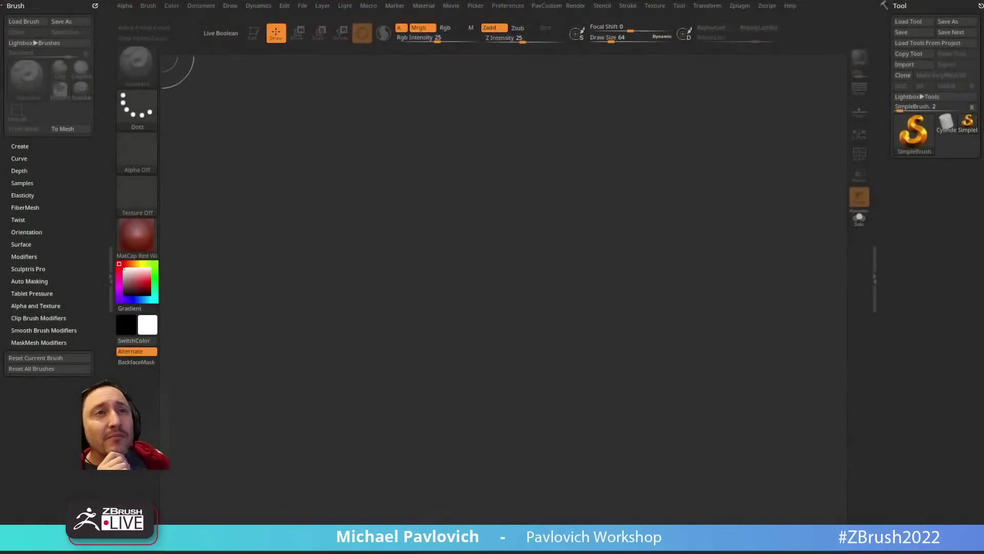
Step: Bring up the QuickSave projects in LightBox to look for a recent Mario save
left_click(648, 301)
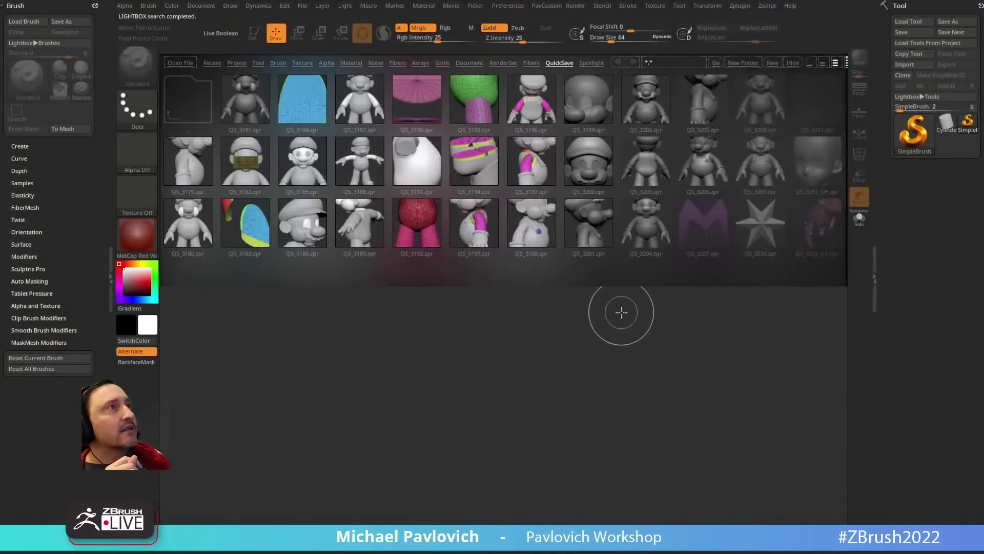
key("comma")
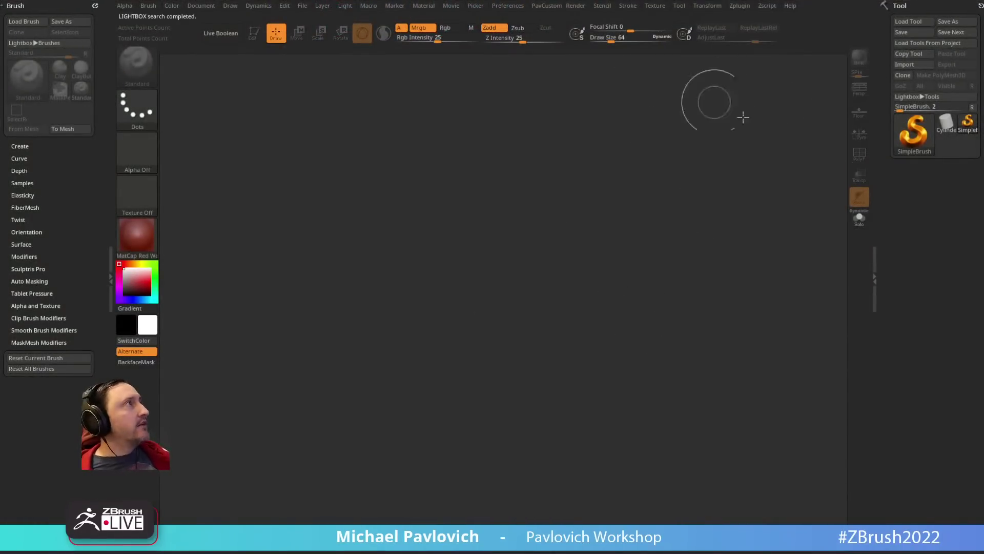
key("comma")
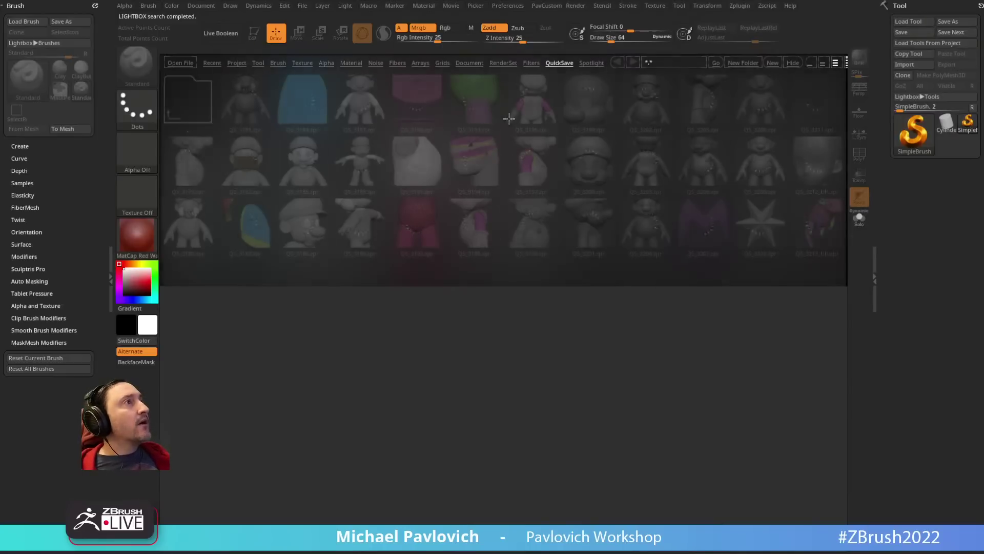
Step: Open the QuickSave project QS_3228.zpr and show the animation timeline with its camera track
left_click_drag(507, 177, 431, 192)
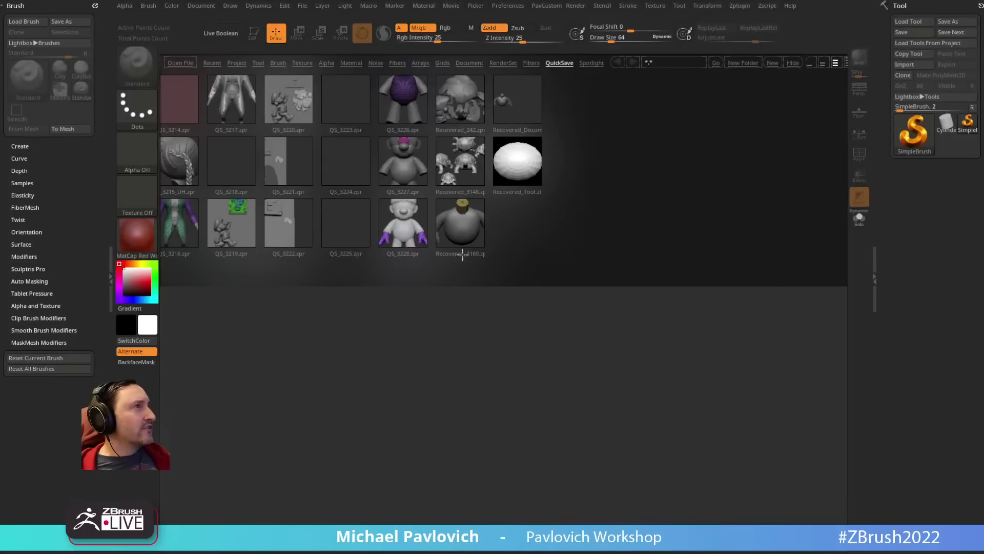
left_click(416, 234)
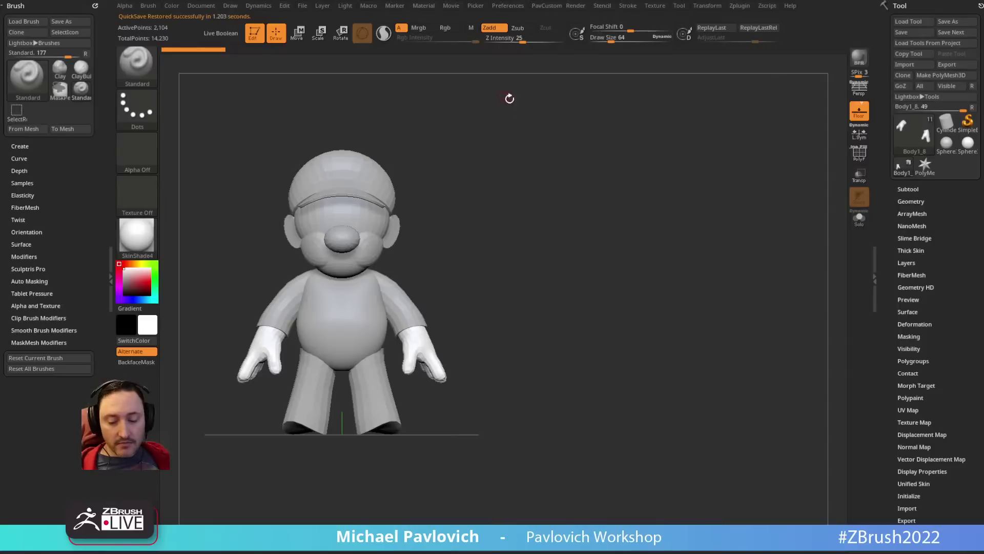
key("grave")
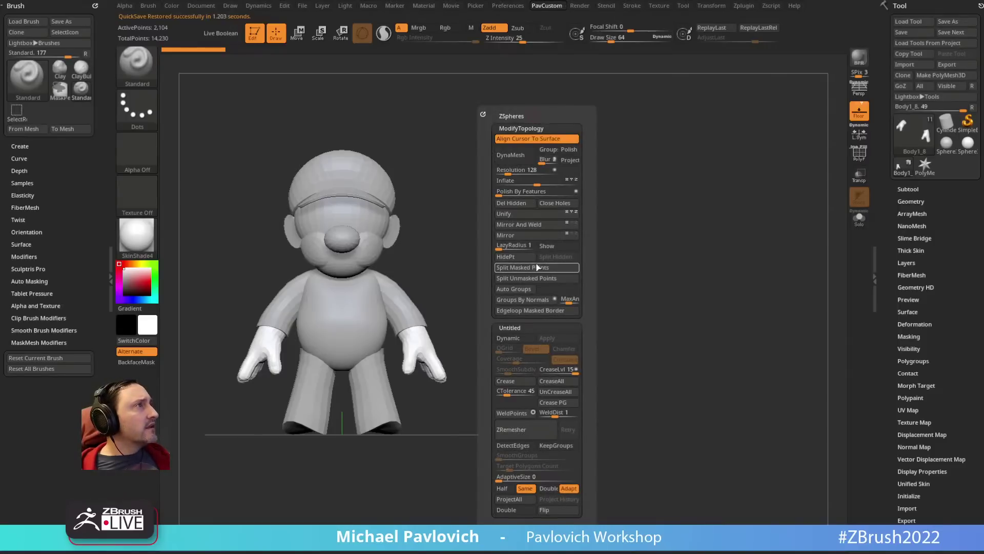
left_click(546, 245)
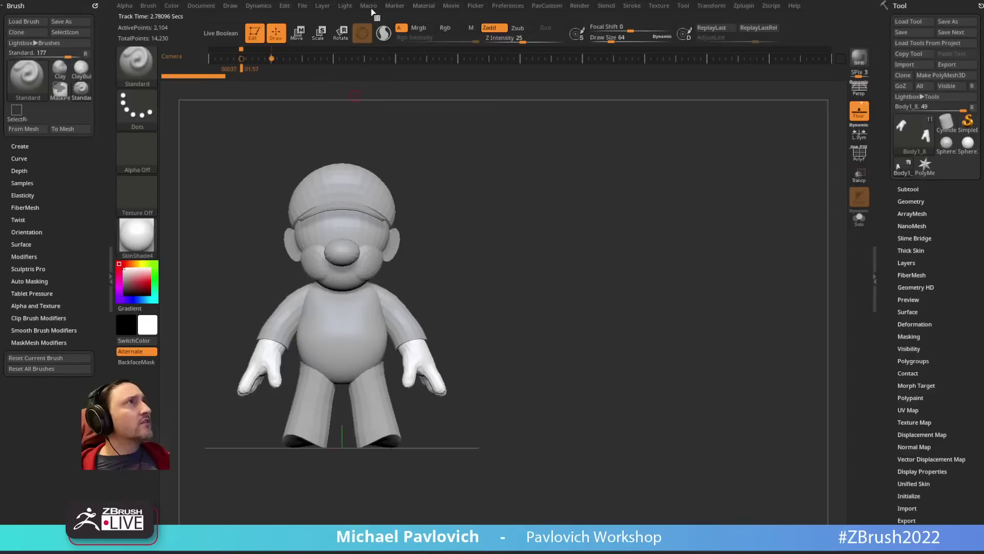
left_click(449, 6)
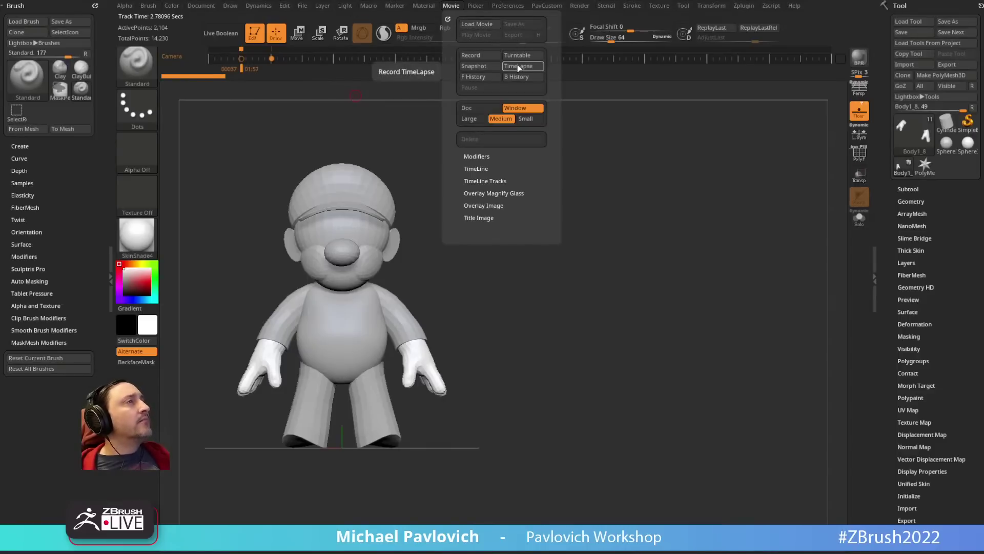
left_click(510, 169)
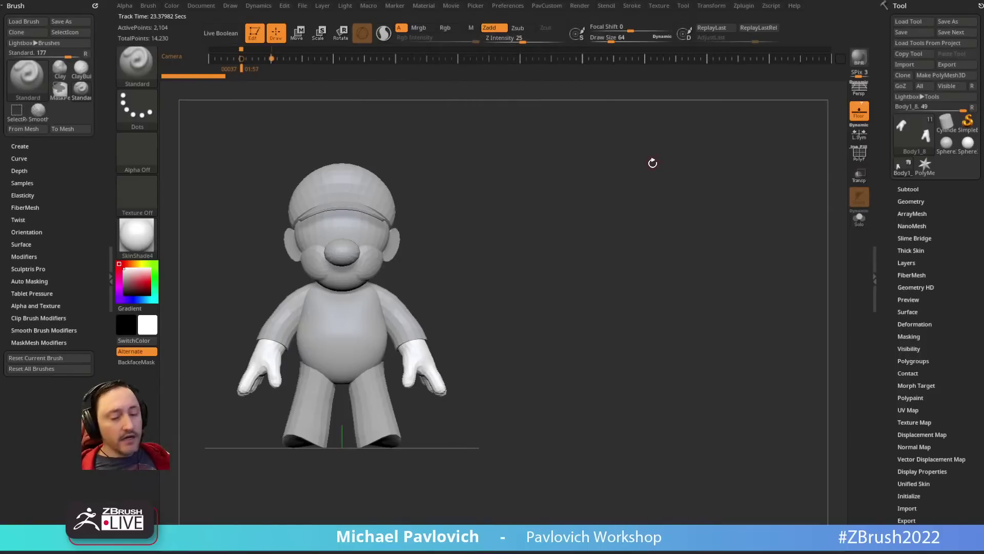
Step: Bring up the Mario front and side reference in Spotlight, lower its opacity over the model, and leave Spotlight editing
left_click(659, 6)
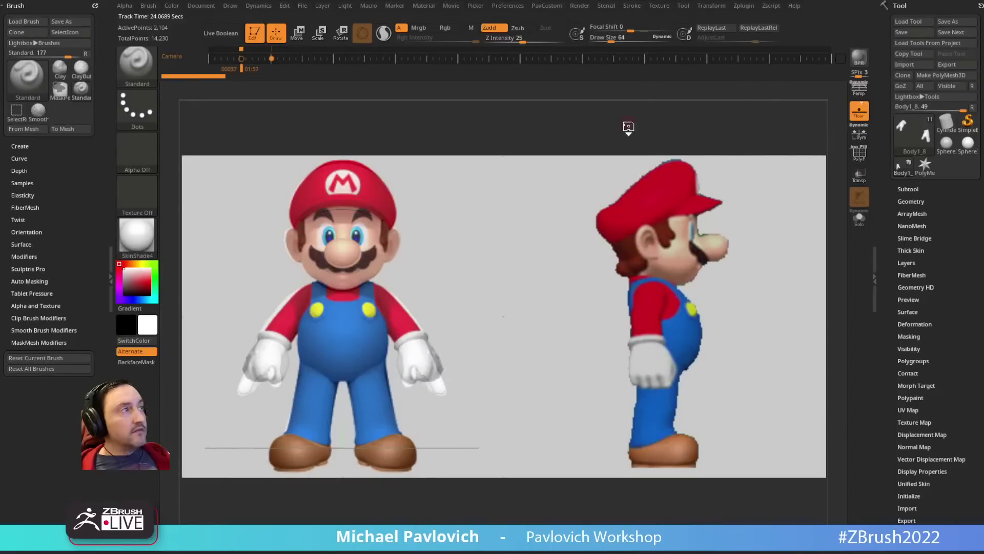
key("shift+z")
left_click_drag(563, 265, 509, 238)
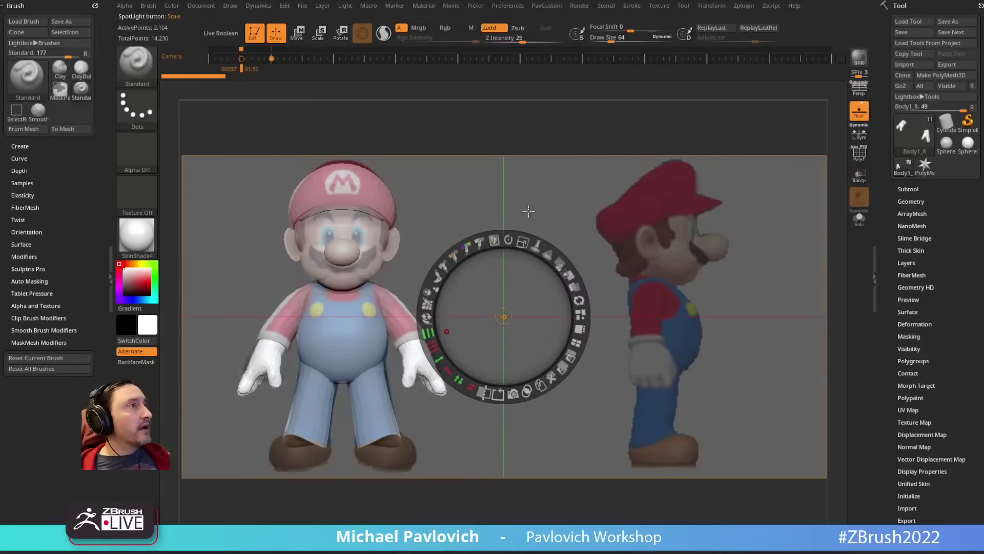
key("z")
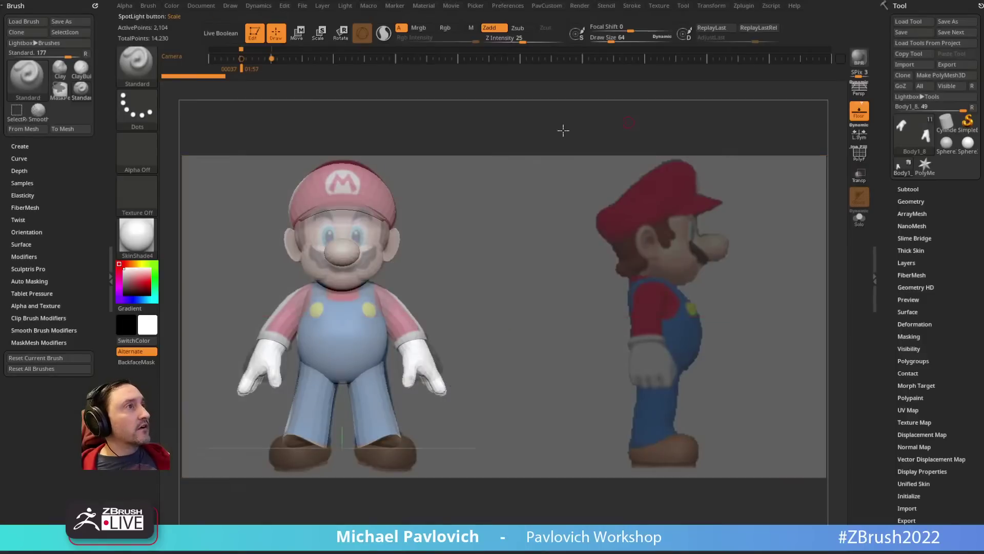
Step: Make the nose the active subtool and insert a PlaneMid mesh from the IMM_Base_Primitives brush in front of the face
left_click(349, 252, "alt")
key("shift")
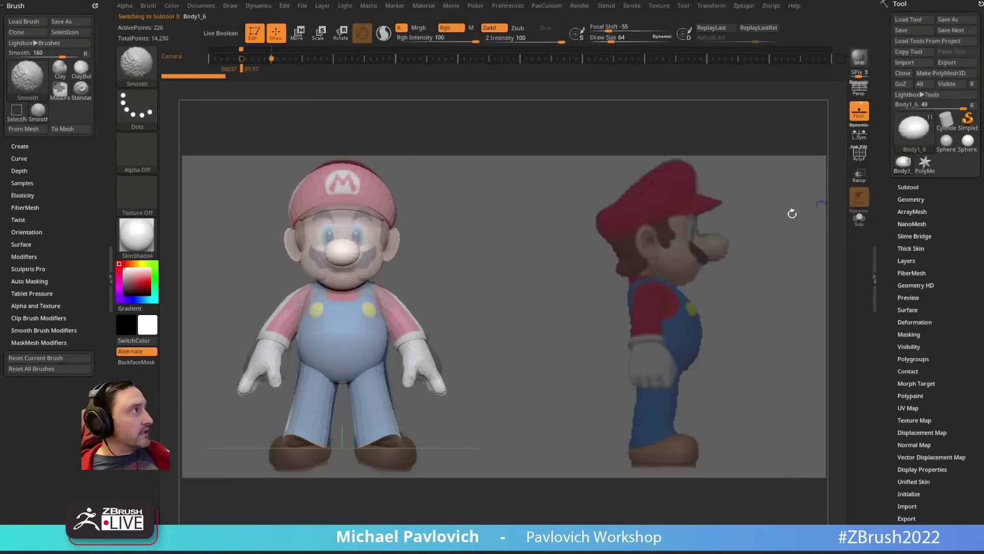
left_click(907, 187)
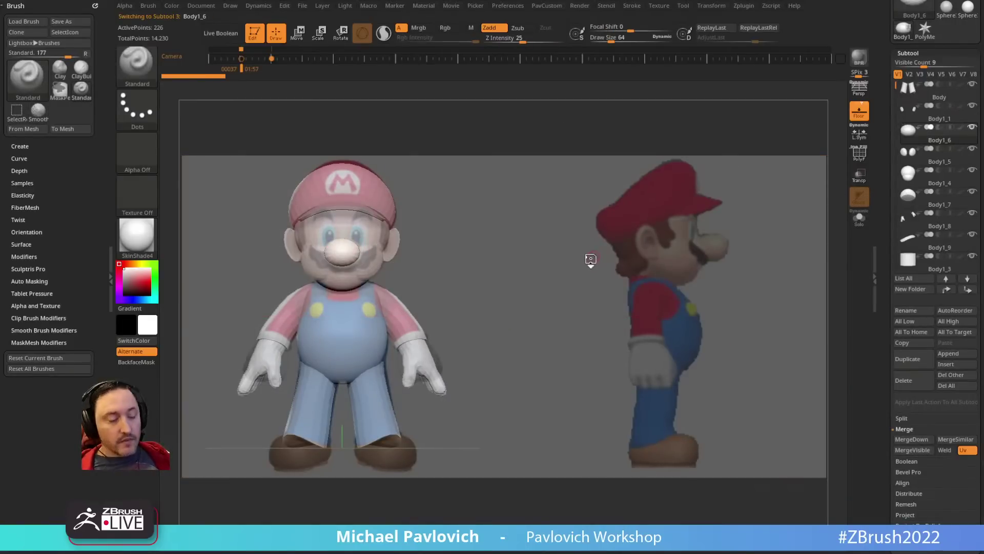
key("m")
left_click(606, 368)
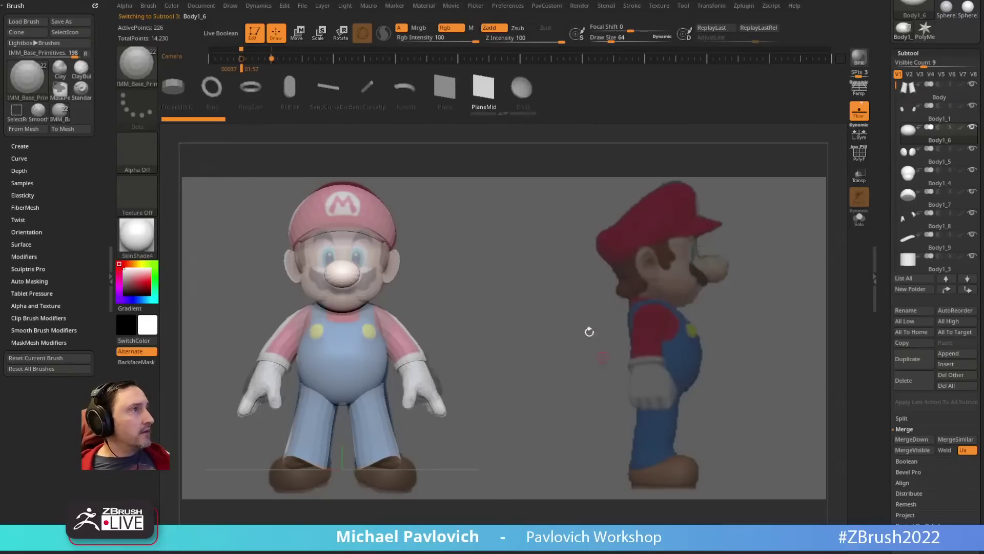
left_click_drag(344, 275, 348, 305)
Step: Split the inserted plane from the nose with Split Masked Points and scale it up to cover the face
key("grave")
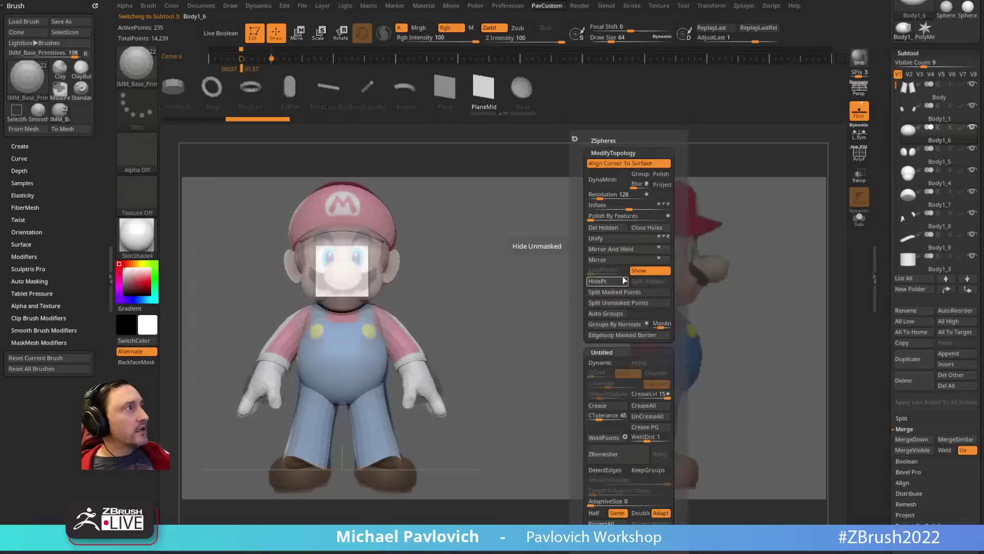
left_click(610, 291)
key("w")
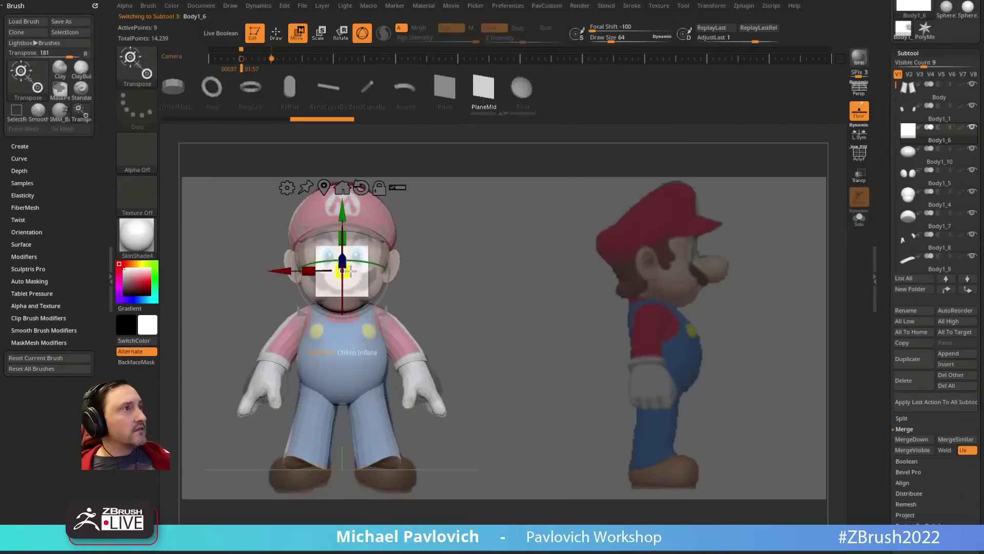
left_click_drag(343, 271, 422, 234)
key("q")
key("grave")
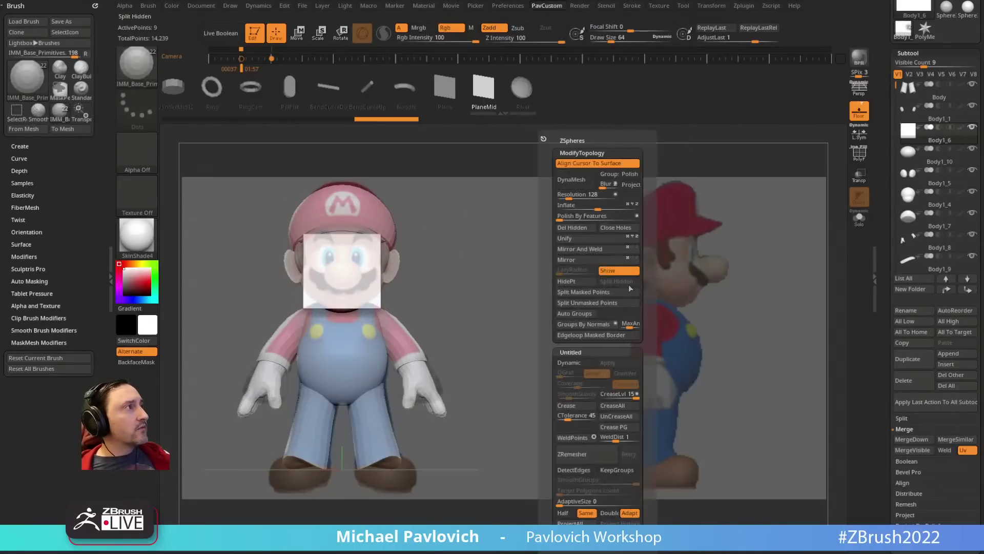
Step: Subdivide the plane to SDiv level 10 with Smt smoothing switched off
scroll(912, 277, "down", 5)
left_click(911, 359)
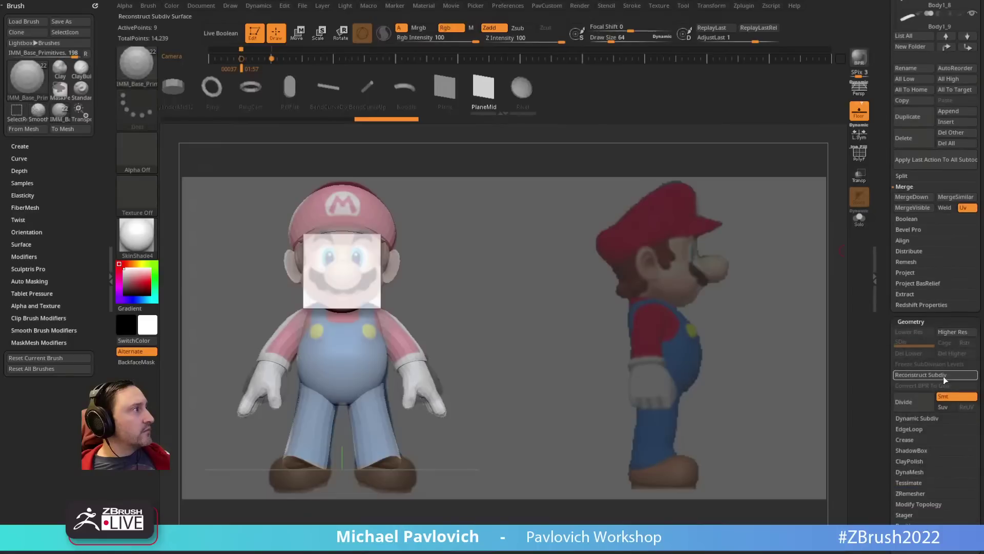
left_click(915, 403)
left_click(916, 403)
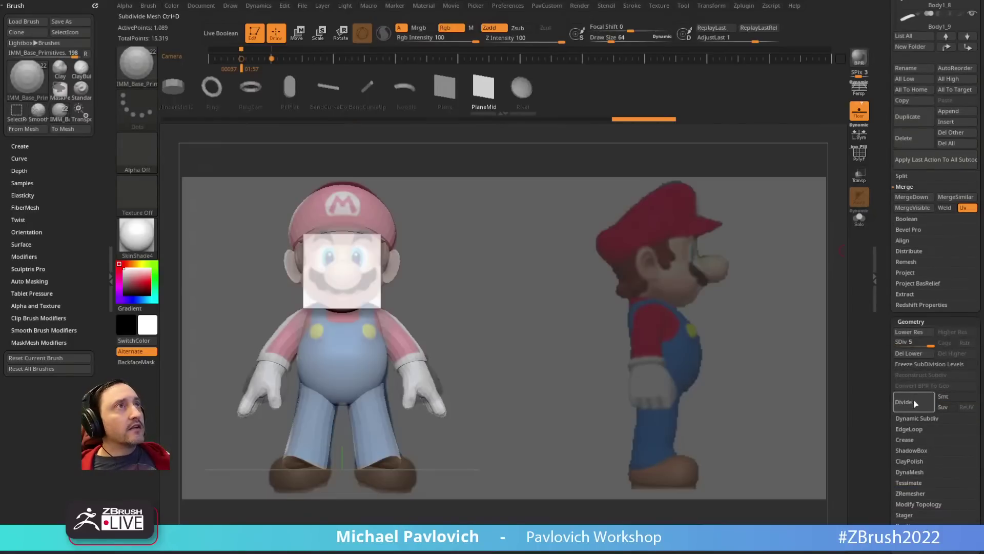
left_click(915, 404)
left_click(915, 403)
left_click(916, 404)
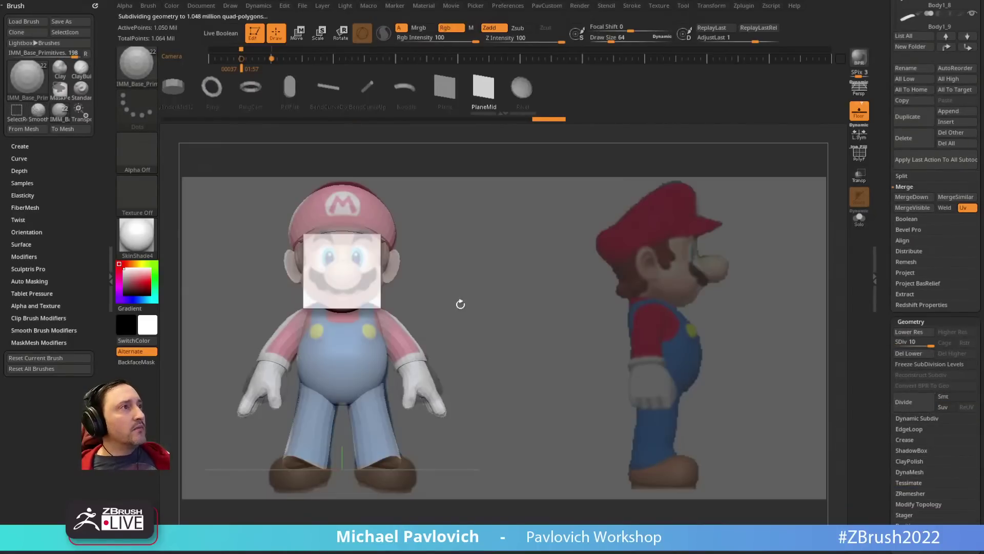
Step: Switch to the Standard brush and hide the animation timeline
key("b")
key("s")
key("t")
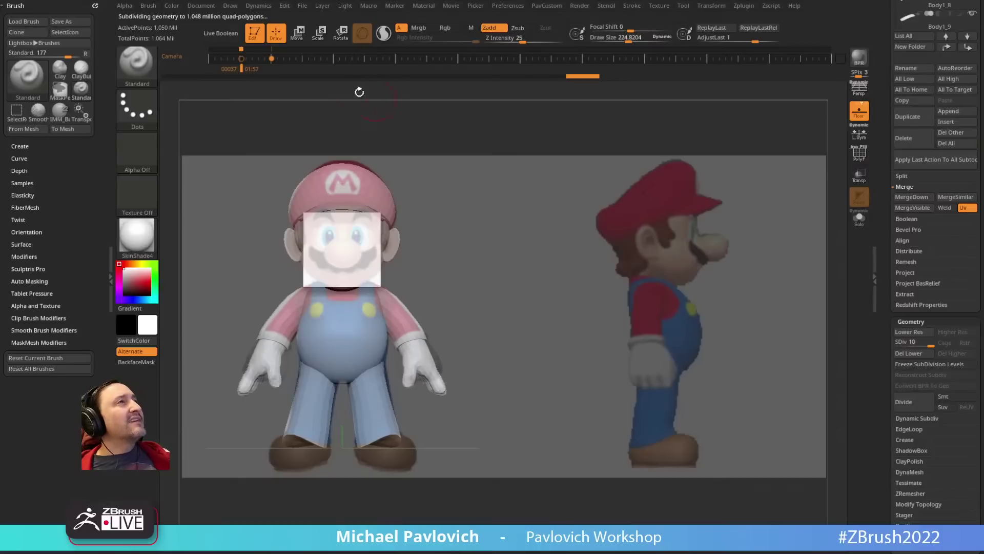
key("3")
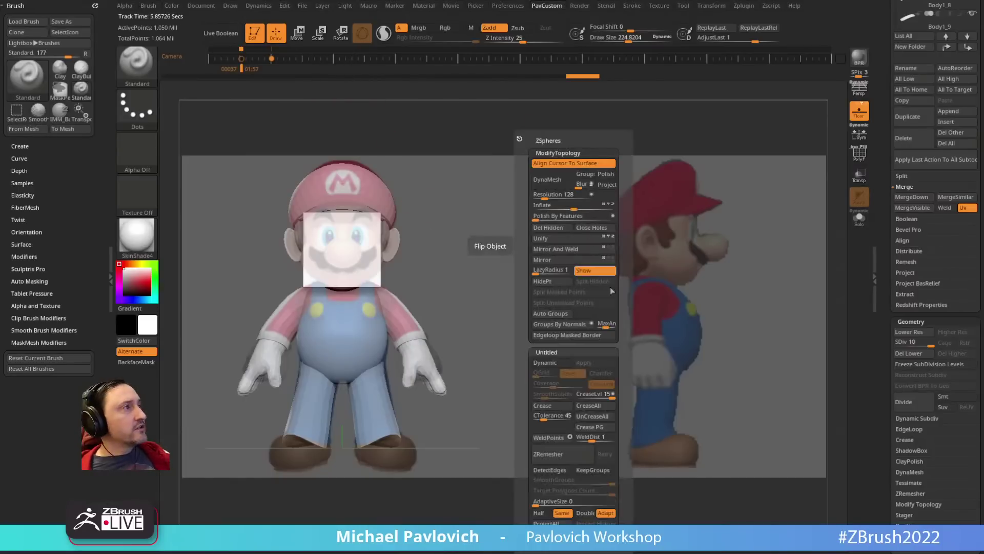
left_click(585, 270)
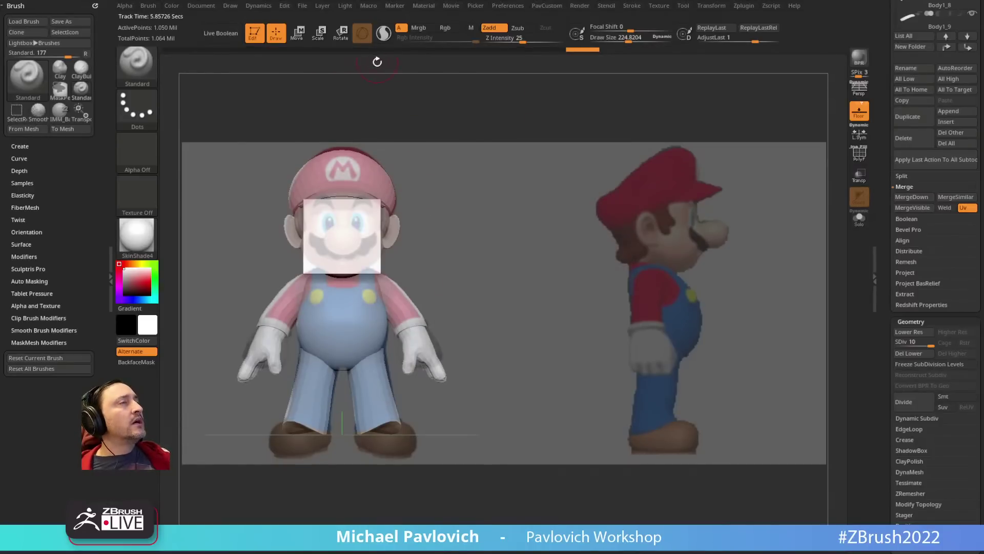
Step: Project the reference's nose and moustache onto the plane with the Paint brush using Spotlight Projection, and hide the reference
key("b")
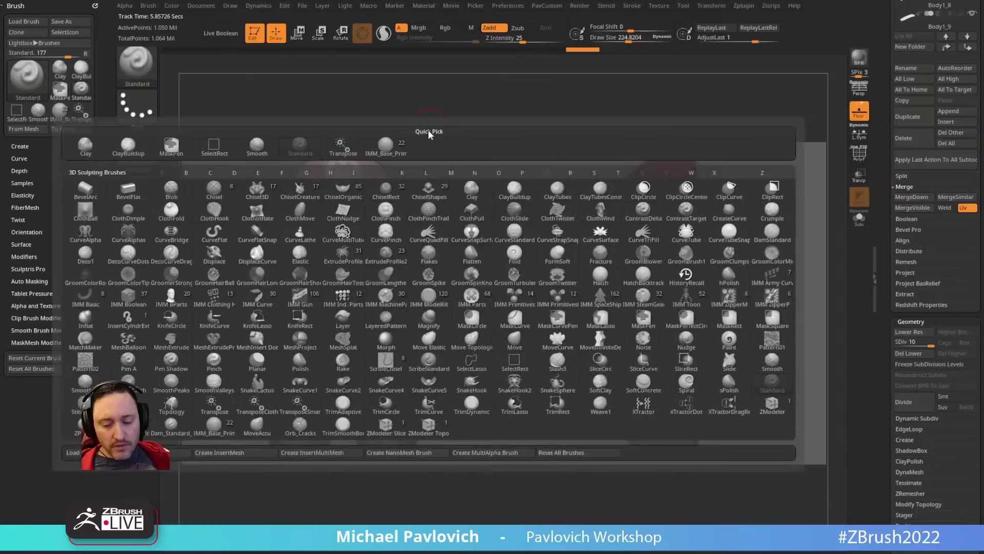
key("p")
key("a")
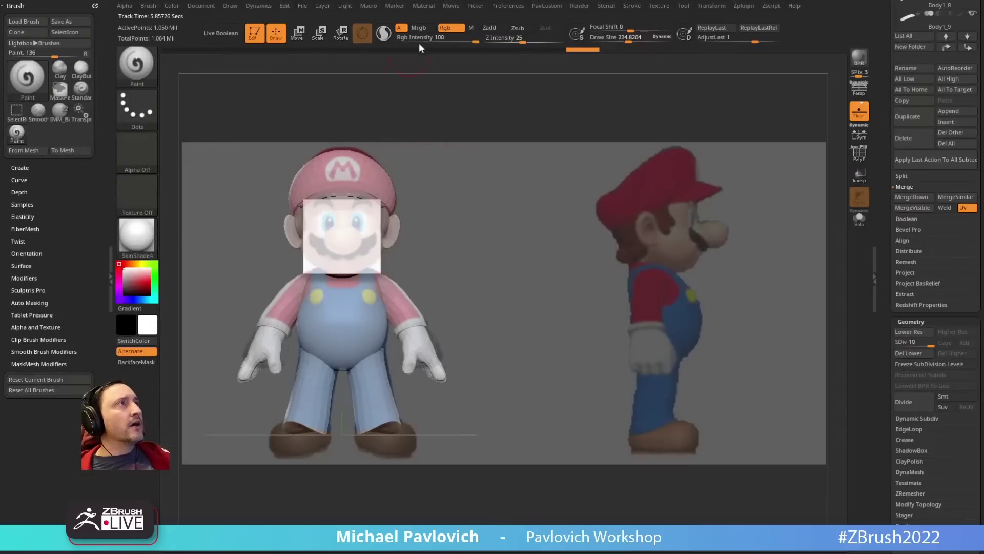
left_click(22, 204)
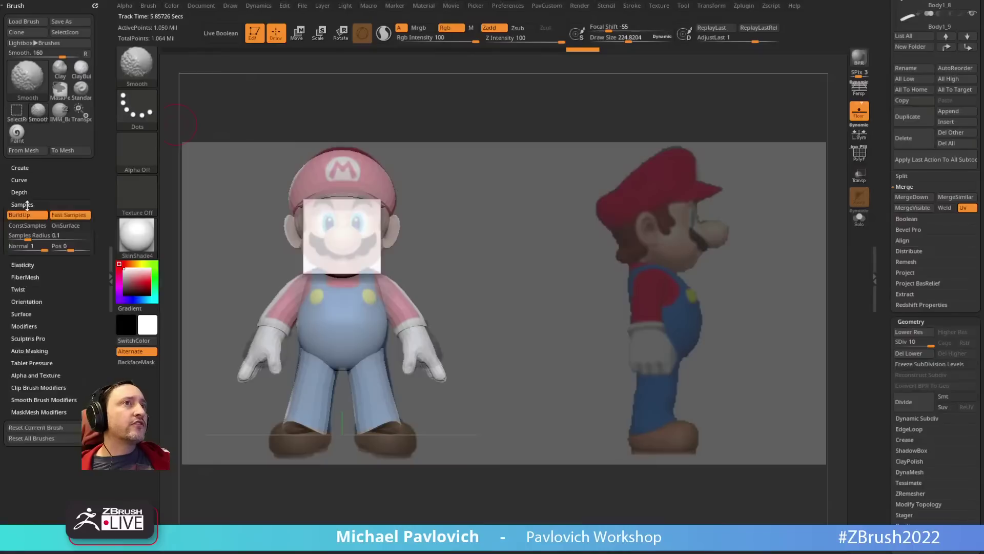
mouse_move(336, 254)
left_mouse_down()
mouse_move(359, 246)
mouse_move(333, 251)
mouse_move(313, 241)
mouse_move(369, 238)
left_mouse_up()
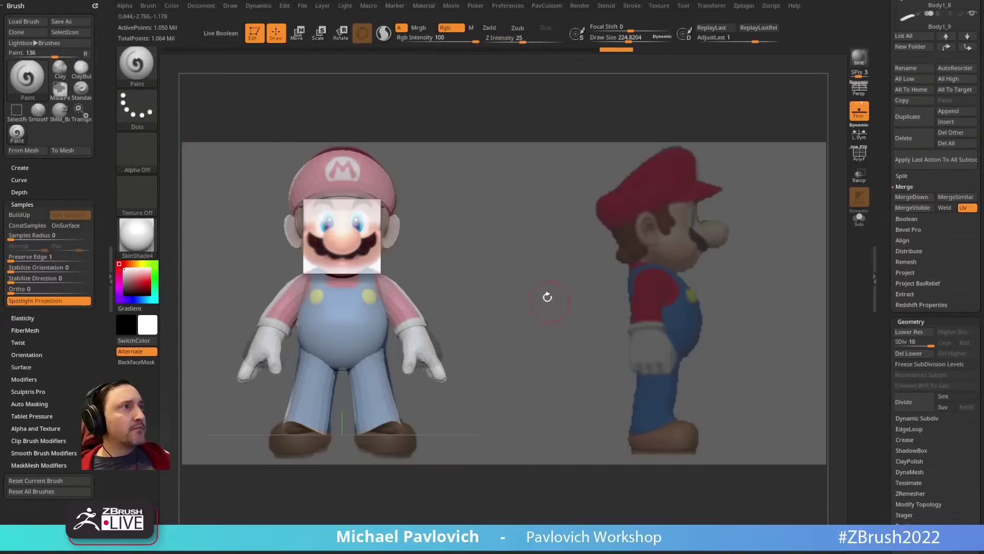
key("shift+z")
Step: Fade the painted face by filling the plane repeatedly with white, using the Paint brush at an Rgb Intensity of 24
mouse_move(533, 241)
left_mouse_down("alt")
mouse_move(525, 230)
mouse_move(681, 259)
left_mouse_up("alt")
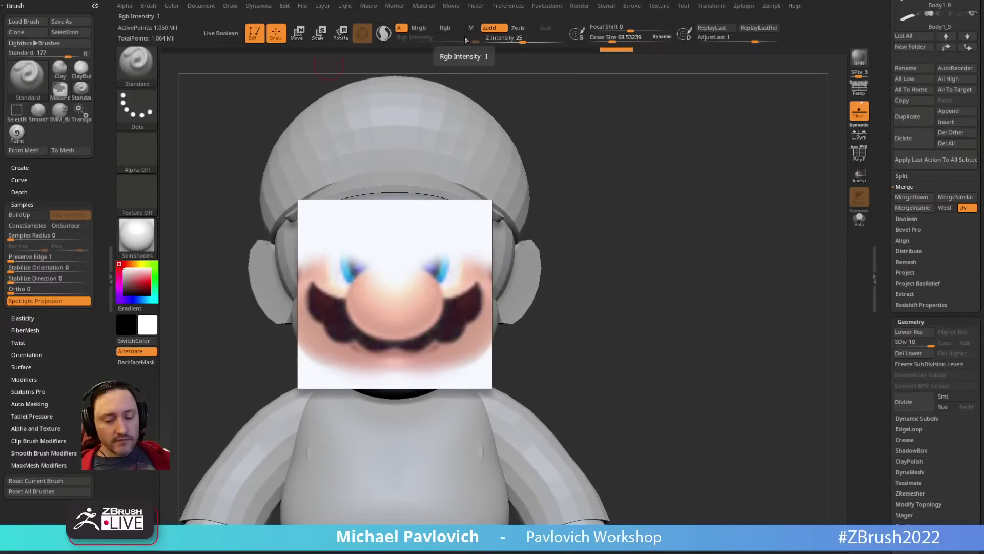
key("b")
key("p")
key("a")
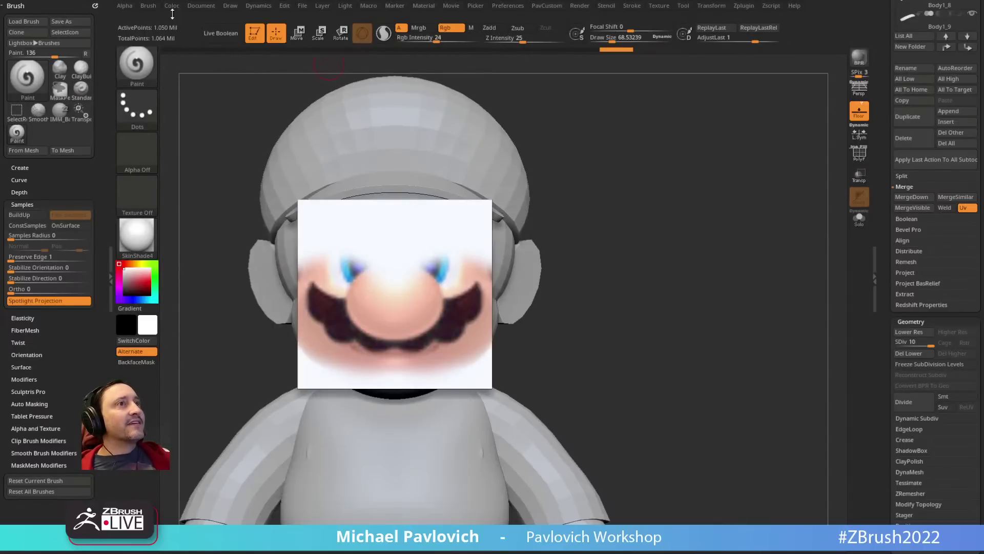
mouse_move(172, 6)
left_click(202, 203)
left_click(200, 203)
left_click(201, 203)
left_click(200, 203)
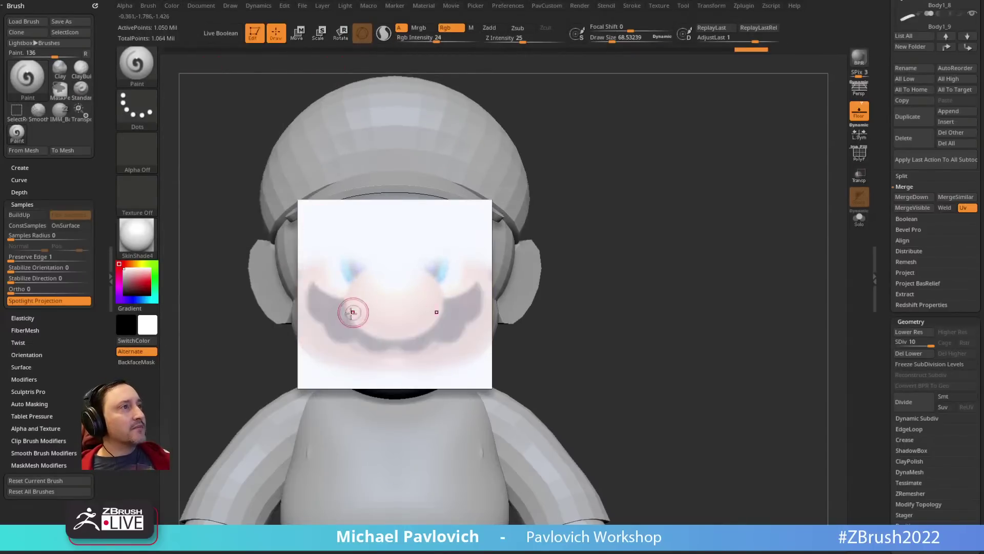
Step: Switch to the Standard brush, reduce the plane to SDiv 8, delete its higher and lower subdivision levels, and check its polyframe
key("b")
key("s")
key("t")
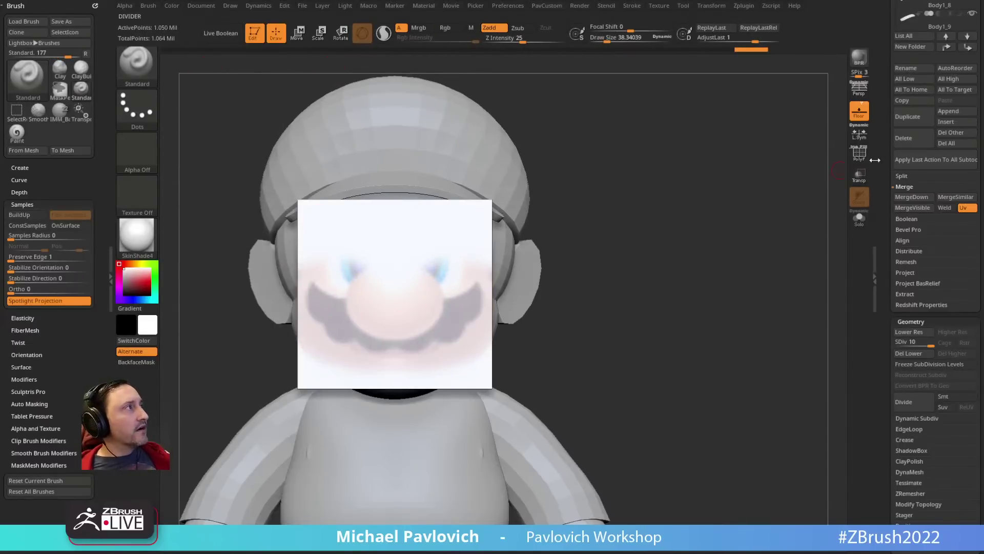
left_click_drag(879, 160, 879, 97)
left_click(927, 180)
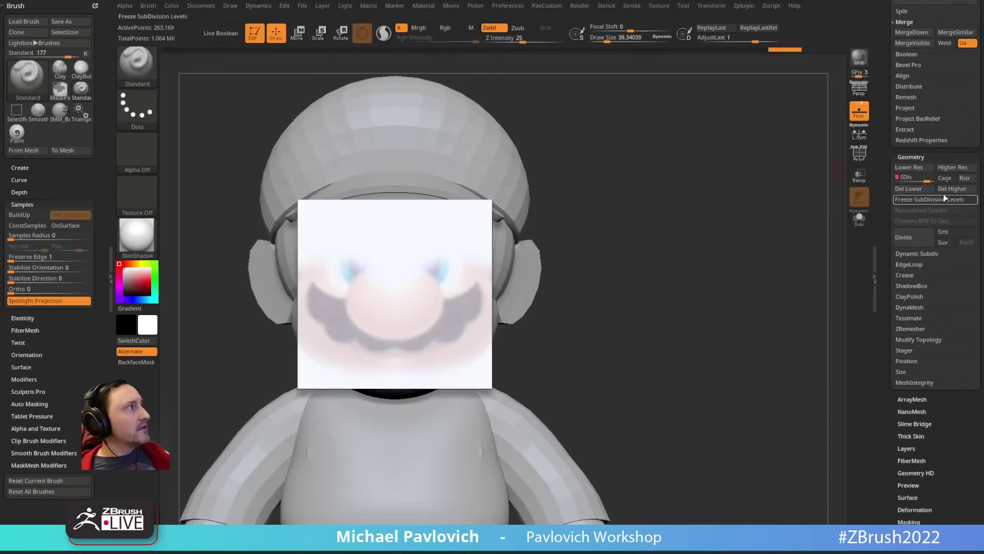
left_click(943, 191)
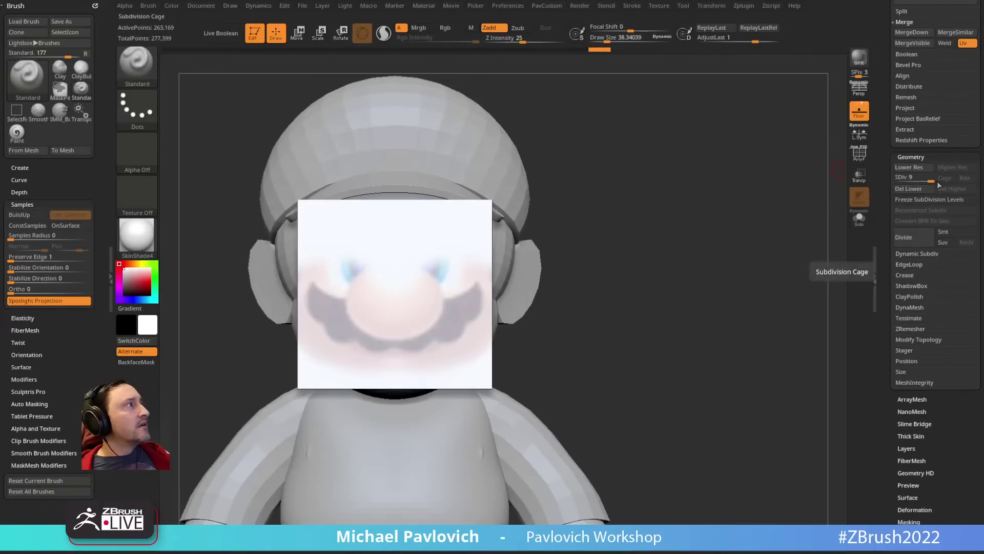
left_click_drag(931, 179, 928, 177)
left_click(946, 190)
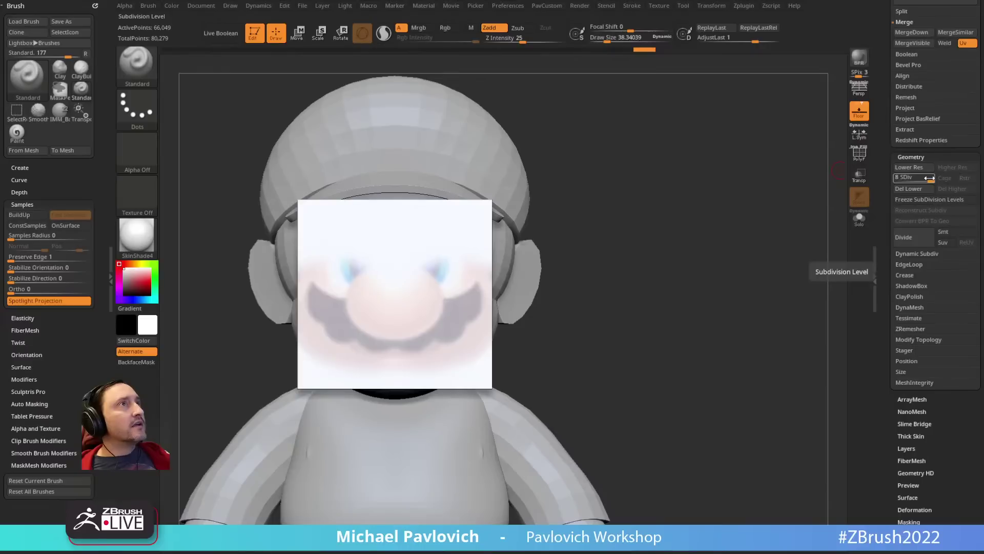
left_click(927, 190)
left_click(865, 158)
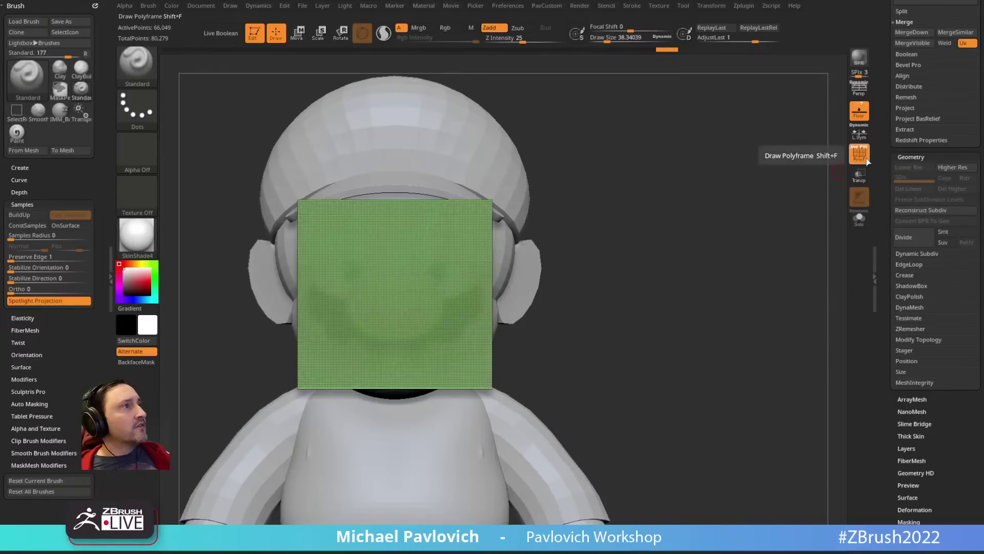
left_click(865, 159)
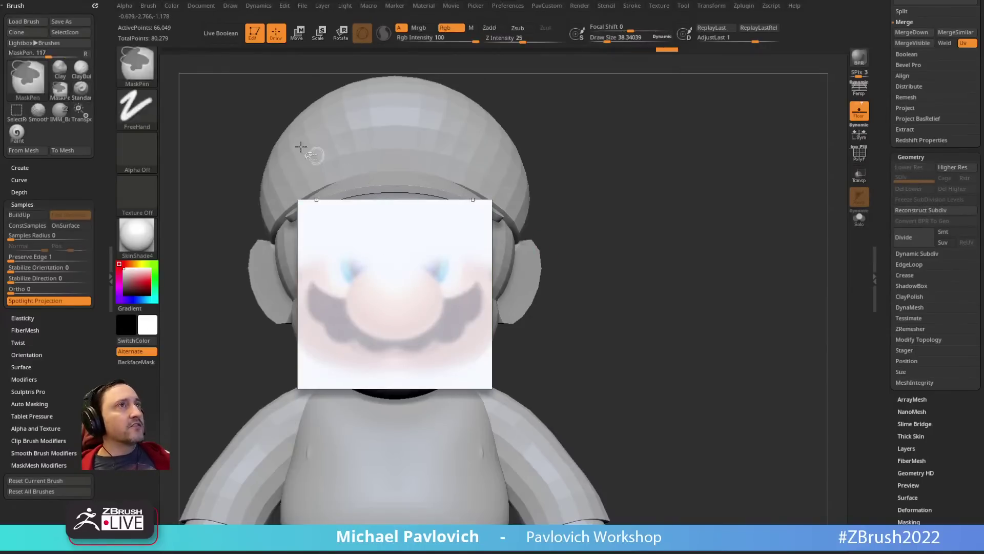
Step: Slice the plane with two overlapping SliceCirc circles that define the moustache's upper and lower edges, with the polyframe shown
key("ctrl+shift+b")
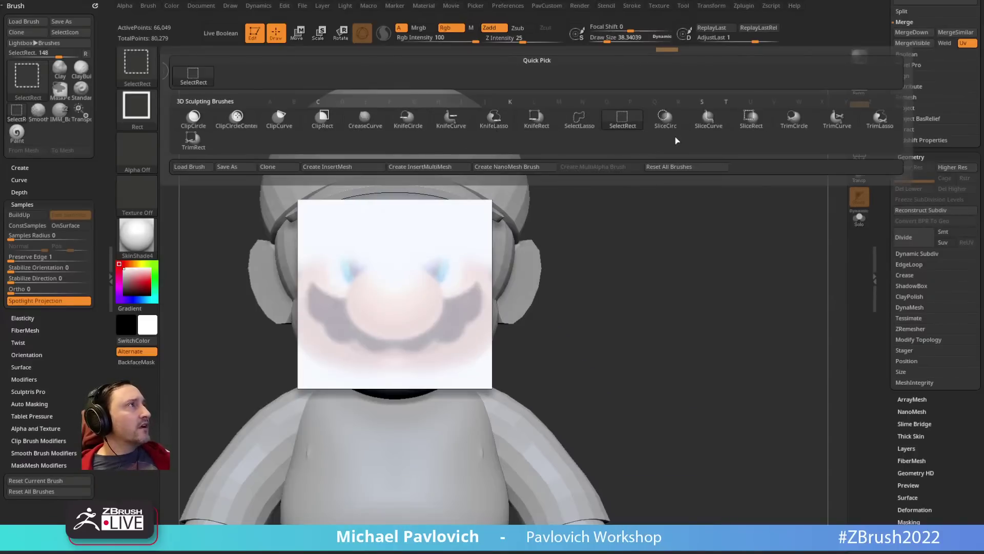
left_click(671, 126, "ctrl+shift")
mouse_move(431, 143)
left_mouse_down("ctrl+shift")
mouse_move(558, 251)
mouse_move(463, 286)
mouse_move(471, 309)
mouse_move(446, 303)
mouse_move(490, 315)
mouse_move(498, 308)
left_mouse_up("ctrl+shift")
left_click(860, 152)
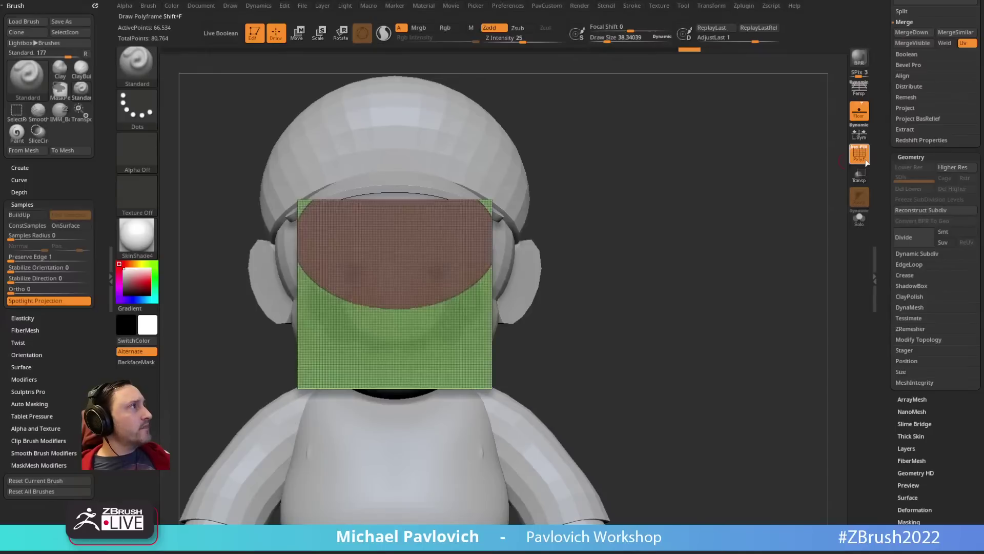
left_click(854, 147)
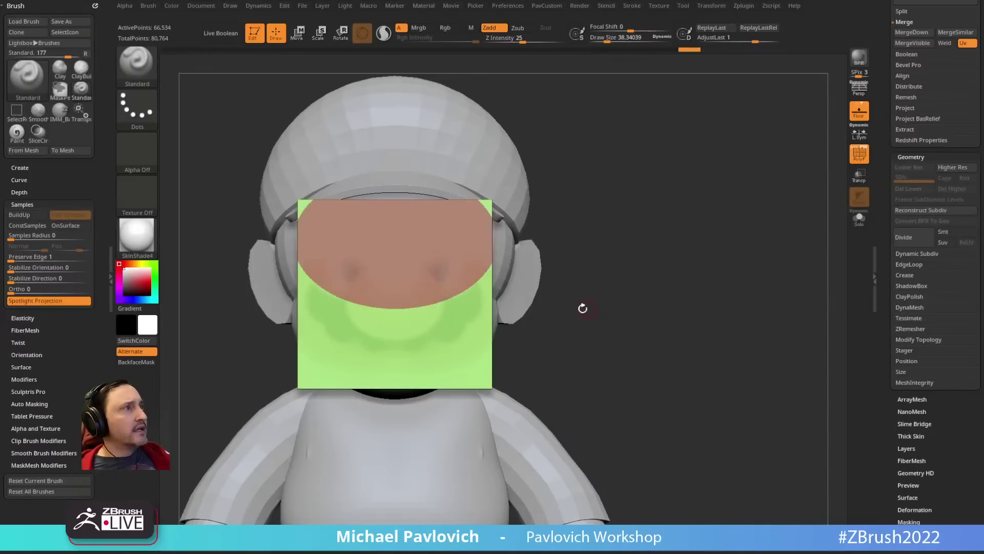
mouse_move(583, 308)
left_mouse_down("ctrl+shift")
mouse_move(501, 292)
mouse_move(537, 347)
mouse_move(485, 364)
left_mouse_up("ctrl+shift")
Step: Switch to the SliceCurve brush and isolate the crescent-shaped polygroup between the two circular cuts
key("b")
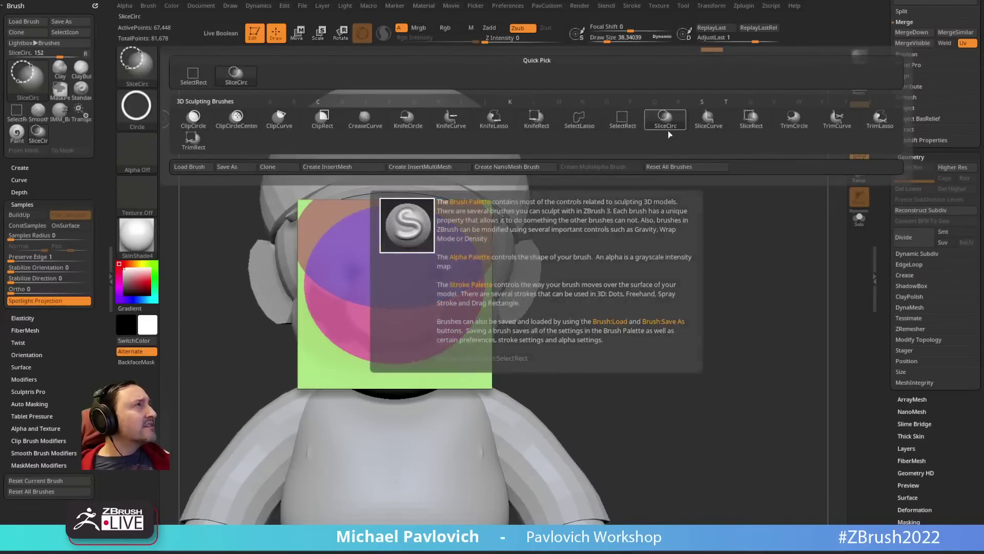
left_click(708, 119)
left_click(456, 335, "ctrl+shift")
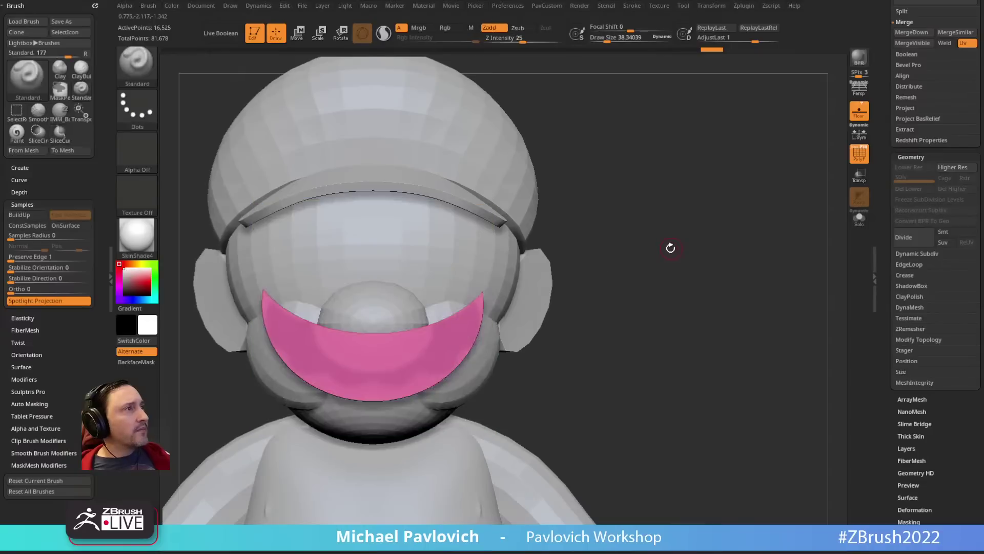
Step: Slice scallops along one half of the crescent's lower edge with SliceCurve and hide the cut-off pieces
mouse_move(613, 303)
left_mouse_down("alt")
mouse_move(725, 269)
mouse_move(604, 324)
mouse_move(607, 307)
mouse_move(582, 317)
left_mouse_up("alt")
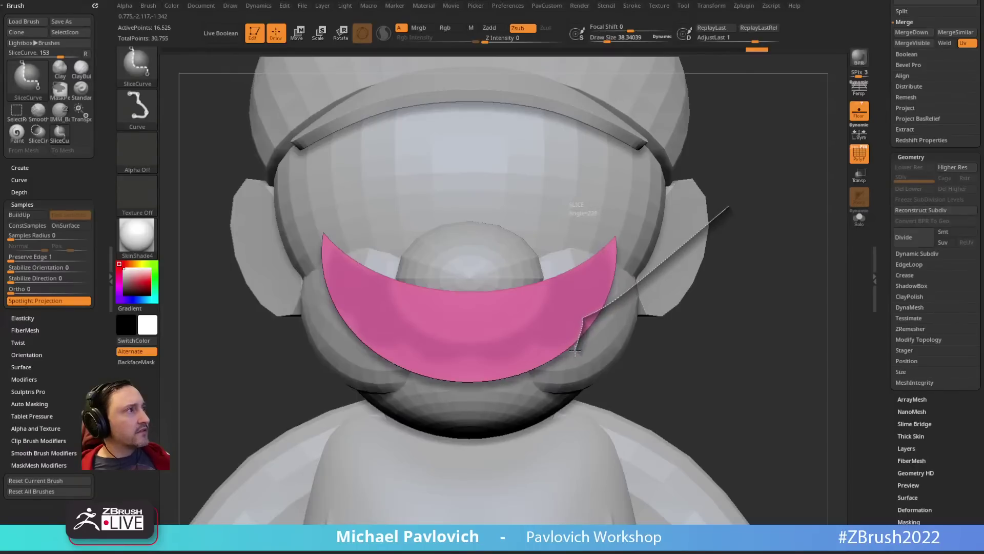
left_click_drag(575, 348, 575, 348, "ctrl+shift")
left_click_drag(643, 324, 540, 343, "ctrl+shift")
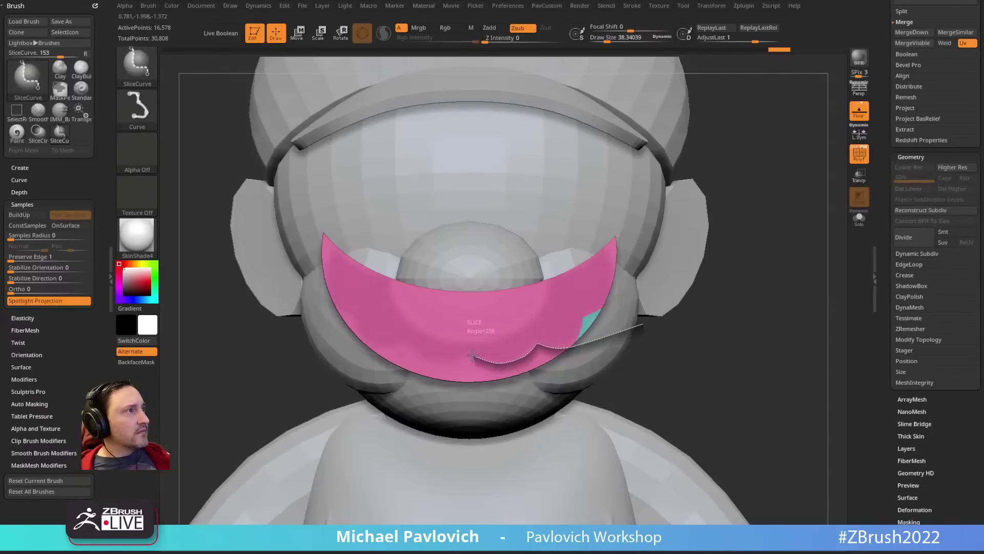
left_click_drag(472, 354, 426, 412, "ctrl+shift")
left_click(565, 318, "ctrl+shift")
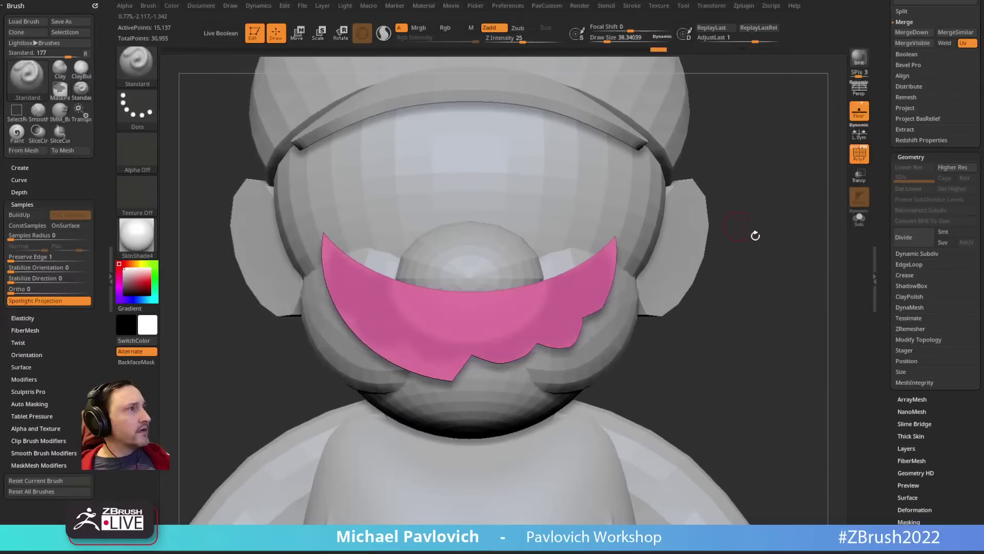
Step: Delete the hidden cut-offs and apply Mirror and Mirror And Weld to repeat the scalloped edge on both halves
key("grave")
left_click(736, 227)
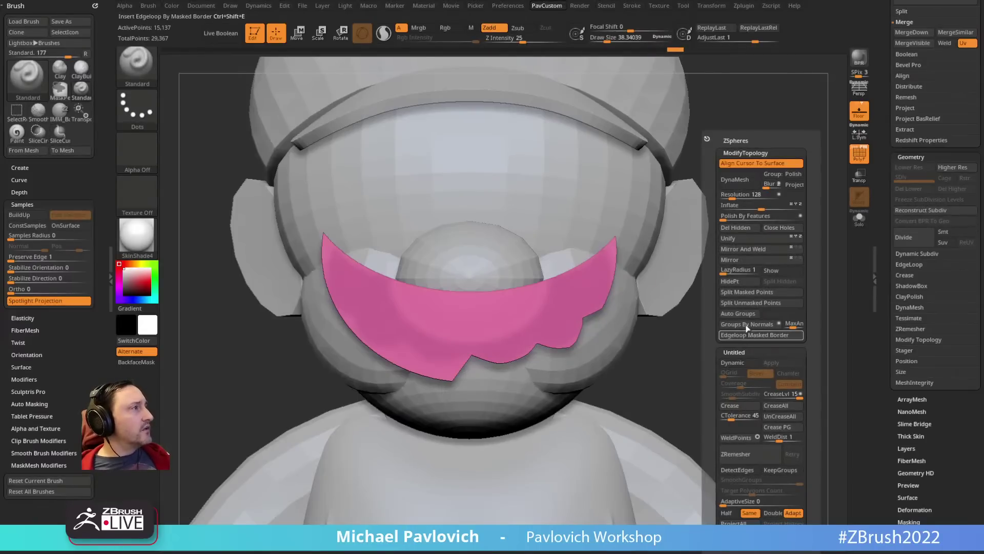
left_click(752, 261)
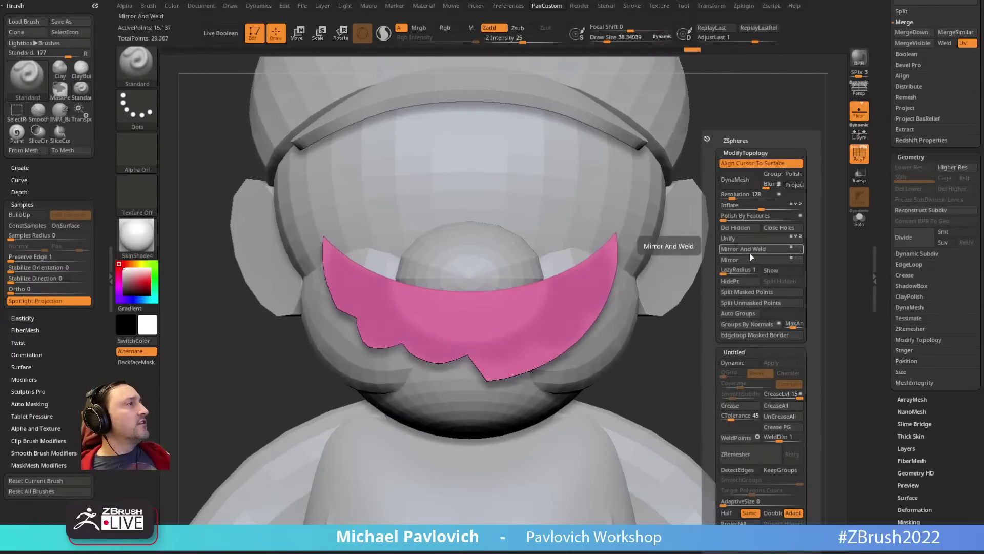
left_click(748, 253)
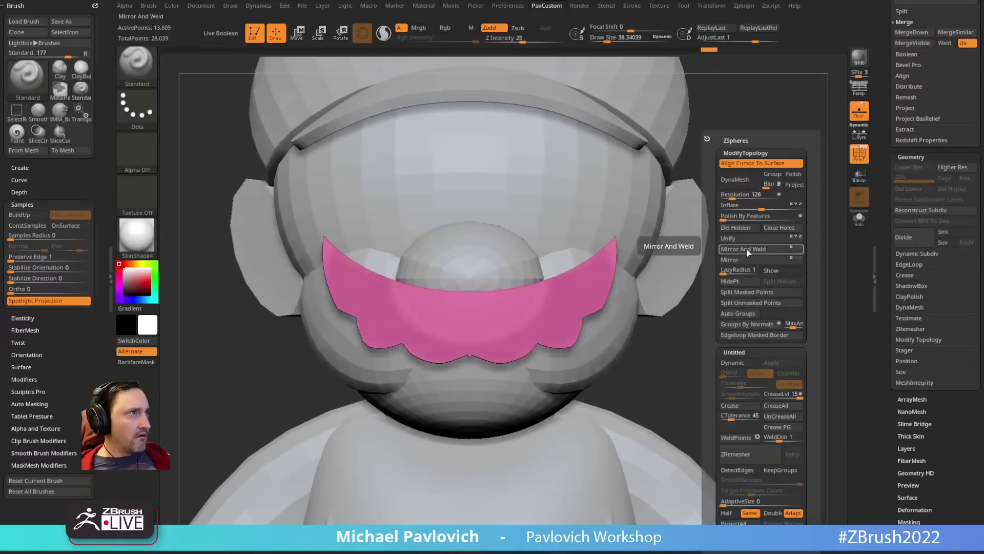
left_click(767, 230)
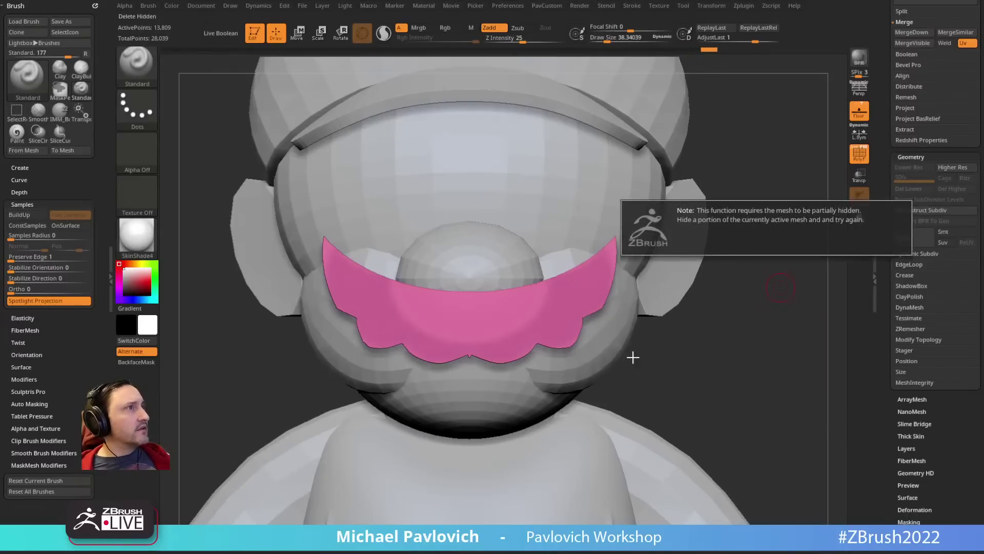
Step: Trim the moustache's outer end with SliceCurve, delete the cut-off piece, and apply Mirror and Mirror And Weld to match both ends
right_click_drag(771, 255, 744, 242, "ctrl")
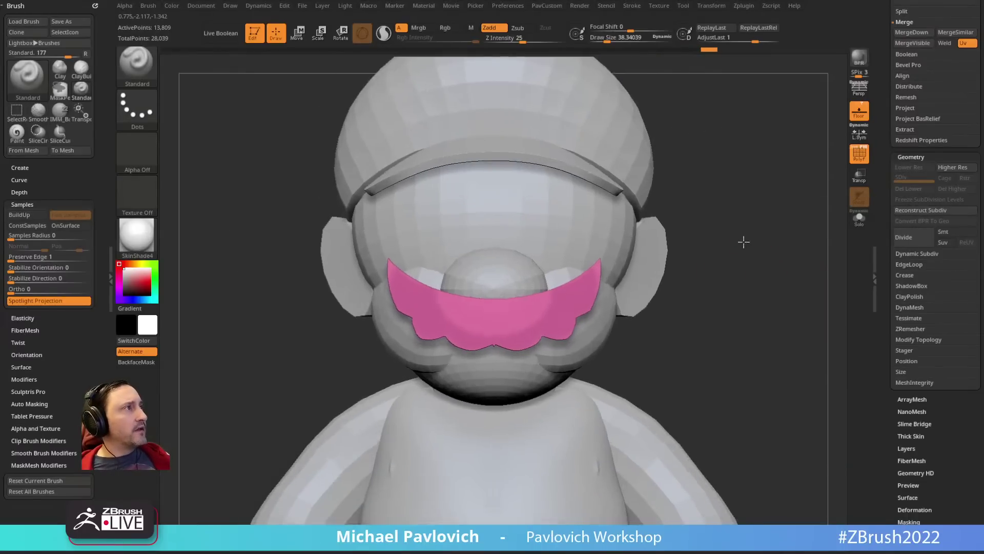
mouse_move(583, 192)
left_mouse_down("ctrl+shift")
mouse_move(606, 280)
mouse_move(594, 327)
mouse_move(609, 319)
left_mouse_up("ctrl+shift")
key("2")
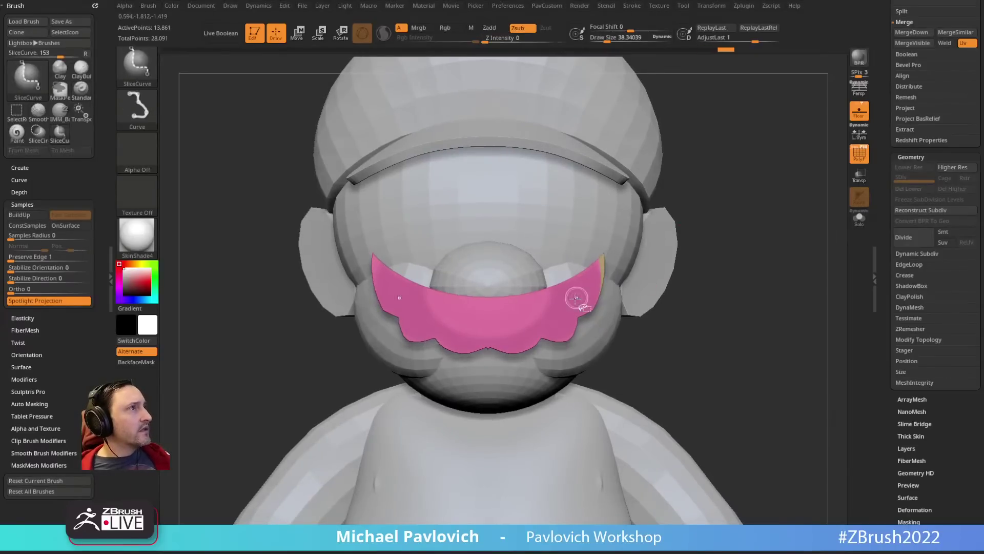
left_click(576, 298, "ctrl+shift")
key("2")
left_click(715, 229)
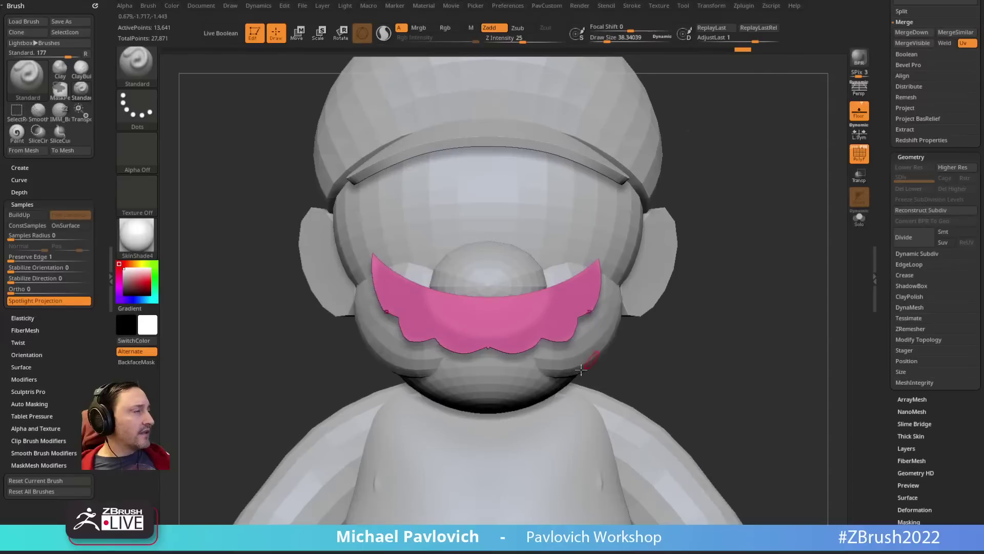
key("2")
left_click(753, 261)
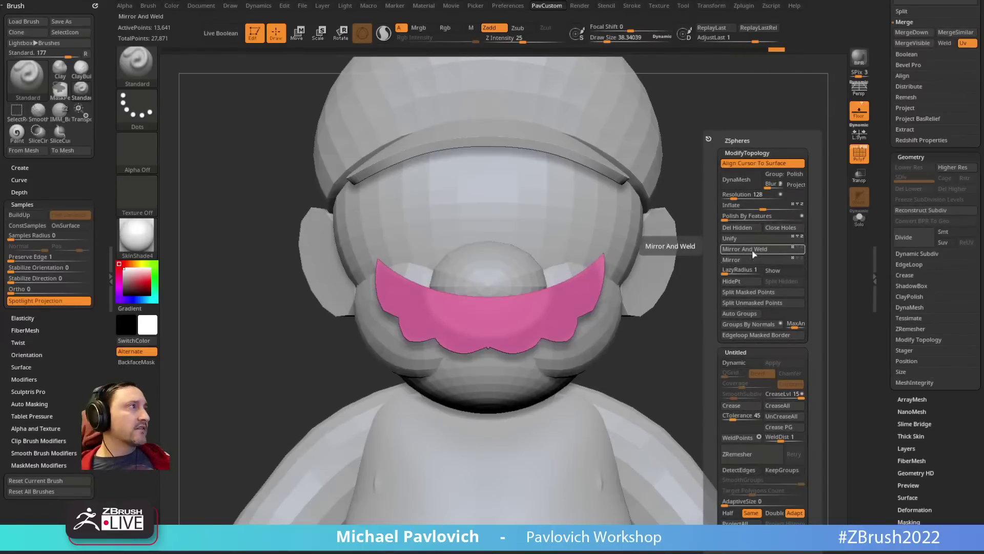
left_click(748, 249)
Step: Show the moustache's polyframe and reduce its mesh density by running ZRemesher repeatedly with Half enabled
left_click_drag(647, 299, 757, 255)
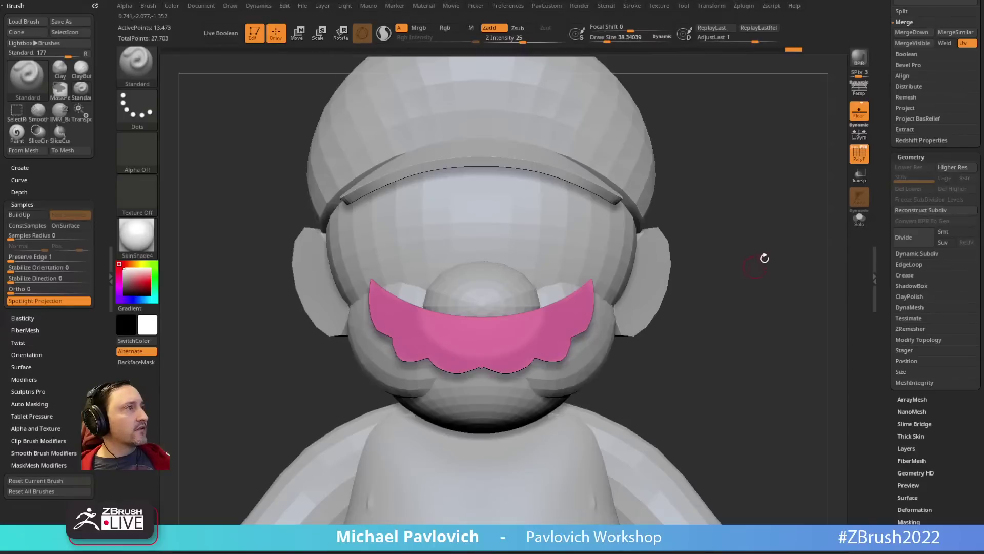
left_click(860, 154)
key("2")
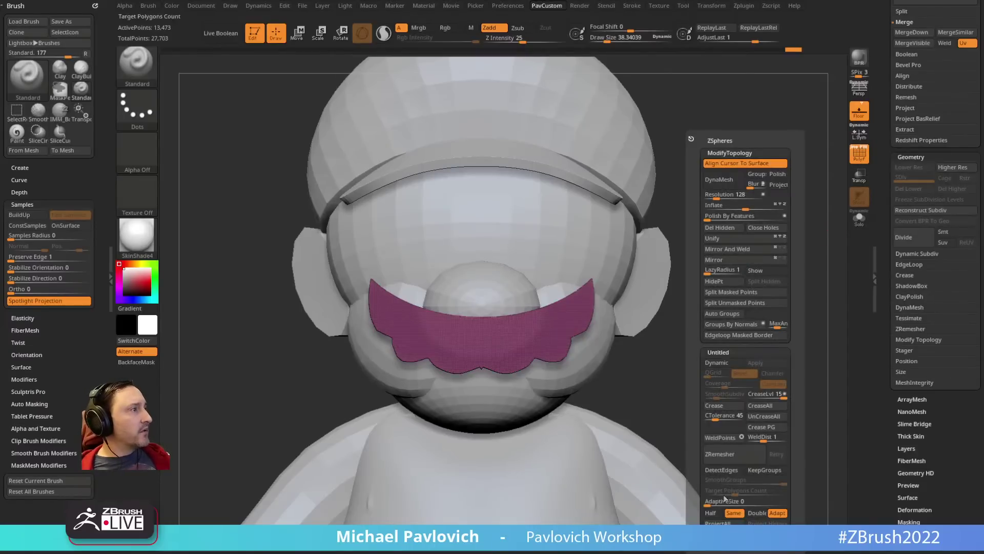
left_click(710, 512)
left_click(738, 456)
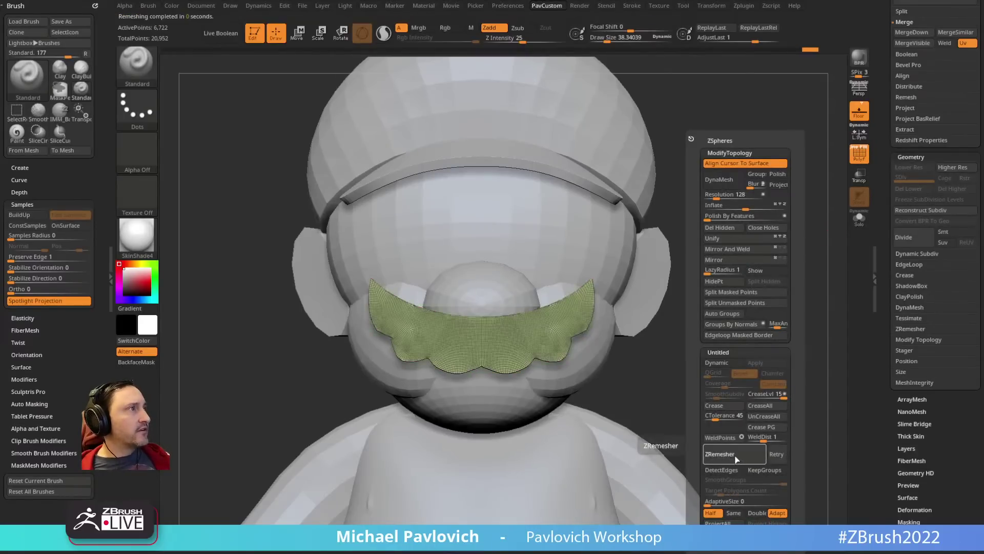
left_click(737, 457)
left_click(739, 457)
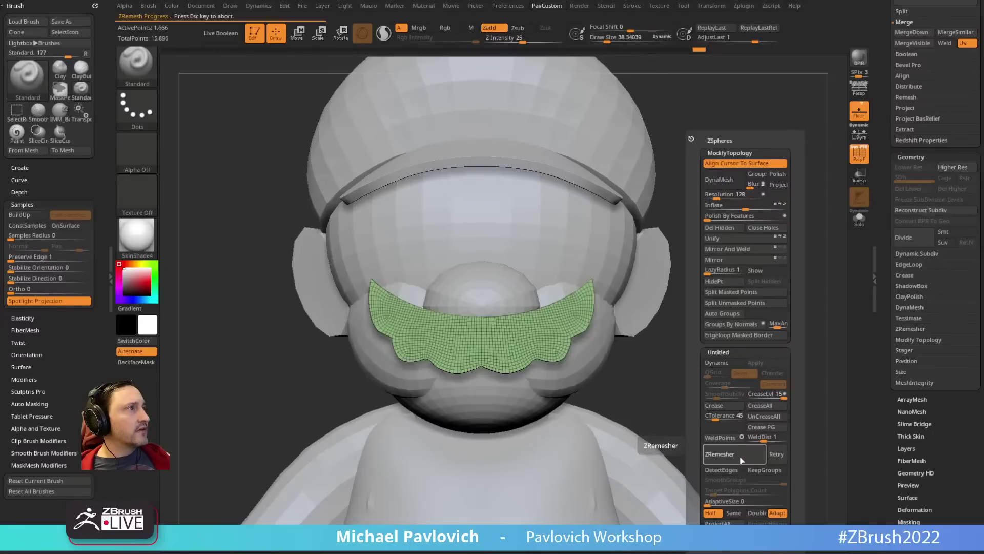
left_click(740, 460)
left_click(739, 459)
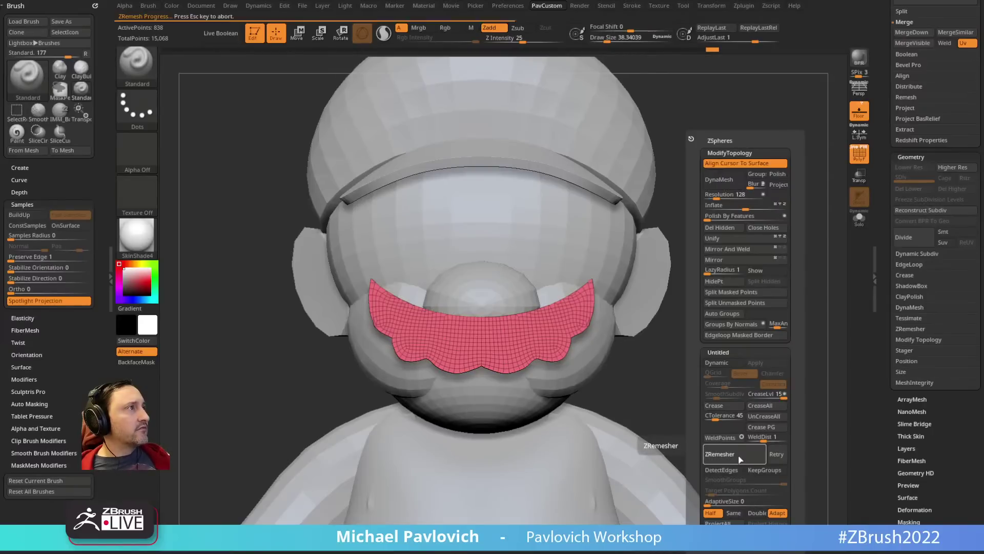
left_click(740, 460)
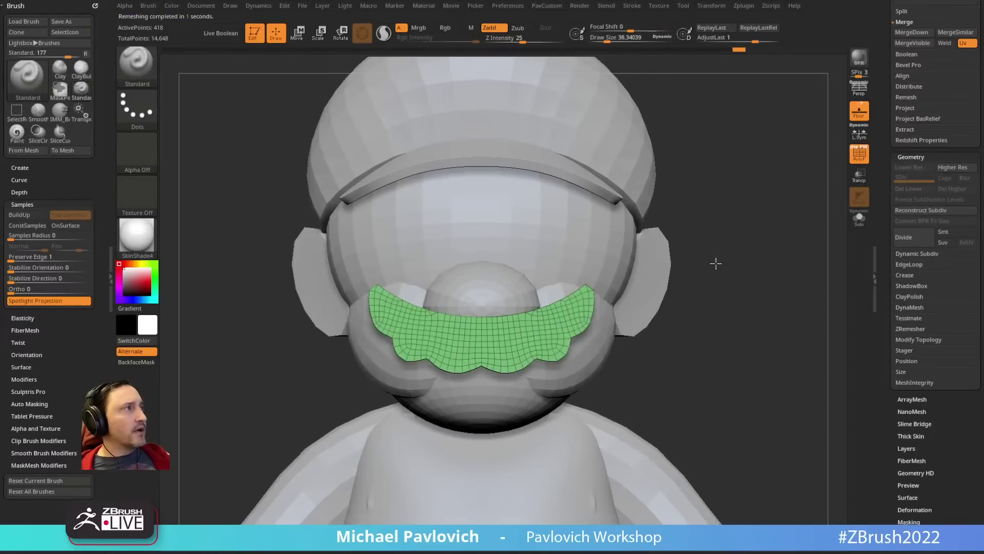
Step: Pull the moustache's outer tips into sharp points using the MoveAccu brush with AccuCurve at a Draw Size of about 49
right_click_drag(715, 264, 711, 222, "ctrl")
key("b")
key("m")
key("a")
key("s")
left_click_drag(581, 305, 593, 291)
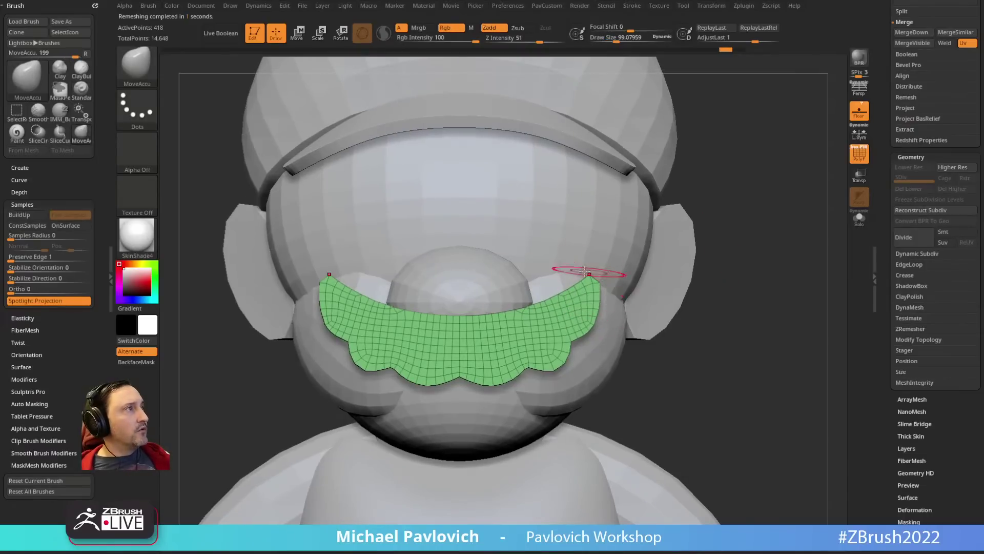
key("4")
left_click(564, 167)
key("shift")
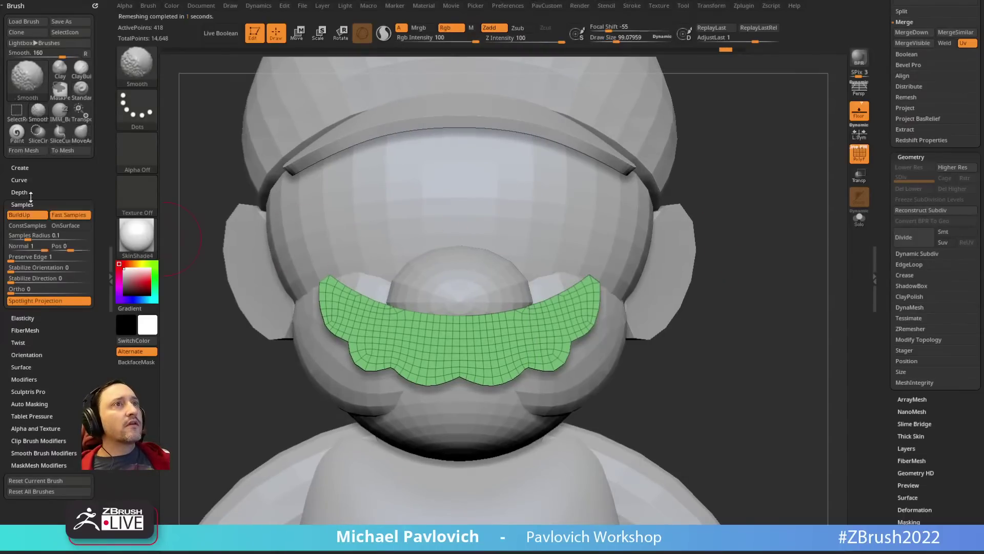
left_click(20, 181)
key("s")
left_click_drag(617, 273, 610, 272)
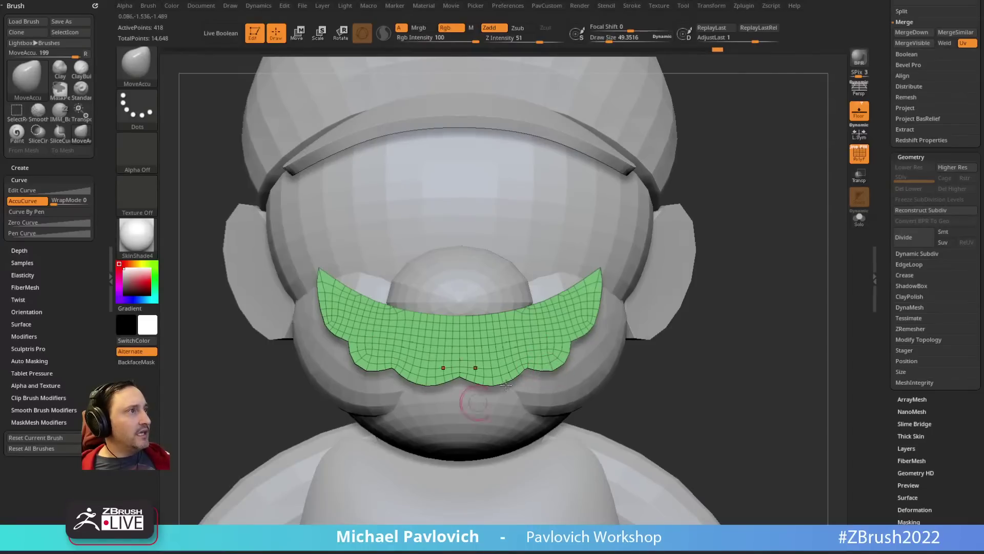
Step: Reduce the reshaped moustache's density once more with ZRemesher at Half
key("space")
left_click(726, 459)
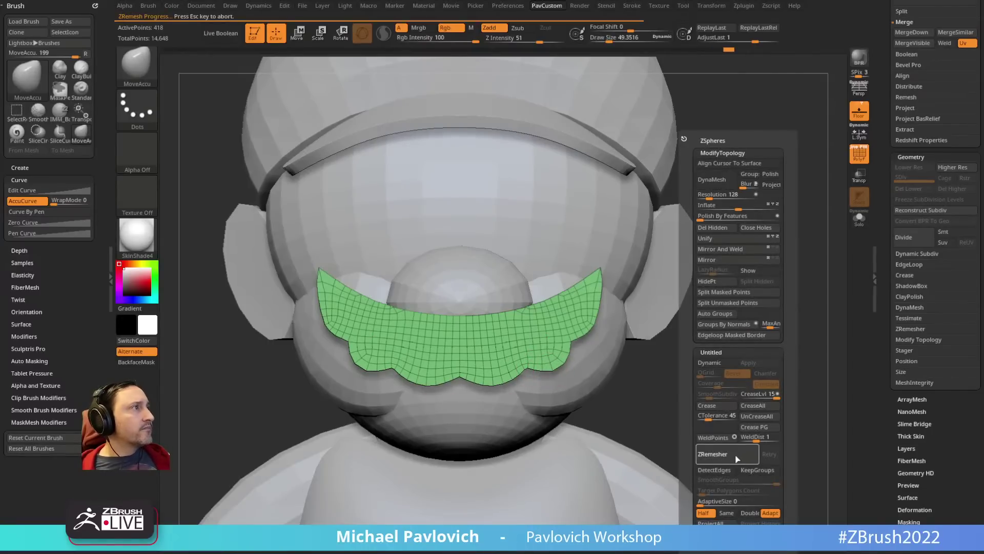
mouse_move(617, 495)
right_mouse_down("ctrl")
mouse_move(711, 275)
mouse_move(758, 308)
mouse_move(730, 303)
mouse_move(698, 338)
mouse_move(738, 314)
mouse_move(702, 268)
right_mouse_up("ctrl")
Step: Thicken the flat moustache into a thin solid with the ZModeler brush, using the polygon action QMesh targeting Polygroup All
key("b")
key("z")
key("m")
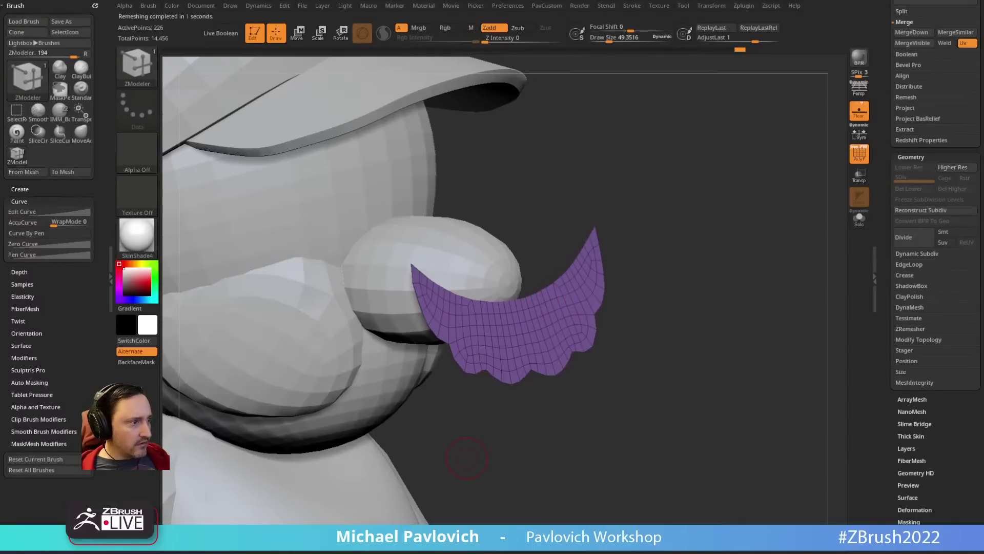
right_click_drag(660, 248, 679, 244)
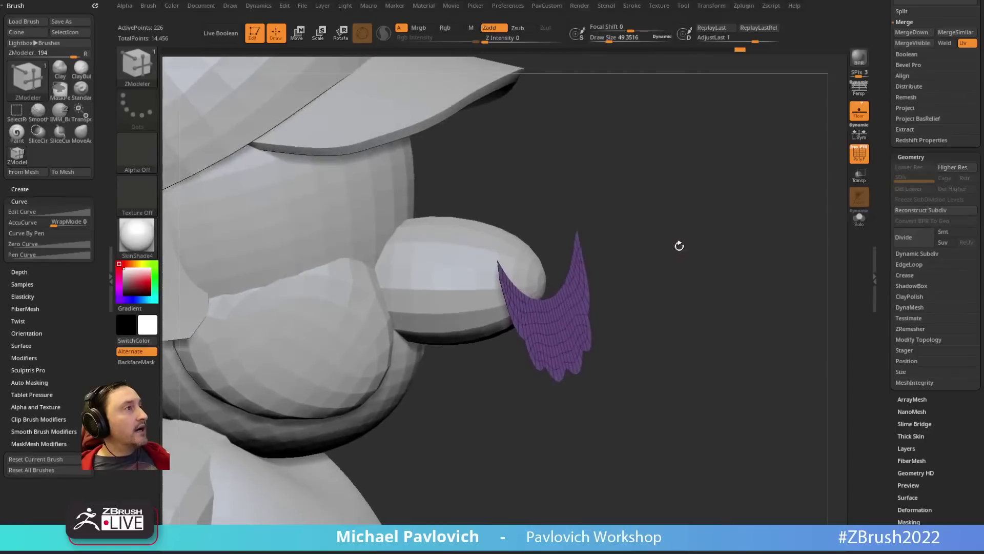
key("space")
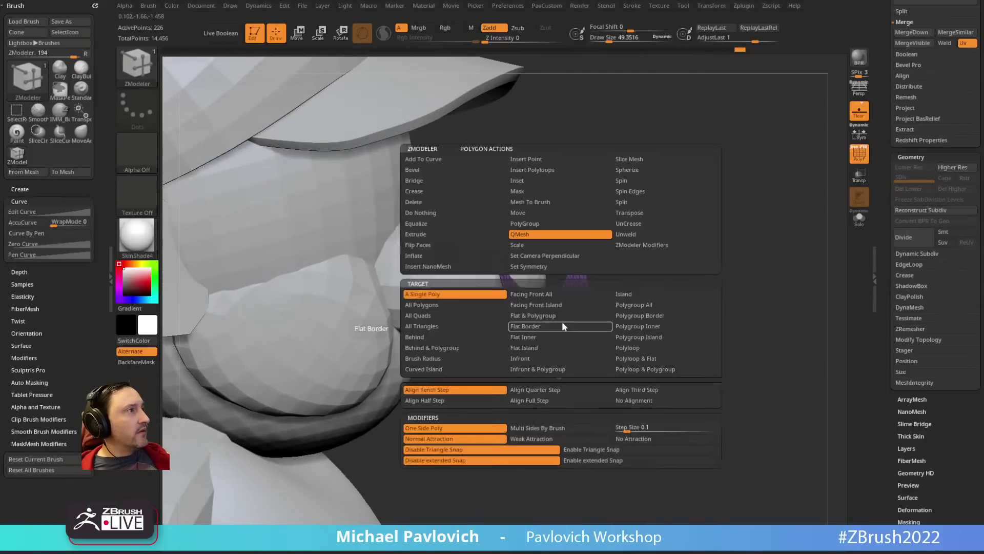
left_click(638, 303)
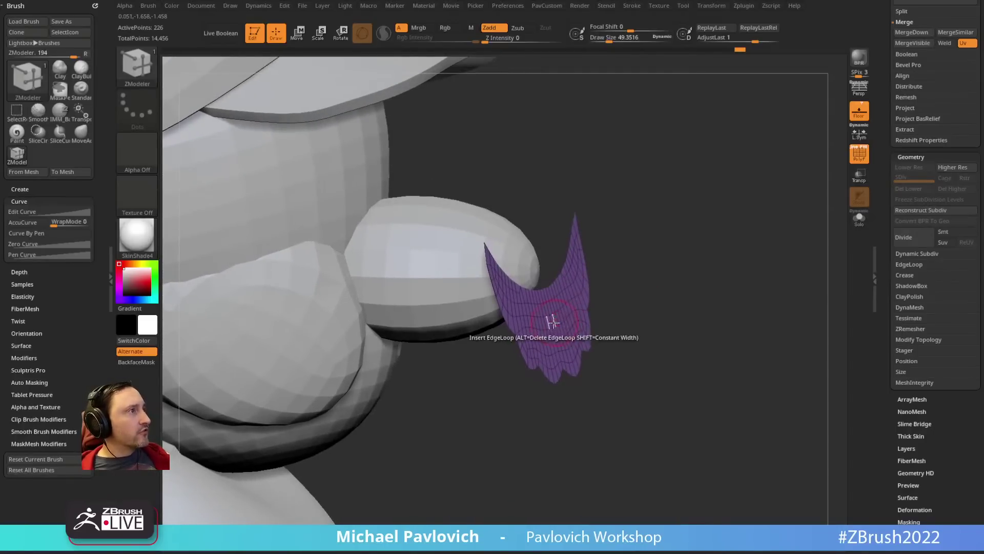
left_click_drag(551, 324, 566, 323)
Step: Examine the moustache's thickness and its position against the nose from side and three-quarter views
right_click_drag(680, 264, 689, 330, "shift")
right_click_drag(658, 204, 607, 213)
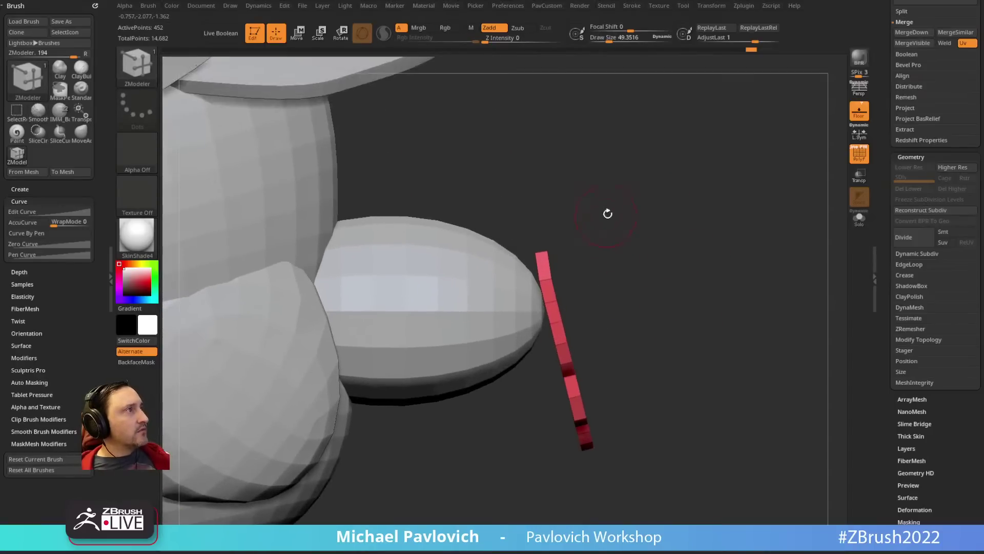
key("w")
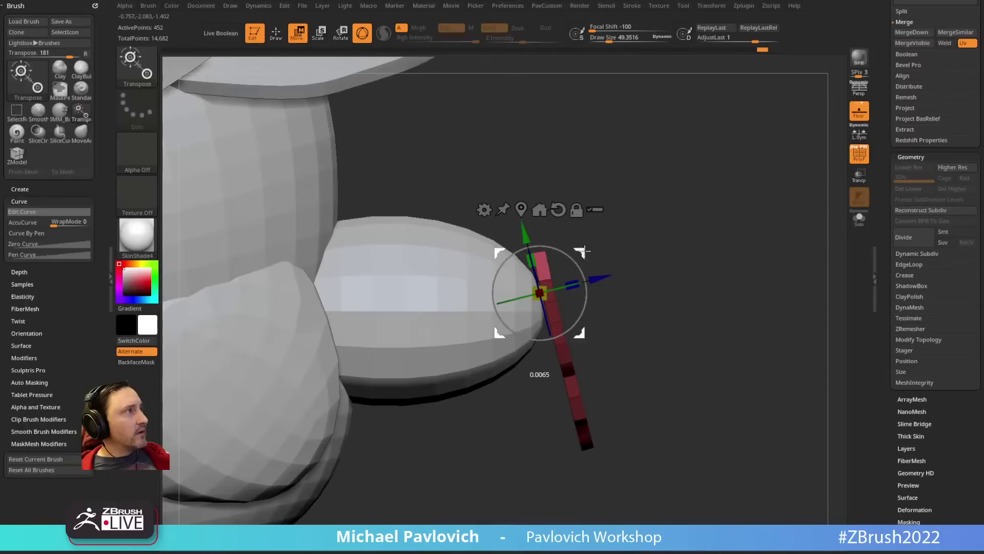
key("q")
right_click_drag(703, 270, 641, 321)
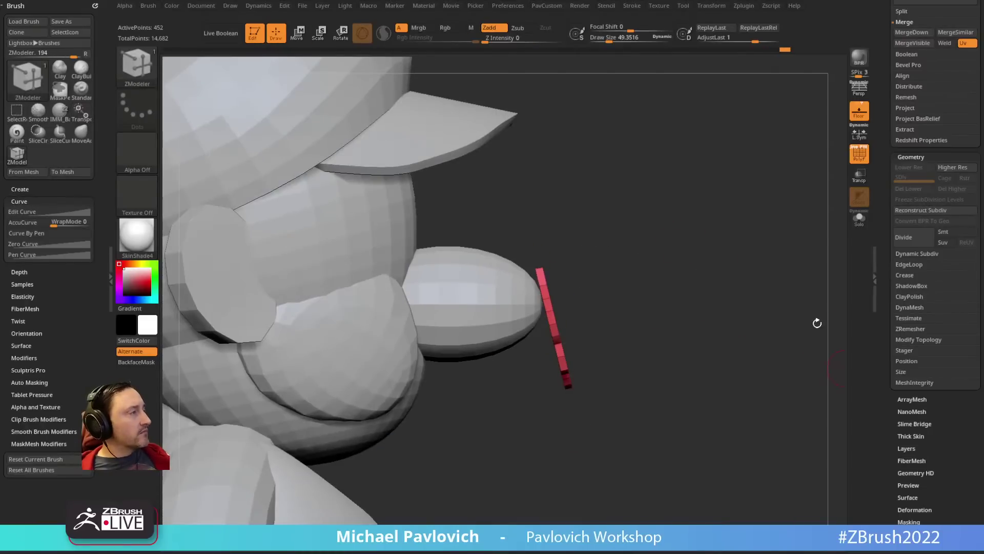
right_click_drag(817, 323, 755, 374)
key("shift")
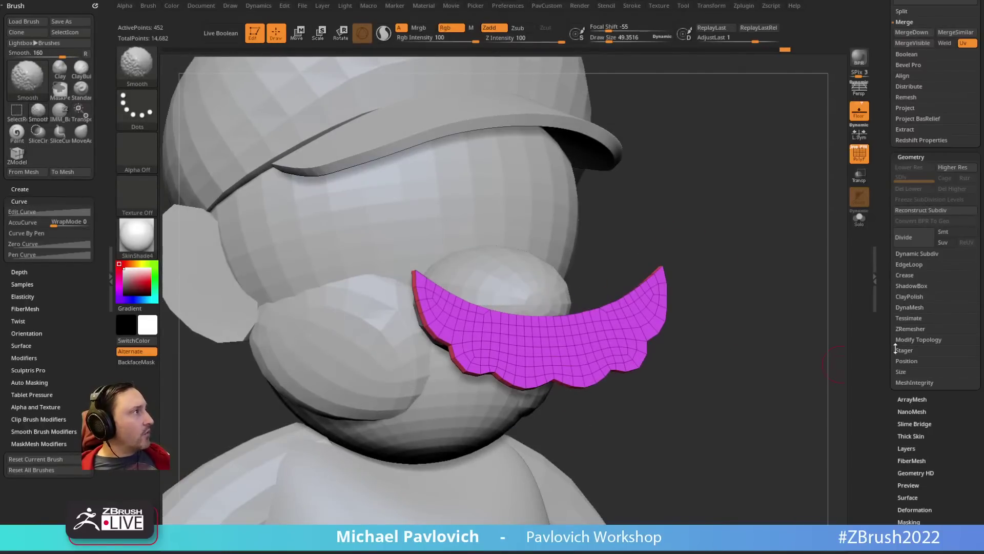
right_click_drag(786, 325, 793, 331)
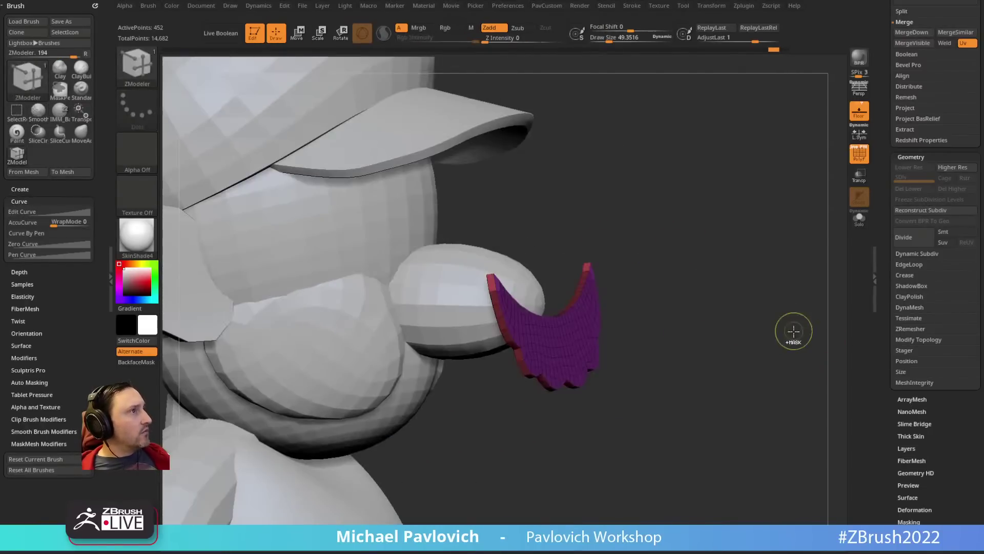
Step: Revert the moustache to its flat mesh and thicken it with Dynamic Subdiv at a Thickness of about 0.022
key("shift+d")
left_click(910, 255)
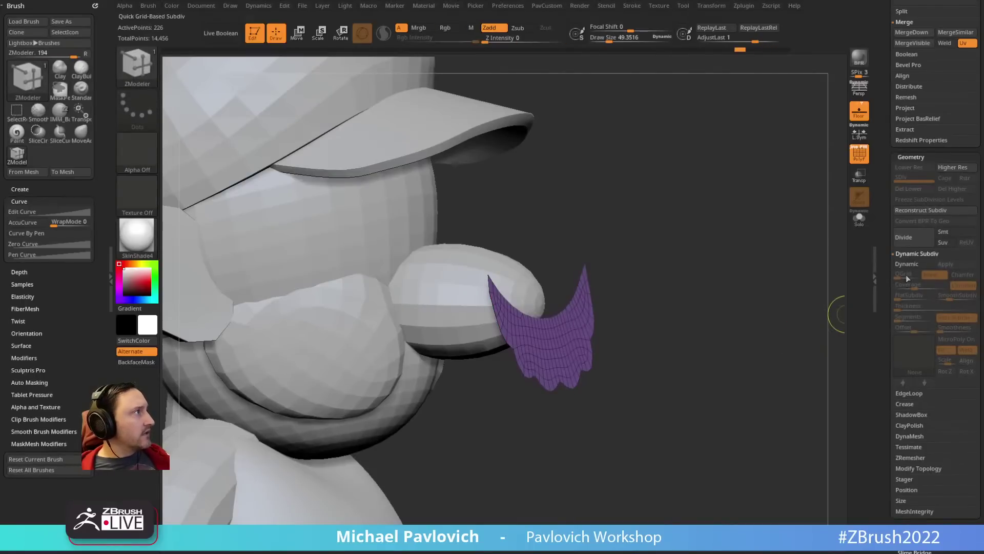
key("d")
left_click(915, 305)
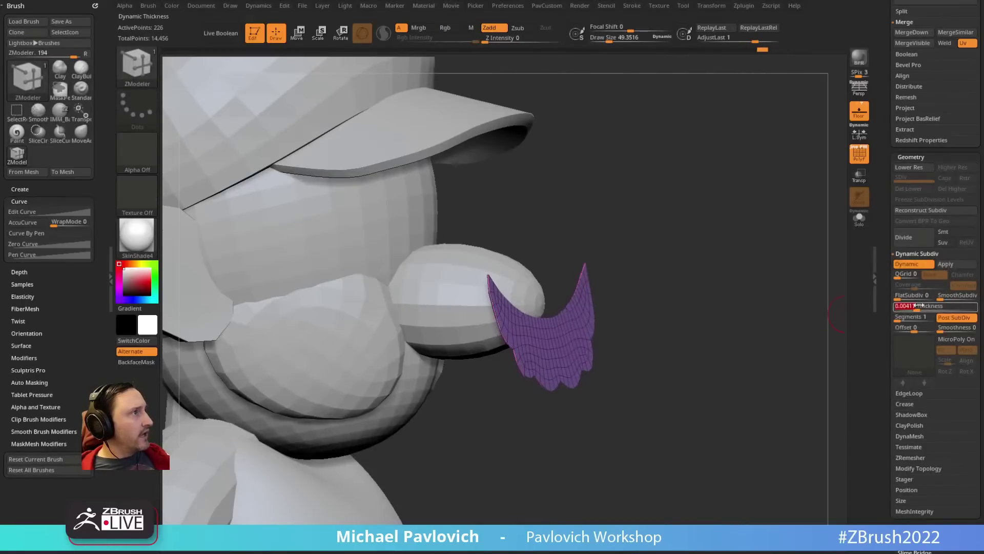
left_click(929, 307)
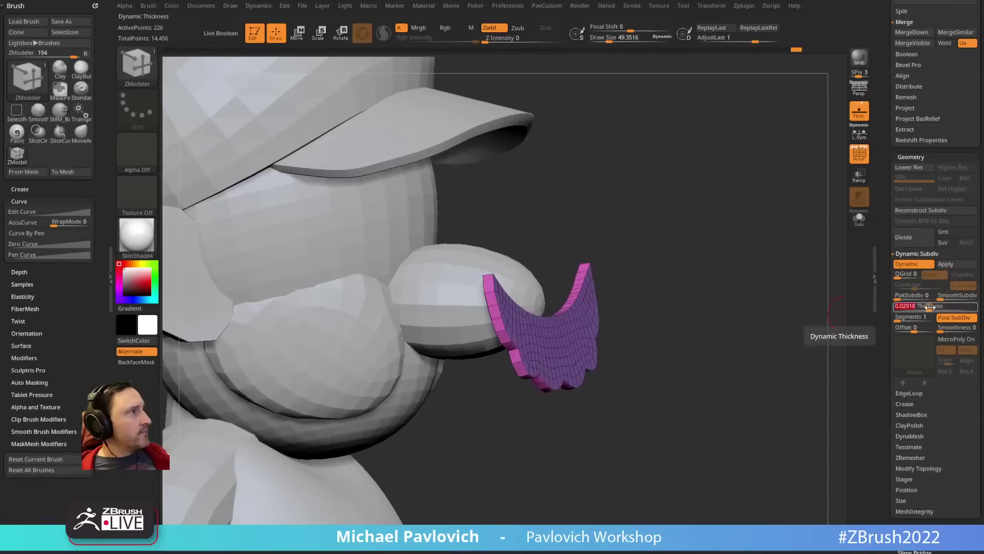
left_click(929, 308)
key("shift+d")
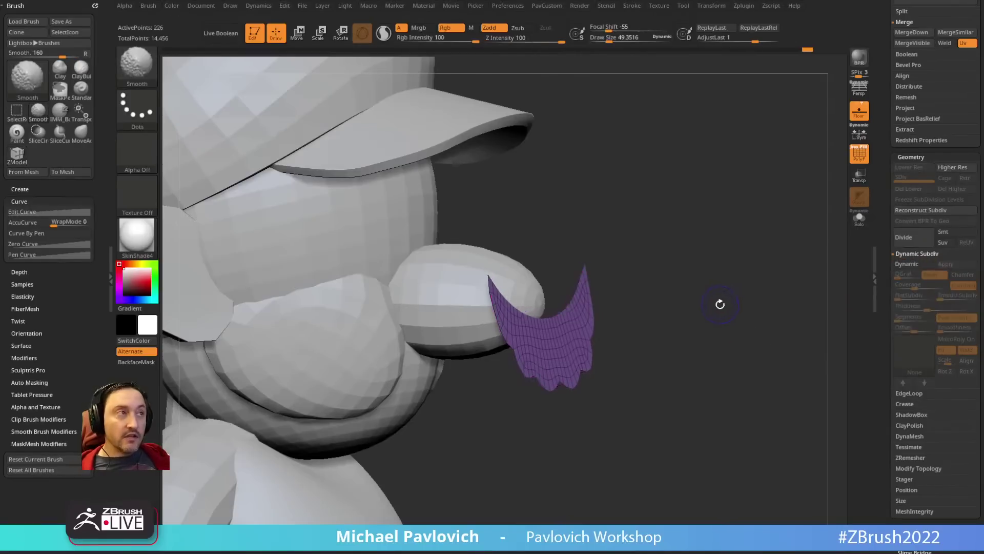
key("d")
left_click(558, 177)
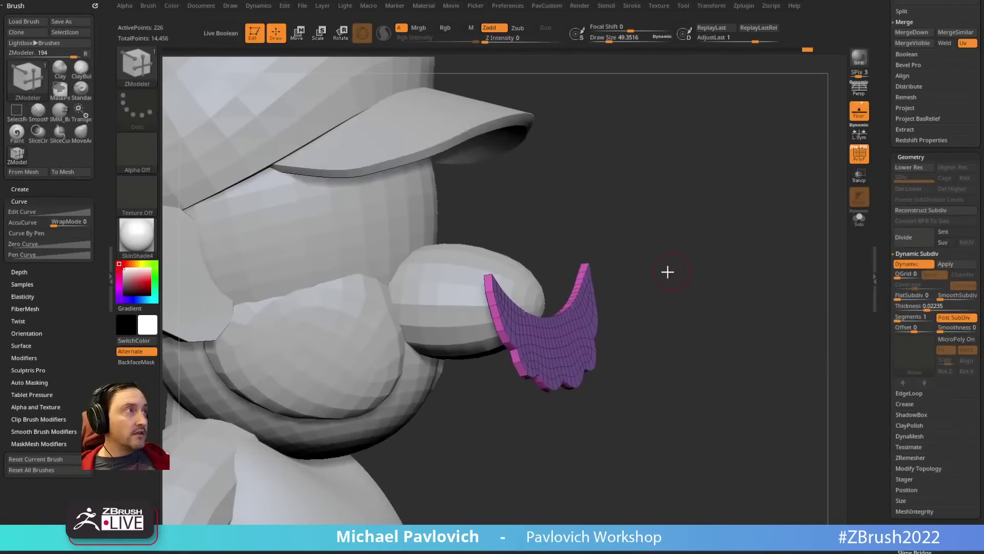
Step: Tilt the moustache with the gizmo and move it back against the face beneath the nose, working from the side
mouse_move(668, 273)
left_mouse_down()
mouse_move(681, 241)
mouse_move(527, 274)
left_mouse_up()
key("ctrl")
left_click(574, 254, "ctrl")
key("w")
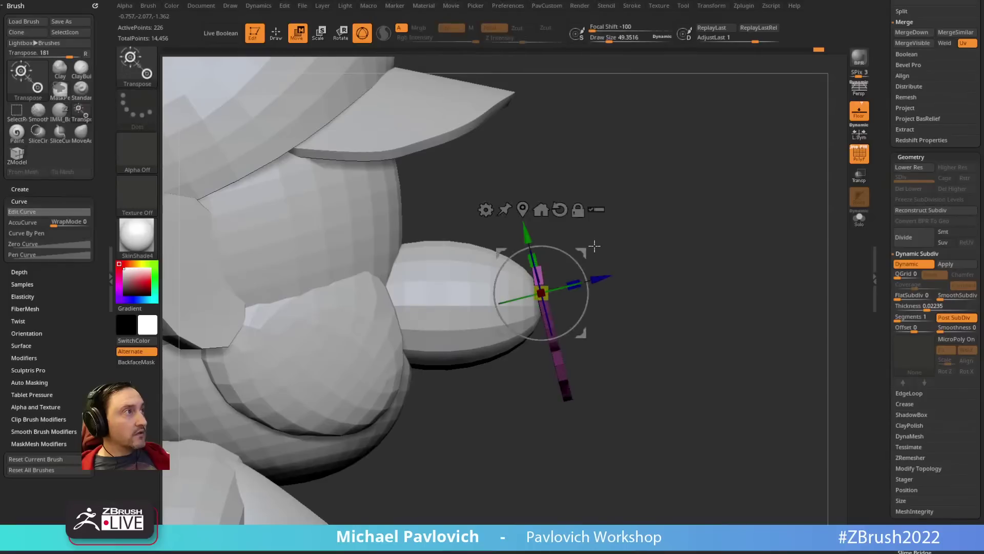
left_click_drag(589, 249, 621, 219)
key("q")
key("w")
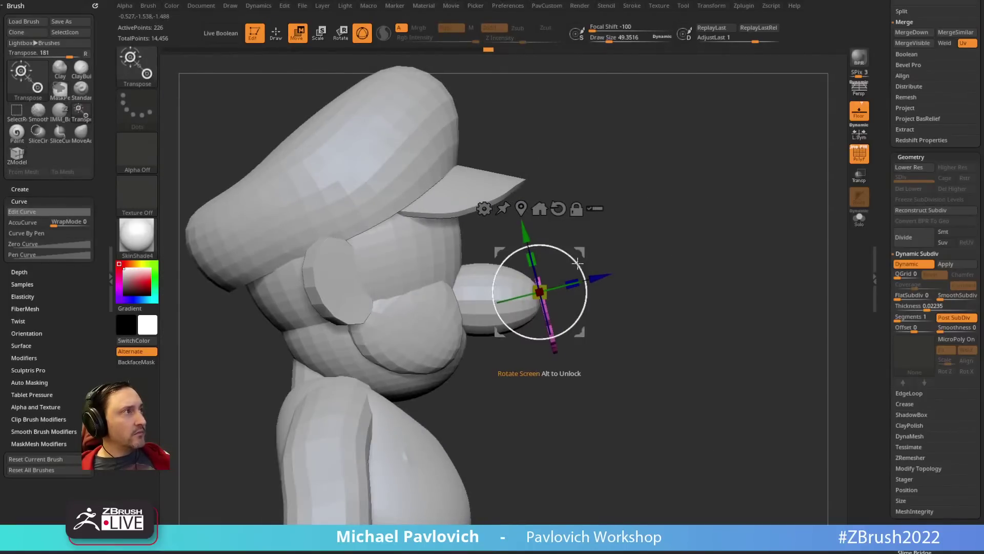
left_click_drag(578, 265, 583, 274)
mouse_move(580, 252)
left_mouse_down()
mouse_move(505, 280)
mouse_move(512, 302)
left_mouse_up()
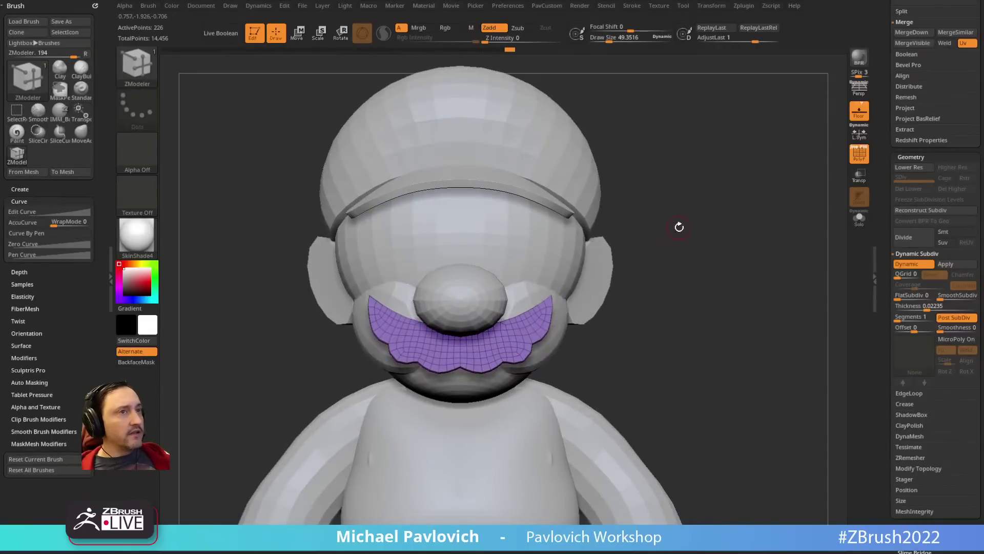
Step: Raise the moustache slightly to match the front reference image and check it against the side reference
key("shift+z")
key("2")
key("1")
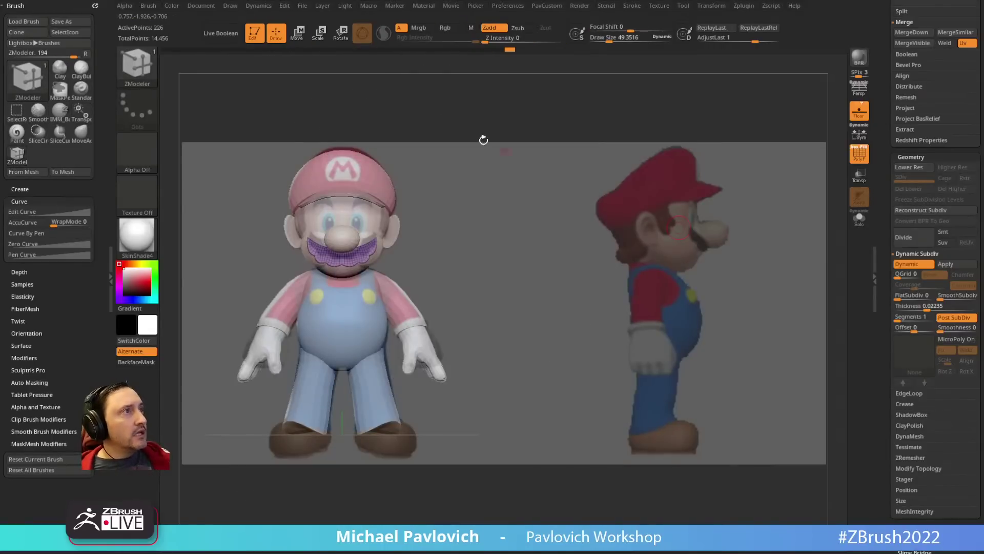
key("w")
left_click_drag(342, 186, 341, 179)
key("q")
key("w")
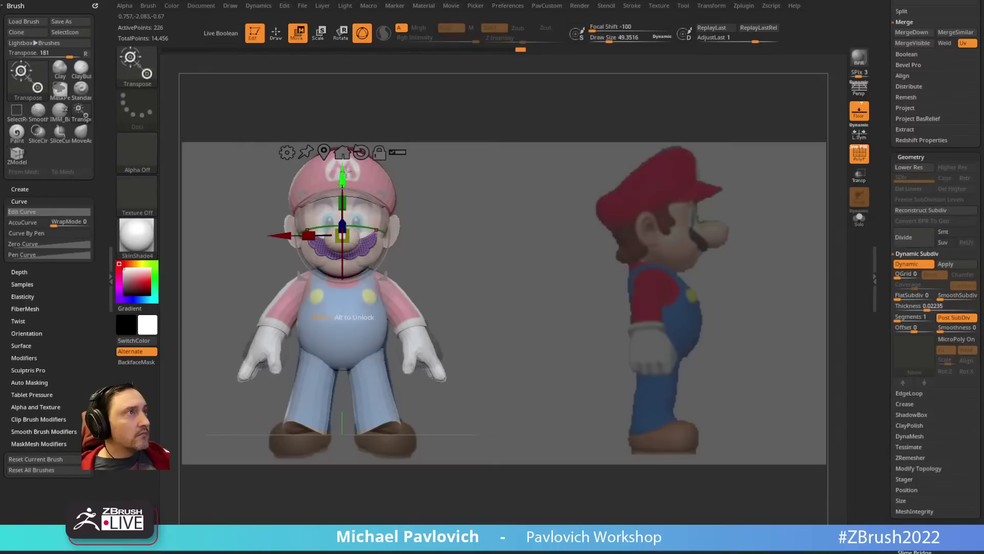
key("q")
key("2")
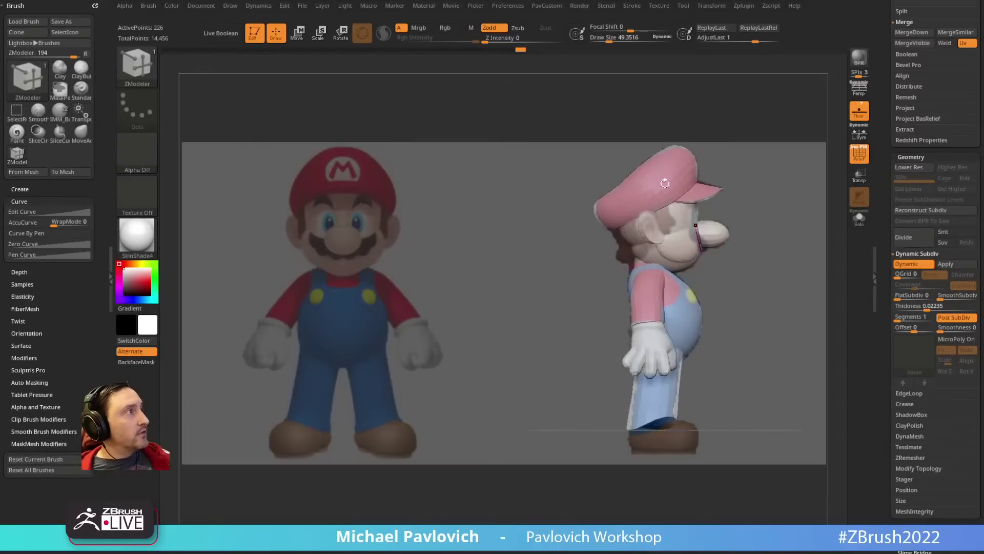
Step: Bend the moustache with a gizmo deformer from below so its ends curve back around the face
key("shift+z")
left_click_drag(800, 220, 806, 145, "alt")
key("w")
left_click(447, 215)
left_click(481, 248)
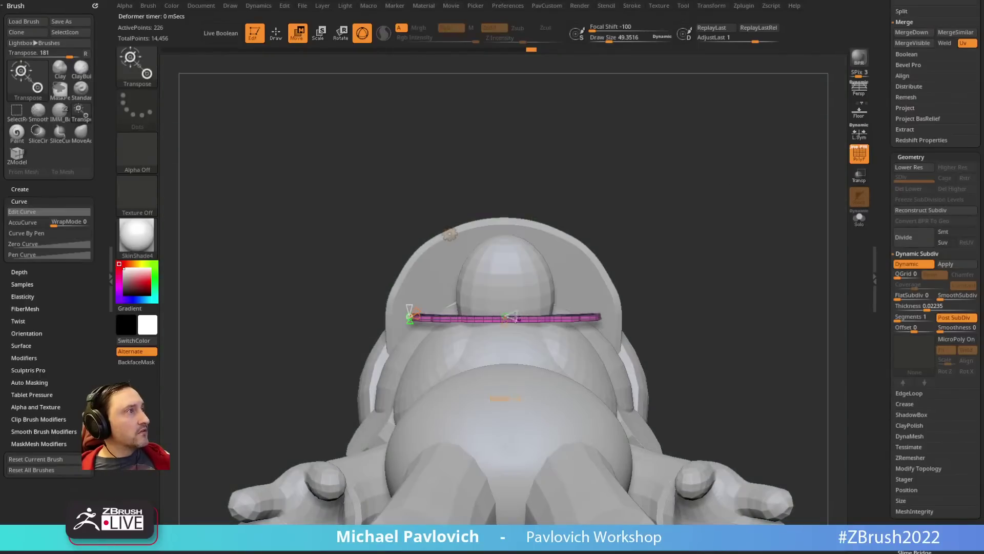
left_click_drag(505, 315, 505, 354)
left_click_drag(498, 318, 483, 320)
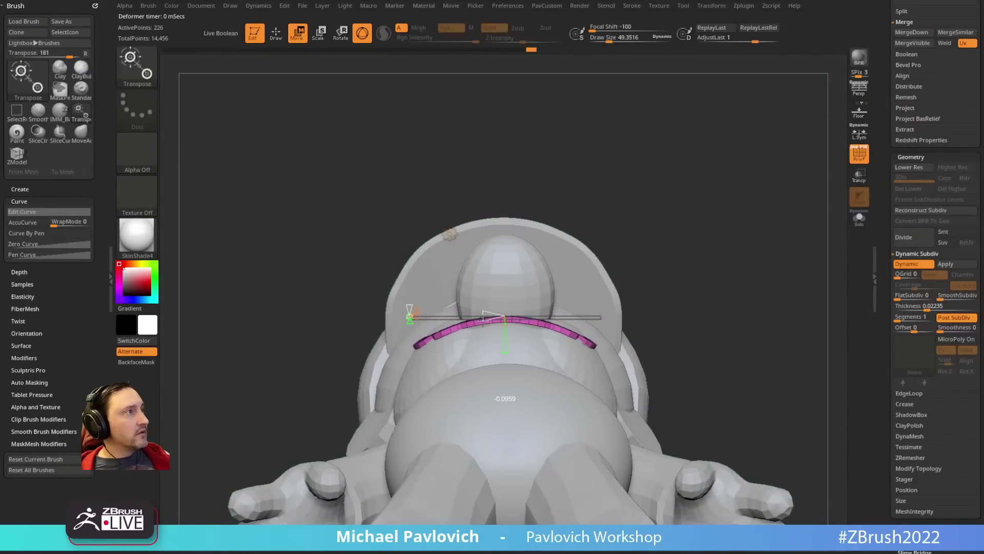
key("q")
Step: Adjust the moustache's lower part to the side reference with the Move brush at a Draw Size of about 588
left_click_drag(681, 169, 758, 248, "shift")
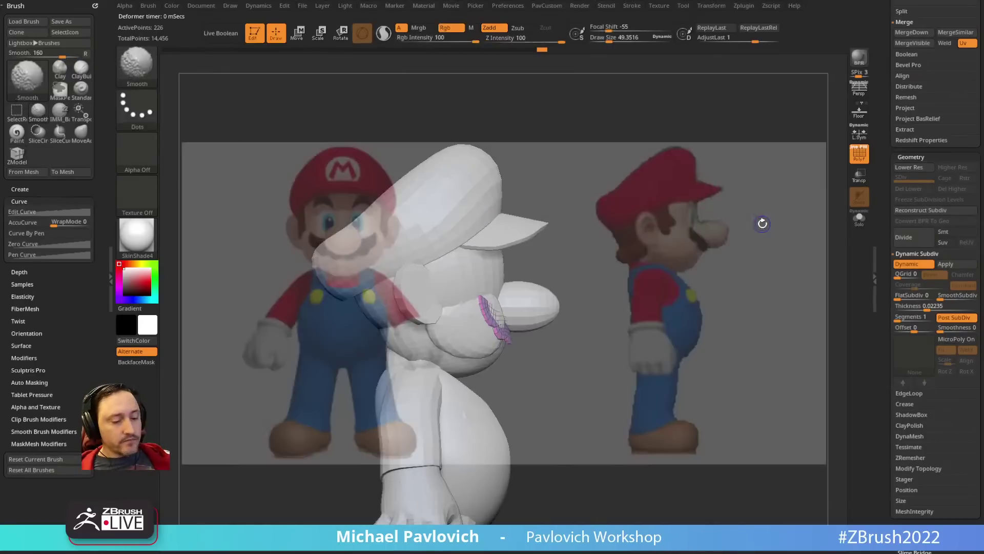
key("s")
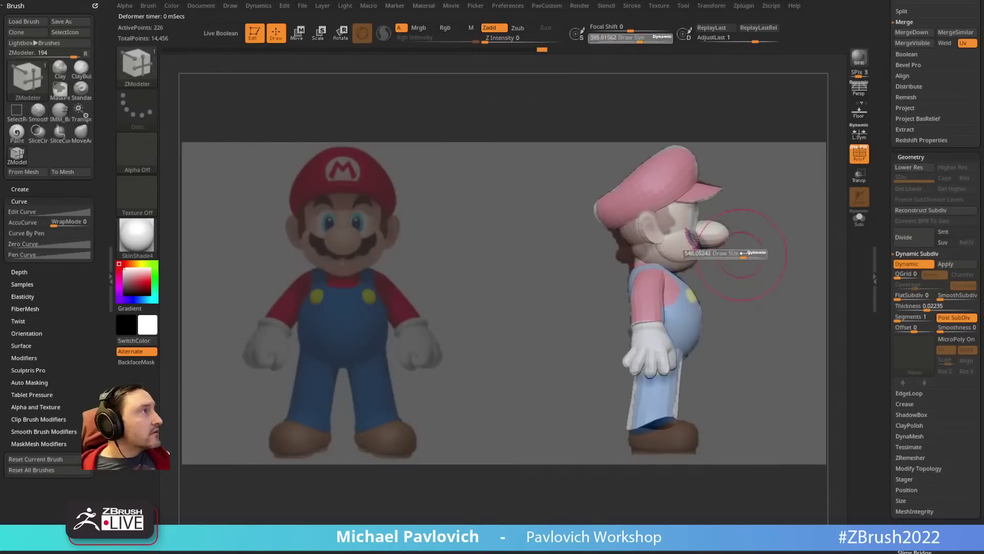
key("b")
key("m")
key("v")
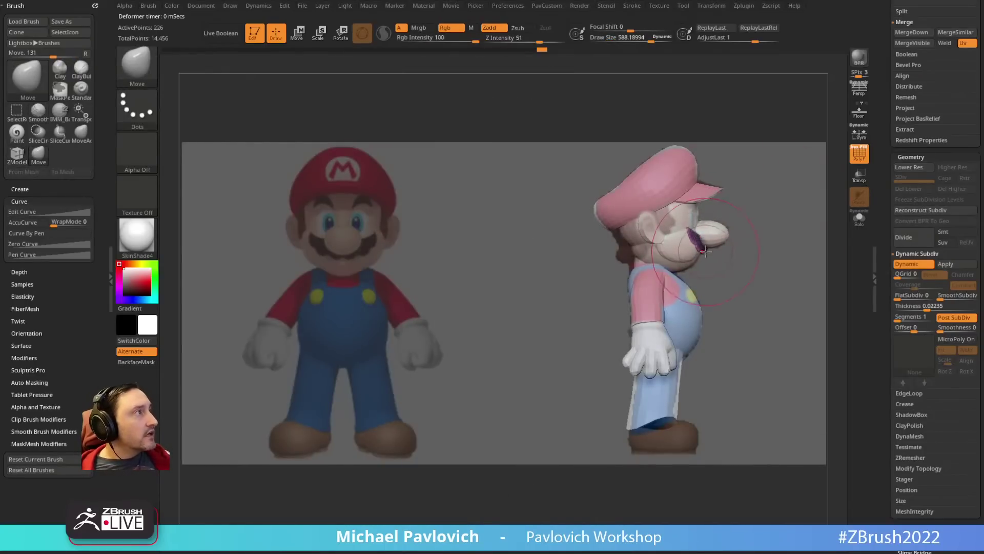
left_click_drag(709, 251, 710, 249)
key("1")
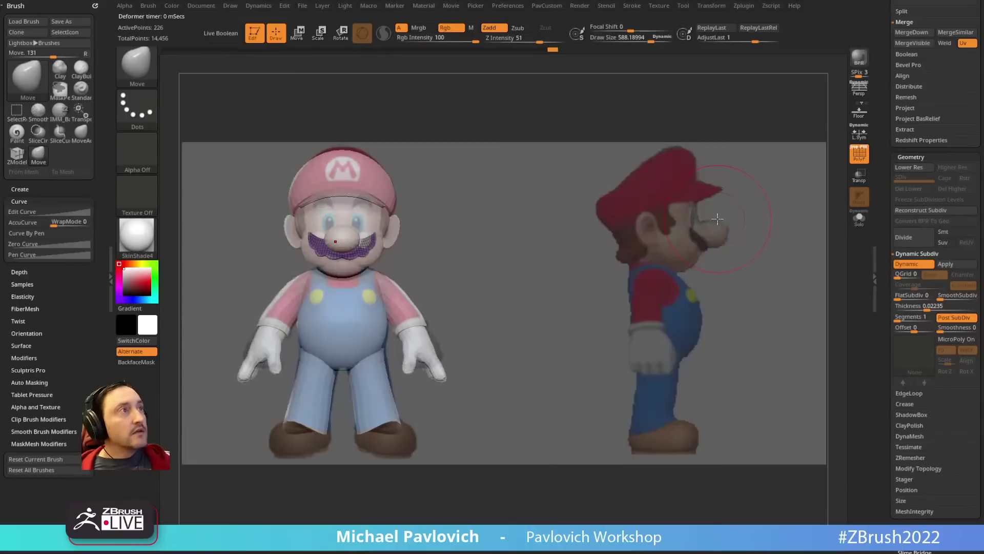
Step: Hide the reference images and apply Mirror And Weld to the moustache to restore its symmetry
key("shift+z")
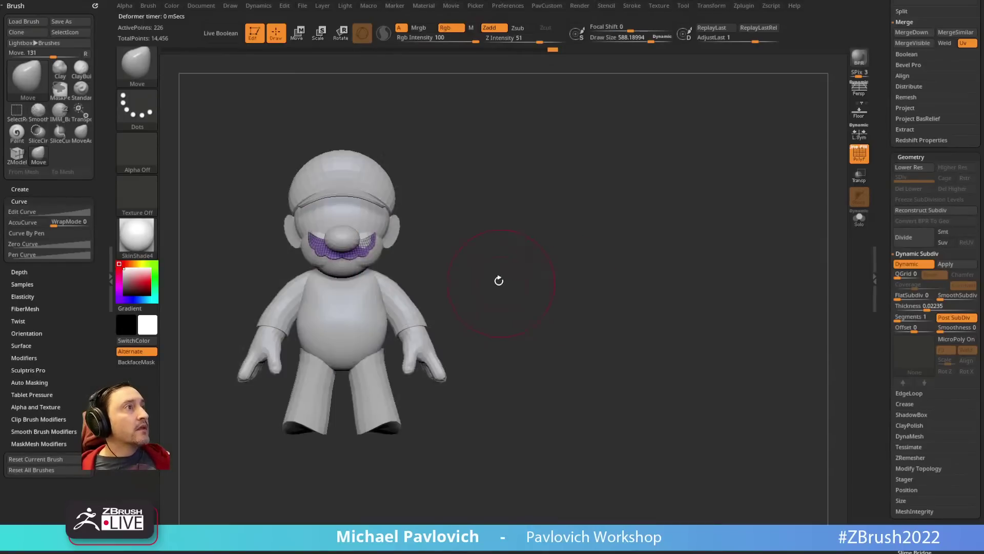
key("b")
key("s")
key("t")
key("s")
left_click_drag(514, 285, 565, 307, "alt")
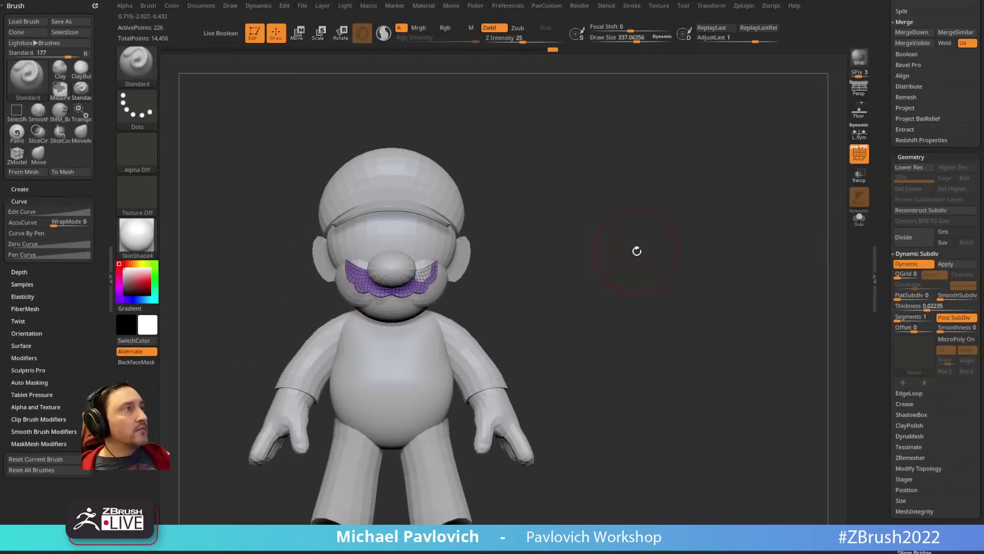
key("space")
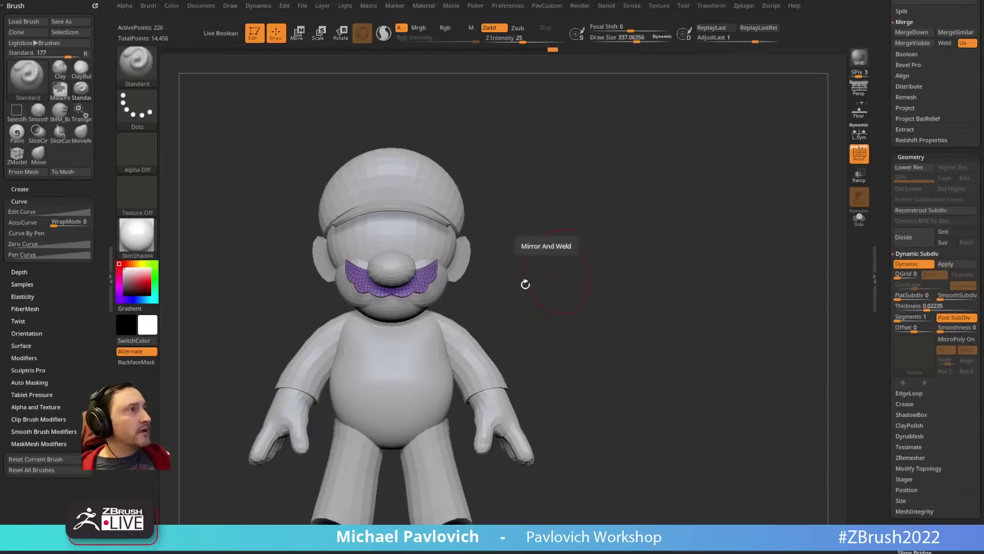
Step: Examine the moustache's mesh in isolation and bring the rest of the character back into view
left_click(860, 218)
left_click_drag(698, 184, 723, 250, "alt")
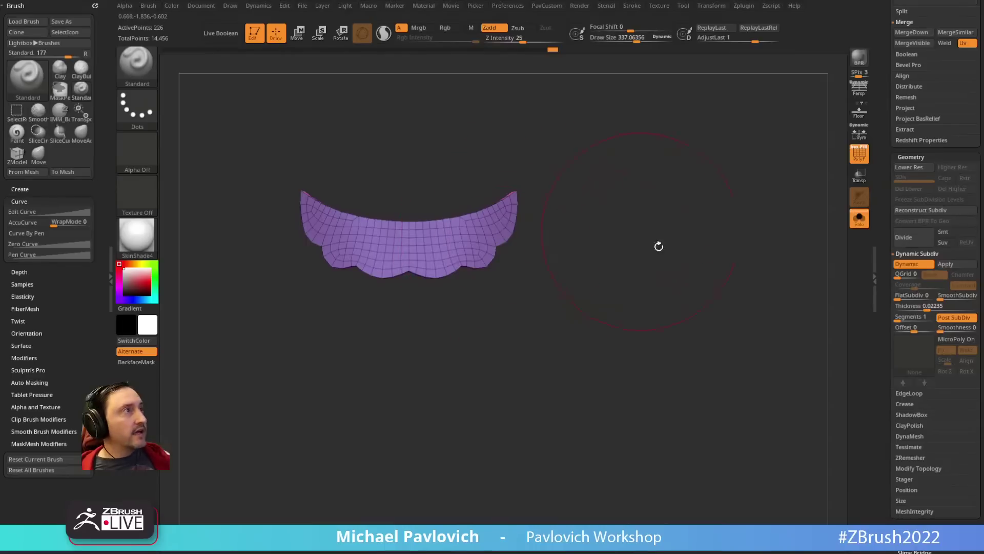
key("s")
left_click(638, 260)
left_click(853, 218)
left_click_drag(739, 240, 694, 187, "alt")
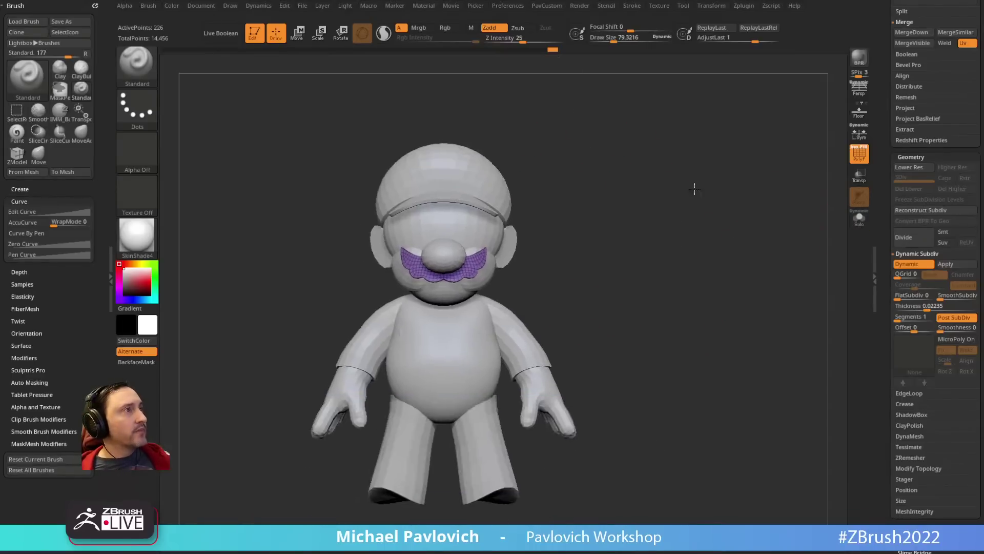
left_click_drag(658, 274, 681, 249)
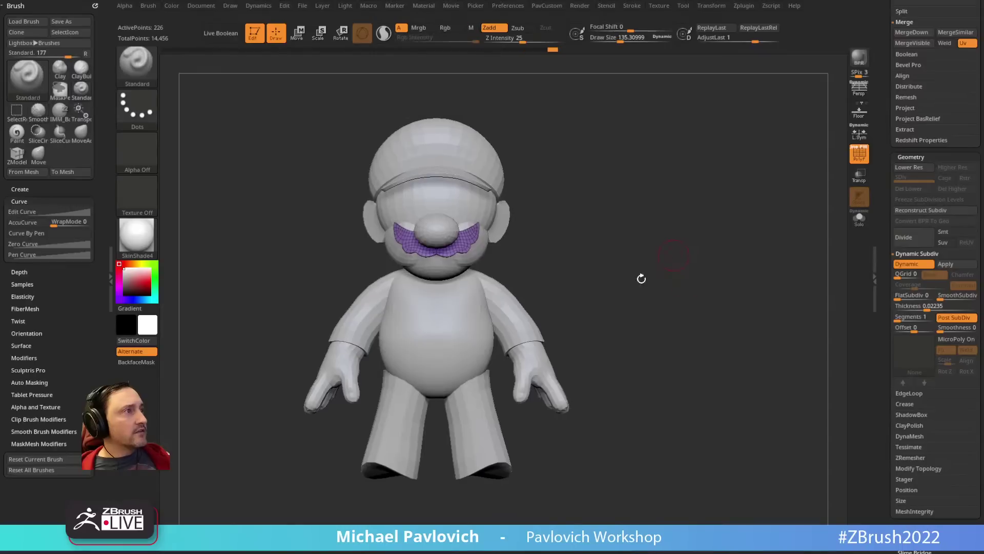
Step: Reshape the torso from the side with the Move brush, filling out its lower back behind the arm
left_click(489, 410, "alt")
left_click_drag(651, 297, 608, 309, "shift")
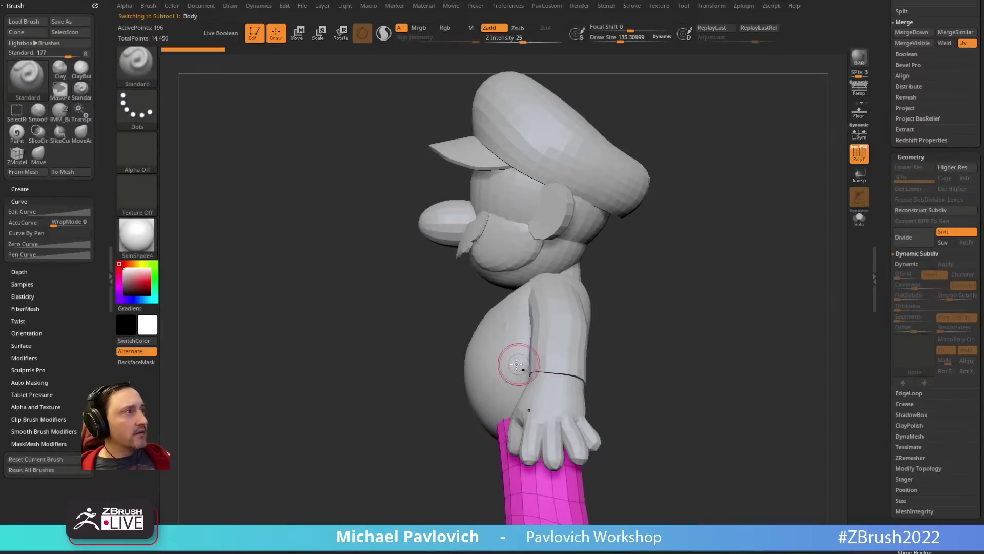
left_click(518, 366, "alt")
mouse_move(689, 288)
left_mouse_down()
mouse_move(676, 290)
mouse_move(692, 264)
left_mouse_up()
left_click_drag(563, 377, 544, 381)
key("bracketright")
key("bracketright")
key("bracketright")
key("b")
key("m")
key("v")
left_click_drag(638, 431, 515, 374)
key("bracketleft")
left_click_drag(471, 459, 513, 440)
left_click_drag(583, 384, 570, 379)
left_click_drag(664, 328, 610, 336)
mouse_move(530, 370)
left_mouse_down()
mouse_move(519, 395)
mouse_move(648, 313)
mouse_move(666, 266)
mouse_move(677, 318)
mouse_move(610, 327)
left_mouse_up()
Step: Review the body's proportions from the side and front and against the reference images, with the legs as the active part
key("b")
key("s")
key("t")
left_click(610, 327, "alt")
mouse_move(657, 284)
left_mouse_down("alt")
mouse_move(620, 316)
mouse_move(583, 429)
left_mouse_up("alt")
key("b")
key("m")
key("v")
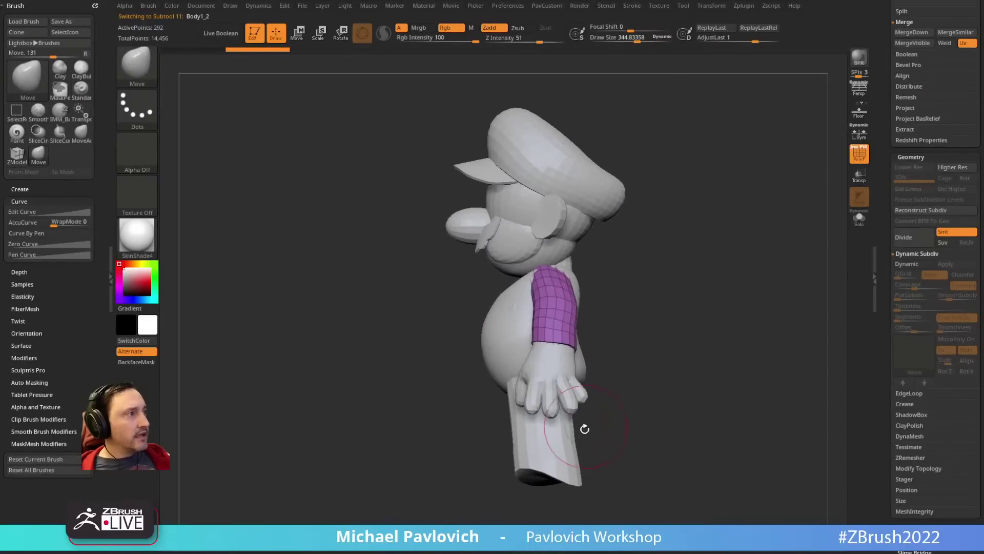
left_click(523, 431, "alt")
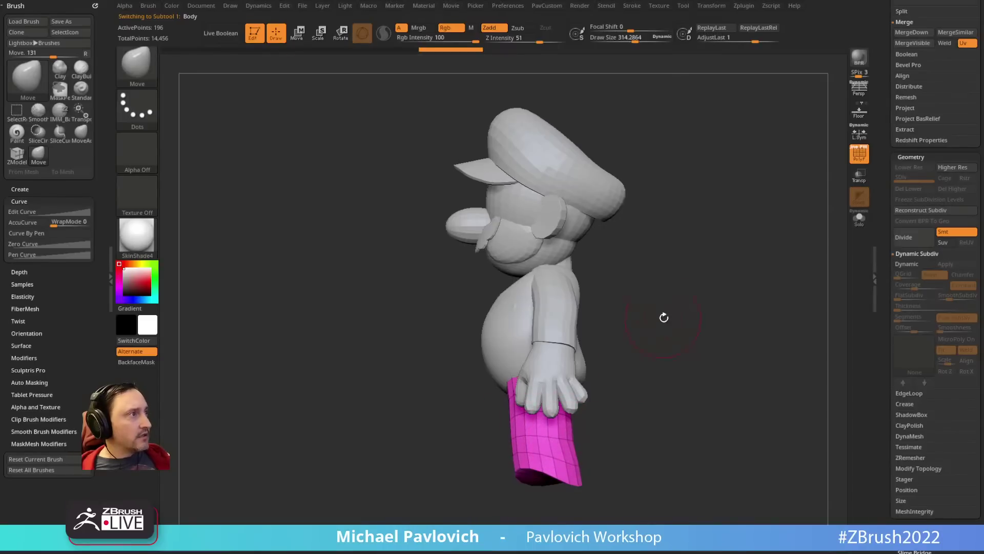
left_click_drag(664, 317, 707, 309, "shift")
key("b")
key("s")
key("t")
mouse_move(653, 245)
left_mouse_down("alt")
mouse_move(649, 265)
mouse_move(625, 283)
left_mouse_up("alt")
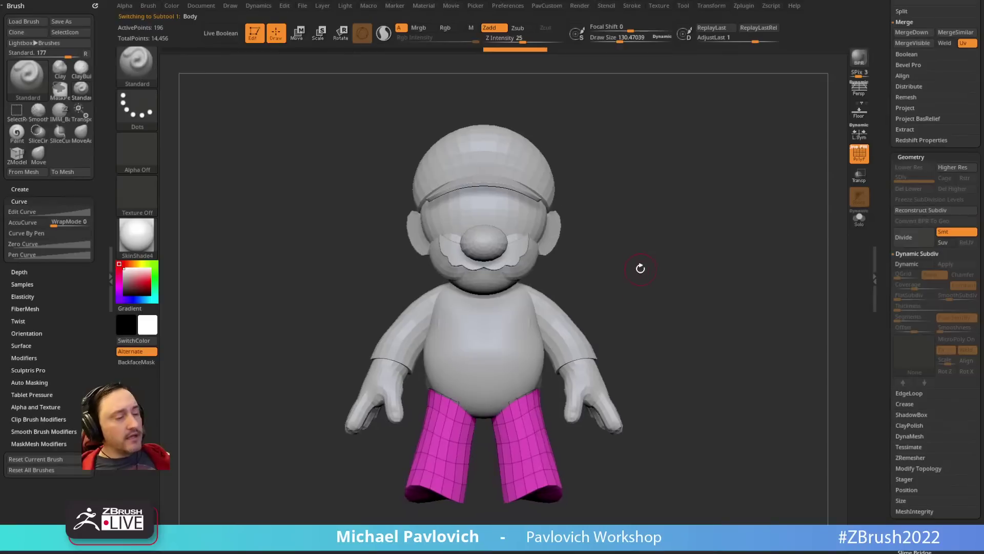
key("shift+z")
key("2")
key("1")
Step: Insert mirrored spheres for the eyes on the head with the IMM_Base_Primitives brush, placed over the eyes of the front reference
key("b")
key("i")
key("p")
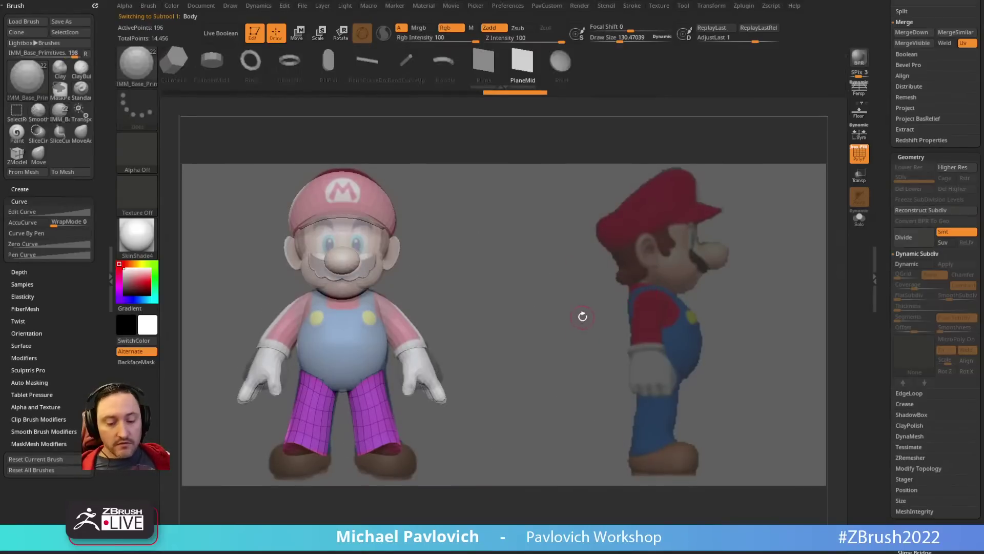
key("m")
left_click(433, 349)
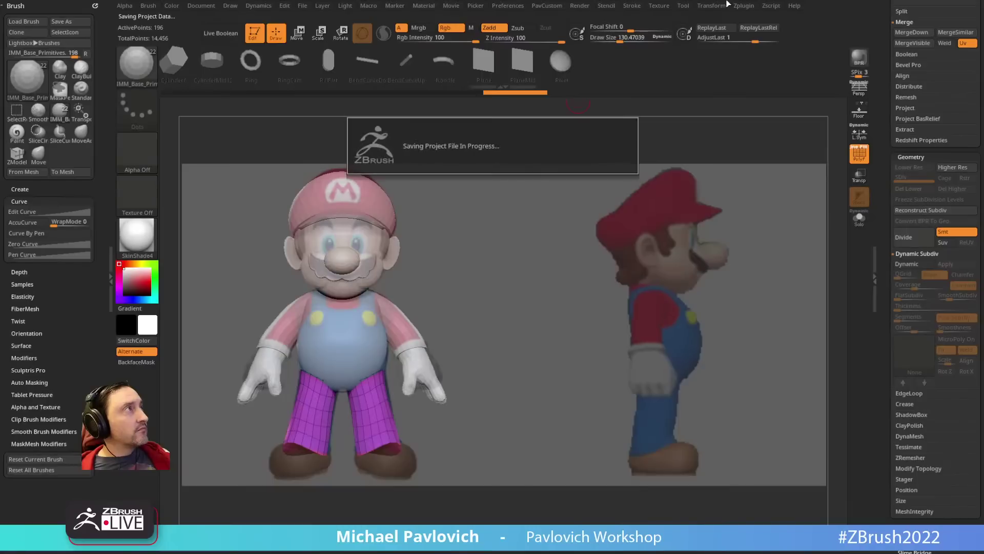
left_click(326, 247, "alt")
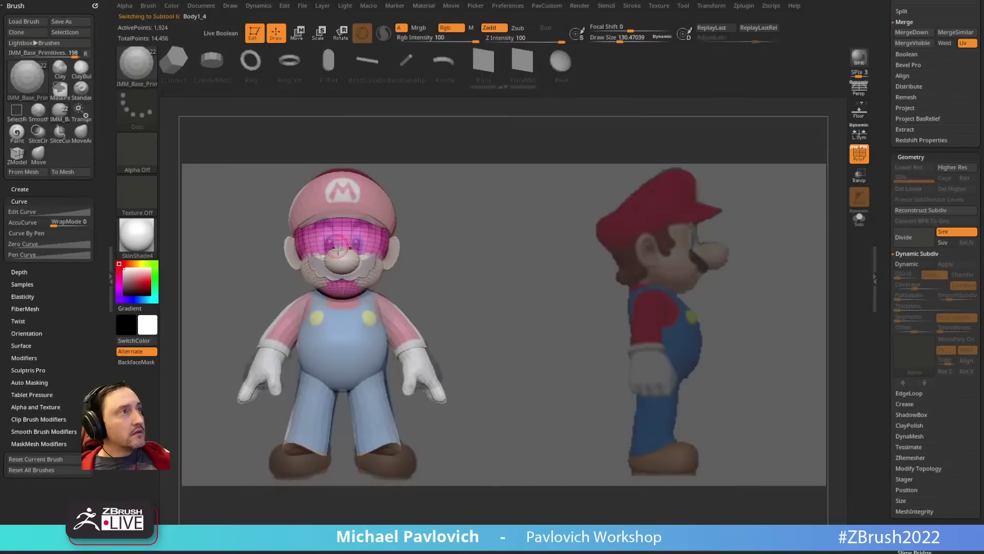
left_click_drag(327, 253, 327, 253)
Step: Separate the eye spheres from the head with Split Masked Points and stretch them into tall ovals matching the reference eyes
key("3")
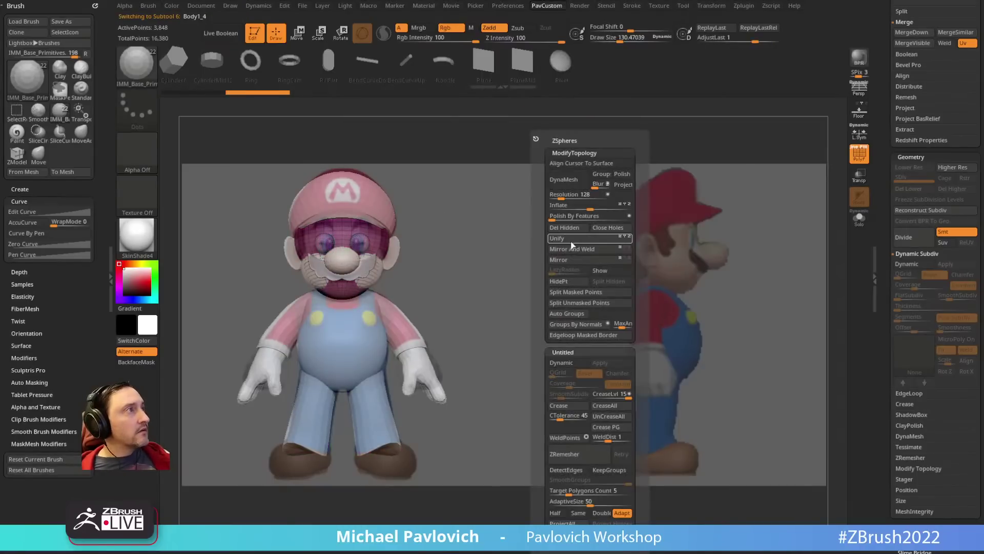
left_click(578, 293)
key("w")
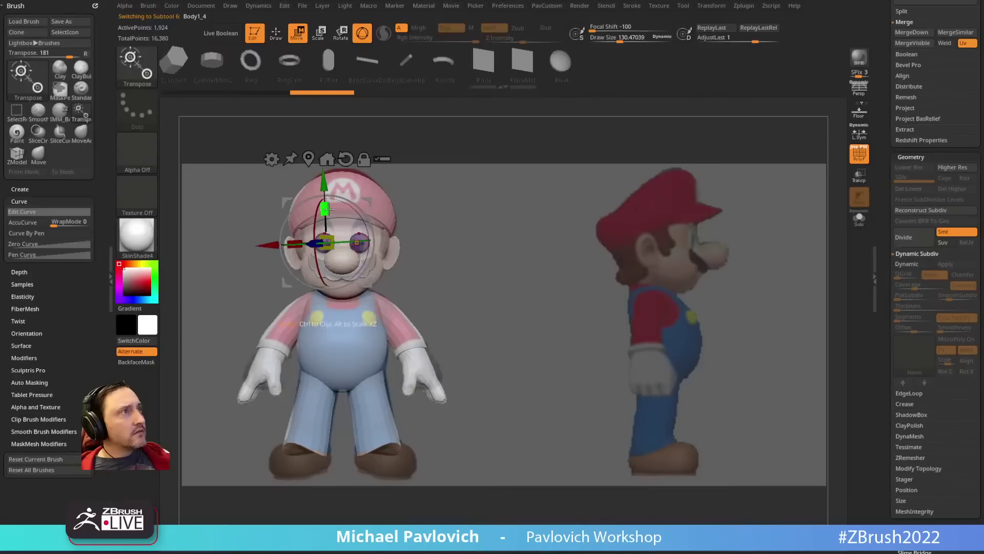
key("q")
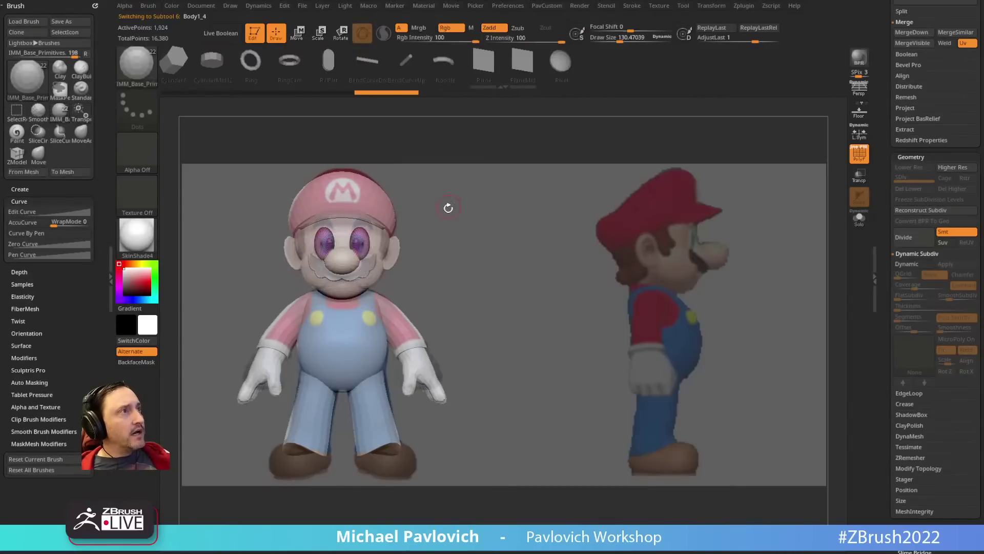
Step: Reduce the density of the eye meshes with ZRemesher at Half
key("3")
key("3")
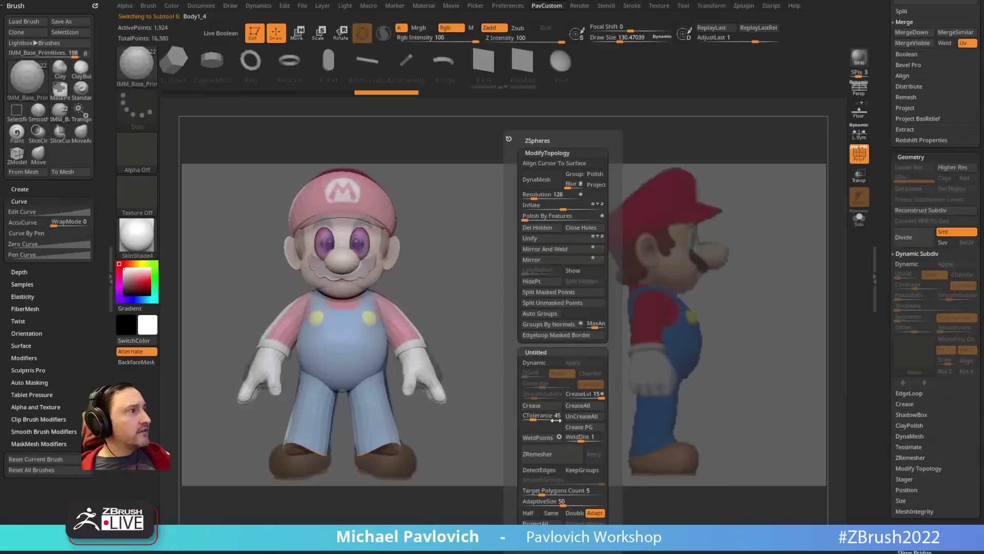
left_click(528, 512)
left_click(552, 454)
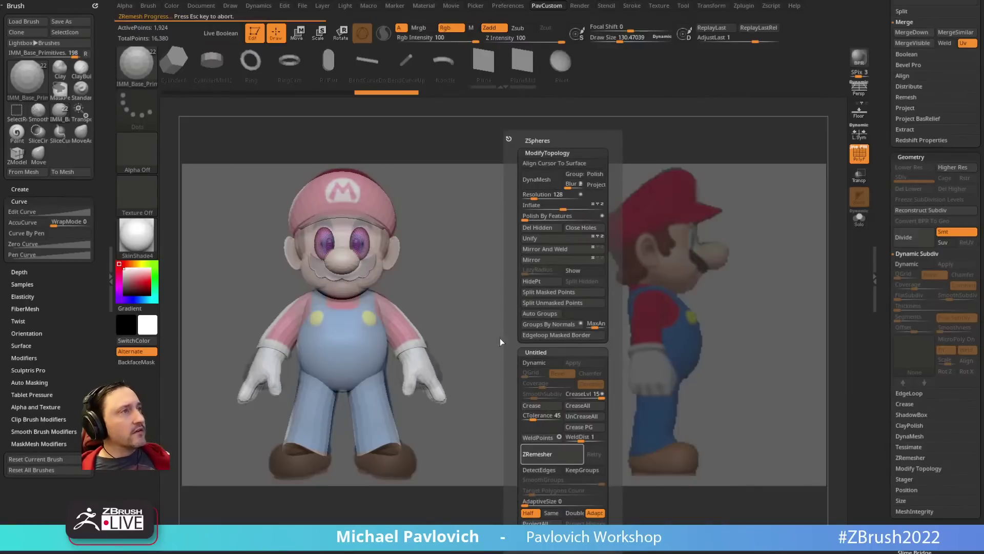
Step: Push the eye meshes slightly back into the head along the depth axis, using an angled view of the face
key("w")
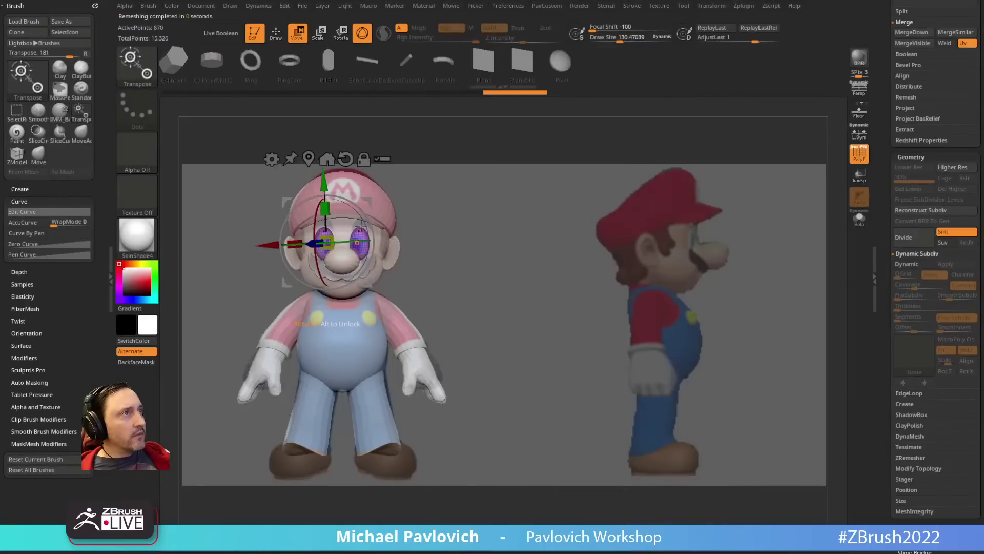
key("q")
left_click_drag(479, 189, 521, 214)
key("w")
left_click_drag(388, 242, 377, 243)
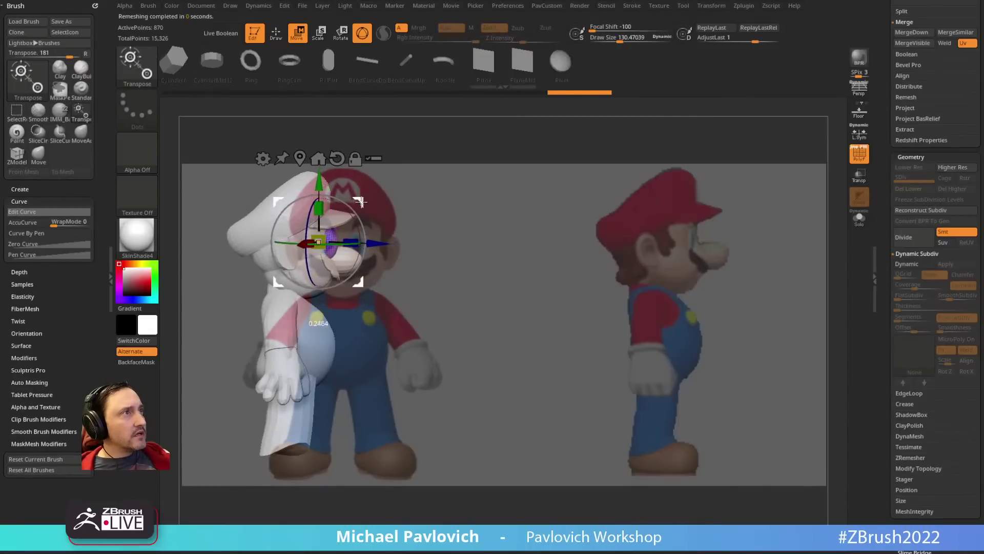
key("q")
left_click_drag(449, 188, 408, 203, "shift")
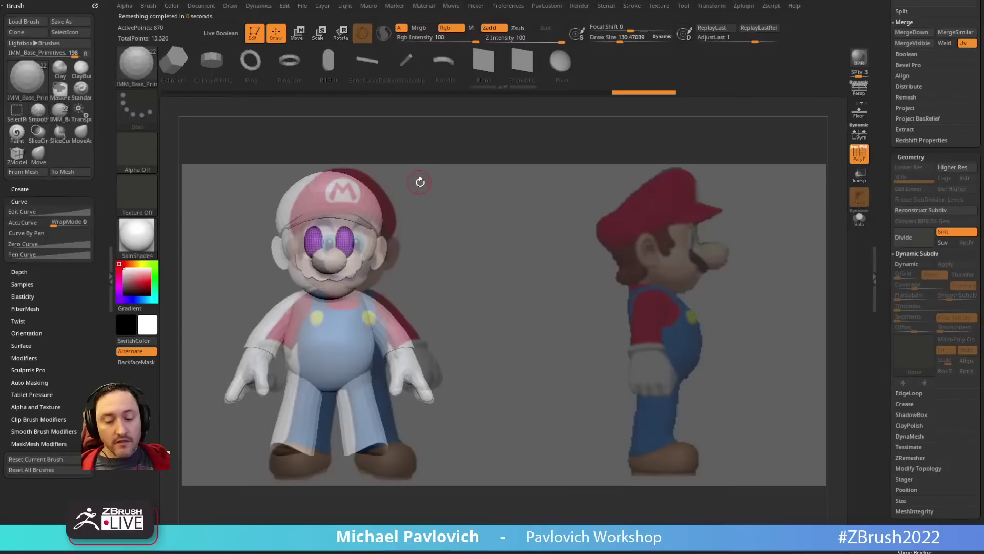
Step: Switch to the Standard brush, restore the model's alignment with the front reference and show the timeline
key("1")
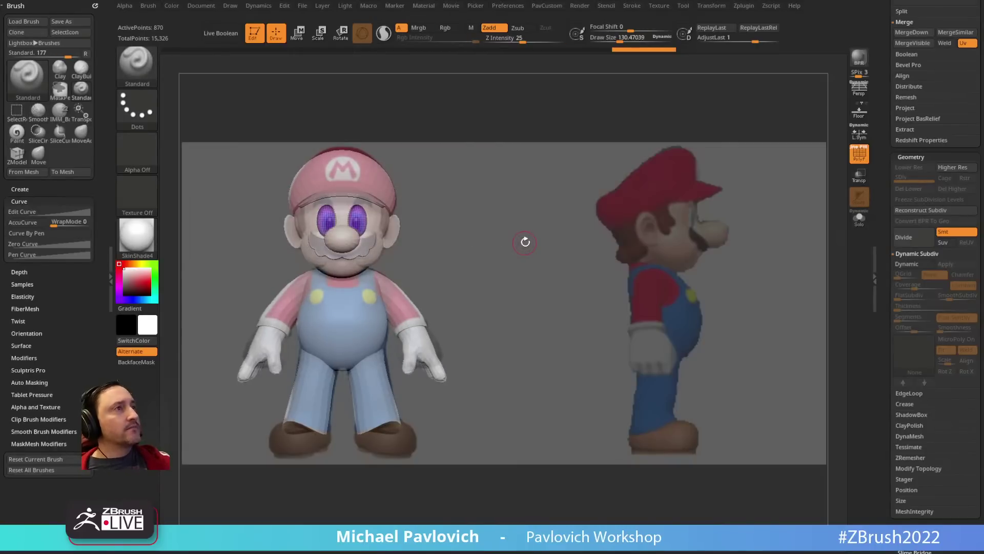
left_click_drag(626, 215, 602, 204, "alt")
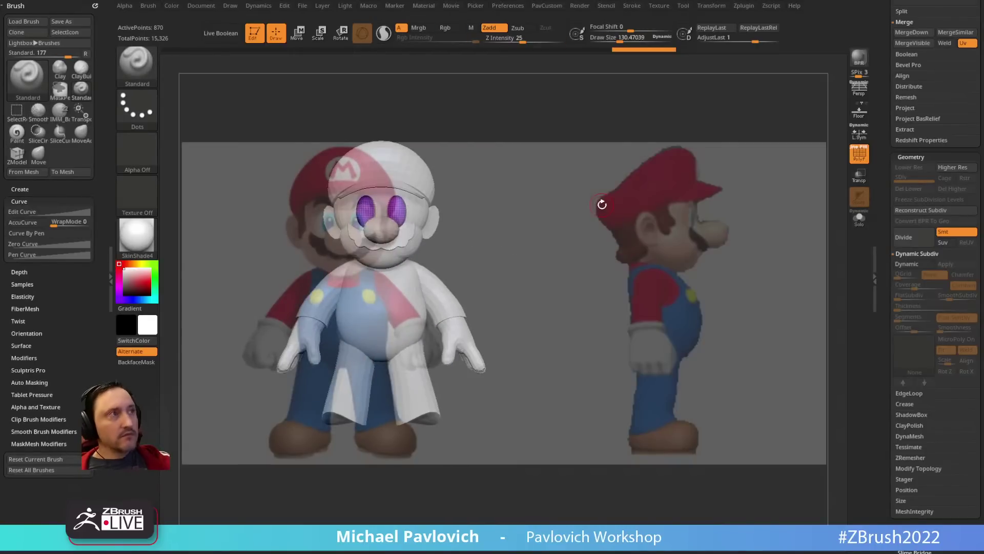
key("ctrl+z")
key("2")
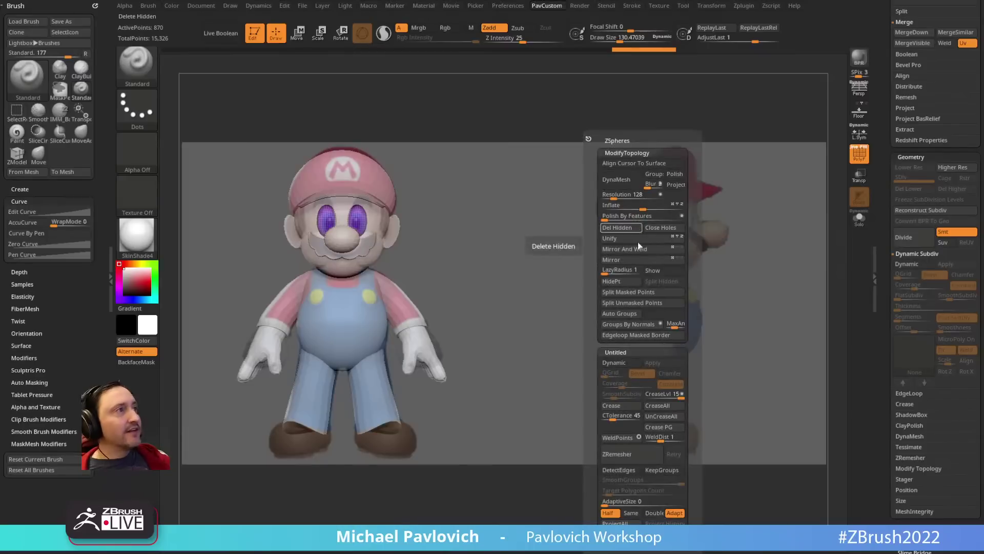
left_click(661, 270)
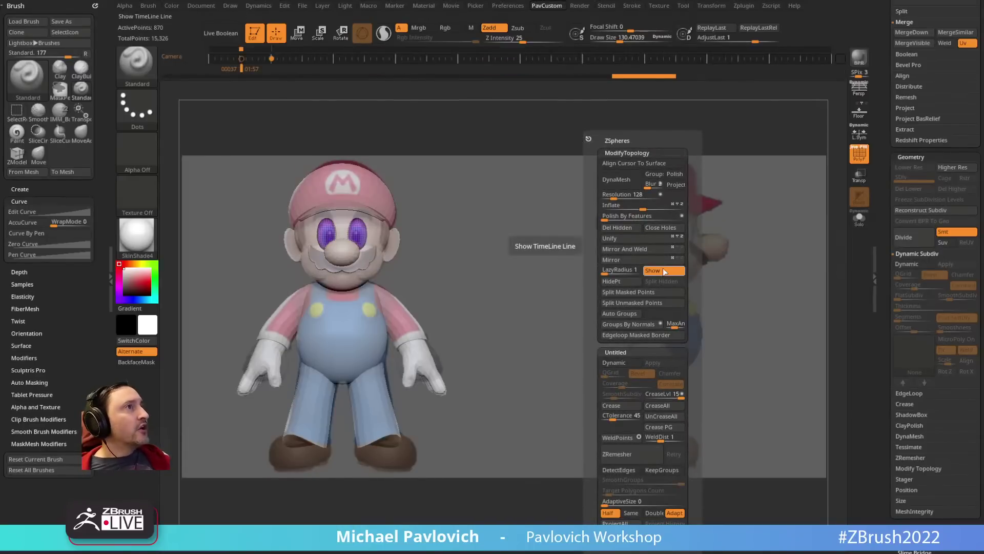
Step: Switch to the browser, open the presenter's YouTube channel and search its videos for "reference"
left_click_drag(501, 32, 379, 101)
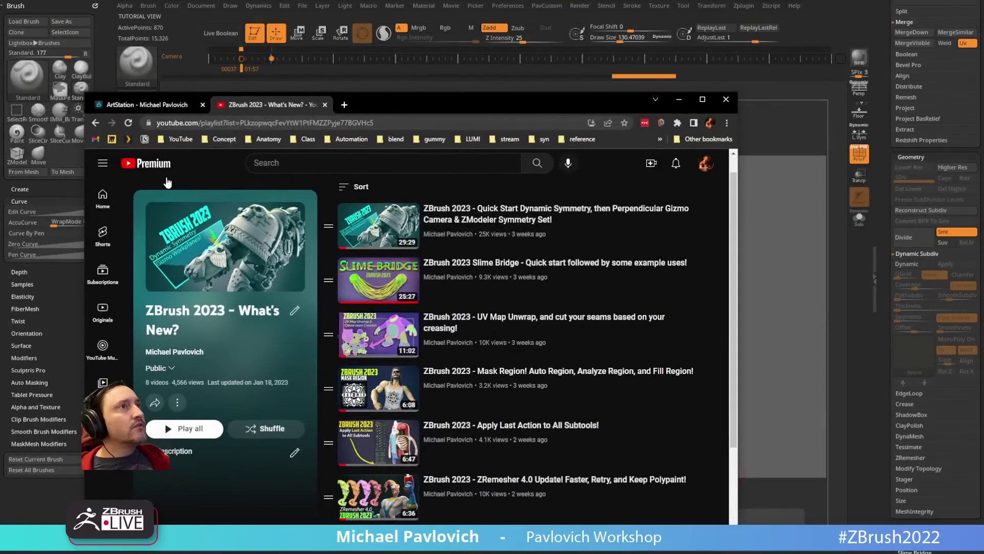
left_click(183, 141)
left_click(185, 155)
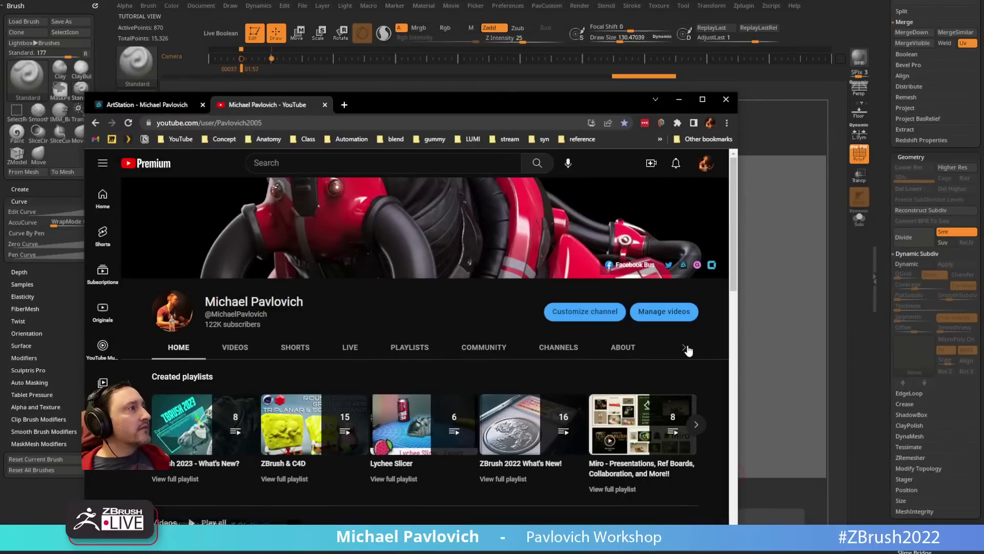
left_click(684, 347)
left_click(610, 347)
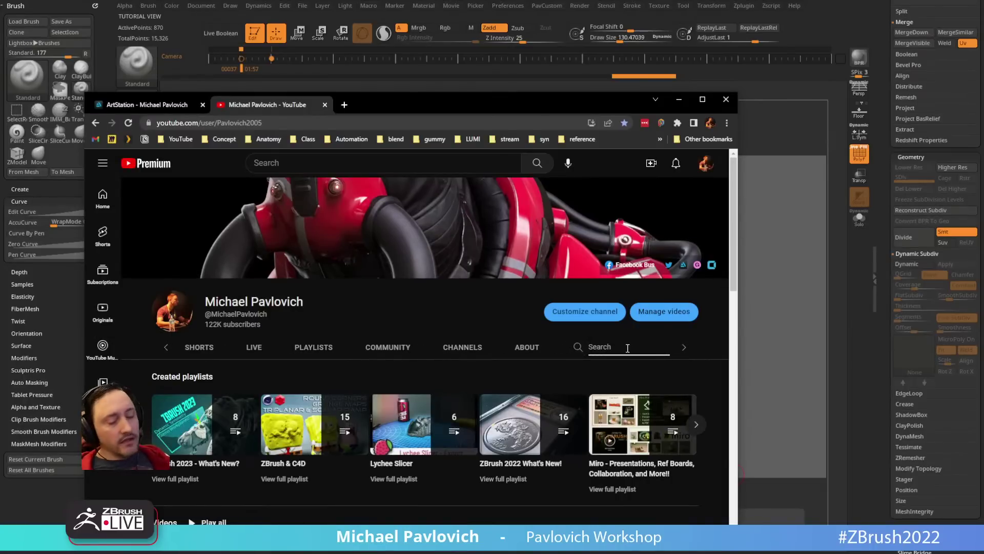
type("reference")
key("Return")
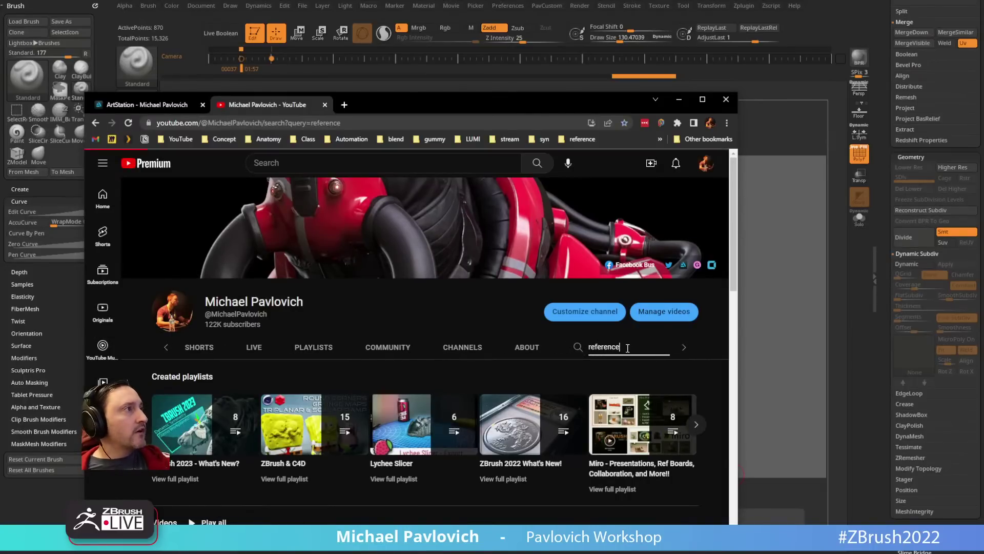
Step: Copy the link address of the "038 Spotlight Reference Modeling" video and return to ZBrush
right_click(378, 374)
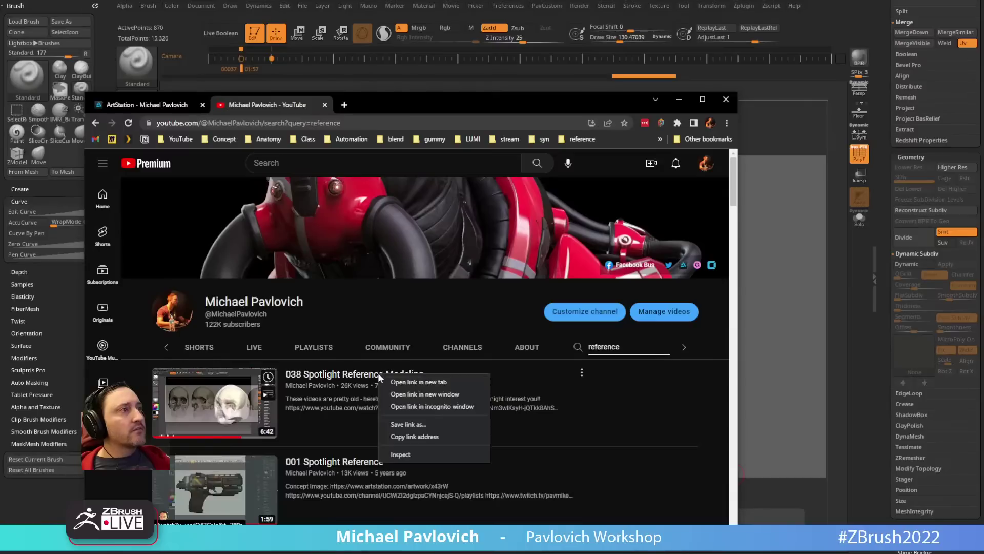
left_click(413, 437)
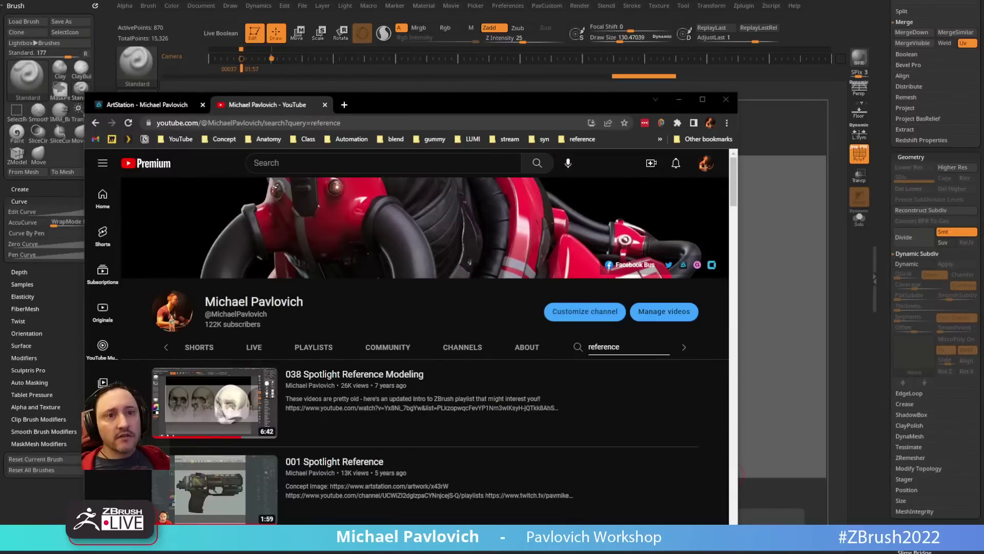
left_click(678, 99)
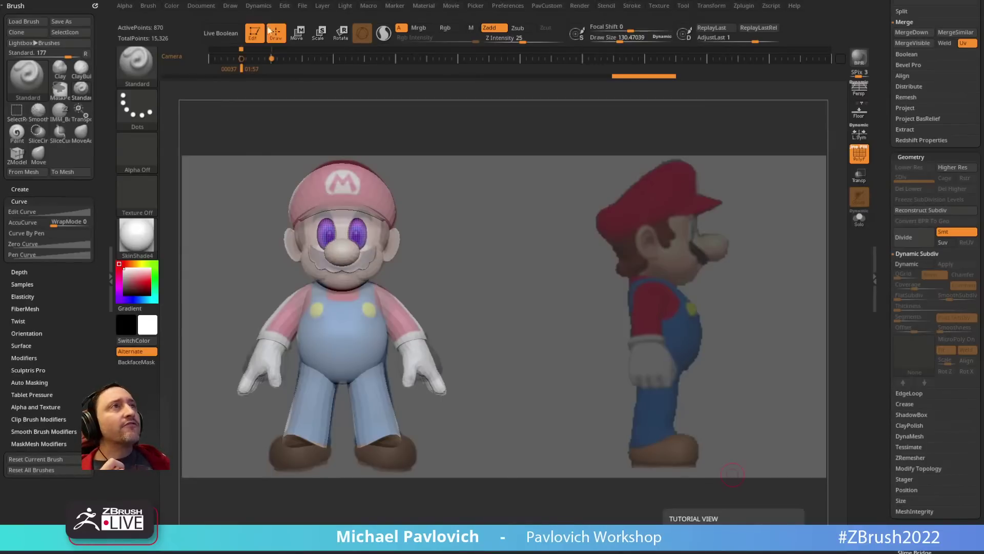
left_click(345, 5)
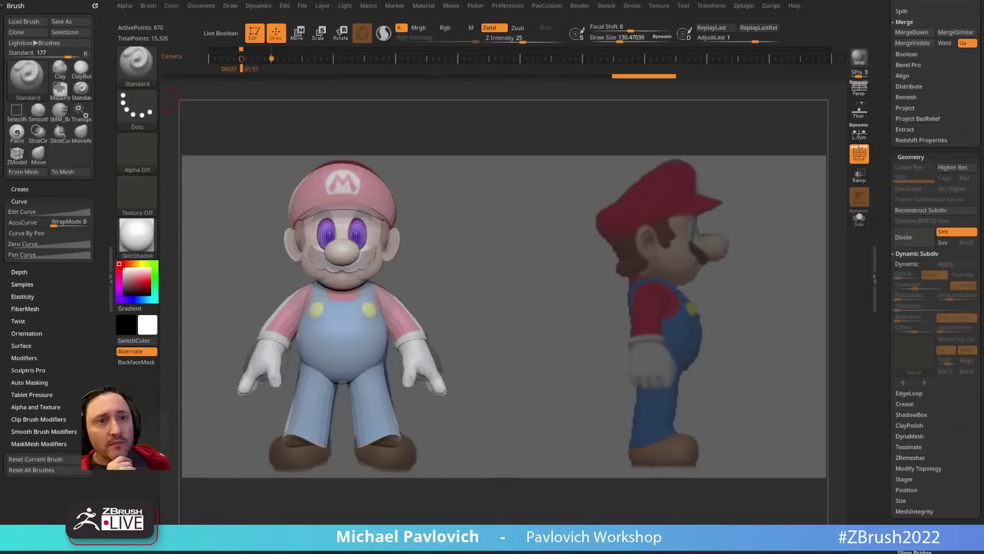
Step: Bring the browser back and search the YouTube channel's videos for "custom menu"
left_click_drag(492, 553, 488, 142)
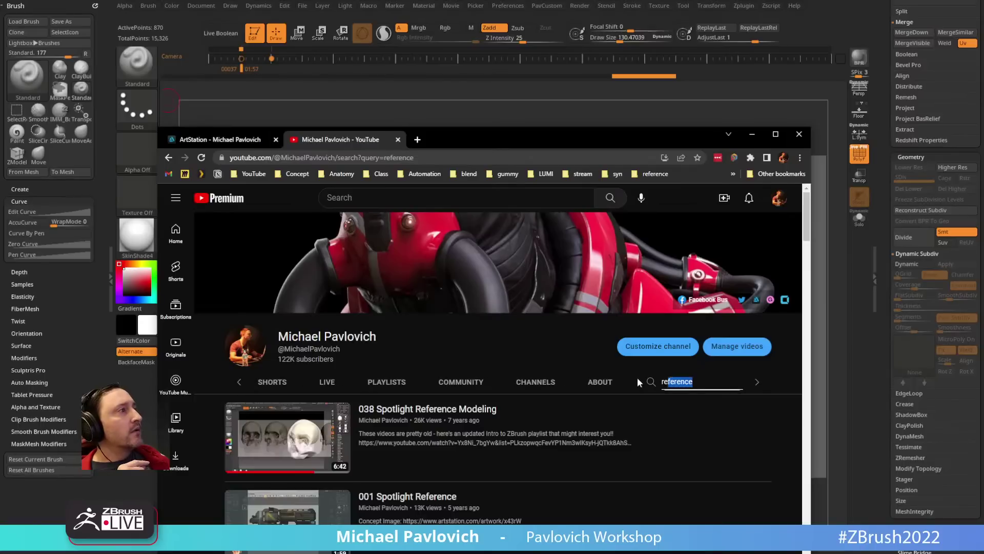
left_click_drag(638, 379, 629, 378)
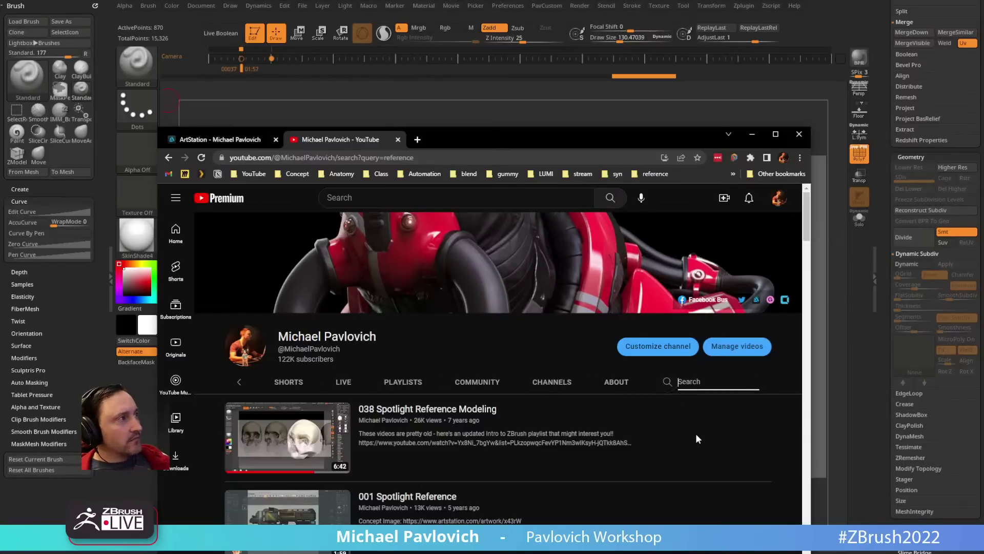
type("custom menu")
key("Return")
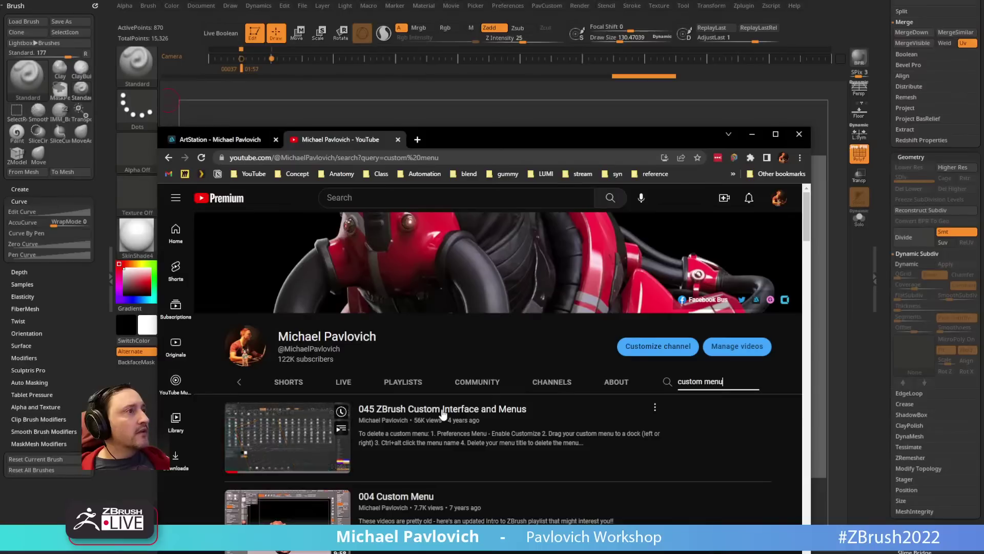
Step: Copy the link address of the "045 ZBrush Custom Interface and Menus" video and return to ZBrush
right_click(441, 409)
left_click(466, 471)
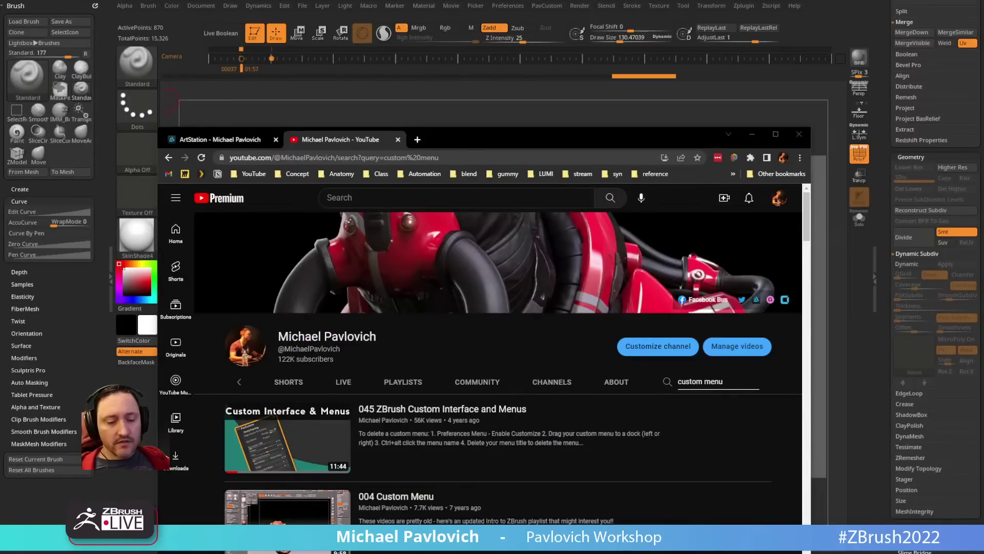
left_click_drag(466, 138, 465, 1)
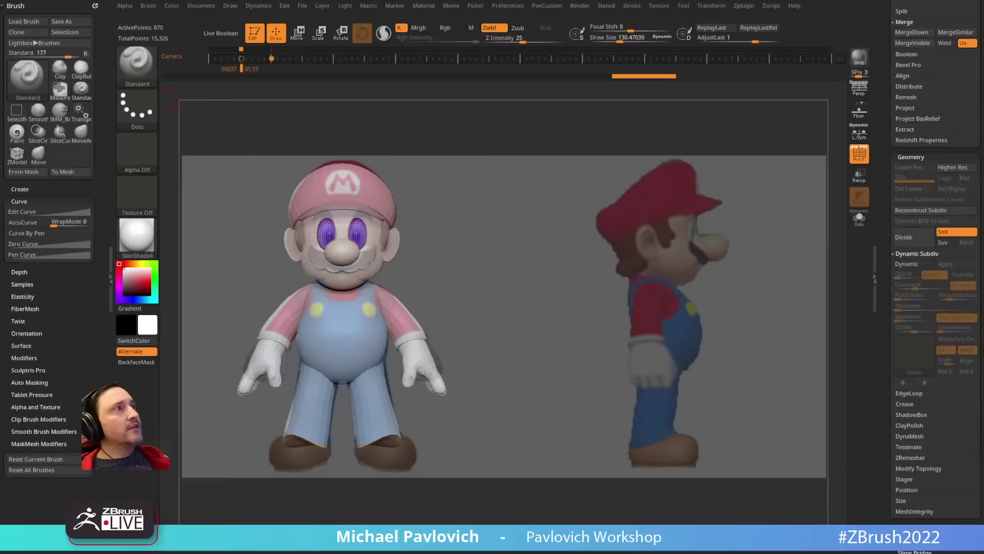
left_click(548, 7)
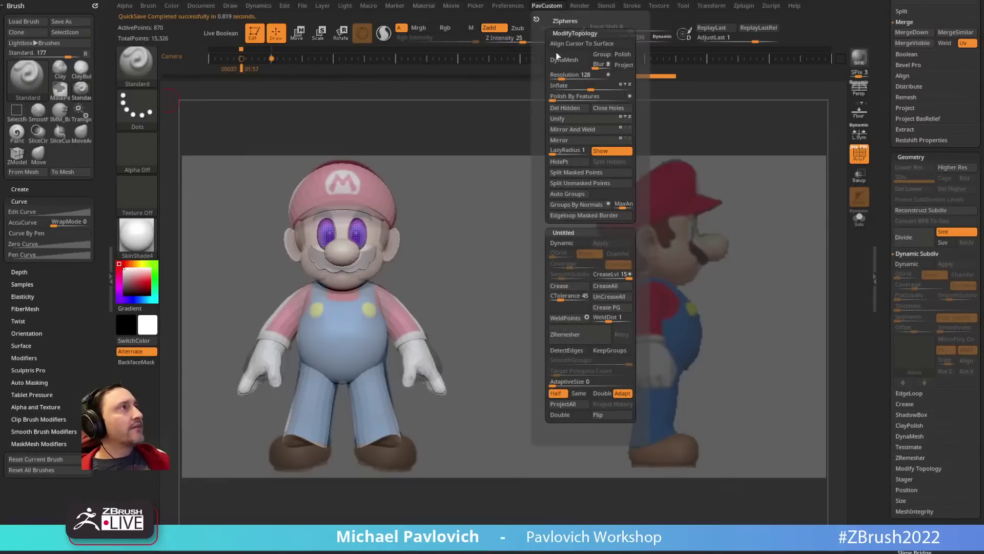
key("ctrl")
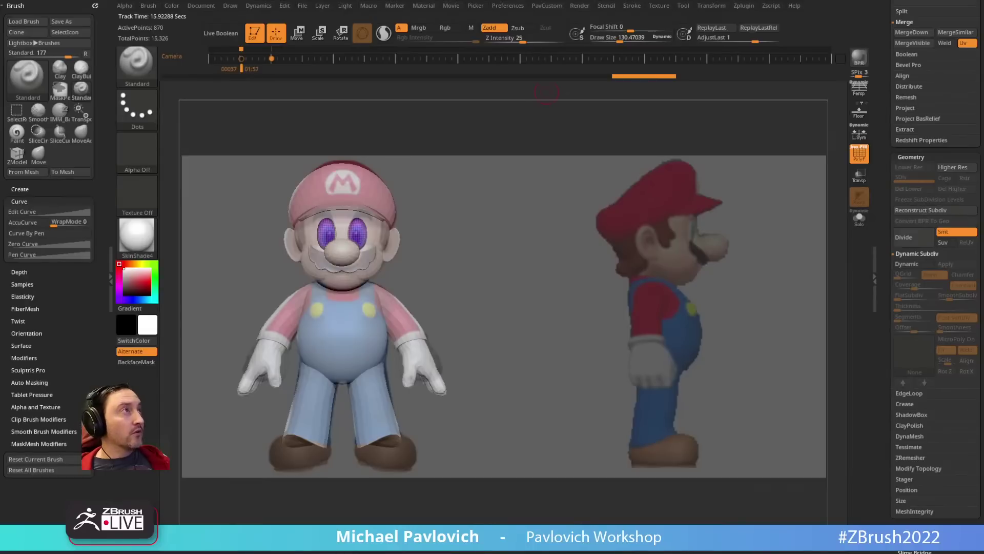
key("grave")
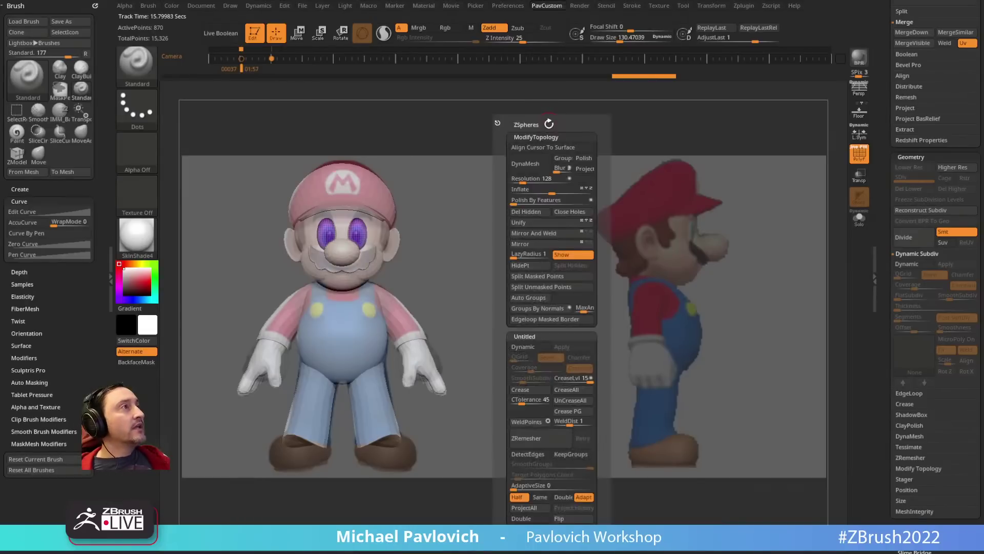
key("grave")
key("grave")
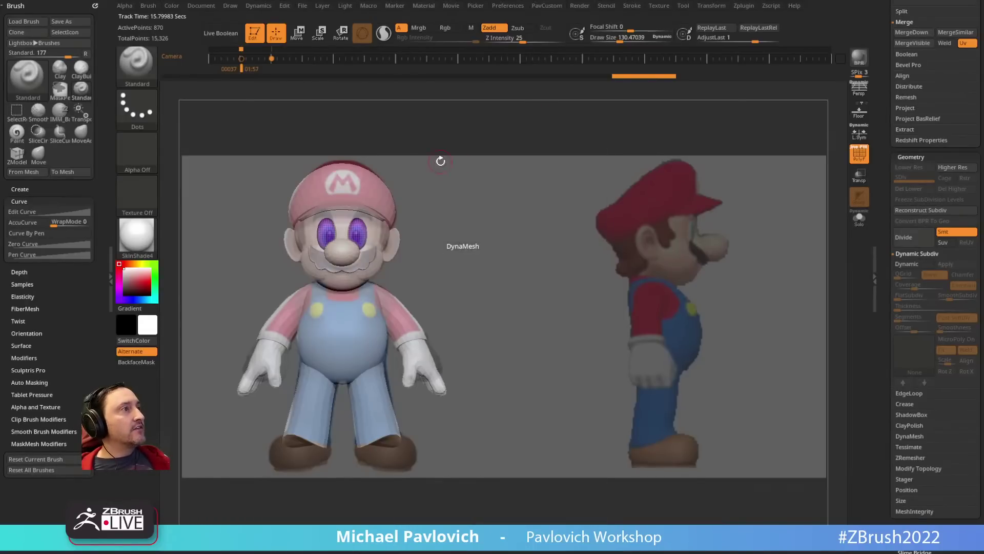
key("grave")
key("grave")
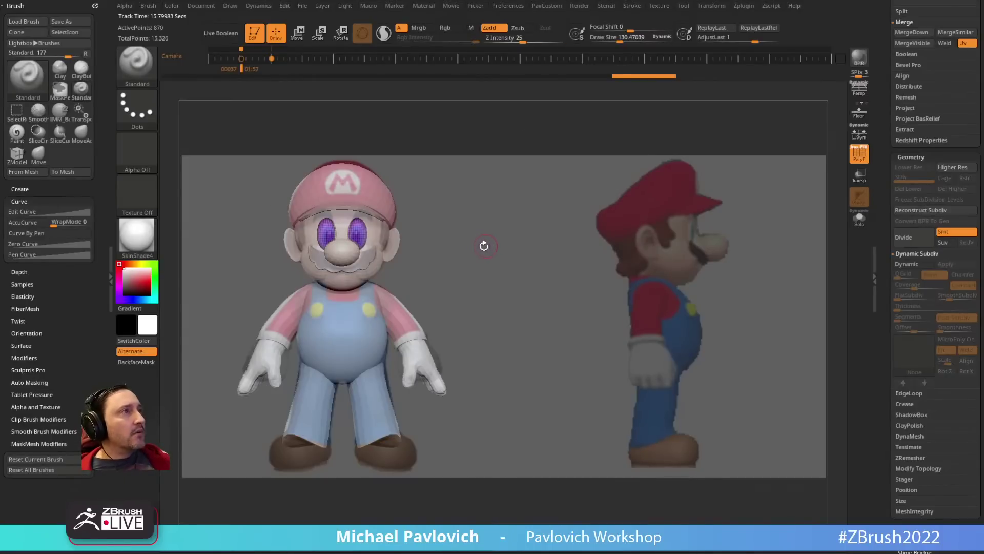
Step: Insert mirrored Sphere32 meshes for the shoes on the undersides of the legs with the IMM_Base_Primitives brush
key("bracketright")
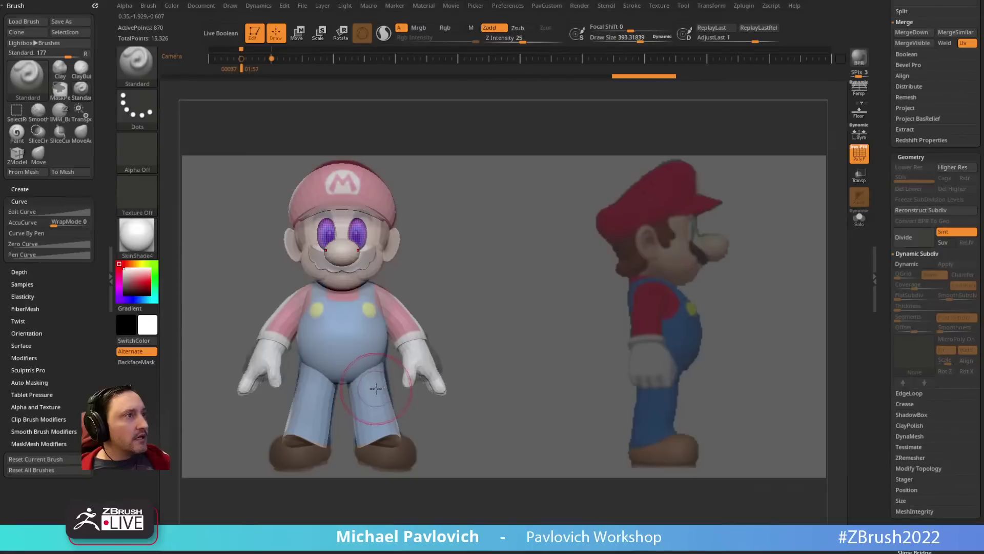
key("b")
key("i")
key("p")
key("m")
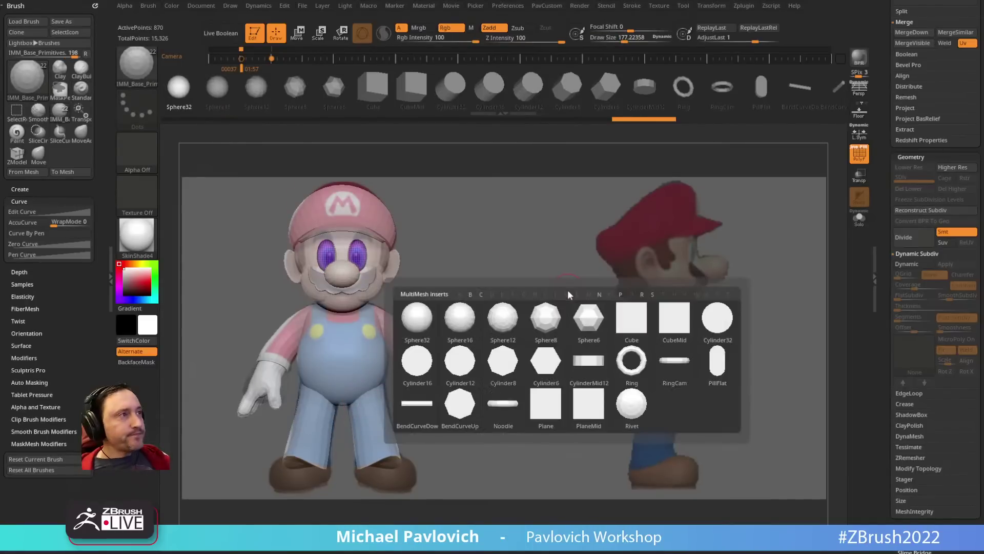
key("m")
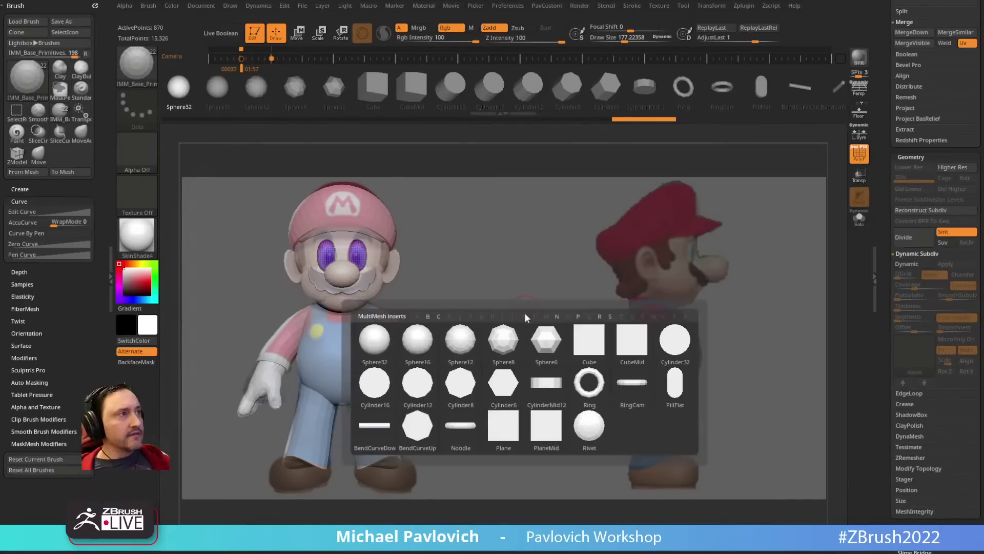
left_click(375, 337)
left_click_drag(478, 329, 573, 224)
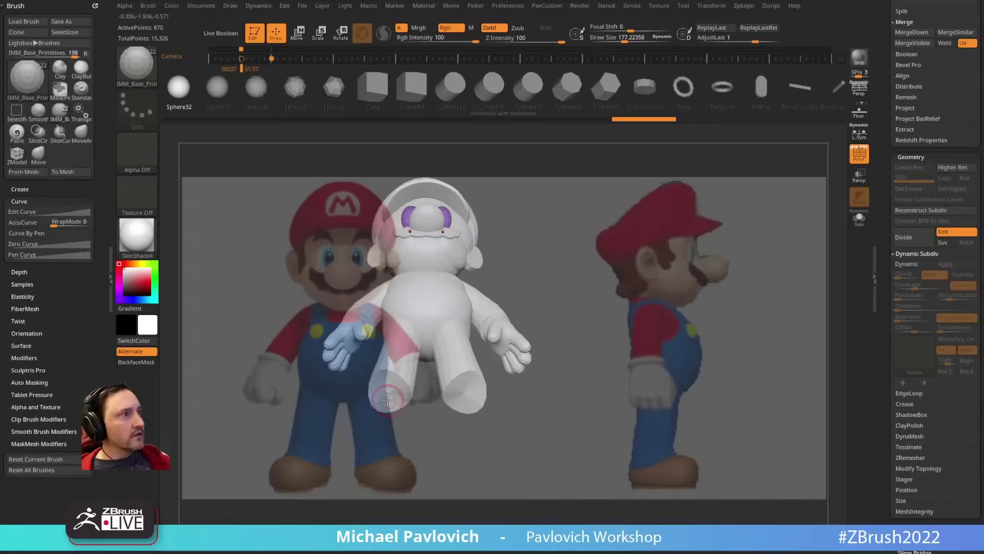
left_click_drag(388, 401, 407, 405)
Step: Separate the shoe spheres from the legs with Split Masked Points and move them outward over the shoes of the front reference
key("2")
left_click(611, 292)
left_click_drag(566, 357, 527, 348, "shift")
key("w")
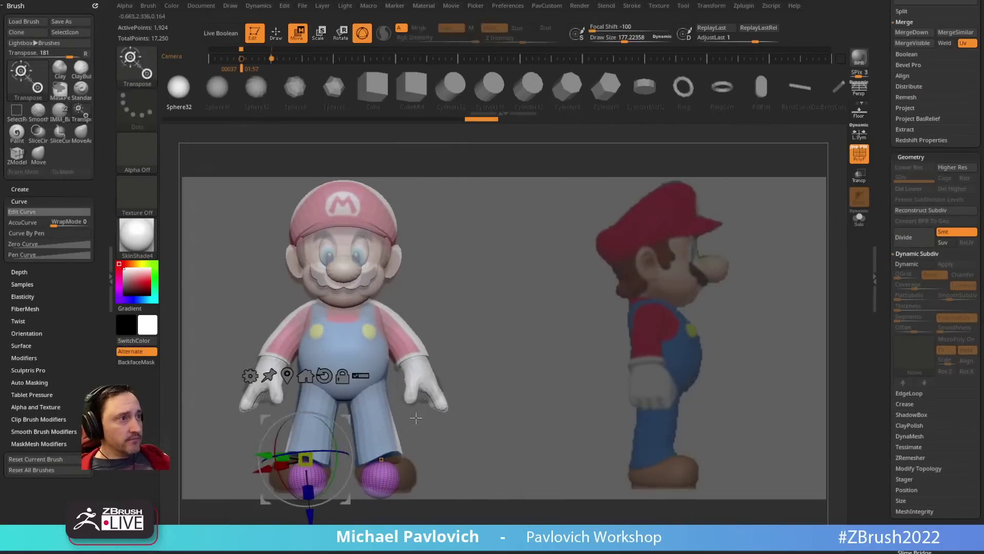
left_click_drag(332, 438, 333, 415)
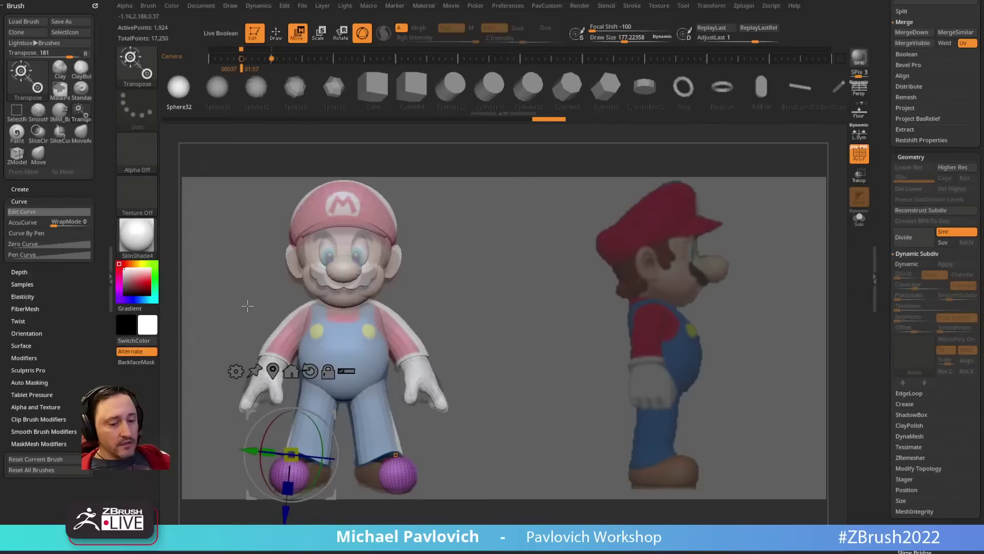
Step: Line the model up with the side reference using the timeline keyframe and move the shoe spheres forward over the reference shoe
key("Right")
key("Left")
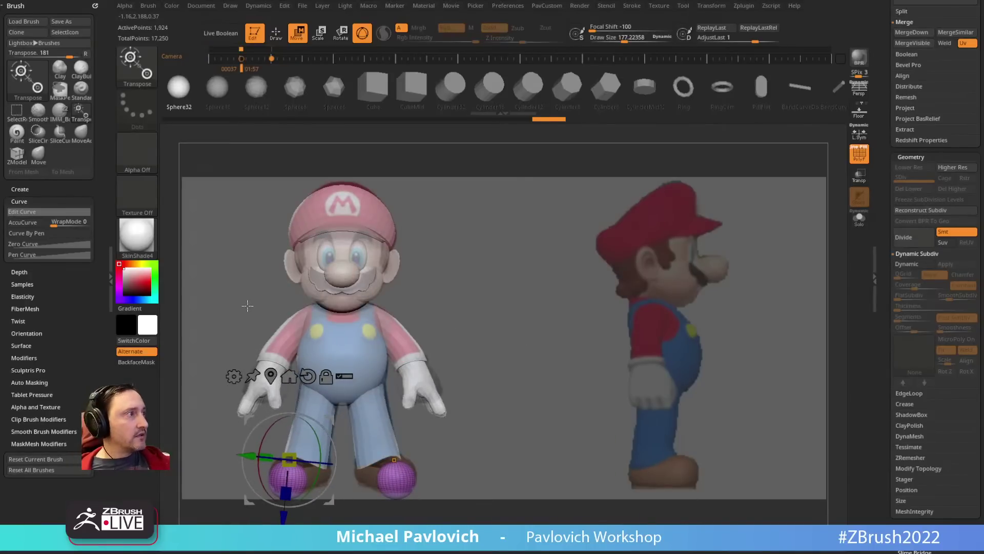
key("shift+z")
key("shift+z")
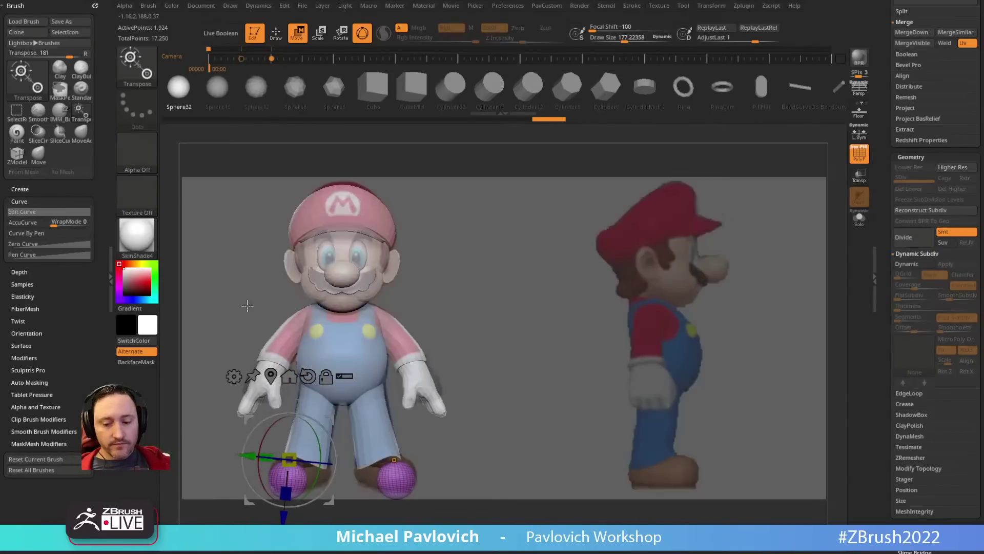
key("q")
key("Right")
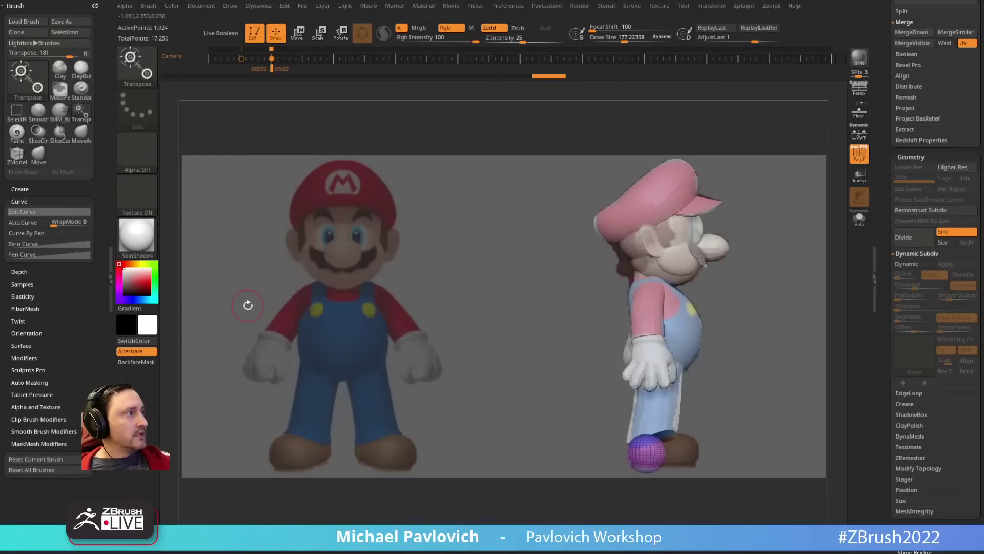
key("w")
left_click_drag(688, 398, 719, 393)
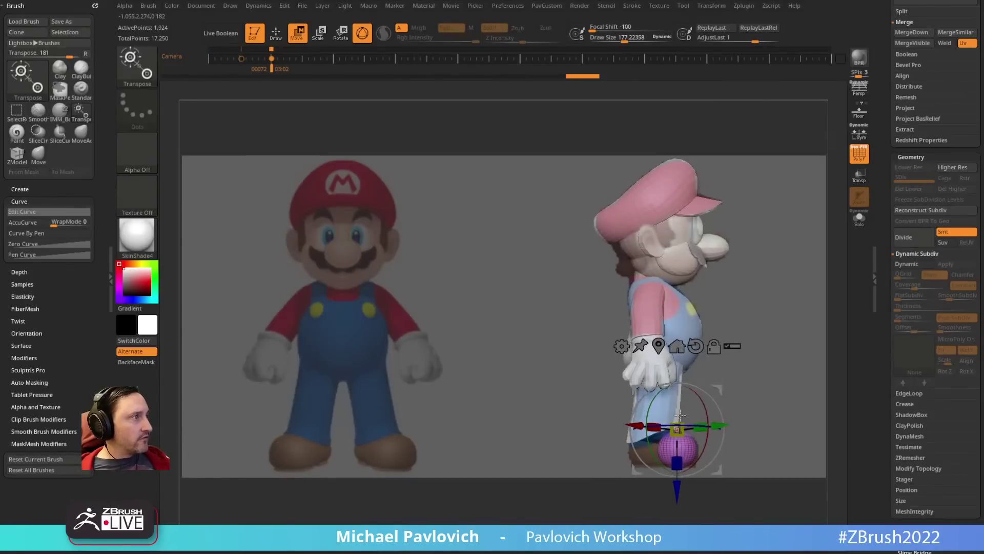
Step: Reorient the gizmo on the shoe spheres, then stretch and shift them to cover the toe of the side reference shoe
left_click(677, 346)
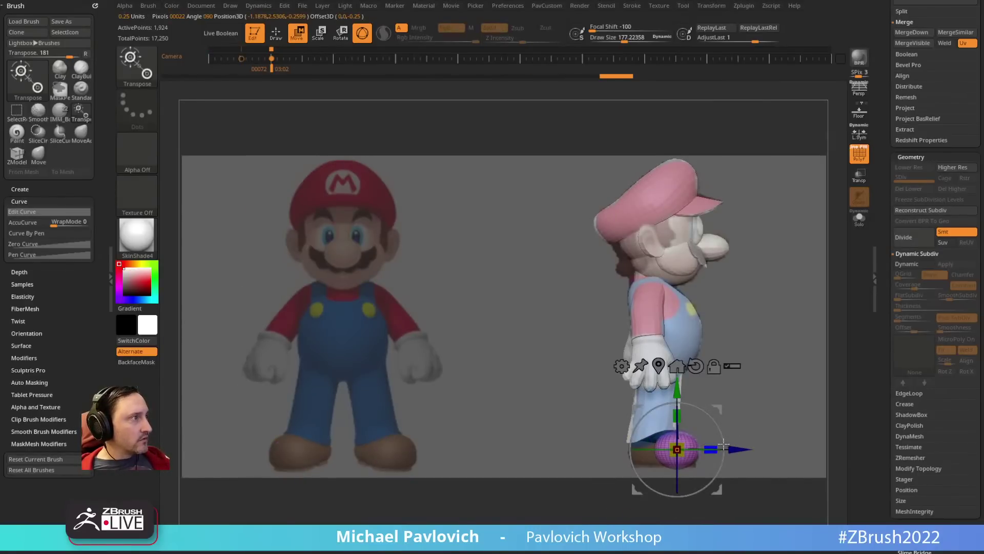
left_click_drag(724, 444, 714, 445)
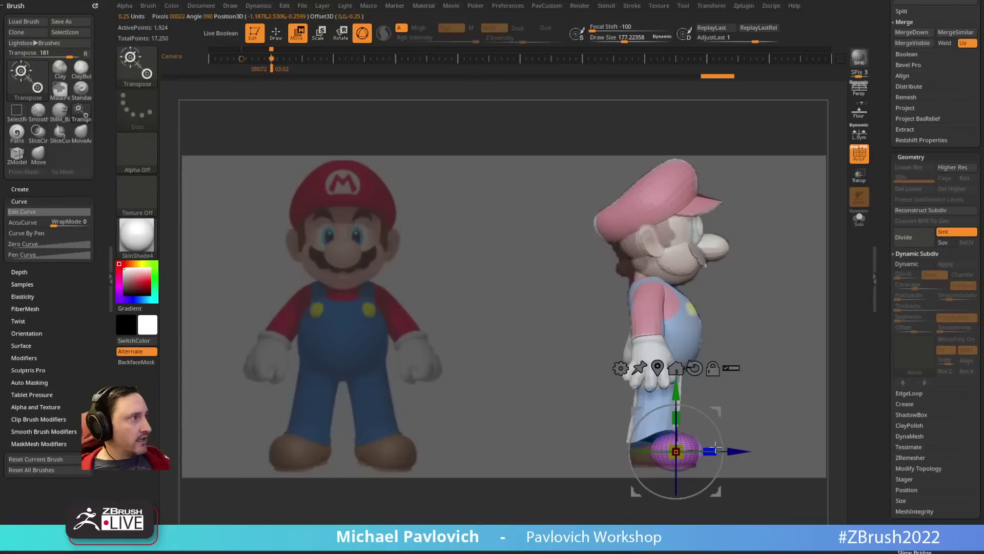
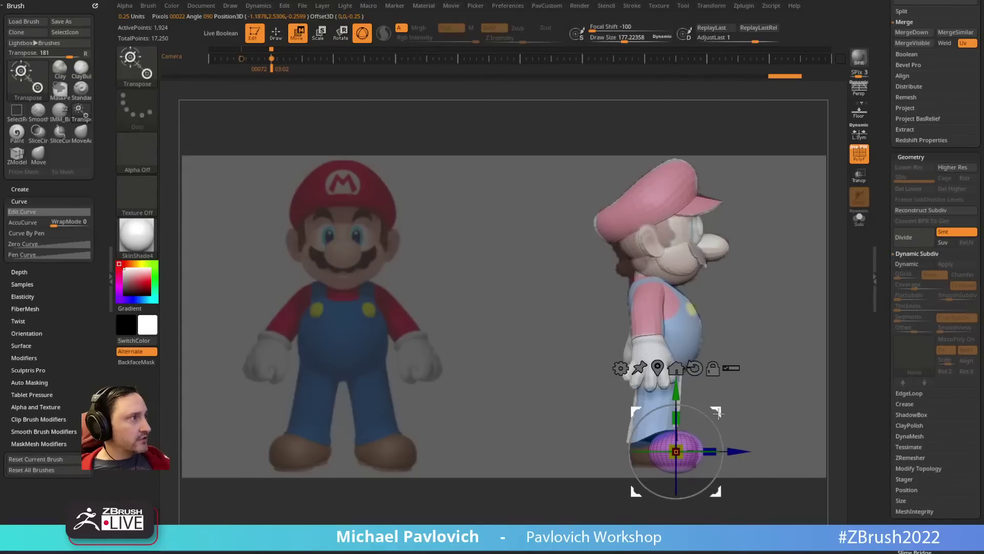
left_click_drag(676, 451, 673, 452)
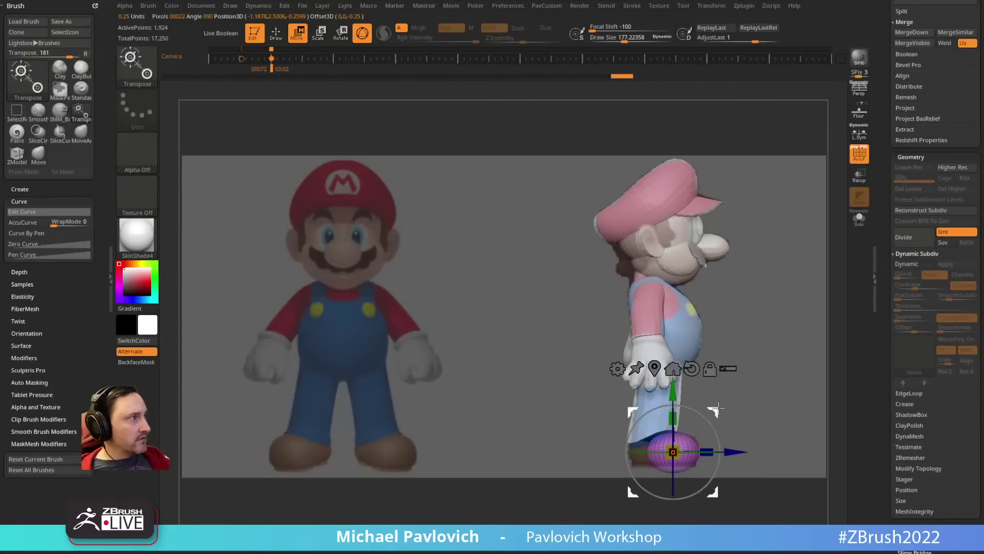
key("q")
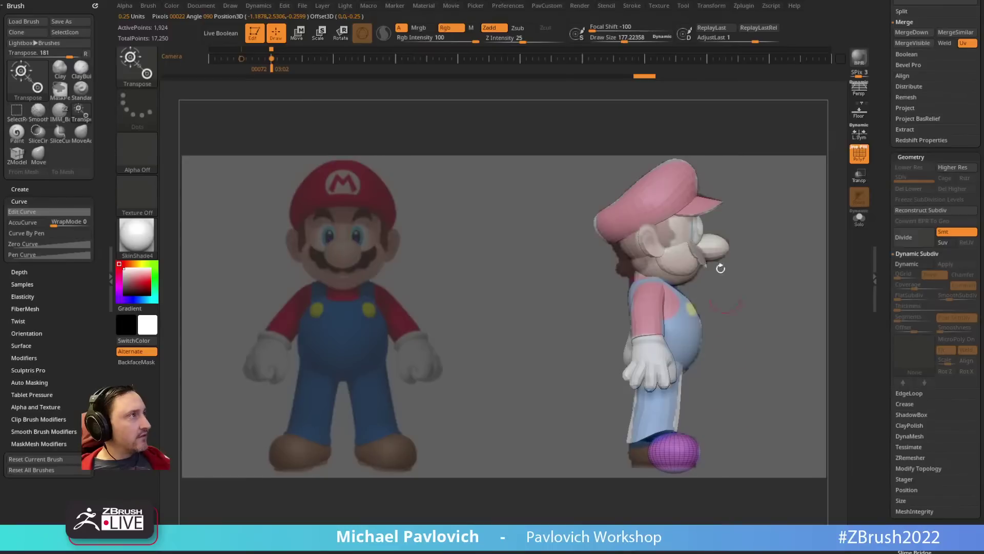
Step: Duplicate the shoe spheres backward over the heel of the side reference shoe
key("w")
left_click_drag(732, 453, 710, 452, "ctrl")
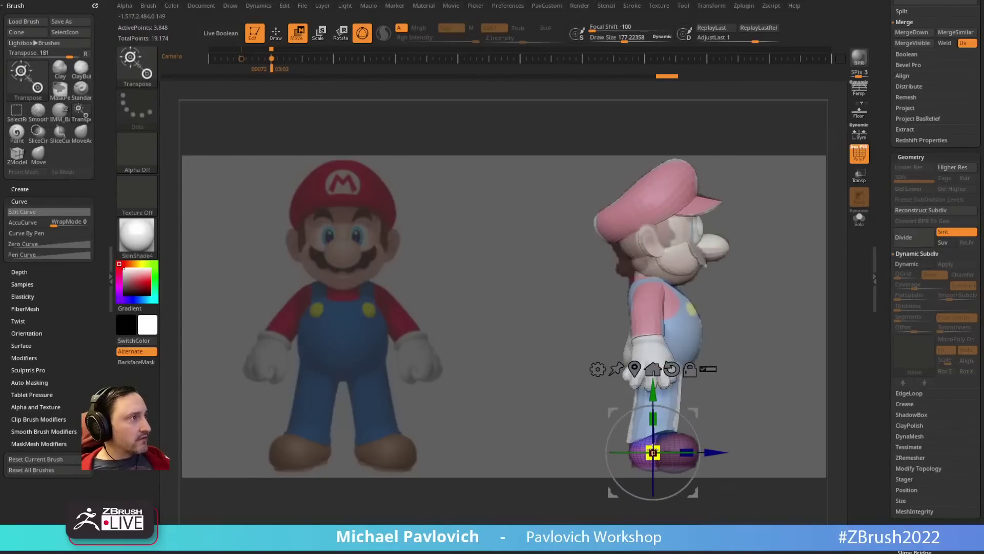
key("q")
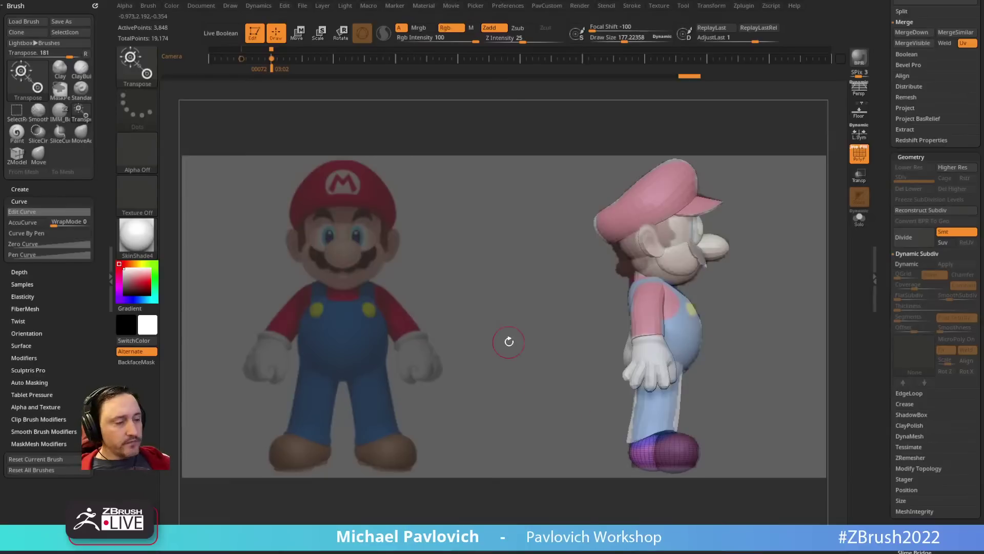
Step: Examine the overlapping toe and heel spheres from below and from the front without the reference images
key("shift+z")
key("w")
mouse_move(750, 354)
left_mouse_down("shift")
mouse_move(750, 369)
mouse_move(783, 269)
mouse_move(750, 239)
mouse_move(785, 297)
left_mouse_up("shift")
key("q")
key("w")
key("q")
key("s")
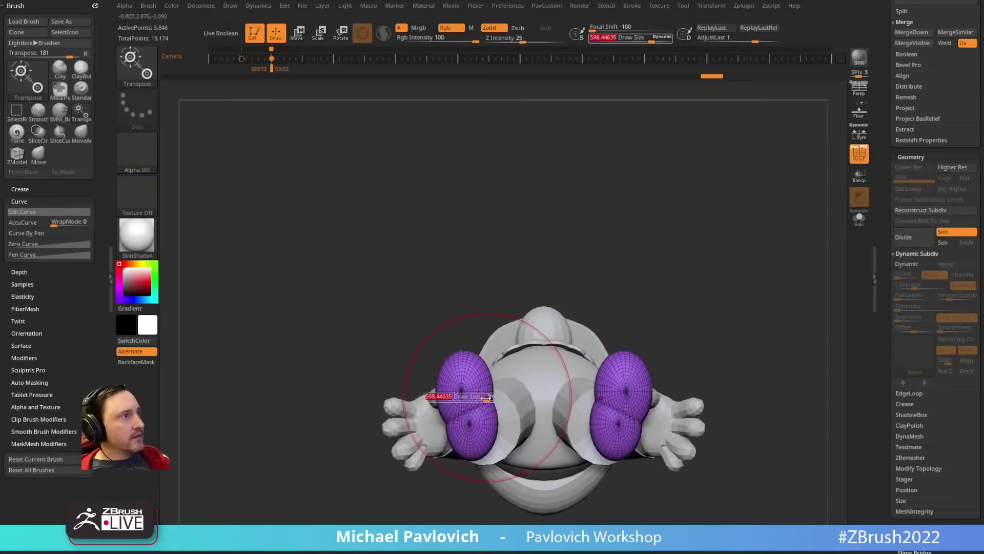
left_click_drag(486, 398, 476, 398)
left_click_drag(723, 283, 731, 341)
key("w")
mouse_move(734, 301)
left_mouse_down()
mouse_move(742, 348)
mouse_move(728, 349)
mouse_move(743, 317)
left_mouse_up()
key("shift+z")
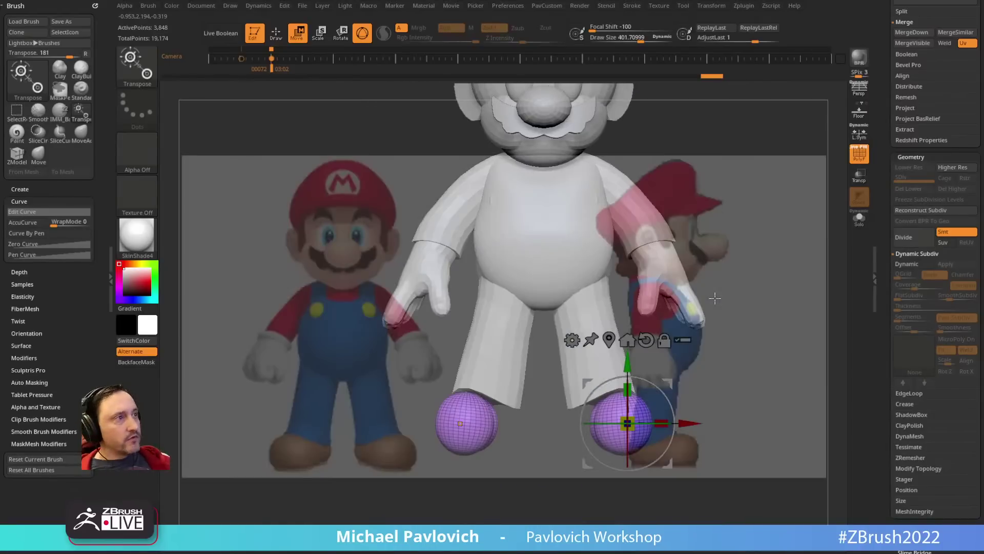
Step: Return to the side reference view and fuse the toe and heel spheres with Remesh By Union
key("Left")
key("q")
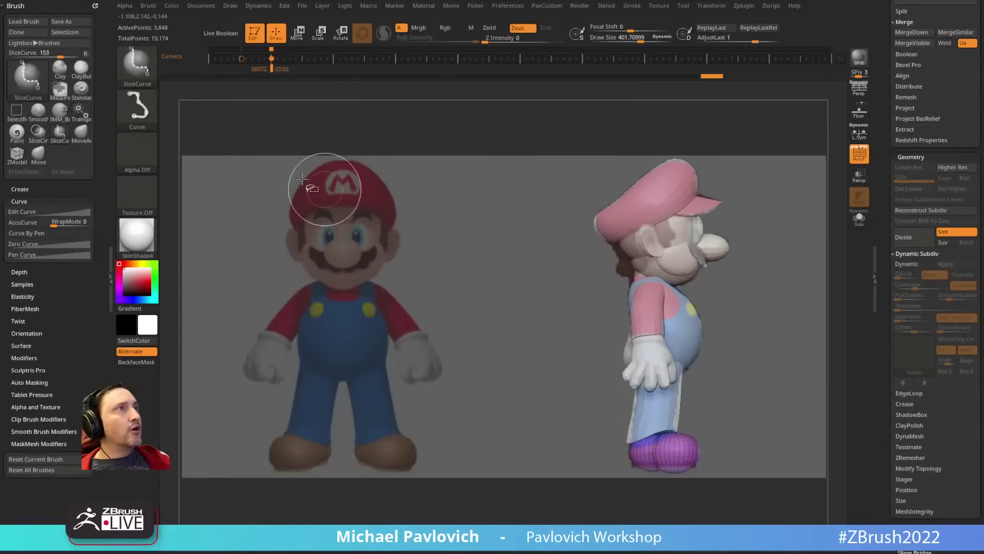
key("w")
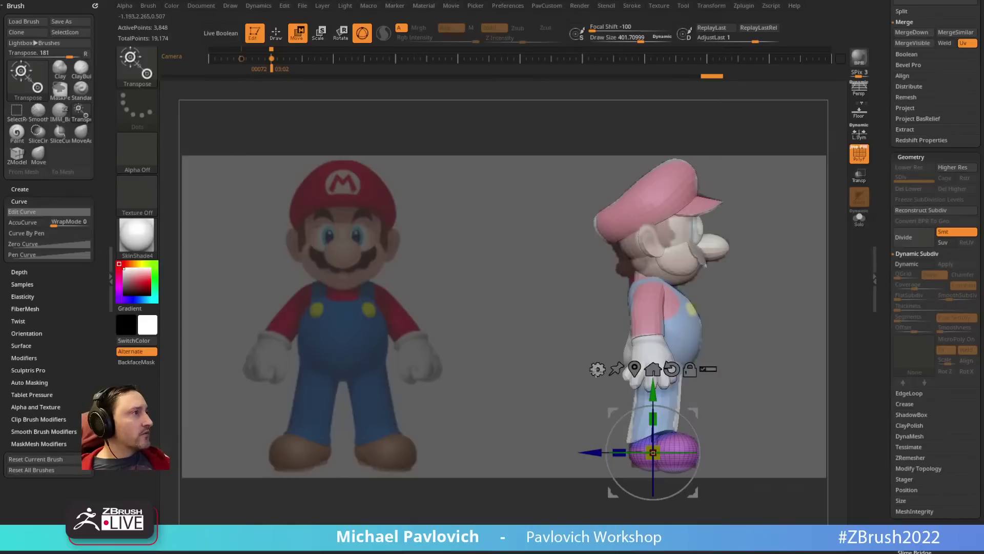
left_click(598, 370)
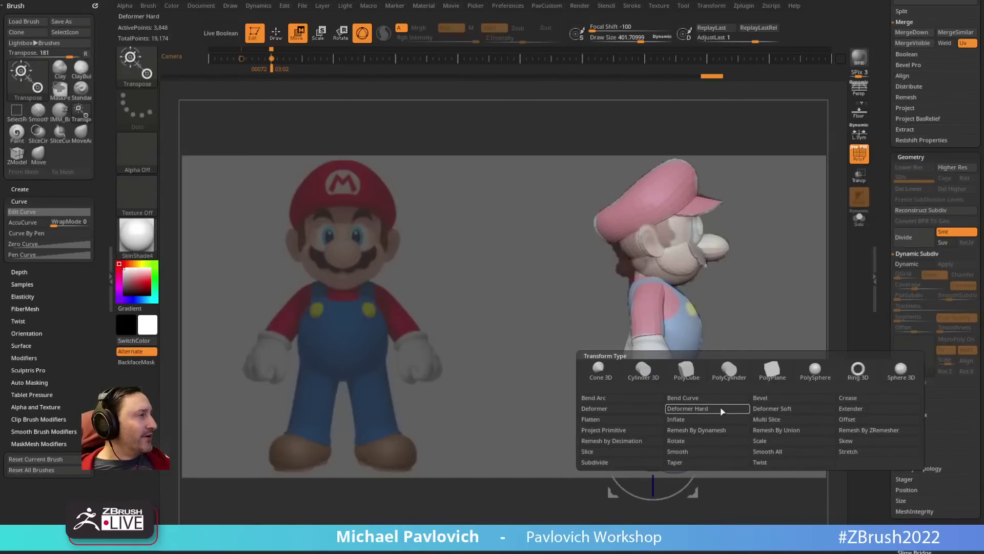
left_click(762, 433)
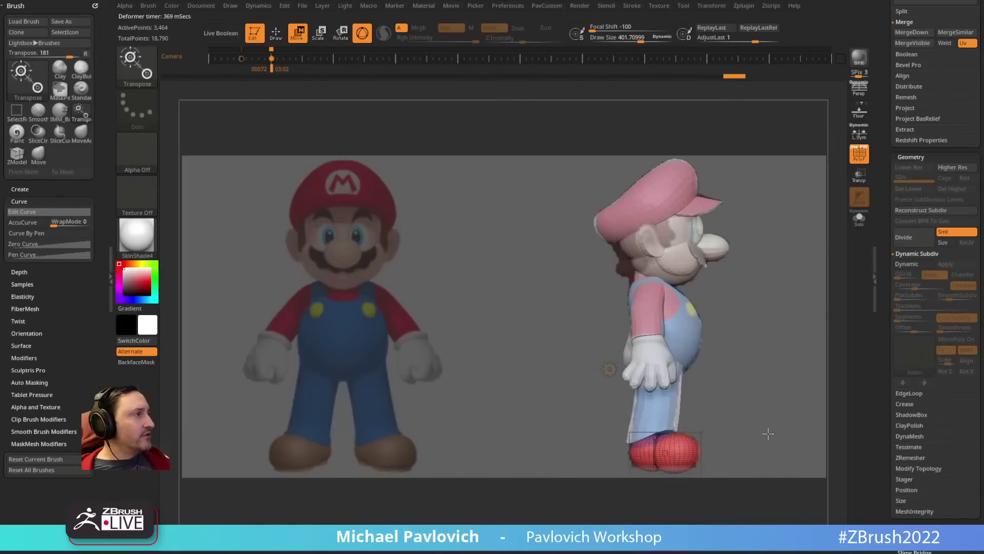
key("q")
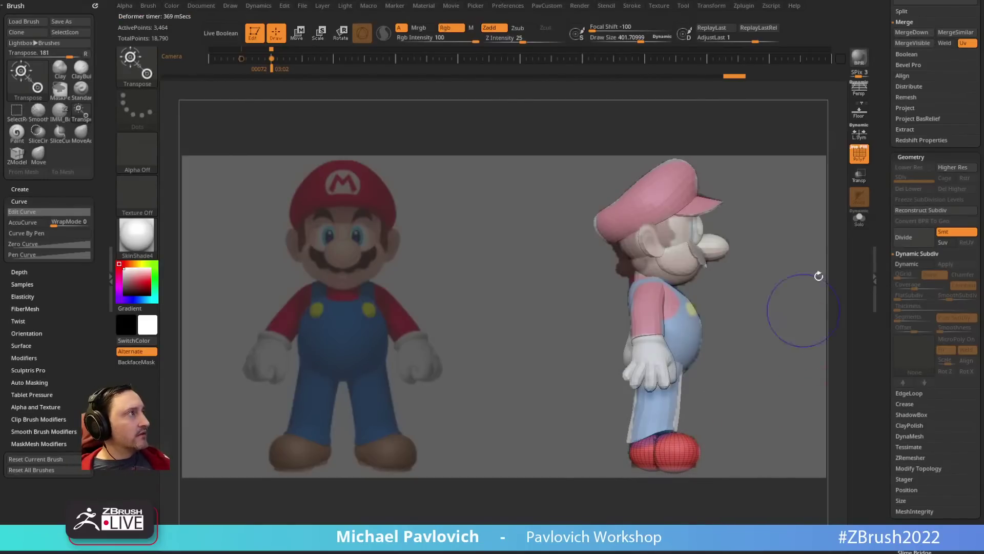
Step: Cut the undersides of the shoes flat with the KnifeCurve brush, using a horizontal line near the base of the side reference shoe
key("shift+z")
mouse_move(763, 330)
right_mouse_down("ctrl")
mouse_move(802, 394)
mouse_move(752, 372)
mouse_move(800, 382)
mouse_move(769, 338)
right_mouse_up("ctrl")
key("1")
key("s")
key("shift+z")
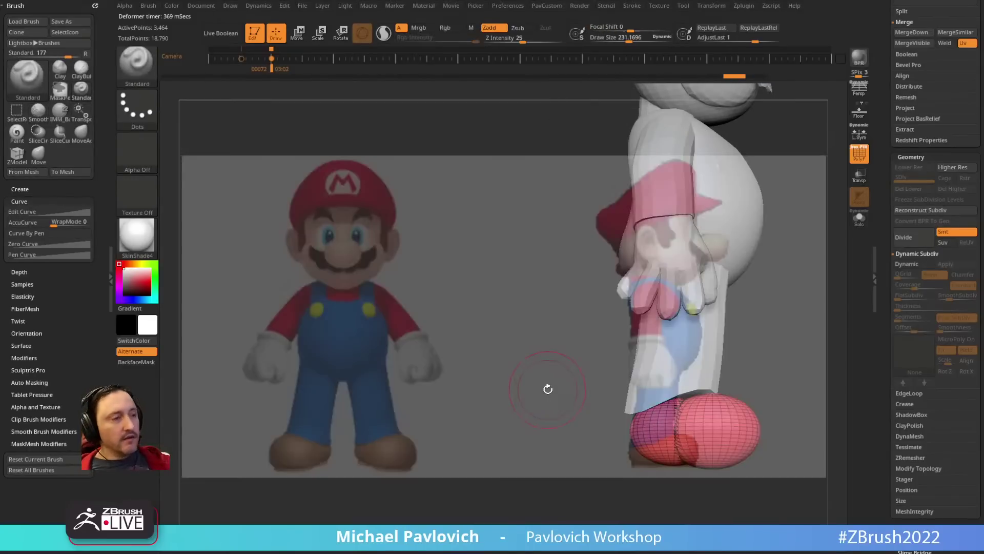
key("Right")
key("ctrl+shift+b")
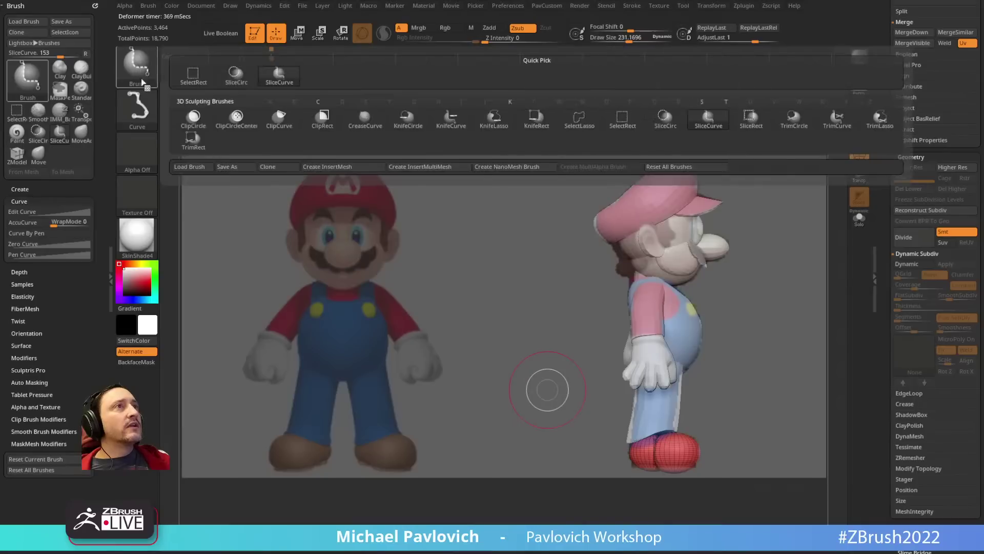
left_click(456, 128)
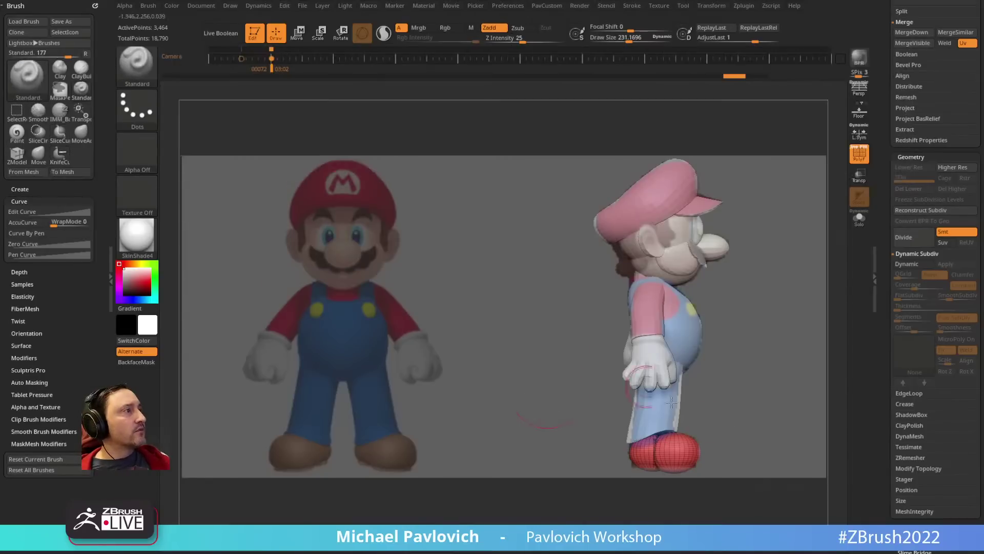
mouse_move(761, 460)
left_mouse_down()
mouse_move(525, 472)
mouse_move(529, 462)
left_mouse_up()
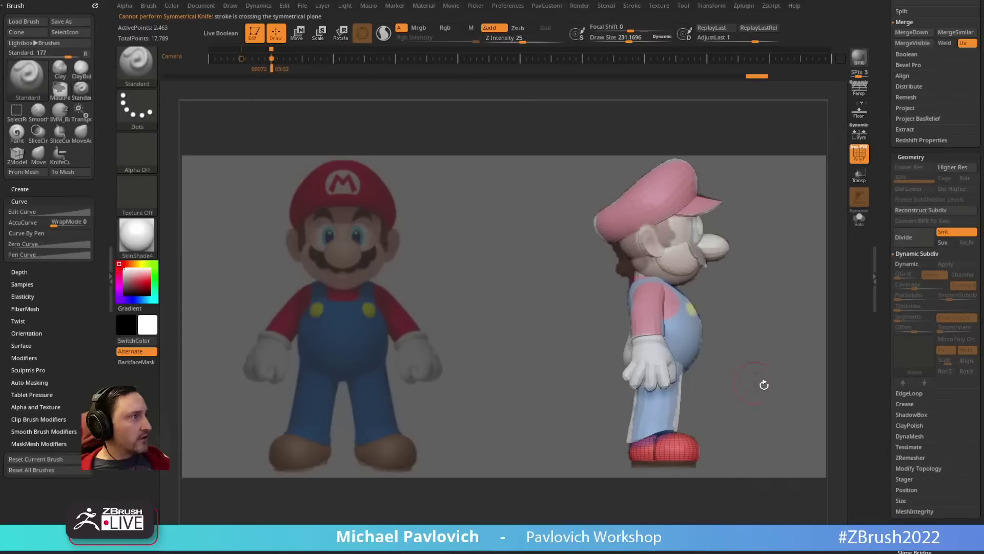
Step: Isolate the shoes with Solo and insert mirrored Cylinder32 meshes above the heels with the IMM_Base_Primitives brush
key("4")
key("m")
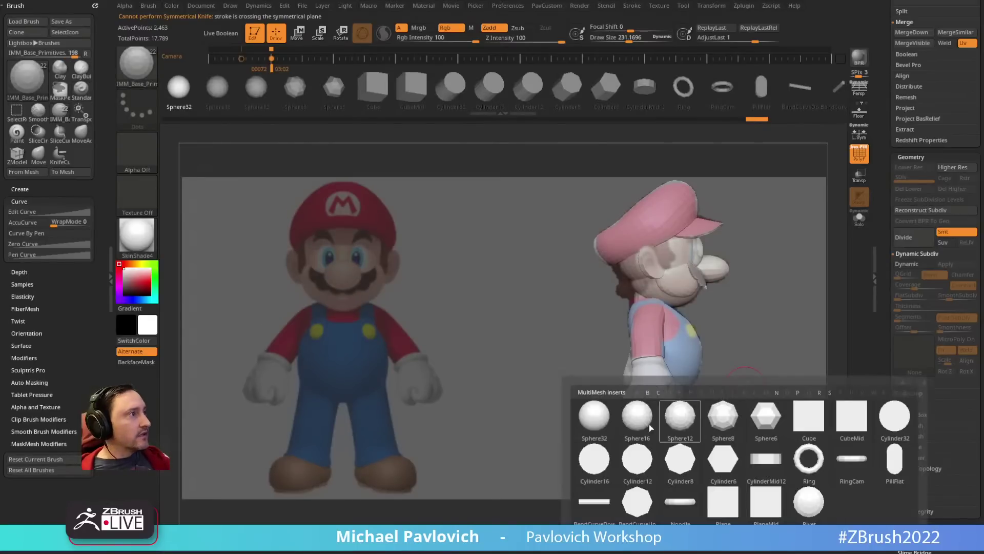
left_click(608, 459)
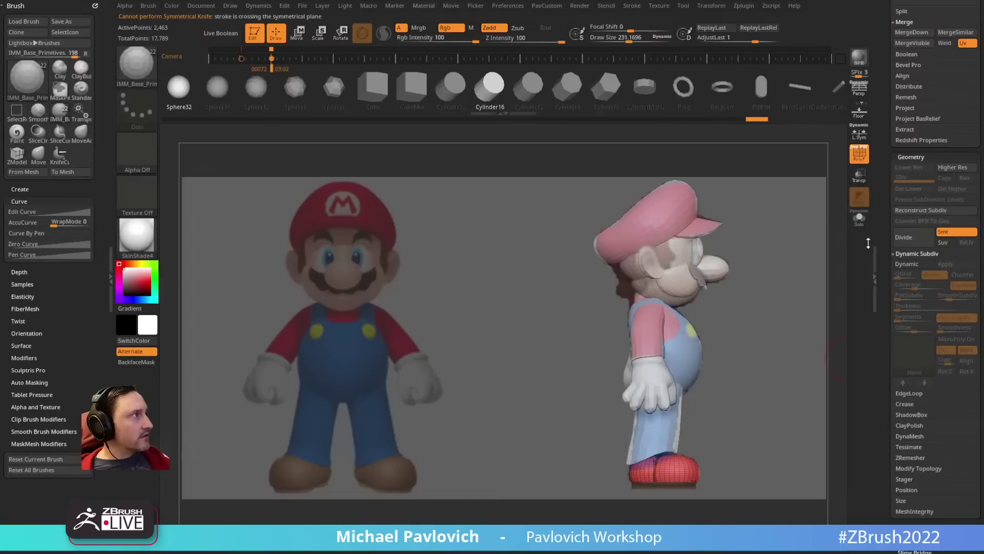
left_click(859, 218)
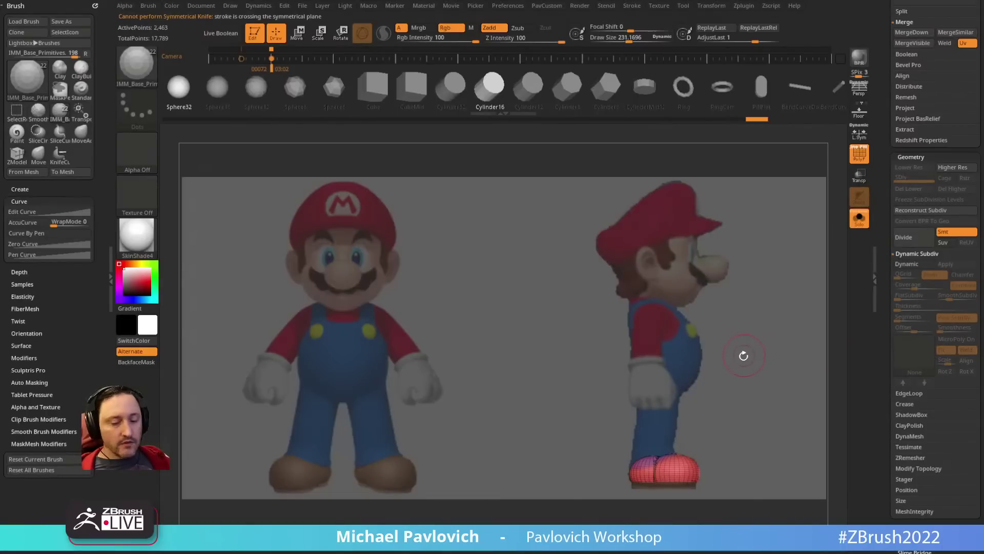
key("m")
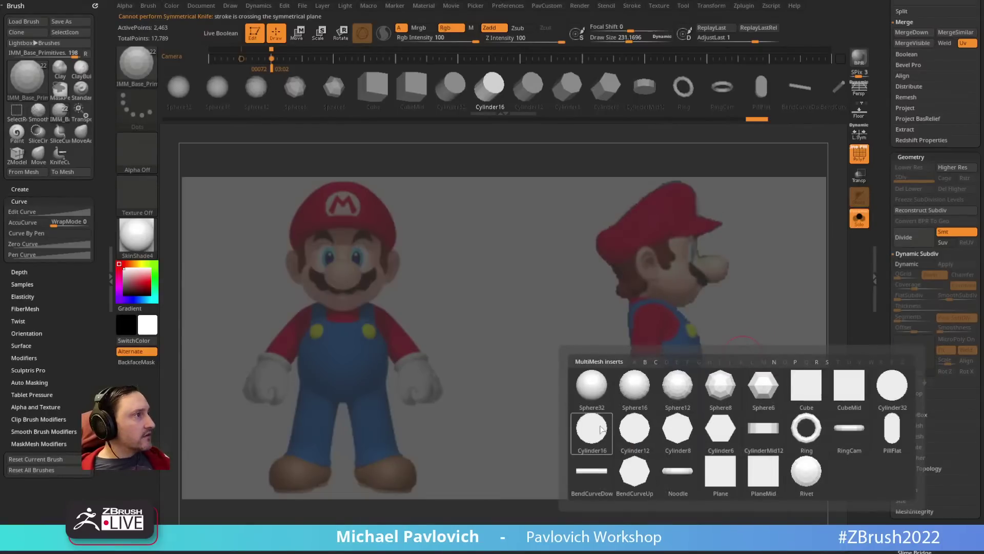
left_click(892, 385)
mouse_move(769, 329)
left_mouse_down()
mouse_move(714, 347)
mouse_move(709, 359)
mouse_move(777, 350)
mouse_move(769, 338)
left_mouse_up()
left_click_drag(460, 391, 471, 417)
left_click_drag(523, 328, 586, 337, "shift")
key("w")
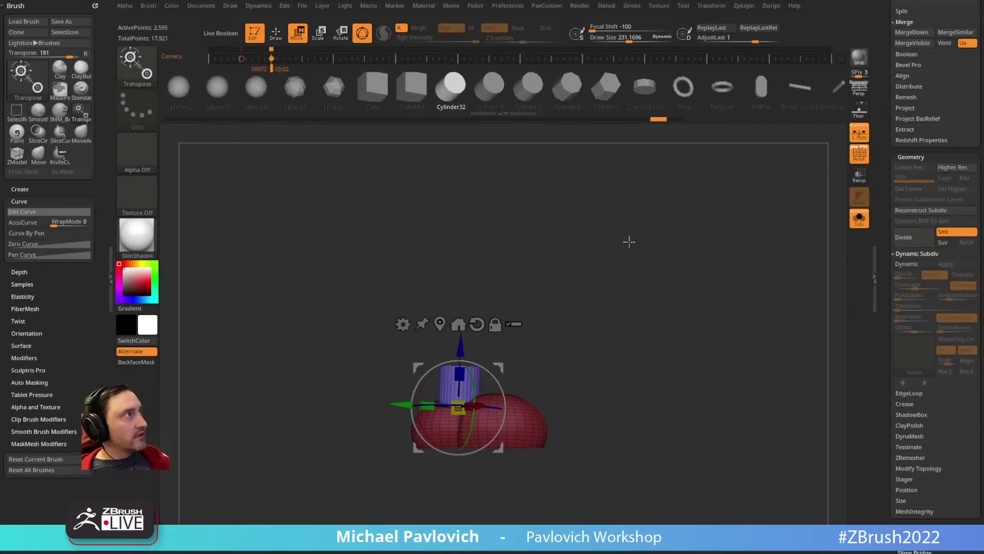
Step: Adjust the height and width of the inserted ankle cylinders to fit over the heels
left_click_drag(460, 374, 460, 355, "alt")
left_click_drag(559, 304, 494, 307)
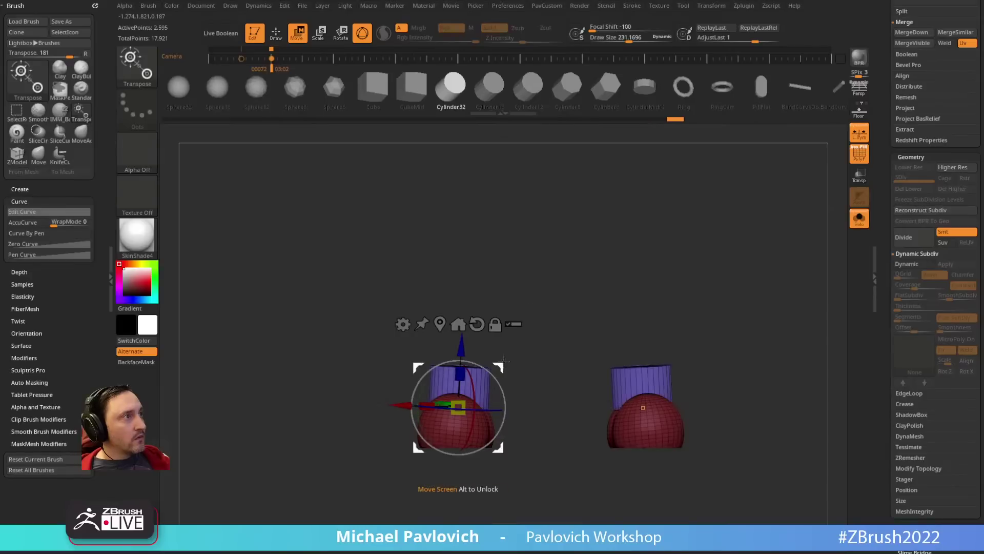
left_click_drag(498, 367, 498, 371)
key("q")
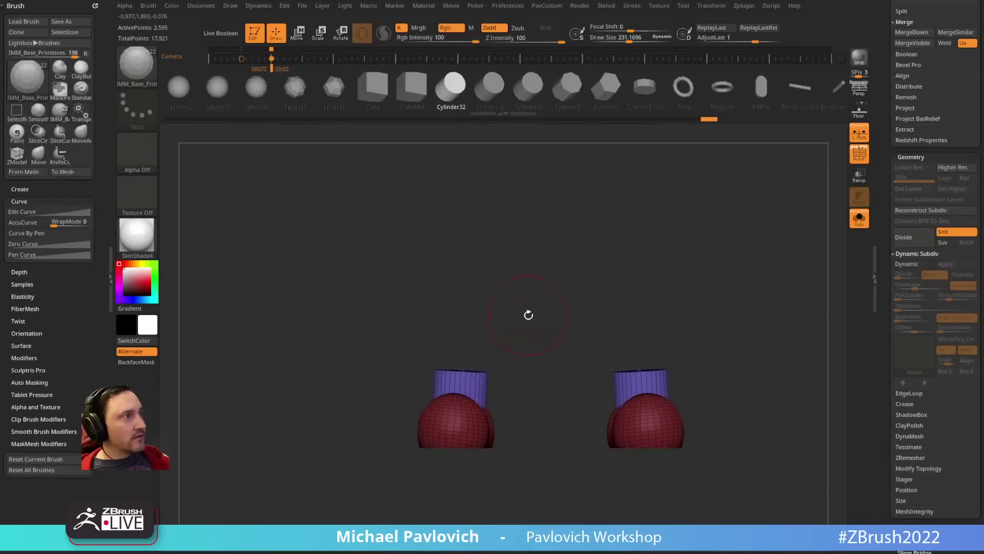
Step: Select the Move brush with a draw size of about 103 and examine the shoes from behind and below
mouse_move(528, 314)
left_mouse_down("shift")
mouse_move(609, 335)
mouse_move(523, 341)
mouse_move(547, 332)
mouse_move(634, 342)
mouse_move(541, 405)
left_mouse_up("shift")
key("s")
key("w")
key("q")
key("b")
key("m")
key("v")
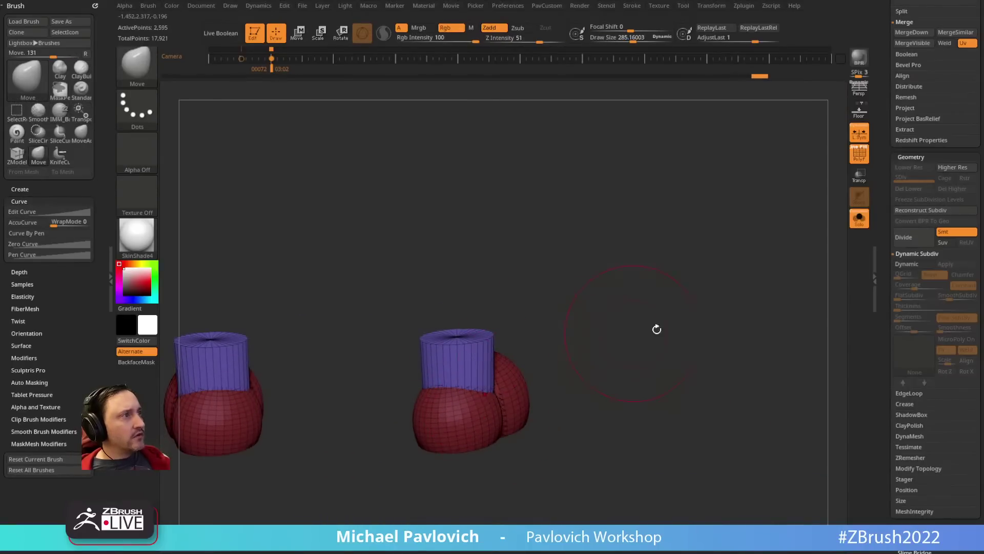
left_click_drag(656, 329, 585, 348)
key("s")
mouse_move(609, 312)
left_mouse_down()
mouse_move(606, 343)
mouse_move(568, 283)
left_mouse_up()
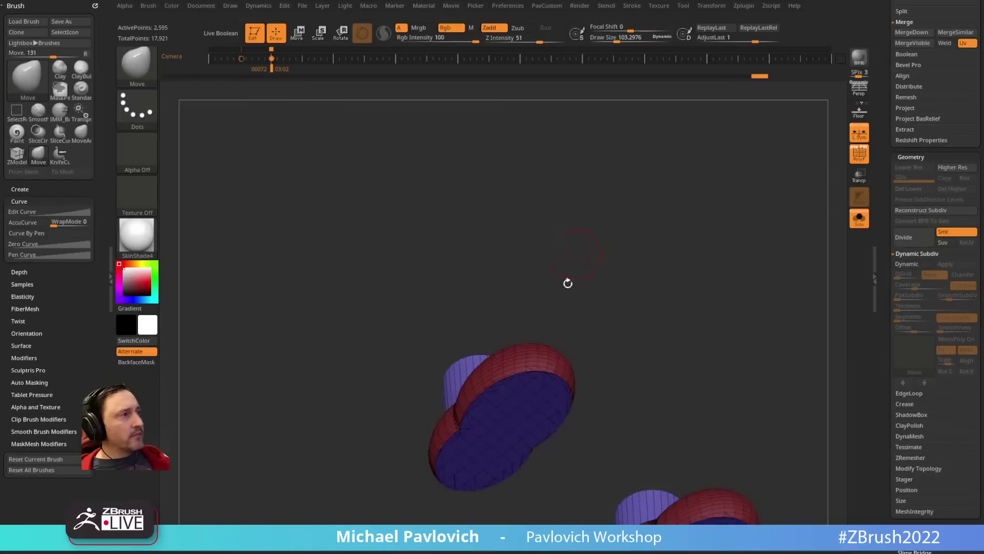
left_click_drag(629, 272, 543, 324)
Step: Isolate the ankle cylinders, give their caps and sides separate polygroups with Groups By Normals, and show the whole shoes again
left_click(499, 365, "ctrl+shift")
key("2")
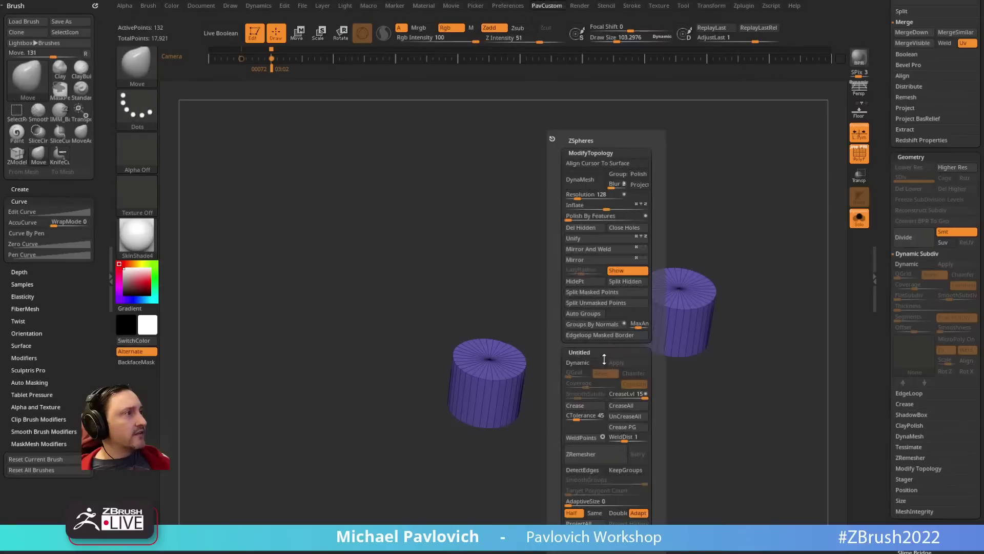
left_click(592, 324)
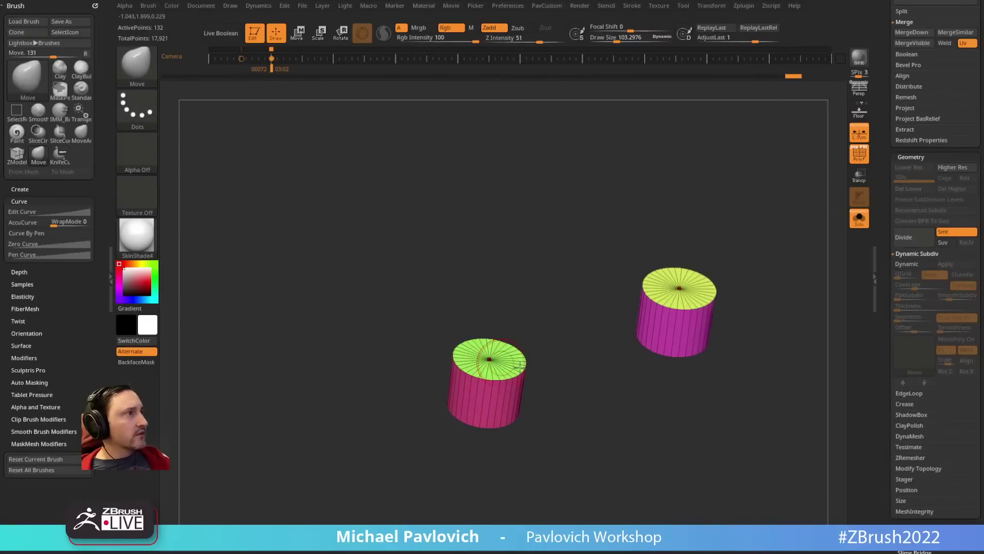
left_click(552, 306, "ctrl+shift")
Step: Merge the ankle cylinders with the shoe bodies using Remesh By Union
left_click_drag(552, 307, 567, 345)
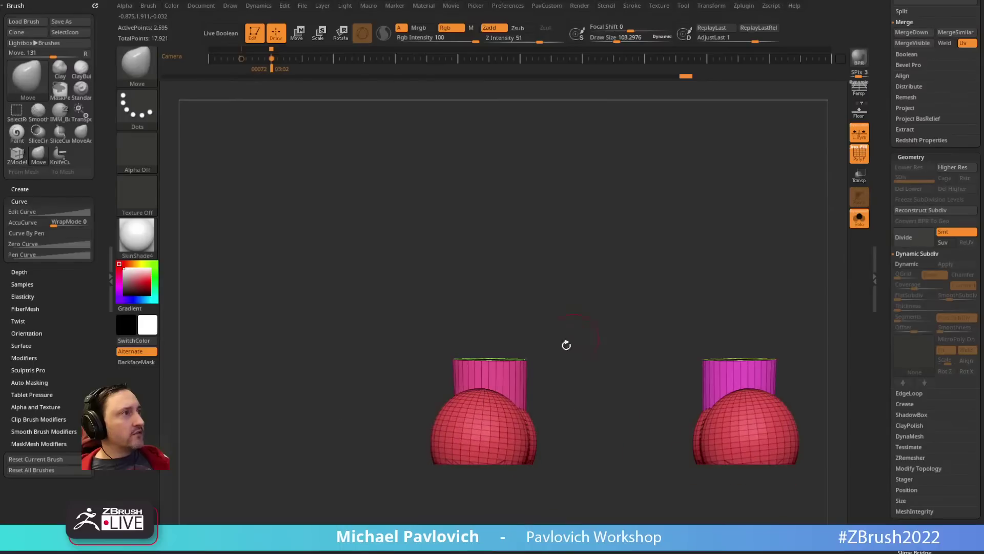
key("w")
left_click(435, 334)
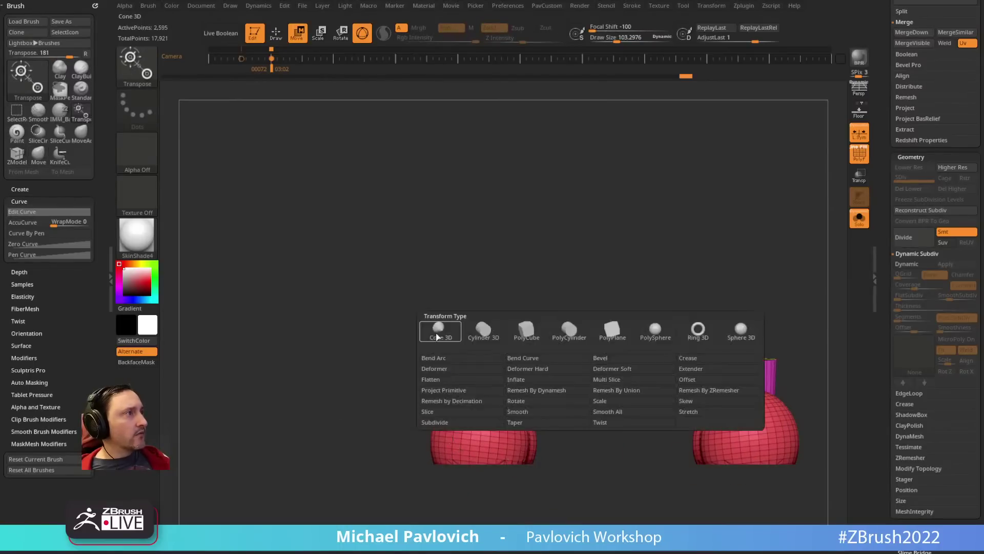
left_click(618, 390)
key("q")
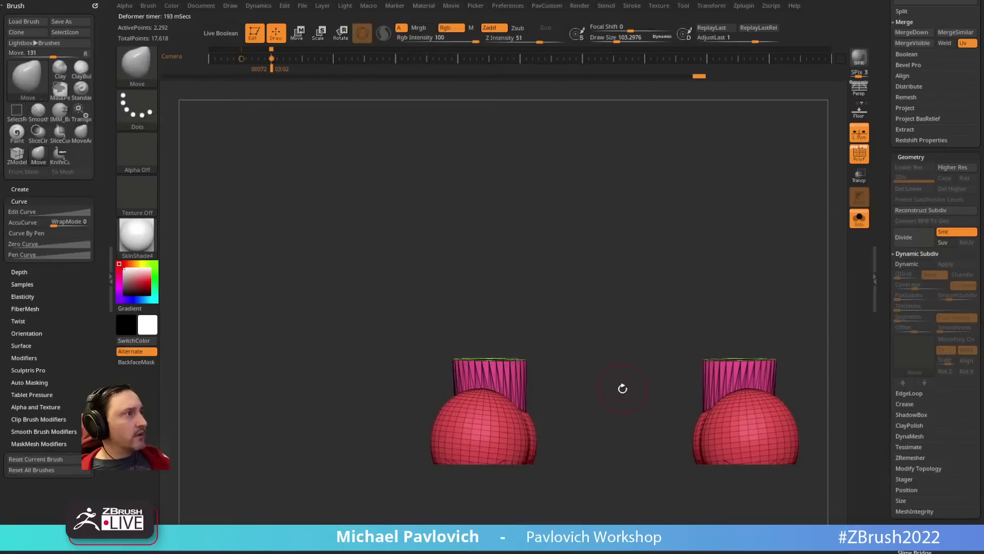
Step: Retopologize the merged shoes with ZRemesher, turning on KeepGroups and adjusting SmoothGroups
key("3")
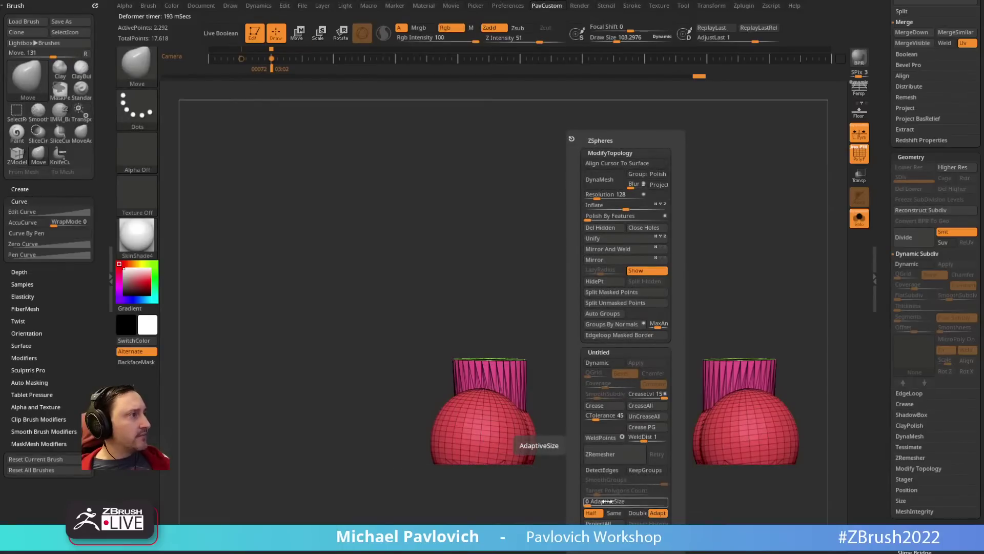
left_click(640, 470)
mouse_move(633, 480)
left_mouse_down()
mouse_move(587, 480)
mouse_move(670, 358)
mouse_move(580, 287)
mouse_move(562, 380)
mouse_move(749, 417)
mouse_move(731, 312)
mouse_move(608, 365)
left_mouse_up()
left_click(605, 454)
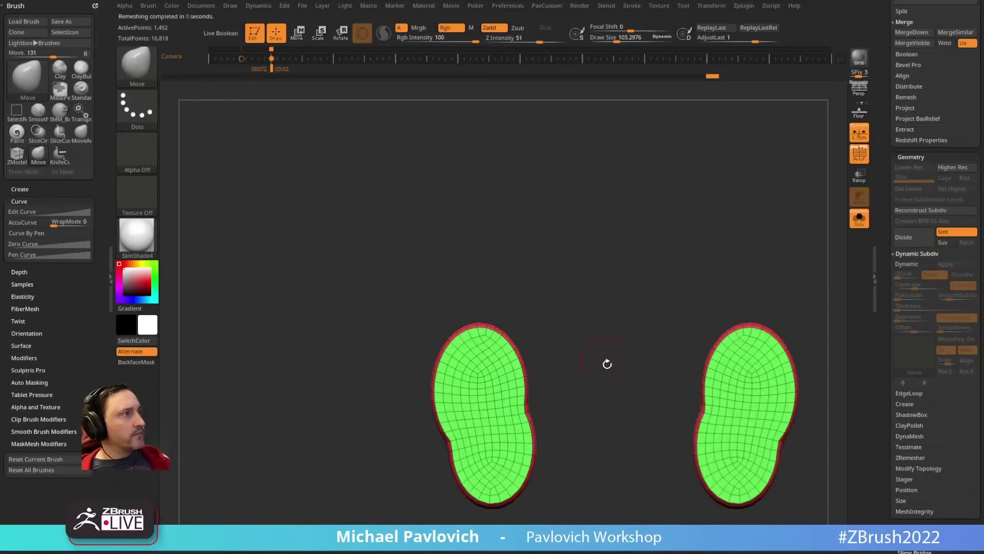
Step: Reshape the shoe soles from below with the Move brush, smoothing the outer edge between toe and heel
key("s")
mouse_move(463, 423)
left_mouse_down()
mouse_move(437, 354)
mouse_move(456, 335)
mouse_move(472, 341)
mouse_move(491, 319)
left_mouse_up()
key("bracketright")
mouse_move(510, 354)
left_mouse_down()
mouse_move(497, 351)
mouse_move(478, 295)
mouse_move(434, 310)
mouse_move(419, 338)
left_mouse_up()
key("bracketleft")
mouse_move(489, 375)
left_mouse_down()
mouse_move(484, 406)
mouse_move(505, 404)
mouse_move(503, 442)
mouse_move(474, 453)
mouse_move(450, 439)
left_mouse_up()
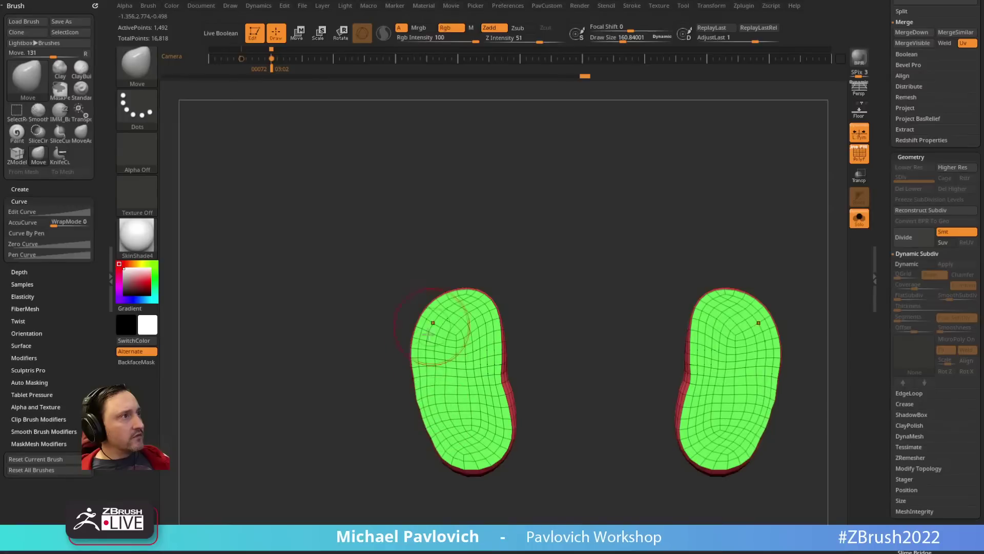
Step: Smooth the reshaped shoes with Polish By Features
left_click_drag(598, 354, 703, 352)
key("4")
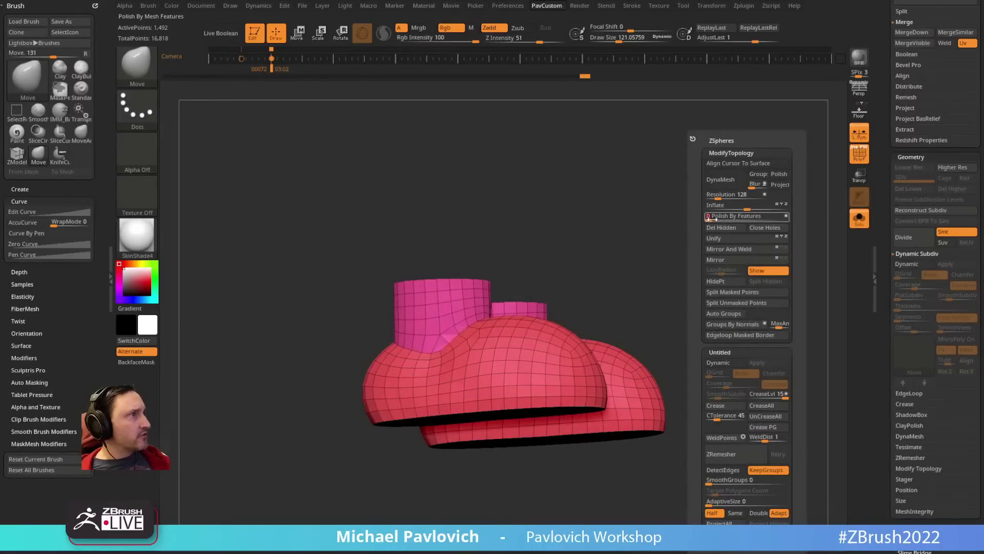
left_click(709, 216)
Step: Widen the inner forefoot of the soles from below with the Move brush
left_click_drag(600, 279, 667, 199)
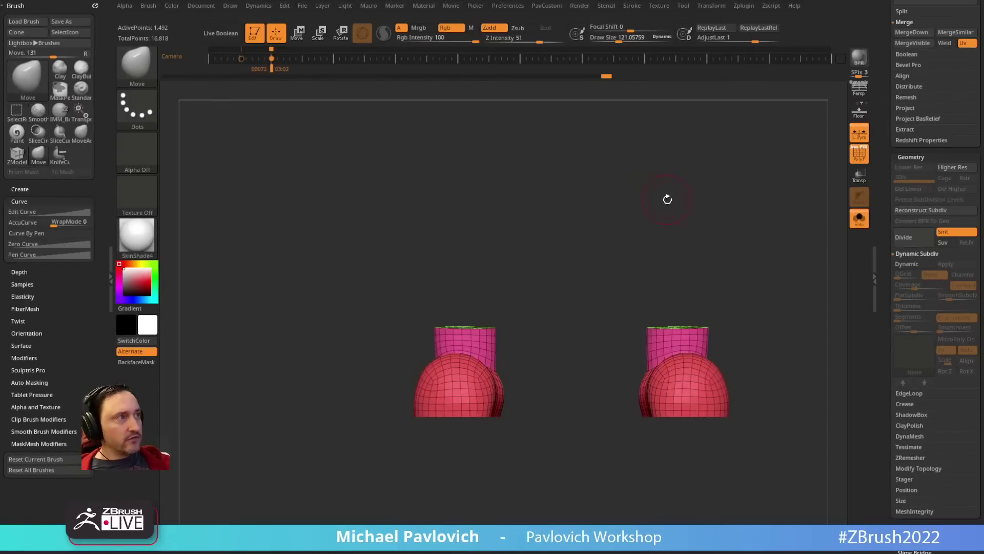
left_click_drag(557, 336, 538, 247, "shift")
key("s")
left_click(522, 333)
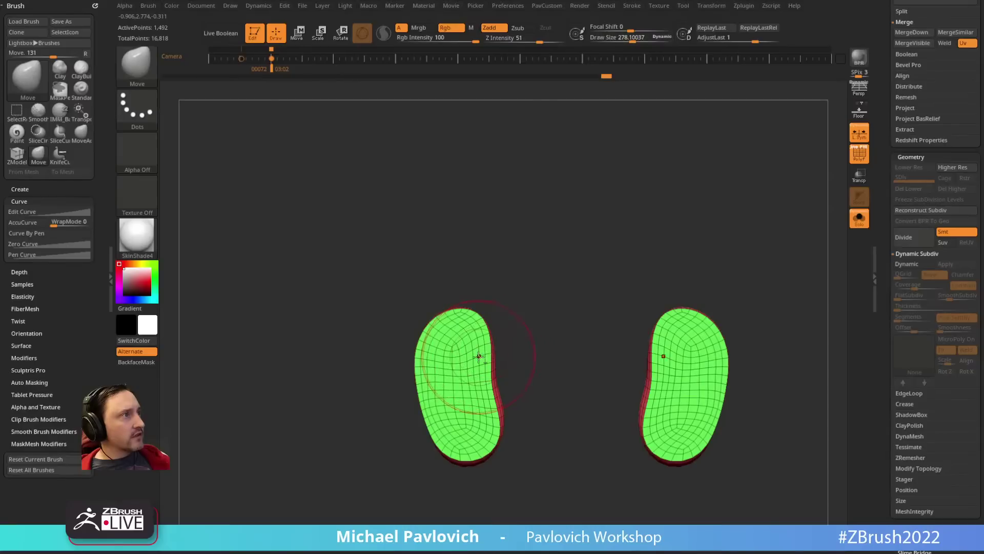
mouse_move(478, 355)
left_mouse_down()
mouse_move(493, 348)
mouse_move(436, 360)
left_mouse_up()
key("bracketleft")
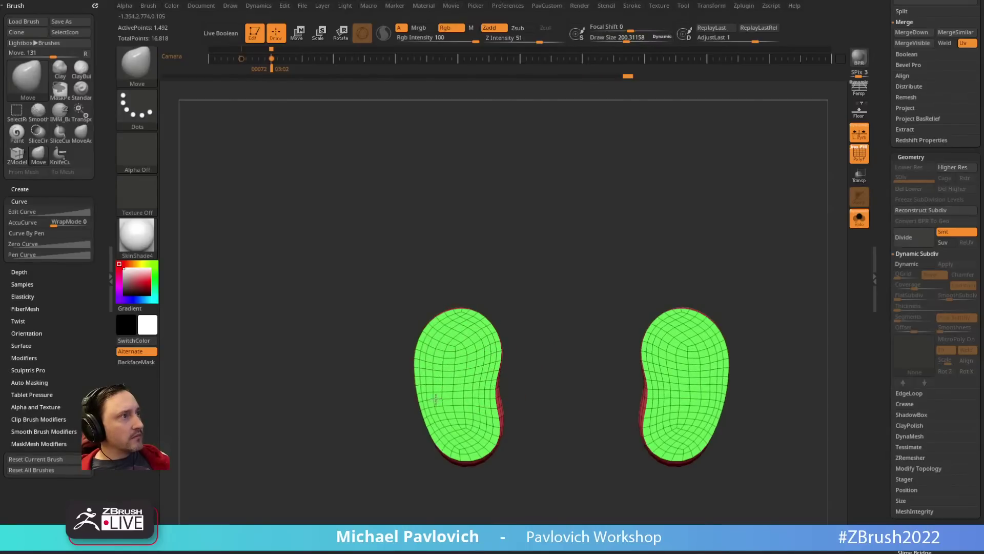
Step: Lower the tops of the shoes and refine the instep and heel profiles with the Move brush
left_click_drag(513, 369, 557, 337)
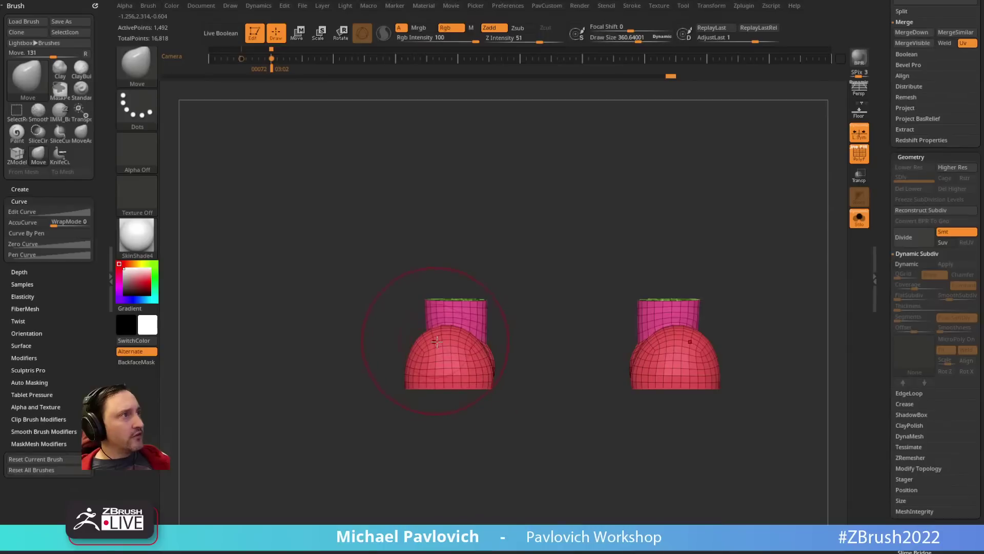
left_click_drag(437, 332, 429, 364)
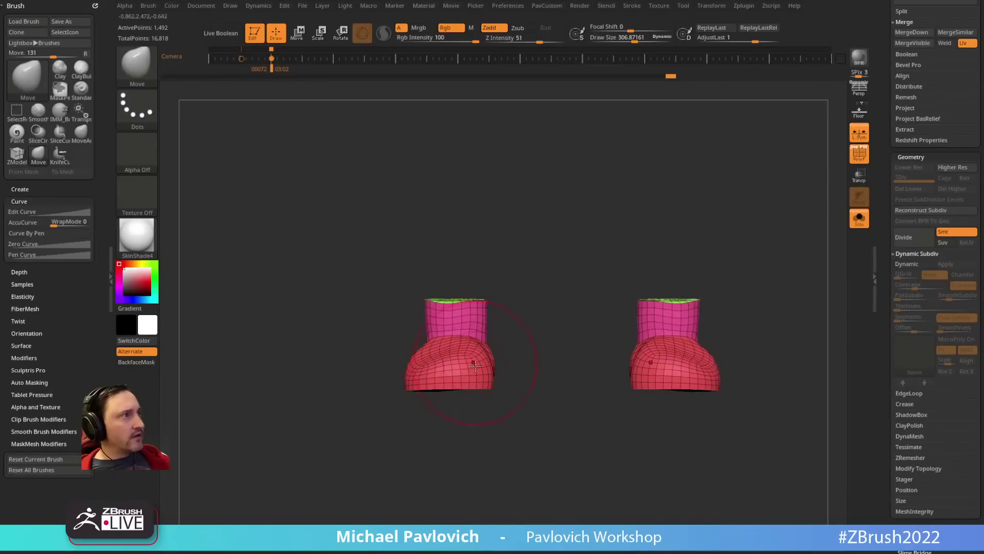
mouse_move(370, 438)
left_mouse_down()
mouse_move(431, 446)
mouse_move(380, 455)
left_mouse_up()
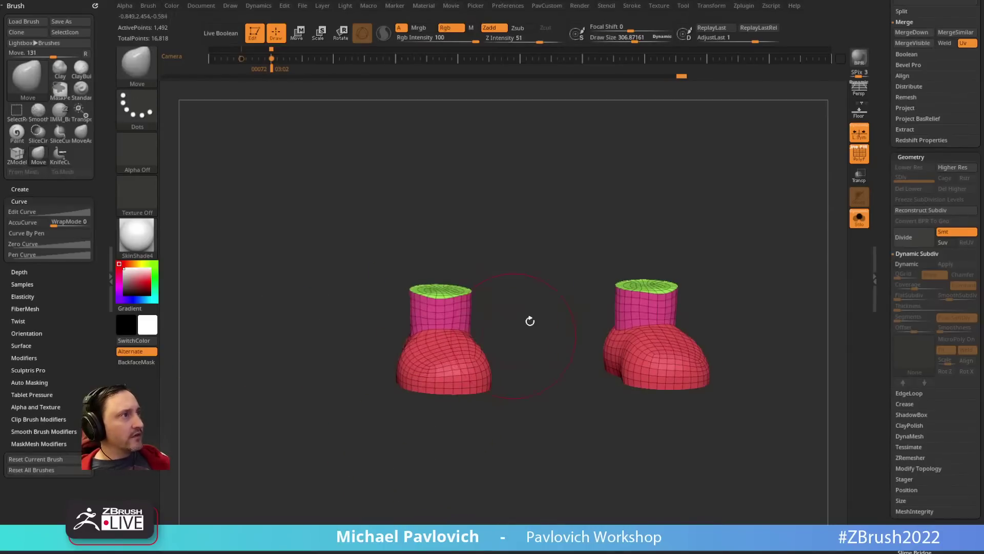
left_click_drag(535, 315, 518, 308)
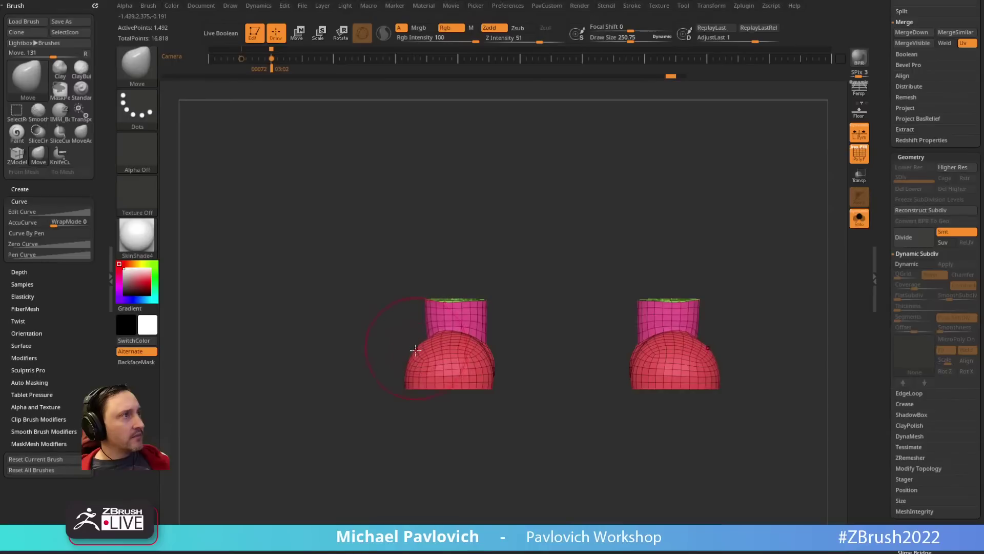
left_click_drag(387, 360, 406, 351)
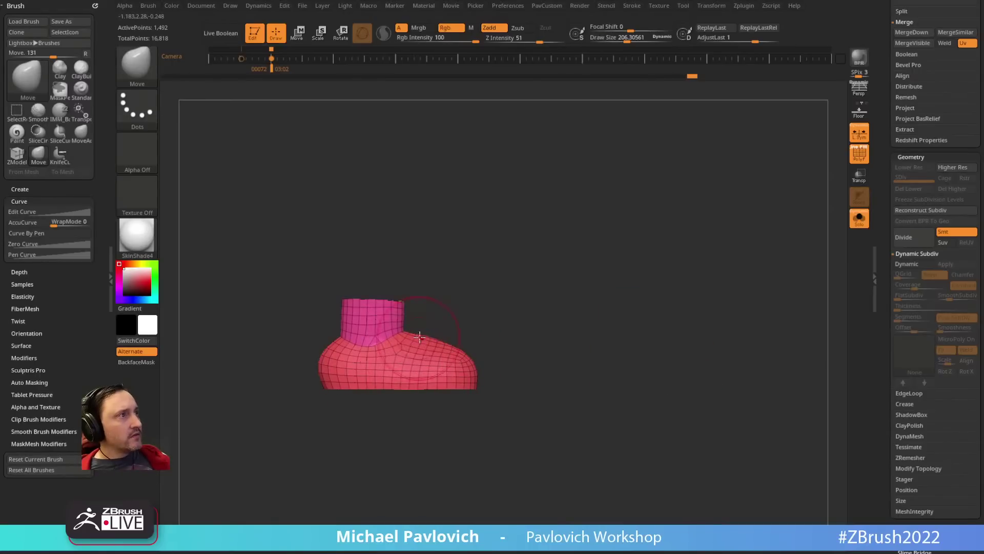
left_click_drag(328, 364, 324, 363)
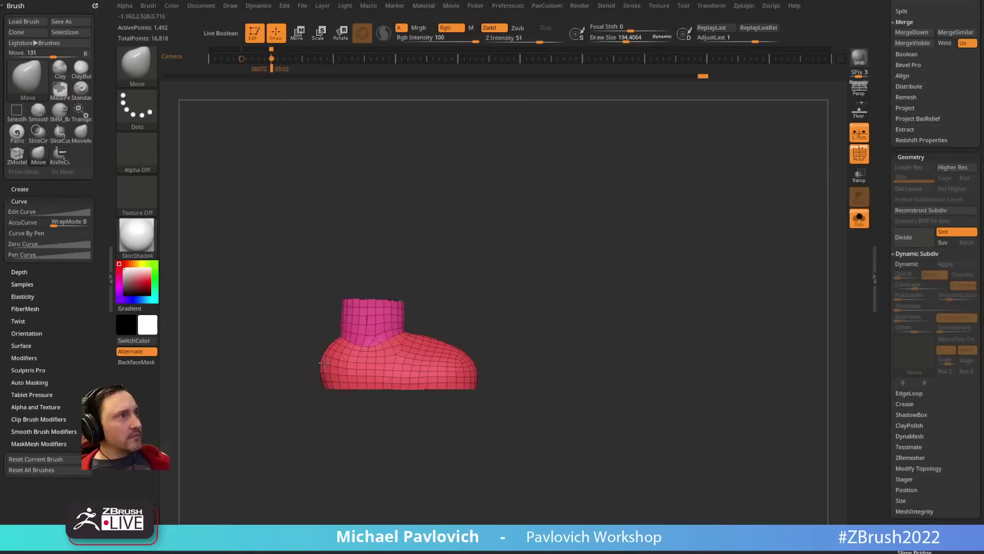
Step: Show the Mario references in side view and adjust the shoe profile to them with a resized Move brush
left_click_drag(582, 310, 535, 308, "shift")
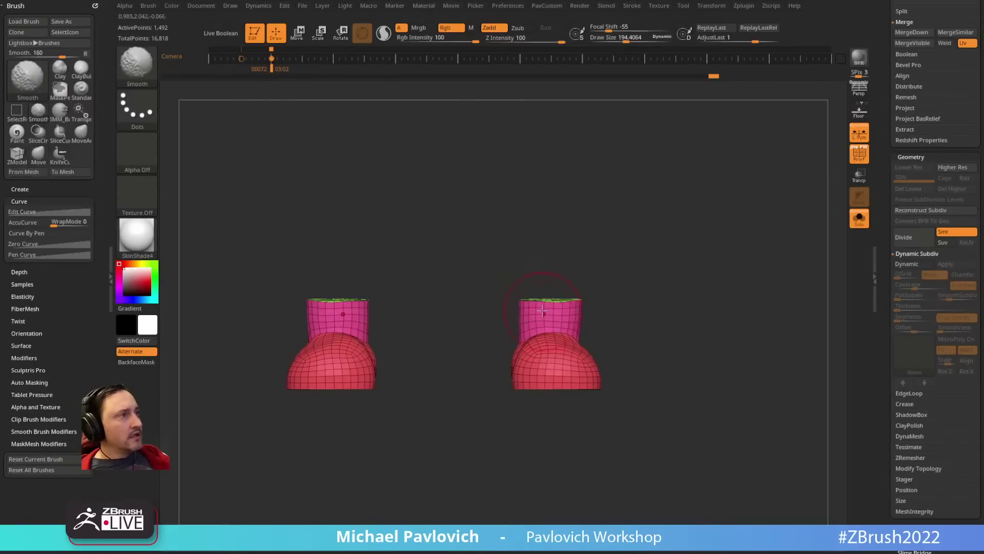
key("shift+z")
key("Right")
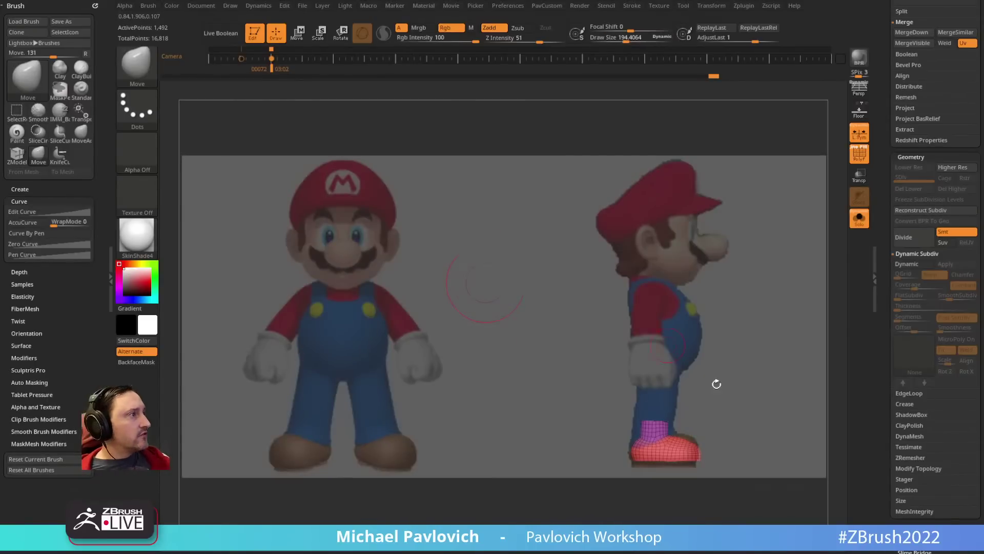
key("s")
left_click(705, 445)
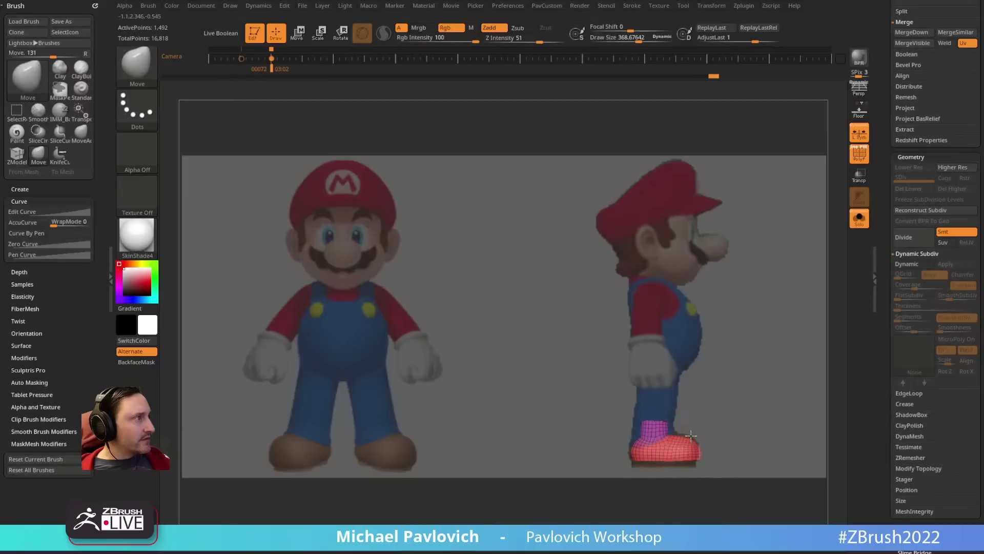
mouse_move(746, 502)
left_mouse_down("ctrl")
mouse_move(615, 468)
mouse_move(597, 454)
left_mouse_up("ctrl")
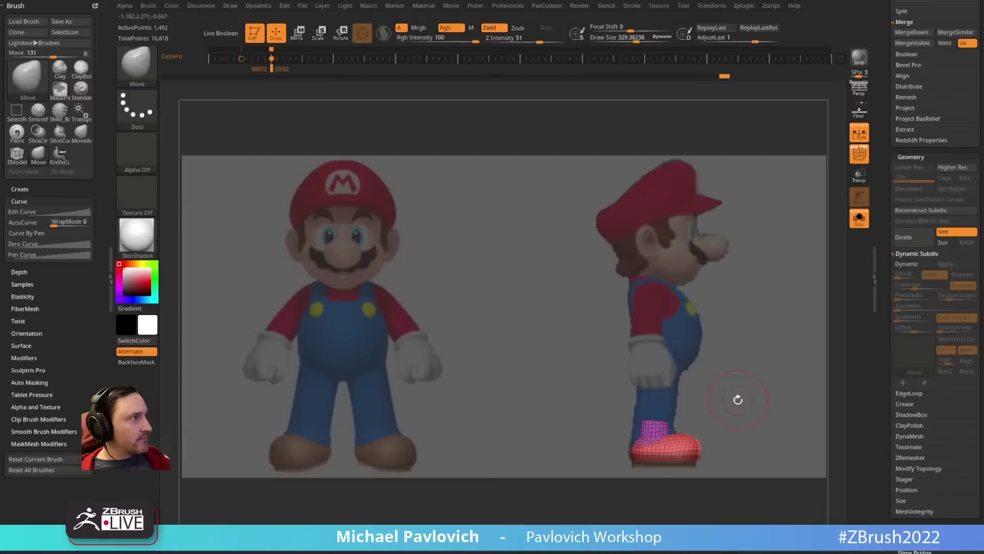
key("s")
left_click_drag(737, 402, 725, 402)
Step: Hide the references and polish the adjusted shoes again with Polish By Features
mouse_move(756, 360)
left_mouse_down("shift")
mouse_move(740, 401)
mouse_move(590, 358)
mouse_move(670, 398)
left_mouse_up("shift")
key("shift+z")
key("2")
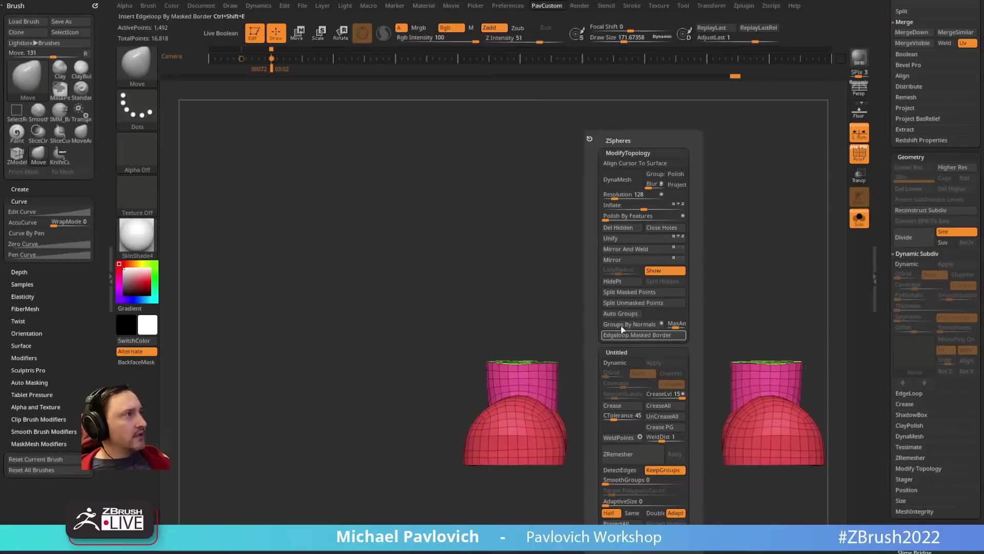
left_click(608, 217)
Step: Duplicate the shoe subtool and select the copy
left_click_drag(588, 264, 756, 254)
left_click_drag(882, 199, 884, 349)
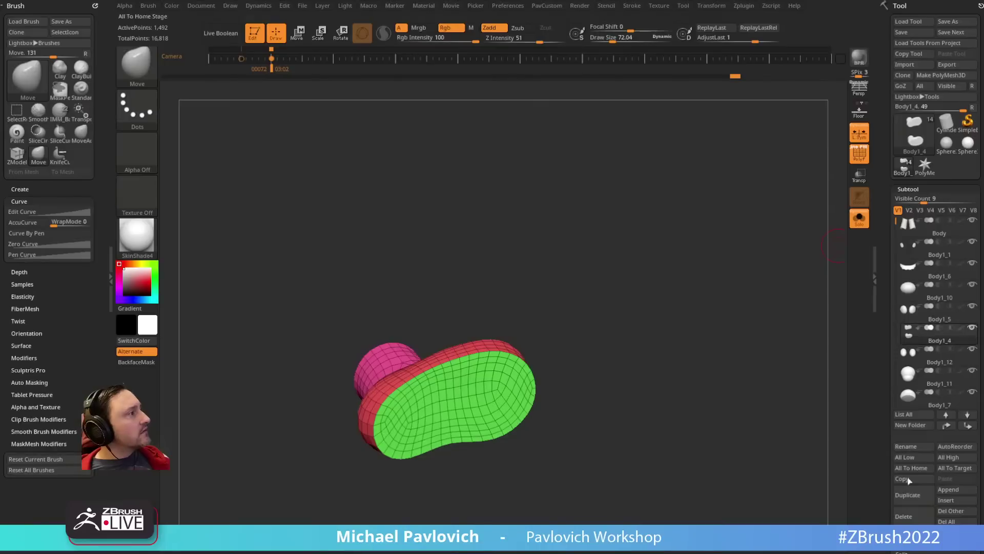
left_click(911, 497)
key("Down")
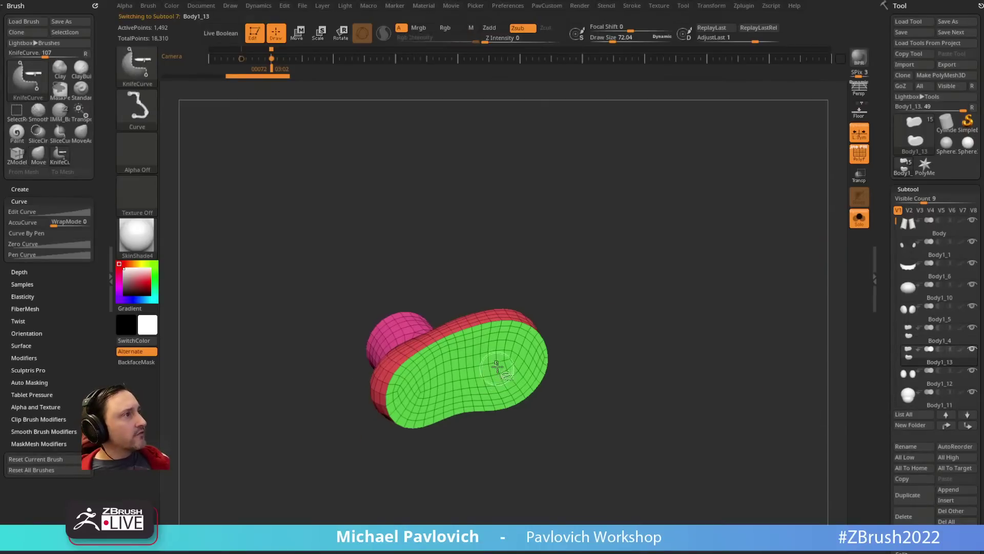
Step: Isolate the green bottom polygroup of the duplicated shoes and delete the hidden geometry
left_click(498, 367, "ctrl+shift")
key("2")
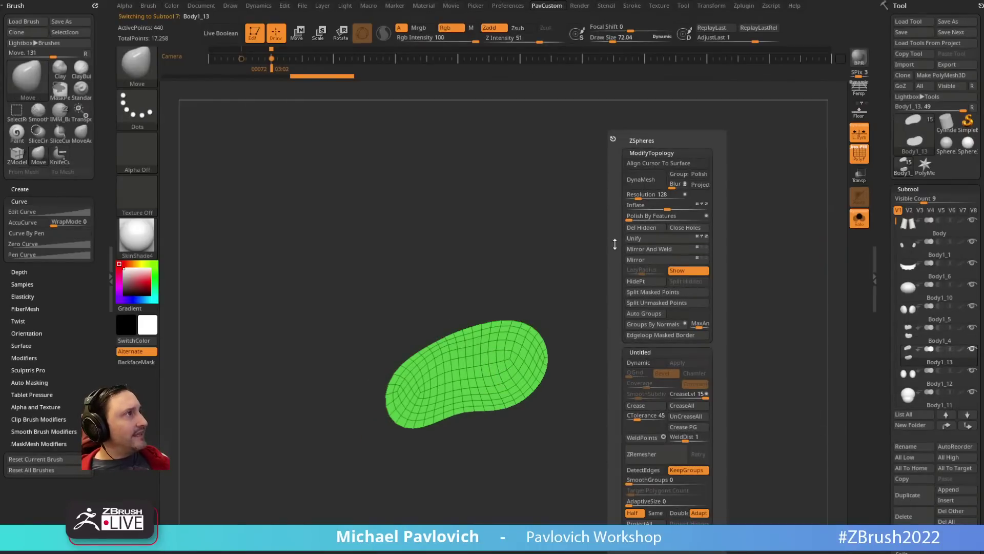
left_click(638, 229)
Step: Extrude the flat sole surfaces into thin slabs with the ZModeler brush's QMesh Polygroup All action
left_click_drag(583, 275, 575, 295)
key("b")
key("z")
key("m")
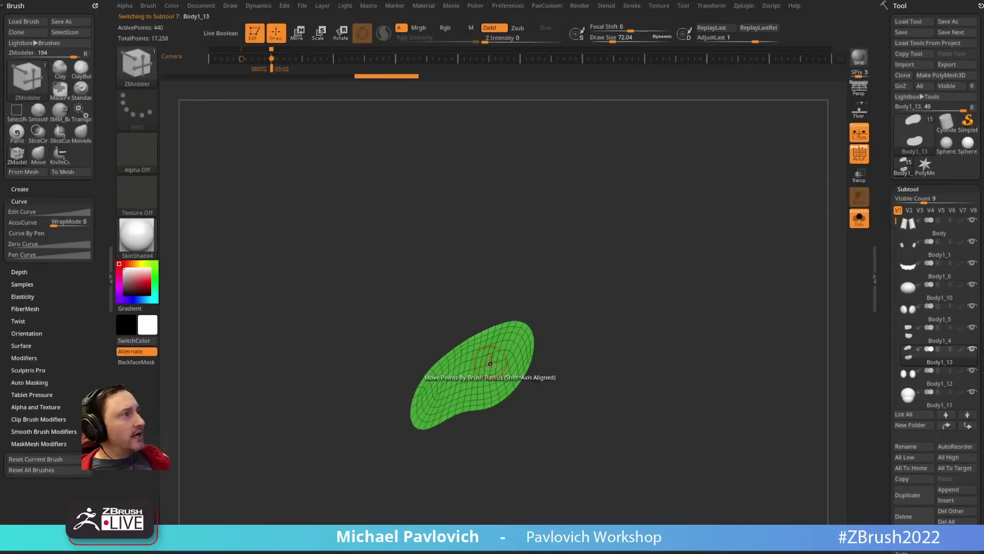
left_click_drag(494, 359, 502, 363)
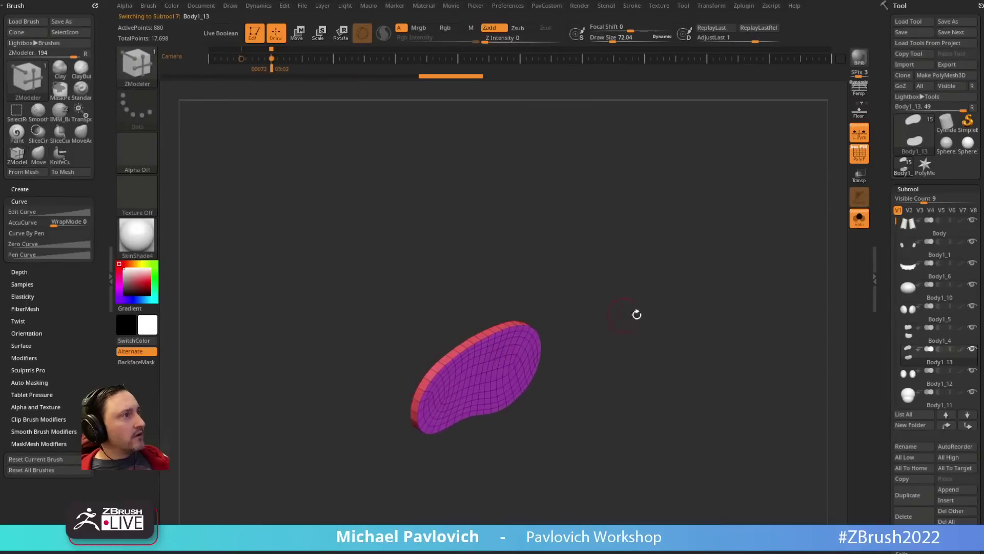
Step: Isolate one complete sole slab and delete its hidden mirrored counterpart
mouse_move(637, 315)
left_mouse_down()
mouse_move(670, 307)
mouse_move(656, 260)
left_mouse_up()
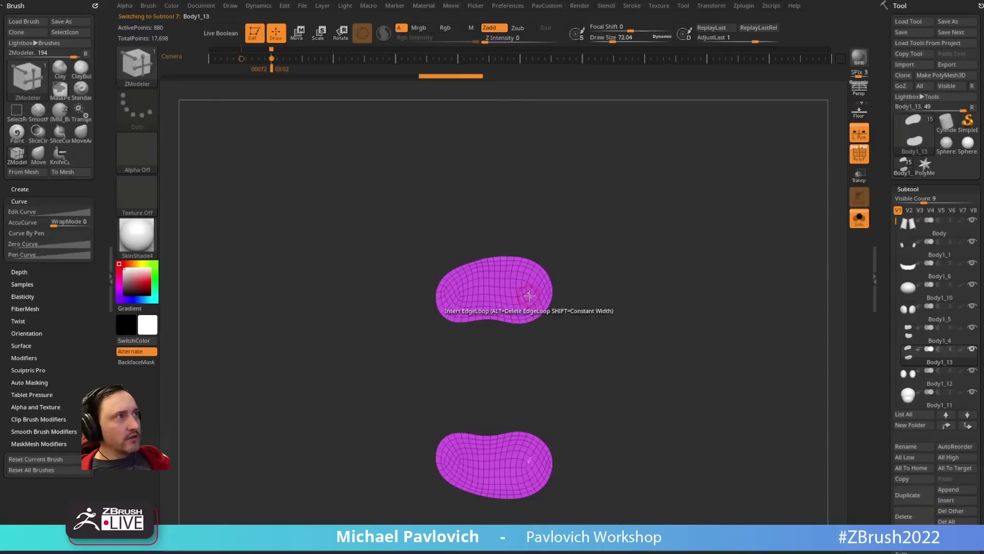
mouse_move(589, 215)
left_mouse_down("ctrl+shift")
mouse_move(478, 306)
mouse_move(479, 324)
mouse_move(478, 303)
left_mouse_up("ctrl+shift")
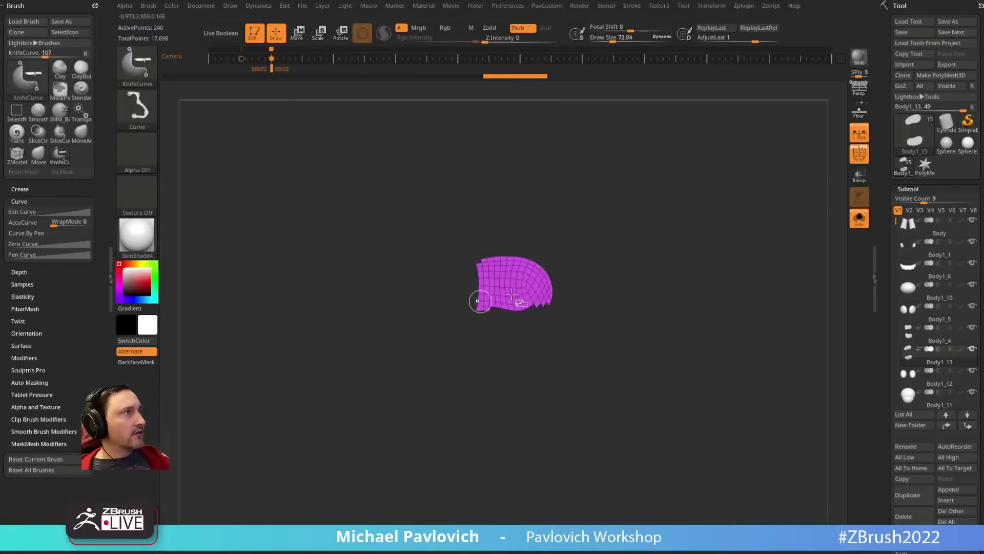
key("ctrl+shift+a")
key("3")
left_click(683, 248)
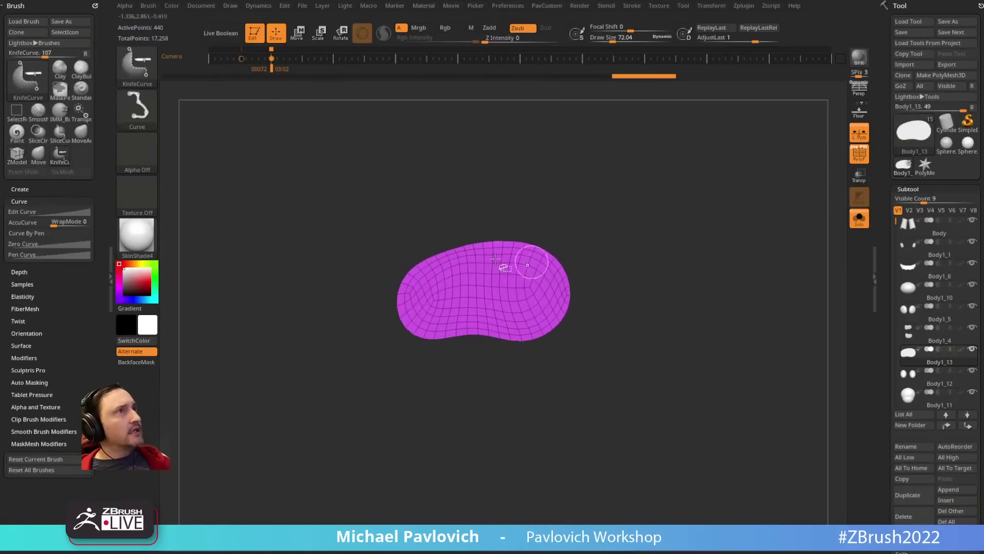
Step: Cut a gap across the sole using KnifeCurve with BRadius on, and retopologize both pieces with ZRemesher using KeepGroups and Half
key("ctrl+shift+space")
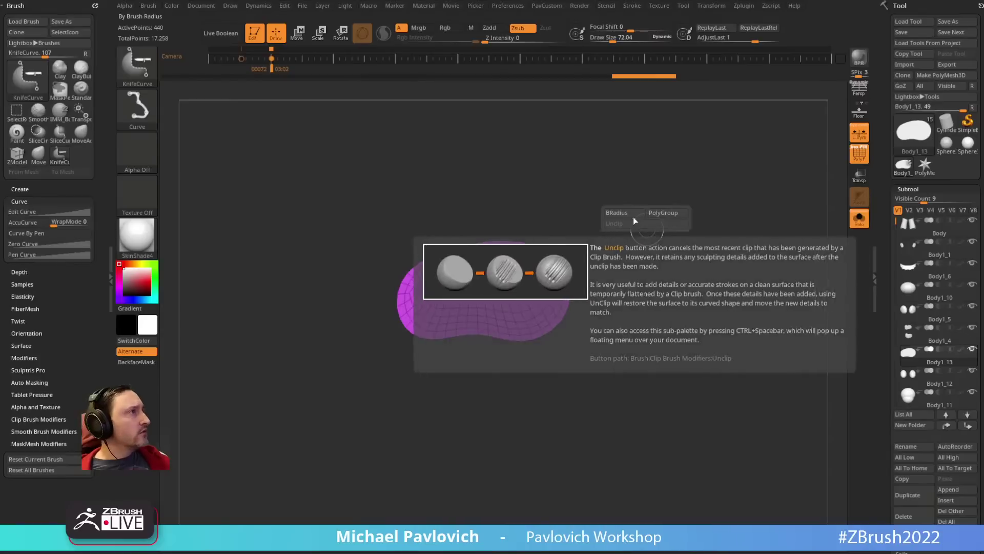
left_click(632, 214, "ctrl+shift")
mouse_move(487, 173)
left_mouse_down("ctrl+shift")
mouse_move(448, 446)
mouse_move(459, 459)
left_mouse_up("ctrl+shift")
key("space")
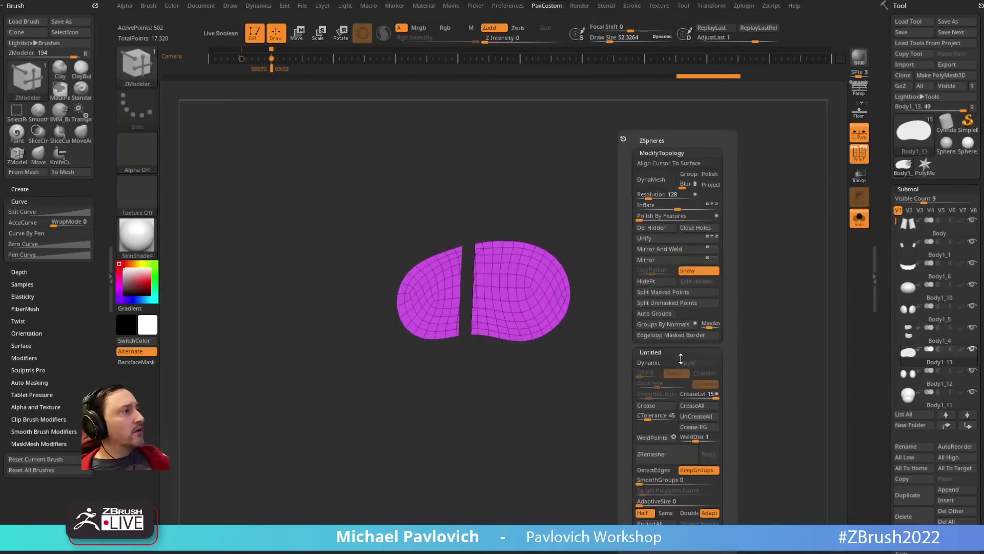
left_click(661, 455)
Step: Collapse the row of edges along the forefoot piece's cut on the magenta face with ZModeler to slope it
left_click_drag(687, 220, 722, 279)
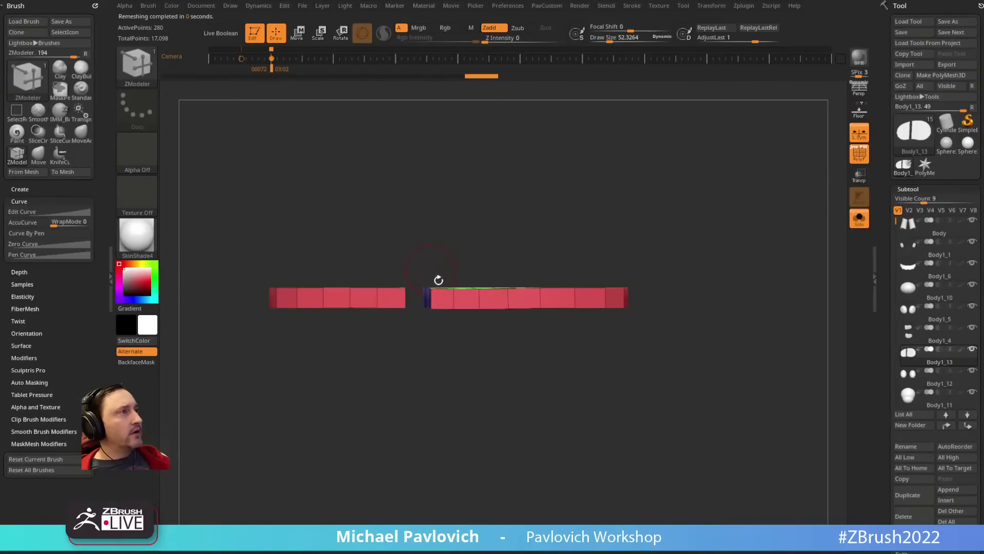
left_click_drag(438, 280, 685, 197)
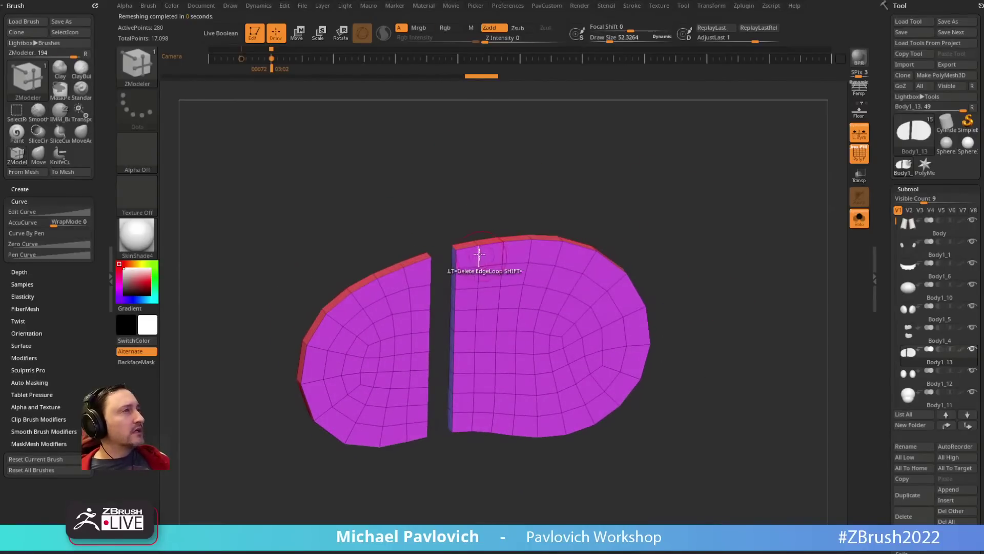
key("space")
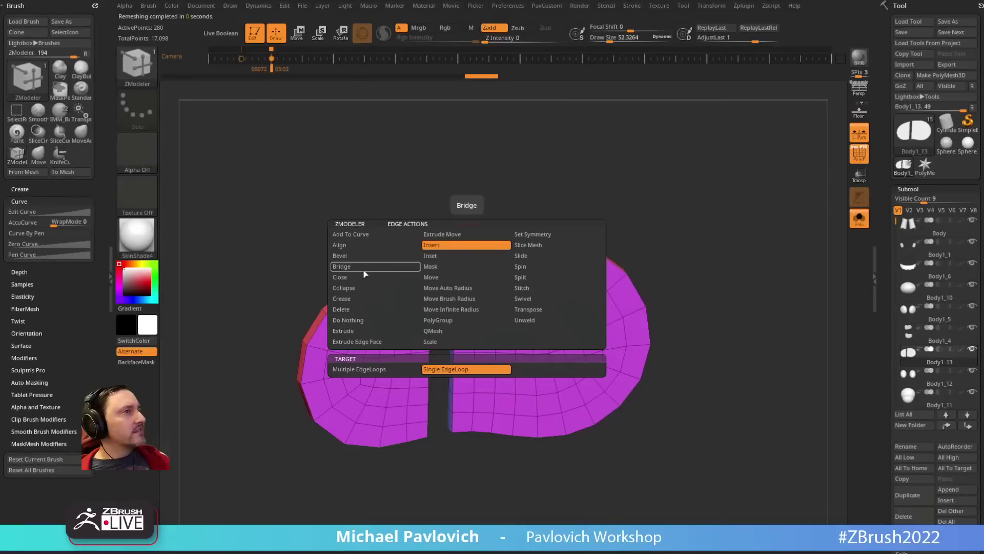
left_click(366, 288)
left_click(464, 259)
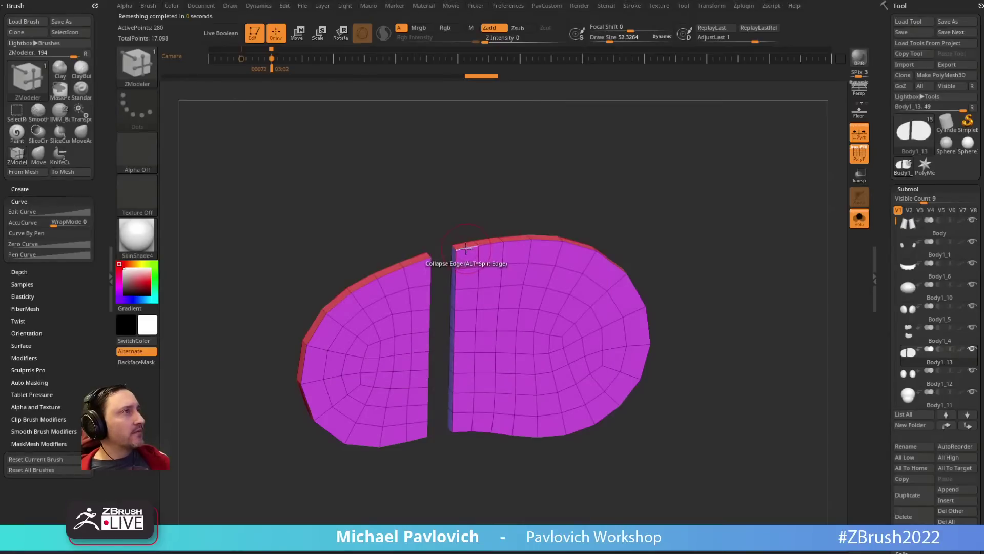
left_click(463, 282)
left_click(464, 304)
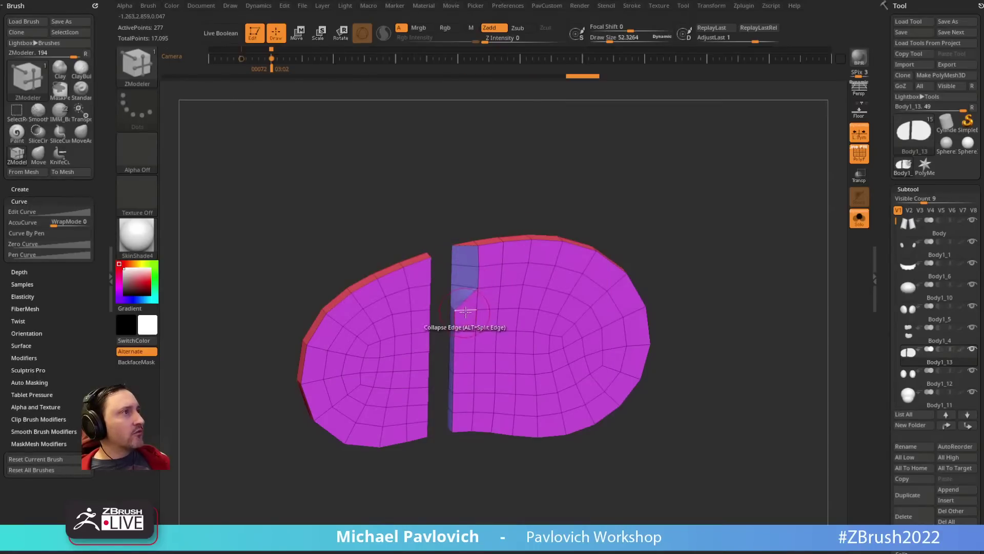
left_click(464, 324)
left_click_drag(459, 477, 459, 430)
left_click(466, 329)
left_click(463, 349)
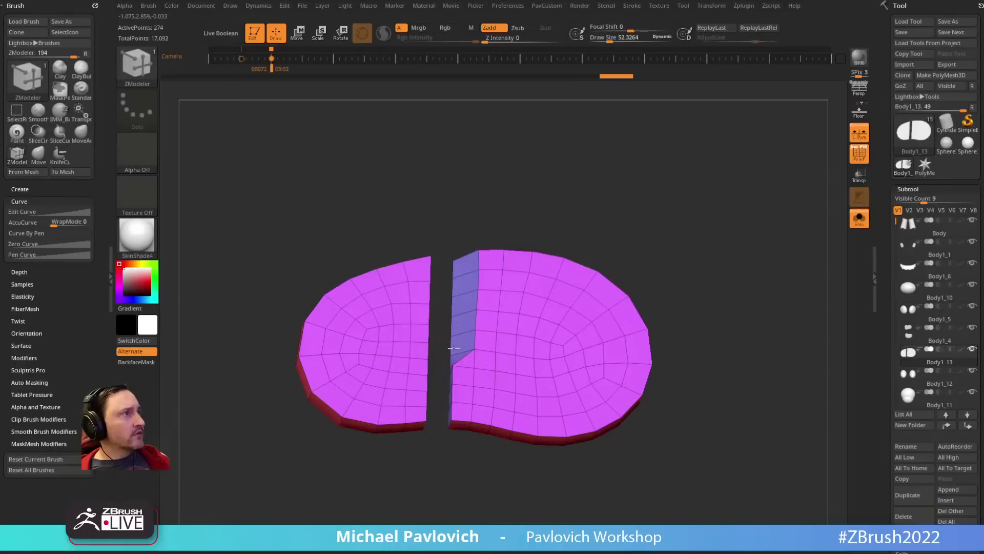
left_click(463, 366)
left_click(463, 385)
left_click(462, 403)
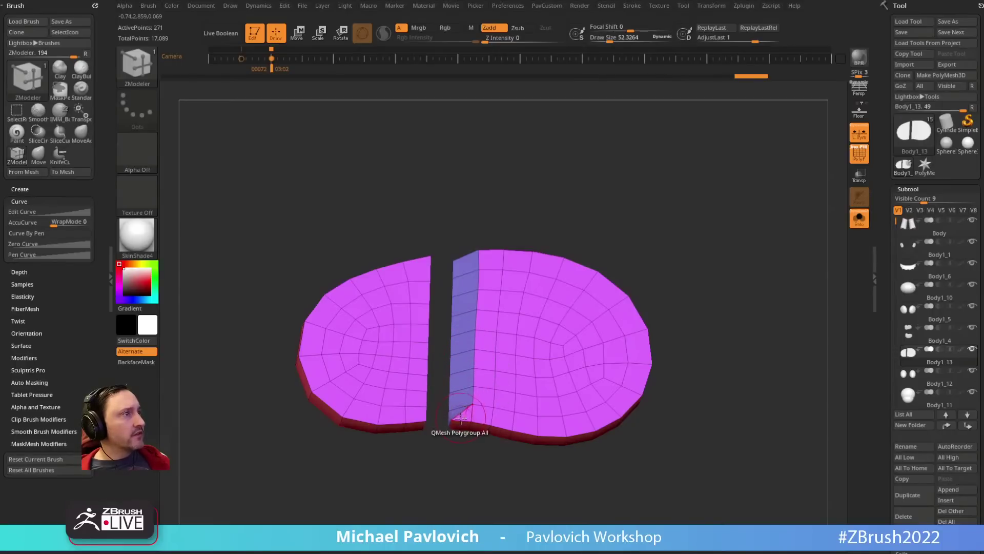
left_click(462, 420)
Step: Collapse the row of edges along the forefoot sole piece's cut on the green face with ZModeler
left_click_drag(656, 221, 637, 352, "shift")
left_click_drag(660, 262, 669, 329, "alt")
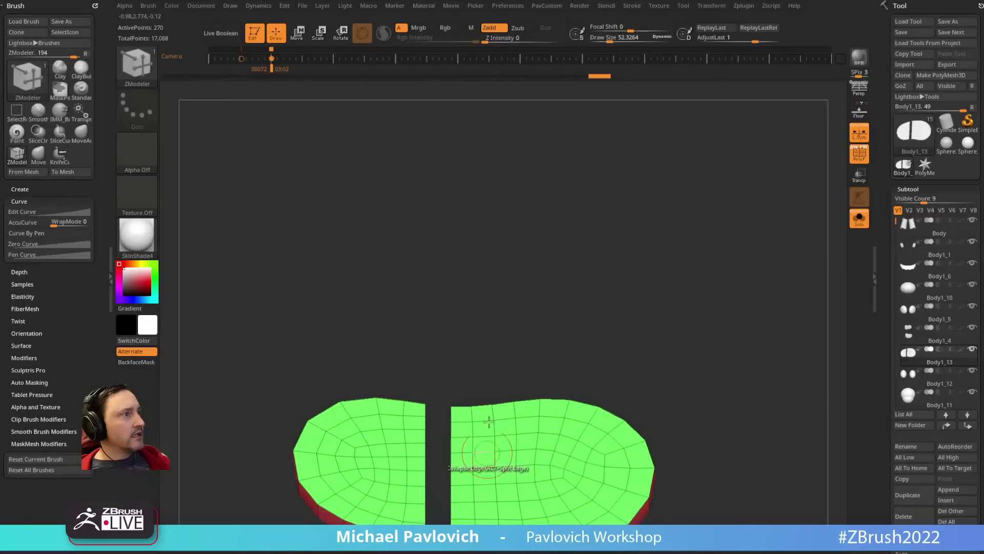
left_click_drag(471, 412, 494, 322, "alt")
left_click(485, 326)
left_click(484, 342)
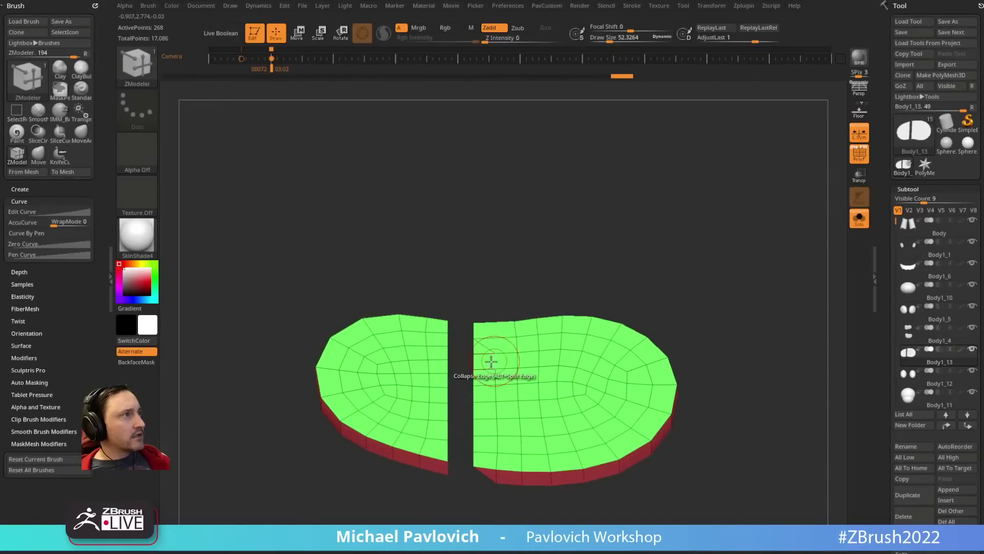
left_click(490, 359)
left_click(484, 370)
left_click_drag(579, 238, 550, 260)
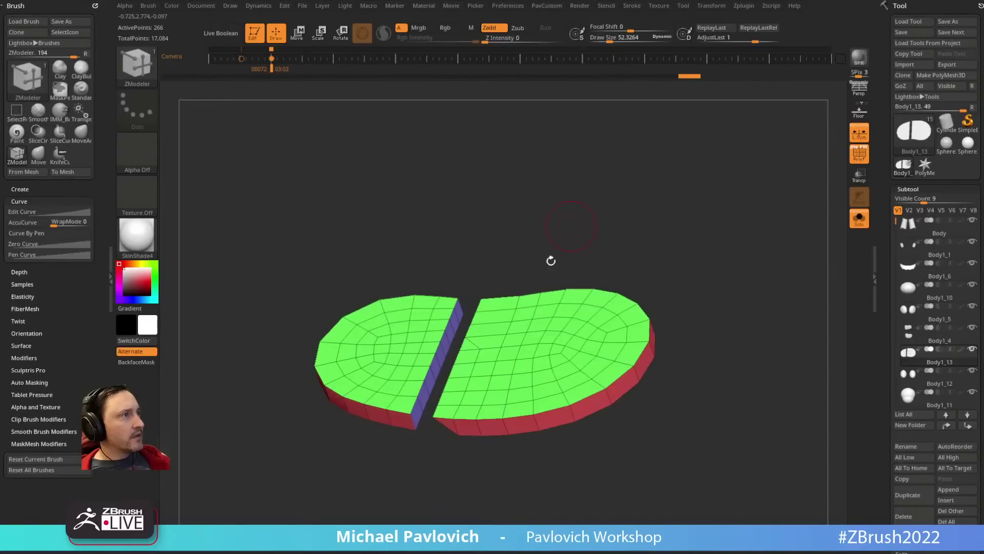
left_click(468, 350)
left_click(465, 374)
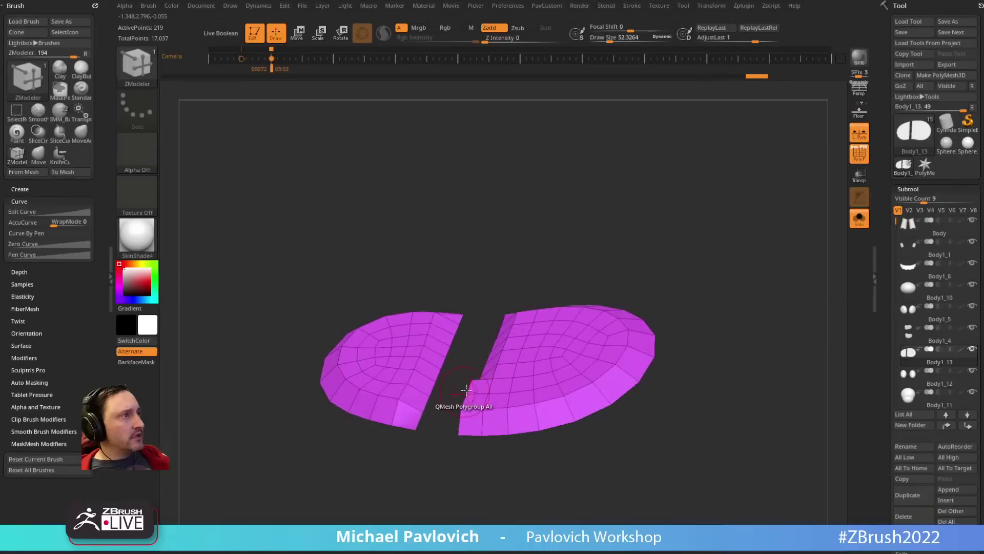
left_click(461, 379)
left_click(454, 397)
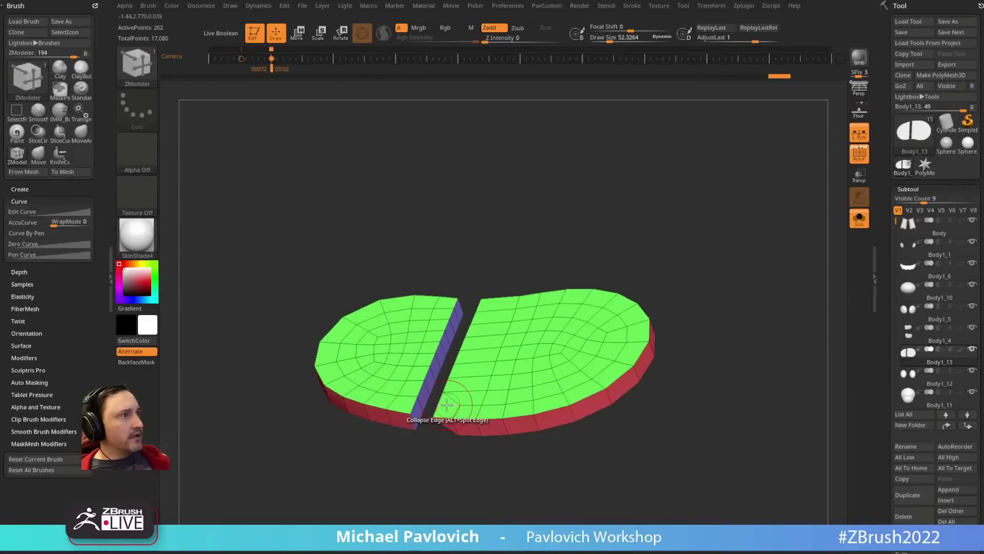
left_click(448, 406)
left_click(443, 422)
Step: Turn on Dynamic subdivision for the sole pieces and bring up the Dynamic Subdiv settings
left_click_drag(445, 446, 710, 356)
key("2")
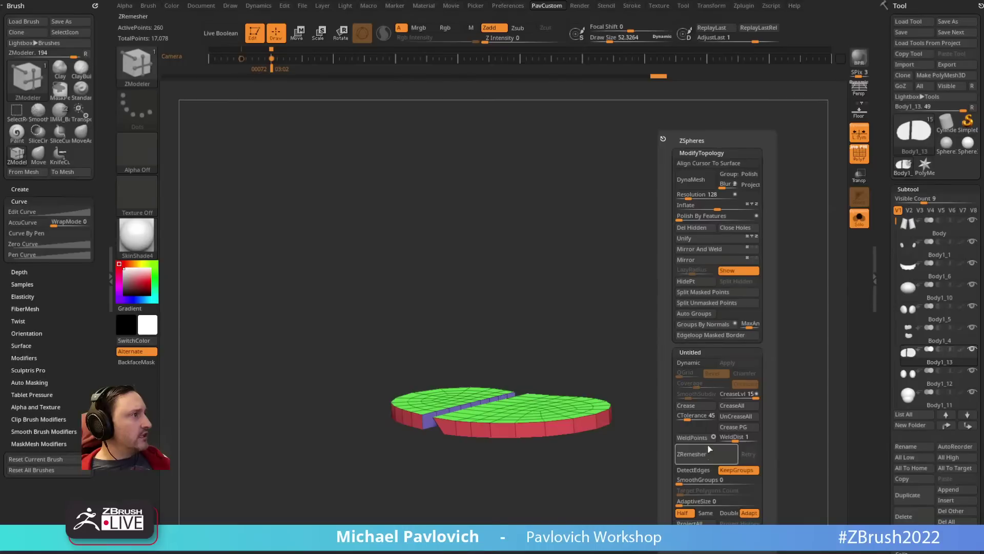
left_click(692, 363)
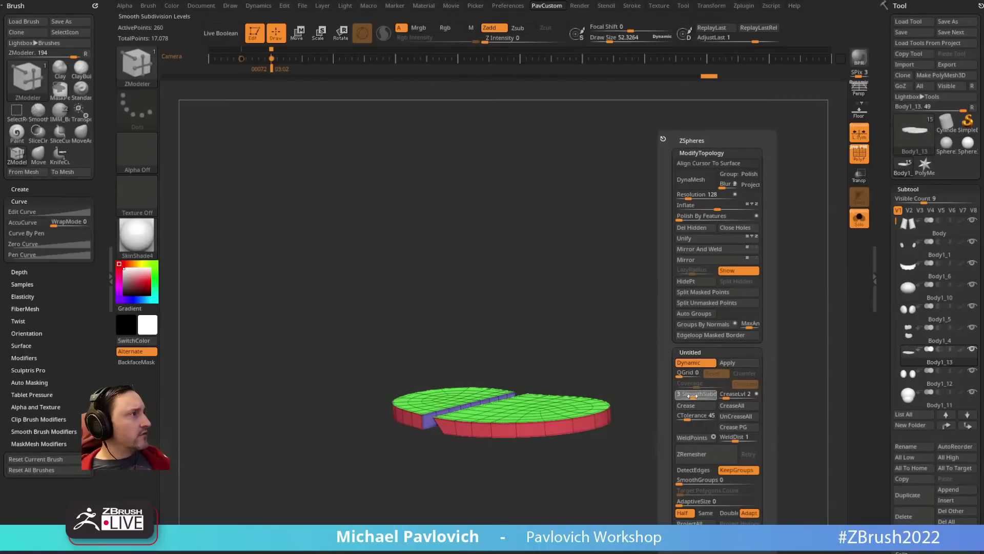
scroll(898, 236, "down", 10)
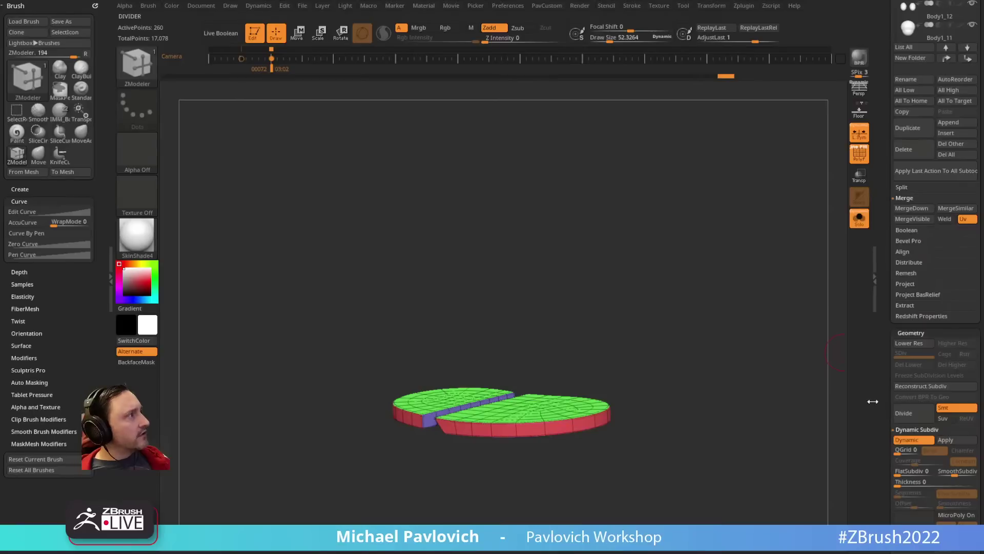
left_click(866, 286)
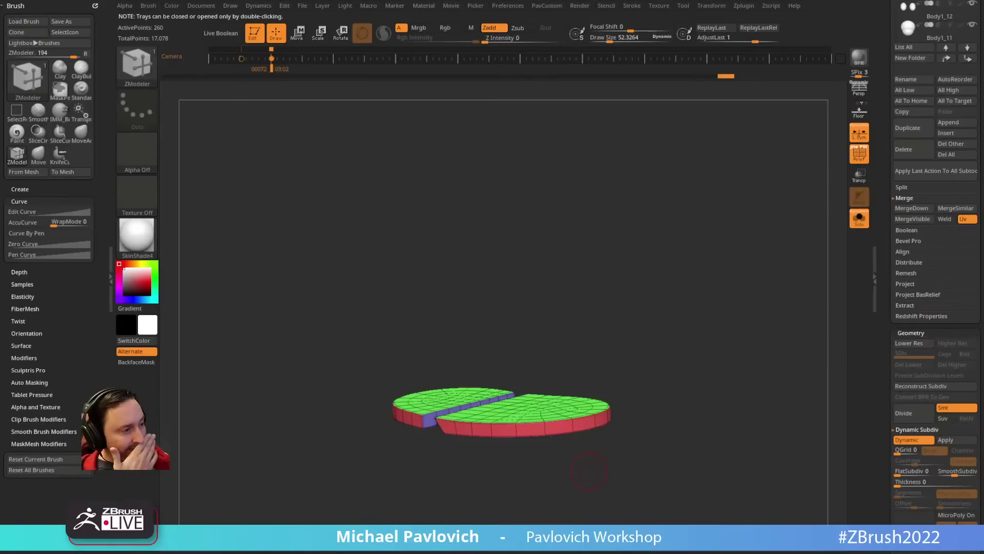
Step: Switch to the web browser, search the YouTube channel for "zmodeler" and look through the listed videos
key("alt+Tab")
left_click(180, 93)
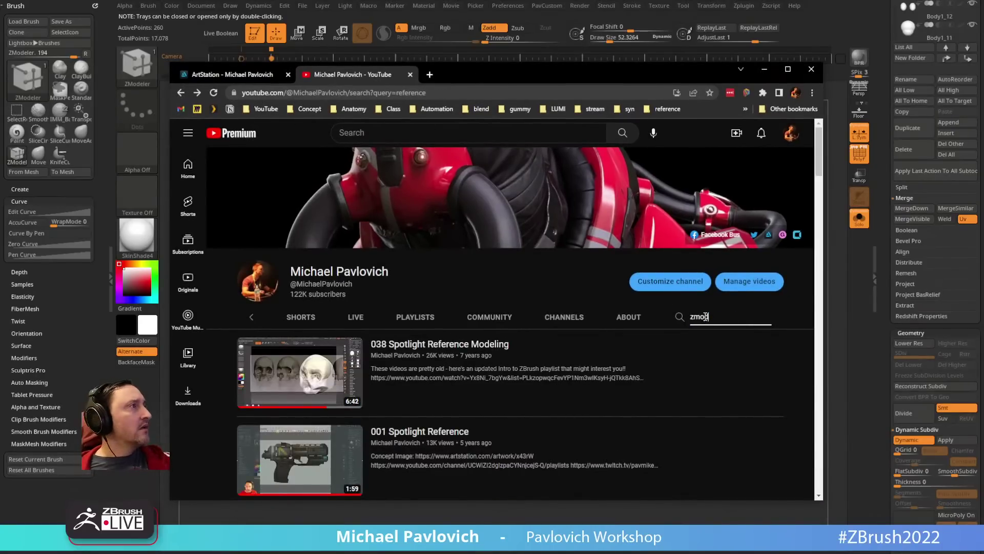
key("Return")
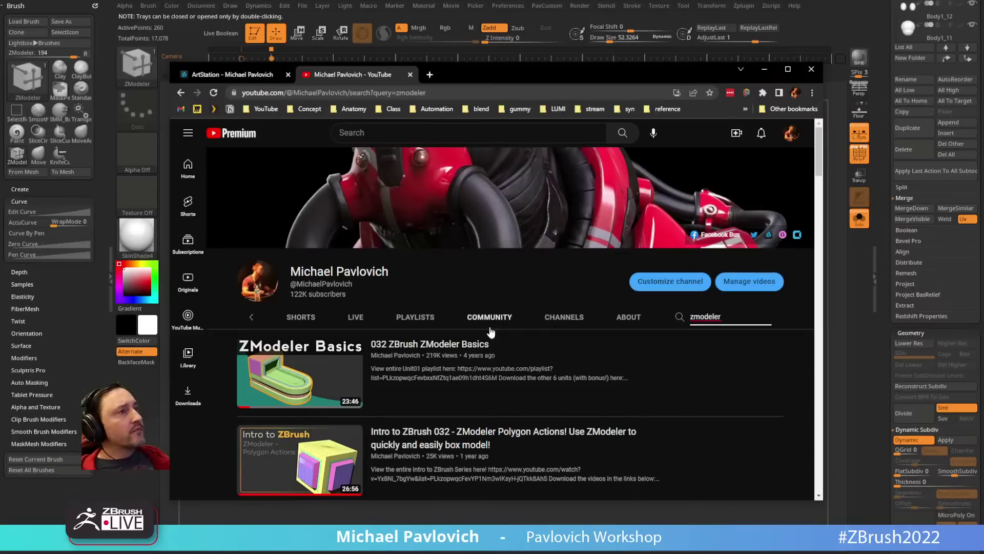
scroll(491, 332, "down", 3)
scroll(325, 250, "up", 1)
scroll(416, 263, "down", 11)
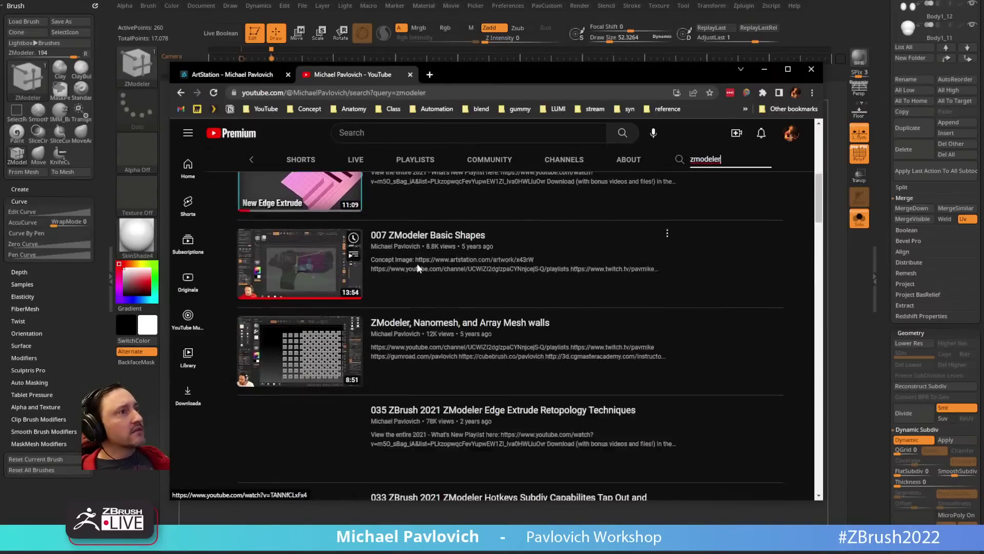
scroll(419, 269, "down", 1)
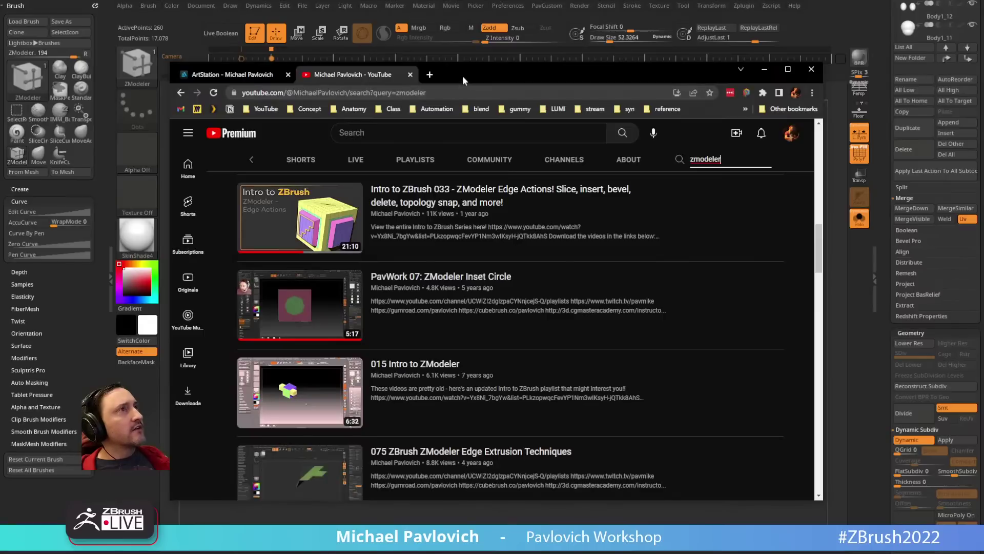
Step: Open the YouTube channel's home page from the bookmarks and select its web address
left_click(264, 109)
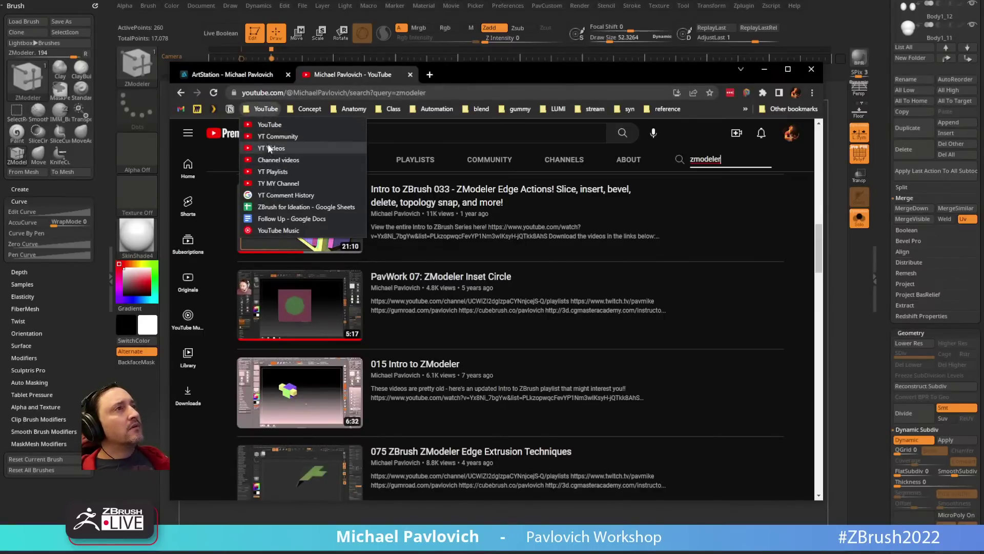
left_click(269, 126)
left_click(312, 93)
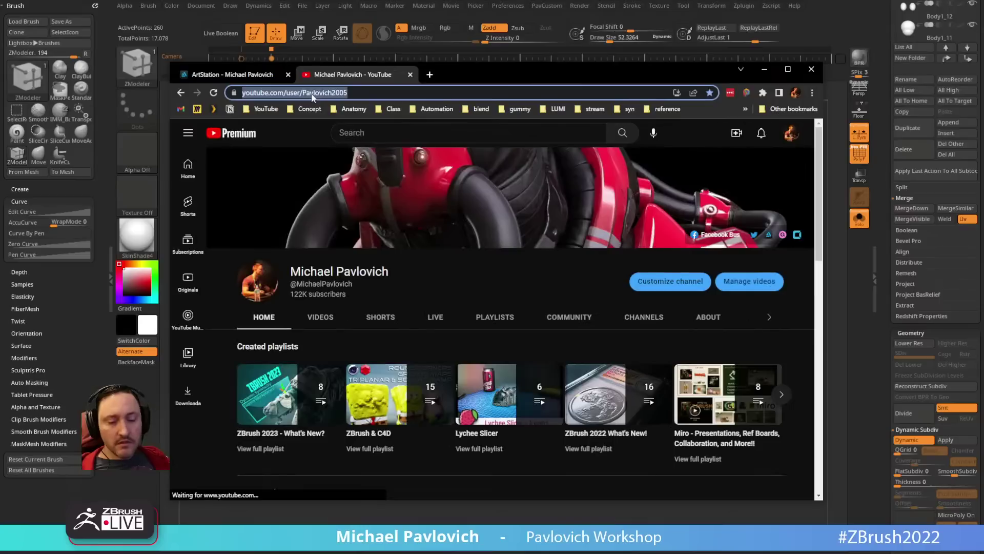
key("alt+Tab")
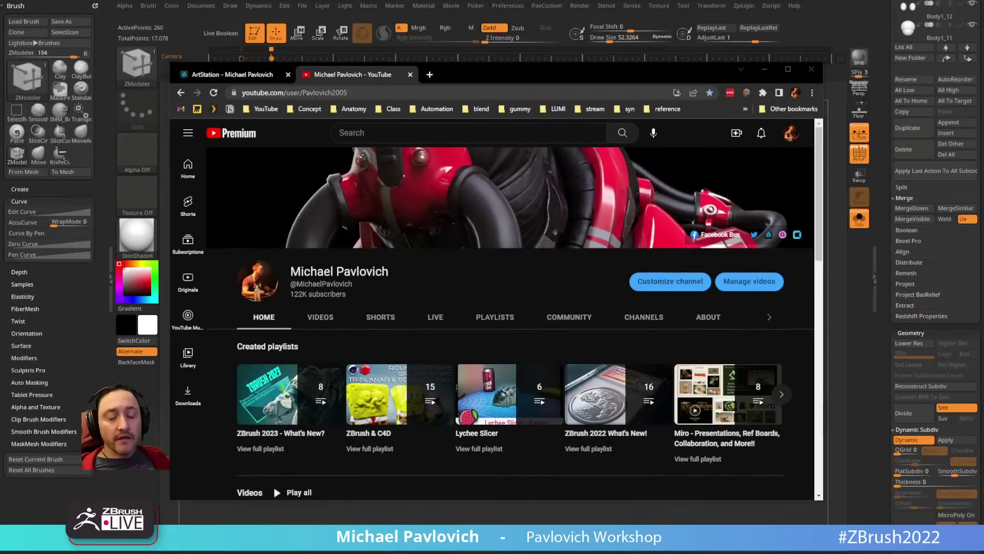
Step: Look through the ArtStation portfolio for ZBrush tutorial posts, select the page's address and return to ZBrush
left_click(256, 73)
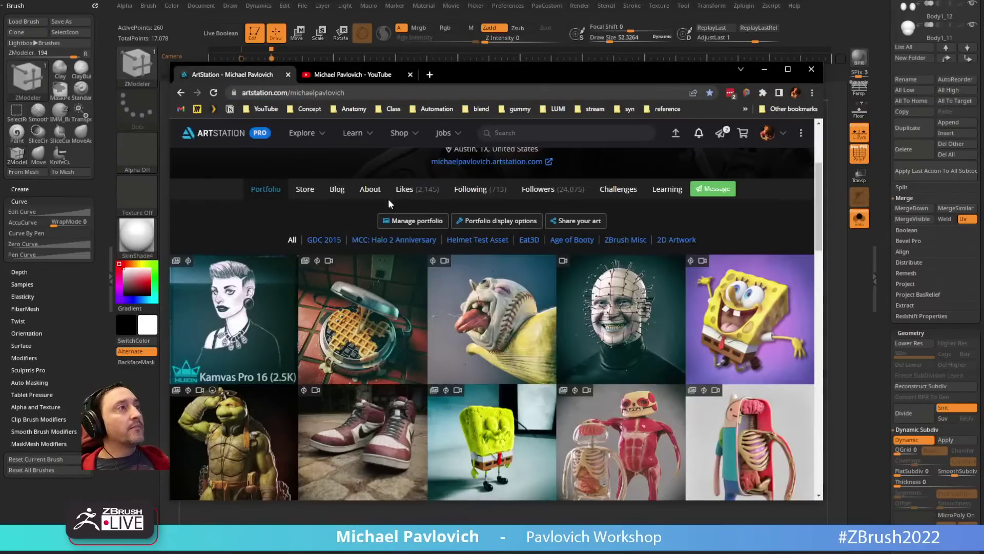
scroll(389, 329, "down", 5)
scroll(451, 329, "down", 3)
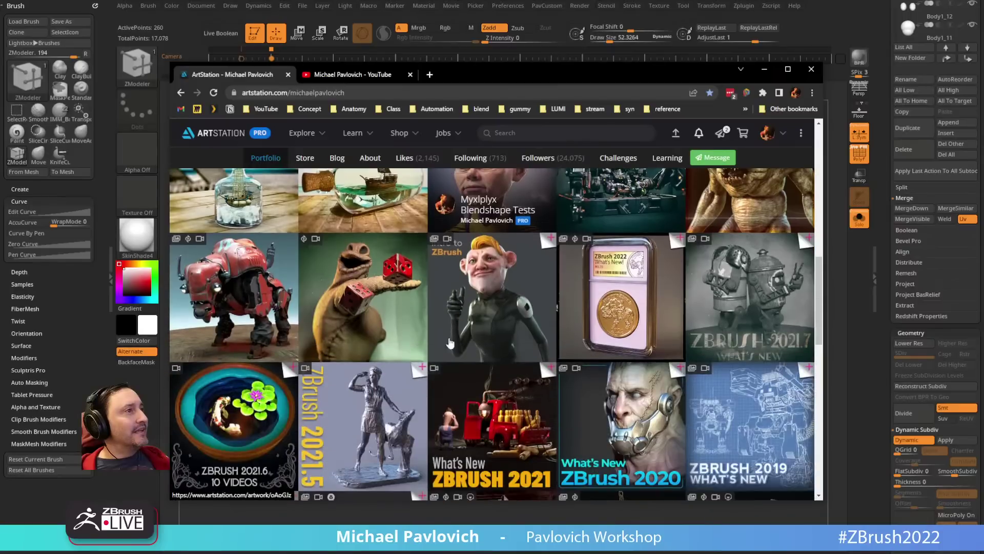
scroll(589, 292, "down", 2)
scroll(728, 255, "up", 2)
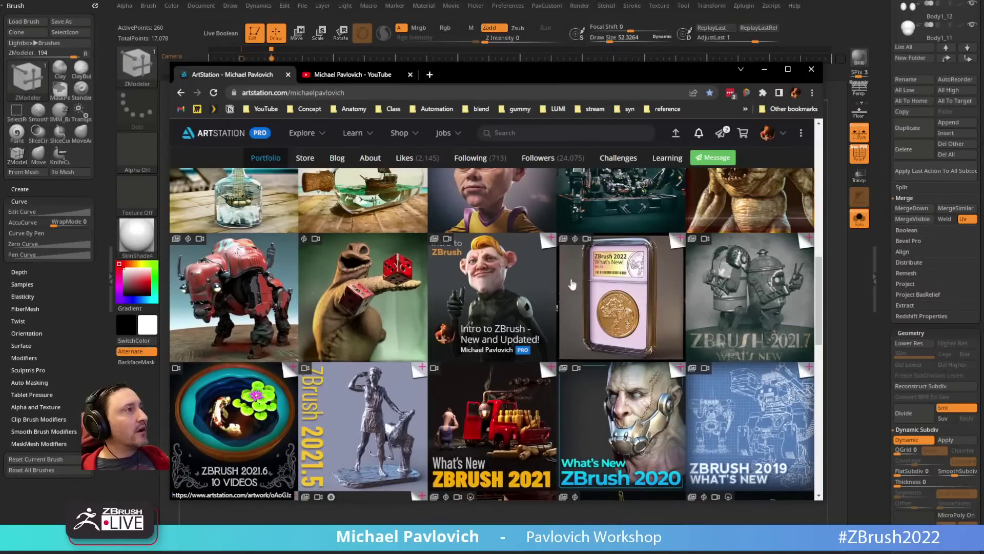
left_click(380, 93)
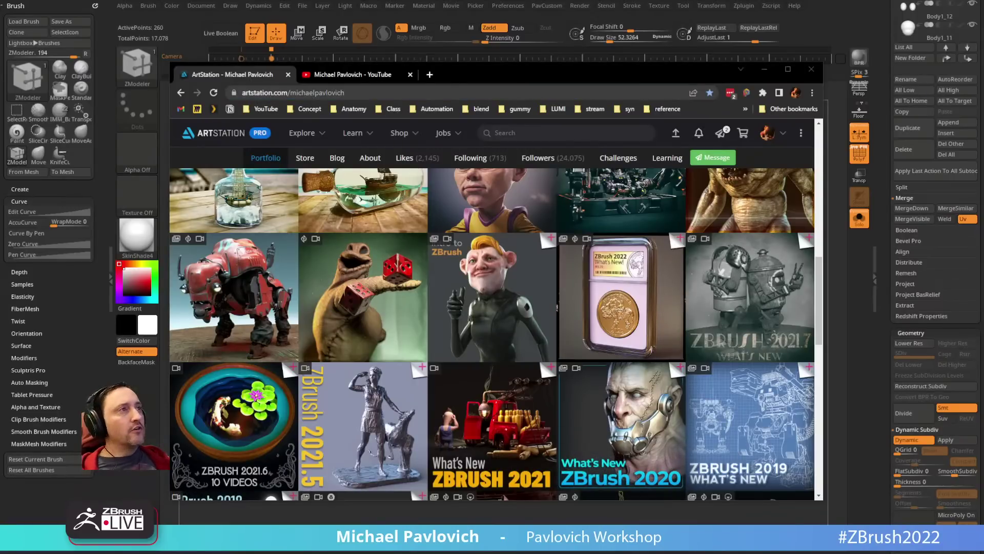
left_click_drag(536, 77, 536, 0)
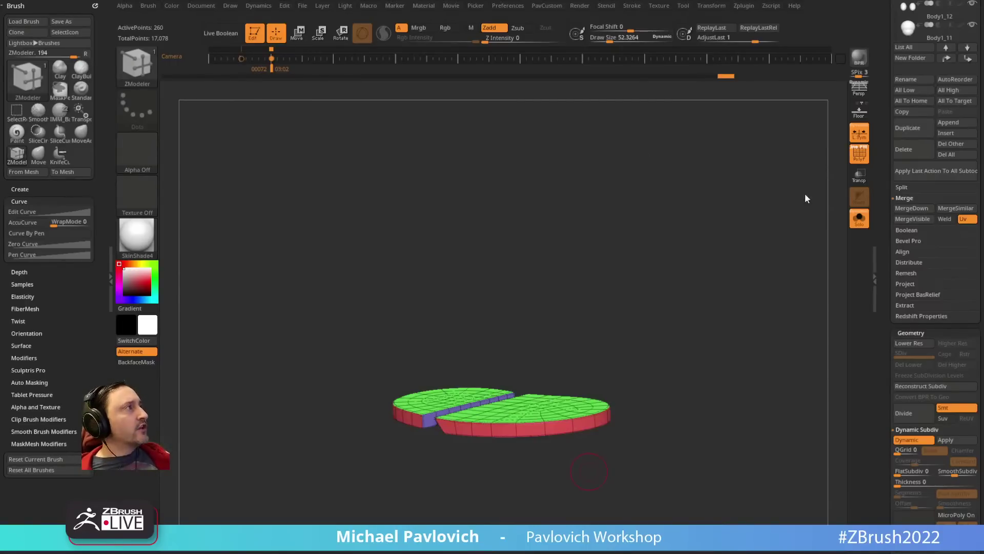
Step: Show the whole character again and switch to the Standard brush
left_click(864, 221)
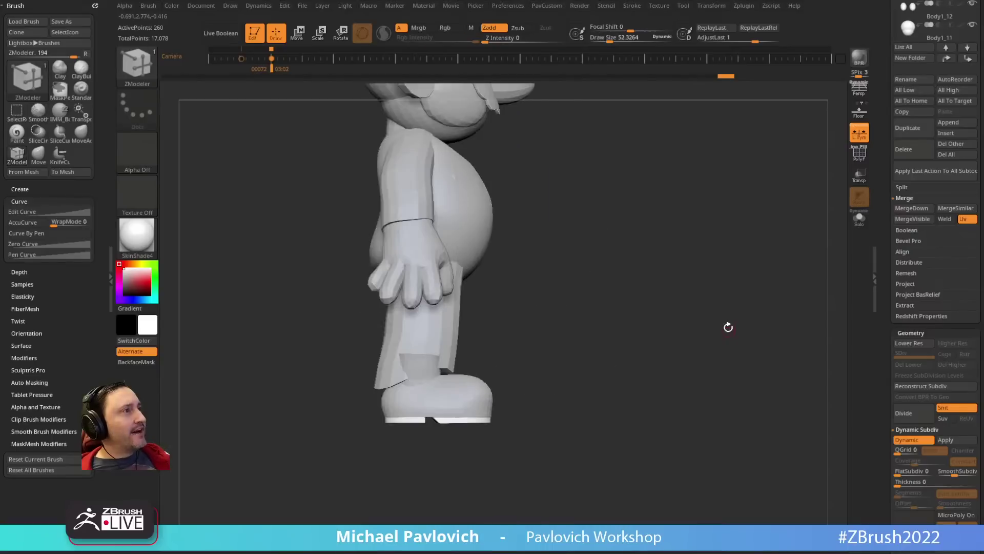
key("b")
key("s")
key("t")
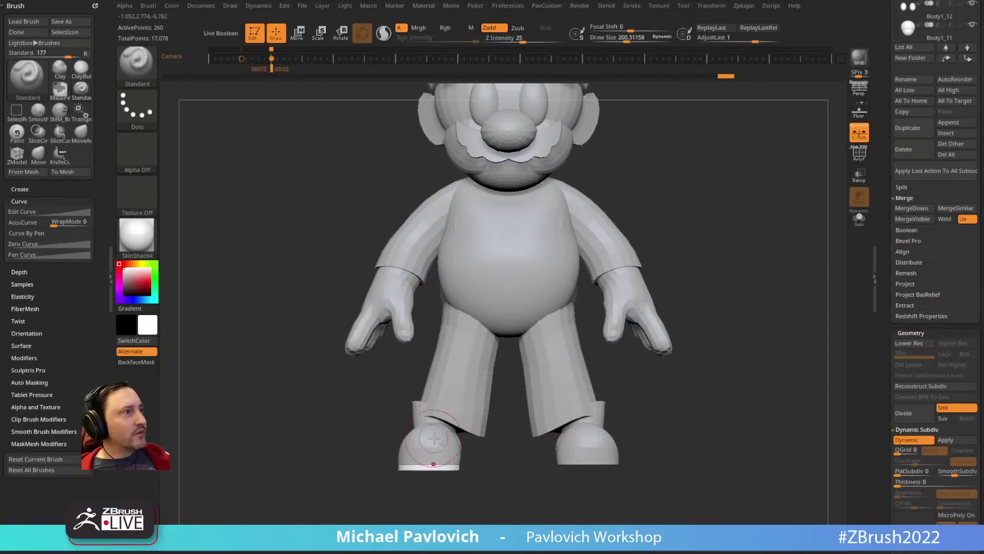
Step: Make the shoes the active subtool, isolate them with Solo and turn on PolyFrame
left_click(434, 438, "alt")
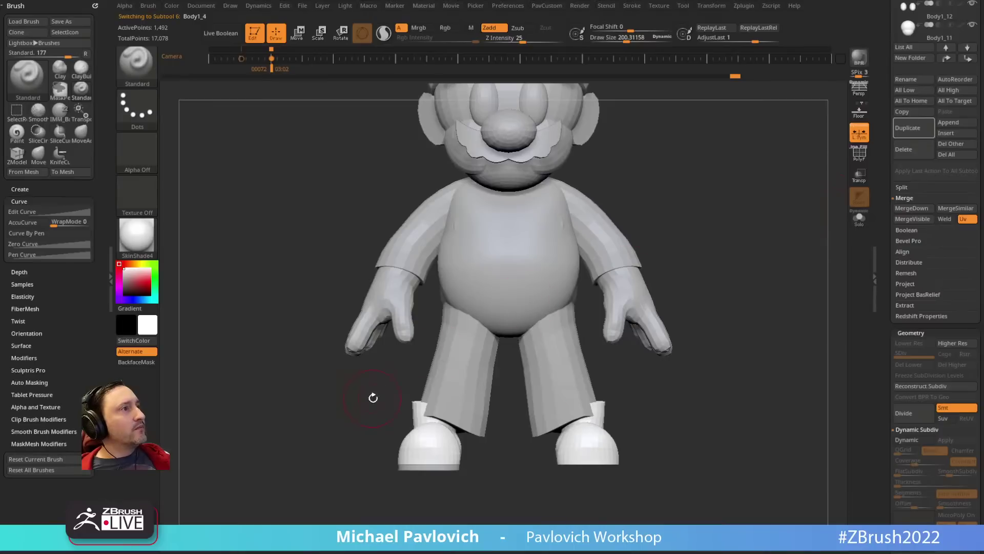
left_click_drag(373, 398, 416, 393)
left_click(863, 222)
left_click_drag(646, 284, 693, 269)
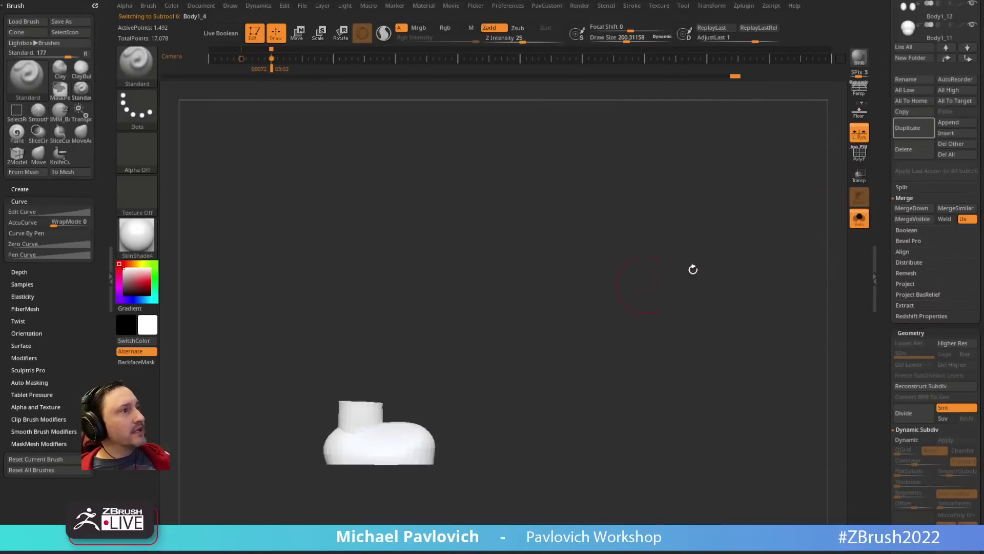
left_click(857, 160)
left_click_drag(764, 211, 718, 243)
Step: Mask the foot part of both shoes, leaving only the ankle sections and their caps unmasked
key("w")
key("q")
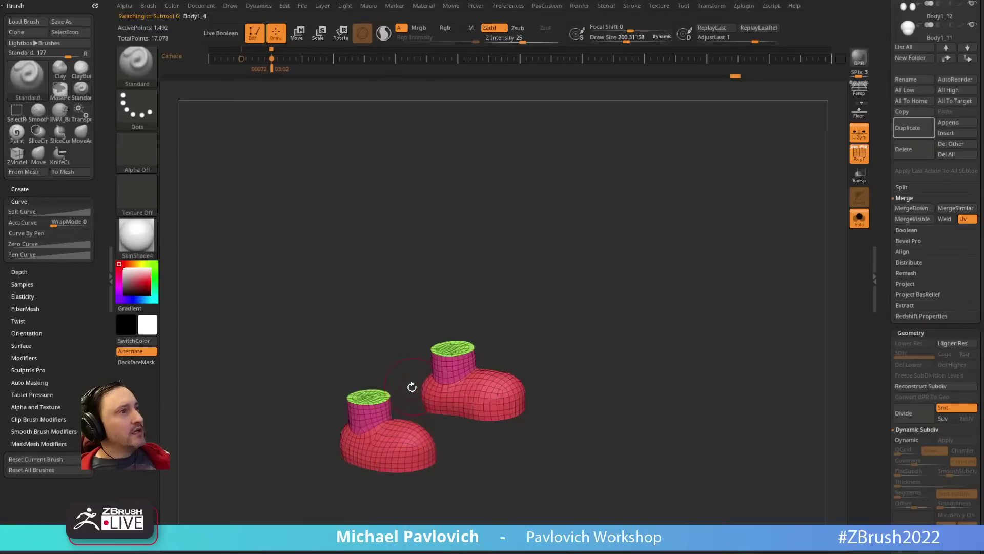
left_click_drag(412, 387, 349, 409)
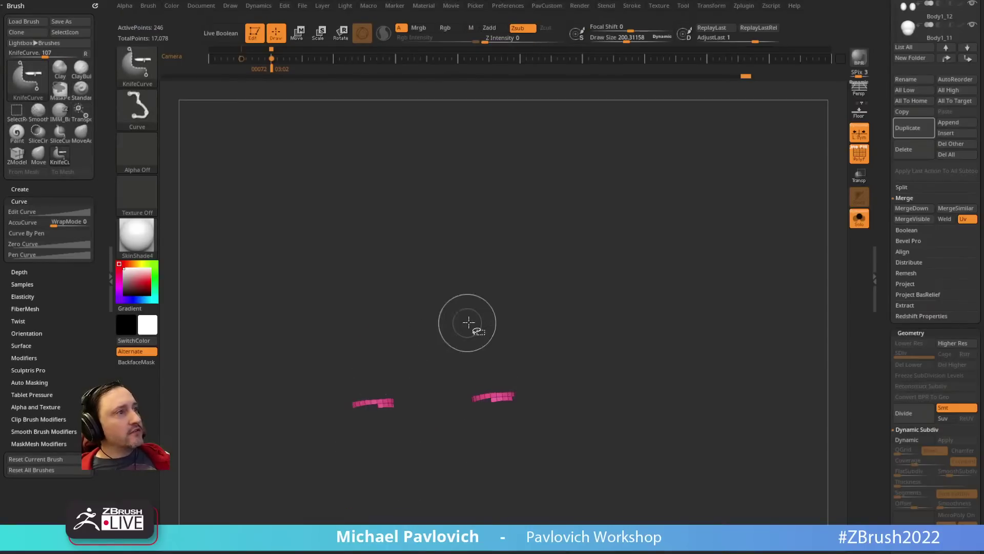
key("ctrl+shift+a")
left_click_drag(455, 295, 433, 403, "shift")
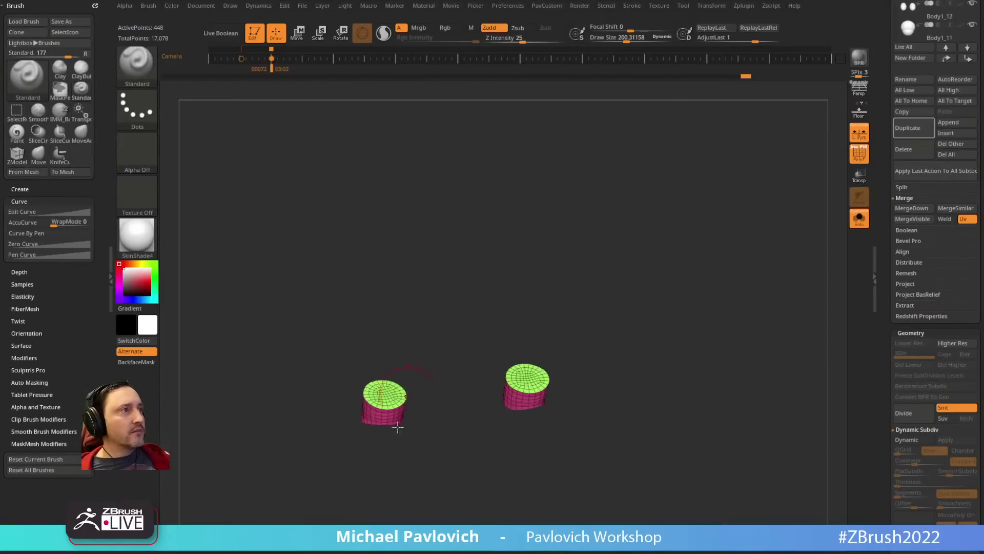
key("ctrl+z")
key("ctrl+z")
key("ctrl+z")
key("ctrl+z")
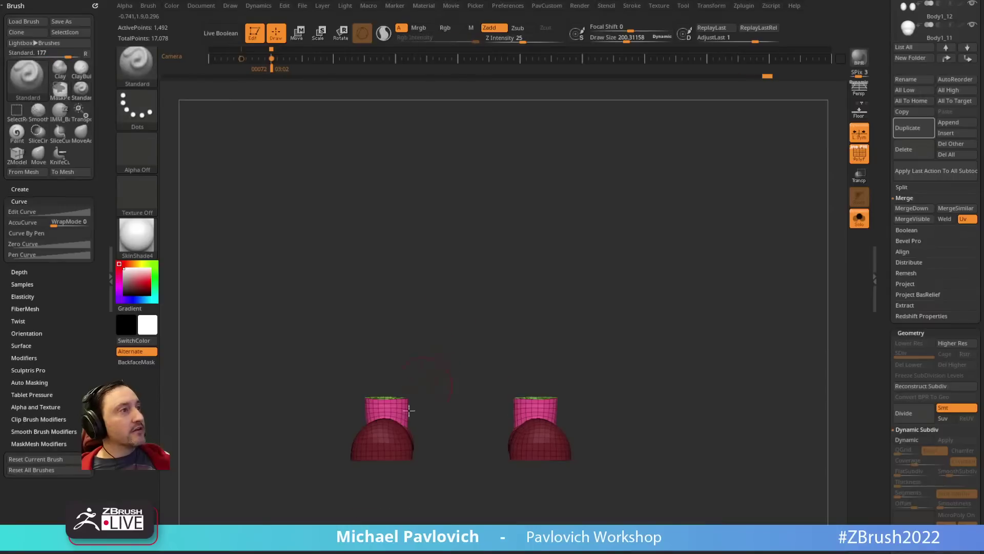
Step: Rotate the unmasked ankle sections in front view so they lean inward with the trouser legs, and show the whole character
key("w")
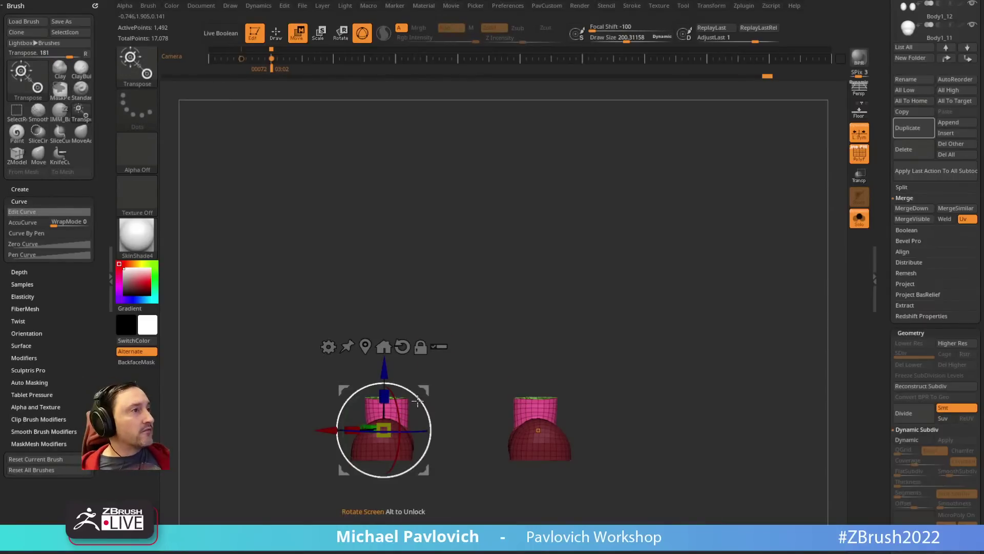
left_click_drag(416, 401, 761, 259)
left_click(859, 218)
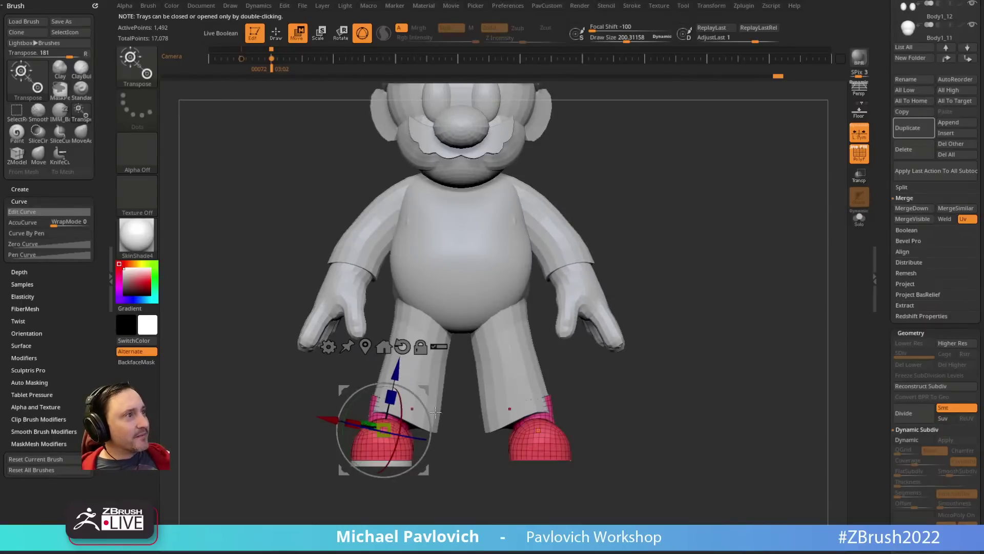
key("q")
key("w")
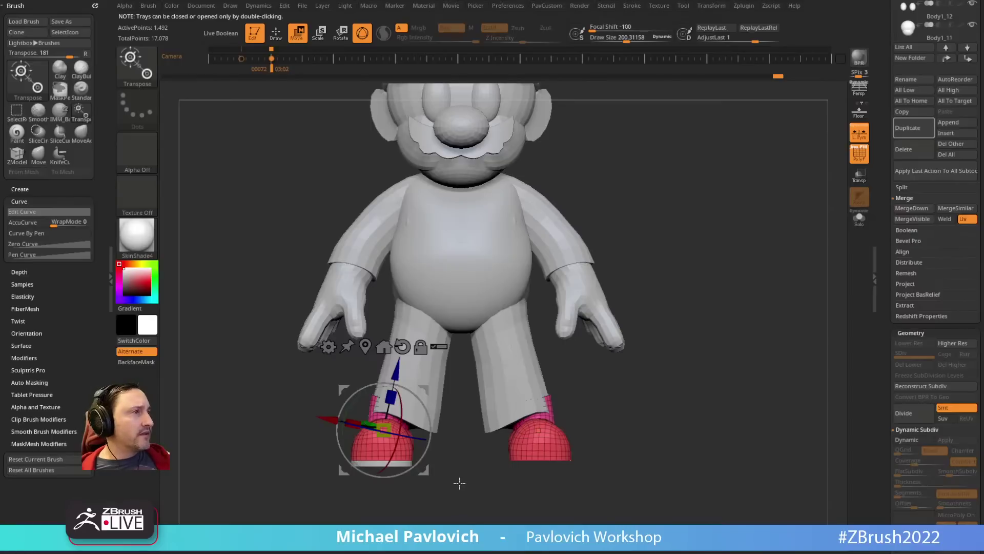
Step: Transpose only the shoe and sole subtools together, moving them inward under the trouser legs, and bring up the side reference
left_click(439, 347)
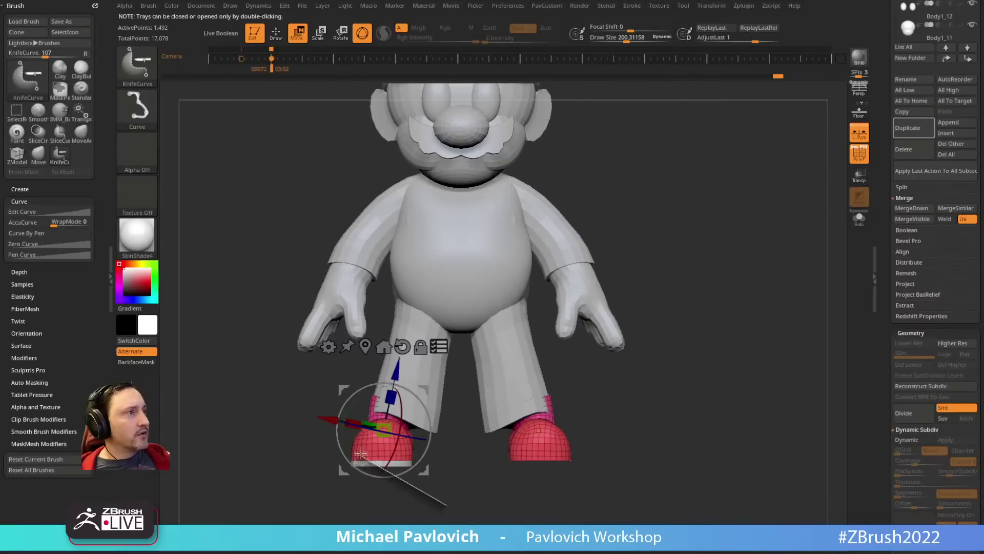
left_click_drag(426, 391, 440, 392)
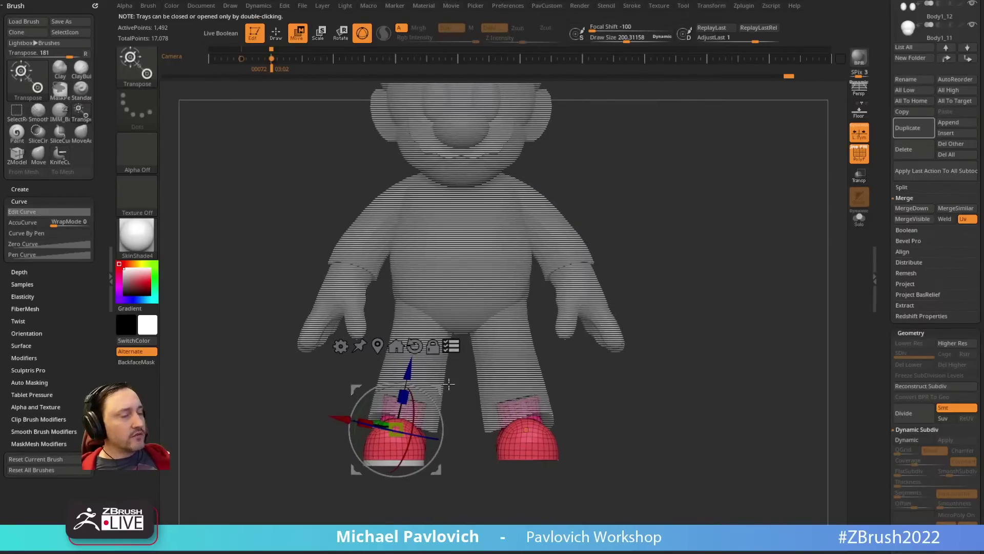
key("shift+z")
key("Right")
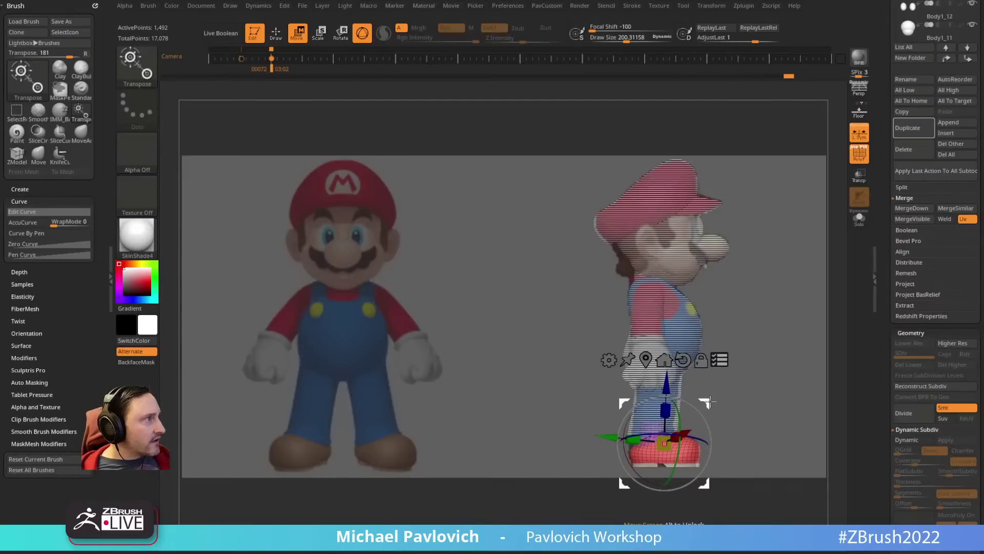
Step: Rotate the shoes and soles about their vertical axis so the toes splay outward, matching the front reference, and nudge them slightly up
key("Left")
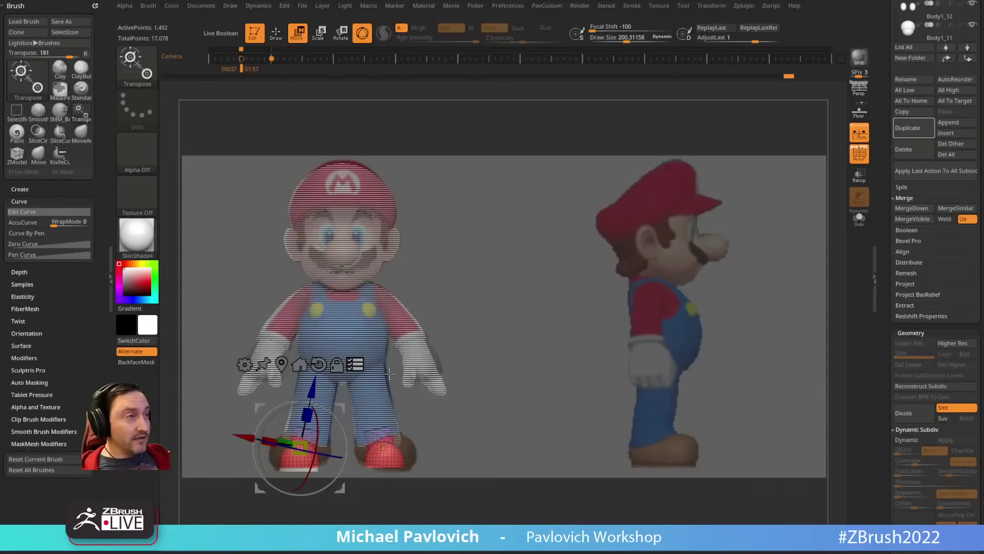
left_click(383, 449)
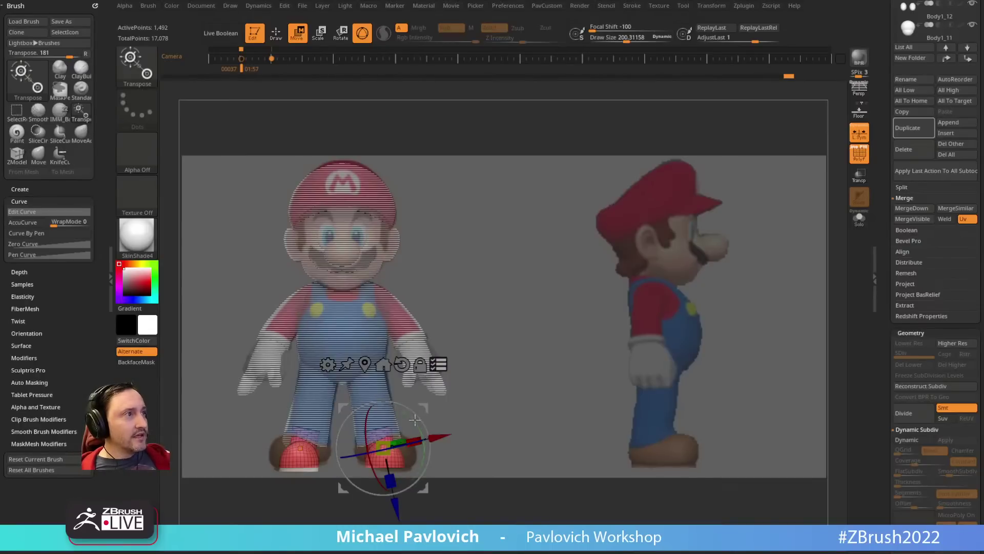
left_click(401, 364)
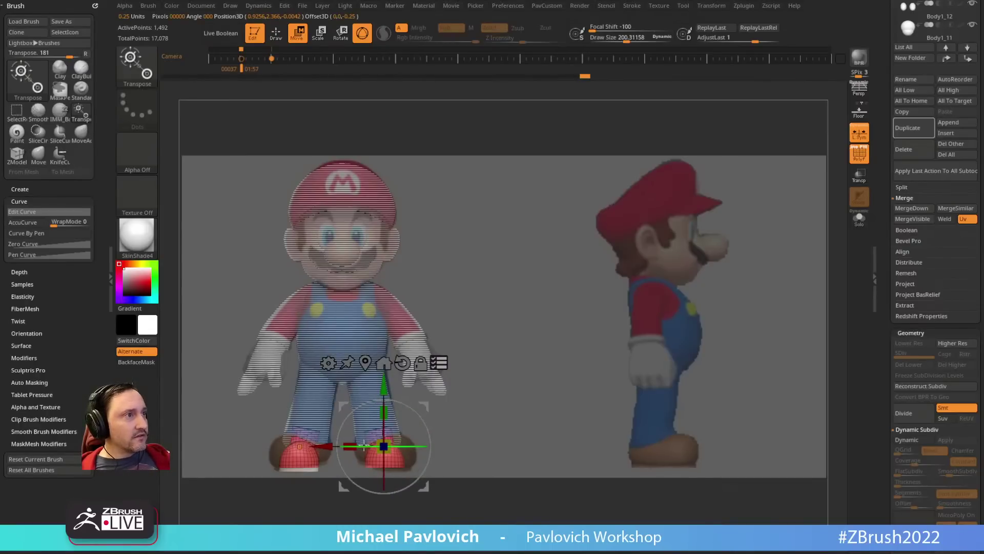
left_click_drag(400, 445, 419, 441)
left_click_drag(425, 404, 425, 402)
left_click_drag(416, 443, 426, 441)
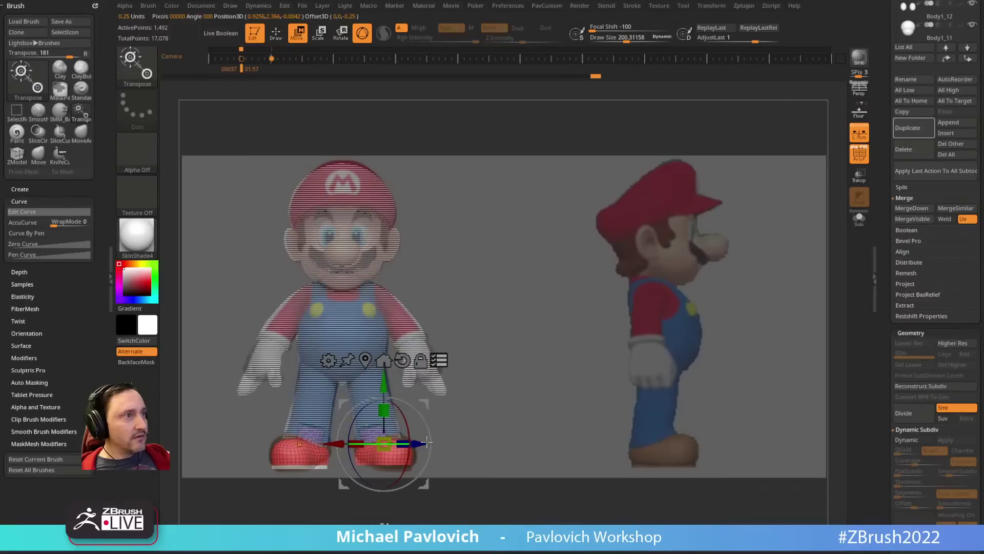
left_click_drag(424, 405, 424, 404)
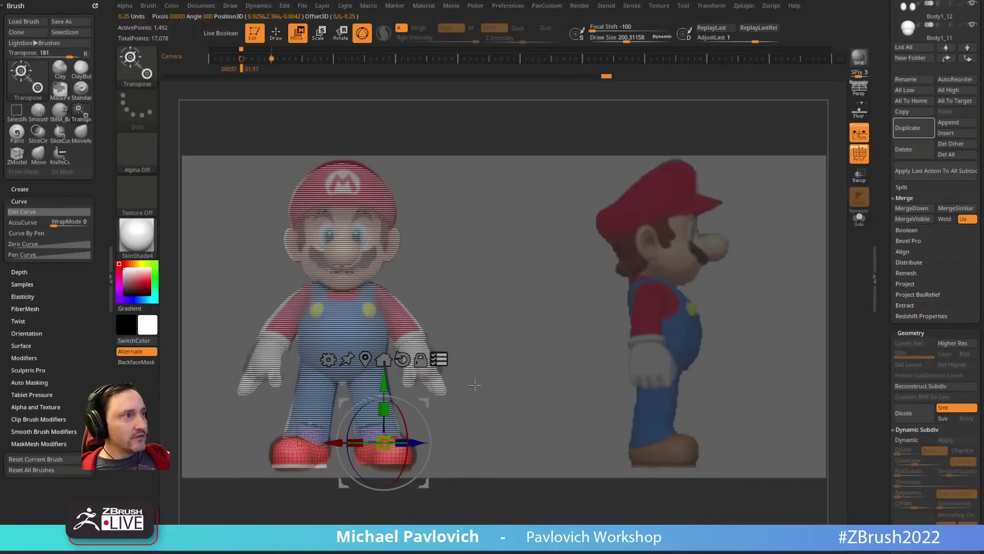
Step: Nudge the splayed shoes slightly outward as seen from below, leave Transpose and hide the reference image
left_click_drag(505, 384, 477, 325)
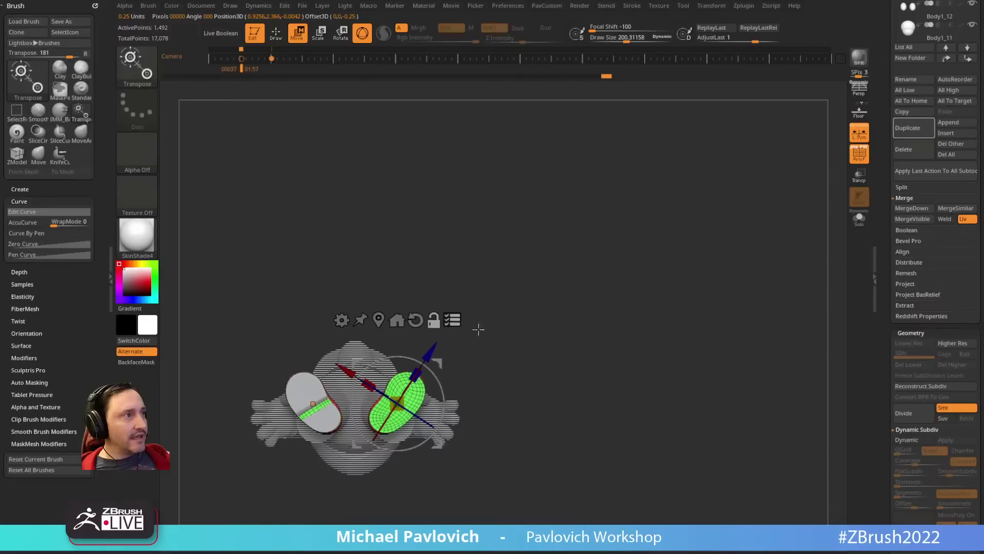
left_click_drag(440, 365, 445, 369)
key("q")
left_click_drag(527, 292, 535, 348)
key("shift+z")
key("shift+z")
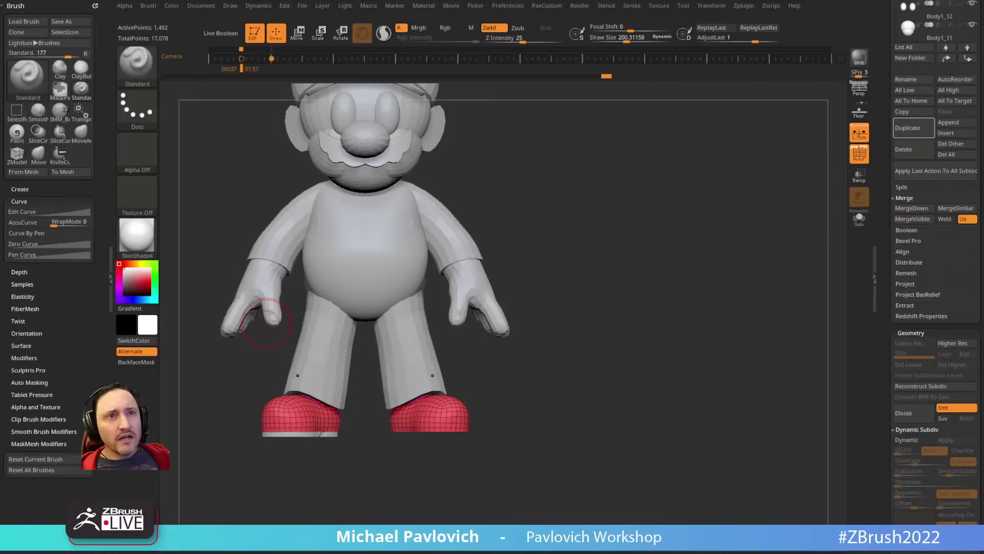
Step: Make the trouser legs the active subtool and pull their hems over the ankles with an enlarged Move brush
left_click_drag(503, 242, 607, 297)
key("b")
key("m")
key("v")
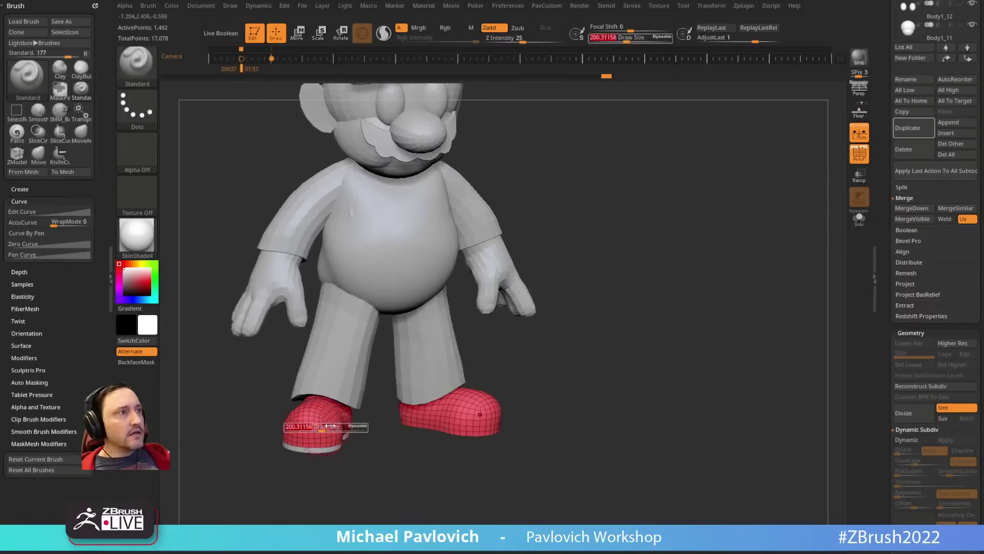
mouse_move(311, 406)
left_mouse_down()
mouse_move(296, 398)
mouse_move(330, 383)
mouse_move(295, 409)
left_mouse_up()
key("b")
key("s")
key("t")
left_click(313, 382, "alt")
key("b")
key("m")
key("v")
left_click_drag(256, 410, 328, 400)
left_click_drag(260, 404, 261, 409)
mouse_move(259, 409)
right_mouse_down()
mouse_move(492, 354)
mouse_move(387, 400)
mouse_move(336, 390)
right_mouse_up()
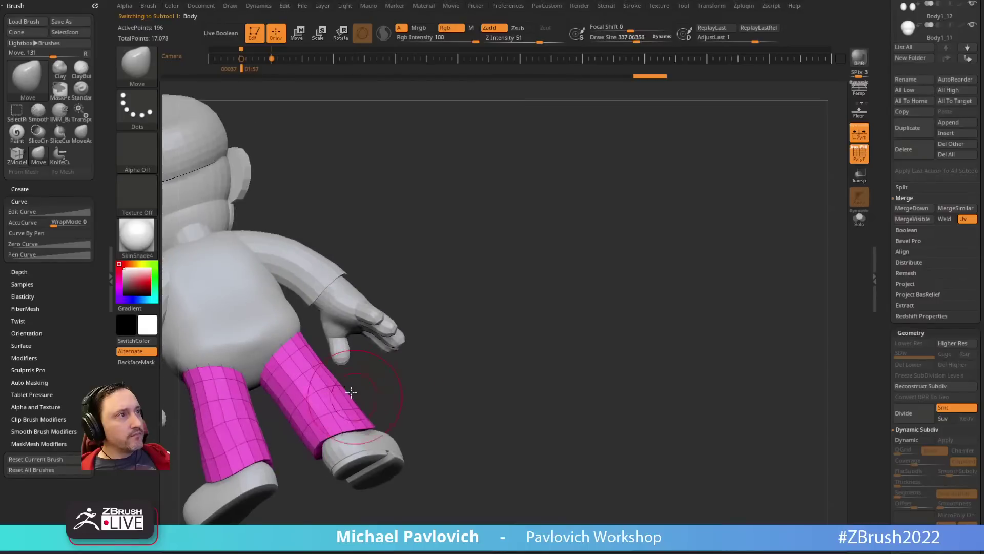
mouse_move(394, 386)
right_mouse_down("ctrl")
mouse_move(432, 369)
mouse_move(408, 341)
right_mouse_up("ctrl")
left_click_drag(329, 403, 332, 419)
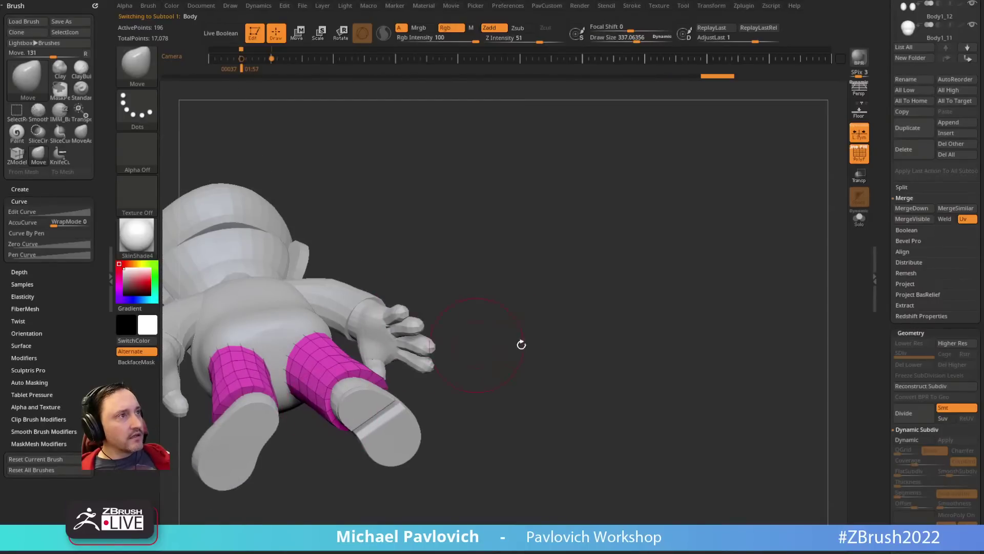
mouse_move(521, 343)
right_mouse_down()
mouse_move(634, 327)
mouse_move(543, 321)
right_mouse_up()
key("1")
Step: Examine the whole blockout in front view, briefly overlaying the reference image
right_click_drag(528, 289, 623, 322, "alt")
right_click_drag(623, 322, 622, 331, "ctrl")
key("s")
left_click(612, 336)
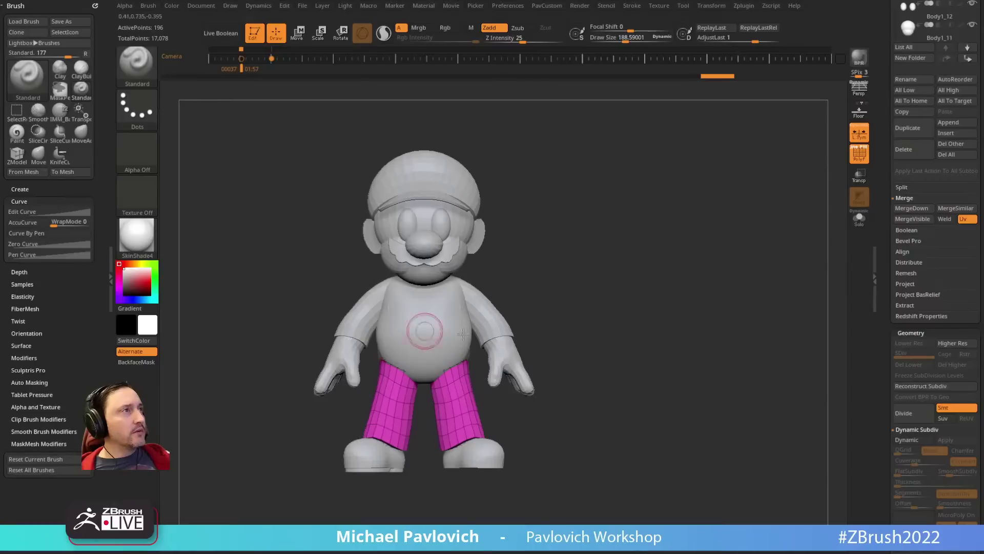
key("s")
left_click(573, 306)
key("s")
left_click(567, 331)
mouse_move(564, 312)
right_mouse_down("alt")
mouse_move(560, 347)
mouse_move(570, 300)
right_mouse_up("alt")
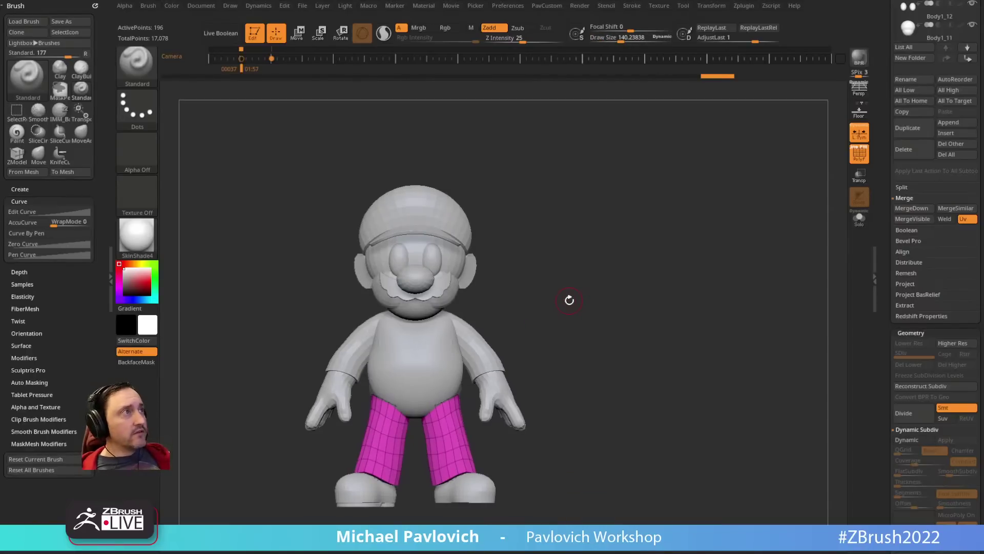
key("shift+z")
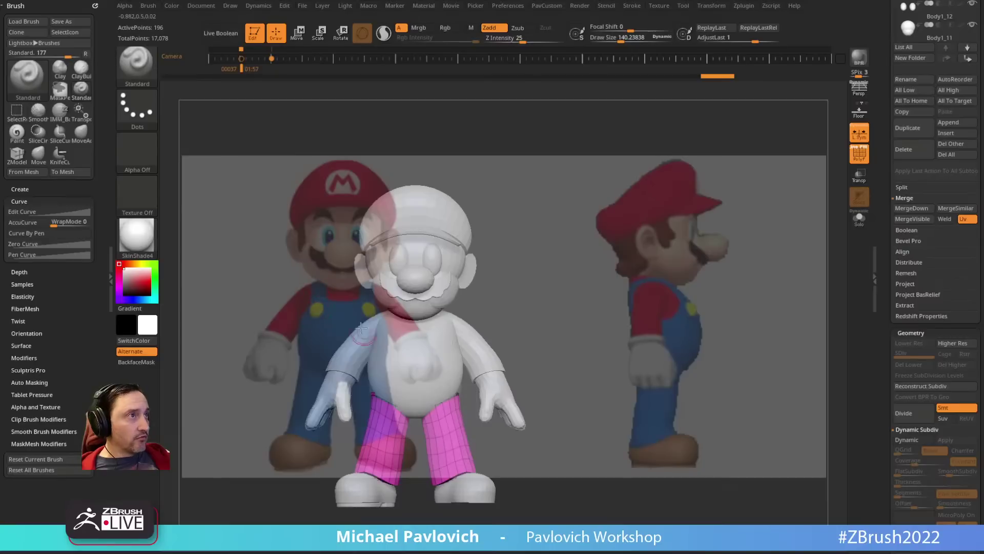
key("shift+z")
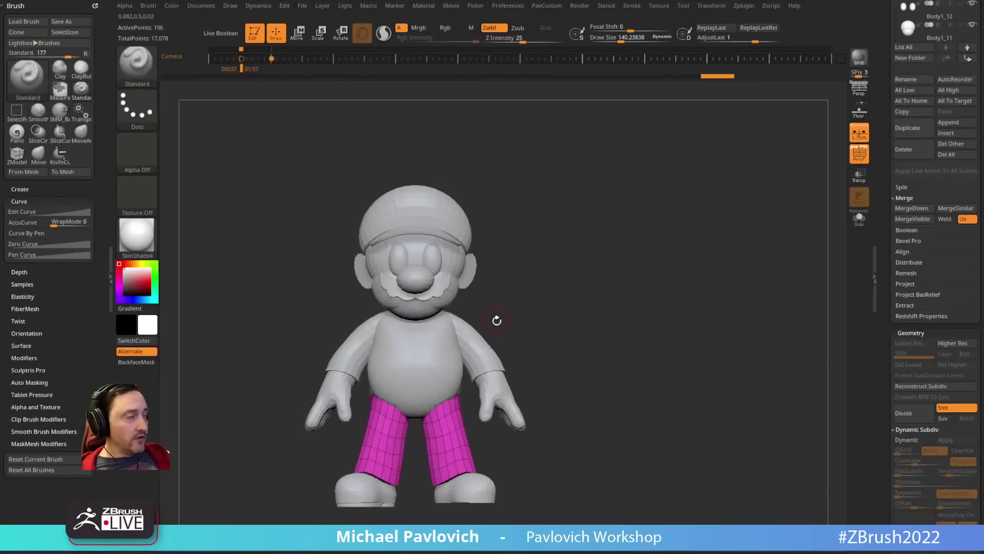
key("s")
left_click(453, 373)
key("s")
left_click(437, 373)
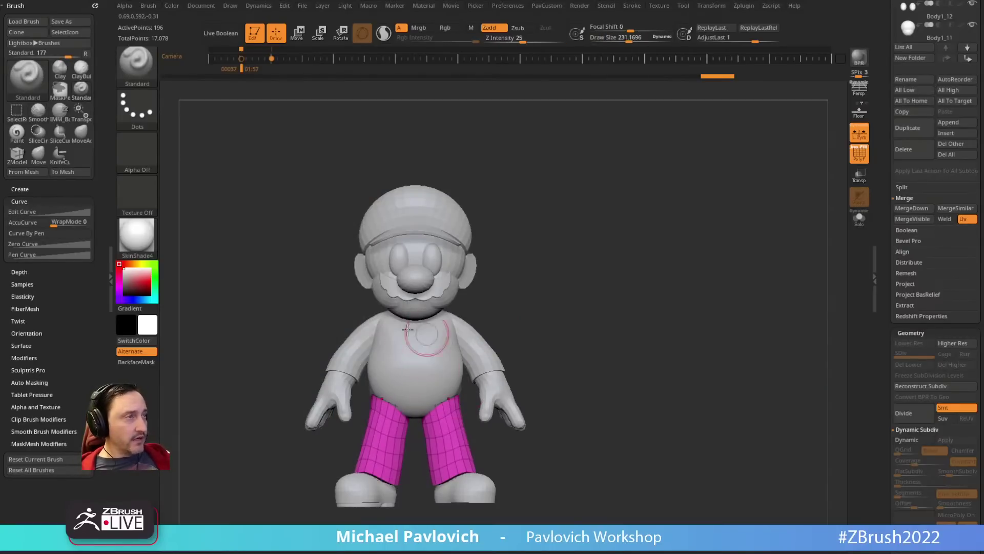
key("s")
left_click(428, 364)
Step: Make the sleeves the active subtool and reorder them to sit below the torso in the subtool list
left_click(459, 352, "alt")
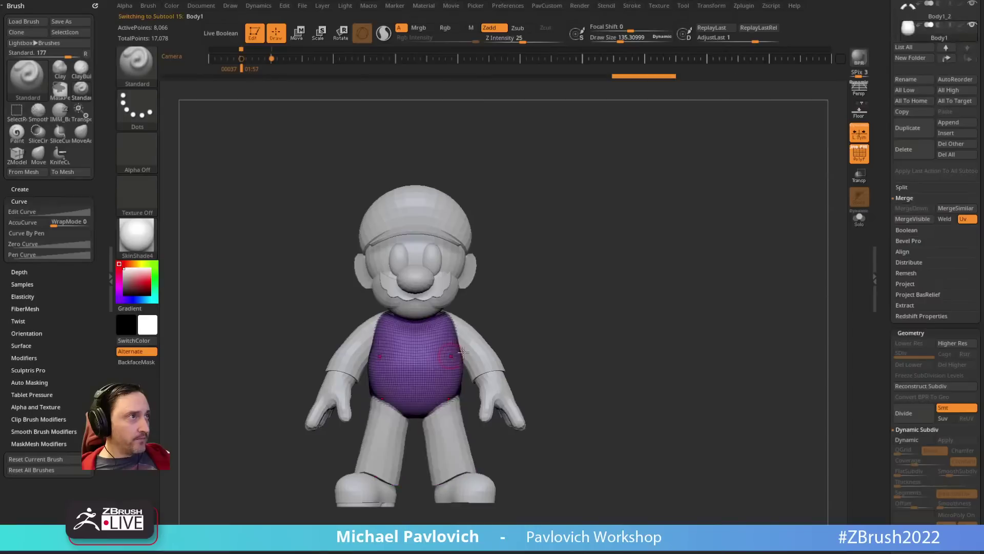
left_click_drag(882, 222, 876, 417)
key("shift")
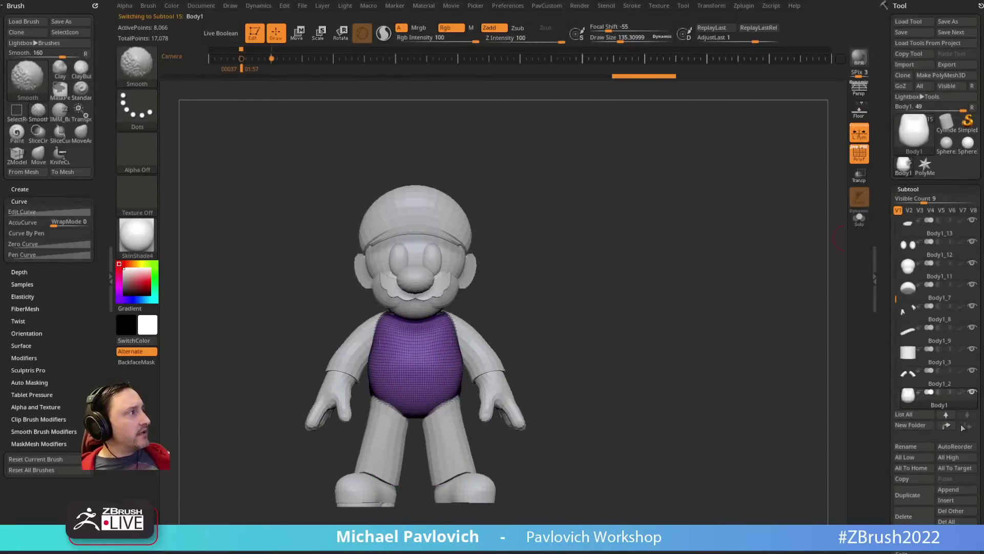
left_click(477, 334, "alt")
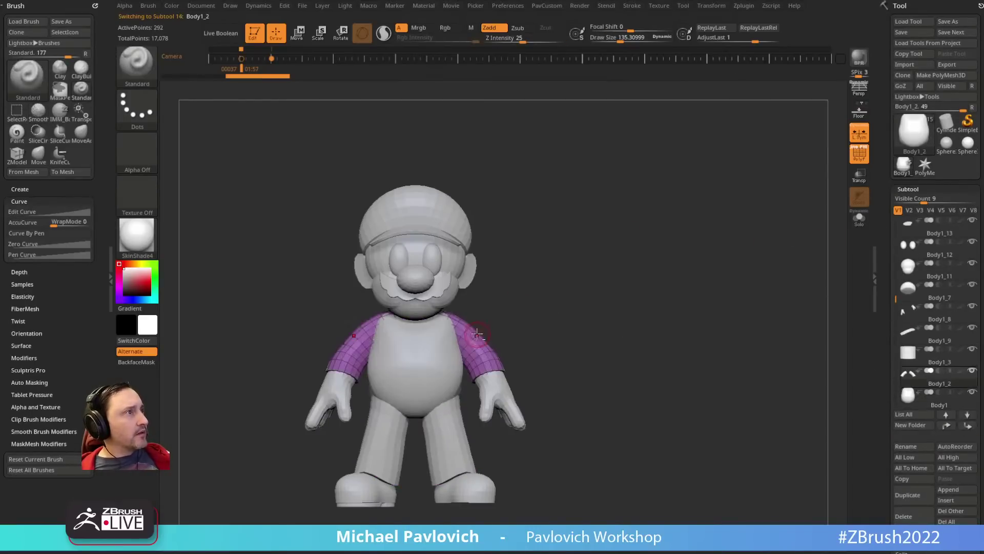
left_click(967, 413, "shift")
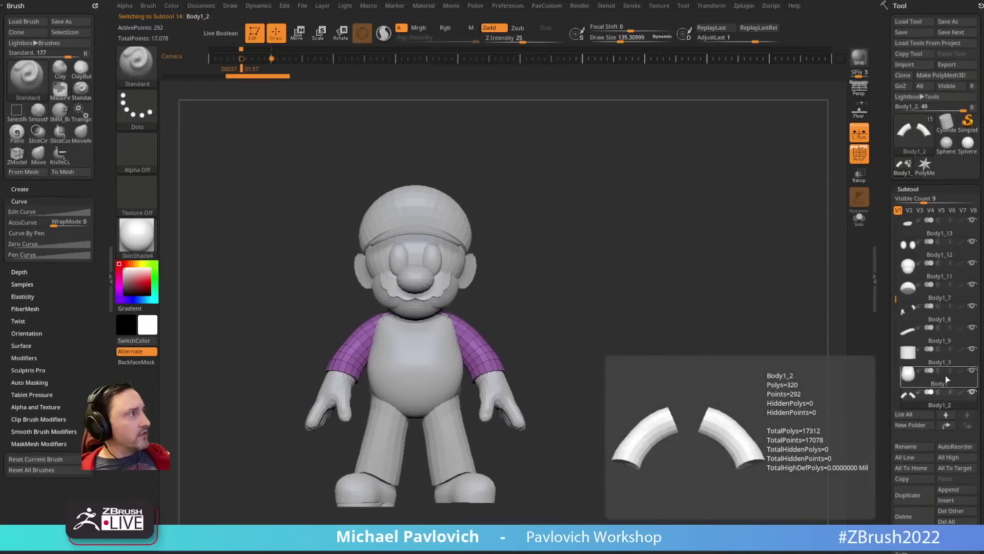
key("s")
left_click_drag(647, 349, 651, 350)
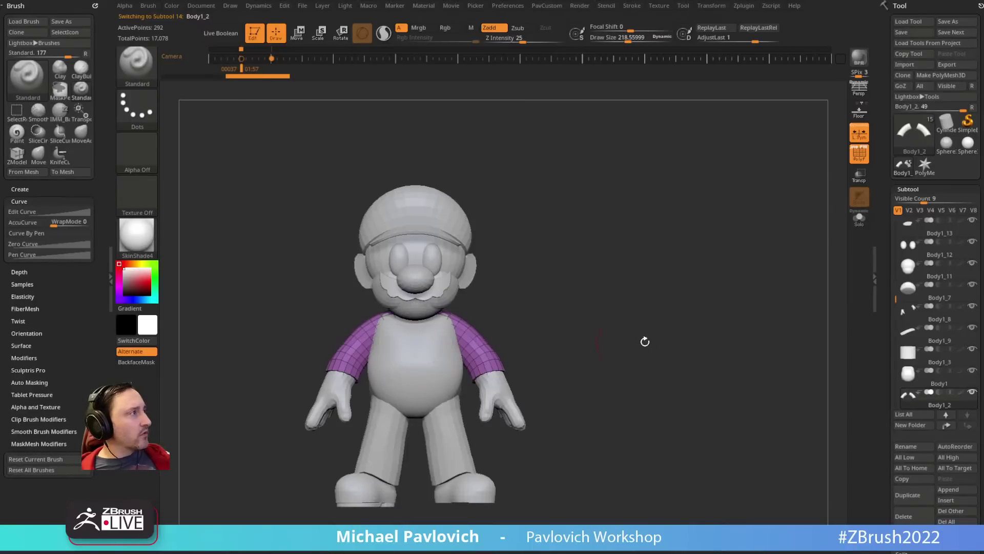
Step: Select the Body1 torso subtool and duplicate it
left_click(956, 385)
left_click(911, 495)
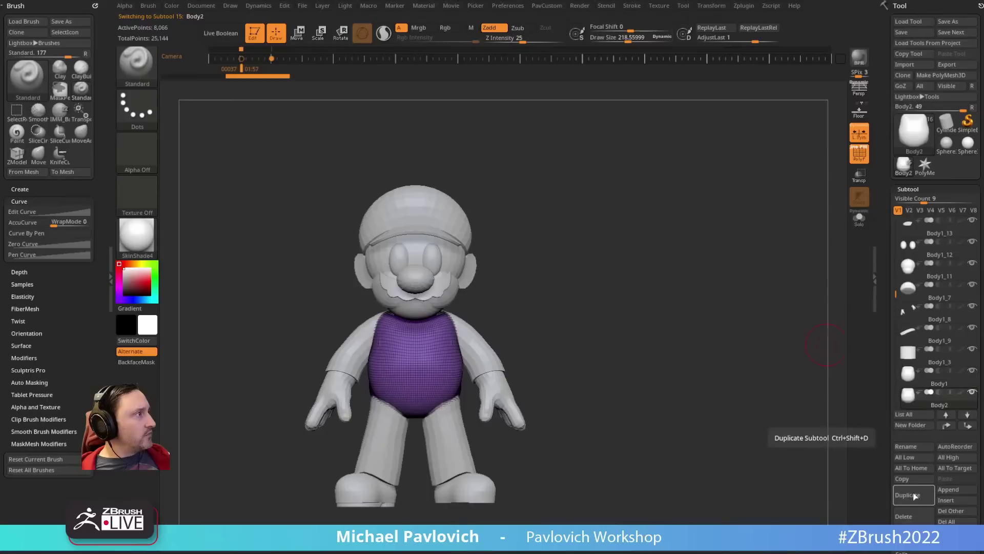
left_click_drag(893, 295, 892, 314)
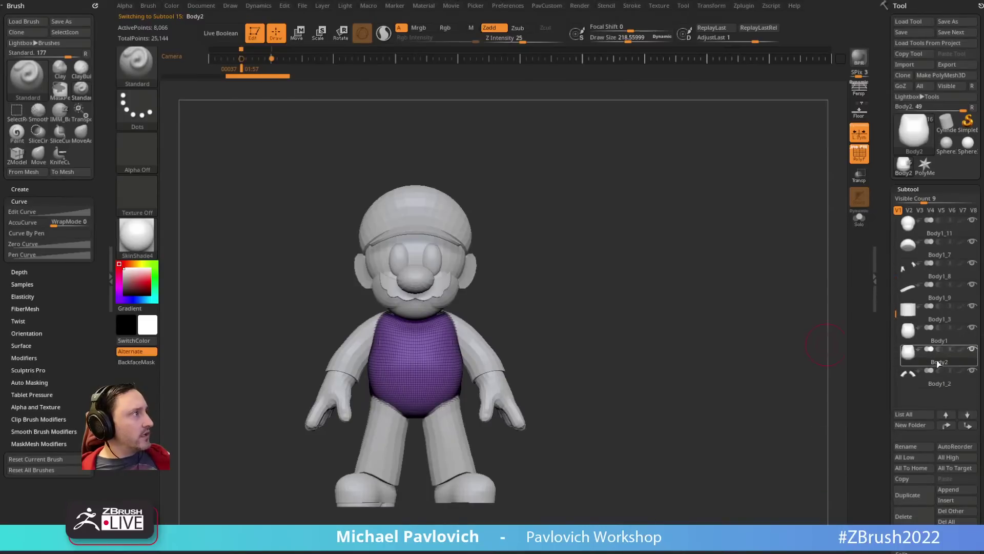
left_click_drag(797, 346, 682, 361)
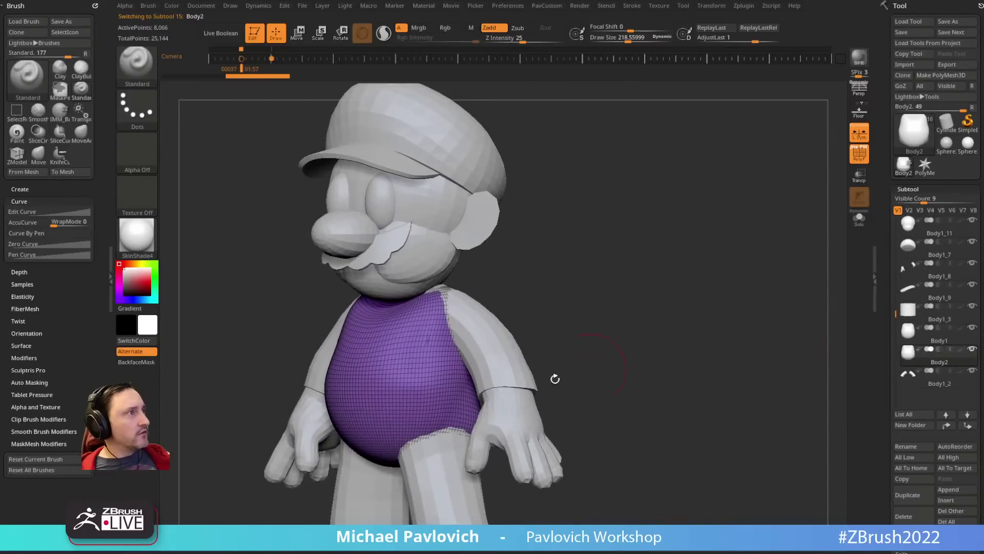
Step: Isolate the sleeves with Solo and regroup them by normals so the end caps get their own polygroups
left_click(523, 380, "alt")
left_click(859, 219)
left_click_drag(743, 278, 721, 280)
key("space")
left_click(711, 329)
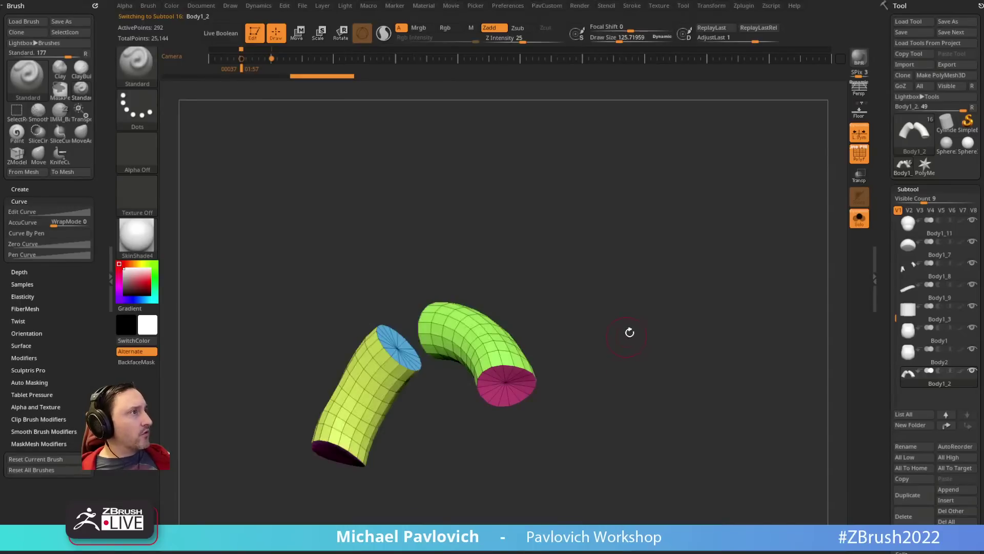
left_click_drag(630, 334, 688, 281)
Step: Turn off local symmetry and apply Mirror And Weld to the sleeves
key("space")
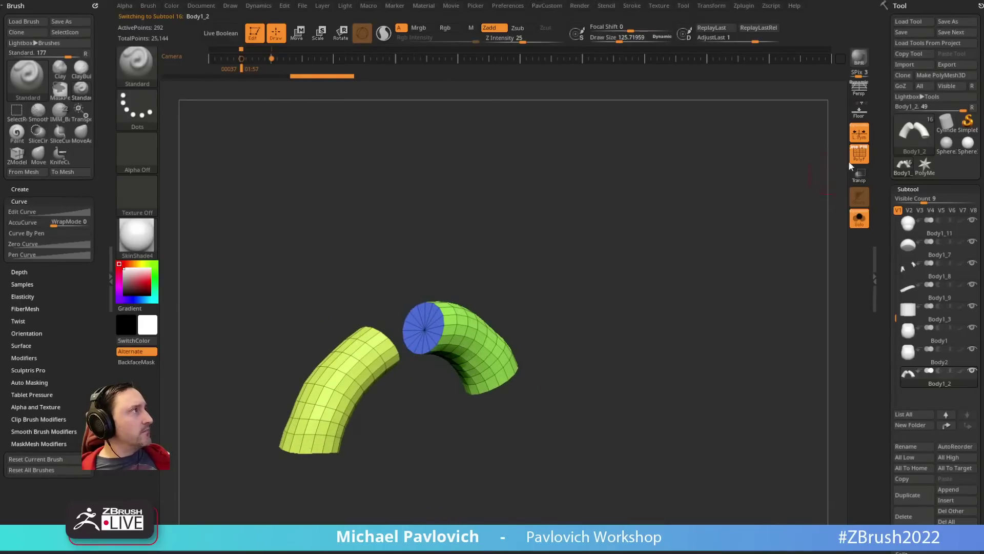
left_click(868, 137)
key("space")
left_click(711, 249)
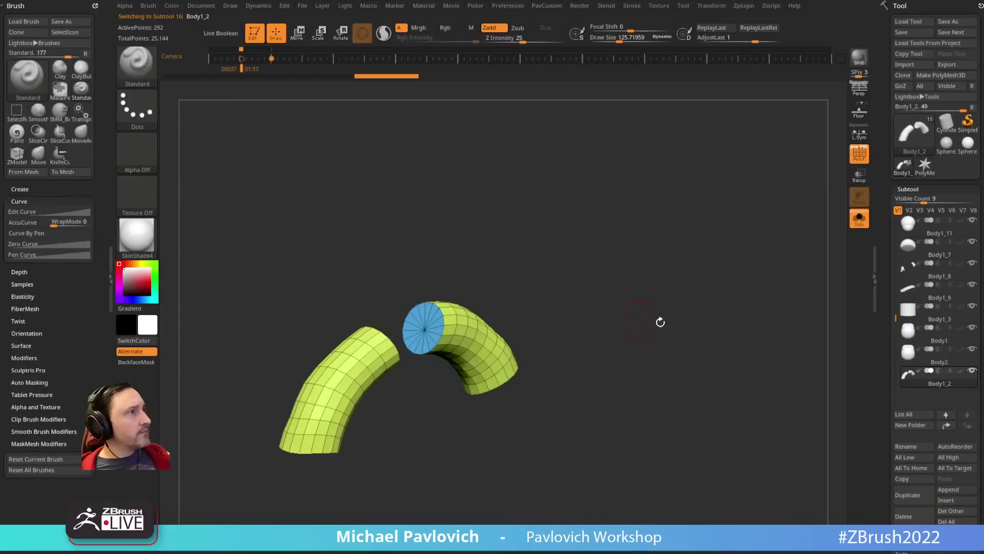
left_click_drag(660, 321, 640, 305)
left_click_drag(577, 288, 631, 331)
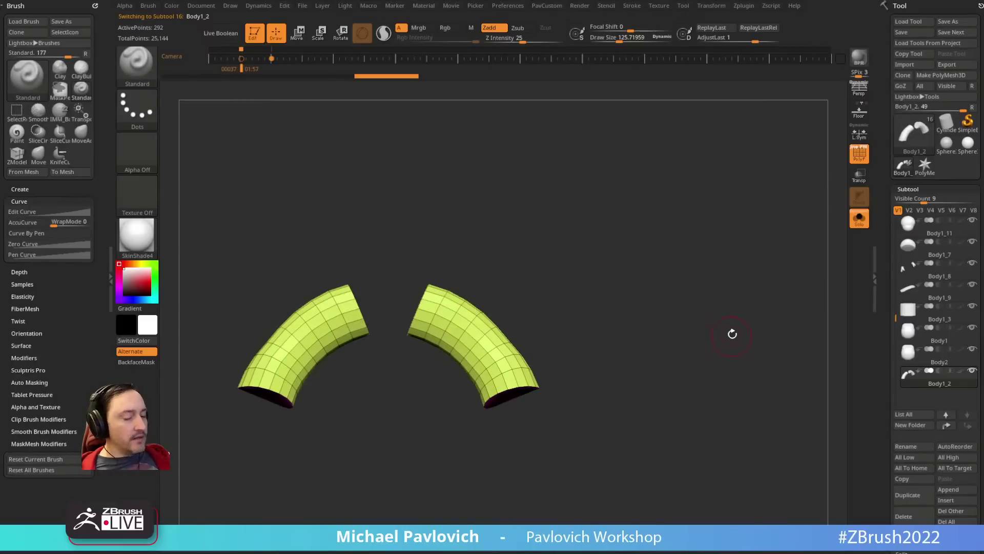
Step: Crease the sleeves' edges with a tolerance of 45 and check them from several angles
key("space")
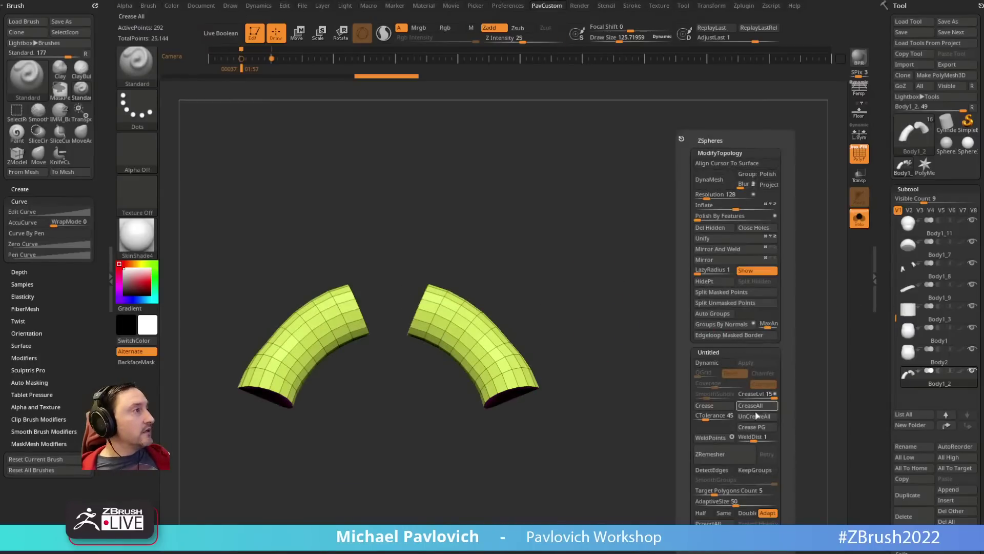
left_click(720, 411)
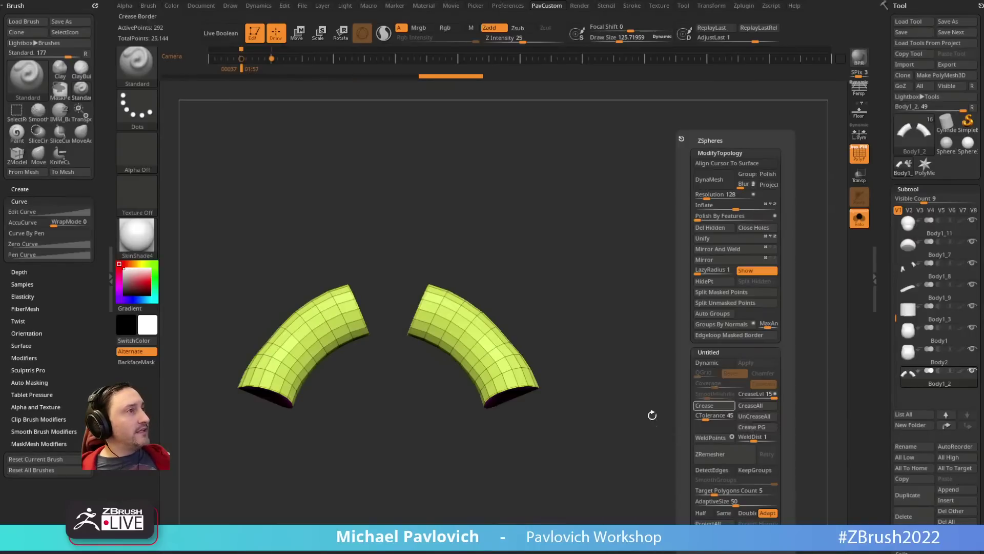
left_click_drag(653, 411, 677, 336)
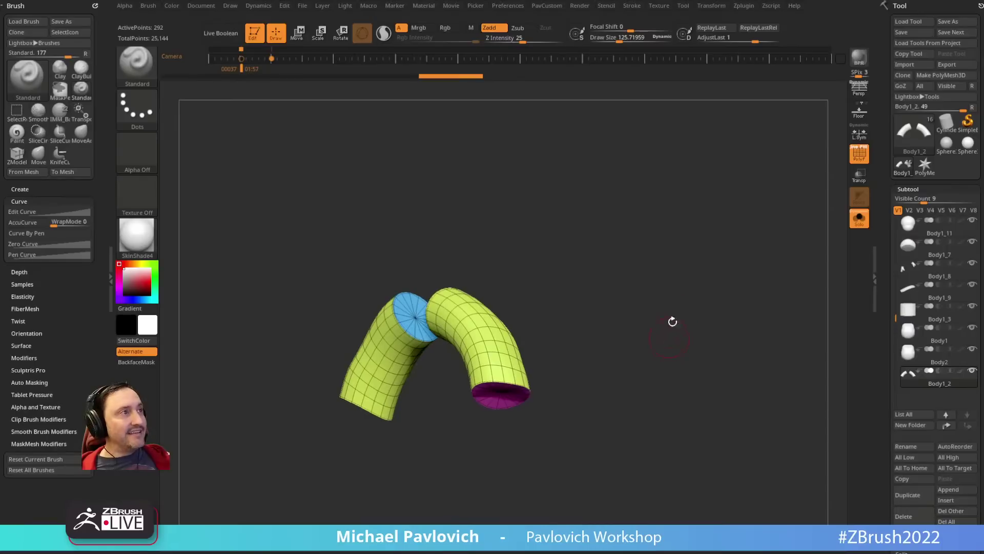
left_click_drag(758, 279, 722, 291)
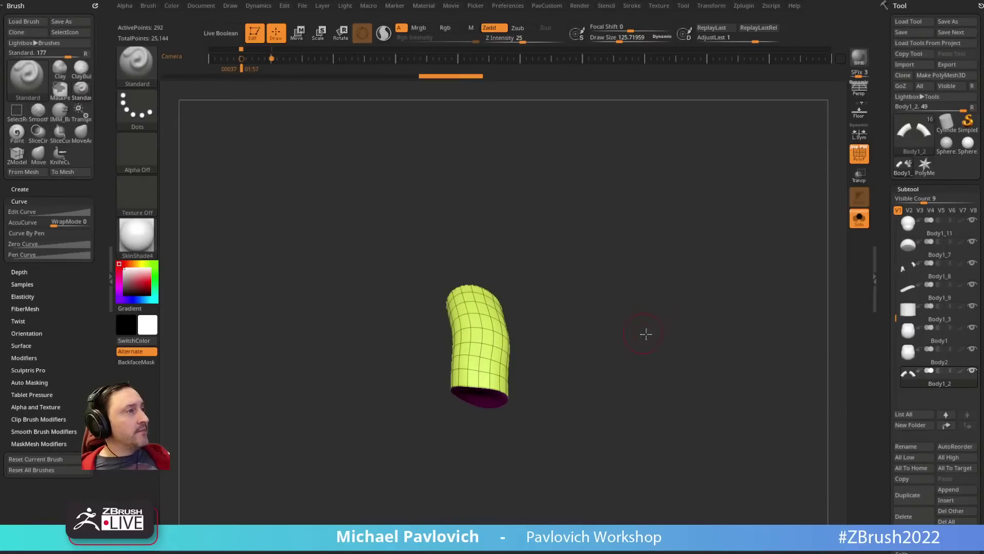
mouse_move(645, 334)
left_mouse_down()
mouse_move(740, 323)
mouse_move(655, 351)
left_mouse_up()
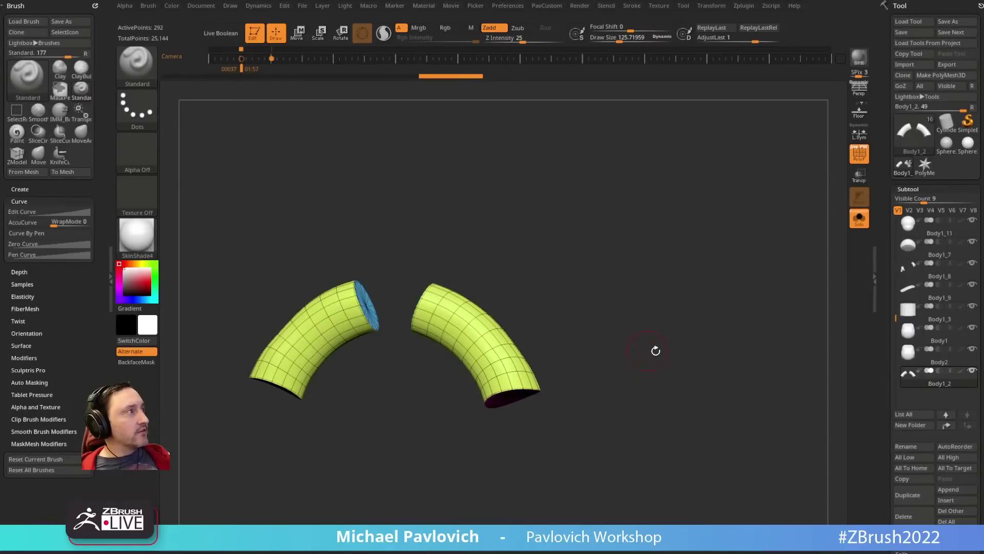
Step: Make the duplicated torso Body2 the active subtool and show the whole character again
left_click(925, 359)
mouse_move(767, 262)
left_mouse_down("alt")
mouse_move(763, 362)
mouse_move(595, 310)
left_mouse_up("alt")
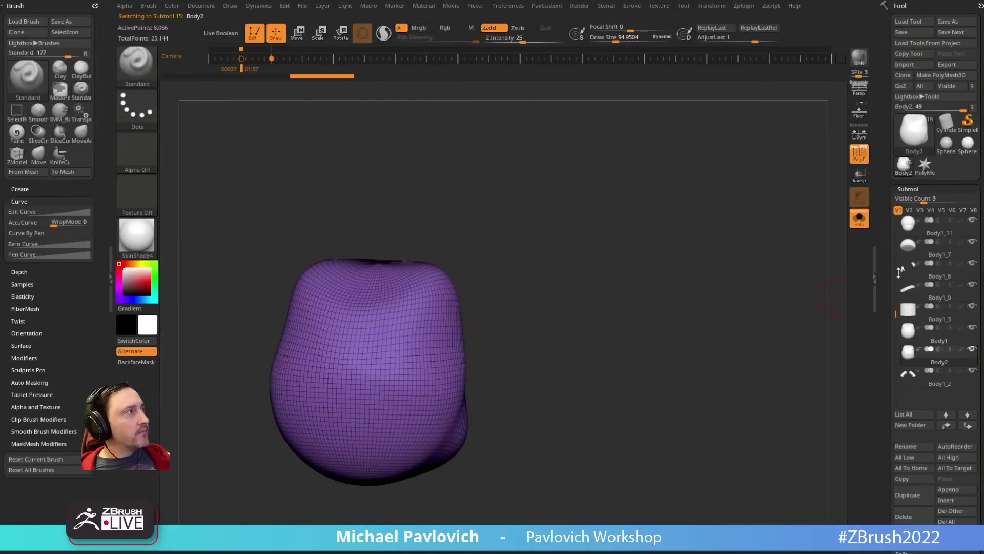
left_click(860, 218)
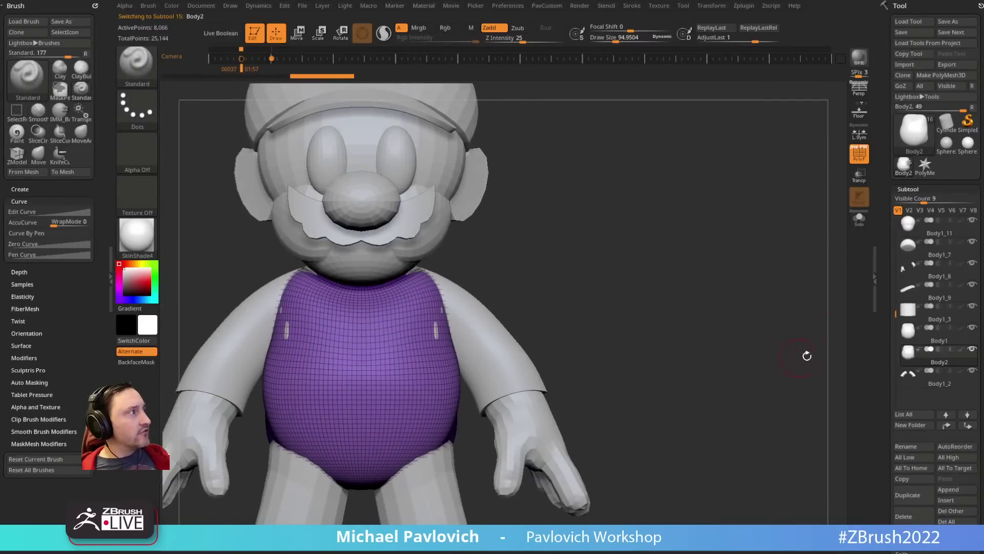
mouse_move(753, 353)
left_mouse_down()
mouse_move(727, 362)
mouse_move(749, 363)
left_mouse_up()
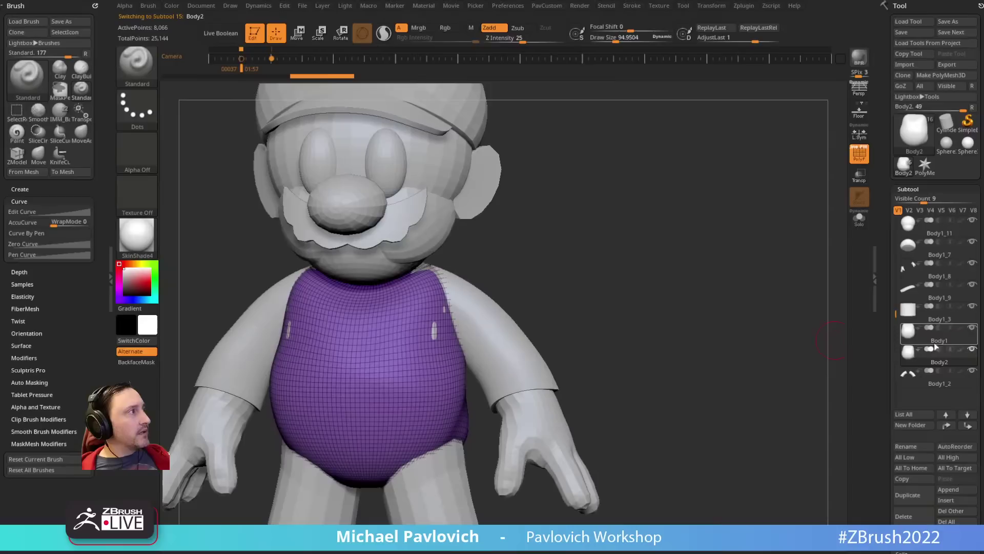
Step: Show only the duplicated torso Body2 and the sleeves, hiding every other subtool
left_click(972, 350, "shift")
left_click(972, 371)
left_click_drag(669, 308, 682, 289)
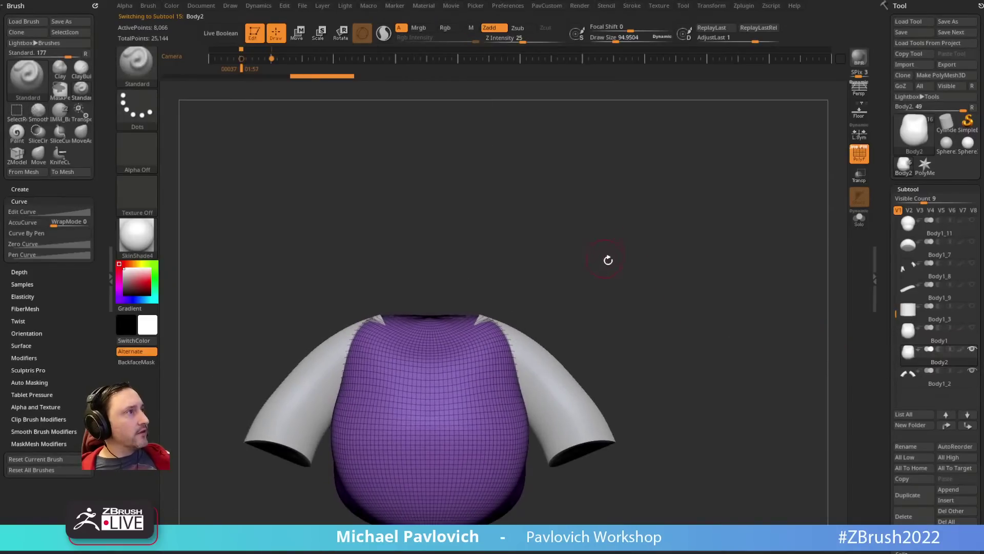
left_click_drag(608, 260, 583, 286)
Step: Make the sleeves active and reshape their shoulder ends to sit inside the torso with the Move brush
left_click(543, 342, "alt")
key("s")
left_click(532, 324)
key("b")
key("m")
key("v")
left_click_drag(481, 313, 469, 328)
mouse_move(544, 287)
left_mouse_down()
mouse_move(500, 294)
mouse_move(491, 322)
mouse_move(597, 281)
mouse_move(584, 283)
left_mouse_up()
key("s")
left_click_drag(677, 307, 698, 310)
Step: Rotate both sleeves upward around the shoulder until they stick out nearly horizontally
key("w")
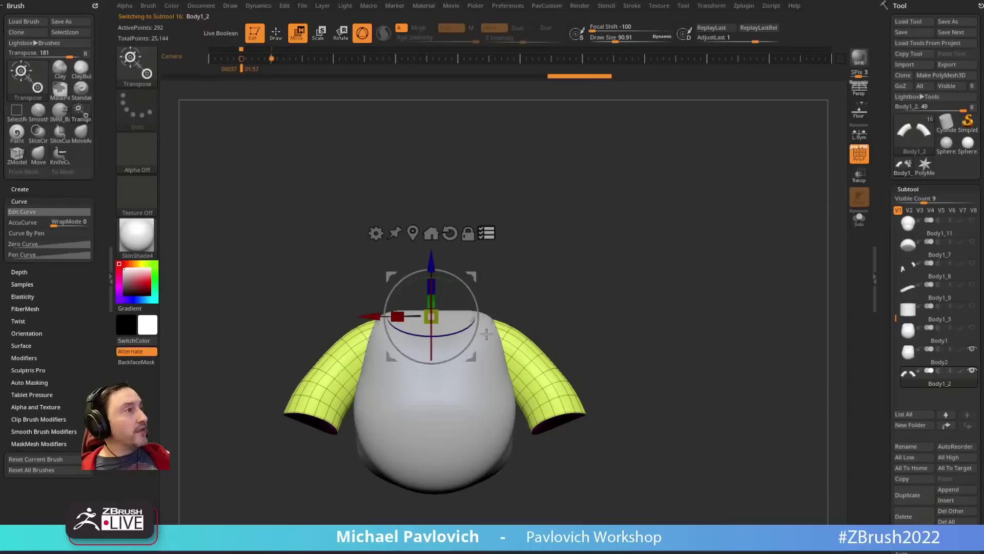
left_click(491, 325, "alt")
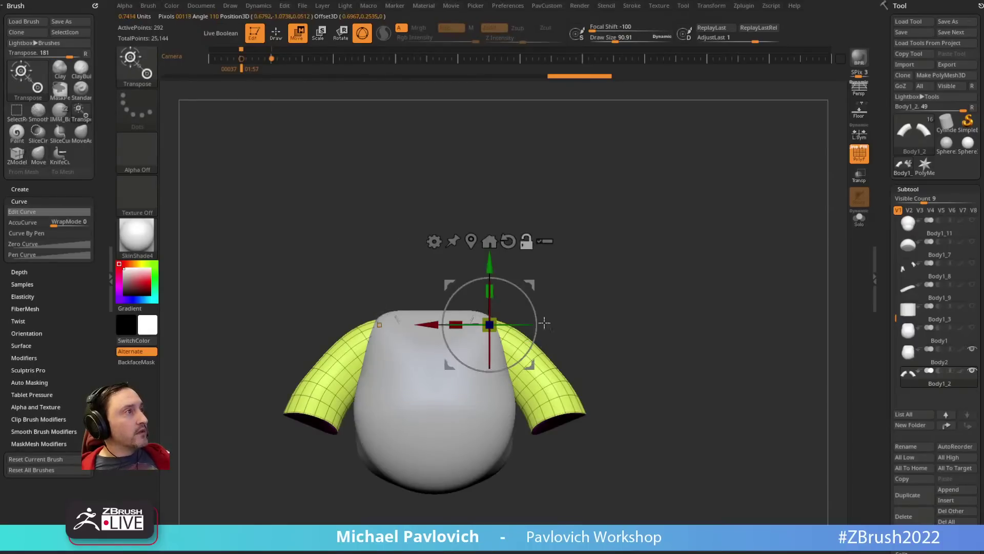
mouse_move(535, 312)
left_mouse_down()
mouse_move(517, 281)
mouse_move(694, 279)
mouse_move(555, 336)
left_mouse_up()
key("q")
left_click_drag(517, 415, 568, 416)
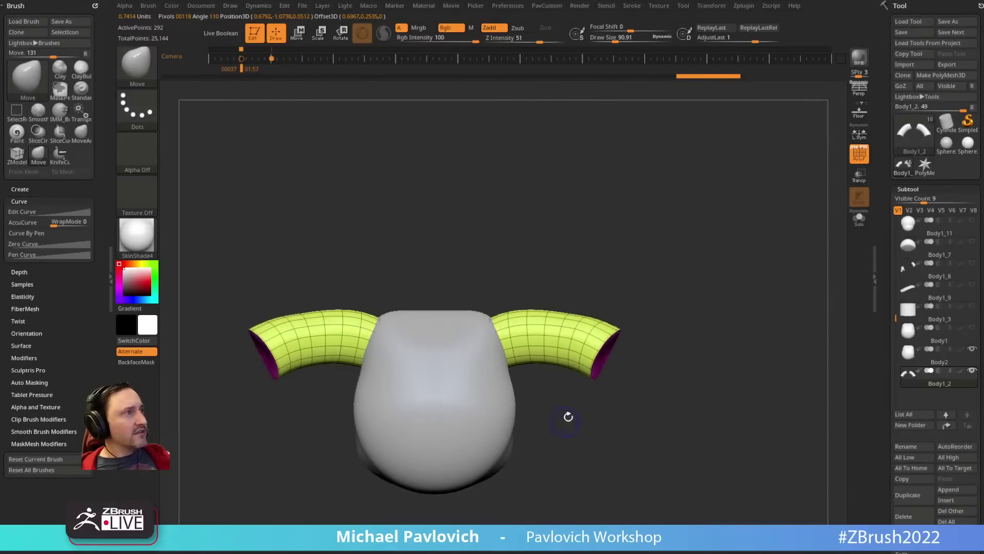
Step: Make the torso active in side view and choose the Standard brush with a draw size of about 156
left_click(509, 421, "alt")
mouse_move(639, 425)
left_mouse_down()
mouse_move(655, 419)
mouse_move(618, 426)
left_mouse_up()
key("b")
key("s")
key("t")
key("s")
left_click_drag(497, 433, 502, 434)
key("s")
left_click_drag(492, 432, 484, 432)
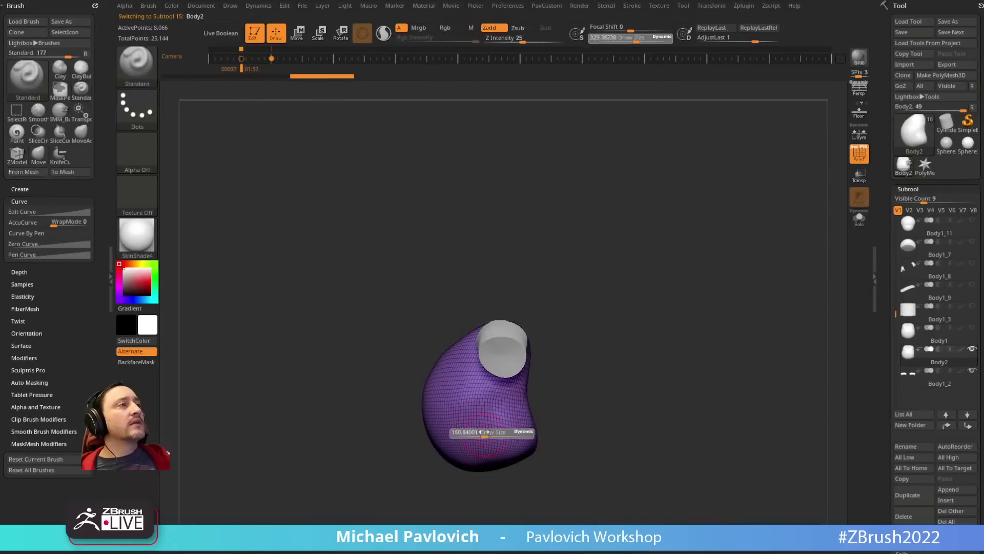
Step: Try to cut off the torso's underside with a symmetrical KnifeCurve stroke from the side
key("ctrl+shift")
left_click_drag(608, 417, 312, 467, "ctrl+shift")
key("ctrl+z")
Step: Slice off the torso's rounded underside with a slightly tilted KnifeCurve cut from the side
key("ctrl+shift+space")
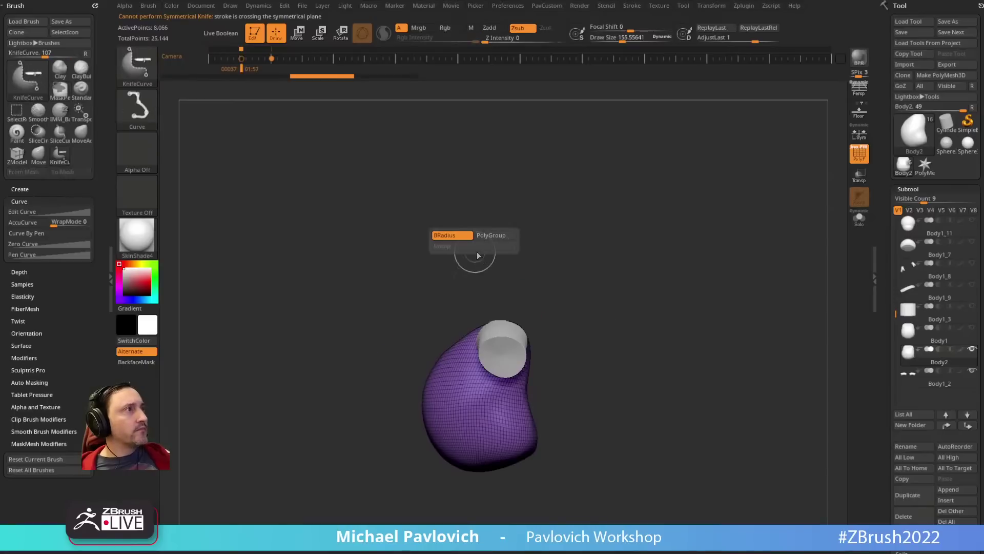
mouse_move(613, 419)
left_mouse_down("ctrl+shift")
mouse_move(400, 485)
mouse_move(373, 475)
mouse_move(375, 463)
left_mouse_up("ctrl+shift")
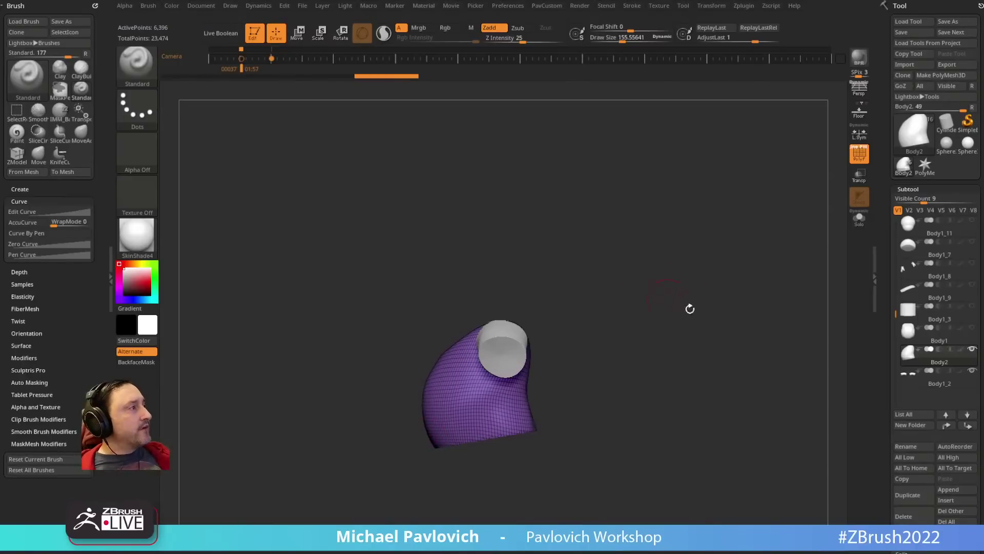
left_click_drag(646, 318, 692, 340, "shift")
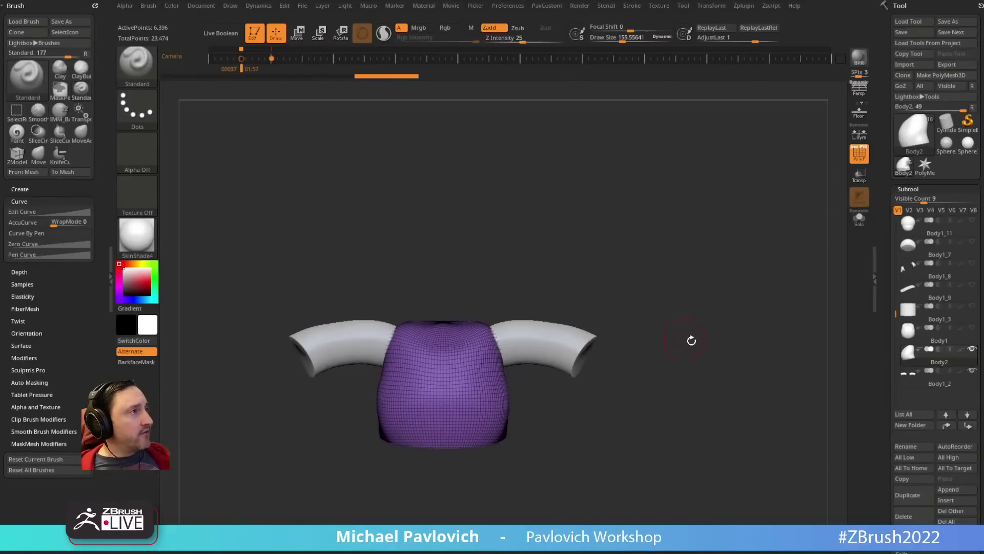
Step: Merge the sleeves into the torso subtool and subdivide the merged shirt once
key("ctrl+e")
left_click(705, 399)
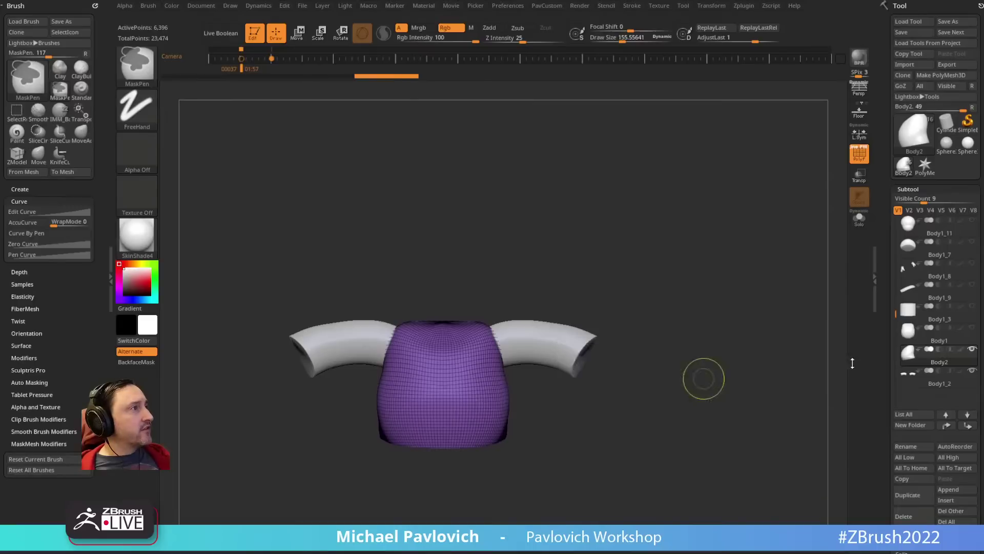
mouse_move(746, 310)
left_mouse_down()
mouse_move(720, 320)
mouse_move(705, 311)
left_mouse_up()
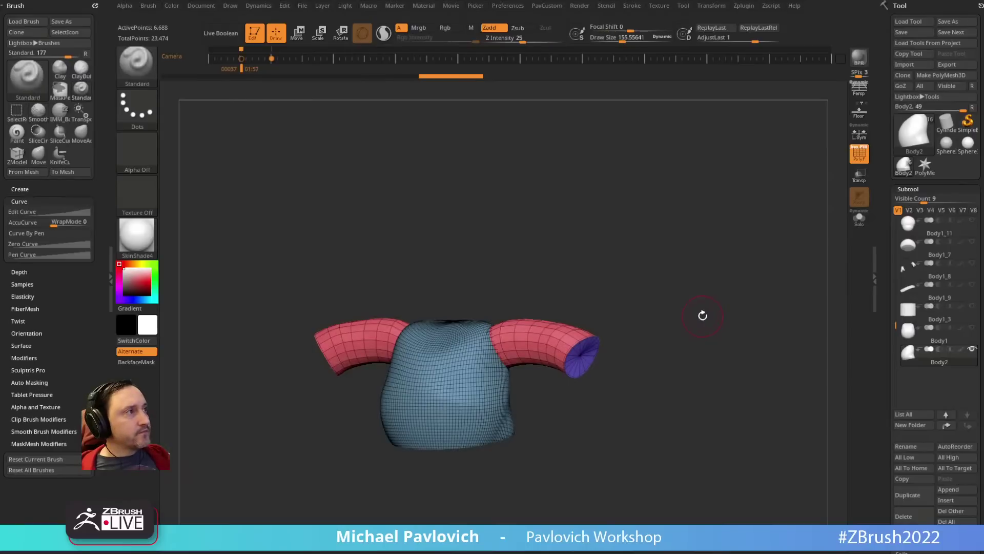
key("ctrl+d")
left_click_drag(702, 315, 690, 334, "shift")
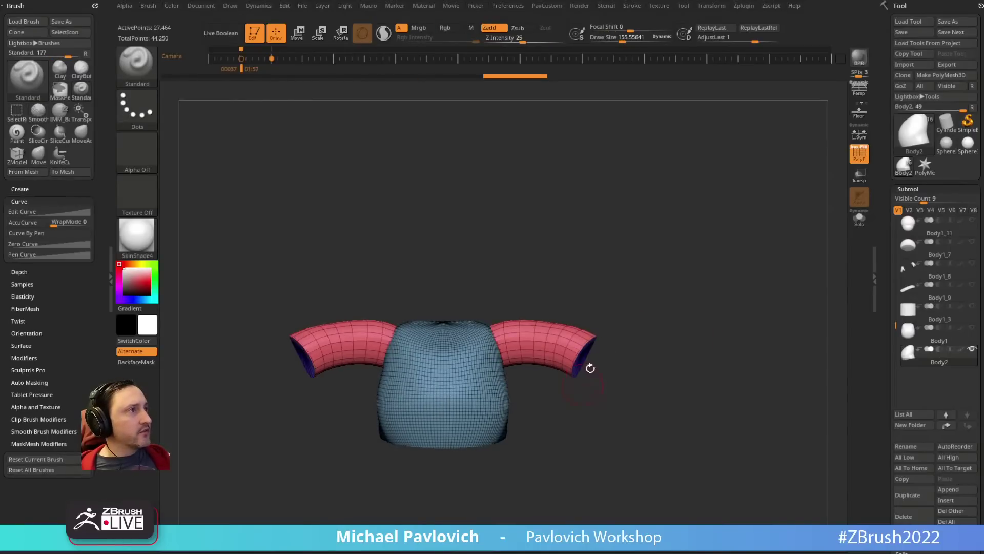
Step: Place the gizmo on the merged shirt and delete its lower subdivision level
scroll(896, 376, "down", 5)
key("shift")
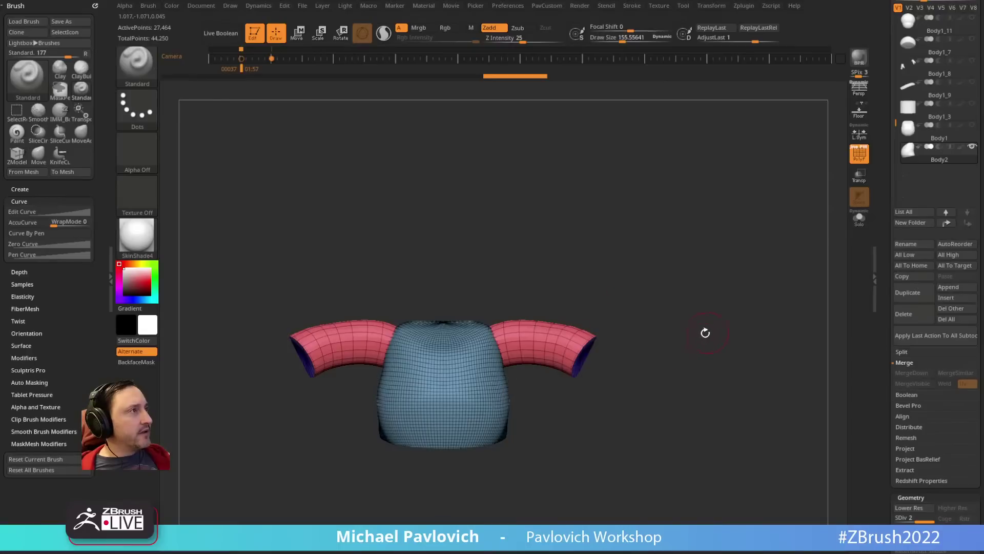
key("space")
key("w")
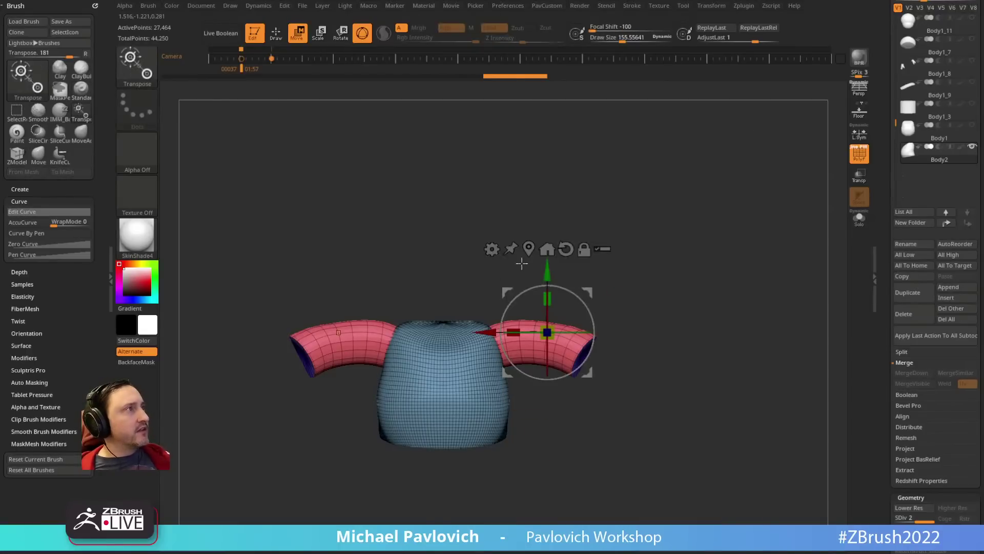
left_click(499, 251)
left_click(655, 307)
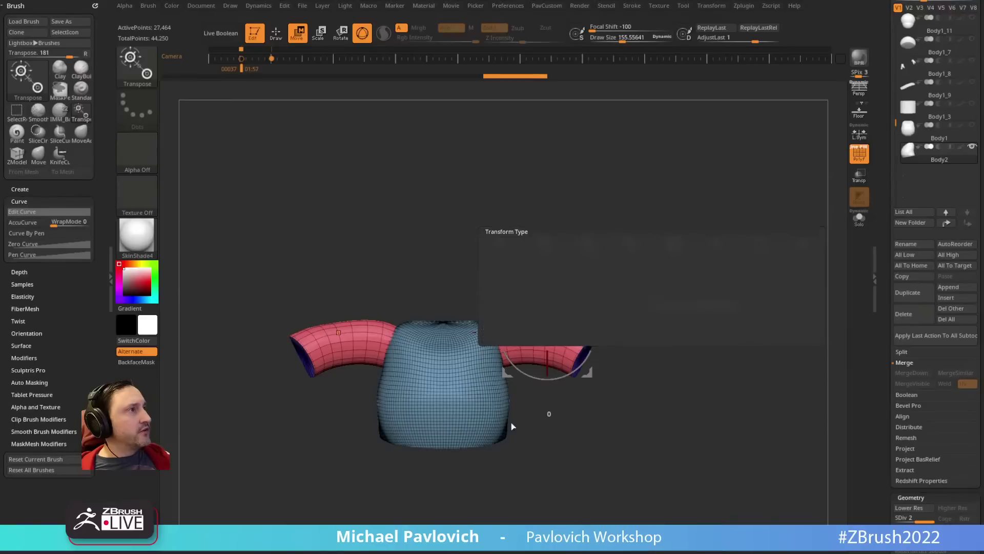
left_click_drag(880, 358, 879, 267)
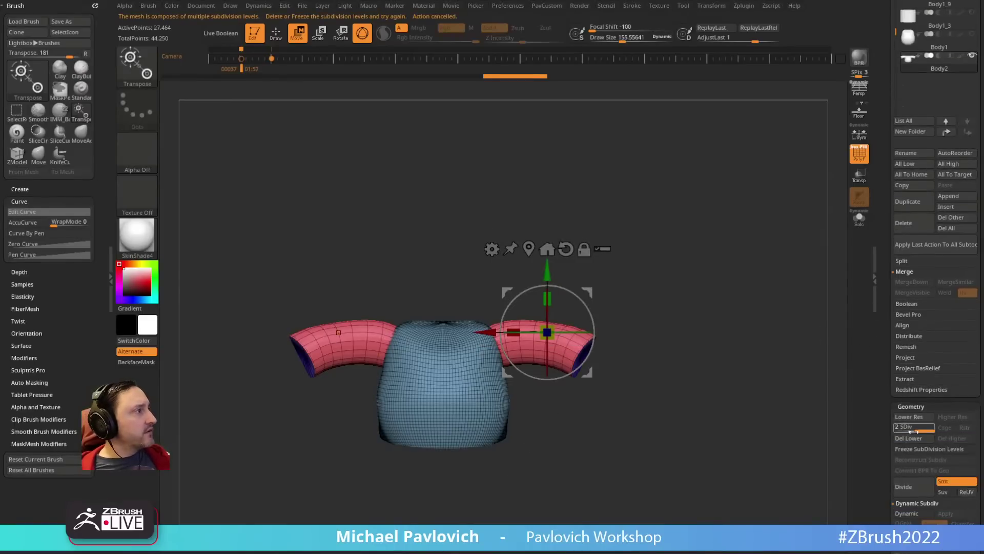
left_click(911, 441)
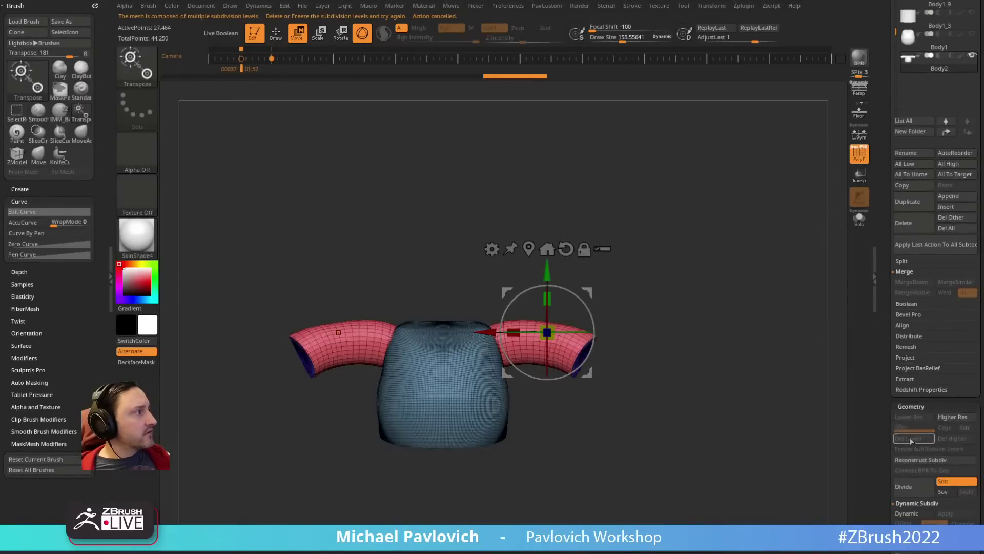
Step: Try a union remesh on the merged shirt, inspect the sleeve joints, and undo it
left_click(492, 250)
left_click(685, 309)
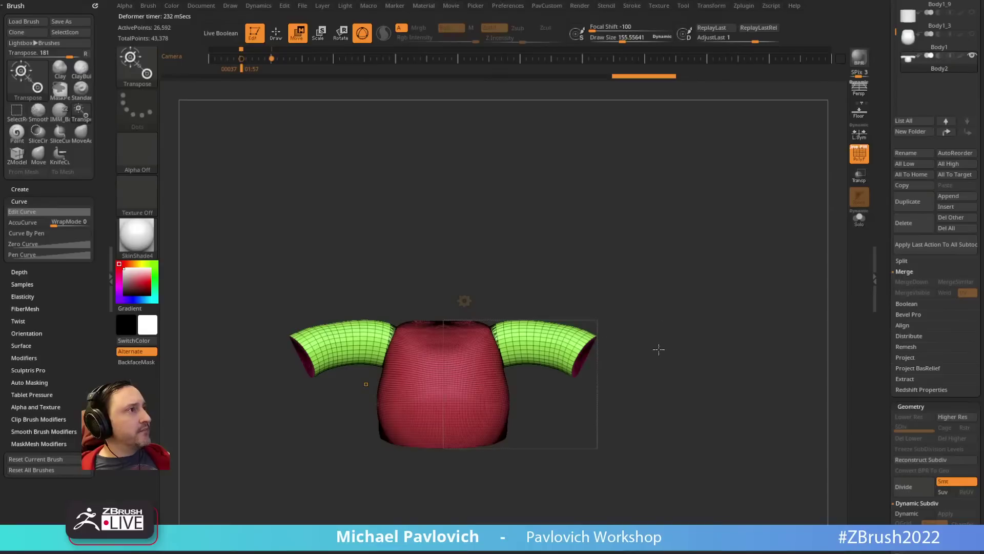
key("q")
key("x")
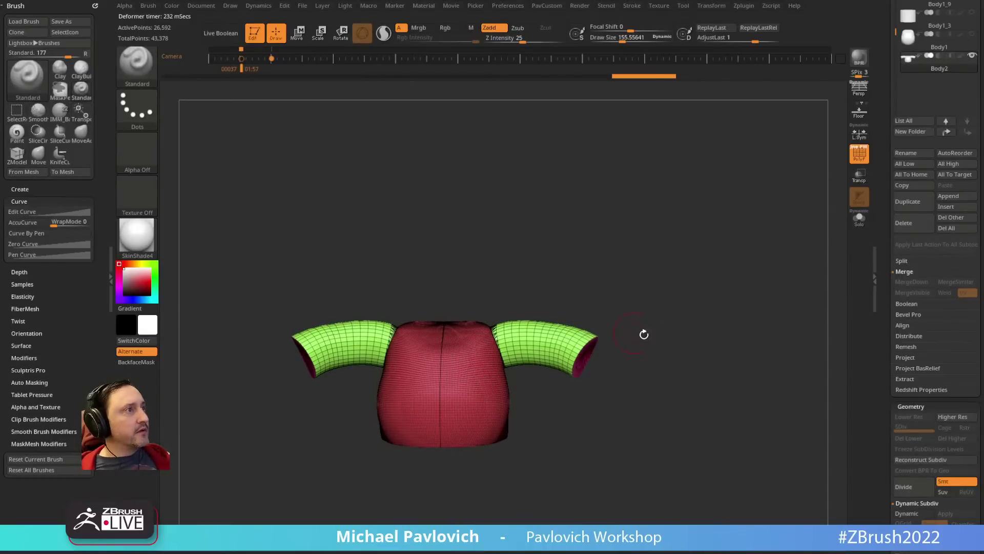
mouse_move(644, 334)
left_mouse_down()
mouse_move(641, 231)
mouse_move(659, 329)
mouse_move(694, 268)
mouse_move(739, 277)
left_mouse_up()
key("s")
left_click(601, 301)
mouse_move(661, 287)
left_mouse_down()
mouse_move(650, 242)
mouse_move(684, 338)
mouse_move(614, 306)
mouse_move(657, 211)
mouse_move(666, 237)
mouse_move(663, 158)
mouse_move(668, 309)
mouse_move(716, 283)
mouse_move(717, 267)
mouse_move(626, 387)
left_mouse_up()
key("ctrl+z")
Step: Isolate the sleeves and split the hidden torso off into its own subtool
key("ctrl+shift+a")
key("grave")
left_click(772, 283)
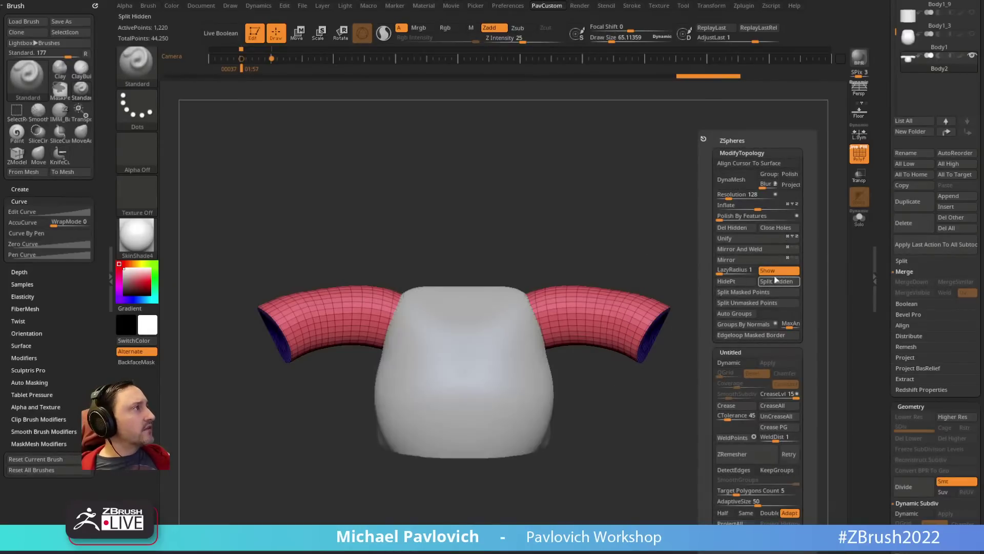
scroll(933, 307, "up", 5)
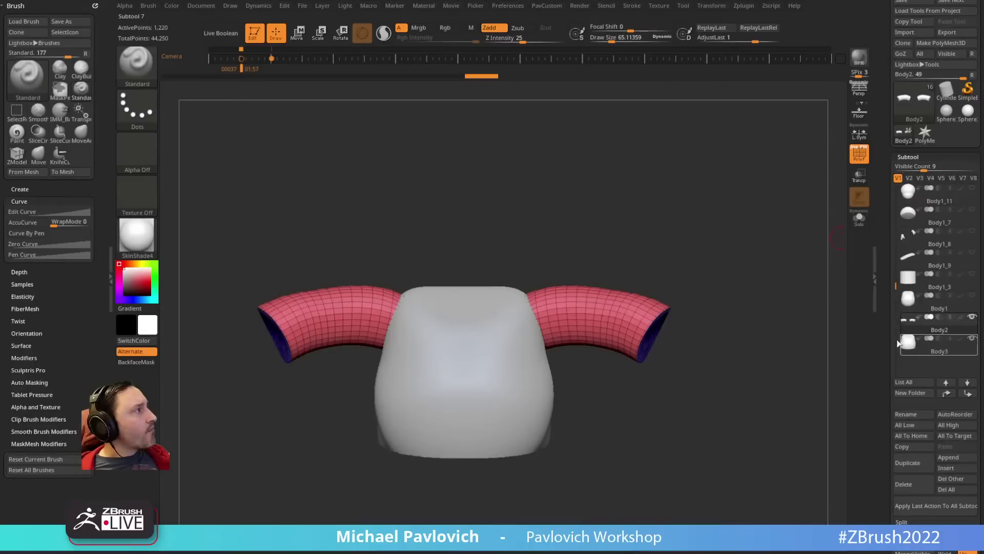
left_click_drag(779, 378, 749, 352)
left_click_drag(710, 323, 723, 324)
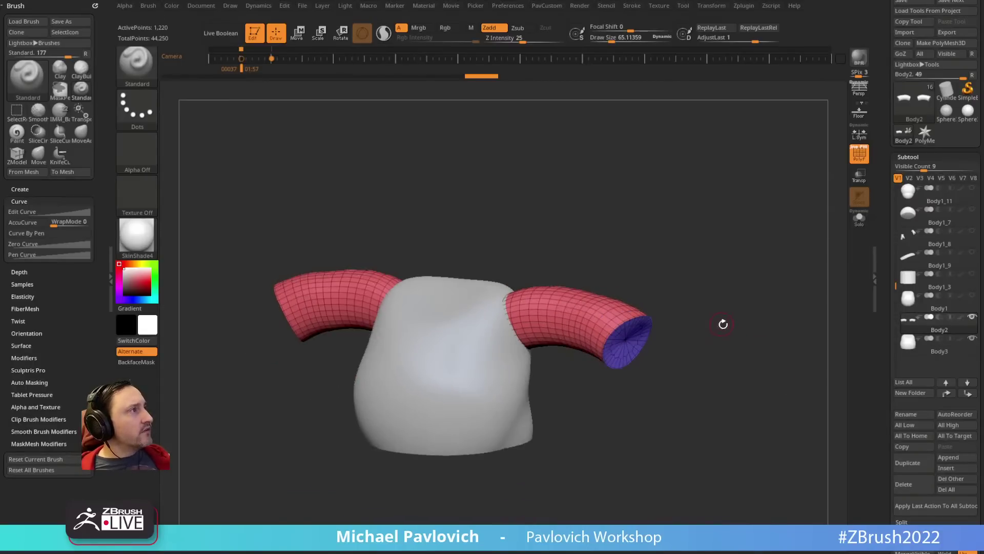
Step: Make the torso active, enable Live Boolean and generate a Boolean mesh from the torso and sleeves
left_click(530, 413, "alt")
key("2")
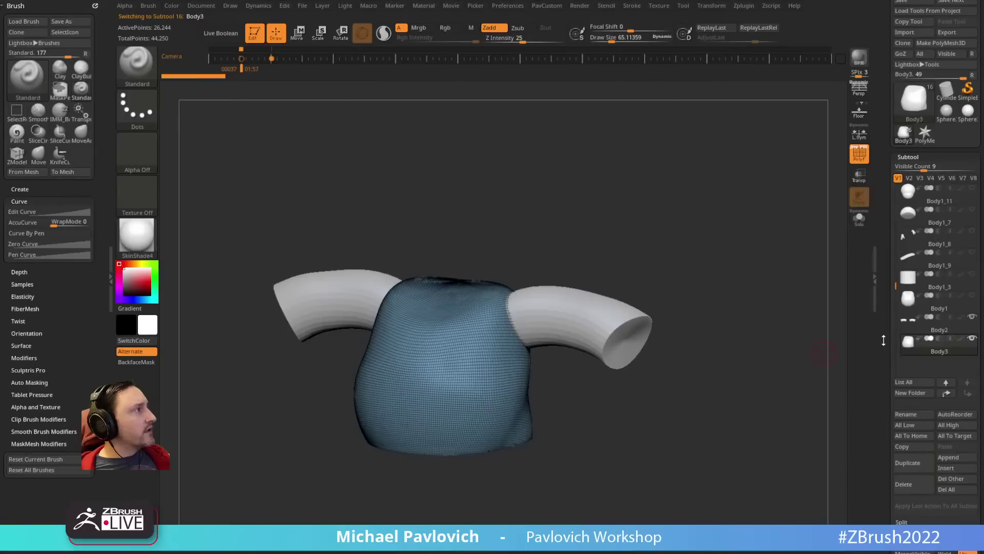
scroll(908, 382, "down", 5)
left_click(907, 375)
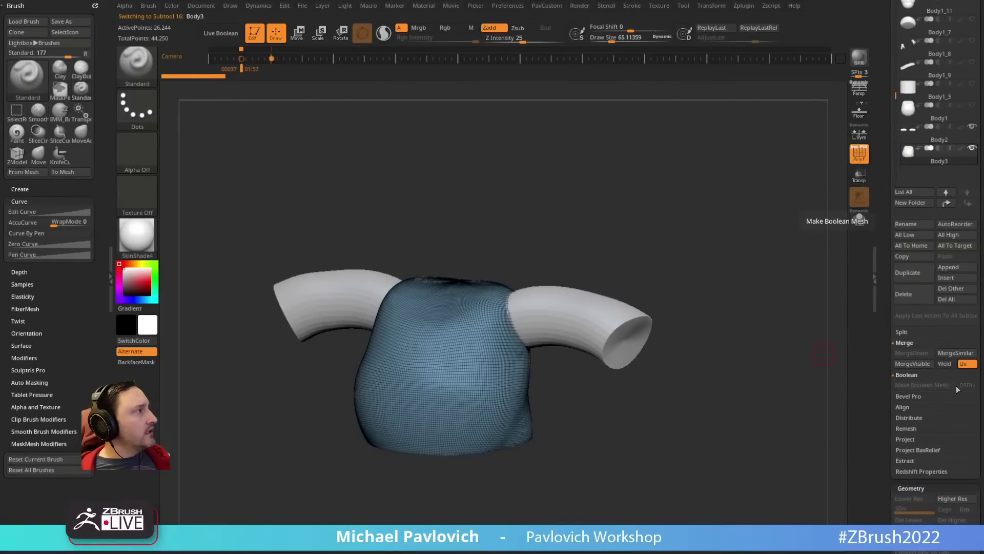
left_click(221, 34)
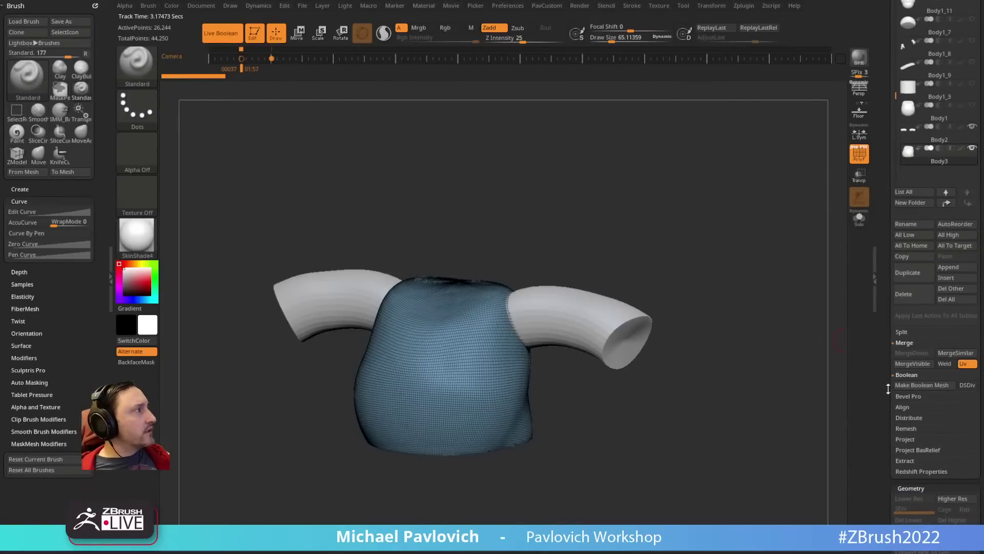
left_click(912, 385)
scroll(880, 451, "up", 5)
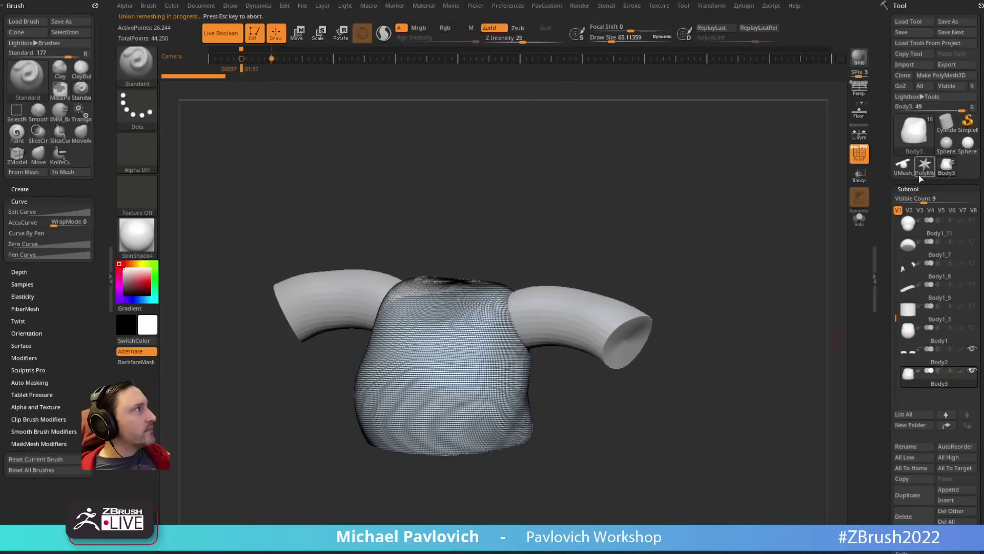
Step: Switch to the generated Boolean mesh and examine its underside and cut edge up close
left_click_drag(699, 255, 695, 176)
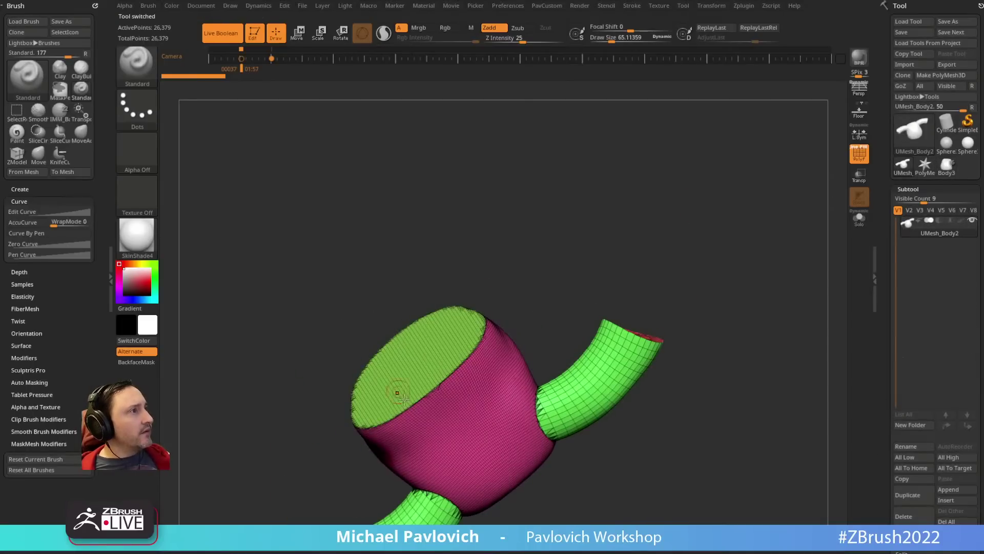
left_click_drag(552, 248, 543, 400, "alt")
left_click_drag(711, 267, 728, 238)
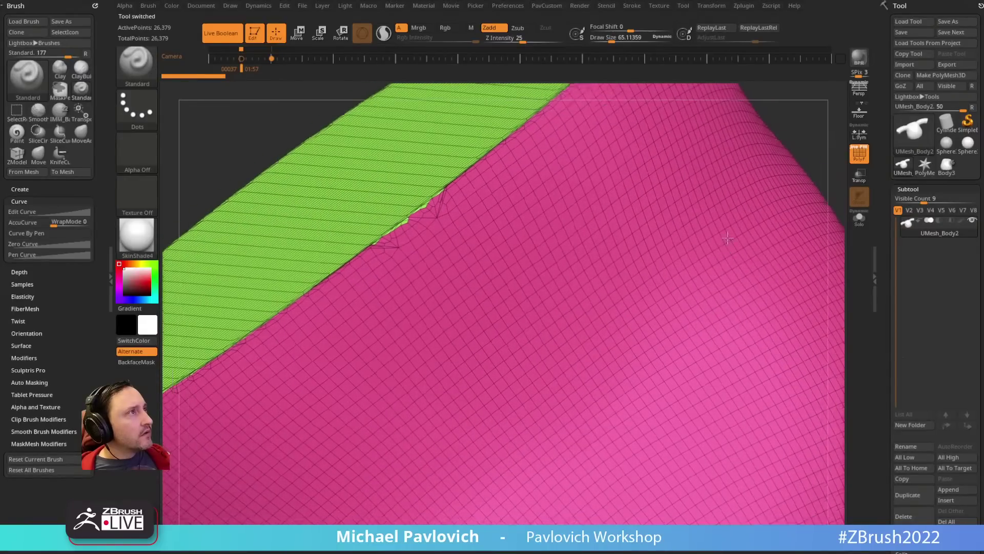
right_click_drag(728, 238, 657, 198, "ctrl")
left_click_drag(666, 177, 733, 309)
left_click_drag(712, 273, 774, 295, "alt")
left_click_drag(774, 295, 726, 297)
Step: ZRemesh the Boolean shirt at Half density with KeepGroups on and AdaptiveSize 0
key("2")
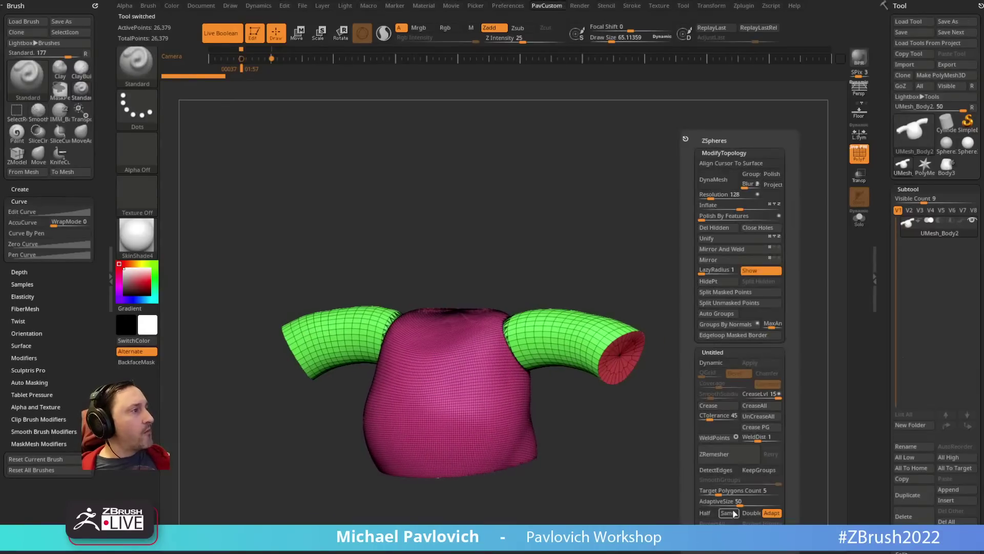
left_click(708, 512)
left_click(761, 470)
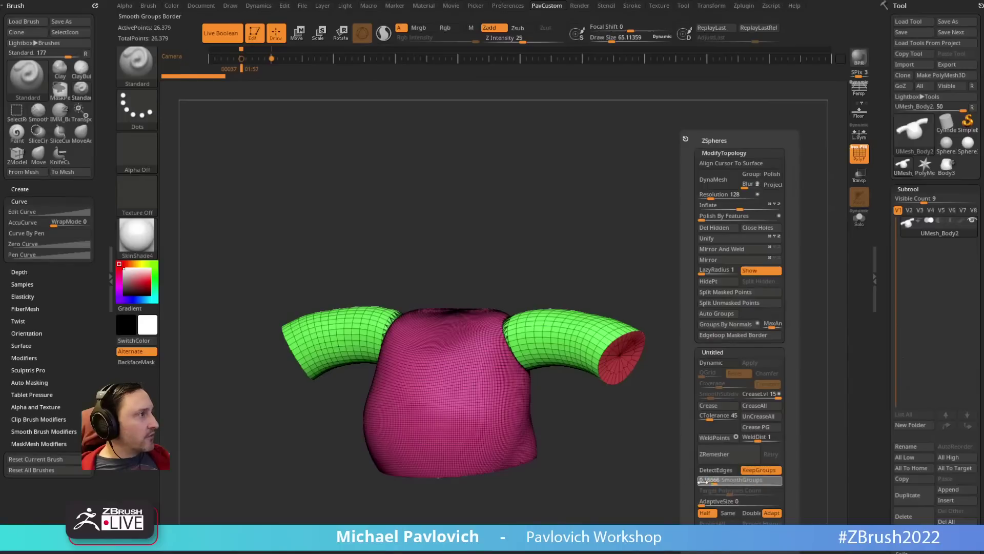
left_click(731, 455)
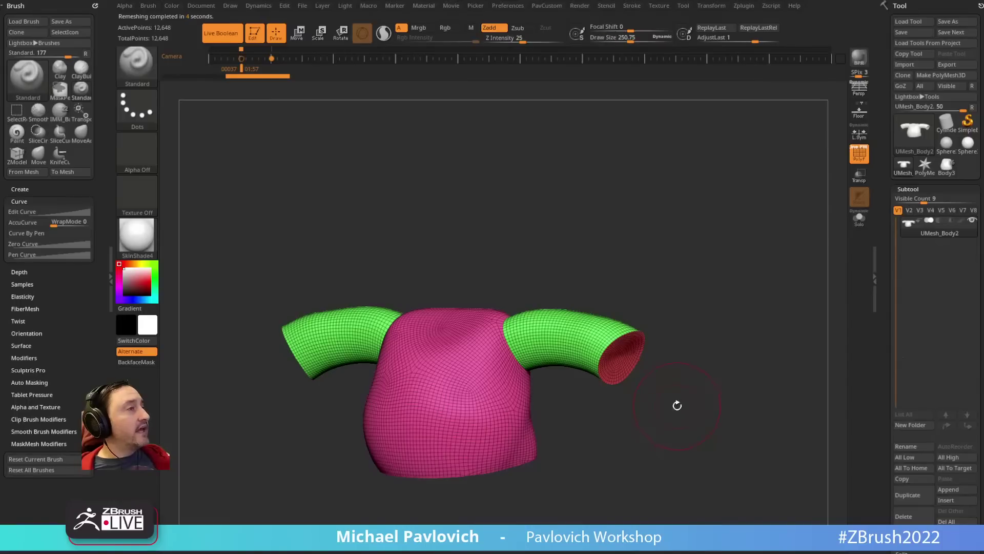
left_click_drag(631, 379, 707, 309)
left_click_drag(722, 372, 725, 371)
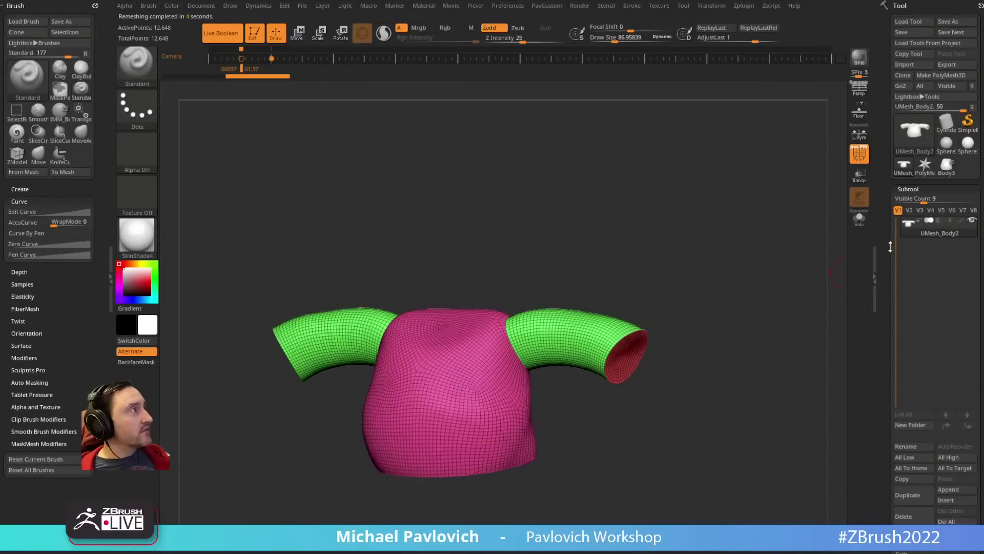
Step: Switch back to the character tool and make all its subtools visible again
left_click(947, 166)
left_click_drag(784, 303, 775, 300)
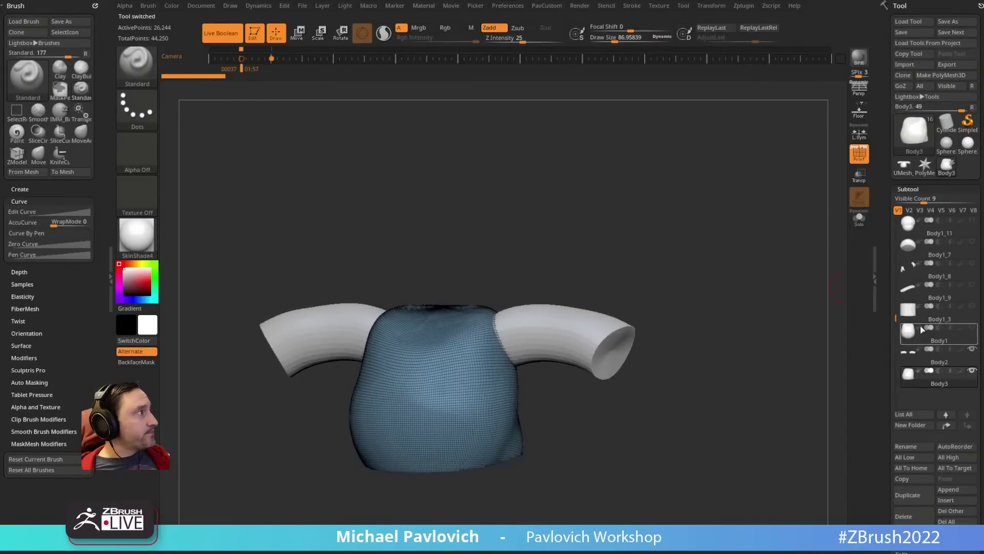
left_click(972, 370, "shift")
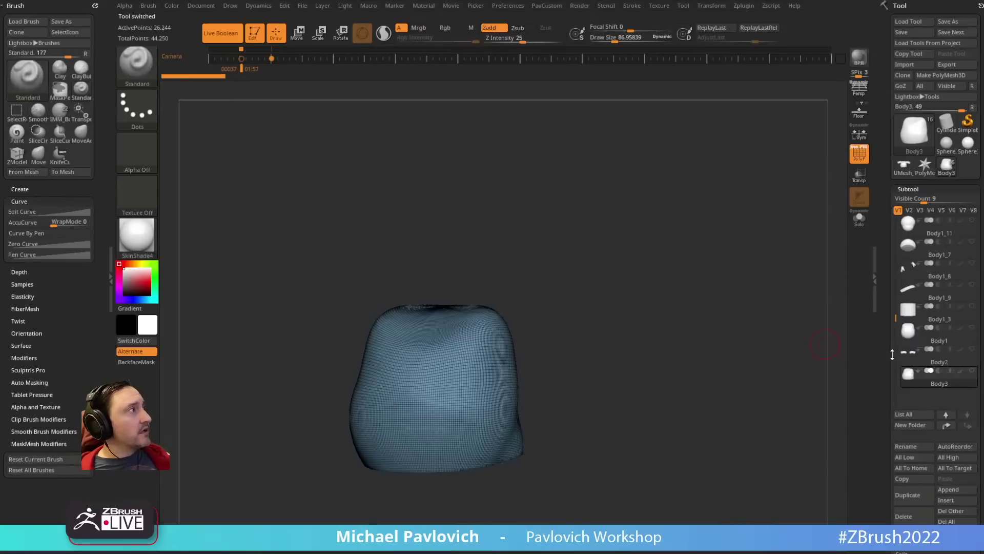
left_click(972, 370, "shift")
Step: Make the neck piece Body1_3 active and check the character from the side and front
mouse_move(442, 313)
right_mouse_down()
mouse_move(563, 268)
mouse_move(534, 269)
right_mouse_up()
left_click(533, 292, "alt")
mouse_move(607, 275)
right_mouse_down()
mouse_move(692, 275)
mouse_move(619, 275)
right_mouse_up()
key("w")
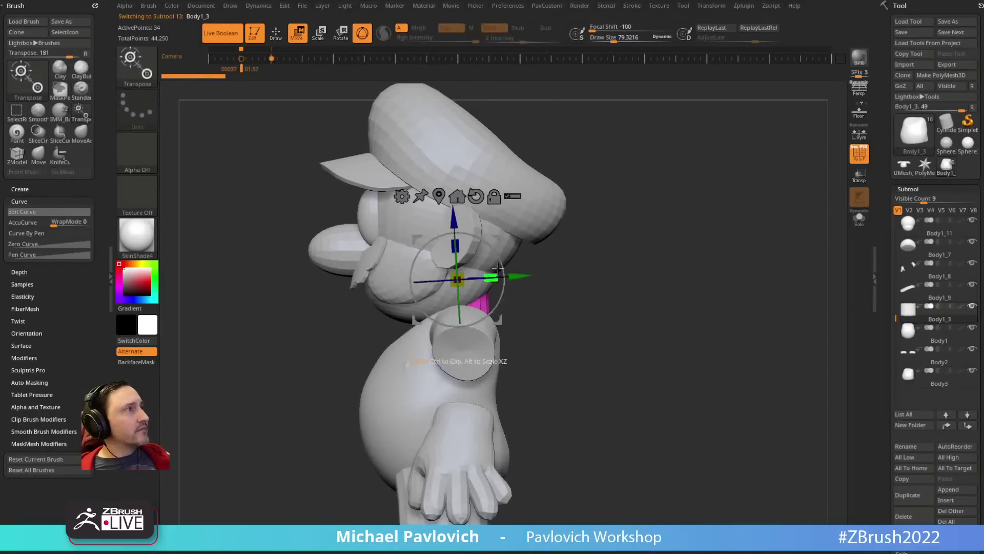
key("q")
mouse_move(669, 293)
right_mouse_down()
mouse_move(654, 286)
mouse_move(707, 263)
right_mouse_up()
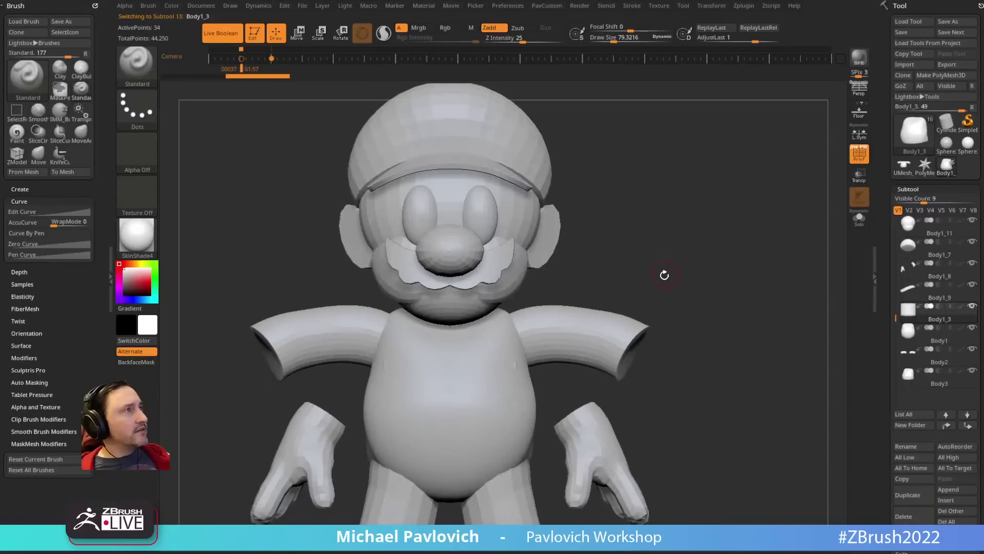
Step: Set the draw size to about 99 and move the neck piece Body1_3 to the end of the subtool list
key("s")
left_click_drag(664, 275, 668, 272)
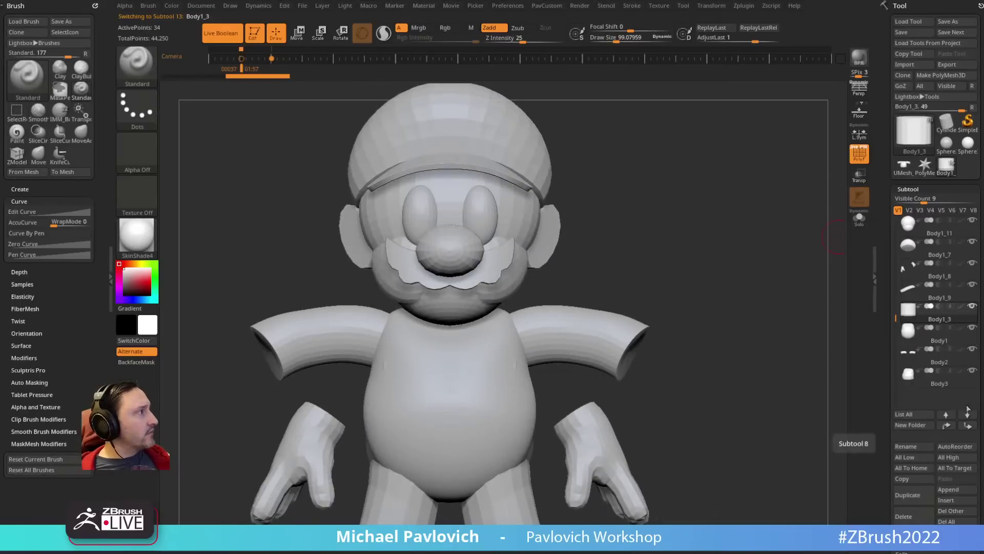
left_click(968, 426, "shift")
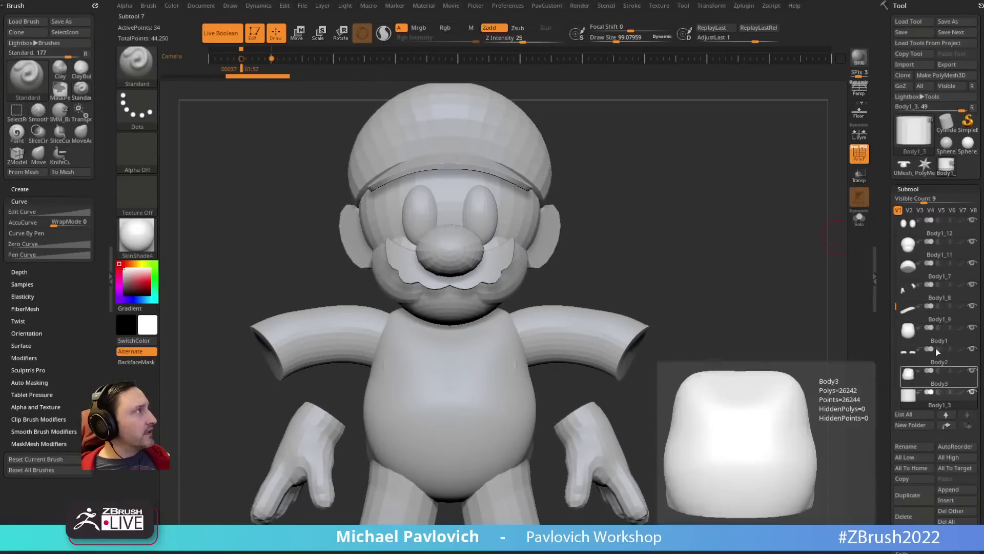
Step: Switch to the UMesh_Body2 shirt tool and append the neck cylinder Body1_3 to it as a subtool
left_click(904, 172)
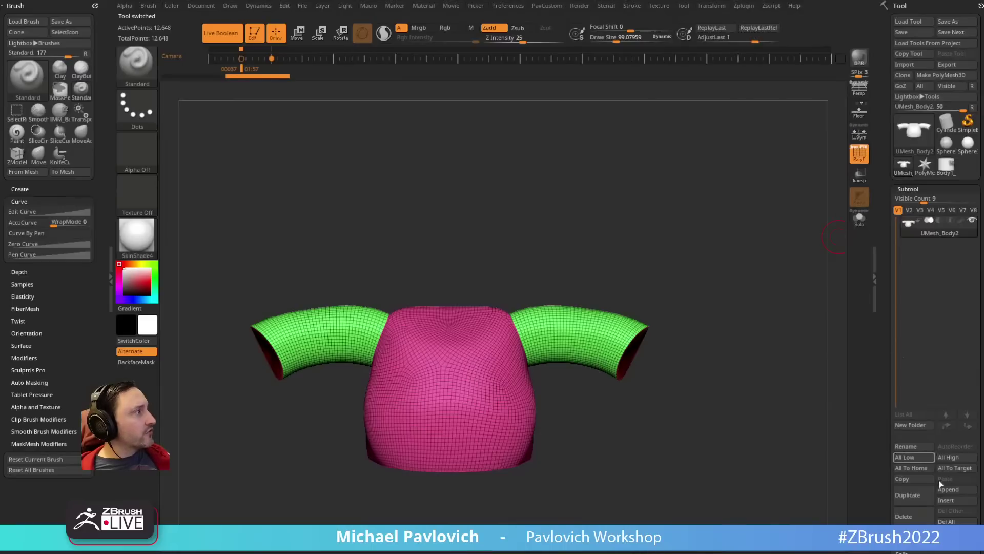
left_click(951, 490)
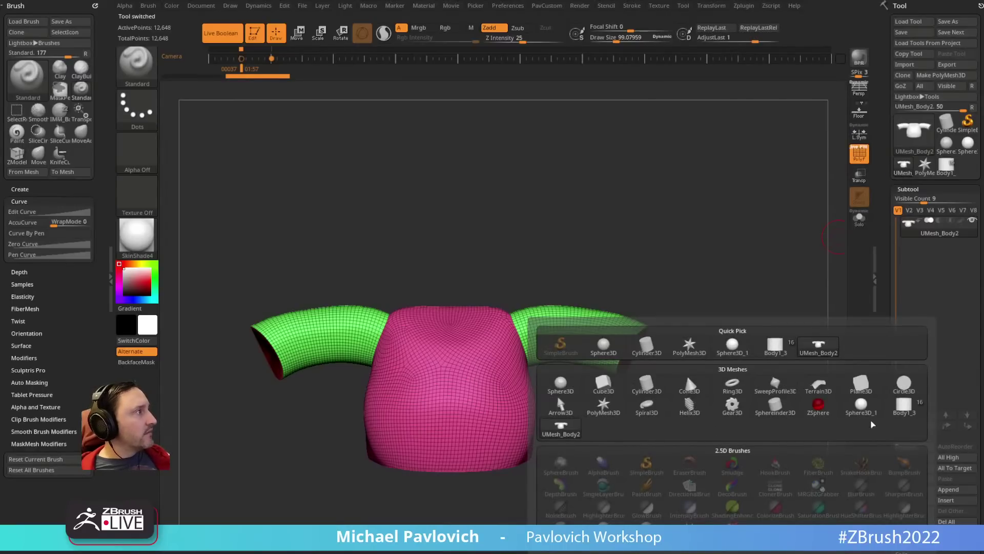
left_click(903, 408)
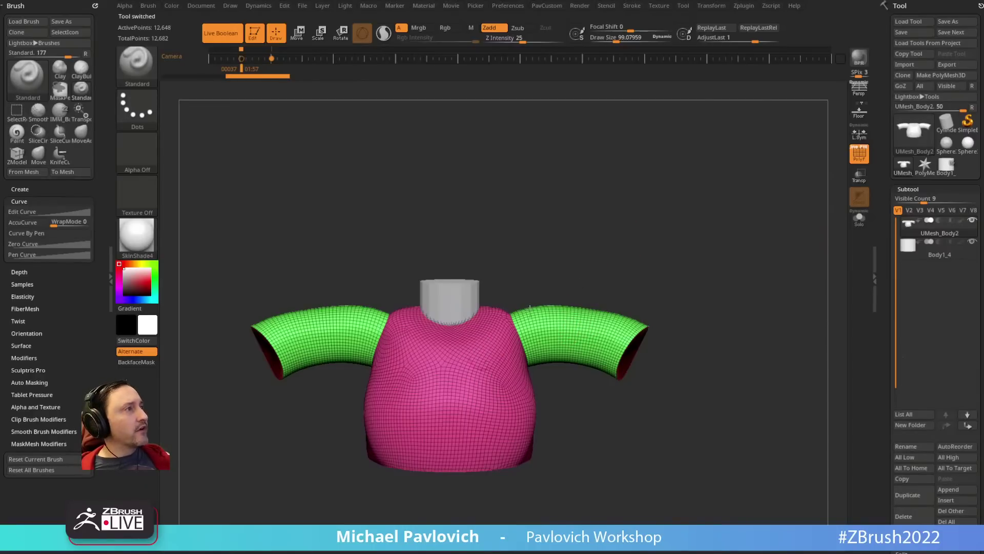
left_click_drag(586, 217, 554, 287)
Step: Polygroup the appended neck cylinder with Groups By Normals and crease its polygroup borders
left_click(462, 335, "alt")
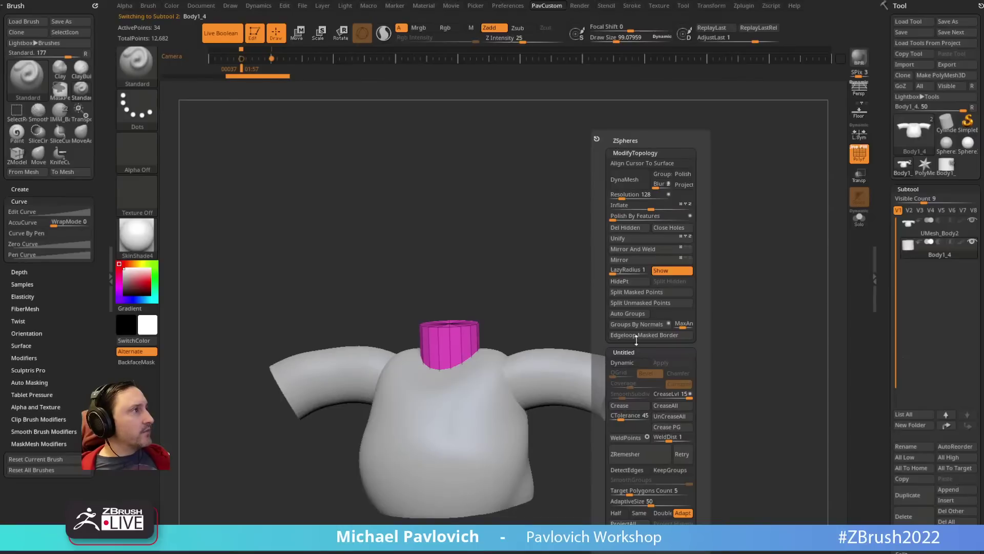
left_click(634, 325)
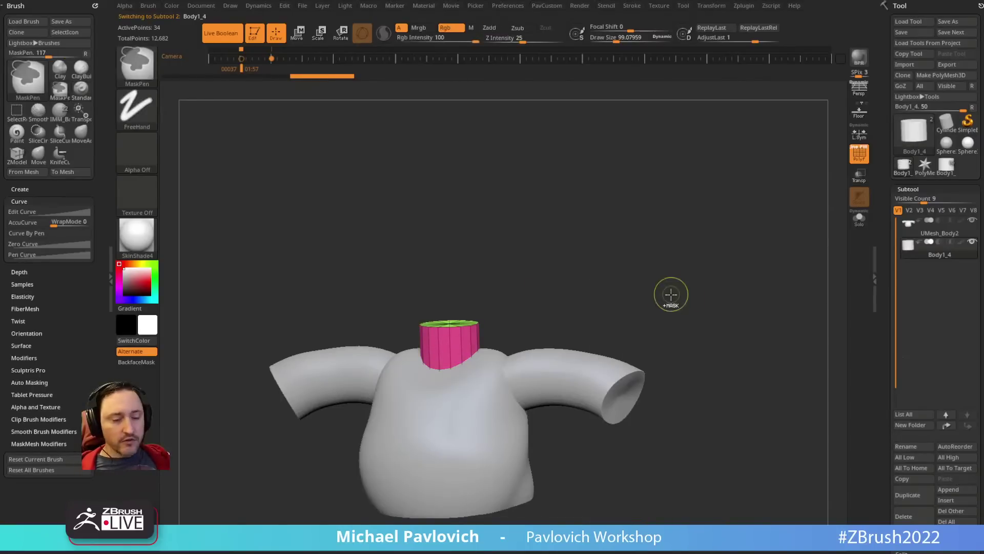
key("ctrl+d")
key("ctrl+z")
key("space")
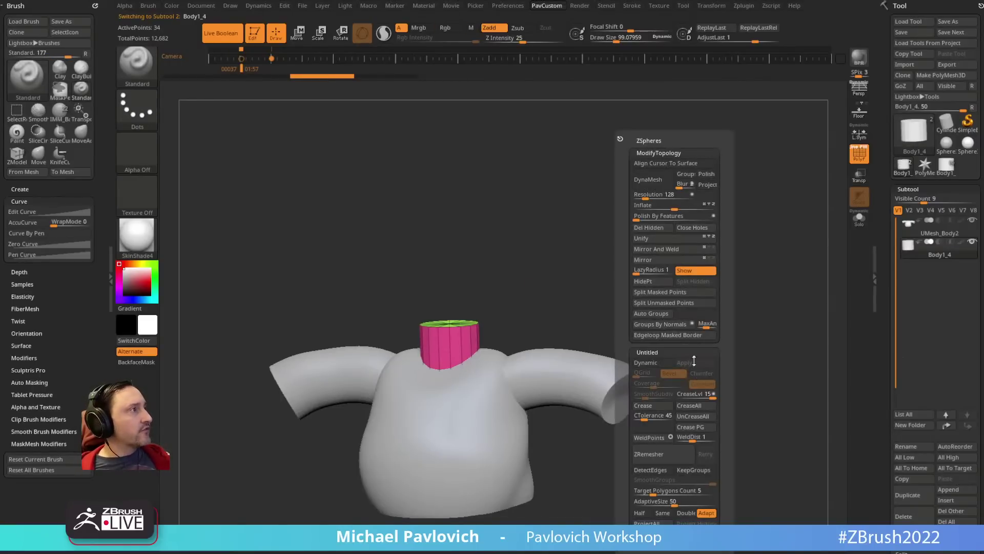
left_click(697, 426)
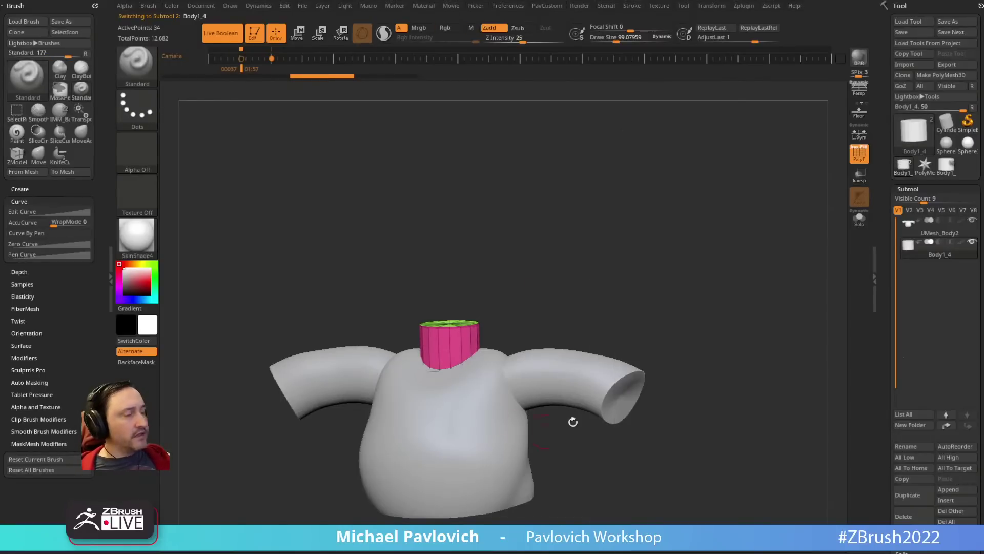
Step: Merge the neck cylinder down into the UMesh_Body2 shirt and fuse the pieces with Remesh By Union
left_click(940, 235)
key("ctrl+e")
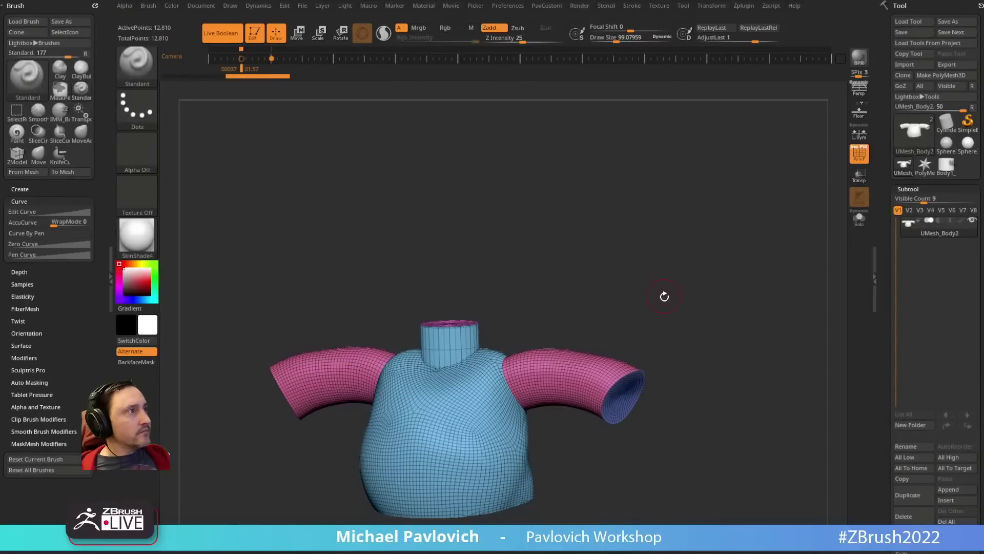
left_click_drag(677, 307, 691, 305)
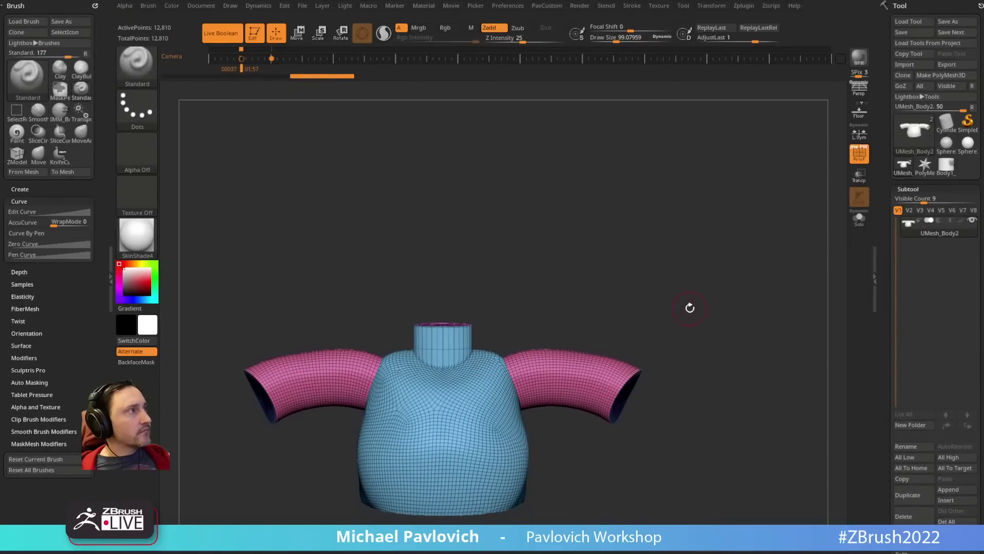
key("w")
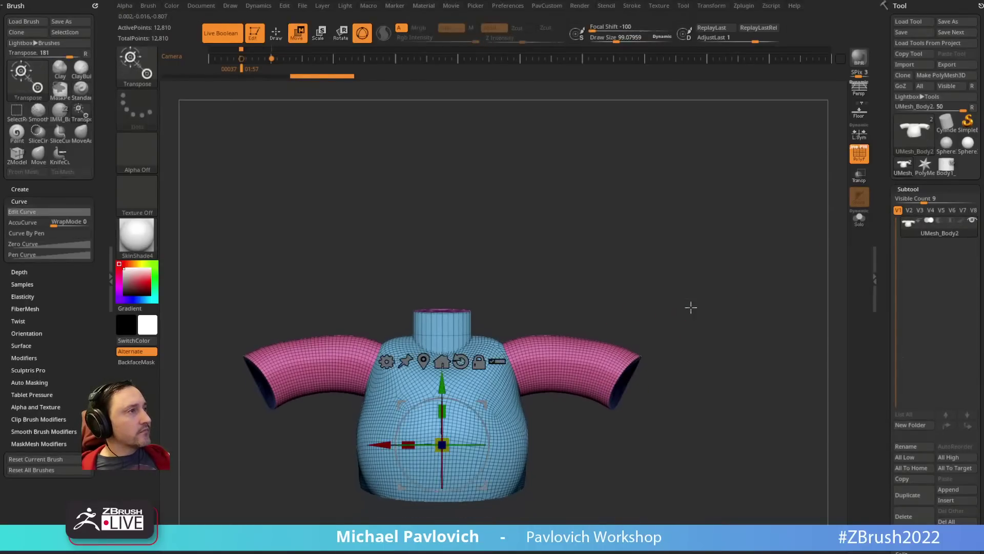
left_click(386, 362)
left_click(558, 425)
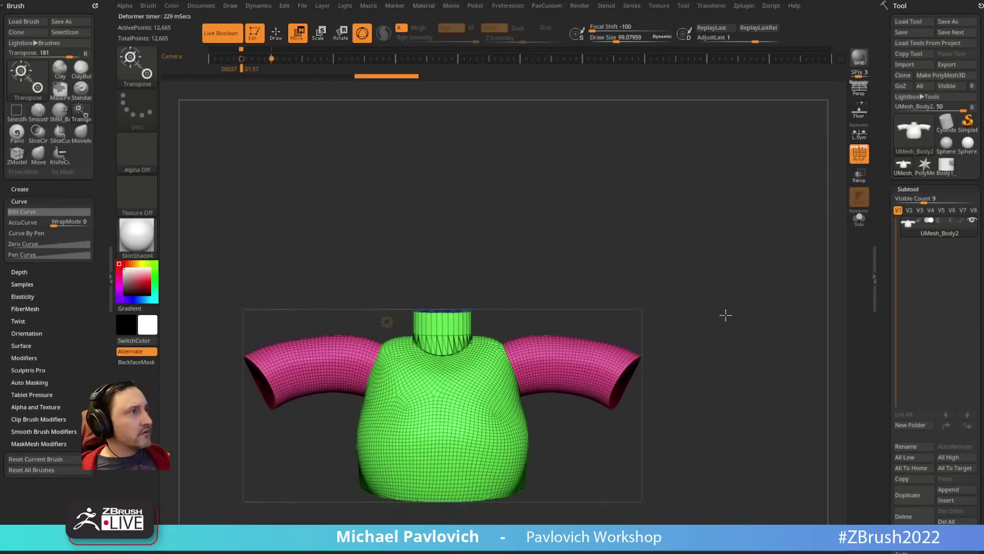
Step: ZRemesh the fused shirt three times at Half density with KeepGroups on and AdaptiveSize 0
key("q")
mouse_move(738, 346)
left_mouse_down()
mouse_move(714, 216)
mouse_move(683, 169)
mouse_move(731, 349)
mouse_move(723, 343)
left_mouse_up()
key("space")
left_click_drag(647, 502, 570, 449)
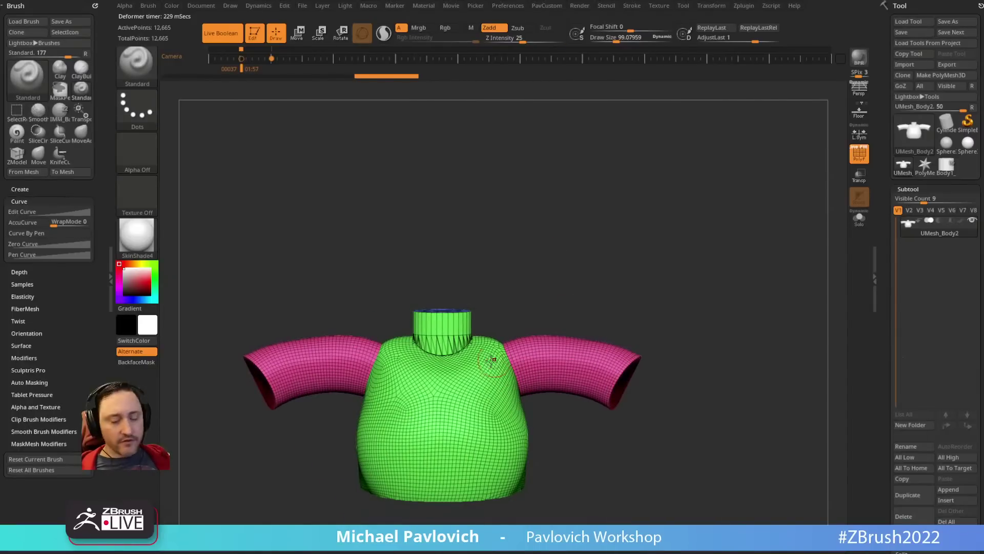
key("space")
left_click(683, 455)
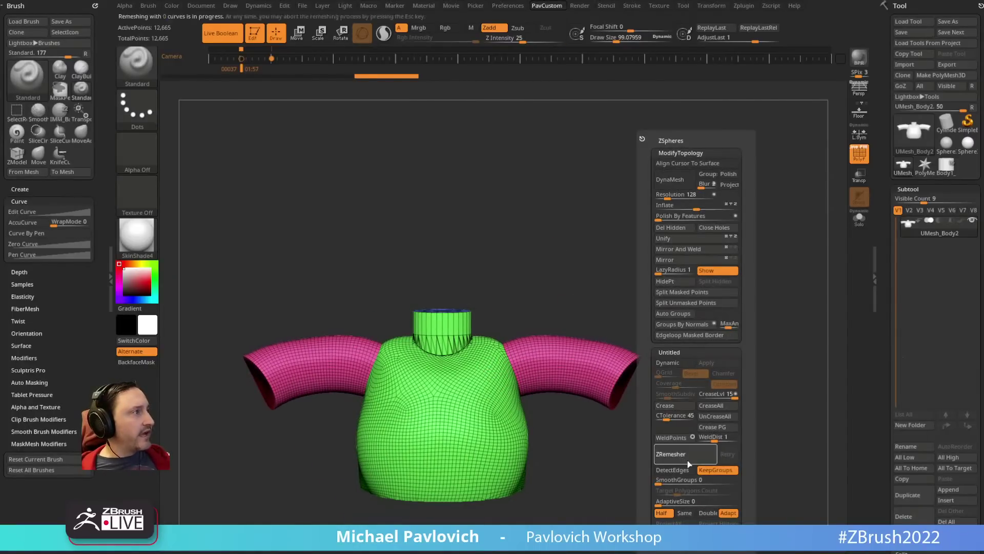
left_click(683, 459)
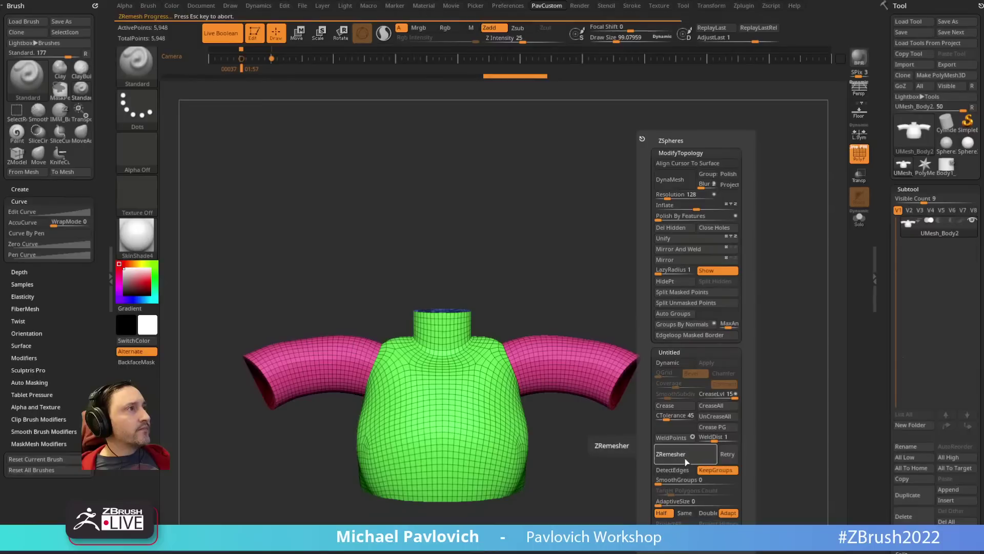
left_click(684, 460)
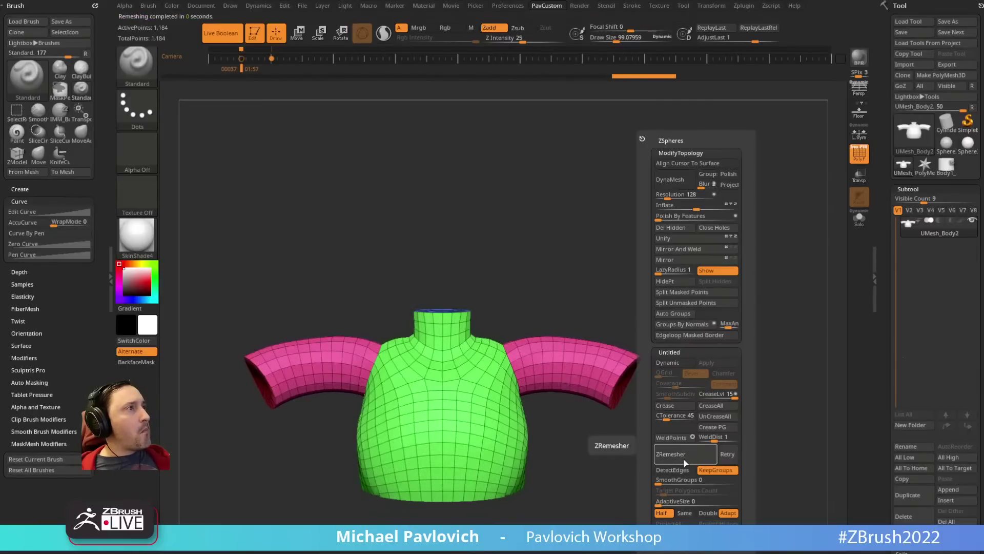
Step: Inspect the polygroup border on the shirt's underside and undo the last two ZRemesher passes
left_click_drag(556, 428, 666, 431)
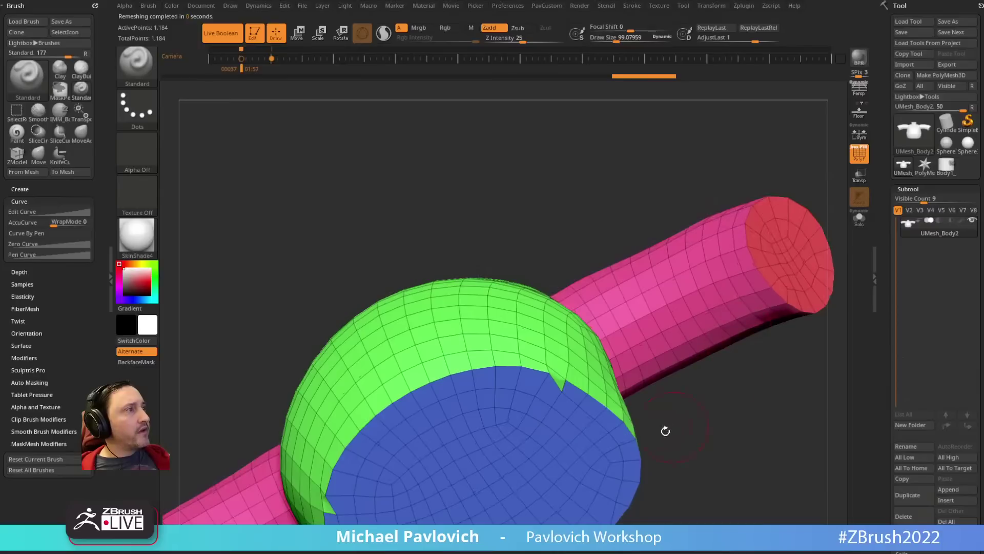
left_click_drag(709, 470, 710, 323, "alt")
mouse_move(710, 323)
left_mouse_down()
mouse_move(700, 431)
mouse_move(697, 389)
mouse_move(703, 413)
mouse_move(822, 324)
mouse_move(681, 353)
mouse_move(672, 394)
left_mouse_up()
key("ctrl+z")
key("ctrl+z")
Step: Collapse the stray short edges along the shirt's bottom polygroup border with the ZModeler brush
key("b")
key("z")
key("m")
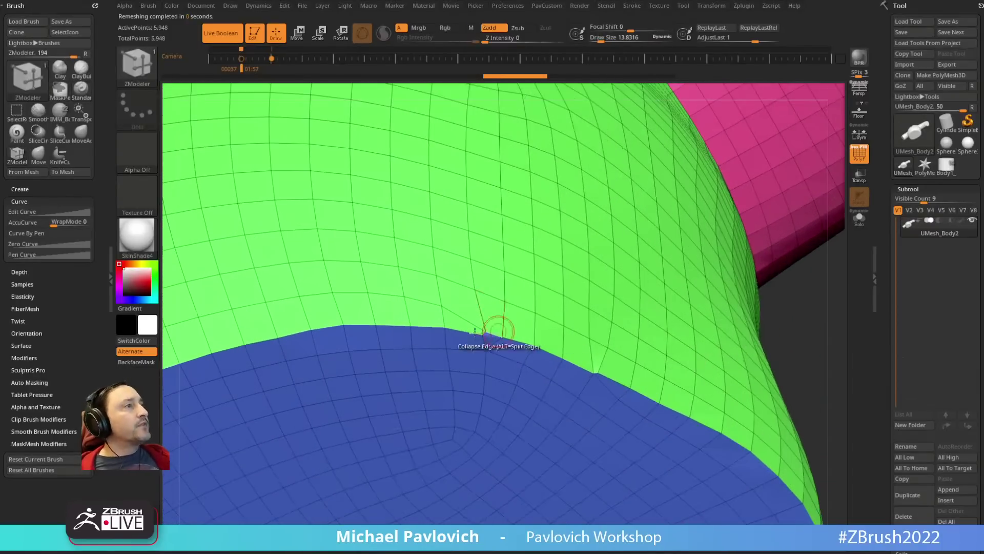
key("space")
left_click(387, 290)
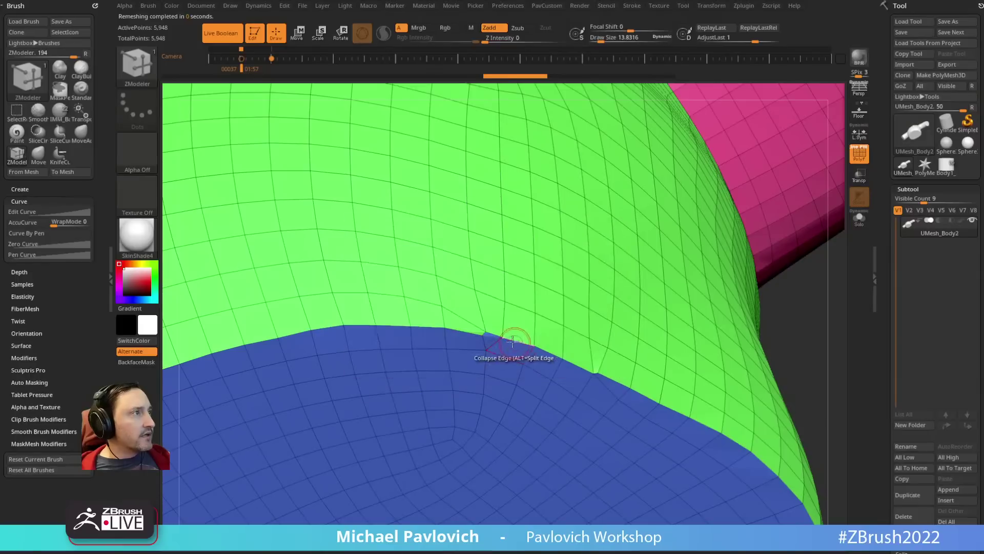
left_click(477, 337)
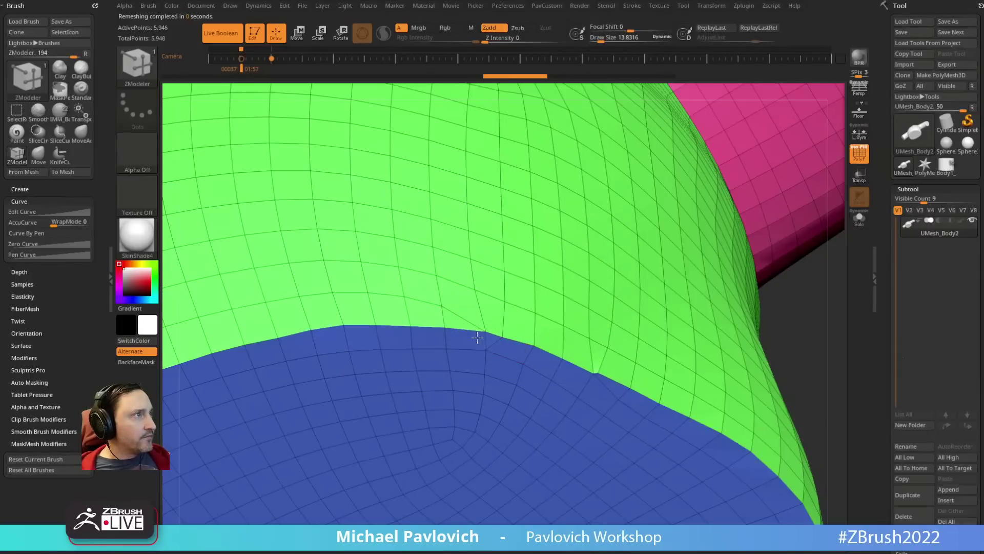
left_click(604, 377)
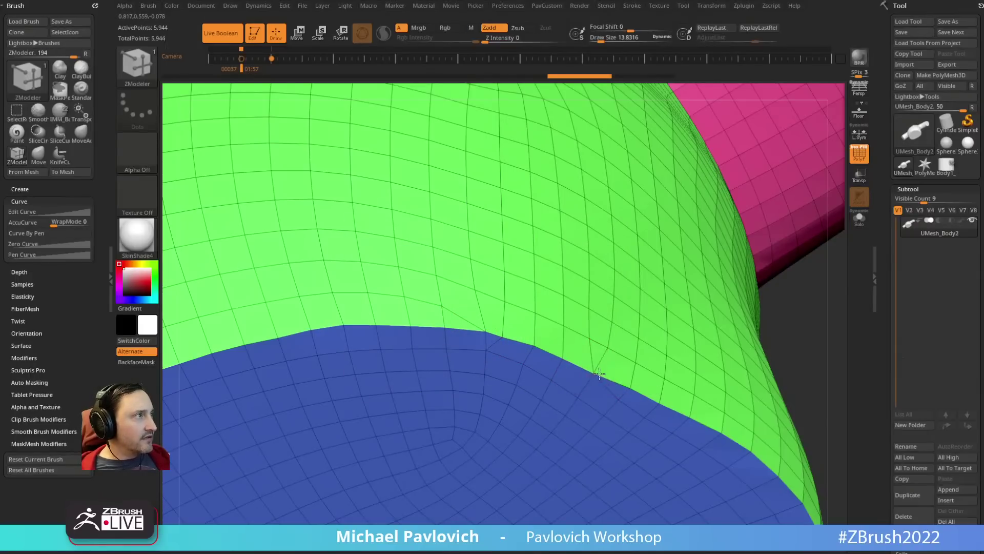
Step: ZRemesh the cleaned shirt twice more at Half density with KeepGroups on and AdaptiveSize 0
left_click_drag(774, 338, 743, 277)
left_click_drag(744, 277, 708, 492, "alt")
key("3")
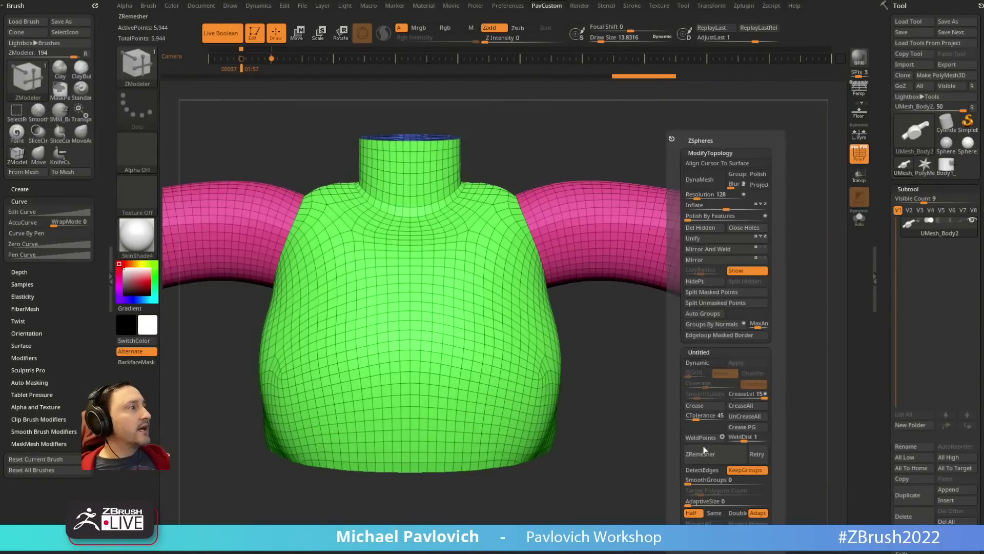
left_click_drag(637, 460, 681, 344, "alt")
left_click_drag(722, 303, 716, 347)
key("space")
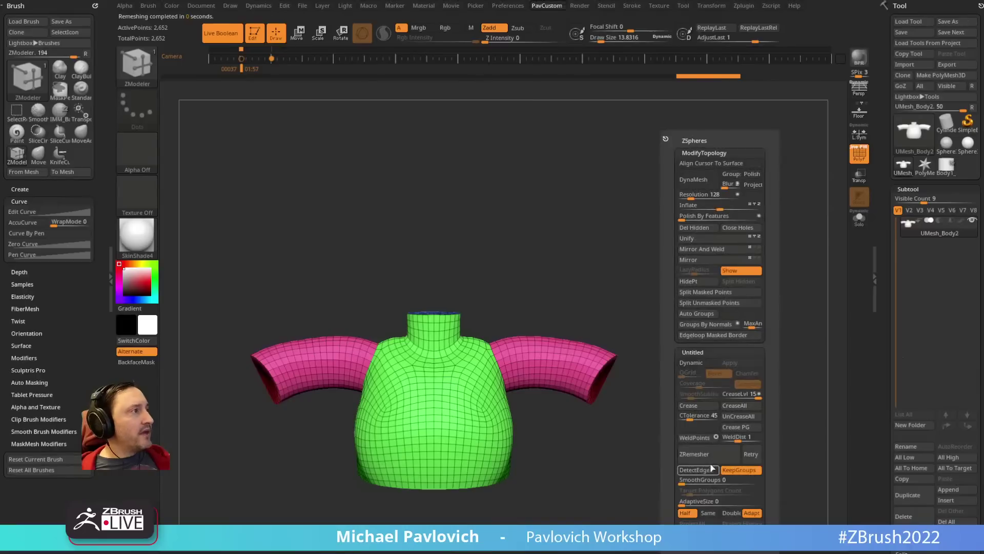
left_click(716, 455)
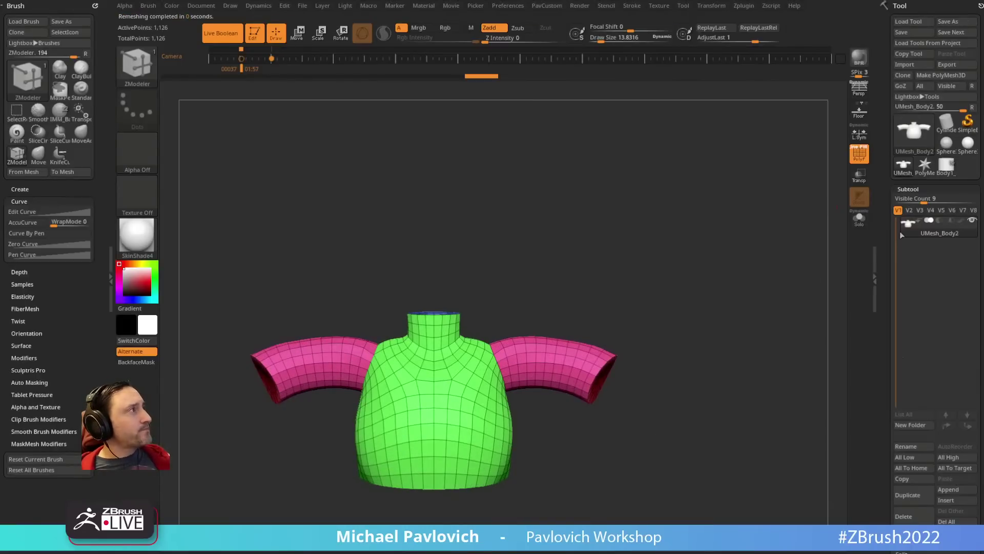
Step: Append the UMesh_Body2 shirt to the Mario character tool and make the new shirt subtool active
left_click(943, 174)
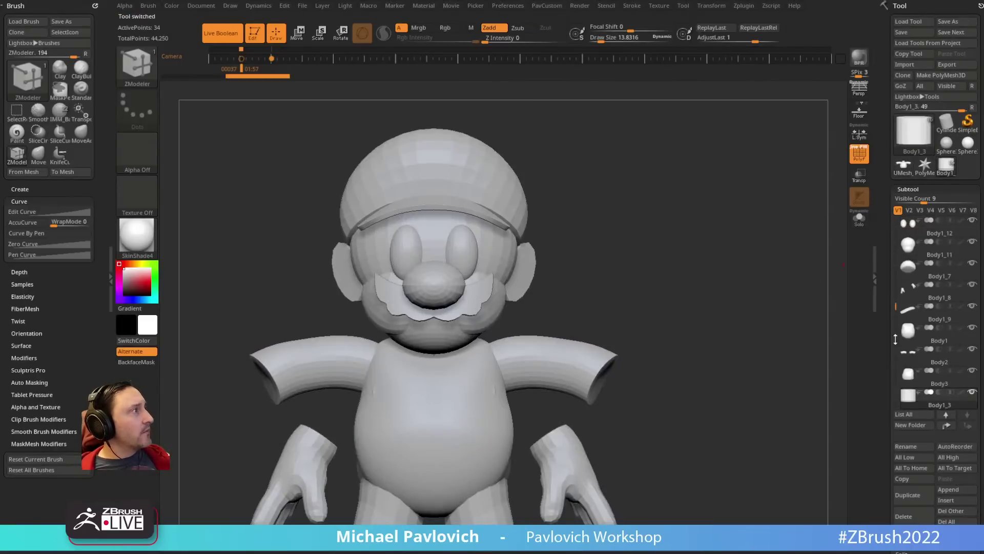
left_click(948, 500)
left_click(953, 489)
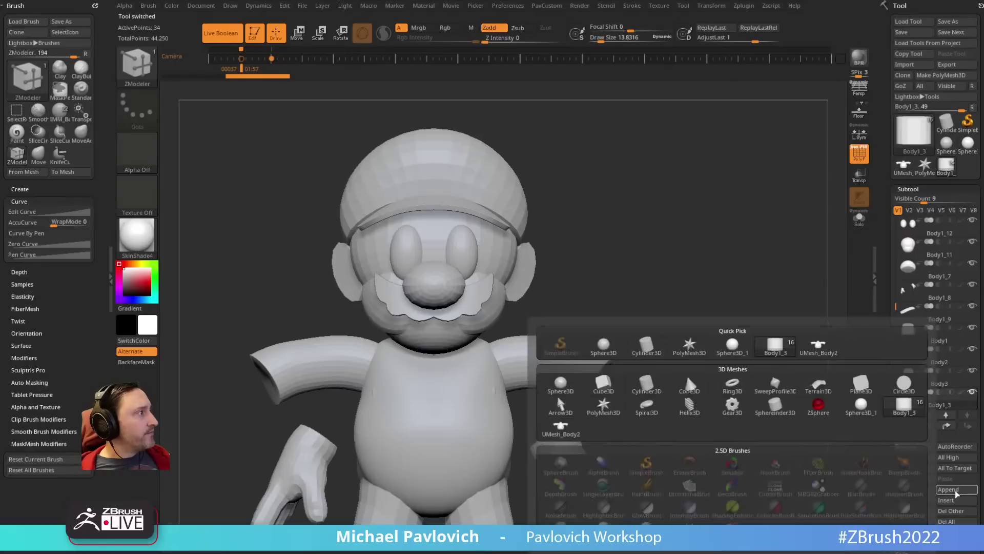
left_click(560, 430)
left_click_drag(680, 316, 670, 236, "alt")
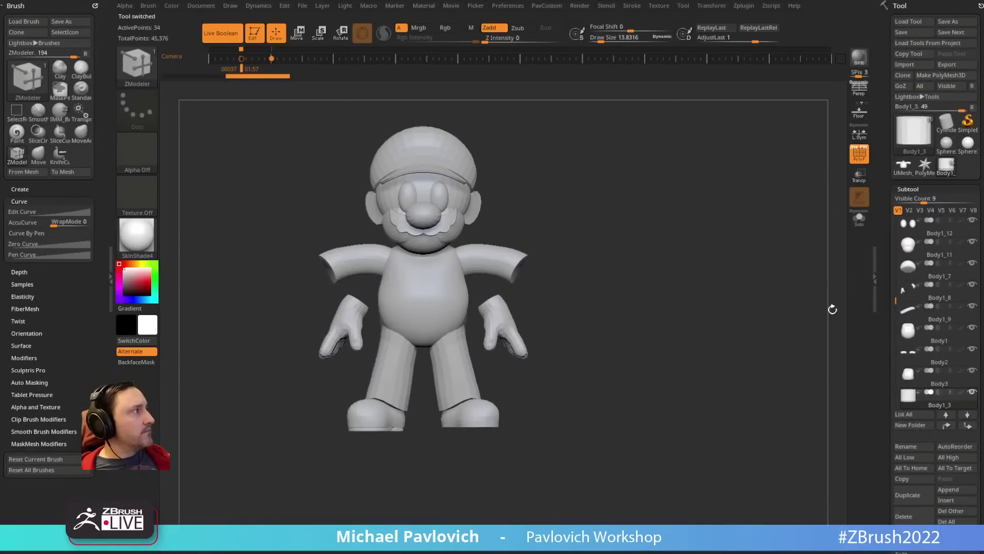
left_click_drag(716, 351, 728, 384, "alt")
key("s")
mouse_move(715, 371)
left_mouse_down()
mouse_move(736, 369)
mouse_move(727, 393)
left_mouse_up()
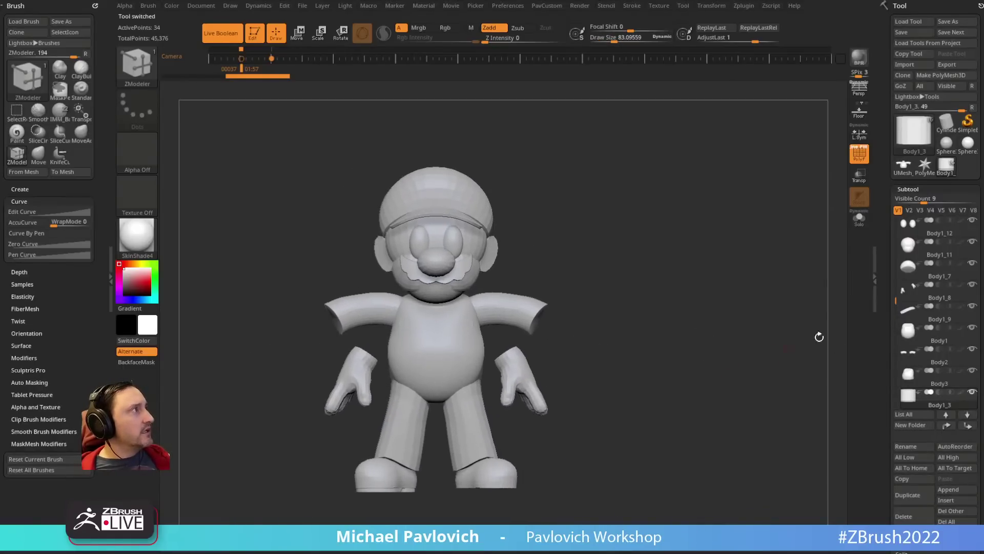
left_click_drag(893, 303, 895, 333)
left_click(923, 365)
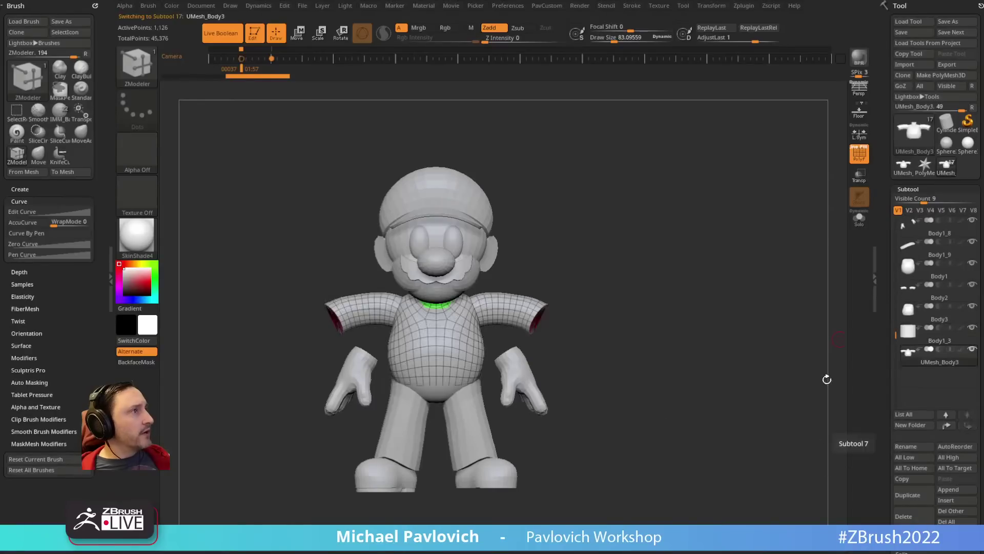
Step: Delete the old sleeve subtool Body2 and the old torso subtool Body3
left_click(938, 299)
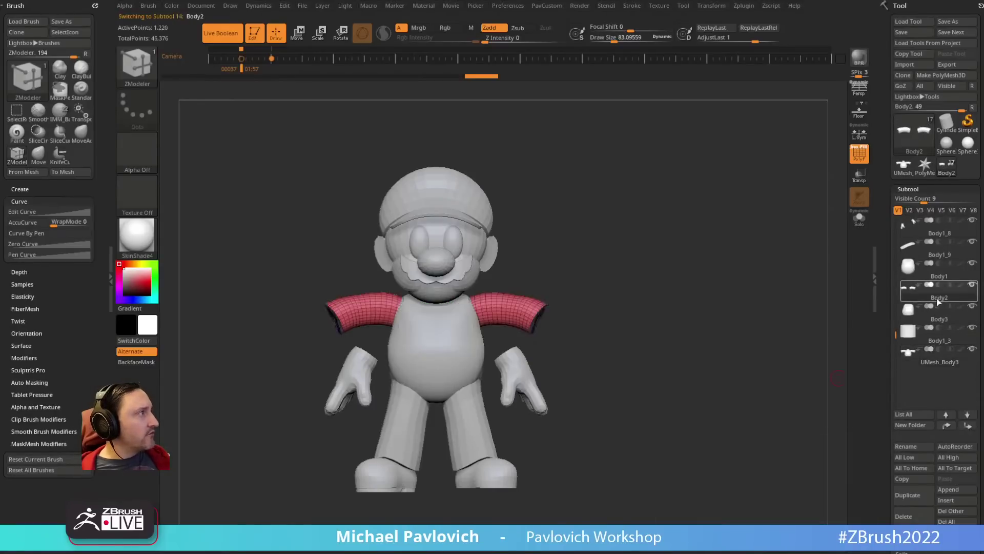
left_click(903, 517)
left_click(895, 522)
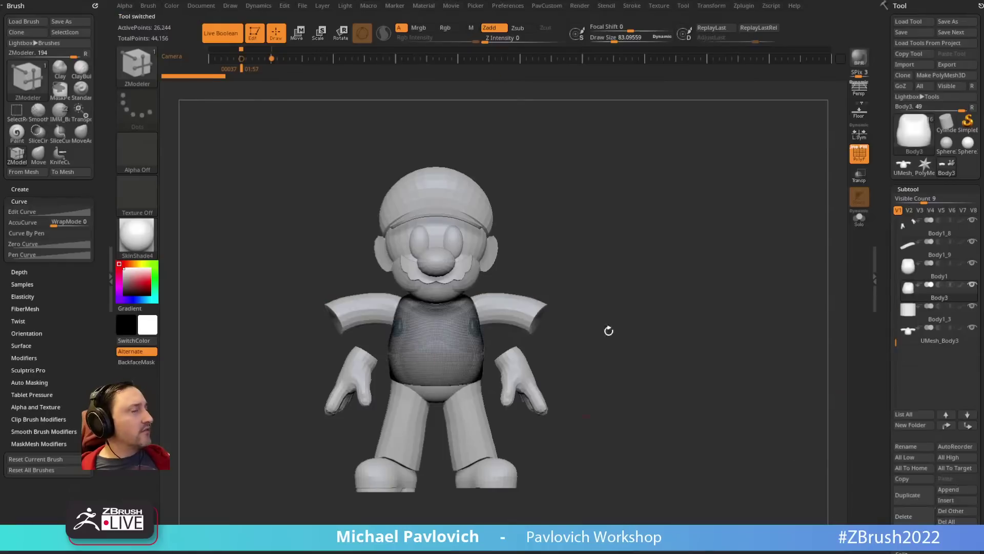
mouse_move(933, 297)
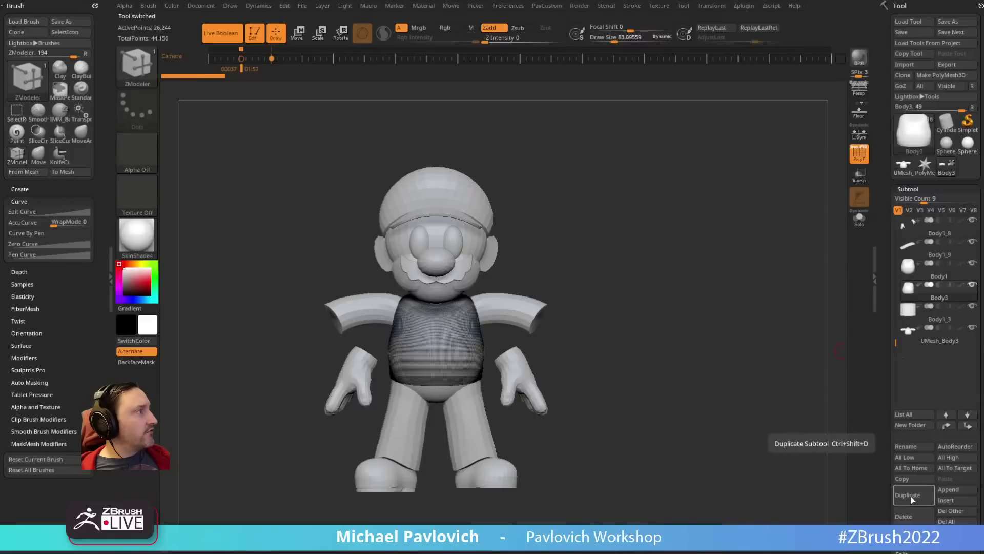
left_click(912, 518)
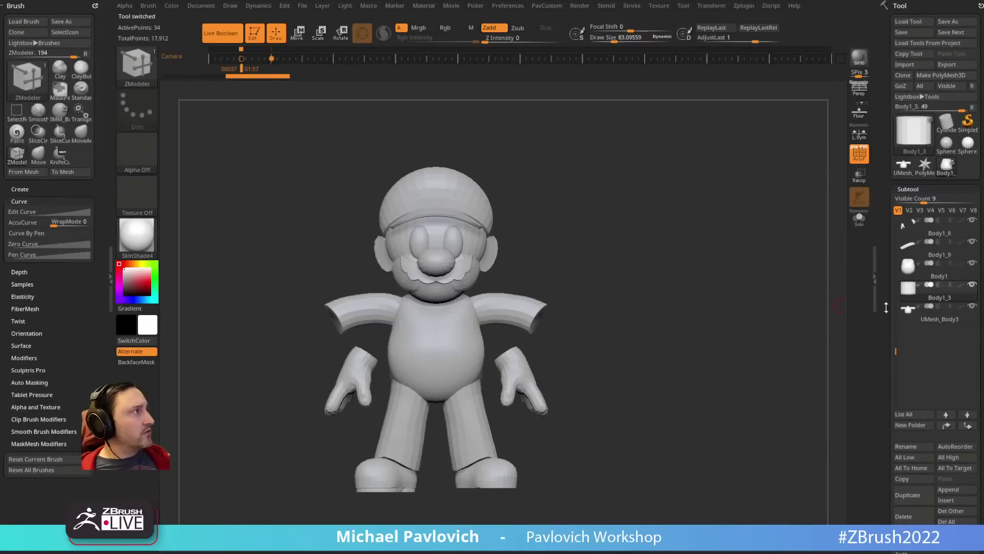
Step: Switch to the Standard brush, make the shirt UMesh_Body3 active and isolate it with Solo
mouse_move(782, 309)
left_mouse_down()
mouse_move(687, 314)
mouse_move(774, 314)
left_mouse_up()
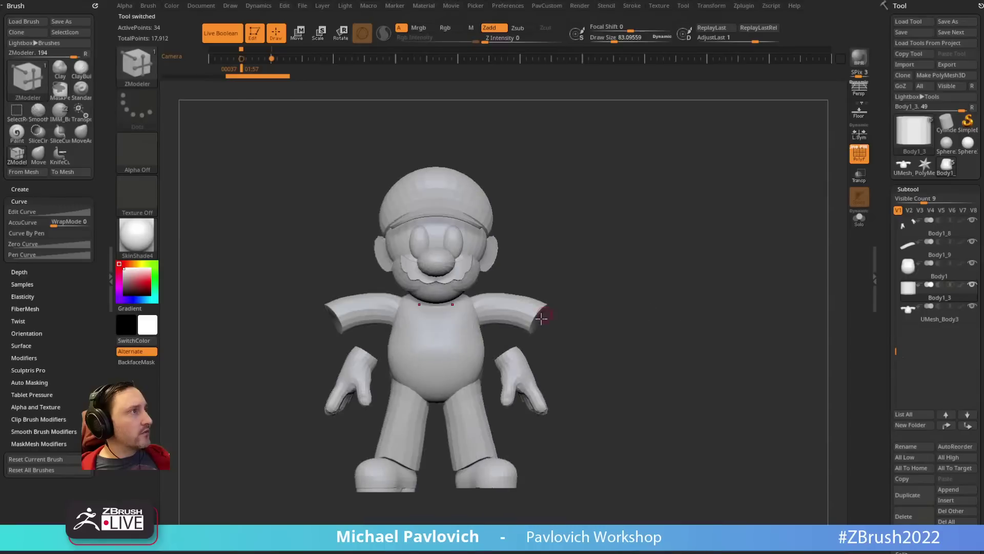
key("b")
key("s")
key("t")
mouse_move(562, 319)
left_mouse_down()
mouse_move(552, 320)
mouse_move(554, 298)
left_mouse_up()
left_click(527, 307, "alt")
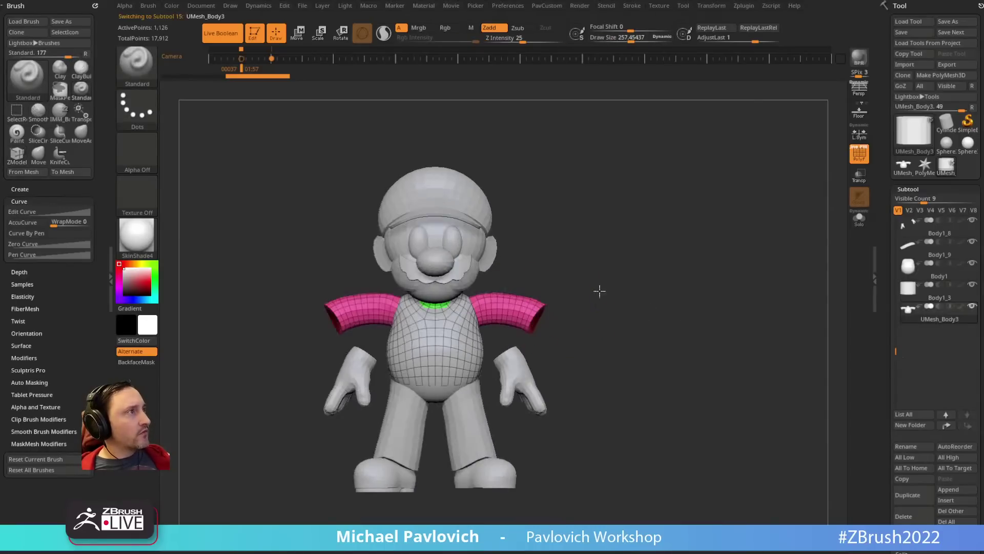
left_click(859, 218)
left_click_drag(759, 258, 585, 294)
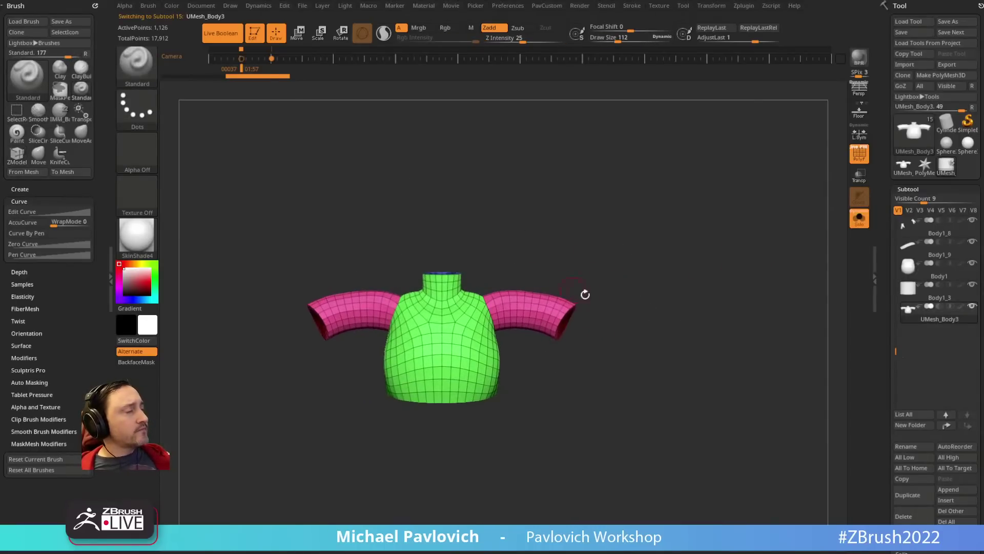
Step: Mask the shirt's torso and neck so only the sleeves stay editable, and bring up the Move gizmo
mouse_move(621, 265)
left_mouse_down("ctrl+shift")
mouse_move(566, 342)
mouse_move(536, 366)
left_mouse_up("ctrl+shift")
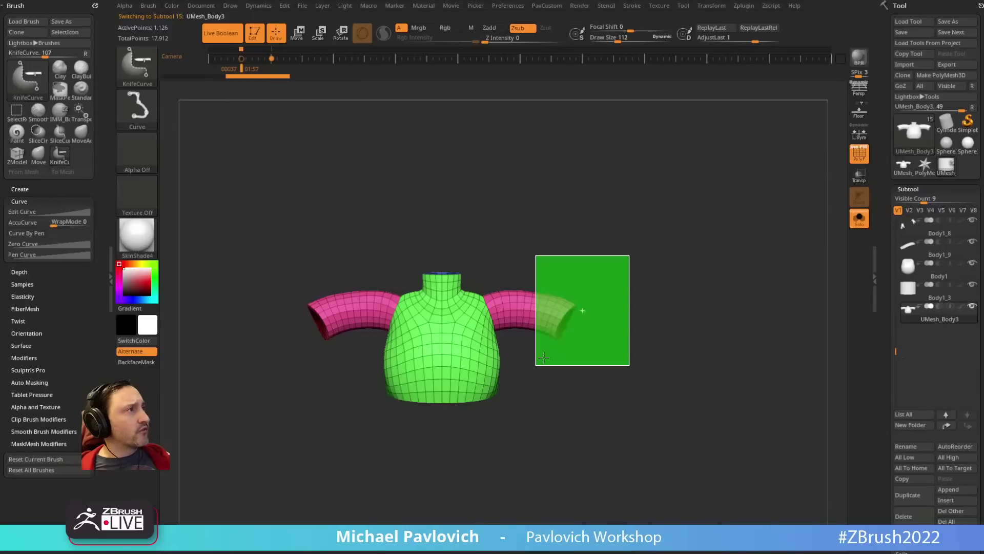
key("ctrl+shift+a")
key("ctrl+w")
left_click(704, 272, "ctrl+shift")
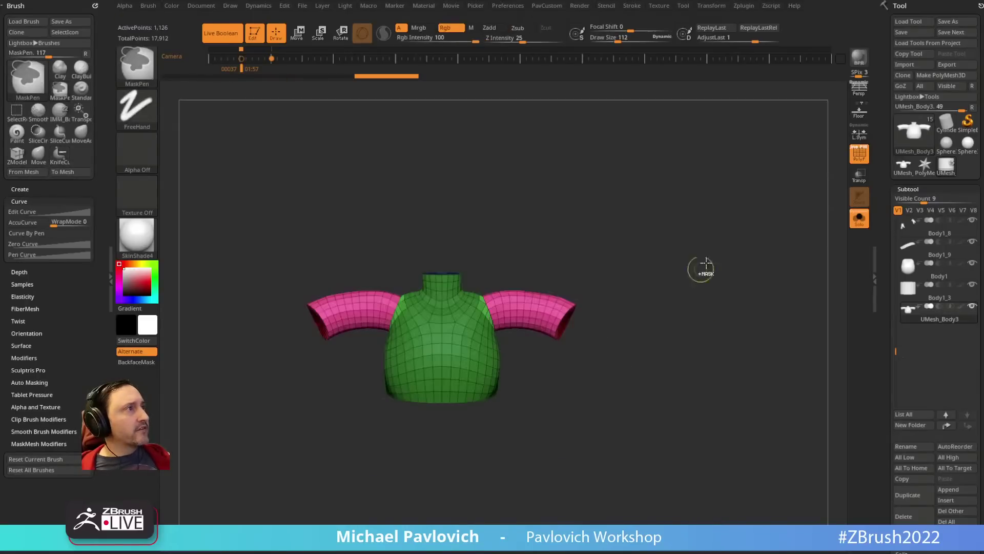
key("w")
key("q")
key("w")
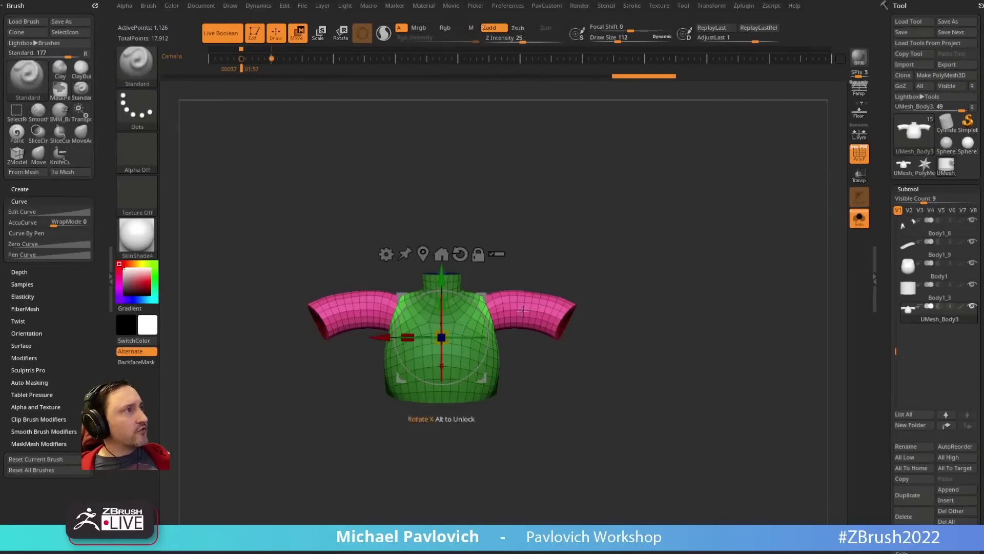
Step: Rotate both sleeves downward to match the arms in the front reference image
mouse_move(540, 288)
left_mouse_down()
mouse_move(543, 300)
mouse_move(541, 275)
left_mouse_up()
key("shift+z")
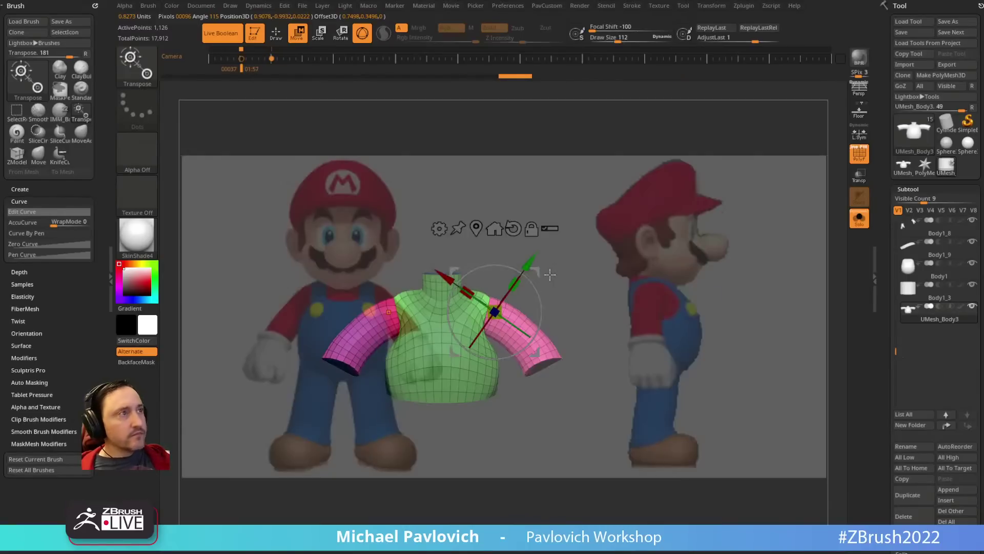
key("Left")
mouse_move(420, 271)
left_mouse_down()
mouse_move(424, 279)
mouse_move(441, 262)
left_mouse_up()
key("q")
key("shift+z")
left_click_drag(545, 260, 500, 274)
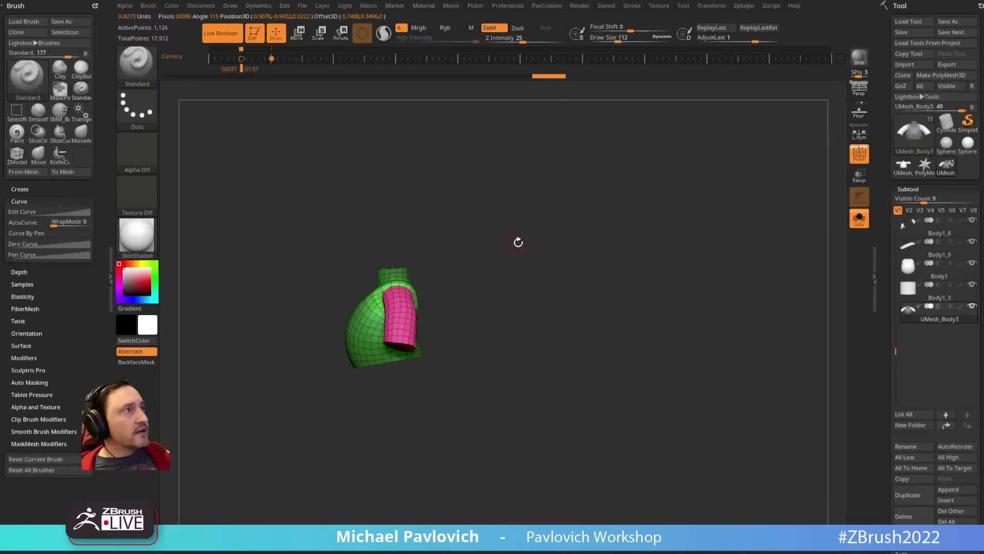
Step: Reshape the shirt's armpit areas with the Move brush
left_click_drag(518, 242, 562, 285, "alt")
left_click_drag(639, 239, 629, 211, "alt")
left_click_drag(619, 188, 628, 235, "ctrl")
key("s")
mouse_move(423, 329)
left_mouse_down()
mouse_move(436, 330)
mouse_move(374, 326)
mouse_move(377, 337)
left_mouse_up()
key("b")
key("m")
key("v")
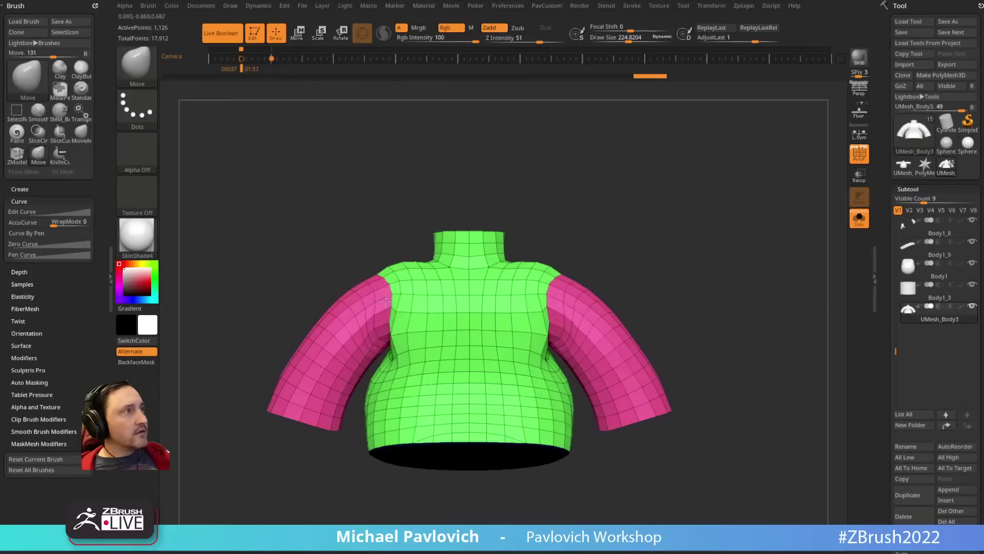
key("s")
left_click_drag(309, 286, 458, 251)
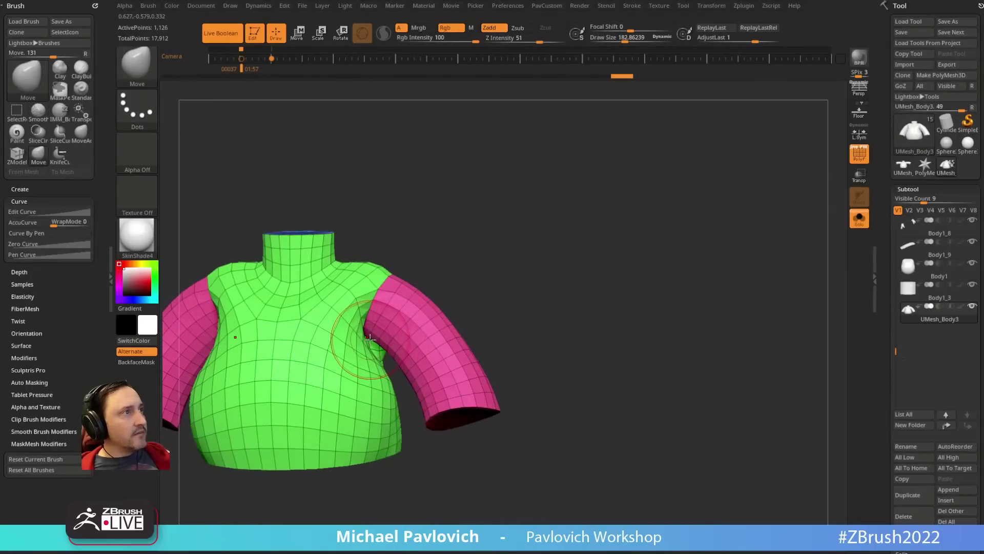
Step: Smooth the shirt's armpits and the seams where the torso meets the sleeves
mouse_move(384, 342)
right_mouse_down()
mouse_move(385, 354)
mouse_move(496, 220)
right_mouse_up()
mouse_move(394, 332)
left_mouse_down("shift")
mouse_move(393, 344)
mouse_move(395, 331)
left_mouse_up("shift")
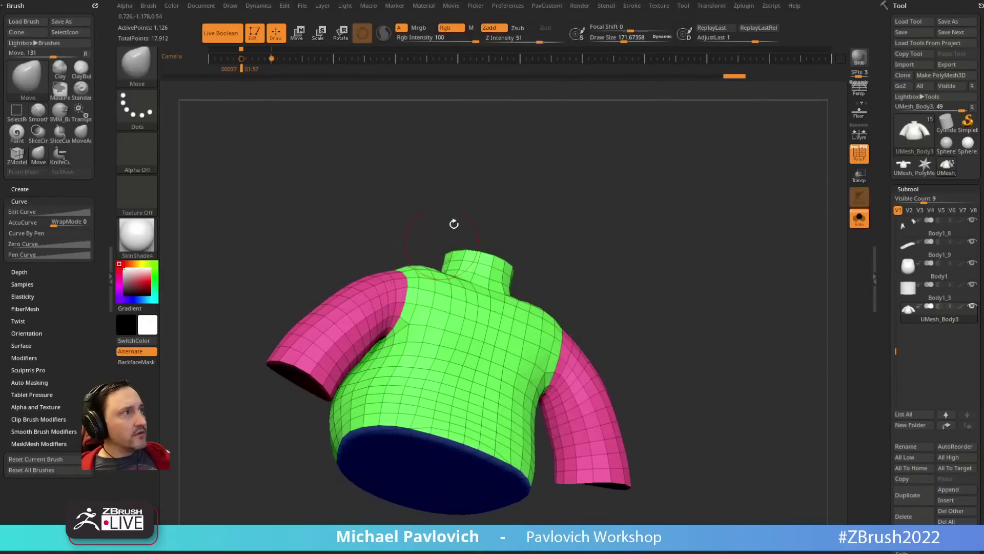
mouse_move(455, 222)
left_mouse_down()
mouse_move(545, 235)
mouse_move(528, 215)
left_mouse_up()
left_click_drag(395, 293, 397, 310, "shift")
left_click_drag(436, 226, 461, 266, "shift")
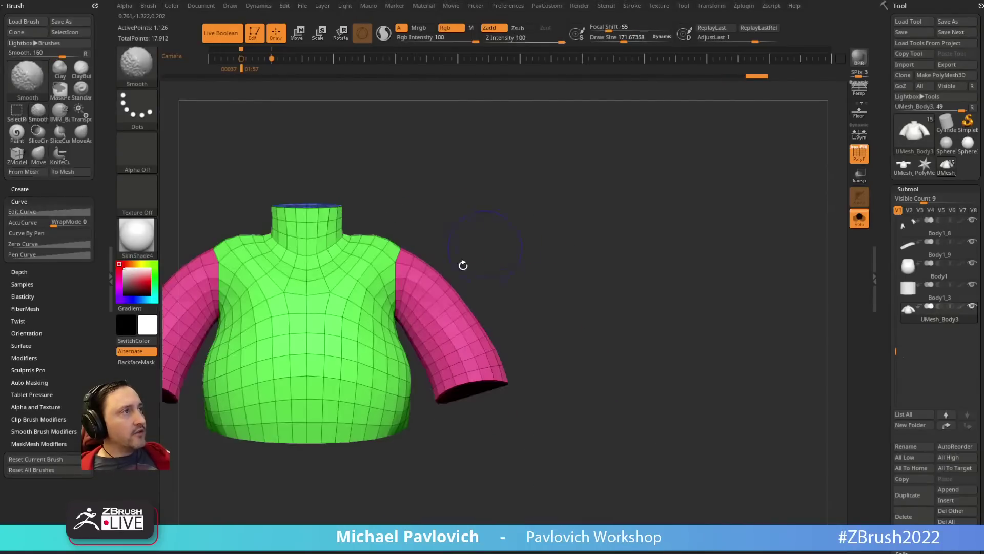
left_click(621, 39)
left_click_drag(393, 297, 396, 326, "shift")
mouse_move(504, 204)
left_mouse_down("alt")
mouse_move(516, 240)
mouse_move(422, 268)
mouse_move(429, 288)
left_mouse_up("alt")
mouse_move(405, 200)
left_mouse_down()
mouse_move(493, 215)
mouse_move(426, 283)
left_mouse_up()
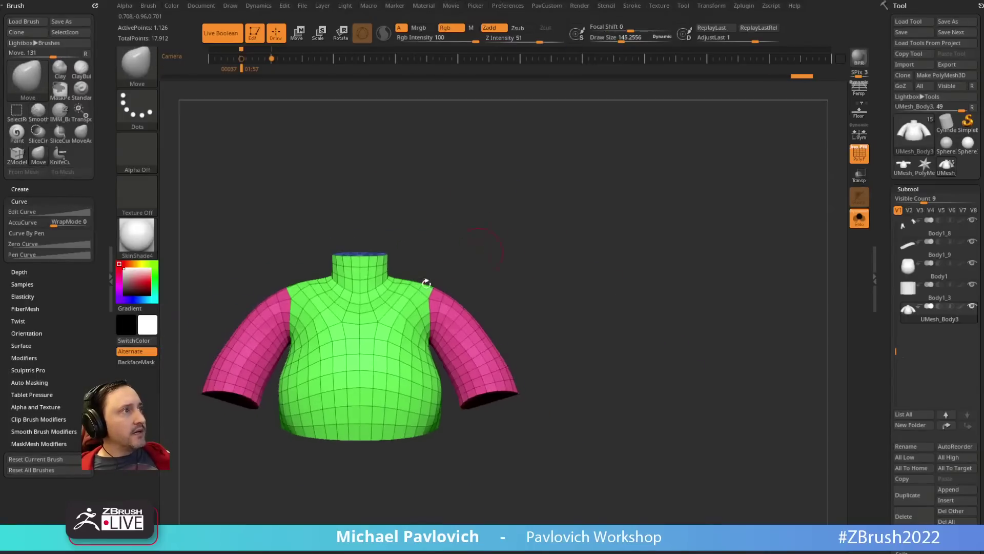
Step: Compare the shirt with the front reference image in the stored camera view
key("shift+z")
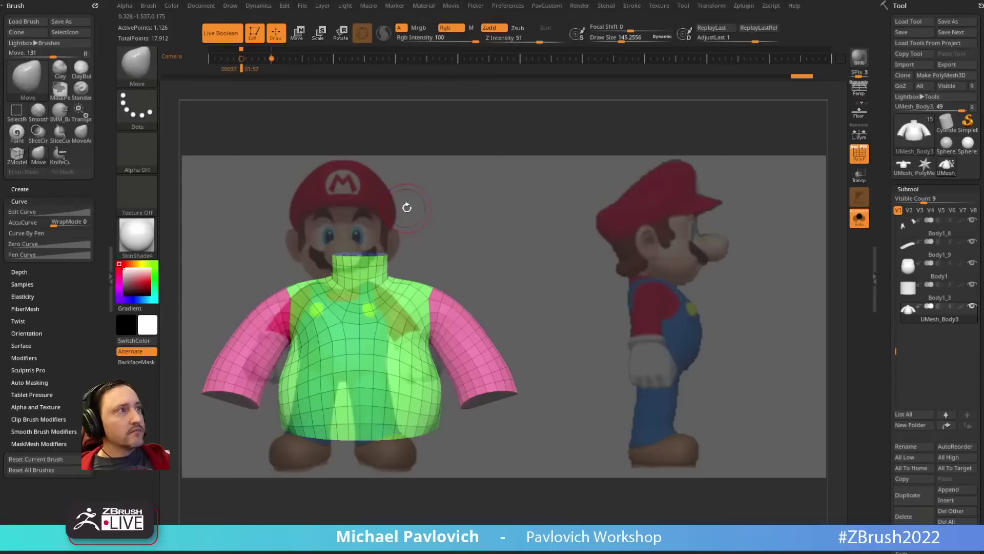
key("Left")
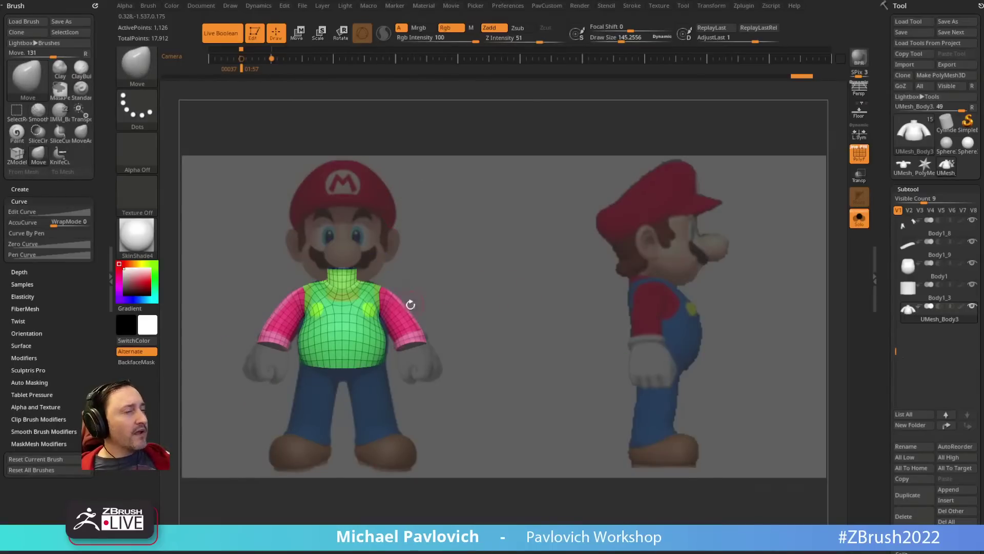
key("bracketleft")
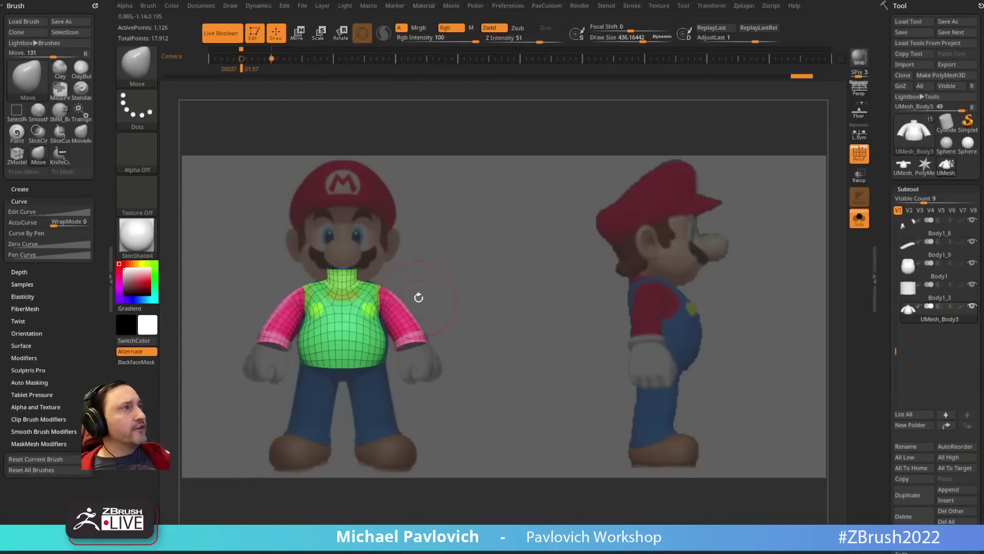
key("bracketleft")
key("bracketleft")
key("b")
key("s")
key("t")
left_click_drag(514, 259, 460, 273)
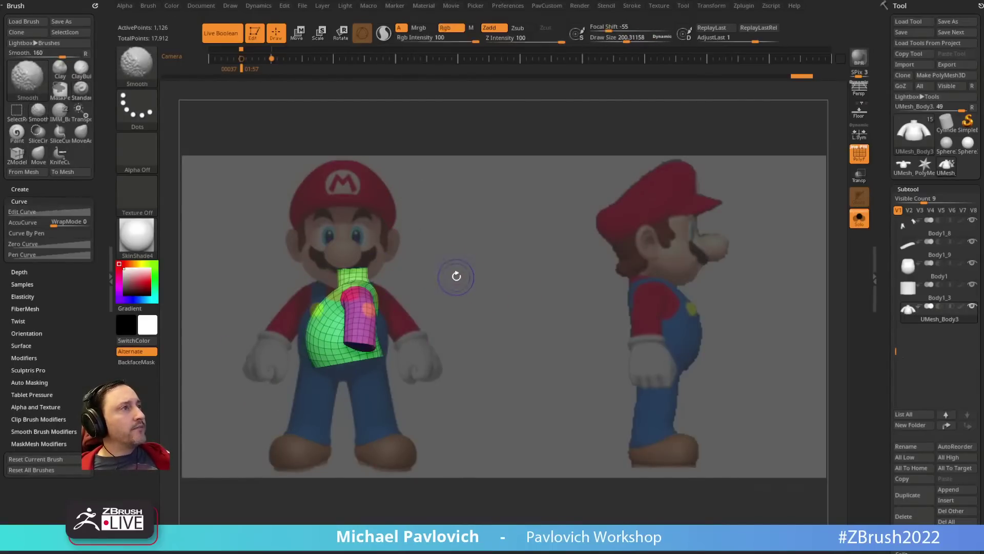
key("shift+z")
Step: Delete an edge loop around the neck using the ZModeler edge action Insert
mouse_move(445, 220)
left_mouse_down("alt")
mouse_move(500, 349)
mouse_move(500, 372)
left_mouse_up("alt")
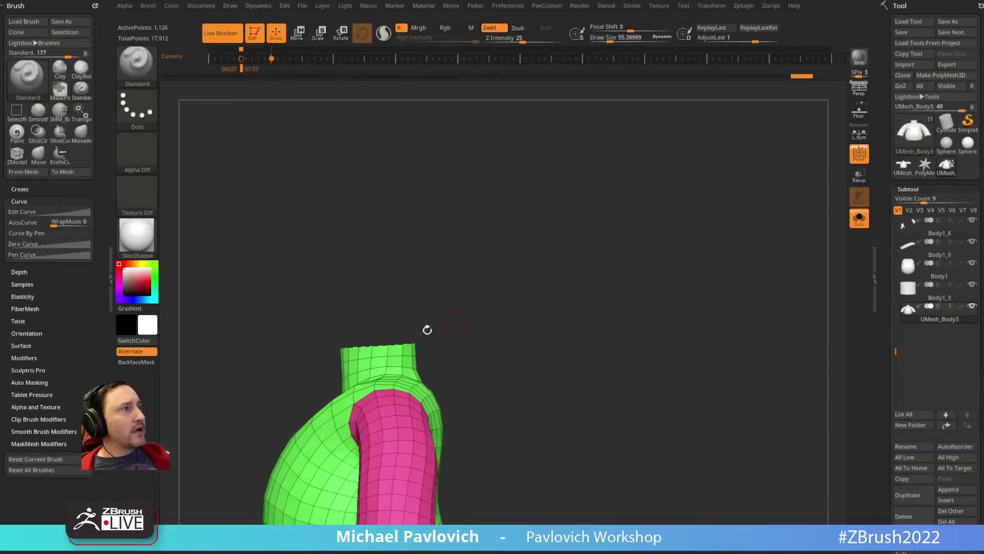
mouse_move(456, 300)
left_mouse_down("alt")
mouse_move(466, 292)
mouse_move(509, 313)
mouse_move(510, 302)
left_mouse_up("alt")
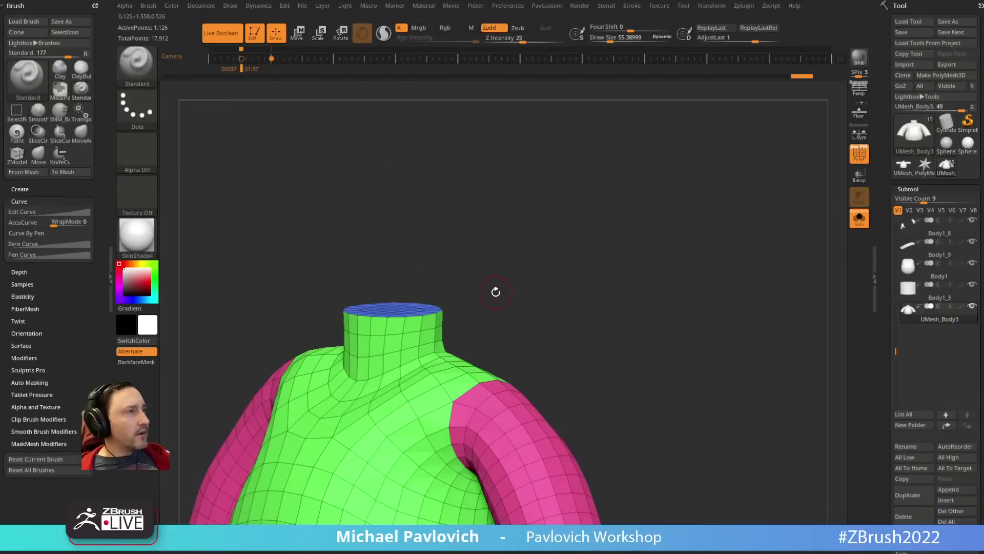
key("b")
key("z")
key("m")
key("space")
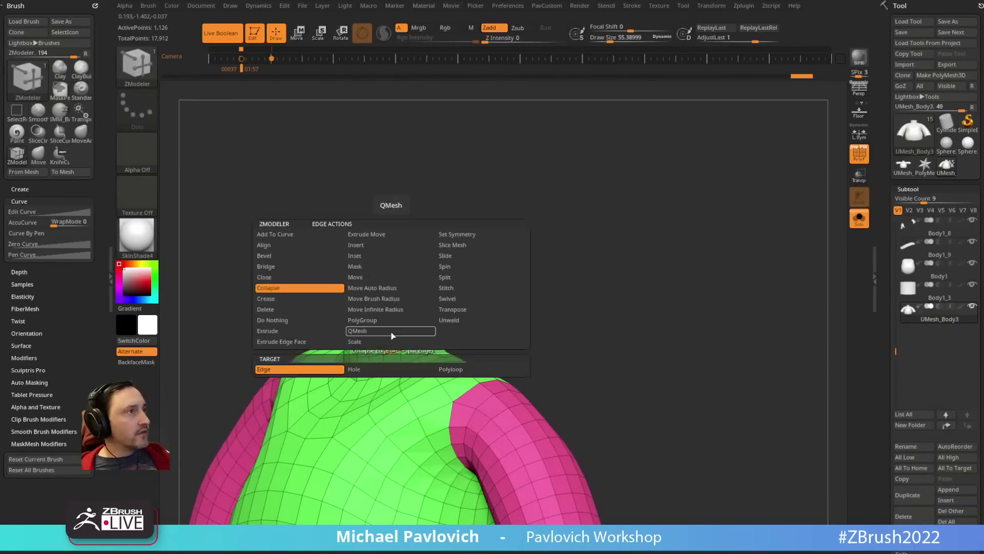
left_click(375, 256)
left_click(373, 246)
left_click(393, 333, "alt")
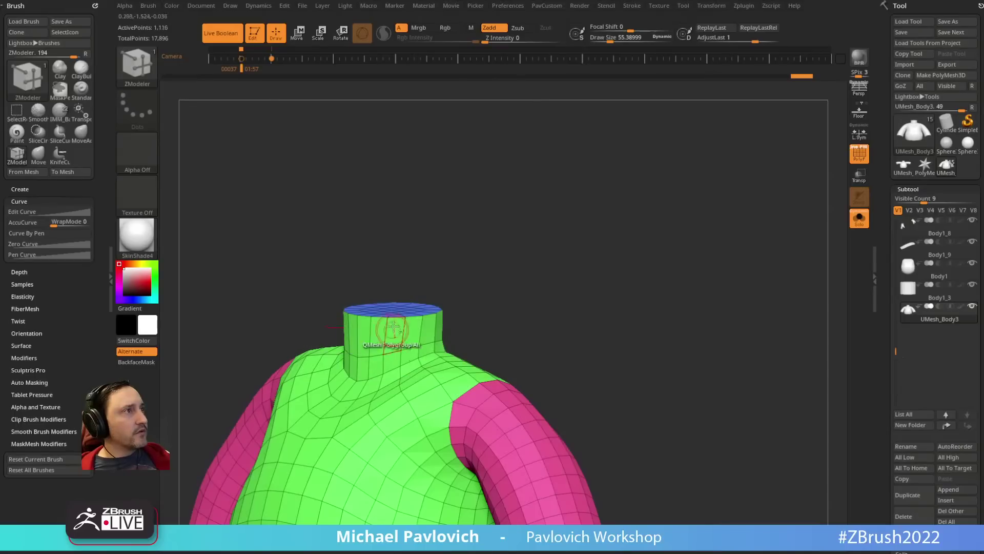
left_click_drag(457, 256, 431, 293)
key("space")
Step: Smooth the shirt's surface around the base of the neck with a smaller brush
left_click_drag(546, 257, 564, 226)
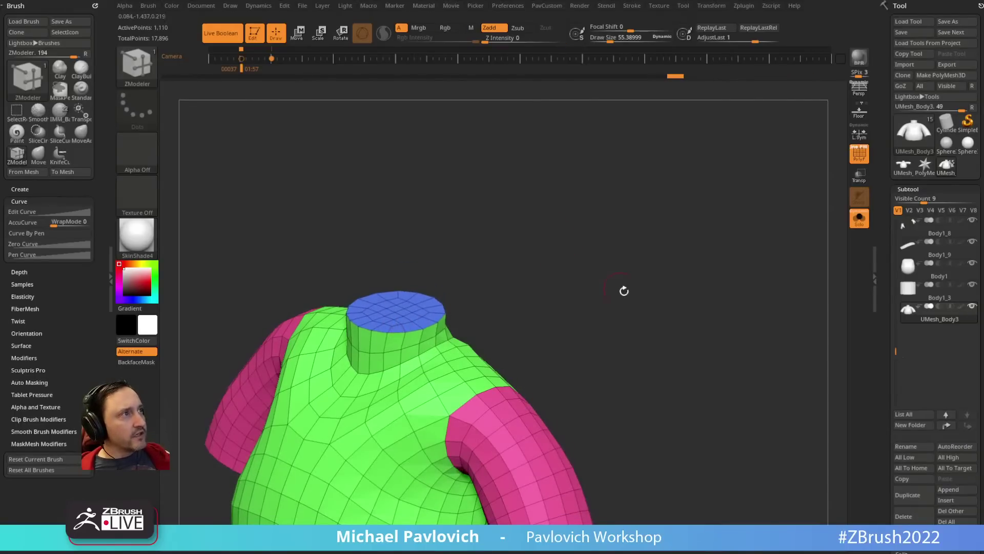
mouse_move(624, 290)
left_mouse_down()
mouse_move(607, 272)
mouse_move(573, 275)
mouse_move(540, 228)
mouse_move(577, 188)
mouse_move(595, 186)
mouse_move(586, 176)
mouse_move(632, 226)
mouse_move(636, 170)
mouse_move(604, 290)
mouse_move(631, 211)
left_mouse_up()
key("b")
key("s")
key("t")
key("s")
left_click_drag(457, 326, 461, 328)
left_click_drag(436, 339, 515, 332, "shift")
mouse_move(634, 228)
left_mouse_down()
mouse_move(637, 239)
mouse_move(666, 223)
mouse_move(618, 229)
mouse_move(660, 244)
mouse_move(627, 298)
mouse_move(604, 299)
left_mouse_up()
Step: Try to insert an edge loop along the rim of the shirt's bottom cap with ZModeler
key("b")
key("z")
key("m")
left_click(339, 374)
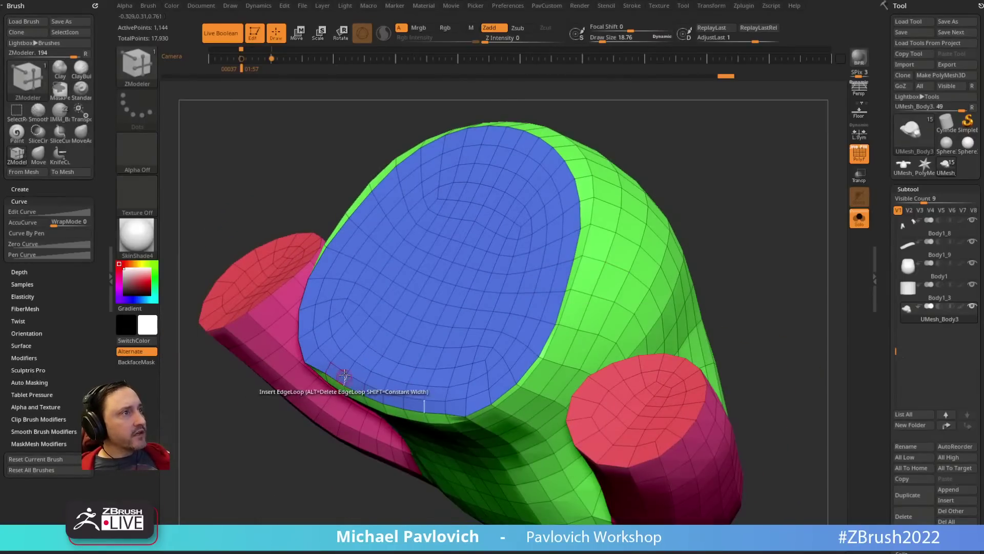
key("s")
left_click_drag(342, 370, 346, 370)
left_click(344, 372)
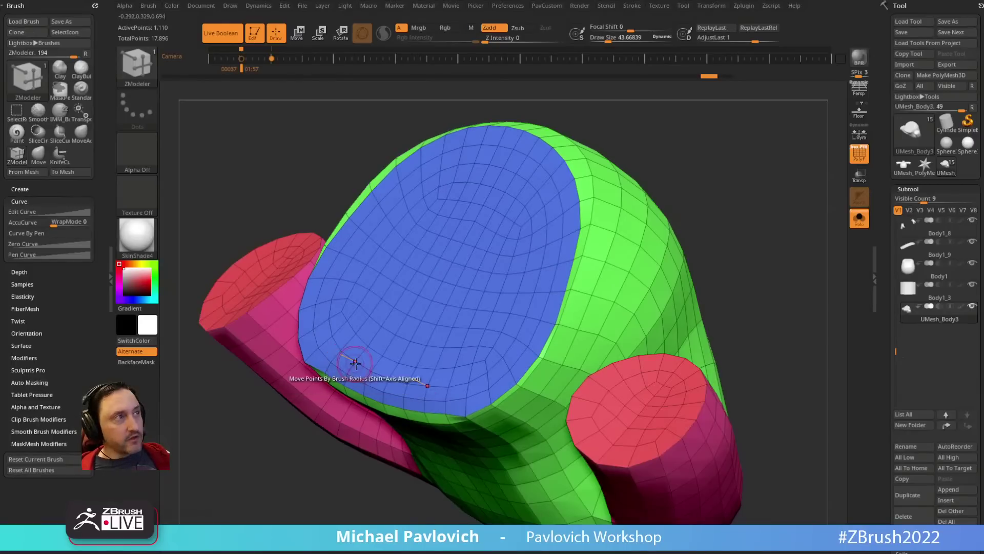
Step: Polish the shirt mesh with Polish By Features and inspect its underside and front
key("b")
key("m")
key("v")
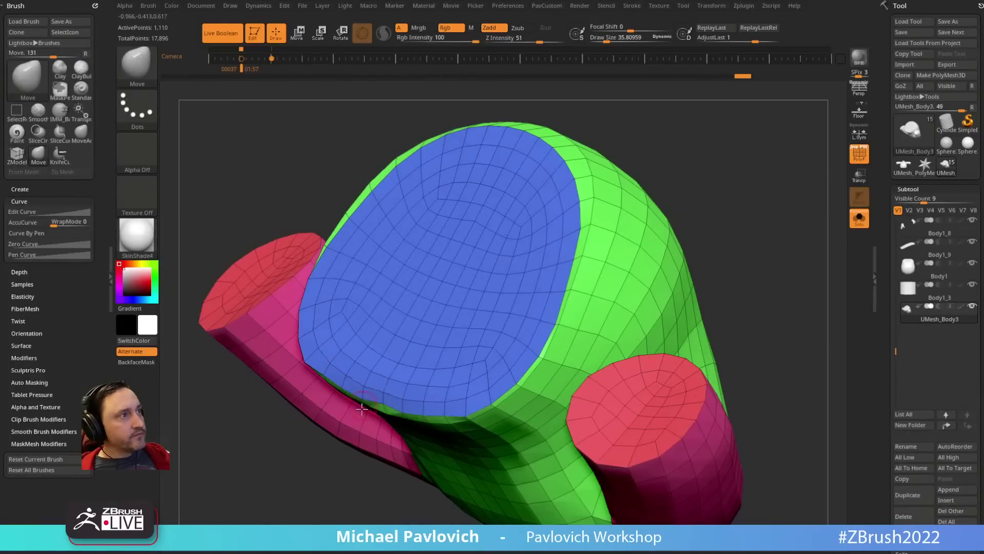
left_click_drag(297, 443, 369, 503, "alt")
left_click_drag(586, 282, 611, 325)
key("3")
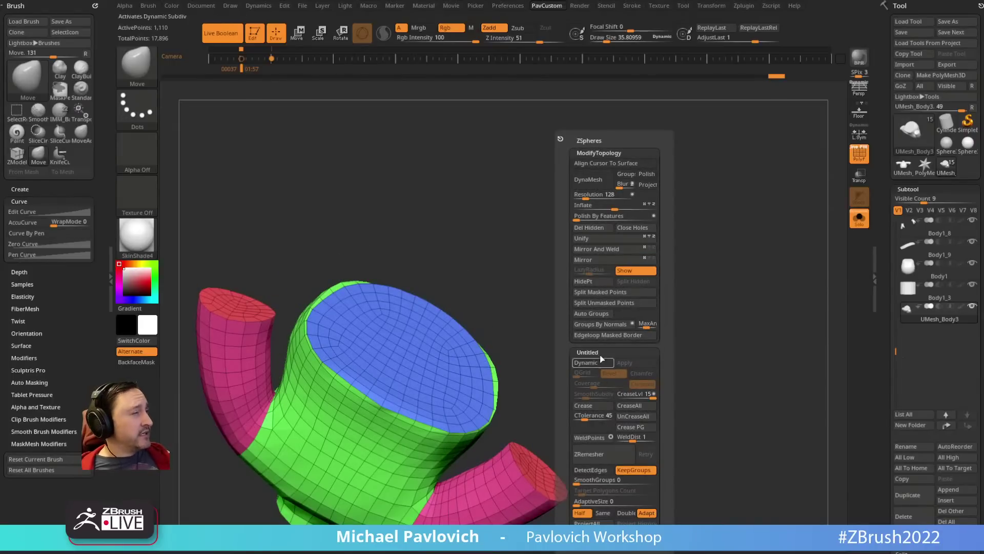
left_click(579, 218)
left_click_drag(468, 287, 547, 217, "alt")
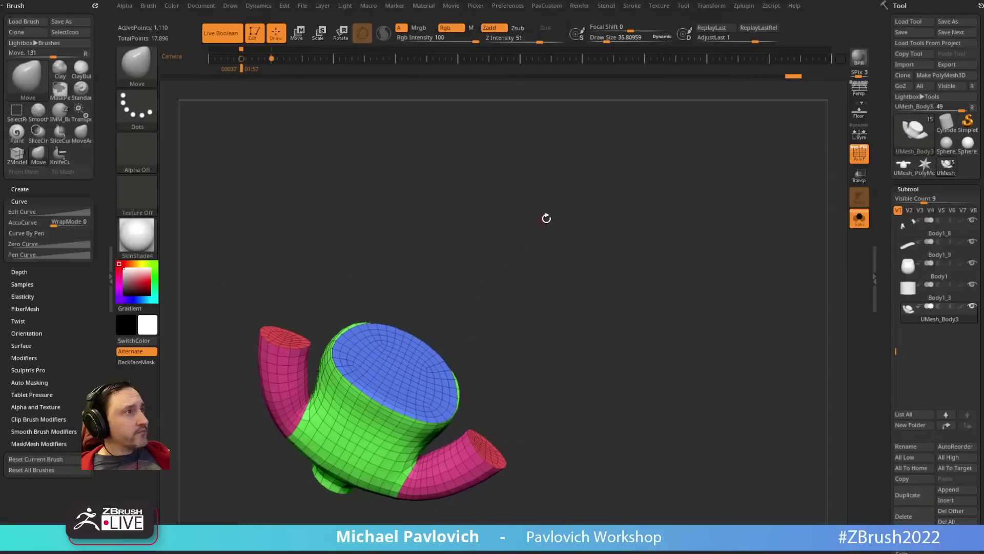
key("shift+3")
left_click(562, 217)
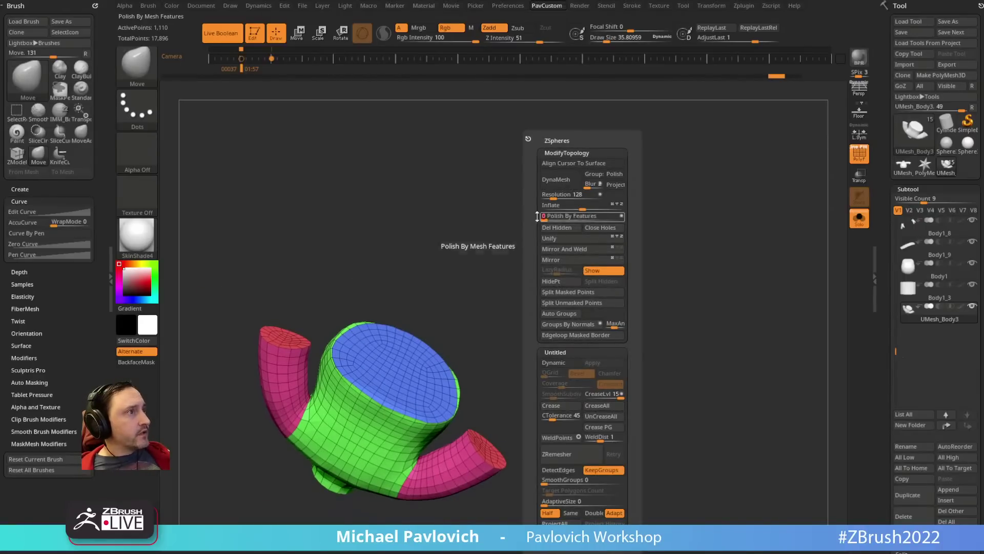
left_click_drag(490, 250, 506, 345)
left_click_drag(569, 213, 582, 361, "shift")
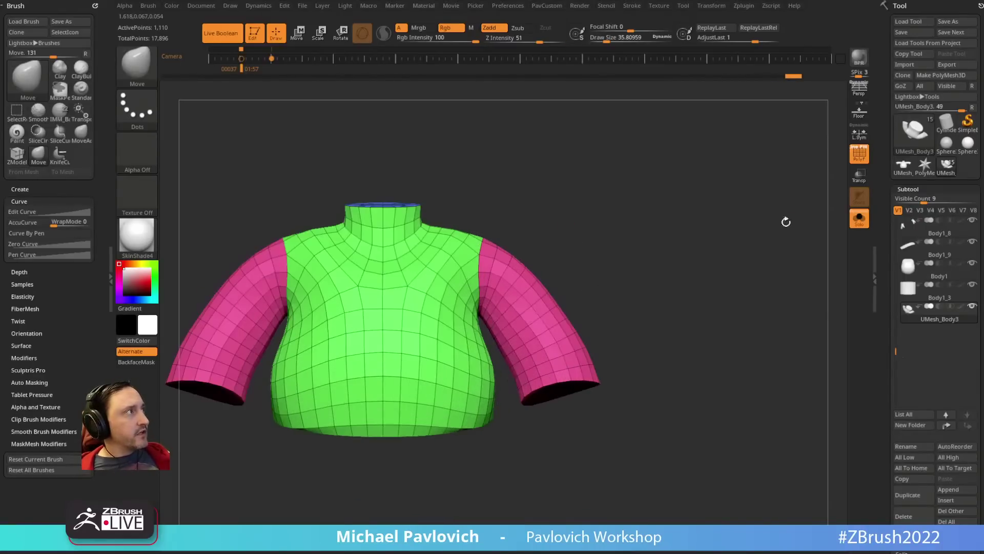
Step: Leave Solo mode and turn off PolyFrame to show the whole character without wireframe
left_click(860, 218)
left_click(864, 160)
left_click_drag(748, 254, 651, 236, "alt")
key("s")
left_click(577, 301)
key("1")
key("s")
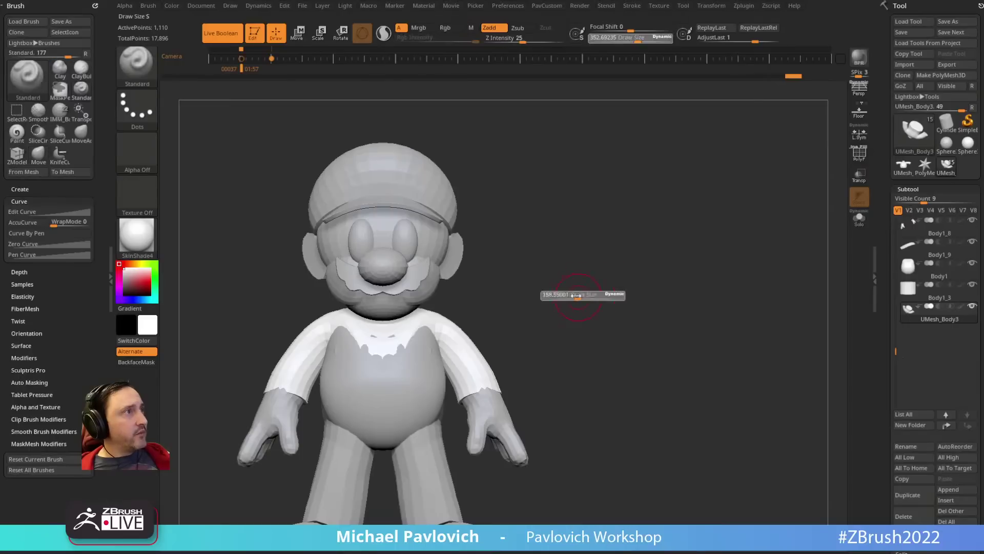
left_click(579, 296)
Step: Select the legs subtool, isolate it with Solo and display its PolyFrame
left_click(426, 368, "alt")
mouse_move(614, 290)
left_mouse_down("alt")
mouse_move(648, 262)
mouse_move(678, 255)
left_mouse_up("alt")
key("s")
left_click(653, 327)
mouse_move(649, 307)
left_mouse_down("alt")
mouse_move(654, 325)
mouse_move(654, 304)
left_mouse_up("alt")
key("s")
mouse_move(654, 303)
left_mouse_down()
mouse_move(694, 320)
mouse_move(751, 292)
mouse_move(666, 315)
left_mouse_up()
left_click(446, 436, "alt")
left_click(859, 219)
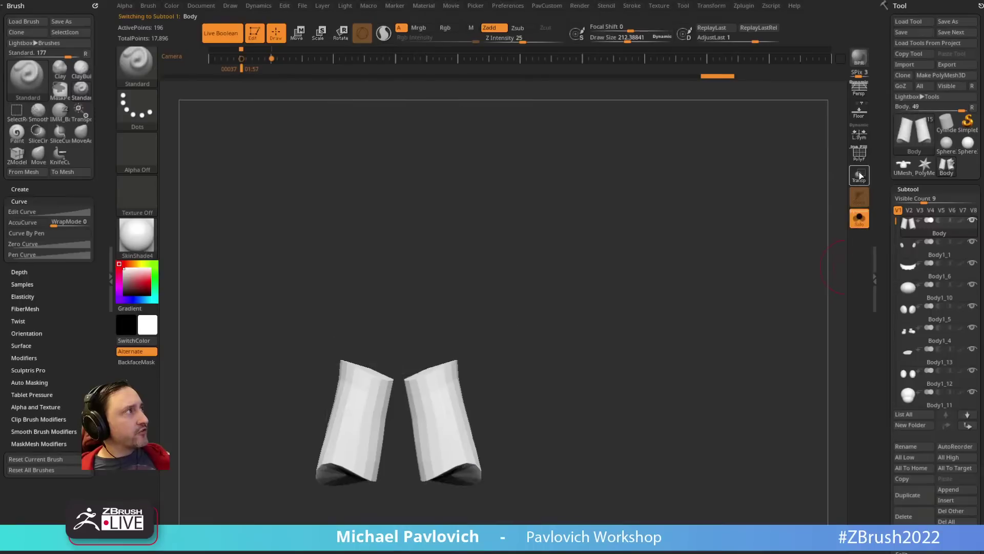
left_click(859, 154)
Step: Assign polygroups to the legs with Groups By Normals and apply Mirror And Weld
left_click_drag(739, 309, 720, 291)
key("2")
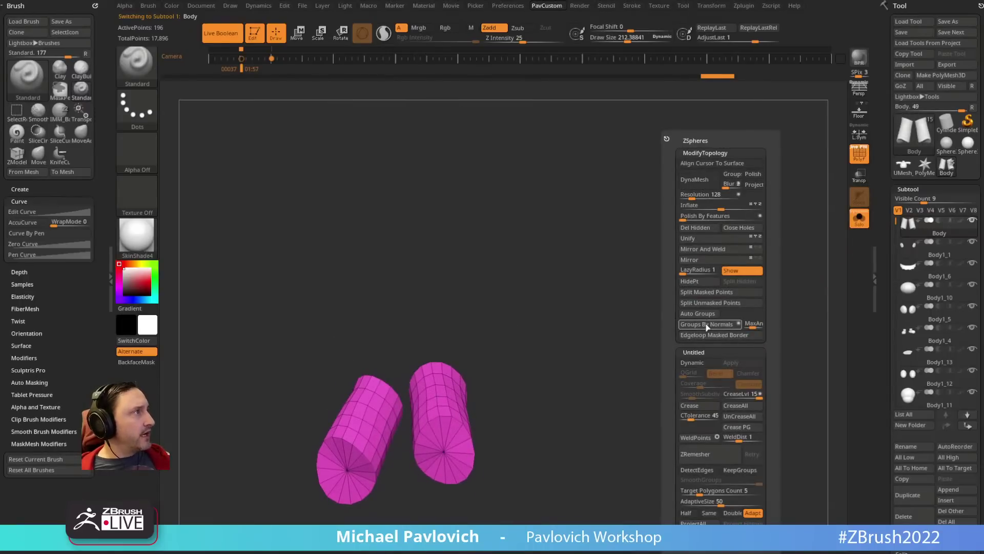
left_click(707, 325)
key("2")
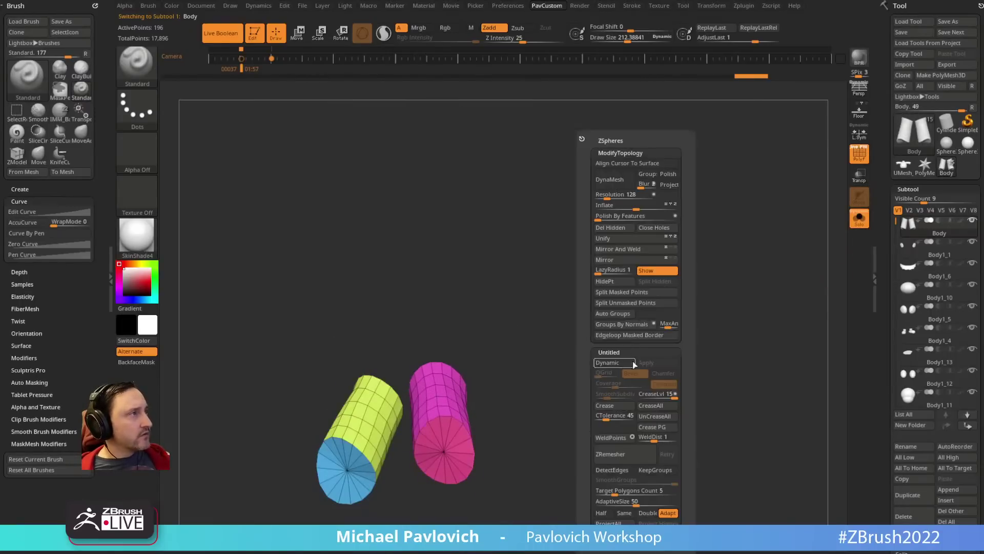
left_click(626, 249)
left_click_drag(516, 343, 778, 243)
Step: Show the whole character again and select the torso subtool Body1, briefly viewing it alone
left_click(859, 219)
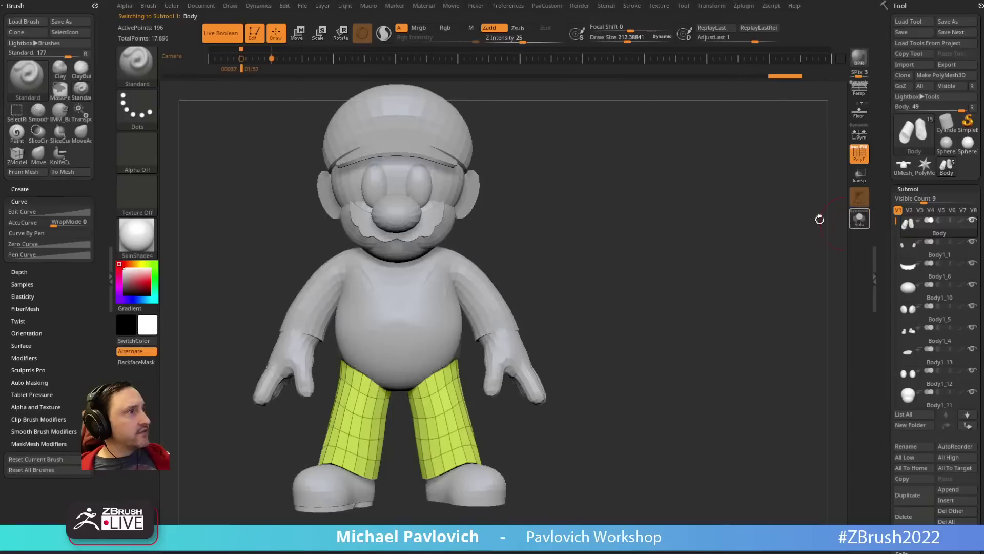
left_click(431, 345, "alt")
mouse_move(705, 294)
left_mouse_down()
mouse_move(663, 257)
mouse_move(621, 269)
mouse_move(629, 292)
mouse_move(694, 303)
mouse_move(725, 294)
mouse_move(691, 303)
mouse_move(500, 248)
mouse_move(547, 297)
mouse_move(643, 272)
mouse_move(628, 281)
left_mouse_up()
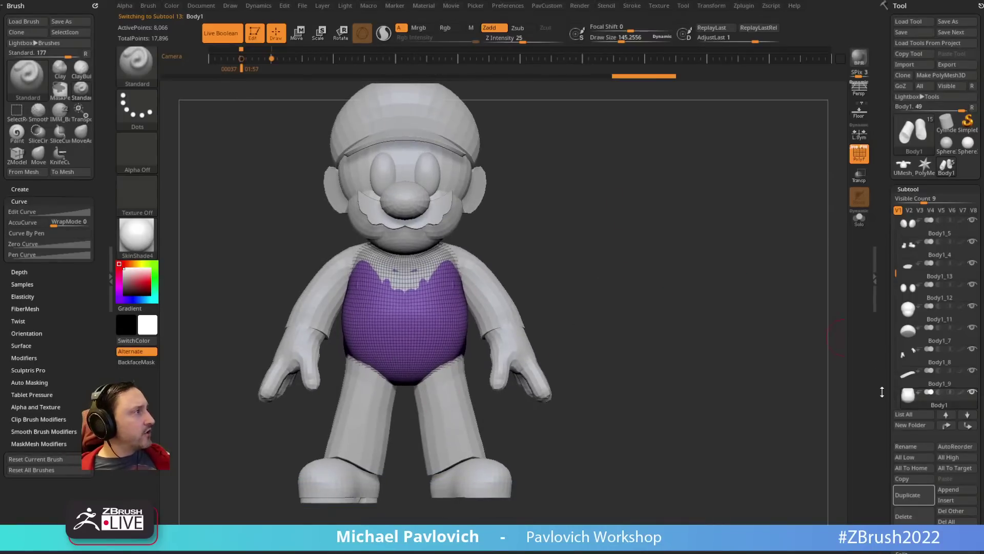
left_click(971, 392, "shift")
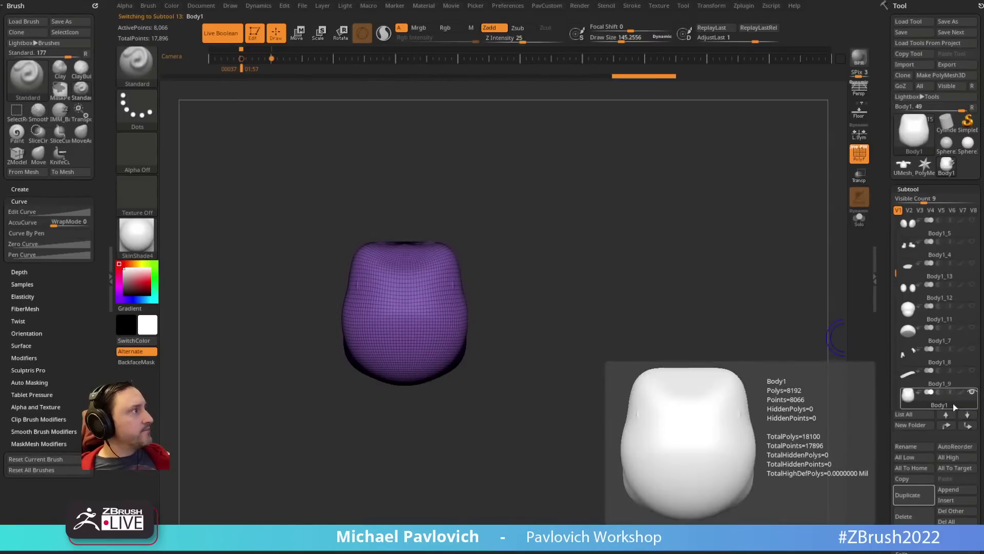
left_click(971, 392, "shift")
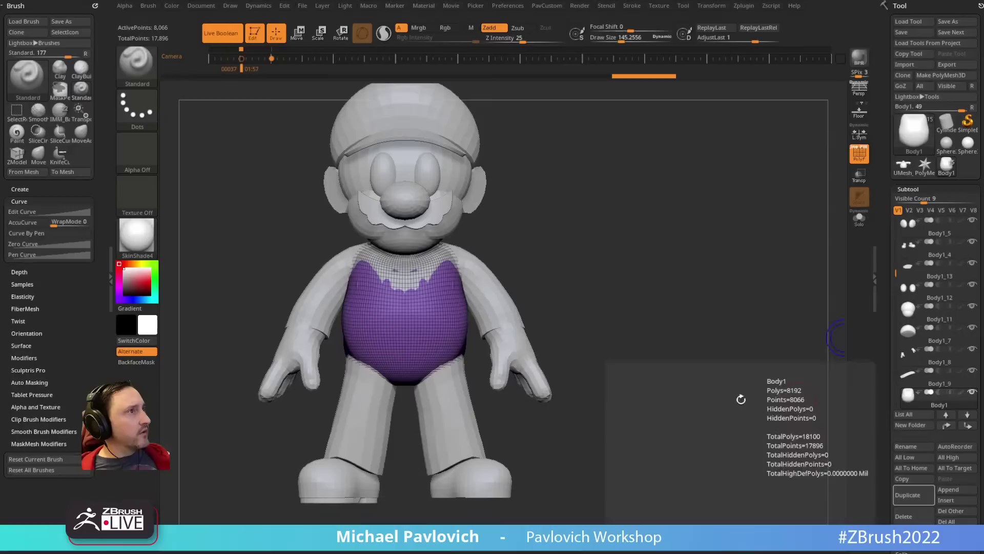
Step: Move the torso below the legs at the end of the subtool list and show only these two
left_click(466, 388, "alt")
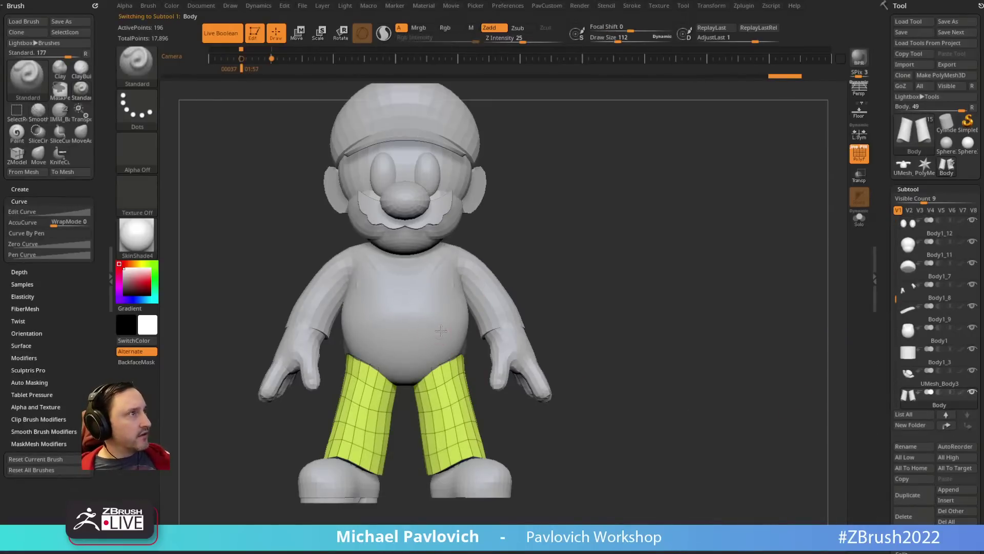
left_click(968, 426, "shift")
left_click(971, 393, "shift")
left_click(971, 372)
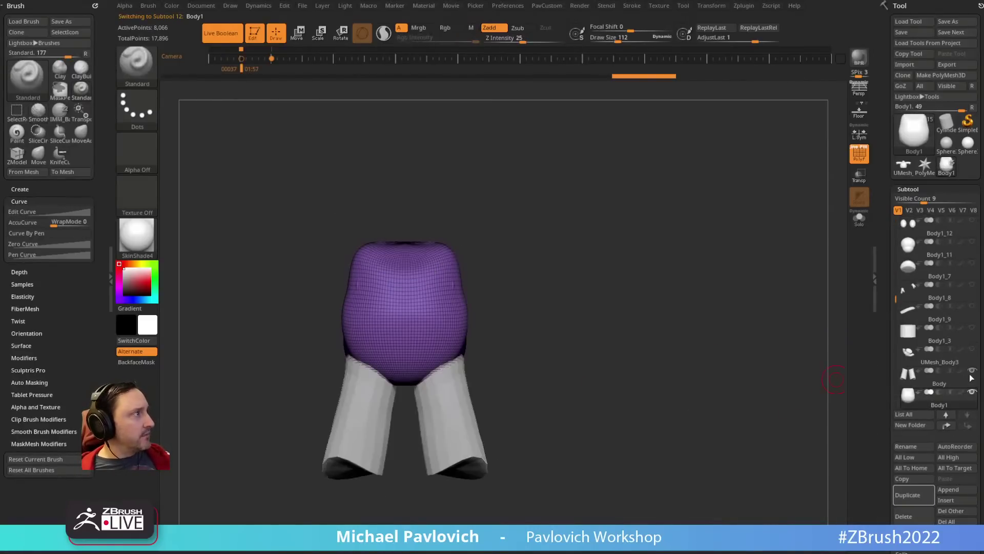
Step: Select the legs subtool, crease its polygroup borders with Crease PG and smooth the legs with dynamic subdivision
left_click_drag(669, 317, 636, 345, "alt")
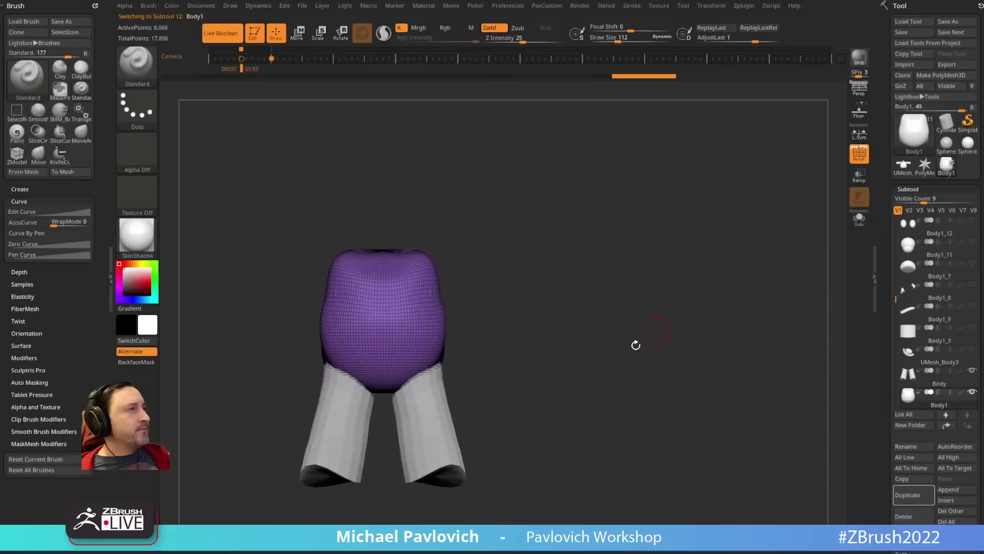
left_click(438, 433, "alt")
key("grave")
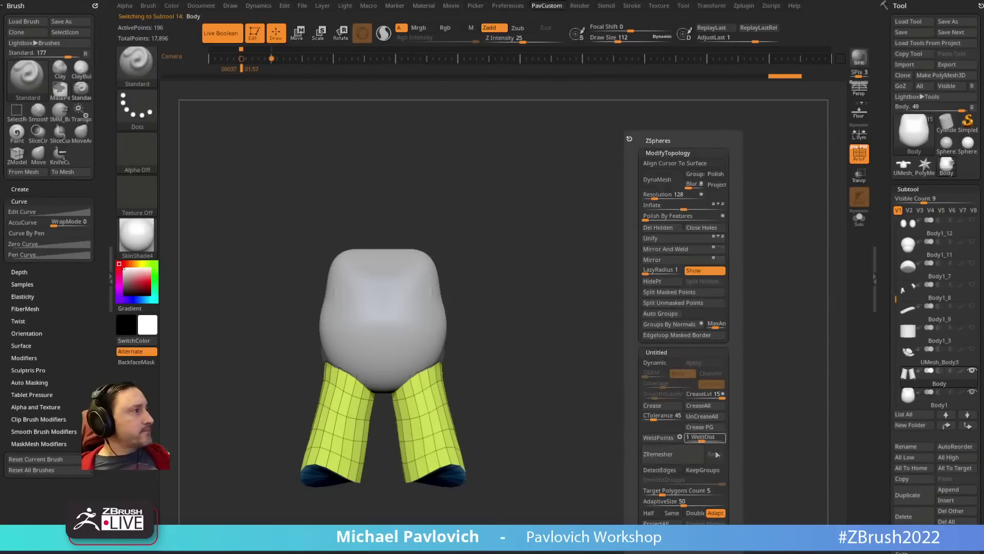
left_click(706, 433)
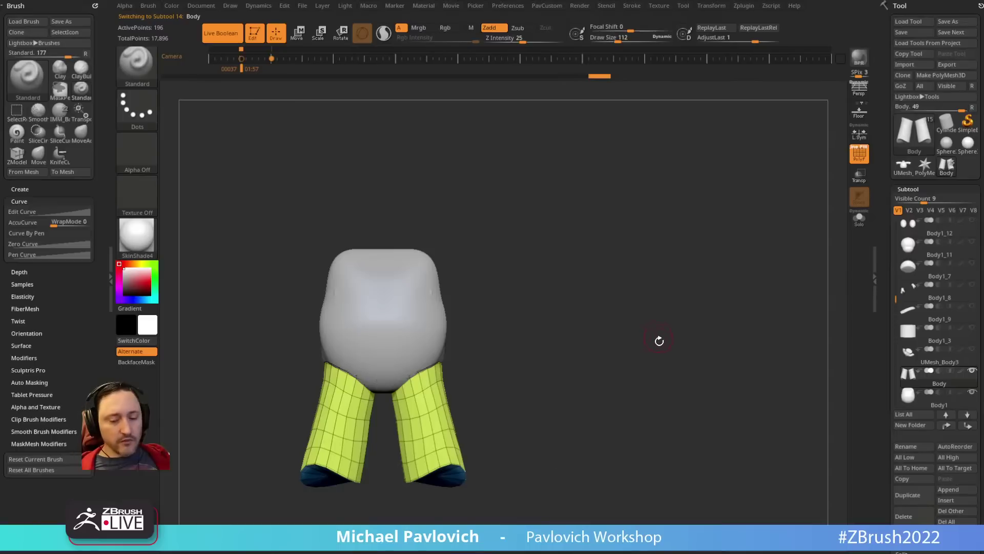
Step: Make a Boolean mesh from the visible torso and legs and switch to the resulting UMesh_Body tool
left_click(435, 336, "alt")
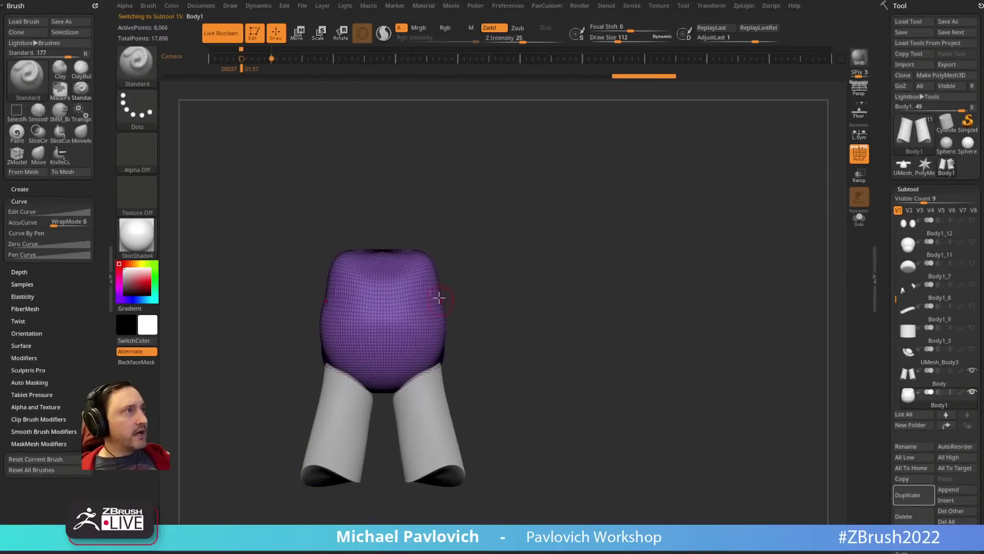
left_click_drag(574, 310, 588, 335)
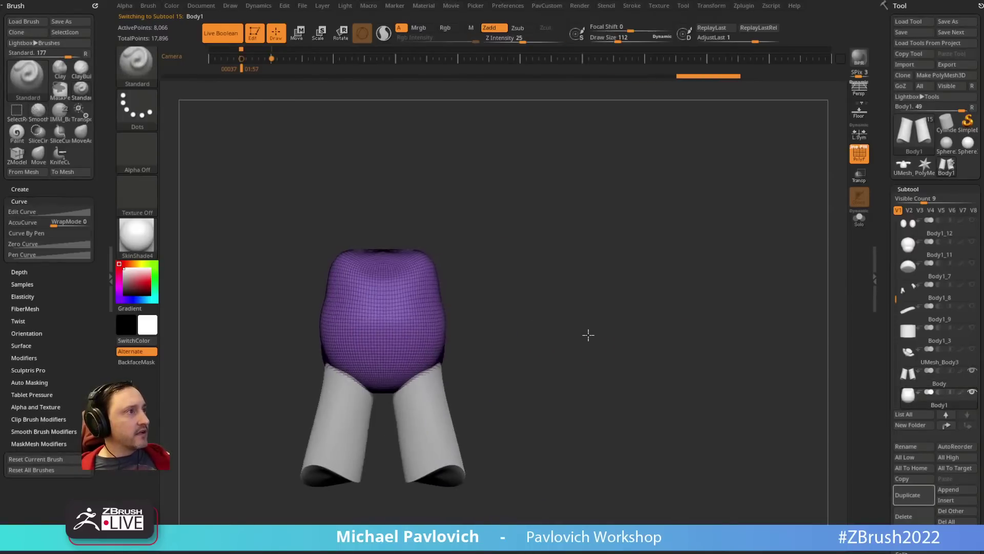
scroll(893, 405, "down", 5)
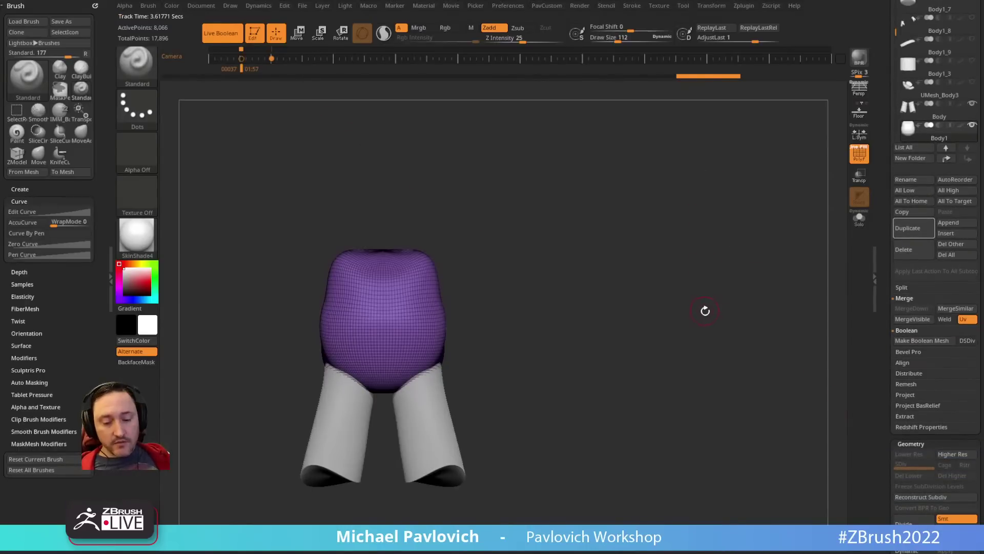
key("space")
left_click(728, 271)
left_click_drag(887, 353, 886, 321)
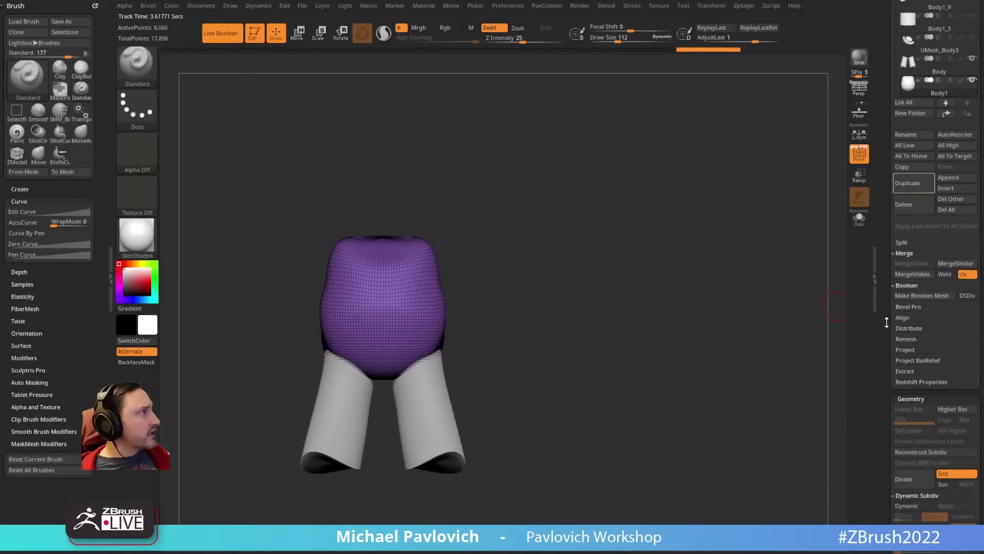
left_click(923, 295)
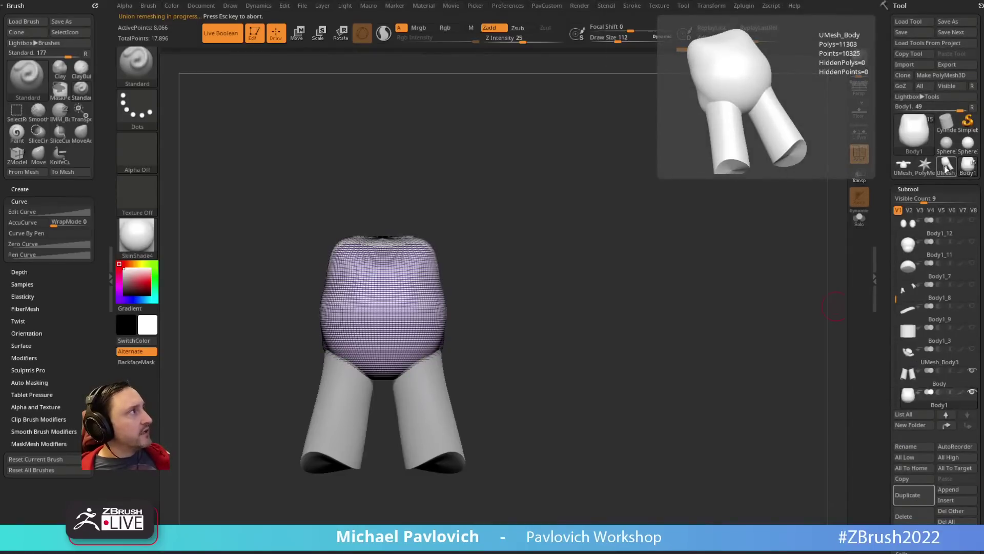
left_click(945, 166)
left_click_drag(714, 259, 430, 302)
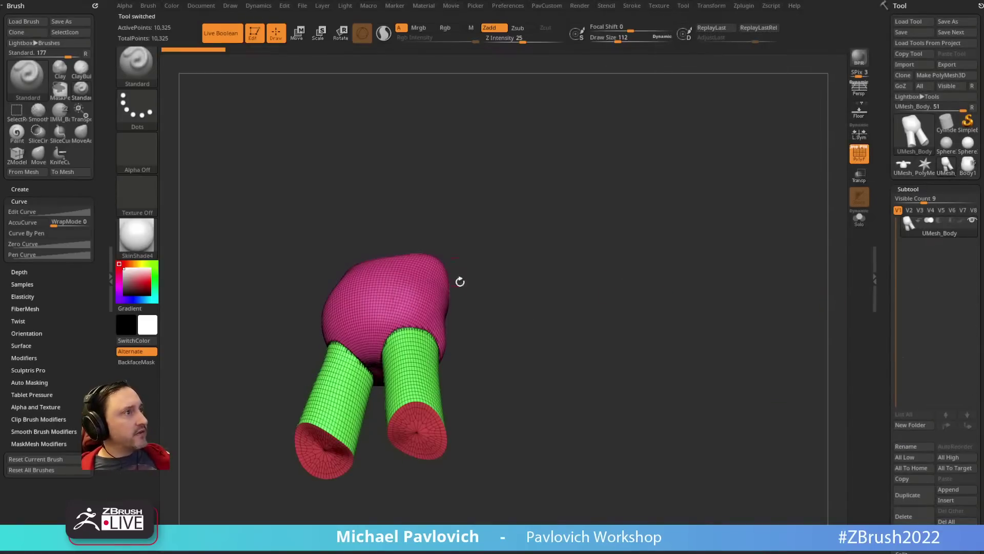
Step: Try ZRemesher on the merged body with Half, KeepGroups, AdaptiveSize 0 and SmoothGroups 0, and undo the remesh
key("space")
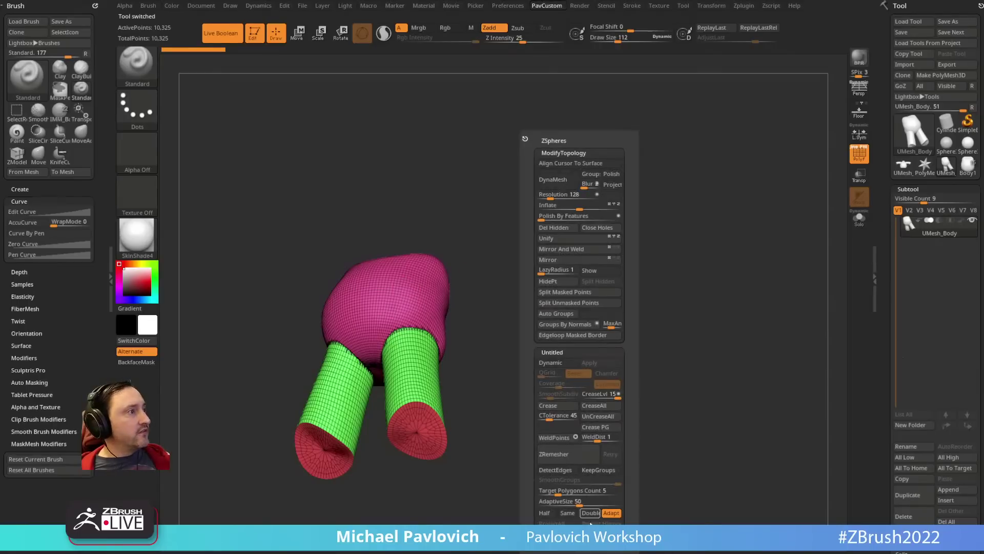
left_click(550, 515)
left_click(541, 503)
left_click(593, 469)
left_click(542, 481)
left_click(570, 462)
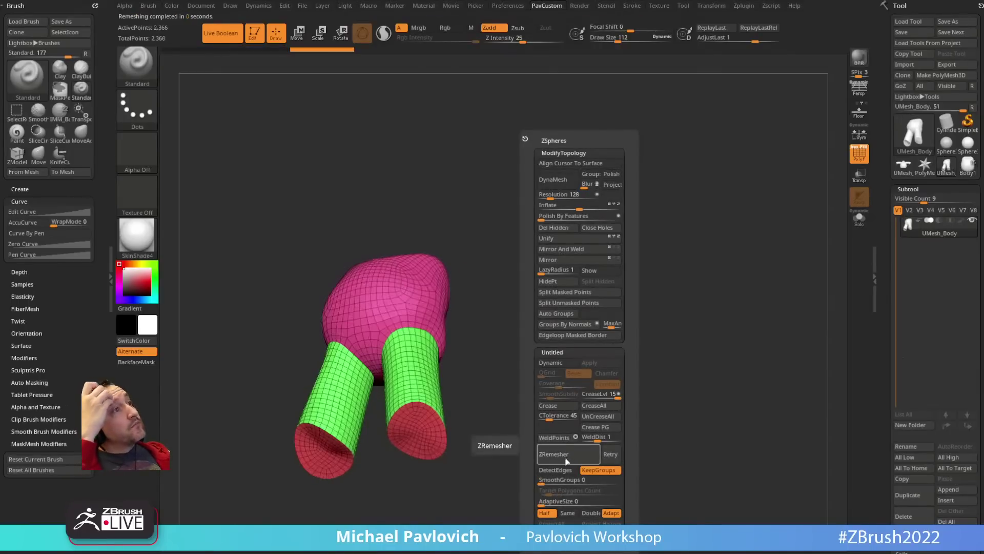
key("ctrl+z")
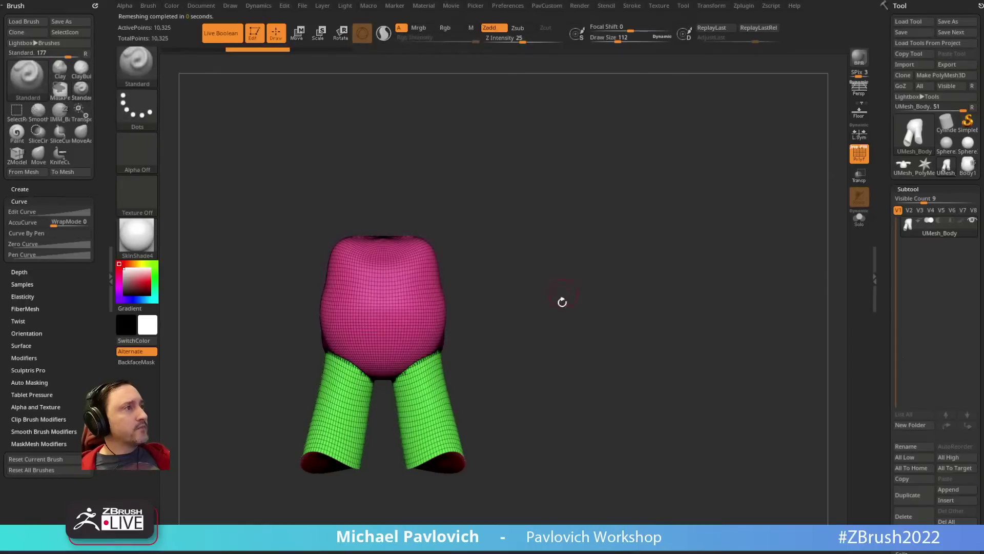
Step: Display the Spotlight Mario reference over the merged body and turn off its PolyFrame
key("s")
left_click(551, 317)
key("shift+z")
key("ctrl+z")
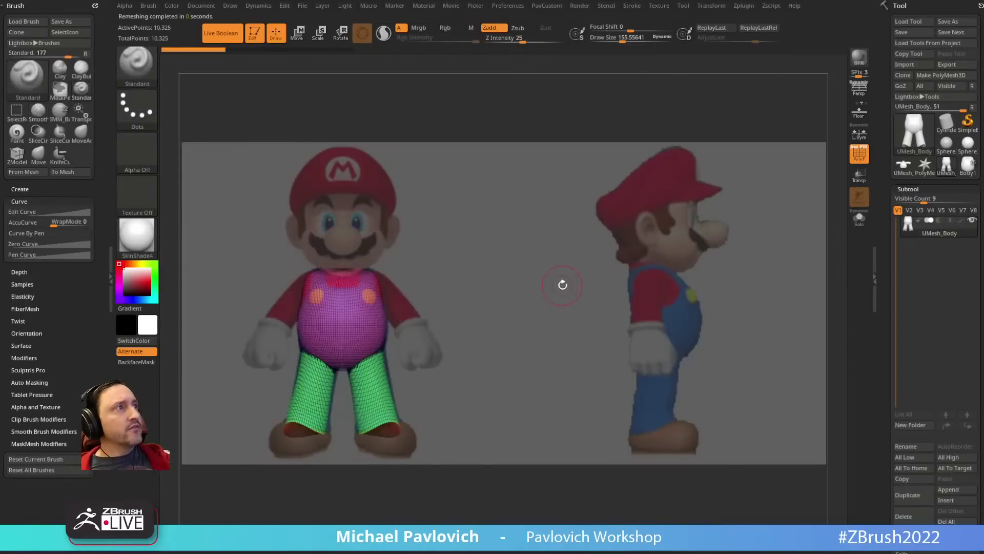
left_click(858, 156)
key("s")
left_click(455, 289)
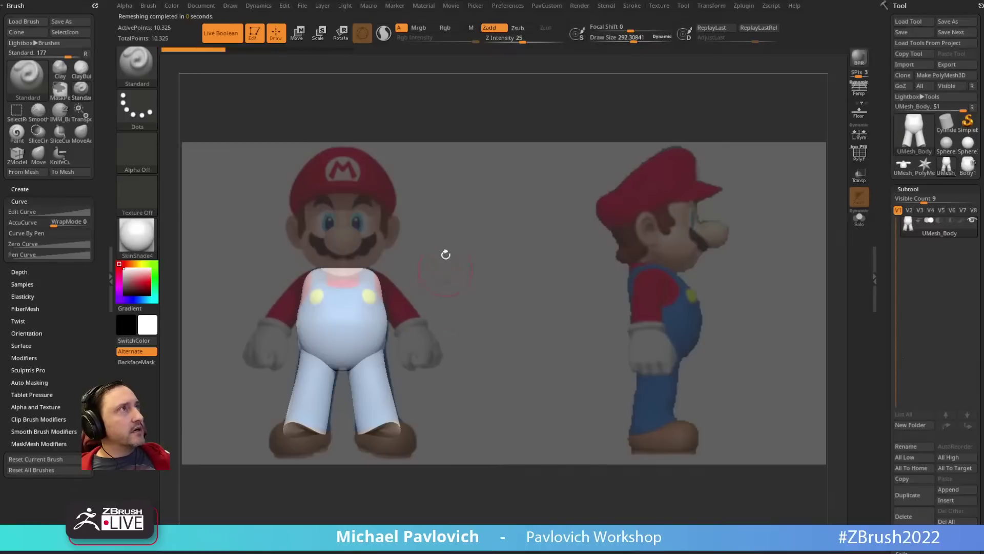
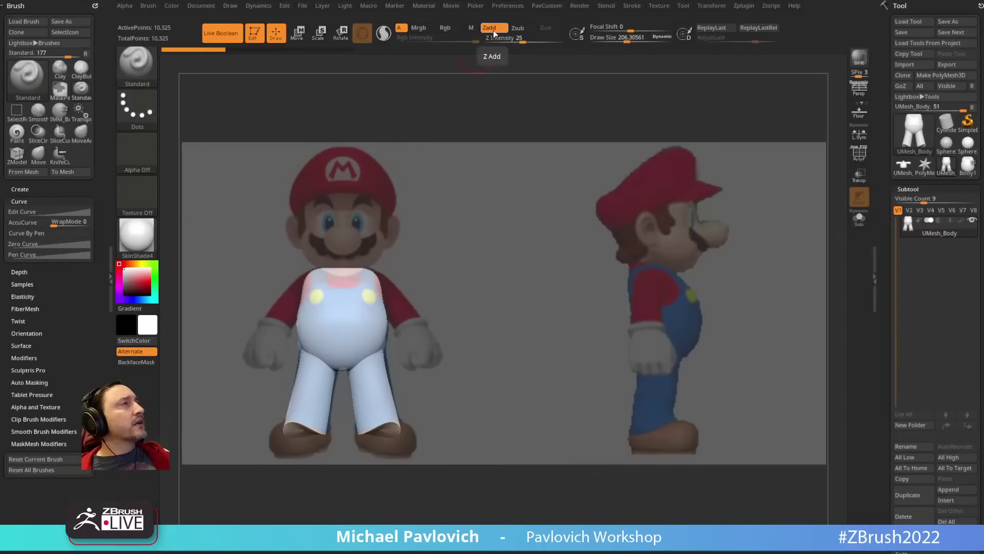
Step: Set the Standard brush to Rgb only at Rgb Intensity 100, turn off Live Boolean and show the brush's Samples settings
key("b")
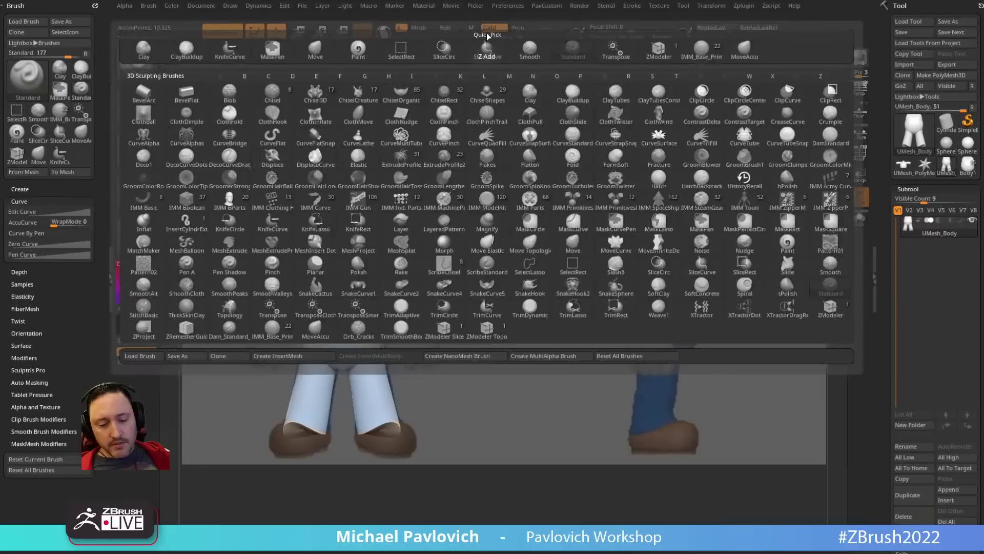
key("p")
key("a")
key("b")
key("s")
key("t")
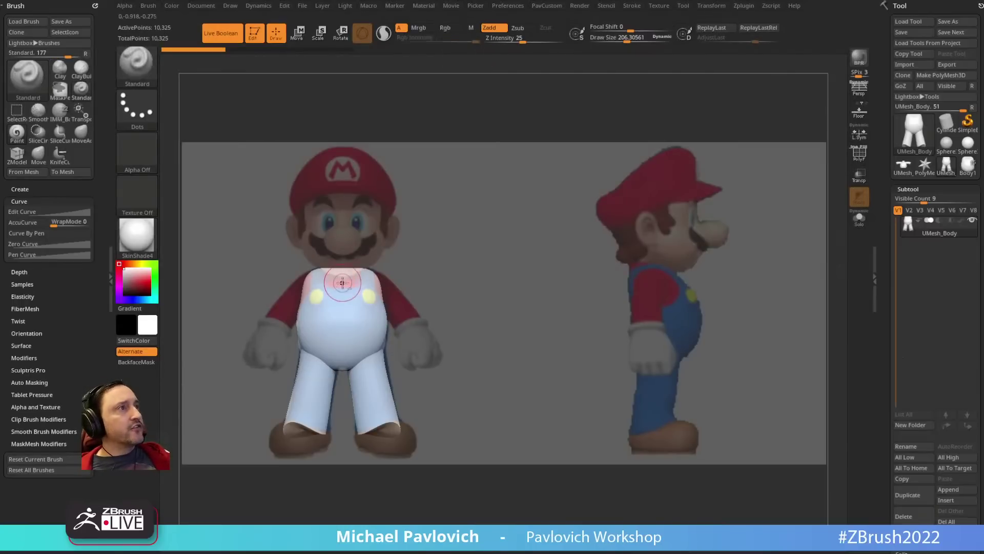
left_click(450, 30)
left_click(491, 30)
left_click_drag(428, 41, 476, 41)
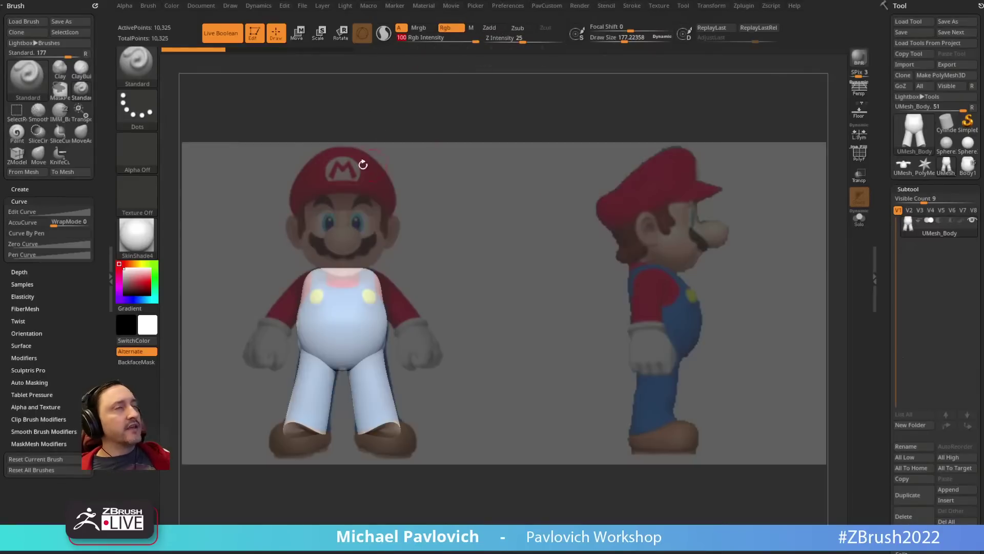
left_click(225, 34)
key("shift")
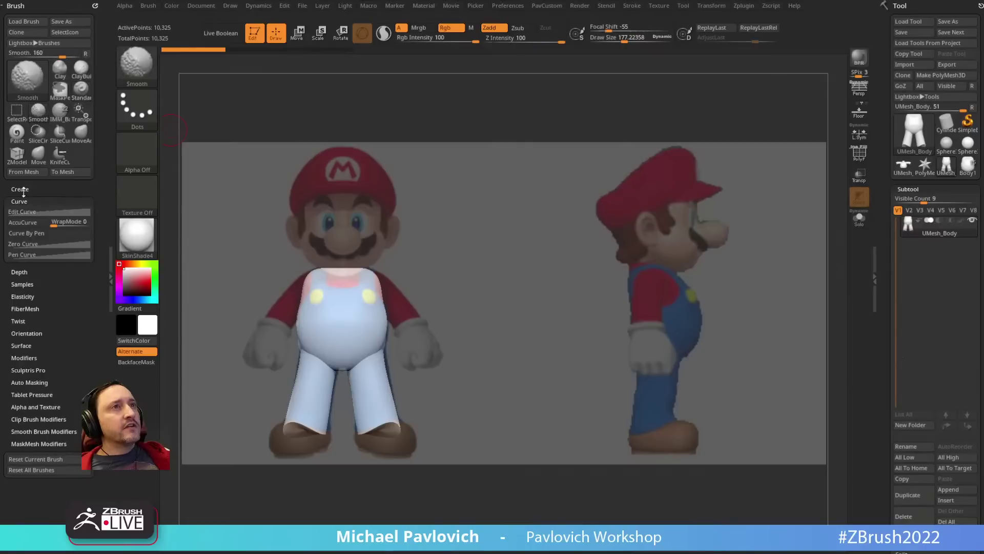
left_click(23, 284, "shift")
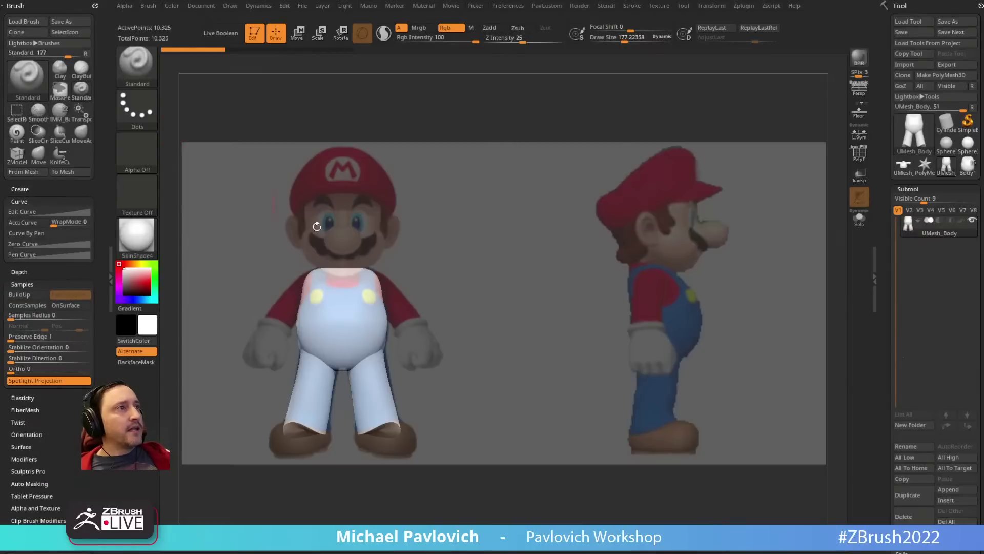
Step: Project the overalls colours from the reference onto the torso front and hide the Spotlight reference
key("s")
left_click(340, 298)
mouse_move(317, 299)
left_mouse_down()
mouse_move(319, 289)
mouse_move(328, 293)
mouse_move(359, 328)
mouse_move(305, 308)
left_mouse_up()
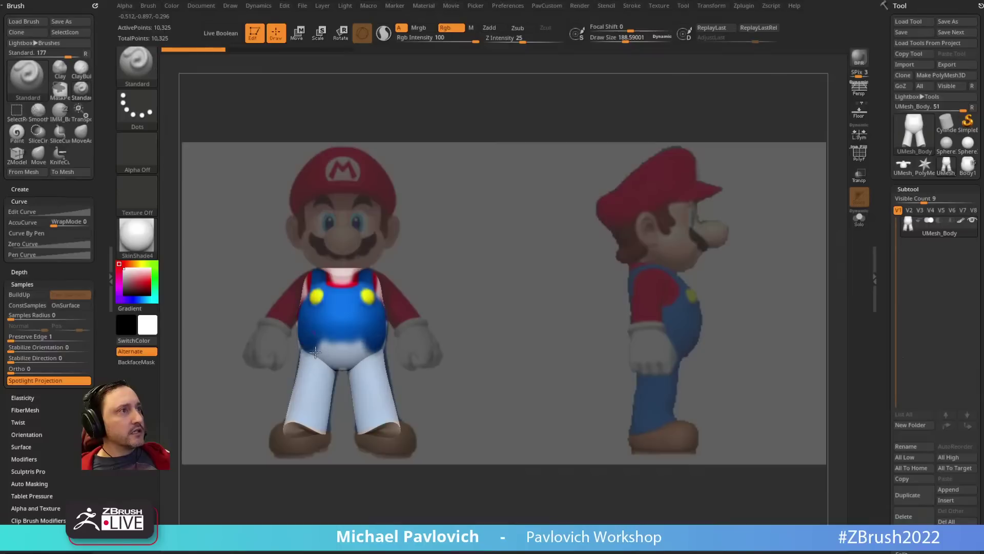
left_click_drag(315, 352, 339, 356)
key("shift+z")
mouse_move(501, 246)
left_mouse_down()
mouse_move(458, 232)
mouse_move(462, 285)
mouse_move(460, 239)
left_mouse_up()
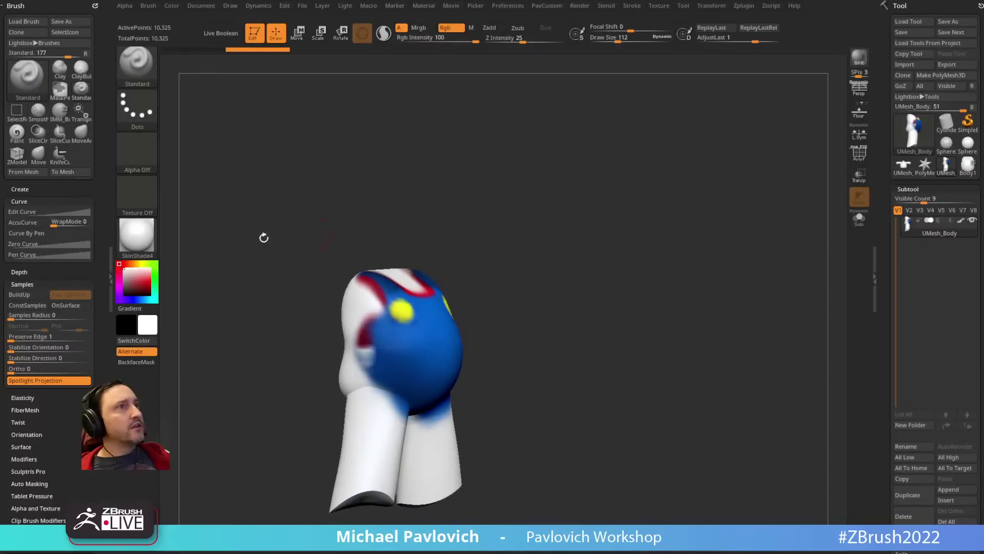
Step: Fade the projected colours by filling the object with white at Rgb Intensity 28, and briefly check the mesh with PolyFrame
left_click(439, 39)
left_click(174, 6)
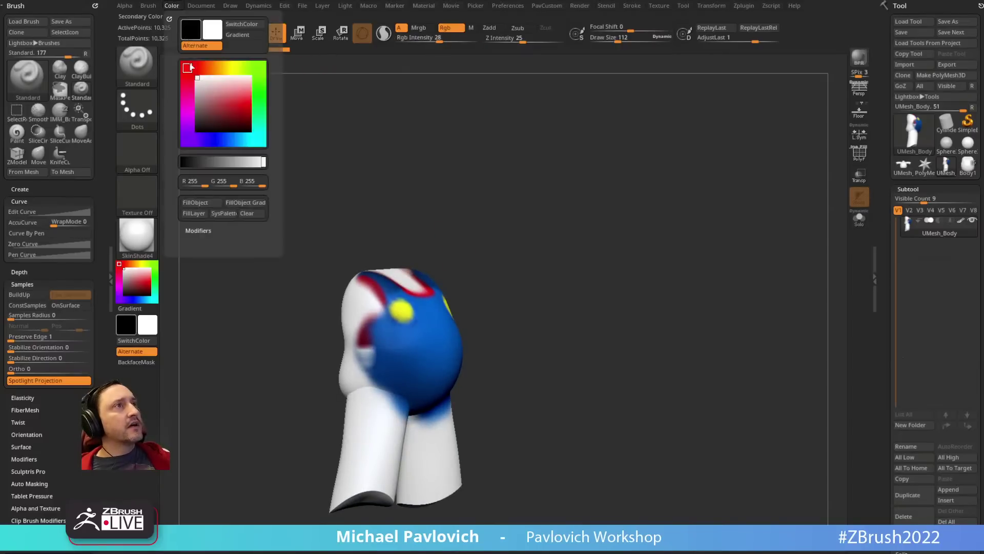
left_click(199, 203)
mouse_move(512, 262)
left_mouse_down("shift")
mouse_move(551, 243)
mouse_move(528, 246)
left_mouse_up("shift")
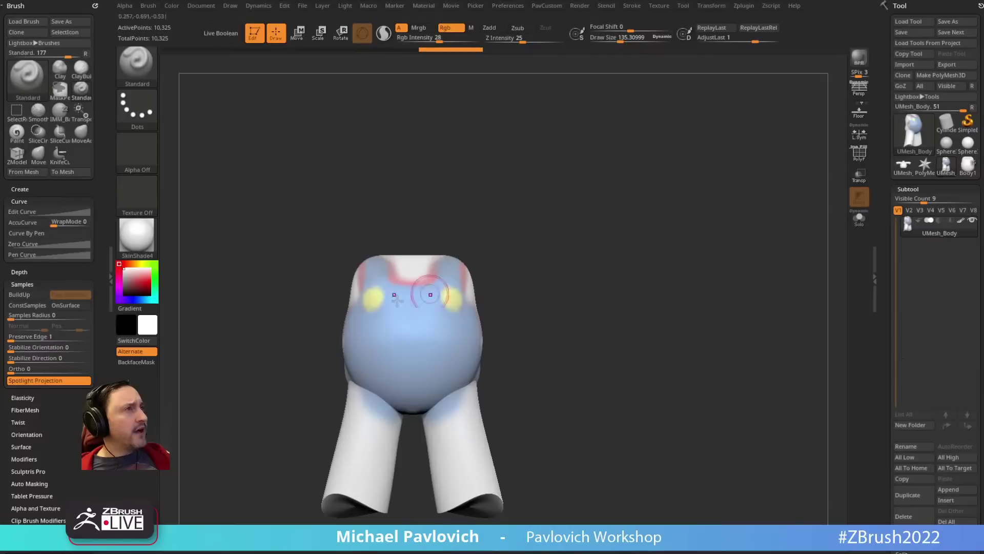
left_click_drag(529, 297, 509, 292, "alt")
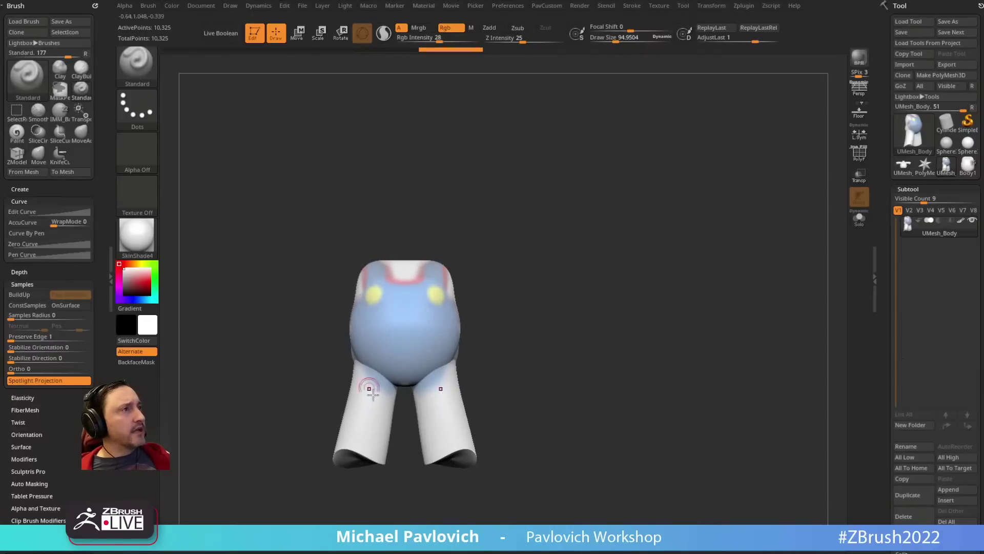
left_click_drag(614, 238, 644, 240, "alt")
left_click(863, 155)
mouse_move(713, 225)
left_mouse_down()
mouse_move(660, 237)
mouse_move(750, 198)
mouse_move(577, 219)
left_mouse_up()
left_click(863, 163)
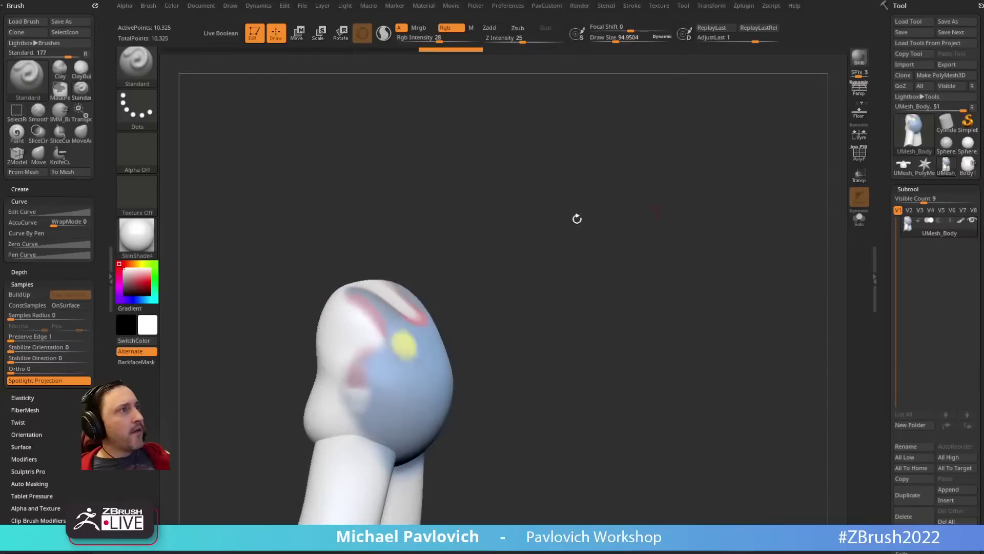
Step: Mask the neck opening between the overall straps and across the shoulder top with MaskPen at draw size about 59
key("s")
left_click_drag(406, 310, 402, 310)
mouse_move(458, 256)
left_mouse_down()
mouse_move(437, 257)
mouse_move(450, 211)
mouse_move(455, 240)
left_mouse_up()
mouse_move(417, 282)
left_mouse_down("ctrl")
mouse_move(421, 311)
mouse_move(413, 293)
left_mouse_up("ctrl")
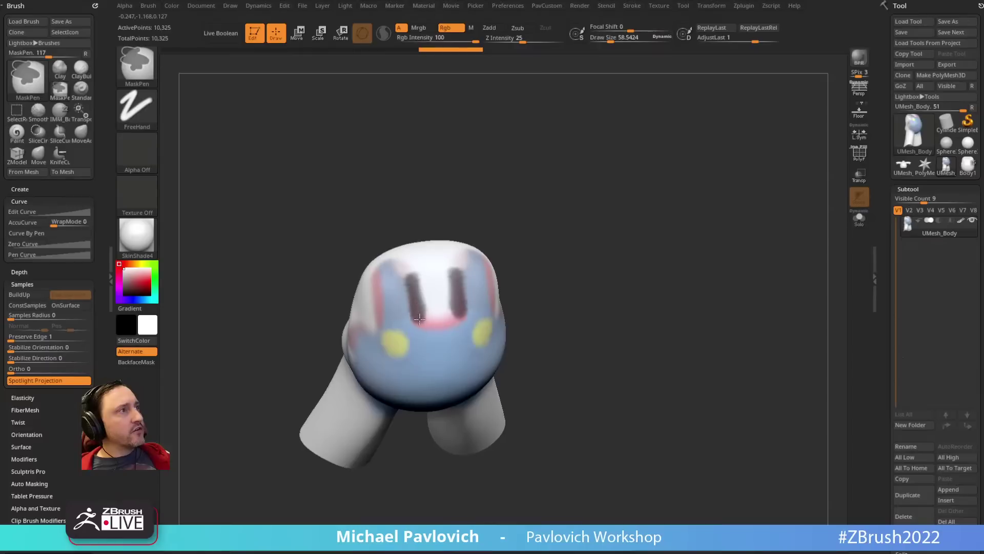
mouse_move(613, 246)
left_mouse_down()
mouse_move(589, 178)
mouse_move(556, 199)
mouse_move(533, 263)
left_mouse_up()
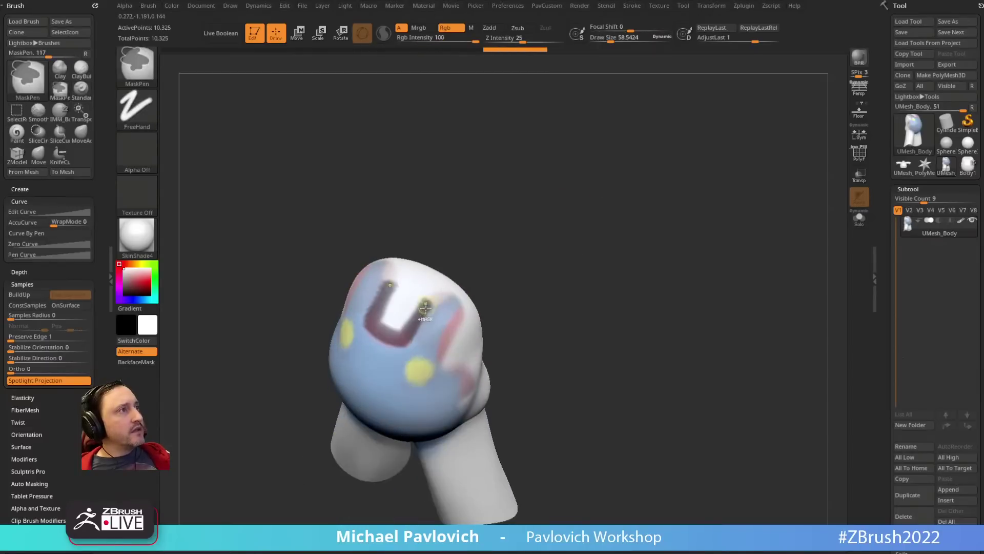
mouse_move(415, 328)
left_mouse_down("ctrl")
mouse_move(446, 282)
mouse_move(525, 209)
mouse_move(433, 313)
mouse_move(482, 339)
mouse_move(444, 334)
mouse_move(454, 307)
left_mouse_up("ctrl")
left_click_drag(535, 264, 530, 338)
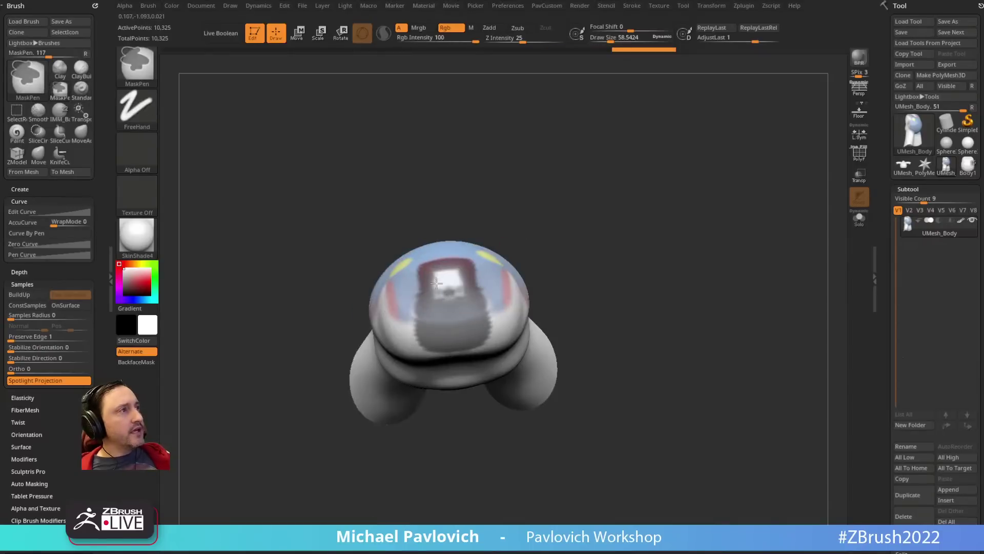
left_click_drag(452, 284, 440, 269, "ctrl")
Step: Mask a closed ring around the arm opening on the side of the torso, following the strap edge
mouse_move(557, 245)
left_mouse_down()
mouse_move(604, 202)
mouse_move(556, 216)
mouse_move(536, 207)
mouse_move(539, 237)
mouse_move(512, 264)
left_mouse_up()
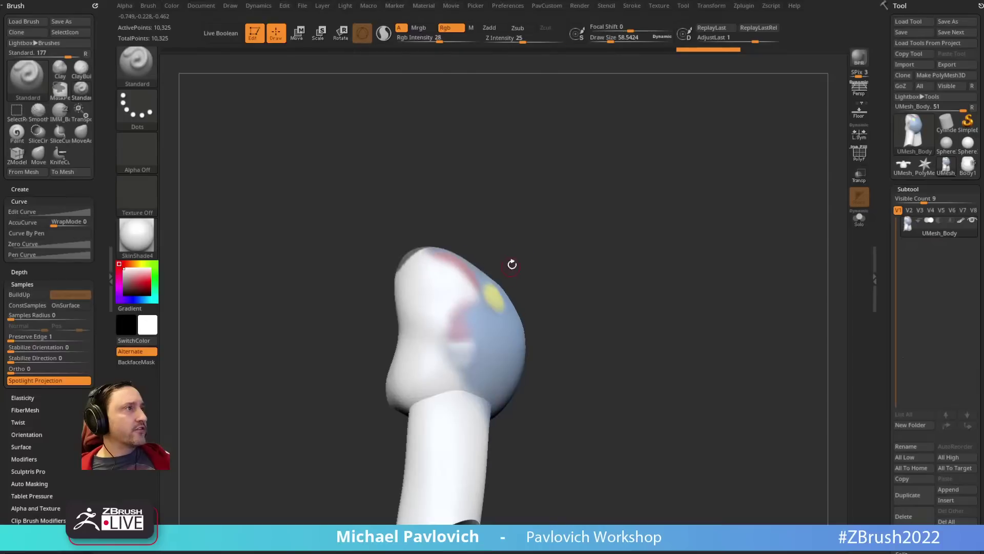
left_click_drag(495, 223, 466, 259)
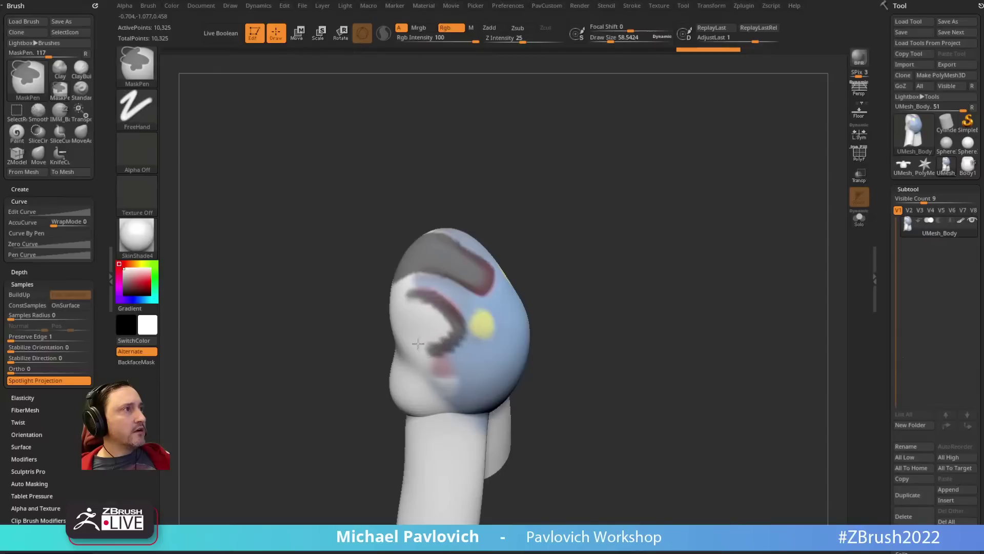
mouse_move(418, 343)
left_mouse_down()
mouse_move(463, 294)
mouse_move(426, 303)
mouse_move(417, 323)
left_mouse_up()
key("ctrl+z")
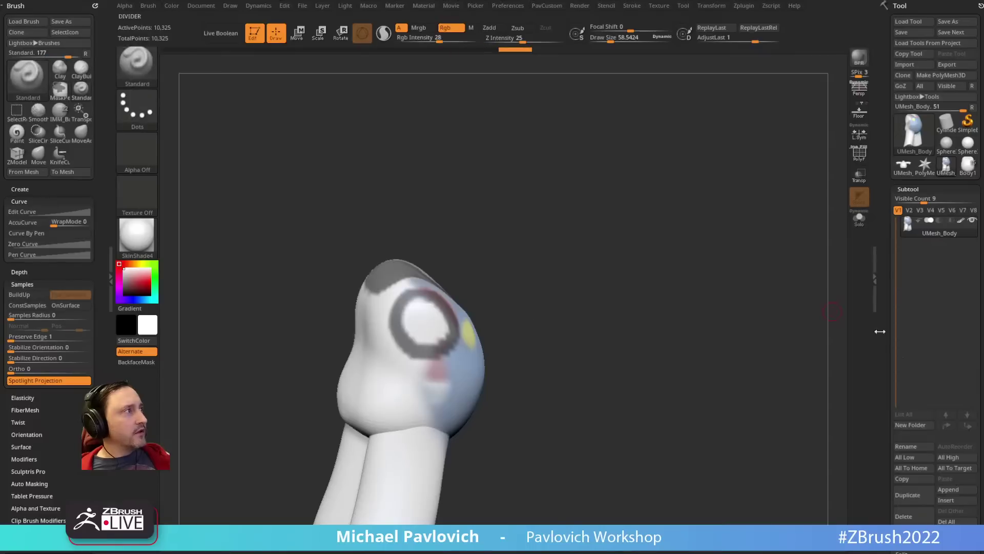
Step: Fill the inside of the masked arm ring using Mask Region's Analyze Region and Fill Region
left_click_drag(886, 350, 879, 179)
key("shift")
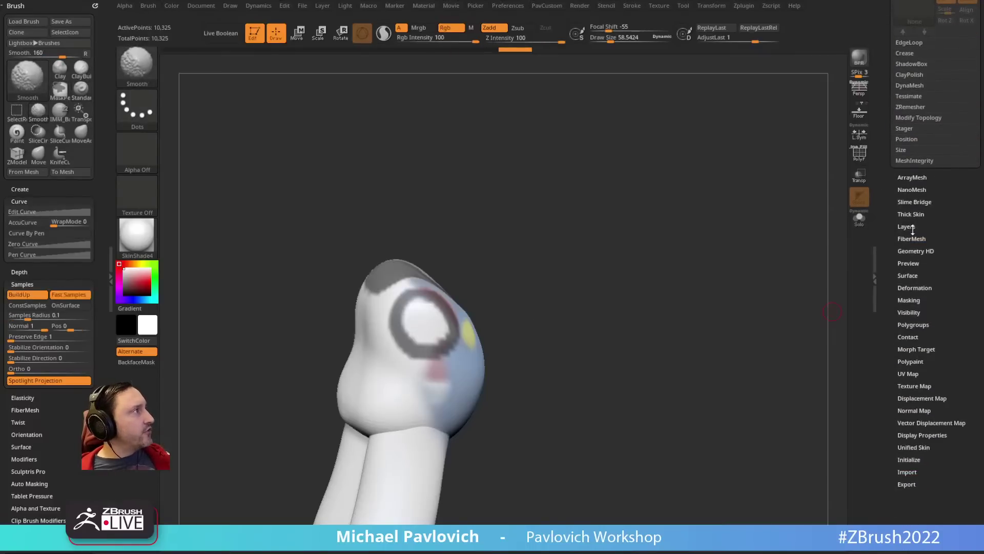
left_click(907, 301)
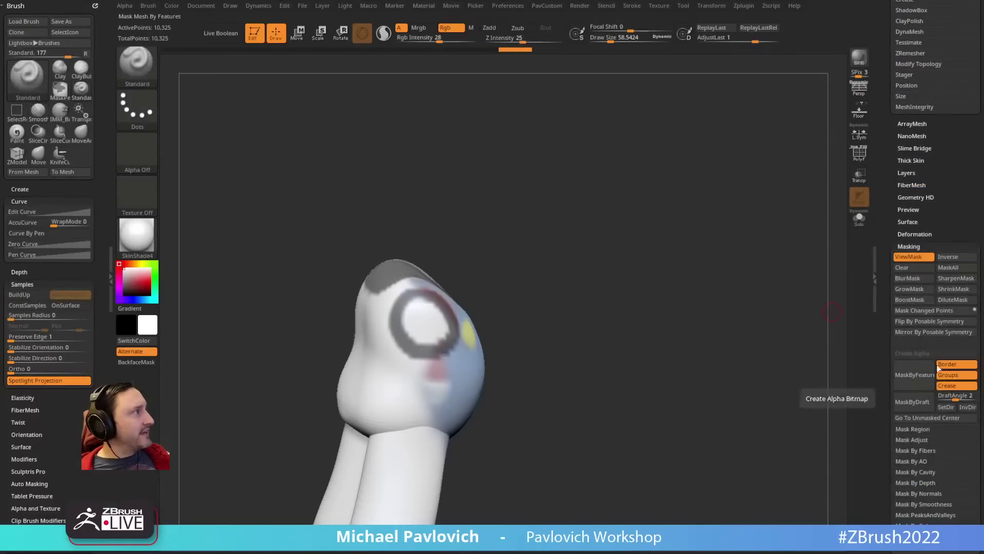
left_click(955, 440)
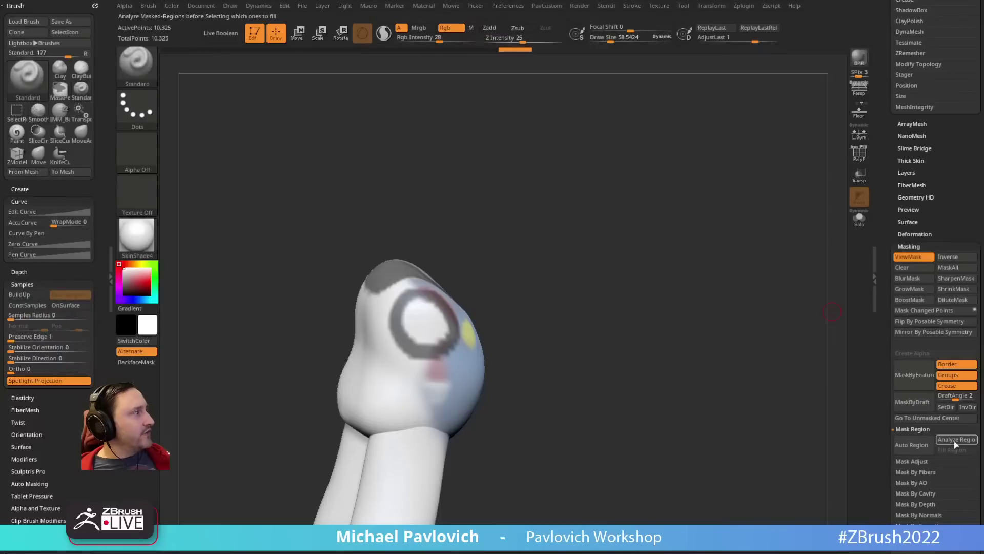
key("ctrl")
left_click(426, 326, "ctrl")
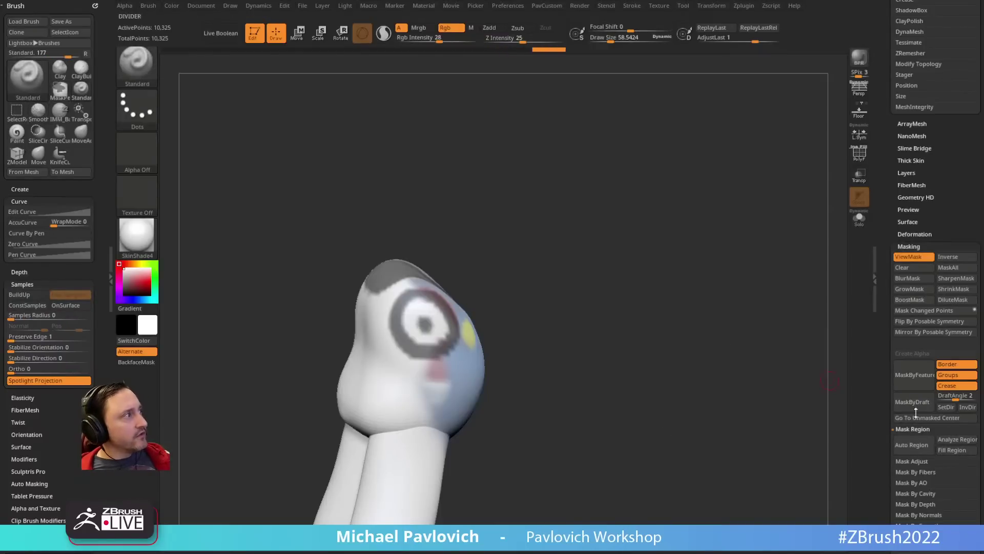
left_click(956, 450)
left_click_drag(602, 321, 621, 243)
Step: Show PolyFrame and insert an edge loop along the masked border to separate the overalls from the neck and arm openings
left_click(855, 155)
left_click_drag(716, 196, 690, 255)
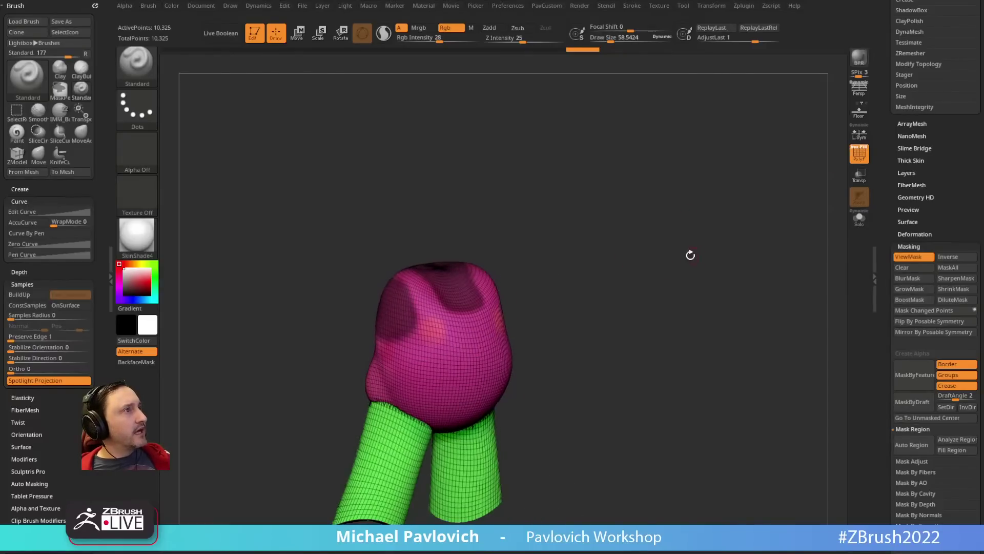
key("space")
key("space")
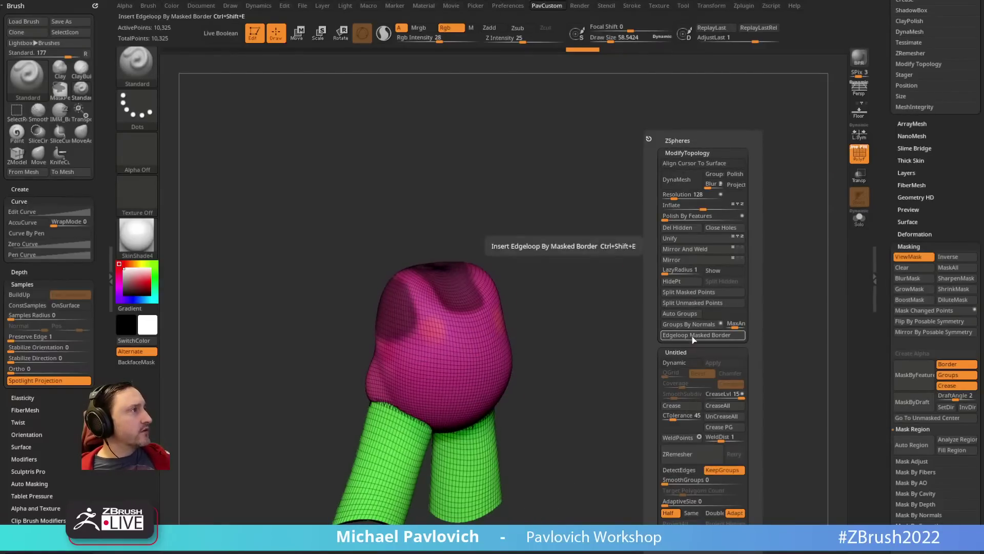
left_click(691, 337)
left_click_drag(677, 301, 624, 260)
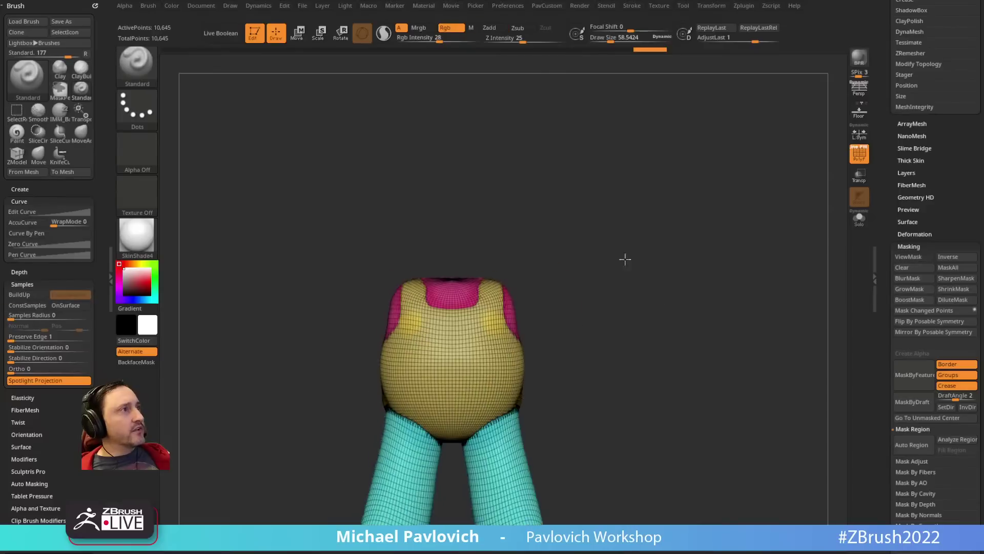
key("f")
Step: Check the overalls, shirt and leg polygroups by hiding and isolating them, and show the whole mesh again
mouse_move(697, 259)
left_mouse_down()
mouse_move(691, 313)
mouse_move(678, 325)
mouse_move(626, 332)
mouse_move(597, 316)
mouse_move(688, 282)
mouse_move(511, 350)
mouse_move(562, 297)
mouse_move(541, 279)
mouse_move(533, 304)
left_mouse_up()
key("ctrl+shift+b")
left_click(238, 76, "ctrl+shift")
left_click(441, 314, "ctrl+shift")
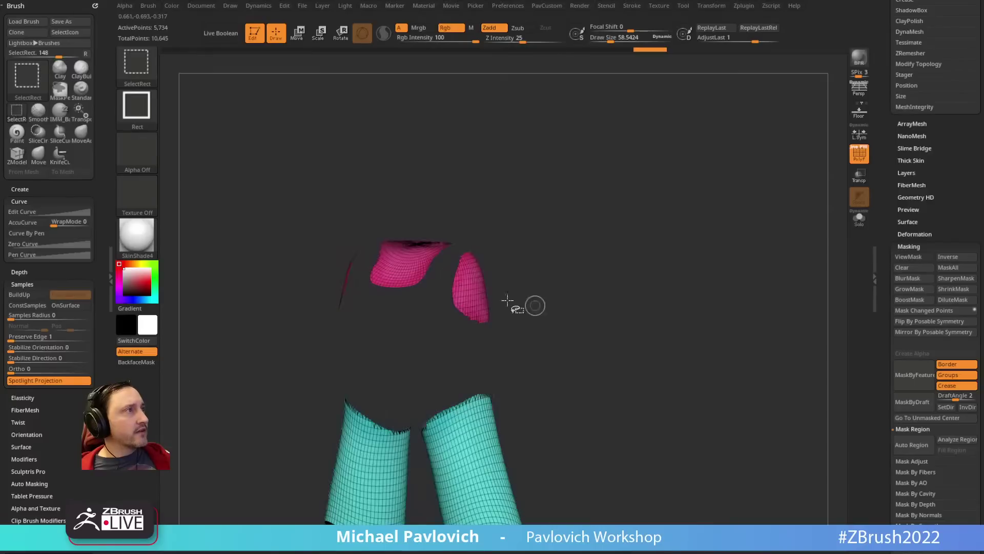
left_click(476, 294, "ctrl+shift")
left_click_drag(569, 234, 600, 261, "ctrl+shift")
key("space")
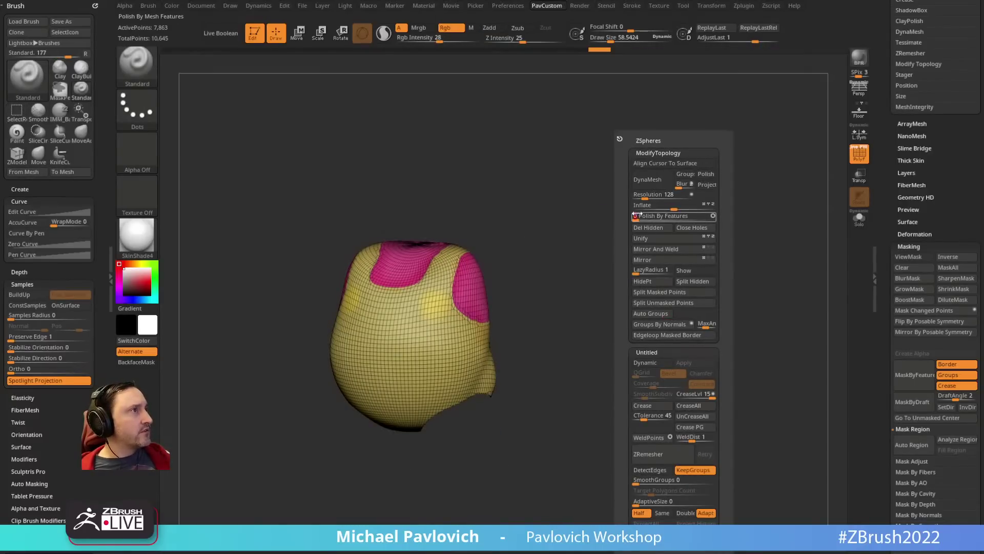
left_click(584, 239, "ctrl+shift")
mouse_move(585, 239)
left_mouse_down()
mouse_move(591, 261)
mouse_move(668, 244)
mouse_move(585, 194)
left_mouse_up()
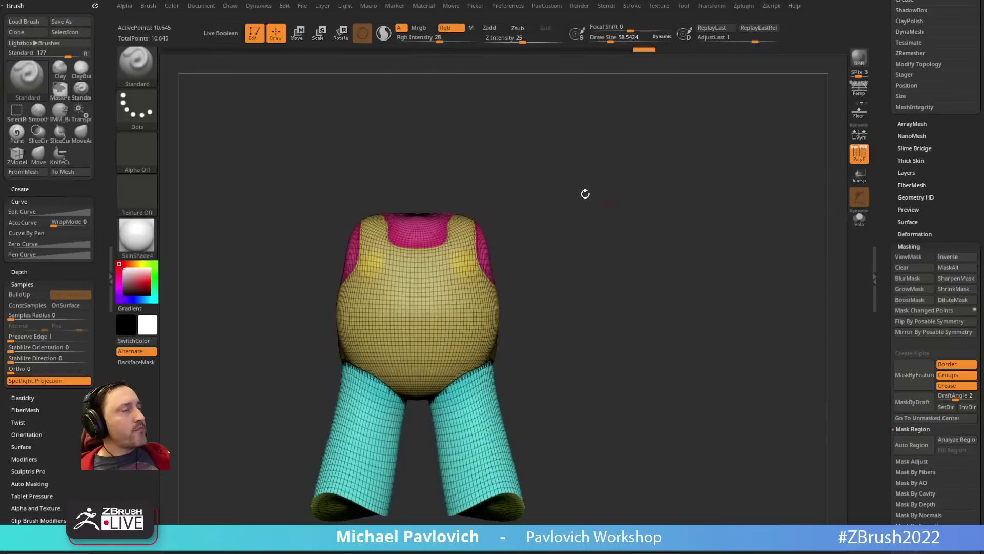
Step: Hide the neck and arm opening polygroup and delete the hidden polygons, leaving the overalls shape
left_click(449, 234, "ctrl+shift")
left_click(610, 218, "ctrl+shift")
key("space")
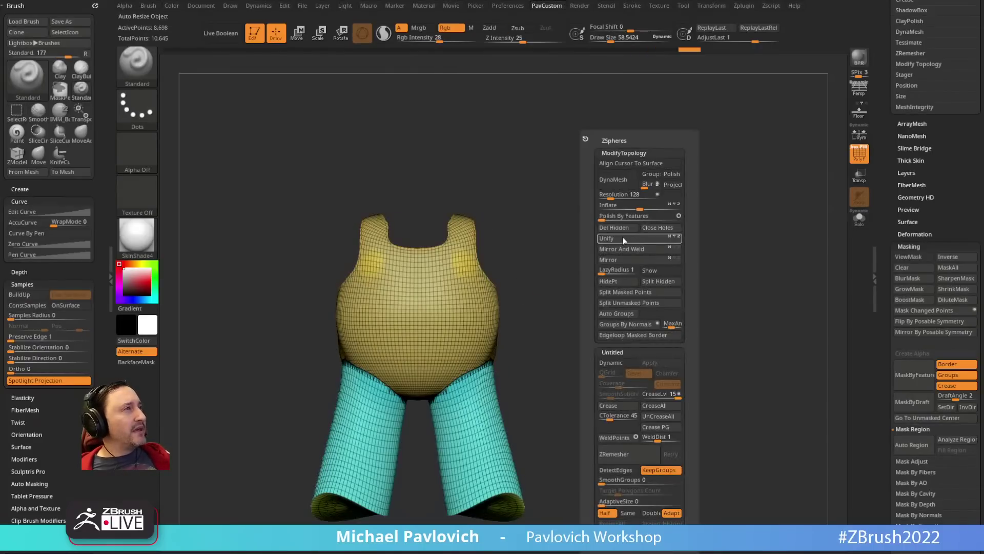
left_click(620, 228)
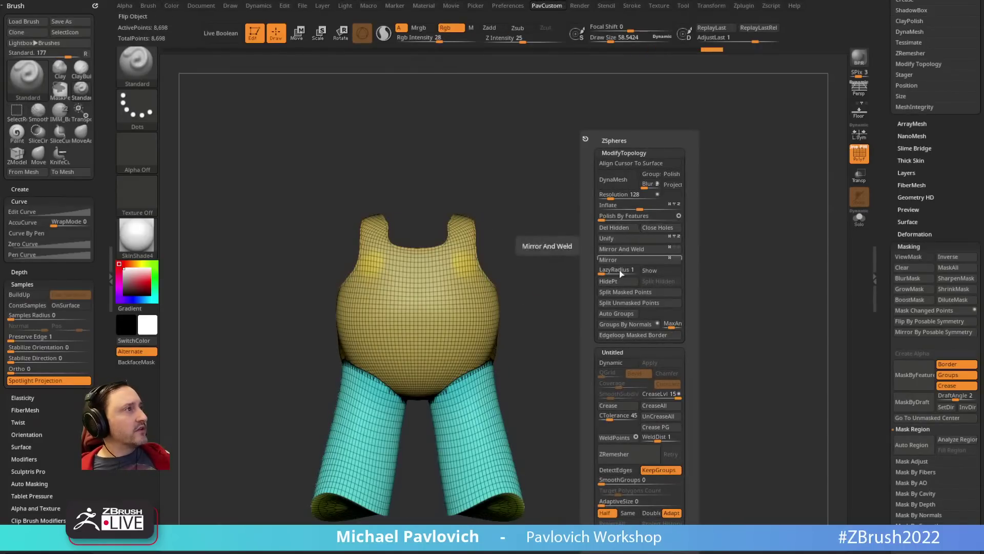
Step: Reduce the overalls mesh with repeated ZRemesher passes at Half with KeepGroups, and undo the last pass
left_click(629, 452)
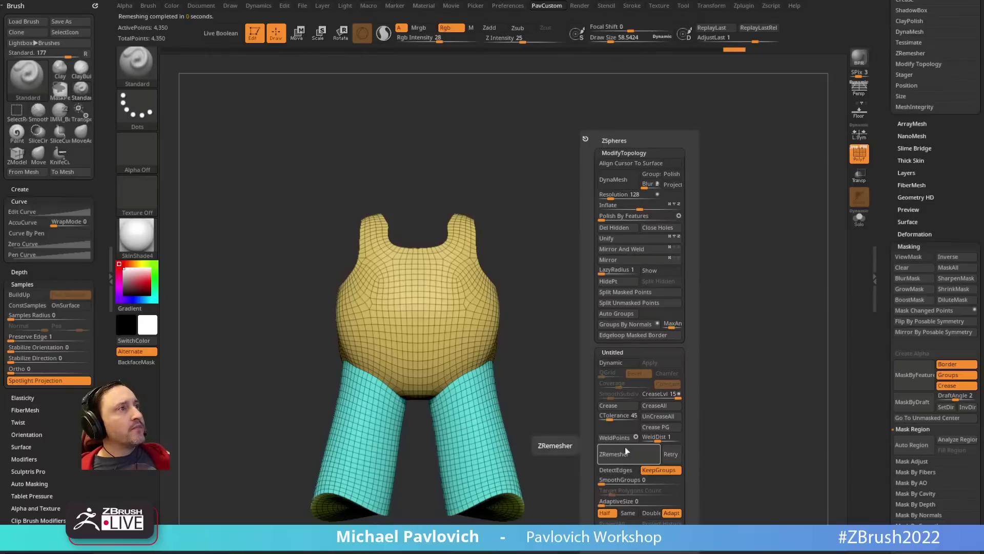
left_click(626, 447)
left_click(626, 448)
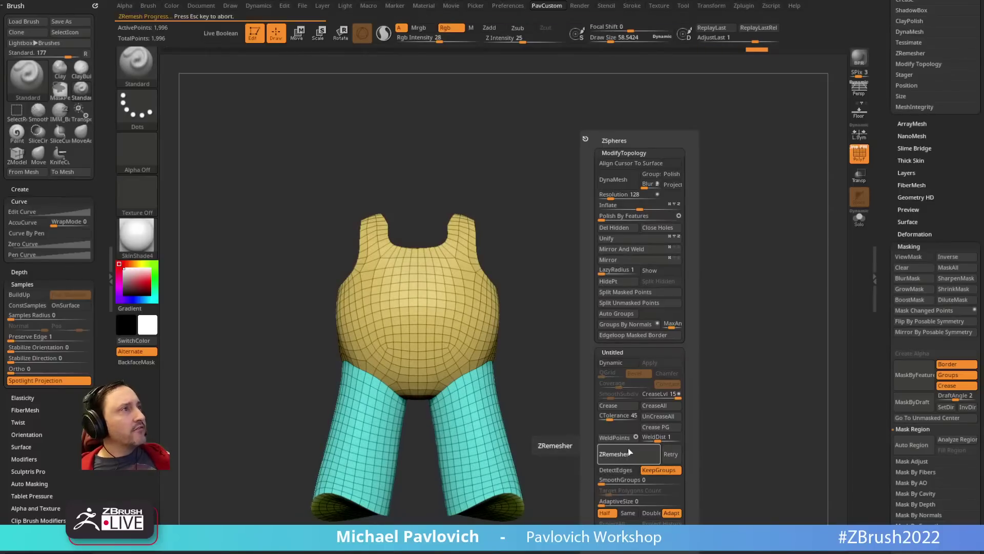
key("ctrl+z")
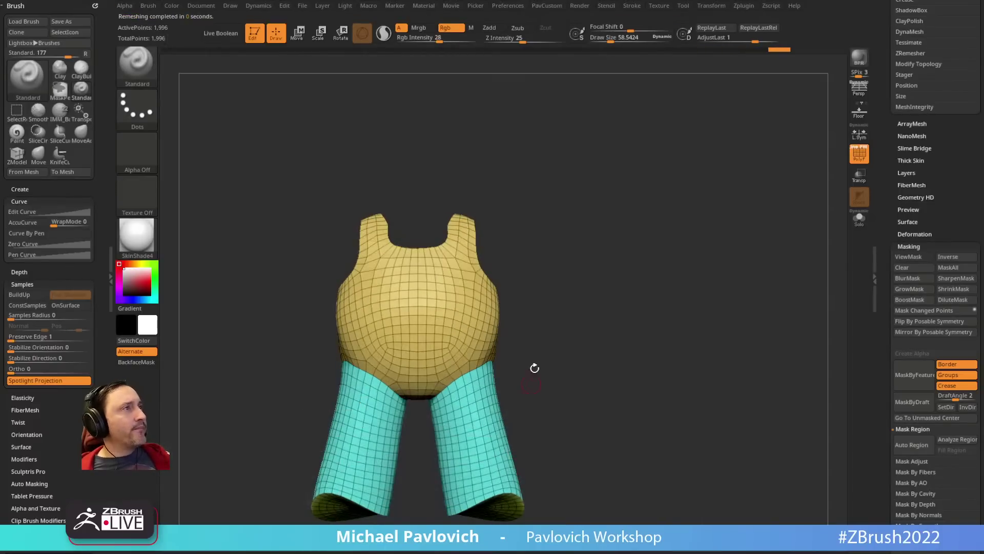
left_click_drag(564, 315, 514, 385)
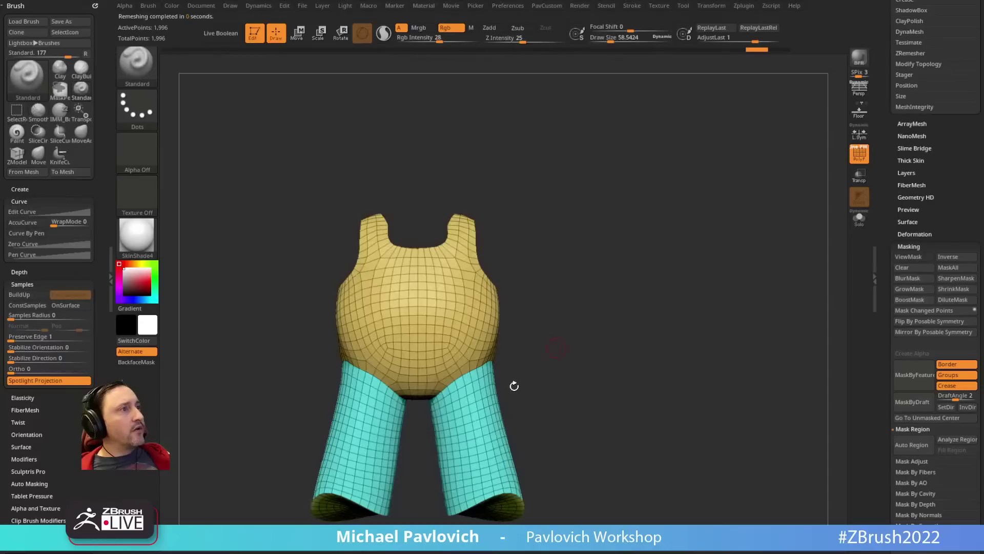
Step: Shape the front of the shoulder straps with the Move brush at draw size about 135
key("s")
left_click(610, 290)
key("s")
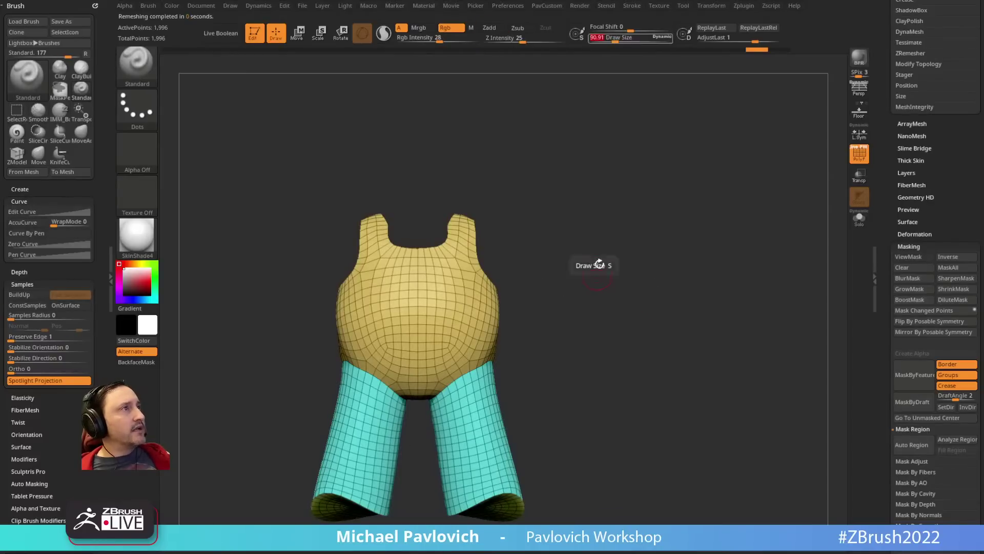
left_click_drag(602, 265, 613, 301, "alt")
key("b")
key("m")
key("v")
key("s")
left_click(497, 321)
left_click_drag(457, 300, 468, 298)
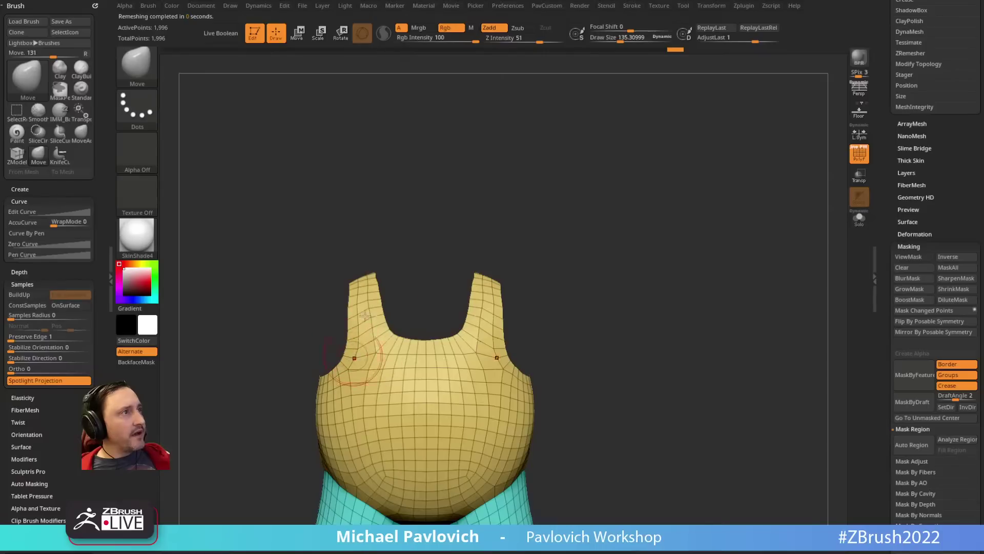
left_click_drag(485, 233, 547, 221)
Step: Adjust the front edge of the arm opening with the Move brush at draw size about 59
key("b")
key("s")
key("t")
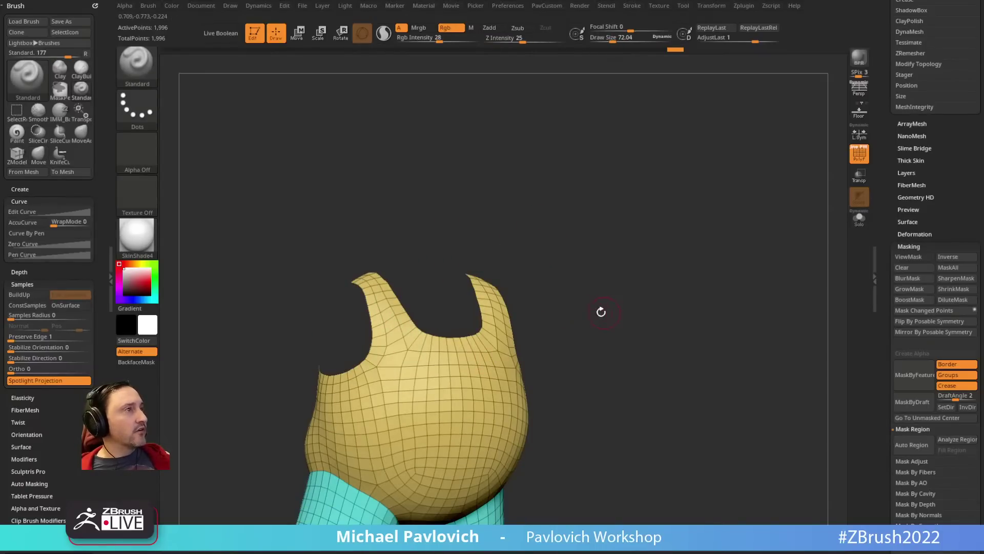
mouse_move(601, 312)
left_mouse_down()
mouse_move(637, 292)
mouse_move(618, 303)
left_mouse_up()
key("b")
key("m")
key("v")
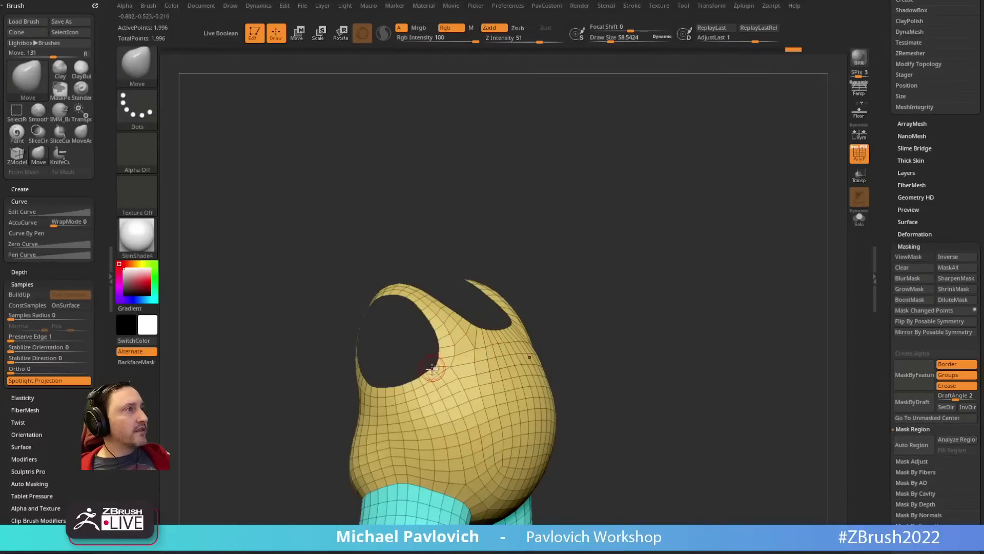
left_click_drag(546, 314, 576, 312)
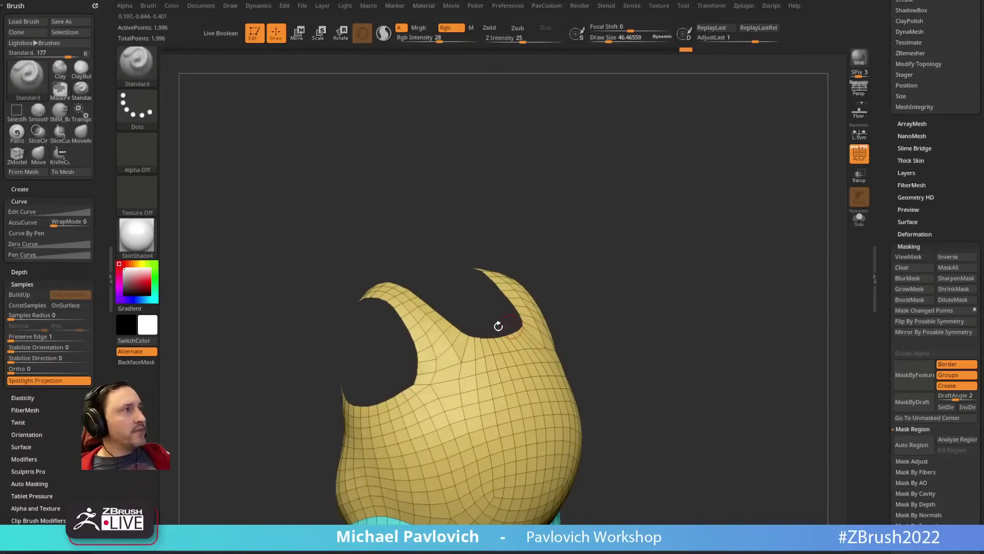
Step: Mark the polygons where the strap meets the bib with ZModeler and QMesh them slightly outward as a separate polygroup
key("b")
key("z")
key("m")
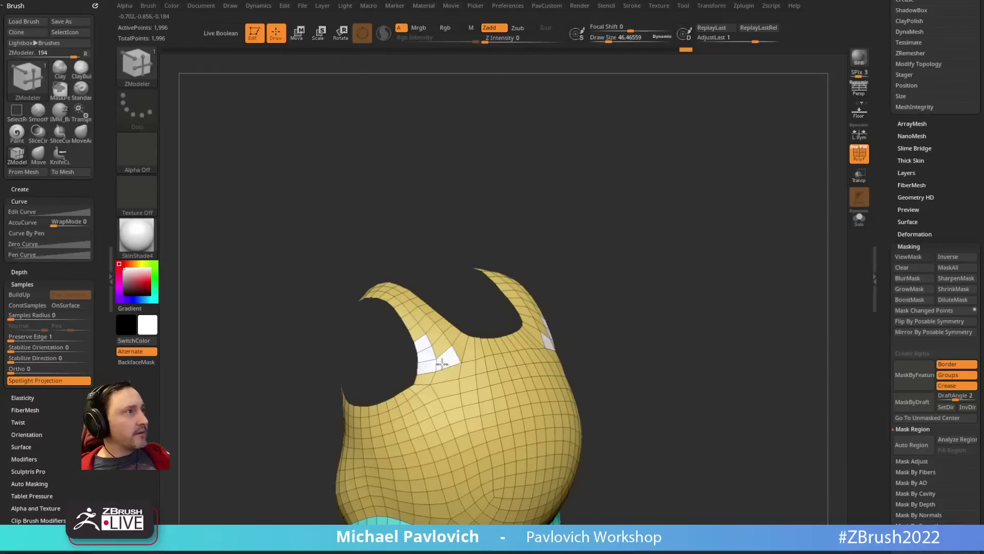
left_click_drag(634, 260, 622, 277)
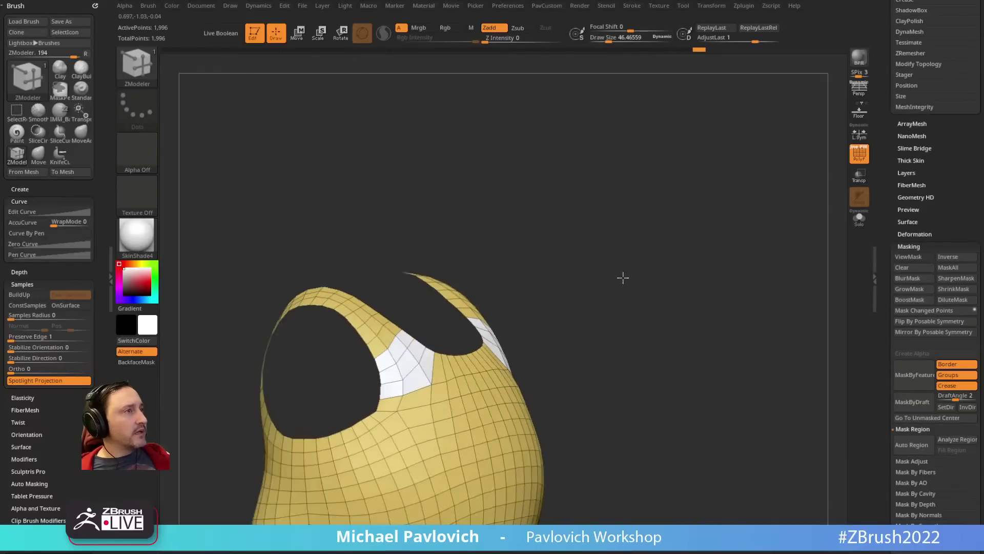
left_click(408, 364)
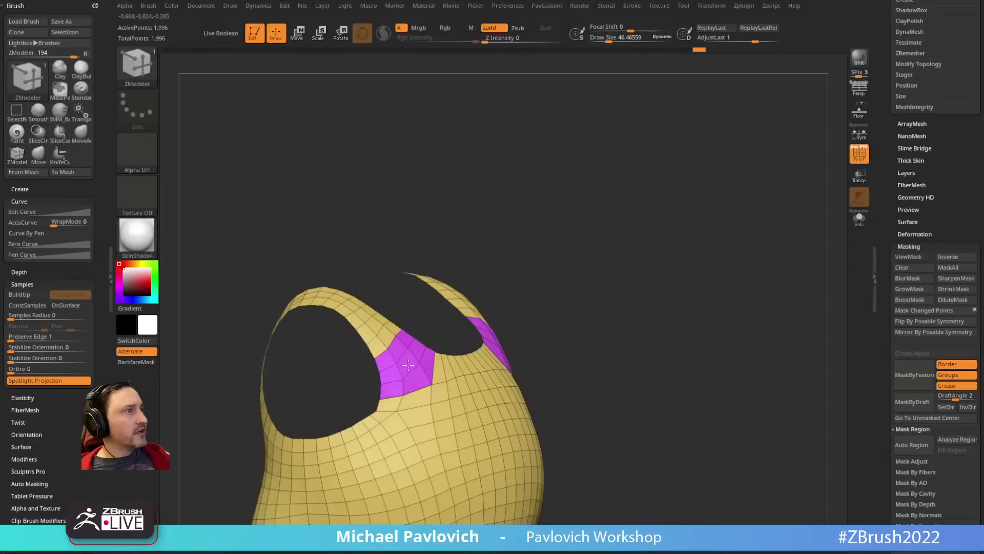
left_click_drag(410, 364, 419, 363)
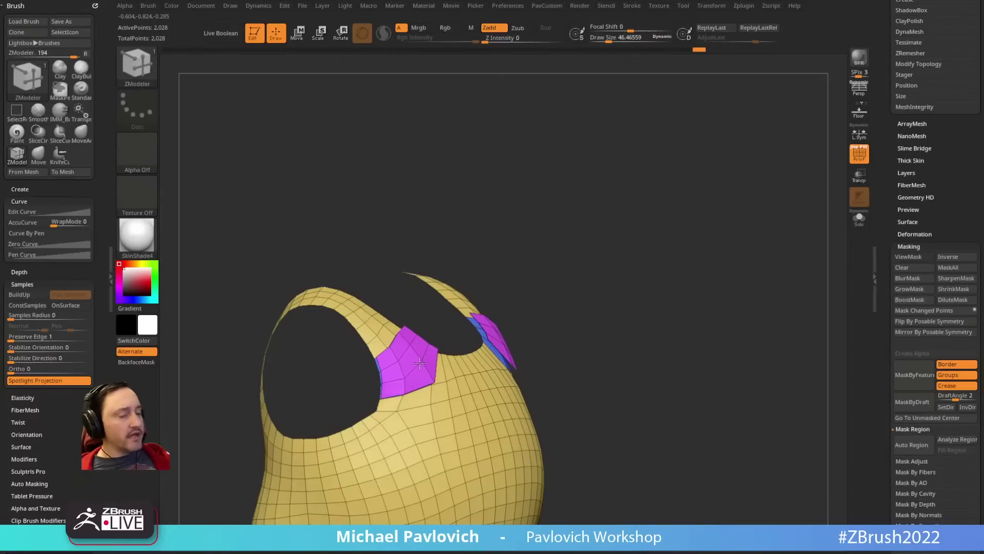
key("alt")
key("alt")
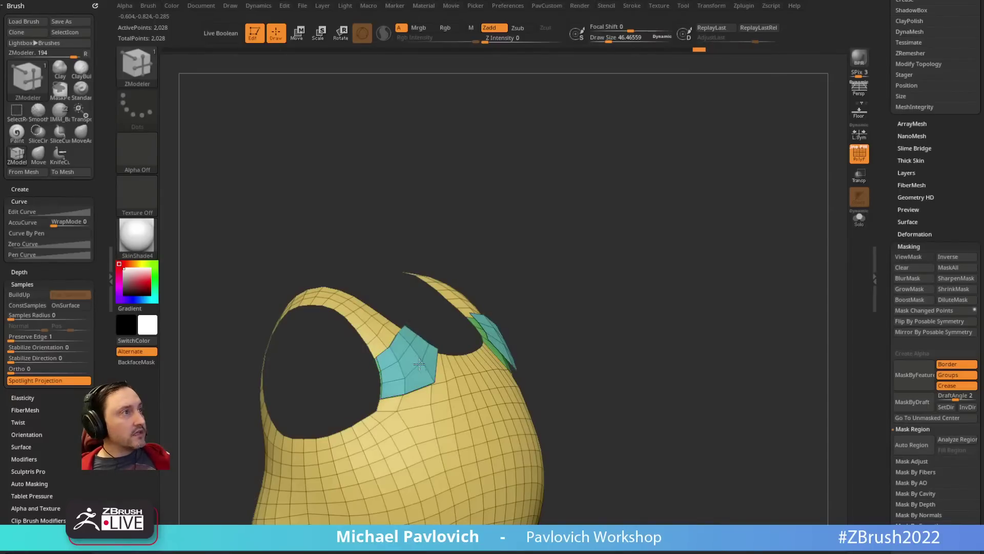
Step: Isolate the overalls surface around the raised strap patches, assign it a new polygroup, and show the full mesh
left_click_drag(536, 272, 450, 407)
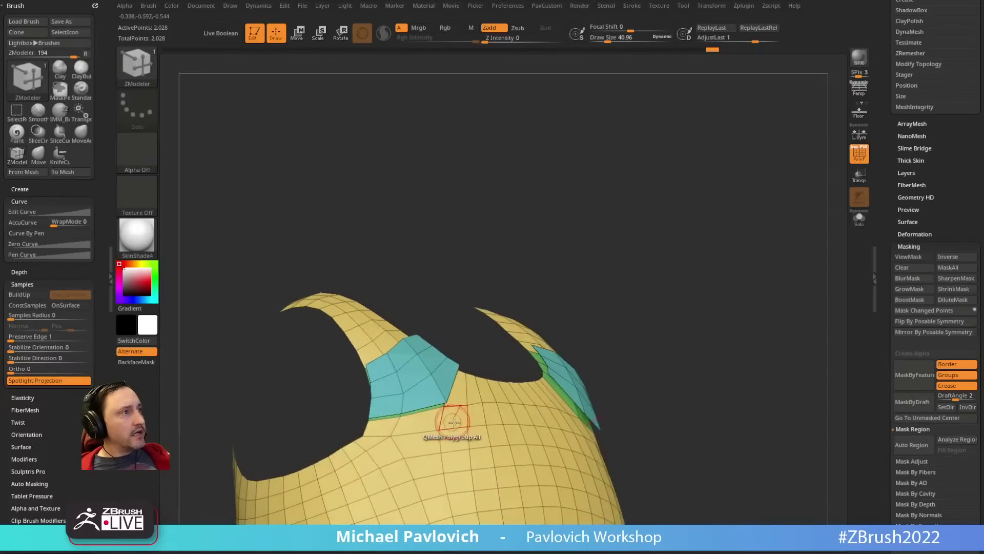
left_click(451, 394, "ctrl+shift")
left_click_drag(546, 241, 590, 258, "ctrl+shift")
left_click(446, 409, "ctrl+shift")
key("ctrl+w")
left_click(599, 297, "ctrl+shift")
Step: Show the Spotlight reference to check the overall straps, and hide it again
mouse_move(526, 304)
right_mouse_down()
mouse_move(501, 309)
mouse_move(470, 352)
mouse_move(512, 316)
mouse_move(511, 273)
mouse_move(522, 289)
mouse_move(718, 328)
right_mouse_up()
key("shift+z")
key("1")
key("shift+z")
mouse_move(343, 339)
right_mouse_down()
mouse_move(432, 308)
mouse_move(402, 293)
mouse_move(419, 278)
mouse_move(379, 320)
right_mouse_up()
key("2")
key("bracketright")
right_click_drag(373, 268, 401, 320, "alt")
key("1")
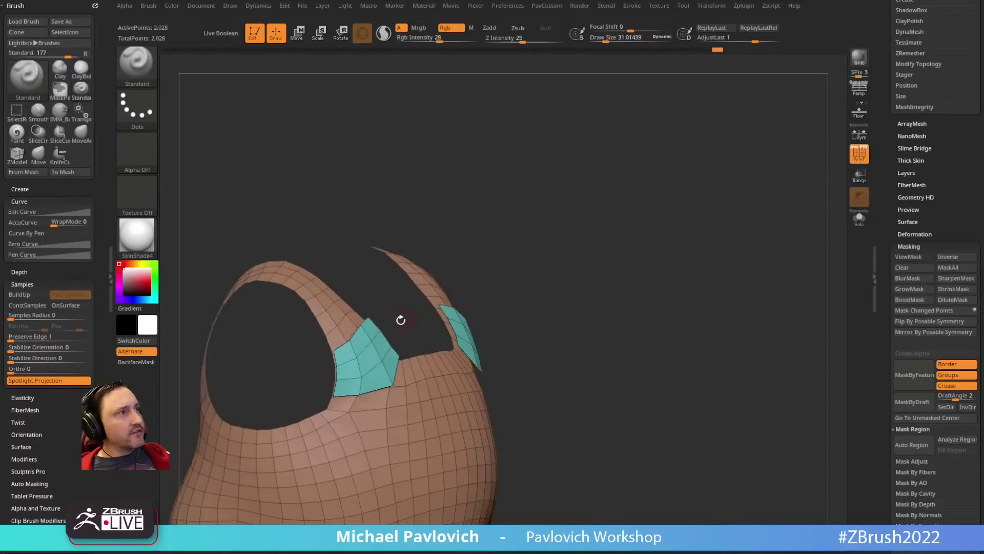
Step: Mask everything except the raised strap patches, move the patches away from the torso, and clear the mask
right_click_drag(520, 309, 424, 343)
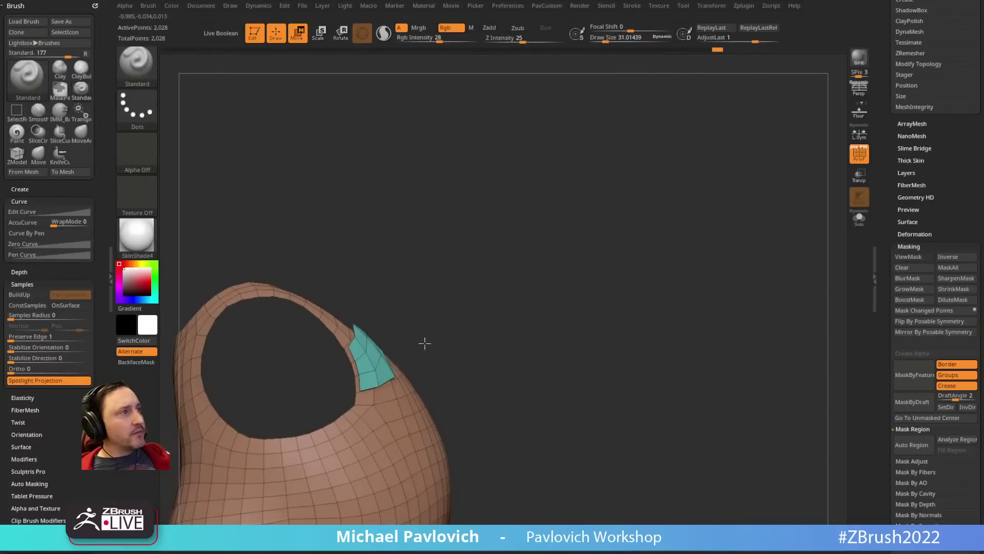
key("w")
left_click(373, 359, "ctrl")
left_click_drag(417, 317, 444, 298)
key("q")
mouse_move(498, 275)
right_mouse_down()
mouse_move(463, 343)
mouse_move(535, 309)
right_mouse_up()
left_click_drag(534, 310, 529, 295, "ctrl")
mouse_move(529, 294)
right_mouse_down()
mouse_move(478, 279)
mouse_move(472, 266)
mouse_move(494, 242)
mouse_move(474, 311)
right_mouse_up()
Step: Adjust the area around the detached strap patches with the Move brush at draw size about 69
key("s")
left_click_drag(446, 375, 430, 376)
key("b")
key("m")
key("v")
right_click_drag(445, 339, 441, 365)
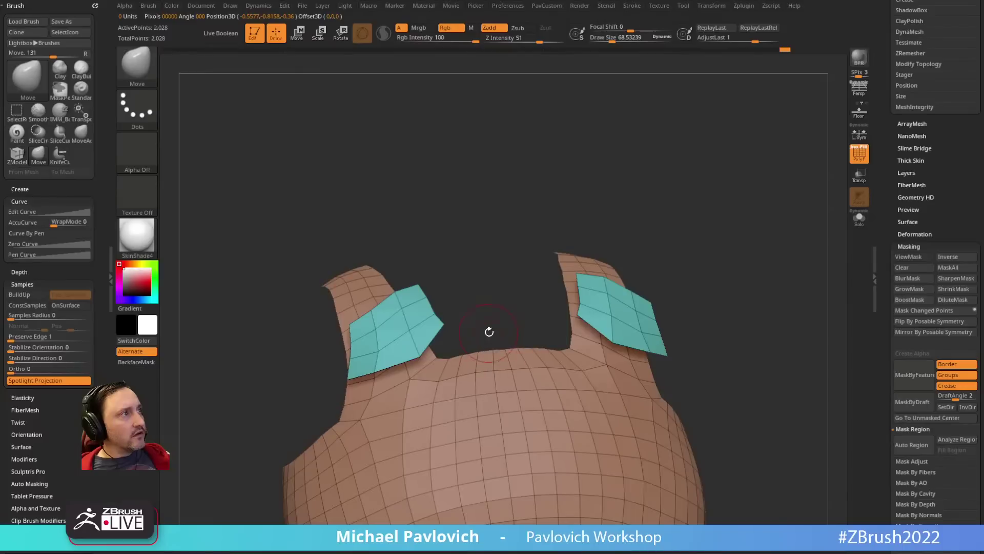
Step: Mark the strap polygons lying behind the detached patches with ZModeler
mouse_move(489, 331)
right_mouse_down()
mouse_move(477, 342)
mouse_move(474, 318)
right_mouse_up()
key("b")
key("z")
key("m")
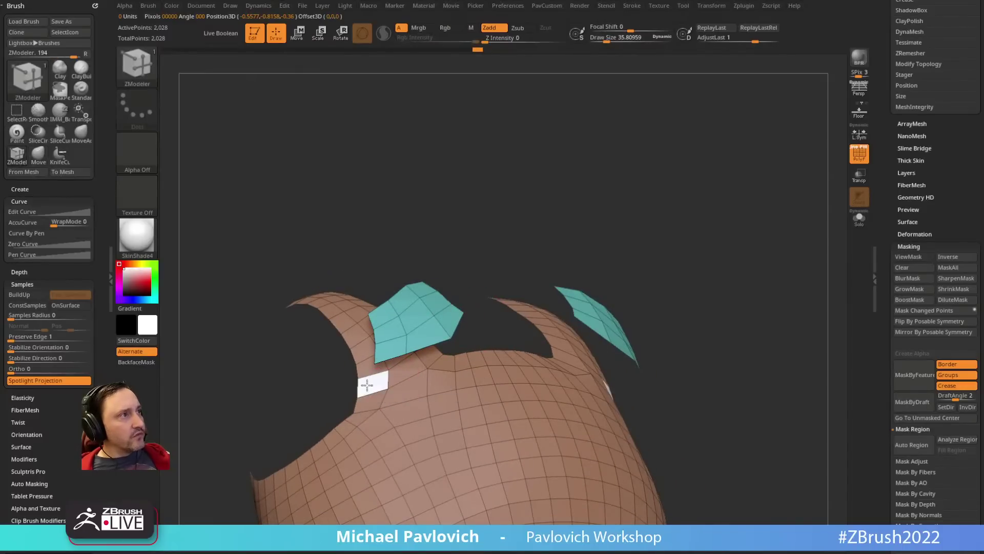
right_click_drag(442, 261, 368, 370)
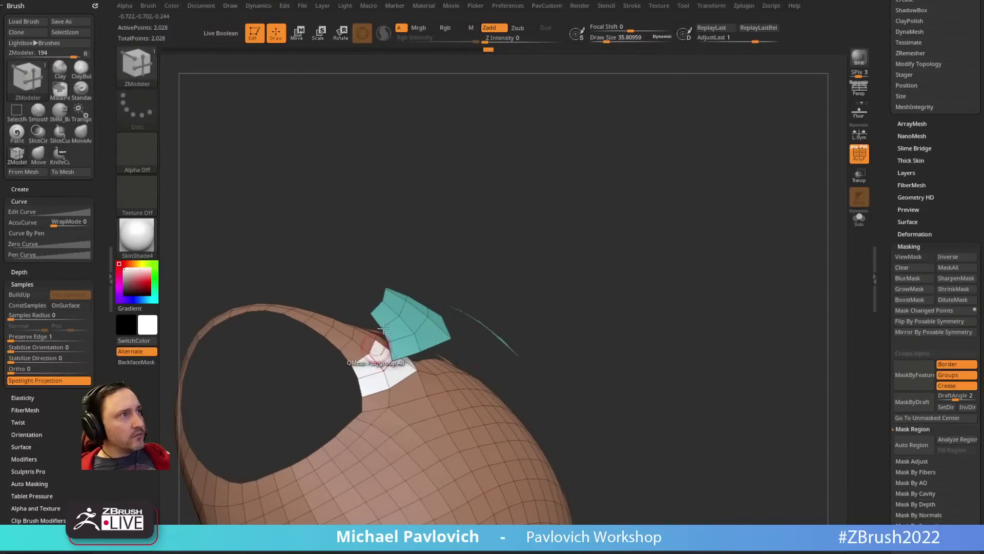
right_click_drag(384, 328, 438, 310)
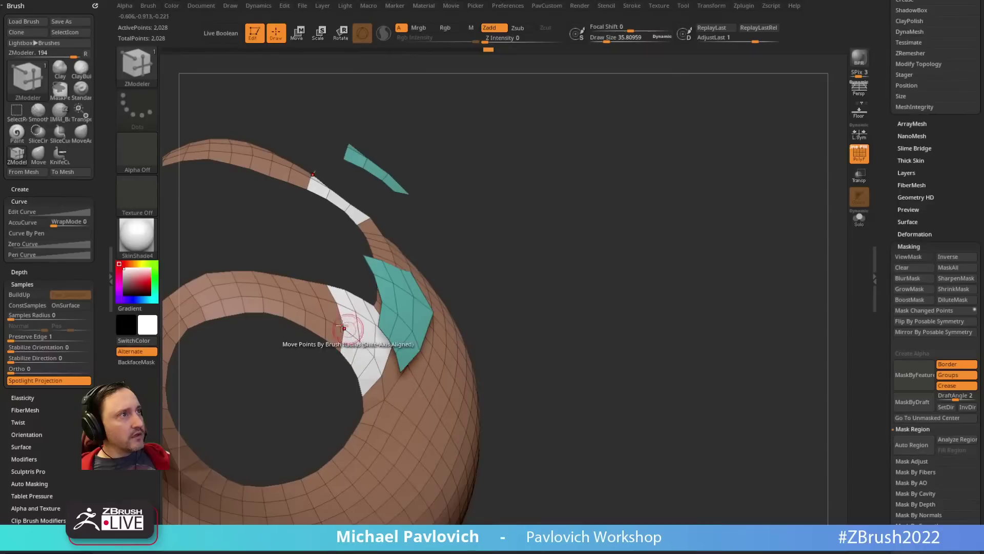
Step: Hide the strap section behind the detached patches and delete the hidden polygons to leave a gap between straps and bib
left_click(416, 278, "ctrl+shift")
left_click_drag(531, 227, 566, 307, "ctrl+shift")
left_click(397, 323, "ctrl+shift")
right_click_drag(585, 287, 524, 263, "ctrl")
left_click_drag(526, 263, 564, 298, "ctrl+shift")
mouse_move(571, 301)
right_mouse_down()
mouse_move(541, 254)
mouse_move(546, 288)
right_mouse_up()
left_click_drag(545, 288, 309, 551, "ctrl+alt+shift")
right_click_drag(547, 310, 483, 341, "ctrl")
key("ctrl+z")
mouse_move(529, 449)
left_mouse_down("ctrl+alt+shift")
mouse_move(321, 367)
mouse_move(322, 312)
left_mouse_up("ctrl+alt+shift")
right_click_drag(560, 213, 585, 217, "ctrl")
left_click_drag(585, 217, 614, 283, "ctrl+shift")
key("space")
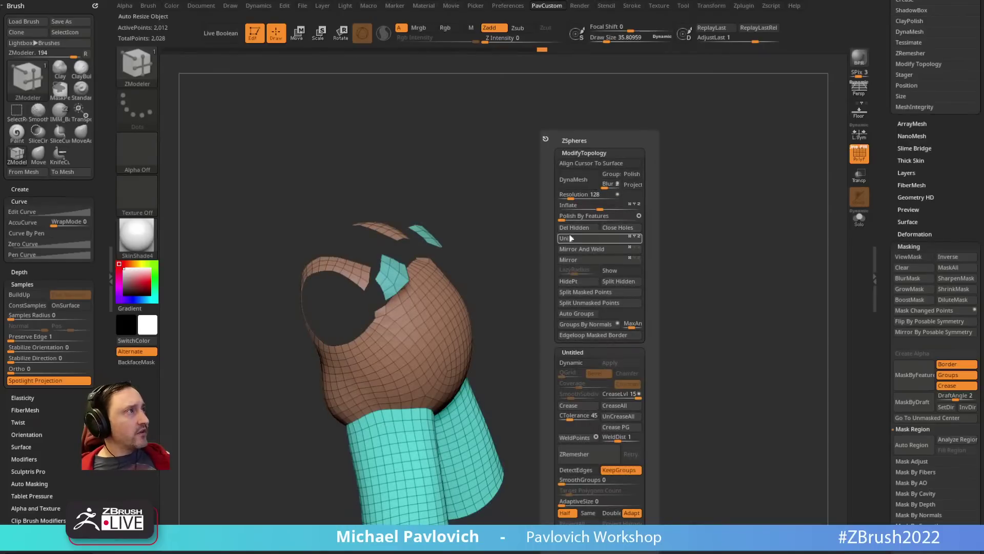
right_click_drag(514, 261, 548, 241)
right_click_drag(549, 241, 444, 228)
Step: Mask everything except the detached strap patches, move the patches back against the torso and strap ends, and clear the mask
key("w")
left_click(395, 277, "alt")
left_click(543, 246, "alt")
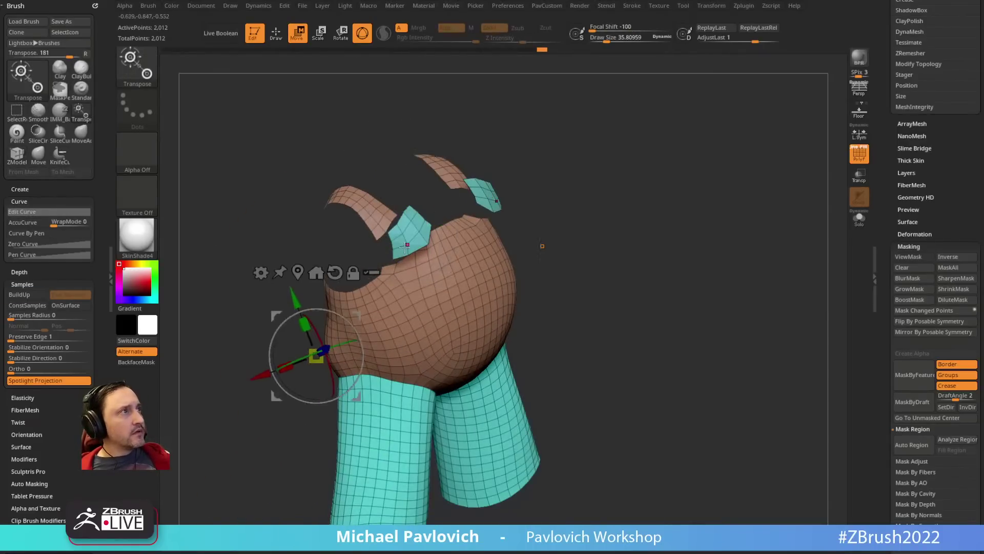
left_click(410, 234, "ctrl")
right_click_drag(474, 172, 538, 165)
left_click_drag(448, 196, 429, 206)
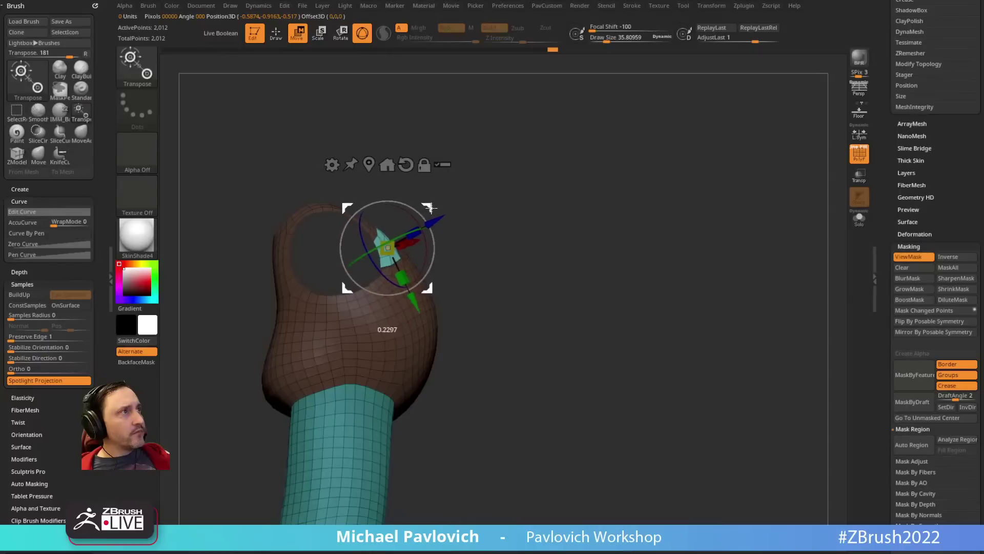
mouse_move(514, 193)
right_mouse_down("ctrl")
mouse_move(521, 221)
mouse_move(464, 215)
right_mouse_up("ctrl")
mouse_move(505, 172)
right_mouse_down("ctrl")
mouse_move(505, 217)
mouse_move(536, 214)
mouse_move(545, 200)
right_mouse_up("ctrl")
key("q")
key("w")
left_click_drag(421, 303, 415, 297)
key("q")
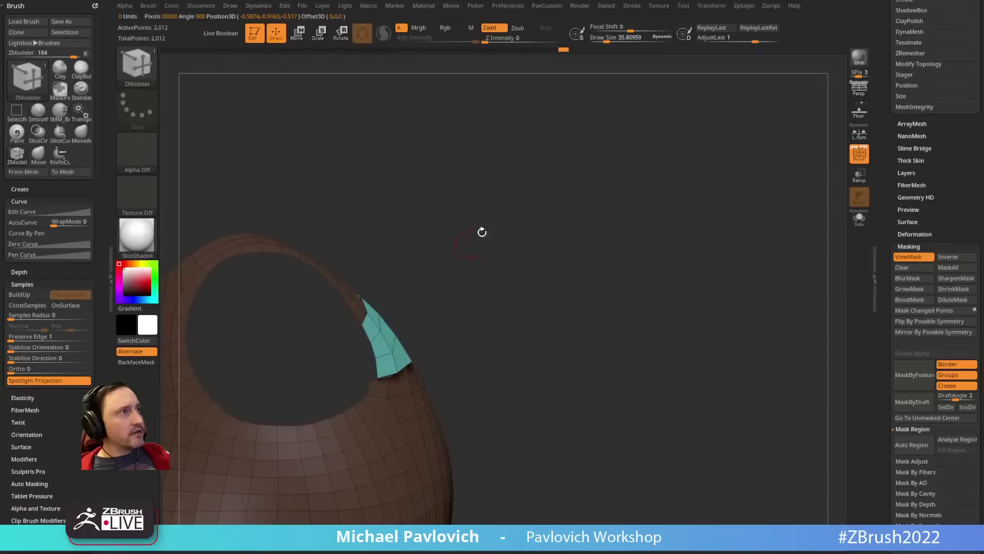
right_click_drag(481, 231, 531, 227)
right_click_drag(531, 228, 538, 205, "ctrl")
left_click_drag(539, 205, 538, 230, "ctrl")
Step: Set the ZModeler point action to Stitch and join the first points of the patch to the open end of the strap
right_click_drag(415, 231, 462, 259)
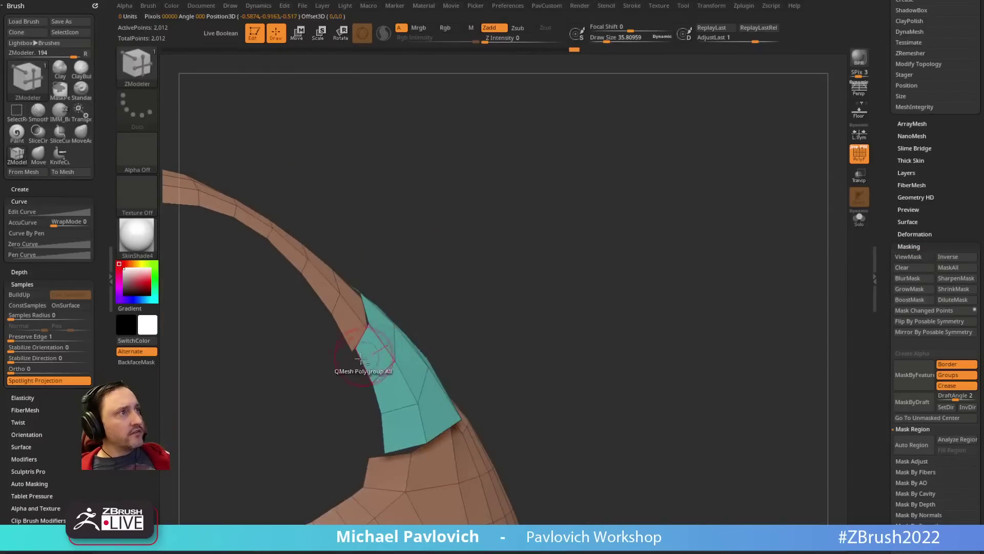
key("space")
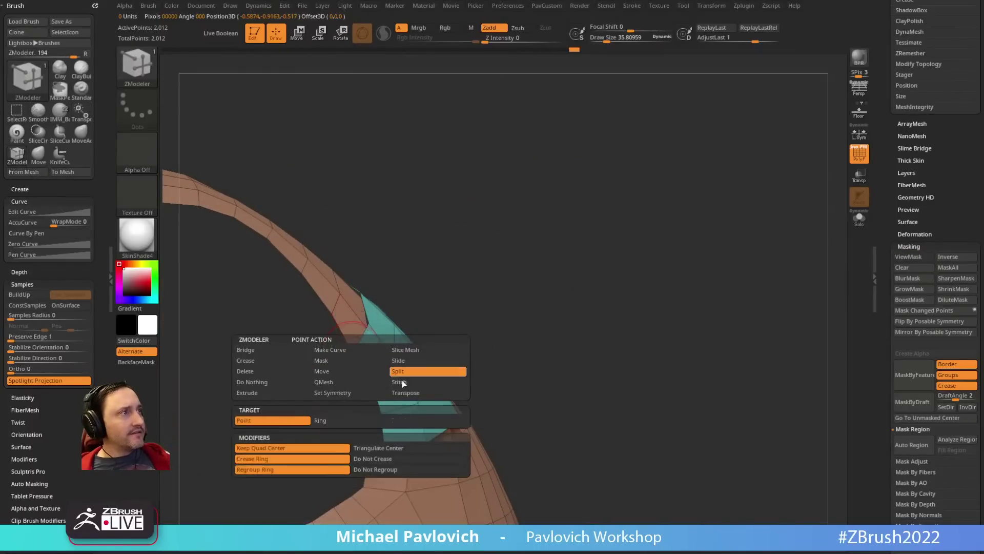
left_click(400, 382)
right_click_drag(483, 269, 427, 303)
left_click(337, 344)
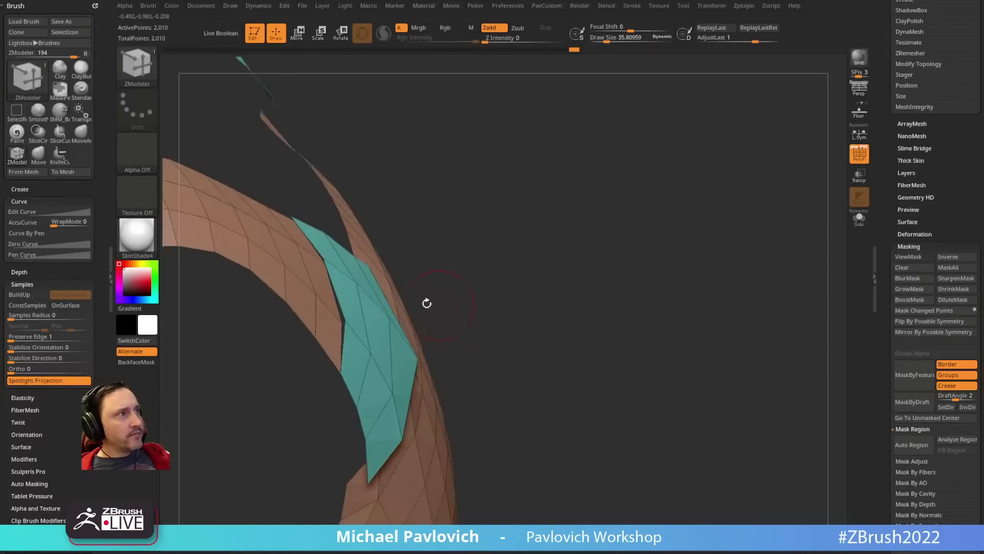
right_click_drag(431, 217, 400, 292)
left_click(332, 362)
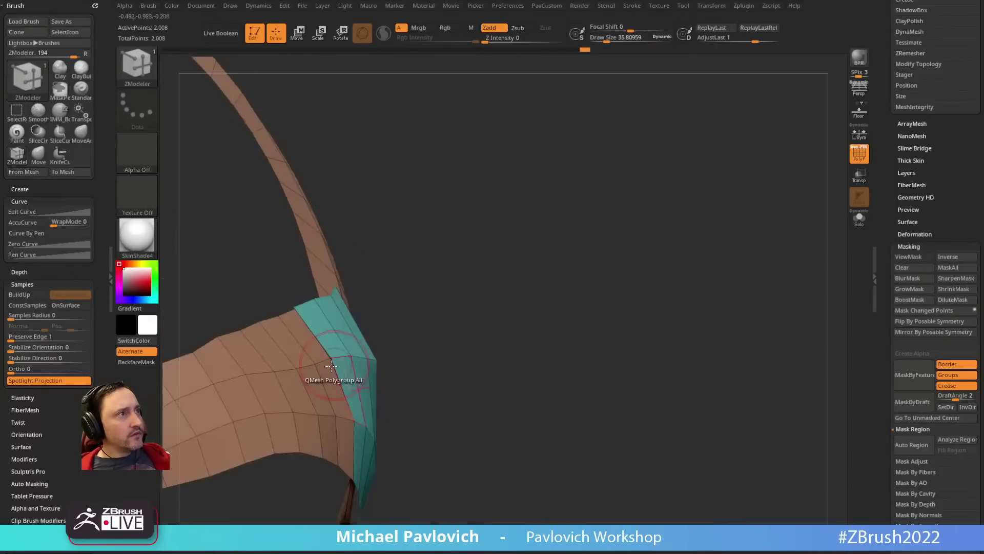
Step: Stitch the remaining border points of the patch to the matching strap points, undoing any wrong stitch
key("shift+z")
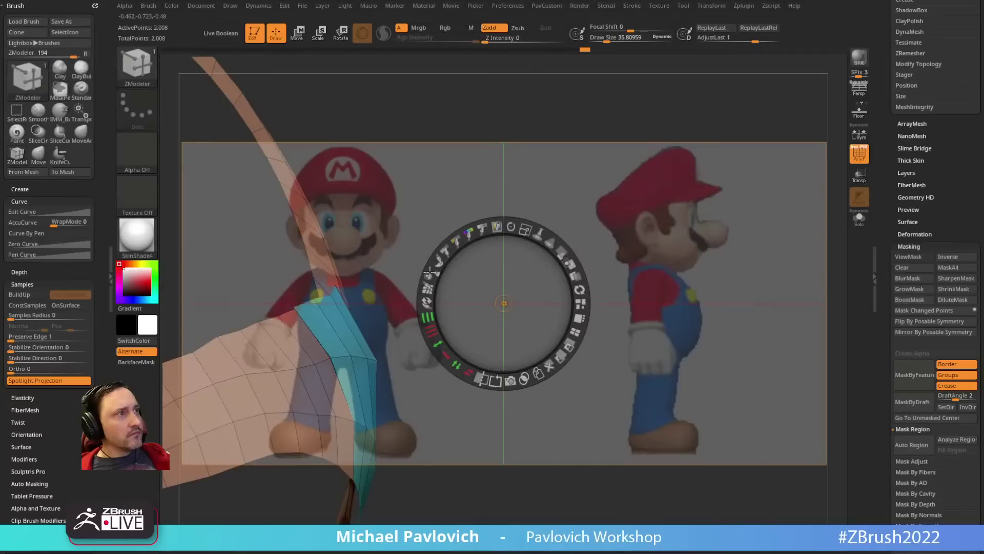
key("shift+z")
key("ctrl+z")
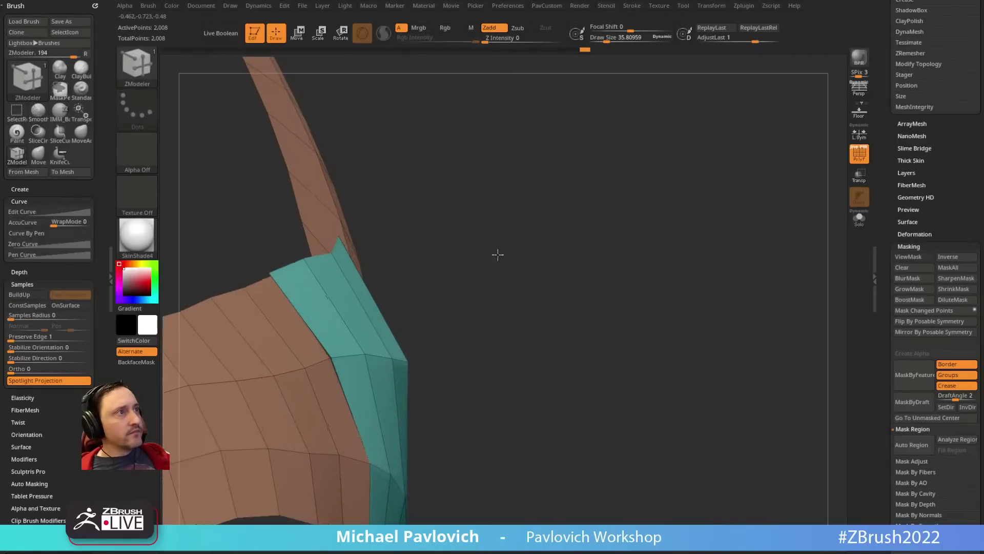
left_click(332, 356)
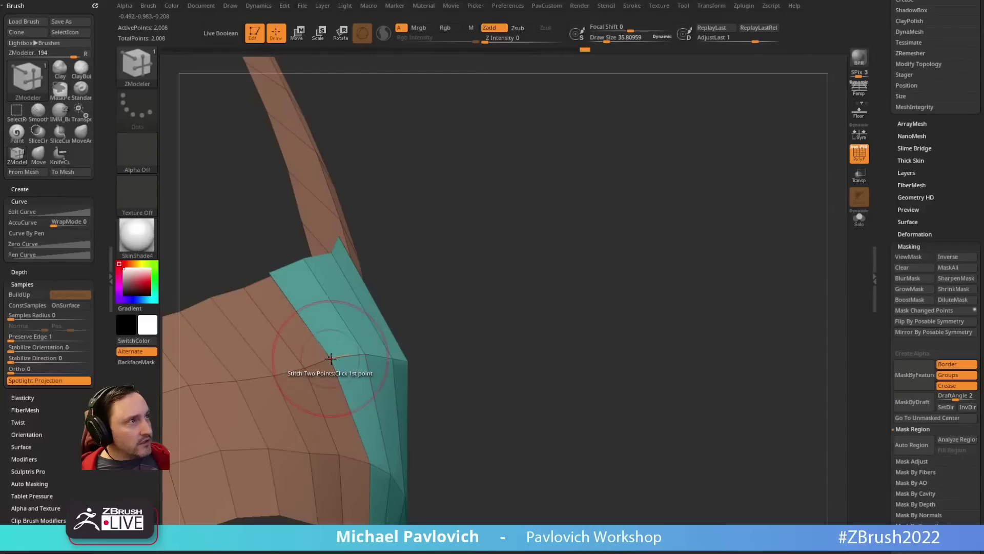
left_click(269, 275)
left_click(269, 275)
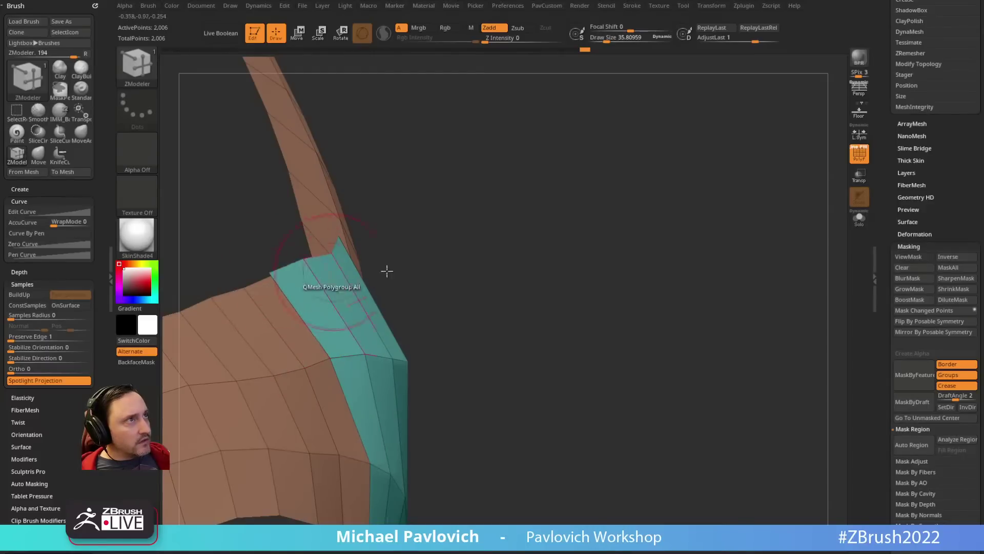
left_click_drag(387, 270, 439, 315)
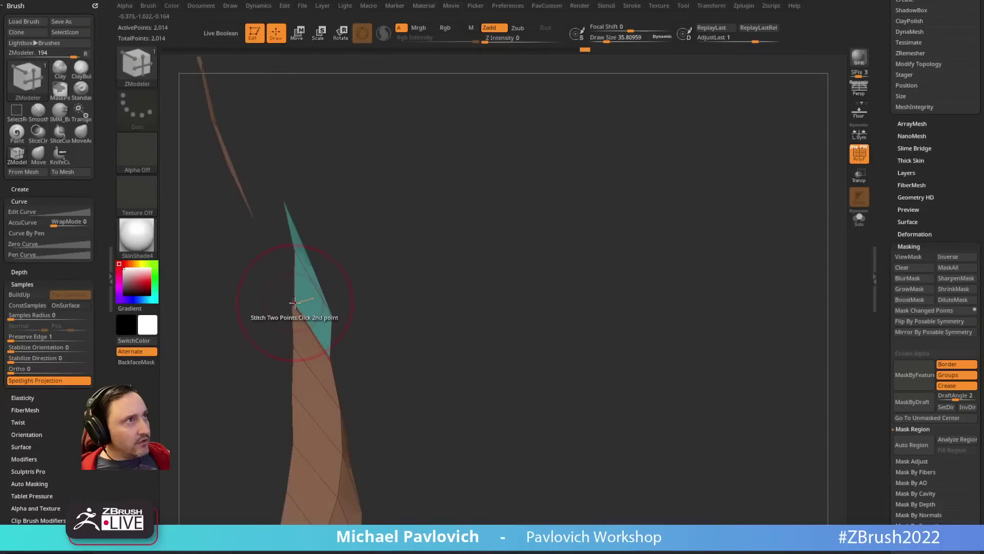
right_click_drag(402, 268, 403, 308, "ctrl")
key("ctrl+z")
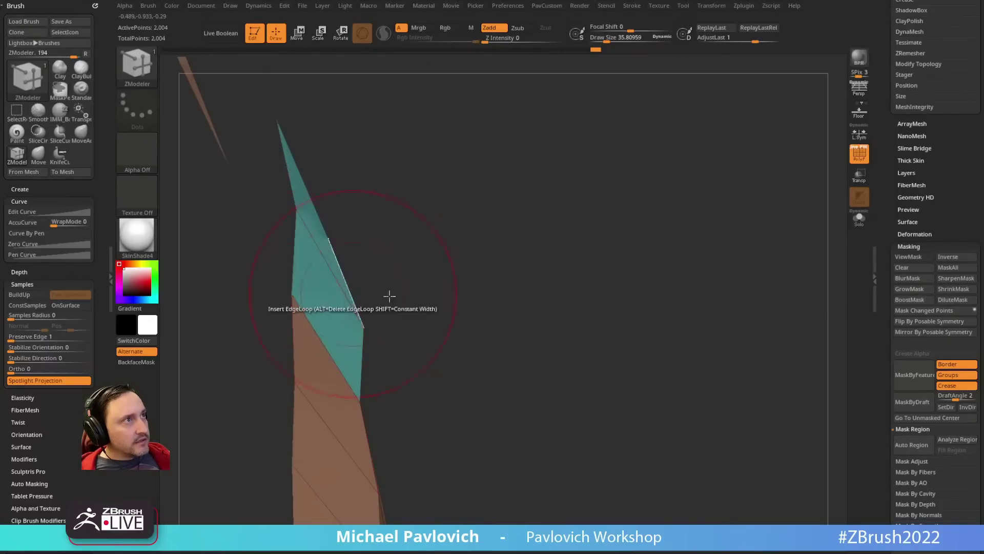
right_click_drag(482, 285, 396, 161)
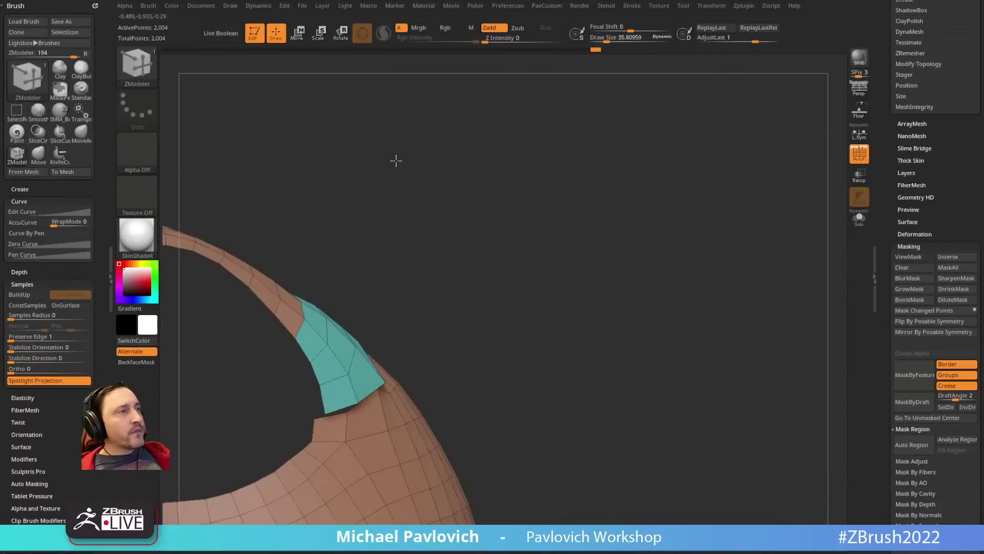
Step: Merge the whole overalls mesh into one polygroup and turn on Topological auto masking for the Move brush
key("ctrl+w")
mouse_move(542, 239)
right_mouse_down("shift")
mouse_move(464, 257)
mouse_move(477, 231)
mouse_move(418, 259)
right_mouse_up("shift")
key("b")
key("m")
key("v")
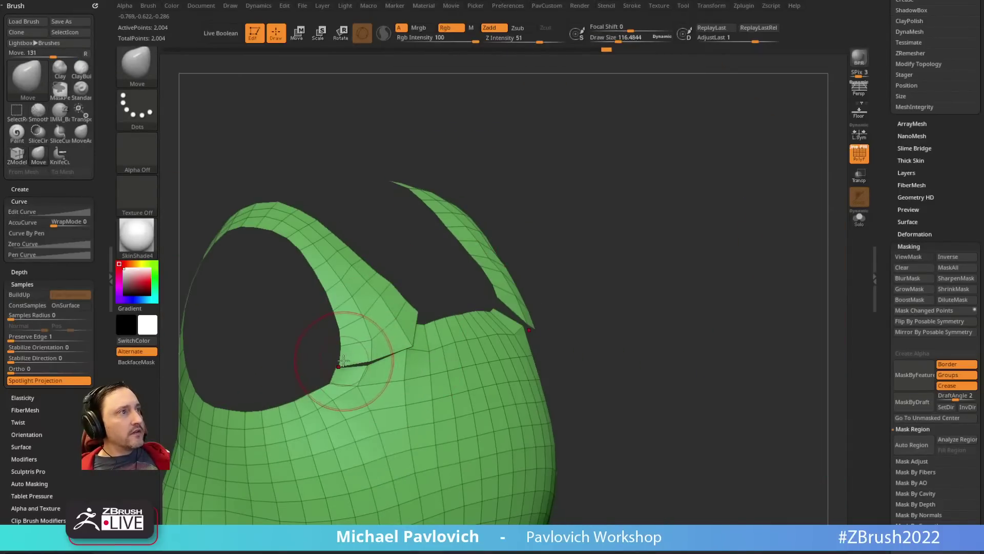
scroll(65, 352, "down", 5)
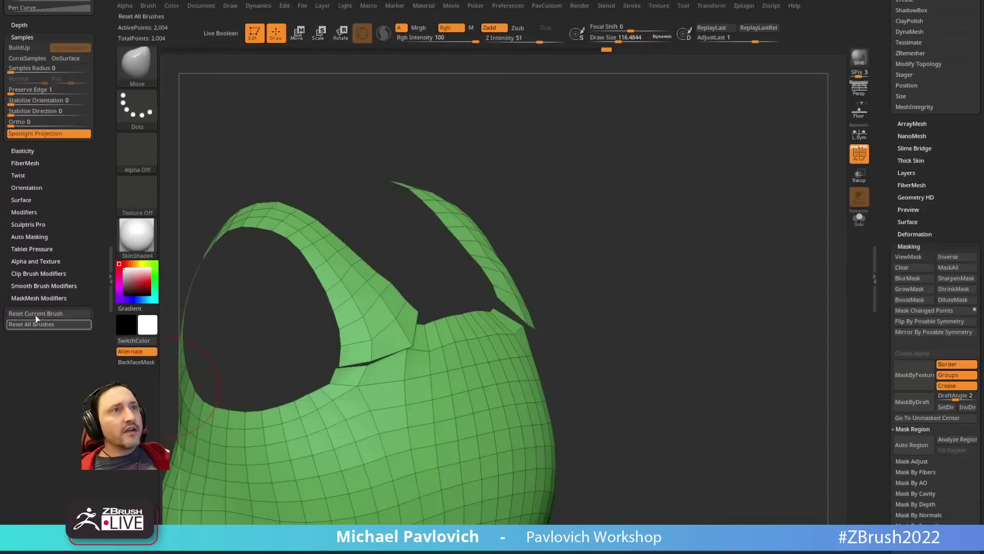
left_click(29, 236)
left_click(25, 445)
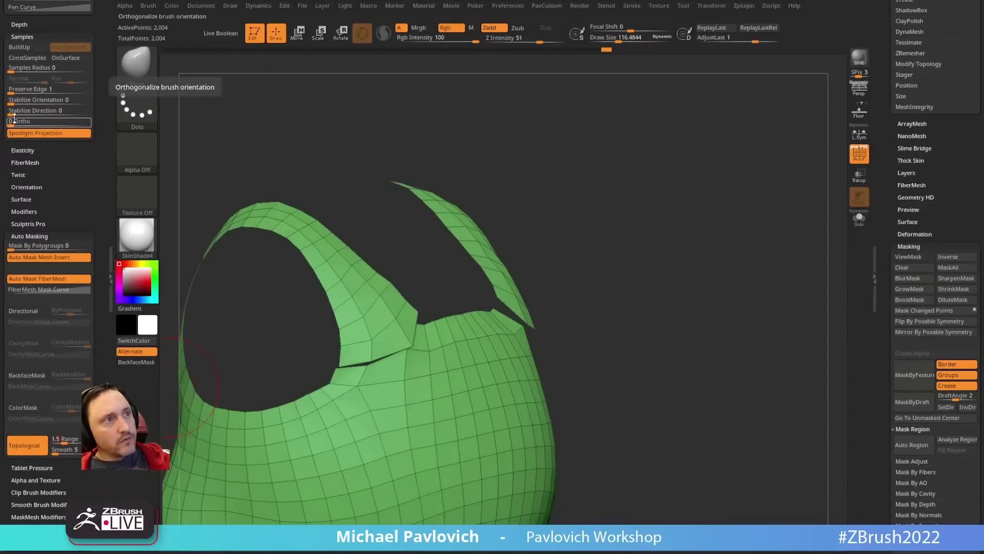
Step: Adjust the lower strap ends where they meet the bib with the Move brush at draw size about 112
right_click_drag(549, 84, 355, 316)
key("]")
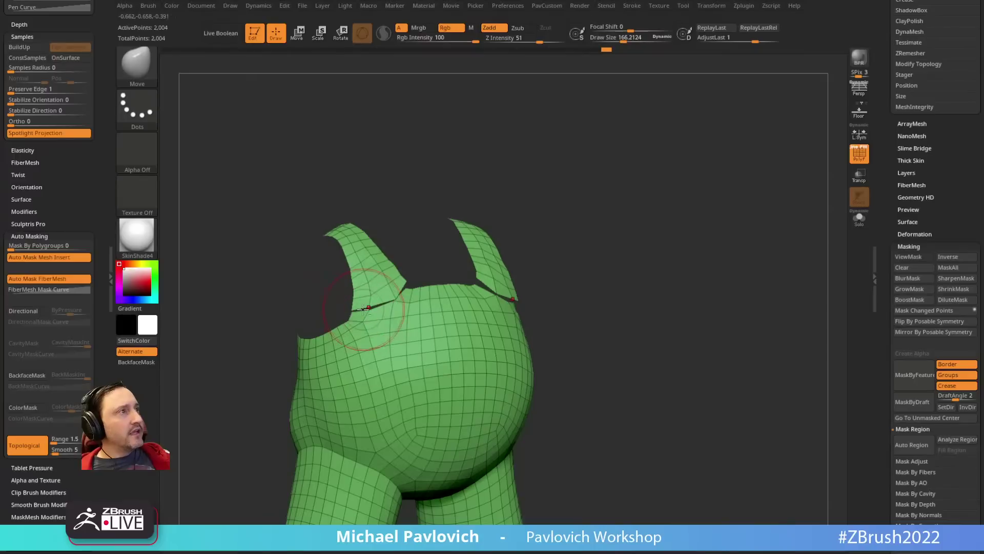
key("[")
mouse_move(418, 257)
right_mouse_down()
mouse_move(414, 273)
mouse_move(451, 259)
mouse_move(452, 281)
mouse_move(420, 272)
right_mouse_up()
key("]")
key("[")
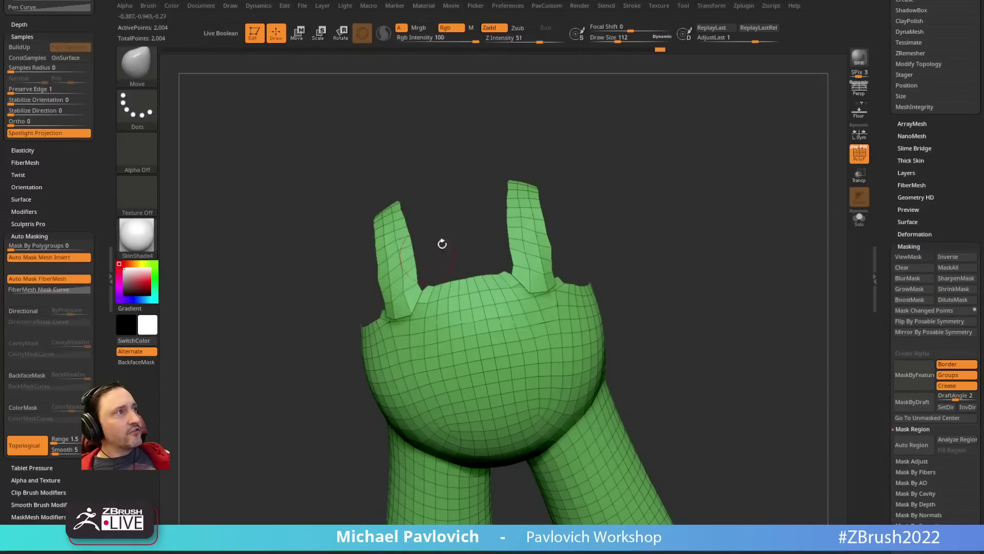
right_click_drag(442, 244, 602, 225)
Step: Assign polygroups by normals to separate the leg caps, and set the draw size to about 79
key("space")
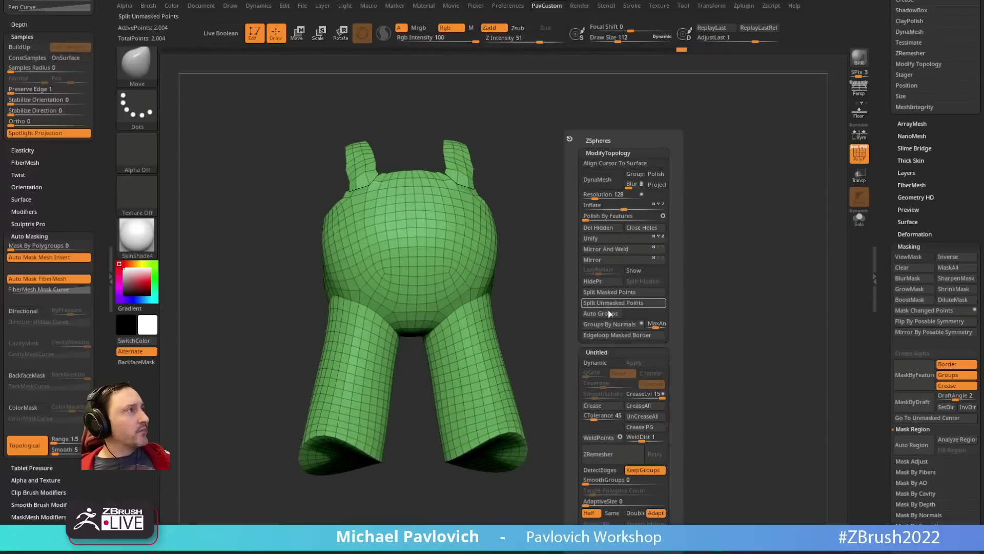
left_click(609, 324)
mouse_move(609, 324)
right_mouse_down()
mouse_move(580, 318)
mouse_move(616, 307)
mouse_move(542, 303)
mouse_move(616, 303)
mouse_move(585, 289)
right_mouse_up()
key("s")
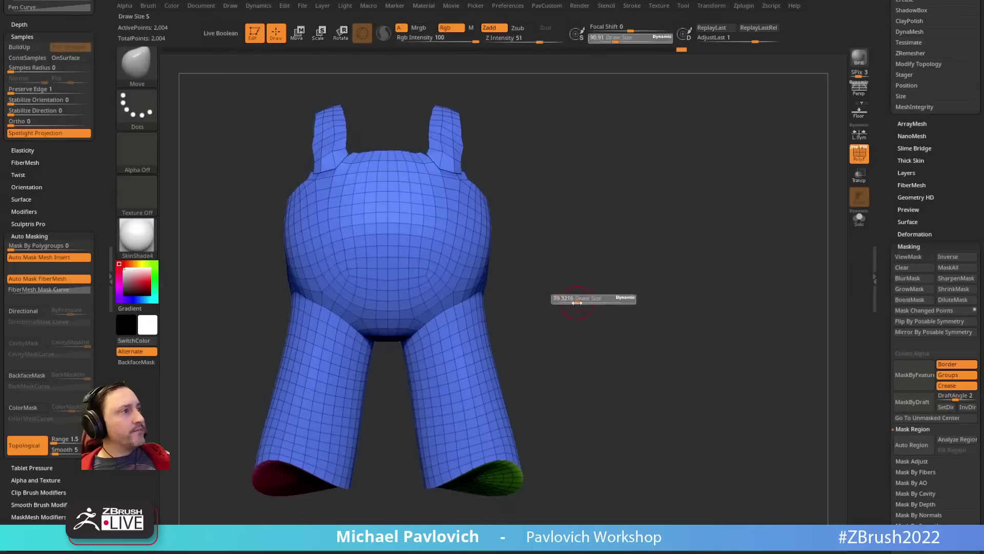
left_click(577, 300)
Step: Check the leg cap polygroups by hiding and restoring them, and mirror and weld the mesh to give both caps the same group
key("ctrl+shift")
left_click(495, 444, "ctrl+shift")
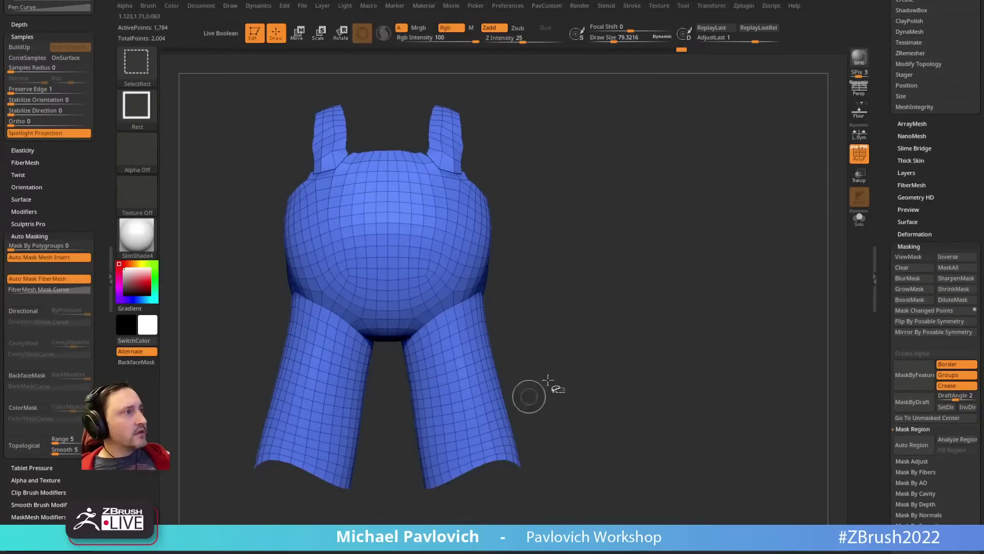
left_click(595, 342, "ctrl+shift")
right_click_drag(593, 347, 568, 328)
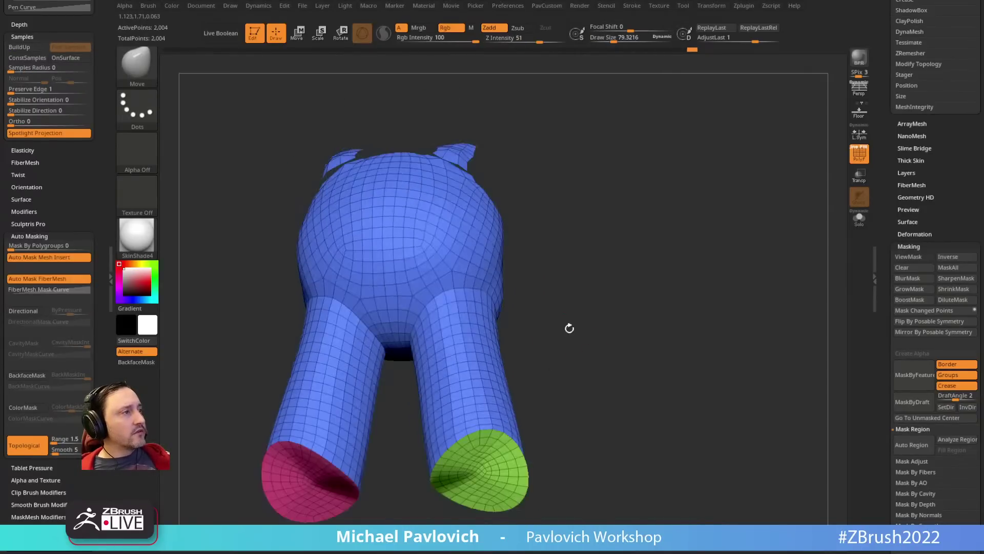
key("1")
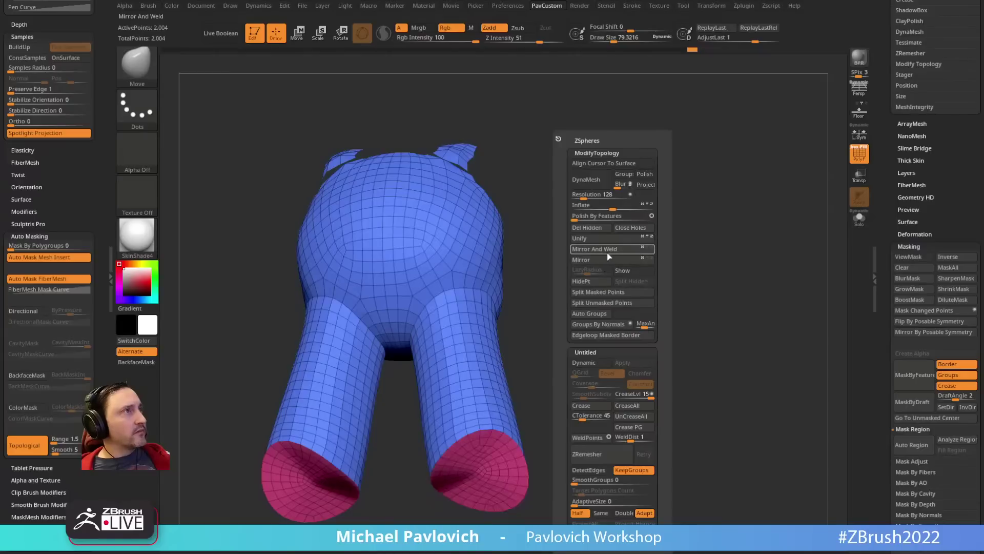
Step: Isolate the two leg caps and grow the visible region up both legs to just past the torso seam
left_click(472, 517, "ctrl+shift")
key("ctrl+shift")
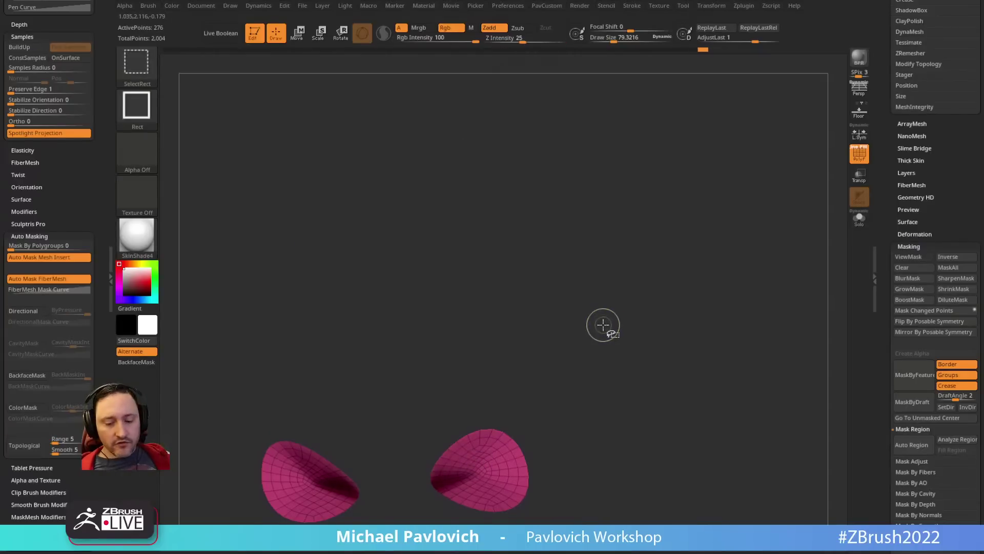
key("ctrl+shift+x")
key("ctrl+shift+x")
key("ctrl+shift+x")
key("ctrl+shift+x")
key("ctrl+shift+x")
key("ctrl+shift+x")
key("ctrl+shift+x")
key("ctrl+shift+x")
key("ctrl+shift+x")
key("ctrl+shift+x")
key("ctrl+shift+x")
key("ctrl+shift+x")
key("ctrl+shift+x")
key("ctrl+shift+x")
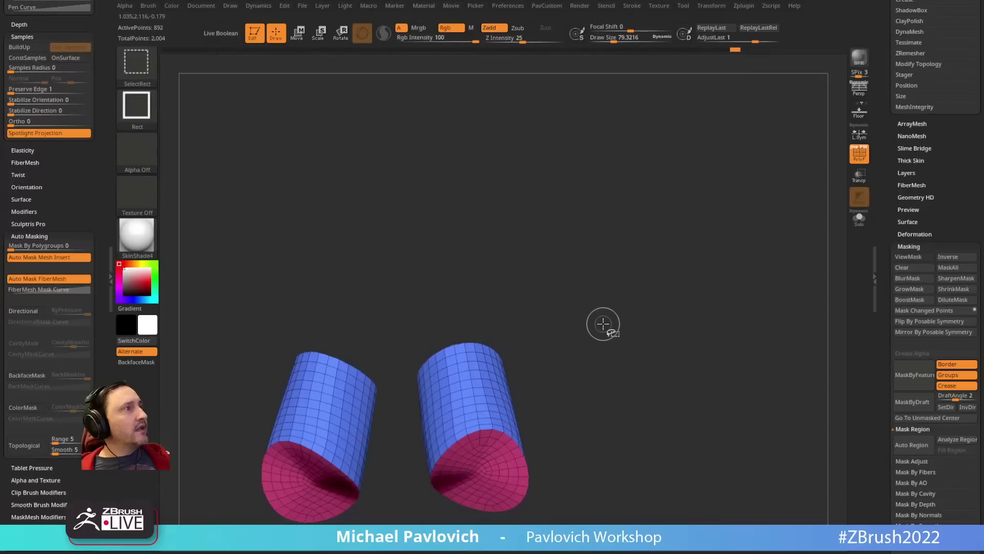
key("ctrl+shift+x")
key("ctrl+shift+x")
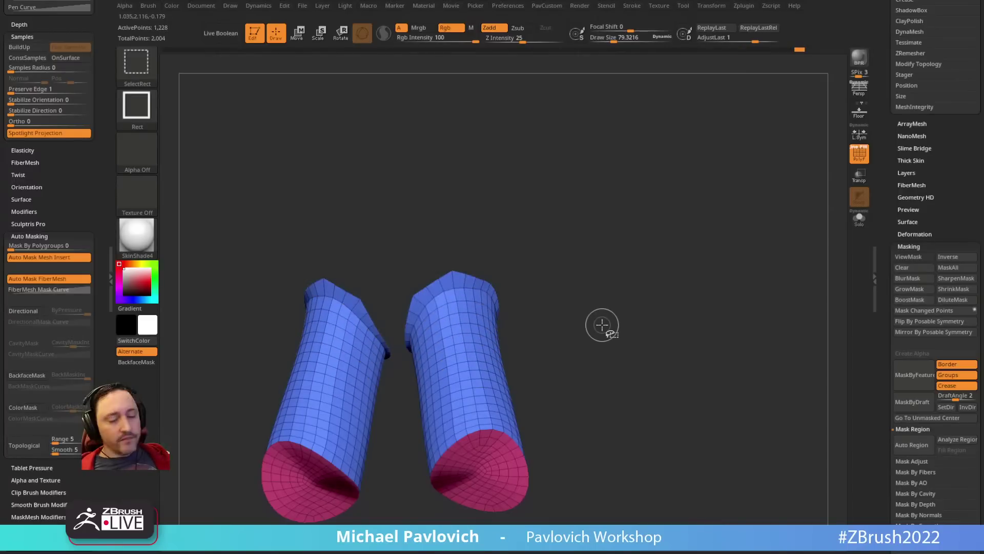
Step: Shrink the visible region to the leg tubes, hide the caps, give the tubes their own polygroup, and unhide the whole mesh
key("ctrl+shift+s")
left_click(505, 443, "ctrl+shift")
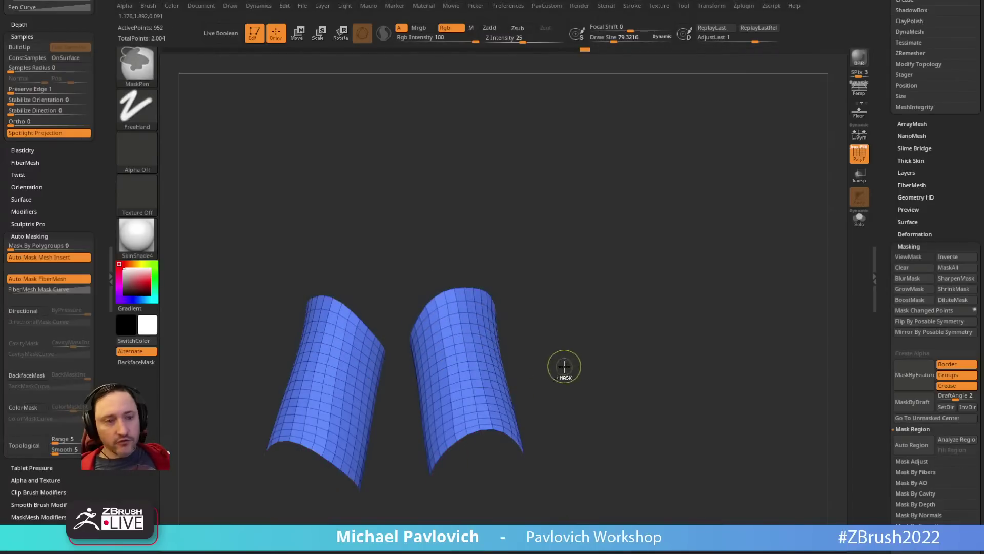
key("ctrl+w")
left_click(617, 323, "ctrl+shift")
Step: Smooth the overalls mesh with Polish By Features
left_click_drag(621, 313, 634, 316)
mouse_move(609, 264)
left_mouse_down("alt")
mouse_move(622, 362)
mouse_move(547, 305)
mouse_move(412, 281)
left_mouse_up("alt")
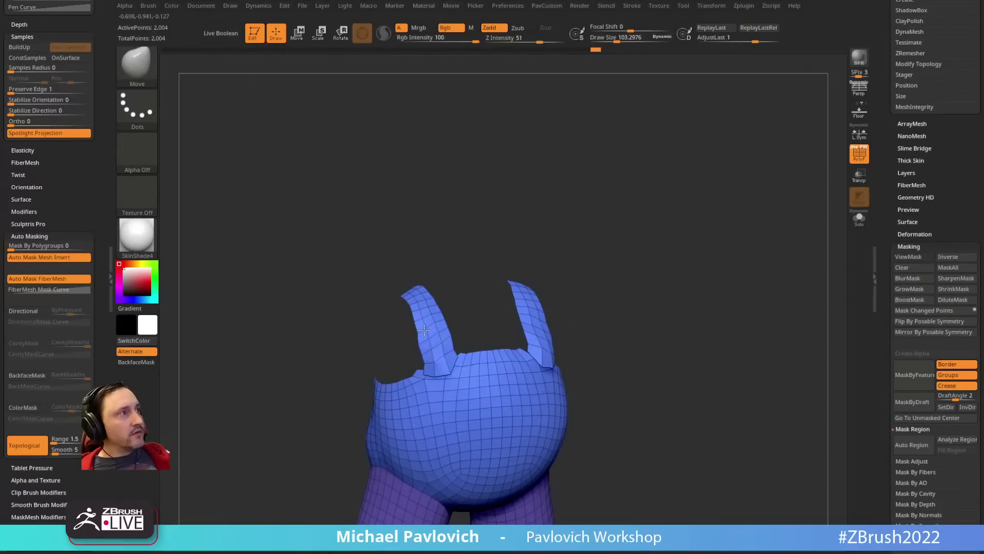
left_click_drag(525, 280, 652, 272)
key("grave")
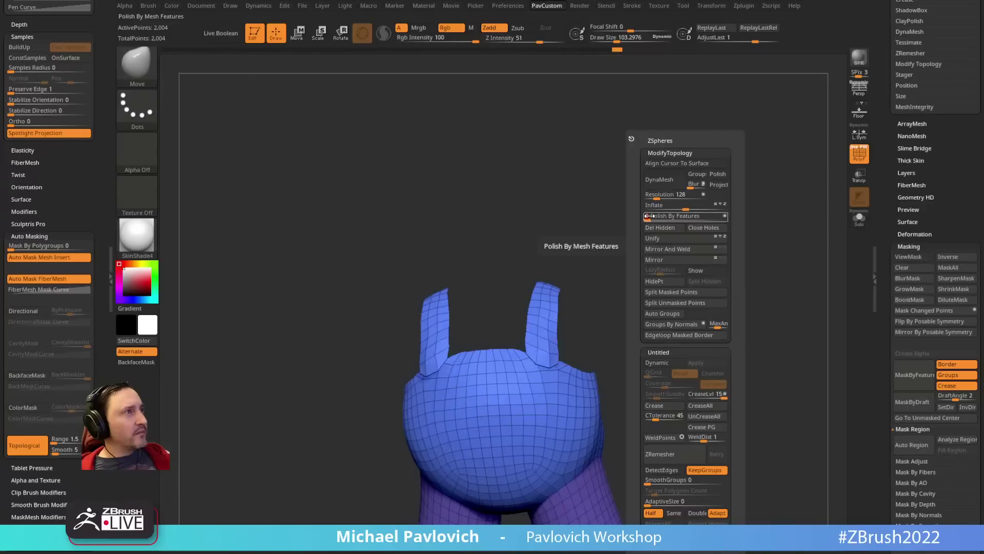
left_click(707, 216)
mouse_move(630, 276)
left_mouse_down()
mouse_move(694, 276)
mouse_move(678, 288)
mouse_move(620, 284)
left_mouse_up()
Step: Retopologize the overalls with ZRemesher using the Same polygon count, with KeepGroups and Adapt on
key("grave")
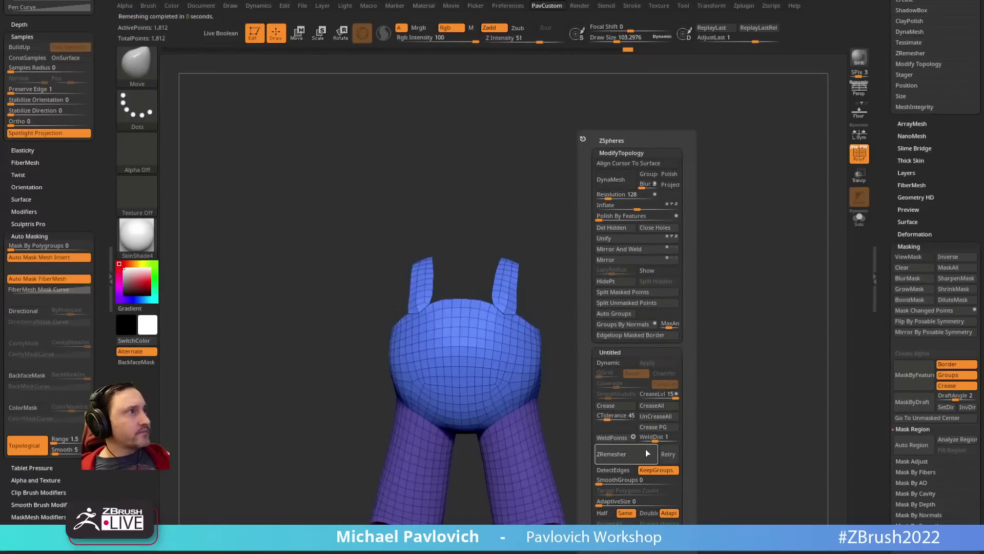
left_click_drag(576, 296, 611, 307)
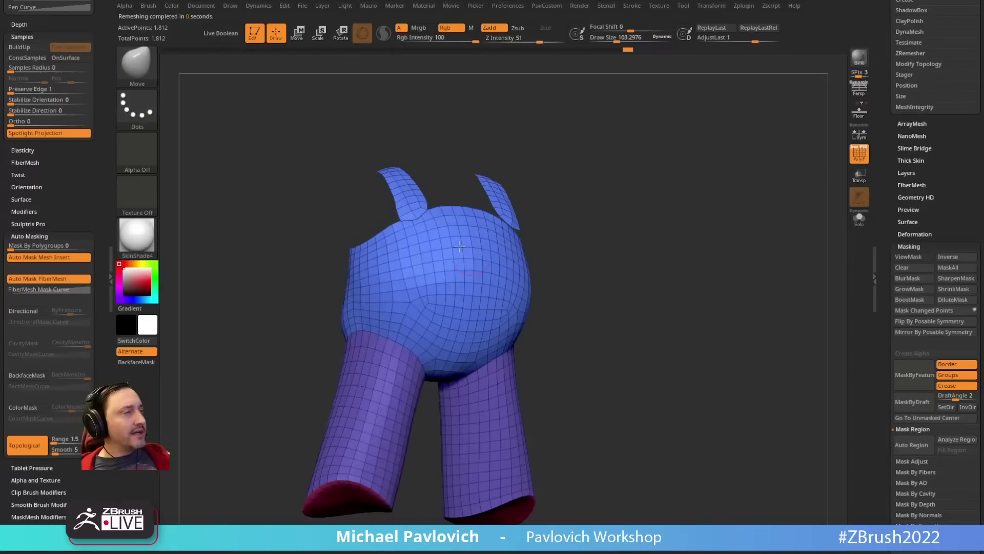
left_click_drag(571, 235, 300, 189)
left_click_drag(450, 307, 487, 272)
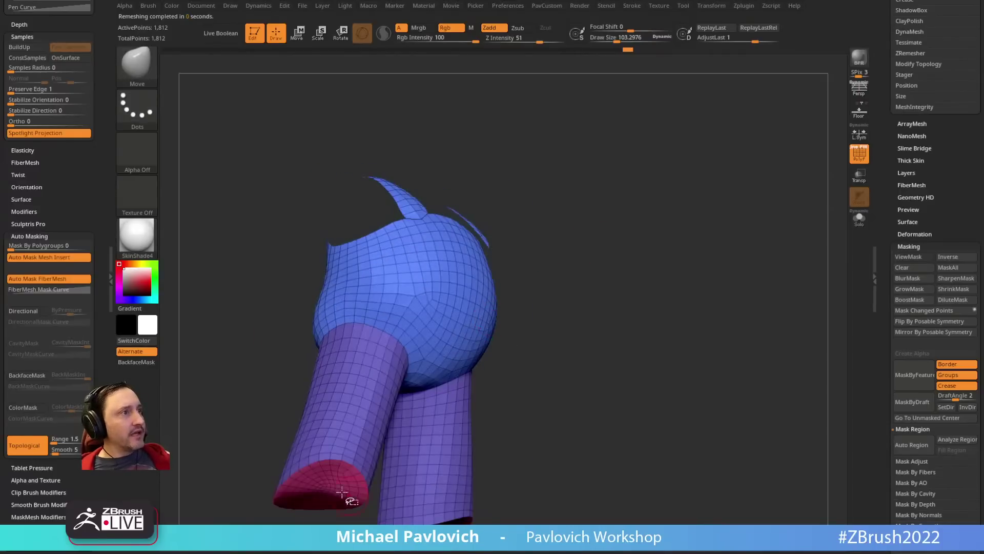
Step: Hide the leg cap polygroup and delete the hidden polygons to open the leg ends
left_click(334, 489, "ctrl+shift")
left_click_drag(617, 308, 647, 328, "ctrl+shift")
key("1")
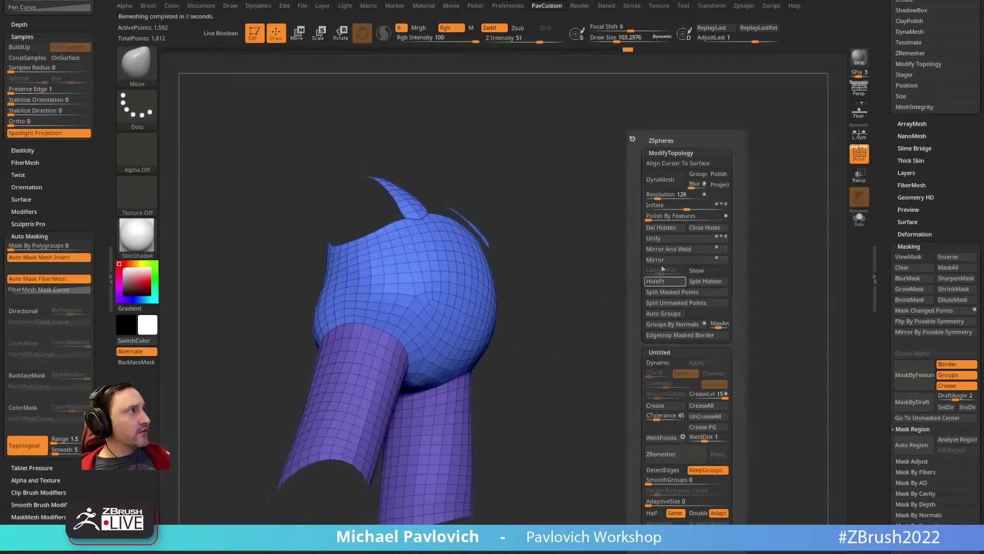
left_click(659, 229)
Step: Thicken the open overalls shell with the ZModeler polygon action Extrude, targeting All Polygons
left_click_drag(576, 257, 619, 327)
key("b")
key("z")
key("m")
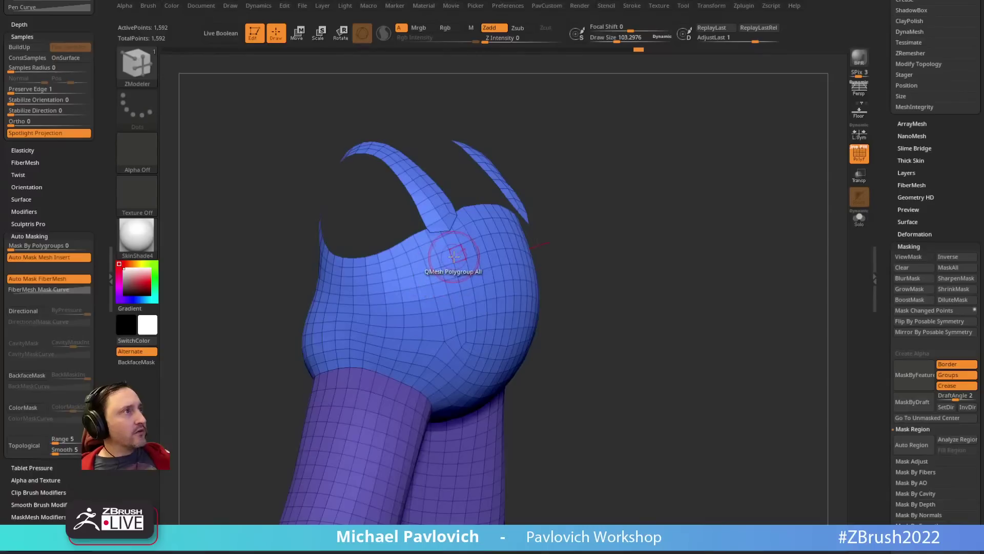
key("space")
left_click(309, 234)
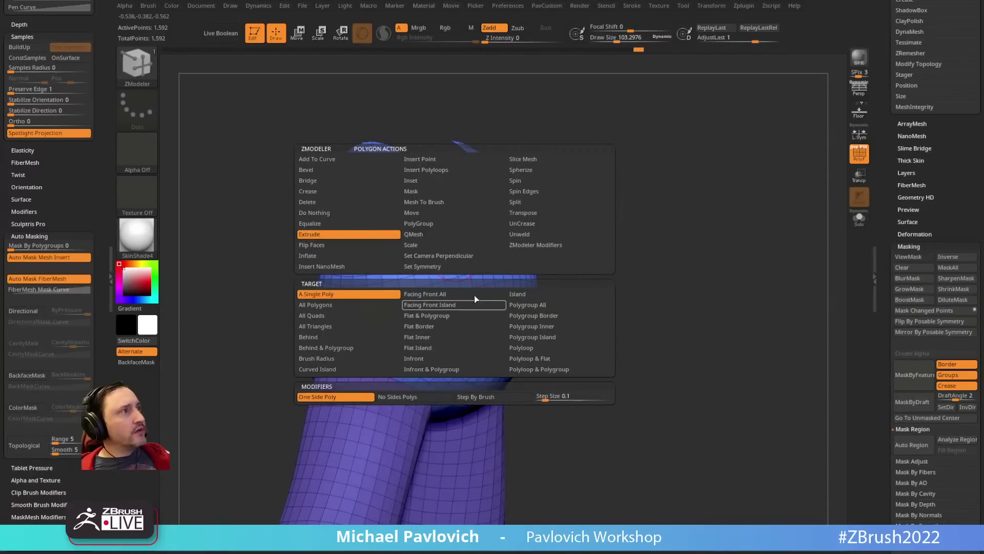
left_click(369, 306)
left_click_drag(582, 198, 602, 241)
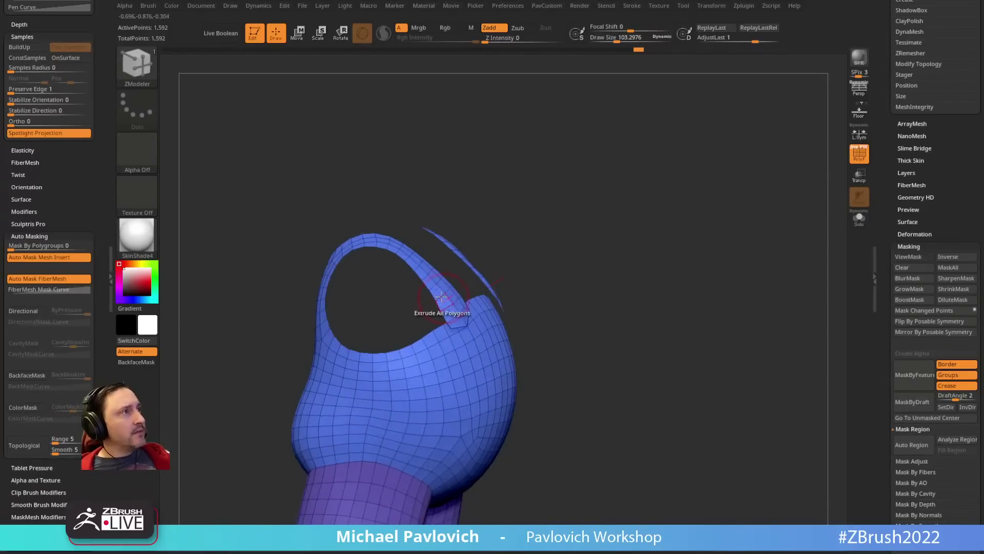
left_click_drag(436, 293, 444, 283)
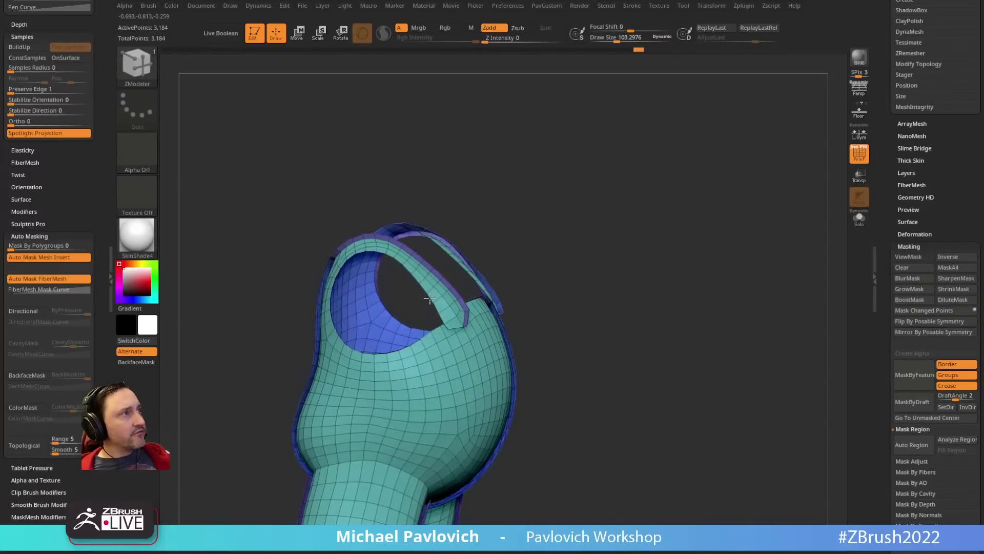
Step: Flip the overalls' surface normals and show the mesh over the reference image in the front view
left_click_drag(620, 273, 615, 242, "alt")
left_click_drag(885, 338, 877, 188)
left_click(922, 259)
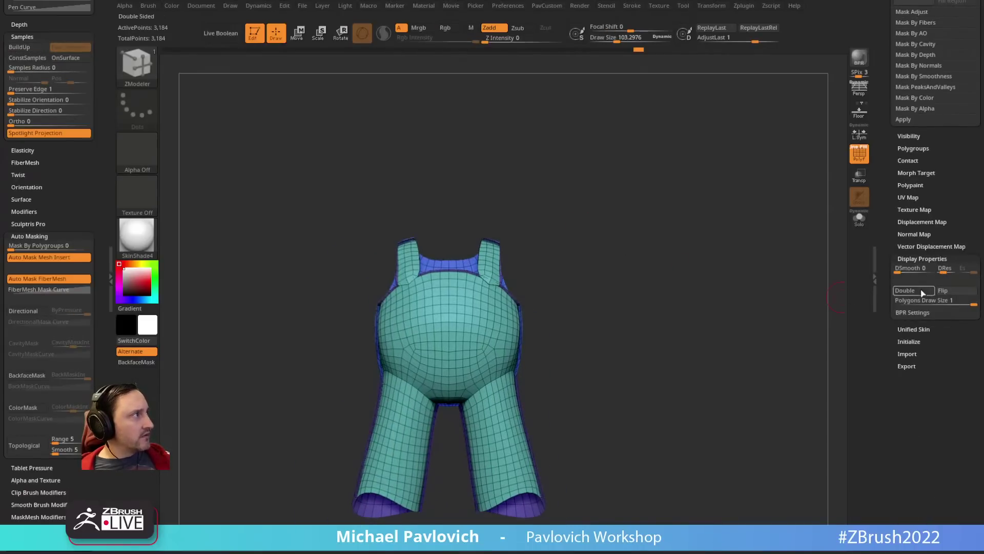
left_click(949, 291)
left_click_drag(662, 223, 657, 304, "alt")
mouse_move(657, 304)
left_mouse_down()
mouse_move(670, 268)
mouse_move(659, 287)
left_mouse_up()
key("shift+z")
key("1")
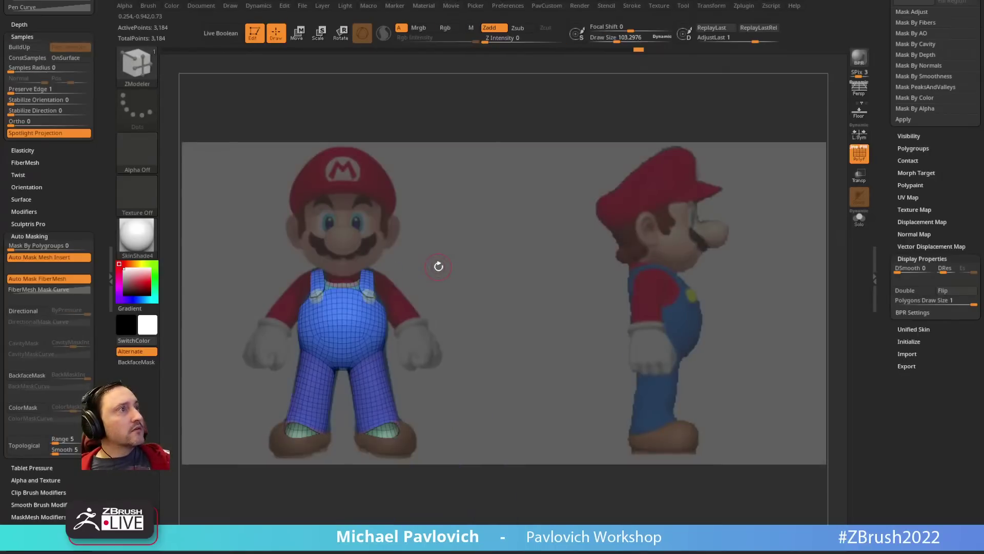
Step: Switch to the Body1 tool and insert the UMesh_Body overalls into it as a subtool
scroll(886, 197, "up", 10)
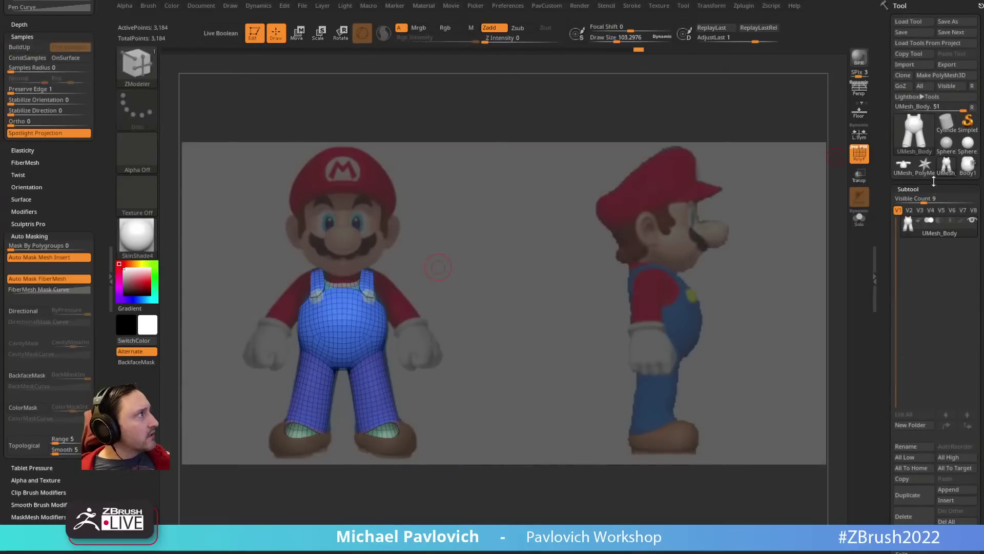
left_click(966, 167)
scroll(928, 360, "down", 3)
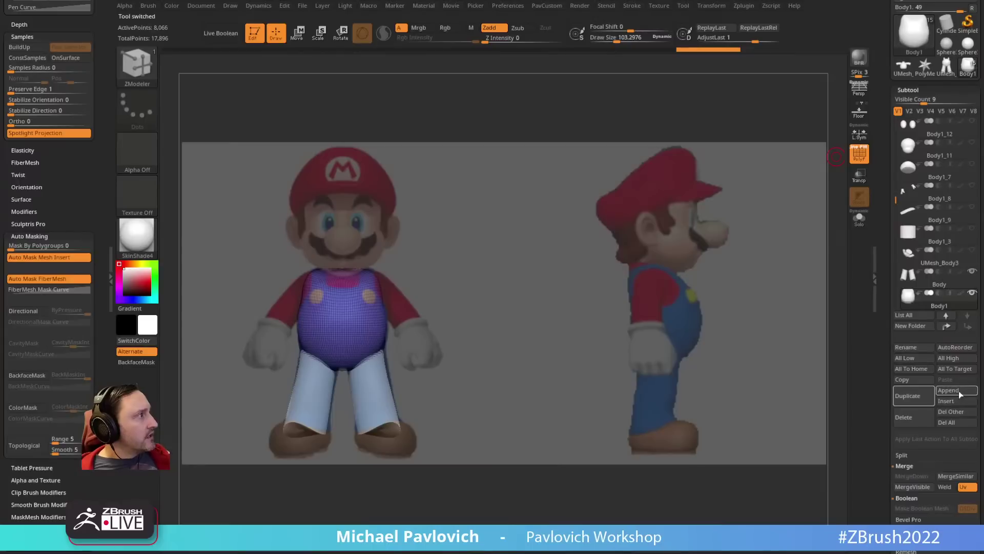
left_click(946, 400)
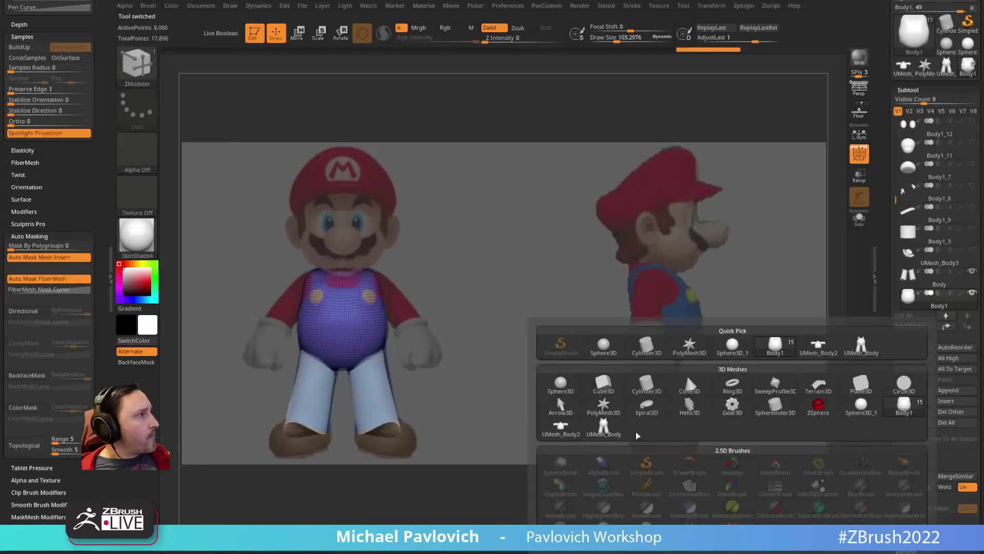
left_click(685, 372)
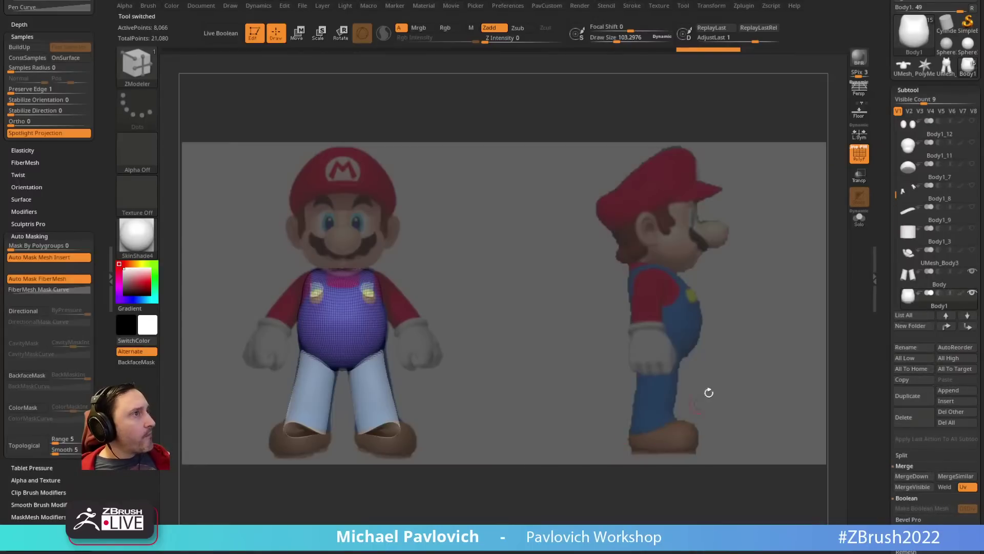
Step: Delete the old Body legs and Body1 torso subtools and show the UMesh_Body3 shirt with the overalls
left_click(939, 286)
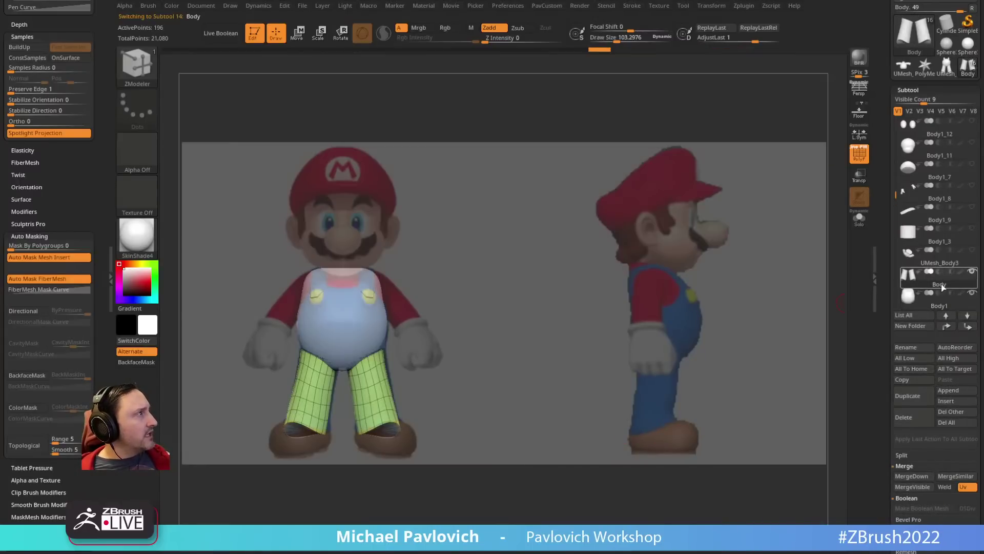
left_click(910, 419)
left_click(909, 420)
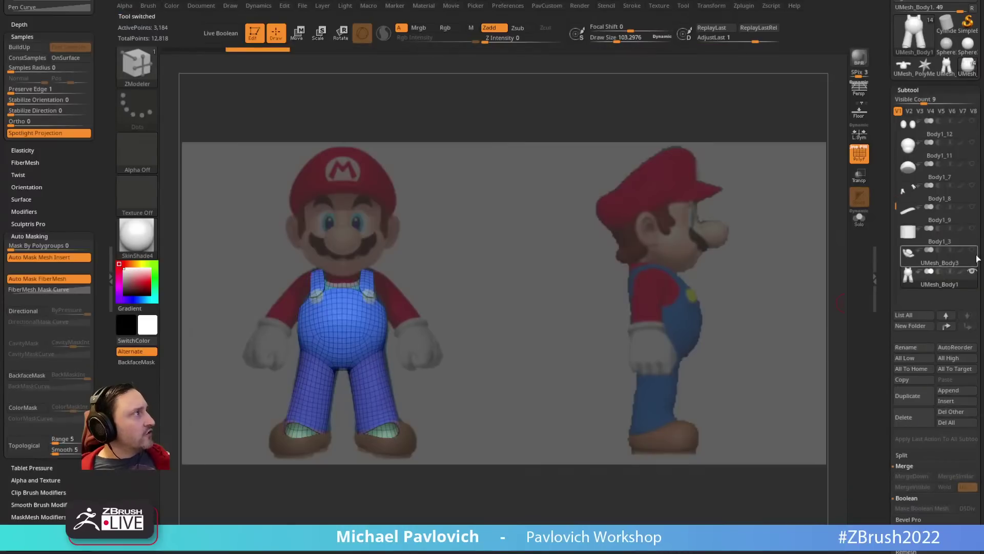
mouse_move(974, 263)
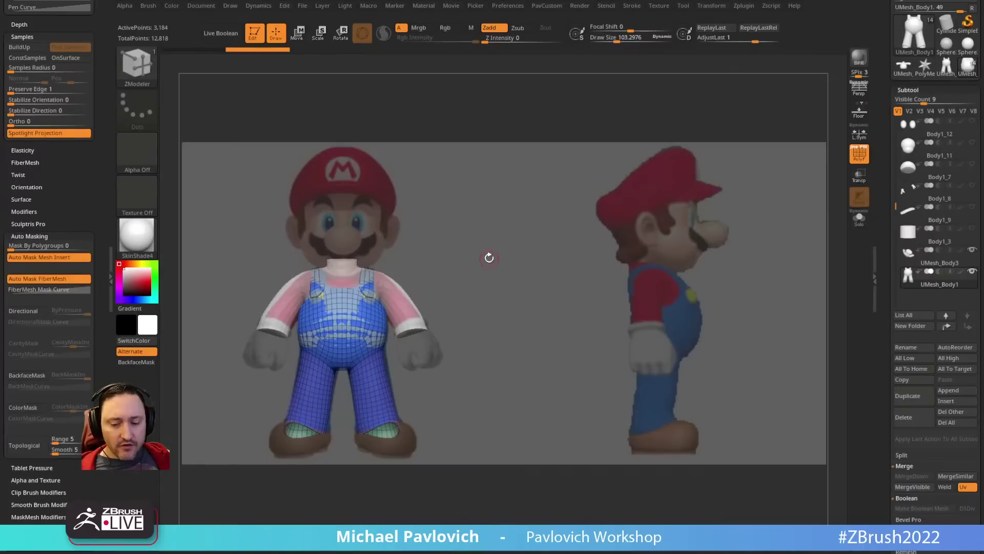
Step: Choose the IMM primitives brush with the Cylinder12 insert mesh
key("b")
key("i")
key("p")
key("m")
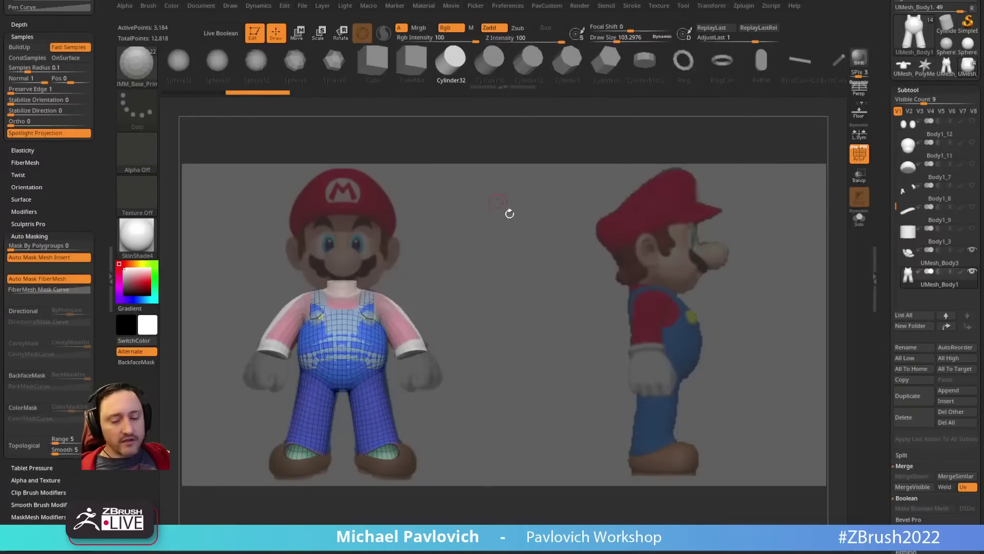
key("m")
left_click(400, 313)
left_click_drag(354, 308, 561, 148)
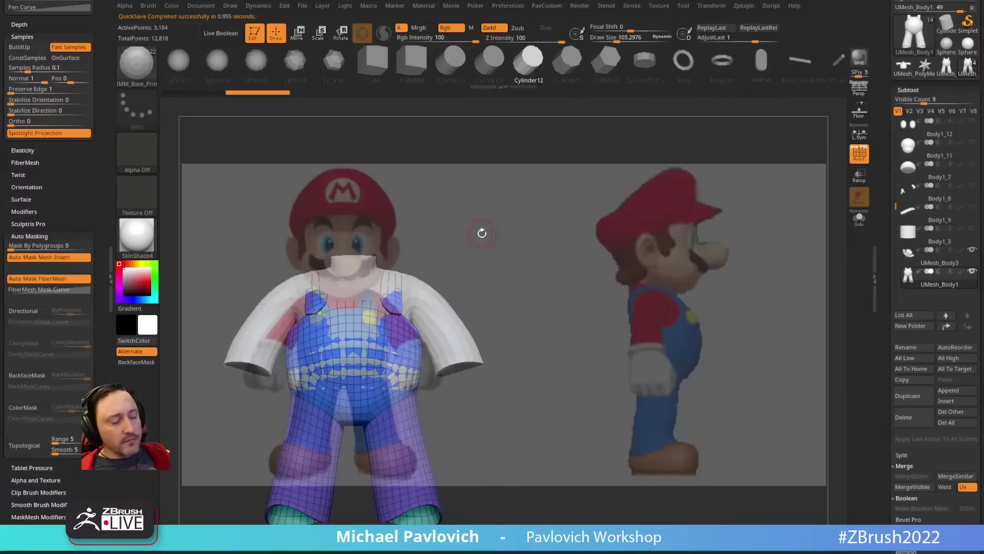
Step: Switch to the Move Topological brush with a draw size of about 427 and compare the overalls with the reference image
key("b")
key("s")
key("t")
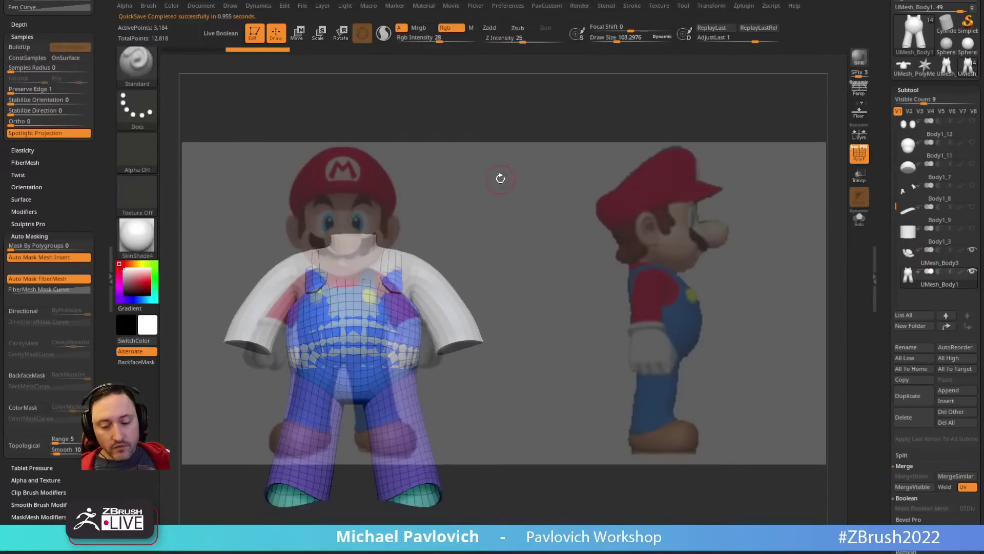
key("apostrophe")
key("s")
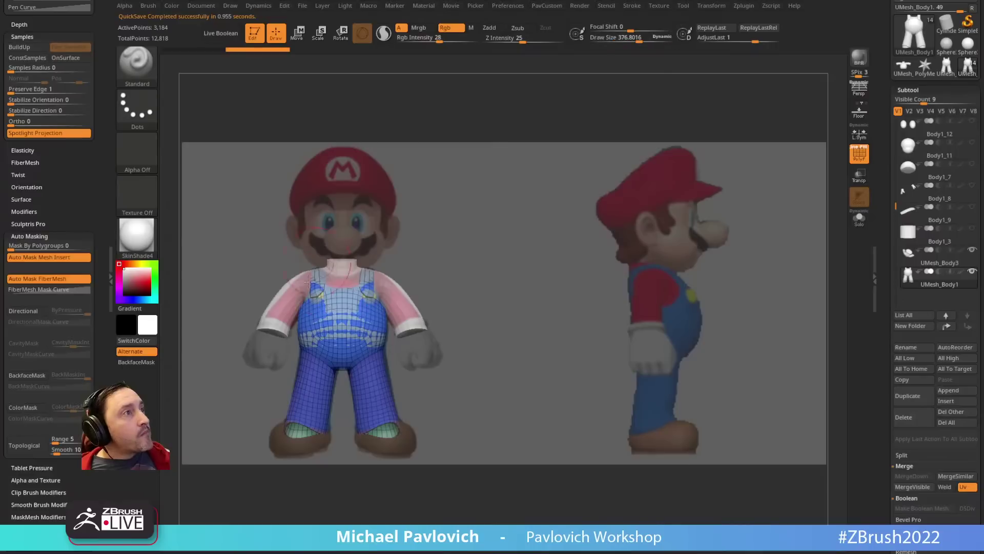
key("s")
left_click_drag(314, 302, 340, 302)
key("b")
key("m")
key("t")
left_click_drag(433, 226, 439, 246)
key("s")
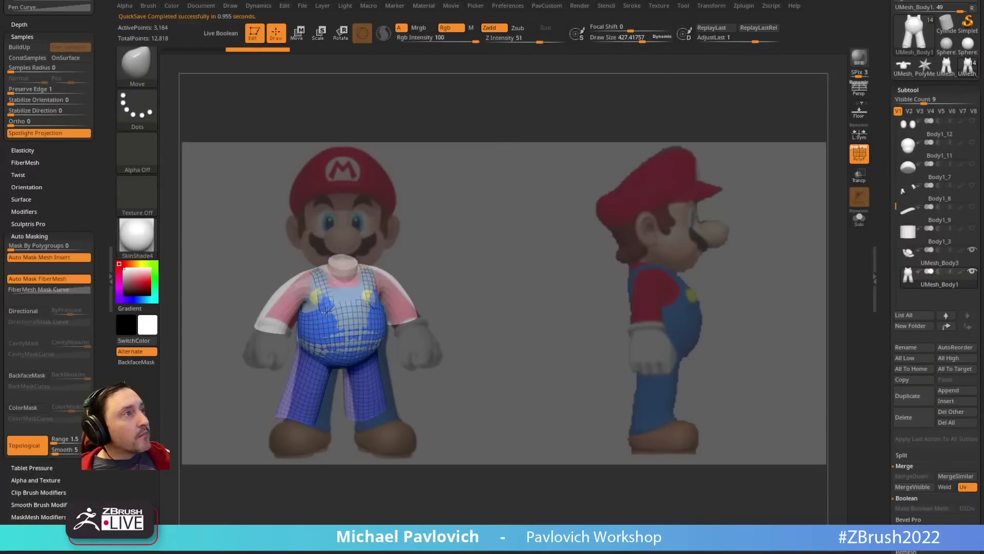
key("shift+z")
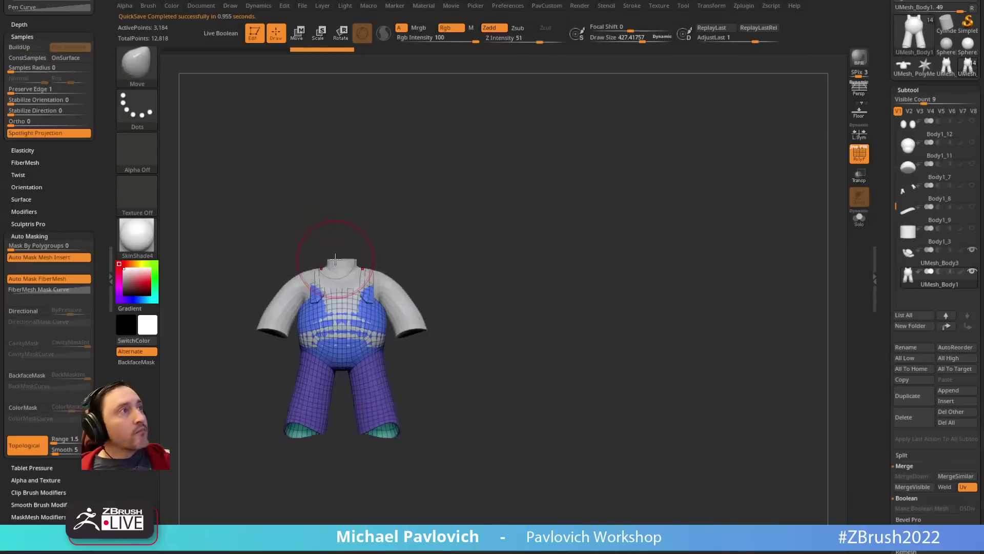
key("shift+z")
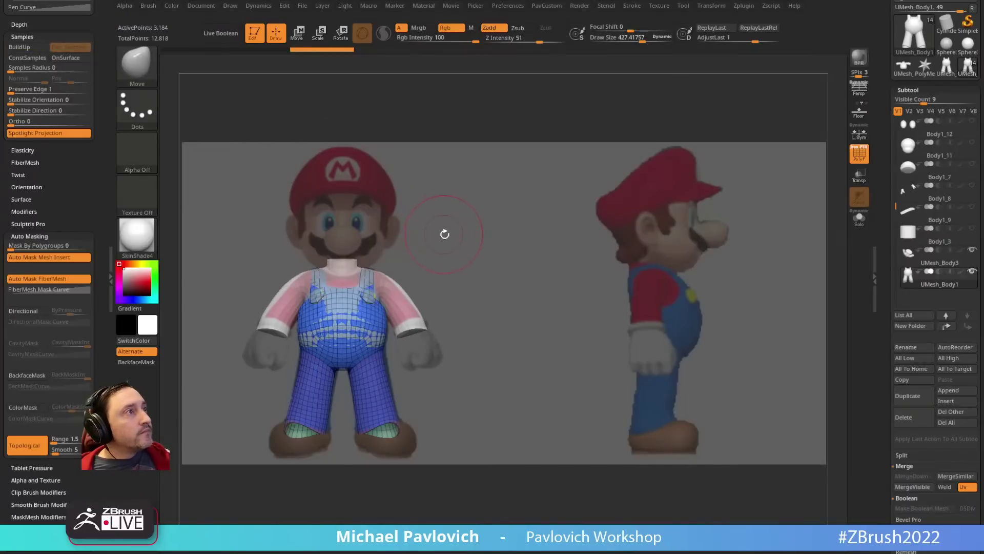
Step: Hide the reference image and reshape the overalls with the Move brush so they cover the shirt at chest, side and back
key("z")
left_click_drag(561, 253, 580, 287)
key("shift+z")
mouse_move(424, 211)
left_mouse_down()
mouse_move(339, 326)
mouse_move(328, 309)
left_mouse_up()
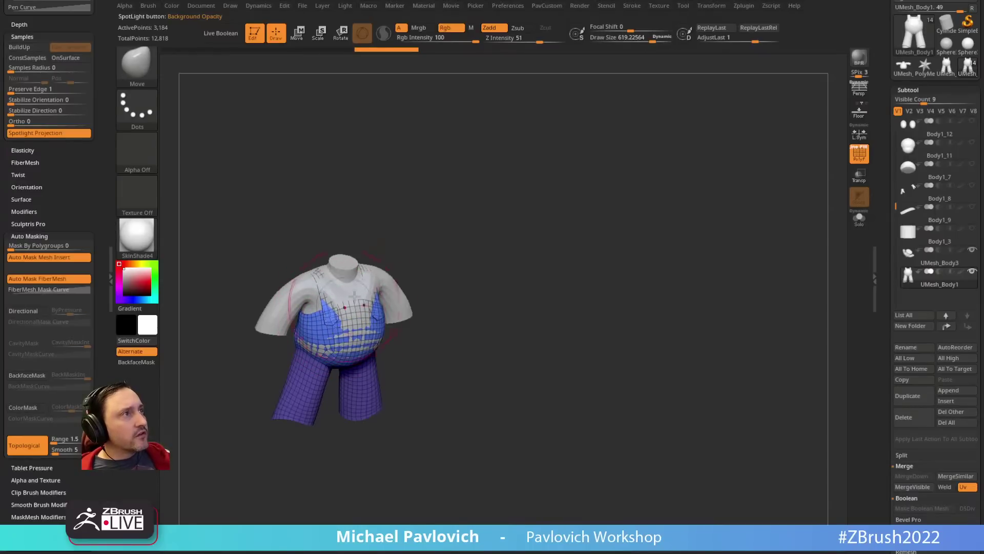
right_click_drag(354, 296, 336, 308)
left_click_drag(328, 314, 330, 303)
key("s")
left_click_drag(342, 300, 335, 265)
mouse_move(449, 219)
left_mouse_down()
mouse_move(480, 210)
mouse_move(385, 301)
left_mouse_up()
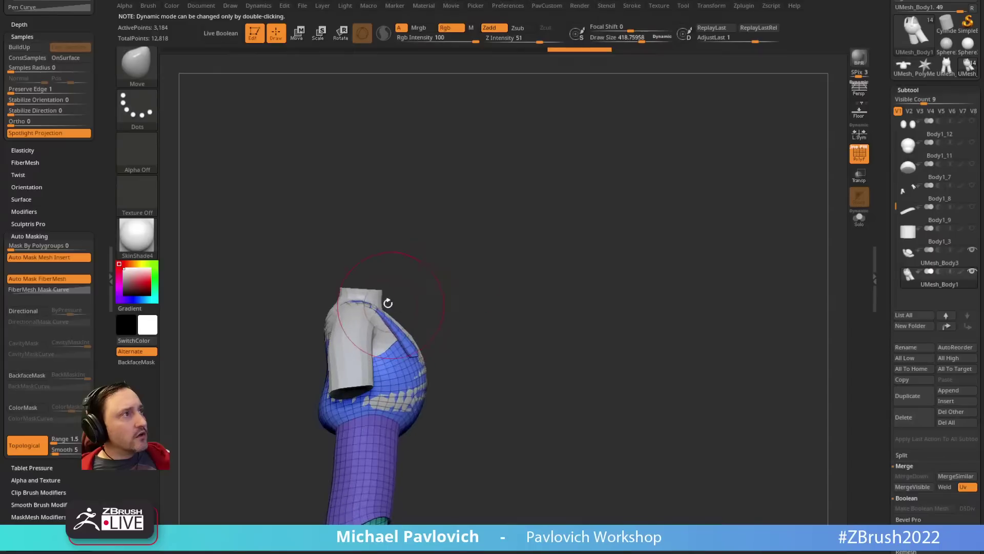
mouse_move(333, 314)
right_mouse_down()
mouse_move(417, 268)
mouse_move(326, 325)
right_mouse_up()
right_click_drag(381, 292, 328, 361)
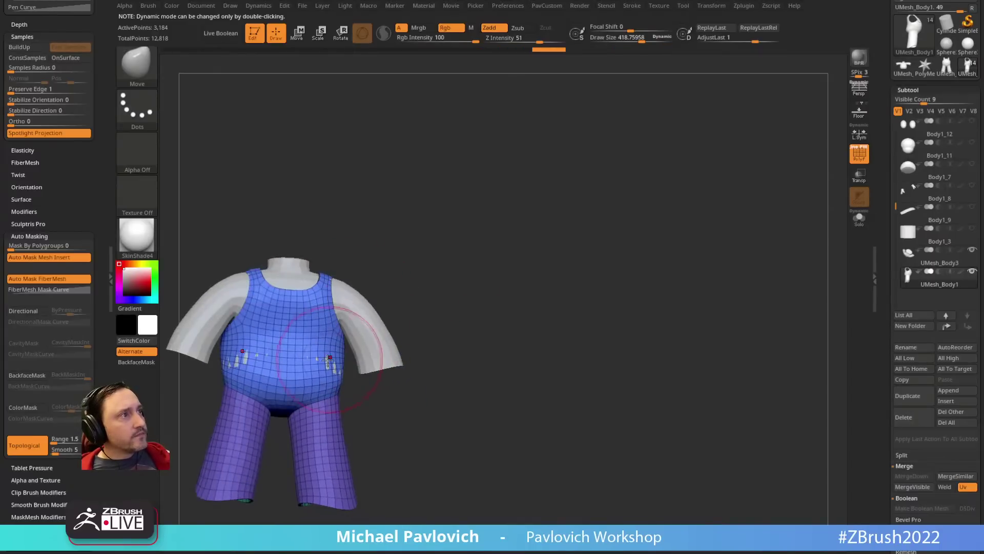
right_click_drag(421, 290, 328, 354)
Step: Select the shirt subtool and push its torso inward beneath the overalls at the back, belly and sides
left_click(375, 324, "alt")
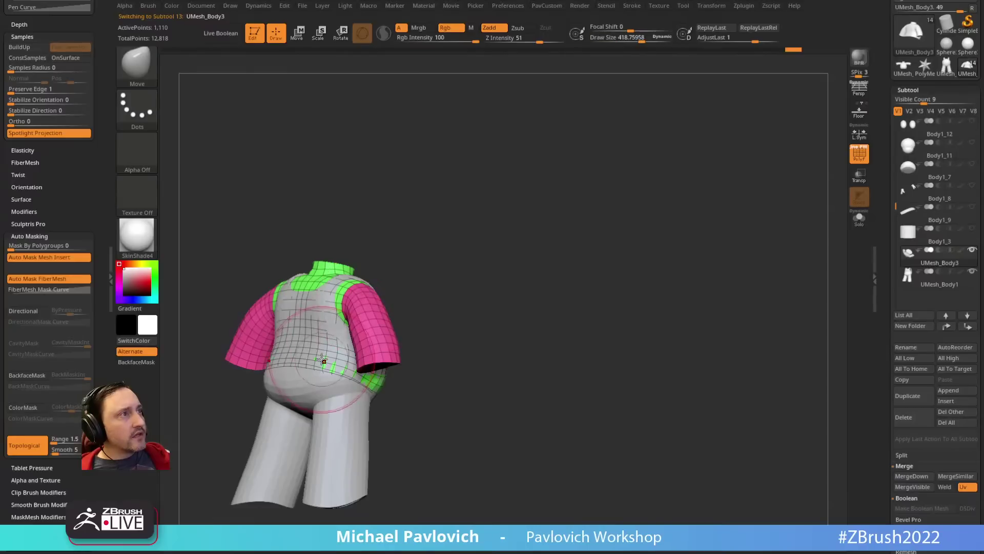
right_click_drag(379, 277, 341, 370)
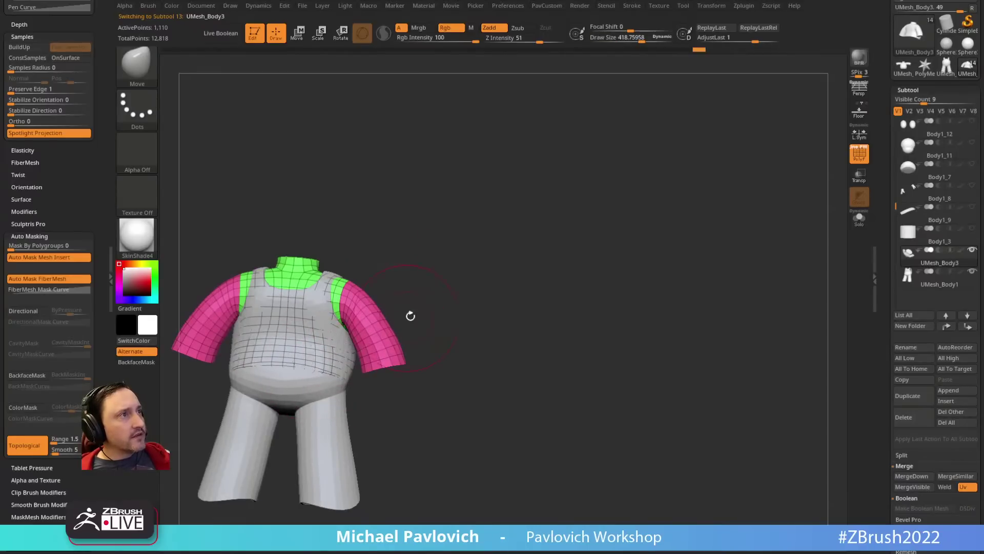
mouse_move(410, 315)
right_mouse_down()
mouse_move(256, 366)
mouse_move(316, 319)
right_mouse_up()
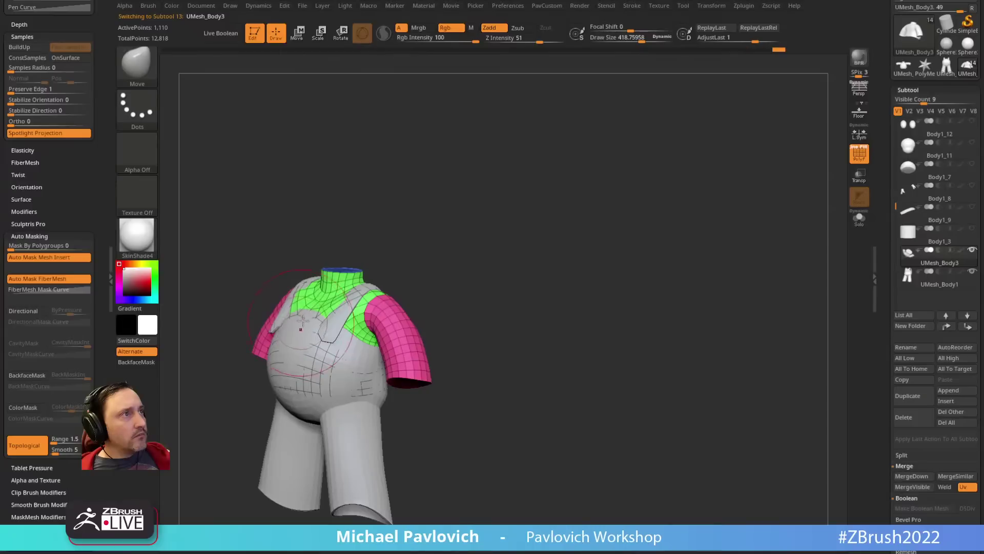
right_click_drag(381, 252, 402, 243)
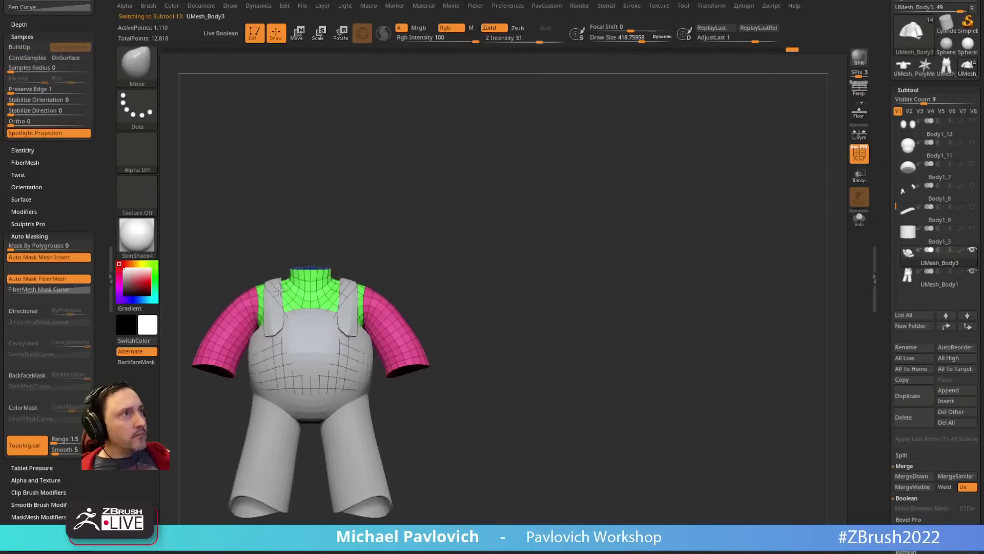
Step: Select the overalls subtool and insert mirrored Cylinder12 primitives on the front ends of both straps
key("b")
key("s")
key("t")
left_click(285, 326, "alt")
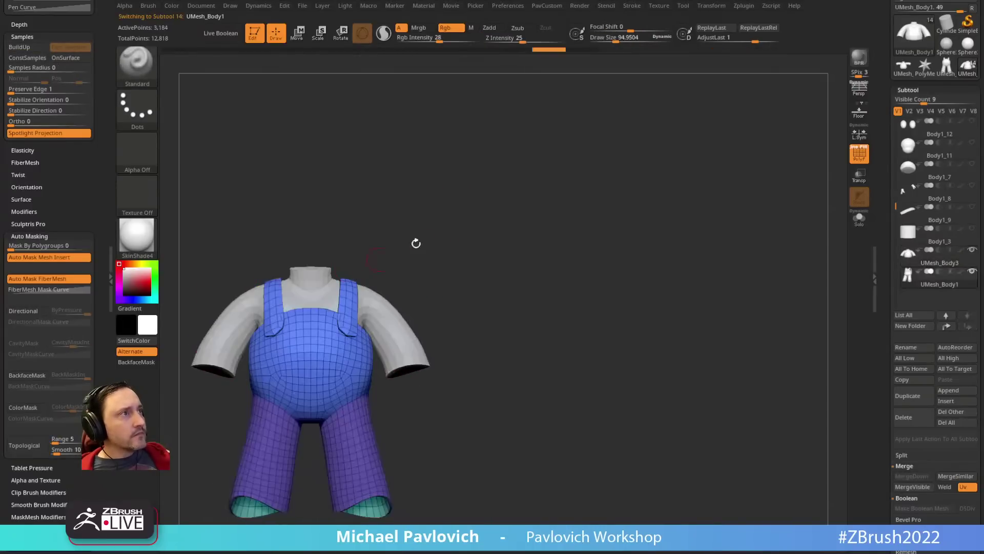
right_click_drag(415, 244, 563, 265, "alt")
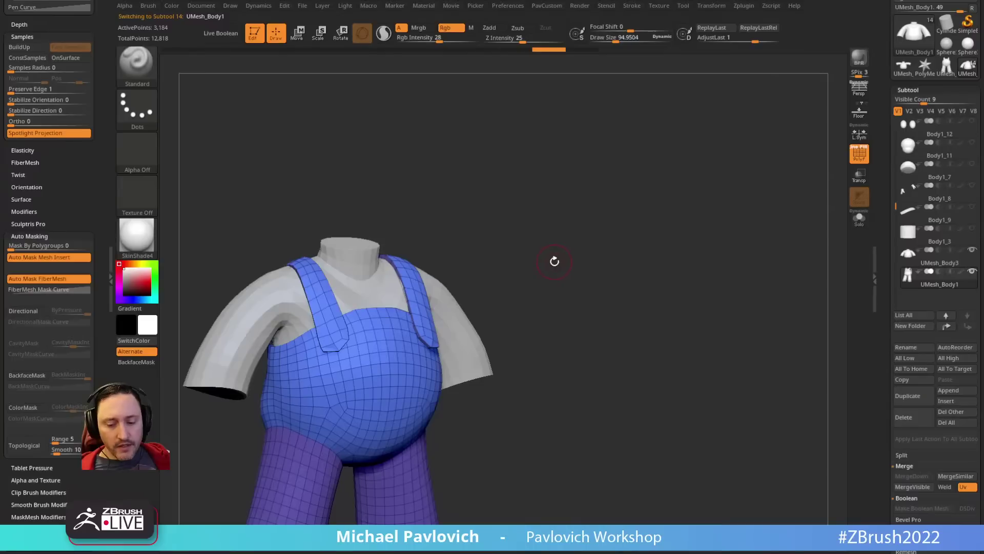
key("b")
key("i")
key("p")
key("m")
left_click(442, 345)
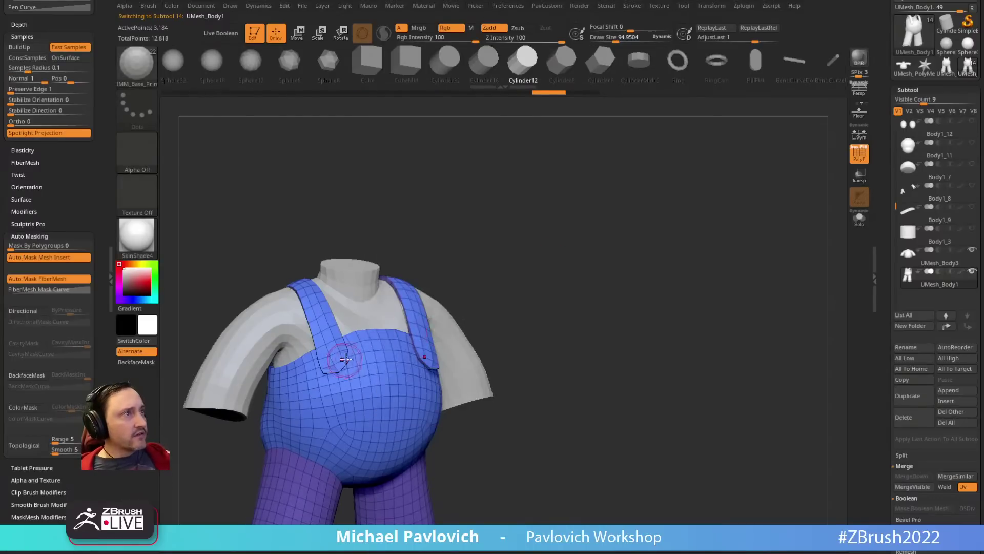
left_click_drag(335, 358, 353, 367)
Step: Split the inserted strap cylinders into their own subtool and flatten them into thin button discs with local symmetry on
key("ctrl+space")
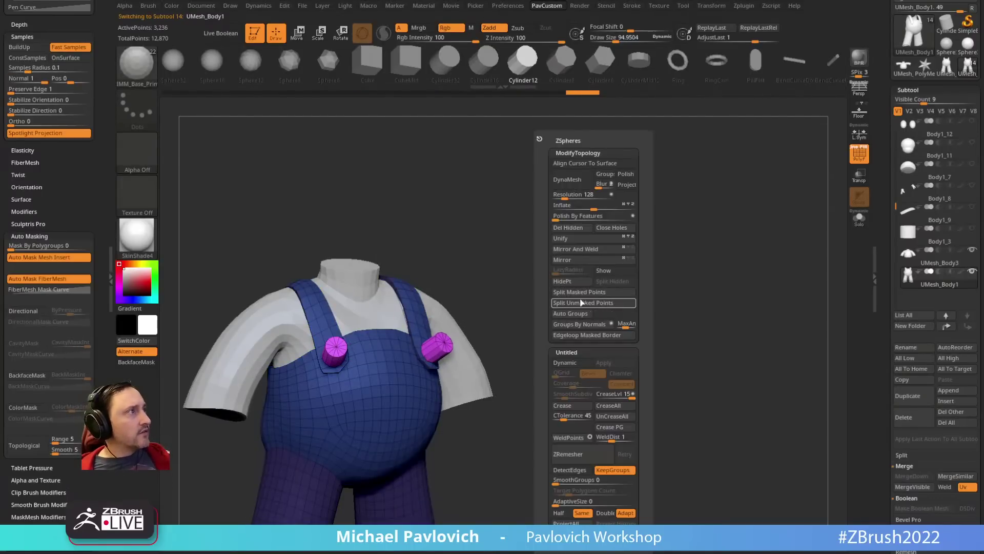
left_click(579, 292)
right_click_drag(476, 293, 716, 218, "ctrl")
key("w")
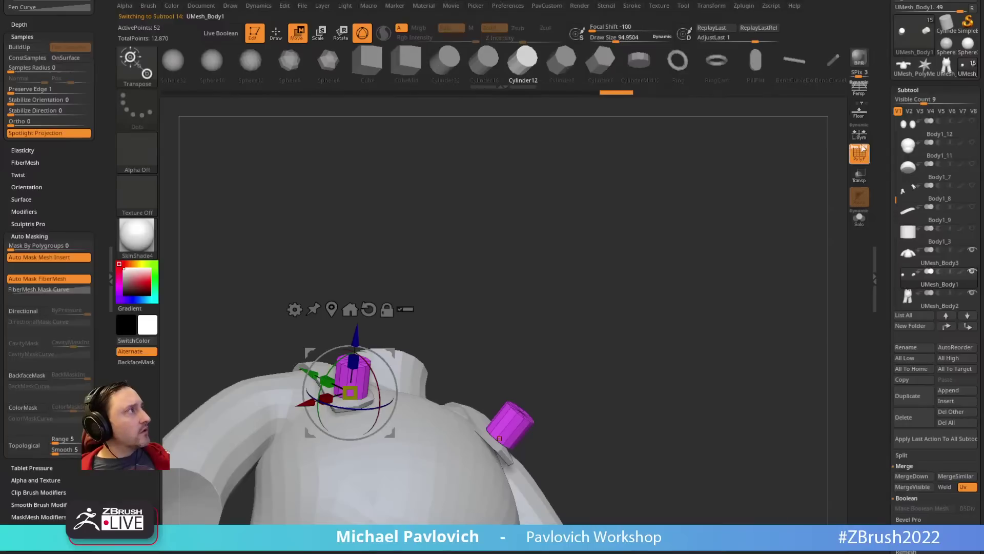
left_click(860, 134)
left_click_drag(354, 361, 352, 386)
Step: Assign polygroups to the button discs with Groups By Normals and isolate their subtool in Solo mode
key("q")
key("ctrl+space")
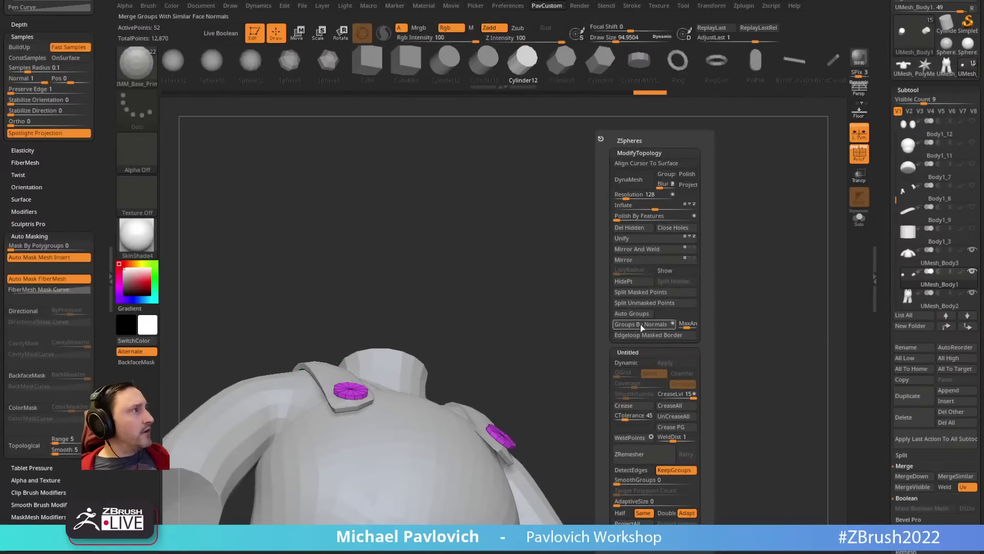
left_click(642, 325)
left_click(859, 220)
right_click_drag(714, 244, 579, 307, "ctrl")
right_click_drag(580, 307, 490, 356)
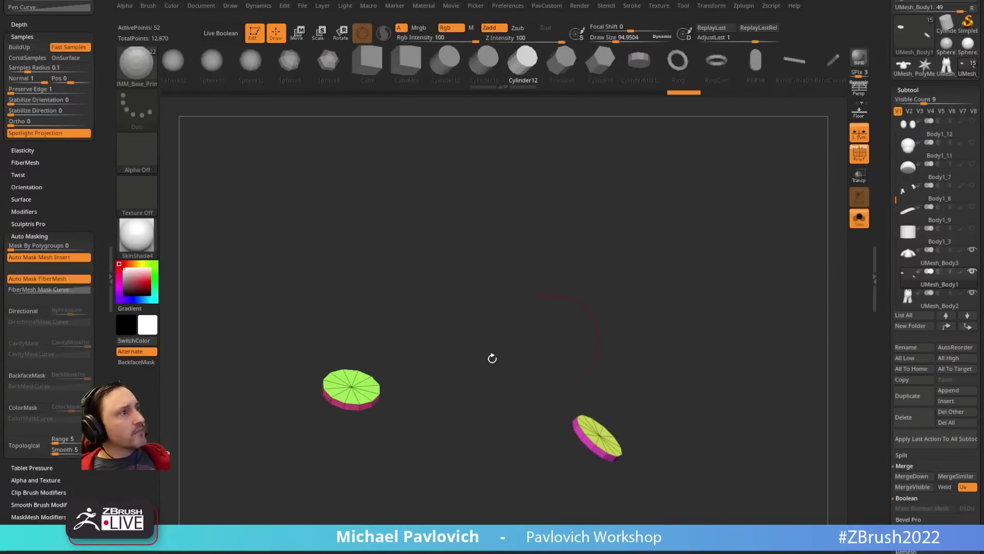
Step: Hide the flat cap polygroup on one button disc and delete the hidden polygons
left_click(359, 382, "ctrl+shift")
left_click_drag(407, 305, 474, 325, "ctrl+shift")
key("ctrl+space")
left_click(449, 228)
right_click_drag(398, 251, 399, 288, "ctrl")
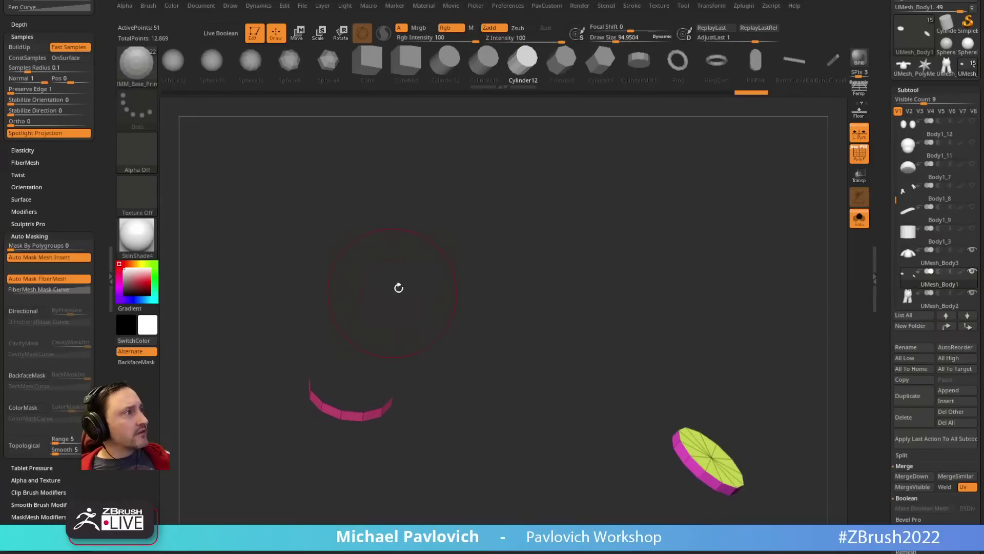
Step: Try Mirror And Weld on the button discs with local symmetry on, and set ZModeler's edge action to Close
key("ctrl+space")
left_click(575, 249)
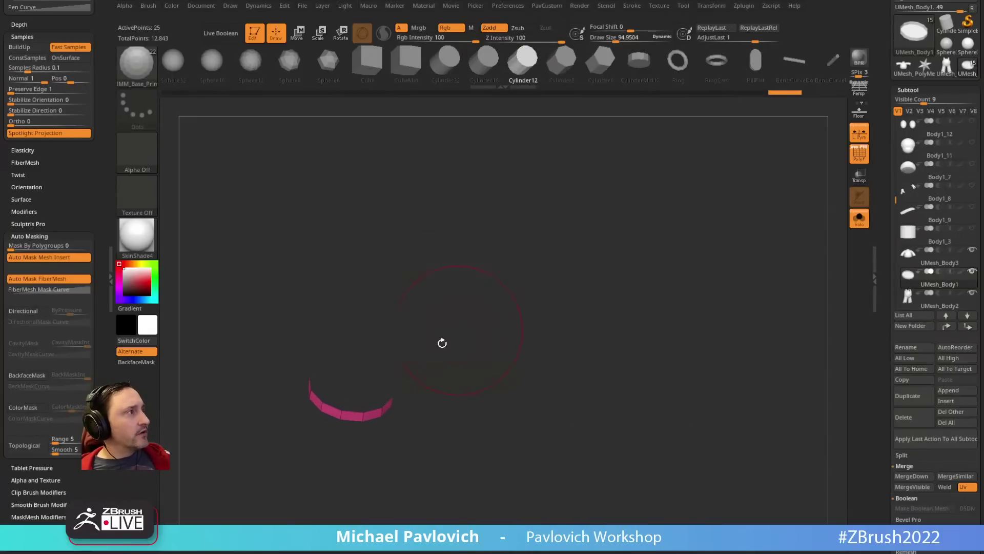
key("b")
key("z")
key("m")
key("space")
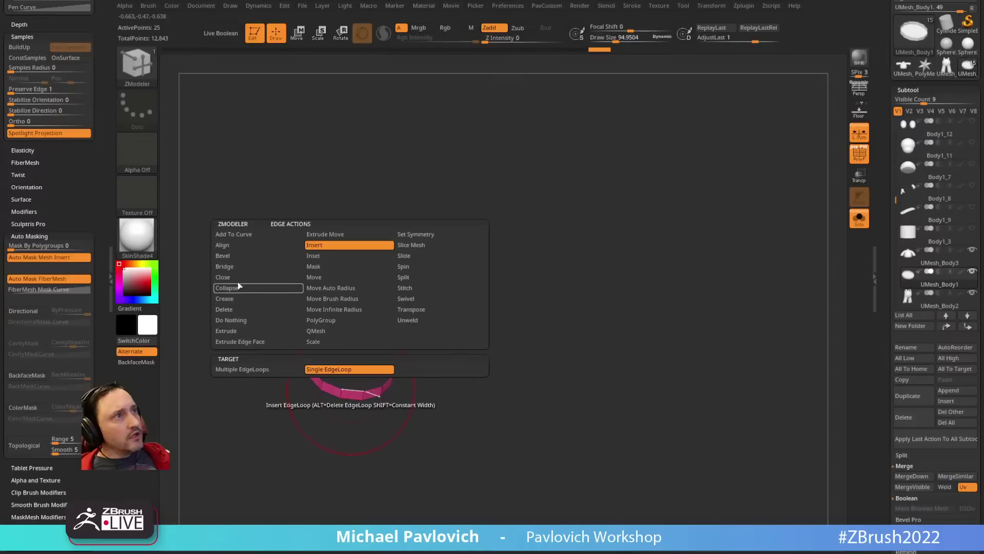
left_click(258, 277)
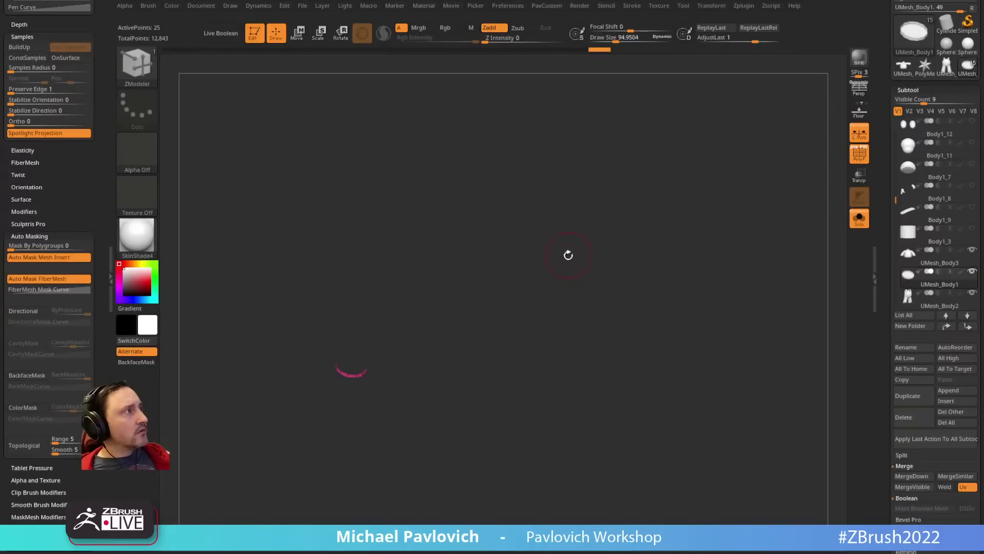
key("ctrl+z")
Step: Turn off local symmetry, then mirror and weld the open button disc across to the other strap
left_click(858, 135)
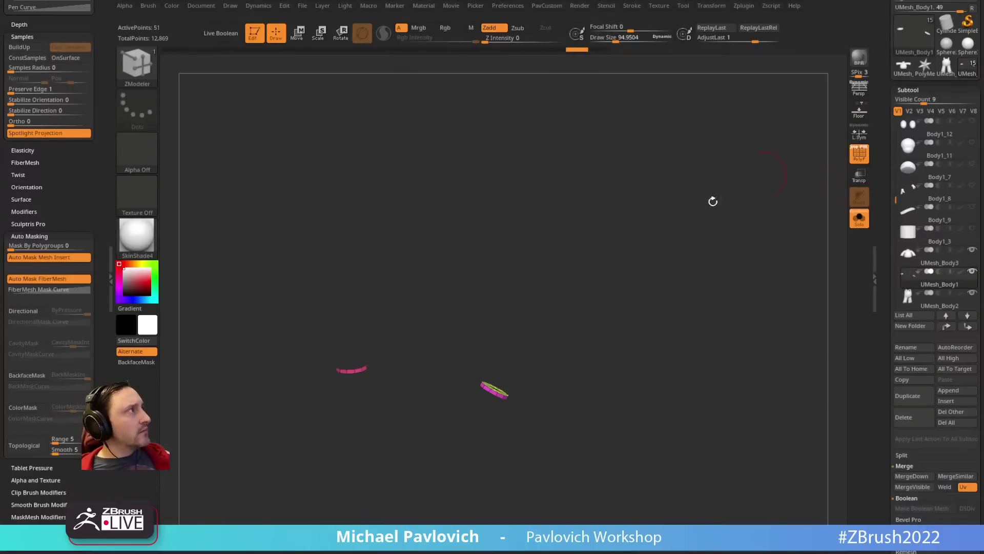
key("2")
left_click(596, 249)
left_click_drag(474, 282, 383, 354)
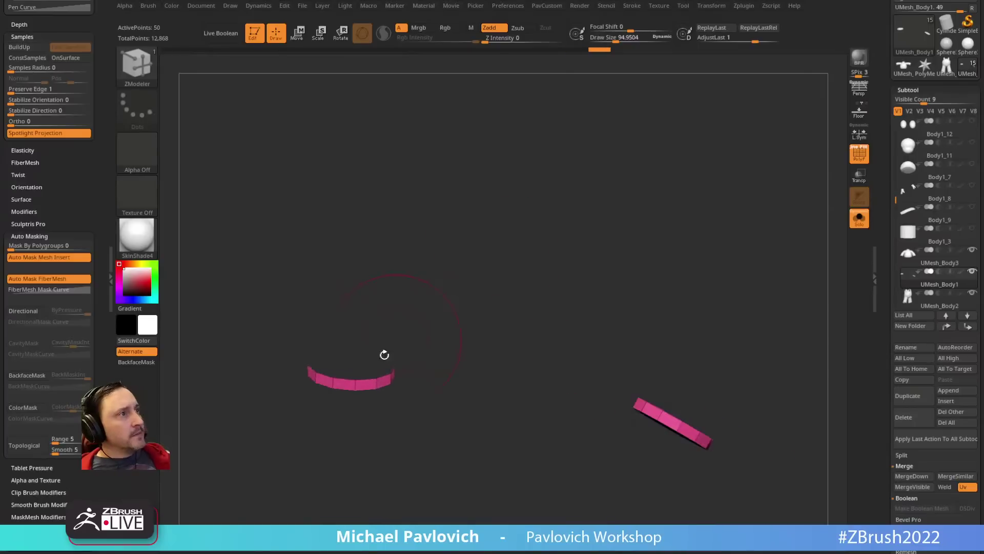
Step: Close the open face of the button discs into rounded domes with Convex Hole and give the domes their own polygroup
key("space")
left_click(326, 390)
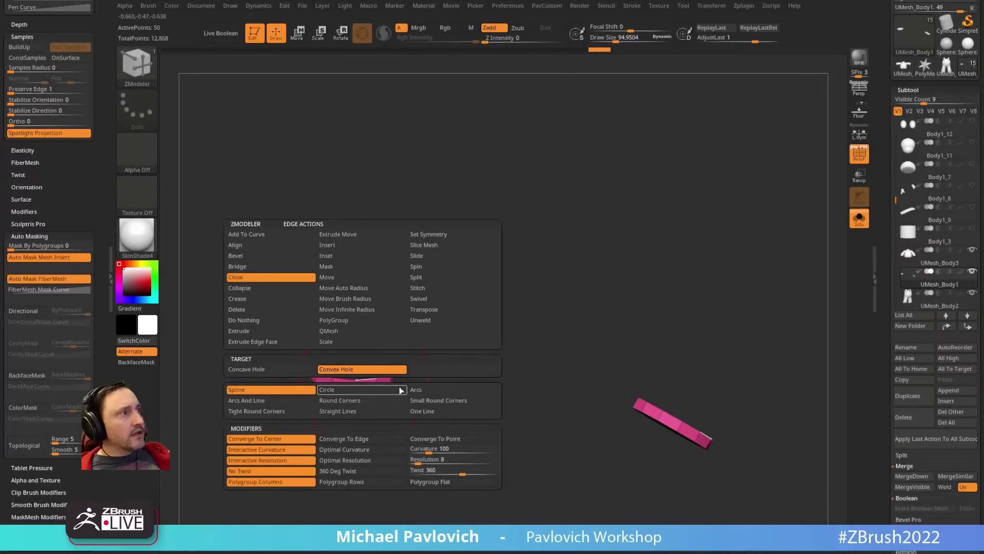
left_click(382, 374)
left_click_drag(382, 374, 422, 353)
left_click(356, 381, "ctrl+shift")
key("ctrl+w")
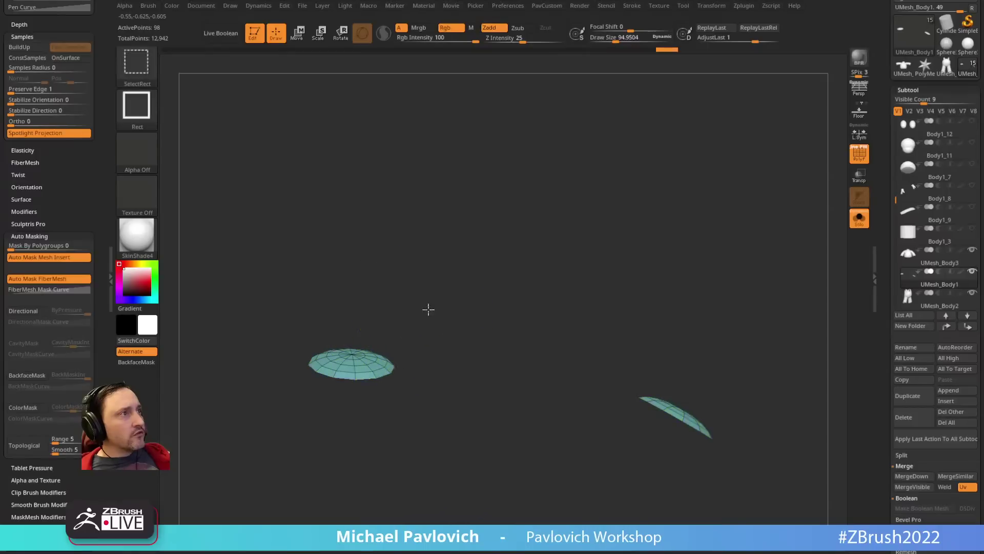
left_click(428, 309, "ctrl+shift")
Step: Turn off Solo mode and the polyframe display to show the buttons with the shirt and overalls
left_click_drag(435, 308, 461, 286, "alt")
key("3")
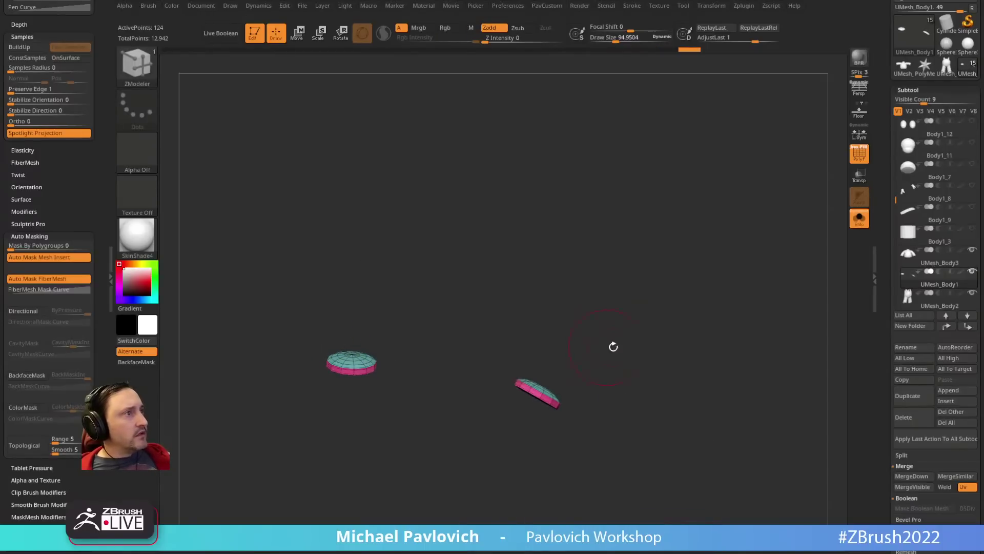
left_click_drag(613, 345, 655, 272)
left_click(862, 218)
key("shift+f")
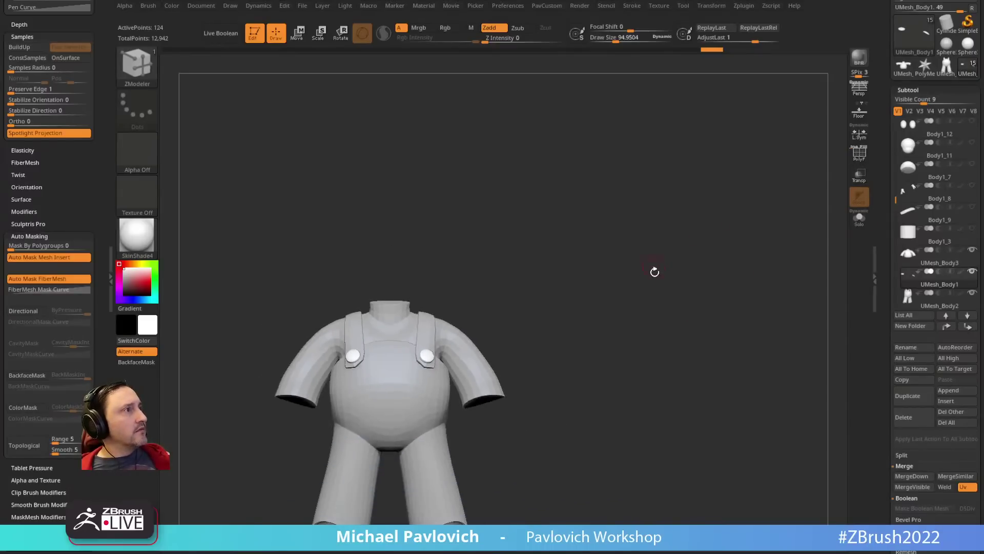
Step: Select the overalls subtool and adjust the strap end around the button with the topological Move brush
key("b")
key("s")
key("t")
left_click(399, 373, "alt")
left_click_drag(502, 268, 548, 298)
key("b")
key("m")
key("t")
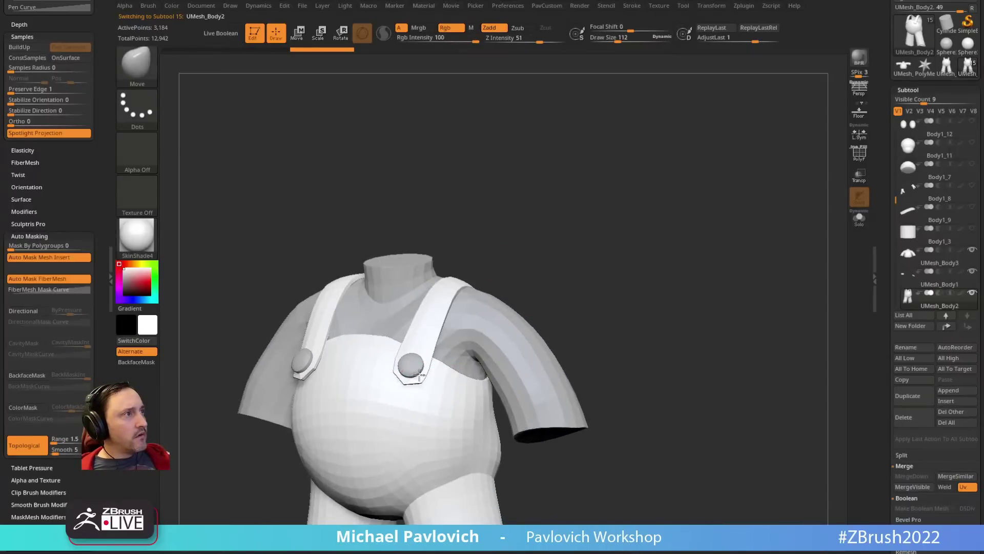
left_click_drag(419, 376, 409, 380)
mouse_move(586, 304)
left_mouse_down("alt")
mouse_move(569, 279)
mouse_move(595, 302)
left_mouse_up("alt")
left_click_drag(595, 302, 670, 266, "alt")
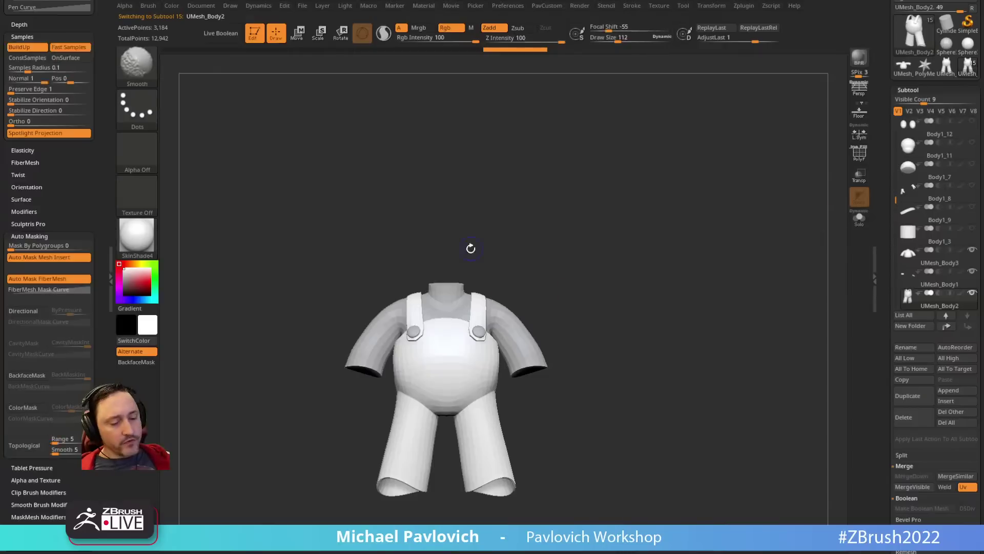
Step: Unhide all subtools and compare the full character with the Spotlight reference image, hiding the reference when done
key("shift+z")
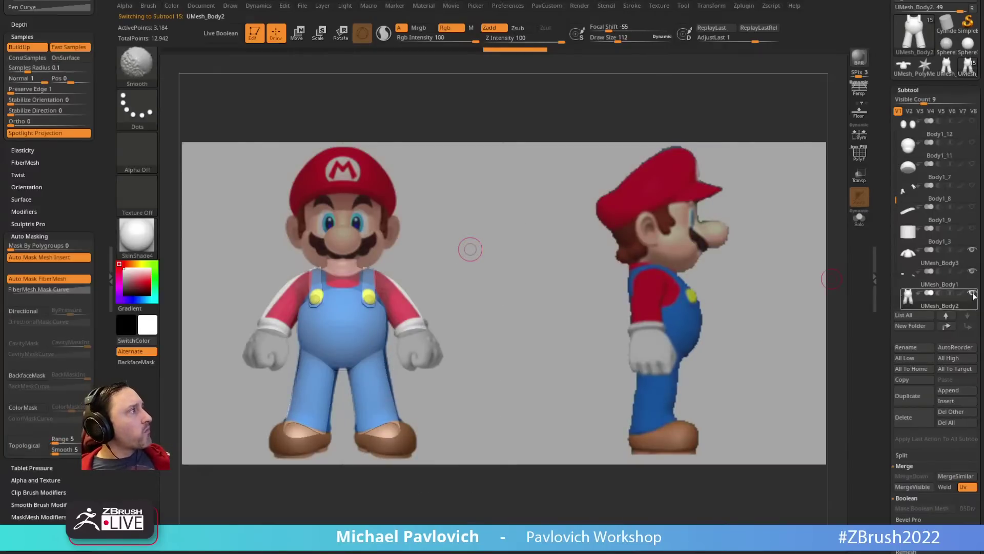
key("s")
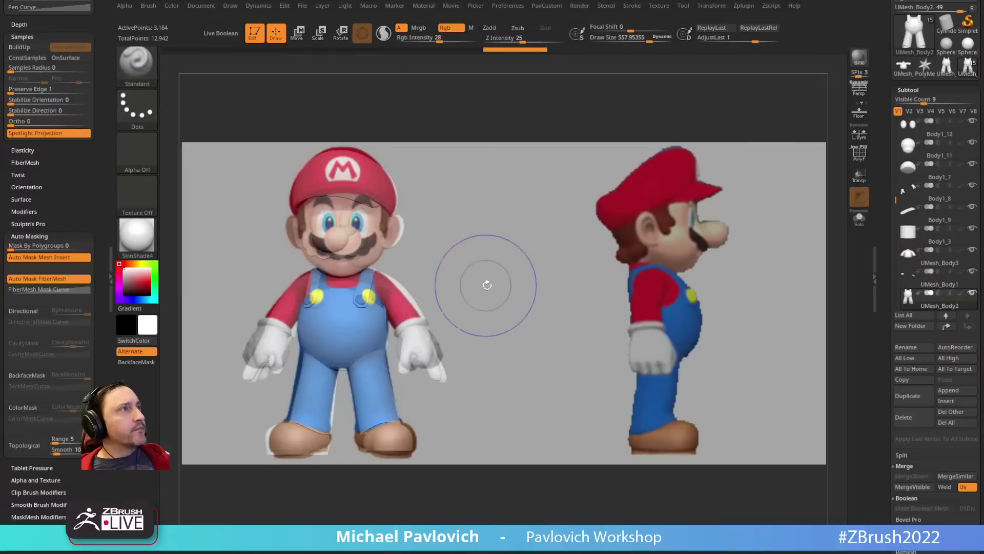
key("shift+z")
key("b")
key("s")
key("t")
key("s")
mouse_move(492, 291)
left_mouse_down("alt")
mouse_move(486, 284)
mouse_move(535, 302)
left_mouse_up("alt")
key("s")
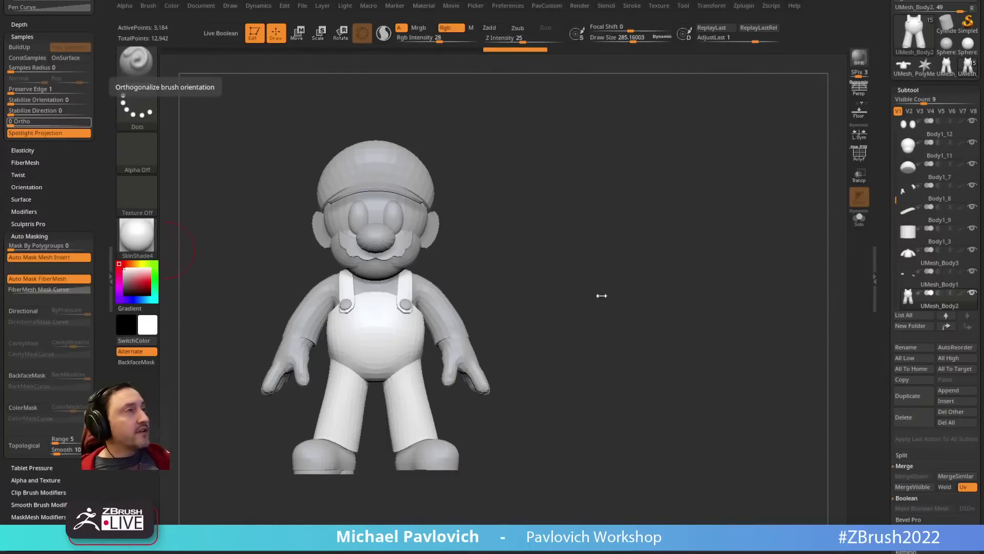
mouse_move(521, 253)
left_mouse_down("alt")
mouse_move(605, 282)
mouse_move(538, 316)
left_mouse_up("alt")
key("s")
left_click(575, 294)
key("s")
key("s")
Step: Examine the gloves and head subtools from the front and the side
left_click(551, 367, "alt")
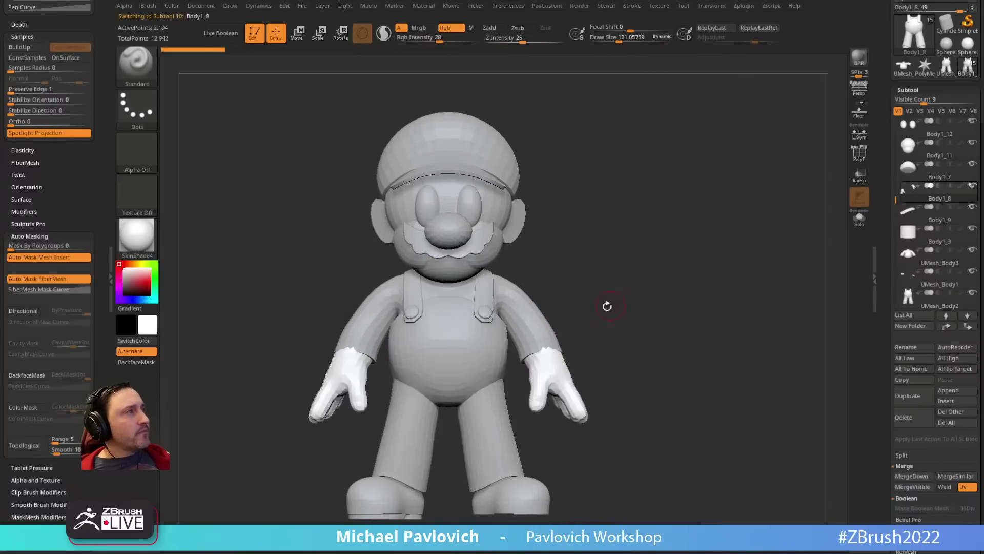
key("w")
key("q")
key("s")
left_click_drag(556, 270, 571, 273)
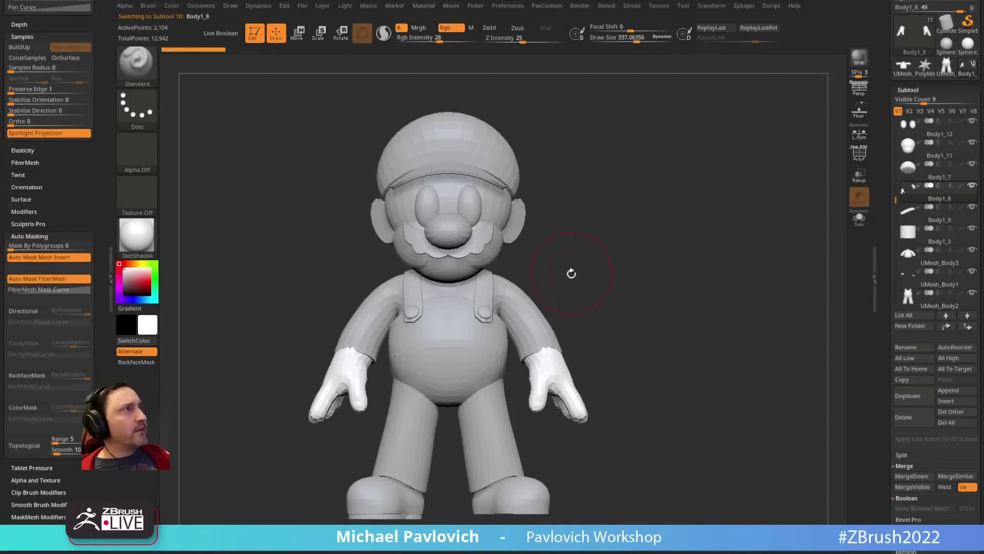
left_click_drag(611, 171, 624, 242, "alt")
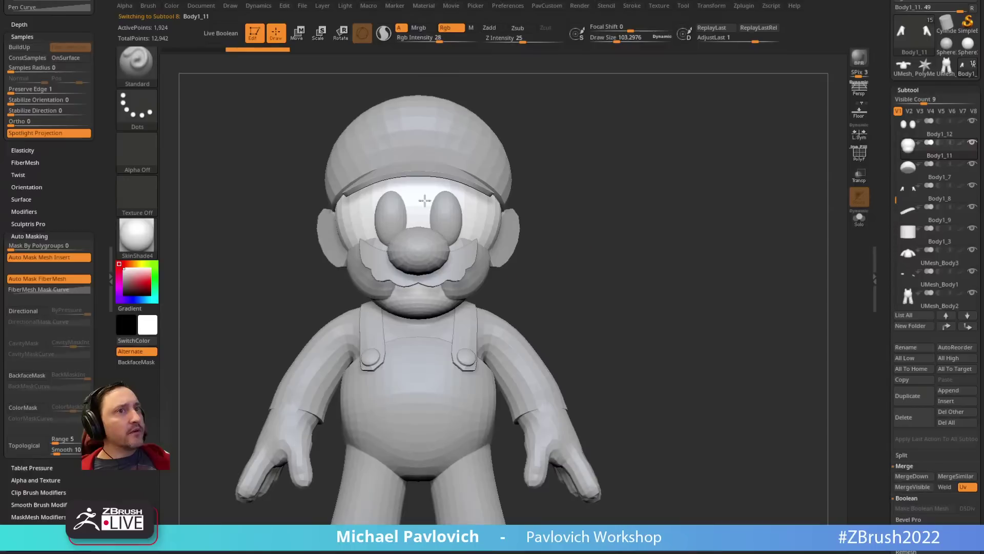
right_click_drag(424, 200, 657, 242)
right_click_drag(721, 278, 687, 284, "alt")
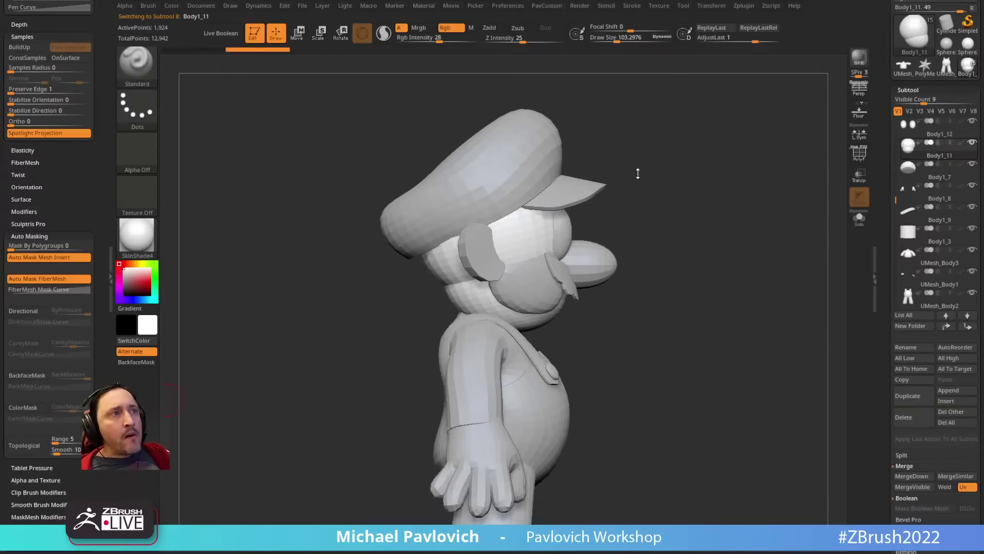
right_click_drag(638, 174, 662, 210)
key("bracketleft")
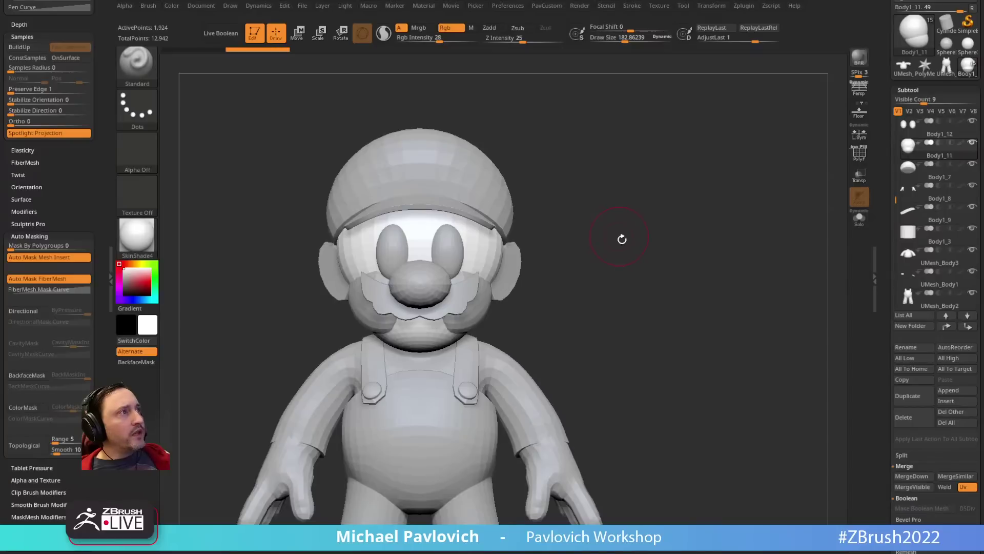
mouse_move(622, 240)
right_mouse_down()
mouse_move(626, 202)
mouse_move(615, 223)
right_mouse_up()
right_click_drag(503, 252, 661, 259)
Step: Isolate the nose subtool in Solo mode and mask its front half
left_click(642, 247, "alt")
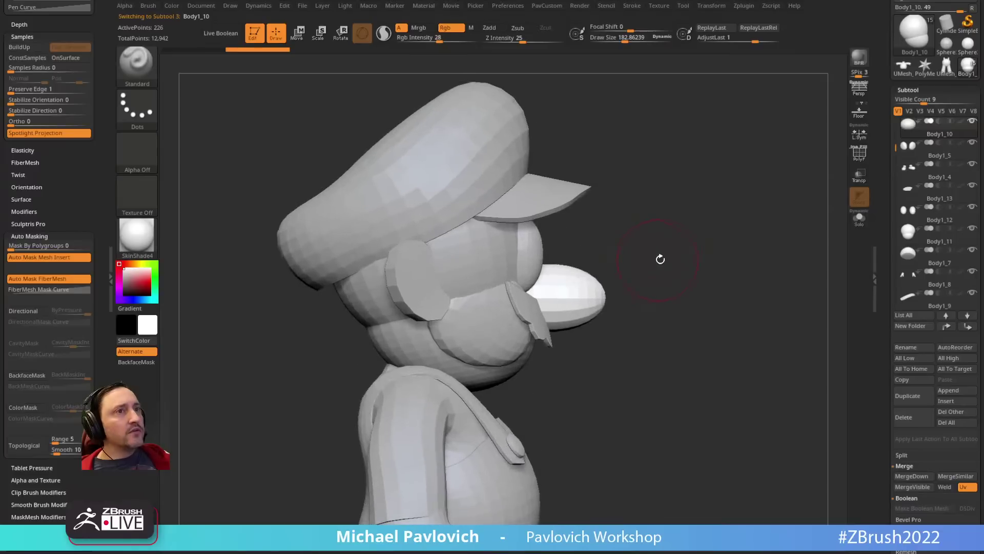
key("b")
key("m")
key("v")
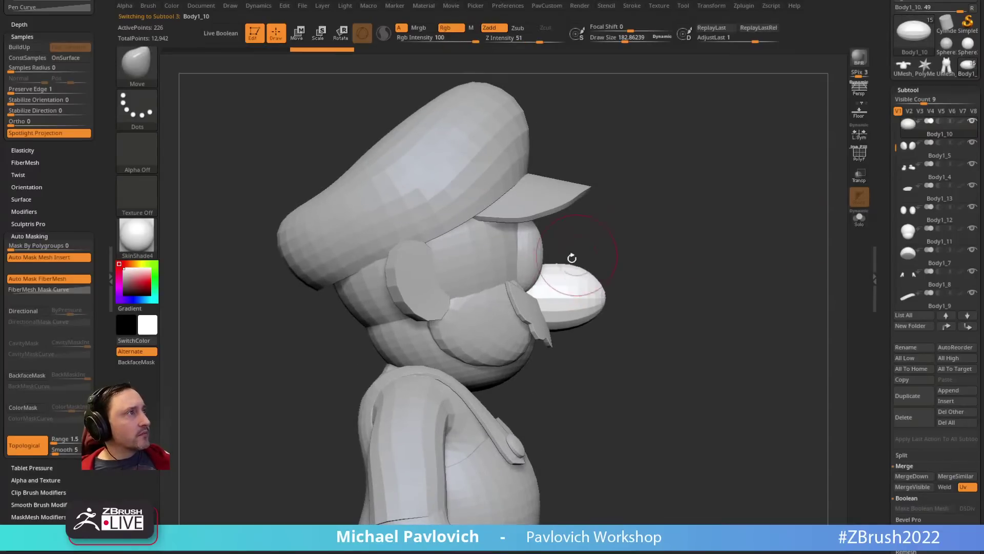
left_click(860, 218)
left_click_drag(535, 236, 483, 346, "ctrl")
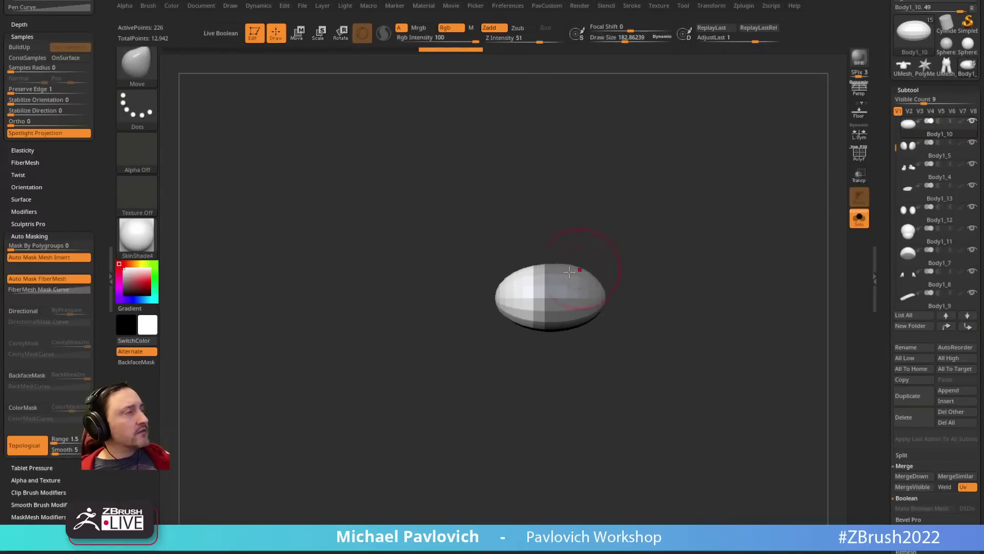
Step: Reset and centre the Gizmo on the nose's unmasked back half, scale that half smaller and clear the mask
key("s")
key("w")
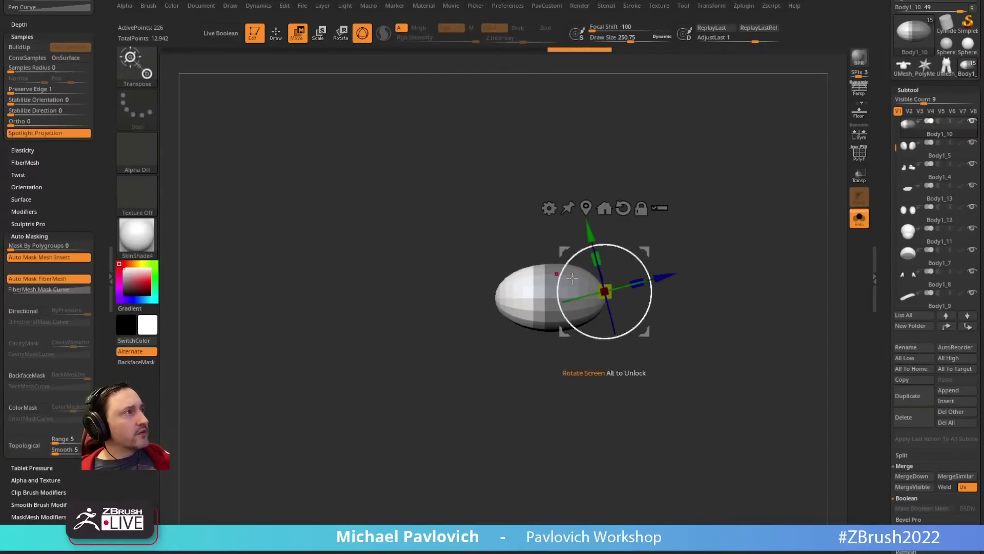
left_click(622, 212, "alt")
left_click(587, 210, "alt")
left_click_drag(521, 267, 521, 271)
left_click_drag(704, 208, 692, 233, "ctrl")
Step: Even out the nose's stepped transition with Smooth By Features and exit Solo mode
key("q")
key("3")
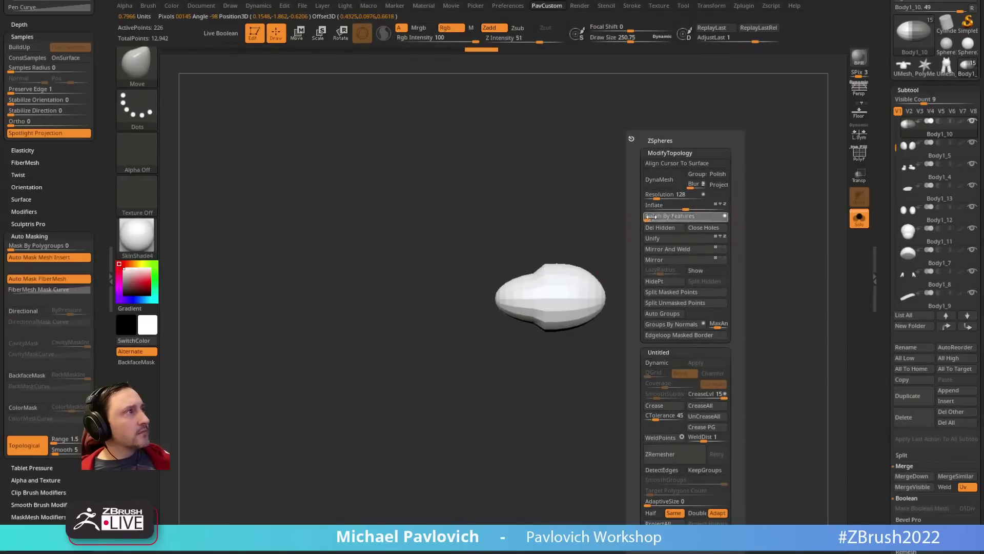
left_click(860, 218)
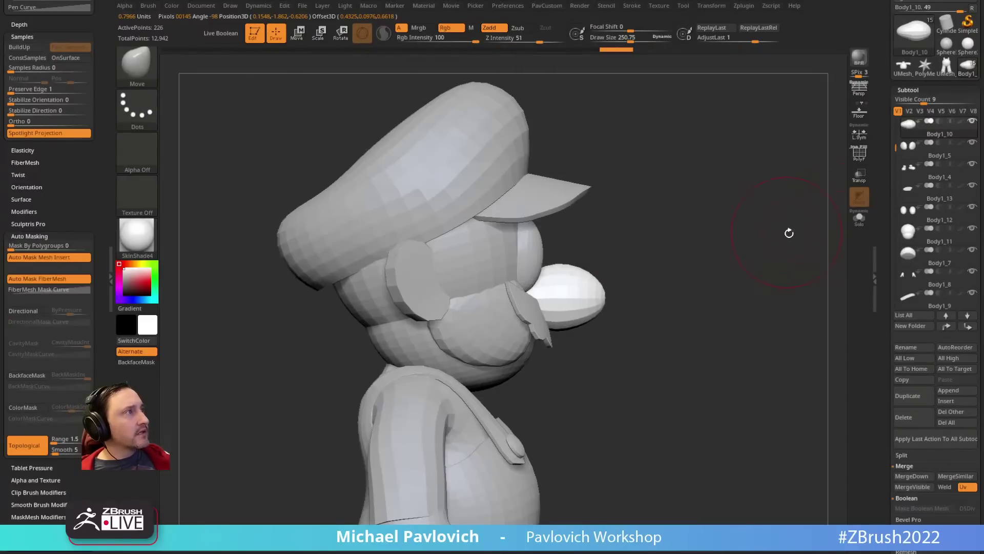
mouse_move(789, 233)
left_mouse_down()
mouse_move(736, 255)
mouse_move(794, 241)
mouse_move(779, 245)
left_mouse_up()
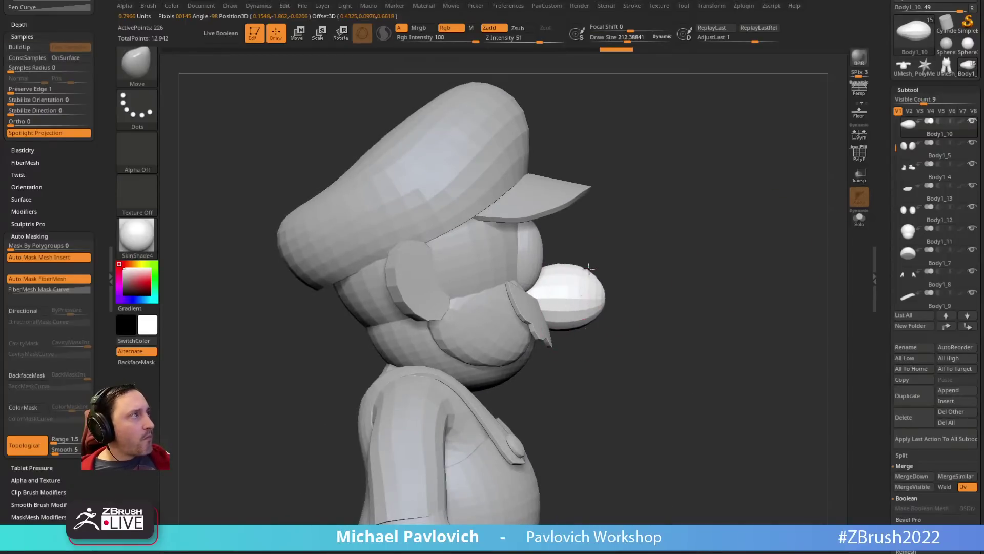
mouse_move(773, 283)
left_mouse_down("shift")
mouse_move(728, 293)
mouse_move(824, 275)
mouse_move(703, 302)
left_mouse_up("shift")
Step: Examine the nose, ears and head subtools from the front, back and three-quarter views
key("b")
key("s")
key("t")
key("s")
mouse_move(710, 302)
left_mouse_down("alt")
mouse_move(727, 301)
mouse_move(694, 301)
left_mouse_up("alt")
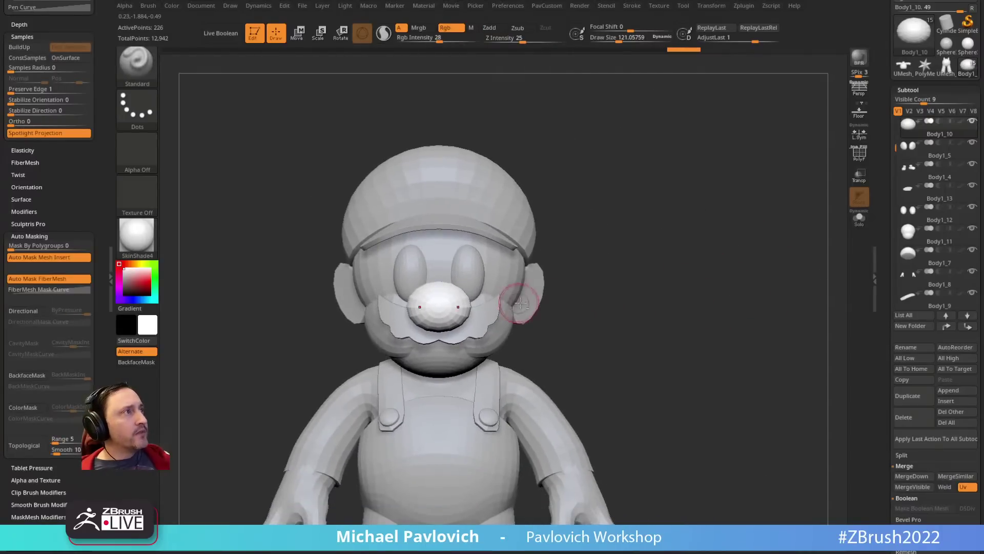
left_click_drag(590, 302, 549, 298)
left_click(576, 297, "alt")
left_click_drag(703, 254, 654, 249)
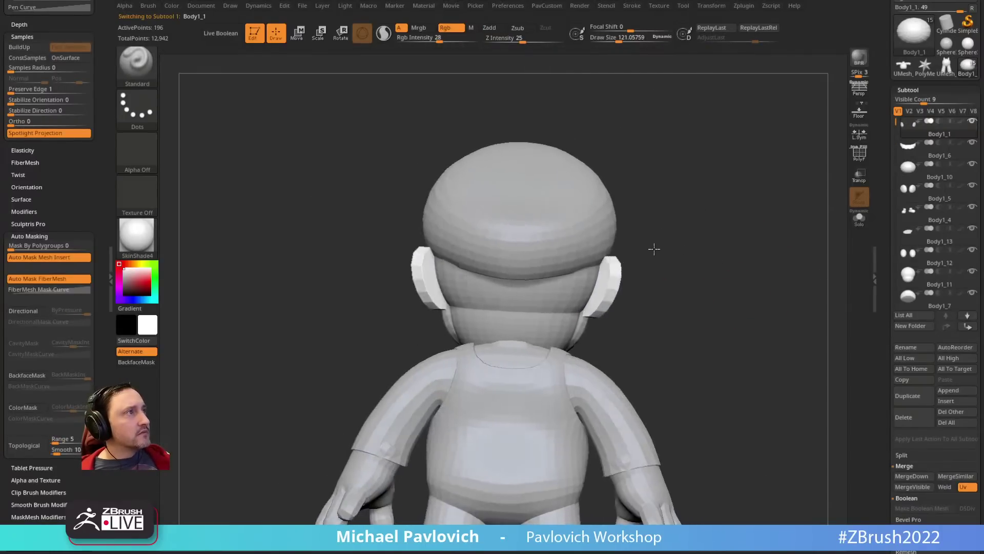
right_click_drag(654, 249, 556, 269)
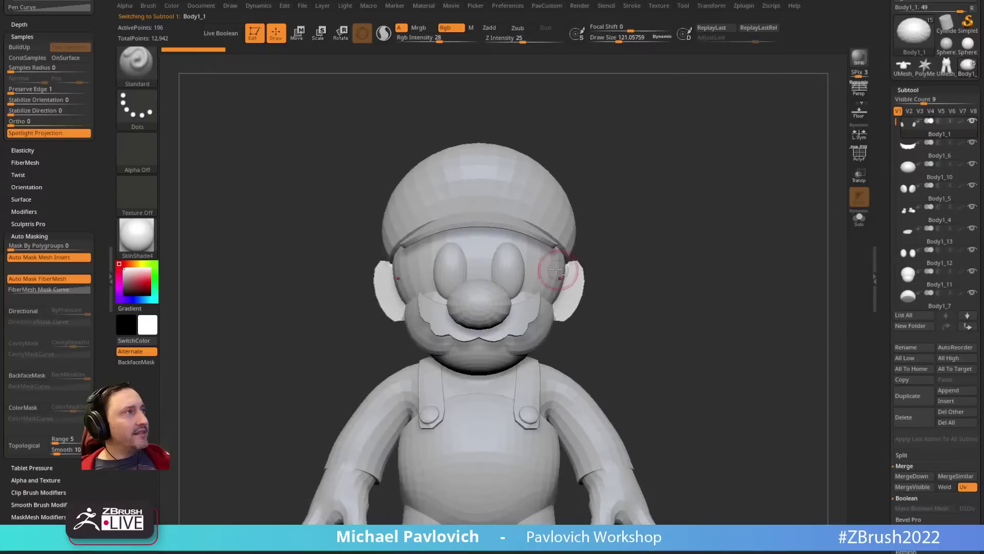
left_click(556, 268, "alt")
right_click_drag(661, 217, 712, 298)
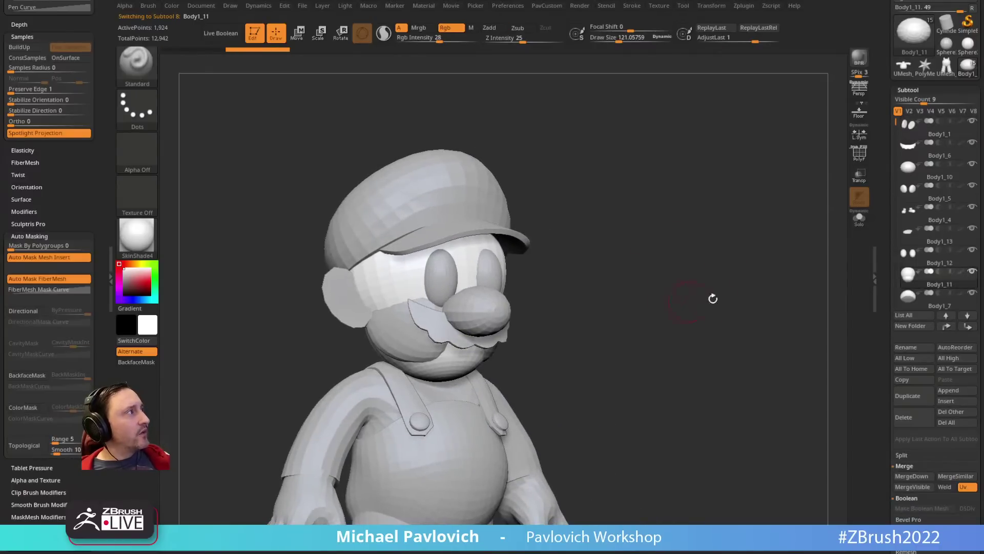
right_click_drag(529, 317, 574, 235, "shift")
Step: Enable the Gizmo's multi-subtool mode and select the head, ears, cheeks and cap subtools together
key("w")
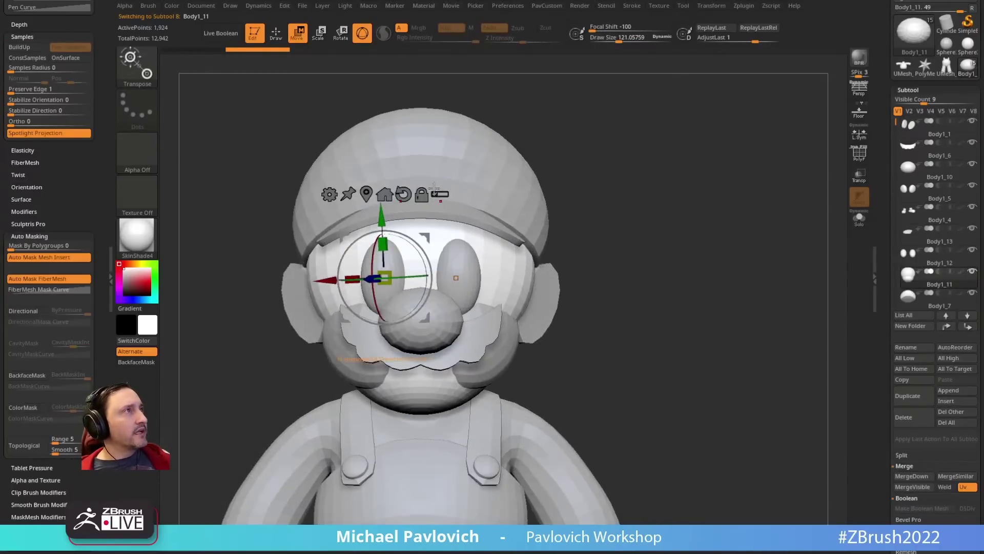
left_click(440, 194)
right_click_drag(558, 187, 641, 199, "ctrl")
left_click_drag(569, 257, 590, 287, "ctrl")
right_click_drag(544, 272, 617, 247, "alt")
left_click_drag(593, 259, 527, 320, "ctrl+shift")
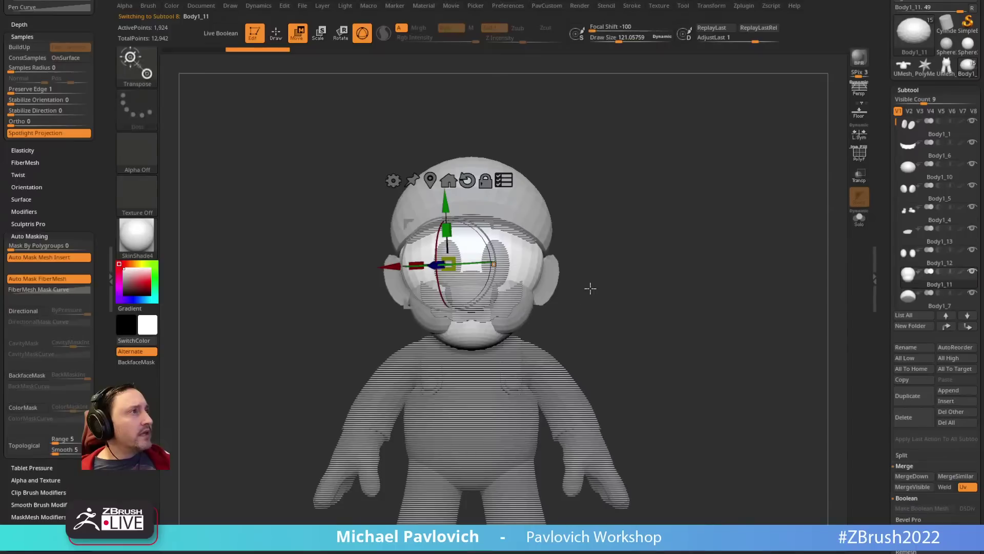
Step: Take the cap out of the multi-subtool selection, switch to Draw mode and create a subtool folder named heasd
right_click_drag(589, 286, 646, 274)
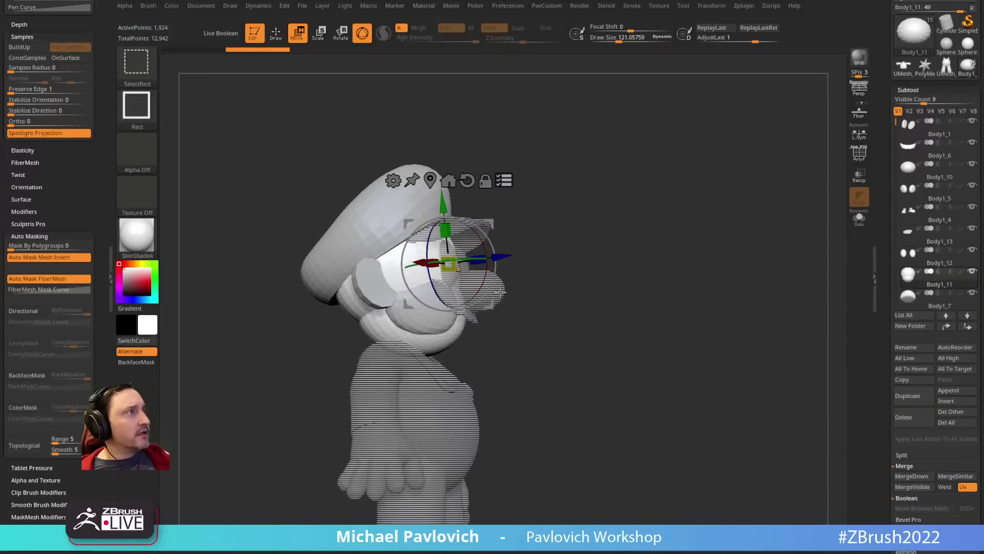
mouse_move(552, 279)
right_mouse_down()
mouse_move(612, 278)
mouse_move(528, 296)
right_mouse_up()
left_click(477, 194, "ctrl+shift")
right_click_drag(638, 224, 627, 224)
key("q")
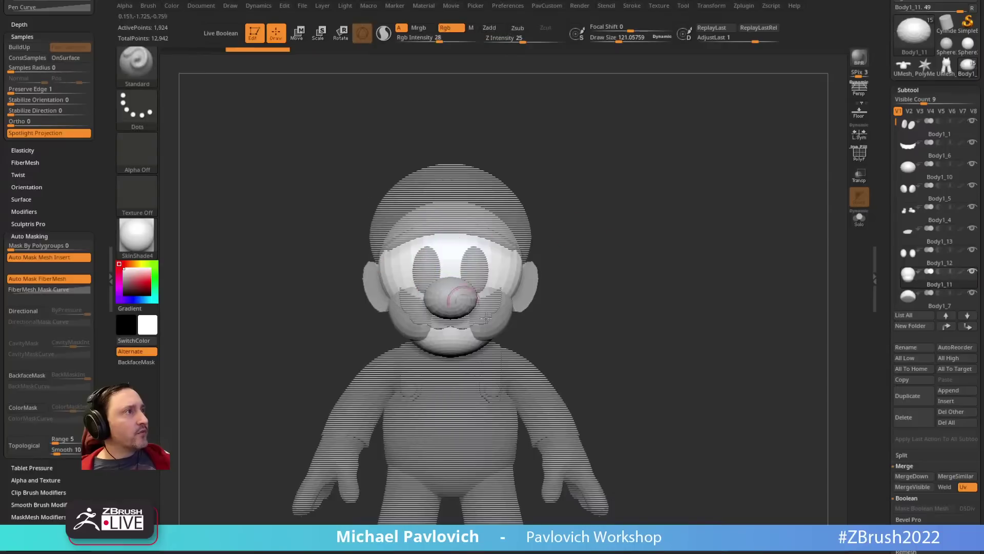
key("ctrl+g")
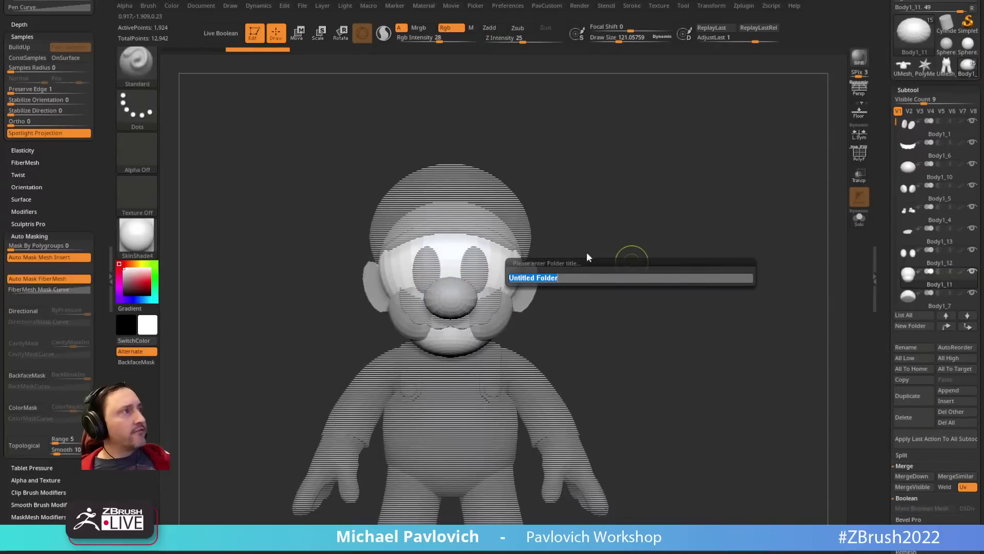
type("heasd")
key("Return")
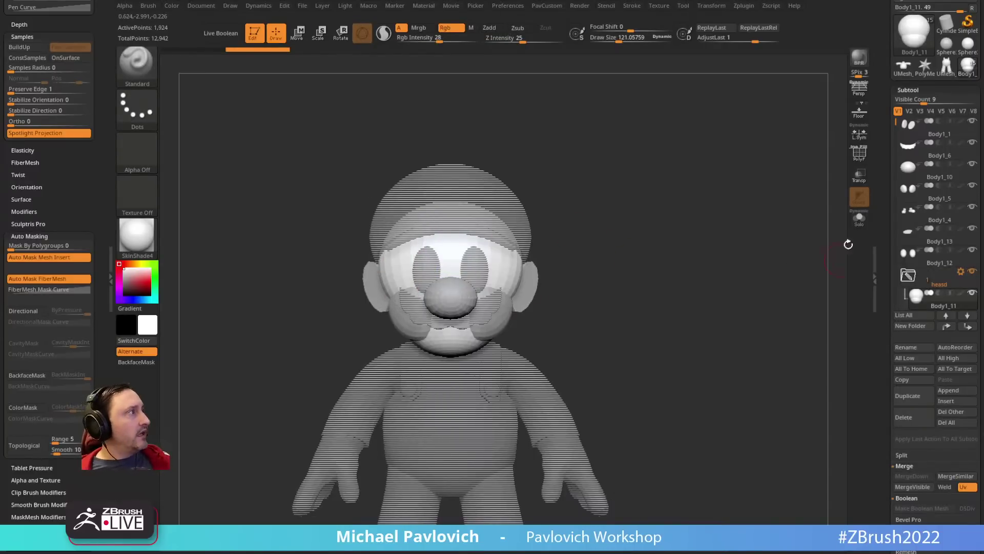
Step: Delete the misnamed heasd folder while keeping the head subtool
scroll(896, 126, "down", 3)
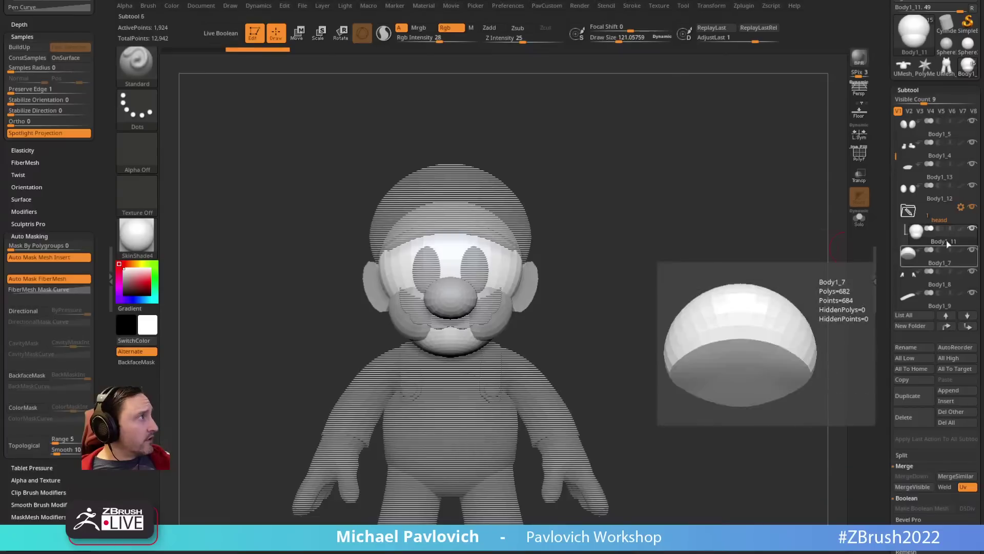
left_click(918, 237)
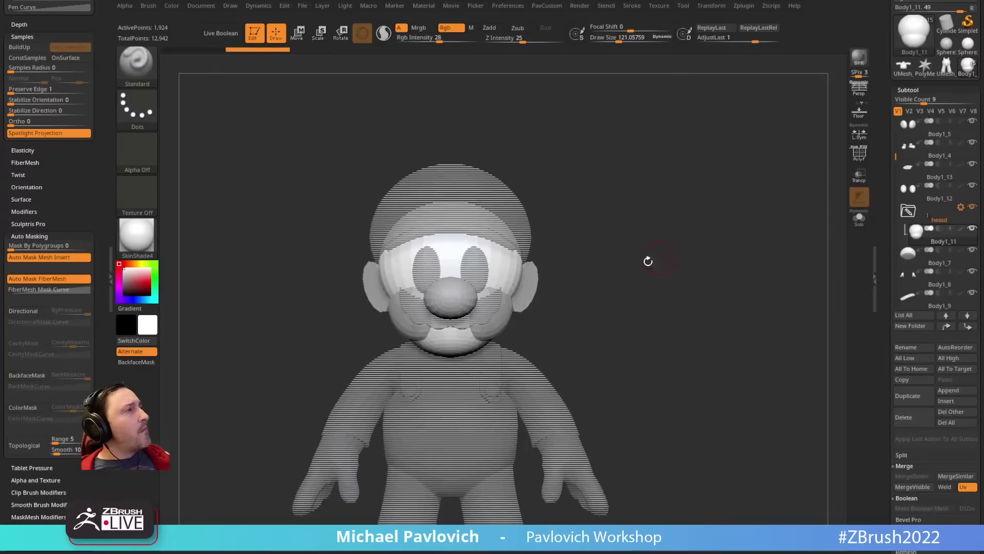
left_click(961, 207)
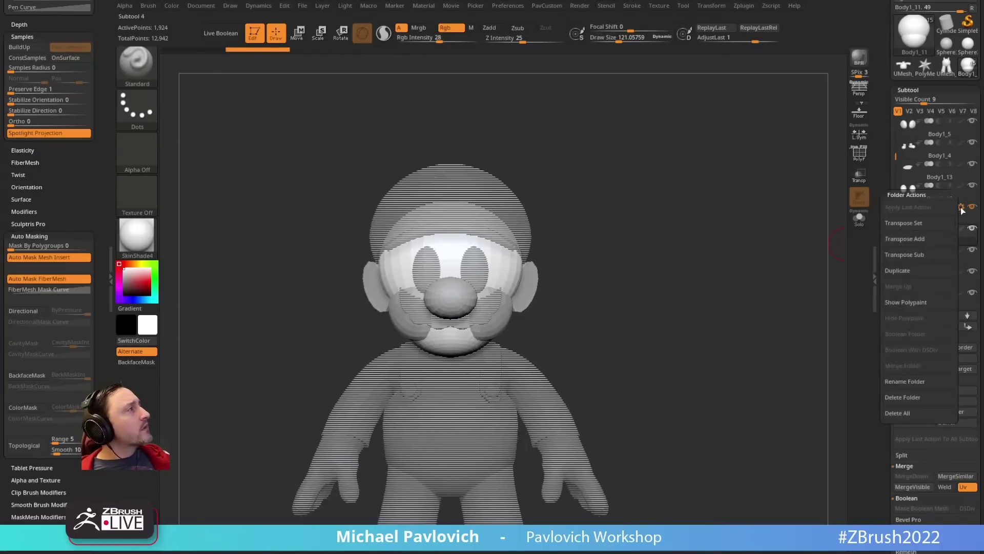
left_click(903, 398)
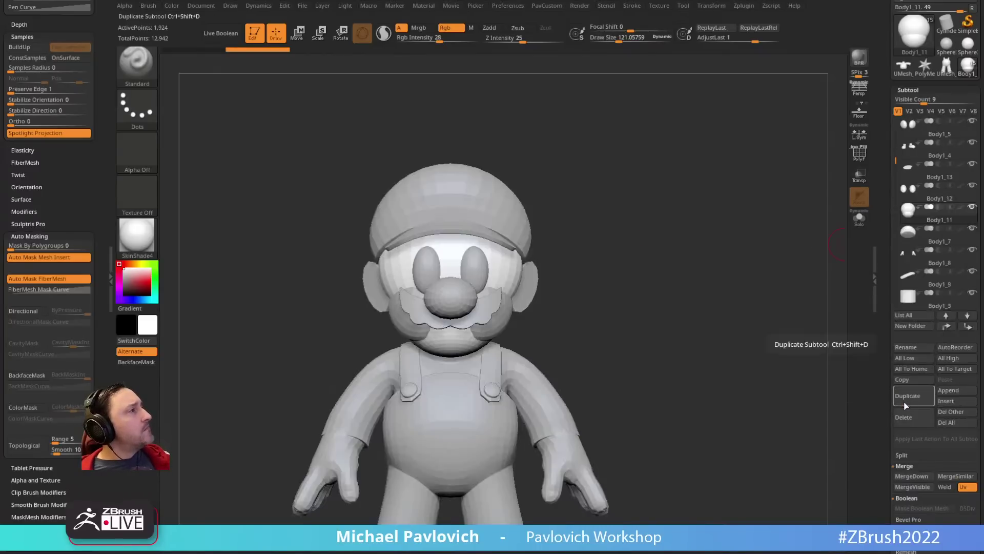
Step: Reselect the head, nose, ears, cheeks and neck for multi-subtool transposing, leaving out the cap, eyes and moustache
key("w")
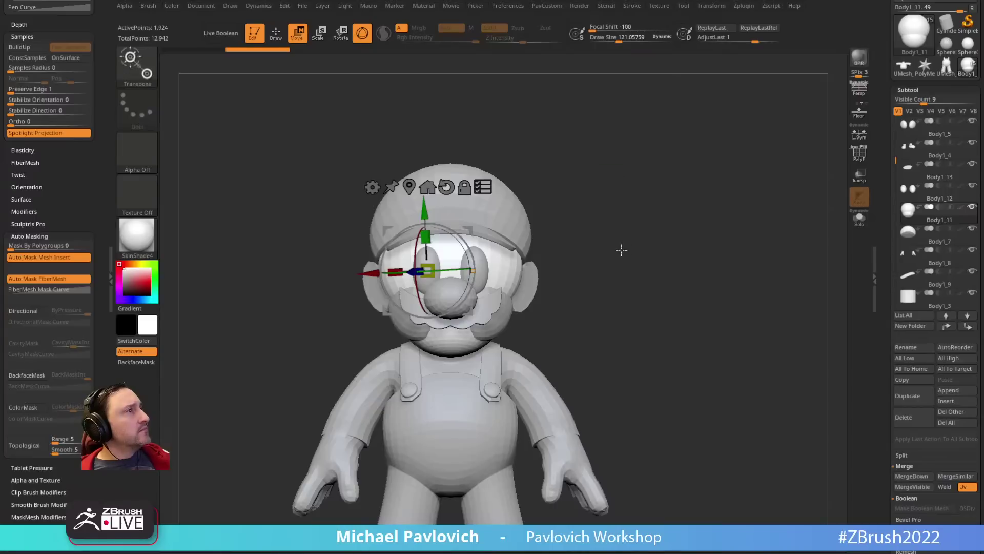
left_click_drag(622, 248, 343, 320, "alt")
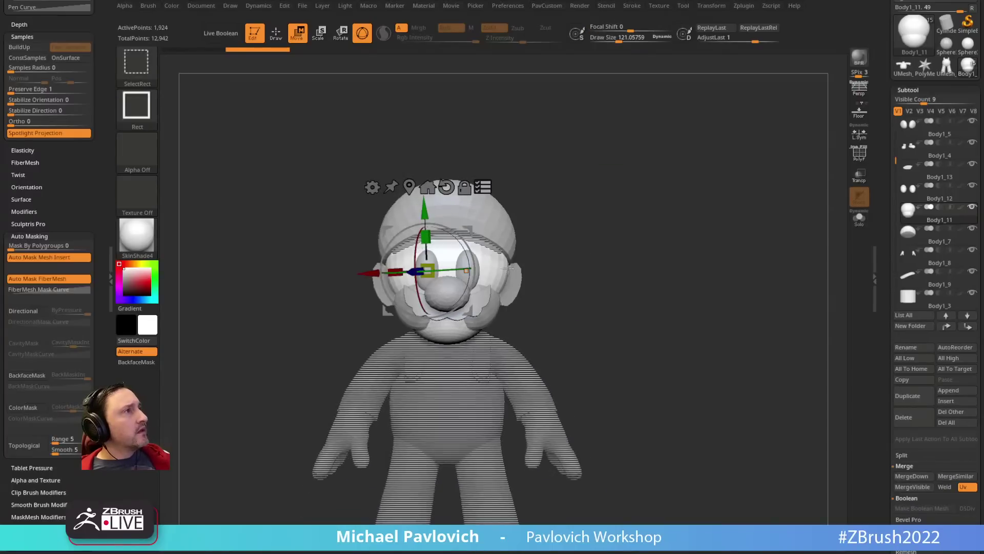
left_click(489, 231, "ctrl+shift")
left_click(478, 272, "ctrl+shift")
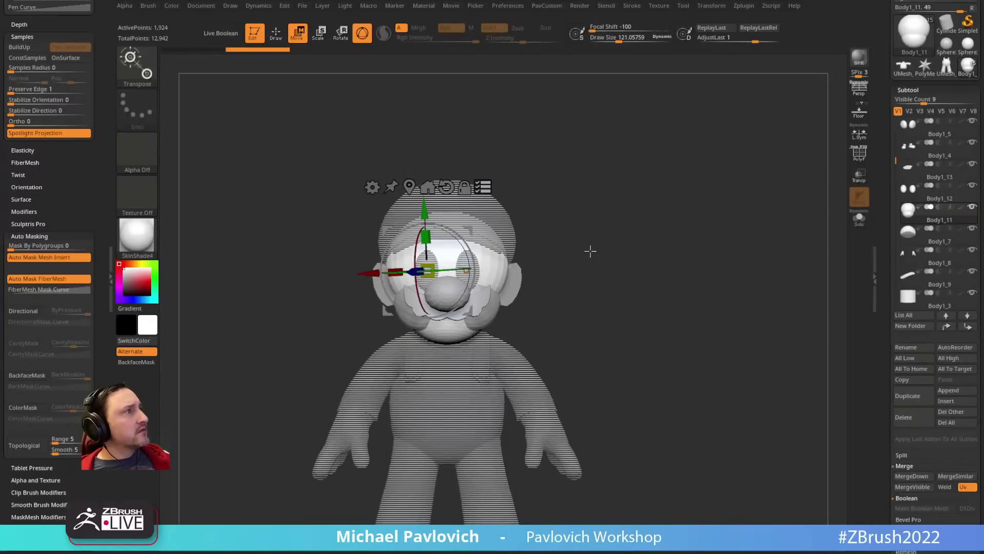
mouse_move(589, 253)
left_mouse_down()
mouse_move(560, 257)
mouse_move(593, 255)
left_mouse_up()
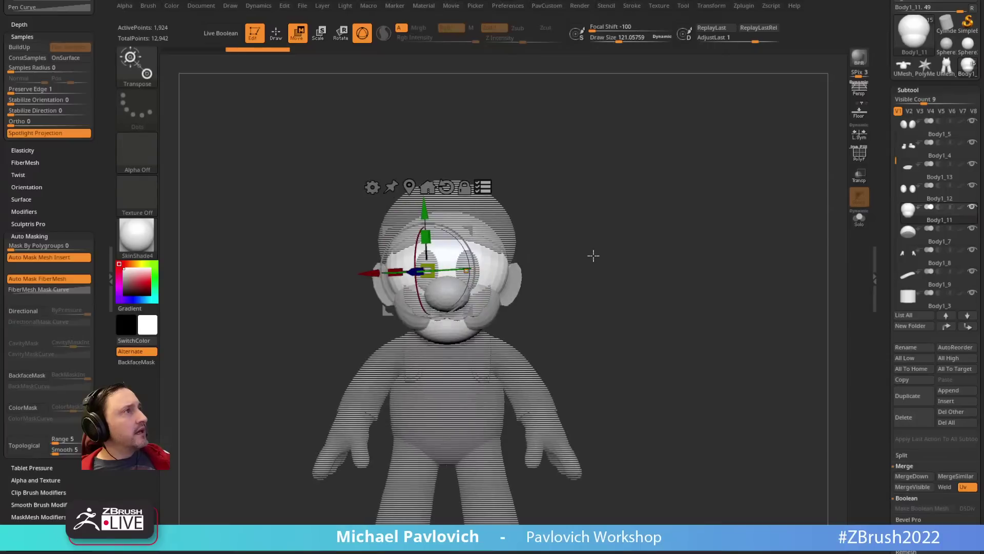
Step: Group the selected subtools into a new folder named head and expand it in the subtool list
key("ctrl+f")
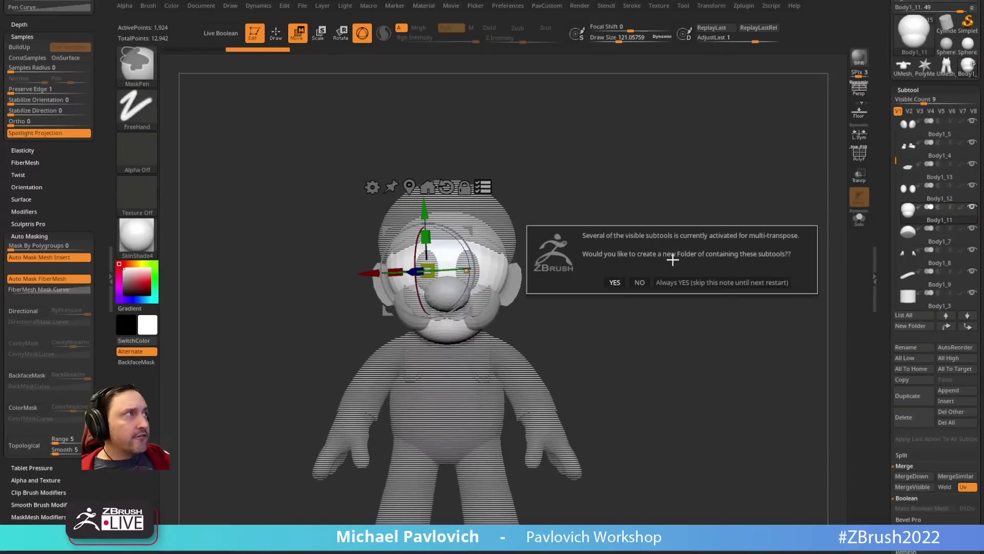
left_click(672, 279)
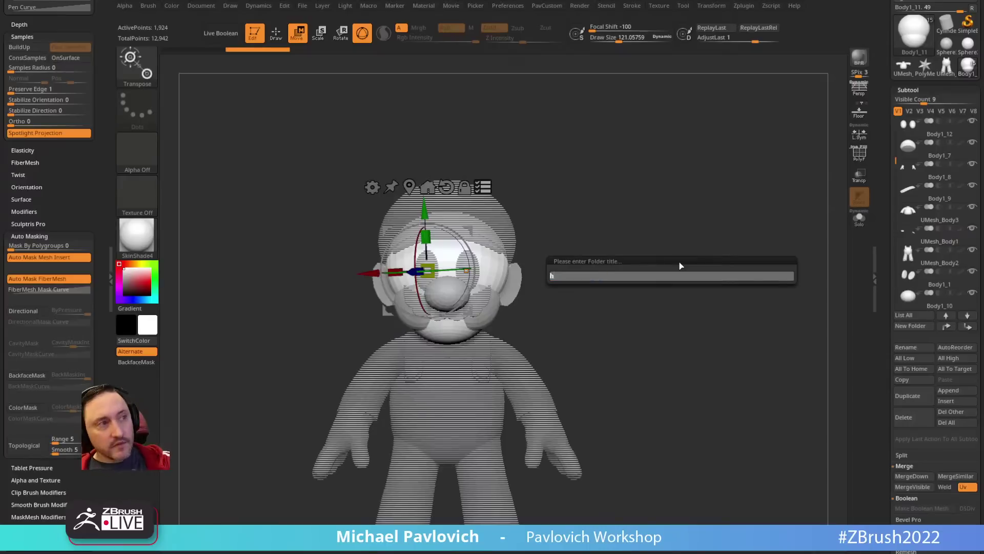
type("ead")
key("Return")
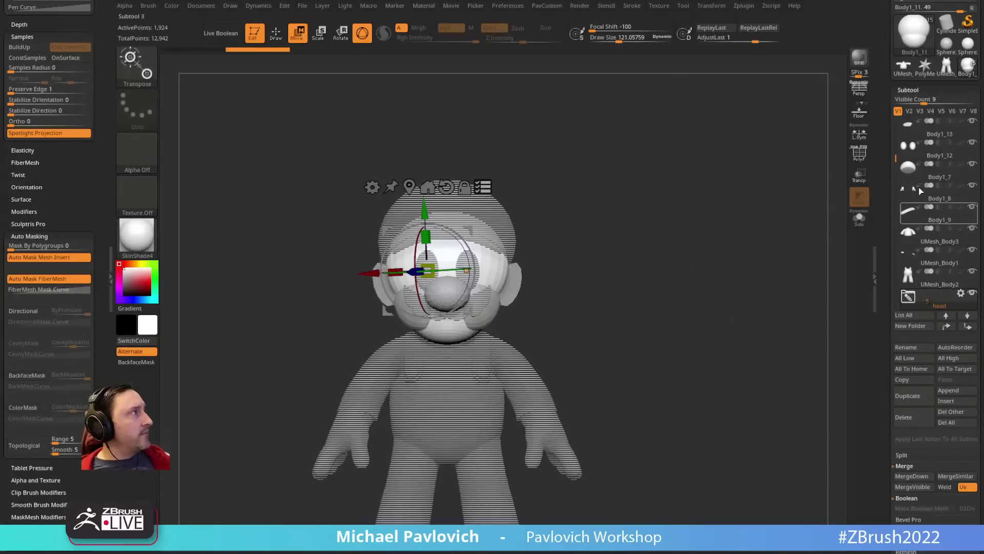
left_click_drag(896, 160, 896, 215)
left_click(908, 211)
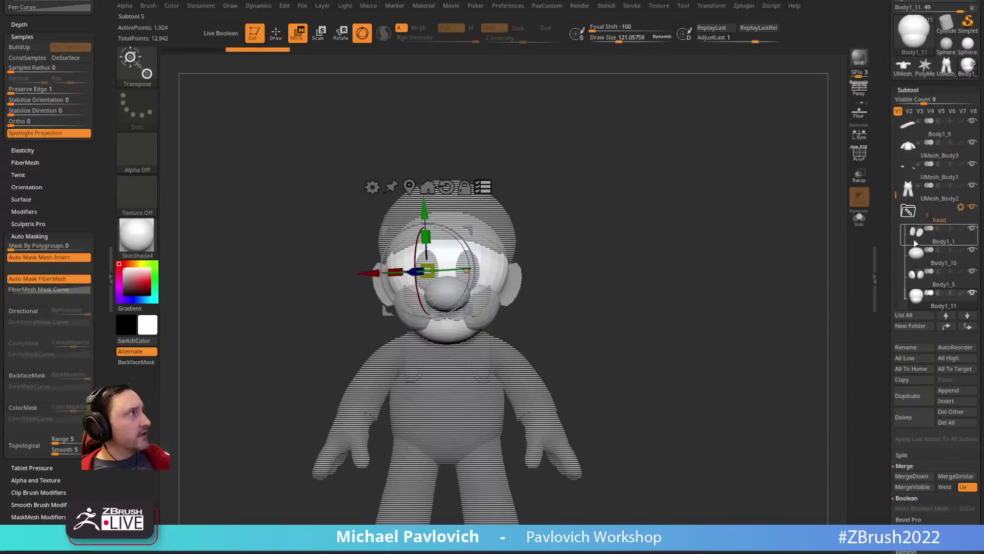
Step: Return to Draw mode, turn on the polyframe display and make the ears the active subtool
right_click_drag(768, 267, 783, 223, "alt")
key("q")
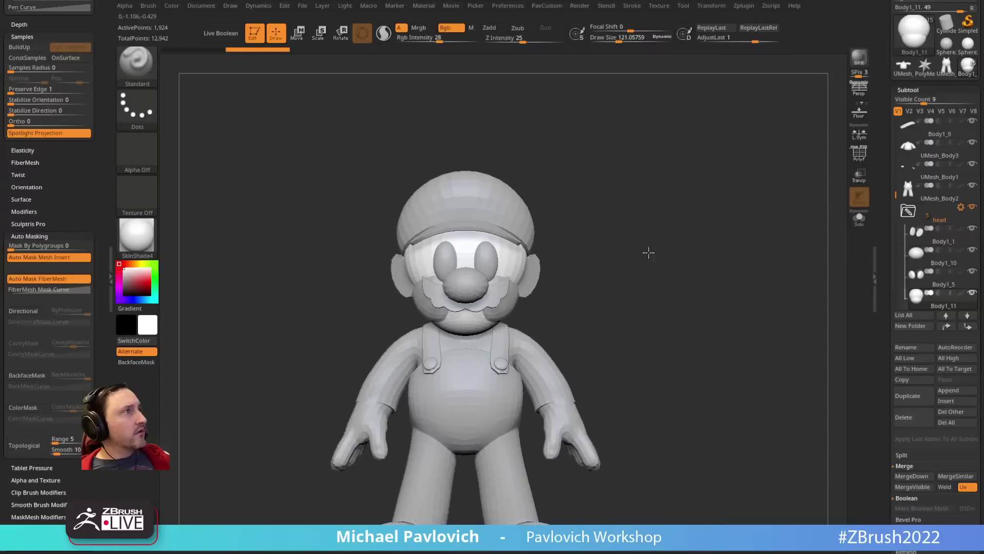
right_click_drag(648, 253, 652, 264, "ctrl")
left_click(859, 153)
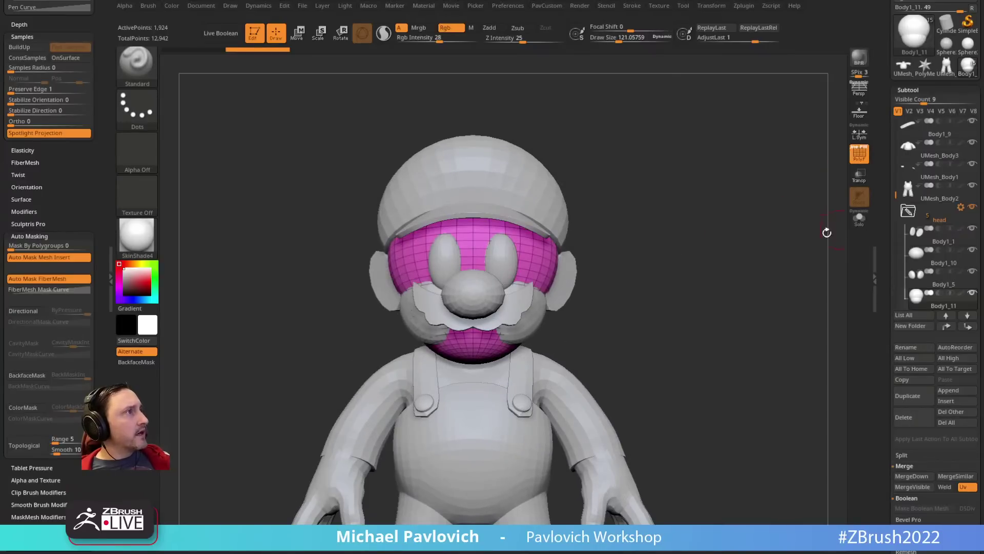
right_click_drag(605, 300, 583, 294)
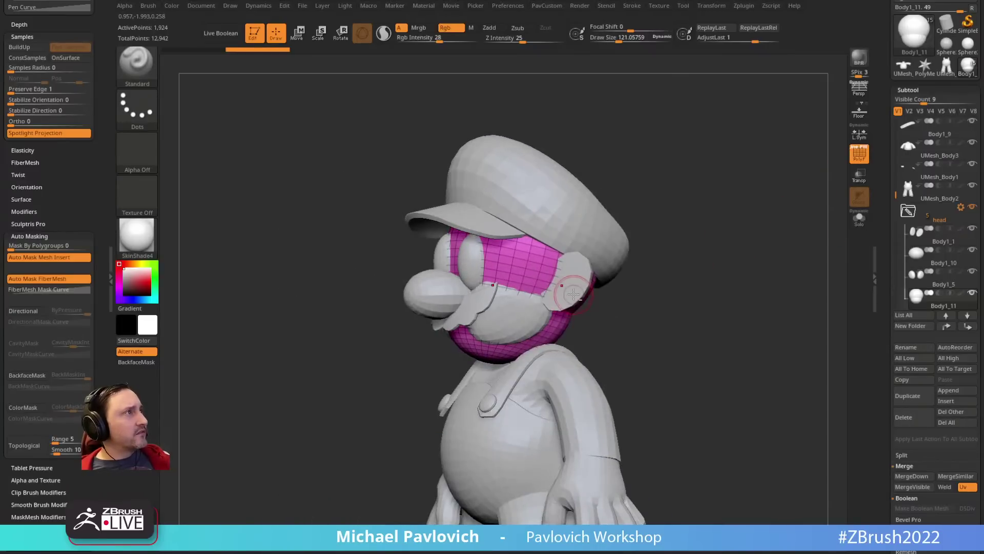
left_click(572, 287, "alt")
right_click_drag(713, 241, 695, 242)
left_click_drag(694, 242, 720, 256)
left_click_drag(639, 221, 671, 256, "alt")
left_click(962, 186)
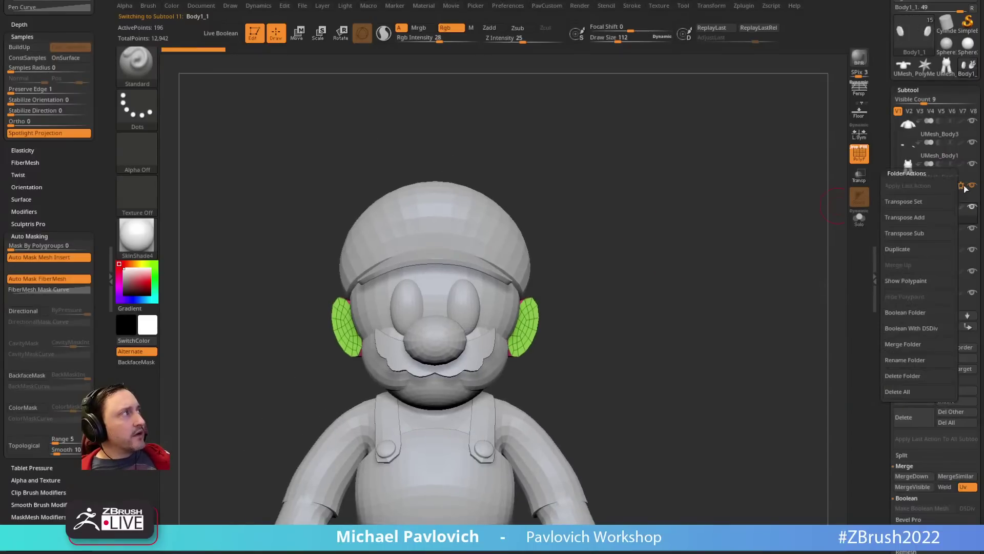
left_click(921, 202)
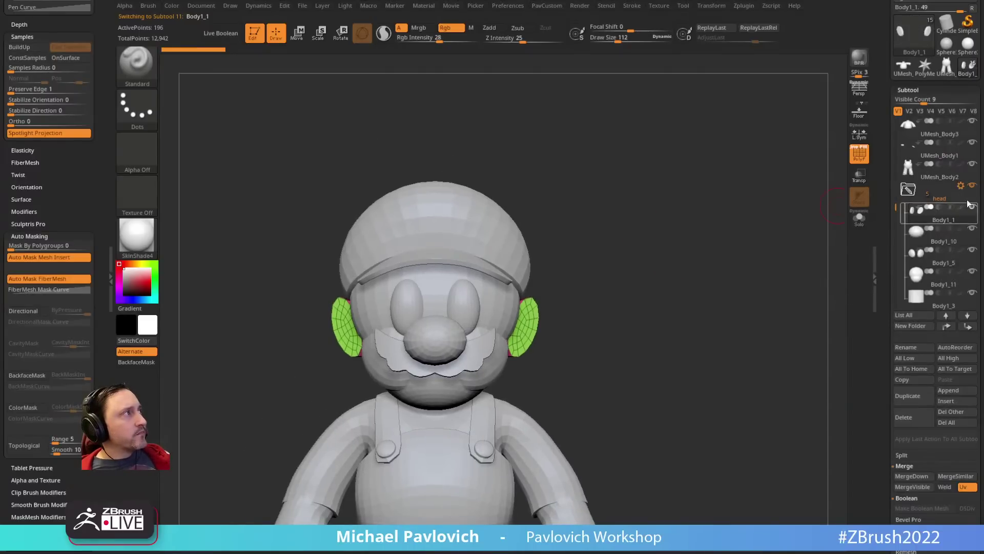
left_click(962, 187)
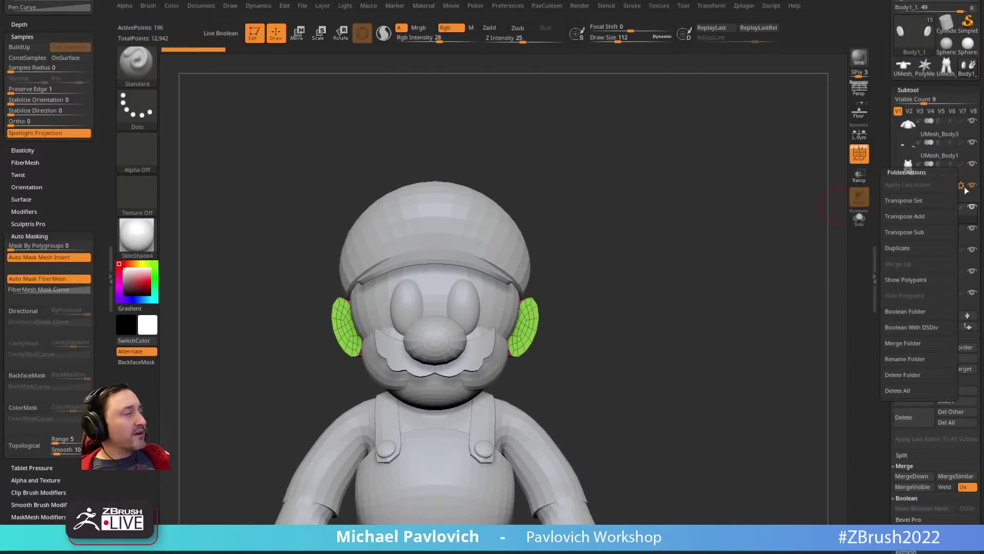
left_click(910, 331)
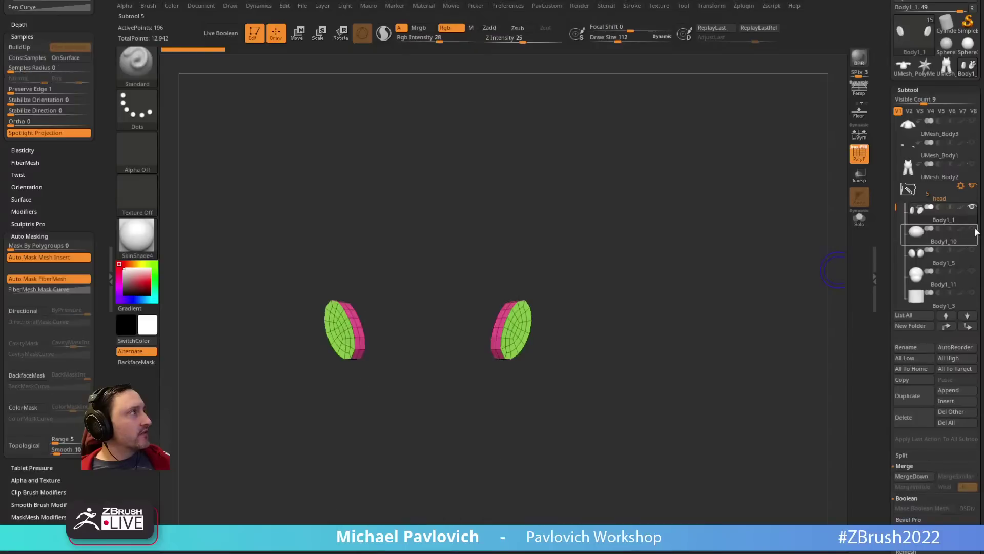
Step: Show the nose, cheeks, head and neck subtools together with the isolated ears, leaving everything outside the head folder hidden
left_click(974, 229)
left_click(973, 251)
left_click(973, 272)
left_click(973, 293)
left_click_drag(895, 210, 896, 219)
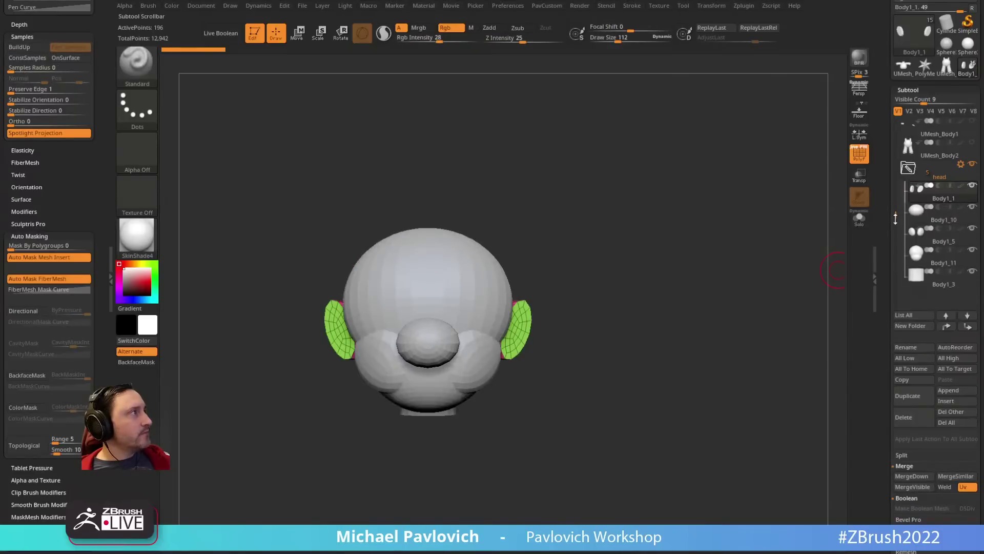
Step: Crease the ears along their polygroup borders and turn on dynamic subdivision for them
key("s")
left_click_drag(605, 309, 591, 316)
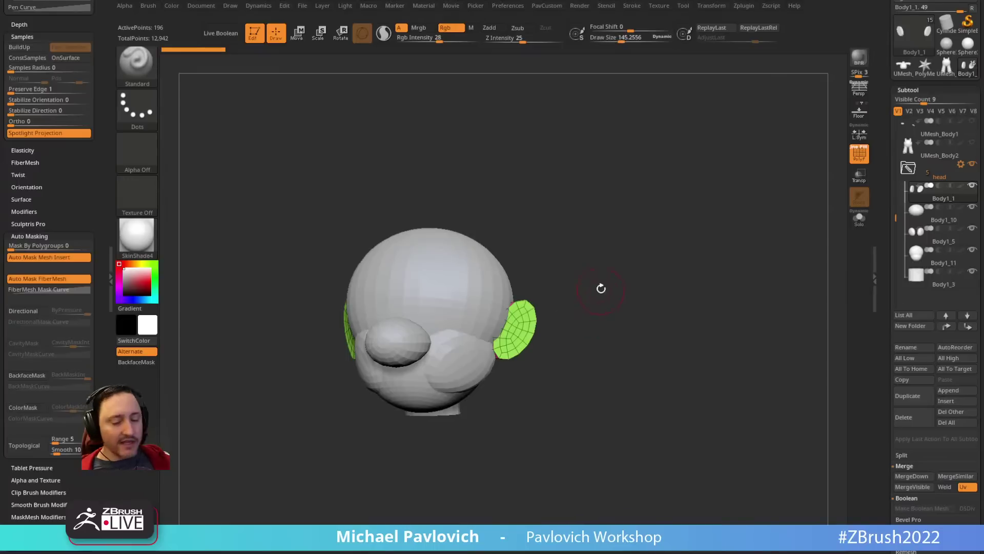
key("2")
left_click(668, 428)
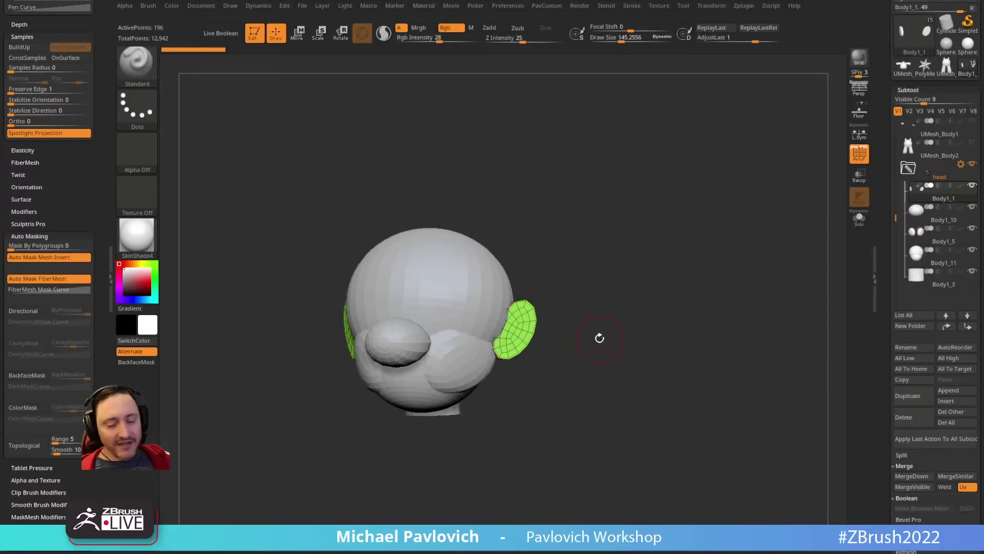
key("d")
Step: Activate the head, cheeks and nose subtools in turn and smooth each one with dynamic subdivision
left_click_drag(571, 278, 505, 357, "shift")
left_click(488, 277, "alt")
left_click(491, 360, "alt")
mouse_move(550, 325)
left_mouse_down()
mouse_move(513, 335)
mouse_move(565, 292)
mouse_move(565, 261)
mouse_move(480, 354)
mouse_move(435, 354)
mouse_move(440, 329)
left_mouse_up()
left_click(489, 345, "alt")
Step: Switch to the Move brush, set the draw size to about 177 and bring the head into front view
key("s")
key("b")
key("m")
key("v")
key("s")
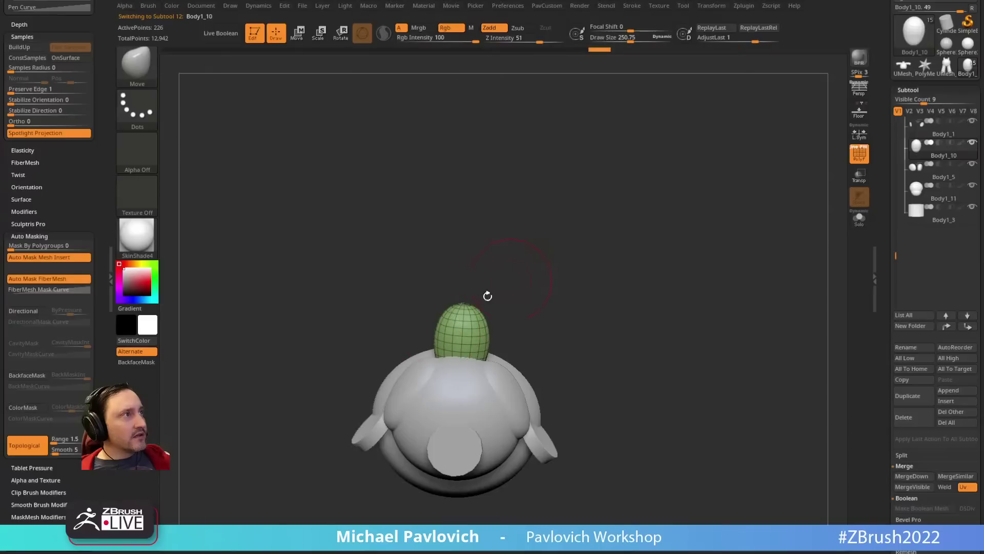
key("s")
mouse_move(536, 264)
left_mouse_down()
mouse_move(549, 371)
mouse_move(484, 371)
left_mouse_up()
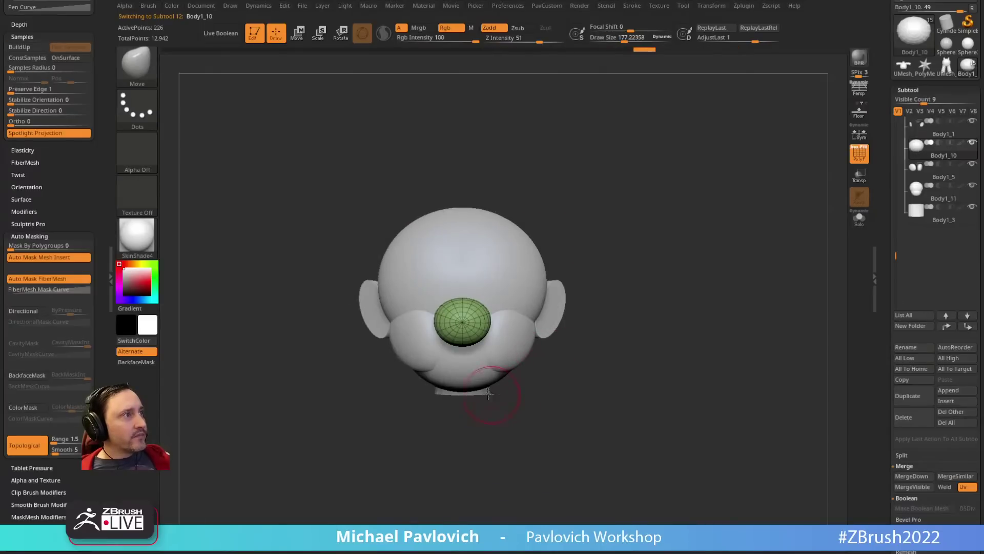
Step: Make the neck cylinder active, split it into polygroups by normals and crease it along the polygroup borders
left_click(489, 394, "alt")
left_click_drag(637, 345, 609, 283)
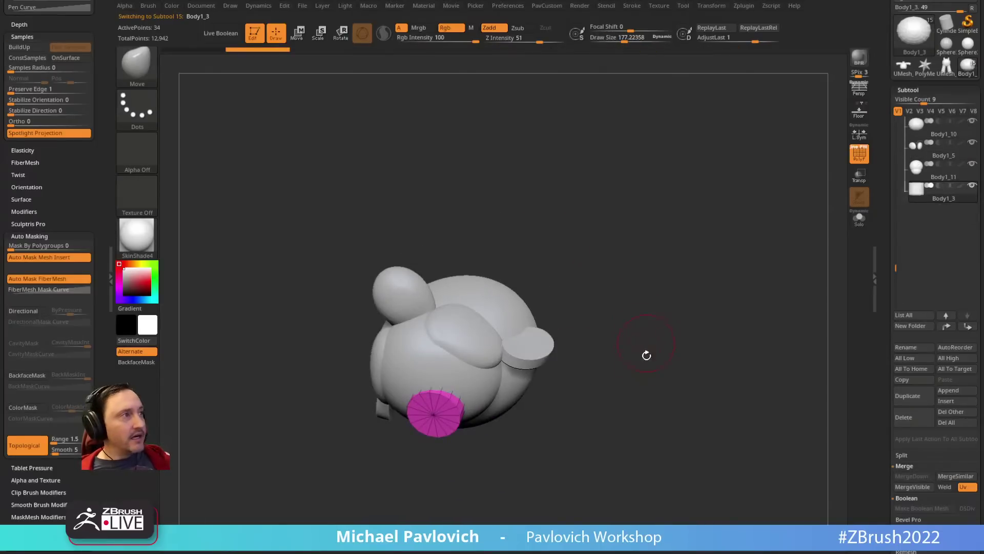
key("space")
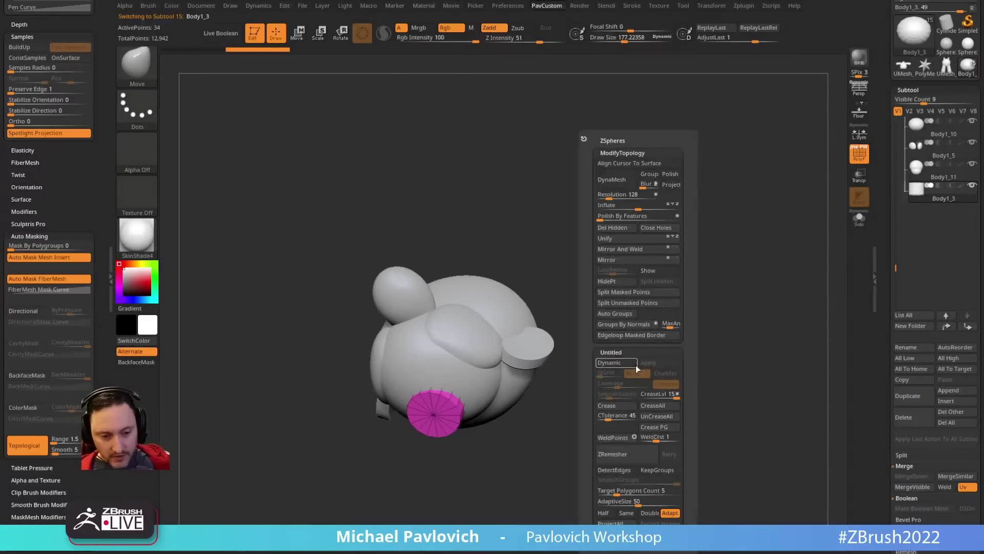
left_click(625, 324)
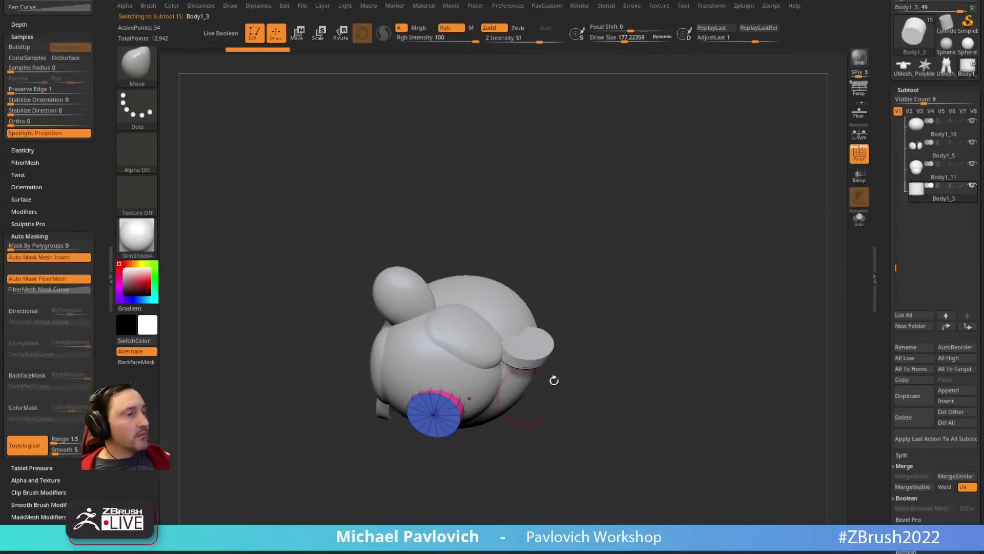
key("space")
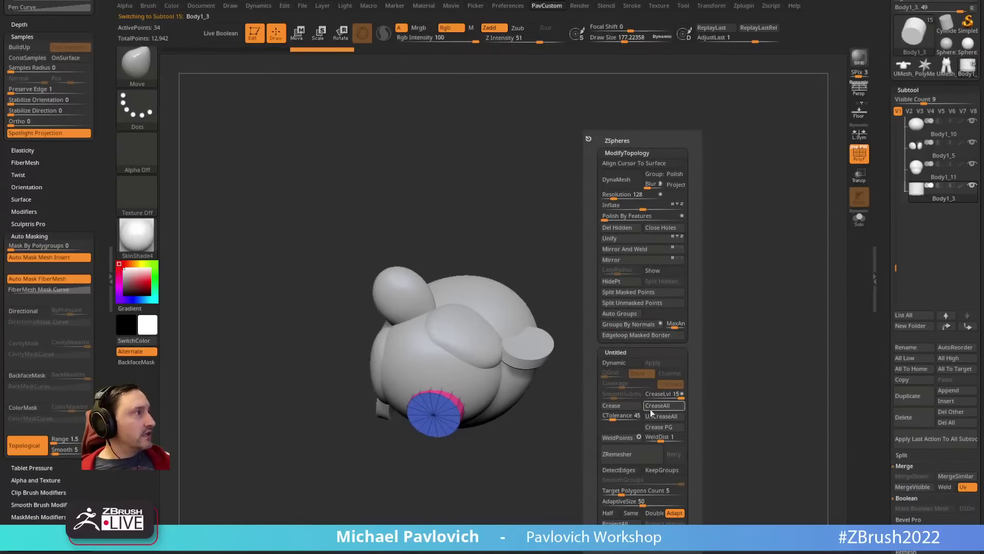
mouse_move(615, 296)
left_mouse_down()
mouse_move(659, 325)
mouse_move(591, 343)
left_mouse_up()
Step: Switch to the MoveAccu brush and set the draw size to about 194 for reshaping the head parts
key("s")
left_click(619, 340)
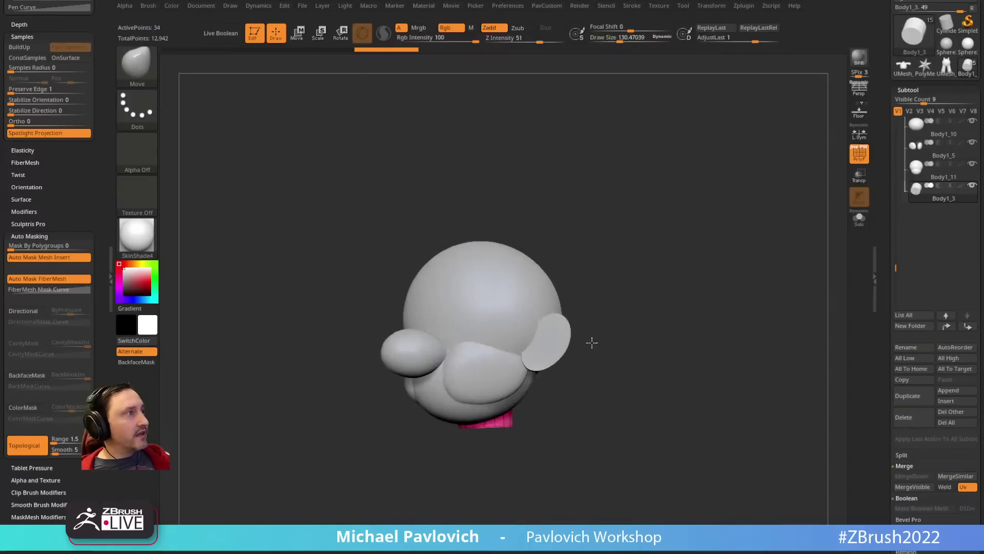
left_click_drag(611, 312, 605, 310)
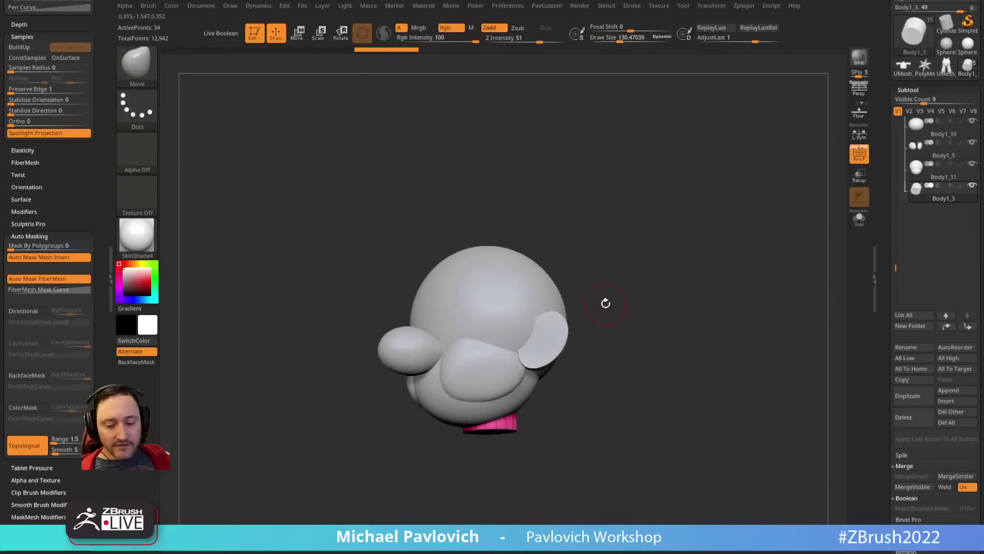
key("3")
key("bracketright")
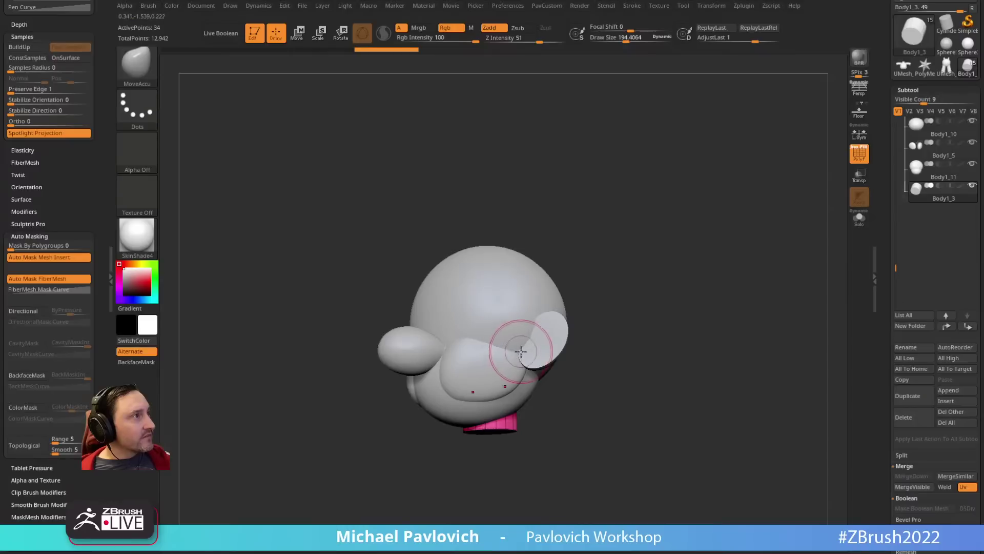
Step: Make the ears subtool active, bring the head into front view and set the draw size to about 99
left_click(522, 353, "alt")
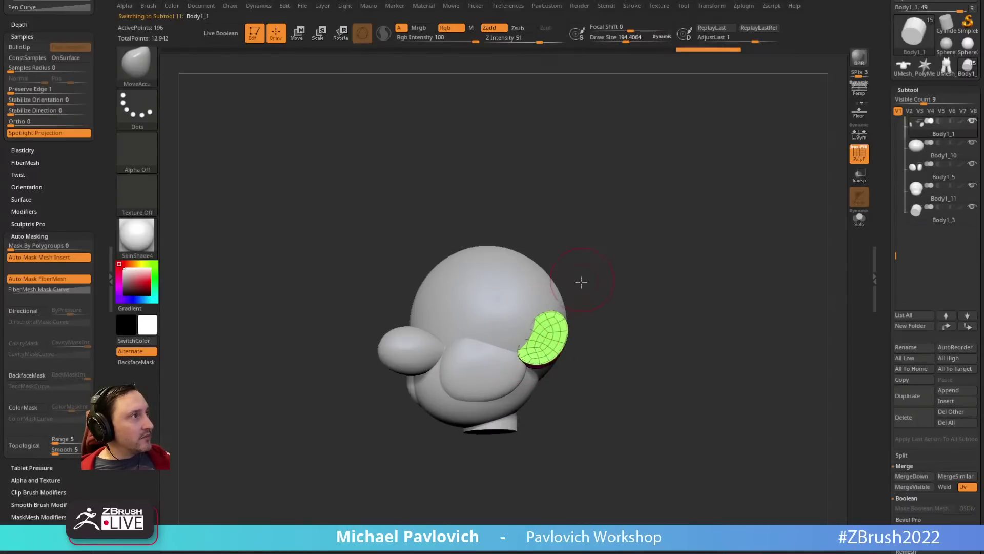
mouse_move(581, 282)
left_mouse_down("shift")
mouse_move(632, 293)
mouse_move(603, 300)
left_mouse_up("shift")
key("s")
key("1")
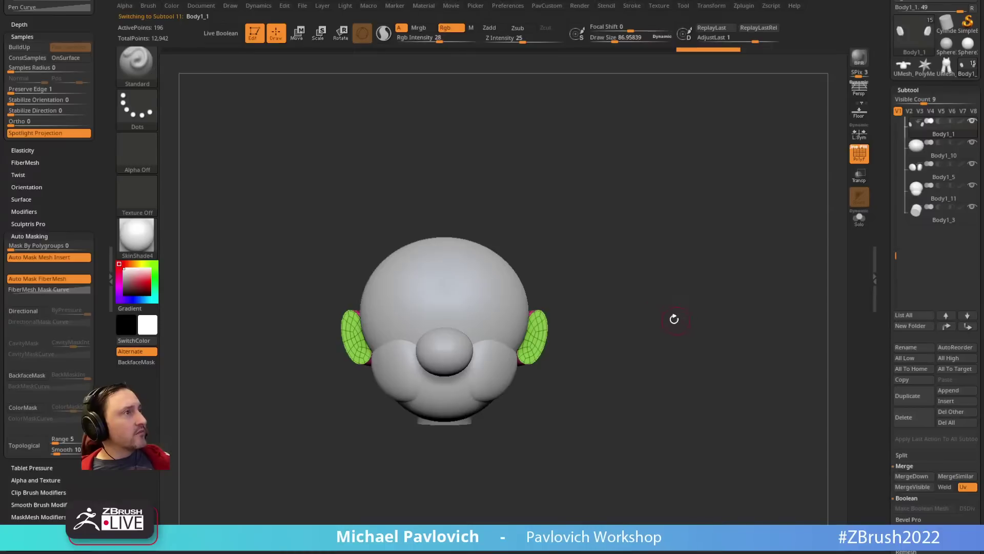
mouse_move(599, 262)
left_mouse_down("shift")
mouse_move(644, 275)
mouse_move(622, 281)
left_mouse_up("shift")
key("s")
key("bracketleft")
key("bracketleft")
key("bracketleft")
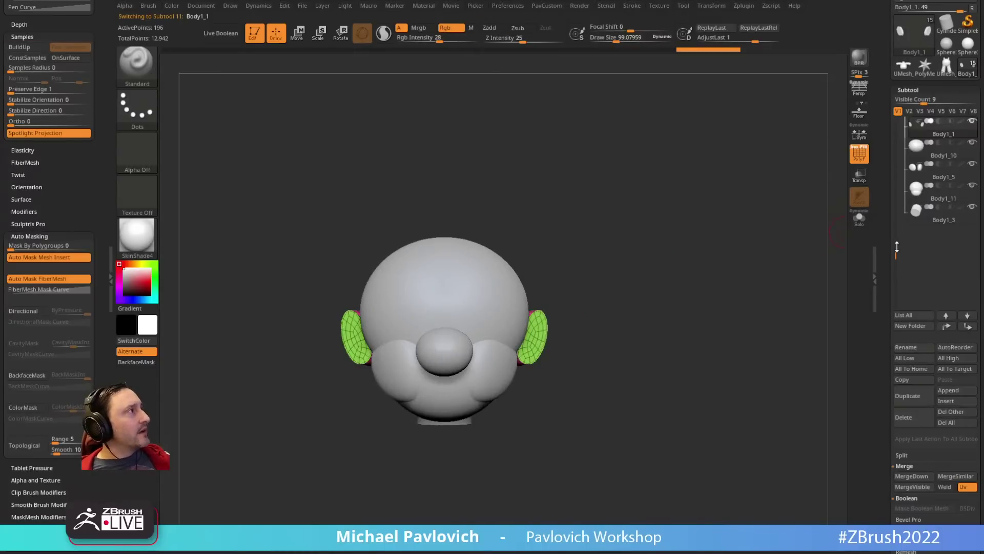
Step: Fuse the subtools of the head folder into one mesh with Boolean With DSDiv
left_click_drag(891, 255, 885, 212)
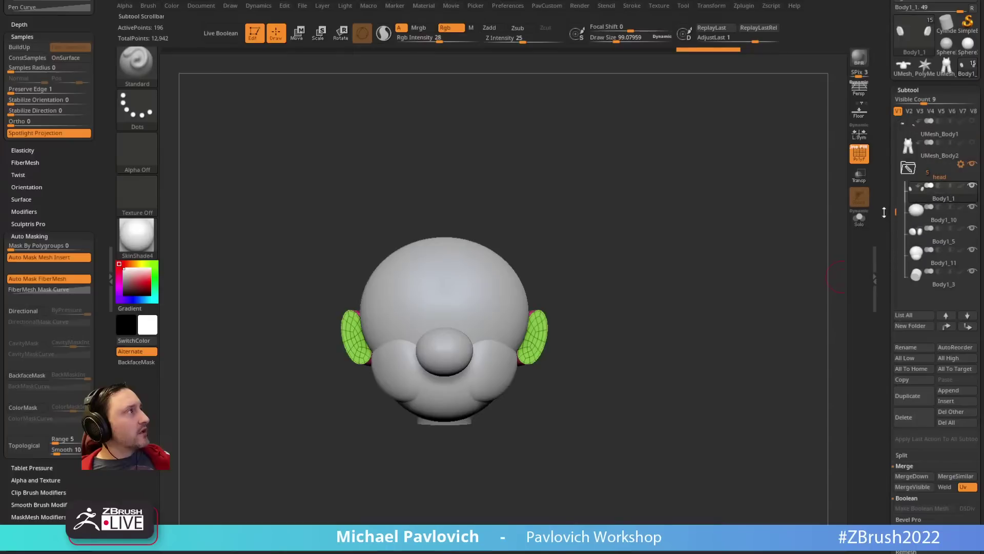
left_click(961, 168)
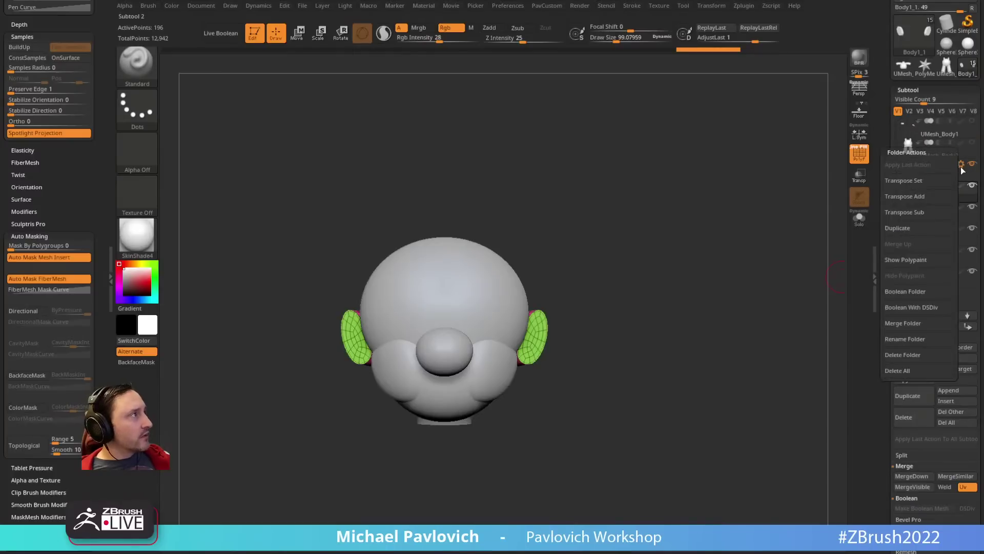
left_click(911, 308)
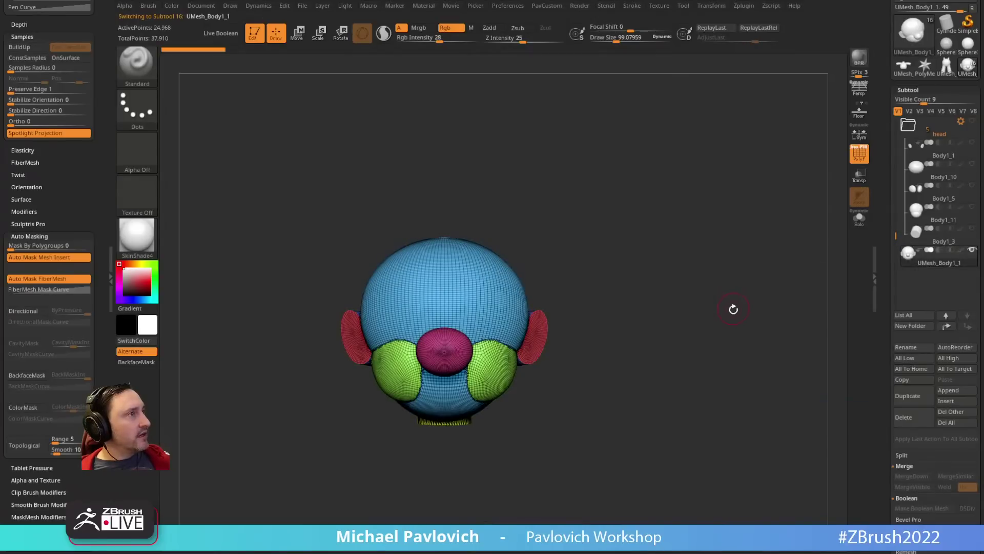
Step: Collapse the head folder and move the eyes subtool Body1_12 to the end of the subtool list
left_click_drag(888, 197, 886, 225)
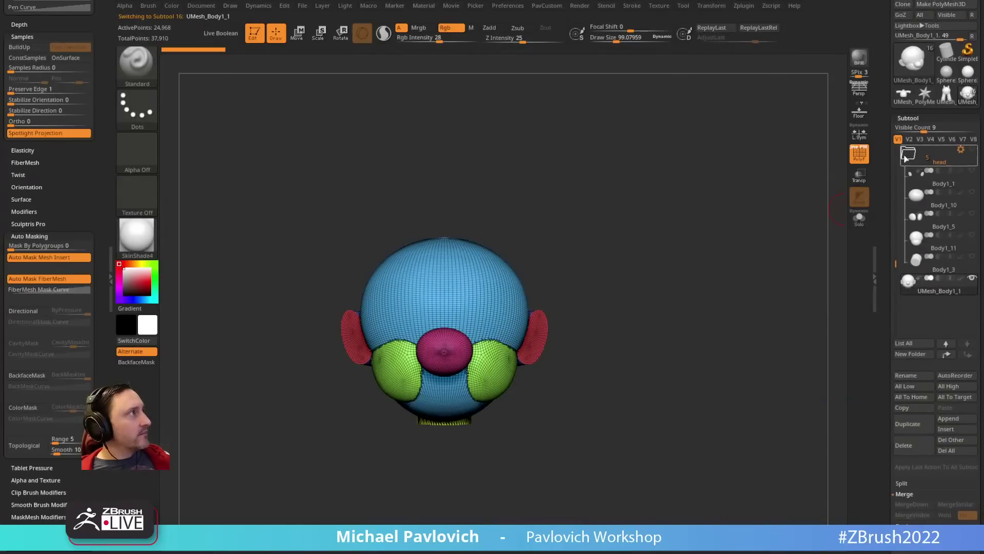
left_click(906, 156)
left_click_drag(896, 304, 882, 192)
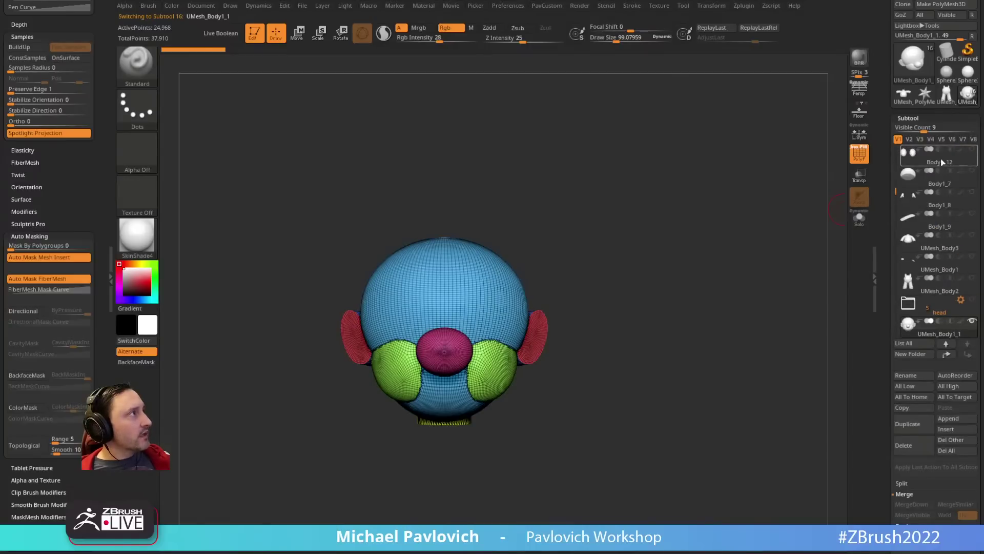
left_click(917, 154)
left_click(967, 354, "shift")
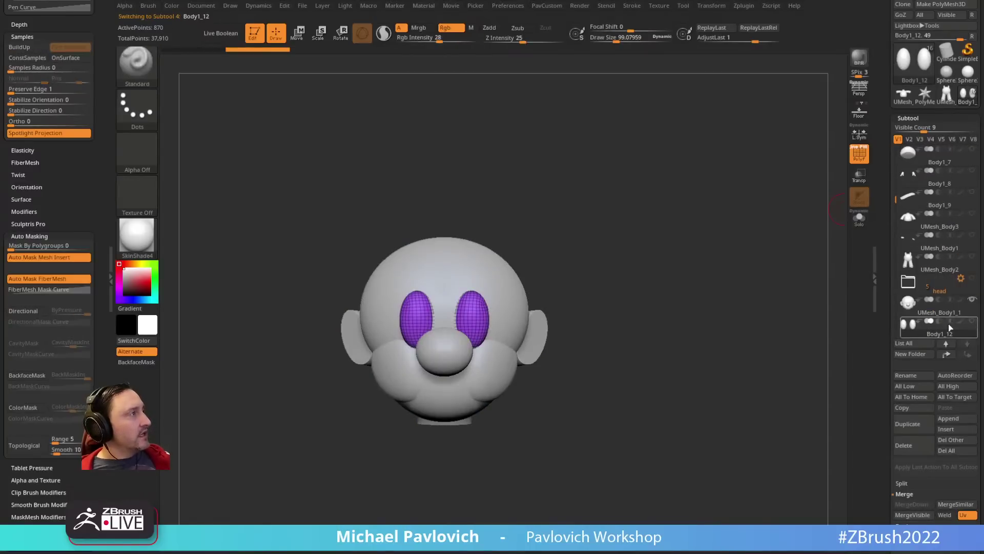
Step: Move the fused head below the eyes in the subtool list, set it to subtract and show the eyes
mouse_move(753, 365)
left_mouse_down()
mouse_move(688, 285)
mouse_move(660, 315)
mouse_move(676, 305)
mouse_move(666, 272)
mouse_move(700, 291)
mouse_move(703, 266)
mouse_move(705, 292)
mouse_move(694, 292)
mouse_move(710, 290)
mouse_move(676, 315)
left_mouse_up()
key("s")
key("s")
left_click_drag(696, 316, 679, 307, "alt")
left_click(920, 318)
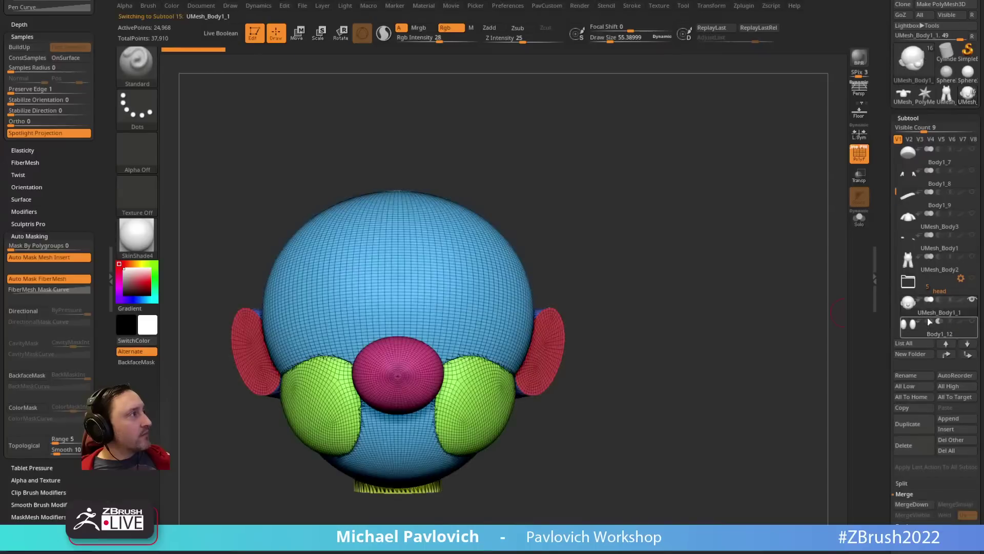
left_click(966, 355)
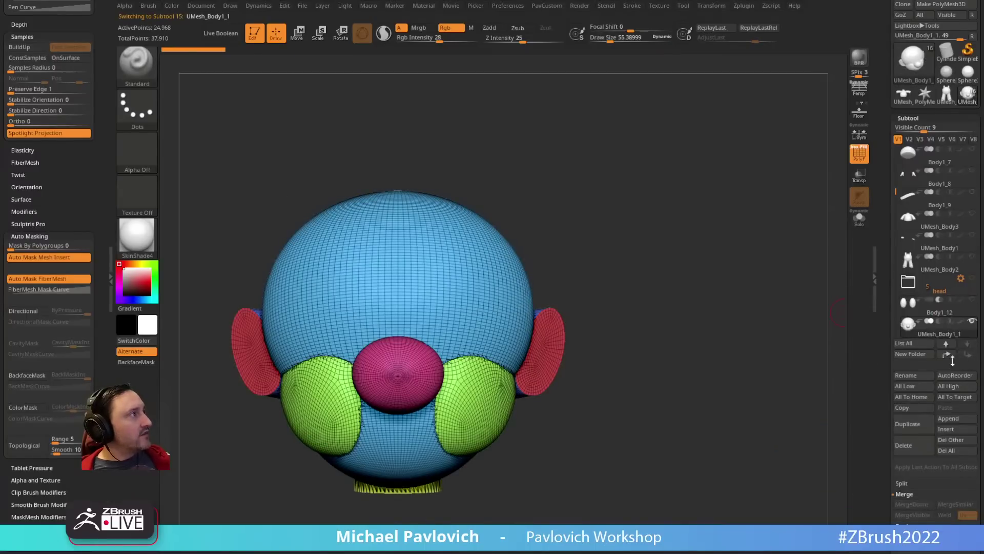
left_click_drag(741, 358, 745, 338, "alt")
left_click(972, 300)
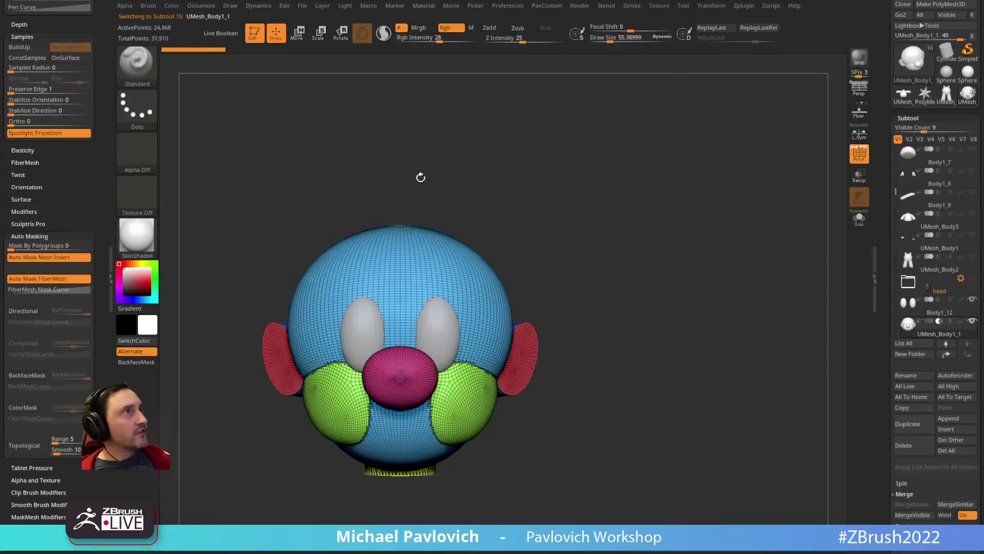
Step: Enable Live Boolean and hide the polyframe to preview the eyes with the head subtracted
left_click(232, 34)
left_click(867, 162)
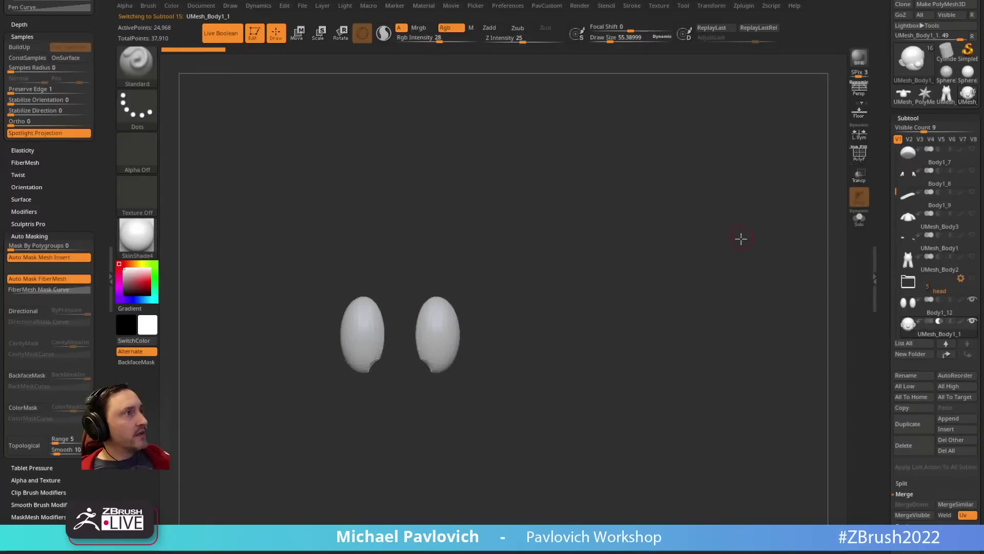
left_click_drag(741, 239, 772, 224)
left_click_drag(658, 295, 738, 328)
Step: Make the eyes active and reshape their lower inner edges with the MoveAccu brush at a draw size of about 103
left_click(945, 309)
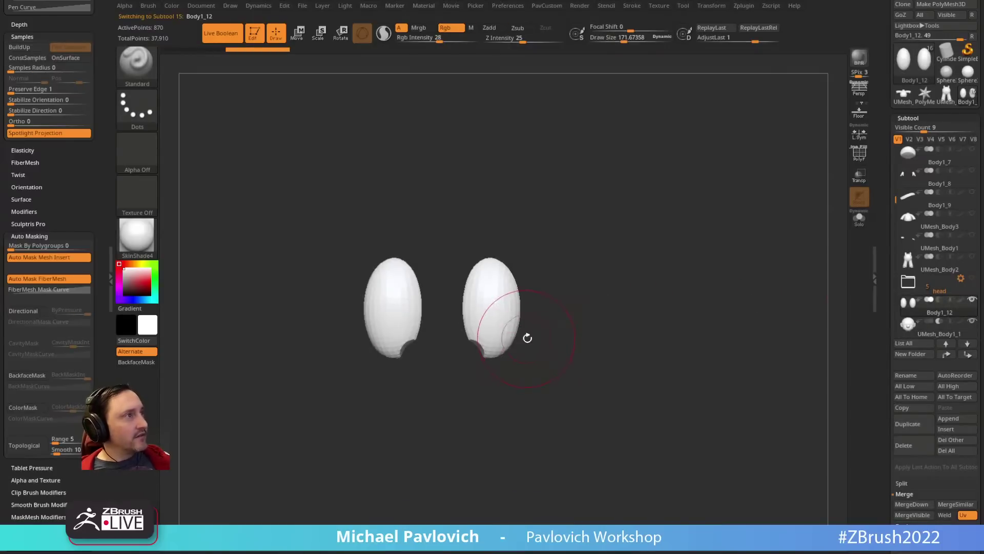
key("1")
key("s")
left_click_drag(507, 365, 498, 365)
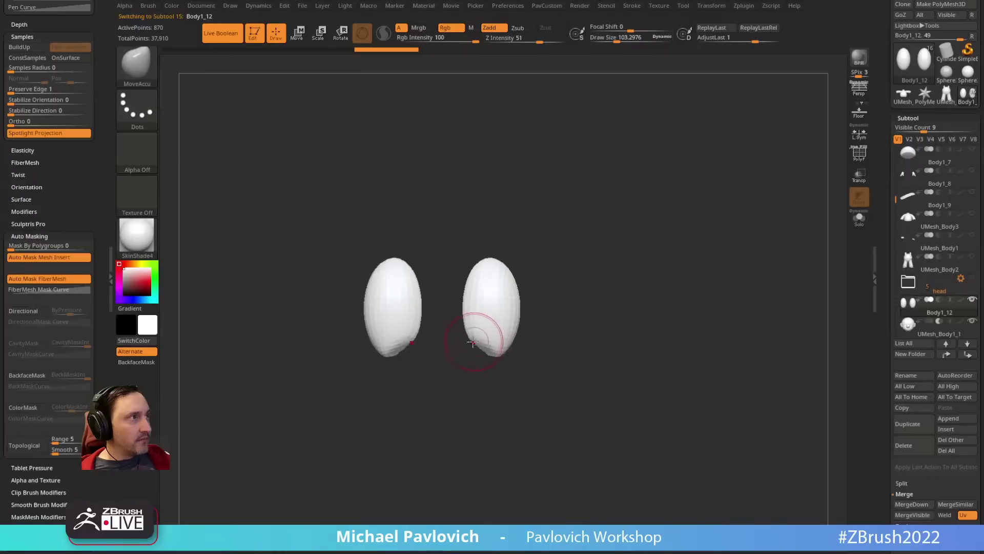
mouse_move(522, 360)
left_mouse_down()
mouse_move(481, 340)
mouse_move(510, 347)
mouse_move(591, 339)
mouse_move(585, 365)
mouse_move(589, 342)
left_mouse_up()
key("b")
key("m")
key("t")
key("b")
key("s")
key("t")
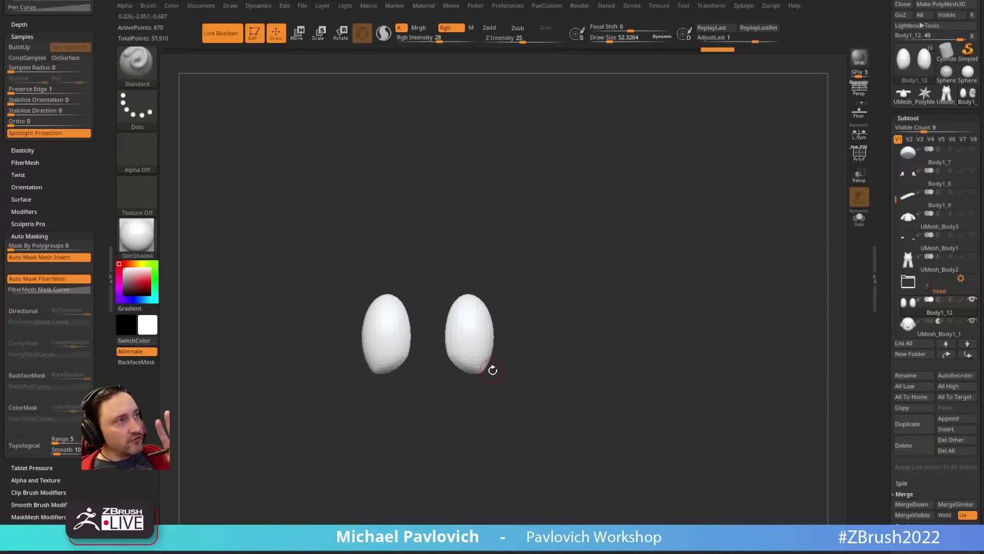
Step: Reshape the rims of the eyes from an angled view with the Move brush, using a draw size of about 87
mouse_move(576, 263)
left_mouse_down()
mouse_move(501, 290)
mouse_move(527, 263)
mouse_move(521, 255)
mouse_move(581, 231)
left_mouse_up()
mouse_move(582, 364)
left_mouse_down()
mouse_move(492, 358)
mouse_move(525, 363)
mouse_move(564, 277)
mouse_move(533, 294)
left_mouse_up()
key("b")
key("m")
key("v")
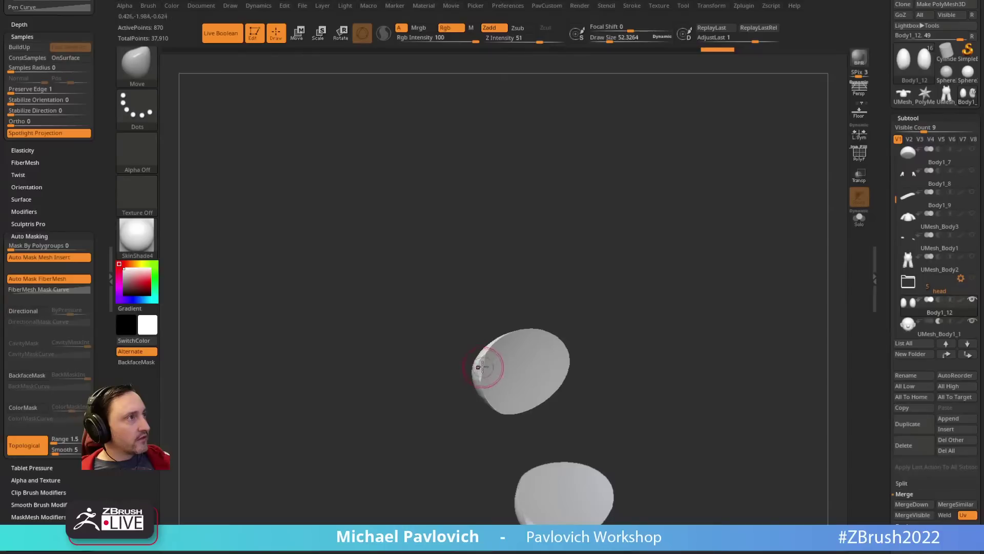
mouse_move(481, 364)
left_mouse_down()
mouse_move(491, 370)
mouse_move(491, 354)
left_mouse_up()
right_click_drag(518, 346, 503, 368)
key("bracketright")
left_click_drag(488, 373, 487, 372)
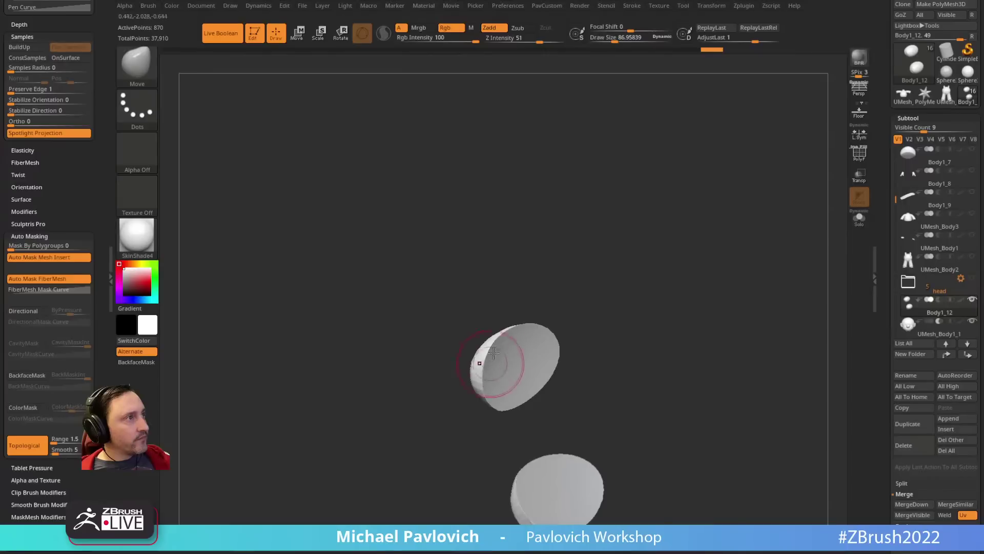
Step: Switch back to the Standard brush with a draw size of about 62 and bring the eyes into front view
mouse_move(485, 358)
right_mouse_down()
mouse_move(662, 332)
mouse_move(641, 329)
right_mouse_up()
key("b")
key("s")
key("t")
key("s")
left_click_drag(639, 329, 636, 328)
right_click_drag(637, 312, 638, 350, "alt")
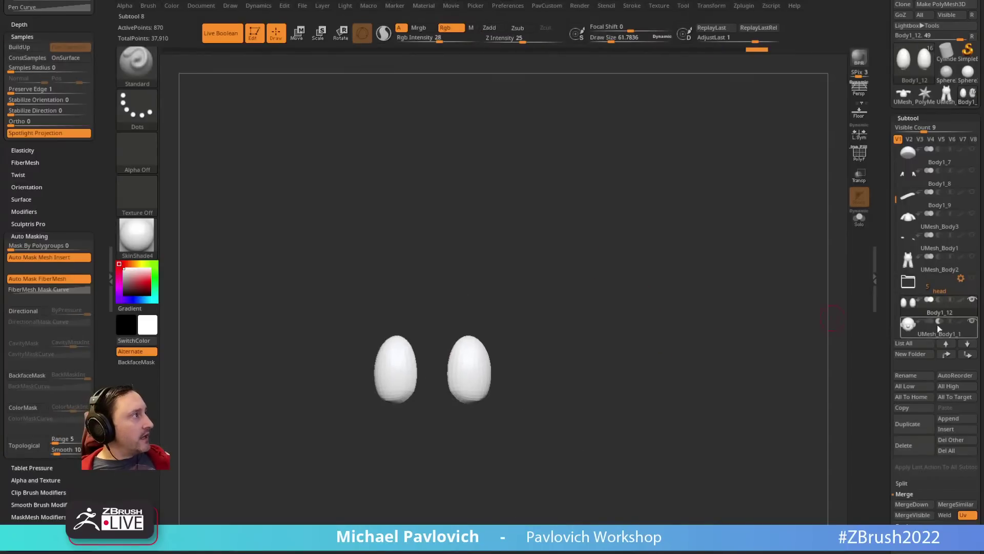
Step: Set the fused head back to additive and place the eyes below it as a subtractive subtool to cut the sockets
left_click(929, 320)
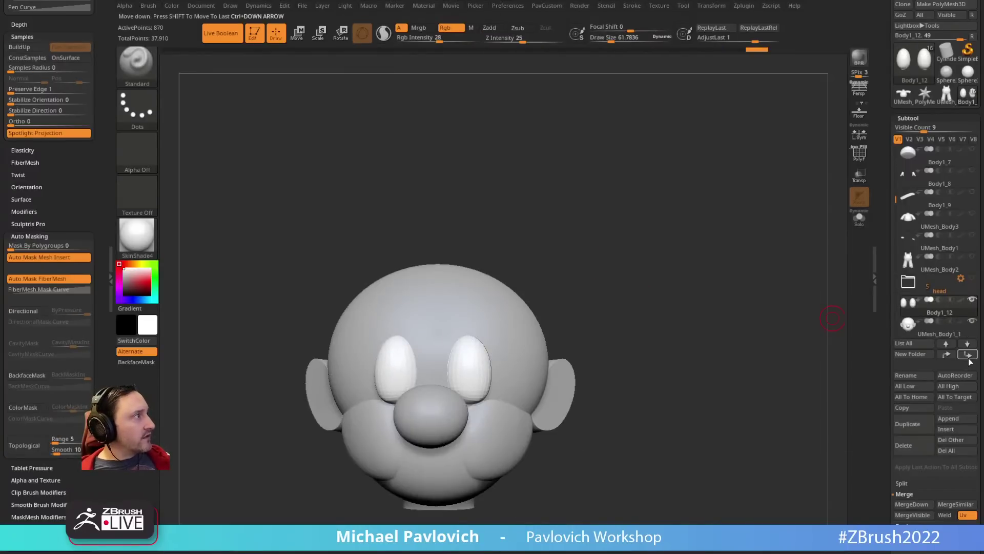
left_click(968, 355)
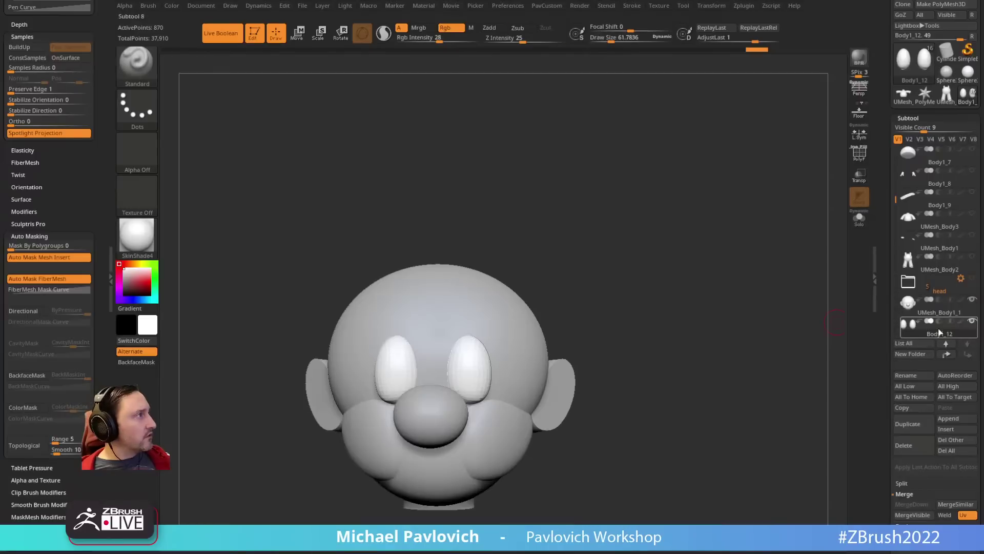
left_click(939, 321)
right_click_drag(740, 370, 615, 369, "alt")
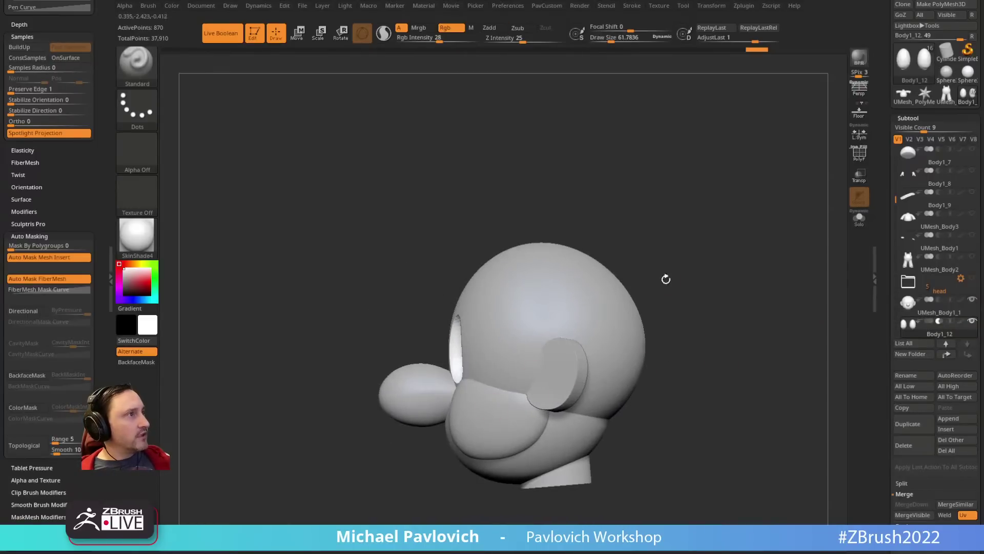
left_click_drag(666, 278, 630, 298, "shift")
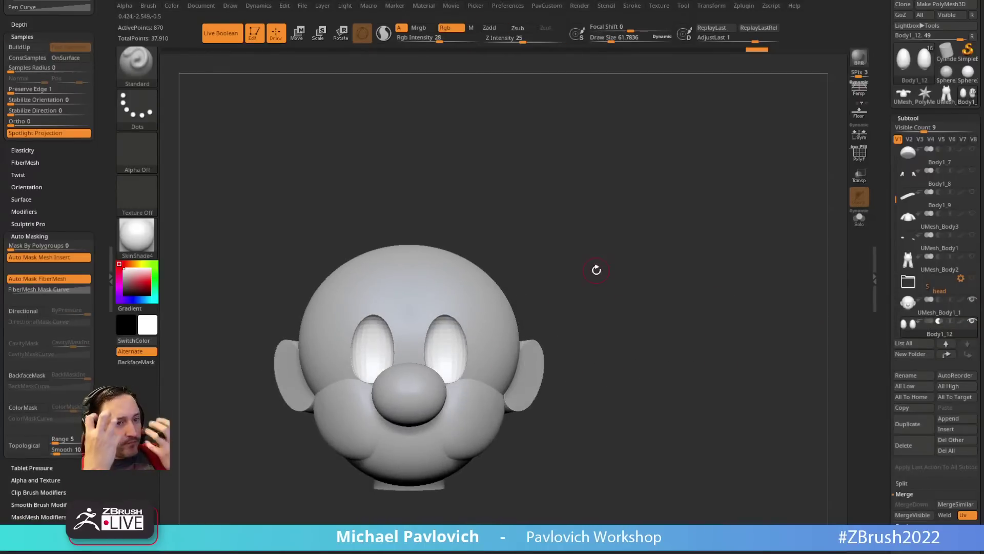
Step: Make the eyes subtool active and subdivide it once for smoother eye sockets
left_click(929, 315)
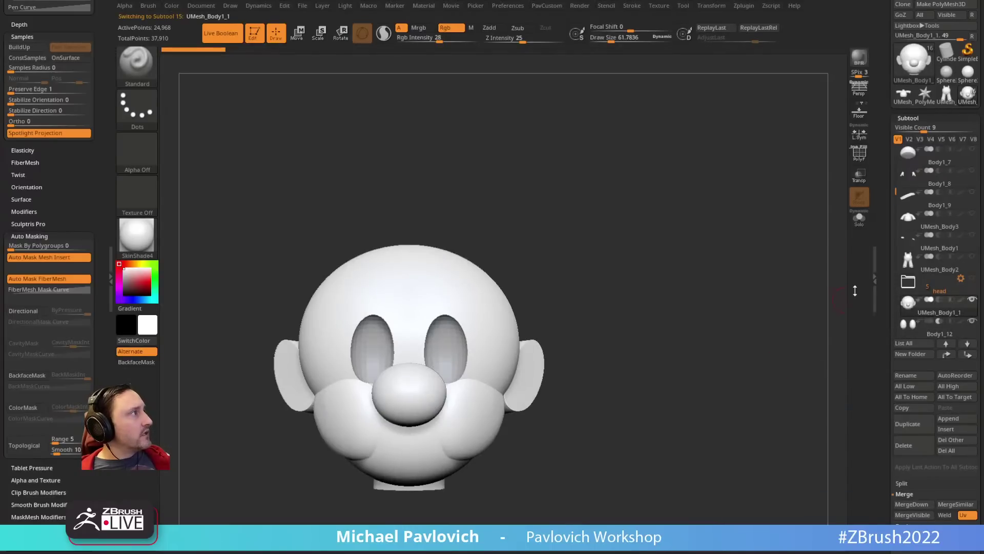
left_click(936, 335)
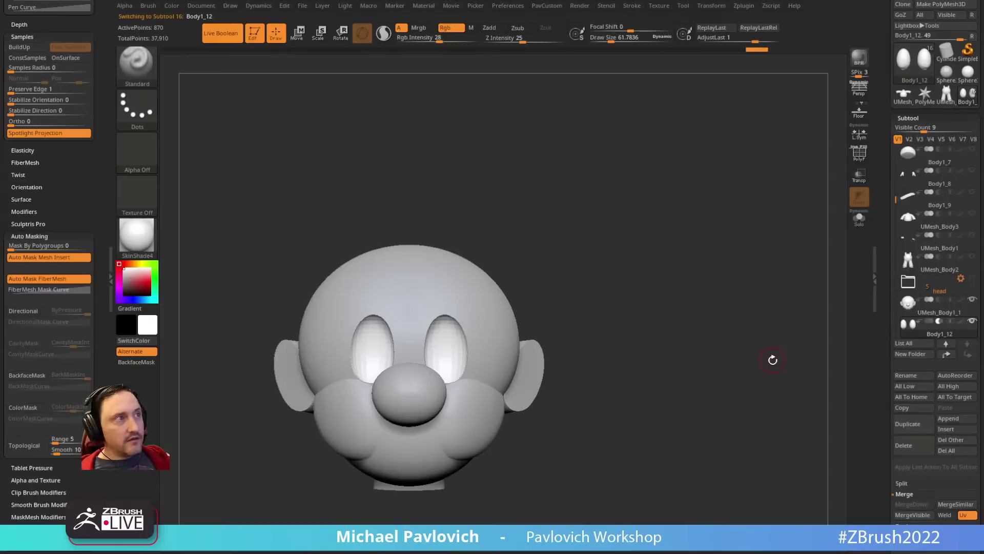
key("ctrl+d")
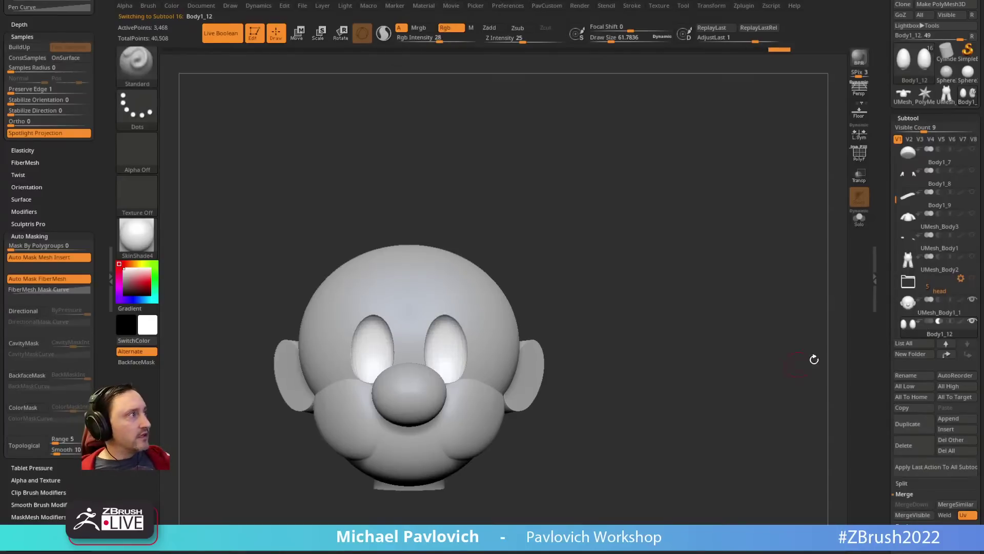
Step: Make a Boolean mesh of the head minus the eyes and switch to that new tool with the polyframe shown
scroll(883, 354, "down", 3)
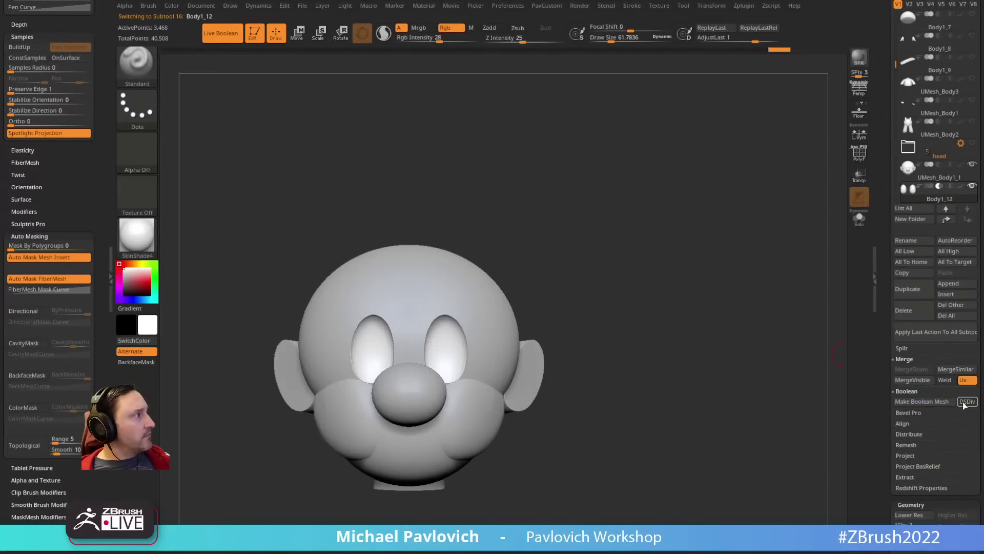
left_click(922, 402)
scroll(892, 369, "up", 5)
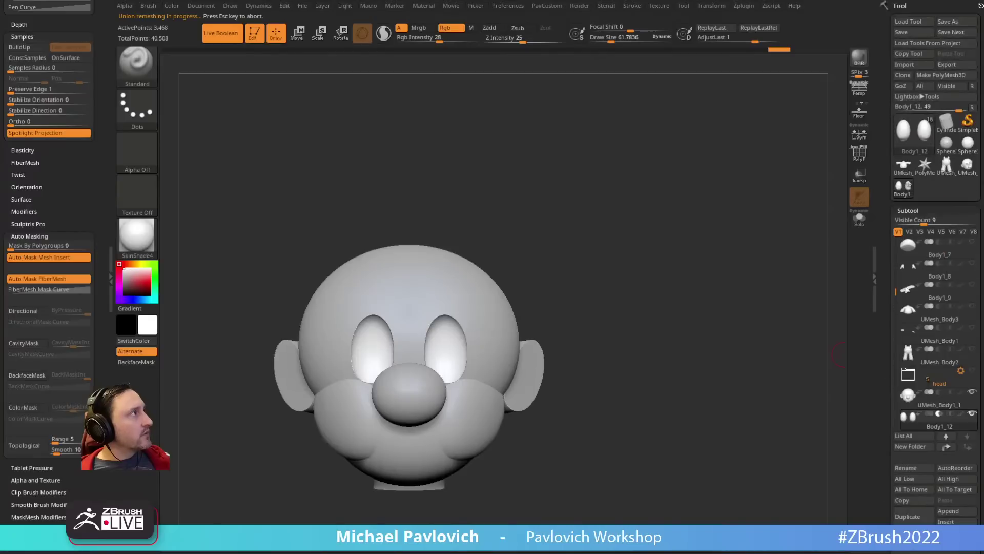
key("shift+f")
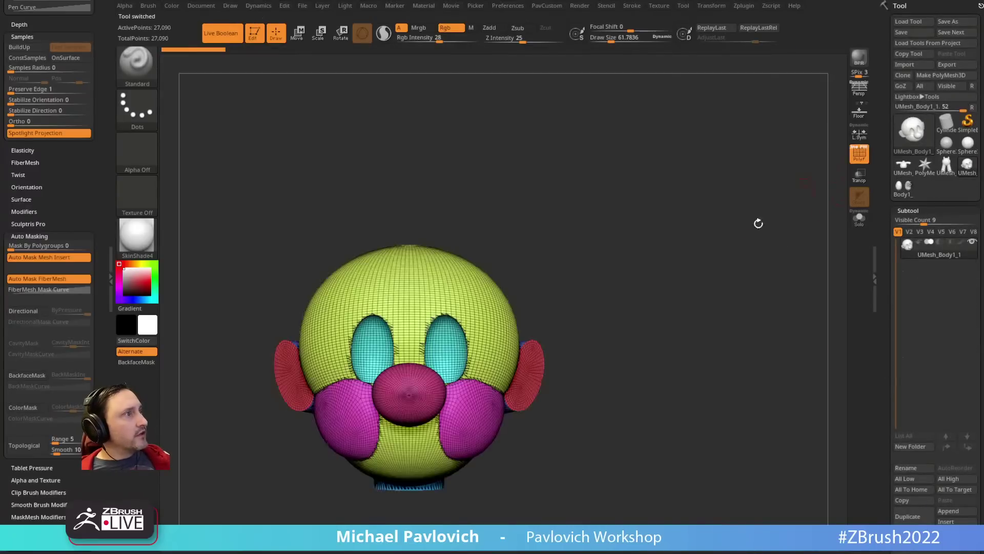
Step: Retopologize the Boolean head with ZRemesher, using KeepGroups and the Half polygon count option
left_click_drag(677, 241, 631, 280, "alt")
key("space")
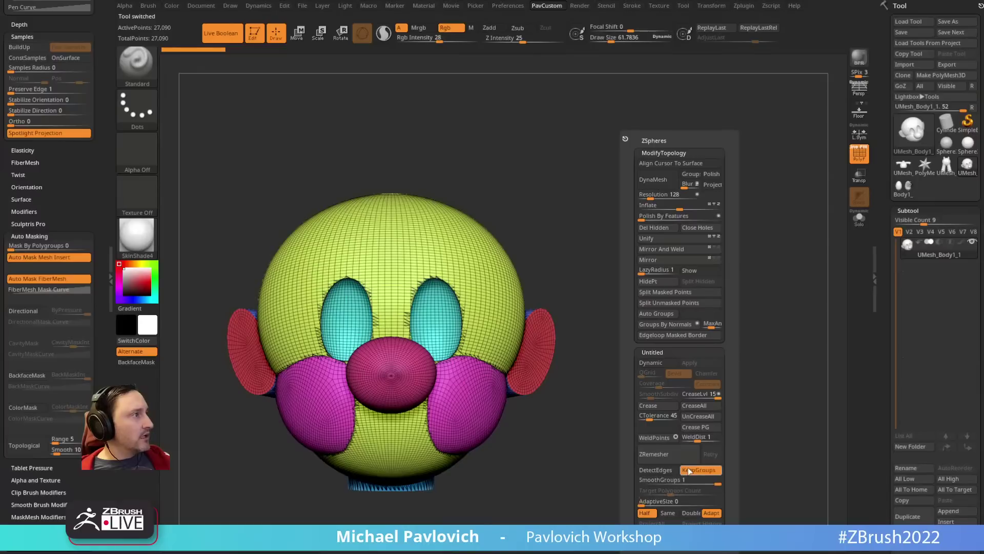
left_click(666, 455)
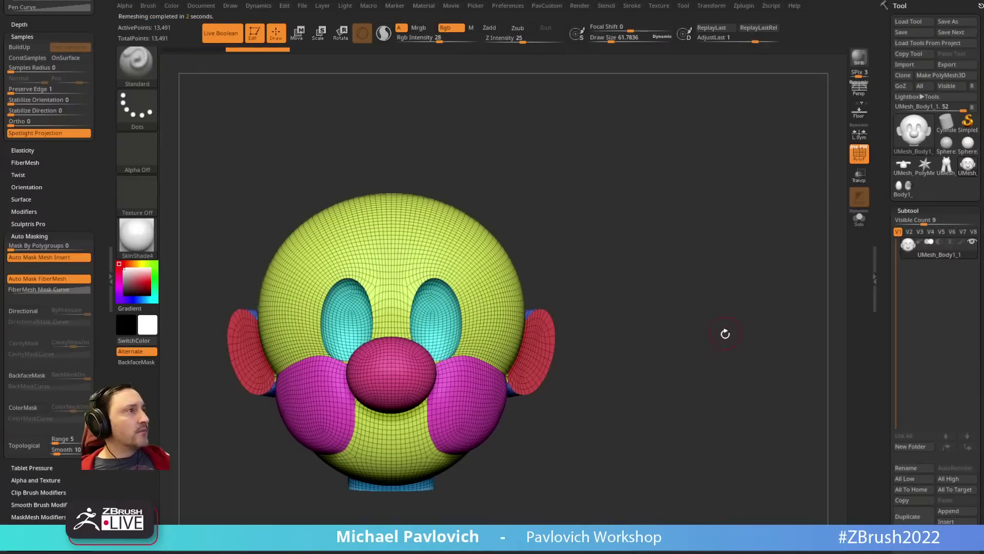
Step: Collapse a stray edge where the ear, cheek and head meet, using the ZModeler brush with its Collapse Edge action
left_click_drag(724, 333, 716, 356)
key("space")
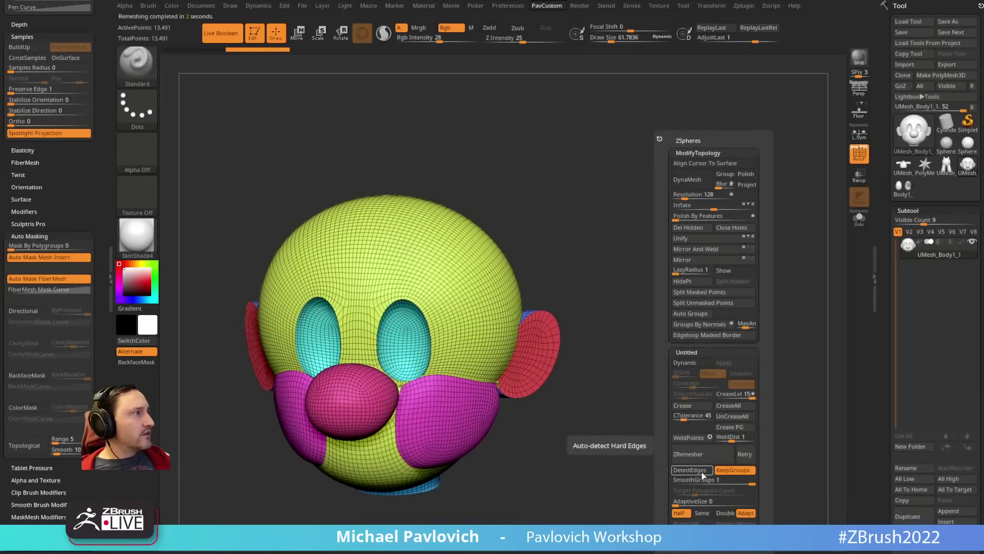
left_click_drag(698, 343, 661, 402, "alt")
left_click_drag(751, 386, 732, 338)
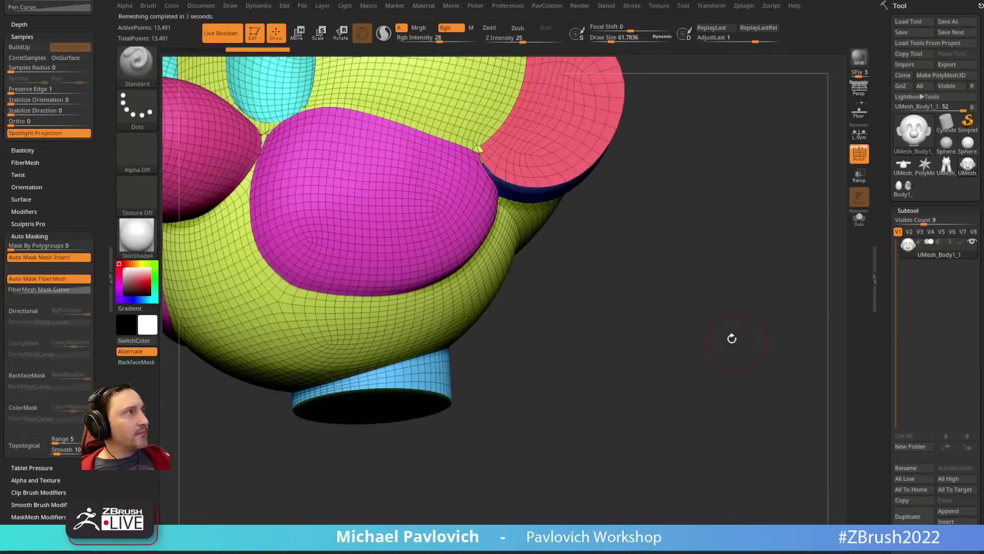
mouse_move(723, 149)
left_mouse_down()
mouse_move(659, 338)
mouse_move(787, 316)
mouse_move(787, 296)
mouse_move(813, 297)
mouse_move(593, 285)
left_mouse_up()
key("b")
key("z")
key("m")
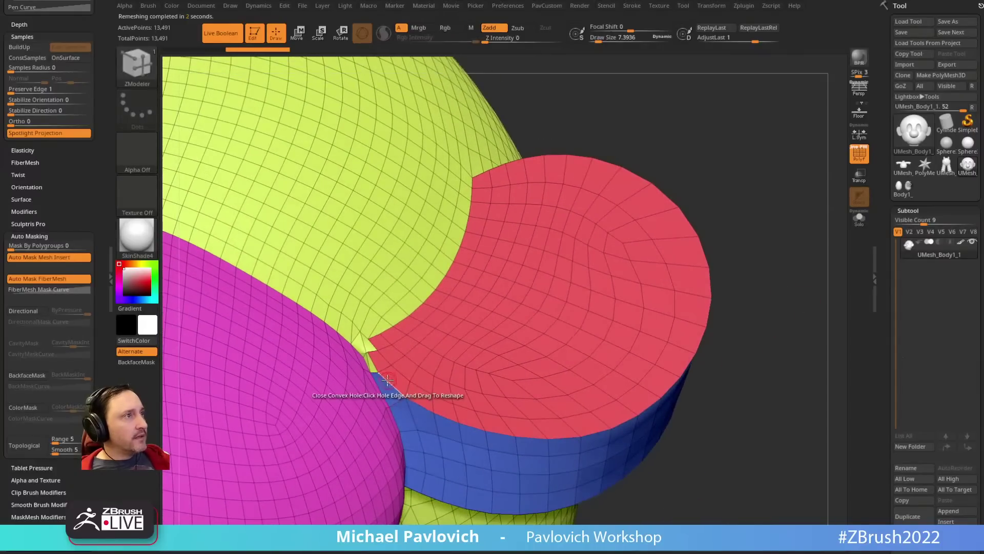
key("space")
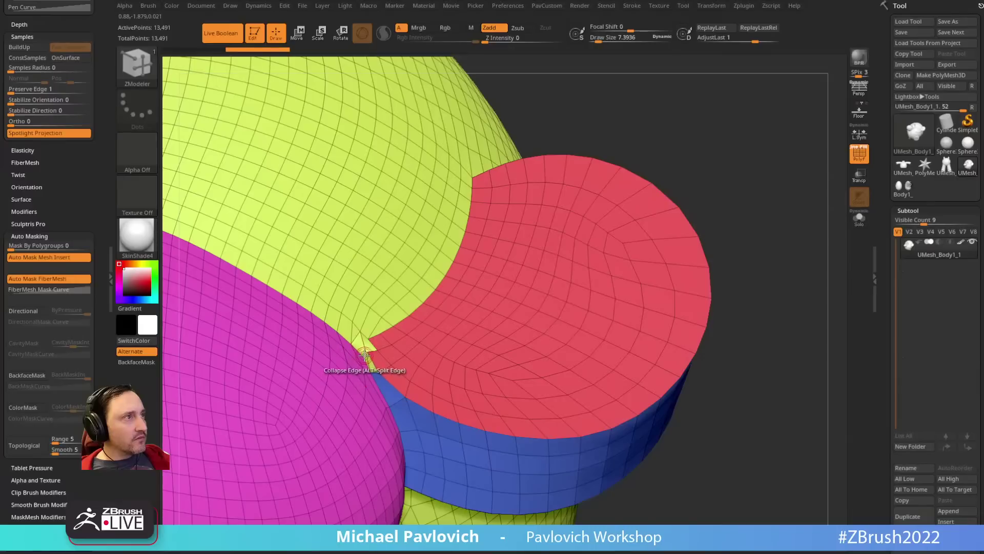
left_click(367, 354)
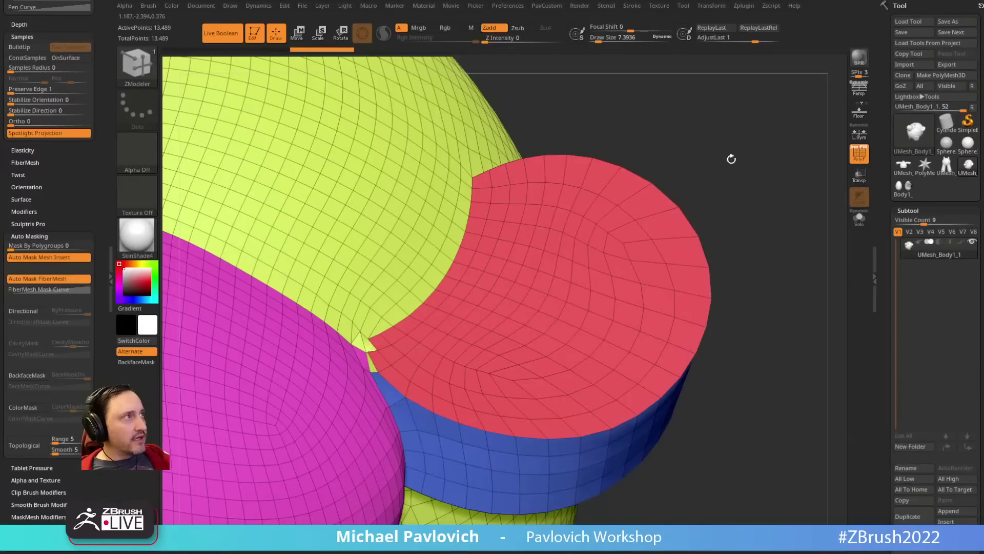
Step: Collapse the remaining sliver edges at the corner between the cheek, ear and head polygroups
left_click_drag(731, 159, 735, 205)
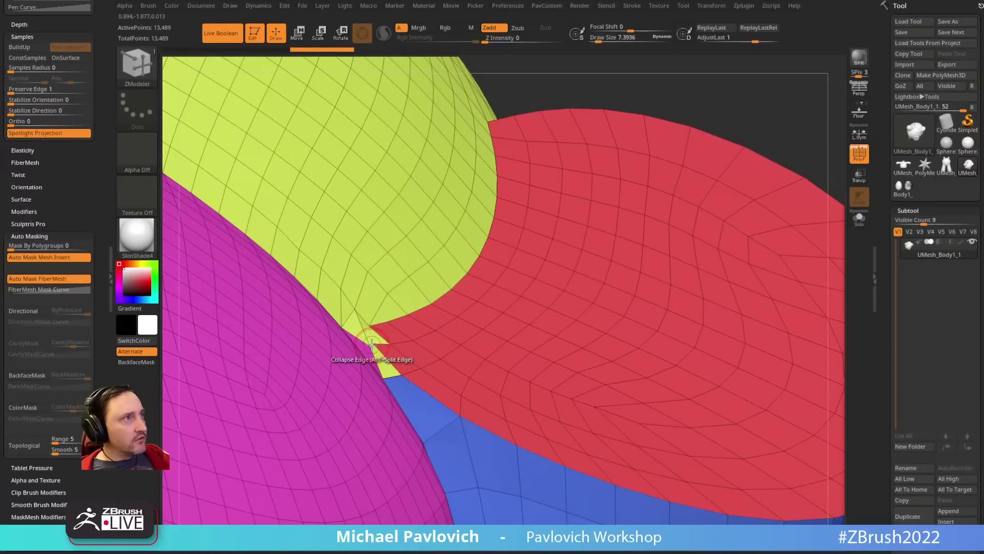
mouse_move(708, 114)
left_mouse_down()
mouse_move(721, 106)
mouse_move(702, 100)
left_mouse_up()
left_click(383, 270)
left_click(392, 267)
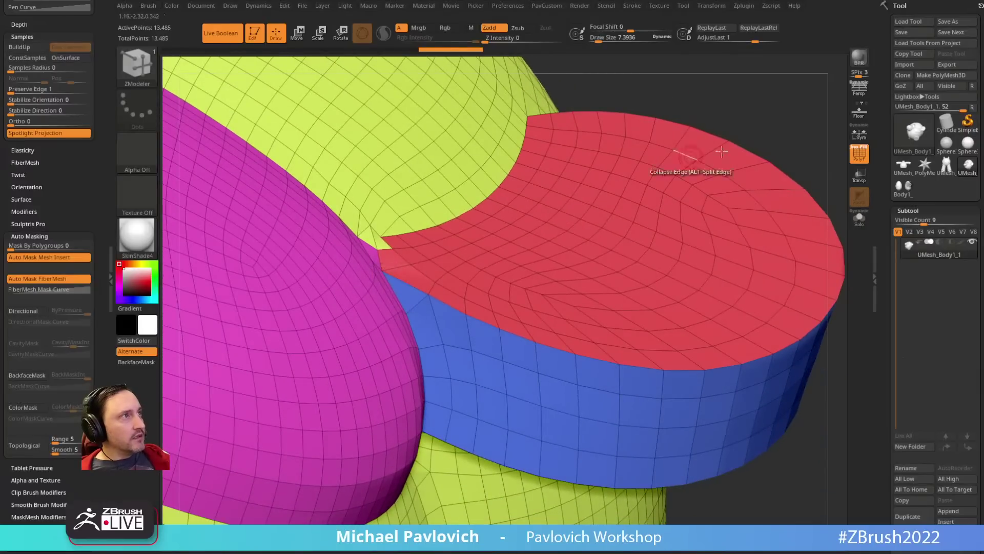
left_click_drag(738, 131, 743, 230, "alt")
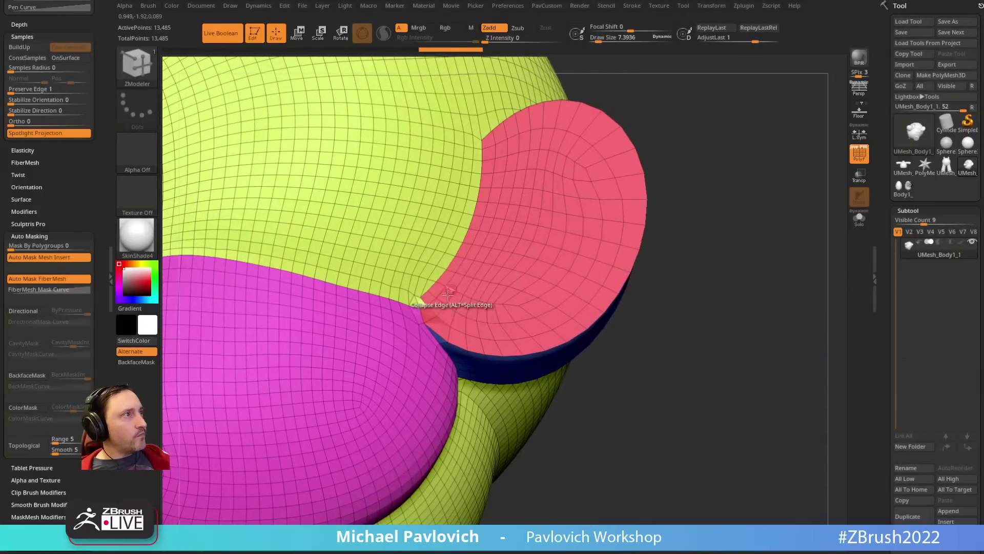
left_click(422, 306)
Step: Try collapsing one more edge at the ear corner, and undo that collapse
left_click(421, 299)
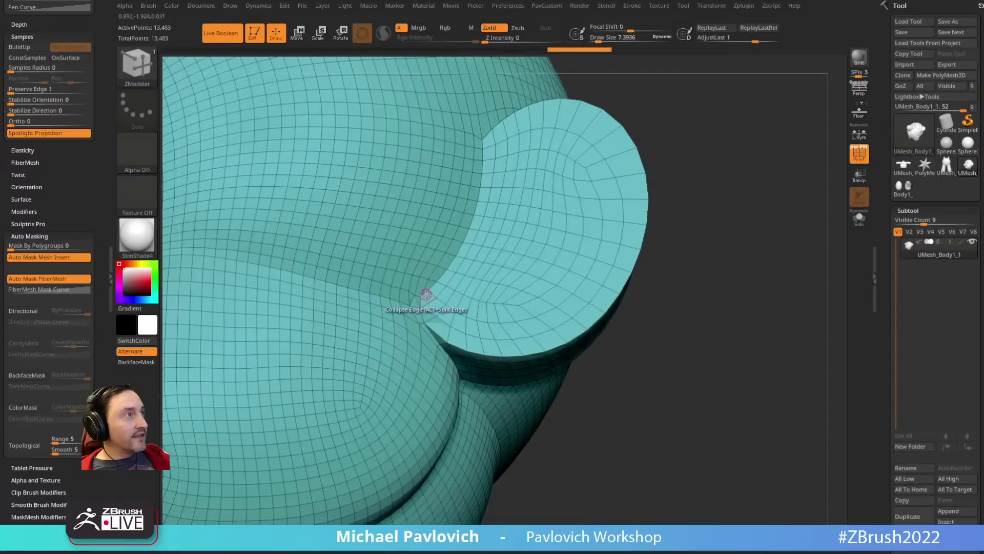
key("ctrl+z")
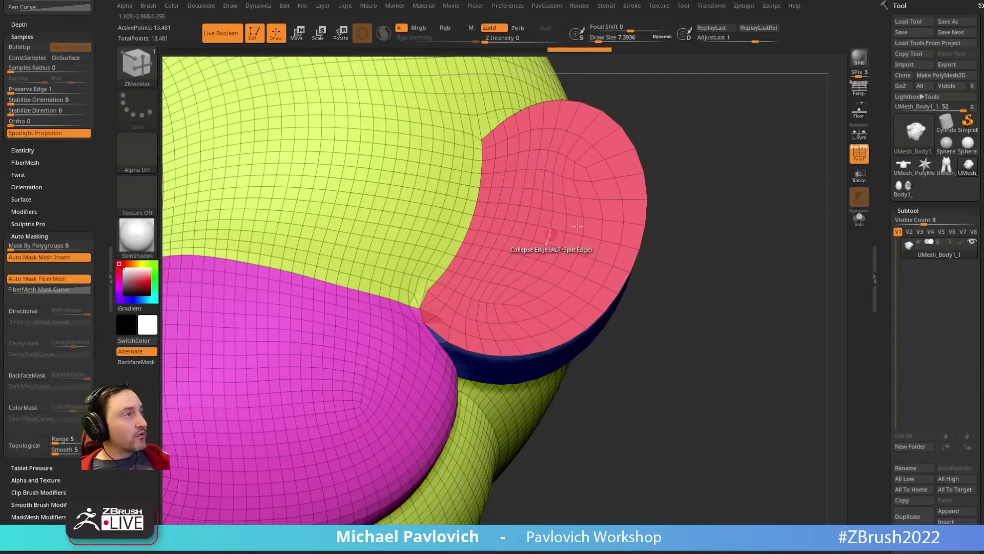
mouse_move(721, 203)
left_mouse_down("alt")
mouse_move(728, 228)
mouse_move(748, 223)
left_mouse_up("alt")
key("ctrl+z")
mouse_move(748, 224)
left_mouse_down()
mouse_move(714, 211)
mouse_move(701, 180)
mouse_move(758, 204)
mouse_move(778, 137)
left_mouse_up()
left_click_drag(808, 111, 708, 200)
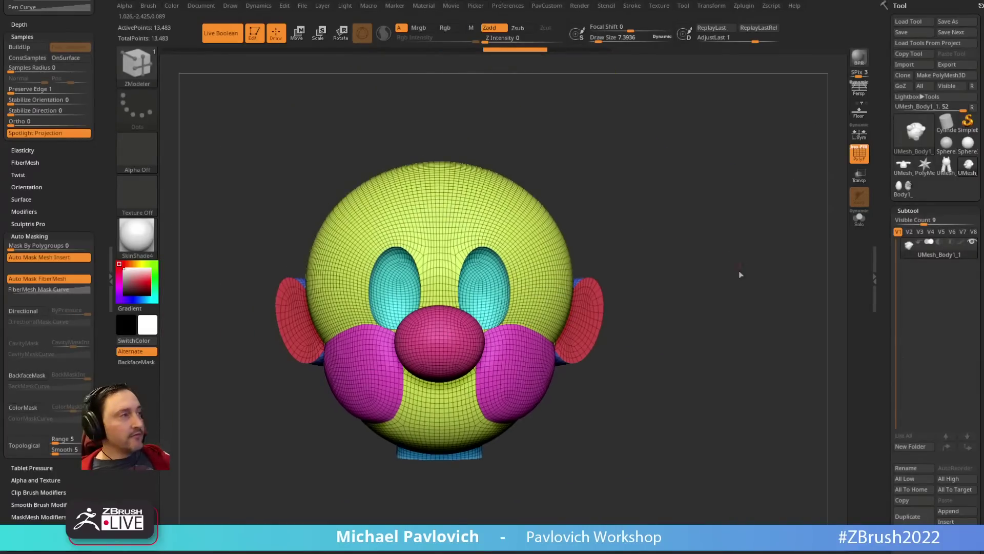
Step: Try remeshing the head with ZRemesher using KeepGroups, Half and SmoothGroups 0, and undo the remesh
key("1")
left_click(732, 455)
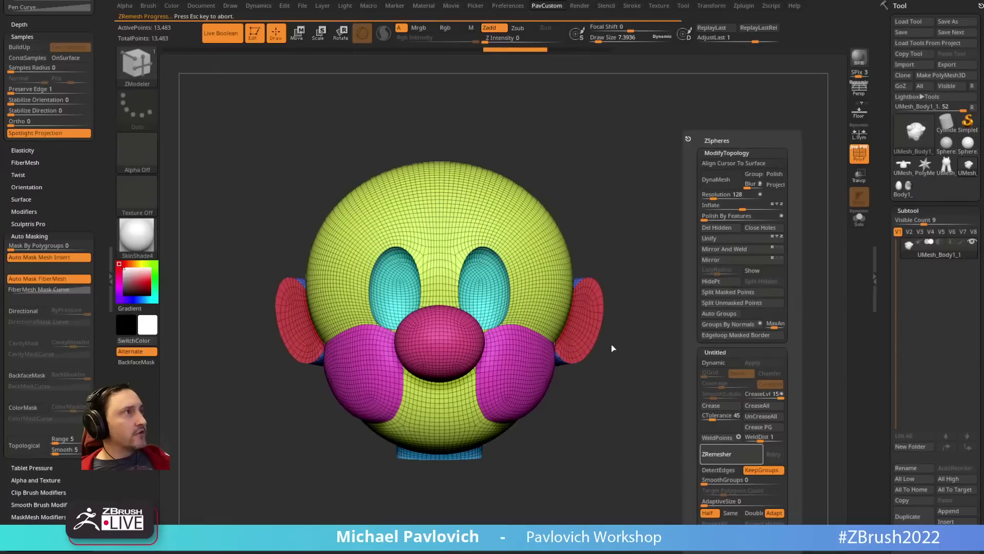
left_click_drag(646, 307, 711, 293)
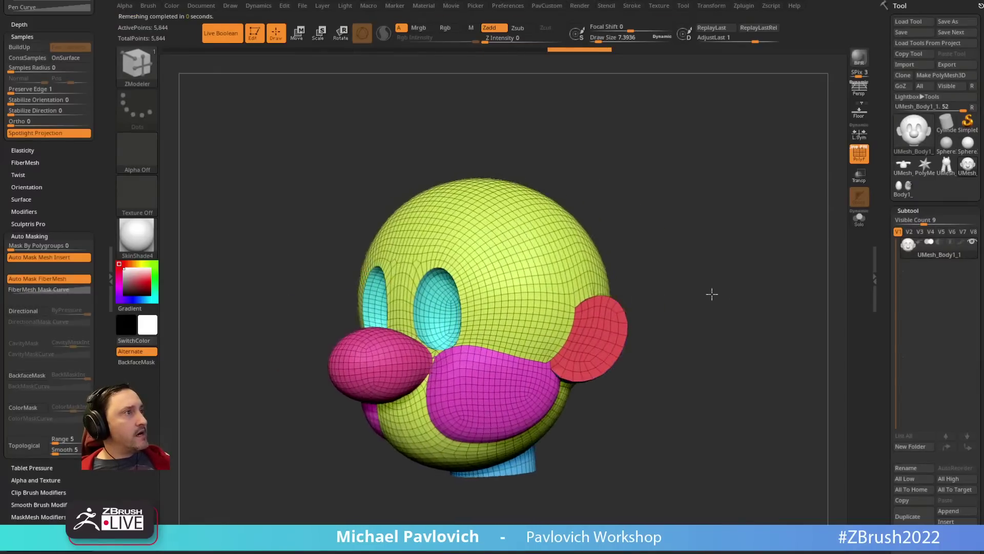
right_click_drag(712, 294, 745, 336, "alt")
key("ctrl+z")
Step: Smooth the jagged polygons in the narrow gap between the nose, eye socket and cheek
mouse_move(546, 431)
right_mouse_down("alt")
mouse_move(666, 390)
mouse_move(570, 440)
mouse_move(579, 461)
right_mouse_up("alt")
key("s")
mouse_move(475, 345)
left_mouse_down()
mouse_move(501, 345)
mouse_move(465, 349)
mouse_move(446, 398)
left_mouse_up()
key("s")
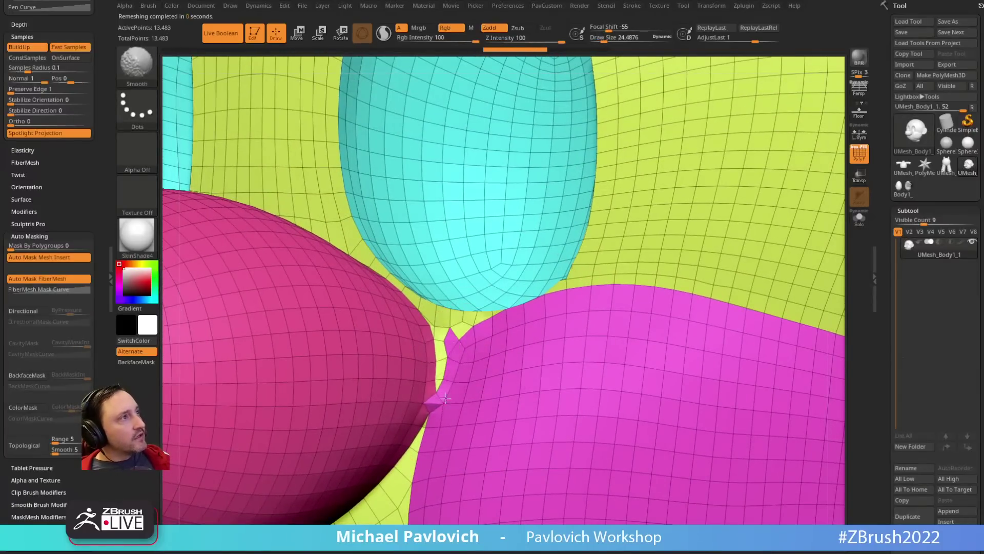
Step: Change the ZModeler point action from stitching to Bridge Two Points and connect the jagged cheek points beside the nose
right_click_drag(446, 398, 465, 337, "alt")
key("s")
left_click_drag(482, 349, 464, 349)
key("b")
key("z")
key("m")
left_click(462, 342)
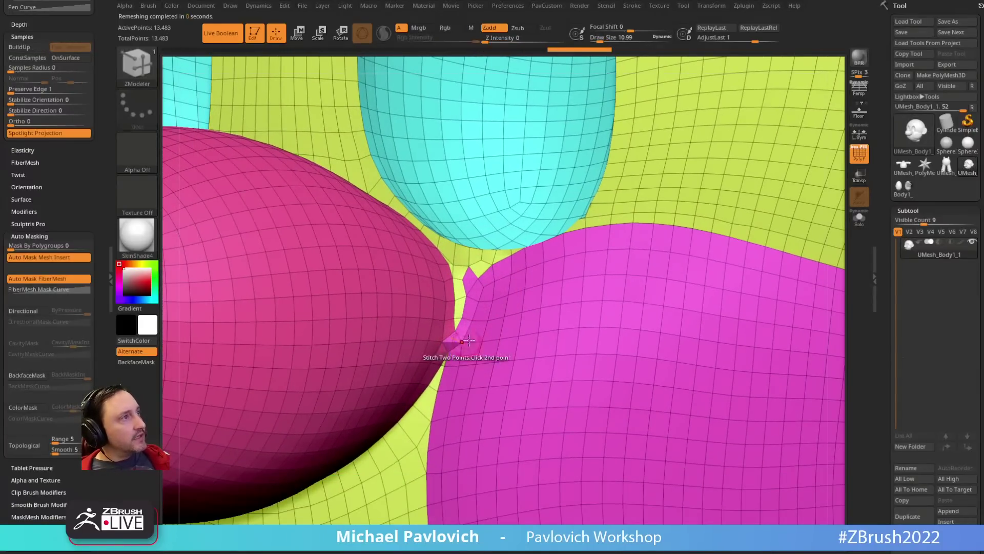
right_click_drag(469, 340, 466, 300)
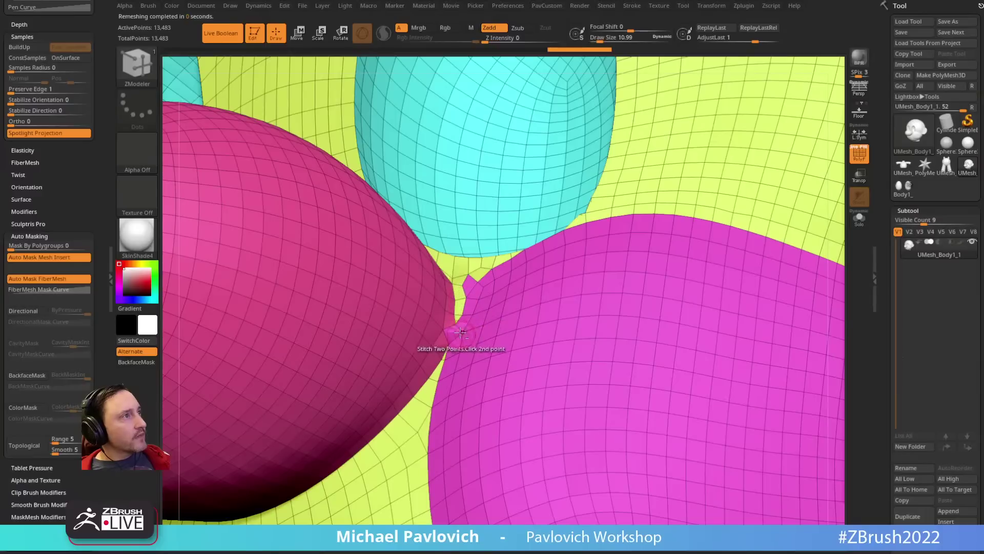
key("space")
left_click(387, 323)
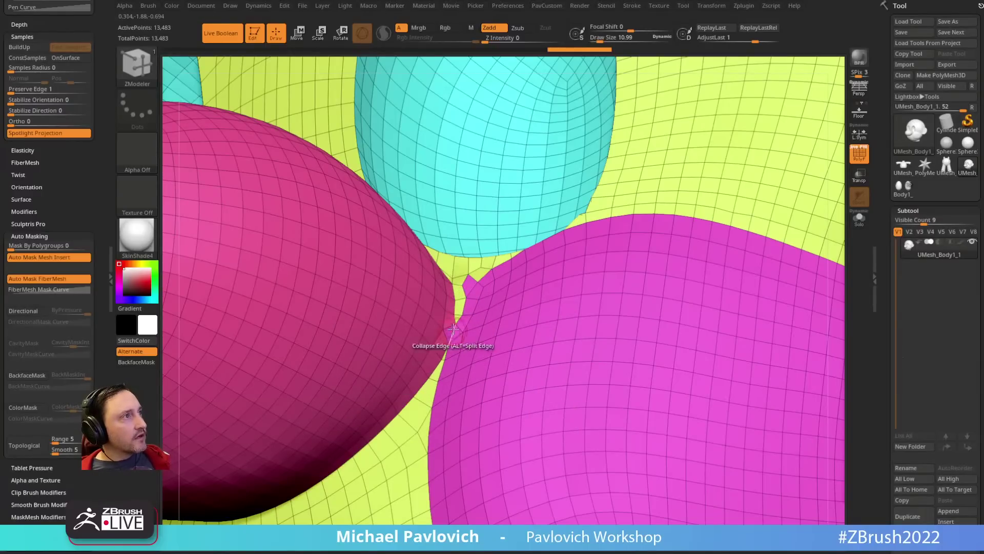
left_click(444, 338)
left_click(459, 326)
right_click_drag(459, 327, 423, 351)
Step: Rework the cheek tip below the eye socket with ZModeler and assign the adjoining upper cheek polygons to the head polygroup
key("space")
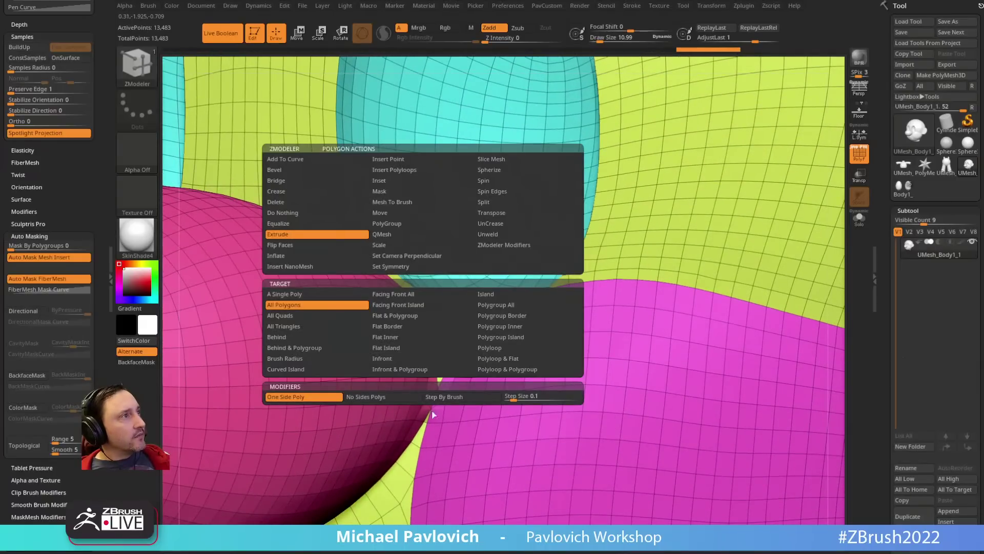
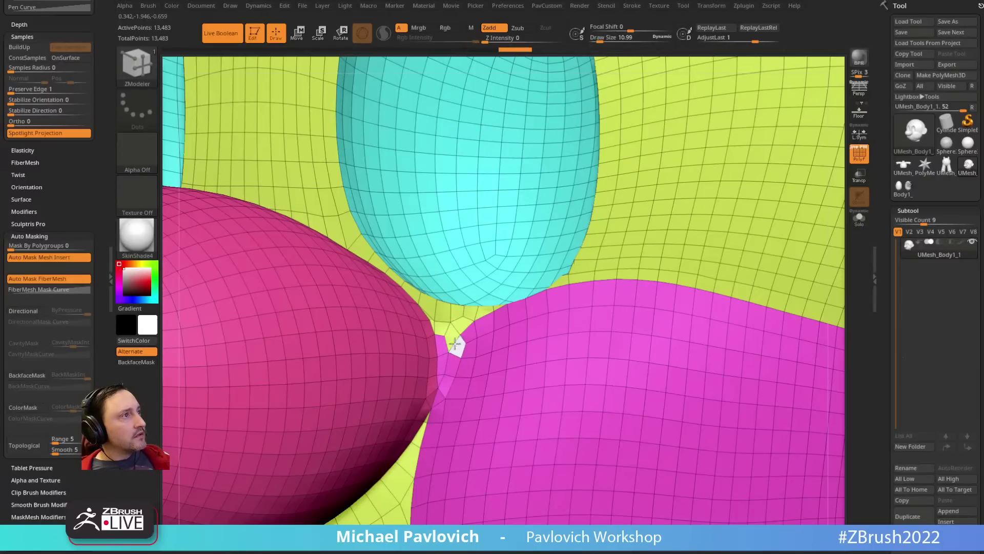
left_click(448, 339)
right_click_drag(465, 321, 502, 413, "ctrl")
left_click_drag(490, 416, 506, 411)
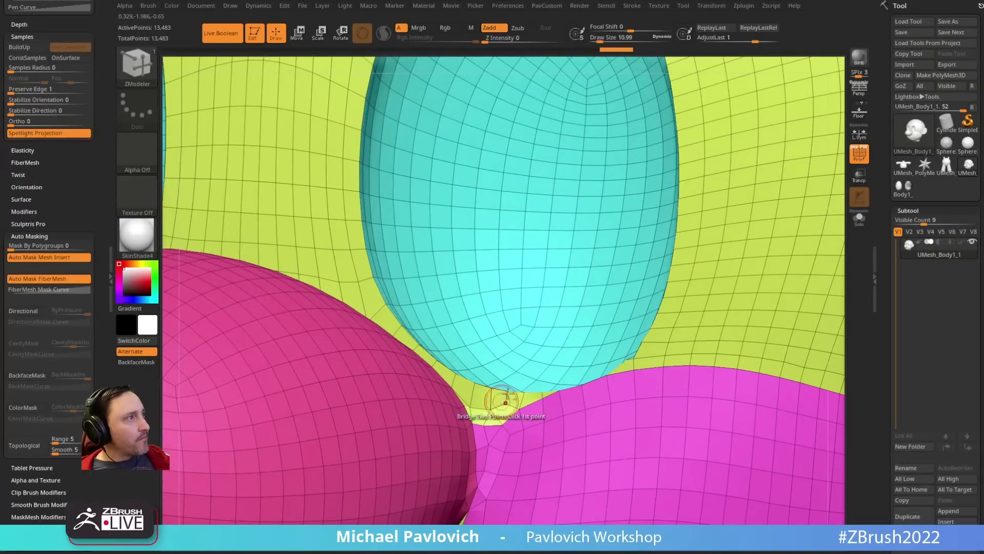
mouse_move(500, 401)
right_mouse_down("ctrl")
mouse_move(448, 355)
mouse_move(496, 416)
right_mouse_up("ctrl")
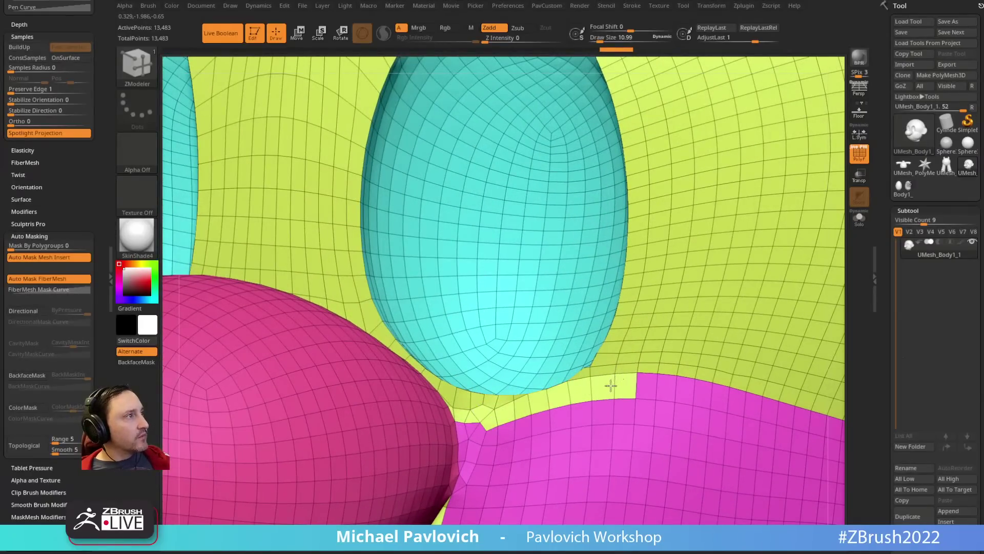
Step: Reassign the row of cheek polygons below the eye socket to the head polygroup with a smaller ZModeler brush
right_click_drag(569, 351, 521, 343, "alt")
key("s")
left_click(431, 429)
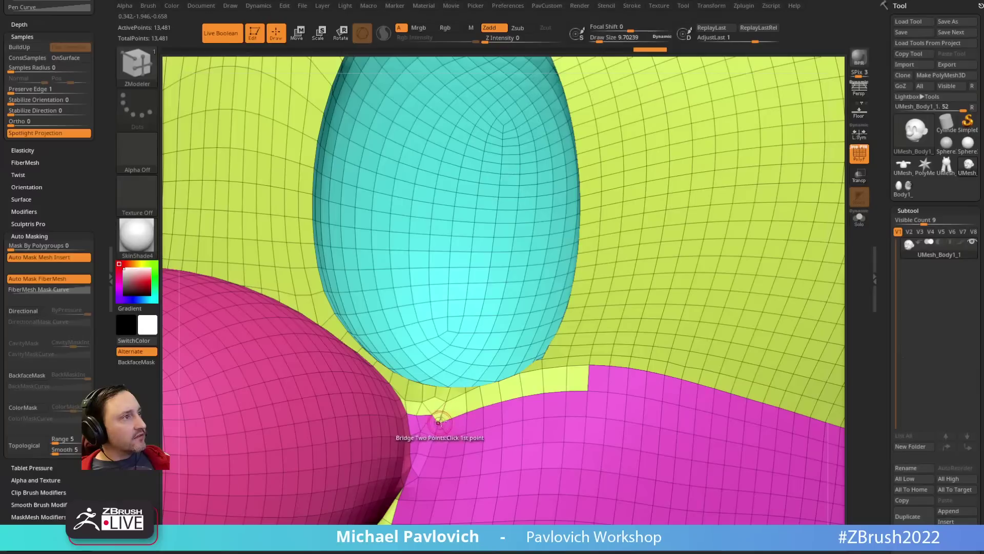
left_click(439, 422)
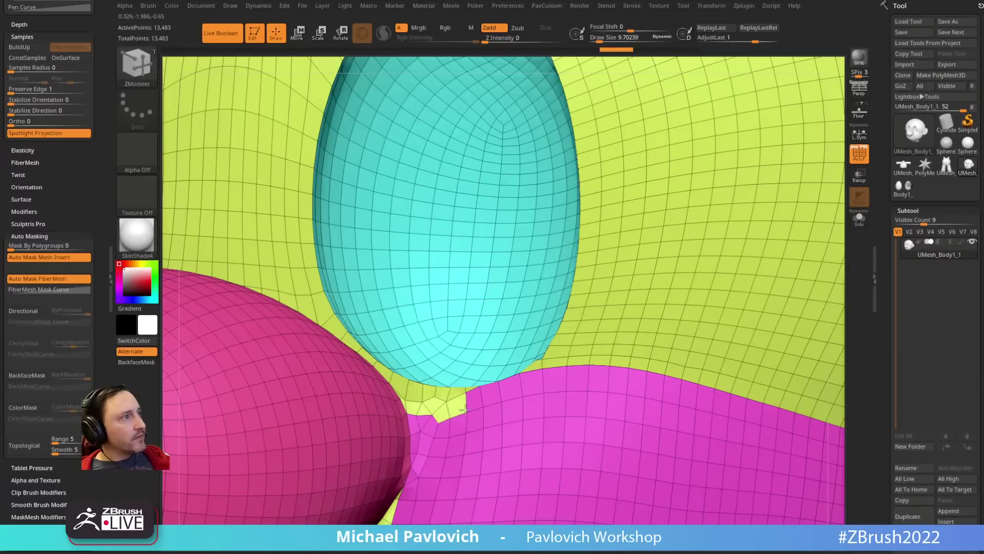
left_click_drag(465, 410, 549, 382)
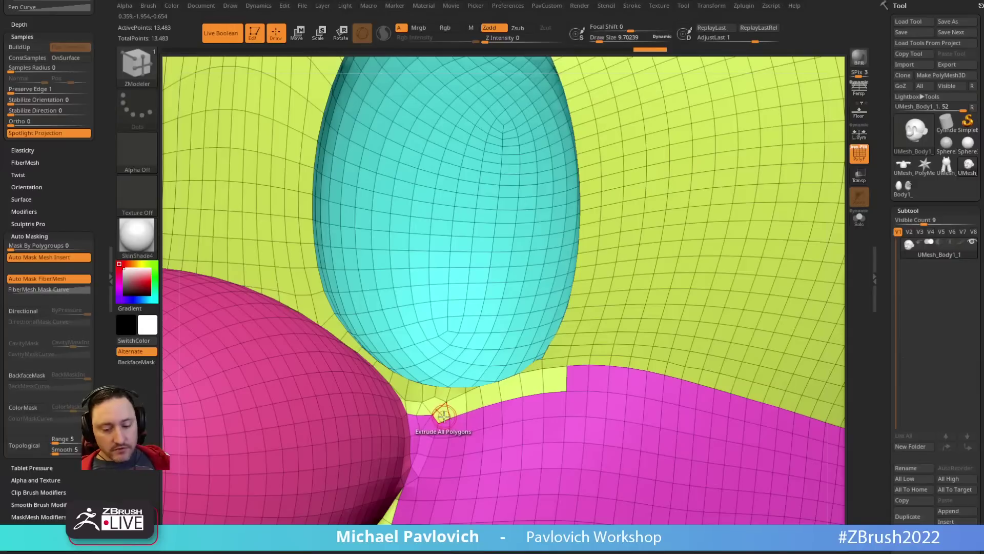
Step: Nudge the vertices at the end of the regrouped cheek strip with the Move brush
key("1")
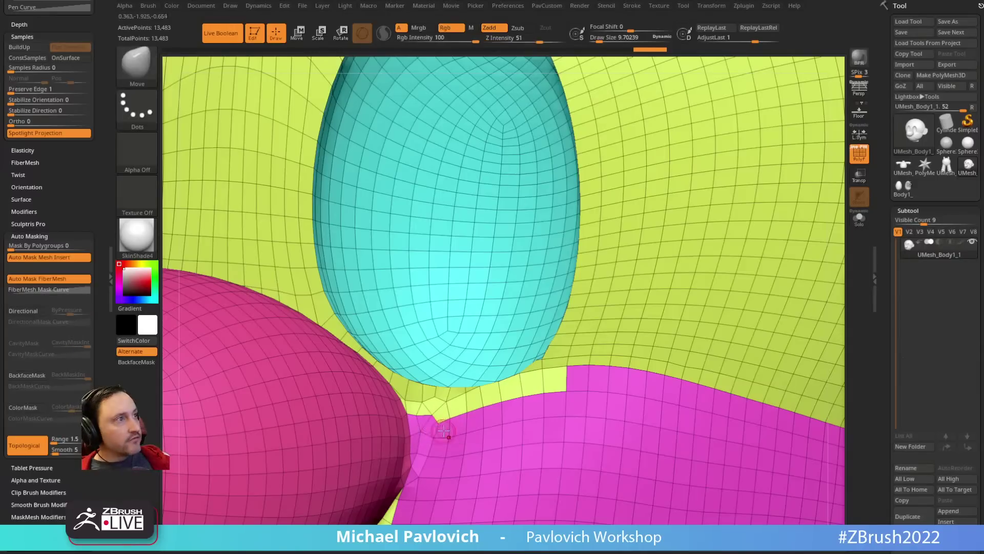
key("s")
left_click_drag(583, 388, 587, 389)
mouse_move(567, 387)
left_mouse_down()
mouse_move(572, 373)
mouse_move(589, 377)
left_mouse_up()
Step: Remesh the cleaned-up head with ZRemesher, using KeepGroups, the Half option and SmoothGroups 0
mouse_move(597, 376)
right_mouse_down("ctrl")
mouse_move(523, 336)
mouse_move(557, 377)
mouse_move(428, 359)
right_mouse_up("ctrl")
right_click_drag(725, 257, 690, 253)
right_click_drag(738, 290, 763, 336)
key("space")
left_click(723, 454)
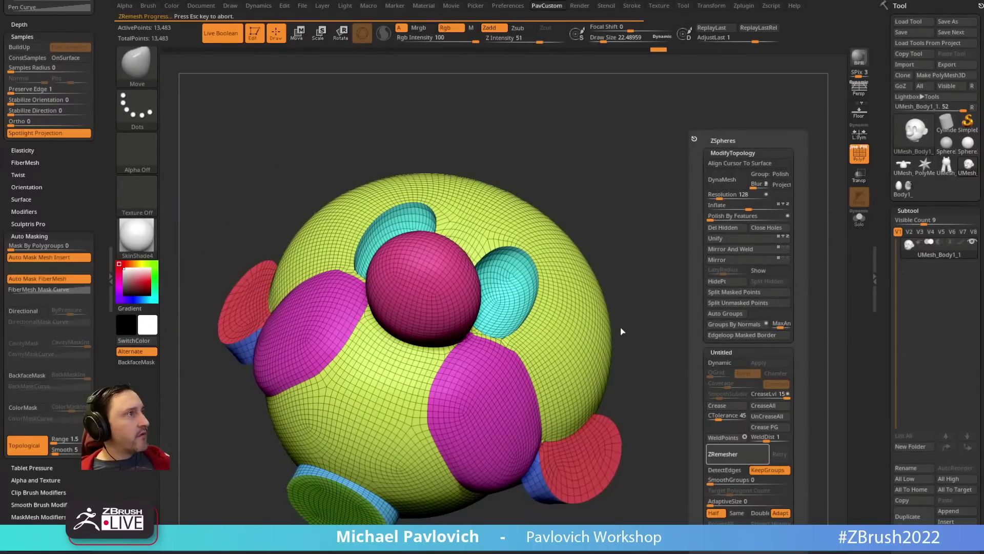
Step: Clean up the stray edge at the corner where the back of the ear meets the head with a small ZModeler brush
right_click_drag(641, 283, 680, 317, "shift")
mouse_move(744, 294)
right_mouse_down()
mouse_move(666, 301)
mouse_move(764, 309)
mouse_move(810, 336)
right_mouse_up()
mouse_move(417, 376)
right_mouse_down("ctrl")
mouse_move(412, 446)
mouse_move(585, 389)
right_mouse_up("ctrl")
right_click_drag(585, 389, 545, 332)
key("1")
key("s")
mouse_move(446, 341)
right_mouse_down()
mouse_move(424, 371)
mouse_move(531, 378)
mouse_move(542, 350)
right_mouse_up()
key("s")
key("b")
key("z")
key("m")
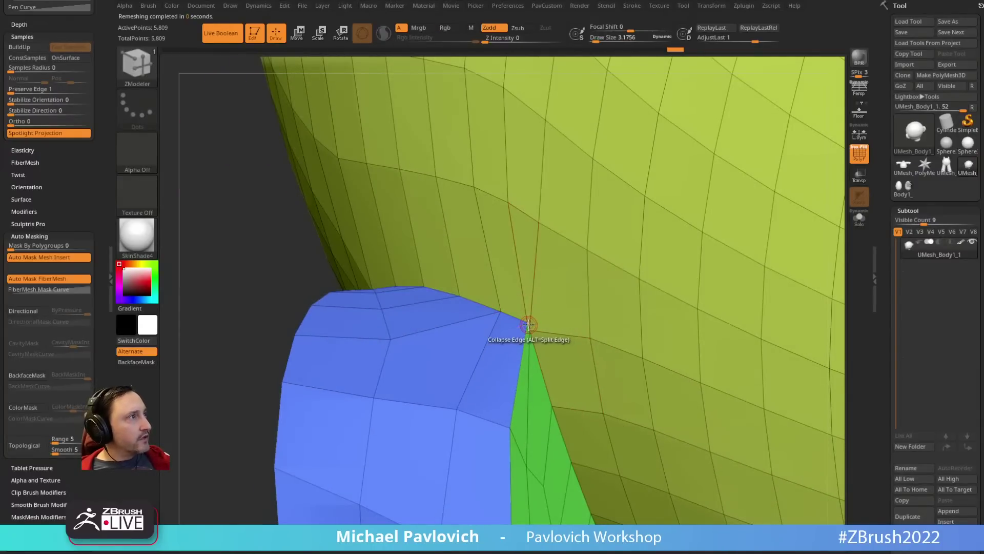
right_click_drag(336, 267, 303, 262)
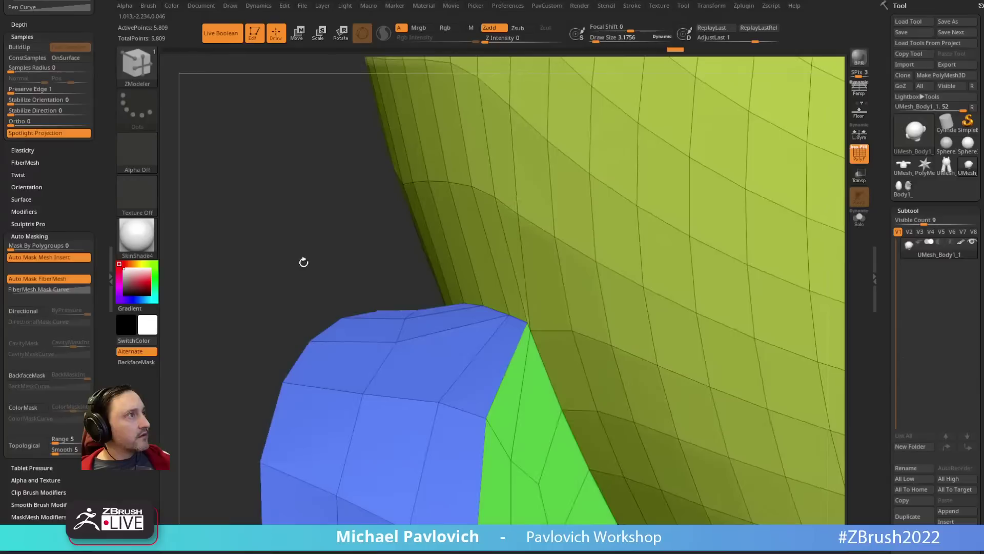
key("space")
left_click(529, 329)
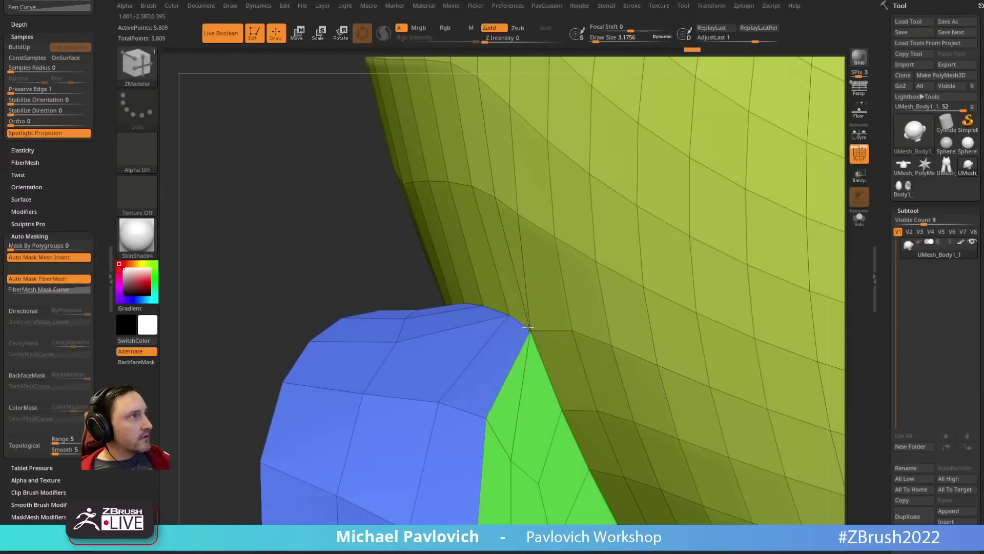
left_click(529, 327)
Step: Run ZRemesher on the head once more with Half and KeepGroups, and return to the Standard brush
right_click_drag(250, 373, 759, 336, "ctrl")
key("space")
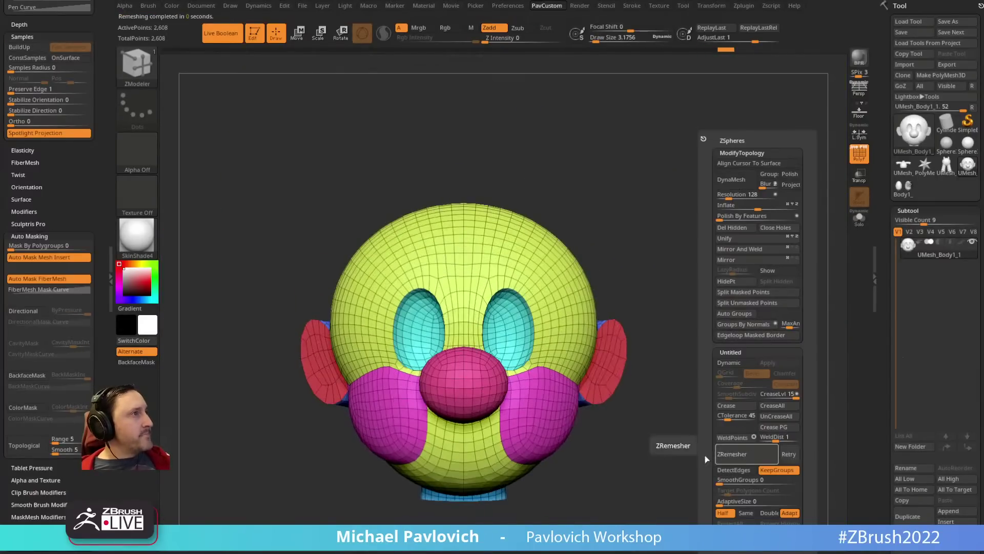
right_click_drag(771, 378, 747, 375)
key("space")
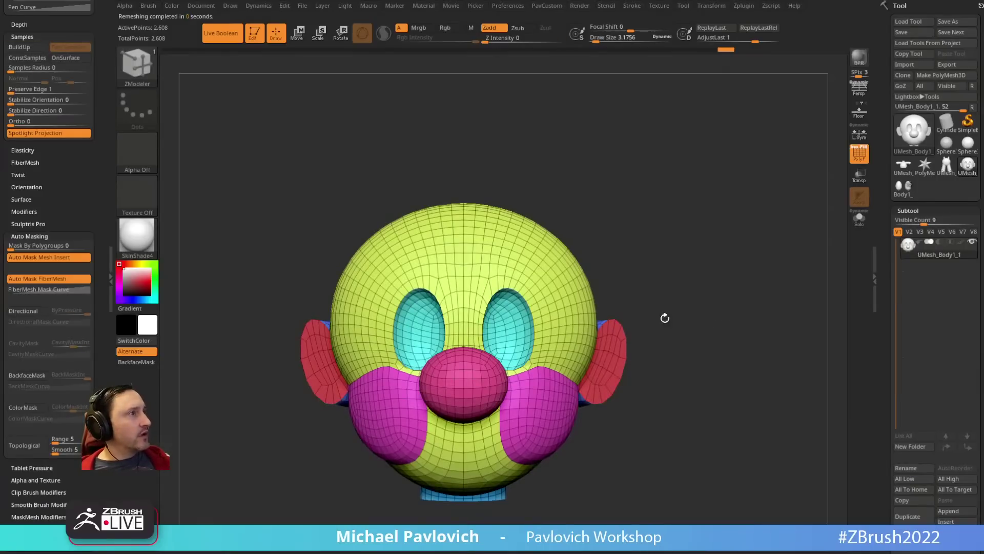
key("b")
key("s")
key("t")
right_click_drag(706, 343, 688, 327, "alt")
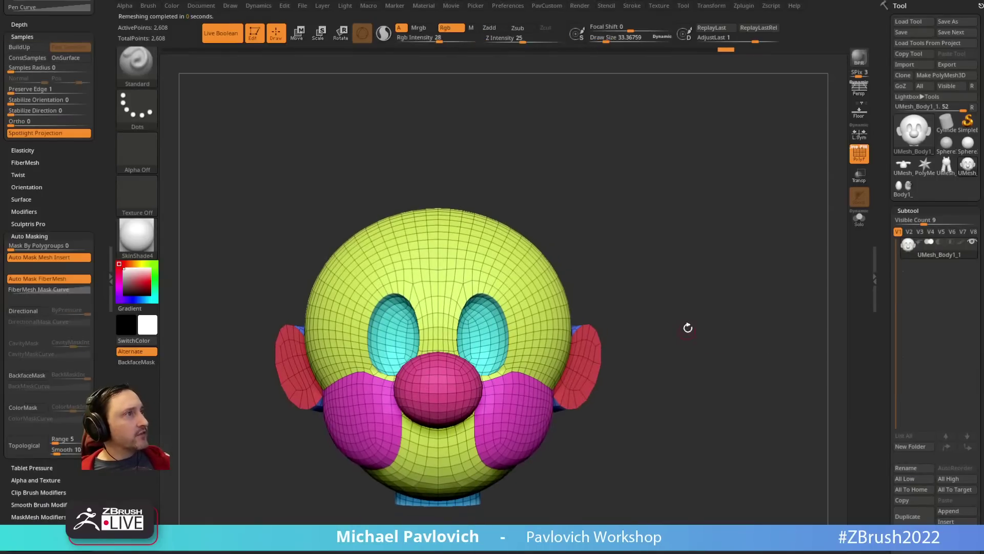
Step: Switch to the full character tool, append the remeshed head as a subtool and make it active
left_click(909, 196)
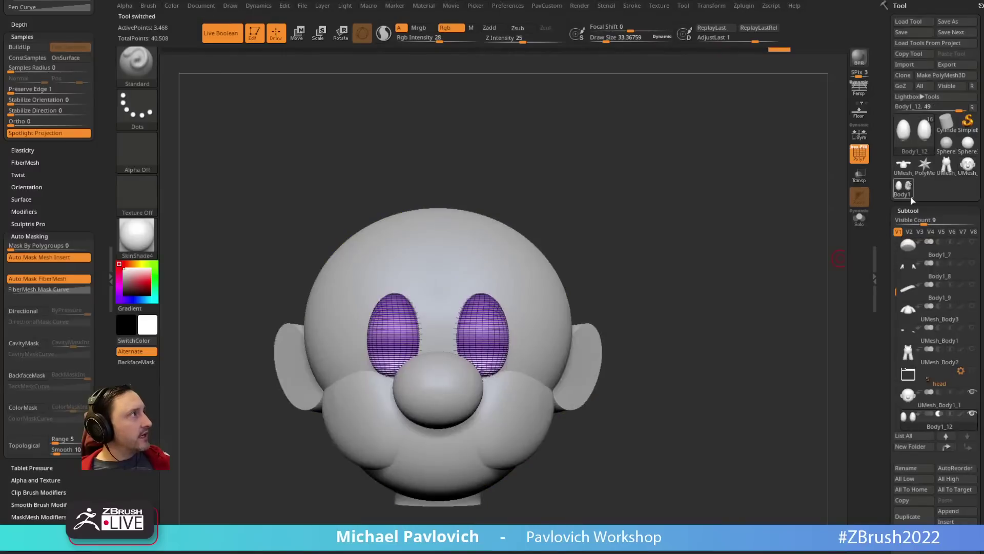
left_click(951, 511)
left_click(646, 428)
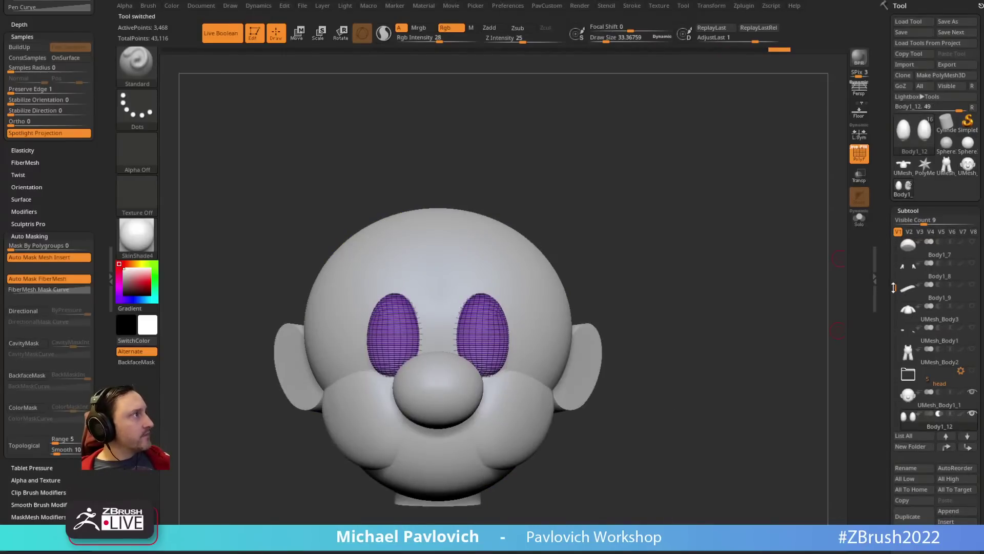
left_click_drag(893, 288, 895, 309)
left_click(936, 405)
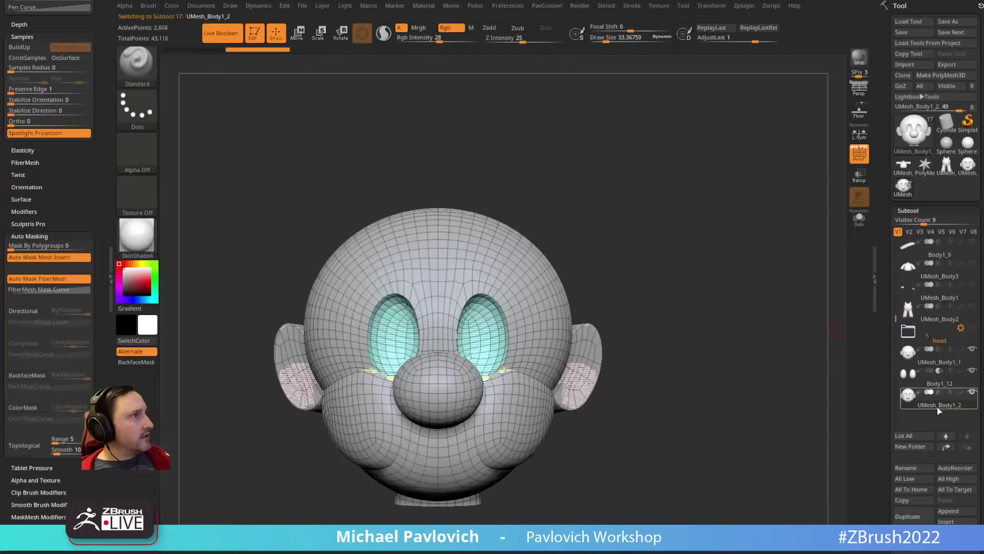
Step: Delete the old dense head subtool and the head folder with all its contents
left_click(936, 364)
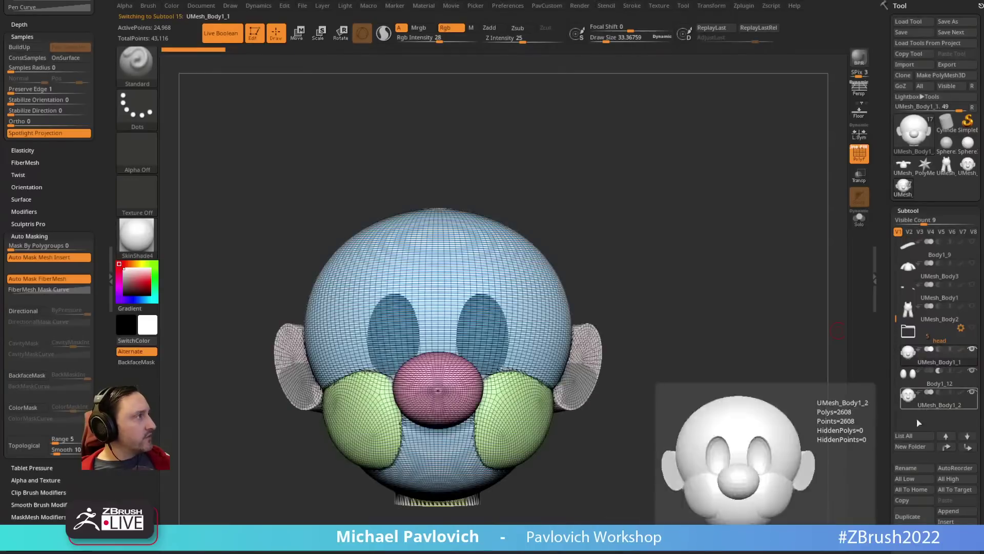
scroll(913, 492, "down", 1)
left_click(907, 520)
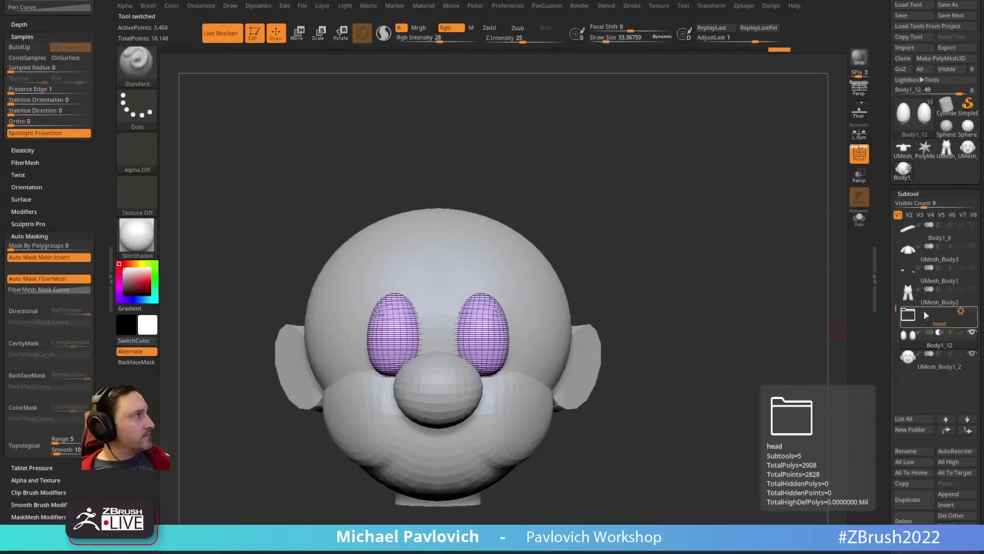
left_click(962, 312)
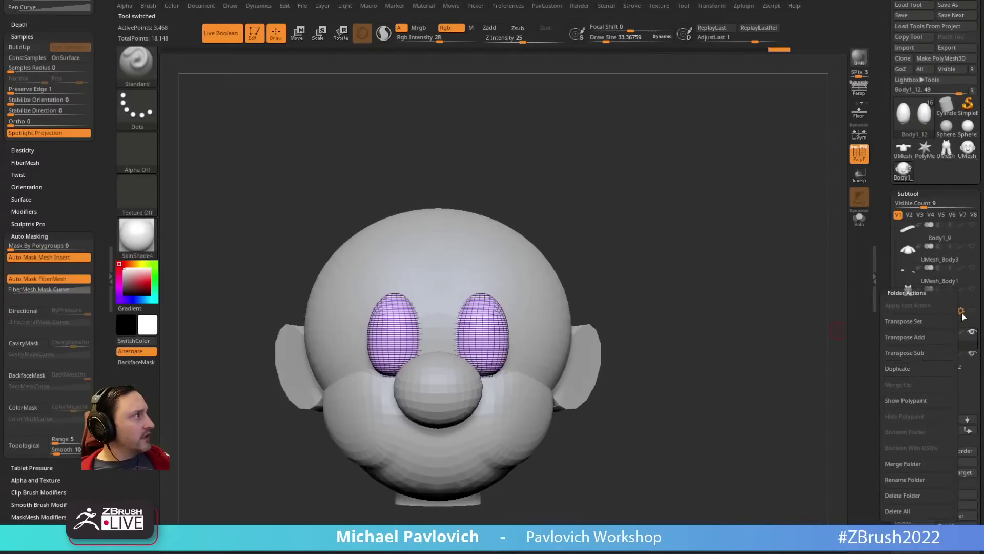
left_click(918, 494)
left_click(895, 507)
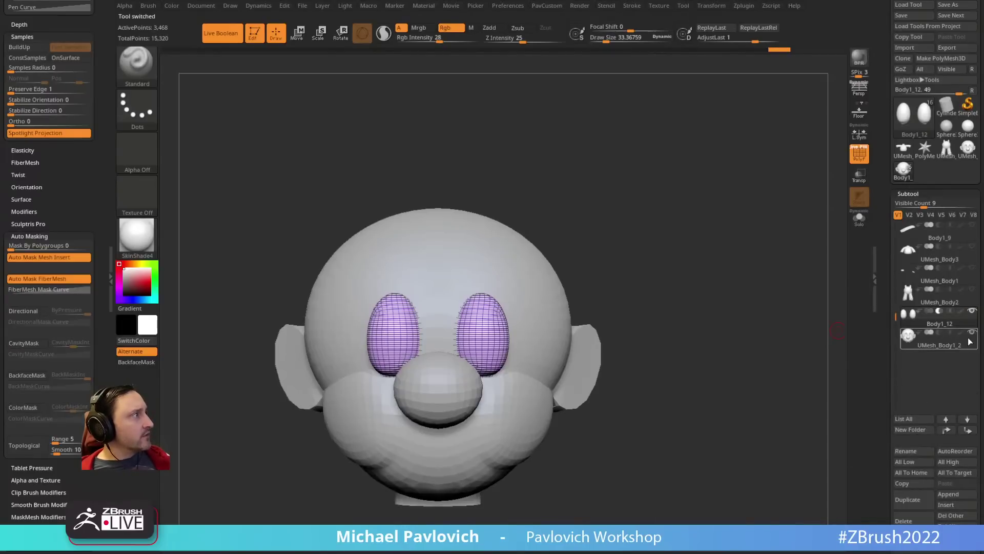
Step: Show all the character's subtools again, make the eyeballs active and turn off the polygon wireframe
left_click(972, 334, "shift")
left_click(973, 333, "shift")
left_click(930, 311)
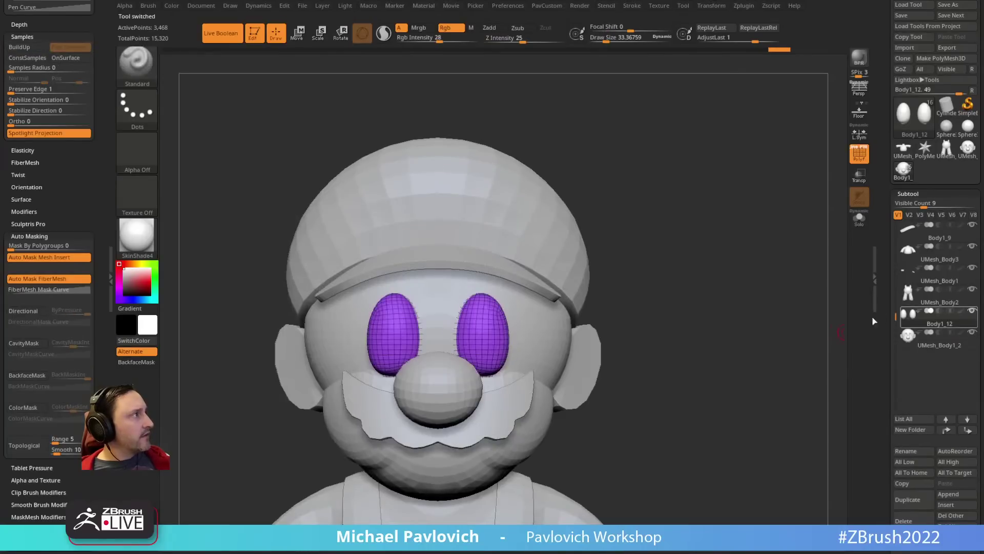
right_click_drag(764, 381, 774, 330, "ctrl")
left_click(860, 154)
left_click_drag(714, 248, 517, 334)
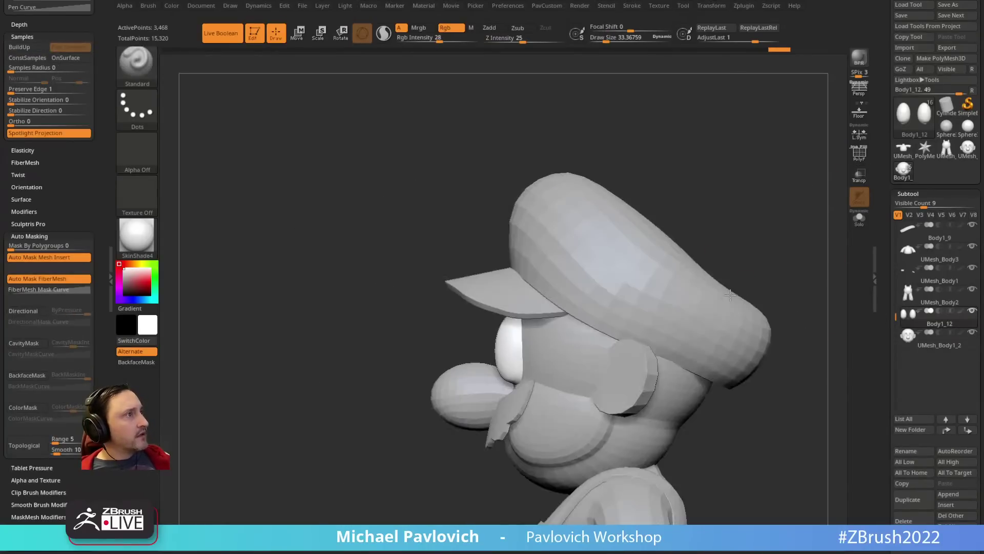
Step: Center the transform gizmo on one eyeball and adjust its orientation to the eye in side view
key("w")
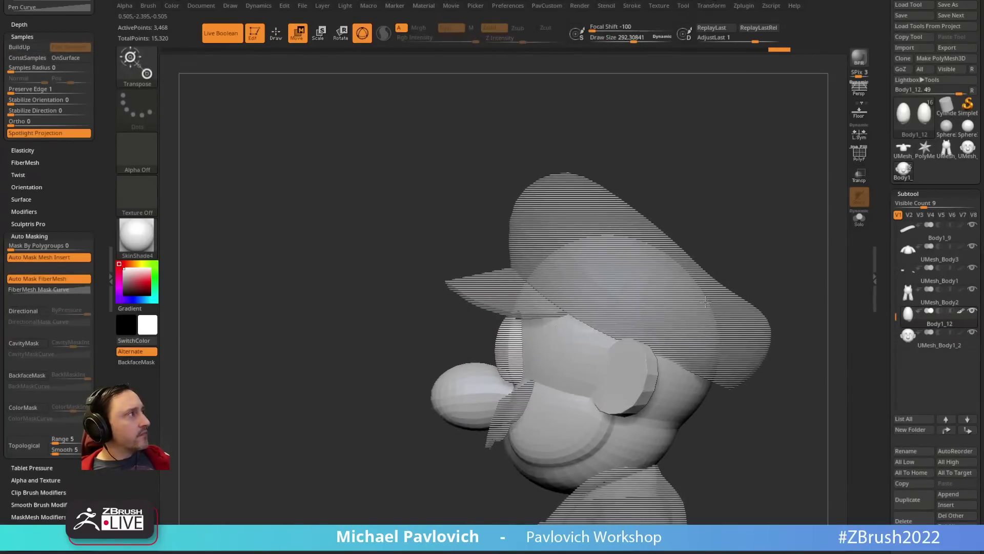
mouse_move(700, 244)
left_mouse_down()
mouse_move(784, 227)
mouse_move(714, 161)
mouse_move(732, 375)
mouse_move(707, 286)
mouse_move(692, 307)
left_mouse_up()
left_click(563, 342)
left_click_drag(738, 251, 691, 244)
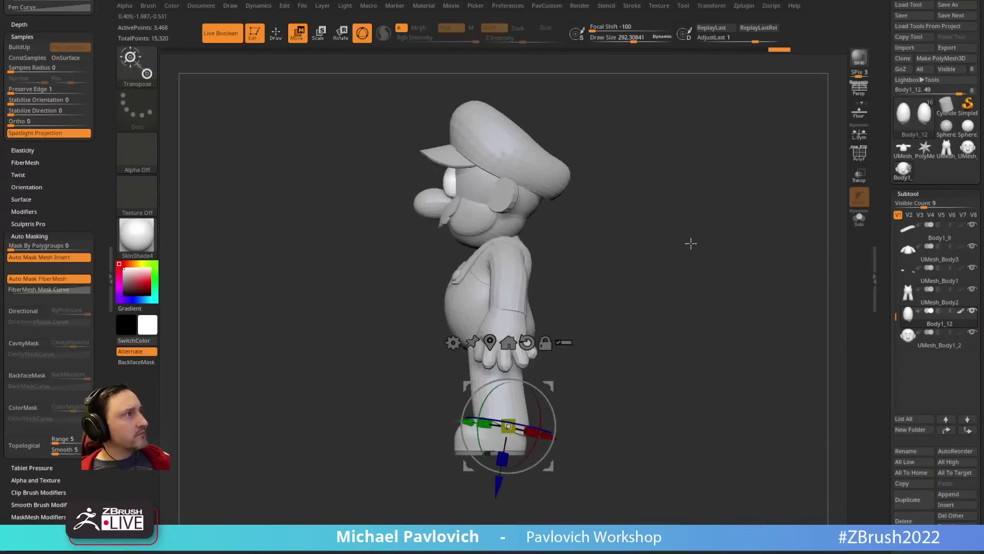
mouse_move(723, 200)
left_mouse_down("alt")
mouse_move(754, 213)
mouse_move(726, 268)
left_mouse_up("alt")
left_click(491, 175)
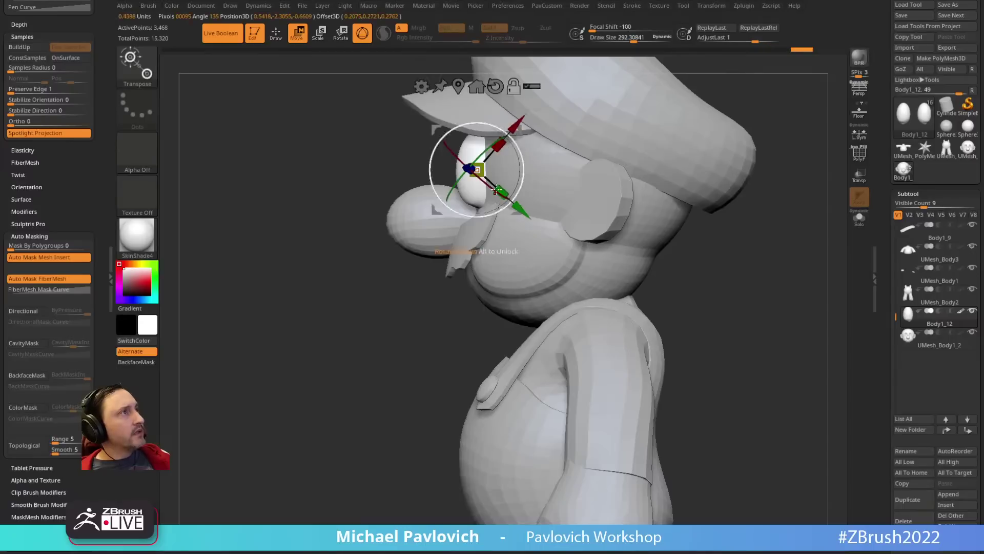
left_click_drag(491, 176, 498, 239)
Step: Fit both eyeballs into their sockets with the gizmo, adjusting them from the side and from the front
mouse_move(468, 272)
left_mouse_down()
mouse_move(496, 283)
mouse_move(478, 277)
left_mouse_up()
key("q")
left_click_drag(400, 306, 471, 314, "shift")
key("w")
left_click_drag(665, 213, 662, 242)
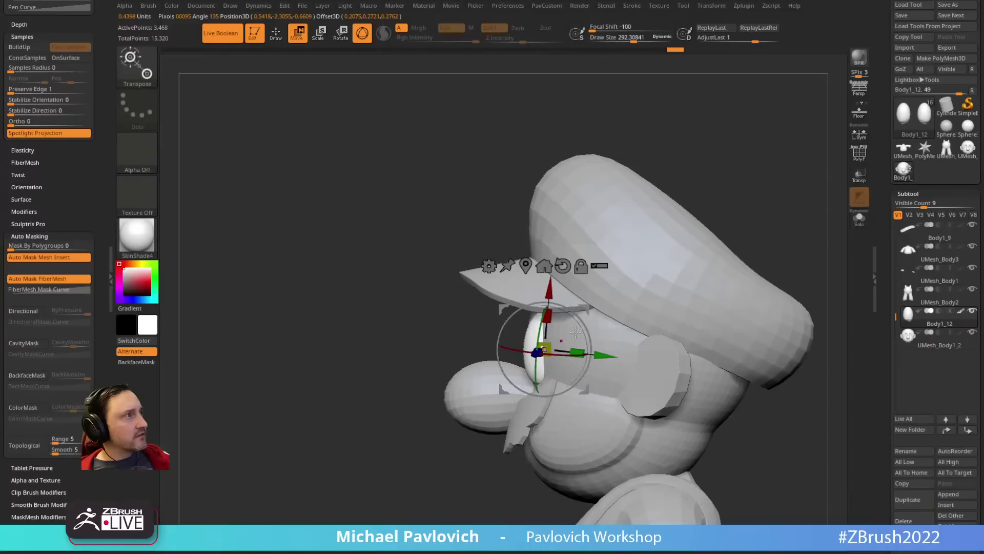
left_click_drag(678, 186, 765, 236)
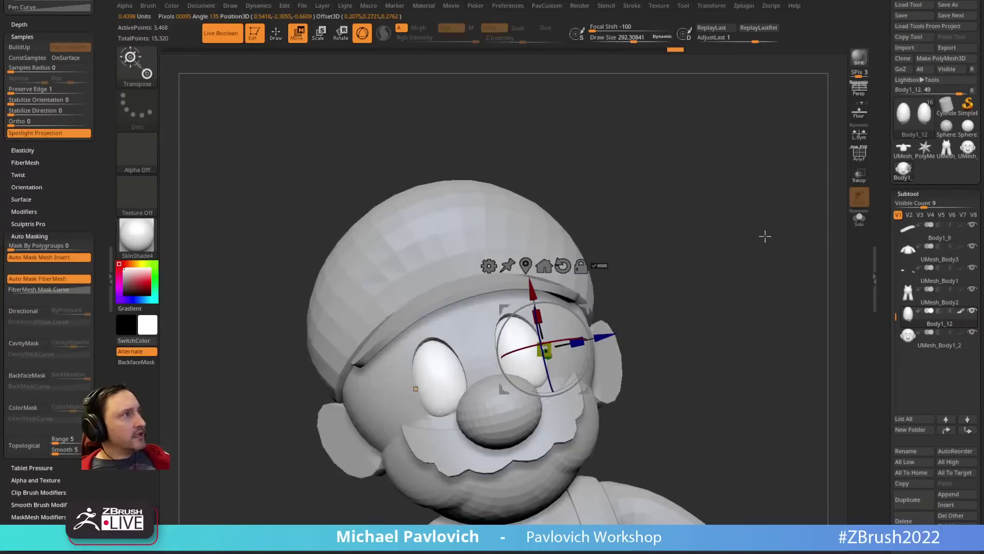
left_click_drag(646, 281, 588, 307, "shift")
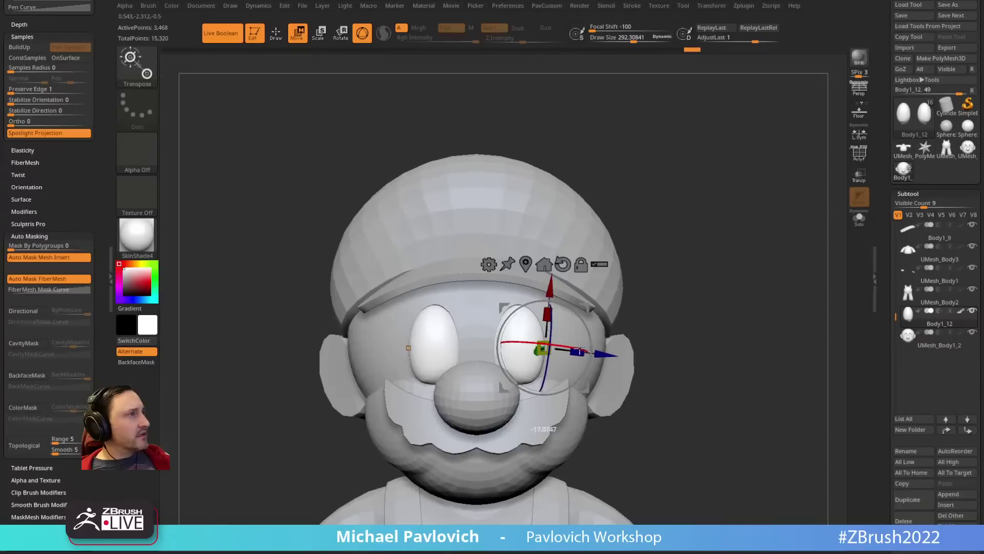
left_click_drag(648, 270, 676, 226)
Step: Reshape the eyeballs with a large Move brush so they follow the curvature of the sockets
key("s")
key("q")
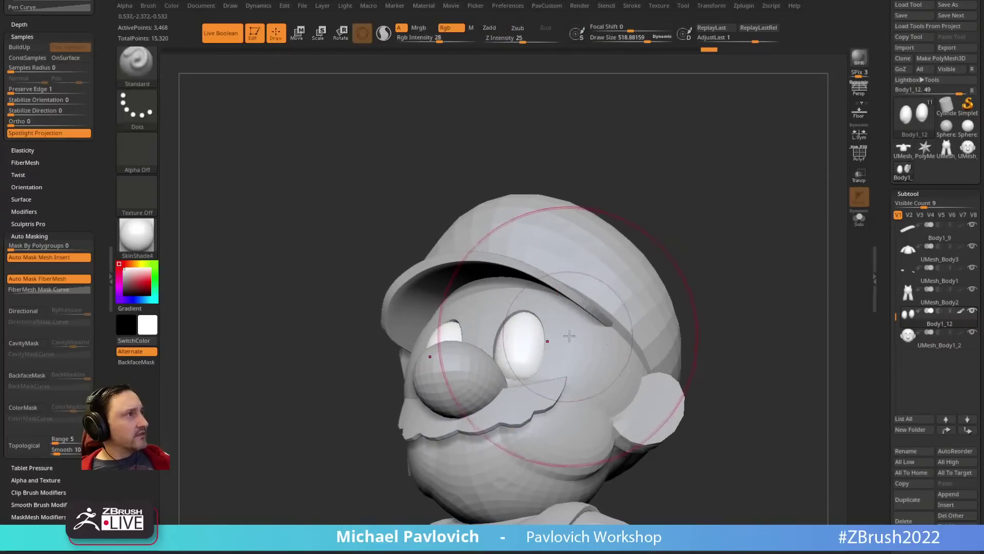
right_click_drag(630, 257, 580, 297)
key("b")
key("m")
key("v")
left_click_drag(659, 270, 535, 379)
left_click_drag(544, 339, 551, 328)
mouse_move(630, 287)
left_mouse_down()
mouse_move(730, 237)
mouse_move(761, 267)
left_mouse_up()
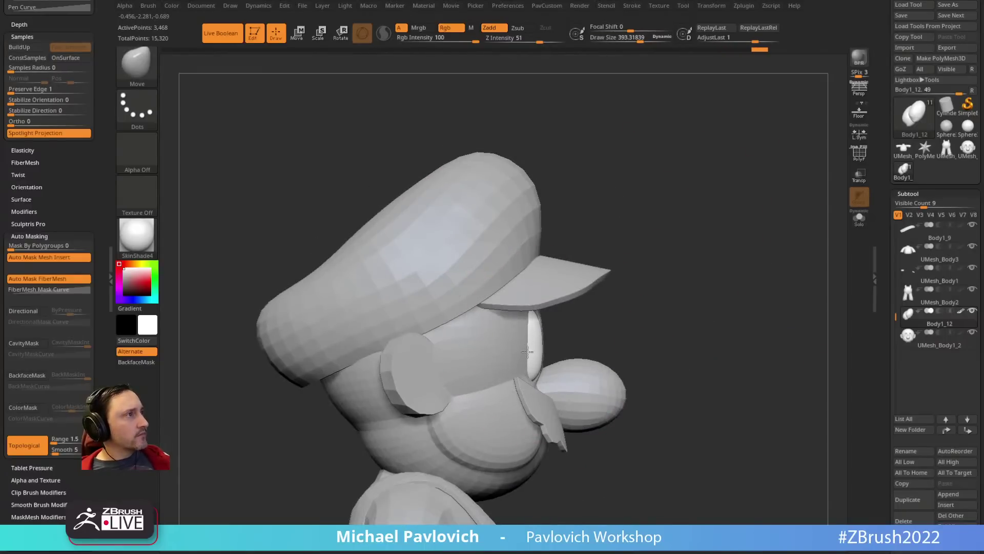
mouse_move(661, 303)
left_mouse_down()
mouse_move(672, 288)
mouse_move(594, 302)
left_mouse_up()
left_click_drag(595, 302, 594, 256, "alt")
Step: Return to the Standard brush, make the head active and turn off polypaint on all subtools
key("b")
key("s")
key("t")
left_click(595, 328, "alt")
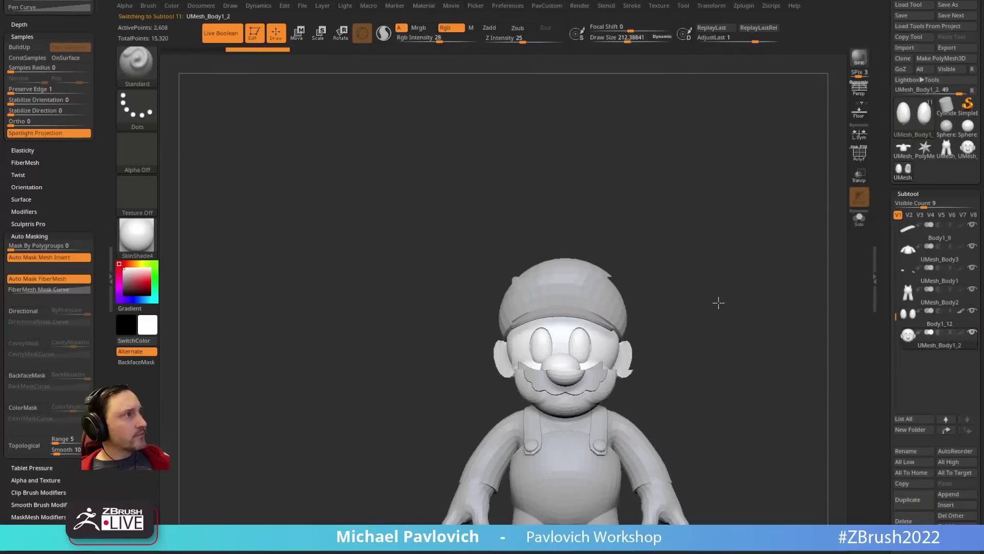
mouse_move(718, 302)
left_mouse_down("alt")
mouse_move(686, 302)
mouse_move(696, 292)
mouse_move(613, 299)
mouse_move(693, 294)
left_mouse_up("alt")
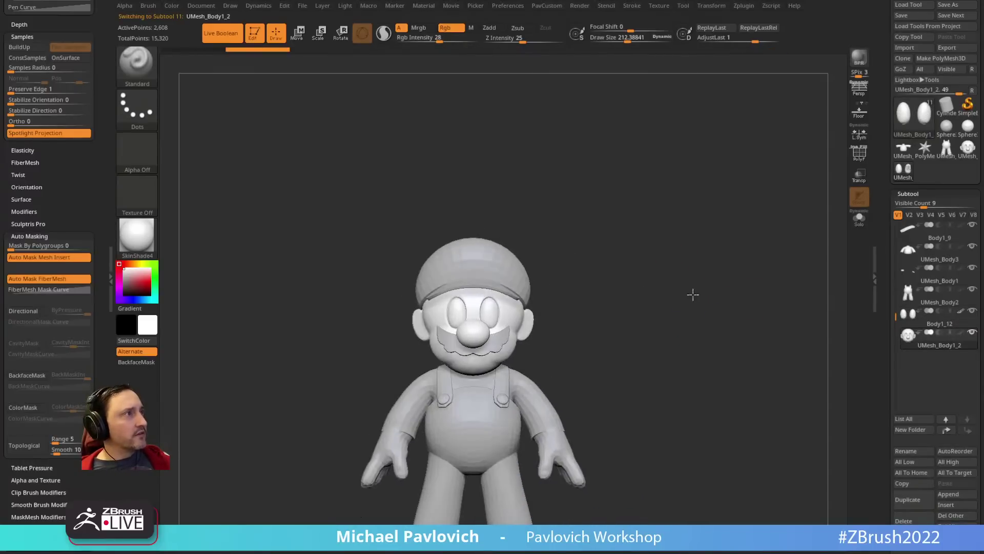
left_click(961, 333, "shift")
left_click(961, 333, "shift")
left_click_drag(690, 330, 698, 287, "alt")
Step: Duplicate the head subtool and apply dynamic subdivision to the copy
key("s")
left_click(546, 357, "alt")
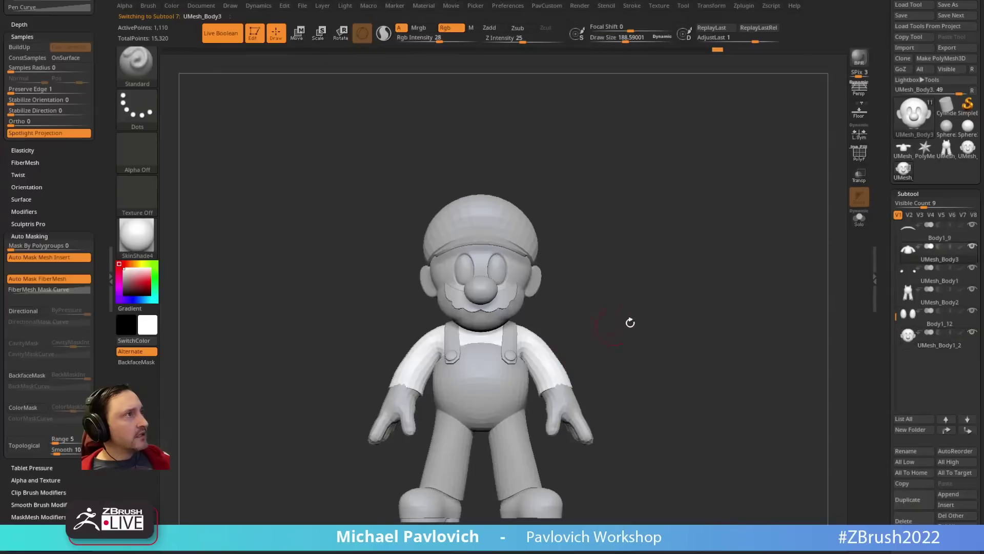
key("s")
mouse_move(629, 323)
left_mouse_down("alt")
mouse_move(586, 321)
mouse_move(594, 308)
left_mouse_up("alt")
left_click(552, 267, "alt")
mouse_move(610, 261)
left_mouse_down()
mouse_move(659, 263)
mouse_move(636, 286)
left_mouse_up()
key("s")
mouse_move(641, 268)
left_mouse_down("alt")
mouse_move(620, 283)
mouse_move(662, 284)
mouse_move(645, 272)
left_mouse_up("alt")
left_click(532, 304, "alt")
left_click(906, 500)
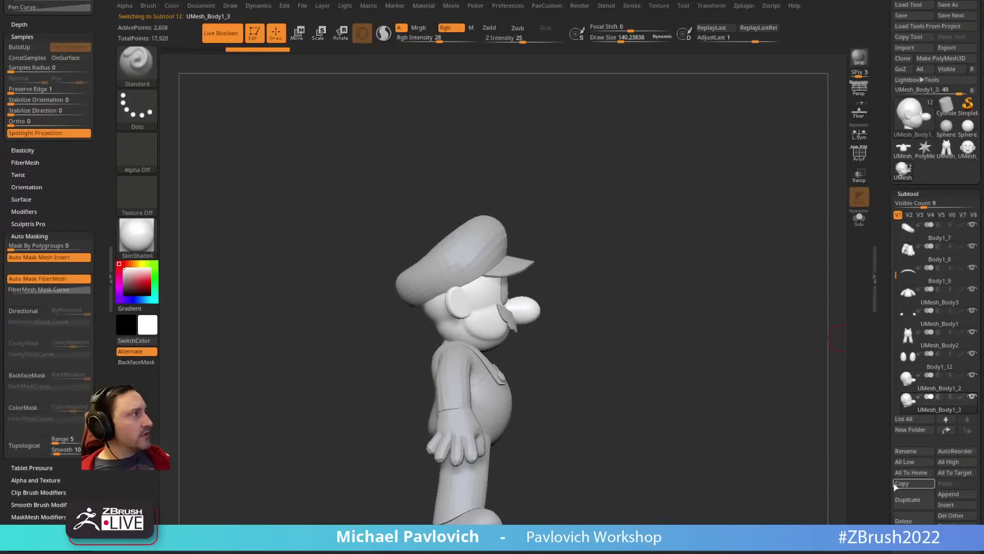
key("space")
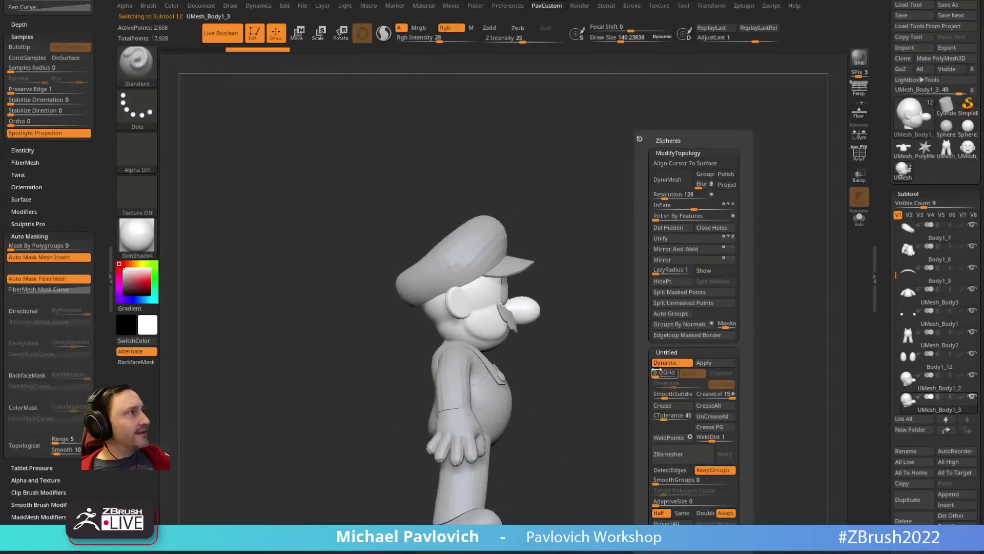
left_click(724, 363)
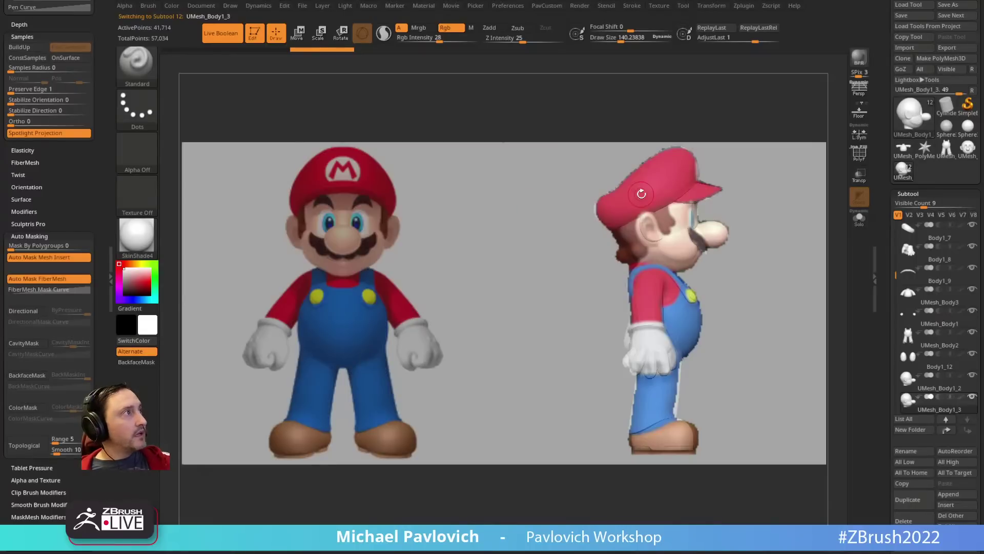
Step: With Live Boolean off and Rgb Intensity 100, project the reference's hair and sideburn colors onto the head copy
key("s")
left_click_drag(656, 237, 671, 240)
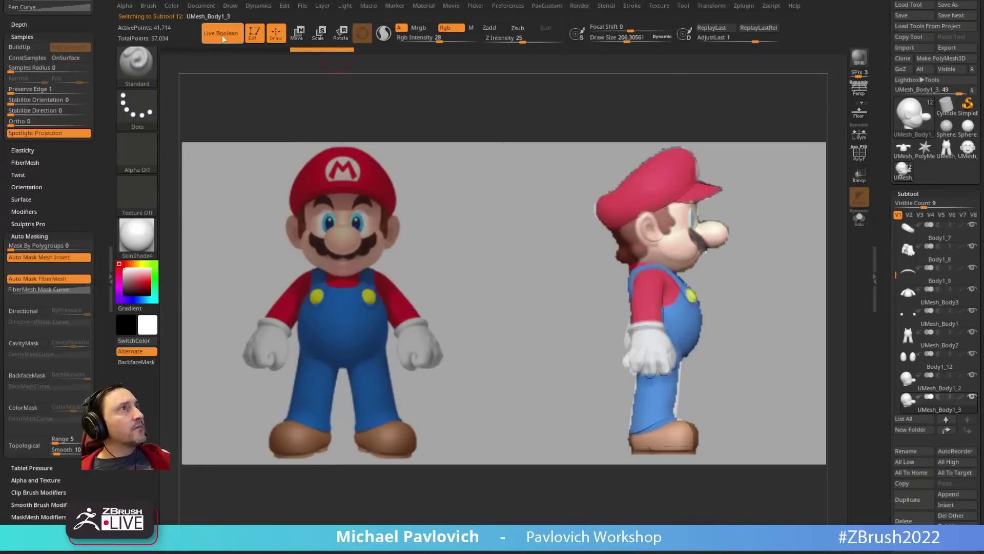
left_click_drag(462, 41, 479, 41)
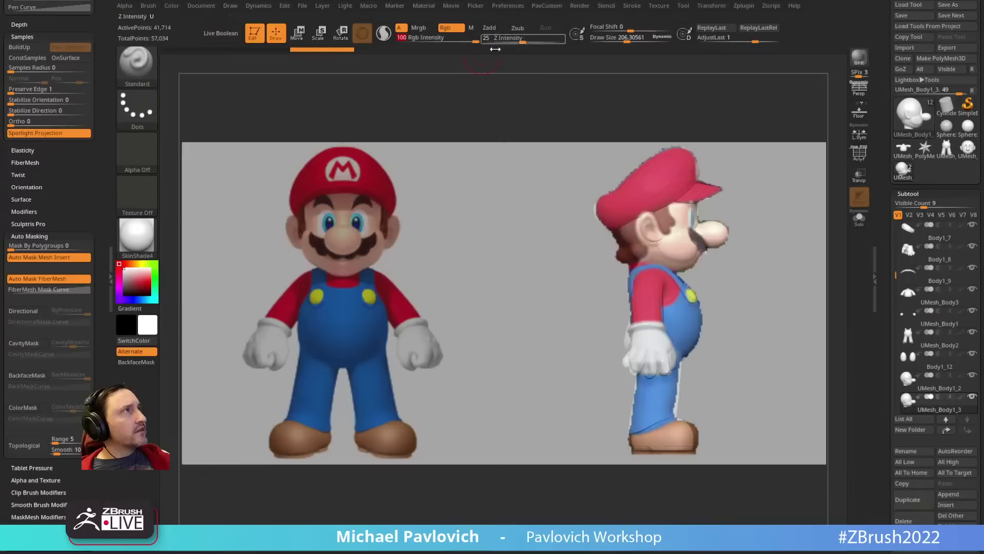
mouse_move(690, 238)
left_mouse_down()
mouse_move(663, 215)
mouse_move(632, 248)
mouse_move(679, 220)
left_mouse_up()
key("shift+z")
mouse_move(809, 213)
left_mouse_down("shift")
mouse_move(755, 220)
mouse_move(705, 271)
left_mouse_up("shift")
Step: Isolate the head copy and fade its projected paint by filling the object at Rgb Intensity 15
left_click(860, 219)
left_click_drag(784, 228, 762, 265)
left_click_drag(762, 265, 757, 265)
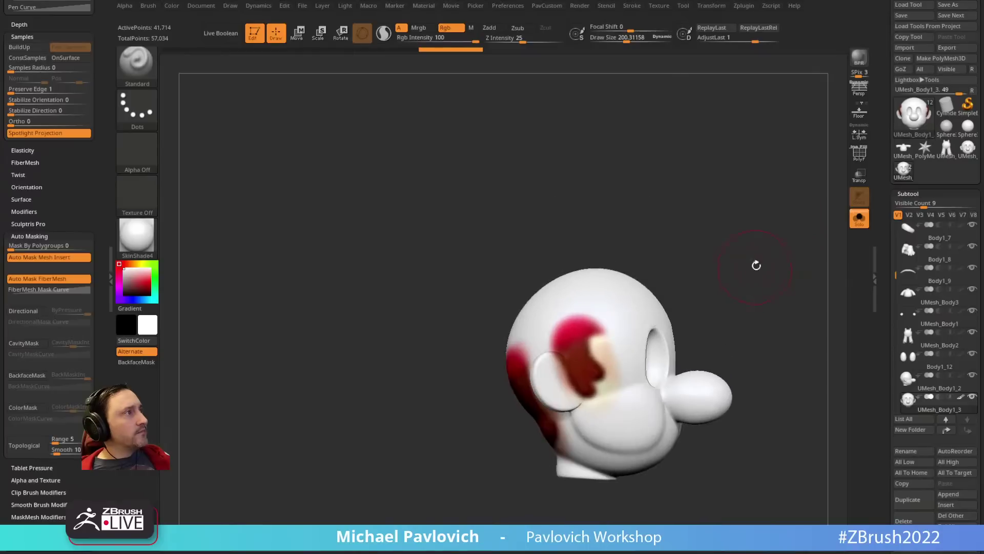
left_click(410, 38)
type("15")
key("Return")
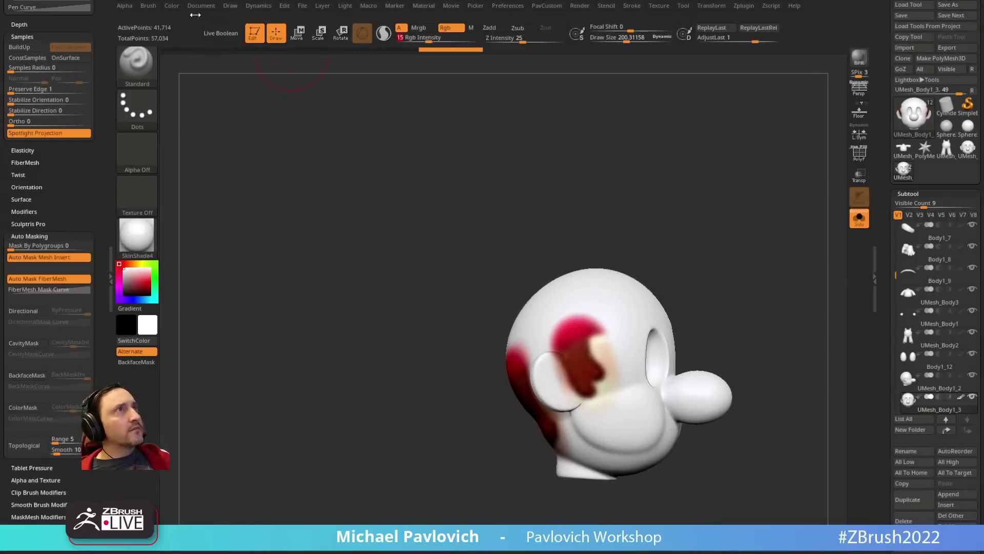
left_click(174, 8)
triple_click(198, 204)
Step: Mask the sideburn outline in front of the ear with a small MaskPen brush, following the faded reference paint
right_click_drag(705, 247, 652, 239, "alt")
key("s")
left_click_drag(555, 342, 541, 343)
right_click_drag(541, 345, 518, 351)
key("ctrl")
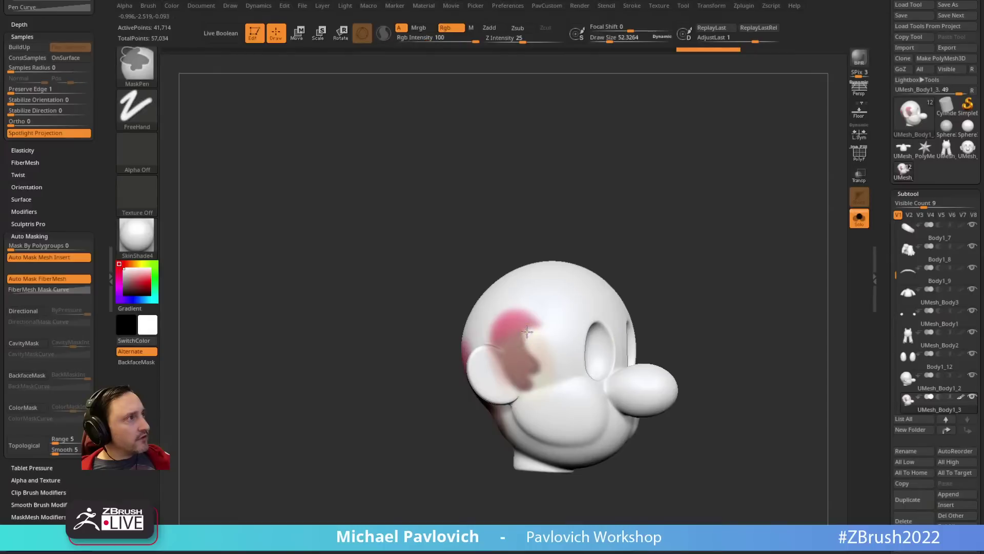
left_click_drag(539, 367, 530, 363, "ctrl")
key("s")
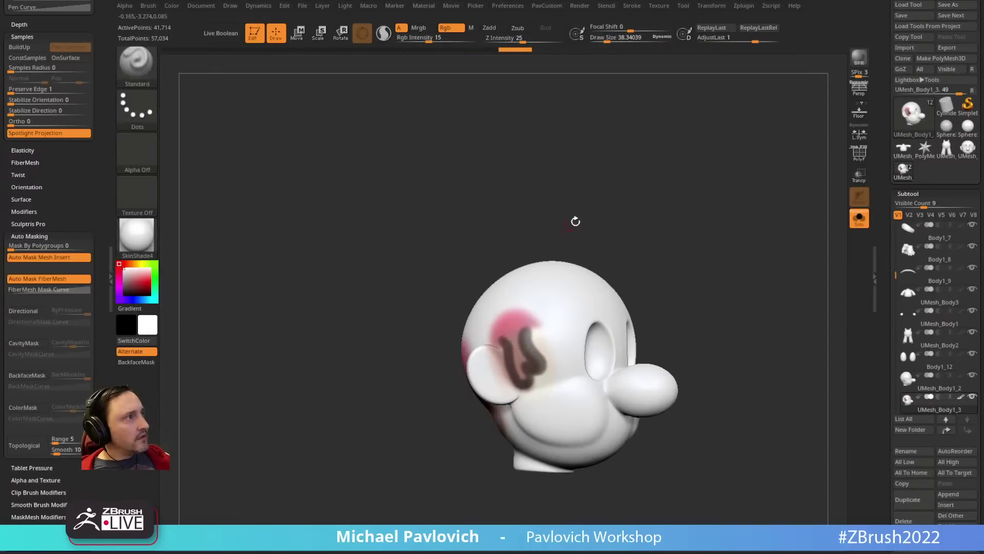
Step: Continue the mask outline over and behind the ear and across the back of the head above the neck
mouse_move(574, 220)
right_mouse_down()
mouse_move(605, 226)
mouse_move(516, 335)
right_mouse_up()
key("ctrl")
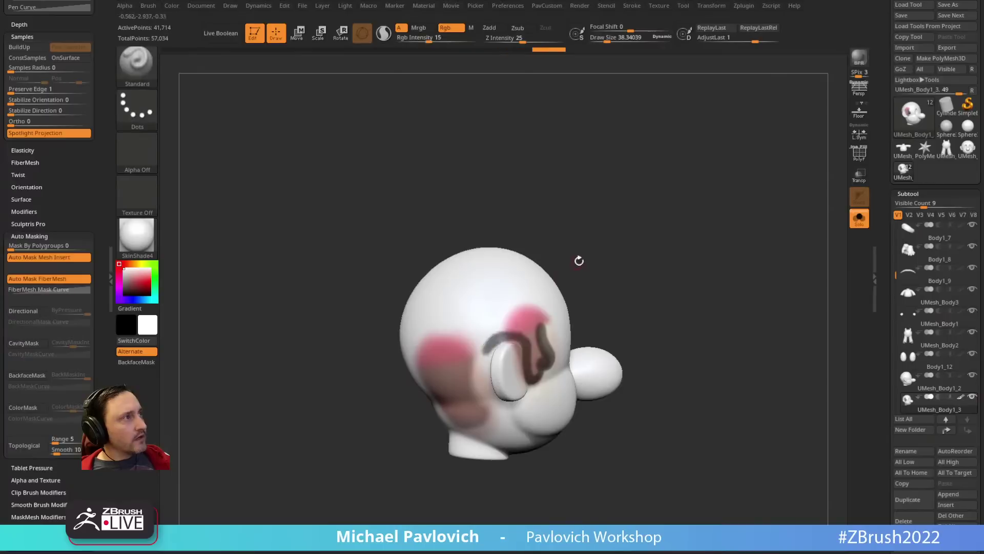
right_click_drag(578, 259, 499, 341)
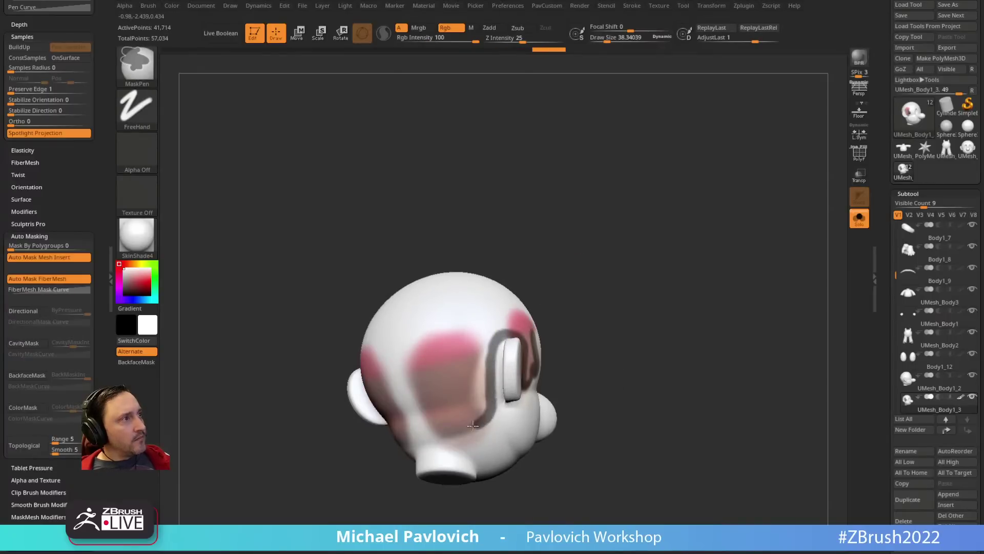
mouse_move(473, 425)
right_mouse_down()
mouse_move(625, 279)
mouse_move(423, 421)
right_mouse_up()
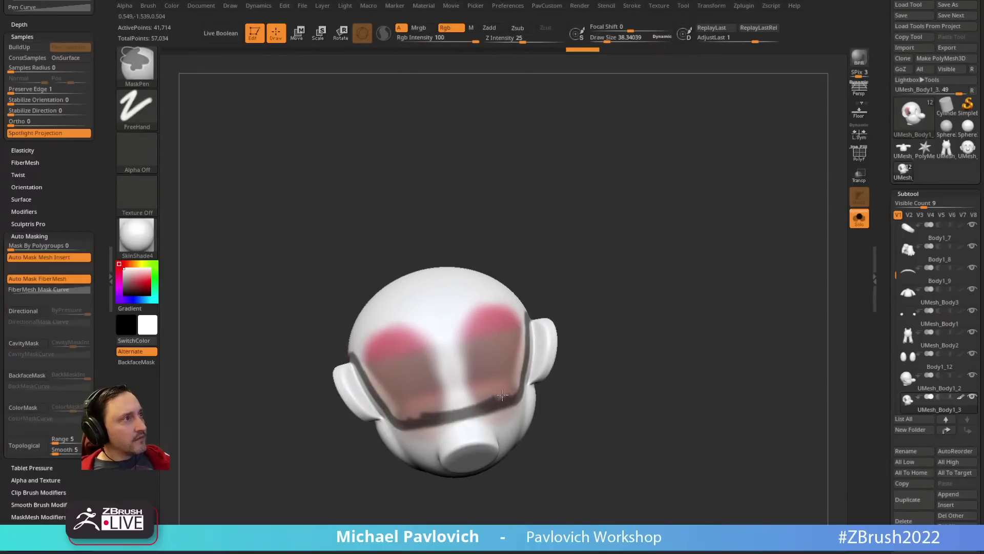
mouse_move(503, 395)
right_mouse_down()
mouse_move(666, 286)
mouse_move(670, 268)
mouse_move(648, 244)
mouse_move(680, 244)
mouse_move(613, 233)
mouse_move(482, 266)
right_mouse_up()
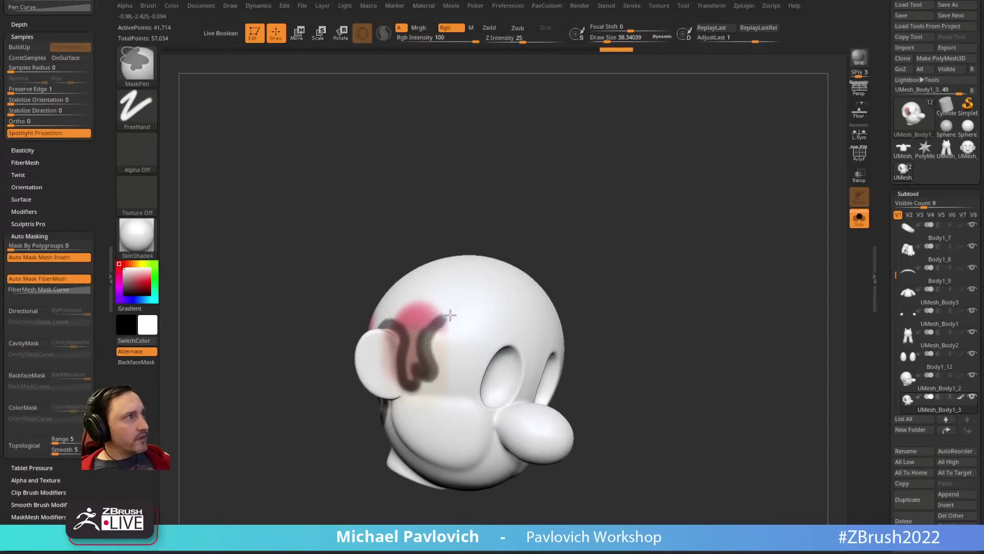
Step: Extend the mask line from the sideburn up over the top of the head, redrawing it after undoing the first stroke
left_click_drag(450, 315, 480, 297, "ctrl")
right_click_drag(575, 244, 507, 287)
key("ctrl+z")
mouse_move(425, 353)
left_mouse_down("ctrl")
mouse_move(436, 328)
mouse_move(493, 302)
mouse_move(577, 293)
left_mouse_up("ctrl")
mouse_move(623, 262)
right_mouse_down()
mouse_move(732, 233)
mouse_move(749, 267)
right_mouse_up()
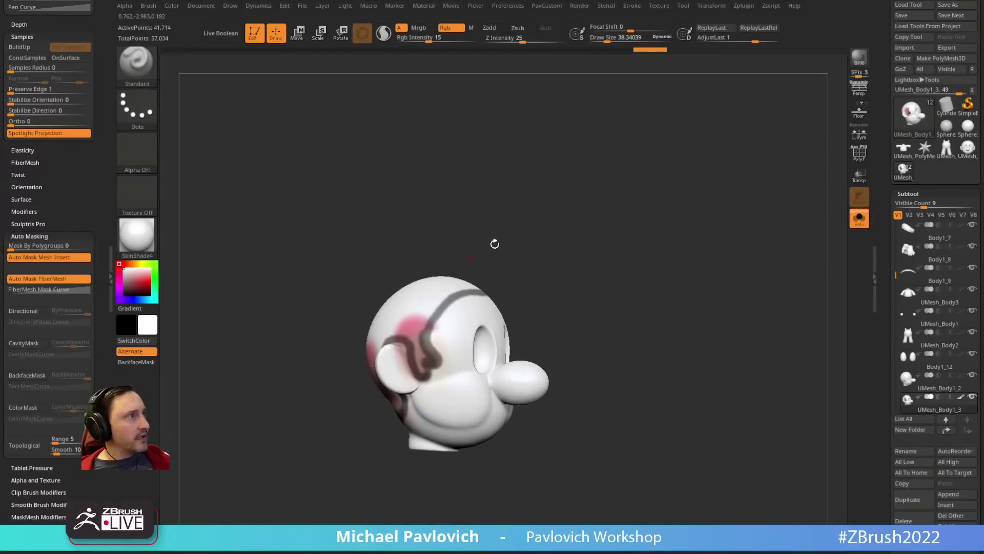
Step: Fill the outlined hair area with a mask using Fill Region, and delete the head copy's lower subdivision levels
left_click_drag(882, 367, 901, 221)
mouse_move(881, 419)
left_mouse_down()
mouse_move(883, 341)
mouse_move(909, 231)
left_mouse_up()
key("shift")
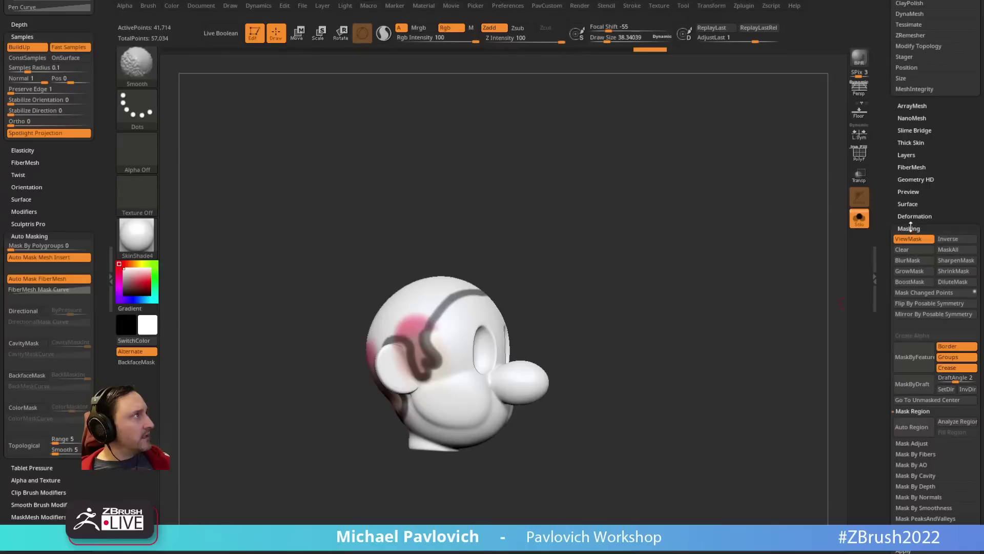
left_click(910, 227)
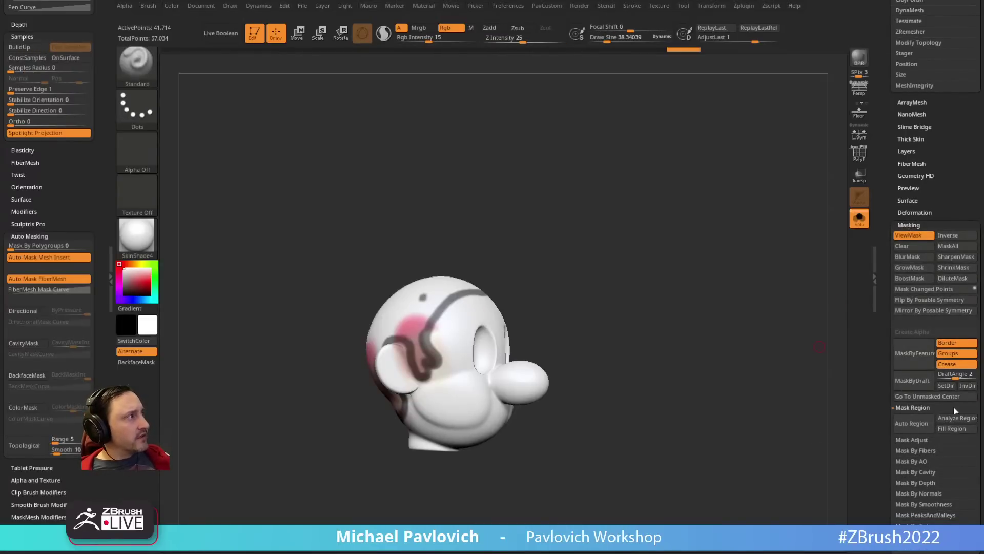
left_click_drag(780, 349, 732, 284)
scroll(888, 359, "up", 10)
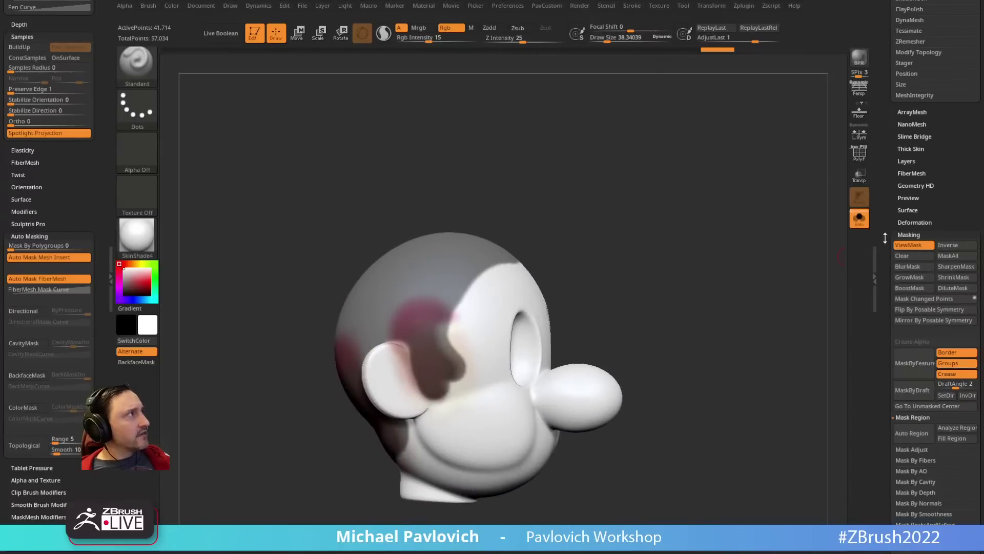
left_click(914, 354)
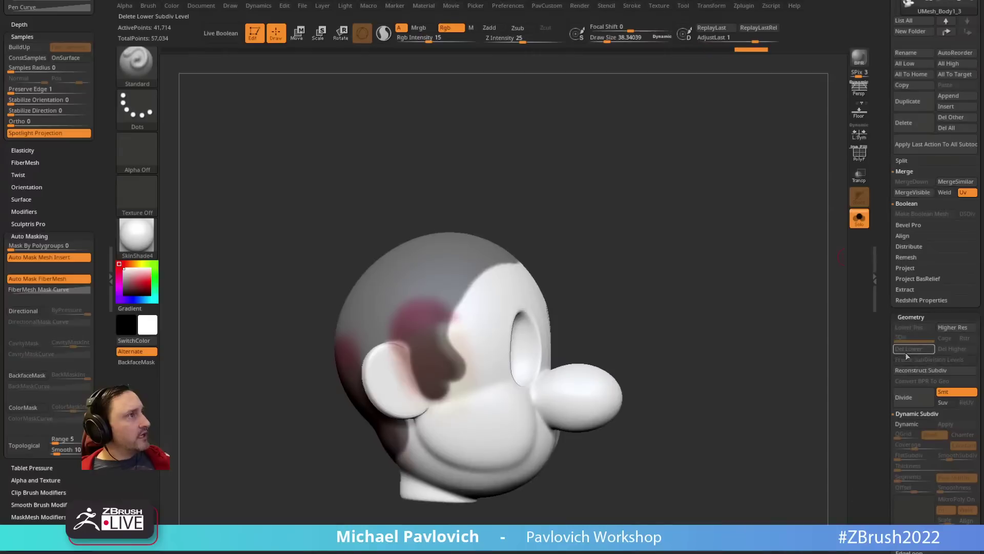
Step: Create an edge loop along the masked hair border with Edgeloop Masked Border and display the polygroup wireframe
key("2")
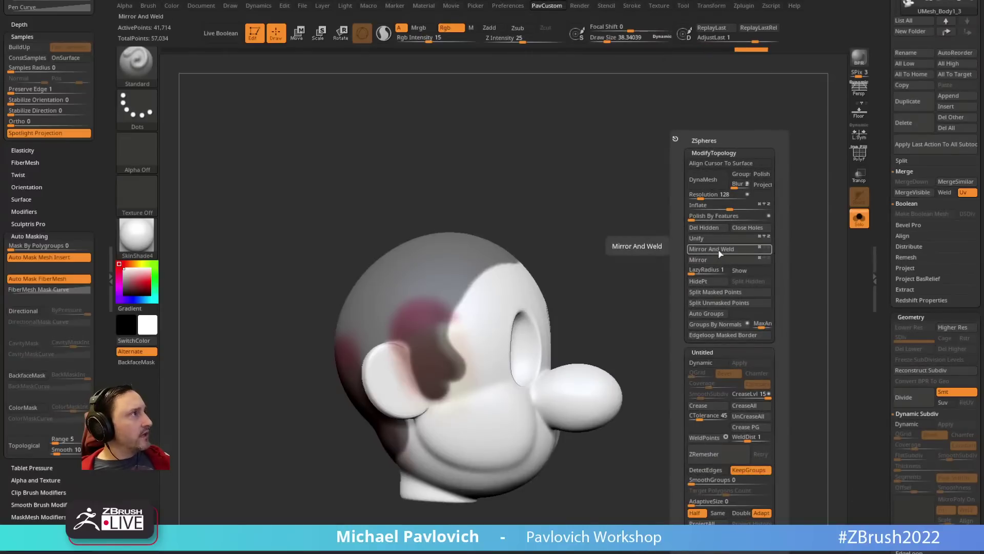
left_click(724, 336)
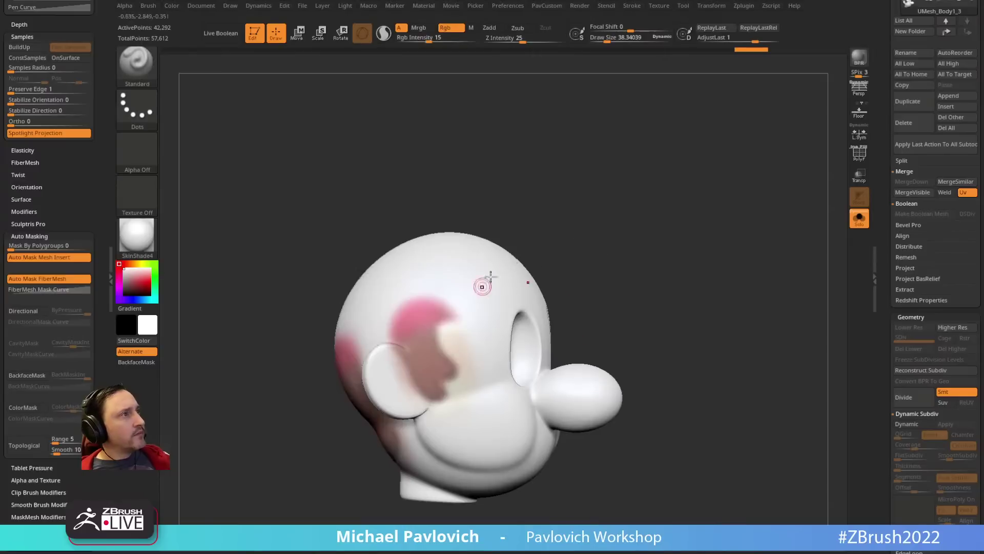
left_click(859, 155)
Step: Isolate the hair polygroup on the head copy and delete the hidden remainder of the mesh
left_click(456, 261, "ctrl+shift")
left_click_drag(629, 227, 615, 284)
left_click(624, 228, "ctrl+shift")
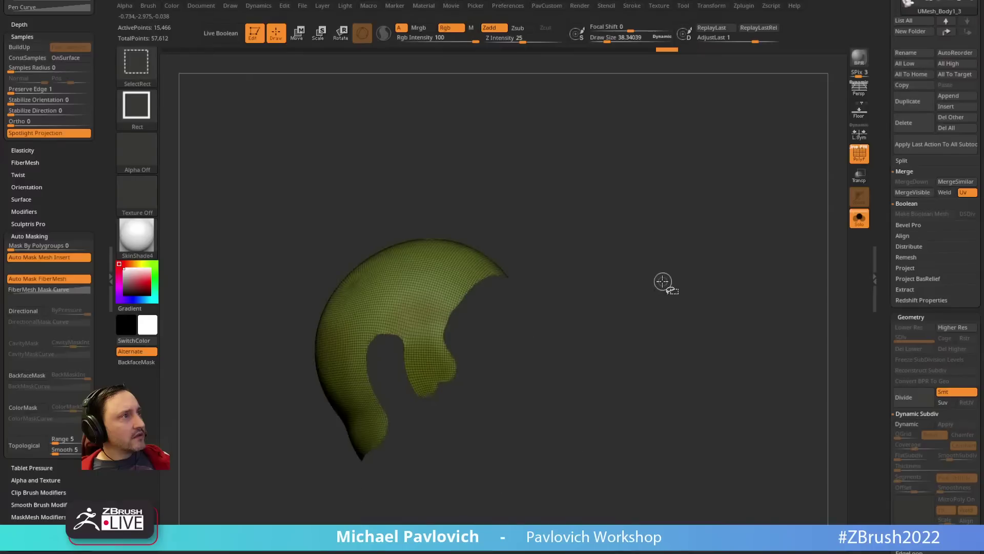
key("2")
left_click(665, 227)
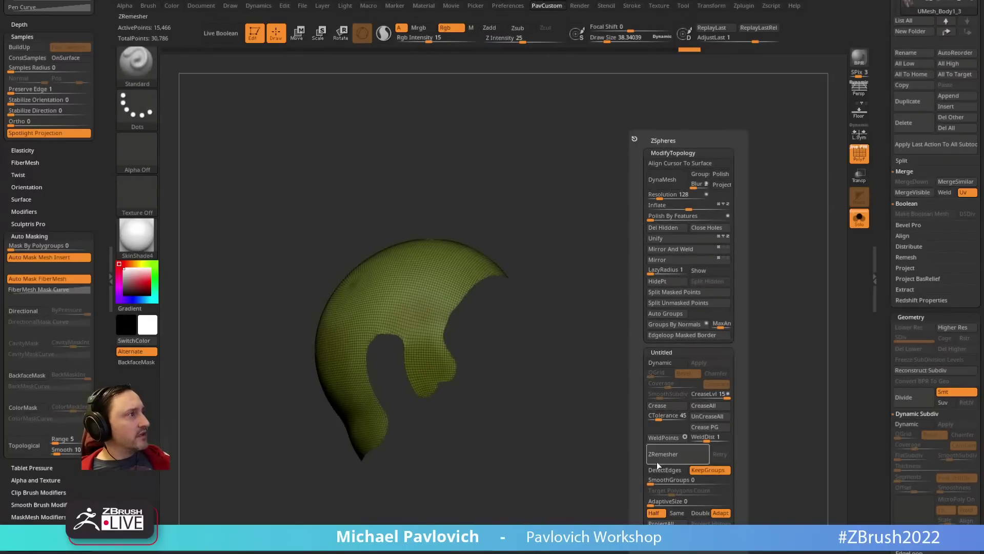
Step: Reduce the hair mesh with repeated ZRemesher passes at Half density, keeping groups
left_click(672, 457)
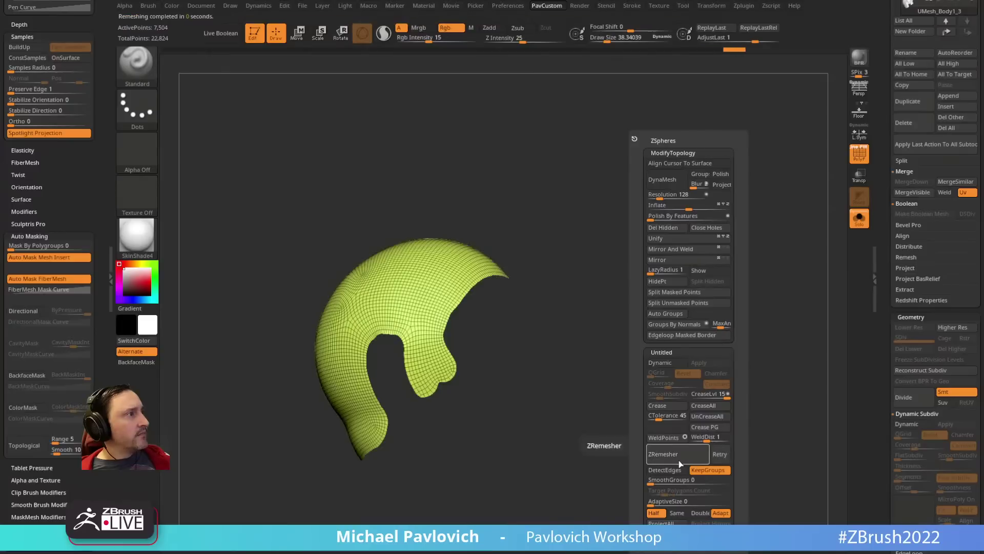
key("space")
left_click(621, 454)
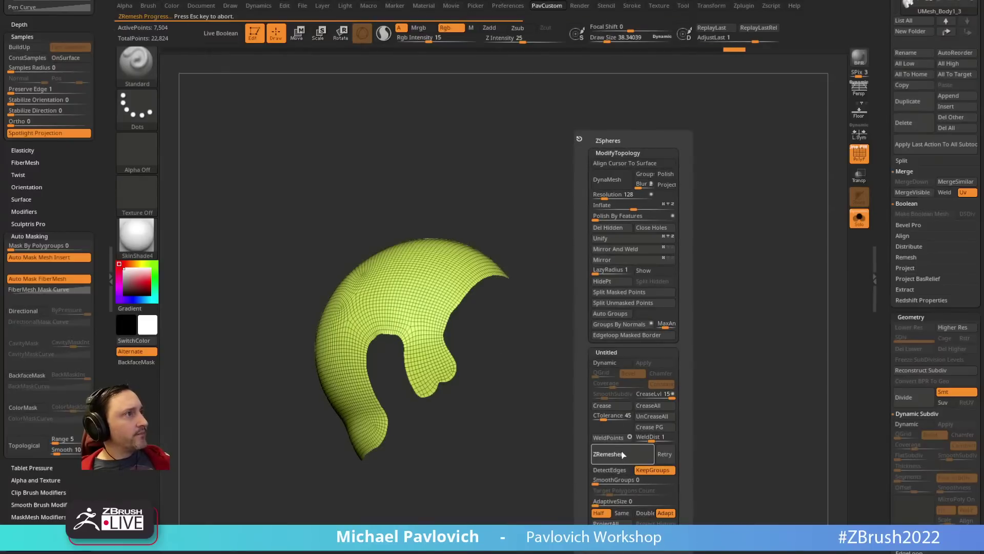
left_click(624, 454)
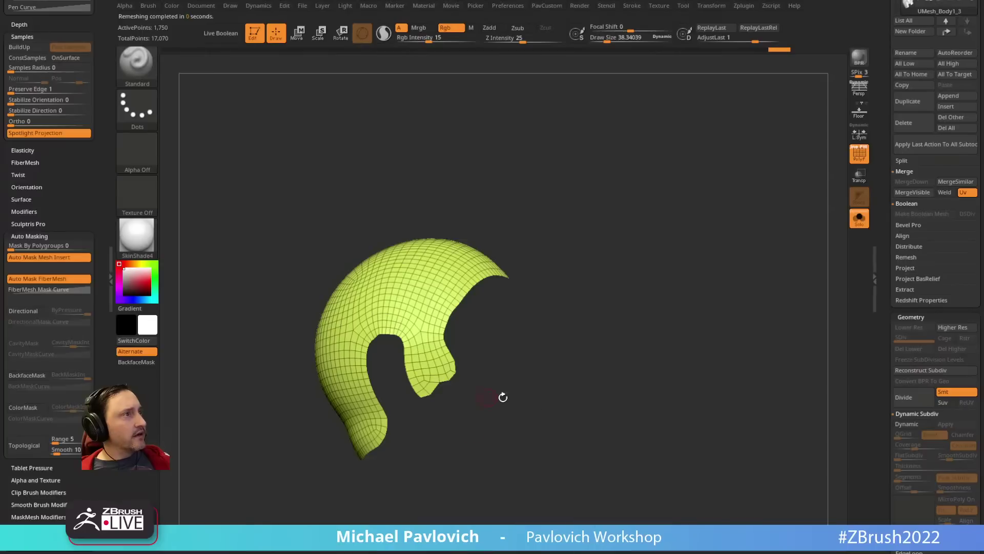
left_click_drag(501, 398, 602, 424)
key("space")
left_click(592, 457)
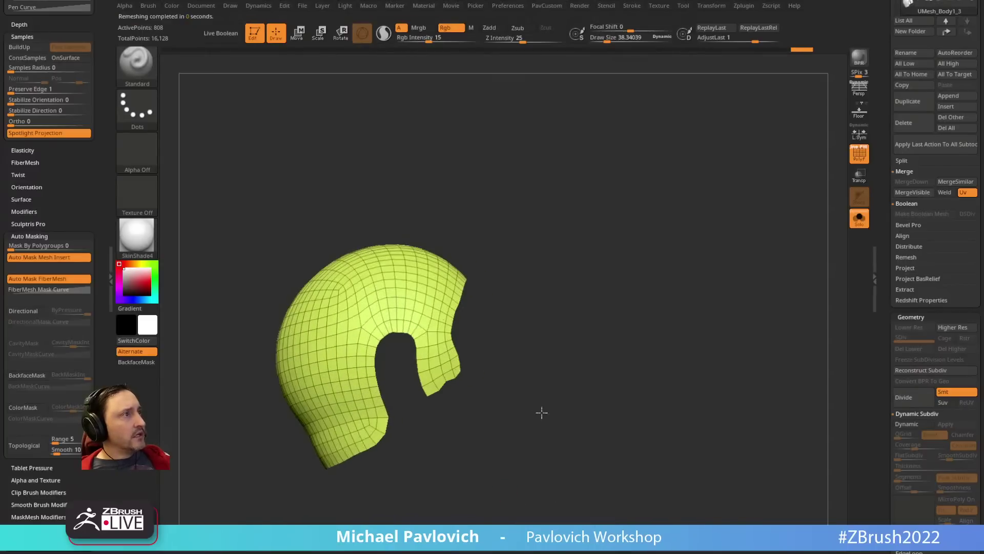
Step: Thicken the hair into a solid shell with a ZModeler polygon Extrude on All Polygons
left_click_drag(542, 412, 595, 430)
key("b")
key("z")
key("m")
key("space")
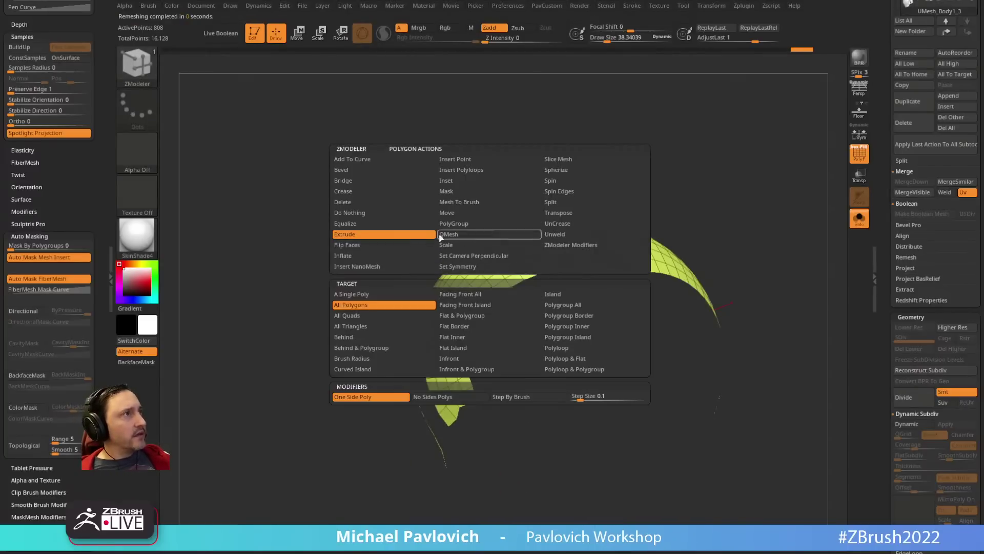
left_click(583, 313)
left_click(591, 304)
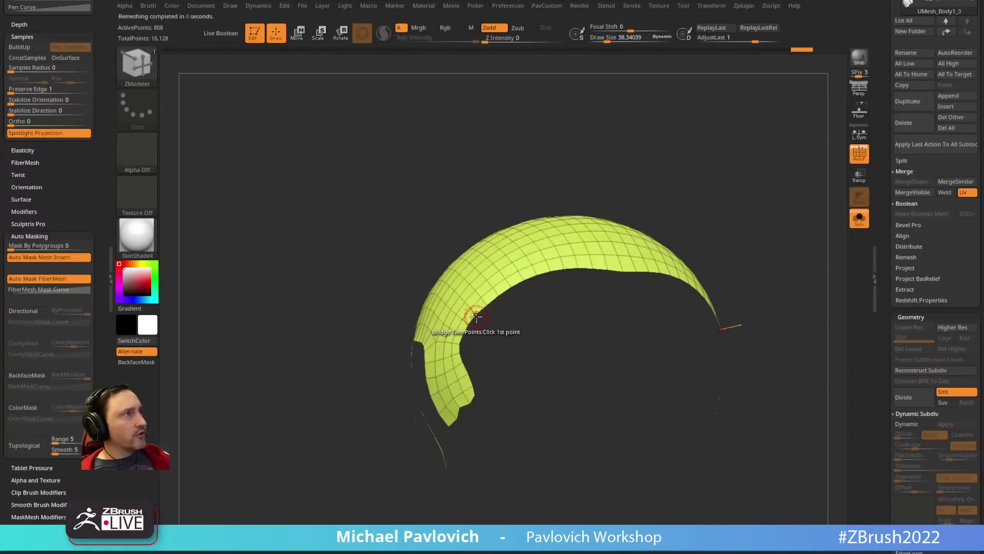
left_click_drag(472, 312, 474, 304)
left_click_drag(635, 185, 597, 137)
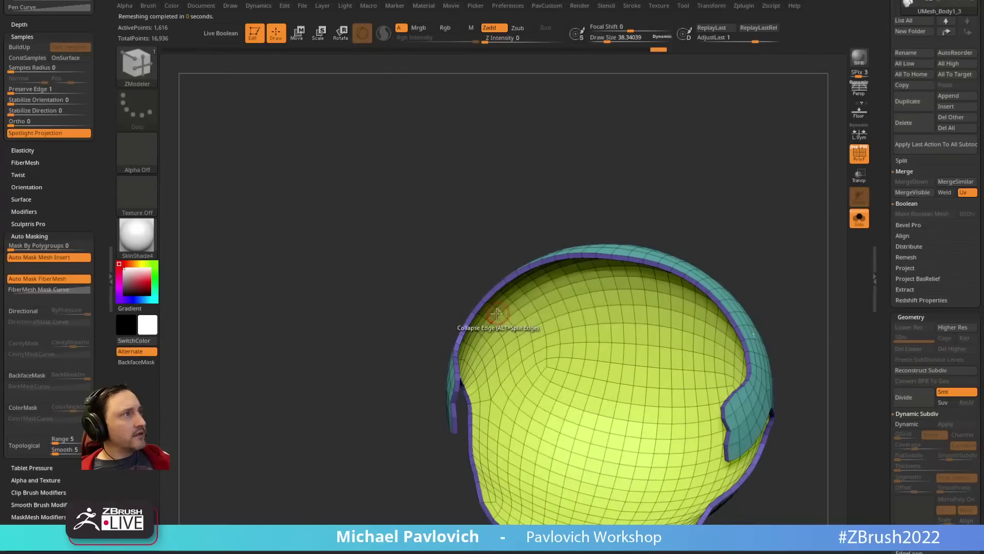
left_click_drag(489, 312, 493, 300)
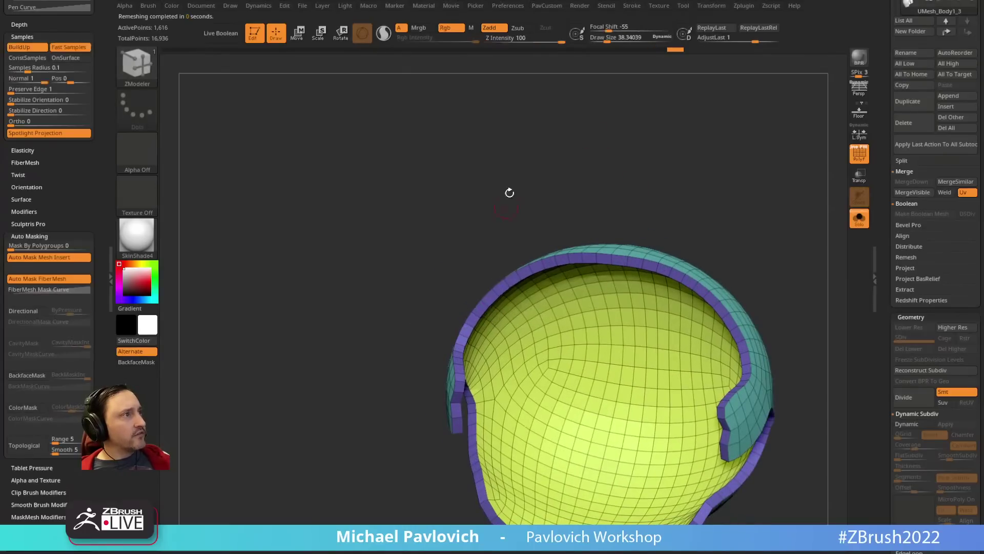
left_click_drag(510, 194, 490, 343)
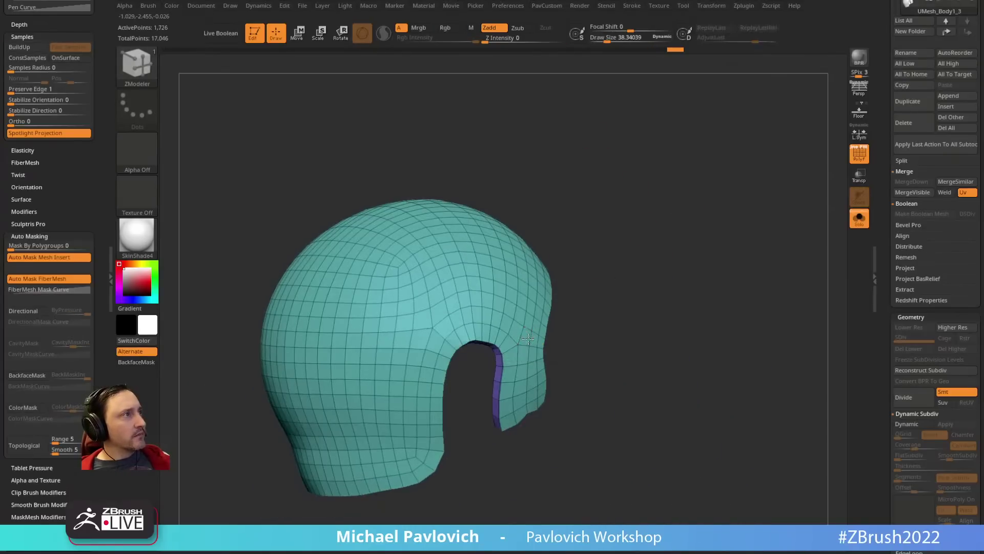
Step: Overlay the reference image, align the hair with Mario's side view, and switch to the Move brush
left_click_drag(603, 309, 623, 277)
key("shift+z")
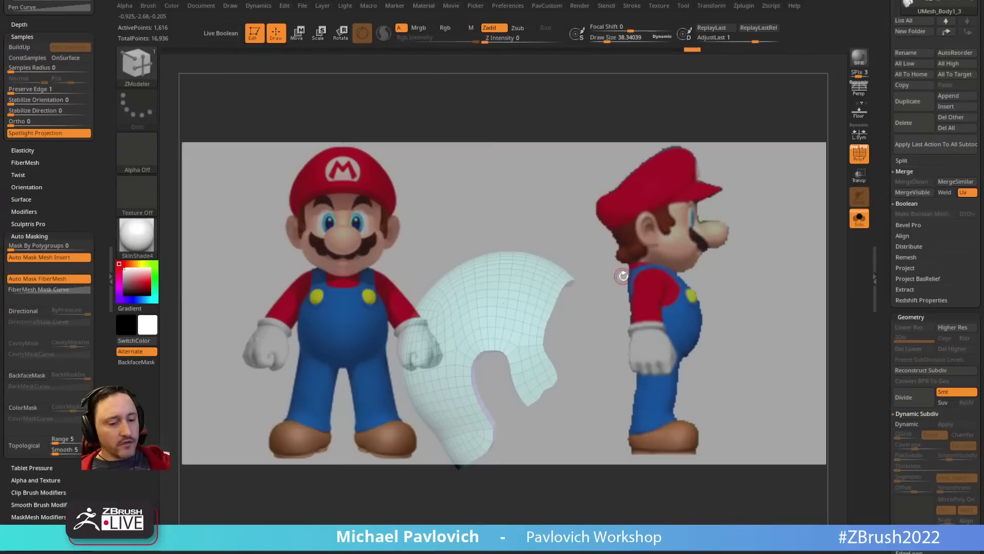
key("2")
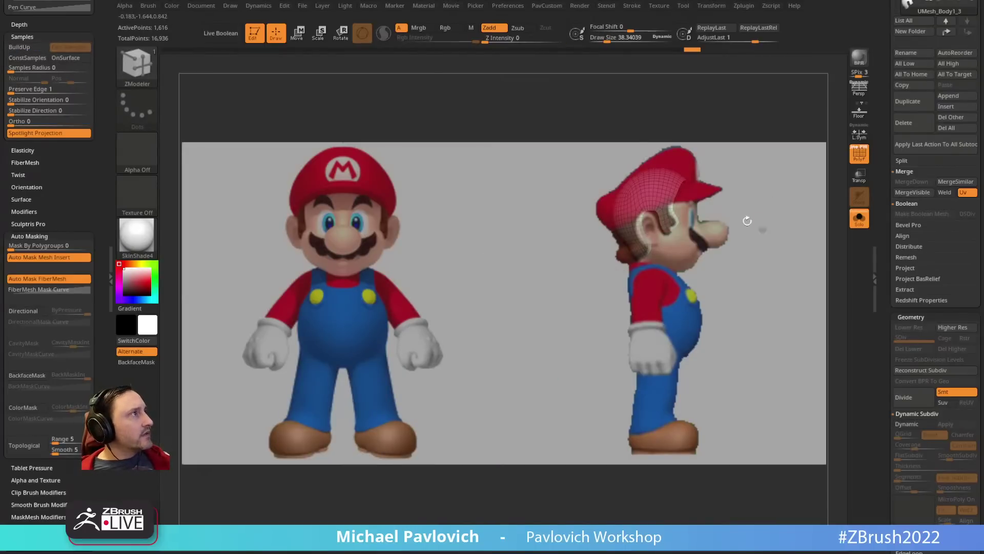
key("b")
key("m")
key("v")
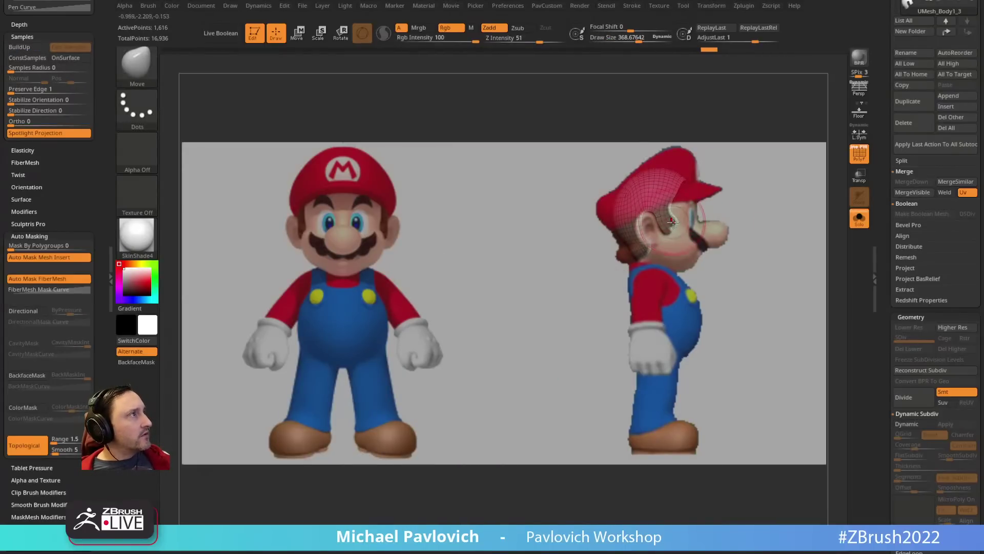
Step: Fit the hair's sideburn around the ear to the side reference with the Move brush, and switch to the Standard brush
key("bracketleft")
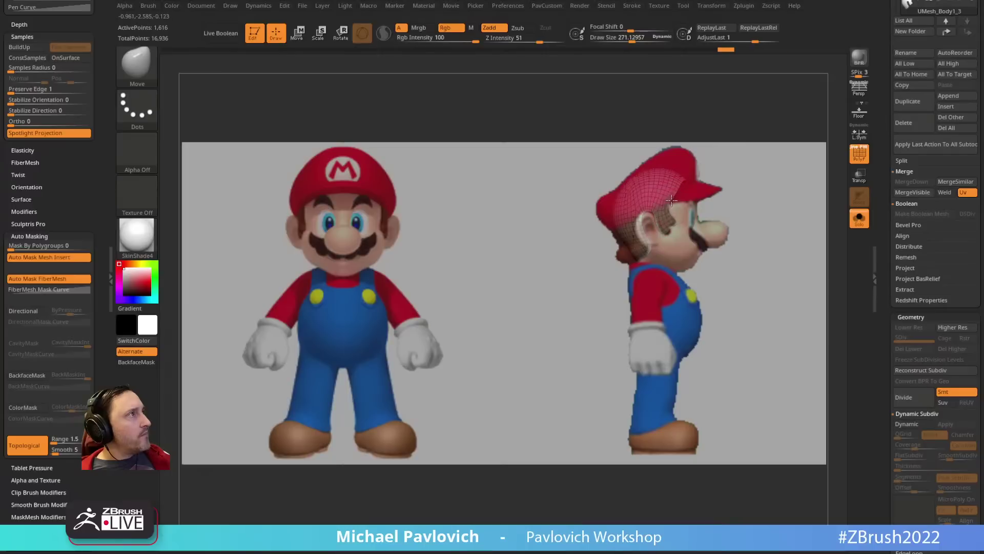
key("bracketright")
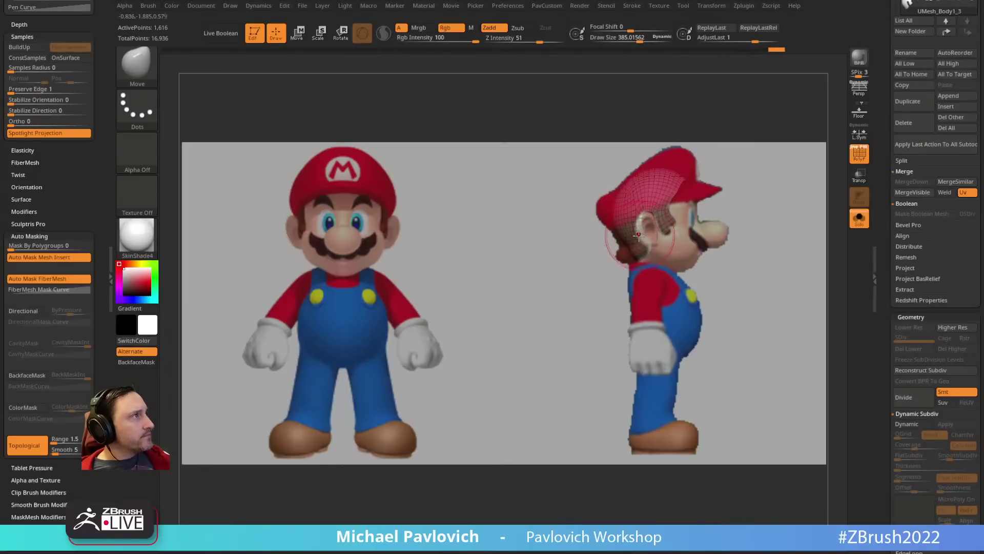
key("b")
key("s")
key("t")
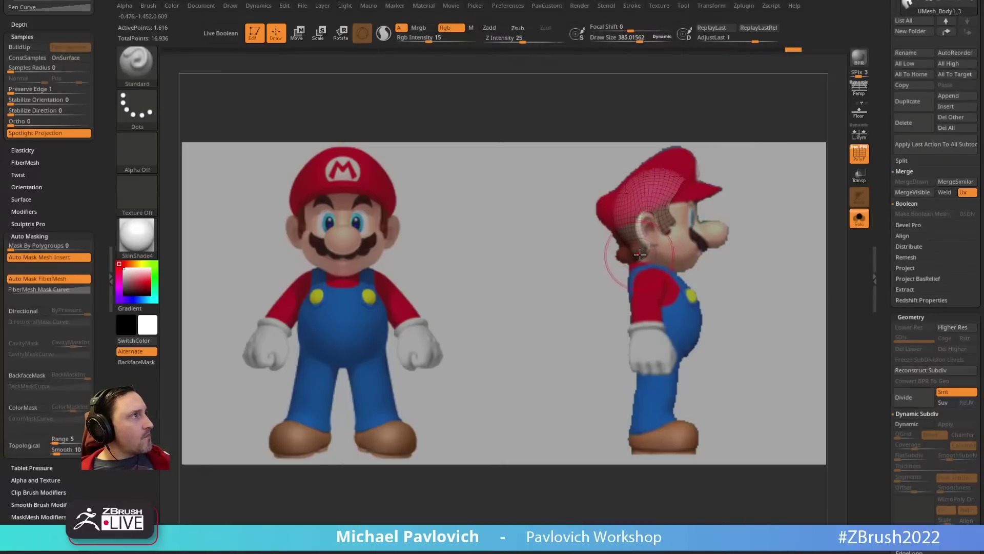
Step: Mask the whole hair mesh except its lower back tip above the collar, and get the Move brush ready
key("ctrl")
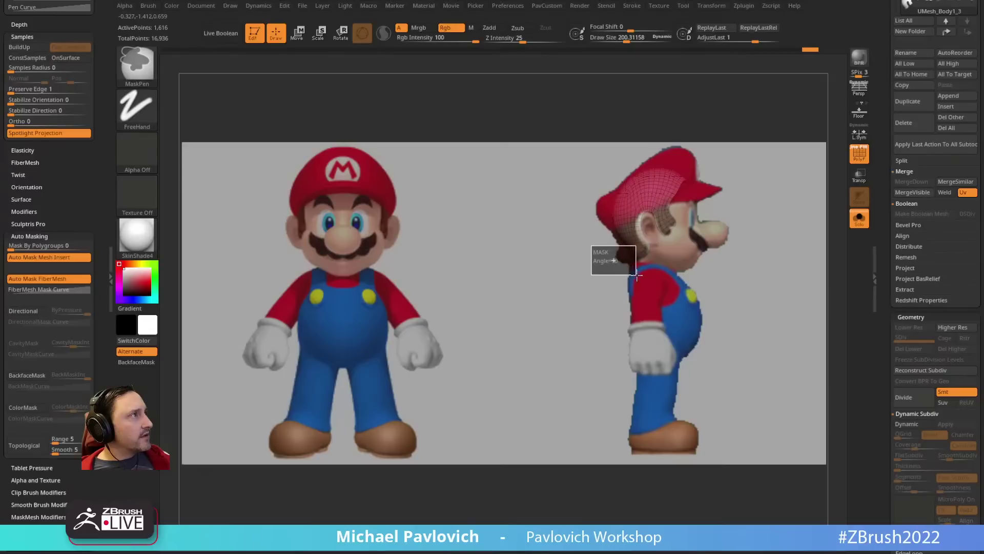
left_click_drag(637, 275, 645, 279, "ctrl")
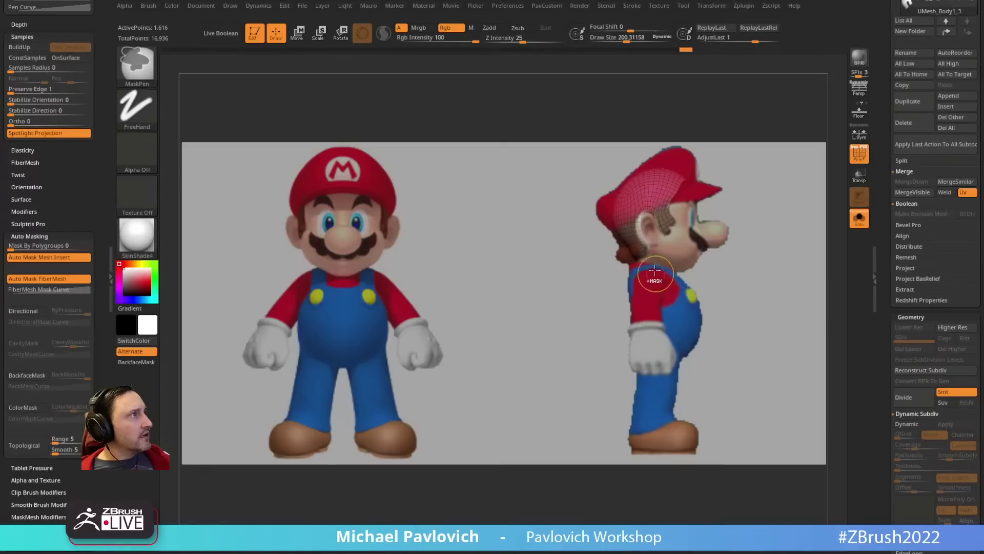
key("b")
key("m")
key("v")
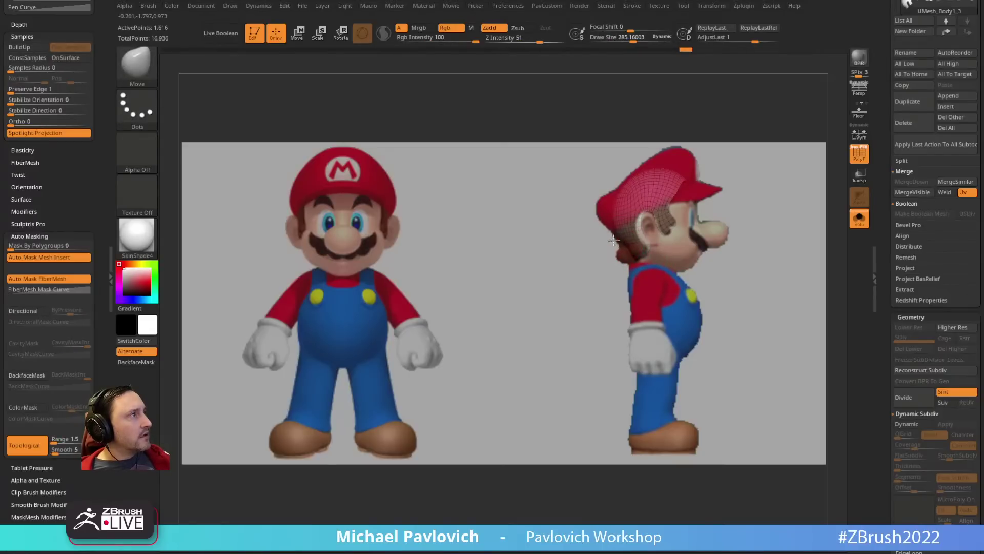
left_click_drag(621, 250, 640, 275)
left_click(593, 281, "ctrl")
key("s")
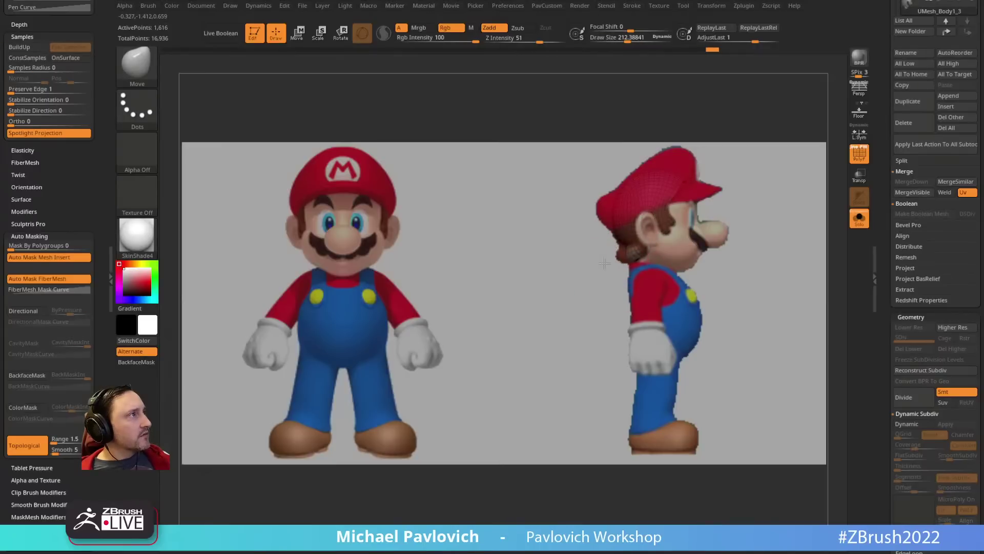
key("bracketleft")
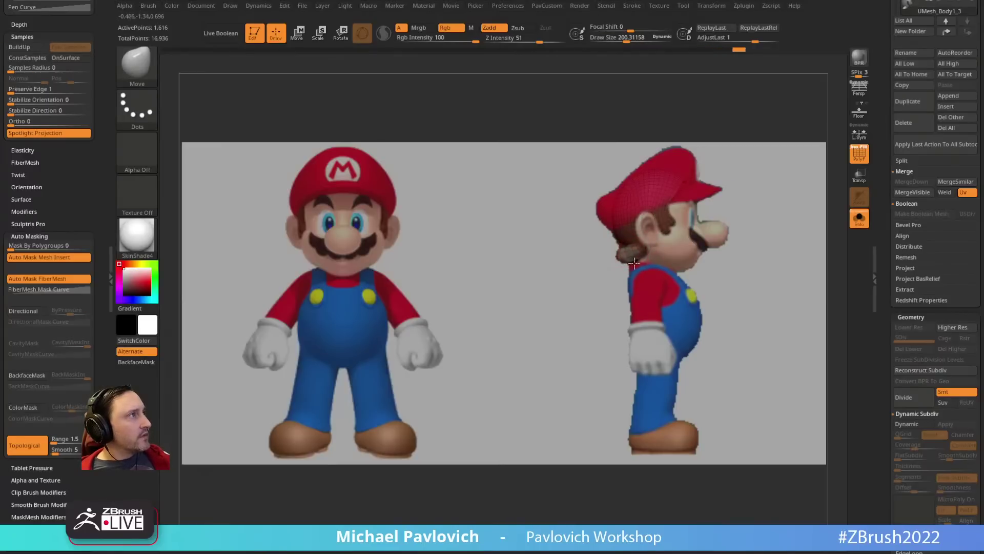
Step: Hide the reference and pull the unmasked clumps on the hair's lower back edge outward with the Move brush
key("shift+z")
mouse_move(779, 183)
left_mouse_down()
mouse_move(821, 213)
mouse_move(771, 240)
mouse_move(767, 177)
mouse_move(677, 266)
left_mouse_up()
key("bracketleft")
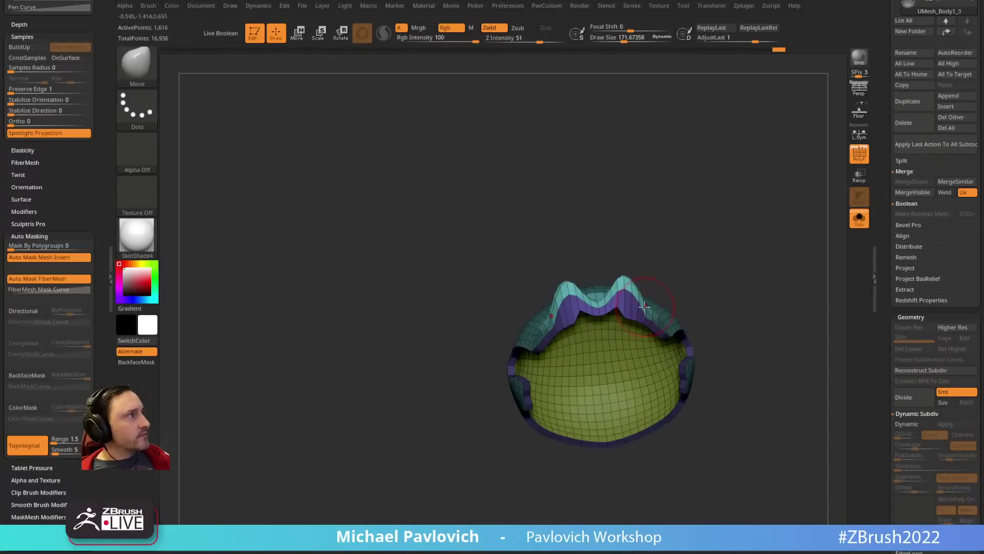
mouse_move(647, 306)
left_mouse_down()
mouse_move(672, 303)
mouse_move(674, 311)
left_mouse_up()
key("s")
left_click(659, 314)
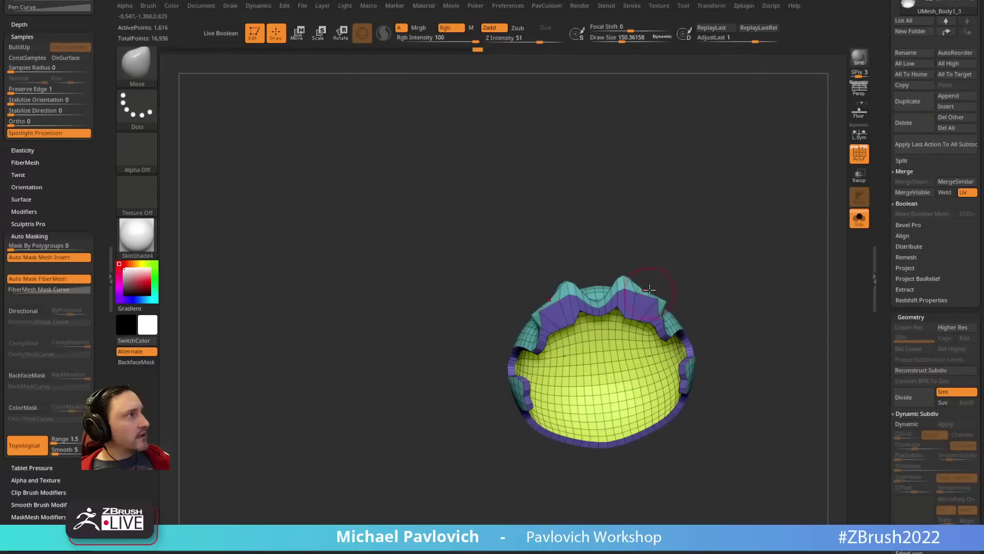
Step: Smooth the clumps at the back of the hair and even out the centre of the lower edge
left_click_drag(728, 220, 705, 313)
left_click_drag(646, 277, 666, 276, "shift")
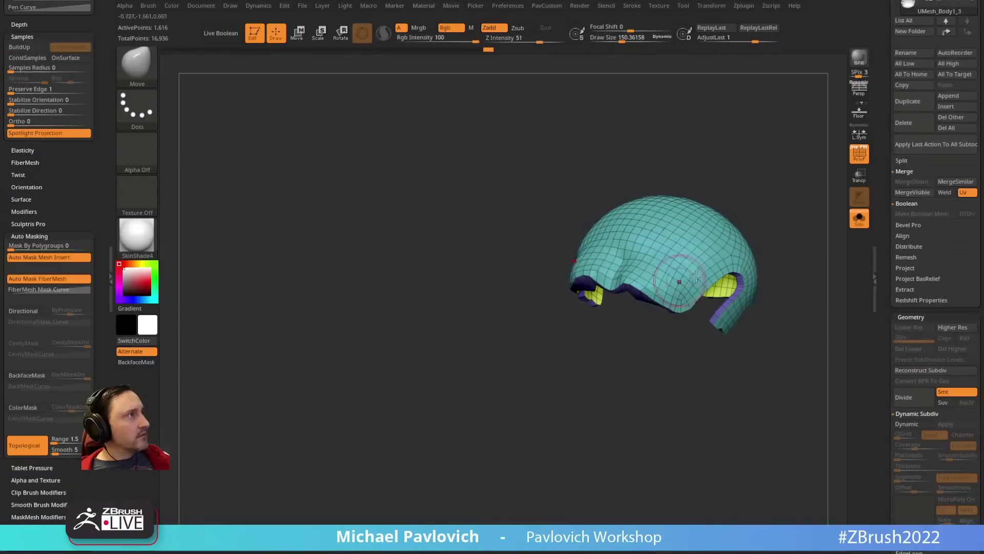
mouse_move(735, 233)
left_mouse_down()
mouse_move(755, 216)
mouse_move(644, 336)
left_mouse_up()
key("s")
left_click_drag(614, 365, 613, 359)
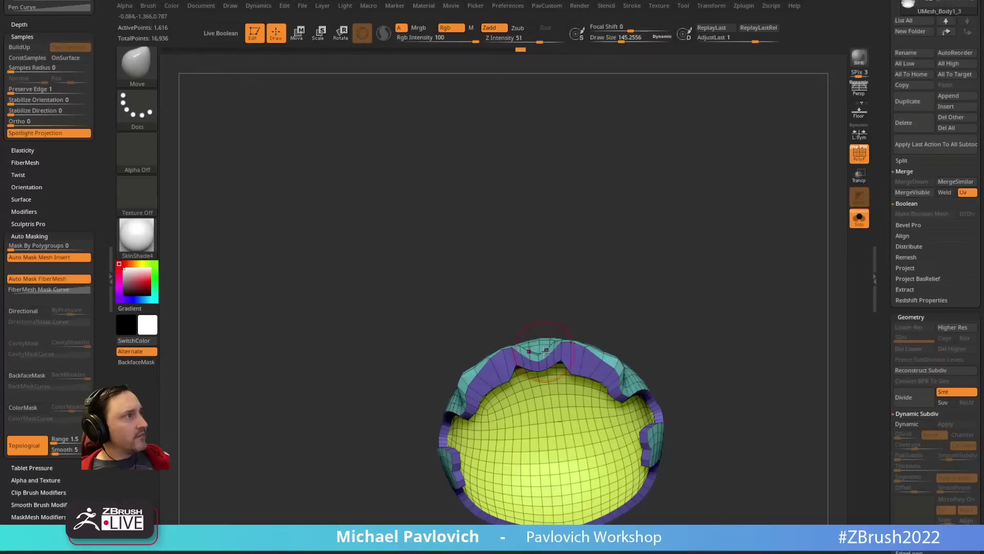
mouse_move(546, 353)
left_mouse_down()
mouse_move(563, 360)
mouse_move(561, 378)
left_mouse_up()
mouse_move(658, 297)
left_mouse_down()
mouse_move(634, 336)
mouse_move(640, 342)
left_mouse_up()
Step: Mask the hair except its lower back section and apply Polish By Features to that section
key("1")
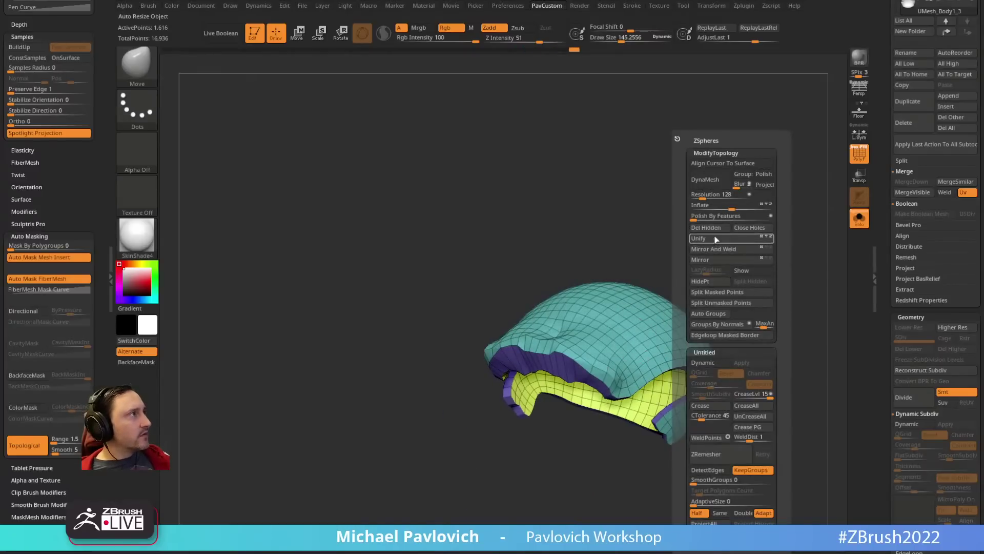
left_click_drag(672, 175, 643, 209)
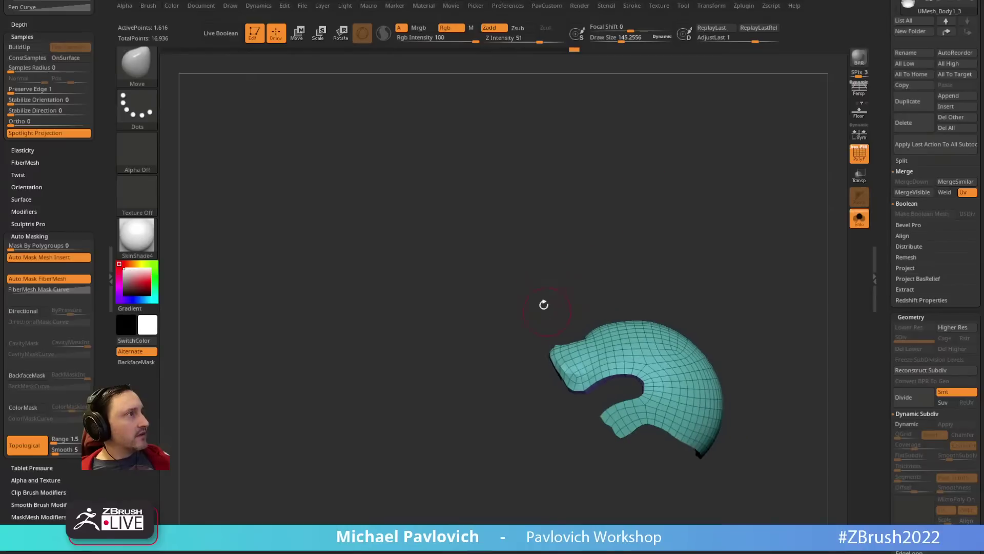
left_click_drag(531, 275, 610, 404, "ctrl")
key("1")
left_click(768, 254, "ctrl")
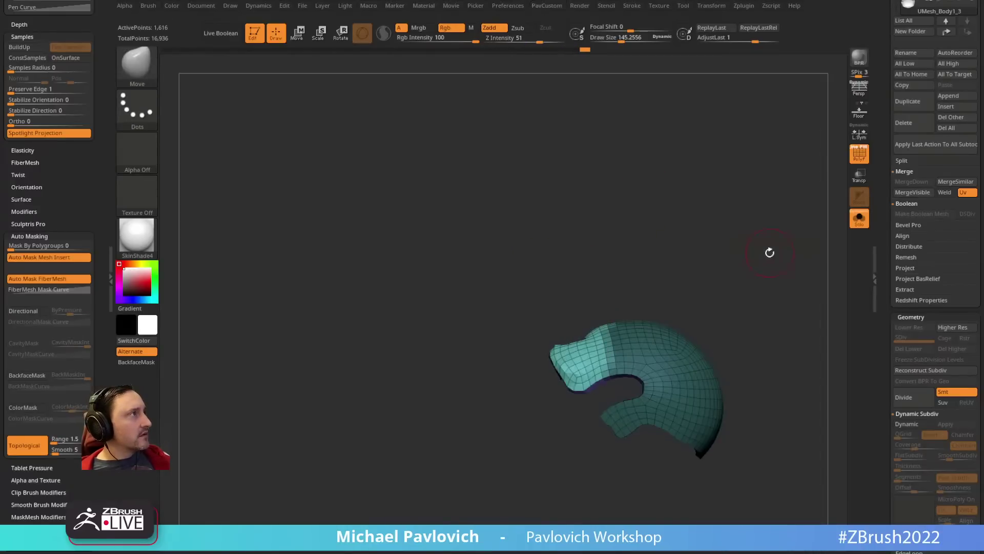
key("1")
left_click(738, 219)
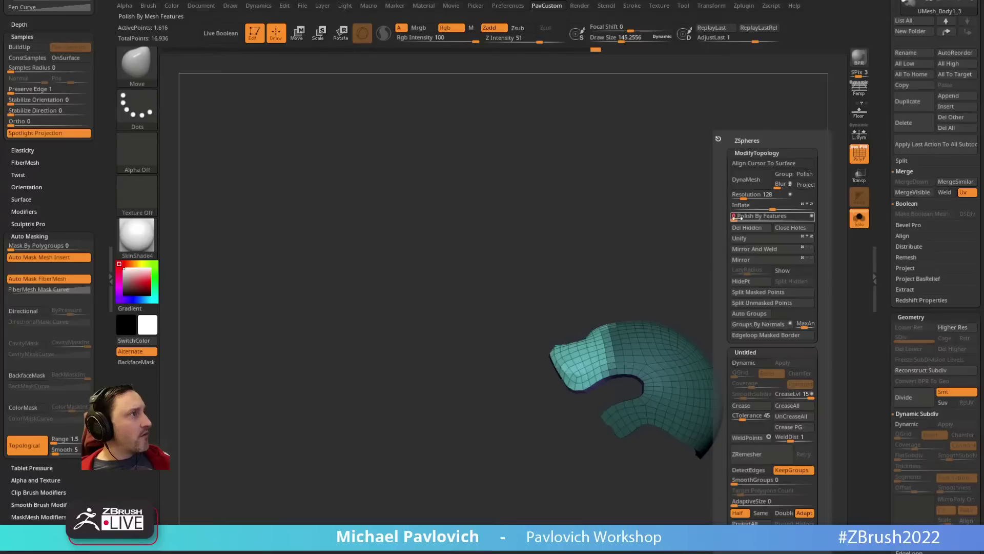
Step: Sculpt the unmasked lower back of the hair with the Clay brush and clear the mask
mouse_move(663, 224)
left_mouse_down()
mouse_move(732, 300)
mouse_move(764, 257)
mouse_move(605, 336)
left_mouse_up()
key("b")
key("c")
key("l")
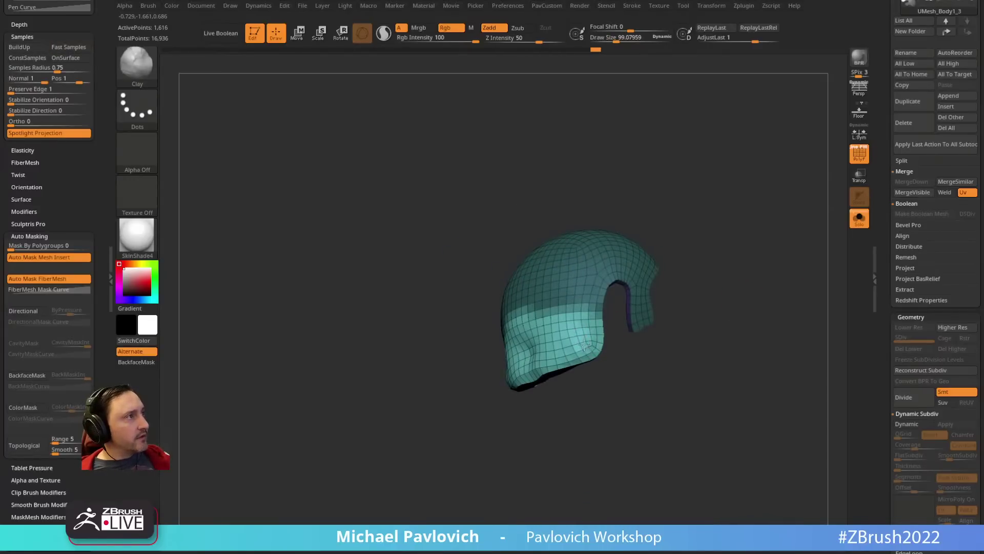
right_click_drag(579, 339, 572, 359)
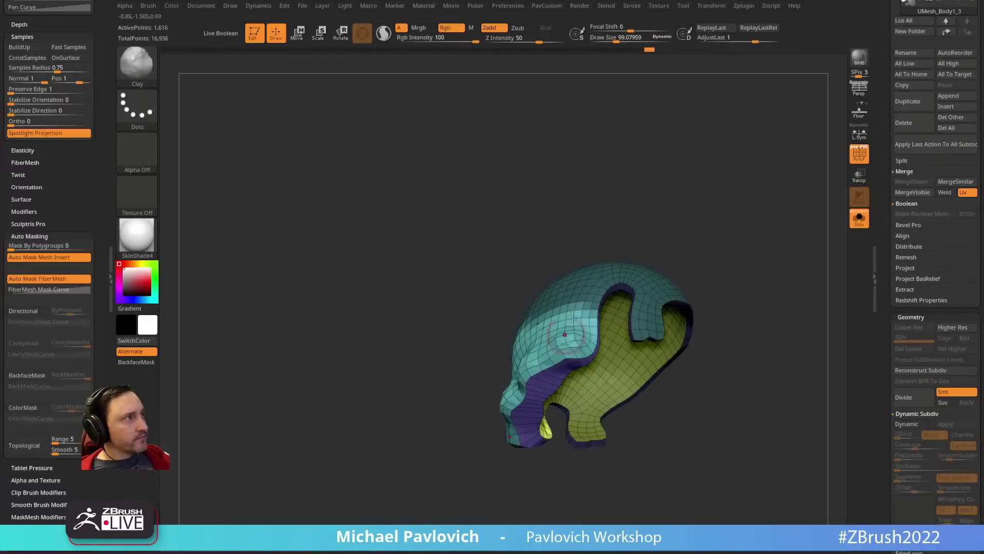
right_click_drag(572, 317, 583, 307)
left_click_drag(747, 239, 752, 273, "ctrl")
right_click_drag(753, 274, 725, 262)
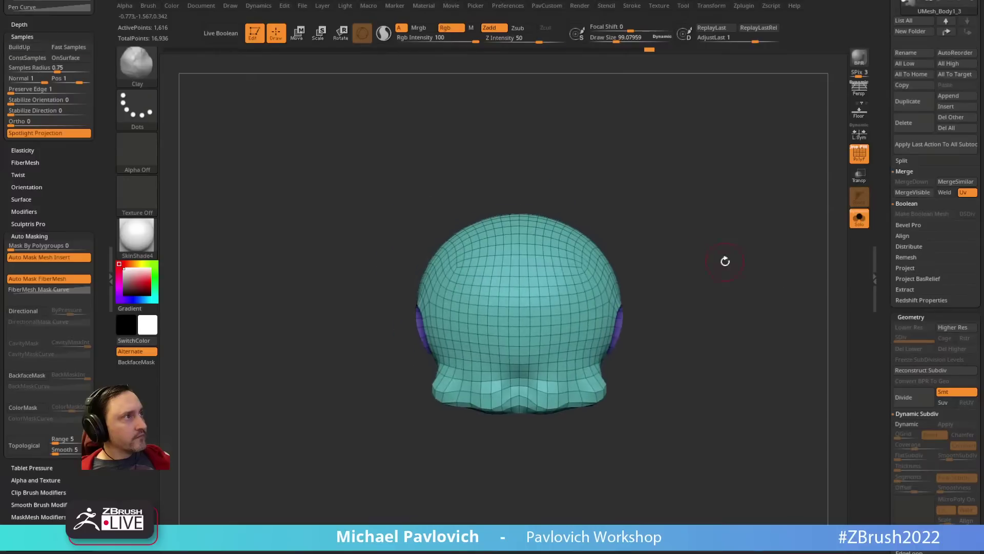
Step: Choose the DamStandard brush, show the full character without polyframe, and overlay it on the side reference
key("b")
key("d")
key("s")
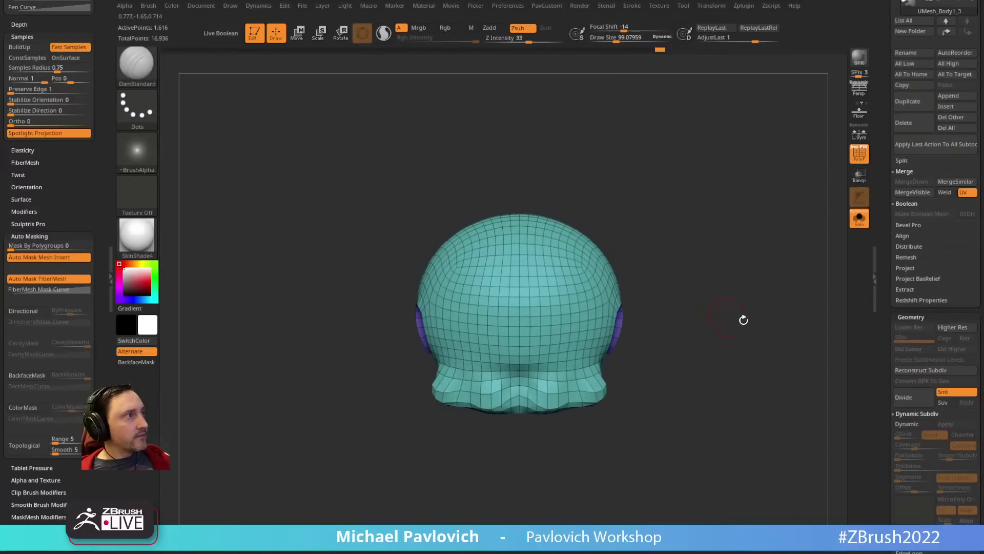
right_click_drag(744, 320, 687, 300)
left_click(859, 219)
key("shift+f")
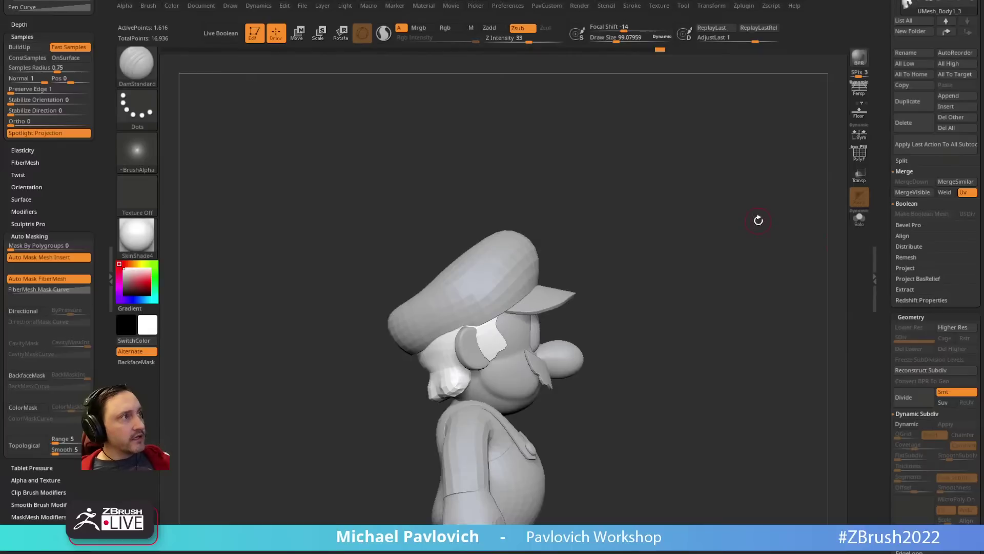
key("shift+z")
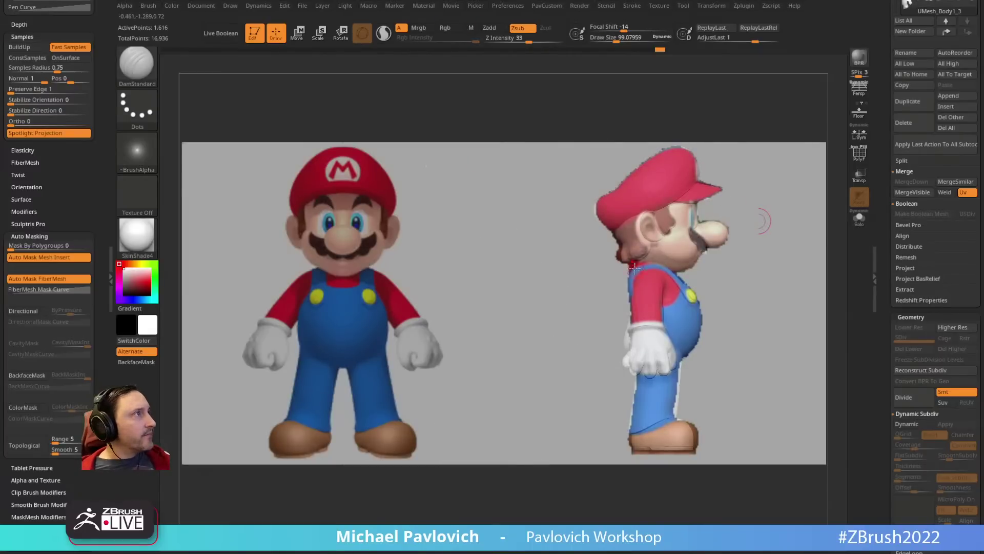
Step: Adjust the hair around the ear against the side reference using a smaller Move brush
key("b")
key("m")
key("v")
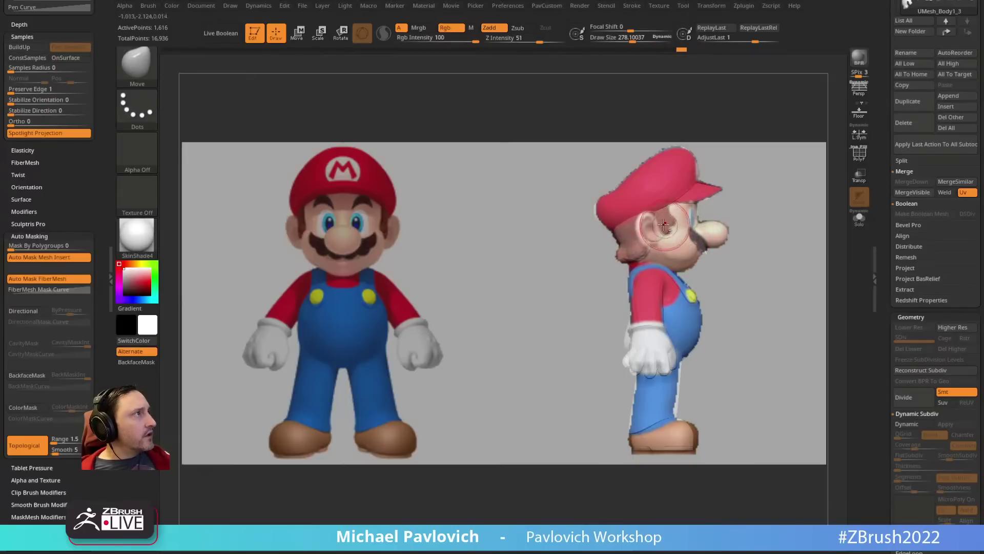
key("bracketleft")
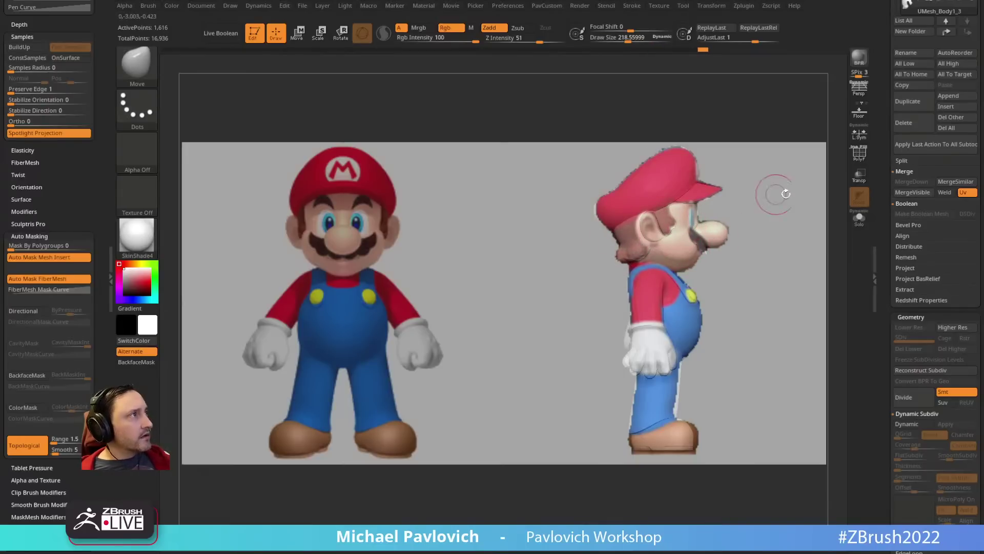
Step: Hide the reference and refine the sideburn's edge up close with the MoveAccu brush
key("1")
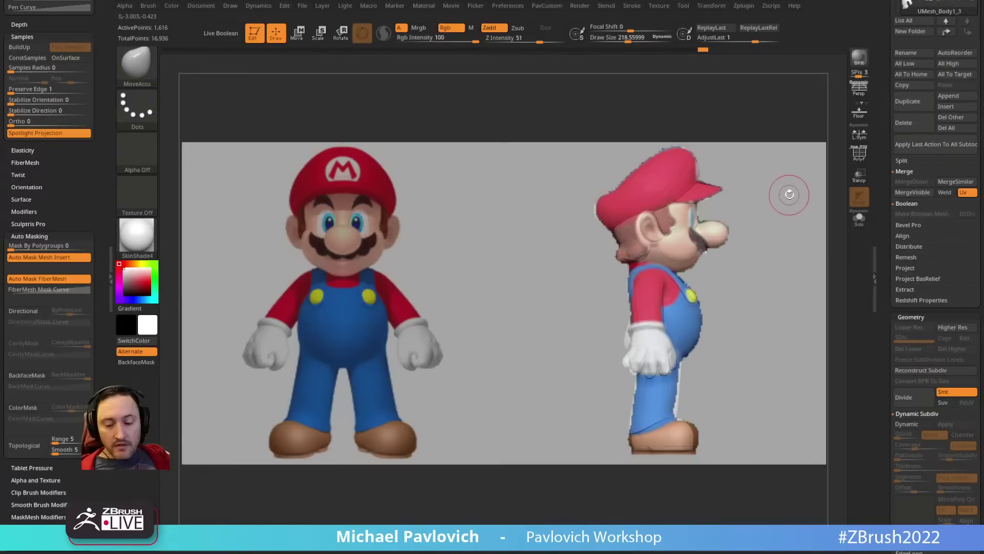
key("shift+z")
left_click_drag(791, 188, 737, 395, "alt")
key("s")
mouse_move(547, 327)
left_mouse_down()
mouse_move(532, 324)
mouse_move(543, 339)
mouse_move(515, 349)
left_mouse_up()
key("s")
Step: Turn on Dynamic Subdivision for the hair mesh
key("space")
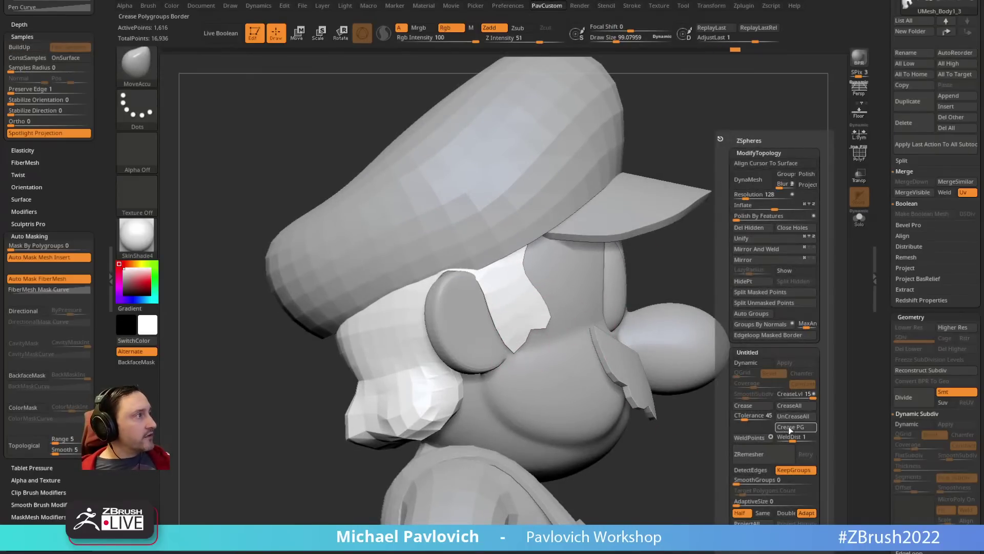
left_click(758, 365)
left_click_drag(792, 358, 798, 336, "alt")
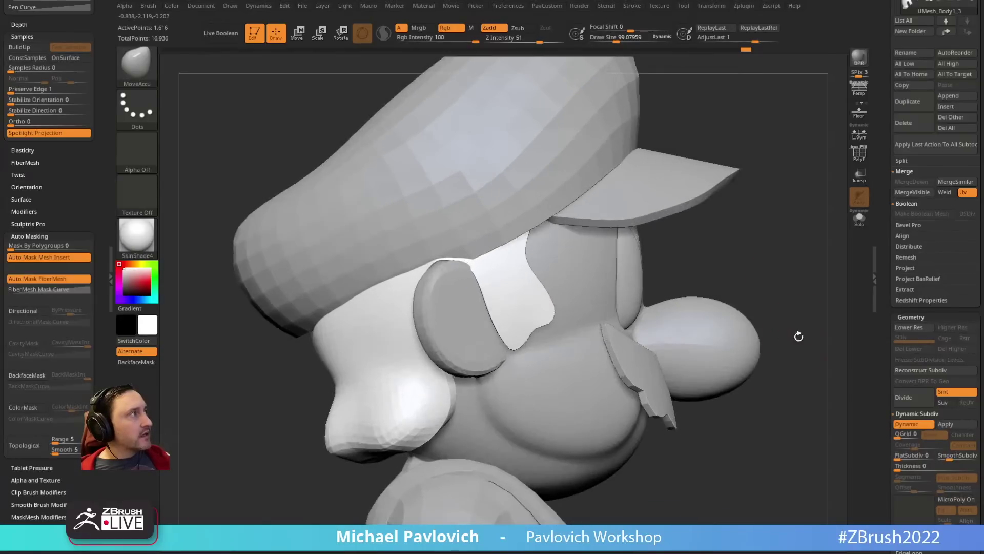
Step: Isolate the hair with polyframe visible and set the ZModeler edge action to Crease
left_click(860, 218)
key("shift+f")
key("shift+z")
mouse_move(753, 231)
left_mouse_down("alt")
mouse_move(763, 227)
mouse_move(735, 279)
mouse_move(672, 196)
left_mouse_up("alt")
key("shift+z")
key("b")
key("z")
key("m")
key("space")
left_click(420, 282)
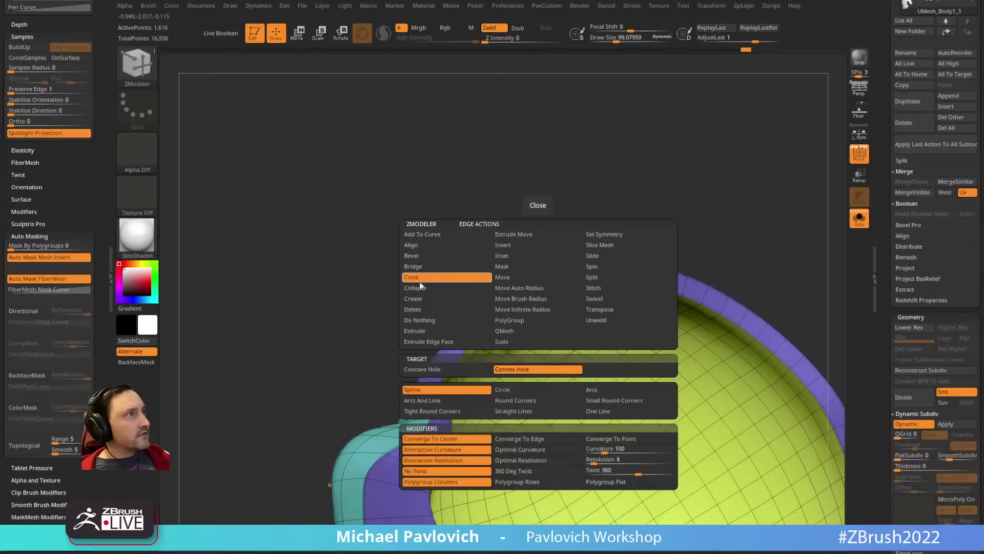
left_click(420, 299)
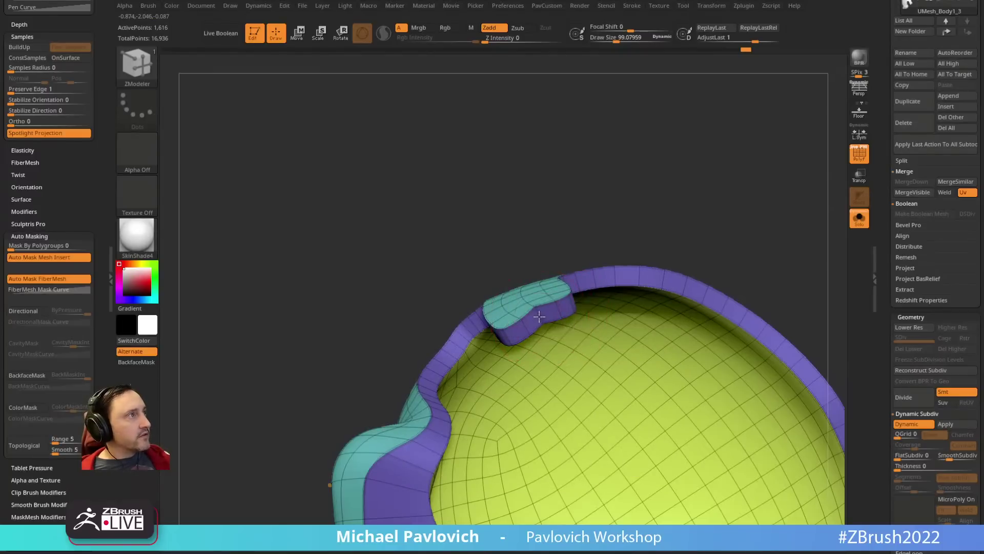
mouse_move(712, 226)
left_mouse_down("alt")
mouse_move(638, 158)
mouse_move(720, 259)
mouse_move(706, 240)
left_mouse_up("alt")
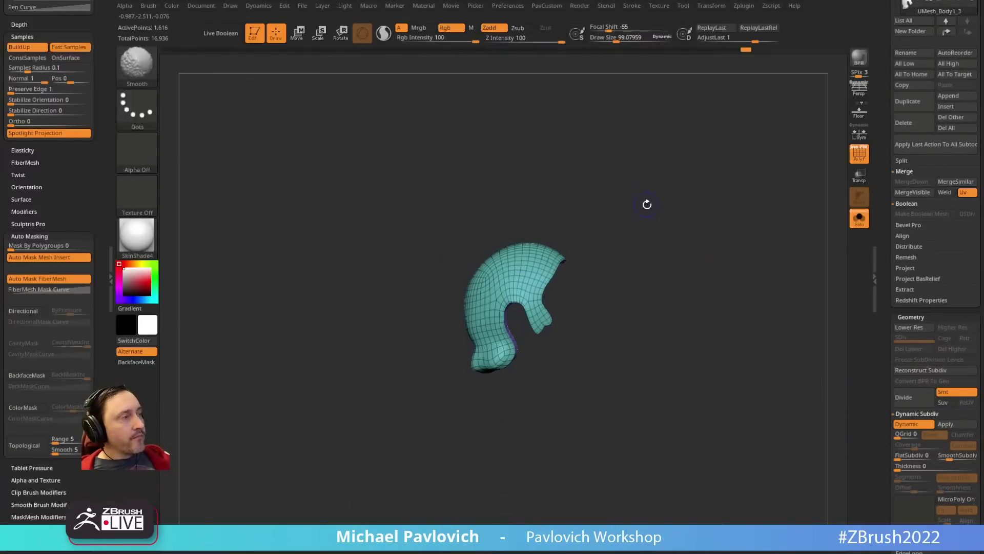
Step: Compare the hair with the side reference, hide the polyframe, and show all subtools with the reference off
key("F1")
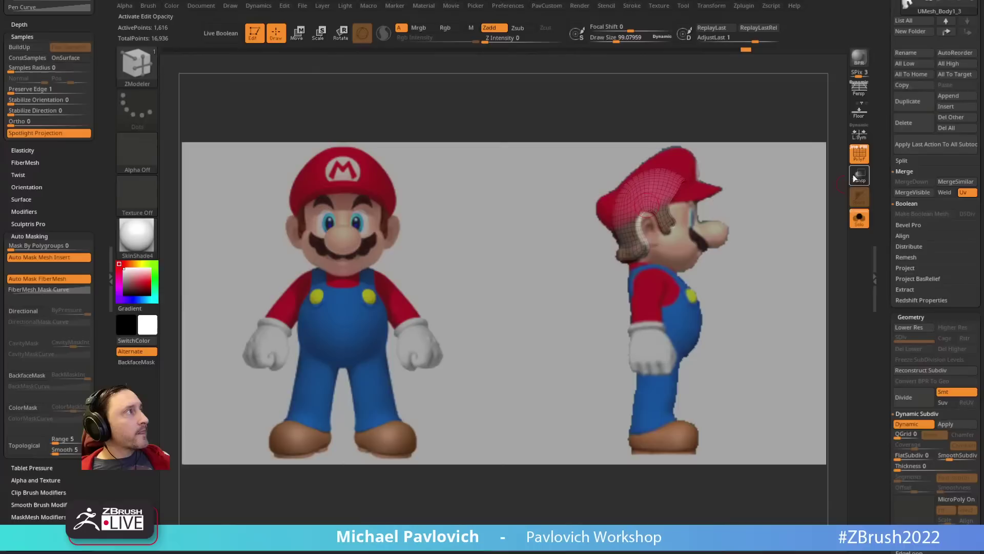
left_click(859, 156)
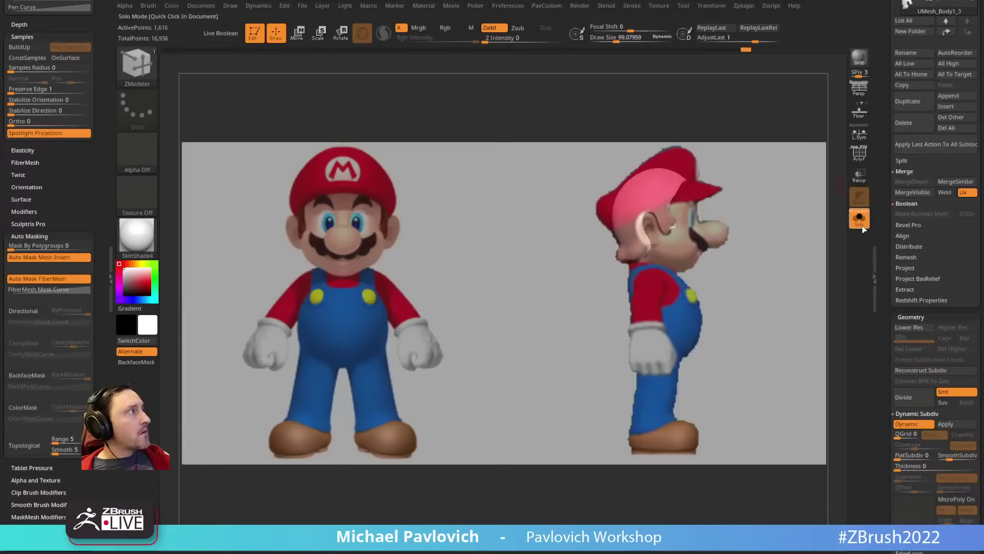
left_click(862, 222)
key("shift+z")
mouse_move(780, 245)
left_mouse_down("alt")
mouse_move(801, 241)
mouse_move(751, 244)
mouse_move(703, 301)
mouse_move(711, 309)
left_mouse_up("alt")
Step: Choose the Standard brush, make the gloves the active subtool, and align the model with the front reference
key("b")
key("s")
key("t")
left_click(597, 360, "alt")
key("F1")
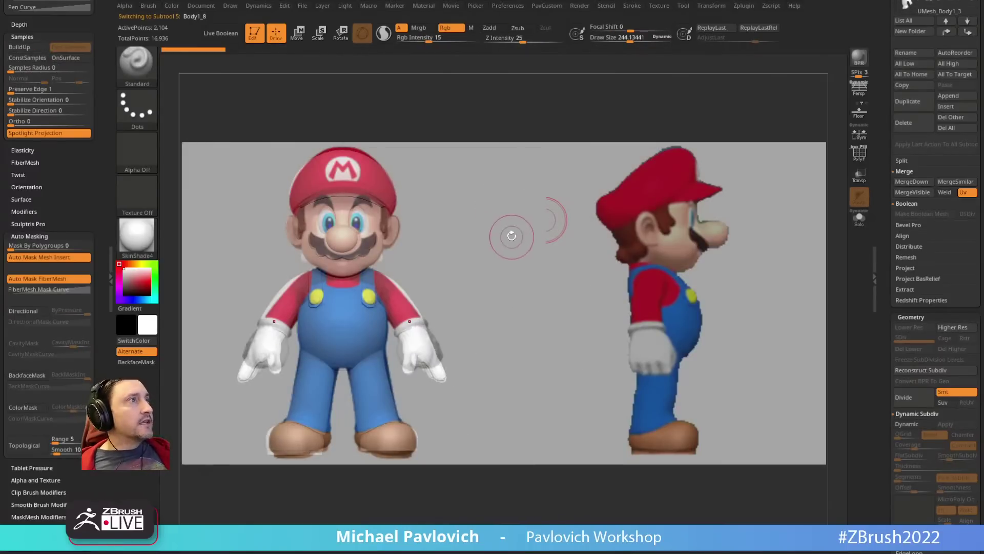
Step: Choose the Move Topological brush and line the model up with the front reference again
key("shift+z")
left_click_drag(490, 250, 524, 242, "alt")
key("b")
key("m")
key("t")
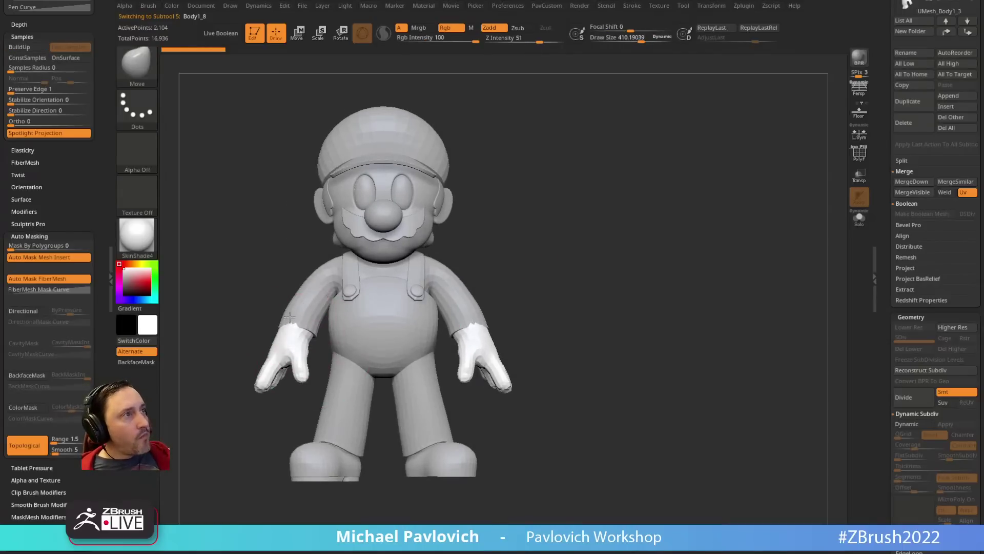
key("shift+z")
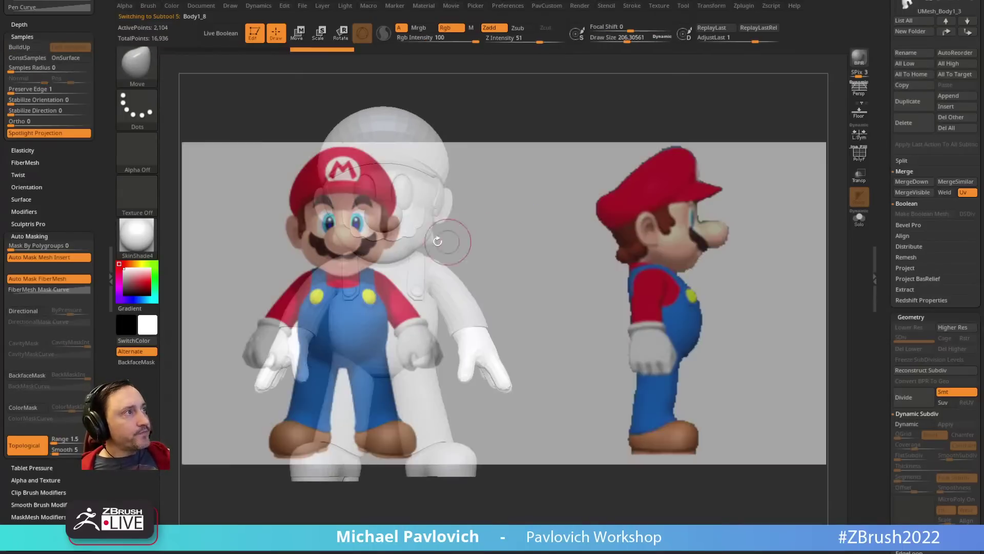
key("ctrl+shift+Left")
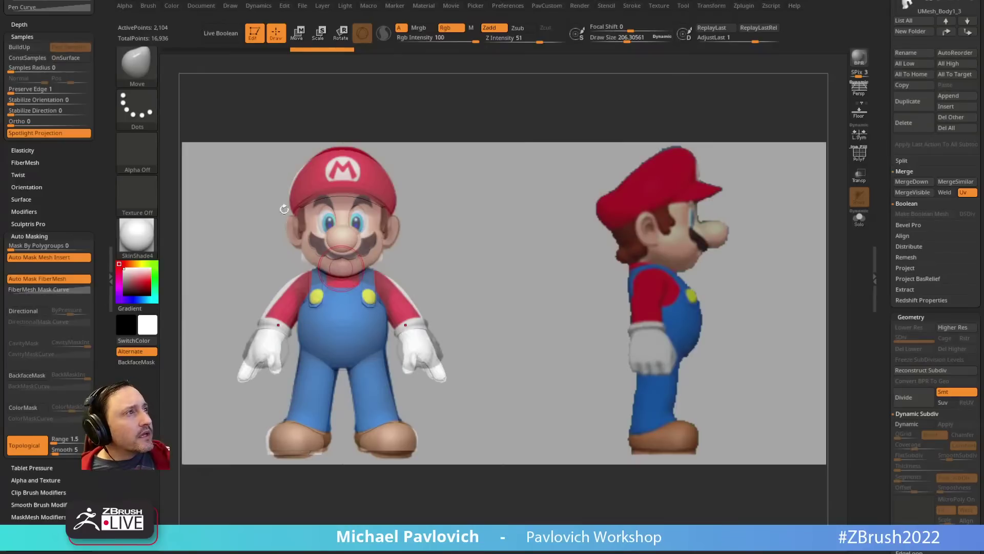
Step: Make the shirt the active subtool, hide the reference, and adjust the sleeve end near the glove with a resized brush
left_click(401, 303, "alt")
left_click_drag(435, 218, 413, 225)
key("shift+z")
key("s")
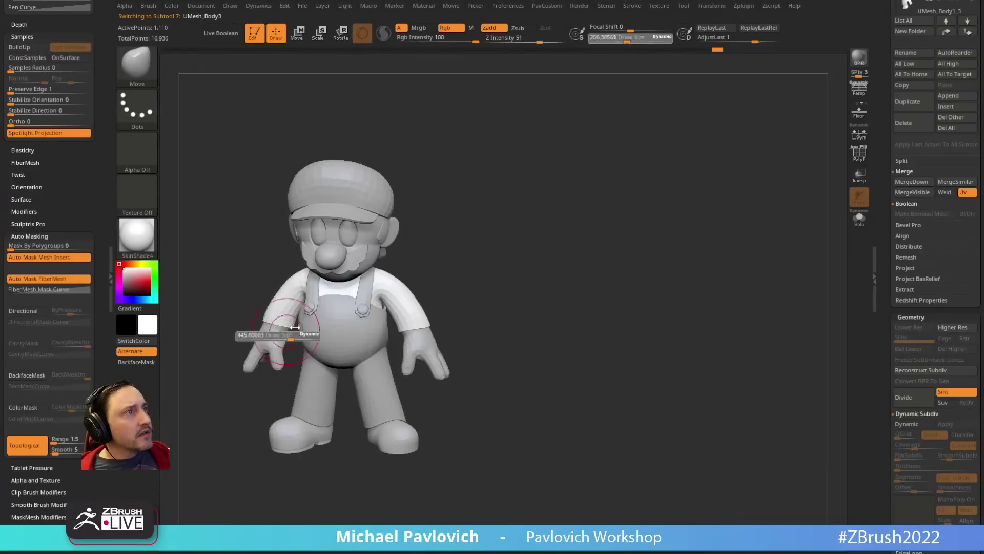
mouse_move(271, 334)
left_mouse_down()
mouse_move(292, 333)
mouse_move(269, 314)
mouse_move(310, 323)
mouse_move(259, 318)
left_mouse_up()
key("[")
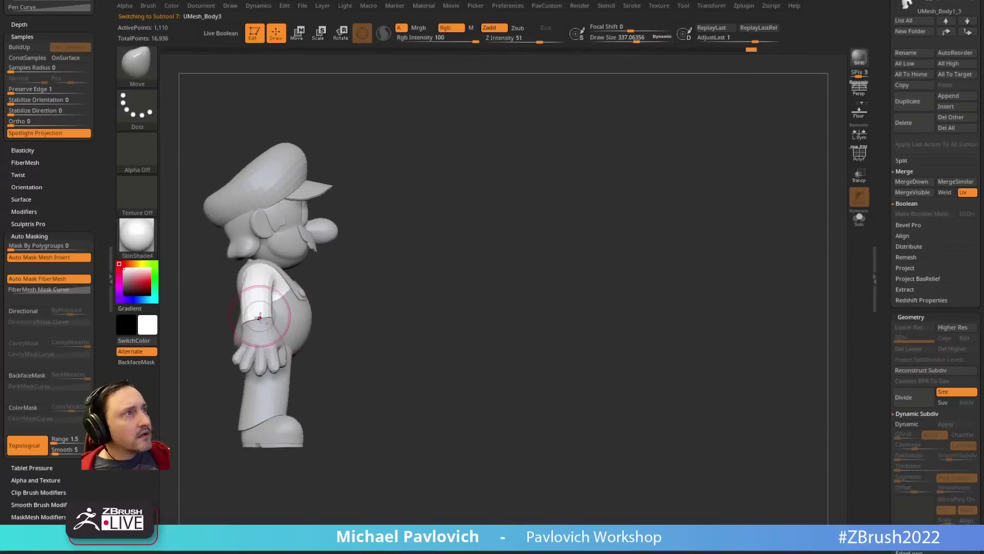
Step: Make the gloves the active subtool and shift them slightly along the forearms to fit the front reference
key("b")
key("s")
key("t")
left_click(268, 338, "alt")
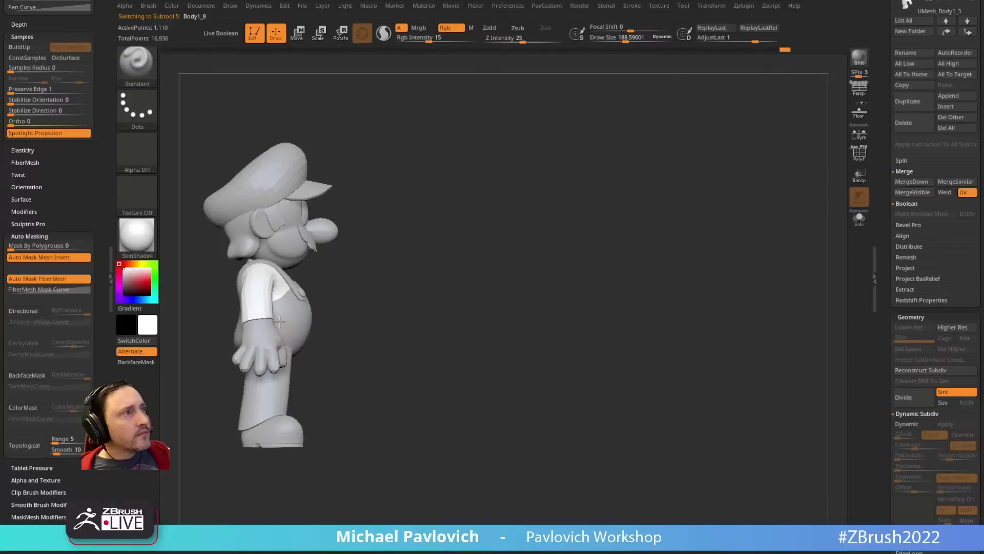
left_click_drag(433, 250, 395, 256, "shift")
key("shift+z")
key("Left")
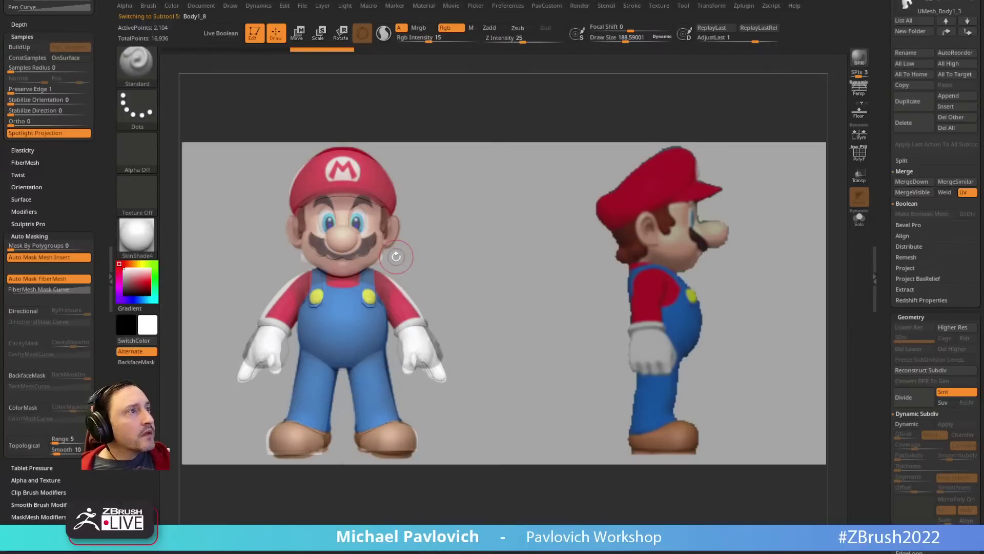
key("w")
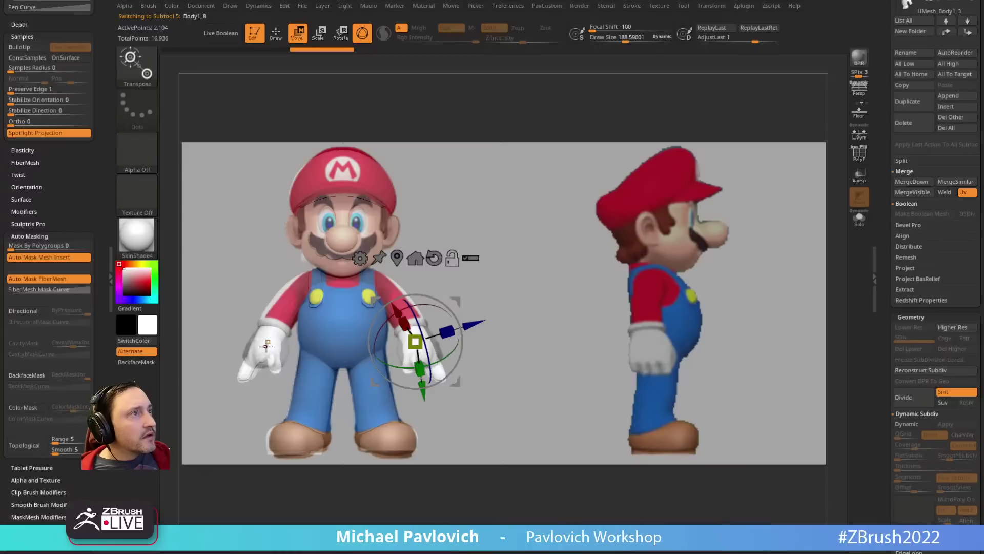
left_click(267, 345)
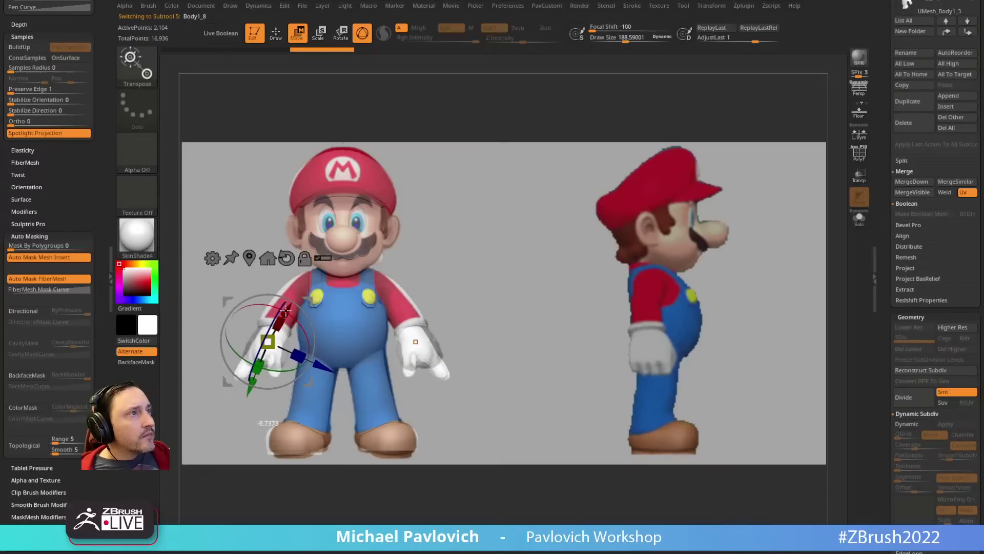
key("q")
right_click_drag(485, 221, 486, 224, "ctrl")
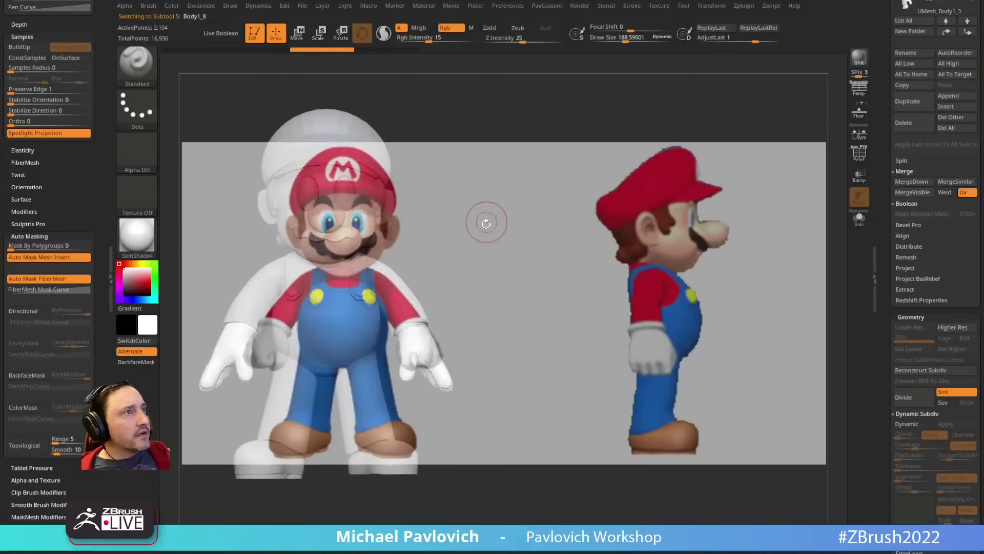
Step: Hide the reference and isolate the gloves with their polyframe visible
key("shift+z")
left_click(859, 153)
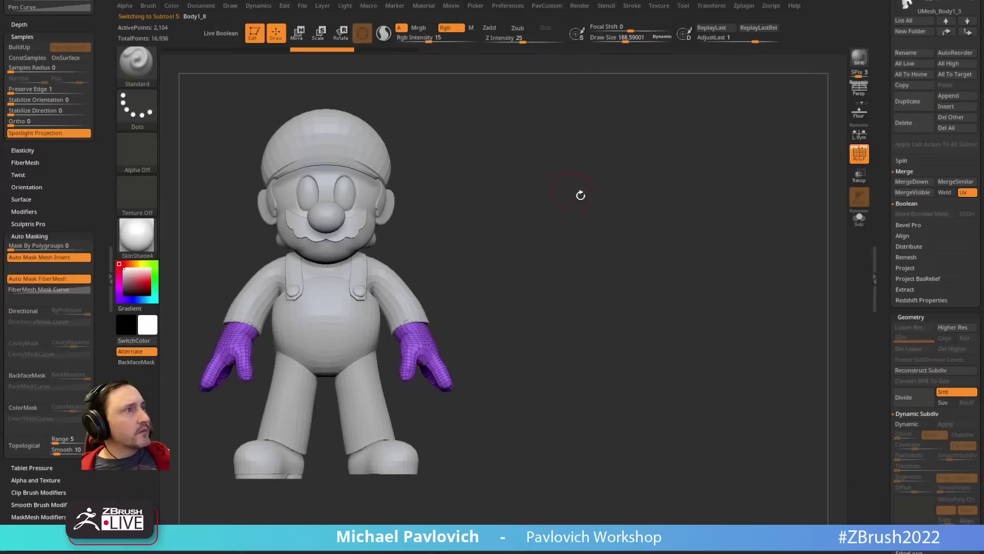
right_click_drag(554, 157, 794, 184, "alt")
right_click_drag(793, 183, 790, 216, "ctrl")
key("s")
mouse_move(333, 365)
left_mouse_down()
mouse_move(318, 365)
mouse_move(314, 339)
left_mouse_up()
key("shift")
left_click(859, 219)
left_click_drag(610, 200, 669, 199)
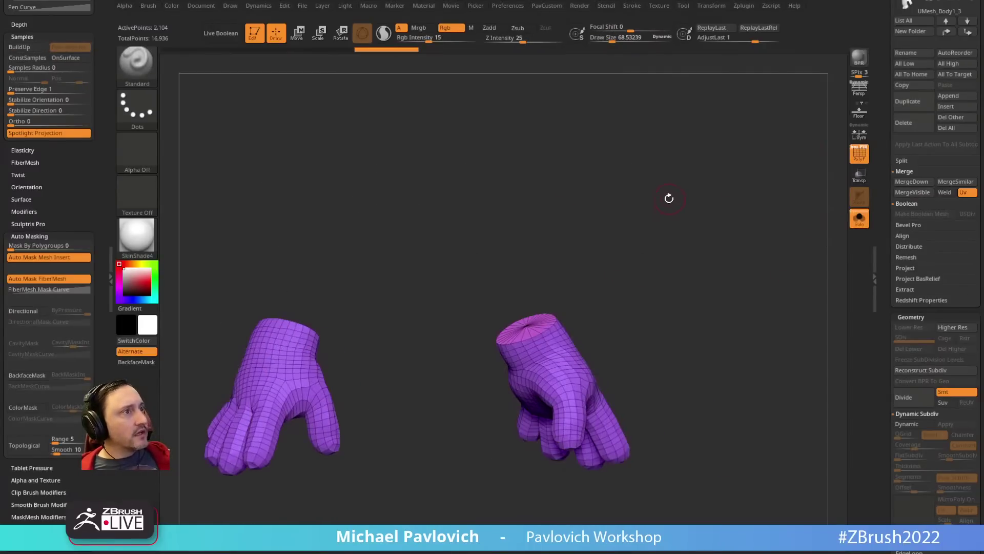
Step: Smooth the glove's wrist area and show all subtools again
key("shift")
right_click_drag(533, 195, 672, 188, "alt")
right_click_drag(671, 188, 661, 217, "ctrl")
right_click_drag(575, 215, 618, 220)
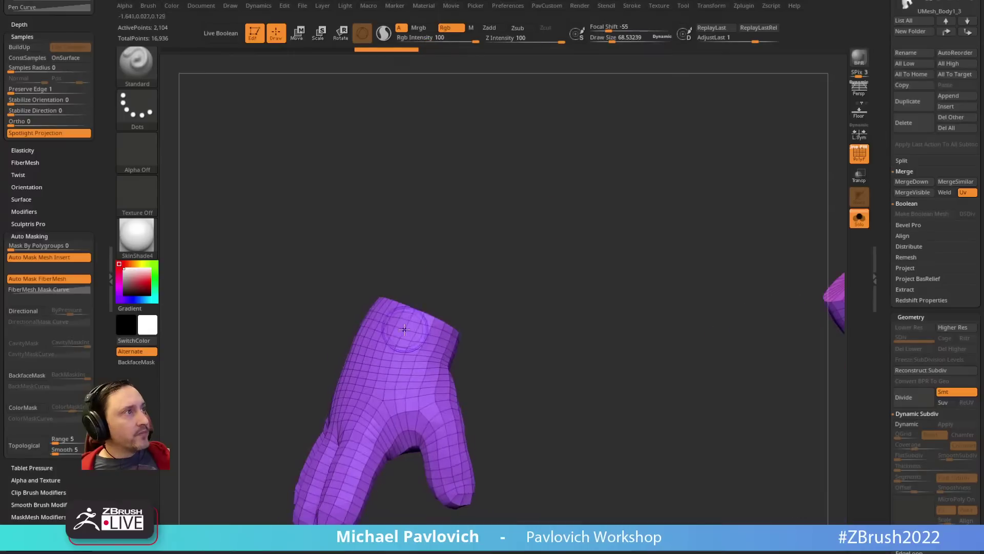
key("shift")
left_click_drag(513, 317, 525, 313, "shift")
left_click(859, 217)
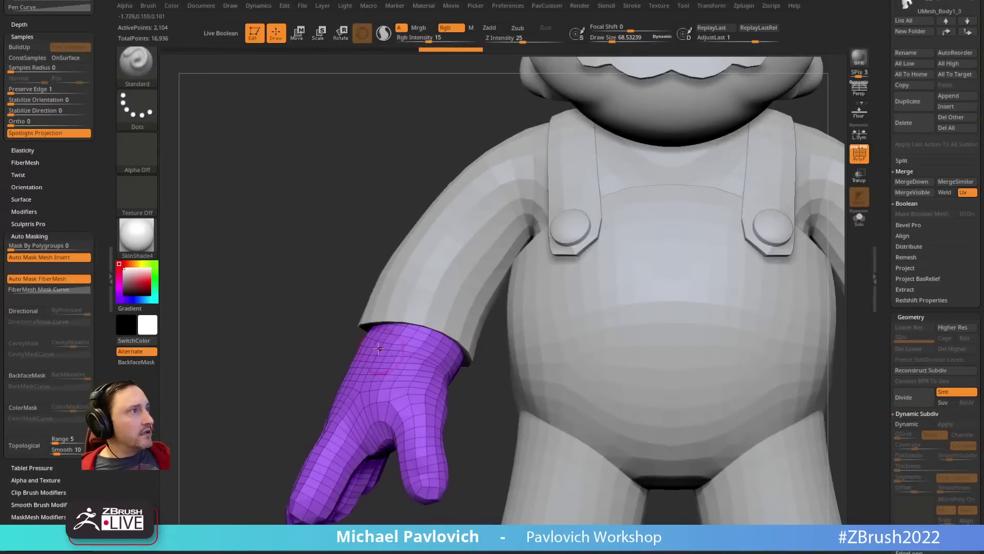
mouse_move(295, 313)
left_mouse_down()
mouse_move(322, 357)
mouse_move(709, 237)
mouse_move(701, 223)
left_mouse_up()
Step: Make the shirt the active subtool and adjust the sleeve opening around the glove with the Move brush
left_click(450, 335, "alt")
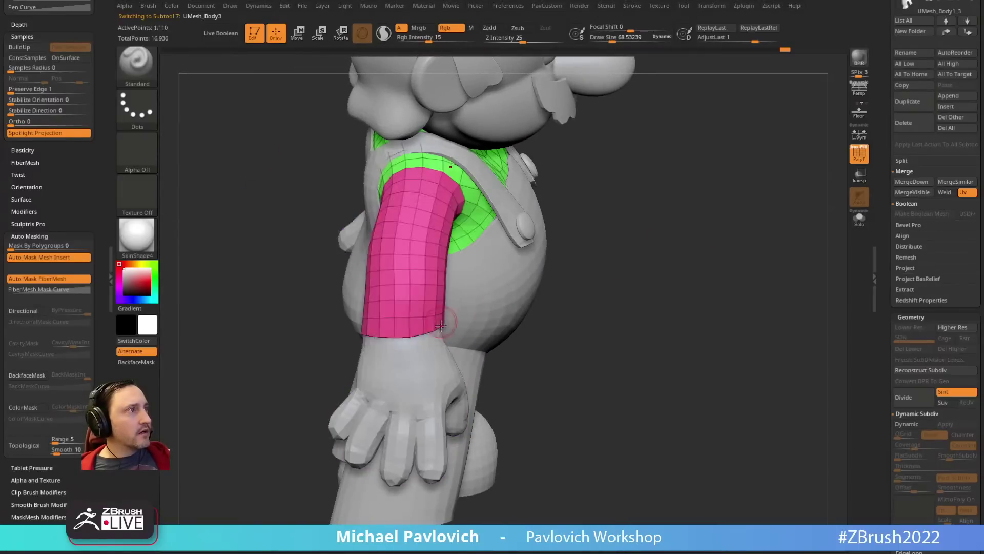
key("b")
key("m")
key("v")
left_click_drag(636, 279, 500, 316)
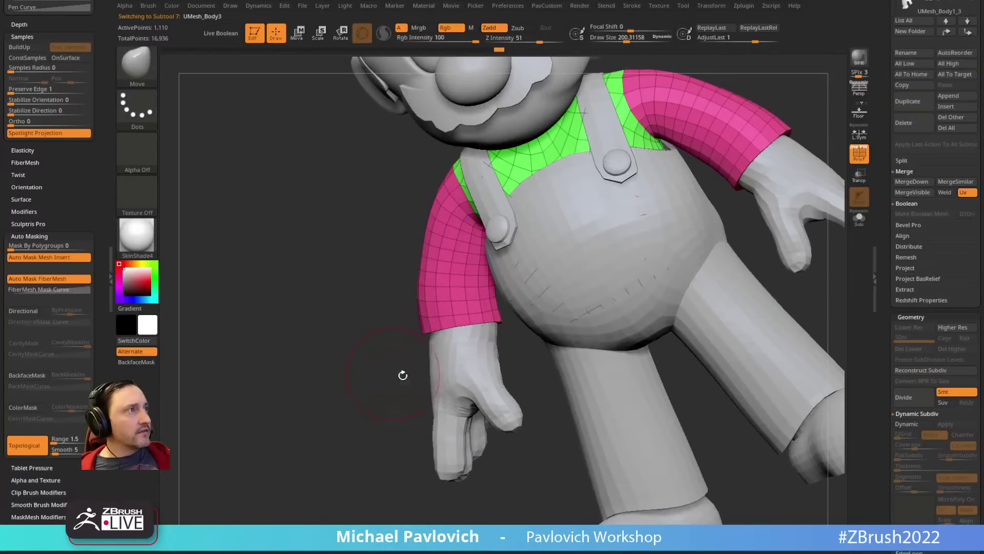
left_click_drag(402, 376, 444, 366)
Step: On the gloves subtool, hide the character's left glove and delete the hidden geometry
key("b")
key("s")
key("t")
left_click(445, 368, "alt")
left_click_drag(718, 282, 730, 252)
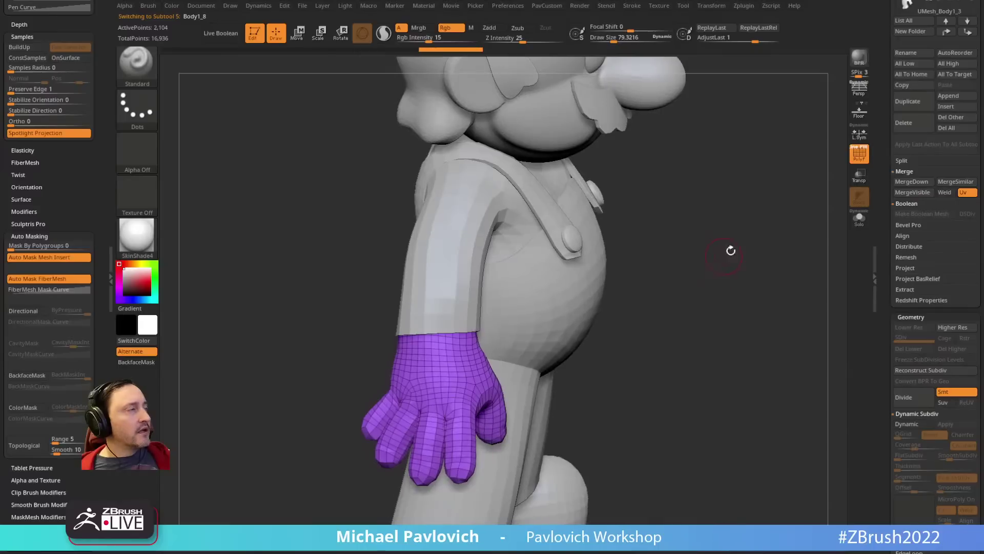
key("f")
left_click_drag(747, 200, 466, 413)
key("3")
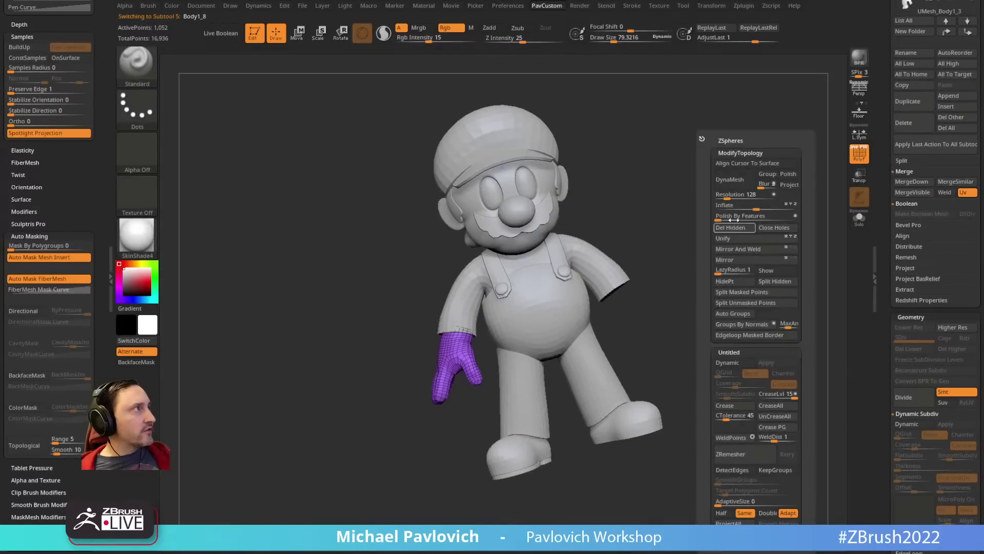
left_click(736, 226)
Step: Fit the remaining glove's wrist to the sleeve opening with the Move brush
mouse_move(694, 208)
left_mouse_down()
mouse_move(733, 193)
mouse_move(717, 265)
mouse_move(749, 239)
mouse_move(745, 216)
mouse_move(749, 228)
left_mouse_up()
key("s")
left_click_drag(454, 354, 467, 352)
key("b")
key("m")
key("v")
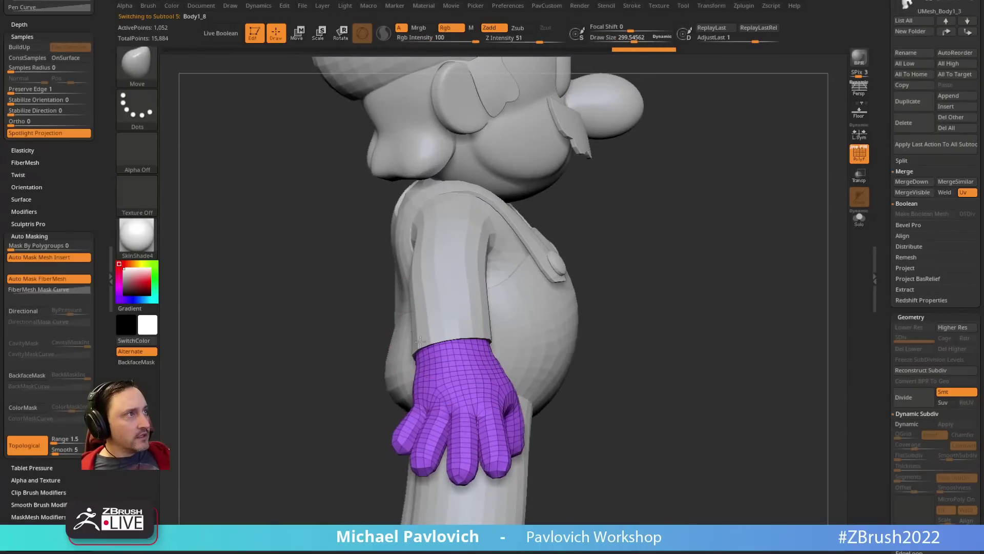
mouse_move(636, 201)
left_mouse_down()
mouse_move(672, 233)
mouse_move(656, 233)
left_mouse_up()
key("s")
left_click_drag(656, 234, 660, 245)
key("s")
left_click_drag(659, 245, 654, 224)
Step: Cut a straight edge across the top of the glove's wrist with the KnifeCurve brush
left_click(145, 72, "ctrl+shift")
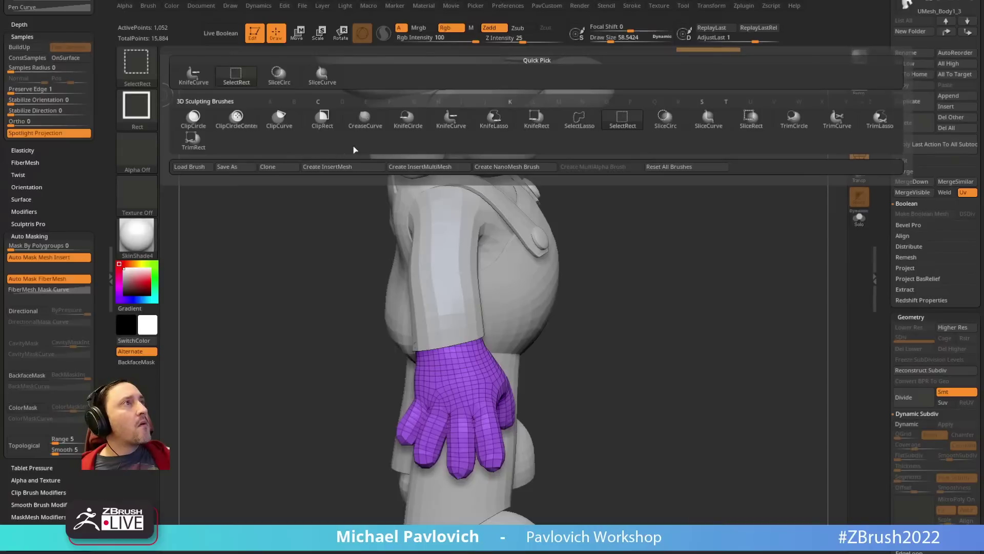
left_click(449, 122)
mouse_move(297, 371)
left_mouse_down("ctrl+shift")
mouse_move(705, 262)
mouse_move(708, 295)
left_mouse_up("ctrl+shift")
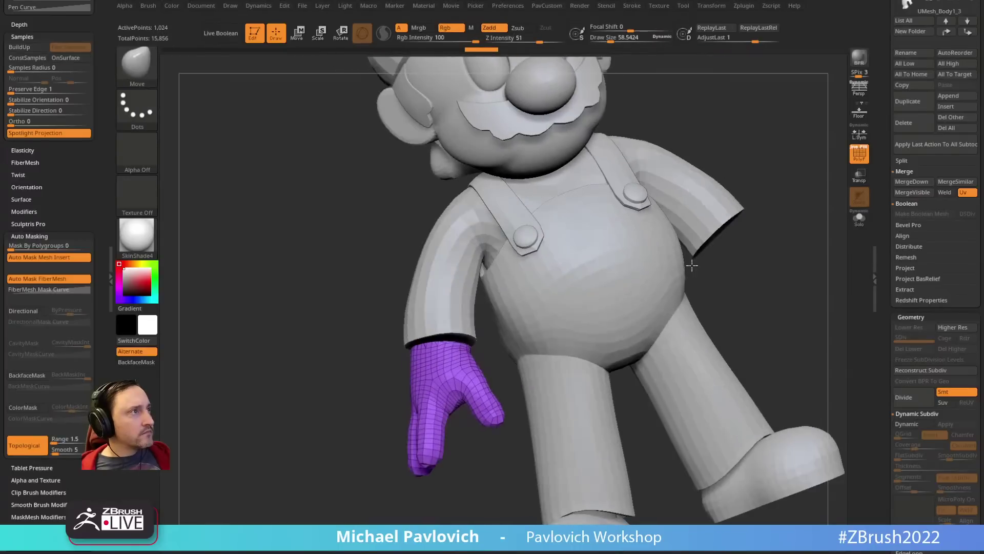
left_click_drag(692, 265, 699, 267)
Step: Remesh the glove with ZRemesher, keeping its polygroups
key("3")
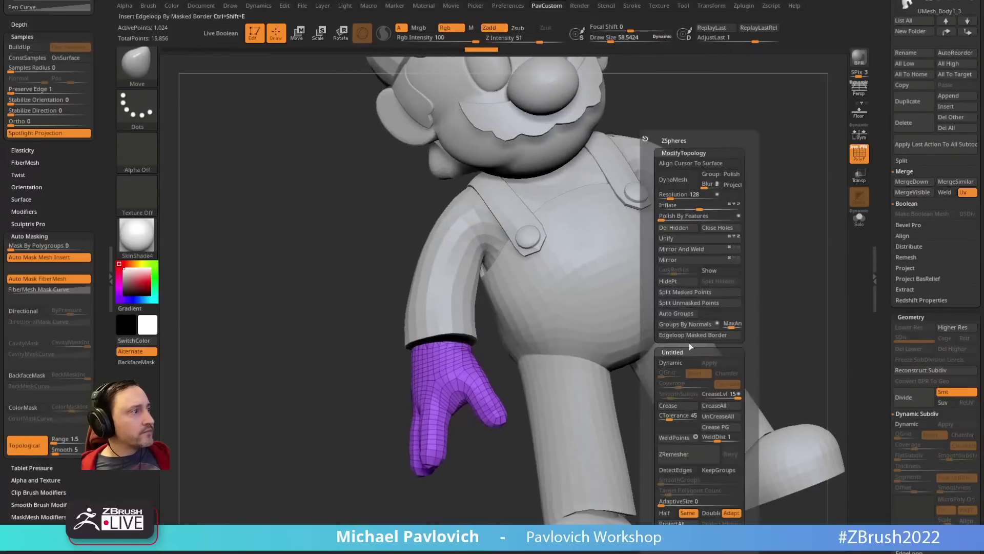
left_click(716, 472)
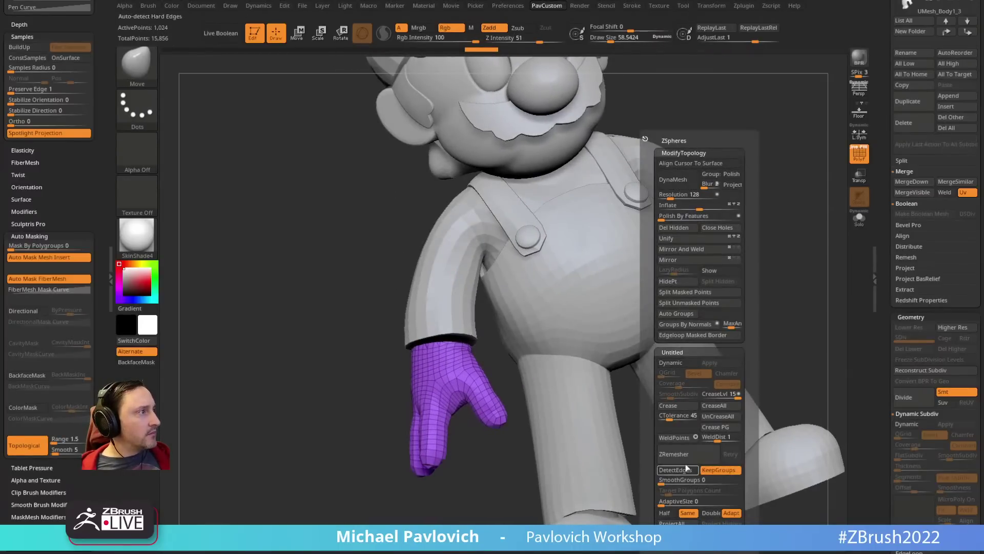
left_click(673, 454)
right_click_drag(578, 418, 338, 442)
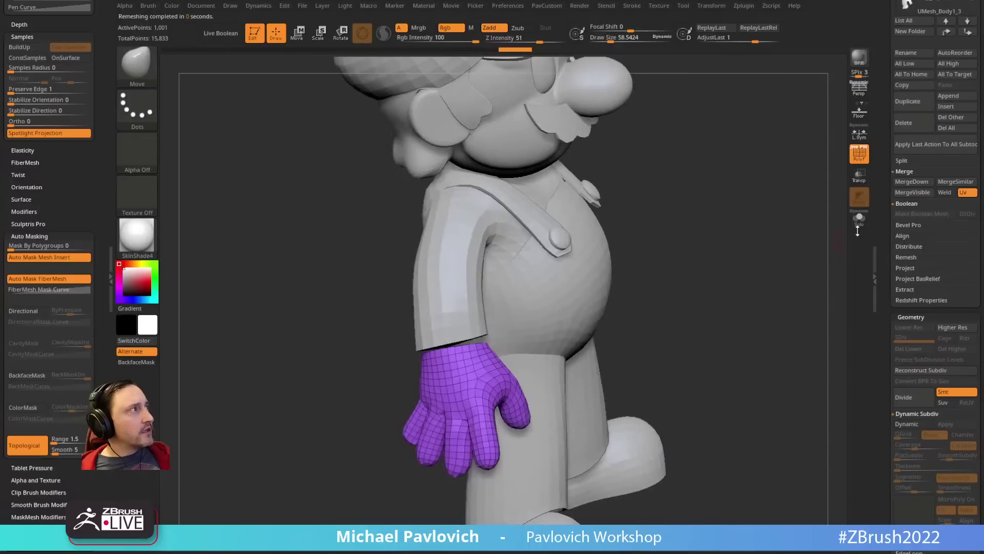
Step: Isolate the glove and extrude its wrist cap slightly upward with ZModeler, targeting Polygroup All
left_click(859, 220)
right_click_drag(748, 259, 529, 336)
key("b")
key("z")
key("m")
key("space")
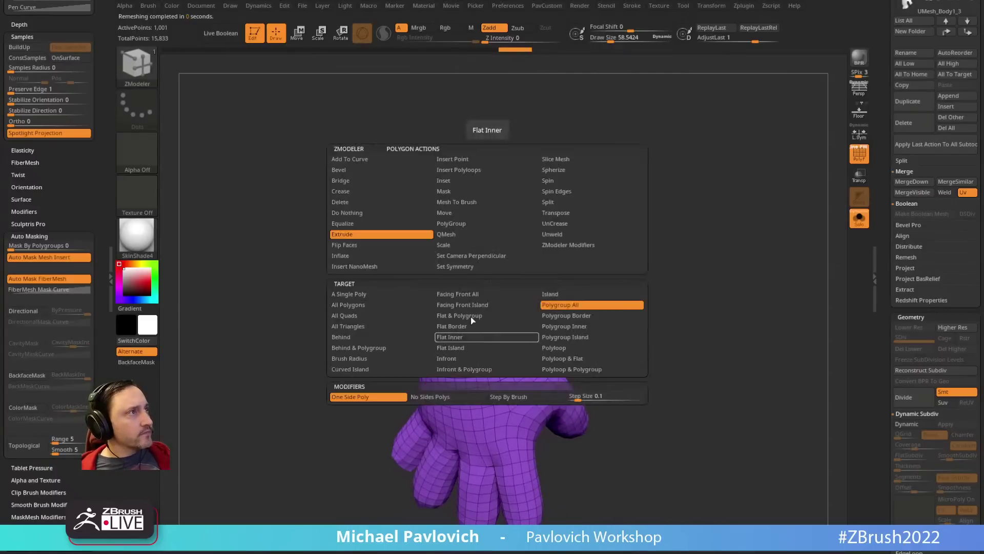
left_click_drag(488, 345, 491, 322)
right_click_drag(531, 257, 561, 236, "ctrl")
Step: Inset the extruded band around the wrist with the ZModeler Inset action, targeting Polygroup All
key("space")
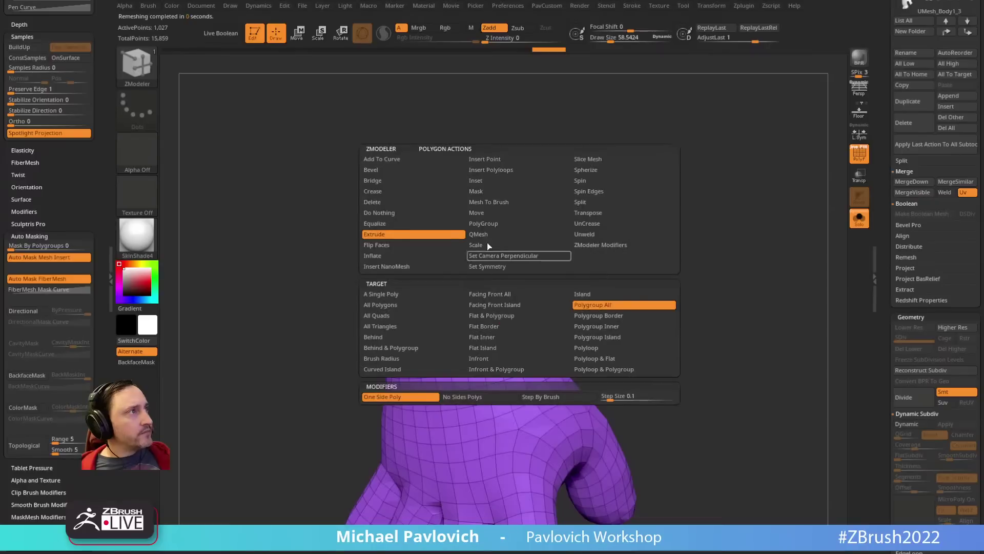
left_click(491, 181)
left_click(589, 307)
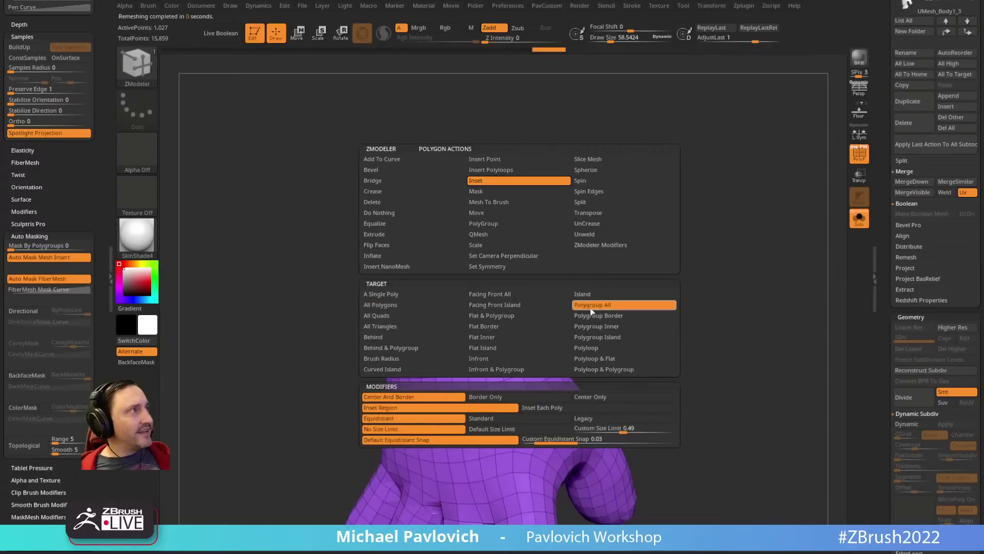
left_click(580, 426)
left_click_drag(502, 333, 506, 337)
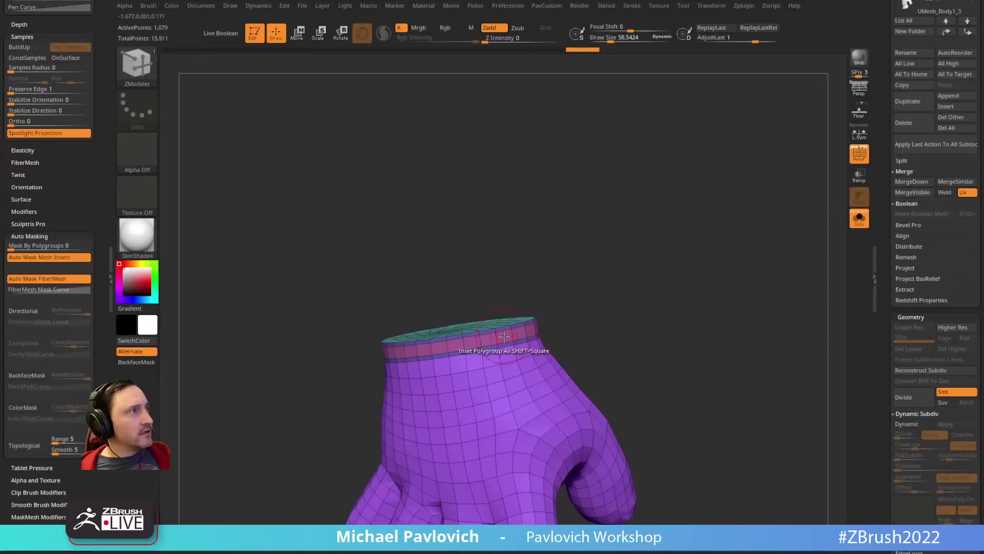
Step: Push the inset wrist band outward with the ZModeler QMesh action on Polygroup All to form a raised cuff
key("space")
left_click(477, 234)
left_click(579, 294)
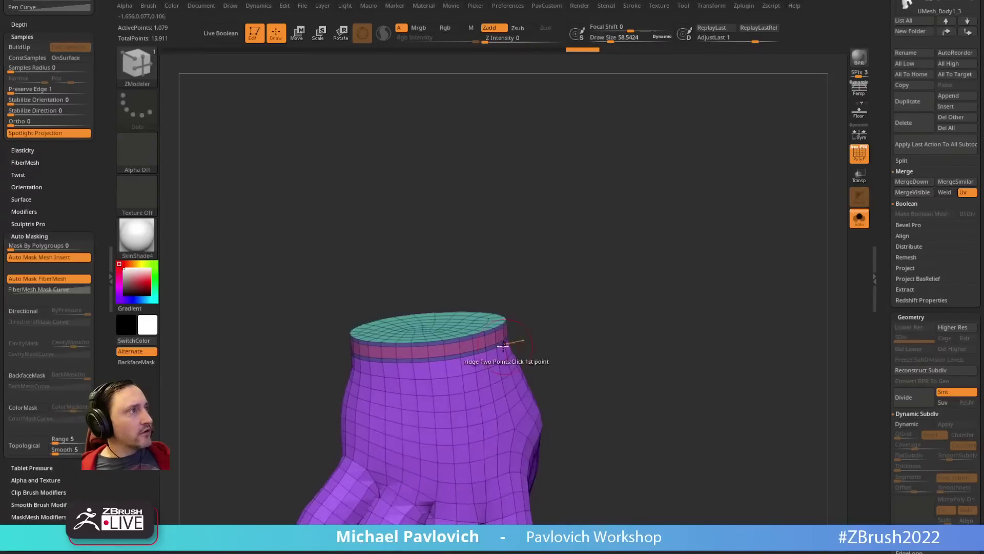
left_click_drag(499, 337, 509, 336)
right_click_drag(582, 317, 625, 302, "ctrl")
Step: Preview the glove with Dynamic Subdivision and turn the preview back off
key("3")
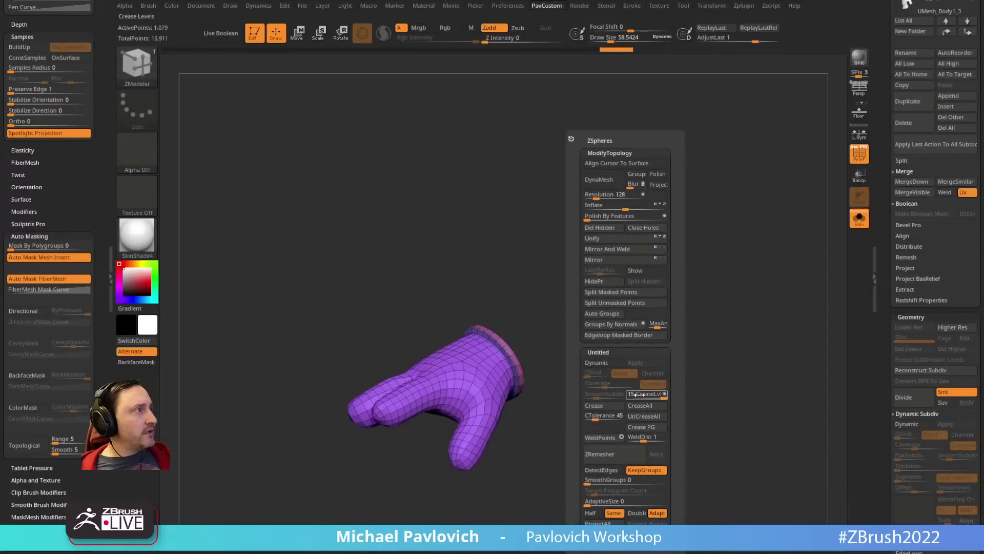
left_click_drag(642, 393, 669, 394)
left_click(596, 363)
left_click(604, 363)
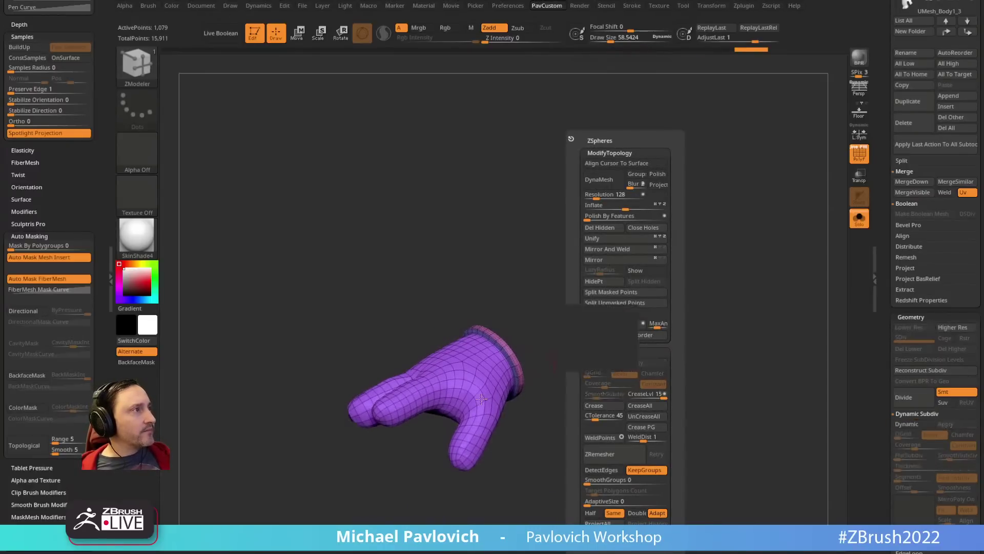
Step: Show all subtools without the polyframe and compare the glove cuff with the front reference
right_click_drag(595, 328, 648, 295, "shift")
left_click(864, 218)
key("shift+f")
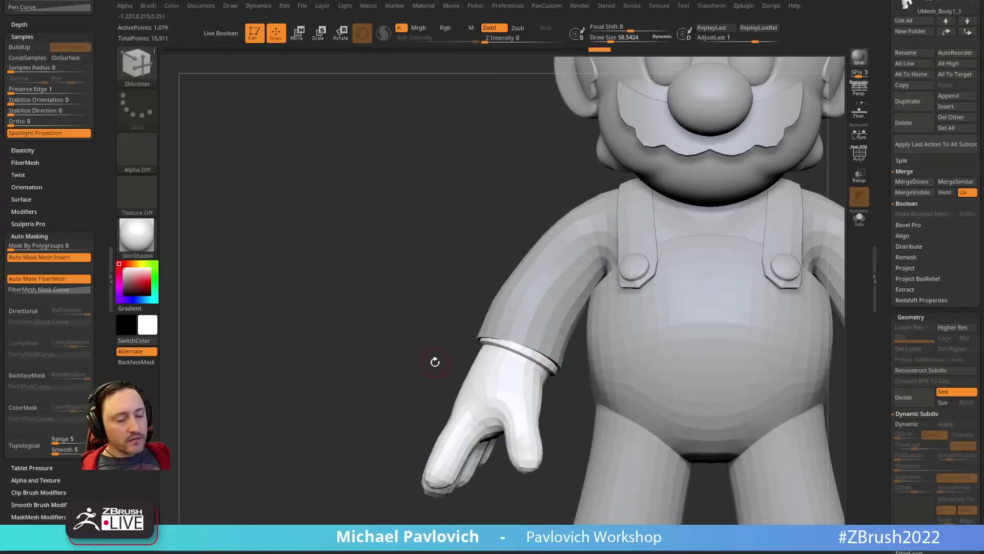
key("shift+z")
key("shift+z")
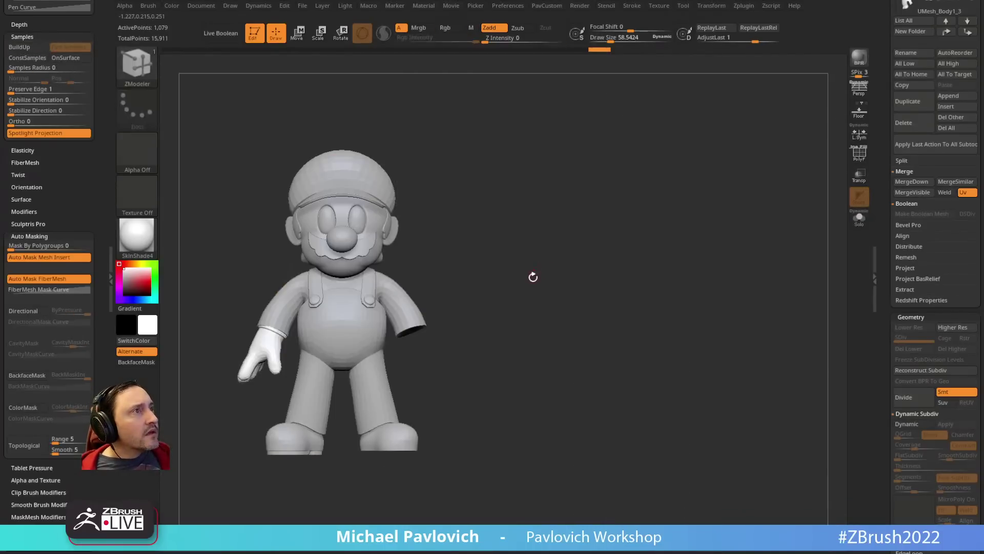
Step: Isolate the glove subtool and turn on the polyframe for a close view of the wrist cuff
right_click_drag(524, 257, 728, 225, "ctrl")
left_click(859, 217)
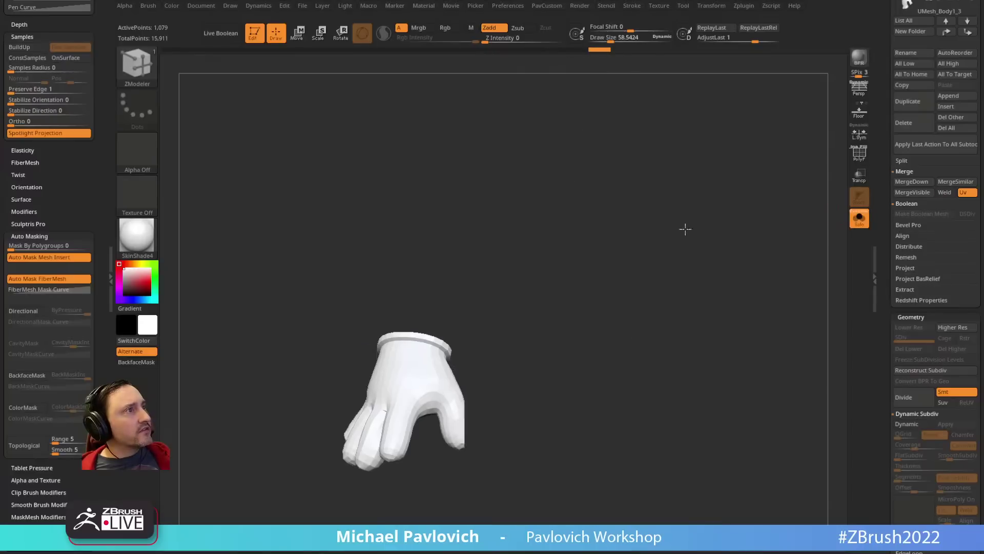
left_click_drag(685, 229, 631, 314)
key("shift+f")
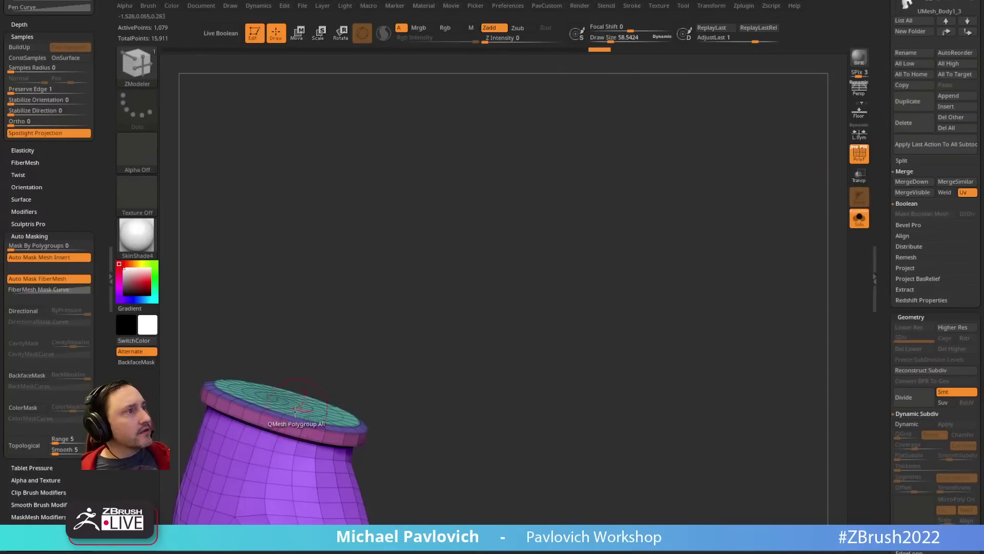
Step: Try to slide the cuff's edge loop with the ZModeler Slide action on EdgeLoop Complete, and undo the change
left_click_drag(323, 363, 426, 262)
left_click(364, 378)
key("space")
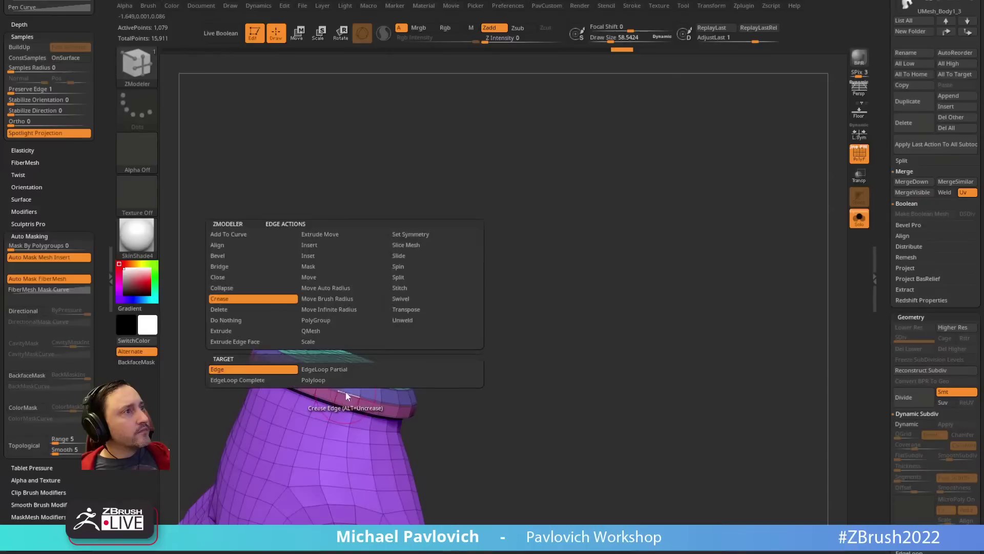
left_click(407, 258)
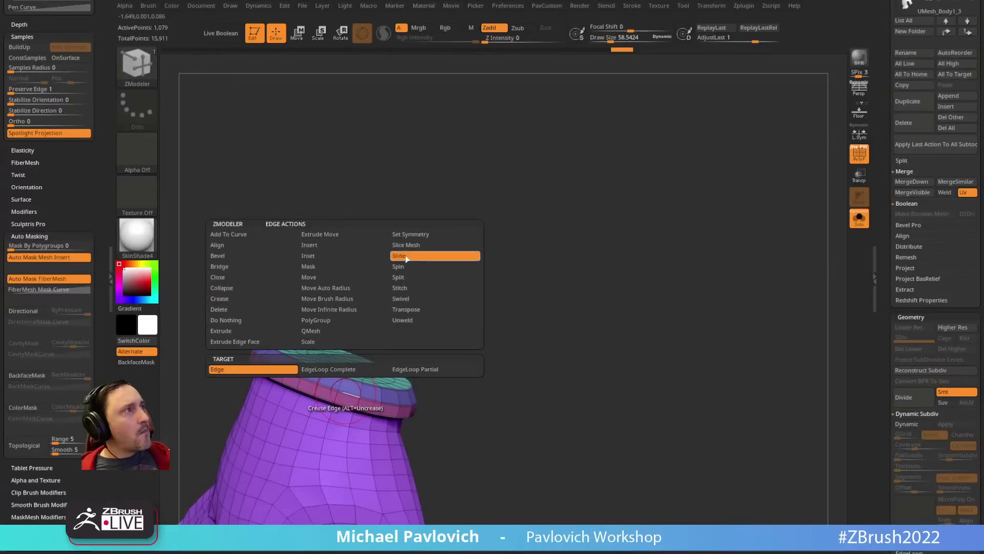
left_click(337, 370)
key("space")
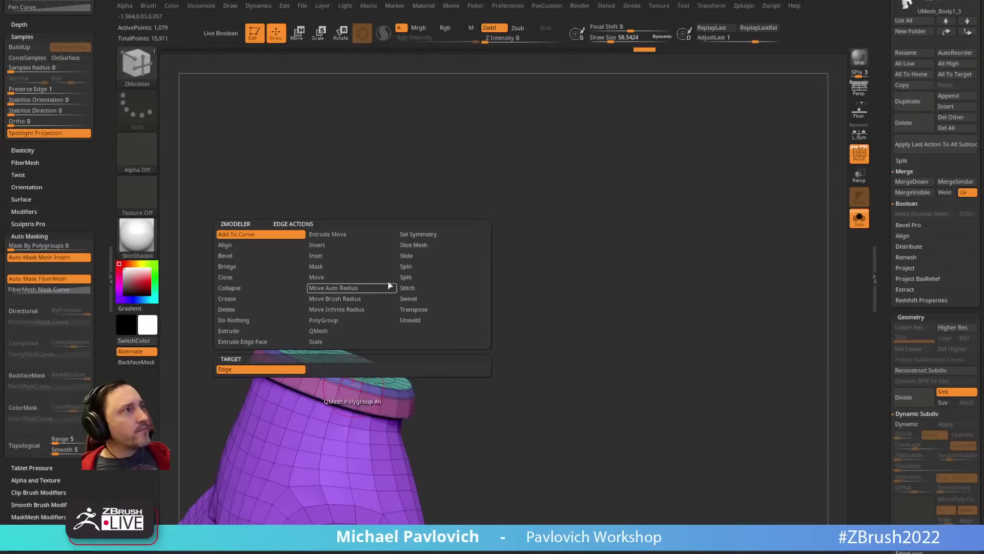
left_click(412, 257)
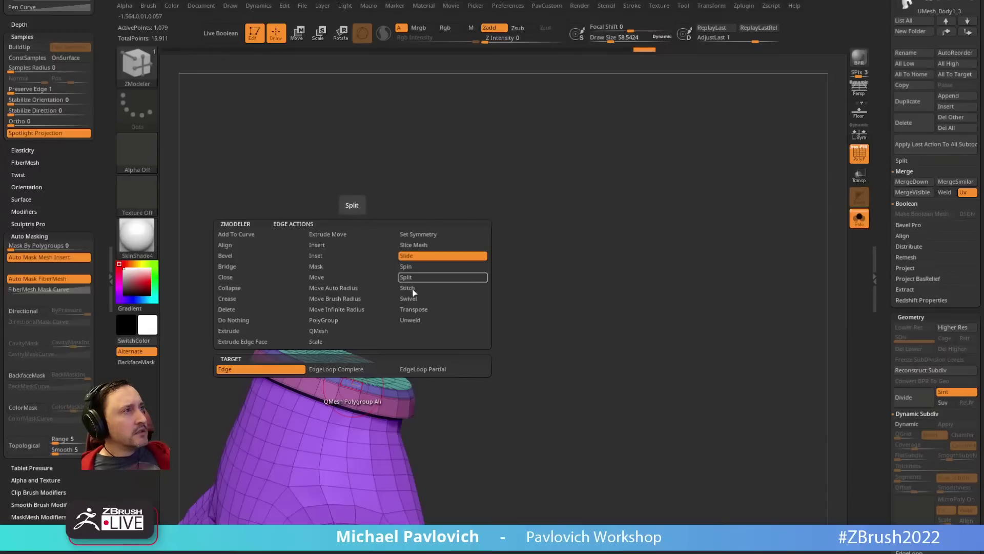
left_click(324, 345)
left_click_drag(469, 273, 456, 246)
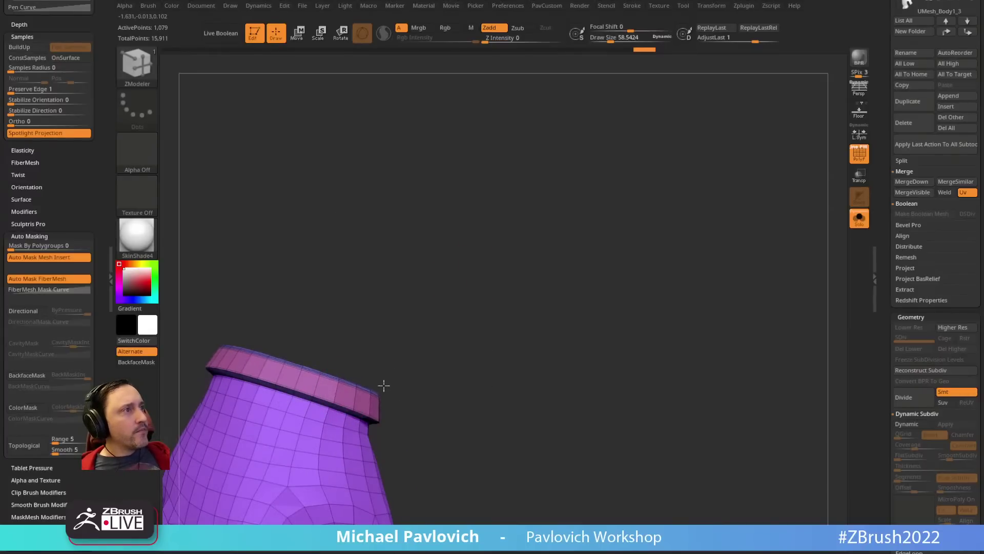
left_click_drag(550, 298, 629, 237, "alt")
key("ctrl+z")
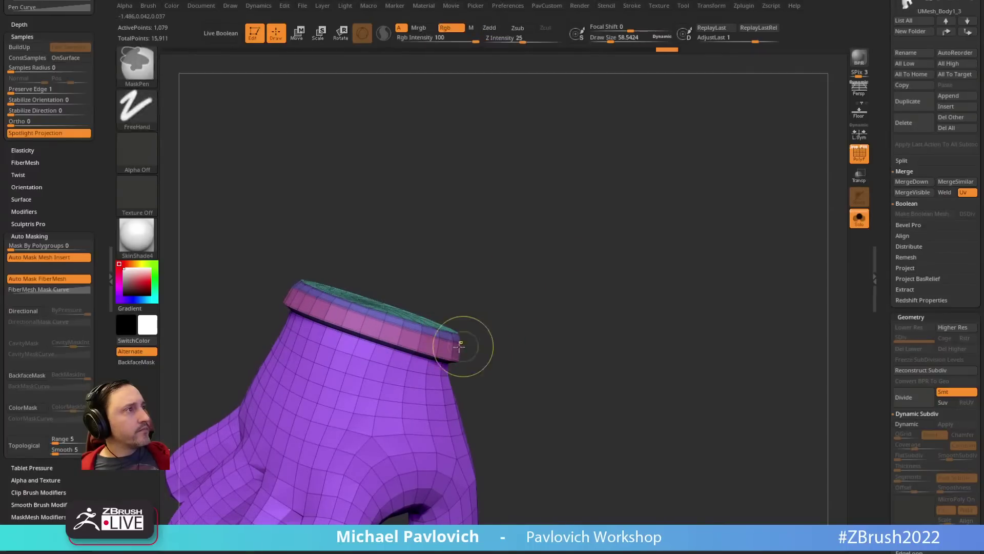
Step: Scale the glove cuff's edge loop with the ZModeler Scale action targeting EdgeLoop Complete
key("space")
left_click(321, 266)
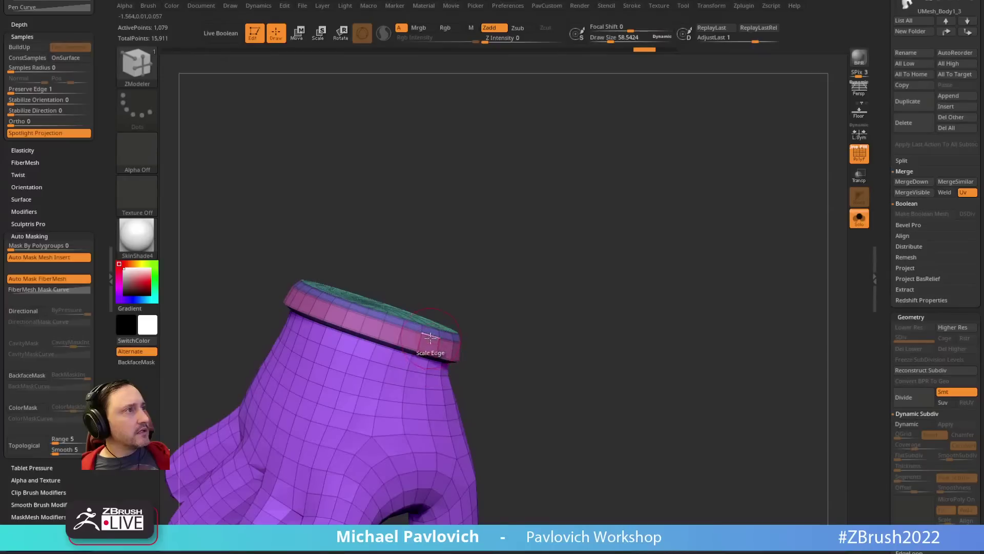
key("space")
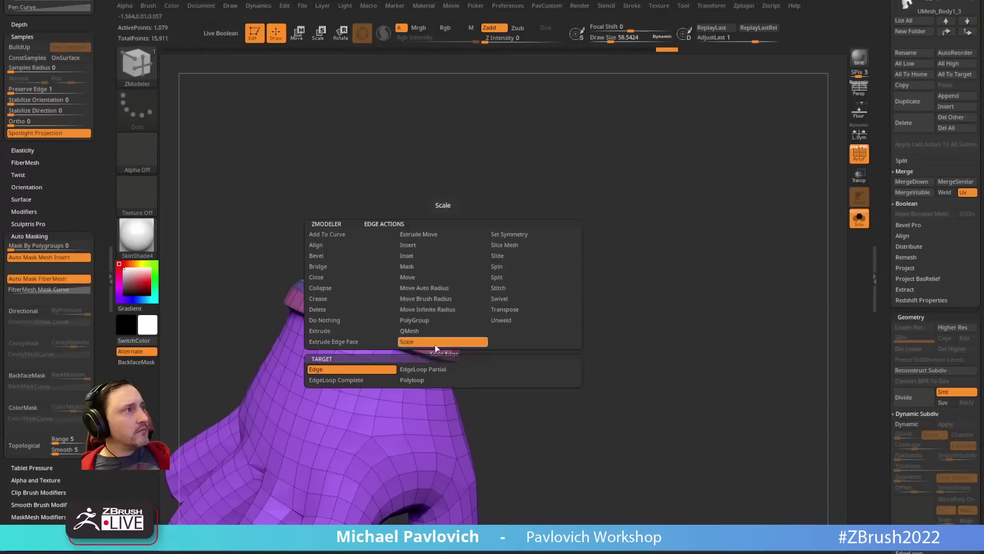
left_click(380, 379)
left_click_drag(445, 342, 460, 342)
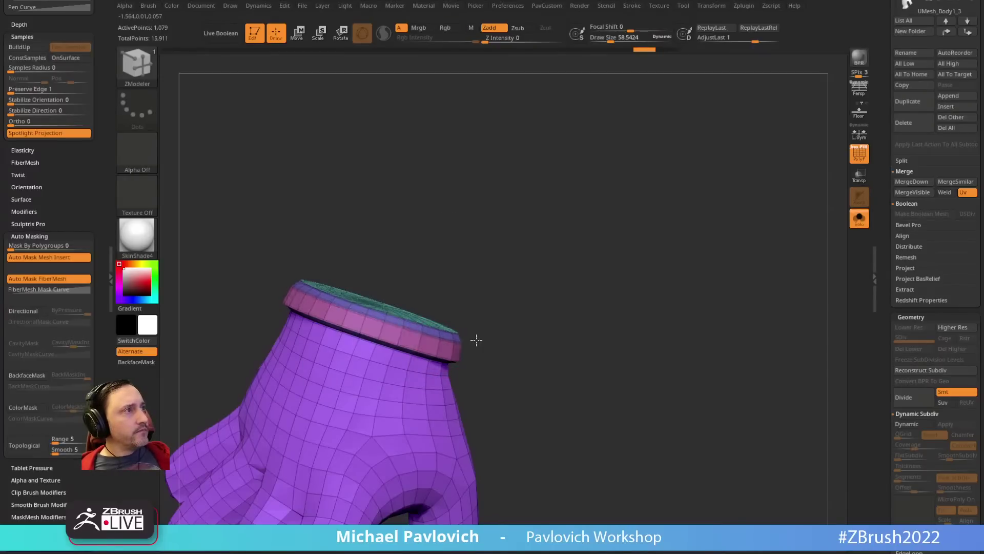
left_click_drag(525, 315, 645, 246, "alt")
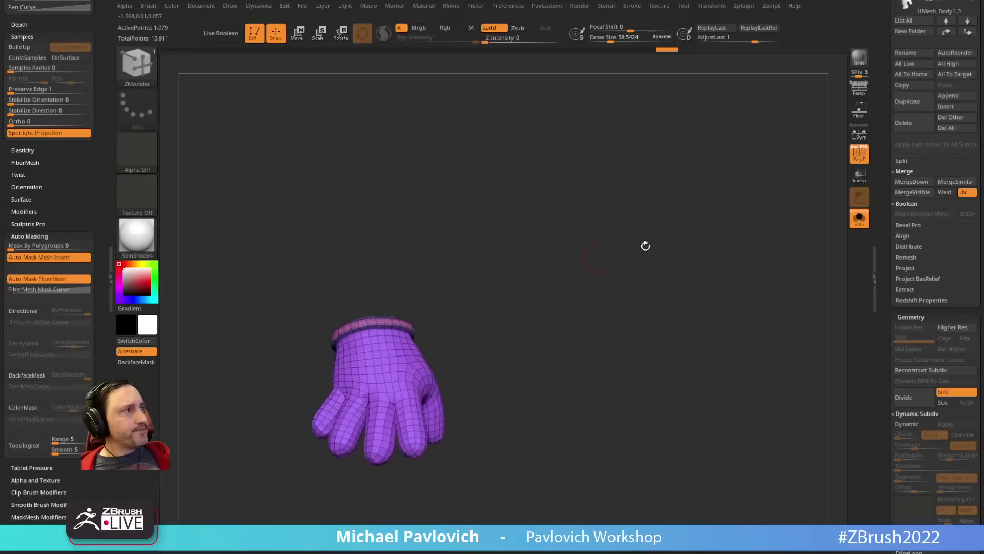
Step: Show all subtools without the polyframe and make the shirt the active subtool
left_click(857, 224)
key("shift+f")
mouse_move(717, 220)
left_mouse_down("alt")
mouse_move(717, 237)
mouse_move(614, 254)
left_mouse_up("alt")
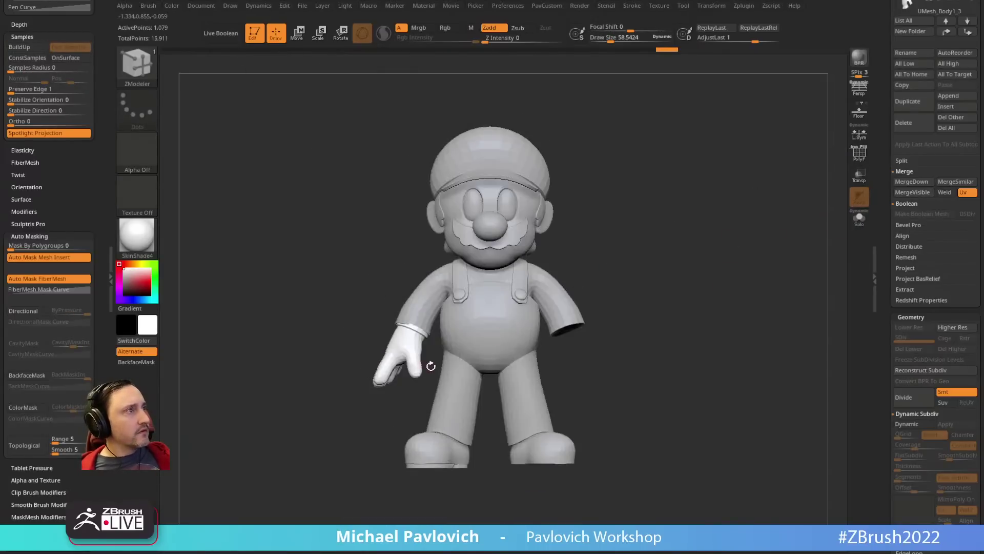
key("b")
key("s")
key("t")
key("s")
left_click_drag(430, 358, 458, 356)
left_click(458, 356)
left_click(559, 296, "alt")
left_click_drag(637, 220, 710, 235, "alt")
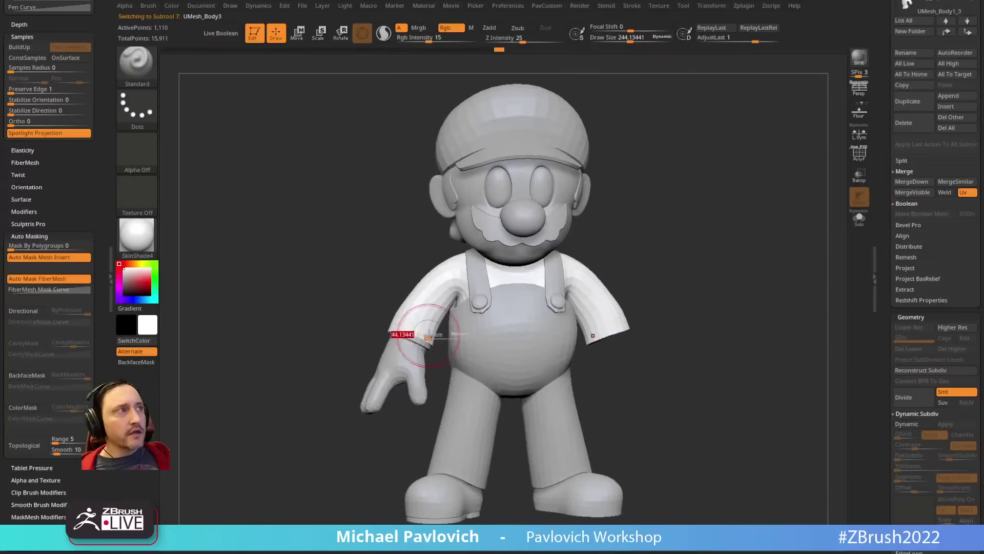
Step: Adjust the ends of the shirt sleeves around the glove cuff with the Move Topological brush
key("b")
key("m")
key("t")
left_click_drag(391, 316, 424, 332)
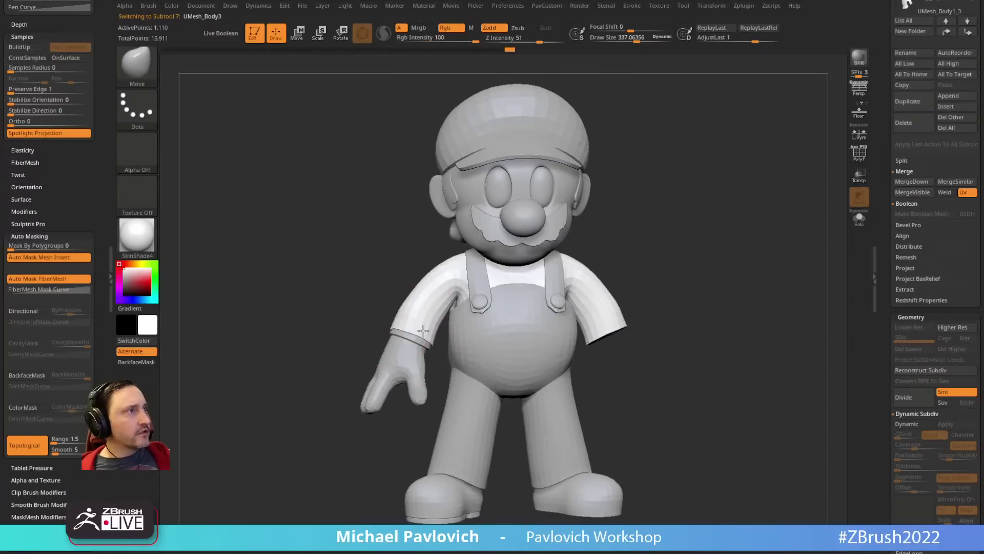
left_click_drag(348, 331, 518, 333)
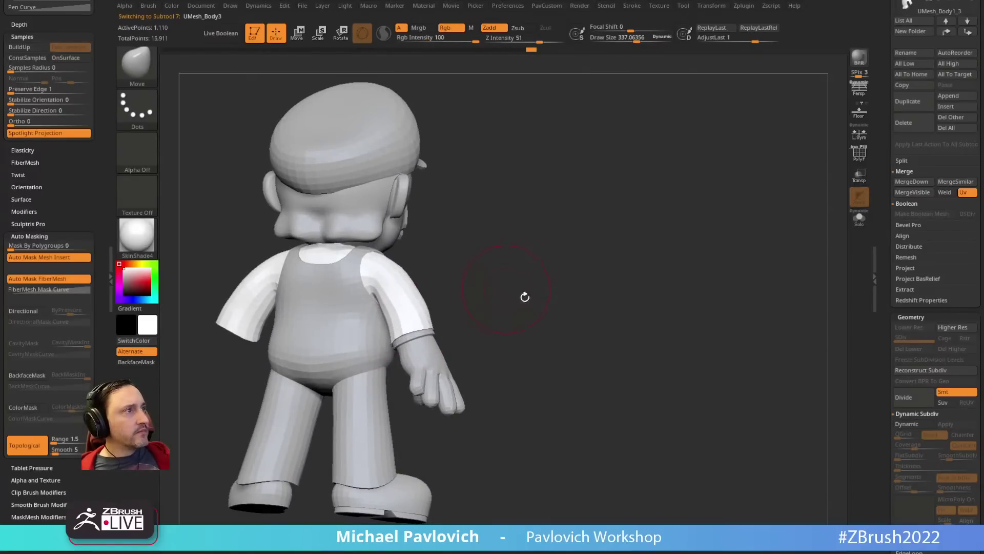
left_click_drag(525, 294, 566, 264, "shift")
key("f")
Step: Select the glove subtool and copy it to the other arm with Mirror And Weld
key("b")
key("s")
key("t")
left_click(420, 338, "alt")
key("3")
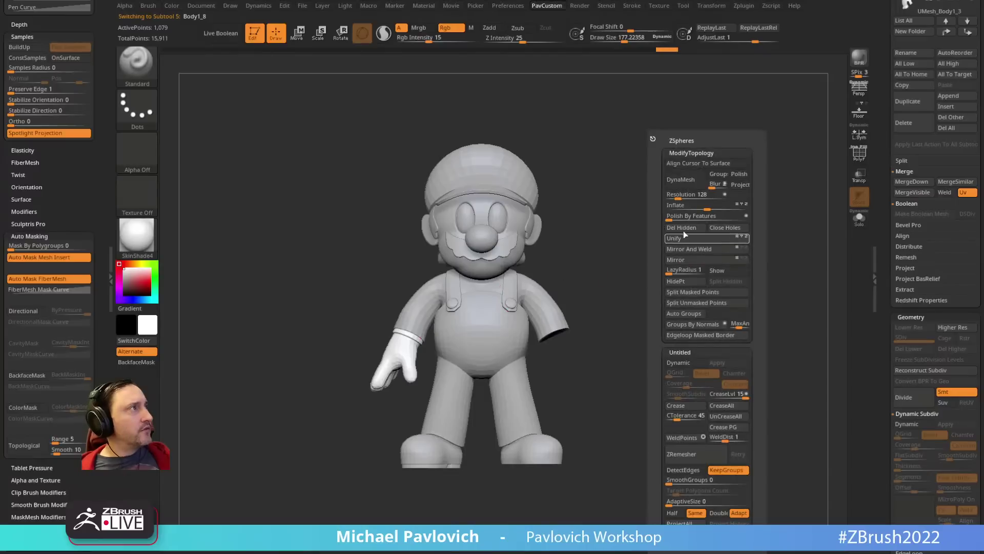
left_click(688, 250)
mouse_move(659, 290)
left_mouse_down("alt")
mouse_move(534, 294)
mouse_move(539, 243)
left_mouse_up("alt")
Step: Select the cap and reshape its back from below using the Move Topological brush with a large draw size
left_click(445, 220, "alt")
left_click_drag(512, 179, 663, 200, "alt")
mouse_move(663, 200)
left_mouse_down()
mouse_move(666, 148)
mouse_move(648, 119)
left_mouse_up()
key("b")
key("m")
key("t")
key("s")
left_click_drag(464, 272, 487, 273)
left_click_drag(592, 213, 520, 204)
key("s")
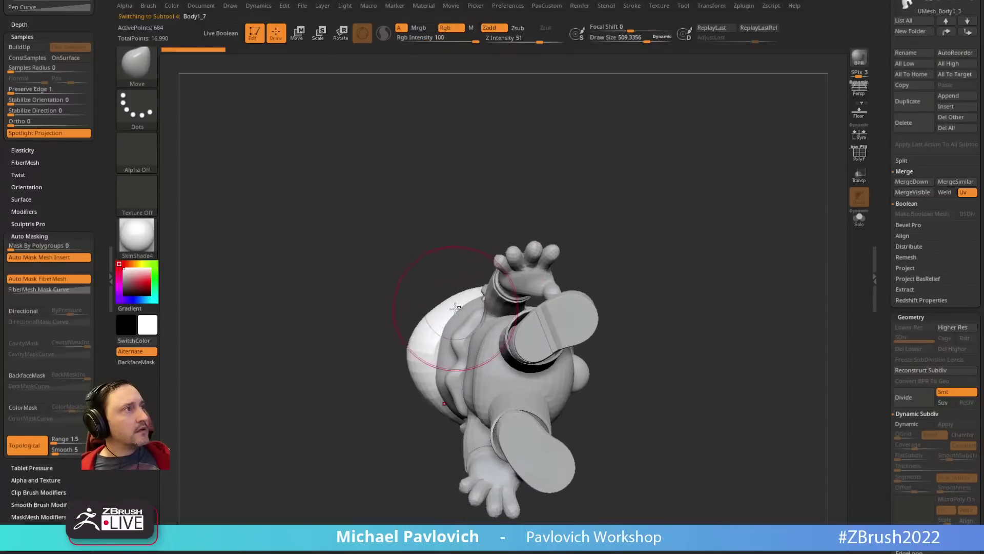
left_click_drag(455, 308, 457, 299)
left_click_drag(457, 298, 456, 313)
key("bracketleft")
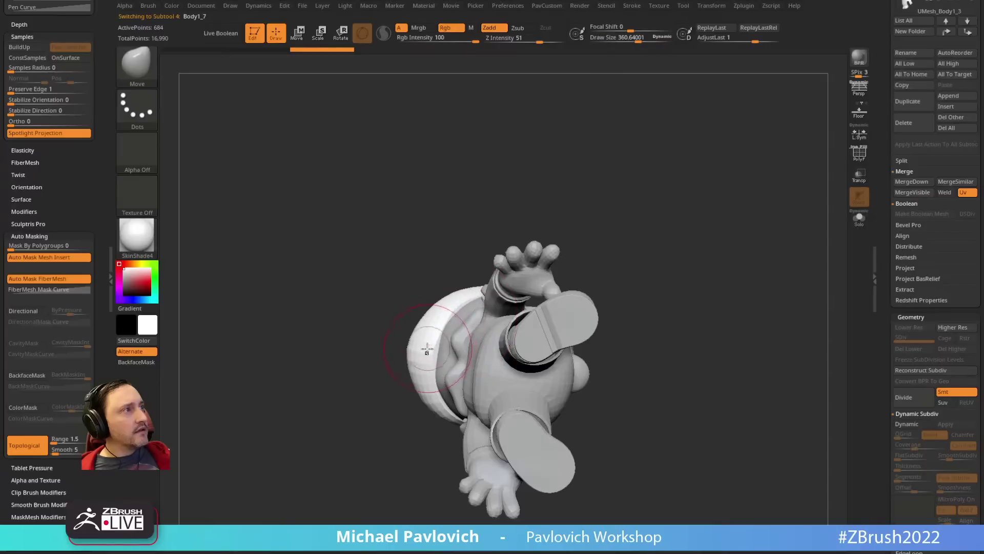
left_click_drag(427, 350, 434, 331)
left_click_drag(496, 213, 488, 282)
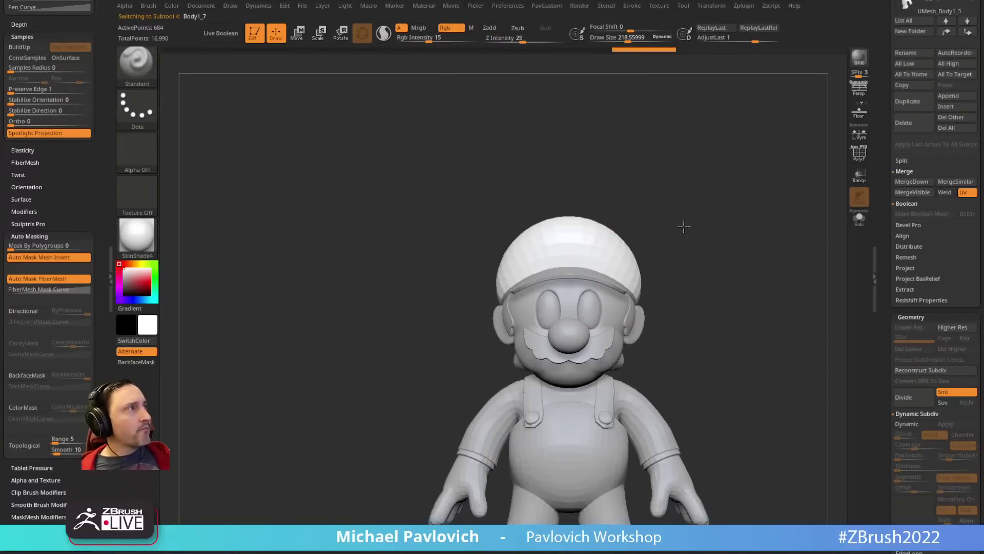
Step: Duplicate the cap subtool, isolate the copy and apply Dynamic Subdivision to it
mouse_move(683, 224)
left_mouse_down("alt")
mouse_move(626, 258)
mouse_move(612, 217)
left_mouse_up("alt")
left_click_drag(883, 160, 886, 291)
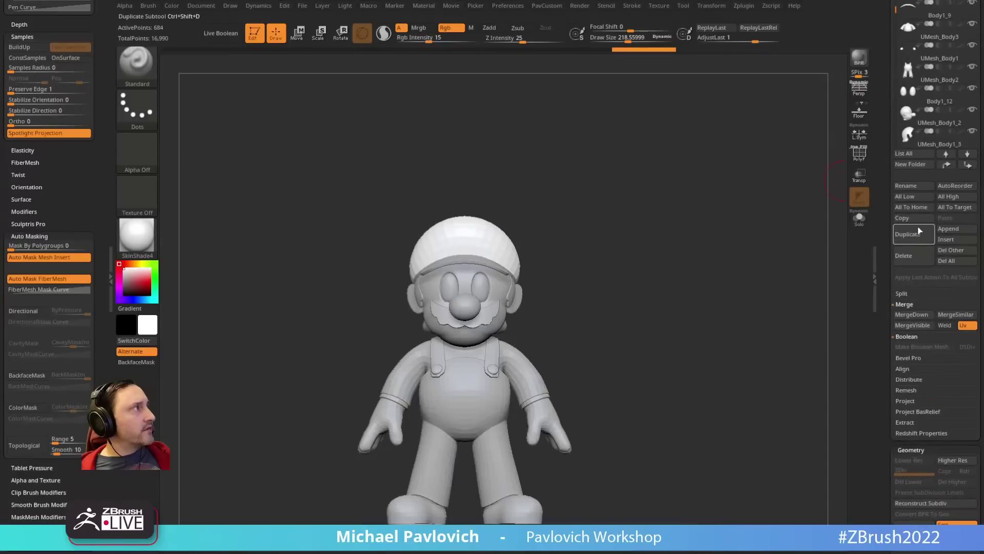
left_click(912, 238)
key("grave")
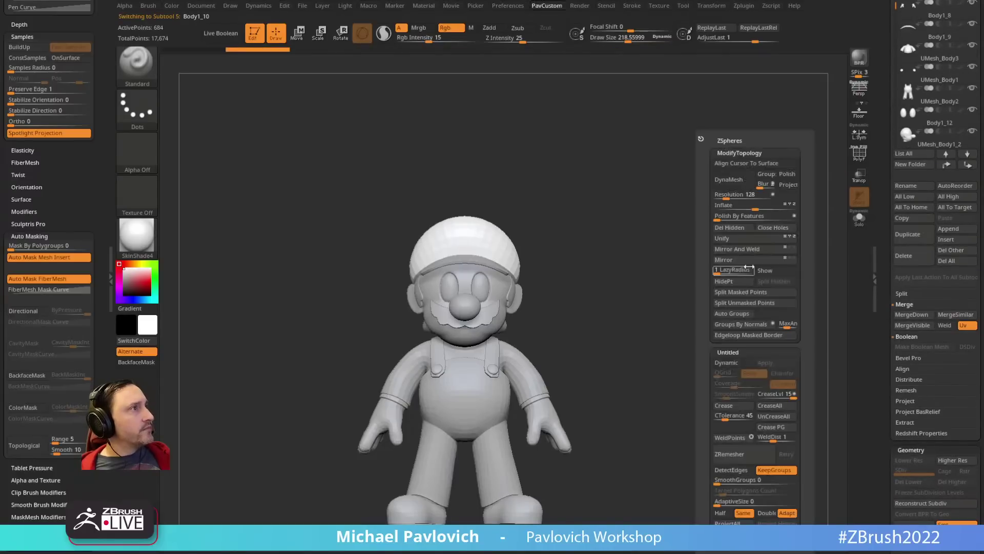
left_click(740, 365)
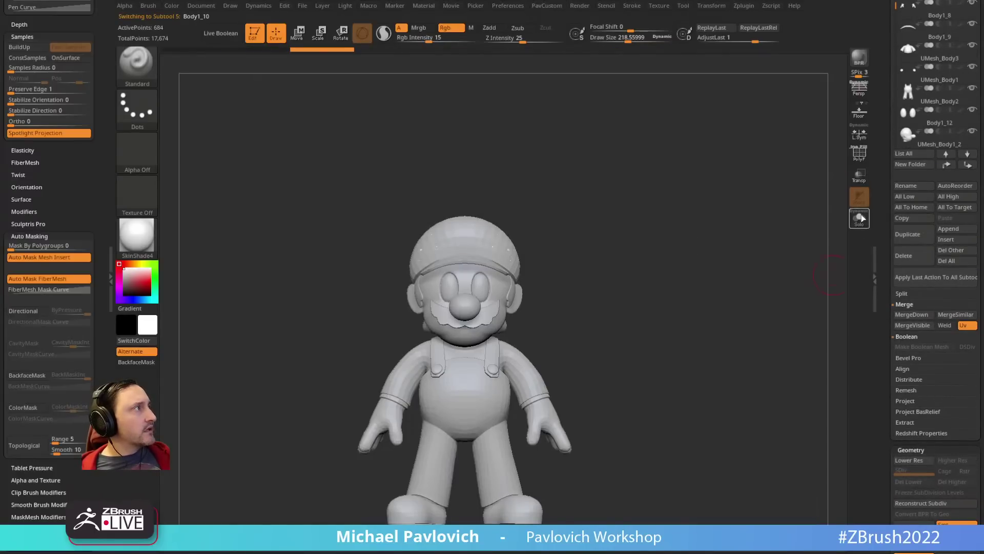
left_click(860, 219)
key("grave")
left_click(805, 363)
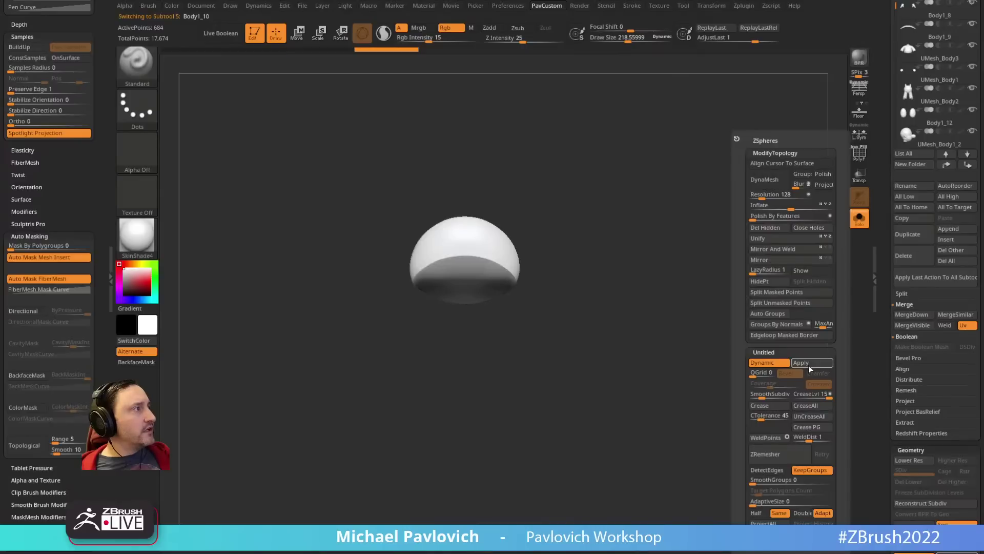
key("ctrl")
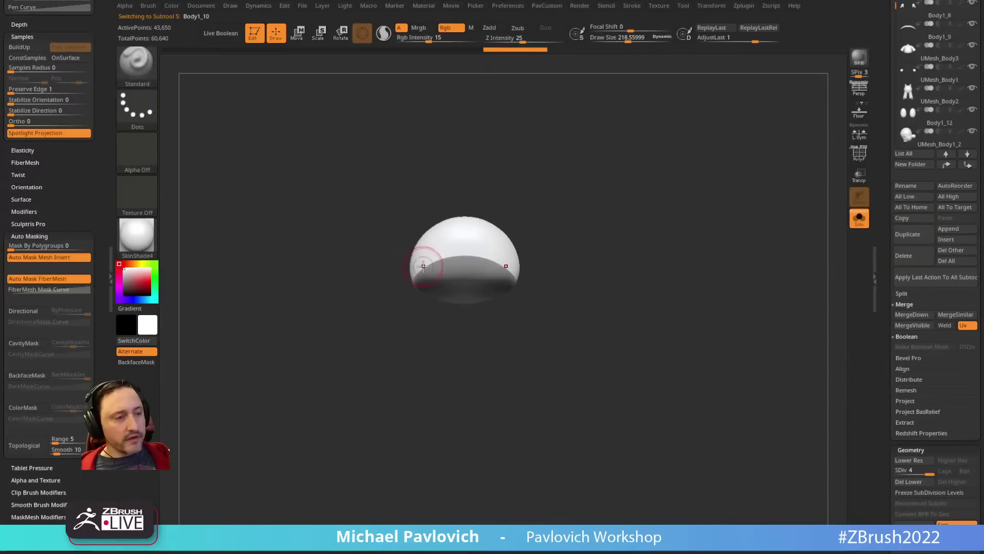
Step: Line the model up with the front reference in Spotlight and isolate the duplicated cap
right_click_drag(425, 265, 301, 199, "alt")
left_click(859, 219)
key("s")
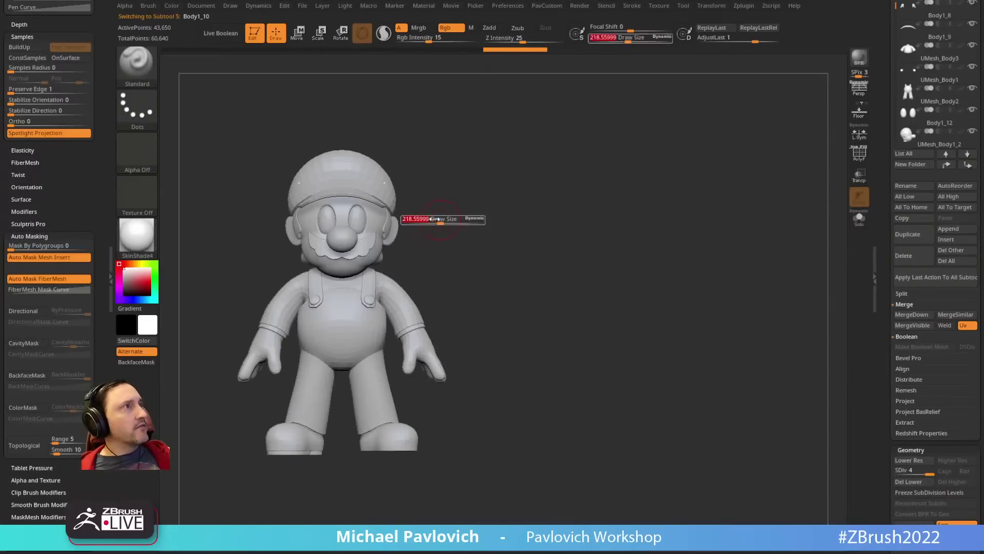
left_click_drag(439, 219, 432, 219)
key("shift+z")
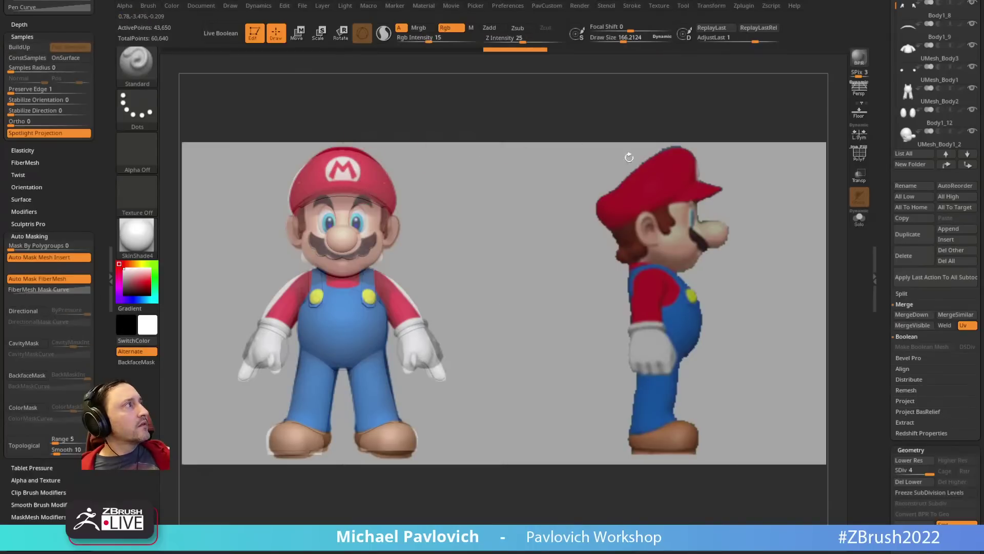
left_click(861, 221)
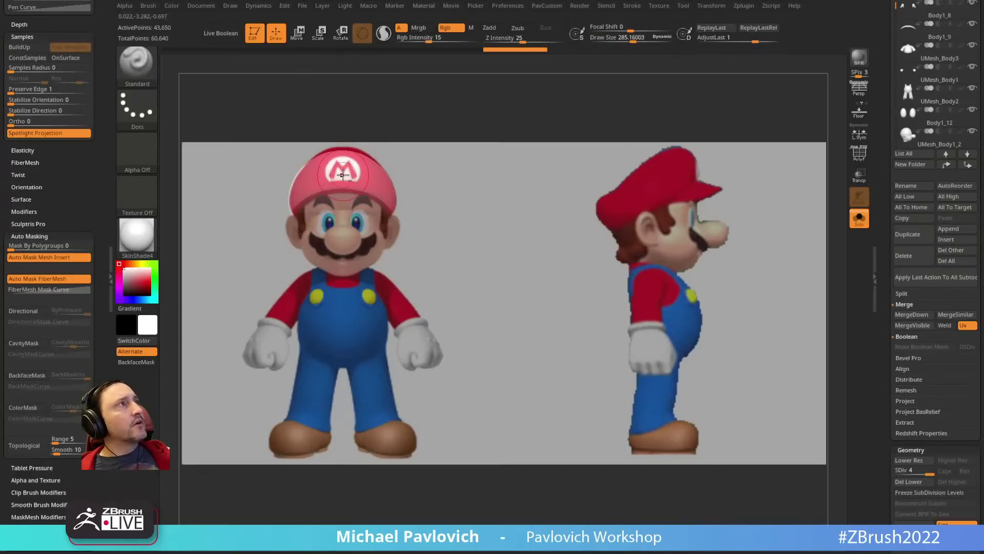
Step: Set RGB Intensity to 100 and paint the M emblem from the front reference onto the cap, hiding the reference when done
key("s")
left_click_drag(430, 40, 478, 40)
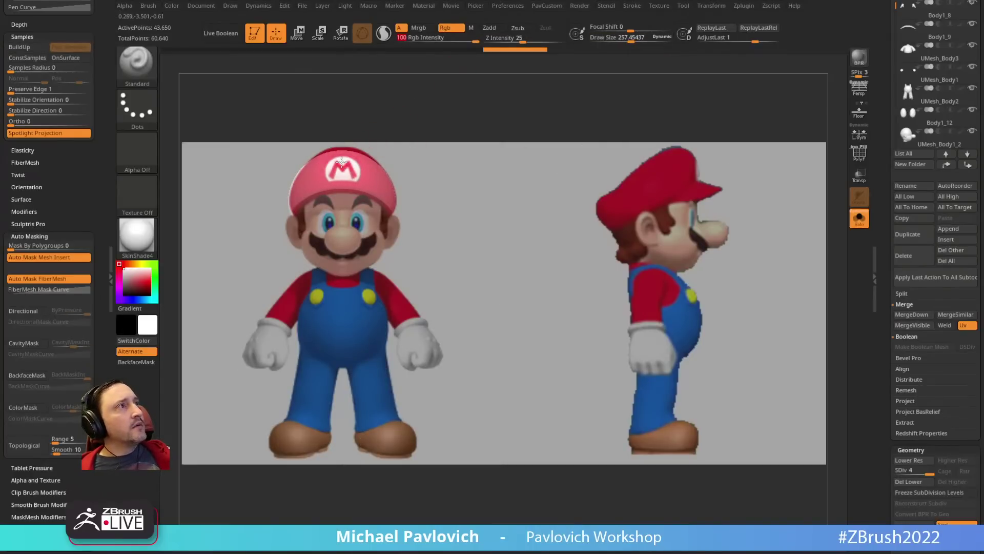
left_click_drag(342, 161, 346, 170)
key("shift+z")
Step: Mask the round M emblem area on the front of the cap with the MaskPen brush
mouse_move(515, 216)
right_mouse_down("ctrl")
mouse_move(554, 255)
mouse_move(580, 251)
mouse_move(614, 272)
right_mouse_up("ctrl")
left_click_drag(388, 297, 404, 292, "ctrl")
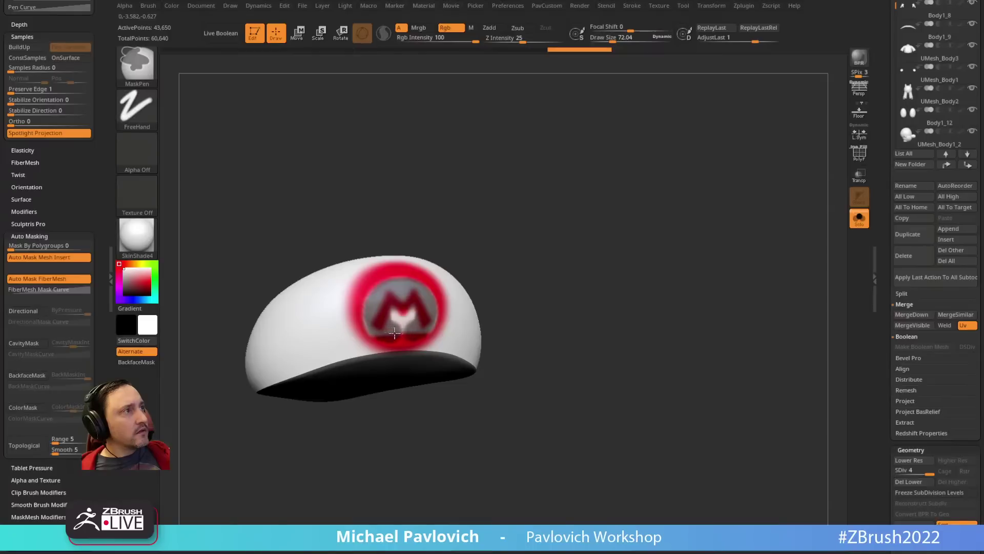
left_click(403, 319, "ctrl")
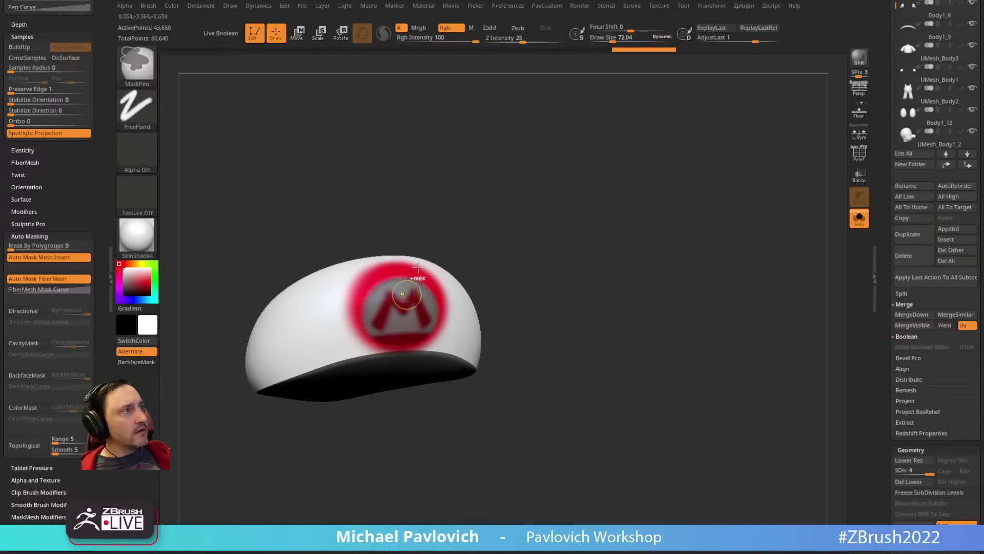
left_click_drag(647, 246, 624, 238)
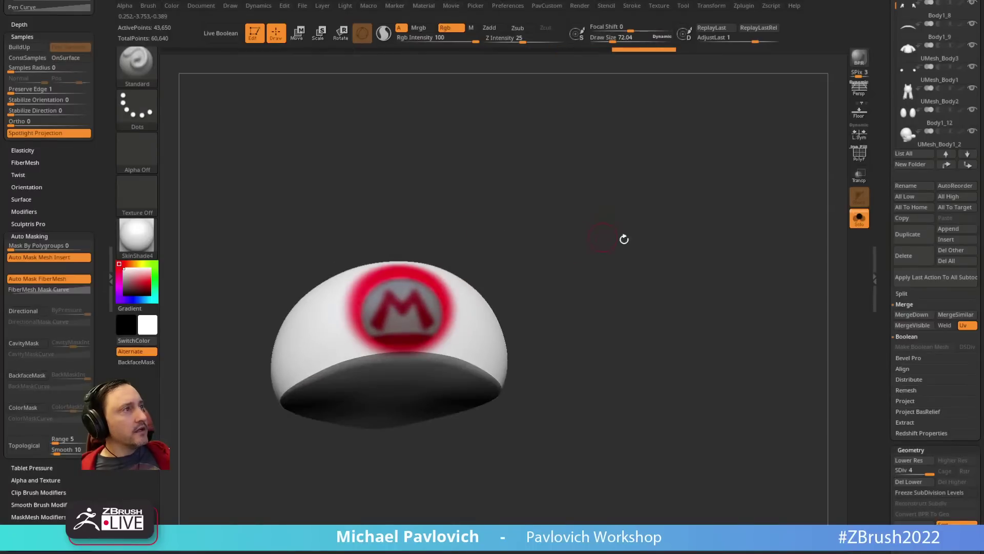
Step: Delete the cap copy's lower subdivision levels, apply Edgeloop Masked Border around the emblem and clear the mask
left_click(910, 481)
key("3")
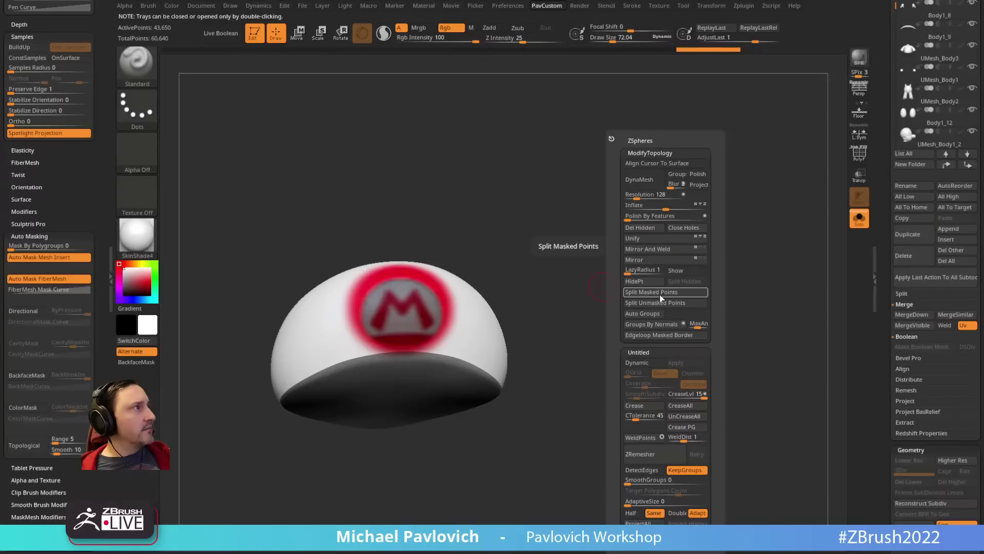
left_click(658, 334)
left_click_drag(561, 235, 574, 293, "ctrl")
Step: Isolate the emblem polygroup, delete the hidden rest of the cap copy and duplicate the emblem subtool
left_click(389, 314, "ctrl+shift")
key("space")
left_click(569, 230)
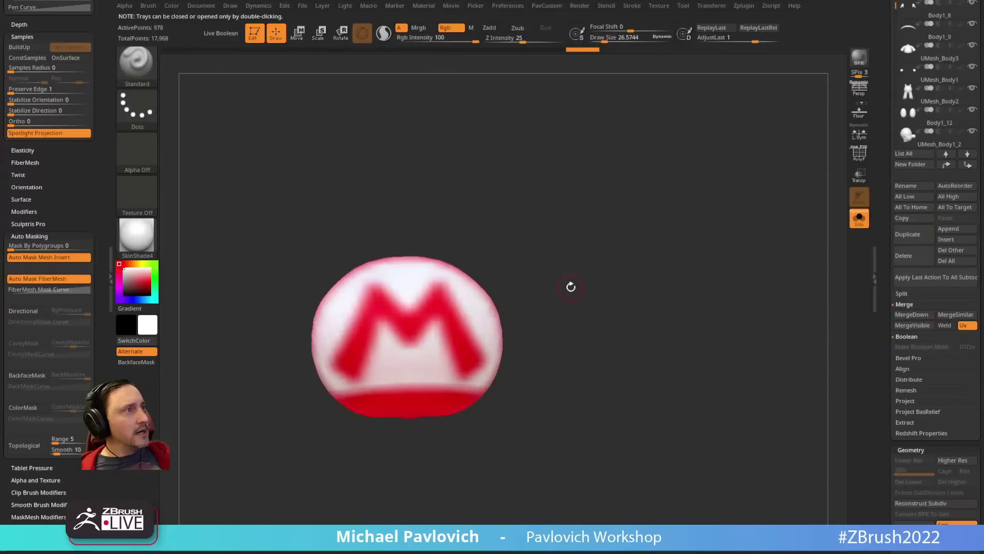
left_click(914, 248)
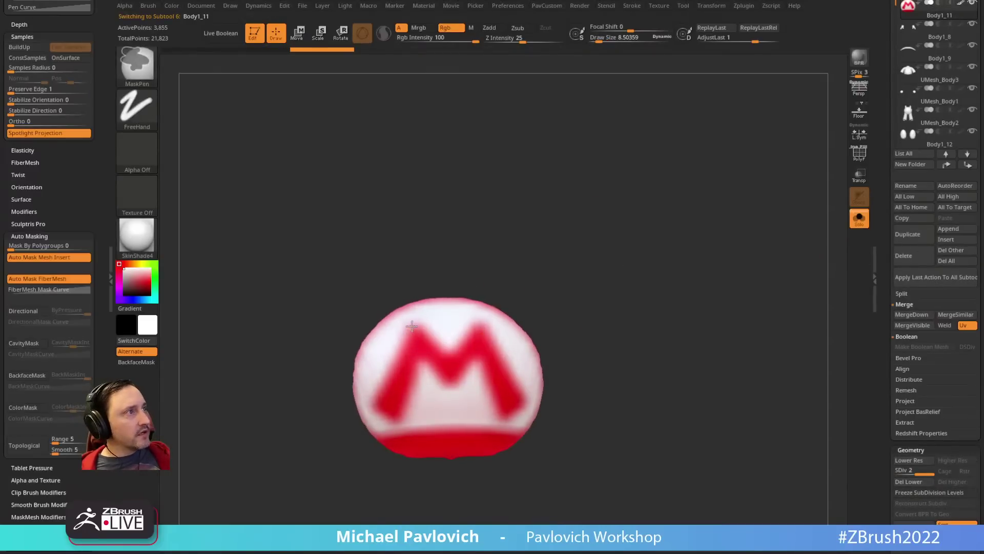
Step: Subdivide the emblem copy once more and mask the whole M by tracing its outline and filling the enclosed region
key("ctrl+d")
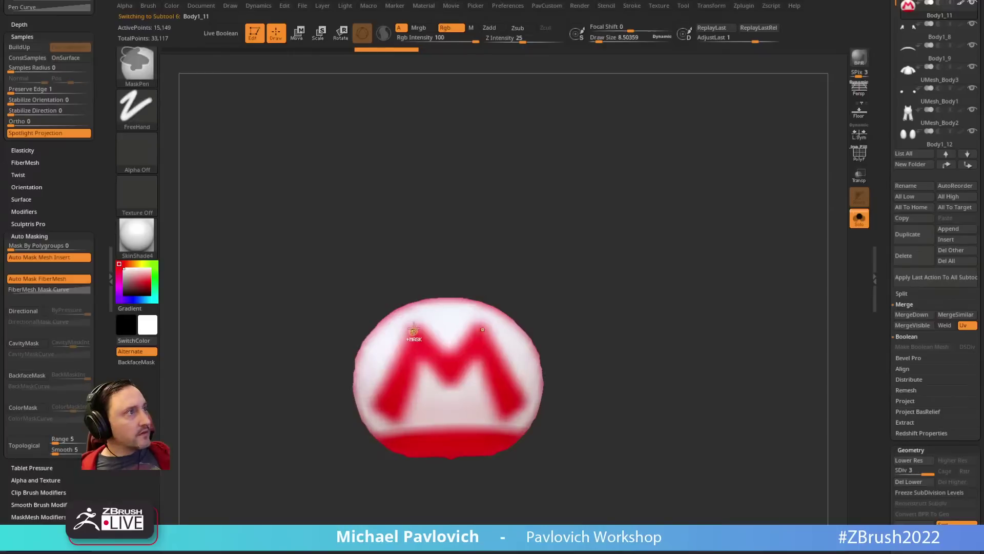
left_click_drag(389, 388, 409, 334, "shift")
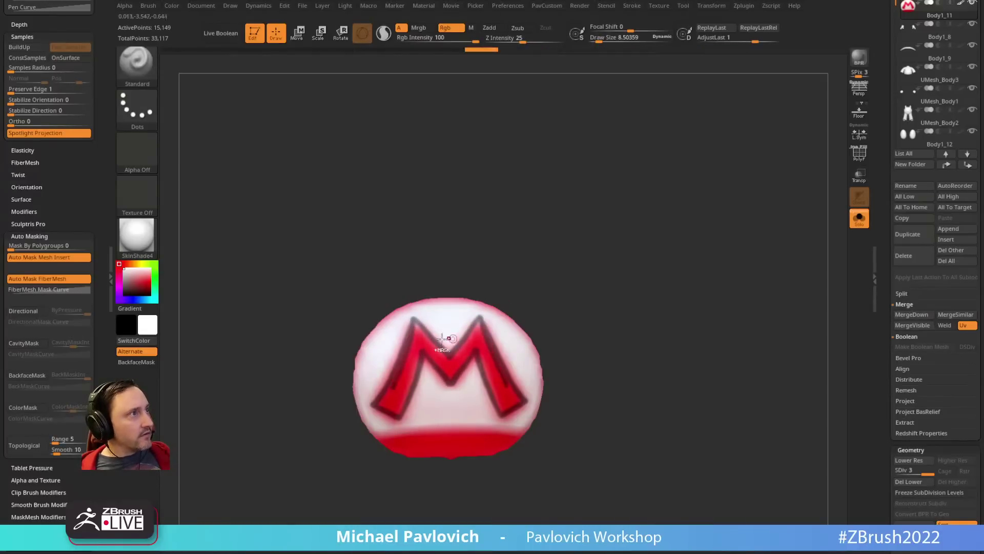
left_click_drag(881, 329, 889, 208)
scroll(888, 371, "down", 6)
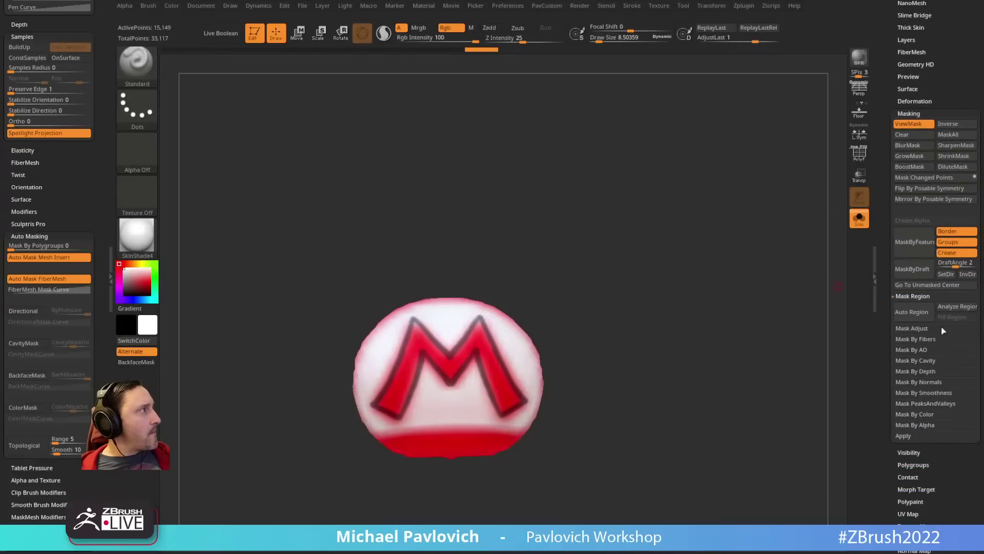
left_click(951, 305)
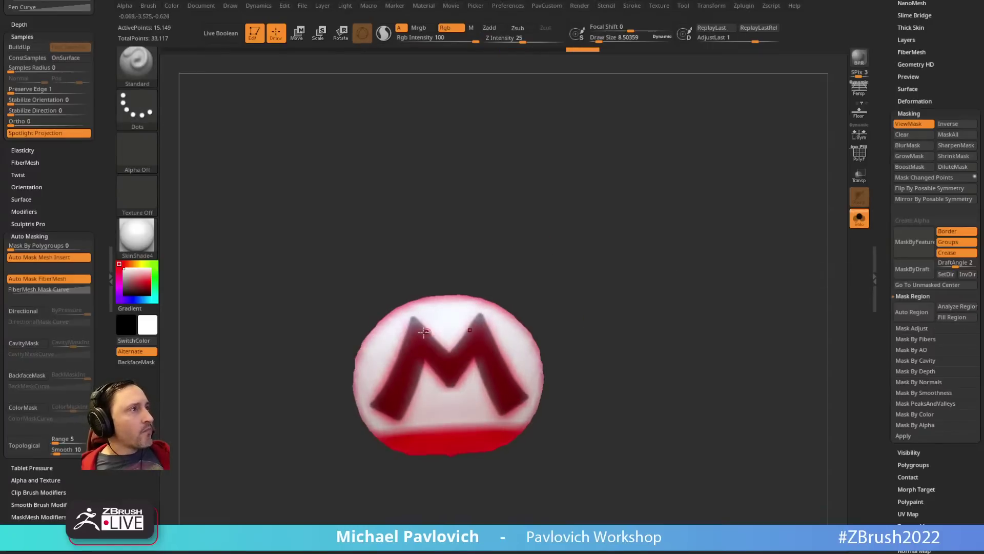
Step: Turn the masked M into its own polygroup, clear the mask and isolate the M
key("ctrl")
mouse_move(607, 272)
left_mouse_down()
mouse_move(609, 259)
mouse_move(642, 260)
left_mouse_up()
left_click(480, 355, "ctrl+shift")
Step: Delete the M subtool's lower subdivision levels and remove its hidden geometry
key("space")
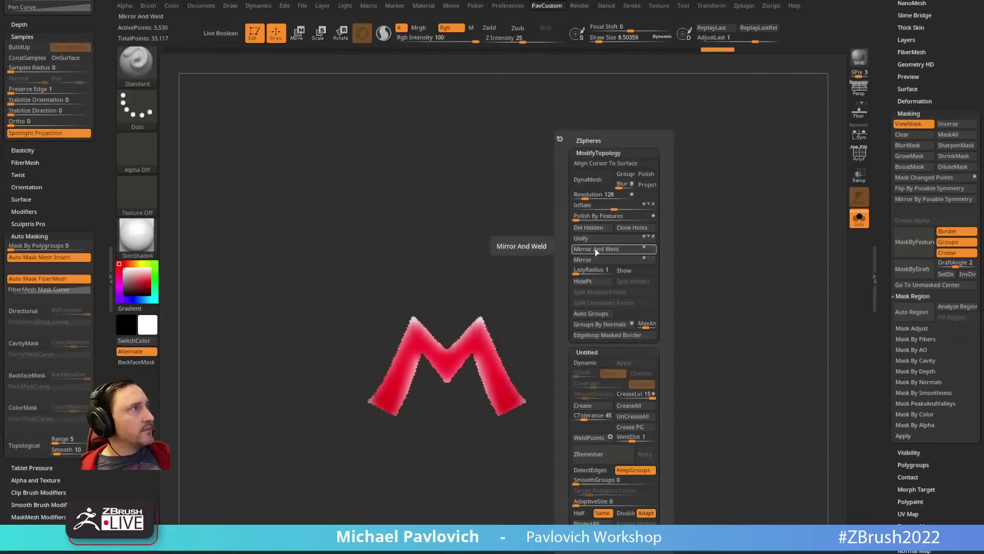
left_click(592, 227)
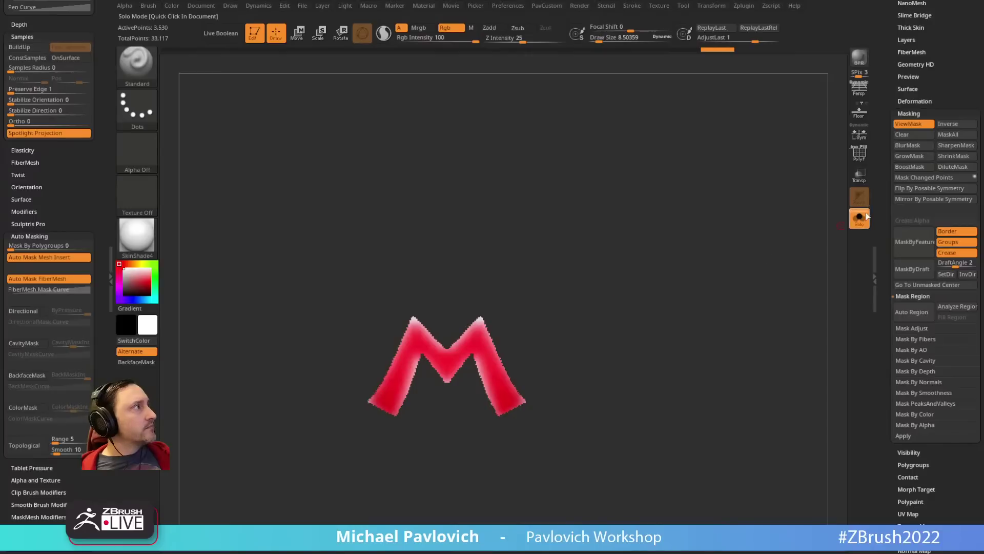
left_click_drag(871, 231, 870, 405)
key("3")
left_click(670, 228)
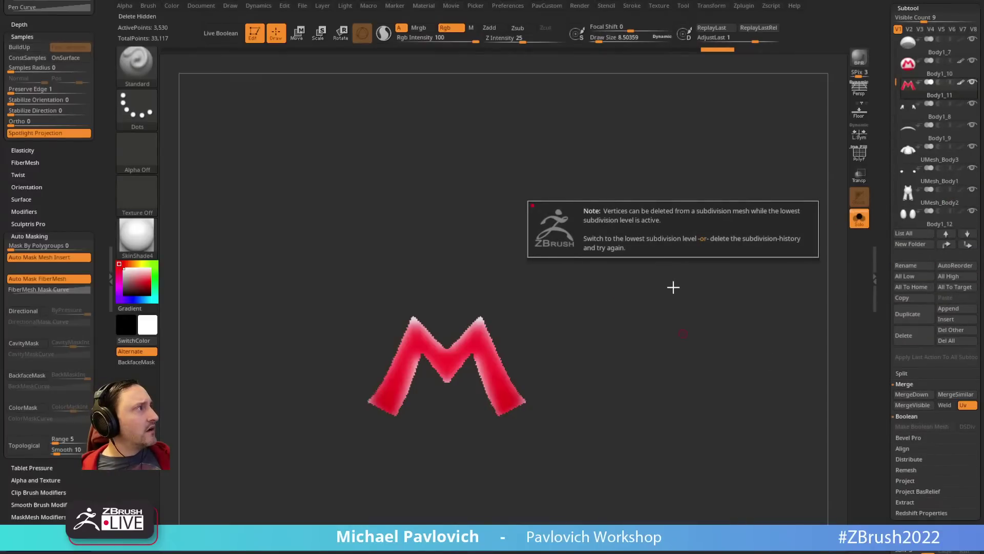
left_click_drag(886, 316, 882, 236)
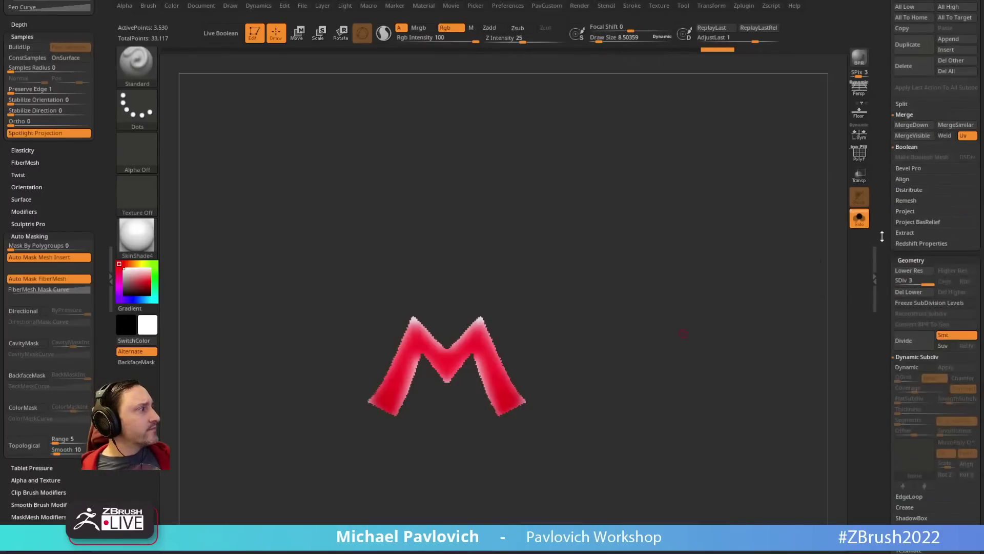
left_click(908, 291)
key("3")
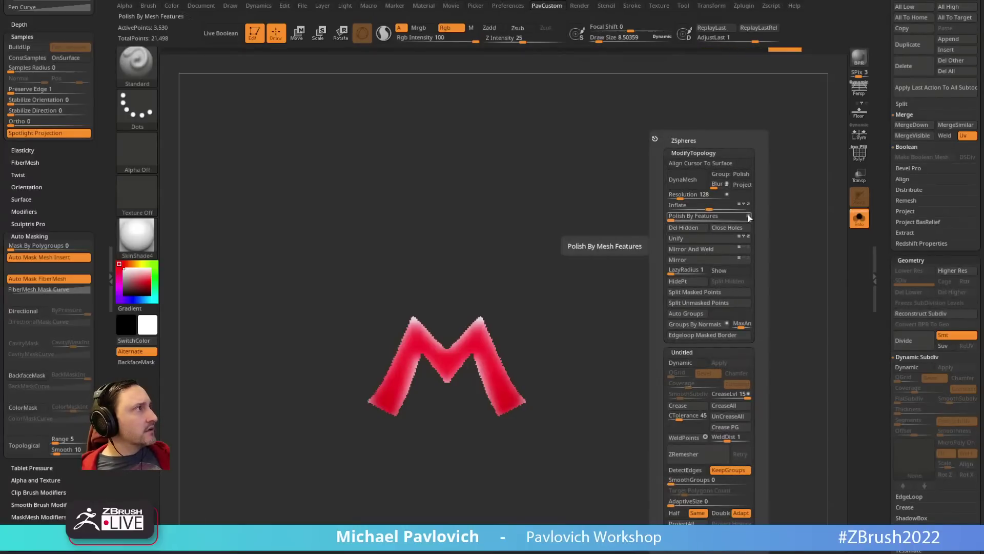
Step: Smooth the M's borders with Polish By Features and ZRemesh it repeatedly at Half down to a light mesh
left_click(704, 216)
left_click_drag(583, 254, 621, 292)
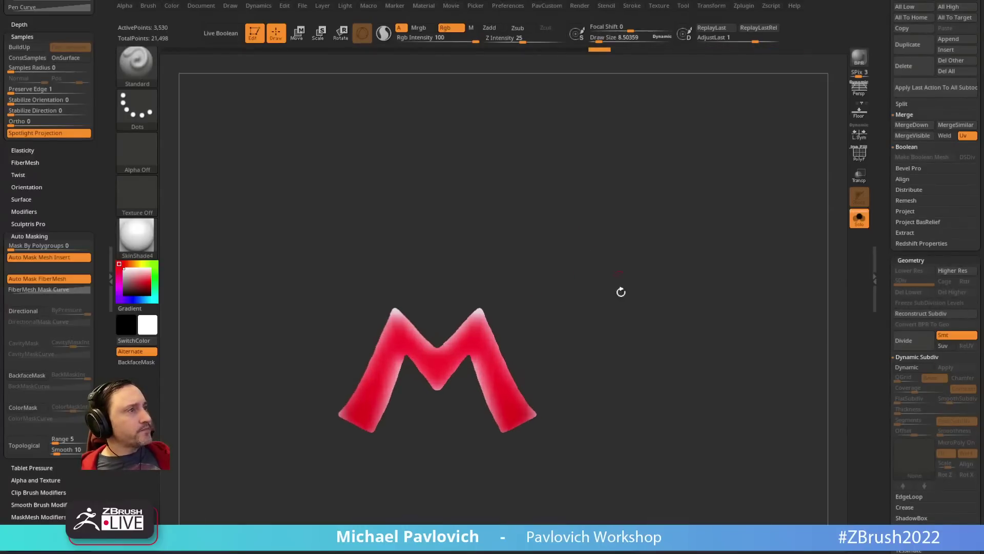
key("3")
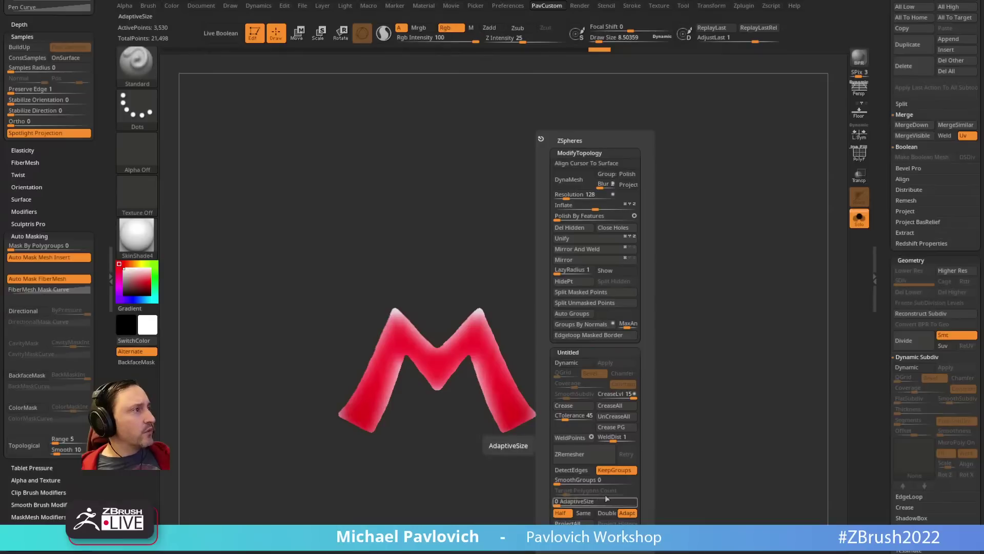
left_click(589, 454)
key("3")
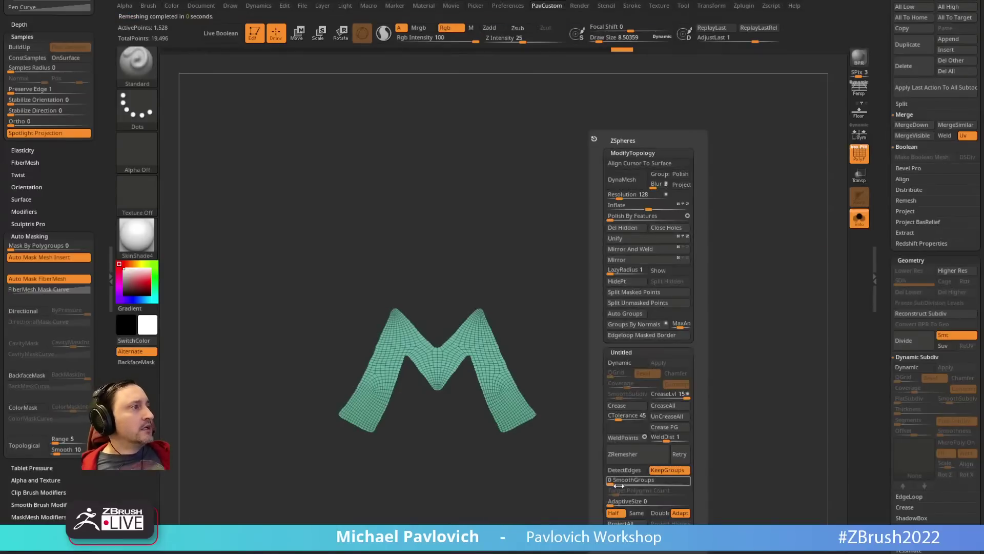
left_click(625, 457)
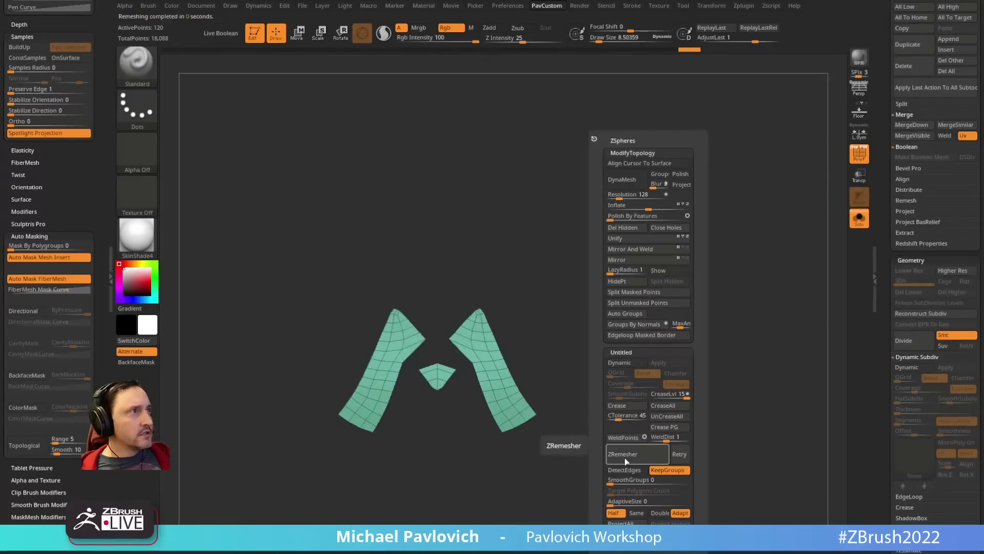
left_click(623, 457)
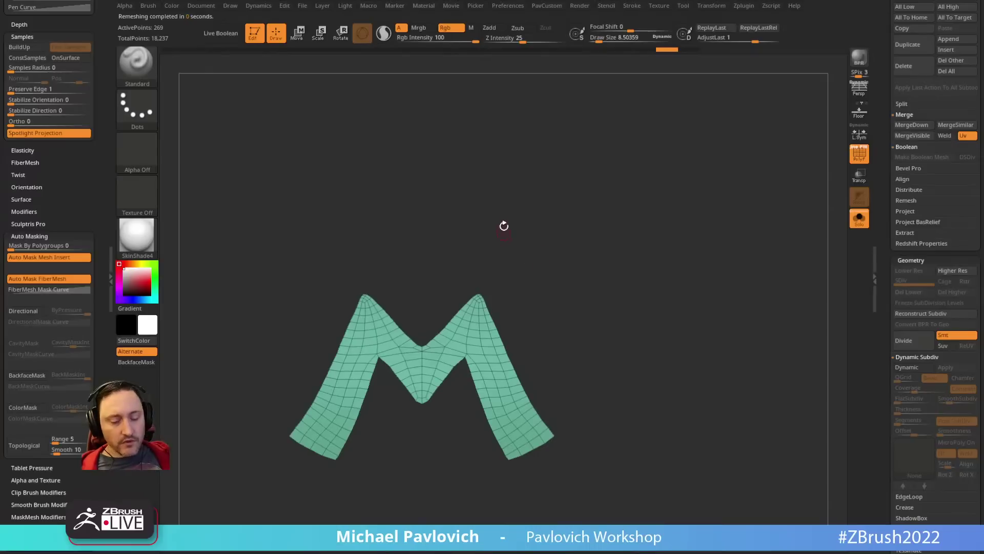
Step: Pull the M's corner tips into sharp points with the MoveAccu brush and ZRemesh the mesh again at Half
key("2")
left_click_drag(504, 227, 506, 260)
key("s")
left_click(482, 281)
right_click_drag(491, 264, 480, 276, "ctrl")
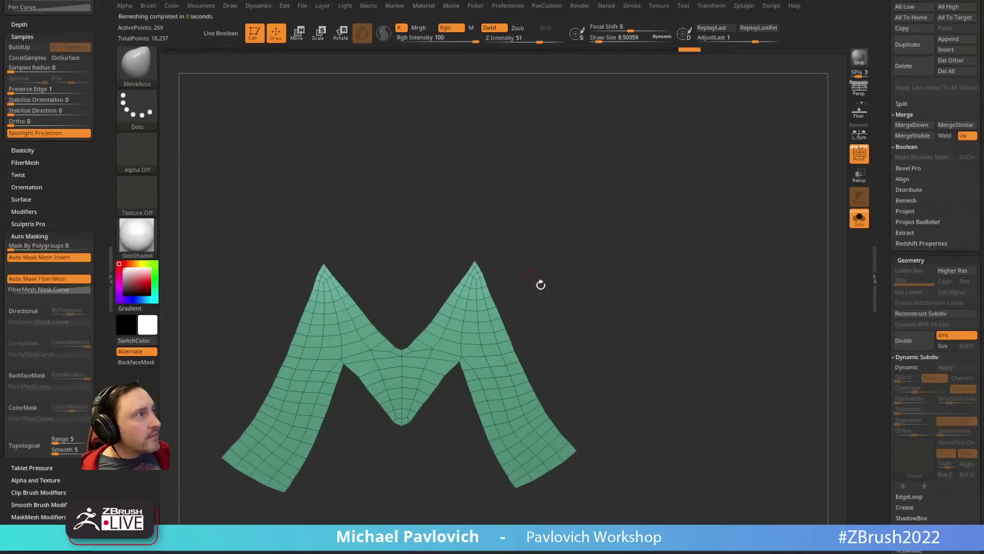
right_click_drag(579, 314, 598, 238, "alt")
right_click_drag(597, 238, 599, 221, "ctrl")
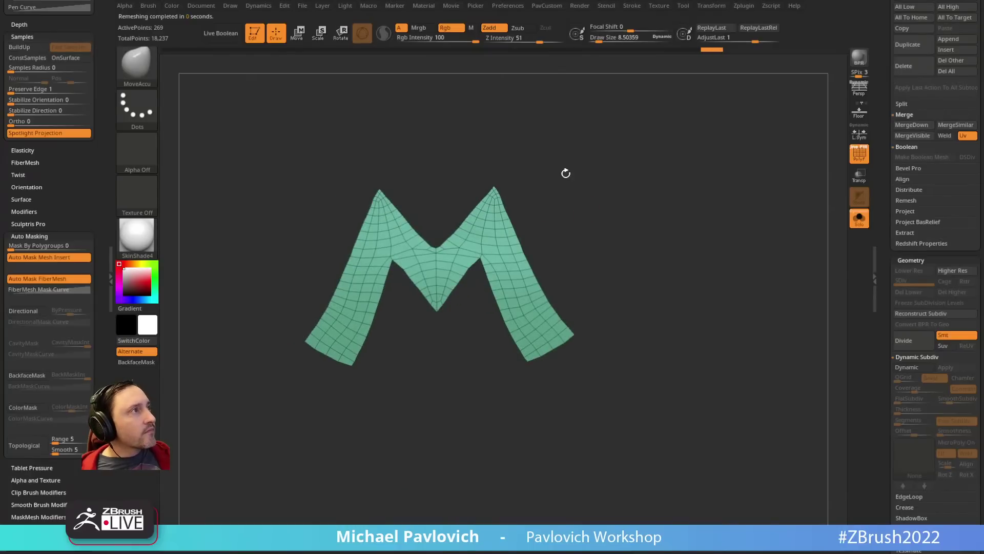
right_click_drag(566, 173, 567, 227, "alt")
key("space")
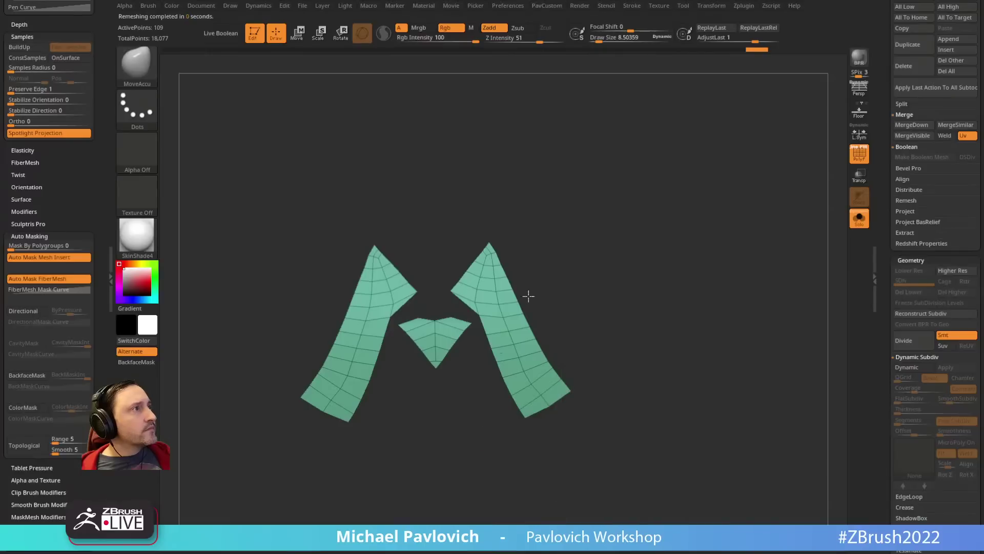
Step: Bridge the gaps between the M's two legs and its centre piece with the ZModeler Bridge edge action
right_click_drag(528, 287, 541, 336, "alt")
right_click_drag(541, 336, 619, 301, "ctrl")
key("b")
key("z")
key("m")
key("space")
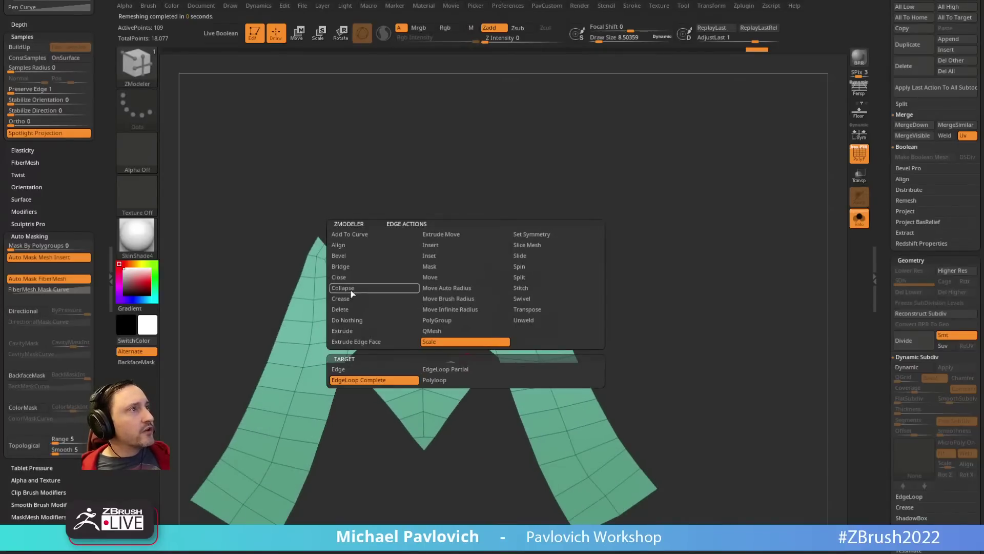
left_click(352, 267)
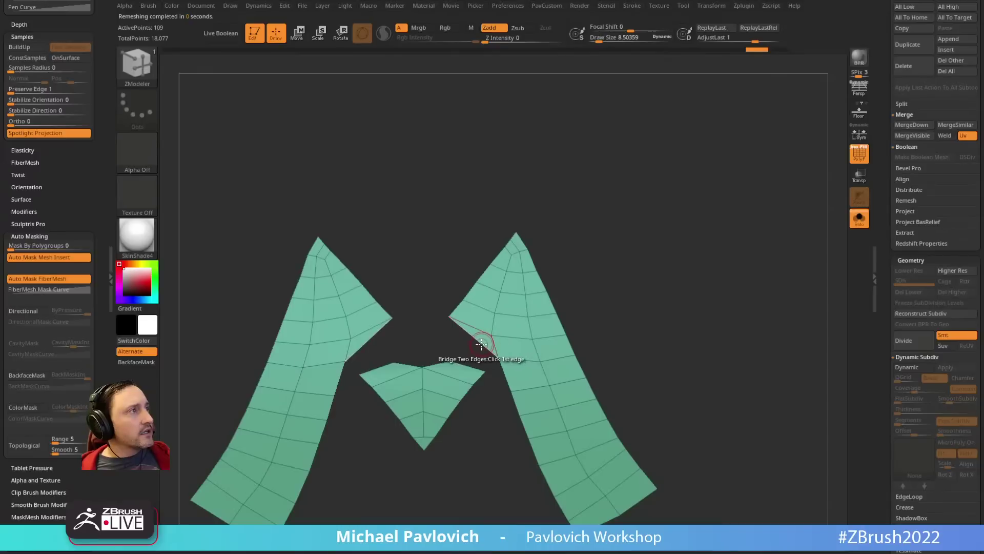
Step: Align the upper vertices of the bridged polygons with the M's inner diagonals using the Move brush
key("b")
key("m")
key("v")
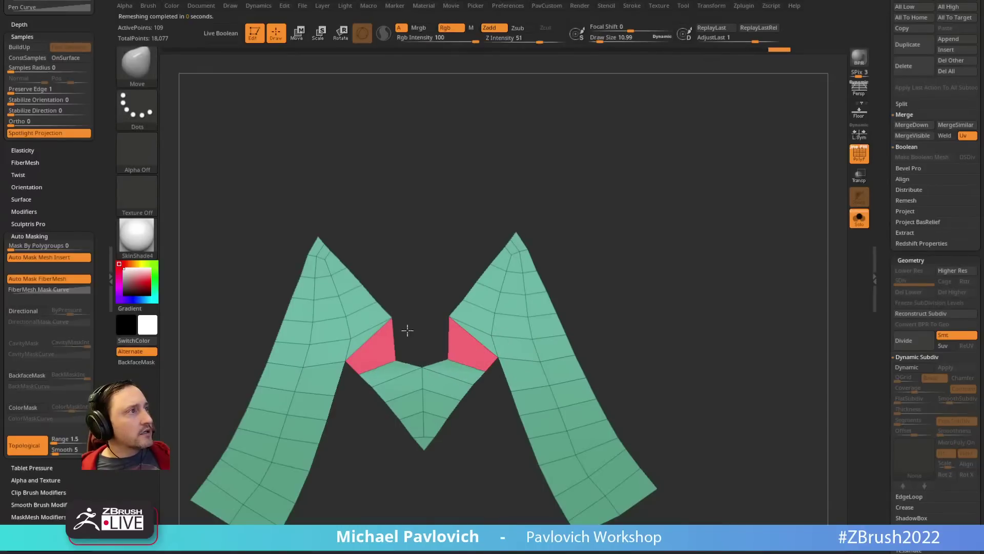
left_click_drag(394, 361, 403, 353)
left_click_drag(433, 346, 432, 343)
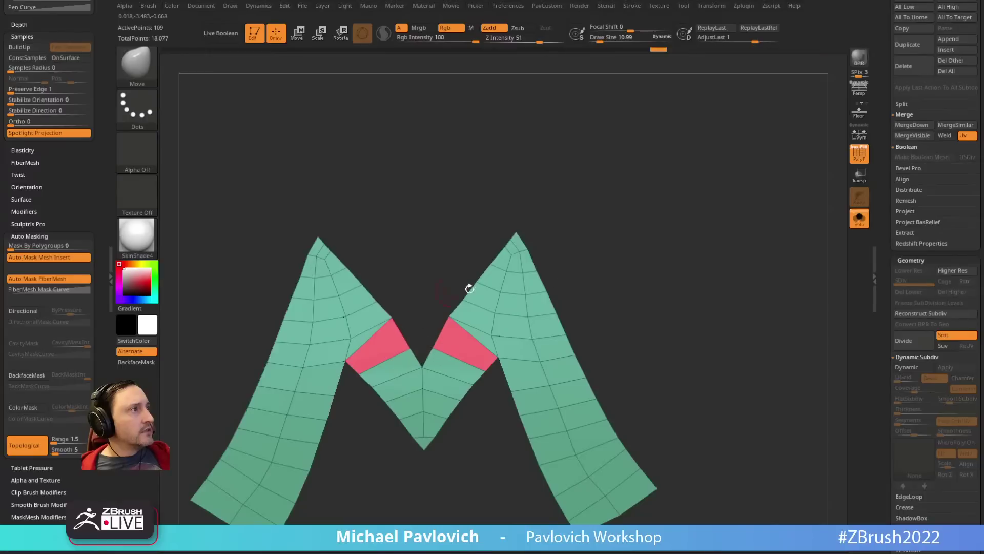
Step: Combine the M into a single polygroup and apply Mirror And Weld
key("ctrl+w")
key("3")
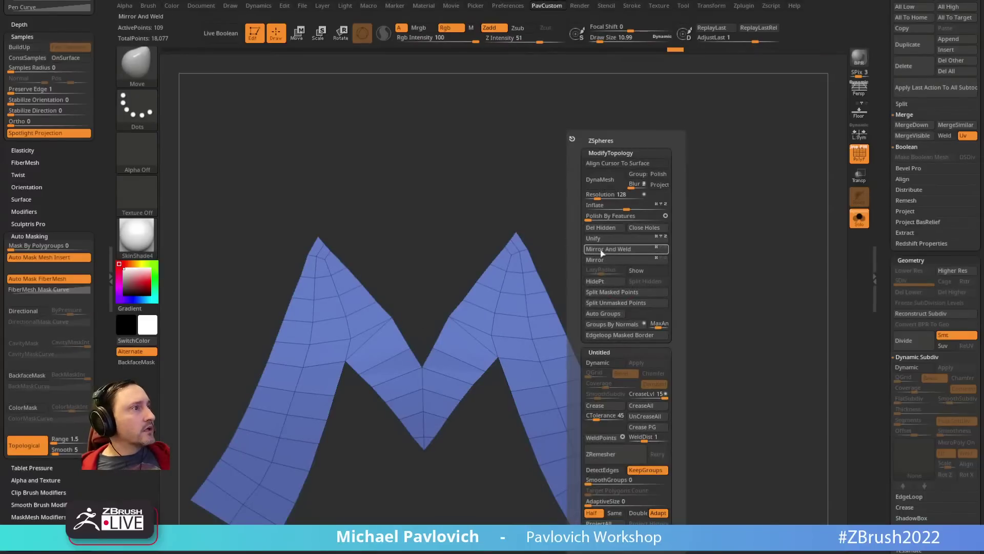
left_click(608, 249)
Step: Collapse the short edge at the lower tip of the M's centre with the ZModeler Collapse edge action
key("b")
key("z")
key("m")
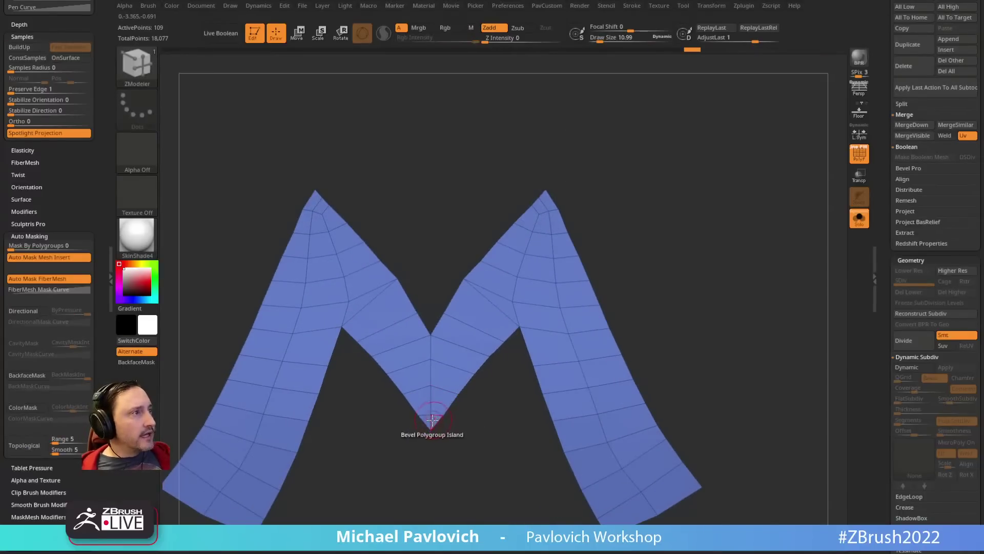
key("space")
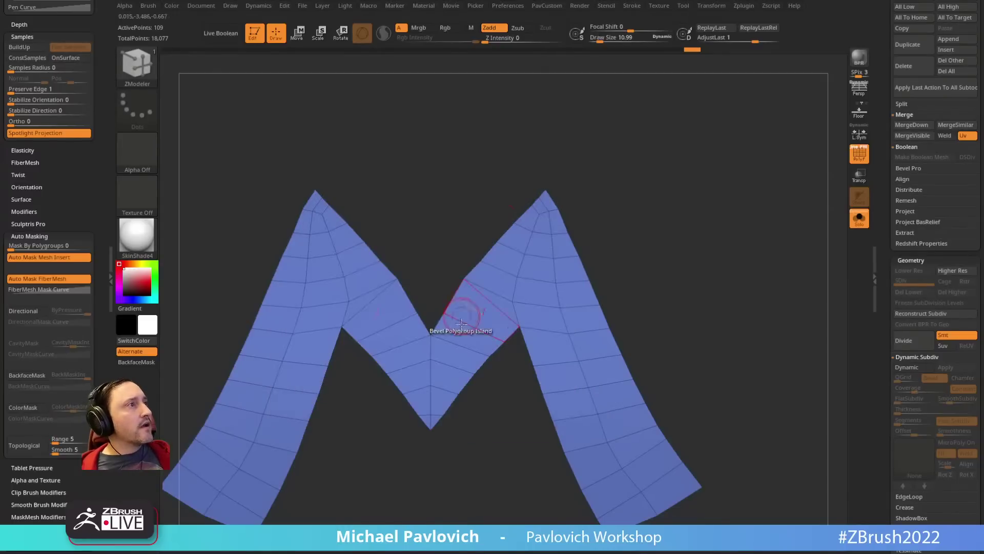
key("space")
left_click(308, 288)
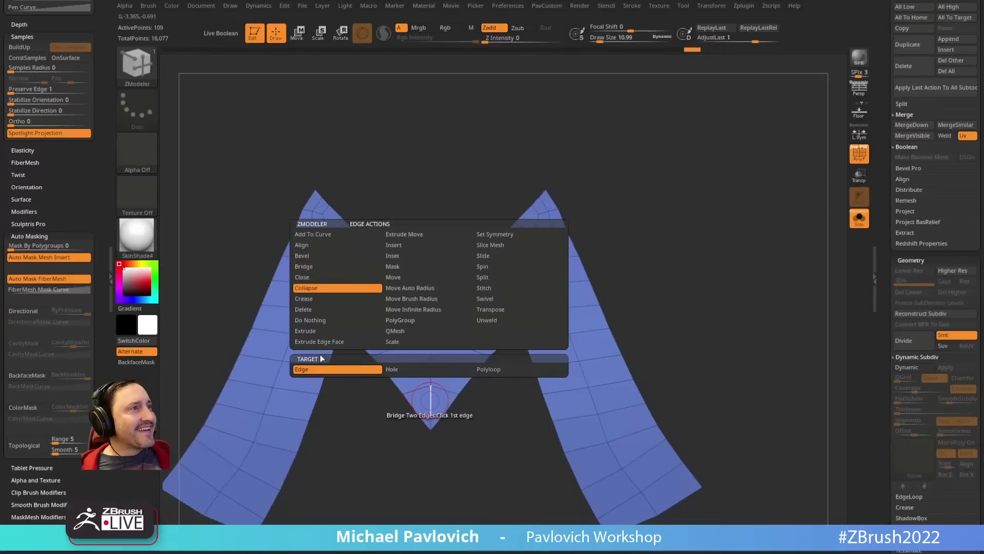
left_click(430, 422)
right_click_drag(613, 261, 616, 244, "ctrl")
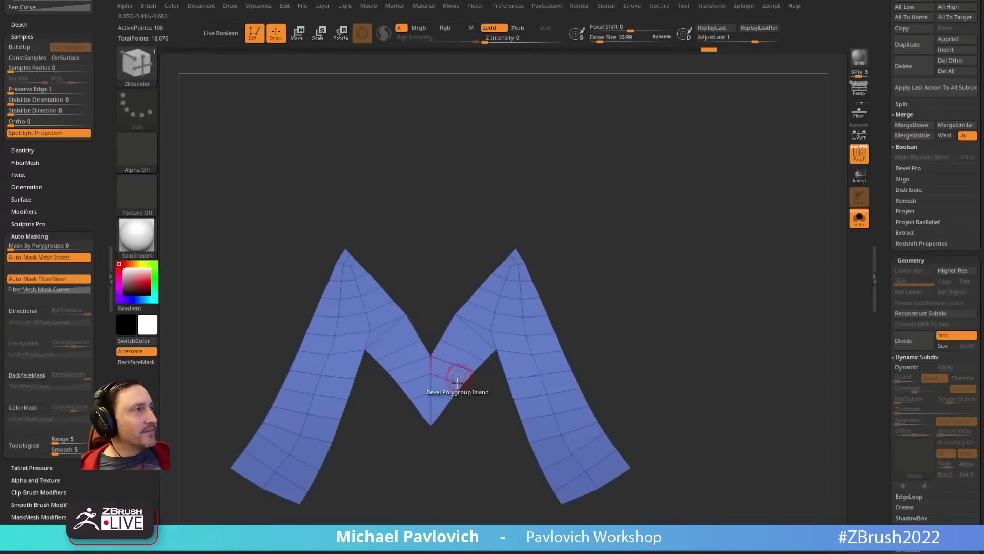
key("b")
key("m")
key("v")
right_click_drag(456, 353, 593, 268, "ctrl")
Step: Split an edge on both of the M's inner diagonal strokes and set the ZModeler edge action to Delete
key("b")
key("z")
key("m")
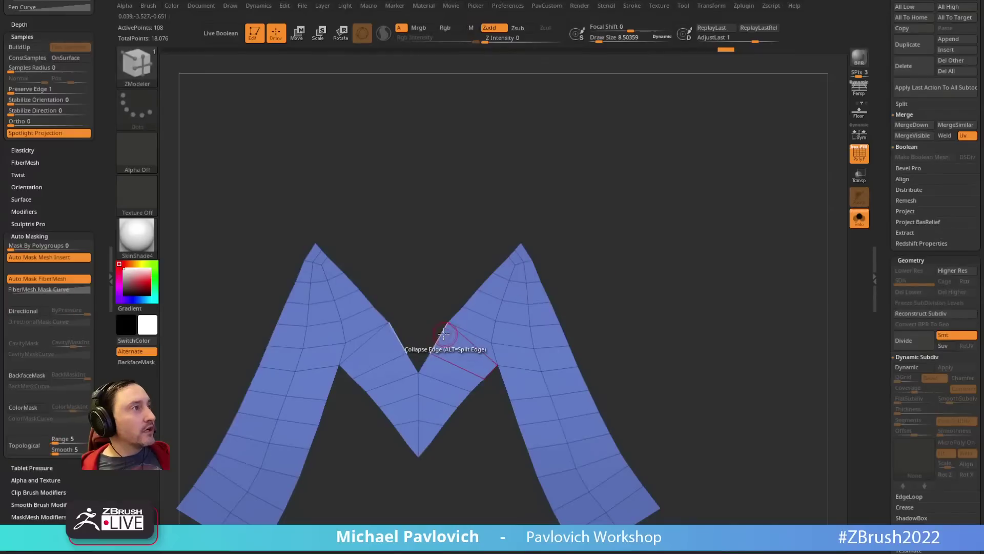
key("space")
left_click(500, 256)
left_click(502, 269)
left_click(503, 278)
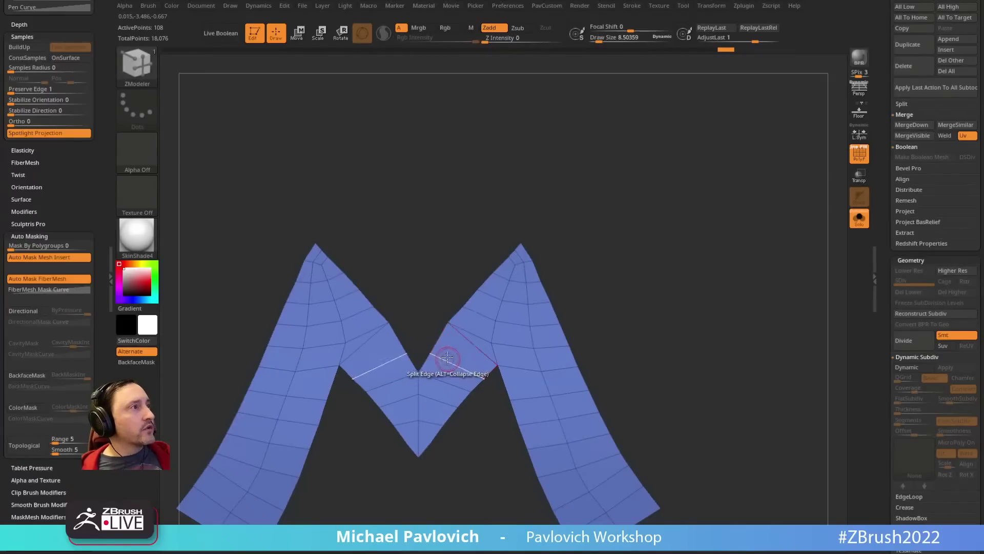
left_click(454, 339)
key("space")
left_click(346, 309)
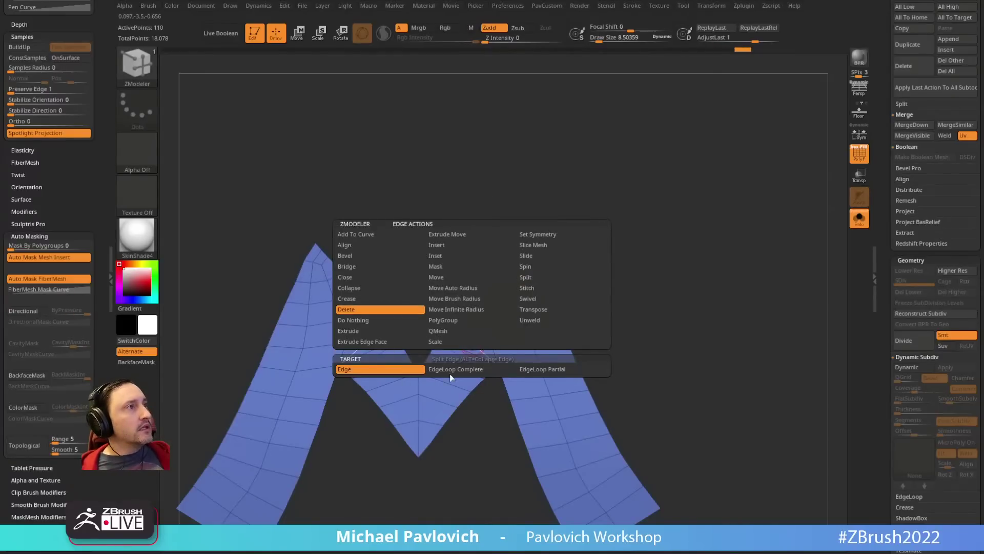
Step: Adjust the contour of the M's inner diagonals with an enlarged Move brush
right_click_drag(585, 286, 501, 345, "ctrl")
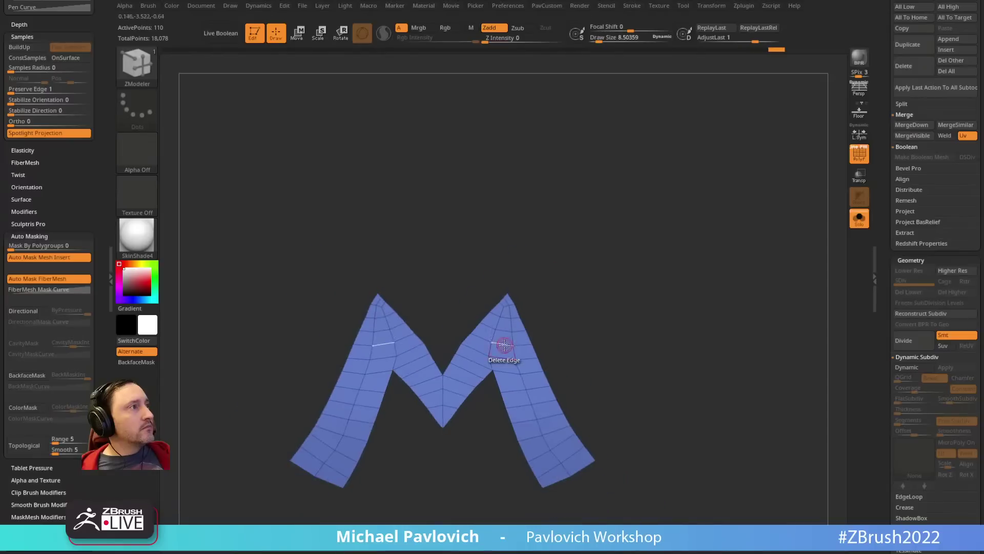
key("b")
key("m")
key("v")
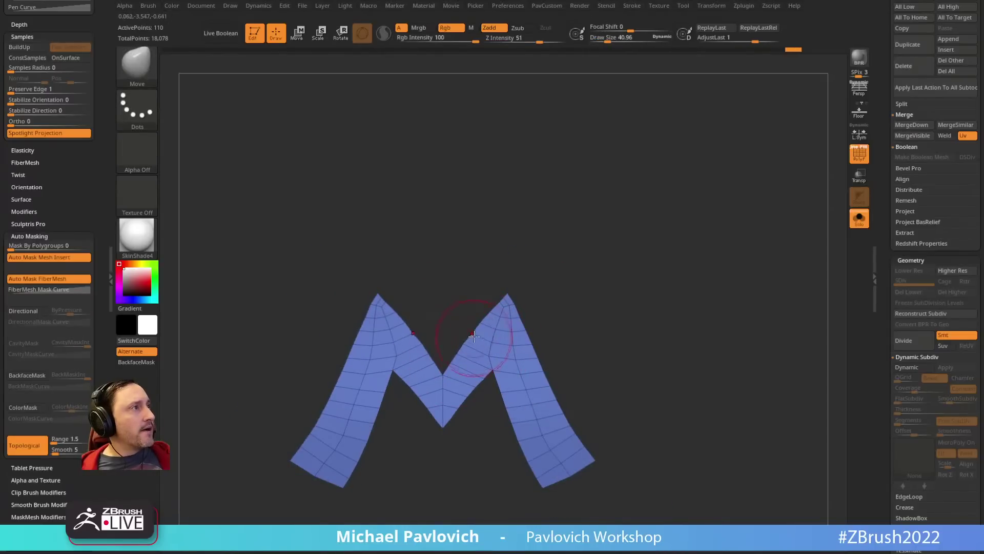
mouse_move(610, 316)
right_mouse_down("alt")
mouse_move(585, 316)
mouse_move(578, 305)
mouse_move(615, 282)
mouse_move(580, 302)
right_mouse_up("alt")
Step: Try to extrude the M into a thick shape with the ZModeler QMesh action on Polygroup All
key("b")
key("z")
key("m")
key("space")
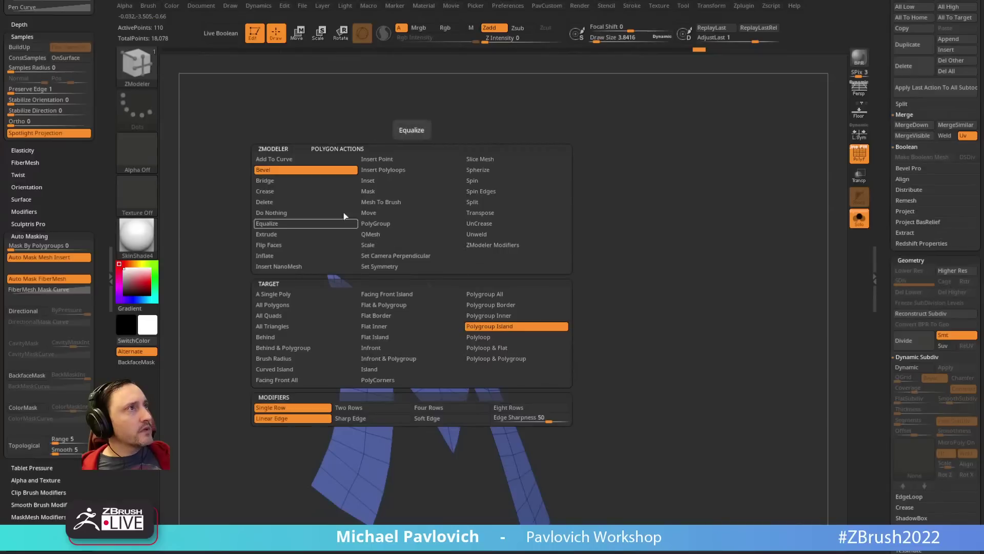
left_click(371, 233)
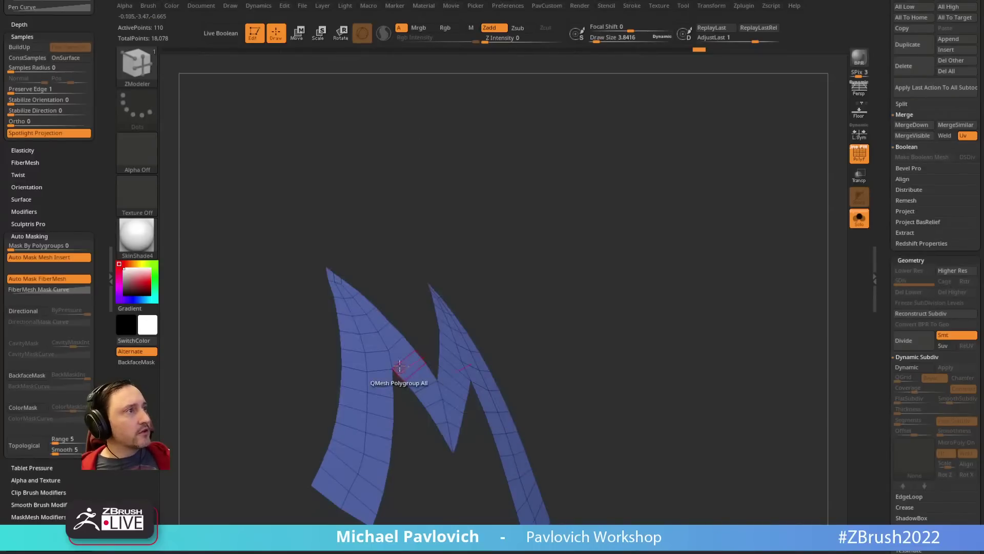
left_click_drag(400, 368, 413, 349)
right_click_drag(488, 268, 544, 253)
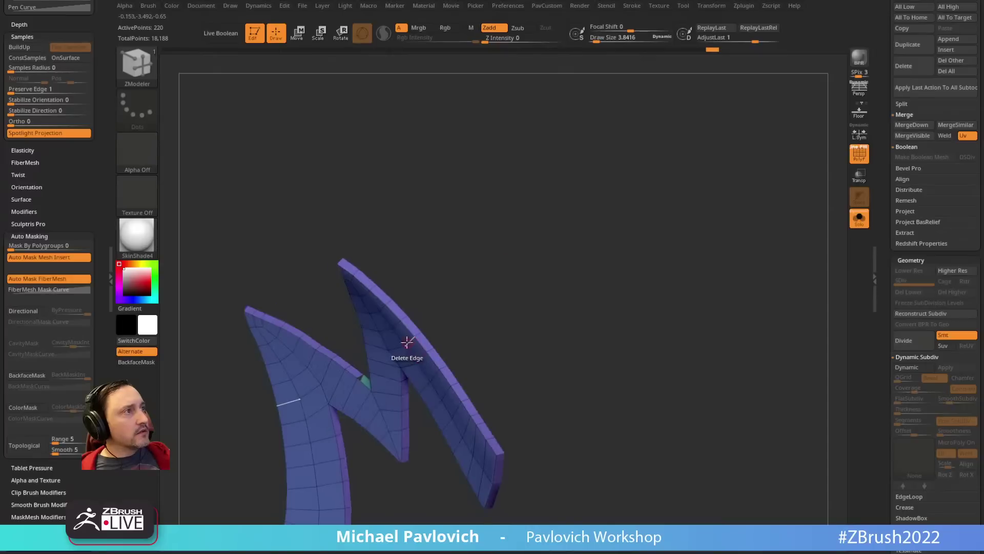
mouse_move(430, 305)
right_mouse_down()
mouse_move(503, 345)
mouse_move(482, 391)
mouse_move(389, 402)
mouse_move(616, 427)
right_mouse_up()
key("ctrl+z")
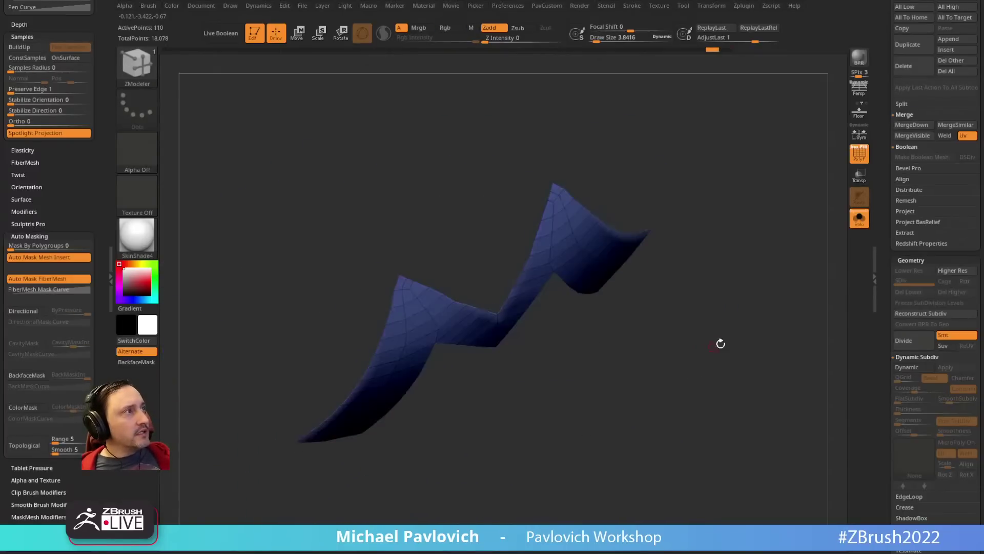
Step: Extrude the M into a solid with thickness using the ZModeler QMesh polygon action on Polygroup All
right_click_drag(721, 343, 668, 438)
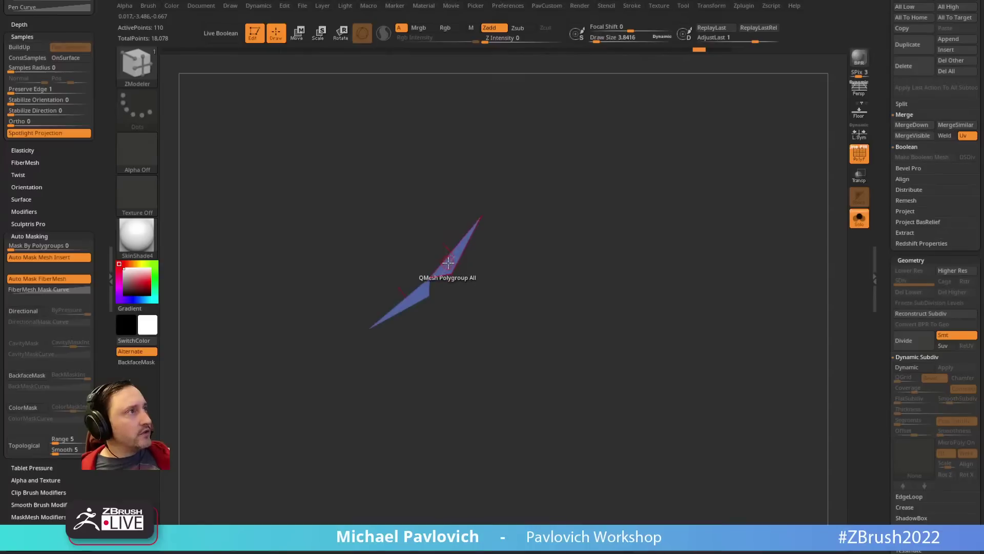
key("space")
left_click(328, 204)
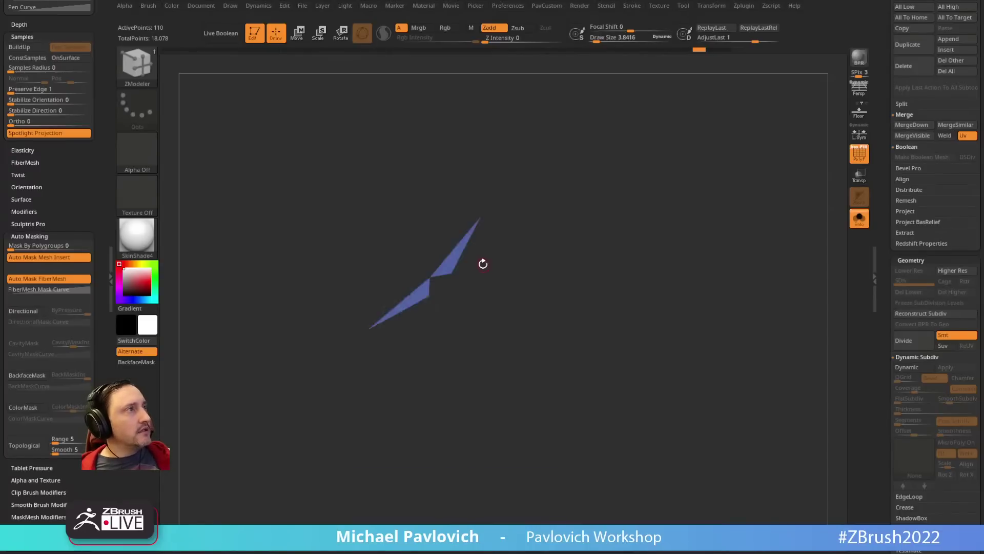
right_click_drag(533, 243, 555, 248)
right_click_drag(633, 251, 579, 208)
key("space")
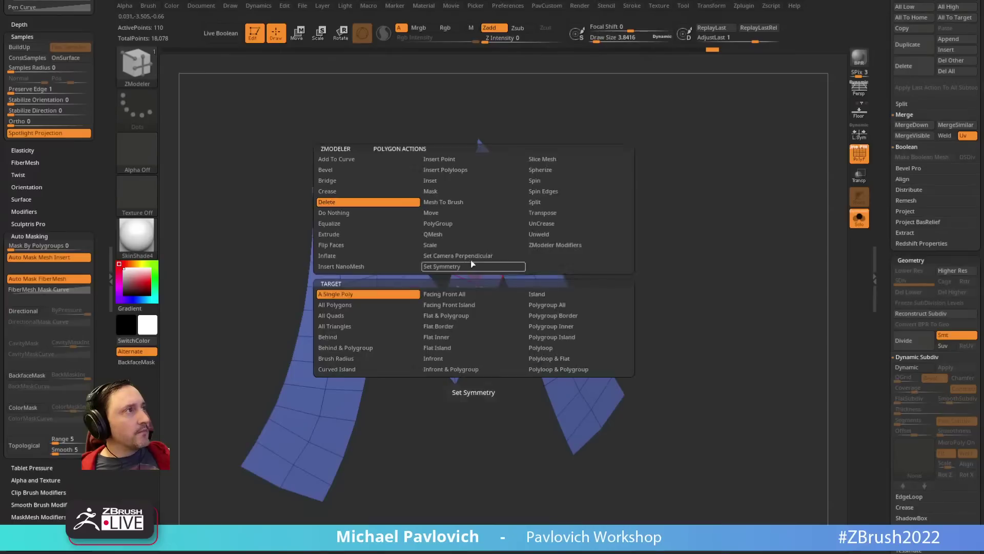
left_click(433, 235)
right_click_drag(646, 180, 585, 210)
left_click_drag(465, 291, 498, 260)
mouse_move(544, 223)
right_mouse_down()
mouse_move(507, 262)
mouse_move(644, 229)
mouse_move(635, 215)
mouse_move(660, 227)
right_mouse_up()
Step: Crease the thickened M's edges and turn on Dynamic Subdiv
key("2")
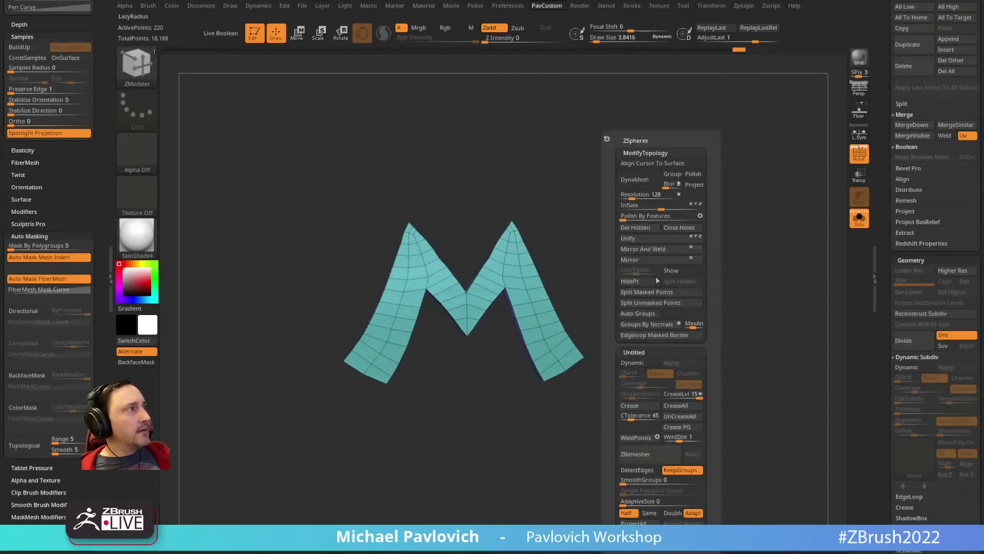
left_click(636, 405)
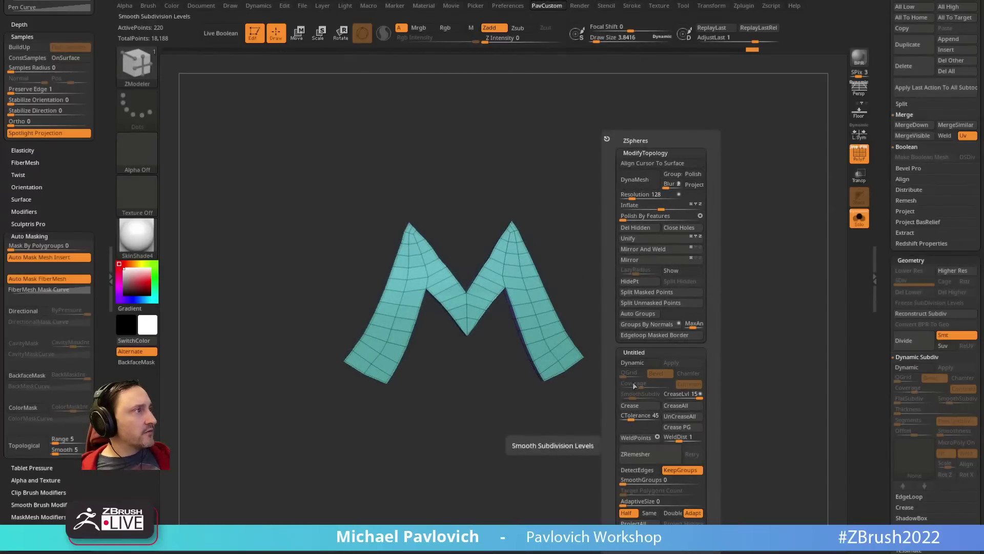
left_click(635, 362)
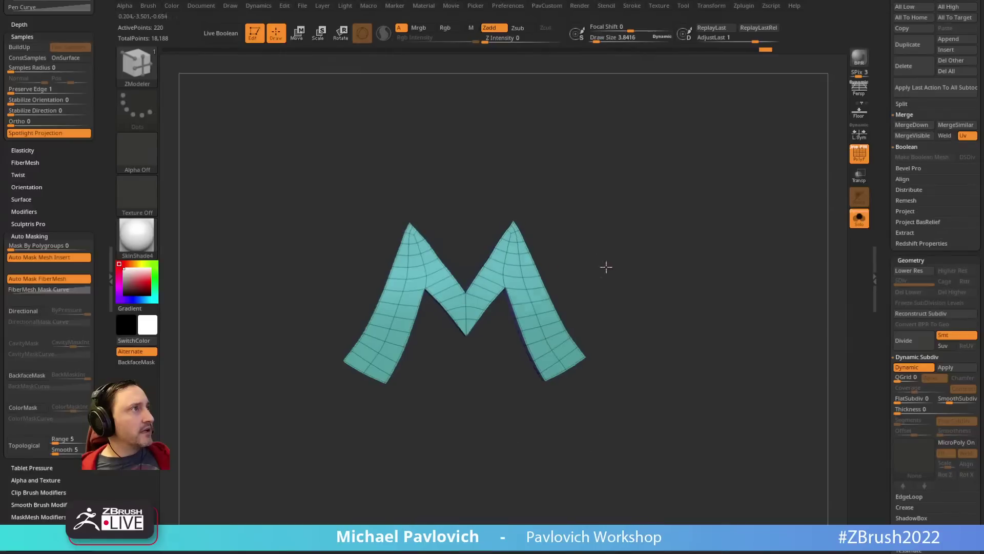
Step: Polish the M with Polish By Features and revise the creasing of its edges
key("2")
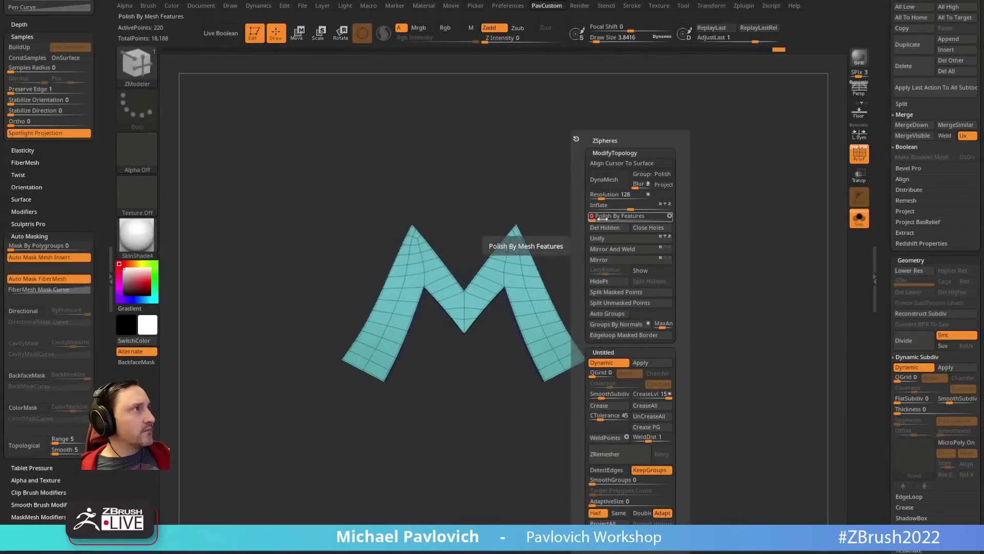
left_click(670, 216)
left_click(595, 217)
left_click(595, 217)
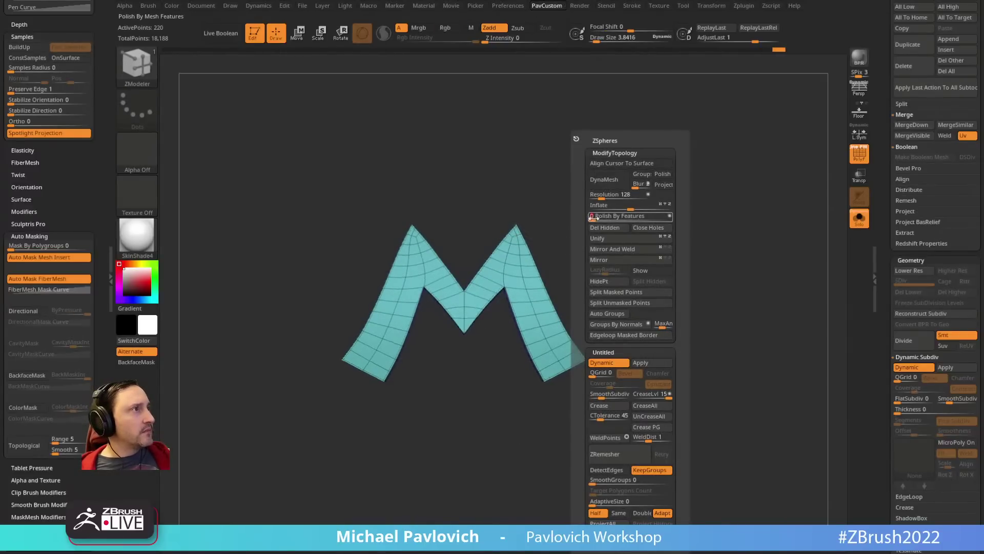
left_click(595, 217)
right_click_drag(622, 244, 645, 244, "ctrl")
key("2")
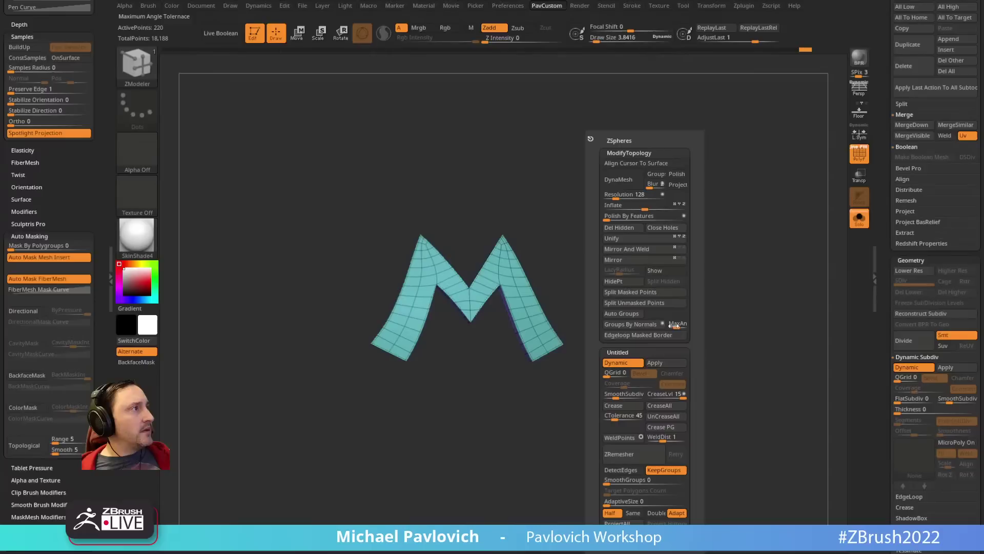
left_click(663, 405)
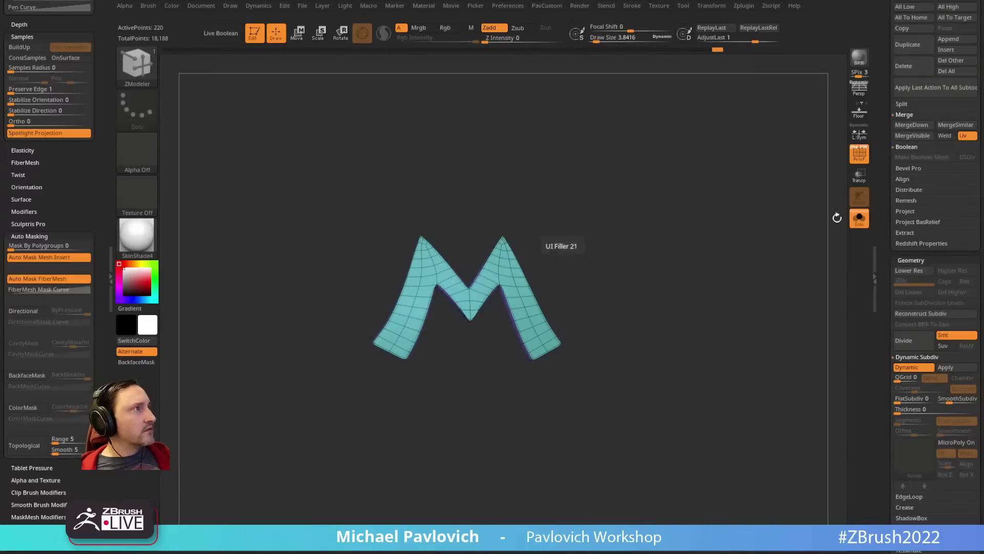
Step: Show the whole model without polyframe, isolate the cap's painted round emblem subtool and choose the Move brush
left_click(859, 217)
key("shift+f")
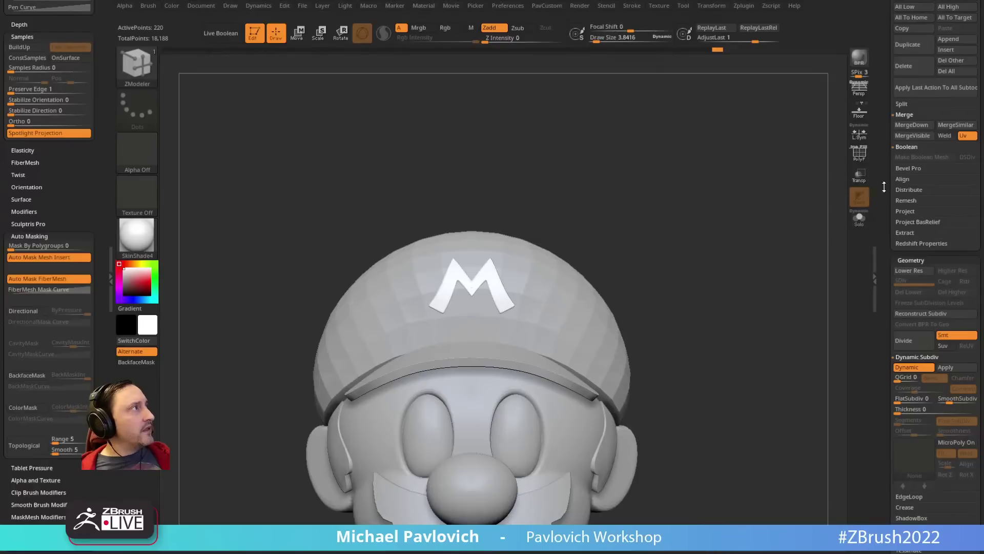
left_click_drag(884, 187, 880, 354)
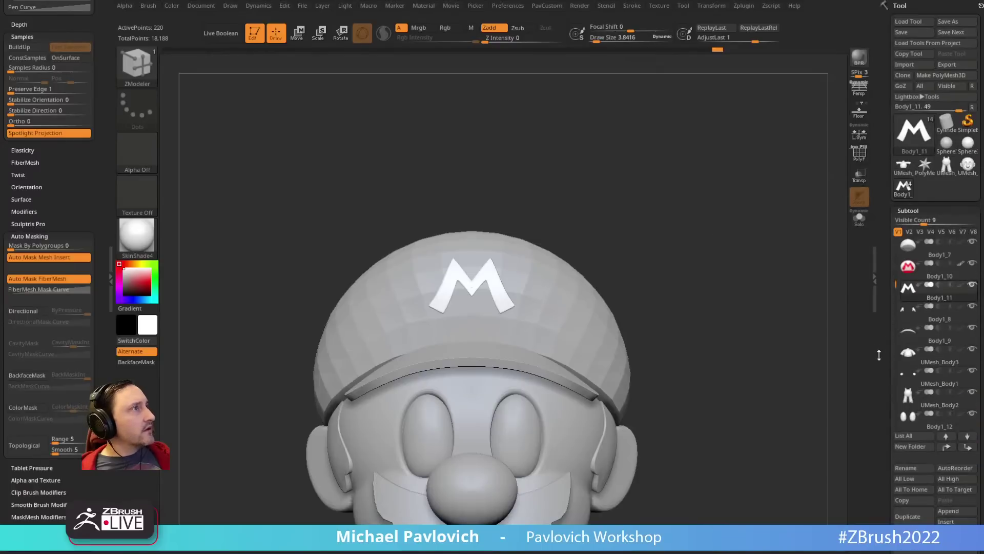
left_click(934, 275)
left_click_drag(688, 186, 684, 237)
left_click(858, 220)
mouse_move(749, 237)
left_mouse_down()
mouse_move(729, 224)
mouse_move(740, 238)
mouse_move(712, 266)
left_mouse_up()
key("b")
key("m")
key("v")
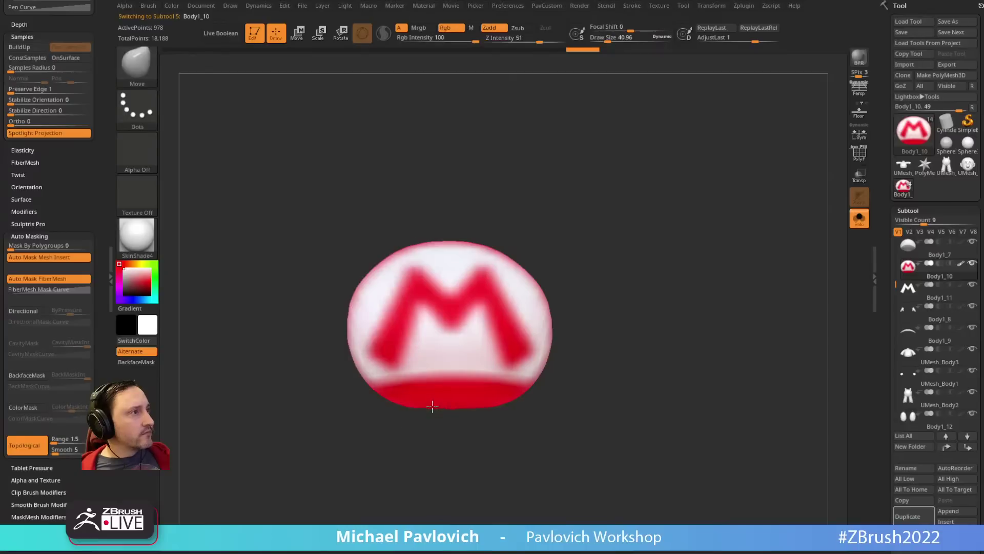
left_click_drag(593, 279, 630, 348)
Step: Reduce the round emblem to a low-poly mesh with repeated ZRemesher passes at Half and show its polyframe
key("2")
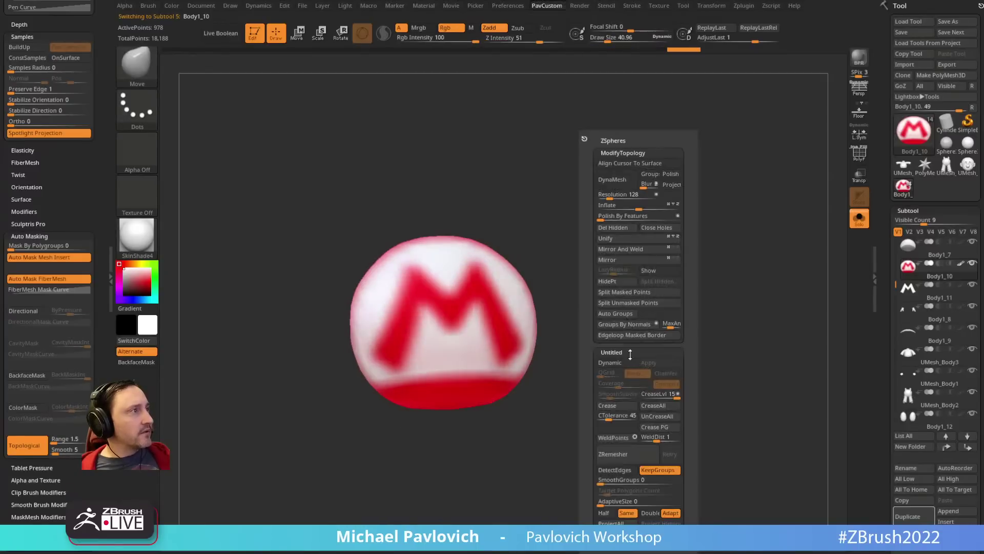
left_click(628, 454)
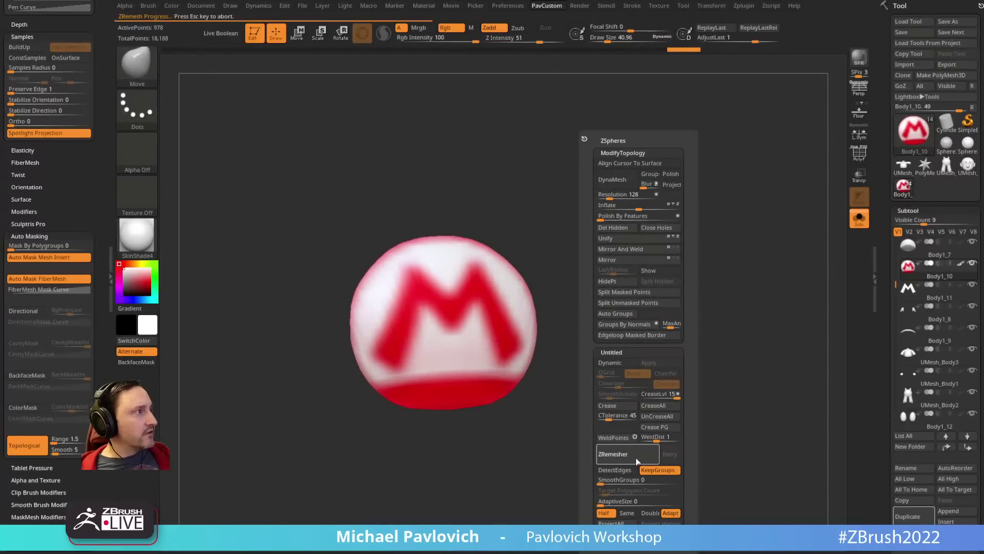
left_click(852, 155)
key("2")
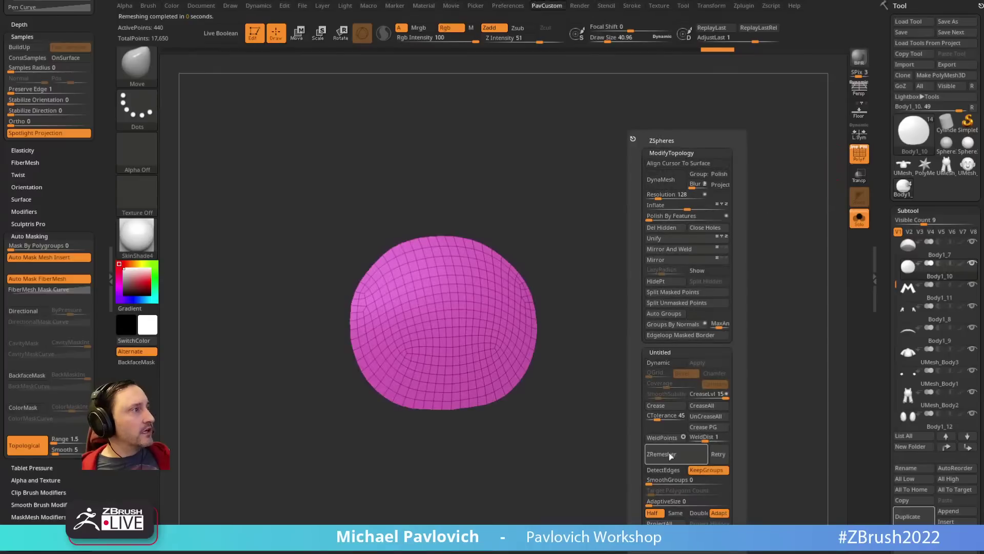
left_click(679, 455)
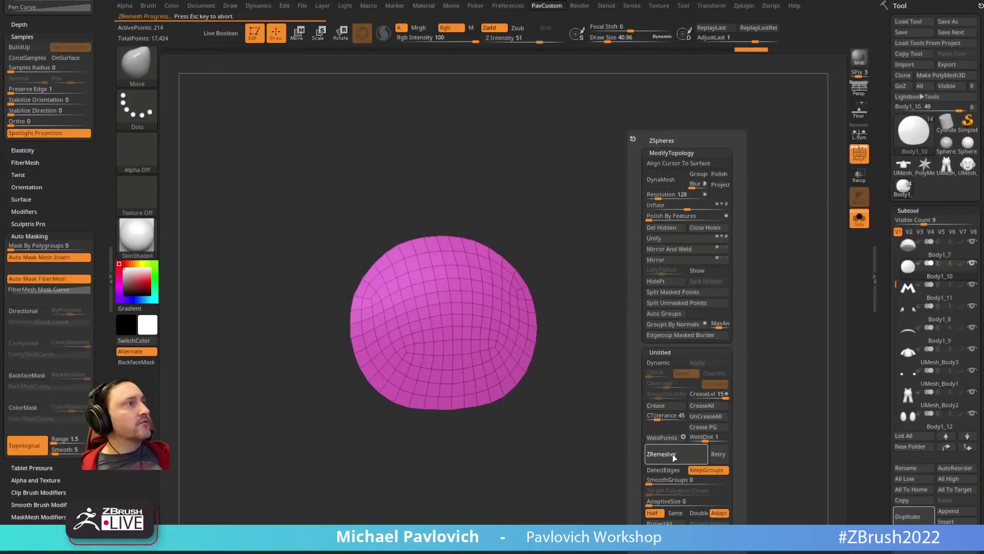
Step: Extrude the emblem into a thick disc with ZModeler QMesh on Polygroup All and show the other parts again
mouse_move(682, 266)
left_mouse_down()
mouse_move(560, 261)
mouse_move(608, 234)
left_mouse_up()
key("b")
key("z")
key("m")
key("space")
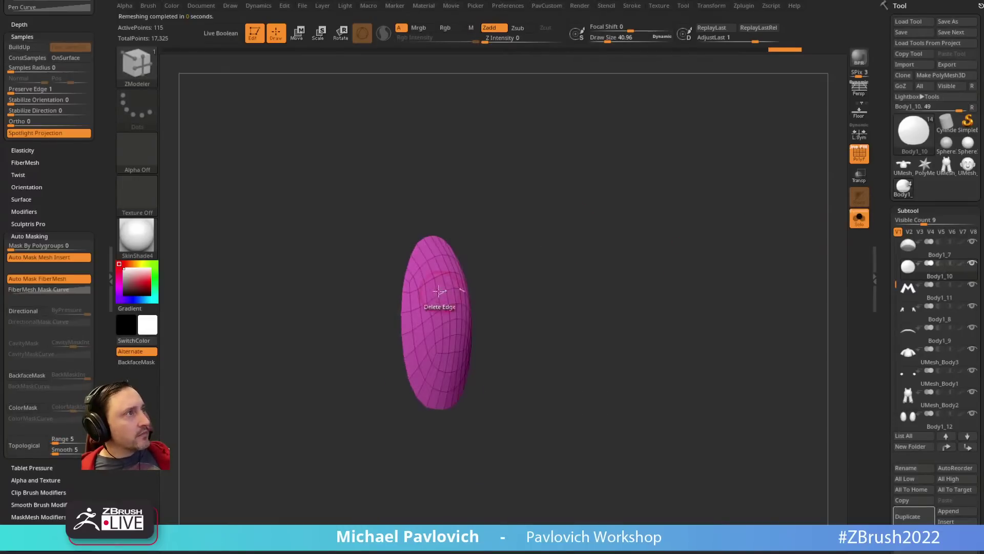
left_click_drag(441, 291, 444, 280)
left_click_drag(507, 267, 556, 237)
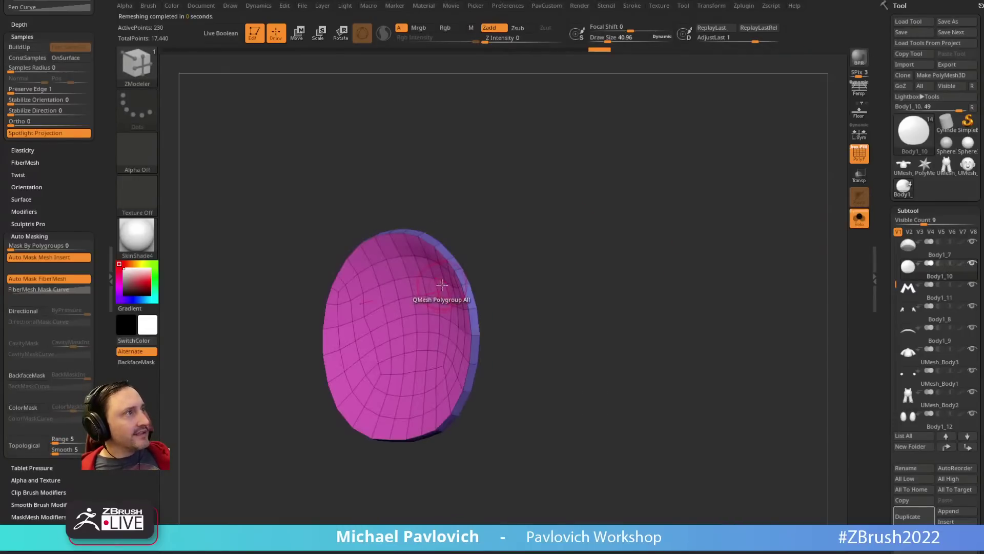
left_click_drag(588, 269, 711, 208, "alt")
left_click(865, 223)
Step: Select the M subtool and move it forward about 0.03 so it stands out from the emblem disc
mouse_move(789, 251)
left_mouse_down()
mouse_move(510, 286)
mouse_move(532, 290)
left_mouse_up()
key("b")
key("s")
key("t")
key("s")
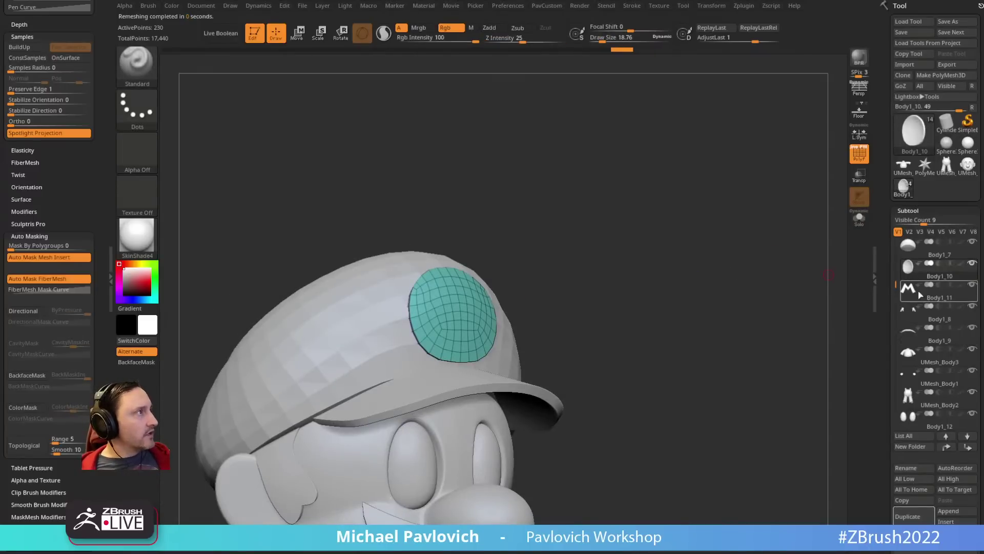
left_click(918, 292)
left_click_drag(743, 281, 686, 281, "shift")
key("w")
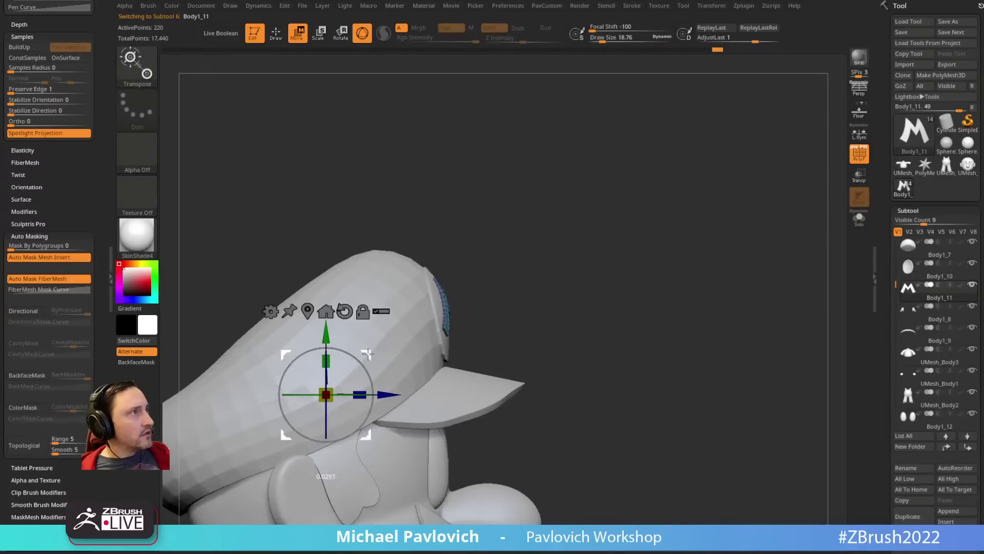
key("q")
Step: Examine the whole character from the front, including the emblem and M on the cap
left_click_drag(628, 263, 611, 230, "shift")
left_click_drag(611, 229, 613, 255, "alt")
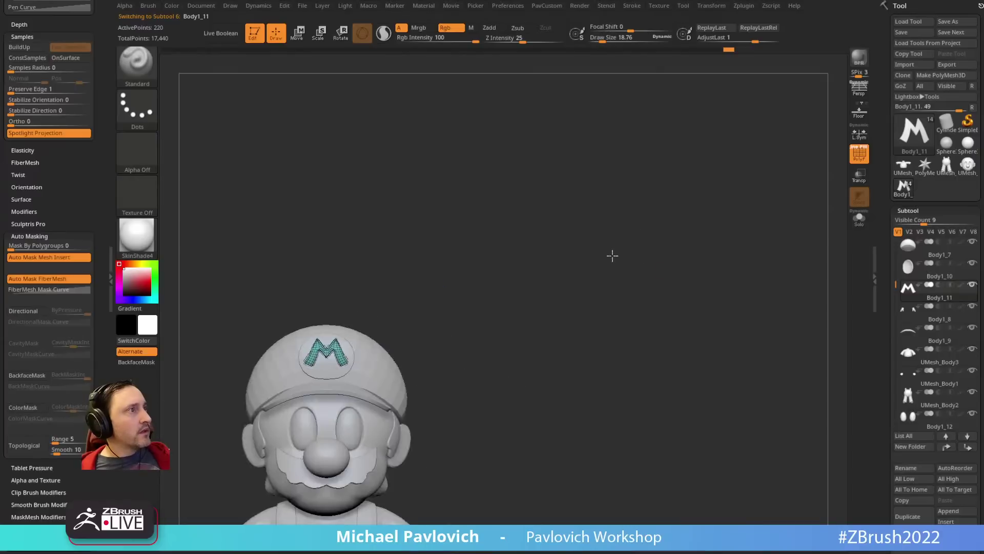
mouse_move(593, 334)
left_mouse_down("alt")
mouse_move(583, 279)
mouse_move(594, 286)
left_mouse_up("alt")
key("s")
left_click_drag(666, 287, 815, 237, "alt")
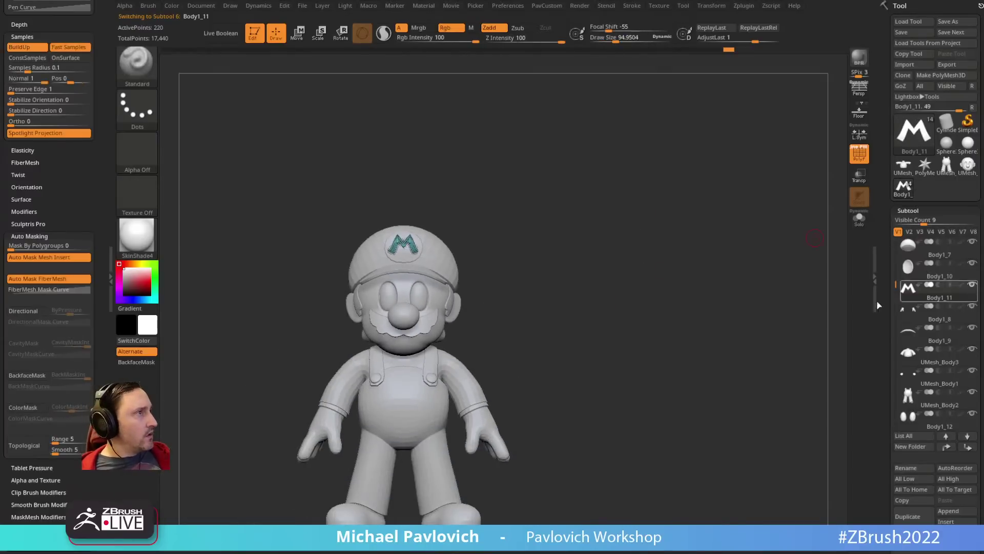
left_click_drag(720, 308, 692, 244, "alt")
key("s")
mouse_move(627, 292)
left_mouse_down()
mouse_move(650, 297)
mouse_move(582, 292)
mouse_move(703, 261)
mouse_move(687, 306)
mouse_move(716, 303)
mouse_move(711, 295)
left_mouse_up()
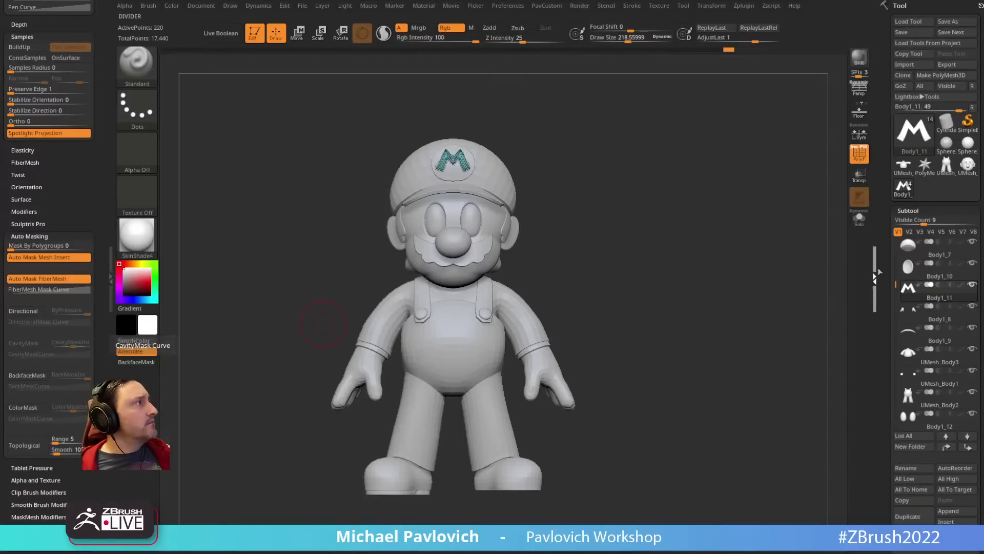
left_click_drag(875, 280, 883, 231)
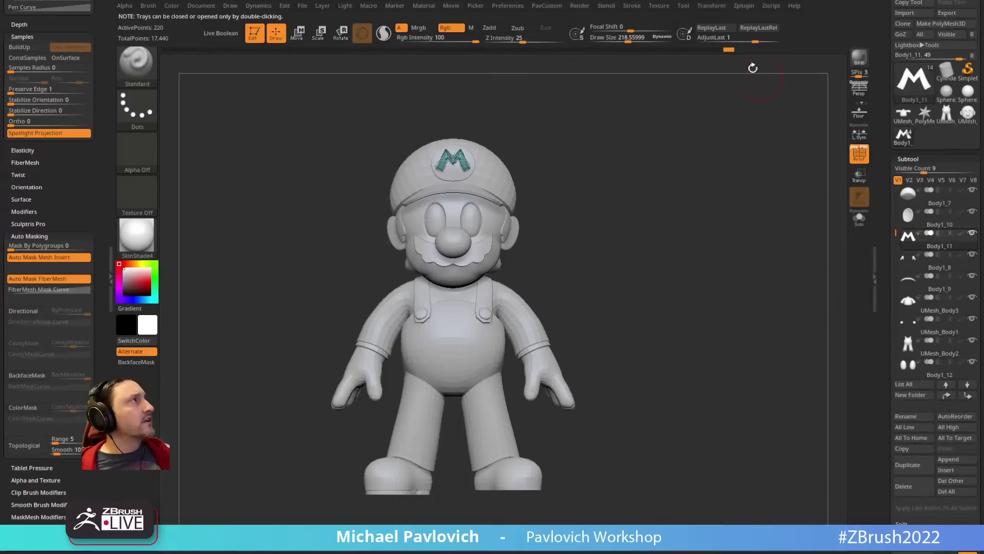
left_click(744, 6)
key("shift")
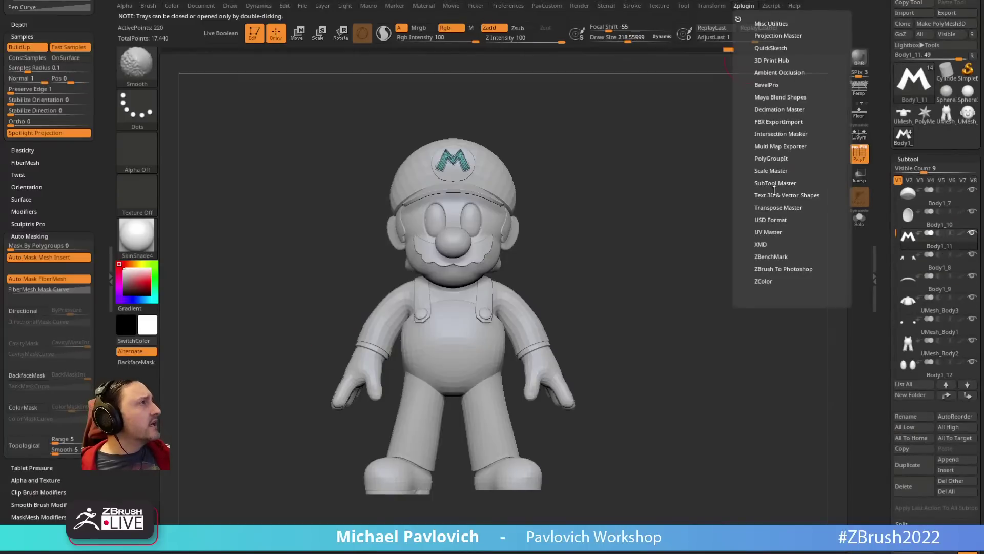
left_click(768, 145, "shift")
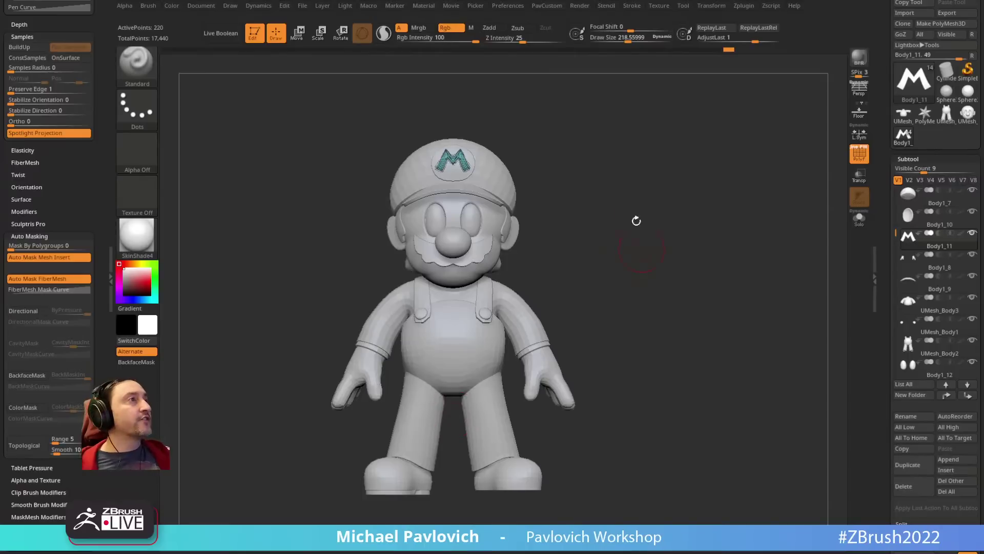
Step: Select the shirt subtool, isolate it and turn it to an angled view
left_click(510, 317, "alt")
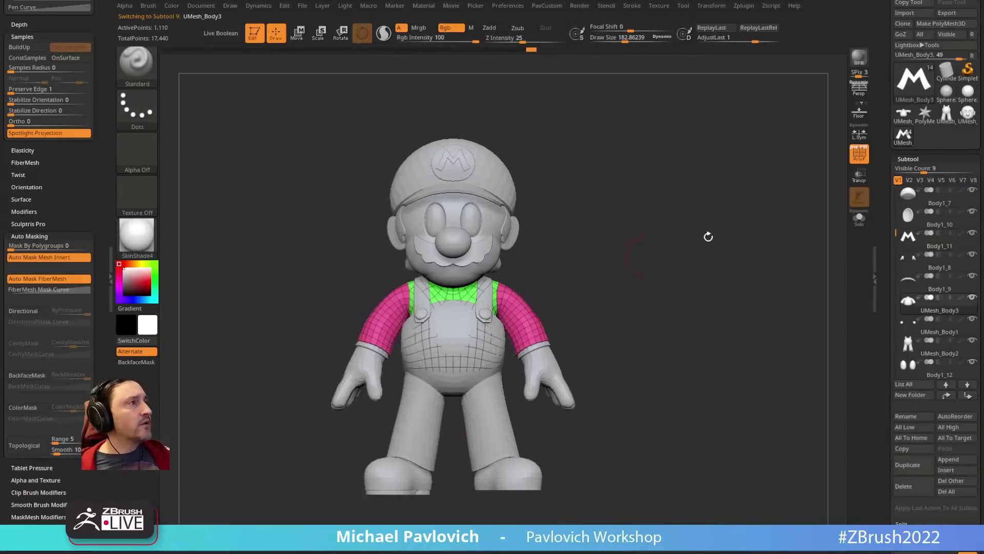
left_click(855, 220)
left_click_drag(741, 282, 666, 287)
Step: Try Polish By Features on the isolated shirt and undo the polish
key("space")
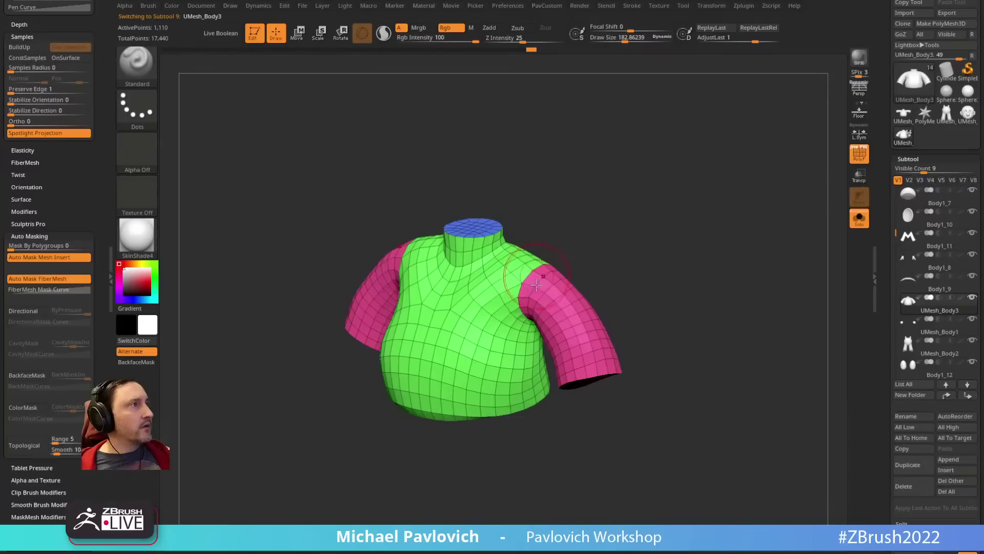
key("space")
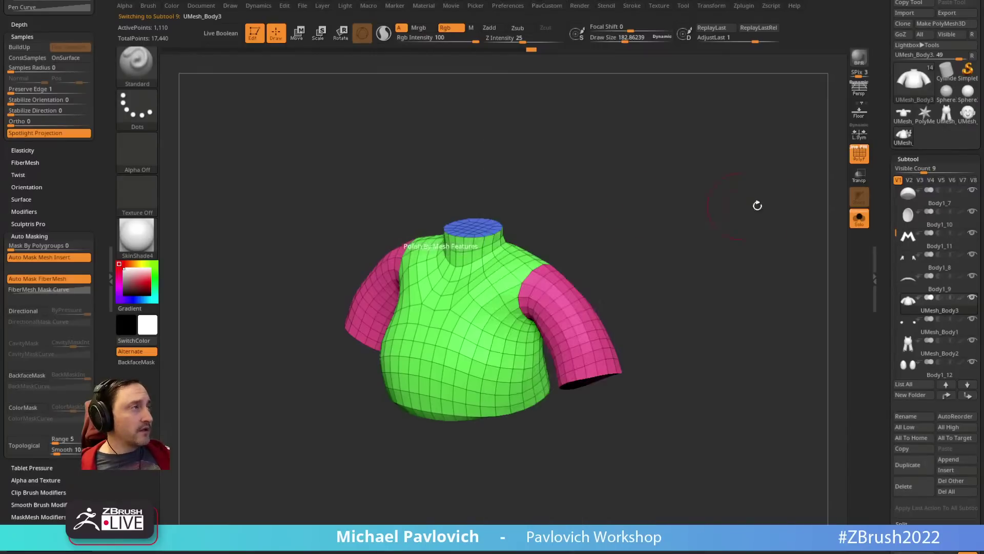
key("space")
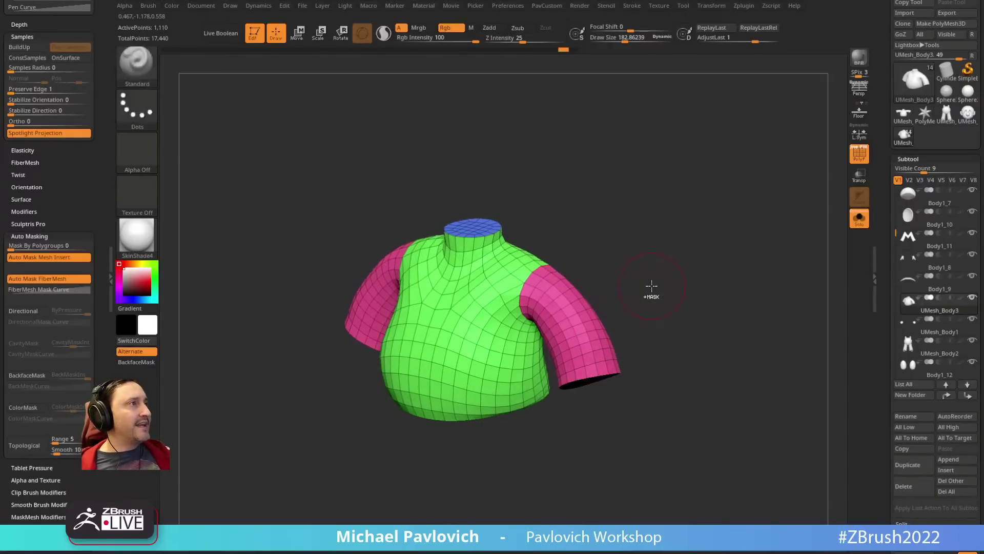
key("ctrl+z")
key("ctrl+z")
Step: Switch the Polish By Features mode, try it on the shirt and undo the strong smoothing
key("2")
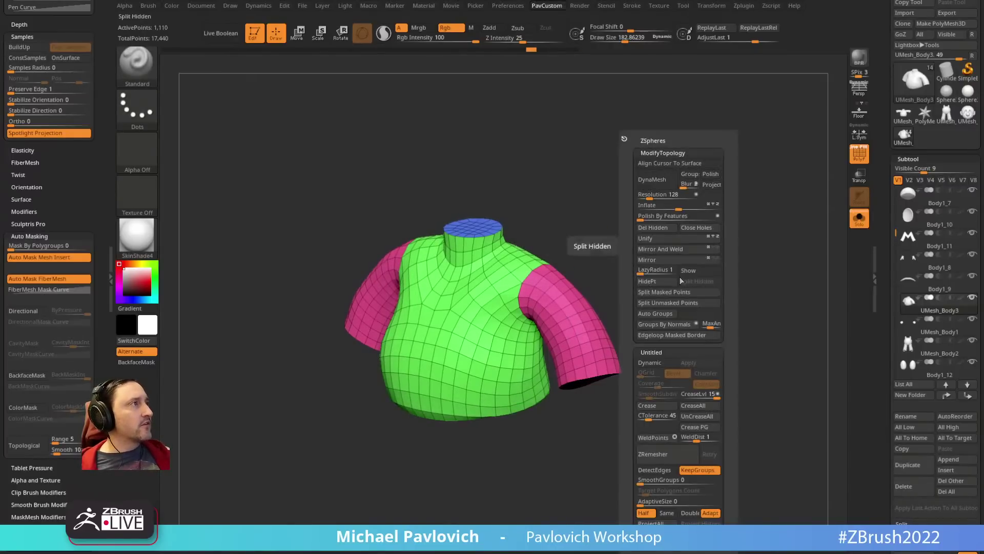
left_click(719, 218)
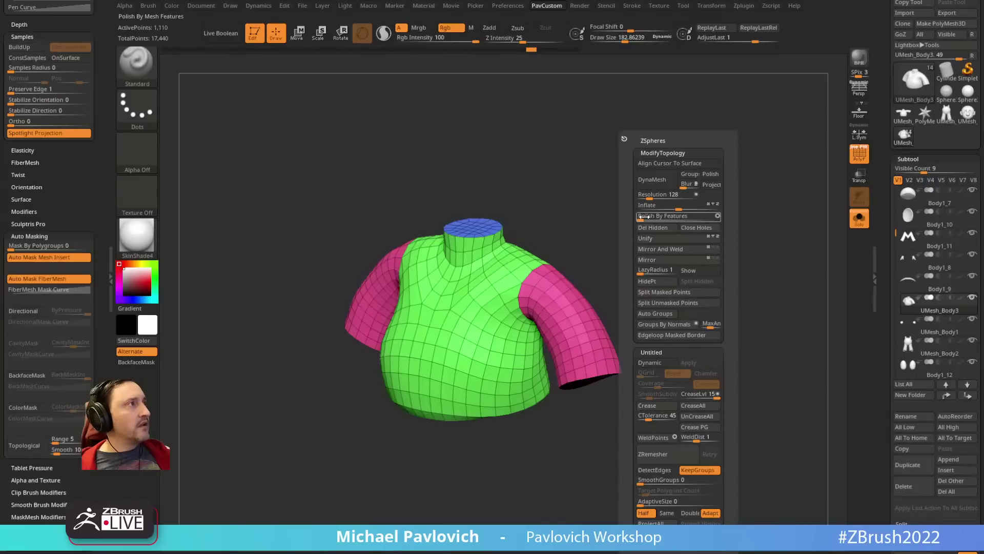
left_click(644, 217)
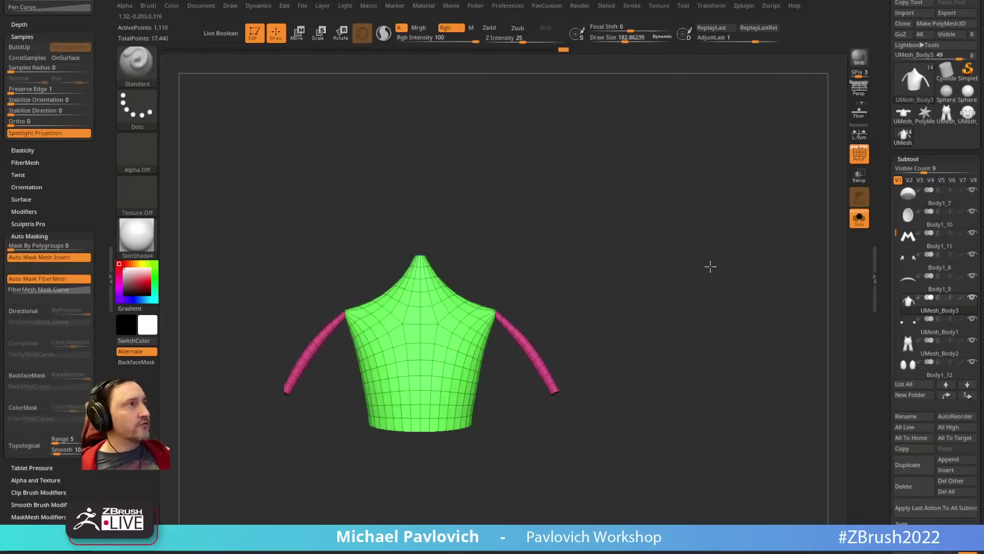
key("ctrl+z")
key("ctrl+z")
key("ctrl+z")
key("ctrl+z")
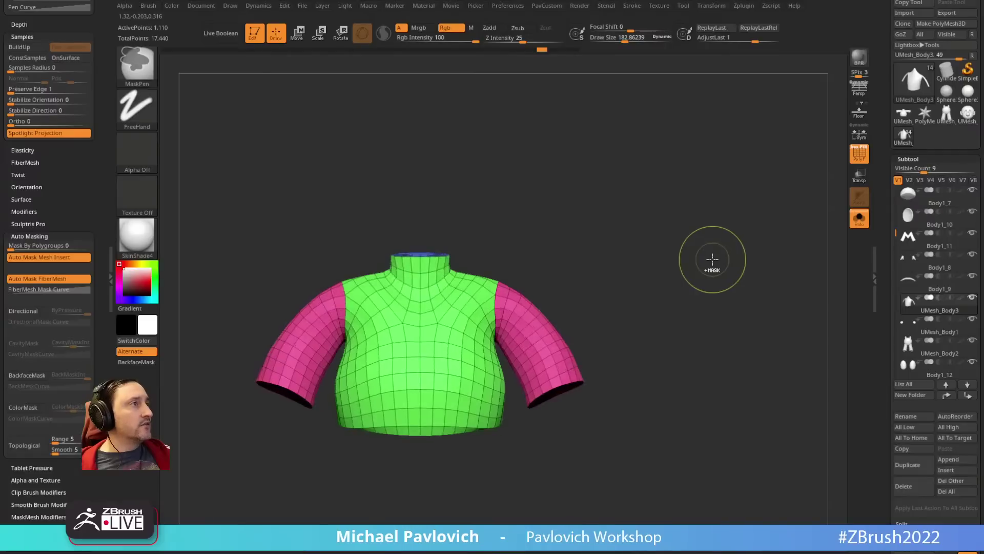
Step: Show the whole character again, select the single shoe sole and mirror it to the other foot with Mirror And Weld
left_click(859, 217)
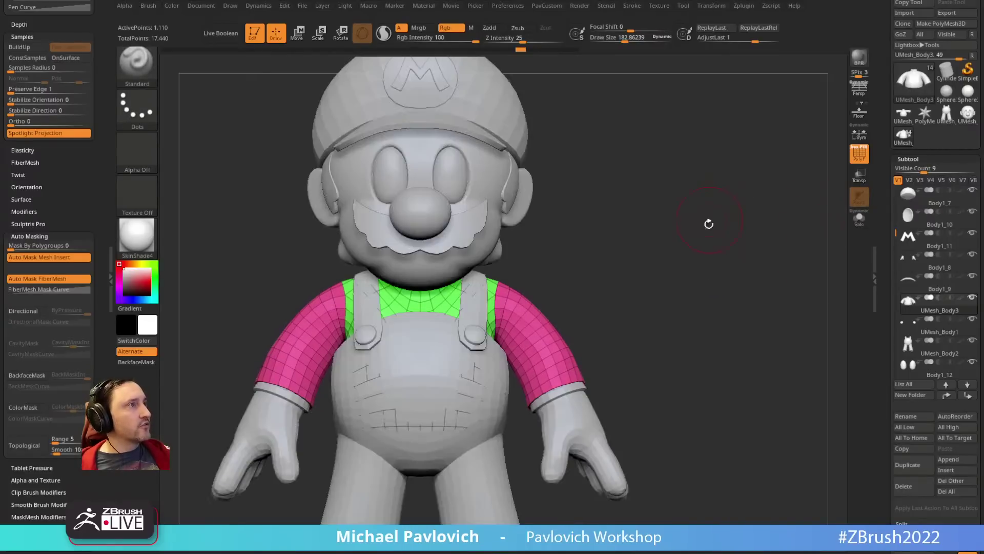
mouse_move(703, 260)
left_mouse_down()
mouse_move(598, 270)
mouse_move(655, 215)
mouse_move(692, 258)
mouse_move(670, 266)
mouse_move(668, 253)
left_mouse_up()
key("s")
key("s")
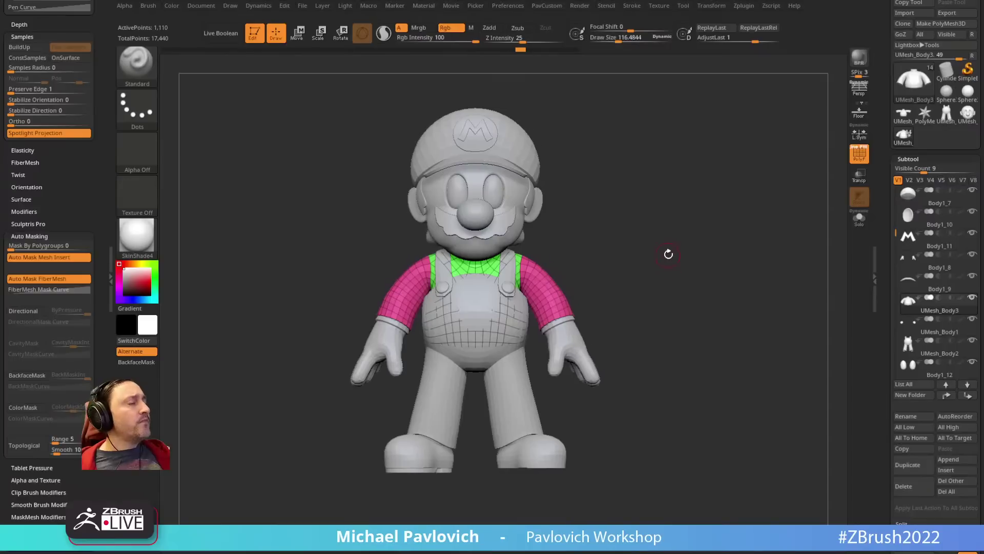
left_click(434, 464, "alt")
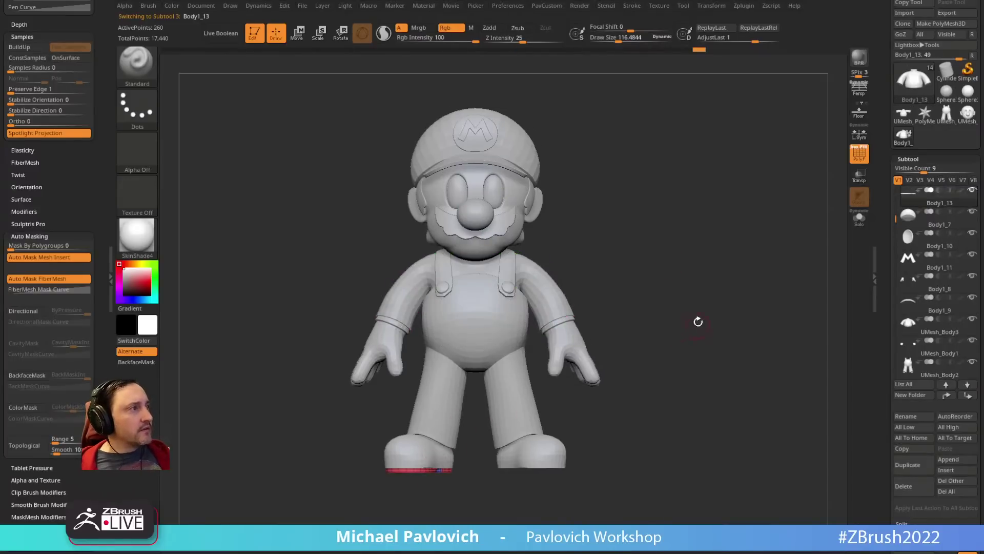
key("1")
left_click(690, 250)
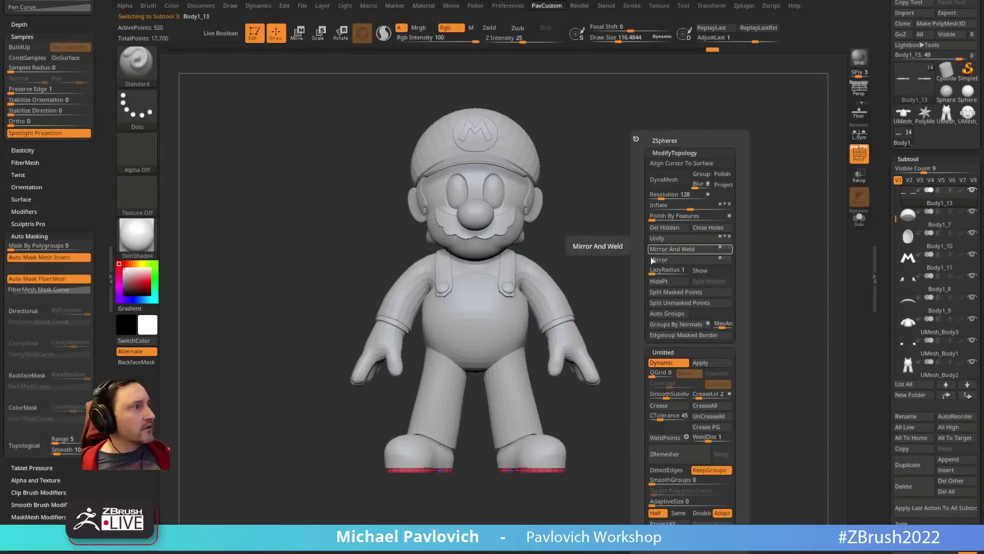
Step: Dock the Zplugin palette beside the canvas, replacing the brush settings, and expand Transpose Master
key("s")
mouse_move(658, 324)
left_mouse_down()
mouse_move(676, 323)
mouse_move(656, 310)
left_mouse_up()
key("s")
mouse_move(636, 277)
left_mouse_down("alt")
mouse_move(656, 312)
mouse_move(710, 310)
mouse_move(667, 317)
left_mouse_up("alt")
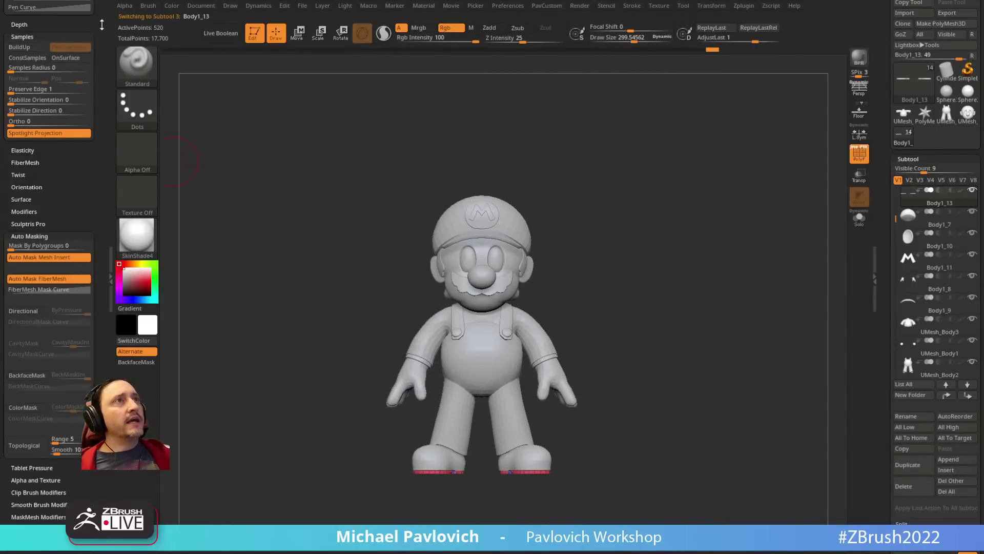
scroll(102, 24, "up", 5)
left_click(96, 6)
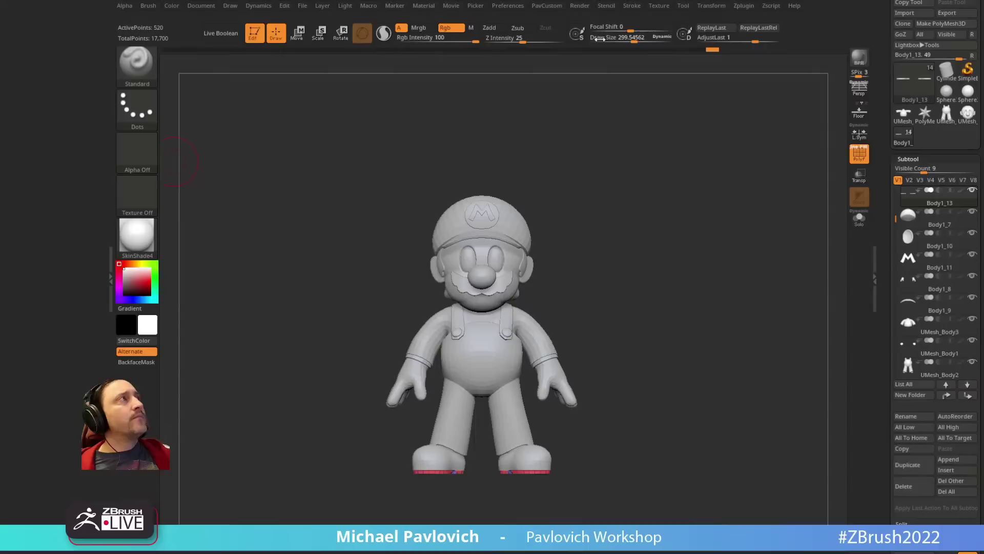
left_click(744, 6)
left_click_drag(738, 19, 119, 163)
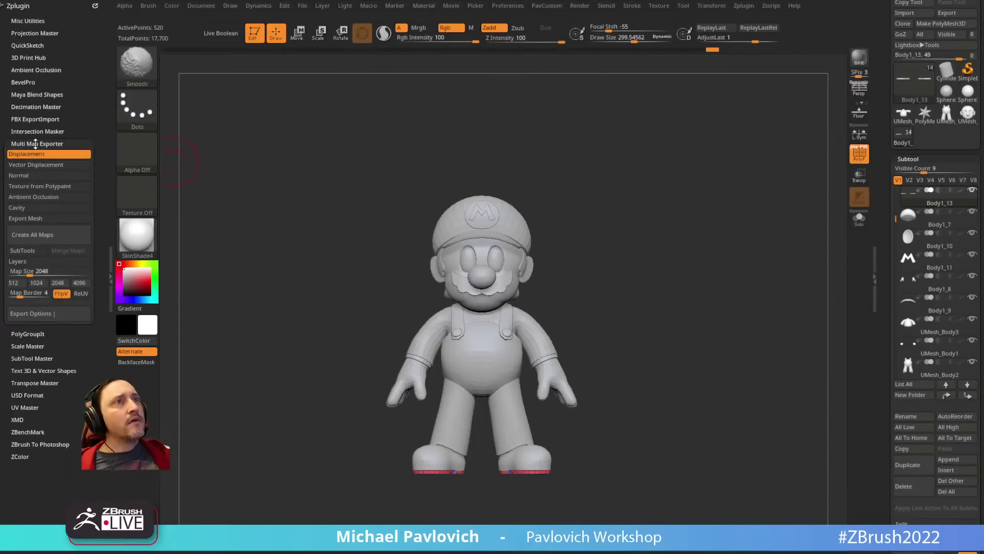
left_click(38, 206)
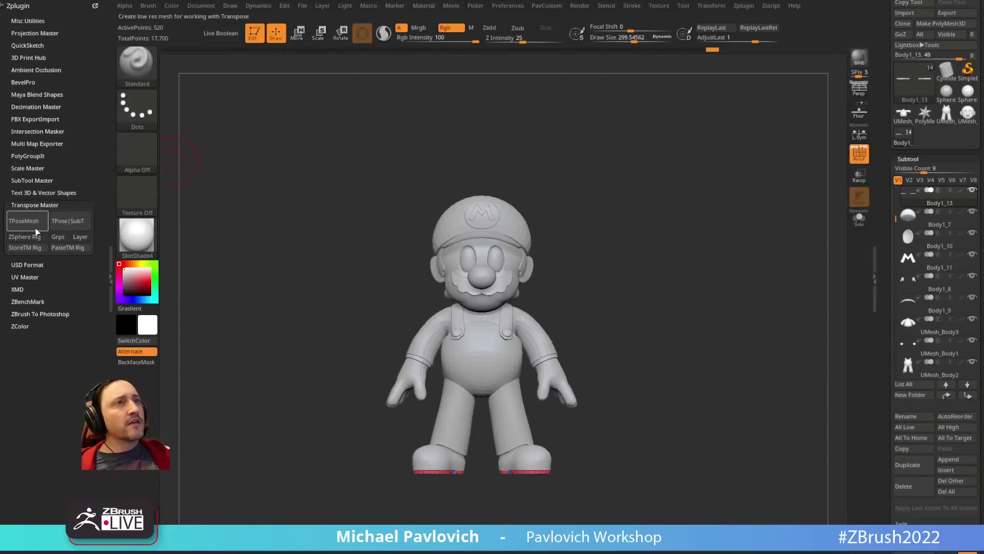
left_click_drag(896, 214, 891, 184)
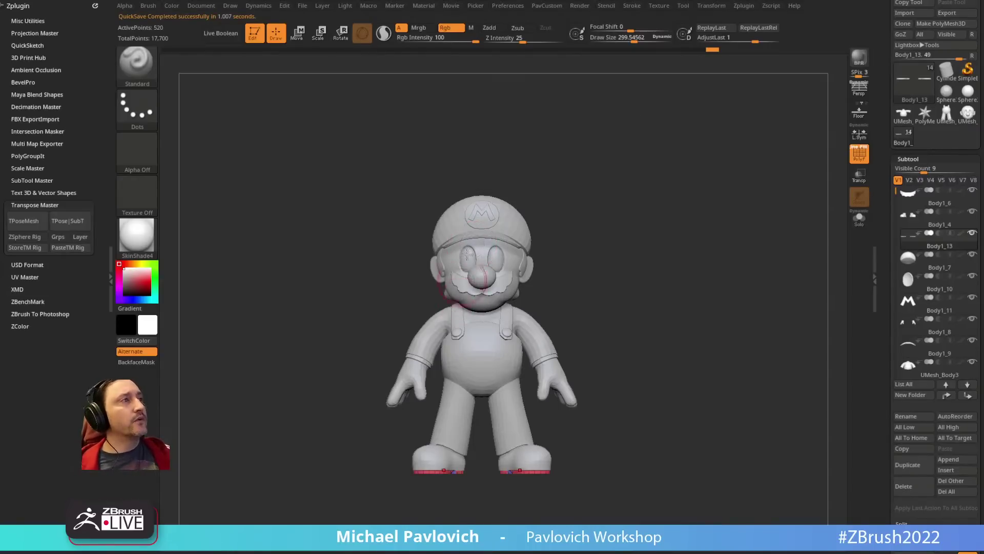
key("s")
left_click(614, 280)
key("s")
left_click(614, 281)
left_click_drag(622, 278, 618, 279, "alt")
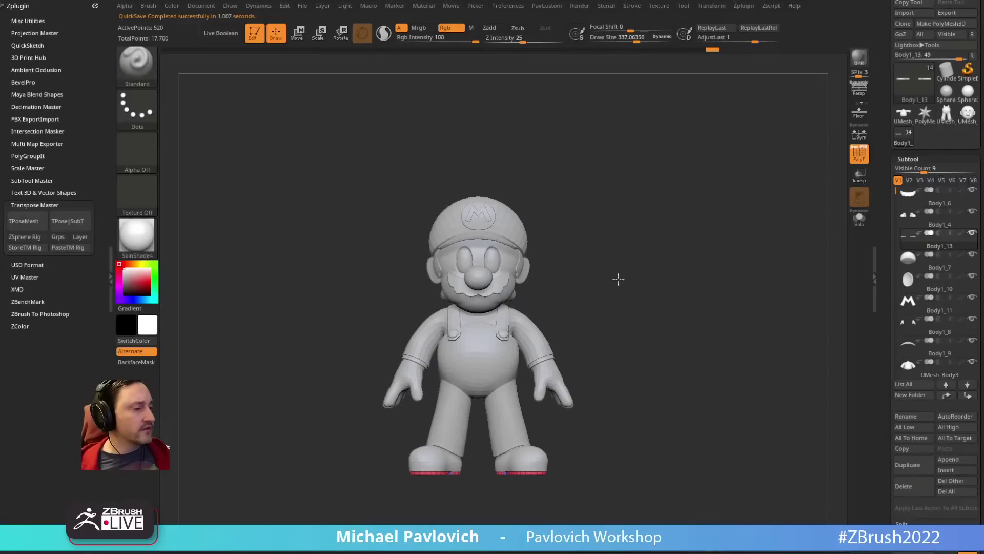
key("s")
left_click(615, 277)
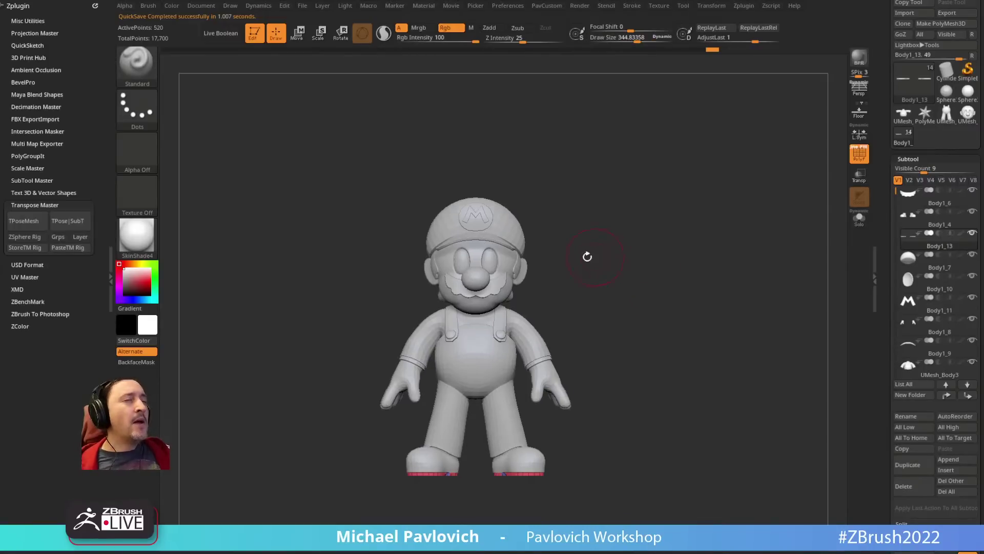
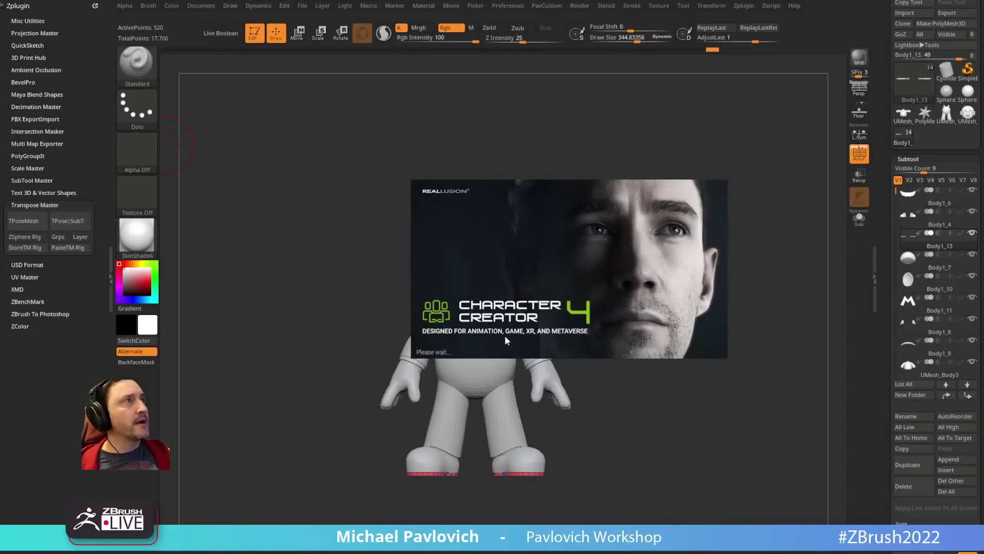
Step: Combine all subtools into one posing mesh with Transpose Master's TPoseMesh and view the character from the side
left_click(25, 221)
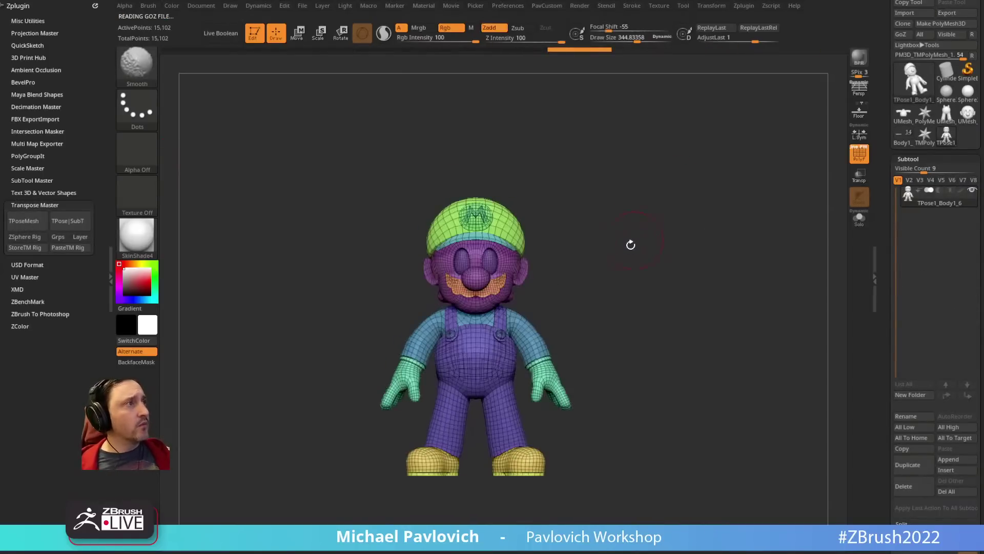
key("f")
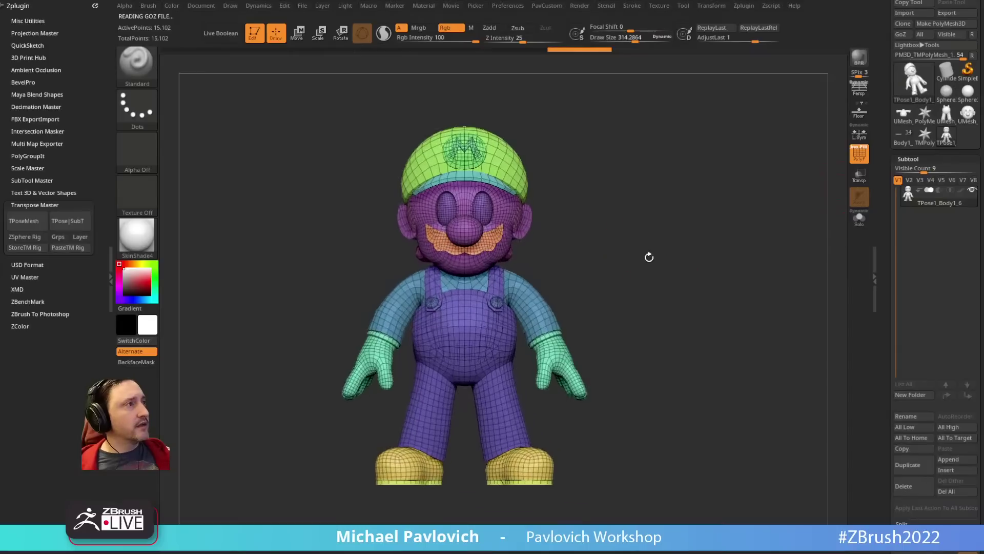
key("s")
mouse_move(605, 284)
left_mouse_down()
mouse_move(587, 284)
mouse_move(704, 276)
left_mouse_up()
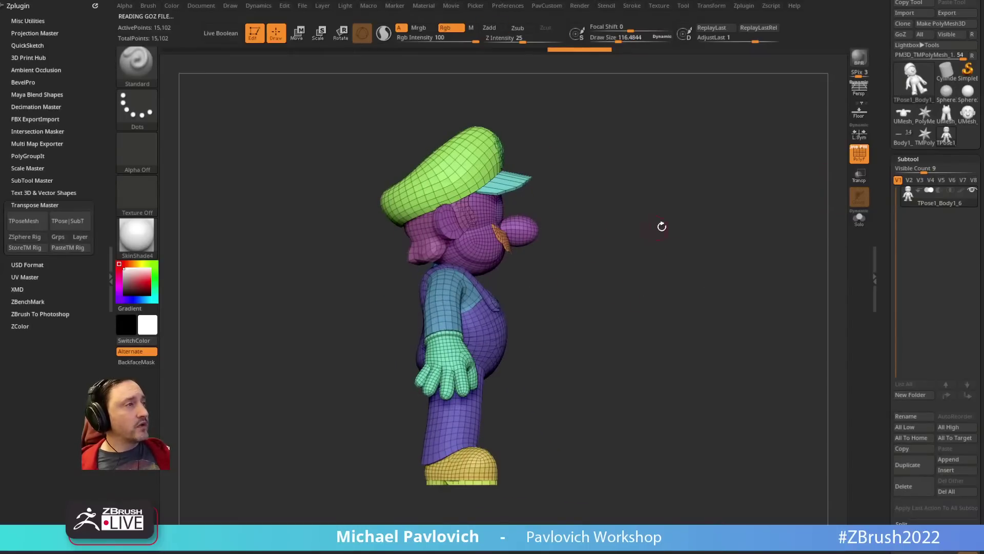
left_click_drag(662, 226, 641, 237)
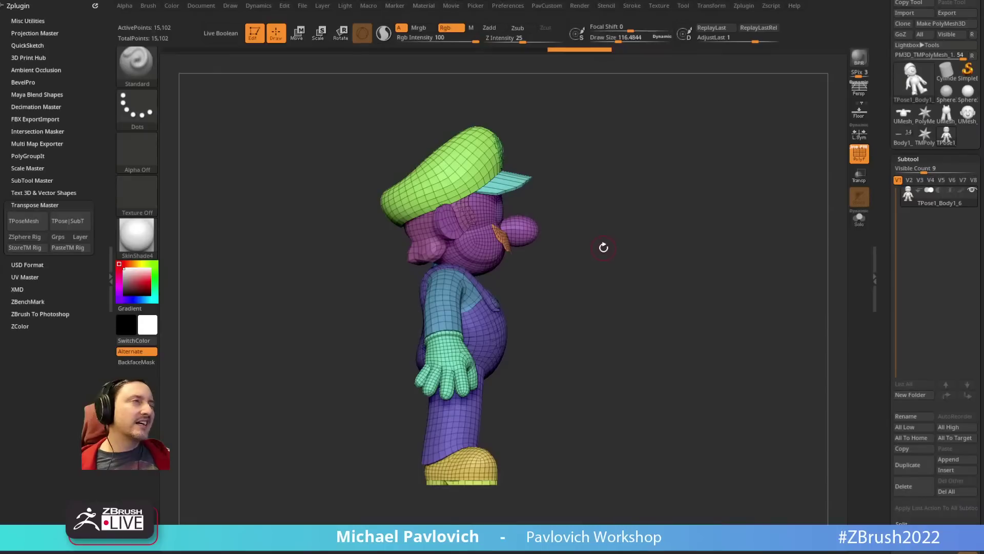
left_click_drag(606, 252, 606, 220)
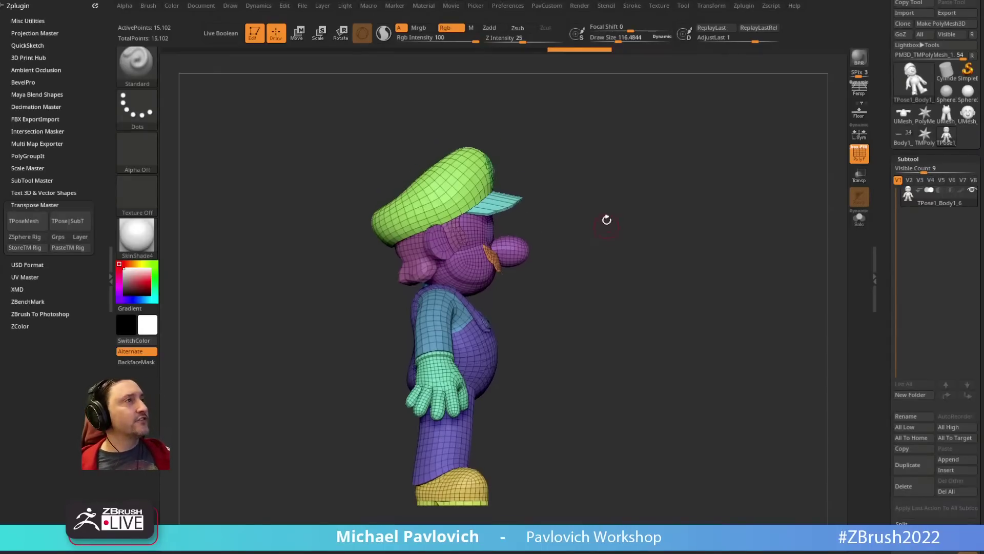
Step: Isolate the head and cap with SelectLasso, then restore the full figure with everything below the head softly masked
left_click(137, 67, "ctrl+shift")
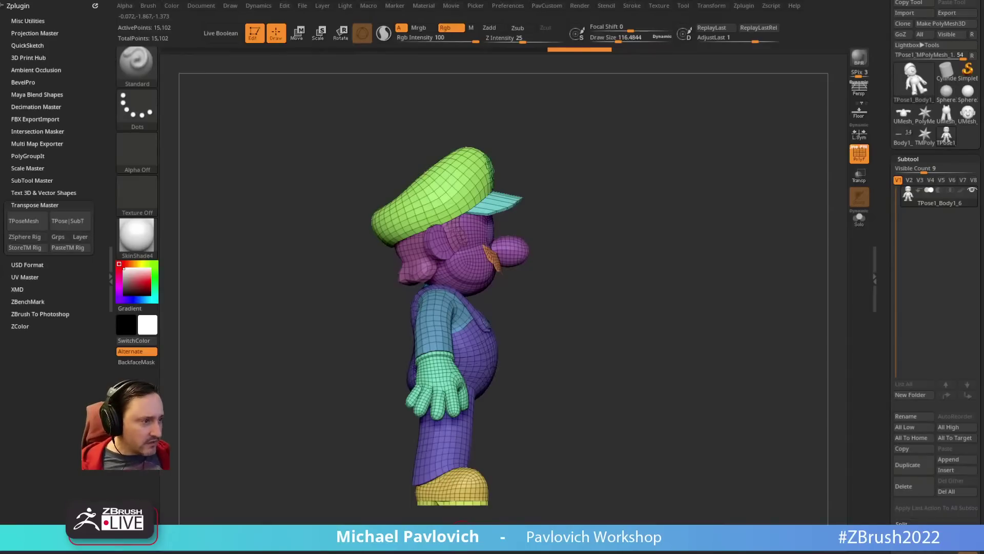
mouse_move(461, 553)
left_mouse_down()
mouse_move(471, 193)
mouse_move(461, 552)
left_mouse_up()
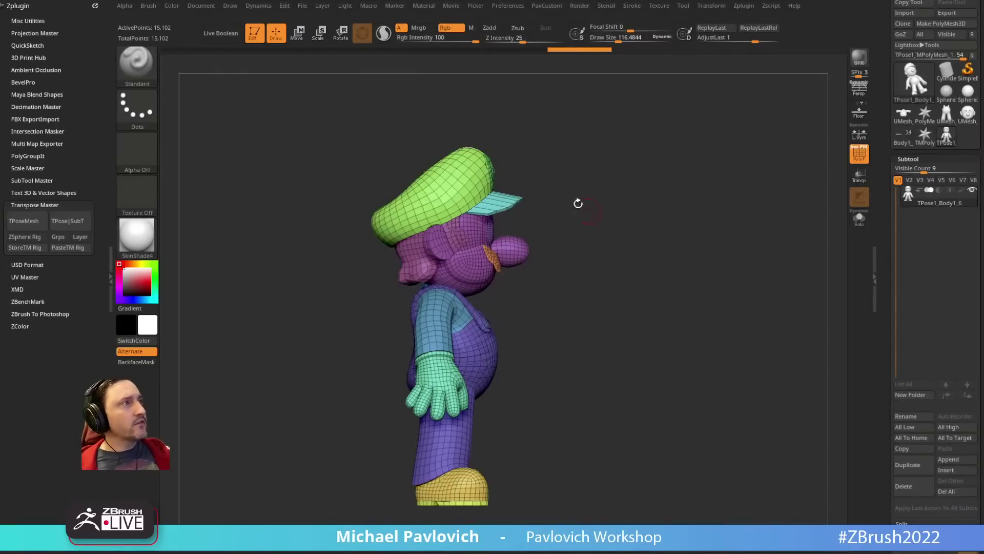
mouse_move(571, 190)
left_mouse_down("ctrl+shift")
mouse_move(390, 333)
mouse_move(436, 359)
mouse_move(574, 246)
left_mouse_up("ctrl+shift")
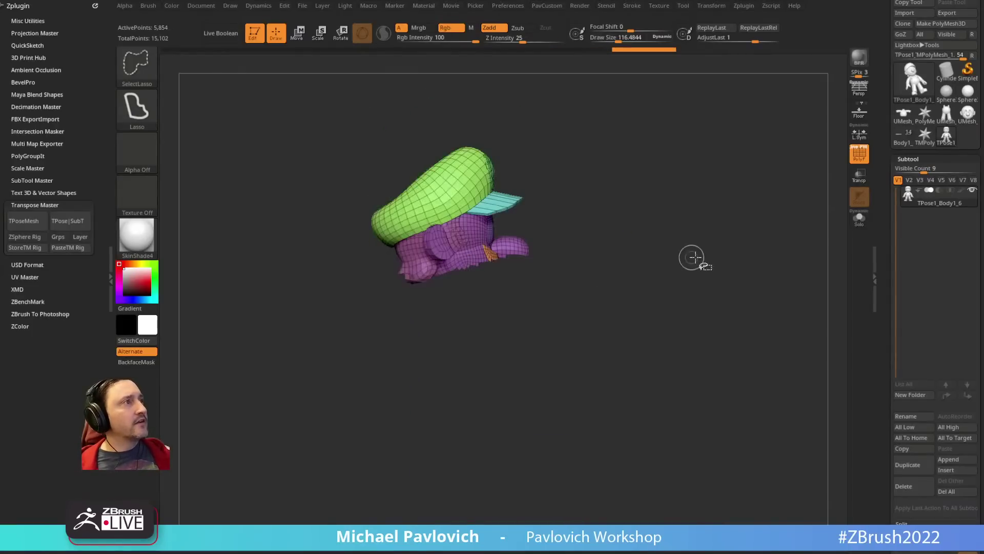
key("ctrl+shift+a")
mouse_move(541, 341)
left_mouse_down("ctrl+alt+shift")
mouse_move(485, 440)
mouse_move(551, 392)
left_mouse_up("ctrl+alt+shift")
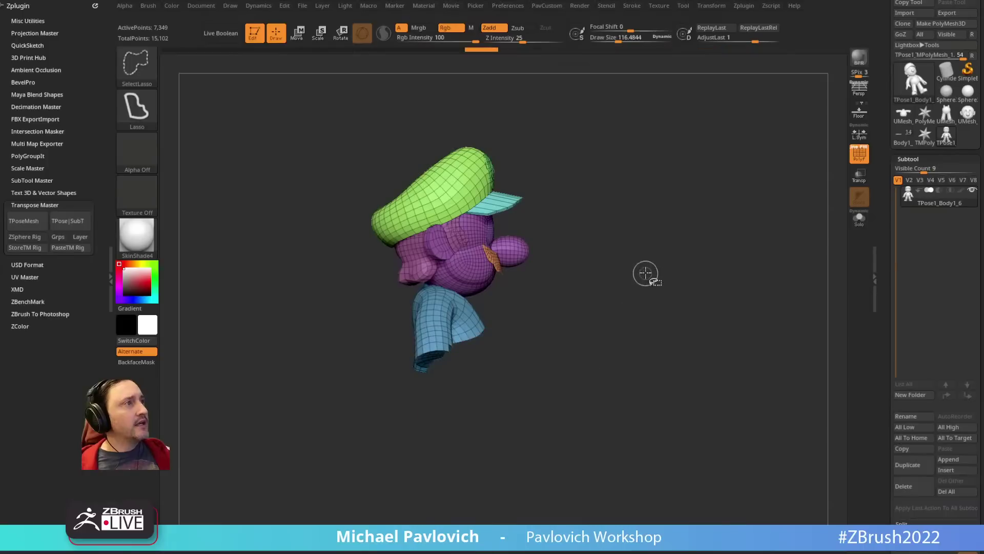
mouse_move(646, 244)
left_mouse_down("ctrl+shift")
mouse_move(700, 264)
mouse_move(714, 284)
left_mouse_up("ctrl+shift")
key("ctrl+shift+a")
left_click(634, 214, "ctrl")
left_click(638, 192, "ctrl+shift")
left_click(653, 156, "ctrl")
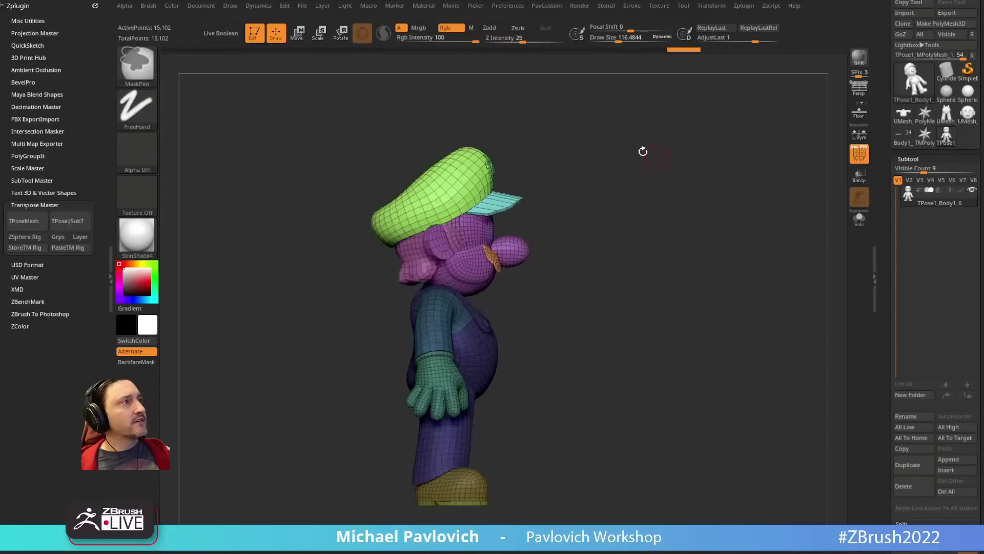
Step: Rotate the unmasked head and cap backward so that the face tilts upward
key("w")
mouse_move(507, 225)
left_mouse_down()
mouse_move(495, 183)
mouse_move(455, 192)
mouse_move(469, 181)
left_mouse_up()
key("q")
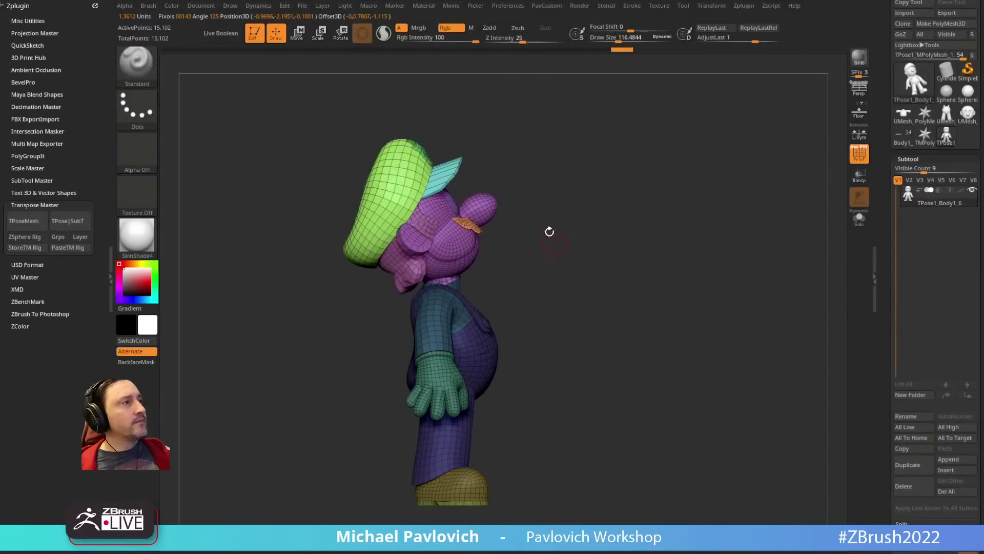
Step: Clear the mask and rotate the entire figure so that the body leans backward
left_click_drag(547, 231, 578, 199, "ctrl")
key("w")
left_click_drag(478, 228, 480, 215)
key("q")
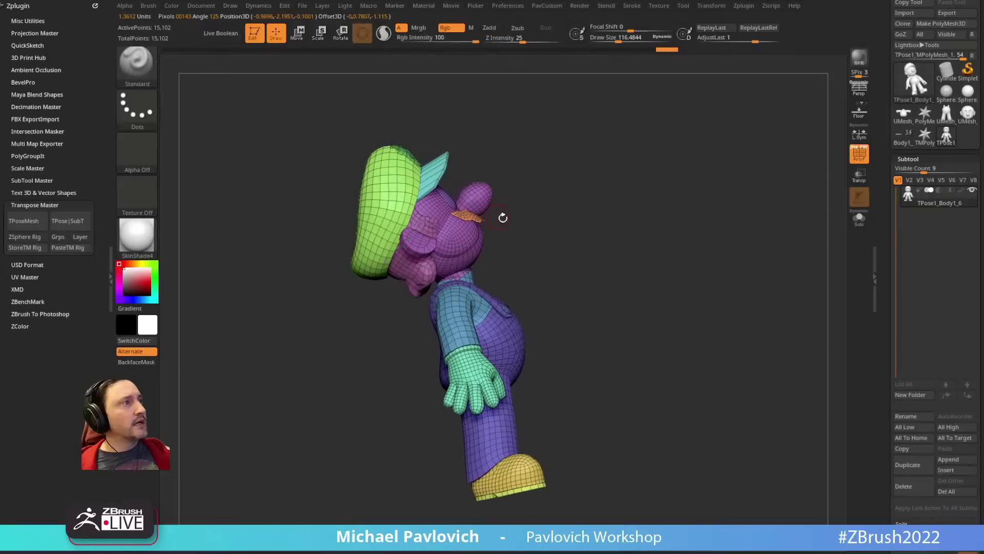
Step: Switch the masking brush to MaskLasso and mask the upper body above the legs, softening the mask edge
left_click_drag(577, 280, 534, 259, "alt")
mouse_move(583, 345)
left_mouse_down("ctrl")
mouse_move(538, 286)
mouse_move(501, 282)
mouse_move(462, 359)
mouse_move(313, 482)
mouse_move(489, 302)
left_mouse_up("ctrl")
left_click(141, 73, "ctrl")
left_click(321, 121)
left_click(485, 317, "ctrl")
left_click(592, 270, "ctrl")
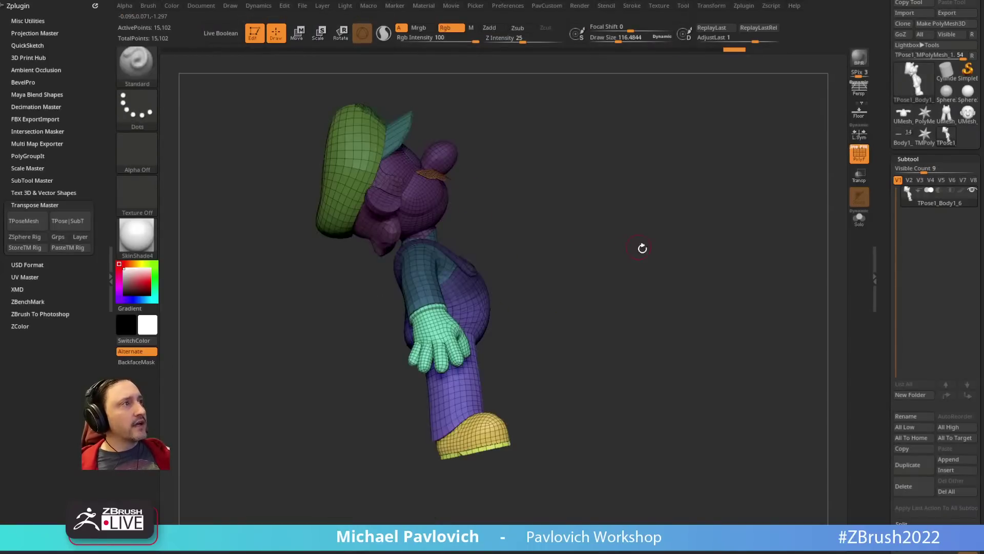
Step: Extend the mask over the hands so that only the legs stay free, and blur its edge
left_click_drag(641, 249, 605, 272, "shift")
mouse_move(684, 353)
left_mouse_down("ctrl")
mouse_move(593, 258)
mouse_move(560, 275)
mouse_move(582, 384)
mouse_move(589, 379)
left_mouse_up("ctrl")
mouse_move(659, 277)
left_mouse_down()
mouse_move(687, 272)
mouse_move(574, 300)
mouse_move(589, 259)
mouse_move(560, 263)
mouse_move(655, 407)
mouse_move(687, 254)
left_mouse_up()
left_click(687, 254, "ctrl")
left_click(494, 302, "ctrl")
Step: Place the gizmo pivot at the hips and rotate both legs back until the feet sit under the body
key("w")
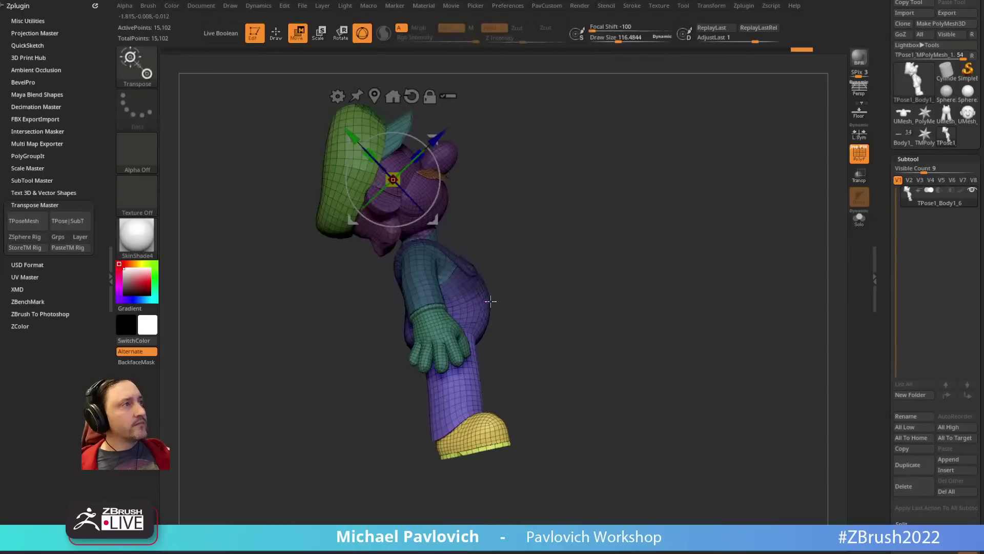
left_click(461, 303, "alt")
mouse_move(507, 313)
left_mouse_down()
mouse_move(501, 265)
mouse_move(589, 320)
mouse_move(629, 306)
mouse_move(567, 358)
mouse_move(551, 431)
mouse_move(481, 360)
mouse_move(536, 507)
mouse_move(542, 499)
left_mouse_up()
key("q")
Step: From behind, lasso the character's right leg and invert and soften the mask so that only this leg is free
key("ctrl")
mouse_move(654, 382)
left_mouse_down()
mouse_move(600, 362)
mouse_move(528, 369)
left_mouse_up()
mouse_move(545, 309)
left_mouse_down()
mouse_move(465, 393)
mouse_move(509, 388)
left_mouse_up()
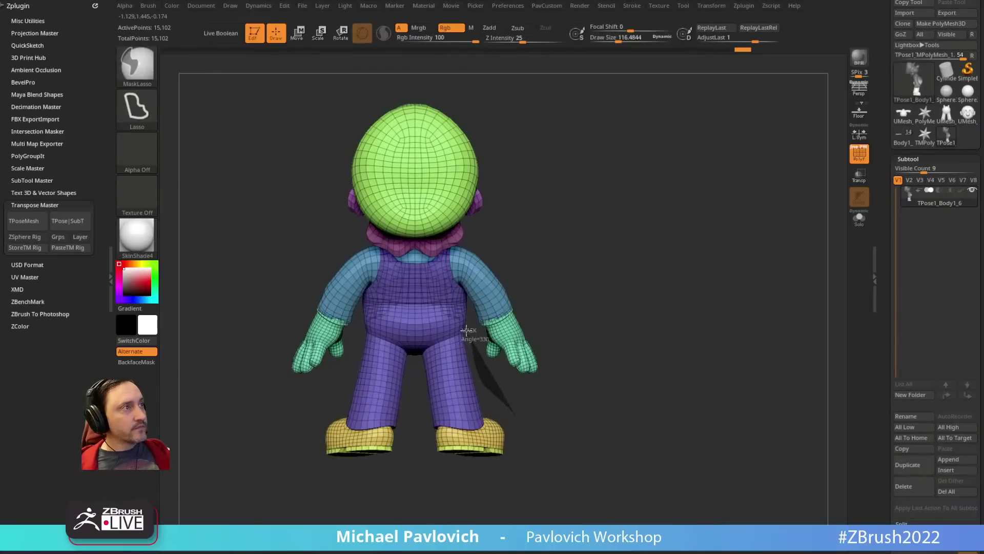
left_click_drag(411, 422, 572, 488, "ctrl")
left_click_drag(639, 341, 576, 340)
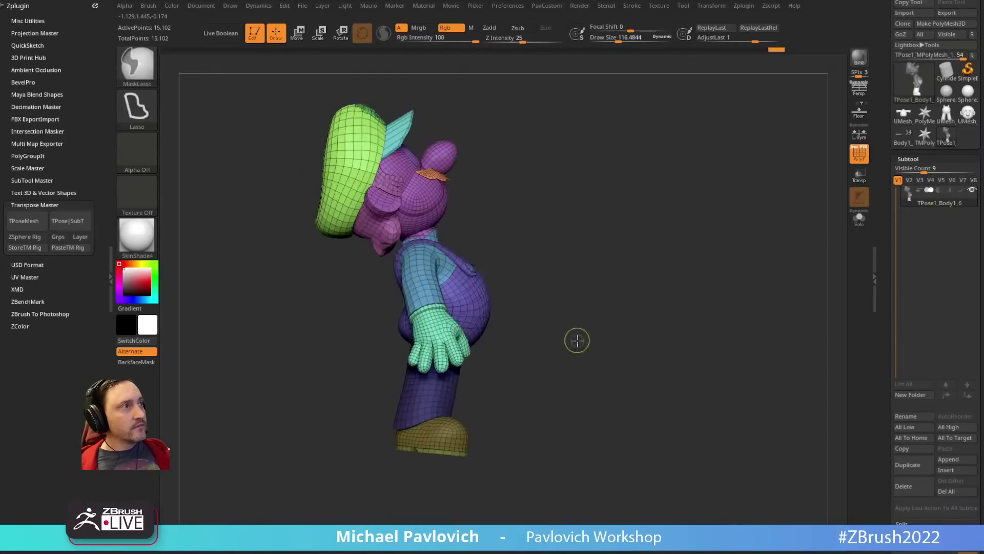
left_click(576, 340, "ctrl")
left_click(439, 402, "ctrl")
Step: Set the gizmo pivot at the right hip and rotate the right leg forward into a raised, nearly horizontal position
key("w")
left_click_drag(501, 269, 477, 306, "alt")
mouse_move(477, 318)
left_mouse_down()
mouse_move(430, 276)
mouse_move(406, 289)
mouse_move(493, 305)
mouse_move(553, 226)
mouse_move(491, 311)
left_mouse_up()
key("q")
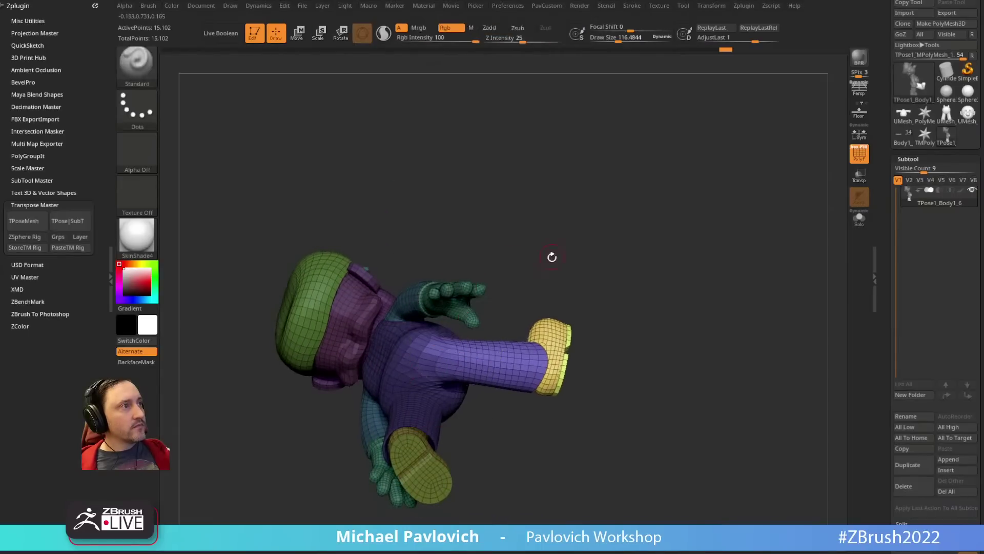
Step: Move the raised right leg slightly from angled and side views to reposition its joint at the hip
mouse_move(552, 257)
left_mouse_down()
mouse_move(593, 286)
mouse_move(554, 300)
mouse_move(564, 282)
mouse_move(559, 288)
left_mouse_up()
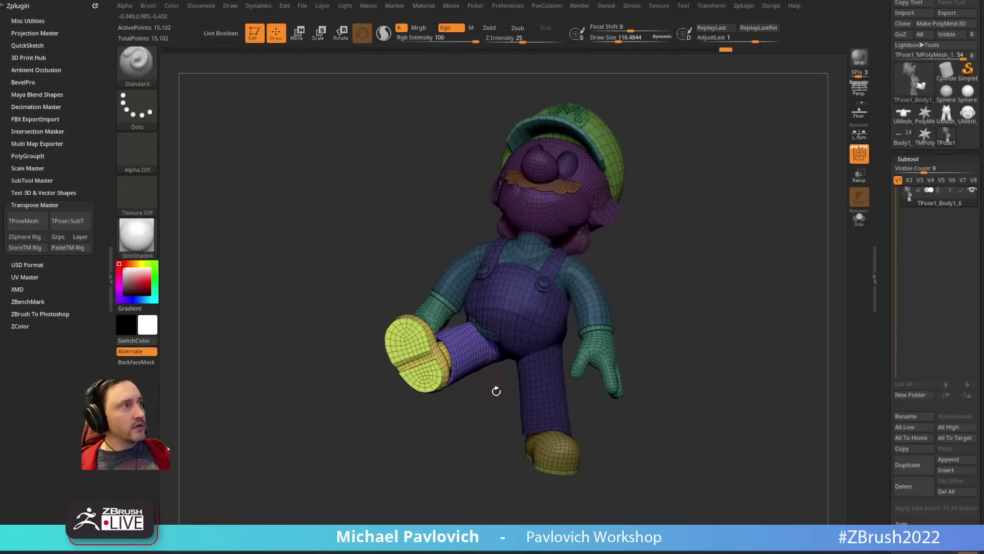
left_click_drag(497, 391, 481, 380)
key("s")
key("w")
left_click_drag(503, 326, 494, 330)
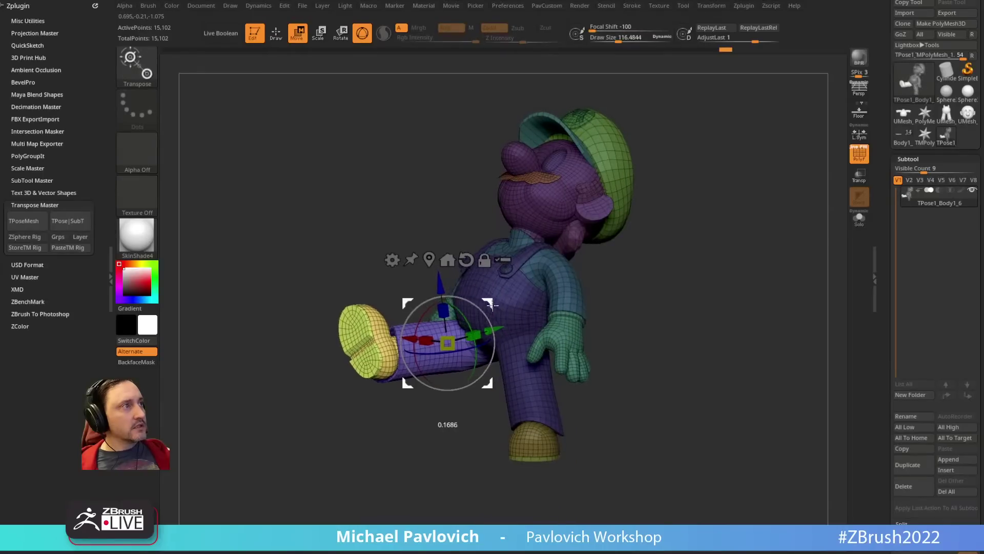
key("q")
mouse_move(445, 410)
left_mouse_down()
mouse_move(506, 417)
mouse_move(523, 400)
left_mouse_up()
key("w")
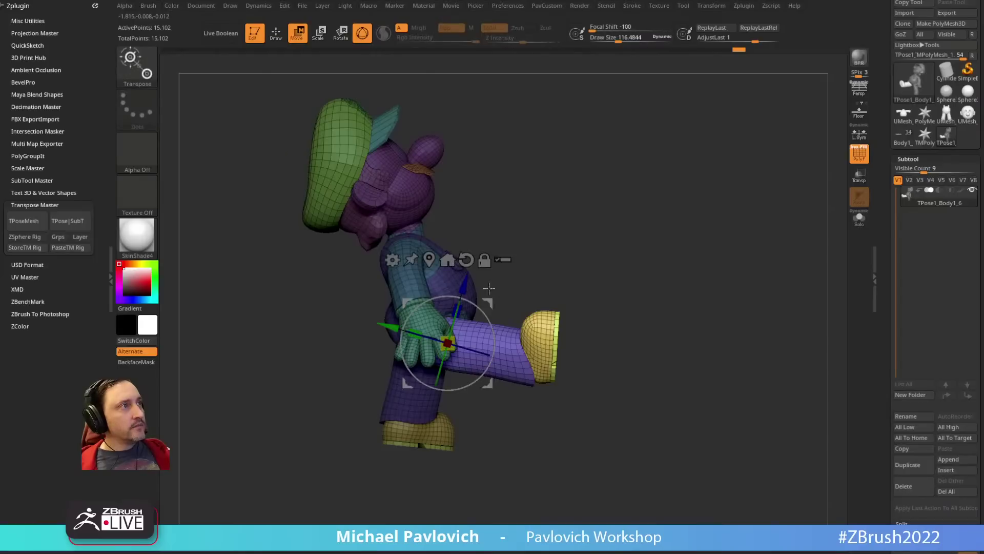
left_click_drag(489, 299, 495, 295)
Step: Add the raised leg's upper thigh to the mask, leaving the lower leg and shoe free
key("q")
left_click_drag(514, 261, 487, 308)
mouse_move(477, 259)
left_mouse_down("ctrl")
mouse_move(370, 259)
mouse_move(455, 426)
mouse_move(487, 358)
left_mouse_up("ctrl")
Step: Place the gizmo pivot at the raised leg's knee and rotate the lower leg and shoe downward to bend it
key("w")
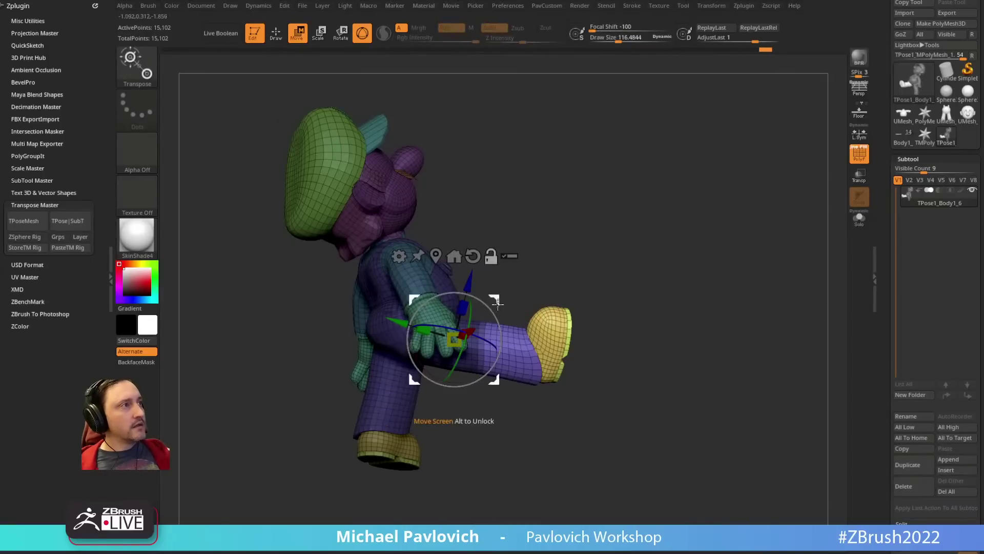
left_click(454, 256, "alt")
left_click(485, 345, "alt")
left_click_drag(559, 277, 539, 336)
left_click_drag(618, 279, 633, 296)
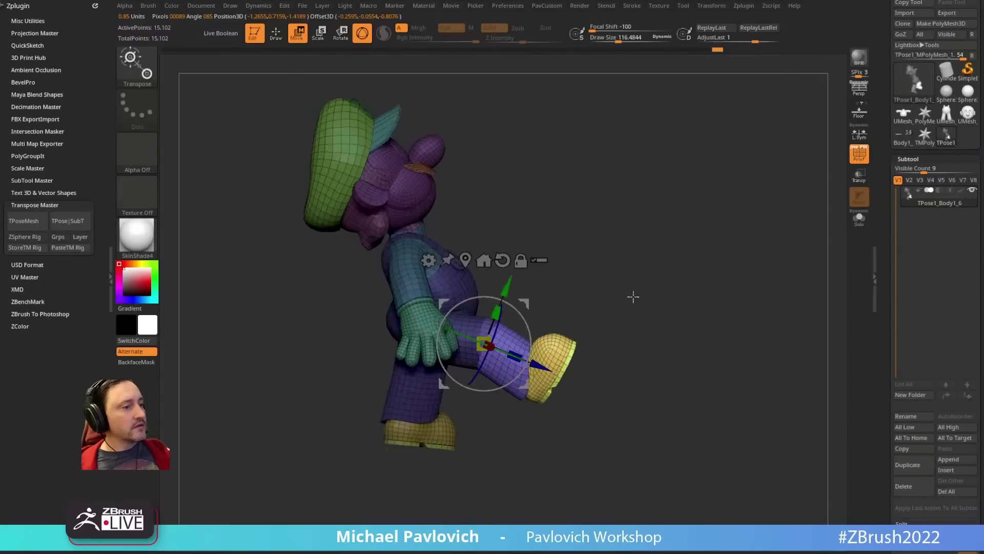
key("q")
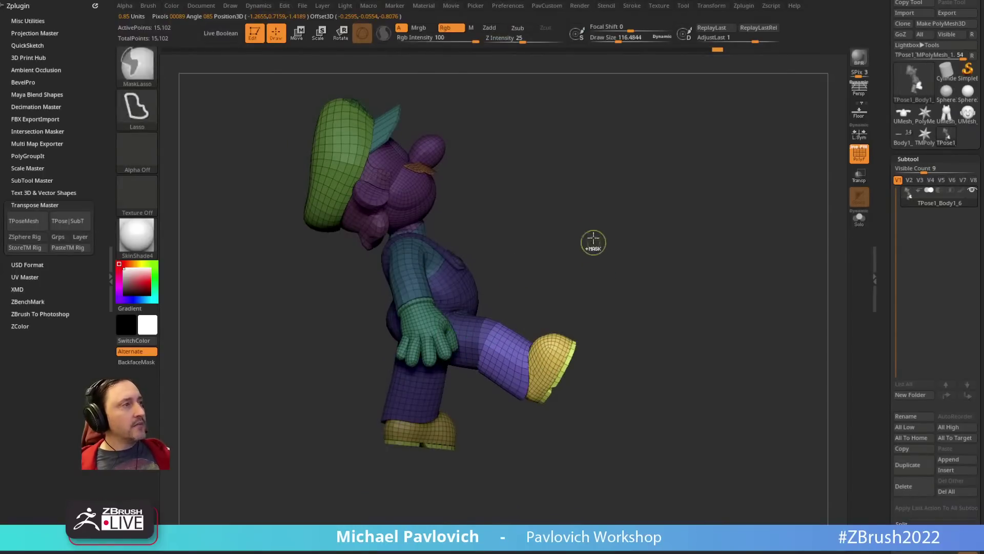
Step: Rotate the raised right leg from the front and side views to straighten its direction and lift it higher
left_click_drag(589, 237, 565, 256)
key("w")
left_click_drag(565, 256, 563, 261, "shift")
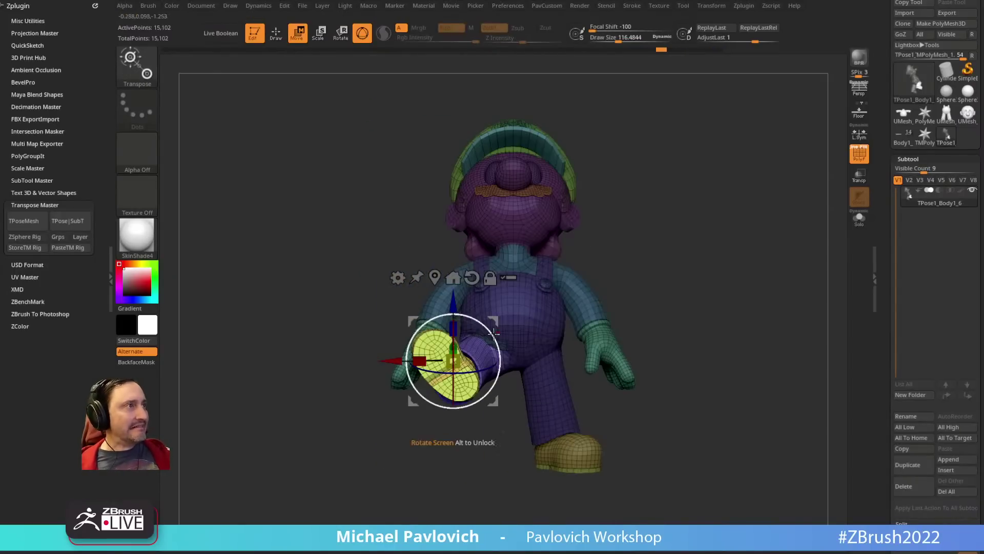
left_click_drag(476, 320, 496, 327)
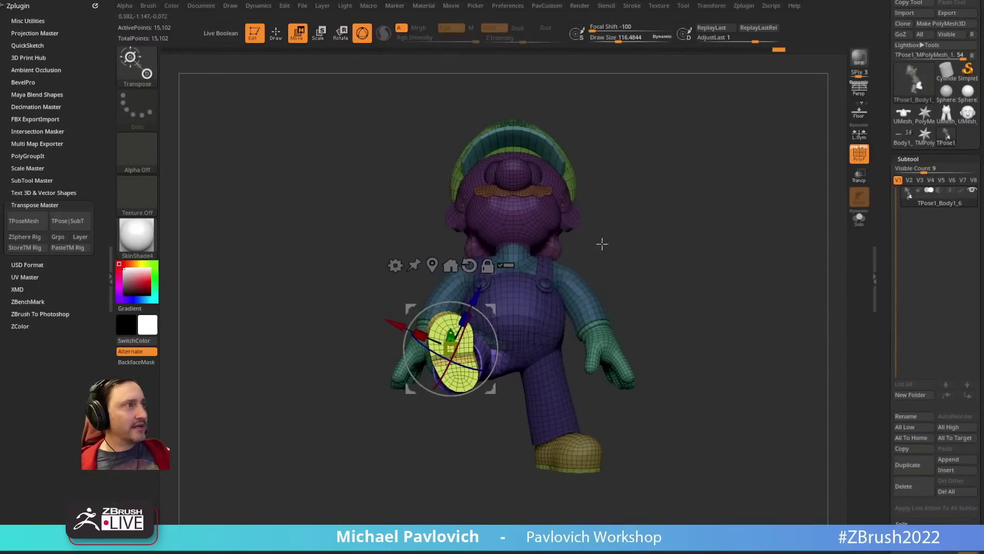
left_click_drag(597, 244, 531, 291)
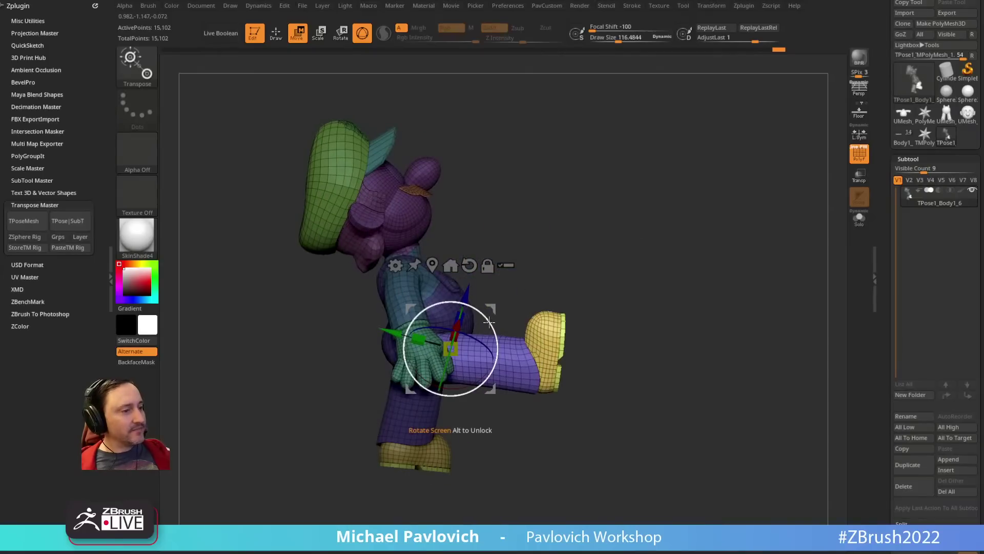
mouse_move(490, 322)
left_mouse_down()
mouse_move(480, 305)
mouse_move(488, 295)
left_mouse_up()
Step: Mask the raised leg's thigh, place the gizmo pivot at the knee, and rotate the lower leg and shoe down about 40 degrees
key("q")
mouse_move(410, 308)
left_mouse_down("ctrl")
mouse_move(416, 457)
mouse_move(513, 435)
mouse_move(514, 424)
left_mouse_up("ctrl")
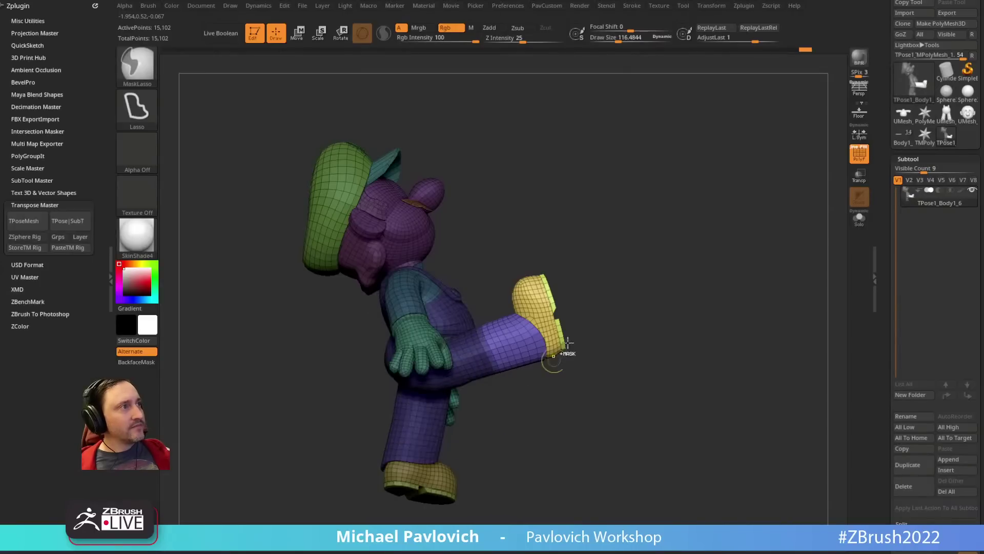
left_click_drag(562, 352, 567, 342)
key("w")
left_click_drag(493, 310, 546, 380, "alt")
mouse_move(530, 306)
left_mouse_down()
mouse_move(530, 295)
mouse_move(514, 294)
mouse_move(528, 303)
left_mouse_up()
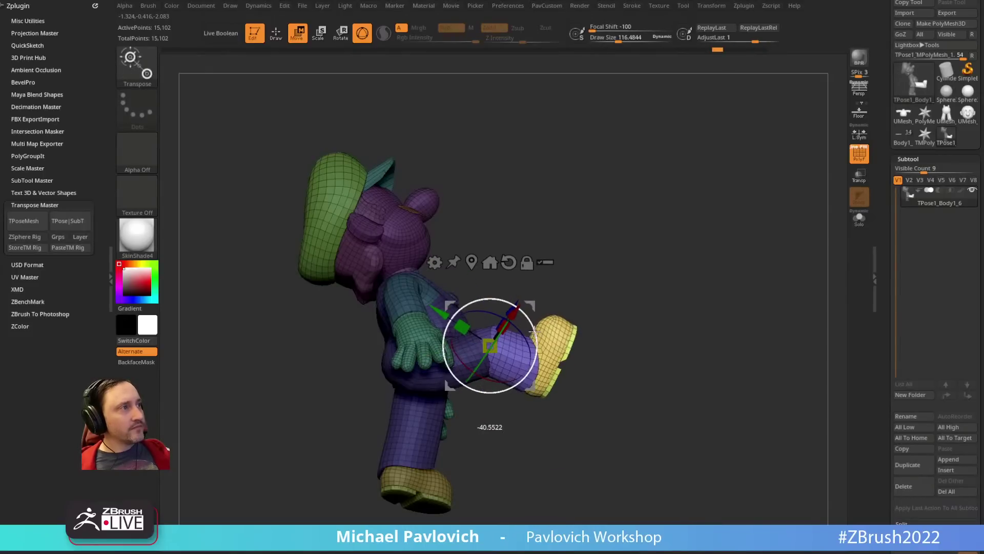
key("q")
mouse_move(592, 269)
left_mouse_down()
mouse_move(543, 297)
mouse_move(718, 213)
mouse_move(666, 321)
left_mouse_up()
key("w")
mouse_move(534, 329)
left_mouse_down()
mouse_move(541, 306)
mouse_move(644, 261)
mouse_move(664, 230)
mouse_move(650, 252)
mouse_move(635, 366)
left_mouse_up()
Step: Isolate the raised leg's shoe and mask everything on the figure except that shoe
key("q")
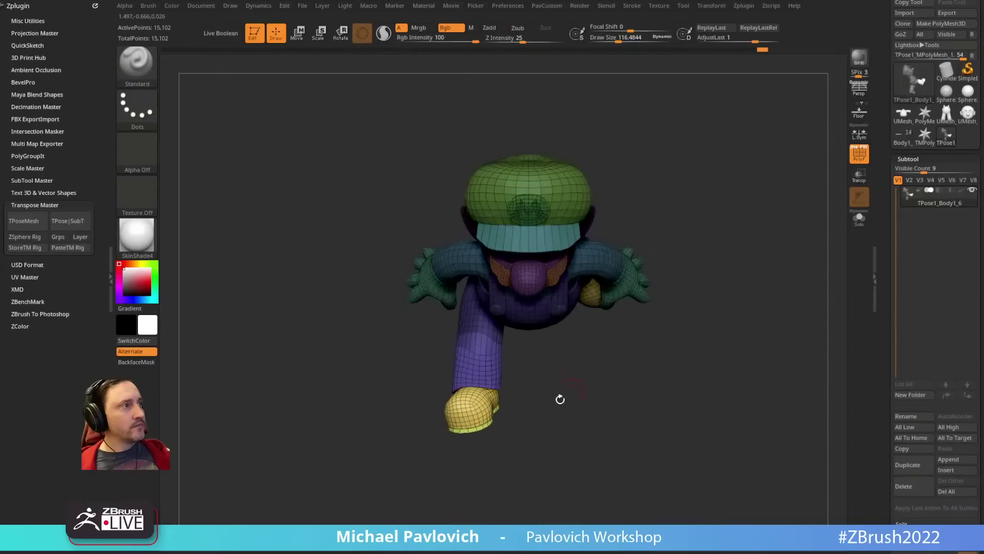
left_click_drag(538, 453, 407, 483, "ctrl+shift")
key("ctrl+shift+a")
left_click(633, 372, "ctrl")
left_click(640, 356, "ctrl+shift")
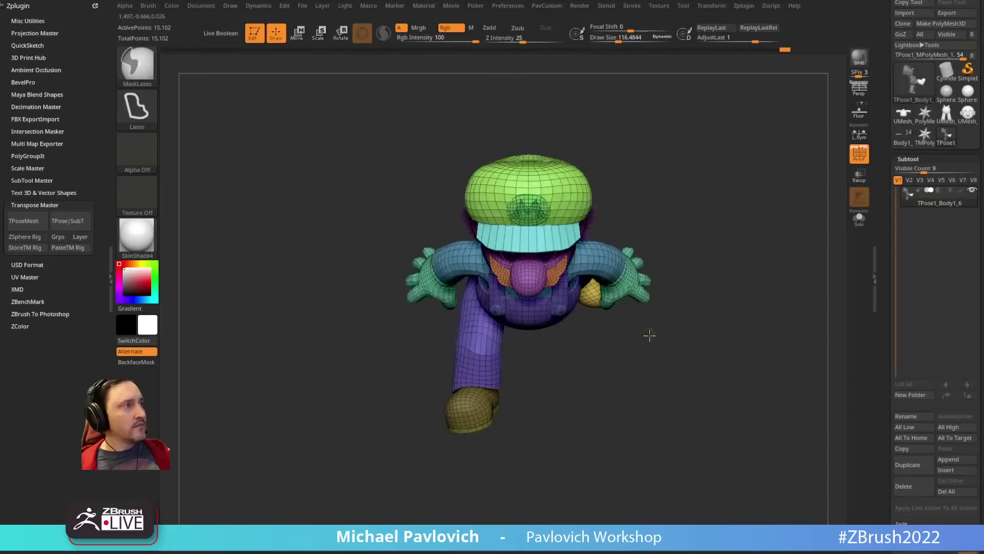
left_click(648, 336, "ctrl")
Step: Place the gizmo pivot at the raised leg's ankle, rotate the shoe at the joint, and clear the mask
left_click_drag(650, 331, 589, 307)
key("w")
left_click_drag(515, 307, 558, 328, "alt")
left_click_drag(604, 324, 538, 333)
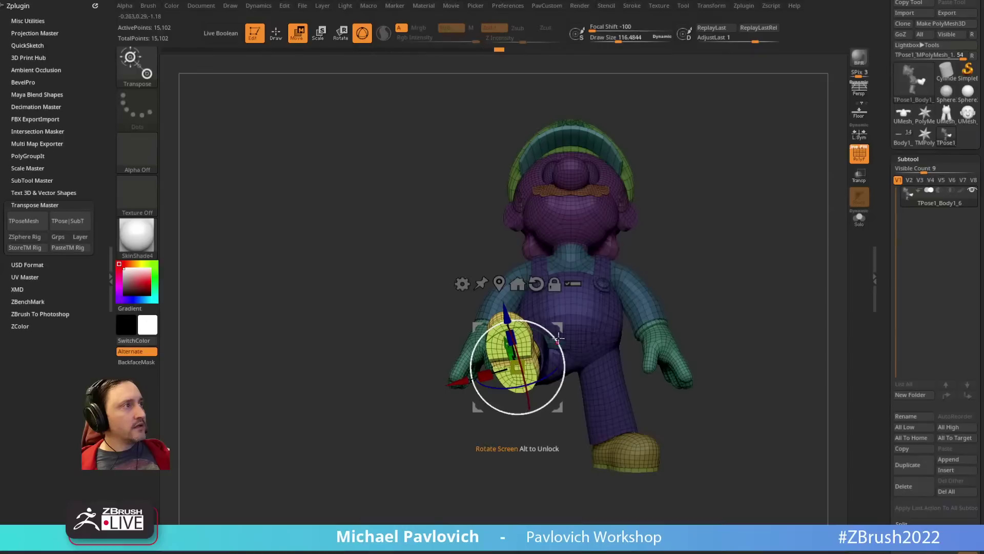
key("q")
mouse_move(666, 241)
left_mouse_down()
mouse_move(706, 228)
mouse_move(734, 260)
mouse_move(656, 266)
mouse_move(630, 302)
left_mouse_up()
Step: Reduce the draw size to about 166 and mask everything except the standing left leg and its shoe
key("s")
key("s")
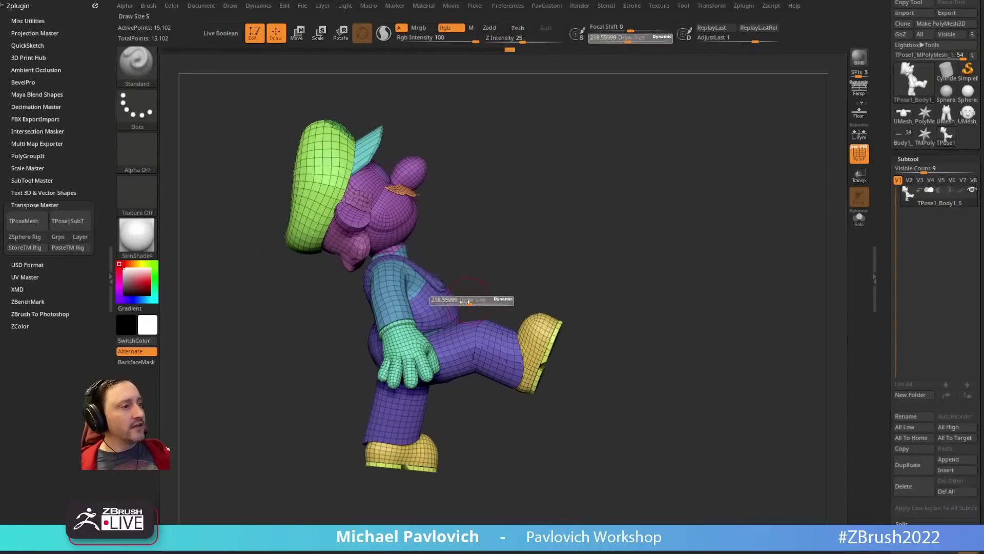
left_click_drag(463, 301, 459, 302)
mouse_move(510, 259)
left_mouse_down()
mouse_move(515, 249)
mouse_move(639, 235)
mouse_move(747, 263)
mouse_move(698, 297)
mouse_move(745, 292)
left_mouse_up()
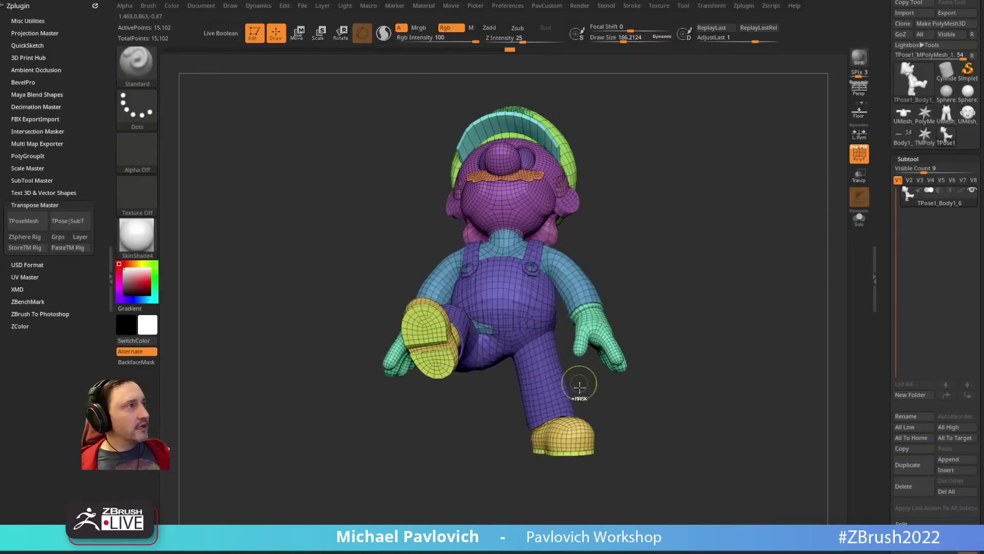
key("ctrl")
mouse_move(545, 327)
left_mouse_down("ctrl")
mouse_move(507, 364)
mouse_move(627, 482)
left_mouse_up("ctrl")
mouse_move(725, 318)
left_mouse_down()
mouse_move(680, 328)
mouse_move(648, 301)
mouse_move(597, 303)
left_mouse_up()
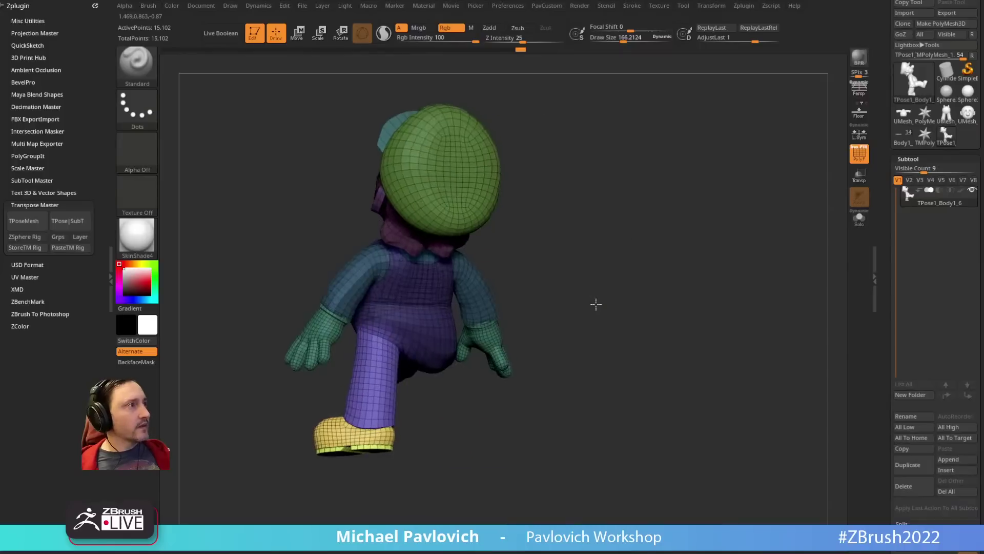
mouse_move(584, 345)
left_mouse_down("ctrl")
mouse_move(516, 281)
mouse_move(405, 344)
mouse_move(425, 355)
left_mouse_up("ctrl")
left_click_drag(543, 292, 615, 274, "shift")
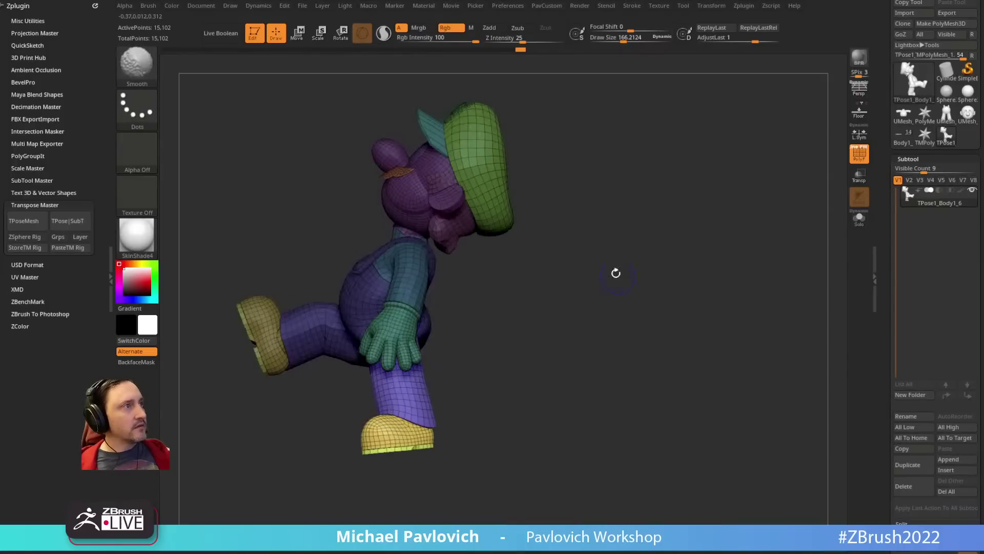
Step: Place the gizmo pivot at the standing leg's hip and rotate the leg and shoe backward
key("w")
left_click(395, 332, "alt")
left_click_drag(543, 328, 475, 332)
left_click(481, 347, "alt")
mouse_move(392, 388)
left_mouse_down("shift")
mouse_move(428, 384)
mouse_move(422, 372)
mouse_move(409, 384)
left_mouse_up("shift")
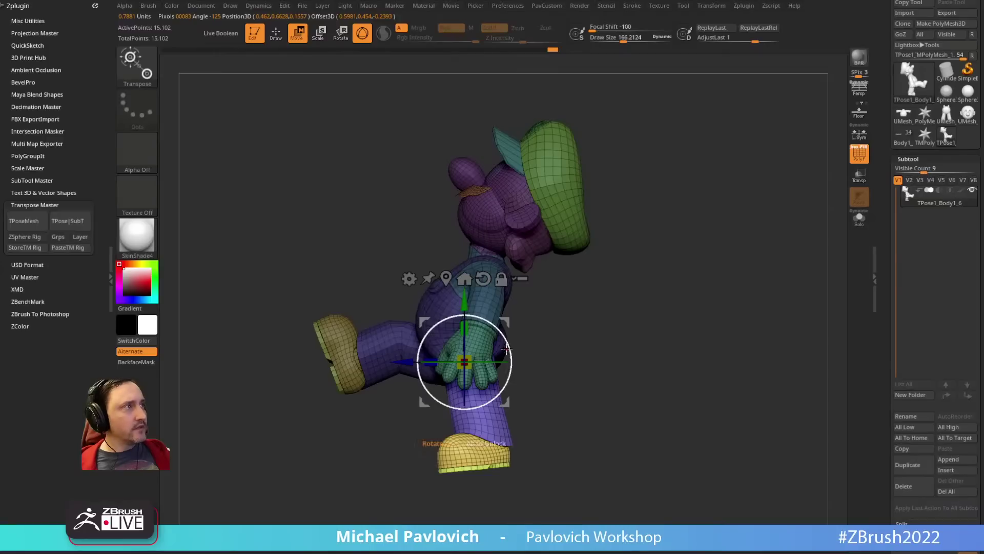
left_click_drag(506, 348, 655, 311)
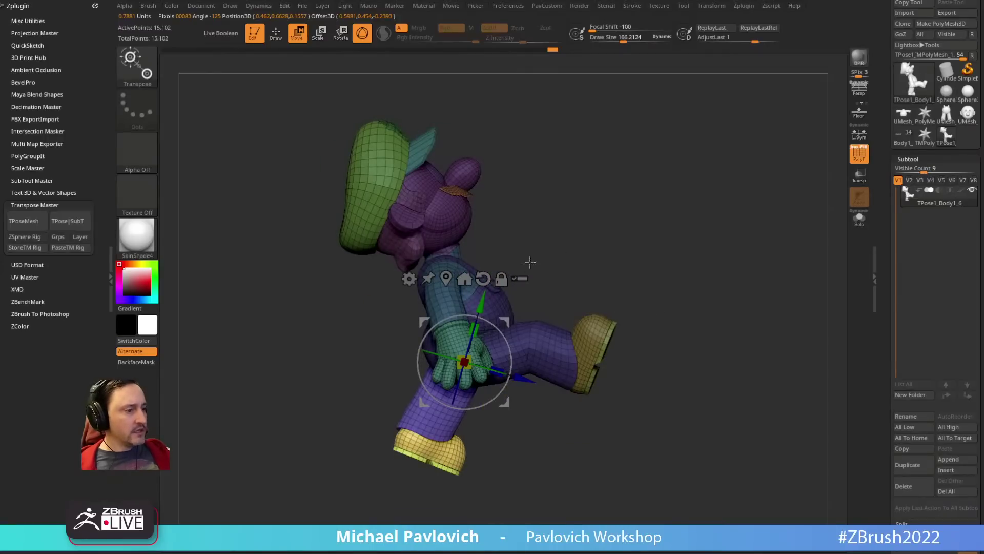
left_click_drag(498, 337, 502, 338)
Step: Mask the back leg's thigh and rotate the lower leg and shoe about 25 degrees backward at the knee
mouse_move(574, 426)
left_mouse_down("ctrl")
mouse_move(526, 282)
mouse_move(519, 411)
mouse_move(534, 409)
left_mouse_up("ctrl")
left_click_drag(505, 321, 488, 359)
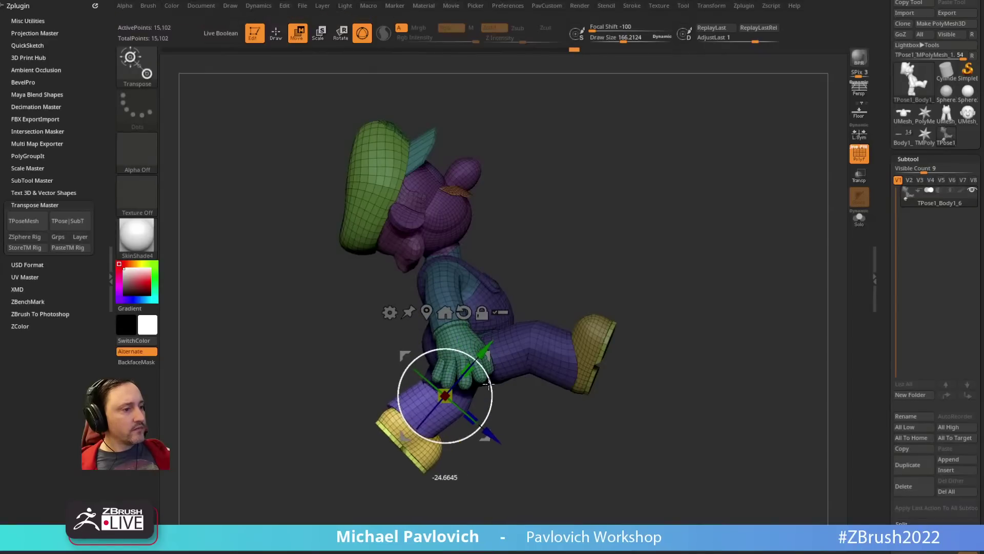
key("q")
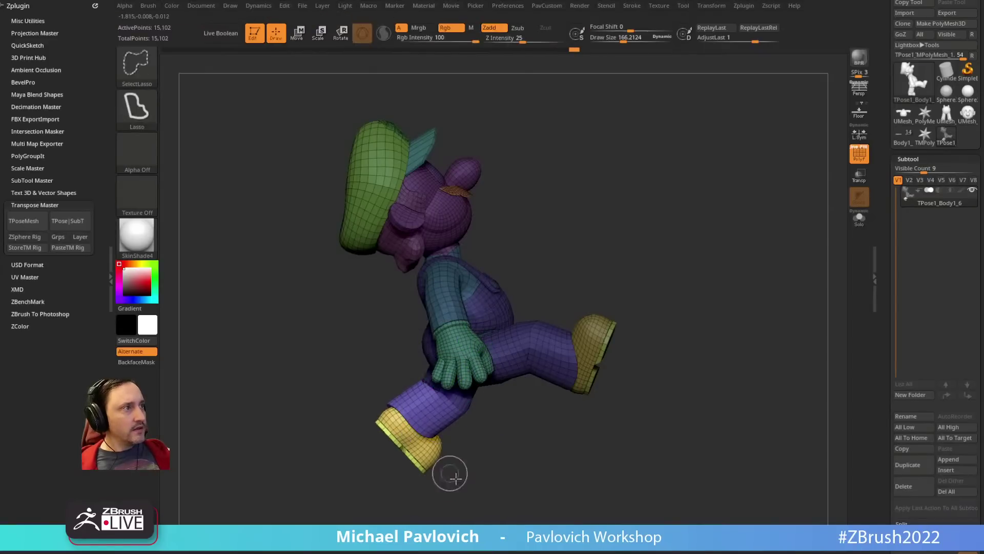
Step: Isolate the back leg's shoe, then show the whole figure with everything except that shoe masked
left_click_drag(479, 504, 474, 503, "ctrl")
mouse_move(462, 479)
left_mouse_down("ctrl+shift")
mouse_move(382, 497)
mouse_move(482, 463)
mouse_move(433, 502)
left_mouse_up("ctrl+shift")
left_click(493, 459, "ctrl")
left_click(487, 449, "ctrl+shift")
key("ctrl+shift+a")
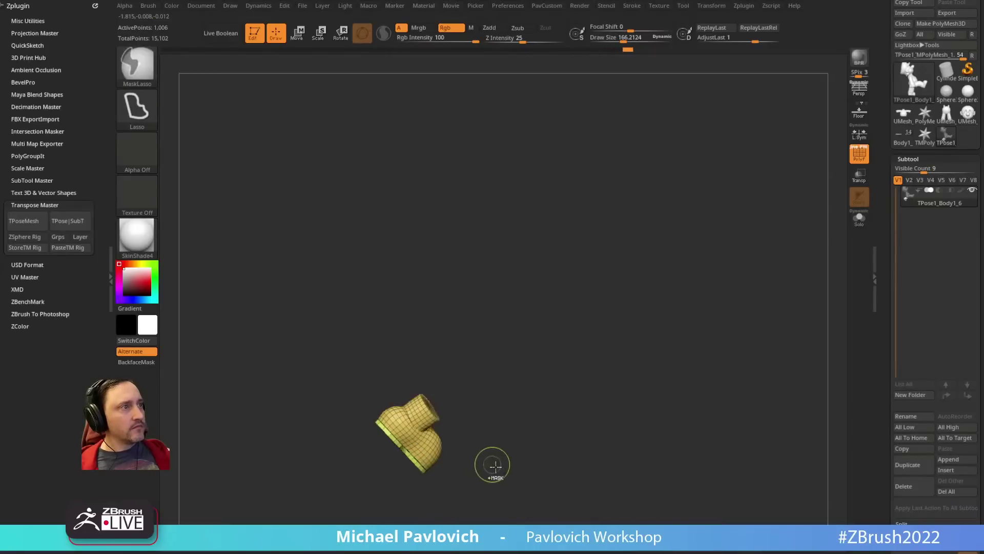
left_click(494, 465, "ctrl")
left_click(487, 447, "ctrl+shift")
left_click(485, 445, "ctrl")
Step: Place the gizmo pivot at the back leg's ankle and rotate the shoe from the side and rear views
key("w")
left_click(323, 503, "alt")
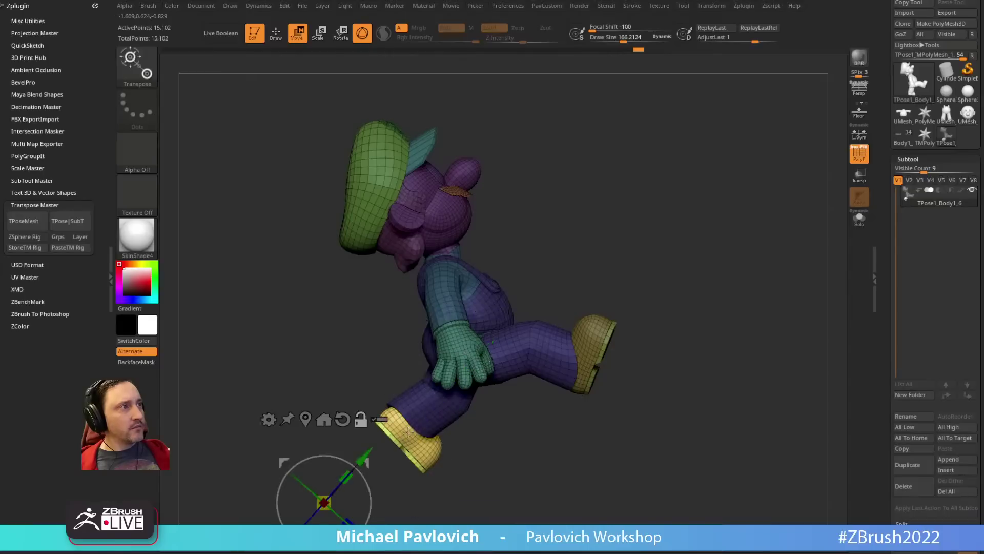
left_click_drag(411, 410, 449, 452, "alt")
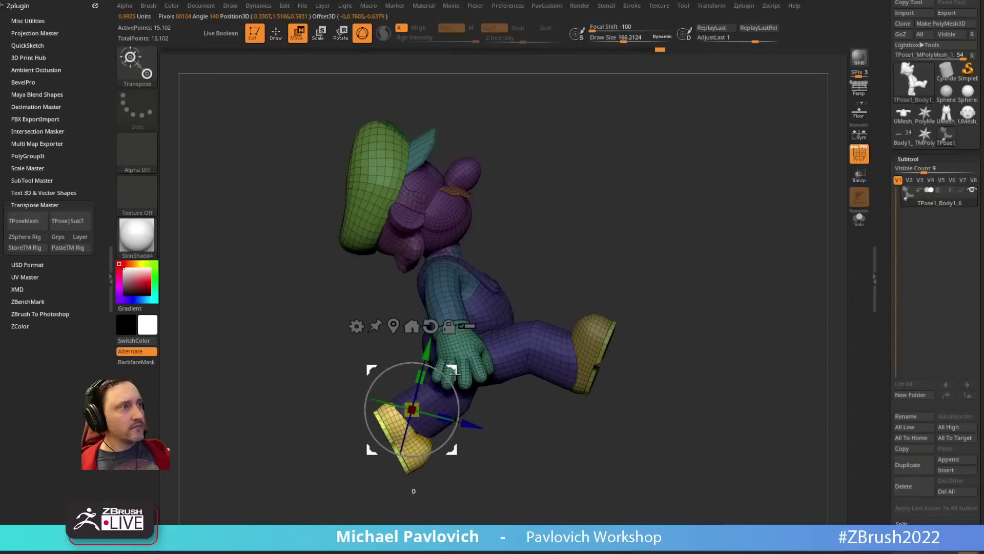
key("q")
left_click_drag(328, 436, 439, 436)
key("w")
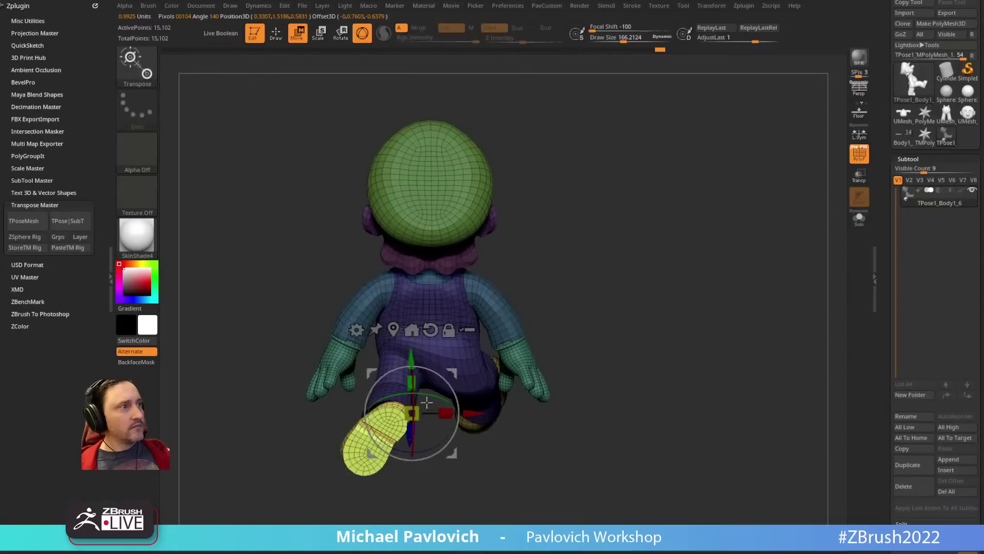
left_click_drag(436, 374, 418, 367)
mouse_move(451, 373)
left_mouse_down()
mouse_move(435, 371)
mouse_move(442, 364)
left_mouse_up()
Step: Clear the mask and mask the whole figure except the left sleeve and glove
key("q")
mouse_move(594, 297)
left_mouse_down("shift")
mouse_move(546, 281)
mouse_move(584, 293)
mouse_move(564, 277)
mouse_move(594, 266)
mouse_move(552, 292)
mouse_move(572, 259)
mouse_move(545, 274)
mouse_move(513, 266)
mouse_move(538, 281)
left_mouse_up("shift")
key("s")
key("w")
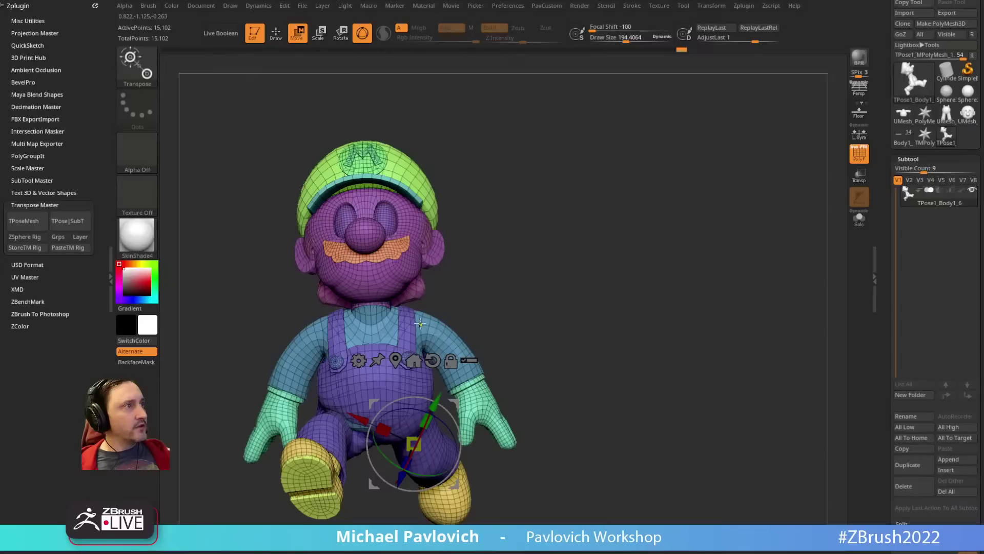
left_click(421, 323, "ctrl")
key("q")
mouse_move(531, 304)
left_mouse_down()
mouse_move(578, 300)
mouse_move(503, 316)
mouse_move(580, 295)
mouse_move(530, 295)
left_mouse_up()
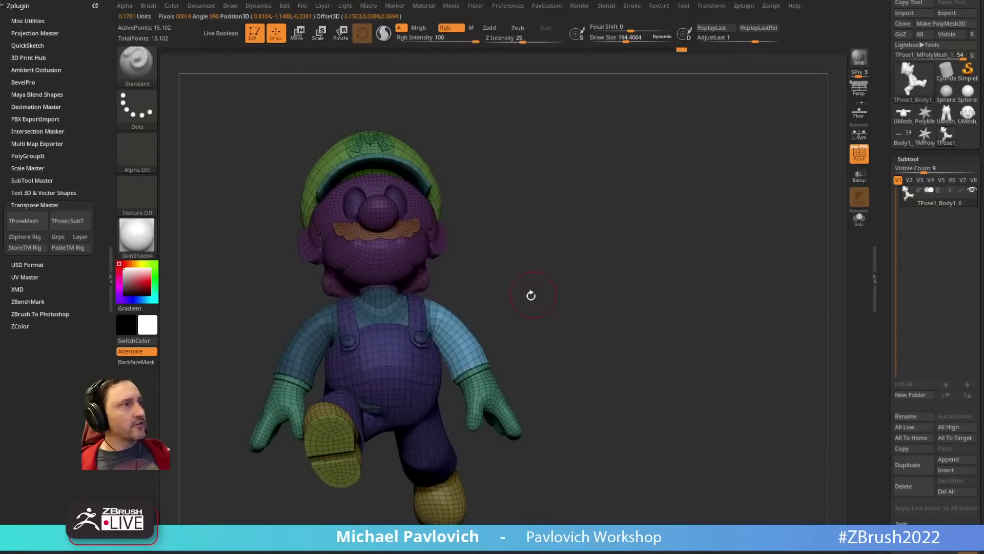
key("w")
key("q")
left_click(514, 377, "ctrl")
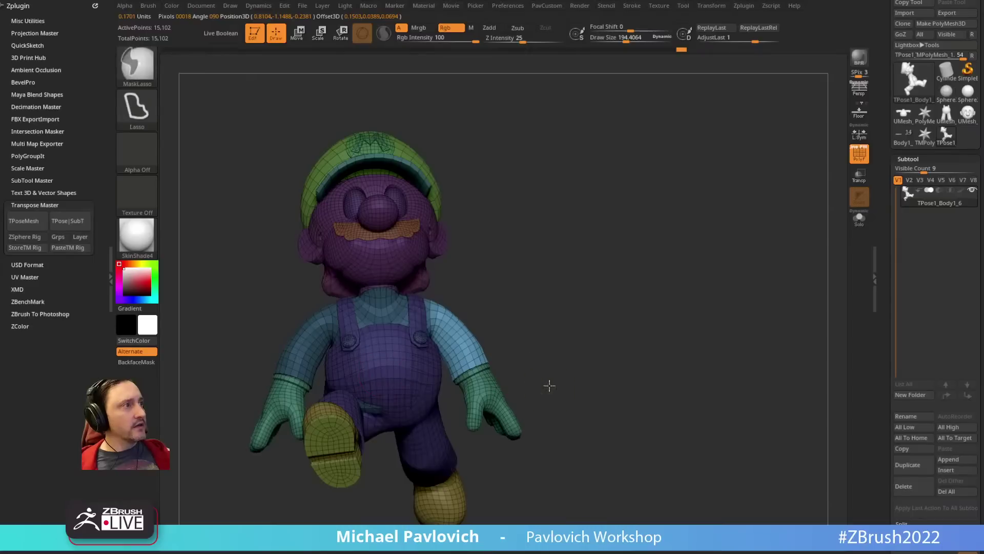
mouse_move(464, 353)
left_mouse_down("ctrl")
mouse_move(546, 394)
mouse_move(461, 441)
mouse_move(457, 421)
left_mouse_up("ctrl")
Step: Try swinging the left arm forward and up, rotating it about a gizmo pivot at the shoulder
left_click_drag(597, 335, 488, 316)
key("w")
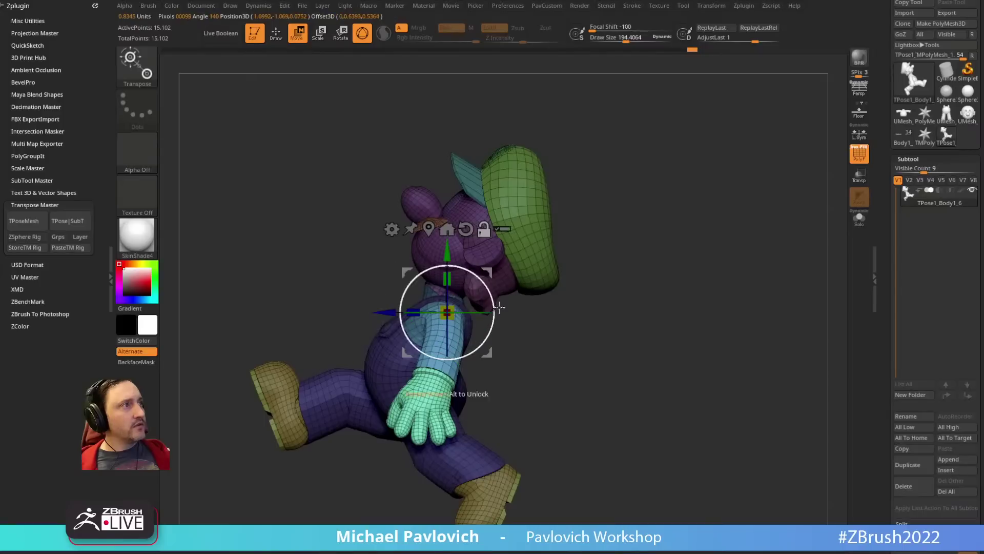
left_click_drag(598, 282, 636, 225)
left_click_drag(455, 293, 351, 224)
left_click_drag(545, 183, 431, 205, "shift")
mouse_move(584, 265)
left_mouse_down("alt")
mouse_move(615, 269)
mouse_move(596, 270)
left_mouse_up("alt")
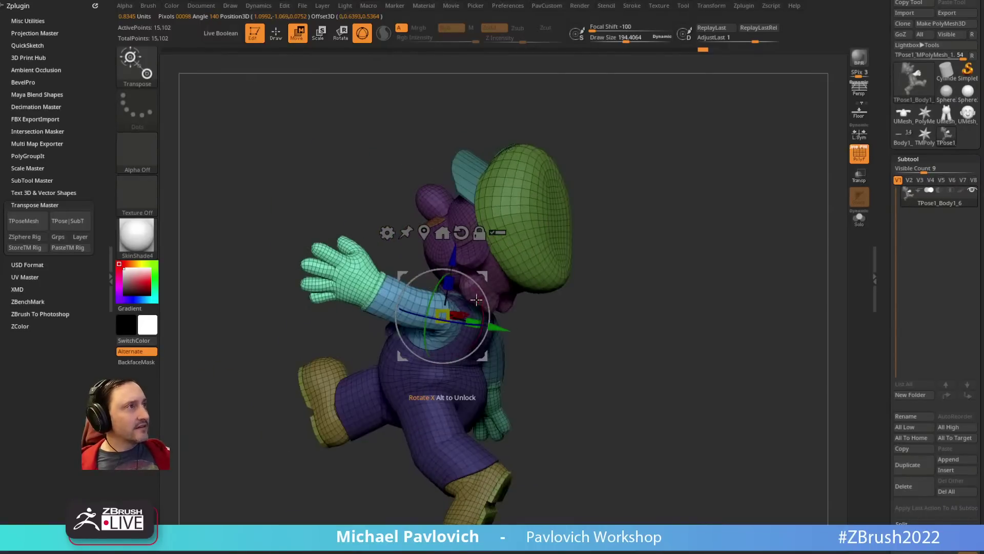
left_click_drag(458, 272, 481, 288)
left_click_drag(485, 280, 475, 288)
Step: Undo the left arm's rotation and its masking
key("q")
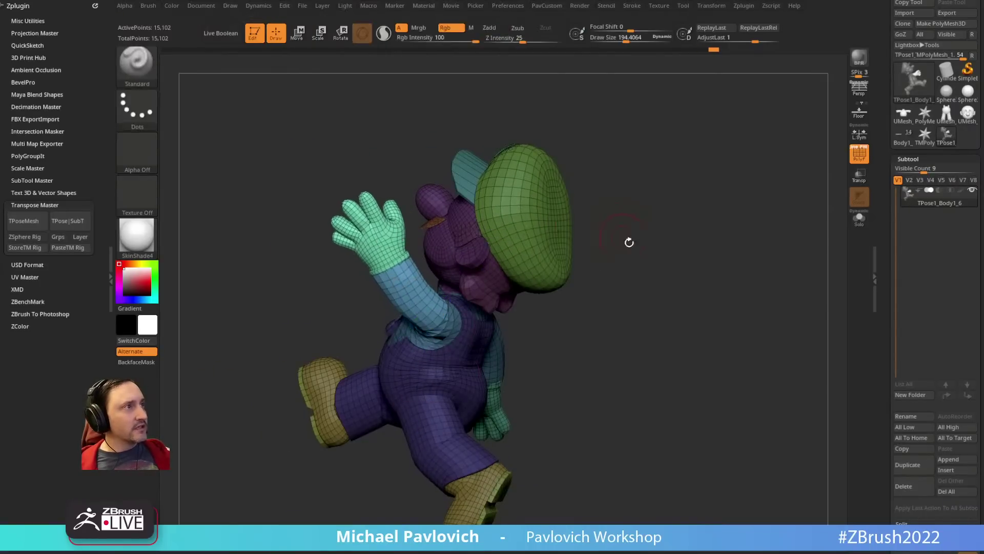
left_click_drag(629, 242, 731, 241)
left_click_drag(631, 212, 575, 243)
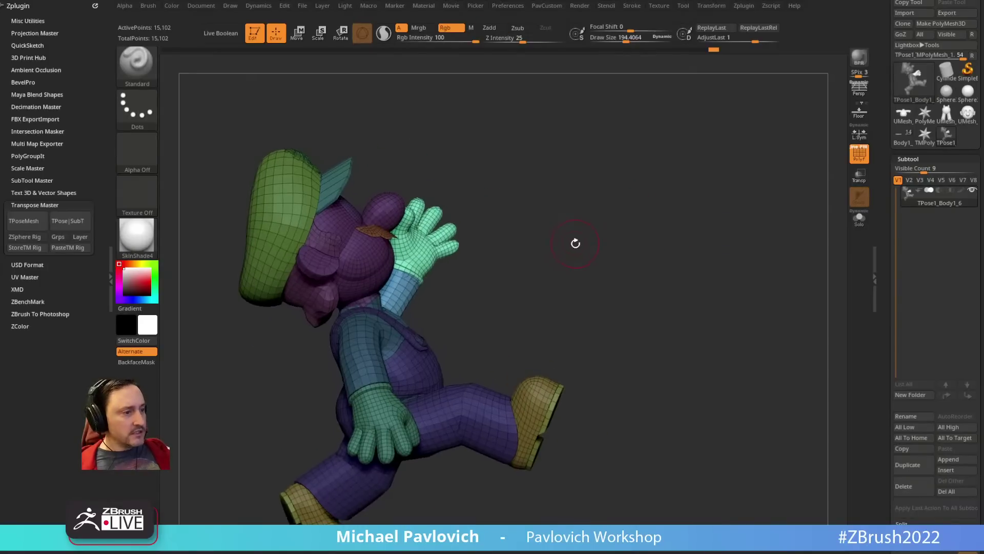
key("w")
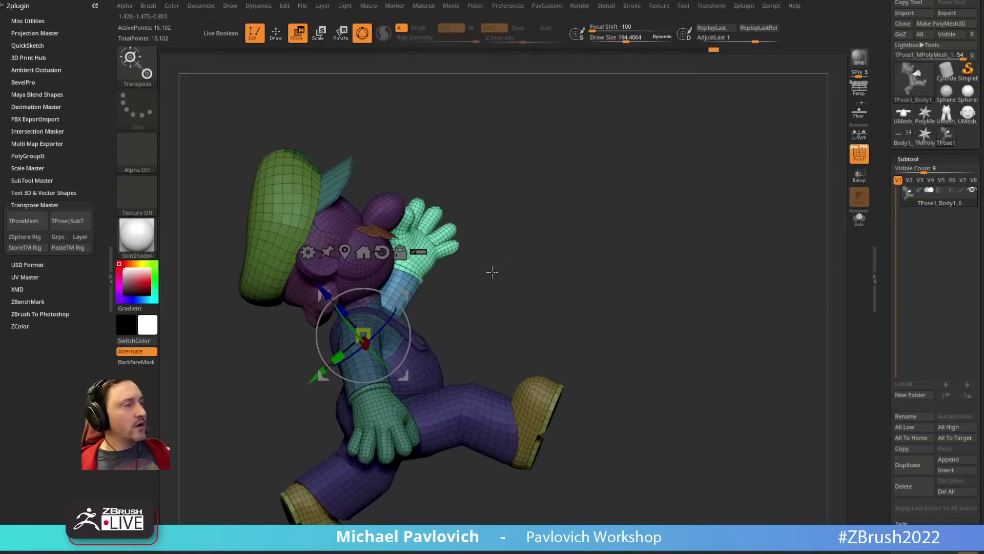
key("q")
mouse_move(536, 268)
left_mouse_down()
mouse_move(560, 272)
mouse_move(508, 279)
mouse_move(537, 311)
mouse_move(534, 325)
mouse_move(516, 287)
left_mouse_up()
key("ctrl+z")
key("ctrl+z")
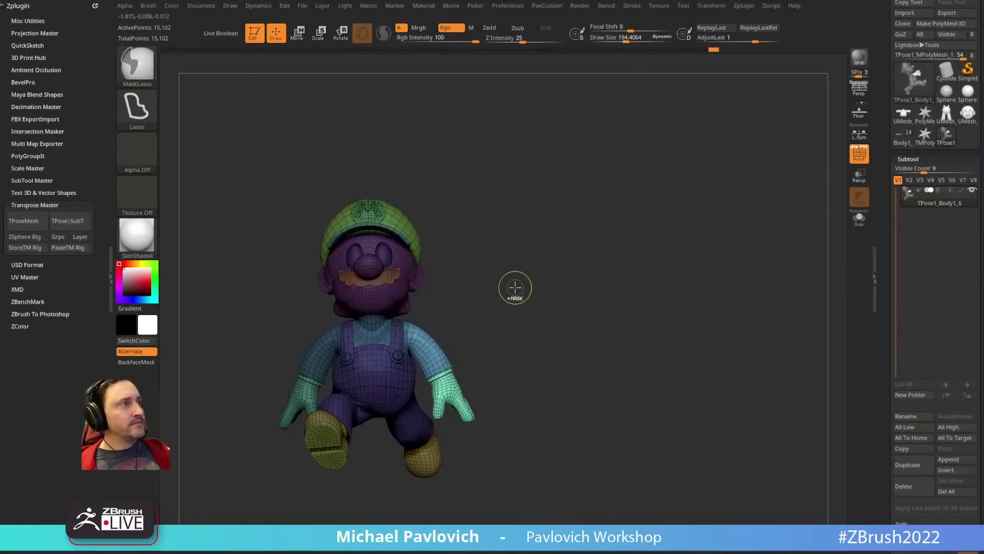
key("ctrl+z")
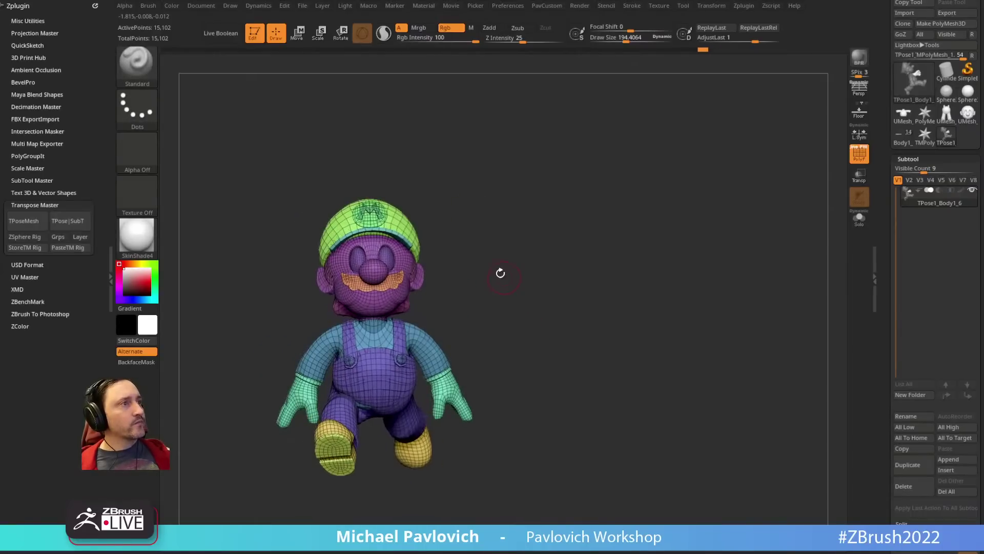
Step: Lasso the upper body, arms and hands into the mask and invert it, leaving only the legs and shoes masked
mouse_move(505, 287)
left_mouse_down("ctrl")
mouse_move(385, 143)
mouse_move(272, 322)
mouse_move(314, 375)
mouse_move(446, 444)
mouse_move(540, 277)
mouse_move(573, 263)
mouse_move(555, 277)
left_mouse_up("ctrl")
mouse_move(214, 416)
left_mouse_down("ctrl")
mouse_move(275, 341)
mouse_move(303, 389)
left_mouse_up("ctrl")
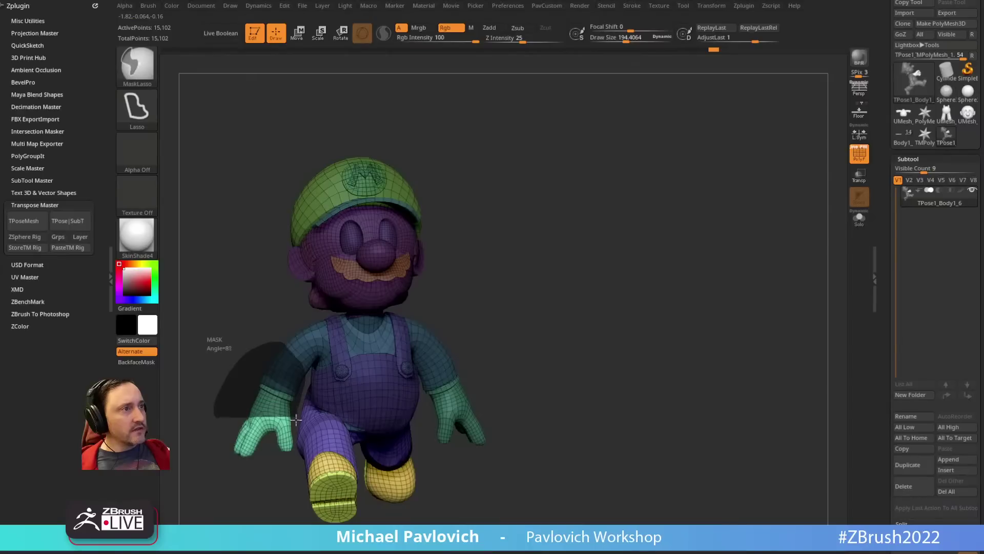
left_click_drag(293, 450, 251, 496, "ctrl")
mouse_move(559, 287)
left_mouse_down()
mouse_move(552, 228)
mouse_move(569, 229)
mouse_move(544, 275)
left_mouse_up()
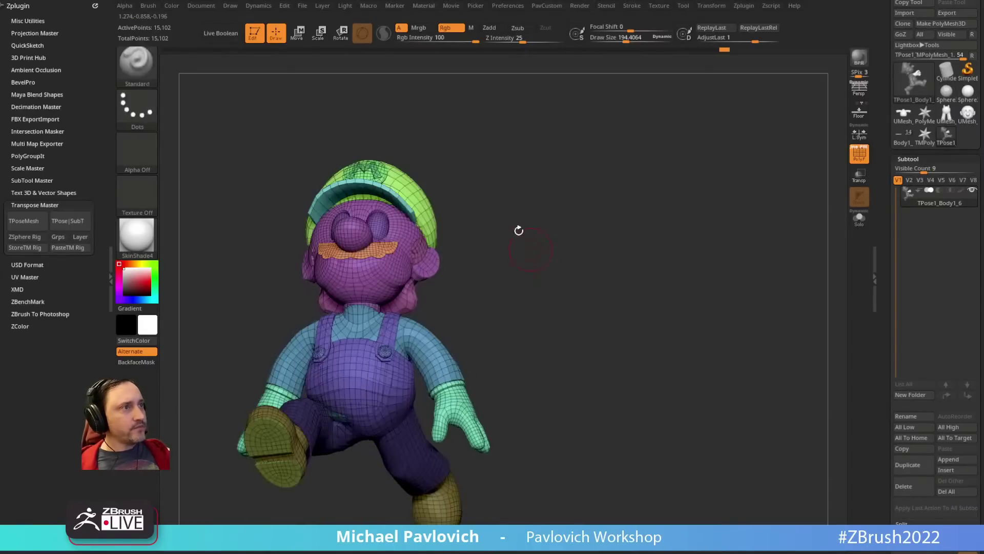
left_click_drag(518, 229, 573, 236)
key("w")
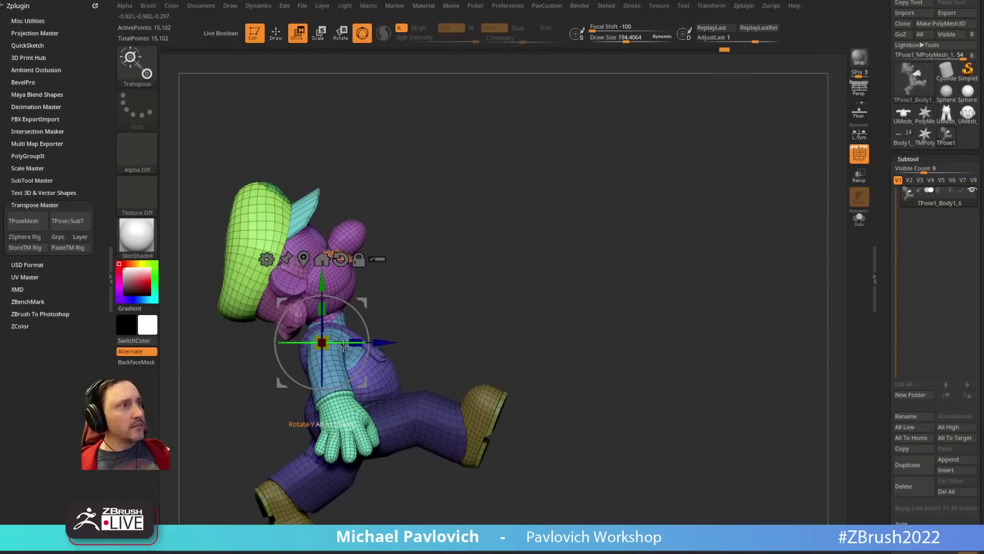
left_click_drag(341, 342, 381, 352)
key("ctrl+z")
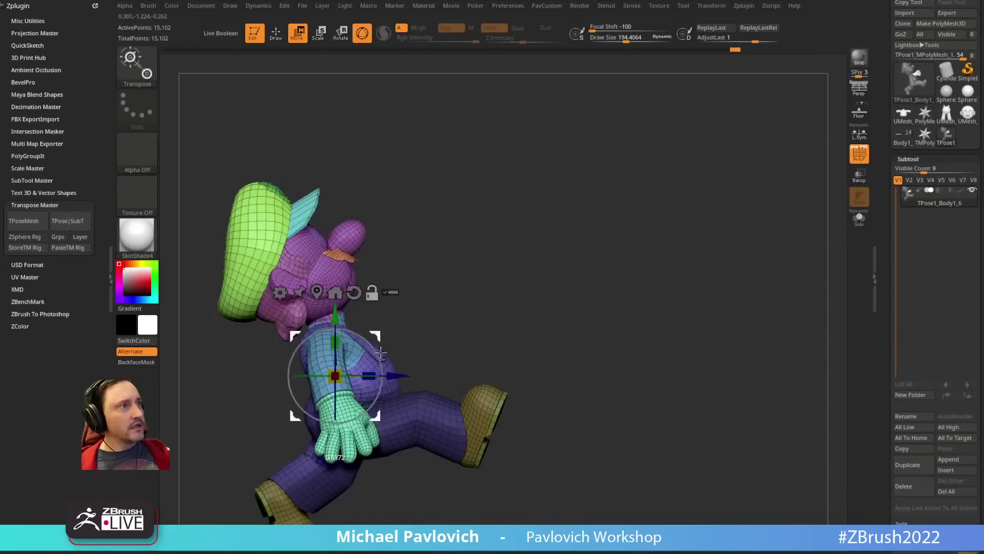
Step: Twist the unmasked upper body about its vertical axis from the hips, turning the chest and face relative to the legs
right_click_drag(388, 352, 367, 363, "shift")
mouse_move(321, 401)
right_mouse_down()
mouse_move(498, 321)
mouse_move(501, 301)
mouse_move(340, 464)
mouse_move(285, 412)
right_mouse_up()
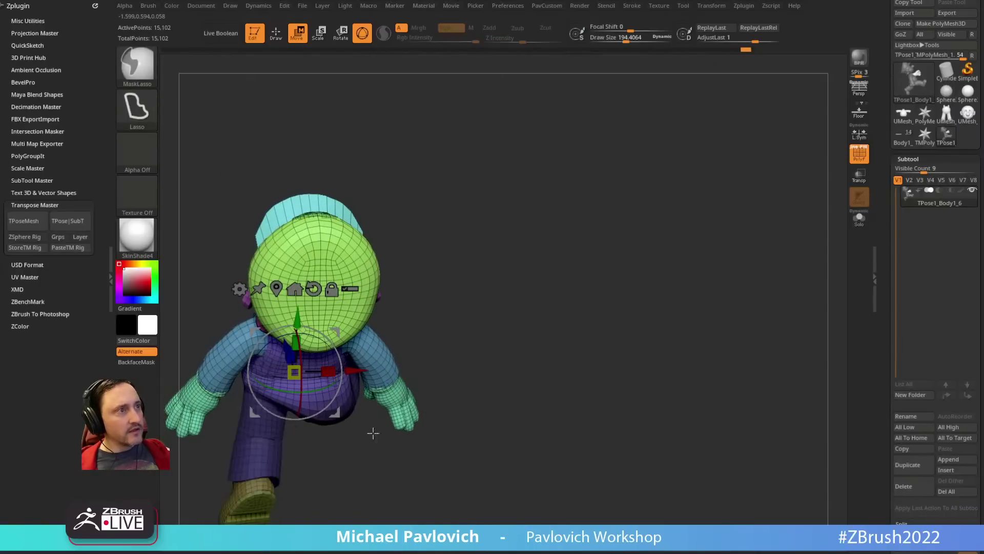
mouse_move(374, 433)
right_mouse_down()
mouse_move(559, 279)
mouse_move(412, 361)
right_mouse_up()
right_click_drag(434, 303, 451, 303, "alt")
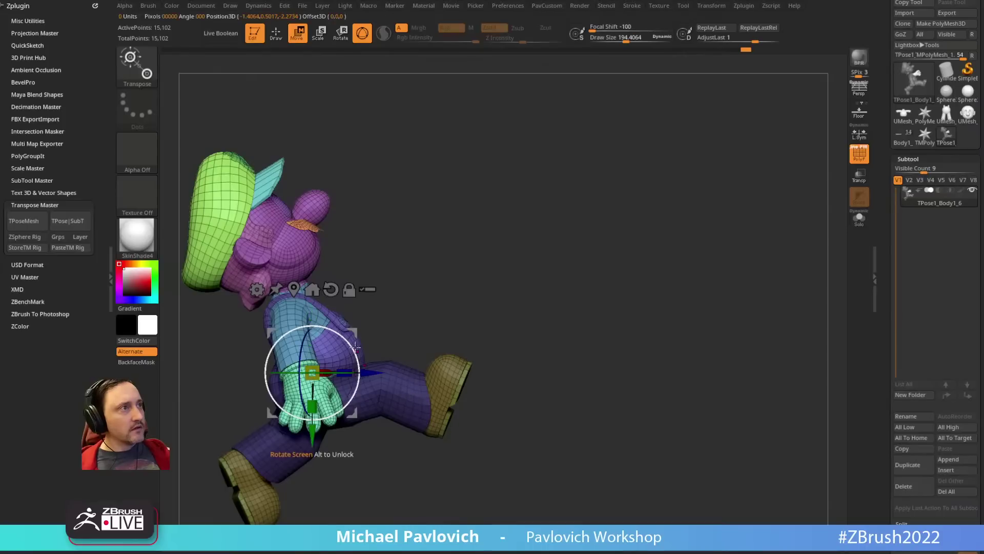
left_click(326, 373, "alt")
left_click_drag(348, 373, 329, 379)
key("q")
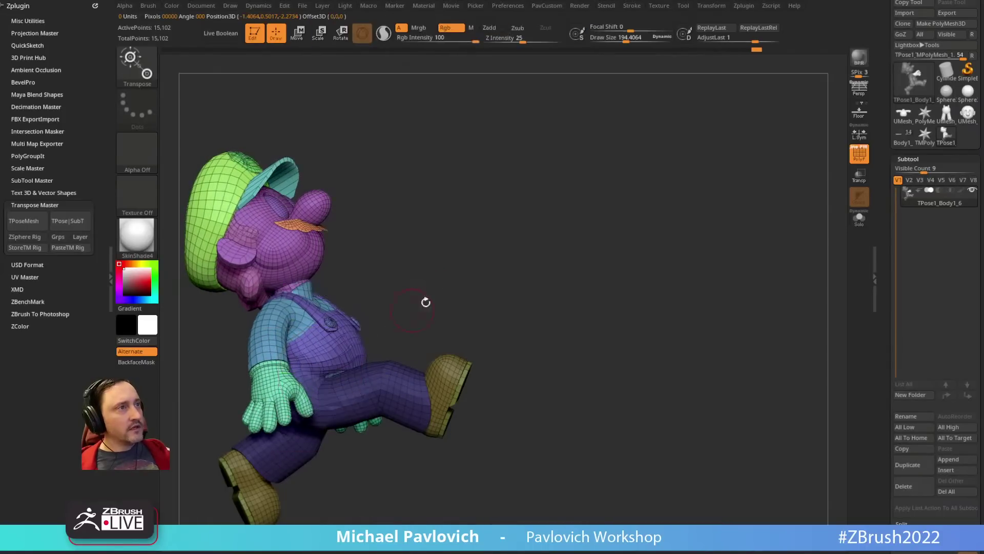
Step: Mask the whole figure except the left sleeve and glove
mouse_move(470, 284)
right_mouse_down()
mouse_move(405, 301)
mouse_move(446, 300)
mouse_move(464, 281)
mouse_move(463, 291)
right_mouse_up()
key("w")
left_click(378, 307, "ctrl")
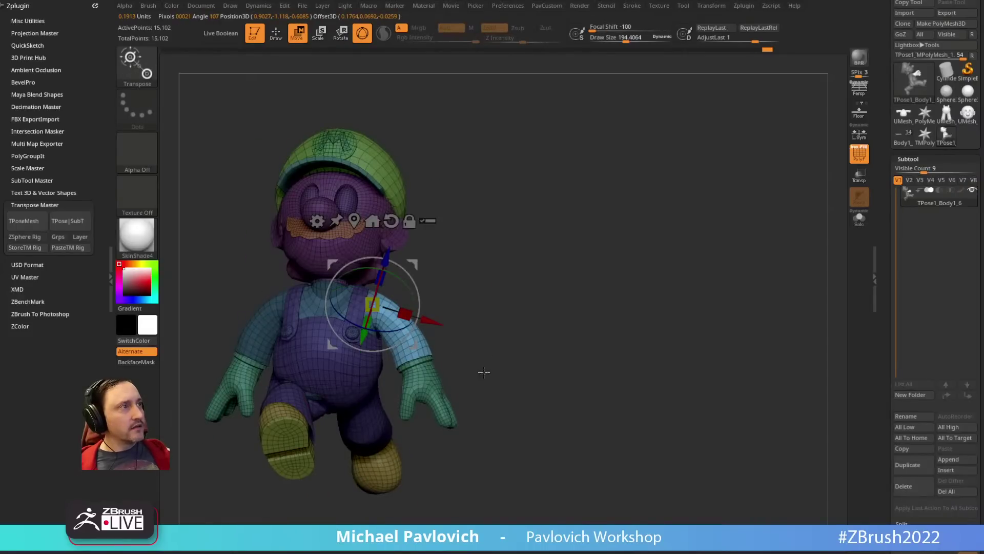
mouse_move(490, 381)
left_mouse_down("ctrl+alt")
mouse_move(395, 331)
mouse_move(392, 402)
mouse_move(525, 395)
left_mouse_up("ctrl+alt")
Step: Rotate the left arm forward and up around the shoulder until the glove is raised beside the face
right_click_drag(528, 359, 477, 330)
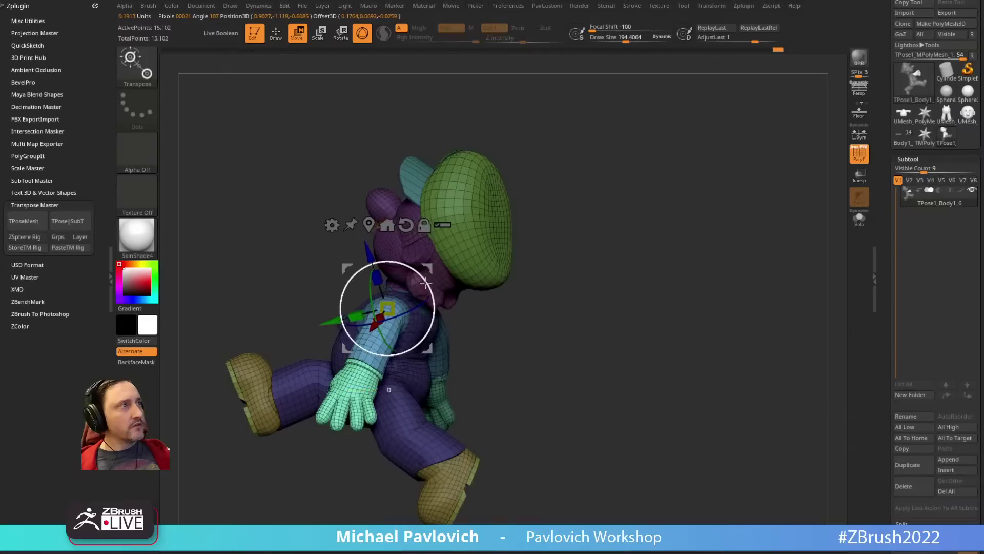
left_click_drag(413, 267, 361, 488)
left_click_drag(428, 283, 433, 290)
left_click_drag(432, 272, 435, 278)
left_click_drag(520, 257, 642, 260)
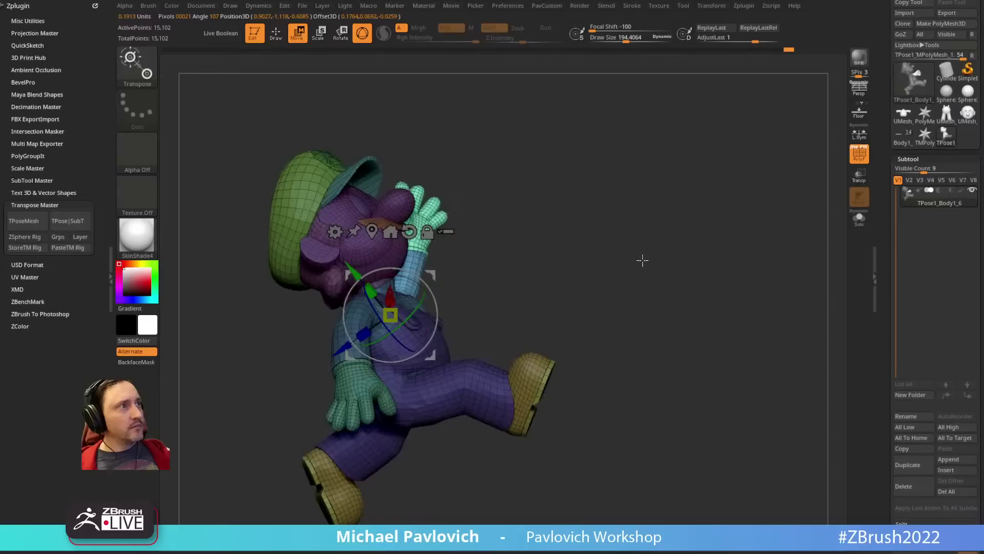
left_click_drag(431, 288, 469, 282)
key("q")
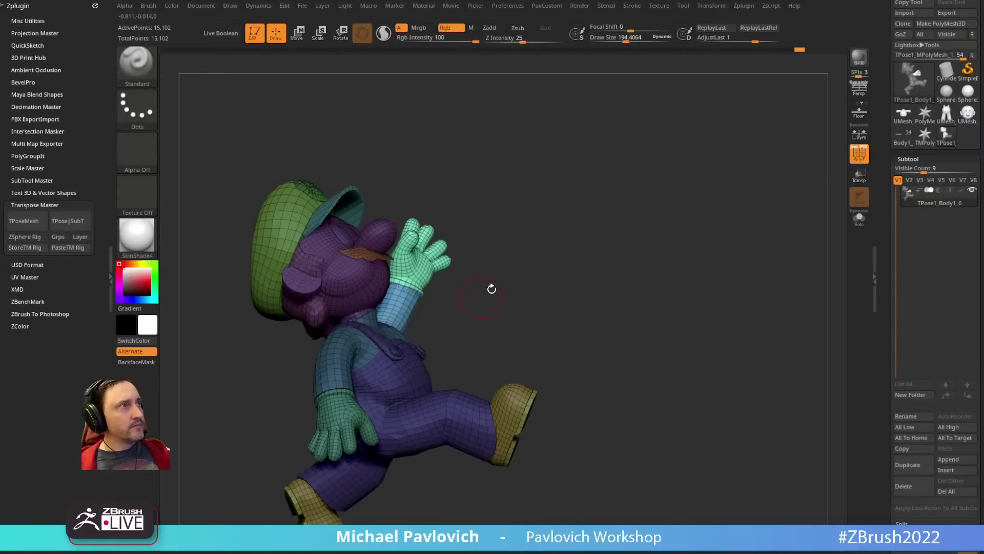
Step: Fine-tune the raised left arm's placement at the shoulder with a small screen-plane gizmo move
left_click_drag(512, 306, 504, 264, "alt")
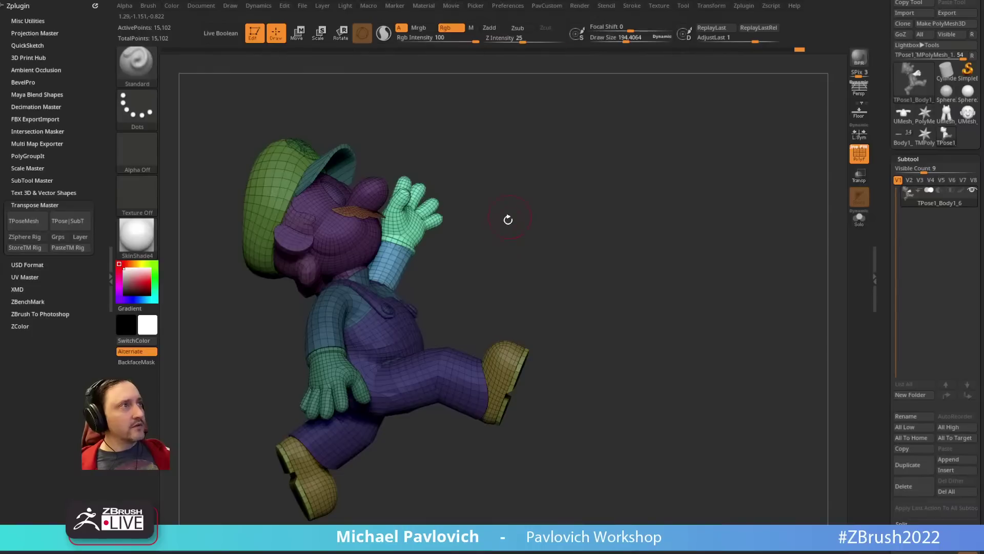
left_click_drag(508, 220, 415, 290)
key("w")
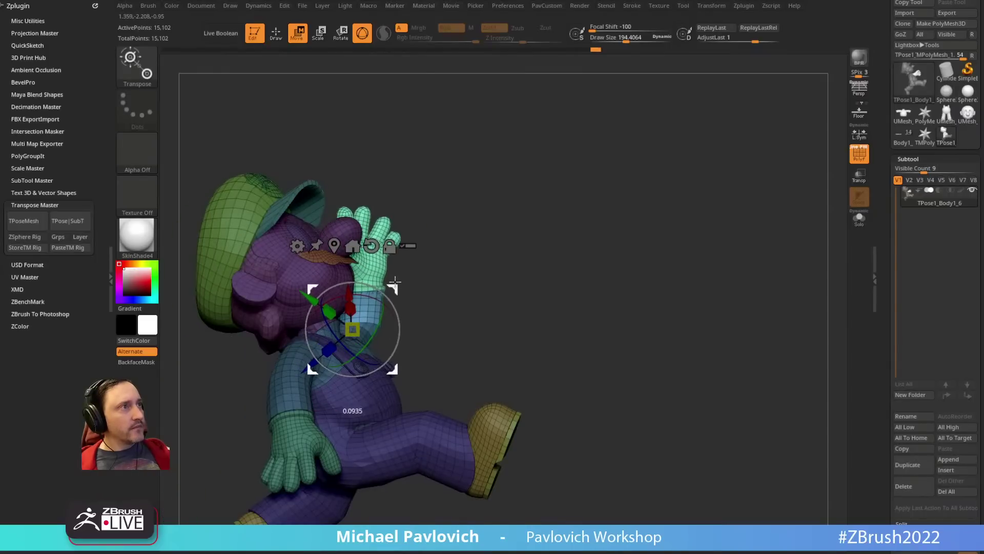
mouse_move(393, 294)
left_mouse_down()
mouse_move(511, 286)
mouse_move(520, 268)
mouse_move(475, 307)
mouse_move(529, 283)
left_mouse_up()
key("q")
Step: Mask the whole figure except the right sleeve and glove
key("w")
left_click_drag(301, 323, 291, 328, "ctrl")
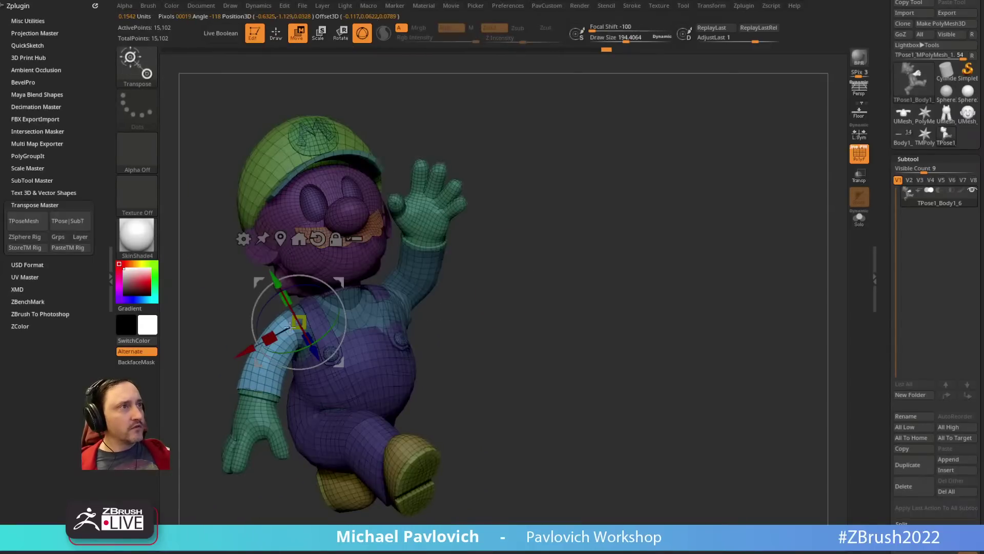
key("q")
left_click_drag(470, 321, 454, 326)
mouse_move(214, 515)
left_mouse_down("ctrl")
mouse_move(205, 479)
mouse_move(277, 361)
left_mouse_up("ctrl")
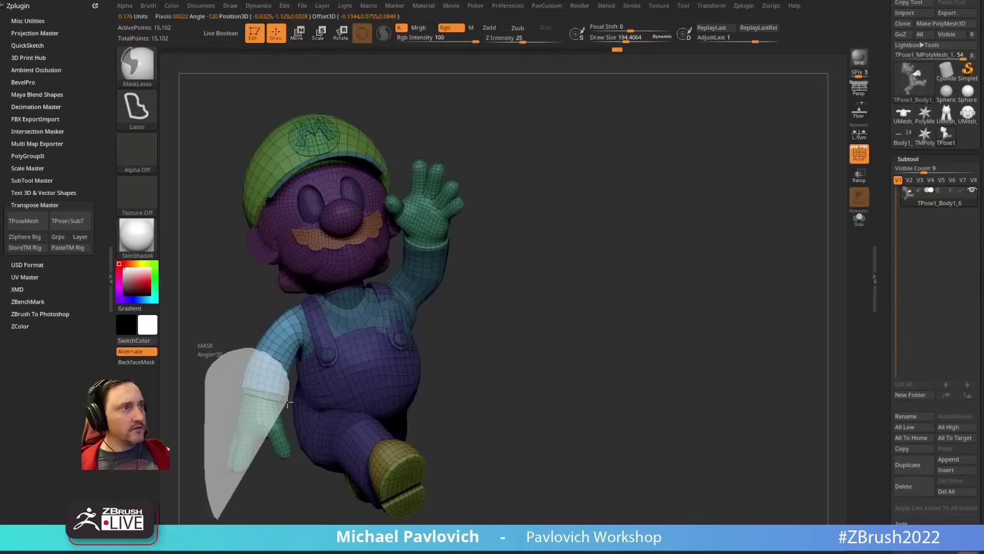
left_click_drag(287, 402, 296, 496, "ctrl+alt")
left_click_drag(505, 323, 624, 302)
left_click_drag(468, 263, 560, 257, "alt")
Step: Set the gizmo pivot at the right shoulder and swing the right arm backward by about 43 degrees
key("w")
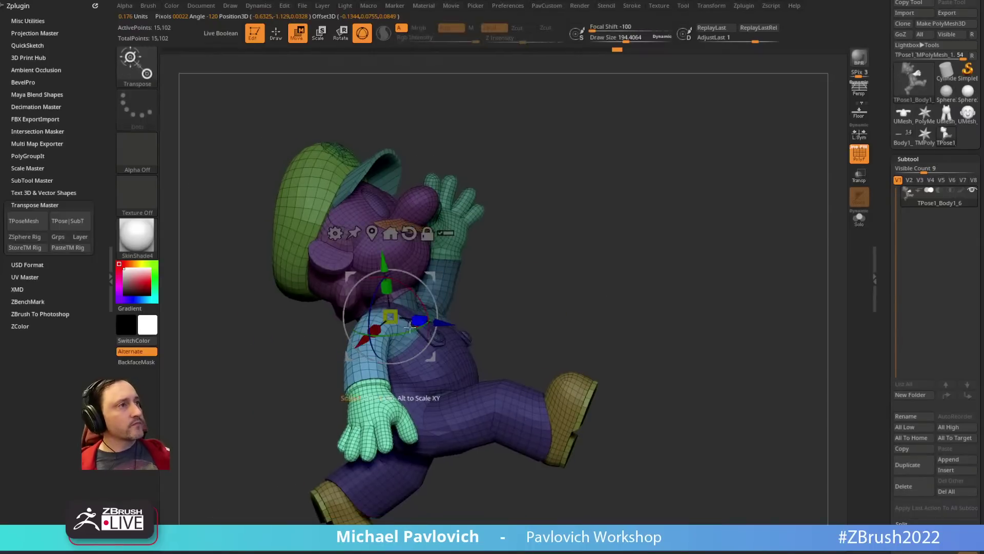
left_click_drag(429, 279, 288, 397, "alt")
left_click(373, 319, "alt")
left_click(373, 332, "alt")
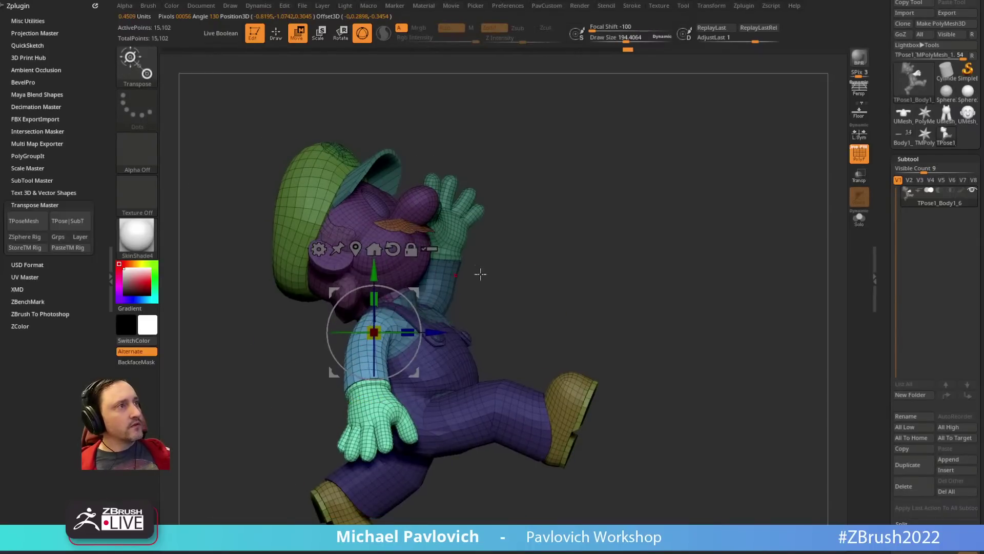
left_click_drag(481, 275, 564, 271, "shift")
left_click_drag(415, 274, 400, 313)
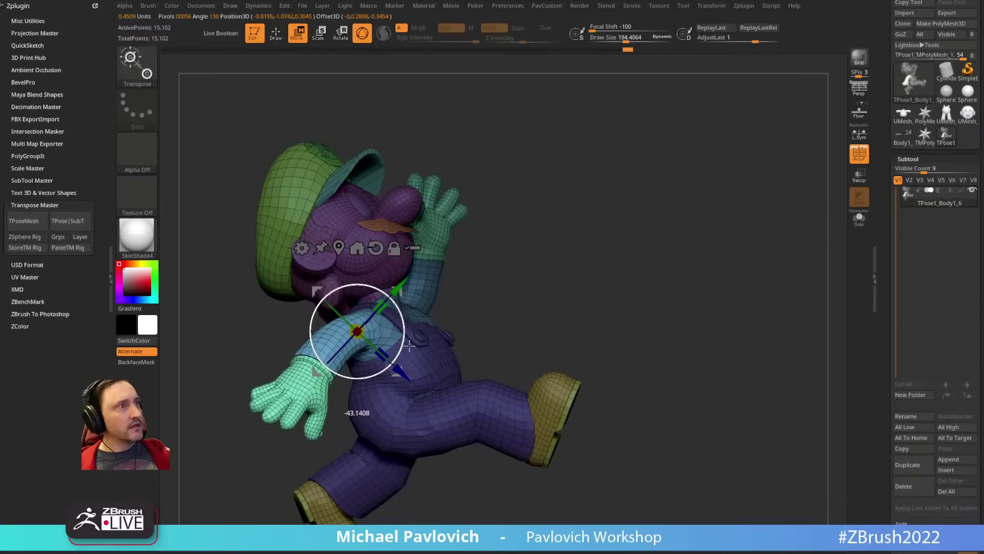
mouse_move(456, 308)
left_mouse_down()
mouse_move(505, 284)
mouse_move(506, 295)
left_mouse_up()
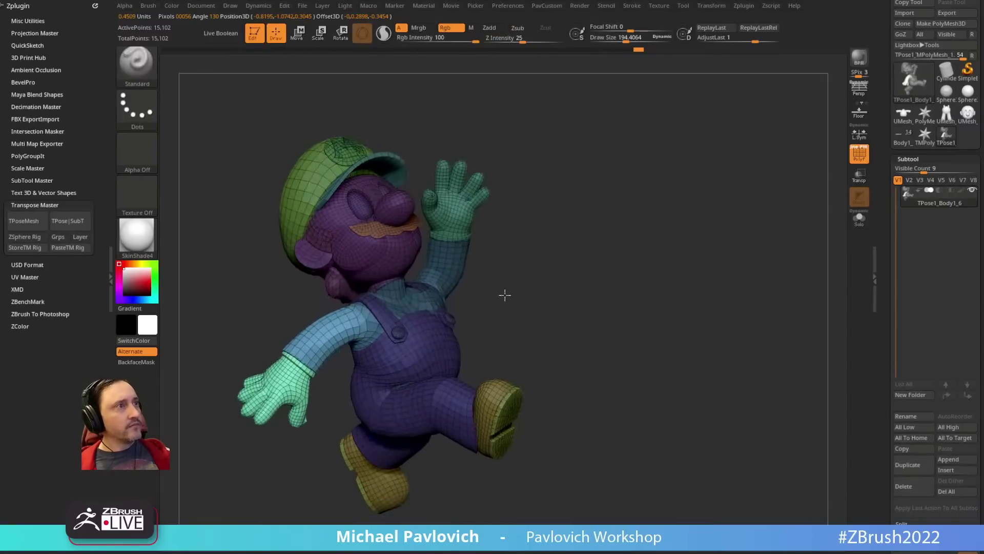
Step: Mask the right upper arm too, leaving the forearm and glove free, and bend them downward around a pivot at the elbow
key("q")
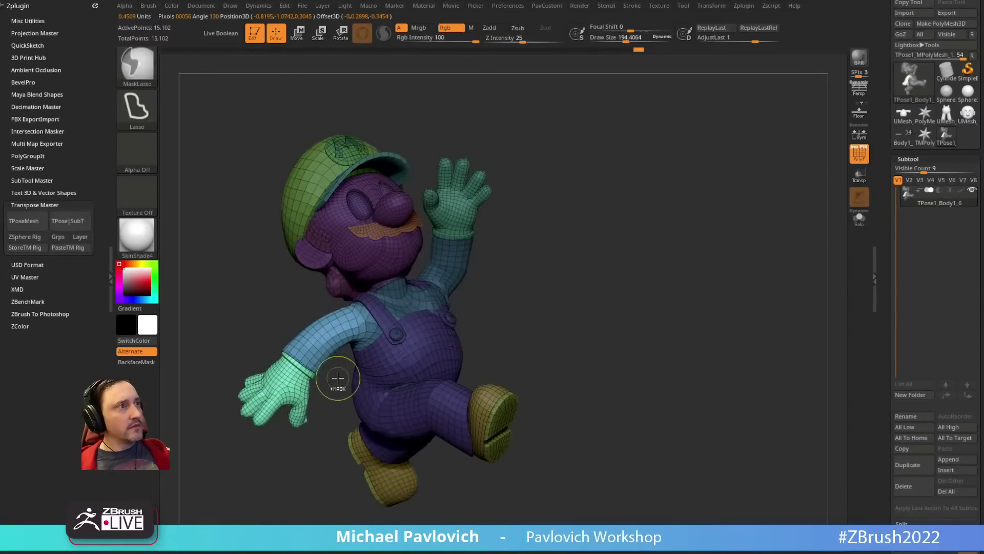
left_click(522, 295, "ctrl")
left_click(341, 362, "ctrl")
key("w")
left_click(317, 330, "alt")
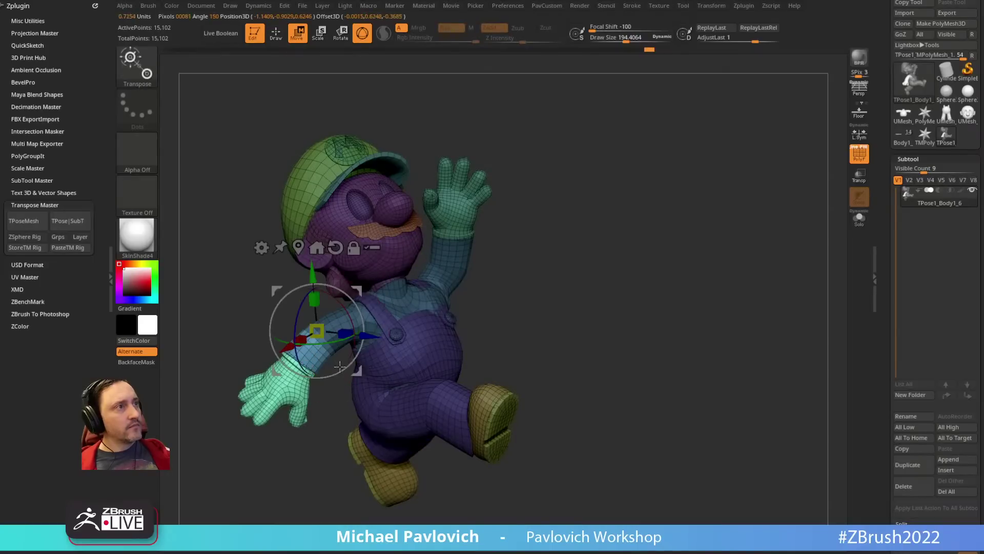
left_click_drag(341, 366, 358, 313)
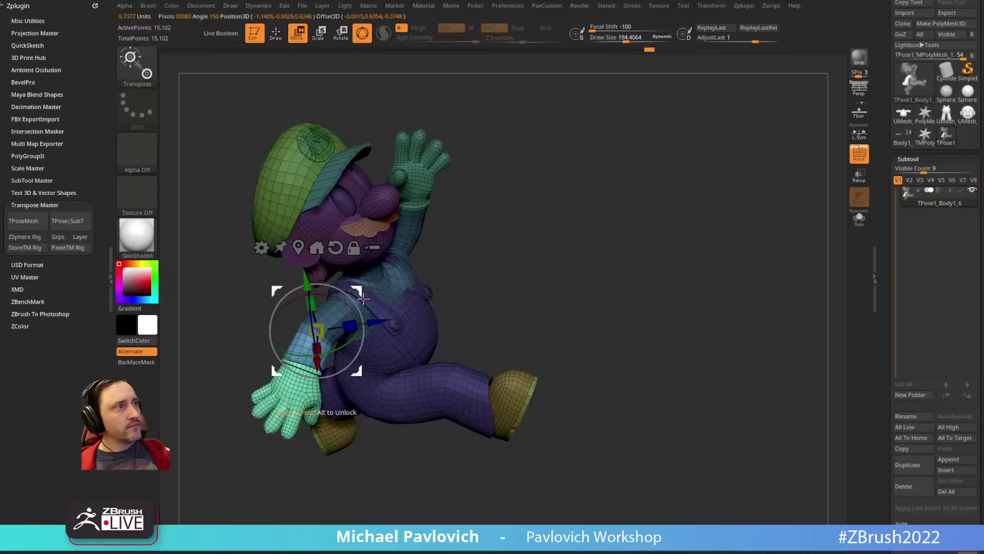
key("q")
Step: Clear the mask from the whole figure and set the brush's draw size to about 72
mouse_move(576, 285)
left_mouse_down()
mouse_move(569, 262)
mouse_move(525, 276)
mouse_move(538, 255)
mouse_move(540, 279)
mouse_move(563, 249)
left_mouse_up()
key("s")
key("s")
left_click(540, 279)
key("s")
left_click(541, 266)
left_click_drag(540, 155, 536, 165, "alt")
mouse_move(535, 254)
left_mouse_down("alt")
mouse_move(599, 219)
mouse_move(611, 237)
left_mouse_up("alt")
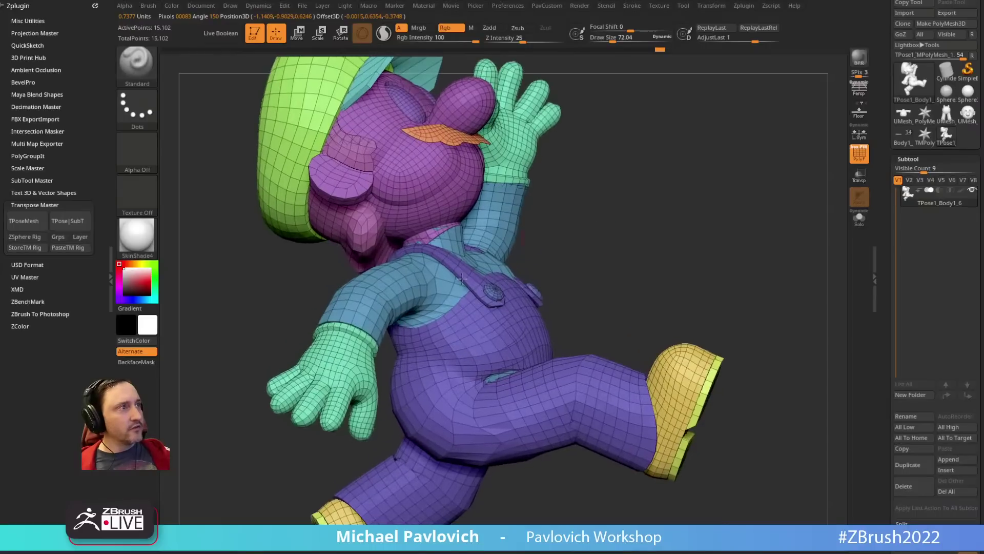
left_click_drag(522, 287, 615, 249)
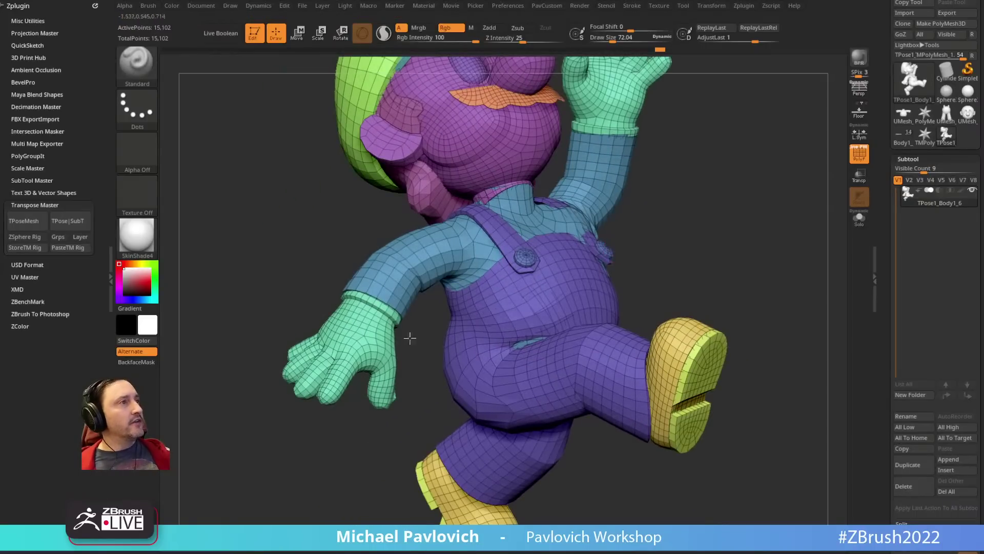
Step: Smooth the overalls around the hips and thighs with a larger brush, and transfer the pose back to the original subtools
key("f")
mouse_move(672, 237)
right_mouse_down()
mouse_move(688, 263)
mouse_move(522, 299)
mouse_move(569, 287)
mouse_move(525, 281)
mouse_move(522, 268)
mouse_move(595, 250)
mouse_move(503, 298)
right_mouse_up()
key("shift")
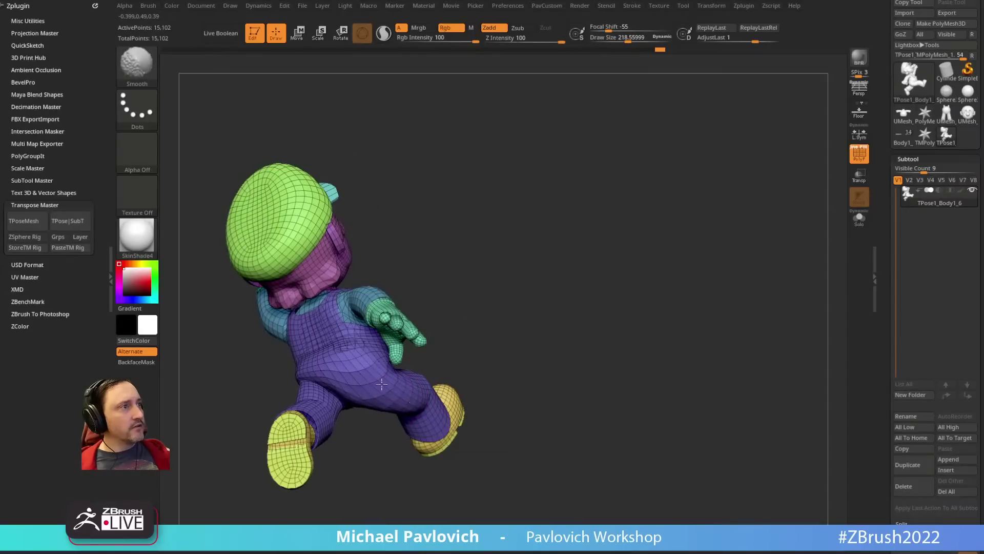
right_click_drag(477, 352, 410, 397)
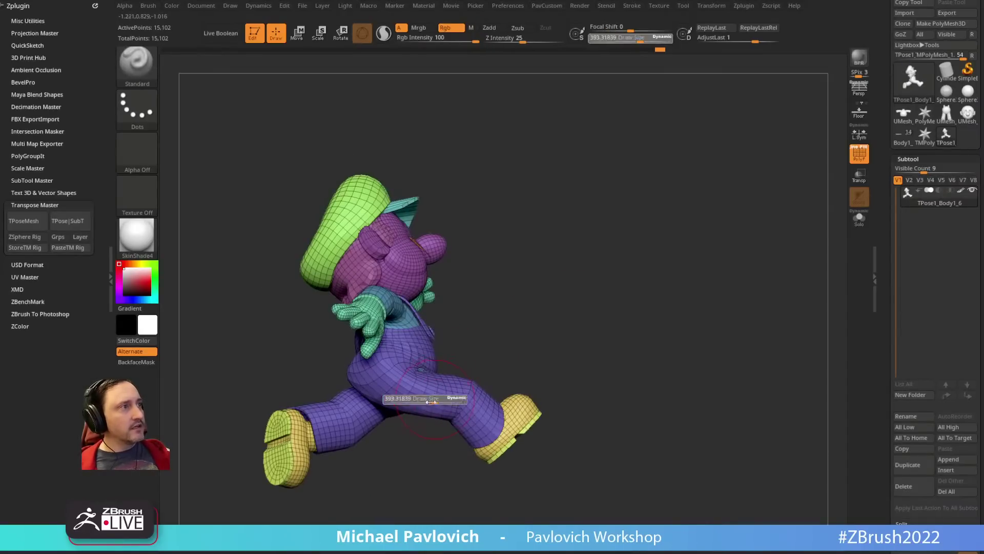
key("shift")
mouse_move(287, 358)
right_mouse_down()
mouse_move(307, 377)
mouse_move(391, 364)
right_mouse_up()
right_click_drag(557, 291, 594, 293)
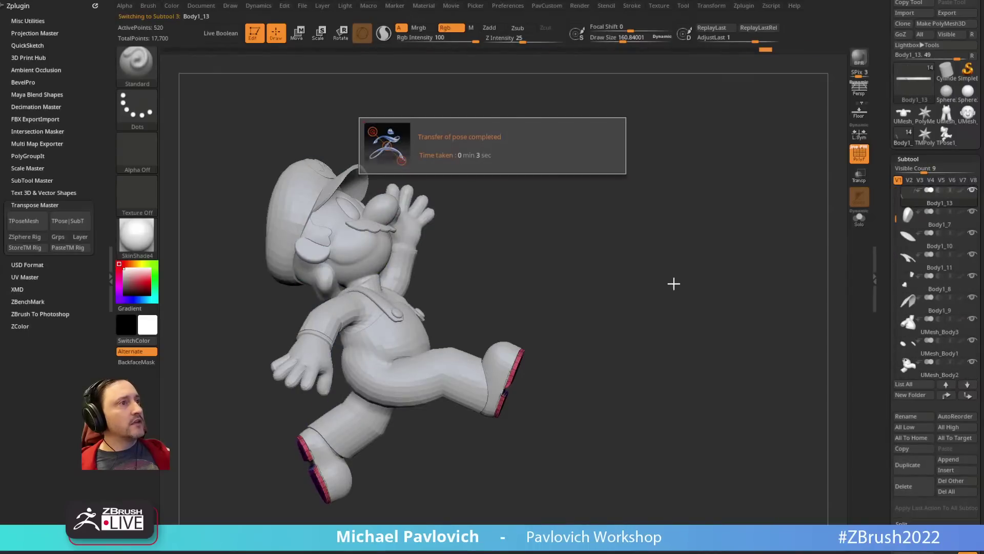
Step: Select the shirt subtool and use the Move brush at a large draw size to push its protruding parts inside the overalls
right_click_drag(672, 282, 551, 282)
left_click(399, 348, "alt")
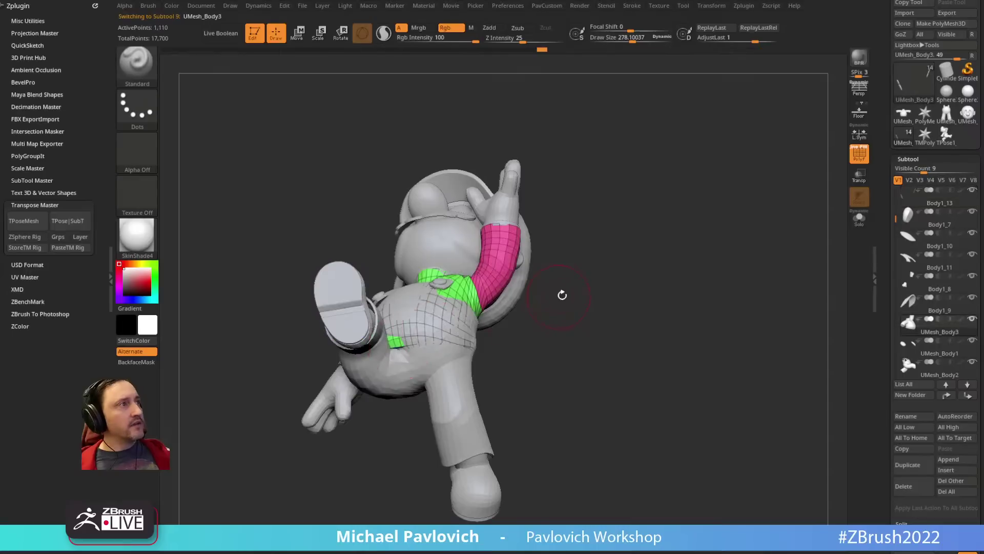
mouse_move(563, 294)
left_mouse_down()
mouse_move(517, 313)
mouse_move(492, 349)
left_mouse_up()
key("b")
key("m")
key("v")
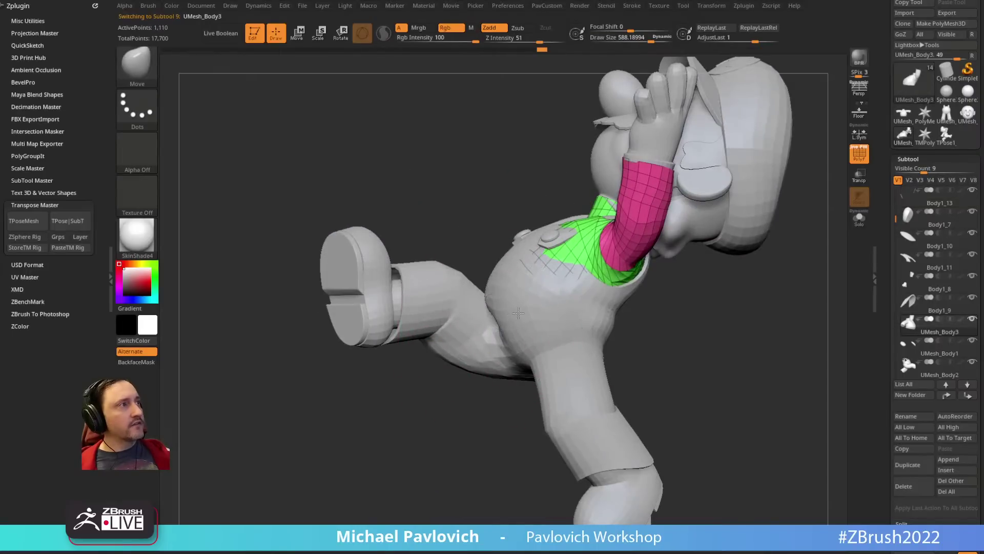
right_click_drag(472, 274, 531, 282)
mouse_move(644, 279)
right_mouse_down()
mouse_move(617, 314)
mouse_move(589, 299)
right_mouse_up()
left_click_drag(565, 280, 571, 281)
mouse_move(571, 282)
right_mouse_down()
mouse_move(660, 387)
mouse_move(639, 334)
right_mouse_up()
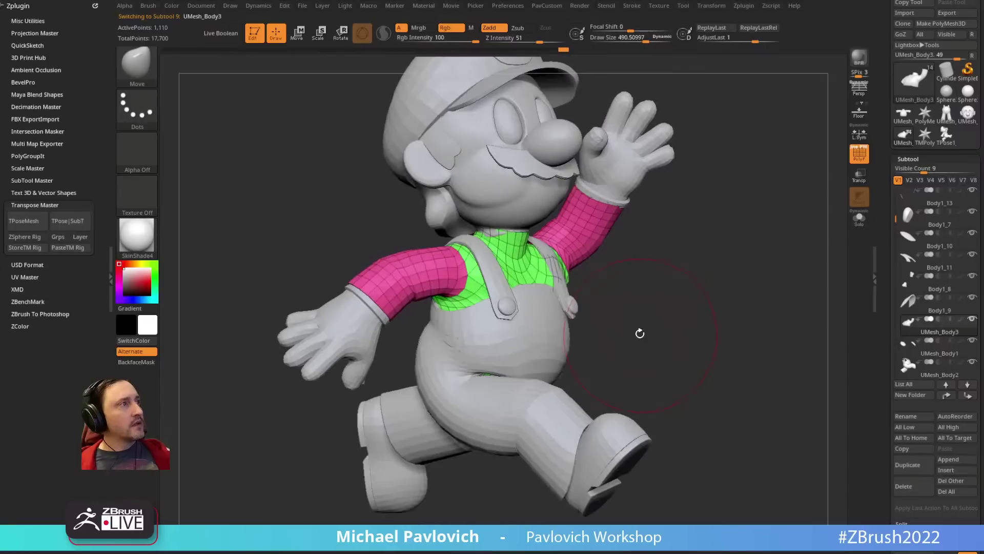
Step: Select the overalls subtool and refine the front leg's upper thigh using a smaller brush
key("s")
left_click_drag(639, 334, 619, 333)
left_click(562, 333, "alt")
right_click_drag(562, 334, 551, 377)
left_click_drag(533, 398, 537, 400)
left_click_drag(496, 412, 494, 402)
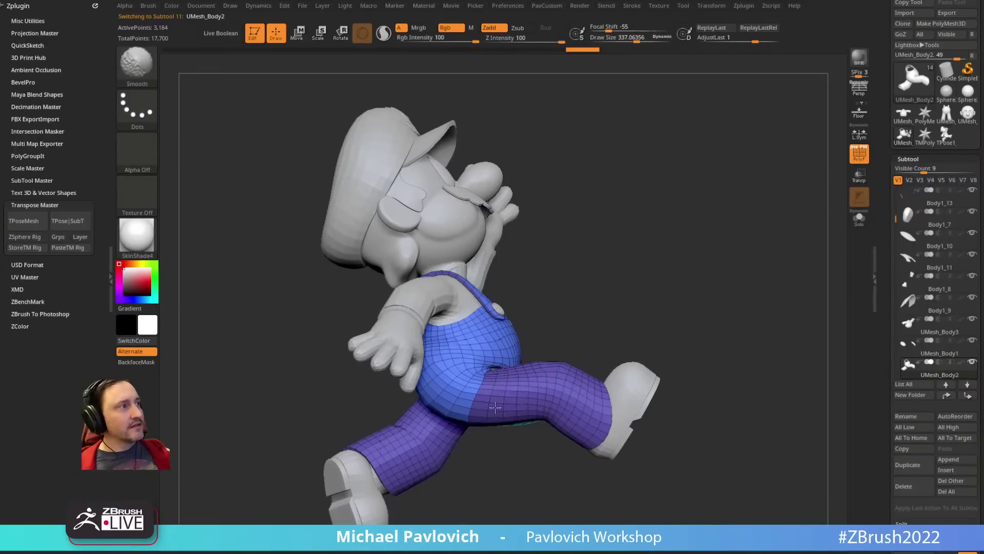
Step: Smooth the seat and the undersides of both thighs on the overalls at a draw size of about 278
mouse_move(592, 328)
right_mouse_down("shift")
mouse_move(498, 365)
mouse_move(650, 263)
mouse_move(519, 396)
right_mouse_up("shift")
mouse_move(606, 327)
right_mouse_down()
mouse_move(634, 220)
mouse_move(511, 365)
right_mouse_up()
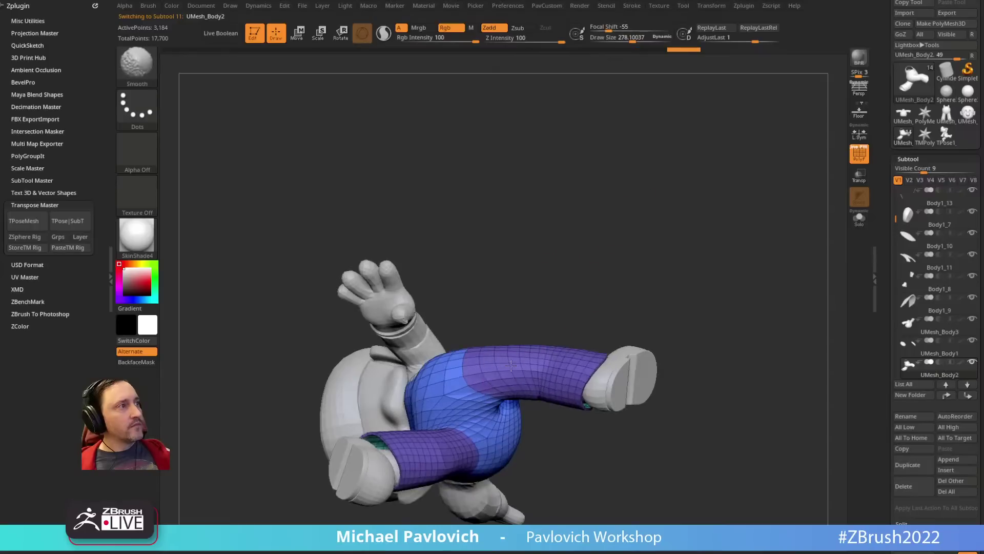
right_click_drag(571, 290, 439, 372, "shift")
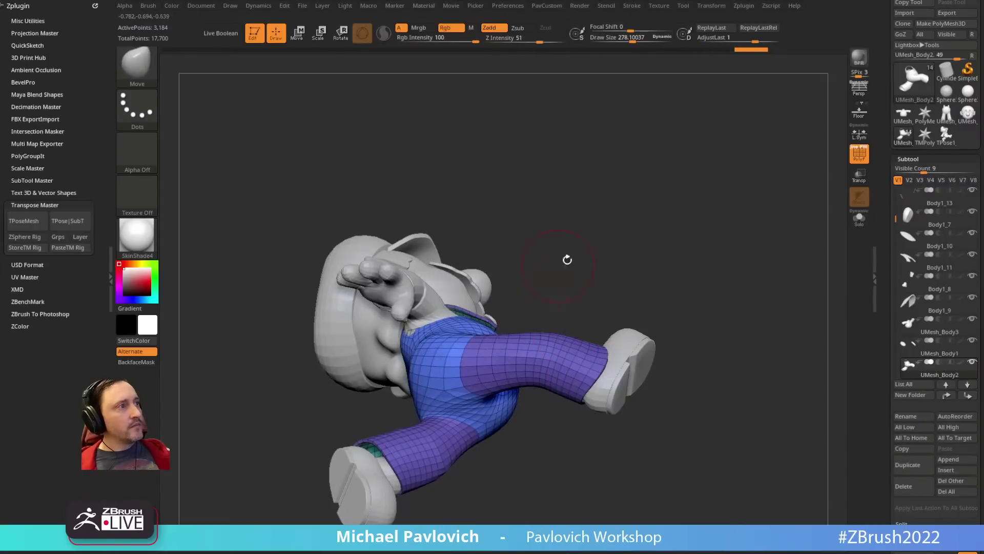
right_click_drag(567, 259, 447, 325)
mouse_move(617, 260)
right_mouse_down()
mouse_move(587, 292)
mouse_move(718, 272)
right_mouse_up()
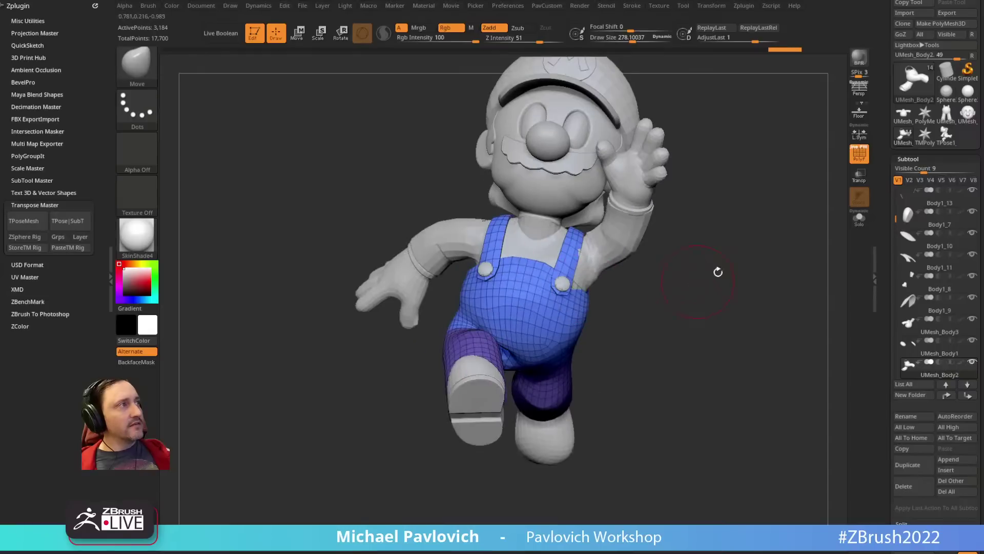
Step: Isolate the overalls and smooth the crotch and upper thigh transitions at a draw size of about 177
left_click(858, 220)
right_click_drag(708, 219, 688, 230)
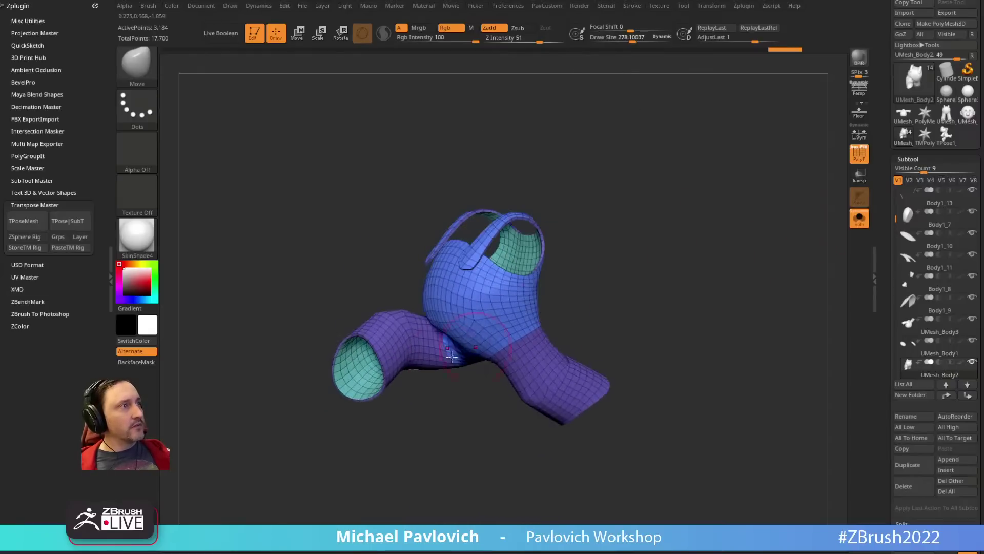
mouse_move(475, 384)
right_mouse_down()
mouse_move(435, 436)
mouse_move(464, 411)
right_mouse_up()
key("b")
key("s")
key("t")
key("s")
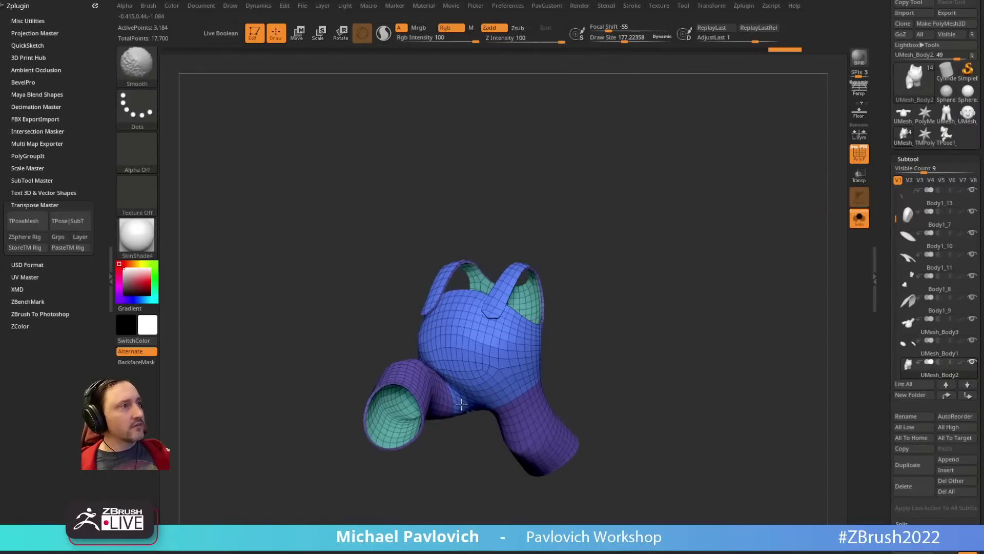
right_click_drag(544, 286, 458, 419)
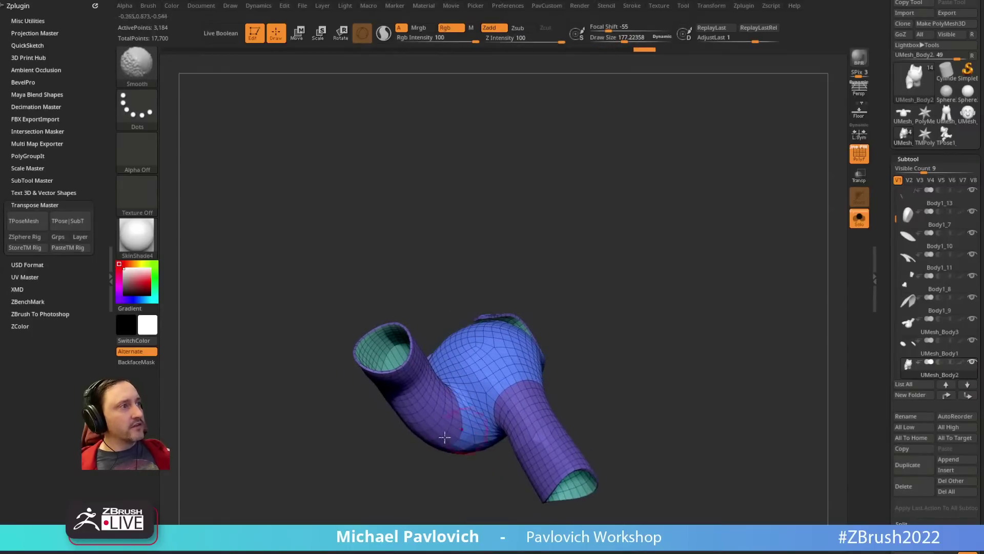
left_click_drag(444, 437, 541, 319)
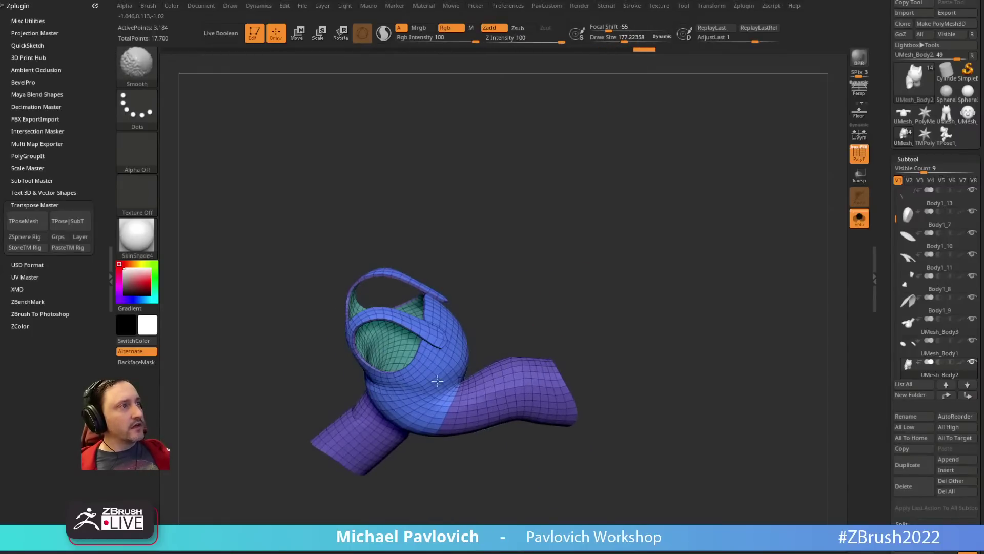
mouse_move(437, 381)
left_mouse_down()
mouse_move(475, 369)
mouse_move(513, 384)
mouse_move(589, 281)
mouse_move(374, 404)
mouse_move(555, 327)
mouse_move(533, 306)
mouse_move(384, 402)
mouse_move(422, 405)
left_mouse_up()
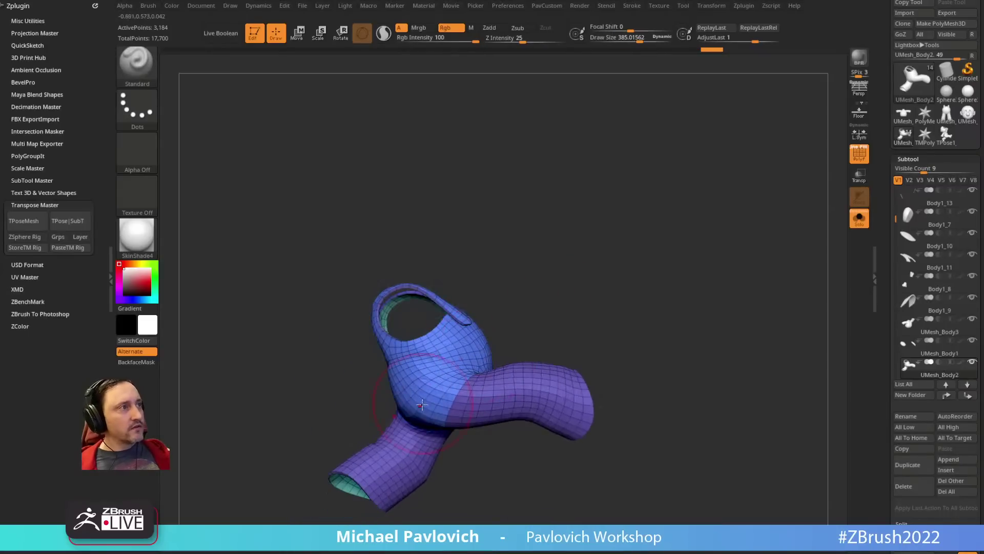
Step: Reshape the seat of the overalls with the Move brush at a draw size of about 369
key("b")
key("m")
key("v")
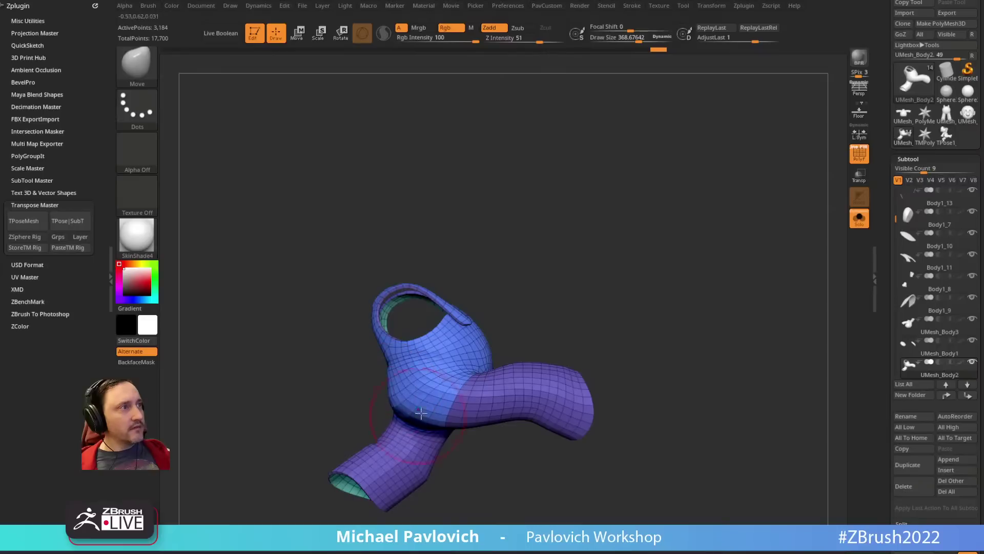
left_click_drag(357, 420, 364, 409)
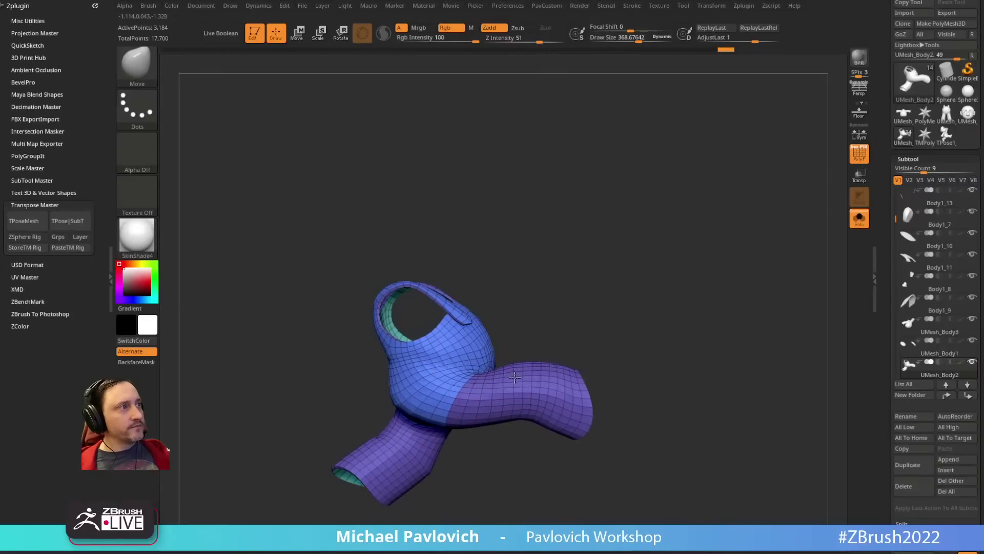
mouse_move(562, 325)
left_mouse_down()
mouse_move(630, 314)
mouse_move(589, 343)
mouse_move(571, 294)
mouse_move(588, 318)
mouse_move(589, 353)
mouse_move(626, 271)
mouse_move(608, 358)
mouse_move(479, 424)
left_mouse_up()
Step: Build up the hip and back-of-thigh area of the overalls with the Clay brush at a draw size of about 225, smoothing the transitions
key("b")
key("c")
key("l")
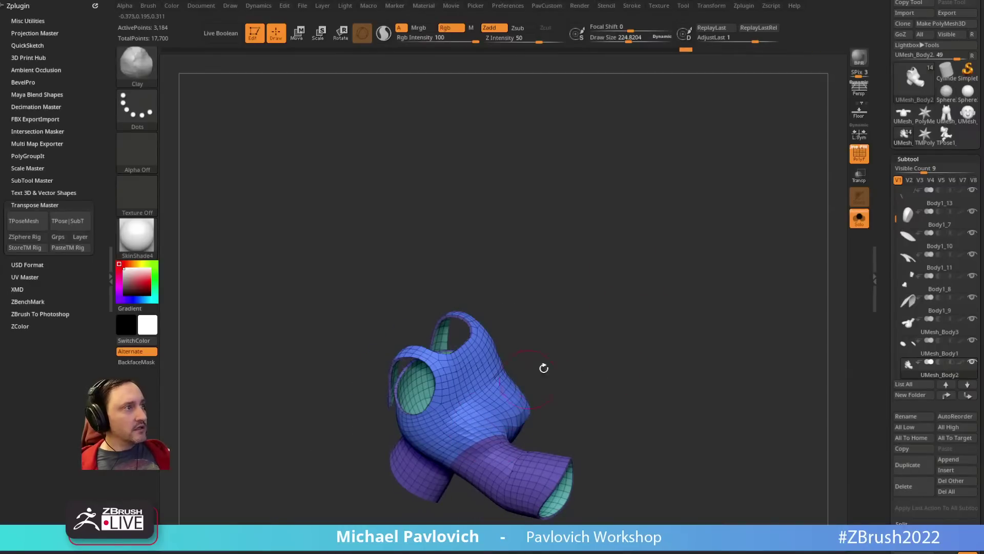
left_click_drag(572, 347, 469, 431)
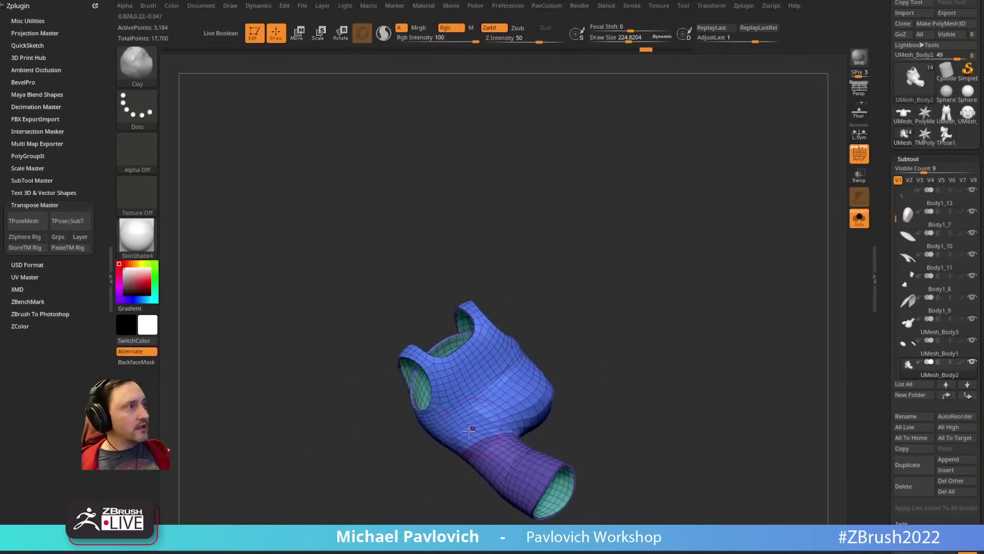
left_click_drag(595, 342, 495, 420)
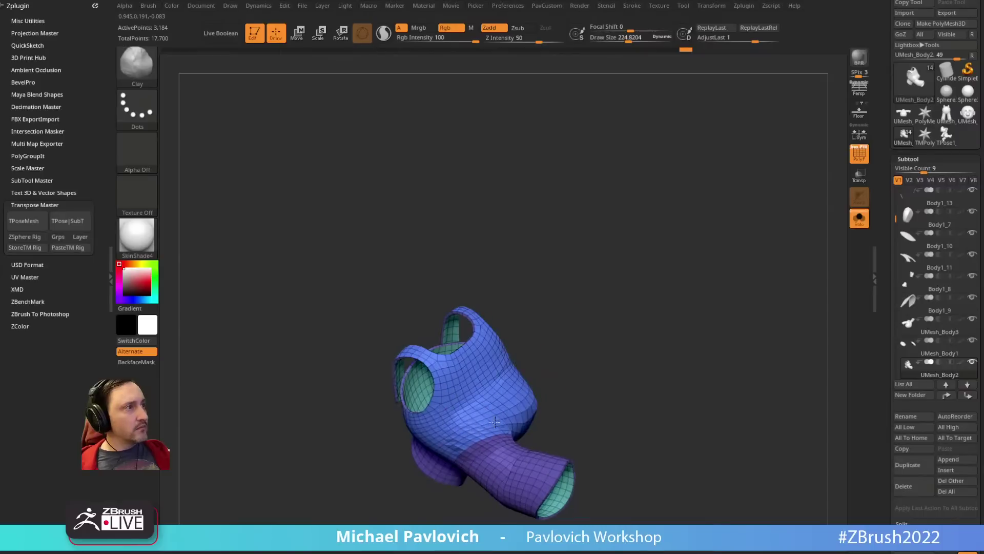
left_click_drag(544, 381, 589, 367)
left_click_drag(477, 447, 451, 443, "shift")
mouse_move(521, 398)
left_mouse_down()
mouse_move(471, 408)
mouse_move(562, 399)
mouse_move(541, 377)
mouse_move(543, 442)
left_mouse_up()
mouse_move(707, 338)
left_mouse_down()
mouse_move(631, 285)
mouse_move(611, 305)
left_mouse_up()
left_click_drag(689, 354, 610, 335)
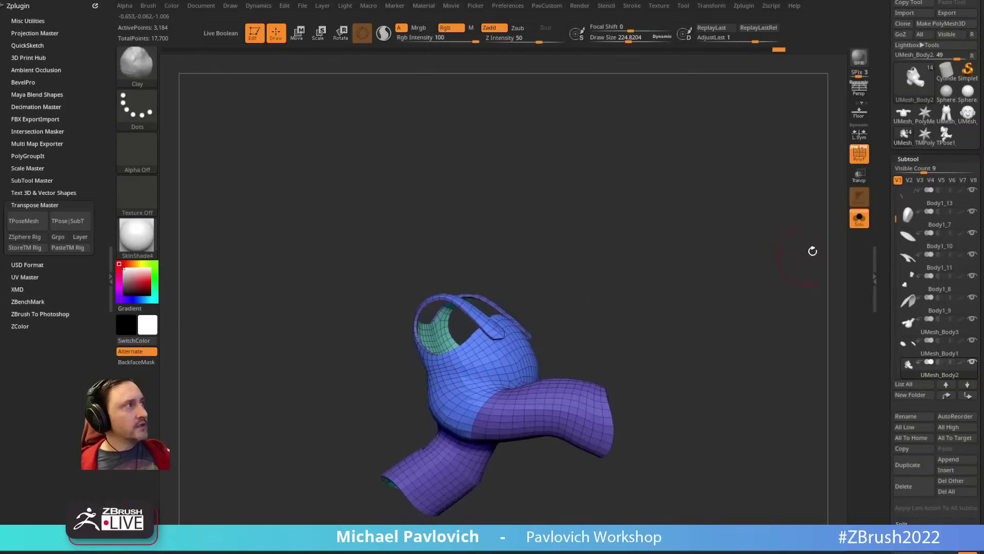
Step: Show the whole figure again, select the shirt subtool and use the Move brush to push its protruding side inside the overalls
left_click(860, 220)
key("s")
left_click_drag(643, 305, 641, 303, "alt")
left_click(432, 383, "alt")
key("s")
left_click_drag(439, 377, 442, 377)
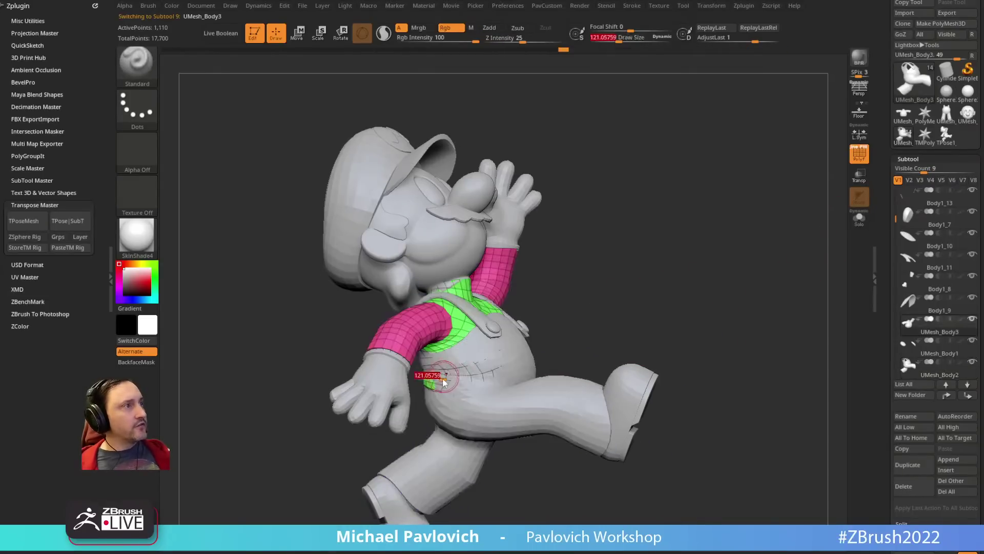
key("b")
key("m")
key("v")
mouse_move(562, 311)
left_mouse_down()
mouse_move(561, 329)
mouse_move(579, 331)
mouse_move(449, 328)
mouse_move(491, 328)
mouse_move(493, 313)
mouse_move(491, 332)
left_mouse_up()
Step: Adjust the shirt collar around the neck with the Move brush at a draw size of about 206, and isolate the shirt
key("s")
key("s")
left_click_drag(352, 350, 477, 326)
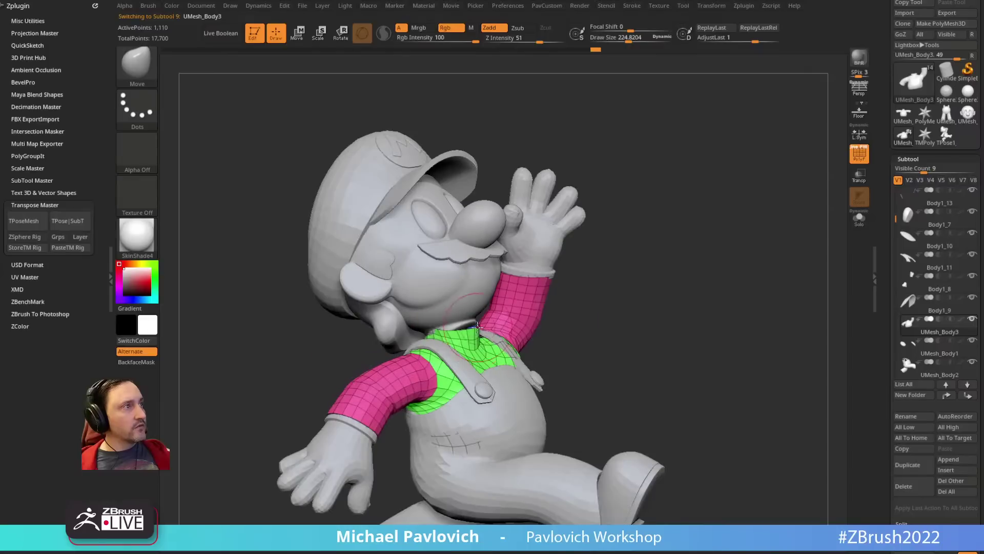
left_click_drag(550, 309, 484, 337)
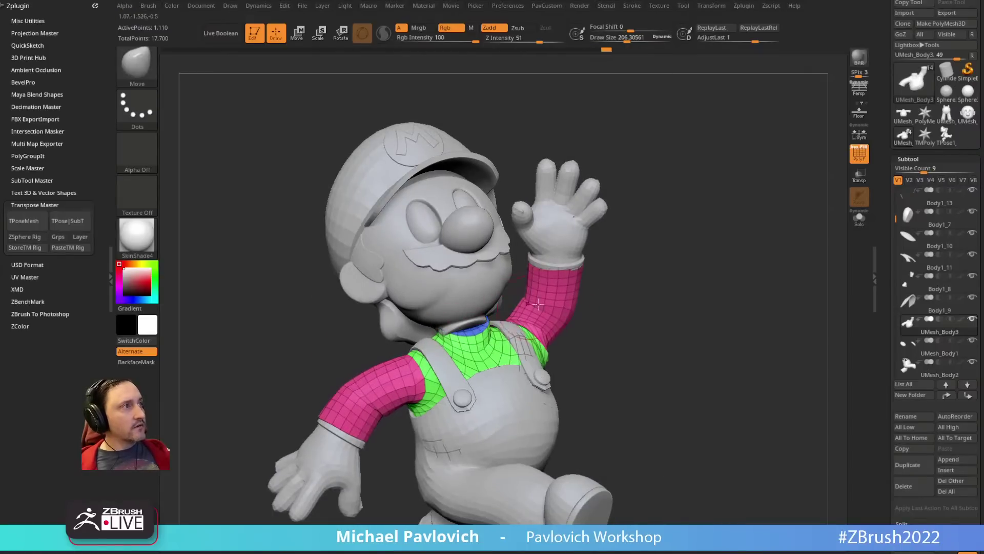
mouse_move(594, 287)
left_mouse_down()
mouse_move(632, 295)
mouse_move(639, 274)
mouse_move(627, 297)
left_mouse_up()
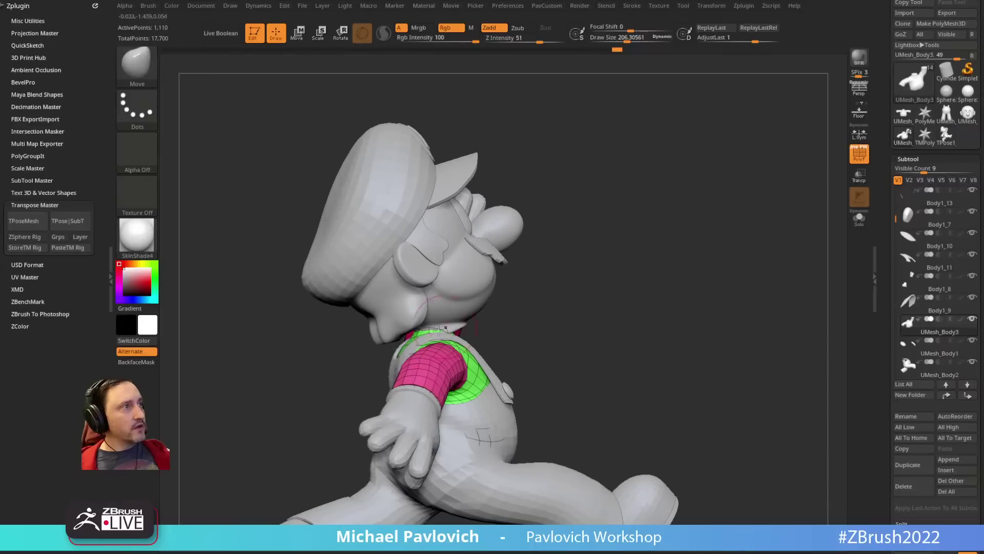
key("s")
left_click_drag(444, 328, 421, 334)
mouse_move(467, 291)
right_mouse_down()
mouse_move(451, 319)
mouse_move(579, 281)
mouse_move(538, 289)
right_mouse_up()
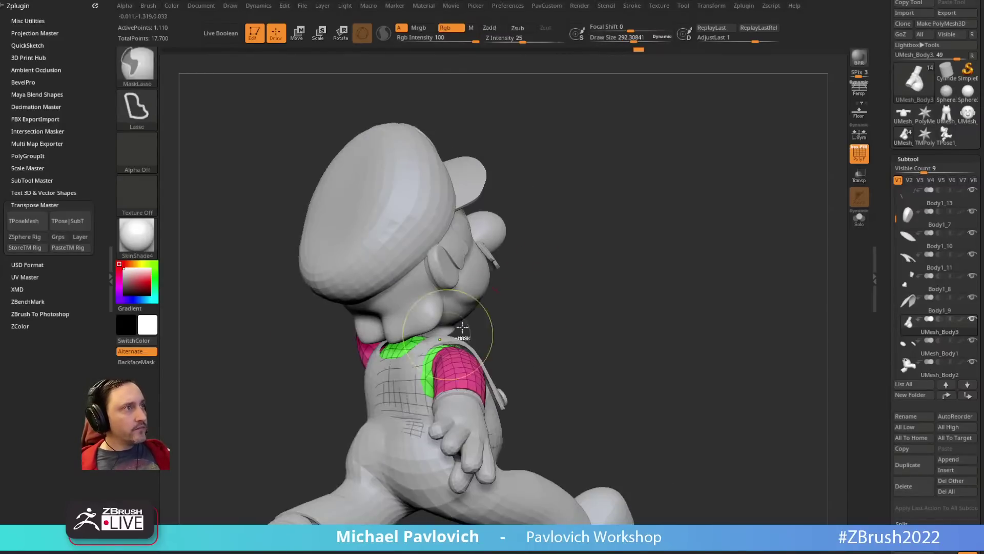
left_click(859, 218)
key("f")
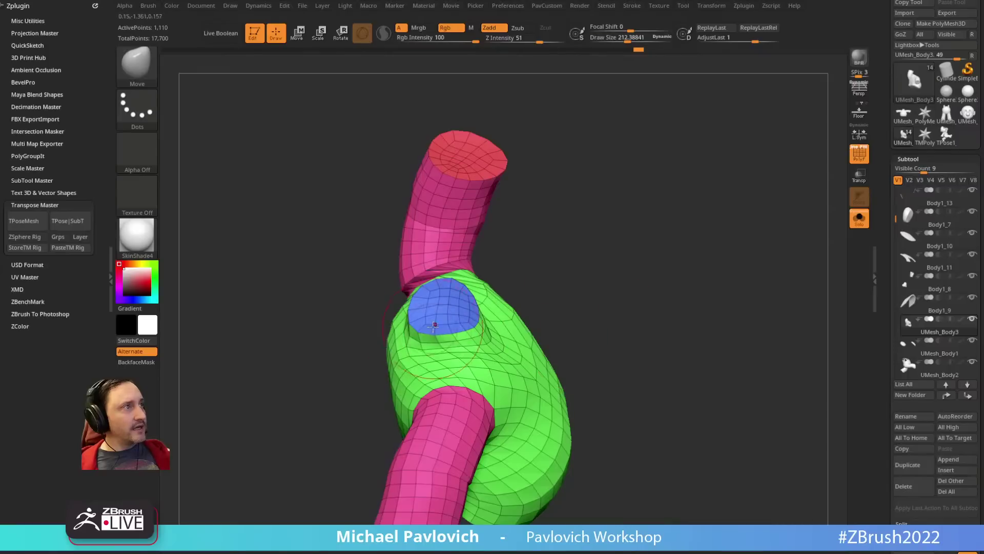
Step: Try to smooth the edge of the shirt's neck opening
left_click_drag(433, 326, 444, 316, "shift")
key("ctrl+z")
key("s")
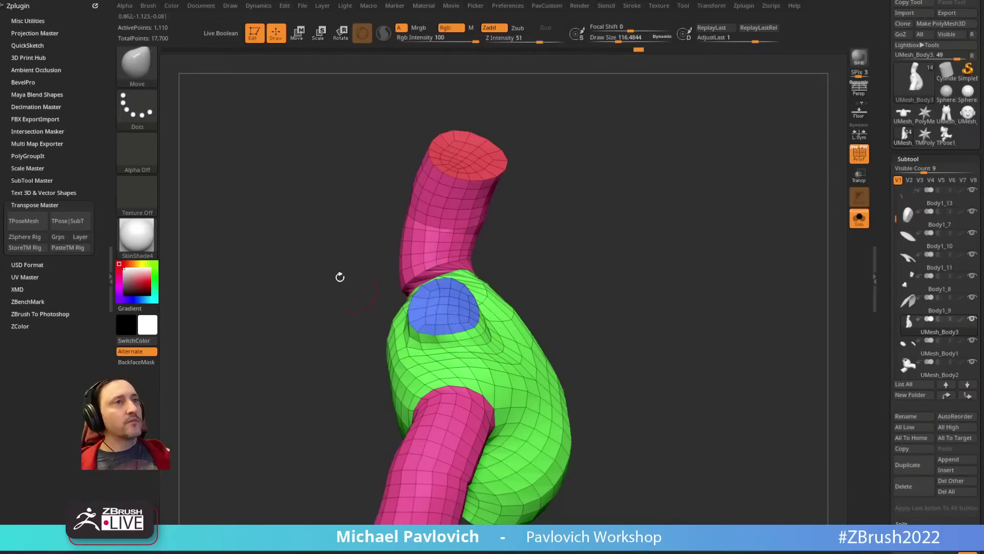
right_click_drag(494, 287, 474, 295, "alt")
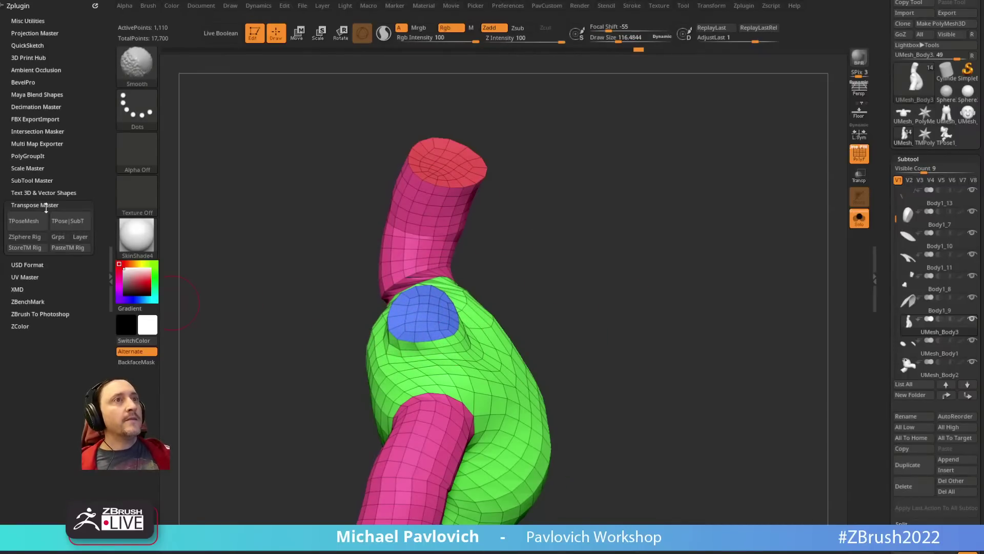
Step: Dock the Brush palette beside the canvas and expand its Smooth Brush Modifiers settings
left_click(45, 206)
left_click(146, 6)
left_click_drag(155, 12, 20, 47)
left_click_drag(70, 534, 60, 297)
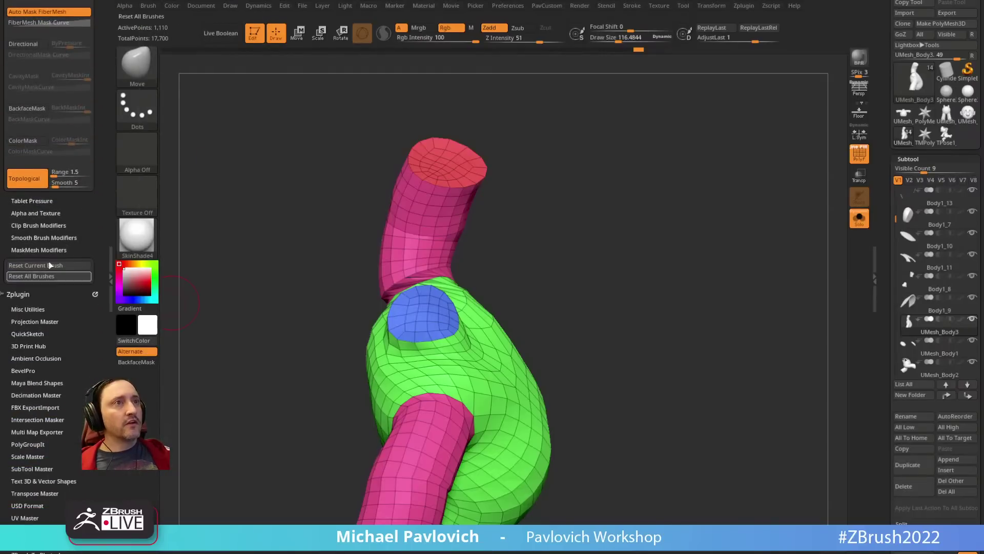
left_click(29, 237, "shift")
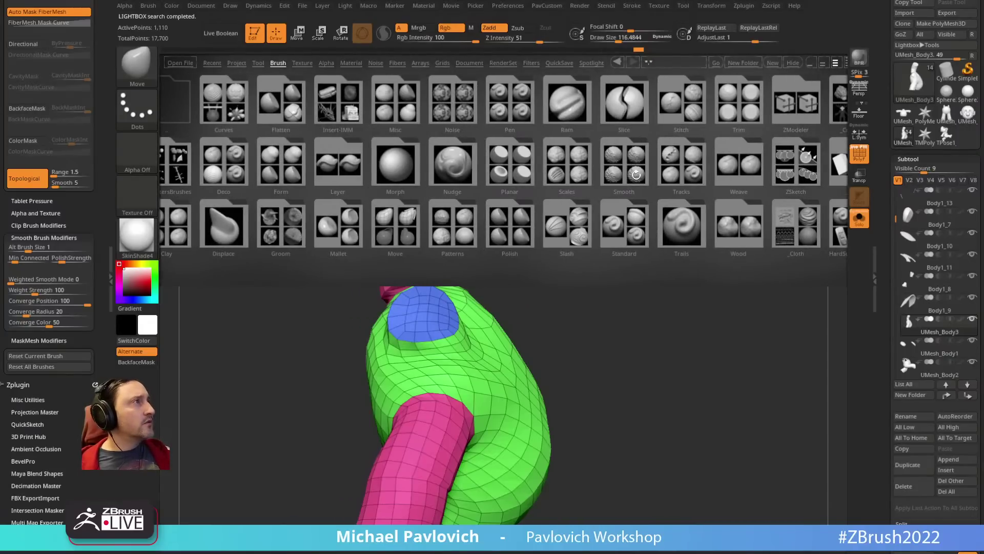
Step: Look through the Smooth brushes in Lightbox and set the Smooth brush's Weighted Smooth Mode to 6 for group borders
left_click(623, 174)
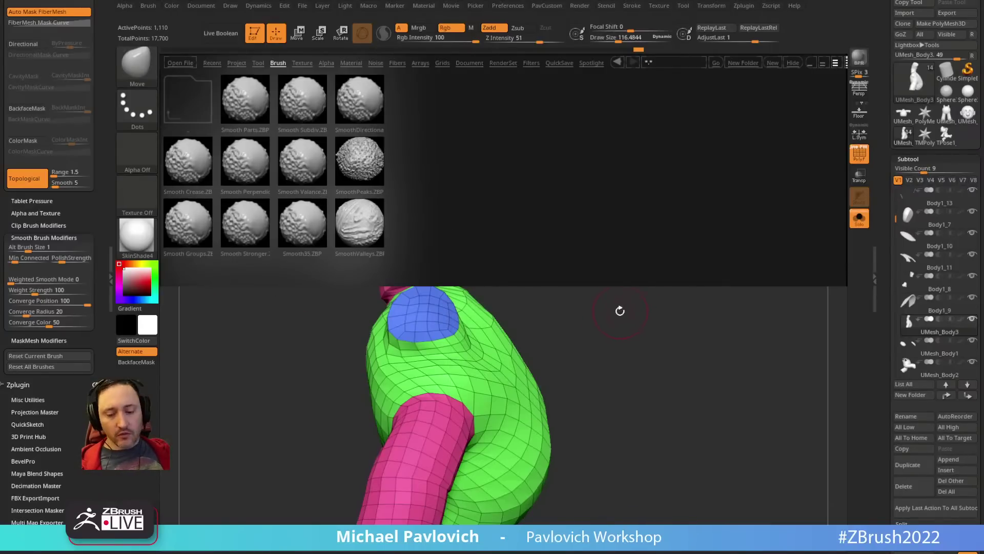
key("comma")
left_click_drag(75, 212, 74, 270)
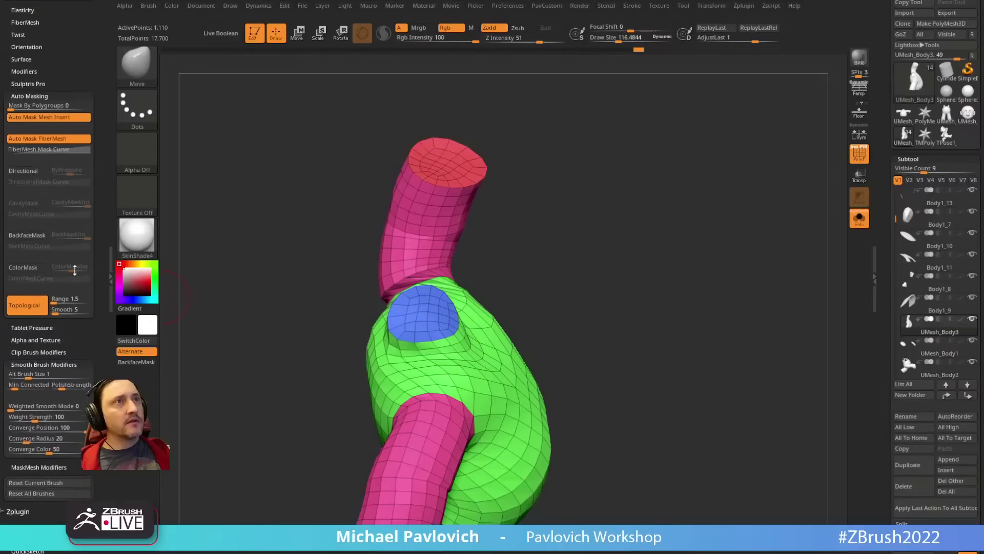
left_click_drag(64, 330, 64, 178)
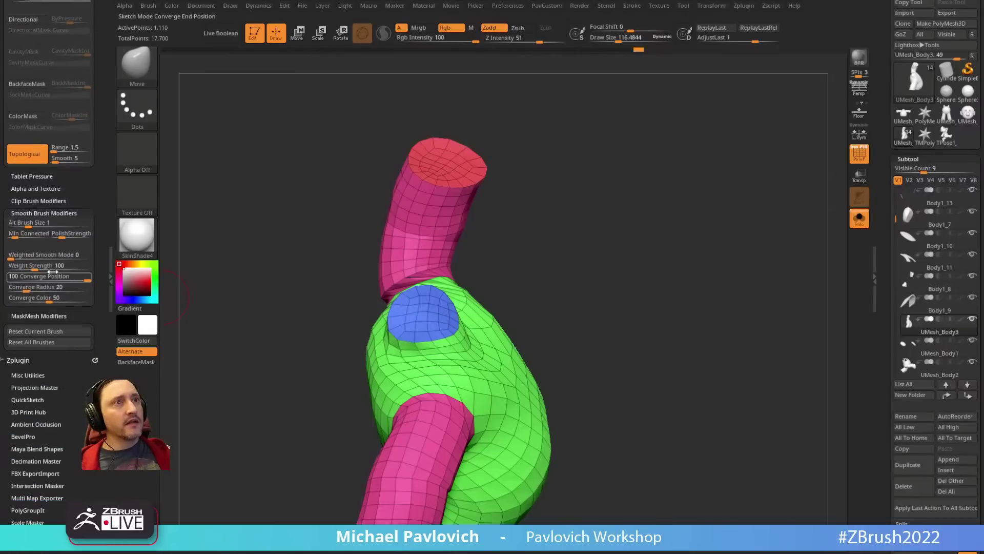
key("shift")
left_click_drag(15, 255, 37, 255)
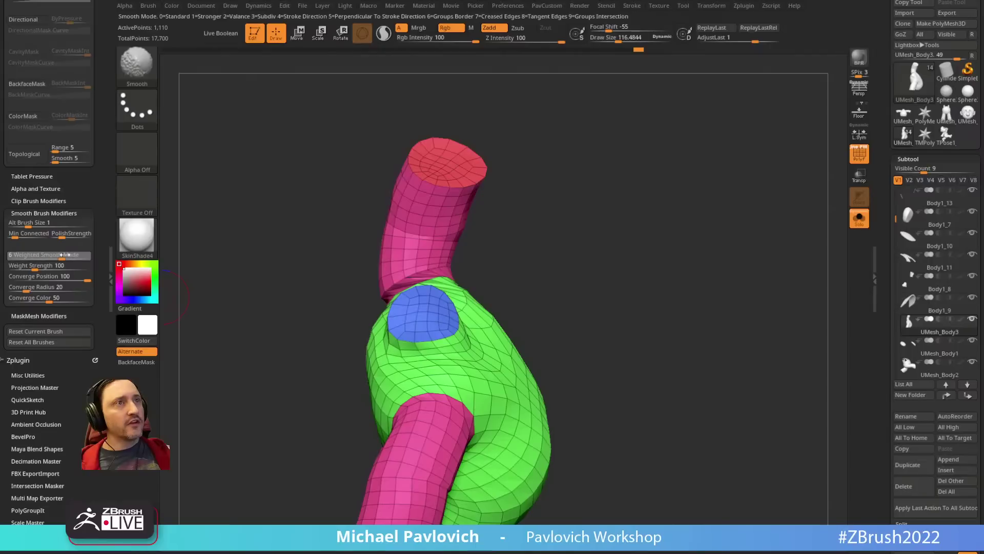
Step: Smooth the polygroup border around the shirt's neck opening at a draw size of about 69
right_click_drag(436, 272, 447, 312)
mouse_move(449, 322)
left_mouse_down("shift")
mouse_move(403, 302)
mouse_move(433, 288)
mouse_move(447, 313)
left_mouse_up("shift")
right_click_drag(447, 303, 488, 274)
mouse_move(444, 300)
left_mouse_down("shift")
mouse_move(407, 319)
mouse_move(415, 341)
mouse_move(436, 346)
left_mouse_up("shift")
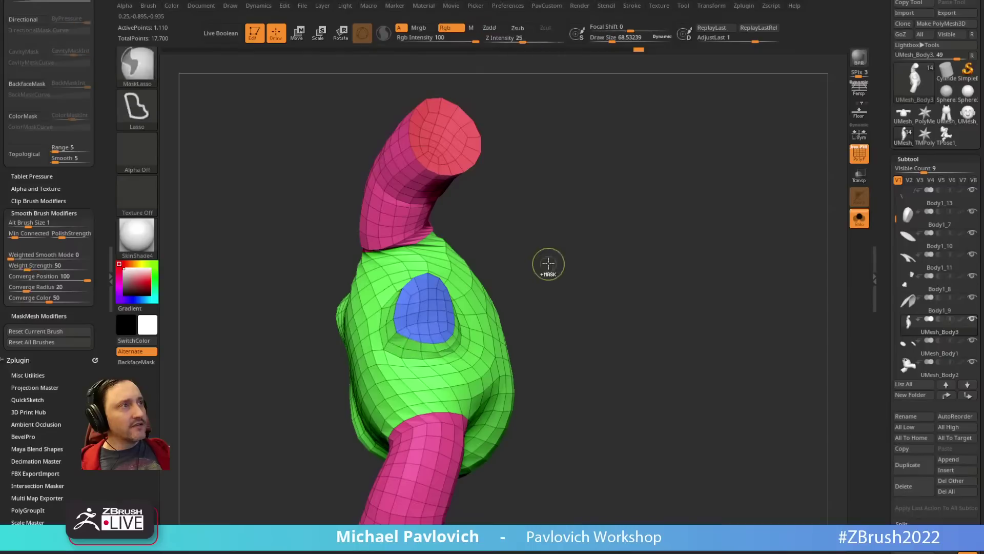
mouse_move(540, 244)
right_mouse_down()
mouse_move(599, 211)
mouse_move(604, 237)
right_mouse_up()
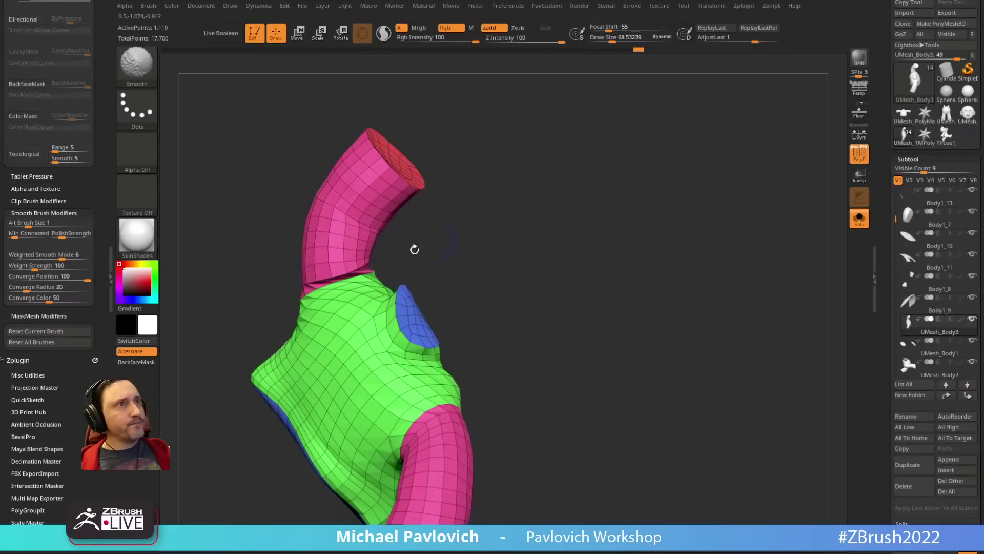
right_click_drag(403, 318, 530, 228)
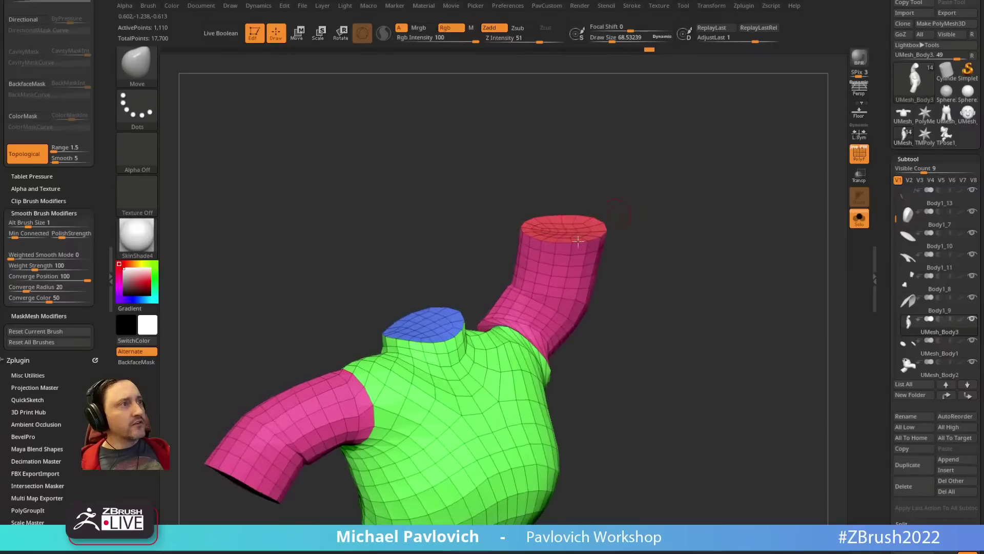
left_click_drag(428, 342, 462, 328, "shift")
Step: Bring back the whole figure and adjust the front of the shirt collar against the neck
left_click(859, 219)
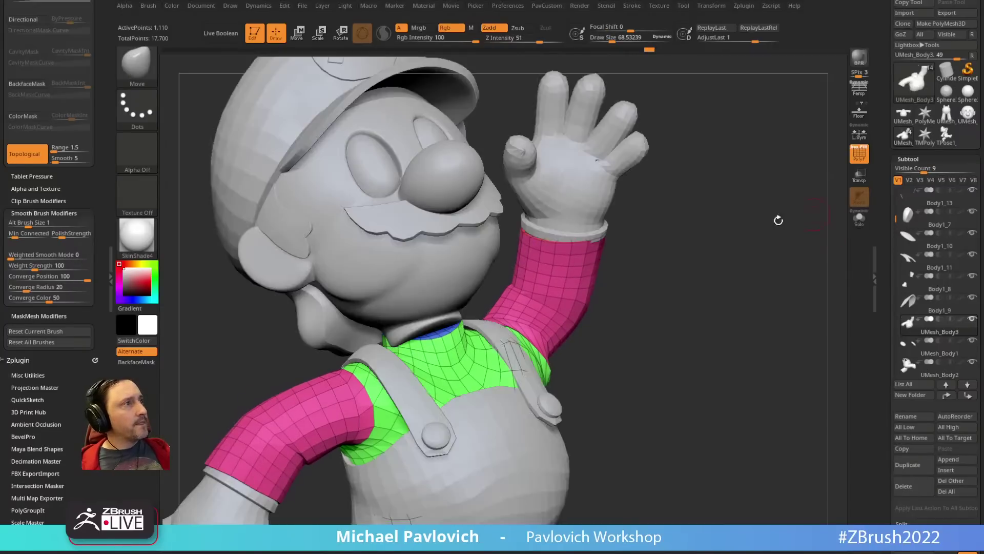
right_click_drag(750, 248, 733, 229)
mouse_move(444, 342)
left_mouse_down()
mouse_move(450, 348)
mouse_move(417, 345)
left_mouse_up()
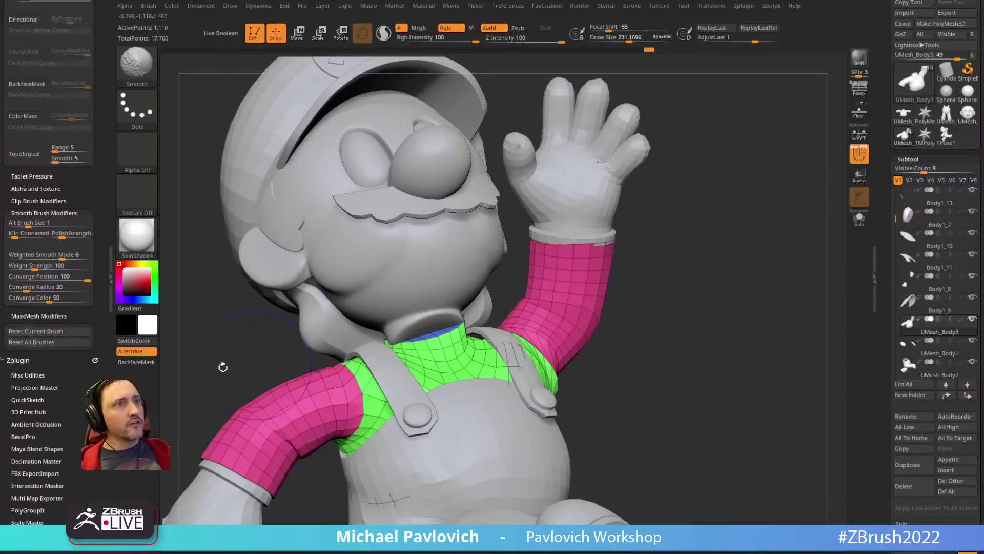
Step: Set the Smooth brush's Weighted Smooth Mode to 1 and lower its Z Intensity
left_click_drag(40, 255, 21, 255)
right_click_drag(609, 72, 631, 106, "alt")
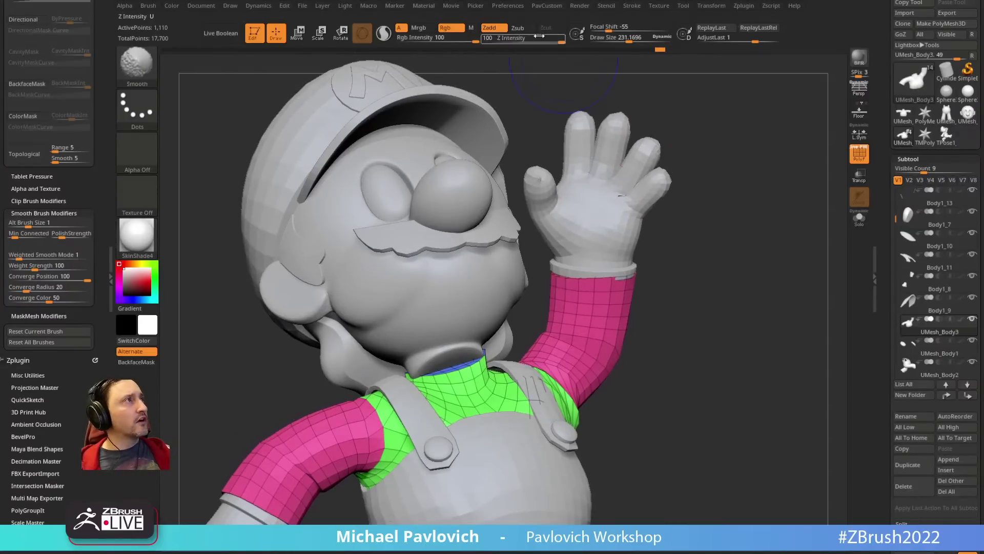
left_click_drag(537, 39, 519, 42, "shift")
Step: Refine the shirt collar below the chin with the Move brush at a draw size of about 231
mouse_move(704, 296)
right_mouse_down("alt")
mouse_move(744, 244)
mouse_move(705, 246)
right_mouse_up("alt")
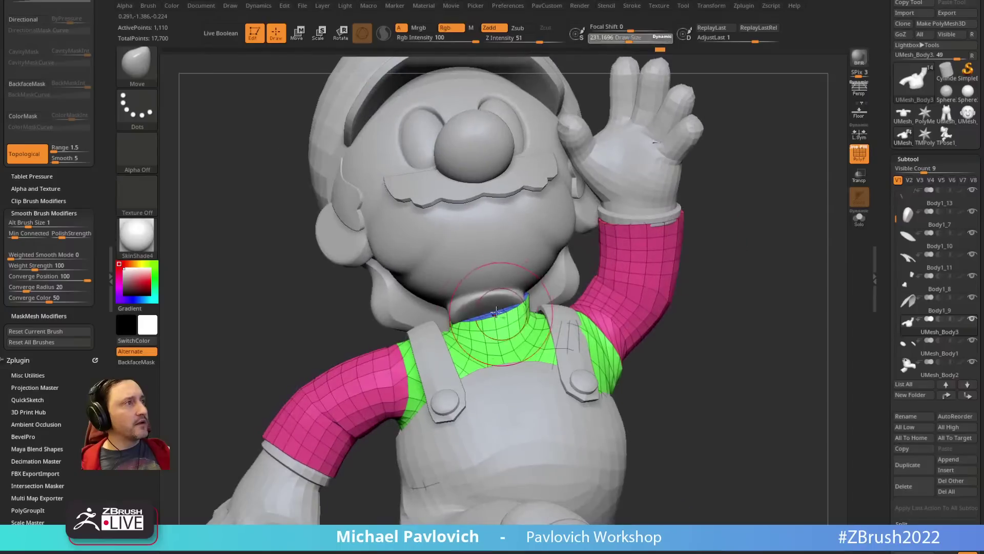
left_click_drag(449, 318, 498, 318)
right_click_drag(498, 318, 569, 295)
Step: Select the head subtool, isolate it and hide only its neck polygroup
left_click(509, 260, "alt")
left_click_drag(599, 264, 641, 272)
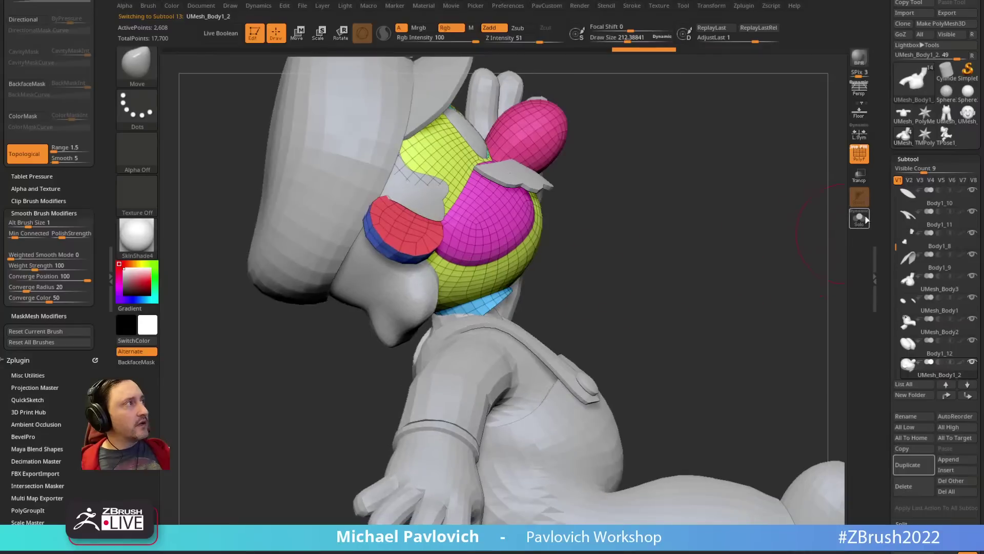
left_click(859, 218)
left_click(474, 297, "ctrl+shift")
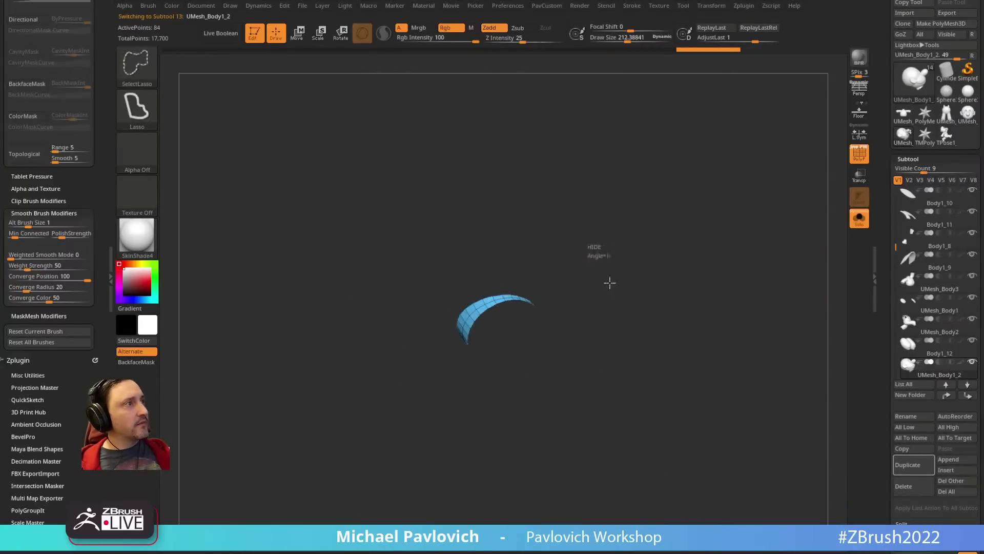
left_click(610, 282, "ctrl+shift")
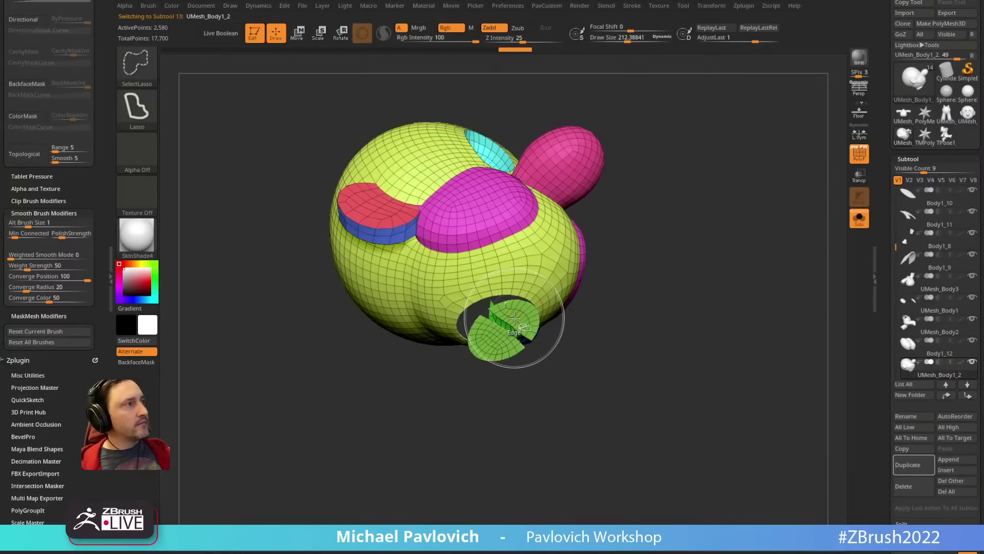
Step: Mask the head so that only the neck band and its end cap stay editable
left_click(515, 318, "ctrl+shift")
left_click_drag(702, 215, 718, 265, "ctrl+shift")
left_click(713, 247, "ctrl")
left_click(703, 213, "ctrl+shift")
left_click(701, 195, "ctrl")
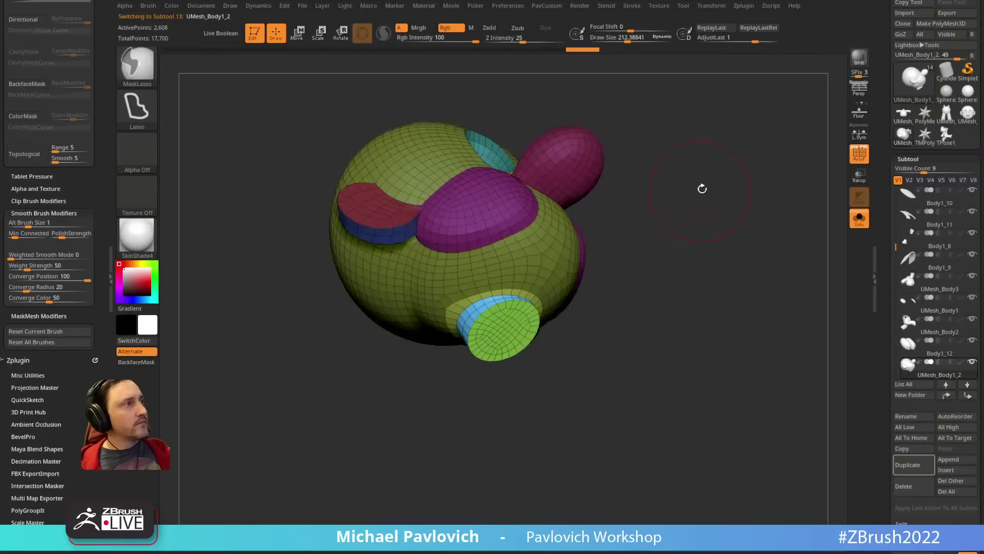
Step: Center the transform gizmo on the neck's end cap, undoing the stray transpose move
key("b")
key("m")
key("v")
left_click_drag(698, 193, 704, 212)
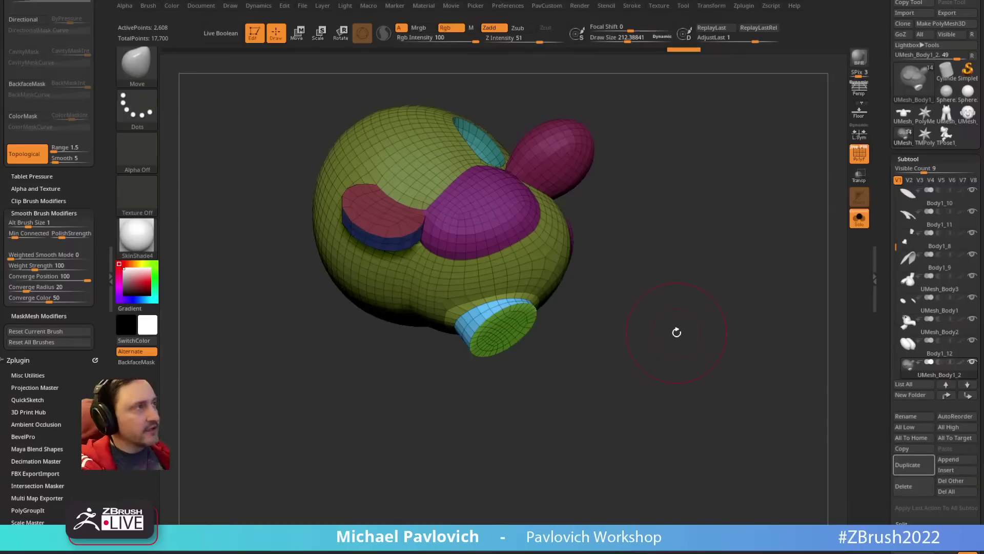
left_click_drag(695, 260, 707, 275)
key("w")
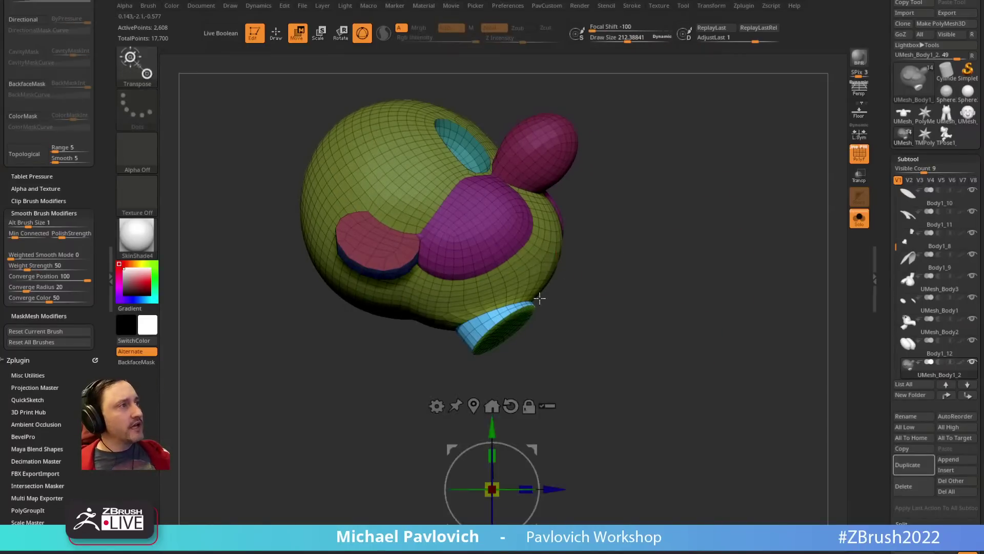
left_click_drag(570, 288, 449, 281)
key("ctrl+z")
left_click_drag(537, 348, 455, 444, "alt")
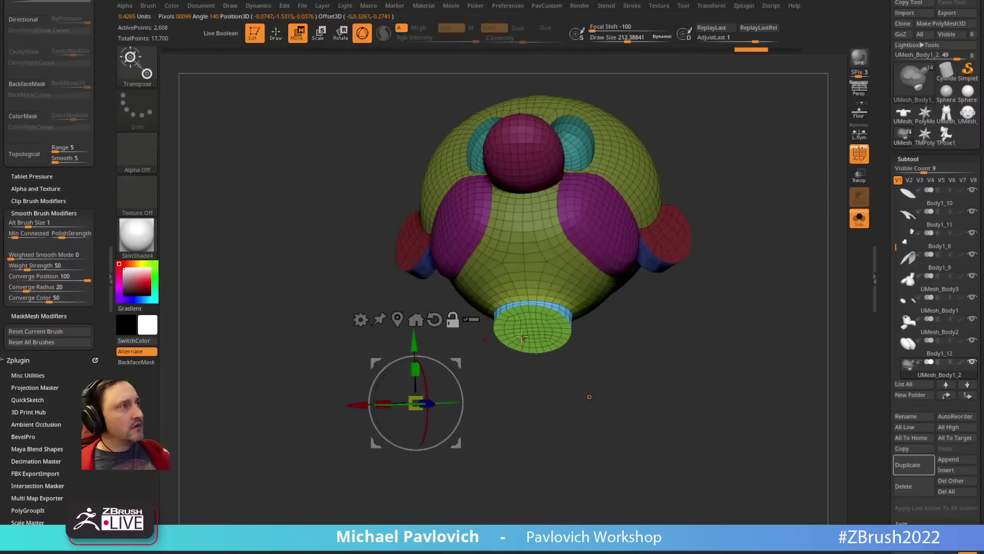
left_click(533, 331, "alt")
Step: Rotate the unmasked neck end about the gizmo's X axis and bring back the whole figure
left_click_drag(660, 292, 707, 318)
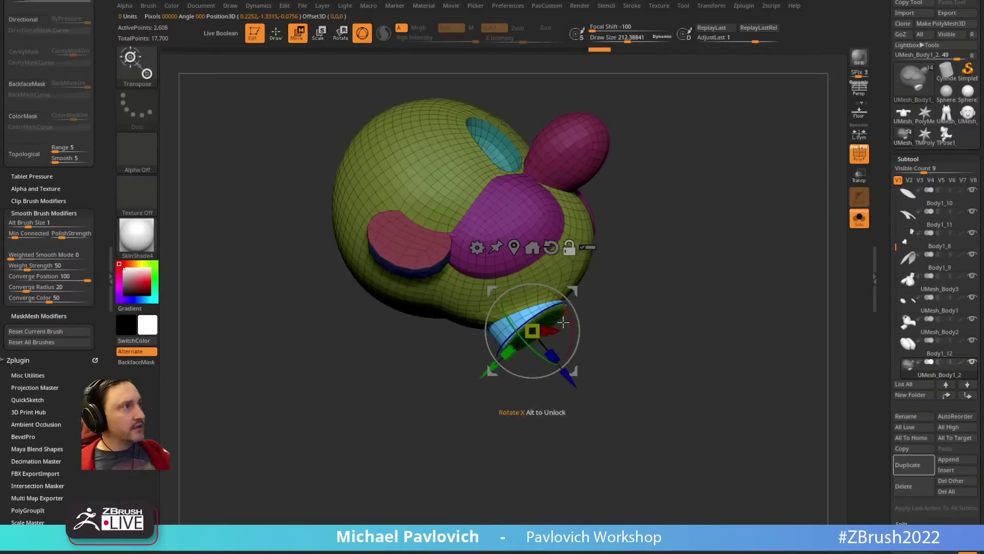
left_click_drag(613, 315, 647, 311)
mouse_move(563, 291)
left_mouse_down()
mouse_move(571, 300)
mouse_move(560, 327)
left_mouse_up()
key("q")
left_click(857, 220)
Step: Redo the head mask so that only the neck band is left unmasked
key("s")
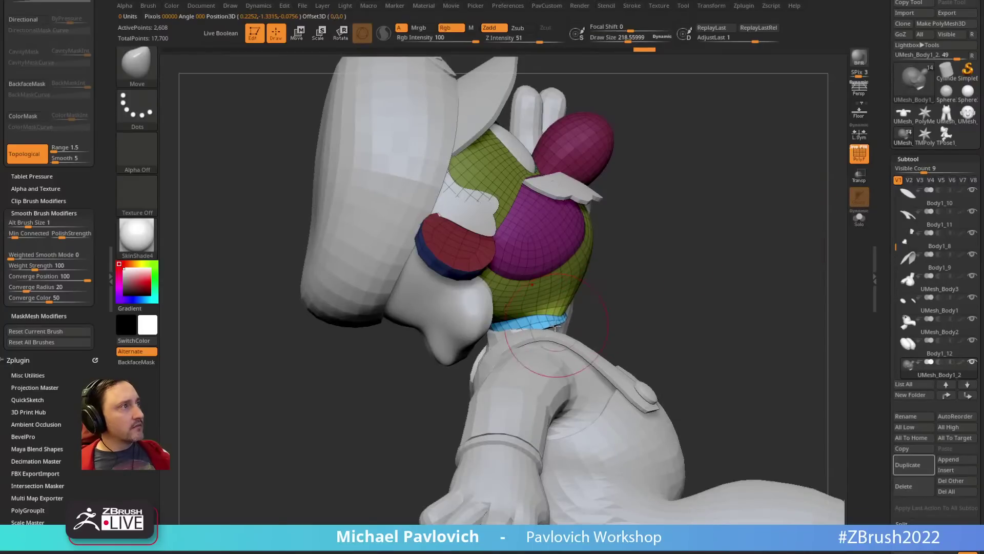
left_click_drag(738, 274, 707, 279)
left_click(557, 310, "ctrl+shift")
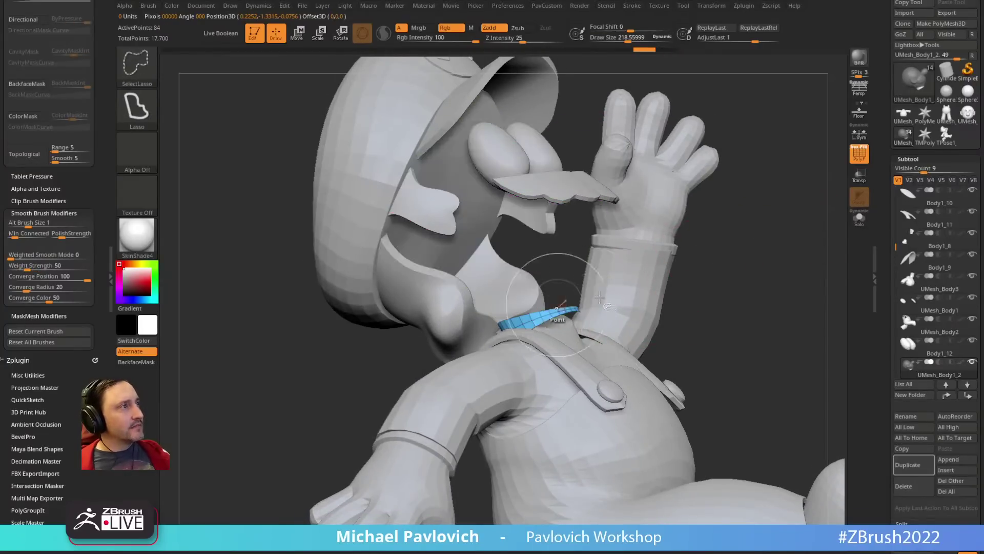
left_click(771, 302, "ctrl+shift")
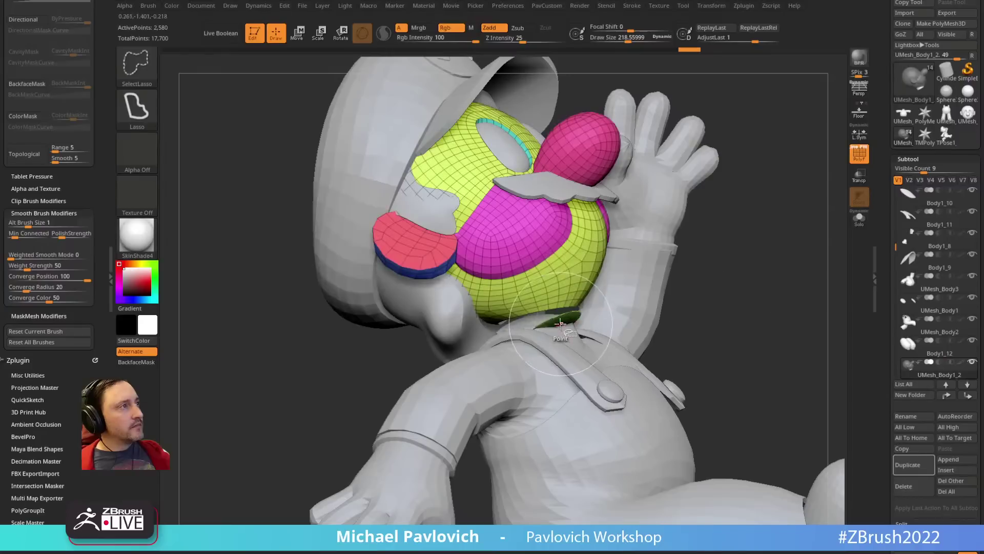
left_click_drag(749, 248, 765, 296, "ctrl+shift")
left_click(764, 293, "ctrl")
left_click(757, 272, "ctrl+shift")
left_click(752, 255, "ctrl")
Step: Fit the neck band into the shirt collar with the Move brush at a draw size of about 189
left_click_drag(751, 256, 768, 263)
key("s")
left_click_drag(581, 325, 577, 325)
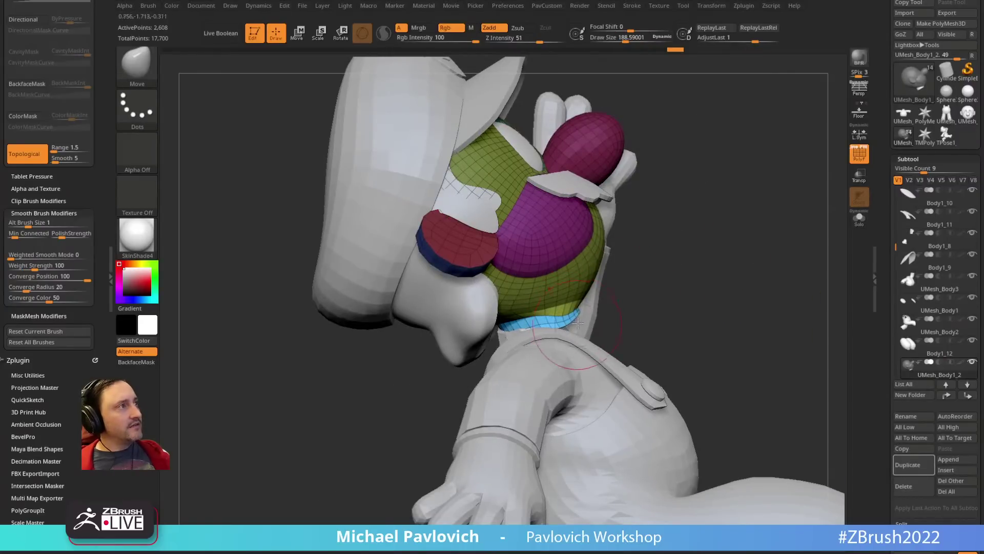
mouse_move(692, 295)
left_mouse_down()
mouse_move(602, 322)
mouse_move(643, 310)
left_mouse_up()
key("shift")
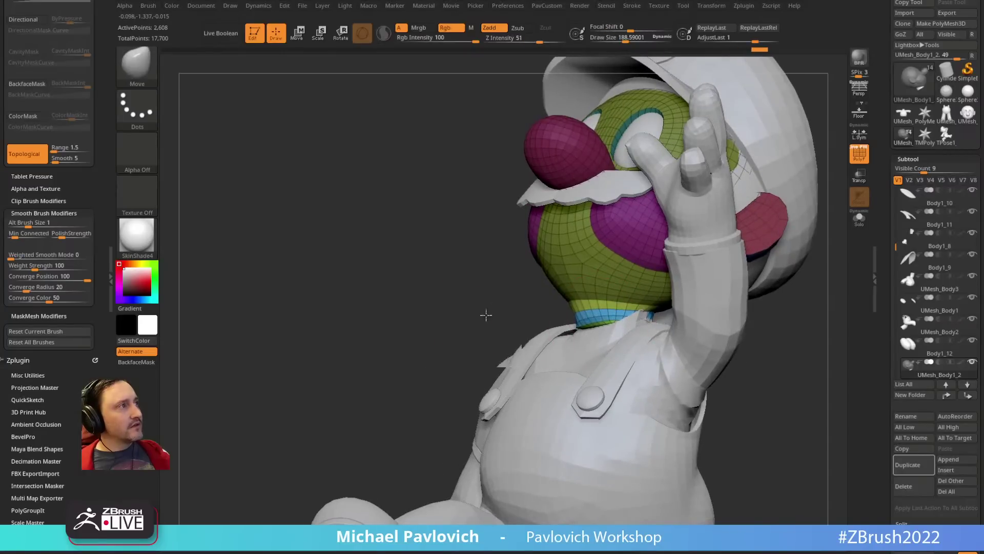
left_click_drag(485, 314, 605, 316)
key("shift")
left_click_drag(769, 354, 843, 356)
Step: Select the shirt subtool and adjust its collar around the neck with the Move brush at a draw size of about 200
left_click(619, 319, "alt")
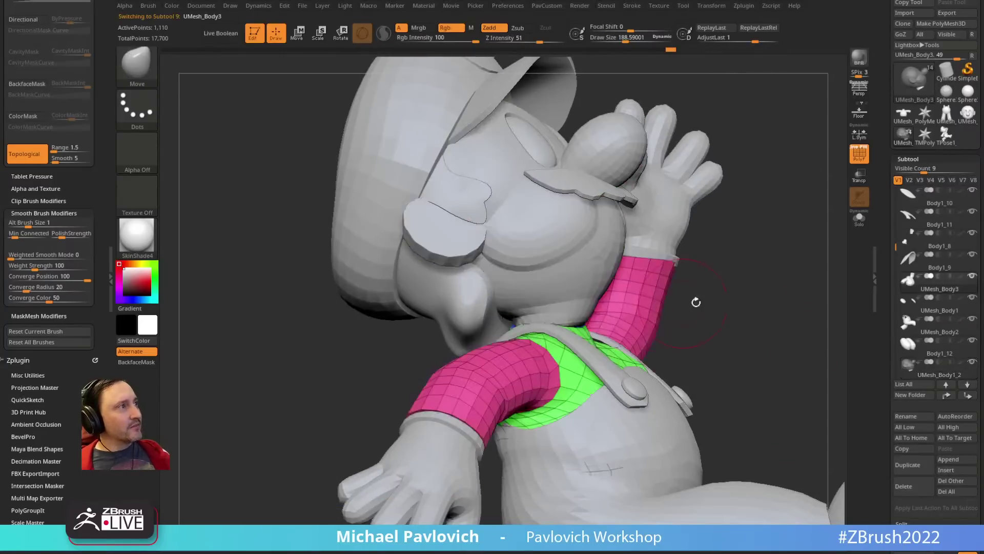
left_click_drag(697, 301, 657, 324)
left_click_drag(718, 318, 597, 336)
key("]")
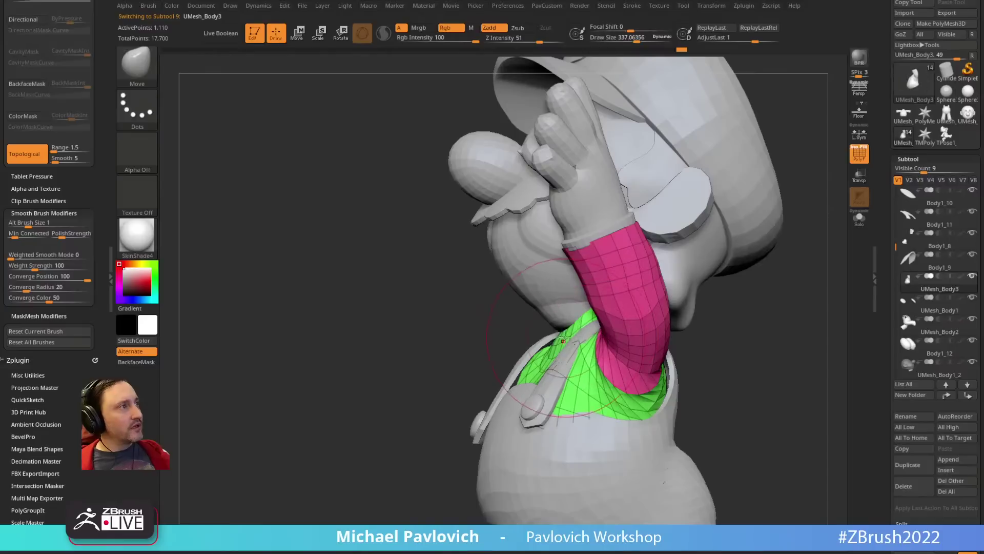
key("s")
mouse_move(498, 328)
left_mouse_down()
mouse_move(610, 333)
mouse_move(555, 341)
left_mouse_up()
left_click_drag(535, 343, 527, 336)
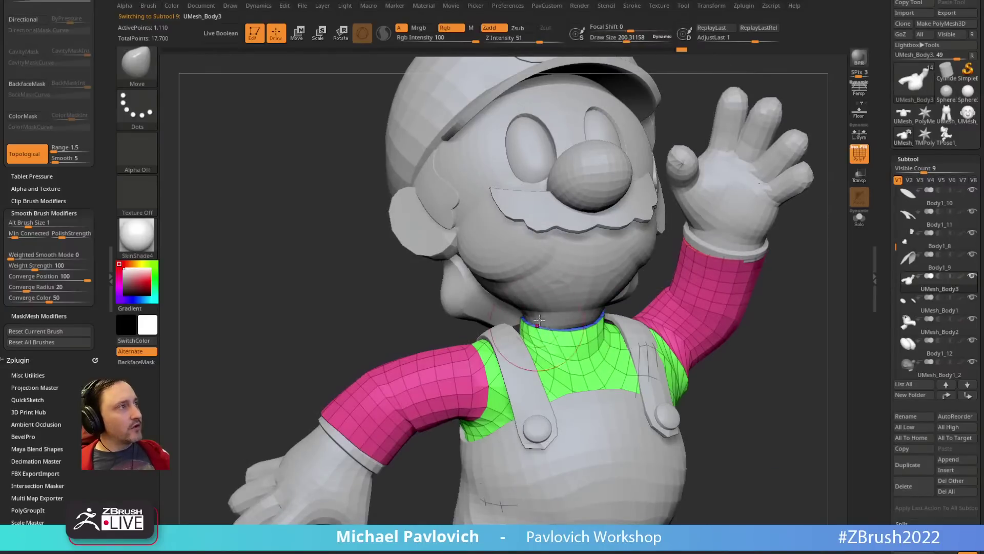
Step: Select the head subtool again, switch to the Standard brush and turn off the polyframe display
left_click_drag(774, 328, 840, 328)
left_click(544, 260, "alt")
mouse_move(767, 252)
left_mouse_down("alt")
mouse_move(751, 239)
mouse_move(703, 246)
mouse_move(729, 275)
mouse_move(721, 275)
left_mouse_up("alt")
key("s")
key("b")
key("s")
key("t")
key("s")
left_click_drag(704, 274, 792, 241)
left_click(859, 153)
Step: Save the project with the whole posed figure in view
mouse_move(719, 251)
left_mouse_down()
mouse_move(709, 271)
mouse_move(645, 299)
left_mouse_up()
key("s")
mouse_move(664, 288)
left_mouse_down("alt")
mouse_move(639, 310)
mouse_move(639, 280)
left_mouse_up("alt")
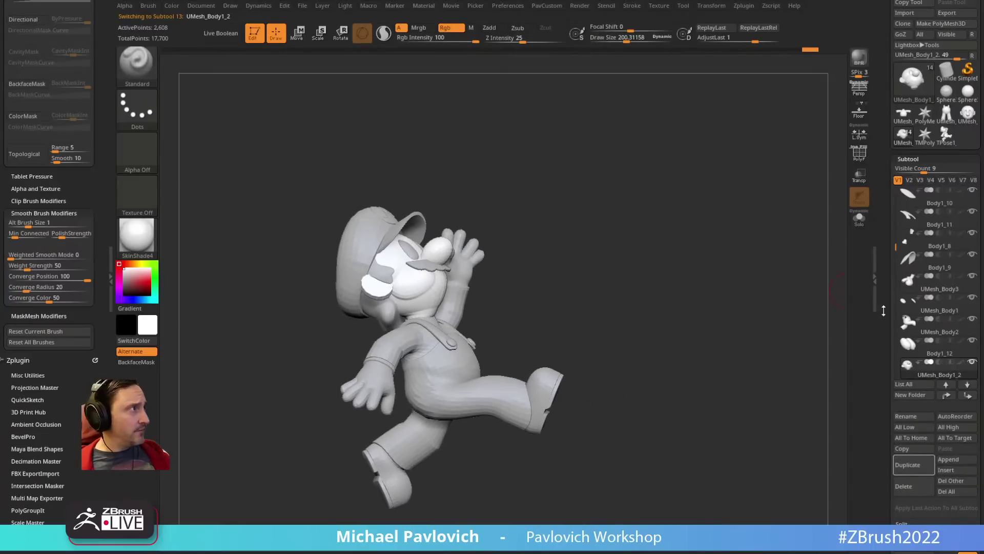
mouse_move(883, 316)
left_mouse_down()
mouse_move(883, 299)
mouse_move(883, 396)
left_mouse_up()
key("ctrl+s")
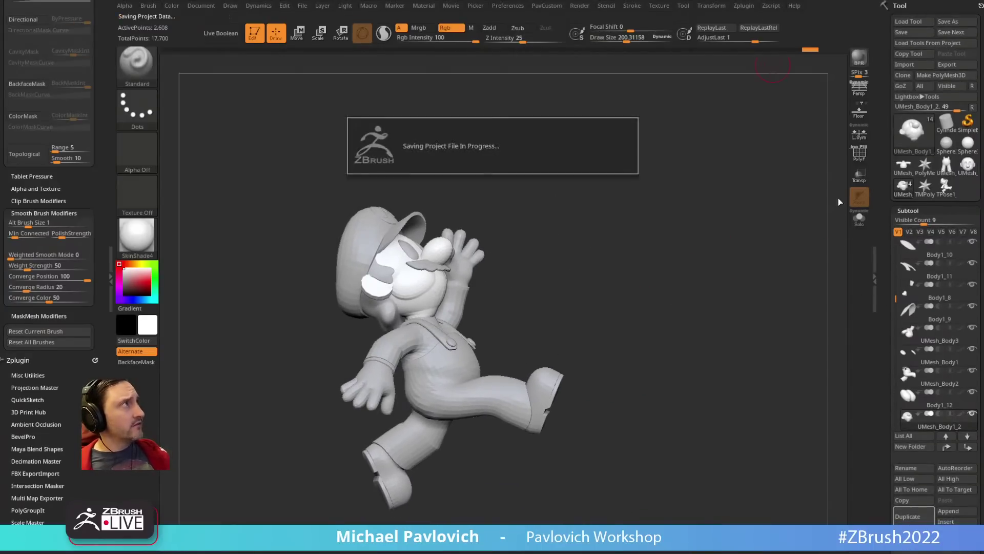
Step: Append a Cube3D to the figure and select it as the active subtool
left_click_drag(885, 358, 884, 262)
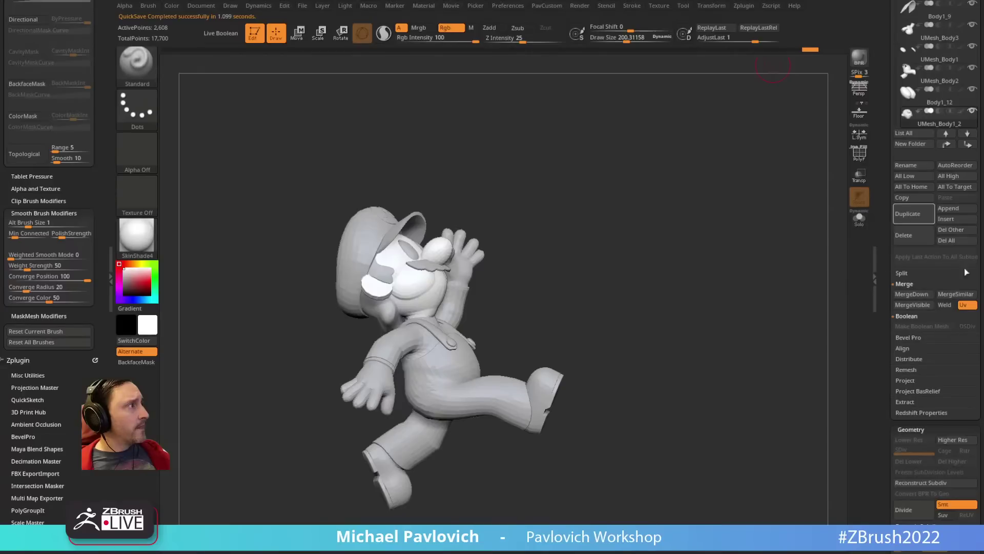
left_click(954, 208)
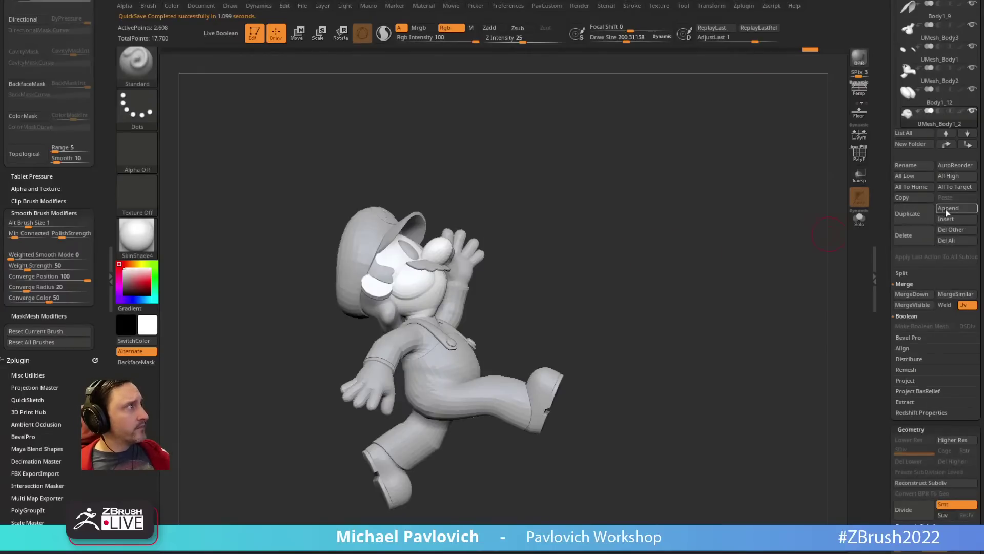
left_click(946, 209)
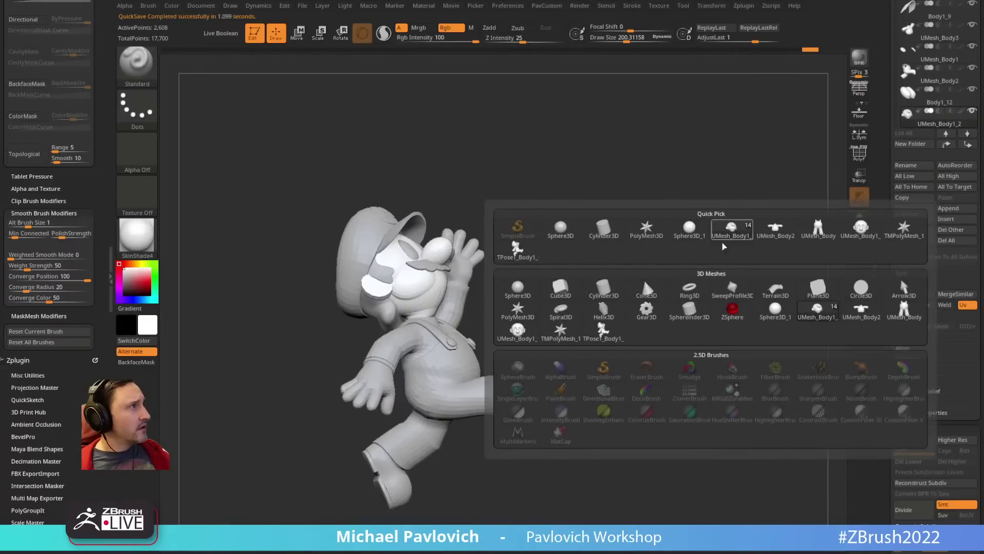
left_click(562, 289)
left_click_drag(695, 262, 678, 256, "alt")
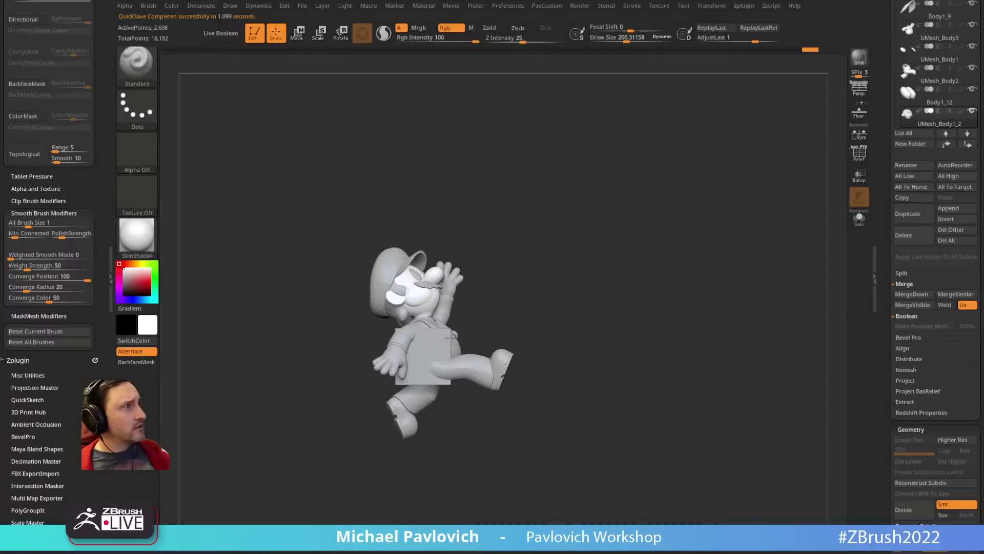
left_click(452, 341, "alt")
left_click_drag(547, 302, 533, 300, "shift")
Step: Flatten the cube into a thin square panel and place it behind the figure as a backdrop
key("w")
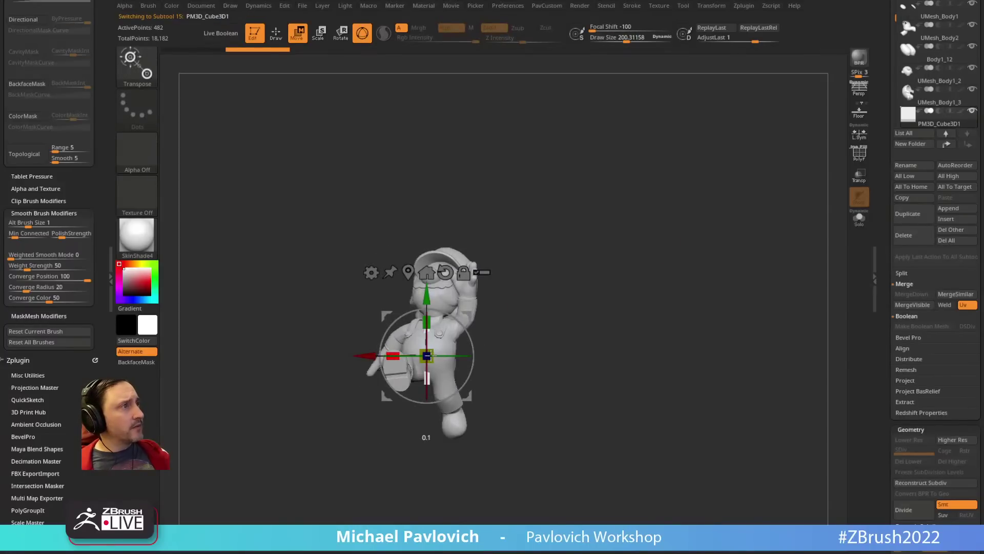
left_click_drag(377, 353, 444, 353)
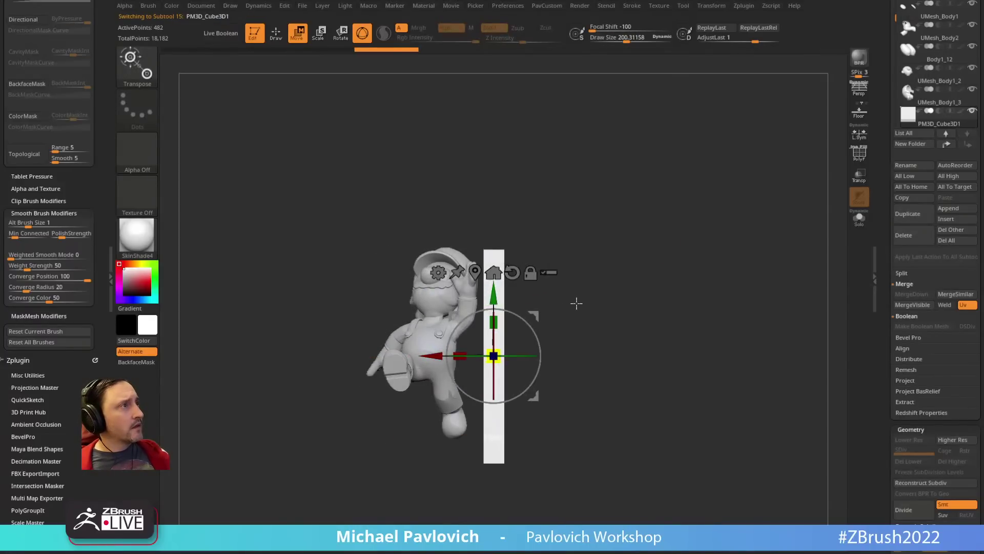
left_click_drag(532, 317, 529, 295)
left_click_drag(584, 272, 618, 274, "shift")
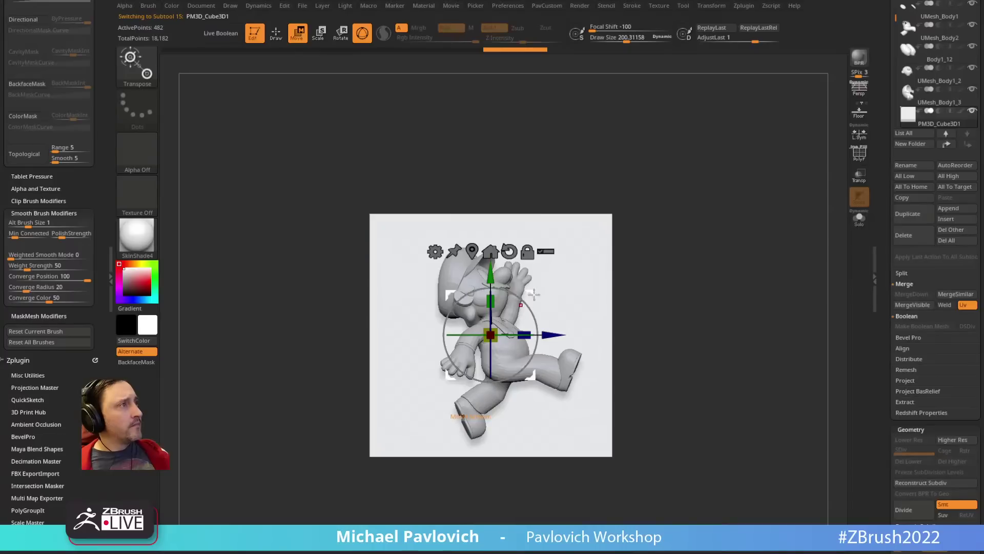
left_click_drag(533, 294, 554, 291)
key("q")
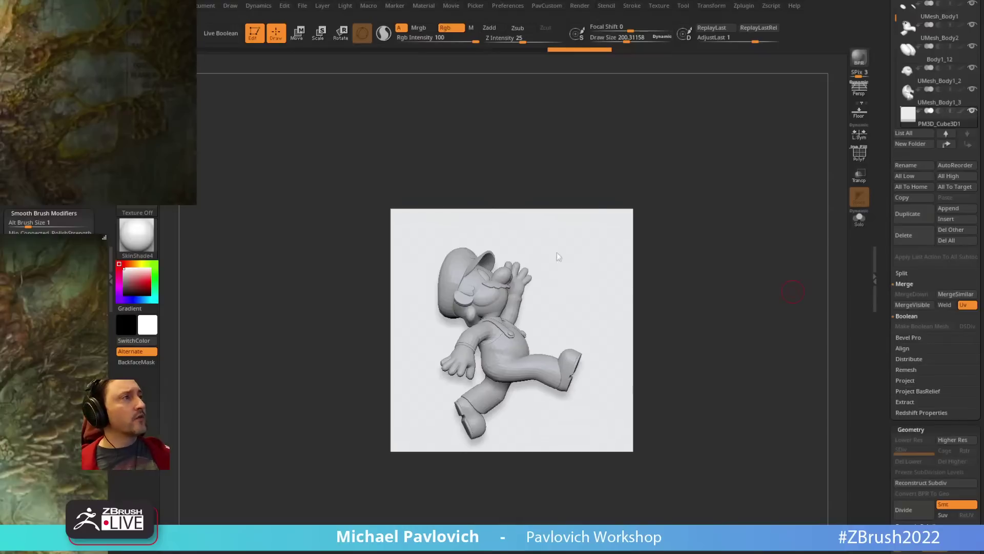
Step: Enlarge the backdrop panel, shift it so the figure sits in its lower corner, and bring it closer behind the figure
left_click_drag(685, 218, 598, 228)
key("w")
left_click_drag(438, 342, 484, 308)
left_click_drag(479, 302, 507, 270)
left_click_drag(667, 224, 579, 243, "shift")
mouse_move(432, 309)
left_mouse_down()
mouse_move(446, 310)
mouse_move(398, 310)
left_mouse_up()
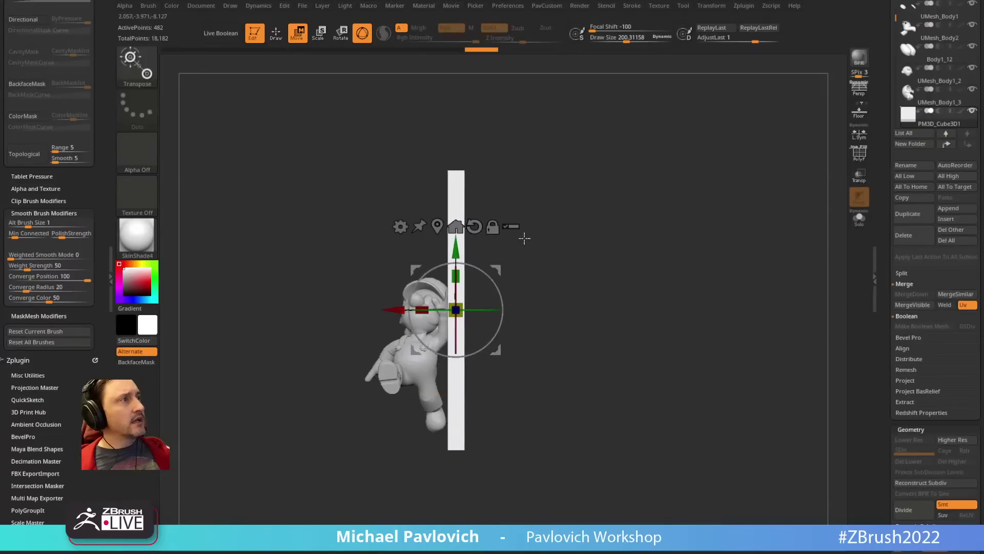
mouse_move(538, 228)
left_mouse_down()
mouse_move(603, 246)
mouse_move(589, 244)
left_mouse_up()
key("q")
key("s")
left_click_drag(489, 302, 510, 301)
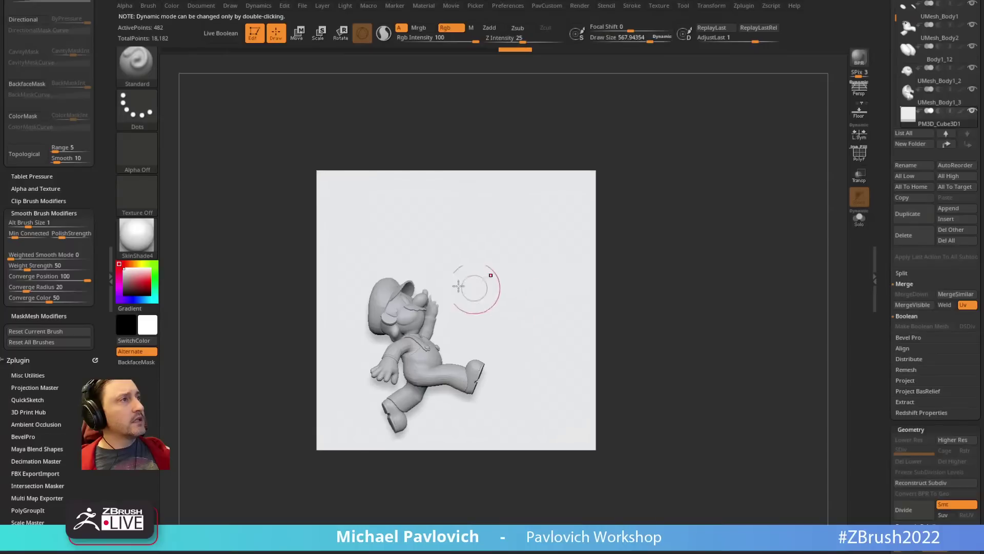
key("s")
left_click_drag(458, 249, 446, 250)
right_click_drag(525, 205, 449, 249, "alt")
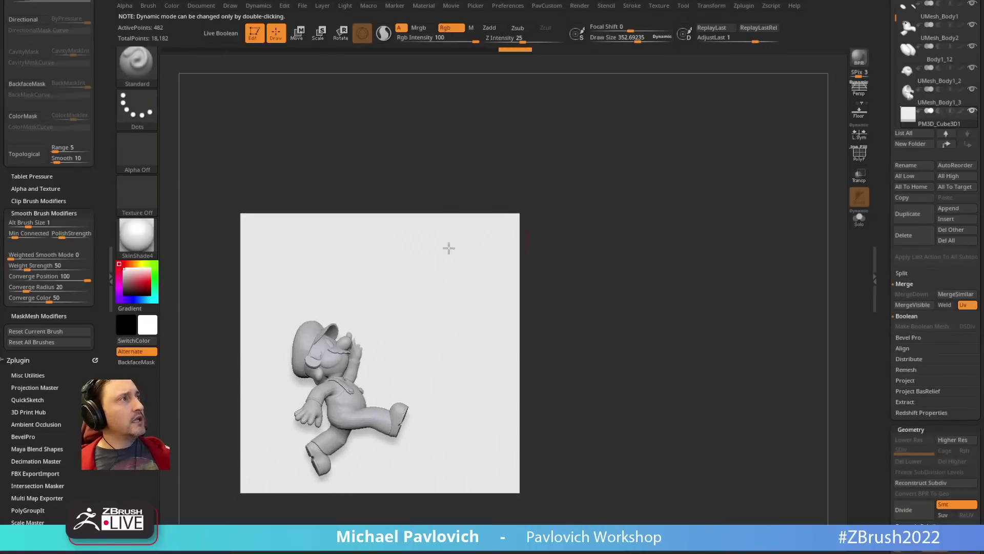
left_click_drag(881, 177, 839, 512)
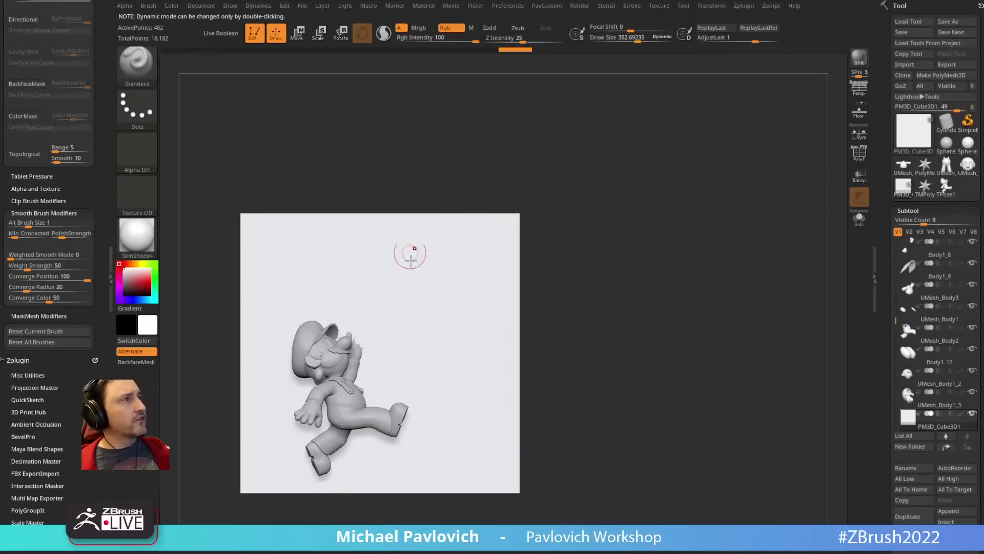
Step: Switch to the diorama tool with Bowser Jr., ghost, bomb and grassy mound, and examine its layout from several sides
mouse_move(584, 248)
left_mouse_down("alt")
mouse_move(624, 215)
mouse_move(616, 206)
mouse_move(586, 250)
left_mouse_up("alt")
key("s")
left_click_drag(656, 235, 681, 224, "alt")
key("s")
mouse_move(663, 233)
left_mouse_down()
mouse_move(651, 233)
mouse_move(701, 244)
mouse_move(613, 222)
mouse_move(521, 253)
mouse_move(593, 213)
mouse_move(653, 158)
left_mouse_up()
left_click_drag(728, 234, 700, 240, "alt")
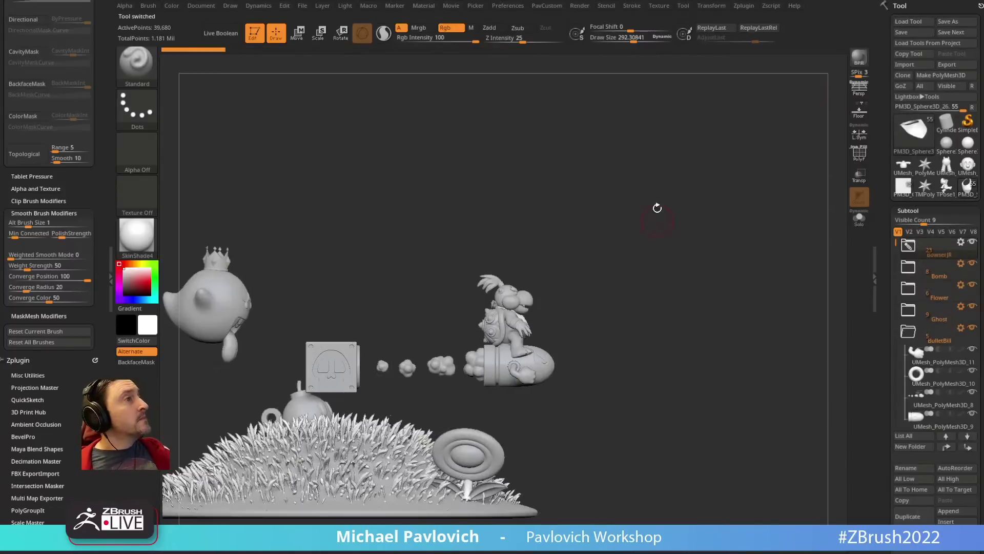
left_click_drag(653, 256, 734, 266, "alt")
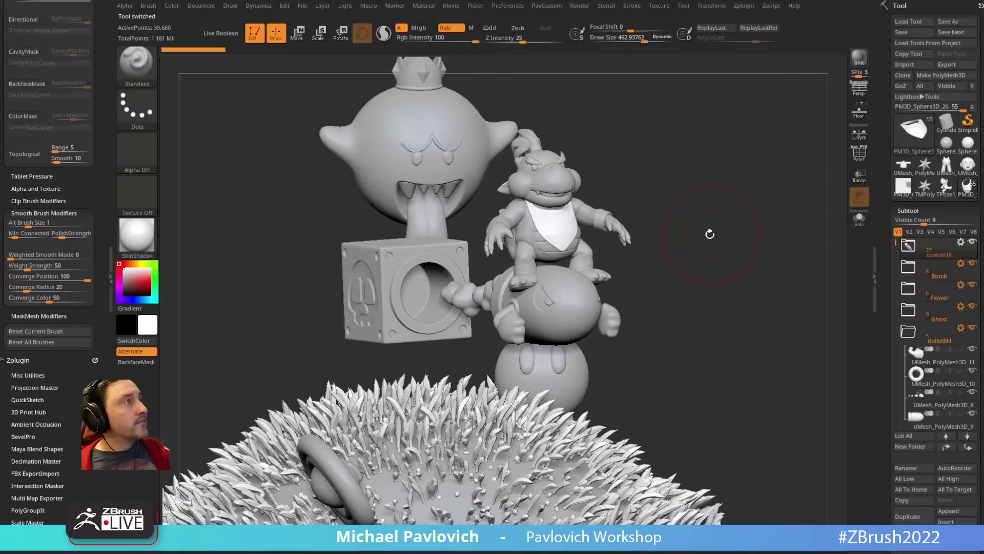
left_click_drag(647, 224, 738, 216)
Step: Pick individual diorama pieces, including the bullet and the skull block, ending with the sphere in the Bomb folder
left_click(609, 354, "alt")
left_click_drag(701, 247, 704, 178)
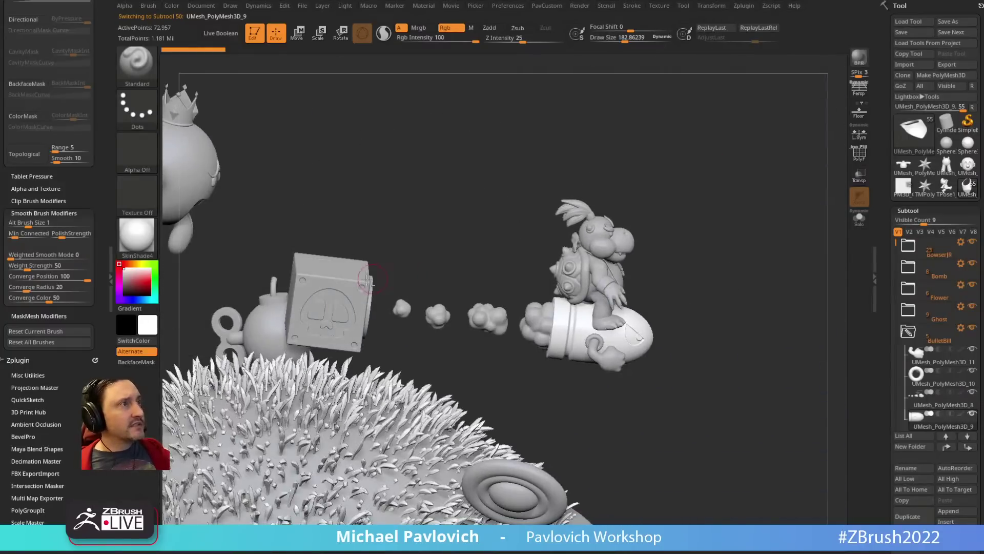
left_click(363, 281, "alt")
mouse_move(492, 224)
left_mouse_down()
mouse_move(588, 180)
mouse_move(671, 179)
mouse_move(667, 190)
mouse_move(669, 177)
mouse_move(706, 164)
mouse_move(709, 186)
left_mouse_up()
mouse_move(486, 386)
left_mouse_down()
mouse_move(602, 292)
mouse_move(616, 303)
mouse_move(544, 239)
left_mouse_up()
left_click(544, 331, "alt")
left_click(444, 333, "alt")
mouse_move(591, 288)
left_mouse_down()
mouse_move(567, 291)
mouse_move(595, 288)
left_mouse_up()
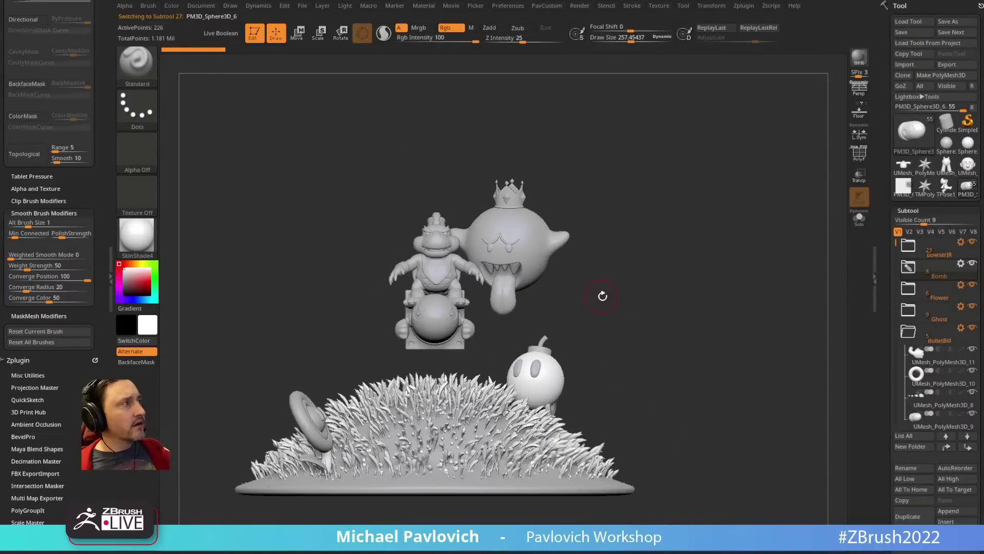
Step: Bring up the SubTool Master plugin's folder tools in the docked plugin list
left_click(961, 264)
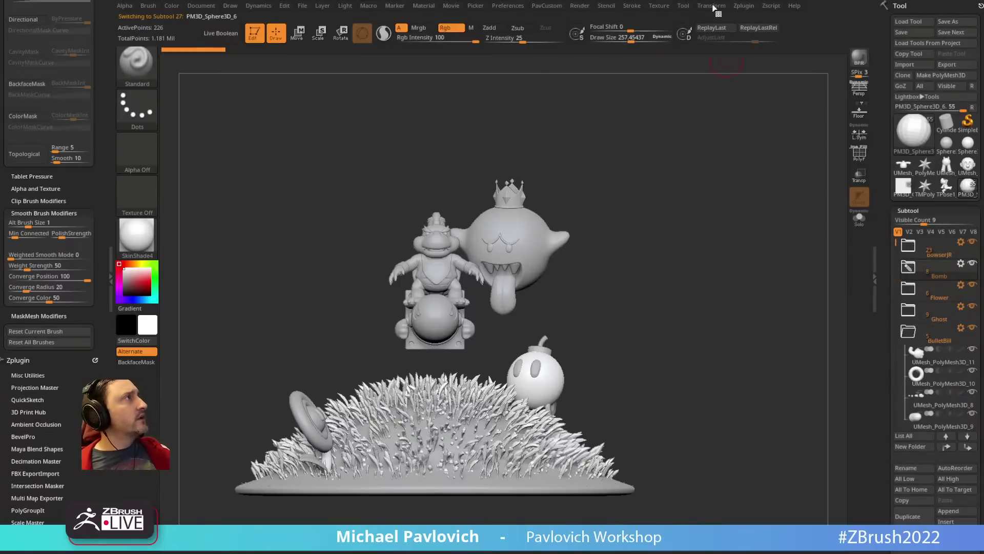
left_click(743, 6)
left_click_drag(738, 19, 46, 44)
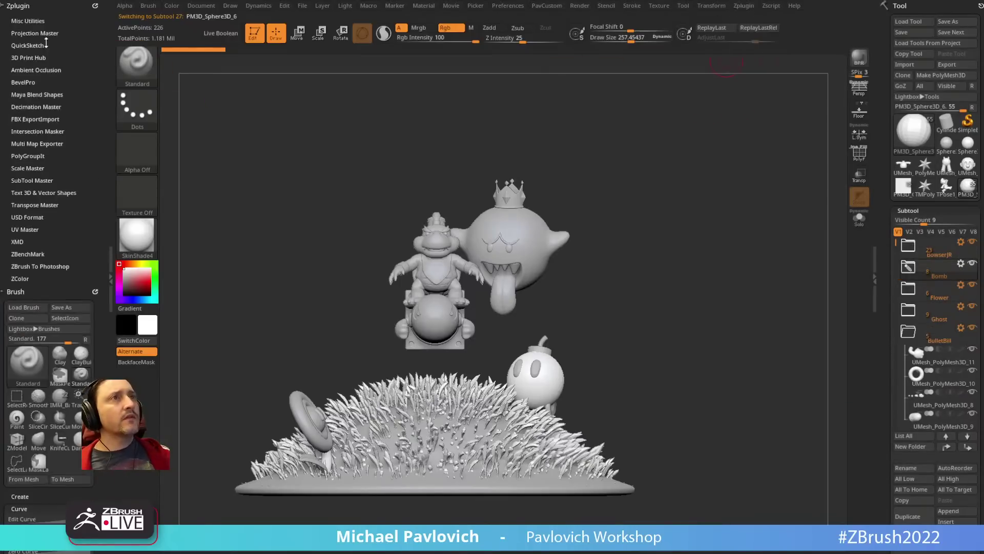
key("shift")
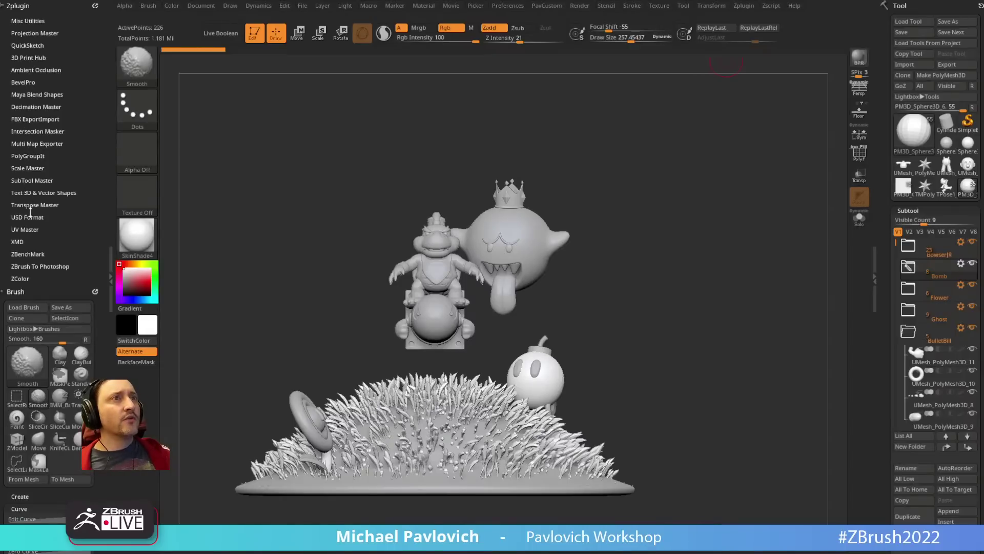
left_click(32, 180, "shift")
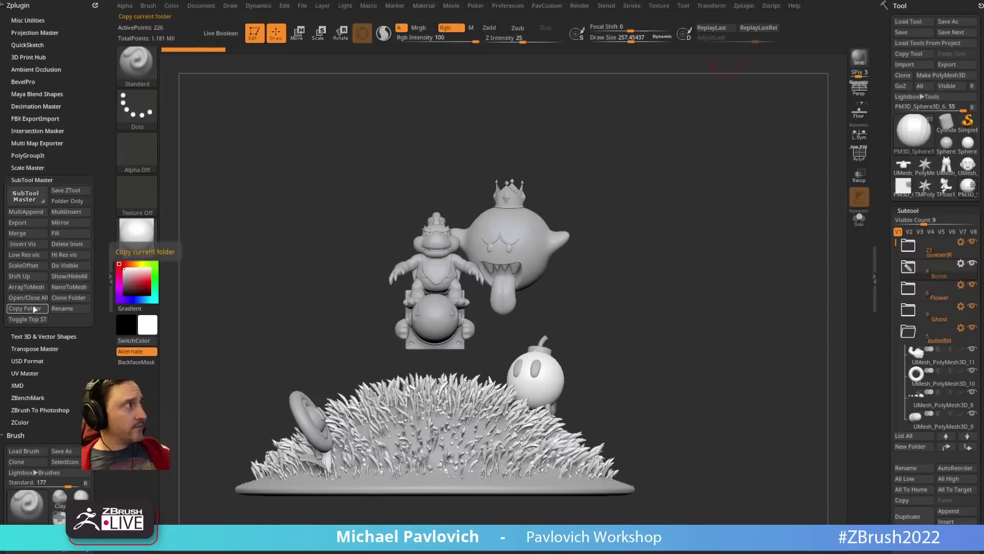
Step: Copy the diorama's BulletBill folder with SubTool Master and paste it into the Mario figure's tool
left_click(929, 362)
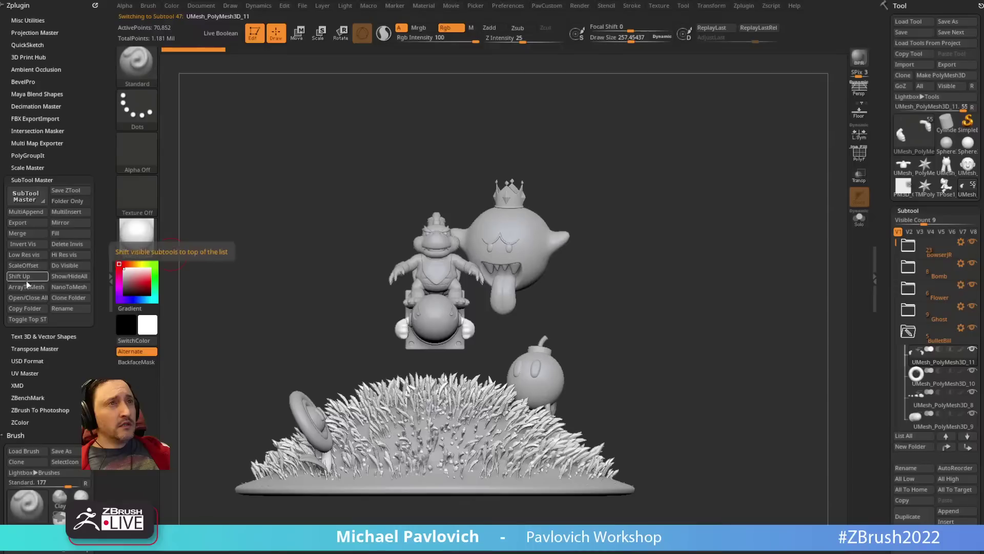
left_click(25, 308)
left_click(958, 197)
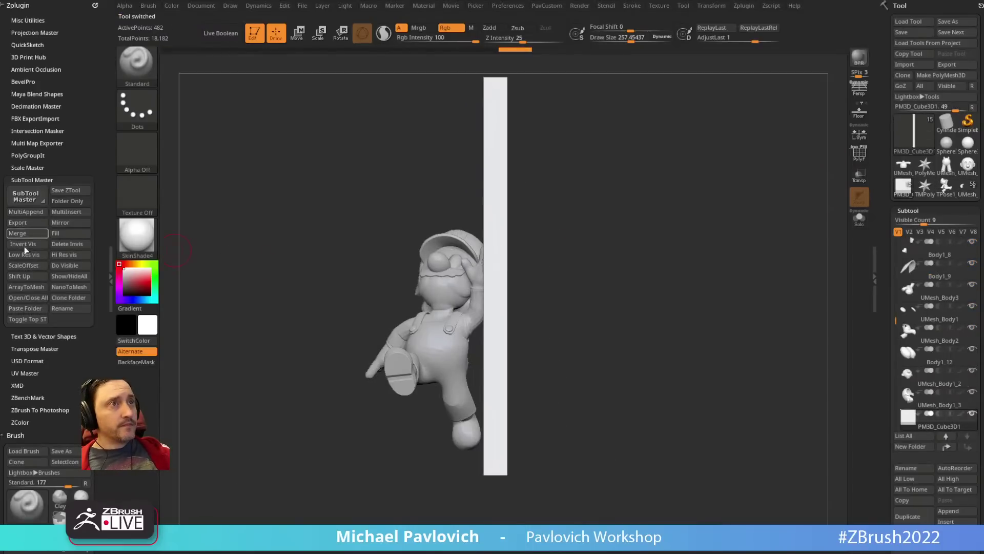
left_click(26, 308)
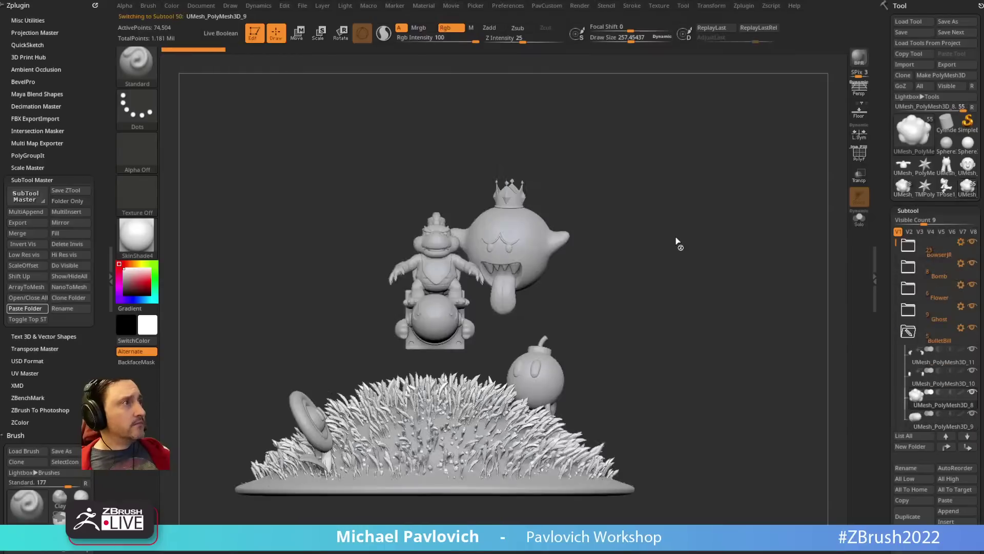
left_click_drag(629, 225, 692, 235)
left_click_drag(815, 252, 841, 269, "alt")
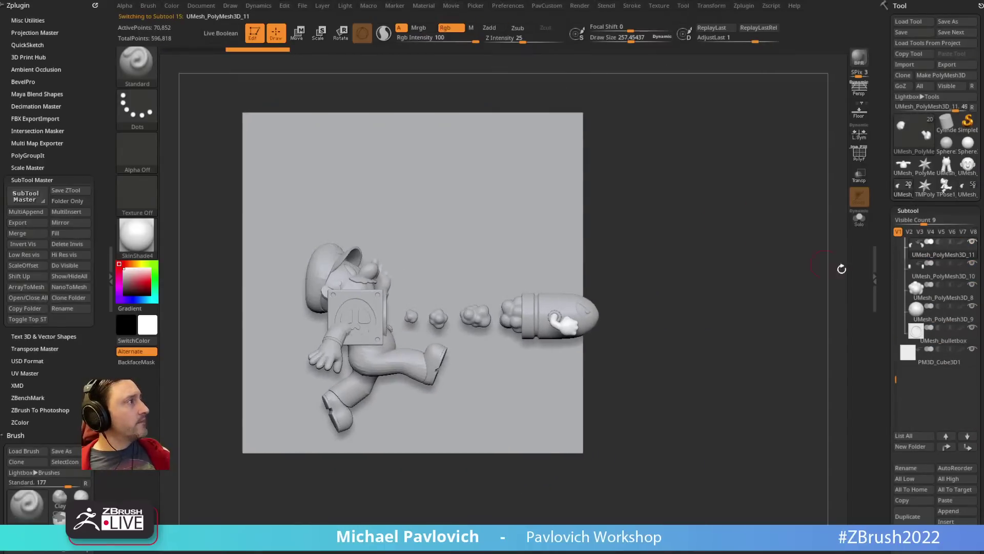
Step: Delete the skull block and the smoke puffs from the pasted BulletBill folder, keeping the bullet and its arms
left_click(372, 309, "alt")
left_click_drag(675, 213, 680, 236, "alt")
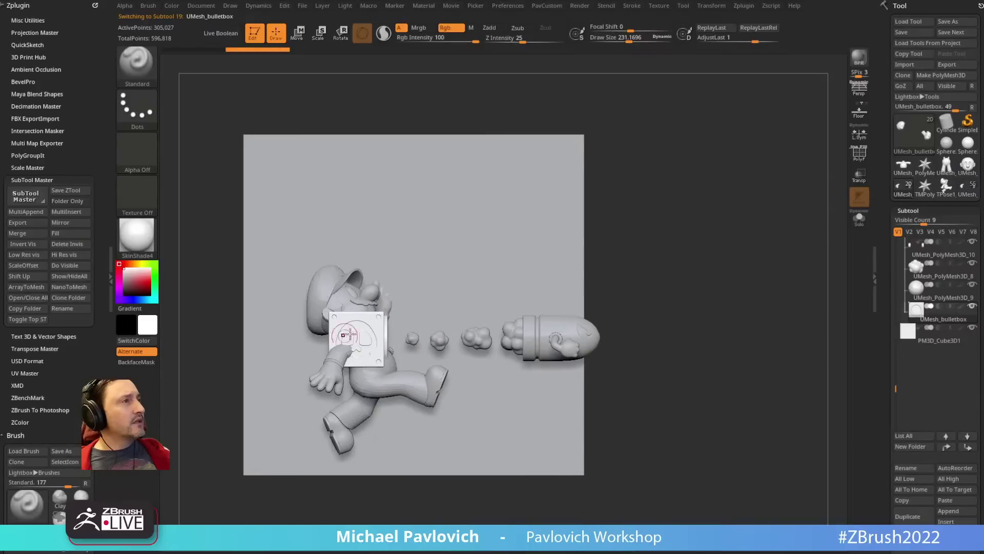
left_click(908, 537)
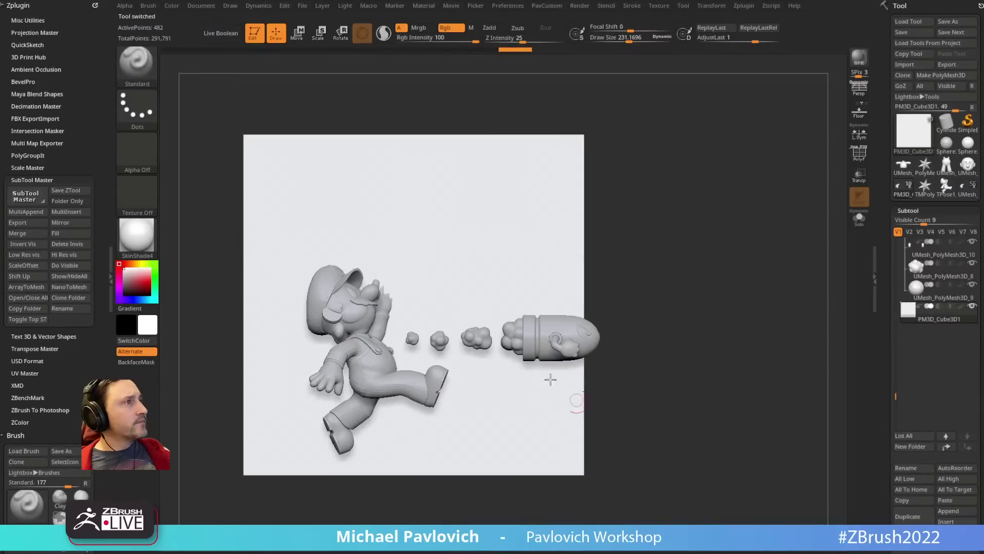
left_click(481, 338, "alt")
left_click(908, 537)
left_click_drag(707, 310, 692, 306, "alt")
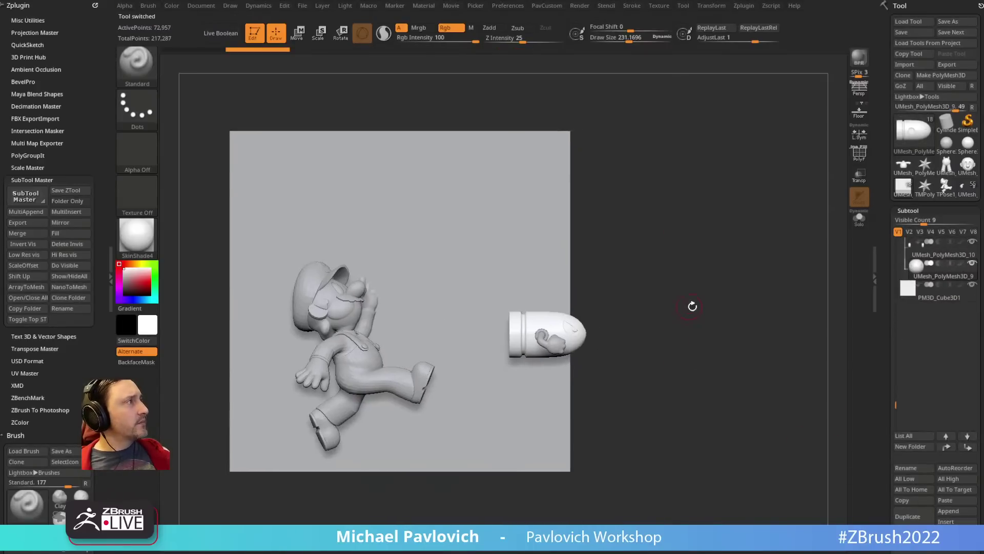
Step: Apply Transpose Set to the BulletBill folder and move the whole bullet down to the backdrop panel's lower corner
left_click_drag(895, 404, 891, 342)
left_click(961, 329)
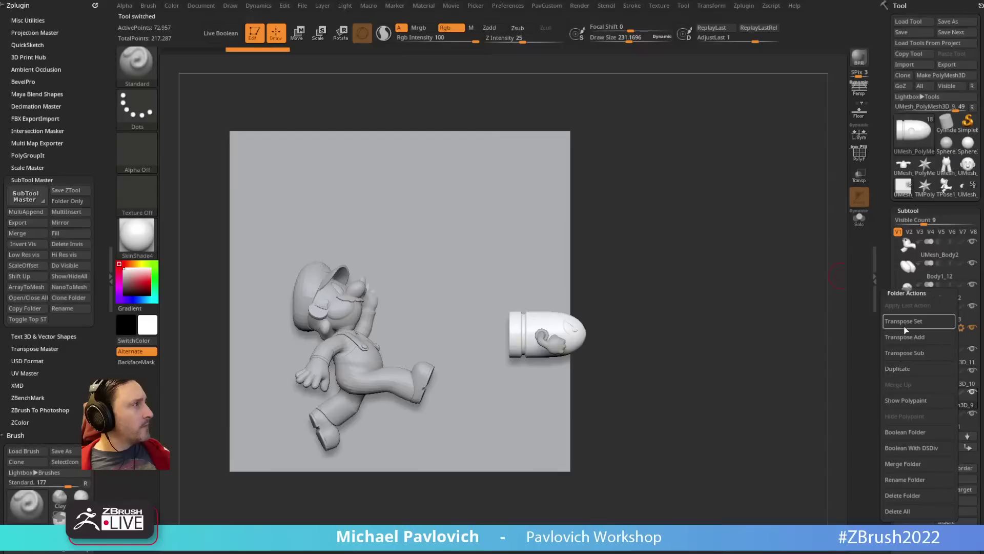
left_click(904, 322)
left_click_drag(536, 356, 536, 381)
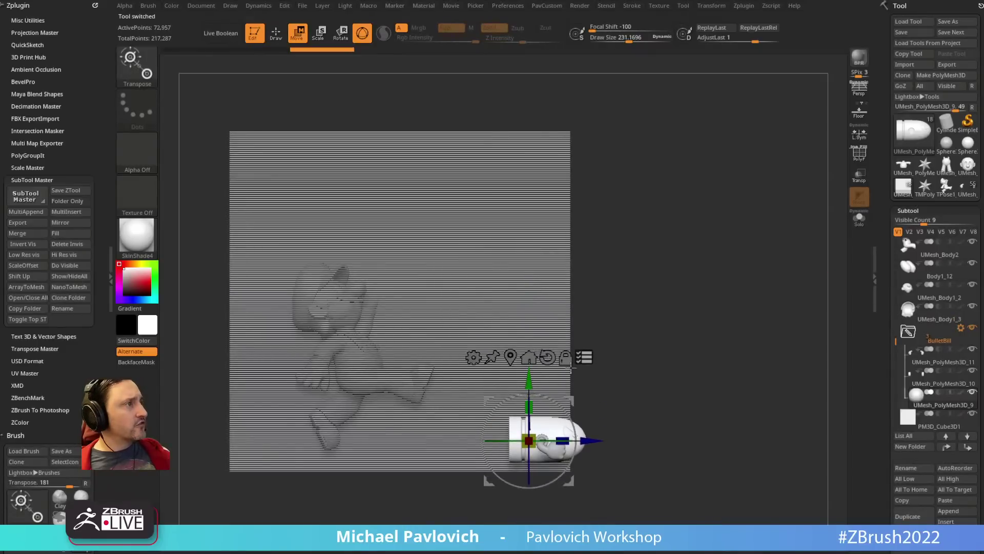
left_click_drag(643, 405, 639, 384, "alt")
Step: Tilt the bullet slightly nose-down and nudge it closer to the panel's lower corner, overlapping the edge
left_click_drag(563, 396, 501, 553)
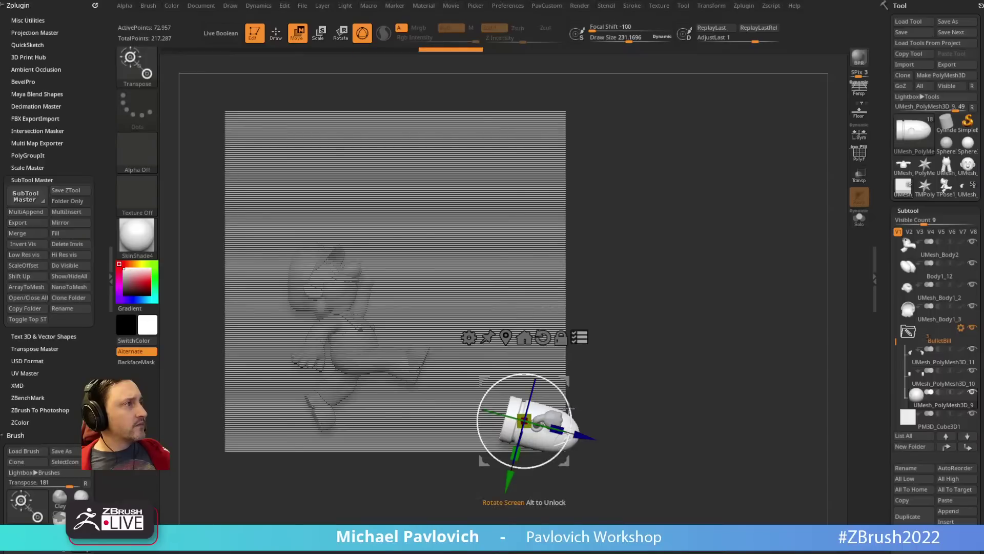
left_click_drag(559, 452, 570, 472)
mouse_move(684, 360)
left_mouse_down()
mouse_move(620, 364)
mouse_move(644, 367)
mouse_move(700, 272)
mouse_move(685, 294)
left_mouse_up()
key("q")
key("w")
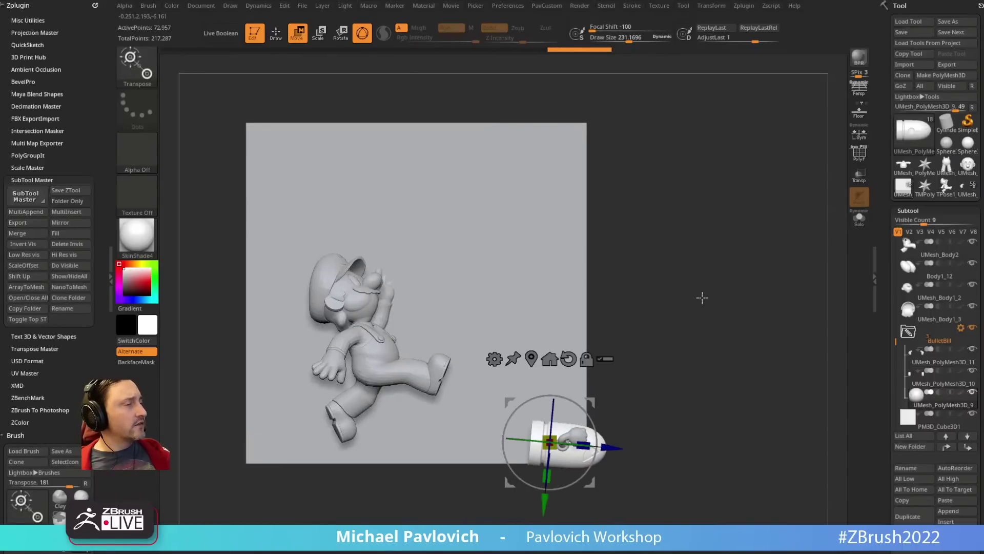
key("q")
Step: Switch back to the diorama tool with Bowser Jr., the ghost and the bomb
left_click(966, 188)
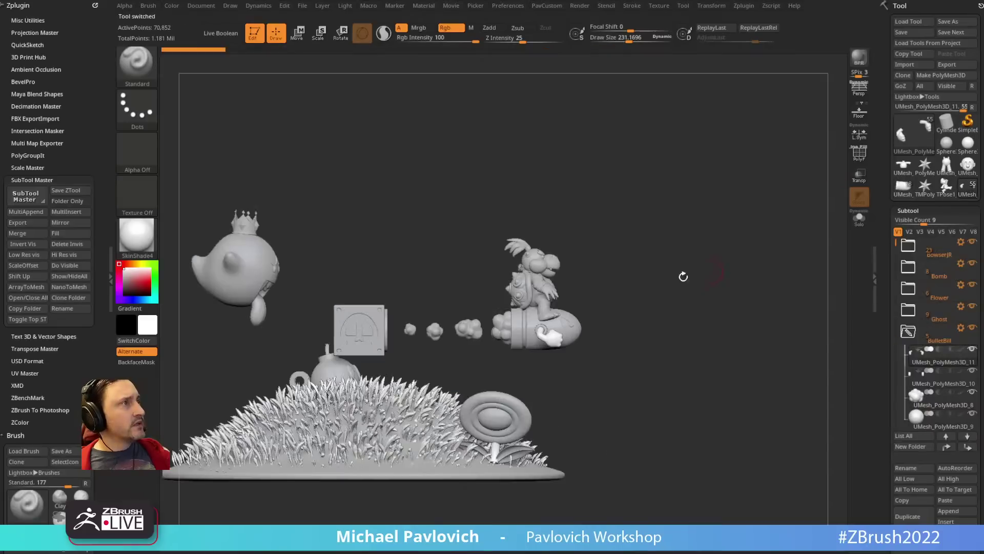
Step: Copy the Bomb folder from the grassy scene and paste it into the tool containing Mario and the wall
mouse_move(683, 277)
left_mouse_down()
mouse_move(707, 265)
mouse_move(659, 279)
left_mouse_up()
left_click_drag(777, 245, 743, 304, "alt")
left_click(540, 378, "alt")
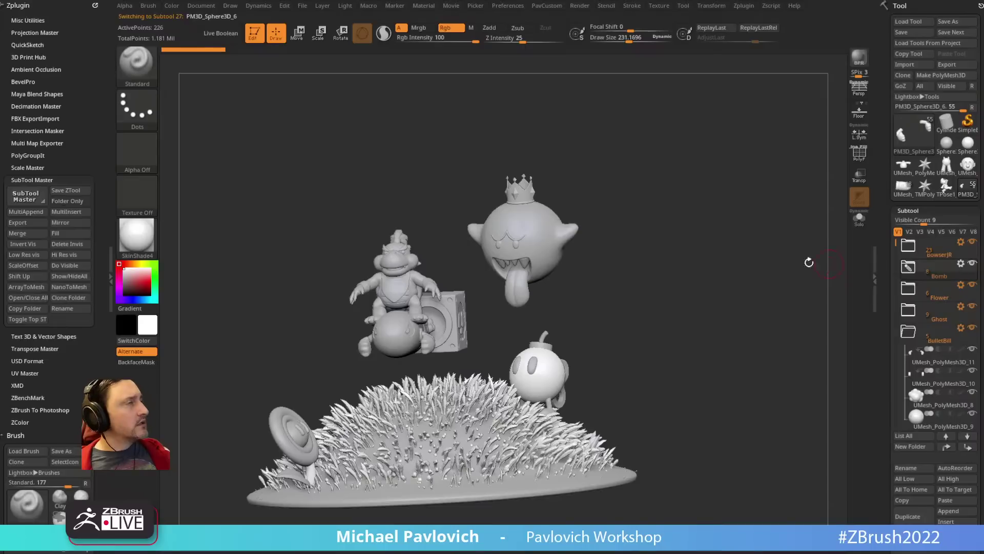
left_click(908, 269)
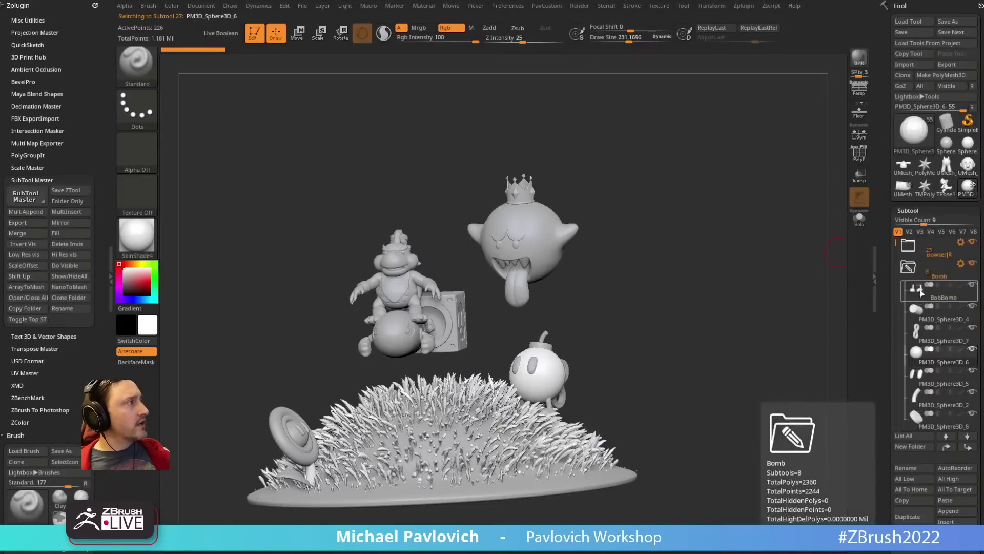
left_click(32, 307)
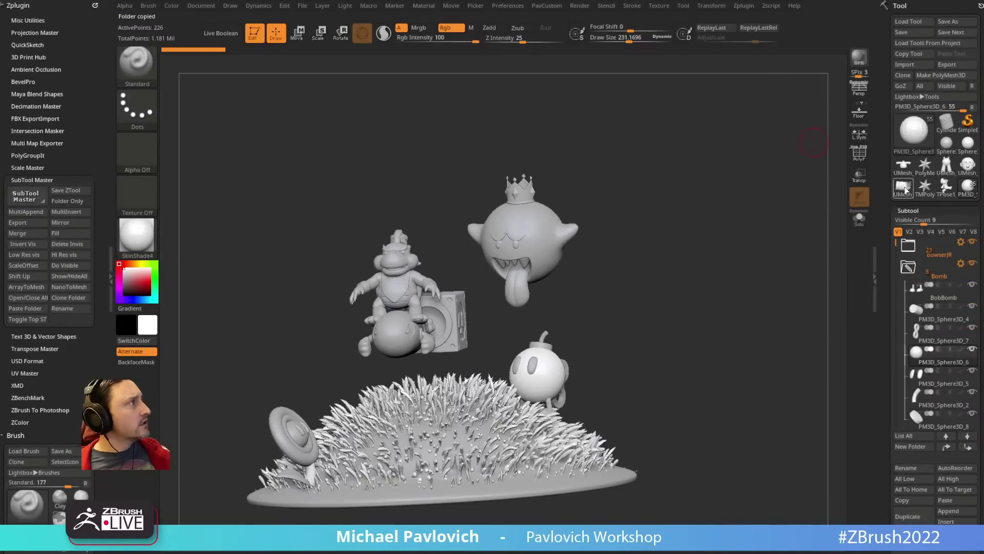
left_click(904, 189)
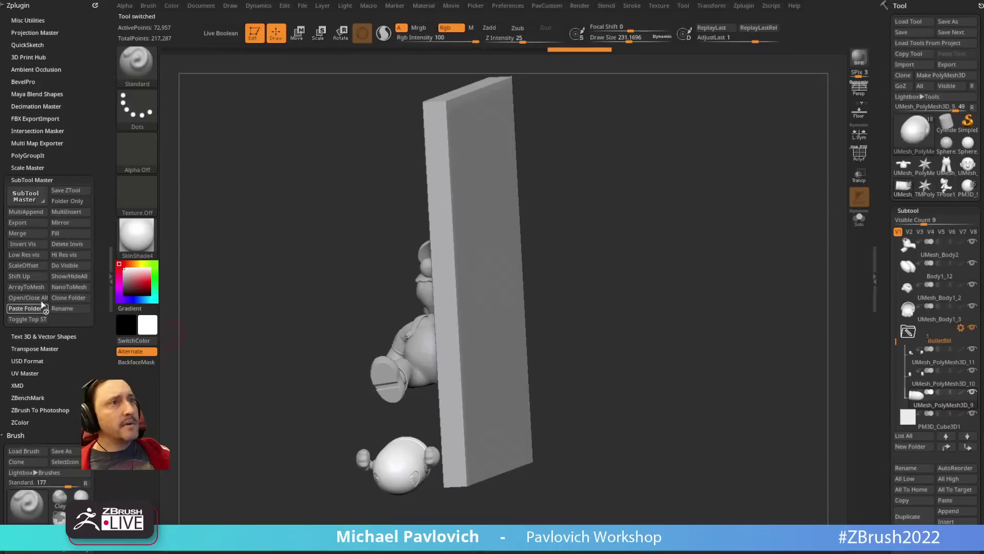
left_click(43, 307)
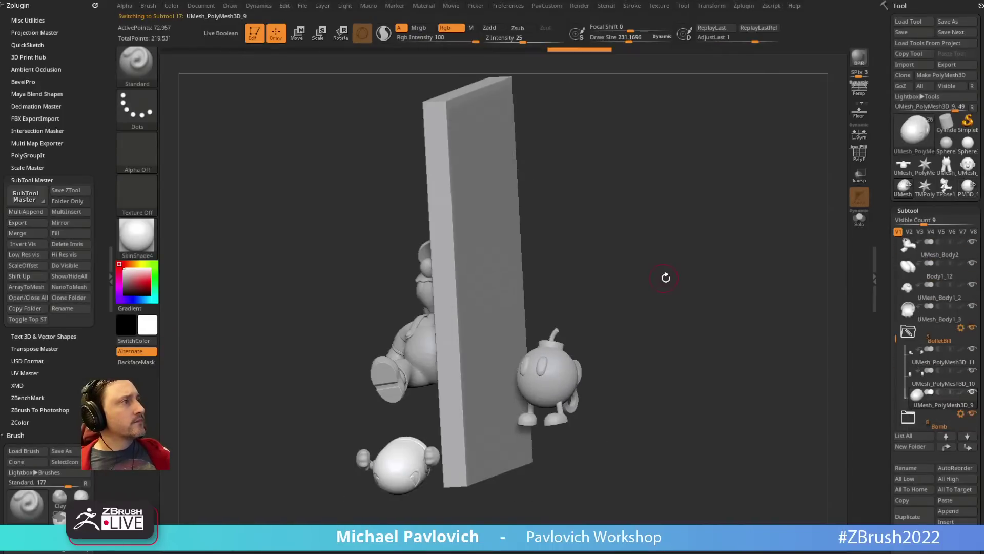
Step: Transpose the whole Bomb folder and rotate the bomb a quarter turn so its fuse points toward Mario's side of the wall
left_click_drag(666, 278, 826, 338)
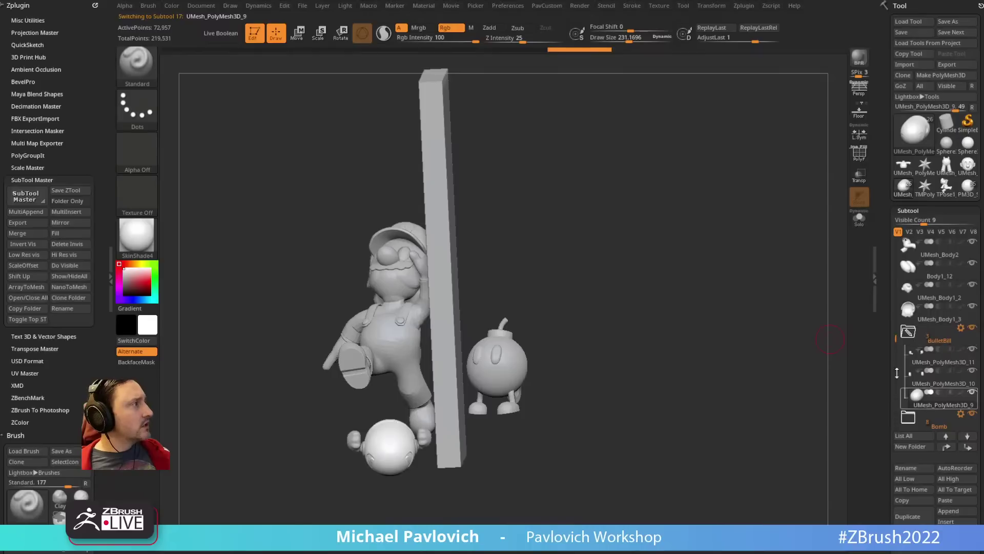
scroll(897, 373, "down", 3)
left_click(961, 349)
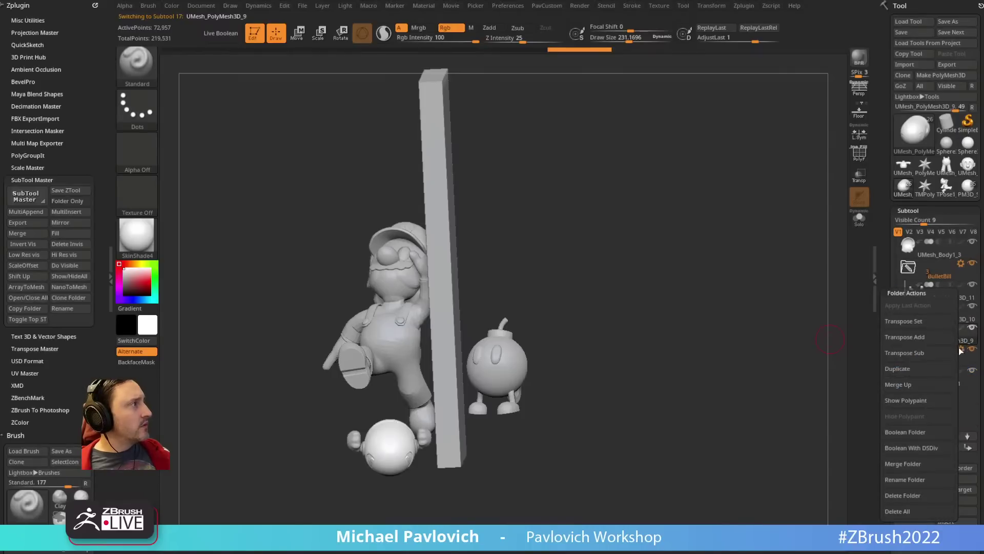
left_click(896, 340)
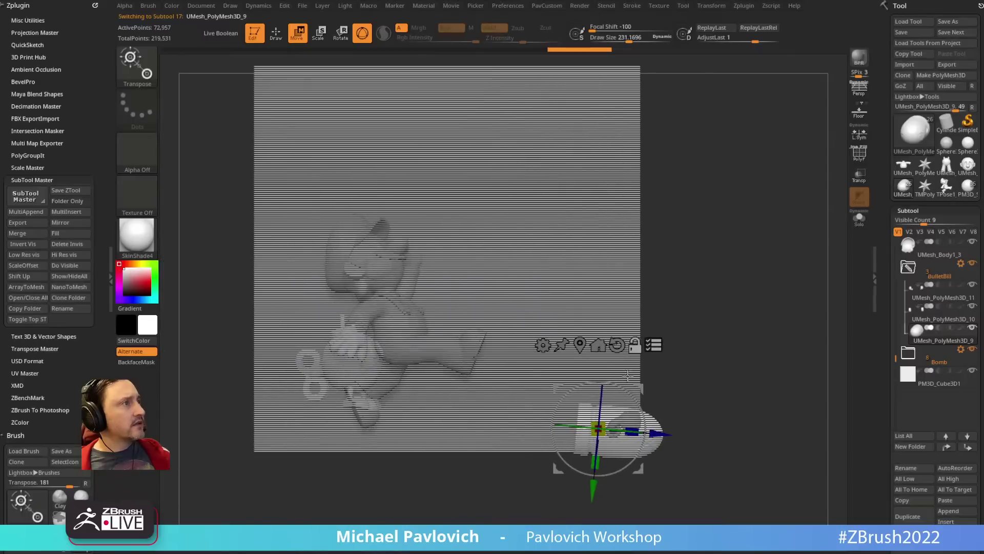
left_click_drag(641, 391, 285, 357, "alt")
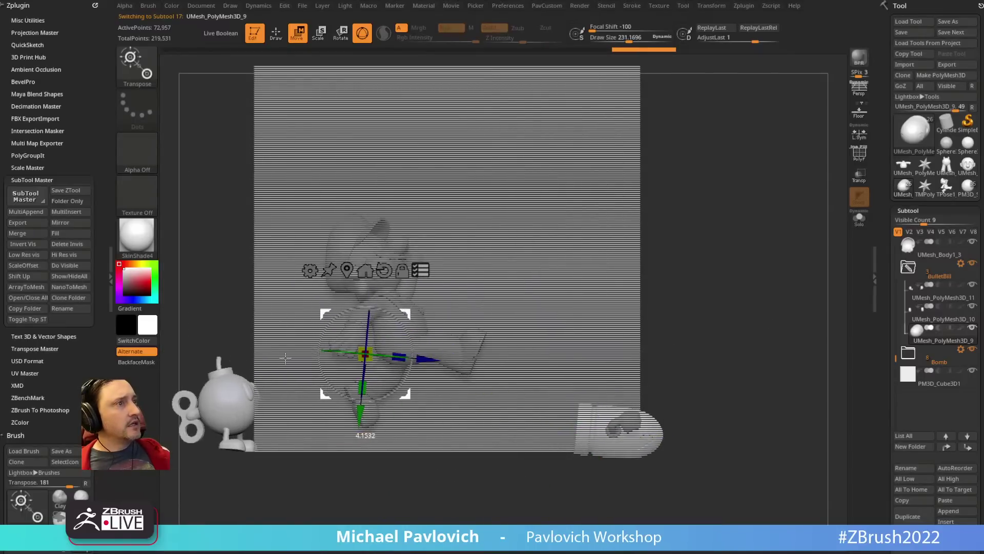
left_click_drag(340, 472, 439, 413, "shift")
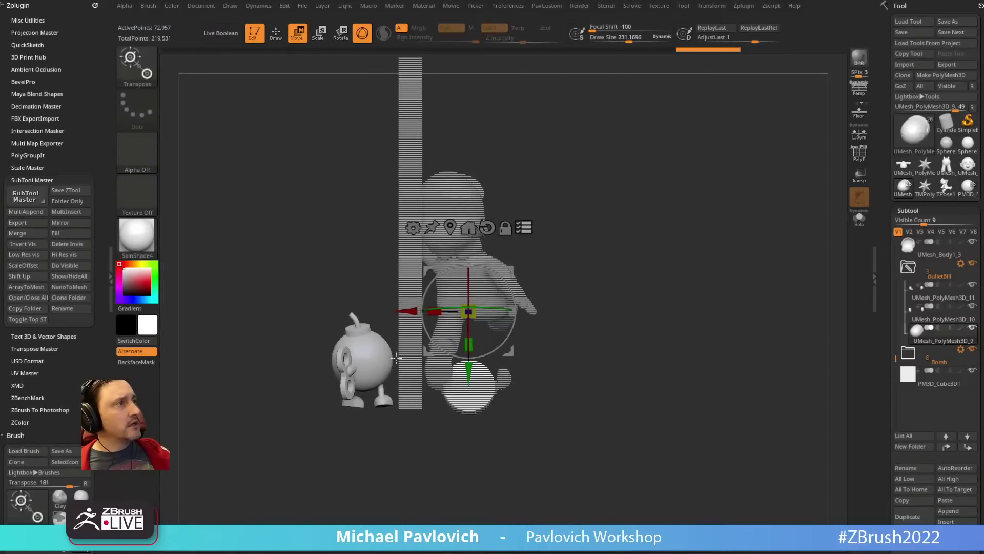
left_click_drag(508, 271, 486, 441, "alt")
left_click_drag(618, 323, 464, 276, "shift")
left_click(432, 276)
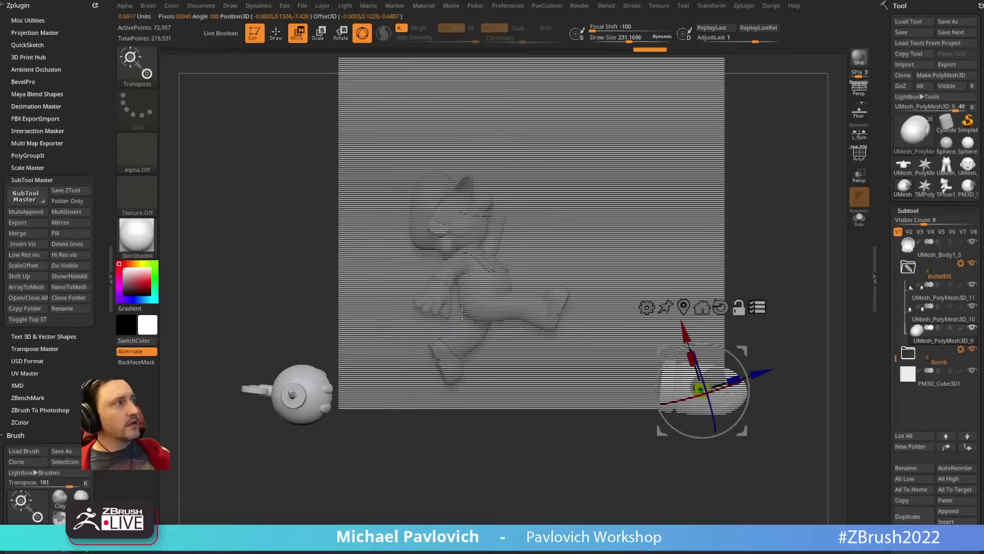
Step: Try to move the bomb away from the wall's side edge and rotate it so its feet face that edge
left_click(939, 298)
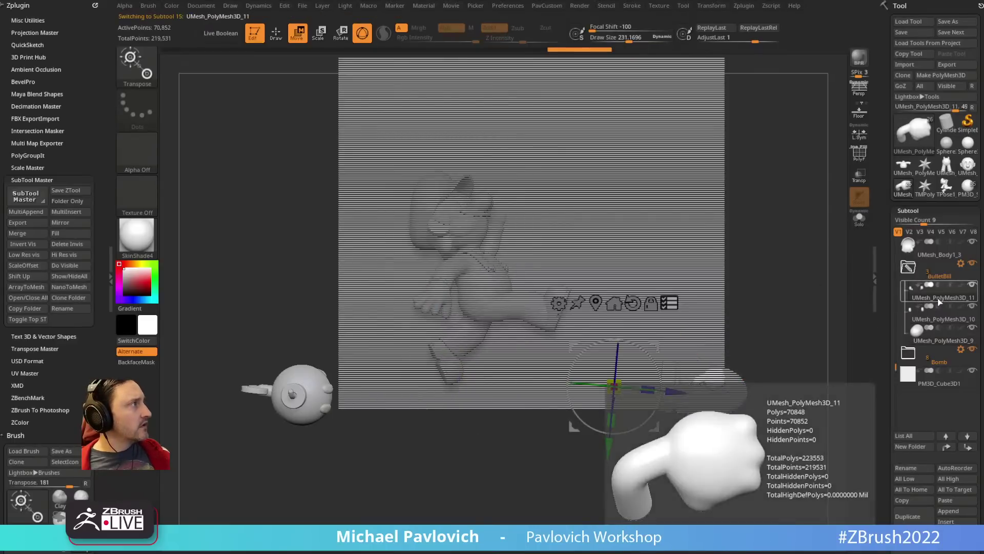
left_click(926, 374)
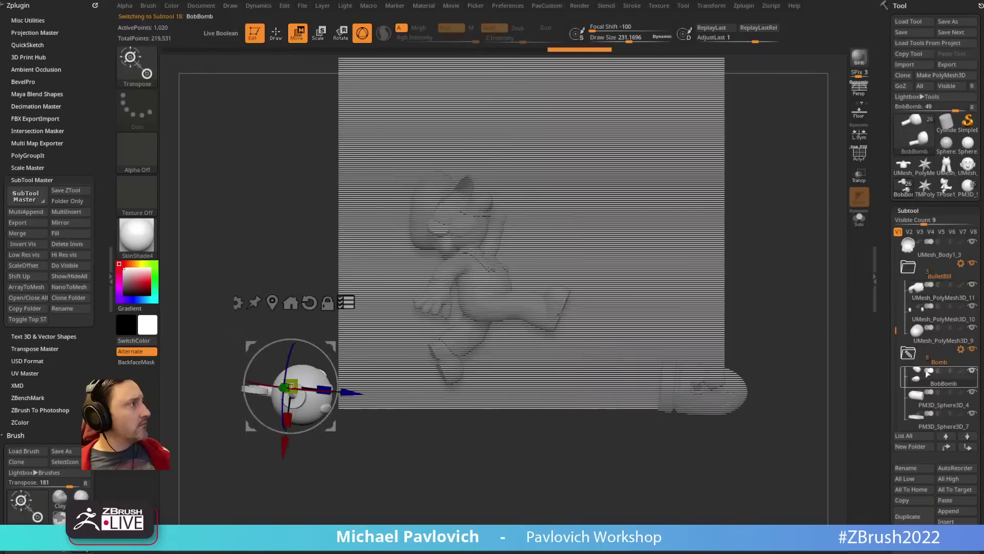
left_click(310, 304)
left_click_drag(305, 386, 252, 396)
left_click_drag(334, 368, 333, 340)
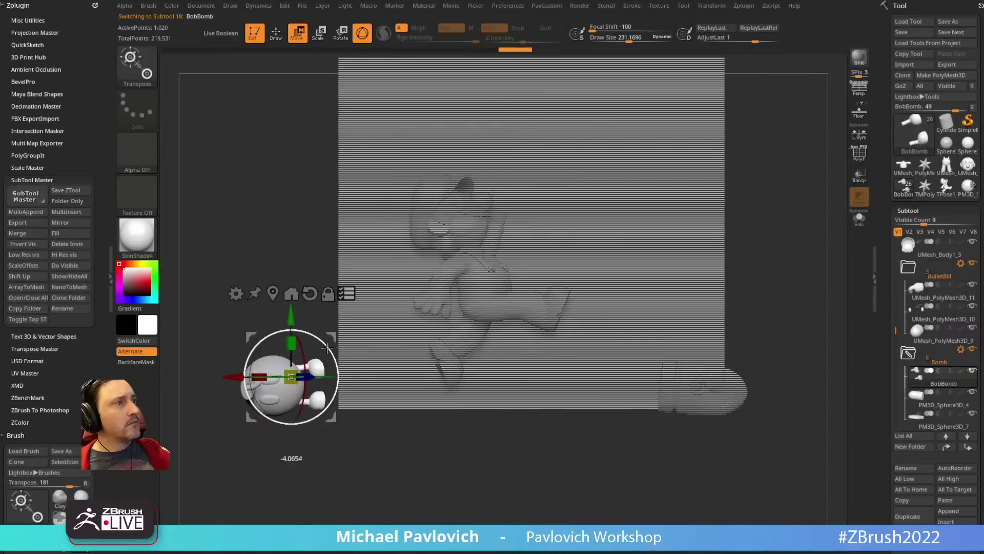
key("q")
Step: Select the bomb body, transpose the Bomb folder, move it away from the wall's side edge and rotate its feet toward that edge
mouse_move(296, 489)
left_mouse_down()
mouse_move(358, 500)
mouse_move(328, 500)
left_mouse_up()
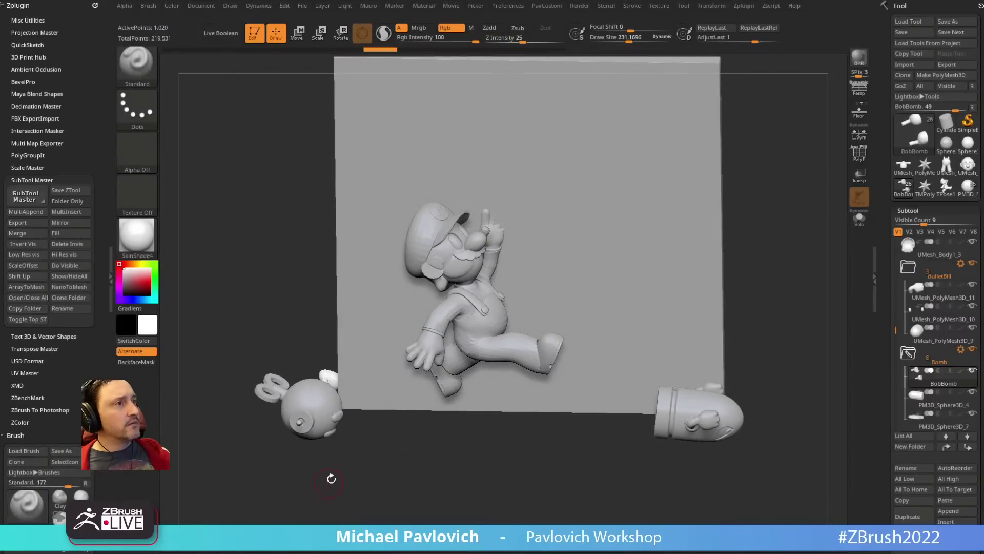
mouse_move(405, 452)
left_mouse_down()
mouse_move(390, 400)
mouse_move(417, 395)
mouse_move(426, 462)
left_mouse_up()
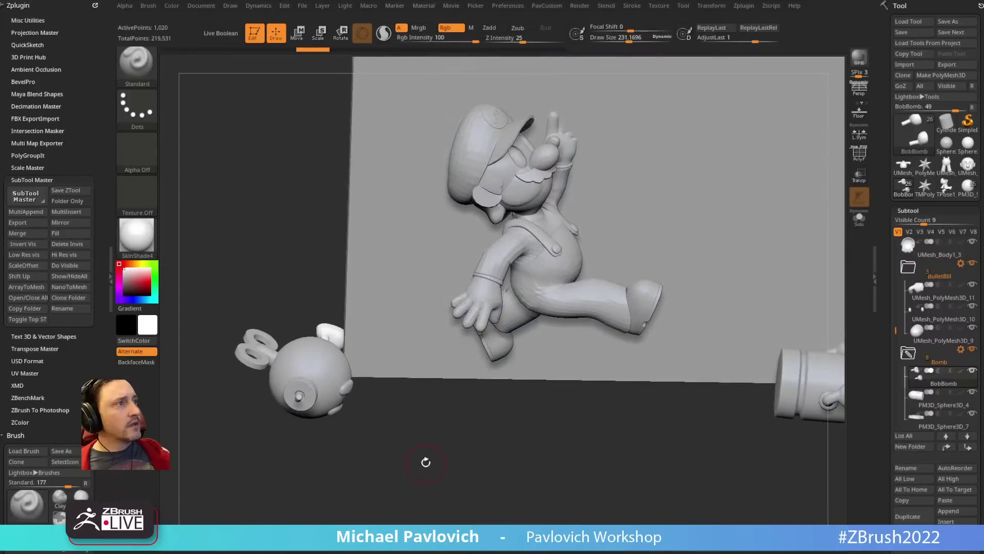
left_click(333, 376, "alt")
key("w")
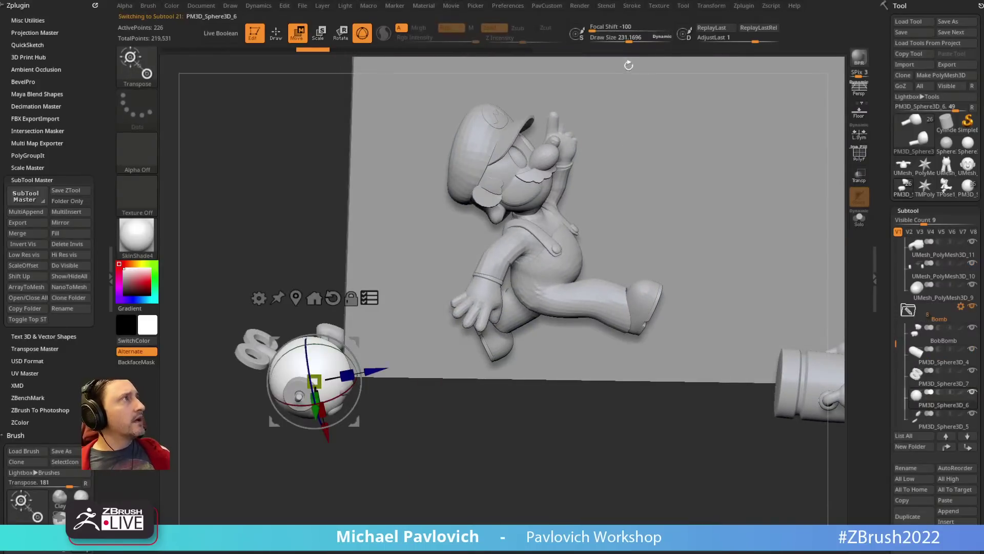
mouse_move(542, 405)
left_mouse_down()
mouse_move(538, 453)
mouse_move(559, 405)
mouse_move(545, 417)
mouse_move(533, 398)
left_mouse_up()
left_click(960, 310)
left_click(918, 323)
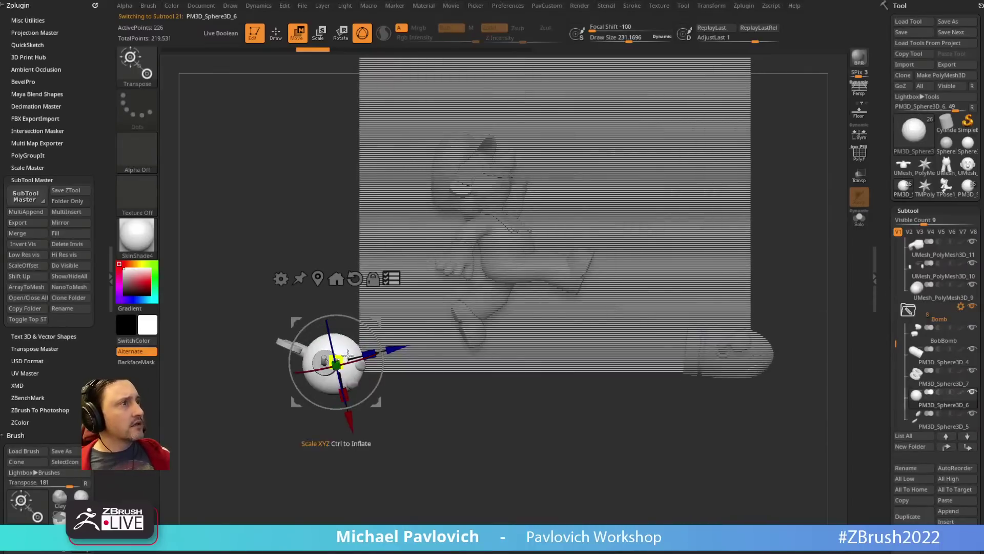
left_click_drag(347, 363, 306, 370)
left_click_drag(377, 324, 337, 317)
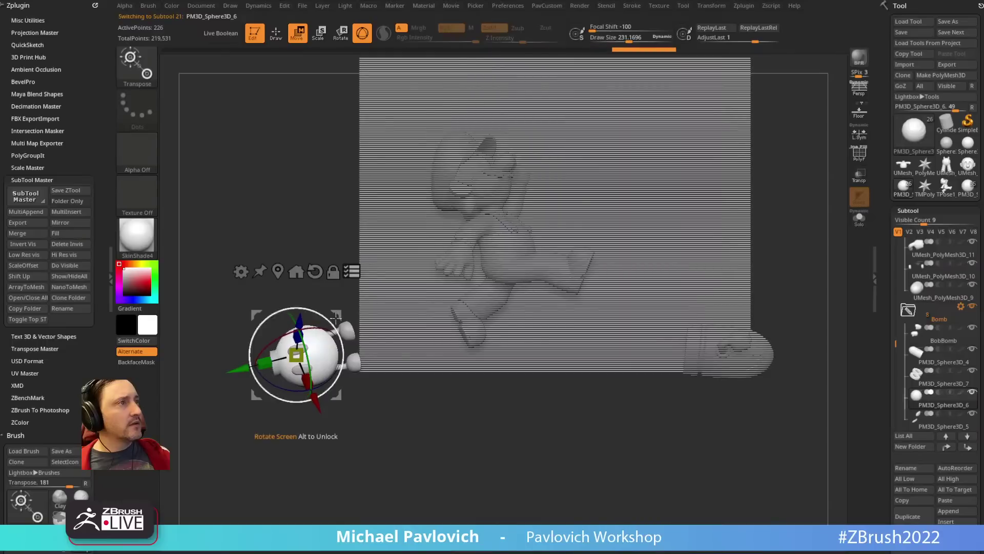
key("q")
left_click_drag(730, 268, 710, 269, "alt")
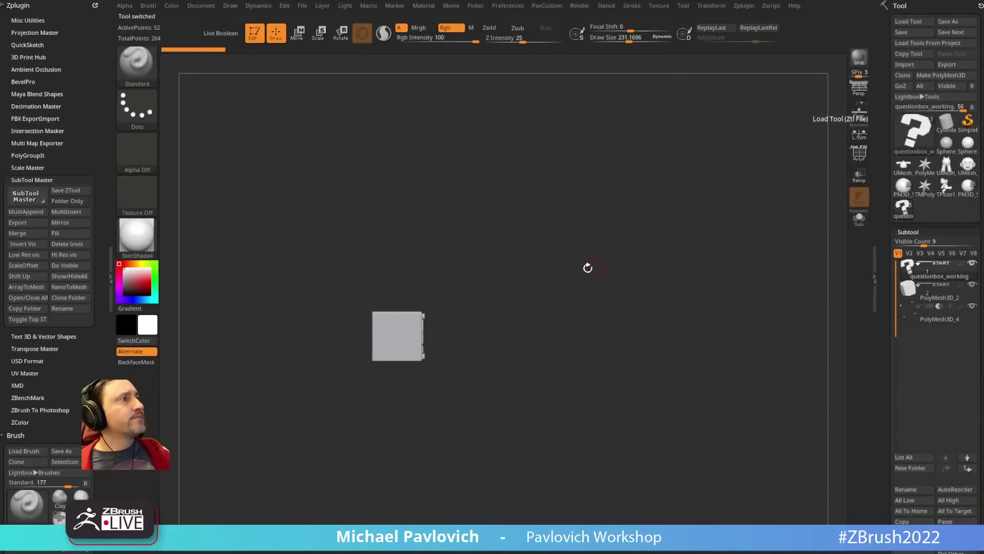
Step: Turn on the polyframe display for the question mark and examine the front and side of the question block
key("s")
mouse_move(576, 293)
left_mouse_down()
mouse_move(595, 289)
mouse_move(575, 290)
left_mouse_up()
left_click_drag(596, 276, 625, 299, "alt")
left_click(861, 156)
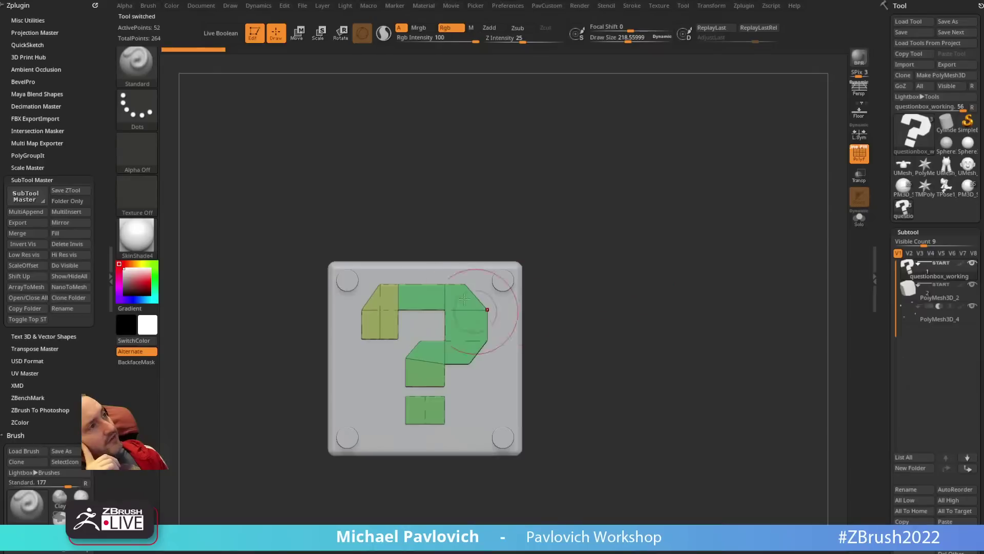
left_click_drag(534, 349, 648, 283)
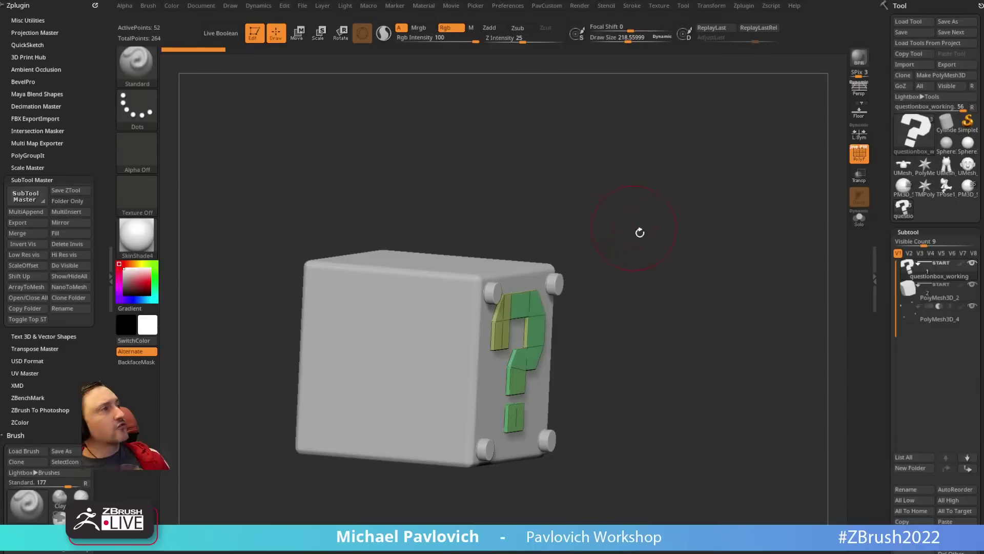
Step: Select the four corner bolts of the question block, show the floor grid and mirror the bolts to the block's opposite side
left_click(555, 279, "alt")
mouse_move(633, 256)
left_mouse_down()
mouse_move(626, 237)
mouse_move(644, 241)
mouse_move(631, 224)
mouse_move(620, 246)
left_mouse_up()
key("w")
key("q")
key("3")
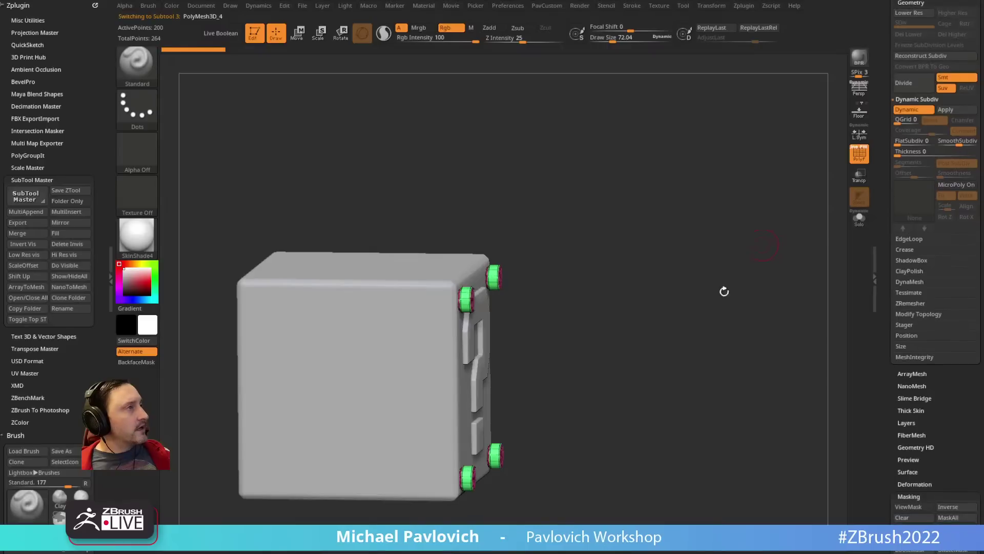
key("3")
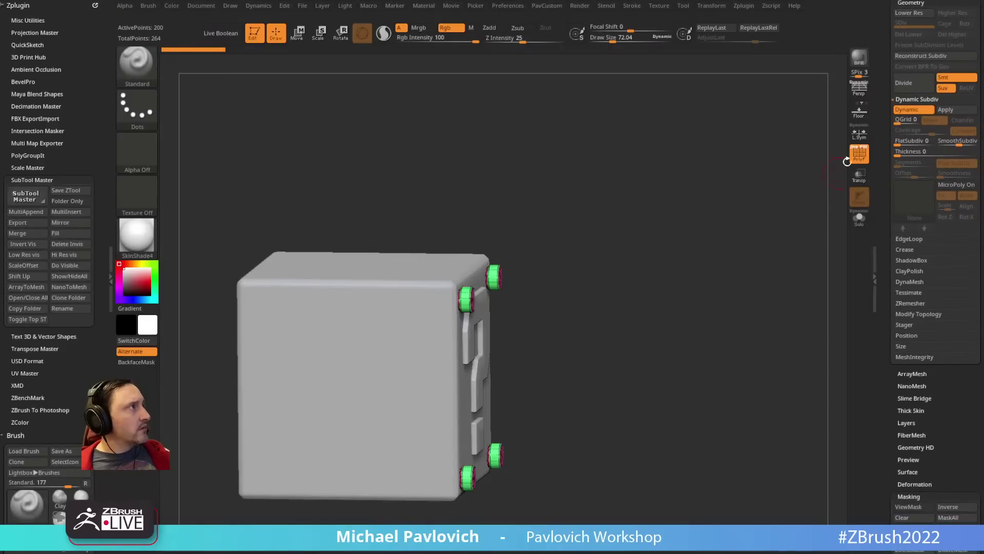
left_click_drag(789, 178, 806, 188)
left_click(860, 112)
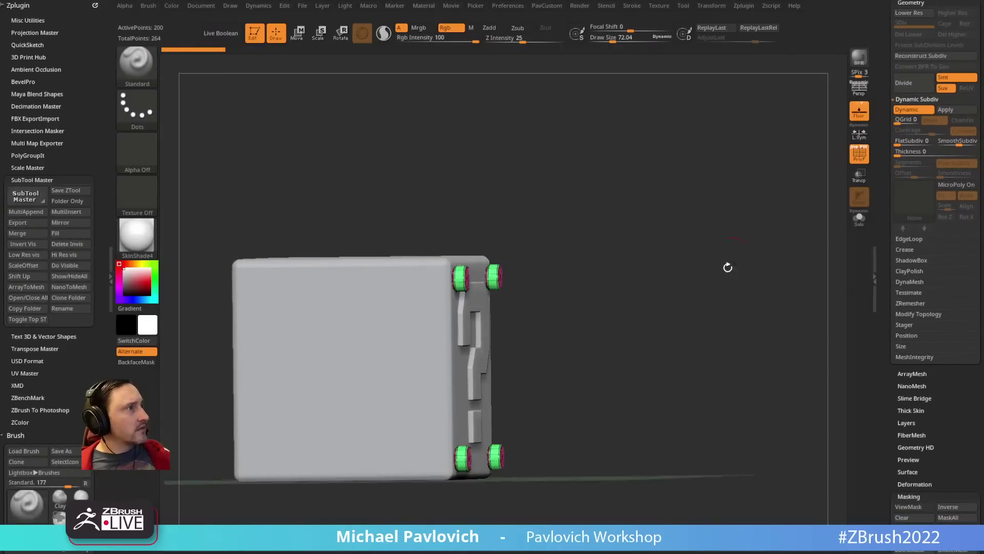
left_click_drag(727, 267, 710, 288)
key("3")
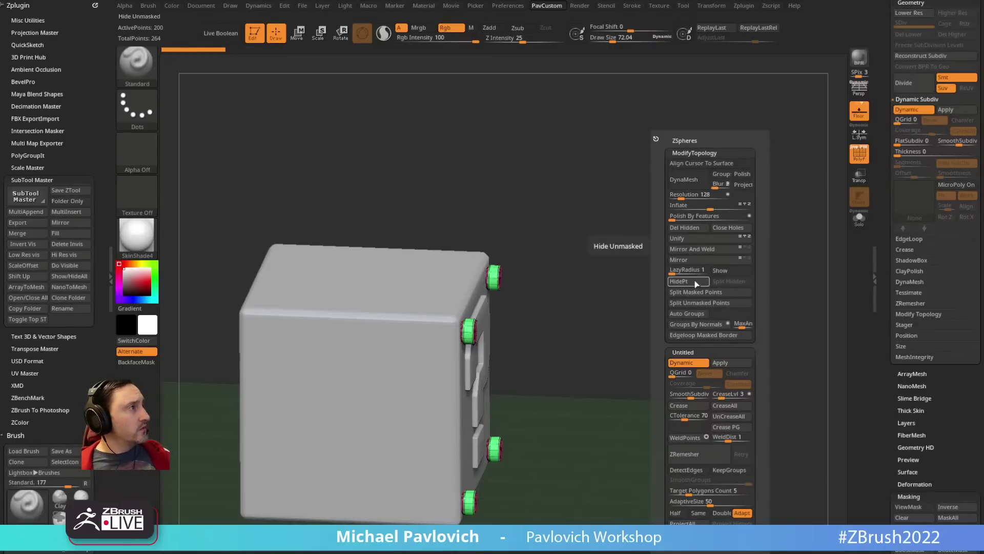
left_click(728, 263)
Step: Reset and center the gizmo on the mirrored bolts, move them back to the question-mark face and hide the polyframe
left_click_drag(607, 323, 619, 297, "shift")
key("w")
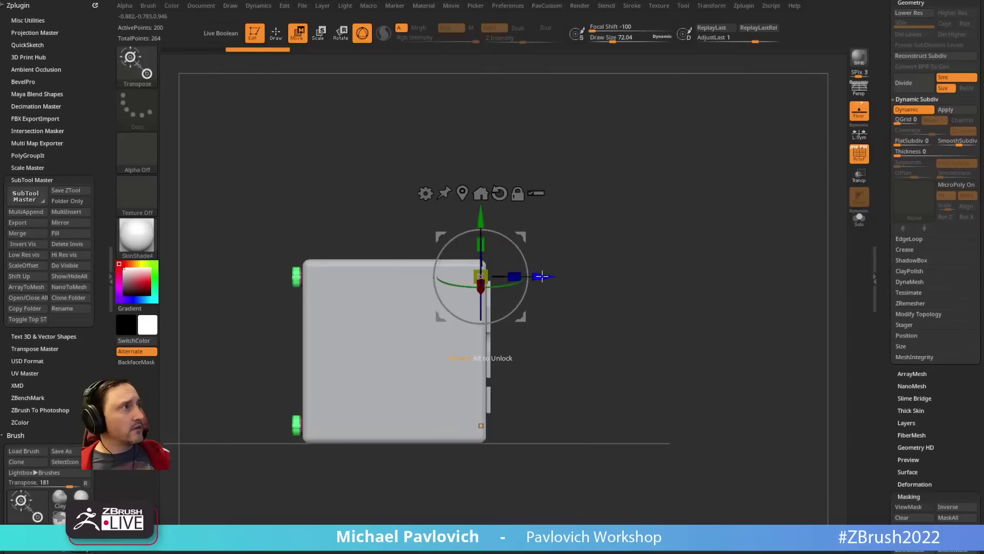
left_click(499, 194, "alt")
left_click(462, 193, "alt")
left_click_drag(364, 277, 556, 292)
key("q")
mouse_move(702, 264)
left_mouse_down()
mouse_move(657, 258)
mouse_move(688, 260)
mouse_move(691, 249)
mouse_move(636, 265)
left_mouse_up()
key("shift+f")
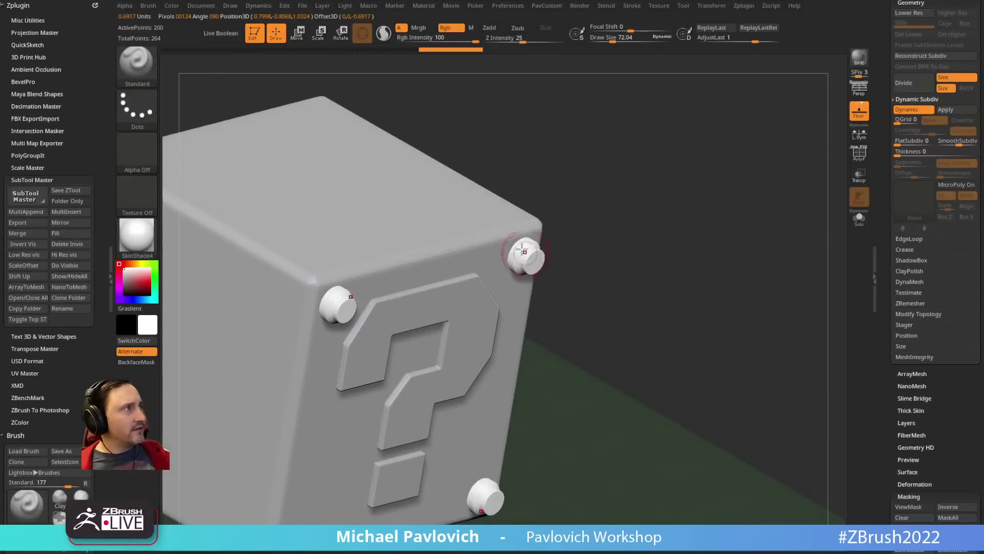
left_click_drag(547, 252, 525, 263)
left_click_drag(608, 262, 748, 221)
Step: Select the block body and remove the bevel from its edges in the dynamic subdivision settings
left_click(554, 246, "alt")
key("shift+r")
left_click_drag(879, 254, 880, 98)
key("space")
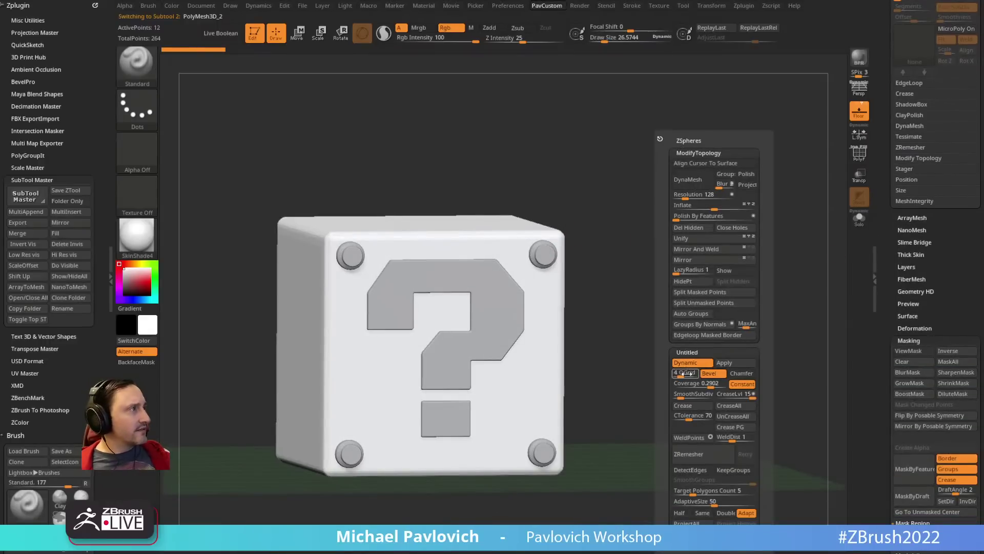
mouse_move(690, 386)
left_mouse_down()
mouse_move(675, 387)
mouse_move(674, 376)
mouse_move(664, 402)
left_mouse_up()
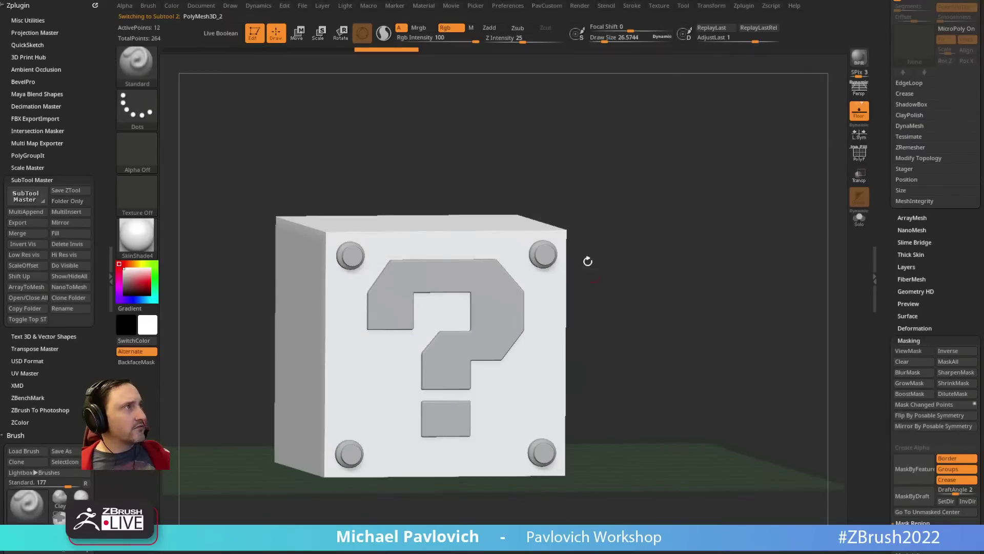
Step: Select the question mark and set its dynamic subdivision QGrid to 0 to remove the bevel
key("s")
mouse_move(587, 262)
left_mouse_down()
mouse_move(595, 266)
mouse_move(544, 260)
left_mouse_up()
left_click(545, 255, "alt")
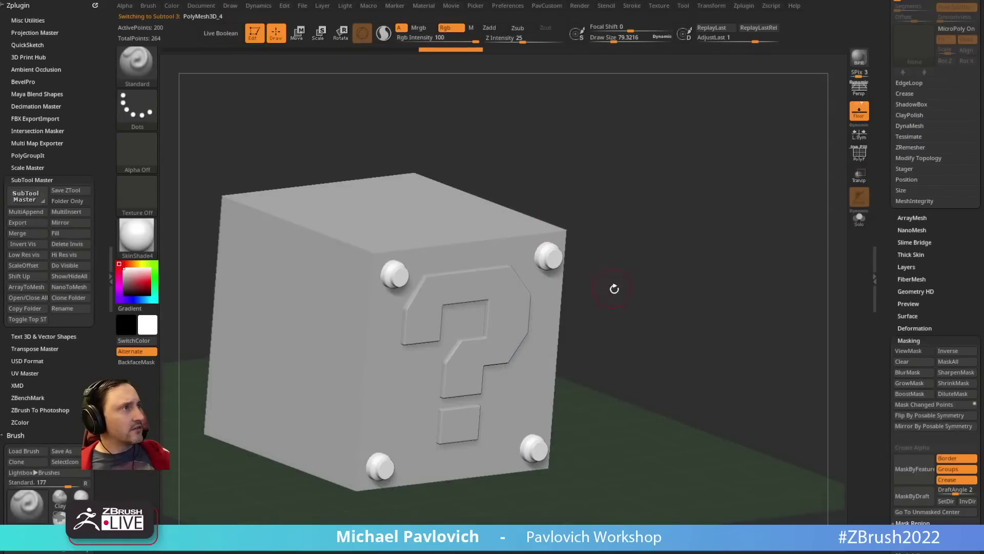
left_click_drag(614, 288, 579, 277)
left_click(517, 330, "alt")
key("2")
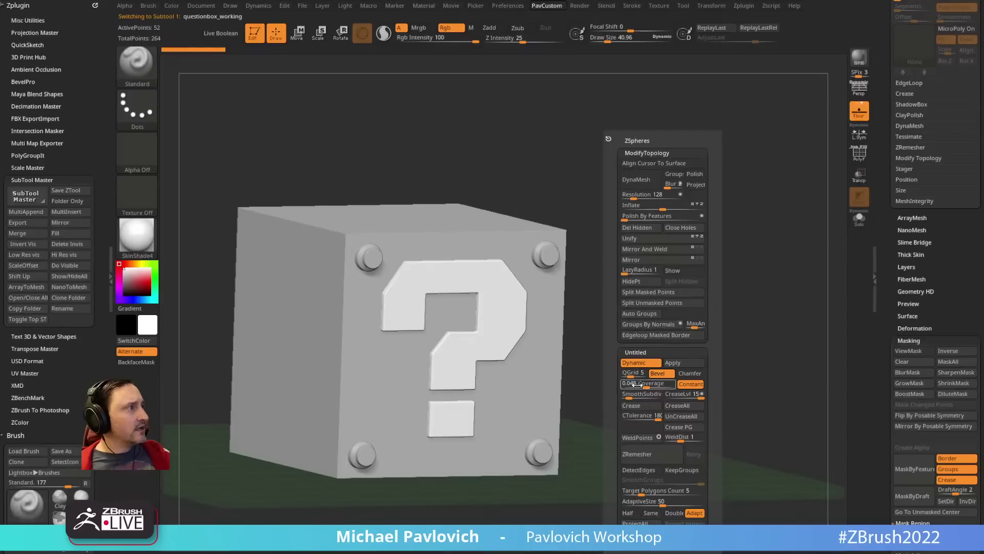
left_click_drag(626, 374, 624, 397)
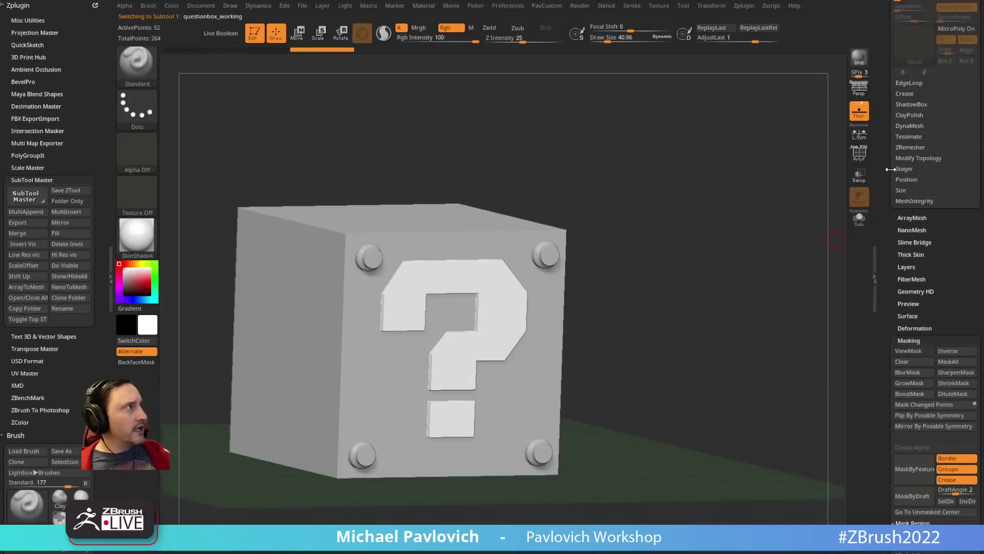
Step: Show the question mark's polyframe and regroup its polygons by surface direction using Groups By Normals
key("shift+f")
left_click(856, 162)
left_click_drag(791, 174, 798, 210, "alt")
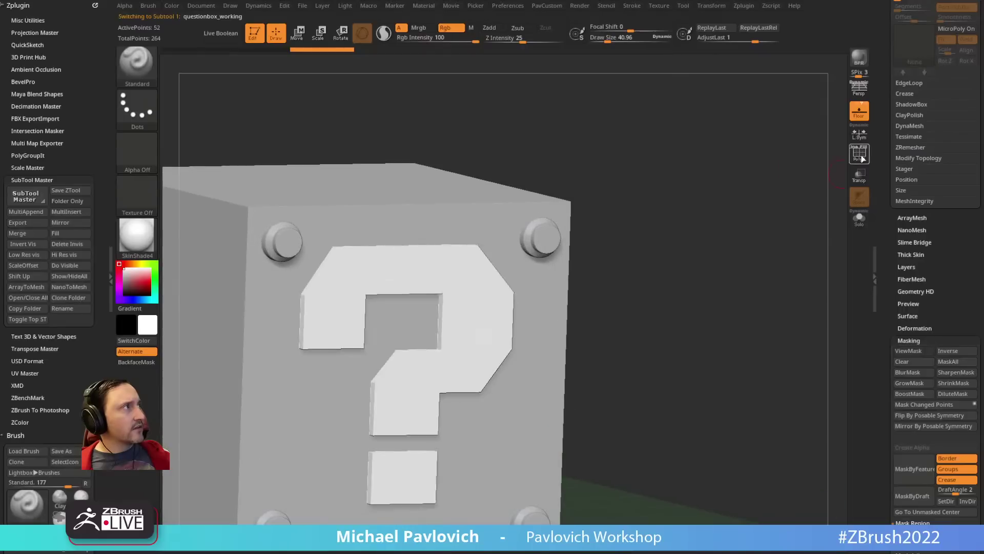
left_click(862, 158)
left_click_drag(702, 246, 706, 320)
key("space")
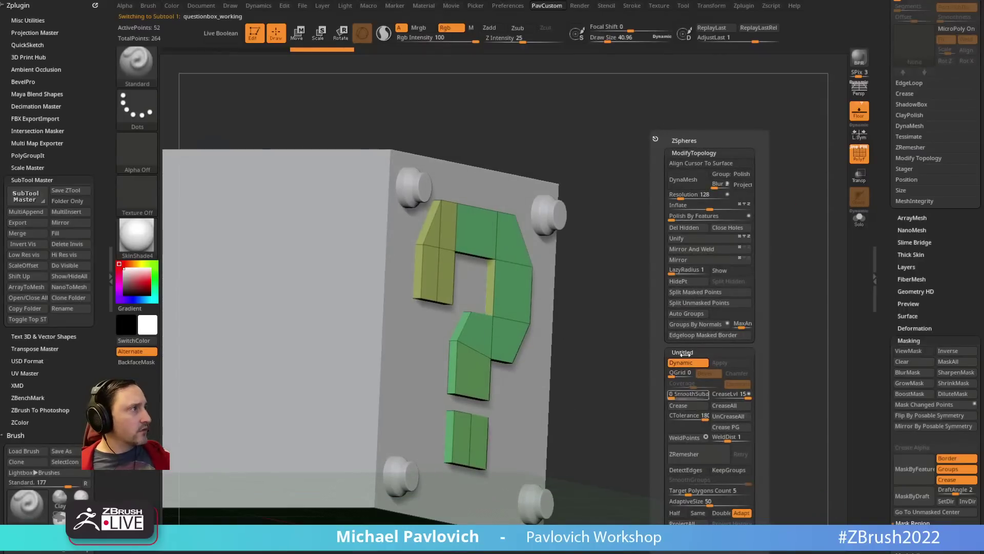
left_click(714, 324)
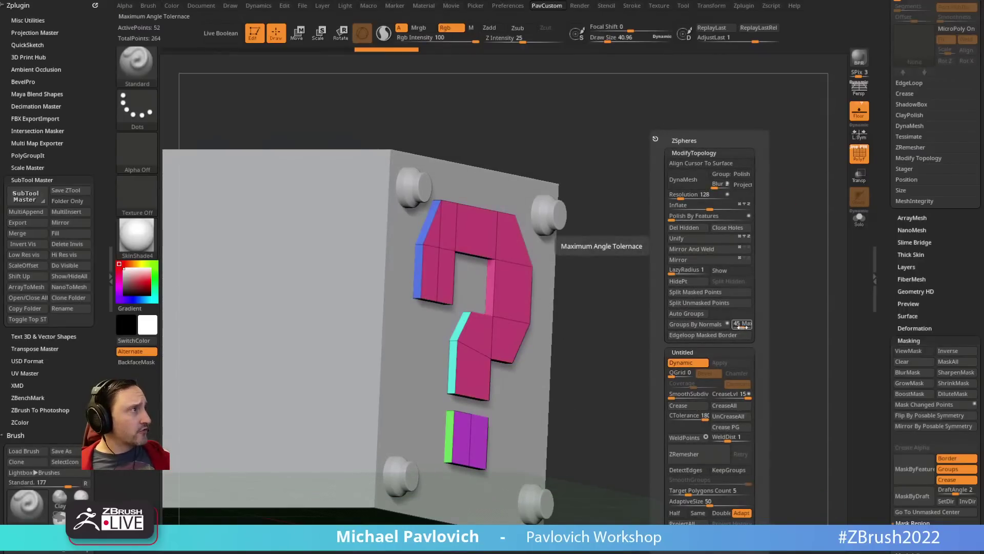
Step: Crease the question mark's polygroup borders and enable smooth subdivision in its dynamic subdivision settings
mouse_move(649, 254)
left_mouse_down()
mouse_move(632, 220)
mouse_move(577, 196)
mouse_move(632, 274)
mouse_move(682, 255)
mouse_move(642, 260)
left_mouse_up()
key("space")
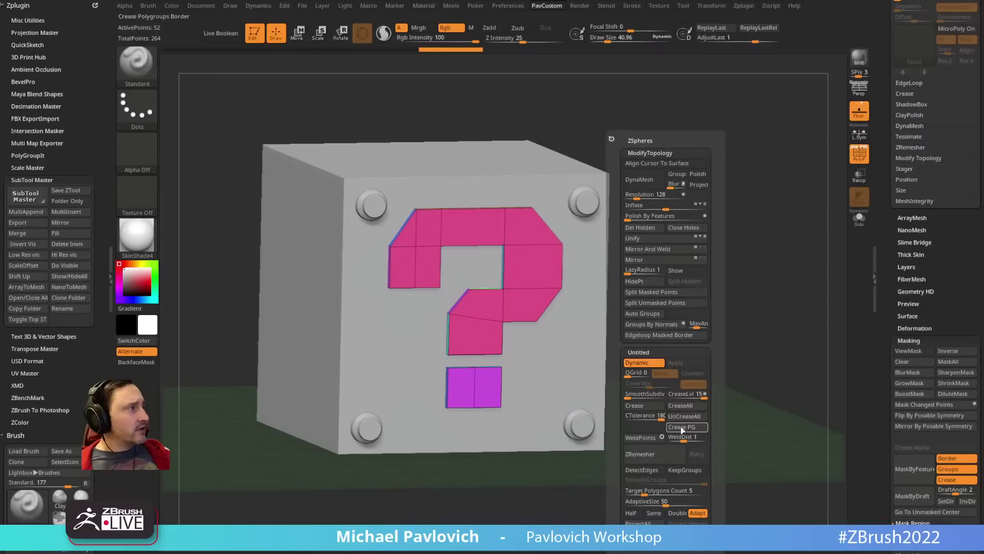
left_click(681, 405)
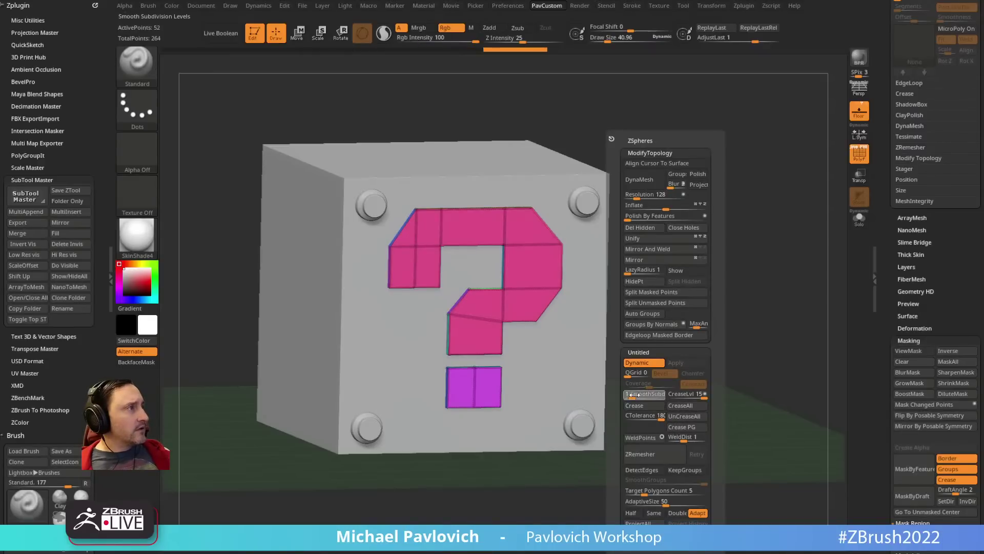
left_click(636, 394)
Step: Divide the block body into a dense grid by inserting multiple evenly spaced ZModeler edge loops in all three directions
right_click_drag(594, 308, 582, 347, "alt")
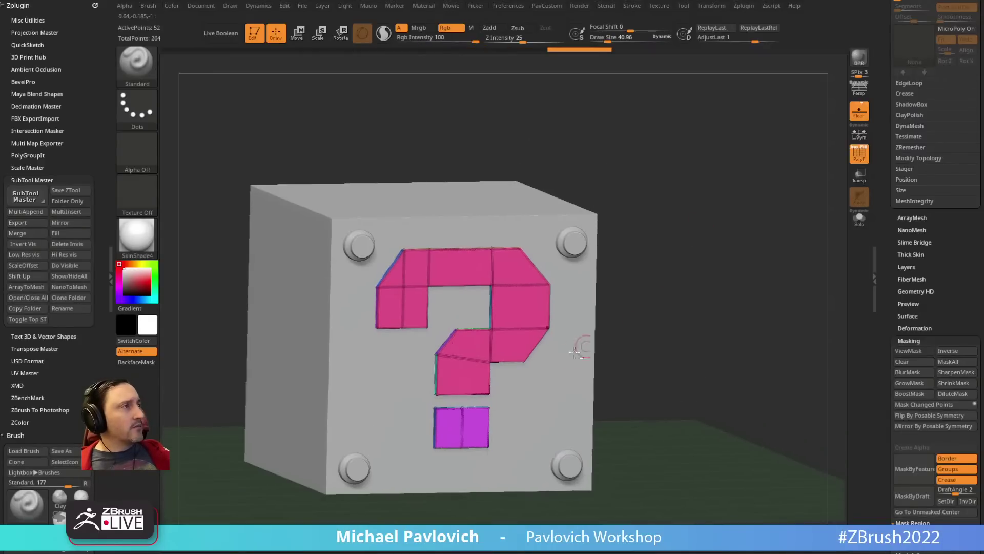
left_click(583, 347, "alt")
right_click_drag(719, 324, 712, 320, "alt")
key("3")
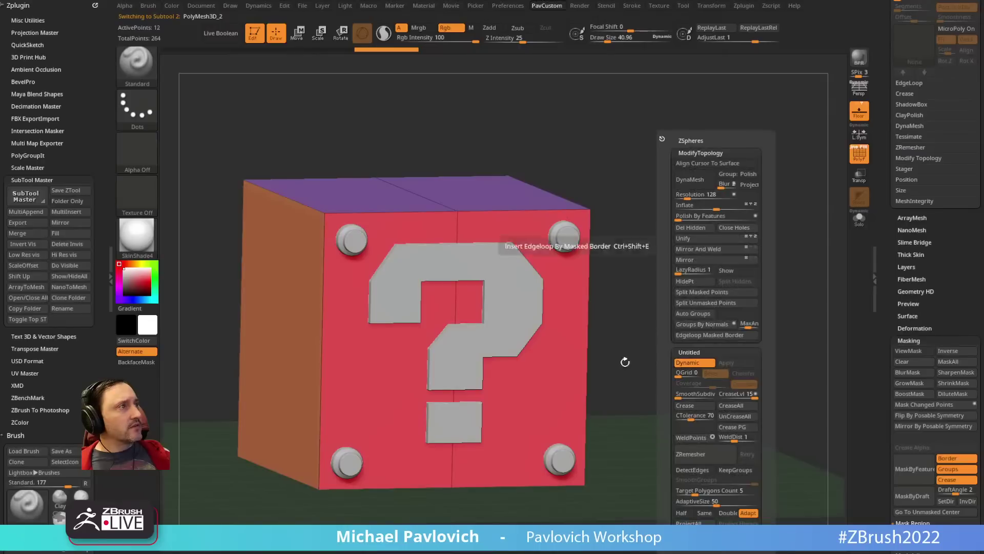
key("b")
key("z")
key("m")
key("space")
left_click(441, 245)
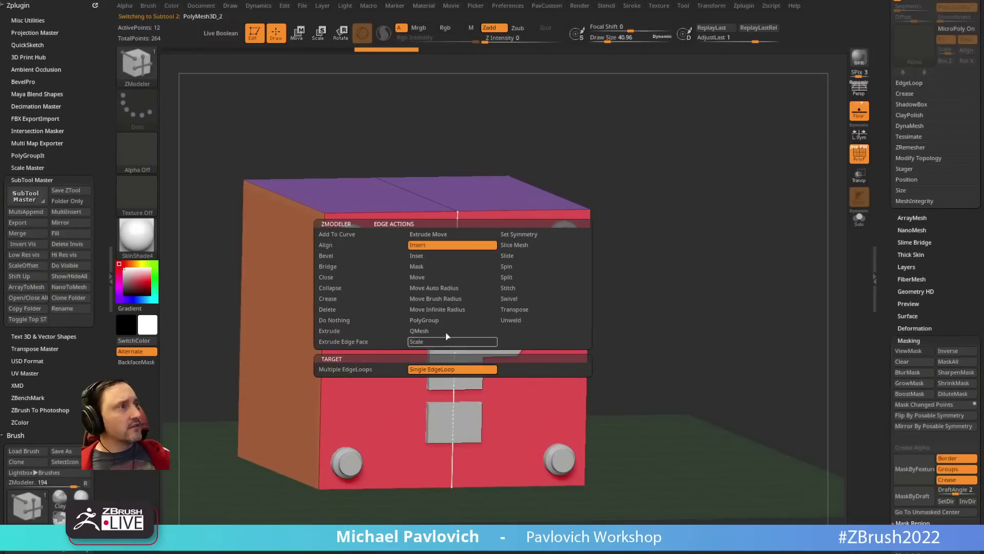
left_click(558, 440)
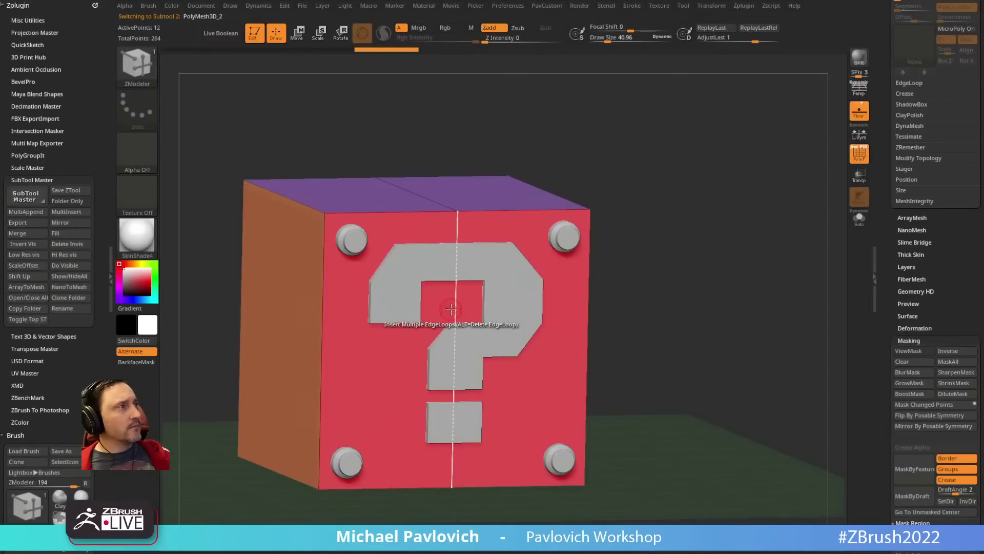
left_click_drag(451, 309, 449, 272)
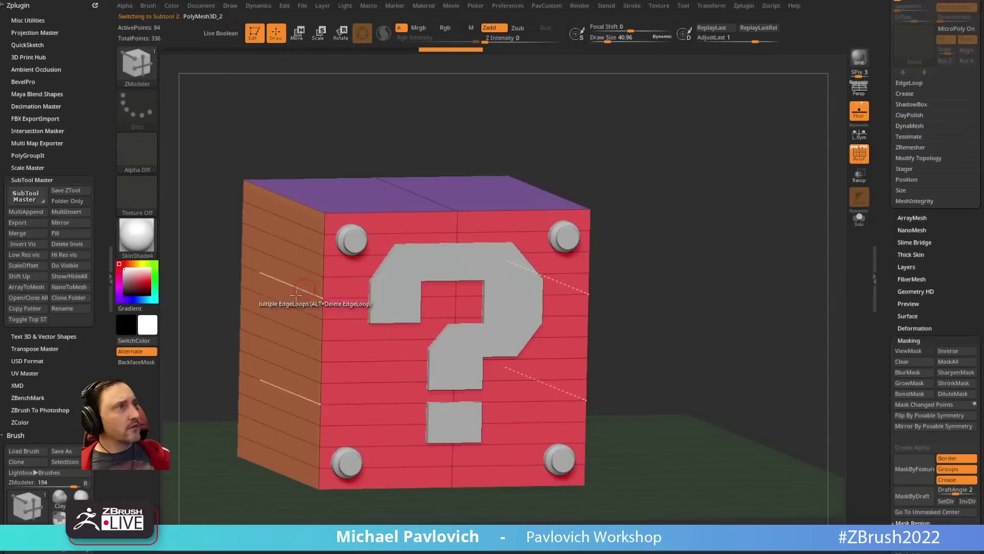
left_click(297, 268)
left_click(387, 212)
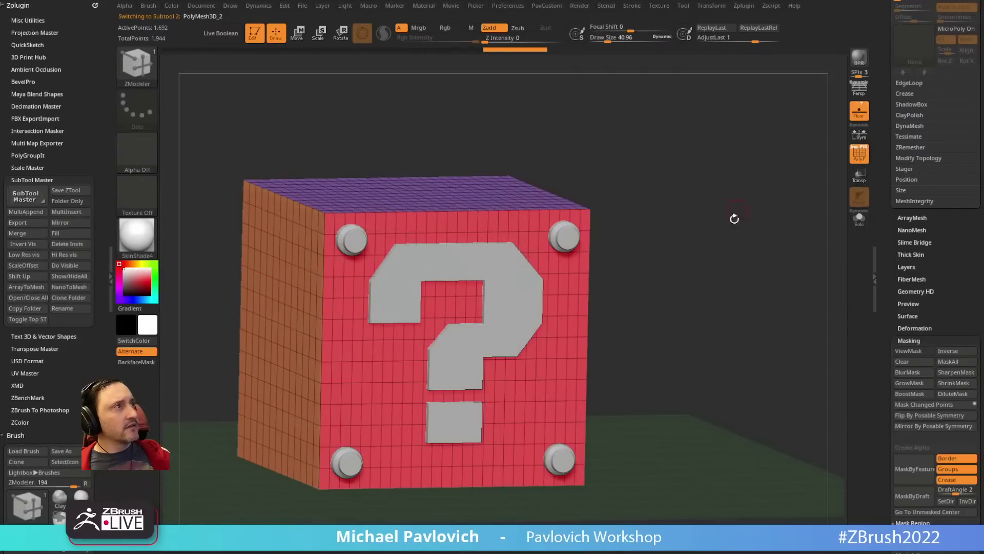
Step: Crease the block body's edges and enable smooth subdivision in its dynamic subdivision settings
left_click_drag(735, 218, 690, 236)
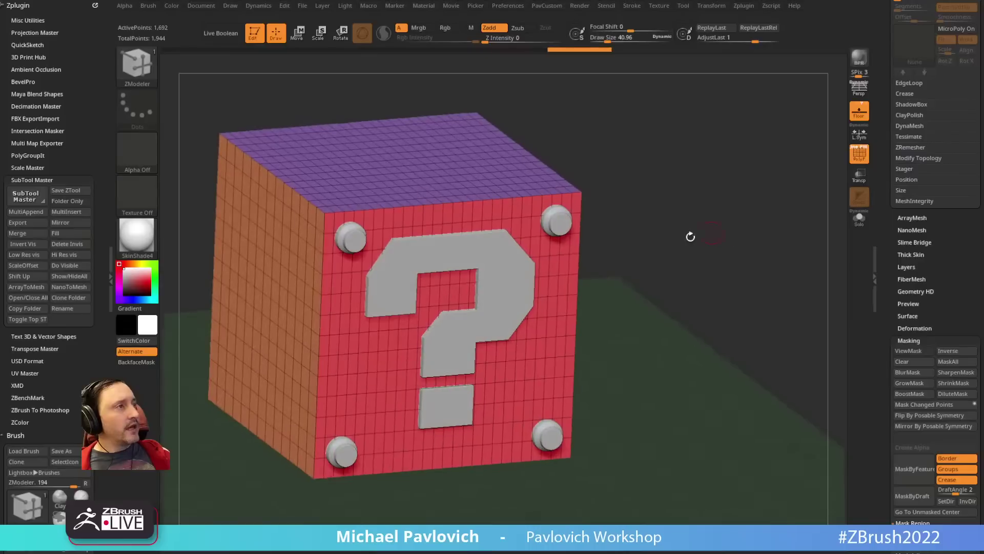
left_click(505, 278, "alt")
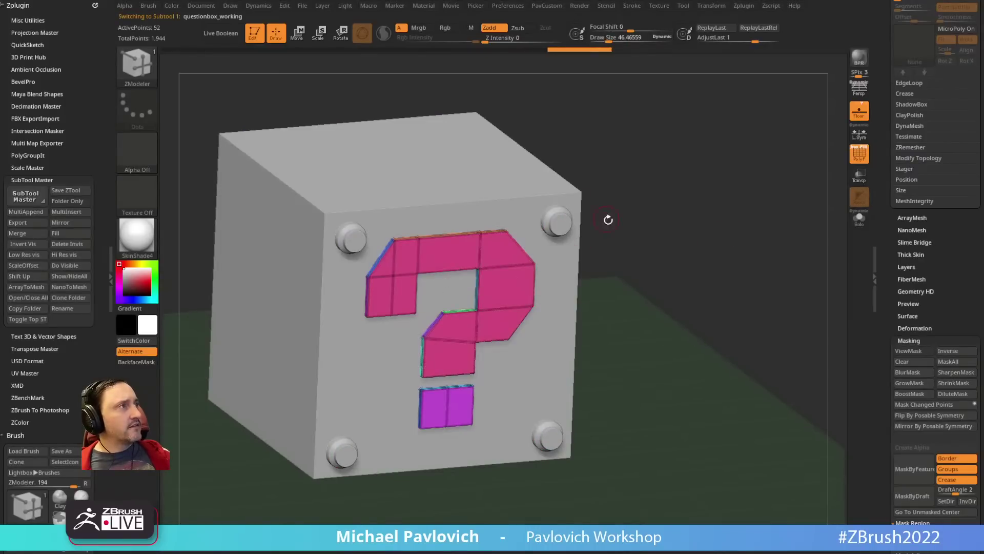
left_click_drag(608, 219, 609, 241, "alt")
left_click(569, 272, "alt")
key("space")
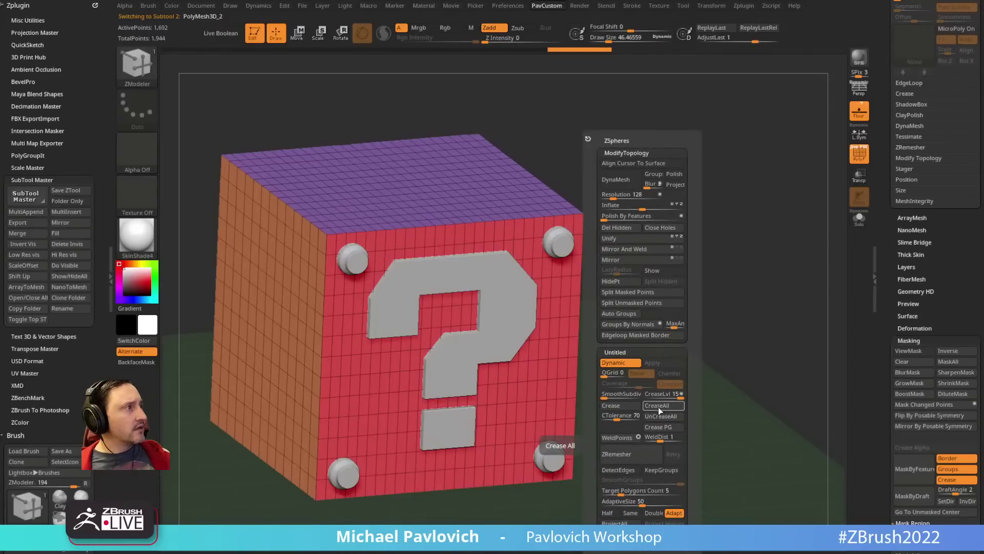
left_click(606, 394)
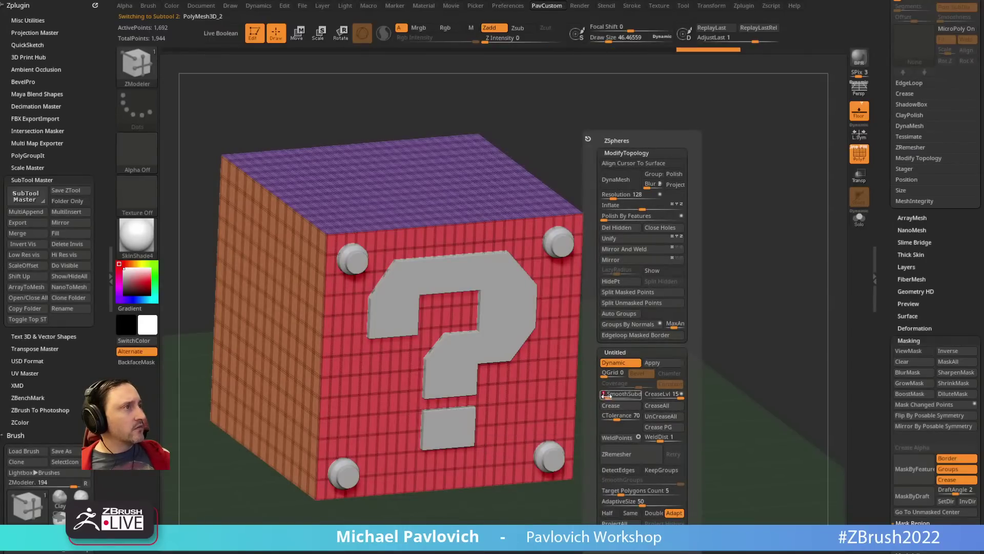
Step: Select the four corner bolts and set their dynamic smooth subdivision level to 2
left_click(558, 242, "alt")
key("space")
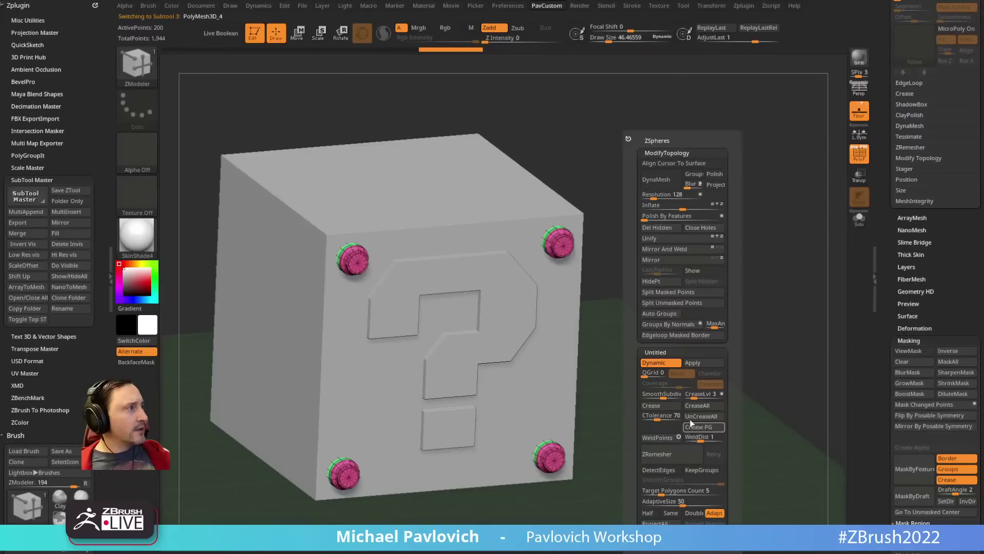
left_click_drag(661, 394, 649, 396)
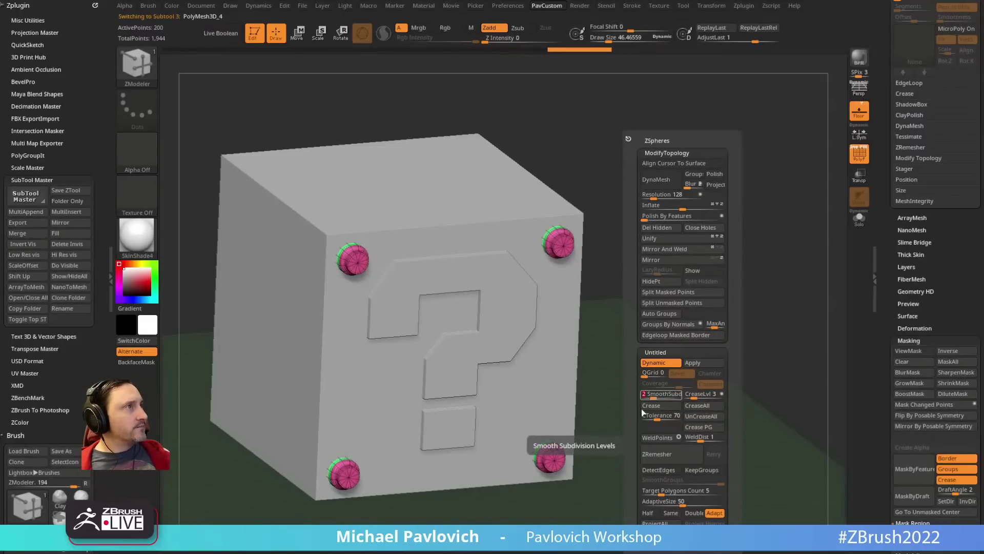
Step: Turn on Live Boolean to preview the bolts cutting into the block, hide the polyframe and select the question mark
left_click(221, 33)
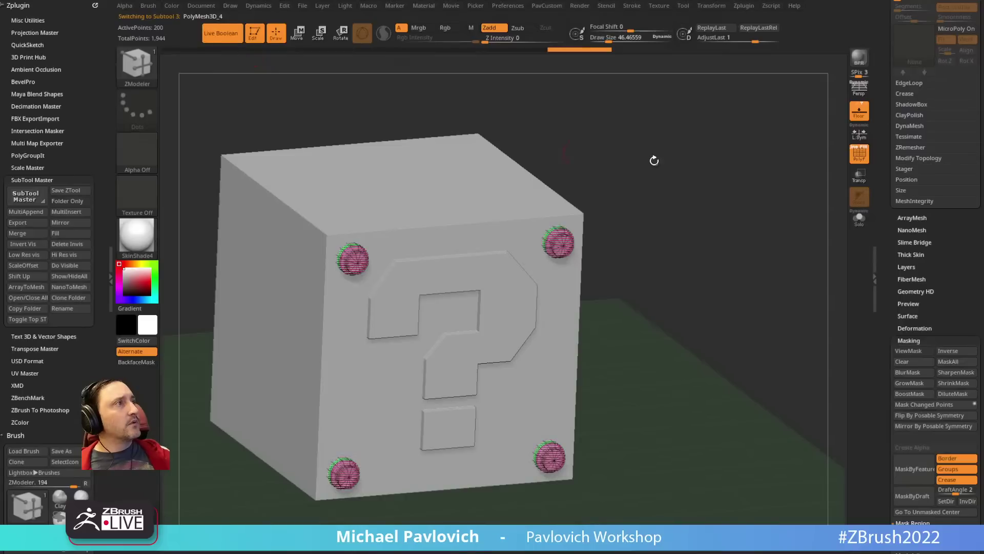
left_click(857, 155)
mouse_move(779, 225)
left_mouse_down("shift")
mouse_move(723, 246)
mouse_move(734, 249)
mouse_move(706, 238)
mouse_move(663, 244)
mouse_move(681, 241)
left_mouse_up("shift")
key("w")
key("q")
left_click(518, 292, "alt")
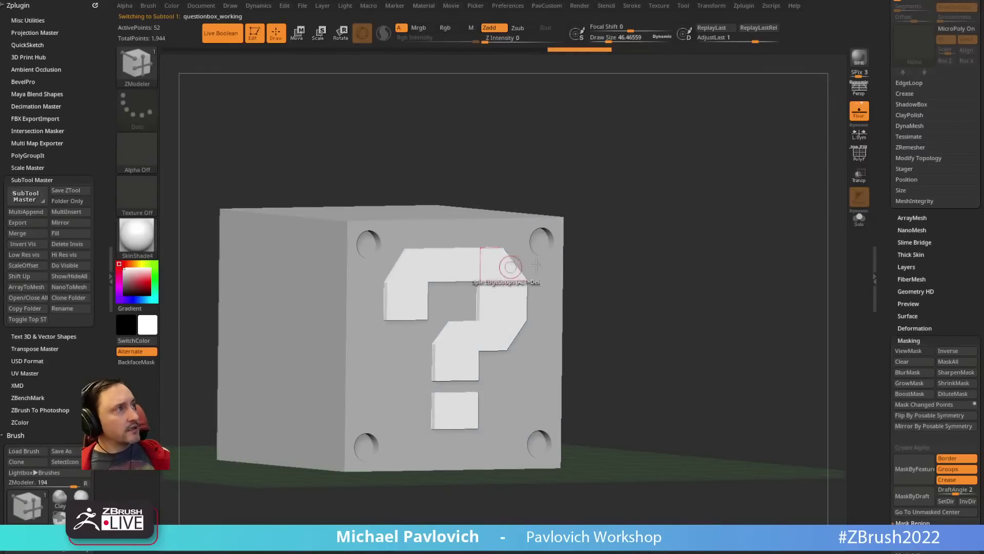
Step: Try to make a boolean mesh from the question block, switch to the resulting tool and check its subtools
scroll(880, 303, "up", 5)
scroll(880, 303, "up", 10)
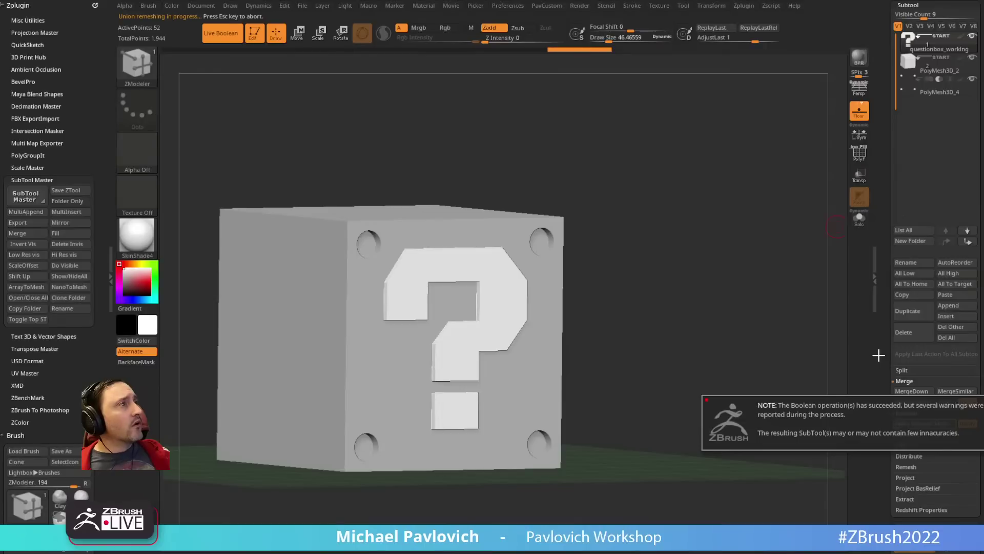
scroll(880, 341, "up", 5)
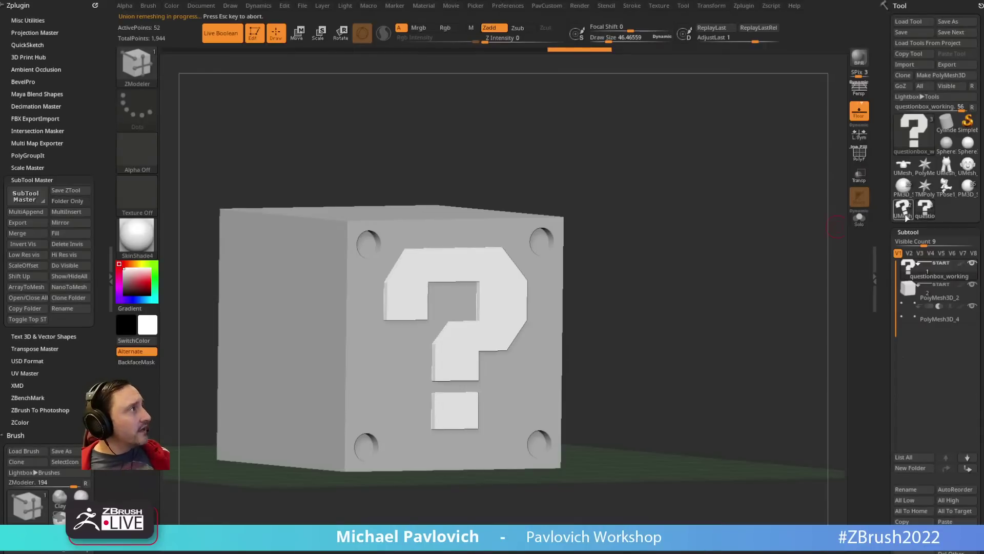
left_click(905, 215)
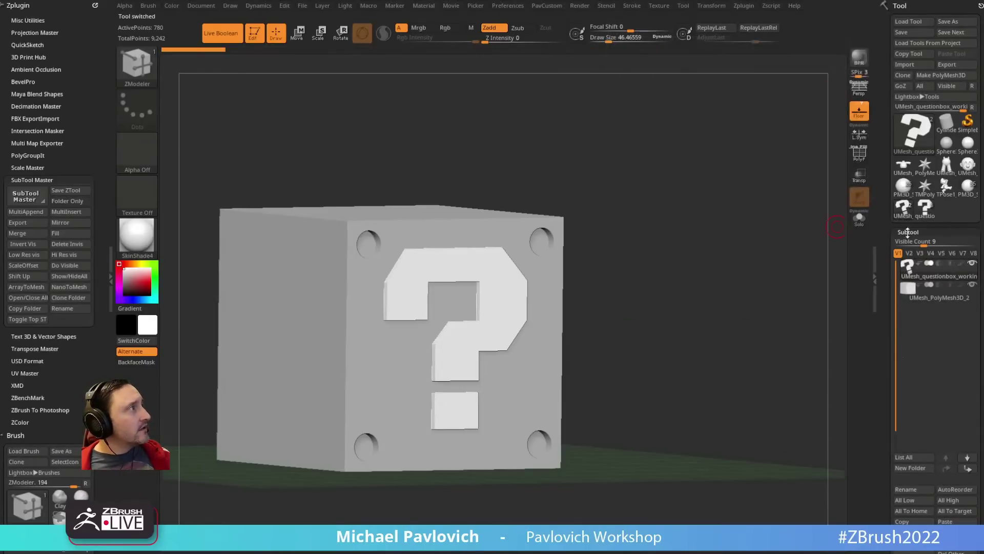
left_click(920, 303)
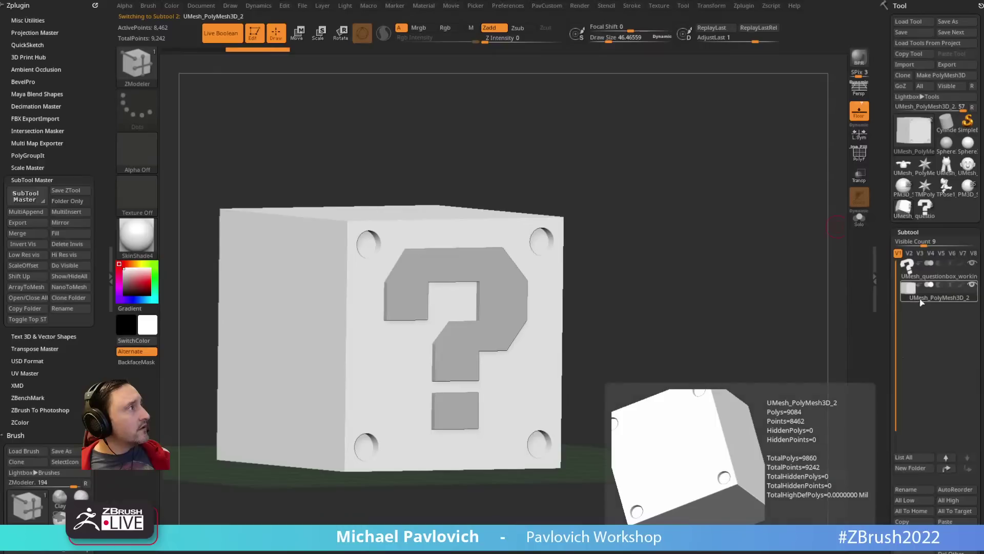
left_click(922, 280)
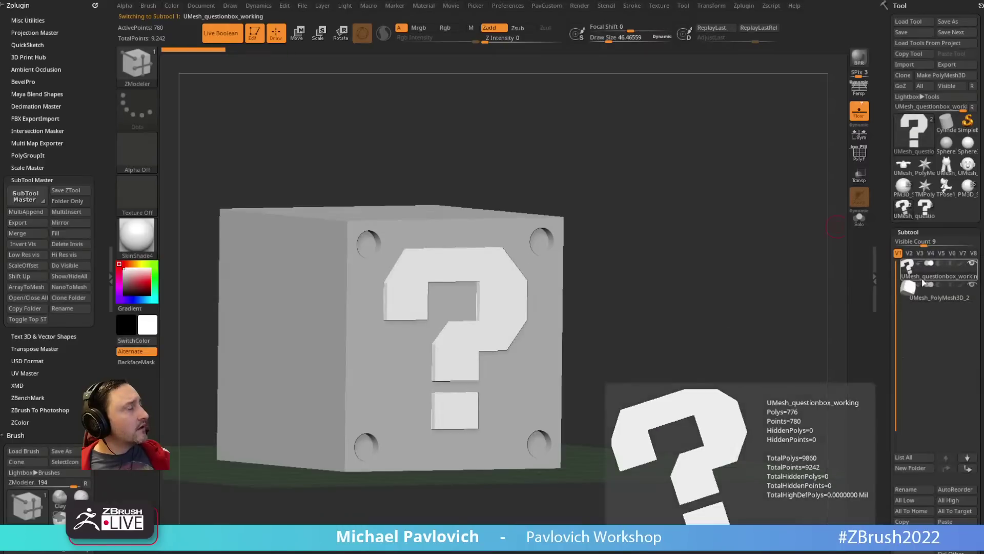
Step: Inspect the polyframe of the boolean question mark and delete all subtools of that boolean tool
left_click(859, 152)
left_click_drag(778, 226, 749, 228)
key("w")
left_click_drag(446, 351, 469, 356)
left_click_drag(542, 320, 651, 253)
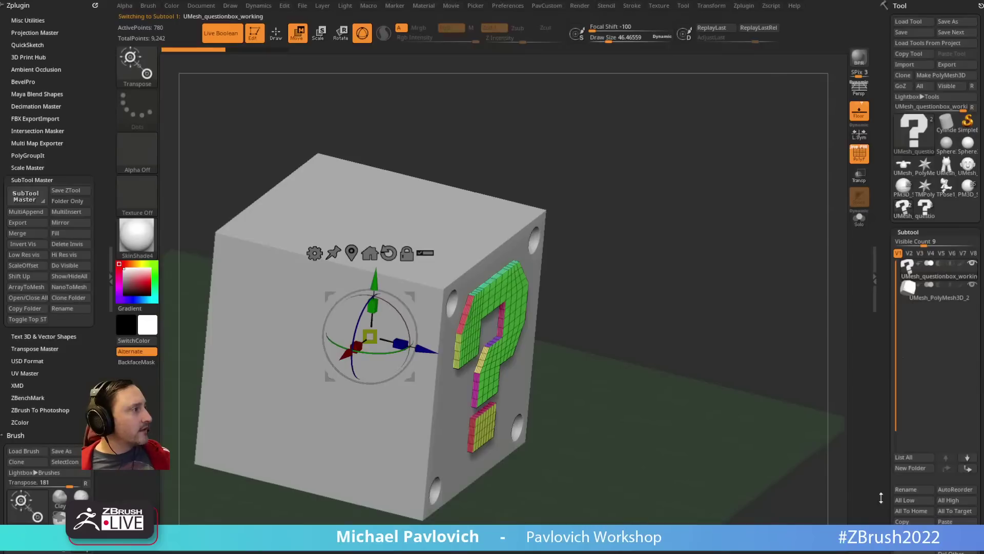
left_click_drag(881, 498, 897, 455)
left_click(938, 504)
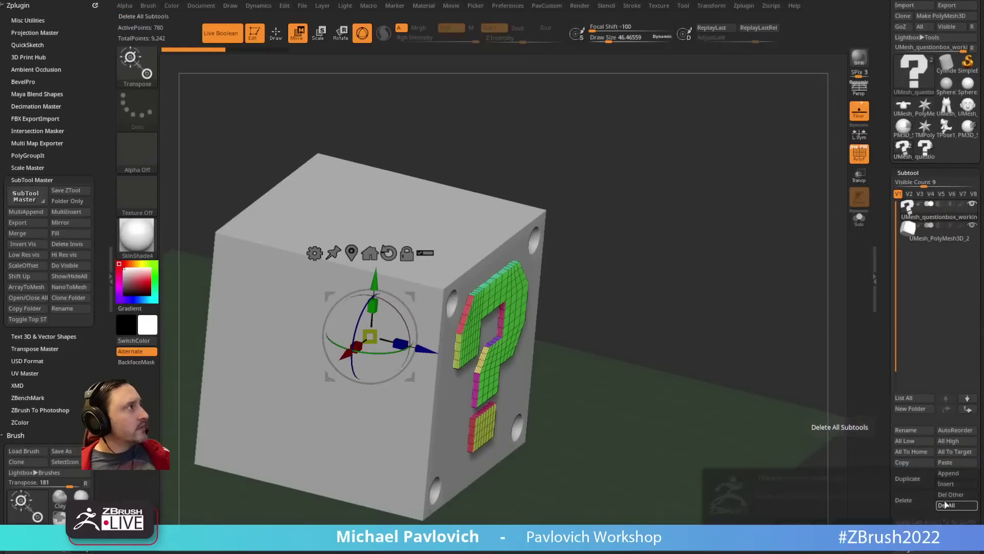
left_click(820, 522)
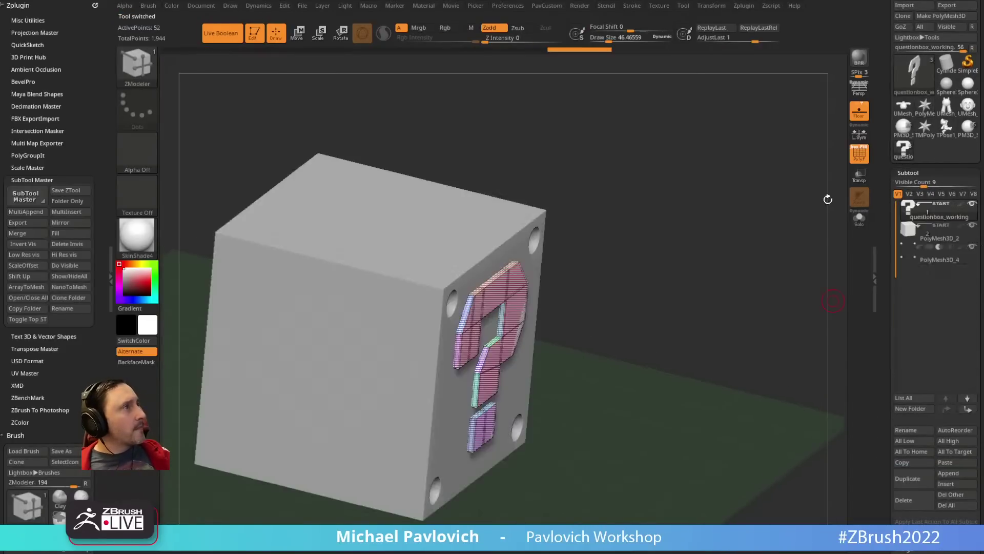
Step: Remove the Start flags from the question mark and block subtools, push the question mark slightly into the block and hide the polyframe
left_click_drag(701, 306, 534, 321)
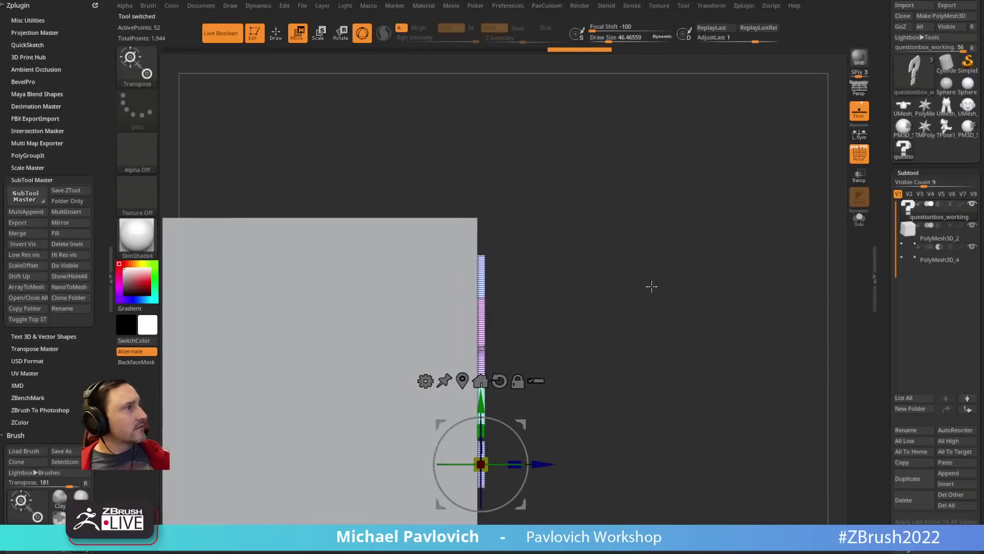
left_click_drag(651, 285, 620, 453)
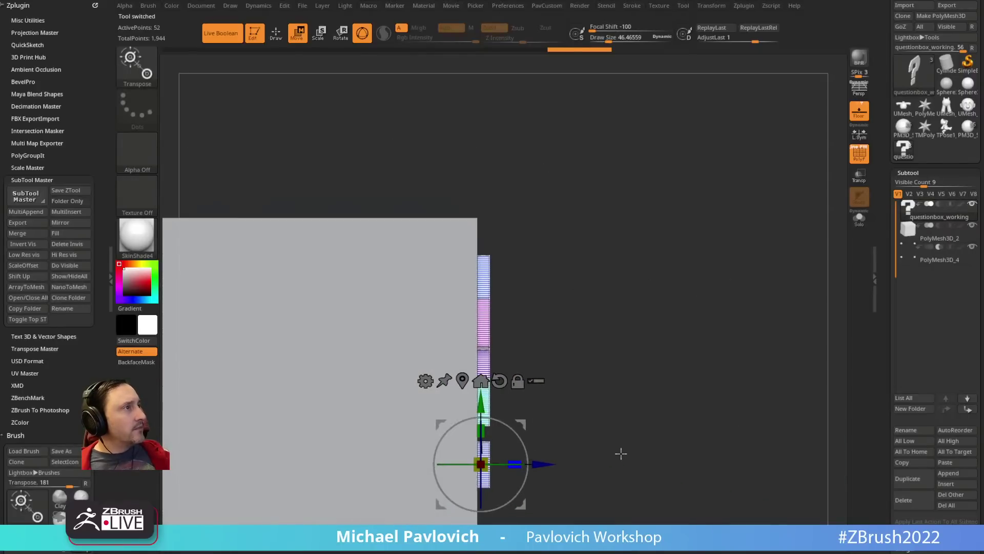
left_click_drag(550, 467, 546, 466)
key("q")
mouse_move(563, 432)
left_mouse_down()
mouse_move(676, 330)
mouse_move(759, 297)
left_mouse_up()
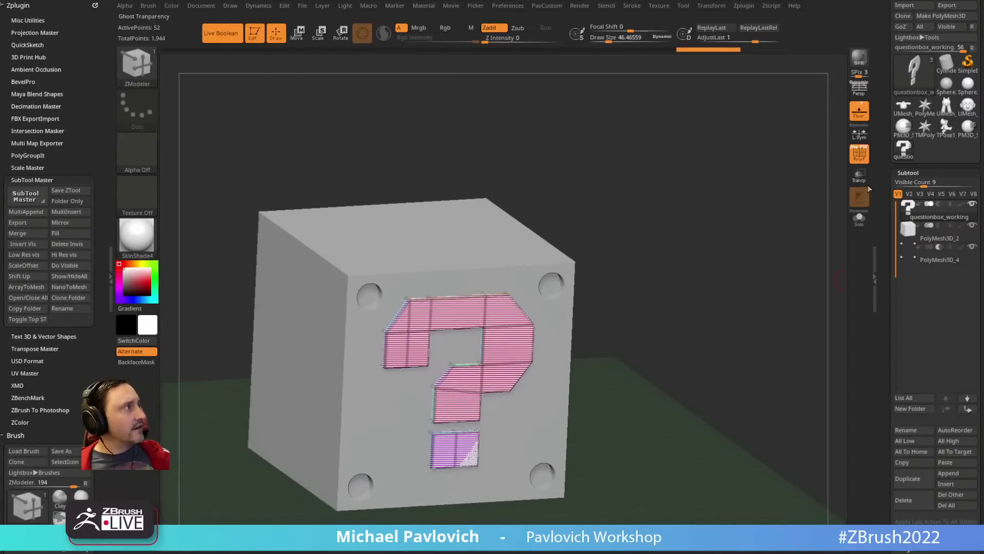
key("shift+f")
Step: Make a boolean mesh combining the question mark, block and bolt cutouts, and switch to the resulting tool
scroll(938, 257, "down", 3)
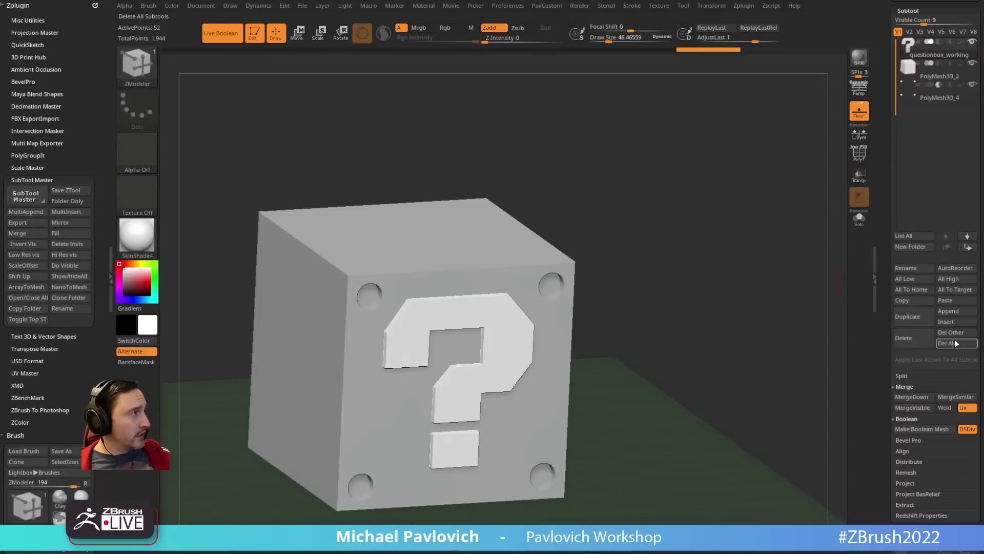
left_click_drag(885, 382, 885, 350)
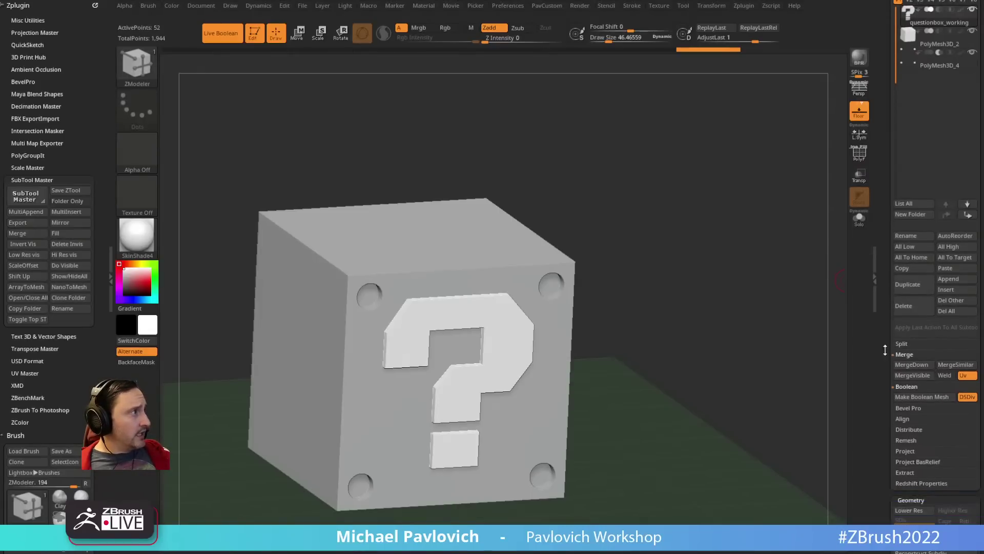
left_click(915, 395)
left_click_drag(884, 127, 894, 380)
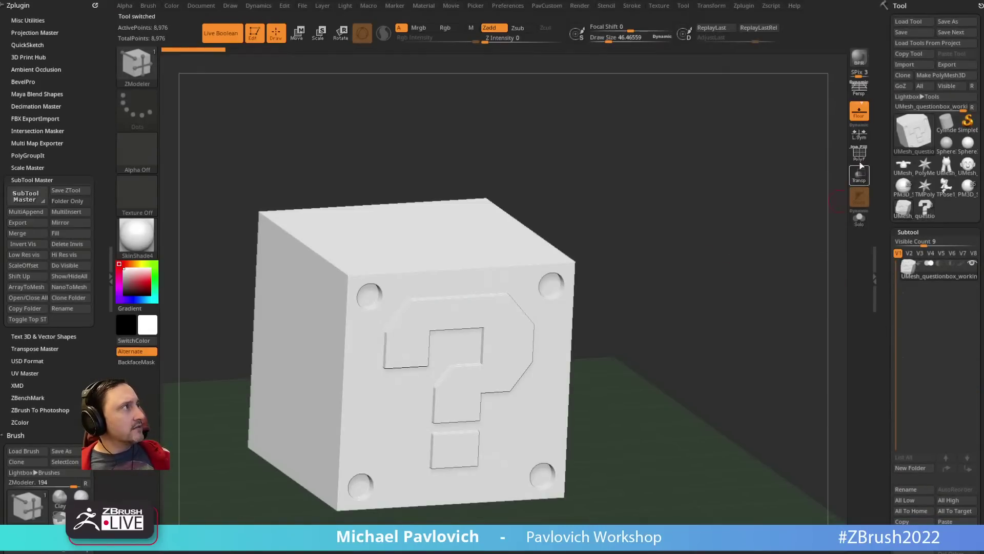
Step: Hide the floor grid and examine the combined mesh's polygroups and topology around the question mark up close
left_click(859, 153)
mouse_move(749, 222)
left_mouse_down()
mouse_move(774, 257)
mouse_move(767, 282)
mouse_move(758, 231)
left_mouse_up()
left_click_drag(662, 299, 754, 293)
left_click(860, 154)
left_click(859, 110)
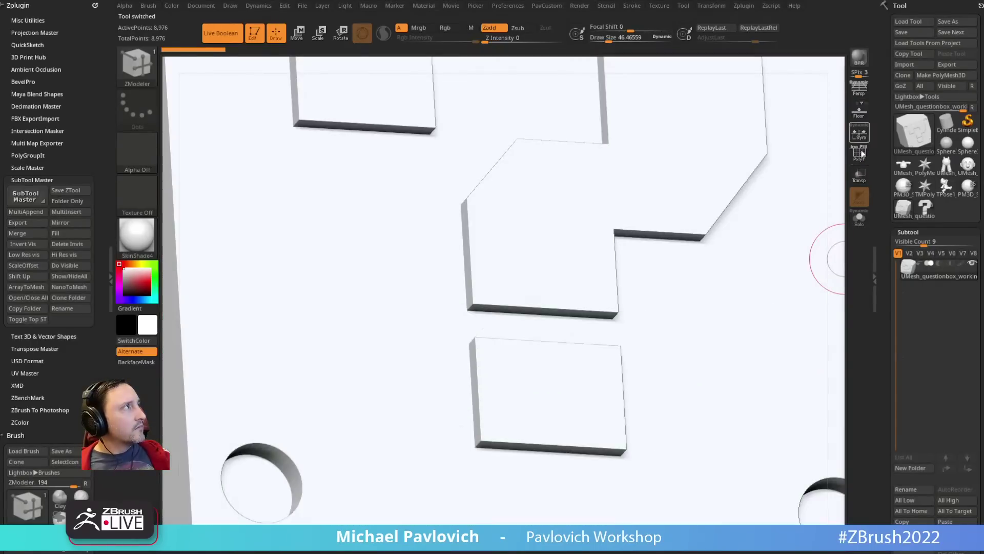
left_click(860, 154)
right_click_drag(554, 292, 552, 328, "ctrl")
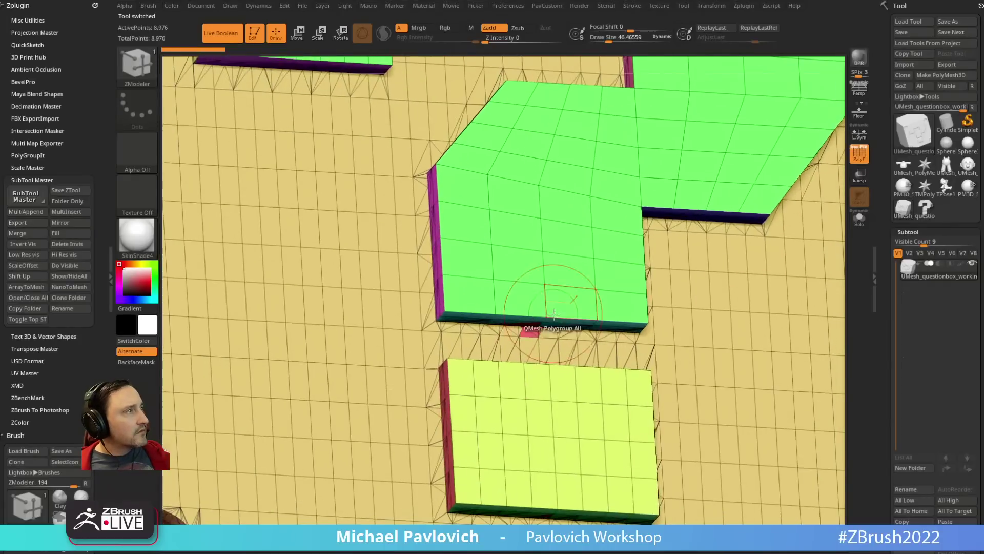
Step: Isolate the block's front-face polygroup and examine the triangulated borders around the question mark cutouts
left_click(521, 341, "ctrl+shift")
right_click_drag(562, 418, 567, 310)
left_click(568, 306, "ctrl+shift")
mouse_move(609, 231)
right_mouse_down()
mouse_move(582, 277)
mouse_move(568, 341)
right_mouse_up()
left_click(530, 377, "ctrl+shift")
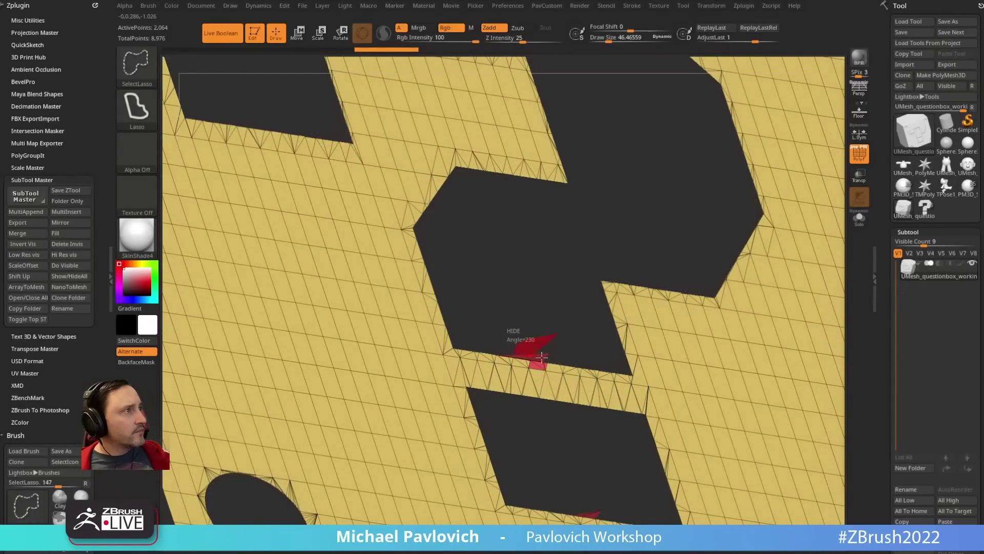
left_click_drag(542, 357, 544, 357, "ctrl+alt+shift")
right_click_drag(573, 321, 565, 424)
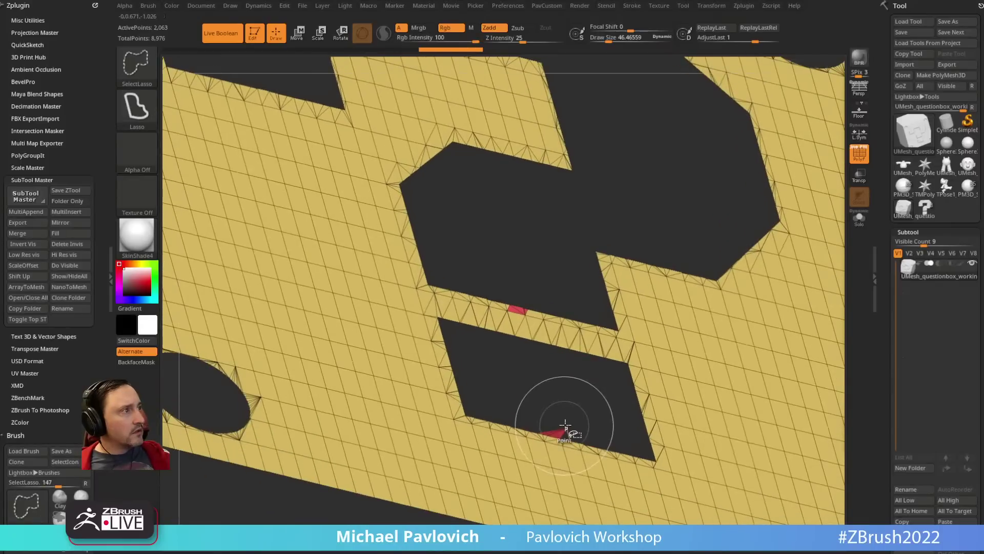
left_click(588, 404, "ctrl+shift")
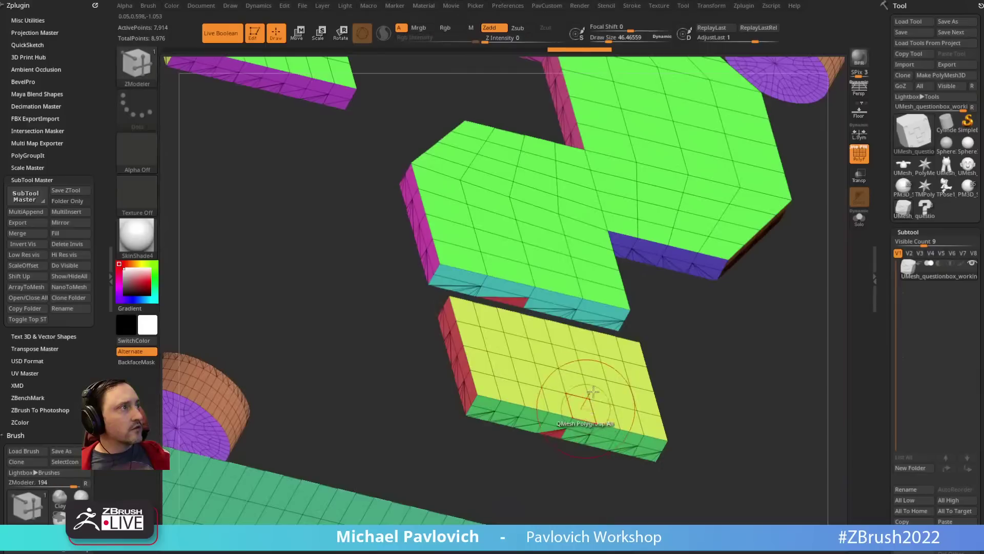
Step: Examine the question mark and bolt polygroups with the front face hidden, and restore the whole block's visibility
left_click(514, 297)
left_click(550, 431)
mouse_move(610, 399)
right_mouse_down("ctrl")
mouse_move(710, 345)
mouse_move(714, 294)
mouse_move(744, 335)
right_mouse_up("ctrl")
left_click_drag(744, 334, 723, 346, "alt")
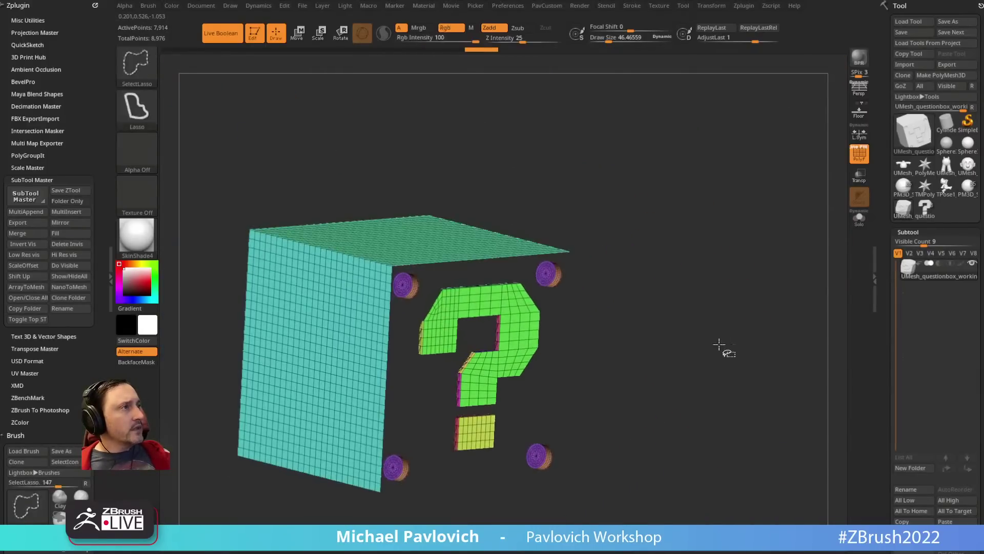
left_click(723, 345, "ctrl+shift")
left_click_drag(702, 300, 728, 340)
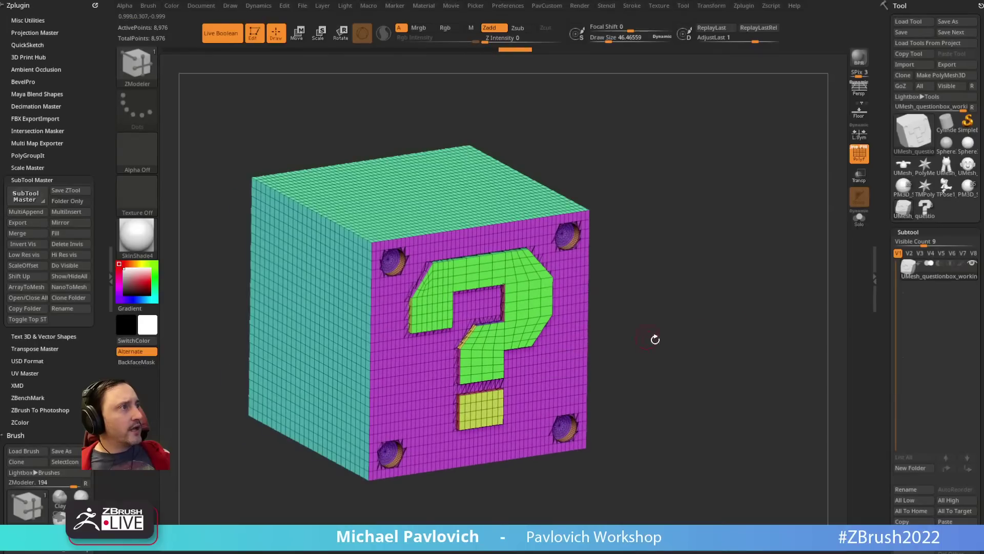
Step: Try to ZRemesh the block at half the polygon count with KeepGroups enabled
key("grave")
left_click_drag(698, 503, 661, 481)
left_click(718, 471)
left_click(695, 455)
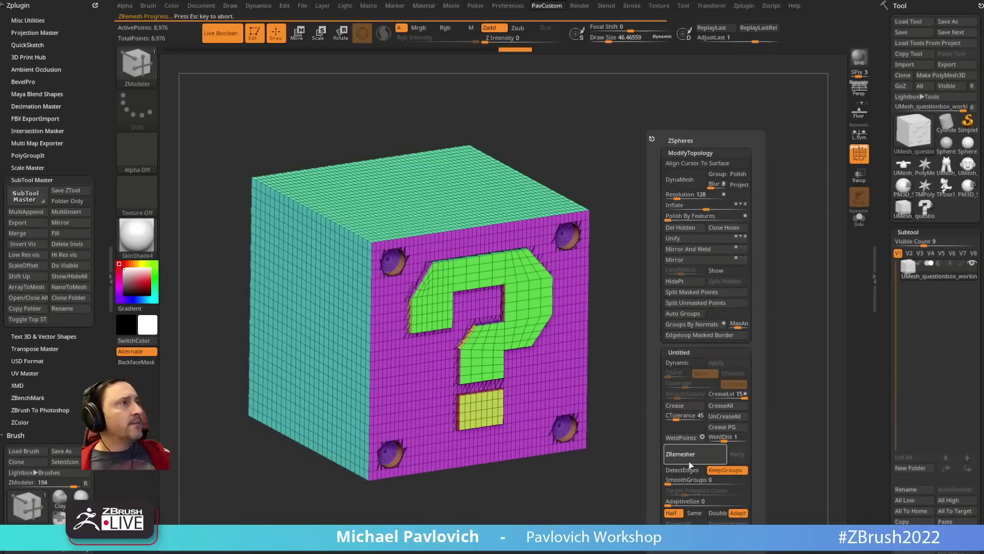
key("ctrl")
mouse_move(672, 297)
left_mouse_down()
mouse_move(685, 309)
mouse_move(747, 260)
mouse_move(635, 312)
left_mouse_up()
Step: Give the block's front face its own polygroup, separate from the question mark's slanted side strip, and restore full visibility
key("ctrl+shift")
left_click(399, 321, "ctrl+shift")
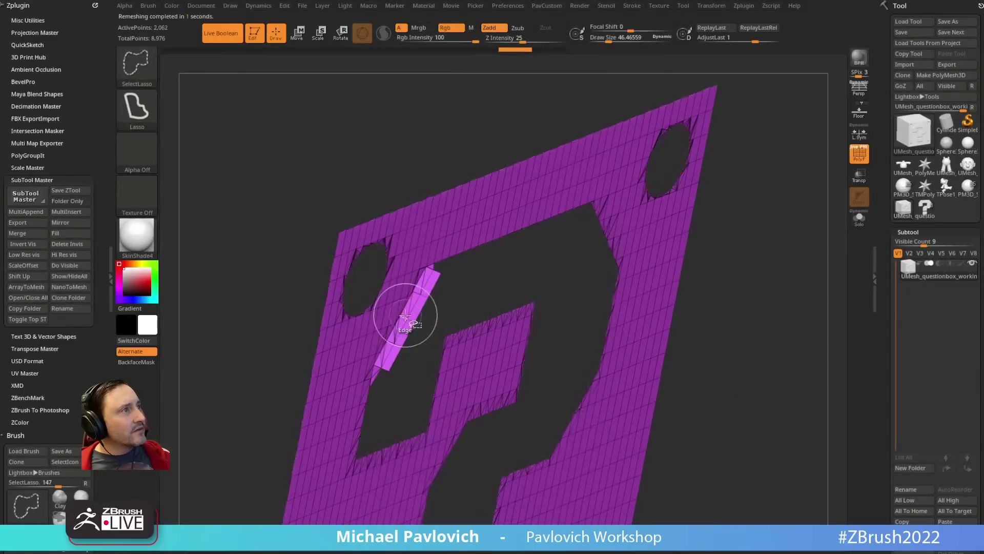
mouse_move(494, 286)
left_mouse_down()
mouse_move(625, 288)
mouse_move(538, 303)
mouse_move(523, 347)
mouse_move(490, 337)
mouse_move(476, 310)
mouse_move(453, 336)
mouse_move(457, 353)
left_mouse_up()
key("s")
key("ctrl+shift")
left_click_drag(531, 310, 469, 336)
mouse_move(435, 425)
left_mouse_down("ctrl+alt+shift")
mouse_move(425, 374)
mouse_move(377, 472)
mouse_move(413, 466)
left_mouse_up("ctrl+alt+shift")
mouse_move(811, 332)
left_mouse_down()
mouse_move(780, 255)
mouse_move(759, 314)
mouse_move(734, 256)
left_mouse_up()
left_click(764, 279, "ctrl+shift")
left_click_drag(734, 255, 760, 285)
Step: ZRemesh the block with KeepGroups and the polygon count option Same, replacing the Half attempt
key("space")
left_click(745, 455)
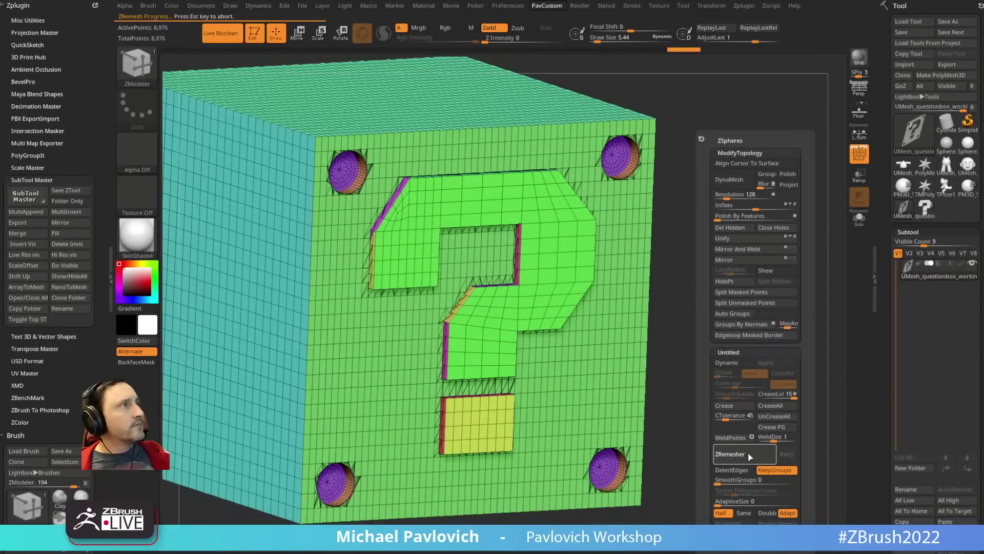
key("ctrl+z")
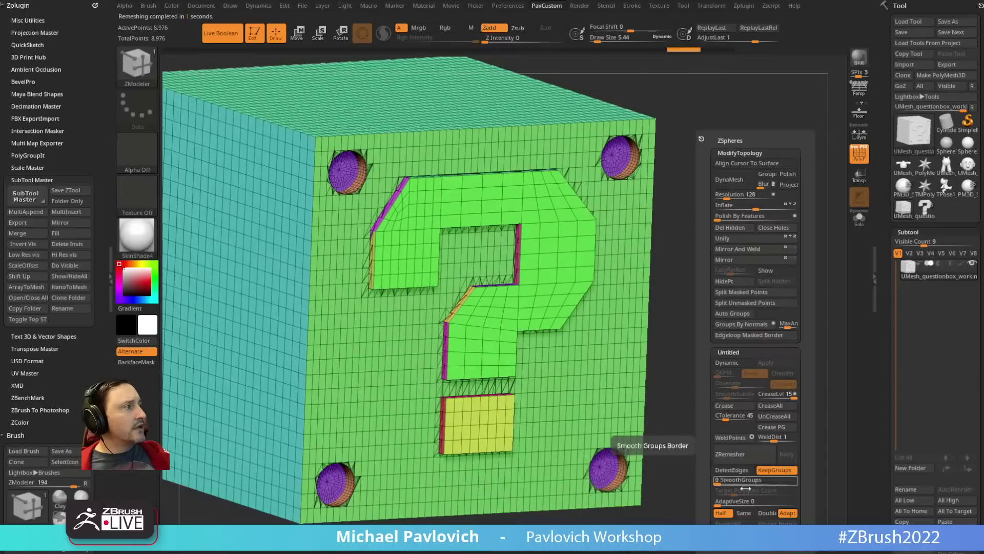
left_click(744, 513)
left_click(745, 454)
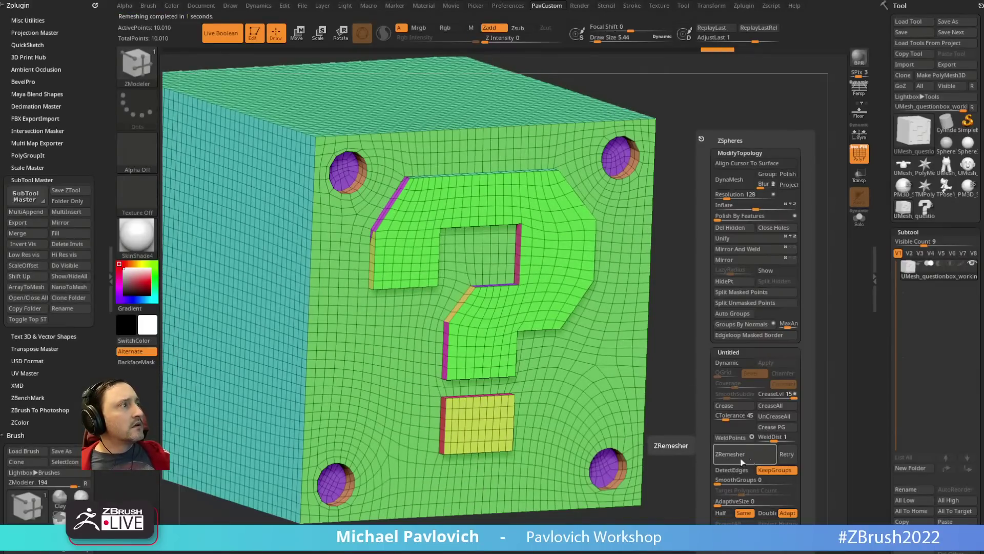
left_click_drag(685, 359, 713, 308)
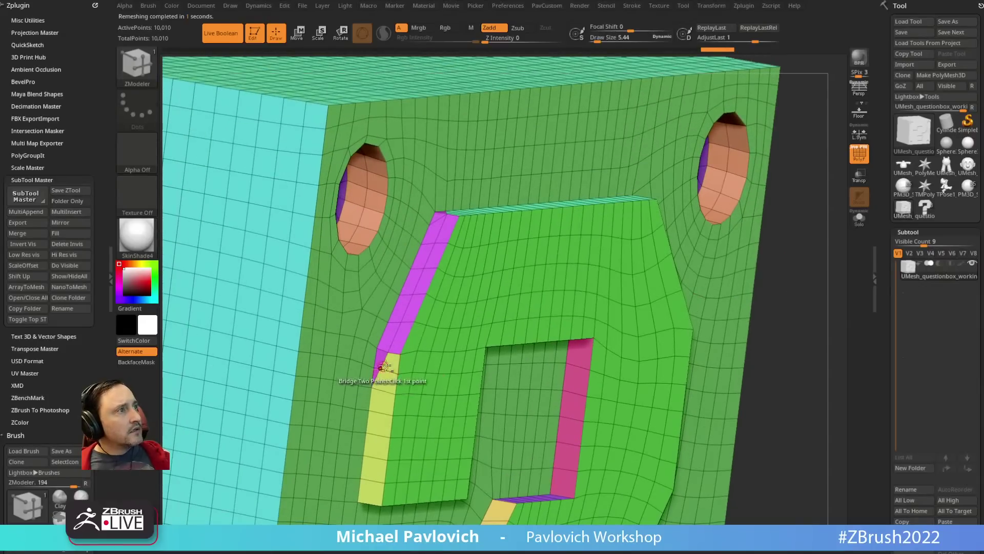
left_click_drag(747, 341, 704, 237)
Step: Crease the block's polygroup borders with crease level 1 and turn on dynamic subdivision
key("2")
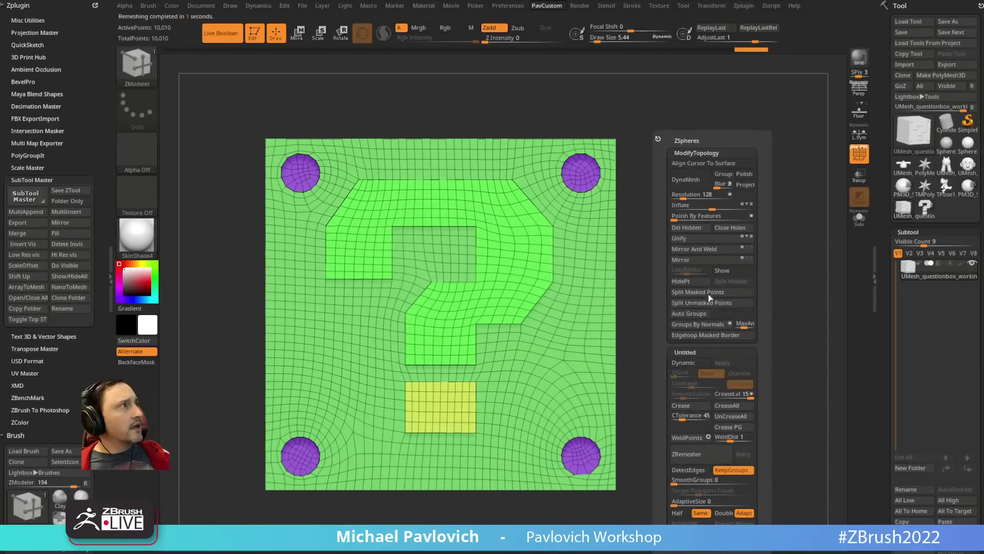
left_click(730, 428)
left_click(733, 393)
type("1")
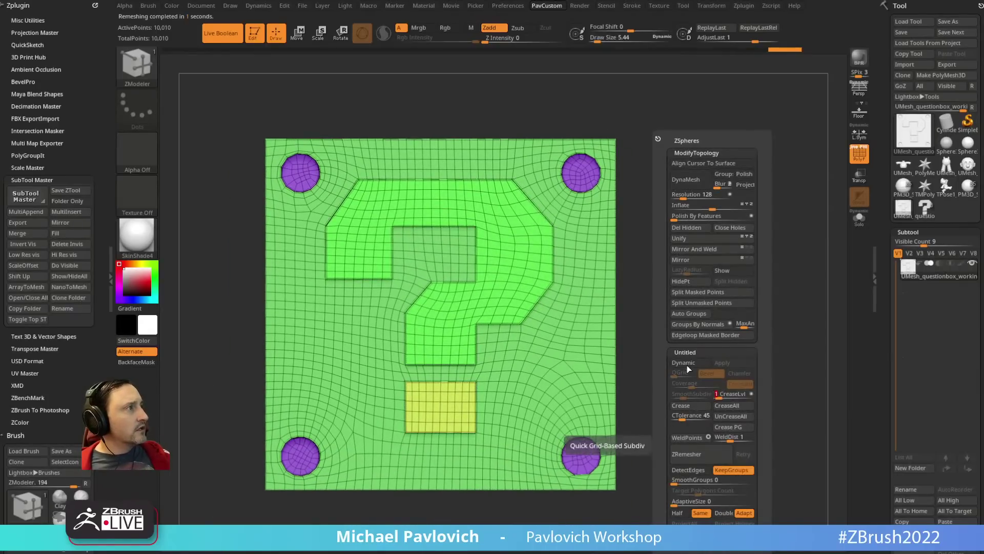
key("Return")
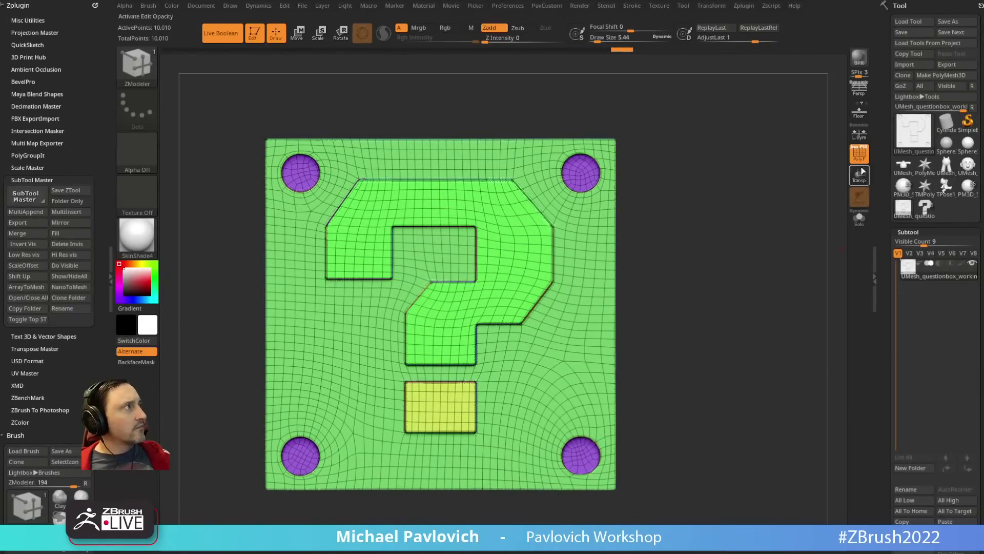
Step: Hide the block's polyframe and switch to the Standard brush
left_click(861, 157)
mouse_move(751, 269)
left_mouse_down("alt")
mouse_move(744, 255)
mouse_move(736, 270)
mouse_move(753, 286)
mouse_move(725, 296)
mouse_move(740, 282)
mouse_move(749, 277)
mouse_move(717, 310)
mouse_move(804, 297)
mouse_move(683, 298)
left_mouse_up("alt")
key("b")
key("s")
key("t")
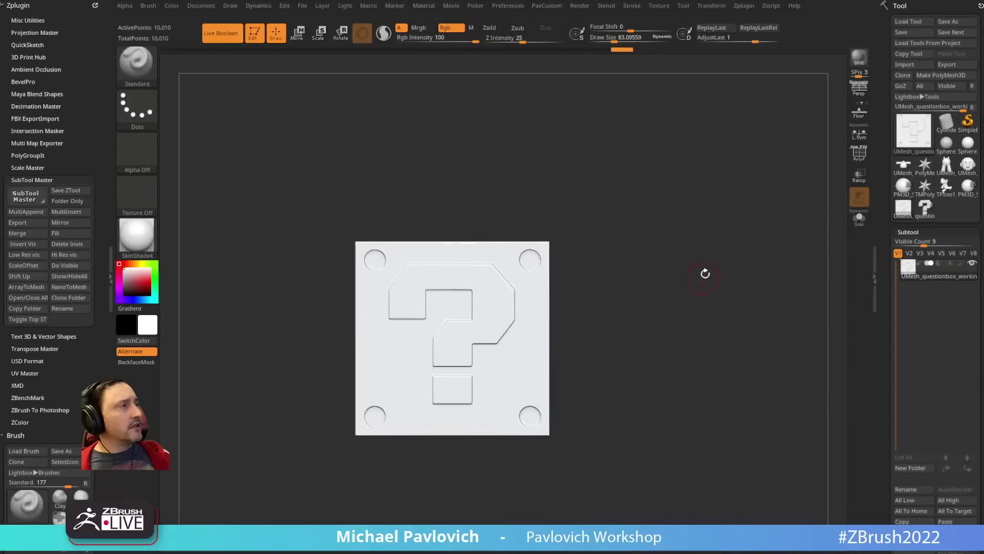
Step: Switch to the old scene tool containing Bowser and the grass, and delete all of its subtools
left_click(967, 193)
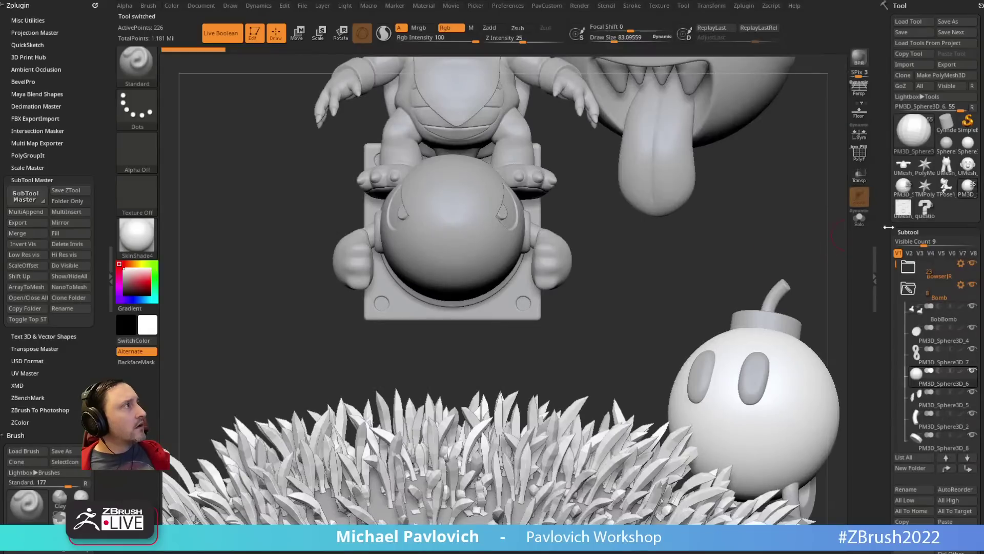
scroll(930, 389, "down", 4)
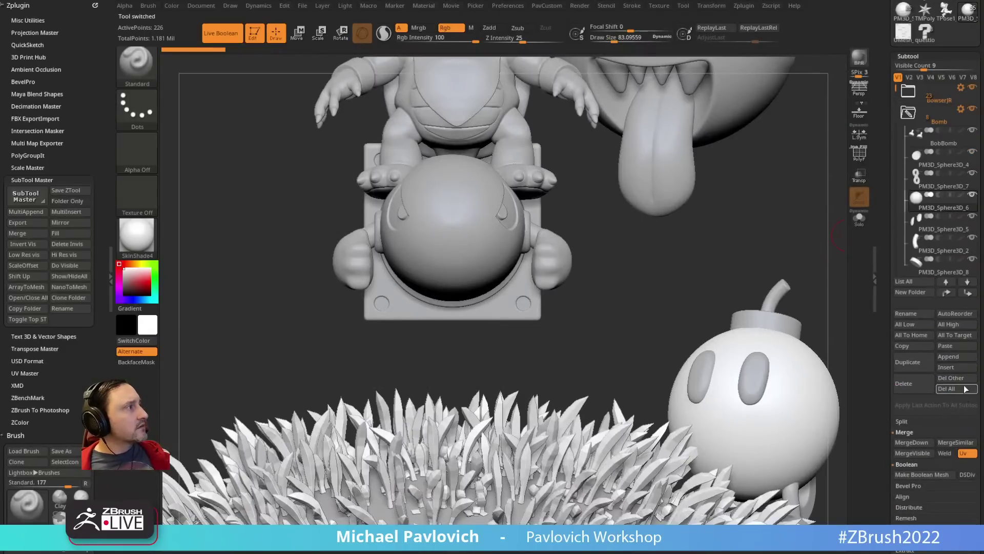
left_click(965, 389)
Step: Switch to the Mario scene tool, append the remeshed question block and select it for moving
left_click(903, 185)
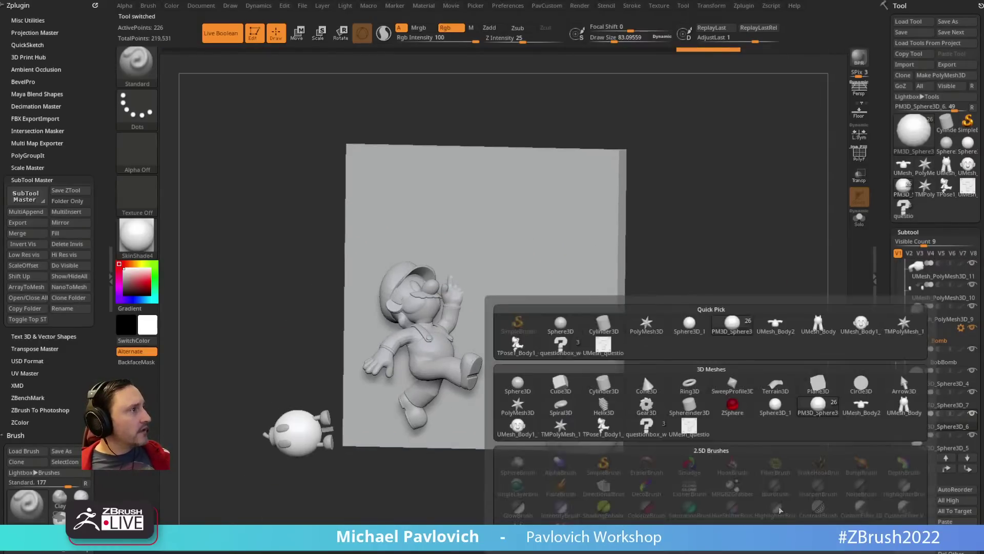
left_click(701, 420)
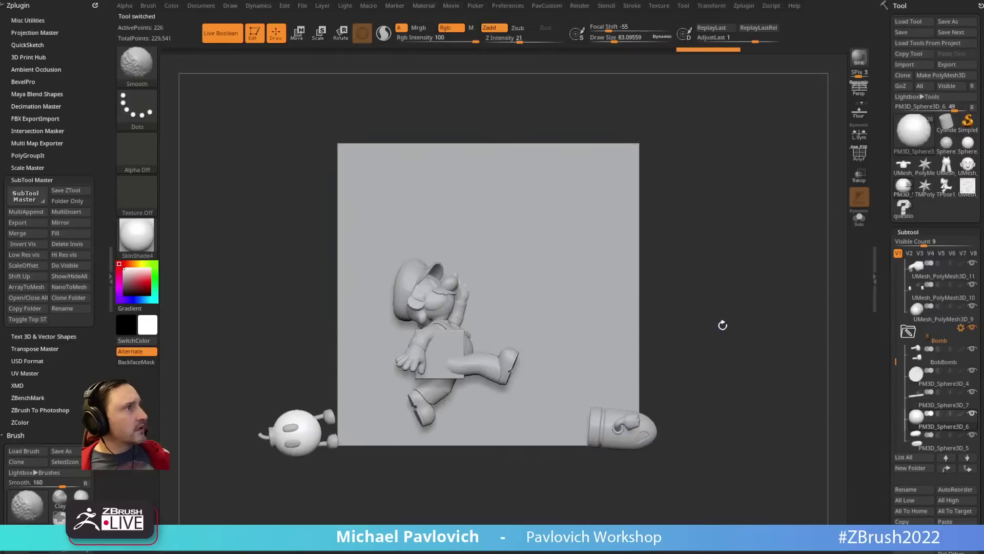
key("w")
left_click(451, 354)
Step: Move the question block to the backdrop's upper corner, enlarge it uniformly and adjust its depth against the backdrop
left_click_drag(465, 350, 421, 349)
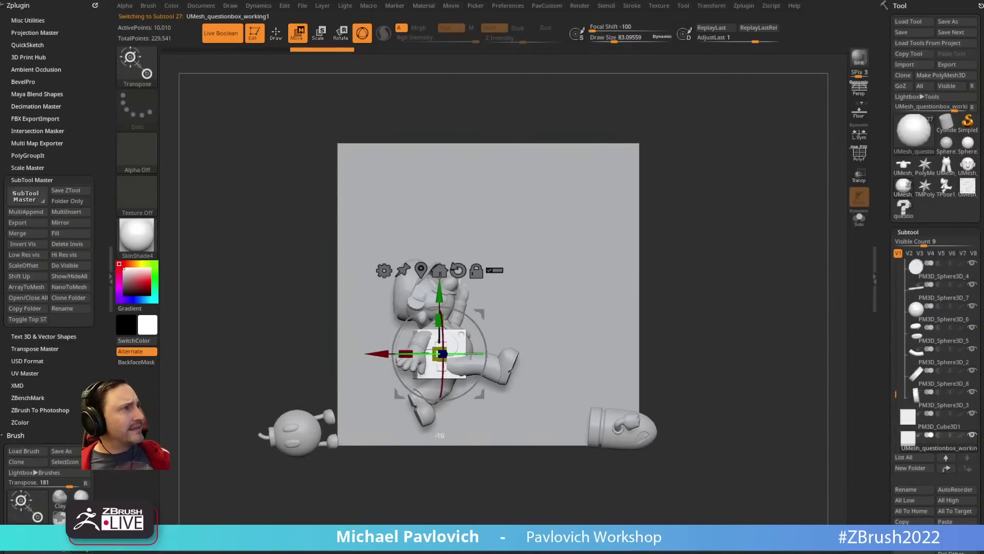
left_click_drag(476, 318, 612, 180)
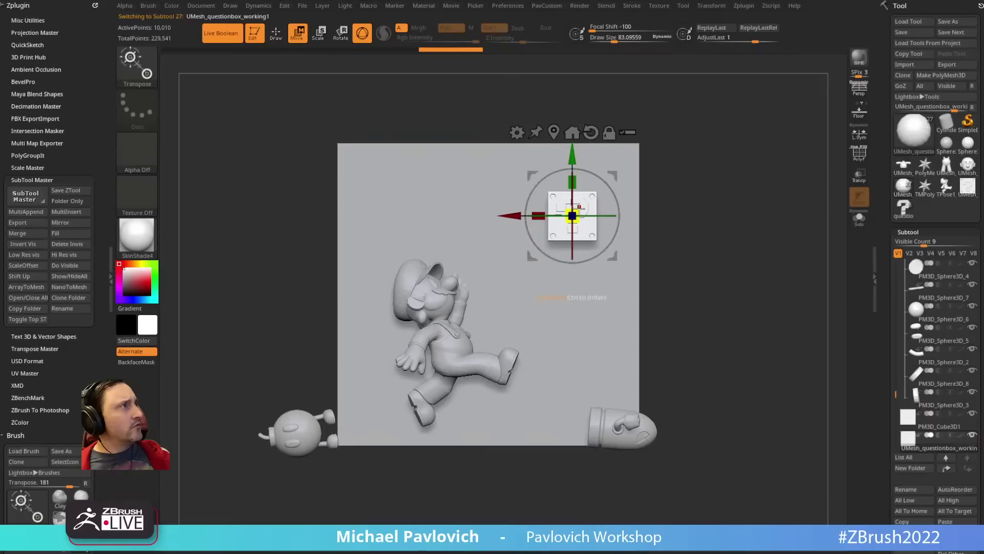
left_click_drag(574, 213, 602, 194)
left_click_drag(715, 179, 657, 183)
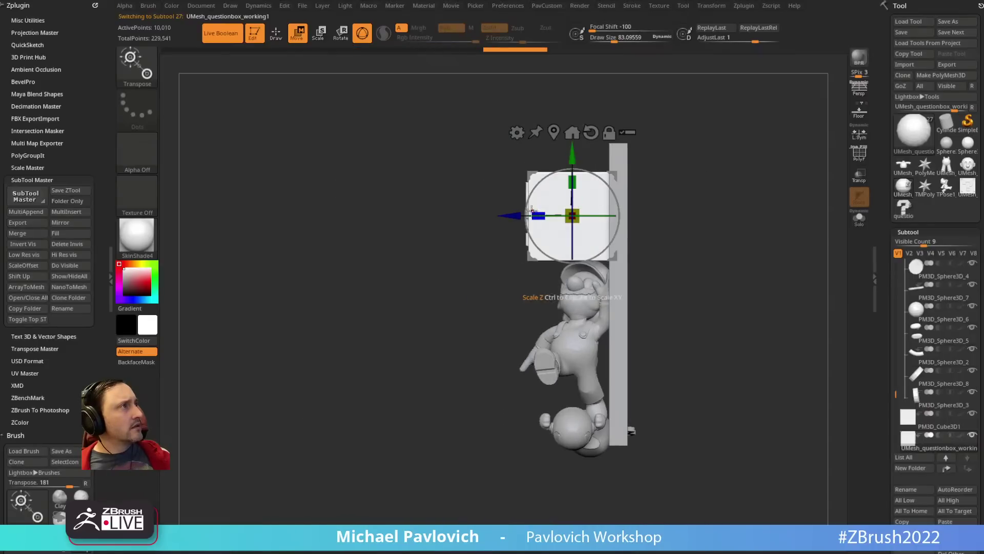
left_click_drag(511, 216, 563, 216)
key("q")
Step: Shift the question block sideways along the backdrop, closer to above Mario's raised hand
mouse_move(757, 280)
left_mouse_down()
mouse_move(795, 281)
mouse_move(752, 246)
mouse_move(769, 266)
left_mouse_up()
key("w")
mouse_move(662, 205)
left_mouse_down()
mouse_move(599, 174)
mouse_move(604, 186)
left_mouse_up()
key("q")
mouse_move(778, 234)
left_mouse_down("alt")
mouse_move(775, 211)
mouse_move(746, 231)
left_mouse_up("alt")
Step: Select the backdrop subtool and enlarge the brush draw size to about 212
left_click(520, 318, "alt")
key("s")
mouse_move(655, 271)
left_mouse_down()
mouse_move(729, 267)
mouse_move(681, 272)
left_mouse_up()
key("s")
left_click(680, 276, "alt")
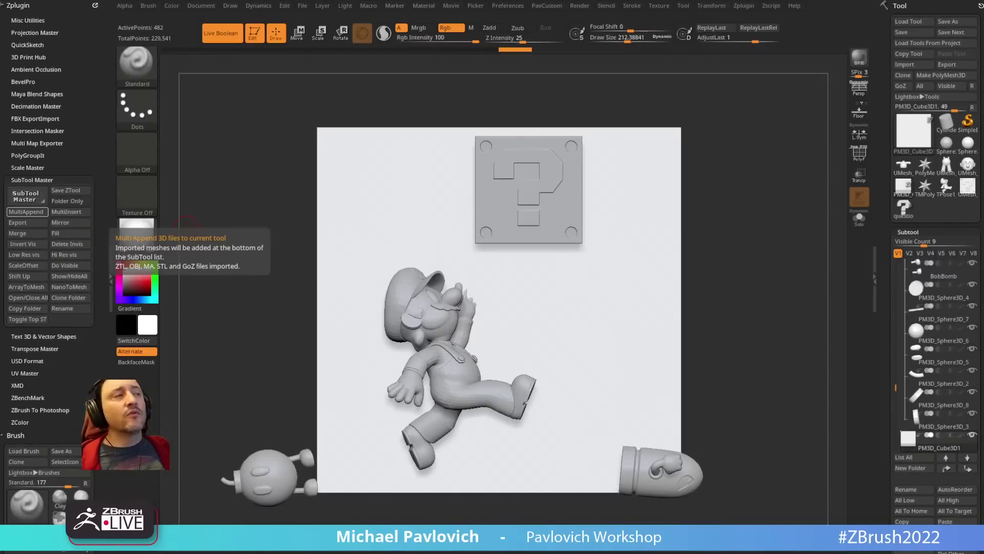
Step: Select Mario's overalls subtool and show its polyframe
left_click(500, 392, "alt")
left_click_drag(702, 310, 872, 220, "alt")
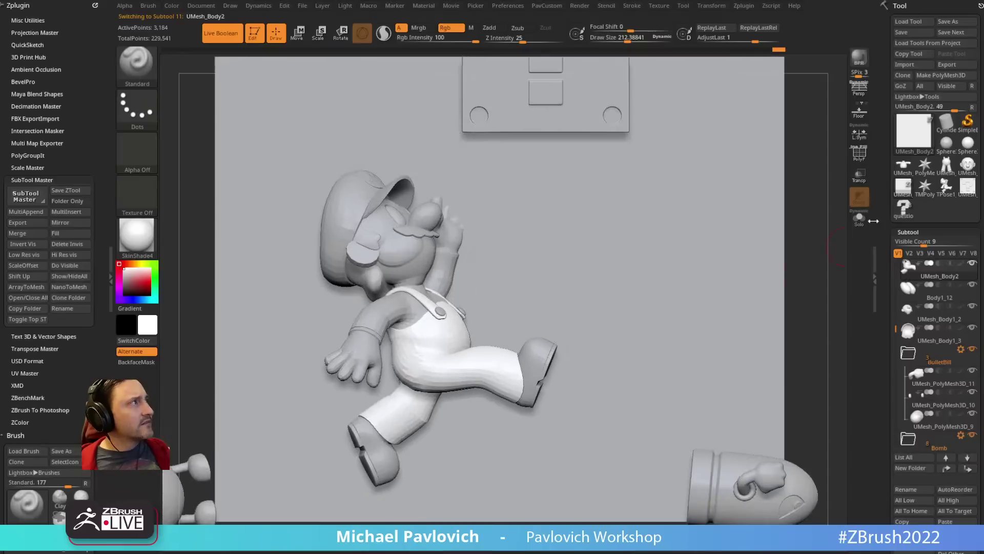
key("shift+f")
key("ctrl+shift")
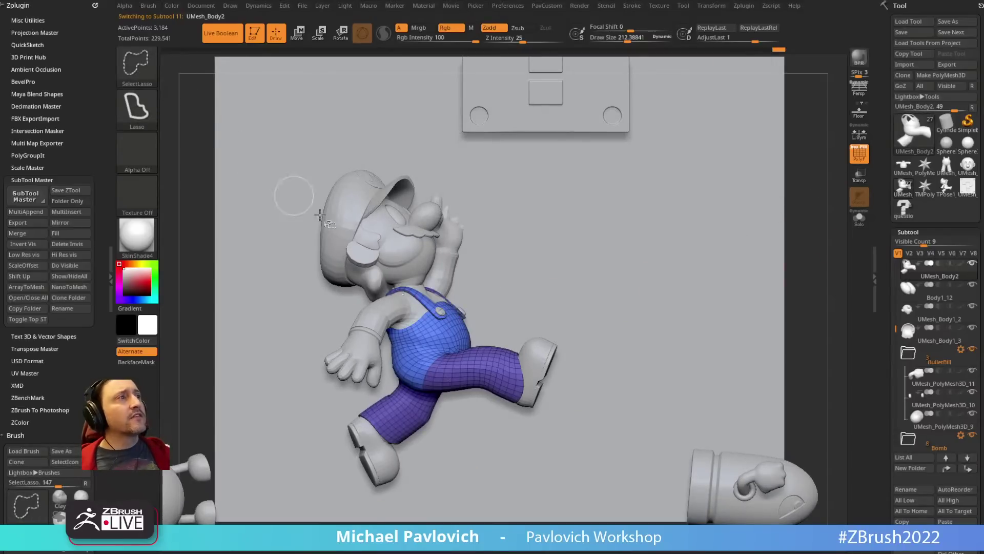
Step: Isolate a small section of the overalls' leg to examine it, and restore the full overalls' visibility
mouse_move(498, 315)
left_mouse_down("ctrl+shift")
mouse_move(487, 402)
mouse_move(505, 328)
left_mouse_up("ctrl+shift")
left_click_drag(656, 241, 622, 312)
key("1")
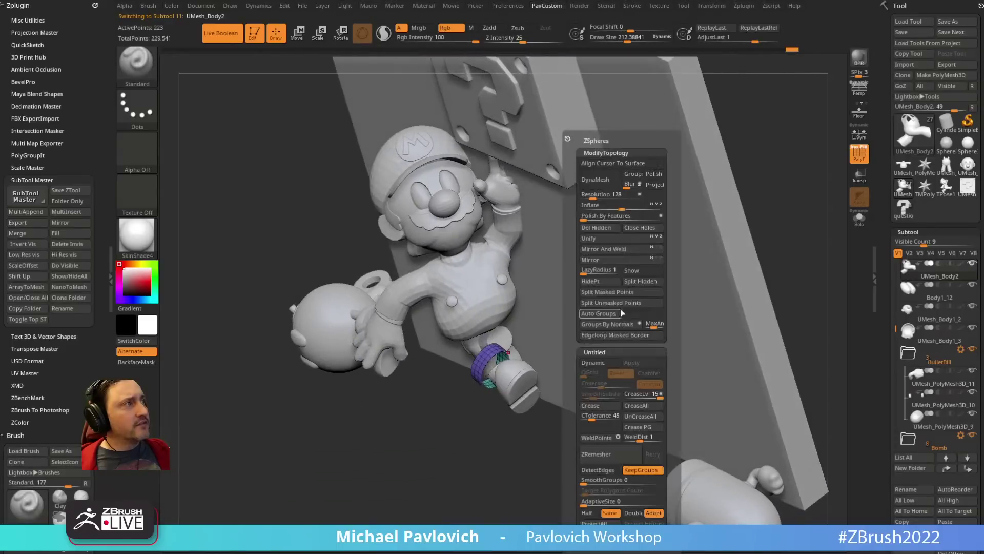
left_click(516, 501, "ctrl+shift")
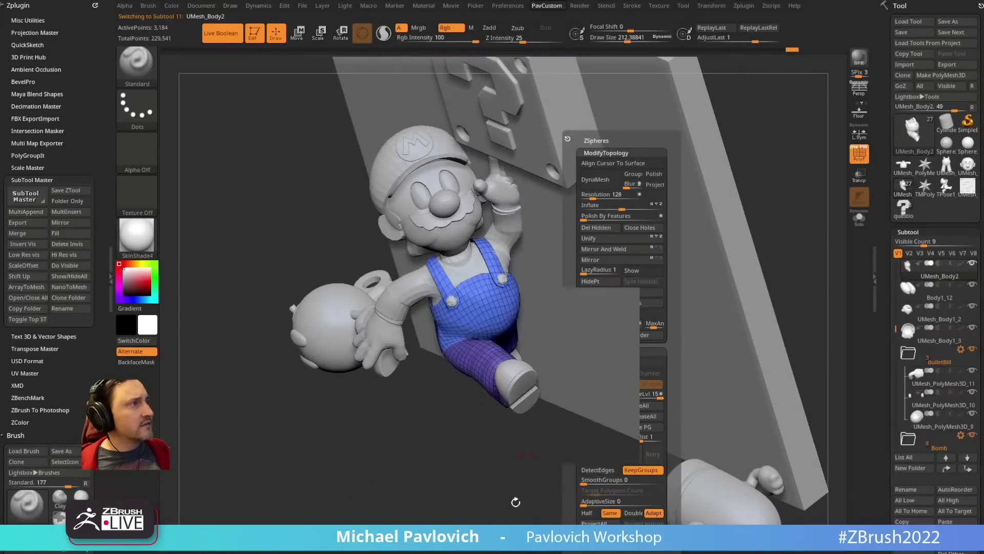
left_click_drag(516, 501, 541, 489)
left_click(534, 501, "ctrl+shift")
left_click(530, 508, "ctrl+shift")
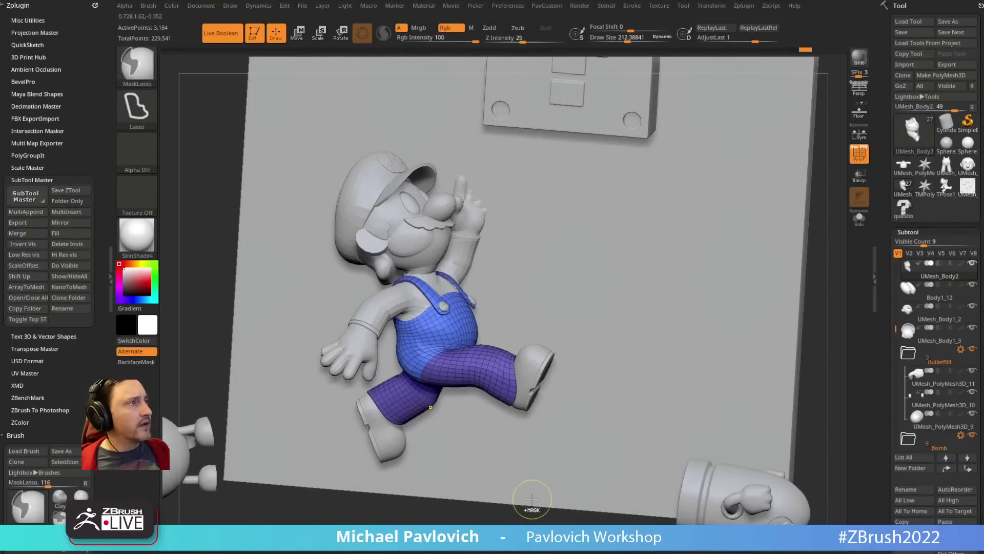
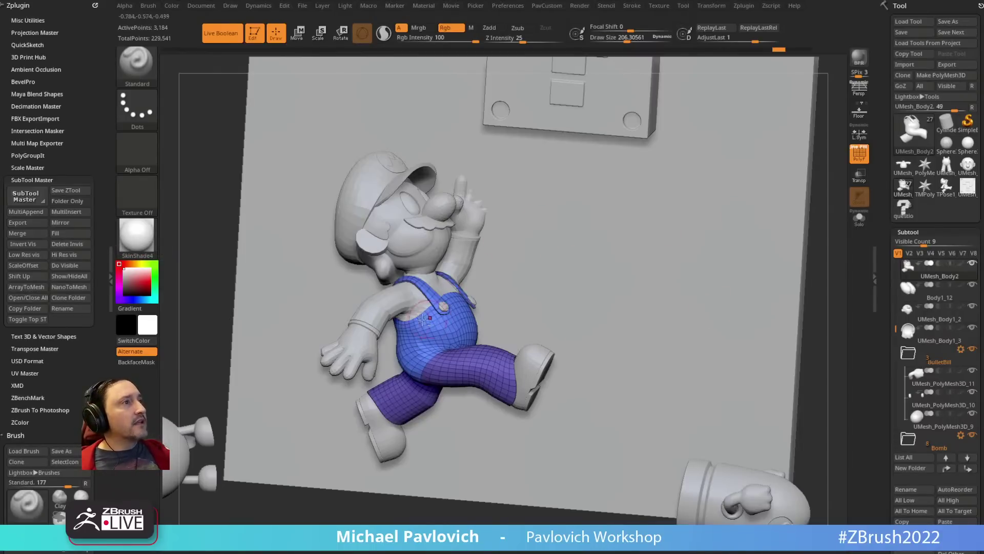
Step: Frame the whole Mario scene and save the project
left_click_drag(831, 264, 823, 248, "alt")
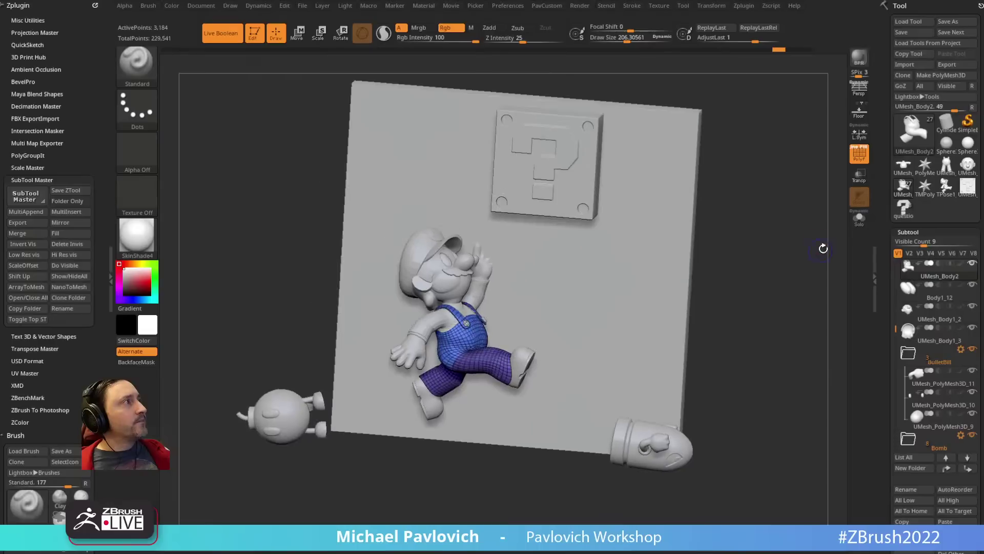
key("ctrl+s")
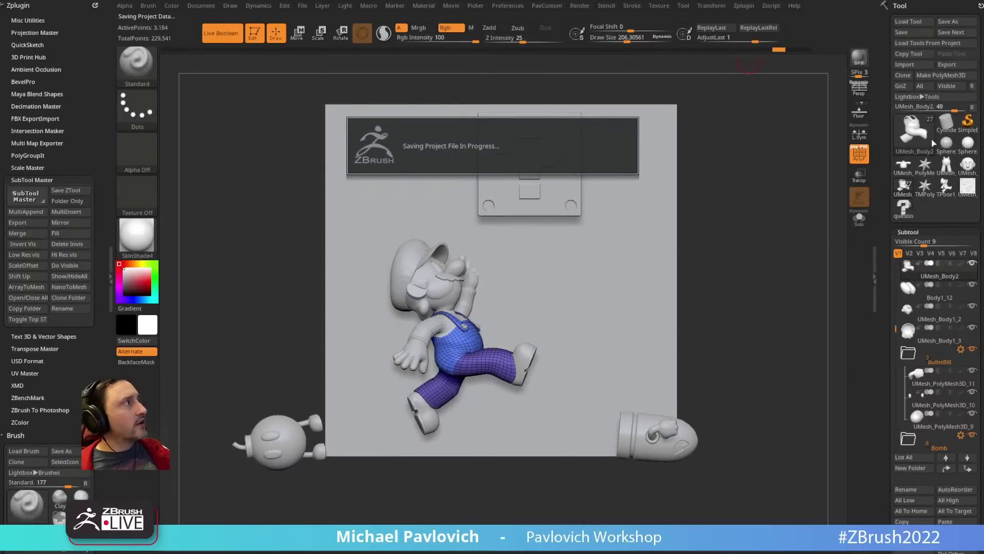
Step: Try to switch to the Cube3D primitive and acknowledge the error dialogs
left_click(913, 136)
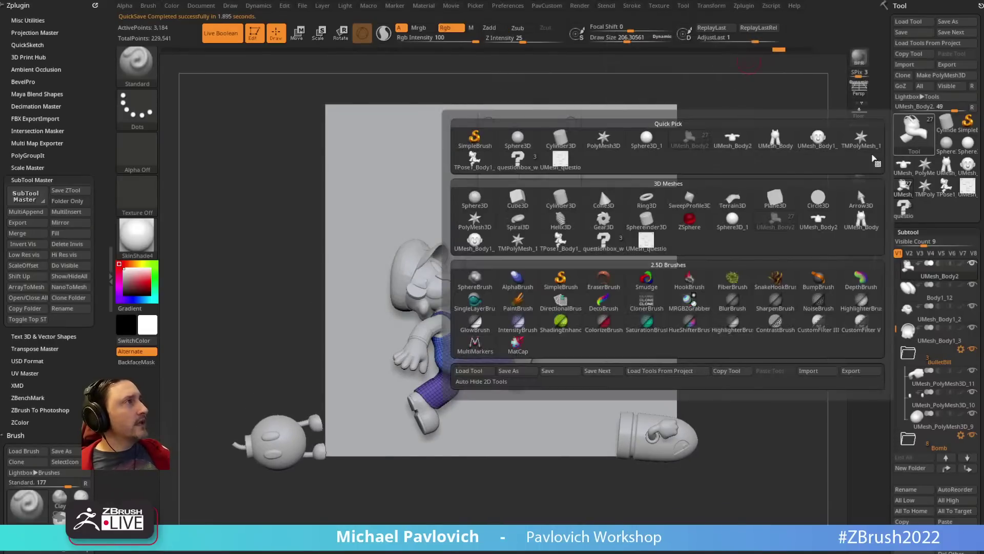
left_click(523, 199)
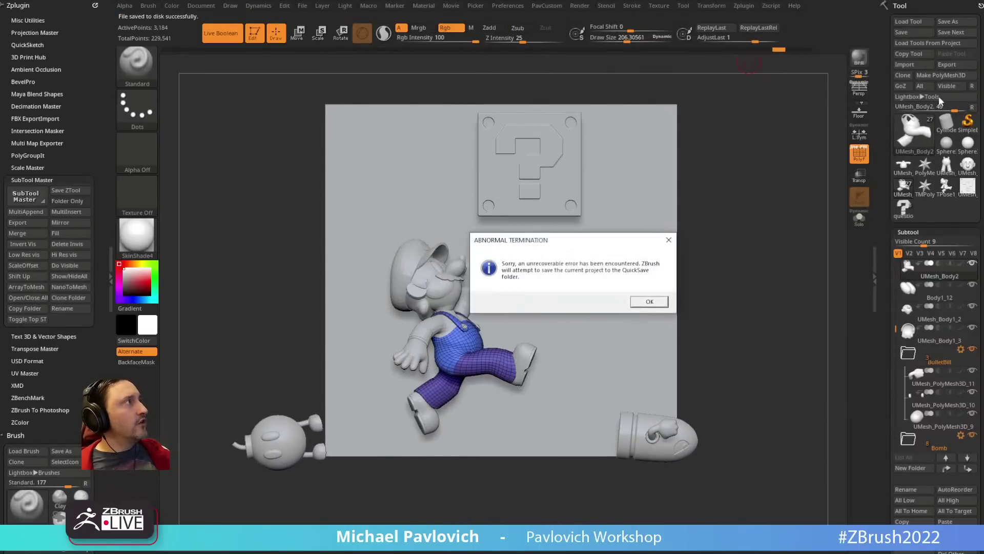
left_click(648, 302)
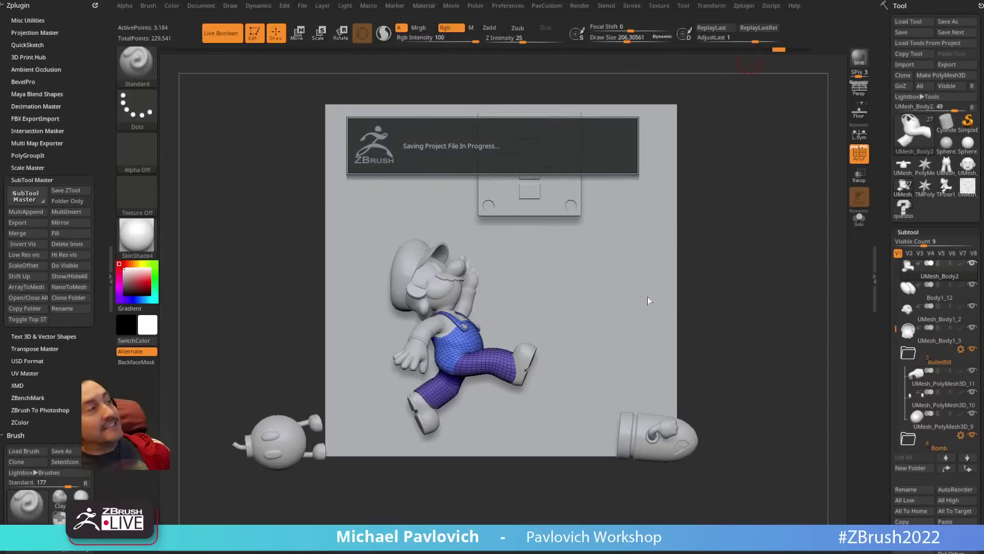
left_click(648, 302)
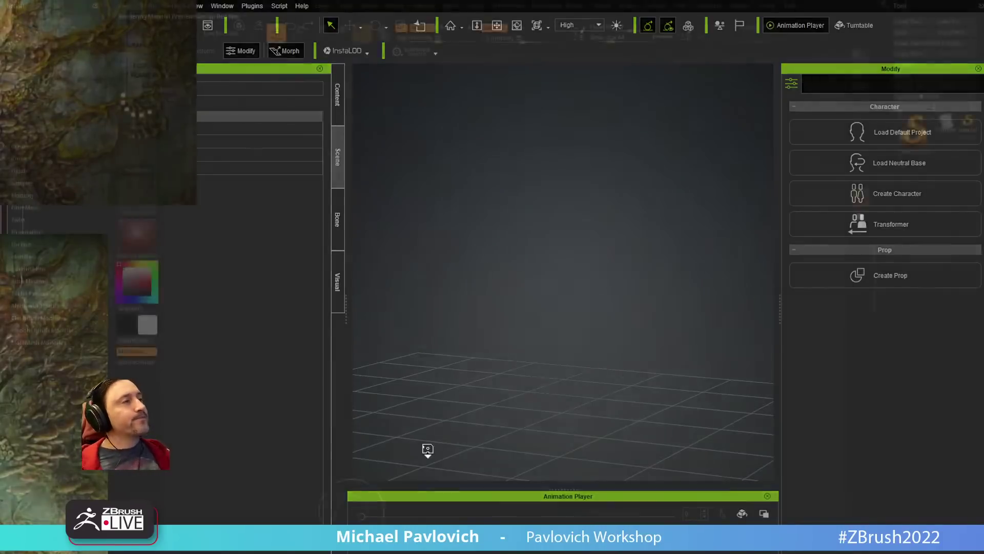
Step: Choose MatCap Gray as the active material and store it as the startup material
left_click(648, 301)
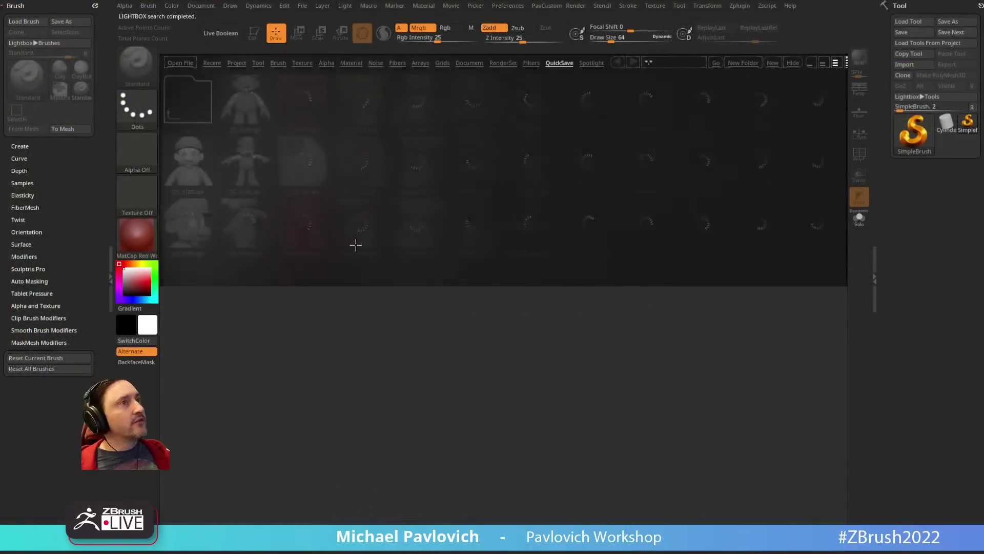
left_click(135, 241)
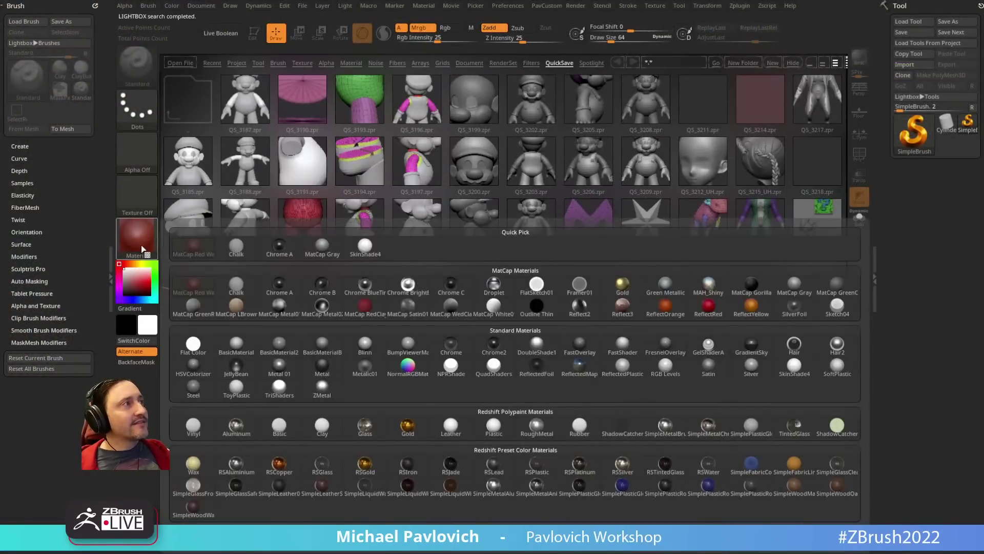
left_click(794, 285)
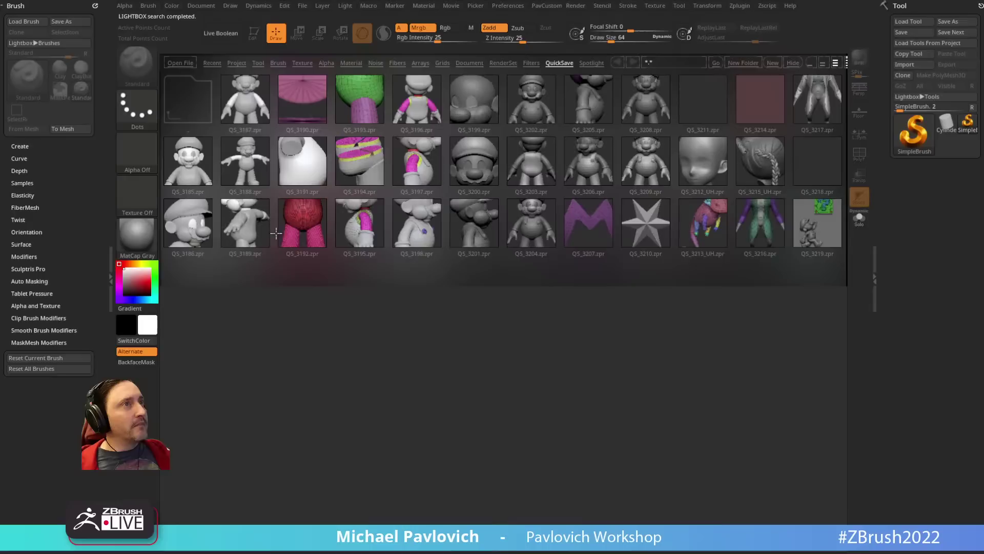
left_click(140, 231)
left_click(293, 531)
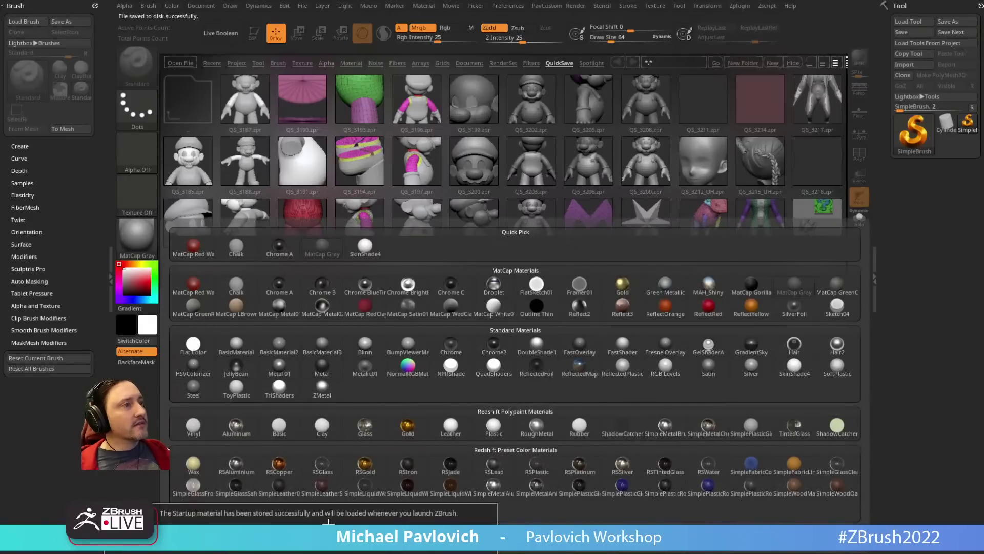
Step: Find the recent Mario scene among the quicksaves and open QS_3234.zpr
key("s")
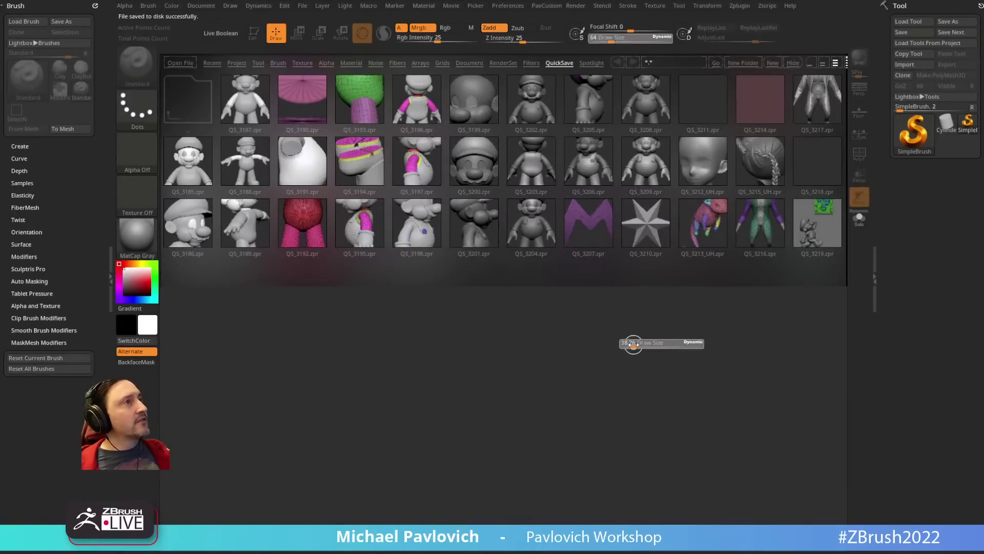
left_click(633, 345)
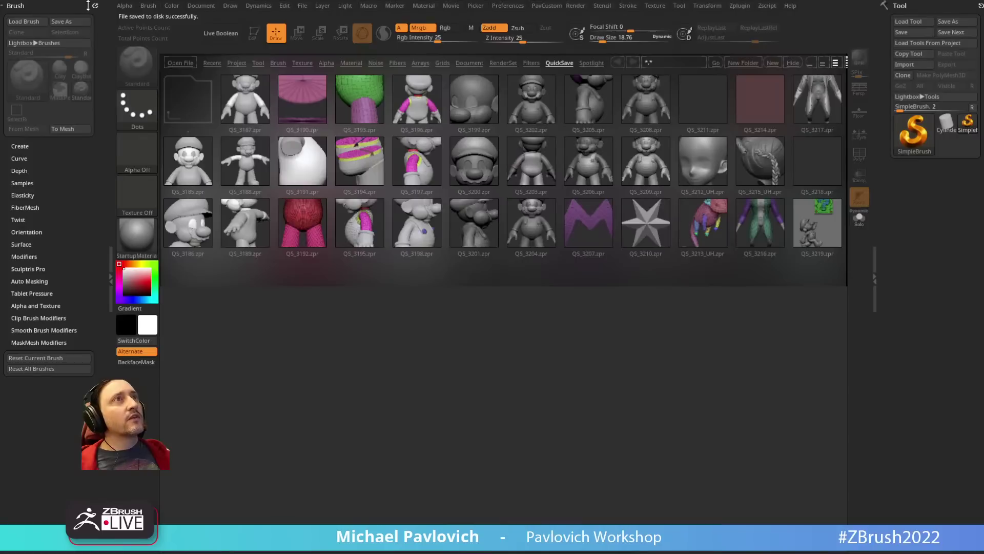
scroll(644, 207, "right", 8)
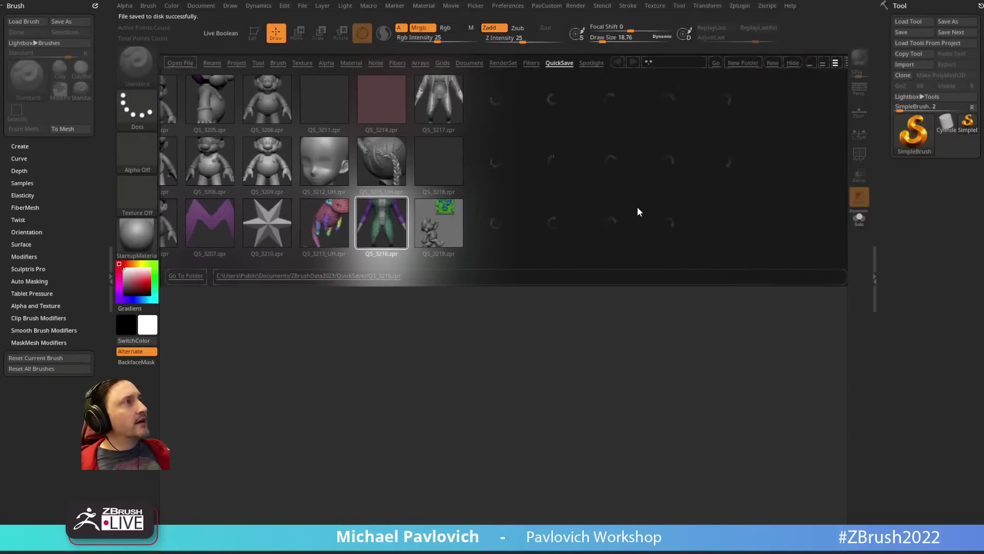
scroll(614, 201, "right", 2)
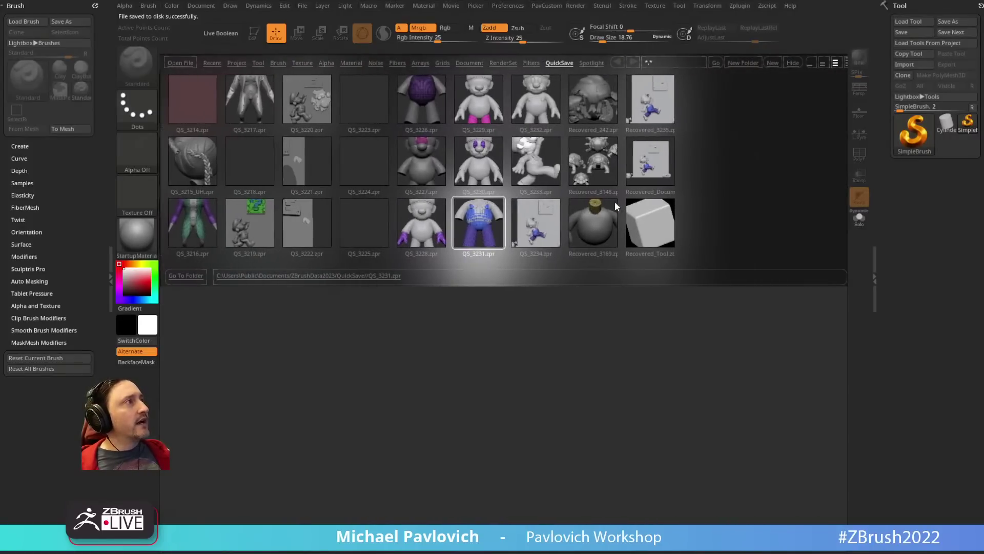
scroll(587, 194, "left", 2)
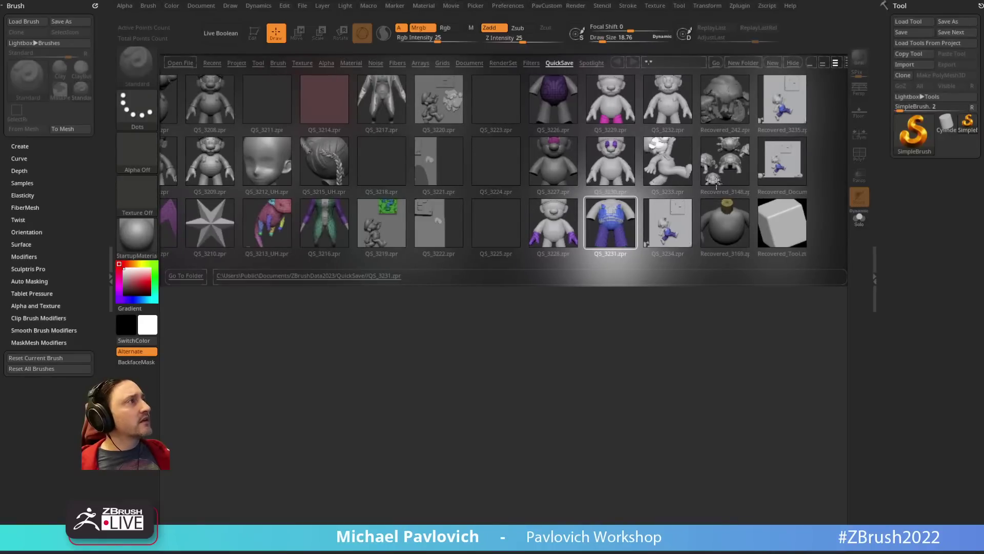
double_click(666, 219)
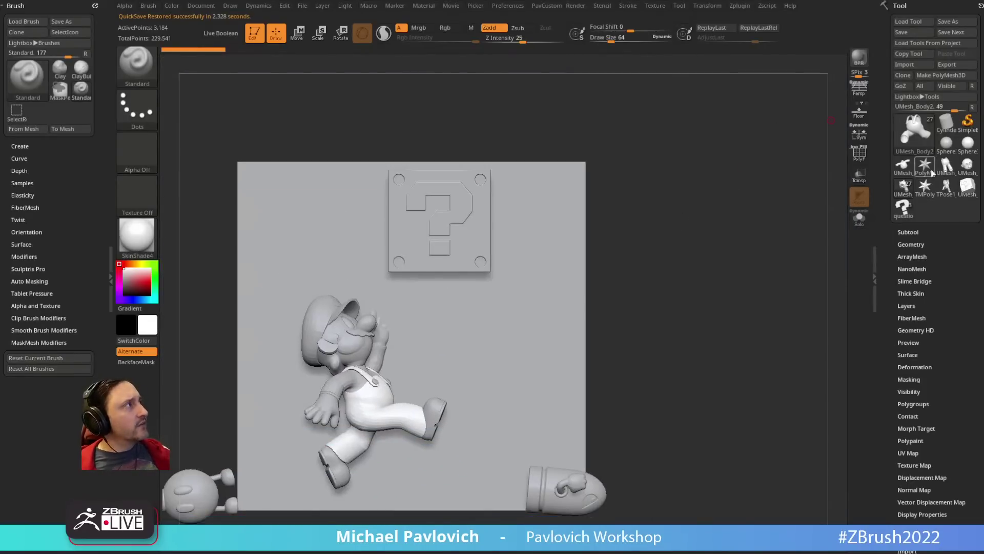
Step: Switch to the Cube3D primitive, convert it to a PolyMesh3D, and frame it with the polyframe shown
left_click(915, 134)
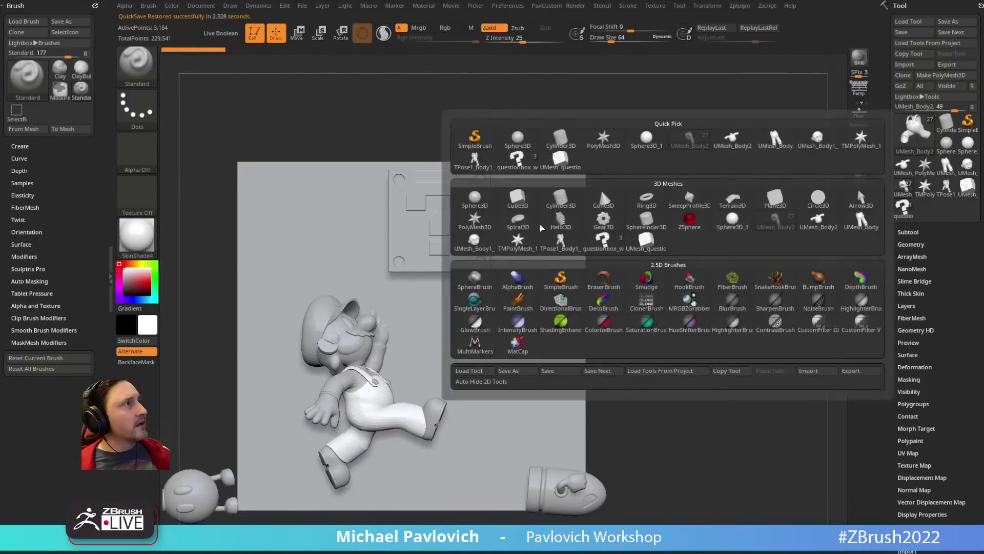
left_click(512, 223)
left_click(941, 75)
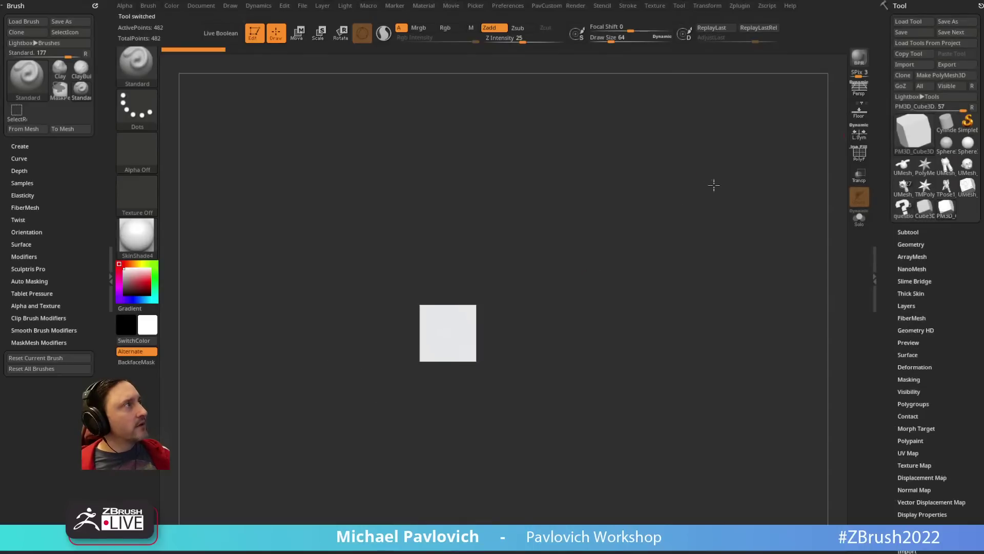
left_click(859, 153)
key("f")
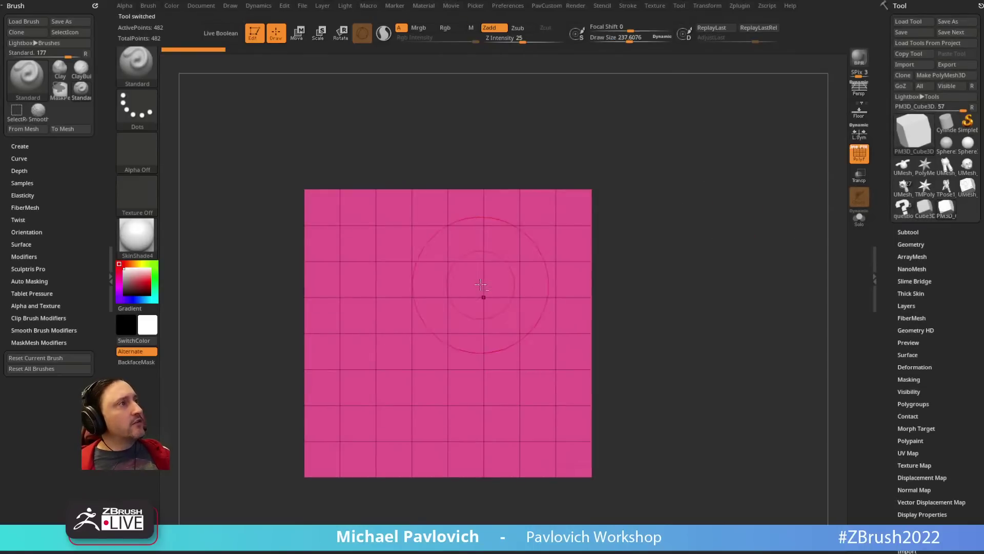
Step: Switch to the ZModeler brush with a smaller draw size and mark a four-by-four block of polygons on the cube's front face
key("bracketleft")
key("bracketleft")
key("b")
key("z")
key("m")
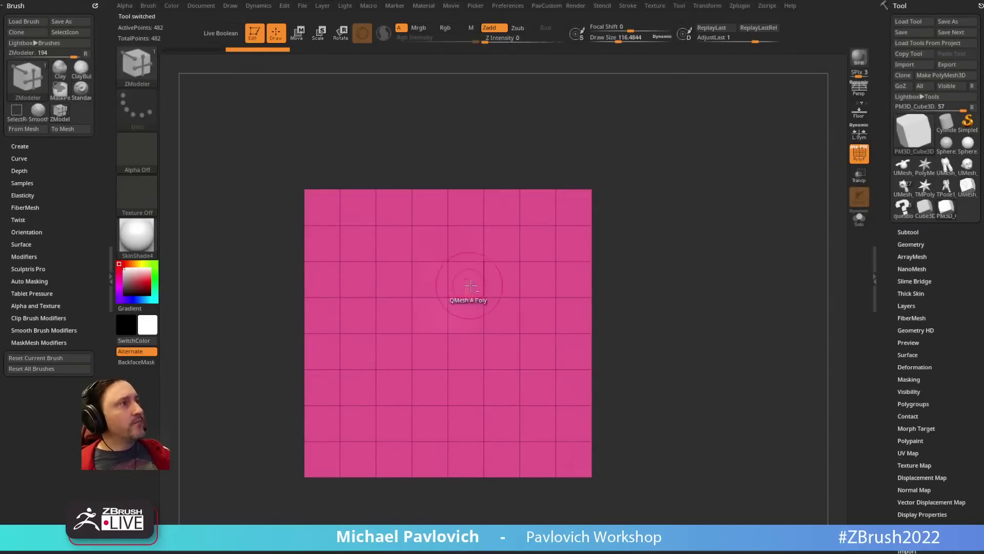
mouse_move(466, 282)
left_mouse_down()
mouse_move(429, 352)
mouse_move(519, 368)
mouse_move(451, 318)
mouse_move(525, 266)
mouse_move(510, 338)
mouse_move(501, 277)
left_mouse_up()
Step: Set the QMesh target to Polygroup All and extrude the marked block slightly outward from the cube's front face
key("space")
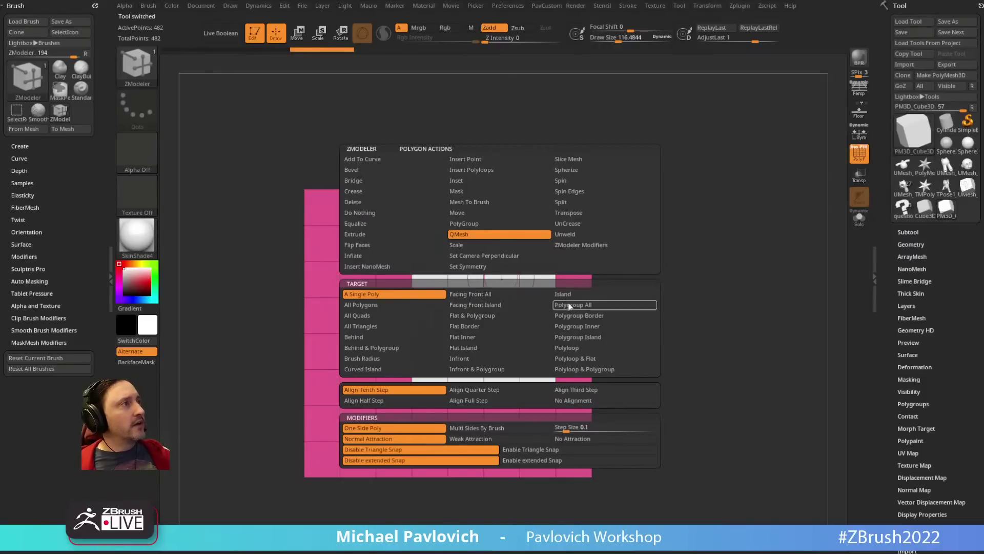
left_click_drag(657, 240, 689, 249)
left_click_drag(505, 312, 543, 310)
left_click_drag(677, 252, 698, 235, "shift")
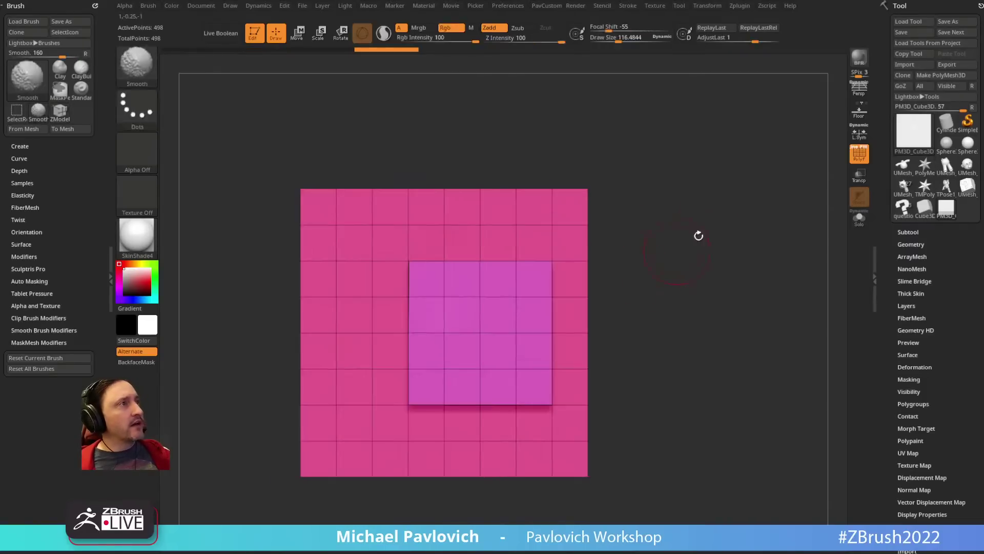
Step: Hide the polyframe to examine the raised block's straight edges from the front, and undo the extrusion
key("shift+f")
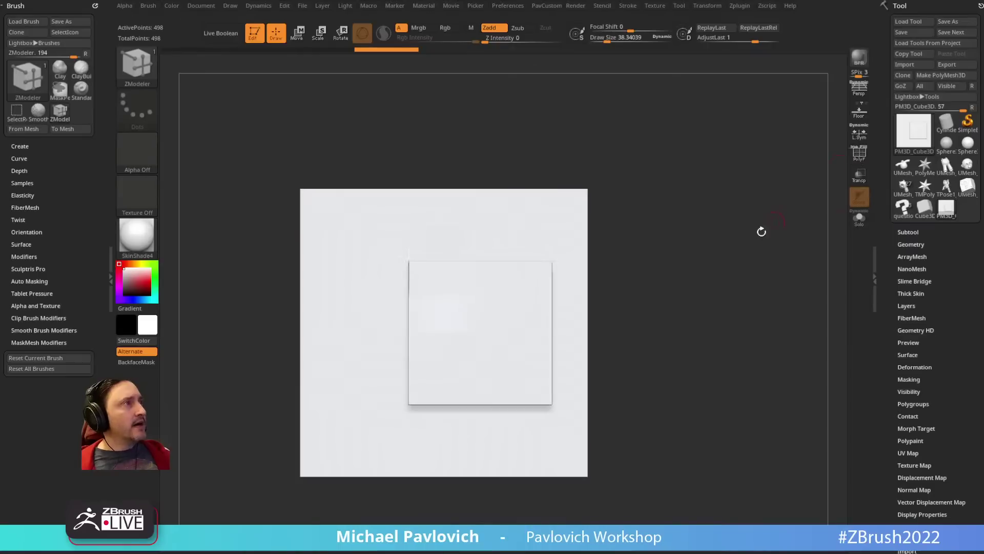
key("f")
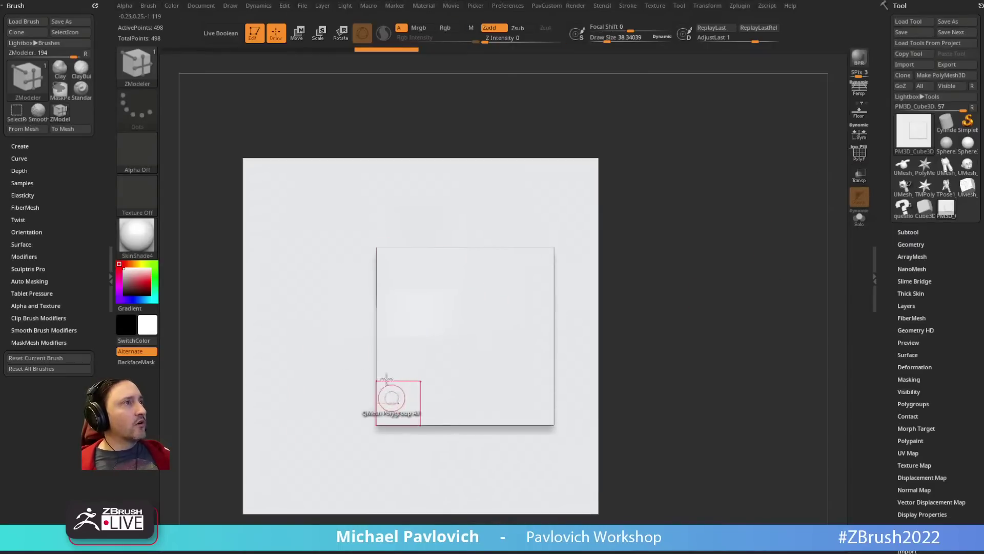
mouse_move(722, 310)
right_mouse_down("ctrl")
mouse_move(685, 272)
mouse_move(716, 266)
mouse_move(745, 244)
mouse_move(714, 246)
right_mouse_up("ctrl")
key("ctrl")
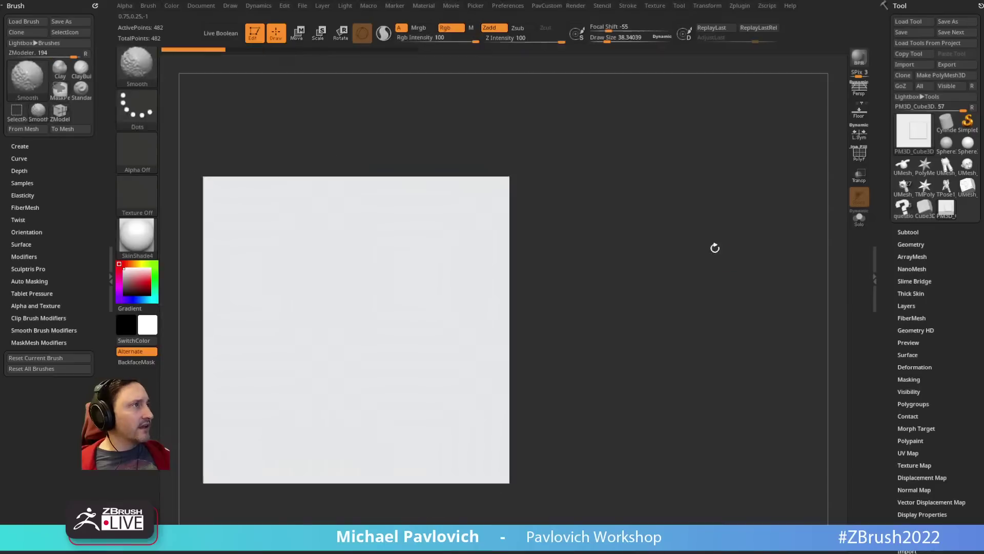
Step: Show the polyframe again and mark a four-by-four block of polygons on the cube's front face
left_click(856, 156)
right_click_drag(657, 202, 709, 204, "alt")
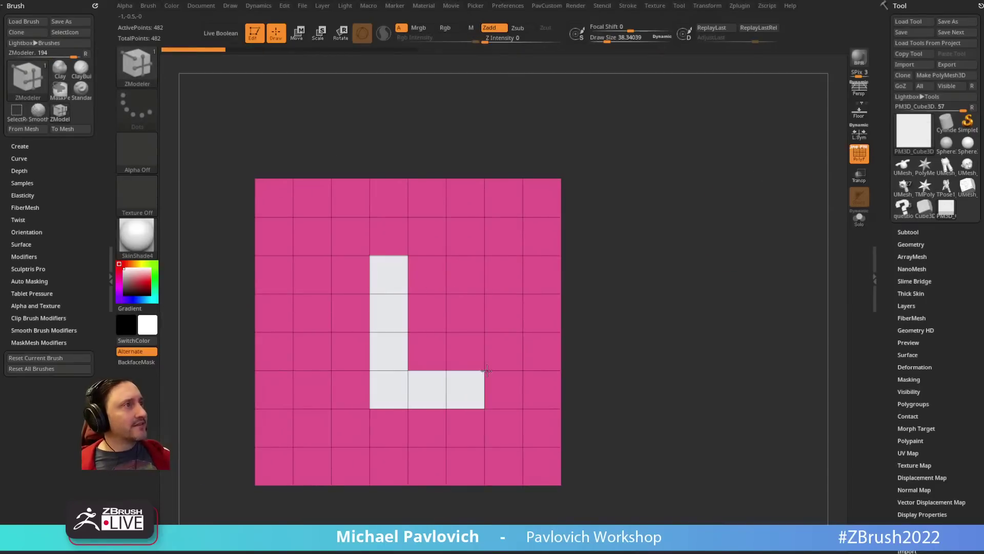
left_click_drag(409, 321, 416, 318, "alt")
Step: Extrude the re-marked block slightly outward with QMesh and return to the front view
left_click_drag(639, 216, 672, 232)
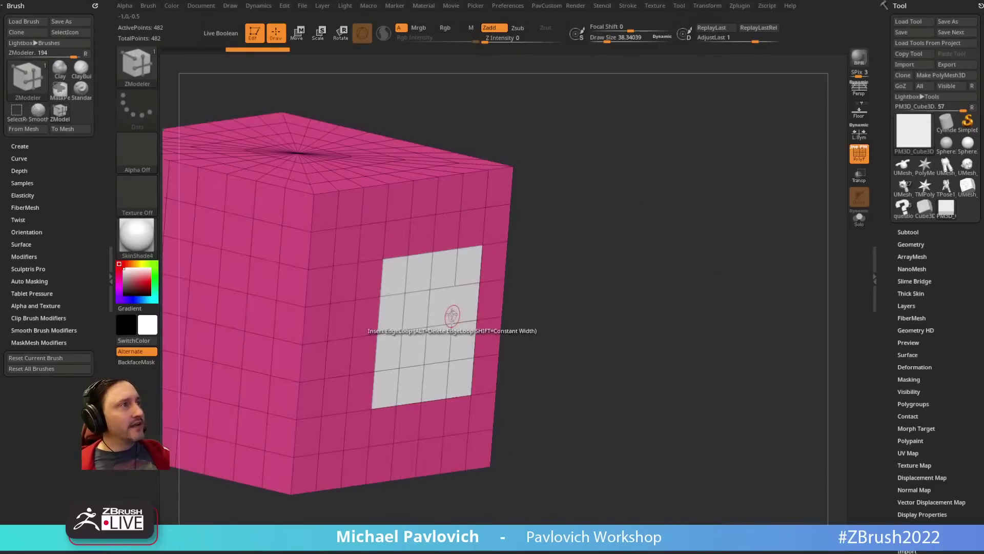
left_click_drag(454, 318, 465, 323)
left_click_drag(637, 251, 665, 254, "shift")
right_click_drag(665, 254, 727, 260, "alt")
right_click_drag(728, 260, 718, 253, "ctrl")
right_click_drag(718, 253, 799, 247)
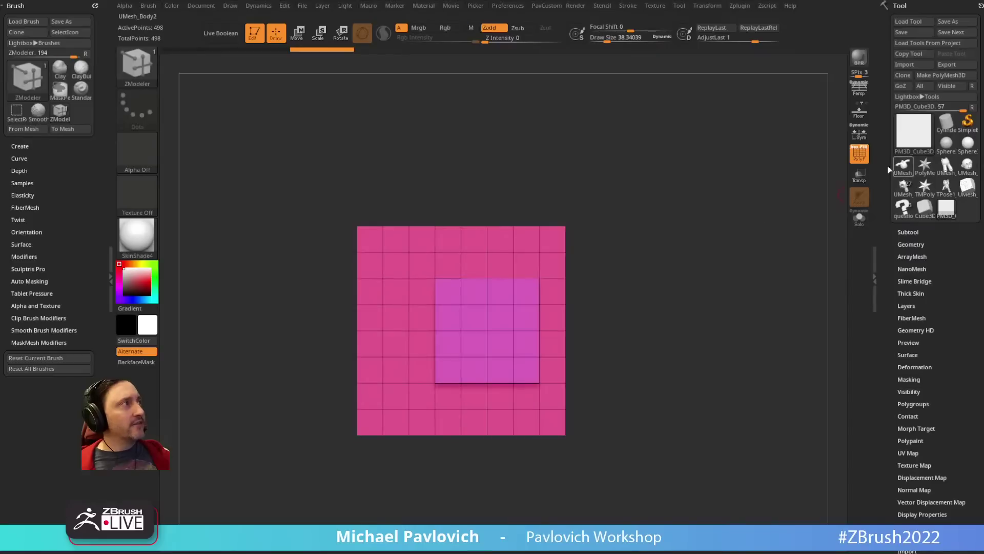
Step: Examine the extruded block's straight side walls without the polyframe, restore the polyframe, and undo the extrusion
key("shift+f")
right_click_drag(654, 249, 690, 256, "ctrl")
right_click_drag(690, 256, 666, 272, "shift")
right_click_drag(590, 257, 660, 322)
mouse_move(646, 208)
right_mouse_down("alt")
mouse_move(681, 218)
mouse_move(713, 284)
right_mouse_up("alt")
right_click_drag(571, 314, 624, 230, "shift")
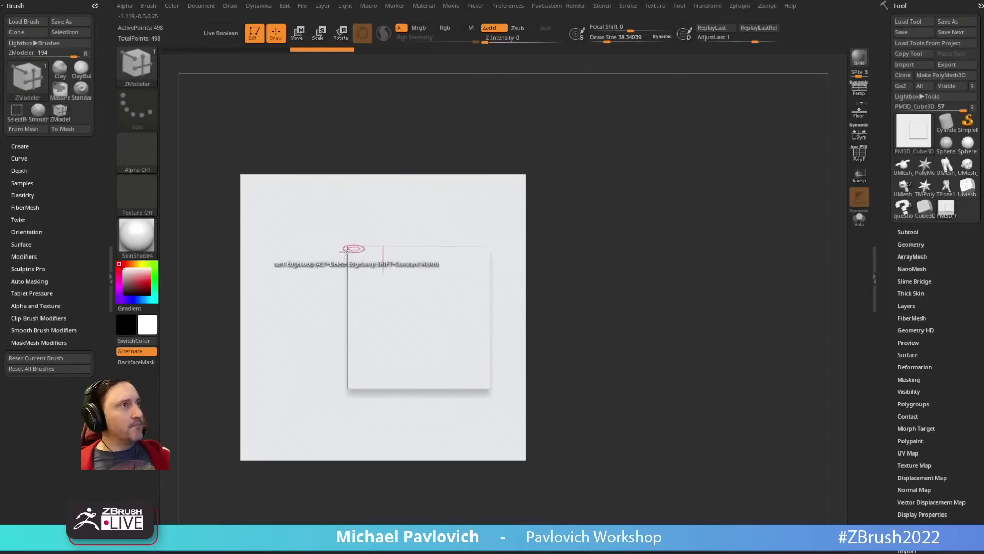
left_click(859, 155)
key("ctrl+z")
Step: Set the ZModeler polygon action to Inset with the Legacy modifier, keeping the Polygroup All target
key("space")
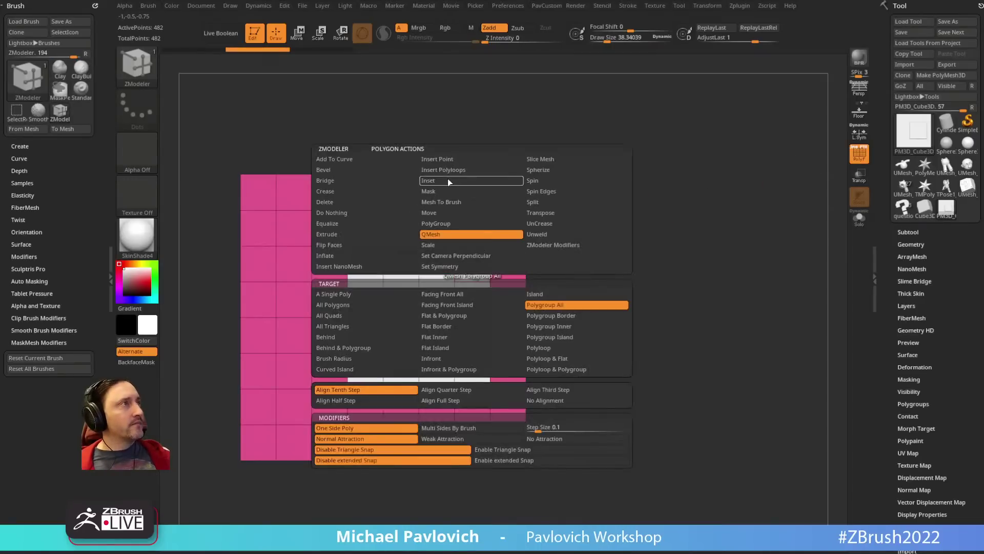
left_click(448, 181)
left_click(544, 419)
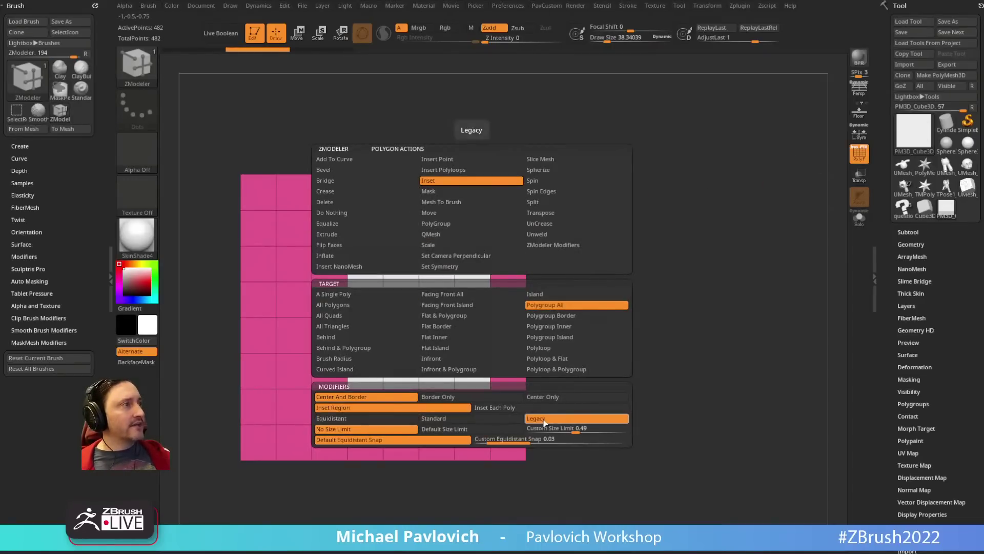
Step: Try an Equidistant inset on the marked four-by-four block and undo it
left_click(376, 421)
left_click_drag(468, 292, 465, 303)
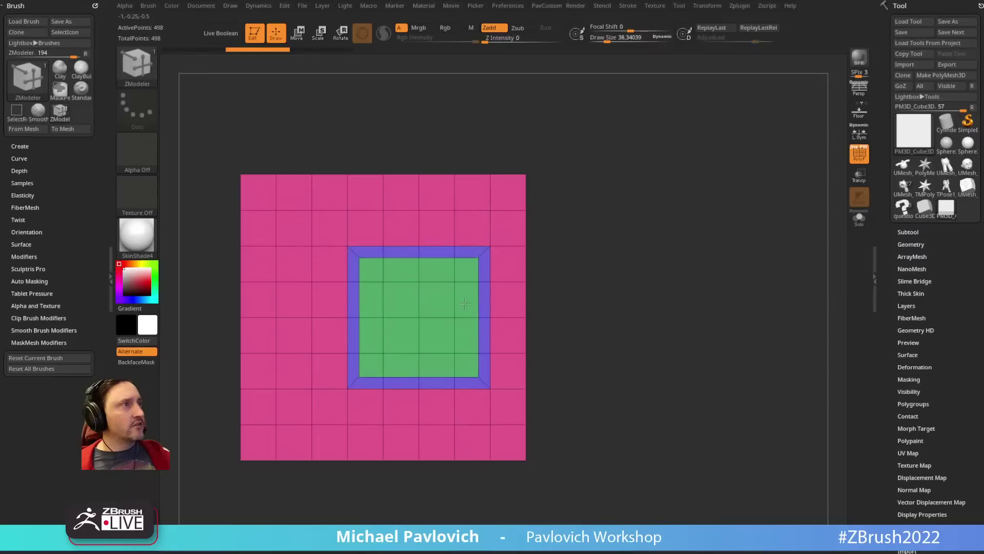
key("ctrl+z")
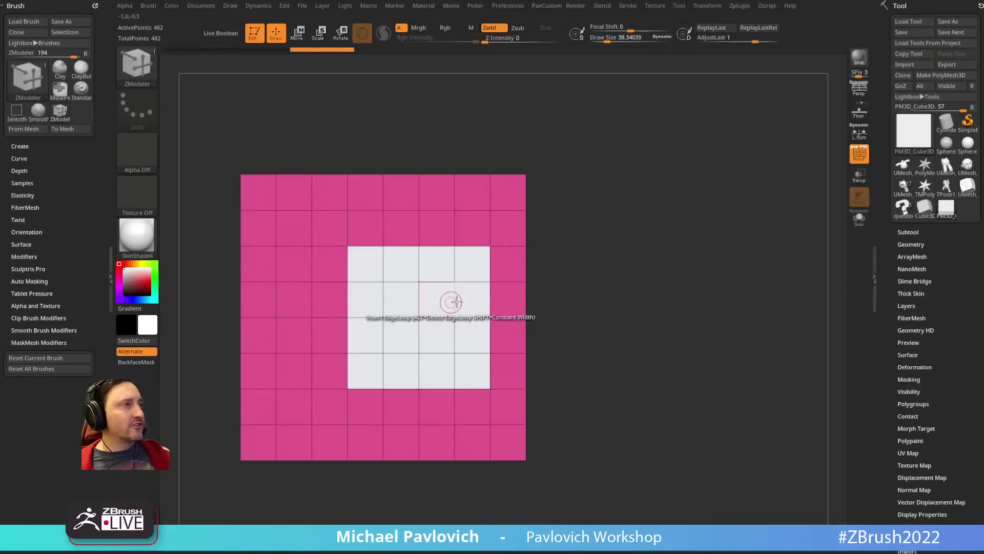
Step: Switch the inset method back to Legacy and inset the marked block to leave a narrow border around it
key("space")
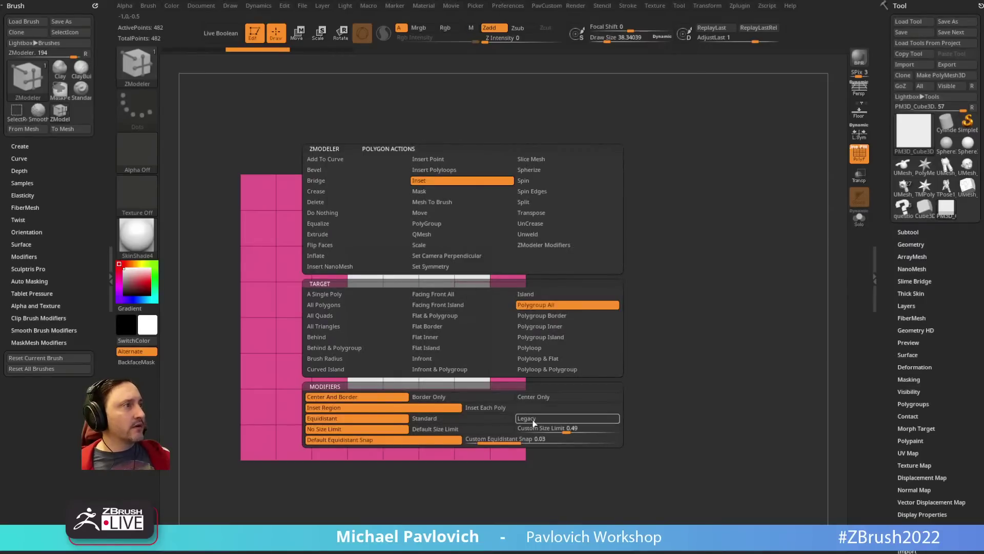
left_click(534, 421)
left_click_drag(474, 299, 469, 307)
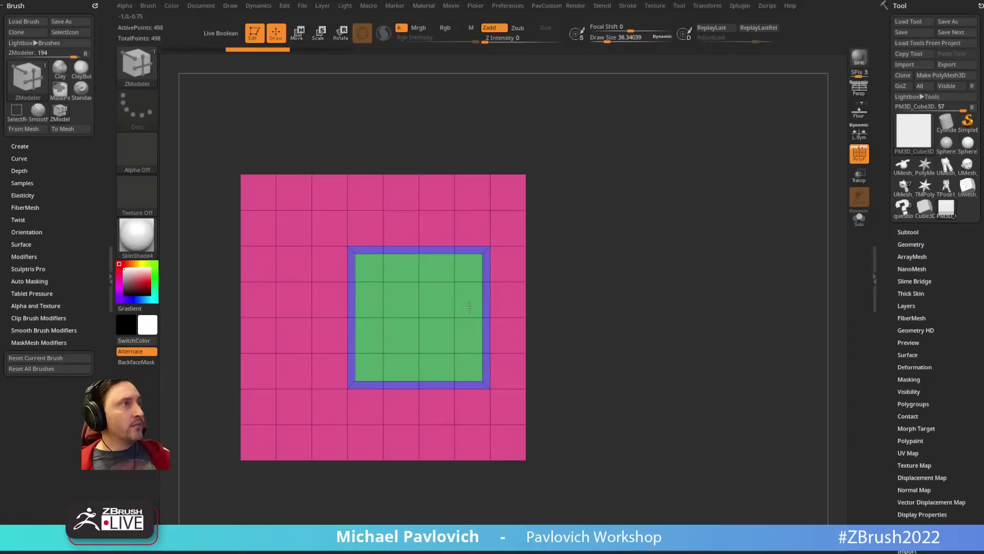
Step: Extrude the inset centre outward with QMesh to form a block with sloped sides, and hide the polyframe
key("space")
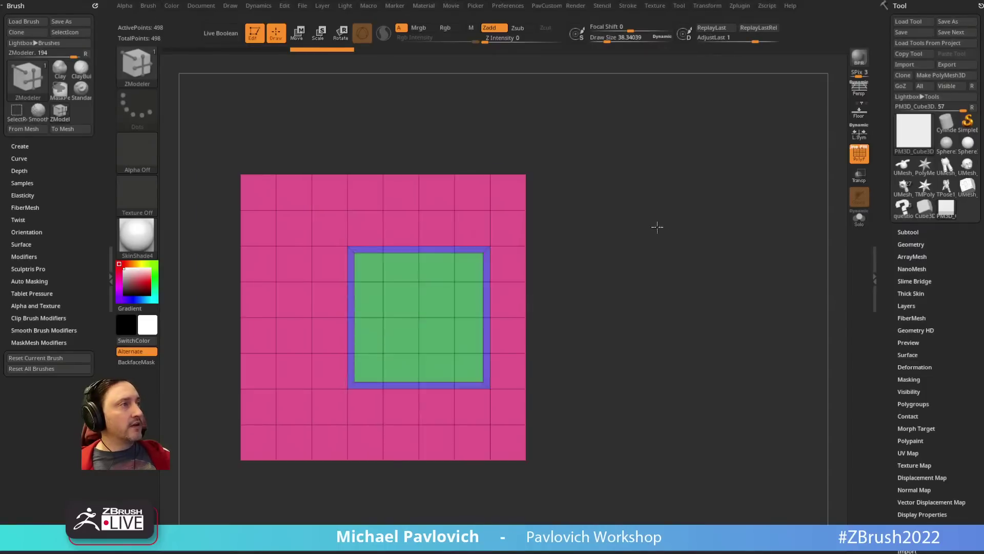
left_click_drag(657, 228, 692, 246)
left_click_drag(455, 310, 465, 329)
left_click_drag(574, 295, 598, 273, "shift")
left_click(859, 155)
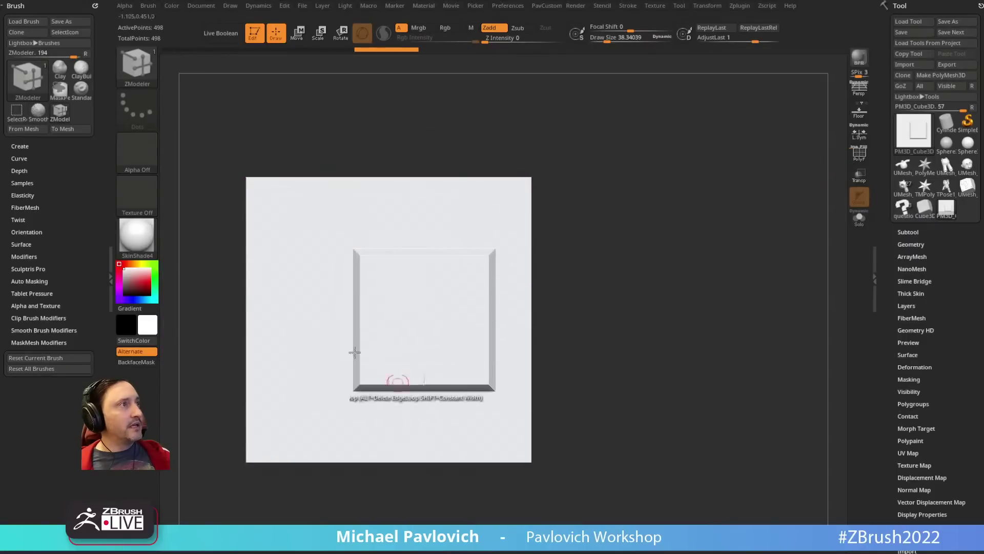
Step: Examine how the block's sloped sides read from an angle, from a distance and from the front
right_click_drag(608, 287, 616, 230, "ctrl")
left_click_drag(563, 219, 624, 244)
right_click_drag(623, 244, 571, 183, "ctrl")
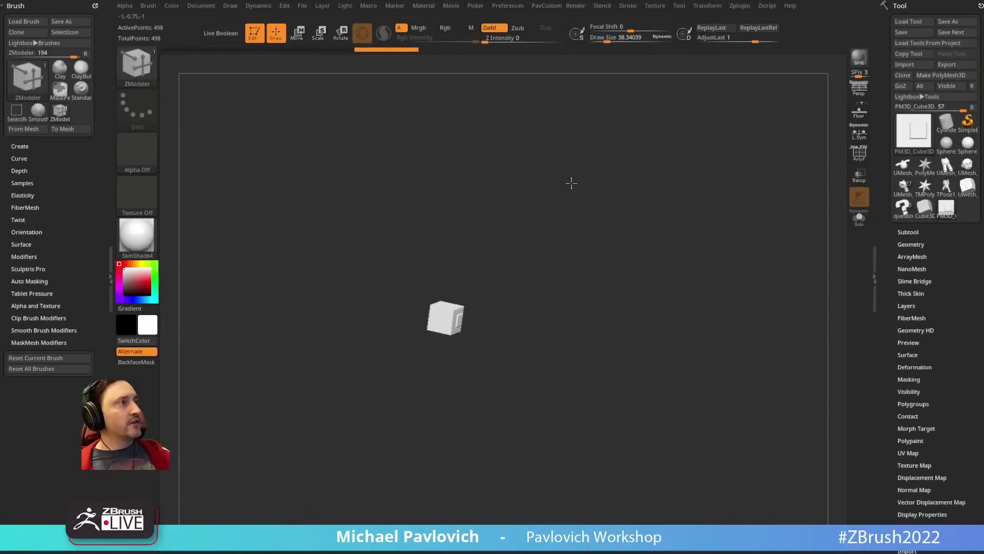
left_click_drag(571, 183, 579, 219)
right_click_drag(578, 207, 599, 251, "ctrl")
left_click_drag(599, 251, 543, 251, "shift")
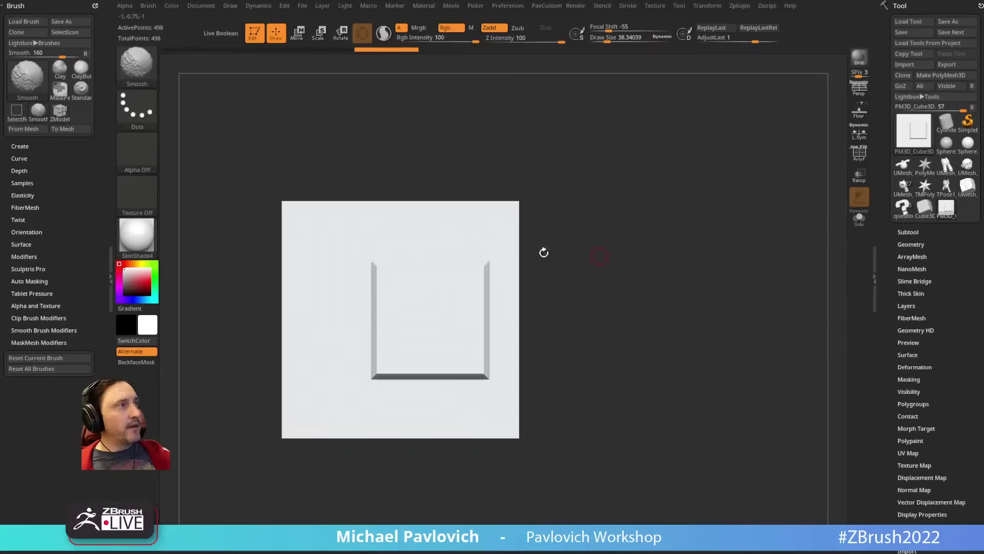
Step: Insert an edge loop at the lower sloped side of the raised block and view the cube from farther away
left_click(476, 378)
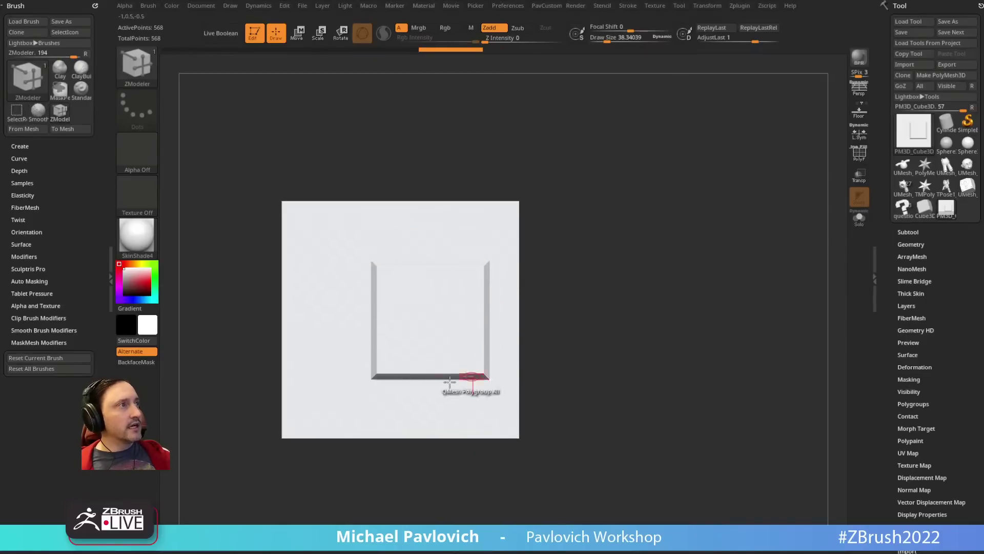
left_click(472, 378)
right_click_drag(595, 202, 604, 226, "alt")
right_click_drag(605, 226, 605, 207, "ctrl")
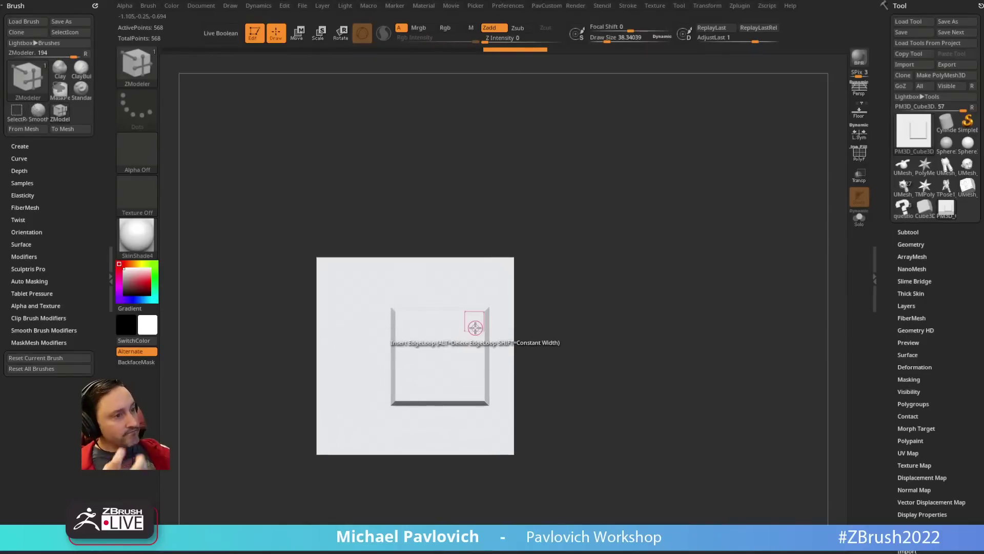
Step: Switch from the test cube back to the Mario relief scene and frame the whole composition with the question block
left_click(904, 186)
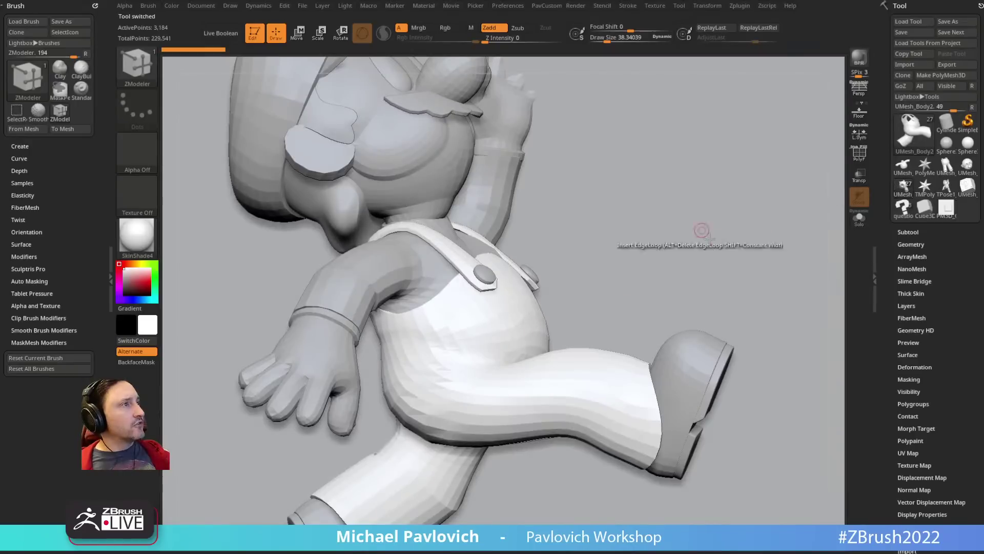
right_click_drag(726, 234, 728, 185, "ctrl")
right_click_drag(825, 180, 765, 229, "alt")
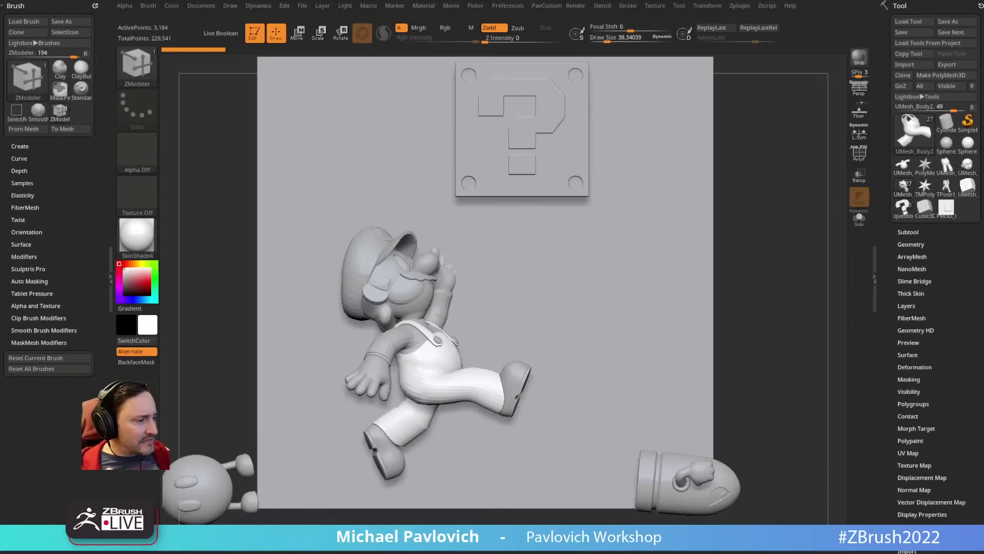
Step: Switch to the web browser and look through the artist's ArtStation portfolio and YouTube channel, then return to ZBrush
left_click_drag(551, 553, 463, 95)
scroll(450, 332, "down", 3)
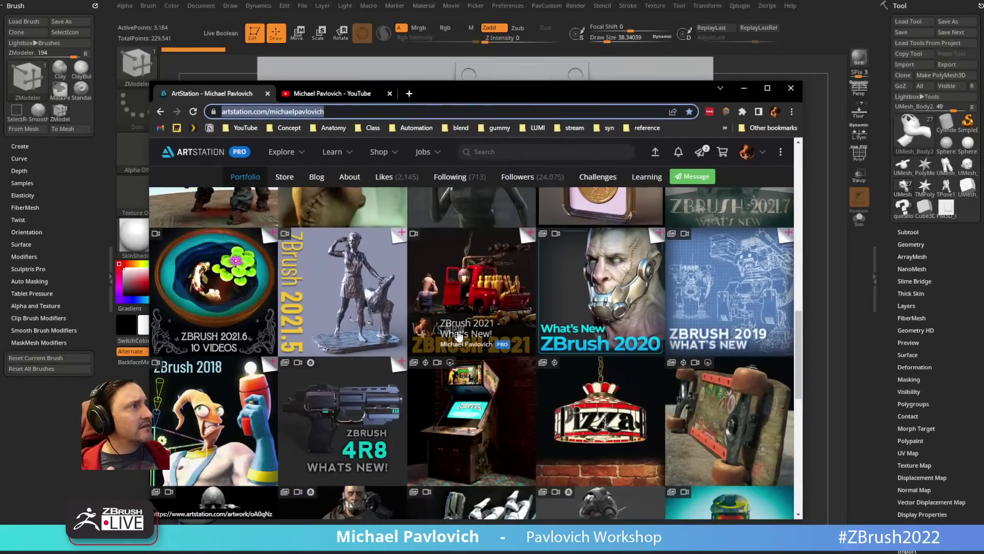
scroll(446, 331, "down", 3)
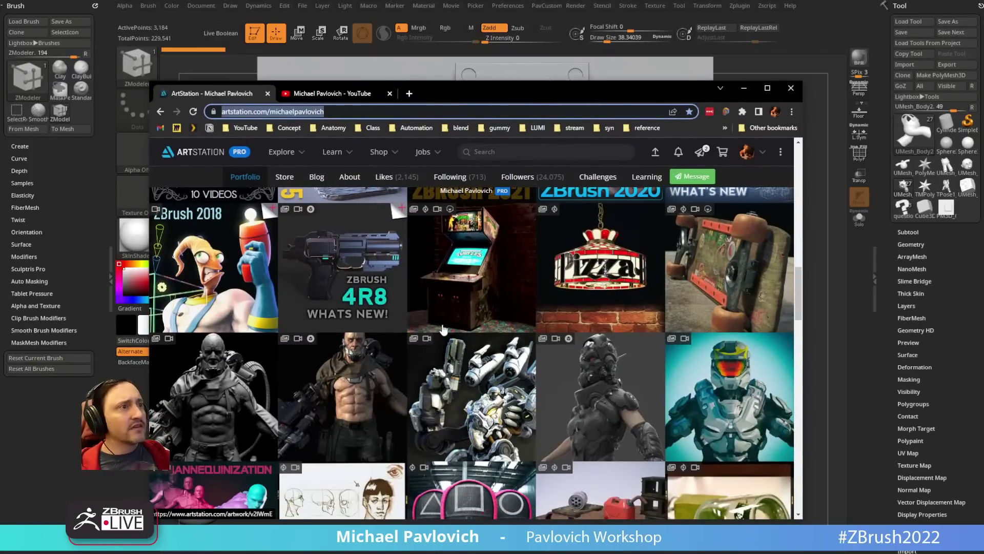
scroll(444, 328, "down", 5)
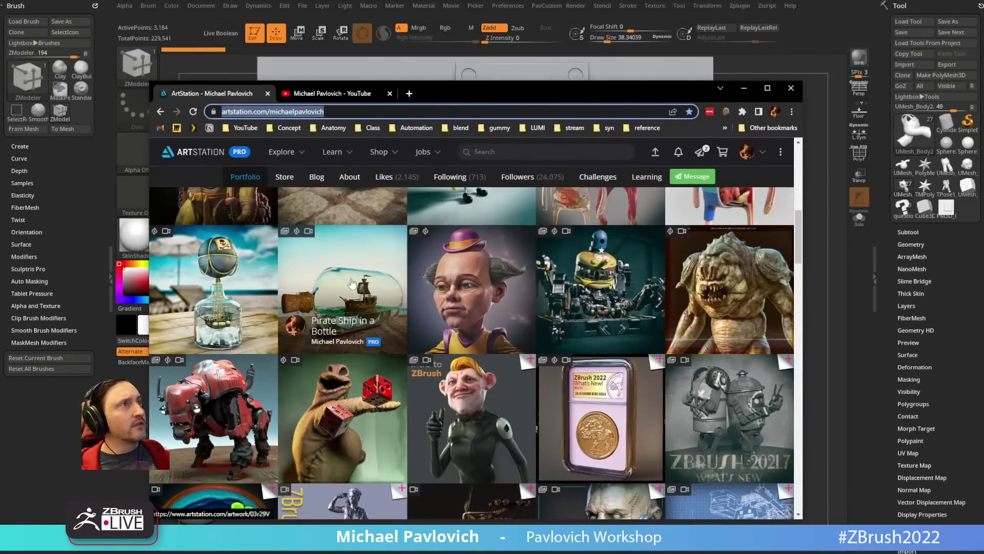
left_click(352, 96)
scroll(314, 300, "down", 5)
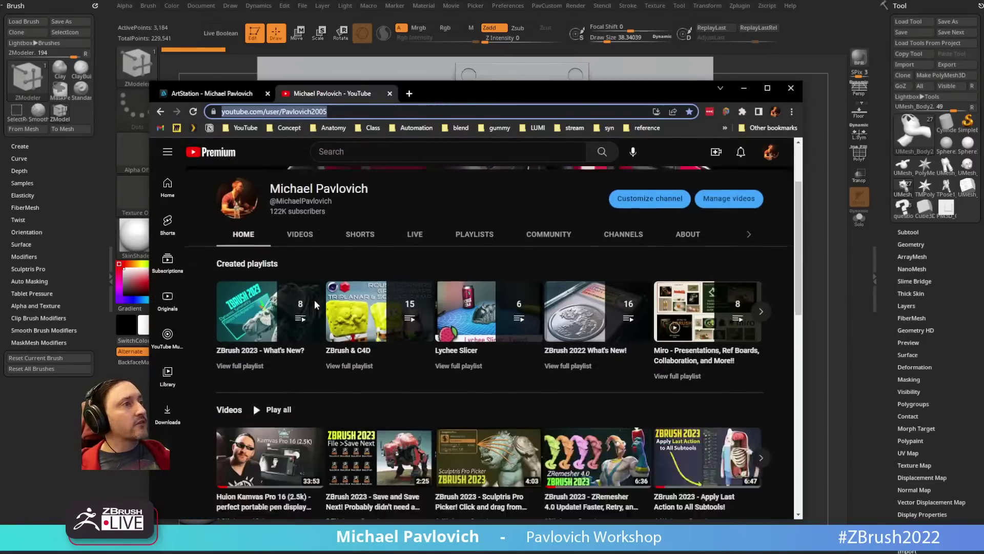
scroll(315, 300, "up", 5)
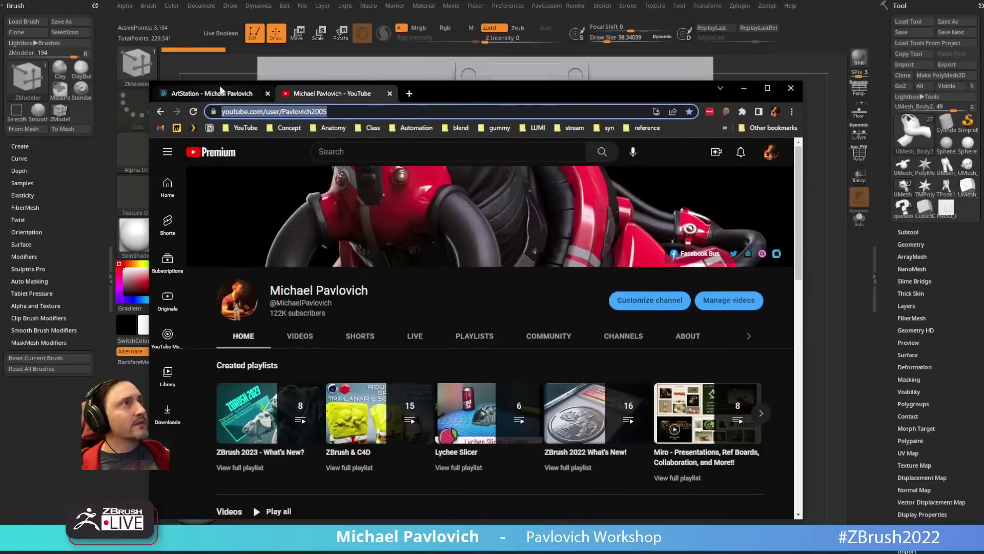
left_click(212, 94)
scroll(488, 290, "up", 3)
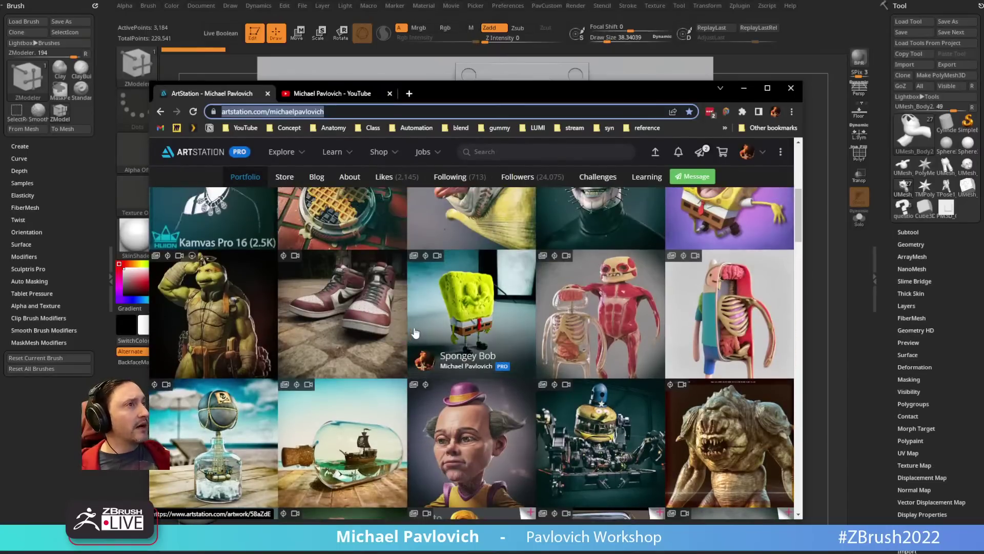
left_click_drag(488, 89, 488, 551)
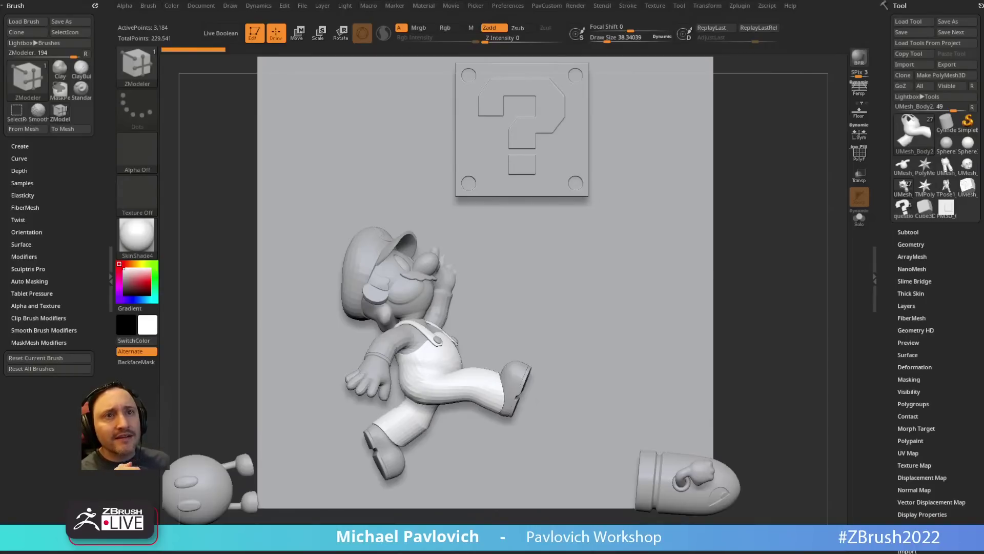
Step: Turn on the polyframe and hide the purple leg polygroup of Mario's overalls
left_click(864, 155)
mouse_move(772, 304)
right_mouse_down("alt")
mouse_move(817, 207)
mouse_move(779, 321)
right_mouse_up("alt")
mouse_move(514, 282)
right_mouse_down("alt")
mouse_move(522, 223)
mouse_move(531, 244)
mouse_move(525, 228)
right_mouse_up("alt")
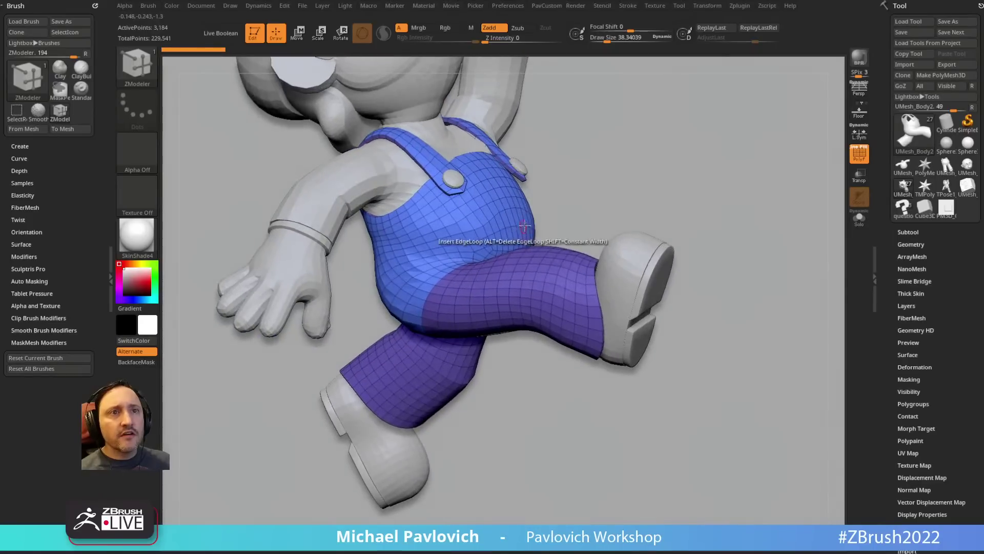
left_click(493, 283, "ctrl+shift")
left_click(498, 281, "ctrl+shift")
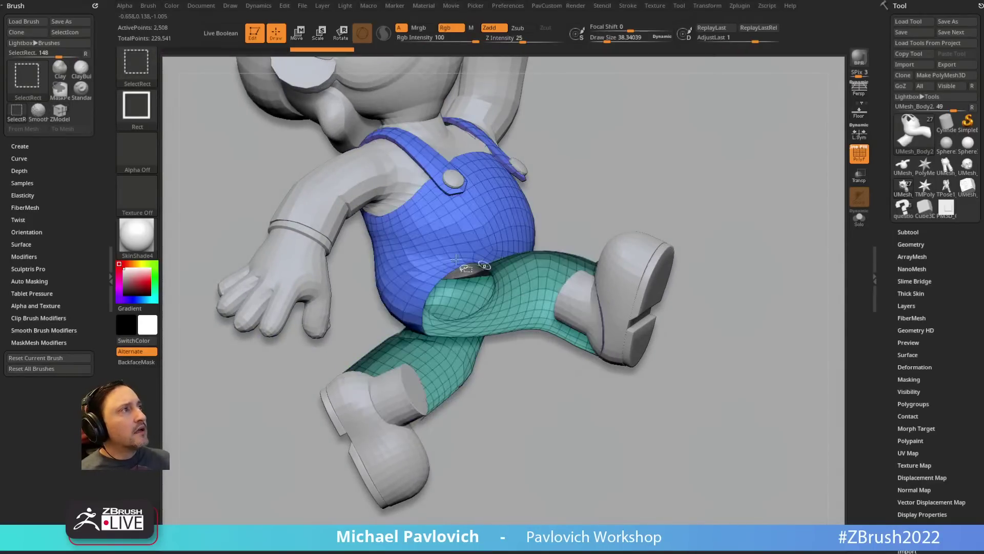
Step: Change the selection brush to SelectLasso and show the whole overalls mesh again
left_click(136, 76, "ctrl+shift")
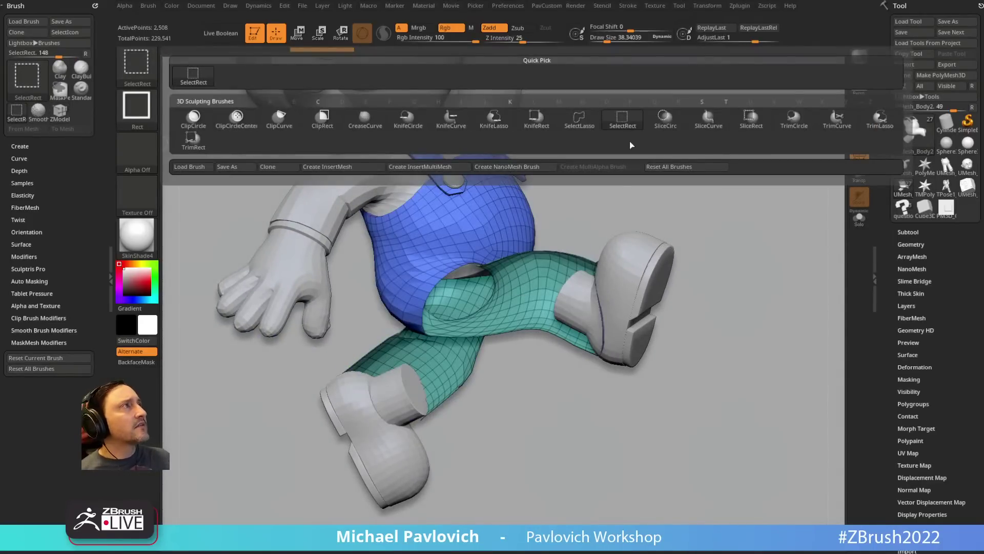
left_click(579, 118)
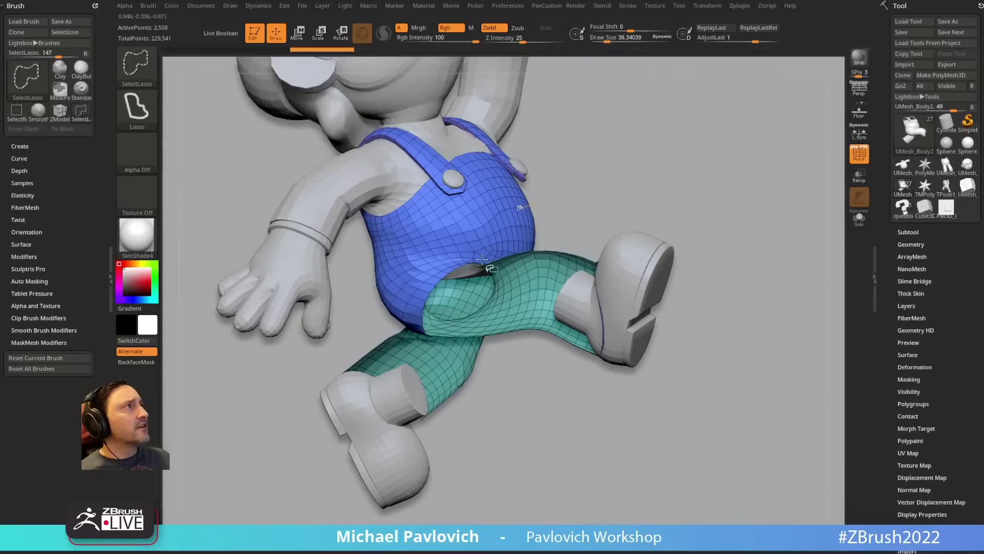
left_click(833, 310, "ctrl+shift")
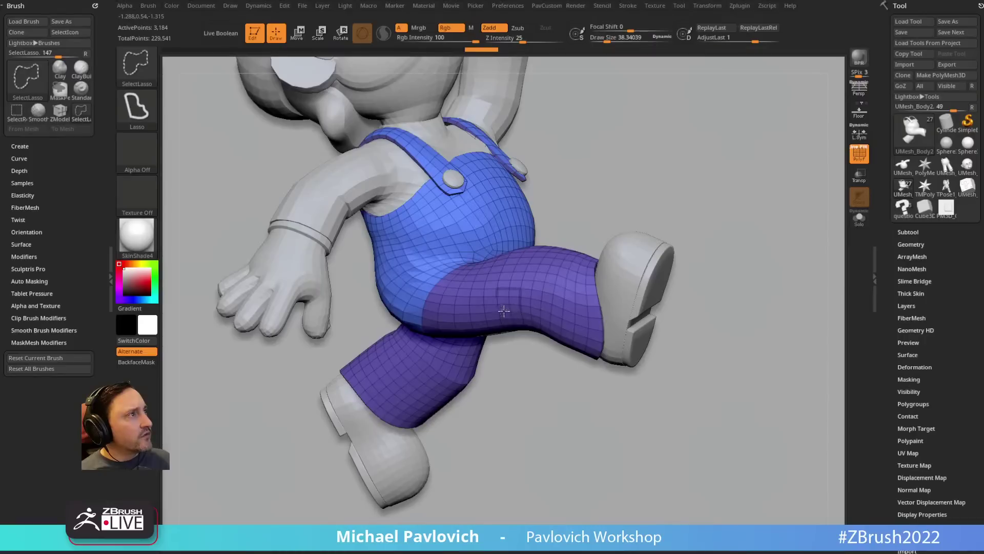
Step: Isolate one polygon loop around the raised leg near the knee, crease its edges, and show the whole mesh again
key("ctrl")
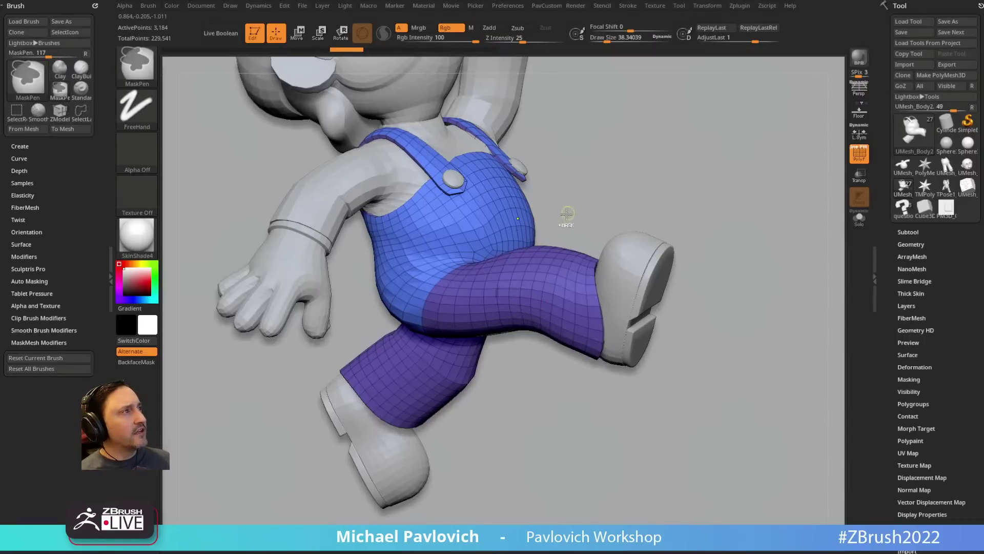
left_click_drag(568, 220, 605, 274)
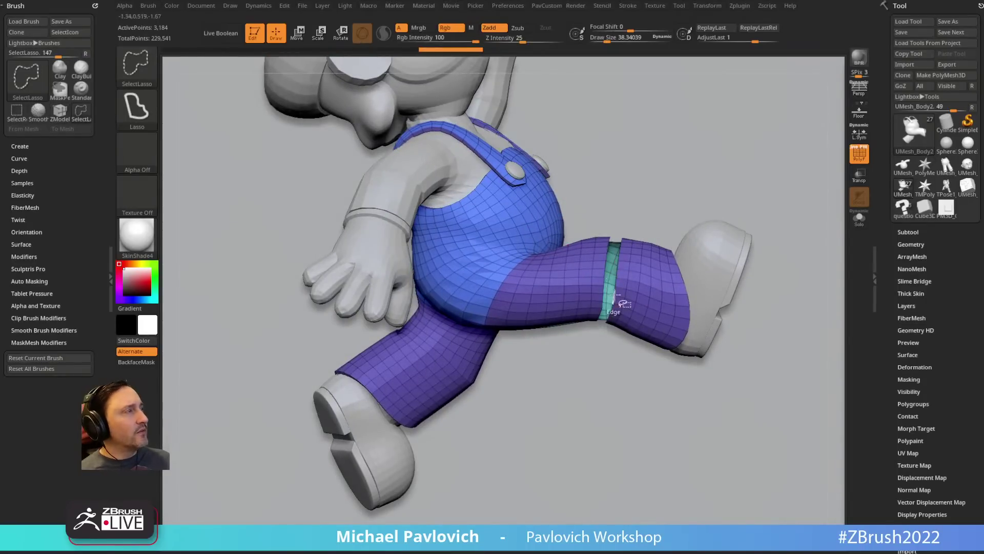
left_click_drag(827, 285, 838, 307, "ctrl+shift")
key("2")
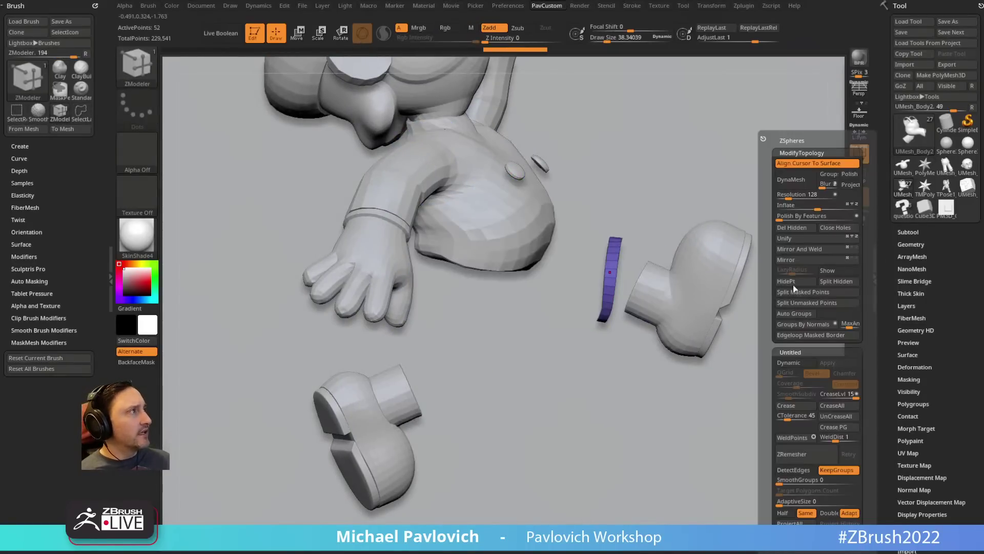
left_click(790, 407)
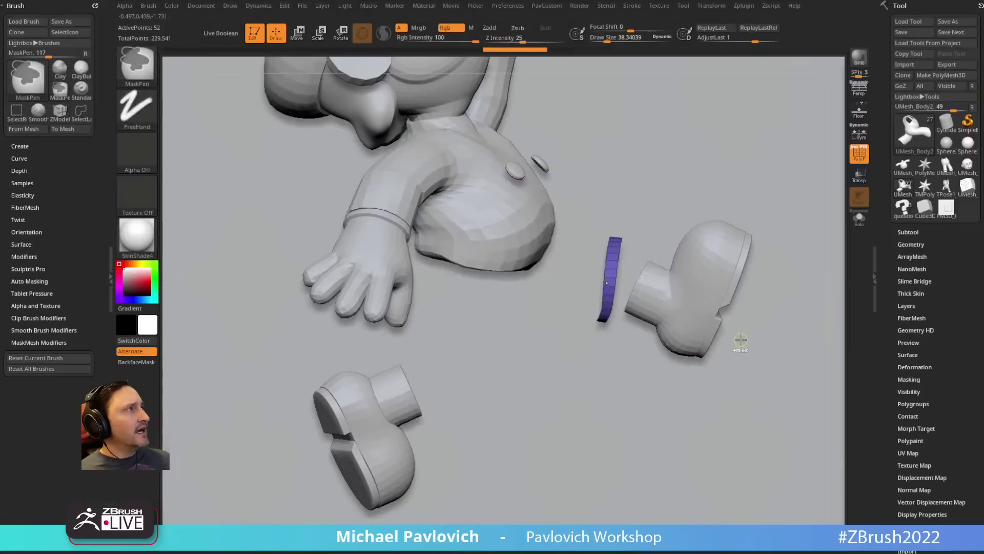
left_click_drag(741, 343, 738, 350, "ctrl+shift")
left_click(839, 268, "ctrl+shift")
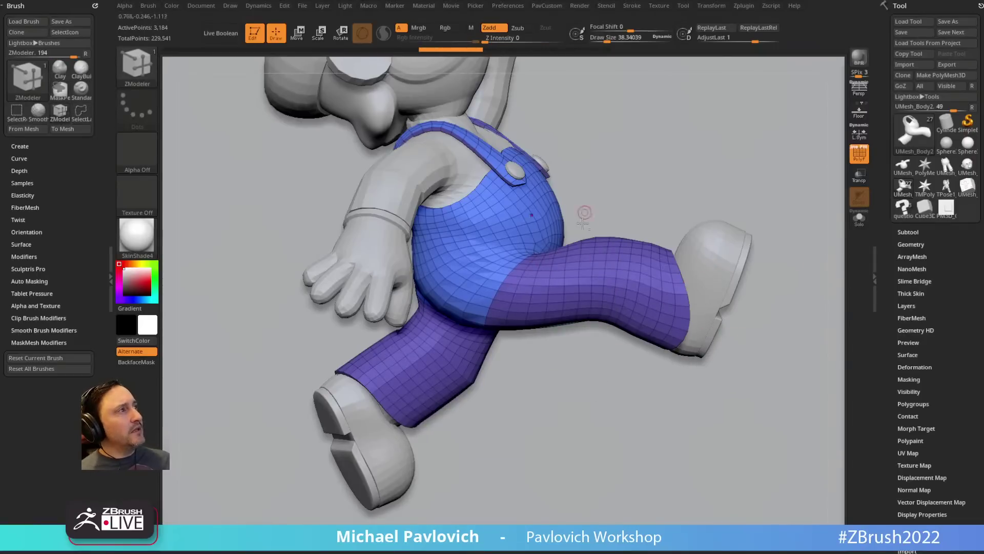
Step: Try hiding edge loops on the raised leg with SelectLasso, and undo both visibility changes
right_click_drag(584, 217, 591, 318, "ctrl")
key("space")
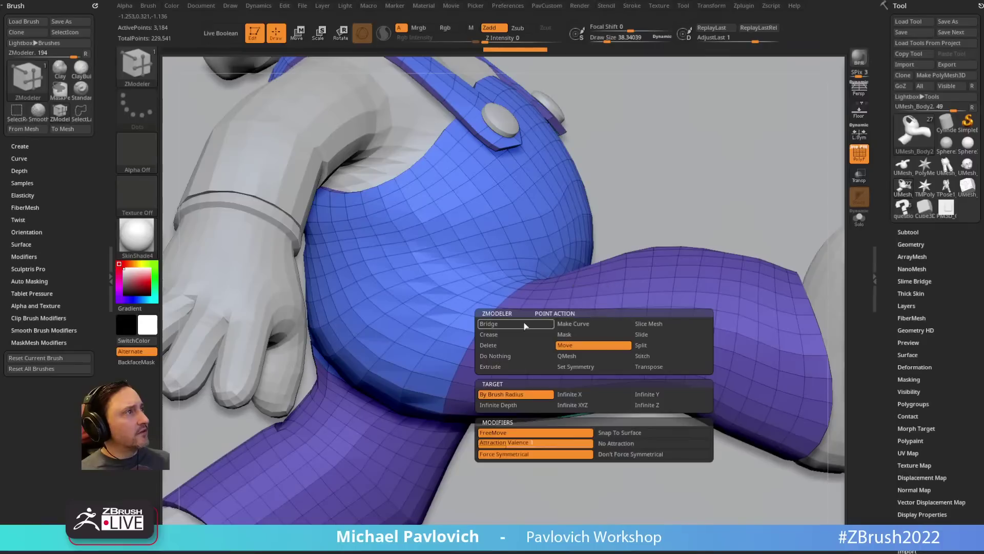
key("space")
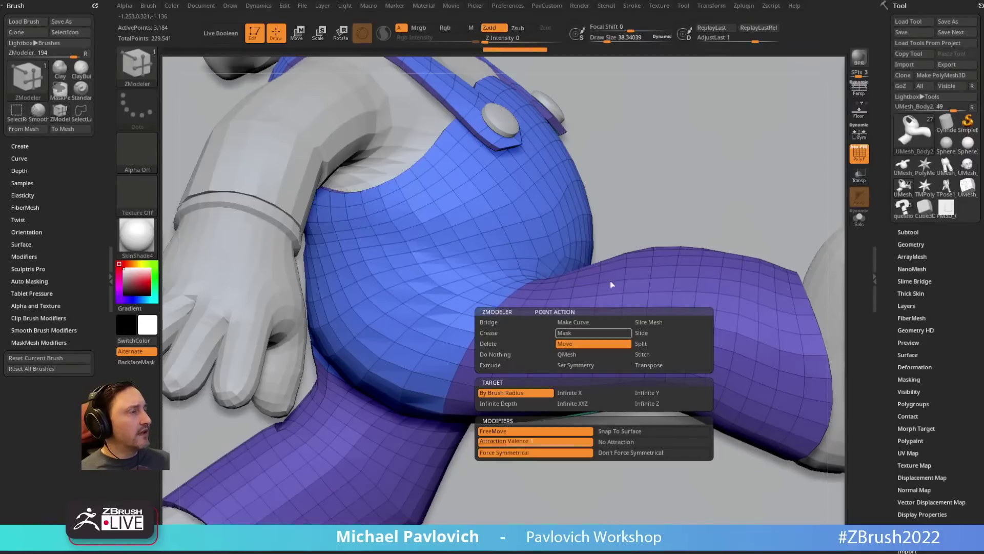
key("ctrl+shift")
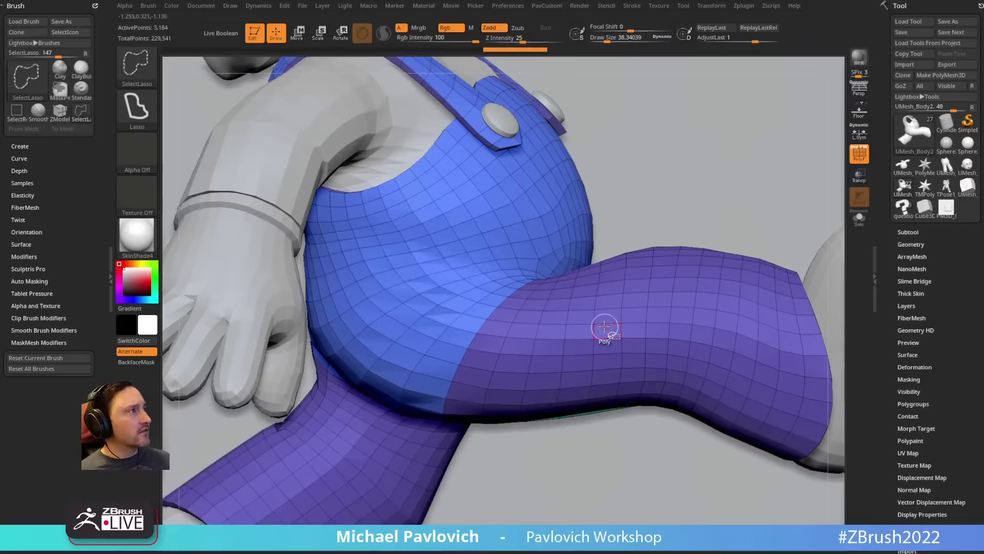
left_click(604, 339, "ctrl+shift")
left_click(633, 339, "ctrl+shift")
key("ctrl+z")
key("ctrl+z")
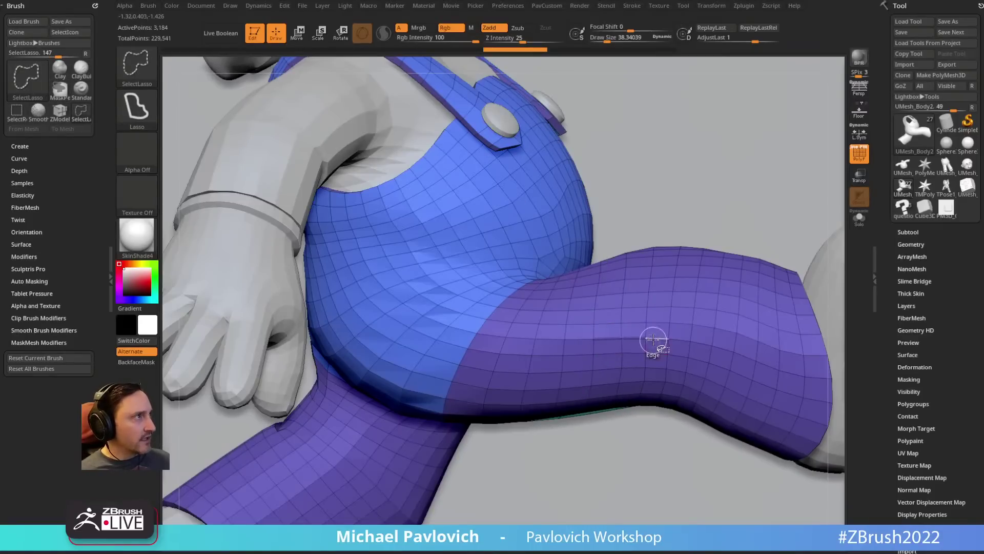
Step: Set the ZModeler point action to Crease and crease the shortest path between two points near the raised leg's knee
key("ctrl")
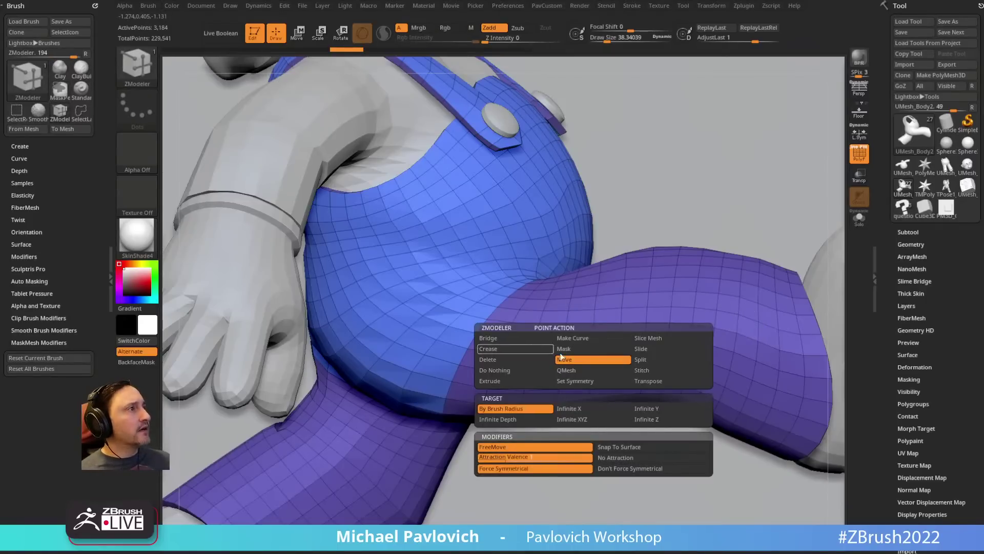
left_click(518, 350)
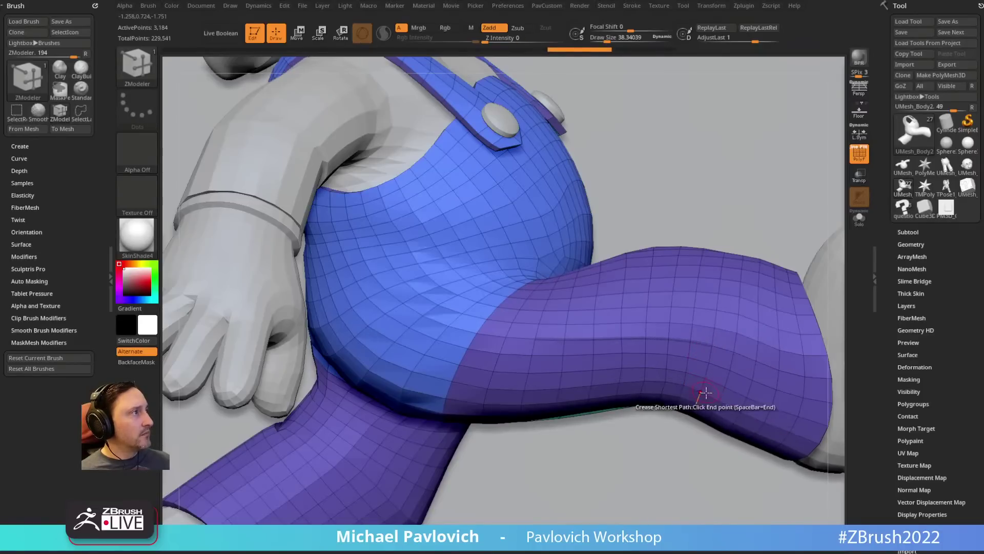
left_click(715, 348)
left_click(701, 392)
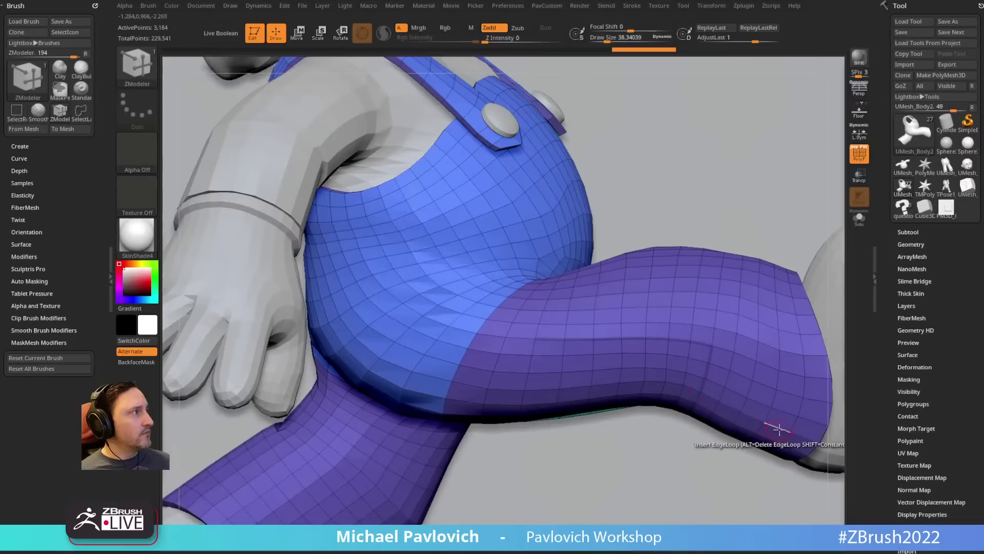
key("ctrl")
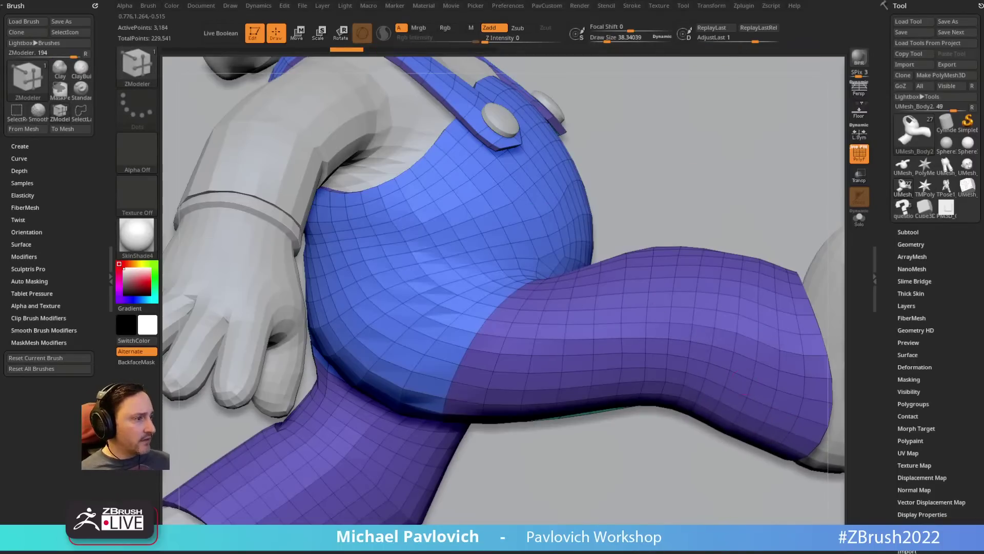
Step: Switch to the web browser and open the full "ZBrush 2023 - What's New?" playlist from the YouTube channel
key("alt+Tab")
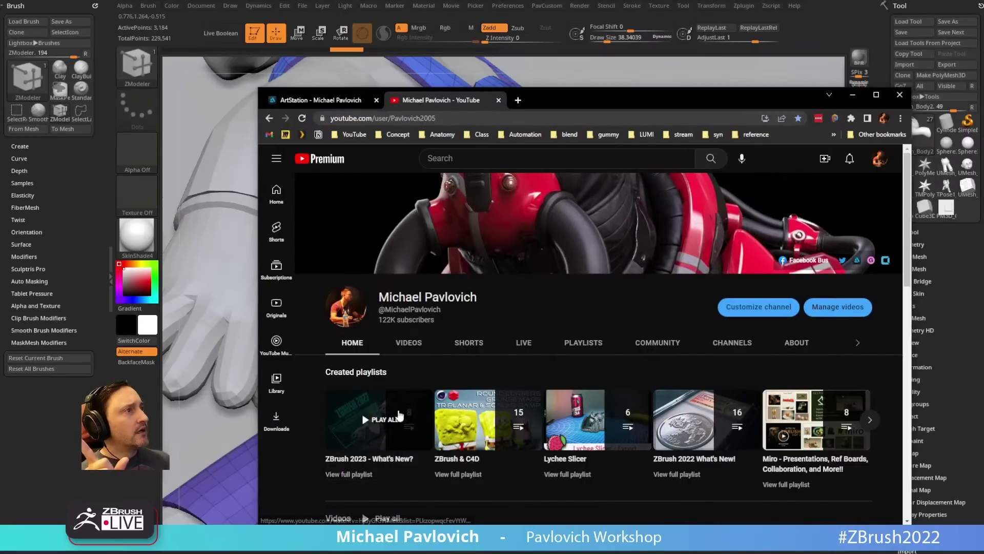
left_click(379, 465)
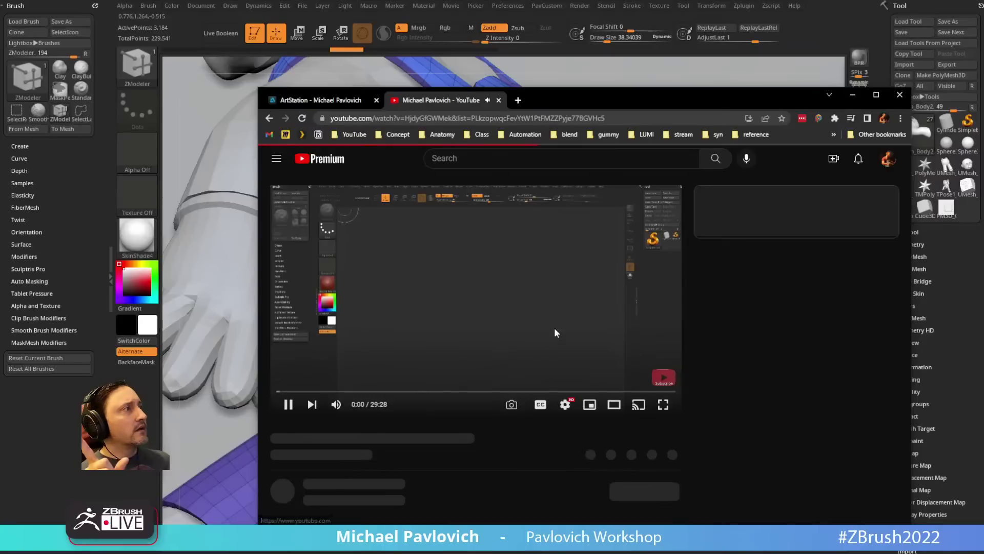
left_click(269, 118)
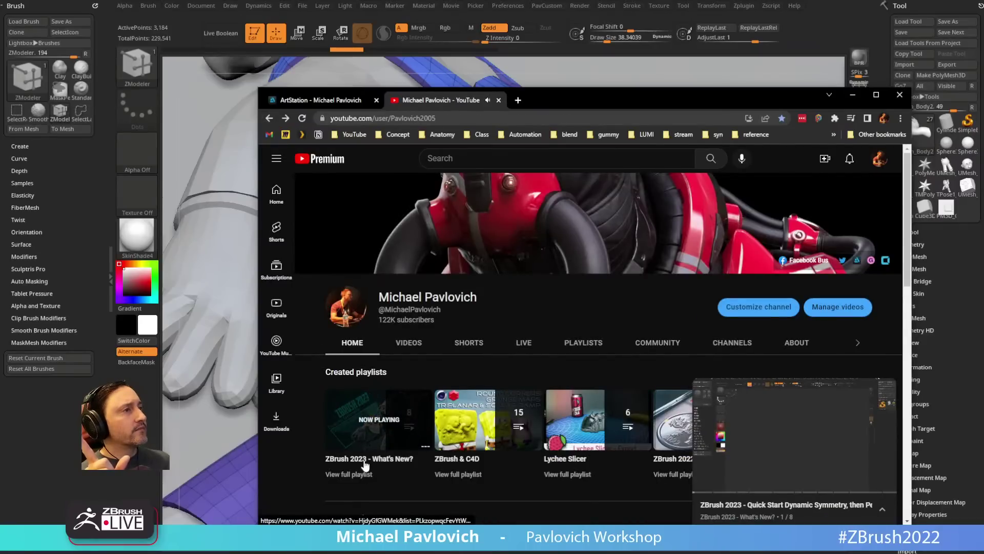
left_click_drag(524, 99, 422, 96)
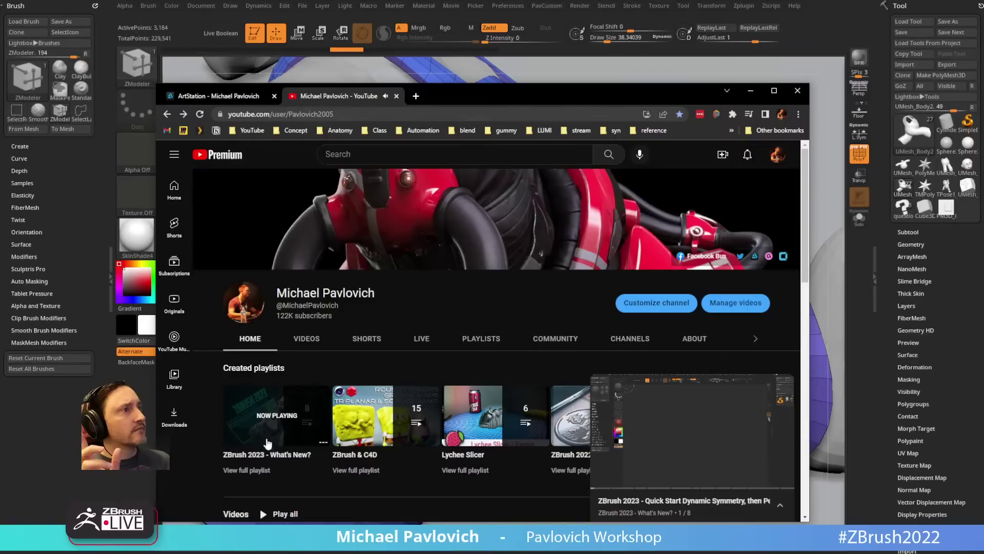
left_click(247, 470)
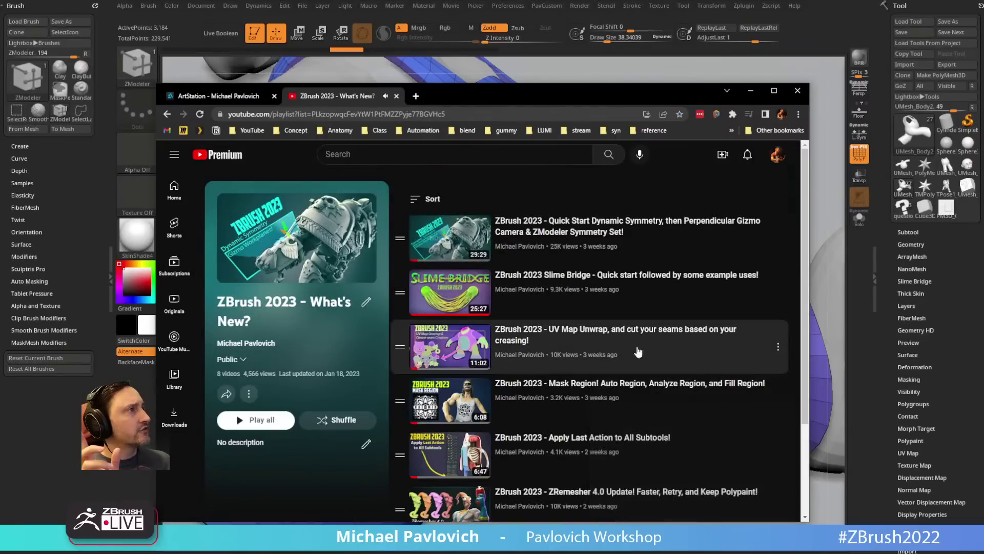
Step: Open the playlist's video on UV Map Unwrap and cutting seams based on creasing, pause it, and select its web address
left_click(613, 338)
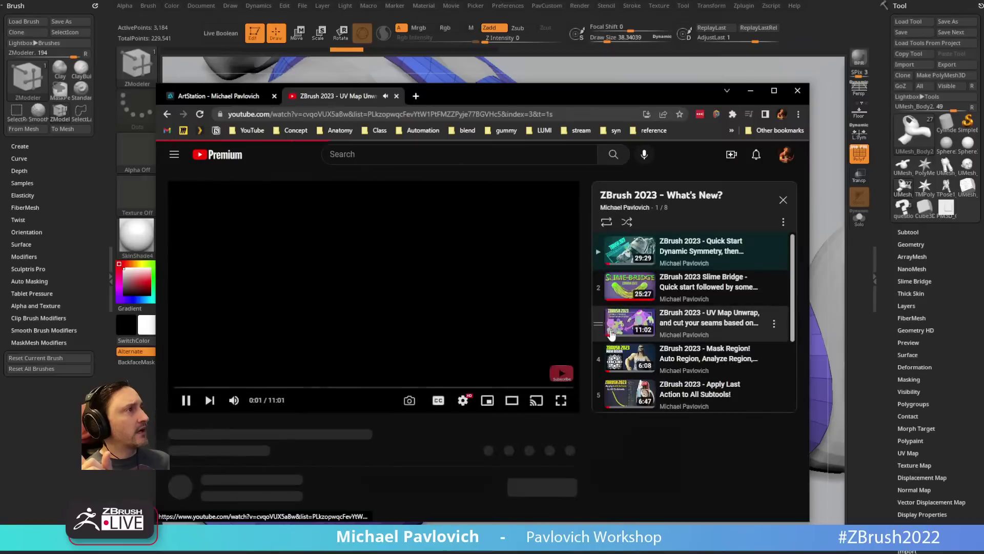
left_click(211, 395)
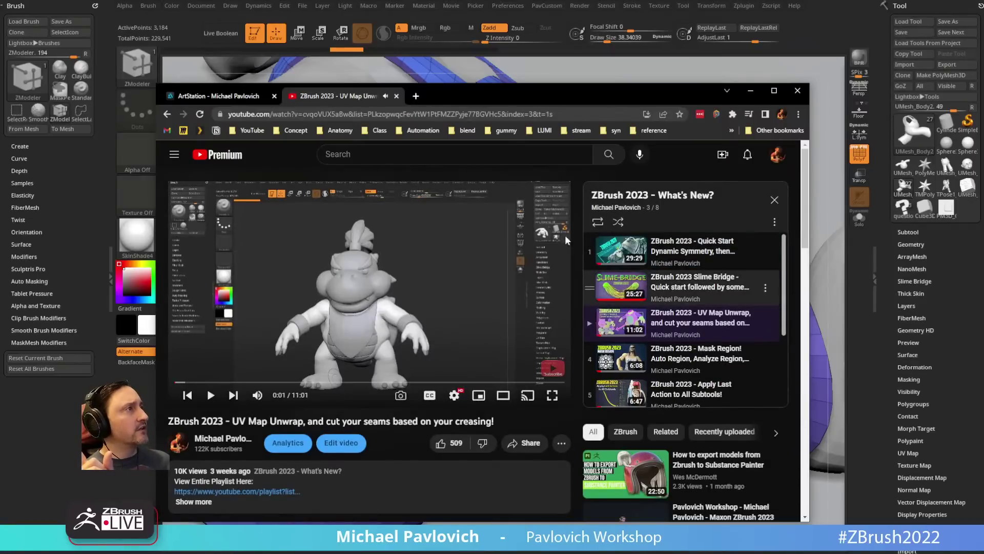
left_click(461, 114)
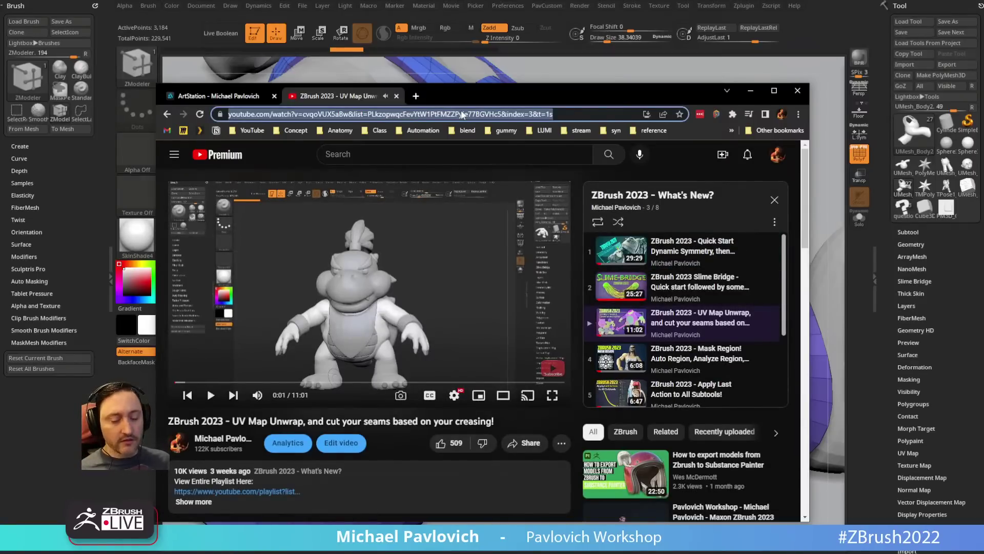
Step: Switch back to ZBrush from the browser and select the Standard brush
left_click_drag(473, 100, 474, 0)
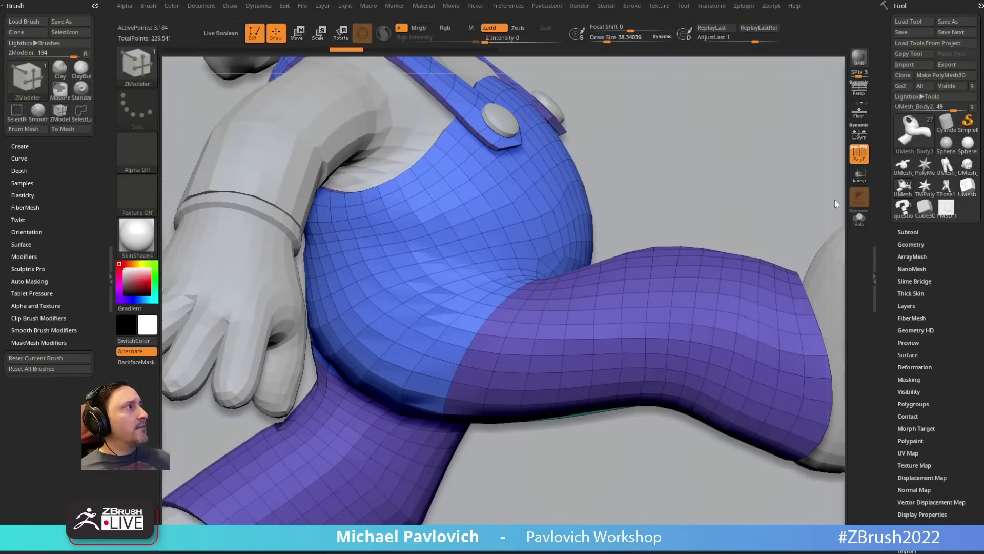
mouse_move(815, 202)
right_mouse_down()
mouse_move(769, 226)
mouse_move(523, 493)
mouse_move(578, 470)
mouse_move(568, 399)
right_mouse_up()
key("b")
key("s")
key("t")
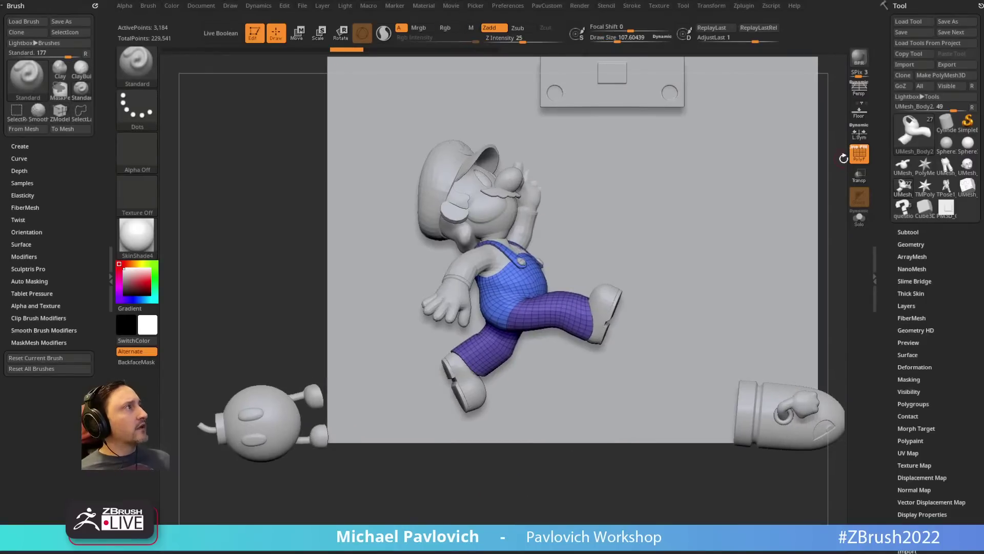
Step: Dock the Zplugin palette beside the canvas and expand the UV Master settings
left_click(742, 6)
left_click_drag(670, 36, 42, 15)
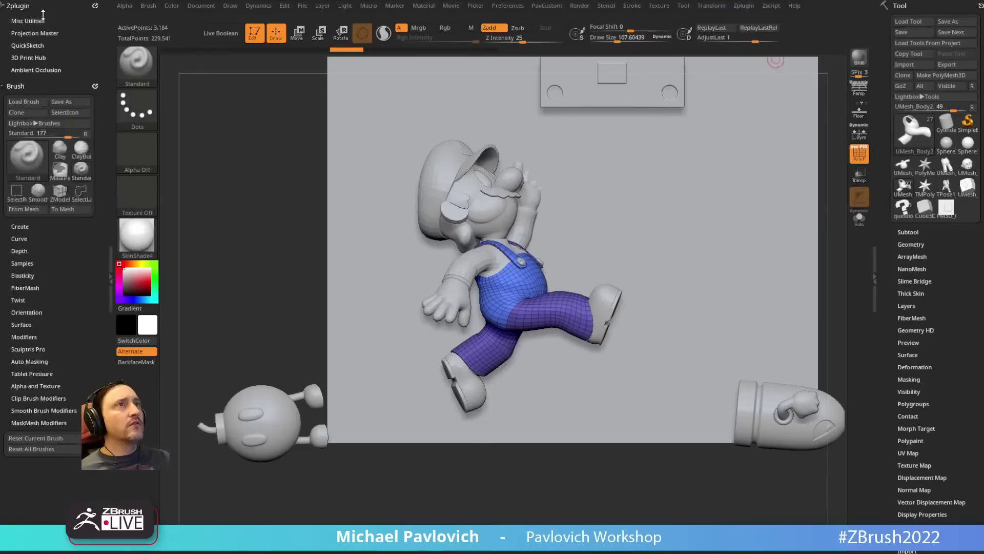
left_click(36, 181, "shift")
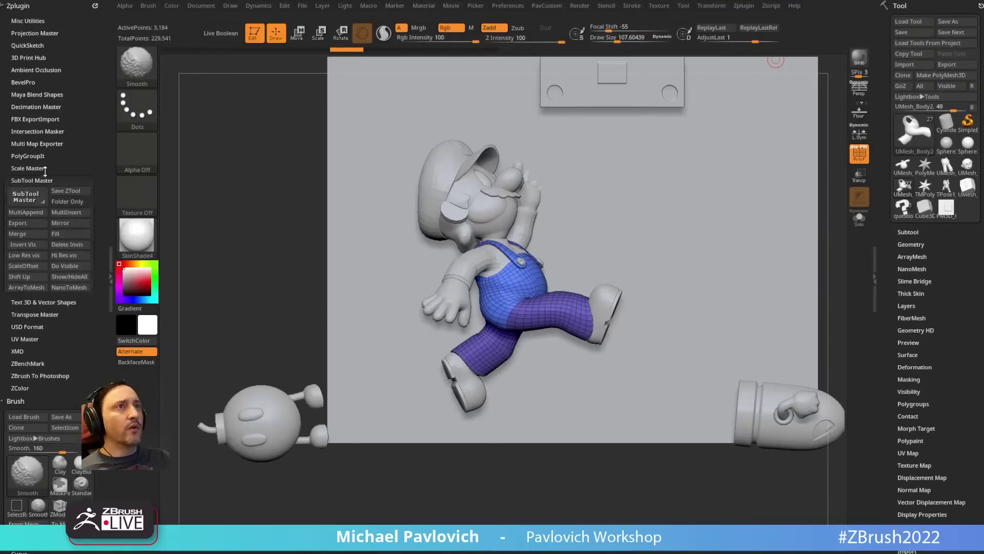
left_click(30, 180)
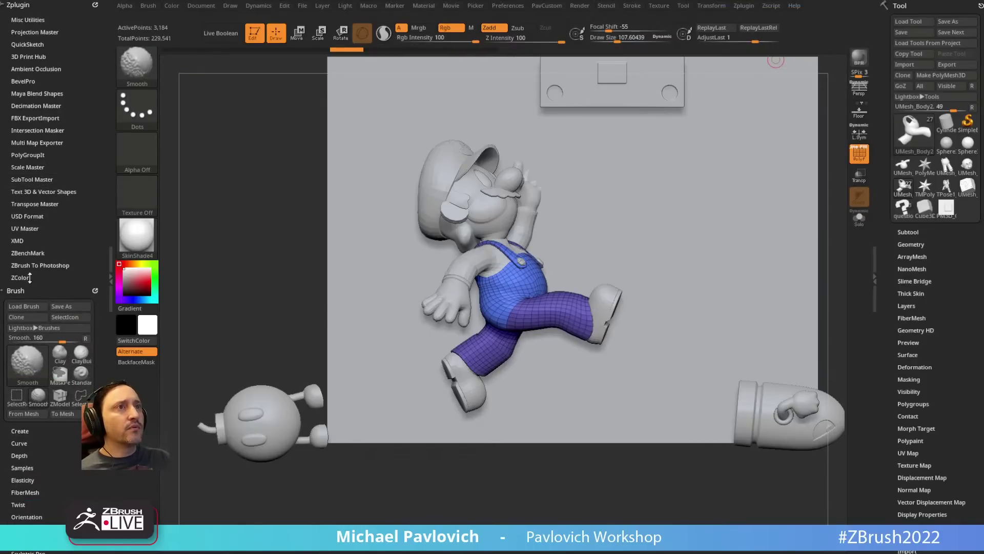
left_click(27, 230)
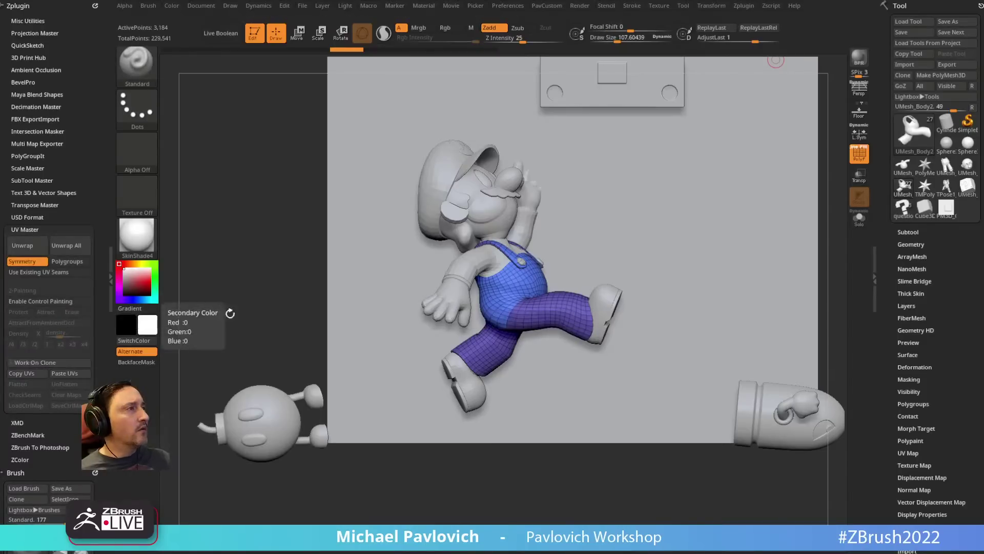
Step: Undo the test stroke on the overalls and create a UV Master working clone of them
mouse_move(636, 475)
left_mouse_down()
mouse_move(603, 441)
mouse_move(597, 396)
left_mouse_up()
key("f")
key("s")
left_click(494, 251)
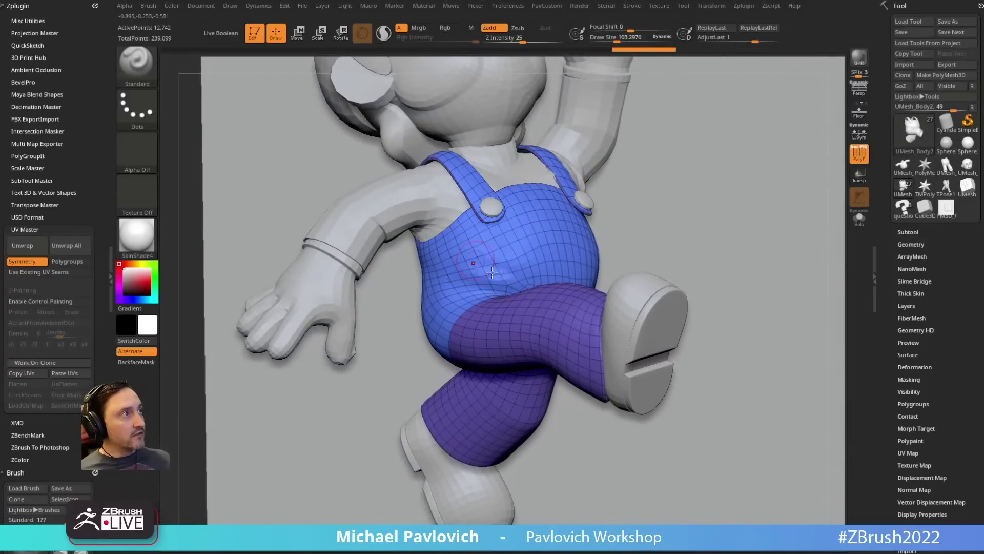
key("ctrl+z")
right_click_drag(523, 264, 476, 225, "ctrl")
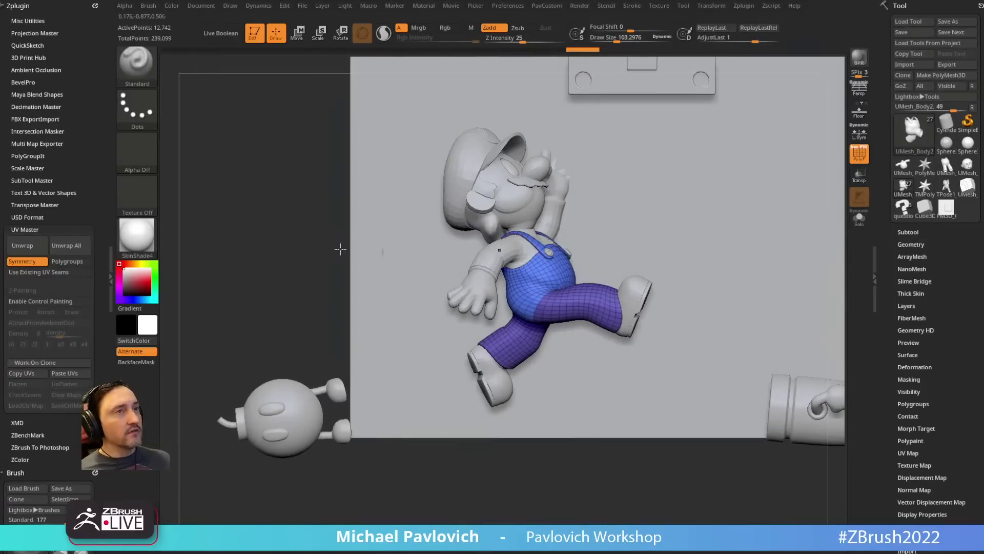
left_click(35, 362)
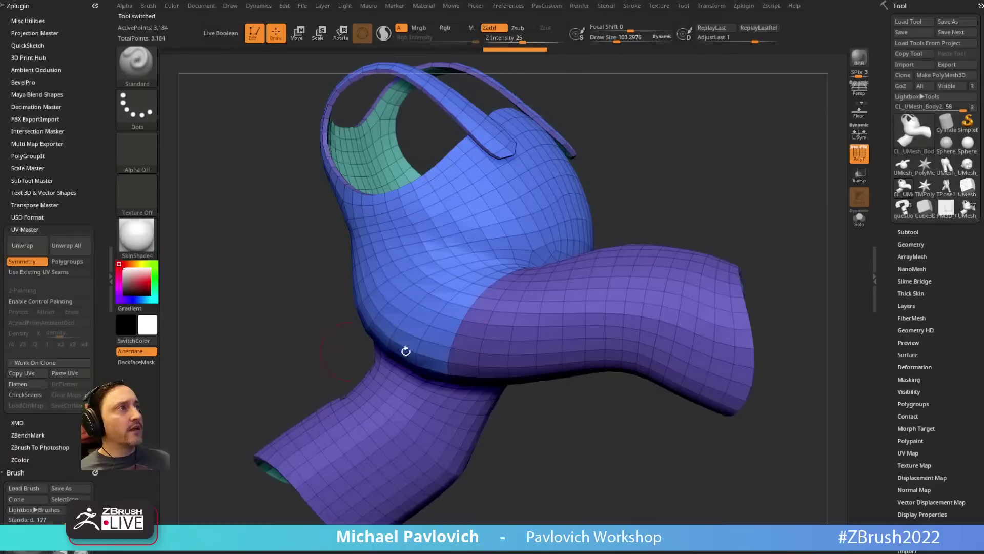
left_click_drag(749, 192, 727, 121, "alt")
left_click_drag(741, 205, 663, 202)
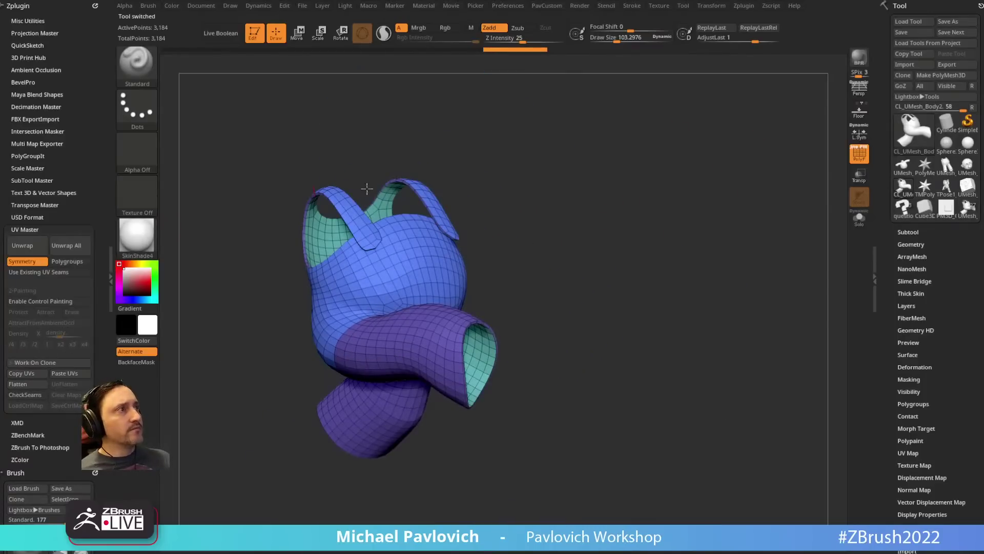
left_click_drag(367, 189, 275, 225)
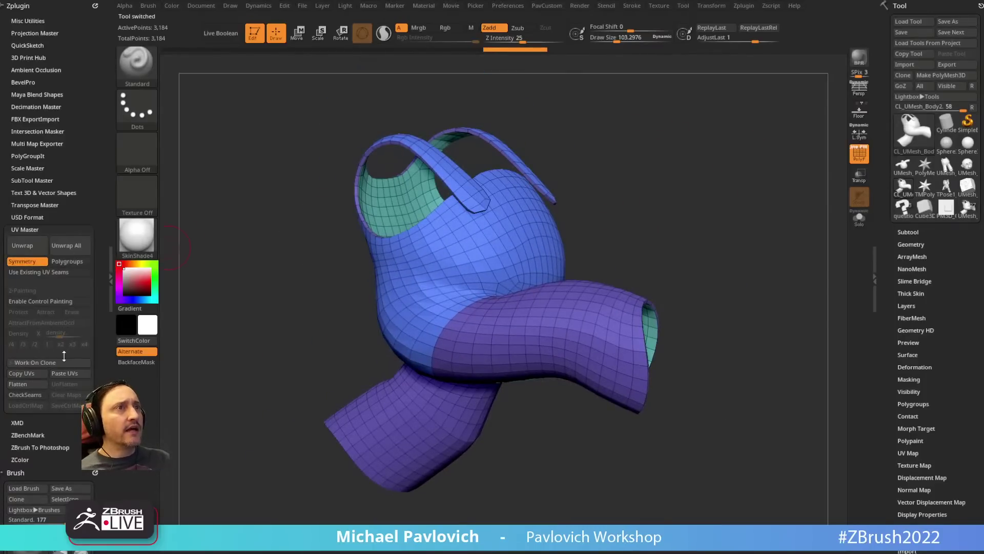
Step: Unwrap the overalls clone by polygroups with symmetry off, and flatten its UVs for viewing
left_click(65, 264)
left_click_drag(728, 213, 659, 229)
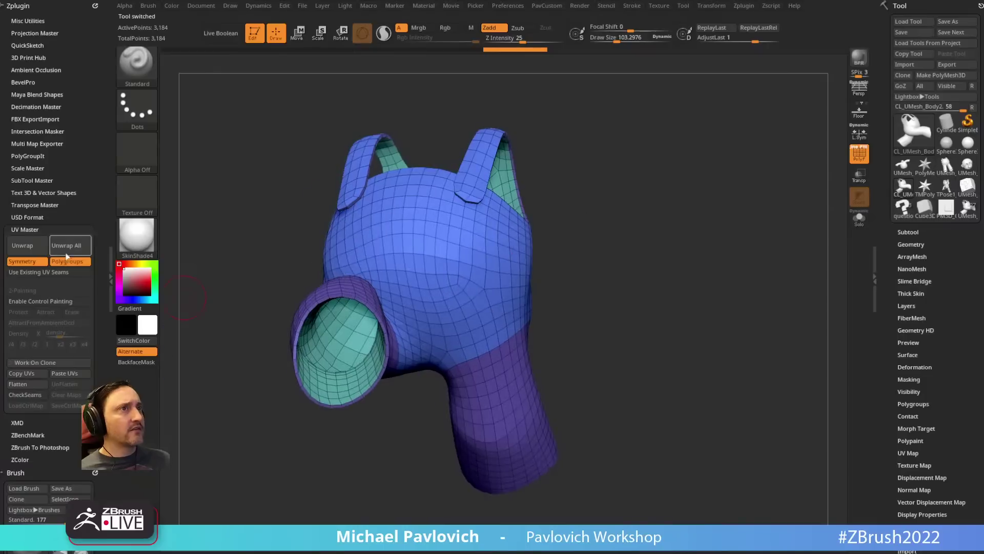
left_click_drag(553, 226, 677, 213)
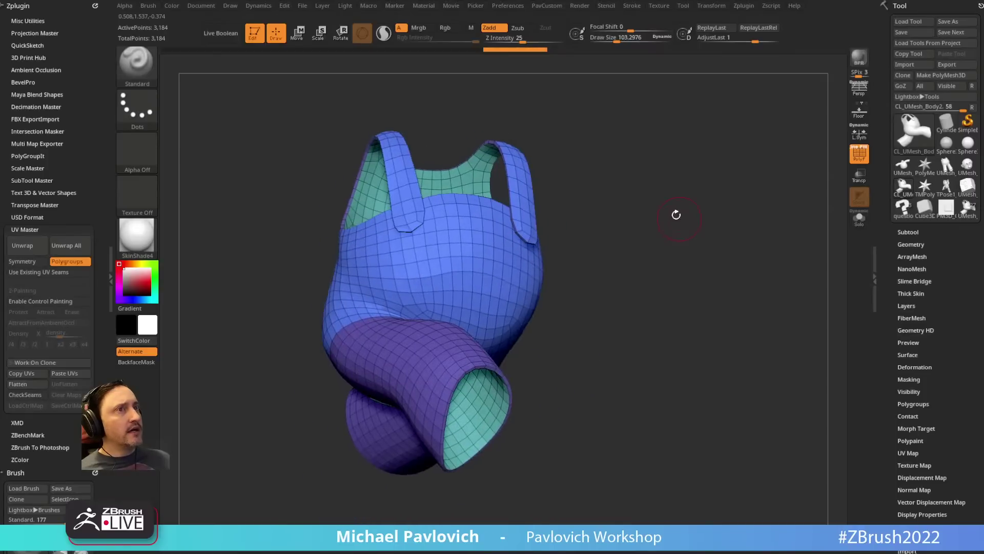
left_click(41, 383)
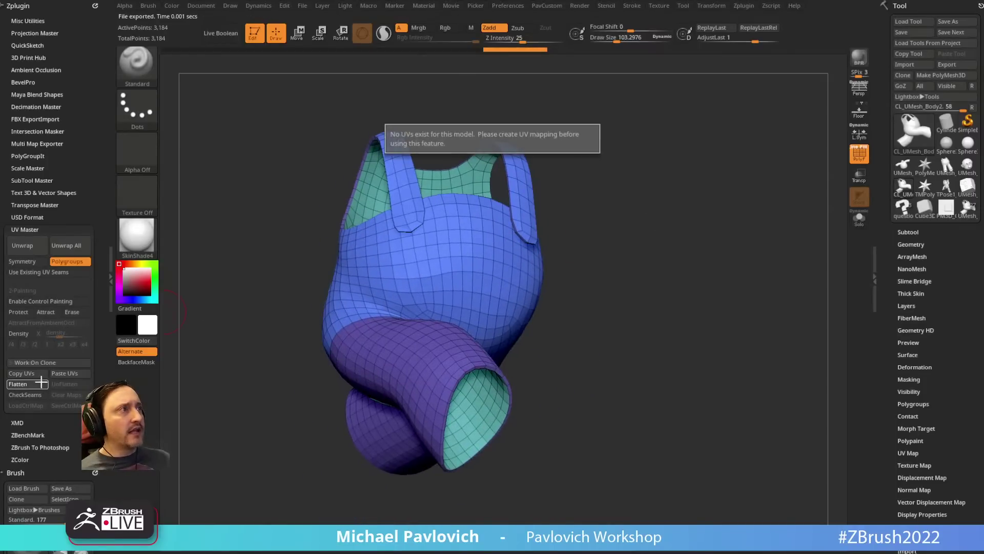
left_click(22, 246)
left_click(31, 383)
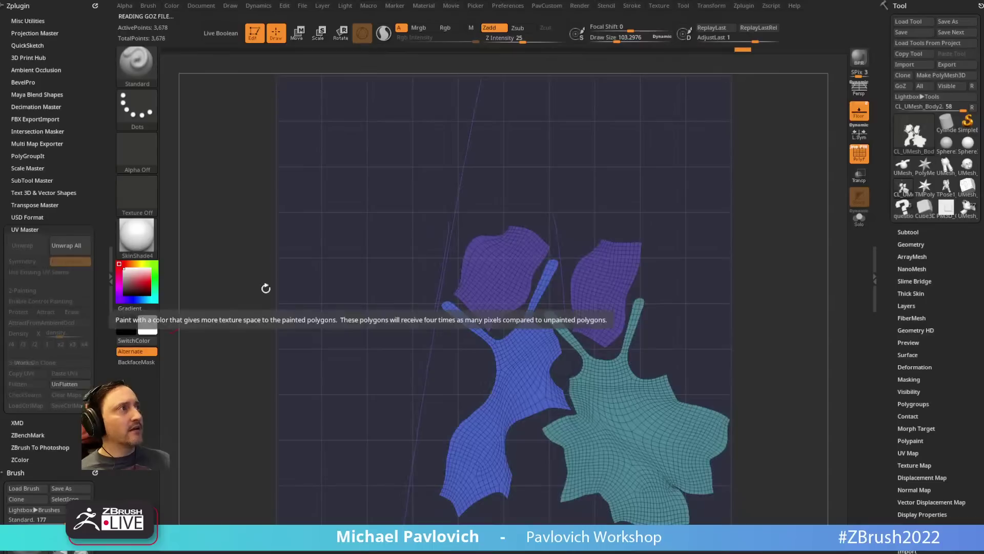
Step: Isolate the blue UV island with a mask, move it clear of the purple islands, and unflatten the clone
left_click(449, 346, "ctrl")
mouse_move(499, 323)
left_mouse_down()
mouse_move(333, 214)
mouse_move(345, 208)
mouse_move(353, 229)
left_mouse_up()
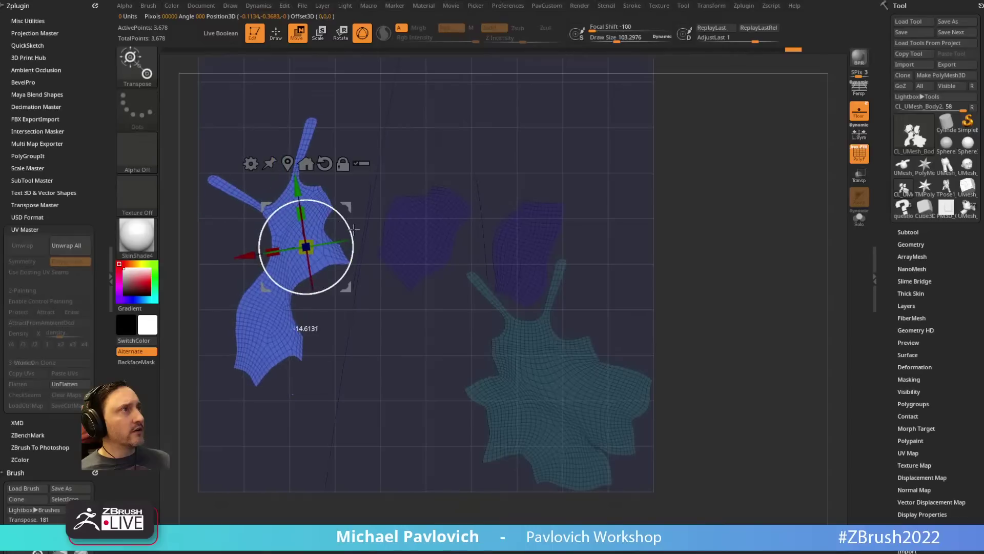
key("q")
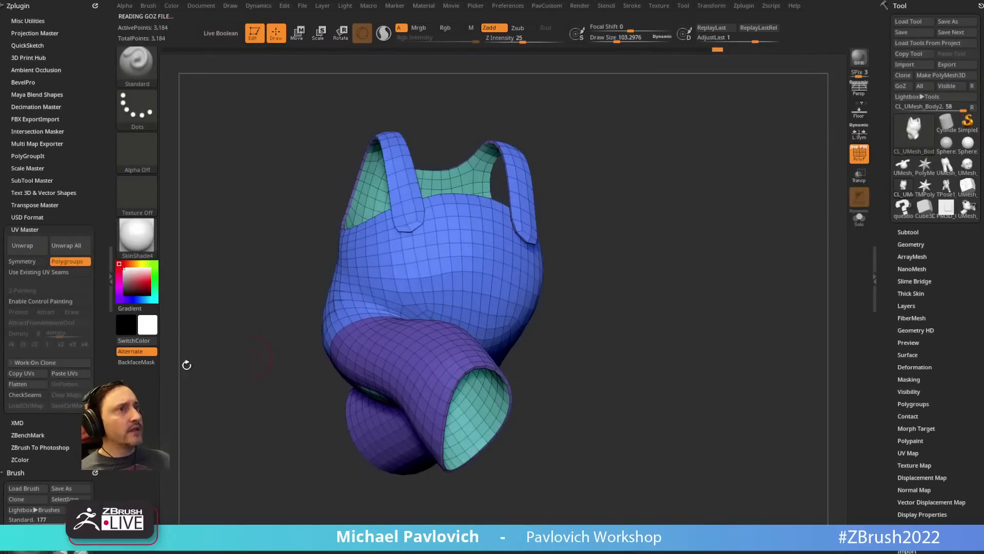
Step: Turn on CheckSeams and examine the UV seams around the straps and legs of the clone
left_click(24, 394)
left_click_drag(301, 351, 296, 393)
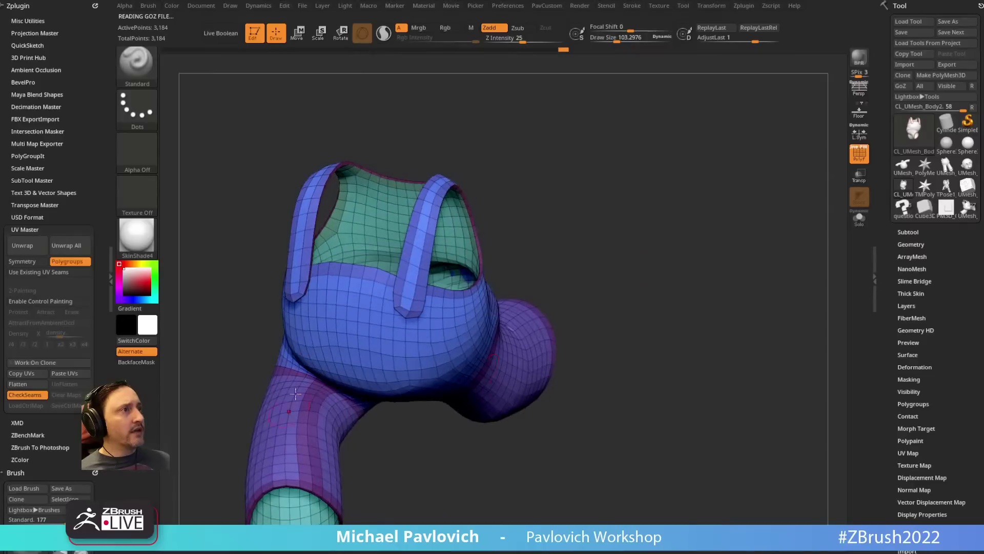
left_click_drag(363, 488, 500, 403)
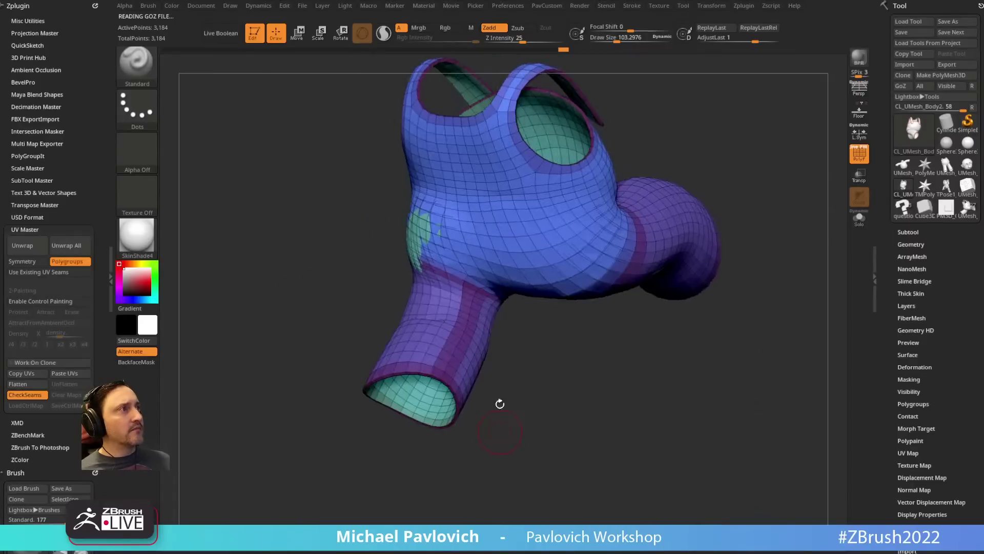
left_click_drag(602, 421, 709, 301)
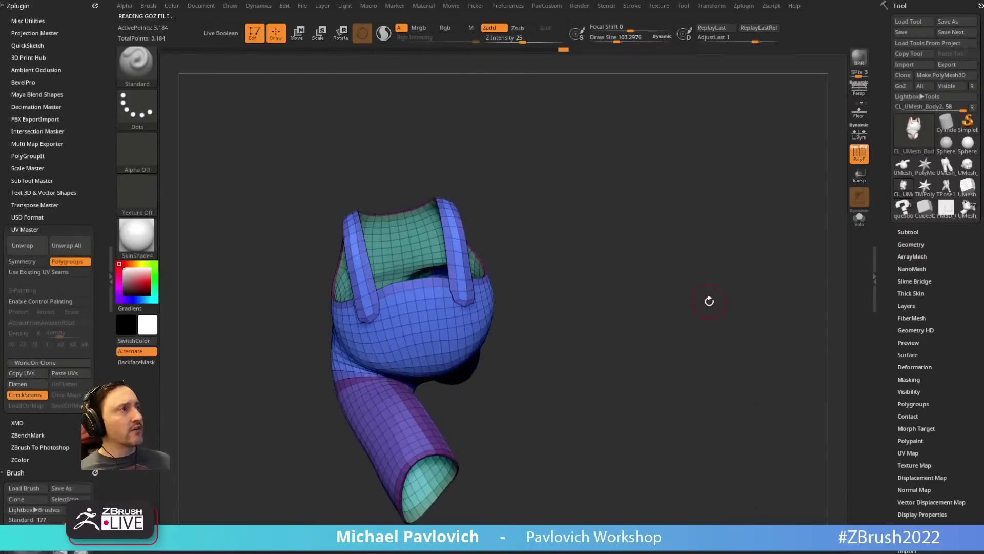
Step: Enable UV Master control painting and turn off the polyframe display on the clone
left_click(41, 301)
left_click_drag(605, 266, 644, 187)
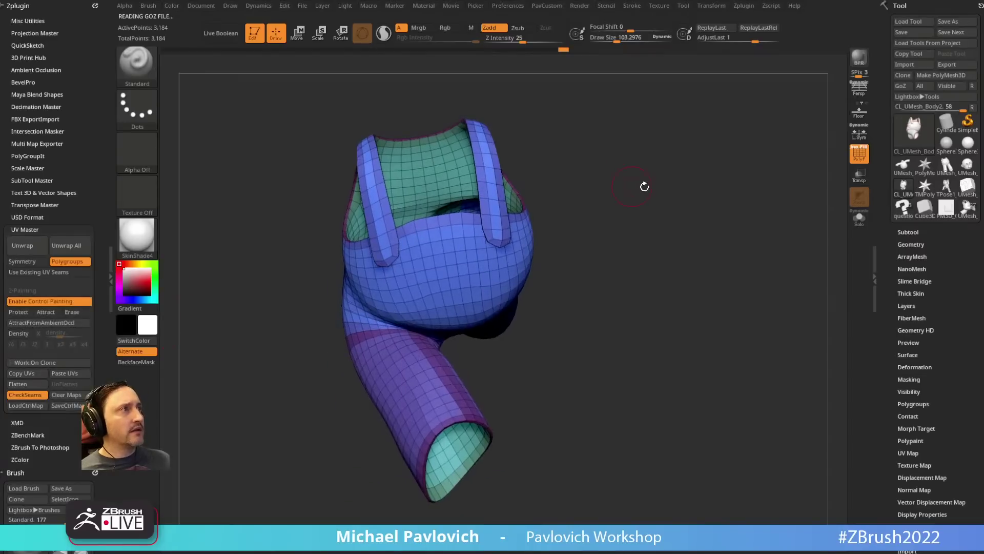
left_click(860, 153)
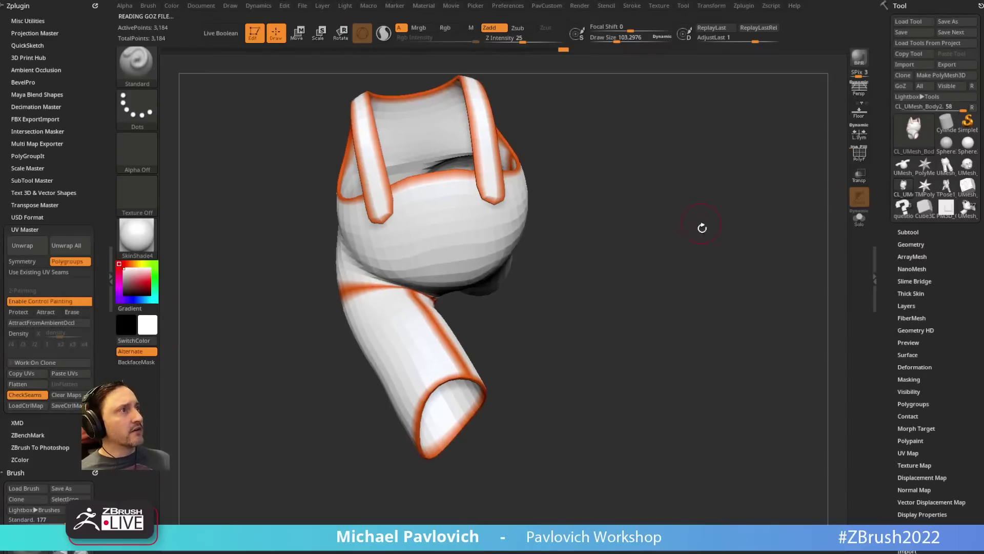
Step: Paint Protect areas in red along the front of both trouser legs to keep seams away
left_click(20, 311)
mouse_move(415, 368)
left_mouse_down()
mouse_move(405, 323)
mouse_move(445, 377)
mouse_move(408, 397)
left_mouse_up()
left_click_drag(610, 281, 623, 164)
mouse_move(543, 376)
left_mouse_down()
mouse_move(552, 336)
mouse_move(593, 435)
left_mouse_up()
mouse_move(651, 297)
left_mouse_down()
mouse_move(694, 308)
mouse_move(753, 374)
left_mouse_up()
Step: Paint Attract areas in blue along the inner sides of both trouser legs to draw seams there
left_click(46, 312)
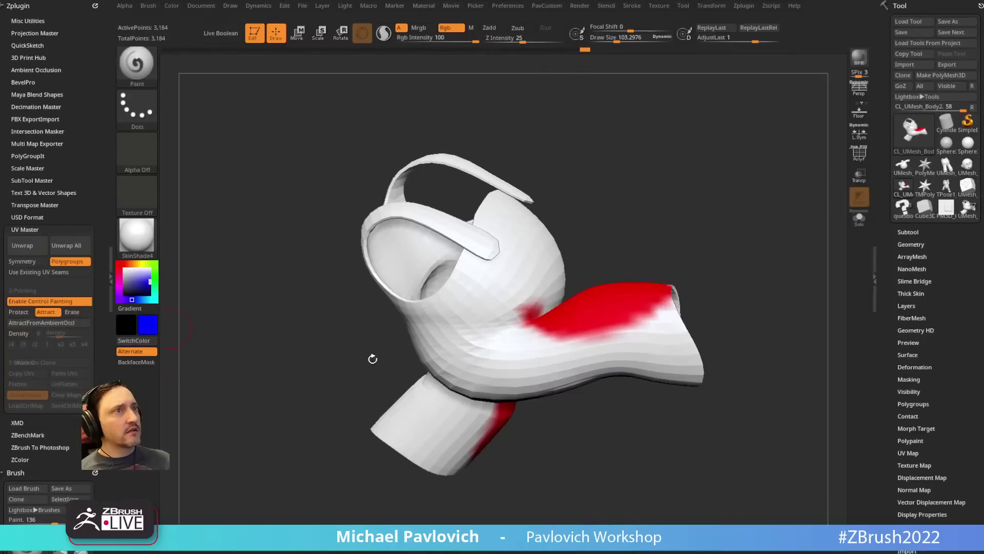
mouse_move(371, 358)
left_mouse_down()
mouse_move(597, 371)
mouse_move(733, 246)
left_mouse_up()
mouse_move(461, 332)
left_mouse_down()
mouse_move(521, 450)
mouse_move(467, 344)
left_mouse_up()
left_click_drag(601, 292, 478, 302)
left_click_drag(466, 340, 429, 354)
left_click_drag(604, 246, 599, 298)
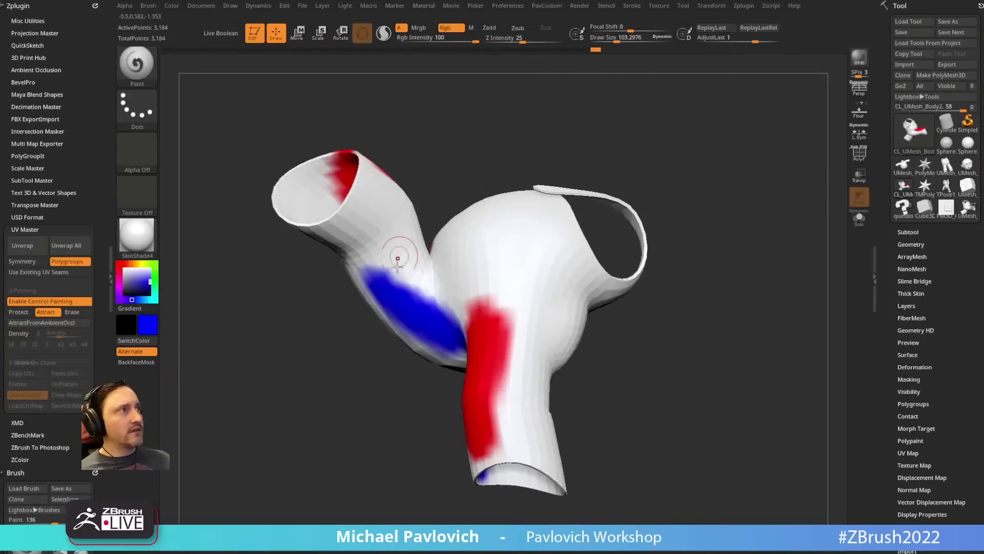
mouse_move(402, 276)
left_mouse_down()
mouse_move(349, 208)
mouse_move(340, 223)
left_mouse_up()
mouse_move(644, 121)
left_mouse_down()
mouse_move(689, 188)
mouse_move(399, 240)
left_mouse_up()
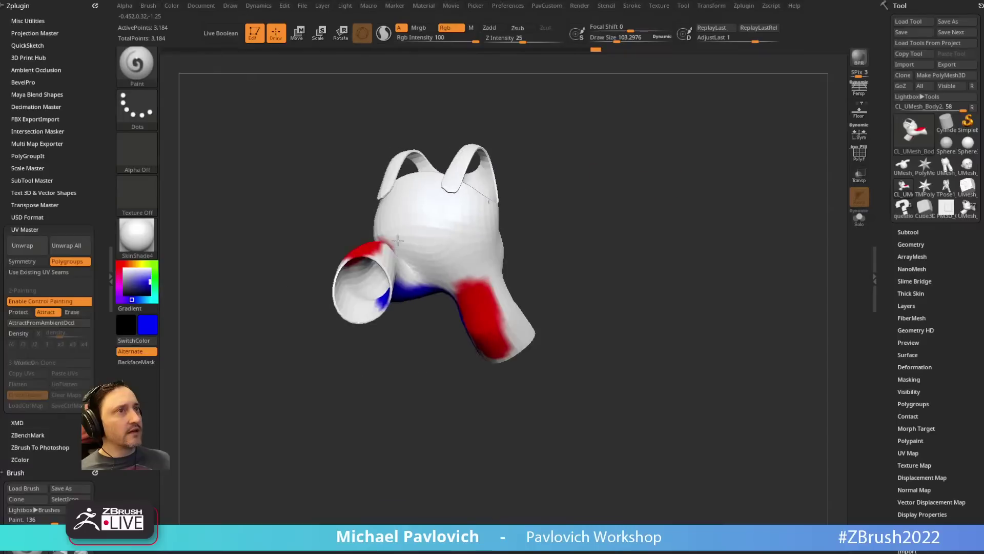
Step: Unwrap the clone again using the painted control areas and check the new seam placement
left_click(22, 245)
left_click(34, 393)
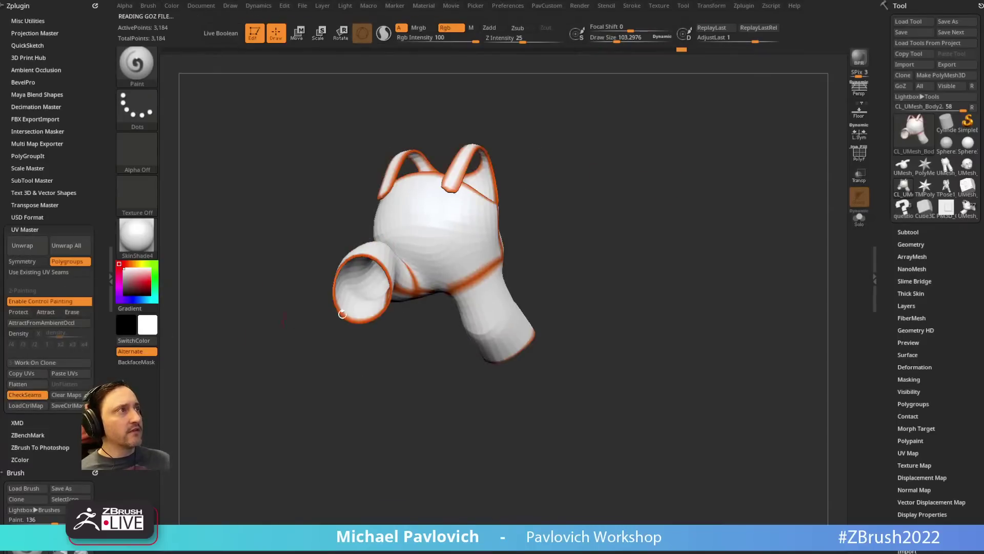
left_click_drag(618, 253, 646, 266)
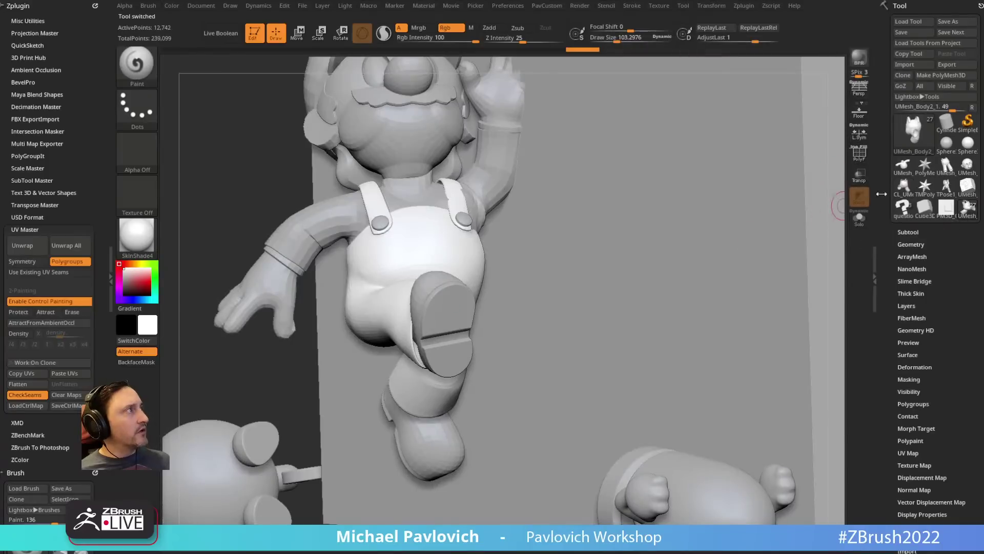
Step: Isolate the original overalls subtool with its polyframe shown, and set its subdivision level to 1
key("shift+f")
left_click(859, 220)
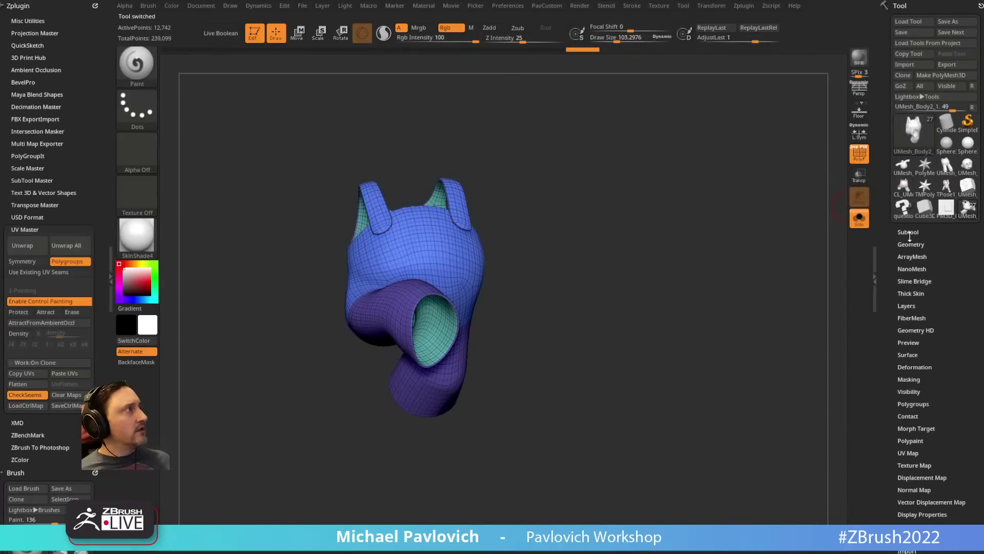
left_click(907, 243)
left_click_drag(912, 265, 897, 265)
left_click_drag(708, 272, 734, 233, "alt")
left_click_drag(734, 232, 769, 246)
left_click_drag(883, 355, 907, 259)
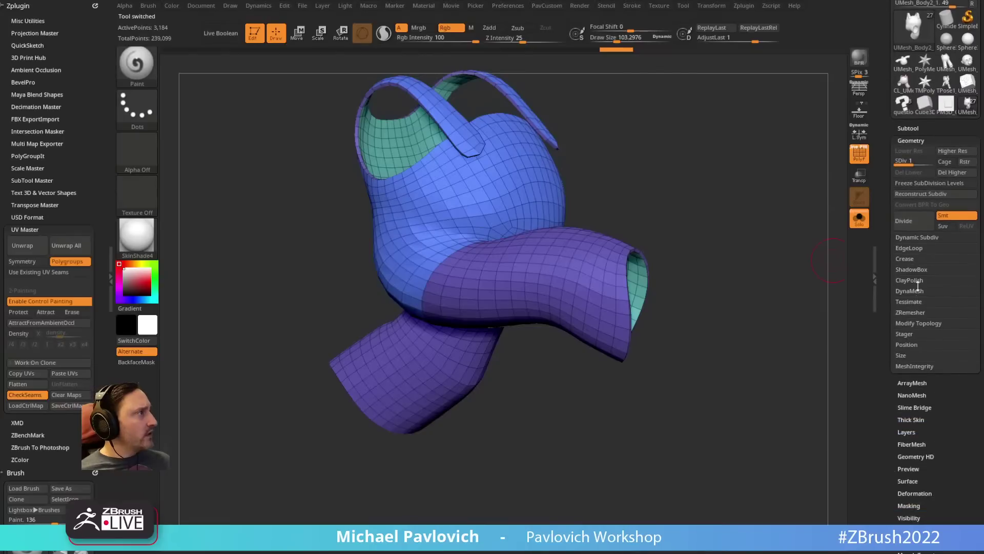
Step: Open the UV Map settings with the Create (Unwrap) options expanded and the Adjust section collapsed
key("shift")
scroll(903, 333, "down", 5)
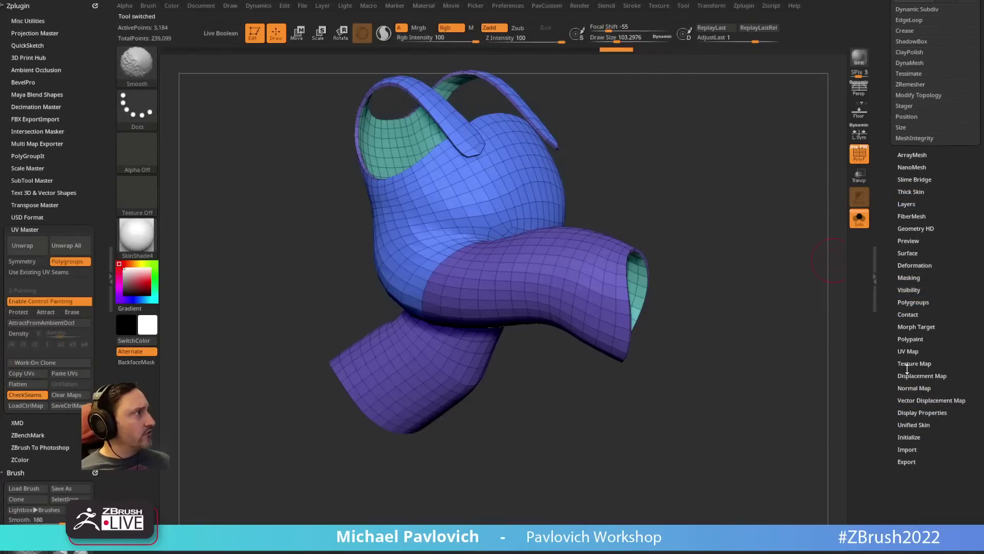
left_click(908, 350)
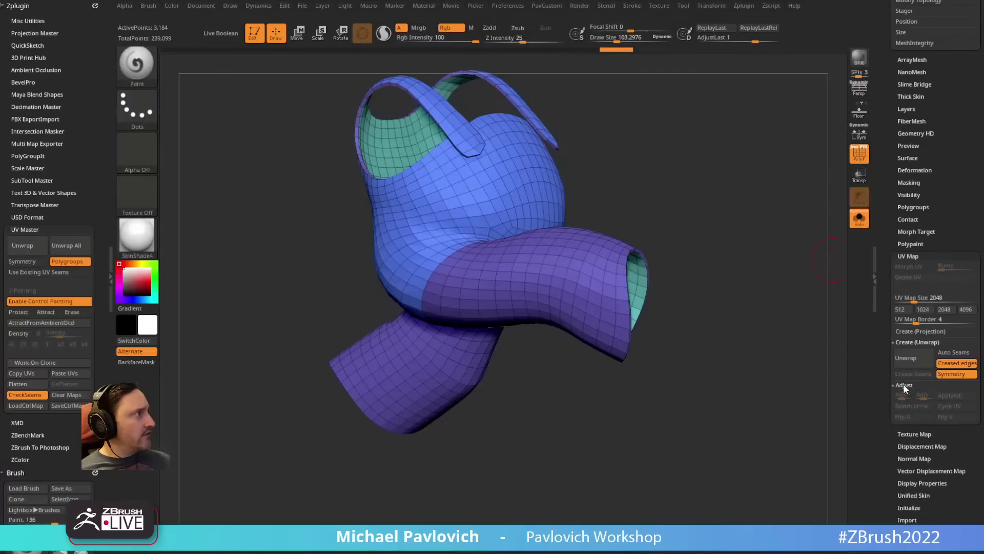
left_click(905, 385)
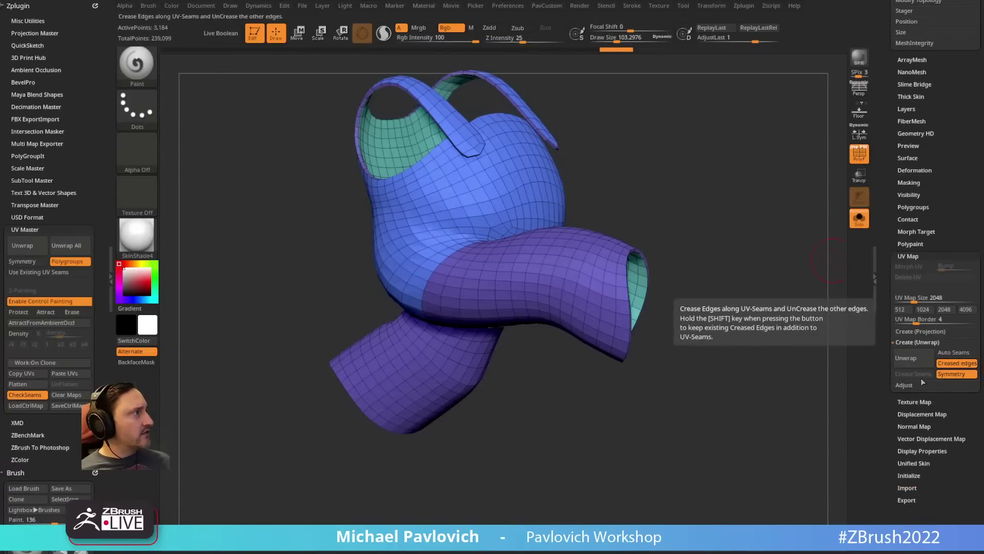
Step: Switch to the ZModeler brush and use Crease with the Shortest Path target as its point action on the overalls
left_click_drag(815, 359, 799, 379)
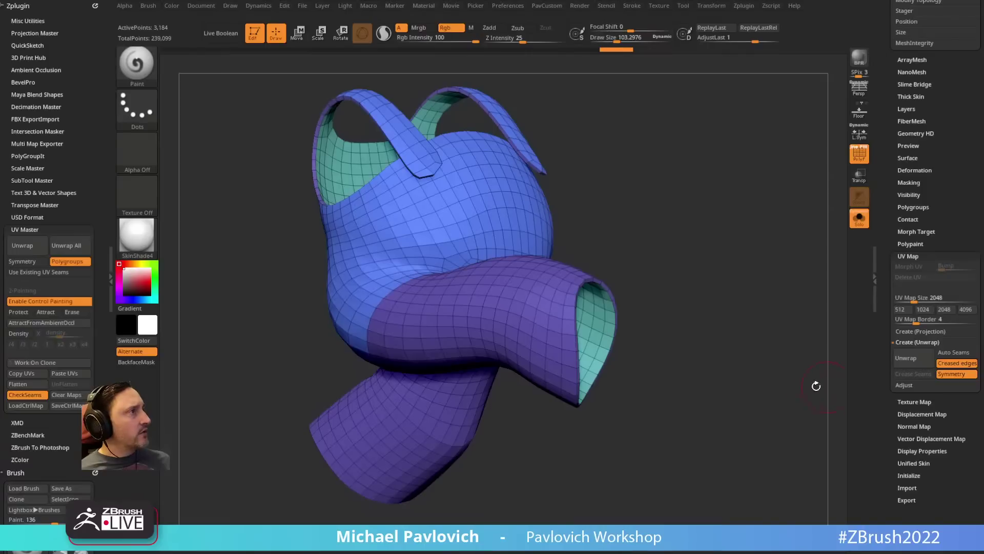
key("space")
left_click(814, 427)
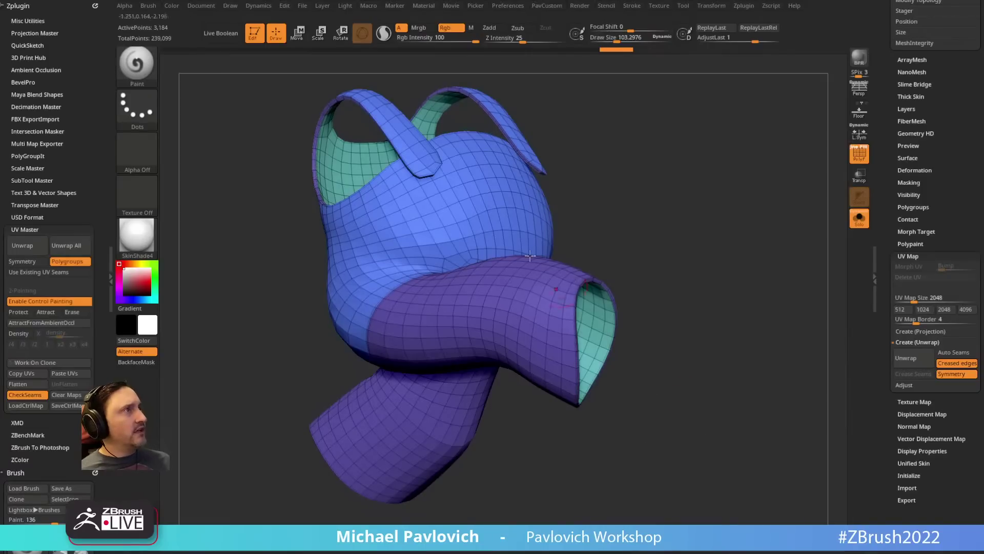
mouse_move(637, 161)
left_mouse_down()
mouse_move(700, 184)
mouse_move(754, 174)
mouse_move(766, 160)
mouse_move(727, 215)
mouse_move(687, 193)
mouse_move(663, 237)
left_mouse_up()
key("b")
key("z")
key("m")
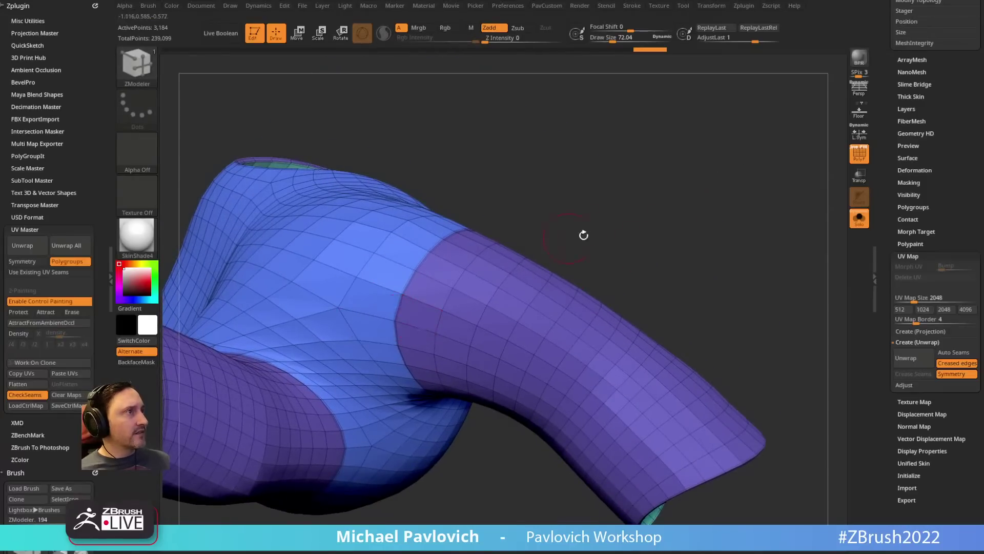
left_click_drag(584, 235, 413, 259)
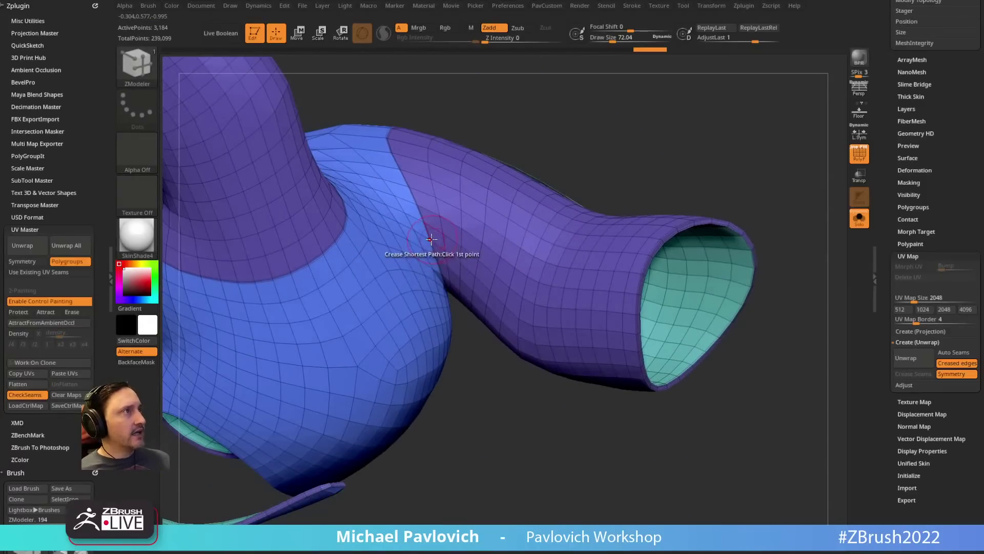
key("space")
left_click_drag(430, 323, 456, 229)
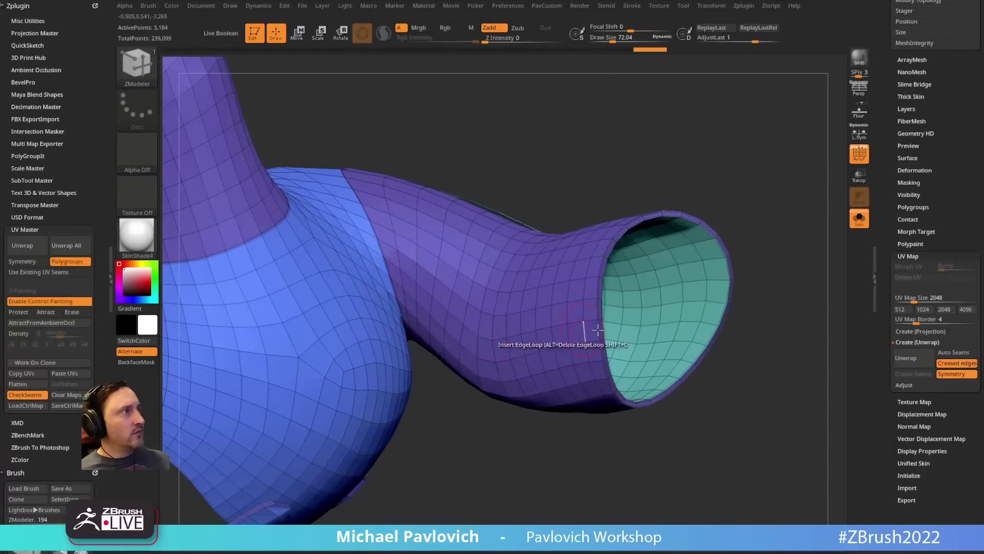
Step: Crease the shortest path along the inner side of the trouser legs between the cuffs and the body
left_click_drag(525, 152, 687, 201)
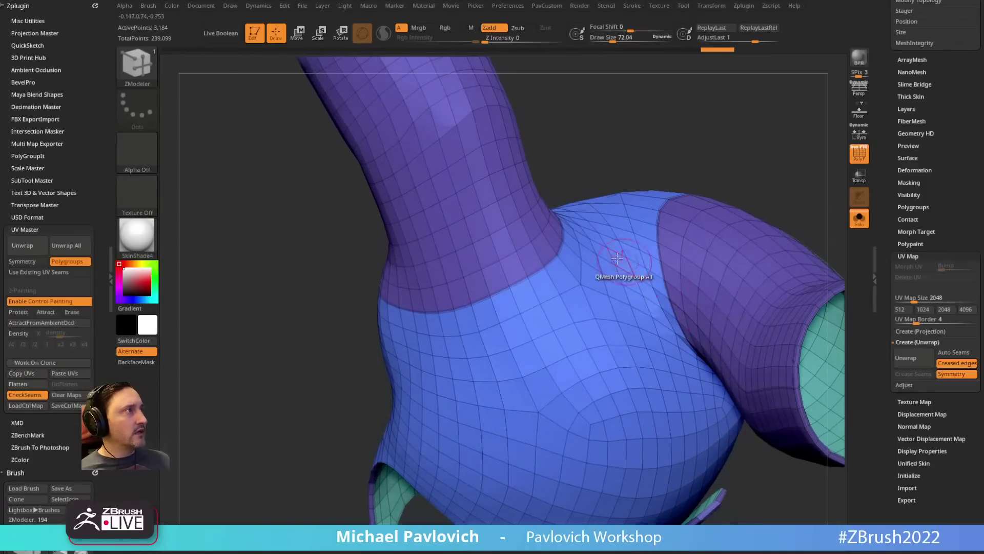
left_click_drag(646, 145, 605, 205)
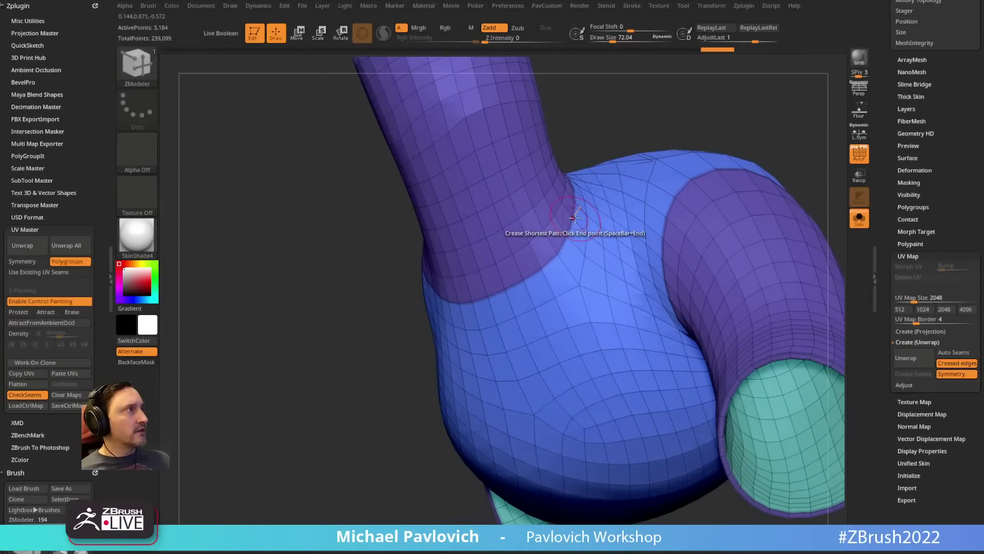
left_click_drag(633, 121, 613, 266)
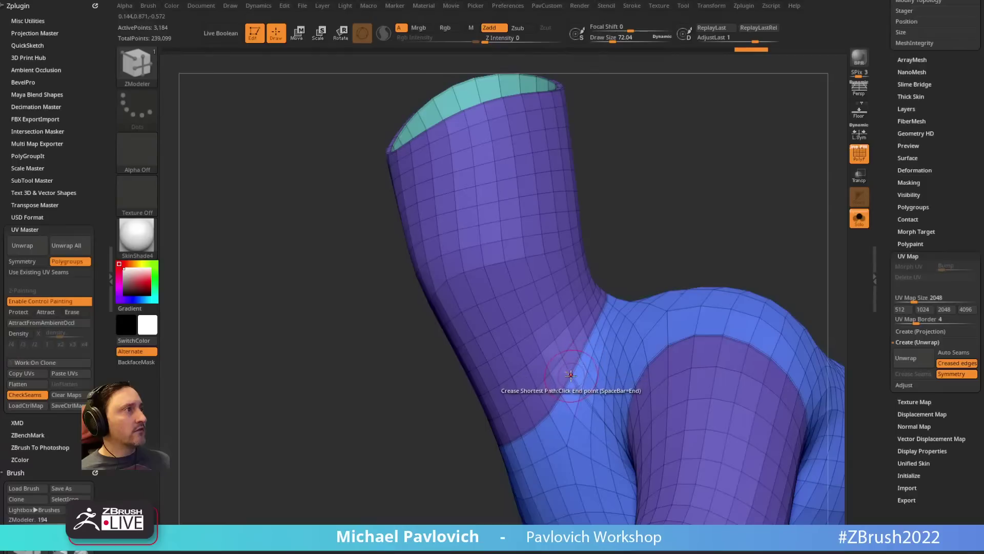
left_click_drag(635, 193, 617, 275)
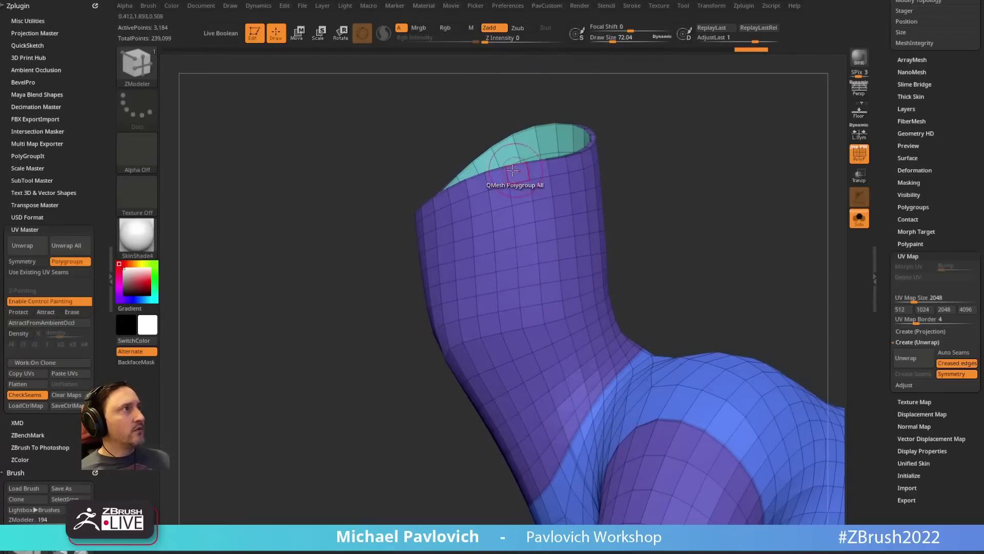
Step: Unwrap the overalls using Creased edges and Symmetry, preview the flattened islands with Morph UV, and hide the polyframe
left_click_drag(694, 183, 757, 262)
left_click(905, 358)
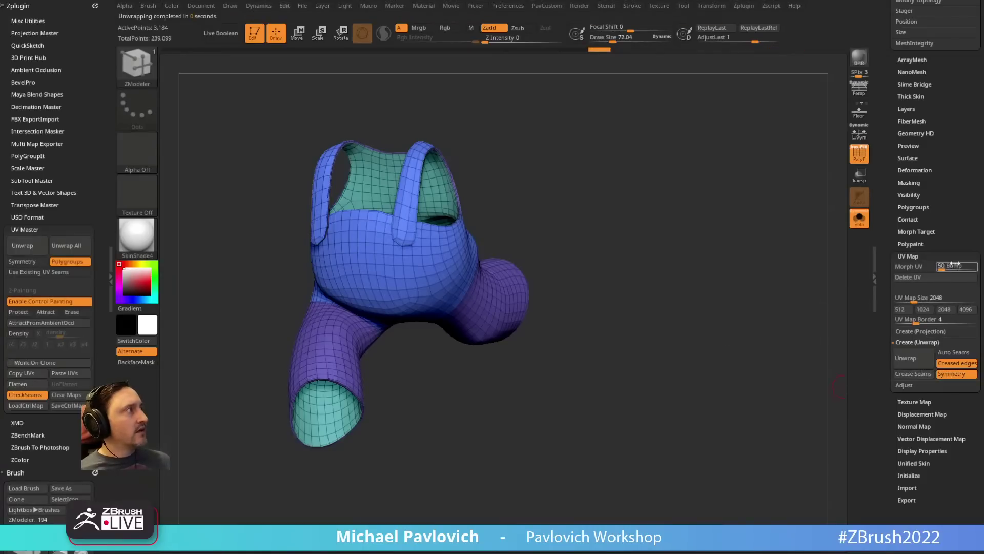
left_click(928, 267)
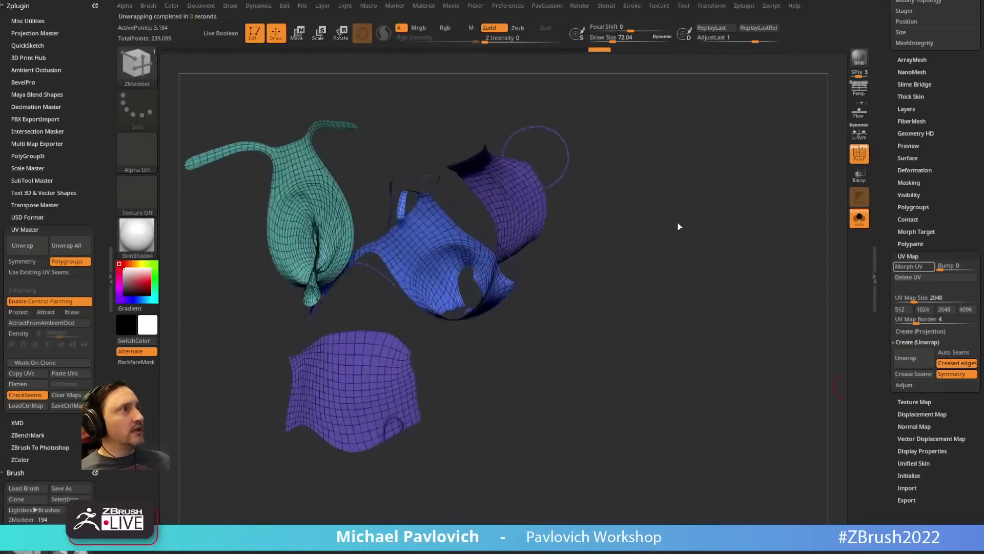
left_click_drag(702, 245, 636, 251)
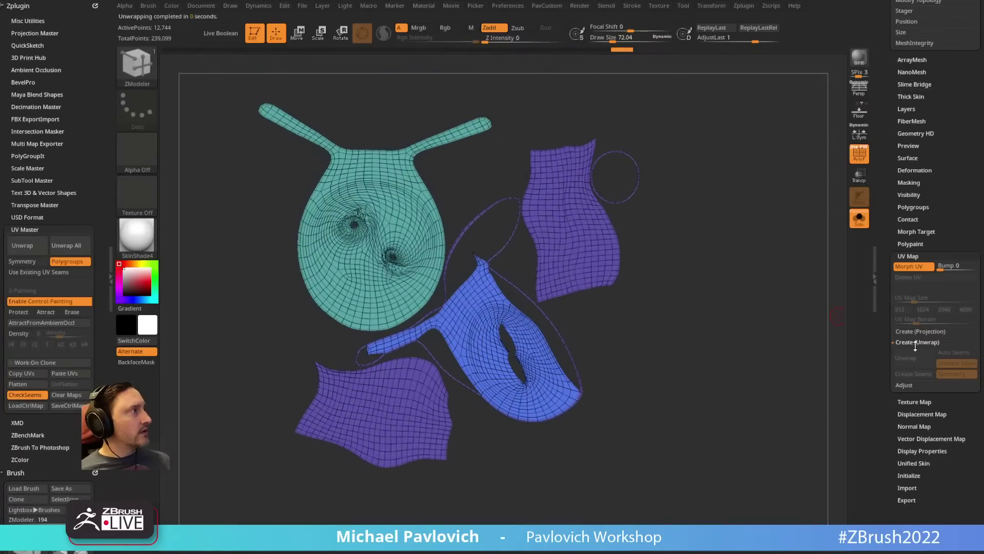
left_click(908, 268)
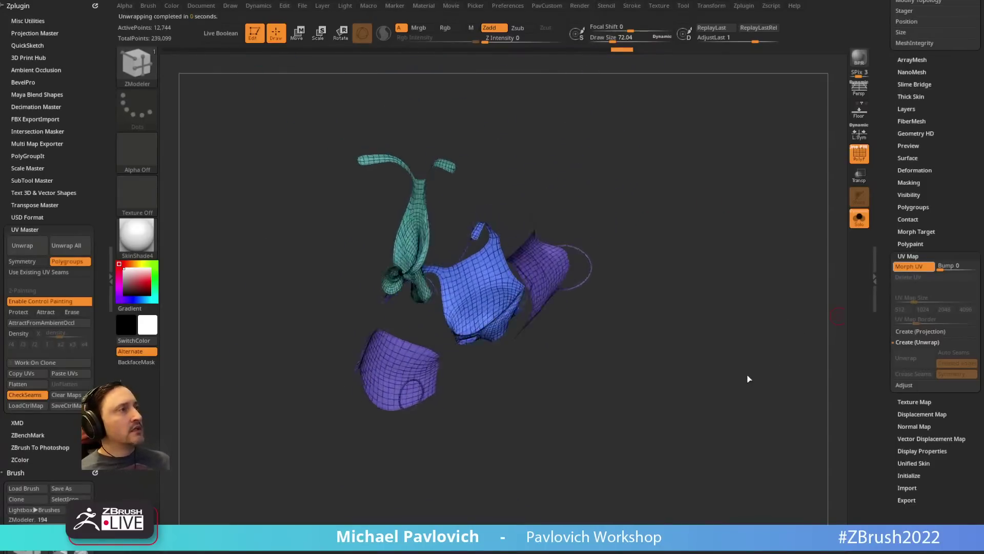
left_click_drag(727, 330, 723, 253)
key("shift+f")
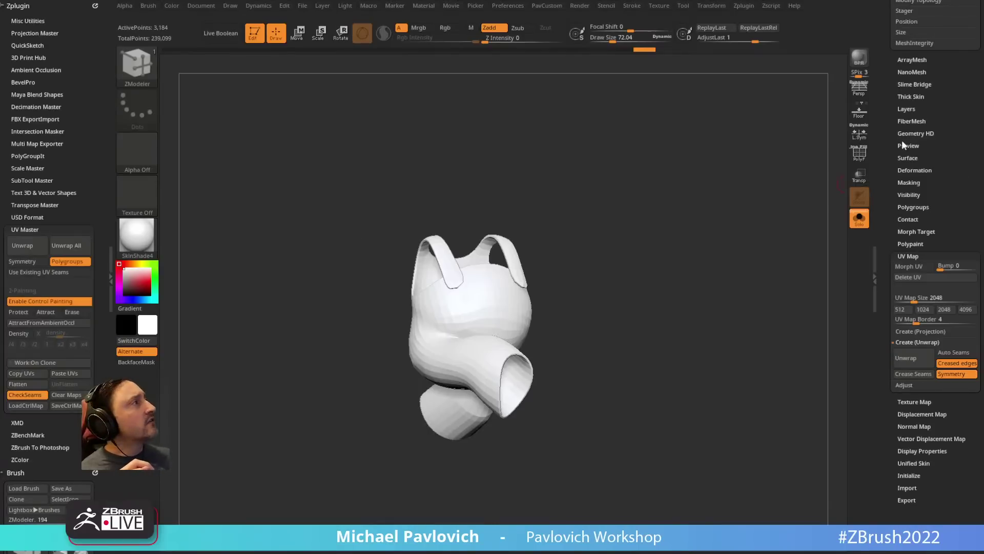
Step: Reset the recent-item thumbnails in the Tool palette and in a docked Brush palette
scroll(903, 145, "up", 10)
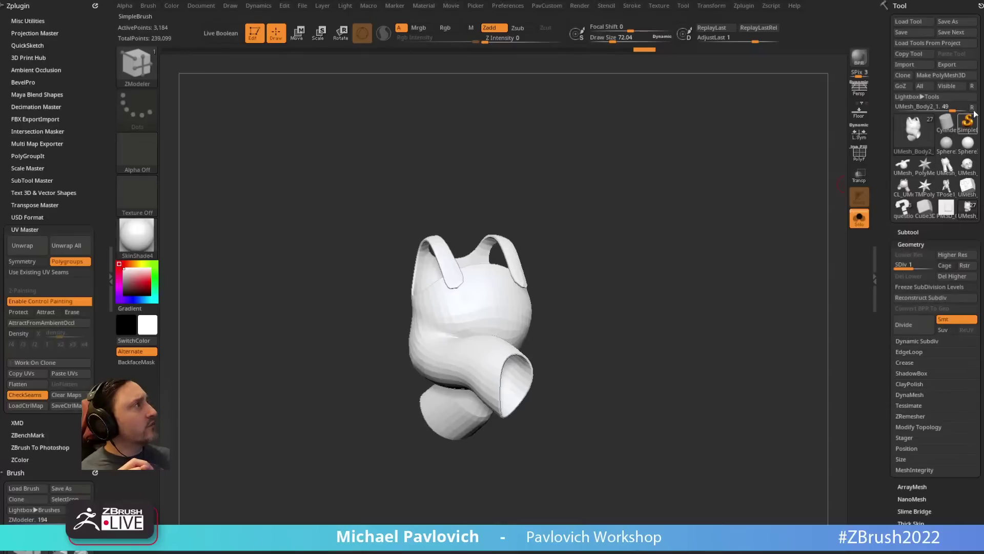
left_click(973, 107)
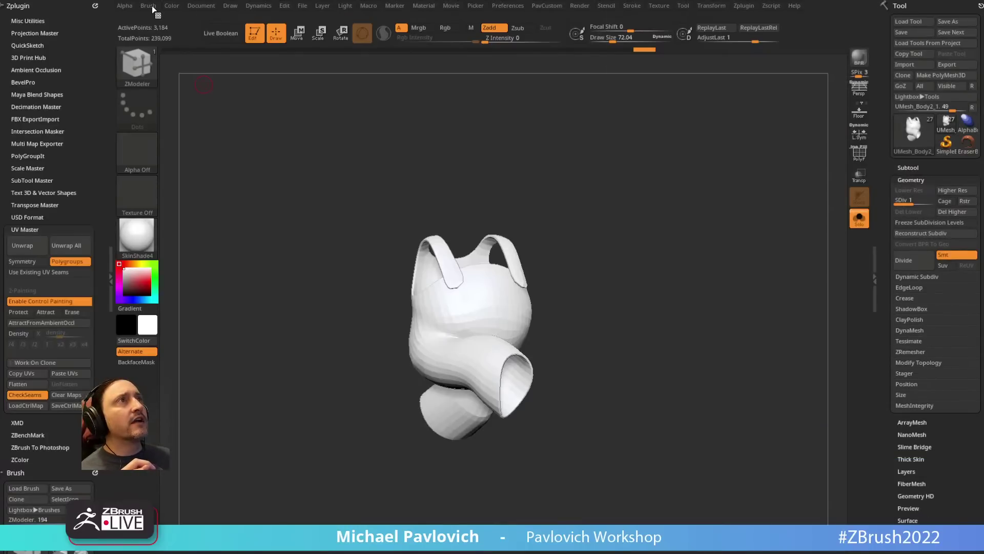
left_click(95, 6)
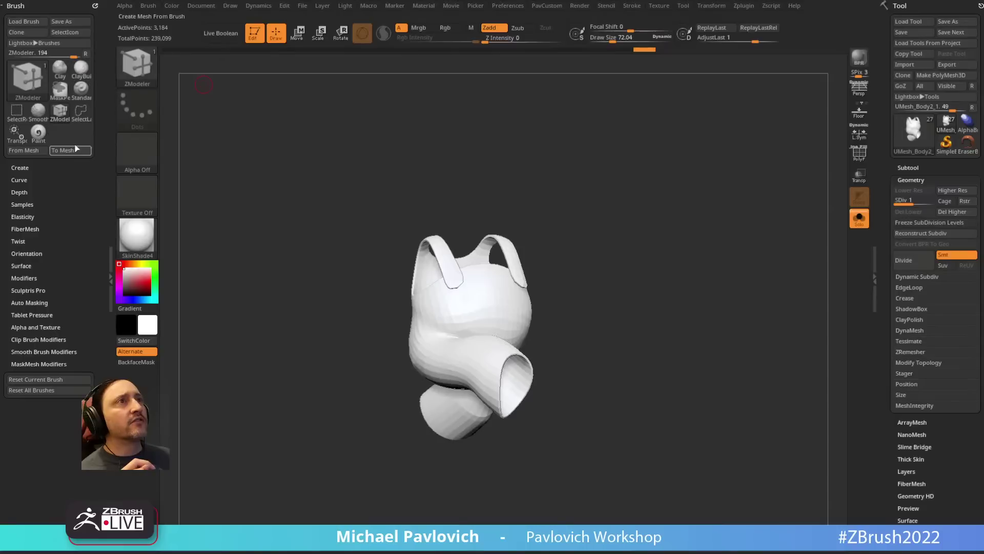
left_click(85, 54)
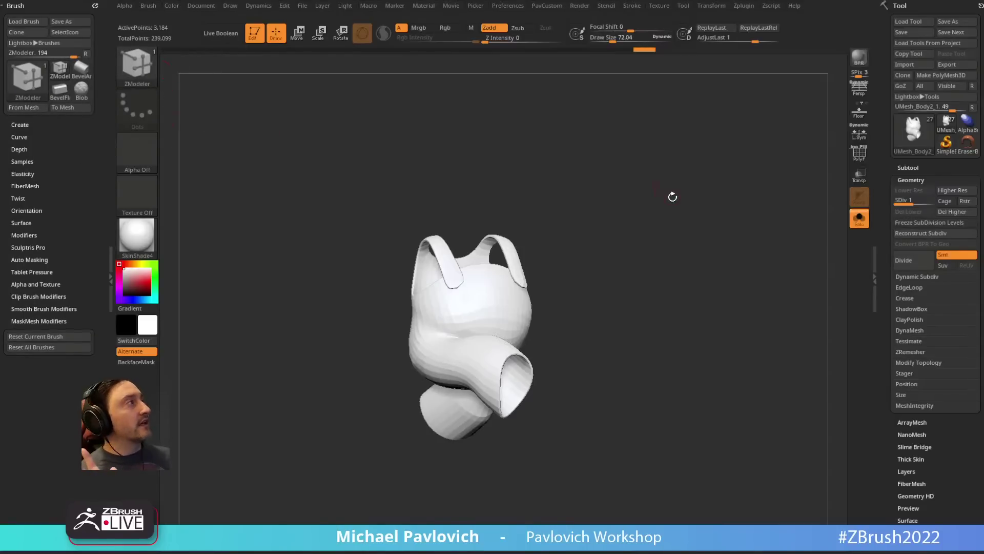
Step: Switch the active tool to the question-box mesh and on to the seam-marked overalls clone
left_click(919, 141)
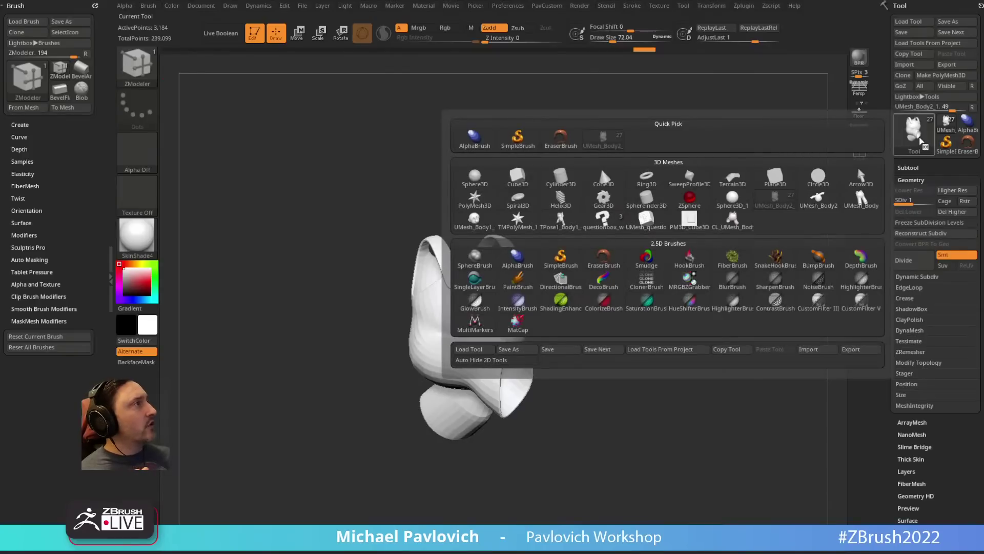
left_click(603, 220)
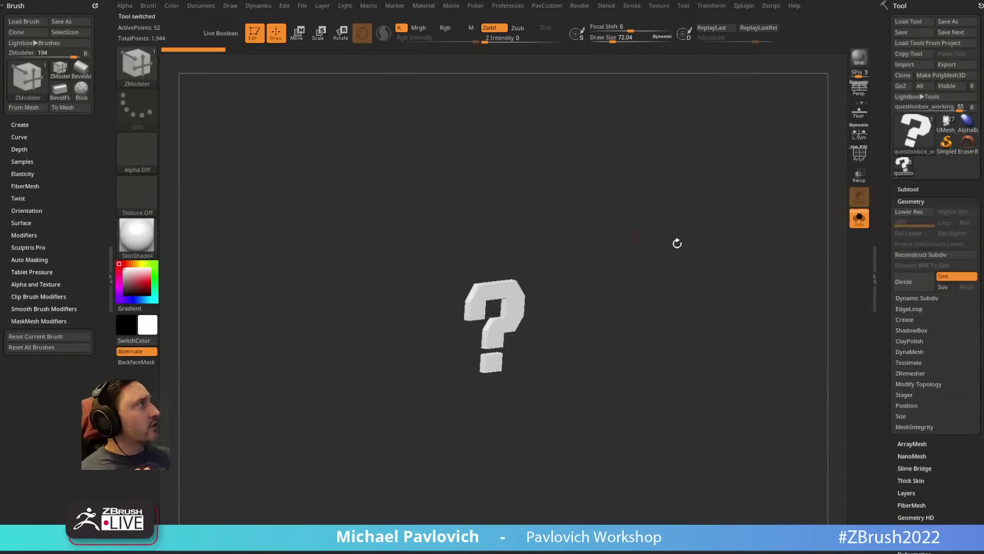
left_click(915, 134)
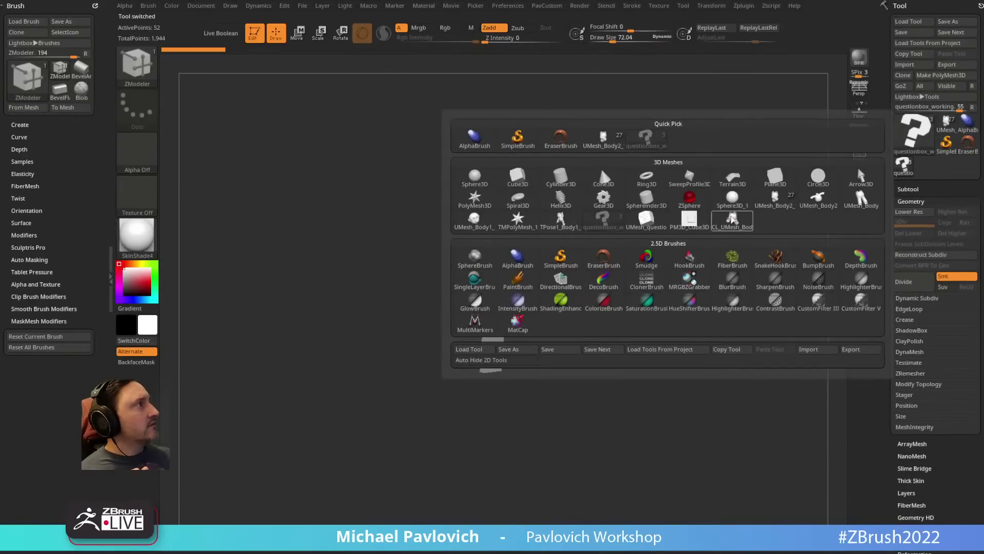
left_click(746, 220)
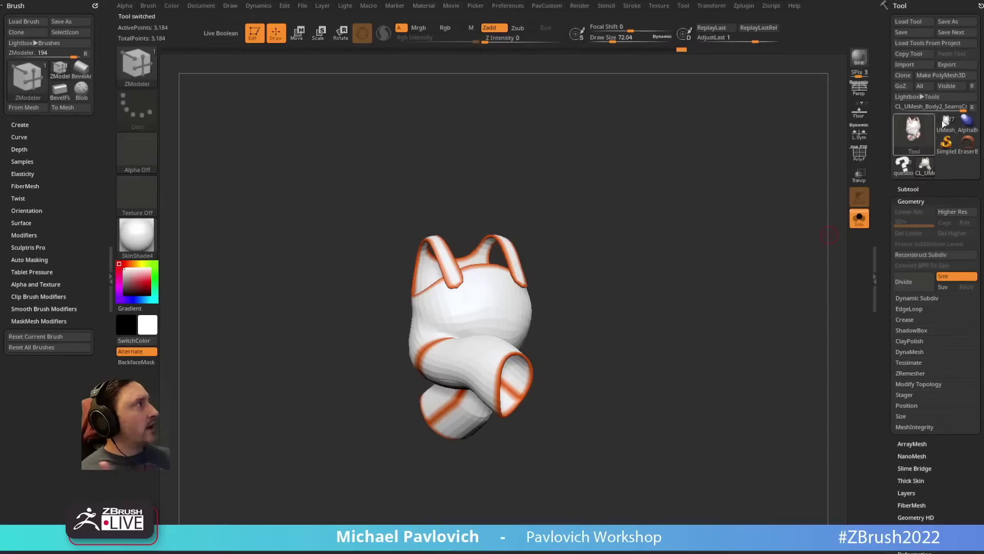
Step: Leave Edit mode with SimpleBrush to clear the canvas, and redraw the original UMesh_Body2 overalls tool in Edit mode
left_click(944, 141)
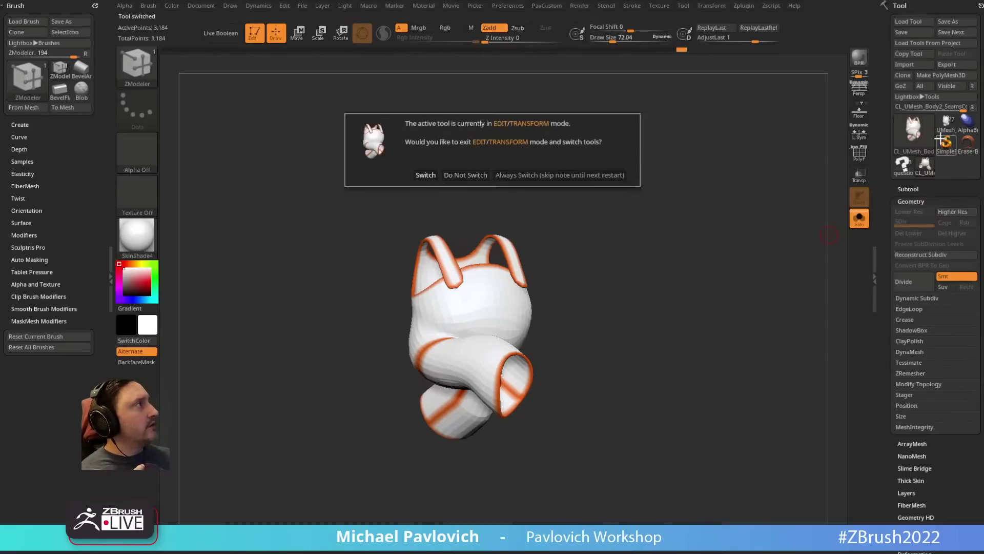
left_click(580, 175)
key("ctrl+n")
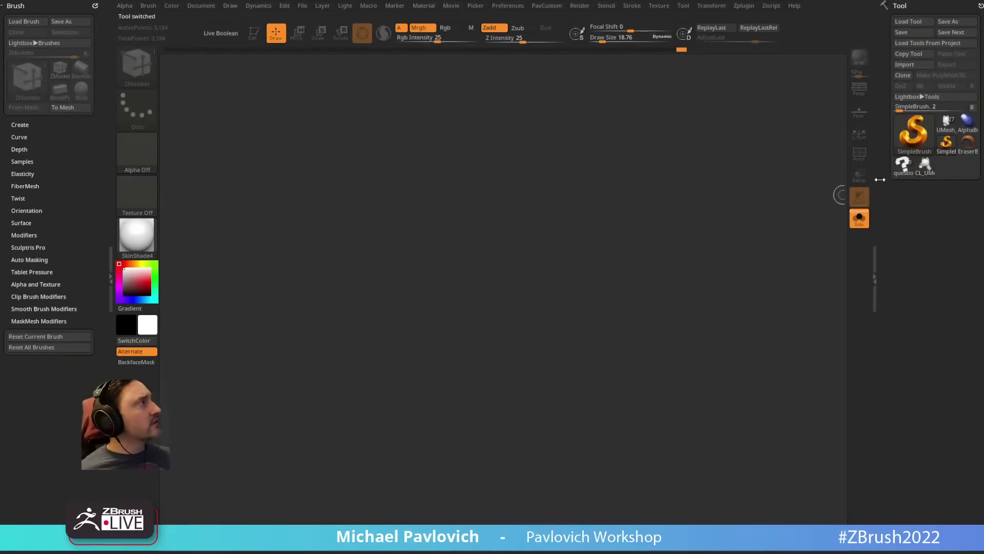
left_click(946, 123)
left_click_drag(414, 287, 426, 356)
left_click(255, 34)
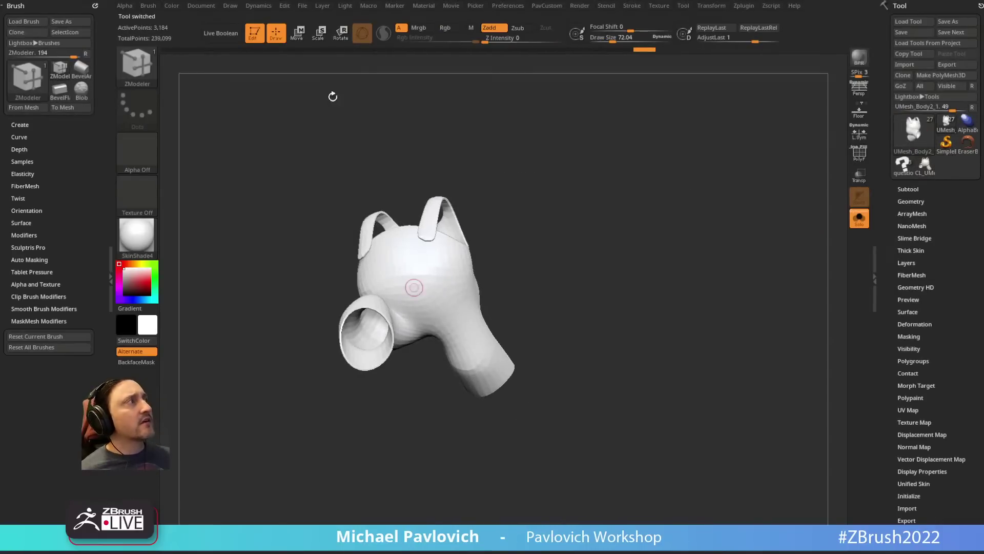
Step: Turn off Solo to show the entire Mario relief from the front
left_click(859, 218)
left_click_drag(815, 223, 779, 226, "shift")
left_click_drag(227, 267, 231, 216, "alt")
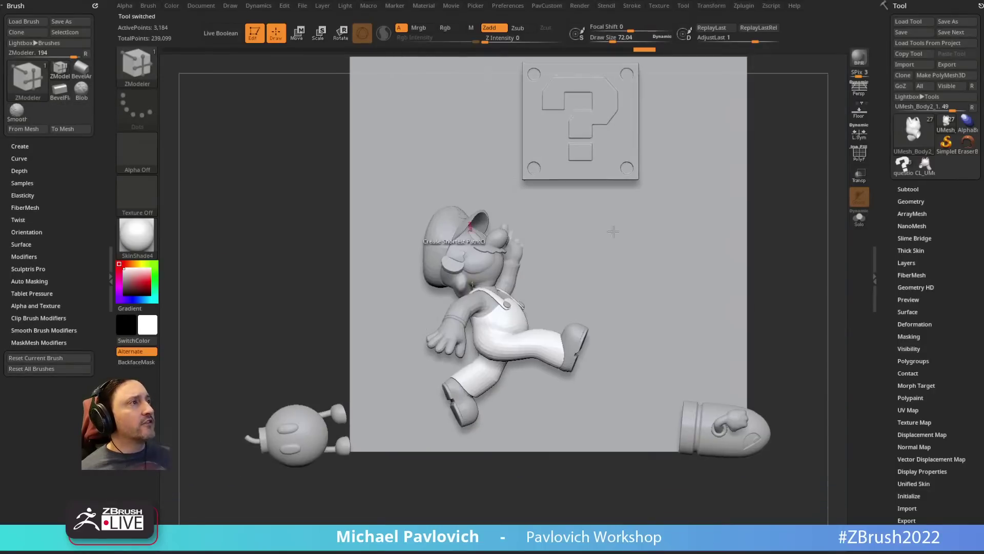
left_click_drag(778, 222, 733, 238, "alt")
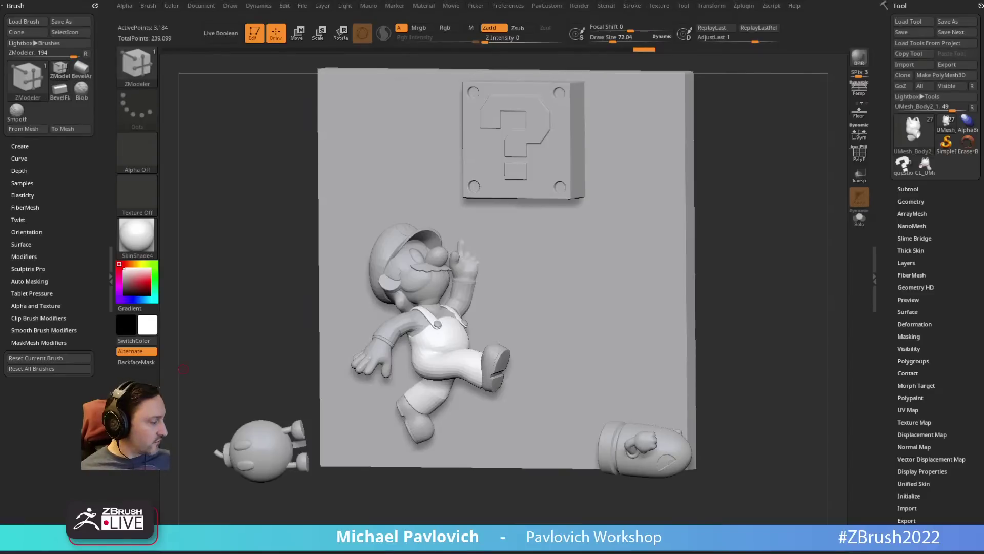
mouse_move(827, 182)
left_mouse_down("shift")
mouse_move(757, 237)
mouse_move(758, 272)
mouse_move(780, 217)
mouse_move(771, 244)
left_mouse_up("shift")
Step: Select the background plate subtool, check its polyframe, and set the draw size to about 150
key("s")
left_click(663, 255, "alt")
key("shift+f")
key("s")
left_click(776, 222)
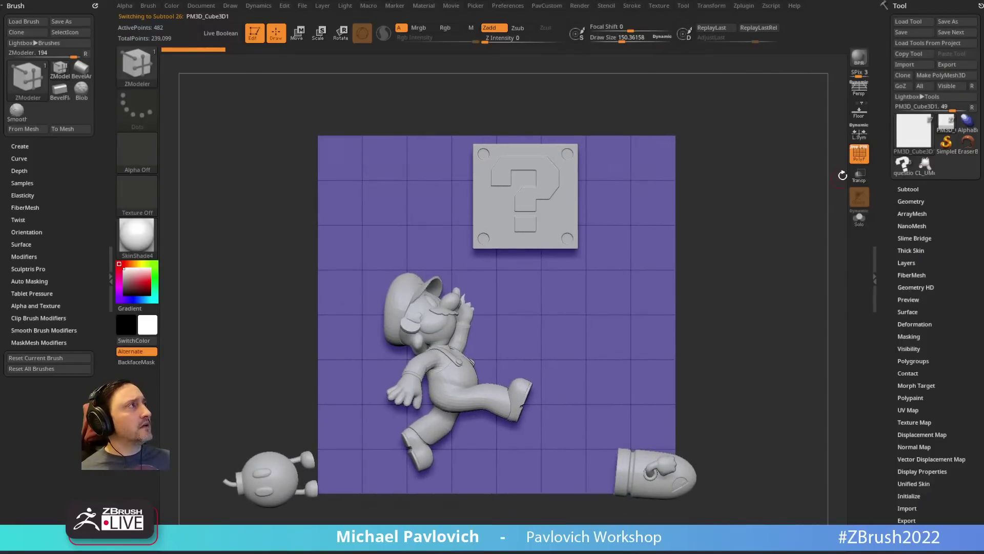
left_click(852, 160)
left_click_drag(837, 156, 830, 161, "alt")
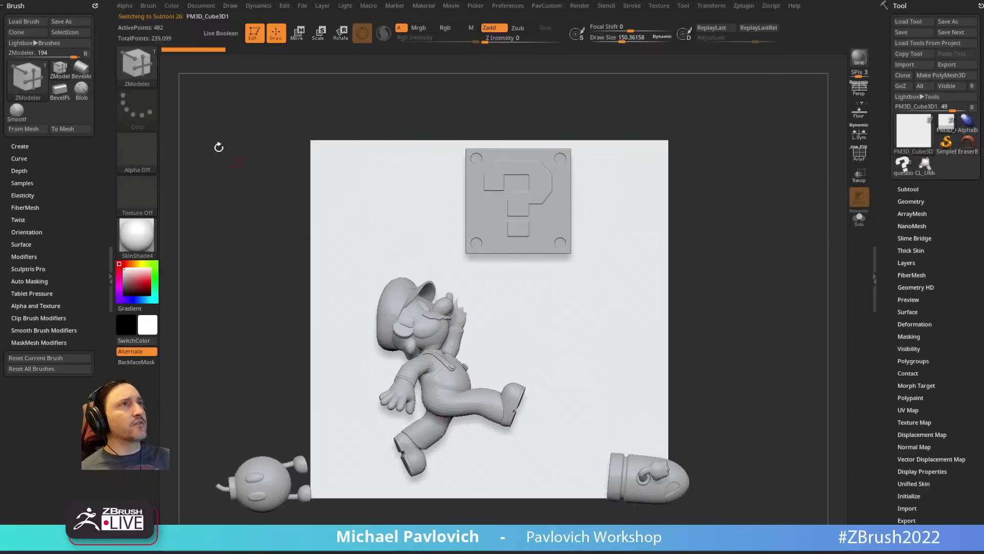
Step: Assign MeshBalloon as the masking brush and lasso a small blob over the plate between the question block and the bullet
left_click(137, 61, "ctrl")
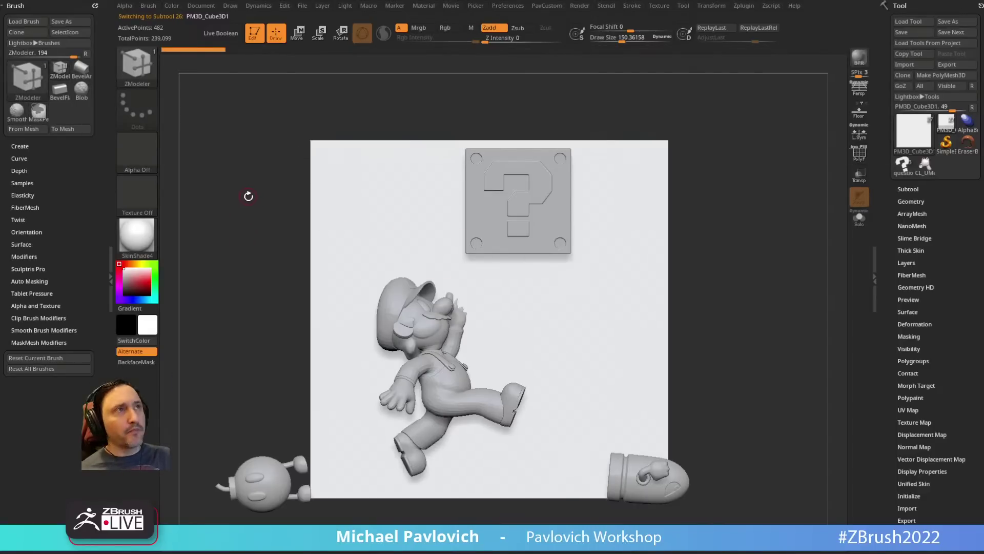
key("ctrl+b")
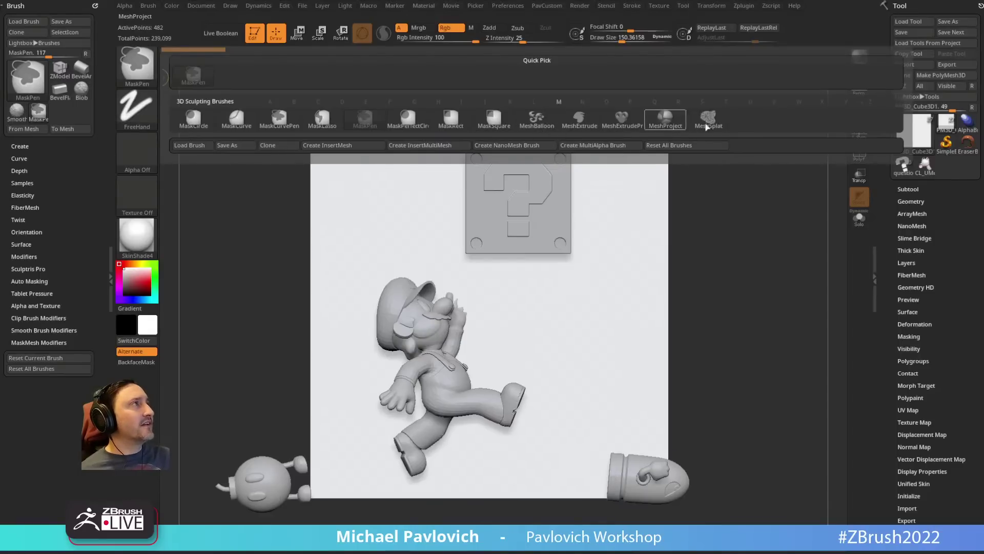
left_click(536, 118)
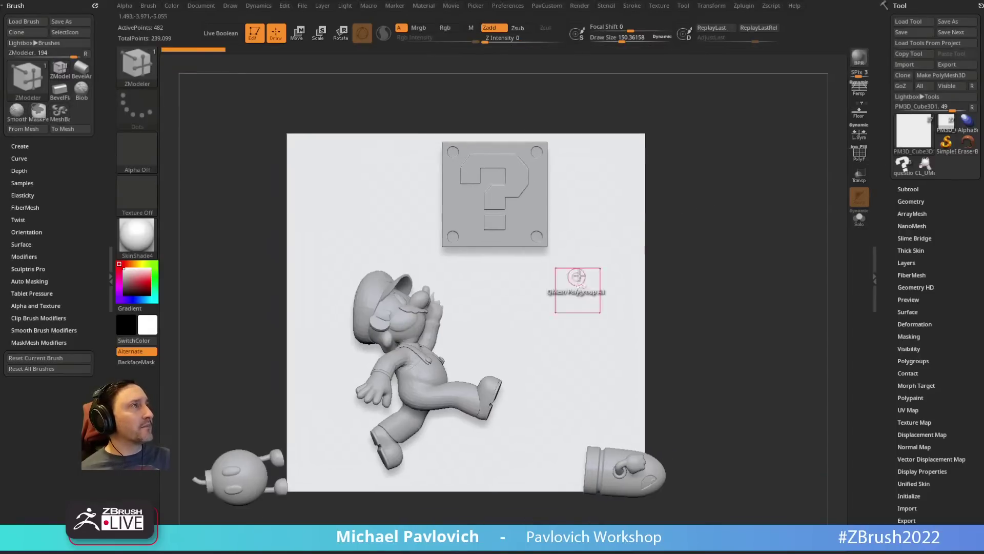
mouse_move(577, 277)
left_mouse_down("ctrl")
mouse_move(567, 352)
mouse_move(641, 245)
left_mouse_up("ctrl")
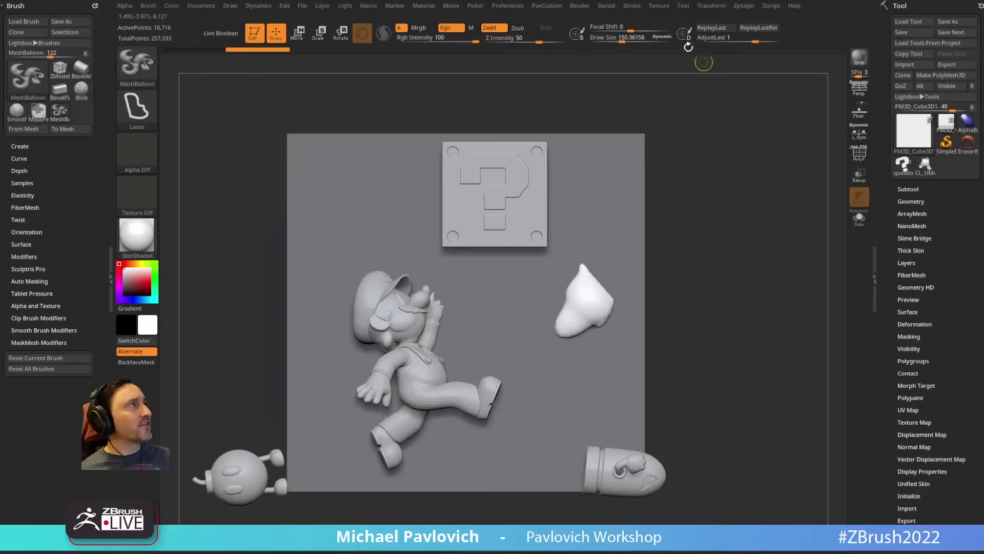
Step: Dock the Stroke palette and turn off LazyMouse for the MeshBalloon brush
left_click(630, 8)
mouse_move(626, 14)
left_mouse_down()
mouse_move(417, 70)
mouse_move(11, 20)
left_mouse_up()
left_click(23, 161)
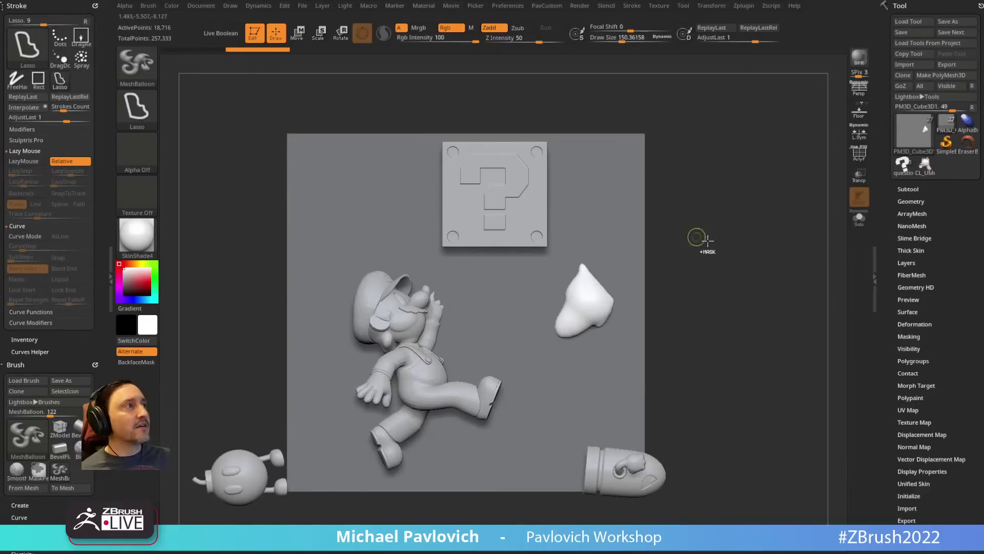
Step: Draw more MeshBalloon shapes extending the blob above and below, and smooth the combined form
mouse_move(553, 305)
left_mouse_down()
mouse_move(521, 328)
mouse_move(570, 361)
mouse_move(561, 314)
left_mouse_up()
mouse_move(584, 358)
left_mouse_down()
mouse_move(559, 371)
mouse_move(595, 435)
mouse_move(607, 361)
left_mouse_up()
mouse_move(598, 290)
left_mouse_down()
mouse_move(574, 241)
mouse_move(610, 253)
mouse_move(581, 173)
mouse_move(607, 256)
left_mouse_up()
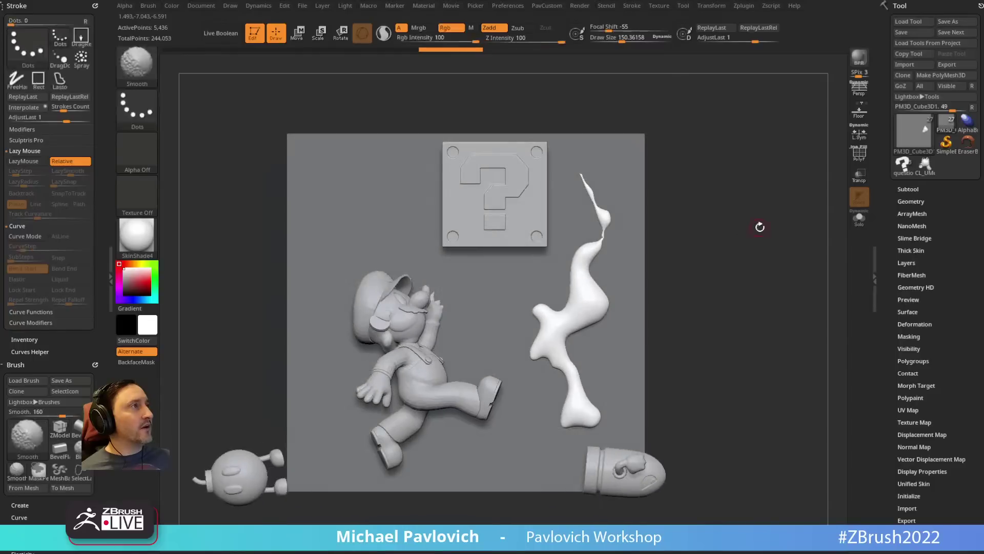
Step: Assign MeshSplat as the masking brush, draw a splat beside Mario, and draw another with LazyMouse off above Mario's head
key("b")
left_click(708, 117)
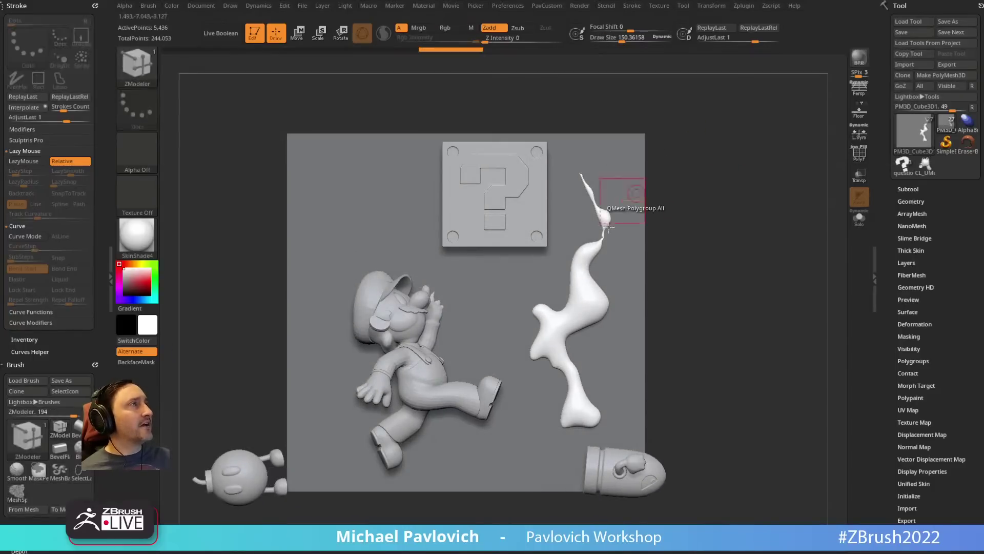
mouse_move(498, 277)
left_mouse_down()
mouse_move(475, 289)
mouse_move(489, 351)
mouse_move(543, 277)
mouse_move(502, 282)
left_mouse_up()
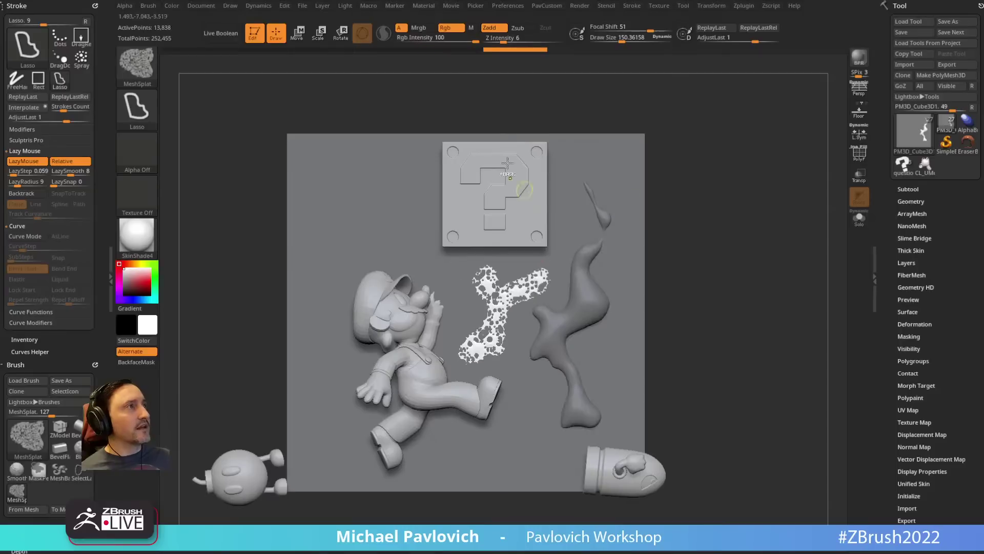
left_click(23, 161)
mouse_move(346, 152)
left_mouse_down()
mouse_move(379, 263)
mouse_move(394, 194)
left_mouse_up()
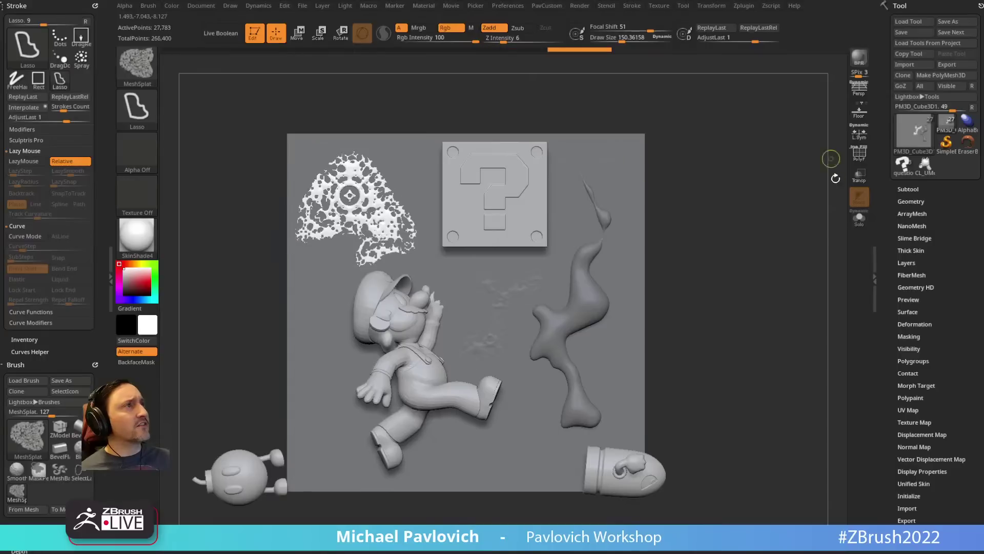
Step: Inflate the freshly drawn MeshSplat shape on the background plate
key("b")
key("z")
key("m")
key("5")
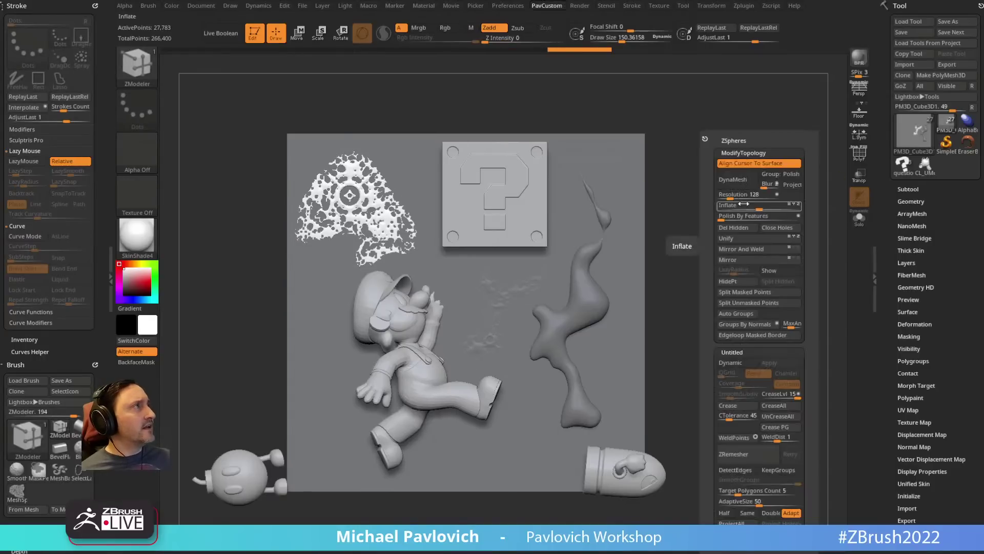
mouse_move(758, 205)
left_mouse_down()
mouse_move(736, 213)
mouse_move(762, 207)
mouse_move(785, 224)
left_mouse_up()
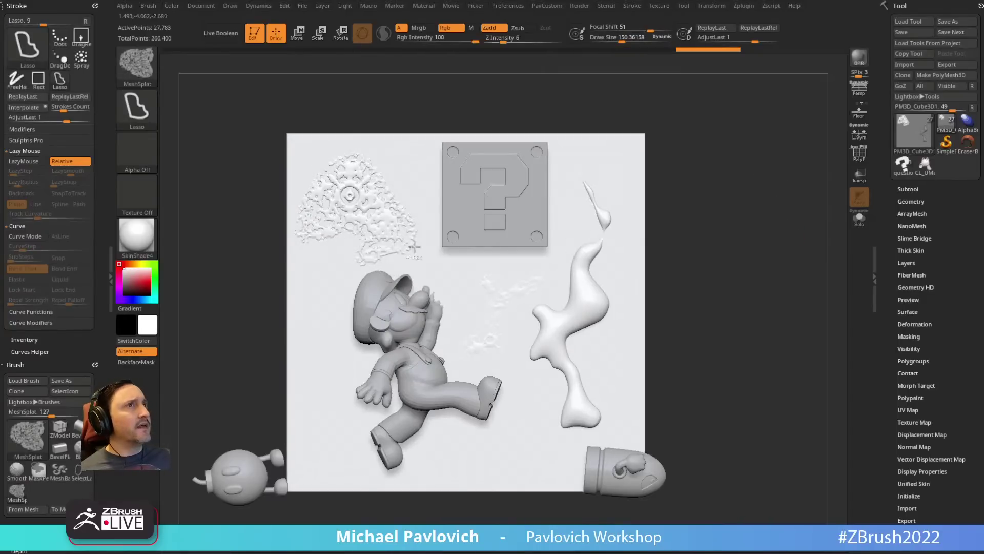
Step: Assign MeshExtrude as the masking brush, turn off its LazyMouse, and draw a branching shape on the plate behind Mario's back
left_click(141, 76, "ctrl")
left_click(144, 76, "ctrl")
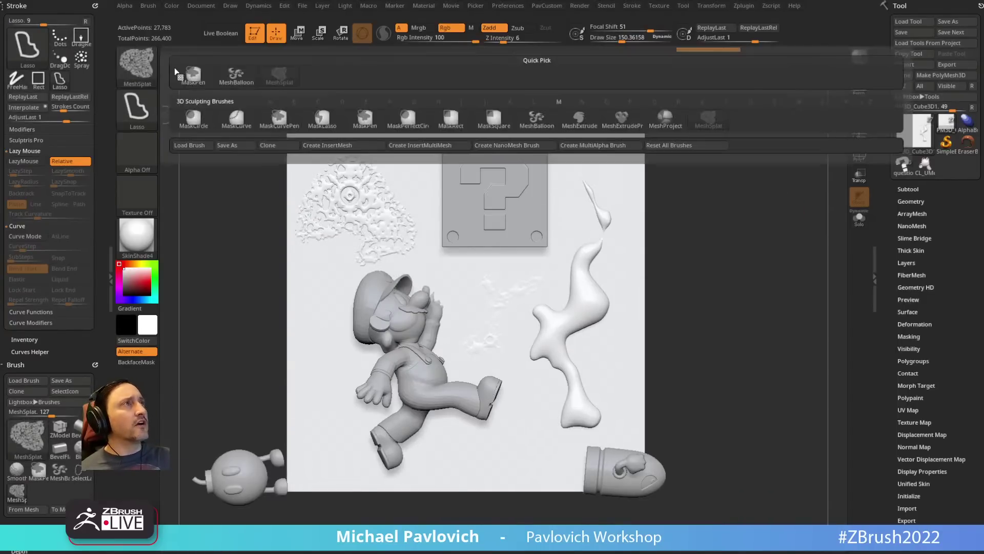
left_click(581, 126, "ctrl")
left_click_drag(326, 350, 313, 382, "ctrl")
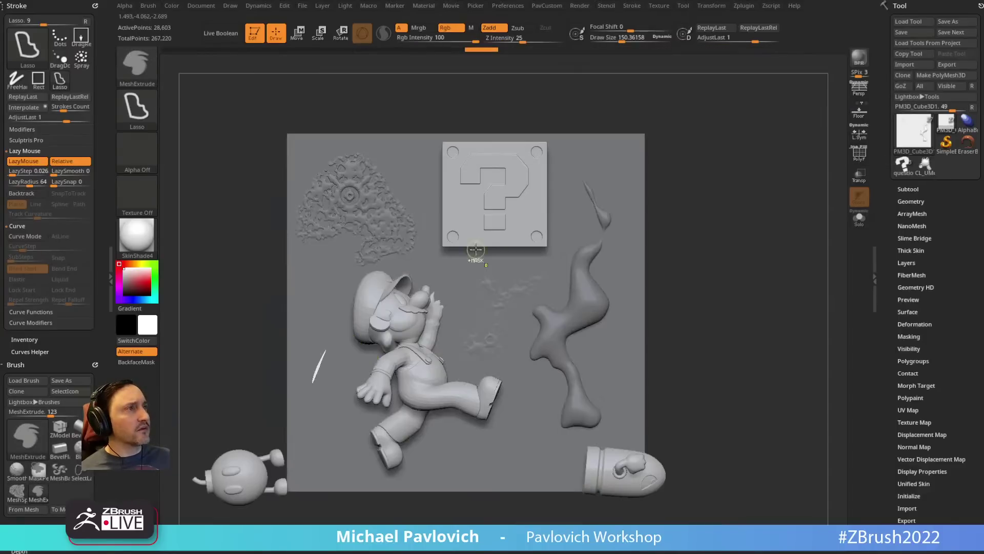
key("ctrl+z")
left_click(25, 162, "ctrl")
mouse_move(320, 328)
left_mouse_down("ctrl")
mouse_move(302, 325)
mouse_move(329, 395)
mouse_move(334, 303)
mouse_move(326, 315)
left_mouse_up("ctrl")
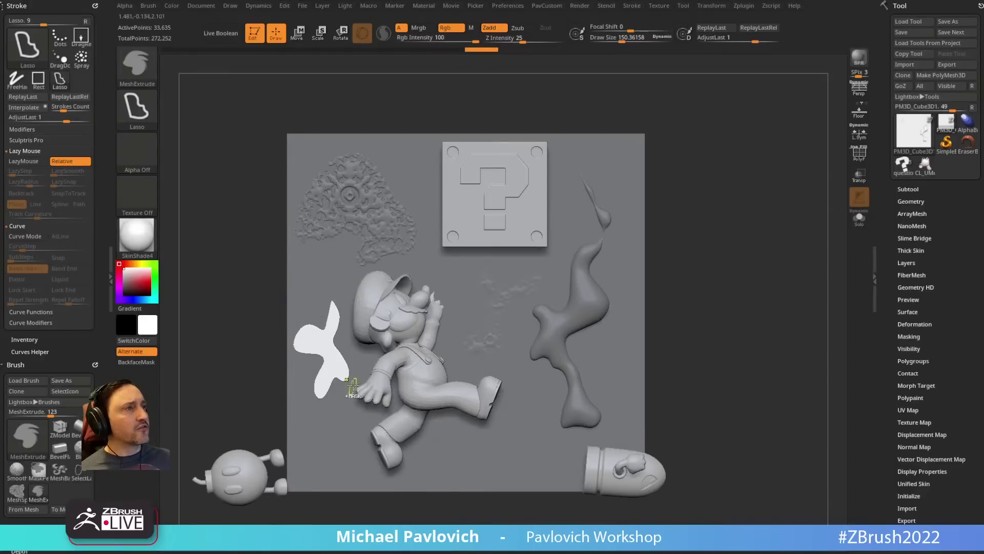
Step: Set MeshExtrude's Strength Multiplier to about 3.68 and draw a butterfly-like shape on the plate below Mario's lower hand
mouse_move(743, 223)
left_mouse_down()
mouse_move(782, 173)
mouse_move(774, 228)
mouse_move(775, 219)
left_mouse_up()
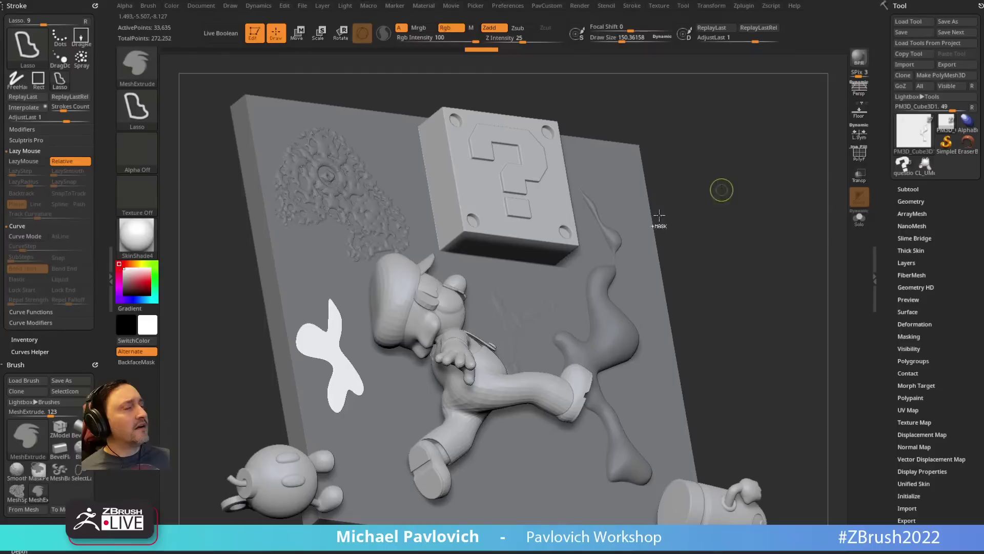
left_click_drag(71, 347, 61, 75)
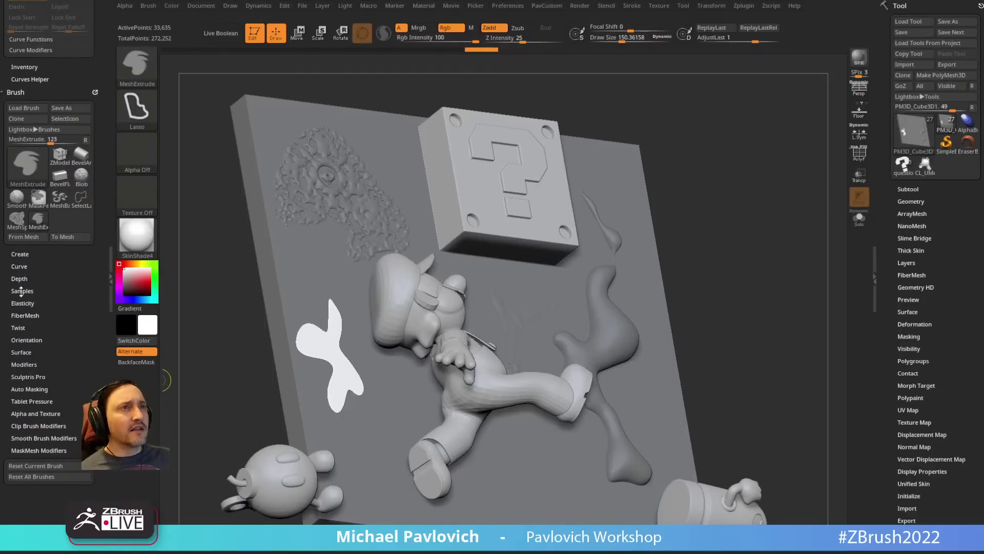
left_click(24, 364)
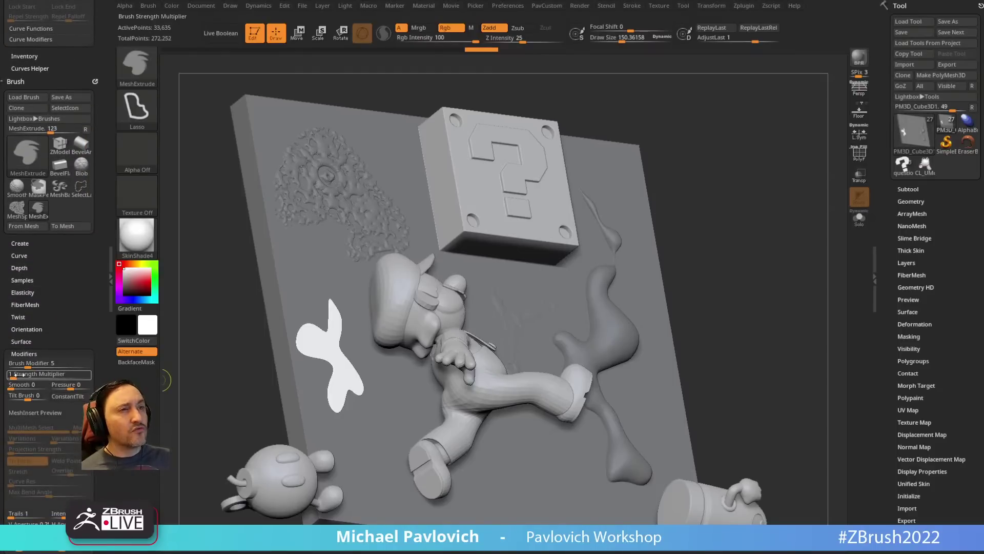
left_click_drag(257, 310, 220, 343)
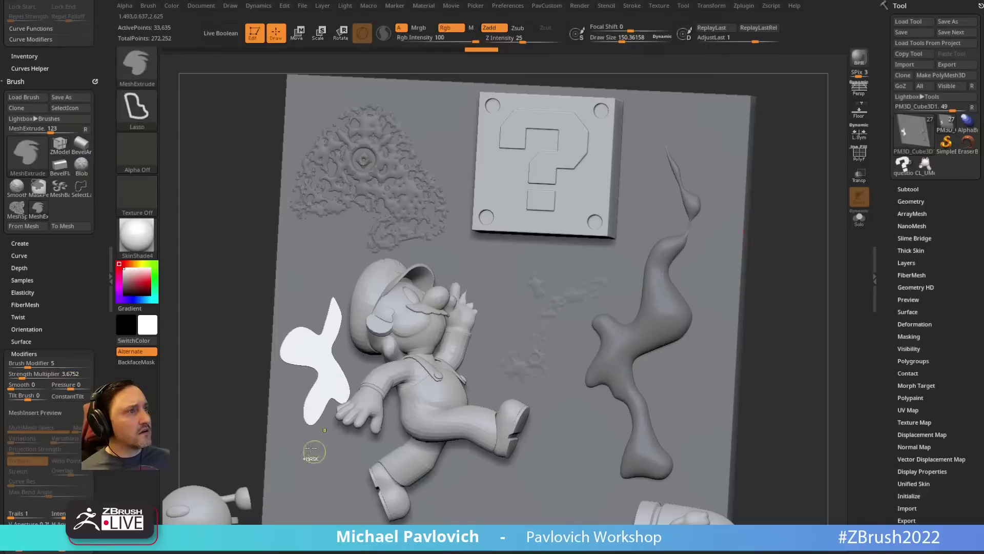
mouse_move(314, 451)
left_mouse_down()
mouse_move(338, 456)
mouse_move(326, 447)
left_mouse_up()
left_click_drag(209, 414, 221, 428, "shift")
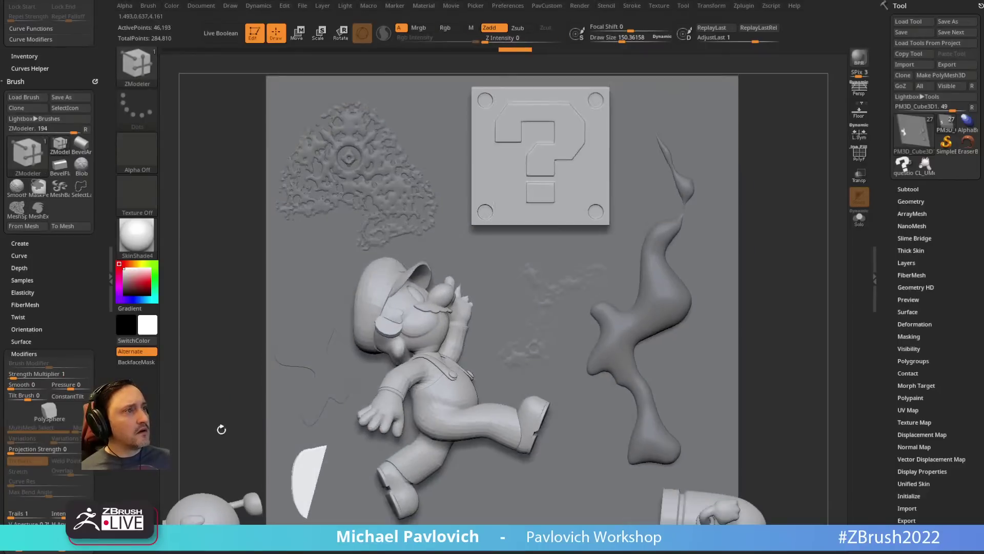
key("ctrl+z")
left_click_drag(815, 266, 807, 203, "alt")
mouse_move(321, 404)
left_mouse_down()
mouse_move(309, 448)
mouse_move(324, 406)
left_mouse_up()
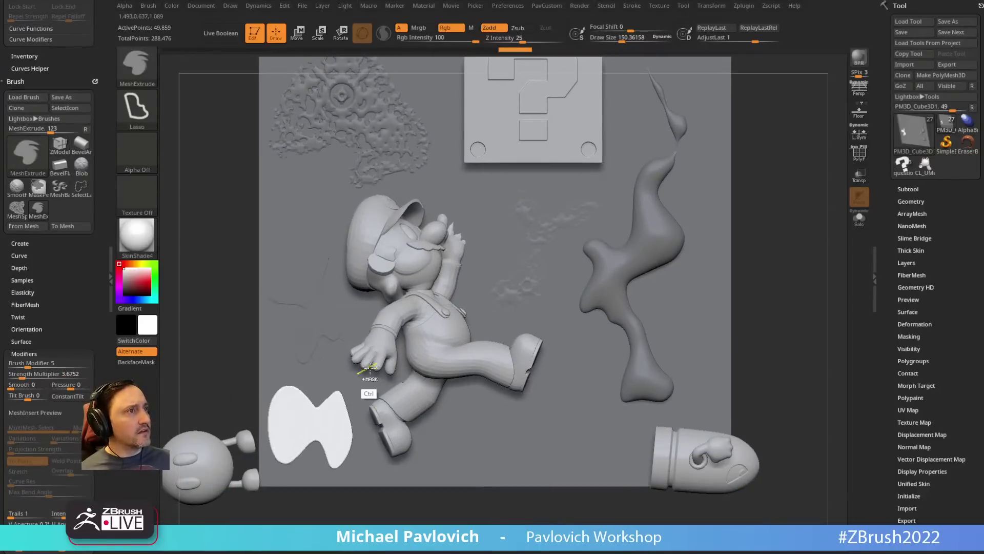
Step: Raise MeshExtrude's Strength Multiplier to about 13 and draw a rounded shape between Mario's raised shoe and the bullet
key("b")
key("z")
key("m")
mouse_move(345, 505)
left_mouse_down()
mouse_move(352, 385)
mouse_move(345, 466)
left_mouse_up()
key("b")
key("m")
key("e")
left_click_drag(48, 377, 55, 378)
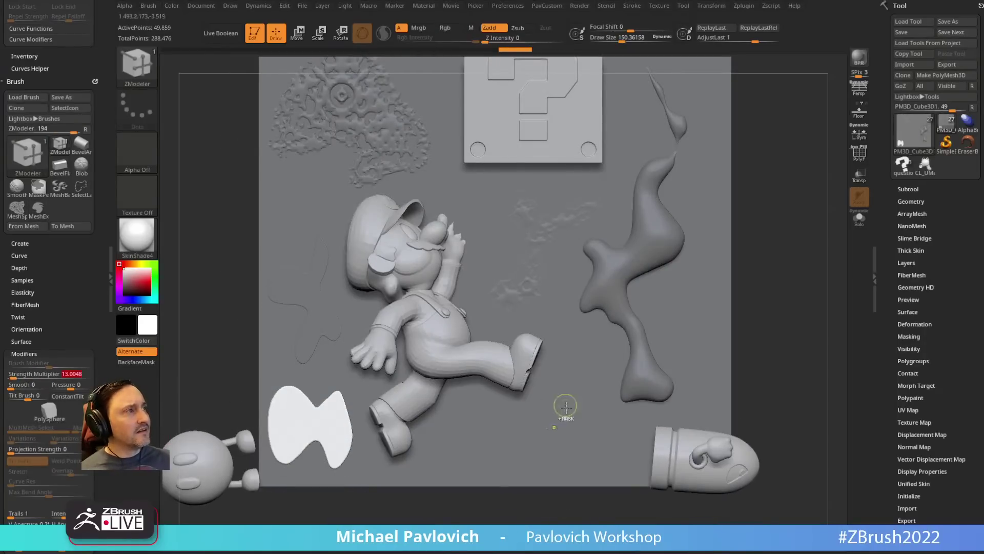
mouse_move(565, 407)
left_mouse_down()
mouse_move(500, 423)
mouse_move(600, 436)
left_mouse_up()
Step: Examine the thickness of the rounded extrusion and the MaskMesh Modifiers available for the MeshExtrude brush
key("b")
key("z")
key("m")
mouse_move(529, 505)
left_mouse_down()
mouse_move(543, 409)
mouse_move(531, 480)
left_mouse_up()
left_click_drag(810, 243, 763, 285, "alt")
left_click_drag(74, 391, 74, 163)
key("b")
key("m")
key("x")
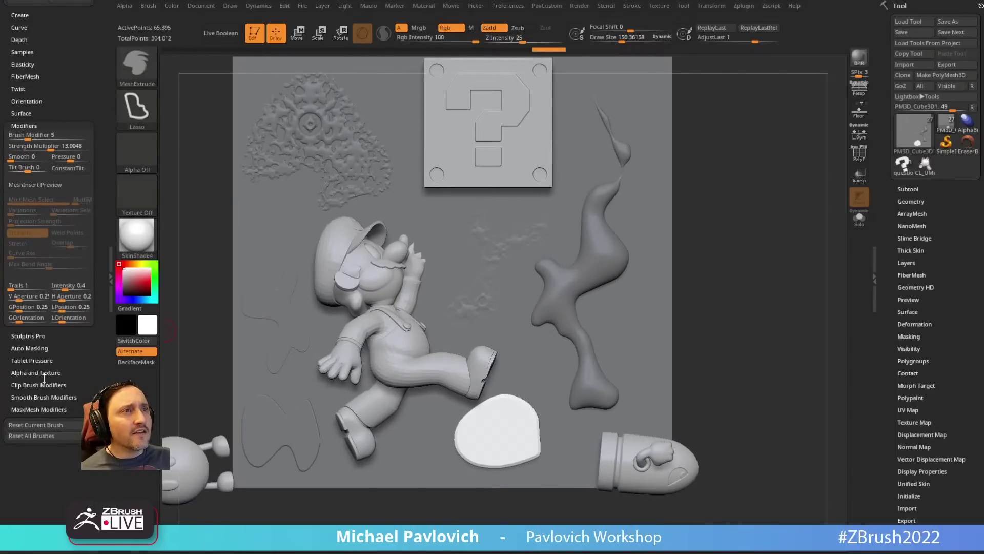
left_click(44, 409)
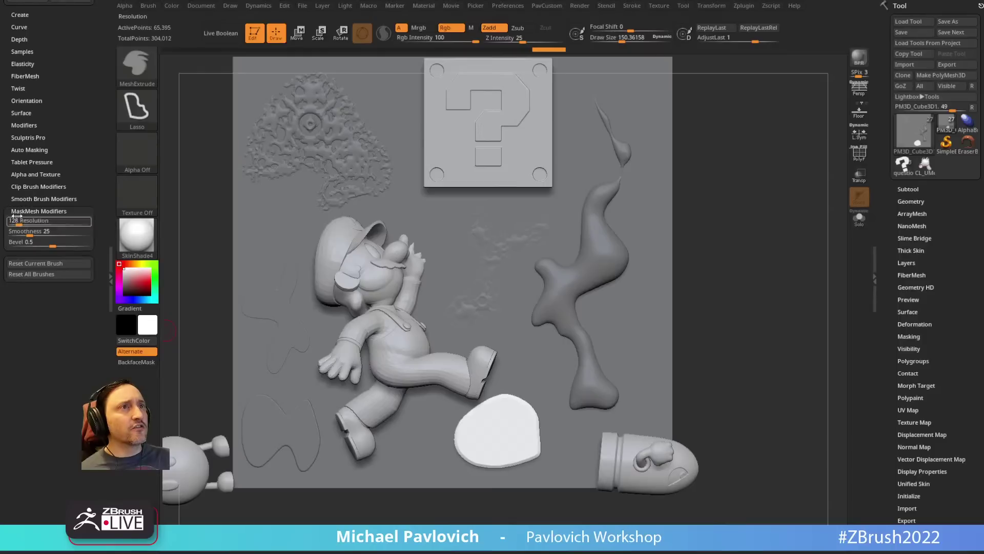
left_click_drag(745, 174, 720, 205, "alt")
Step: Assign MeshProject as the masking brush and dock the Picker palette with its Depth options expanded
key("b")
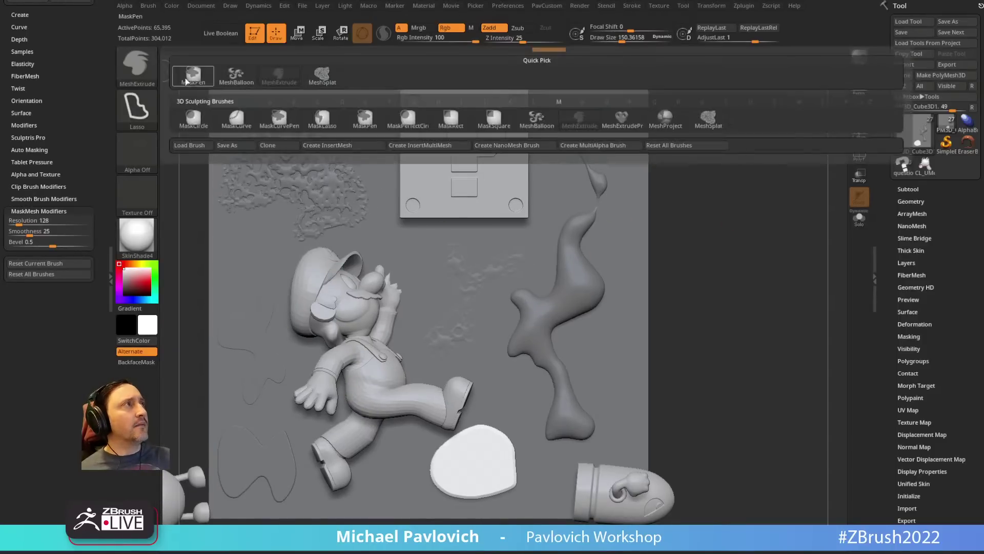
left_click(662, 116)
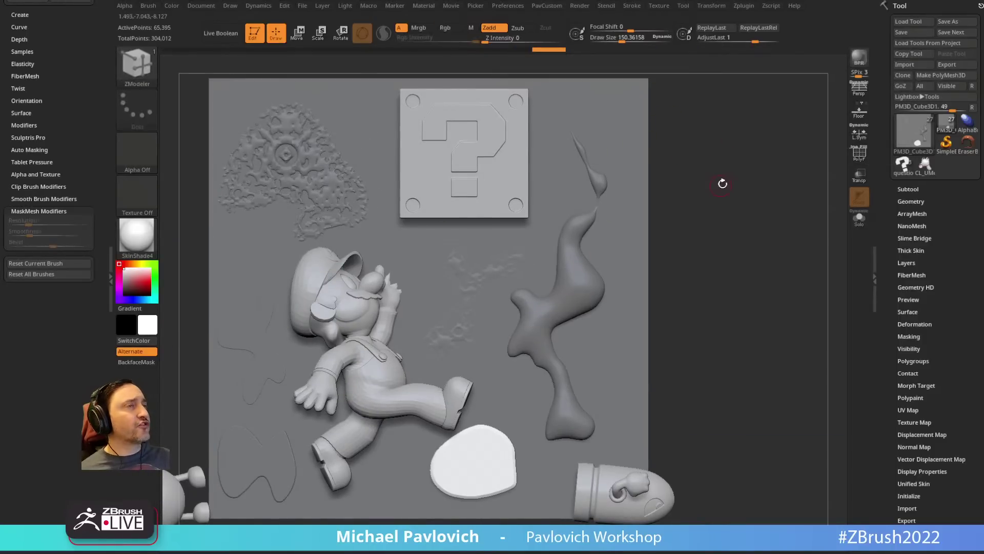
left_click_drag(722, 185, 719, 181, "alt")
left_click(480, 5)
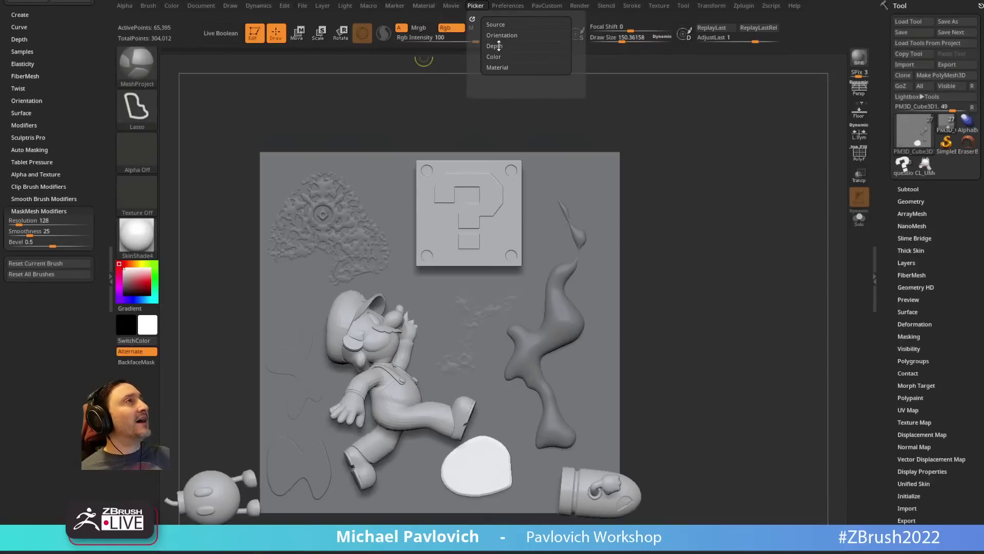
left_click(503, 46)
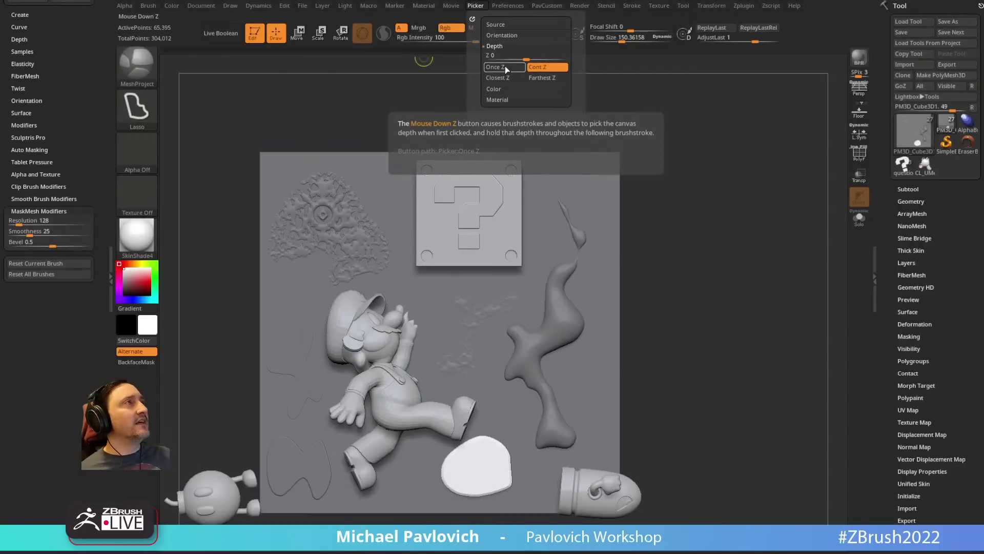
left_click(476, 6)
left_click_drag(469, 16, 40, 23)
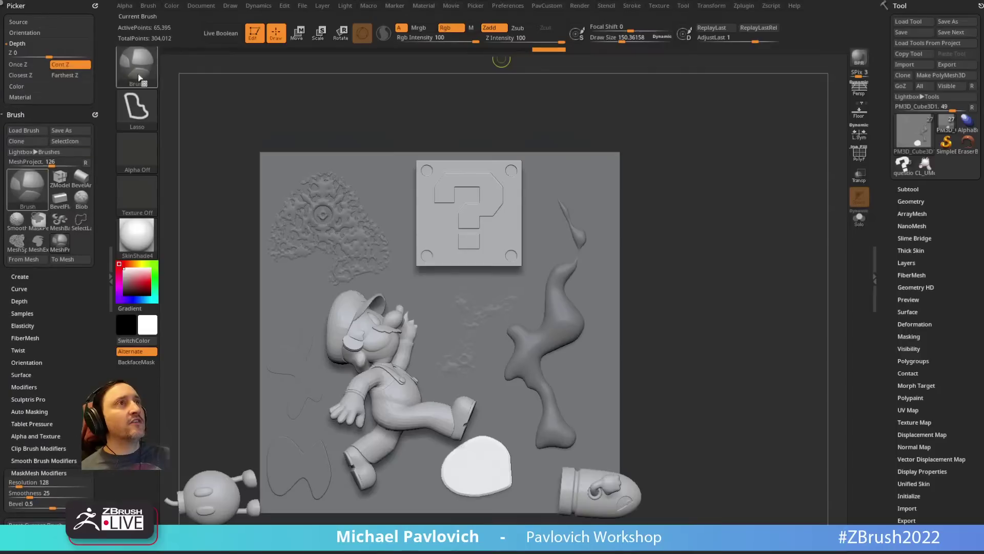
Step: Turn off LazyMouse for MeshProject and draw a shape projected over the middle of the balloon blob
left_click_drag(677, 189, 622, 147, "alt")
mouse_move(545, 328)
left_mouse_down("ctrl")
mouse_move(536, 314)
mouse_move(429, 359)
mouse_move(580, 306)
left_mouse_up("ctrl")
key("ctrl+z")
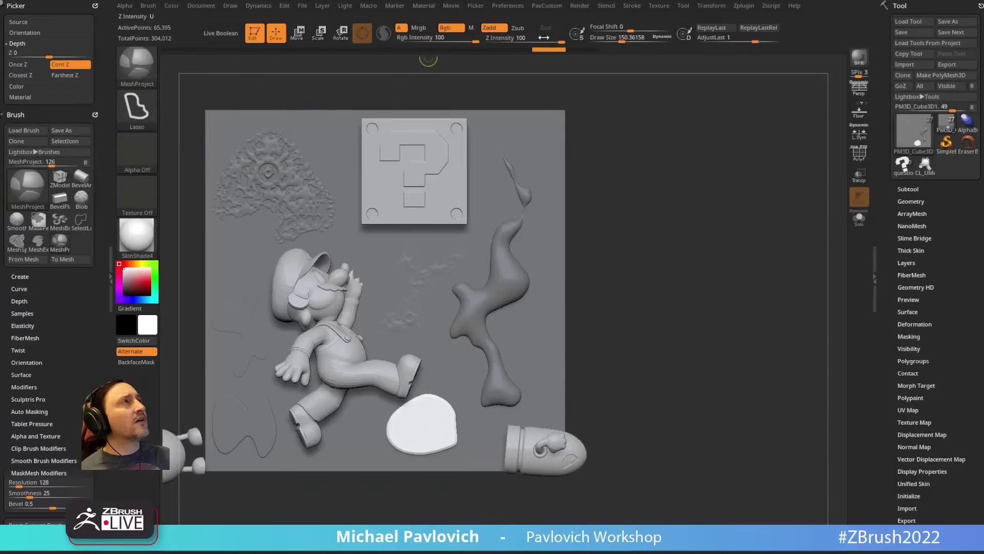
scroll(46, 205, "up", 5)
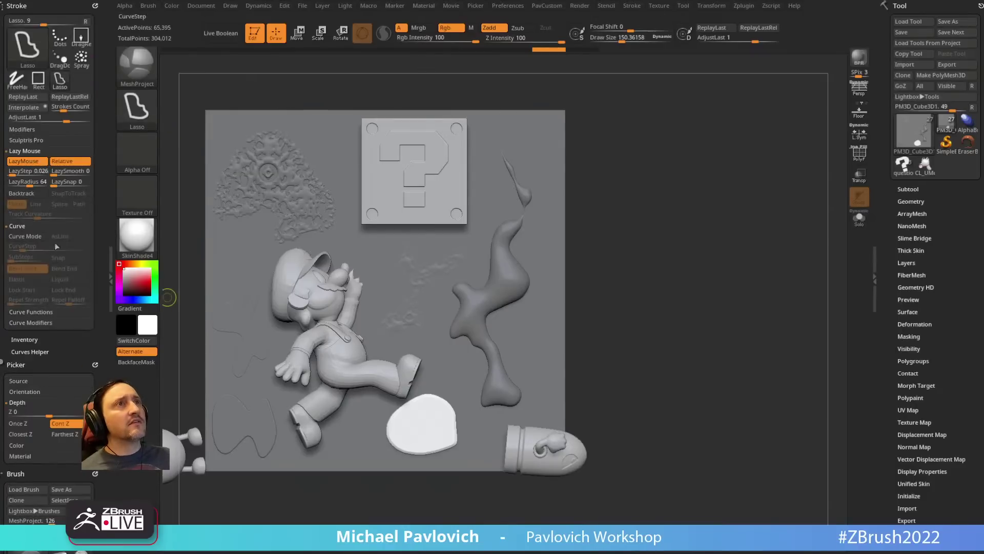
key("b")
key("z")
key("m")
mouse_move(543, 268)
left_mouse_down()
mouse_move(441, 243)
mouse_move(512, 354)
mouse_move(542, 271)
left_mouse_up()
mouse_move(698, 257)
left_mouse_down()
mouse_move(670, 192)
mouse_move(725, 216)
mouse_move(698, 253)
left_mouse_up()
key("b")
key("z")
key("m")
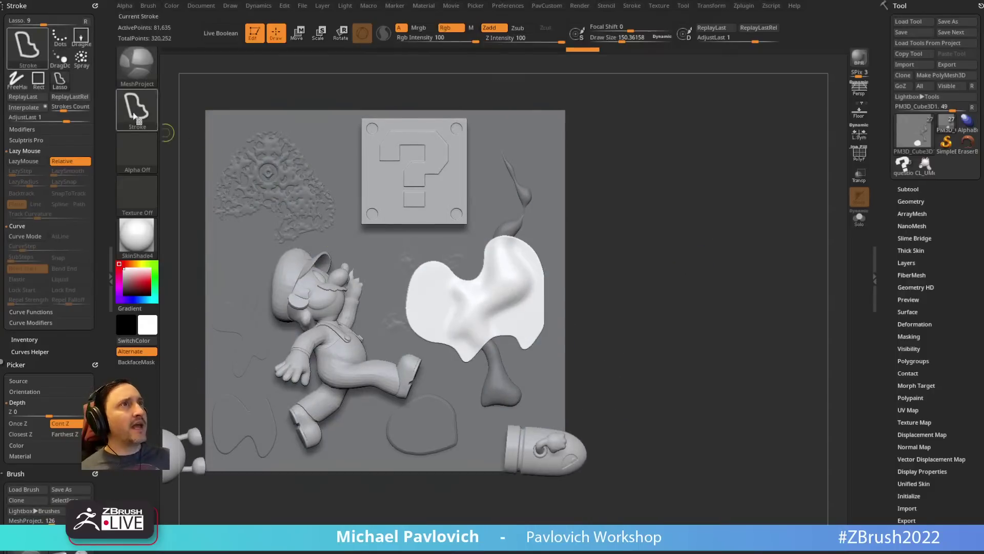
Step: Set MeshProject's depth picking to Once Z and draw a shape overlapping Mario's raised foot
left_click_drag(101, 102, 100, 82)
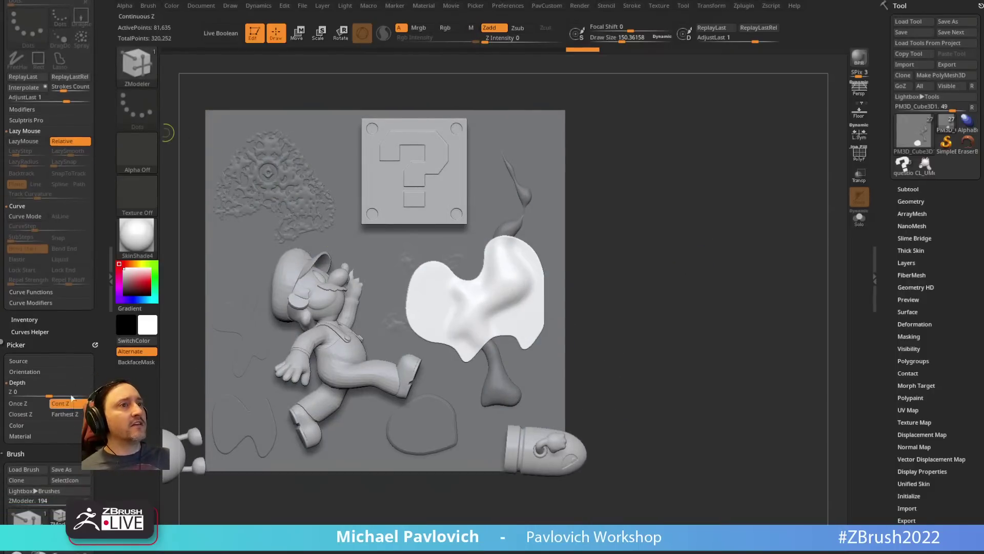
left_click_drag(103, 454, 106, 344)
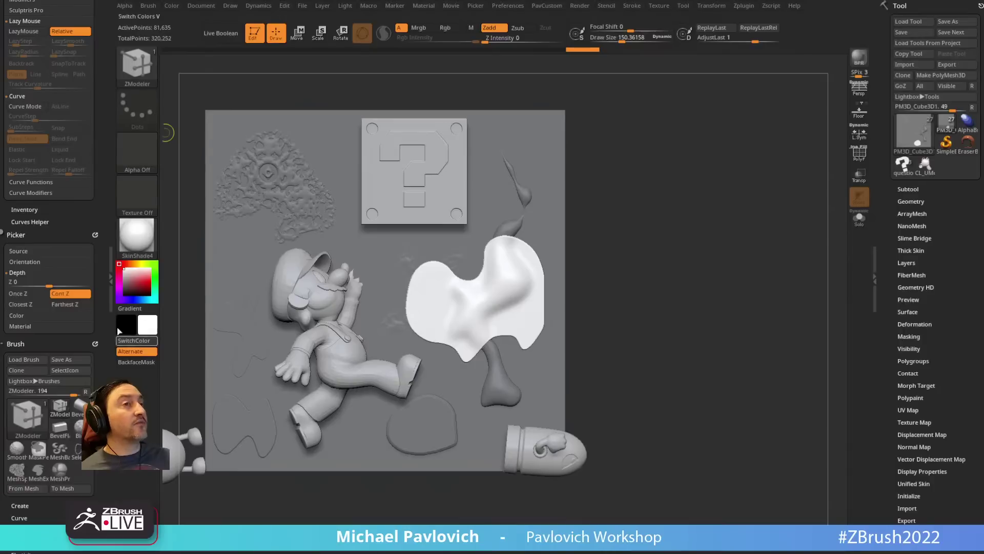
key("b")
key("m")
key("p")
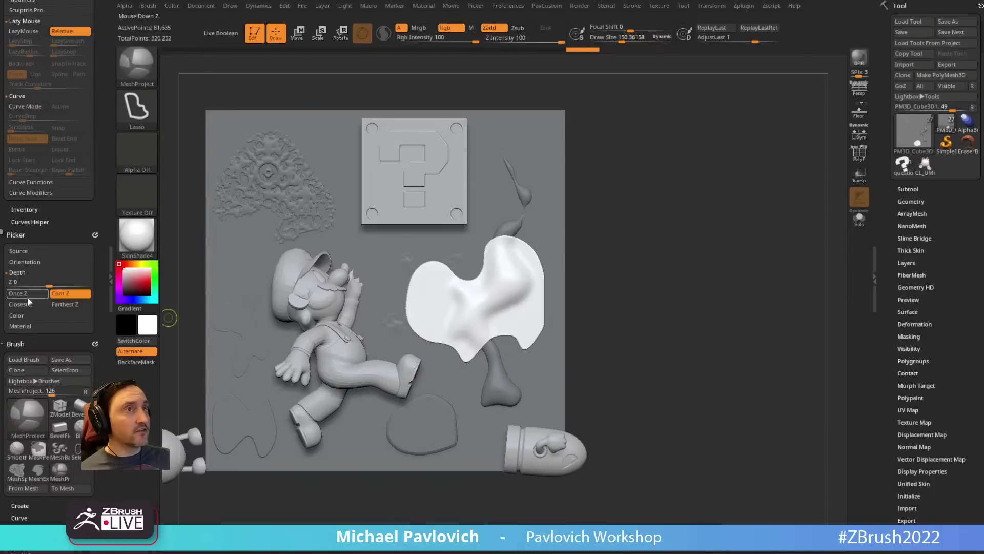
left_click(26, 294)
mouse_move(364, 373)
left_mouse_down()
mouse_move(411, 450)
mouse_move(353, 408)
left_mouse_up()
key("b")
key("z")
key("m")
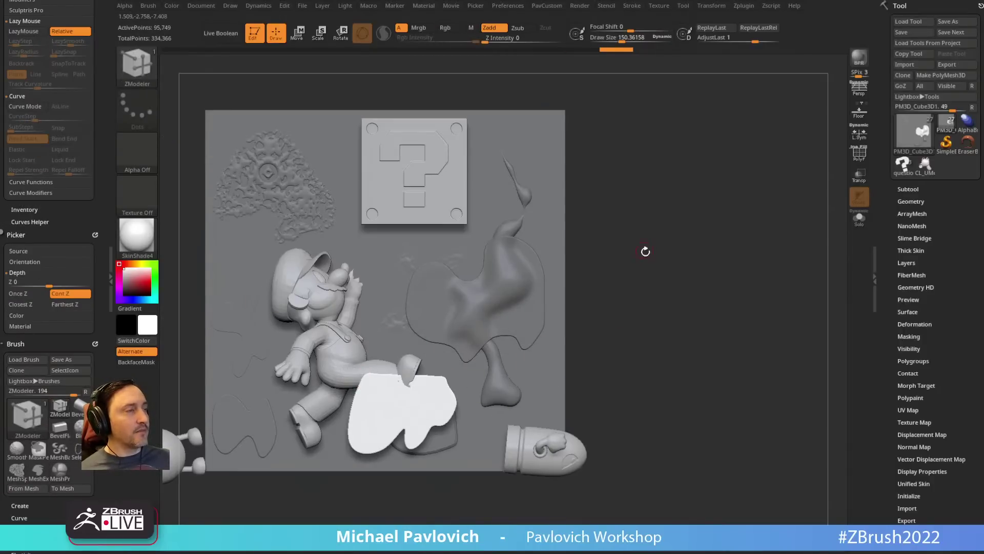
left_click_drag(646, 252, 635, 268)
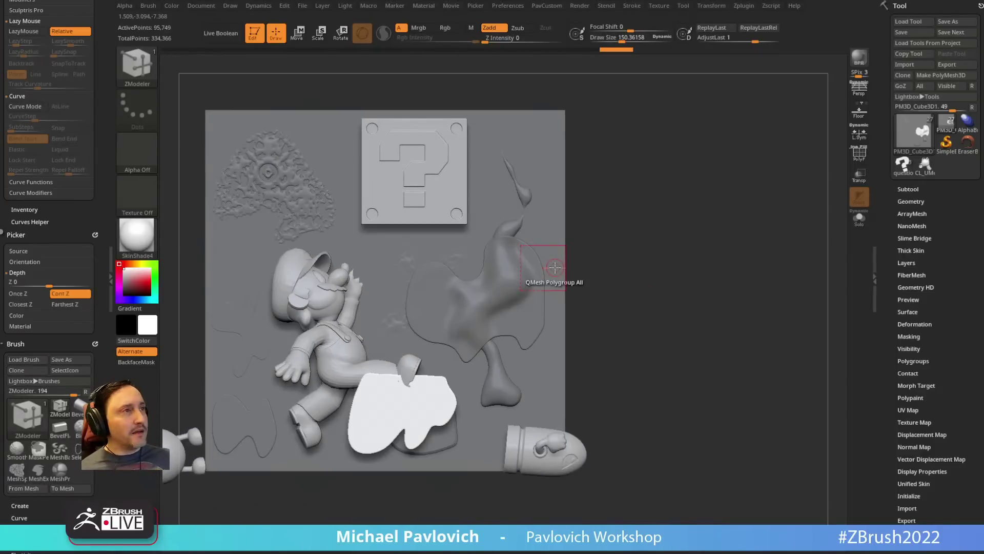
key("b")
key("m")
key("p")
left_click(147, 61)
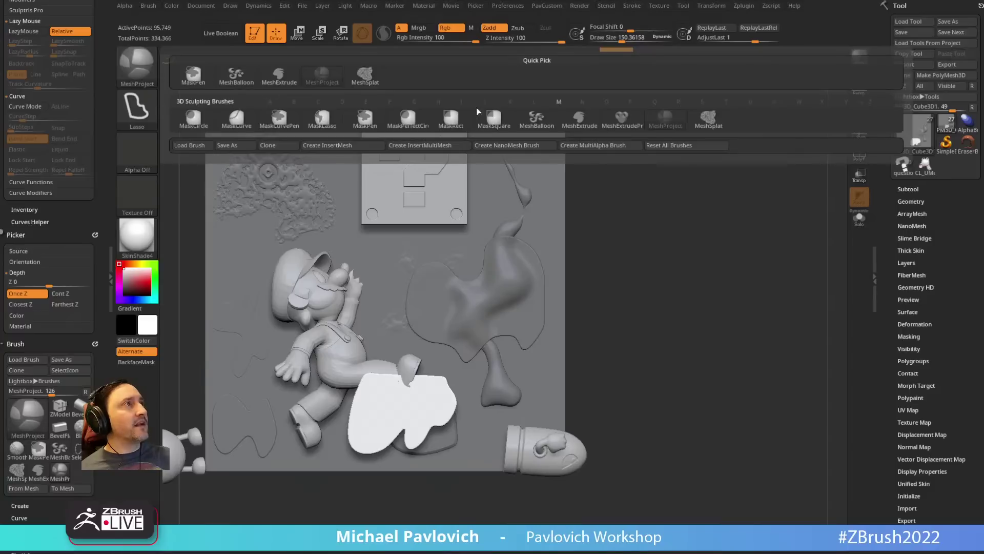
key("z")
key("m")
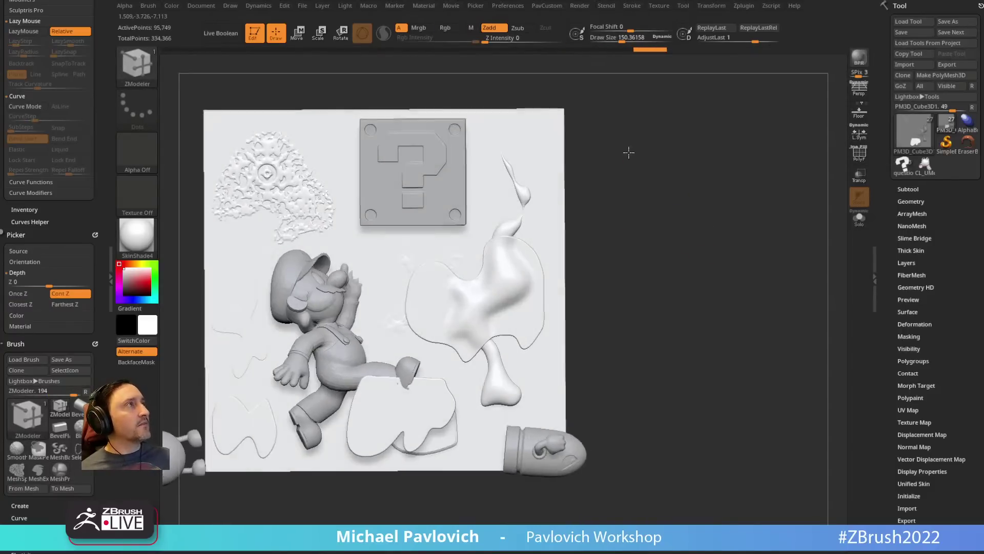
Step: Isolate the original background plate, split the hidden drawn shapes into their own subtool, and expand the subtool list
left_click_drag(589, 88, 625, 177, "ctrl+shift")
key("2")
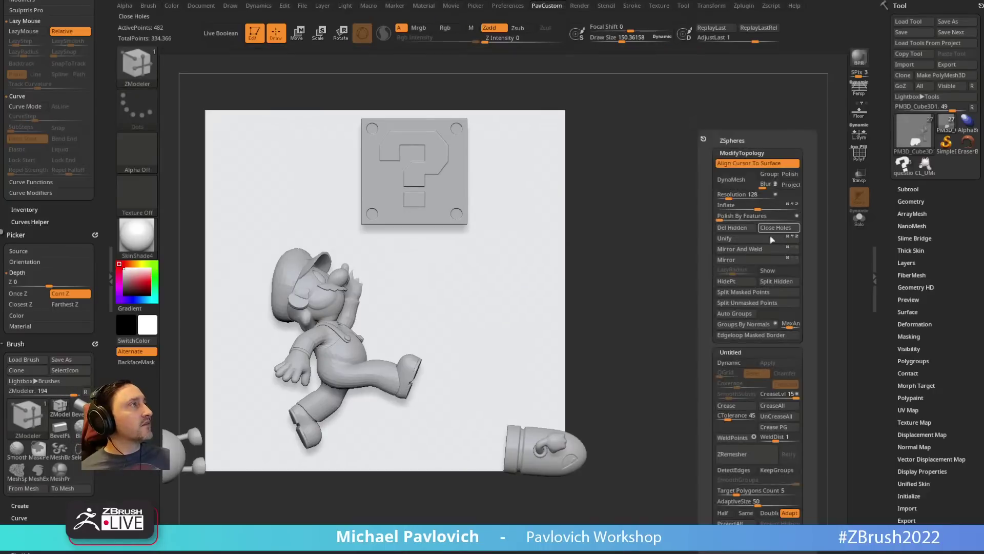
left_click(779, 280)
left_click(908, 188)
Step: Choose the Standard brush, select the split-off shapes subtool, and isolate the large shape projected over the blob
key("b")
key("s")
key("t")
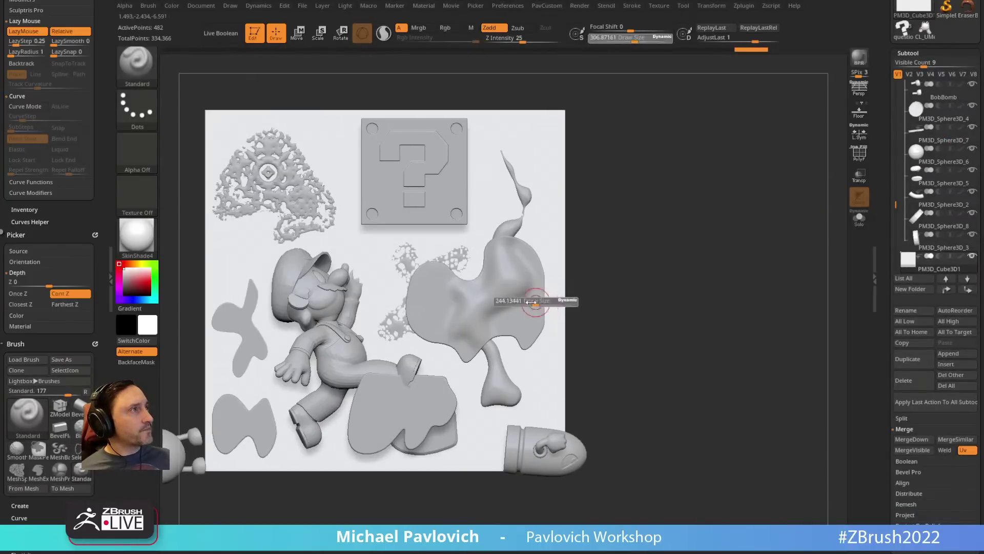
left_click(535, 302, "alt")
left_click_drag(682, 202, 706, 202, "alt")
left_click_drag(638, 331, 564, 291, "ctrl+shift")
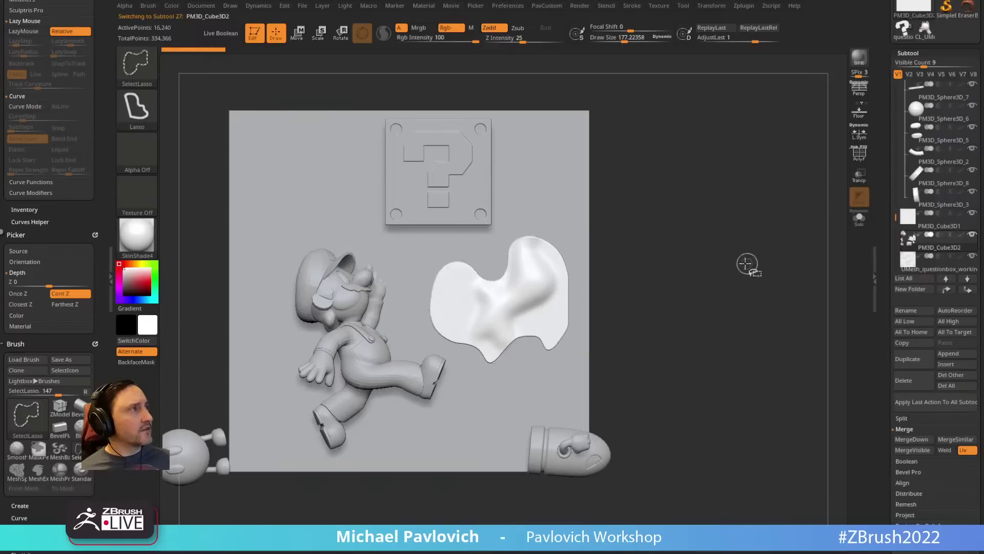
Step: Split the isolated blob-projected shape from the other drawn shapes, then isolate the shape overlapping Mario's foot and split it off too
key("2")
left_click(769, 276)
left_click(446, 403, "alt")
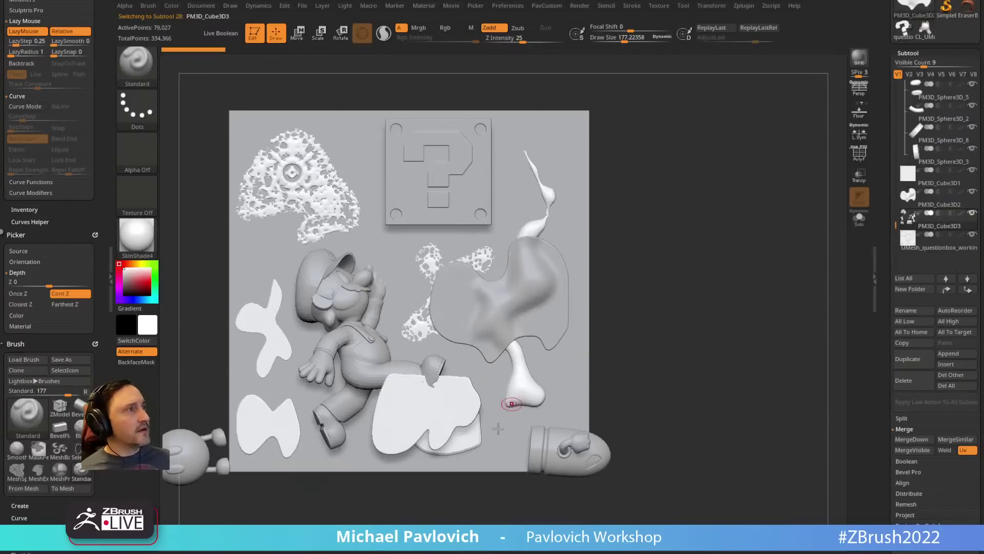
left_click(384, 432, "ctrl+shift")
key("2")
left_click(768, 283)
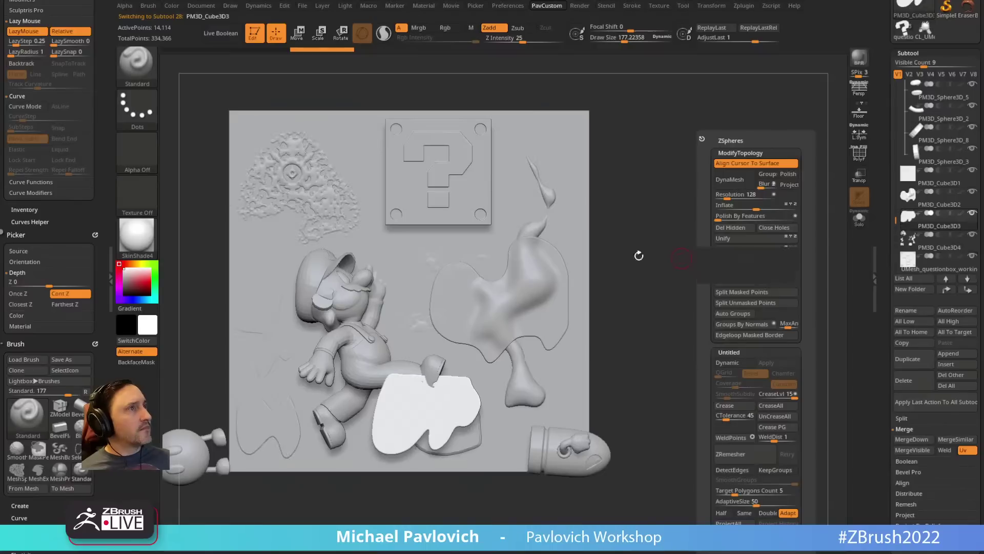
Step: Select the subtool with the remaining drawn shapes and delete it
left_click(539, 258, "alt")
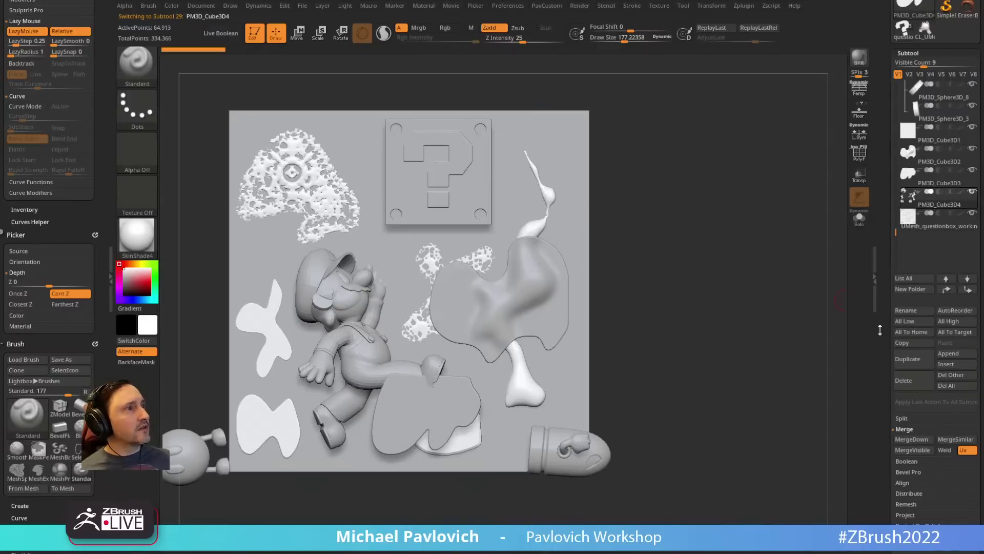
left_click(911, 380)
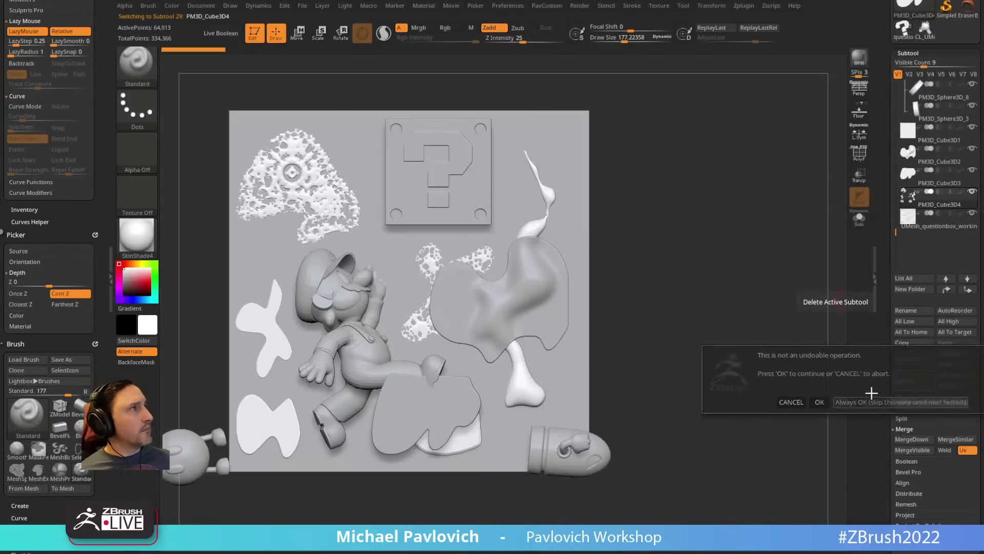
key("Return")
Step: Select the large blob-projected shape, reduce the draw size to about 130, and switch to StartupMaterial
left_click(564, 301, "alt")
mouse_move(711, 252)
left_mouse_down("alt")
mouse_move(654, 257)
mouse_move(675, 308)
left_mouse_up("alt")
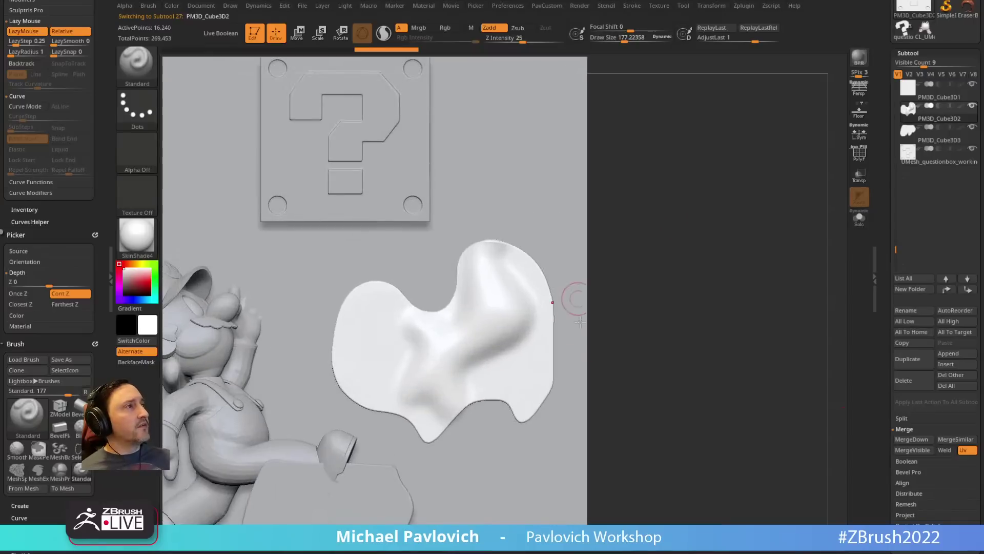
key("s")
left_click_drag(539, 331, 541, 331)
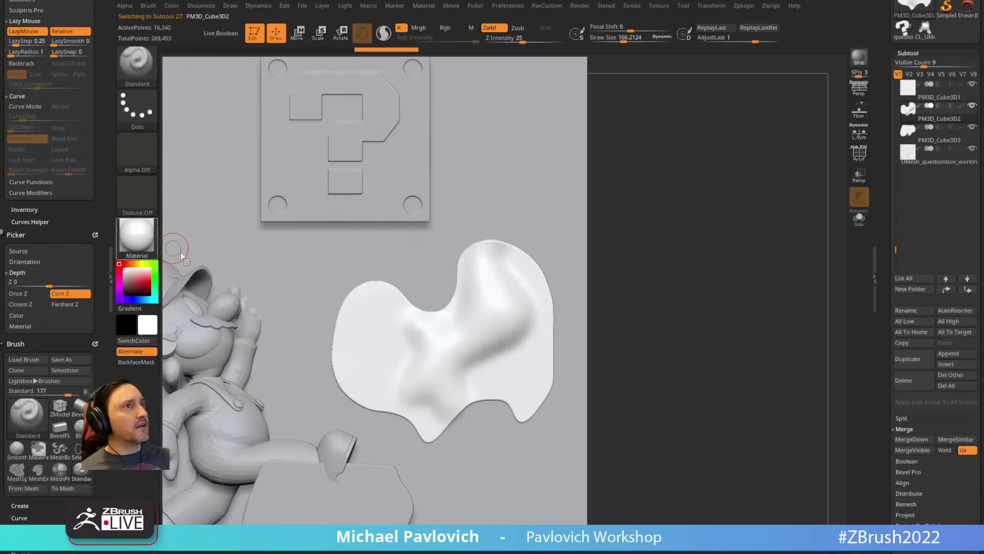
key("m")
left_click(792, 283)
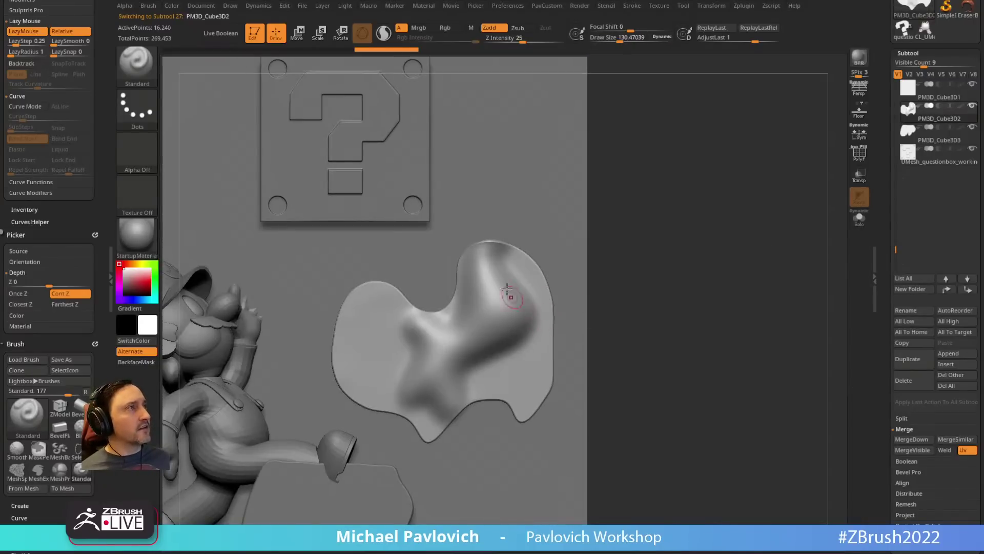
Step: Try Standard brush strokes across the large shape and undo them
mouse_move(507, 289)
left_mouse_down()
mouse_move(536, 332)
mouse_move(491, 366)
mouse_move(359, 362)
mouse_move(400, 369)
left_mouse_up()
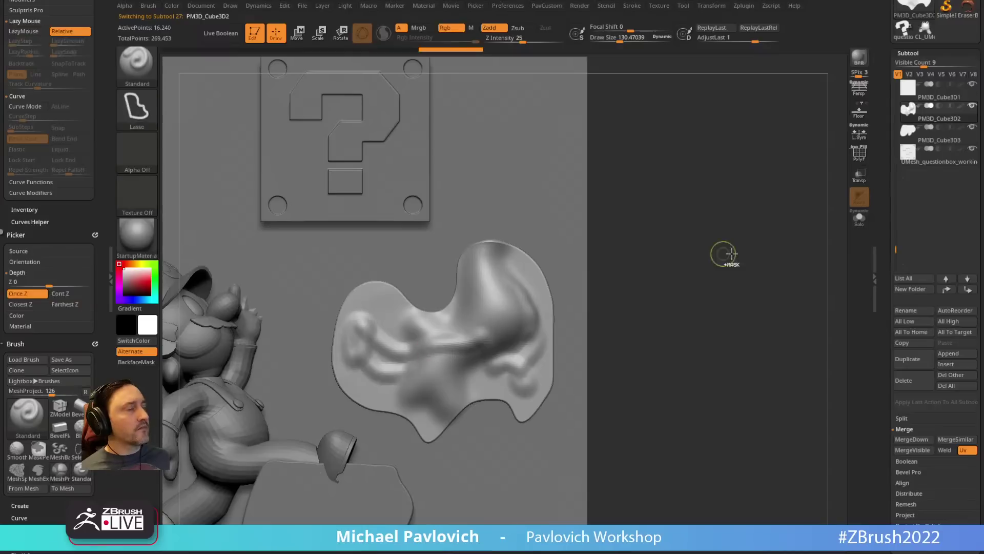
key("ctrl+z")
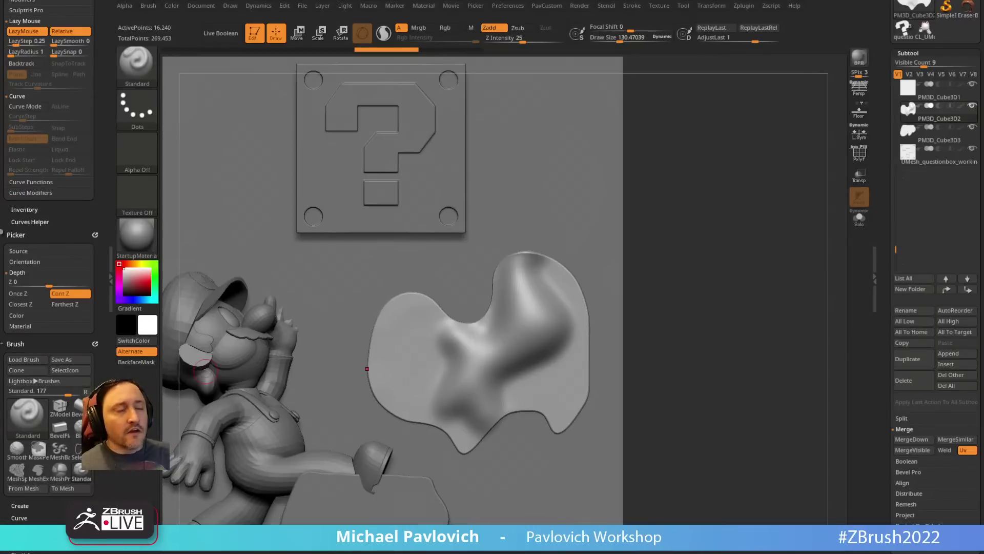
left_click_drag(697, 250, 732, 245)
Step: Choose the Blob brush and sculpt bumps along the large shape's upper-left and left edge
key("b")
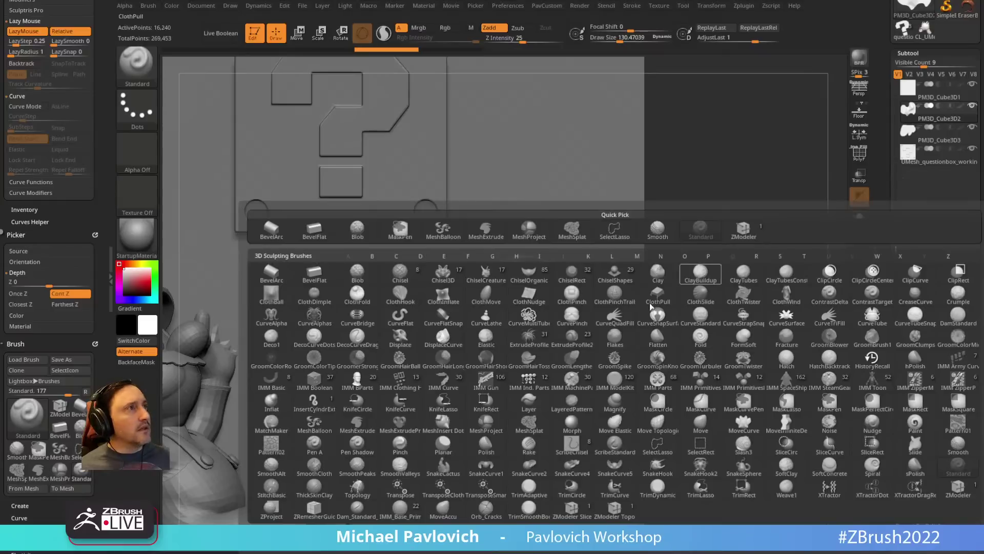
left_click(359, 275)
right_click_drag(740, 196, 777, 183, "alt")
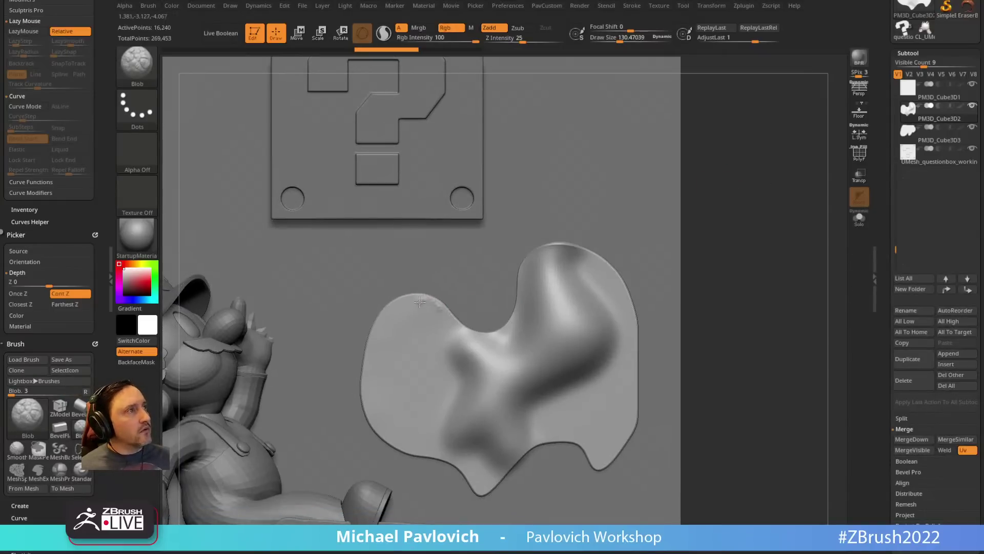
left_click_drag(387, 308, 369, 338)
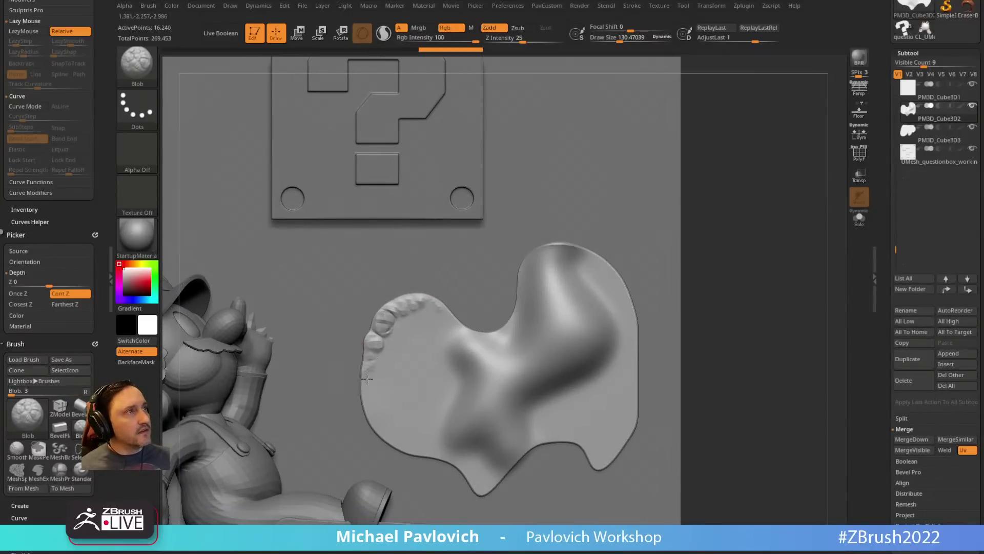
left_click_drag(366, 405, 395, 431)
Step: Enable Sculptris Pro, sculpt Blob bumps along the shape's lower-left edge down to its lower tip, and show the polyframe
key("2")
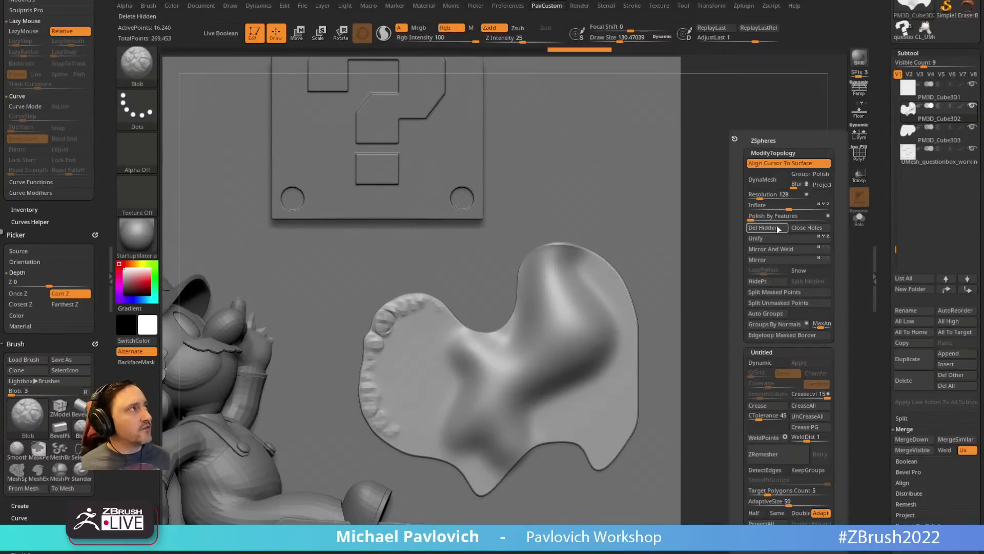
left_click(790, 164)
left_click(796, 176)
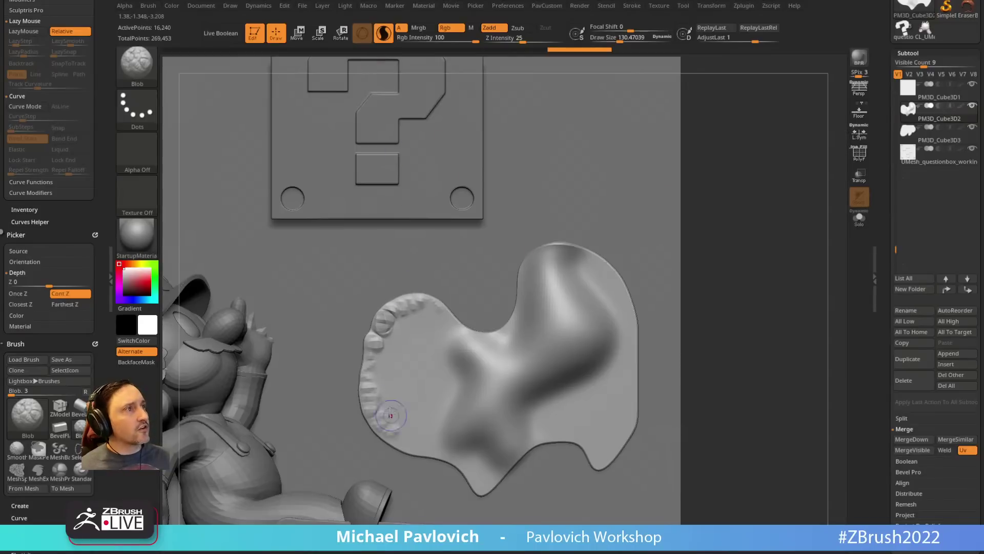
left_click_drag(380, 419, 475, 479)
key("shift+f")
key("f")
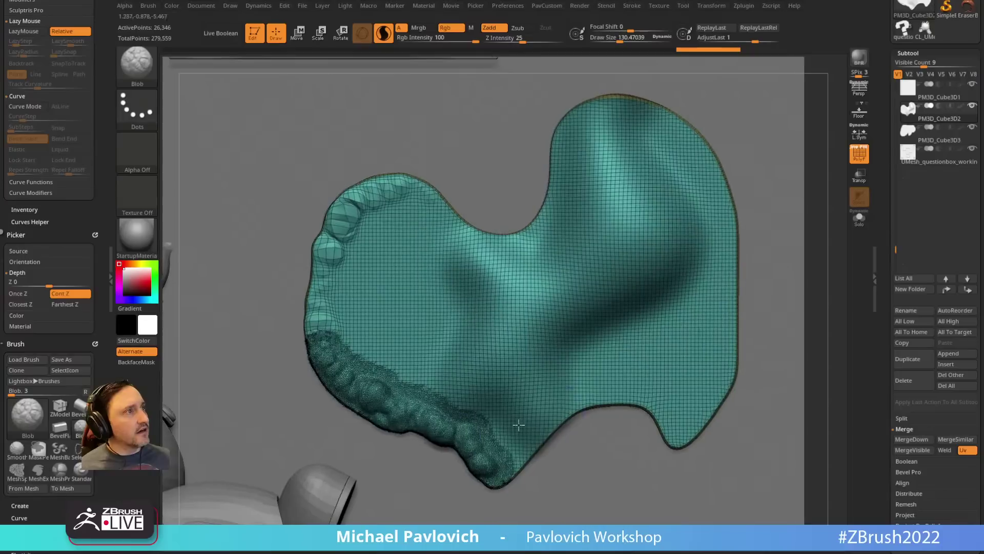
Step: Try Blob strokes over the lower-left bumps while changing Sculptris Pro's SubDivide Size to 0.78876 in its expanded settings
left_click_drag(355, 361, 430, 394)
key("ctrl+z")
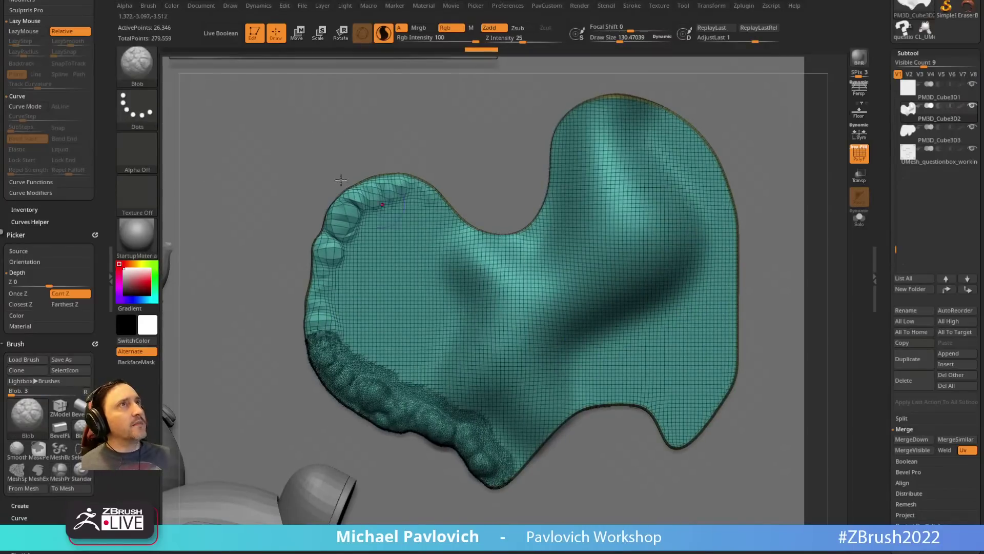
left_click_drag(95, 126, 102, 194)
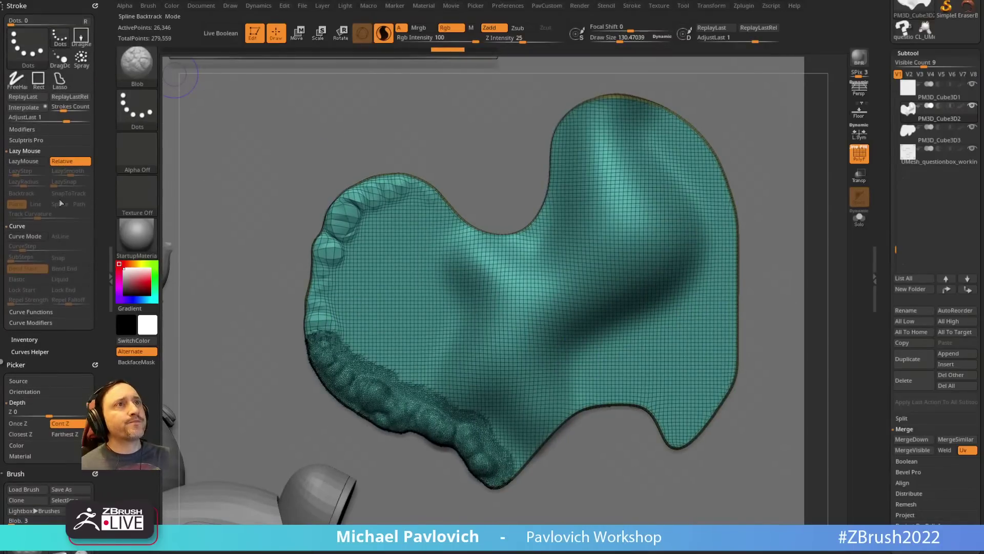
left_click(26, 140)
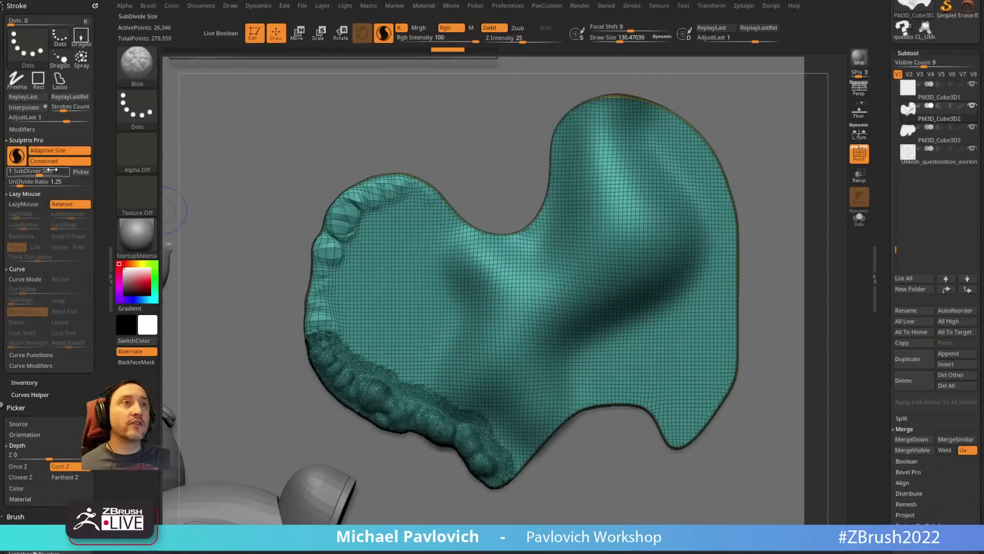
left_click_drag(39, 171, 413, 401)
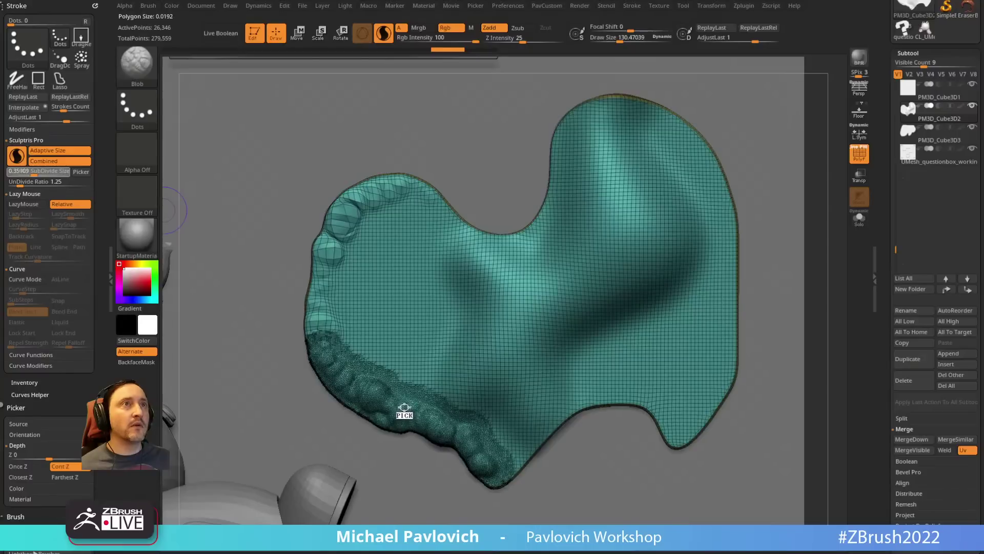
mouse_move(398, 402)
left_mouse_down()
mouse_move(408, 406)
mouse_move(369, 387)
mouse_move(414, 412)
mouse_move(424, 324)
mouse_move(395, 397)
mouse_move(411, 355)
left_mouse_up()
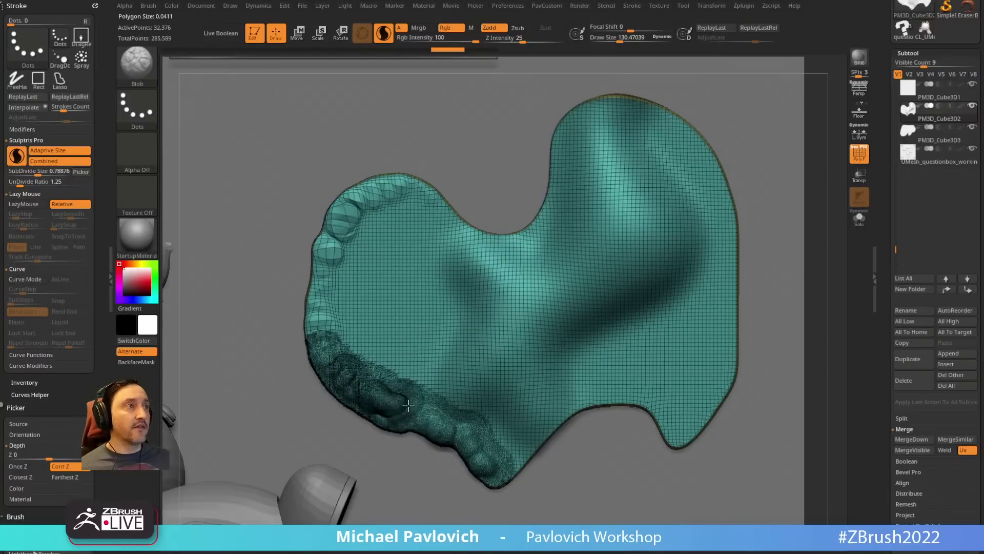
Step: Turn off Sculptris Pro's Adaptive Size, set SubDivide Size to 1.15539, and resculpt the lower-left bumps with a coarser mesh
left_click(61, 151)
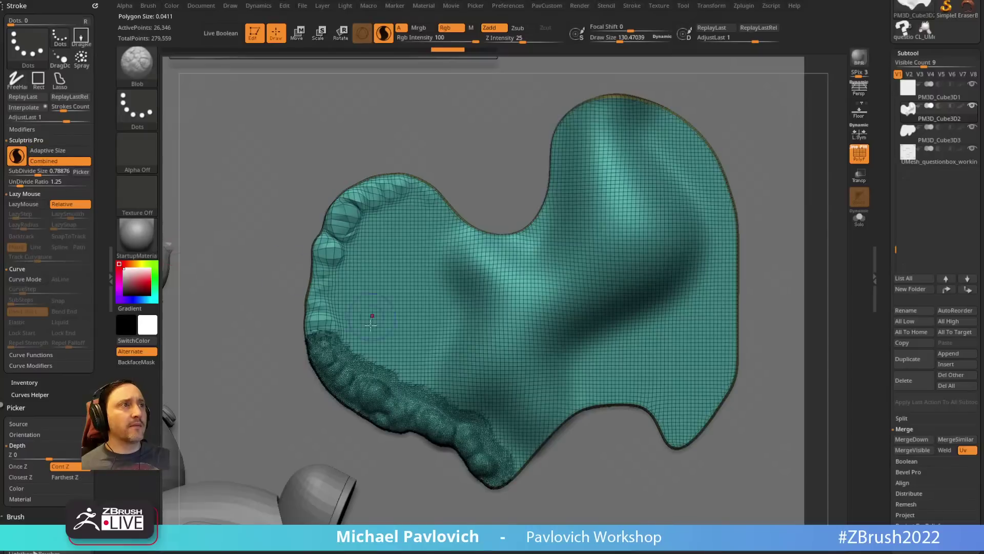
left_click_drag(79, 173, 417, 326)
mouse_move(349, 370)
left_mouse_down()
mouse_move(451, 428)
mouse_move(487, 461)
left_mouse_up()
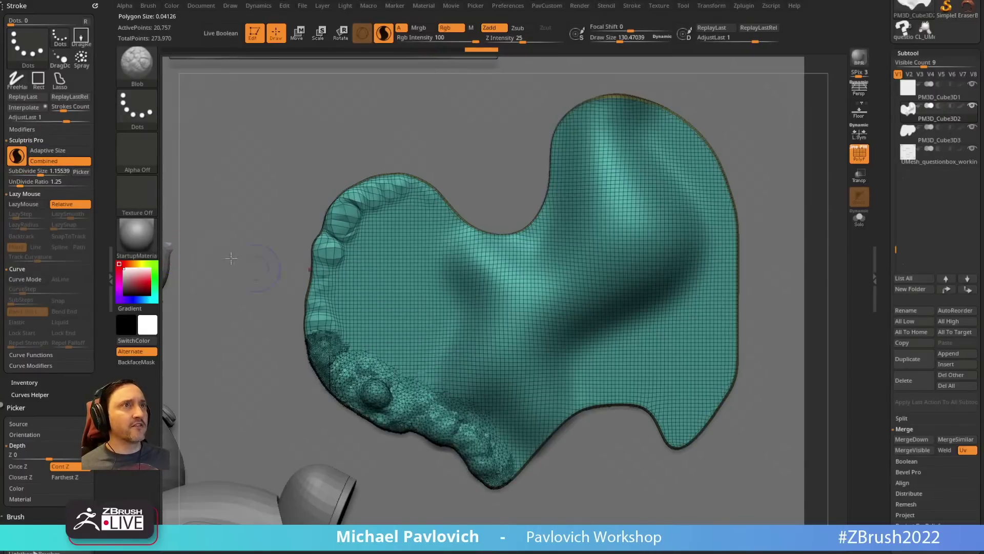
Step: Set SubDivide Size to 0.4553, hide the polyframe, and sculpt Blob bumps along the shape's left and lower edges
mouse_move(81, 172)
left_mouse_down()
mouse_move(128, 195)
mouse_move(392, 405)
mouse_move(492, 462)
mouse_move(534, 451)
left_mouse_up()
left_click(865, 156)
left_click_drag(823, 247, 797, 229, "alt")
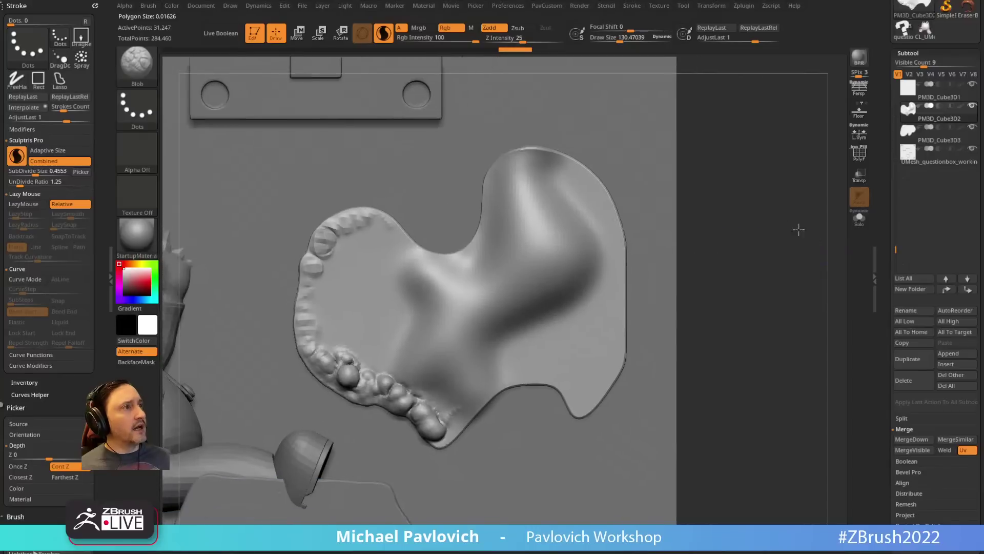
mouse_move(443, 432)
left_mouse_down()
mouse_move(487, 382)
mouse_move(518, 371)
mouse_move(559, 379)
mouse_move(579, 405)
mouse_move(605, 392)
mouse_move(615, 359)
mouse_move(562, 382)
mouse_move(471, 392)
mouse_move(435, 433)
left_mouse_up()
mouse_move(338, 368)
left_mouse_down()
mouse_move(299, 305)
mouse_move(307, 257)
mouse_move(348, 218)
left_mouse_up()
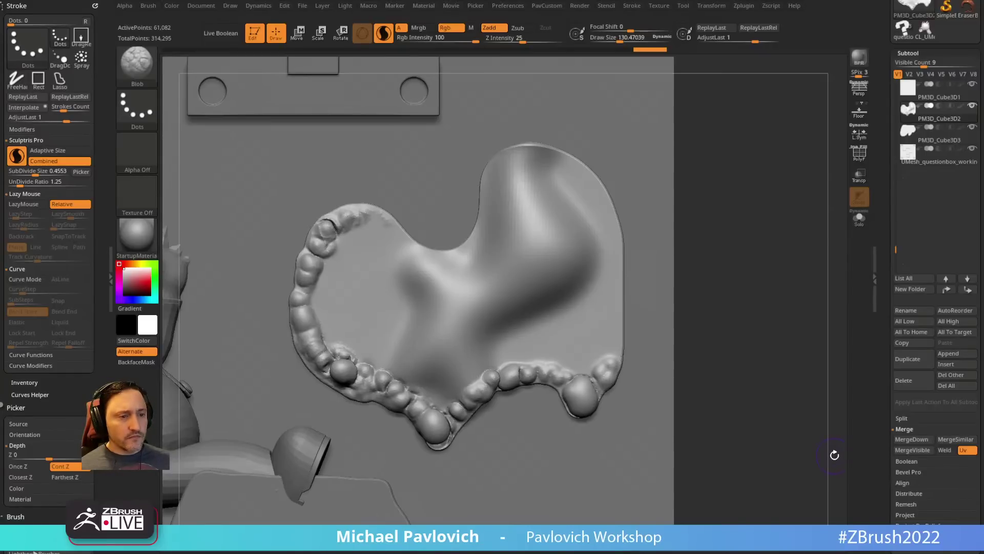
Step: Load the Spherical brush from the Misc folder of the Lightbox brushes
key("b")
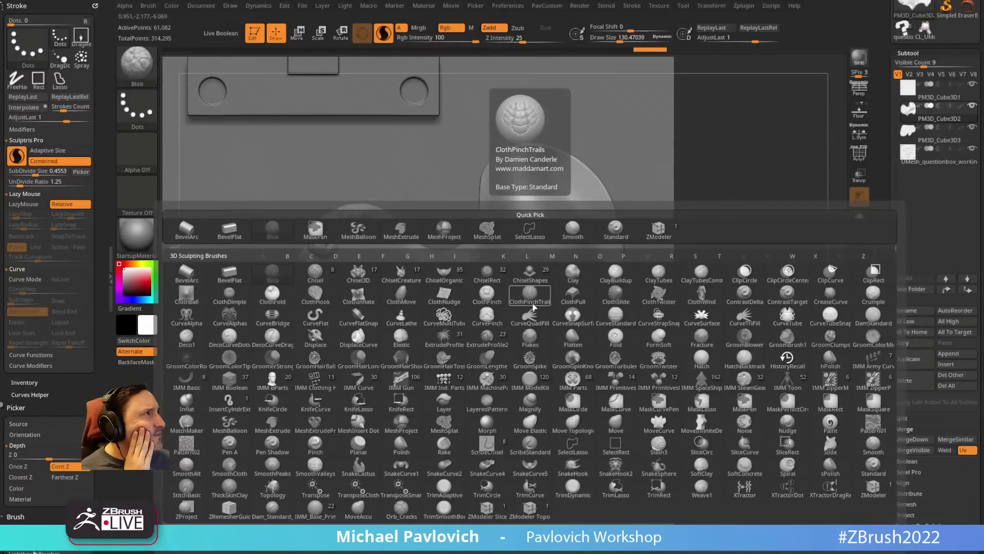
left_click(533, 308)
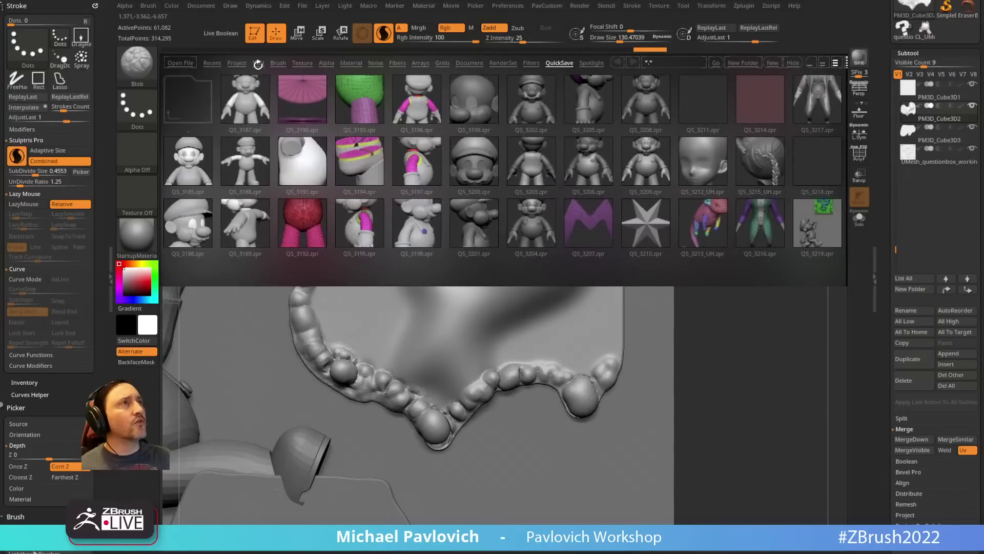
left_click(278, 62)
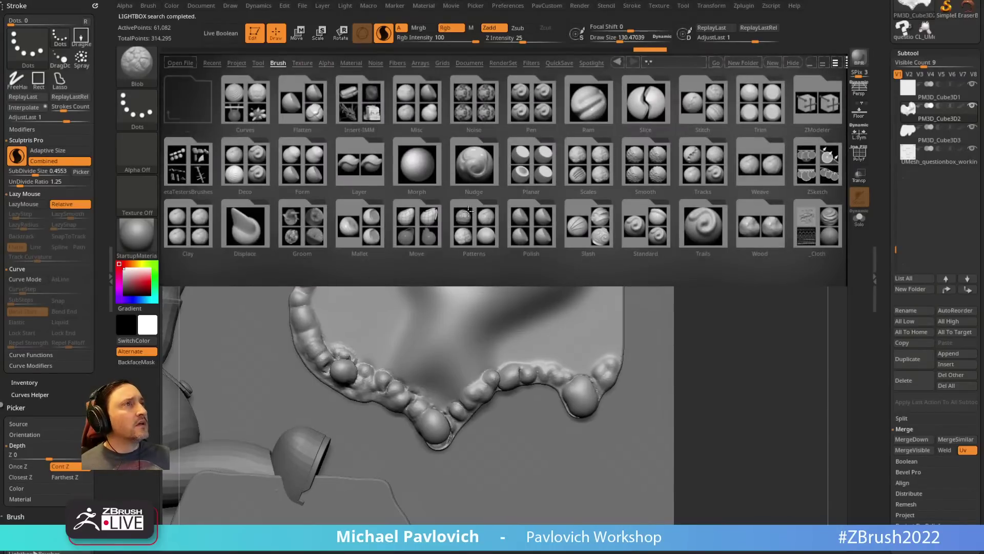
left_click(424, 105)
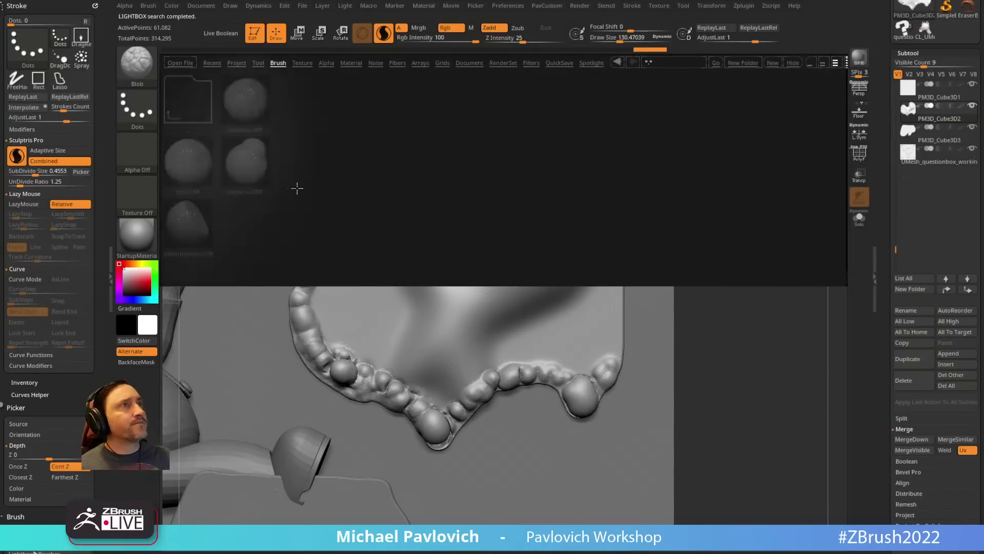
double_click(250, 183)
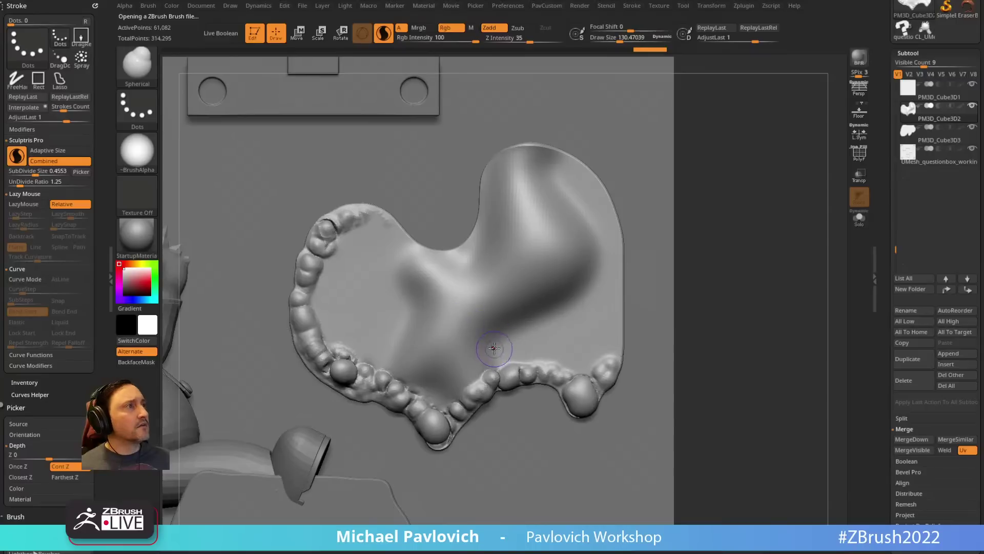
Step: Undo a test dab, turn off Sculptris Pro, and sculpt Spherical bumps up the right edge, finishing at Z Intensity 61 and draw size about 108
left_click(602, 319)
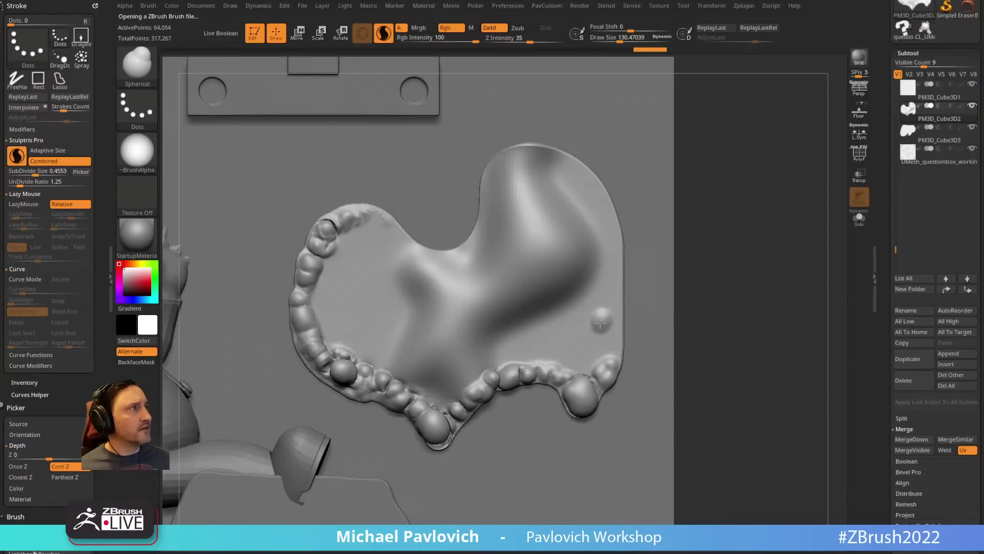
key("ctrl+z")
left_click(384, 34)
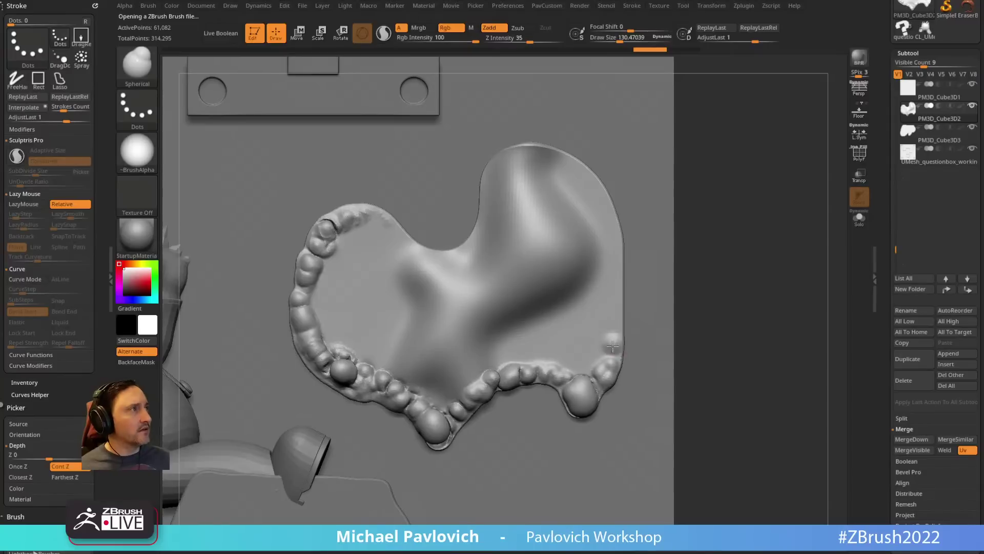
left_click_drag(613, 346, 613, 280)
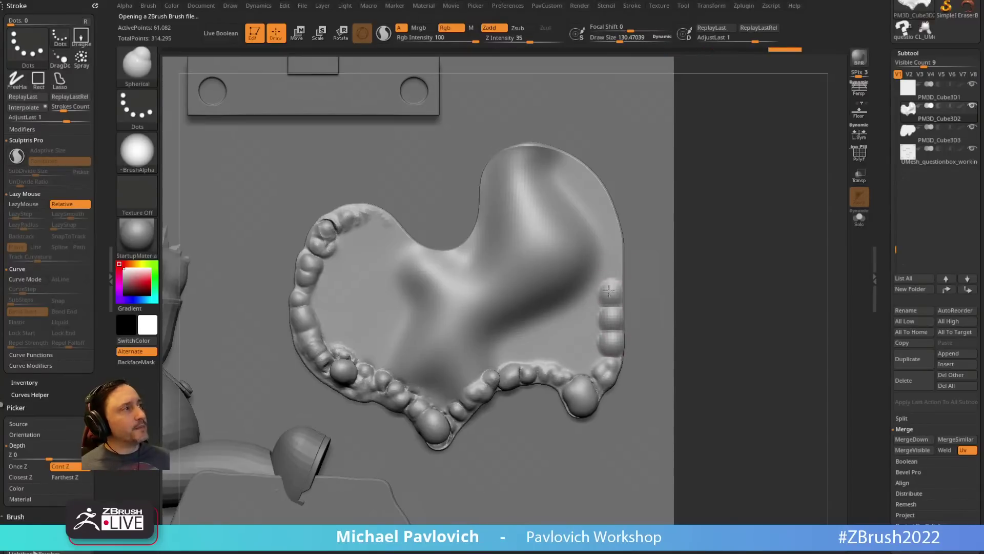
left_click(545, 40)
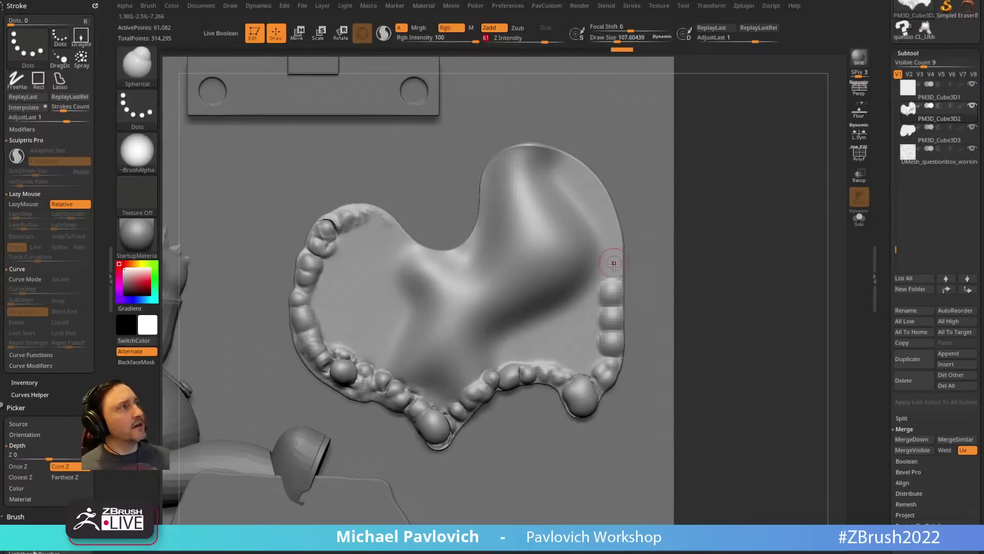
left_click_drag(612, 271, 617, 244)
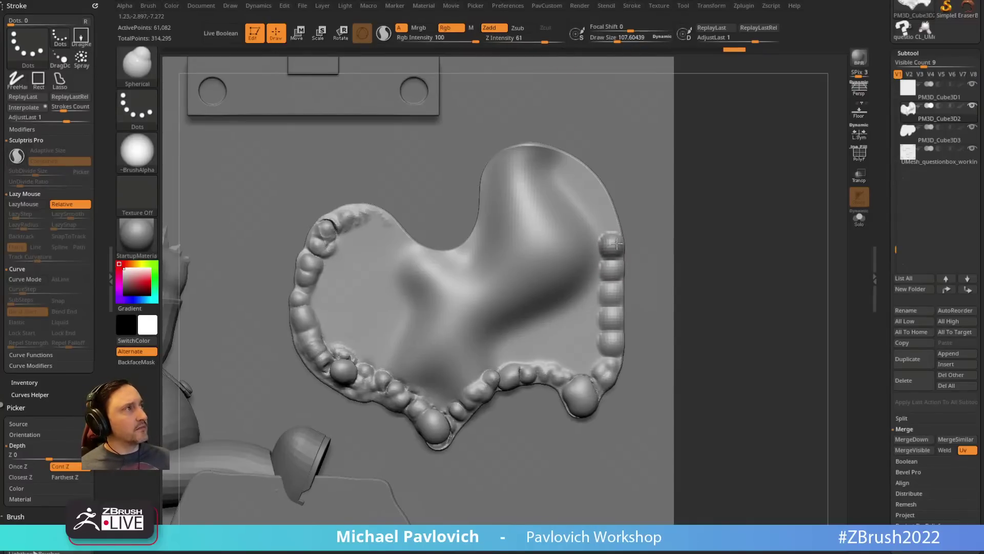
Step: Turn the view to the shape's thin edge and enable BackfaceMask for the Spherical brush
mouse_move(750, 236)
left_mouse_down()
mouse_move(723, 244)
mouse_move(758, 244)
mouse_move(746, 232)
left_mouse_up()
key("alt+b")
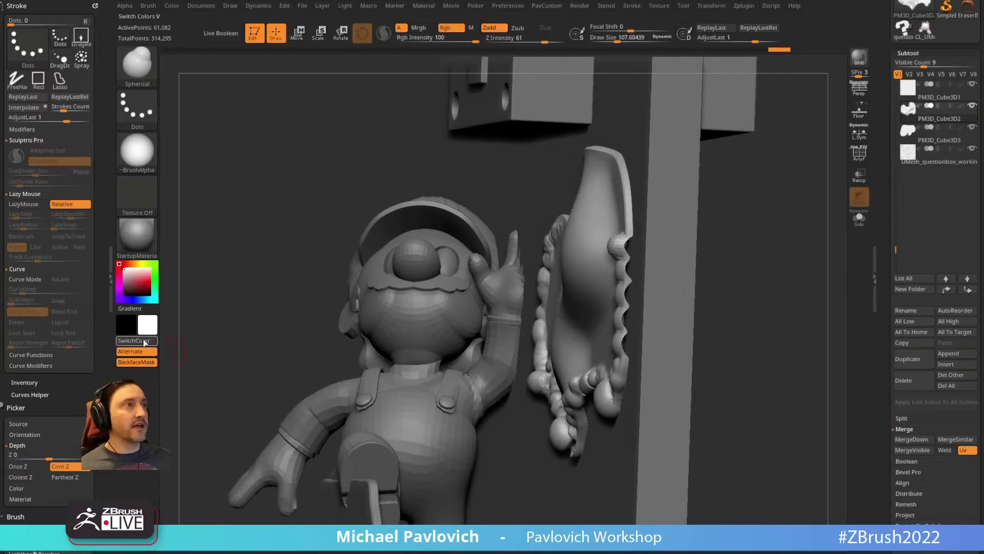
Step: Undo the Spherical bumps along the shape's right edge and face the relief from the front
key("ctrl+z")
key("ctrl+z")
key("ctrl+z")
key("ctrl+z")
key("ctrl+z")
key("ctrl+z")
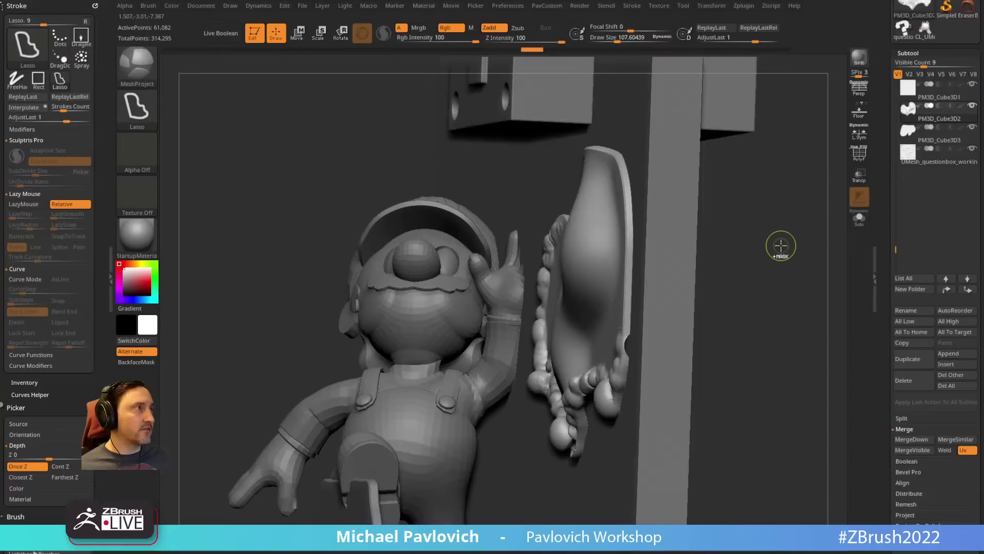
key("ctrl+z")
key("ctrl+z")
left_click_drag(754, 242, 756, 248, "shift")
Step: Expand the brush's Auto Masking settings and sculpt three Spherical bumps up the right edge, raising Z Intensity to 100
mouse_move(67, 377)
left_mouse_down()
mouse_move(69, 246)
mouse_move(67, 297)
left_mouse_up()
left_click_drag(68, 386, 33, 326)
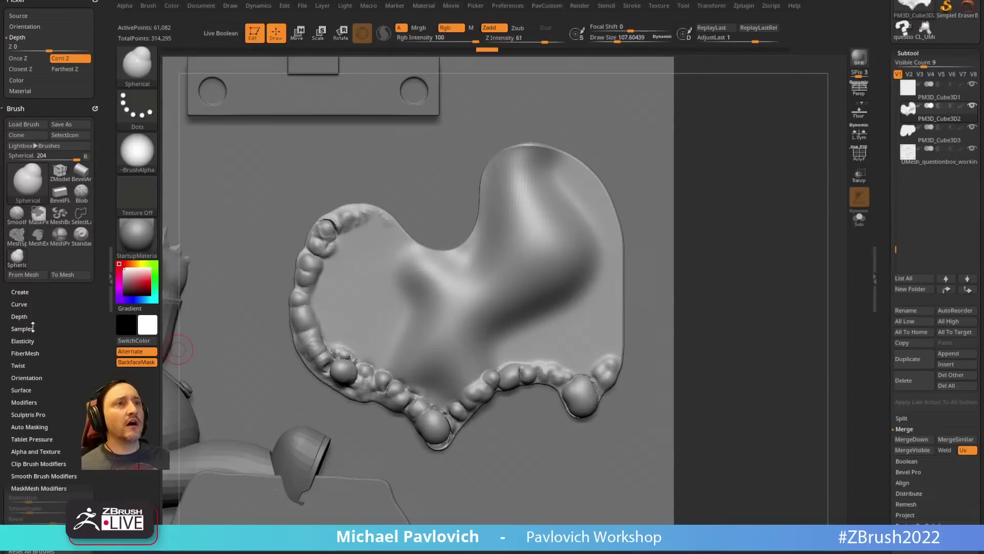
key("shift")
left_click(31, 426)
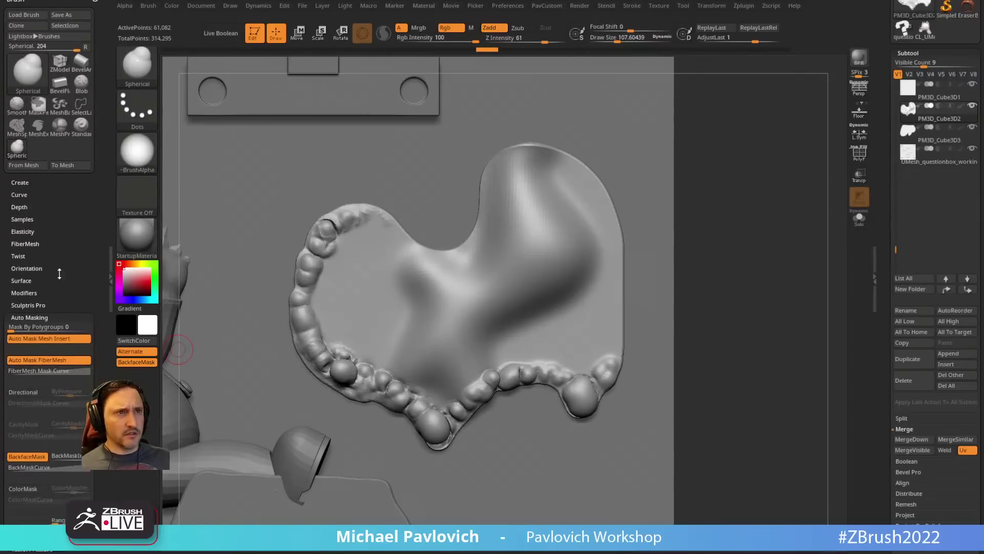
left_click_drag(612, 330, 614, 347)
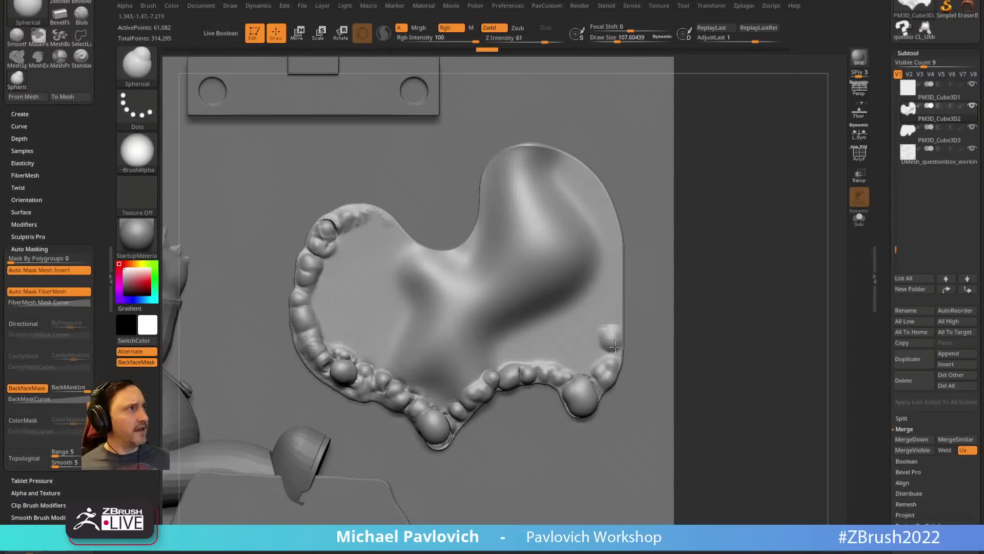
left_click(564, 39)
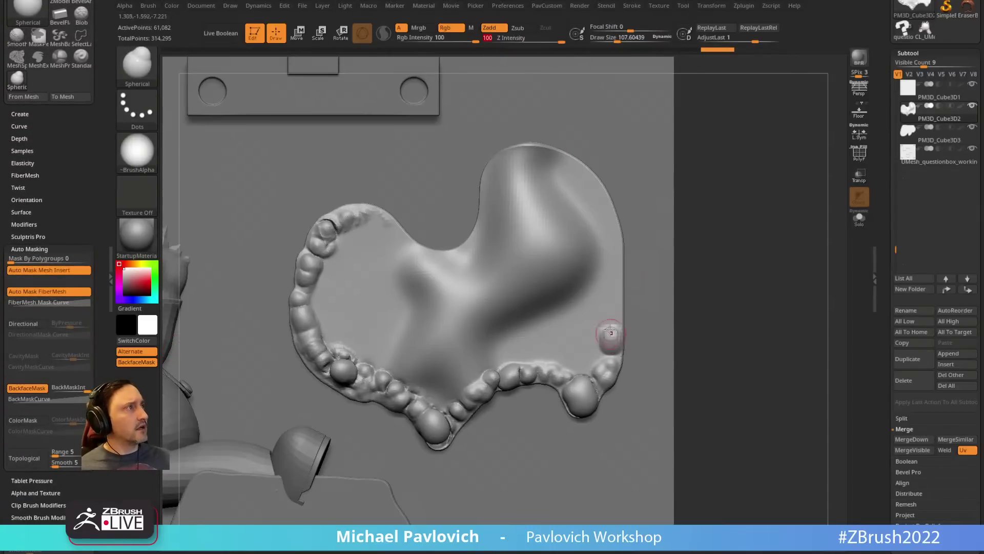
mouse_move(616, 308)
left_mouse_down()
mouse_move(611, 276)
mouse_move(749, 265)
left_mouse_up()
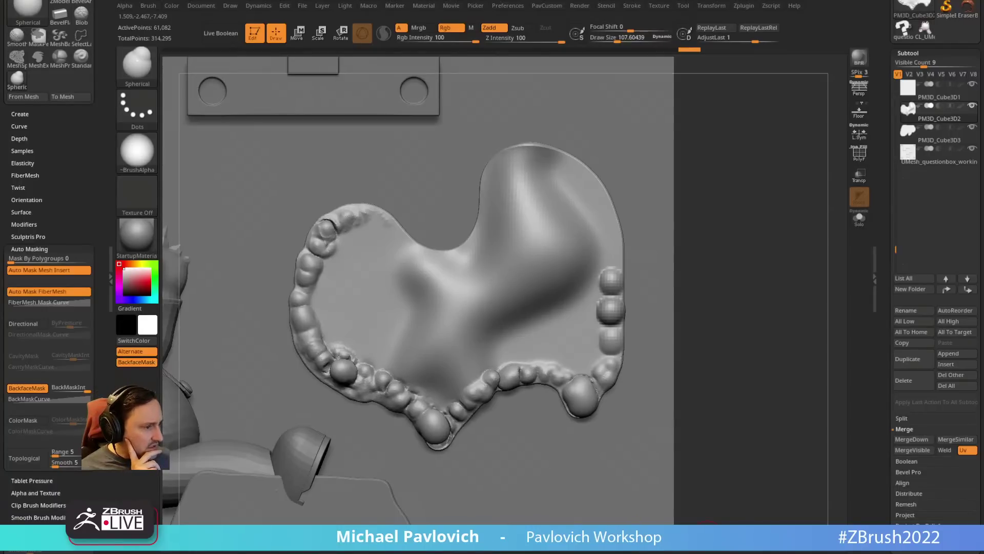
Step: Switch to the CreatureBrushes document in the browser, read through its brush notes, and return to ZBrush
key("alt+Tab")
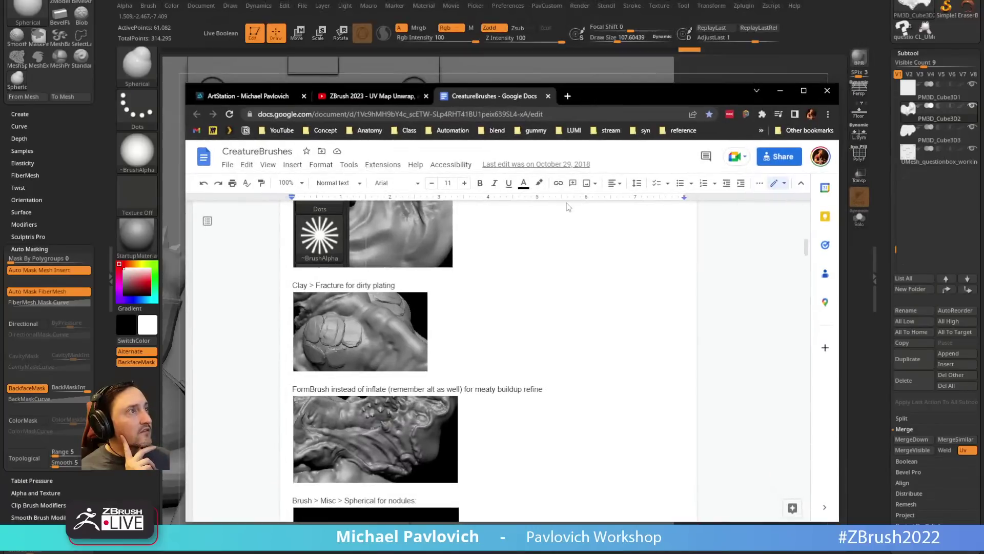
scroll(562, 278, "down", 10)
scroll(561, 279, "down", 3)
key("alt+Tab")
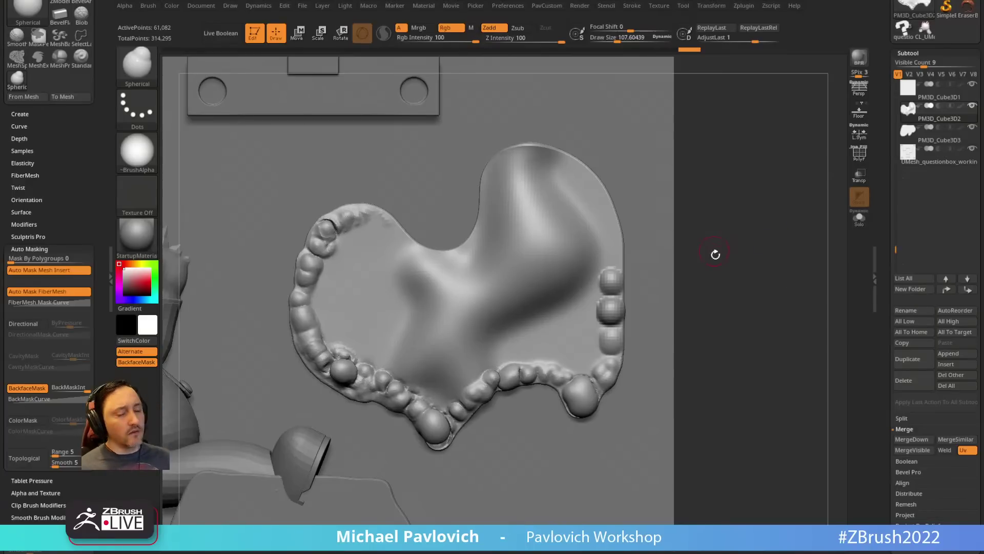
Step: Select the FormSoft brush, set Z Intensity to 57, and undo a test stroke across the shape's middle
key("b")
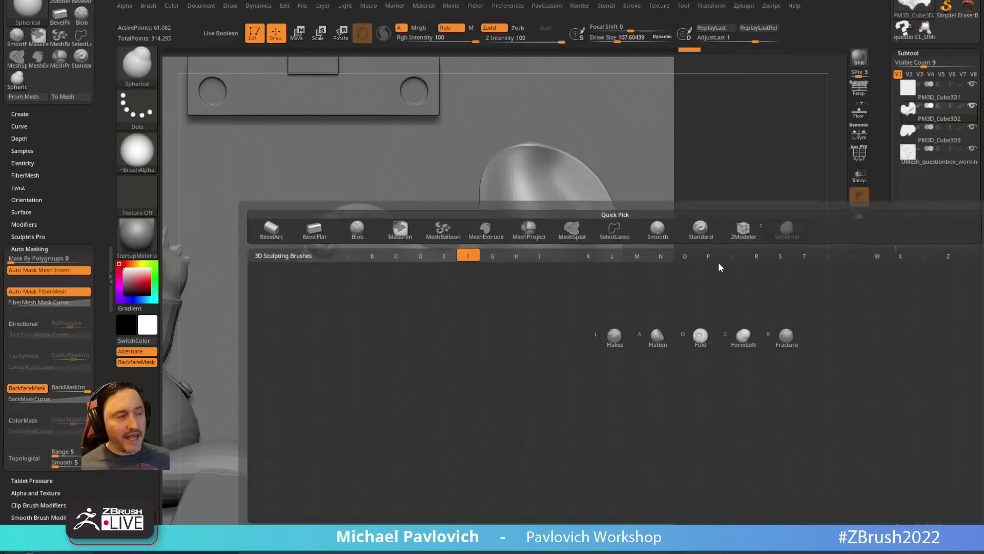
left_click(734, 336)
left_click_drag(507, 40, 543, 41)
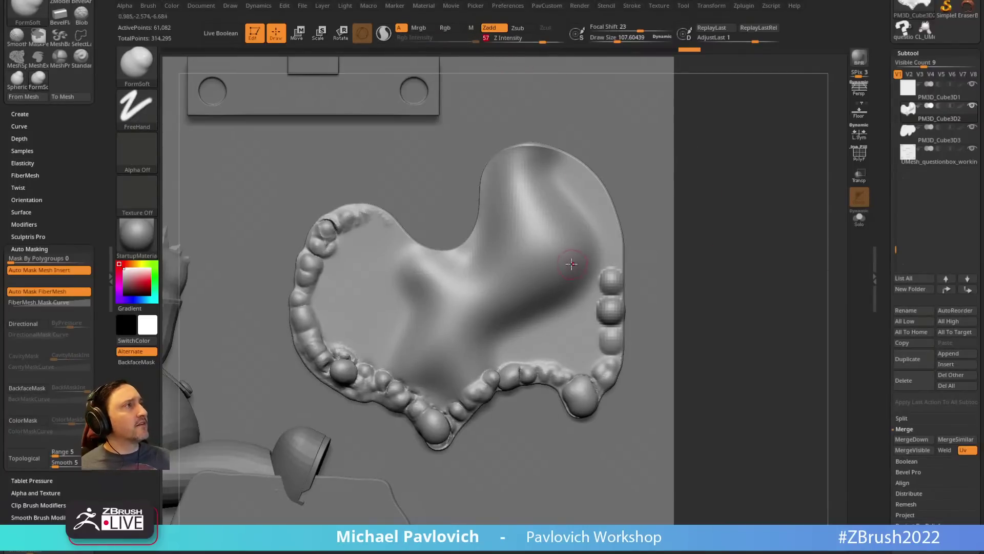
left_click_drag(567, 272, 501, 311)
key("ctrl+z")
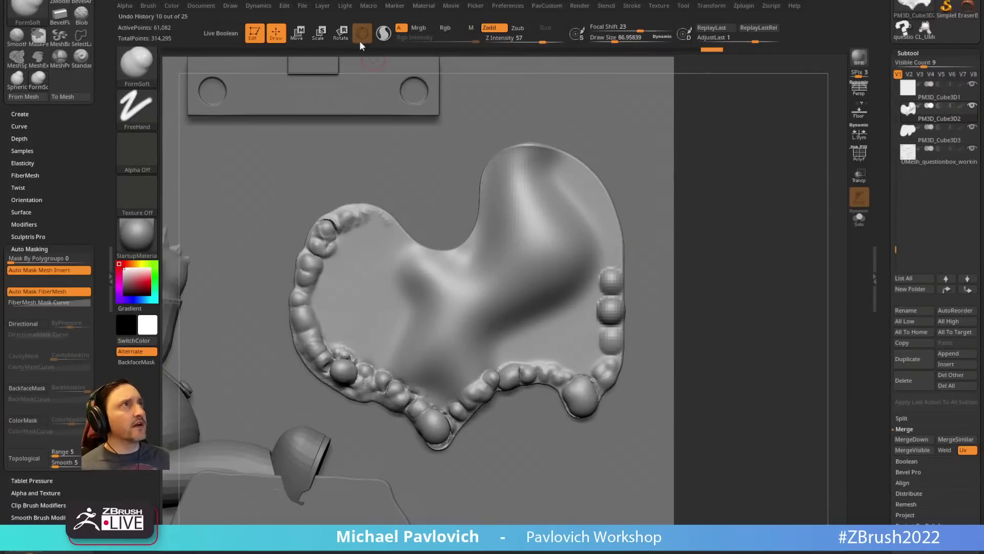
Step: Turn on Sculptris Pro and sculpt winding FormSoft coils over the shape's lower middle at draw size about 87
left_click(383, 34)
mouse_move(538, 279)
left_mouse_down()
mouse_move(457, 321)
mouse_move(480, 328)
left_mouse_up()
mouse_move(489, 324)
left_mouse_down()
mouse_move(478, 348)
mouse_move(436, 338)
mouse_move(441, 299)
left_mouse_up()
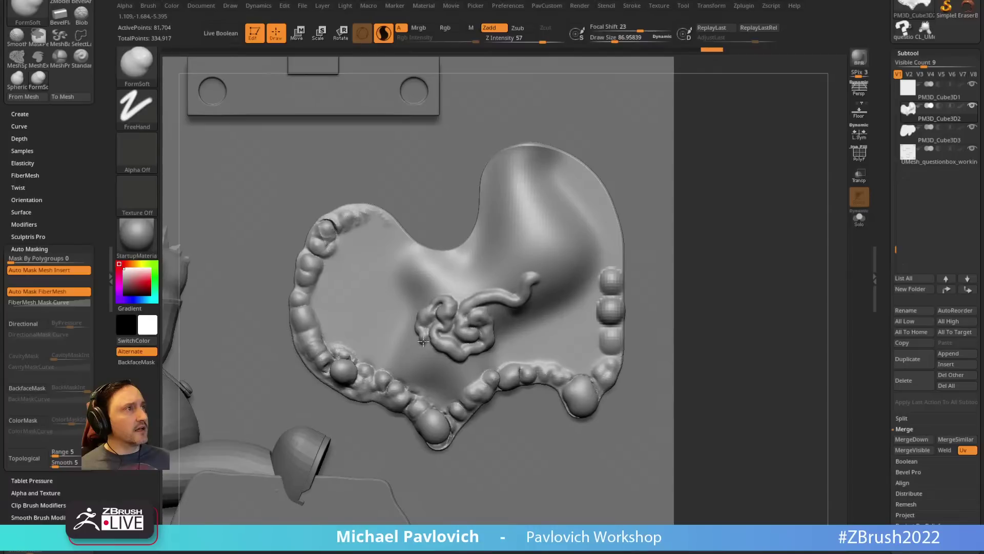
mouse_move(423, 341)
left_mouse_down()
mouse_move(440, 359)
mouse_move(503, 343)
mouse_move(509, 317)
mouse_move(533, 313)
mouse_move(547, 288)
mouse_move(525, 263)
mouse_move(507, 287)
mouse_move(432, 295)
mouse_move(408, 343)
mouse_move(423, 374)
mouse_move(453, 385)
mouse_move(484, 371)
mouse_move(517, 353)
mouse_move(556, 310)
left_mouse_up()
mouse_move(747, 244)
left_mouse_down()
mouse_move(688, 229)
mouse_move(736, 234)
left_mouse_up()
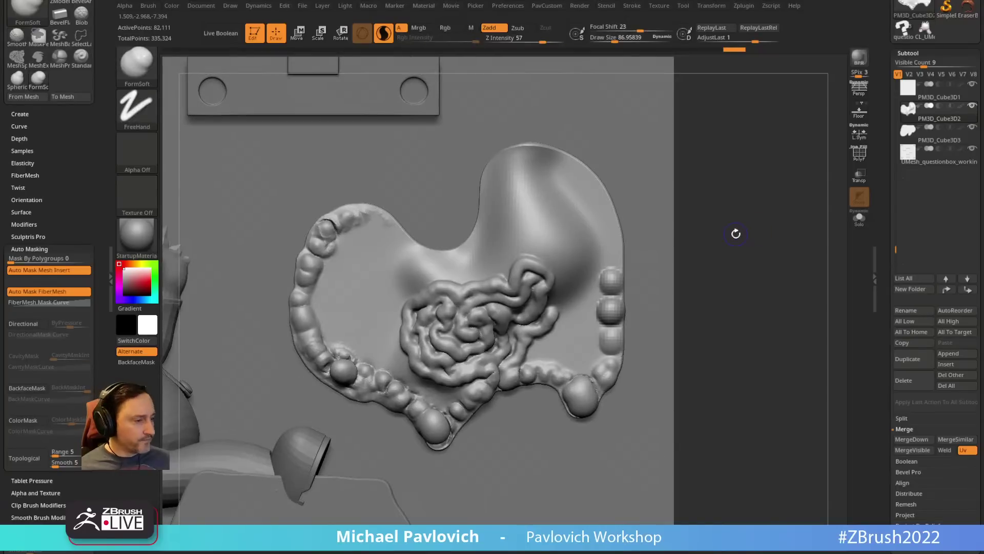
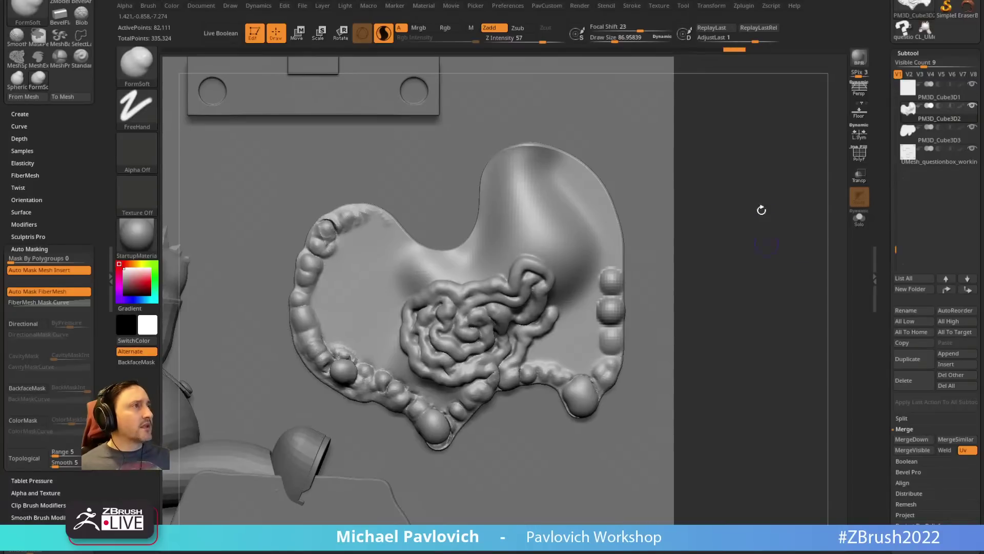
Step: Select the Spiral brush and turn off Sculptris Pro
mouse_move(761, 210)
left_mouse_down()
mouse_move(754, 248)
mouse_move(710, 241)
left_mouse_up()
key("b")
key("s")
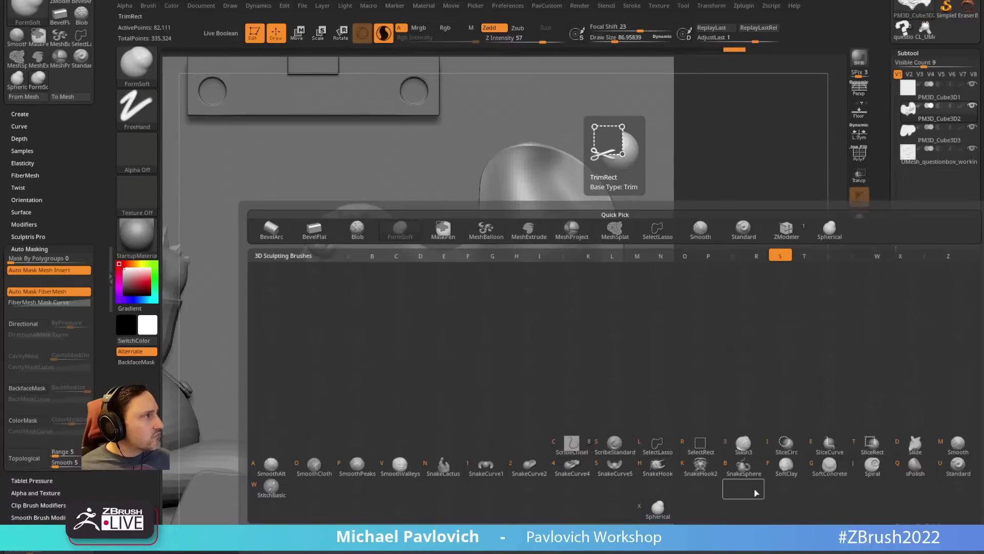
left_click(872, 464)
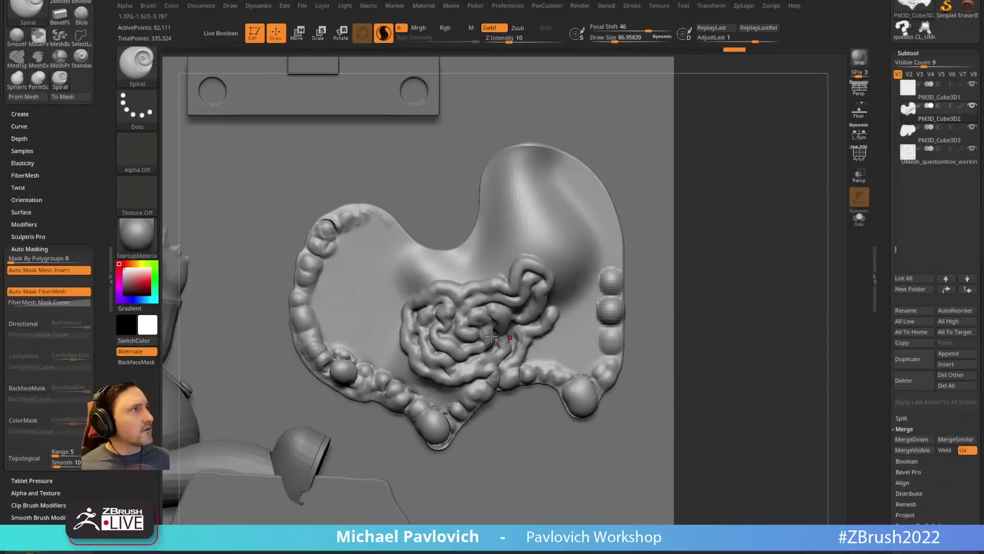
left_click(383, 41)
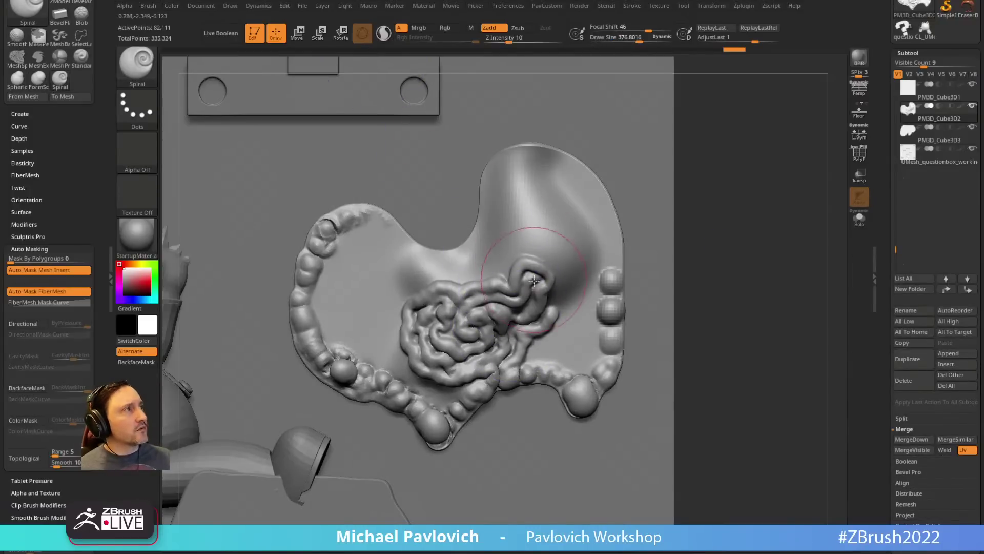
Step: Twist the coils and lower-left bumps with large Spiral strokes, using draw sizes from about 377 to 509 and 307
left_click_drag(533, 281, 519, 304)
key("ctrl+z")
key("bracketright")
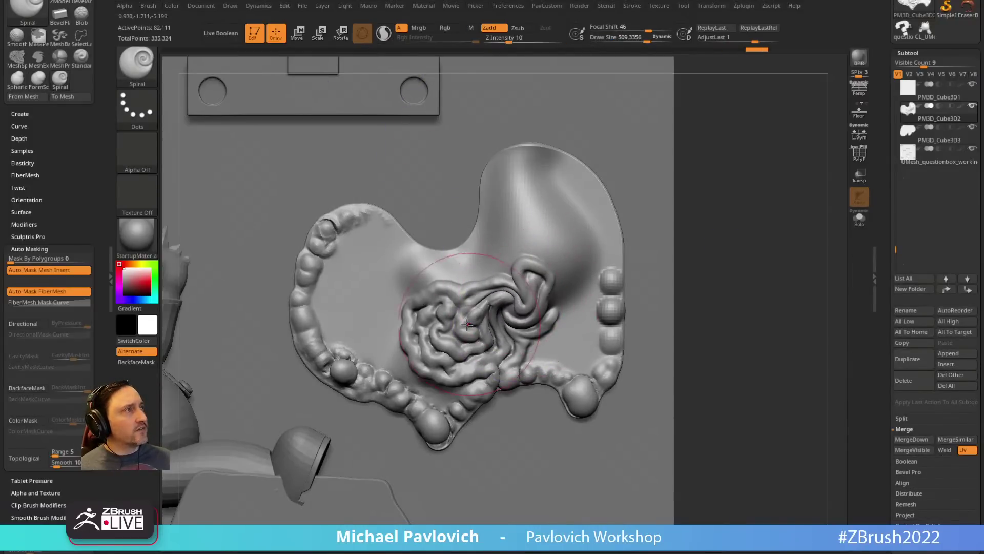
mouse_move(433, 327)
left_mouse_down()
mouse_move(494, 363)
mouse_move(475, 377)
mouse_move(420, 378)
mouse_move(398, 400)
mouse_move(430, 391)
mouse_move(369, 360)
mouse_move(371, 367)
left_mouse_up()
key("bracketleft")
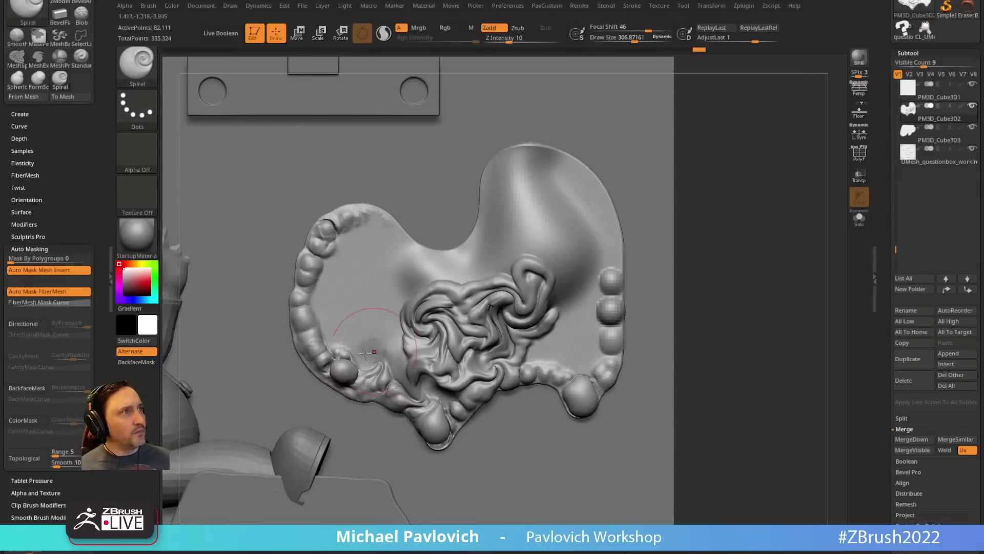
Step: Select the Standard brush and step back through the undo history to before the Spiral swirls
key("b")
key("s")
key("t")
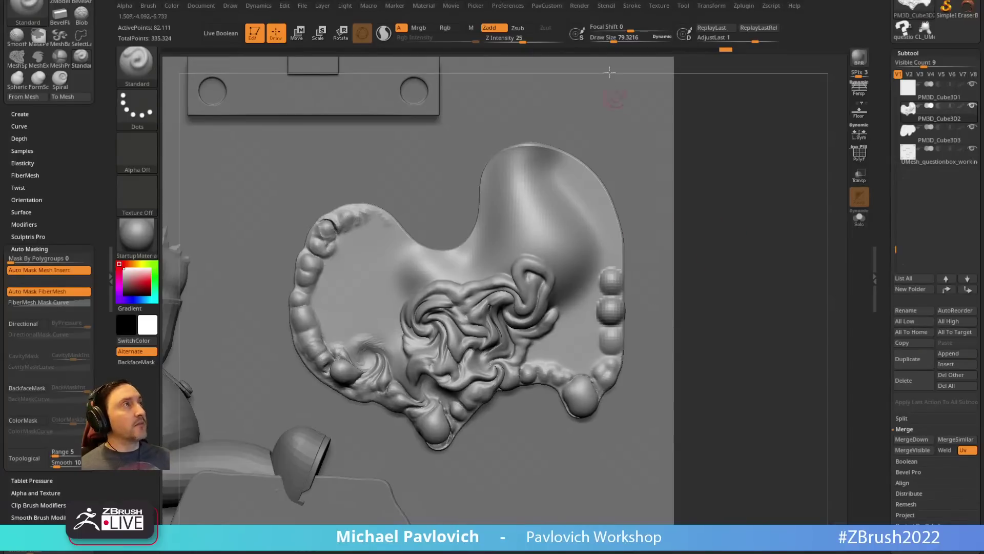
mouse_move(727, 52)
left_mouse_down()
mouse_move(457, 73)
mouse_move(521, 72)
mouse_move(493, 50)
left_mouse_up()
Step: Load the TrailsM2 brush from the Tracks folder of the Lightbox brushes
left_click_drag(732, 243, 737, 230)
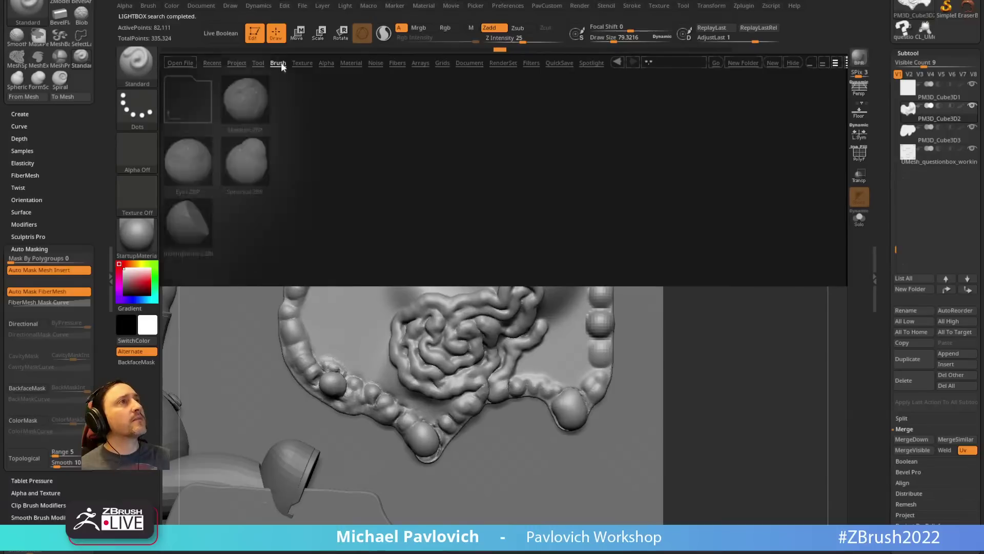
scroll(551, 213, "right", 3)
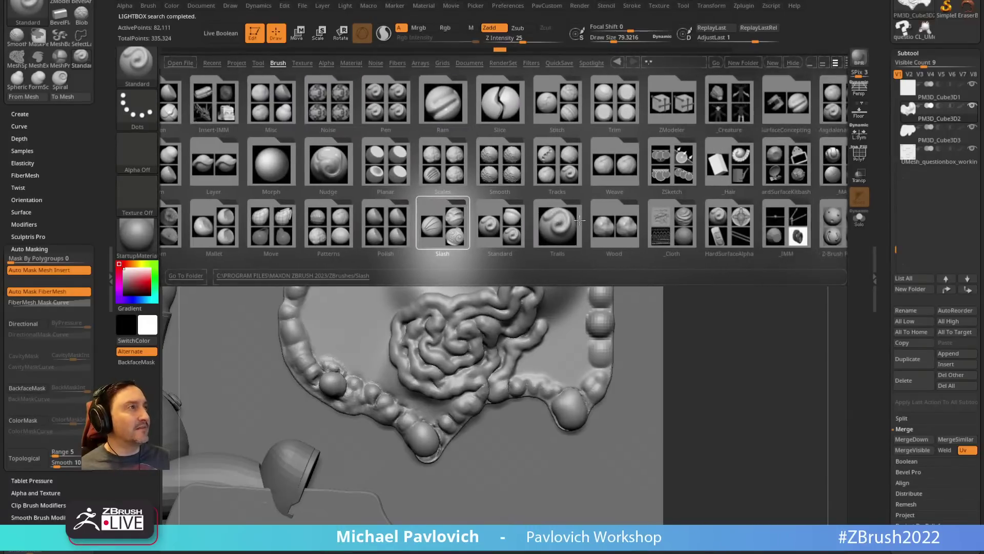
left_click(566, 172)
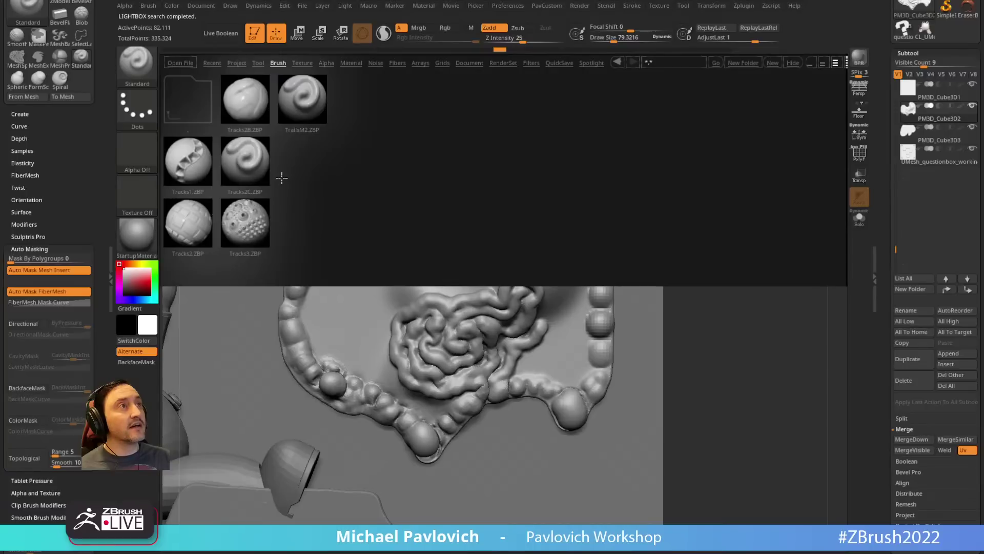
double_click(297, 99)
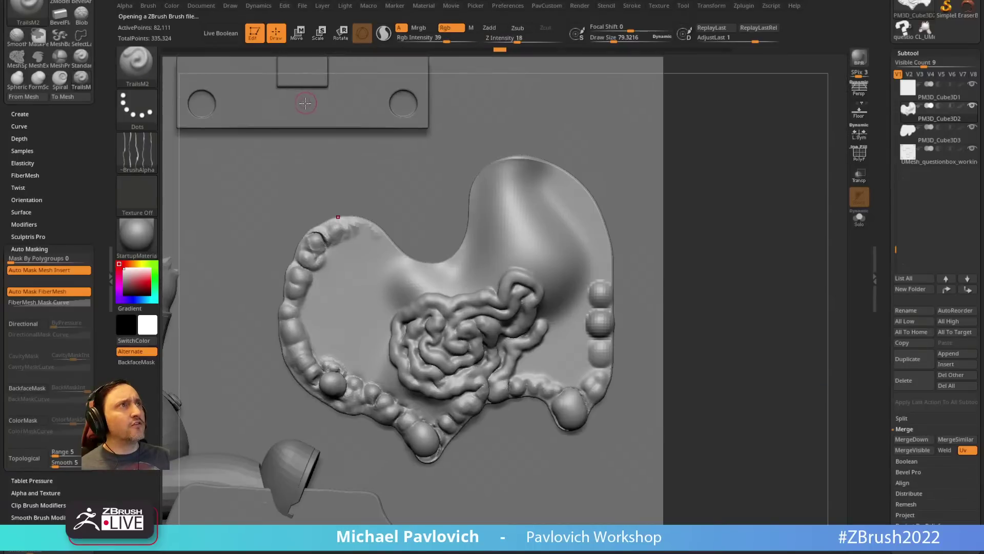
Step: Set the draw size to about 83, turn on Sculptris Pro, and try TrailsM2 strokes around the coils
key("s")
left_click(403, 282)
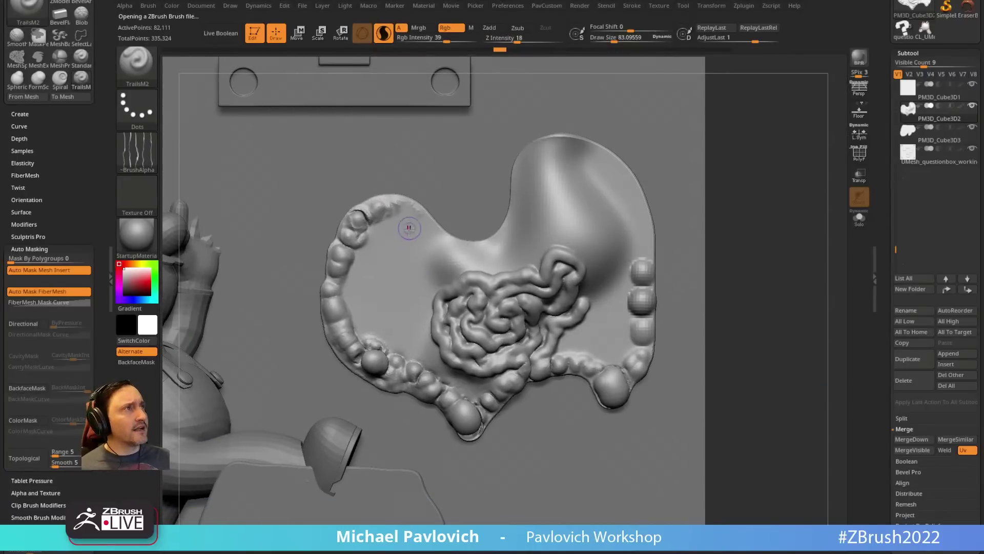
left_click_drag(410, 228, 404, 278)
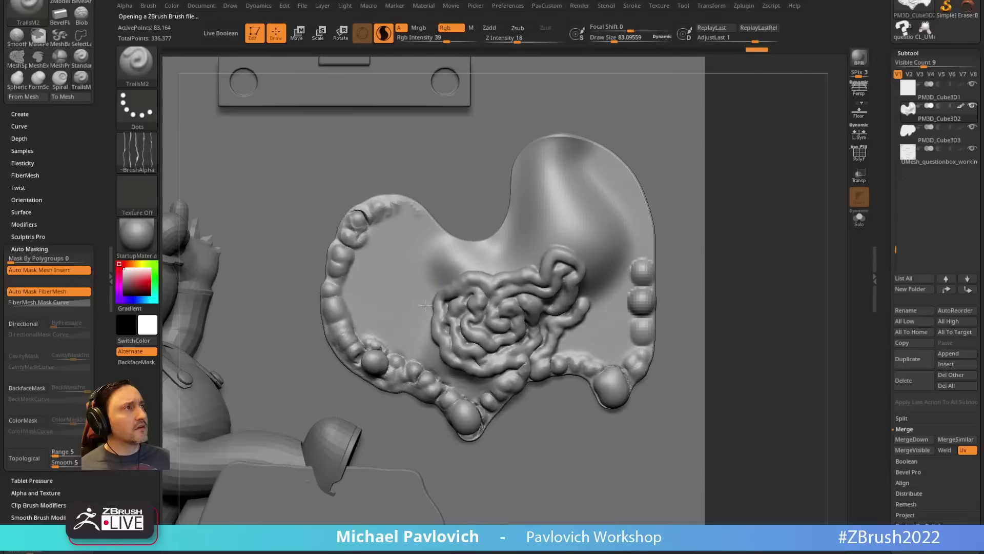
left_click_drag(769, 137, 768, 157)
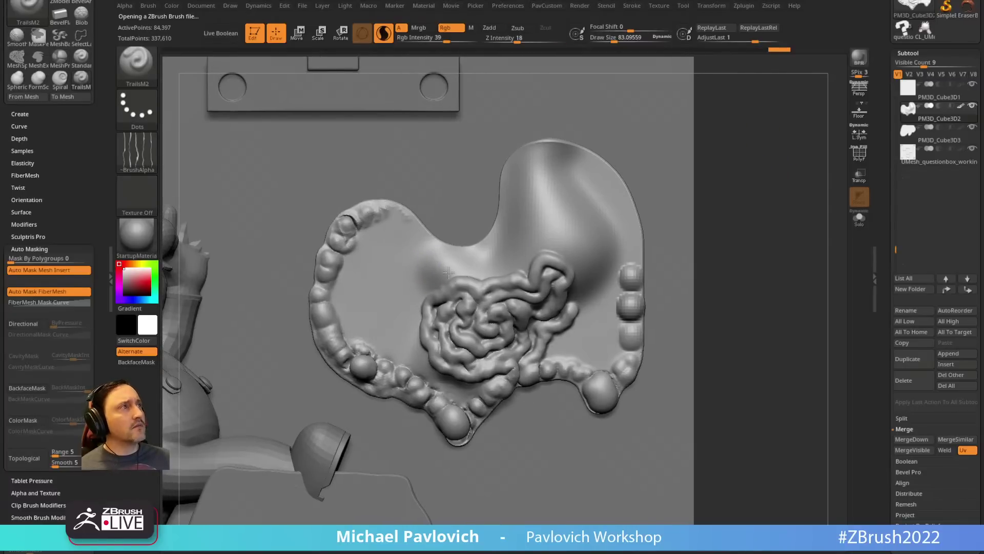
left_click_drag(496, 264, 508, 235)
Step: Turn off Rgb, turn on Zadd, and sculpt TrailsM2 strokes on the left and upper areas, enlarging draw size to about 121
left_click(457, 31)
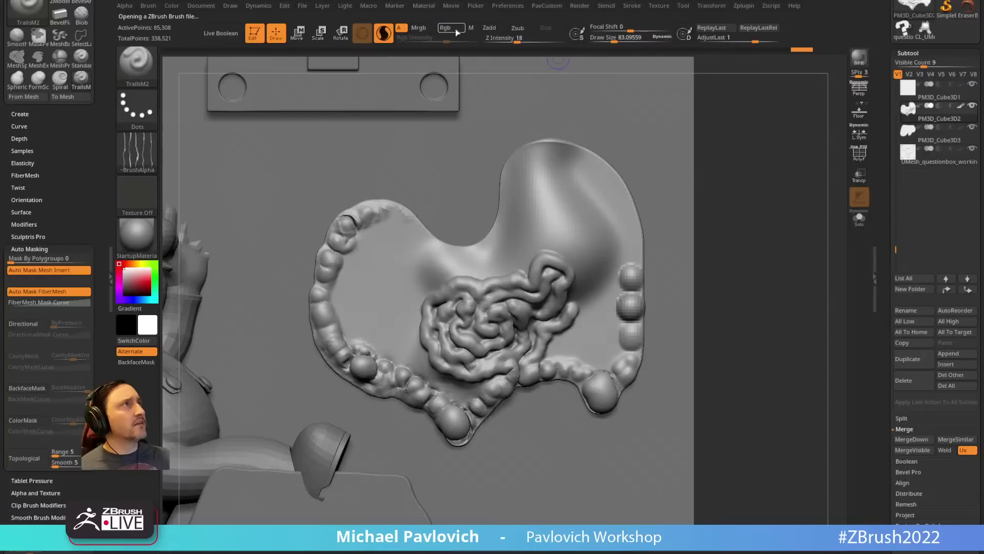
left_click(489, 28)
left_click_drag(414, 250, 365, 285)
key("s")
mouse_move(531, 214)
left_mouse_down()
mouse_move(541, 191)
mouse_move(589, 231)
left_mouse_up()
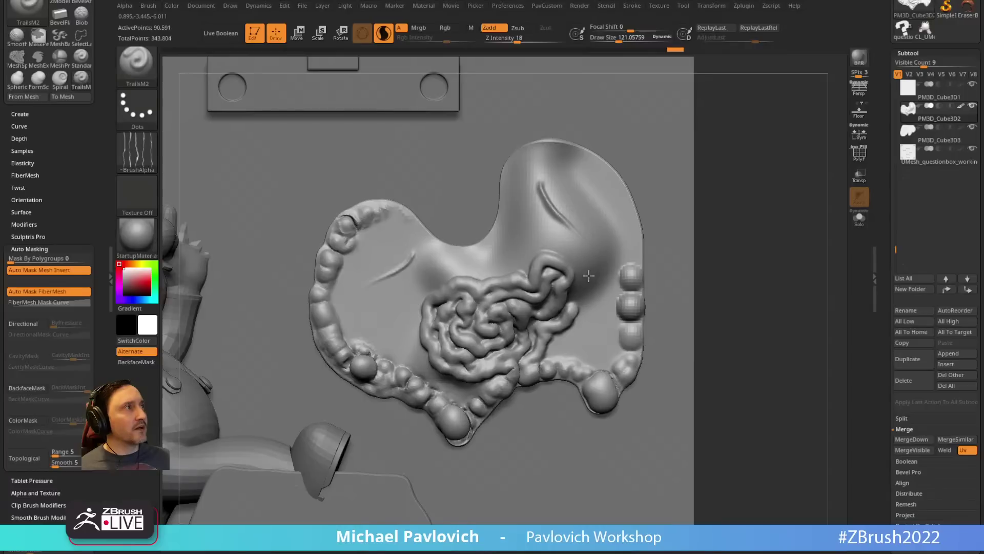
Step: Set Z Intensity to 59 and sculpt stronger TrailsM2 strands on the upper lobe and down the area left of the coils
left_click_drag(519, 41, 544, 41)
left_click_drag(541, 184, 588, 247)
mouse_move(427, 271)
left_mouse_down()
mouse_move(377, 310)
mouse_move(403, 347)
left_mouse_up()
mouse_move(429, 250)
left_mouse_down()
mouse_move(425, 280)
mouse_move(371, 322)
left_mouse_up()
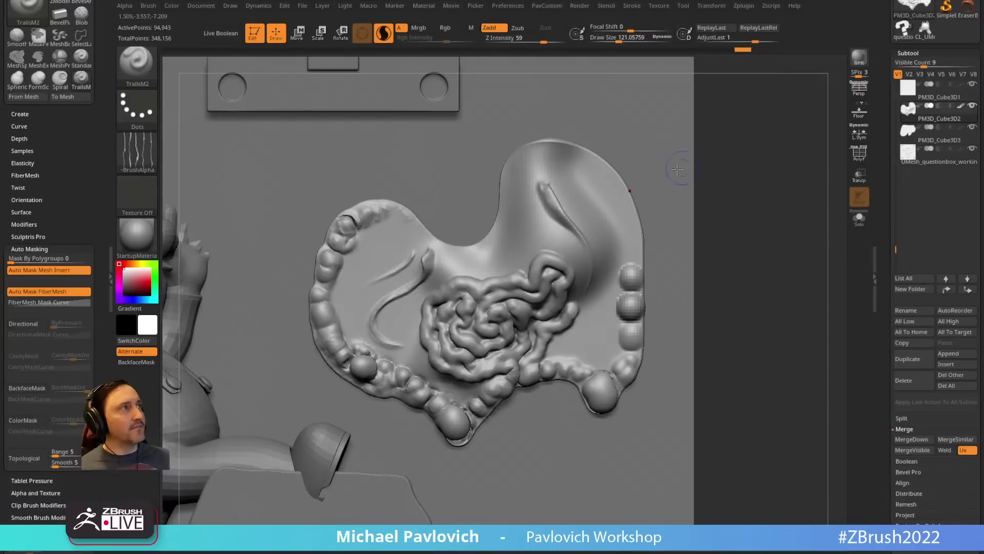
left_click_drag(703, 157, 668, 196)
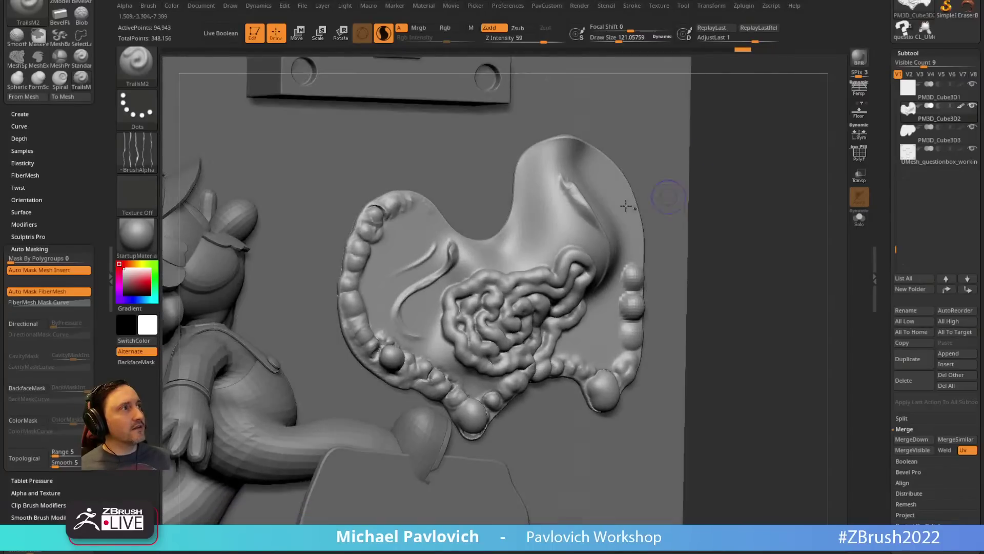
left_click_drag(416, 286, 401, 314)
left_click_drag(659, 167, 652, 170, "shift")
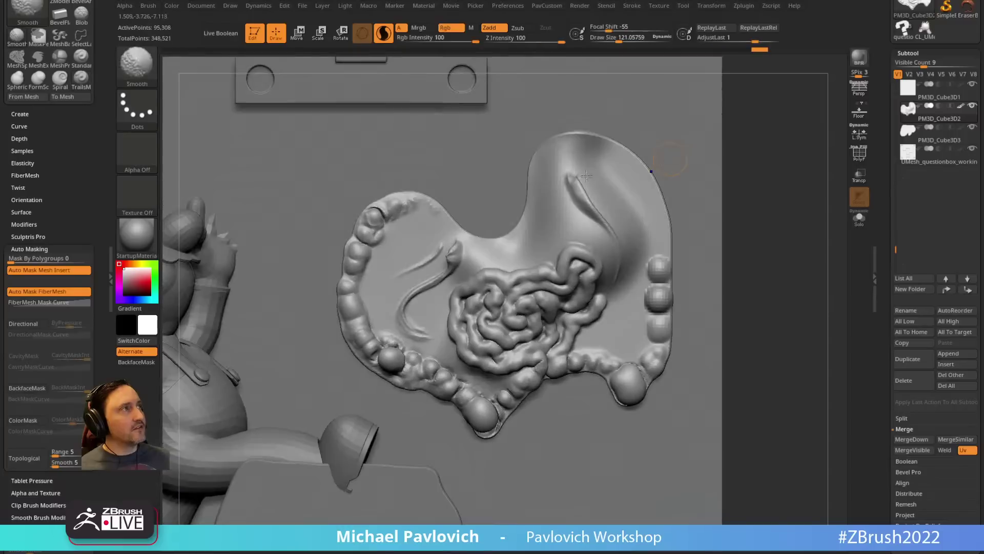
Step: Sculpt broad TrailsM2 strands down the upper lobe and right side at draw sizes of about 219 and 150
key("bracketright")
mouse_move(553, 194)
left_mouse_down()
mouse_move(618, 282)
mouse_move(610, 312)
left_mouse_up()
key("bracketleft")
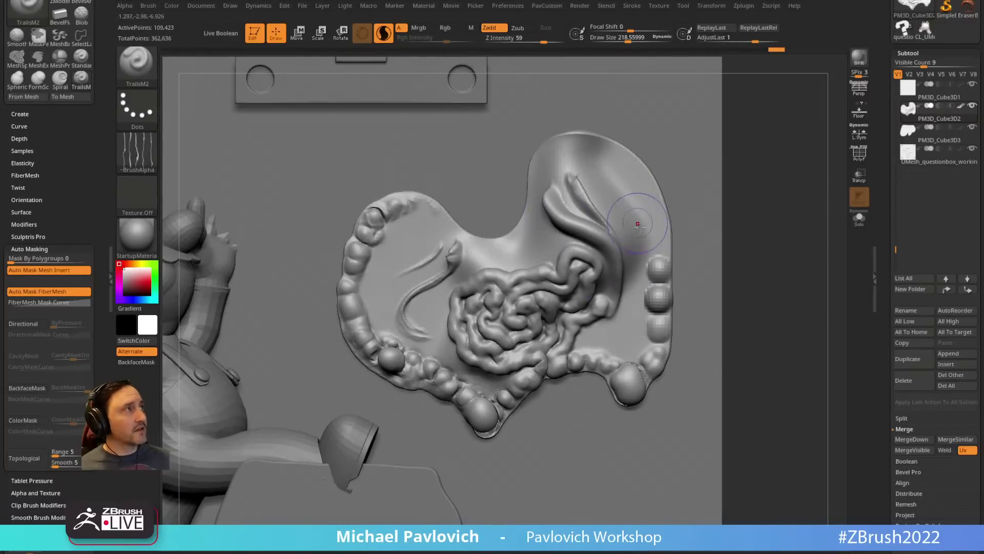
mouse_move(613, 184)
left_mouse_down()
mouse_move(637, 258)
mouse_move(636, 324)
mouse_move(597, 338)
left_mouse_up()
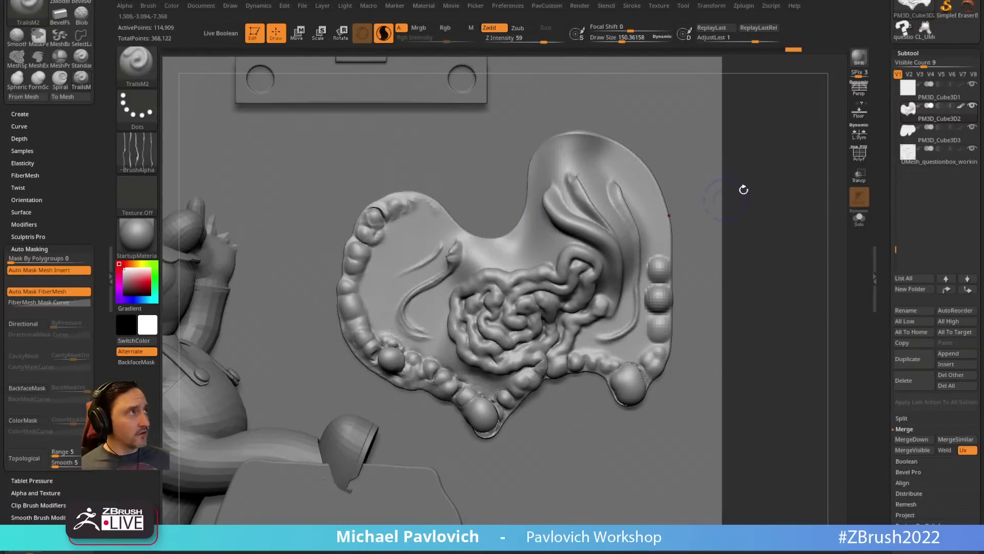
Step: Add more TrailsM2 strands on the upper lobe and a long one inside the left edge at draw size about 150
mouse_move(743, 189)
left_mouse_down()
mouse_move(723, 137)
mouse_move(732, 169)
mouse_move(687, 171)
left_mouse_up()
mouse_move(619, 178)
left_mouse_down()
mouse_move(606, 179)
mouse_move(598, 203)
mouse_move(605, 242)
left_mouse_up()
left_click_drag(607, 172, 595, 253)
mouse_move(769, 187)
left_mouse_down()
mouse_move(790, 231)
mouse_move(748, 193)
mouse_move(782, 198)
mouse_move(745, 192)
left_mouse_up()
left_click_drag(401, 224, 377, 347)
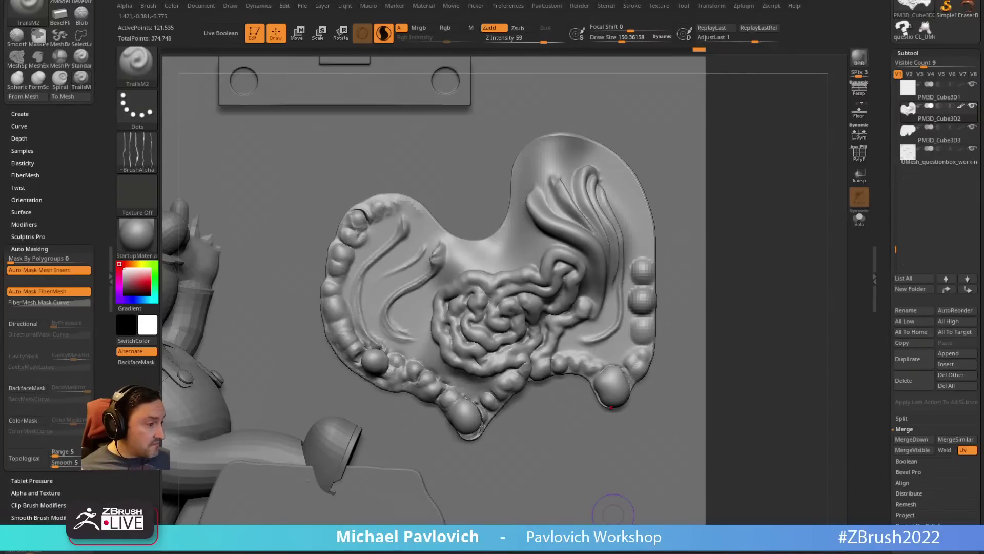
Step: Choose the SnakeCurve1 brush, reduce its draw size to about 95, and lay a curve along the upper lobe's left strand
left_click_drag(749, 209, 764, 195)
left_click_drag(743, 190, 715, 138, "alt")
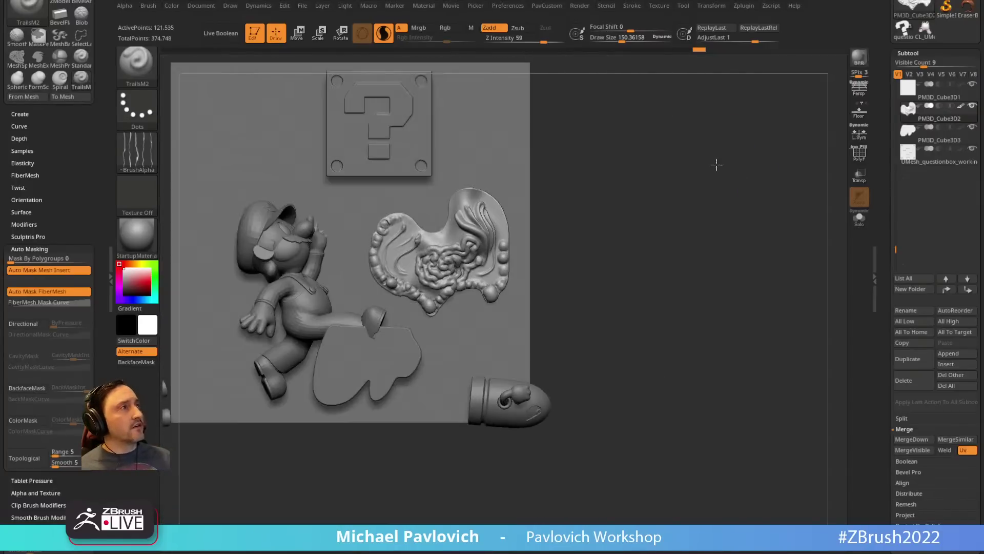
left_click_drag(668, 174, 765, 217, "alt")
mouse_move(691, 227)
left_mouse_down("alt")
mouse_move(744, 210)
mouse_move(723, 187)
mouse_move(785, 214)
mouse_move(705, 219)
left_mouse_up("alt")
key("b")
key("s")
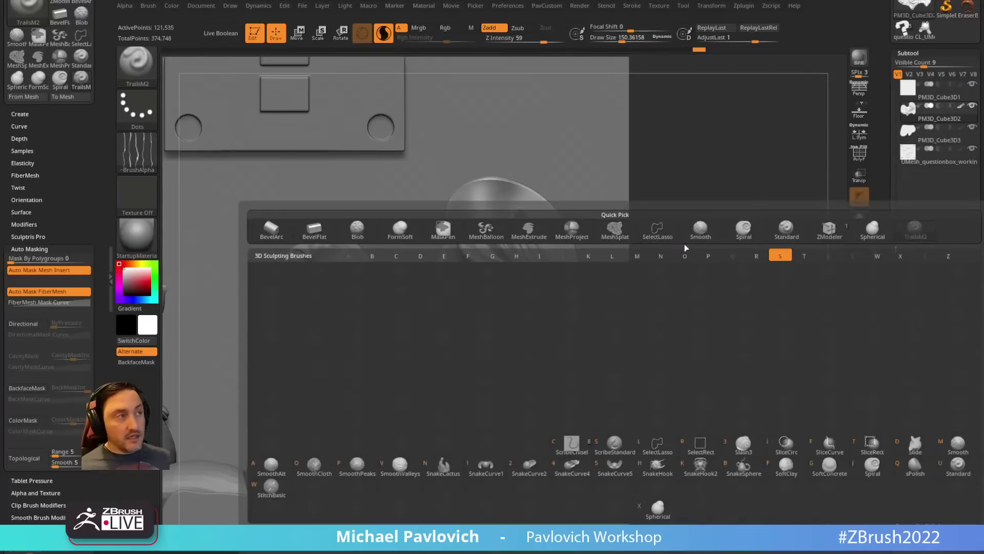
left_click(485, 468)
left_click_drag(793, 222, 562, 280, "alt")
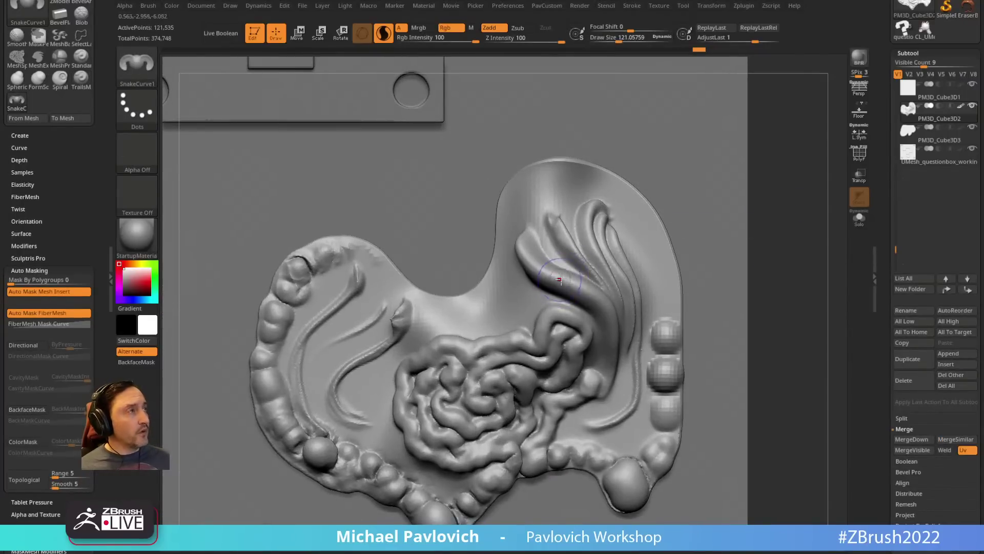
key("bracketleft")
key("bracketleft")
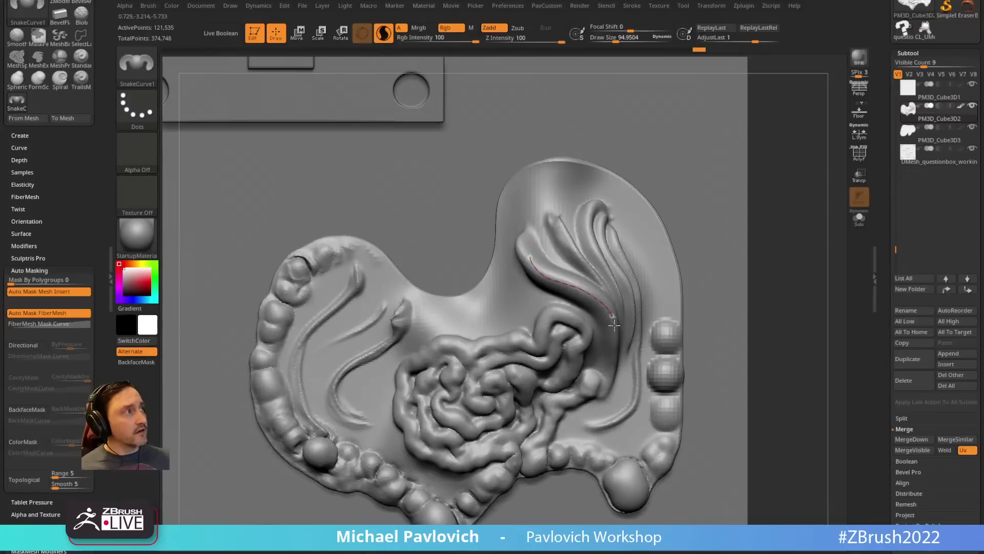
Step: Reduce the draw size to 64 and pull the curve outward from the upper lobe into a protruding, twisted snake-like form
left_click_drag(763, 214, 728, 259, "alt")
left_click_drag(727, 259, 727, 145)
key("bracketleft")
key("bracketleft")
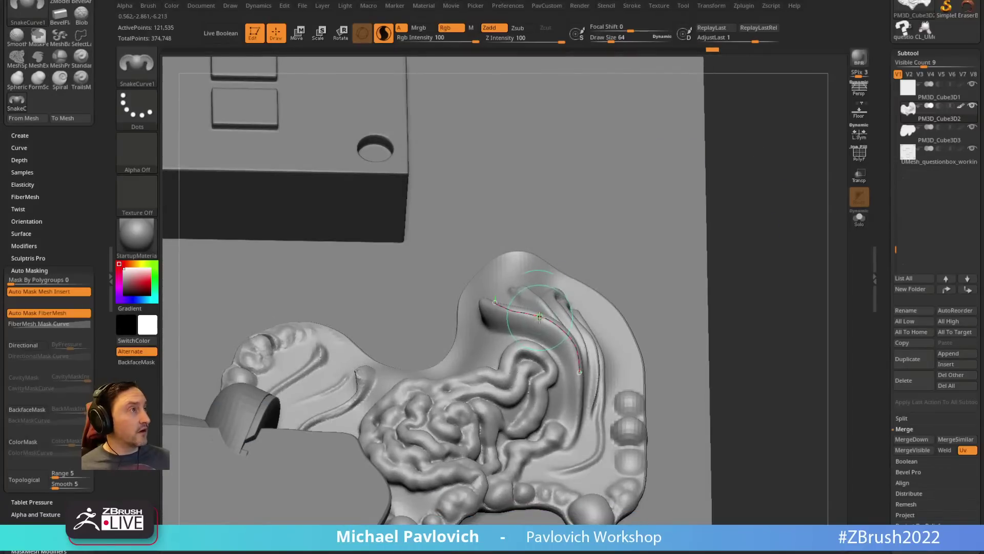
mouse_move(540, 317)
left_mouse_down()
mouse_move(563, 293)
mouse_move(576, 305)
mouse_move(564, 285)
left_mouse_up()
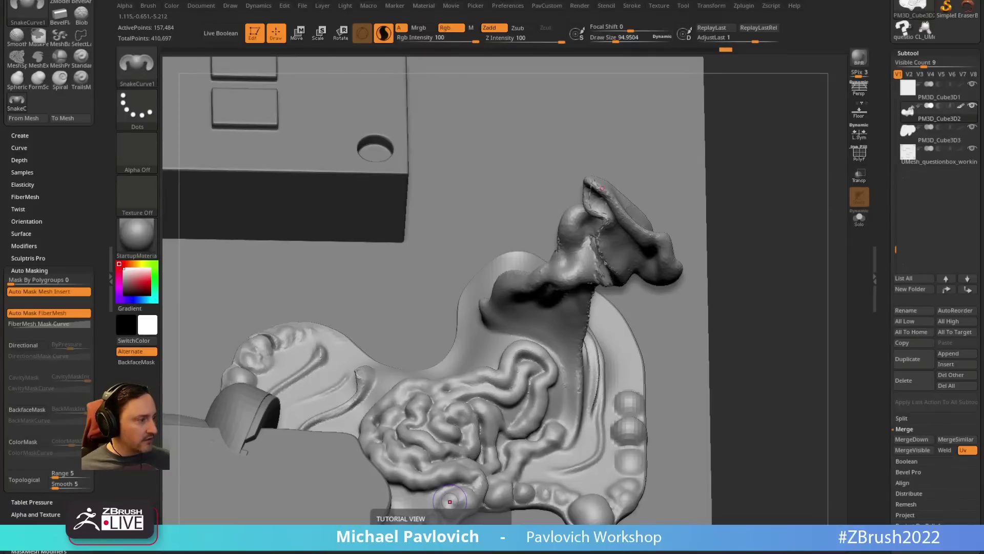
Step: Switch to the web browser, widen its window, and look over the YouTube channel's home page
key("alt+Tab")
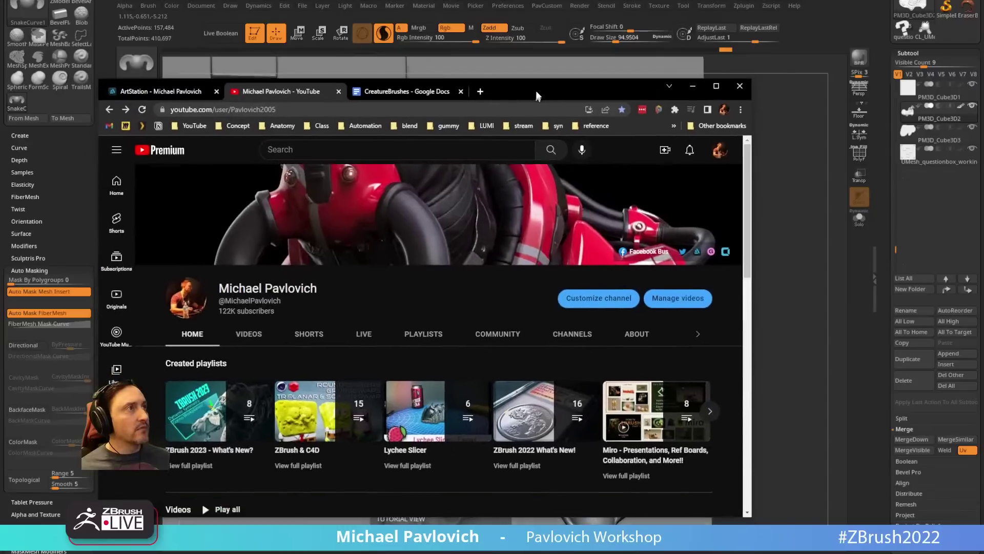
left_click_drag(752, 321, 921, 331)
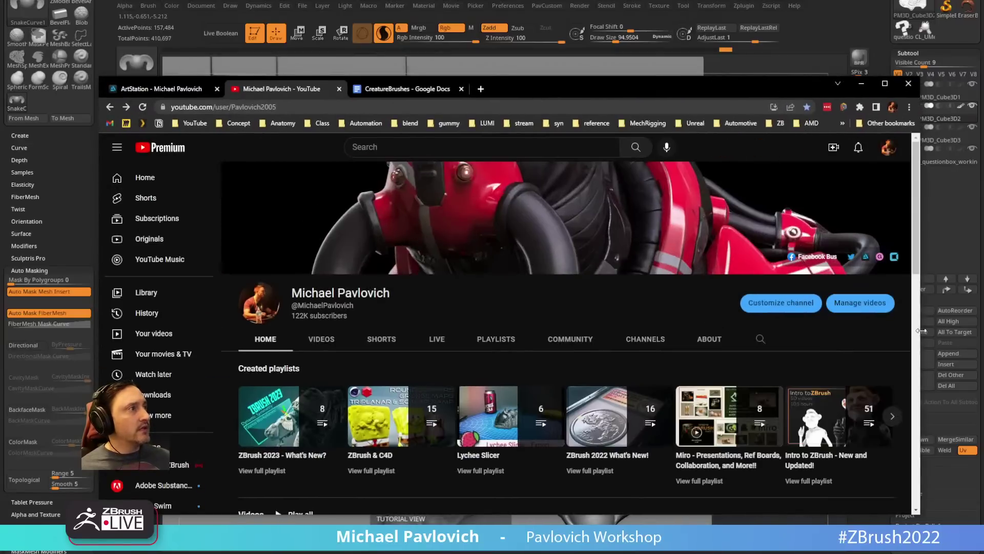
scroll(361, 401, "down", 3)
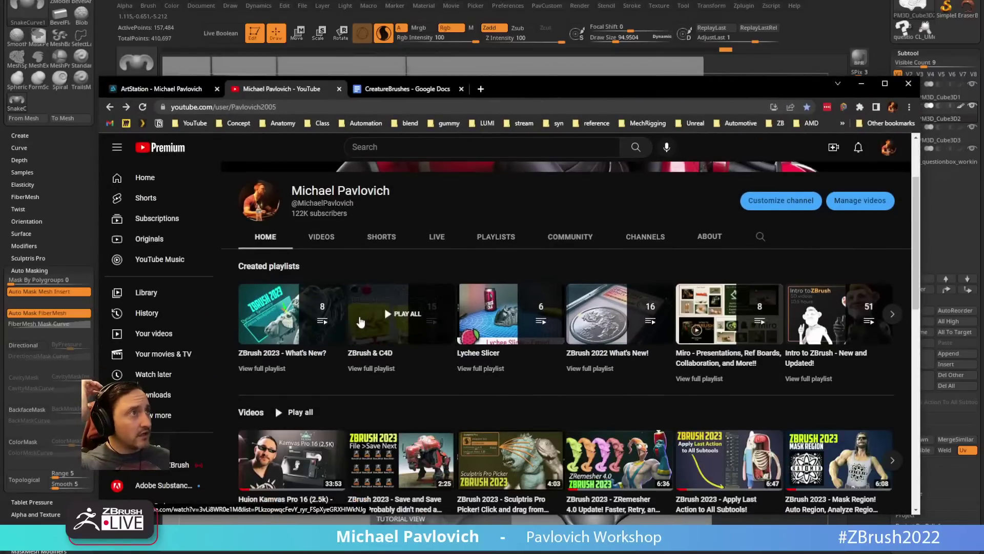
scroll(376, 191, "up", 3)
Step: Select the page addresses of the ArtStation portfolio and the YouTube channel
left_click(190, 89)
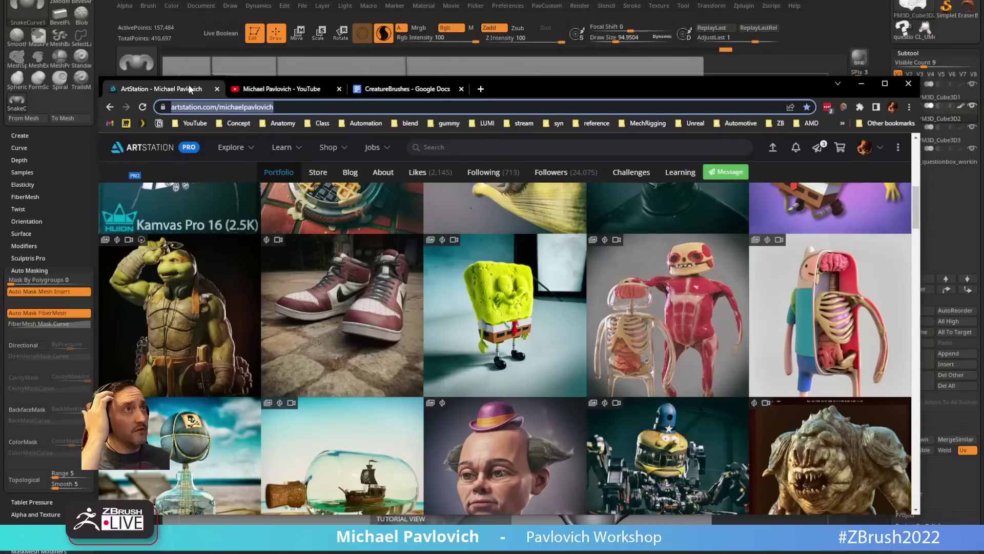
left_click(269, 107)
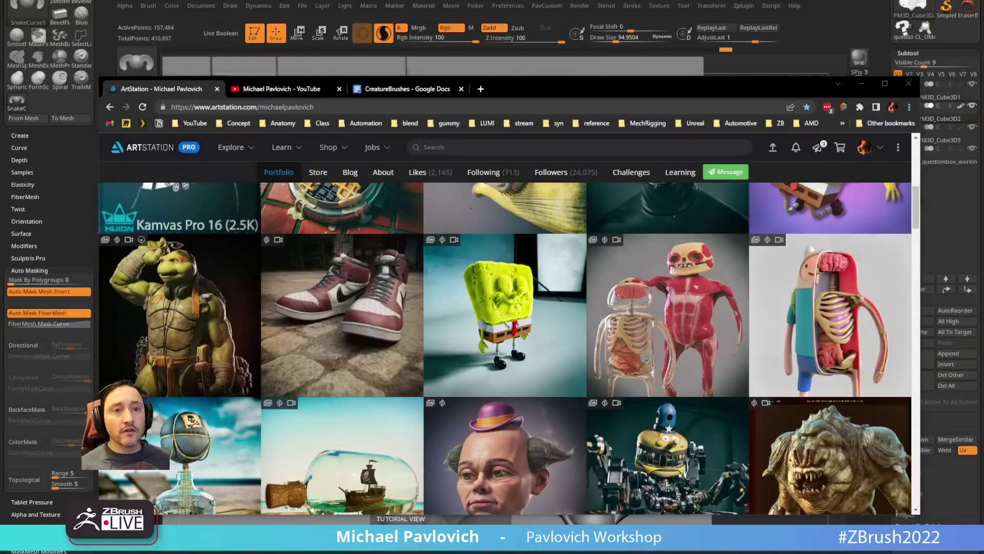
left_click(290, 87)
left_click(291, 107)
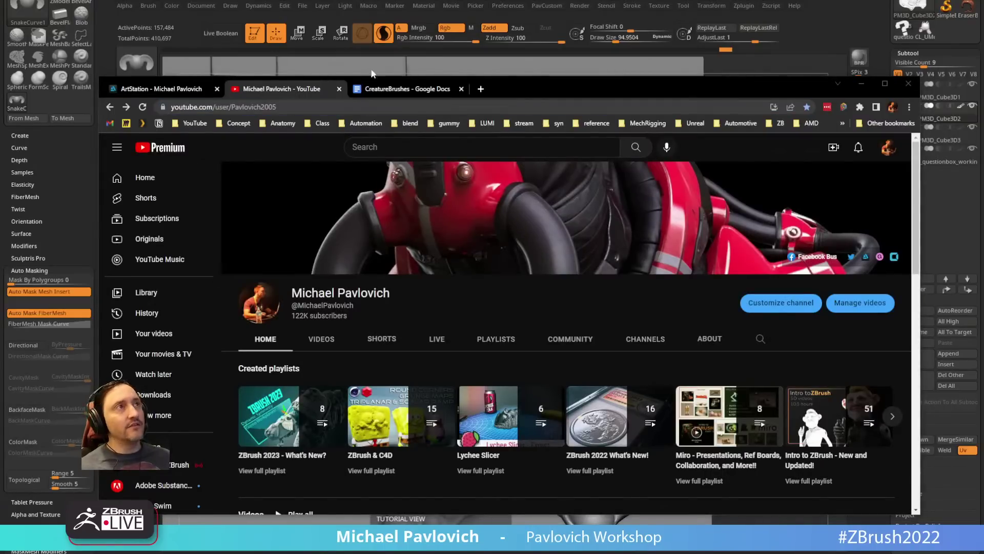
Step: Find the "ZBrush 2021 - What's New!" project in the ArtStation portfolio and open it
left_click(154, 89)
scroll(425, 290, "up", 3)
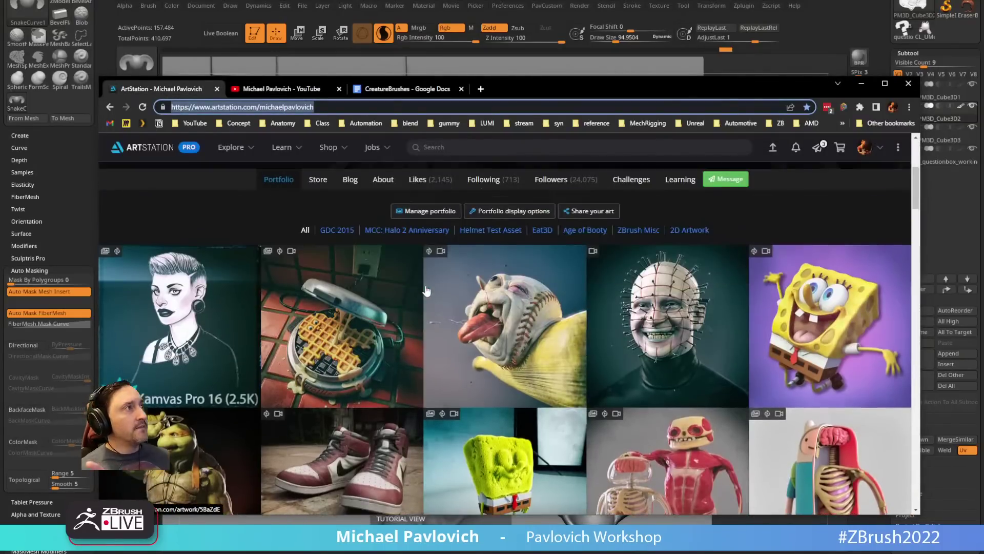
scroll(425, 290, "down", 5)
scroll(685, 274, "down", 3)
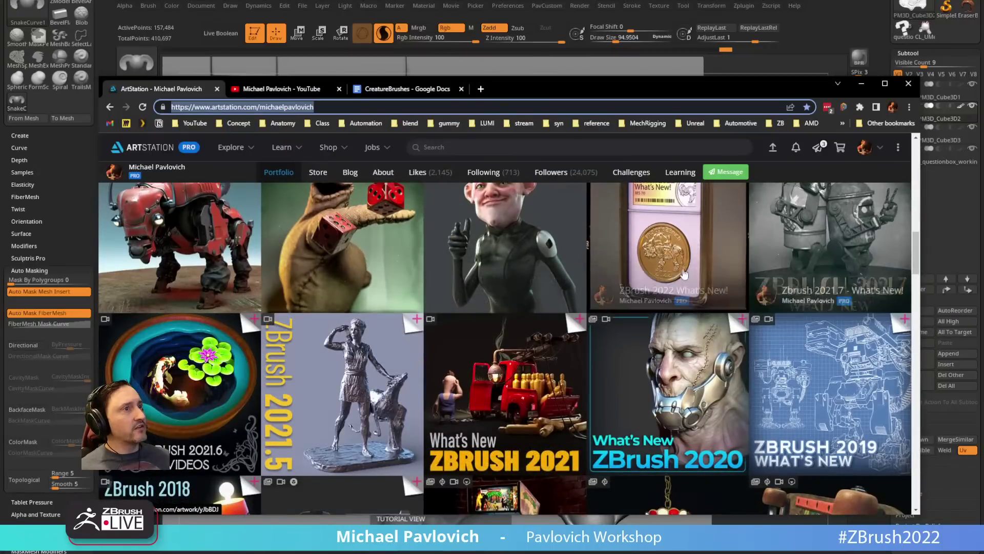
scroll(555, 367, "down", 1)
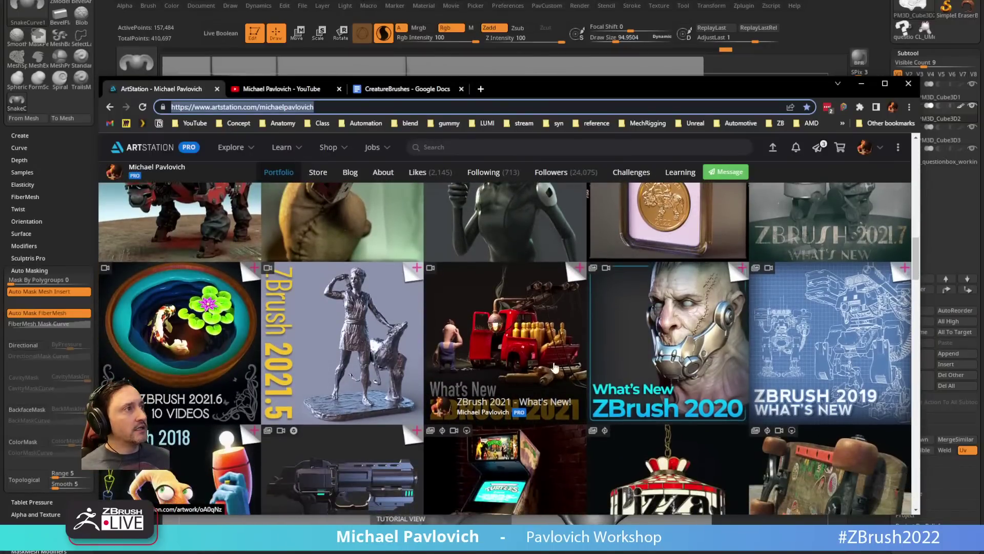
left_click(519, 359)
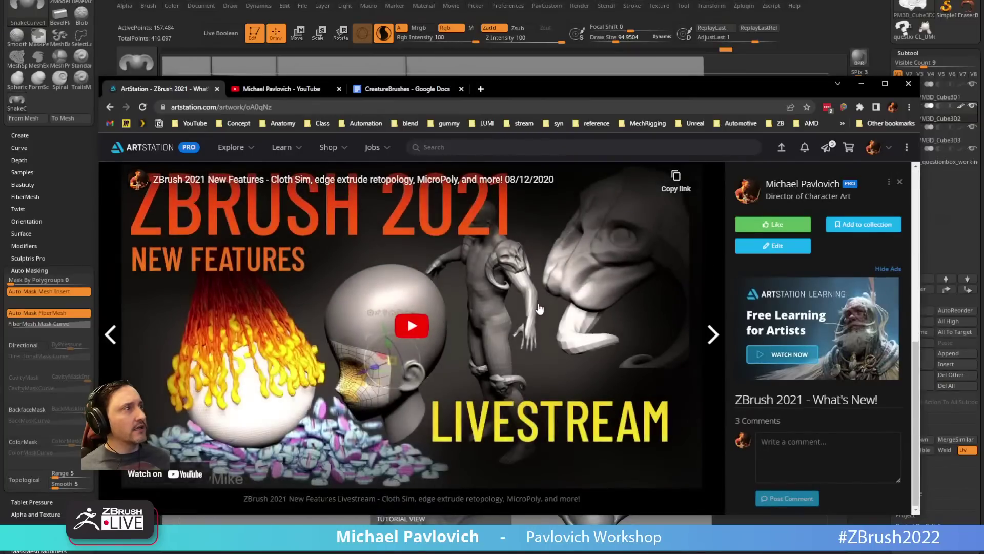
Step: Browse the project's embedded ZBrush 2021 video playlist and play "078 ZBrush 2021.6 - Snake Curve Brushes"
left_click(689, 177)
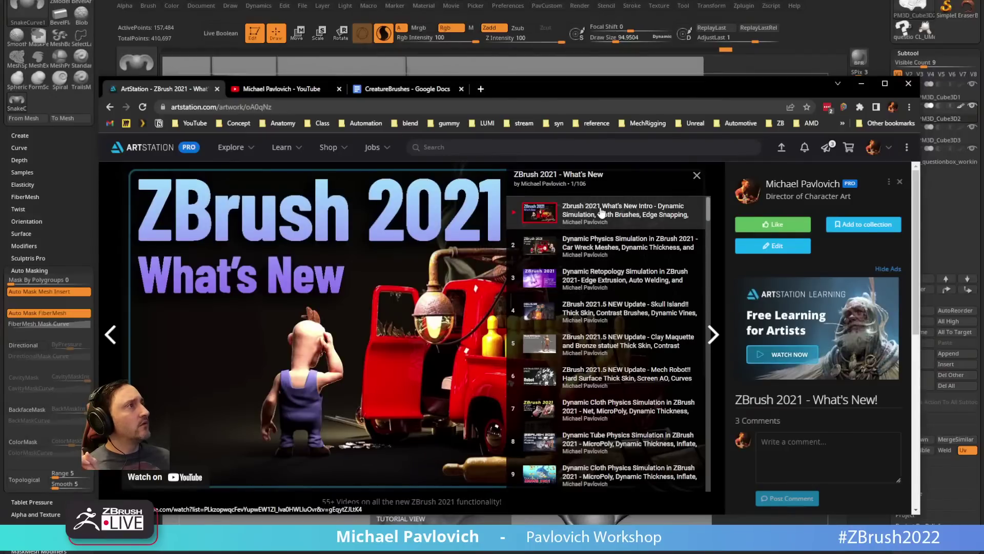
scroll(602, 213, "down", 20)
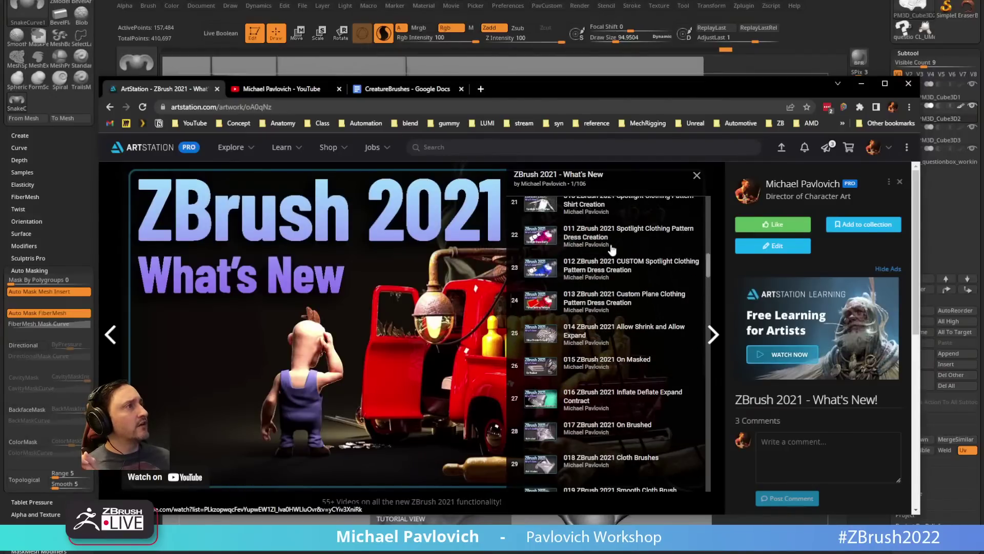
scroll(606, 277, "down", 7)
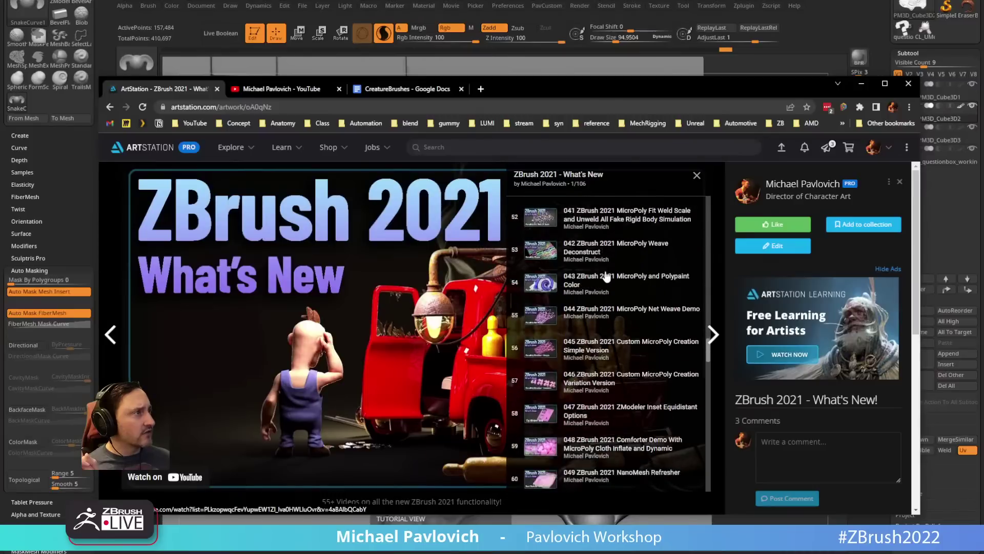
scroll(607, 277, "down", 12)
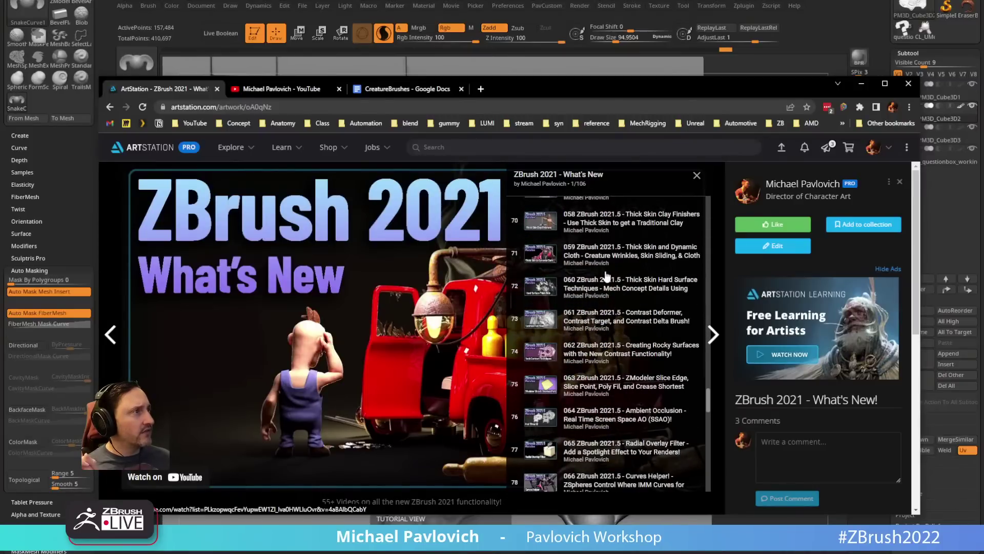
scroll(606, 277, "down", 3)
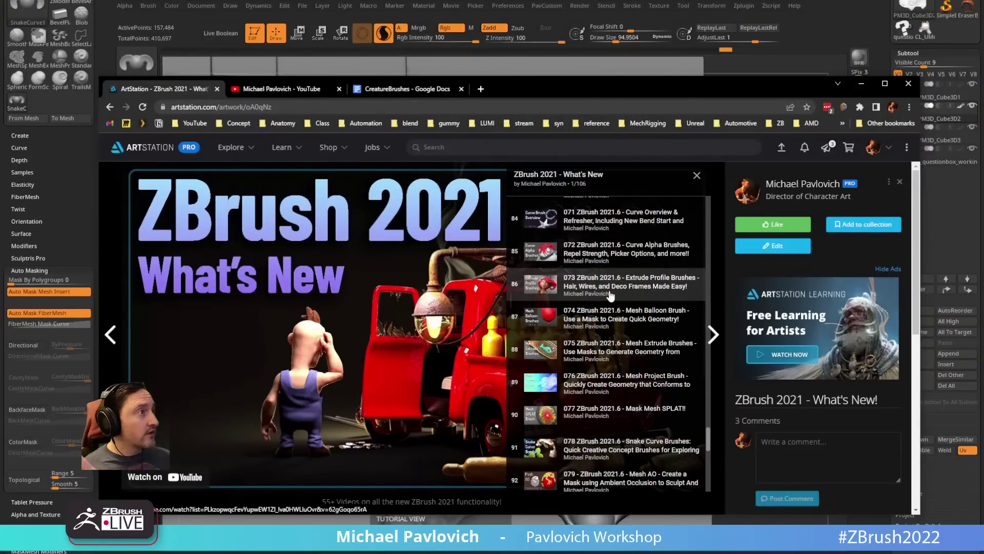
scroll(610, 295, "down", 2)
scroll(610, 294, "down", 1)
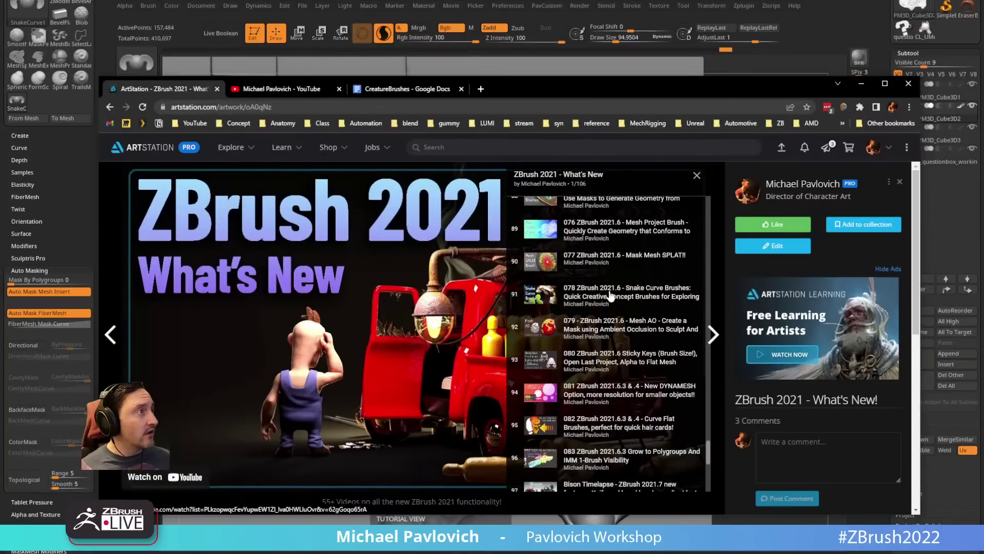
left_click(625, 299)
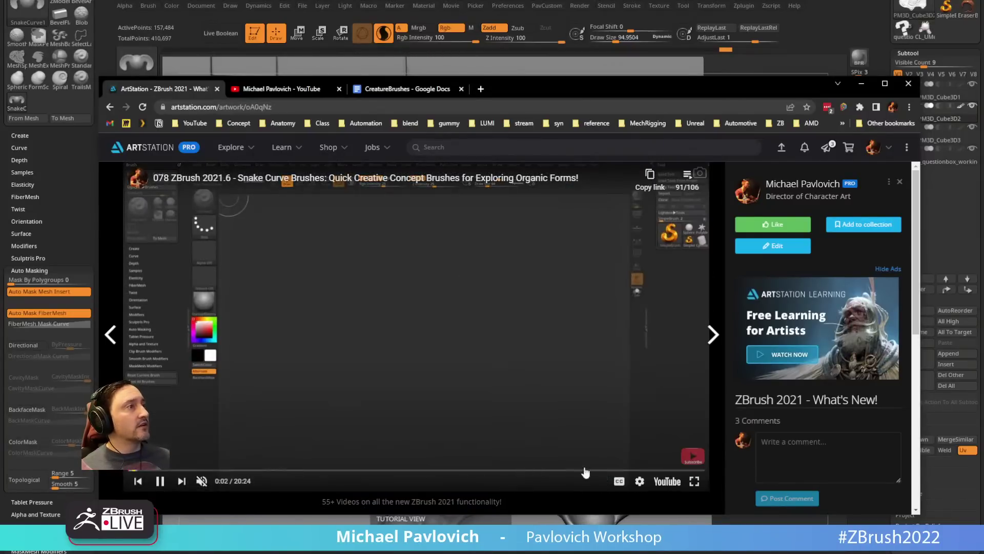
Step: Open the Snake Curve Brushes video on YouTube, select its address, and return to ZBrush
left_click(662, 484)
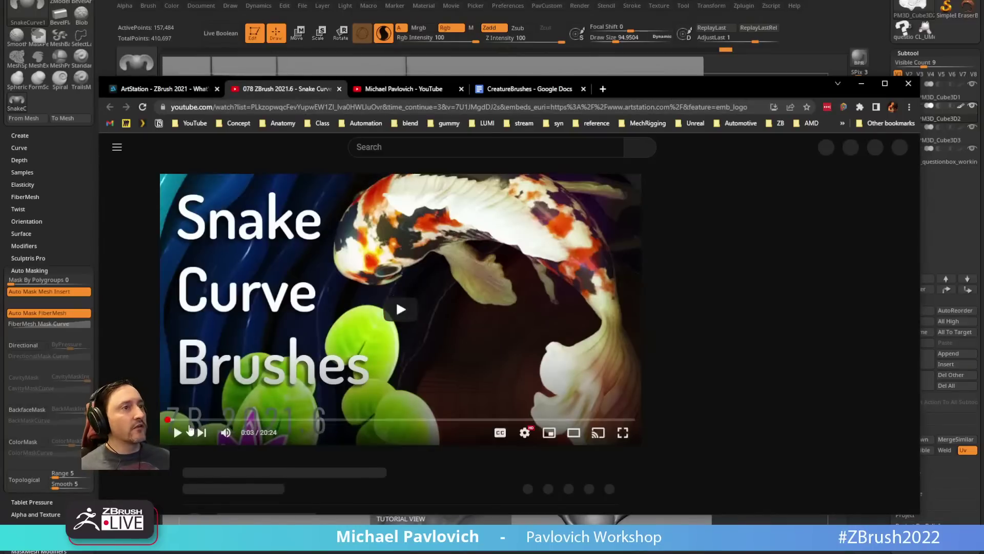
left_click(310, 108)
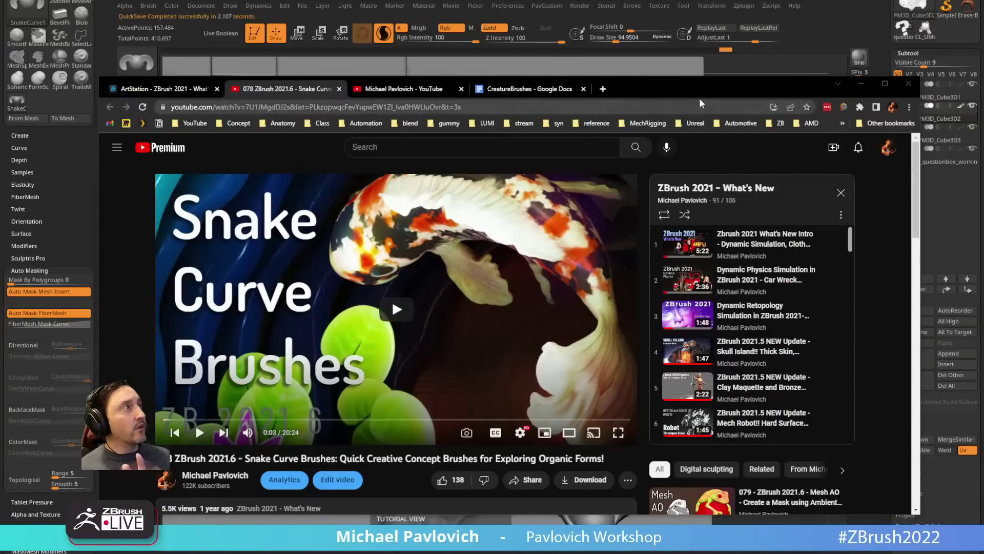
left_click(861, 83)
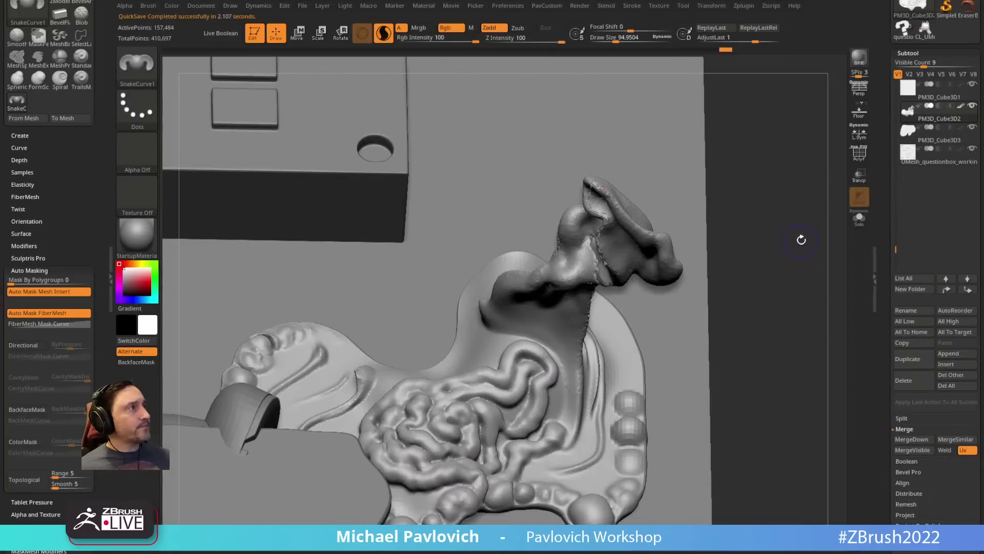
Step: Undo the last snake curve stroke on the organic relief and choose the DecoCurveDrag brush
key("ctrl+z")
left_click_drag(739, 214, 727, 218, "alt")
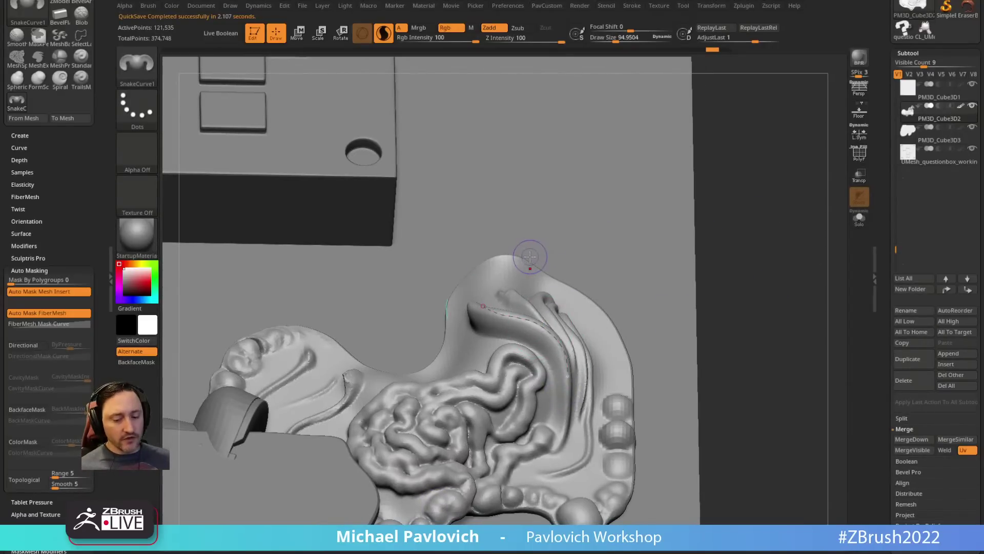
key("b")
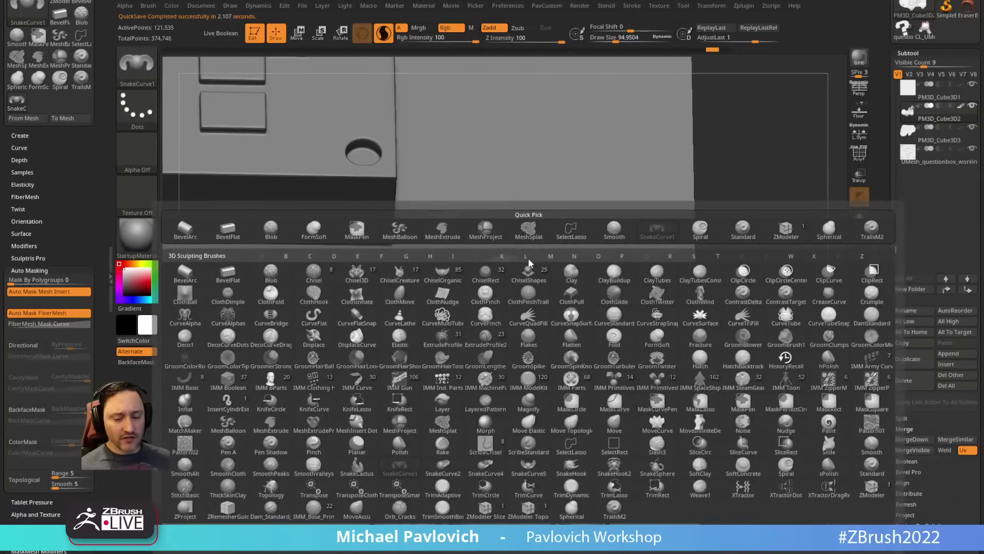
key("d")
left_click(311, 335)
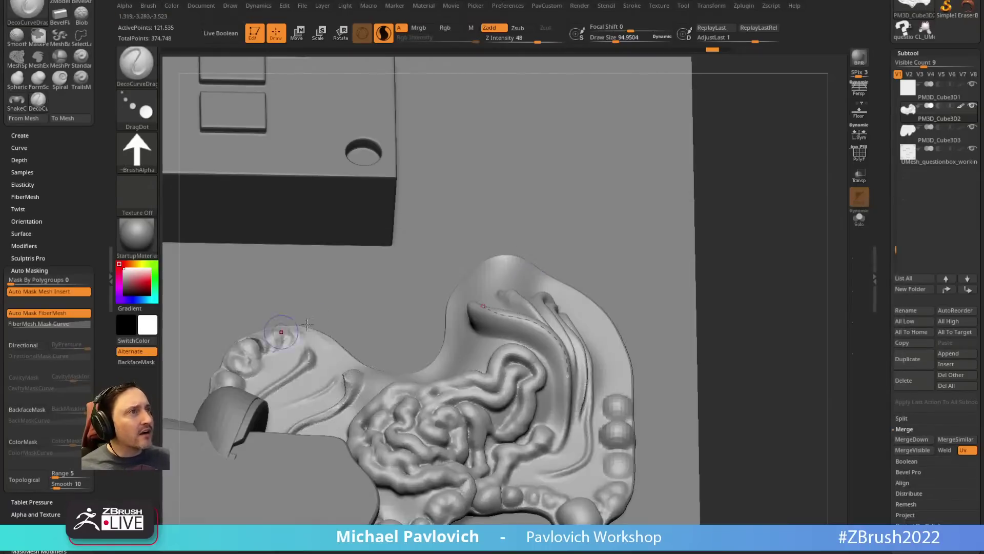
Step: Try a DecoCurveDrag stroke along the grooves of the organic relief, and undo it
left_click_drag(543, 328, 566, 378)
key("ctrl+z")
key("ctrl+z")
Step: Make the smooth flat cutout below the organic relief, PM3D_Cube3D3, the active subtool
mouse_move(726, 213)
left_mouse_down()
mouse_move(747, 192)
mouse_move(757, 216)
mouse_move(734, 204)
mouse_move(736, 236)
left_mouse_up()
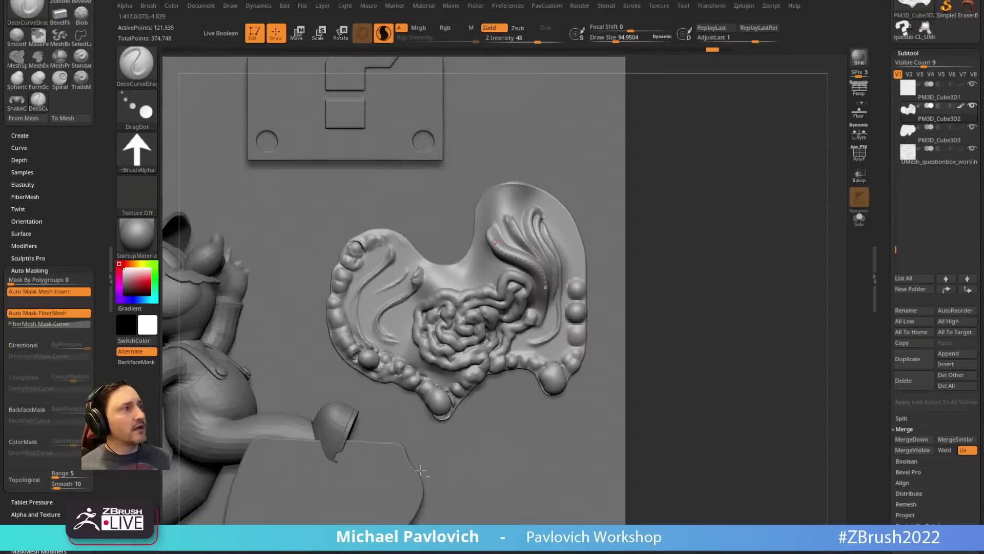
left_click(377, 490, "alt")
left_click_drag(716, 323, 831, 239, "alt")
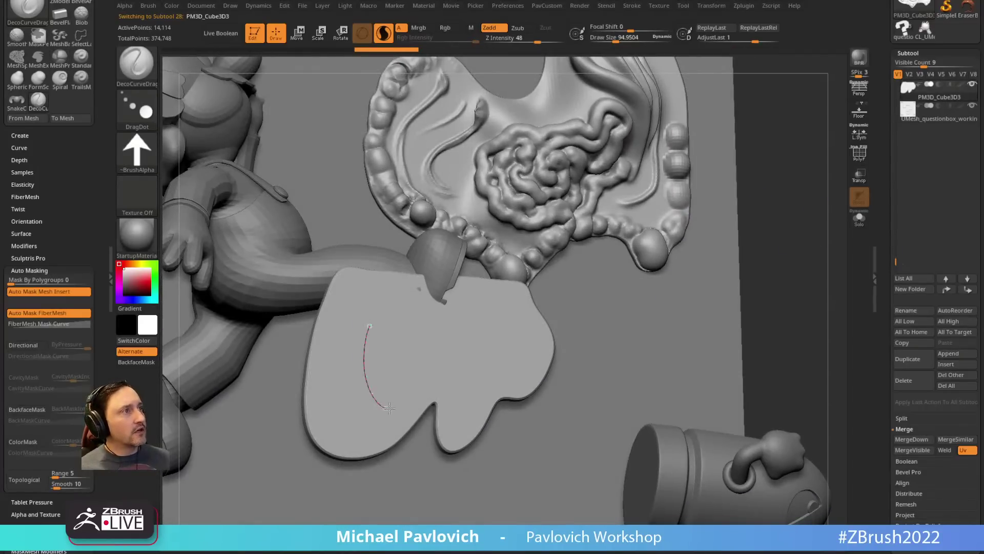
Step: Try a short curved DecoCurveDrag stroke with the default arrow alpha on the flat cutout, and undo it
left_click_drag(388, 407, 387, 407)
left_click_drag(800, 218, 776, 223)
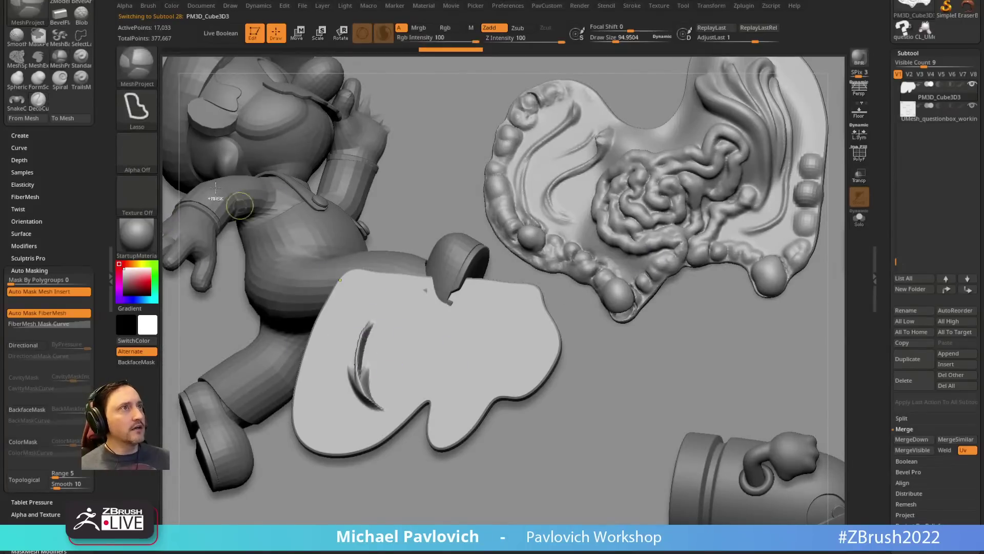
key("ctrl+z")
Step: Set the brush alpha to the star-shaped Alpha 10, try a wavy stroke across the flat cutout, and undo it
left_click(152, 152)
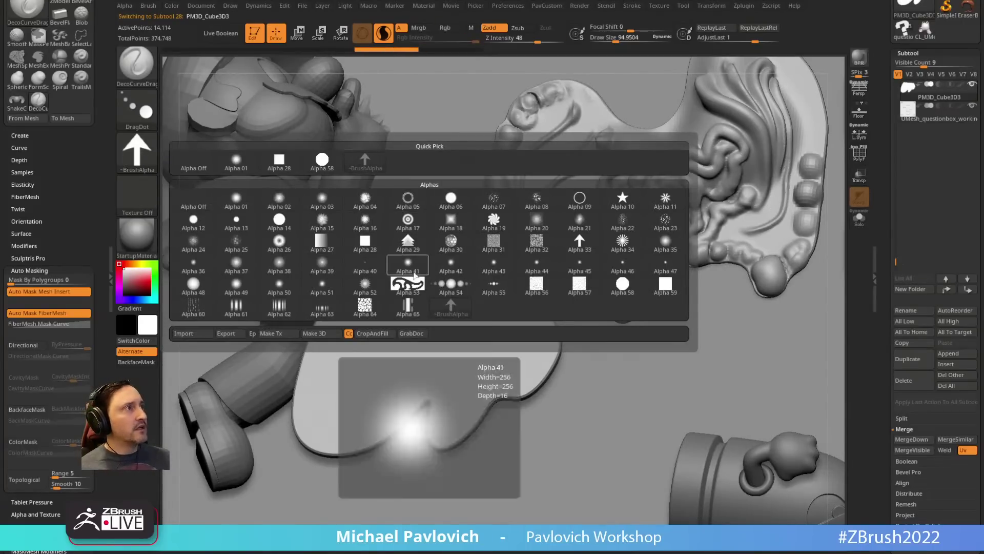
left_click(623, 200)
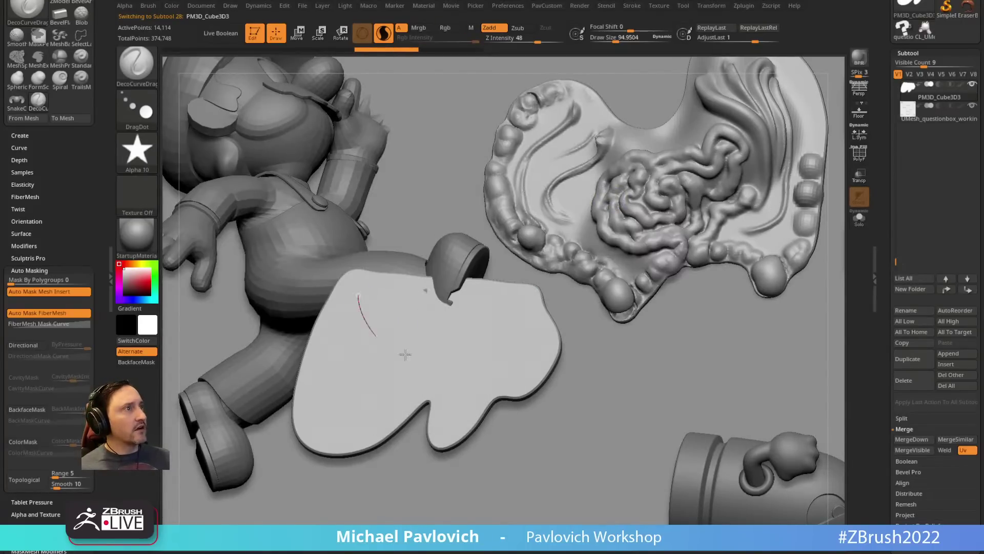
left_click_drag(405, 354, 524, 332)
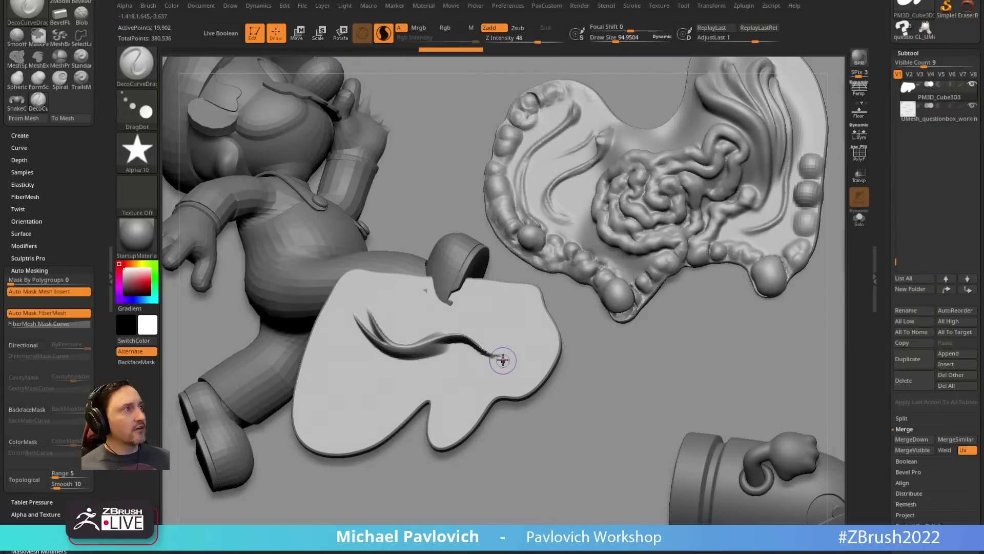
right_click_drag(375, 304, 364, 352)
key("ctrl+z")
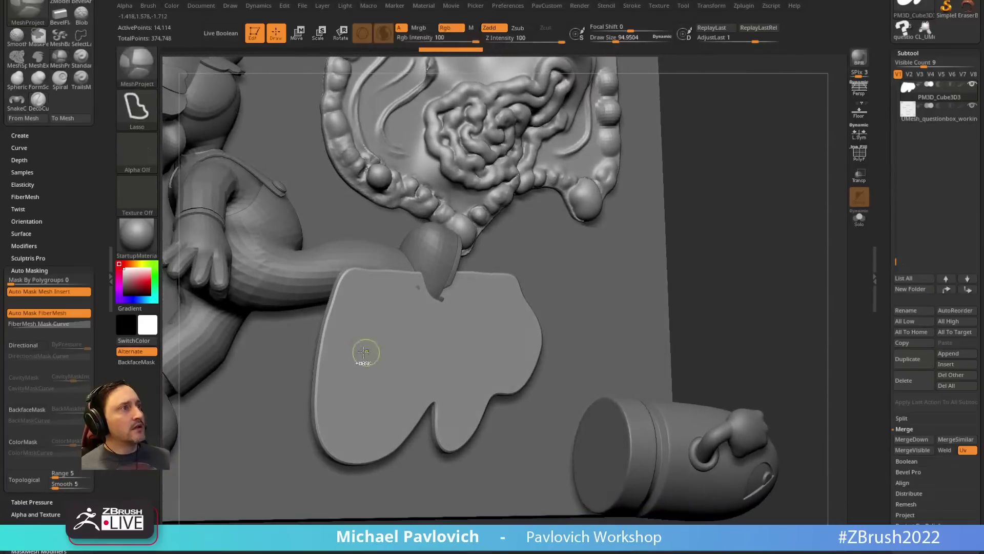
Step: Try two star-alpha strokes across the flat cutout, the second at a draw size of about 177, and undo both
mouse_move(361, 309)
left_mouse_down()
mouse_move(380, 376)
mouse_move(473, 353)
left_mouse_up()
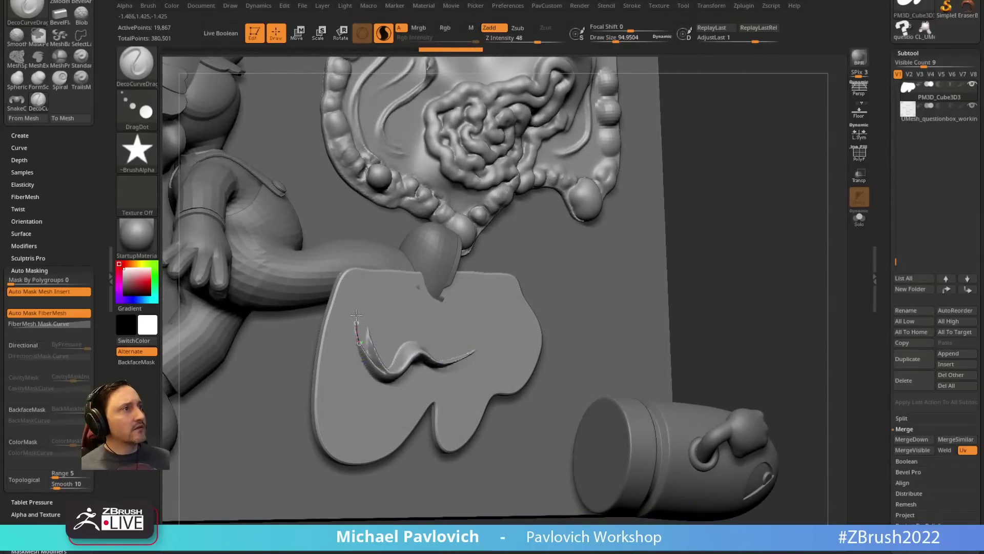
key("s")
left_click_drag(399, 332, 500, 350)
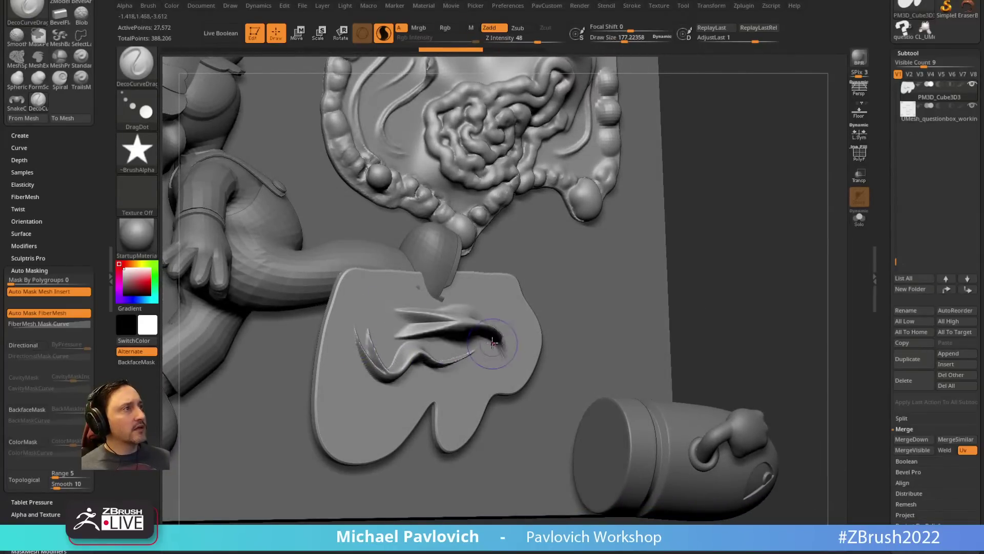
key("ctrl+z")
key("ctrl+z")
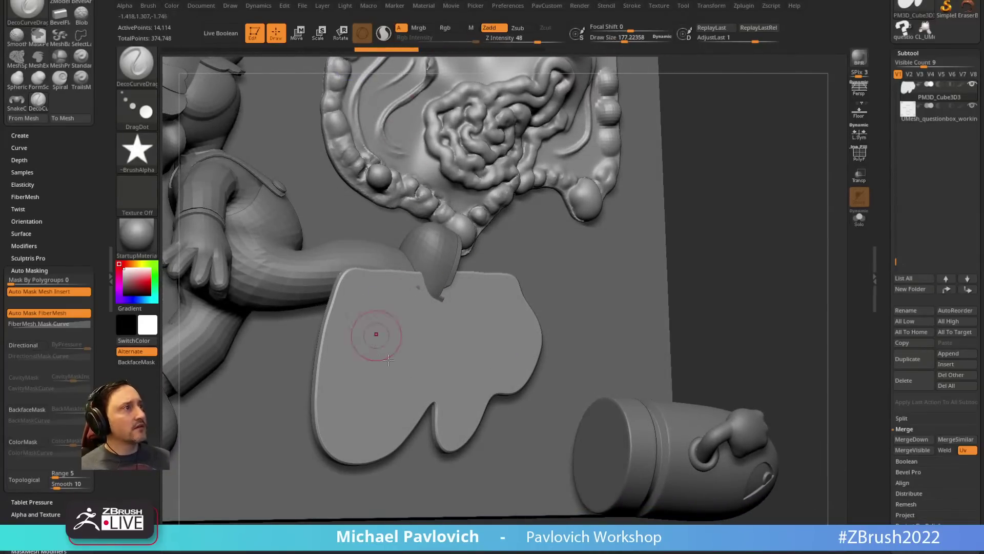
Step: With Sculptris Pro off, try and undo a star-alpha stroke, then draw a wavy one at a draw size of about 24
mouse_move(376, 336)
left_mouse_down()
mouse_move(486, 364)
mouse_move(474, 324)
left_mouse_up()
key("ctrl+z")
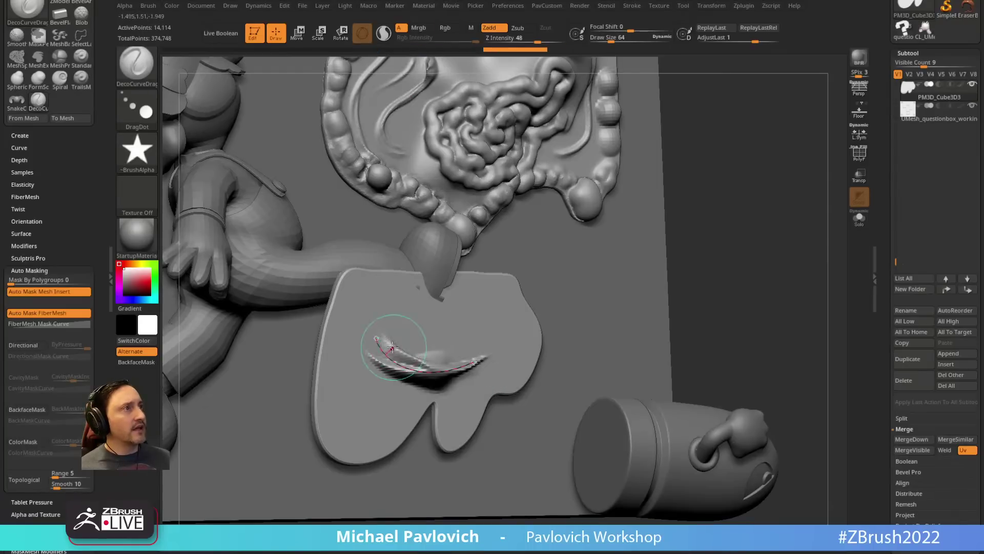
key("s")
mouse_move(394, 346)
left_mouse_down()
mouse_move(370, 327)
mouse_move(374, 334)
left_mouse_up()
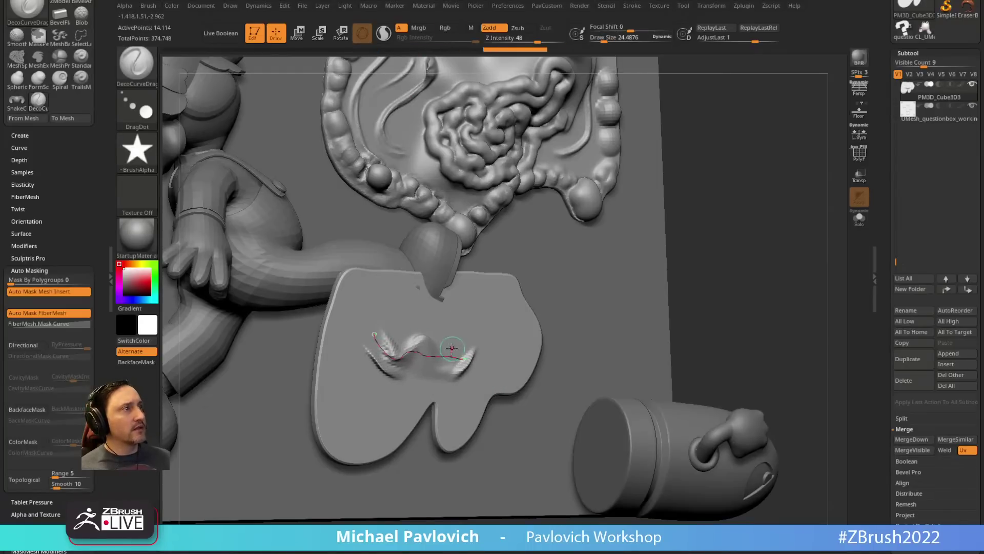
Step: Reapply the star-alpha curve stroke on the flat cutout, and undo the remaining star strokes
left_click(374, 334)
key("ctrl+z")
mouse_move(751, 280)
left_mouse_down()
mouse_move(802, 278)
mouse_move(764, 274)
left_mouse_up()
key("ctrl+z")
key("ctrl+z")
Step: Make the sculpted organic cutout PM3D_Cube3D2 the active subtool, switch to the SnakeCurve1 brush, and dismiss the Sculptris Pro note
left_click_drag(739, 143, 685, 252)
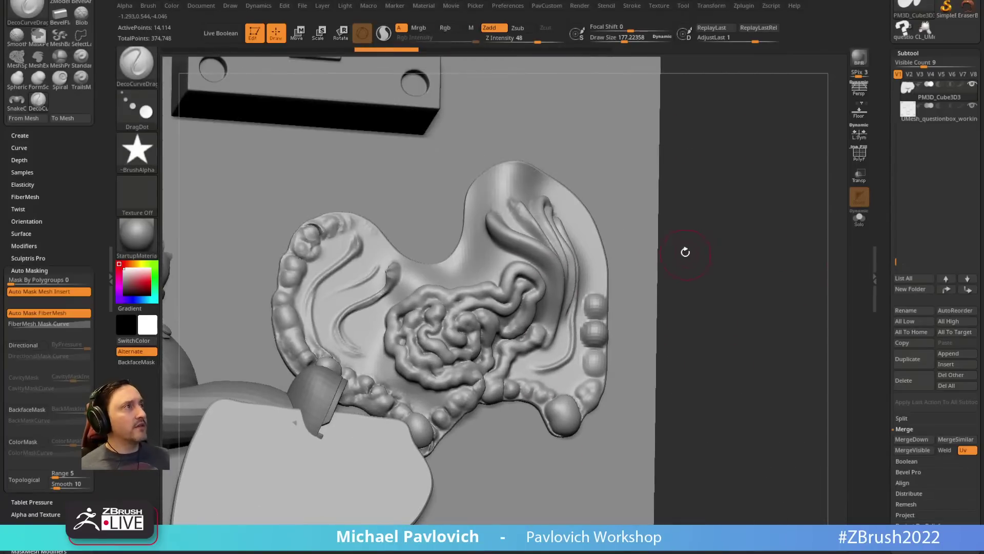
left_click(561, 252, "alt")
key("b")
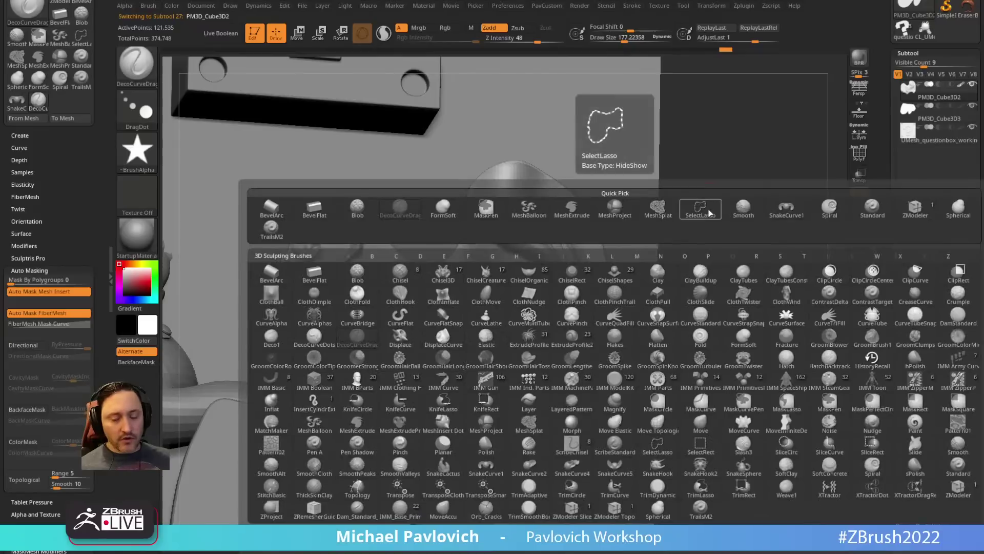
key("s")
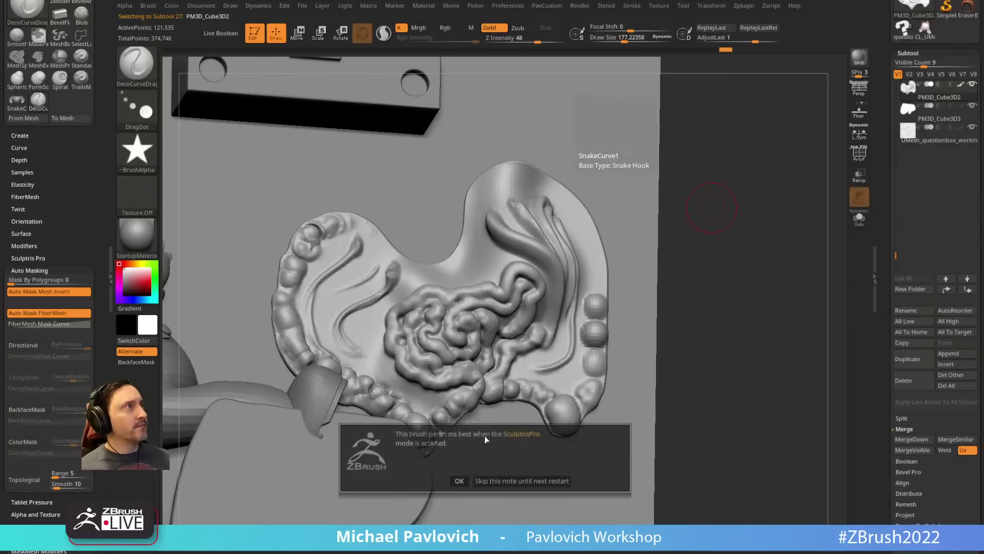
left_click(486, 467)
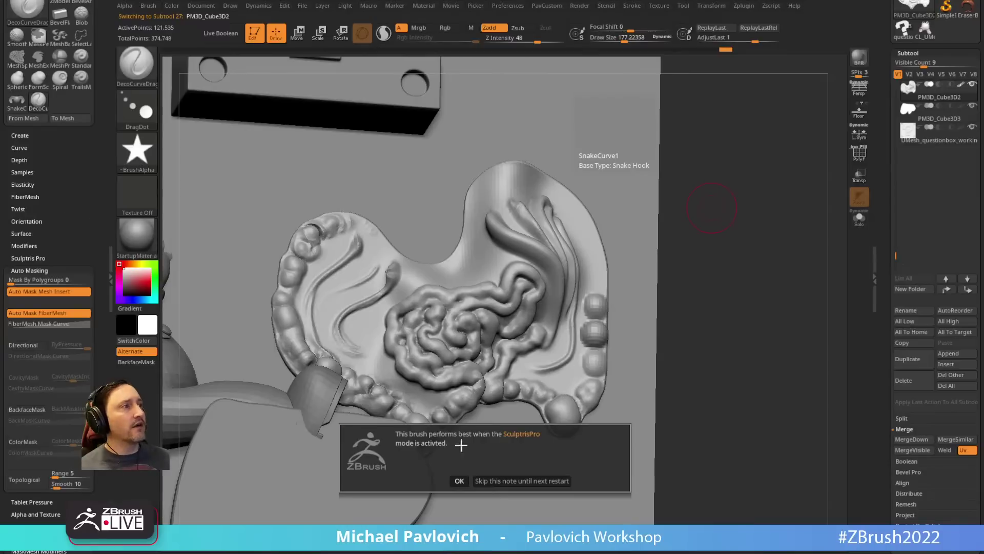
left_click(459, 479)
Step: Collapse the brush's Auto Masking settings, and expand the stroke's Curve Functions, Curve Modifiers and Curve Falloff graph for SnakeCurve1
scroll(87, 231, "up", 10)
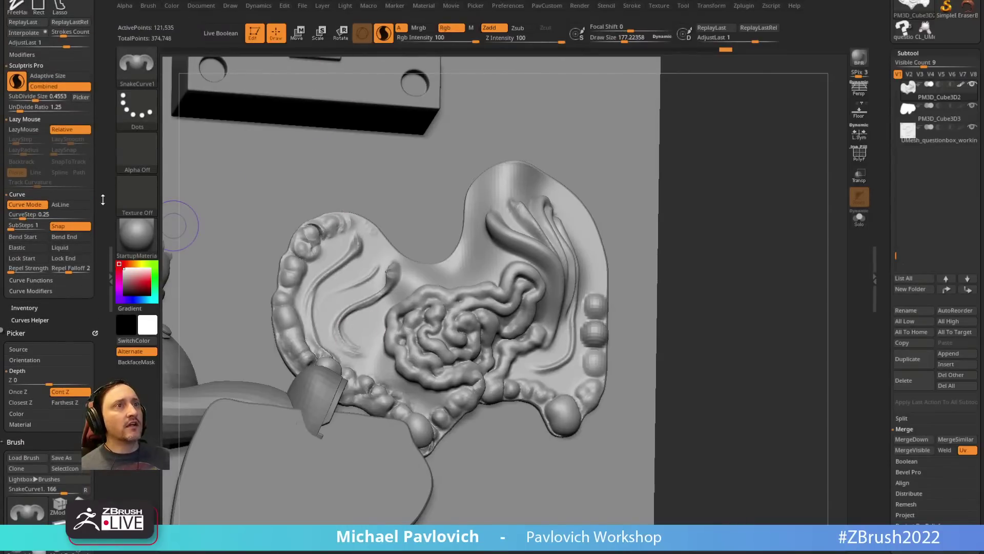
left_click_drag(103, 199, 92, 260)
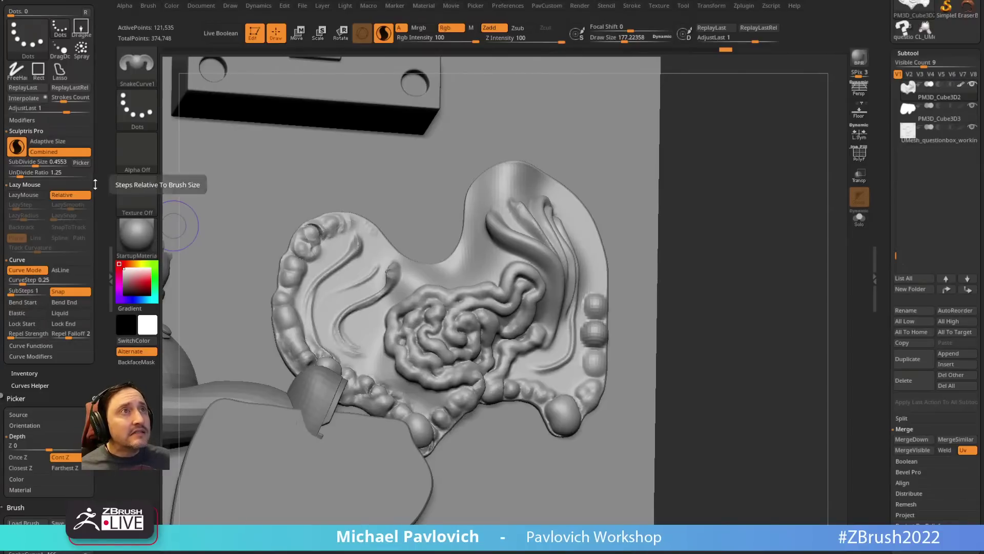
left_click_drag(94, 184, 98, 199)
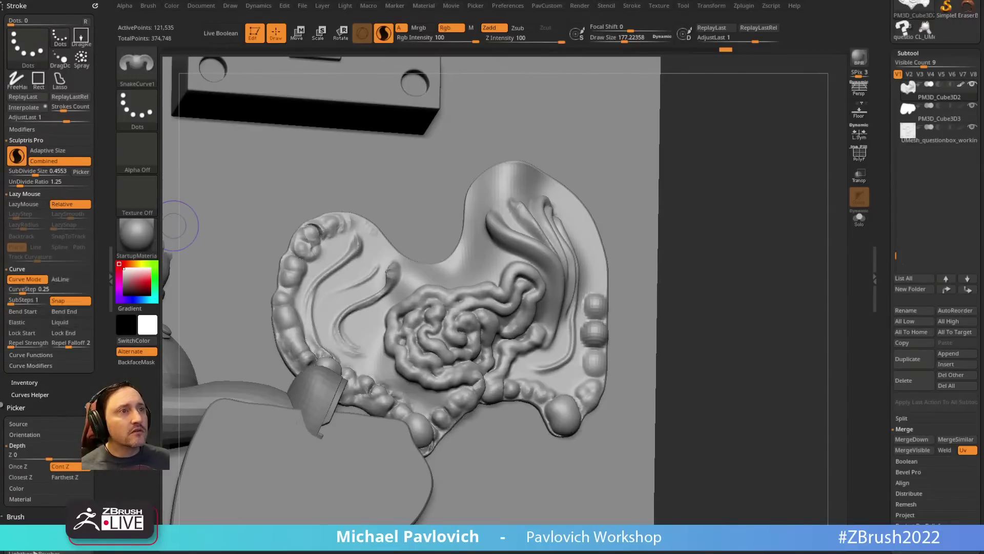
left_click(95, 407)
left_click_drag(95, 517, 85, 237)
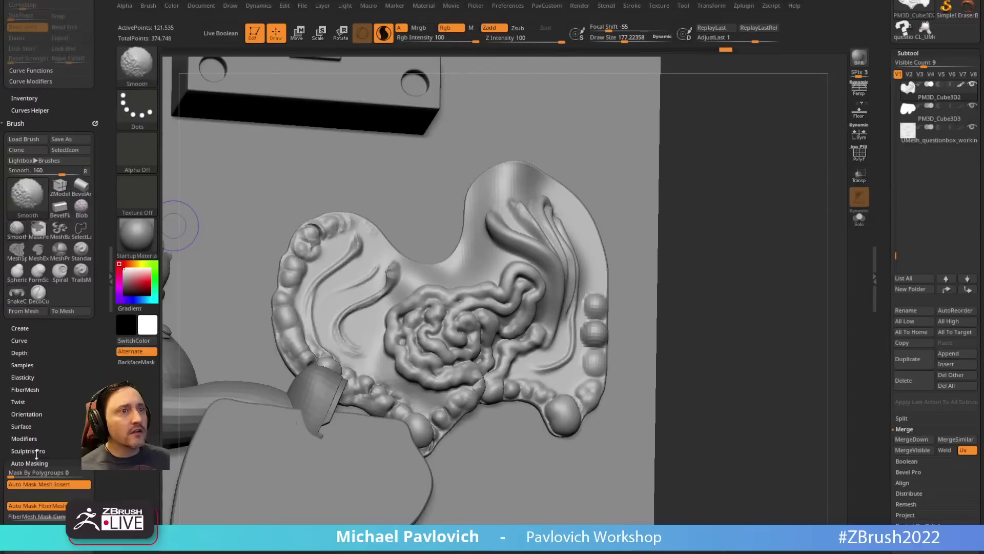
left_click(30, 463, "shift")
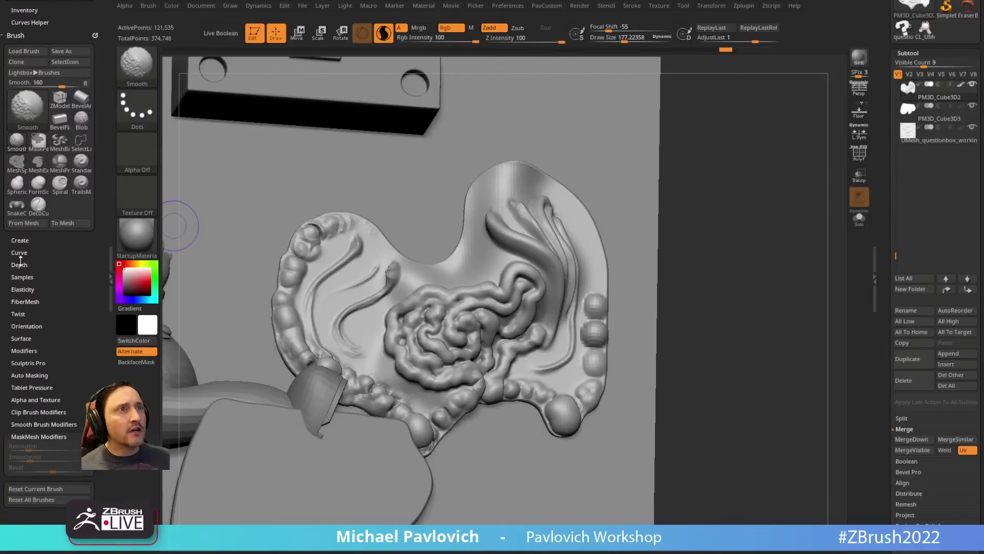
left_click(21, 253, "shift")
left_click_drag(100, 238, 92, 329)
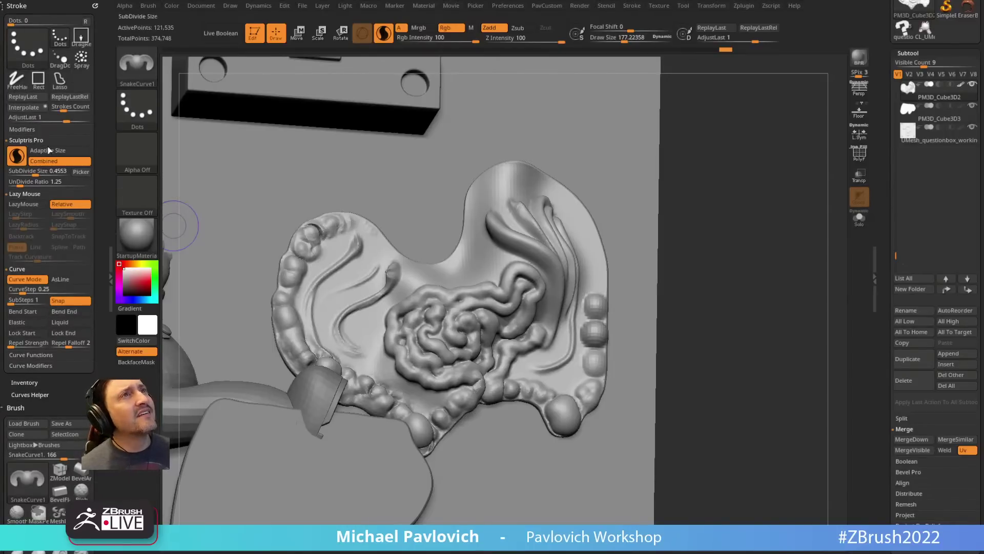
left_click(45, 355)
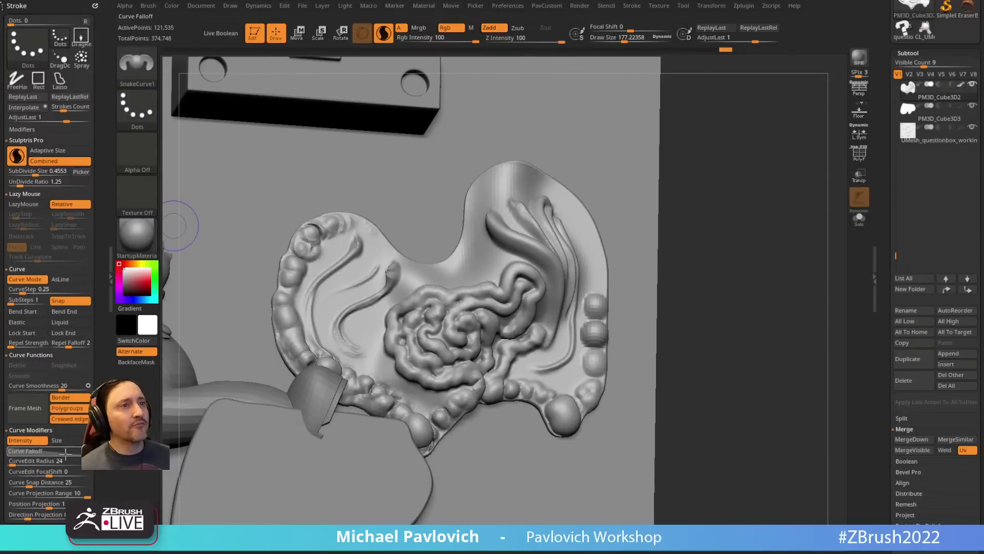
left_click(65, 451)
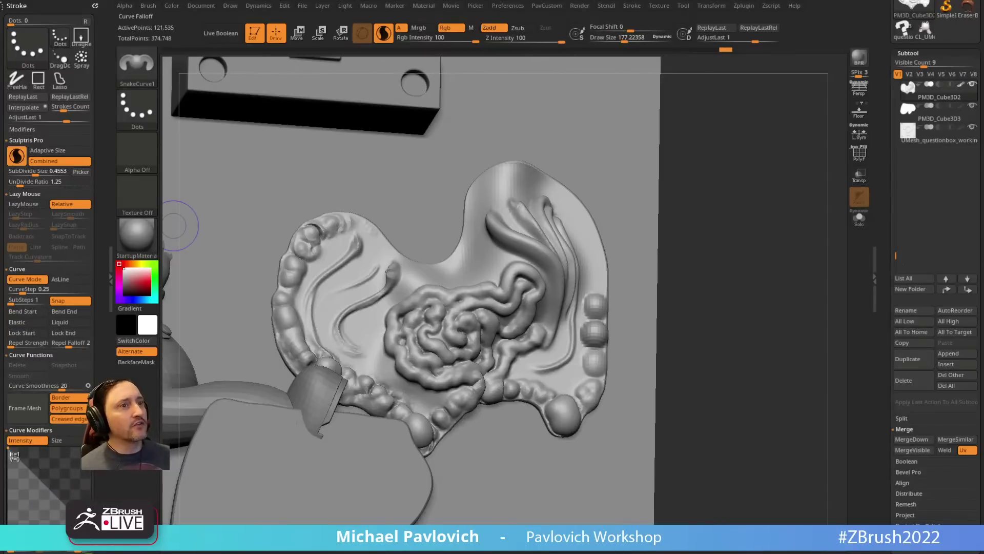
Step: With SnakeCurve2, draw a curve along the outer edge of the cutout's upper lobe, then try and undo pulling it
key("b")
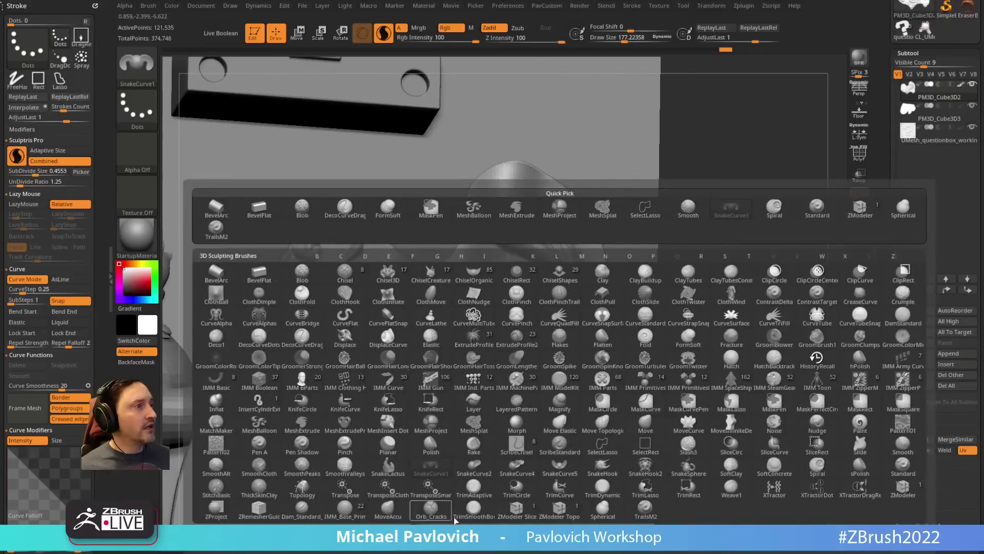
left_click(475, 468)
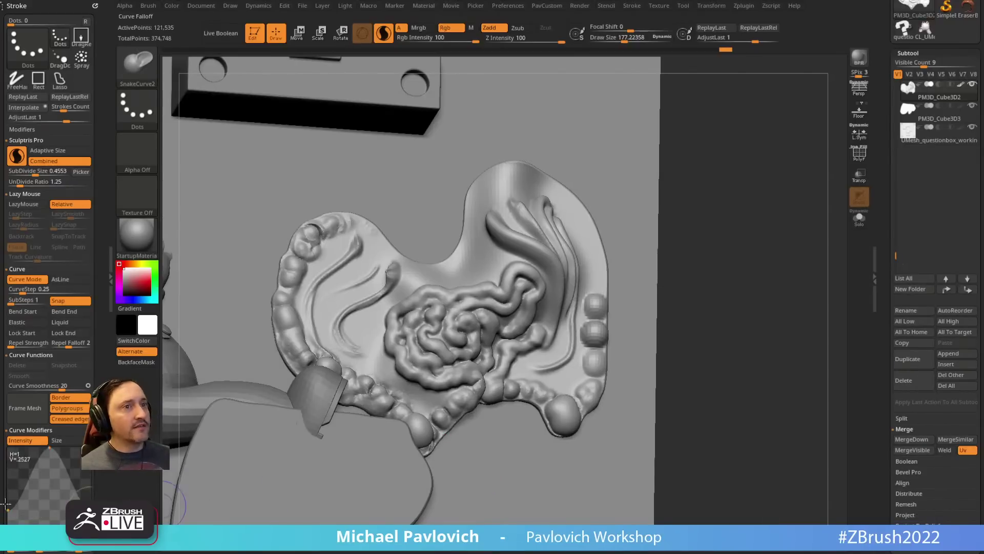
mouse_move(698, 197)
left_mouse_down()
mouse_move(698, 207)
mouse_move(691, 189)
left_mouse_up()
left_click_drag(592, 216, 623, 262)
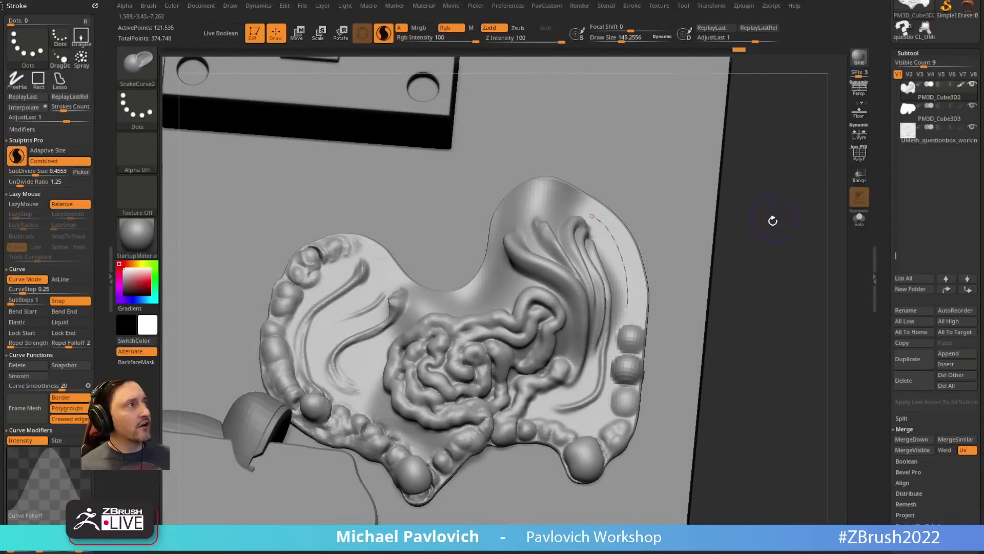
left_click_drag(772, 220, 543, 304)
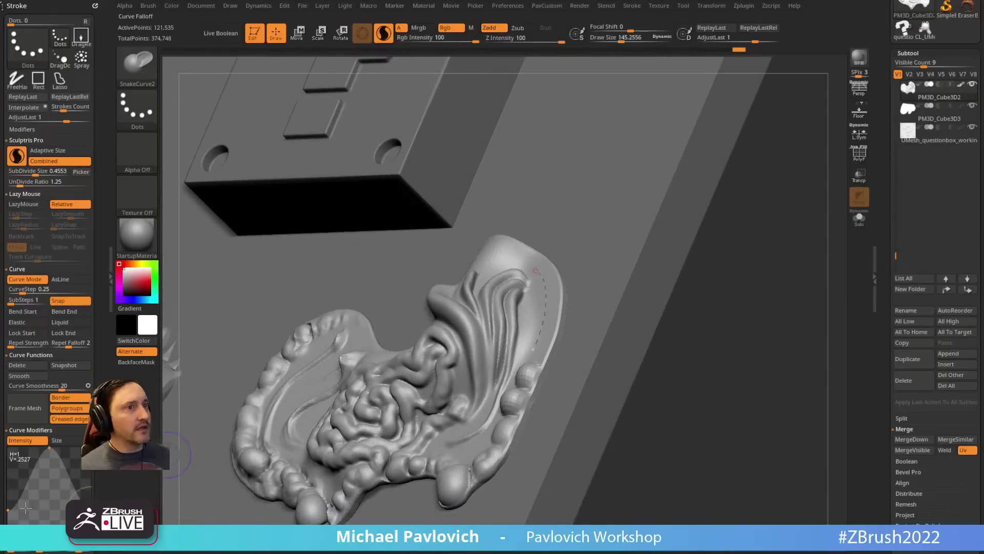
mouse_move(543, 308)
left_mouse_down()
mouse_move(524, 291)
mouse_move(538, 275)
left_mouse_up()
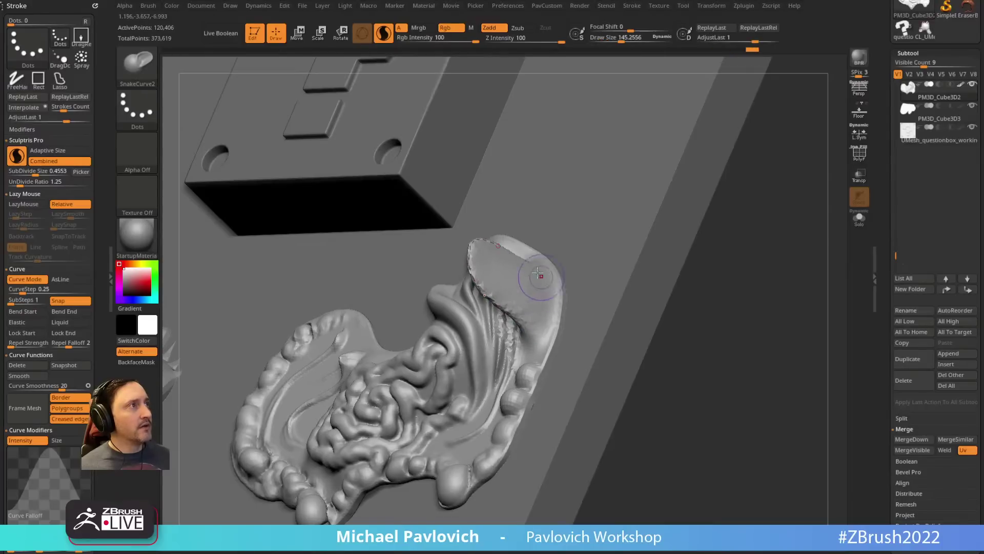
key("ctrl+z")
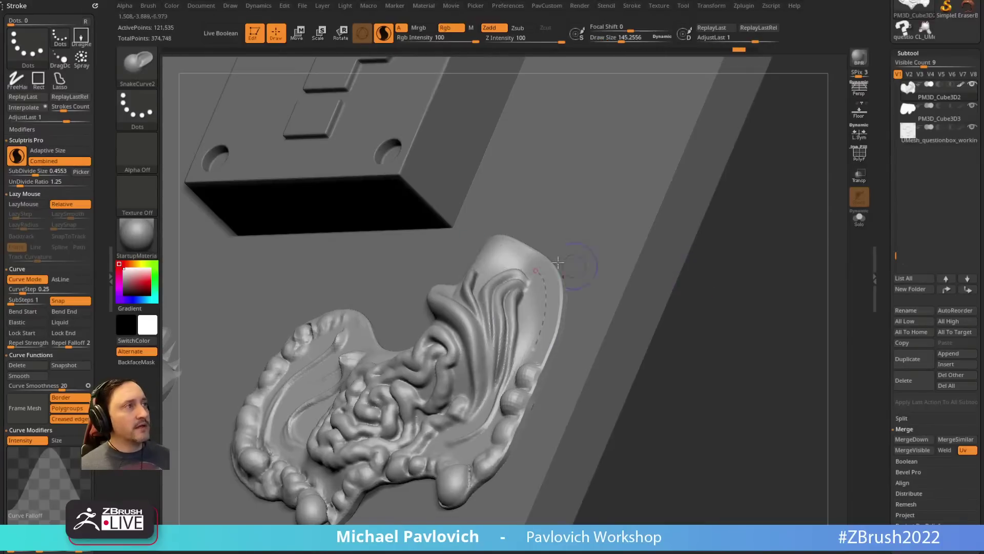
Step: Switch to SnakeCurve1, try pulling the curve on the upper lobe, and undo the deformation
key("b")
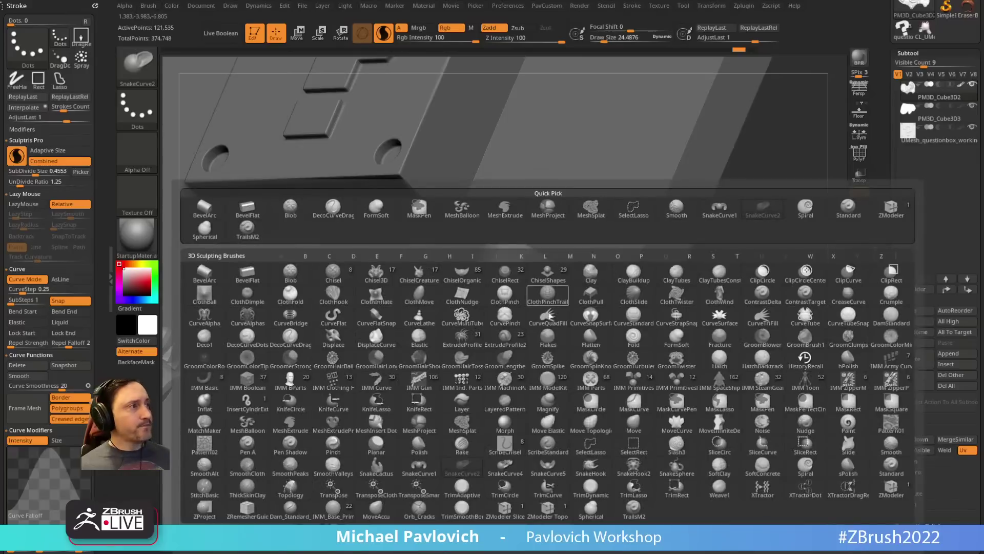
left_click(407, 474)
left_click_drag(543, 293, 515, 280)
key("ctrl+z")
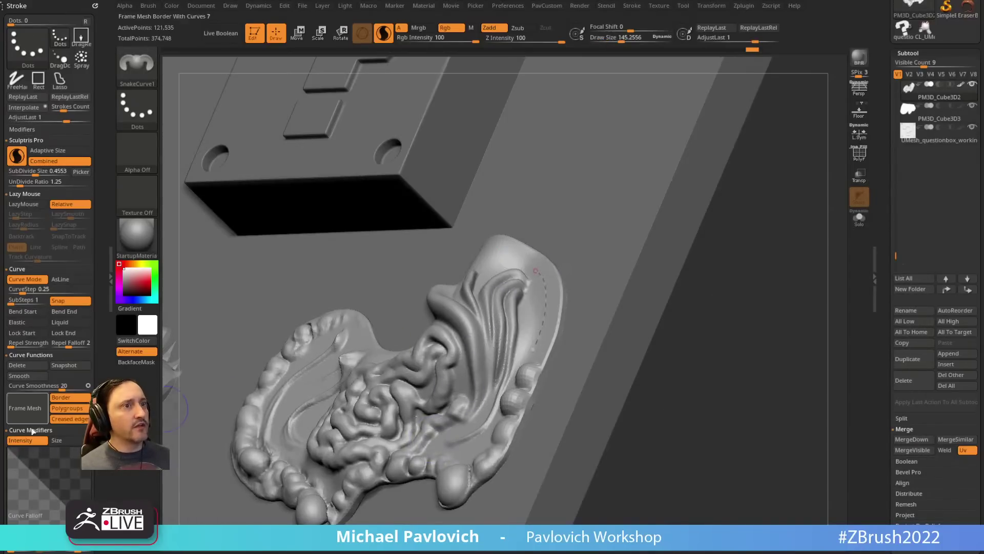
Step: Flip SnakeCurve1's Curve Falloff vertically and try a short pull on the upper lobe's curve
left_click_drag(1, 418, 6, 375)
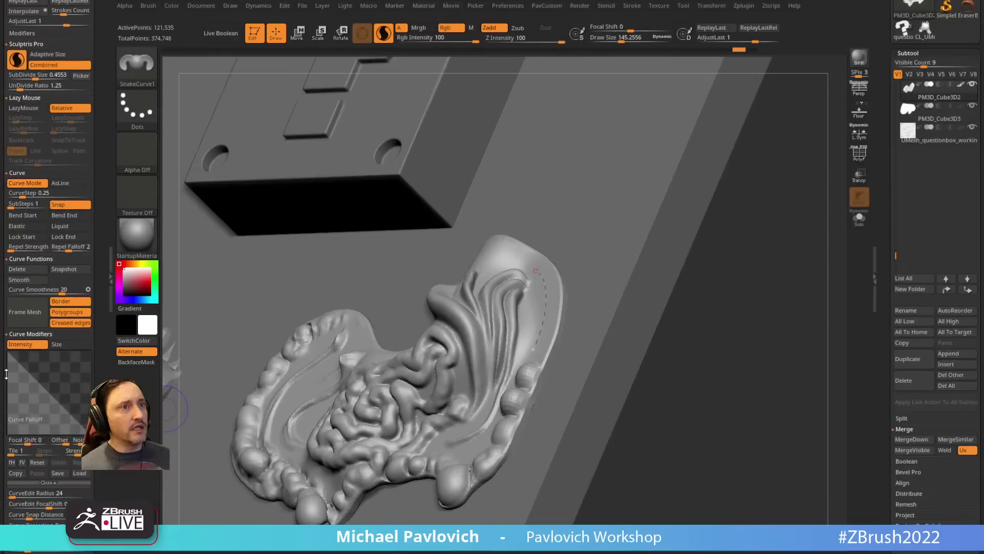
left_click(22, 462)
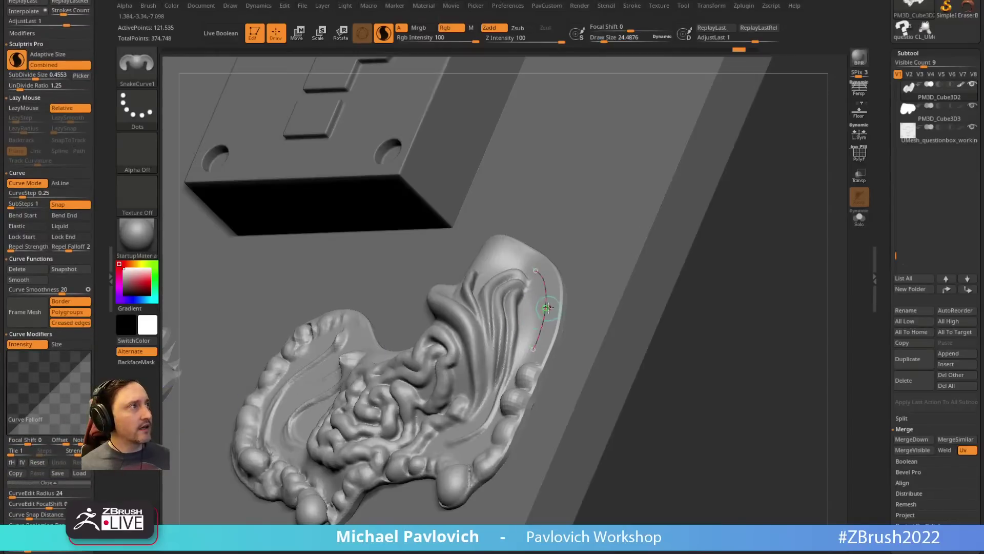
mouse_move(543, 297)
left_mouse_down()
mouse_move(535, 292)
mouse_move(545, 289)
left_mouse_up()
Step: Switch to SnakeCurve4 to view its curve settings, and return to SnakeCurve1
key("b")
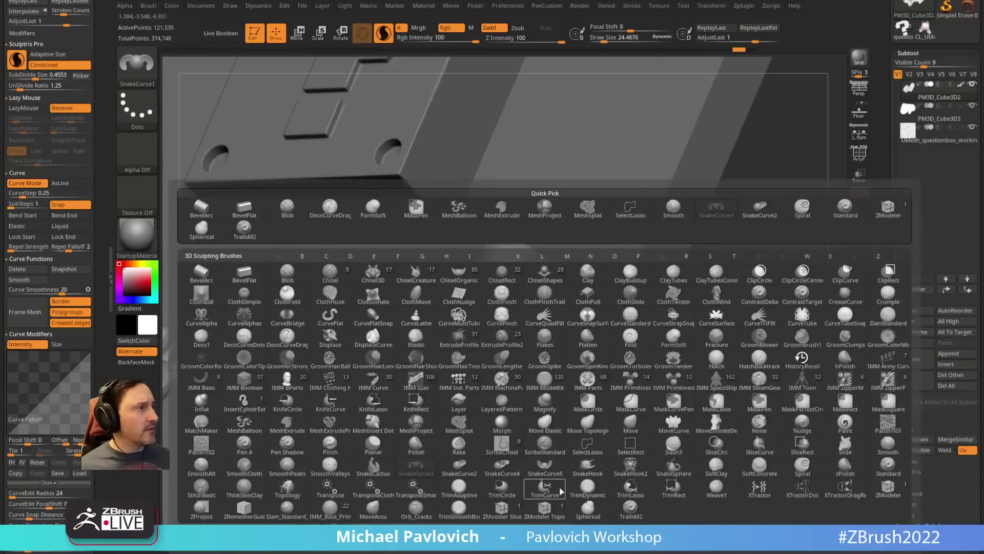
left_click(502, 469)
key("b")
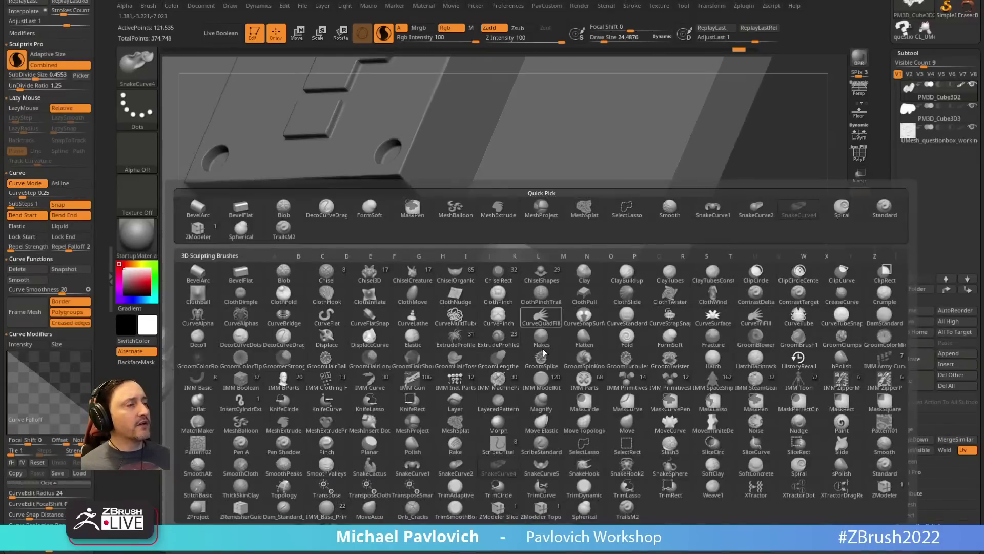
left_click(427, 472)
Step: Try pulling the lobe's curve three times with SnakeCurve1 and the flipped falloff, undoing each pull
mouse_move(541, 310)
left_mouse_down()
mouse_move(523, 331)
mouse_move(489, 238)
left_mouse_up()
key("ctrl+z")
mouse_move(539, 298)
left_mouse_down()
mouse_move(510, 293)
mouse_move(515, 276)
mouse_move(447, 238)
left_mouse_up()
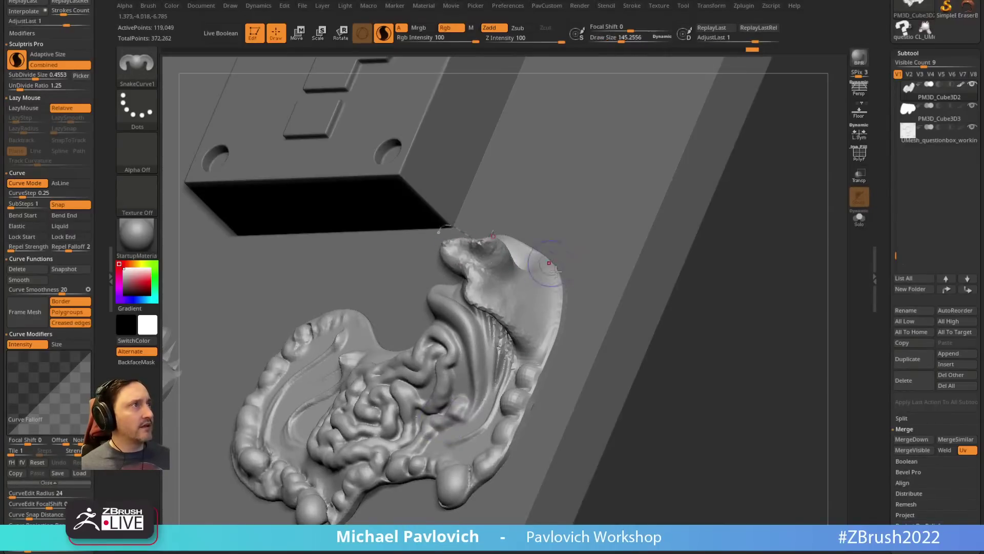
key("ctrl+z")
mouse_move(544, 307)
left_mouse_down()
mouse_move(536, 287)
mouse_move(539, 305)
mouse_move(534, 297)
left_mouse_up()
key("ctrl+z")
key("ctrl+z")
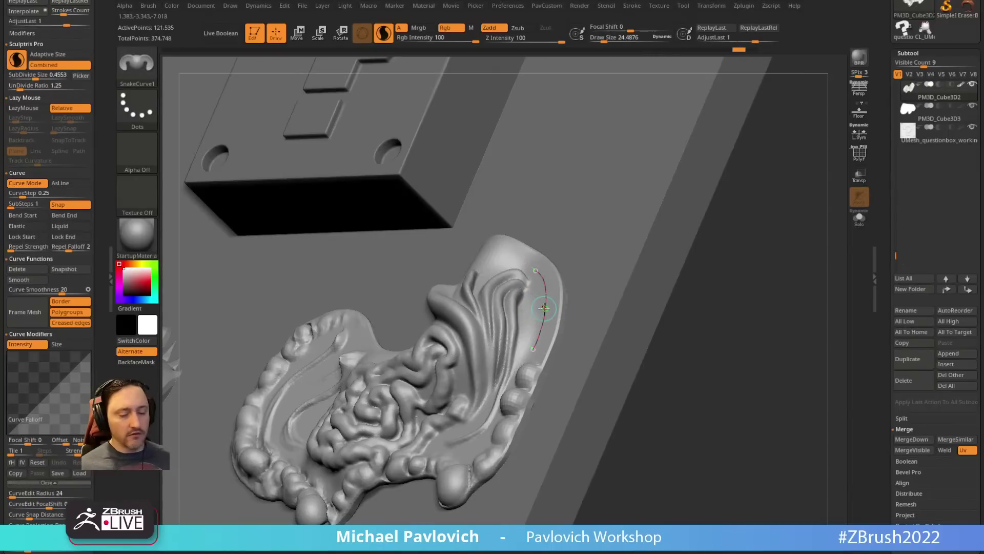
Step: Switch to SnakeCurve4, try a long pull on the upper lobe's curve, and undo it
key("b")
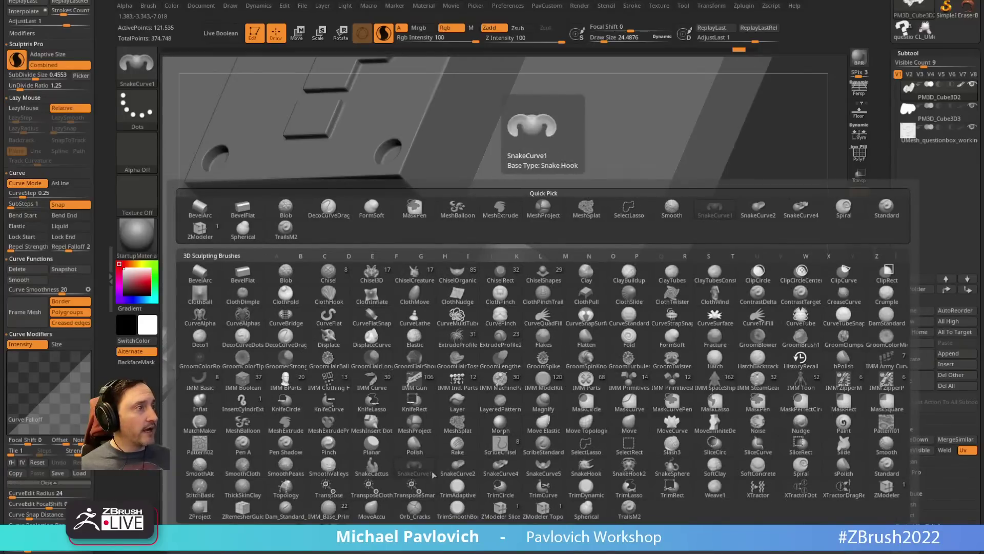
left_click(501, 466)
left_click_drag(545, 306, 435, 279)
key("ctrl+z")
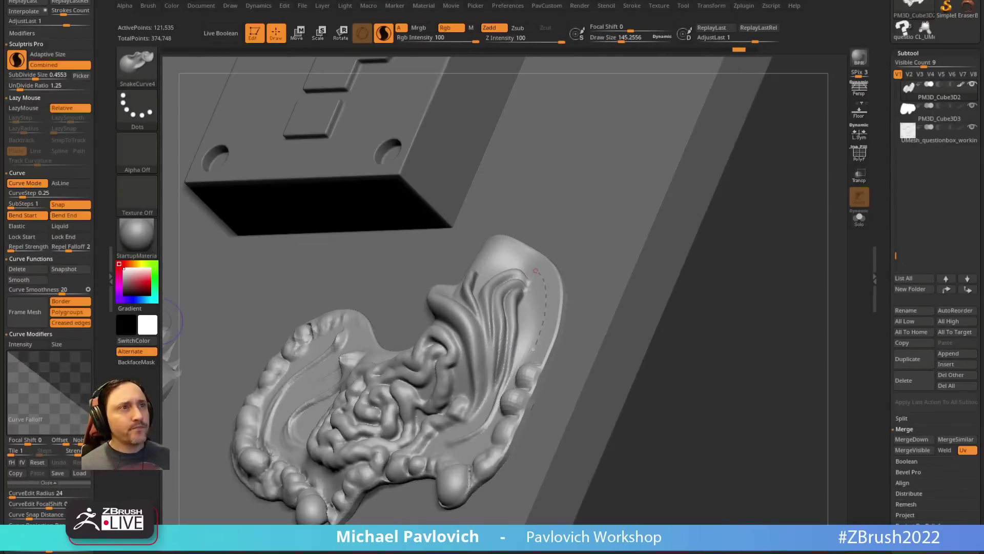
Step: Set SnakeCurve4's Position Projection Strength to 2, try pulling the lobe's curve, and undo the pull
scroll(57, 450, "down", 3)
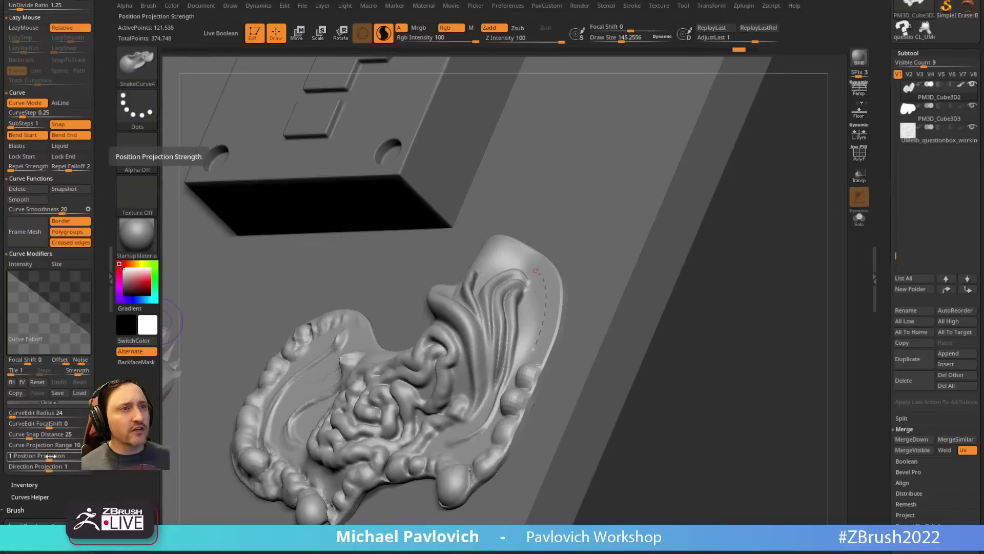
left_click(49, 457)
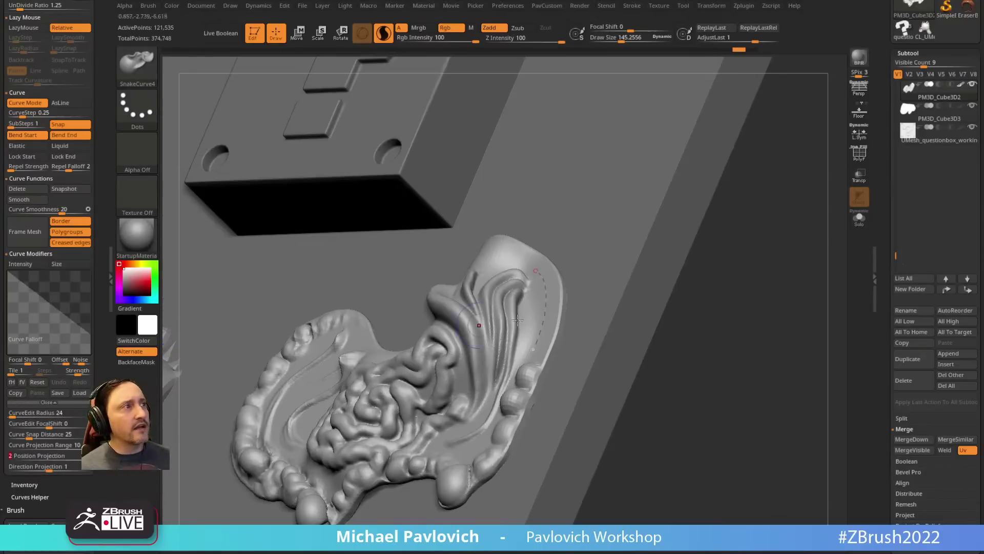
left_click_drag(546, 311, 526, 296)
key("ctrl+z")
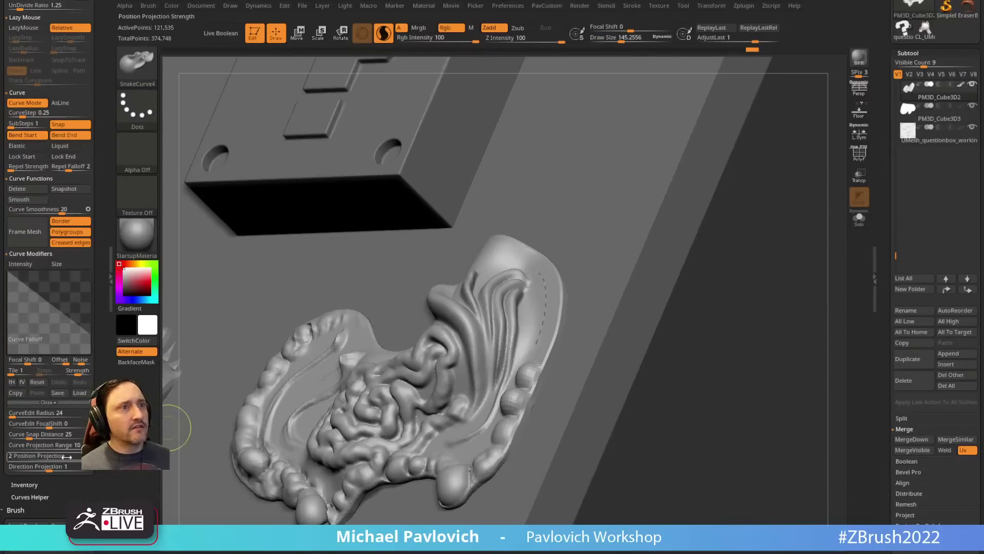
Step: Set Position Projection Strength to 0, try another pull on the lobe's curve, and undo it
left_click_drag(44, 456, 2, 456)
left_click_drag(546, 305, 532, 300)
key("ctrl+z")
Step: Set Direction Projection Strength to 0, try pulling the lobe's curve again, and undo the result
left_click(44, 467)
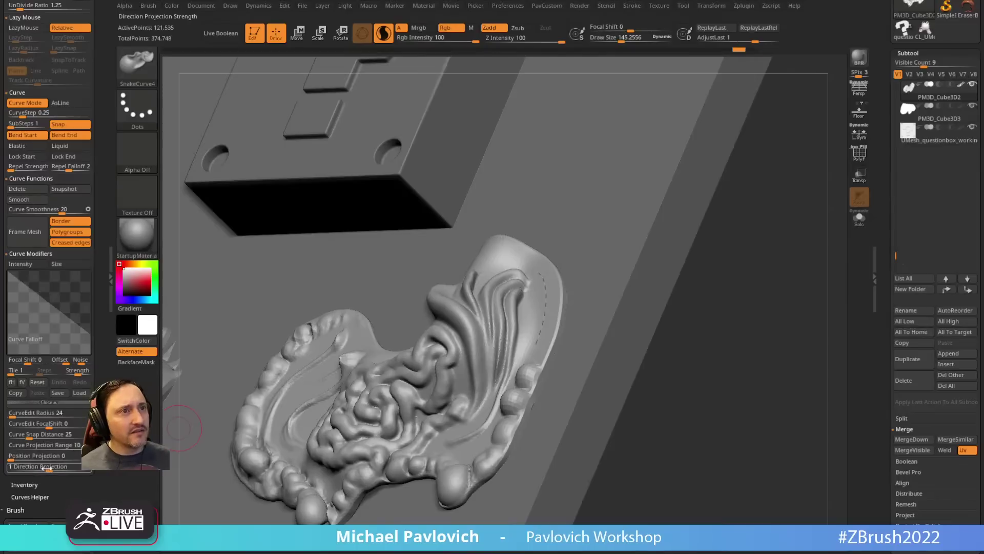
left_click_drag(1, 467, 1, 466)
left_click_drag(545, 308, 527, 298)
key("ctrl+z")
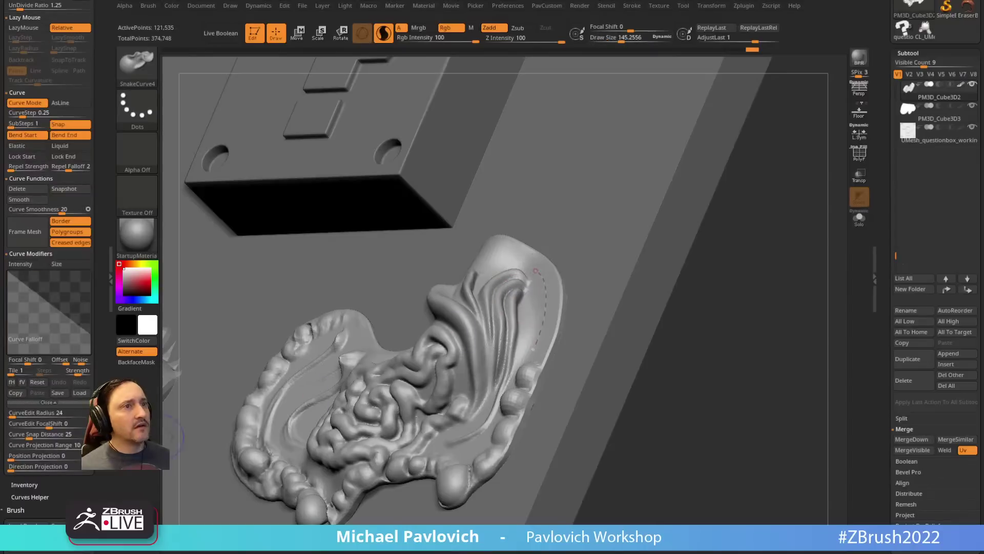
Step: Set Direction Projection to 0.96 and Position Projection to about 1.29, and pull the curve out of the upper lobe
left_click(27, 466)
mouse_move(54, 465)
left_mouse_down()
mouse_move(31, 451)
mouse_move(60, 455)
left_mouse_up()
left_click_drag(544, 308, 473, 270)
Step: Pull the raised fold's curve again to bend it down toward the sculpted coils
mouse_move(774, 312)
left_mouse_down()
mouse_move(771, 290)
mouse_move(779, 331)
mouse_move(755, 325)
mouse_move(764, 328)
mouse_move(754, 287)
mouse_move(771, 313)
left_mouse_up()
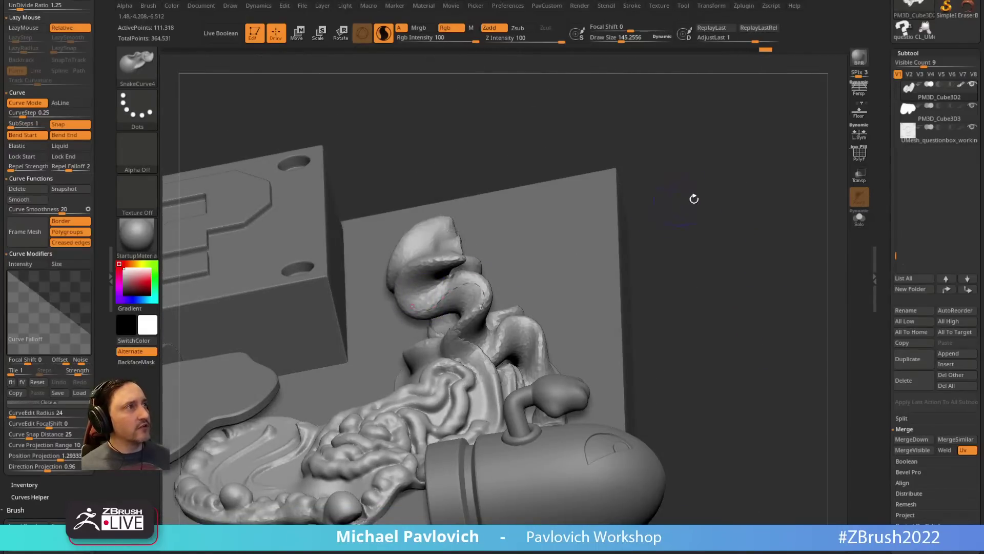
left_click_drag(694, 199, 621, 225)
mouse_move(454, 291)
left_mouse_down()
mouse_move(447, 307)
mouse_move(476, 334)
left_mouse_up()
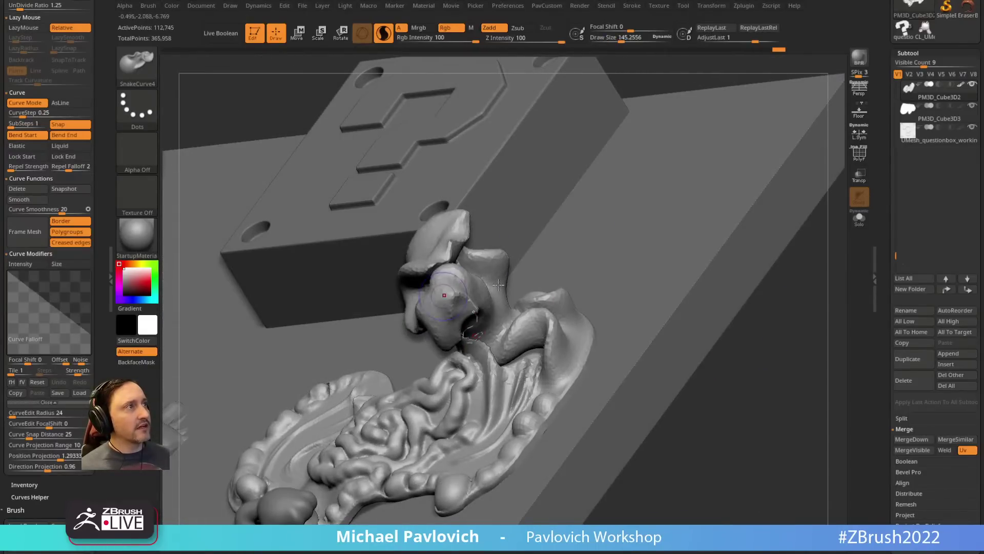
Step: Try to pull the raised fold's curve farther out, stretching it over the coils toward the character figure
left_click_drag(695, 394, 803, 439)
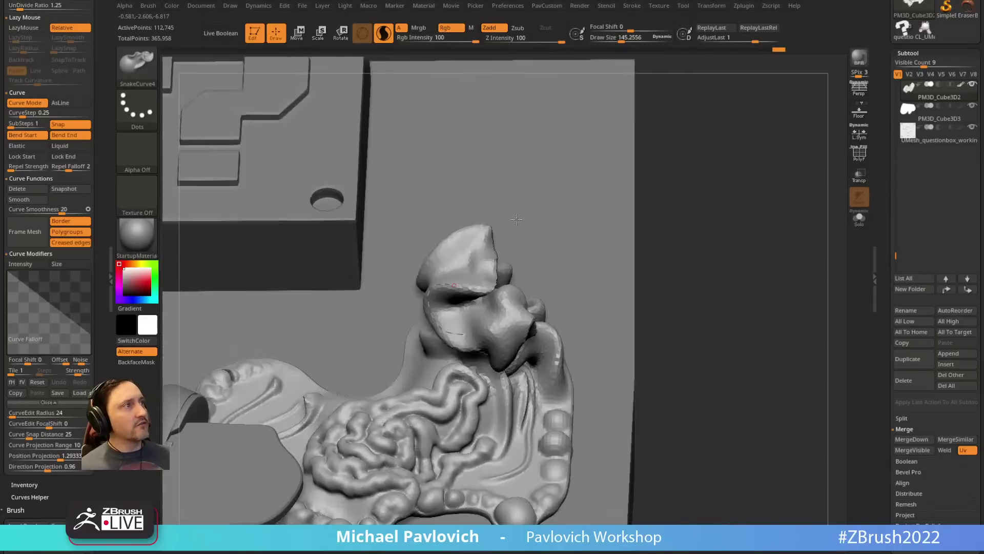
mouse_move(405, 264)
left_mouse_down()
mouse_move(392, 292)
mouse_move(397, 319)
mouse_move(407, 299)
mouse_move(263, 334)
left_mouse_up()
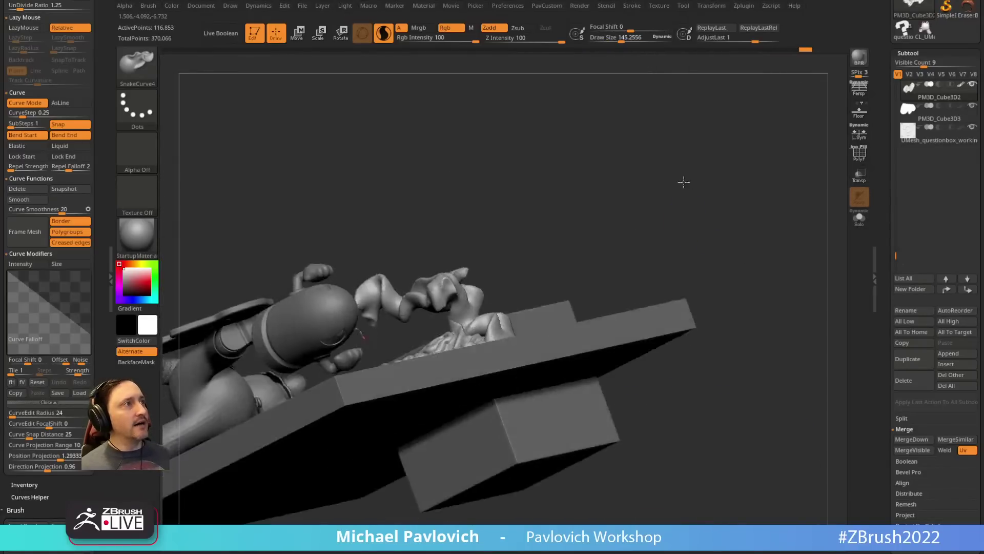
left_click_drag(683, 180, 747, 201)
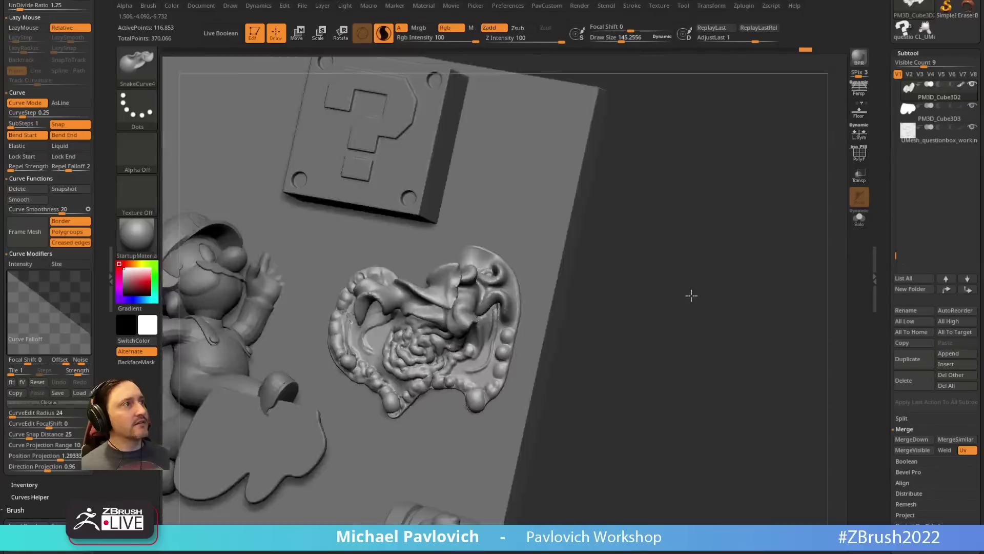
mouse_move(721, 304)
left_mouse_down()
mouse_move(746, 277)
mouse_move(739, 266)
left_mouse_up()
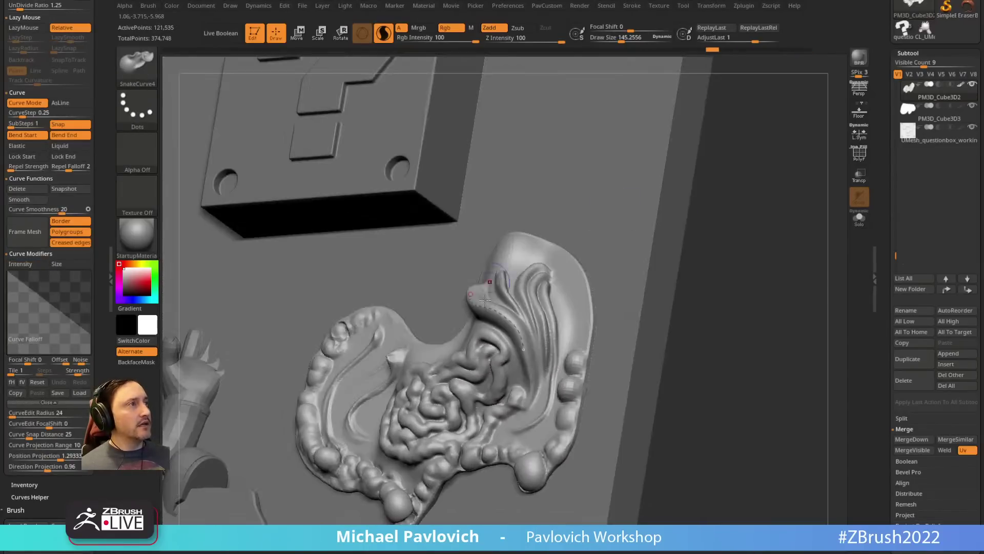
Step: Draw a curve along the ridge above the coils, try pulling it with SnakeCurve4, and undo the pull
left_click_drag(470, 292, 524, 349)
left_click(492, 312)
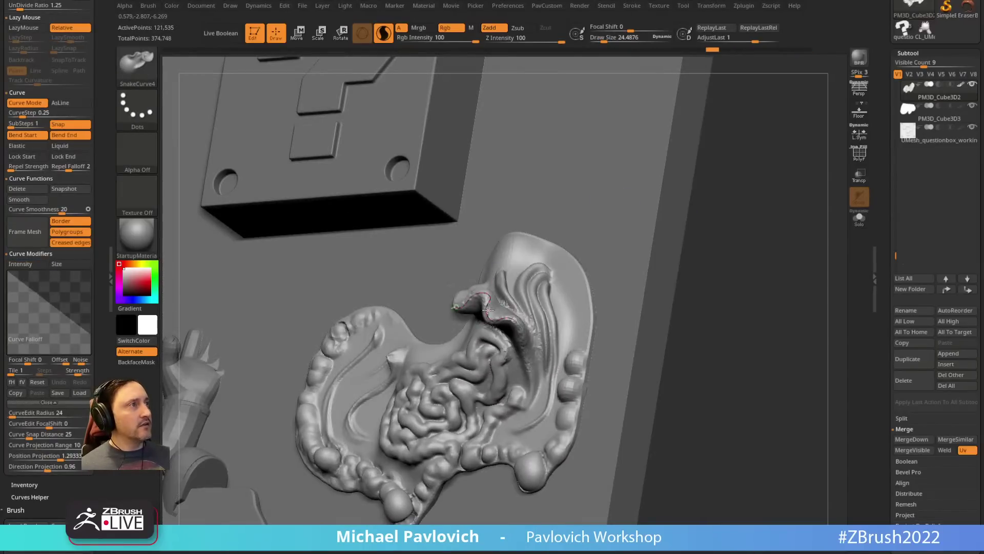
key("ctrl+z")
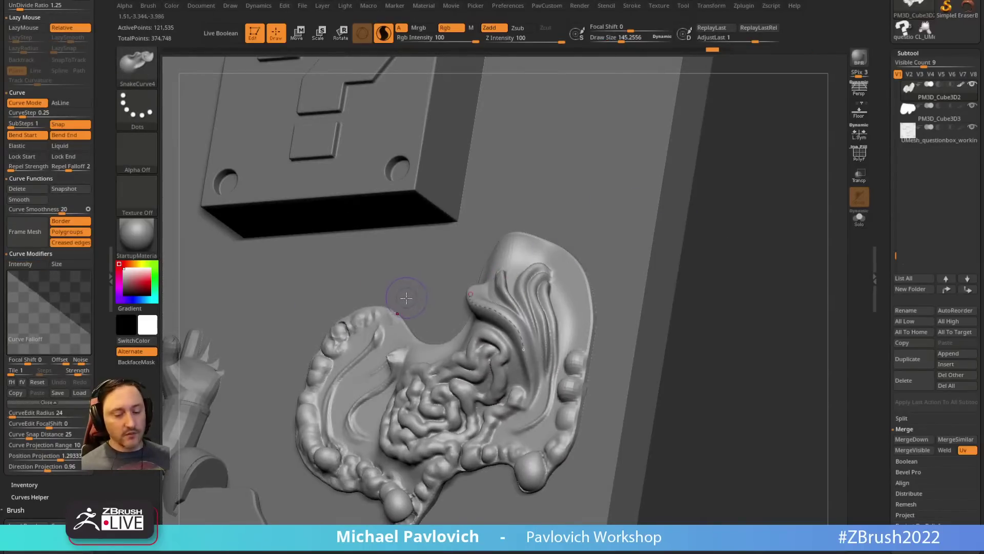
Step: Switch to the SnakeCurve5 brush, try pulling the ridge's curve, and undo the textured result
key("b")
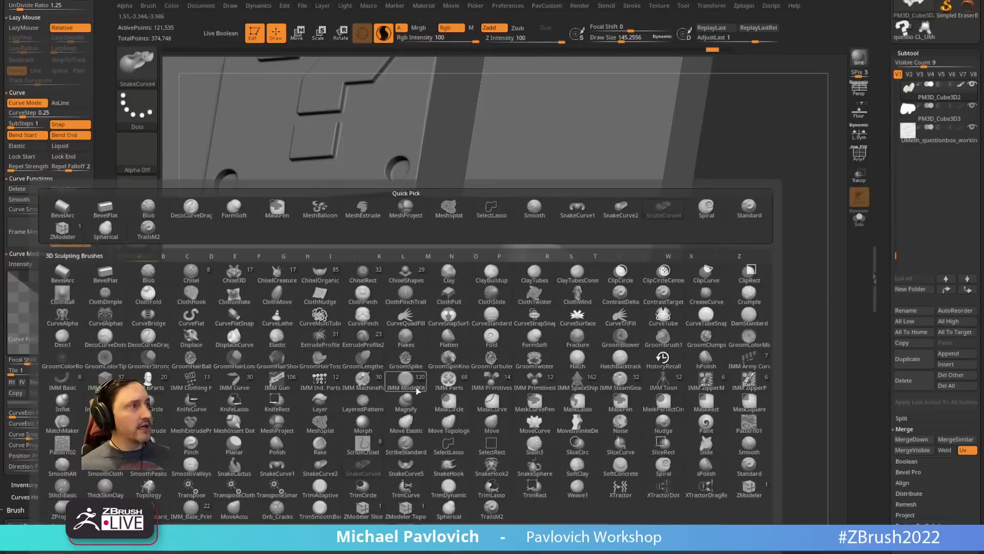
left_click(405, 469)
left_click_drag(513, 328, 482, 307)
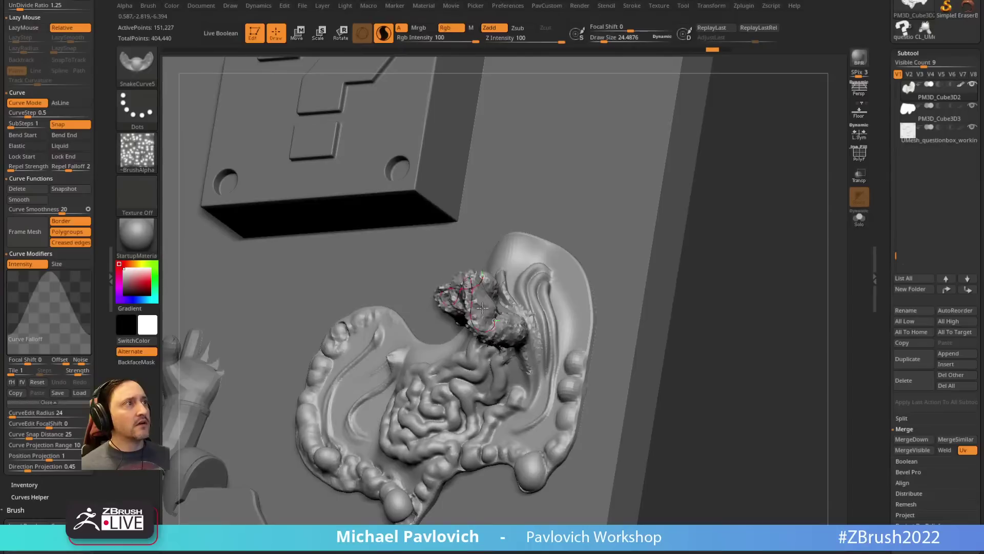
key("ctrl+z")
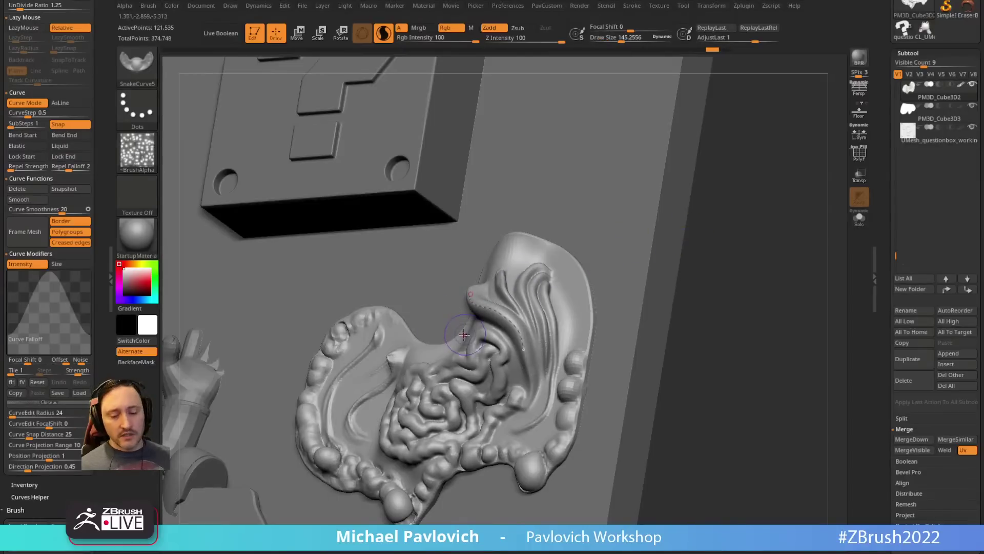
Step: Switch to SnakeCurve1, reset its curve falloff, and pull the ridge above the coils out into a fold
key("b")
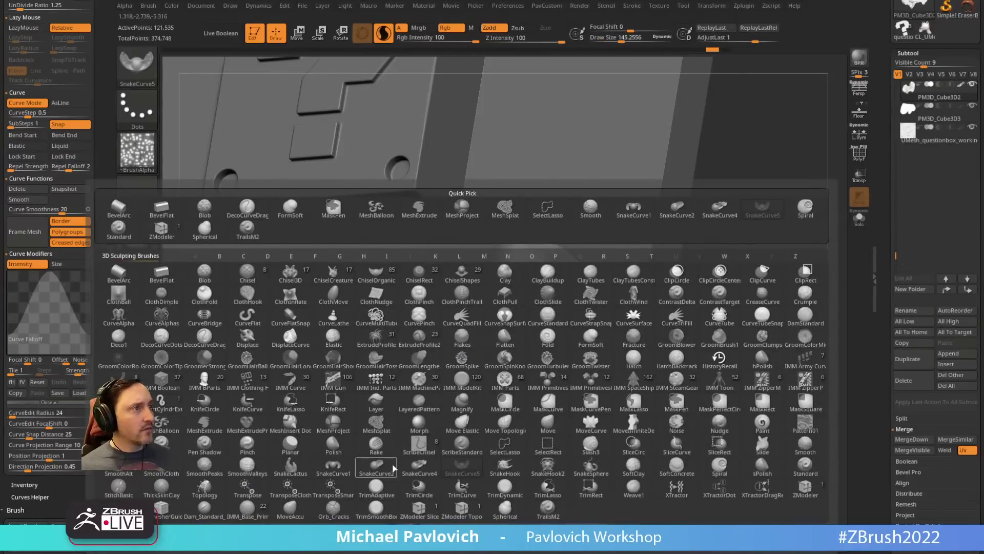
left_click(343, 469)
left_click_drag(740, 303, 726, 269)
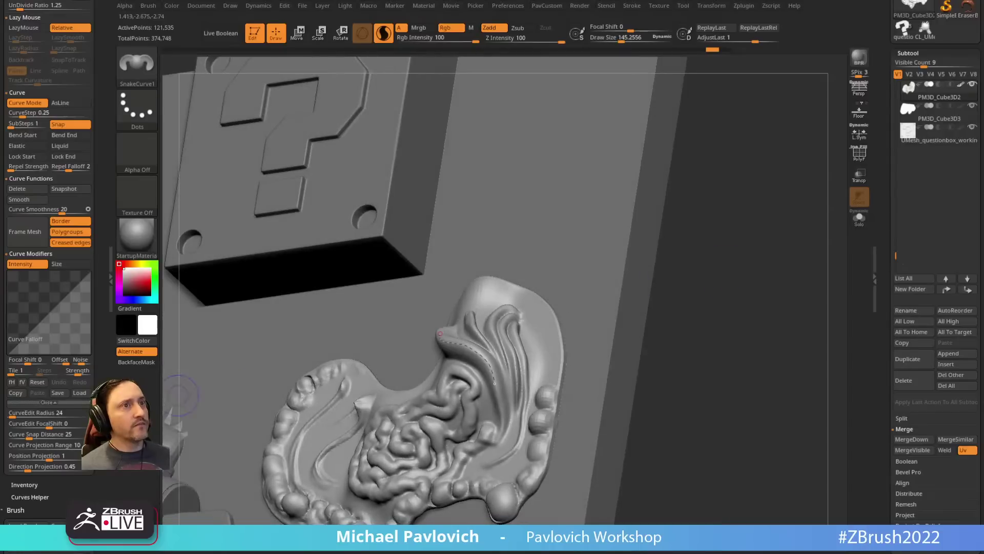
left_click(38, 382)
left_click_drag(703, 219, 685, 205)
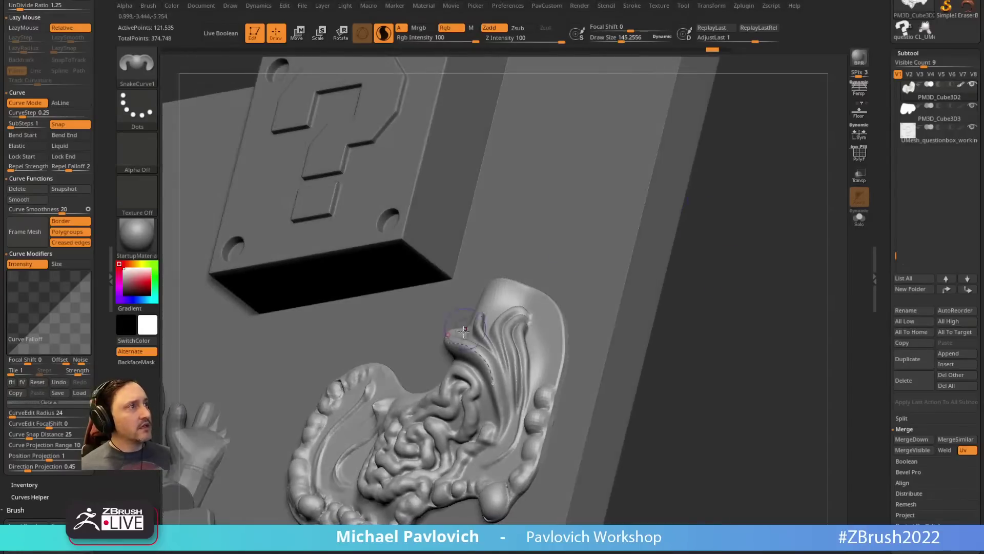
left_click(467, 344)
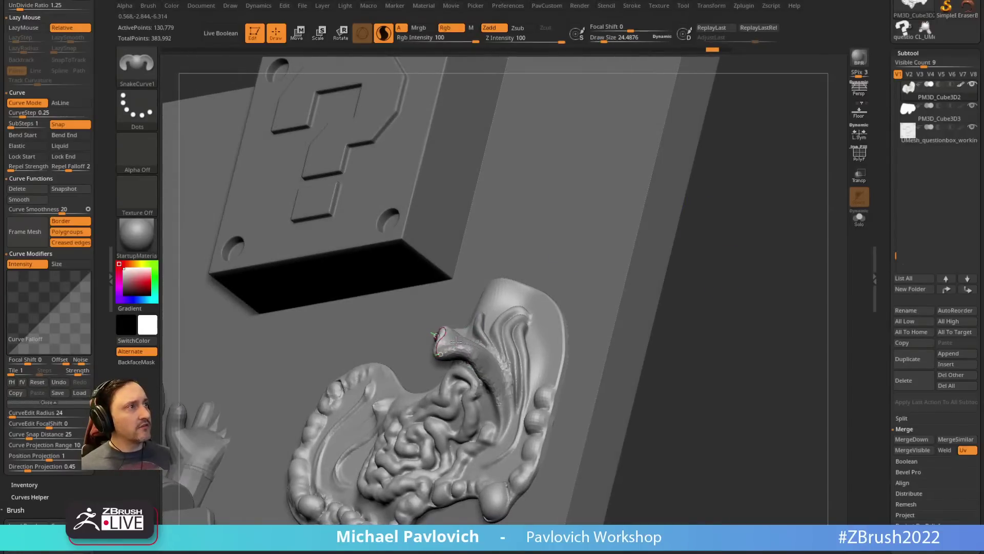
left_click_drag(672, 258, 747, 290)
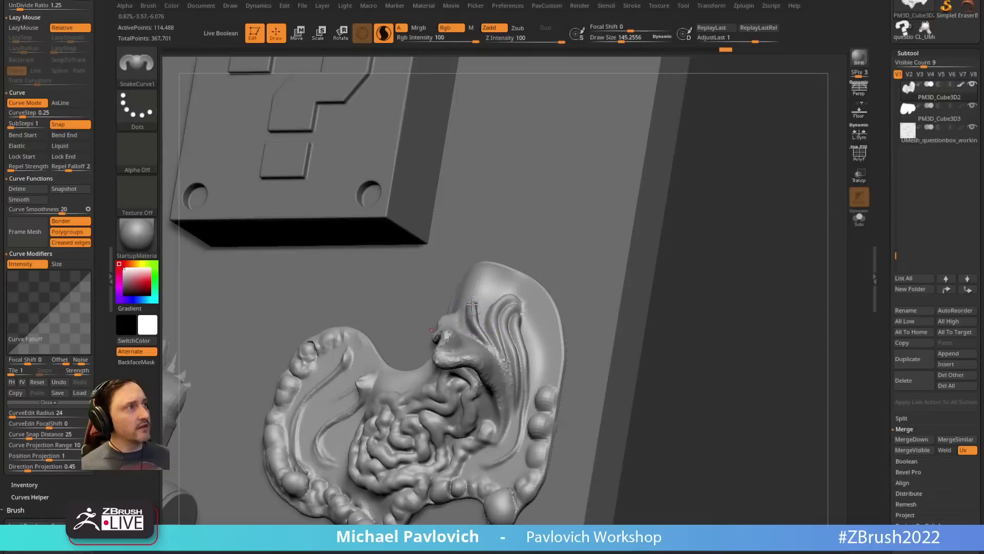
Step: Draw a curve along the next ridge and pull it into a second fold with a draw size of about 95
left_click_drag(472, 304, 508, 382)
mouse_move(628, 328)
left_mouse_down()
mouse_move(607, 292)
mouse_move(563, 302)
left_mouse_up()
key("s")
left_click_drag(477, 333, 462, 305)
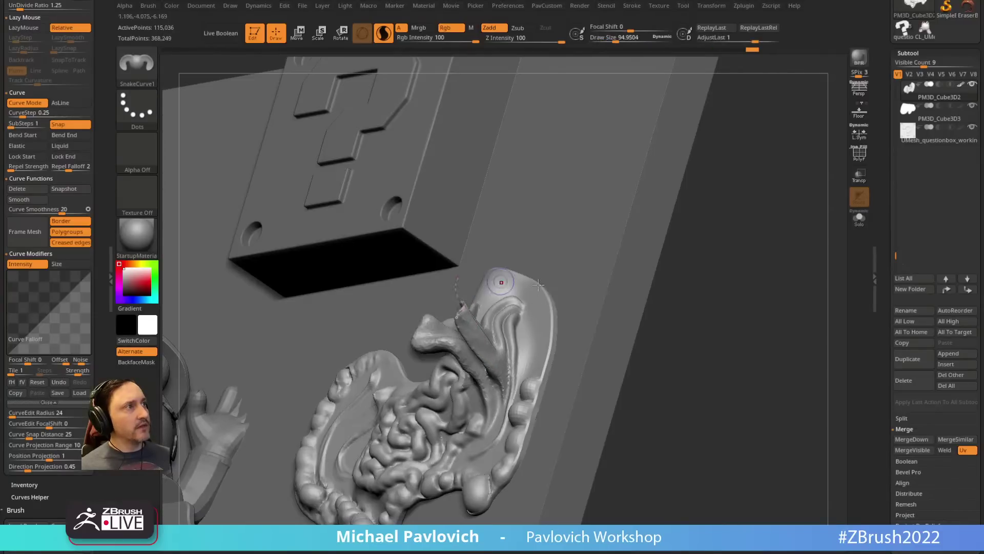
Step: Draw a curve along the remaining ridge, pull it into another fold in the upper lobe, and clear the curve
mouse_move(625, 259)
left_mouse_down()
mouse_move(505, 323)
mouse_move(501, 376)
left_mouse_up()
left_click_drag(657, 283, 595, 261)
mouse_move(481, 306)
left_mouse_down()
mouse_move(456, 292)
mouse_move(501, 354)
mouse_move(489, 279)
left_mouse_up()
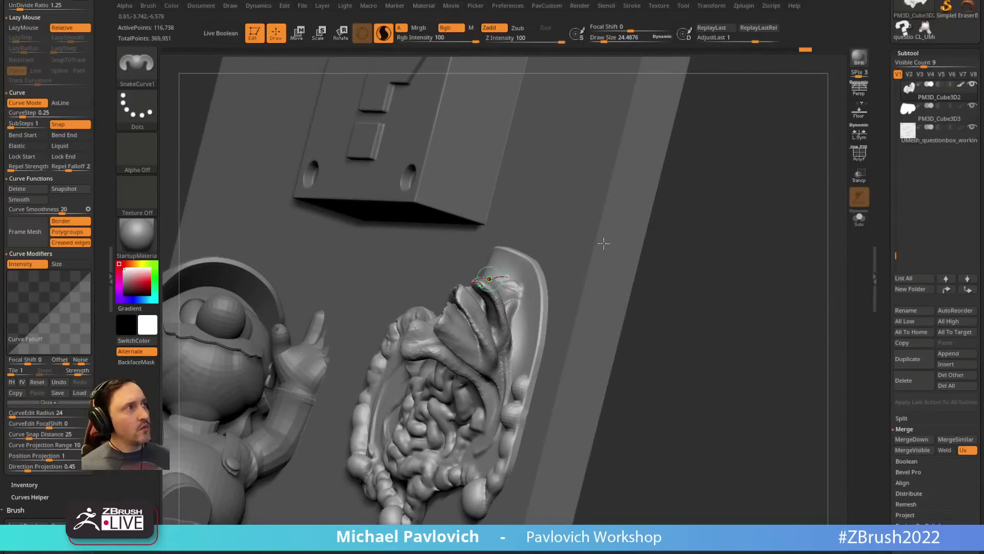
mouse_move(603, 243)
left_mouse_down()
mouse_move(745, 242)
mouse_move(687, 264)
mouse_move(696, 229)
mouse_move(712, 253)
mouse_move(692, 241)
mouse_move(711, 238)
left_mouse_up()
left_click(384, 307)
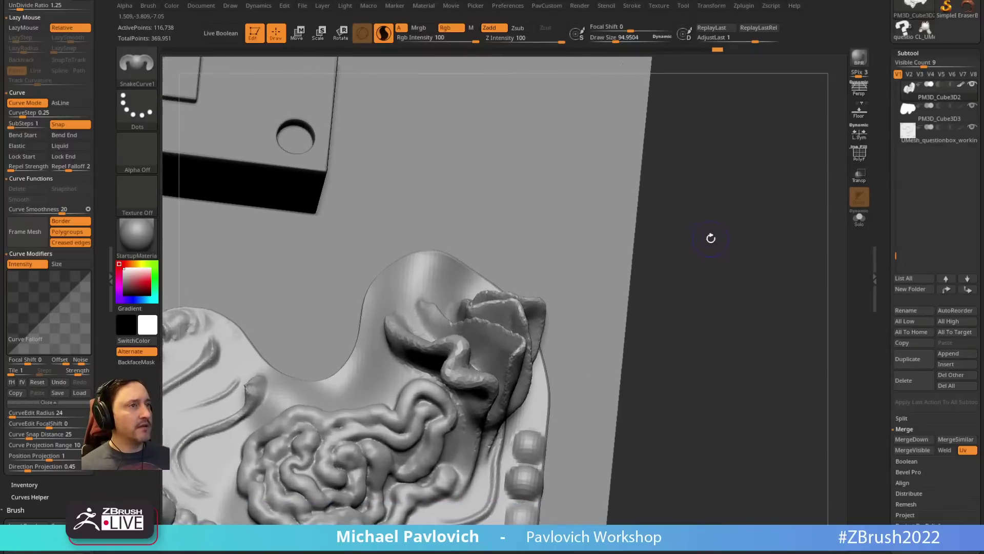
Step: Build beads along the lowest fold's edge with the Blob brush at a draw size of about 72, undoing the last stroke
key("b")
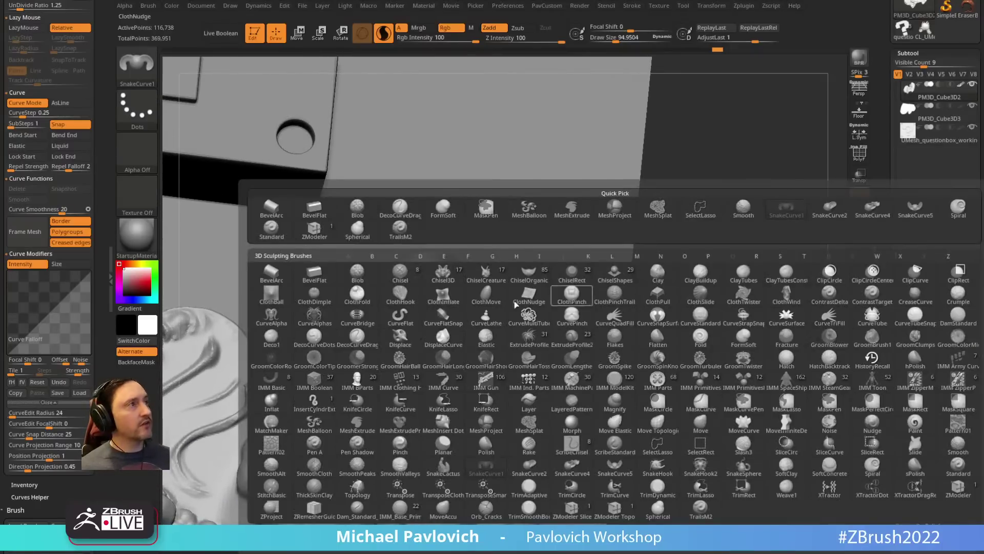
left_click(369, 268)
key("bracketleft")
mouse_move(438, 342)
left_mouse_down()
mouse_move(456, 344)
mouse_move(450, 369)
mouse_move(486, 382)
left_mouse_up()
left_click_drag(657, 197, 634, 217)
left_click_drag(429, 344, 420, 340)
key("bracketleft")
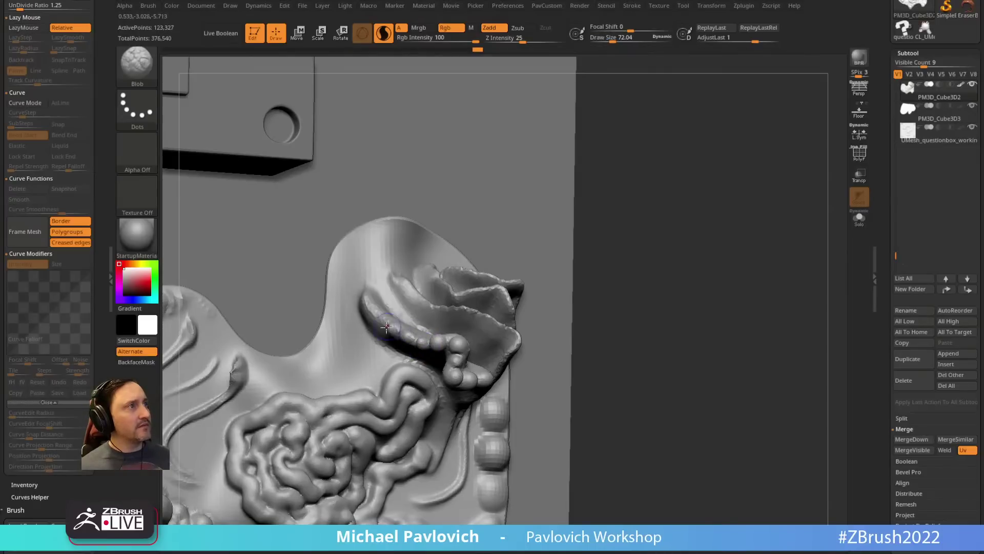
left_click_drag(388, 301, 378, 290)
left_click_drag(635, 225, 474, 321)
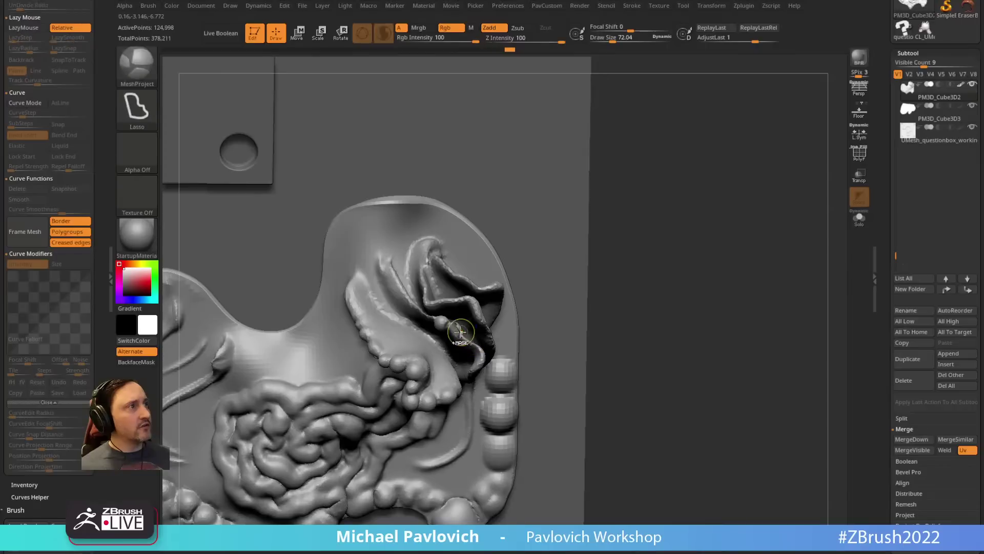
key("ctrl+z")
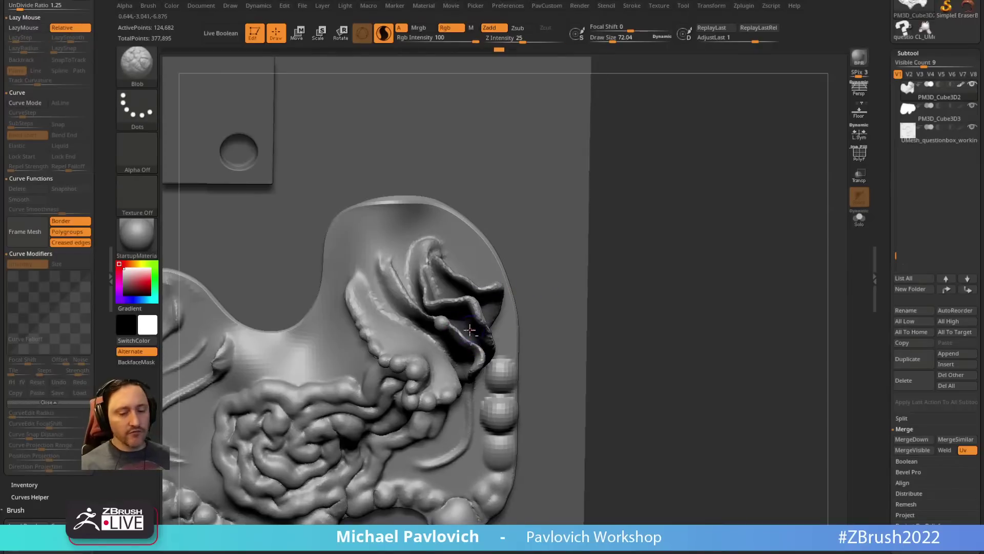
Step: Switch to the Inflat brush with a draw size of about 108 and thicken the edges of the upper folds
key("b")
key("i")
key("n")
key("bracketright")
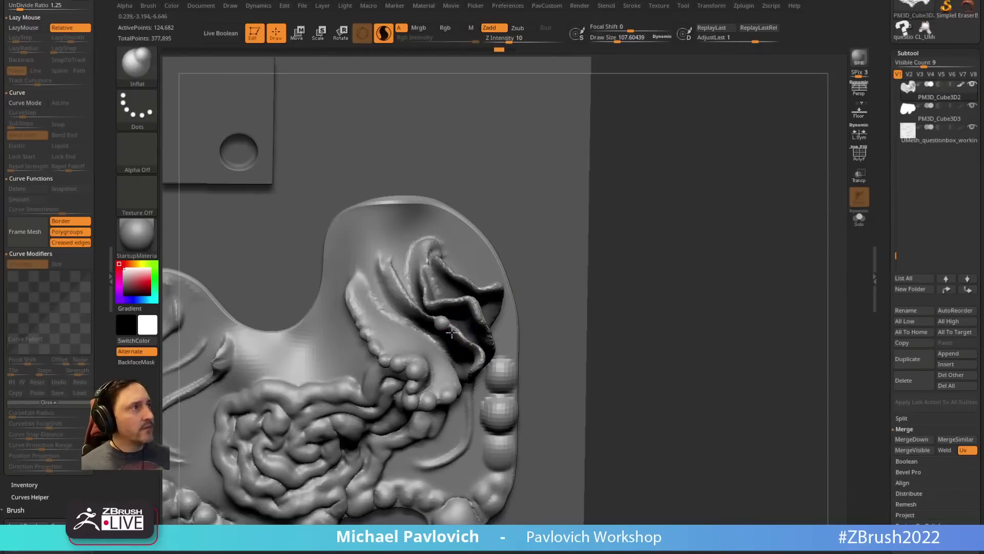
left_click_drag(451, 333, 481, 363)
mouse_move(428, 314)
left_mouse_down()
mouse_move(412, 304)
mouse_move(436, 318)
mouse_move(478, 311)
mouse_move(423, 274)
mouse_move(431, 251)
left_mouse_up()
Step: Build a row of beads along the middle fold's edge with the Blob brush, using draw sizes of about 91 and 76
key("b")
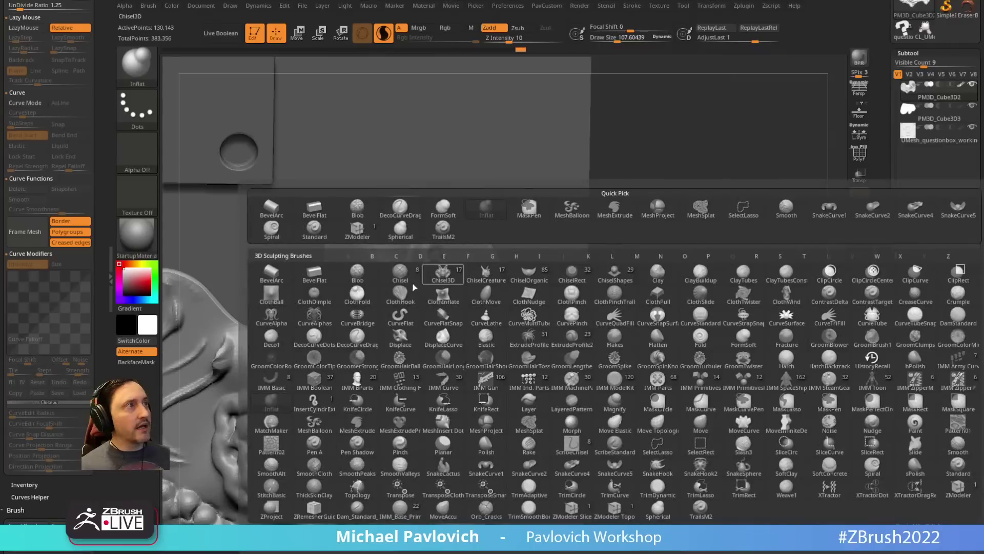
key("b")
left_click(361, 283)
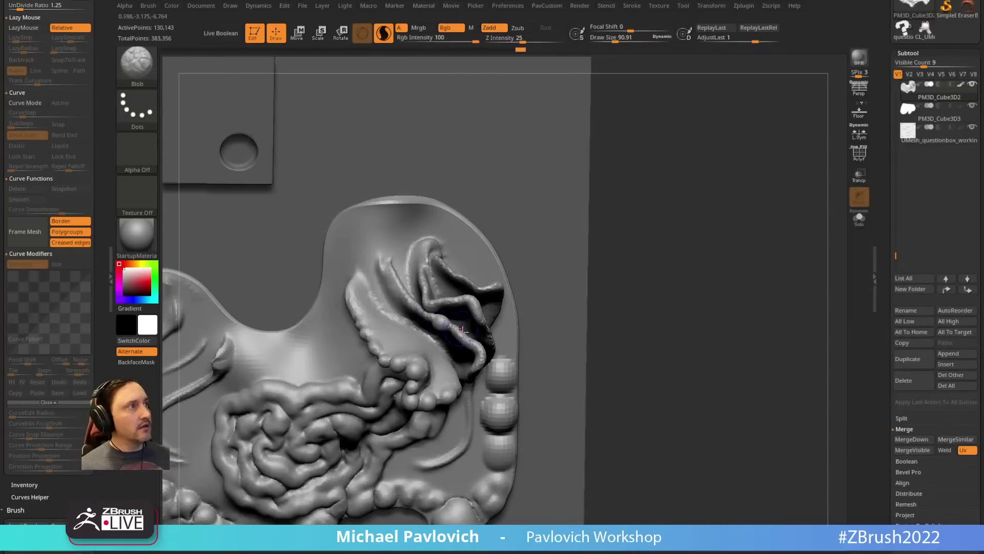
left_click_drag(457, 332, 455, 330)
left_click_drag(468, 341, 469, 341)
left_click_drag(586, 201, 588, 260)
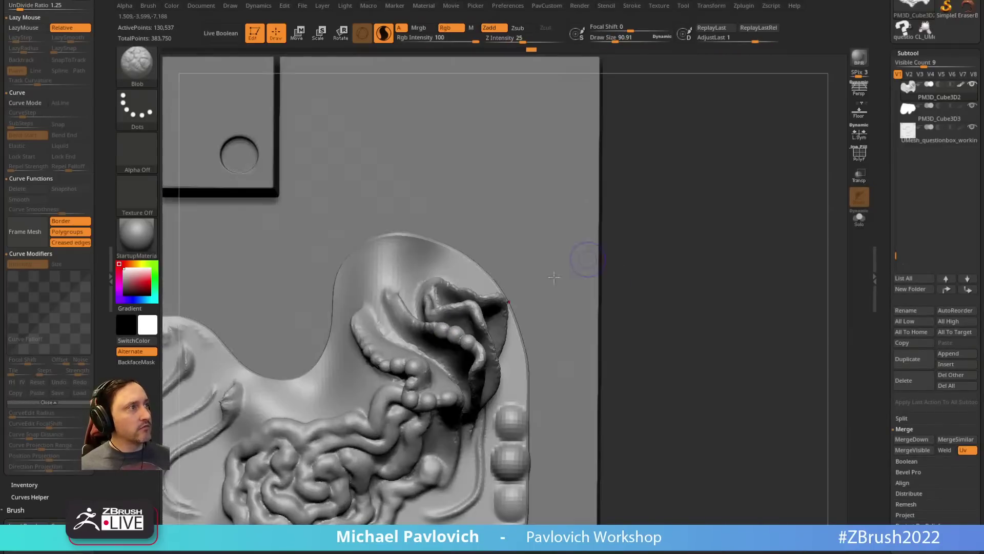
left_click_drag(481, 354, 479, 352)
left_click_drag(567, 252, 631, 242)
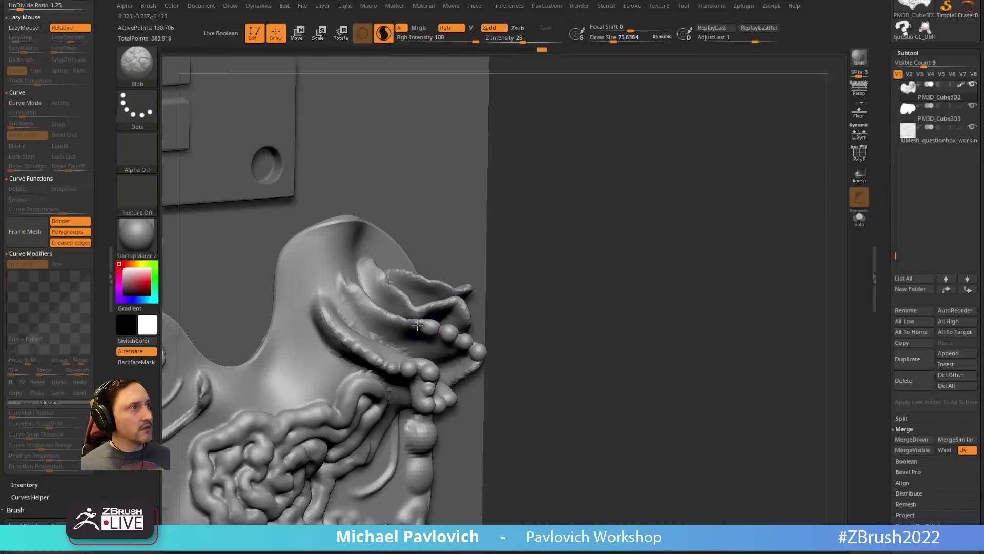
left_click_drag(418, 325, 381, 308)
mouse_move(527, 241)
left_mouse_down()
mouse_move(685, 186)
mouse_move(664, 236)
mouse_move(703, 202)
mouse_move(700, 236)
left_mouse_up()
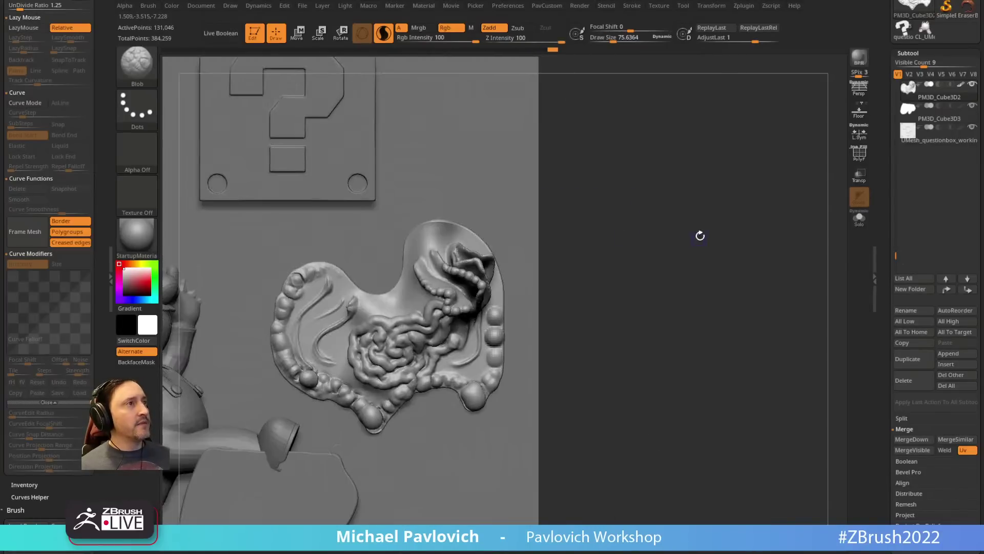
Step: Switch to the Standard brush and set the draw size to about 130
key("b")
key("s")
key("t")
key("f")
key("s")
left_click(611, 272)
mouse_move(608, 258)
left_mouse_down("alt")
mouse_move(640, 270)
mouse_move(654, 303)
mouse_move(632, 282)
left_mouse_up("alt")
key("s")
left_click(630, 282)
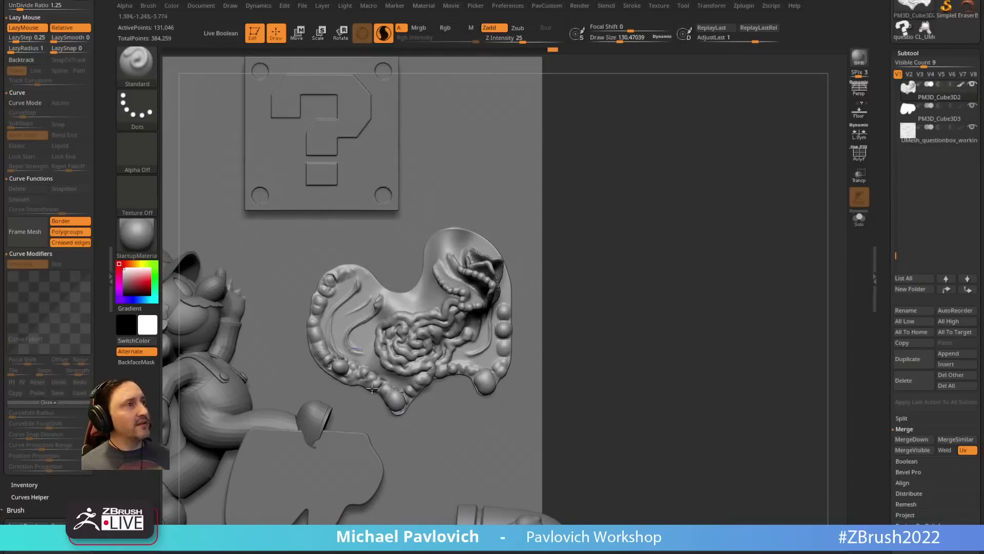
Step: Set the draw size to about 33, try a Standard stroke on the slope beside the folds, and undo it
left_click_drag(680, 213, 710, 207)
left_click_drag(881, 161, 887, 289)
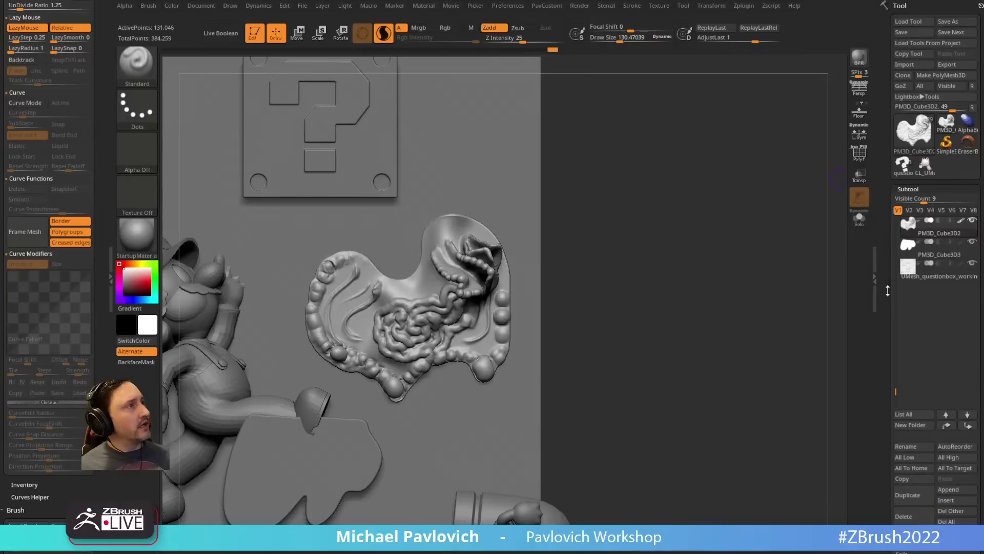
left_click_drag(663, 251, 660, 204, "alt")
key("s")
left_click(380, 334)
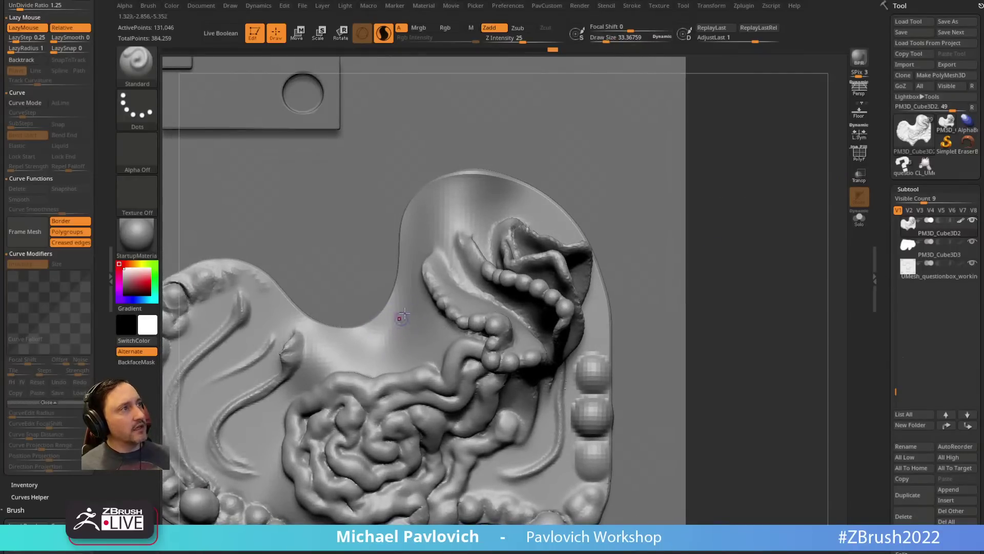
mouse_move(393, 337)
left_mouse_down()
mouse_move(375, 352)
mouse_move(410, 340)
mouse_move(422, 279)
left_mouse_up()
key("ctrl+z")
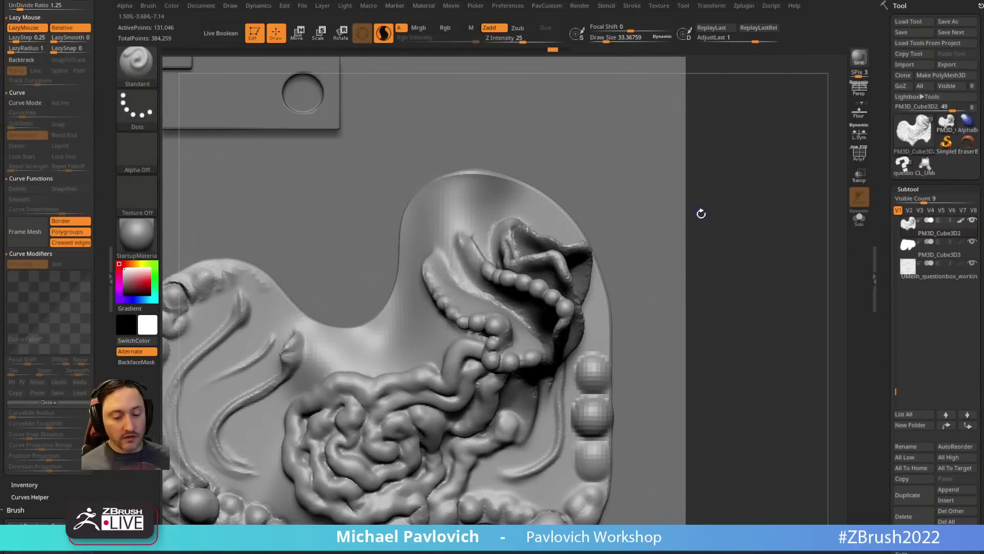
Step: Sculpt soft ridges with the FormSoft brush along the slope beside the folds and across the top of the lobe
key("b")
key("f")
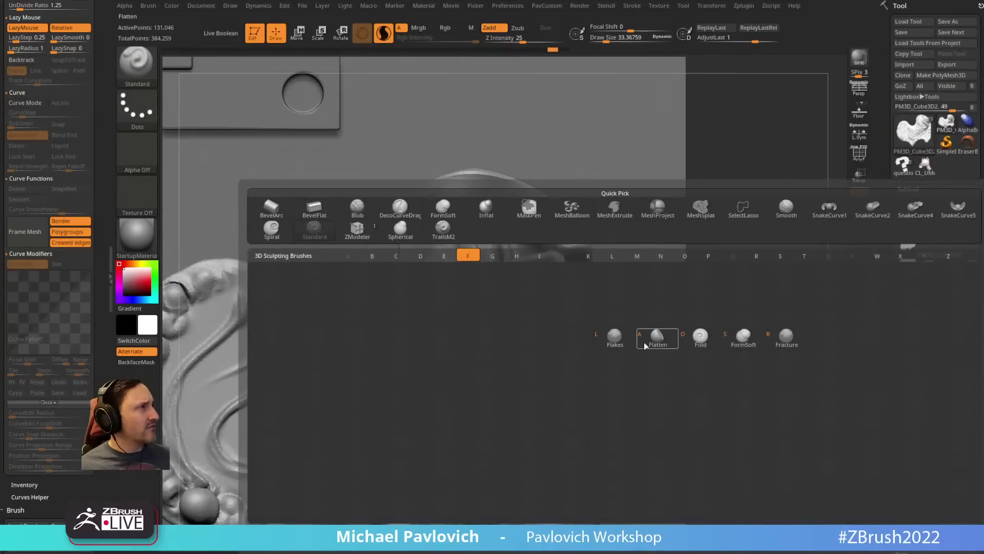
left_click(742, 339)
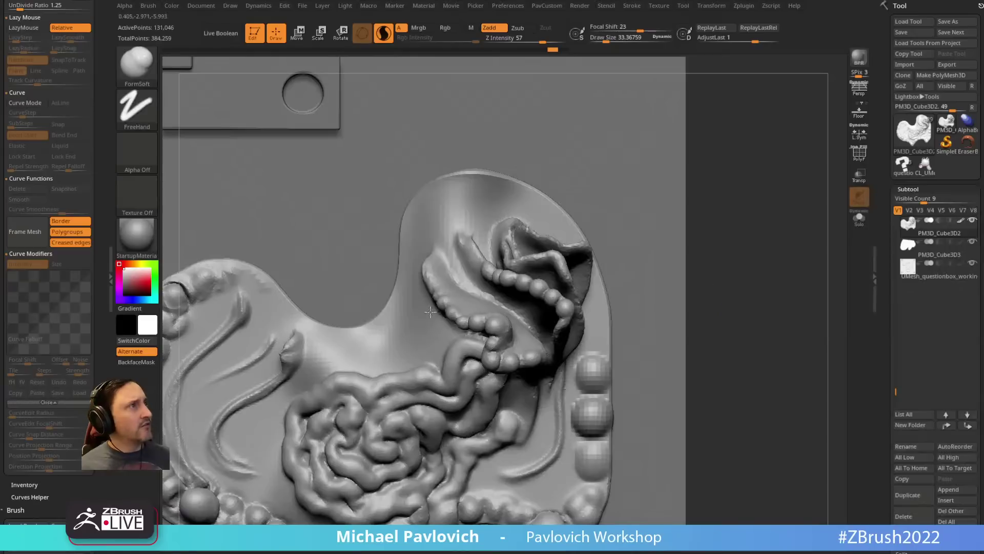
left_click_drag(395, 343, 390, 353)
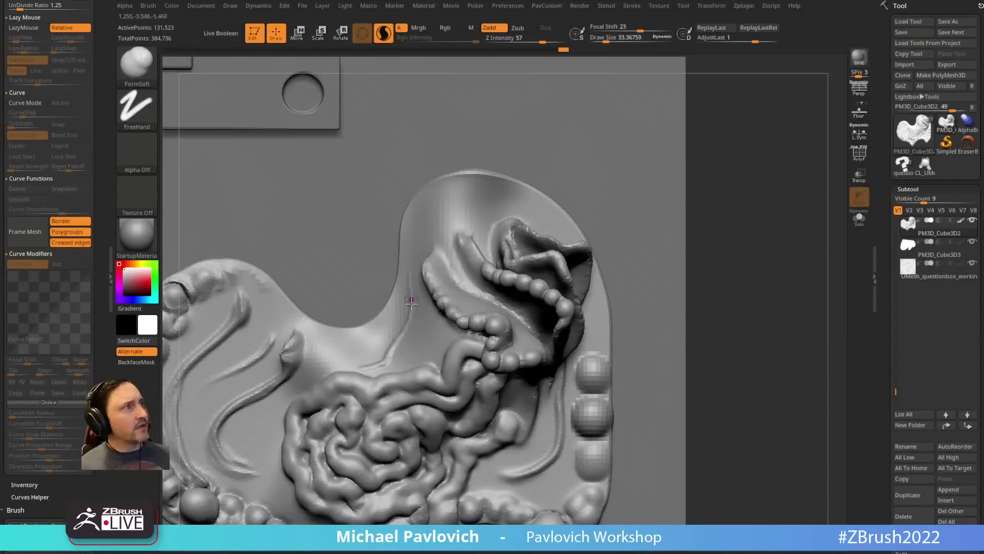
left_click_drag(411, 303, 416, 261)
mouse_move(461, 201)
left_mouse_down()
mouse_move(485, 188)
mouse_move(422, 240)
mouse_move(472, 231)
mouse_move(470, 273)
left_mouse_up()
left_click_drag(783, 253, 764, 233, "alt")
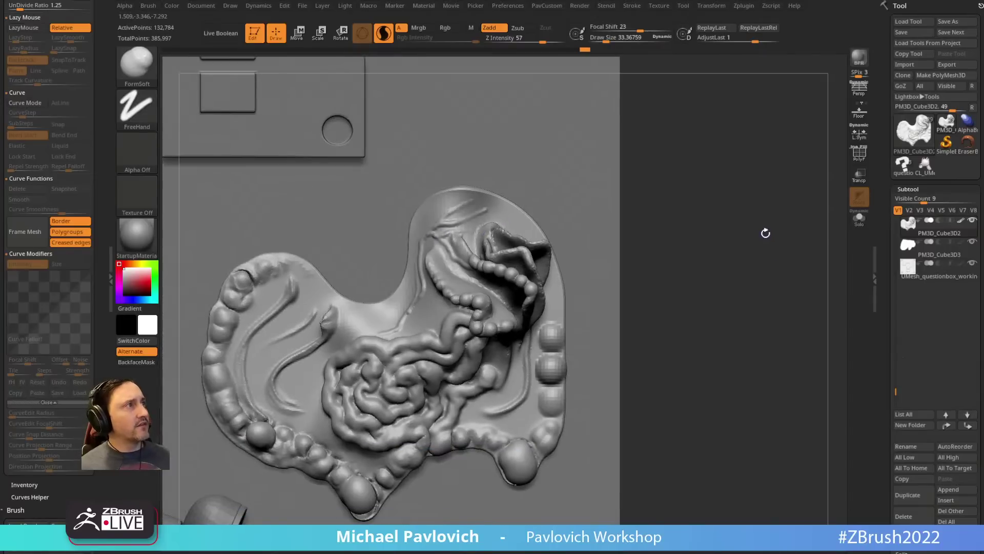
Step: Append a ZSphere as a new subtool and make it the active subtool
left_click_drag(738, 182, 739, 218, "alt")
left_click_drag(672, 246, 669, 211, "alt")
left_click_drag(663, 170, 687, 250, "alt")
scroll(938, 267, "down", 5)
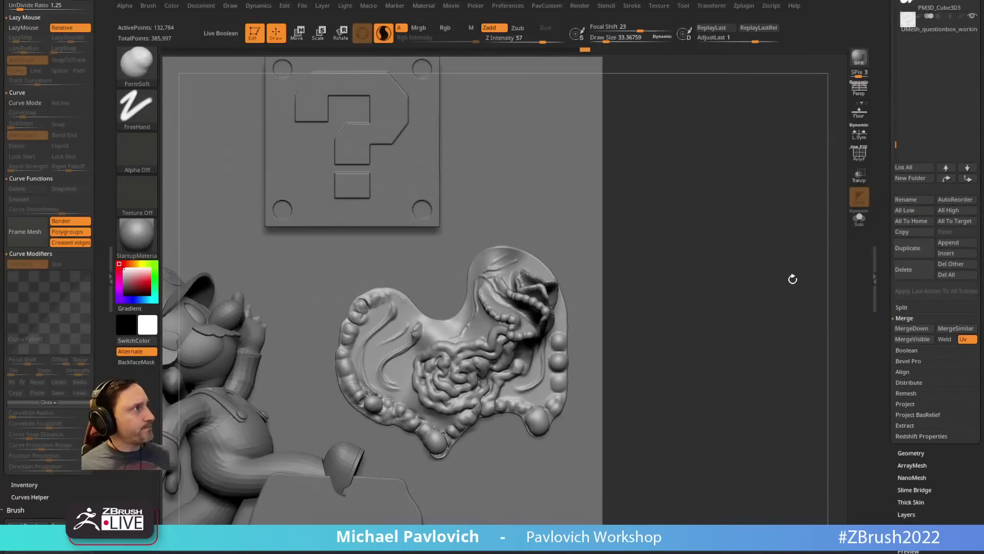
left_click(948, 242)
left_click(731, 322)
left_click_drag(886, 179, 887, 314)
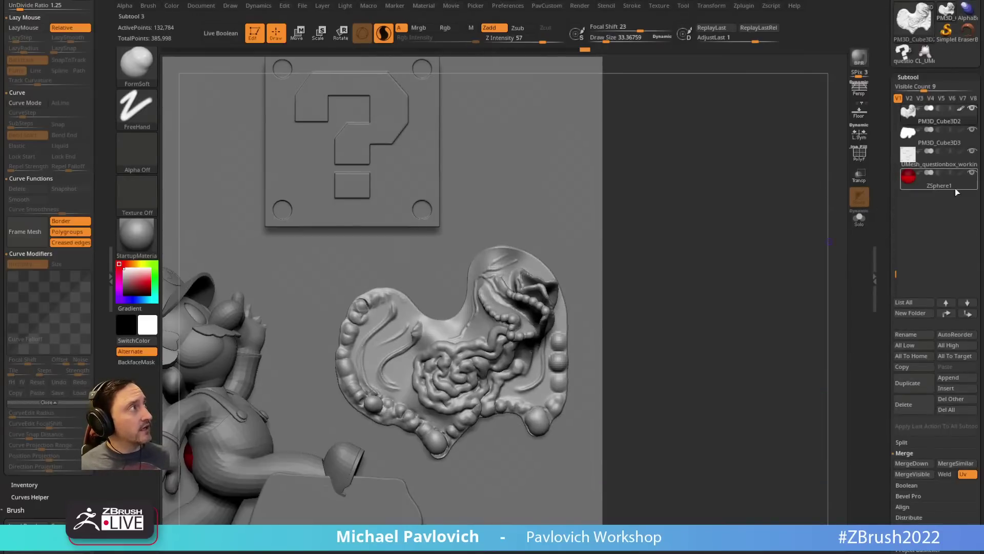
left_click(940, 189)
Step: Check the ZSphere's position inside the scene with transparency temporarily turned on
left_click_drag(738, 307, 738, 270, "alt")
left_click(859, 177)
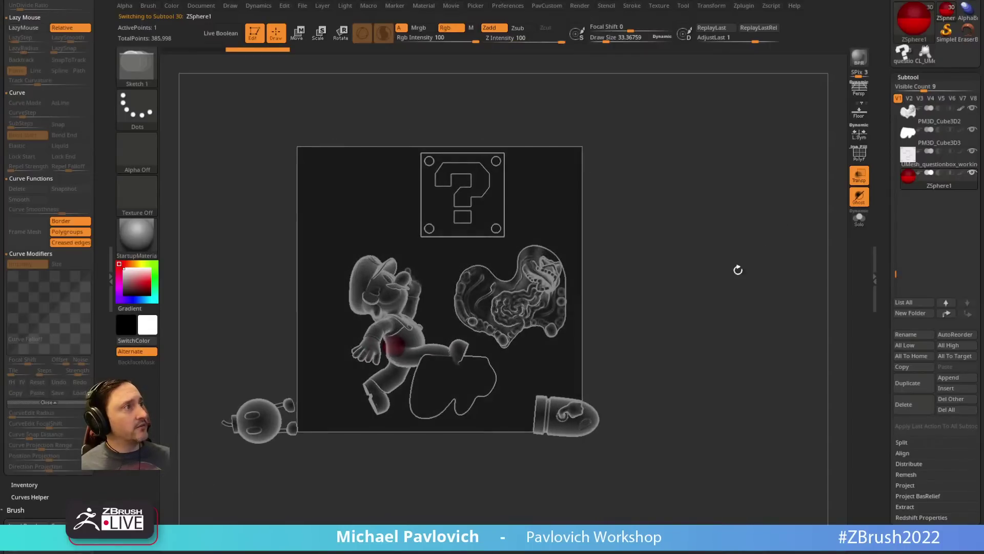
left_click_drag(612, 311, 724, 167, "alt")
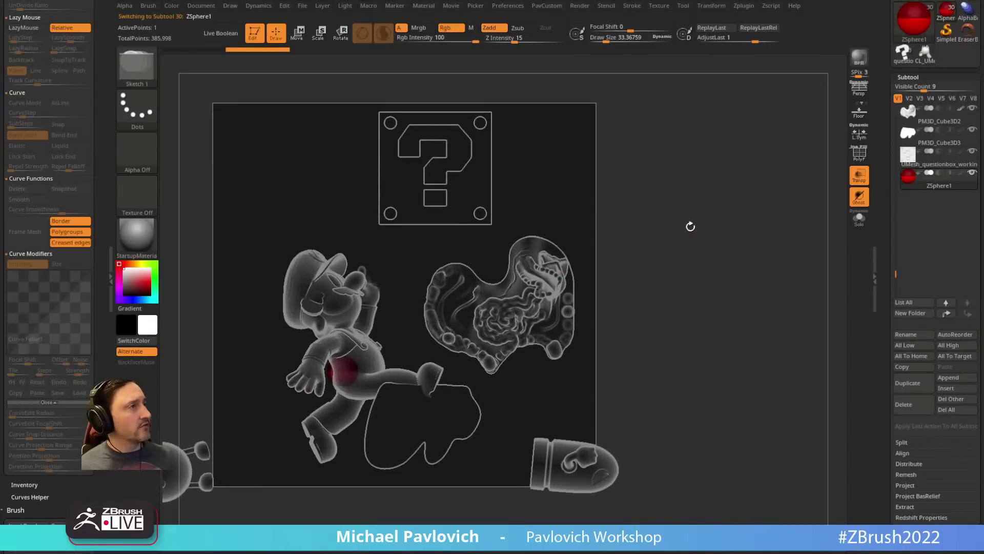
left_click_drag(690, 226, 741, 248, "alt")
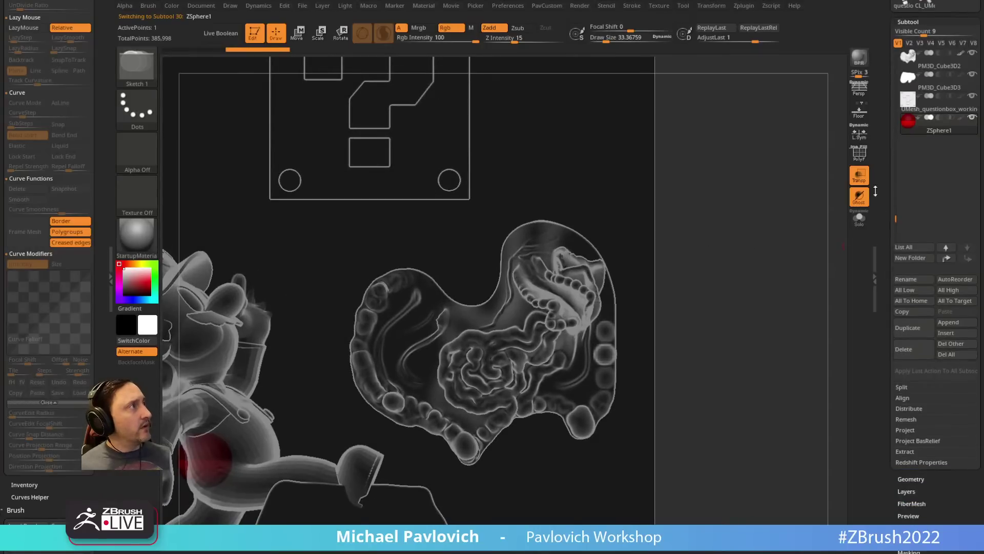
left_click(859, 176)
Step: Enable ZSketch editing on the ZSphere subtool and frame the sculpted cutout
scroll(924, 249, "down", 5)
left_click(908, 247)
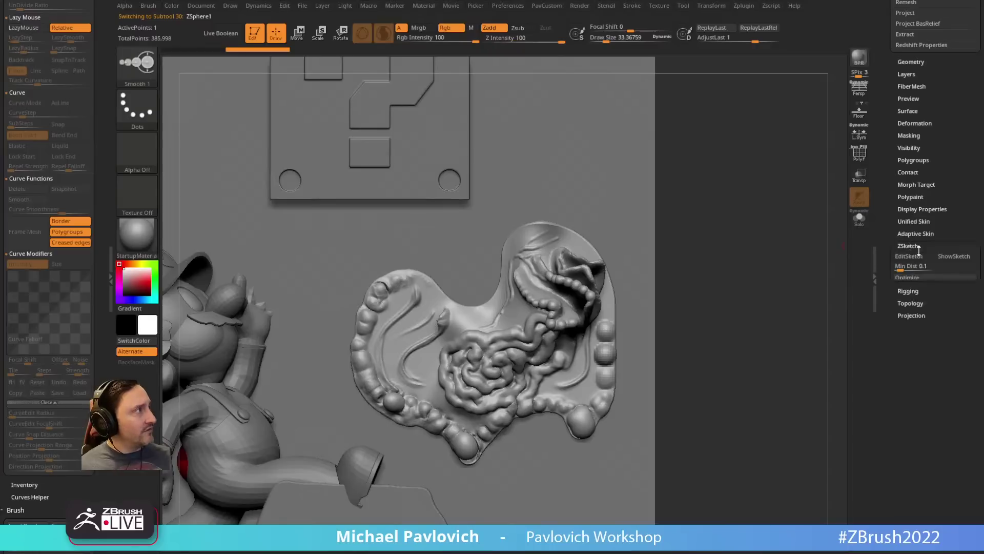
left_click(910, 256)
left_click_drag(769, 296, 643, 261)
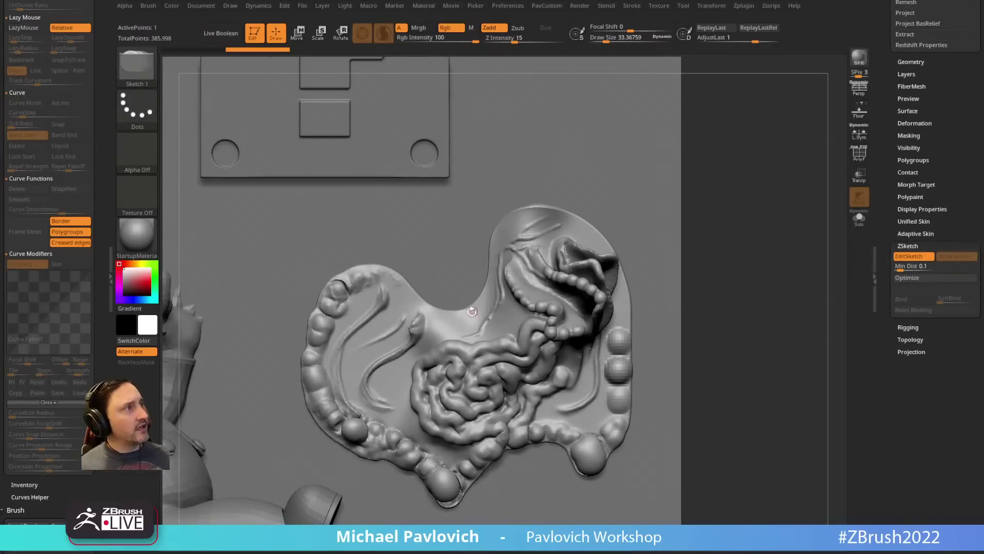
key("f")
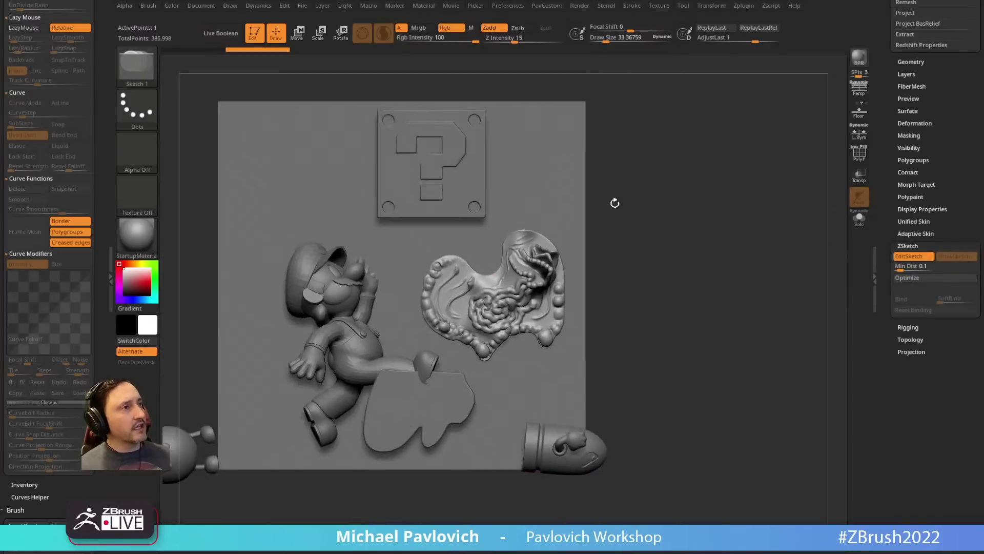
left_click_drag(683, 190, 732, 250, "alt")
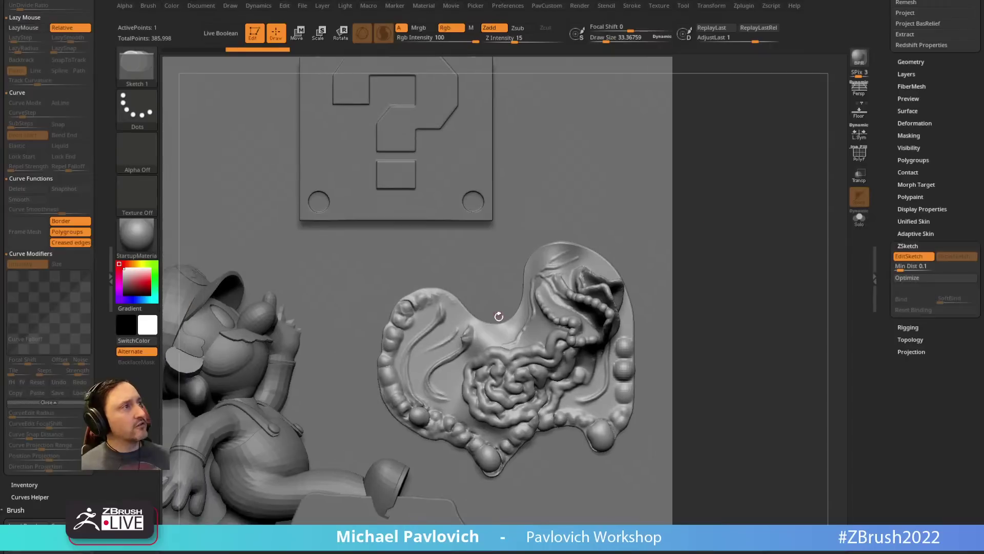
Step: Try ZSketch strokes rising from the cutout's upper notch with different draw sizes, and undo them
left_click_drag(501, 328, 485, 272)
key("ctrl+z")
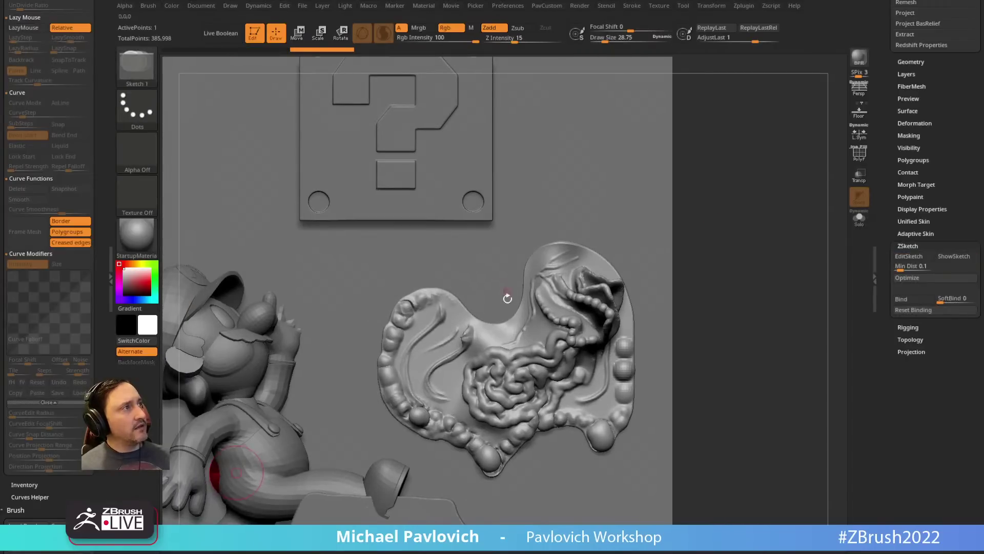
key("s")
mouse_move(502, 326)
left_mouse_down()
mouse_move(503, 288)
mouse_move(405, 276)
mouse_move(376, 252)
mouse_move(457, 237)
left_mouse_up()
key("ctrl+z")
Step: Re-enable ZSketch editing and sketch thin branching strands from the cutout up over the question block at a draw size of about 14
left_click(902, 259)
left_click_drag(452, 201, 453, 177)
mouse_move(758, 136)
left_mouse_down()
mouse_move(745, 78)
mouse_move(738, 92)
left_mouse_up()
key("ctrl+z")
mouse_move(427, 270)
left_mouse_down()
mouse_move(445, 232)
mouse_move(436, 182)
left_mouse_up()
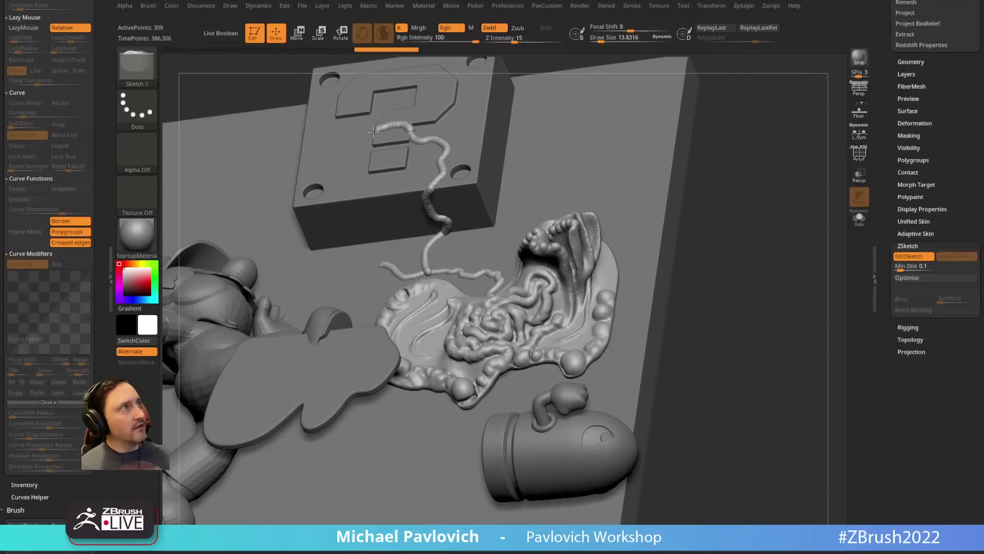
mouse_move(359, 160)
left_mouse_down()
mouse_move(337, 192)
mouse_move(393, 229)
mouse_move(382, 264)
left_mouse_up()
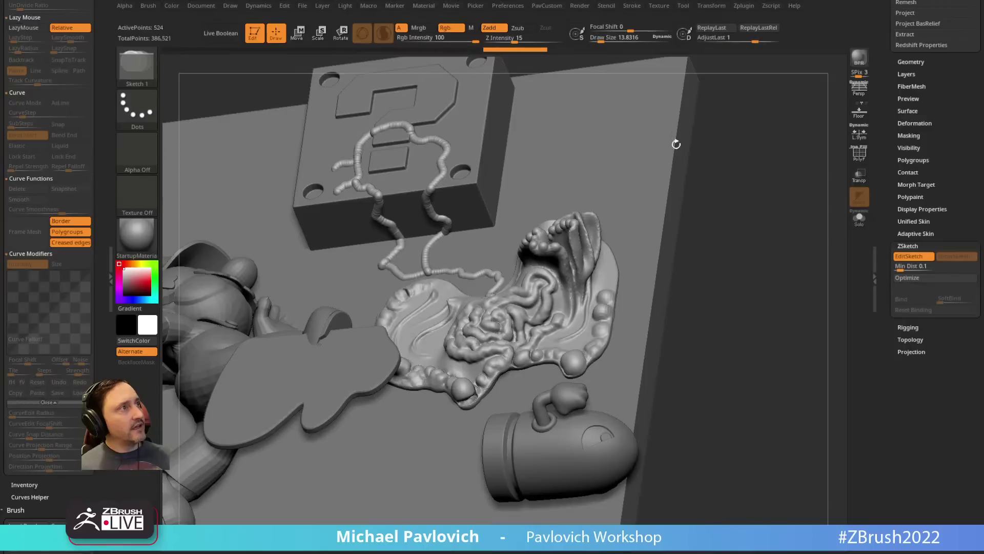
Step: Sketch further ZSketch branches across the cutout, one beyond its side lobe and one past its lower edge
left_click_drag(675, 145, 603, 220)
mouse_move(503, 303)
left_mouse_down()
mouse_move(450, 353)
mouse_move(351, 327)
left_mouse_up()
left_click_drag(640, 193, 721, 180)
left_click_drag(459, 250, 556, 322)
mouse_move(460, 273)
left_mouse_down()
mouse_move(564, 332)
mouse_move(528, 384)
mouse_move(508, 445)
left_mouse_up()
mouse_move(746, 289)
left_mouse_down()
mouse_move(661, 217)
mouse_move(620, 281)
left_mouse_up()
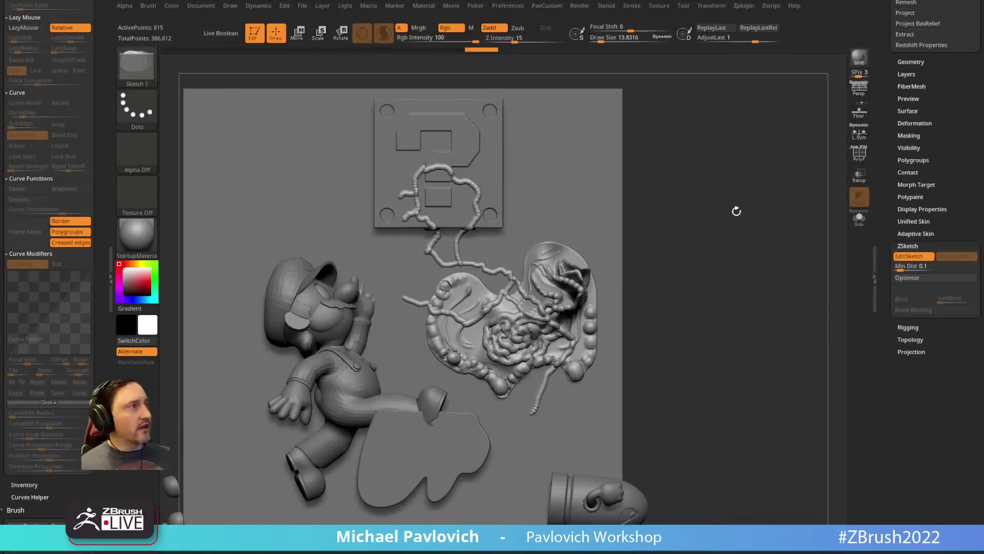
Step: Preview the sketch as a unified skin with resolution 640 and show its polyframe
left_click(902, 255)
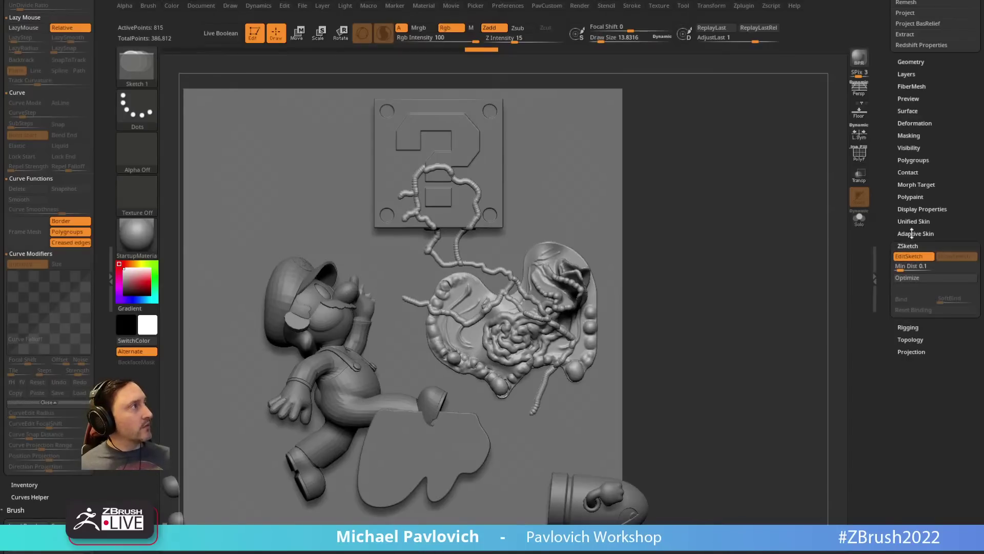
left_click(913, 221)
left_click(914, 235)
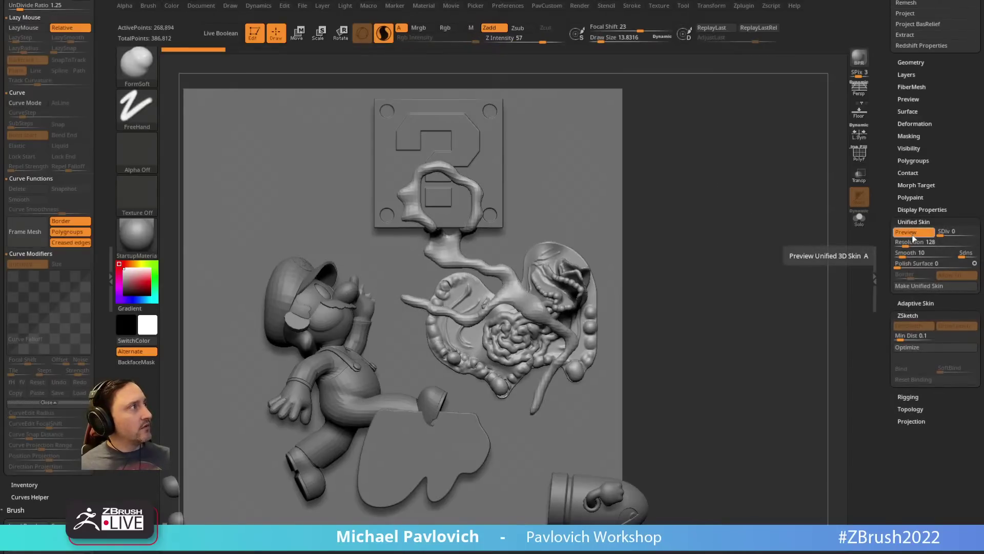
left_click_drag(905, 244, 947, 243)
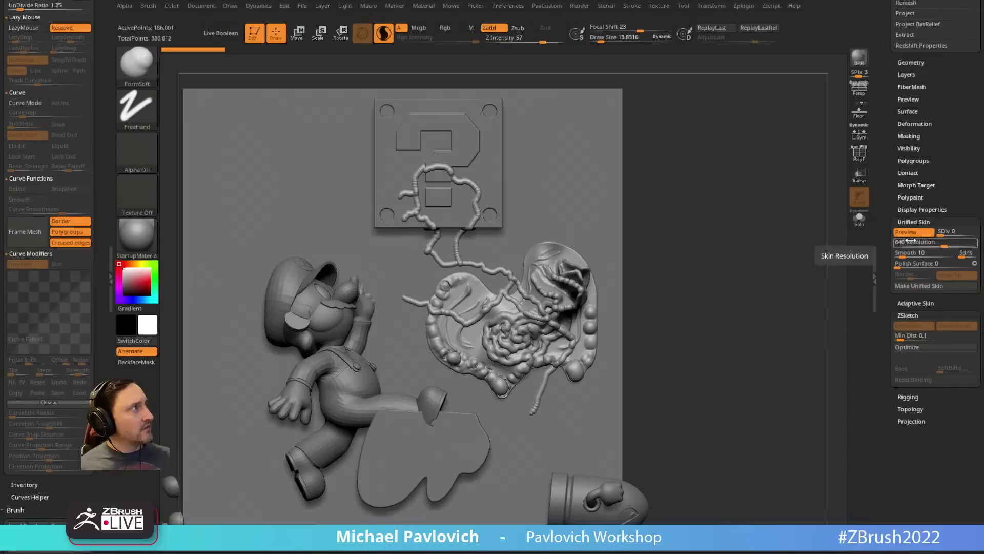
left_click_drag(767, 260, 844, 188, "alt")
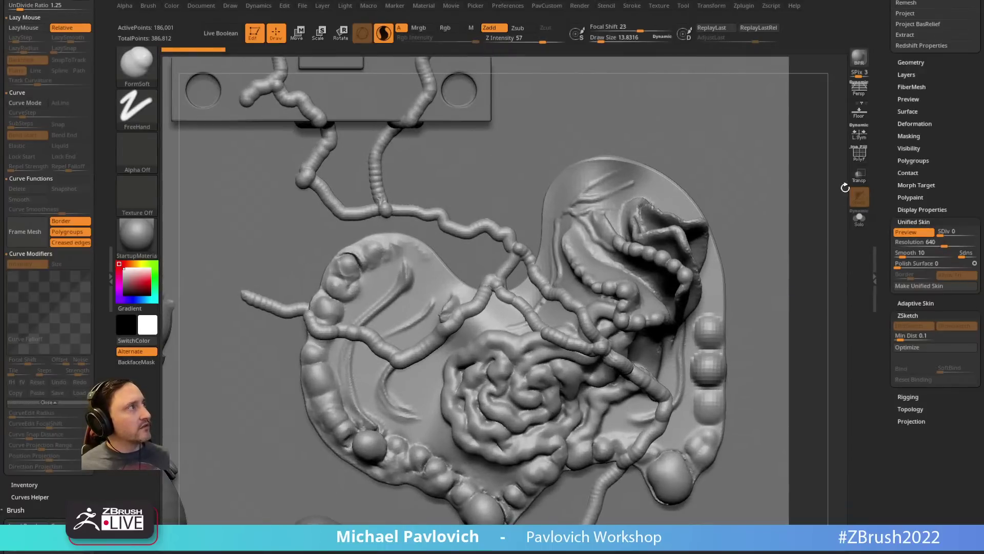
key("shift+f")
left_click_drag(814, 237, 618, 246, "alt")
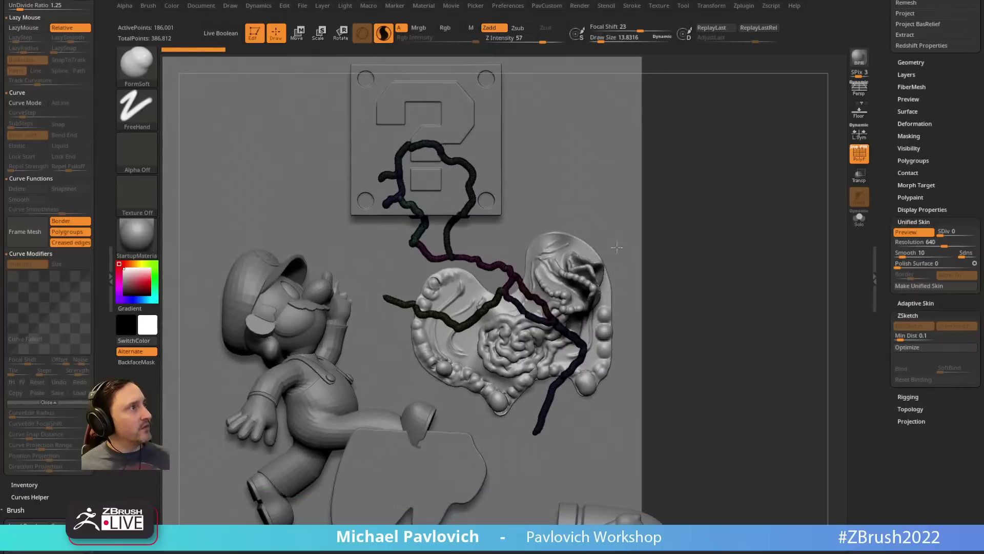
Step: Generate the unified skin mesh from the sketch, append it as a subtool and make it active
left_click(910, 286)
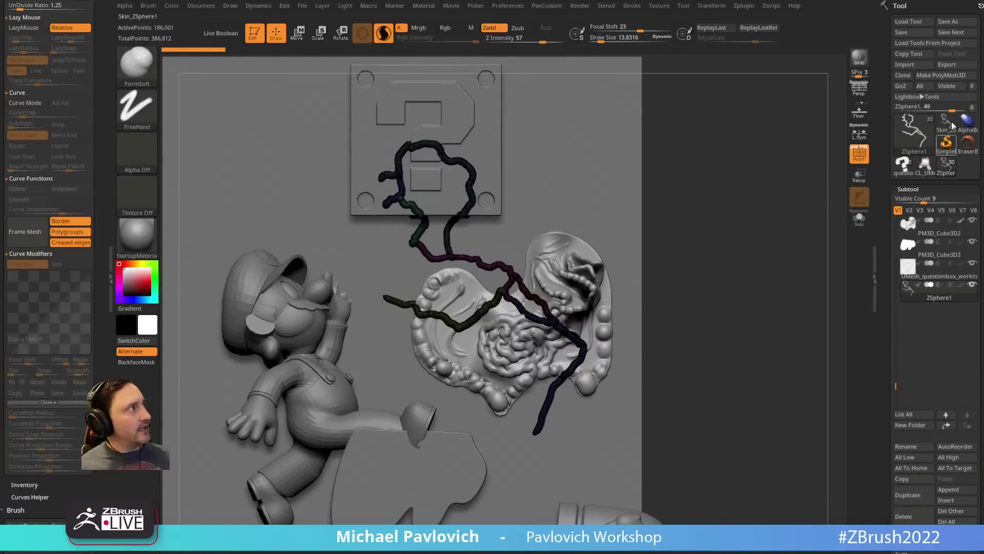
left_click(948, 489)
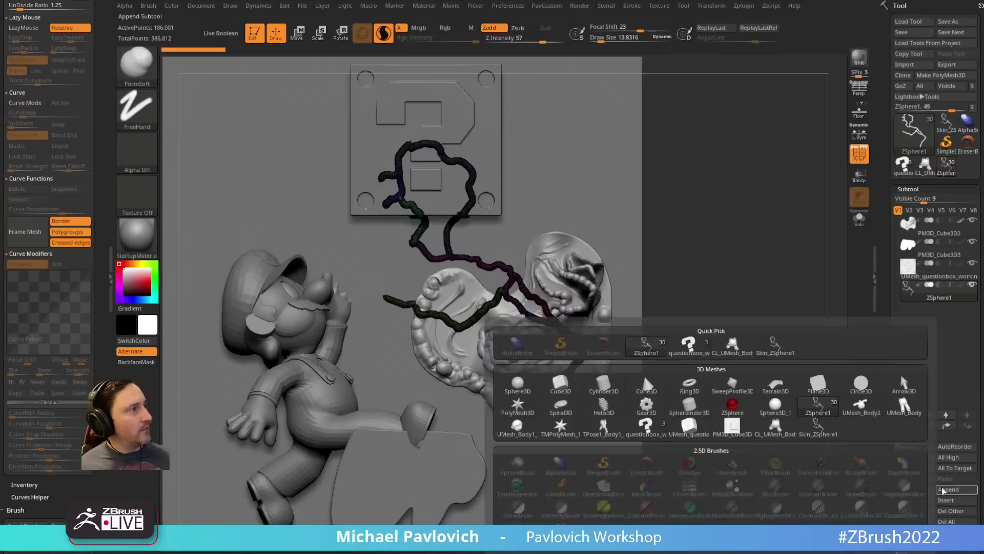
left_click(521, 377)
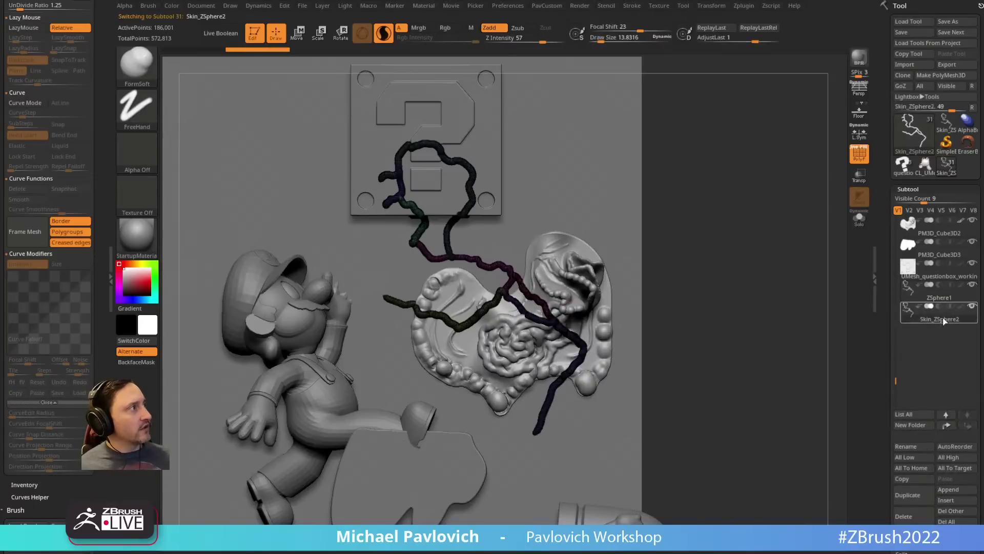
Step: Isolate the ZSphere1 sketch, remove the strand segment between the branches, and sketch a thick bulge there with a larger draw size
left_click(927, 293)
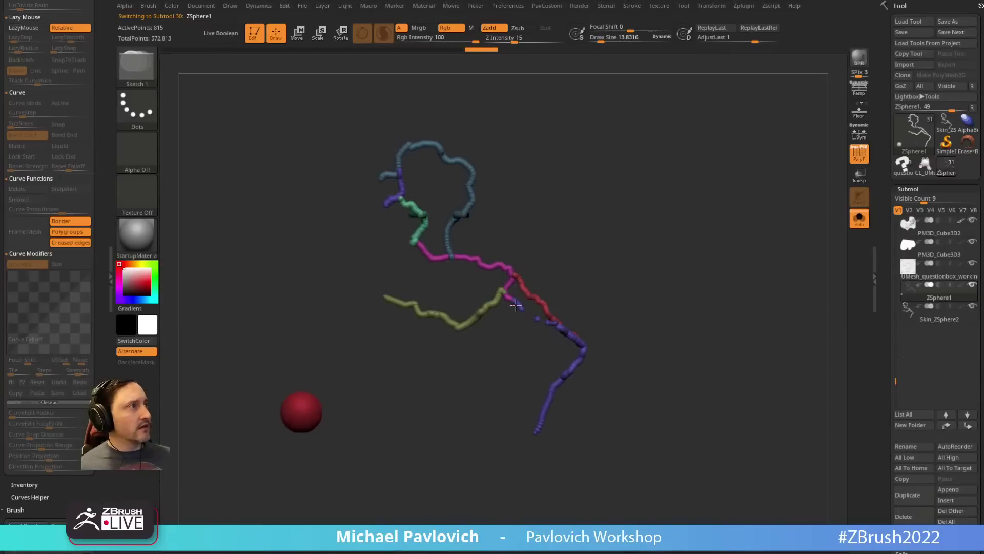
left_click(539, 320, "alt")
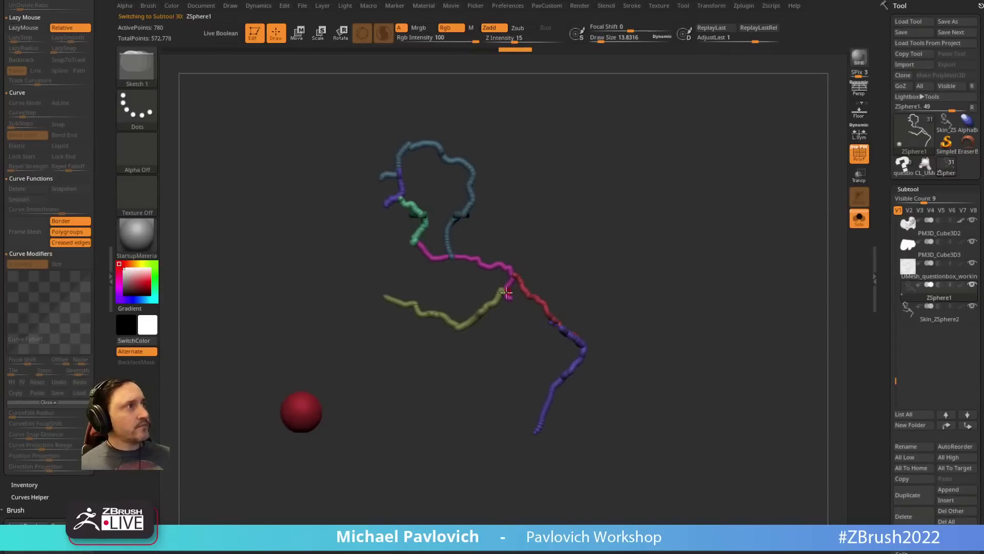
mouse_move(507, 292)
left_mouse_down()
mouse_move(492, 307)
mouse_move(514, 274)
mouse_move(485, 309)
mouse_move(494, 306)
left_mouse_up()
key("shift")
key("bracketright")
key("bracketright")
key("bracketright")
key("bracketright")
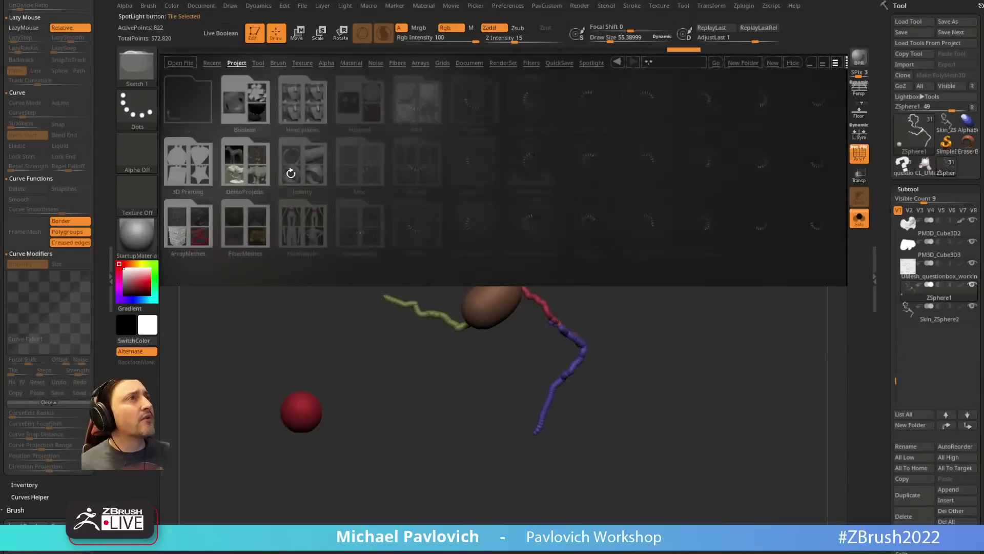
left_click(263, 174)
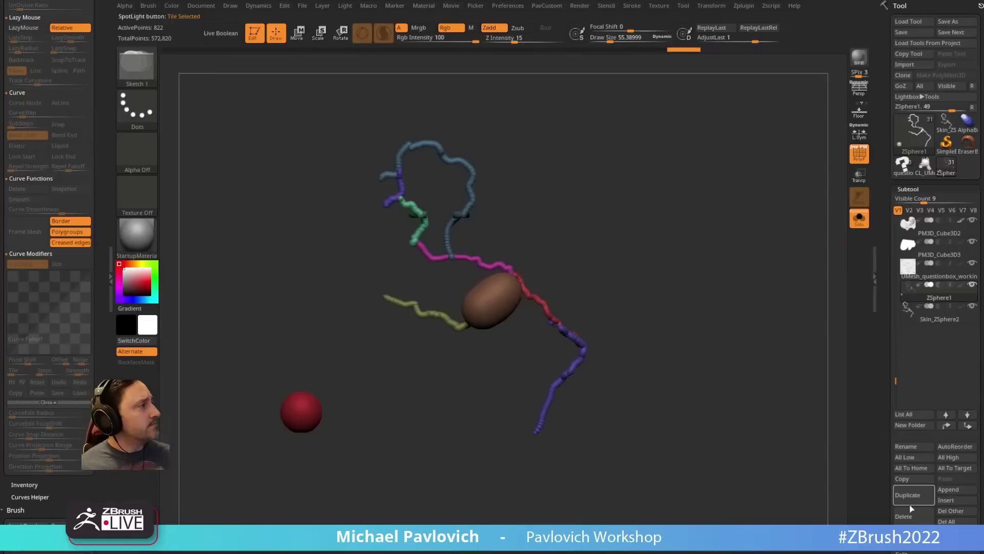
Step: Delete the ZSphere1 subtool, show all subtools again and hide the polyframe
left_click(911, 520)
left_click(861, 221)
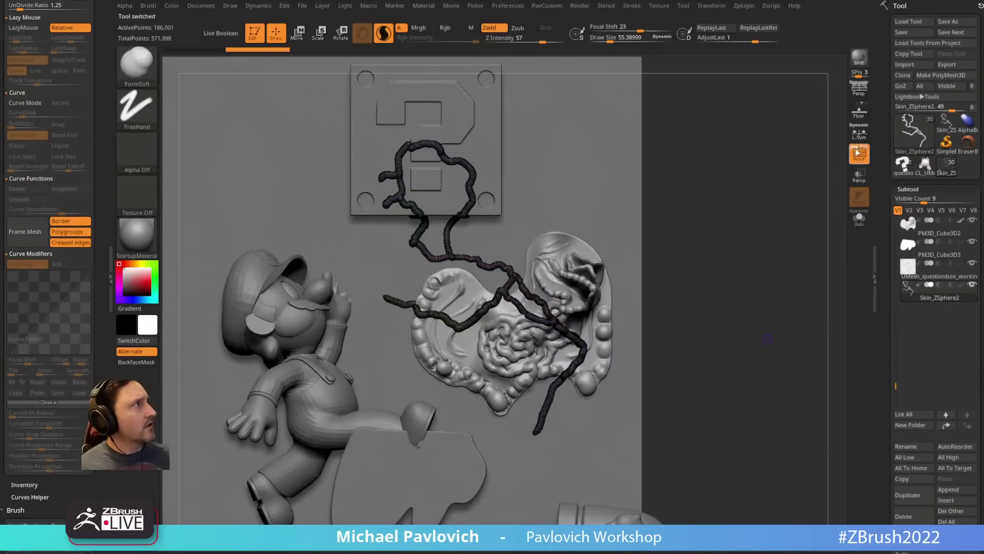
left_click(862, 159)
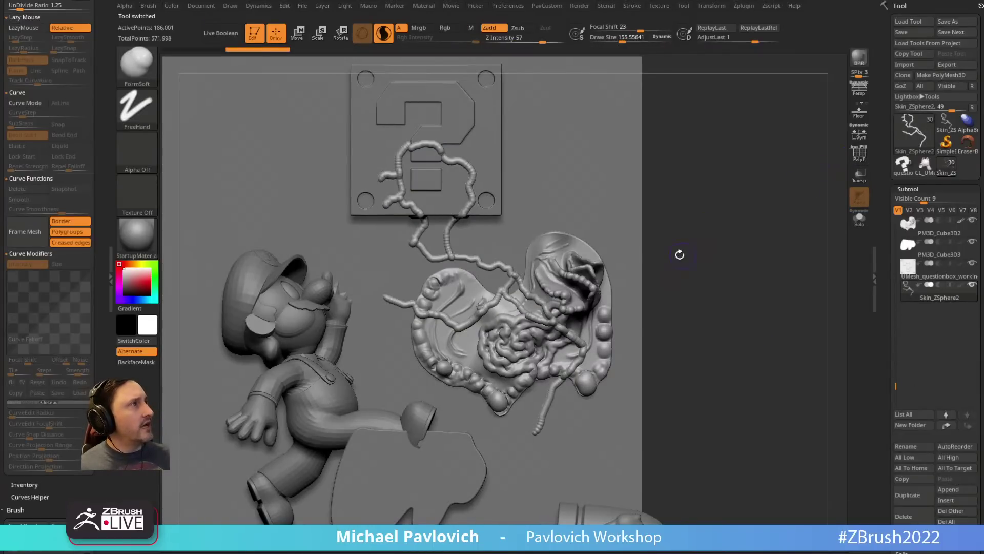
Step: Switch to the CurveTube brush and turn off Sculptris Pro
left_click_drag(692, 257, 698, 236)
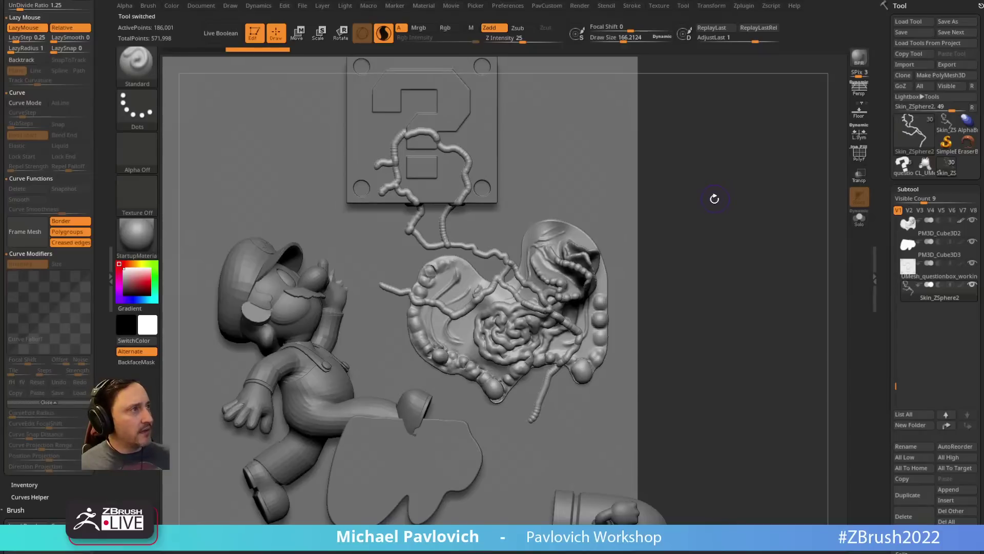
key("b")
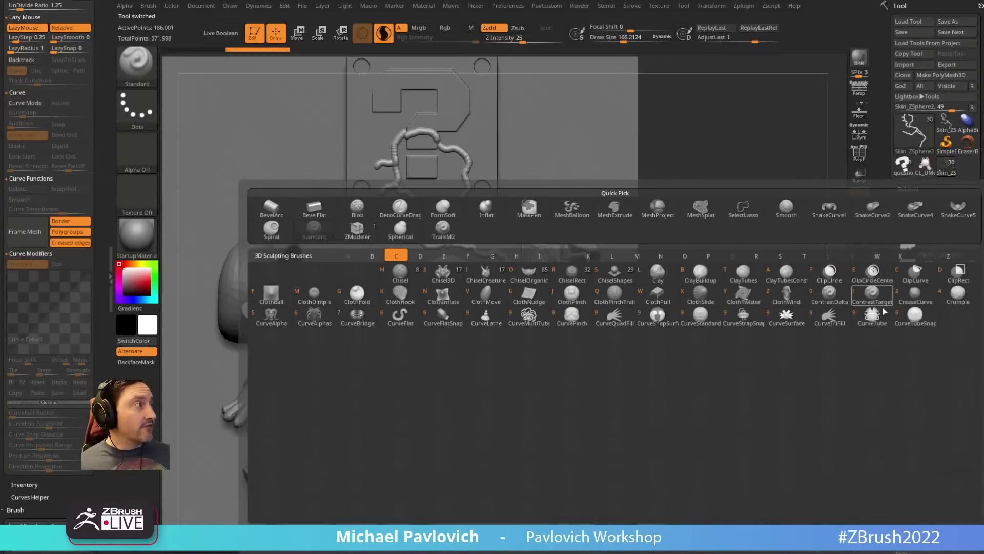
left_click(883, 312)
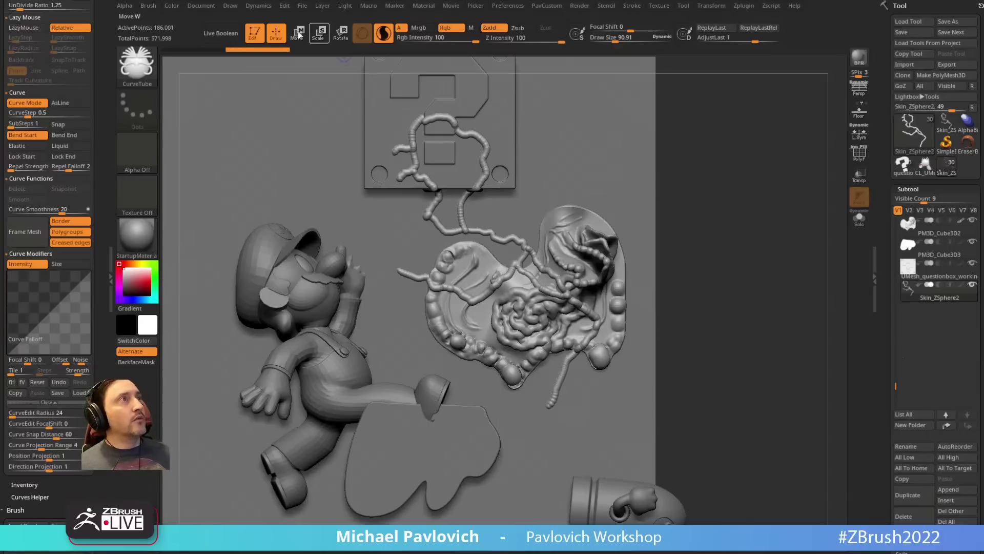
left_click(384, 34)
mouse_move(840, 170)
left_mouse_down("alt")
mouse_move(815, 186)
mouse_move(759, 187)
left_mouse_up("alt")
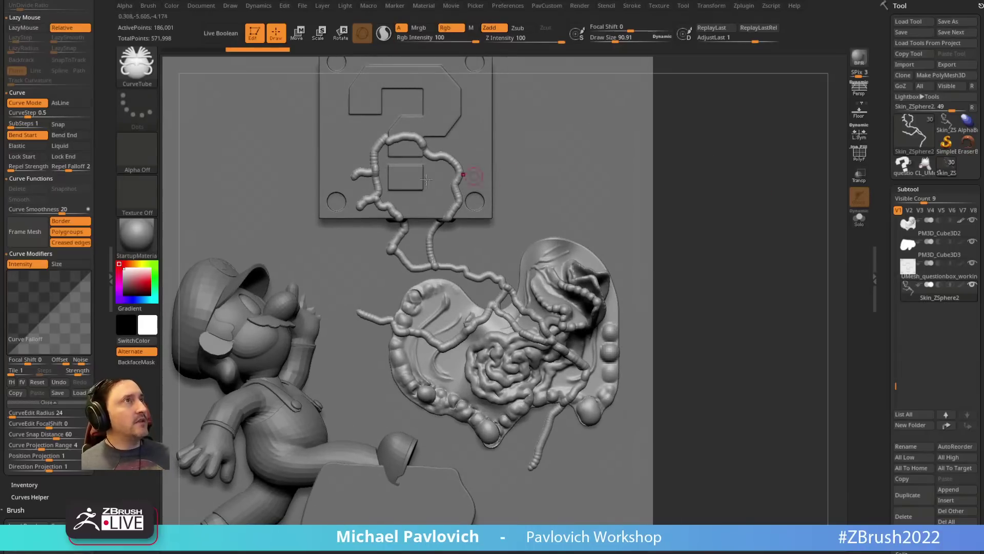
Step: Enable Bend End and Snap for the curve strokes and set the draw size to about 76
mouse_move(113, 40)
left_mouse_down()
mouse_move(114, 102)
mouse_move(103, 118)
mouse_move(103, 92)
left_mouse_up()
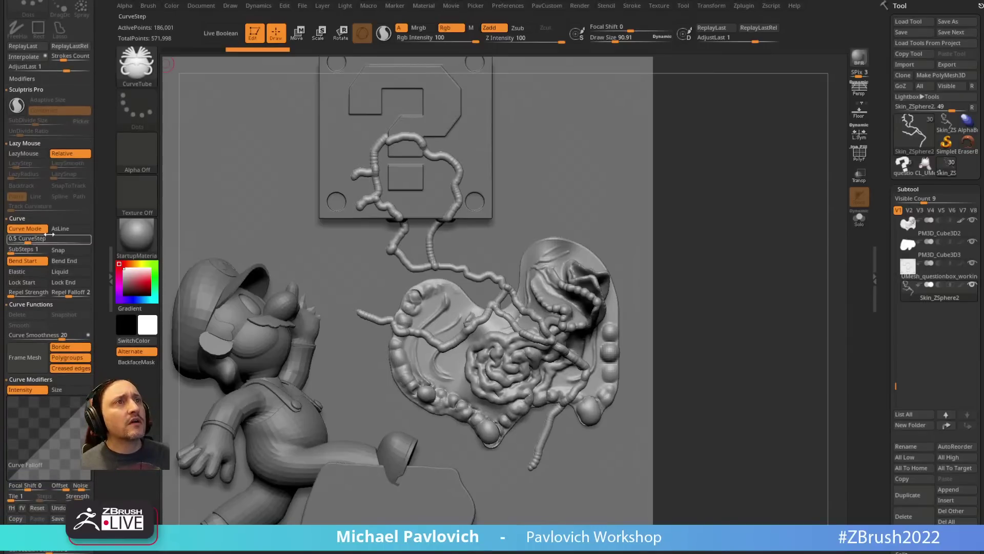
left_click(67, 264)
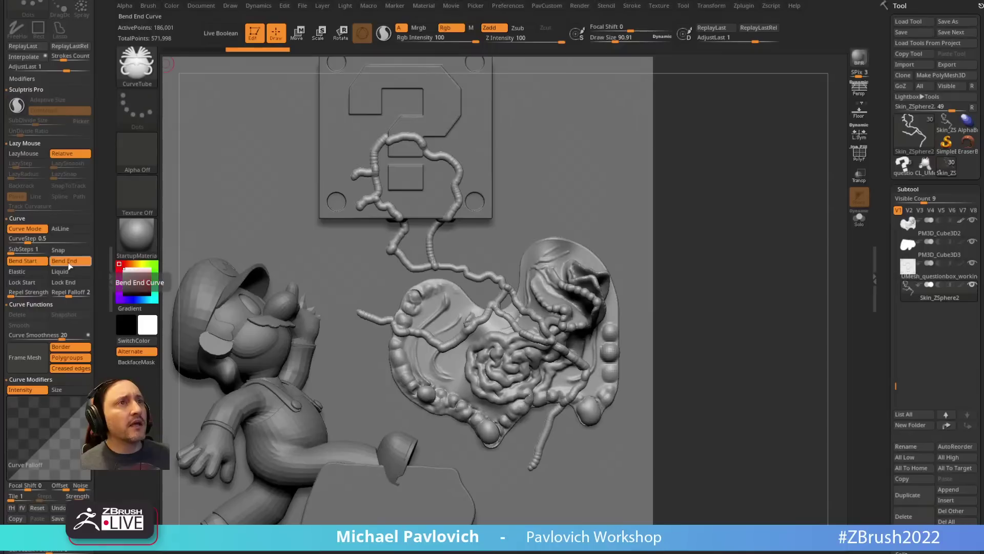
left_click(58, 250)
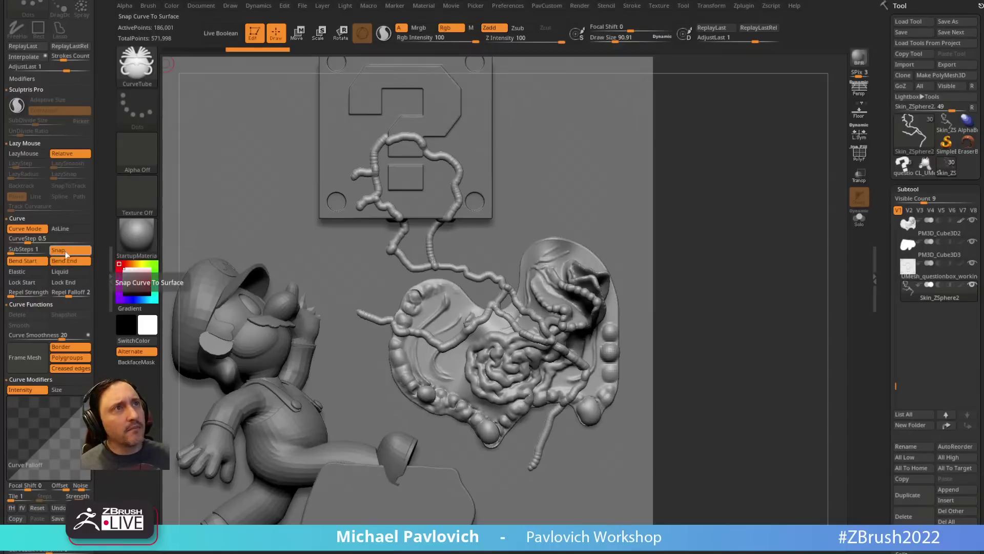
left_click_drag(725, 137, 558, 174, "alt")
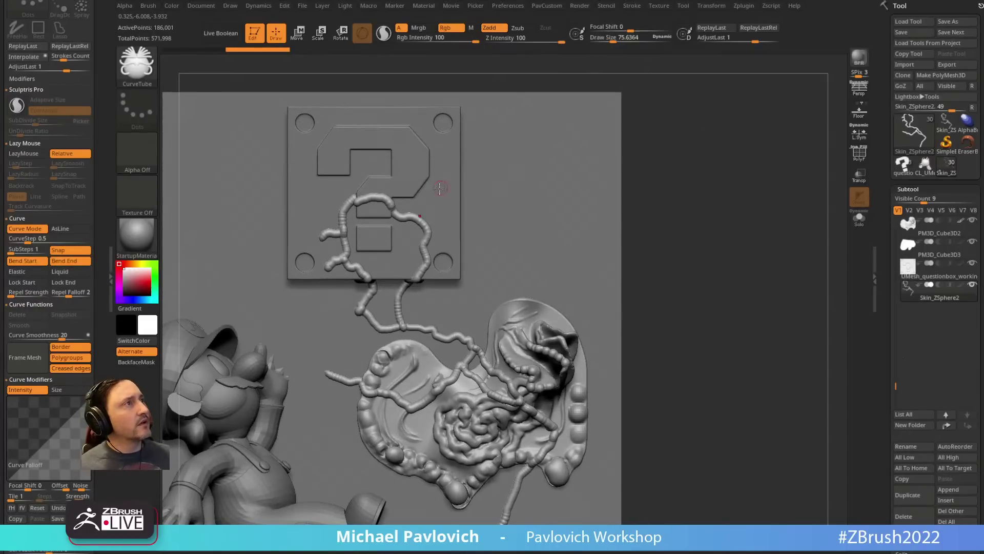
Step: Try drawing CurveTube strokes over the question-mark block from several angles, with the draw size set to about 62
left_click_drag(513, 229, 515, 228)
mouse_move(699, 154)
left_mouse_down()
mouse_move(699, 101)
mouse_move(695, 125)
mouse_move(511, 178)
left_mouse_up()
key("ctrl+z")
key("s")
left_click(431, 223)
left_click_drag(424, 220, 424, 260)
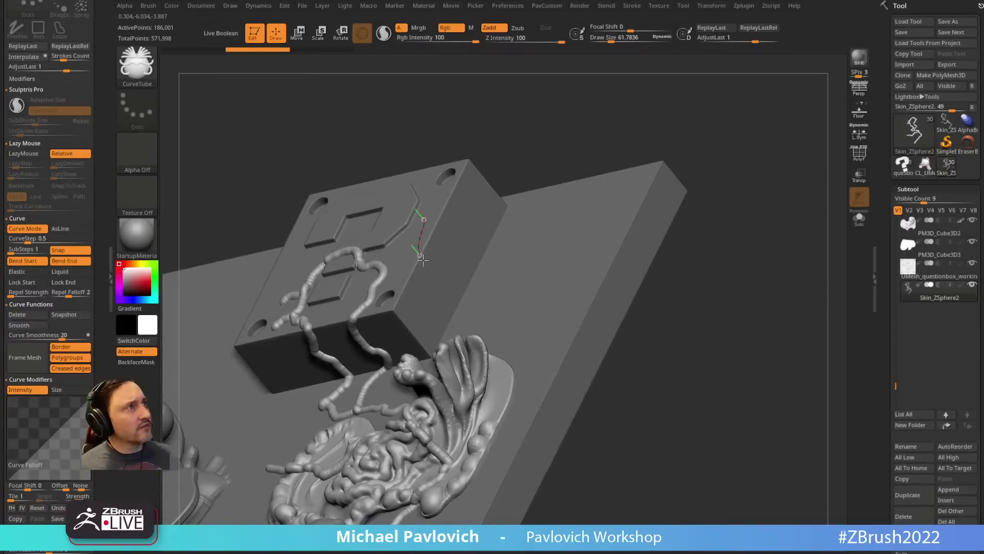
left_click_drag(444, 297, 445, 299)
left_click_drag(707, 132, 699, 147)
key("ctrl+z")
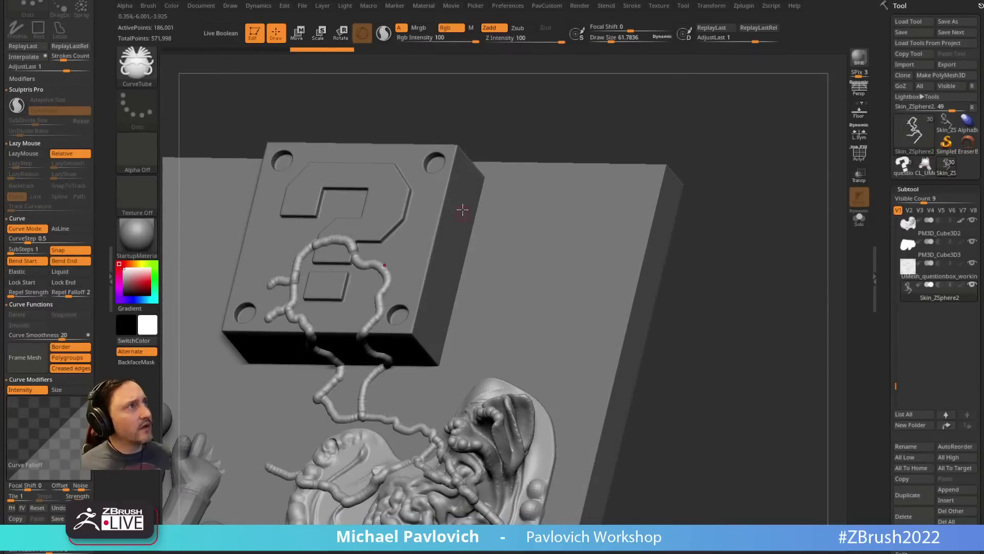
left_click_drag(507, 262, 512, 267)
left_click_drag(719, 142, 511, 175, "shift")
key("ctrl+z")
Step: Draw three branching CurveTube strokes on the flat backdrop beside the question-mark block
left_click(535, 251)
mouse_move(543, 273)
left_mouse_down()
mouse_move(567, 254)
mouse_move(561, 192)
left_mouse_up()
left_click(559, 238)
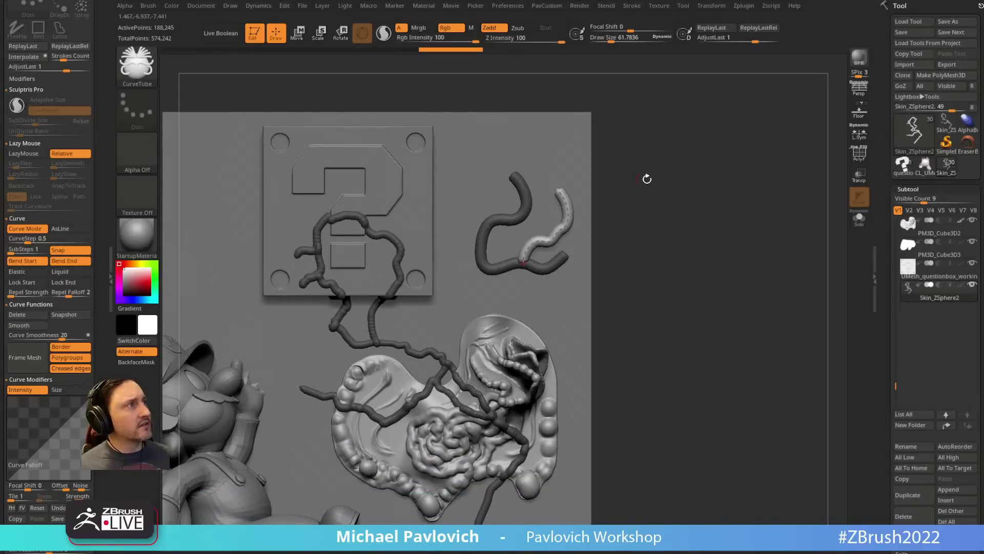
left_click(559, 291)
left_click_drag(445, 324, 446, 322)
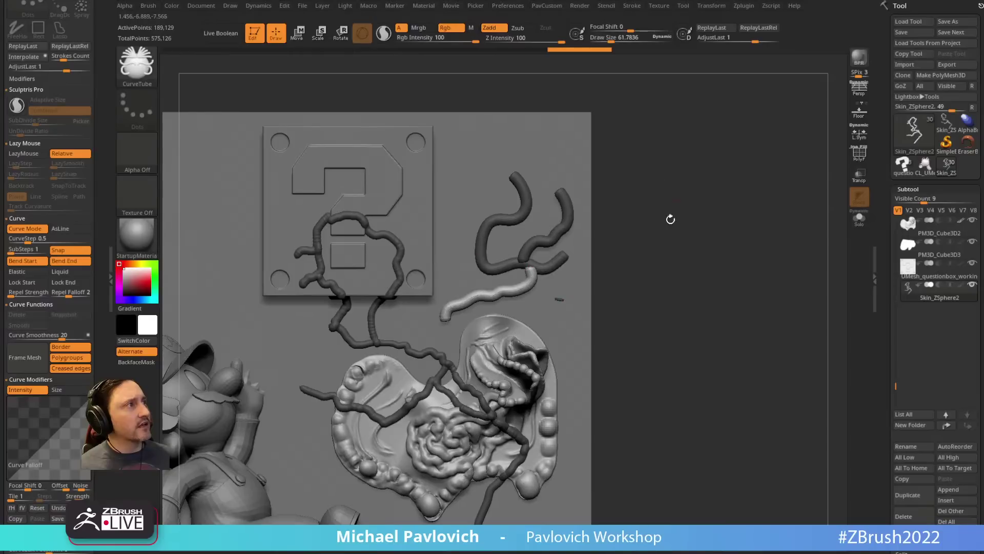
Step: Undo the branching tube strokes drawn beside the question-mark block
key("ctrl")
key("ctrl+z")
key("ctrl+z")
key("ctrl+z")
key("ctrl+z")
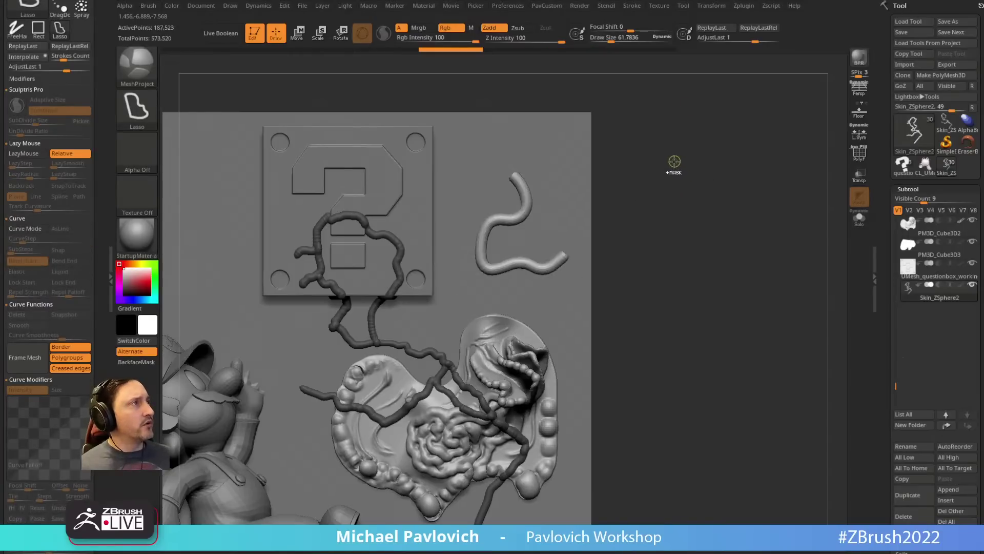
mouse_move(678, 174)
right_mouse_down("ctrl")
mouse_move(663, 165)
mouse_move(679, 156)
mouse_move(693, 166)
right_mouse_up("ctrl")
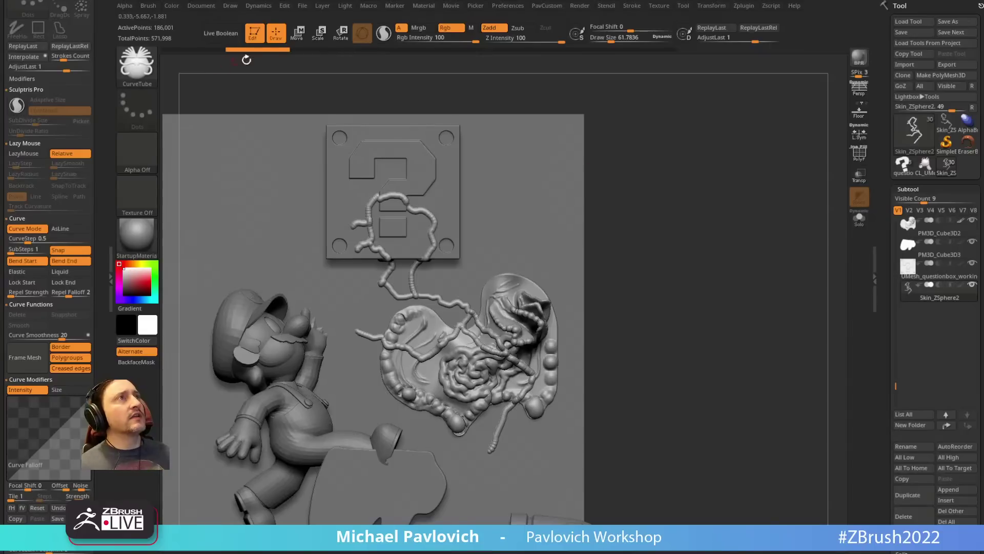
Step: Clear the model from the canvas, draw a Cylinder3D primitive on it and turn Edit mode on
left_click(254, 34)
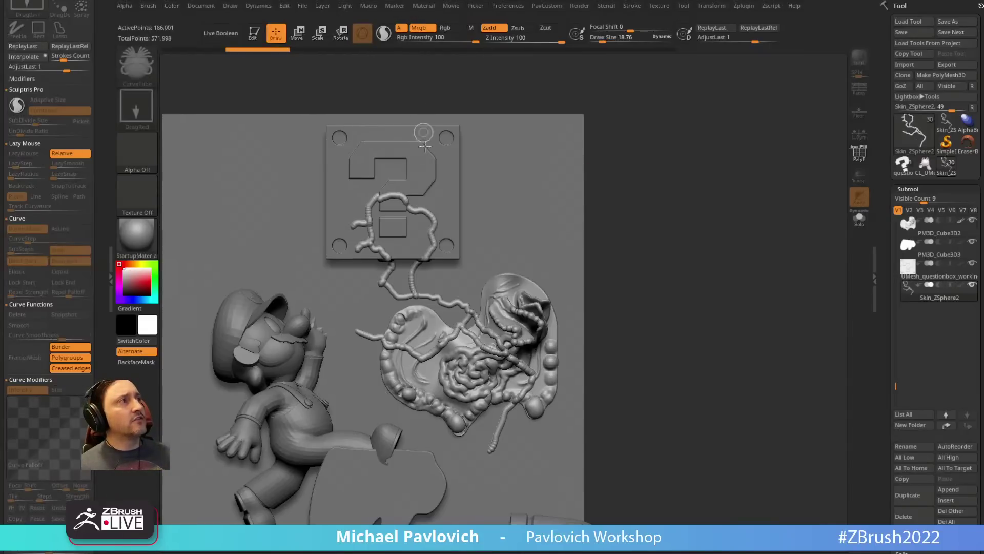
key("ctrl+n")
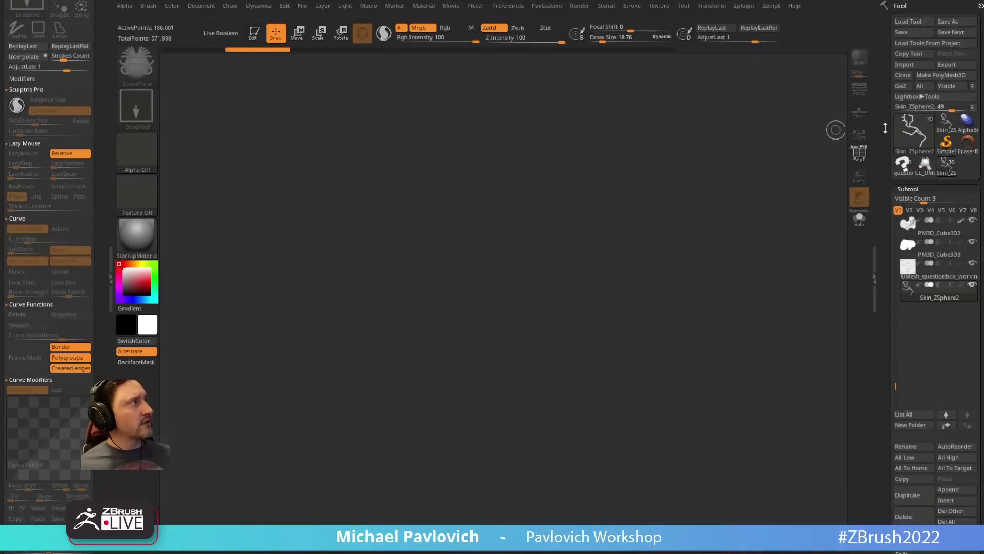
left_click(911, 134)
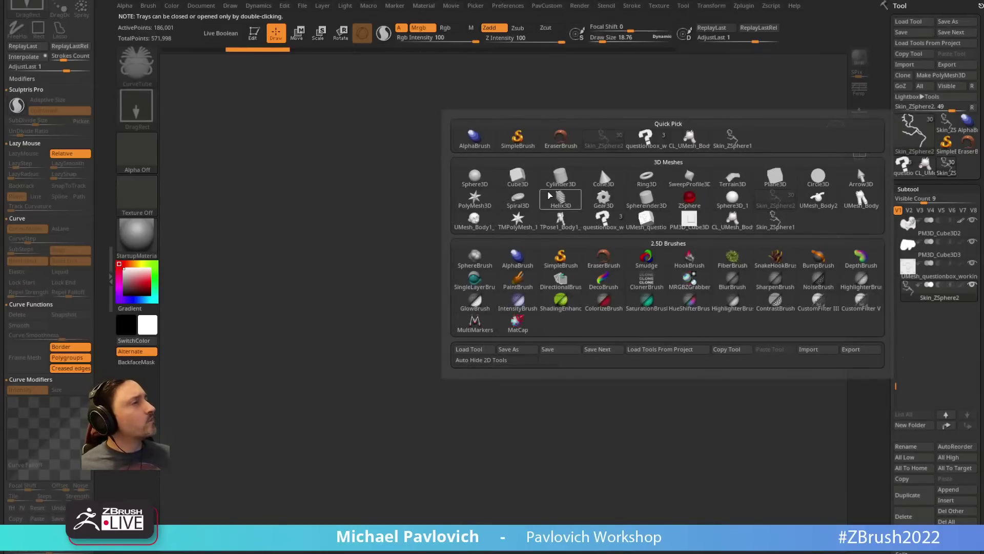
left_click(561, 177)
mouse_move(451, 289)
left_mouse_down()
mouse_move(460, 310)
mouse_move(513, 354)
left_mouse_up()
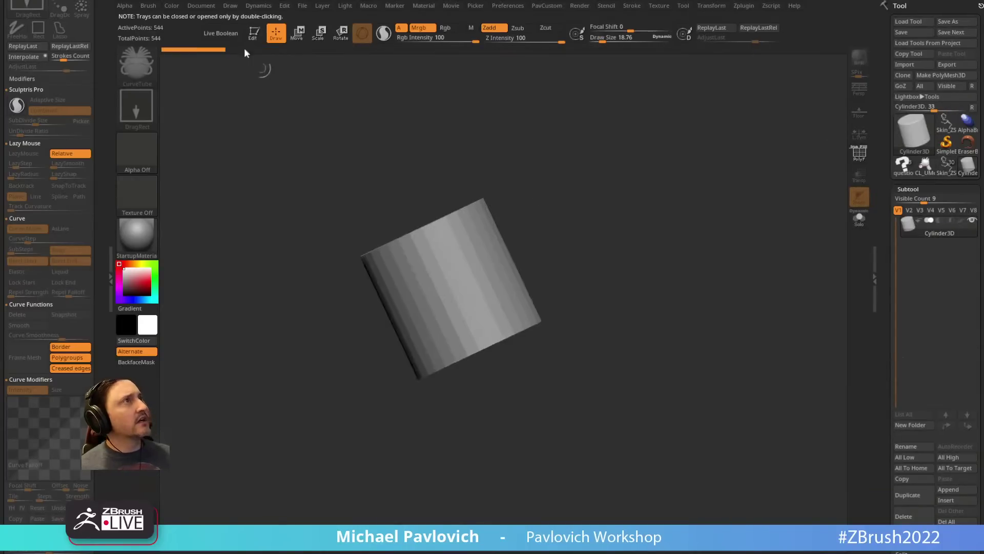
key("t")
Step: Initialize the cylinder with an HDivide of 8 and a VDivide of 4
mouse_move(895, 337)
left_mouse_down()
mouse_move(894, 193)
mouse_move(905, 167)
left_mouse_up()
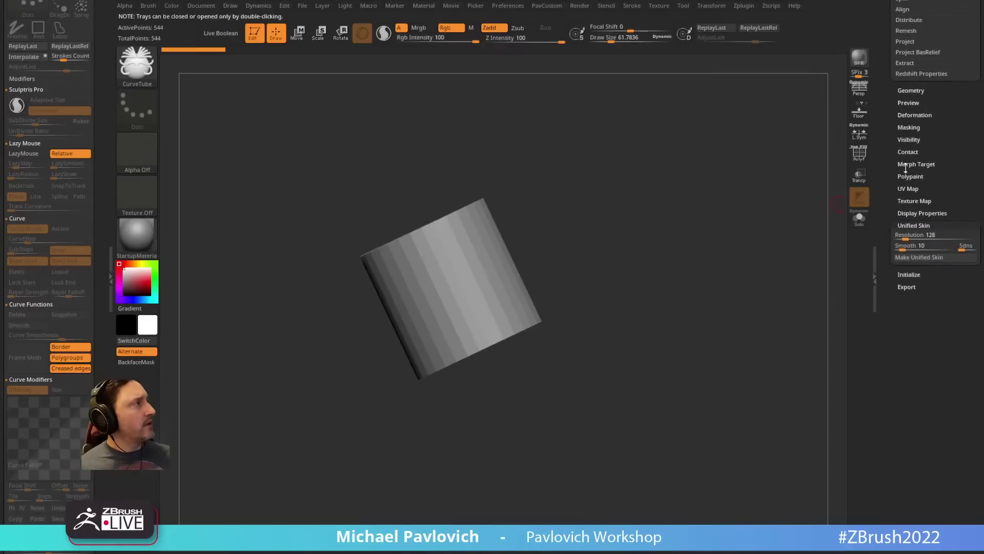
left_click(915, 224, "shift")
left_click(907, 237)
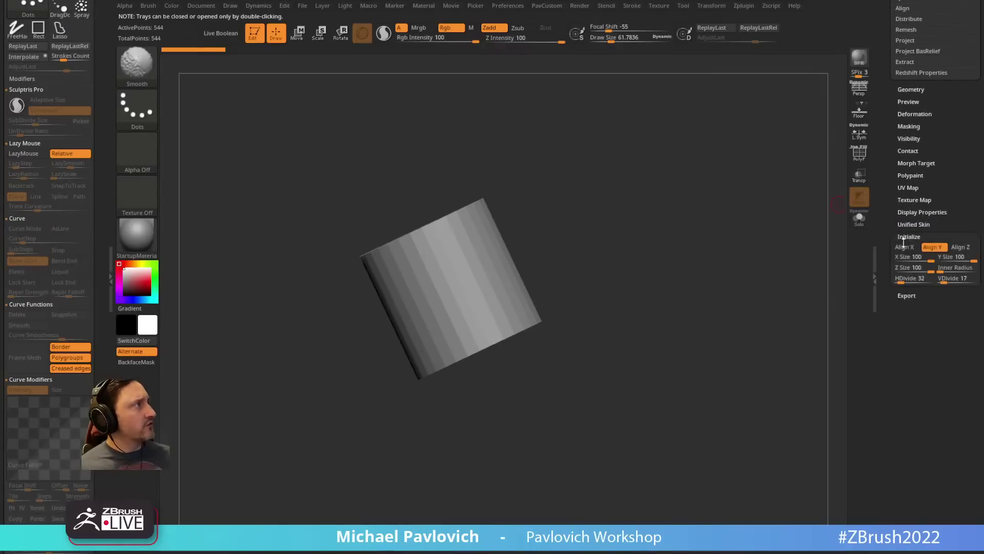
left_click_drag(902, 269, 850, 272)
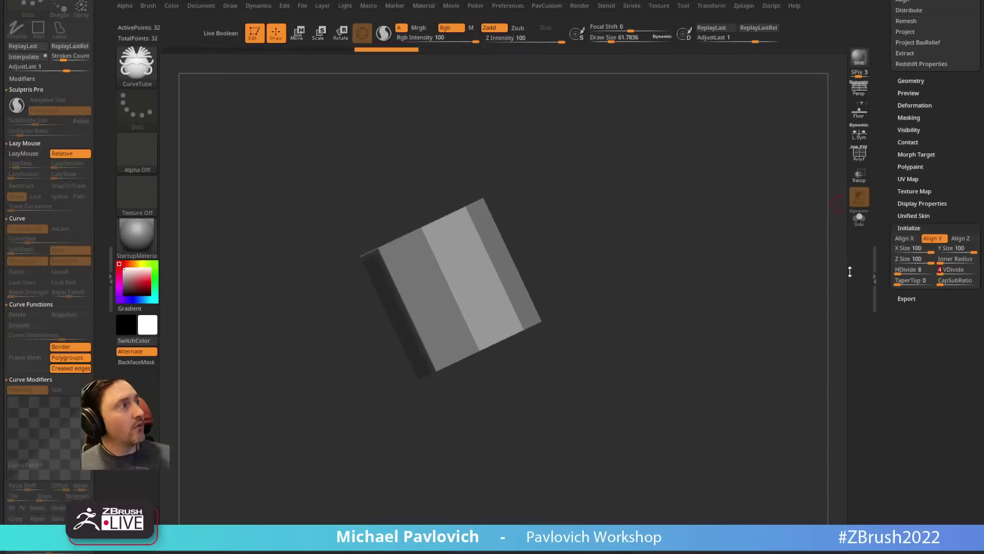
Step: Show the polyframe and convert the cylinder, seen straight from the side, to a PolyMesh3D
left_click(859, 153)
left_click_drag(734, 186, 746, 179, "shift")
left_click_drag(746, 180, 765, 221, "alt")
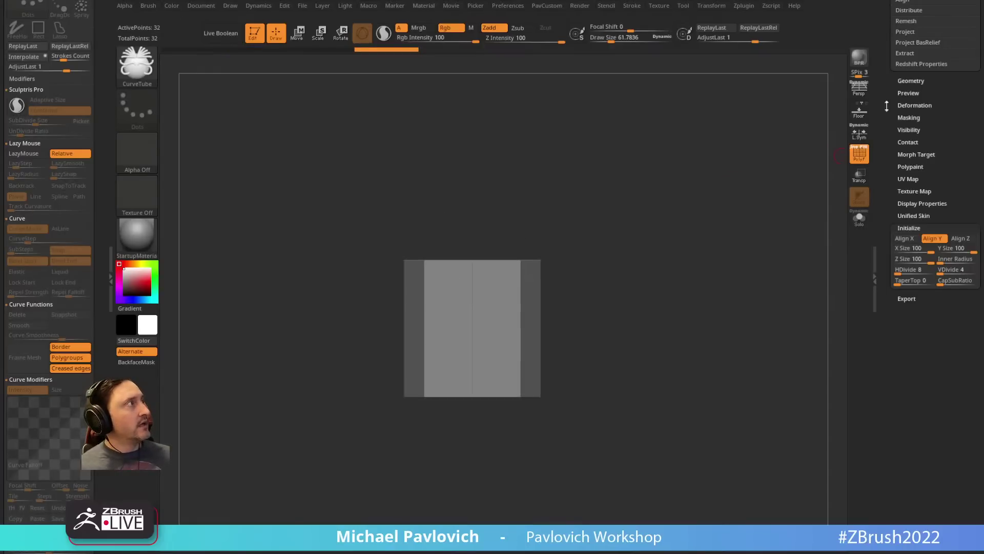
left_click_drag(887, 105, 952, 196)
left_click(940, 75)
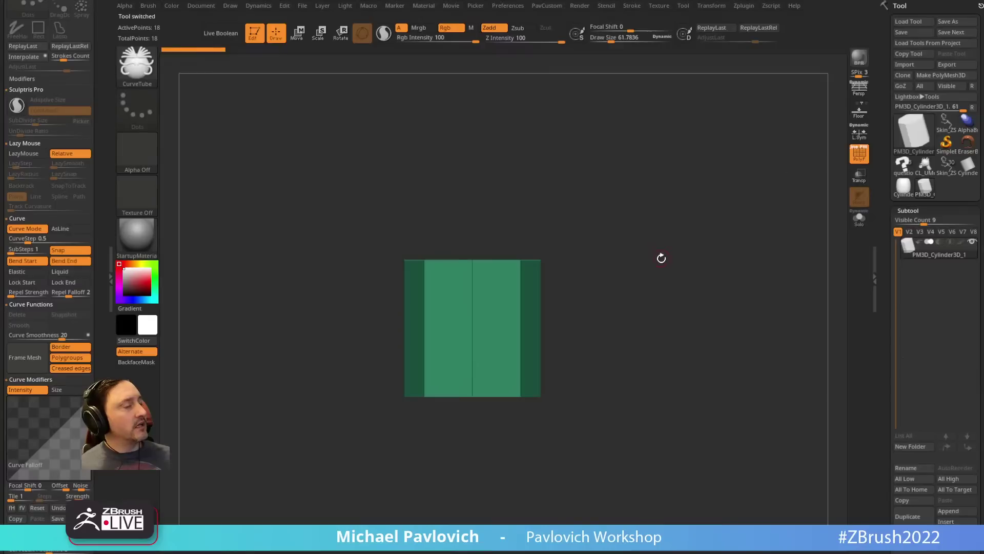
Step: Insert two evenly spaced horizontal edge loops around the cylinder with ZModeler's Multiple EdgeLoops target
key("b")
key("z")
key("m")
key("space")
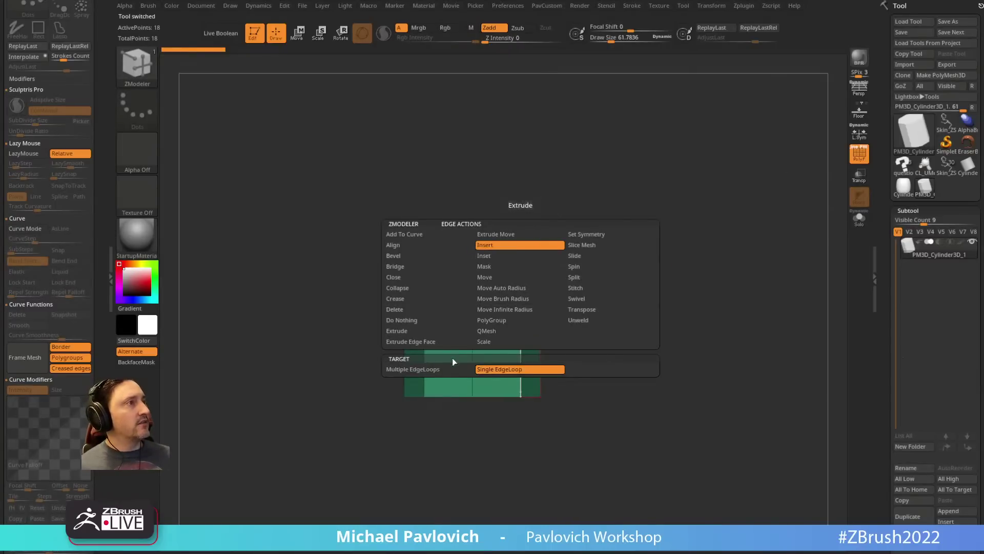
left_click(451, 368)
left_click(610, 442)
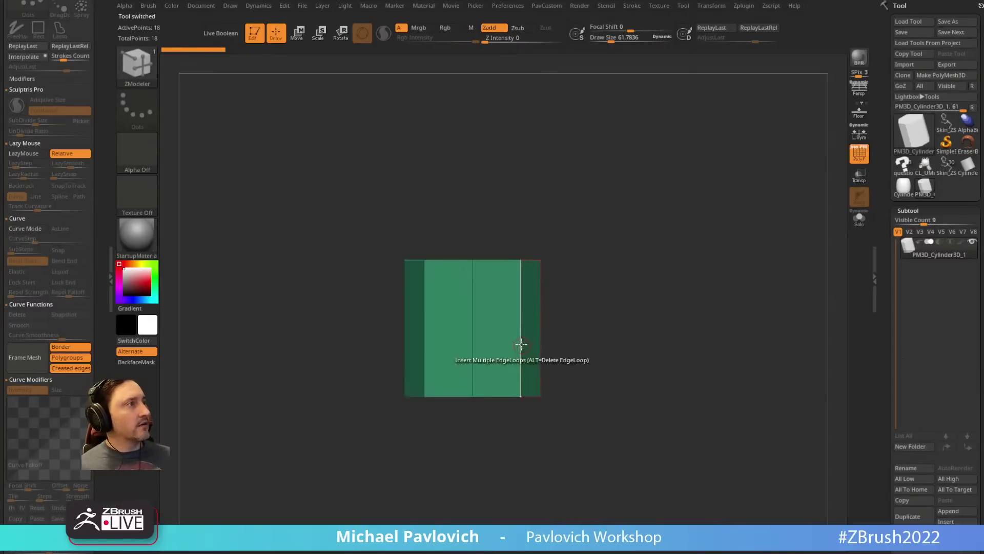
left_click(520, 344)
Step: Give the top and bottom thirds of the cylinder their own polygroups, separate from the middle third
key("ctrl+shift")
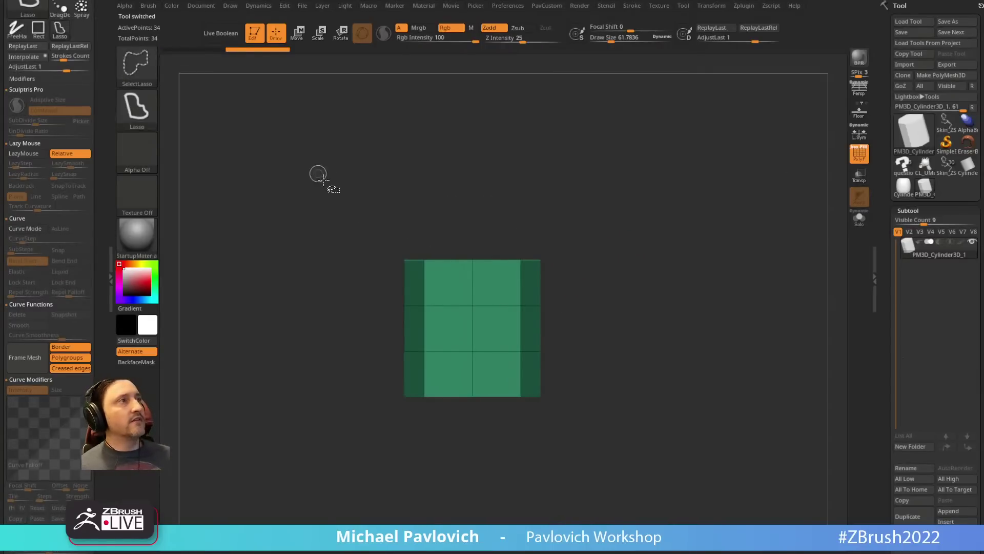
left_click_drag(318, 174, 585, 294, "ctrl+shift")
mouse_move(358, 308)
left_mouse_down("ctrl+shift")
mouse_move(538, 182)
mouse_move(611, 299)
mouse_move(609, 314)
mouse_move(628, 281)
left_mouse_up("ctrl+shift")
key("ctrl+w")
left_click(617, 285, "ctrl+shift")
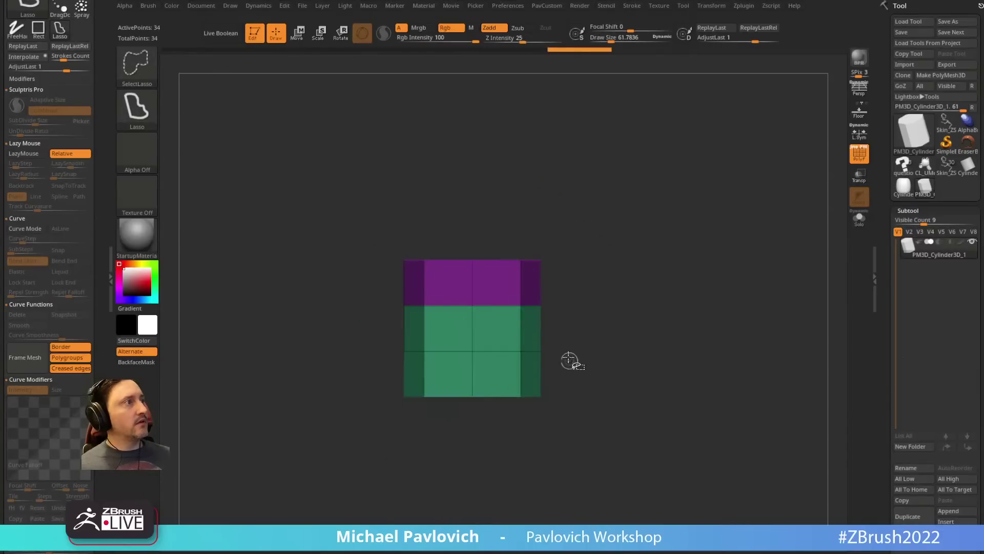
mouse_move(569, 360)
left_mouse_down("ctrl+shift")
mouse_move(341, 413)
mouse_move(334, 329)
left_mouse_up("ctrl+shift")
key("ctrl+w")
left_click(634, 248, "ctrl+shift")
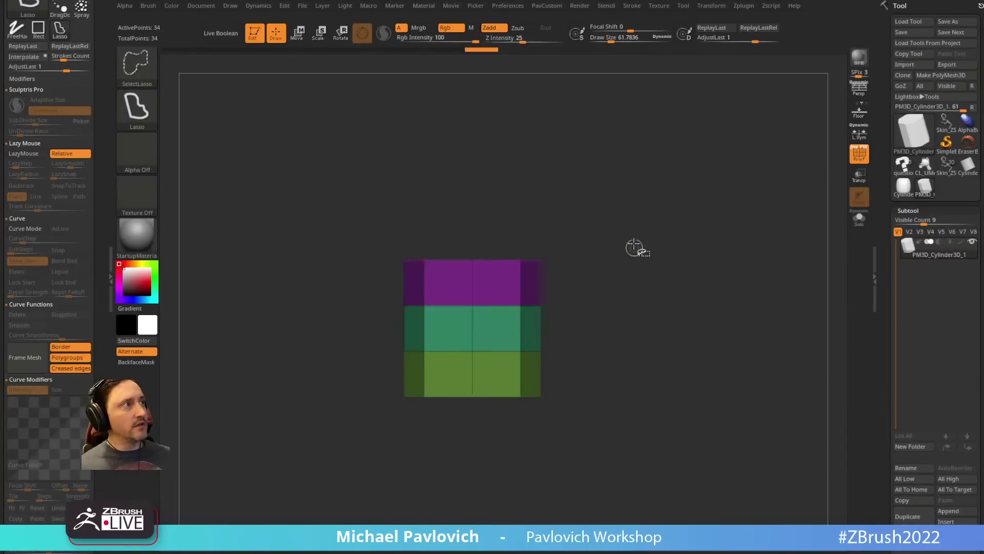
Step: Stretch the cylinder slightly taller with the gizmo and return to Draw mode with the ZModeler brush
key("b")
key("z")
key("m")
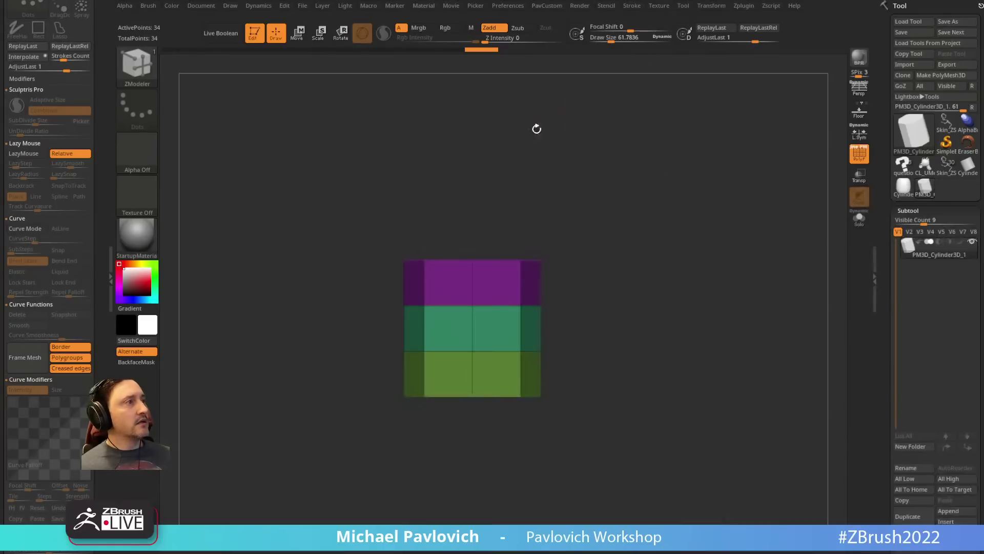
key("w")
left_click_drag(472, 294, 475, 276)
key("q")
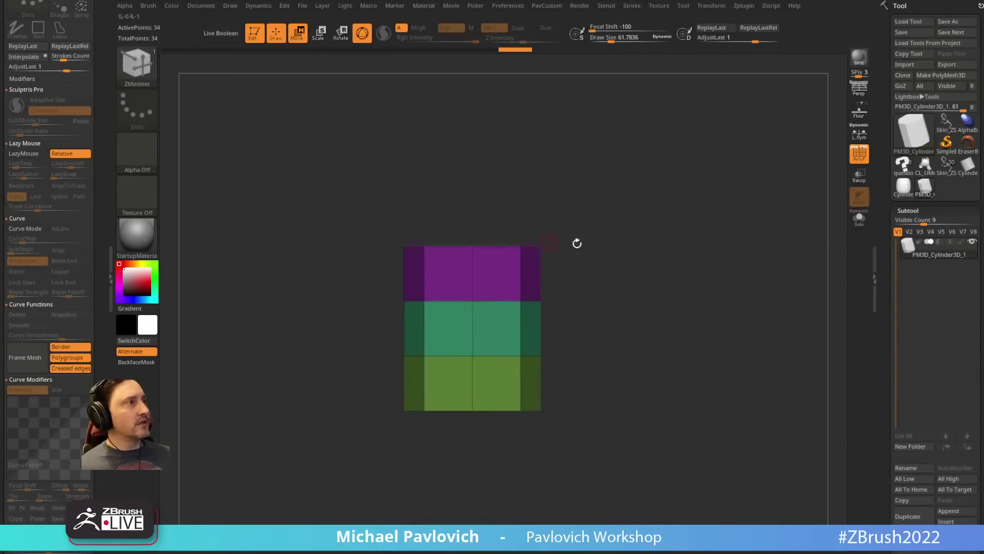
Step: Create a new InsertMesh brush from the three-part cylinder
key("b")
left_click(464, 537)
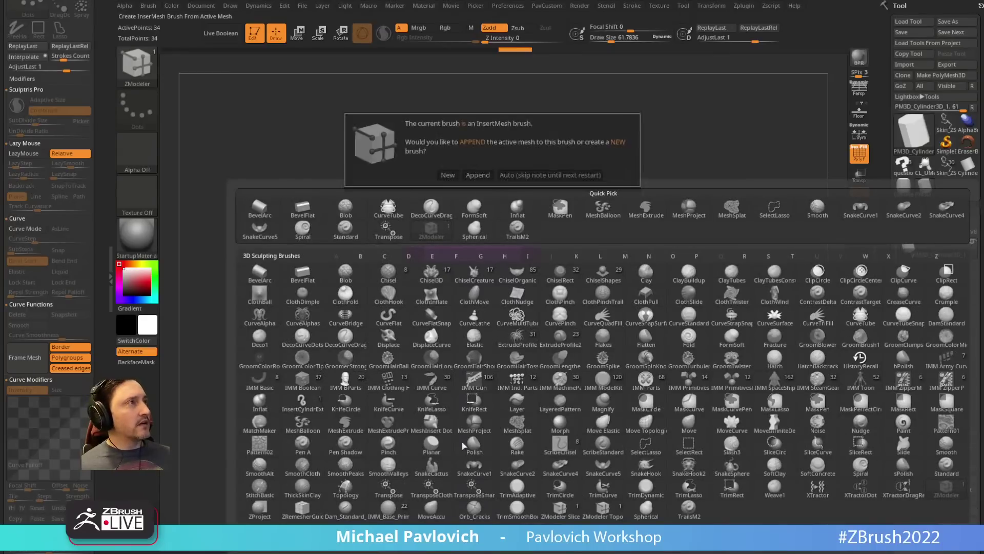
left_click(448, 175)
Step: Try inserting copies of the mesh on the cylinder with the new brush and undo them
left_click_drag(504, 309, 525, 344)
left_click_drag(444, 348, 484, 374)
key("ctrl+z")
key("ctrl+z")
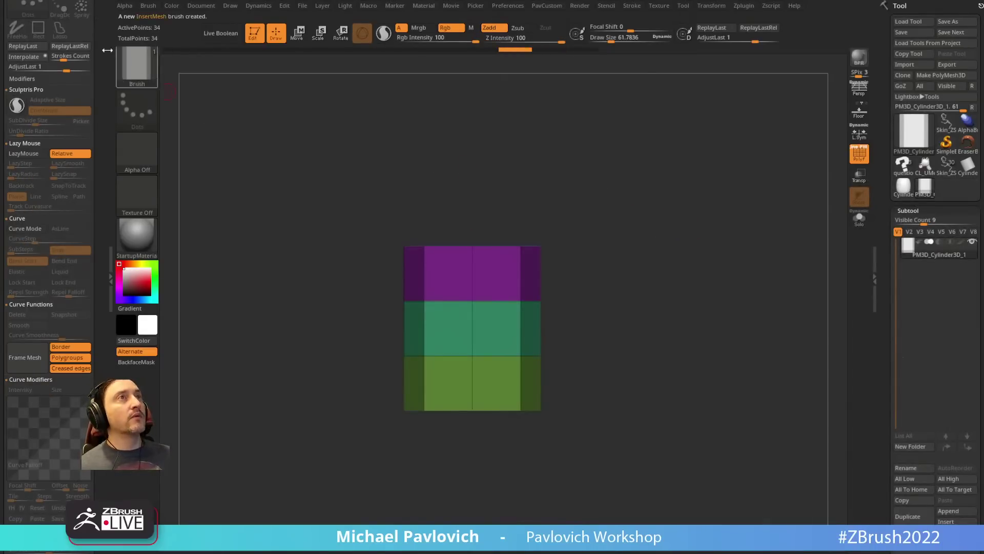
Step: Turn on Curve Mode for the new brush and enable Tri Parts, Weld Points and Stretch with a Curve Res of 4
left_click_drag(103, 30, 109, 106)
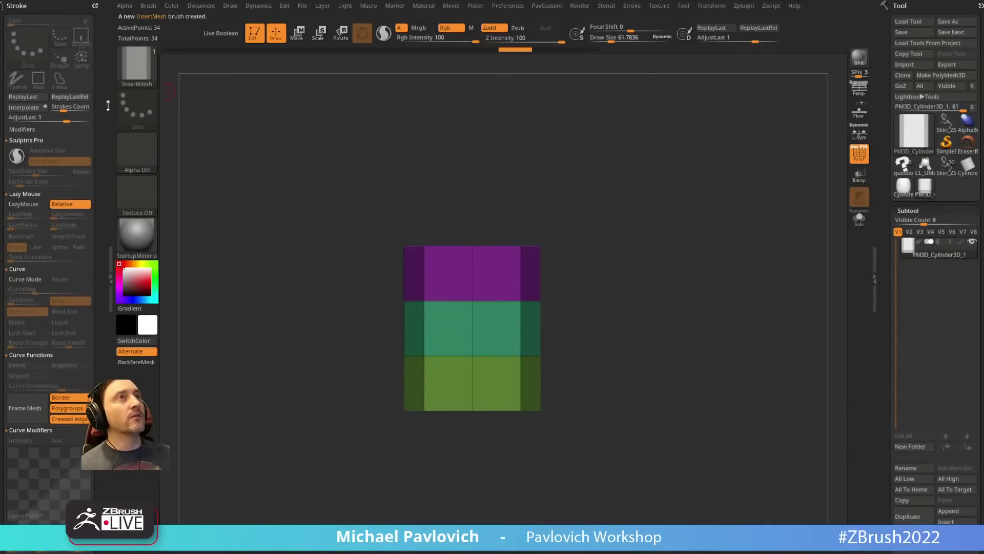
left_click(31, 279)
left_click_drag(99, 347, 98, 214)
left_click(20, 276)
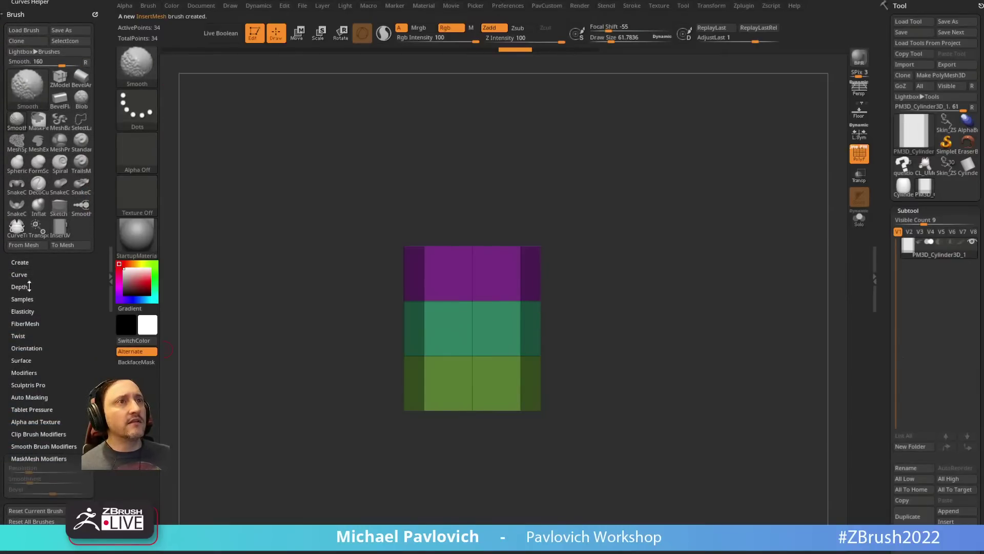
left_click(24, 372)
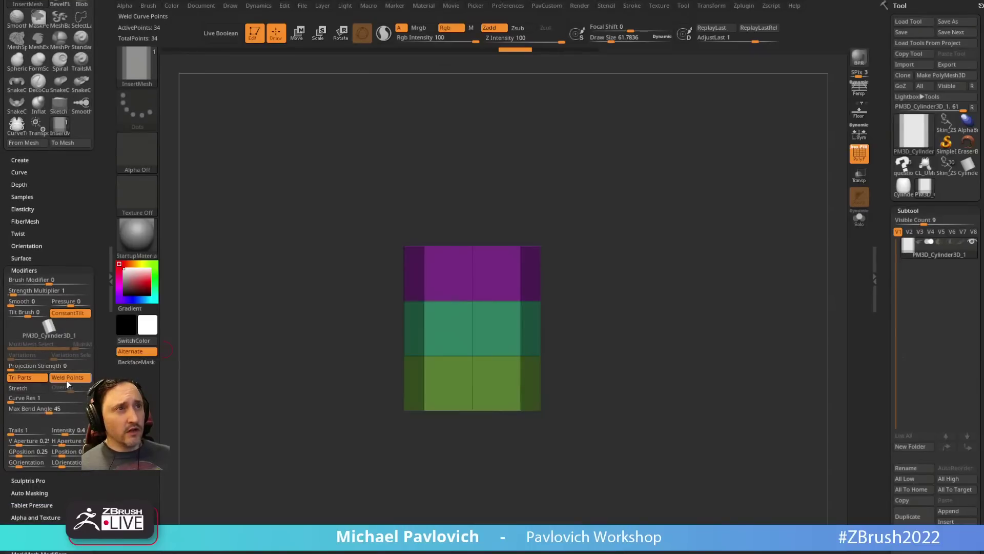
left_click(67, 377)
left_click(21, 388)
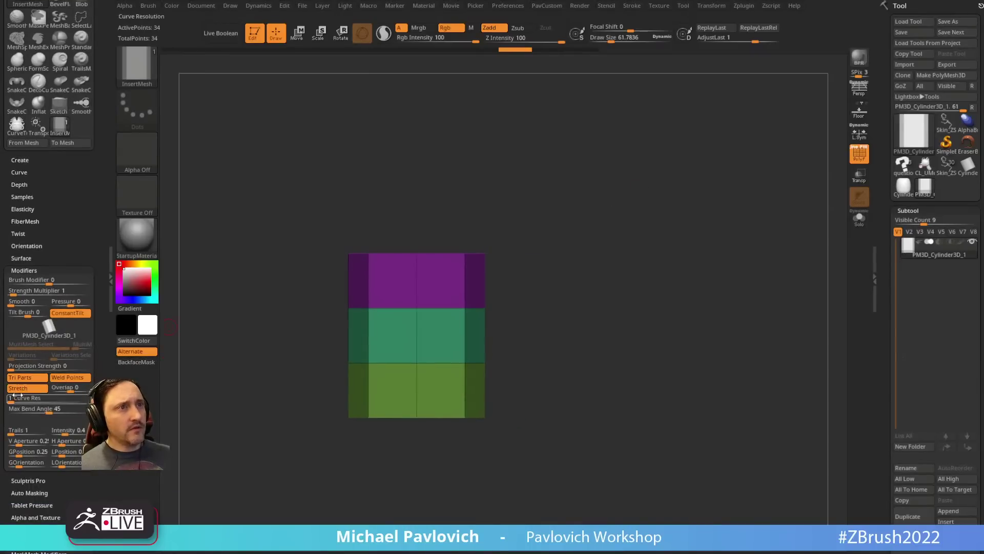
left_click(20, 398)
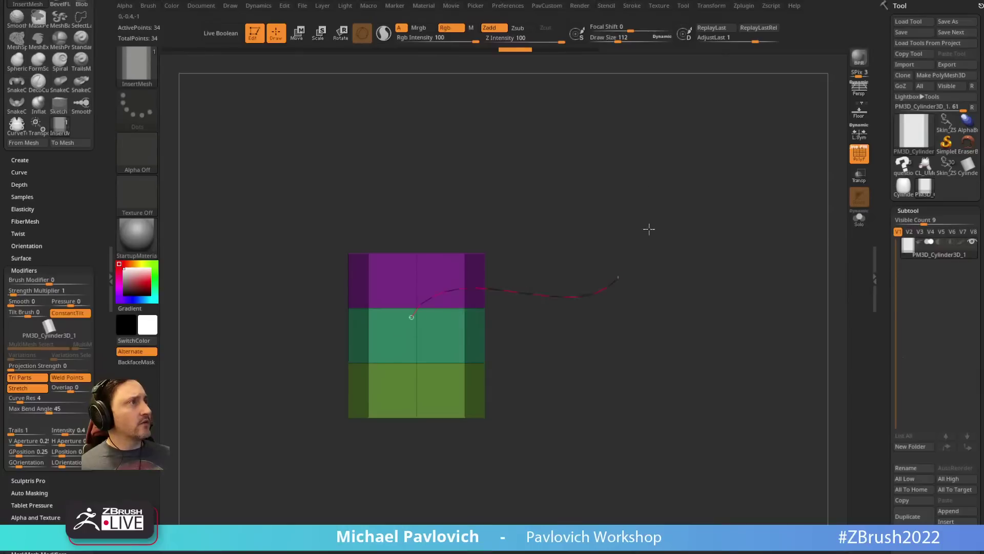
Step: Draw two long curved tubes from the cylinder with the new InsertMesh brush at a draw size of 112
left_click_drag(649, 229, 522, 207)
left_click_drag(774, 194, 713, 191)
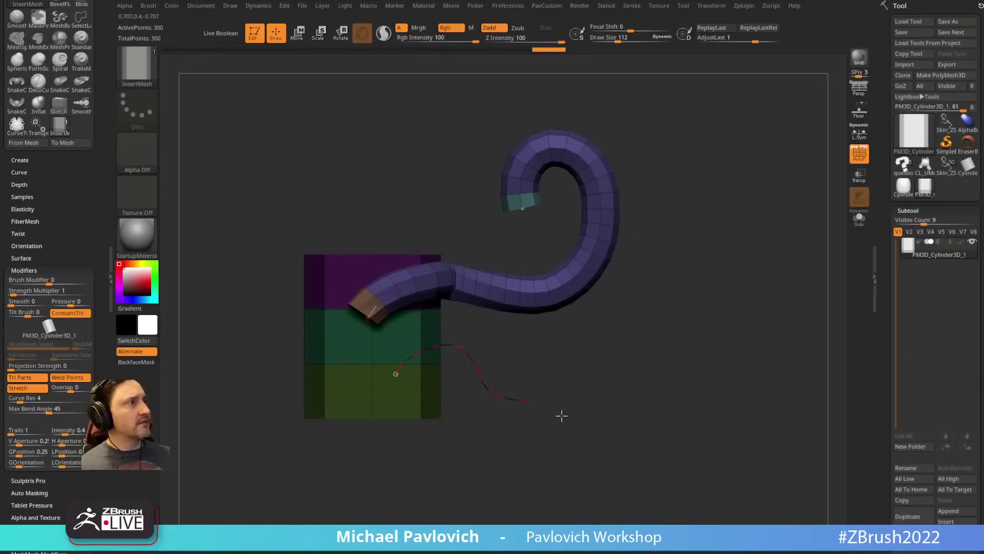
left_click_drag(561, 416, 664, 255)
left_click_drag(86, 201, 77, 410)
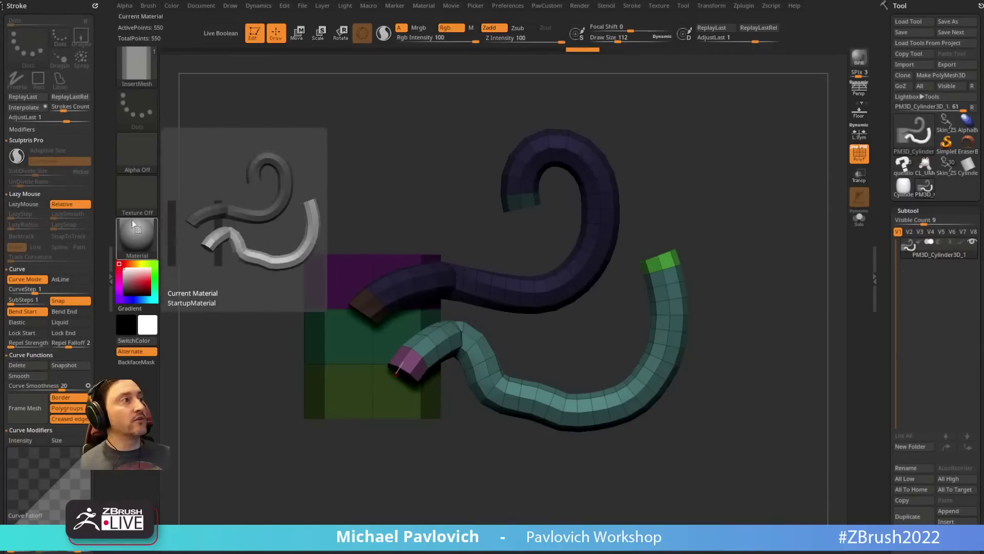
left_click_drag(362, 154, 393, 179)
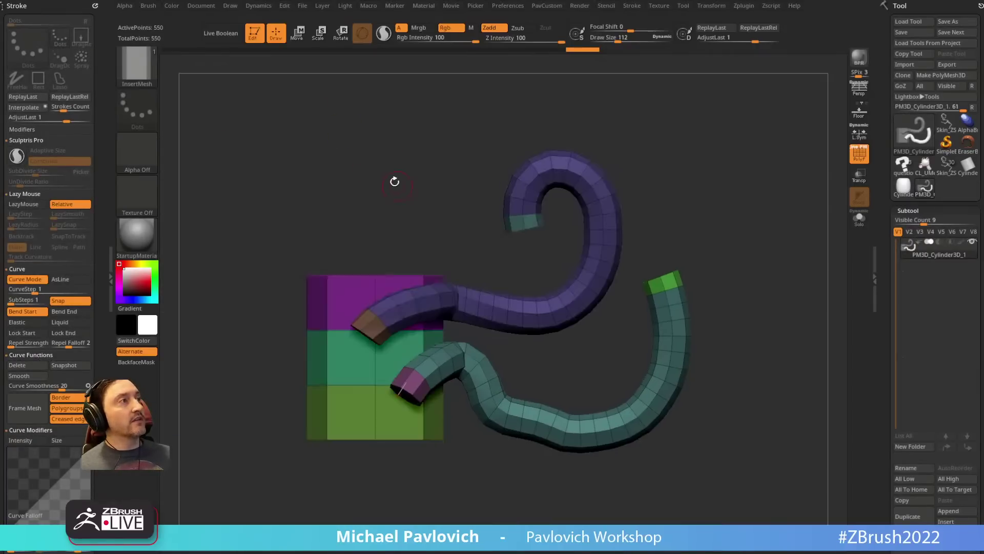
Step: Save the three-part InsertMesh curve brush as SimplePath in the _IMM folder inside ZBrushes
left_click(148, 6)
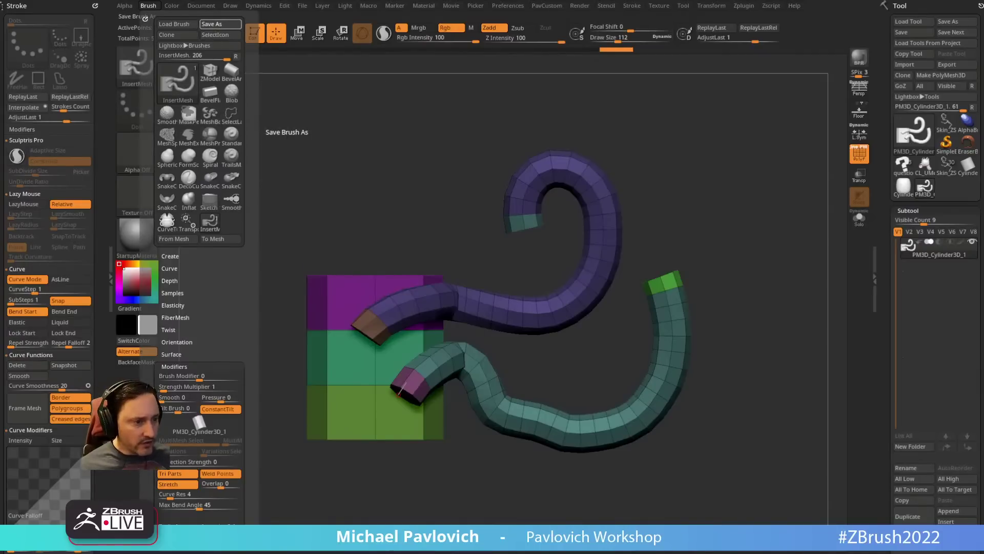
left_click(220, 24)
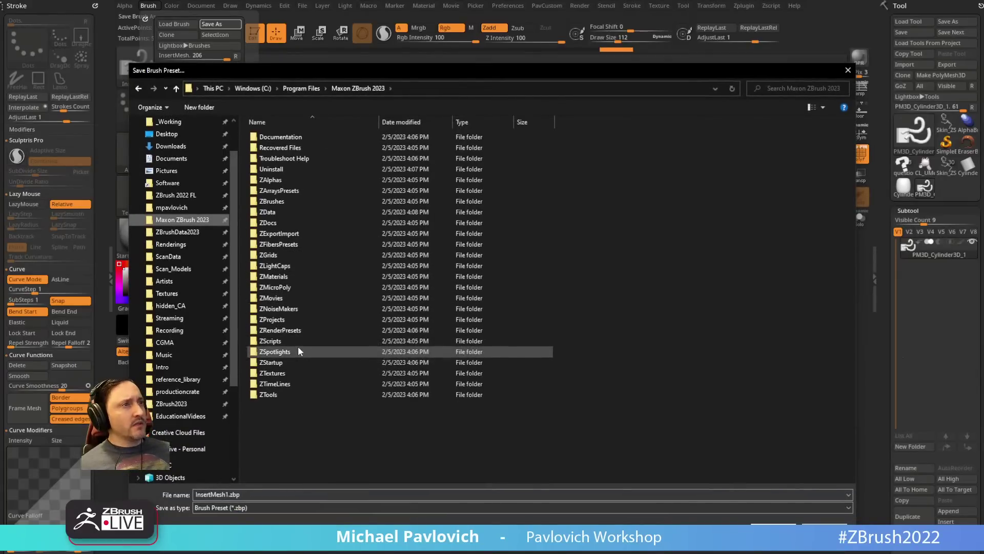
double_click(279, 201)
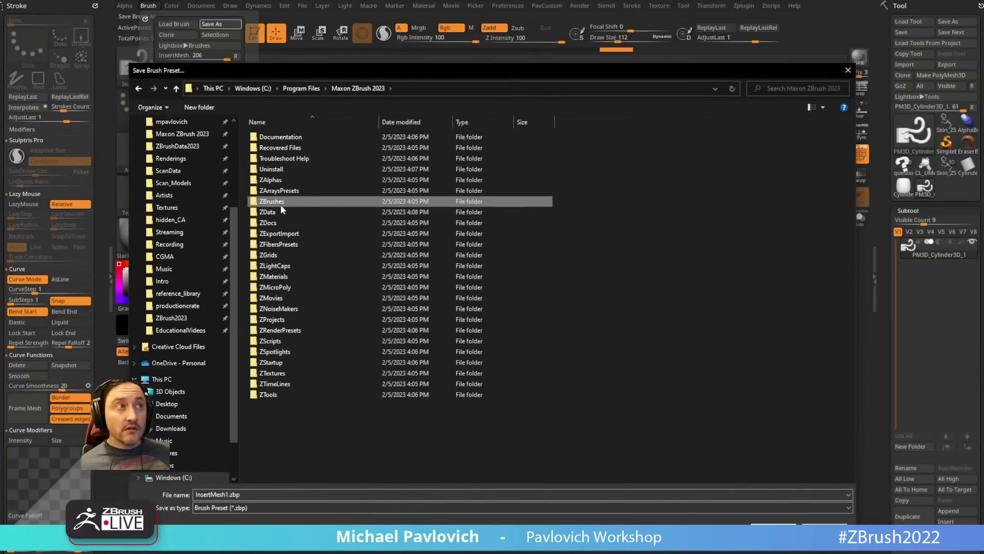
double_click(281, 201)
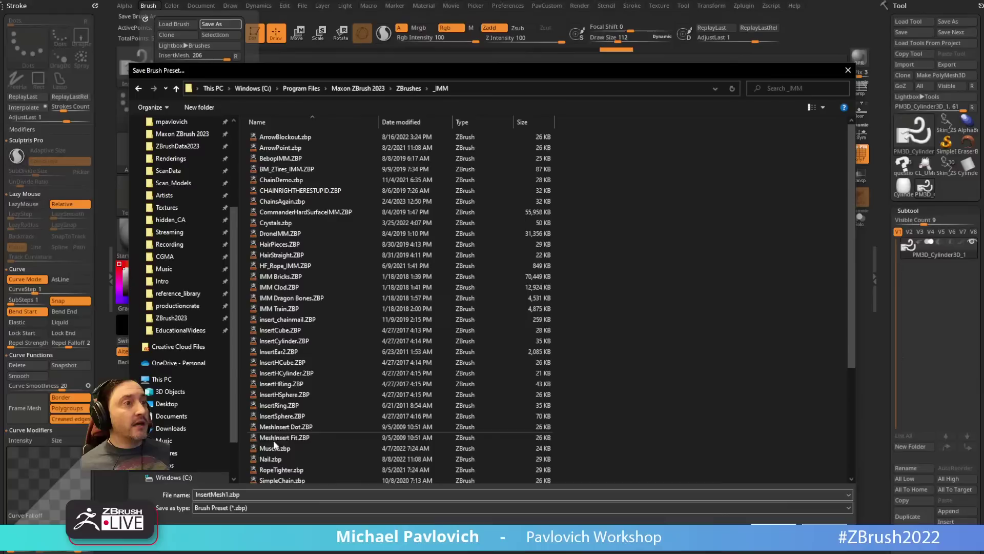
left_click(268, 493)
type("Simple")
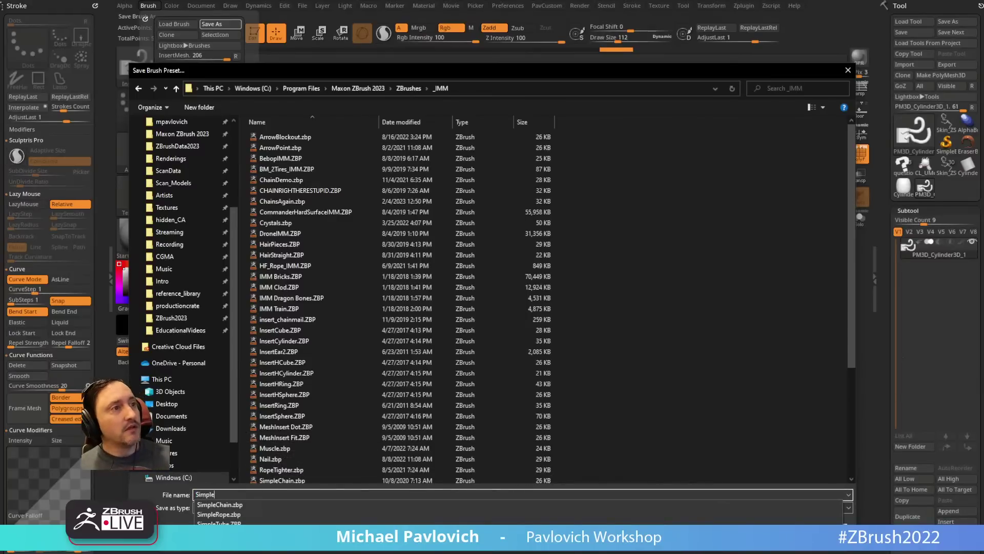
type("Path")
key("Return")
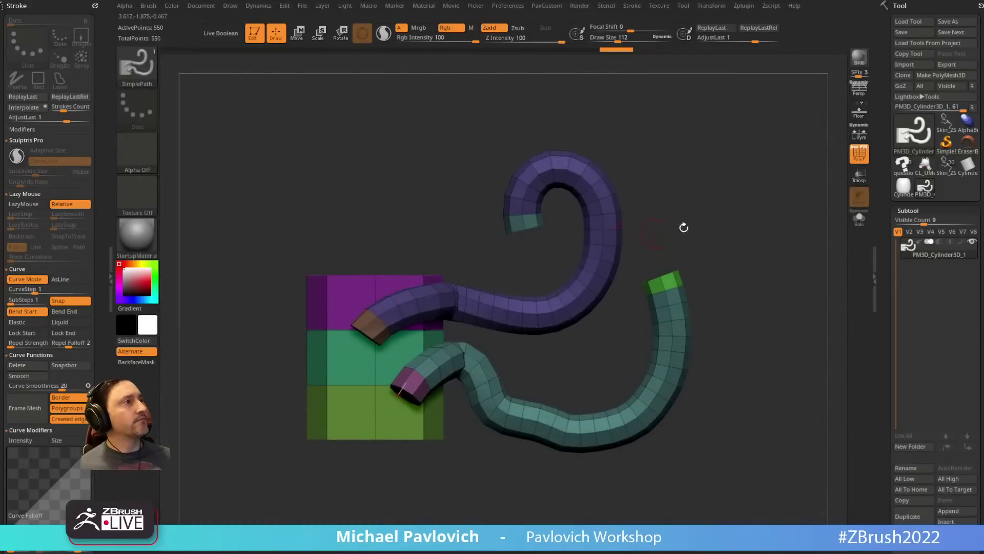
Step: Switch back to the Skin_ZSphere2 tool with the question block and turn off its polyframe display
left_click(943, 179)
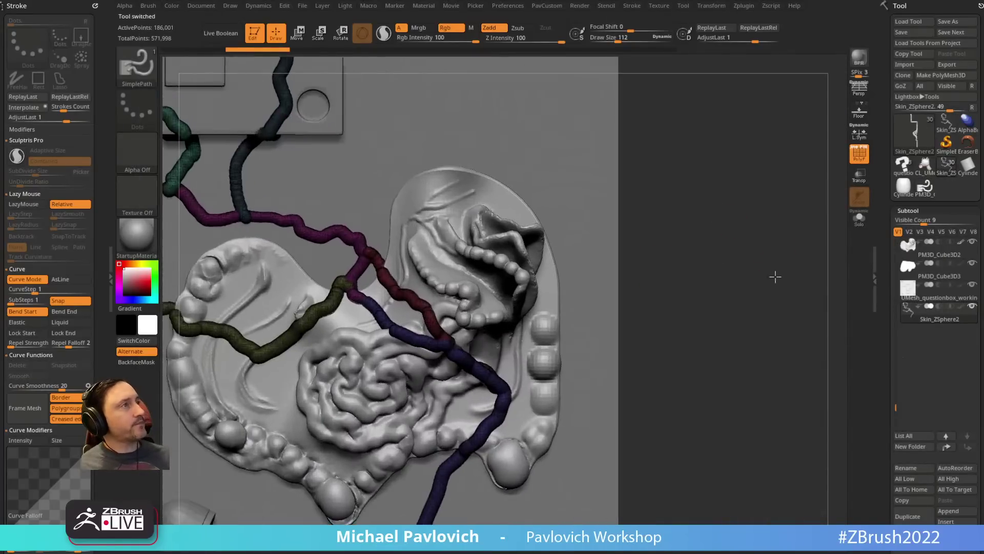
left_click_drag(738, 185, 829, 338, "alt")
left_click(860, 156)
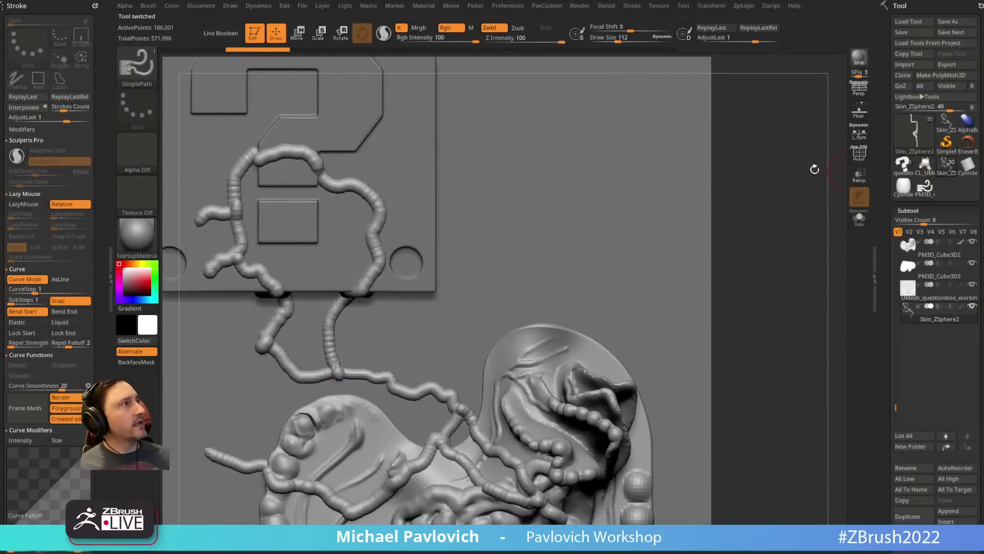
Step: Try to draw a curved tube from the question block's edge onto the backdrop at a draw size of about 76
left_click_drag(814, 169, 728, 154)
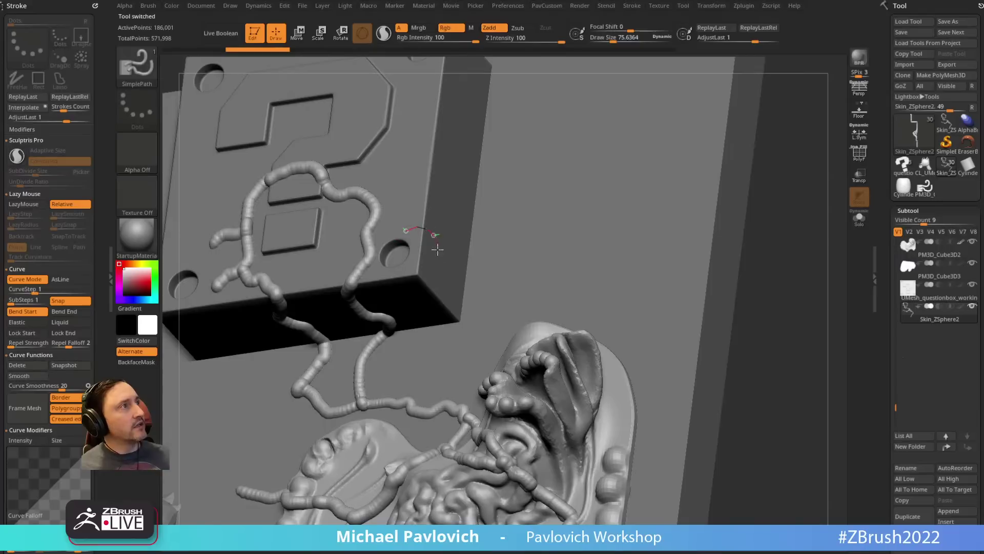
left_click_drag(464, 350, 462, 357)
left_click_drag(771, 283, 768, 248)
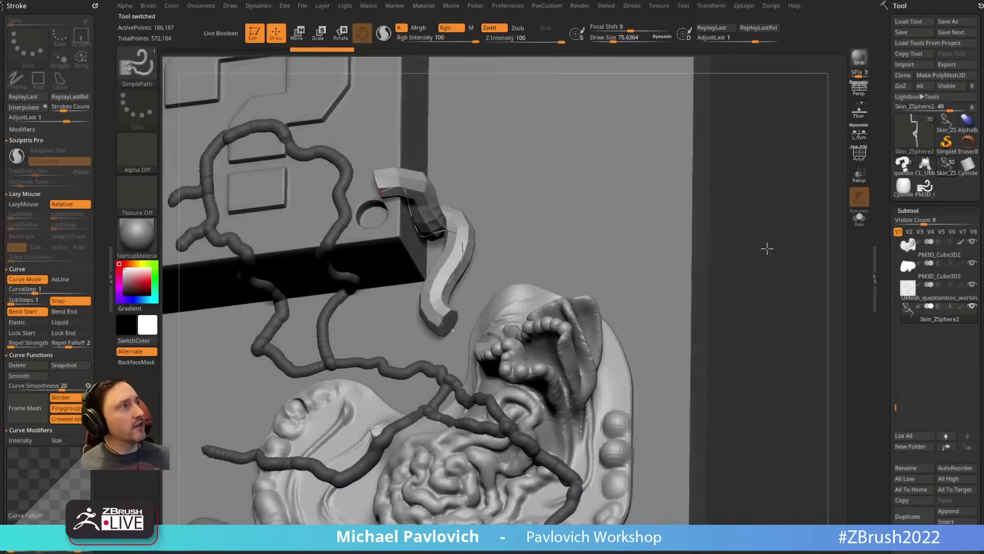
key("ctrl+z")
Step: Draw a thinner curved tube from the question block's edge onto the backdrop at a draw size of about 31
key("s")
left_click_drag(496, 213, 487, 213)
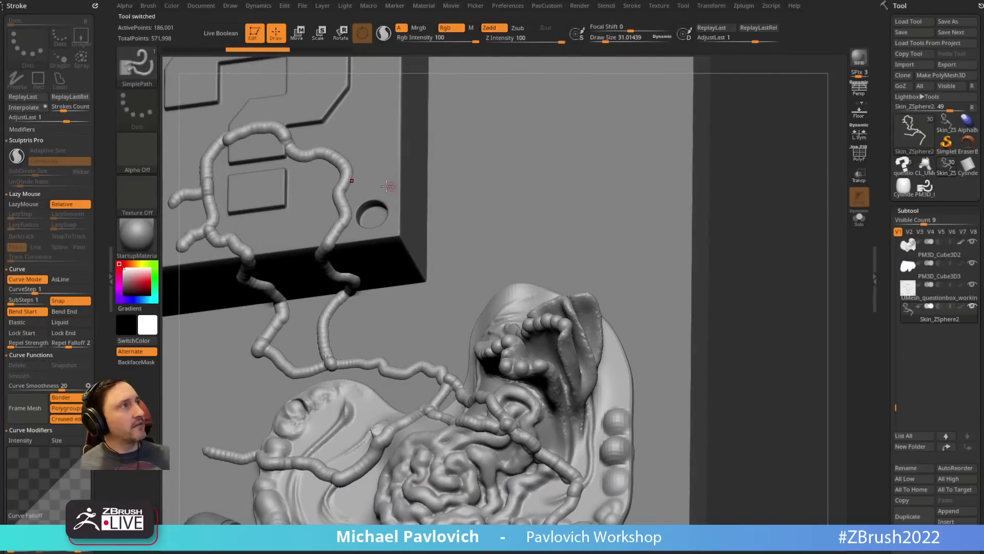
left_click_drag(455, 304, 469, 309)
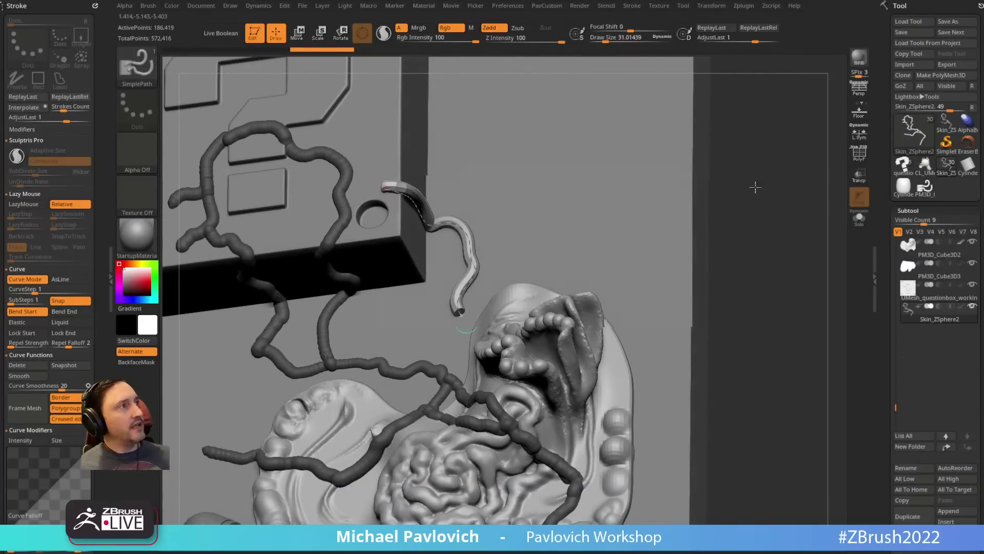
mouse_move(756, 188)
left_mouse_down()
mouse_move(753, 121)
mouse_move(759, 143)
mouse_move(714, 170)
left_mouse_up()
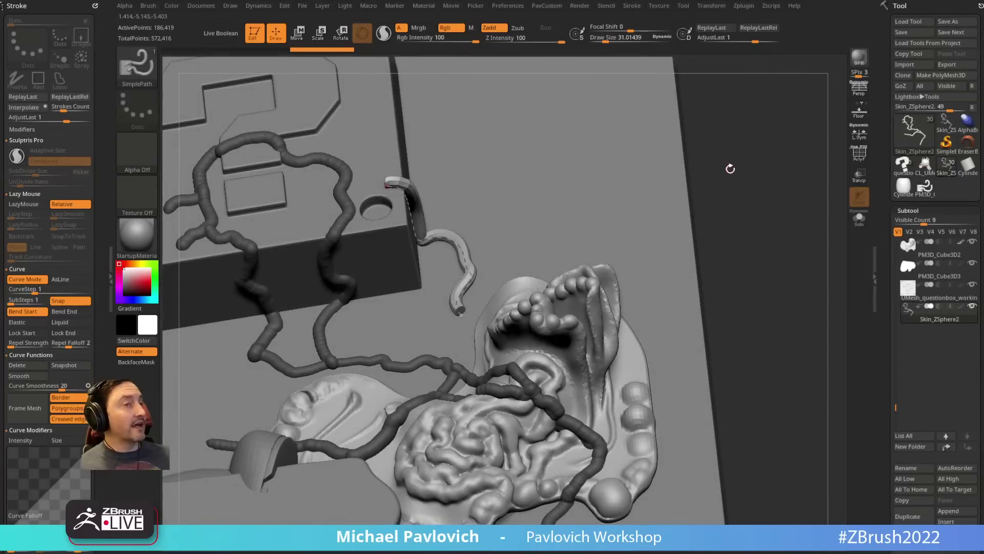
Step: Set the Imbed depth of the SimplePath brush to 40
left_click_drag(101, 321, 85, 181)
left_click(19, 455)
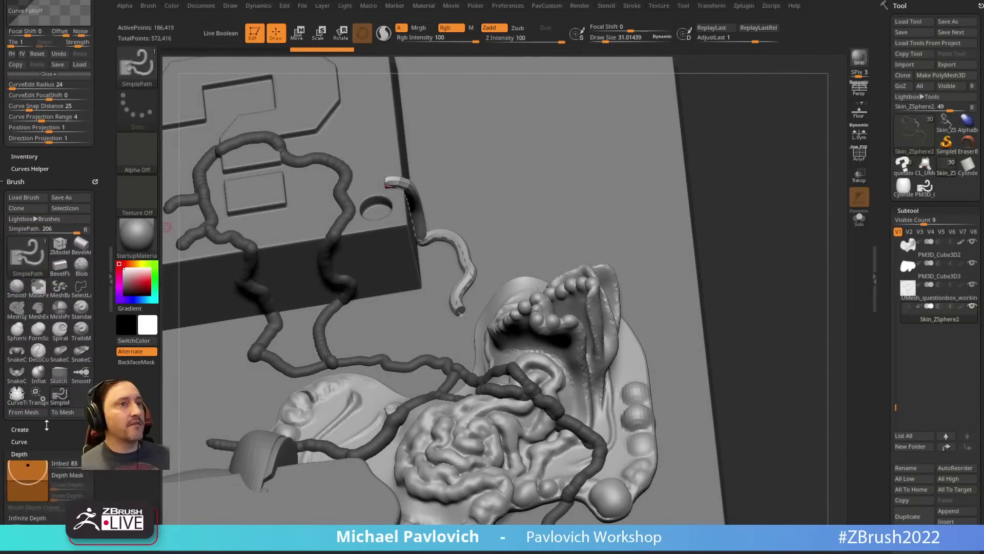
left_click_drag(27, 346, 27, 346)
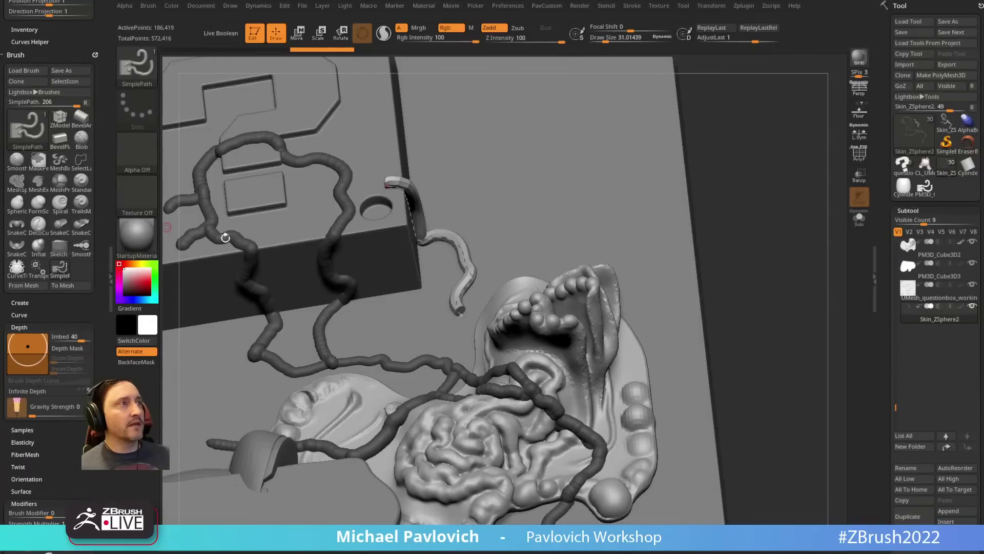
Step: Draw a long winding SimplePath tube from the first tube, around over the heart-shaped sculpt and back towards the block
left_click_drag(732, 135, 593, 223)
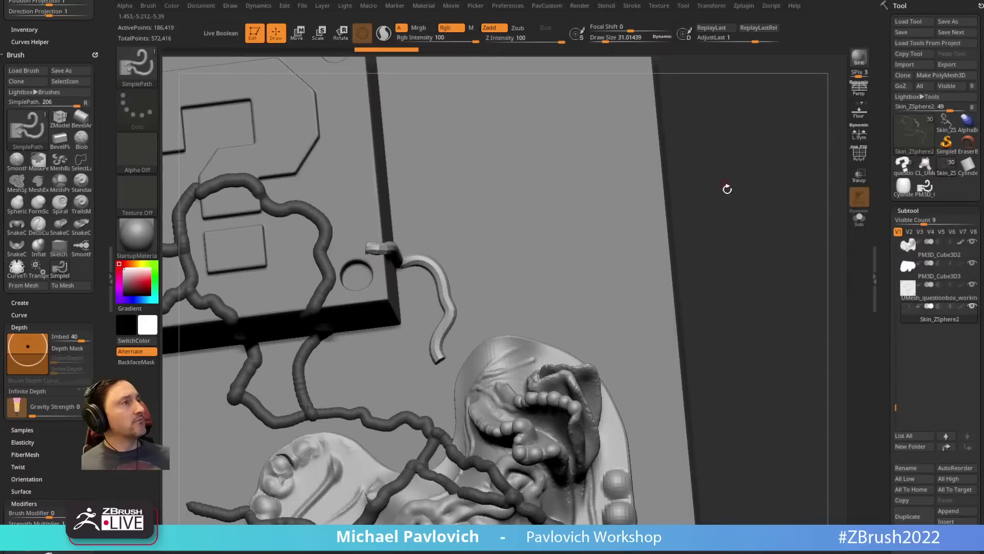
left_click_drag(727, 189, 736, 140, "shift")
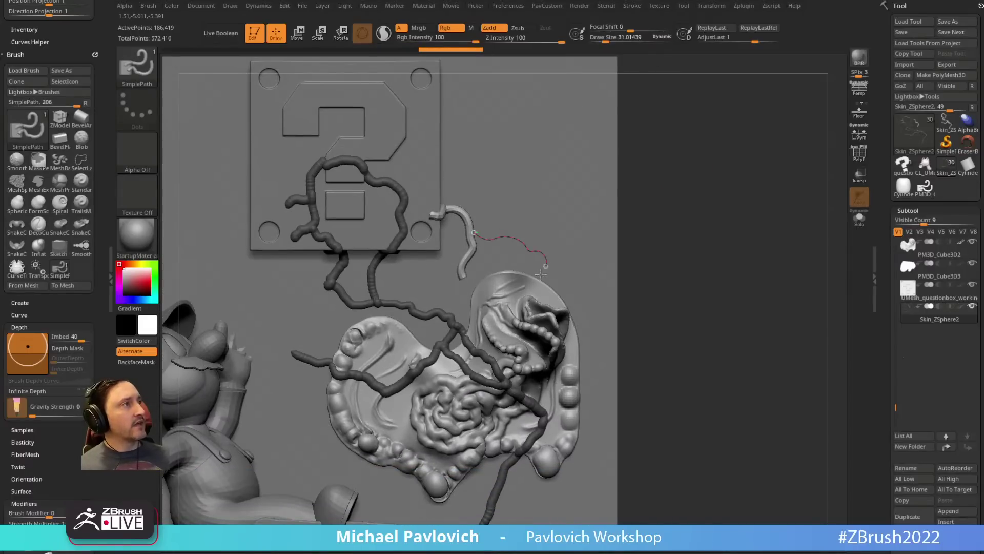
left_click_drag(425, 281, 392, 283)
mouse_move(711, 200)
left_mouse_down()
mouse_move(674, 179)
mouse_move(705, 202)
left_mouse_up()
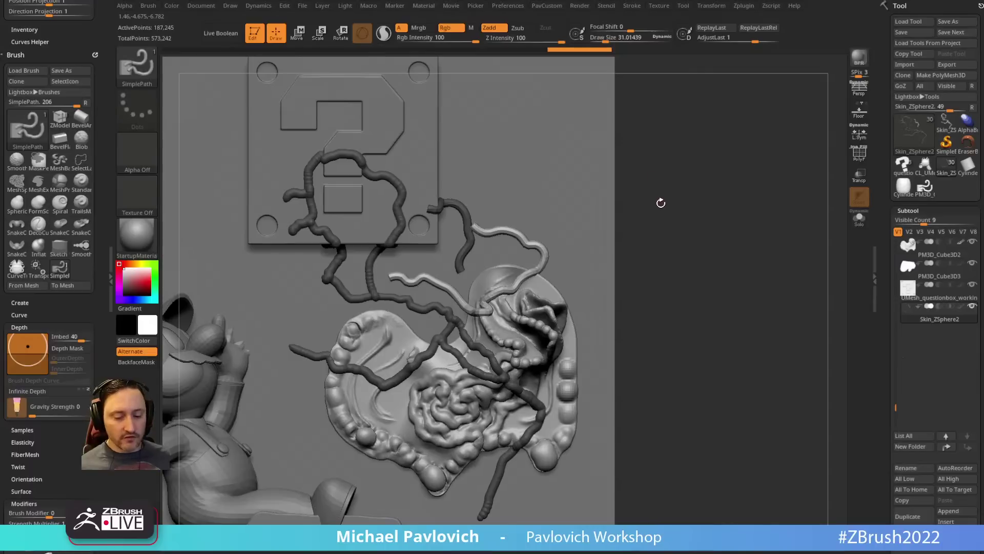
Step: Choose the ExtrudeProfile brush and pick its diamond-shaped hair02 profile
key("b")
key("x")
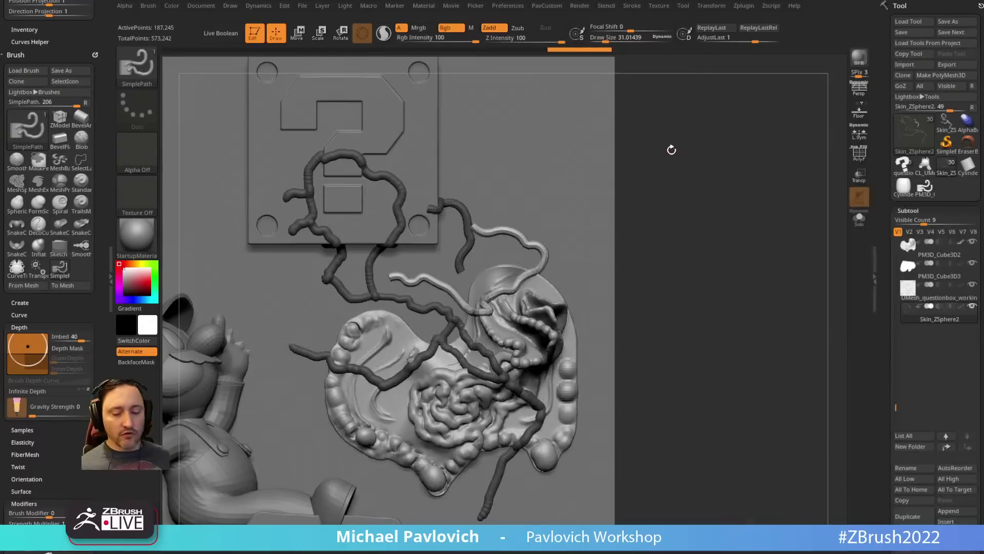
key("b")
key("b")
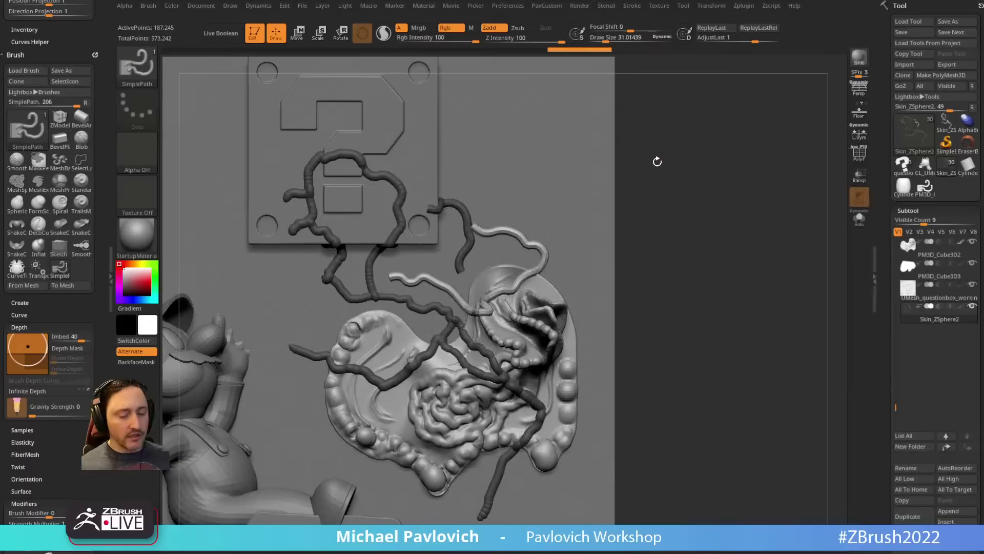
key("b")
key("e")
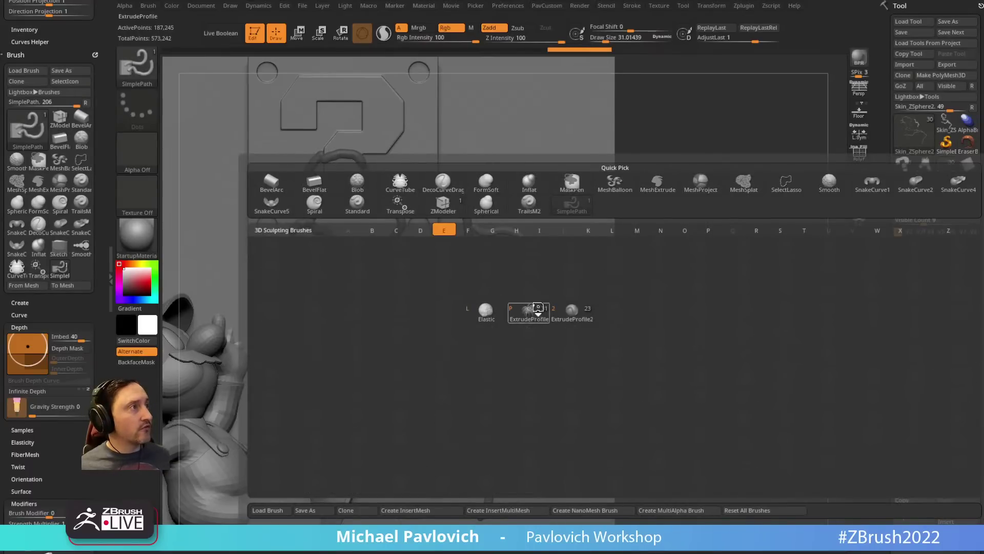
left_click(528, 310)
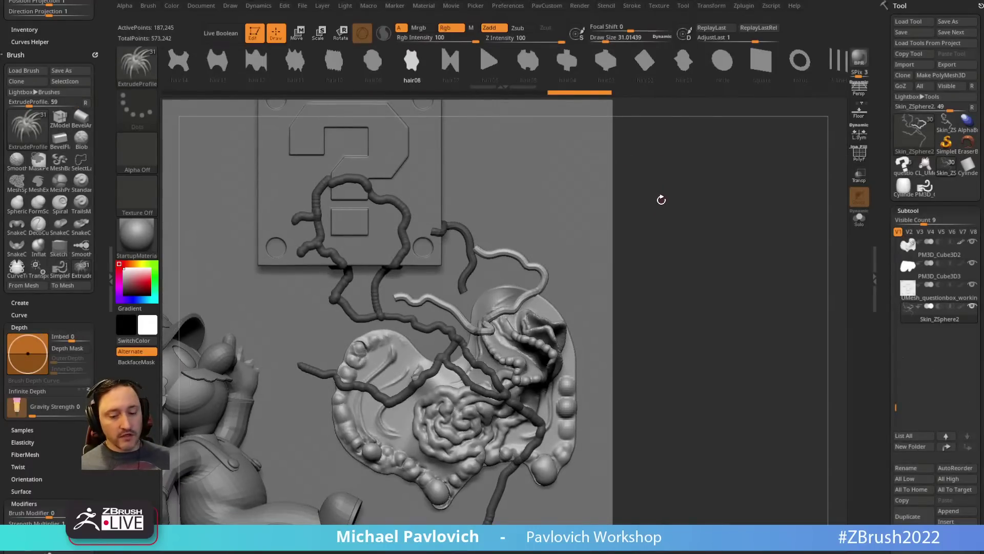
key("m")
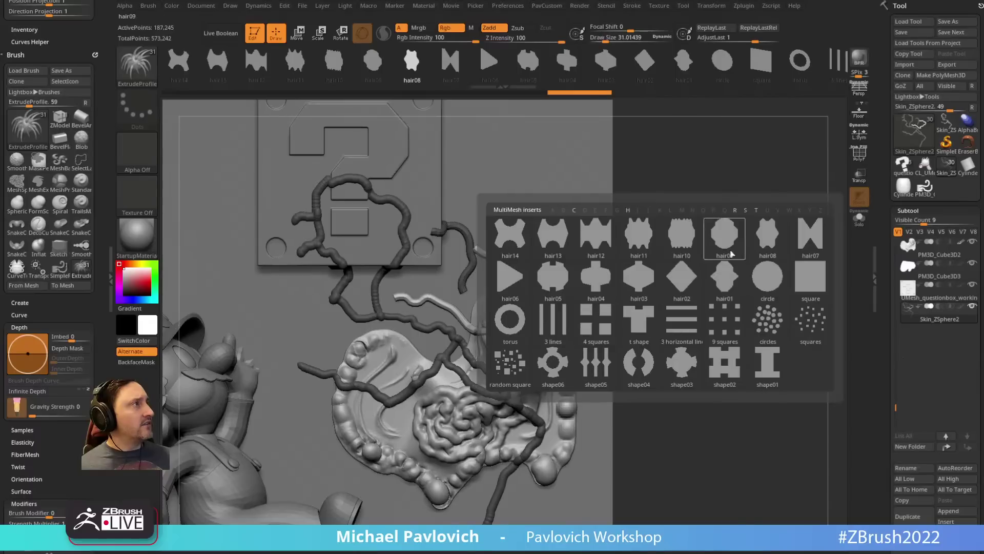
mouse_move(681, 290)
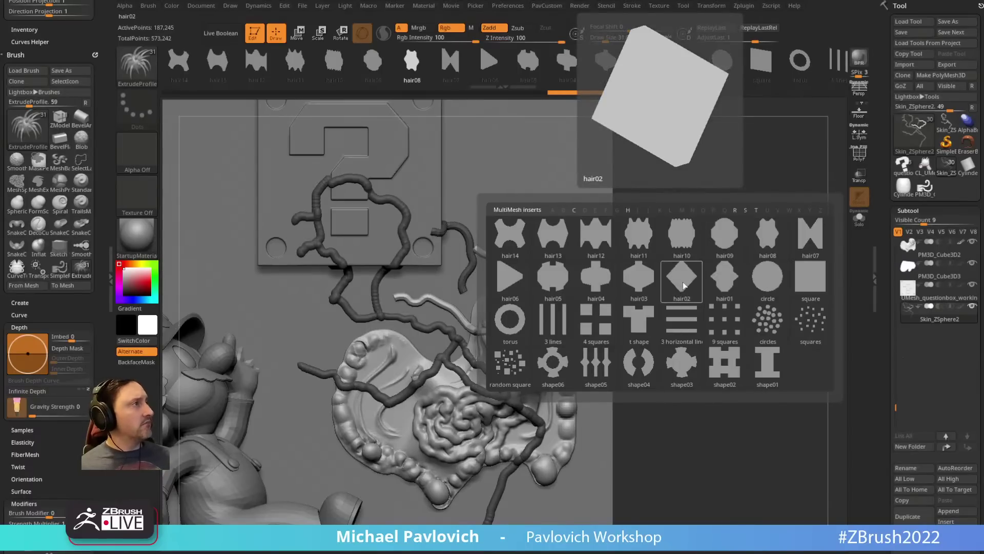
left_click(683, 282)
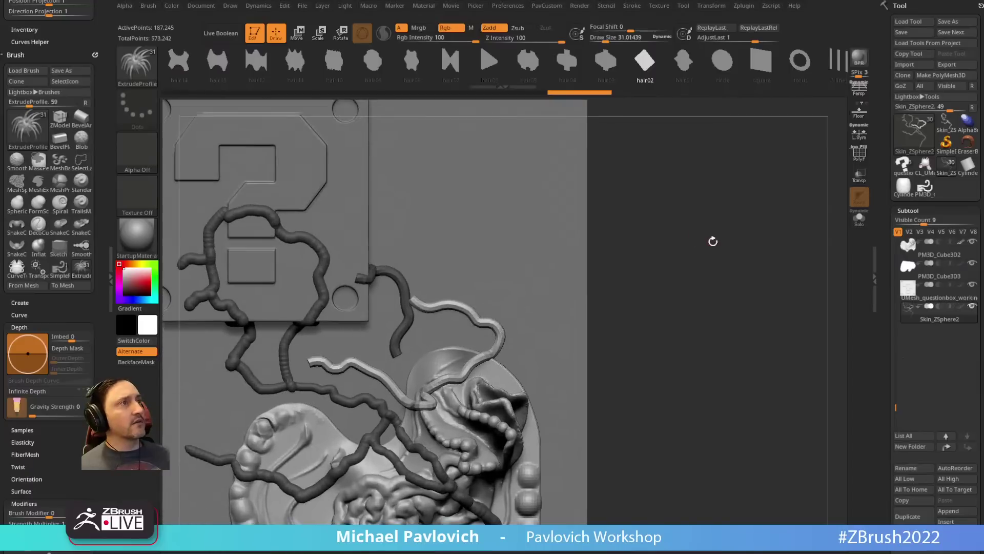
Step: Review the brush's curve settings and draw a long S-shaped tapering strand on the backdrop beside the block
mouse_move(82, 39)
left_mouse_down()
mouse_move(82, 87)
mouse_move(226, 298)
left_mouse_up()
scroll(30, 246, "down", 3)
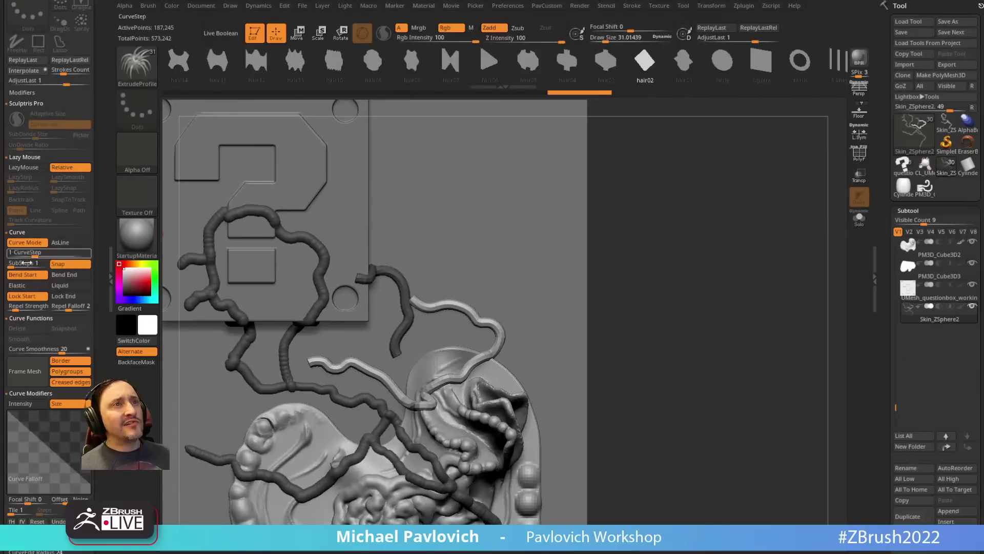
left_click_drag(100, 304, 99, 281)
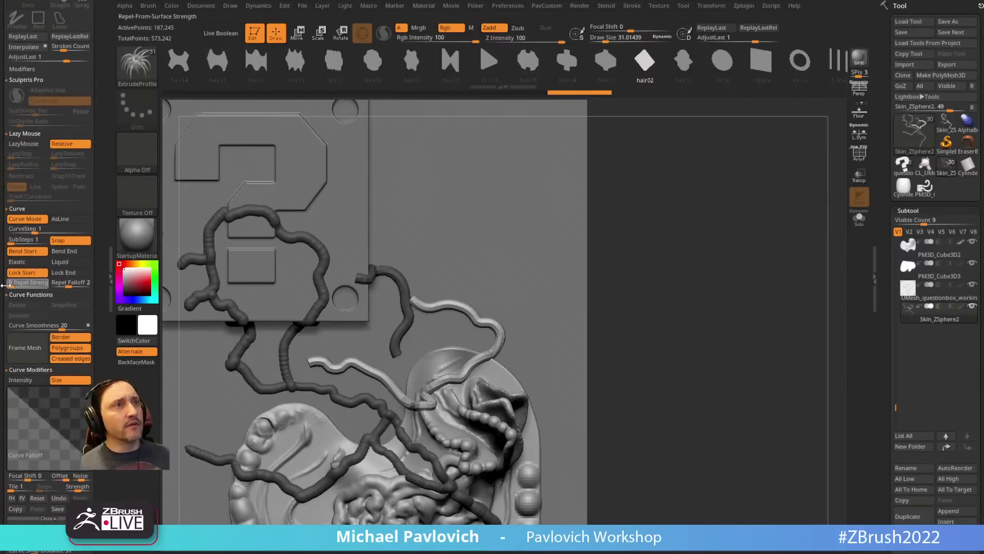
left_click_drag(604, 208, 569, 187, "alt")
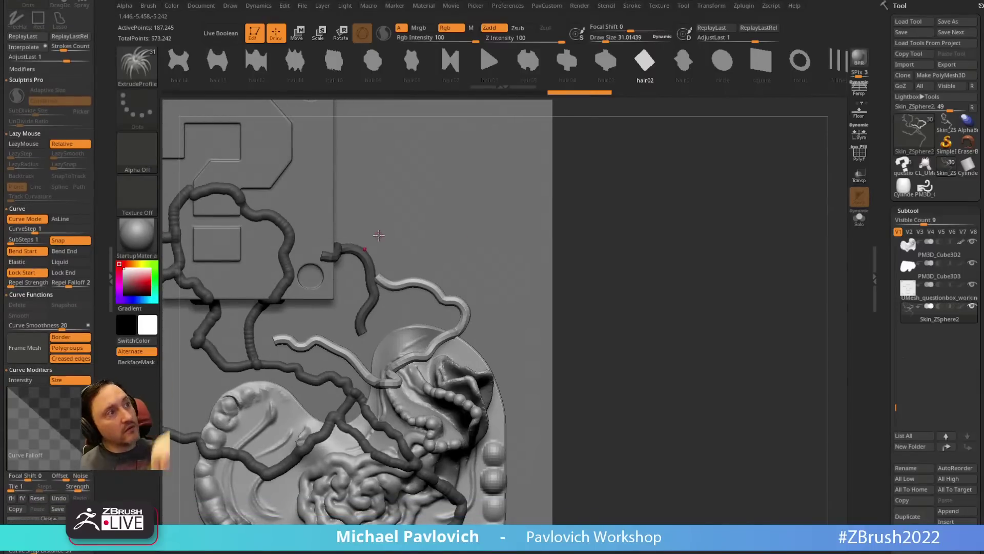
mouse_move(409, 205)
left_mouse_down()
mouse_move(502, 266)
mouse_move(494, 322)
left_mouse_up()
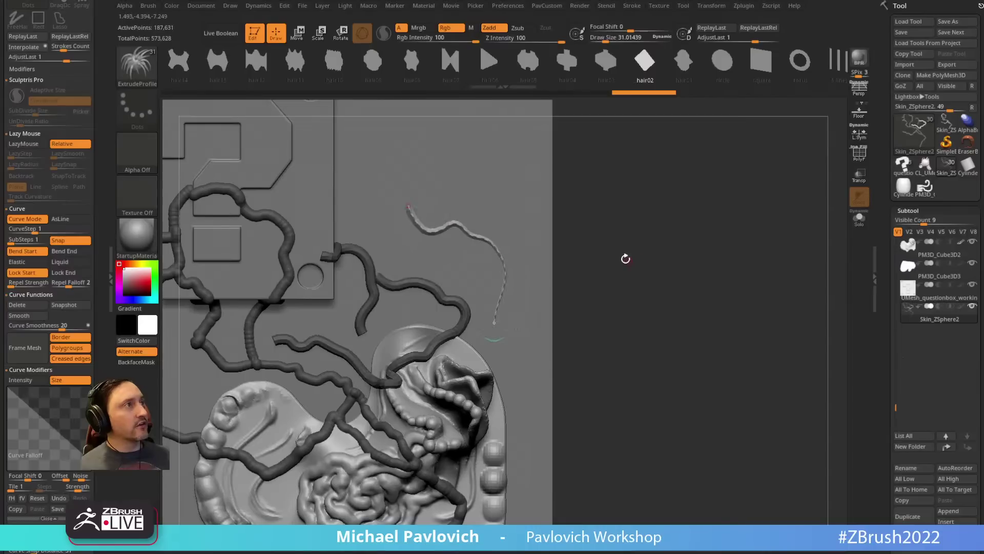
left_click_drag(627, 232, 619, 264, "alt")
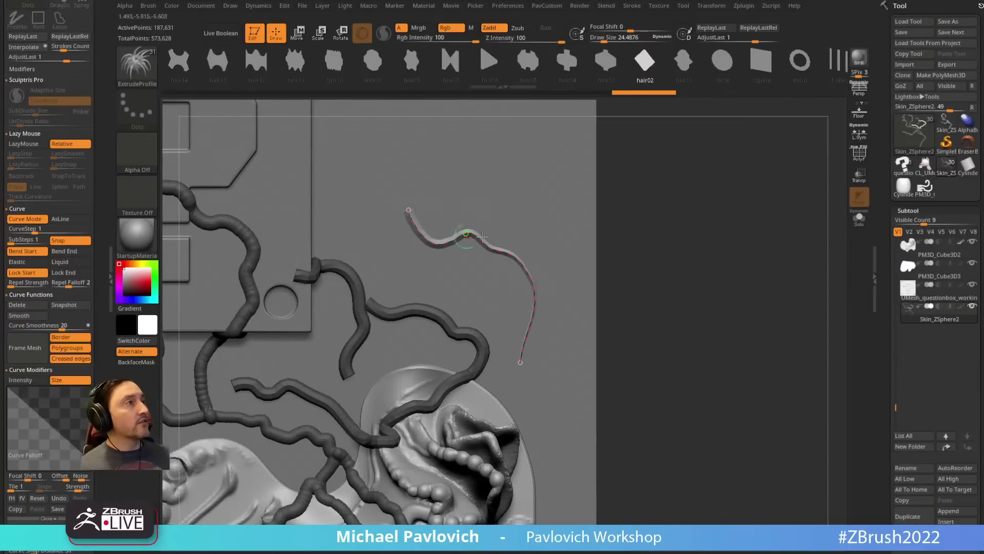
left_click_drag(670, 227, 663, 219, "alt")
Step: Switch back to the SimplePath brush and draw a short wavy tube above the tapering strand
key("b")
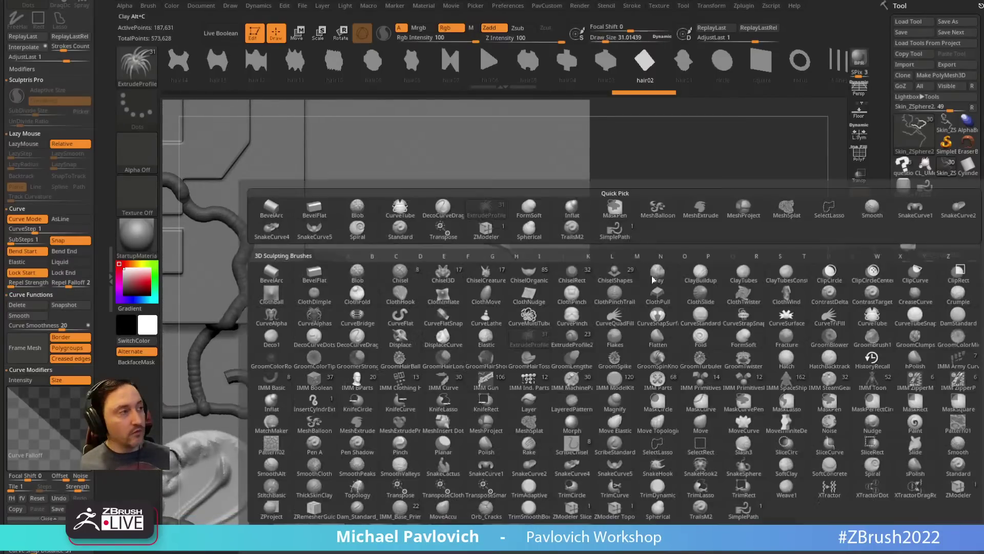
left_click(615, 324)
left_click_drag(499, 153, 569, 251)
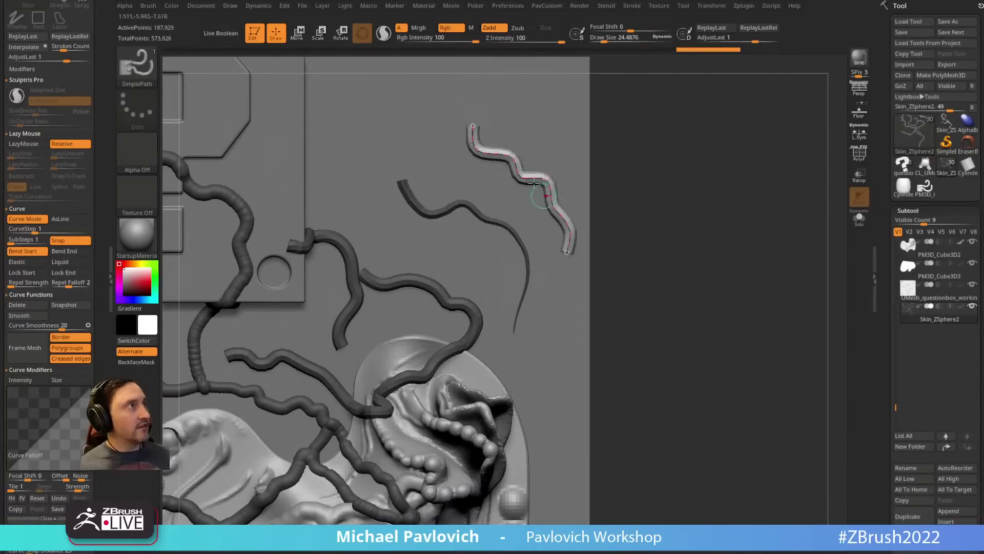
Step: Try the Intensity curve modifier on the wavy tube, replace it with the Size modifier, and update the tube to taper it
left_click_drag(692, 204, 653, 268, "alt")
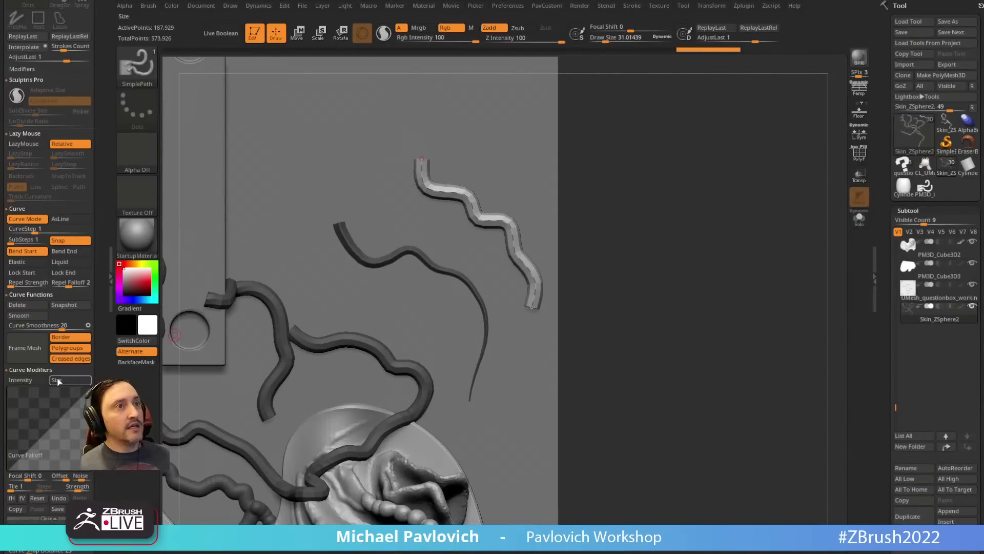
left_click(20, 379)
left_click(474, 212)
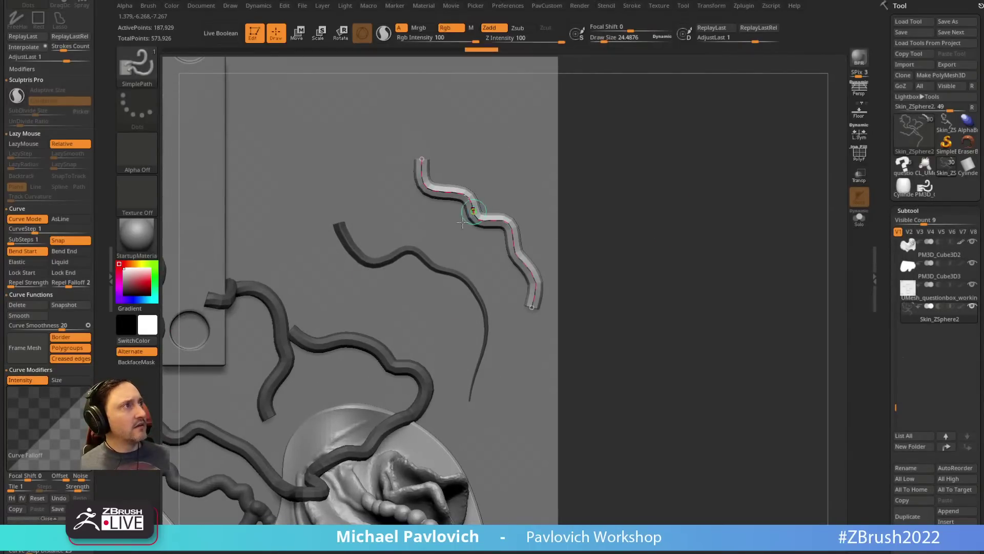
left_click(23, 381)
left_click(67, 380)
left_click(478, 199)
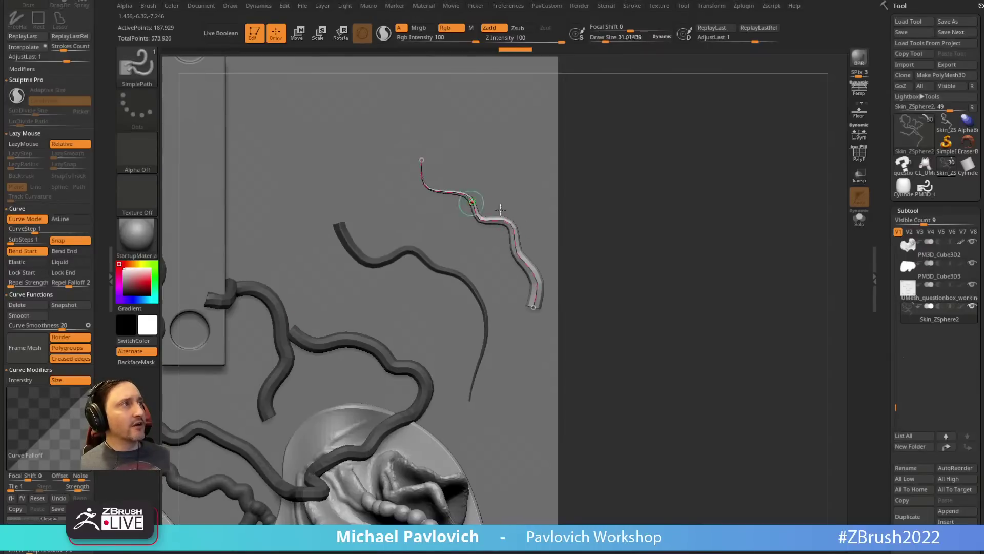
Step: Undo the wavy tube's taper, flip the curve falloff horizontally, and update the tube so it thins toward its lower end
key("ctrl+z")
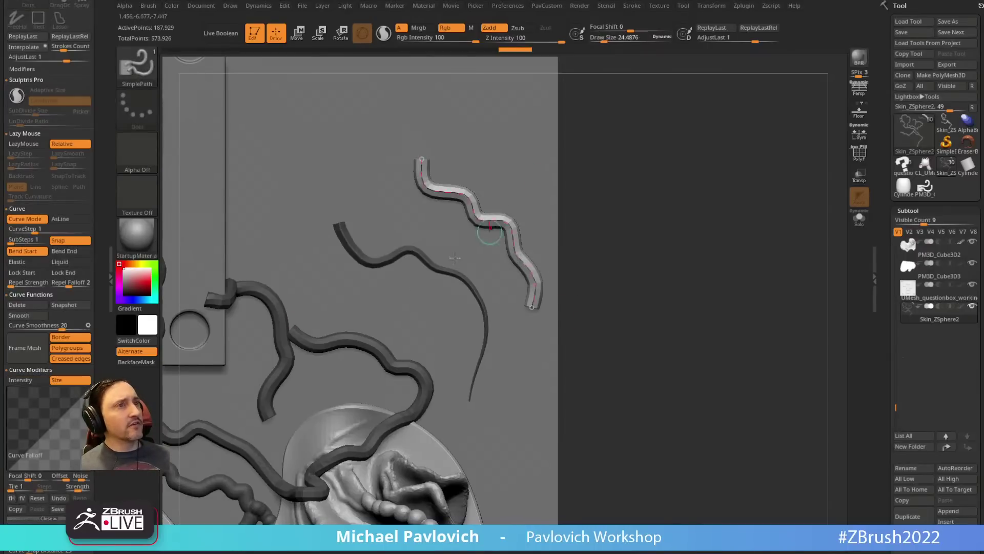
left_click(12, 498)
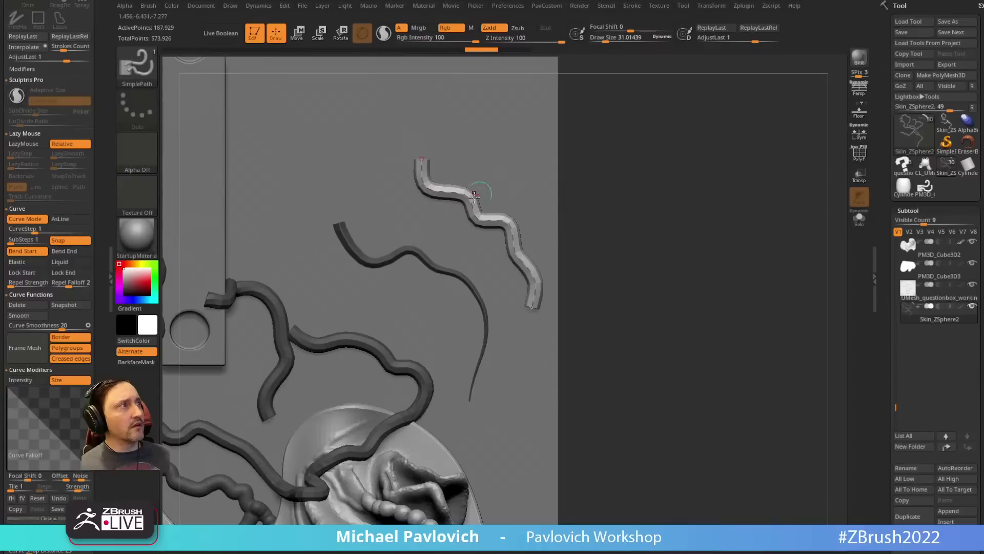
left_click(474, 197)
mouse_move(659, 180)
left_mouse_down("alt")
mouse_move(643, 141)
mouse_move(670, 155)
left_mouse_up("alt")
left_click(514, 160)
left_click(507, 207)
Step: Draw a long wavy tapering tube on the backdrop beside the block, plus a tapering branch curving upward from its middle
left_click_drag(416, 127, 414, 272)
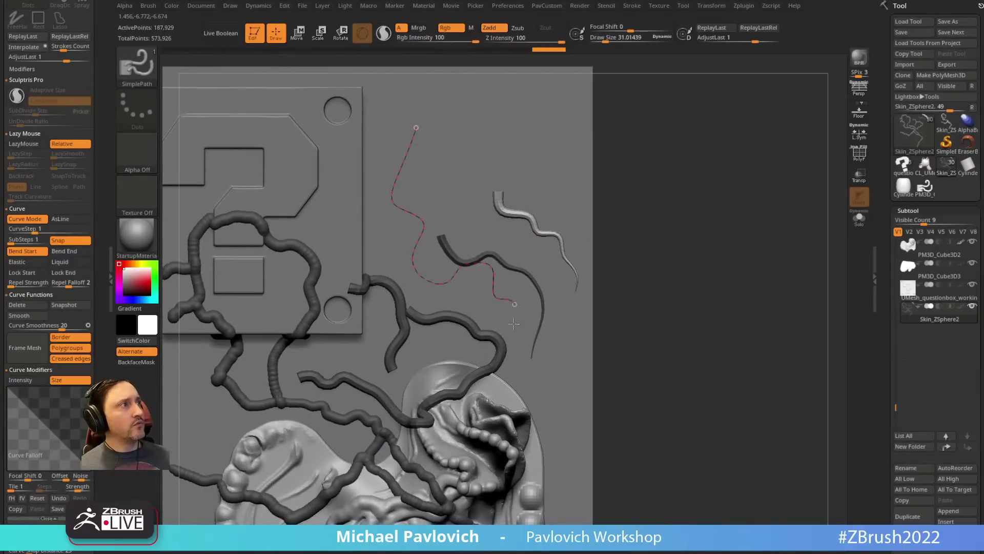
left_click_drag(515, 323, 560, 408)
left_click_drag(737, 257, 742, 254)
left_click(407, 165)
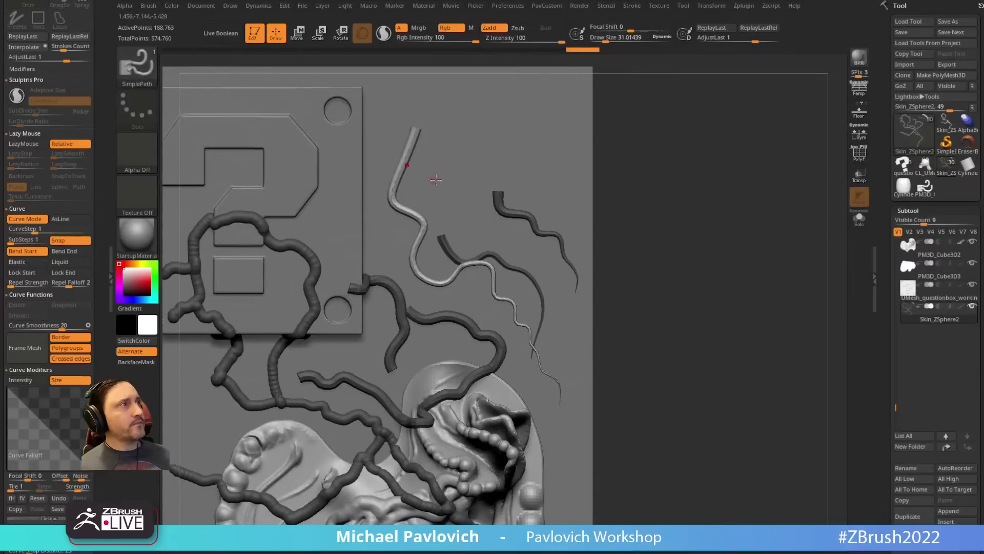
mouse_move(443, 216)
left_mouse_down()
mouse_move(540, 137)
mouse_move(529, 107)
left_mouse_up()
left_click_drag(743, 229, 719, 190, "alt")
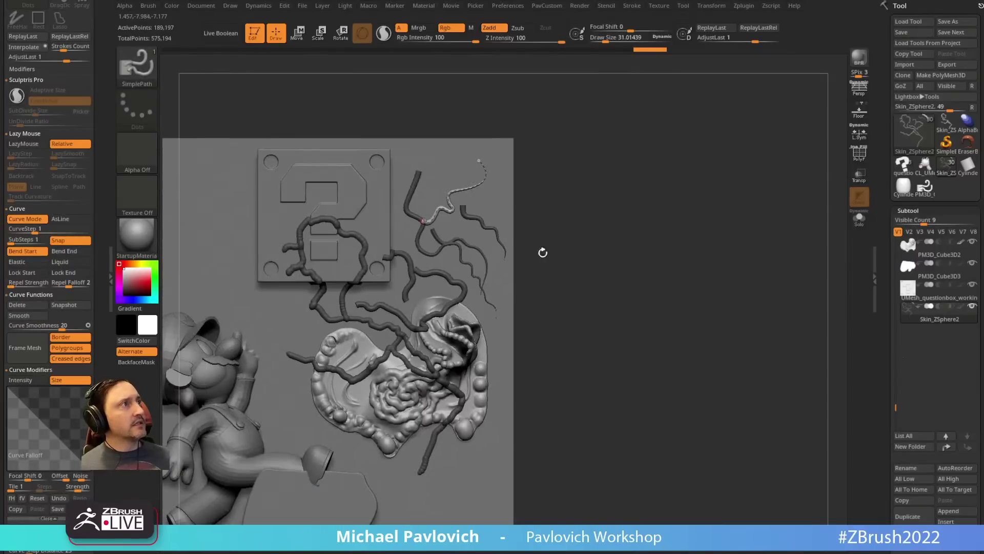
mouse_move(631, 260)
left_mouse_down()
mouse_move(622, 254)
mouse_move(658, 270)
mouse_move(688, 216)
mouse_move(696, 237)
left_mouse_up()
Step: Choose the ExtrudeProfile brush with the triangular hair06 profile and draw a wavy vertical strand near the backdrop's edge
key("b")
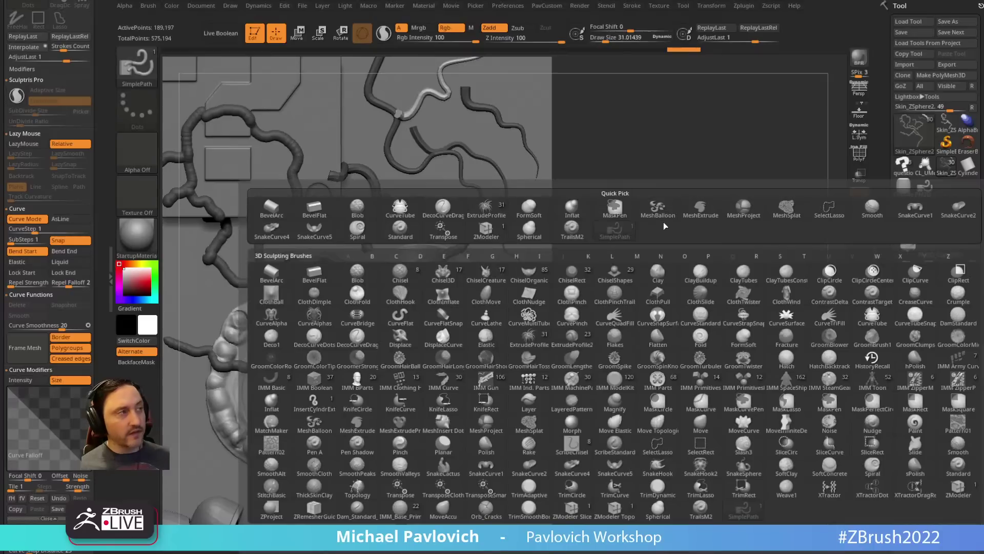
left_click(529, 337)
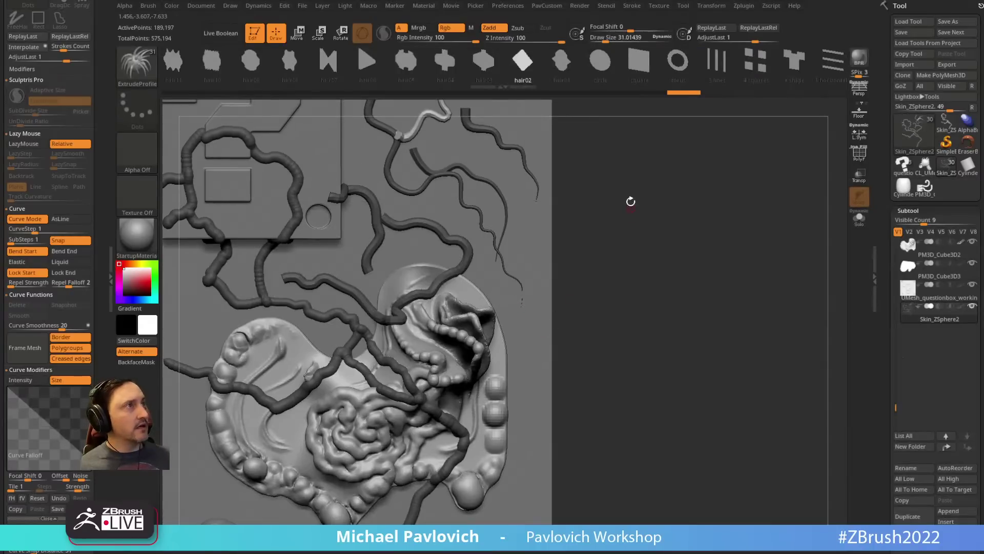
left_click(367, 64)
left_click_drag(589, 149, 584, 207, "alt")
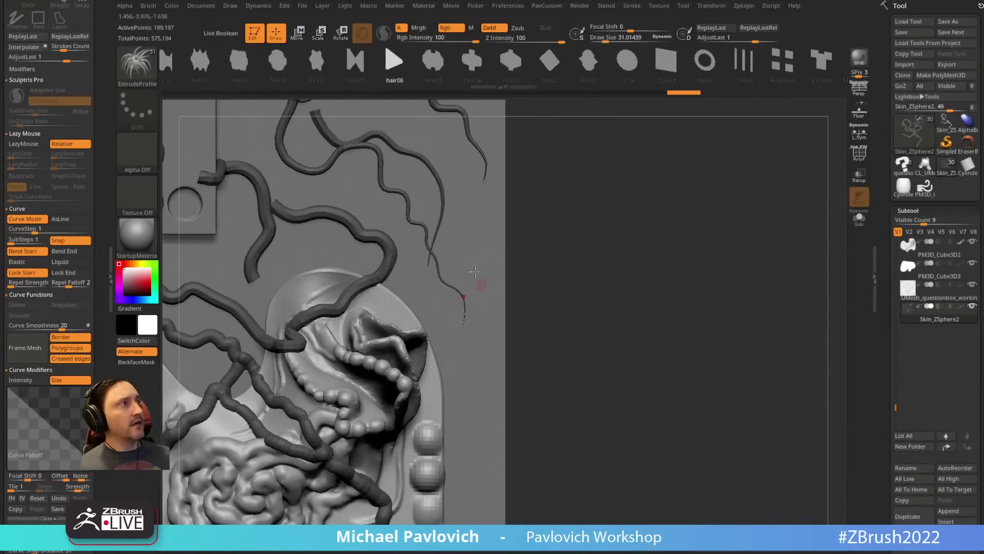
left_click_drag(492, 342, 477, 424)
left_click_drag(606, 270, 589, 253, "alt")
left_click(476, 189)
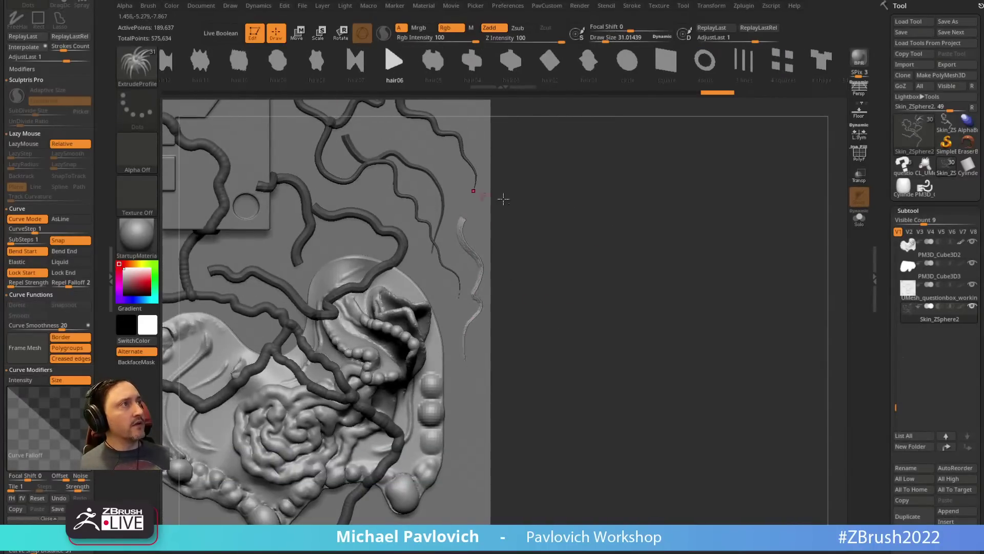
Step: Swap the new strand's profile to the hair02 diamond, and replace that with the torus ring
mouse_move(592, 212)
left_mouse_down()
mouse_move(559, 220)
mouse_move(595, 191)
mouse_move(607, 195)
left_mouse_up()
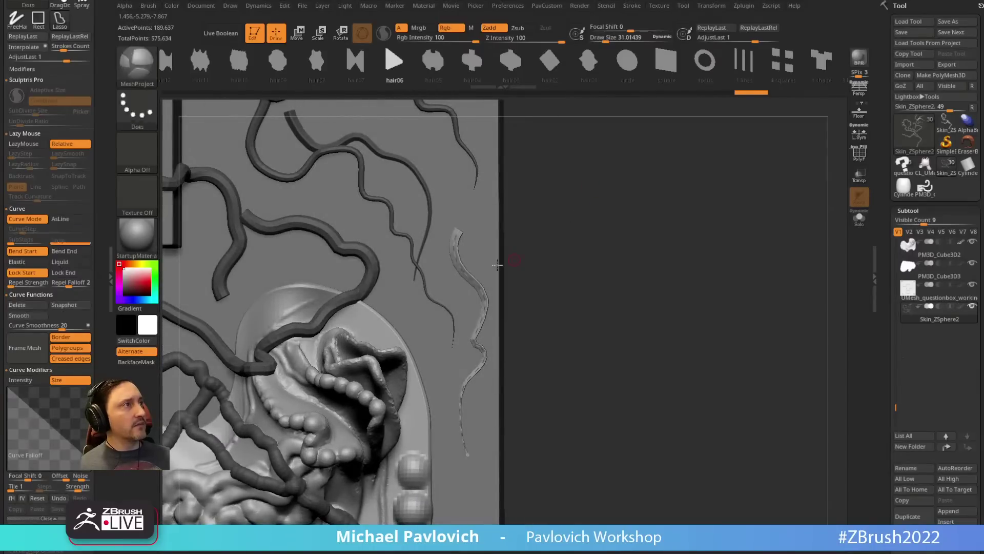
left_click(553, 61)
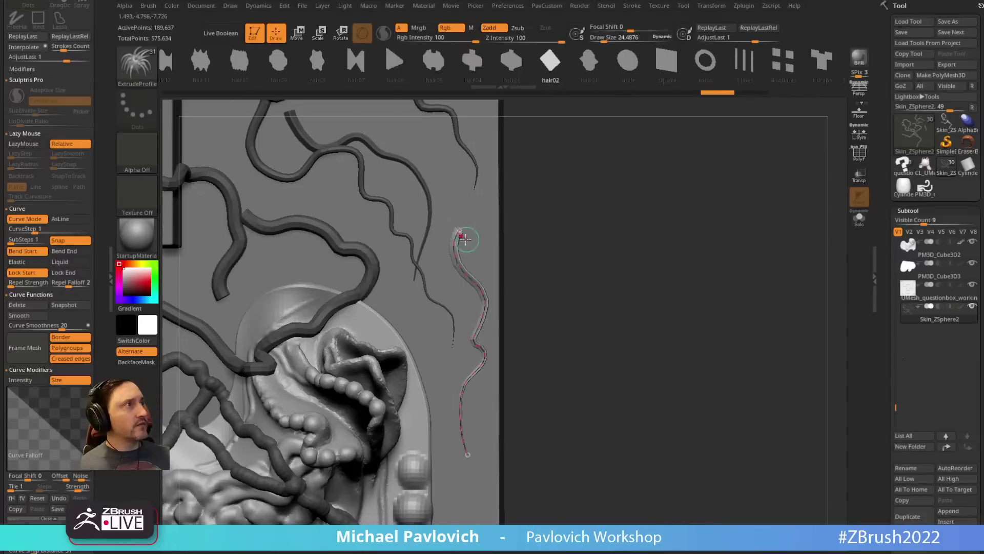
left_click(706, 61)
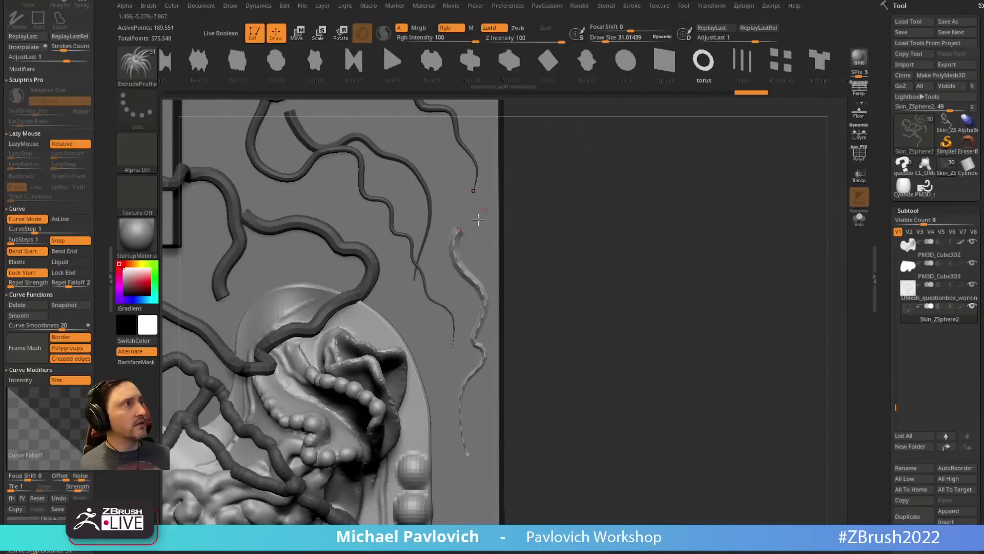
left_click_drag(574, 169, 605, 207)
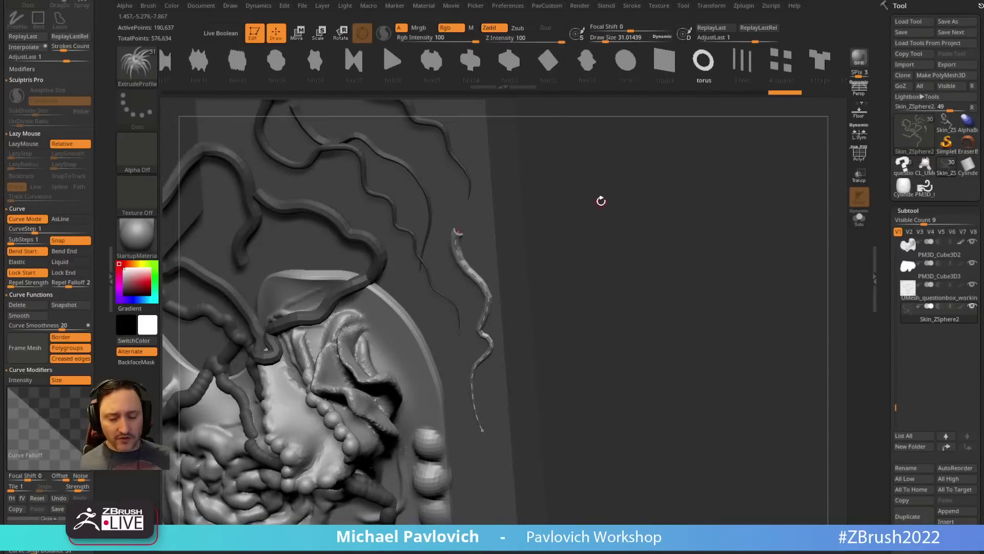
key("b")
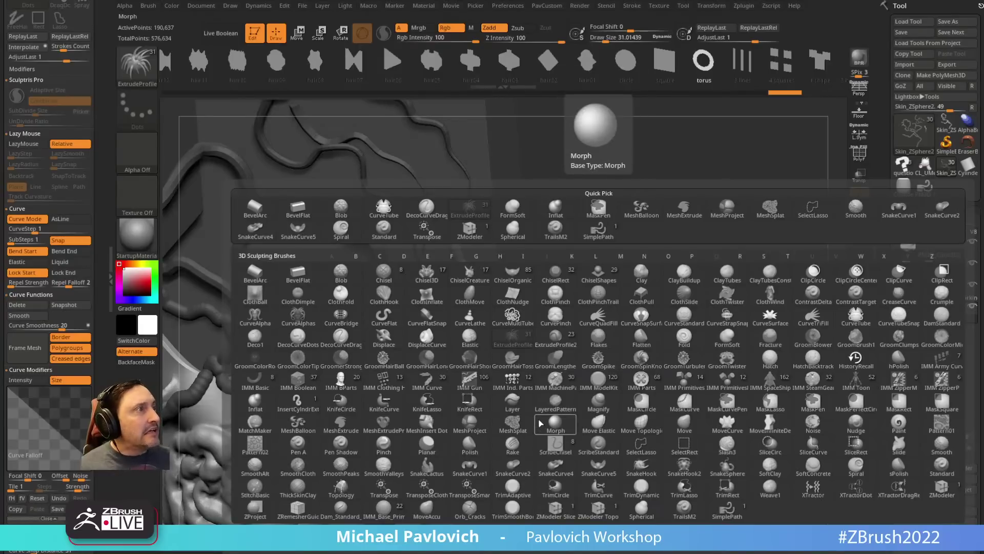
left_click(291, 323)
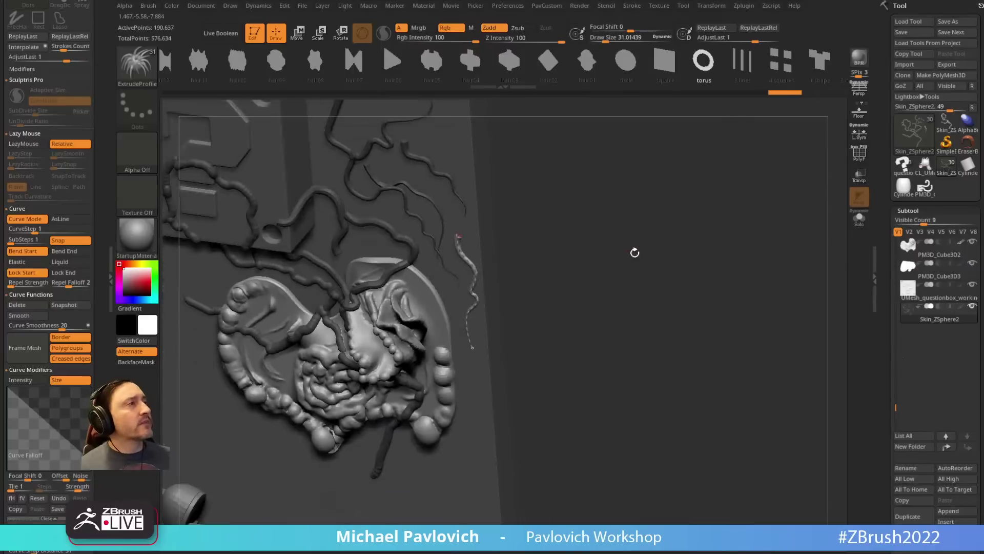
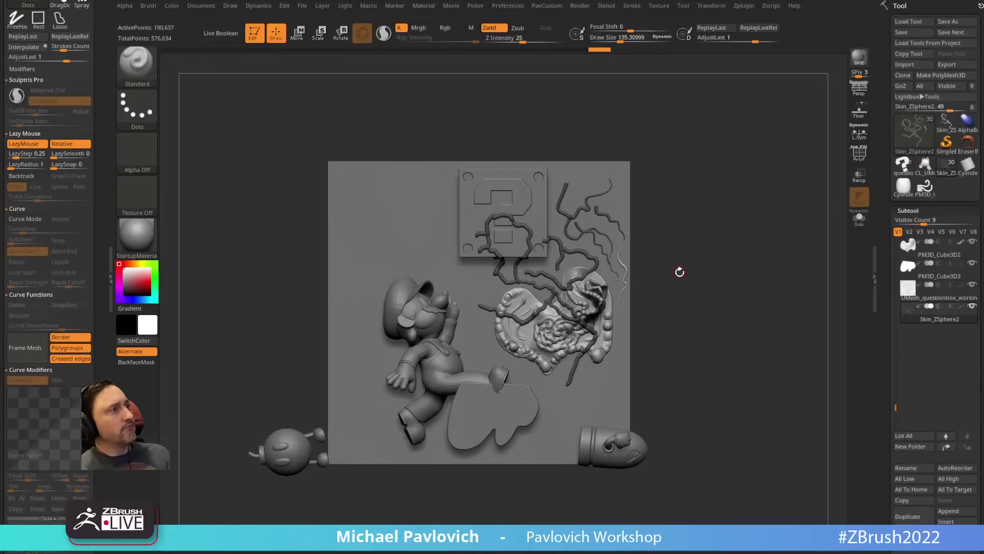
key("e")
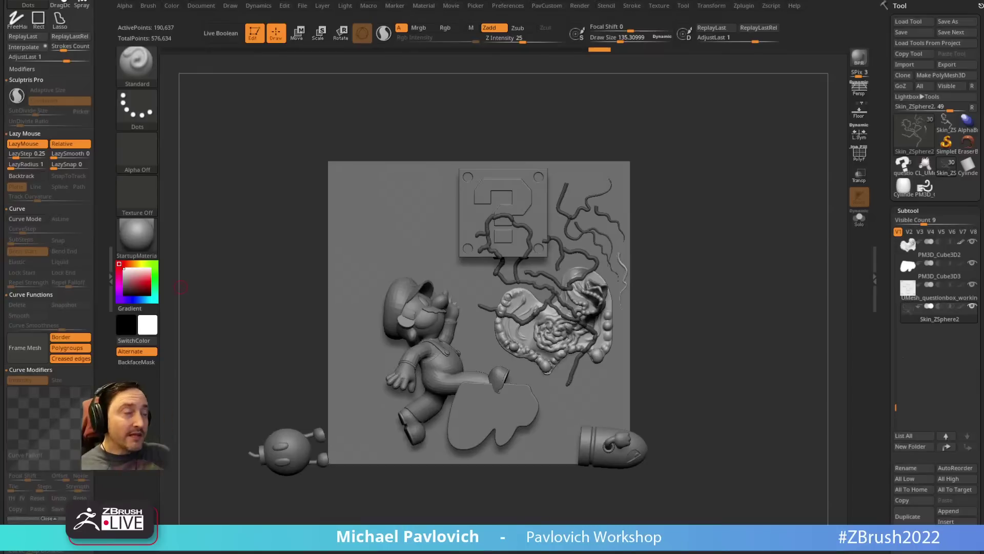
Step: Choose the IMM Curve brush and draw a long S-shaped insert-mesh curve on the empty backdrop above the cartoon character
key("b")
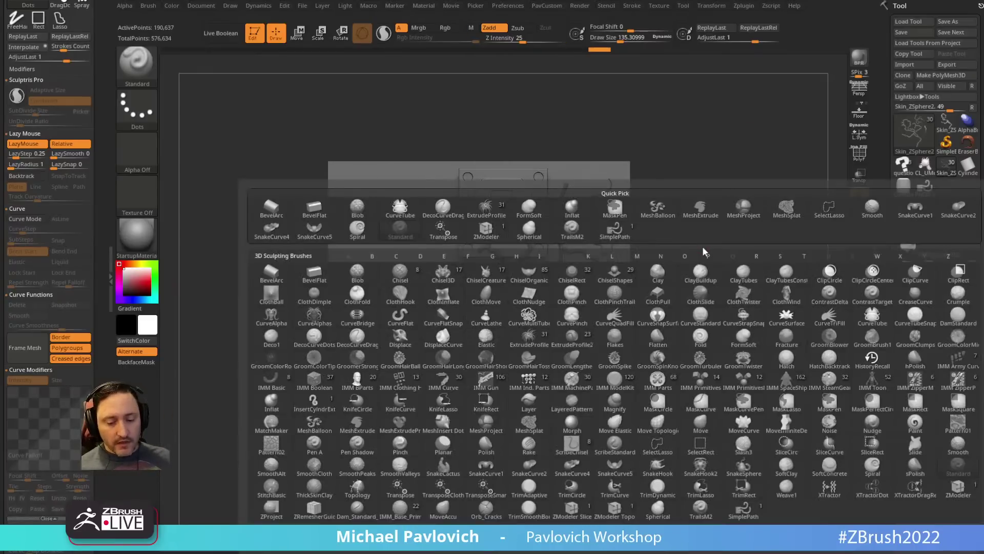
key("b")
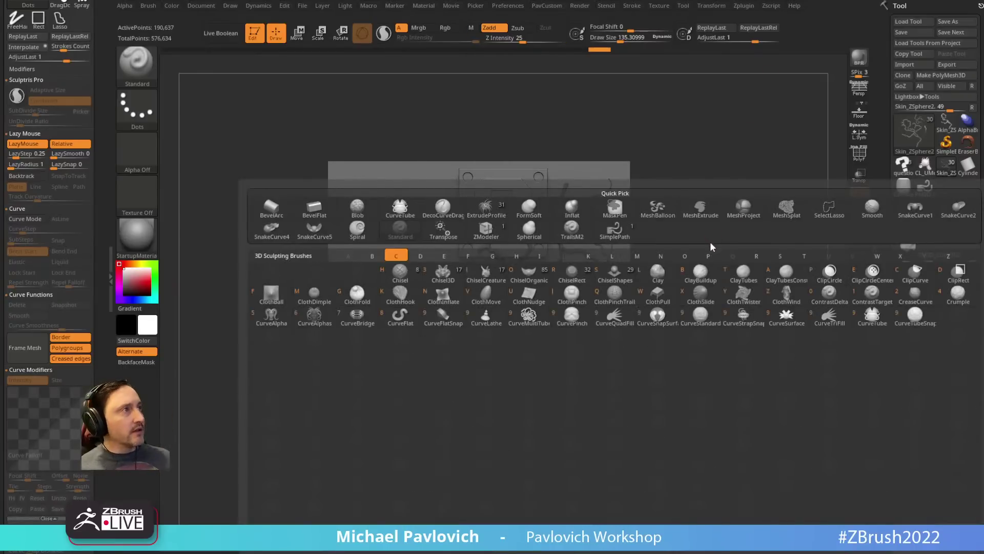
key("b")
key("i")
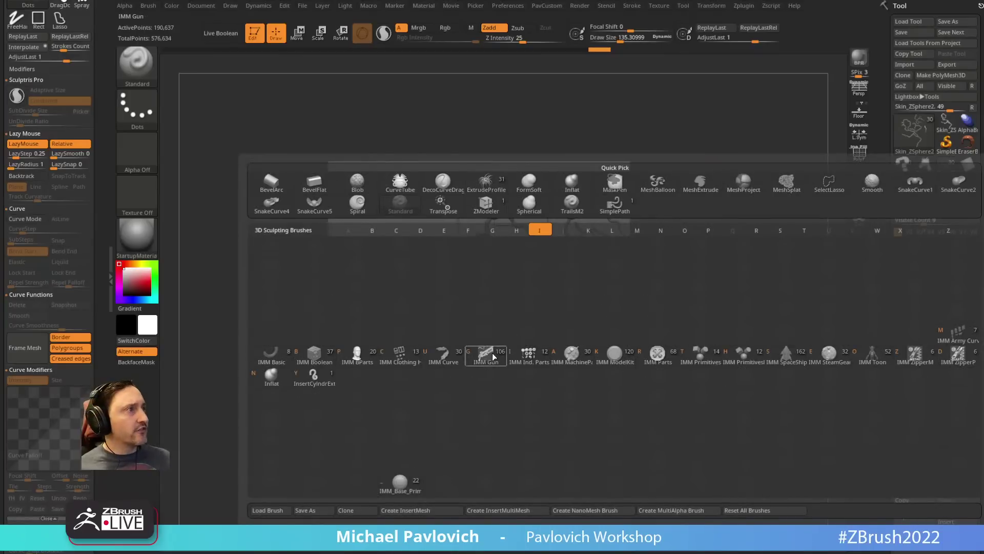
left_click(445, 353)
key("m")
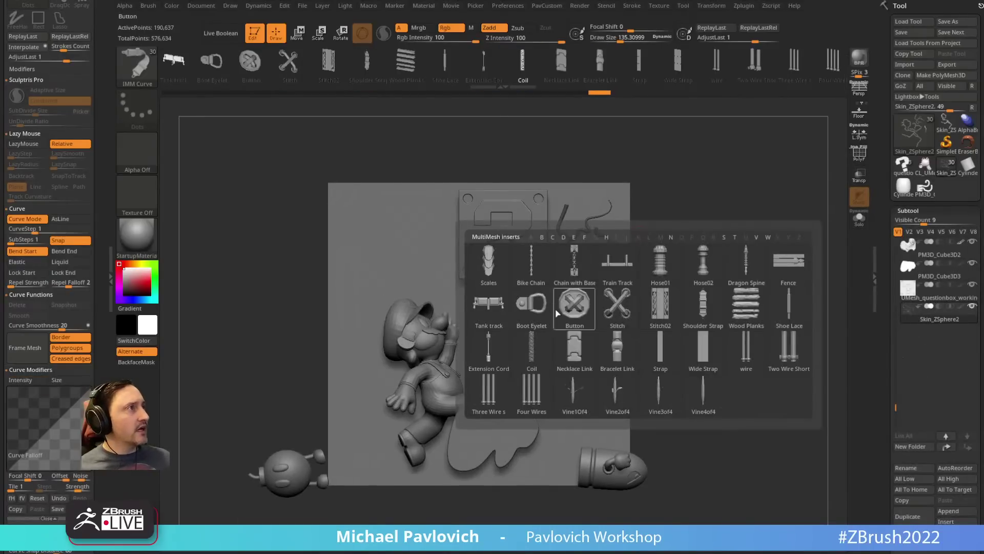
key("f")
left_click_drag(227, 264, 201, 390)
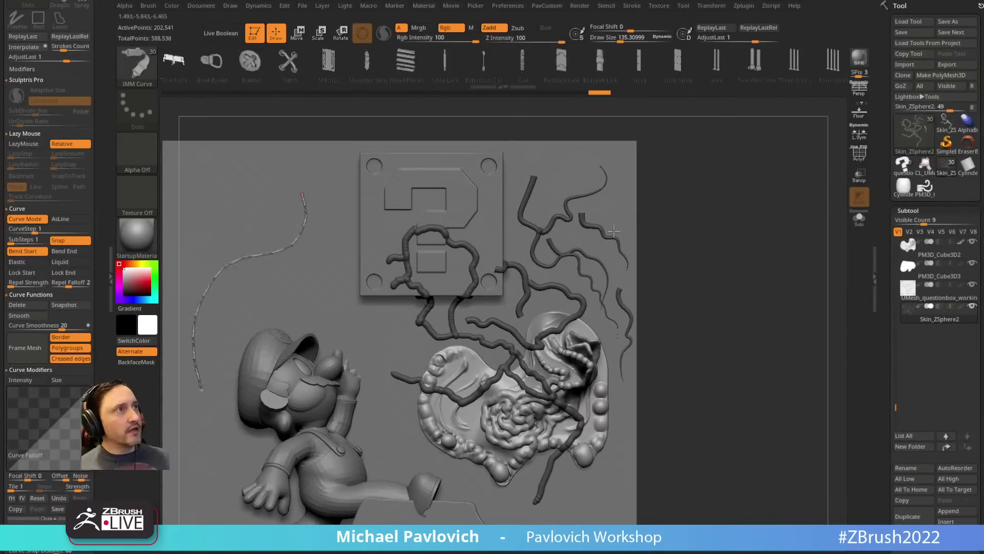
Step: Increase the draw size to about 238 and update the insert-mesh curve to thicken its repeating segments
mouse_move(713, 205)
left_mouse_down("alt")
mouse_move(806, 176)
mouse_move(800, 192)
left_mouse_up("alt")
key("bracketright")
key("bracketright")
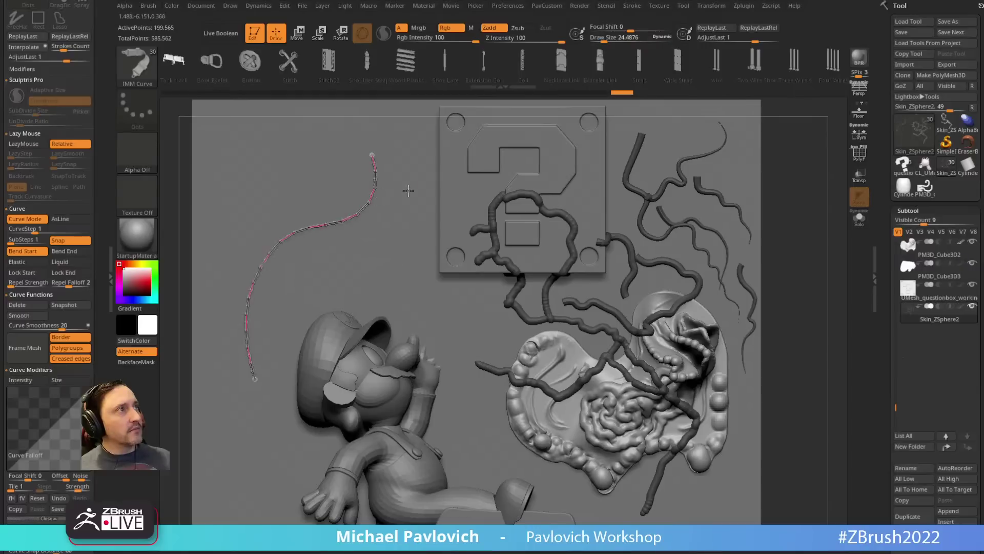
left_click(362, 213)
key("s")
mouse_move(800, 158)
left_mouse_down("alt")
mouse_move(808, 172)
mouse_move(789, 175)
left_mouse_up("alt")
left_click(376, 215)
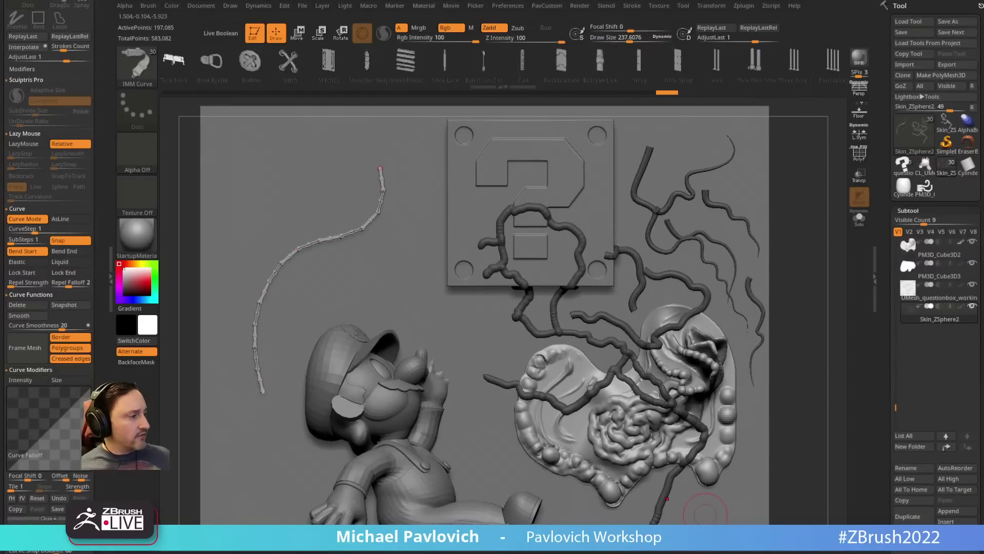
Step: Switch to the browser, open the YouTube channel behind the Snake Curve Brushes video, and browse its playlists and videos
key("alt+Tab")
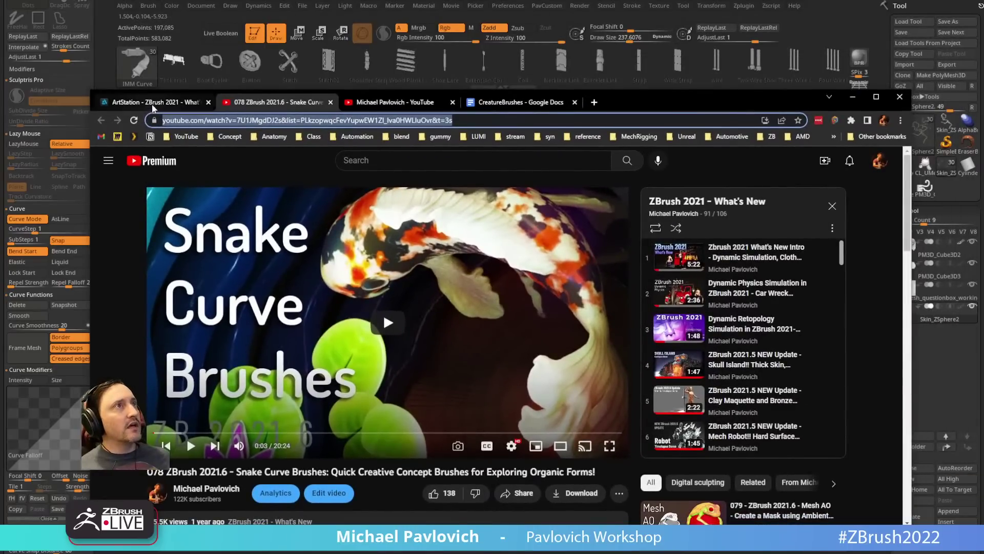
scroll(476, 222, "down", 5)
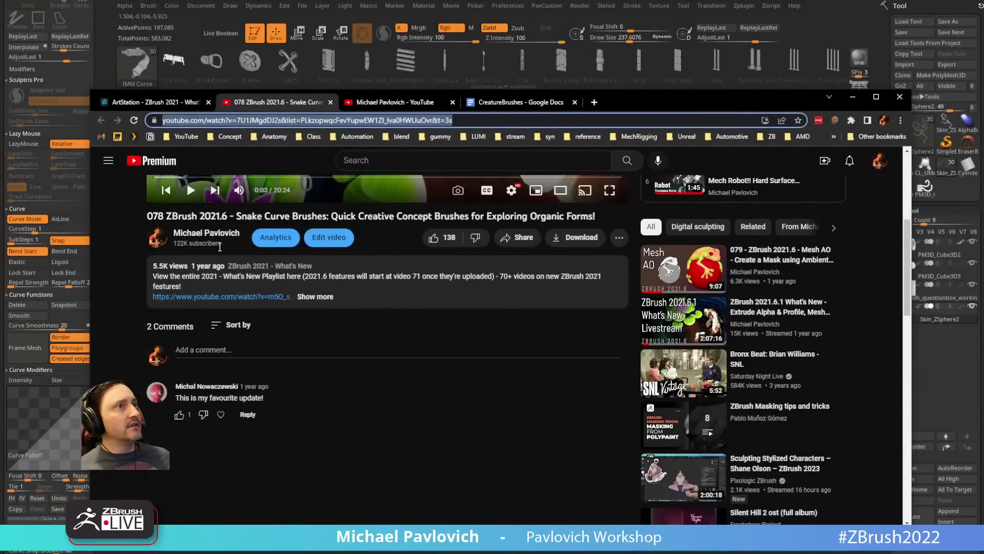
left_click(206, 233)
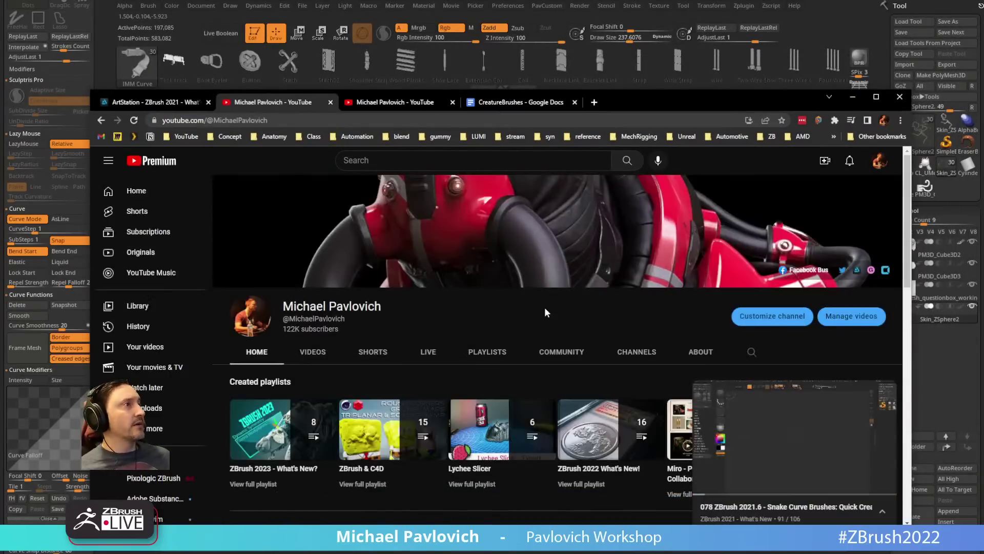
scroll(545, 306, "down", 3)
left_click(887, 393)
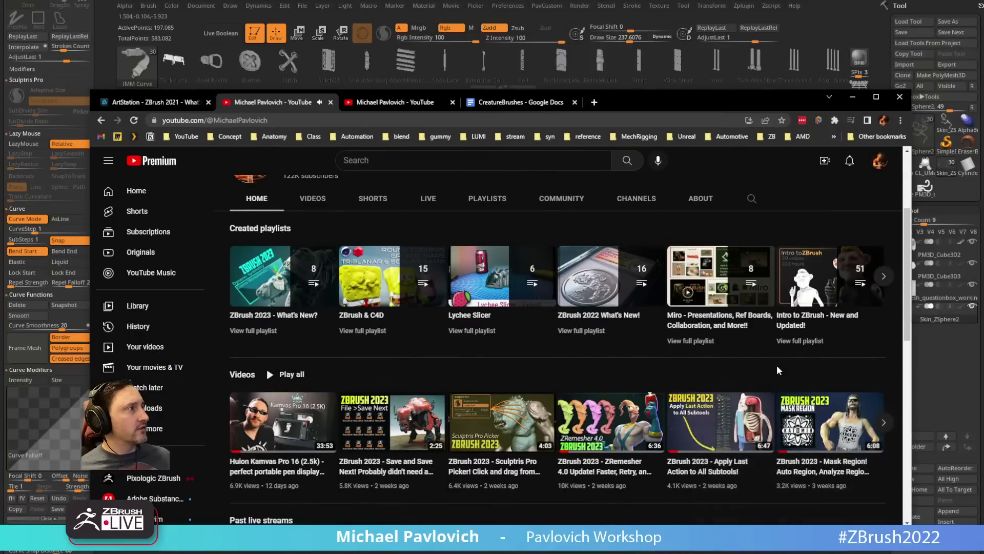
scroll(779, 370, "up", 3)
Step: Search the YouTube channel for "IMM Curve", look through the listed videos, and return to ZBrush
left_click(752, 352)
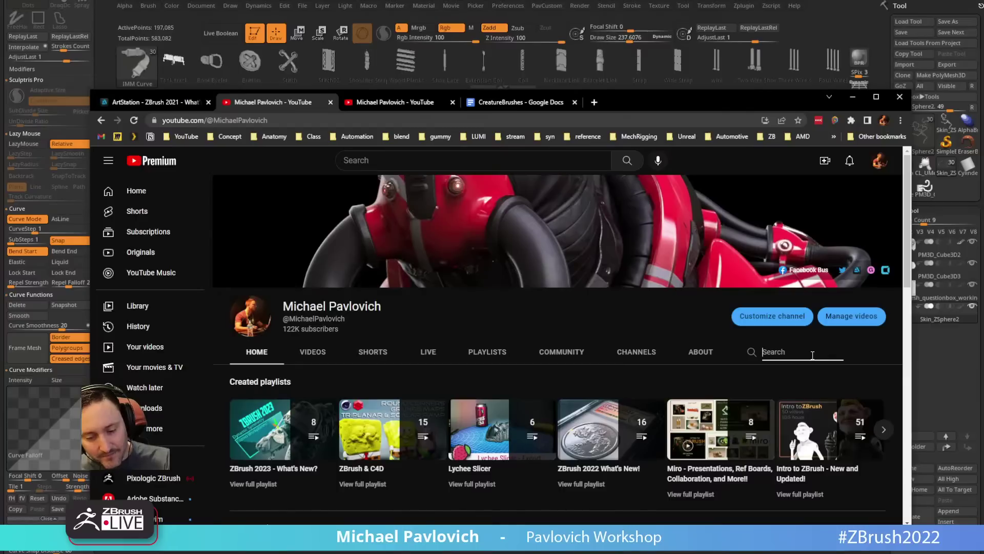
type("IMM Cur")
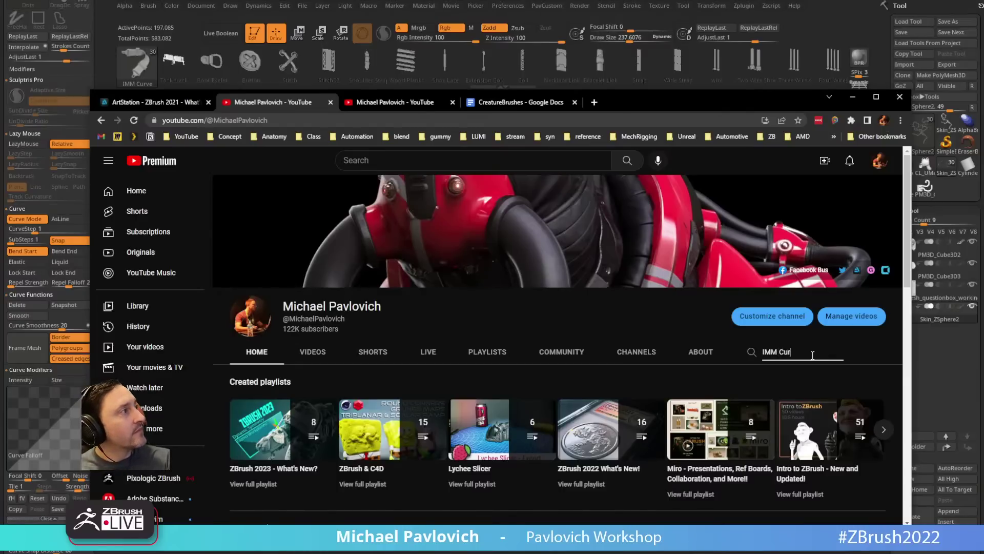
type("ve")
key("Return")
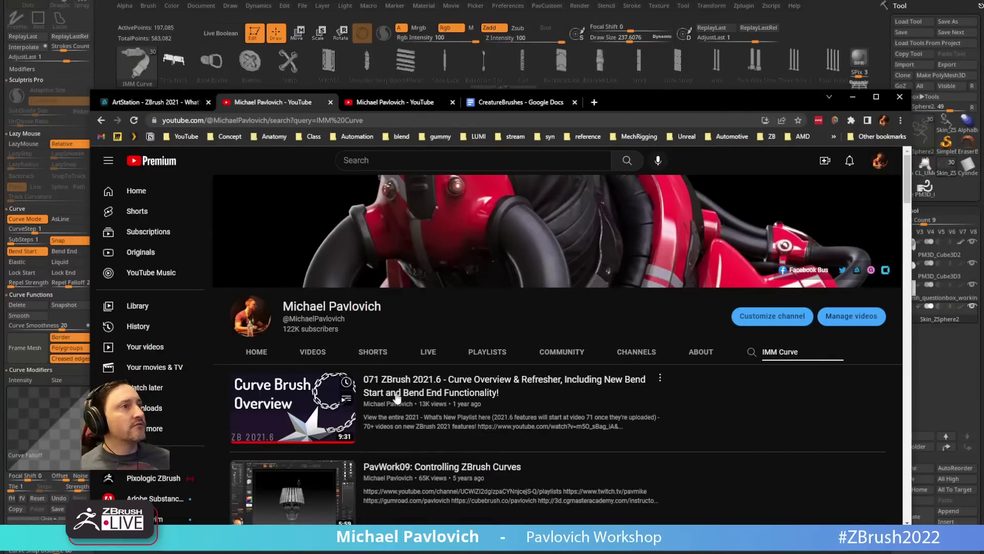
scroll(396, 398, "down", 9)
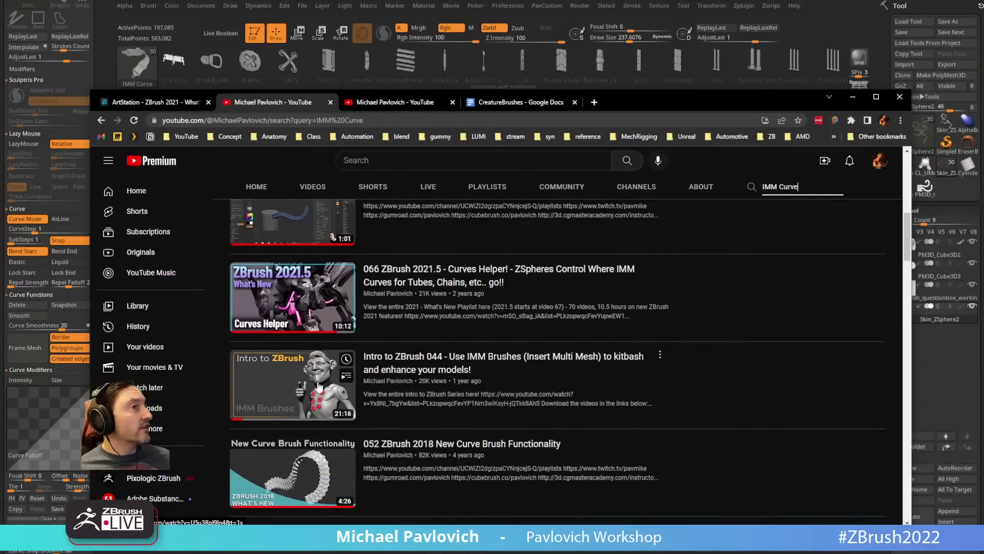
scroll(379, 367, "down", 1)
left_click(852, 97)
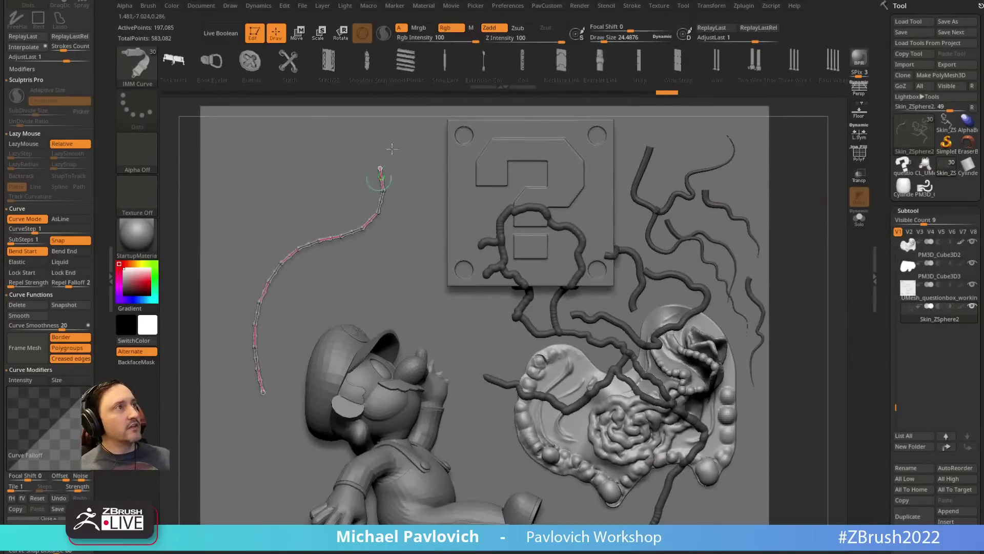
Step: Pick the IMM Curve brush from the brush library again
key("b")
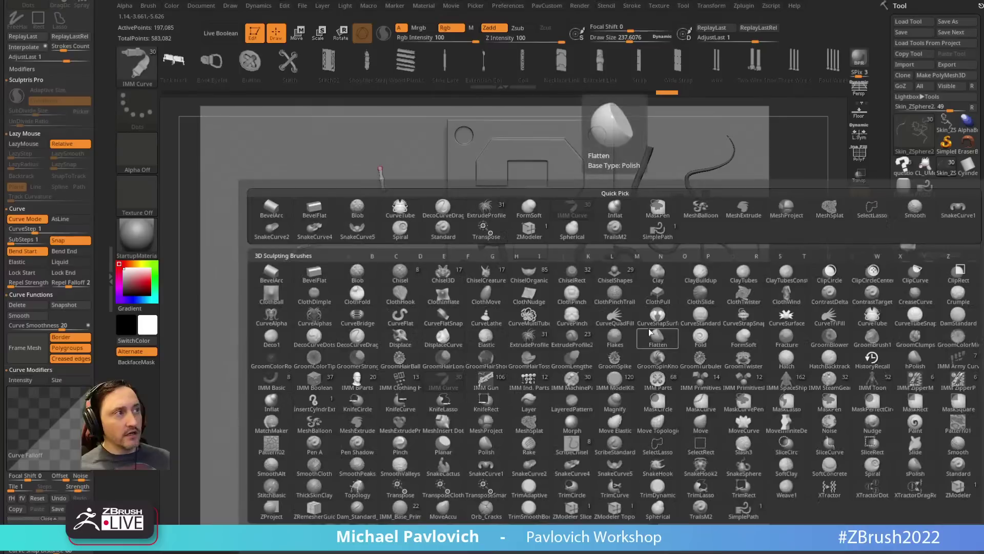
key("i")
left_click(444, 379)
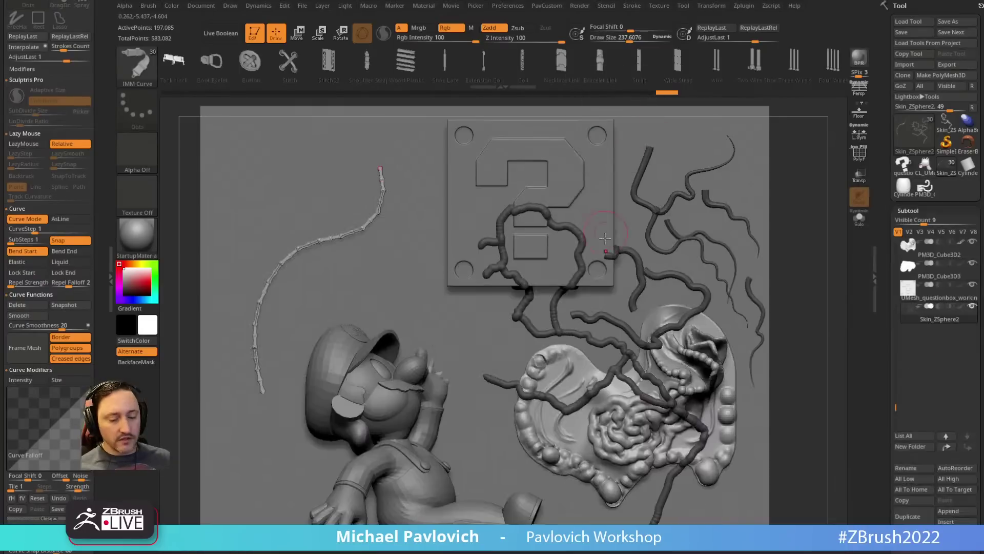
Step: Swap the curve's mesh for Bracelet Link segments and replace those with a tapered SimplePath tube at draw size about 238
key("m")
left_click(574, 372)
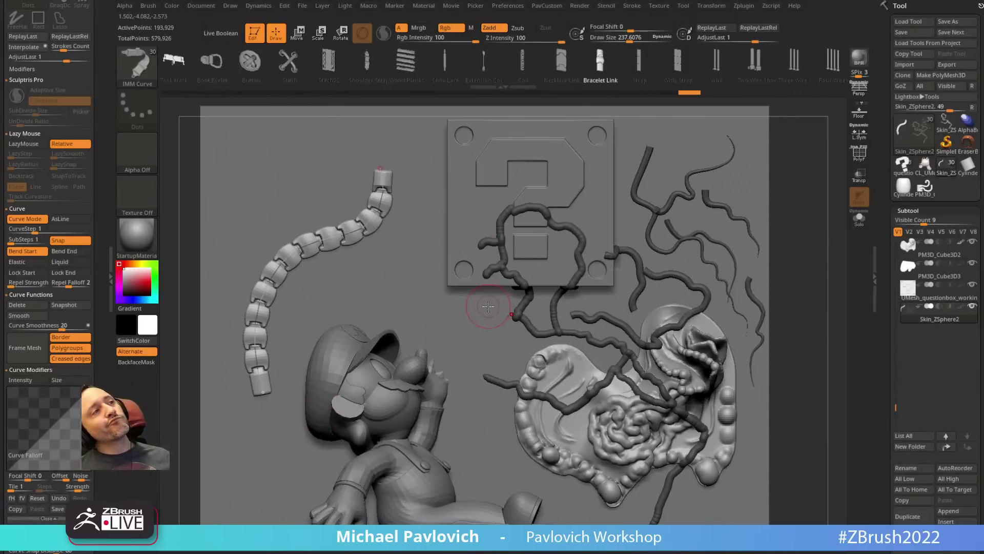
key("b")
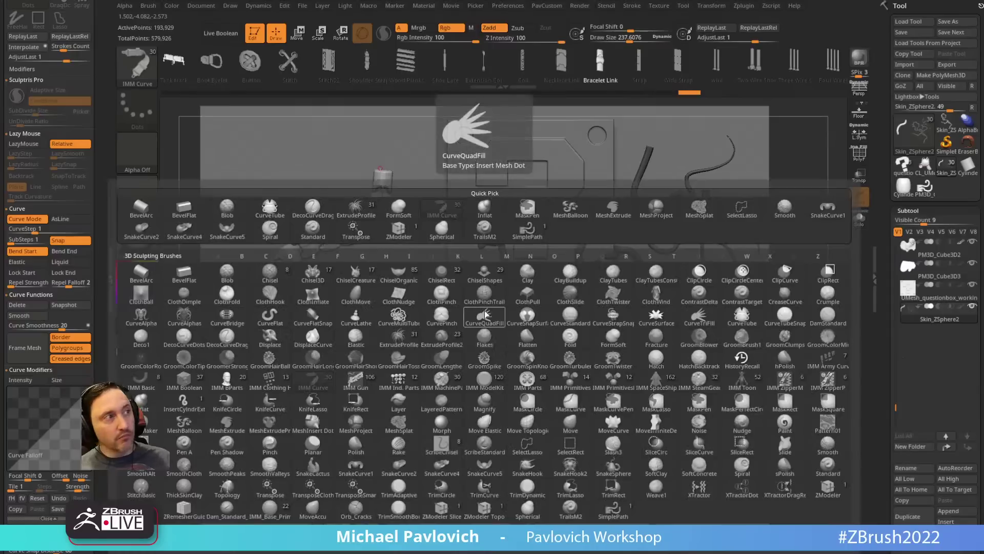
left_click(619, 510)
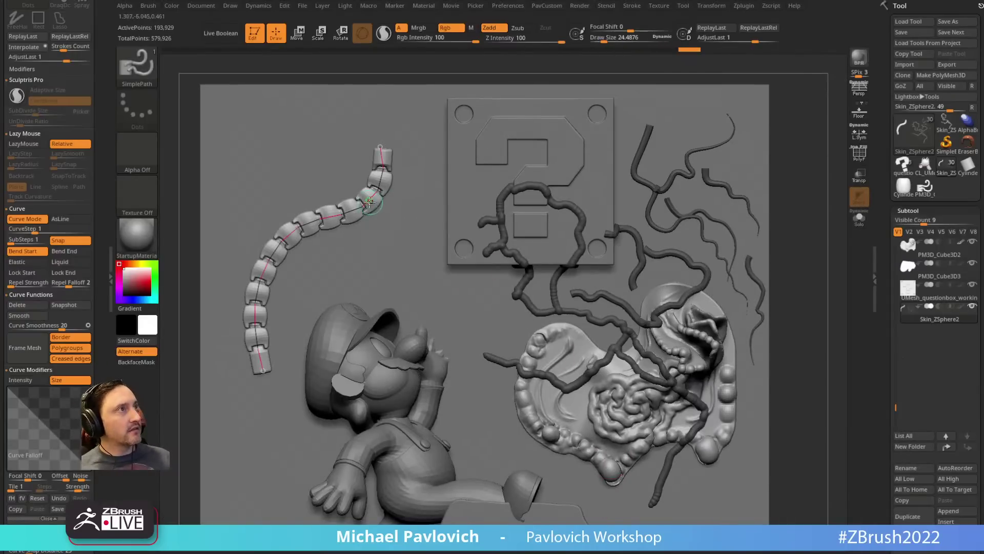
left_click(384, 211)
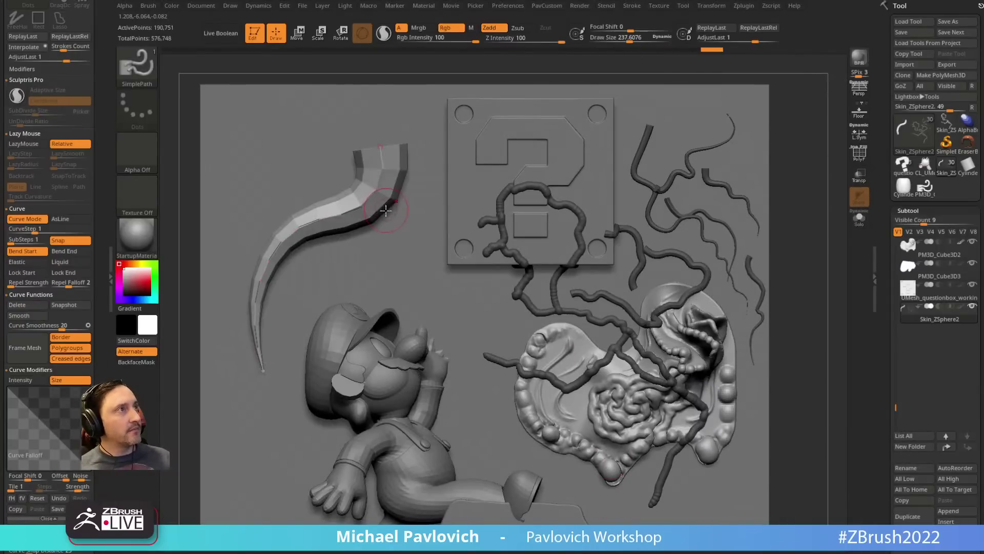
Step: Turn off the Size curve modifier and rebuild the SimplePath tube with uniform thickness at a draw size of about 62
left_click(61, 380)
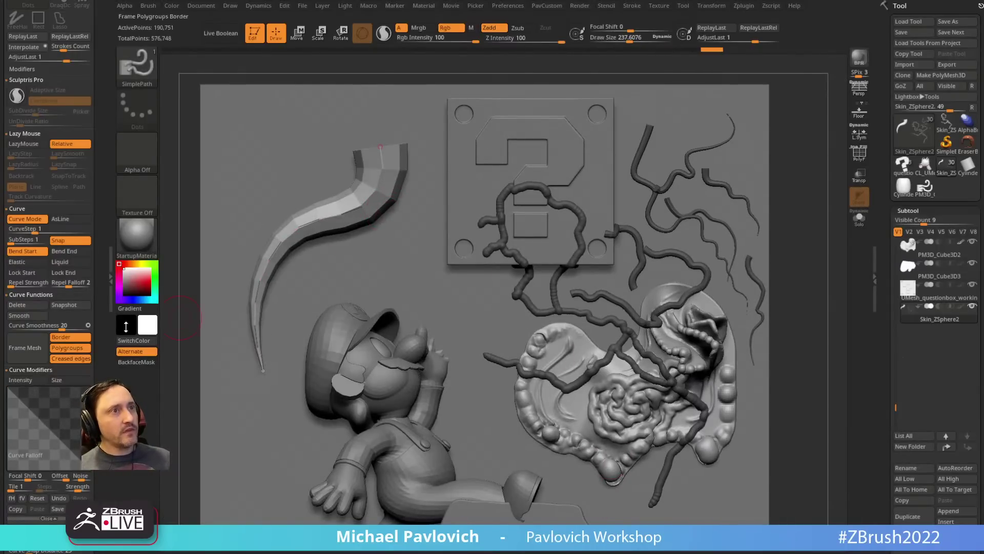
left_click(352, 210)
key("s")
left_click_drag(428, 211, 389, 213)
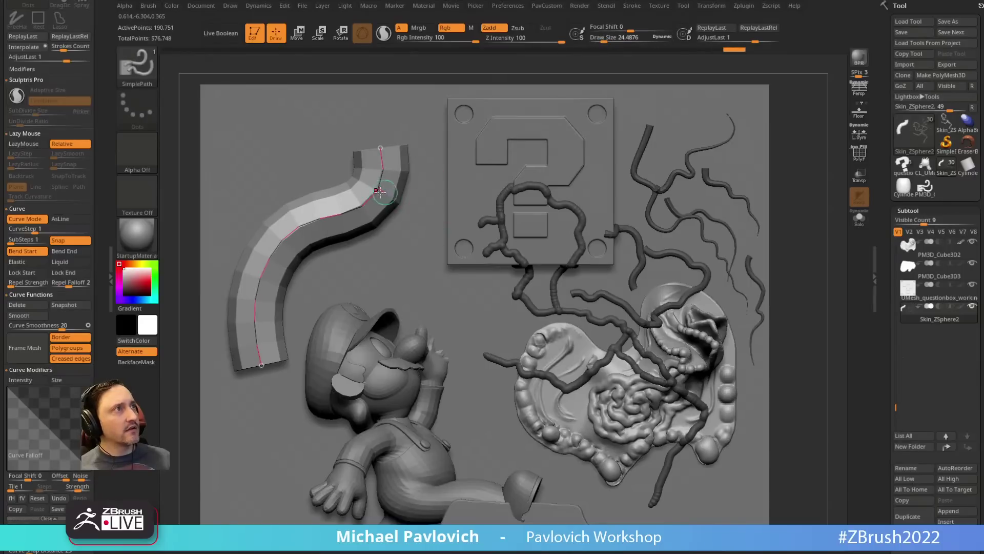
left_click(380, 192)
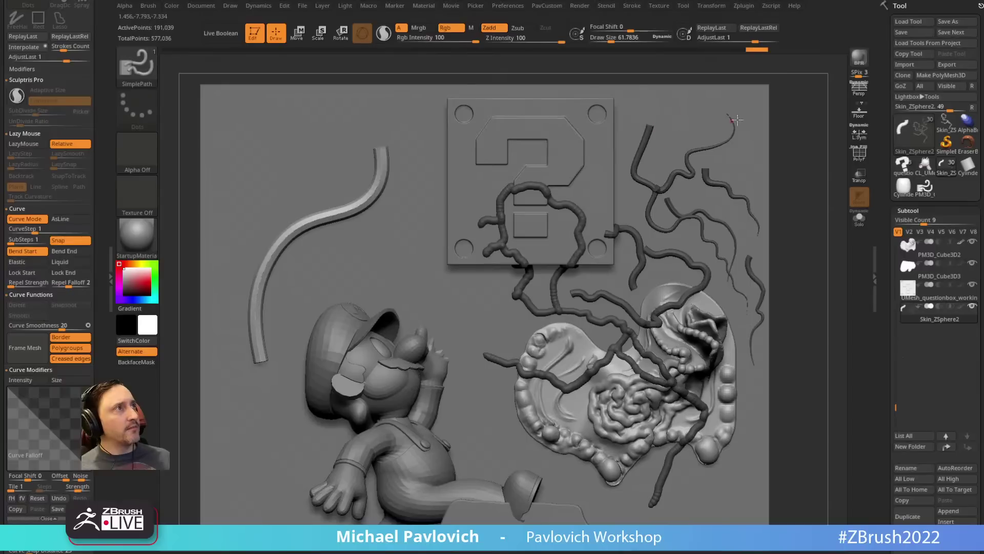
Step: Split the new tube from the branching strands using Split Masked Points and isolate it in Solo mode
key("space")
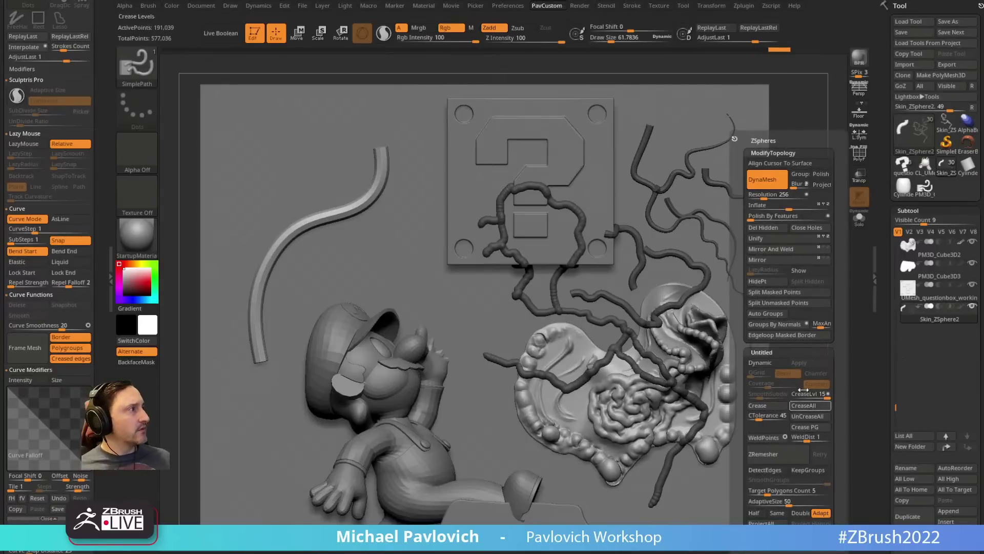
left_click(787, 292)
left_click(859, 218)
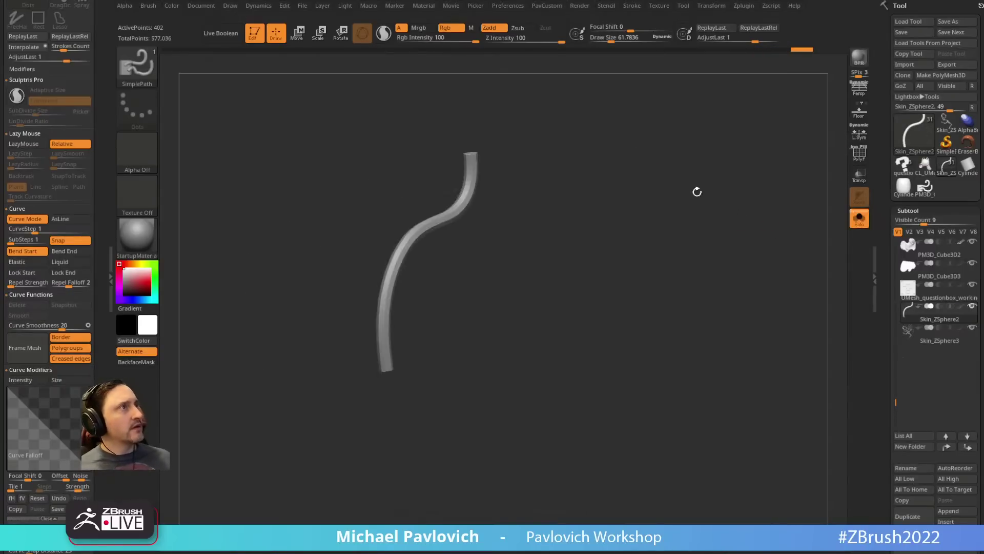
Step: Show the polyframe, assign the tube's polygroups with Groups By Normals, and delete its end caps
key("shift+f")
key("space")
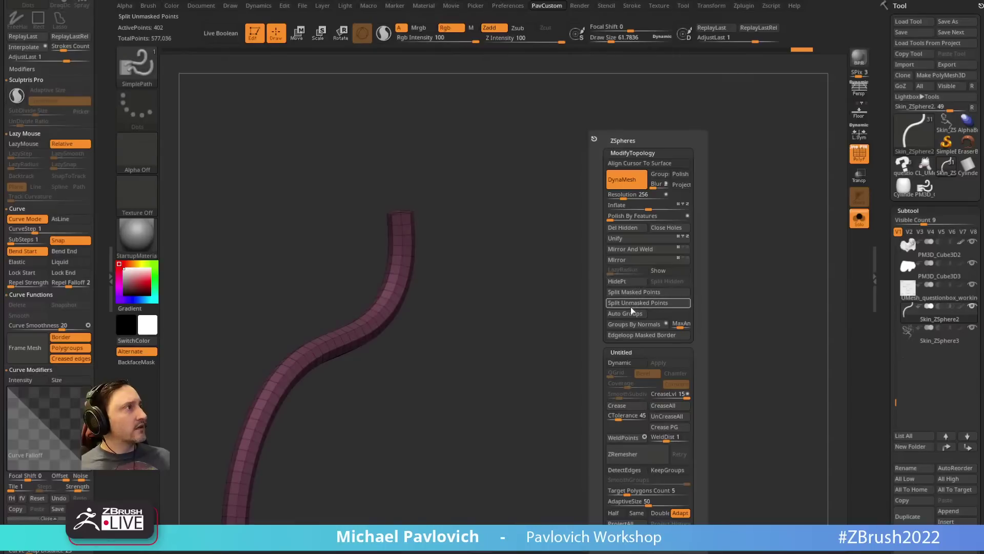
left_click(630, 324)
key("space")
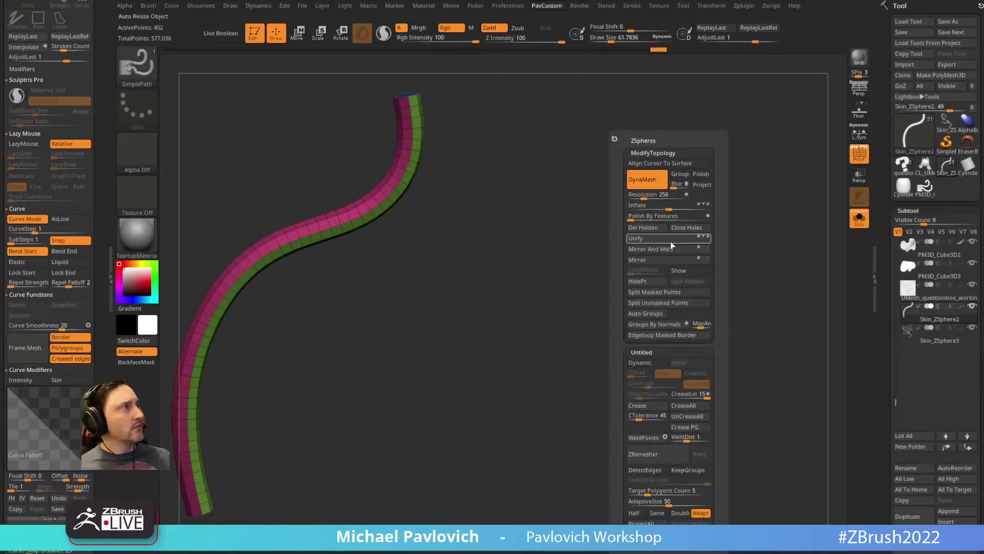
left_click(652, 324)
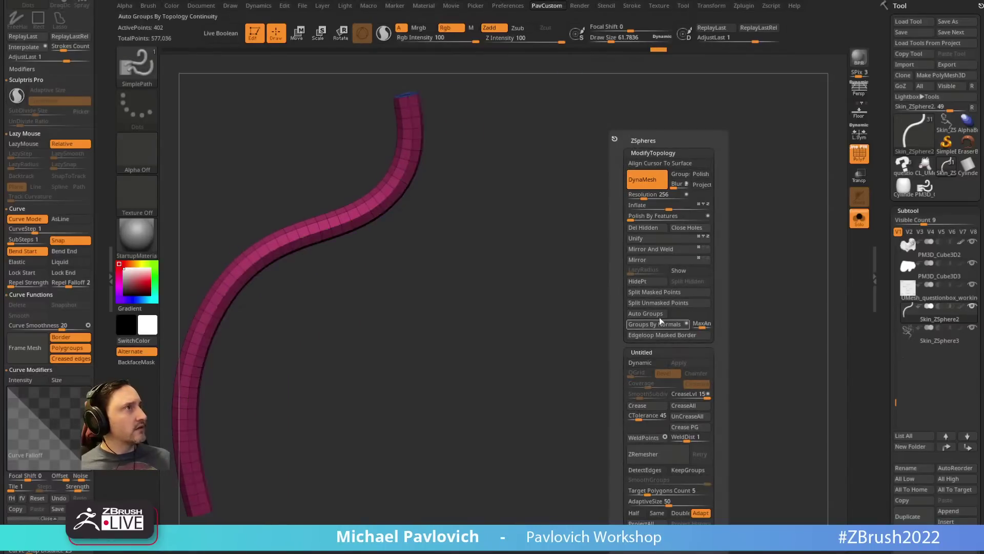
key("space")
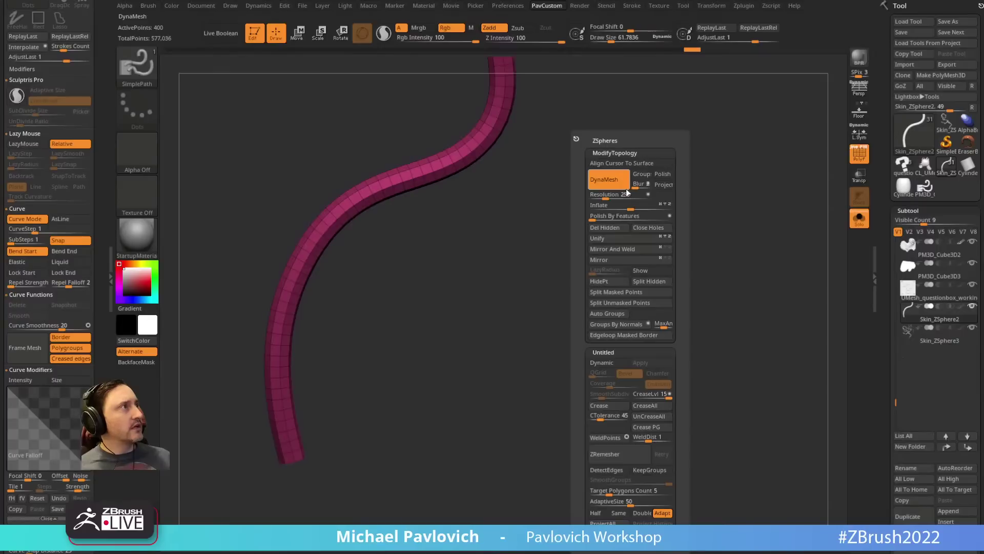
left_click_drag(528, 169, 532, 285, "alt")
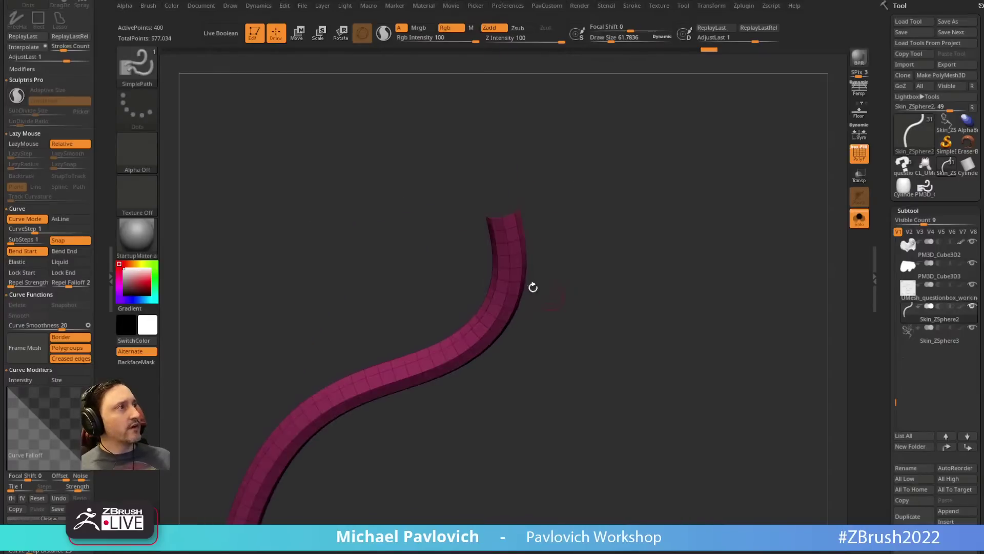
Step: Use the ZModeler brush to give the tube's lengthwise polygon strips their own separate polygroups
mouse_move(636, 206)
left_mouse_down("alt")
mouse_move(628, 244)
mouse_move(559, 198)
left_mouse_up("alt")
key("b")
key("z")
key("m")
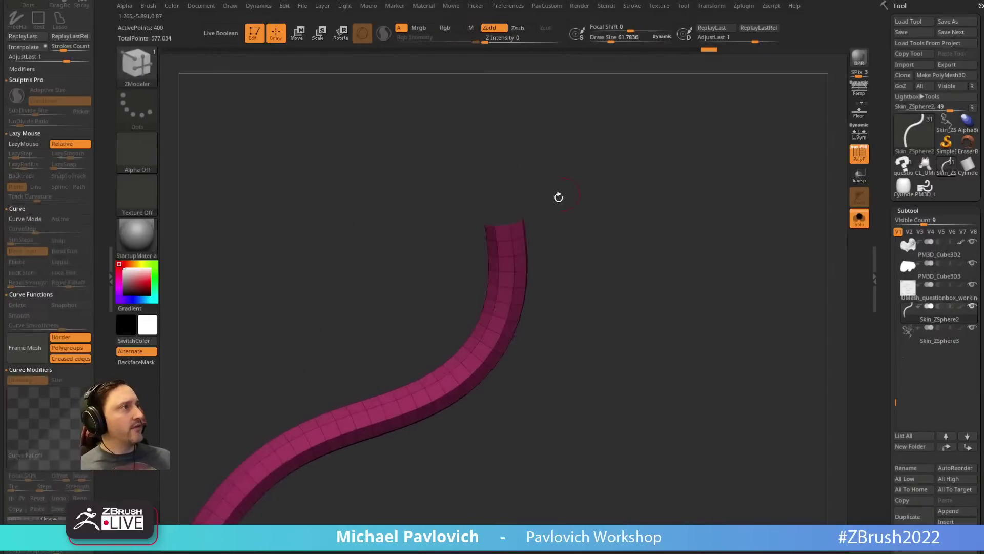
mouse_move(563, 266)
left_mouse_down("alt")
mouse_move(567, 183)
mouse_move(613, 232)
left_mouse_up("alt")
left_click_drag(609, 185, 628, 226)
key("space")
left_click(467, 321)
left_click(500, 261)
left_click(528, 254)
Step: Frame the mesh with curves along polygroup boundaries only, with Border and Creased edges disabled
left_click(70, 358)
left_click(70, 337)
left_click(25, 348)
Step: Apply the ExtrudeProfile brush's hair06 profile to the framed curves to generate tapered strands along the tube
key("b")
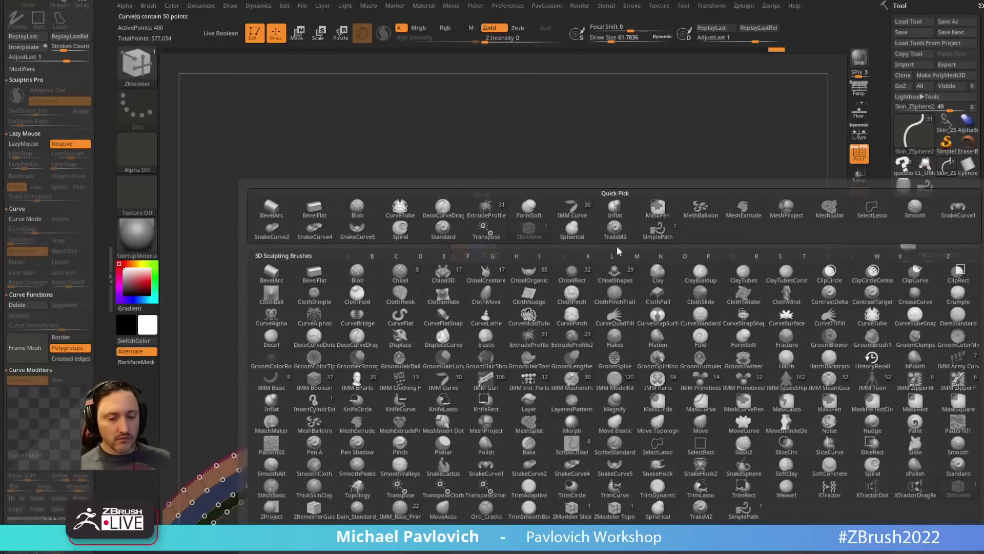
key("e")
key("p")
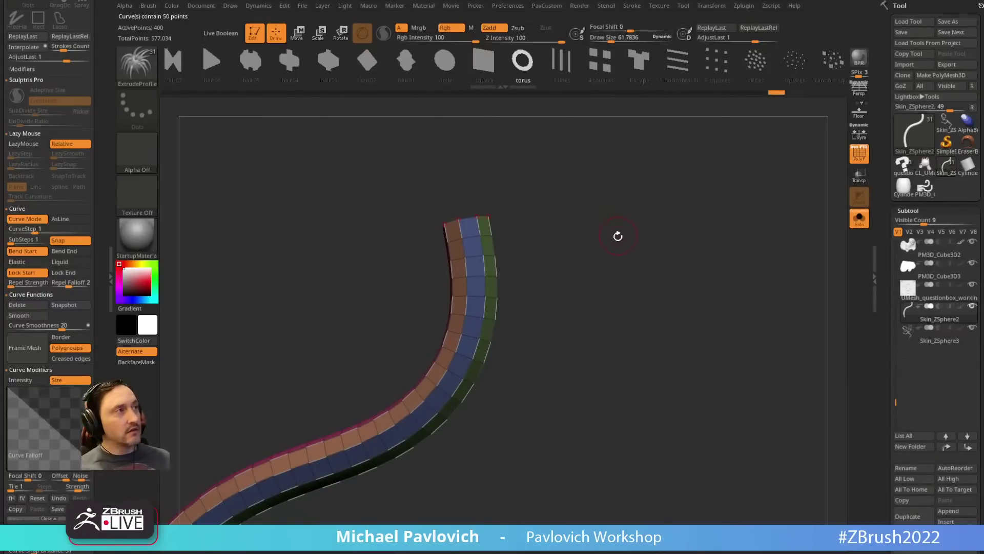
key("m")
left_click(465, 311)
left_click(485, 261)
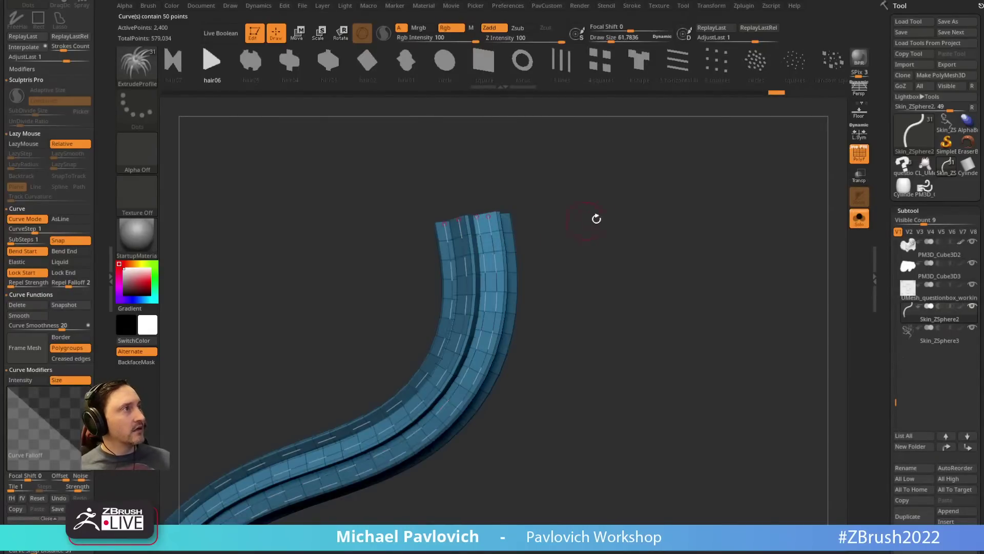
left_click_drag(595, 218, 668, 213)
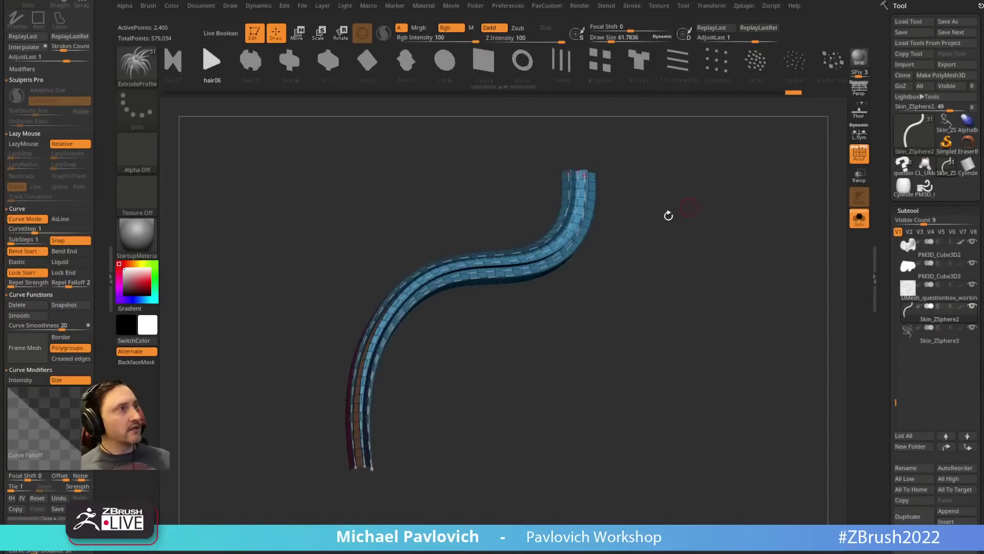
left_click_drag(551, 336, 576, 332, "shift")
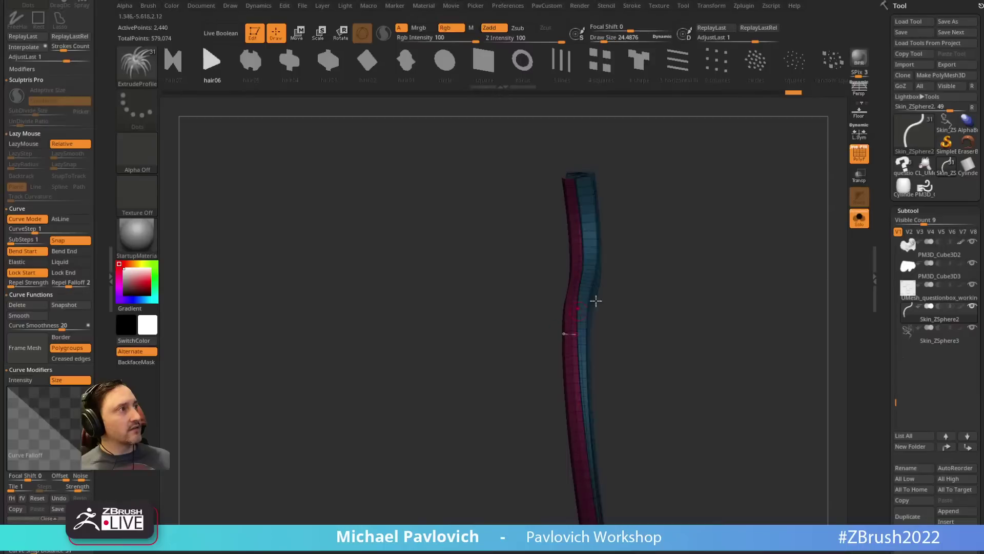
left_click_drag(703, 273, 663, 253, "alt")
key("ctrl+z")
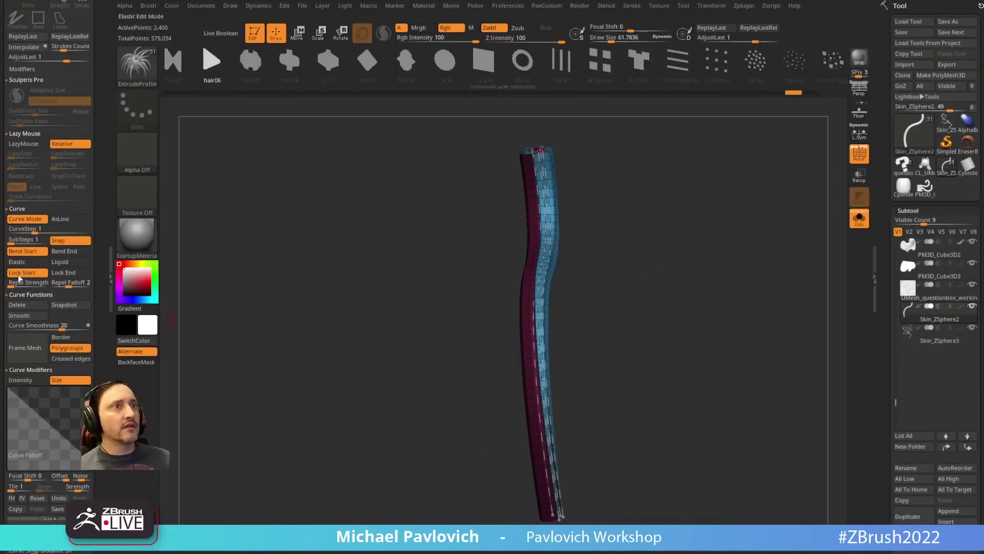
Step: Hide part of the mesh and use Split Hidden to separate the original tube from the extruded strands
mouse_move(749, 262)
left_mouse_down()
mouse_move(676, 222)
mouse_move(751, 260)
left_mouse_up()
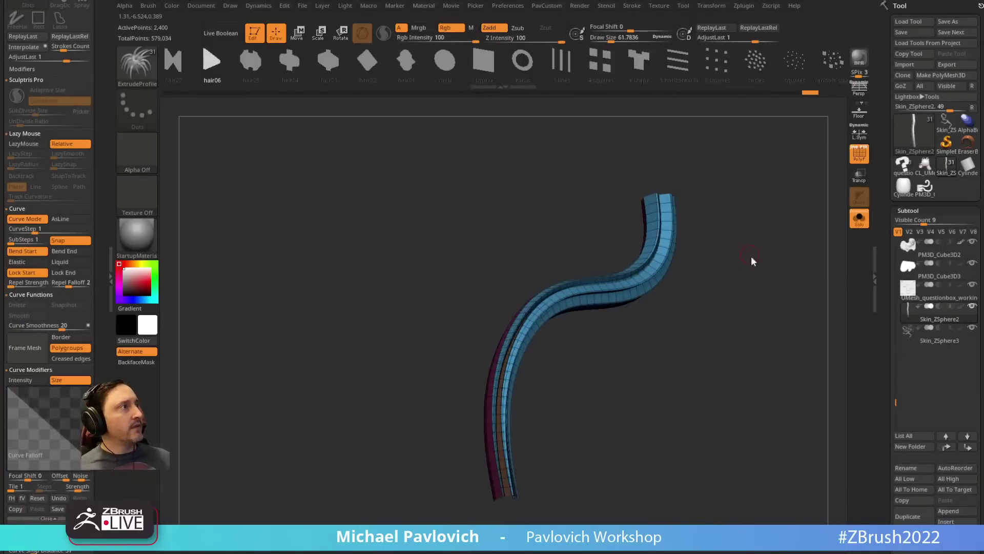
key("2")
left_click(721, 280)
key("2")
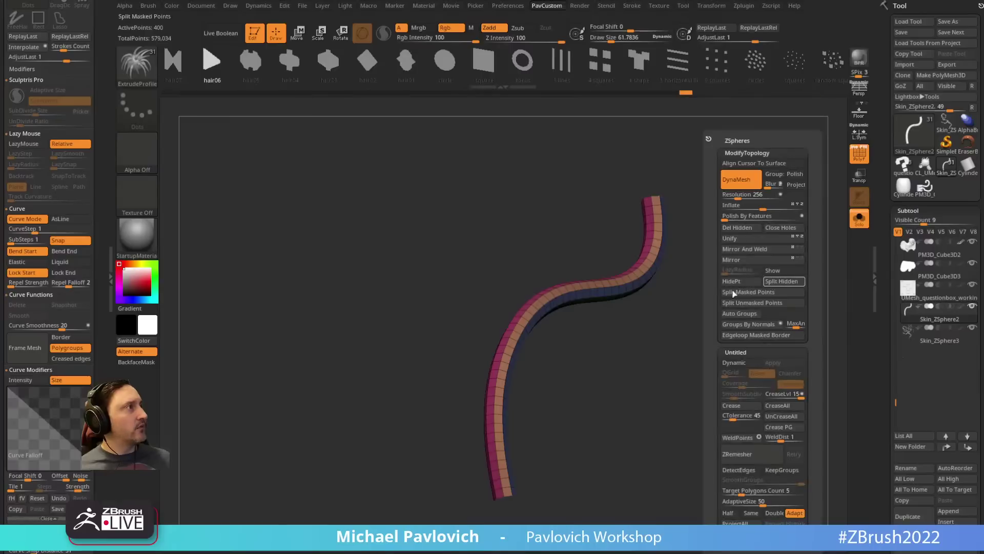
left_click(724, 280)
key("2")
left_click(814, 282)
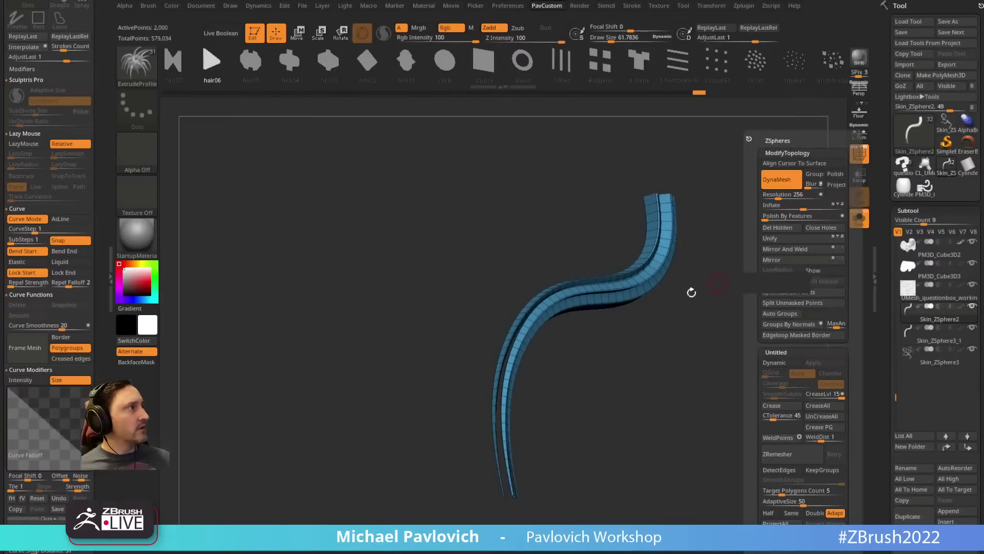
left_click_drag(690, 291, 708, 272)
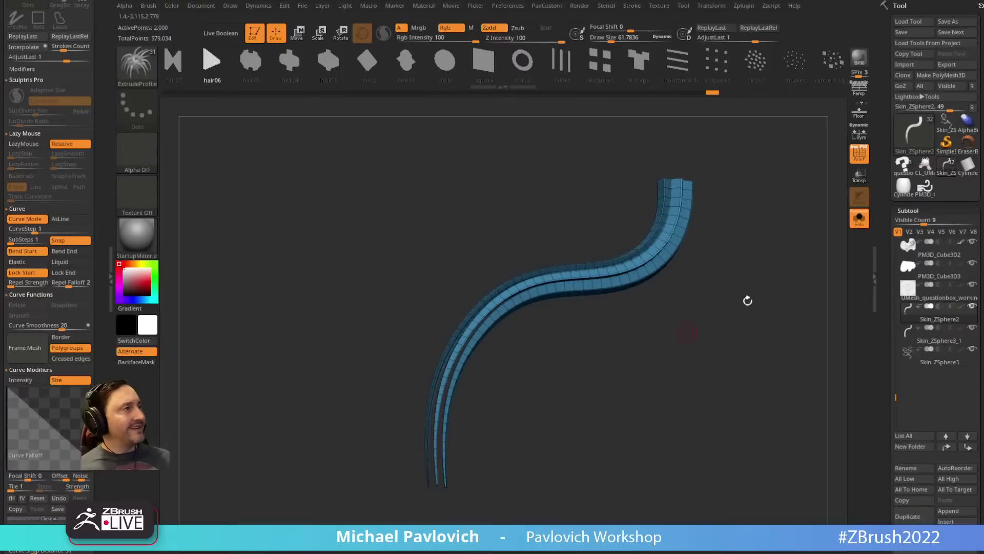
Step: Insert a BendCurveDown rod from the IMM primitives brush across the strands and switch to the Move gizmo
left_click_drag(747, 300, 667, 265)
key("m")
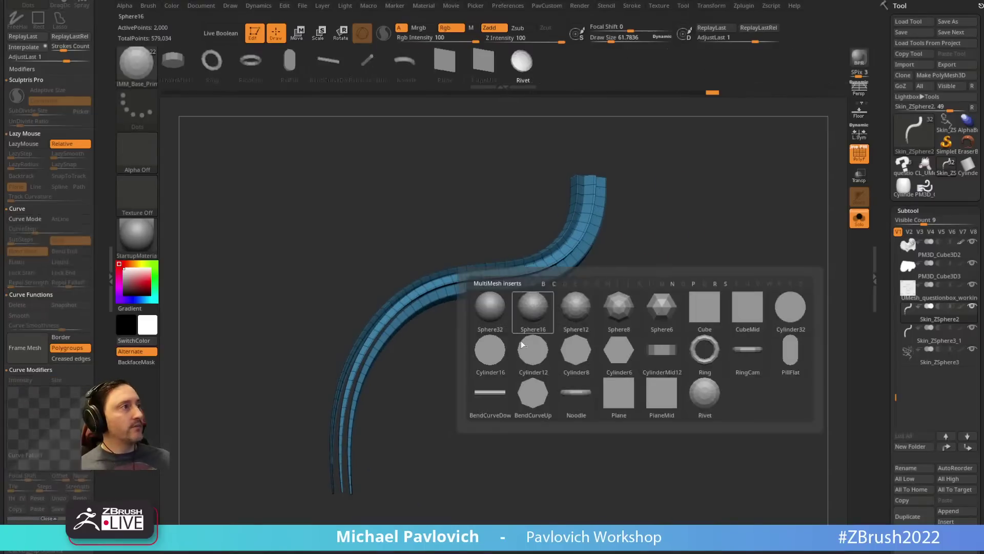
left_click(489, 397)
left_click_drag(552, 295, 597, 369)
key("w")
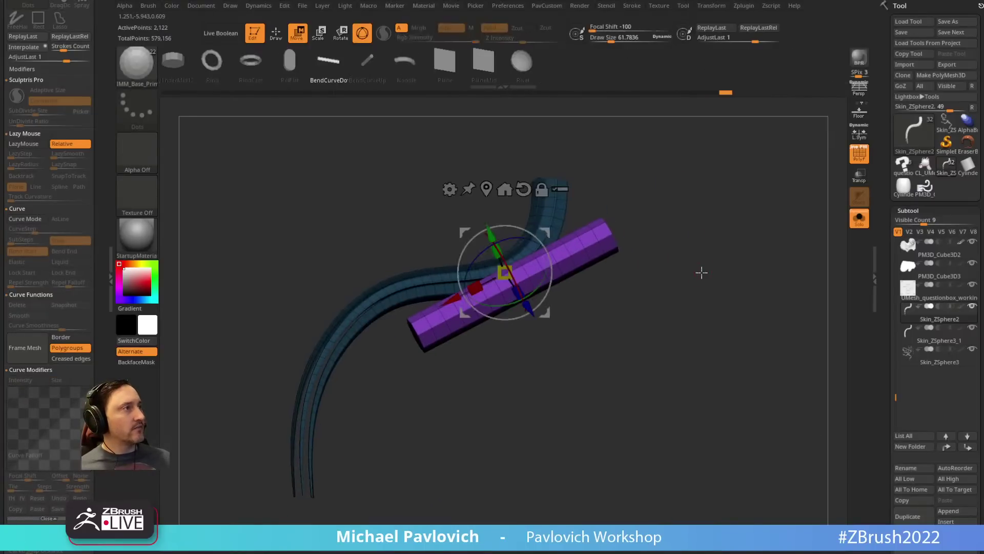
Step: Split the inserted rod from the strands into its own subtool
left_click_drag(701, 272, 660, 275)
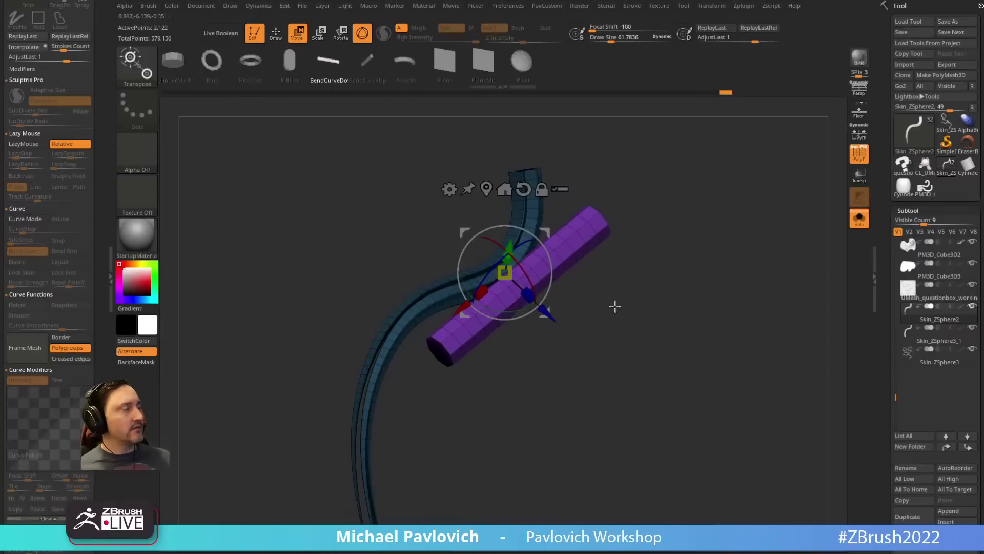
left_click(450, 189)
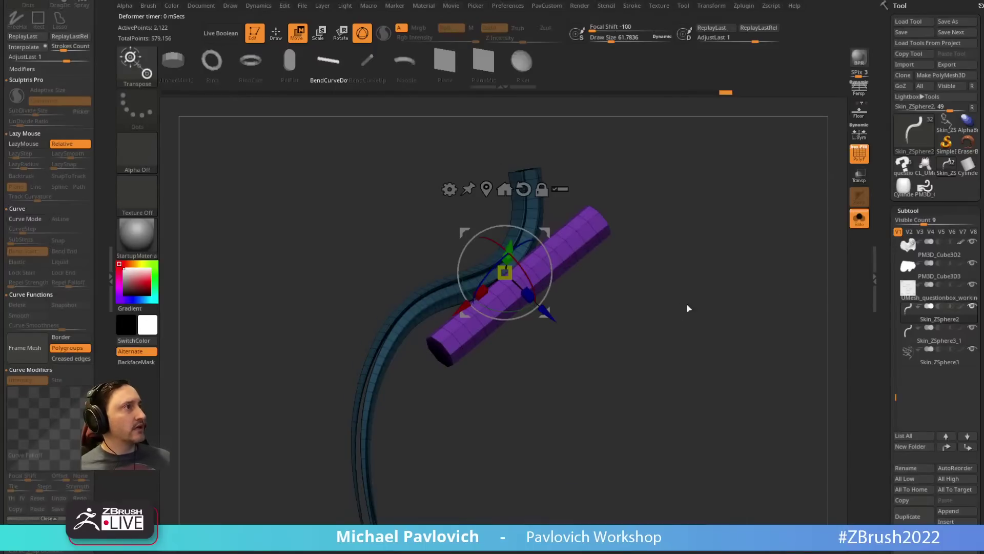
key("alt+space")
left_click(698, 292)
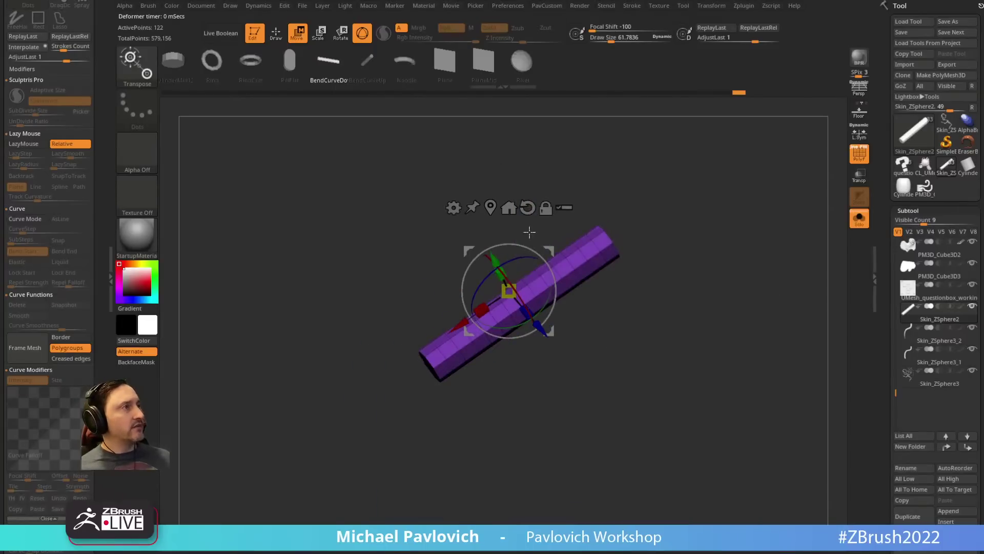
Step: Try the Bend Arc deformer on the rod and replace it with the Bend Curve deformer
left_click(452, 206)
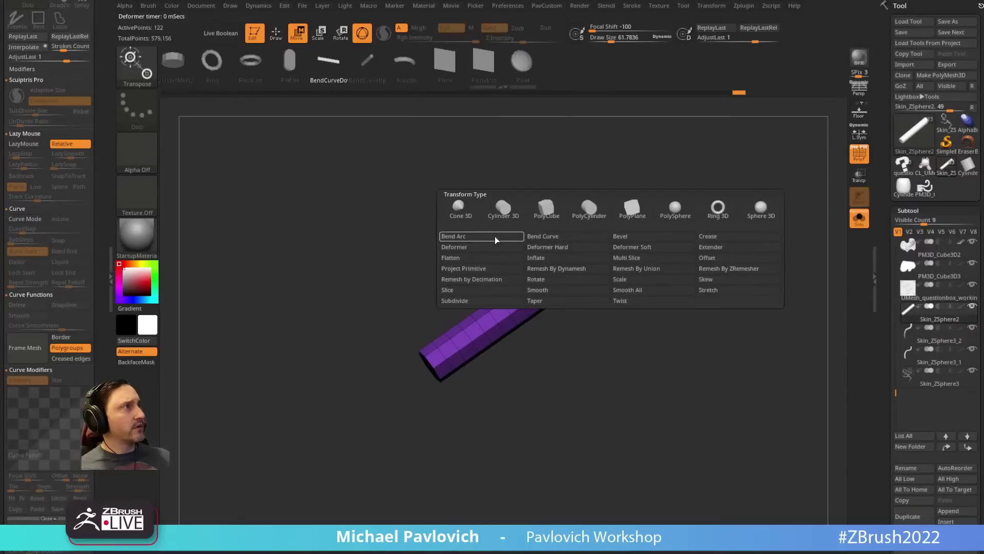
left_click(494, 236)
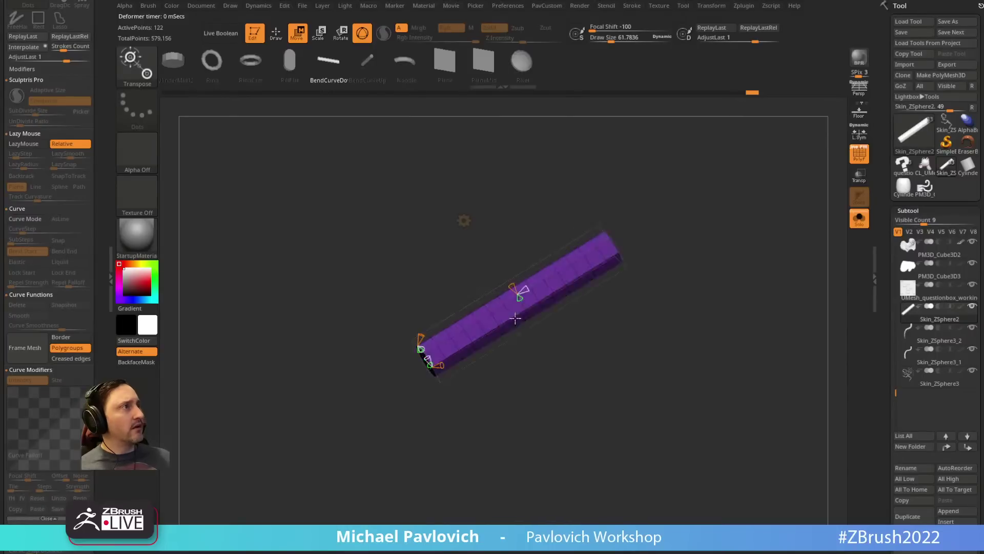
left_click(464, 220)
left_click(516, 264)
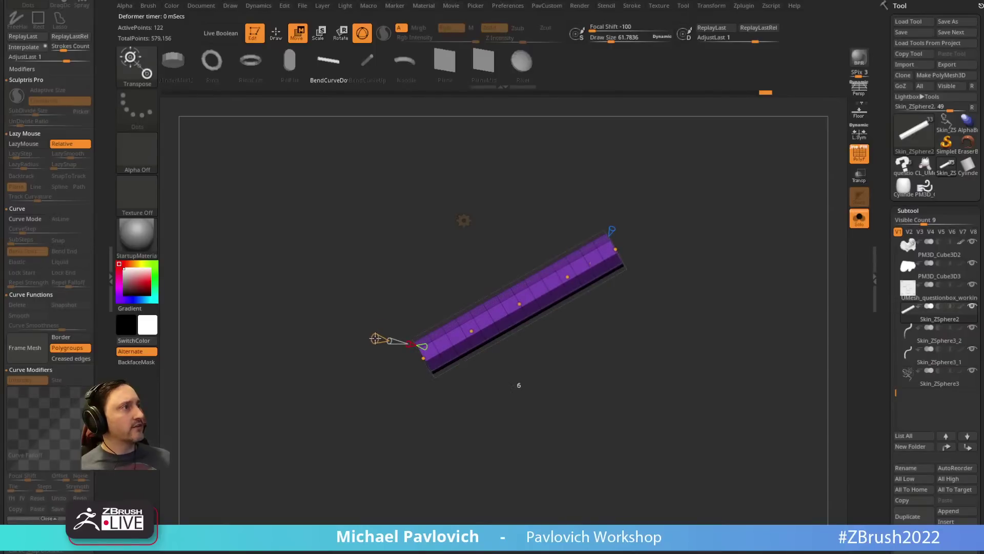
Step: Bend the rod into a wavy shape by moving its Bend Curve control points, sharply raising one end
left_click_drag(376, 338, 488, 285)
left_click_drag(563, 273, 567, 303)
left_click_drag(626, 235, 600, 210)
left_click_drag(447, 253, 329, 296)
left_click_drag(637, 204, 637, 263)
left_click_drag(671, 226, 701, 168)
left_click_drag(336, 199, 284, 293)
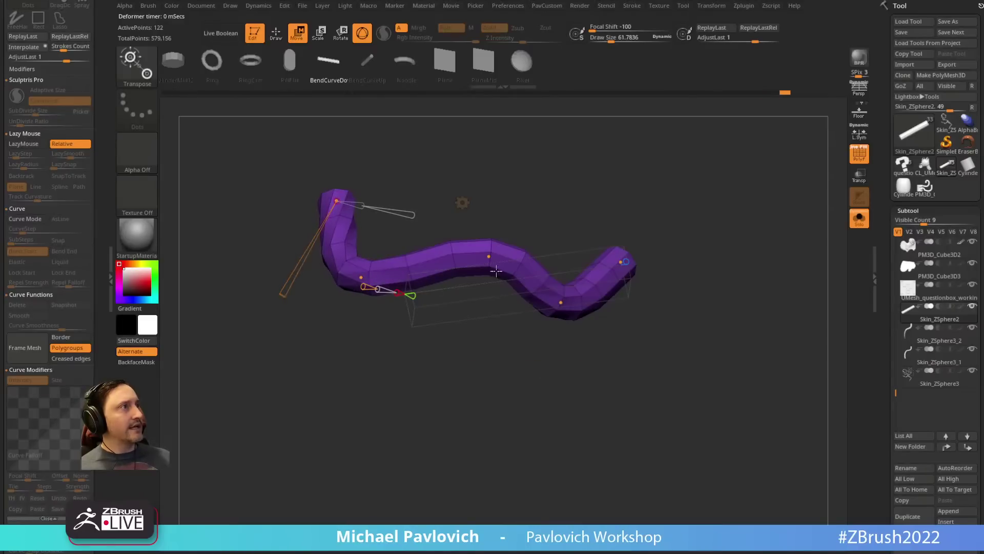
Step: Refine the rod's bends at its middle and far end from several angles, and return to Draw mode
left_click_drag(488, 256, 477, 280)
left_click_drag(587, 329, 659, 324)
mouse_move(563, 301)
left_click_drag(529, 358, 551, 321)
mouse_move(646, 263)
left_click_drag(614, 318, 605, 338)
right_click_drag(689, 257, 697, 220, "ctrl")
left_click_drag(696, 221, 654, 185)
key("q")
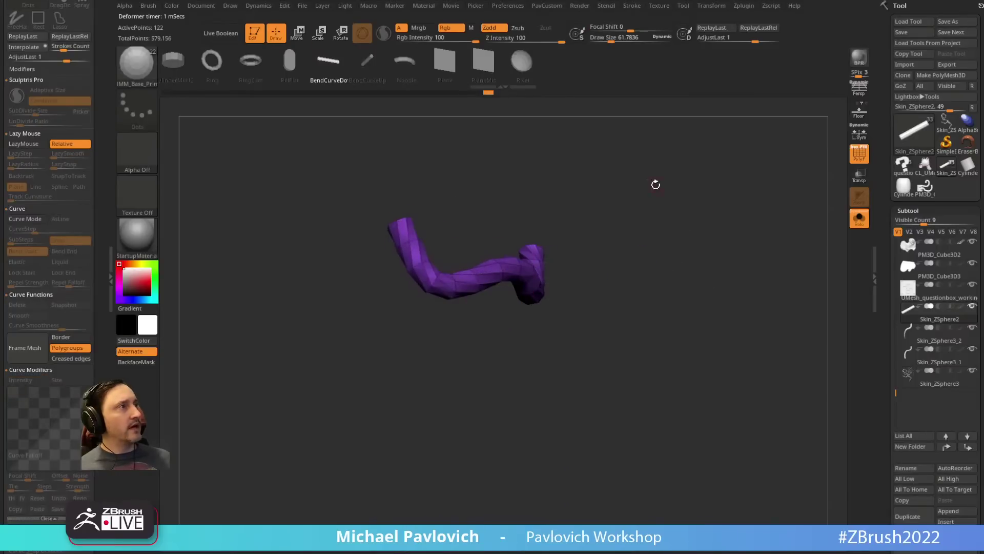
Step: Polygroup the bent rod by normals, adjusting the maximum angle until its long side forms one group, and hide the end caps
right_click_drag(655, 185, 688, 229, "ctrl")
key("4")
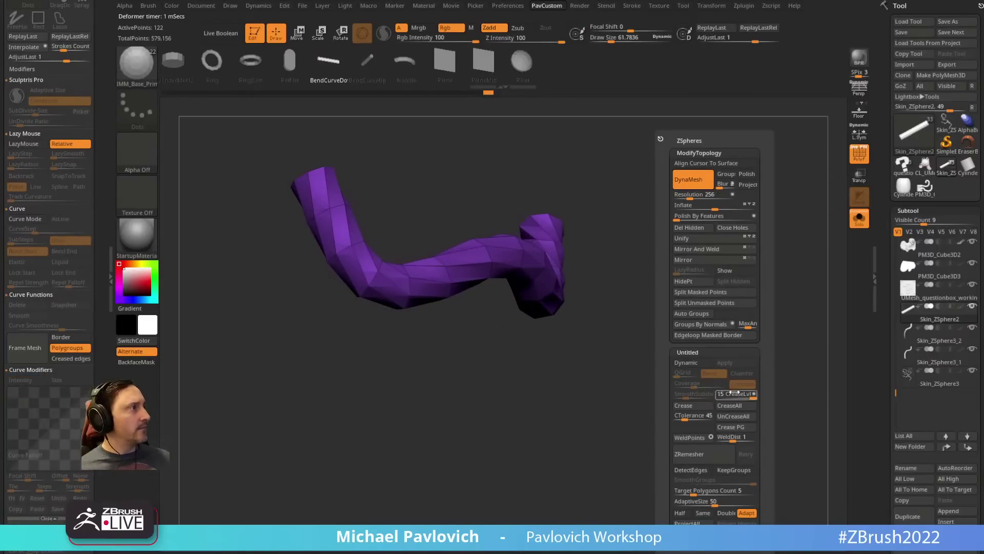
left_click(745, 324)
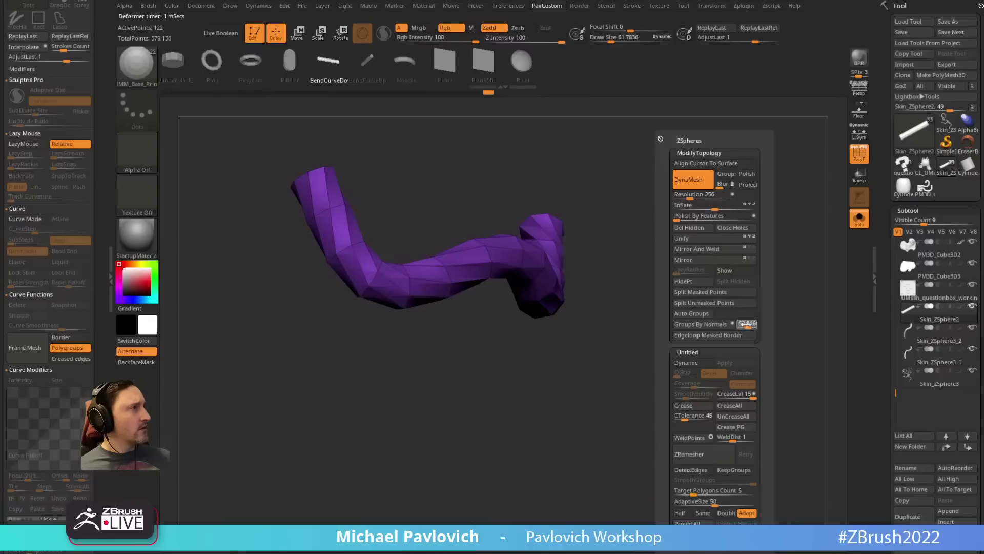
left_click(718, 325)
left_click_drag(633, 335, 697, 353)
key("4")
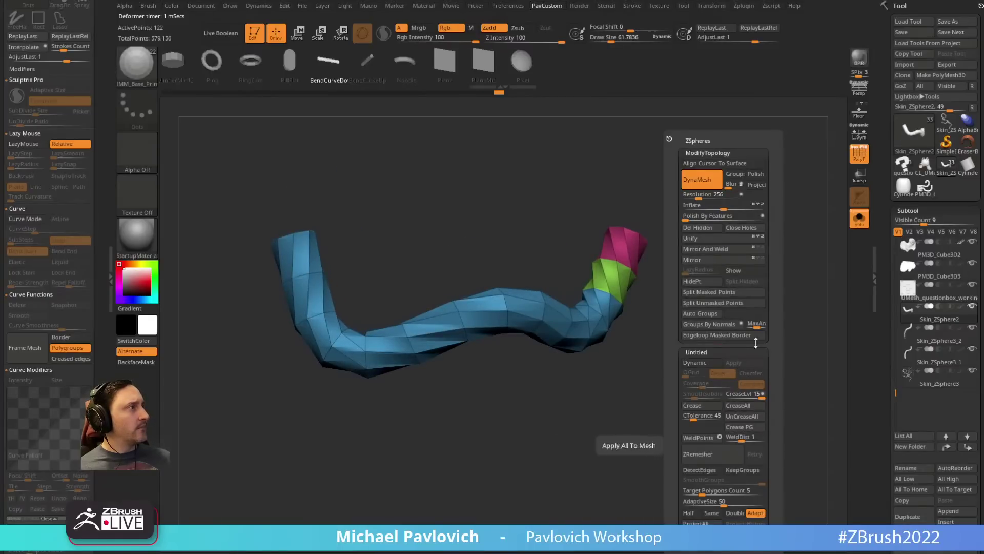
left_click(759, 325)
left_click(724, 325)
mouse_move(610, 358)
left_mouse_down()
mouse_move(654, 461)
mouse_move(615, 362)
left_mouse_up()
Step: Delete the rod's hidden end caps
key("4")
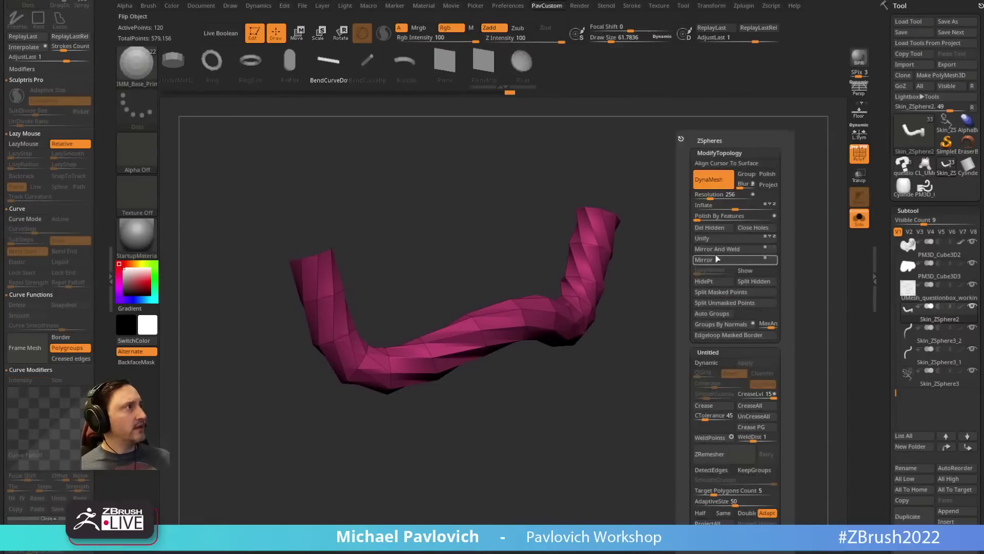
left_click(704, 227)
left_click_drag(651, 292, 680, 333)
Step: Give two adjacent lengthwise loops of the rod separate polygroups using ZModeler's Polygroup PolyLoop action
key("b")
key("z")
key("m")
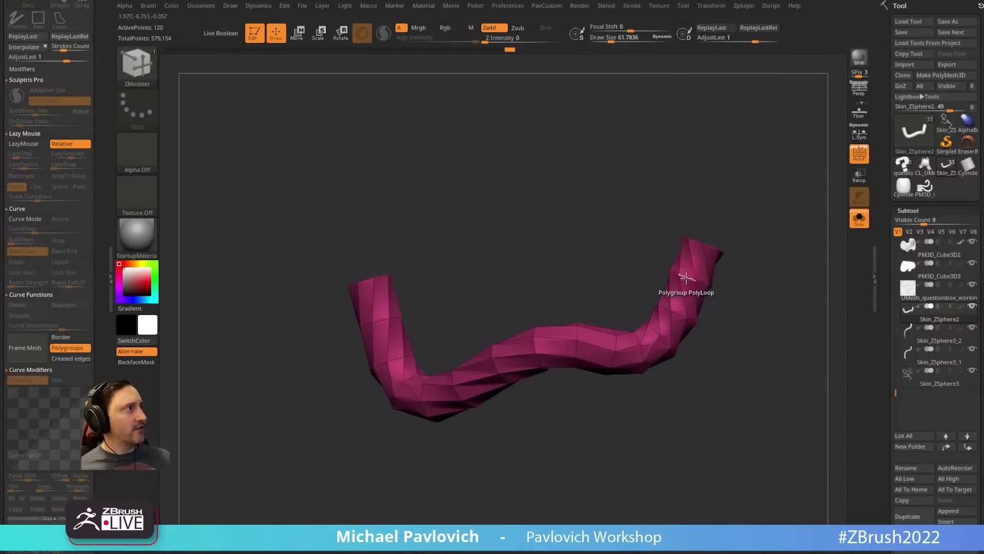
left_click(686, 278)
left_click_drag(725, 281, 692, 286)
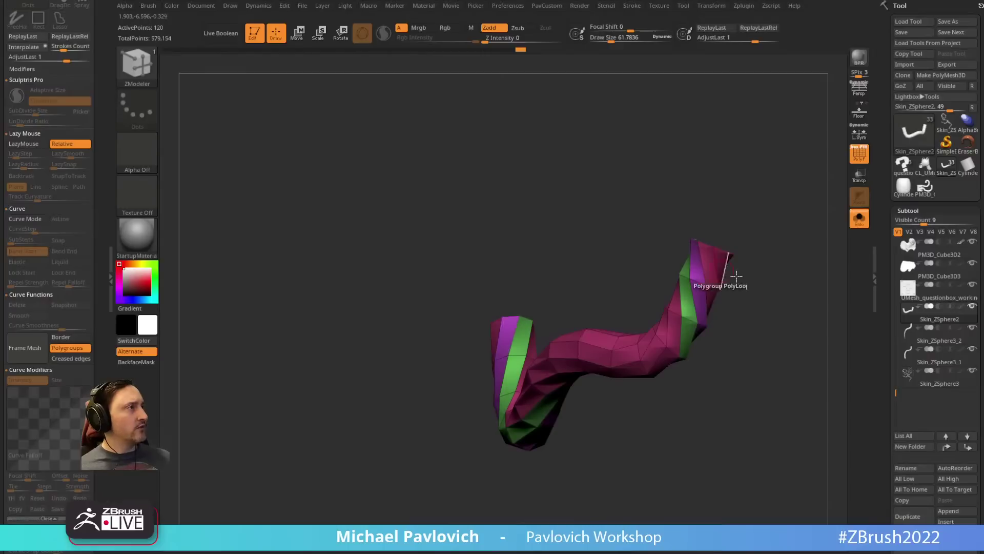
Step: Delete everything on the rod except the two new strips and frame a curve along their shared polygroup border
left_click(720, 277, "ctrl+shift")
key("4")
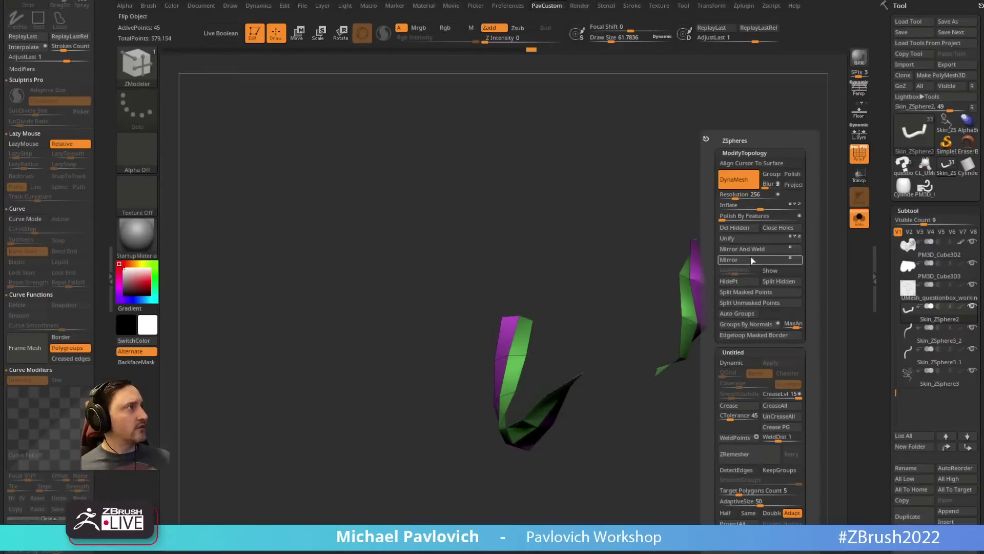
left_click(734, 227)
left_click(25, 347)
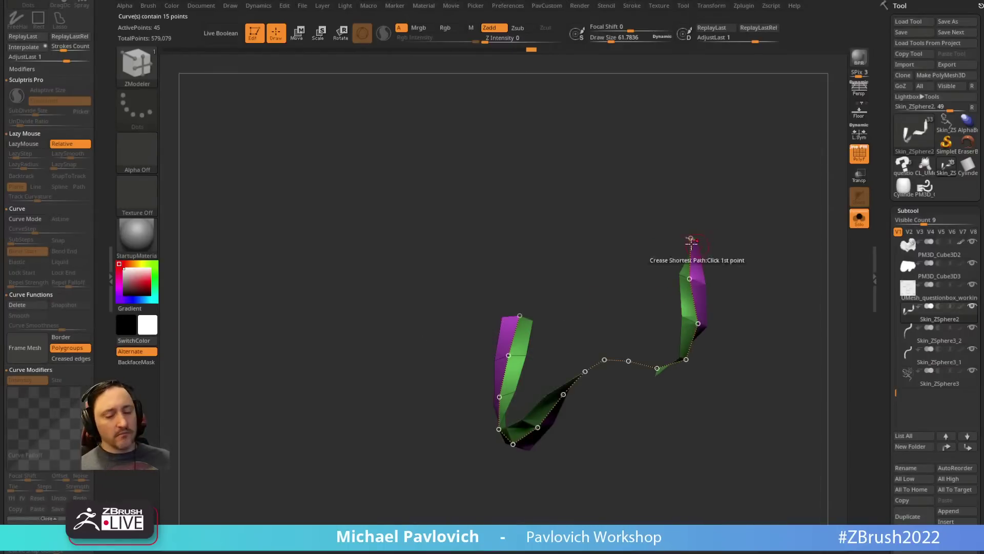
Step: Generate an ExtrudeProfile strand with the hair06 profile along the framed curve, and delete the curve
key("b")
key("b")
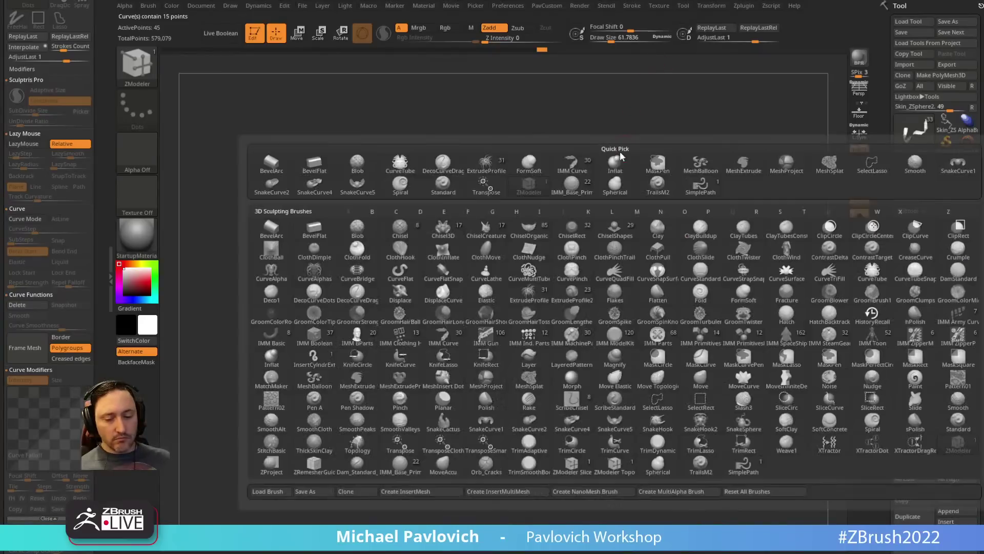
key("e")
key("p")
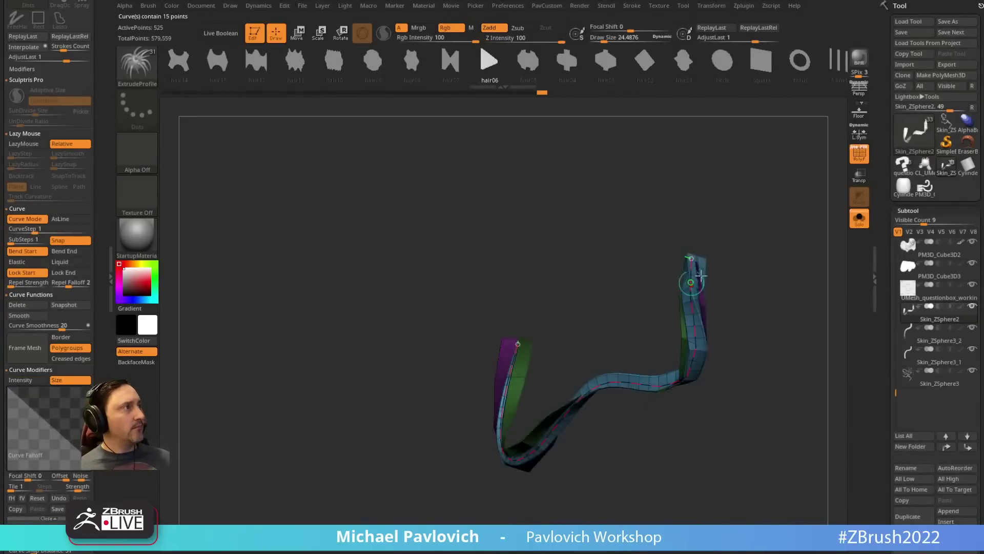
left_click_drag(752, 240, 758, 264)
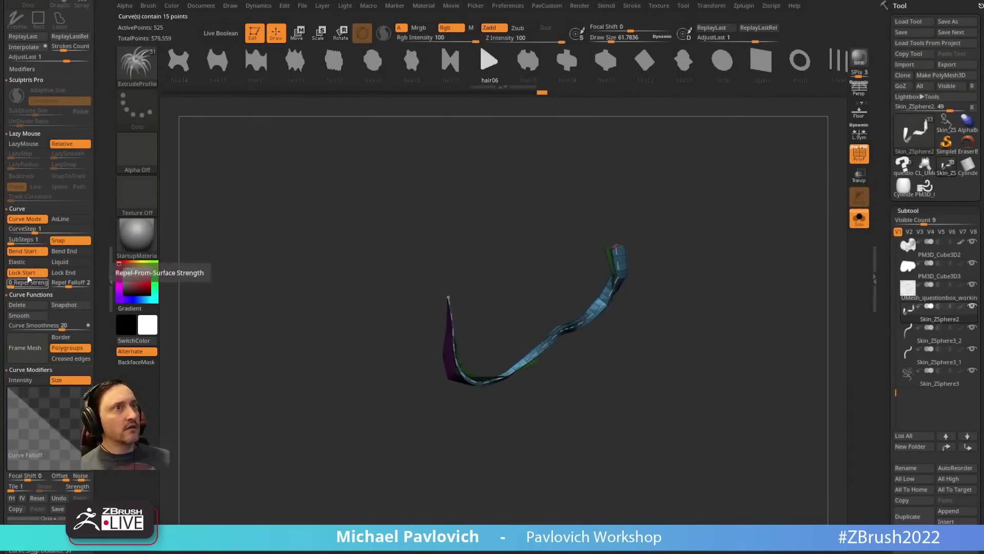
left_click(27, 306)
left_click_drag(706, 245, 744, 268)
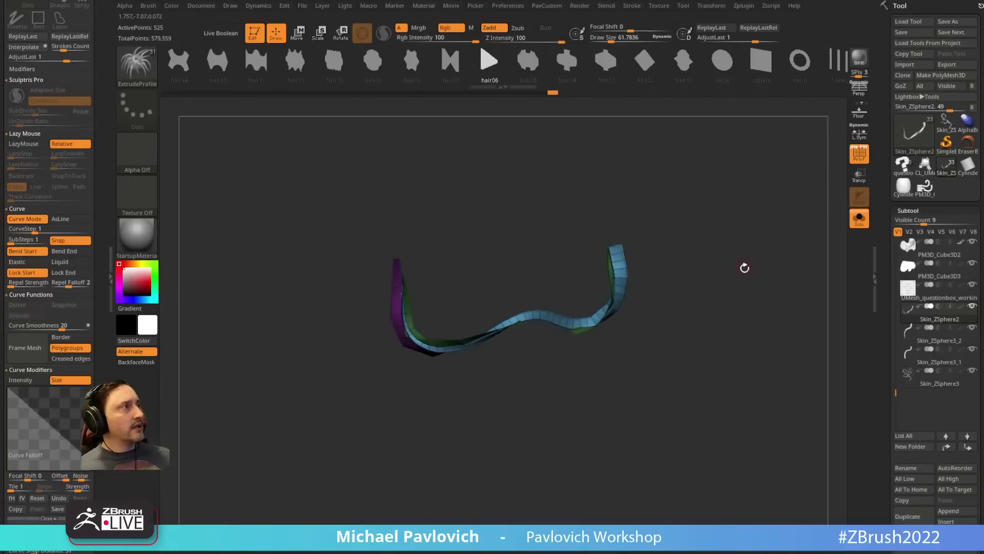
Step: Isolate the extruded strand and delete the hidden source strips from the subtool
key("space")
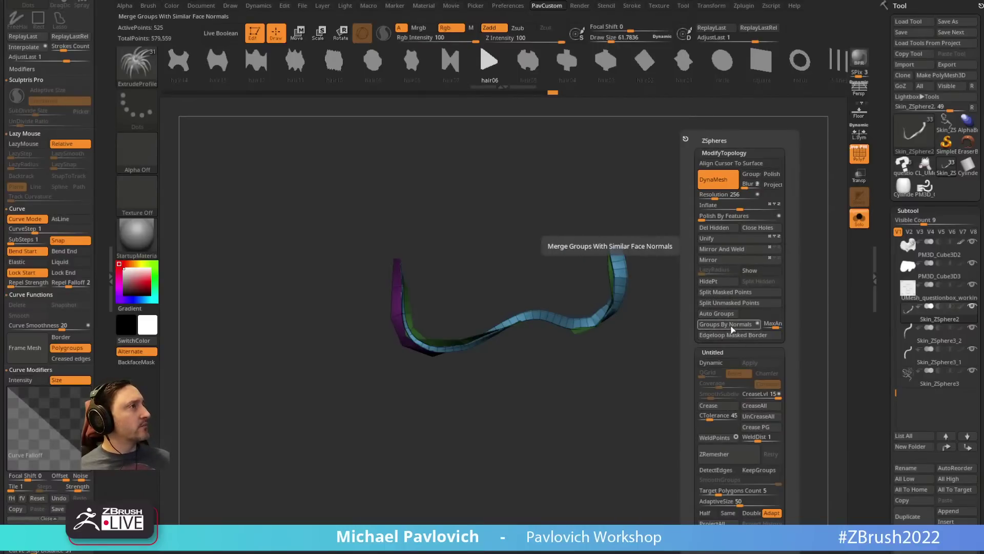
left_click_drag(692, 266, 710, 325, "alt")
key("space")
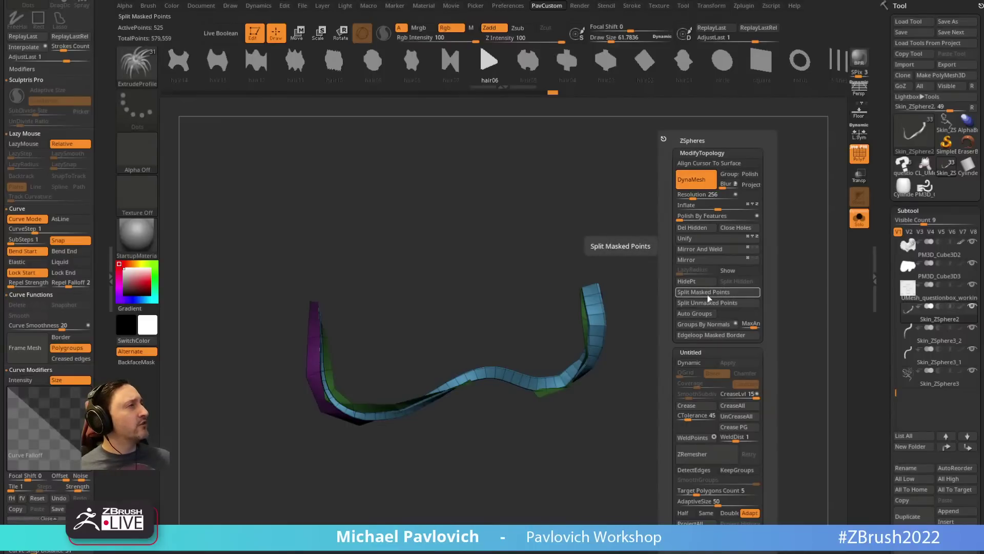
left_click(709, 297)
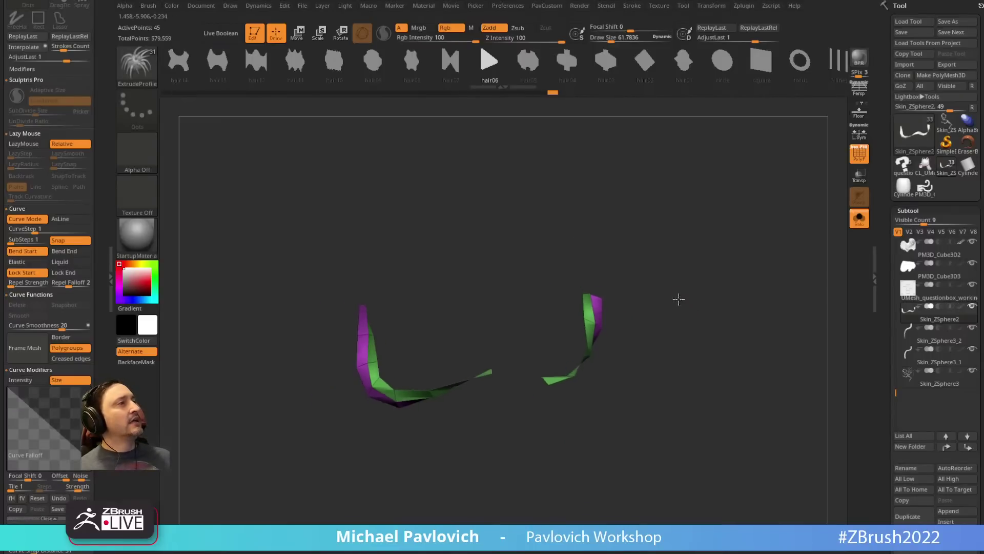
left_click_drag(679, 299, 725, 252)
left_click_drag(728, 254, 738, 328, "ctrl+shift")
key("space")
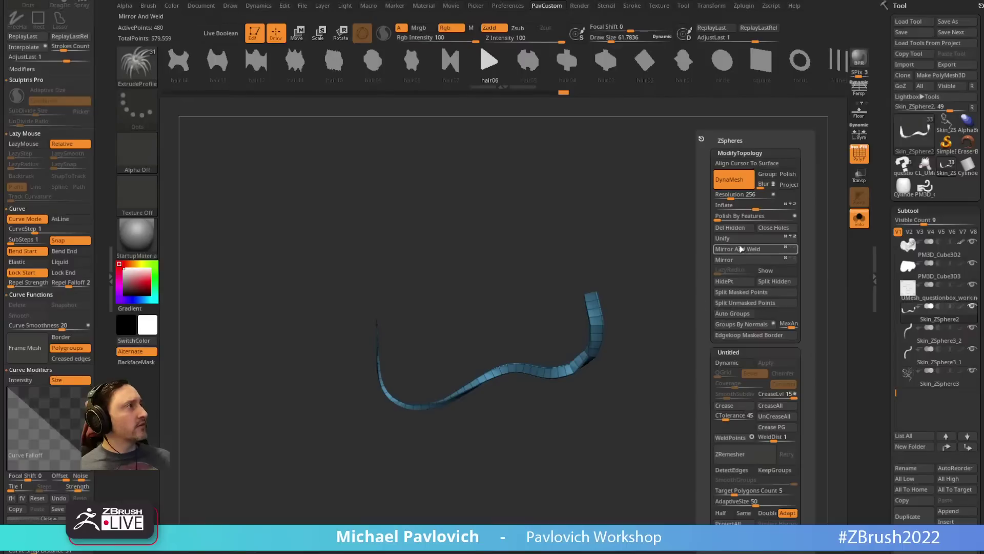
left_click_drag(644, 288, 670, 288)
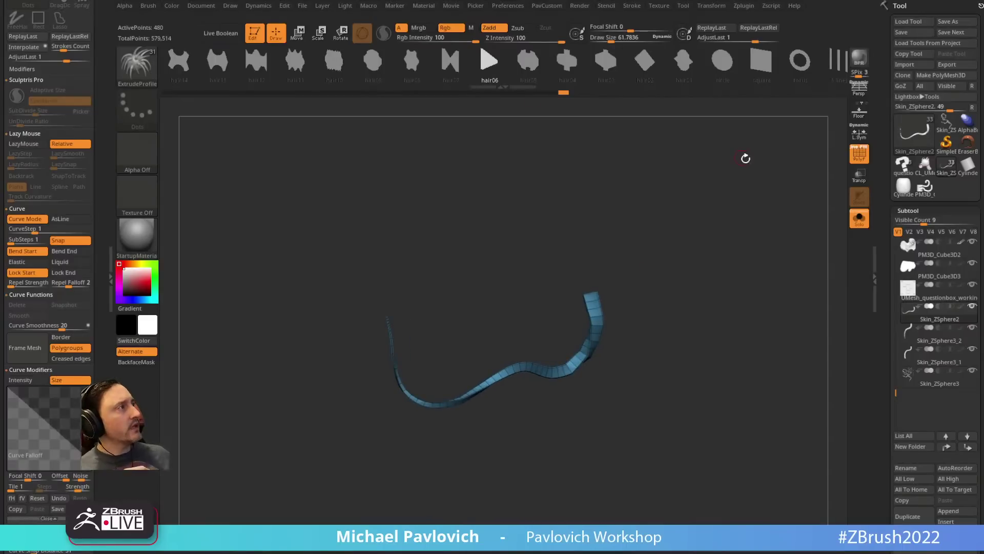
Step: Show all subtools and draw a long S-shaped vine beyond the plate's upper edge with IMM Curve's Vine1Of4 mesh
left_click(860, 217)
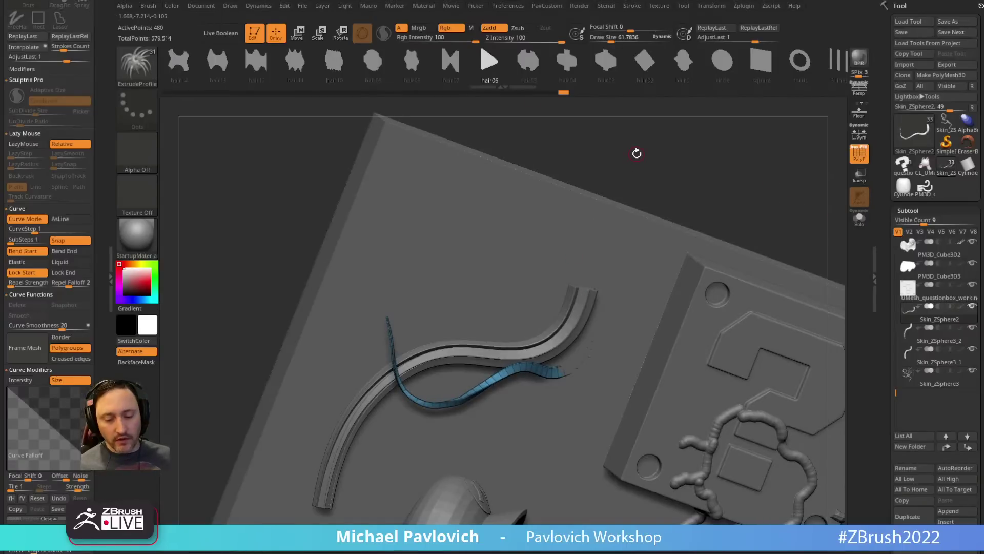
key("b")
key("i")
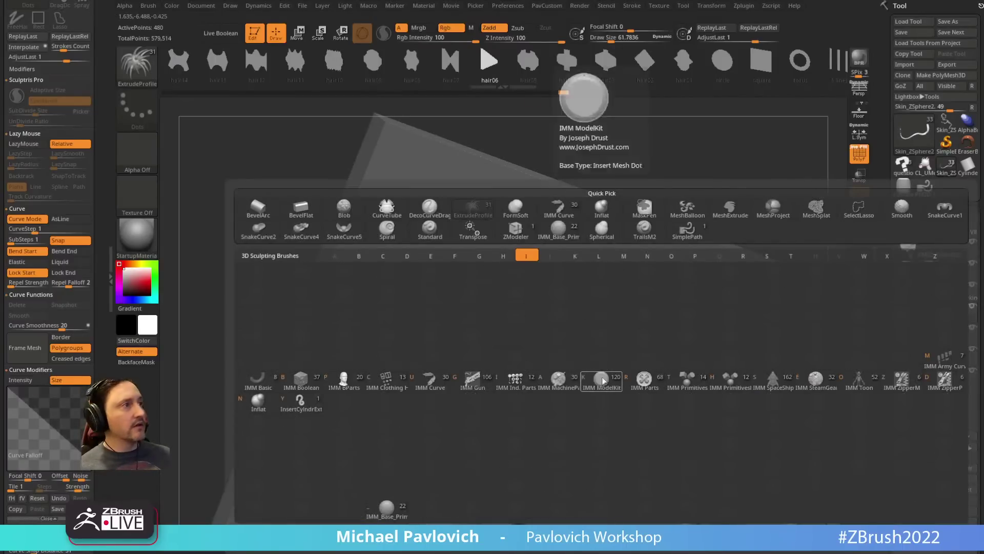
left_click(430, 384)
key("m")
left_click(595, 508)
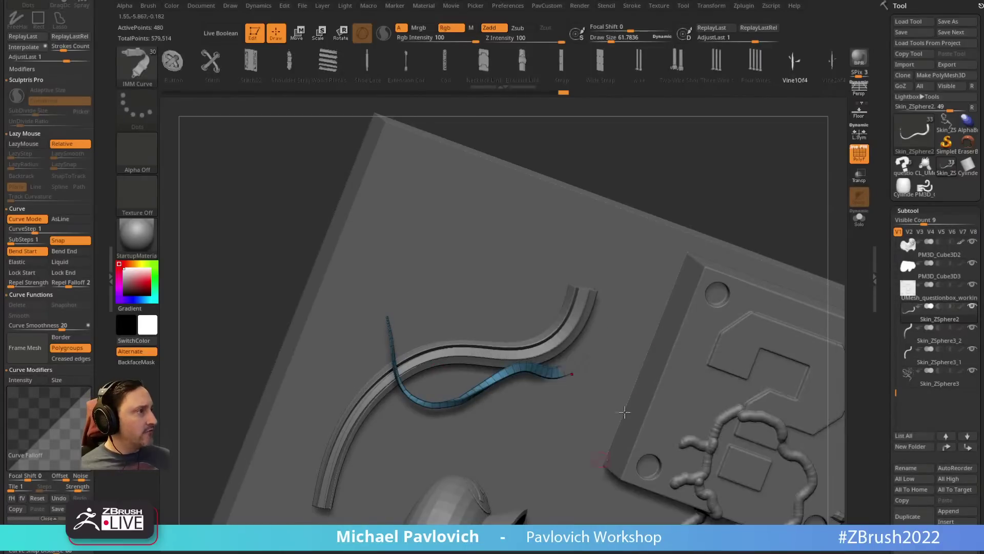
left_click_drag(788, 182, 720, 196, "alt")
left_click_drag(567, 300, 646, 152)
left_click_drag(825, 222, 723, 293, "alt")
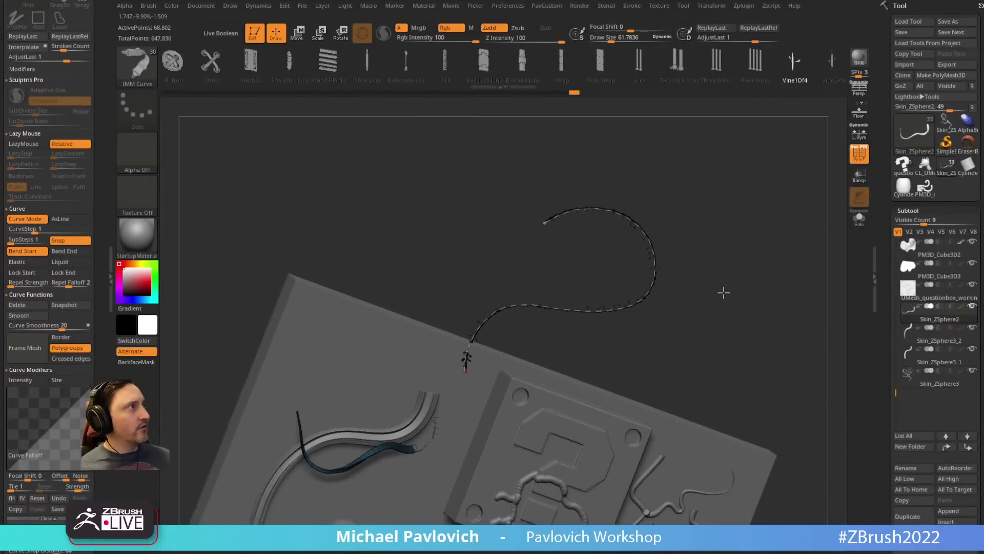
Step: Turn off the polyframe display and regenerate the vine along its curve with a larger draw size
left_click(859, 155)
key("s")
mouse_move(830, 159)
left_mouse_down("alt")
mouse_move(782, 241)
mouse_move(815, 264)
mouse_move(738, 292)
mouse_move(701, 289)
left_mouse_up("alt")
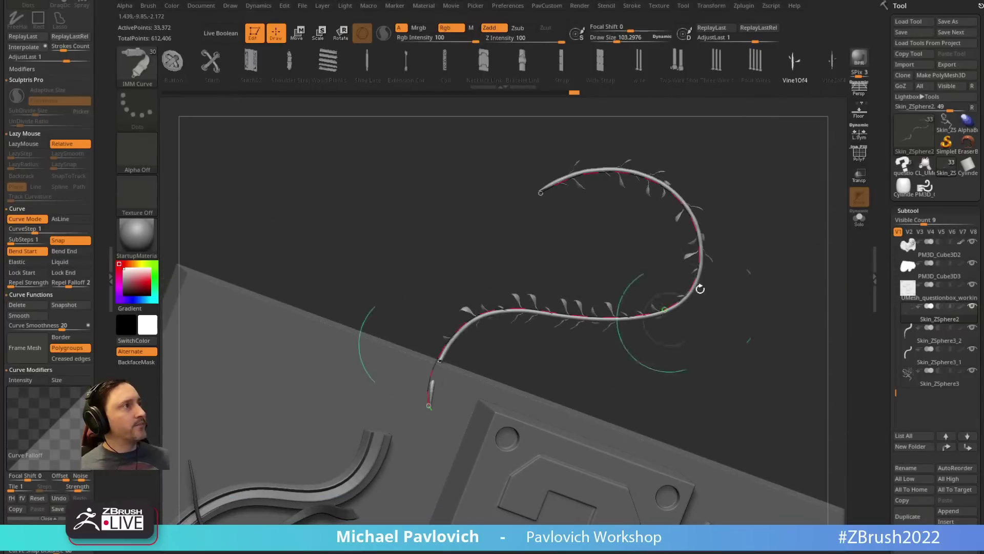
Step: Examine the vine variants among the IMM Curve inserts and browse the array presets in LightBox
key("m")
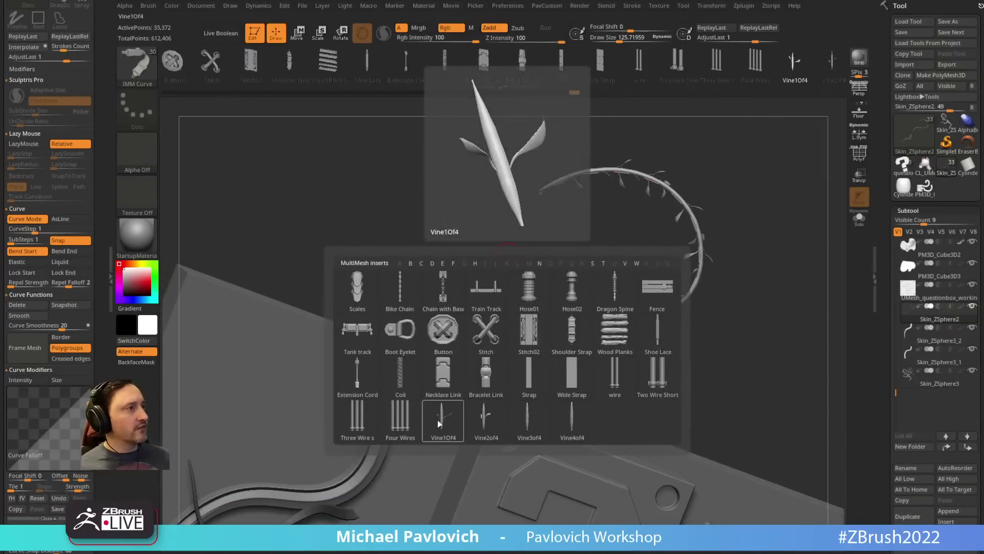
left_click(477, 423)
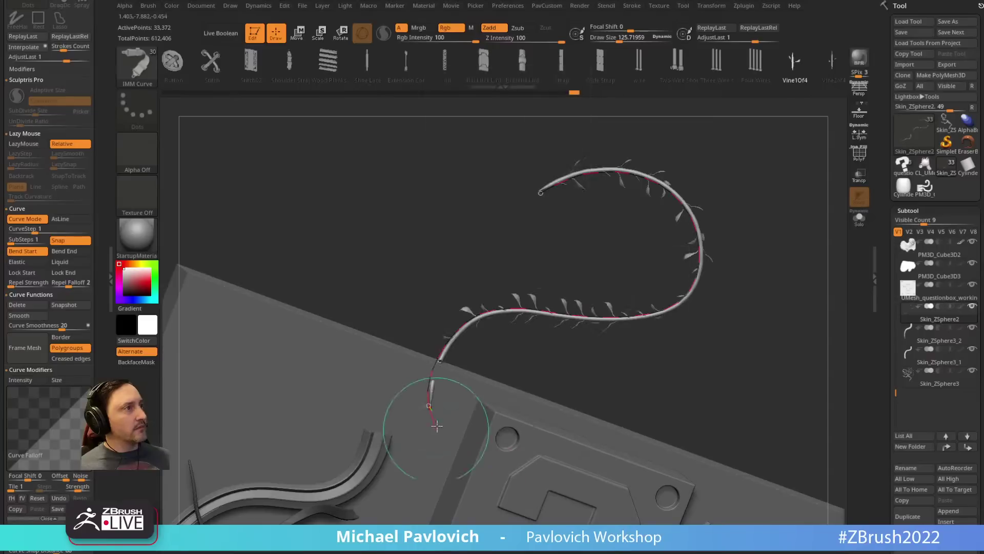
left_click_drag(820, 220, 743, 213)
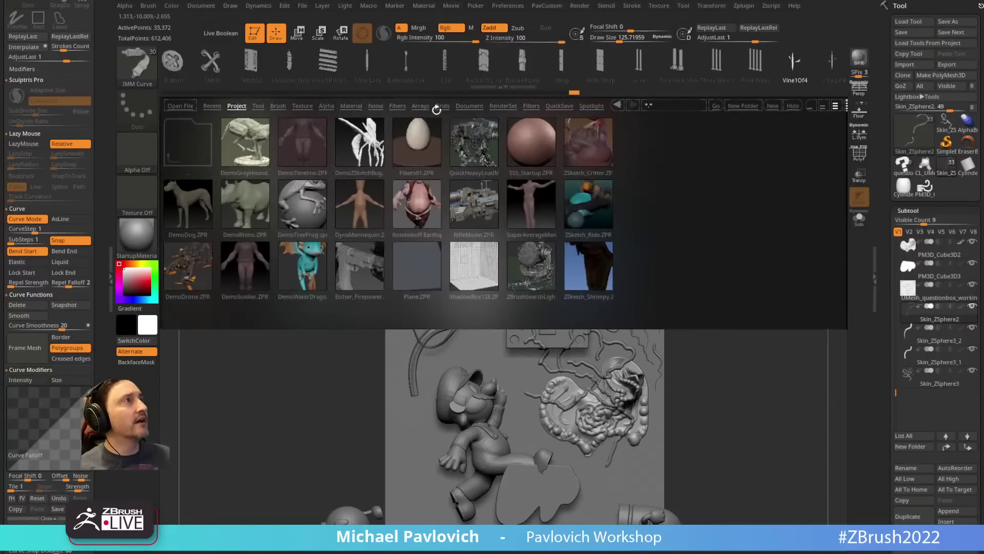
left_click(419, 106)
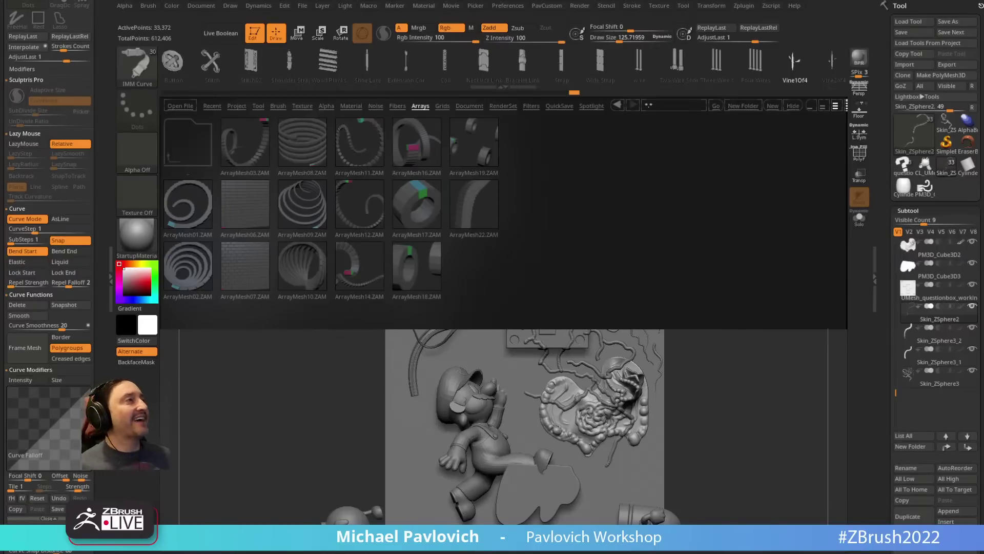
key("comma")
left_click_drag(746, 246, 646, 215, "alt")
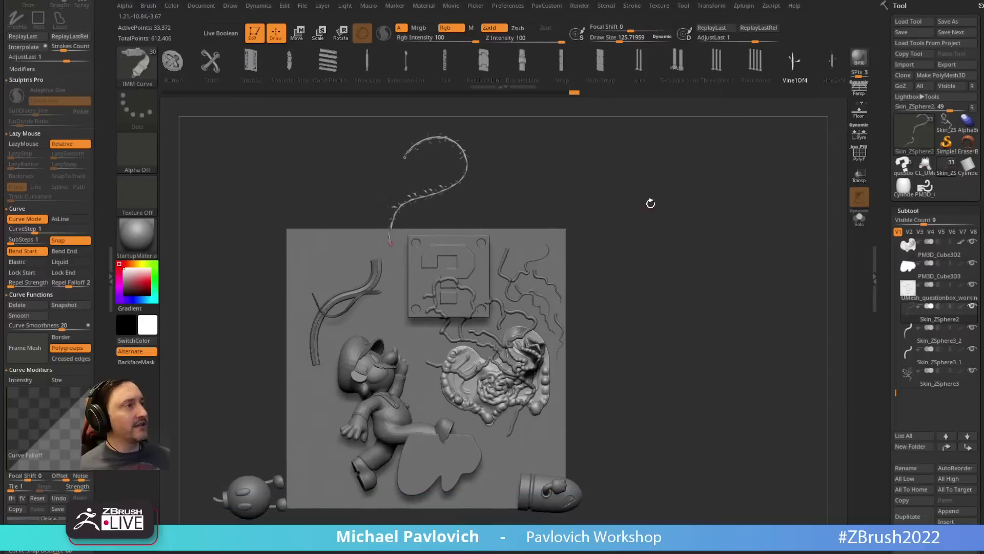
Step: Insert a sphere over the vine with the IMM base primitives brush and split it into its own subtool
key("b")
key("i")
key("p")
key("m")
left_click(521, 276)
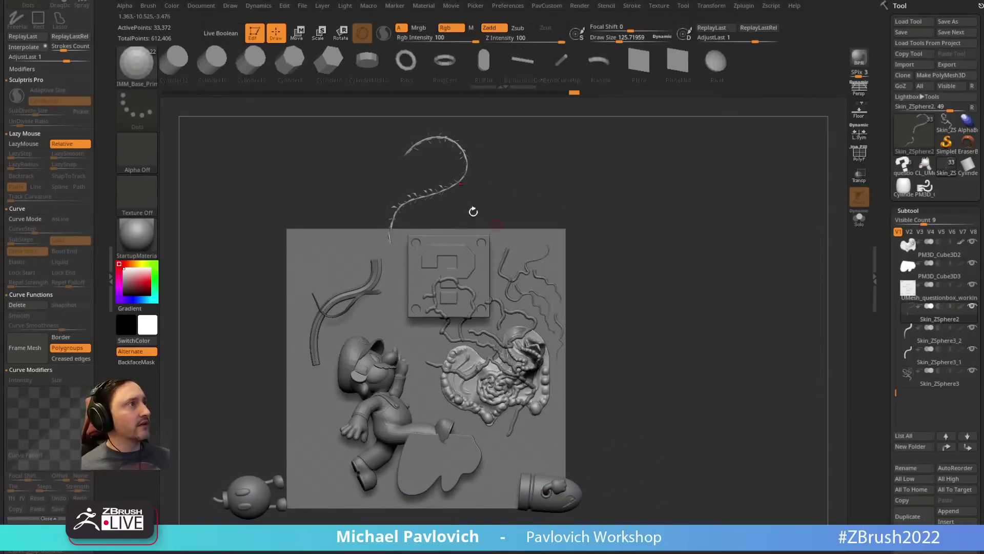
mouse_move(449, 191)
left_mouse_down()
mouse_move(477, 218)
mouse_move(536, 237)
left_mouse_up()
key("3")
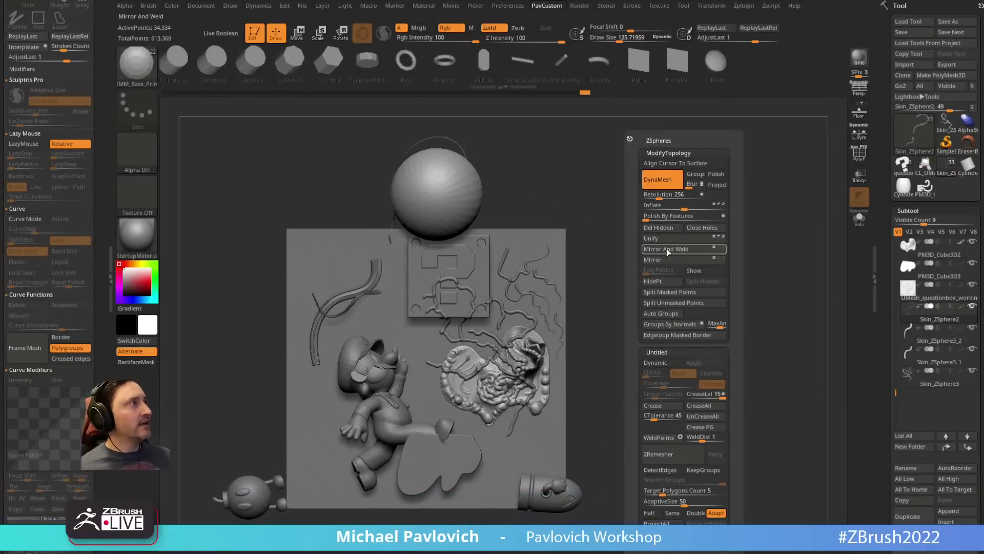
left_click(668, 294)
Step: Duplicate the sphere within its subtool, place the copy beside the plate, and clear the mask
left_click_drag(633, 186, 602, 246, "alt")
key("w")
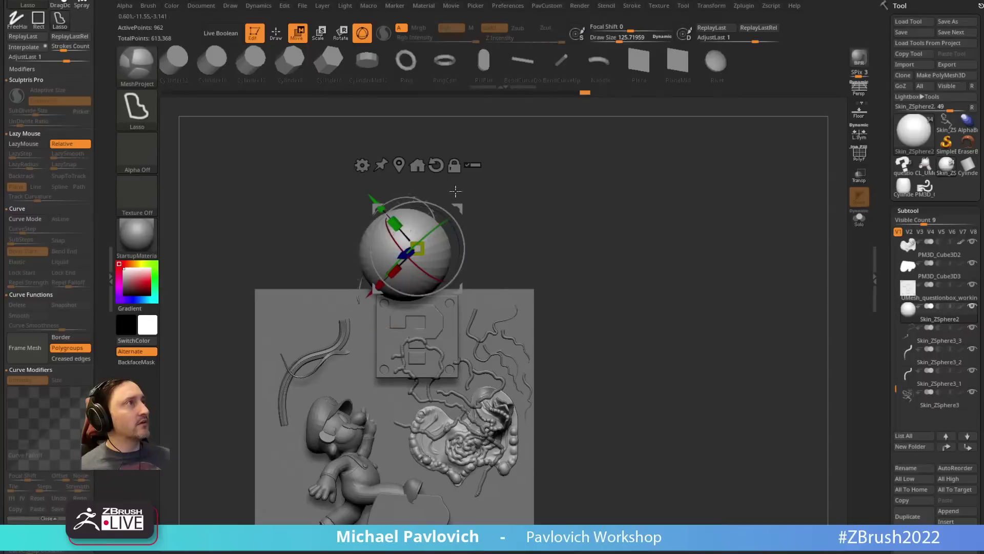
mouse_move(457, 206)
left_mouse_down("ctrl")
mouse_move(651, 220)
mouse_move(678, 202)
left_mouse_up("ctrl")
key("q")
left_click_drag(771, 199, 779, 208, "ctrl")
mouse_move(778, 208)
left_mouse_down("alt")
mouse_move(740, 234)
mouse_move(789, 203)
left_mouse_up("alt")
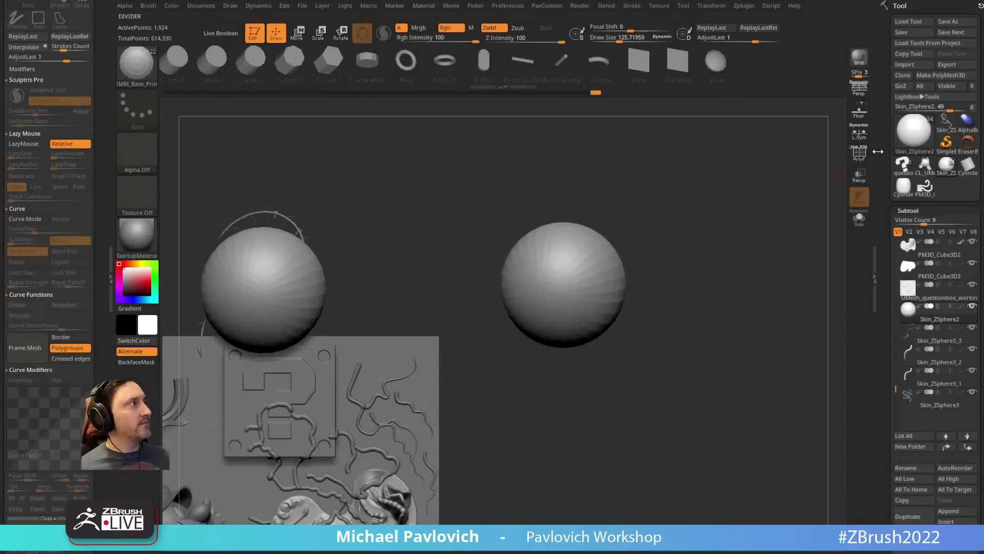
Step: Show the polyframe and ZRemesh both spheres with Half enabled and AdaptiveSize set to 0
left_click(876, 152)
left_click(860, 154)
left_click_drag(700, 203, 775, 193, "alt")
key("3")
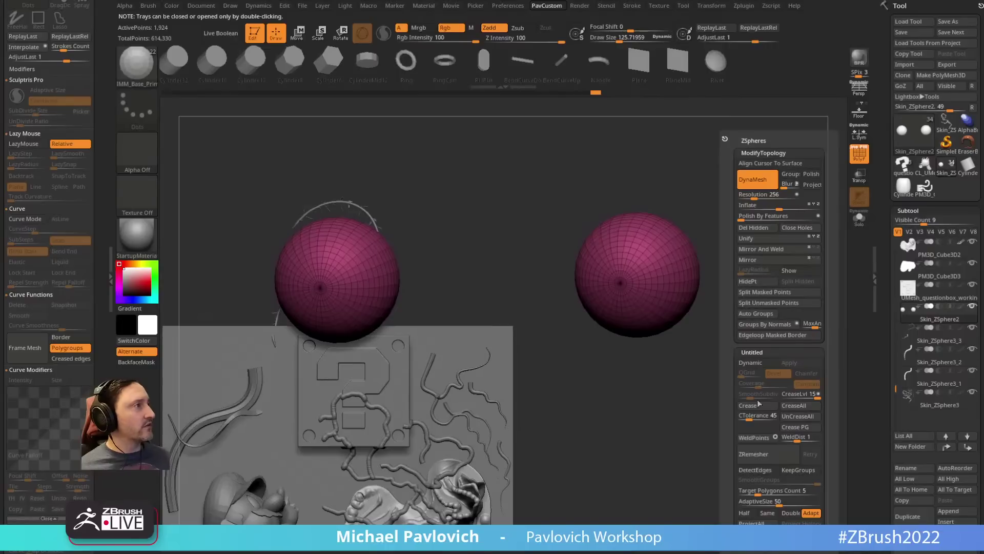
left_click(747, 513)
left_click_drag(749, 503, 739, 502)
left_click(770, 453)
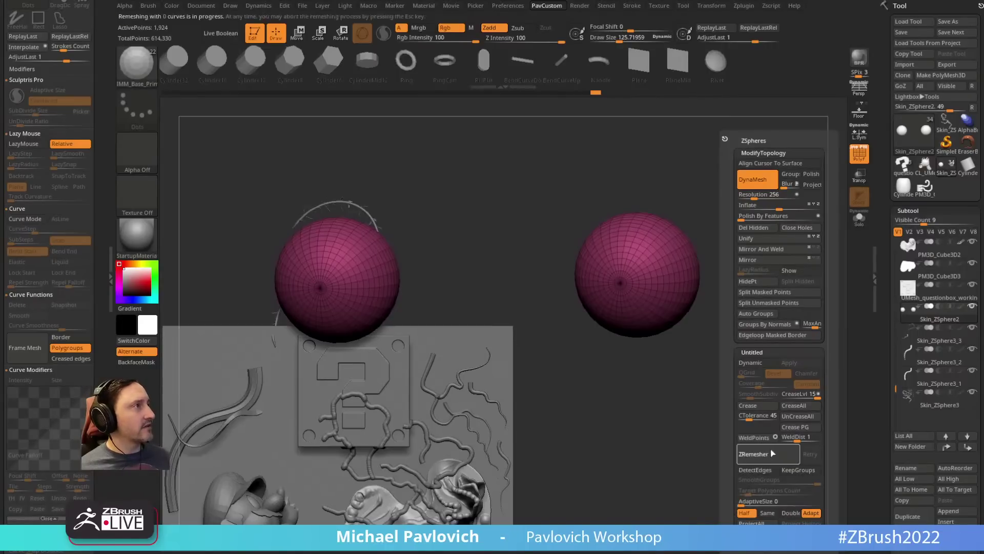
Step: Select the Standard brush and undo the trial stroke on the remeshed spheres
left_click_drag(674, 168, 718, 187)
mouse_move(677, 240)
left_mouse_down()
mouse_move(693, 251)
mouse_move(671, 293)
mouse_move(680, 287)
left_mouse_up()
key("b")
key("s")
key("t")
key("ctrl+z")
Step: Undo the lasso mask, select the MaskPen brush, and paint a mask on the facing sides of both spheres
key("b")
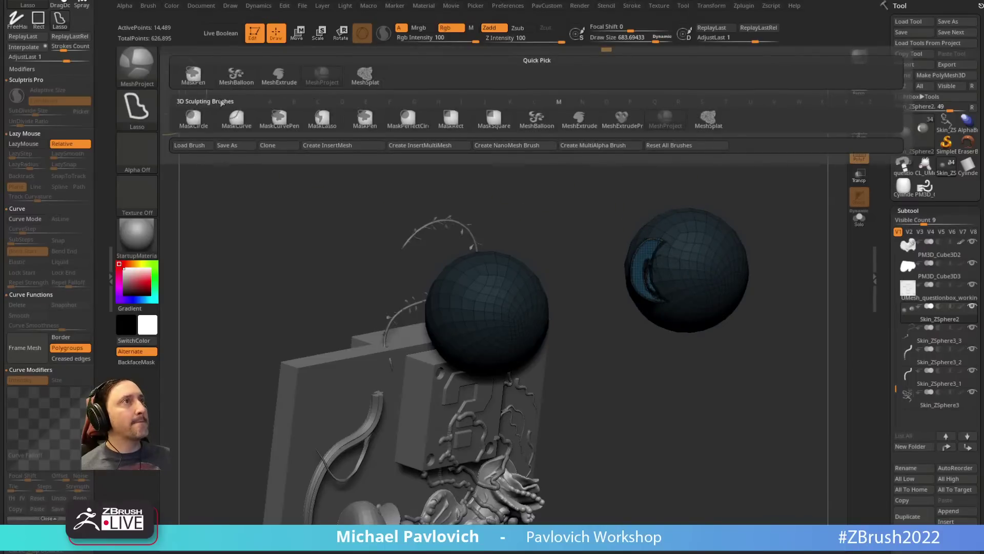
left_click(195, 76, "ctrl")
key("ctrl+z")
mouse_move(679, 264)
left_mouse_down("ctrl")
mouse_move(670, 293)
mouse_move(674, 284)
left_mouse_up("ctrl")
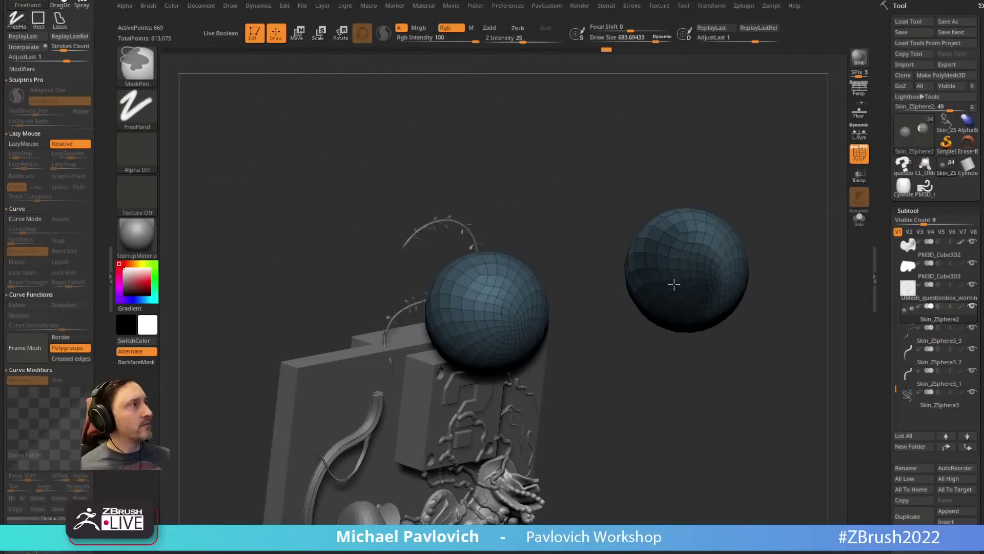
left_click_drag(702, 356, 597, 335)
mouse_move(486, 316)
left_mouse_down("ctrl")
mouse_move(475, 282)
mouse_move(464, 316)
left_mouse_up("ctrl")
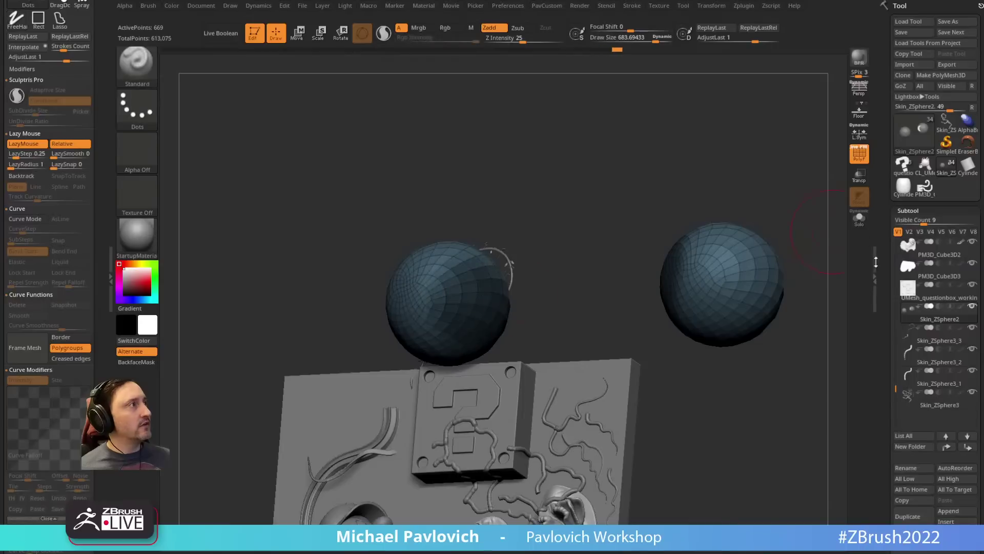
Step: Try a Slime Bridge between the masked spheres with Tension 0, 20 Bridges, 10 Branches and 20 Capillaries
scroll(876, 262, "down", 10)
key("shift")
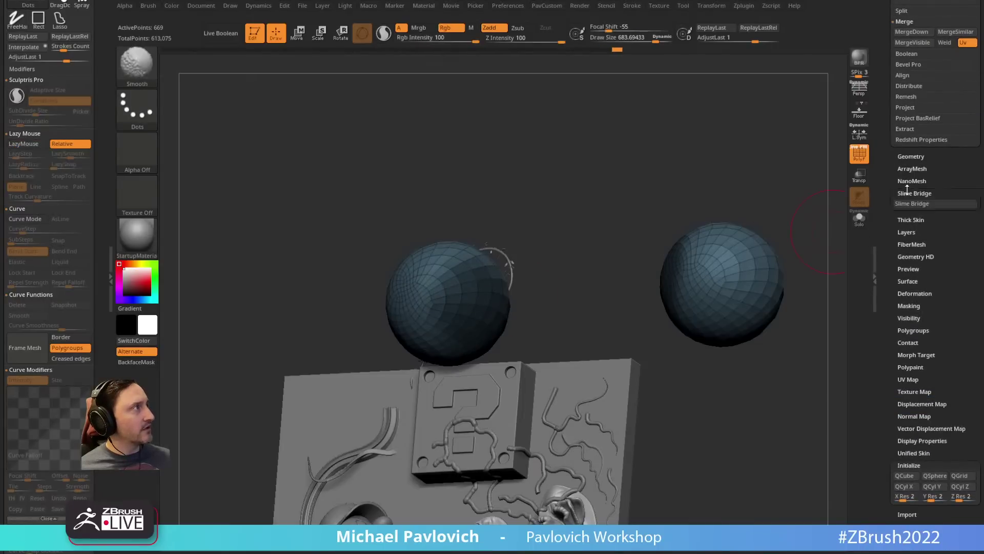
left_click(908, 193)
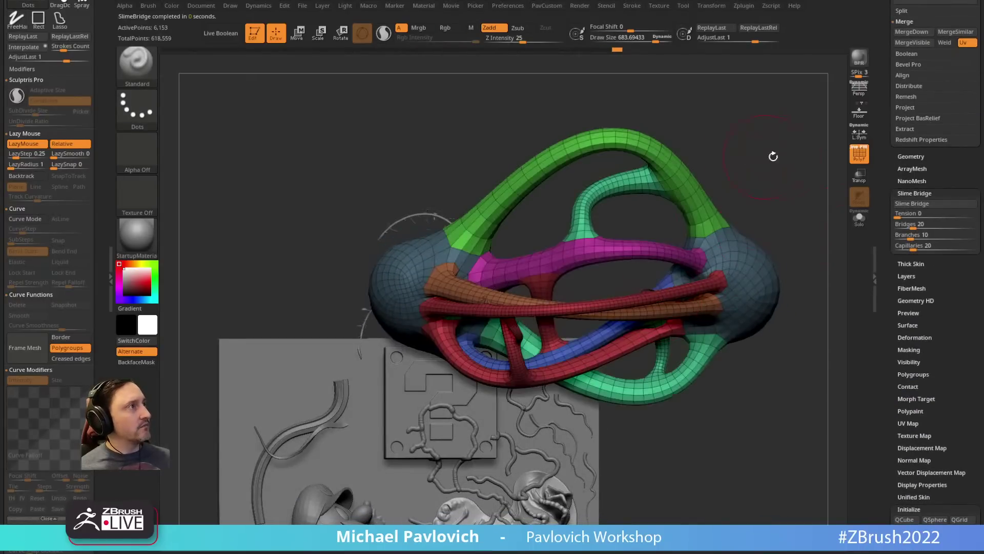
left_click_drag(774, 156, 689, 250)
key("ctrl+z")
Step: Create a Slime Bridge between the spheres with Tension 100, 20 Bridges, 0 Branches and 0 Capillaries
left_click_drag(911, 238, 891, 250)
left_click_drag(789, 279, 827, 259)
left_click_drag(907, 213, 974, 213)
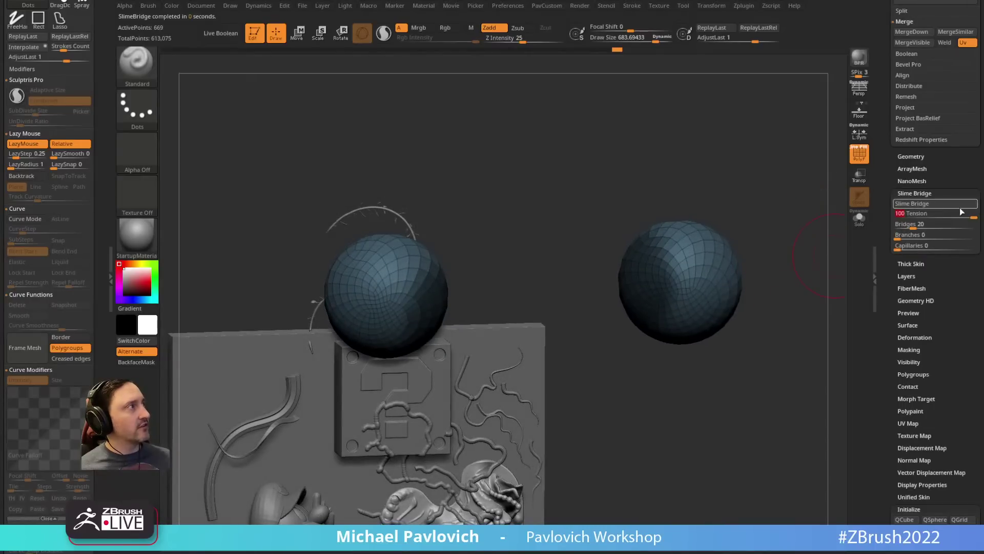
mouse_move(792, 248)
left_mouse_down()
mouse_move(767, 284)
mouse_move(804, 246)
mouse_move(793, 172)
mouse_move(785, 242)
mouse_move(783, 230)
left_mouse_up()
key("shift+f")
left_click(857, 156)
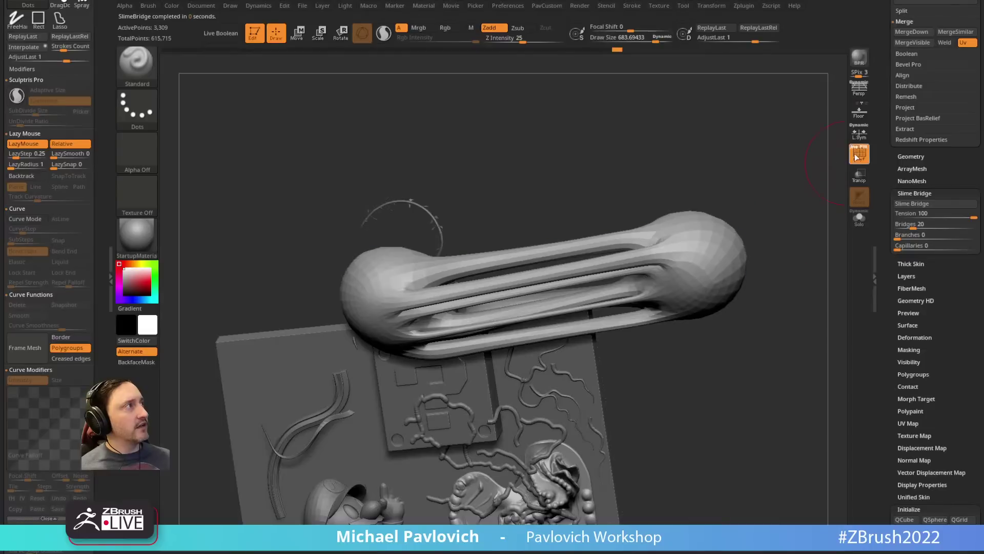
Step: Mask both spheres so only the bridge strands stay unmasked, and leave the whole mesh visible
left_click_drag(813, 191, 791, 243, "shift")
left_click(553, 274, "ctrl+shift")
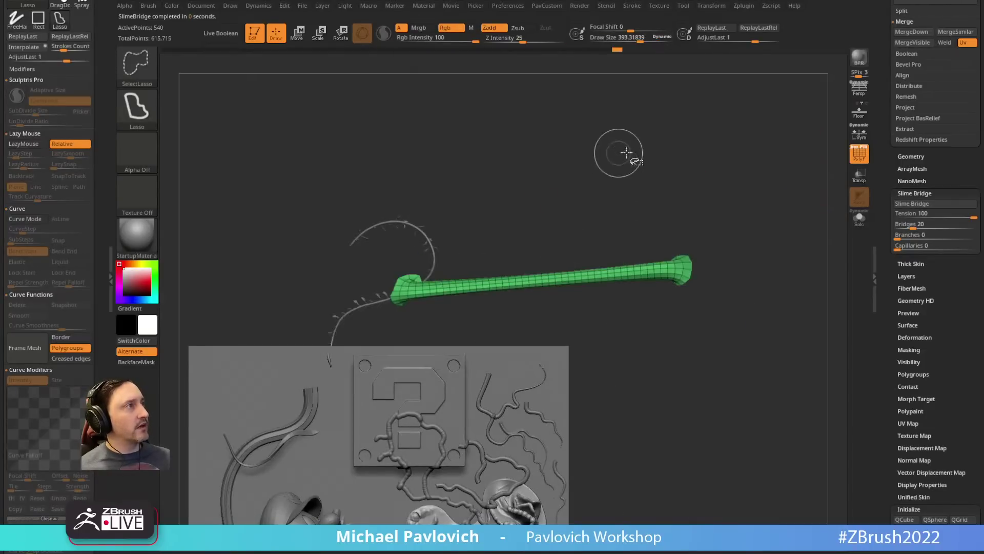
left_click_drag(626, 154, 667, 163, "ctrl+shift")
left_click(731, 161, "ctrl+shift")
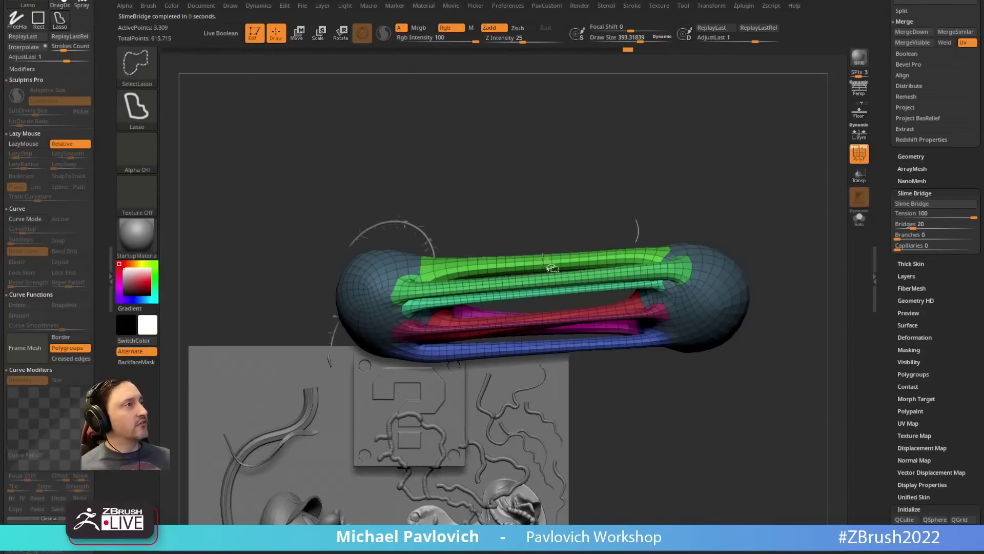
left_click_drag(557, 199, 531, 413, "ctrl+shift")
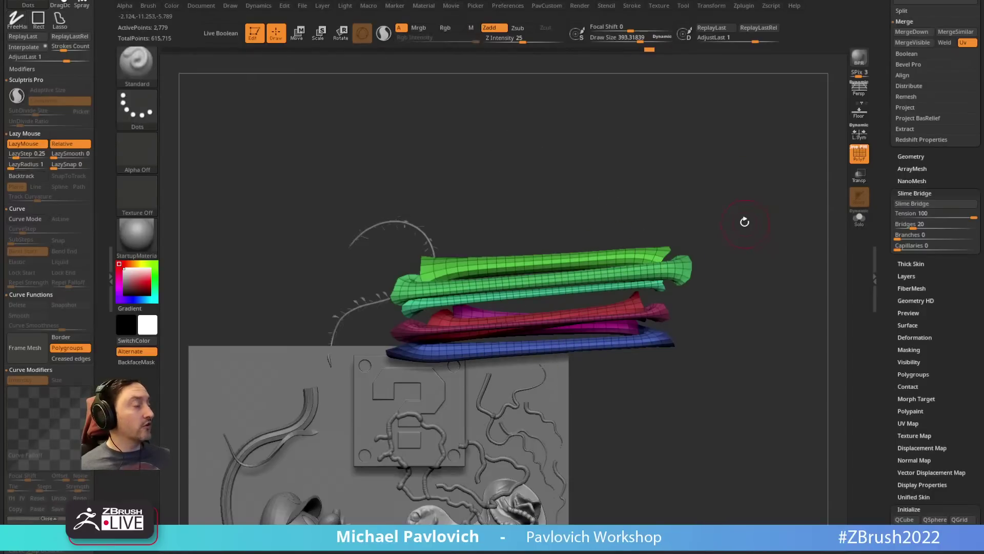
left_click(731, 162, "ctrl+shift")
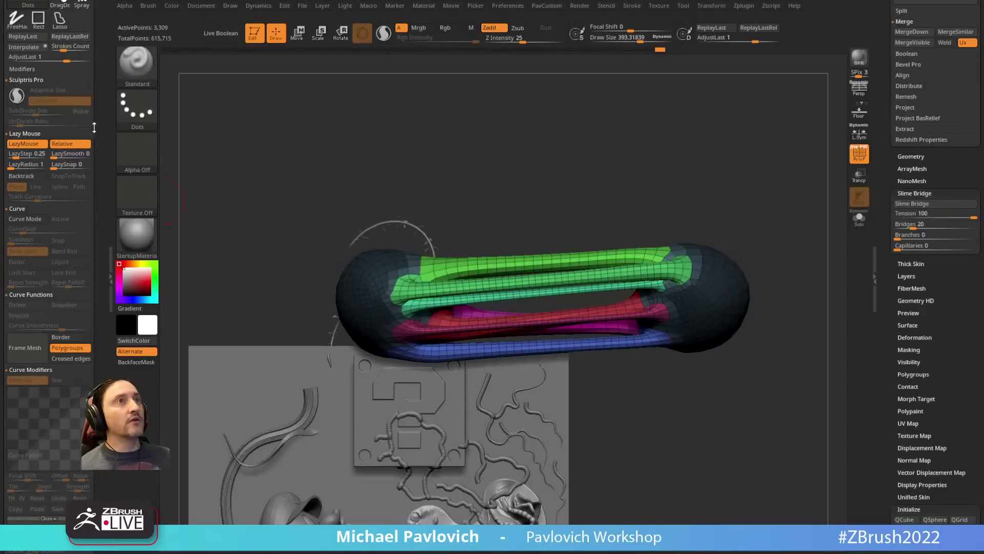
Step: Collapse the Stroke palette and dock the Dynamics palette in the tray with the Brush palette
left_click_drag(99, 102, 115, 253)
left_click(88, 5)
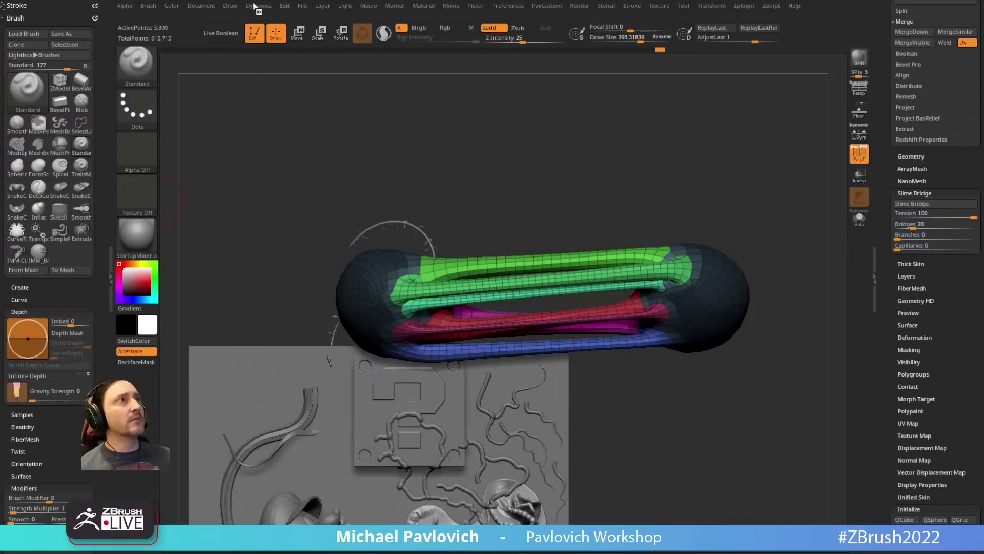
mouse_move(254, 7)
left_click_drag(251, 17, 77, 35)
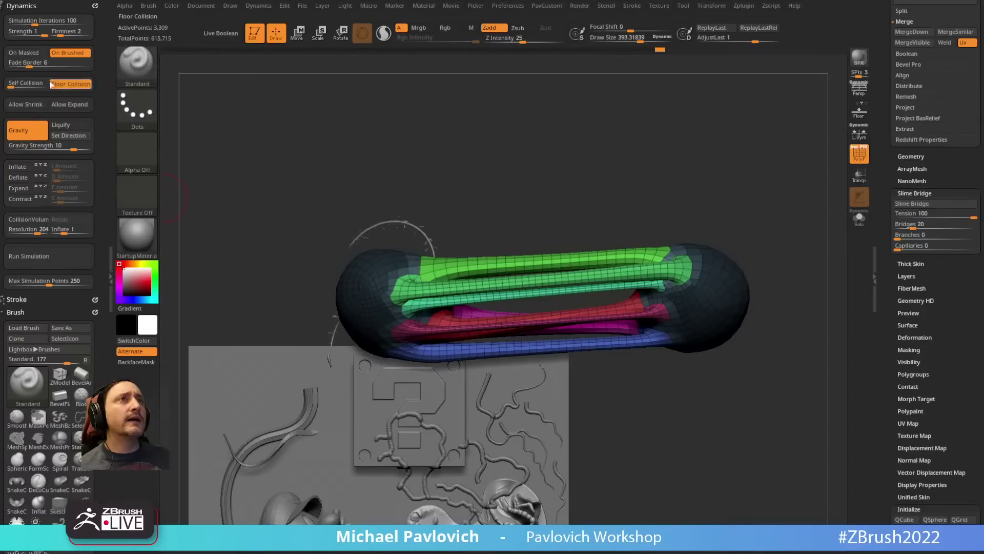
Step: Enable Inflate at about 0.377 and Expand at about 0.291, and run the gravity simulation on the unmasked strands
left_click(23, 167)
left_click(24, 188)
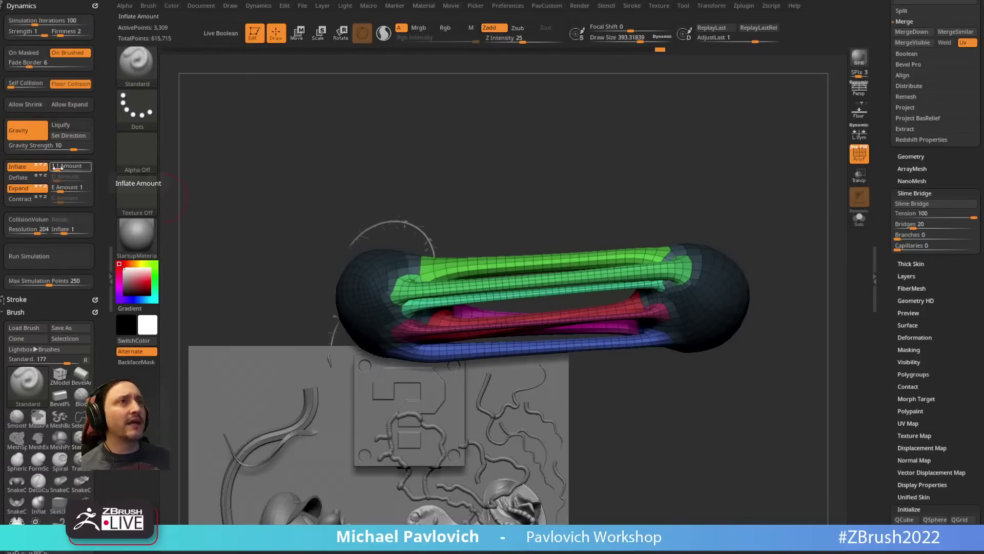
left_click_drag(58, 187, 62, 187)
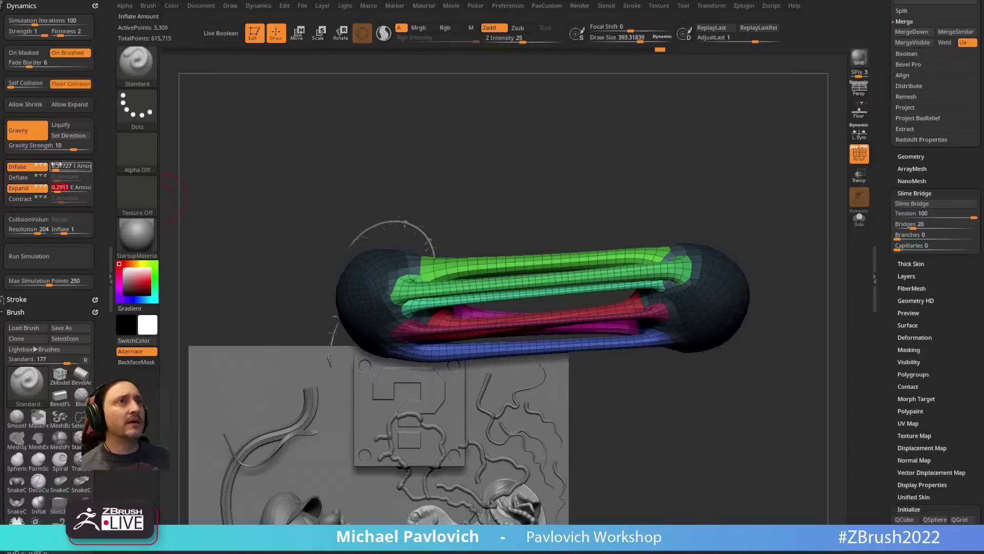
left_click(60, 256)
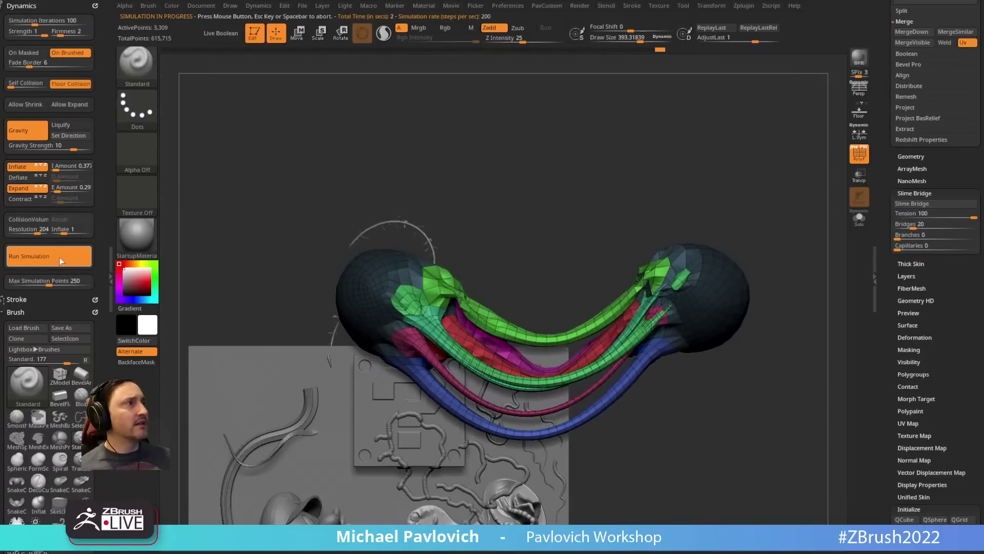
left_click(487, 212)
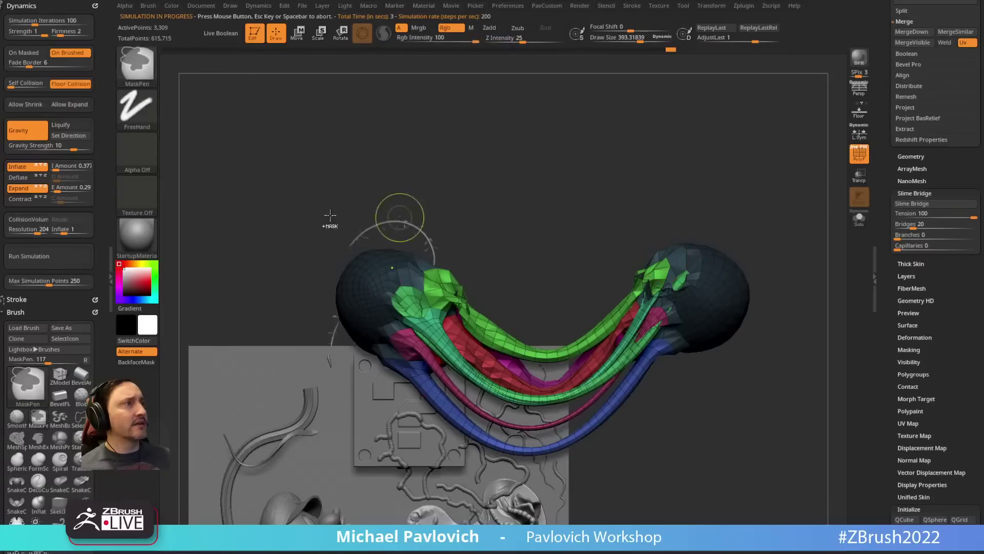
Step: Undo the simulation, turn off Expand, and run the gravity simulation again with the polyframe hidden
key("ctrl+z")
left_click(52, 256)
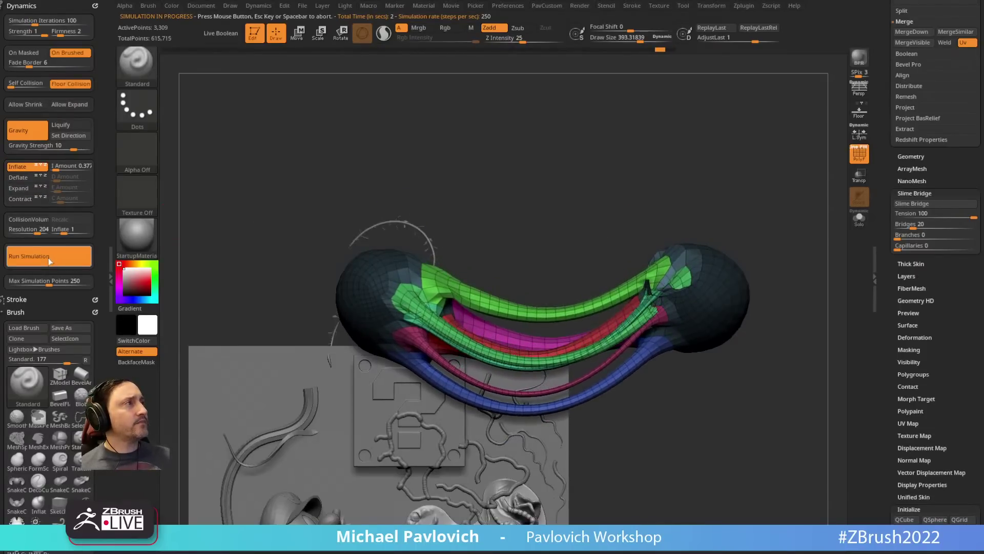
left_click(859, 154)
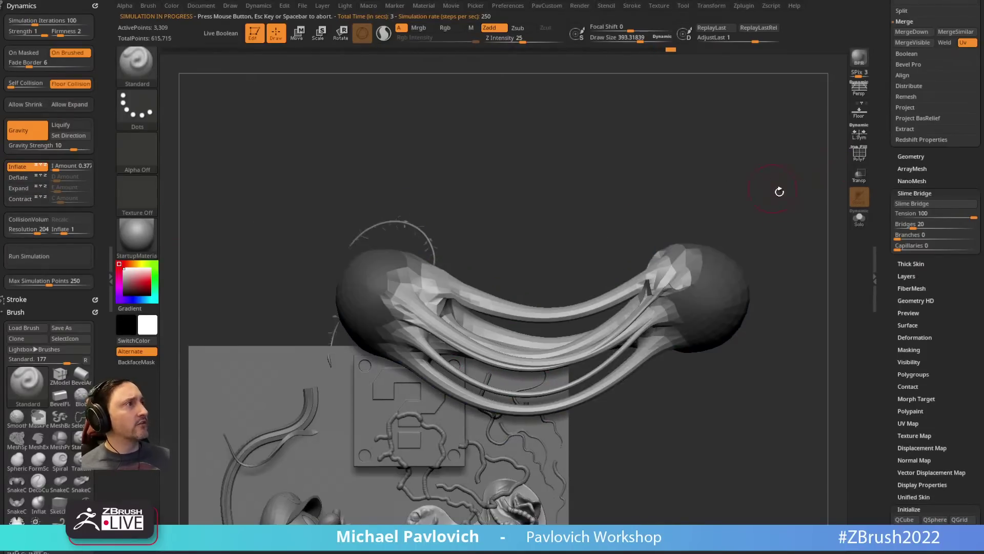
Step: Clear the mask, show the polyframe, and set the Draw Size to about 740
right_click_drag(777, 191, 802, 176)
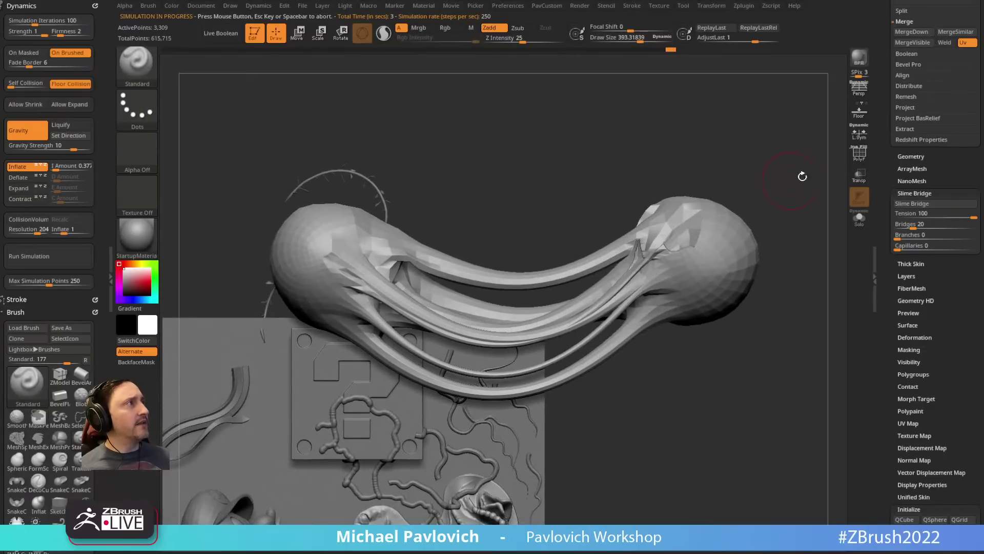
key("shift+f")
key("s")
mouse_move(680, 241)
left_mouse_down()
mouse_move(699, 241)
mouse_move(660, 236)
left_mouse_up()
right_click_drag(733, 140, 741, 179)
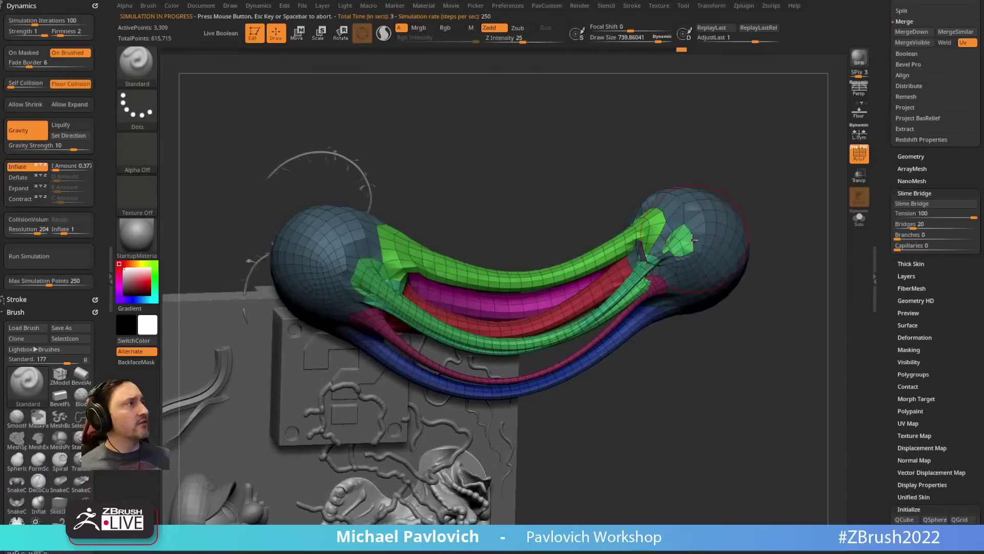
Step: Try smoothing the green strand joints on the sphere farther from the plate with the large brush
mouse_move(690, 235)
left_mouse_down("shift")
mouse_move(669, 227)
mouse_move(655, 257)
mouse_move(605, 251)
left_mouse_up("shift")
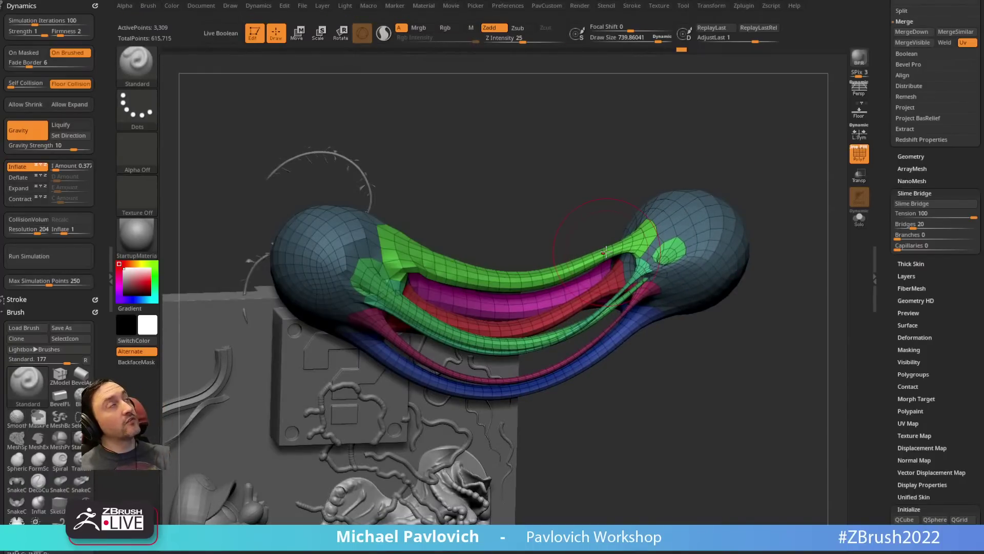
key("ctrl+z")
mouse_move(649, 243)
left_mouse_down("shift")
mouse_move(676, 245)
mouse_move(608, 295)
mouse_move(661, 266)
mouse_move(658, 246)
mouse_move(564, 309)
mouse_move(590, 287)
left_mouse_up("shift")
key("ctrl+z")
key("ctrl+z")
Step: Reduce the Draw Size to about 630 and smooth the strand joints on the sphere farther from the plate
key("[")
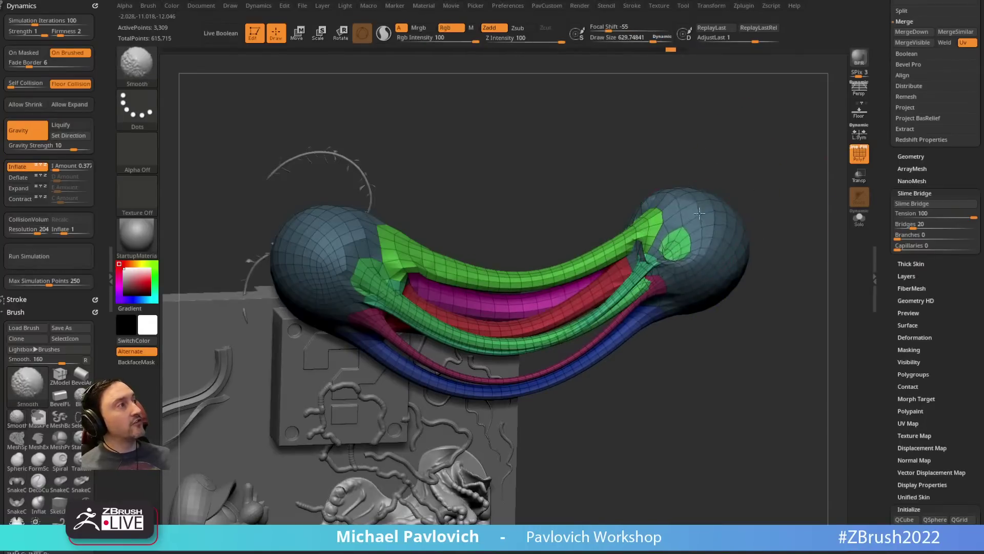
left_click_drag(679, 218, 659, 264, "shift")
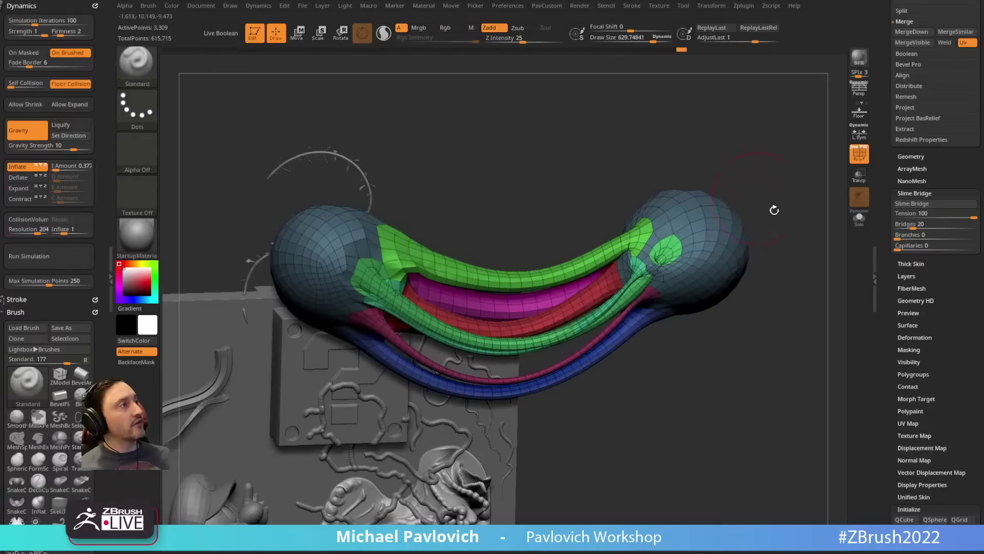
left_click_drag(773, 209, 747, 198)
Step: Set the selection brush to SelectRect and isolate the strand joining the sphere farther from the plate
key("ctrl+shift")
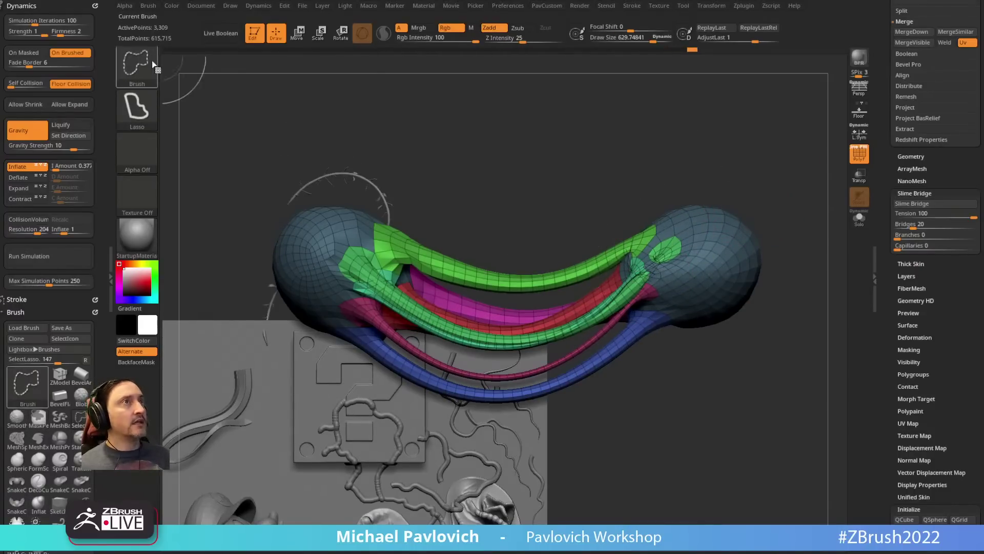
left_click(136, 64)
left_click(622, 118)
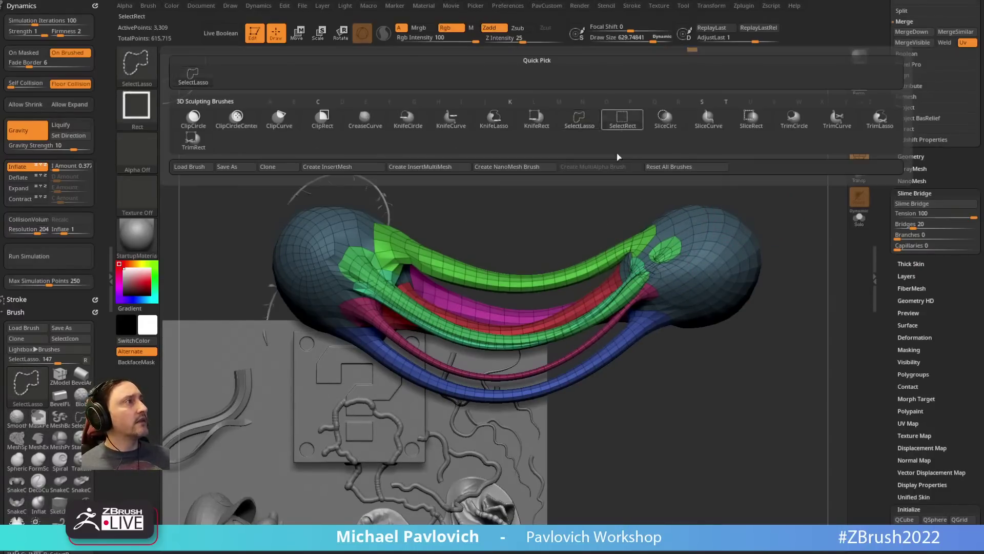
left_click(648, 270, "ctrl+shift")
Step: Try brush strokes on the isolated strand, undo them, and show the whole mesh again
key("s")
mouse_move(652, 274)
left_mouse_down()
mouse_move(674, 262)
mouse_move(451, 324)
mouse_move(560, 285)
left_mouse_up()
key("ctrl+z")
key("s")
mouse_move(652, 275)
left_mouse_down()
mouse_move(636, 275)
mouse_move(654, 264)
mouse_move(657, 277)
mouse_move(657, 258)
mouse_move(638, 279)
left_mouse_up()
key("ctrl+z")
key("s")
left_click(743, 206, "ctrl+shift")
Step: Smooth the middle of the bridge strands with a Draw Size of about 922, and select the Inflat brush
mouse_move(781, 195)
left_mouse_down("alt")
mouse_move(730, 189)
mouse_move(730, 177)
left_mouse_up("alt")
key("s")
left_click_drag(565, 295, 570, 293)
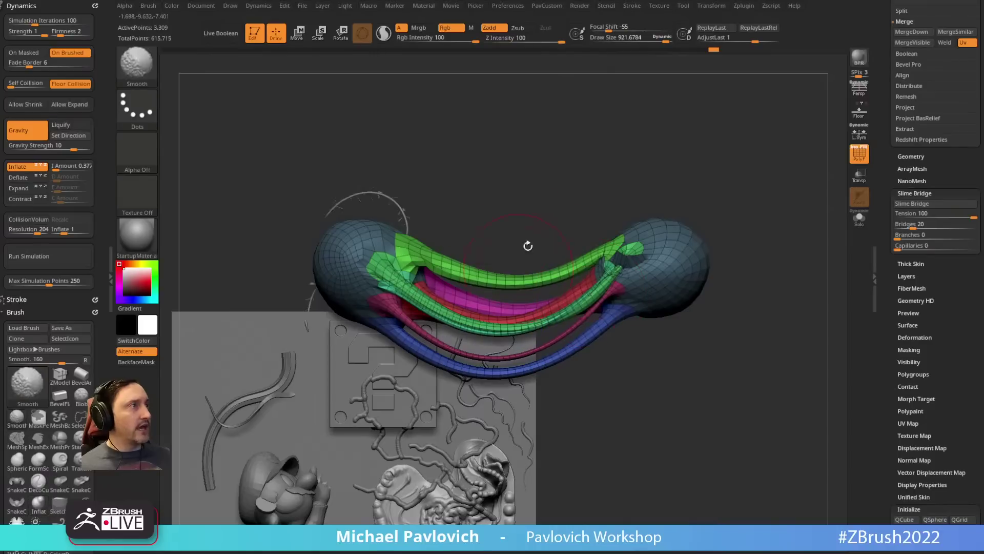
left_click_drag(527, 246, 541, 244)
mouse_move(517, 278)
left_mouse_down("shift")
mouse_move(484, 275)
mouse_move(508, 331)
mouse_move(497, 373)
left_mouse_up("shift")
mouse_move(573, 398)
left_mouse_down()
mouse_move(576, 294)
mouse_move(528, 262)
left_mouse_up()
mouse_move(528, 246)
left_mouse_down()
mouse_move(529, 271)
mouse_move(511, 288)
mouse_move(525, 282)
left_mouse_up()
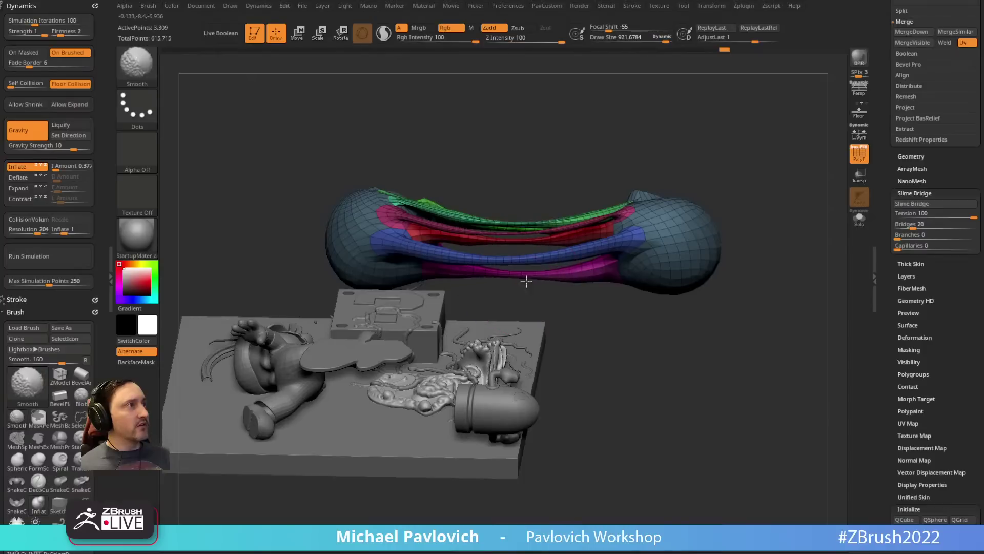
left_click_drag(556, 145, 505, 456)
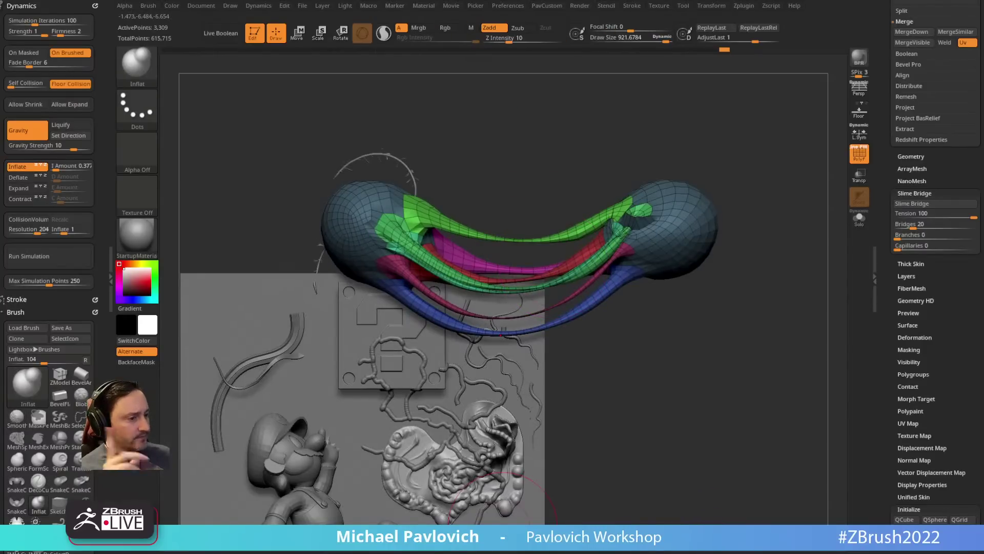
Step: Switch to the browser, open the Garbage Pail Kids - Waffle IRA artwork from the ArtStation portfolio, and view its batter strands
left_click_drag(784, 551, 697, 188)
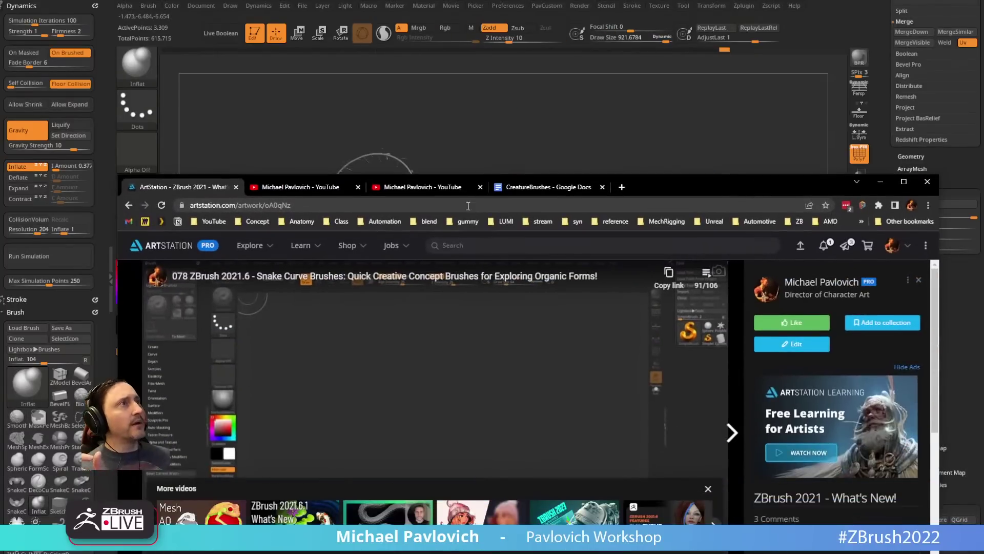
left_click(129, 205)
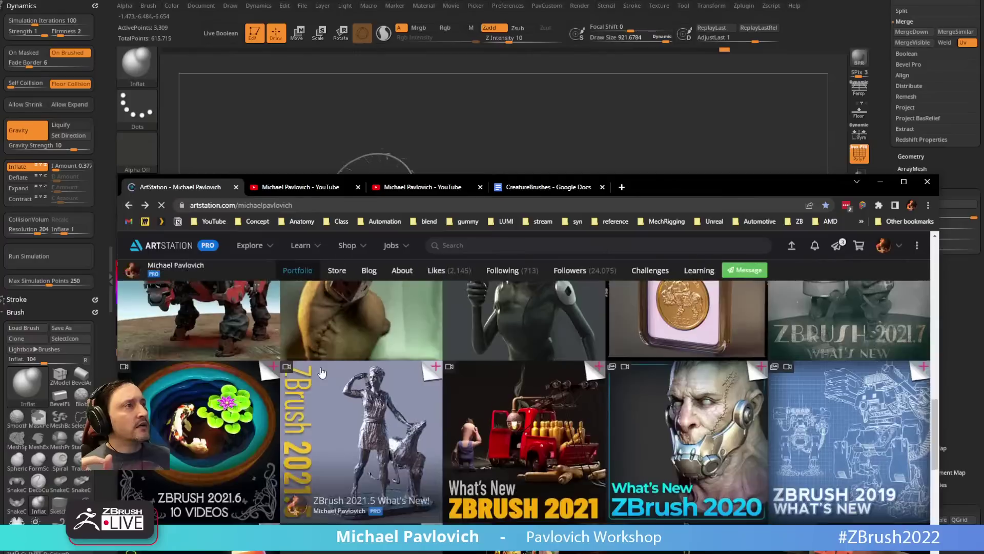
scroll(322, 372, "down", 10)
scroll(322, 372, "up", 2)
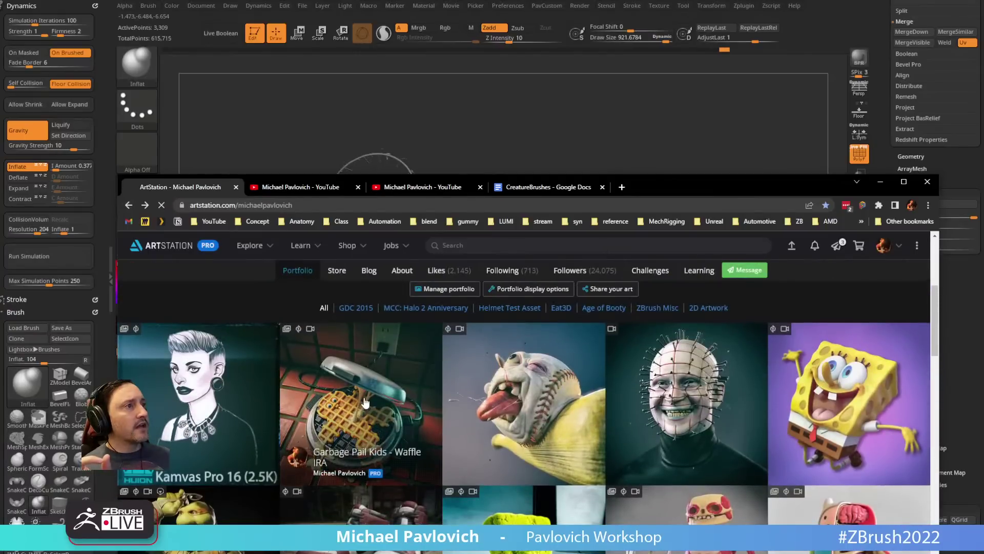
left_click(359, 400)
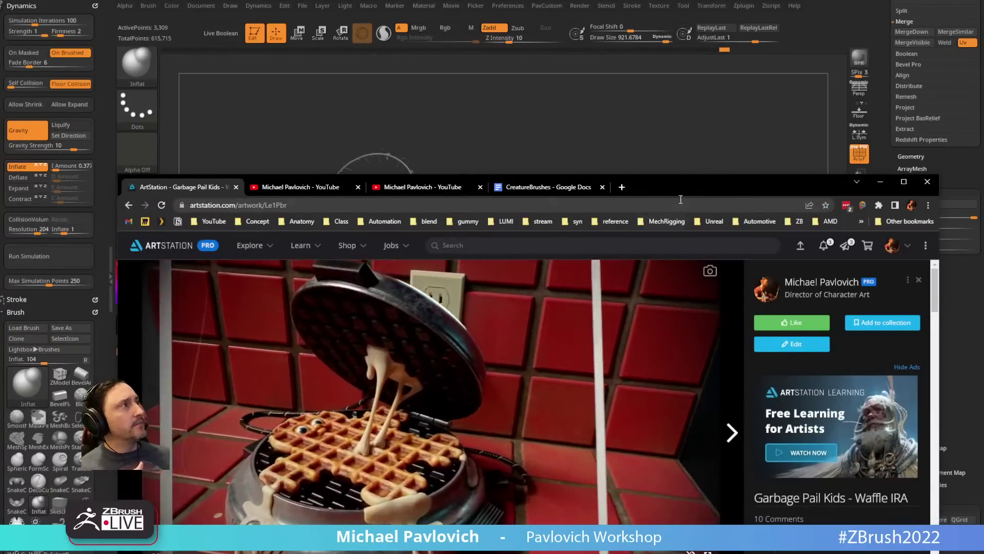
left_click_drag(710, 194, 718, 79)
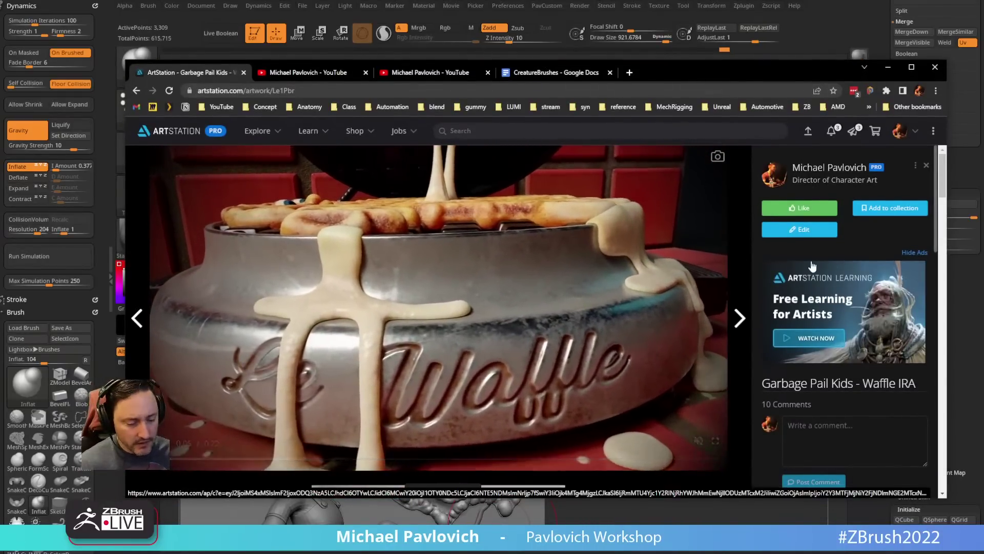
mouse_move(521, 228)
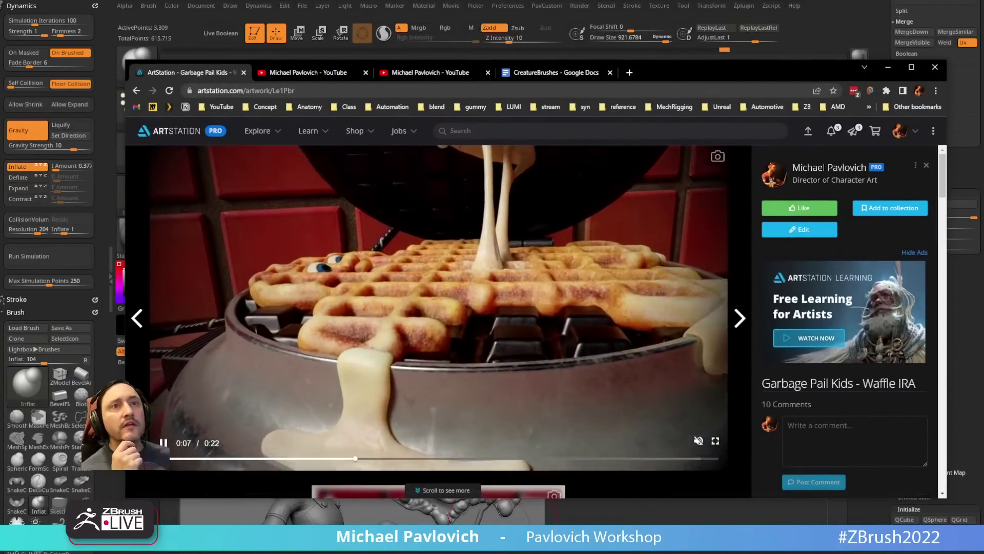
Step: Go back from the waffle artwork to the ArtStation portfolio page and show its web address
left_click(136, 91)
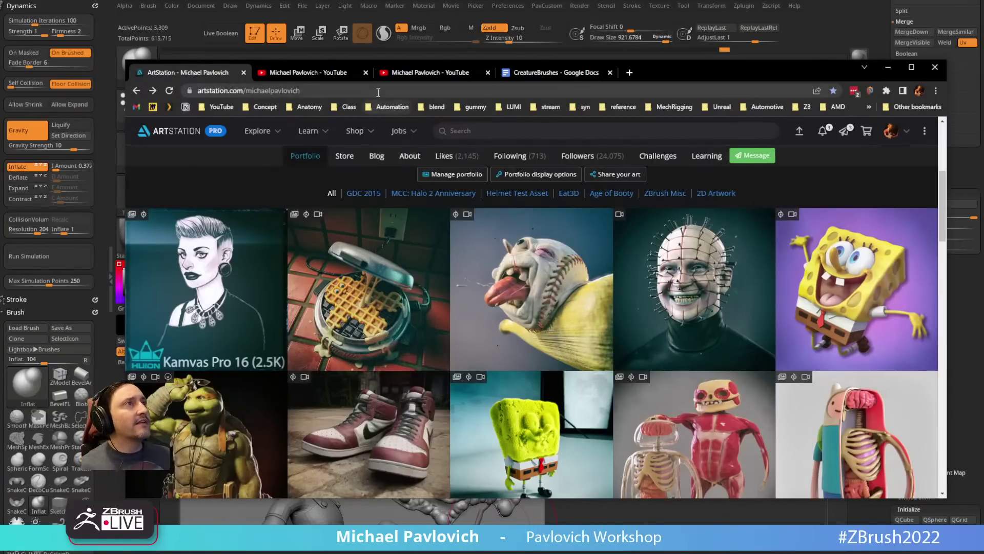
left_click(378, 91)
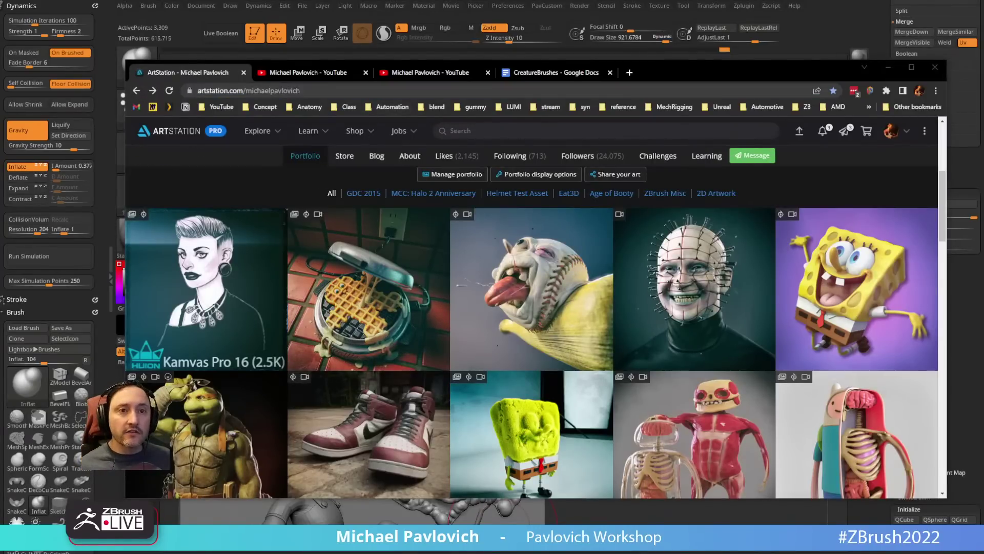
Step: Show the YouTube channel's home page and its address, reload the channel from the saved YouTube bookmarks, and switch back to ZBrush
left_click(302, 75)
left_click(136, 90)
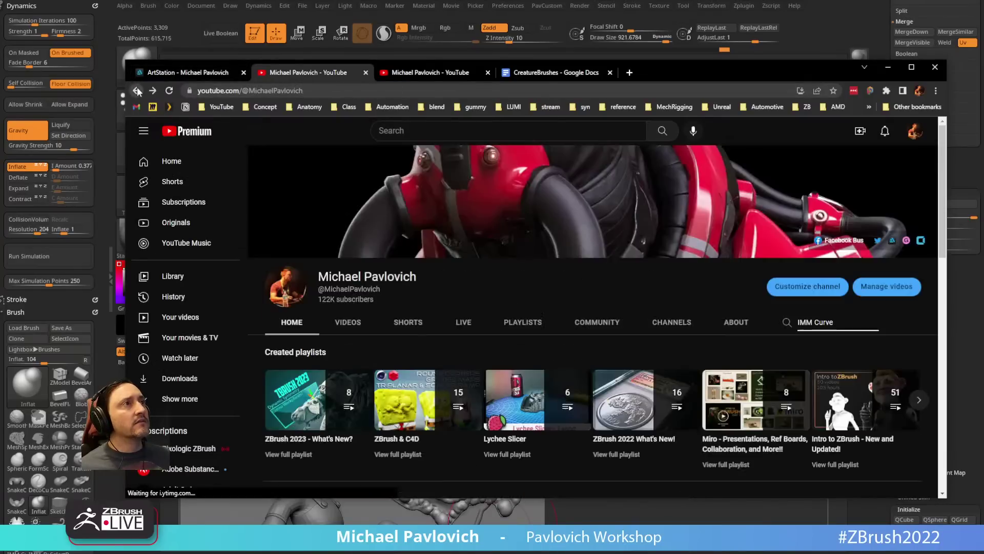
left_click(247, 91)
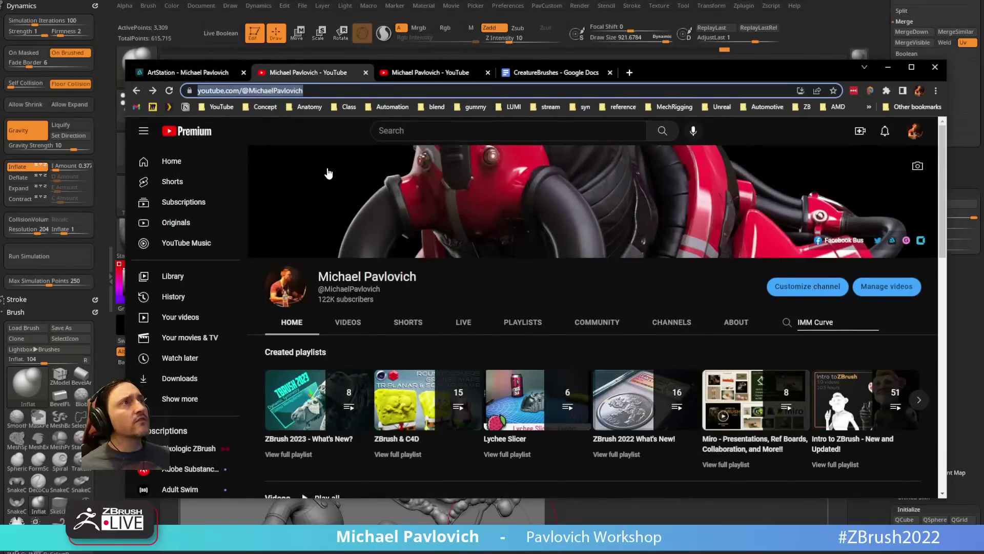
left_click(223, 108)
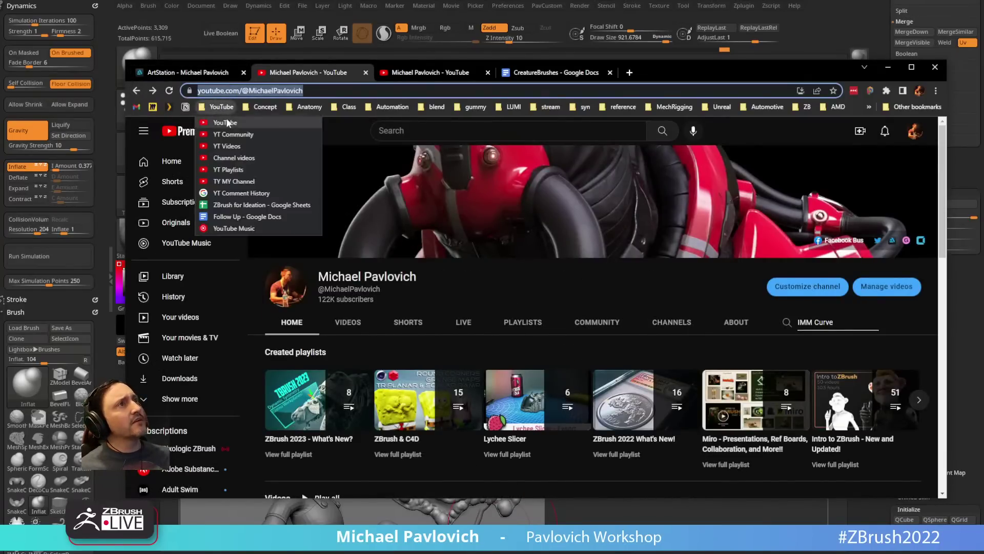
left_click(226, 118)
left_click(313, 90)
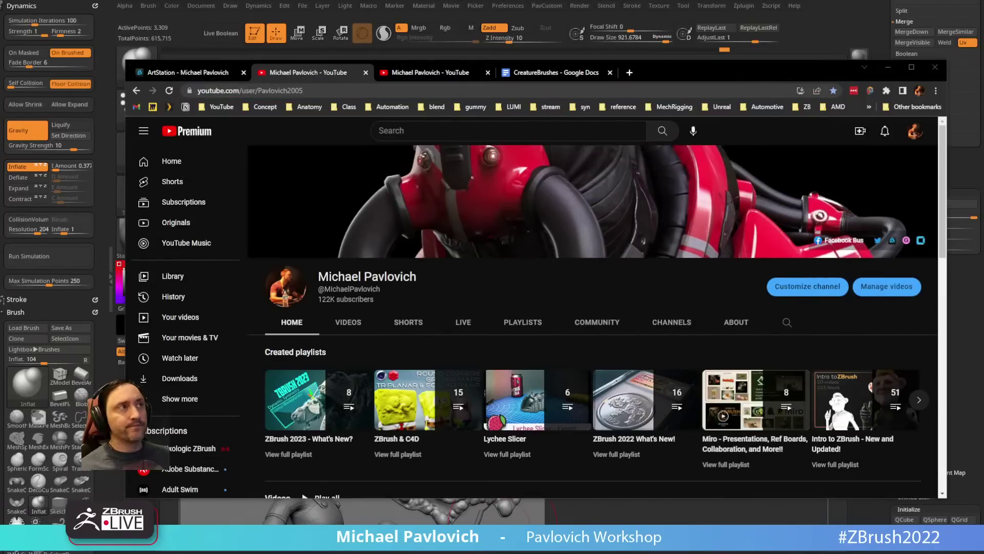
left_click_drag(676, 77, 682, 0)
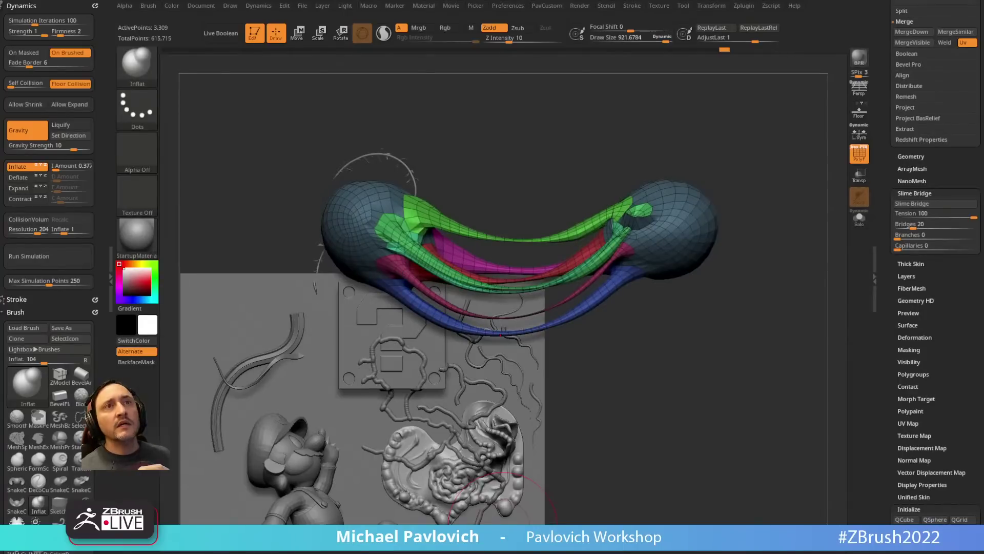